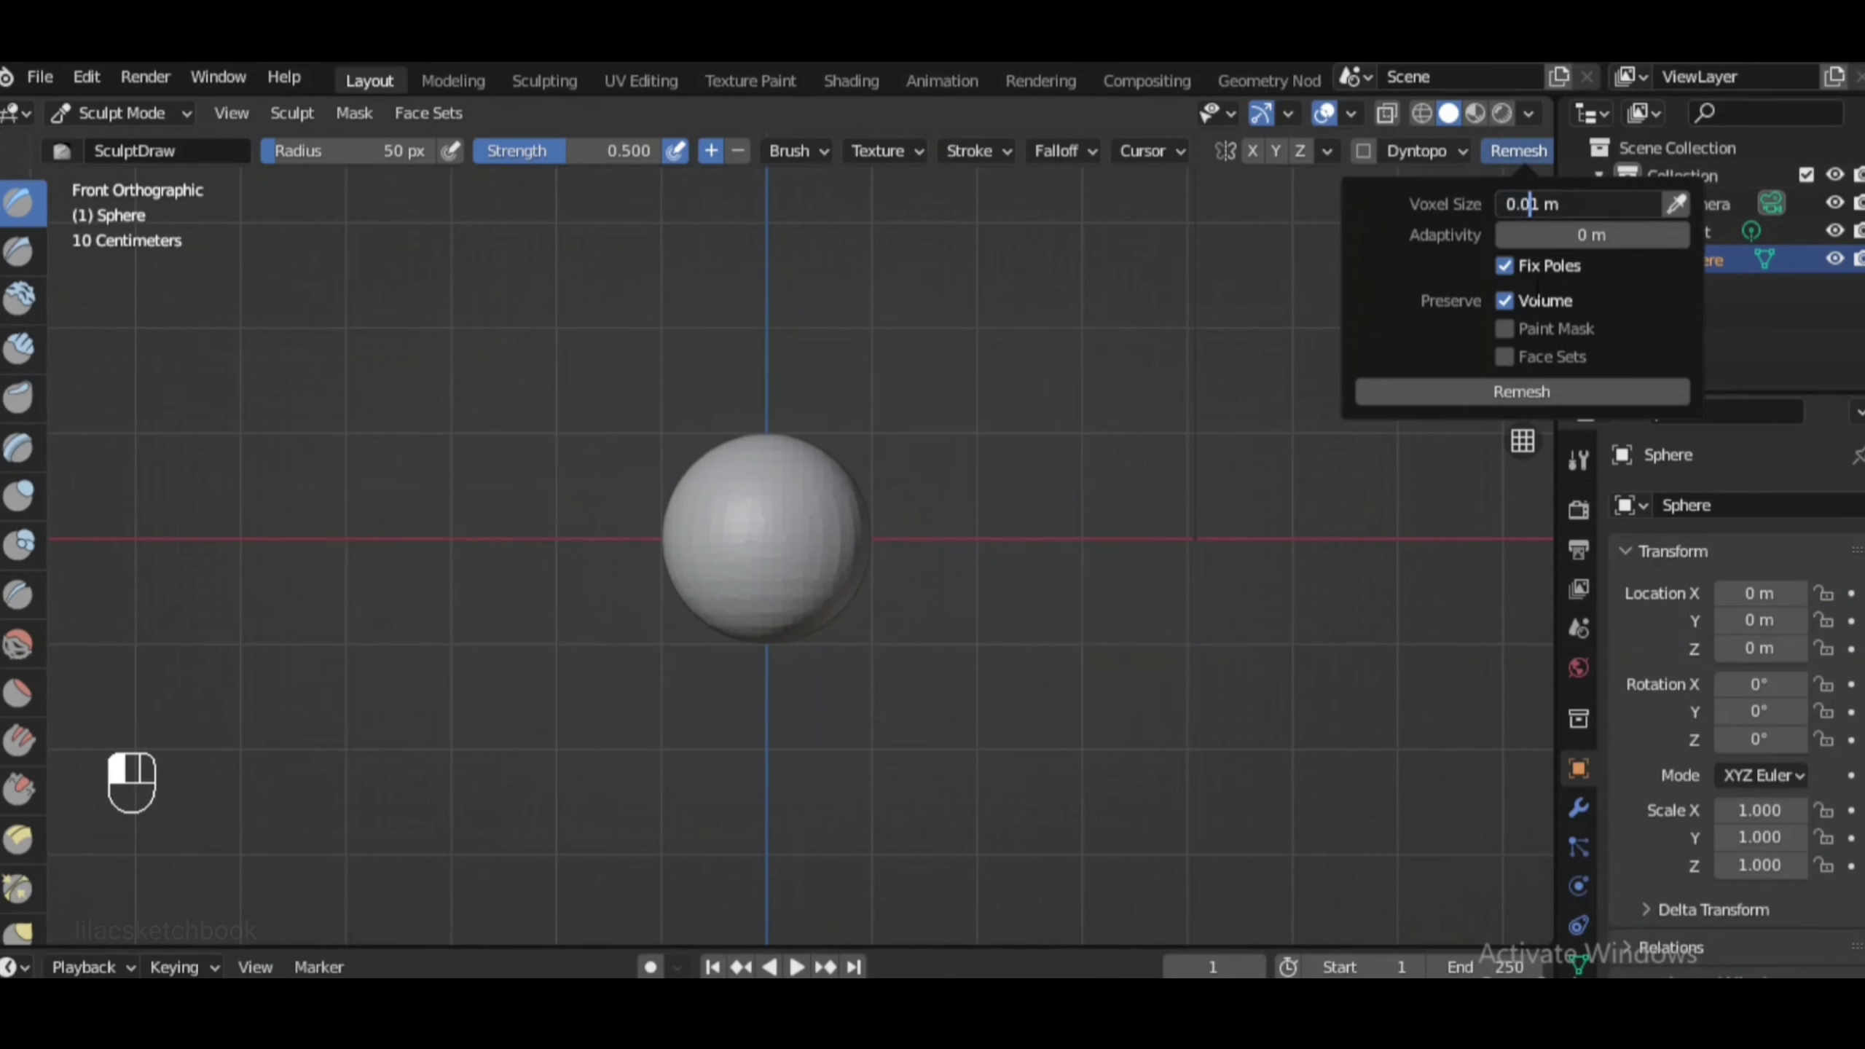
Remesh the sphere at 0.01 m voxel size and apply Shade Smooth
left_click(1476, 391)
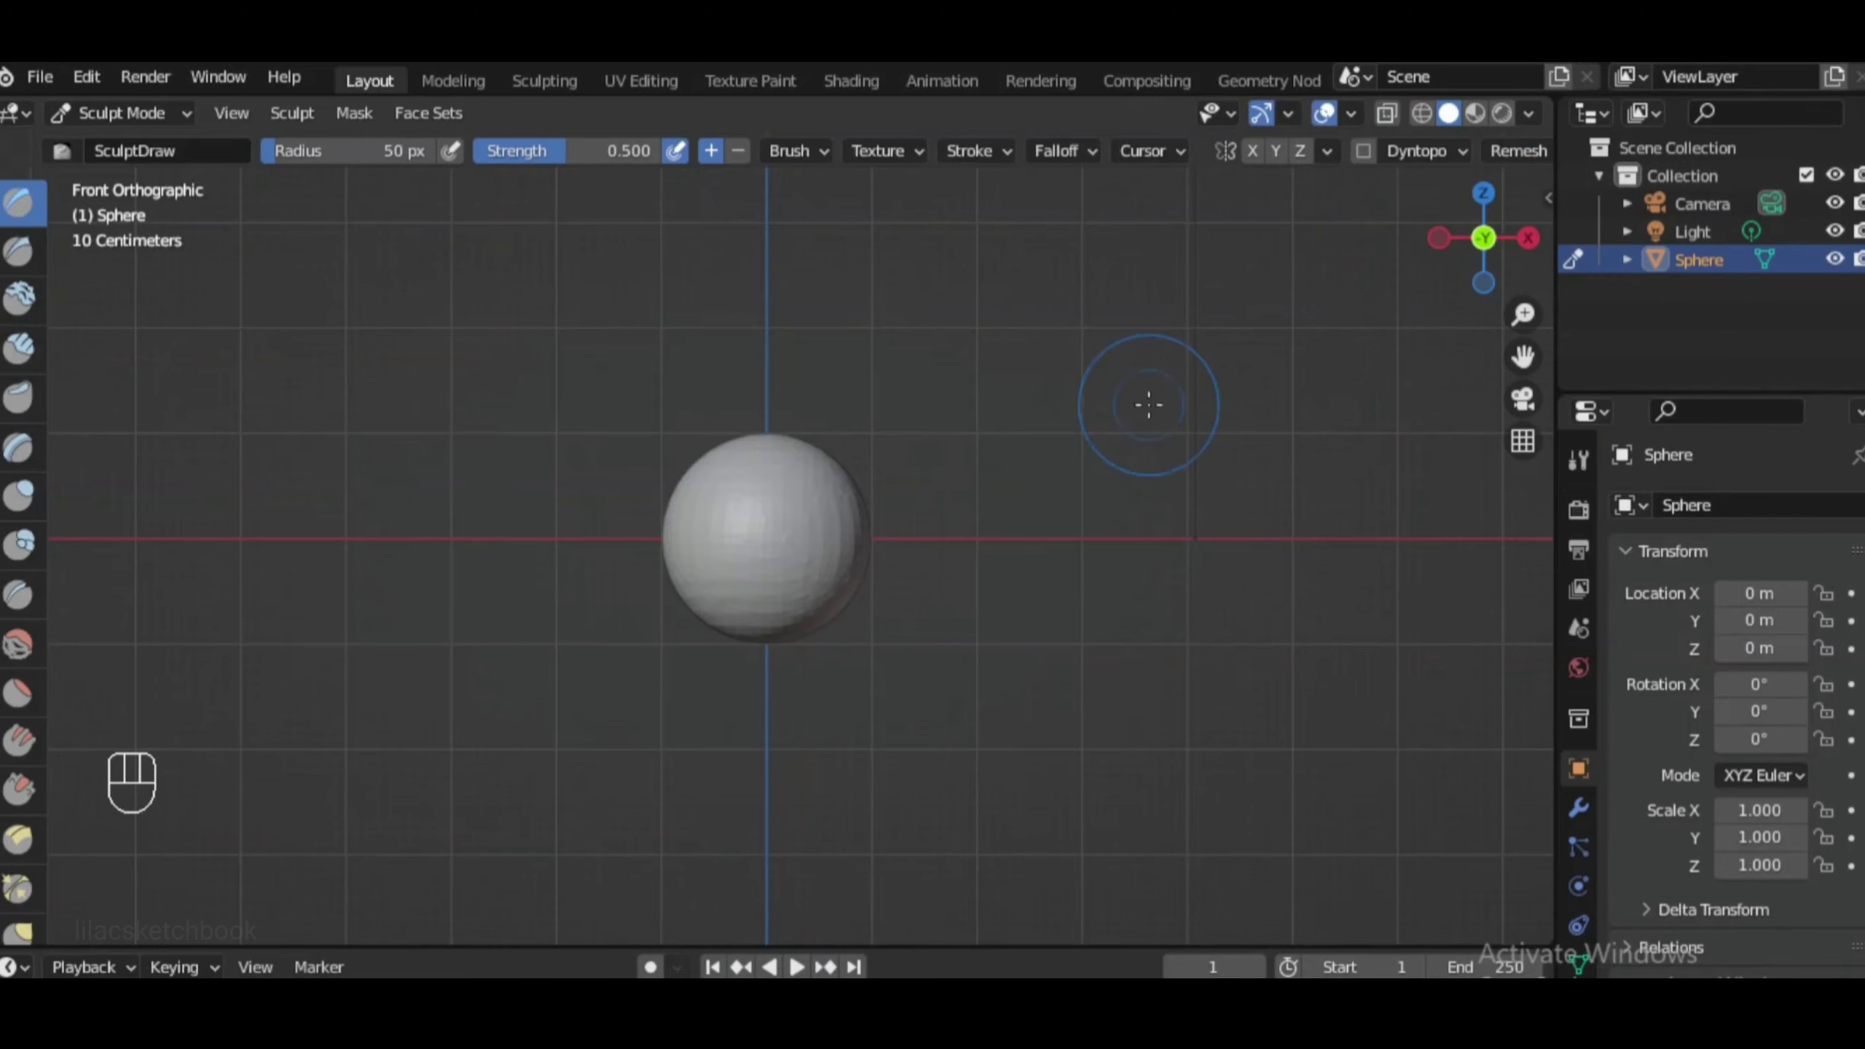
key("Tab")
scroll(782, 430, "up", 5)
scroll(566, 400, "down", 3)
key("Tab")
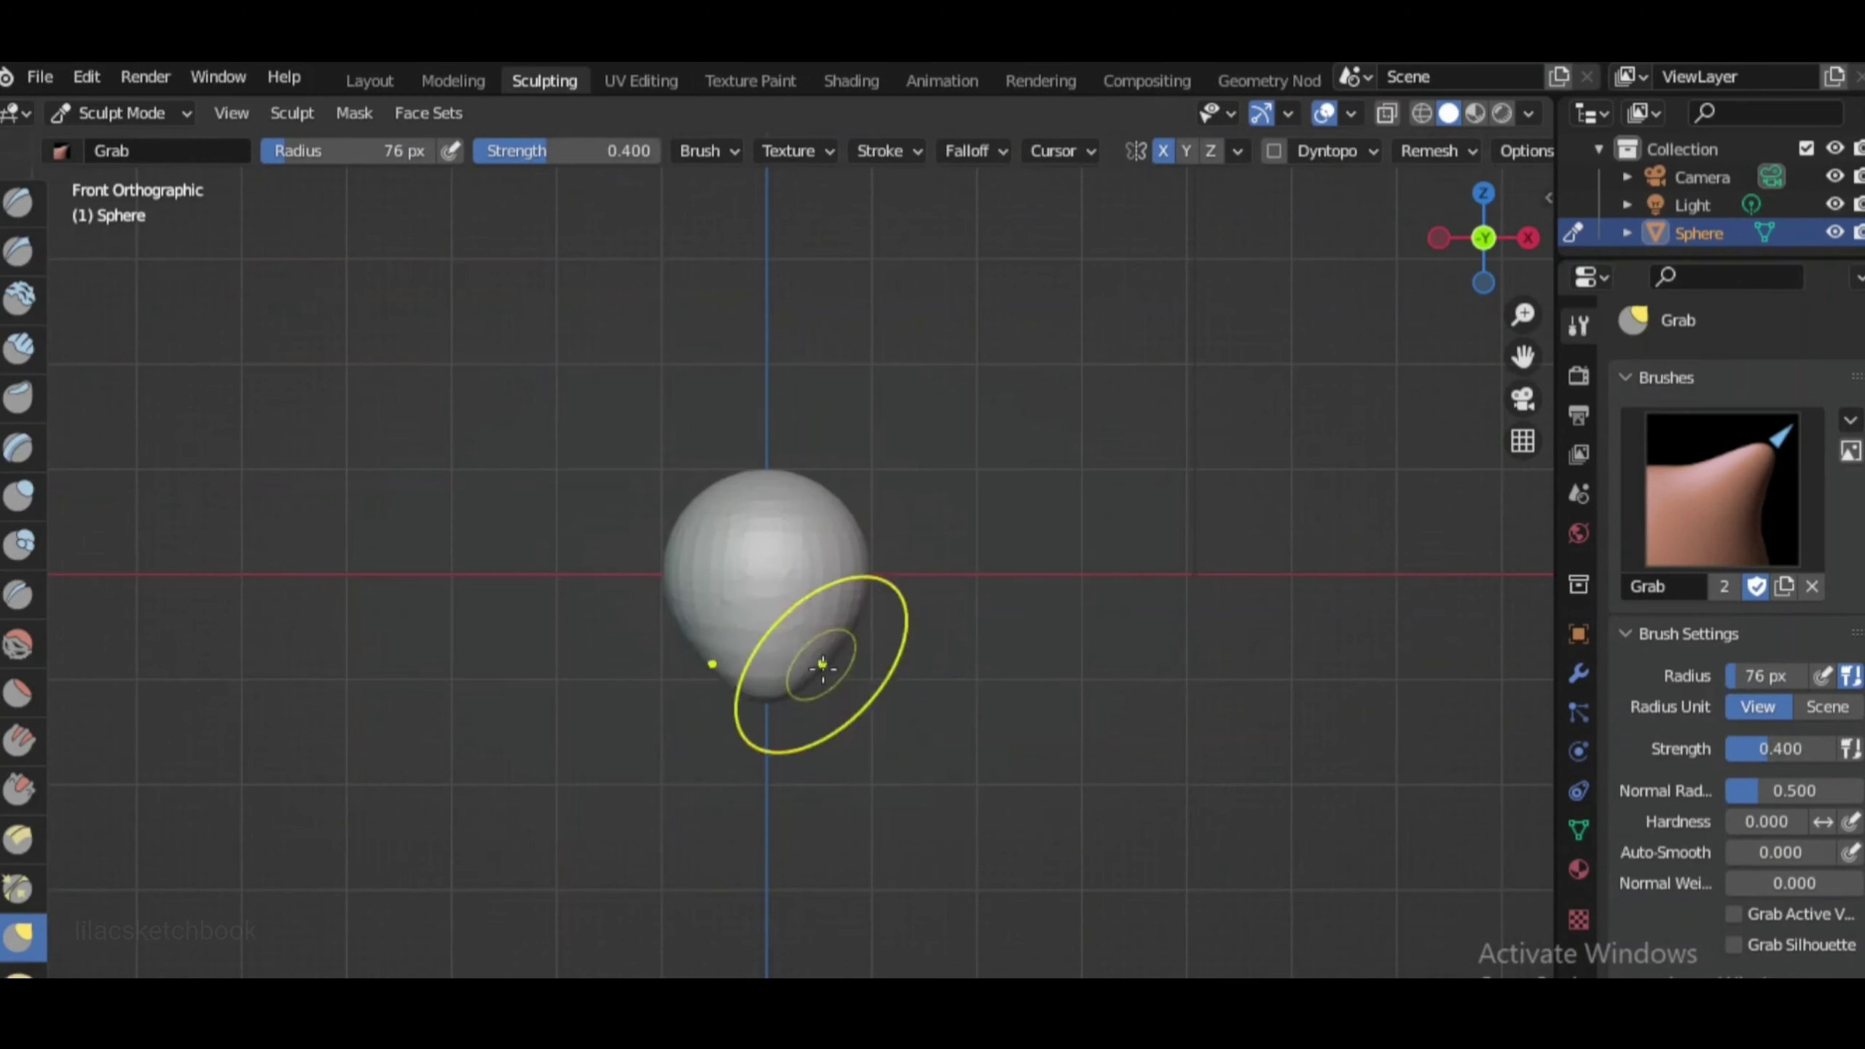
Grab the sphere's bottom into an egg shape in front and right views, using a 47 px brush
left_click_drag(812, 666, 781, 723)
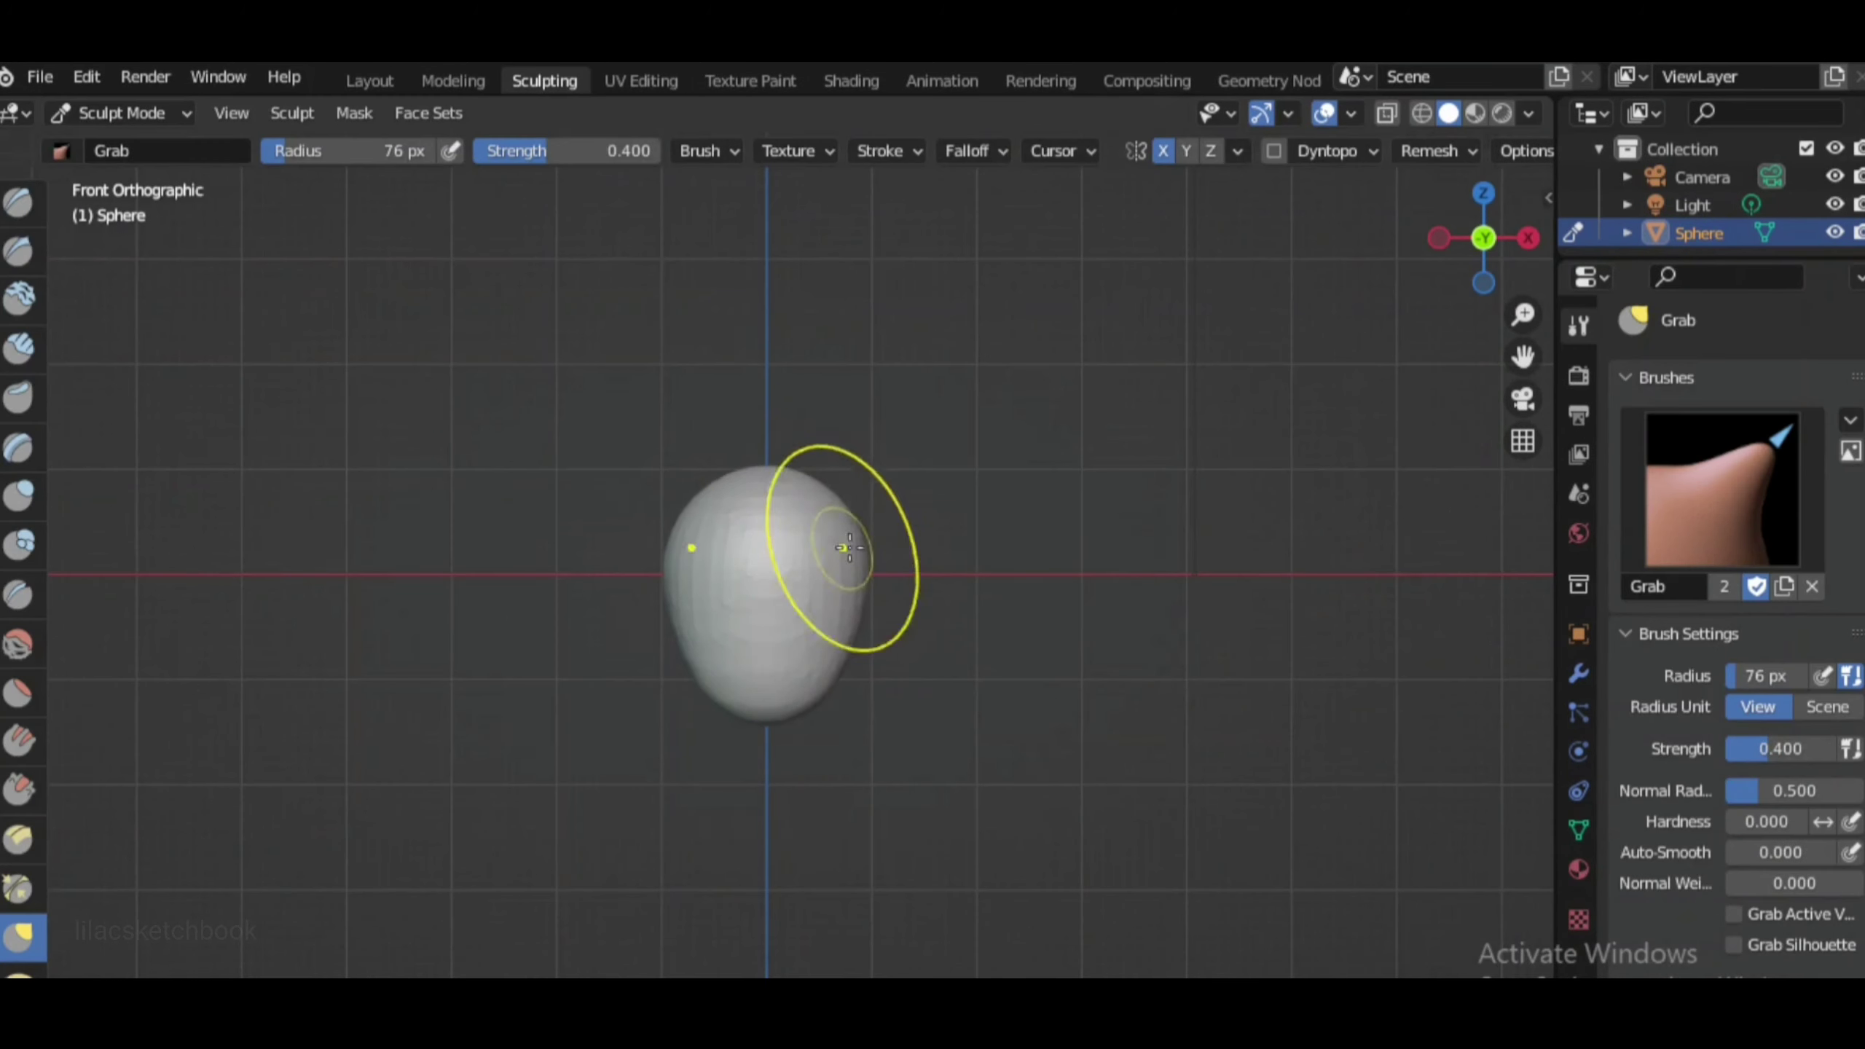
key("KP_3")
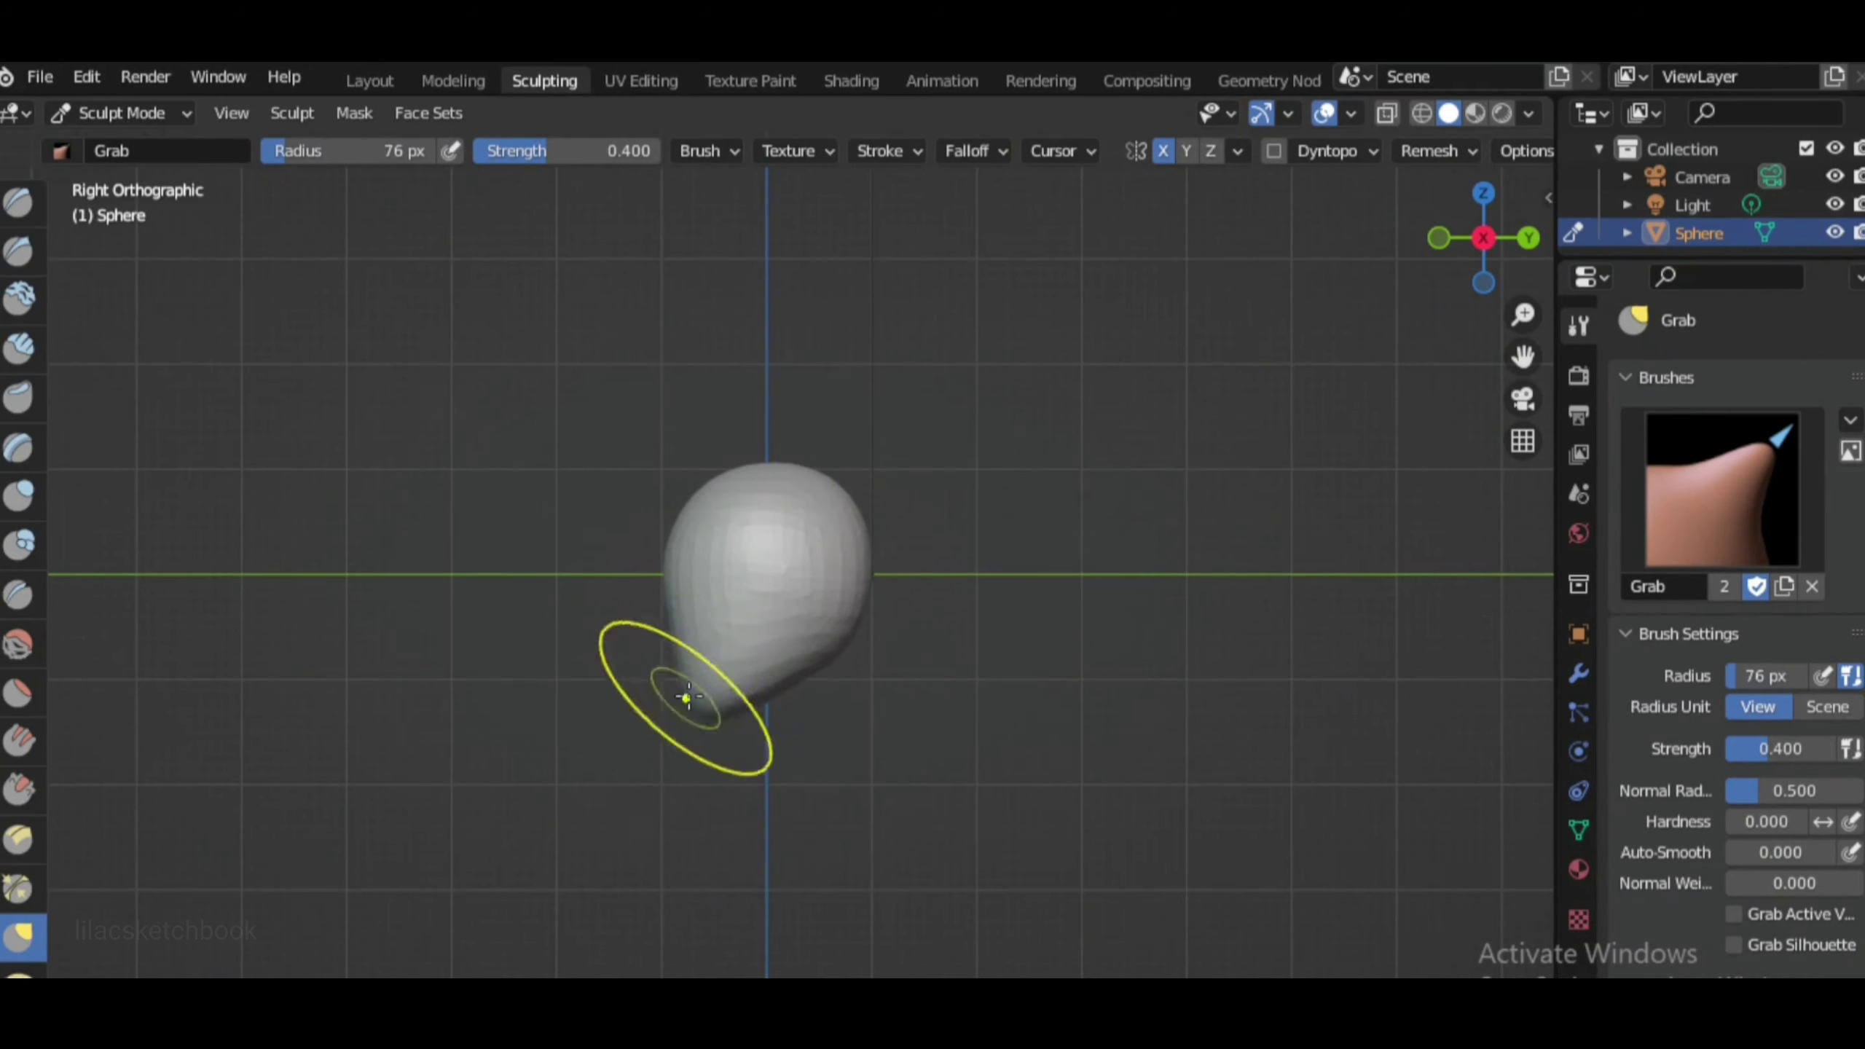
left_click_drag(687, 708, 646, 624)
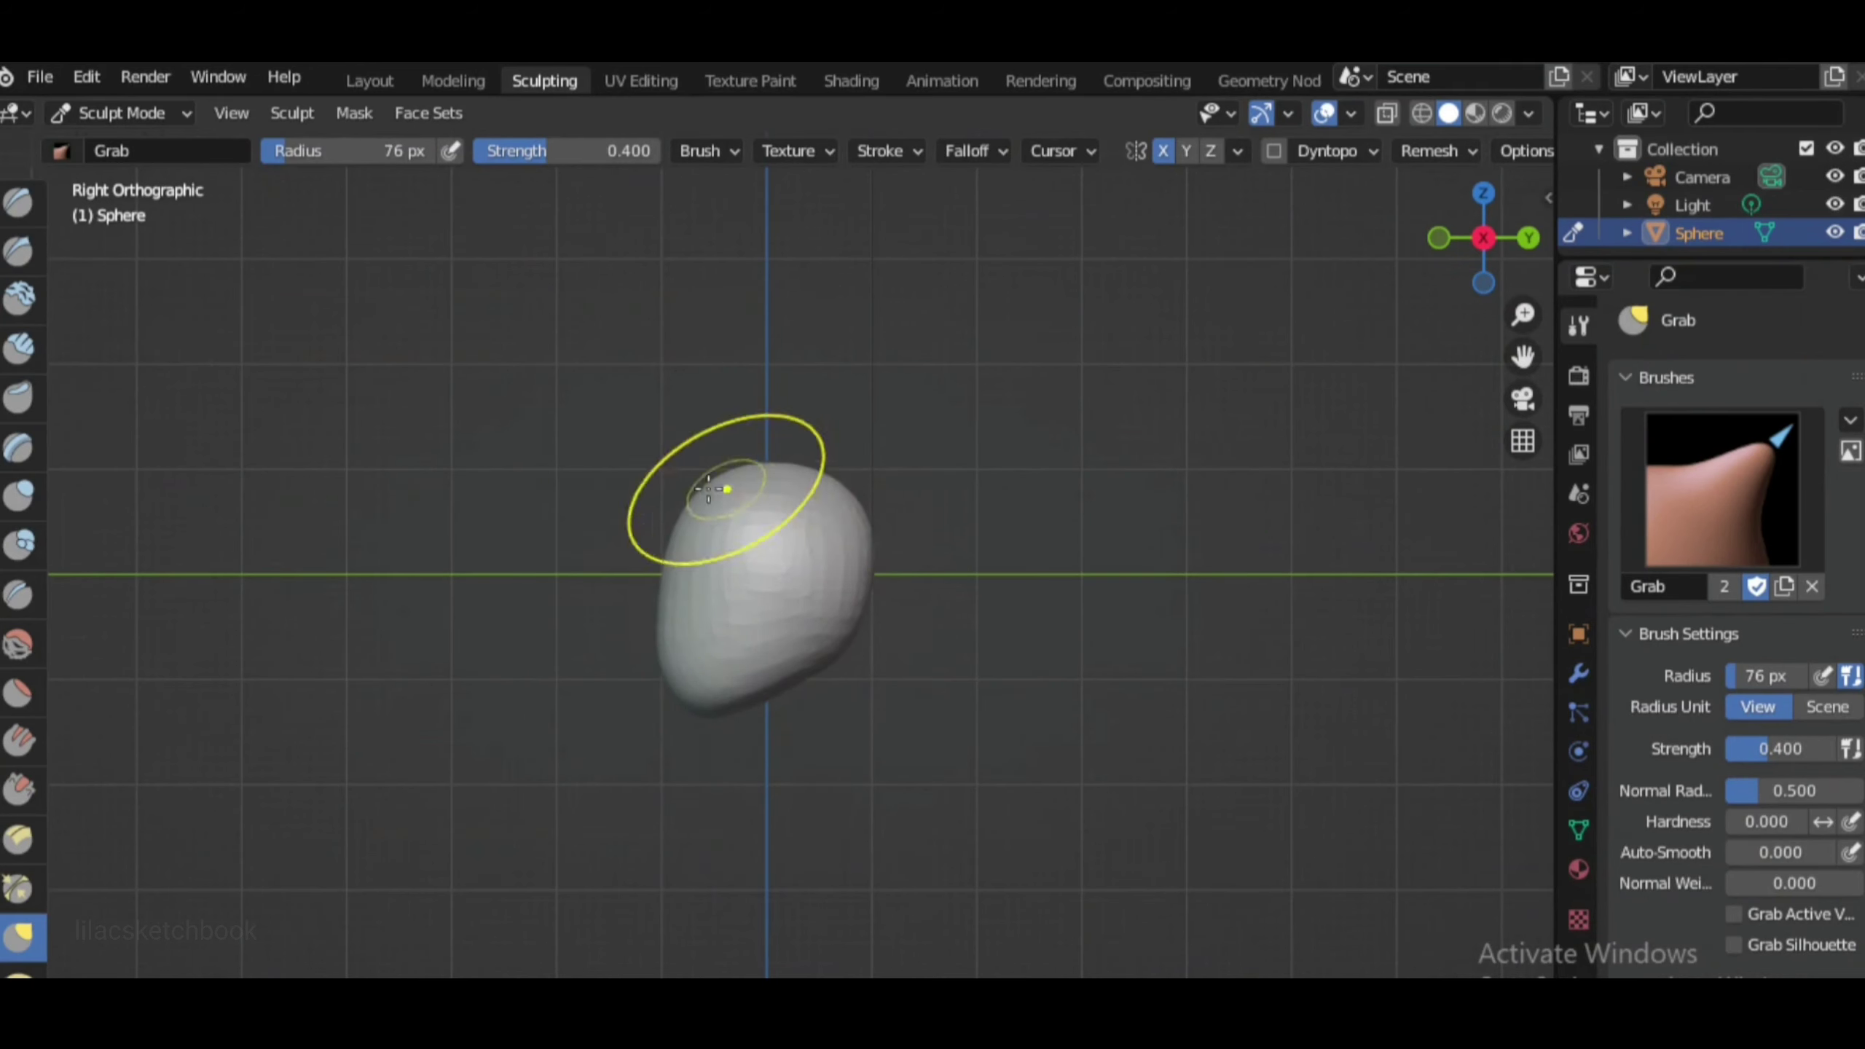
key("f")
left_click(656, 644)
left_click(1438, 239)
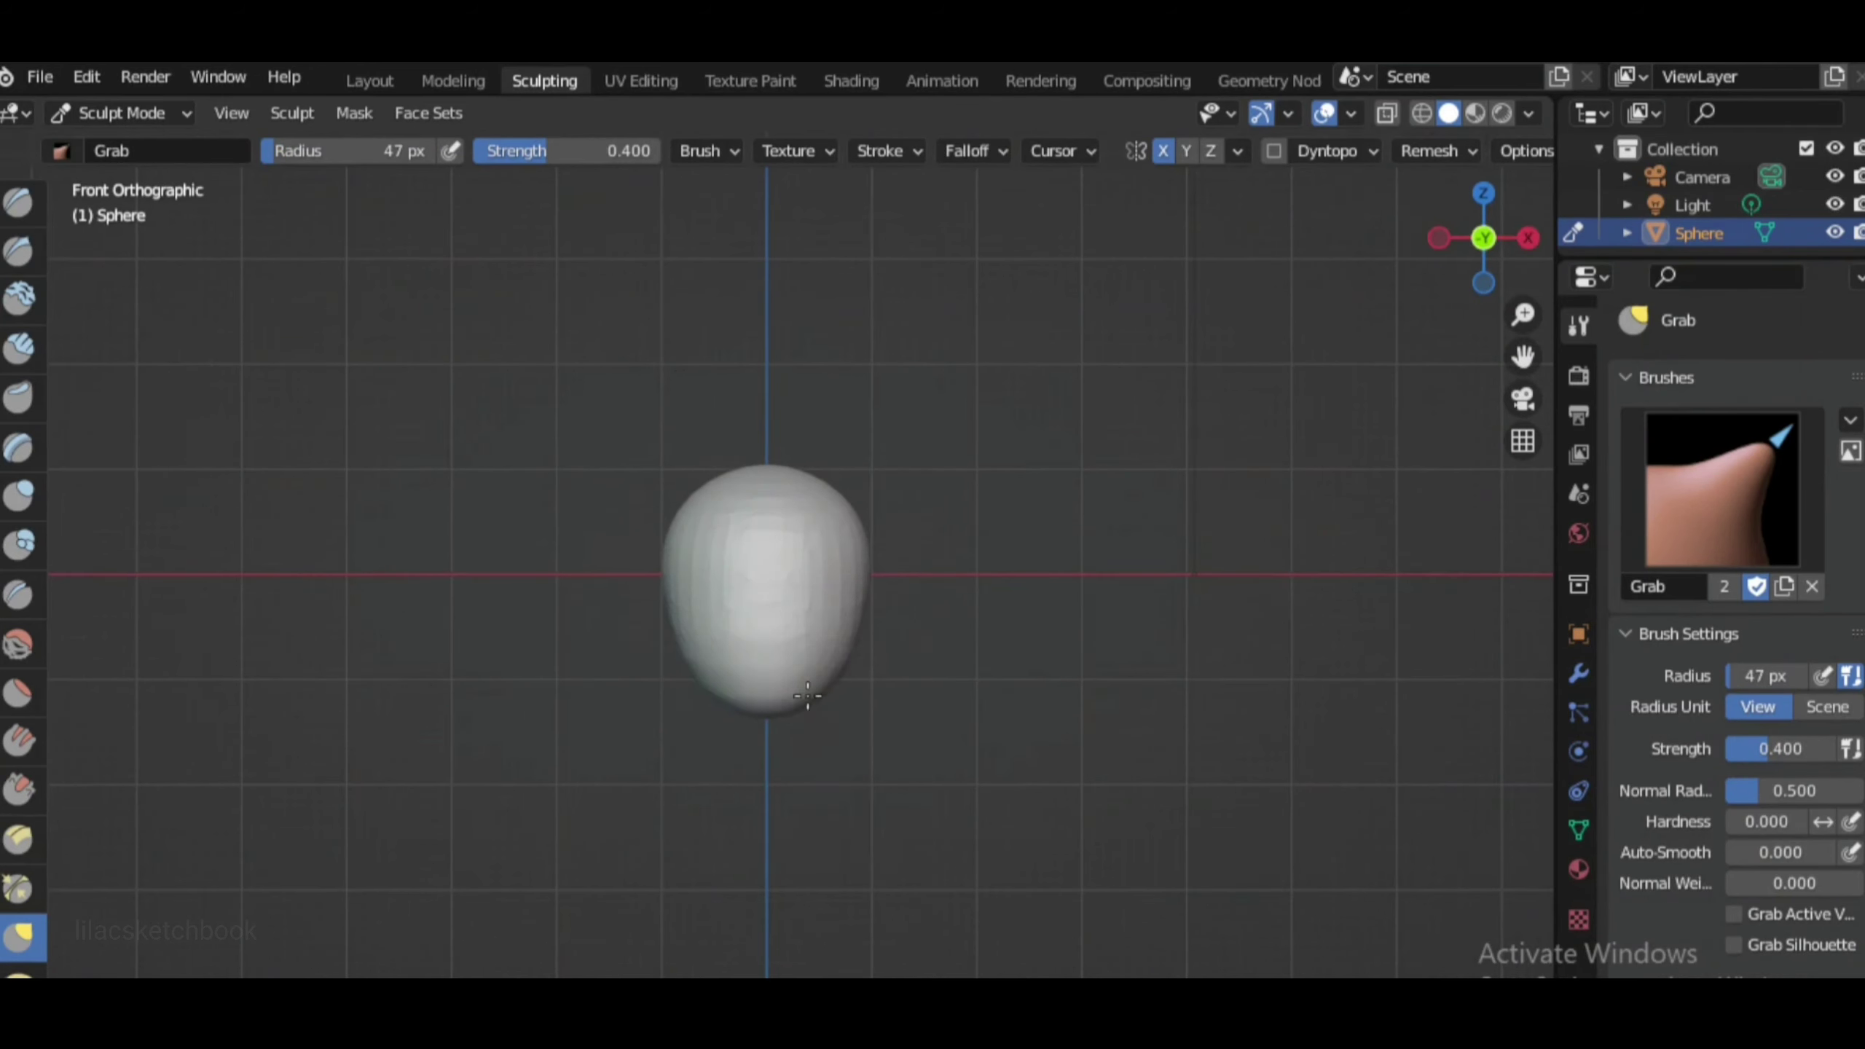
Hide the grid and axis lines and refine the egg-shaped head from the front view
scroll(868, 553, "up", 1)
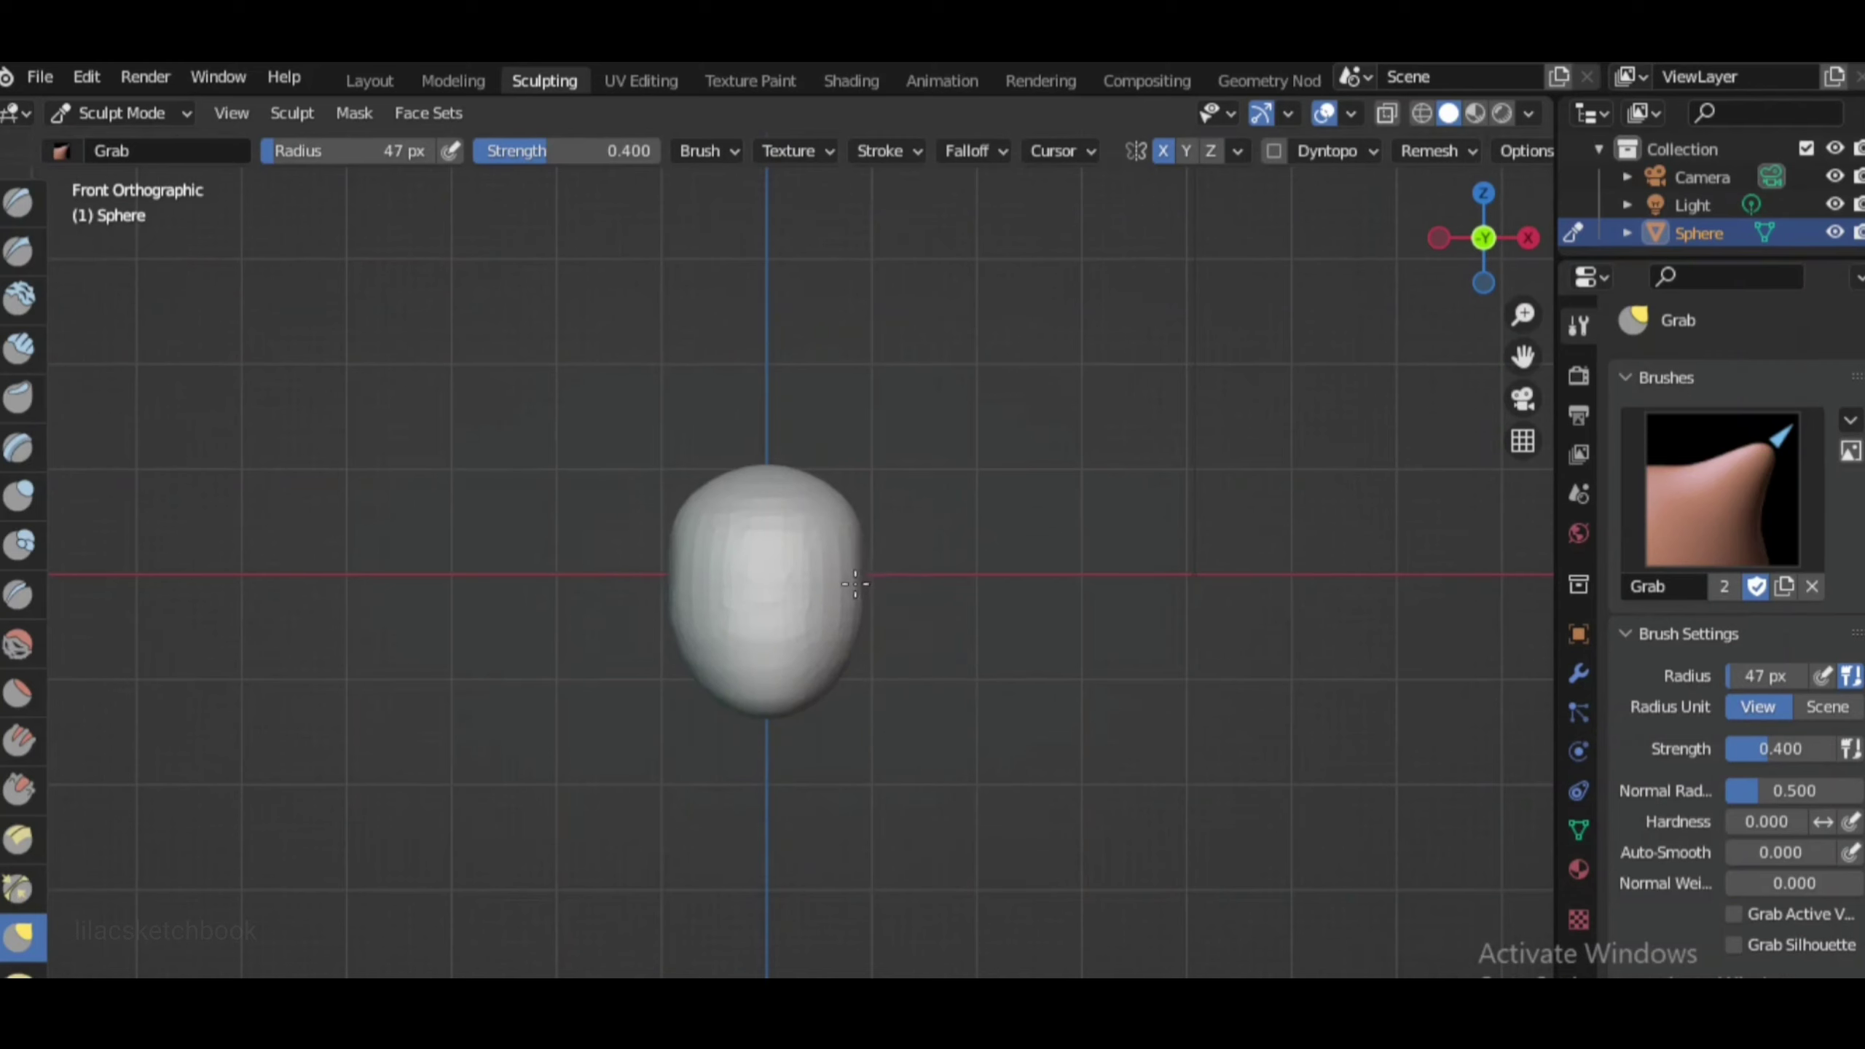
left_click(1324, 113)
left_click_drag(1486, 237, 1461, 224)
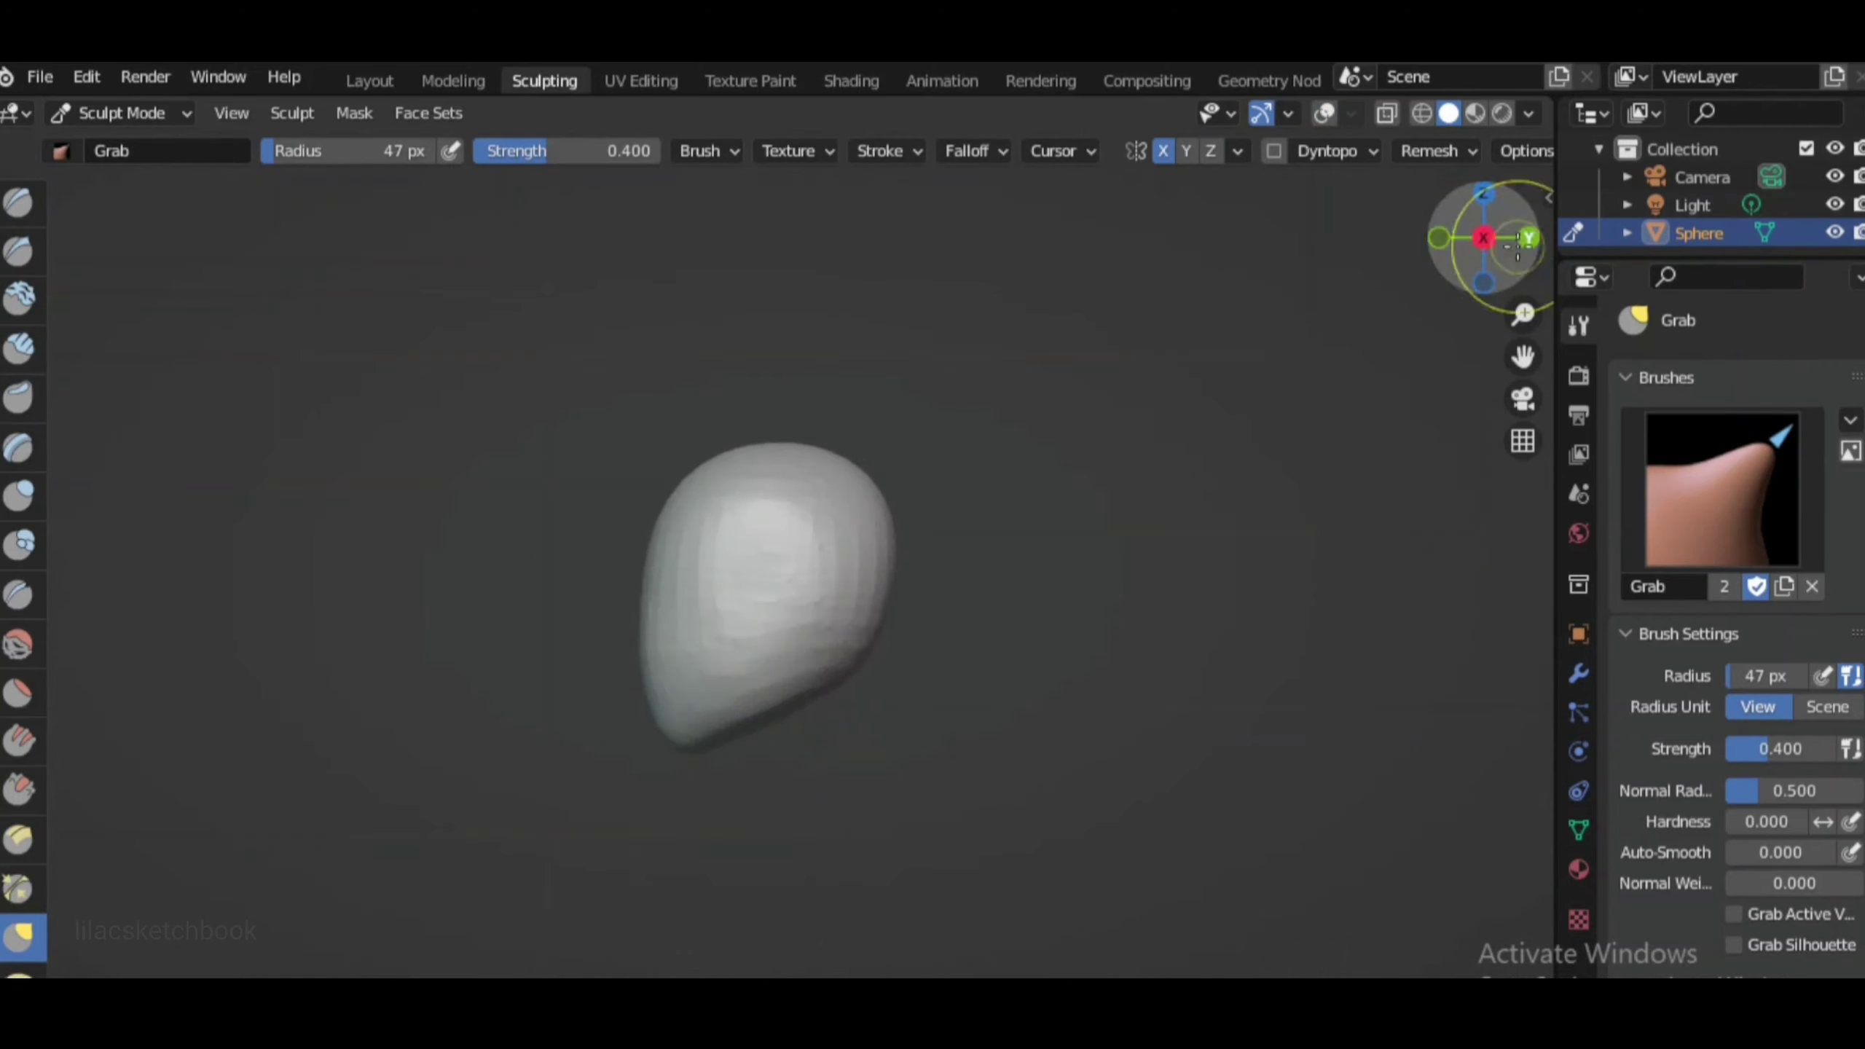
left_click(1484, 238)
scroll(769, 553, "up", 2)
scroll(828, 774, "down", 3)
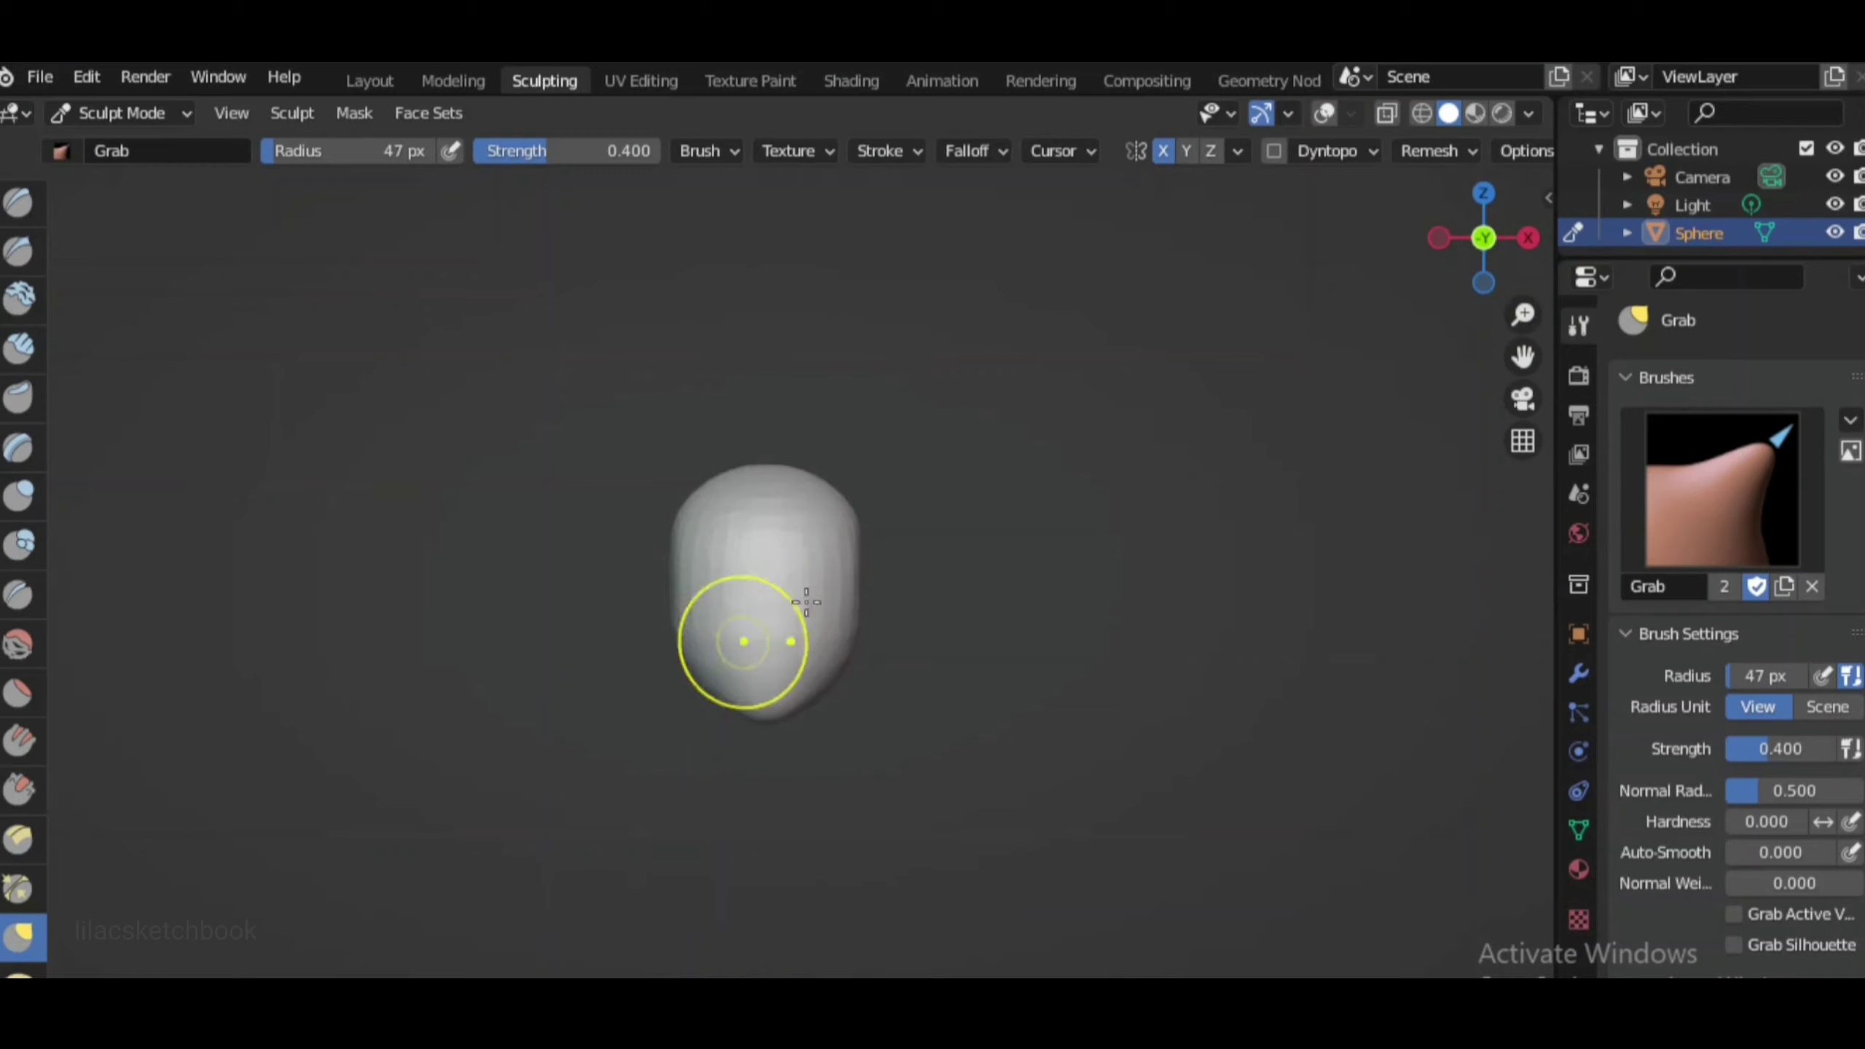
middle_click_drag(807, 602, 800, 534)
scroll(22, 808, "down", 5)
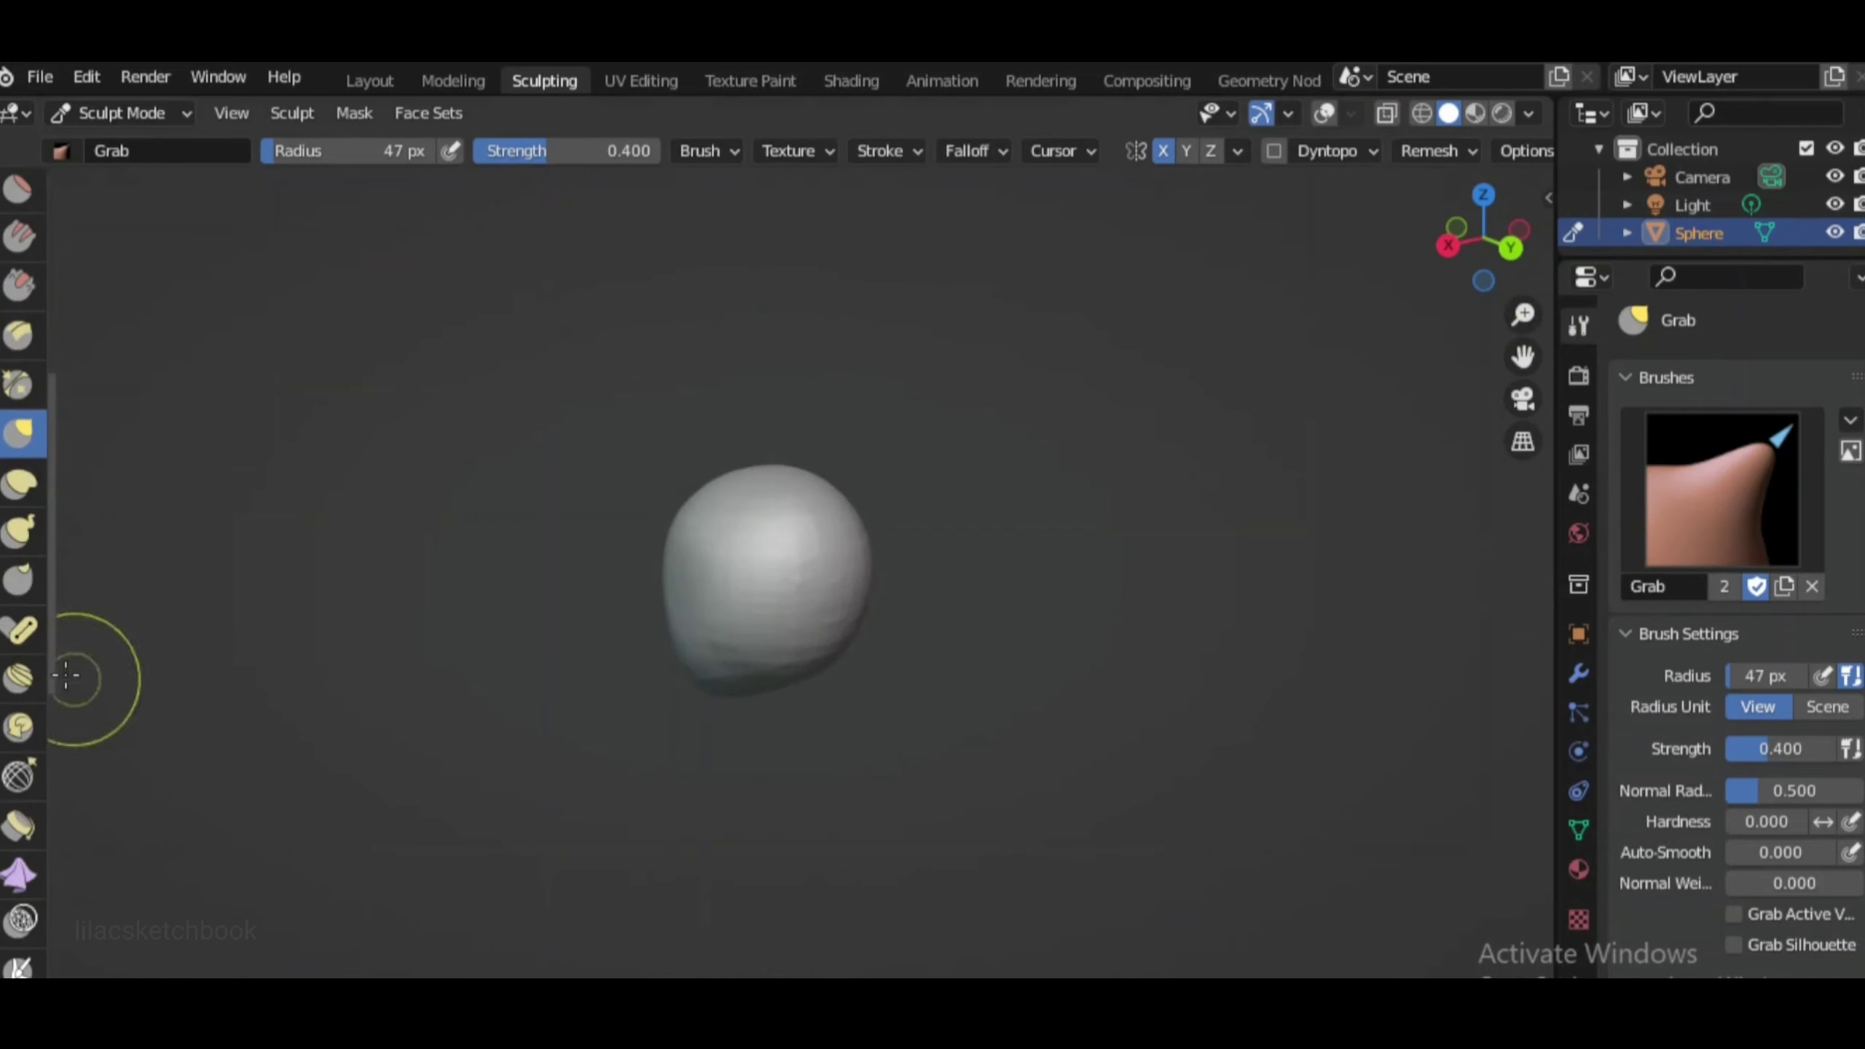
Show the sculpt tools in two columns and select the Mask brush
left_click_drag(55, 682, 101, 682)
left_click(20, 777)
scroll(764, 588, "up", 2)
Invert the mask and Grab a neck downward from the head's base
middle_click_drag(808, 588, 942, 608)
left_click(354, 112)
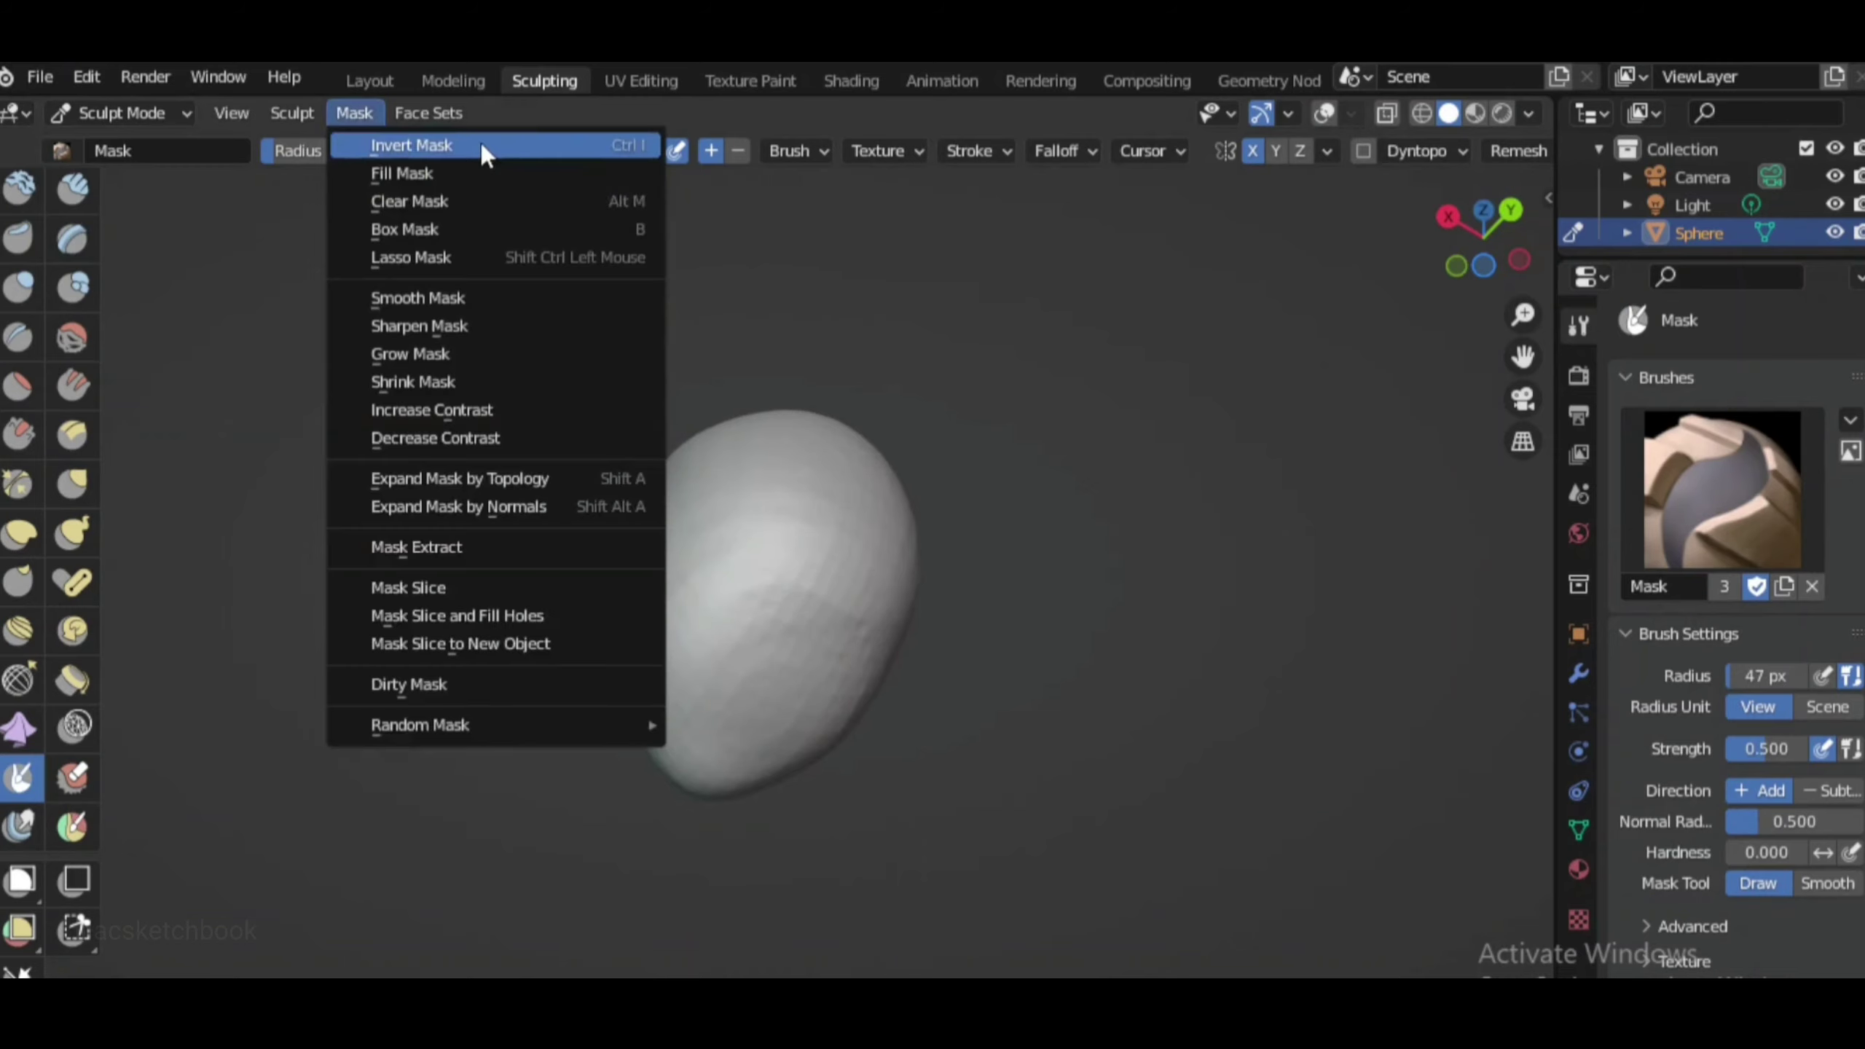
left_click(479, 150)
key("g")
middle_click_drag(820, 675, 919, 886)
Extend the neck further from the side with a 78 px brush, then clear the mask
left_click_drag(1484, 238, 991, 854)
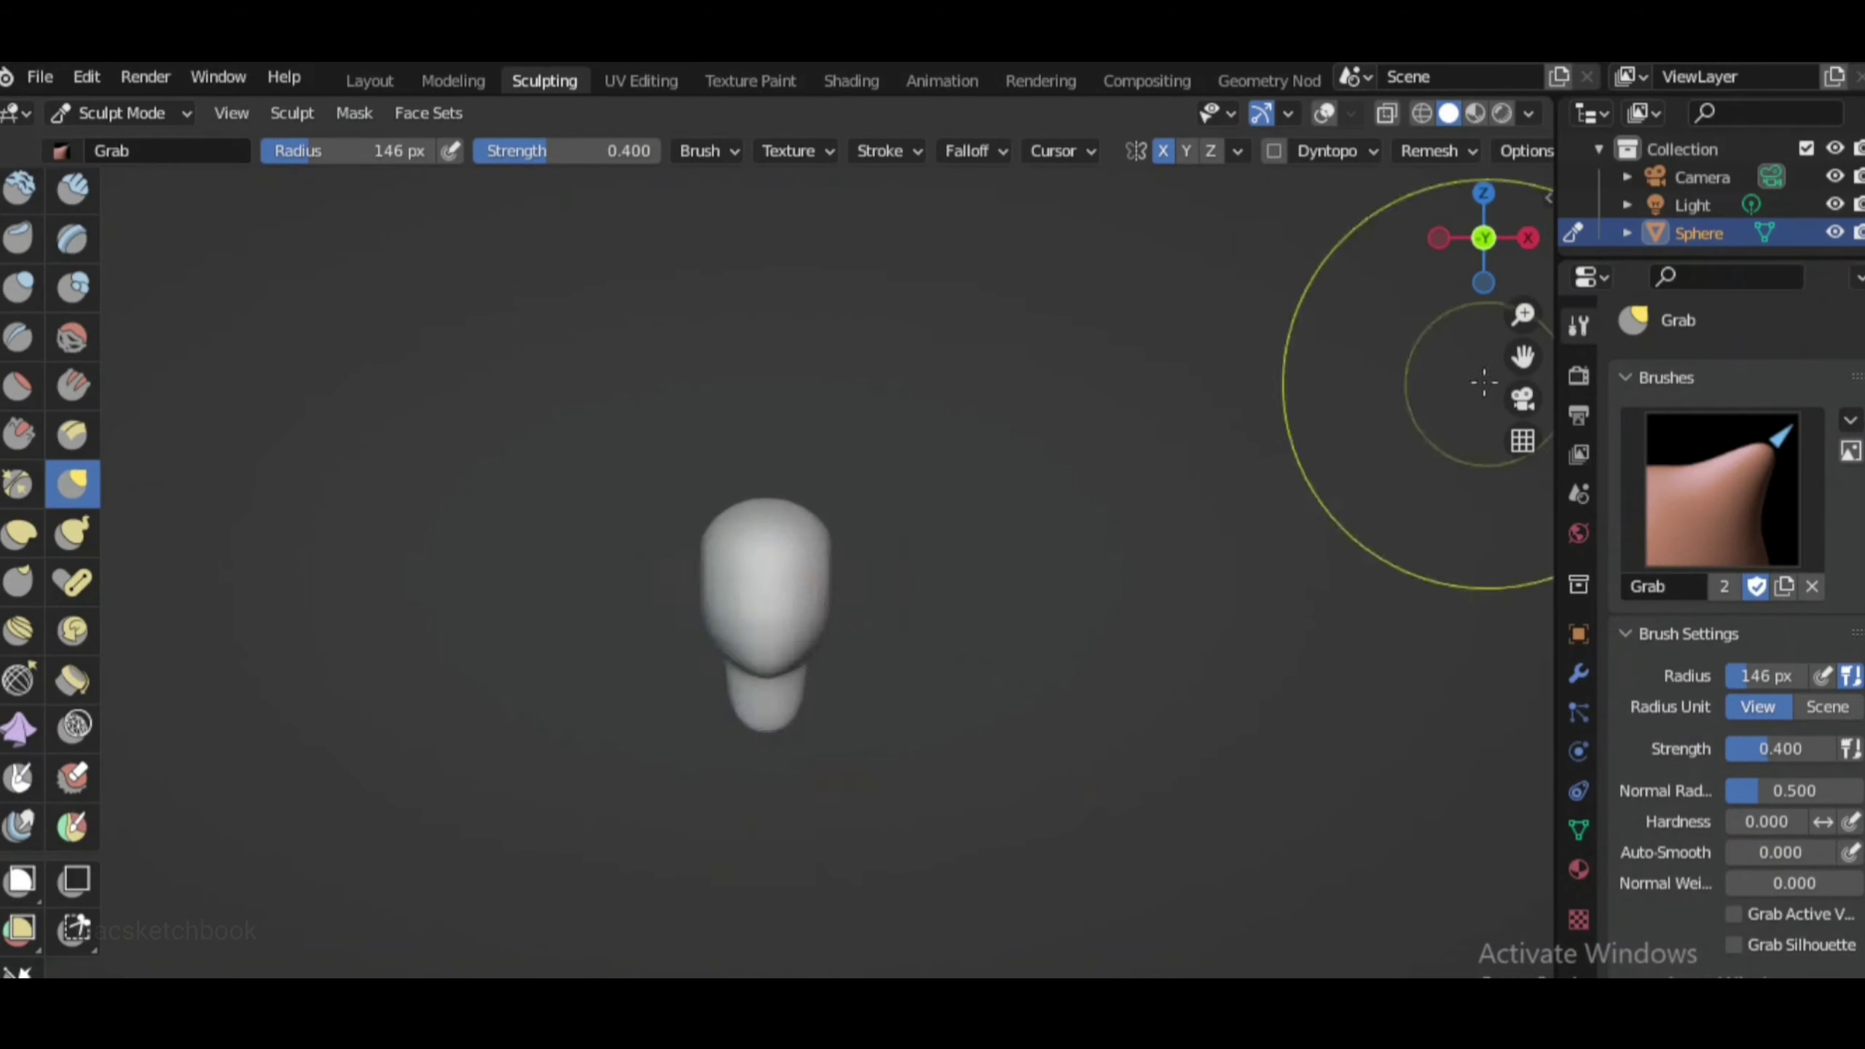
key("bracketleft")
key("bracketleft")
key("bracketleft")
left_click_drag(767, 851, 752, 870)
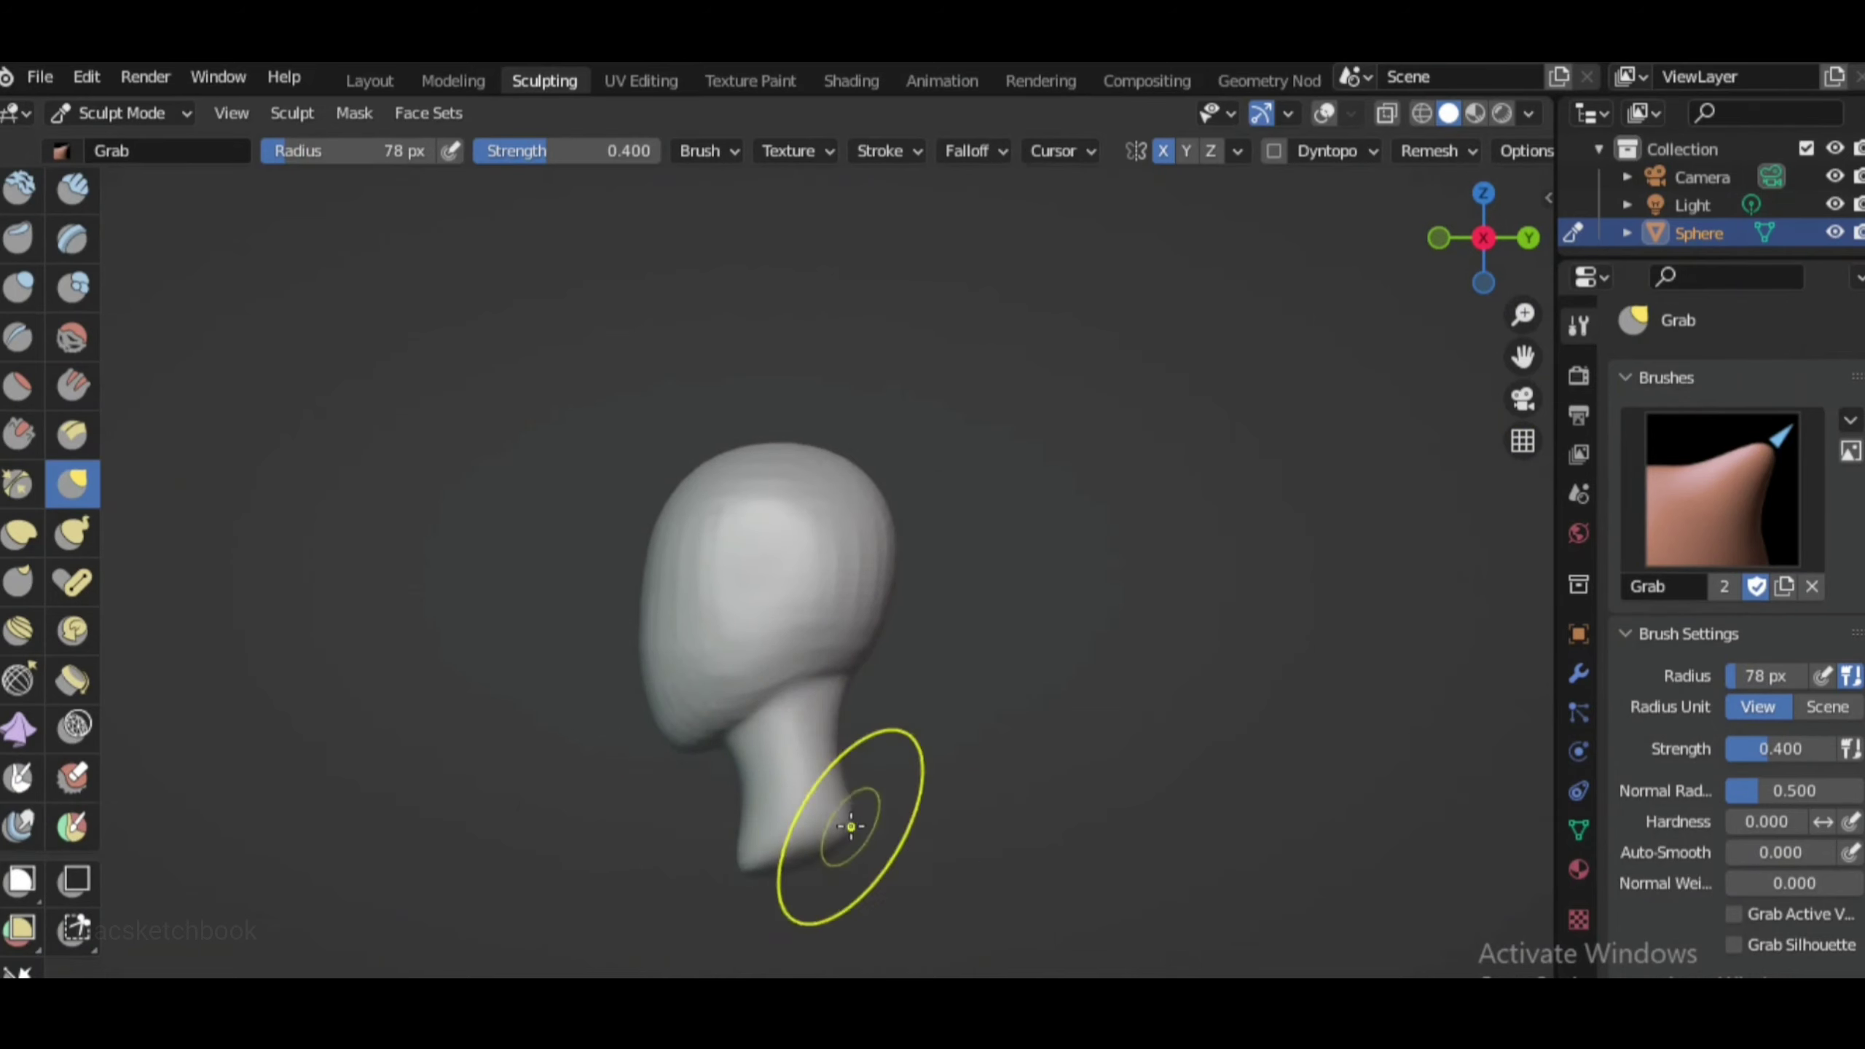
left_click(1529, 237)
middle_click_drag(783, 740, 881, 661)
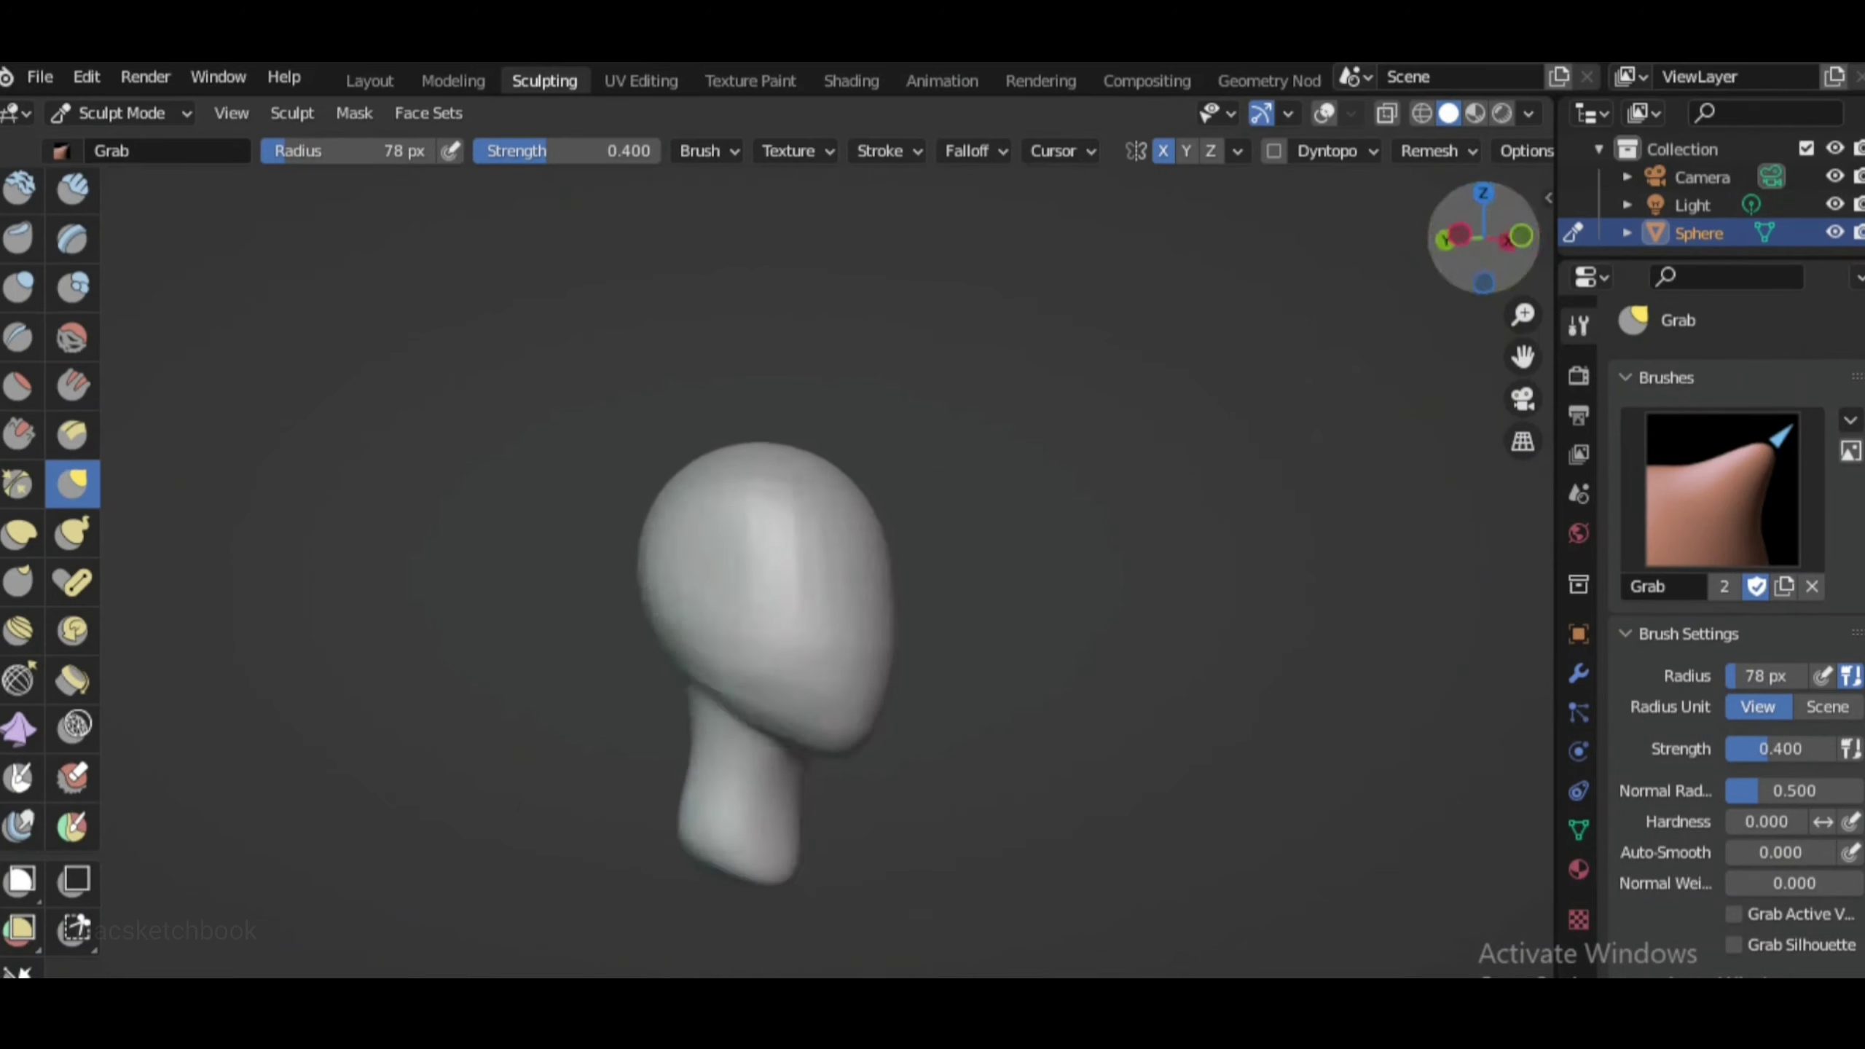
left_click(354, 112)
key("KP_1")
scroll(1260, 430, "up", 4)
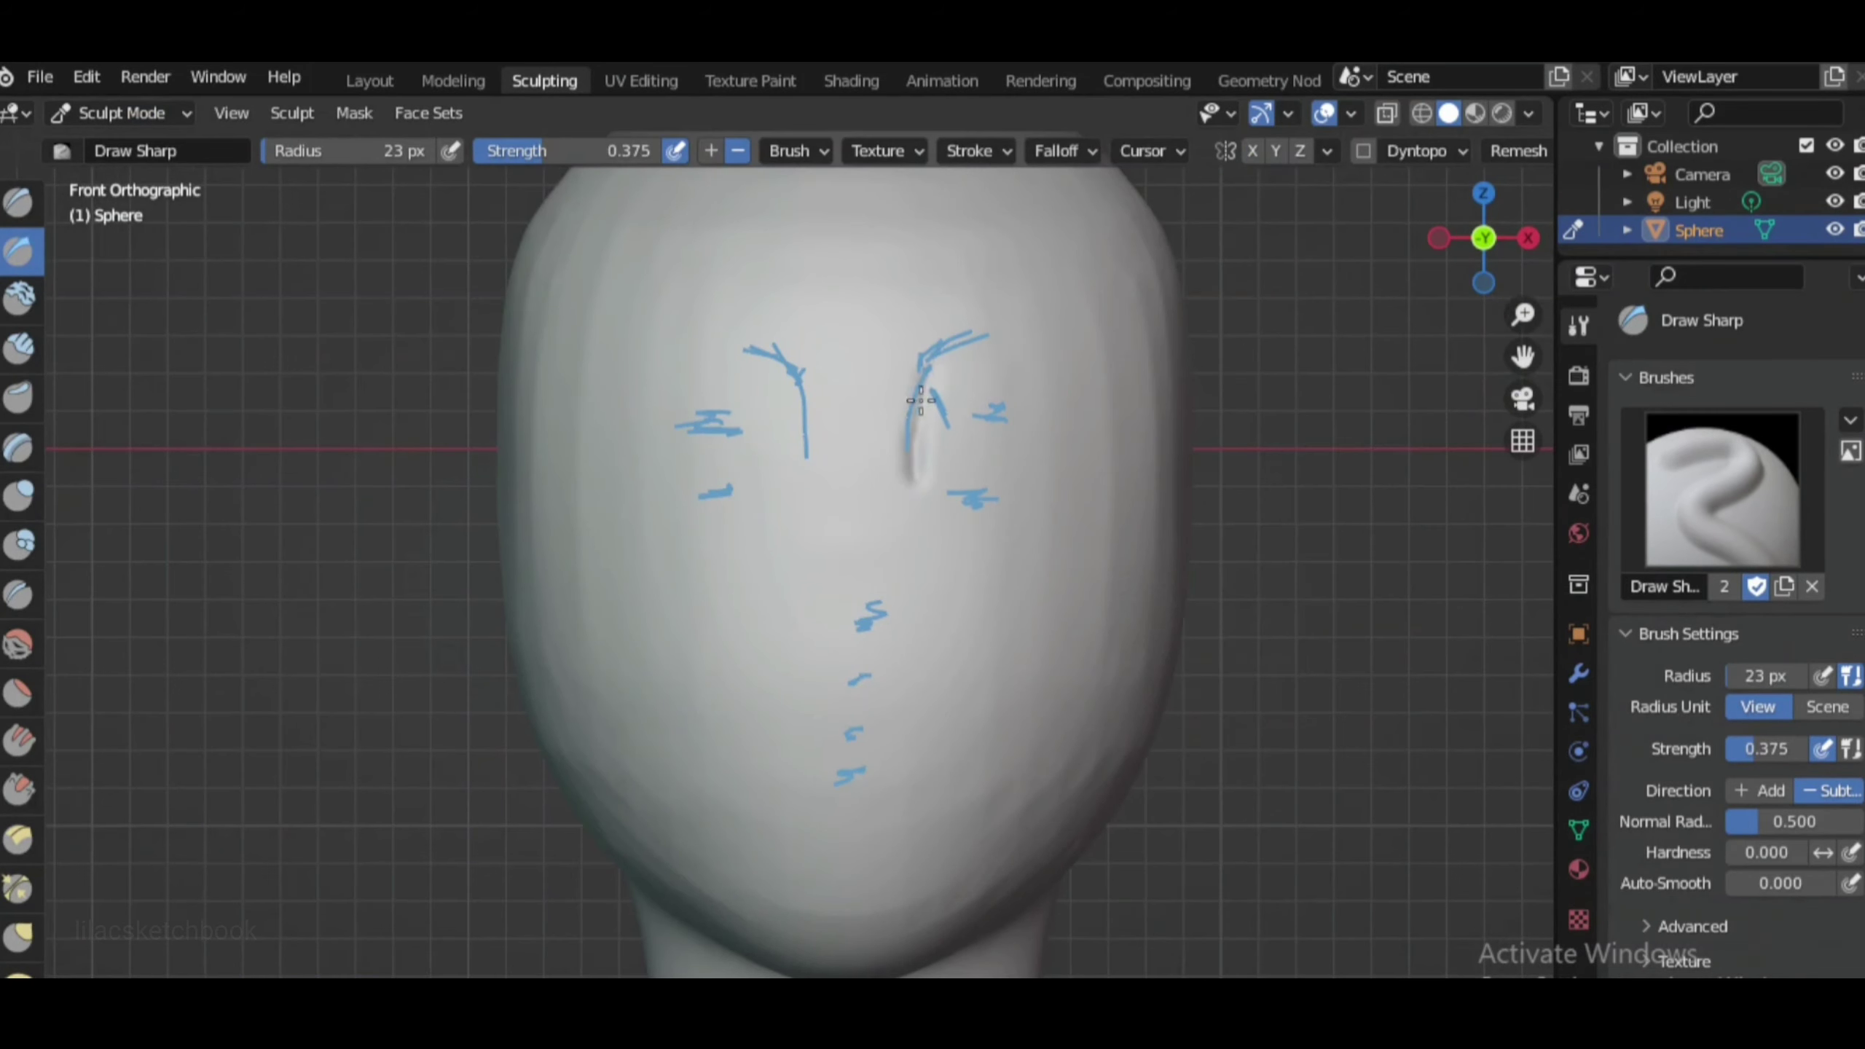
Smooth the carved groove beside the left eye
scroll(909, 376, "down", 2)
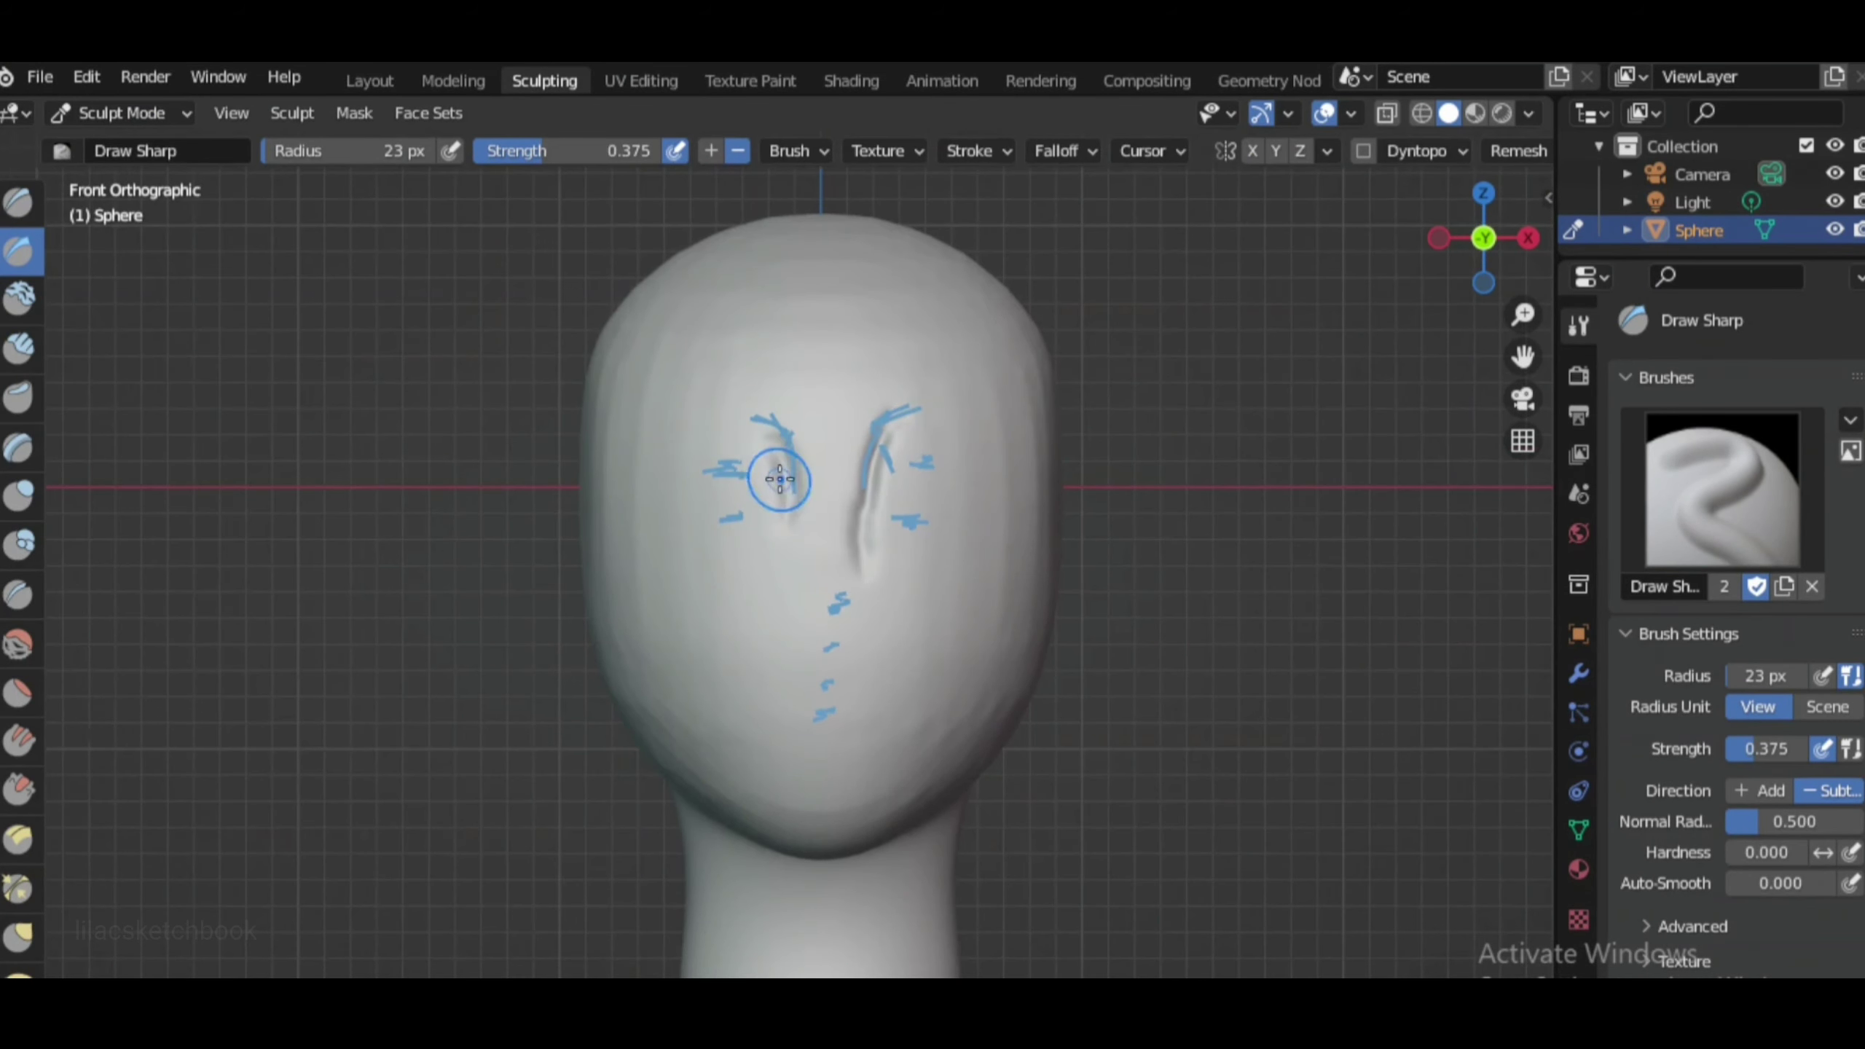
scroll(969, 479, "up", 1)
key("shift+s")
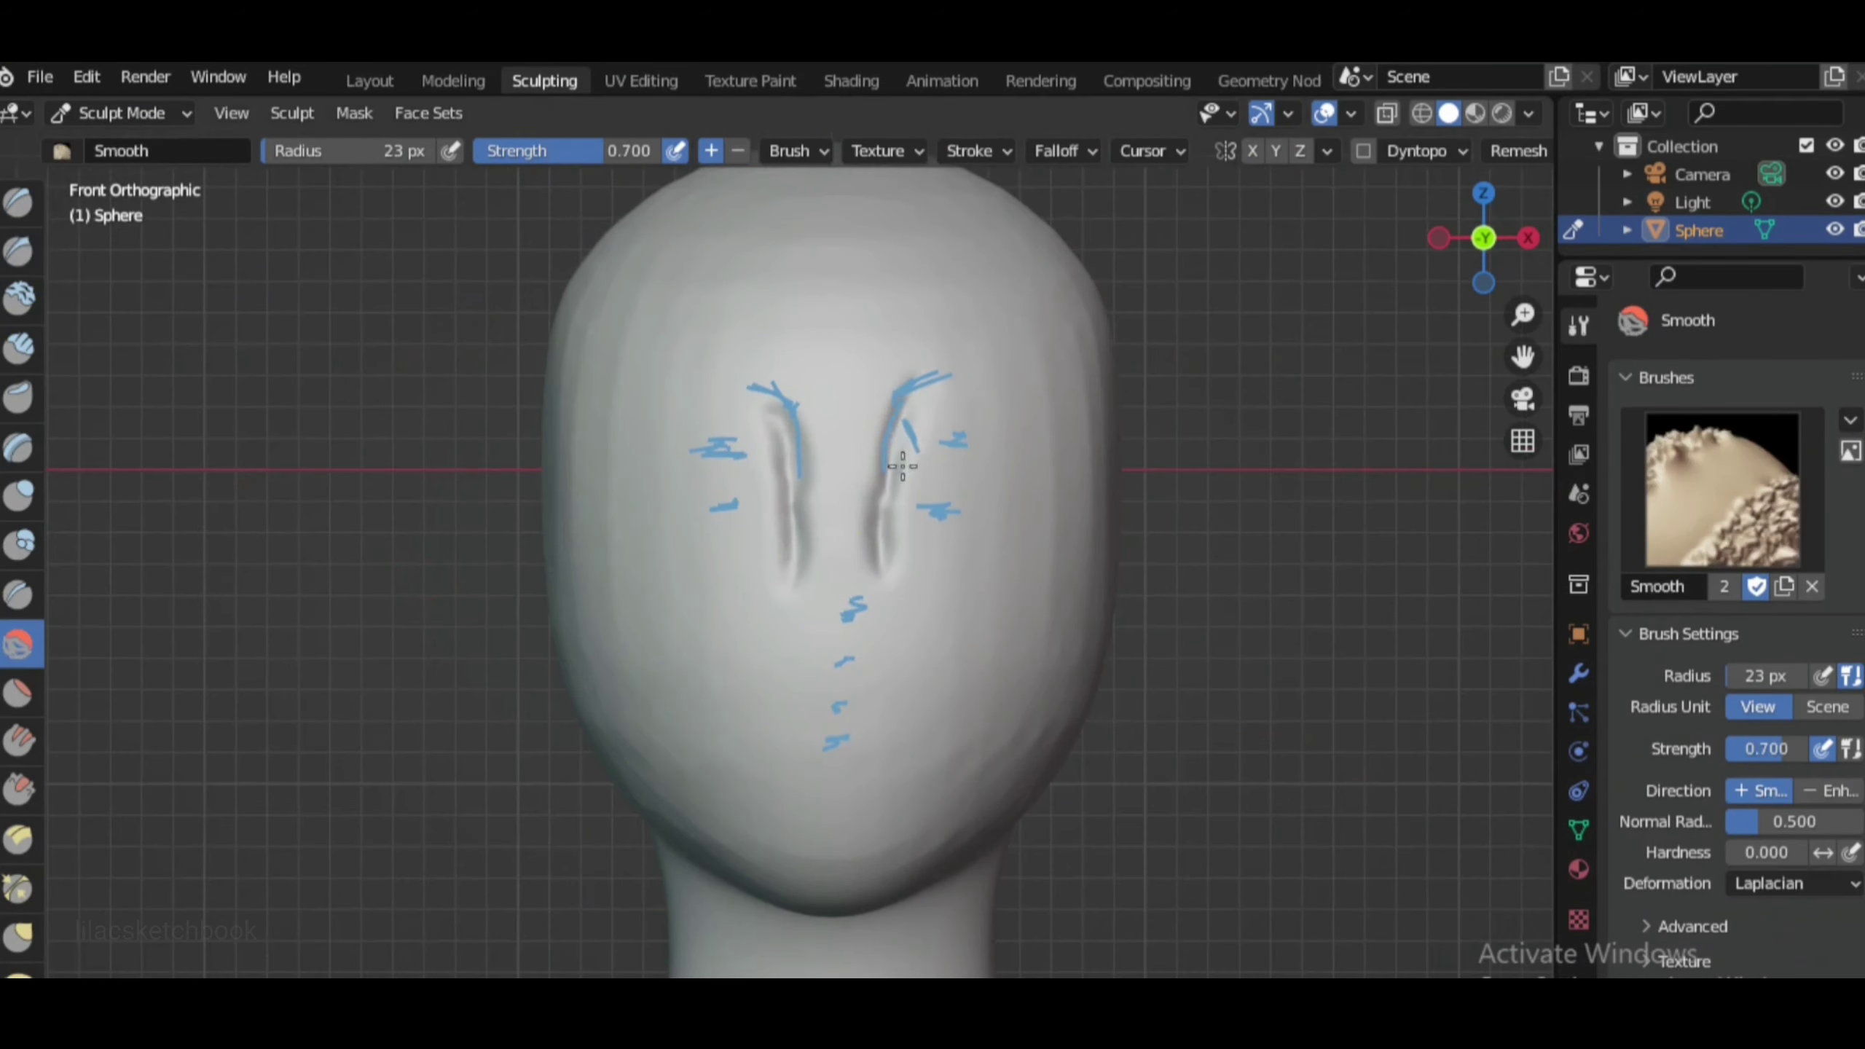
left_click_drag(804, 470, 801, 558)
middle_click_drag(888, 470, 934, 439)
key("KP_1")
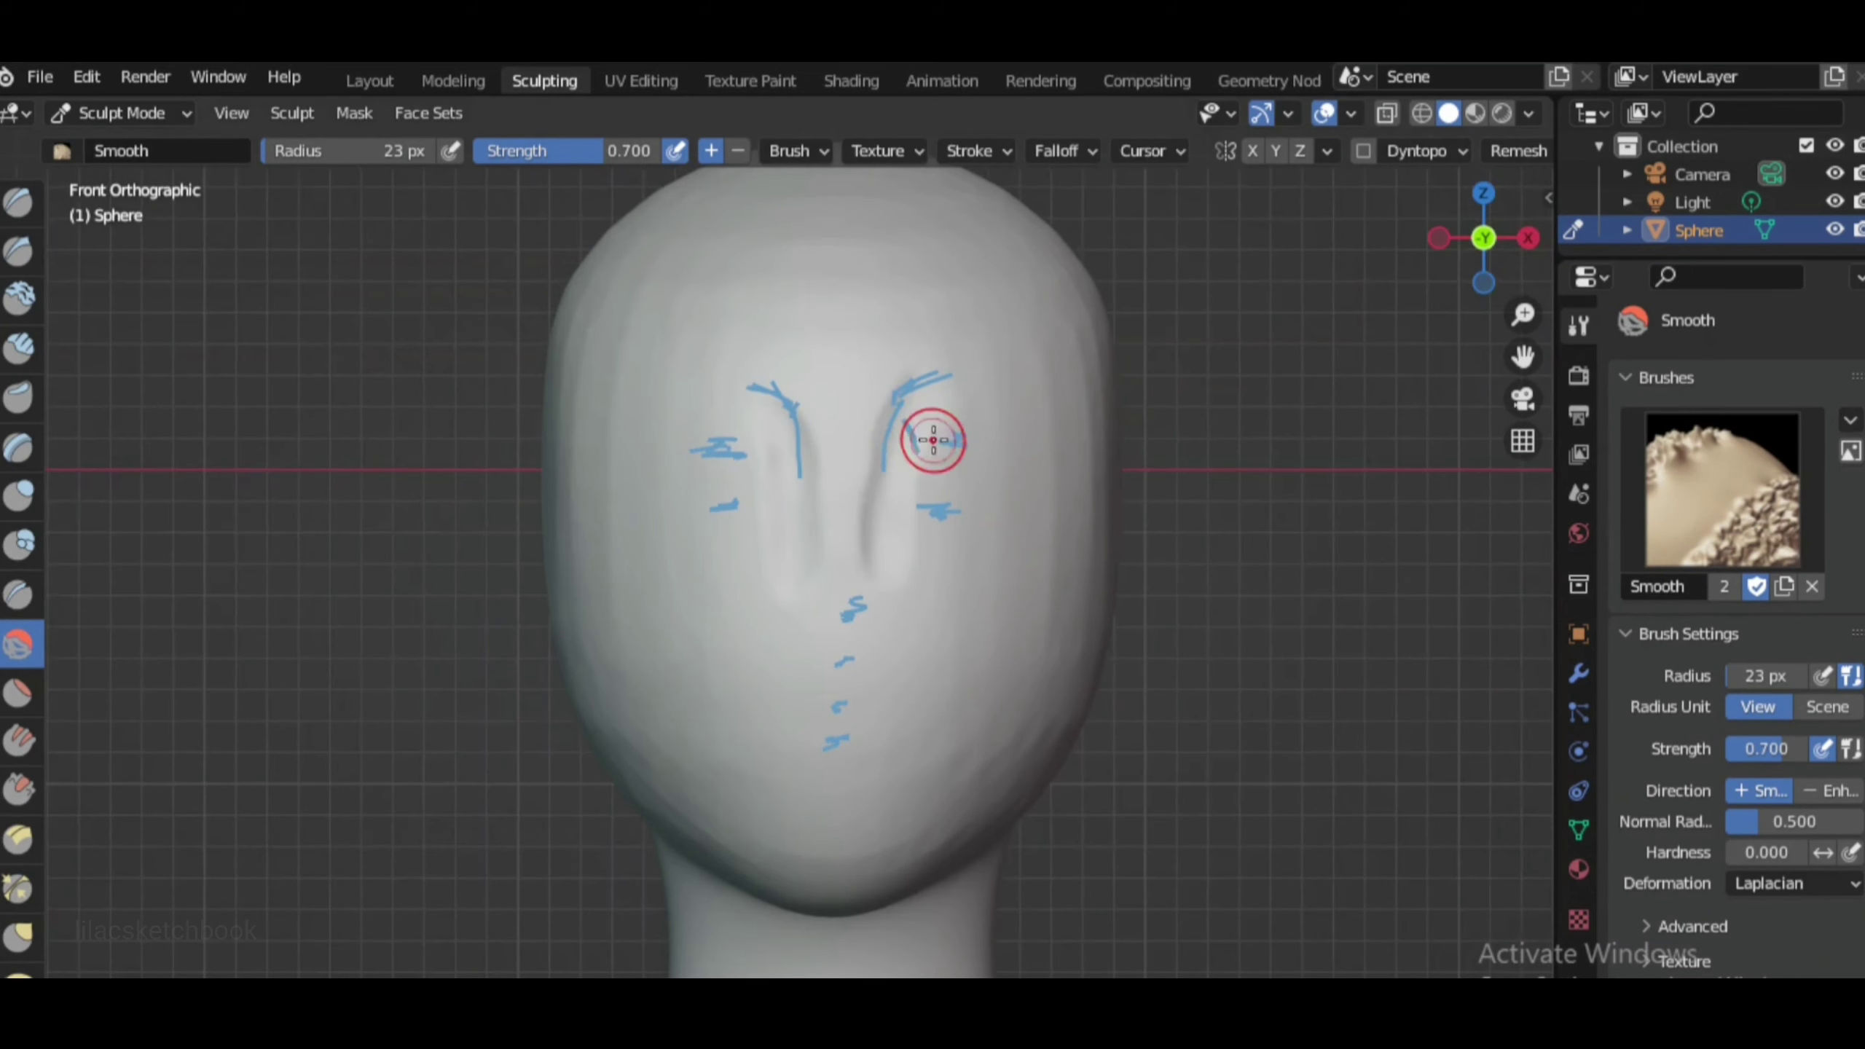
Build up the nose ridge, nostrils and lower lip with the Clay brush
left_click(20, 292)
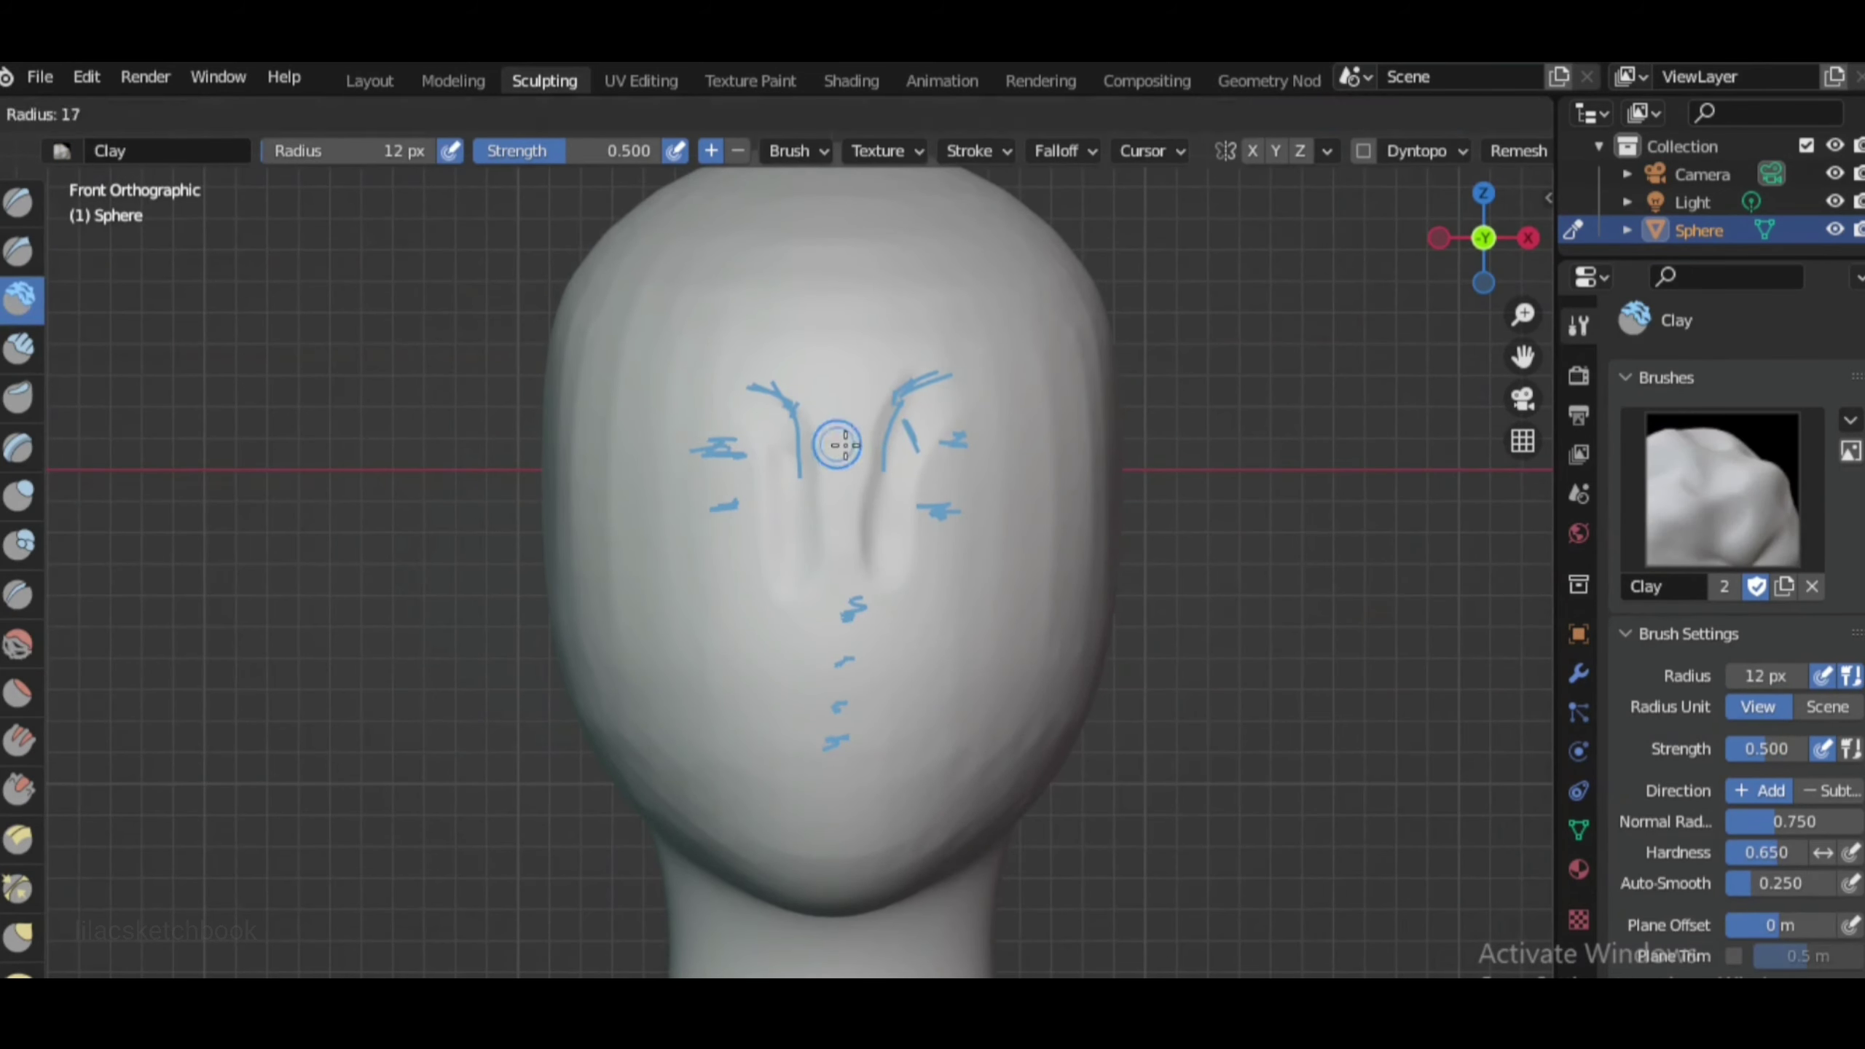
left_click_drag(837, 437, 839, 519)
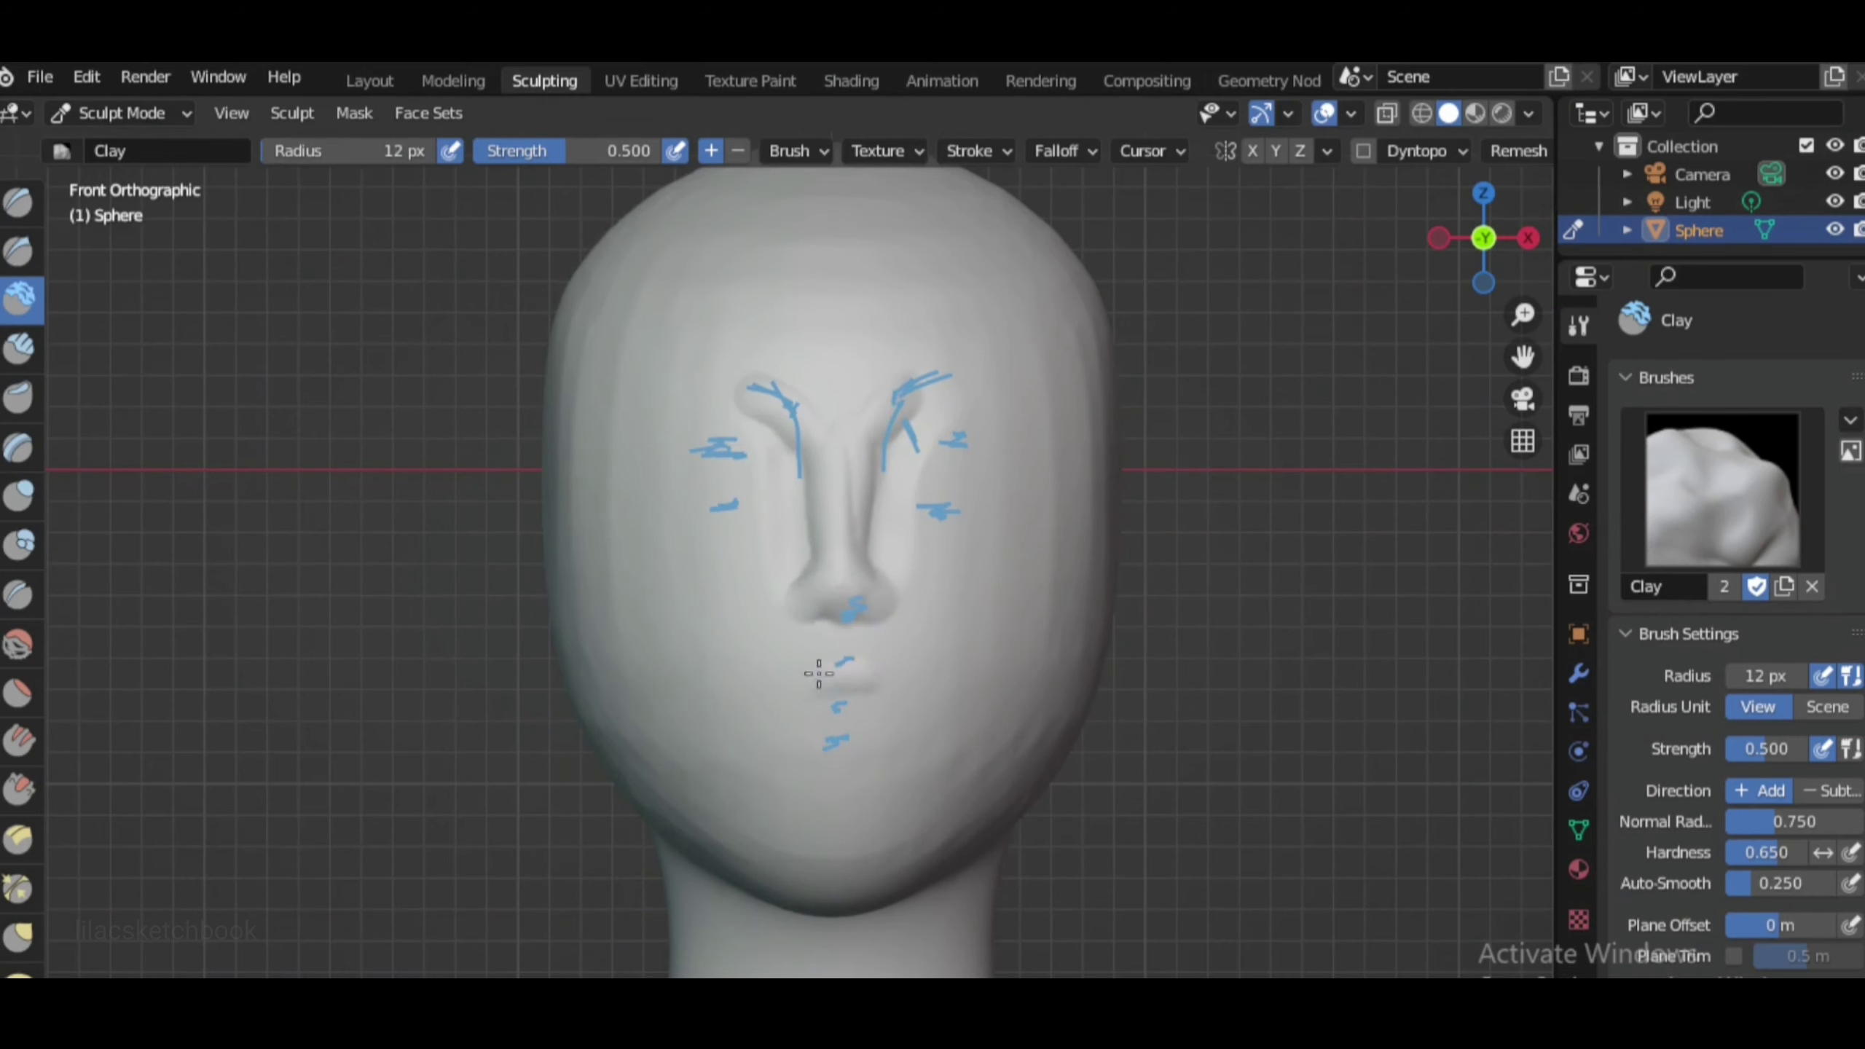
left_click_drag(874, 717, 802, 719)
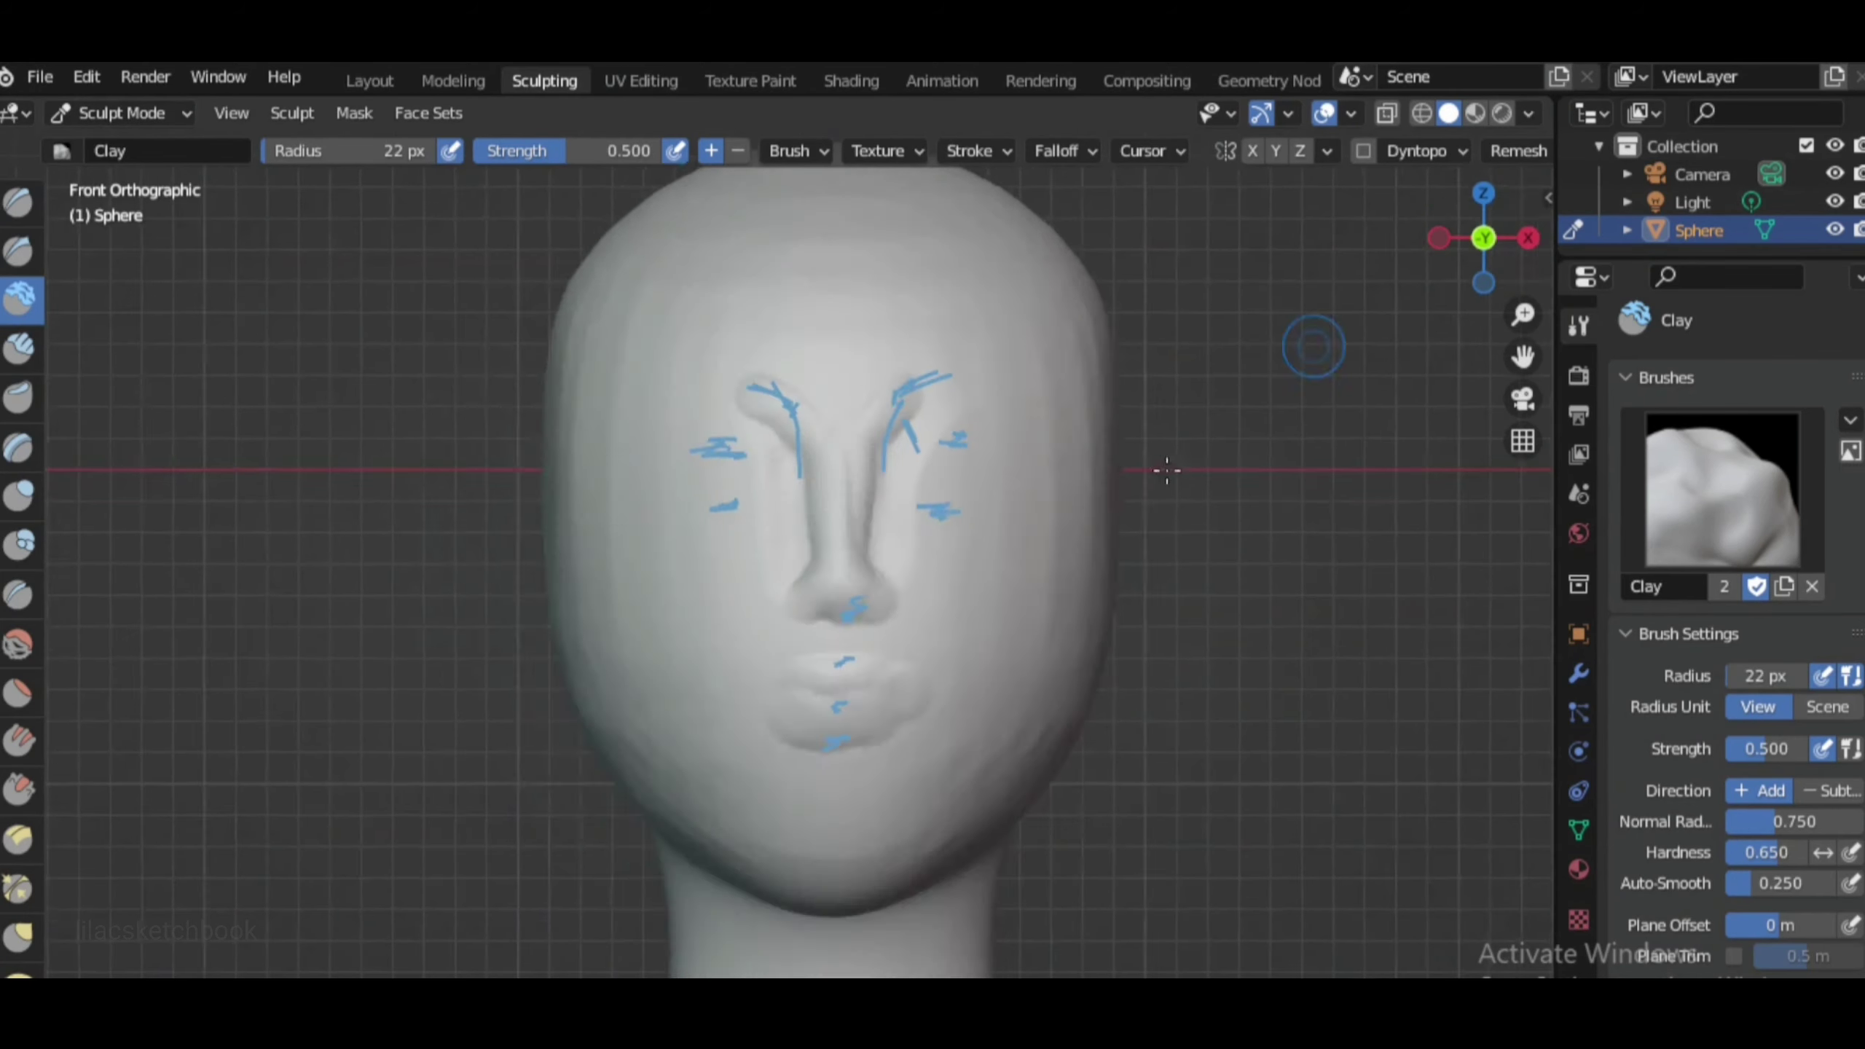
scroll(877, 570, "up", 2)
mouse_move(877, 569)
left_mouse_down()
mouse_move(833, 470)
mouse_move(832, 616)
mouse_move(954, 624)
left_mouse_up()
scroll(833, 616, "down", 3)
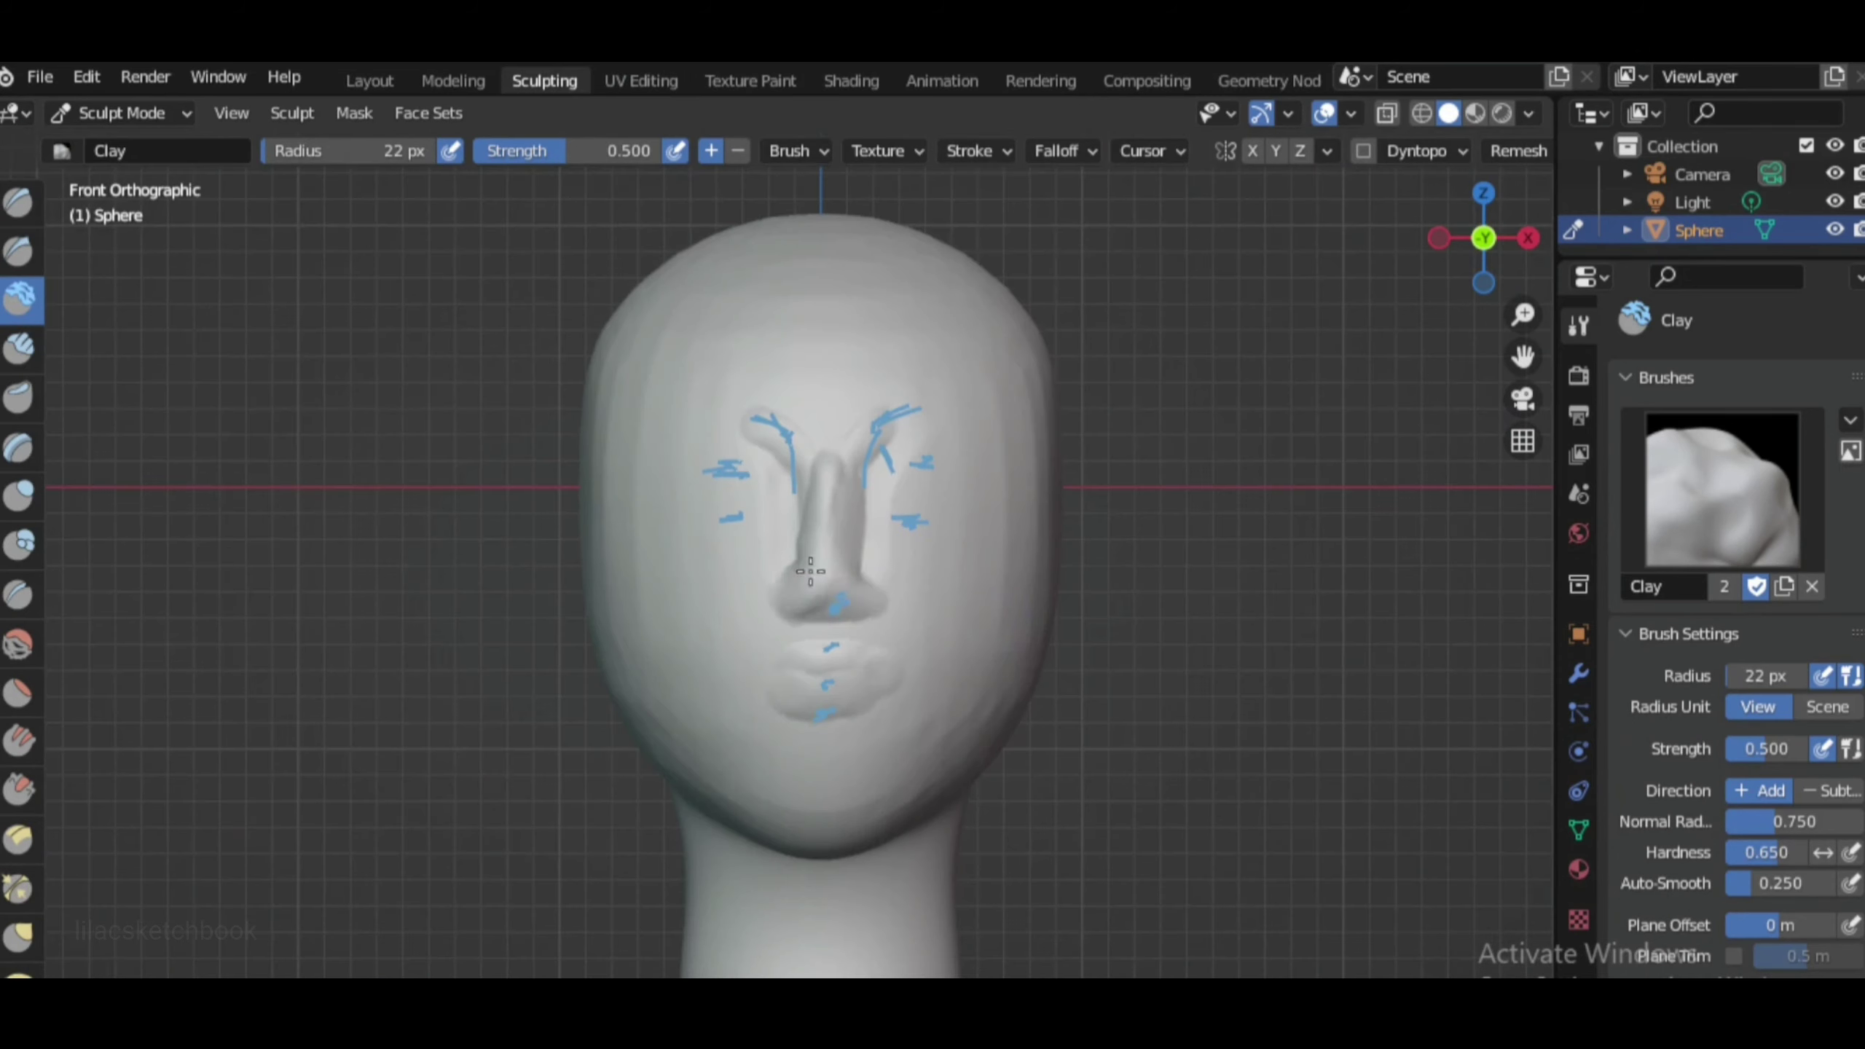
left_click_drag(778, 581, 823, 602)
scroll(921, 645, "up", 1)
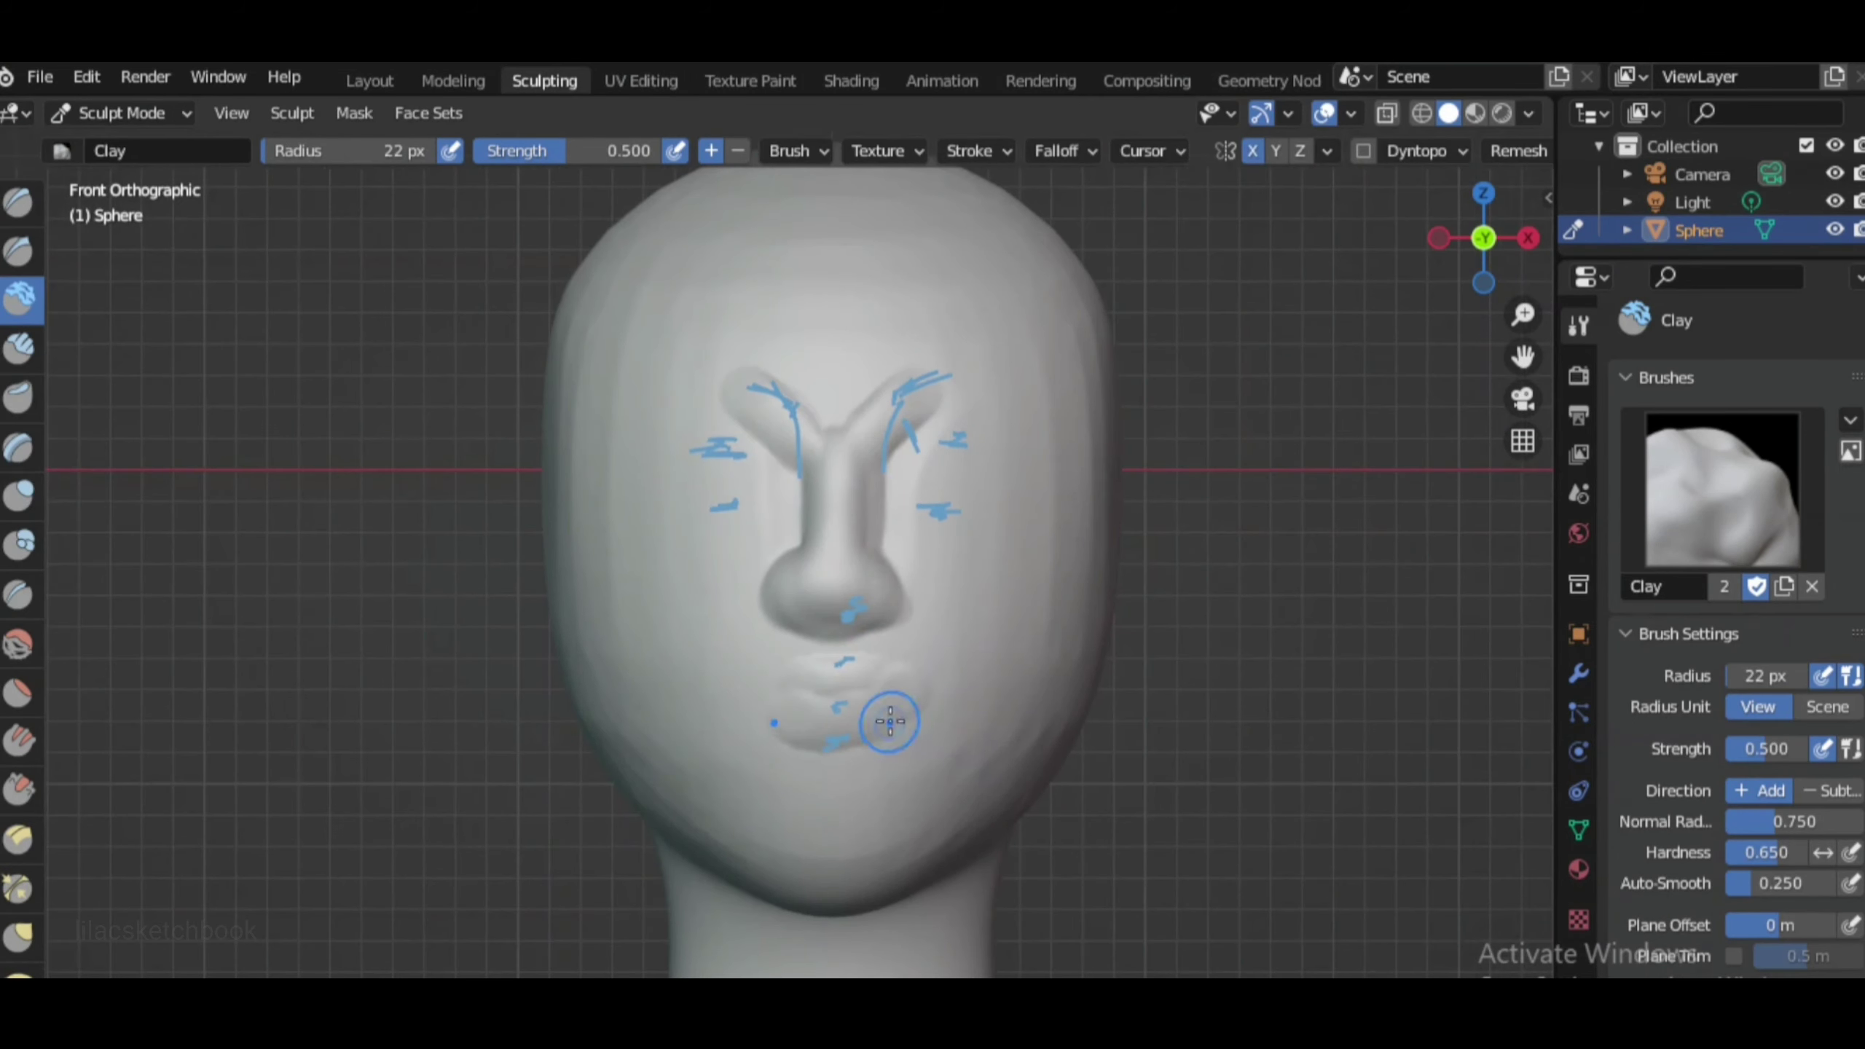
scroll(922, 768, "down", 1)
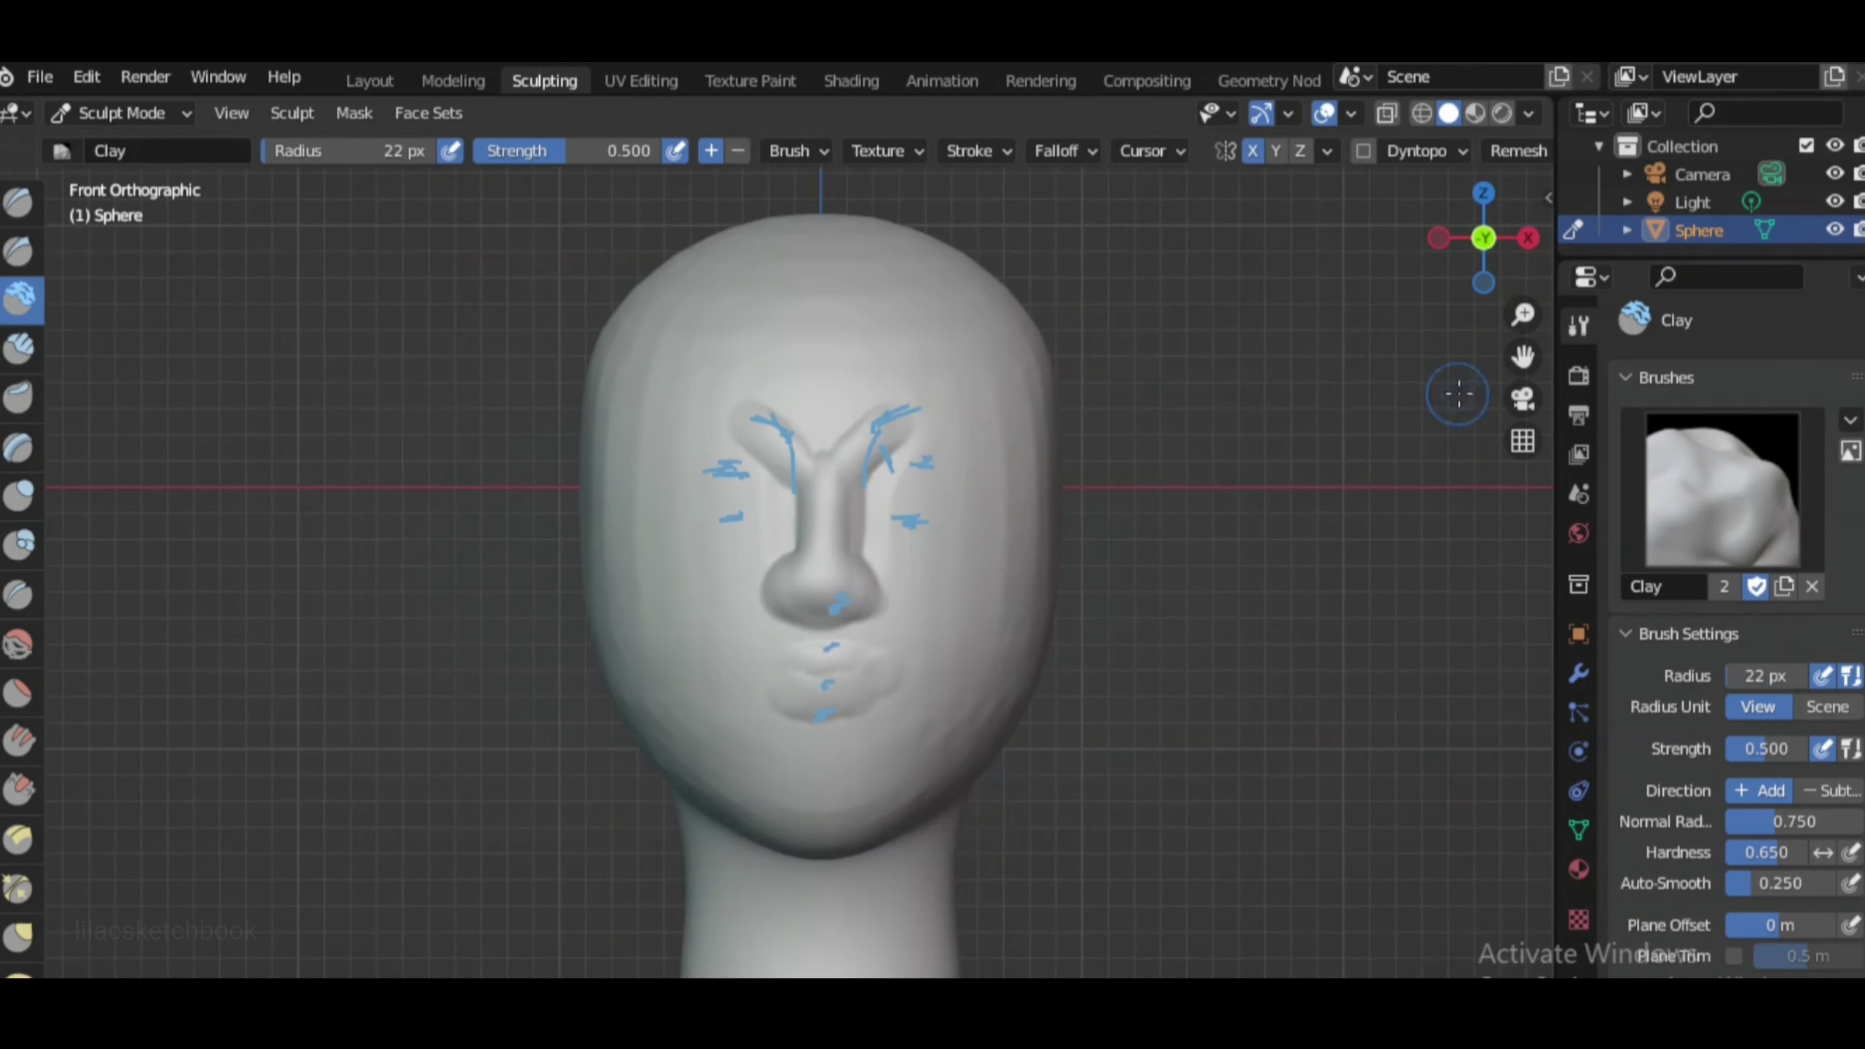
Mask the nose area and switch to the Grab brush
key("g")
key("KP_3")
key("KP_1")
key("f")
left_click(1270, 687)
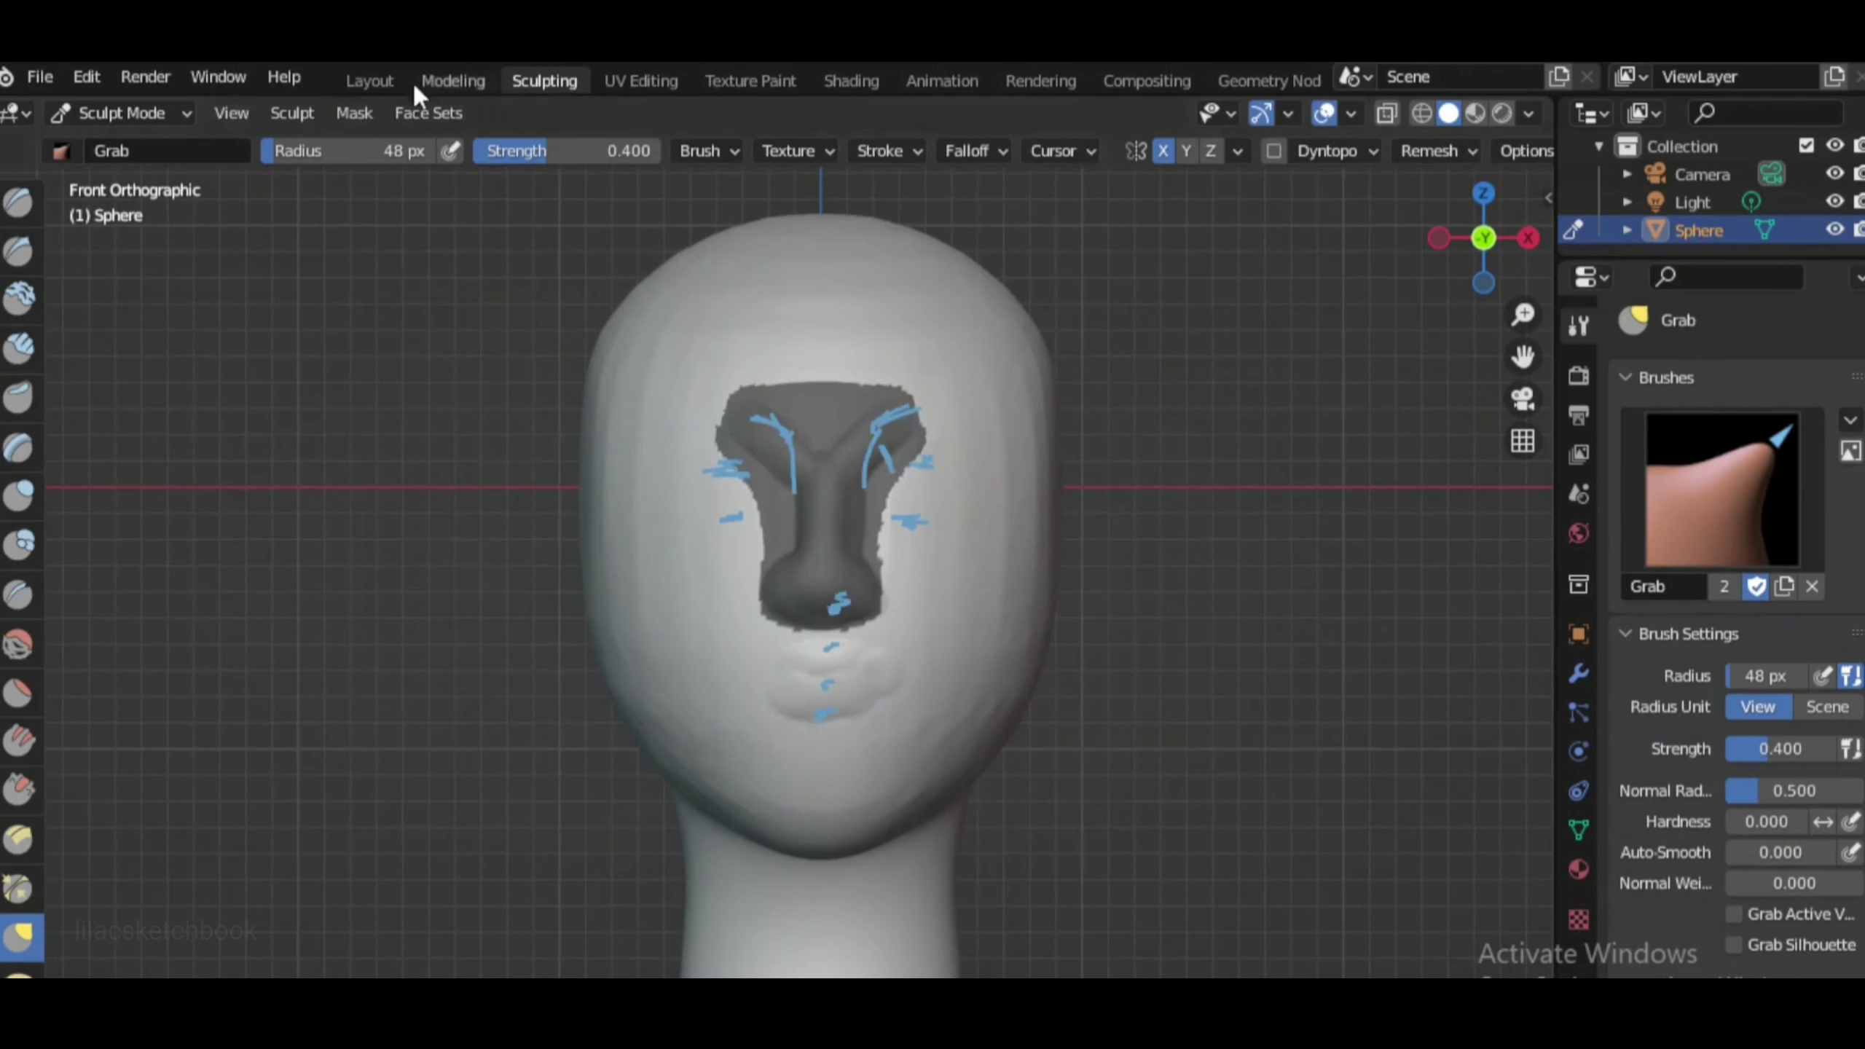
Invert the mask so only the nose moves, checking side and front views
key("ctrl+i")
key("KP_3")
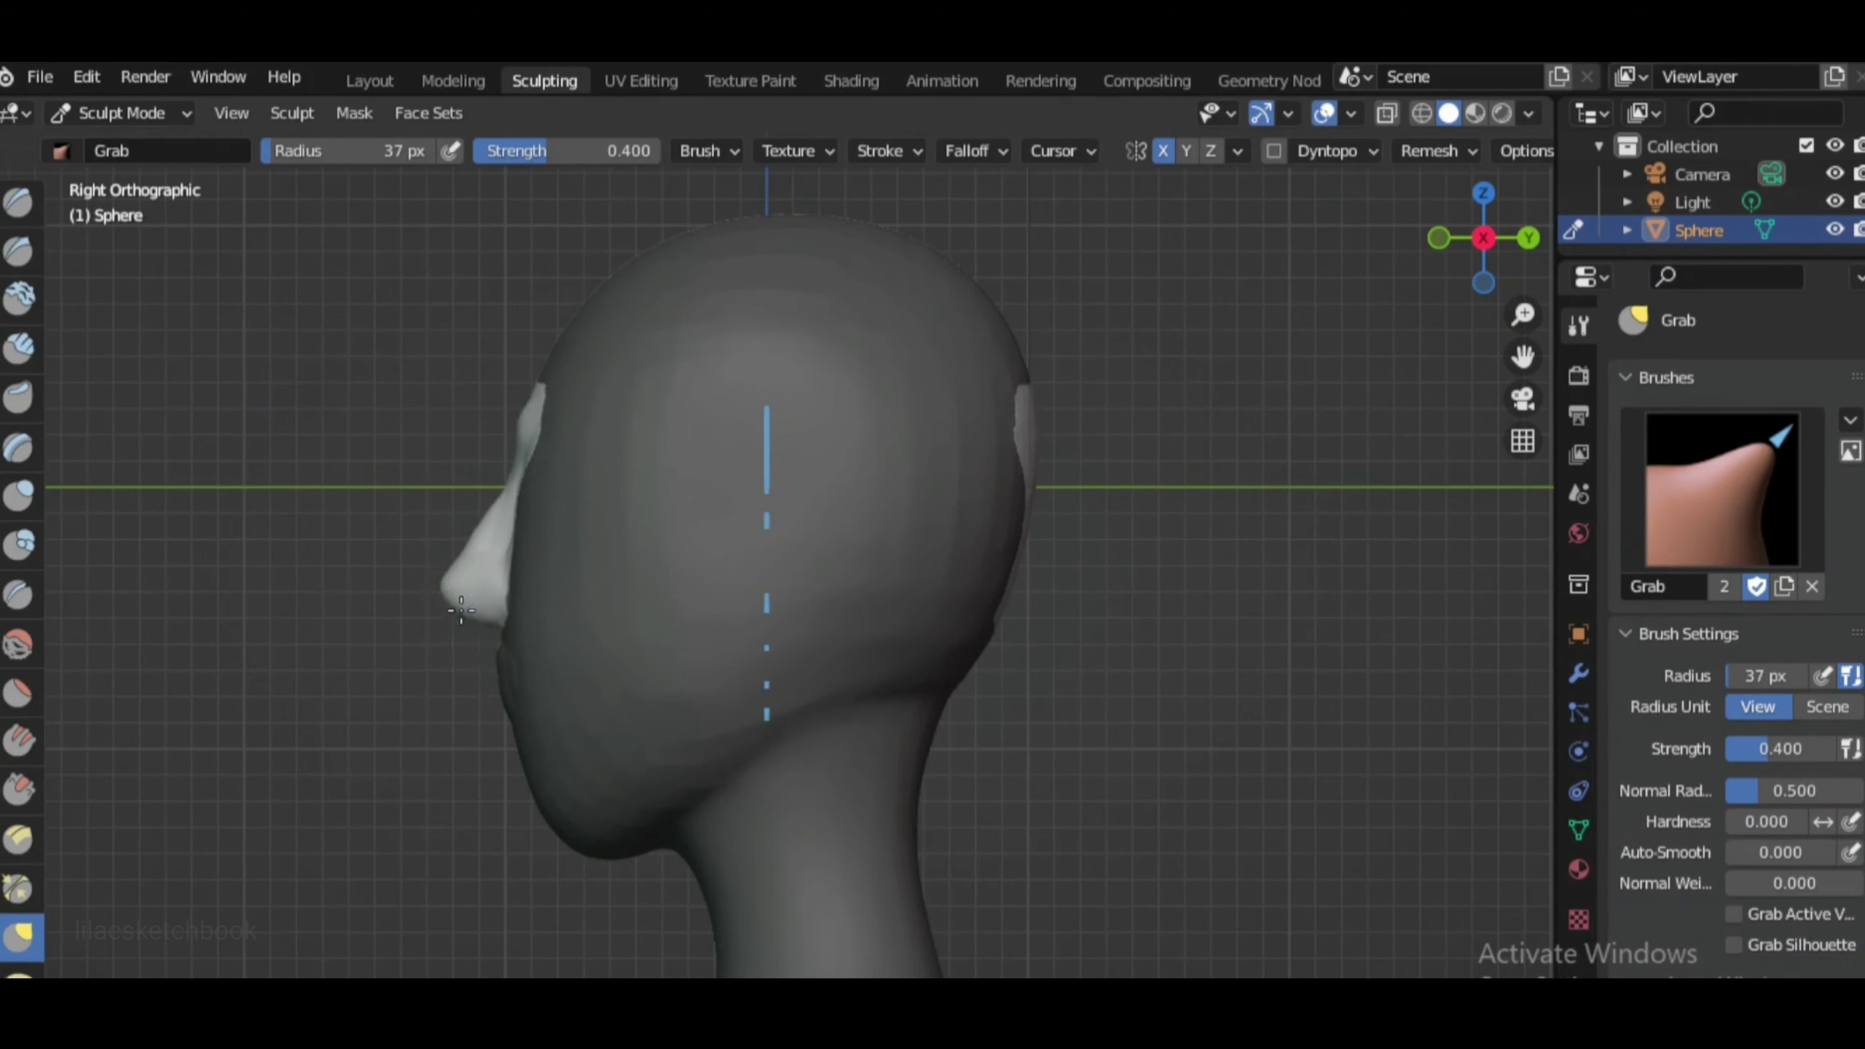
key("KP_1")
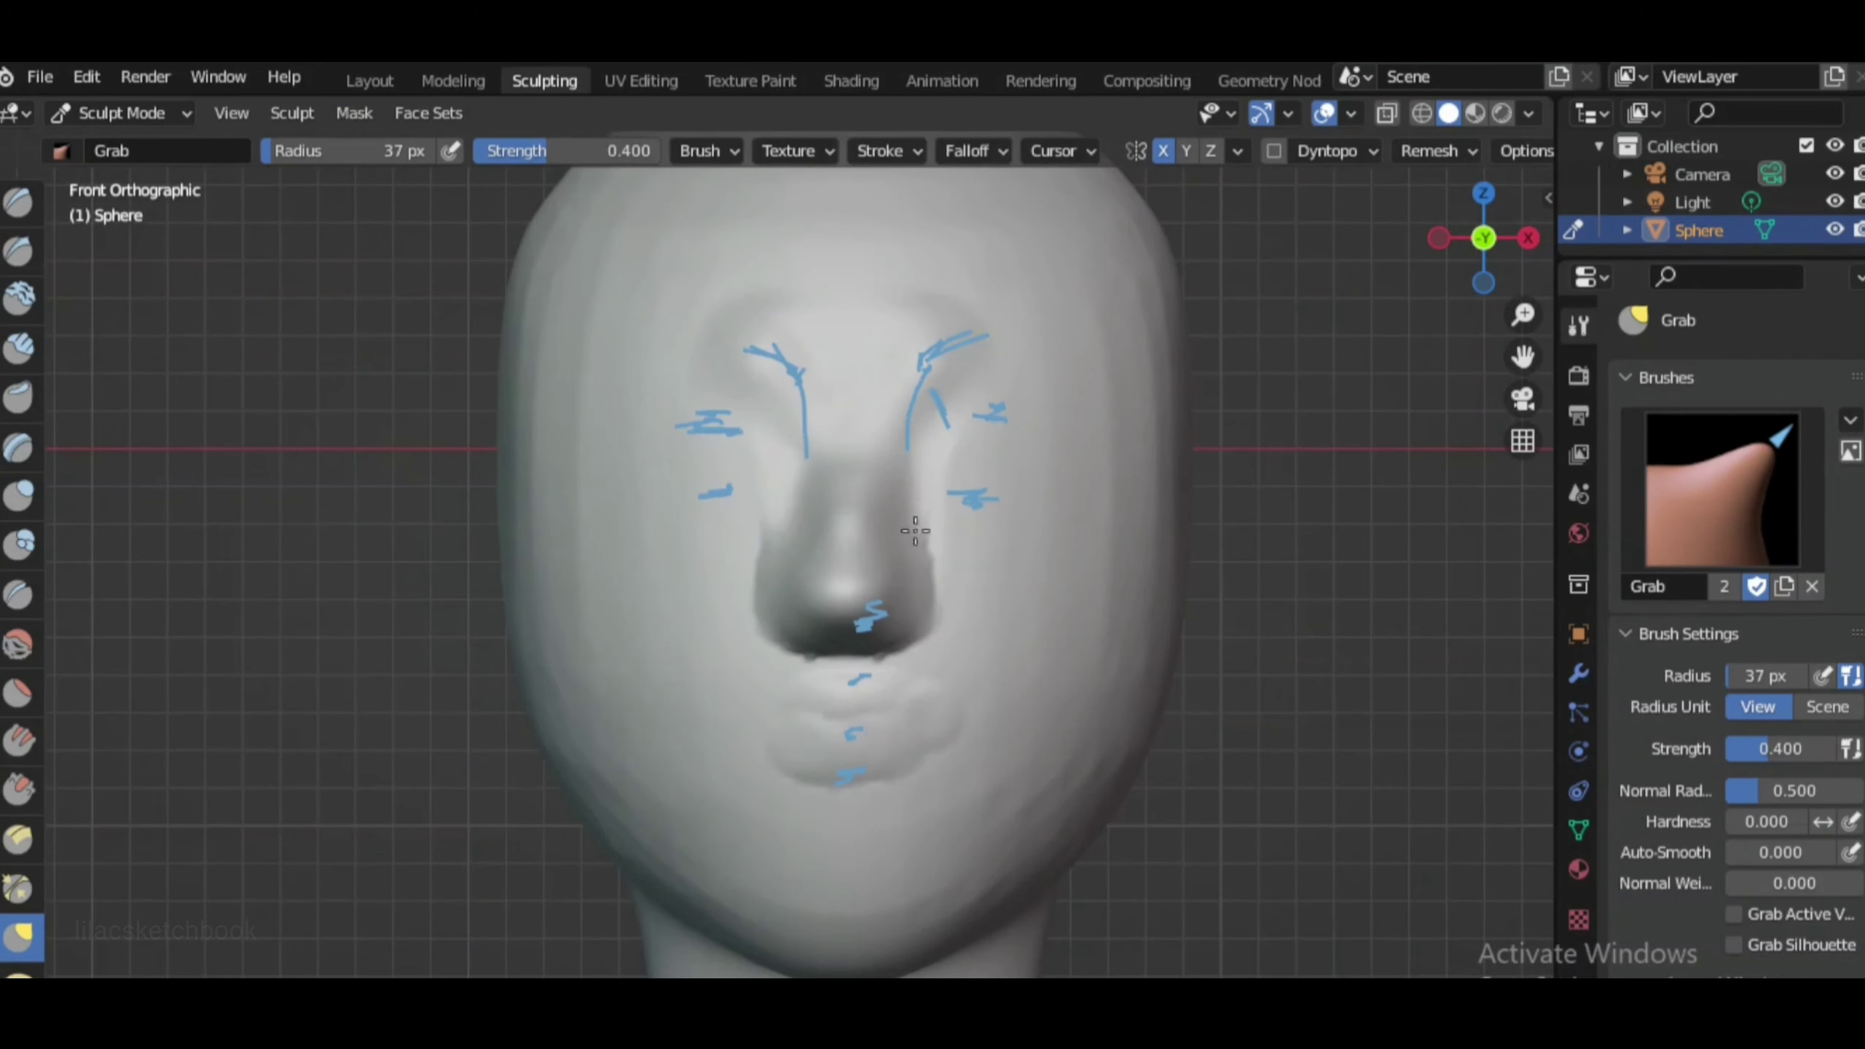
Set a 17 px Draw brush and build raised rims around both eyes
scroll(915, 531, "down", 1)
left_click(19, 202)
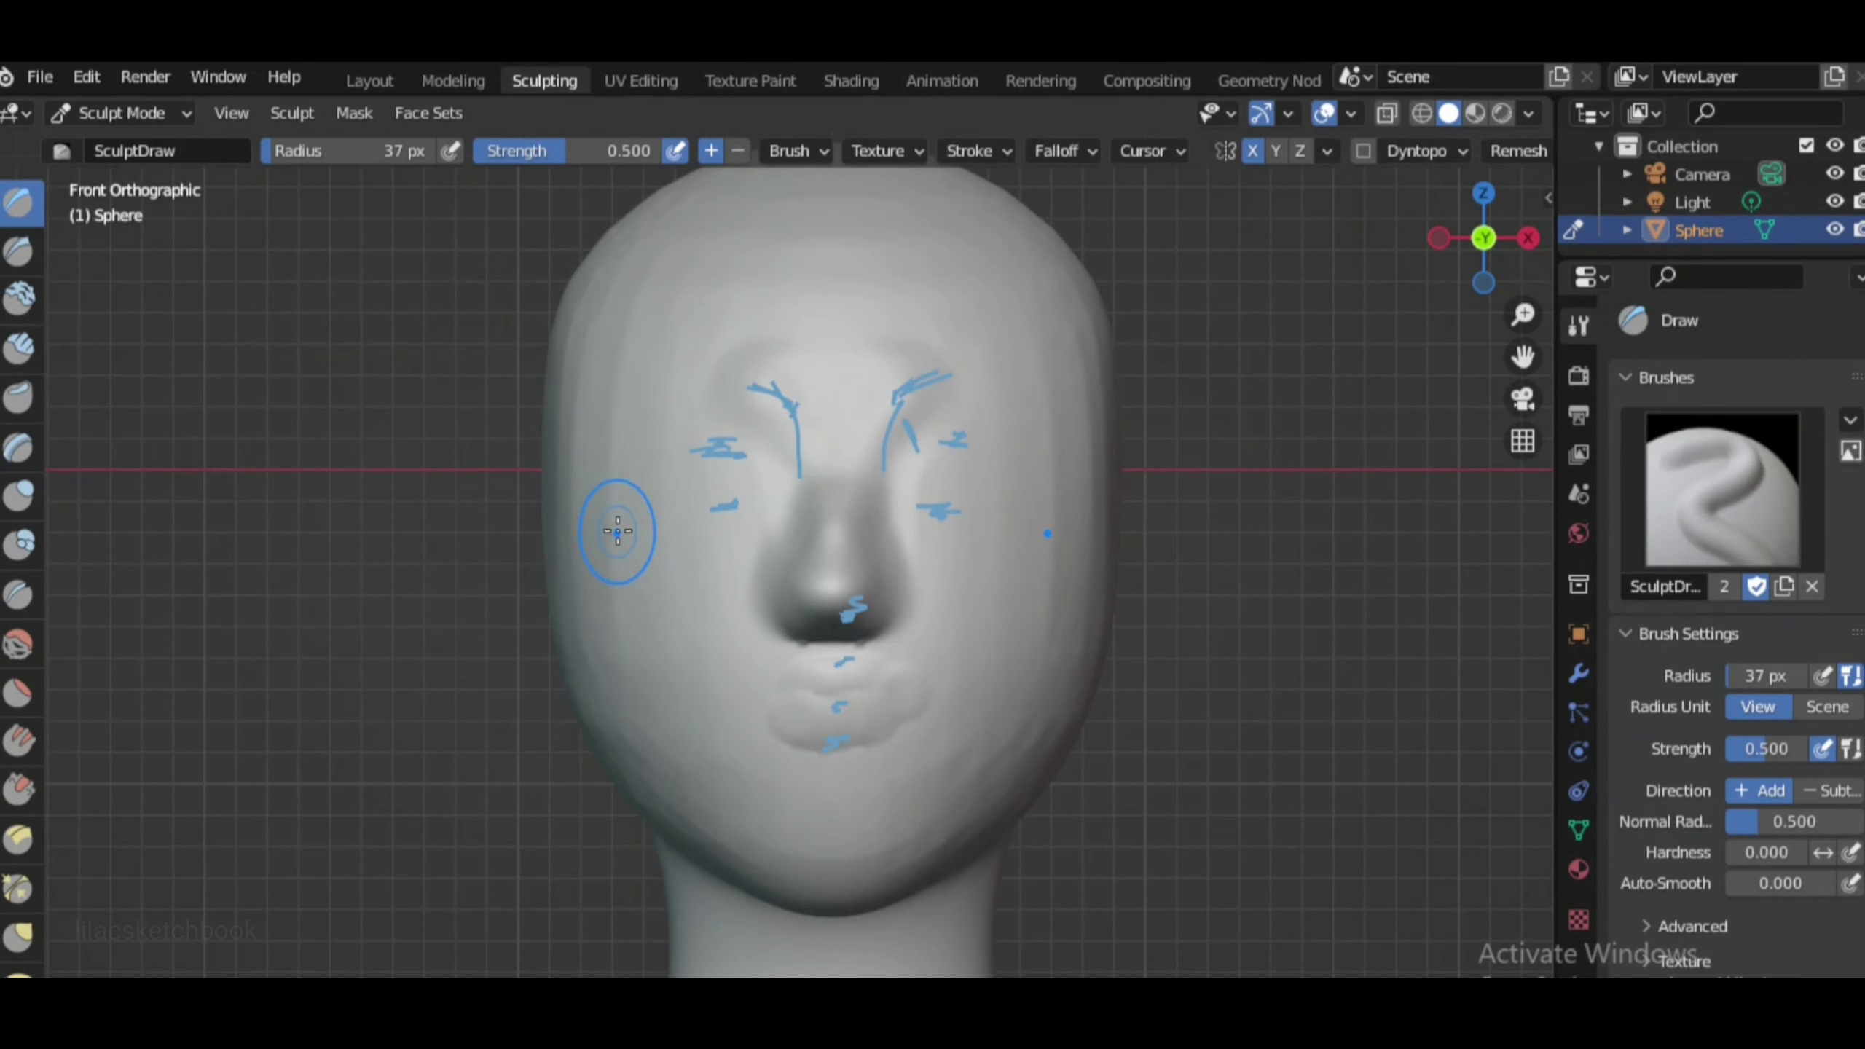
key("f")
left_click(610, 535)
scroll(1270, 369, "up", 2, "shift")
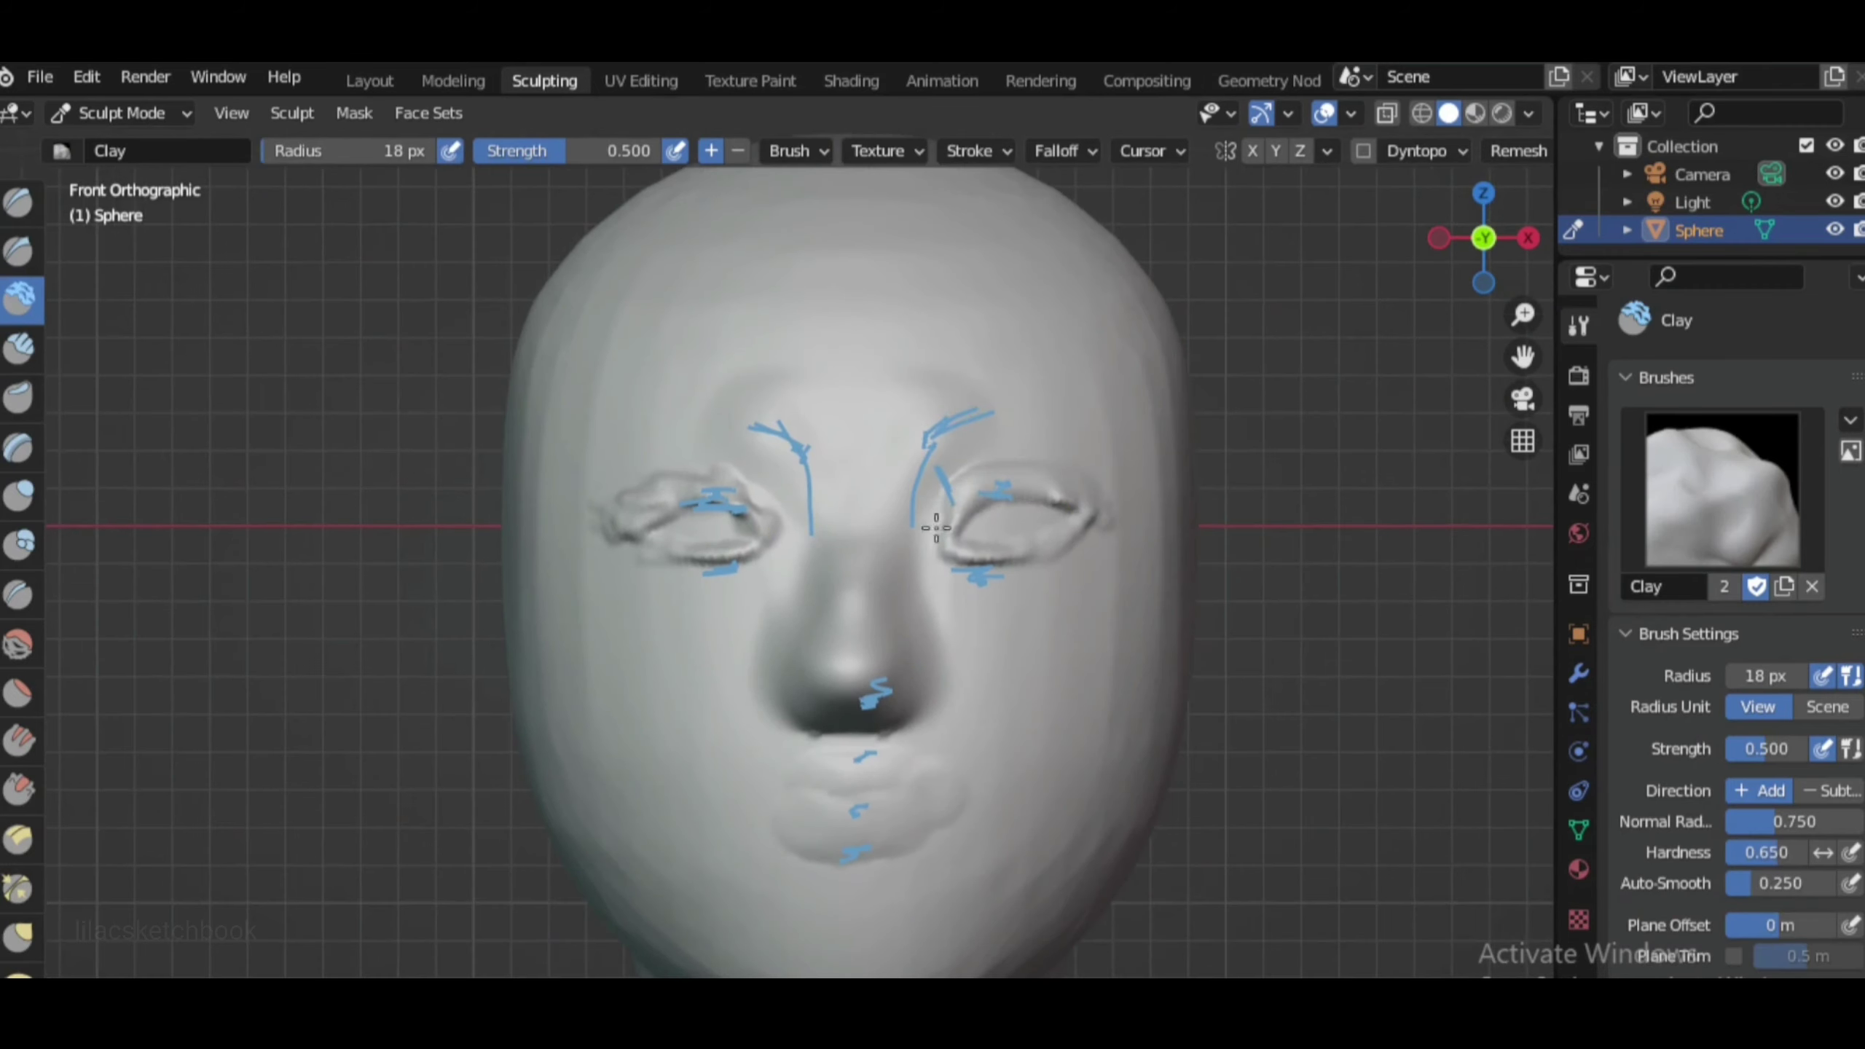
Add Clay Strips brow ridges above the eyes, checking angled and front views
key("c")
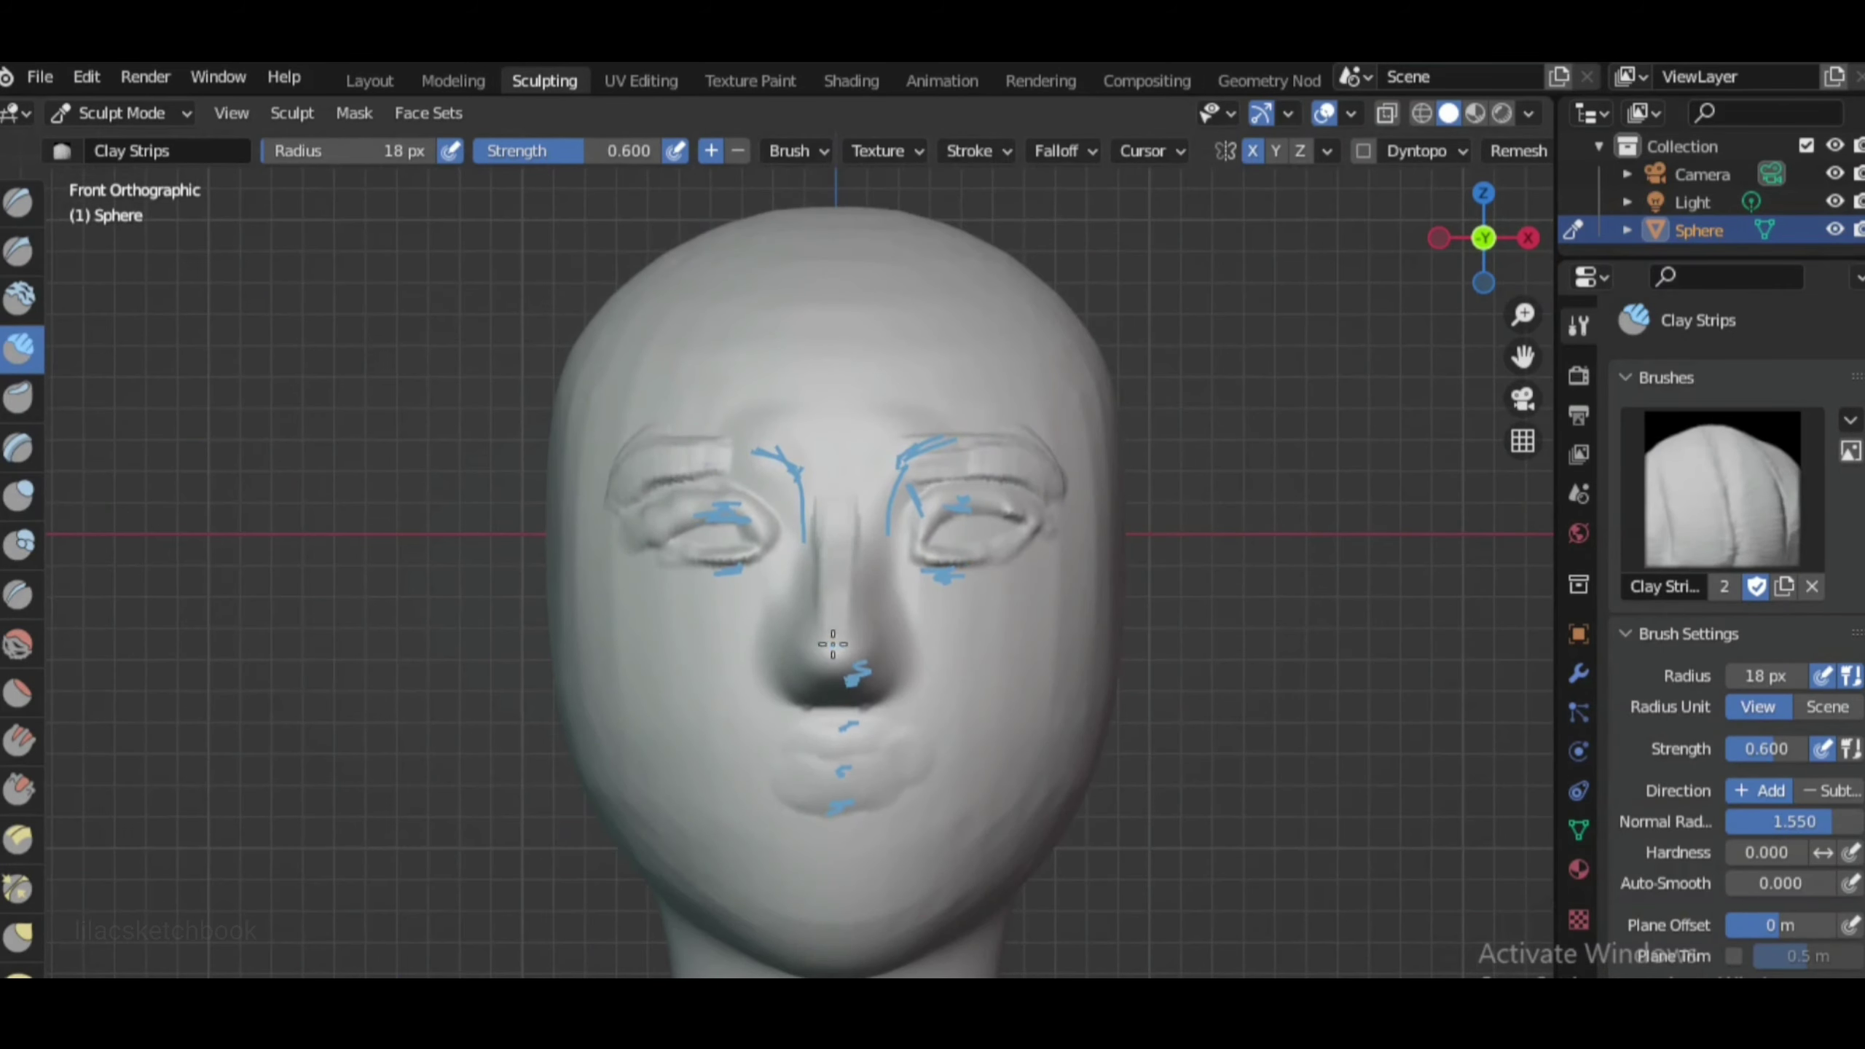
mouse_move(833, 643)
middle_mouse_down()
mouse_move(663, 670)
mouse_move(1084, 698)
middle_mouse_up()
key("KP_1")
scroll(896, 670, "up", 4)
scroll(895, 671, "up", 1)
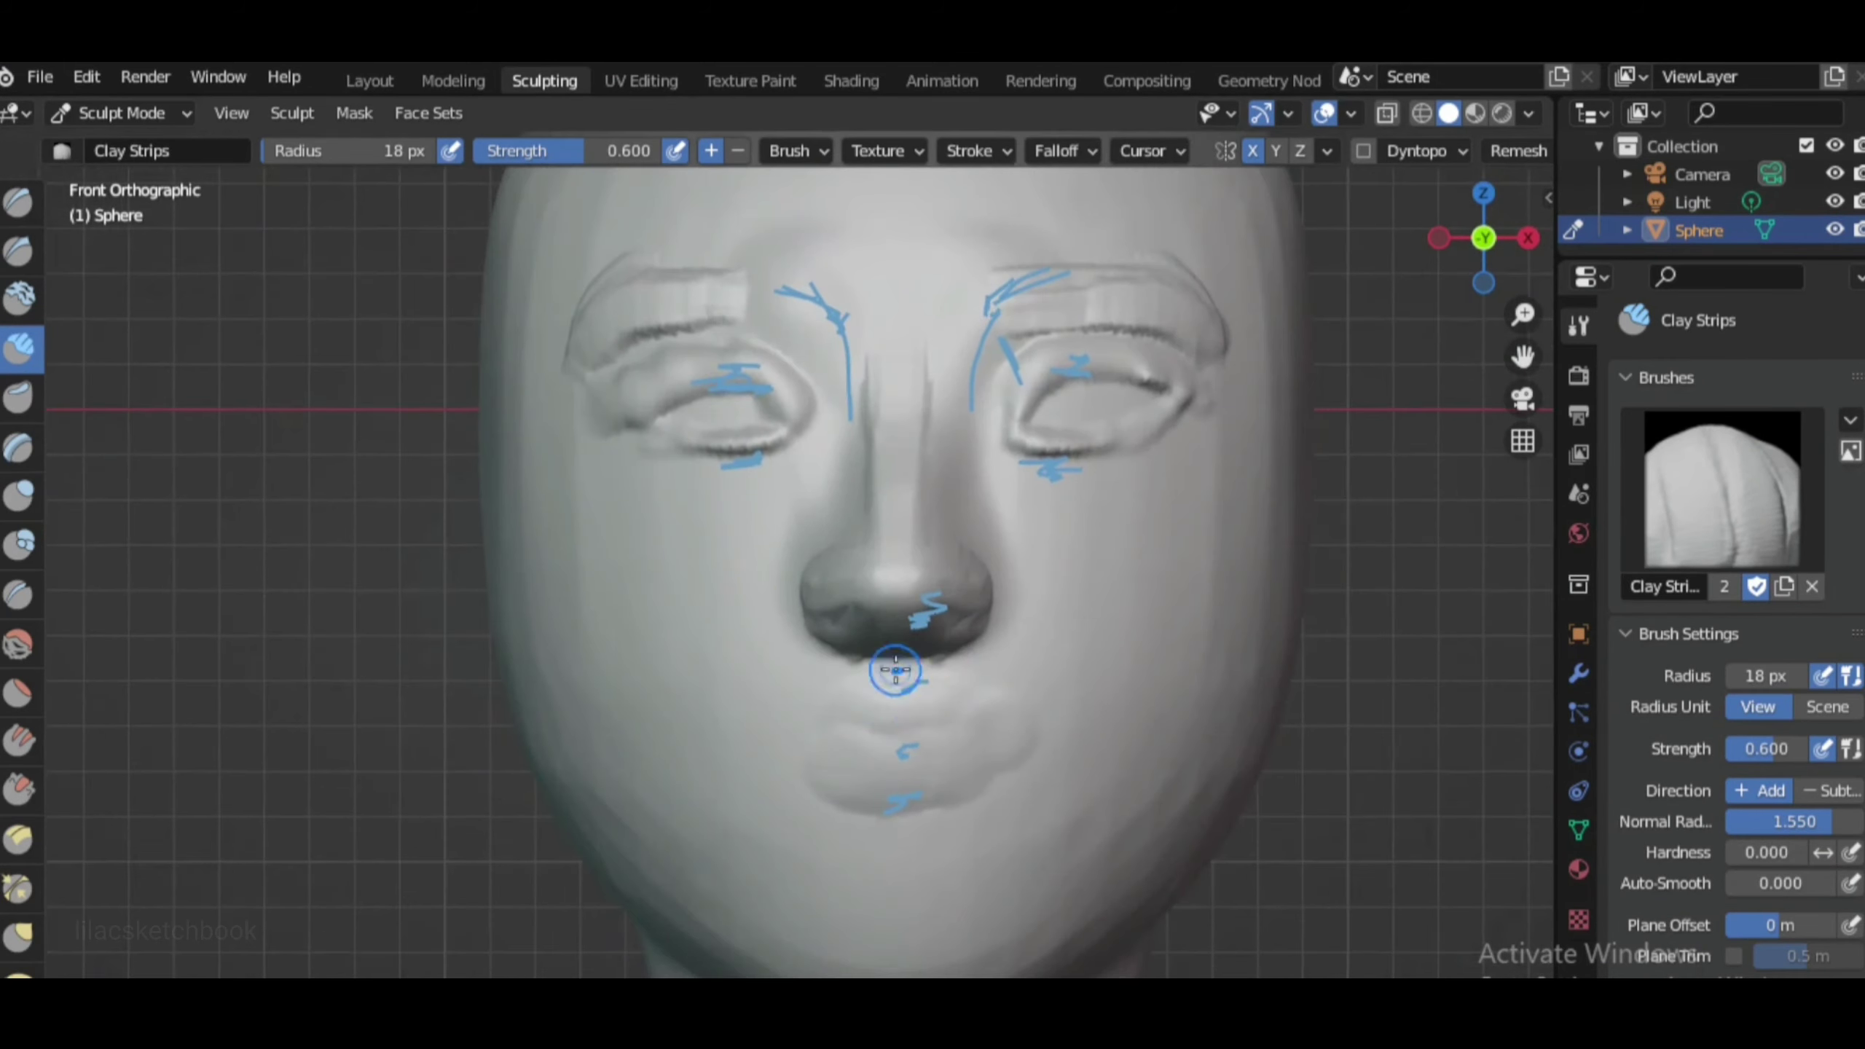
scroll(910, 711, "down", 2)
scroll(900, 757, "down", 3)
Toggle to Object Mode and back to Sculpt Mode, then Grab the jawline
left_click(121, 112)
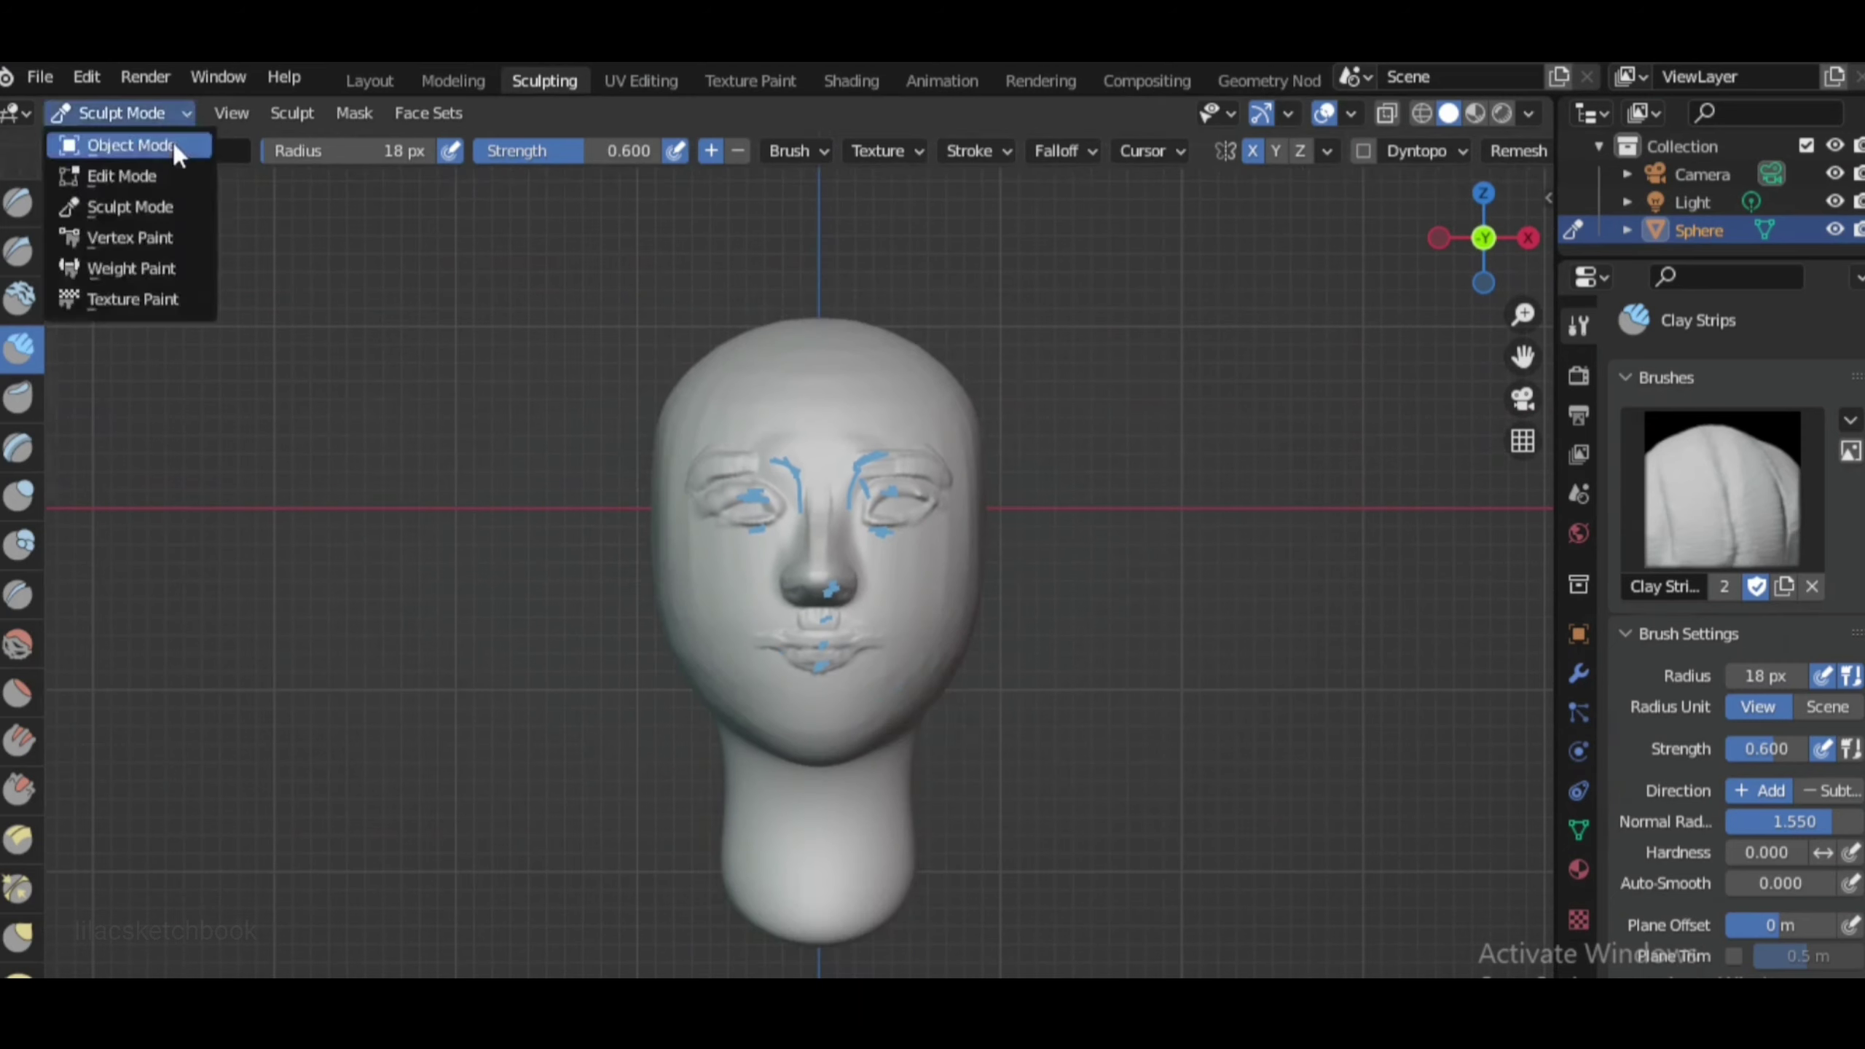
left_click(147, 144)
left_click(121, 113)
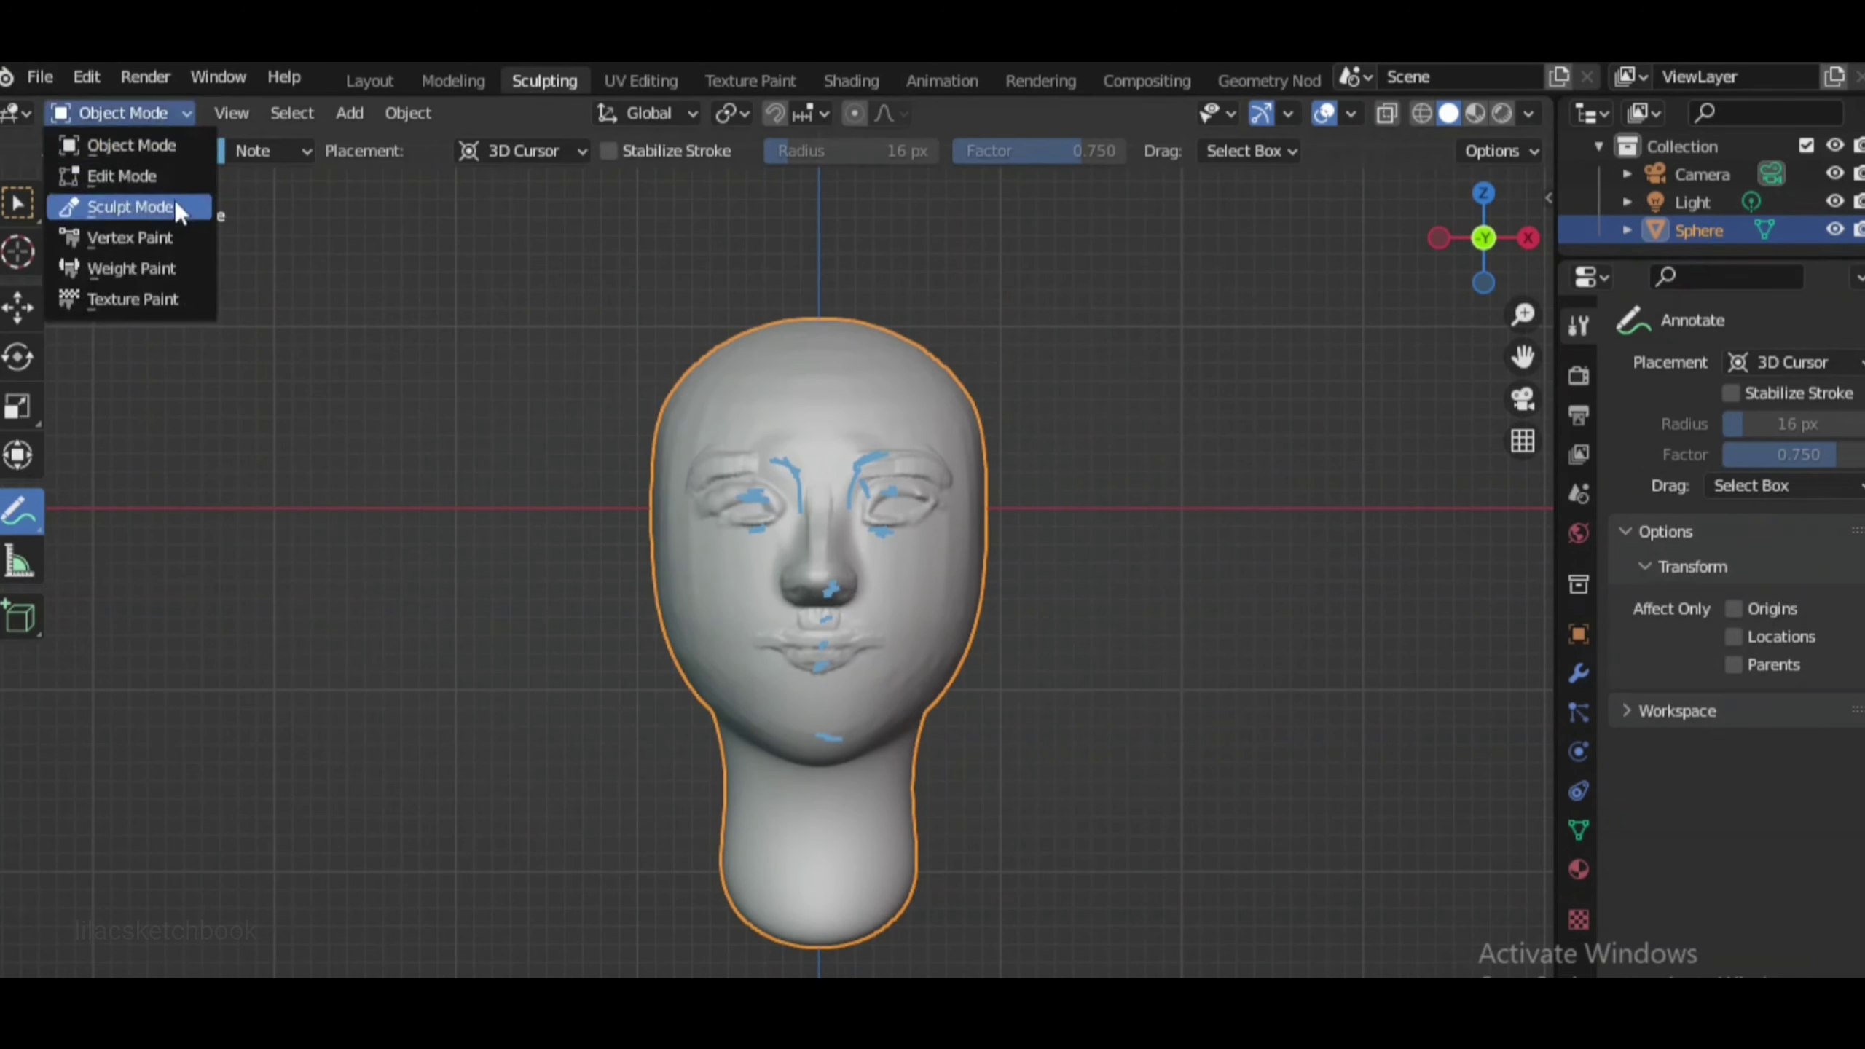
left_click(174, 200)
left_click(18, 937)
left_click_drag(988, 297, 680, 263, "ctrl+shift")
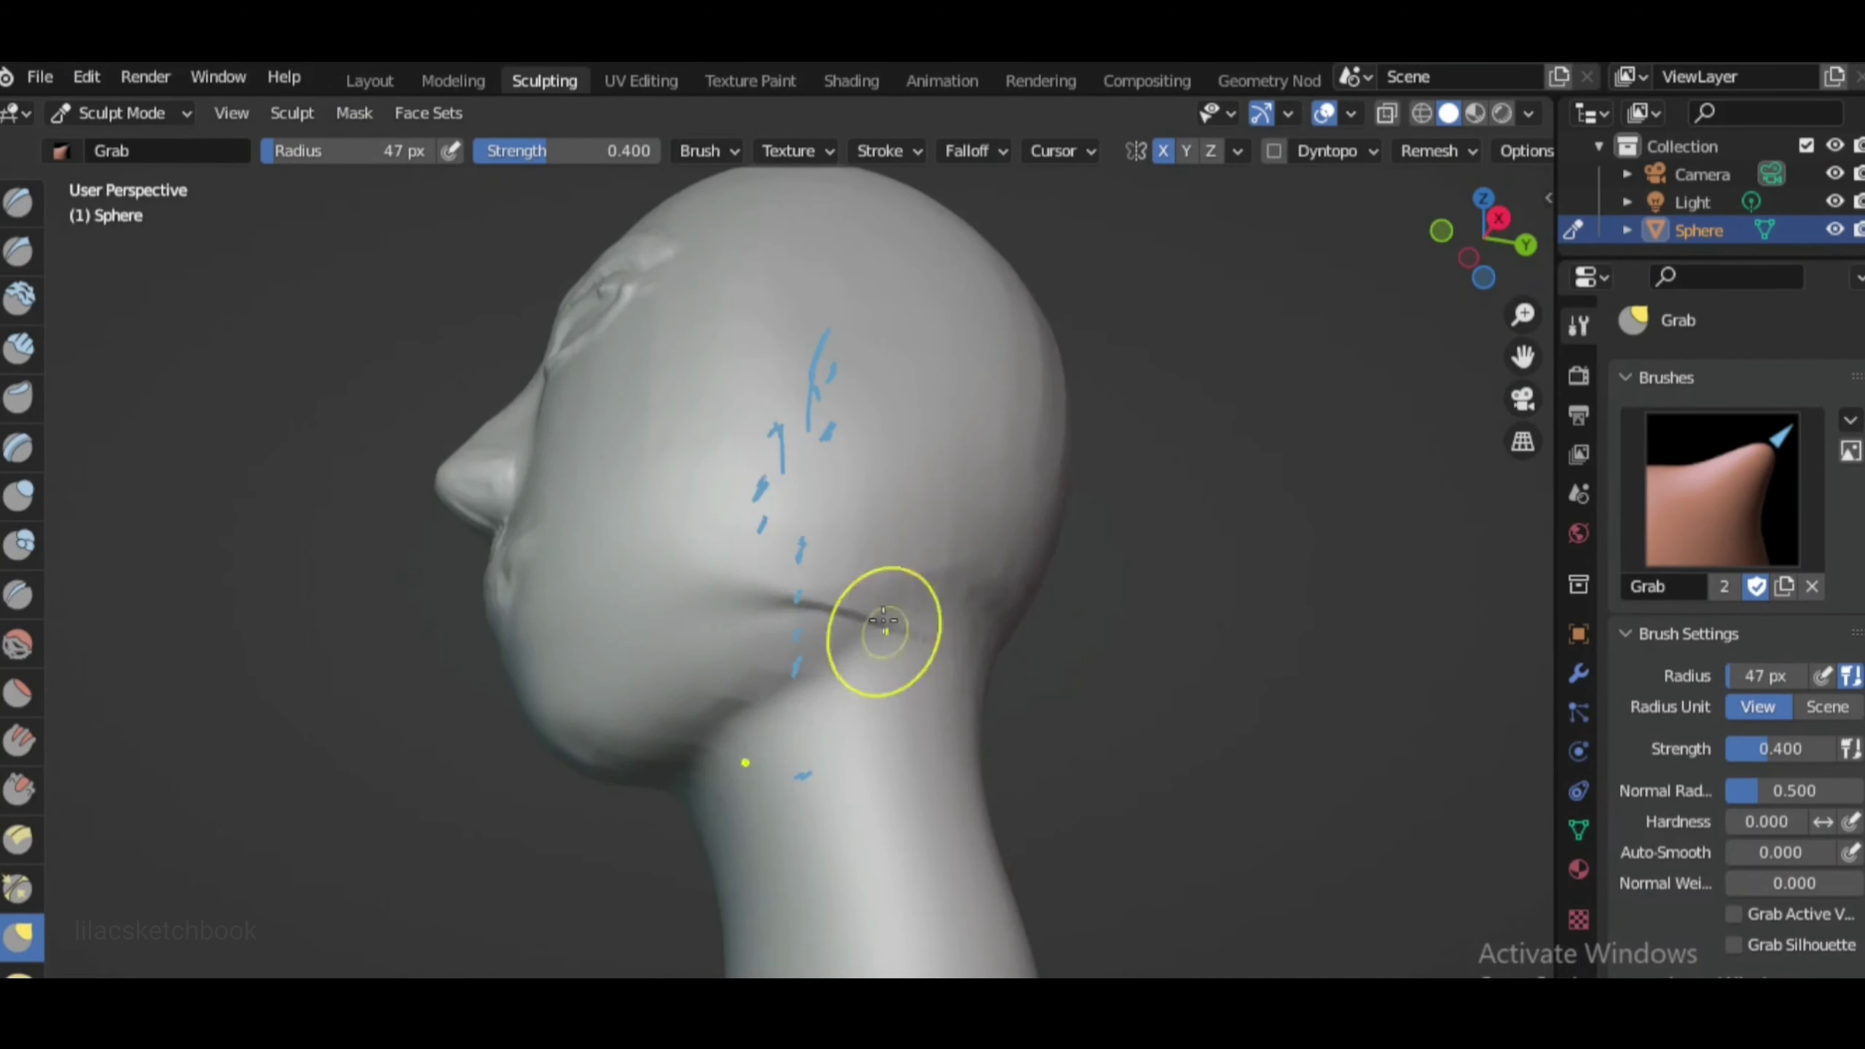
Lasso-mask the face region and enlarge the brush radius
left_click_drag(954, 633, 969, 602, "ctrl+shift")
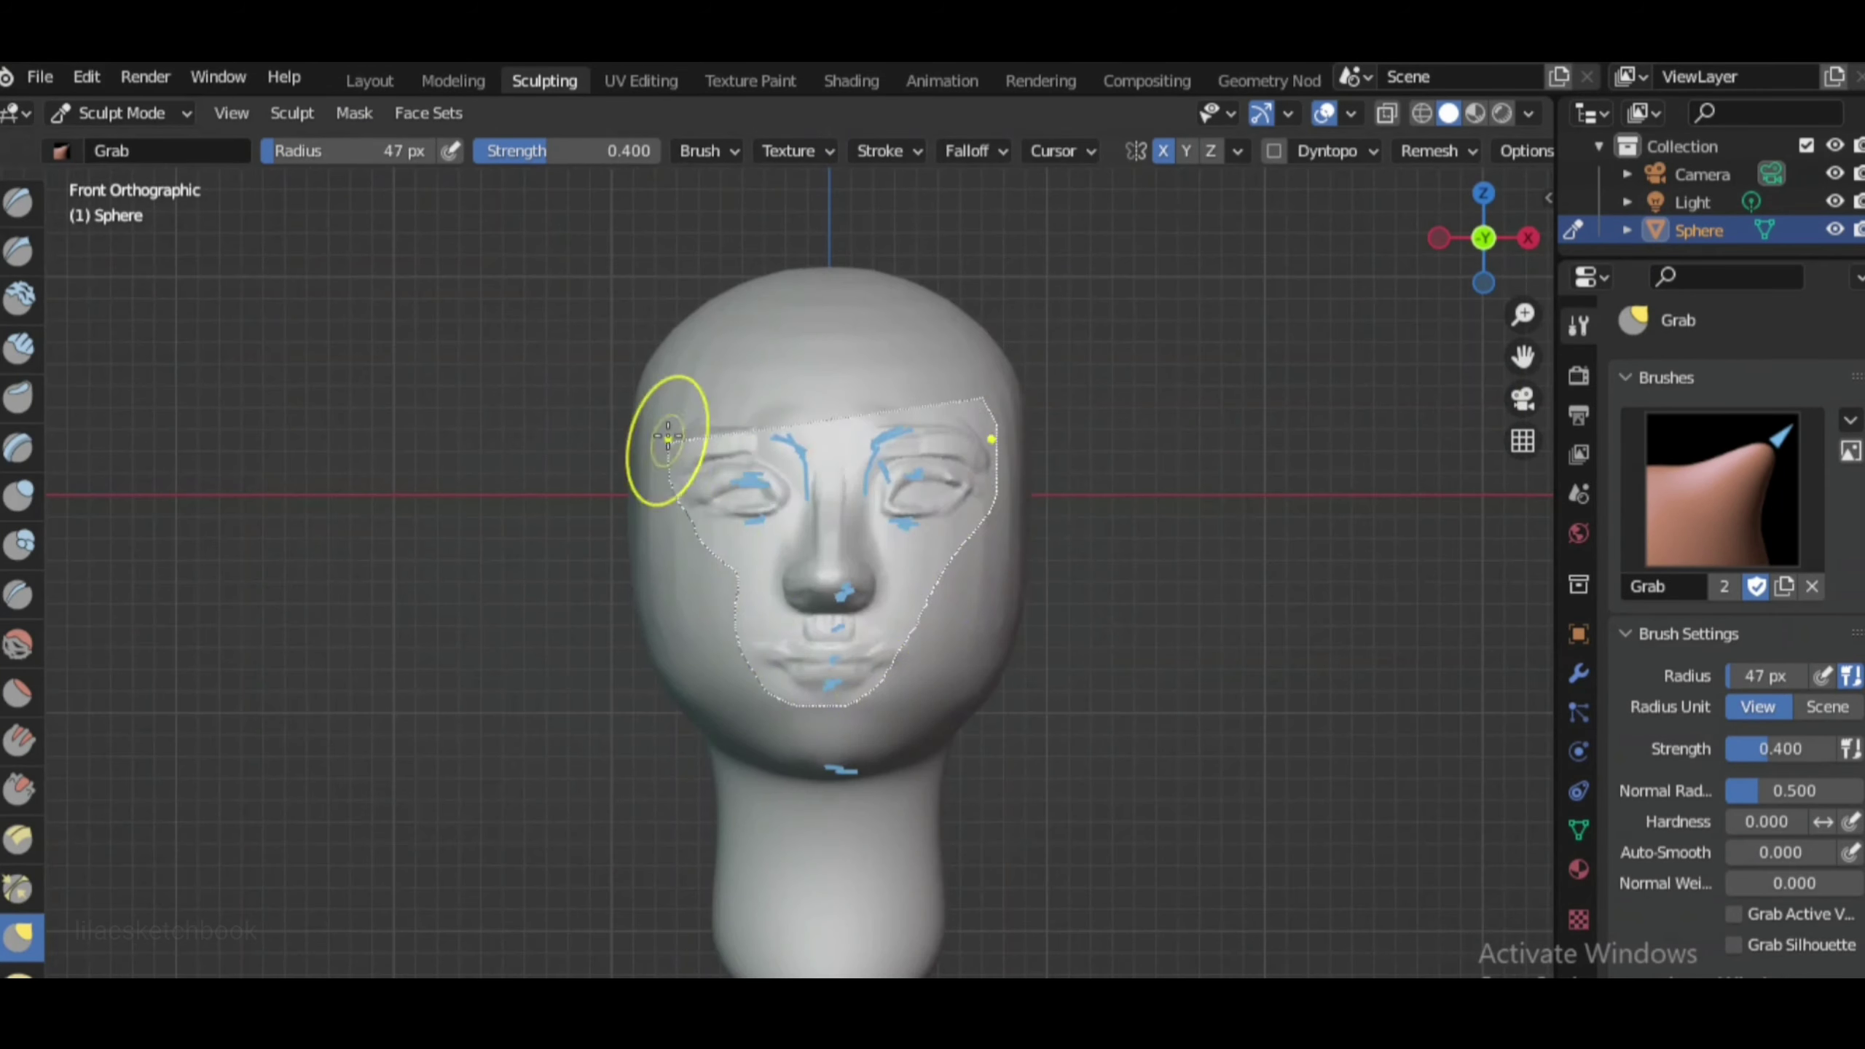
key("f")
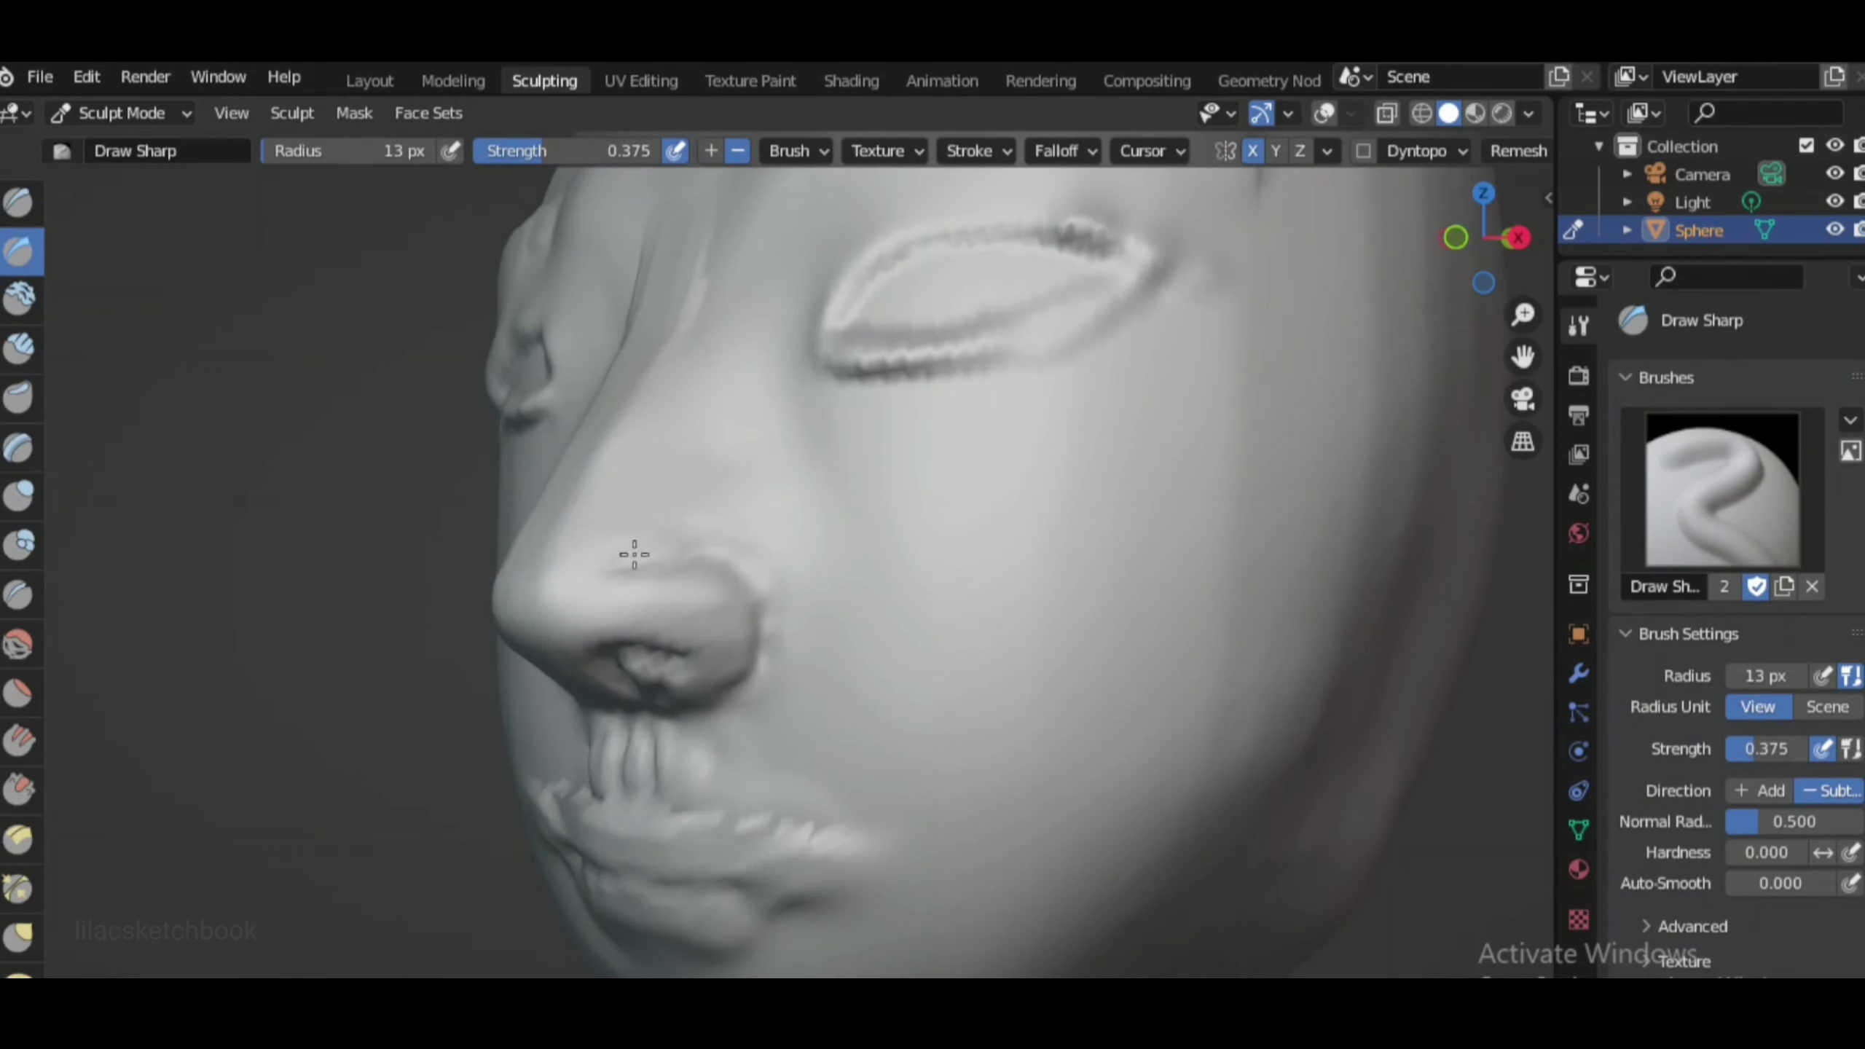
Smooth and scrape the nose area flatter with a smaller brush
left_click(18, 644)
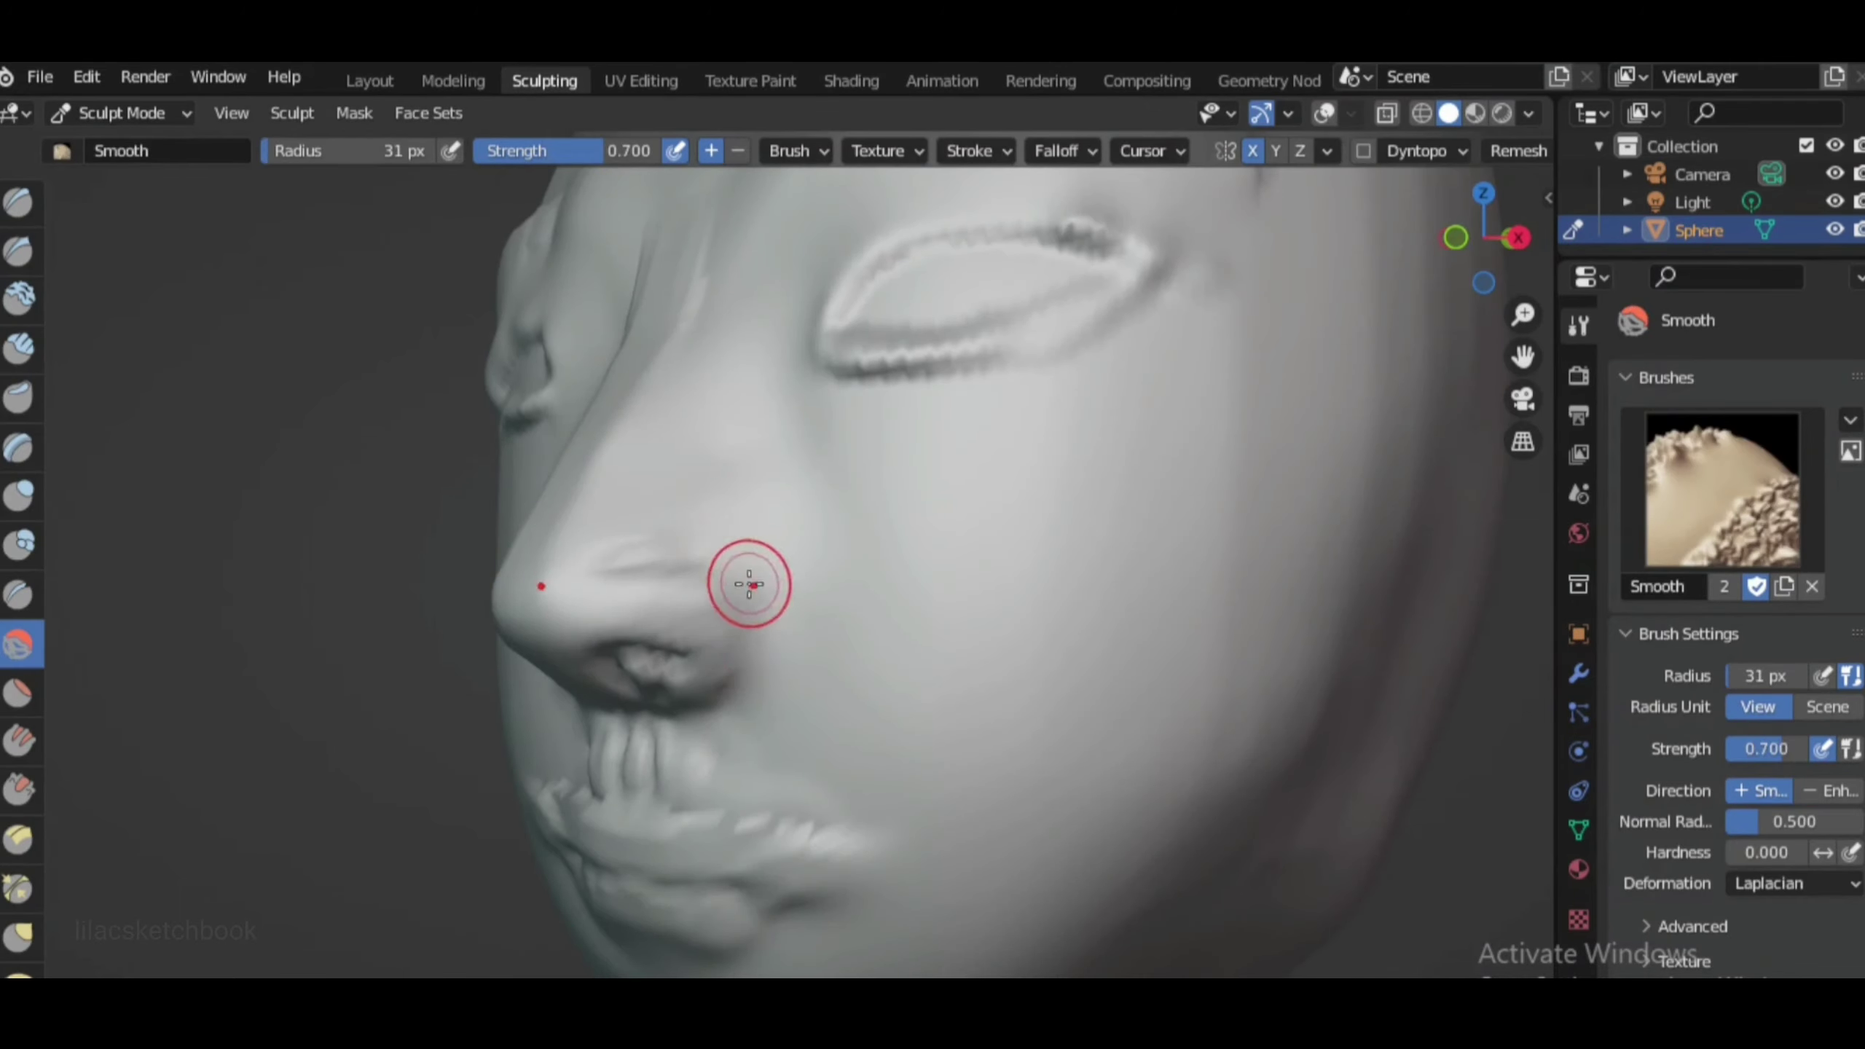
left_click(21, 791)
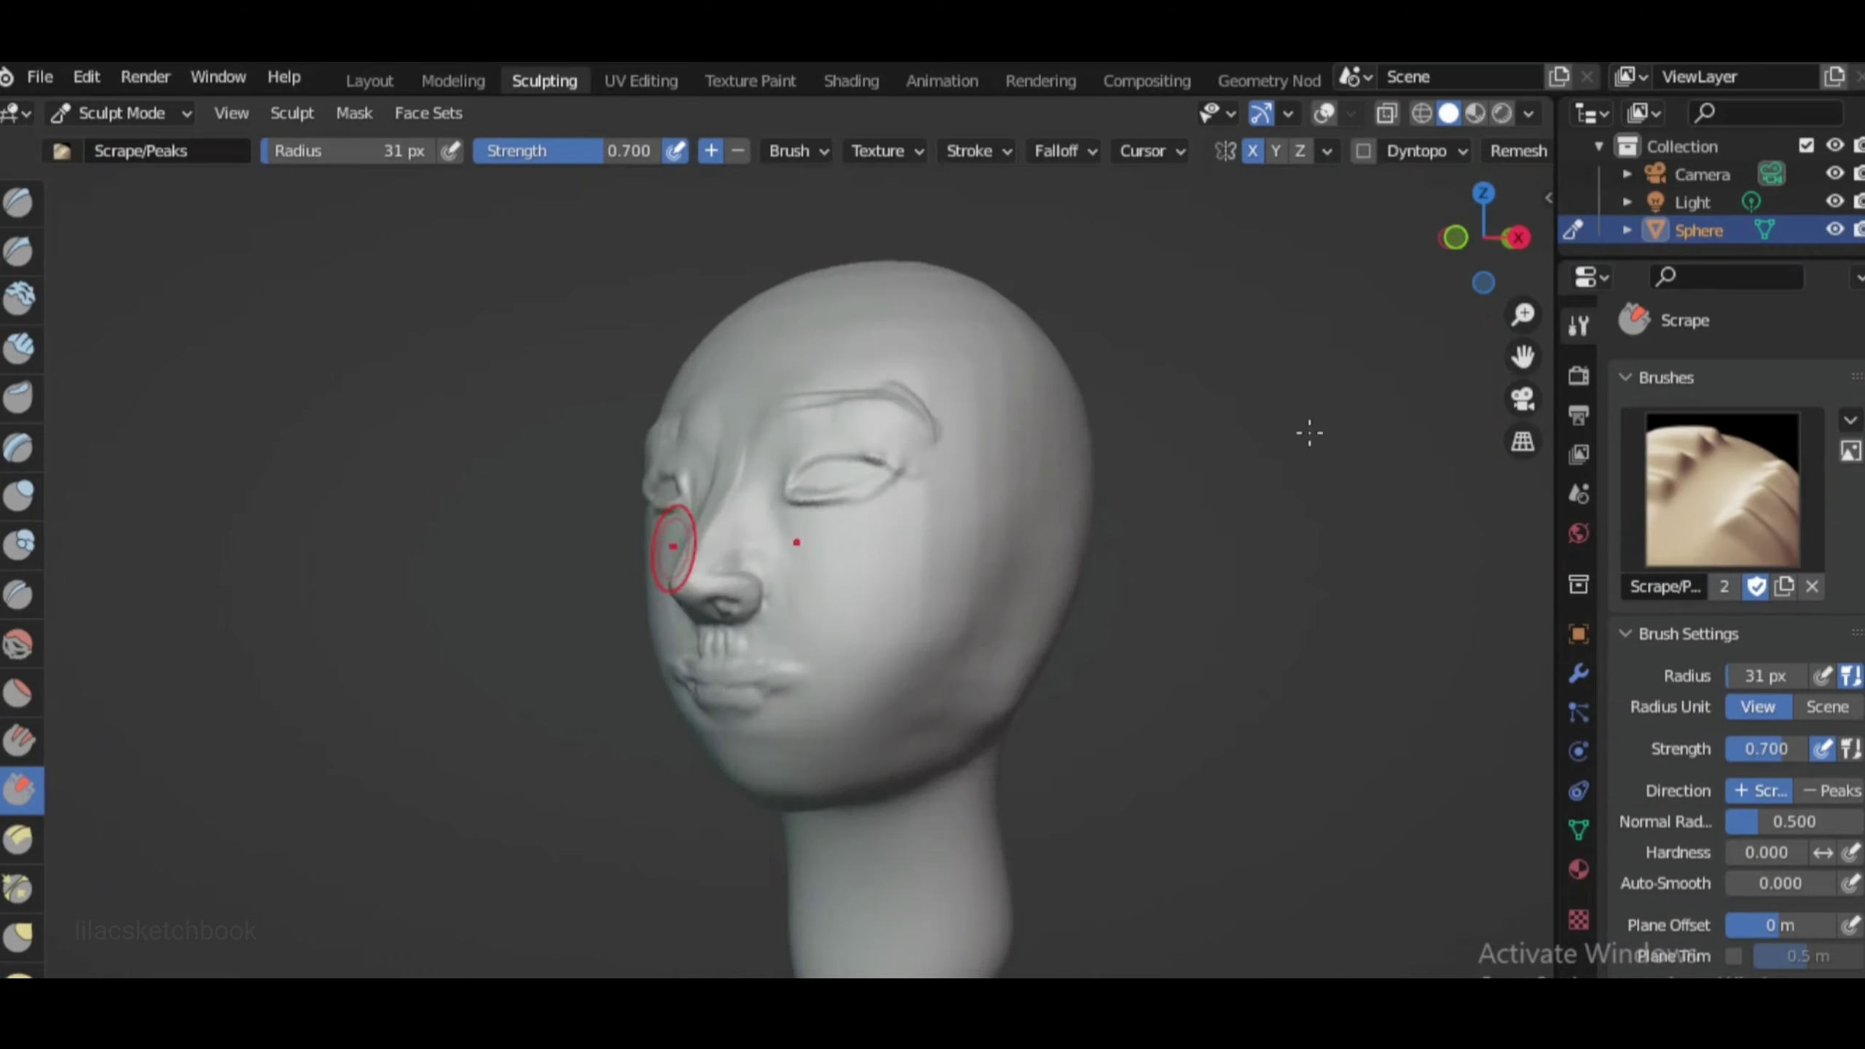
key("f")
left_click(983, 509)
left_click_drag(1484, 236, 1502, 221)
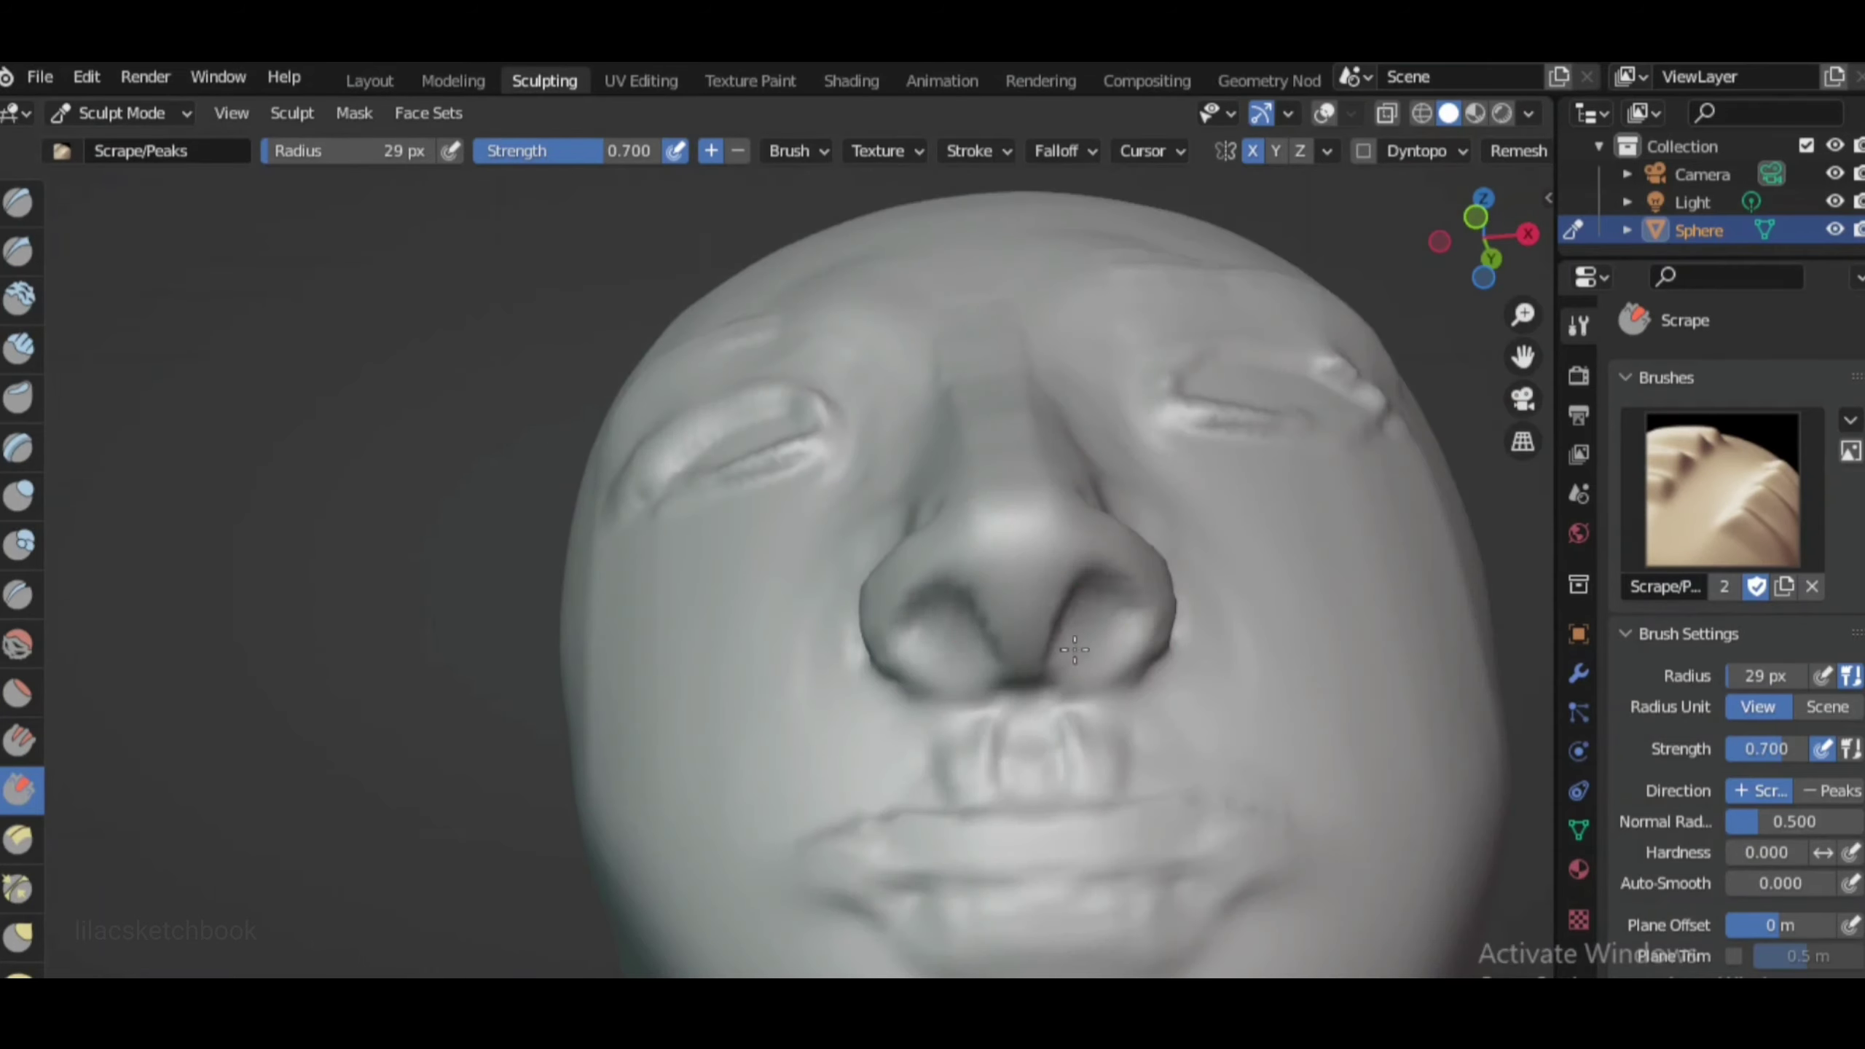
Grab the right nostril into shape
left_click(18, 250)
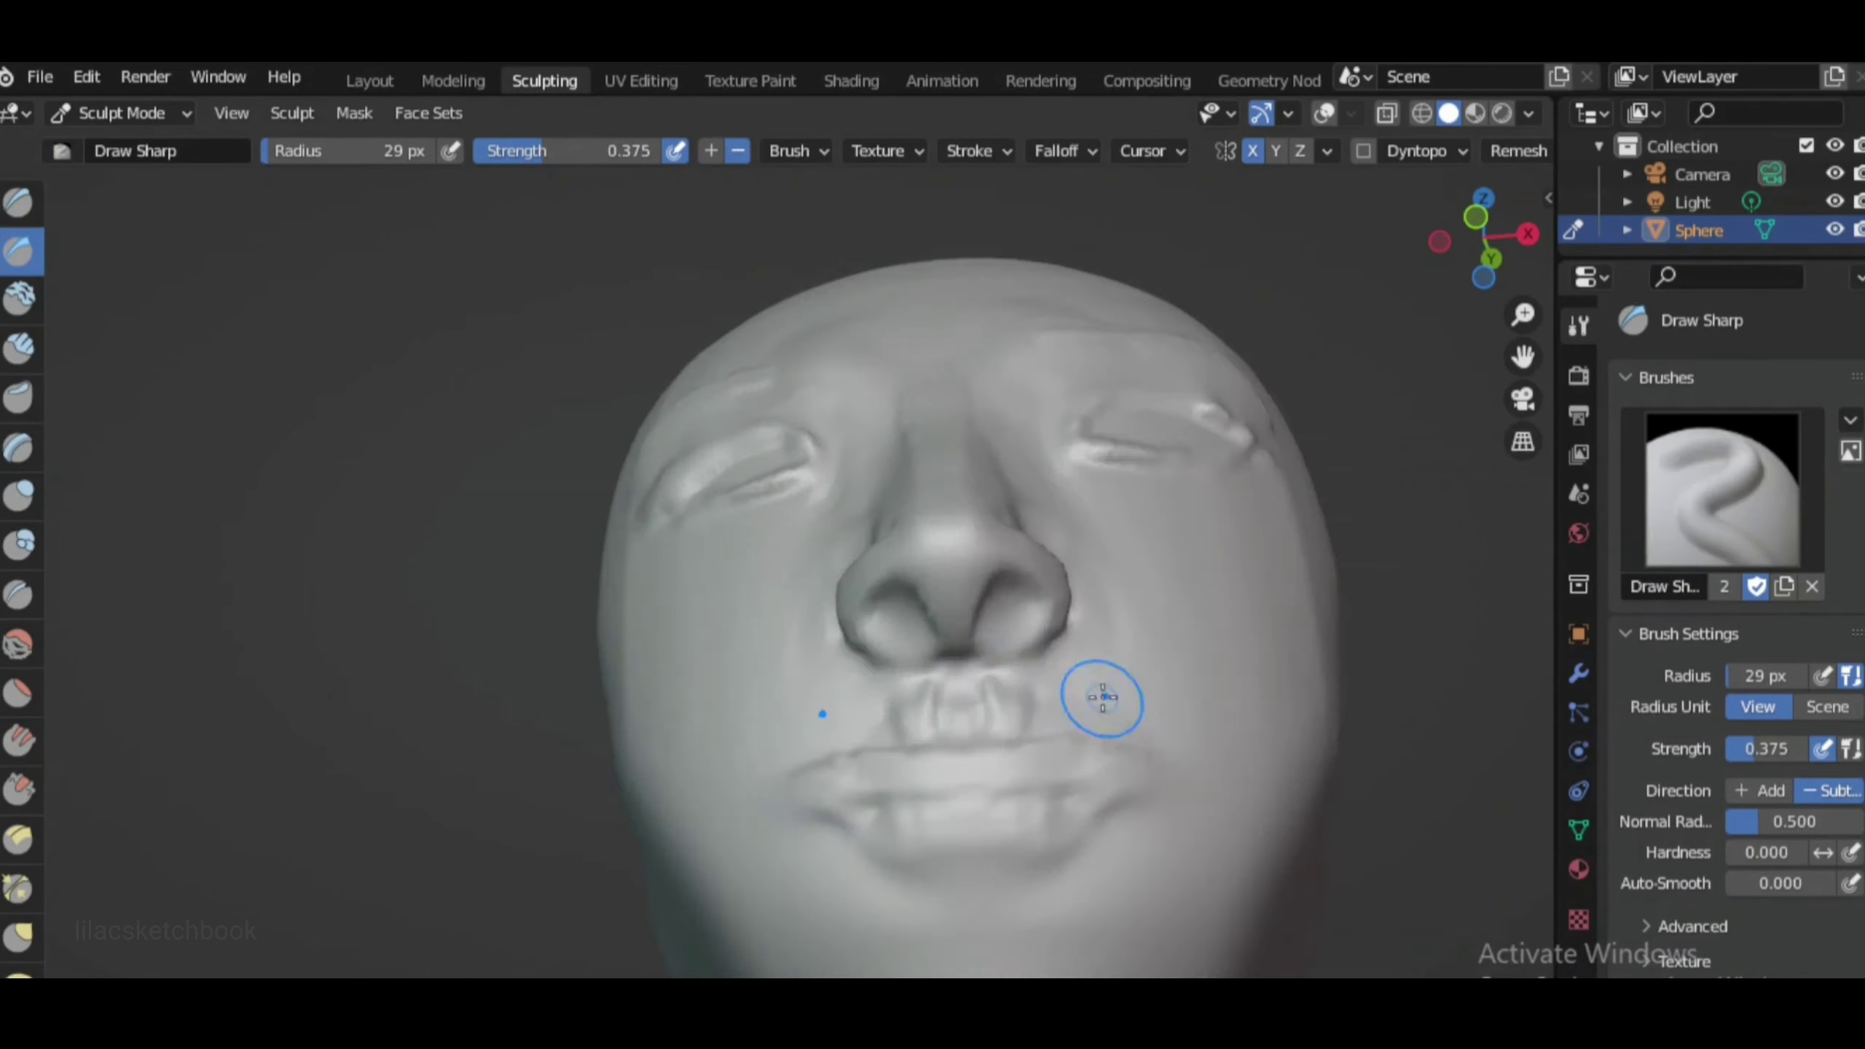
scroll(1103, 698, "up", 3)
scroll(1238, 586, "down", 2)
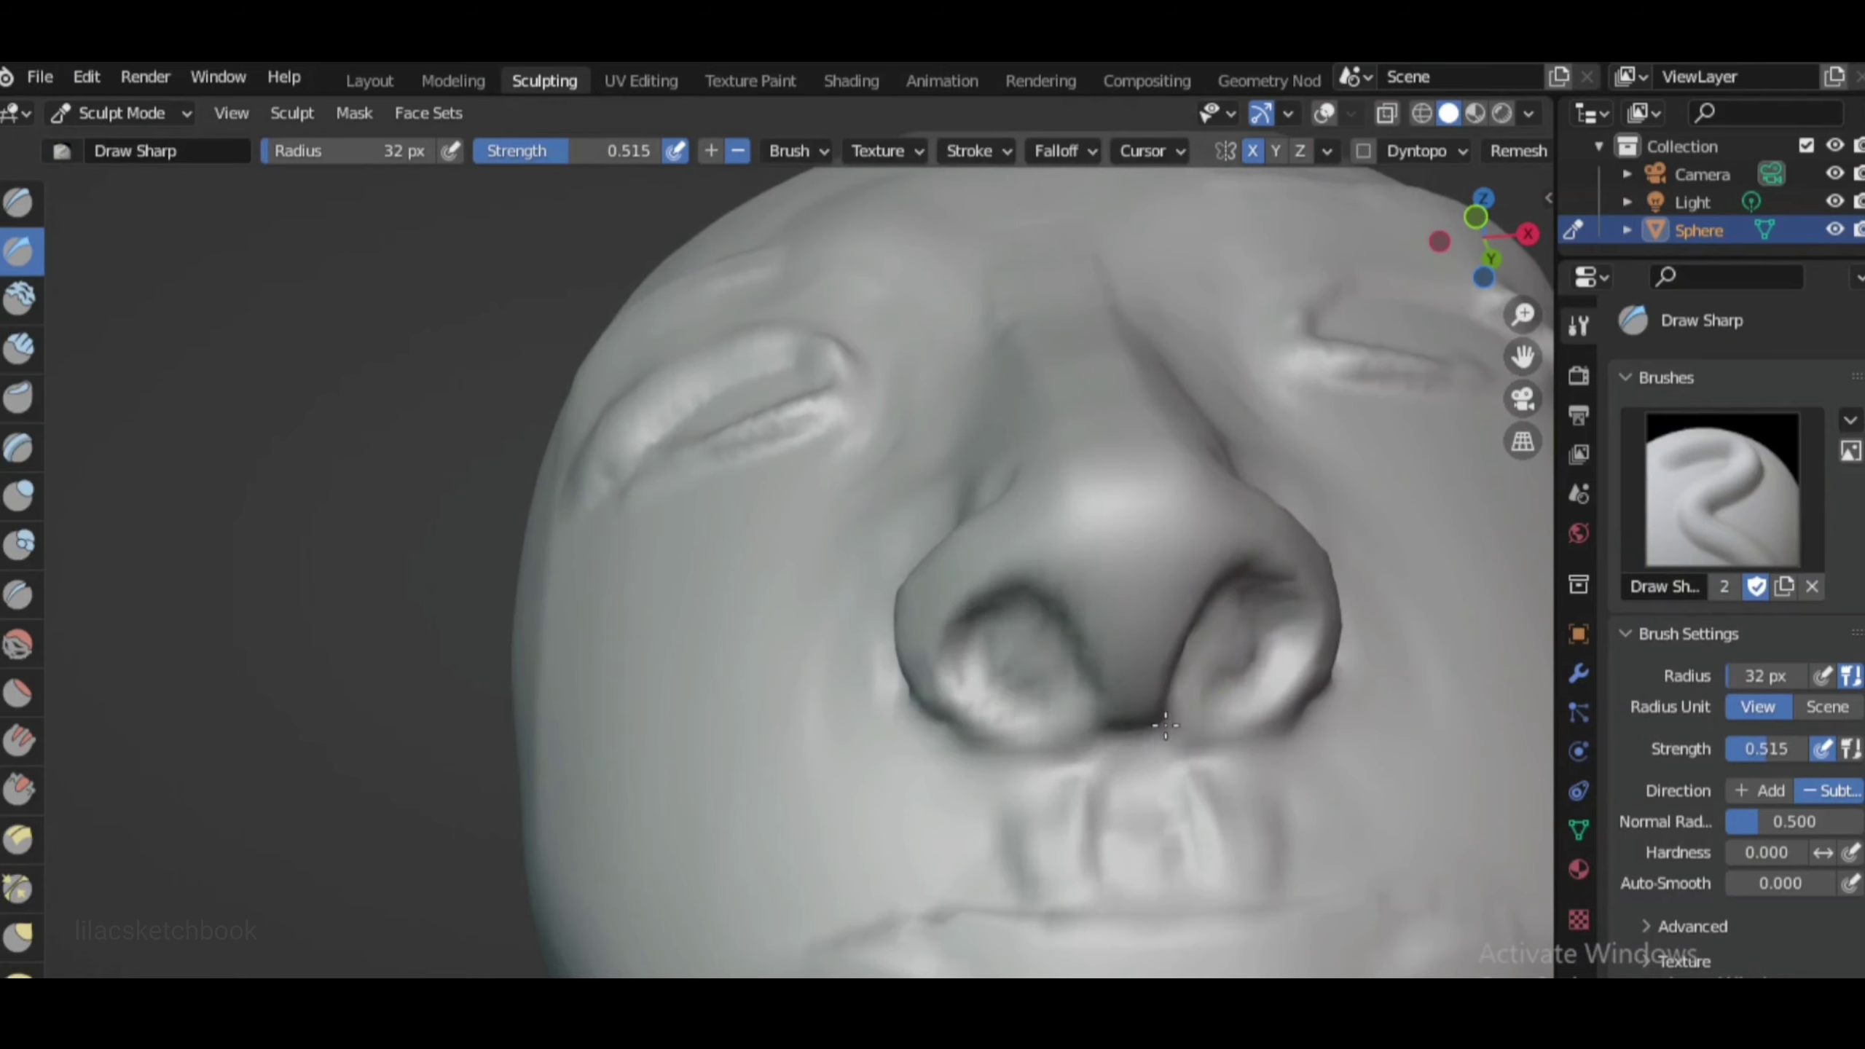
scroll(1241, 762, "down", 2)
key("g")
left_click_drag(1480, 235, 915, 667)
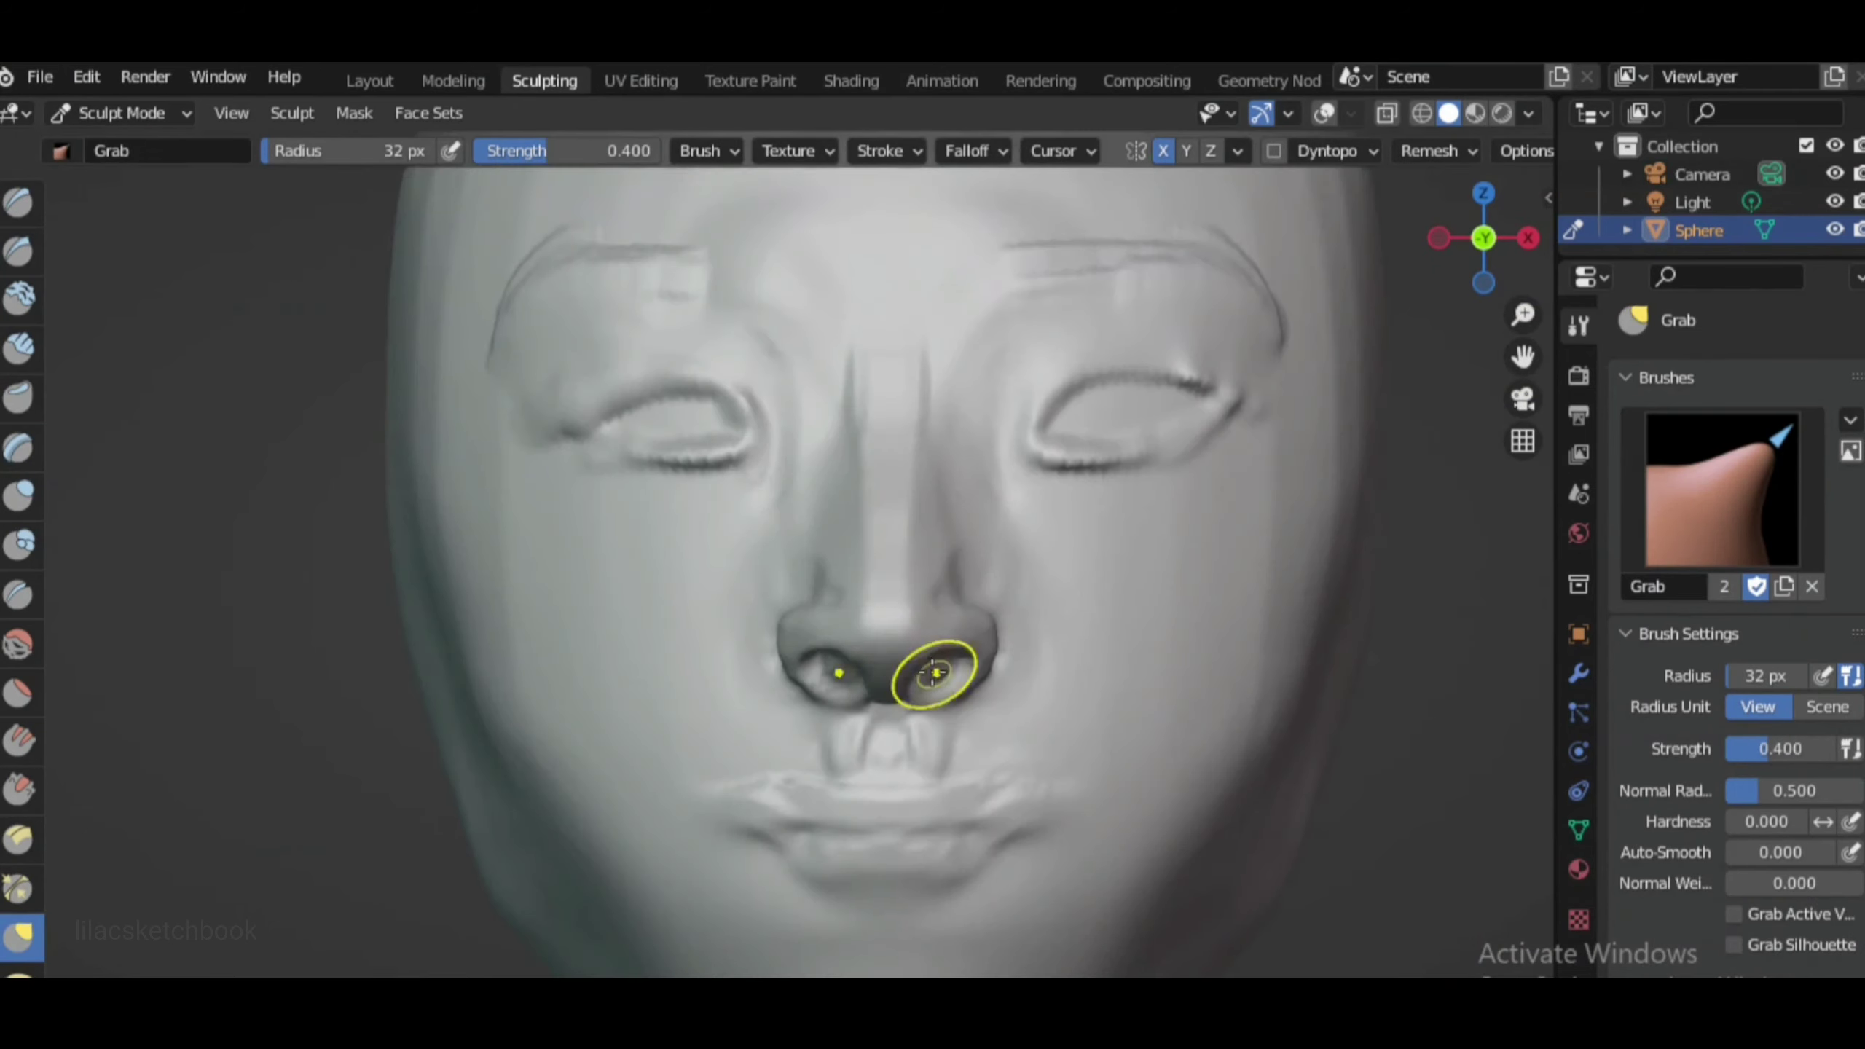
Puff up the right nostril wing with the Inflate brush
left_click(18, 496)
scroll(1027, 655, "up", 3)
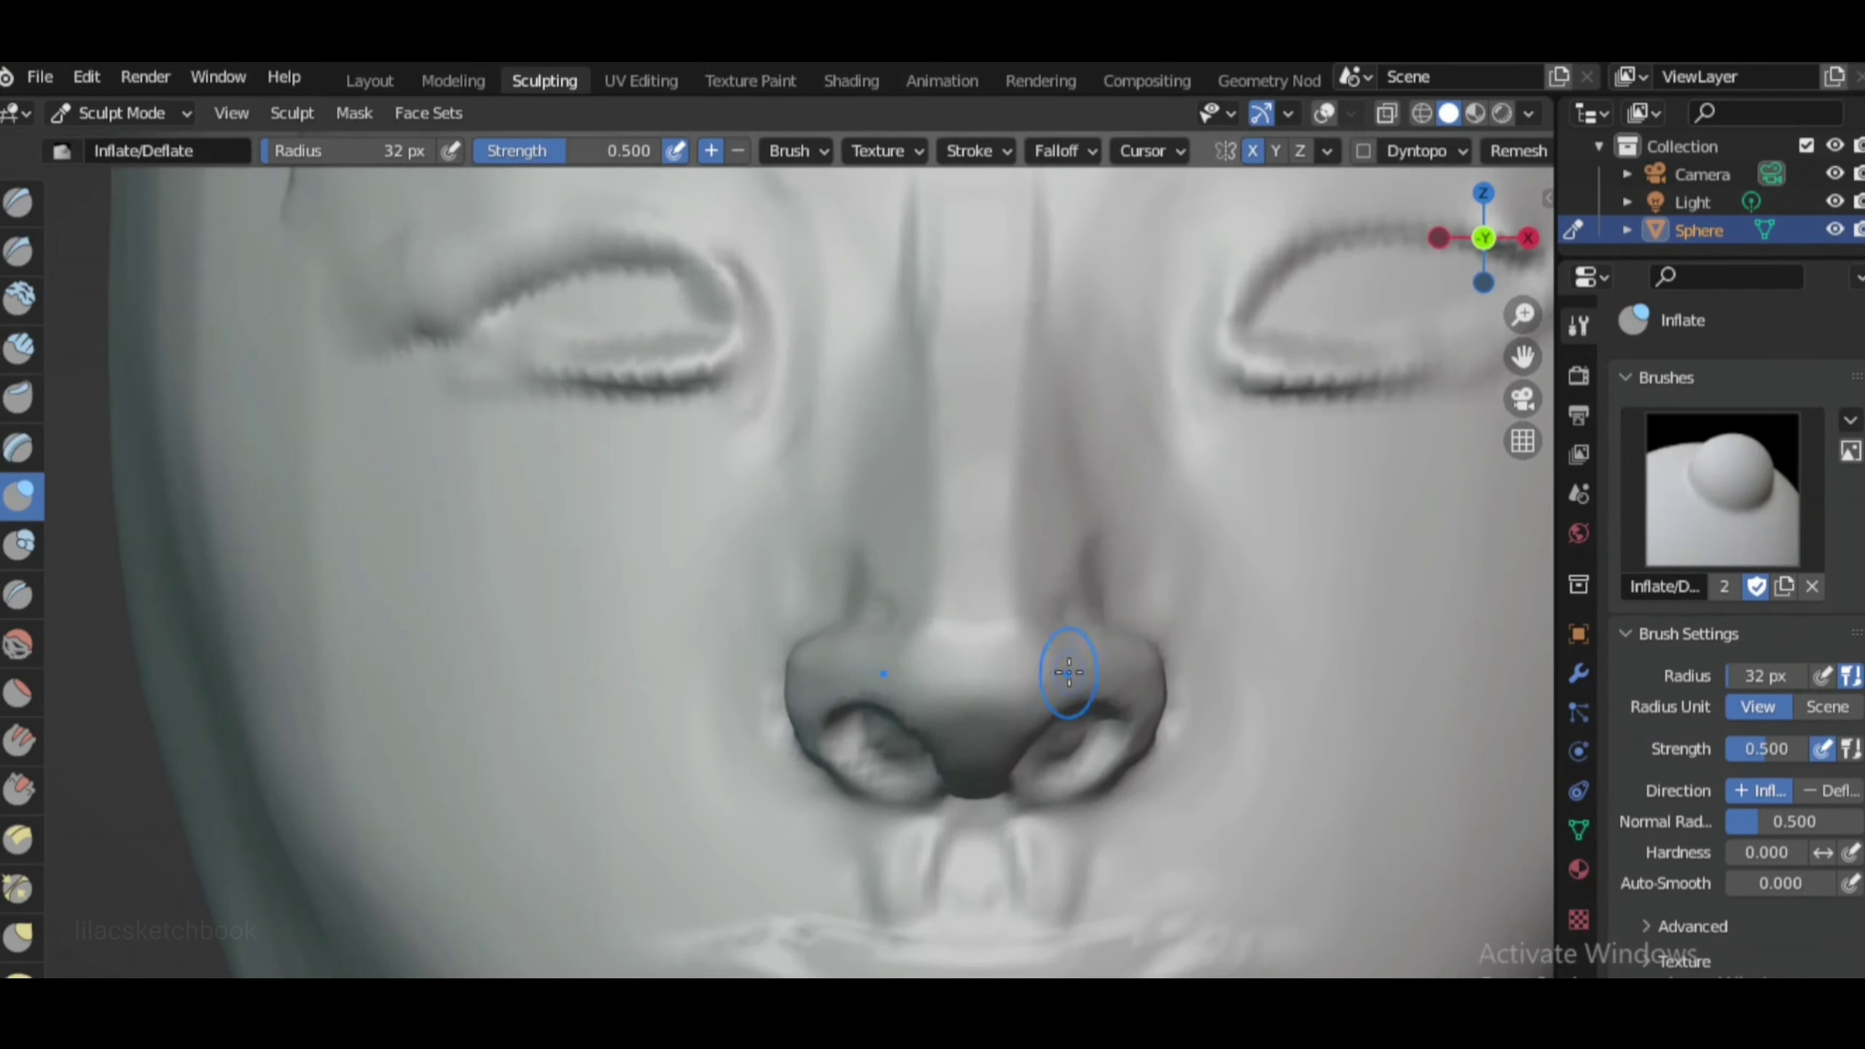
left_click_drag(1068, 672, 1091, 716)
scroll(1091, 716, "down", 3)
scroll(1091, 716, "down", 3)
key("g")
scroll(1013, 661, "up", 5)
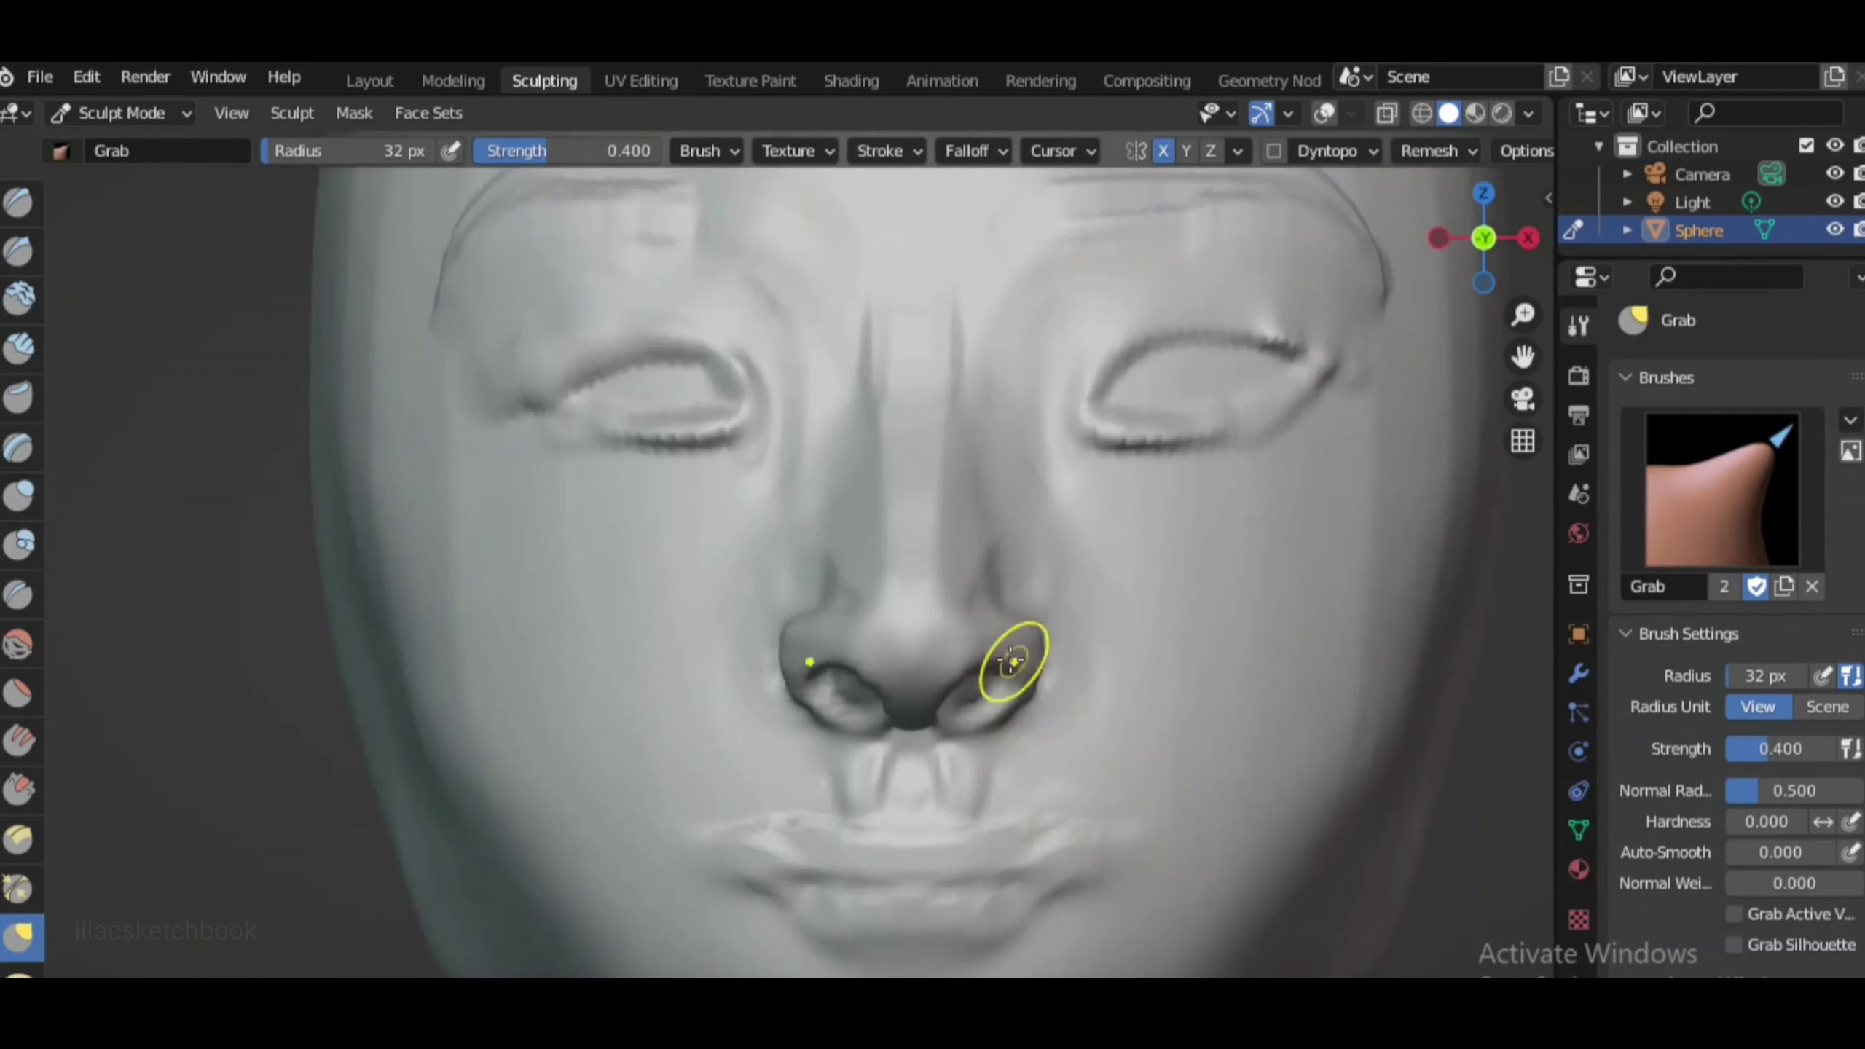
middle_click_drag(809, 679, 954, 624)
Build up the inside of the nostril with the Draw brush
key("x")
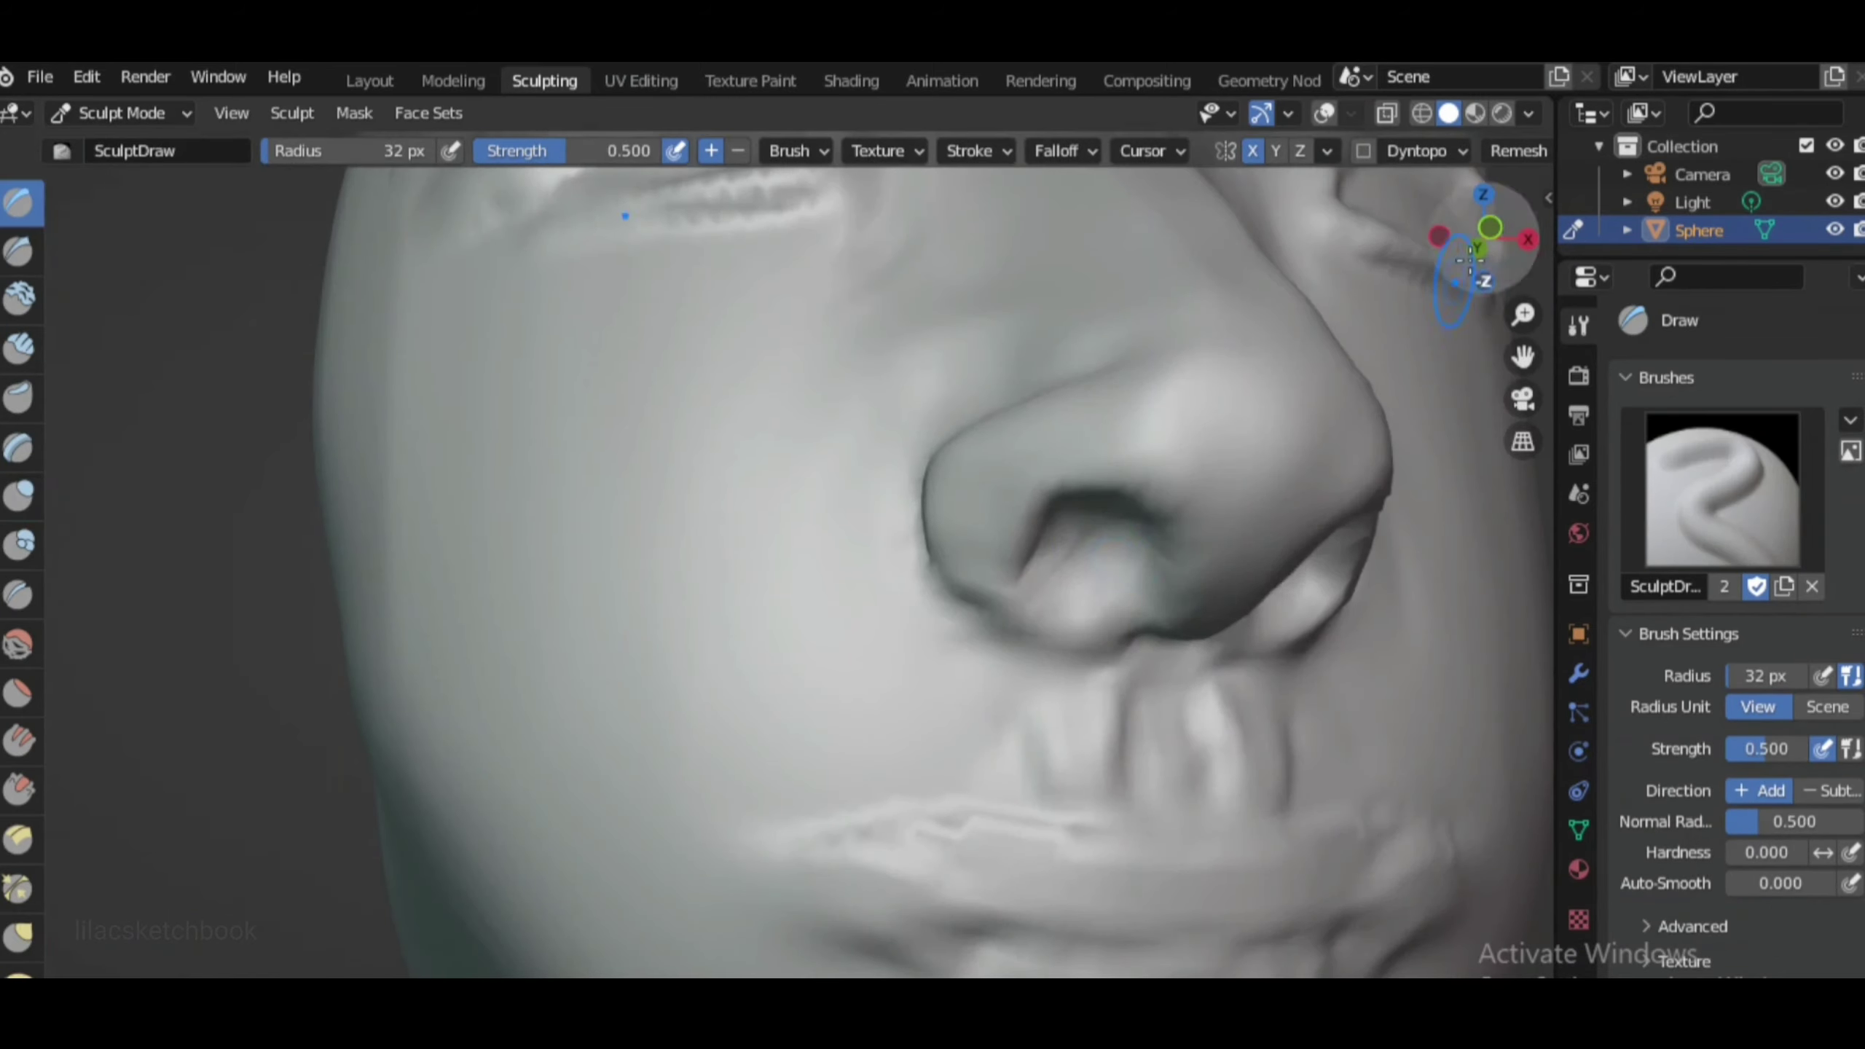
scroll(881, 558, "up", 3)
scroll(881, 559, "down", 3)
scroll(896, 584, "up", 3)
mouse_move(895, 583)
left_mouse_down()
mouse_move(925, 537)
mouse_move(846, 609)
left_mouse_up()
key("KP_1")
Grab the nose from the front, fine-tuning the brush radius
key("g")
scroll(1020, 688, "up", 2)
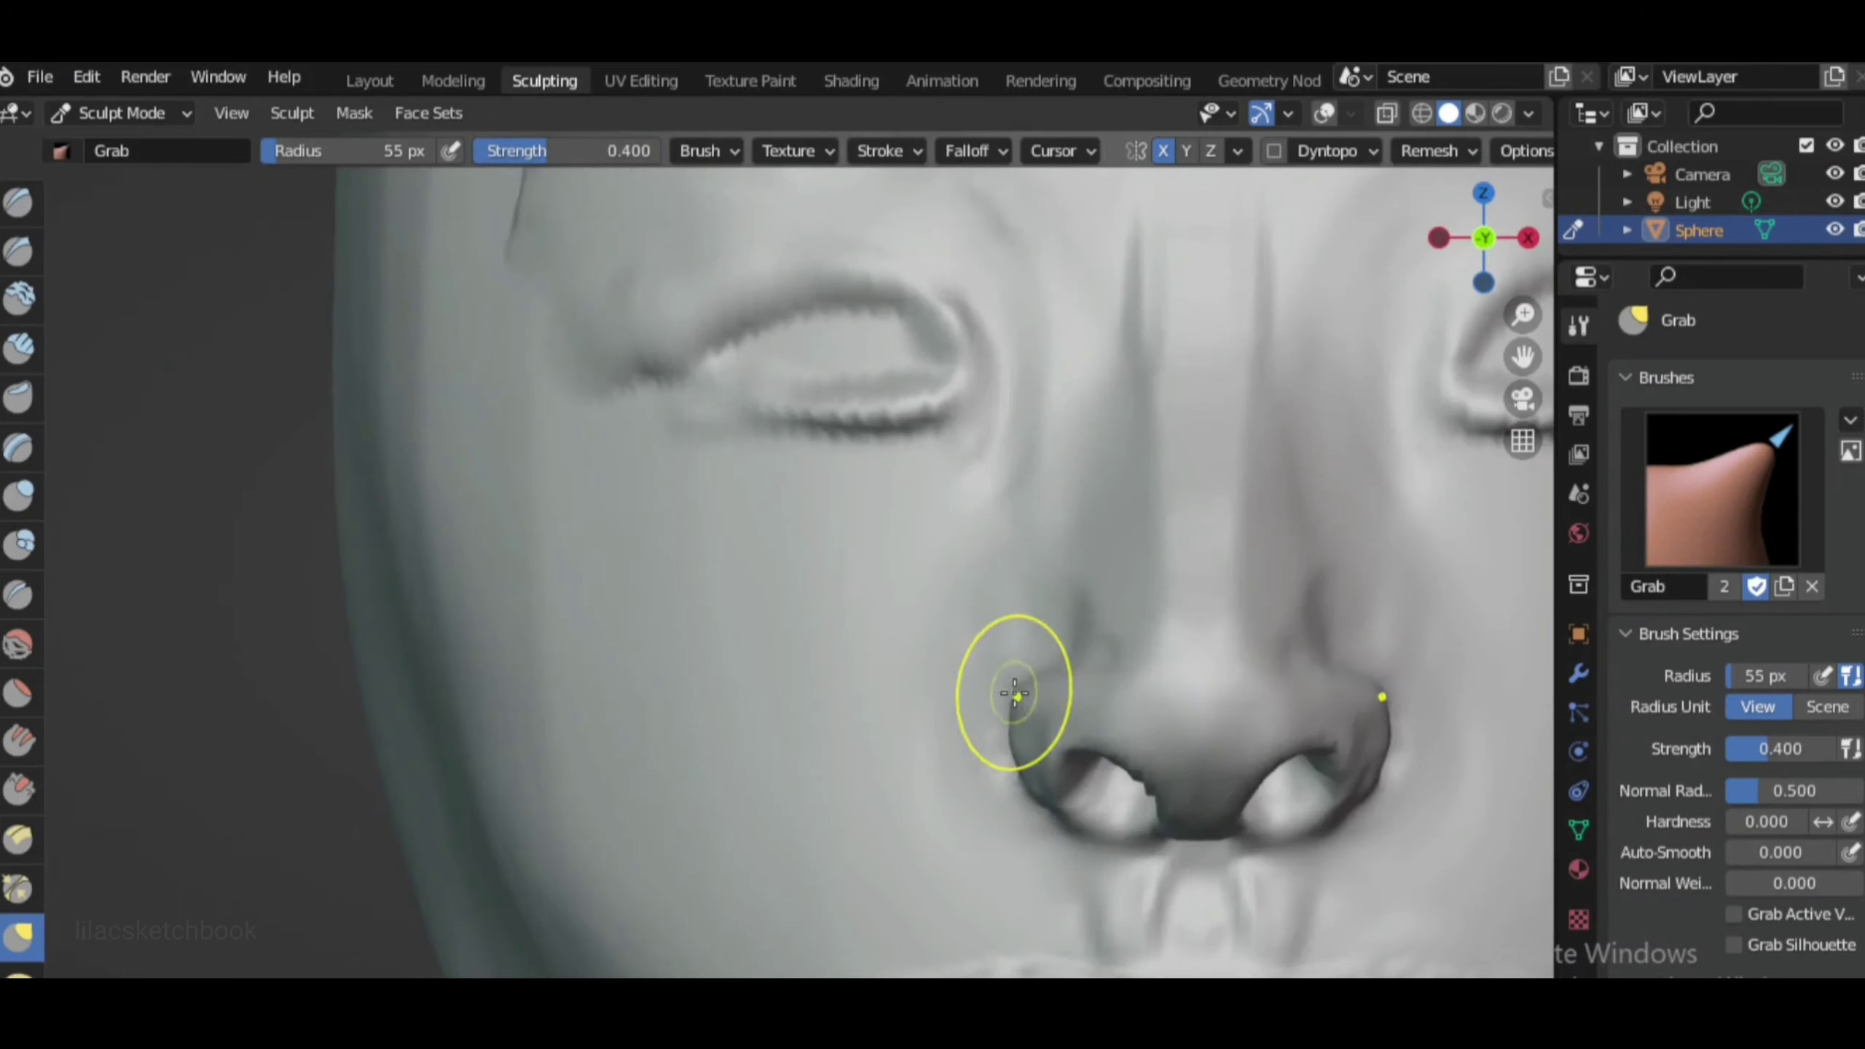
scroll(1166, 677, "up", 2)
scroll(1167, 678, "down", 3)
key("f")
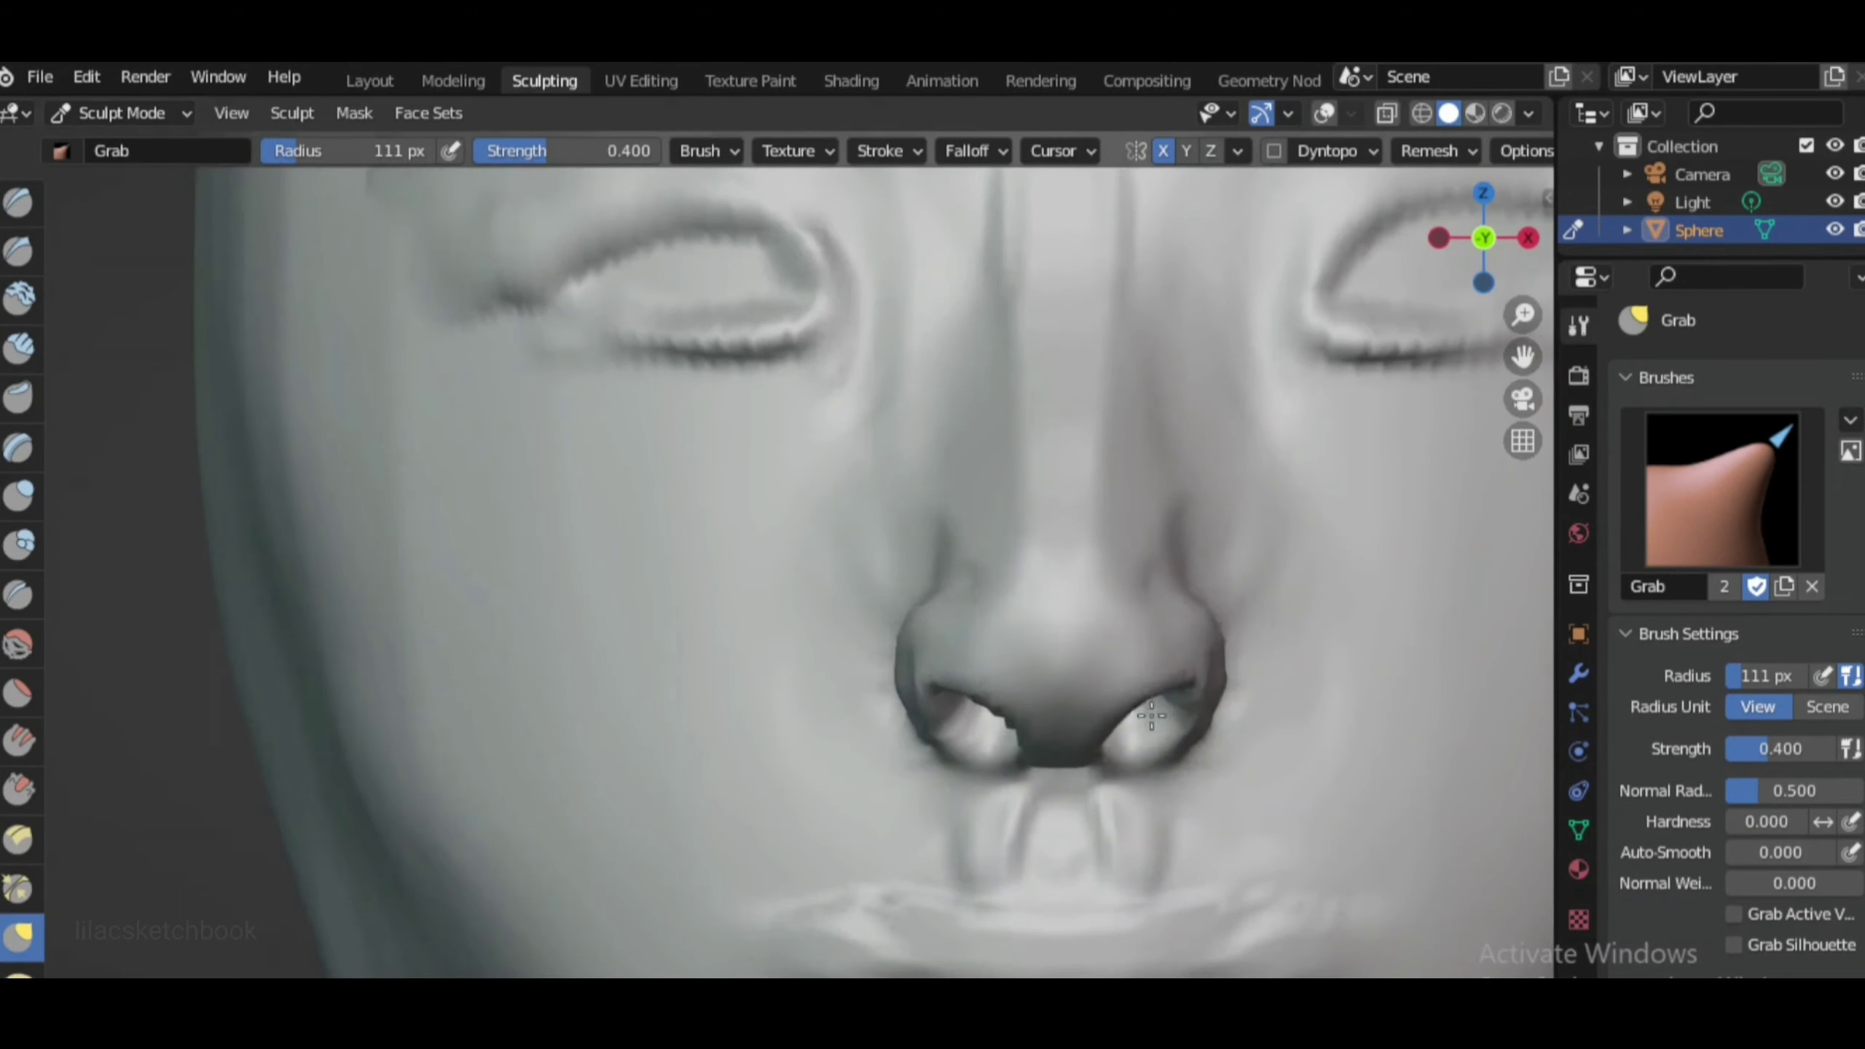
scroll(1201, 617, "down", 3)
scroll(1202, 617, "up", 3)
key("f")
Reshape the nose from a side profile with a larger Grab brush
left_click(1263, 441)
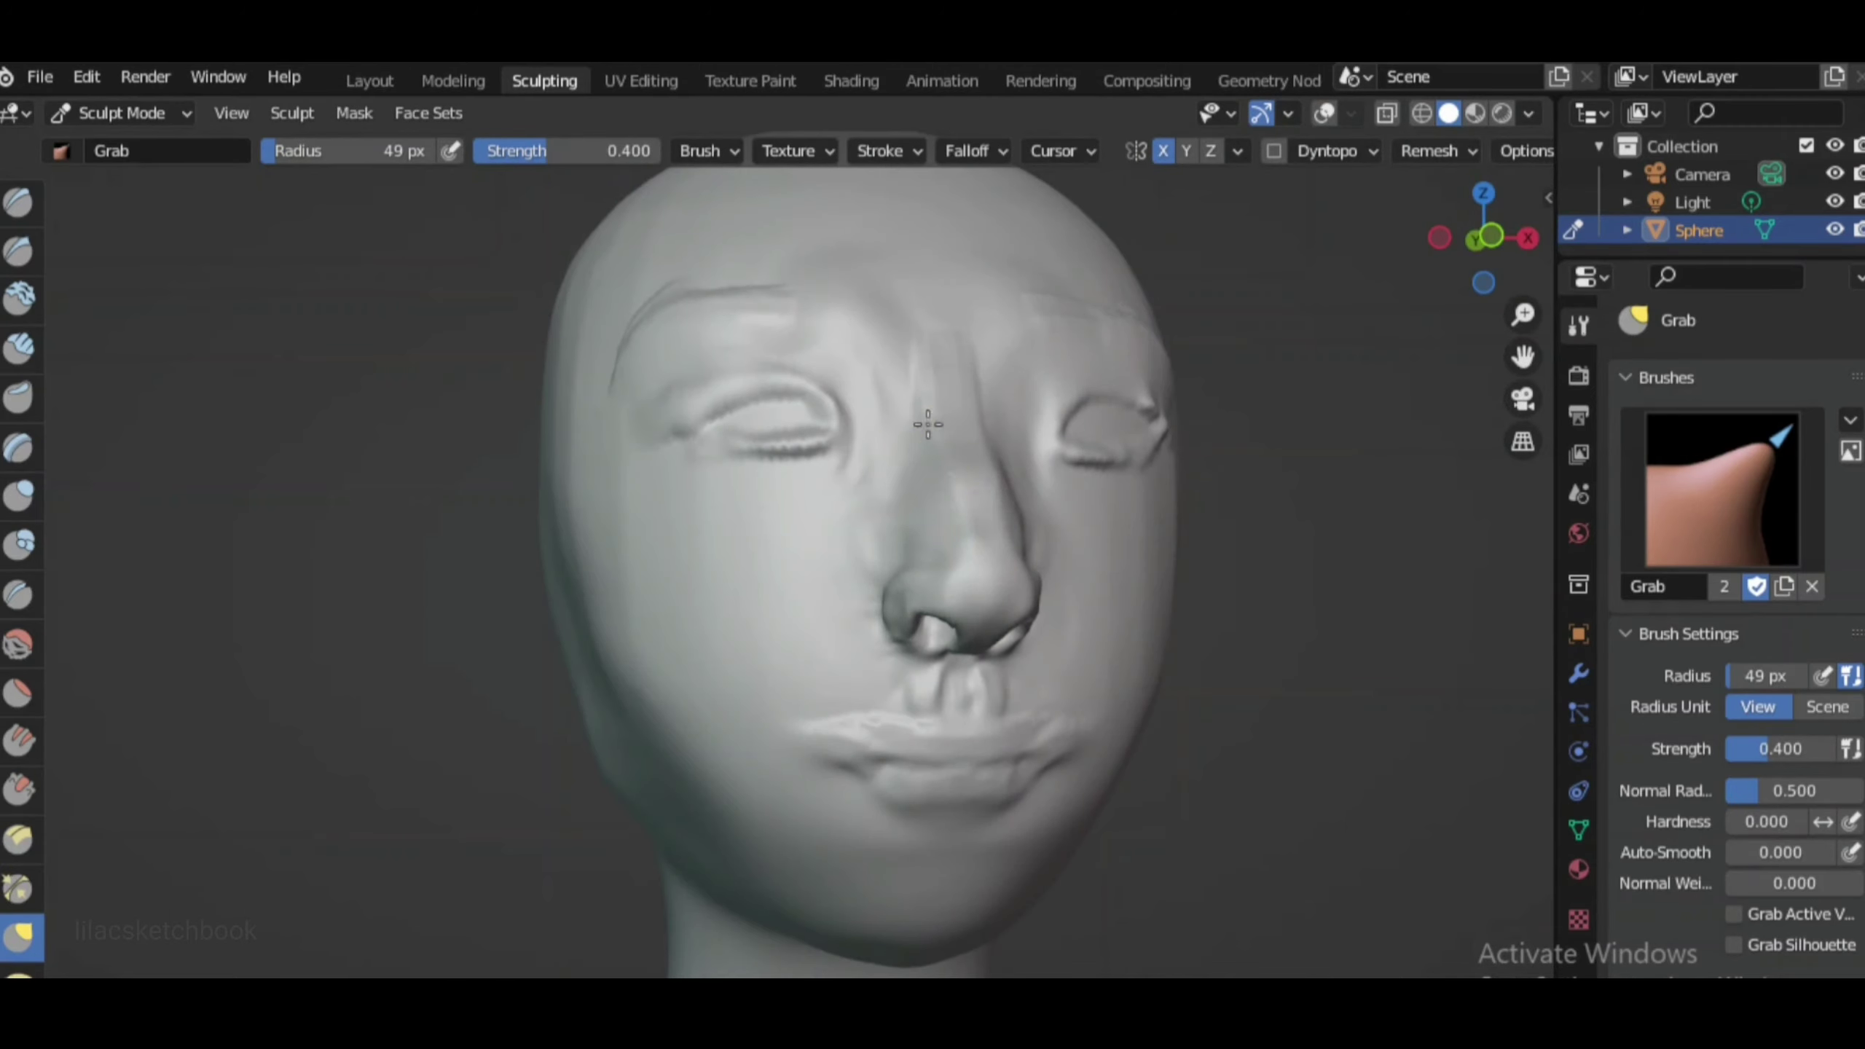
scroll(1075, 479, "up", 3)
key("f")
left_click(1102, 477)
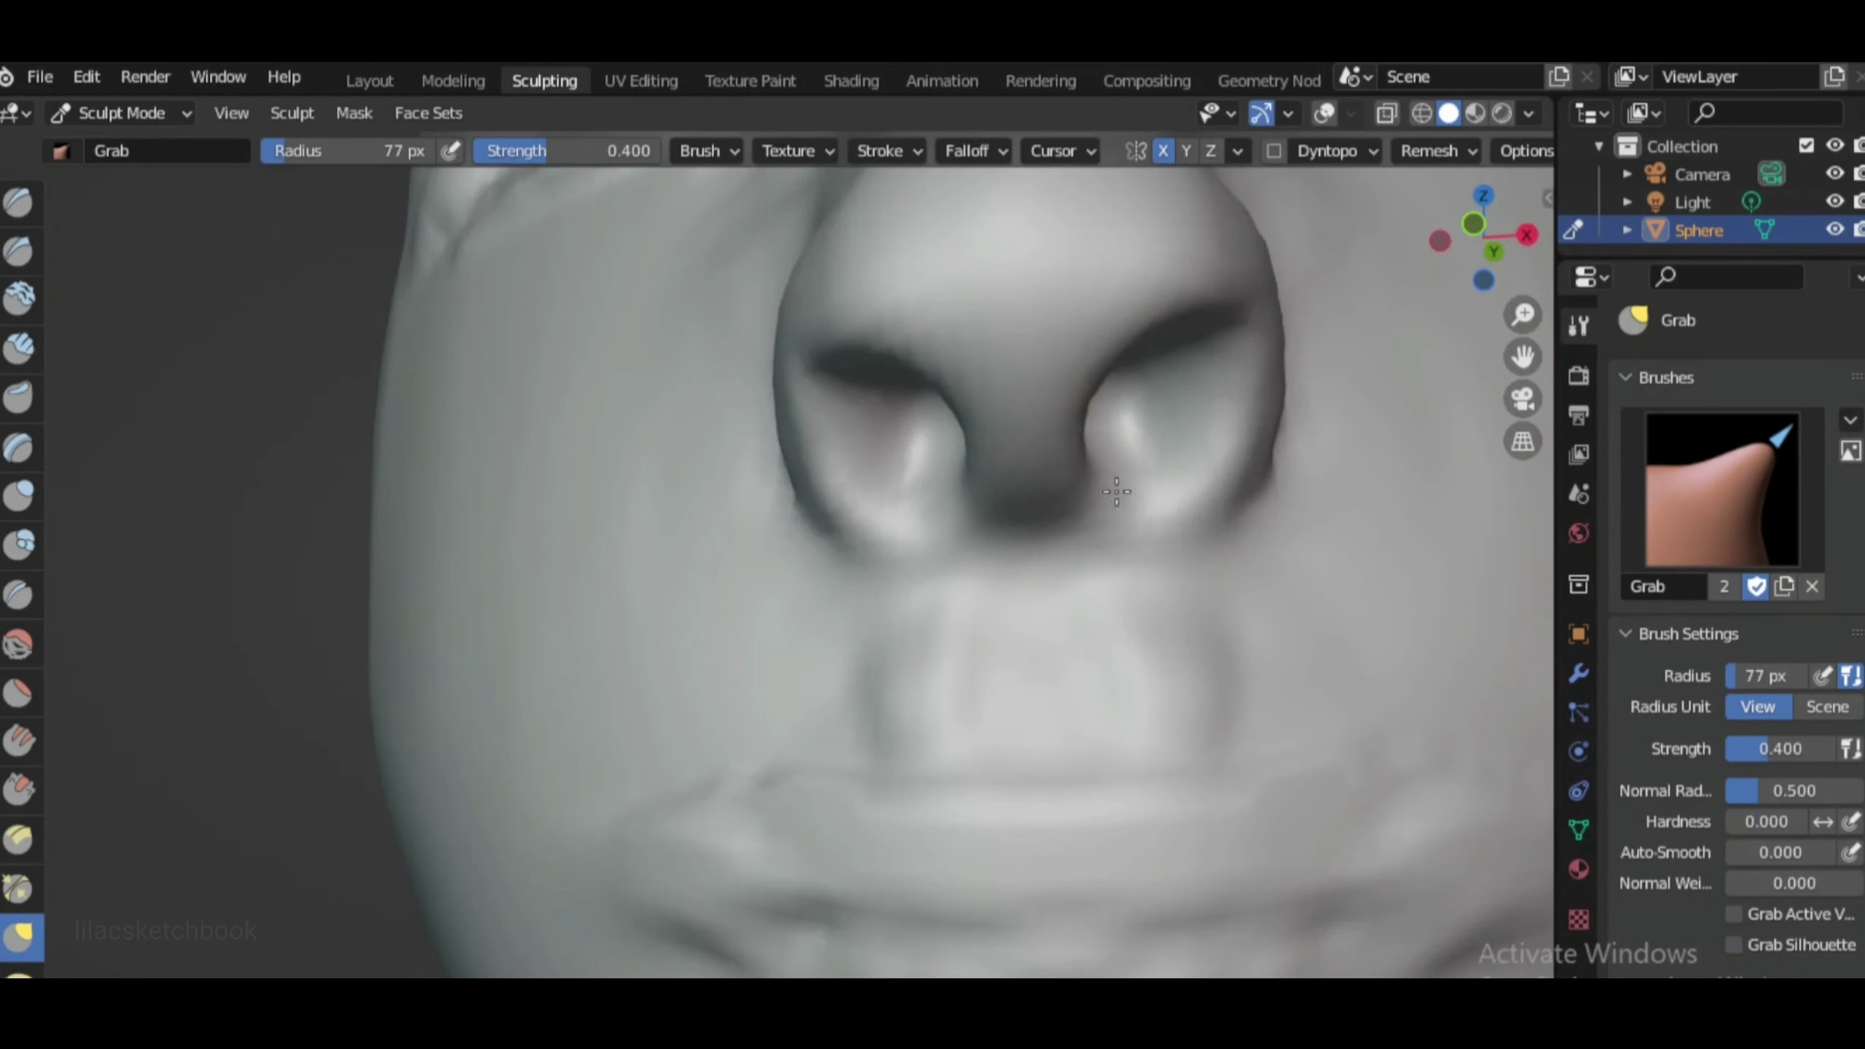
left_click(1528, 237)
scroll(722, 656, "up", 3)
key("f")
left_click(729, 625)
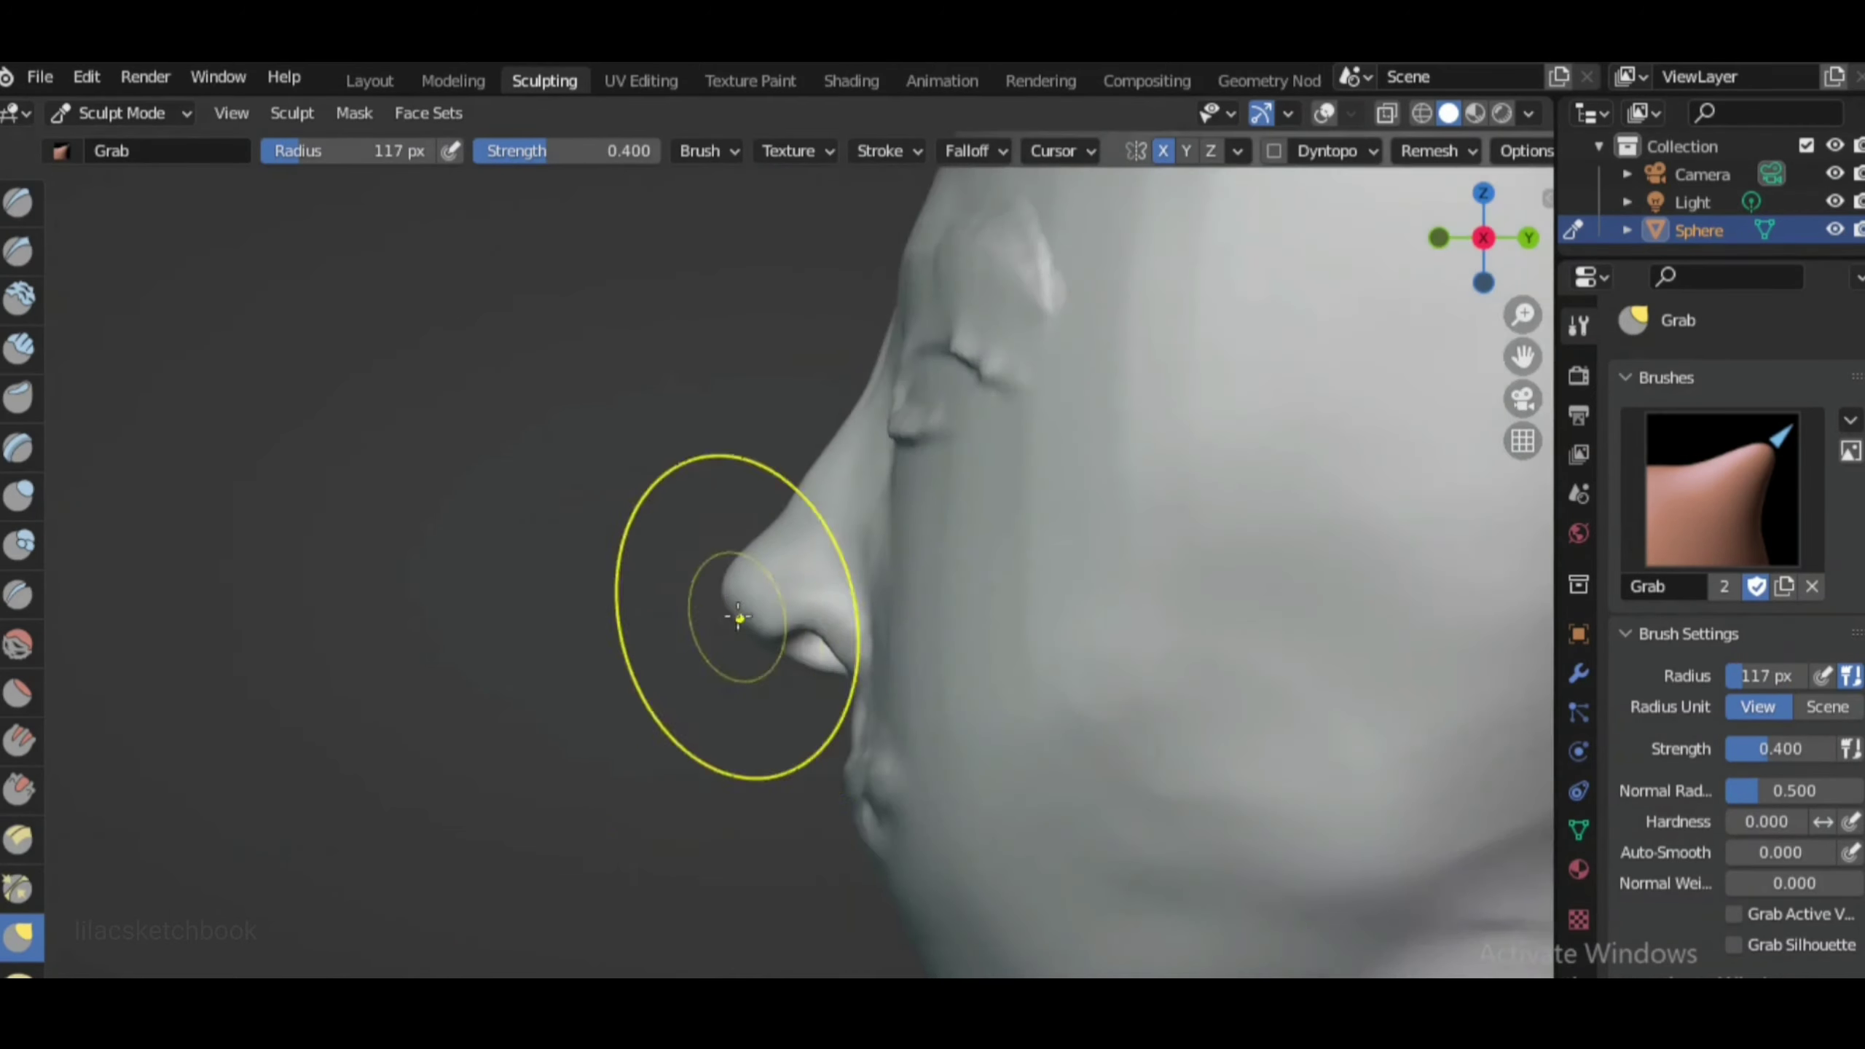
scroll(991, 437, "down", 3)
Shrink the brush and orbit to look up at the nostrils
key("KP_1")
scroll(1104, 798, "up", 3)
scroll(1103, 798, "up", 3)
key("f")
left_click(1021, 708)
middle_click_drag(1020, 708, 1395, 616)
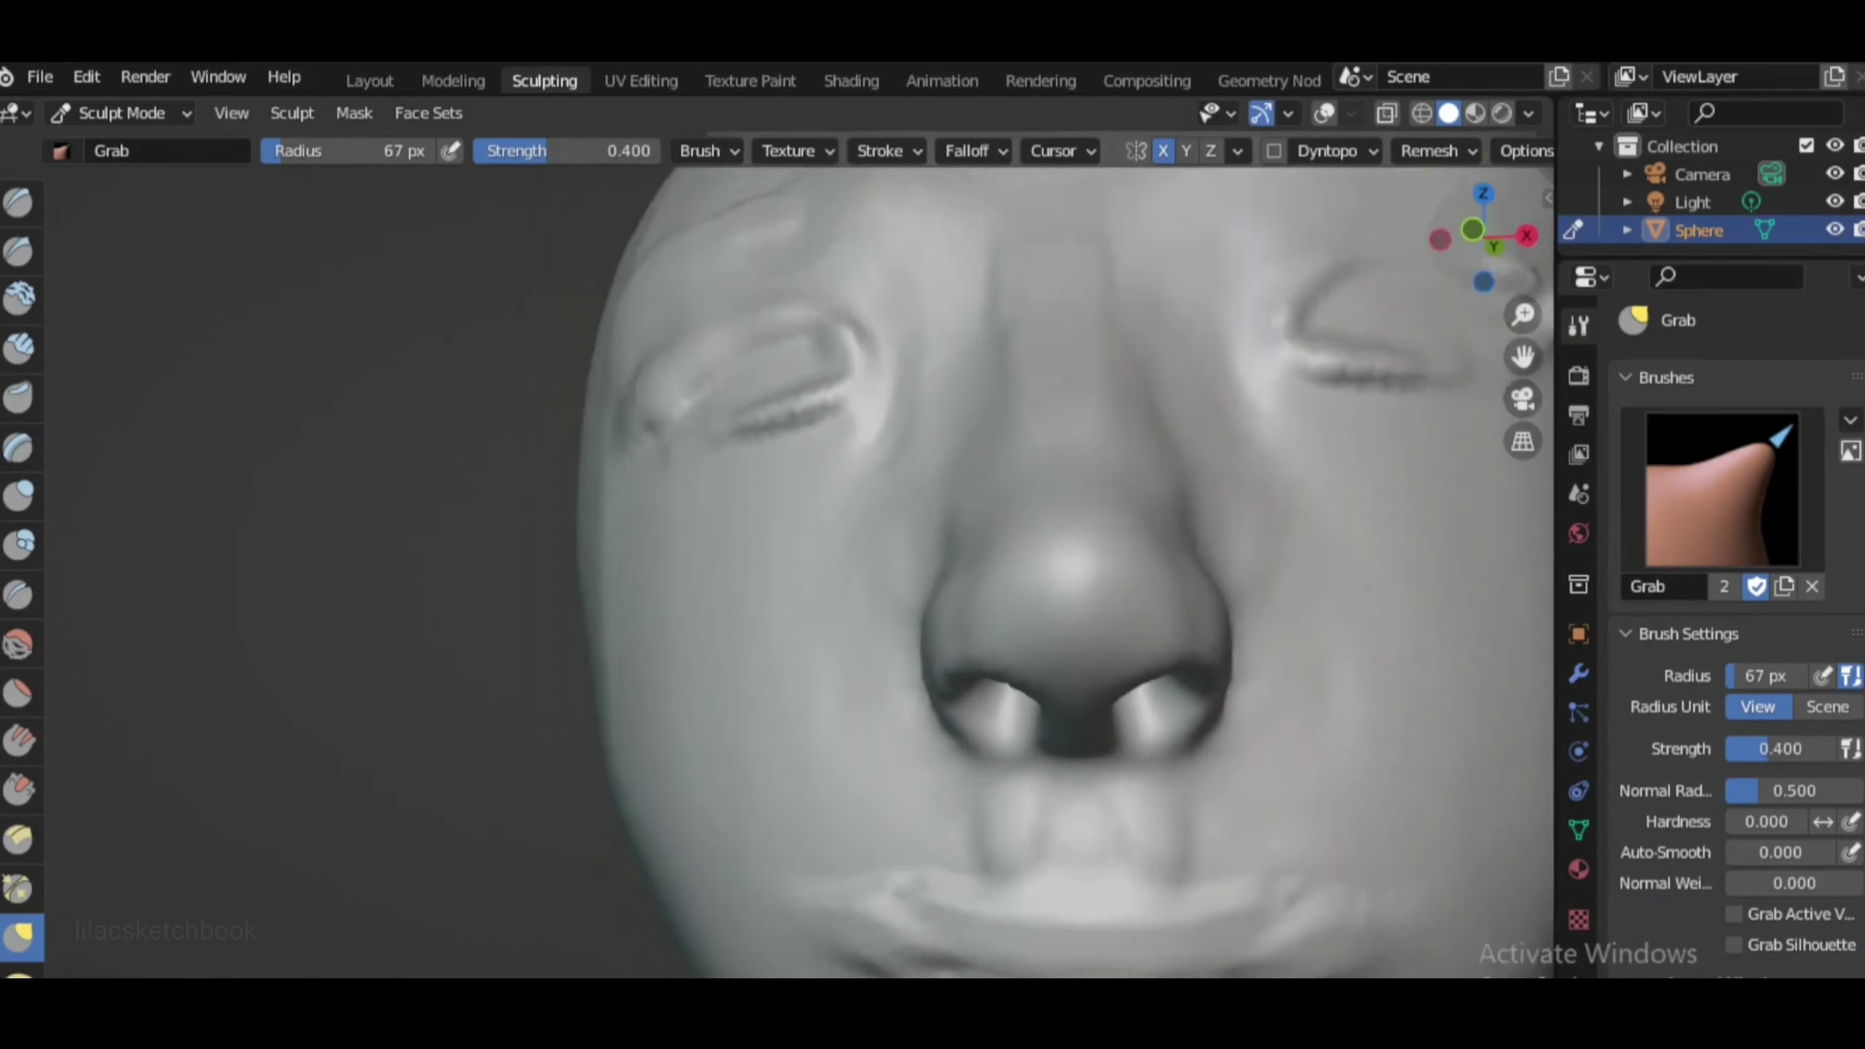
Crease the nostril wings with Draw Sharp from a side profile, then Inflate them
left_click(1491, 257)
left_click(18, 200)
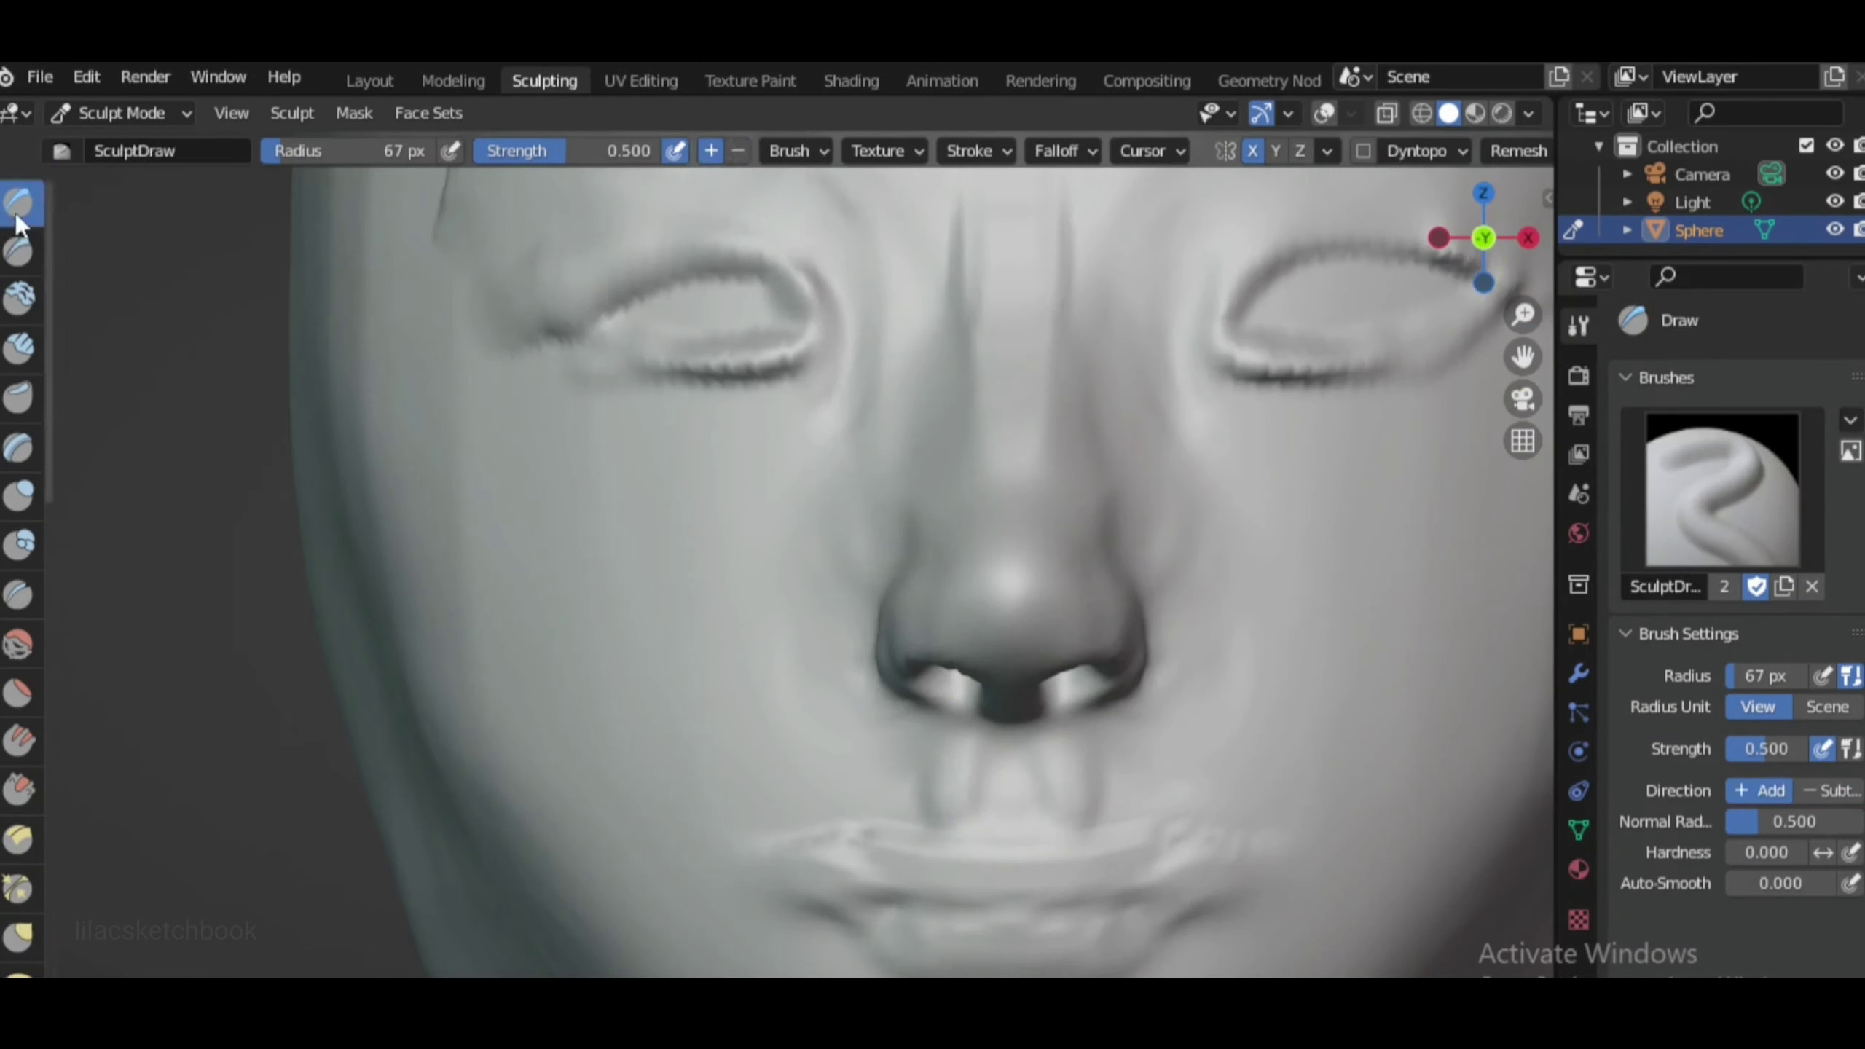
left_click(18, 250)
middle_click_drag(1028, 515, 1204, 698)
middle_click_drag(1194, 625, 915, 575)
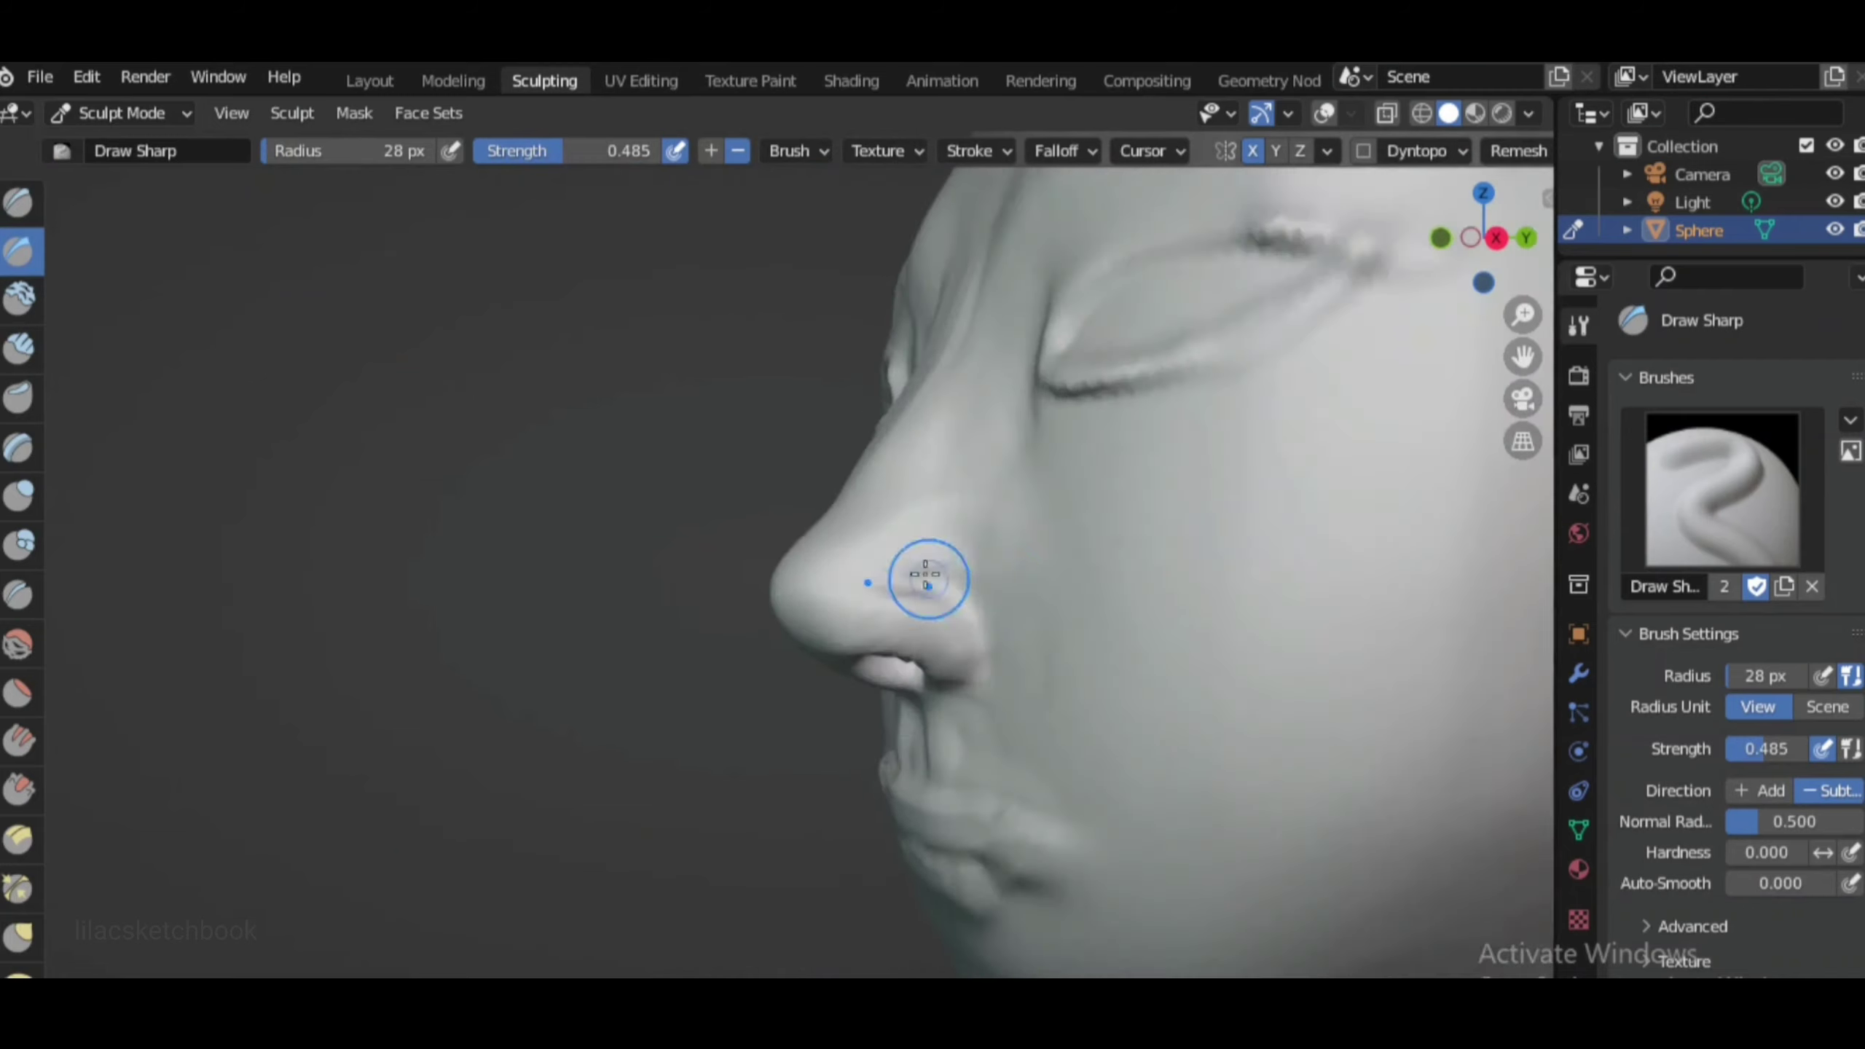
left_click(18, 496)
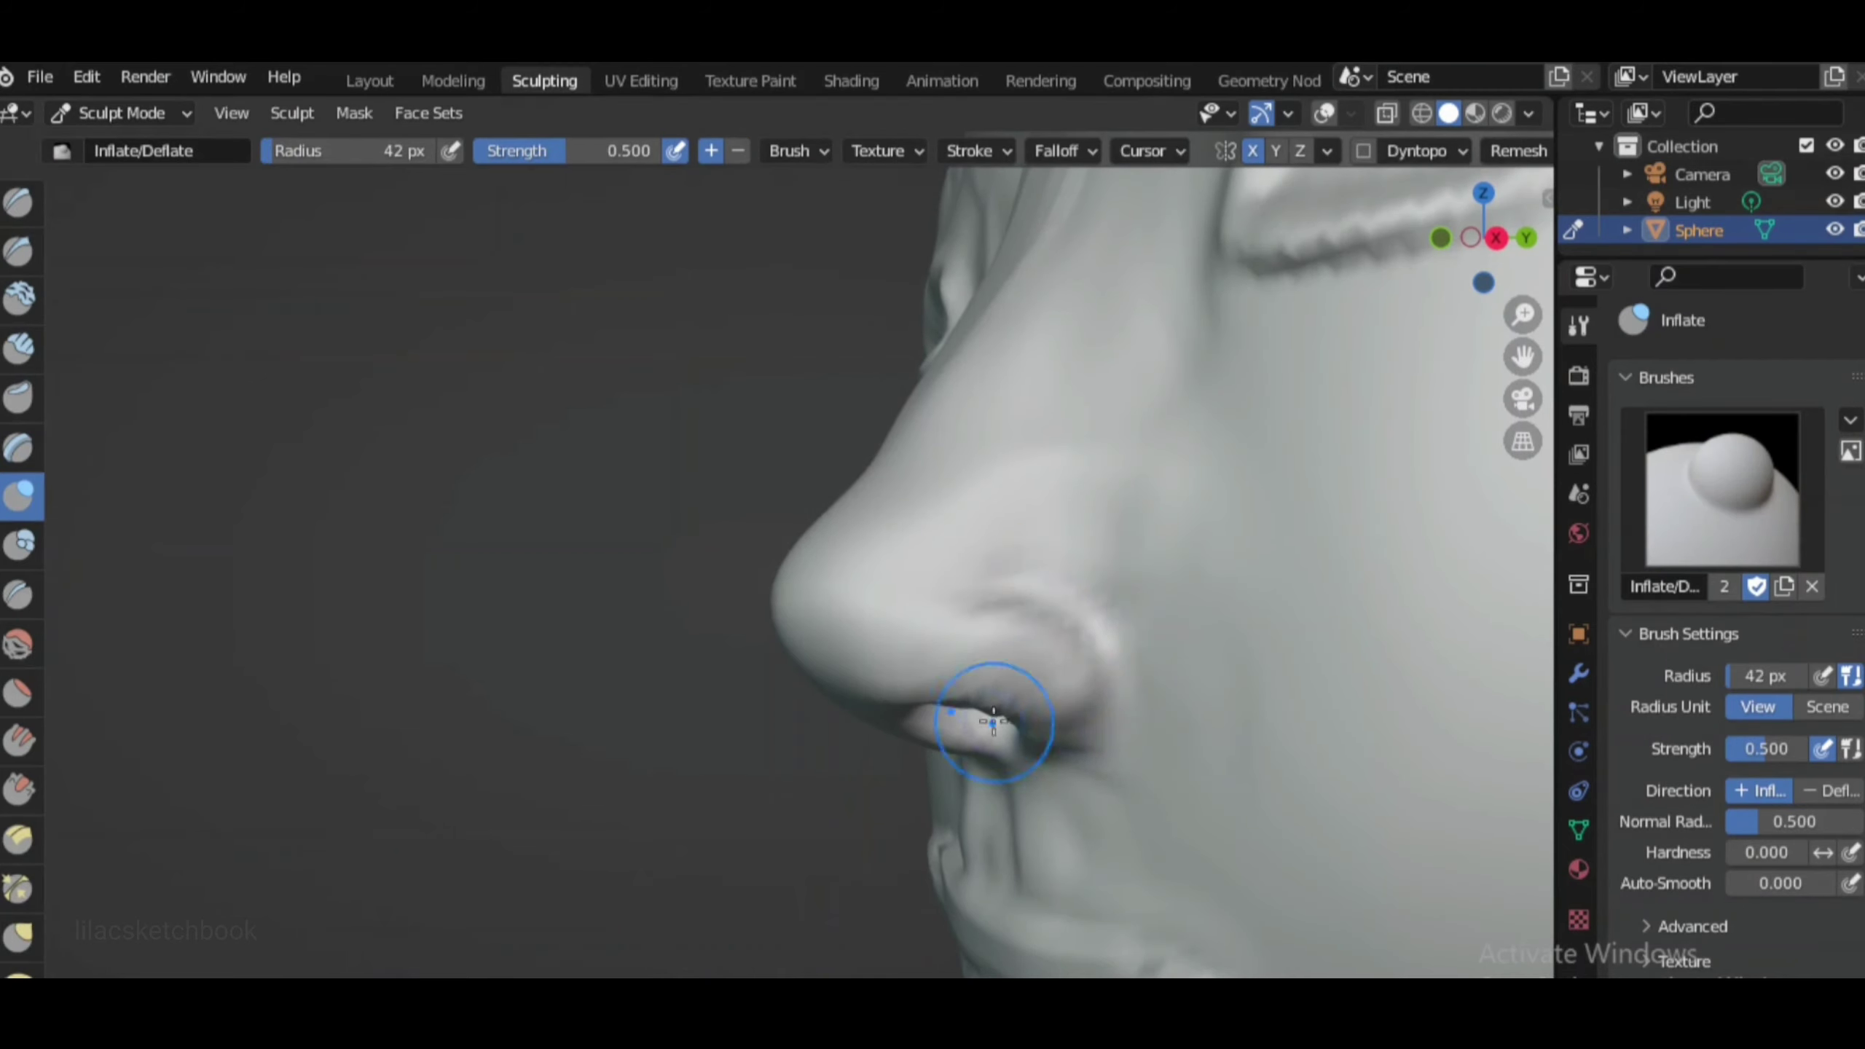
From the front view, outline the nose area for masking with Grab active
key("g")
scroll(1072, 592, "down", 3)
key("KP_1")
scroll(1040, 733, "up", 3)
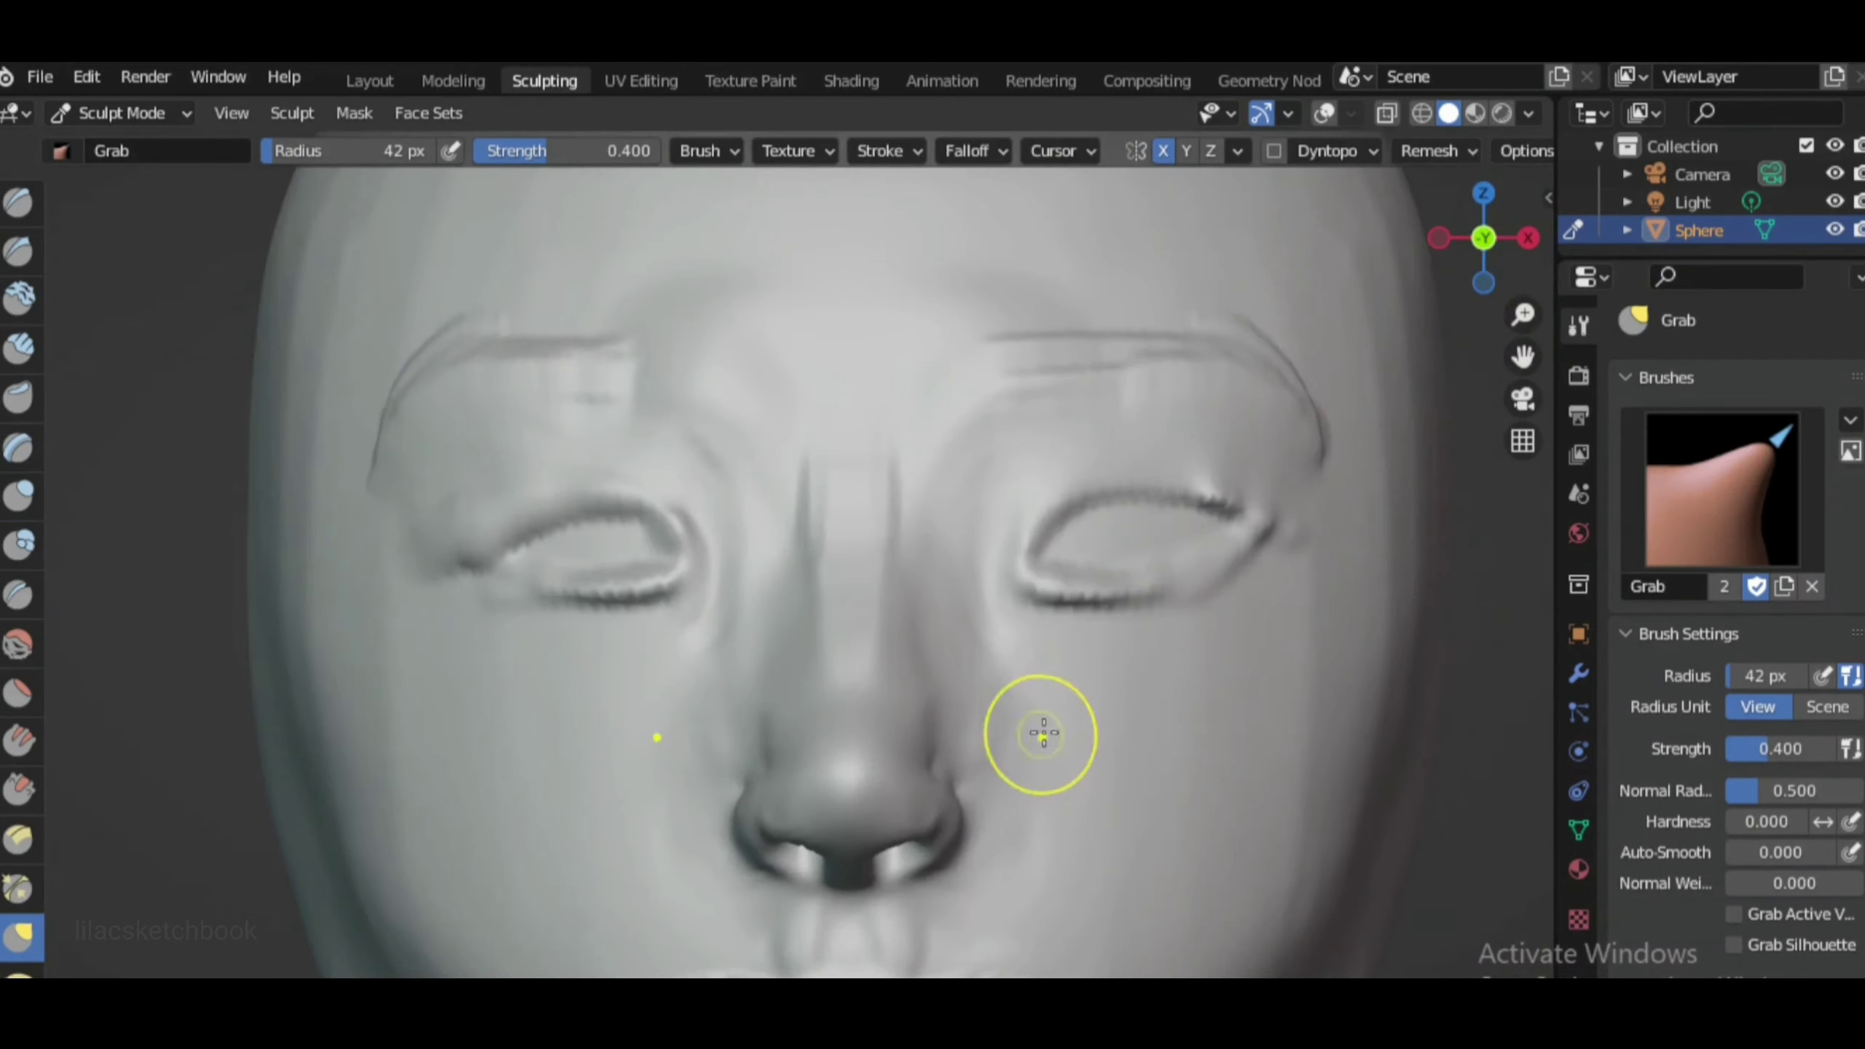
left_click_drag(1028, 701, 859, 910, "ctrl+shift")
scroll(1028, 588, "down", 3)
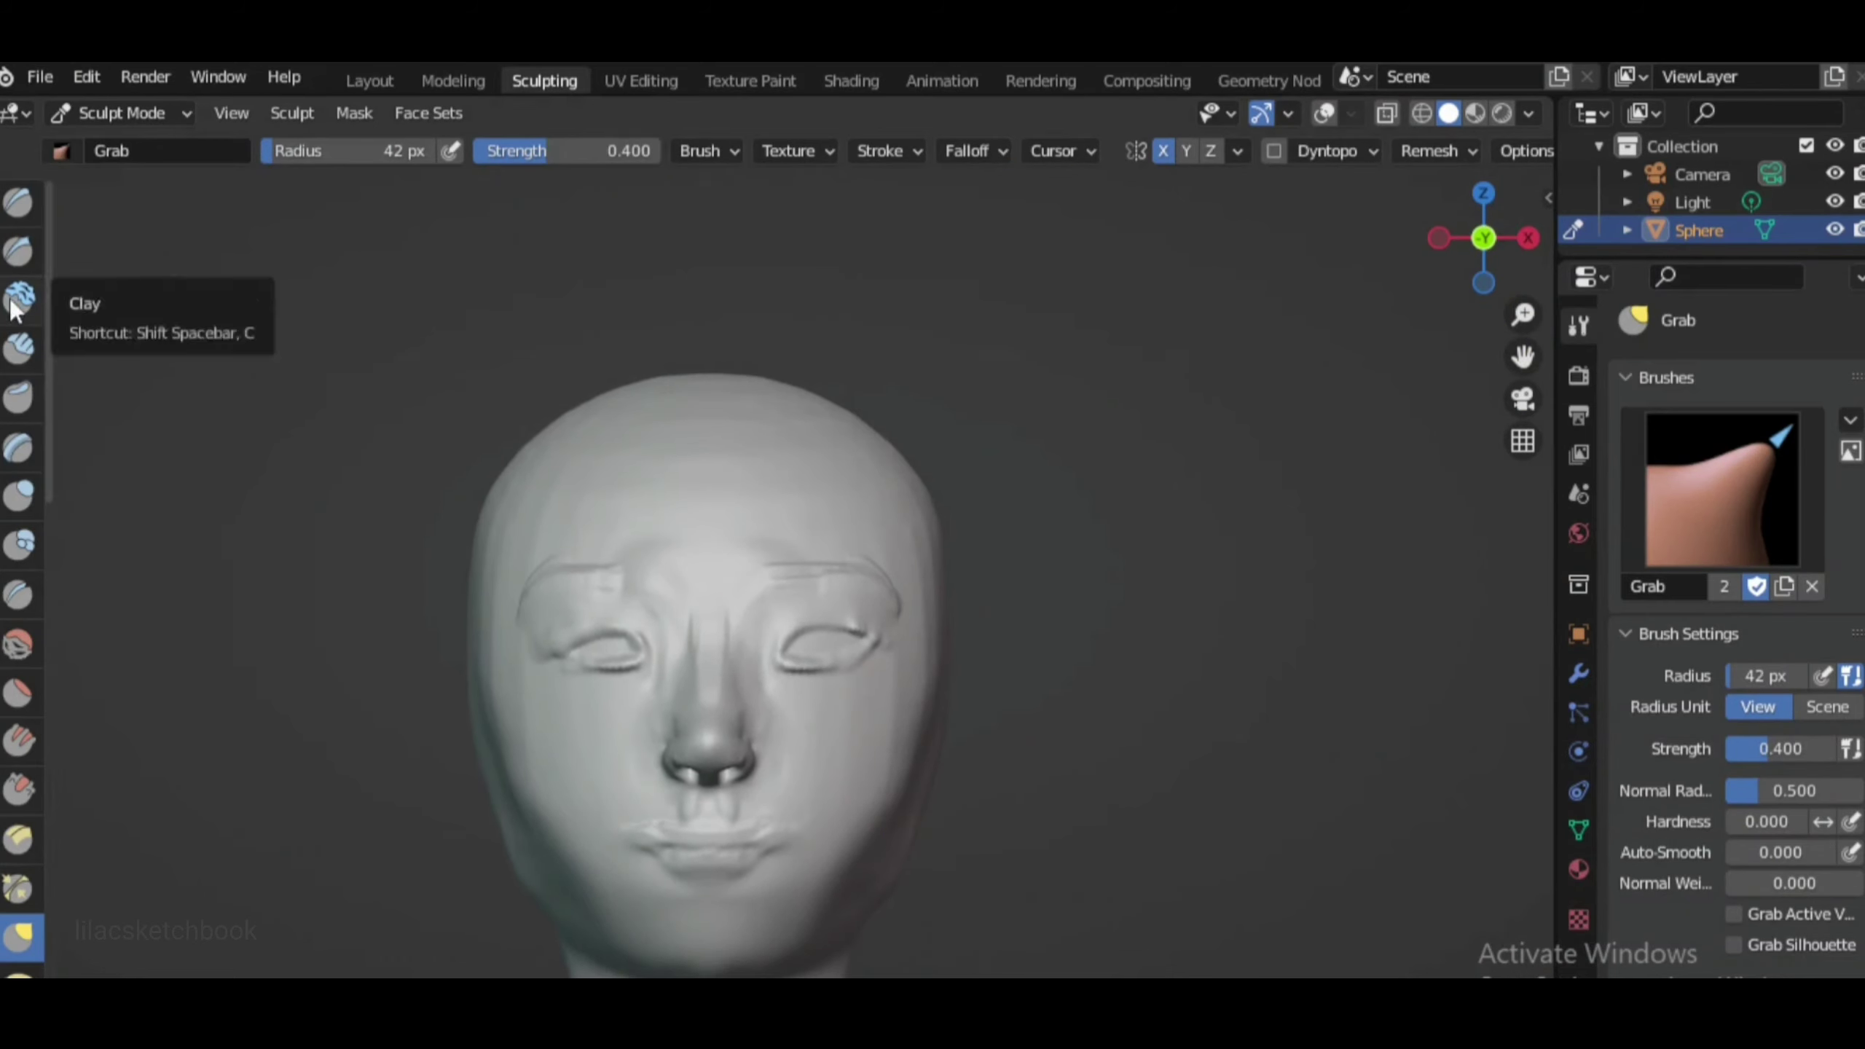
Build clay ridges between the brows and along the right brow with a 21 px Clay Strips brush
left_click(18, 347)
scroll(952, 781, "up", 3)
key("f")
left_click(952, 781)
left_click_drag(565, 615, 768, 613)
left_click_drag(748, 599, 997, 623)
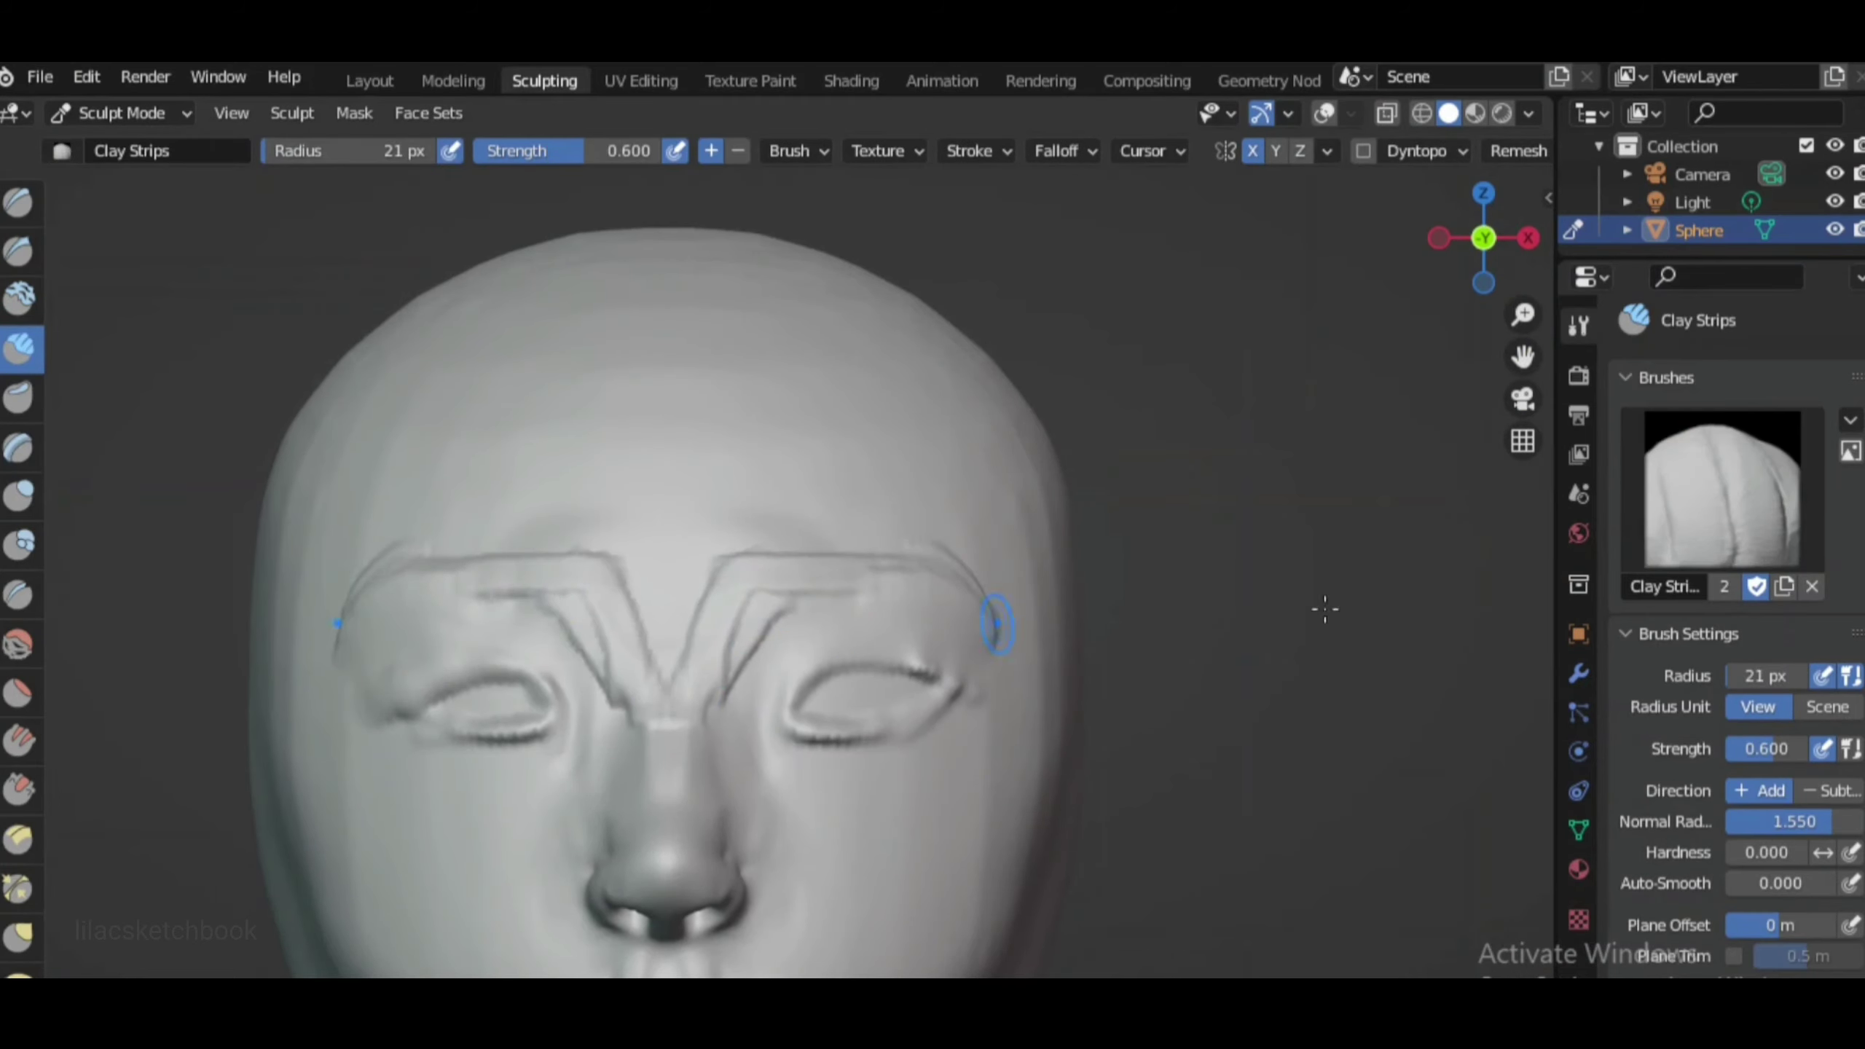
Select the Draw Sharp brush and frame the view on the brows and eyes
left_click(18, 252)
scroll(1182, 621, "up", 3)
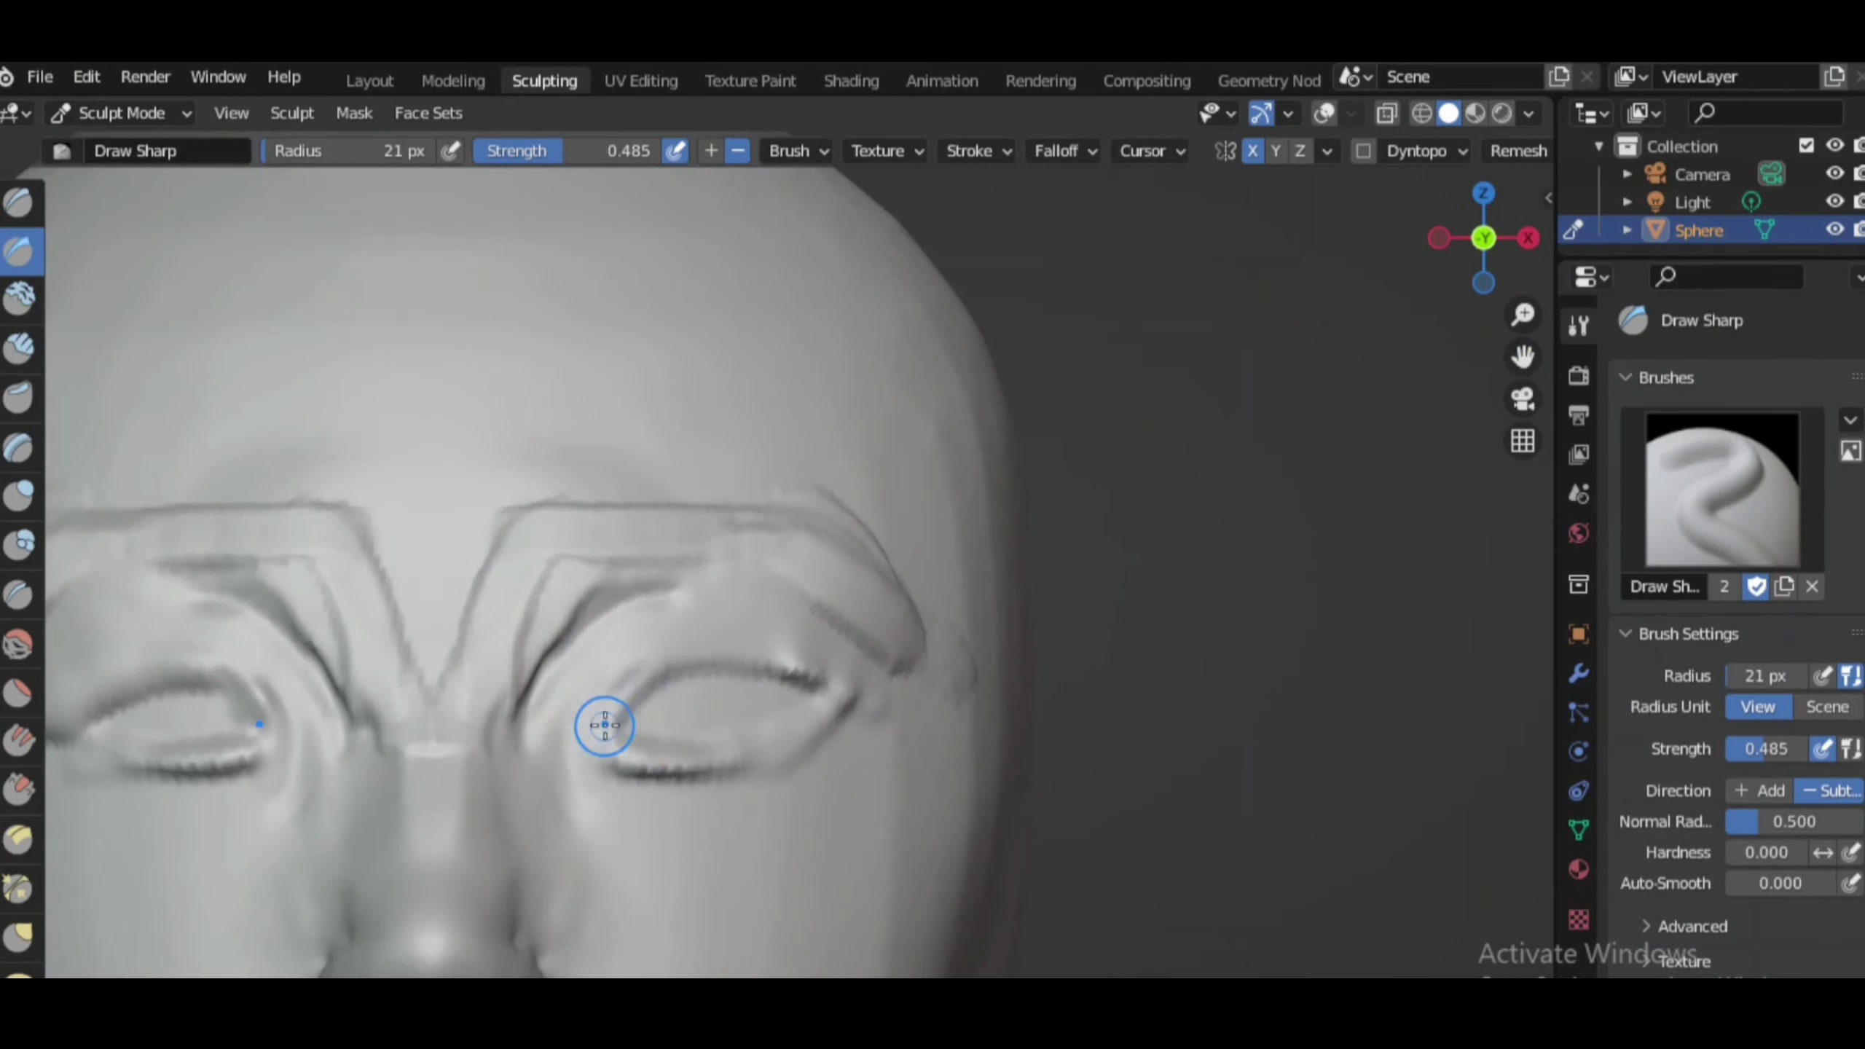
scroll(582, 761, "down", 1)
middle_click_drag(582, 761, 1044, 596, "shift")
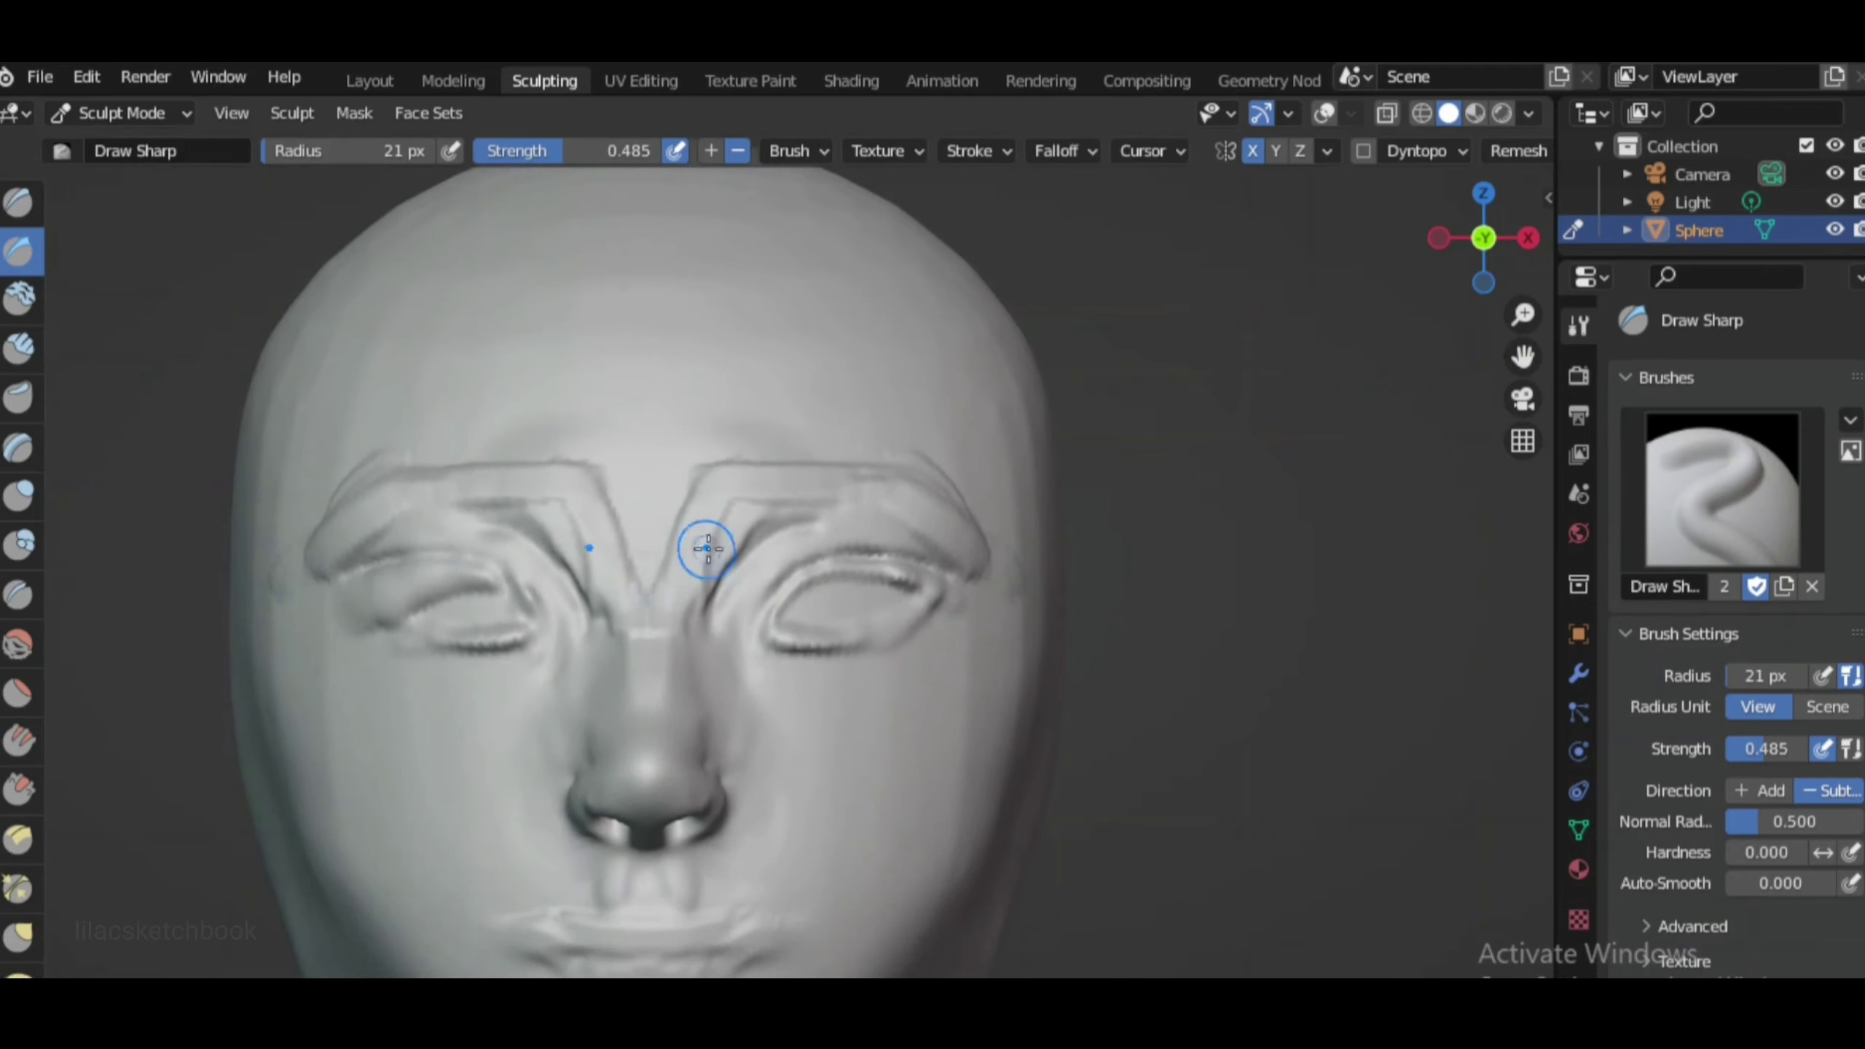
scroll(1031, 561, "up", 4)
scroll(808, 735, "down", 2)
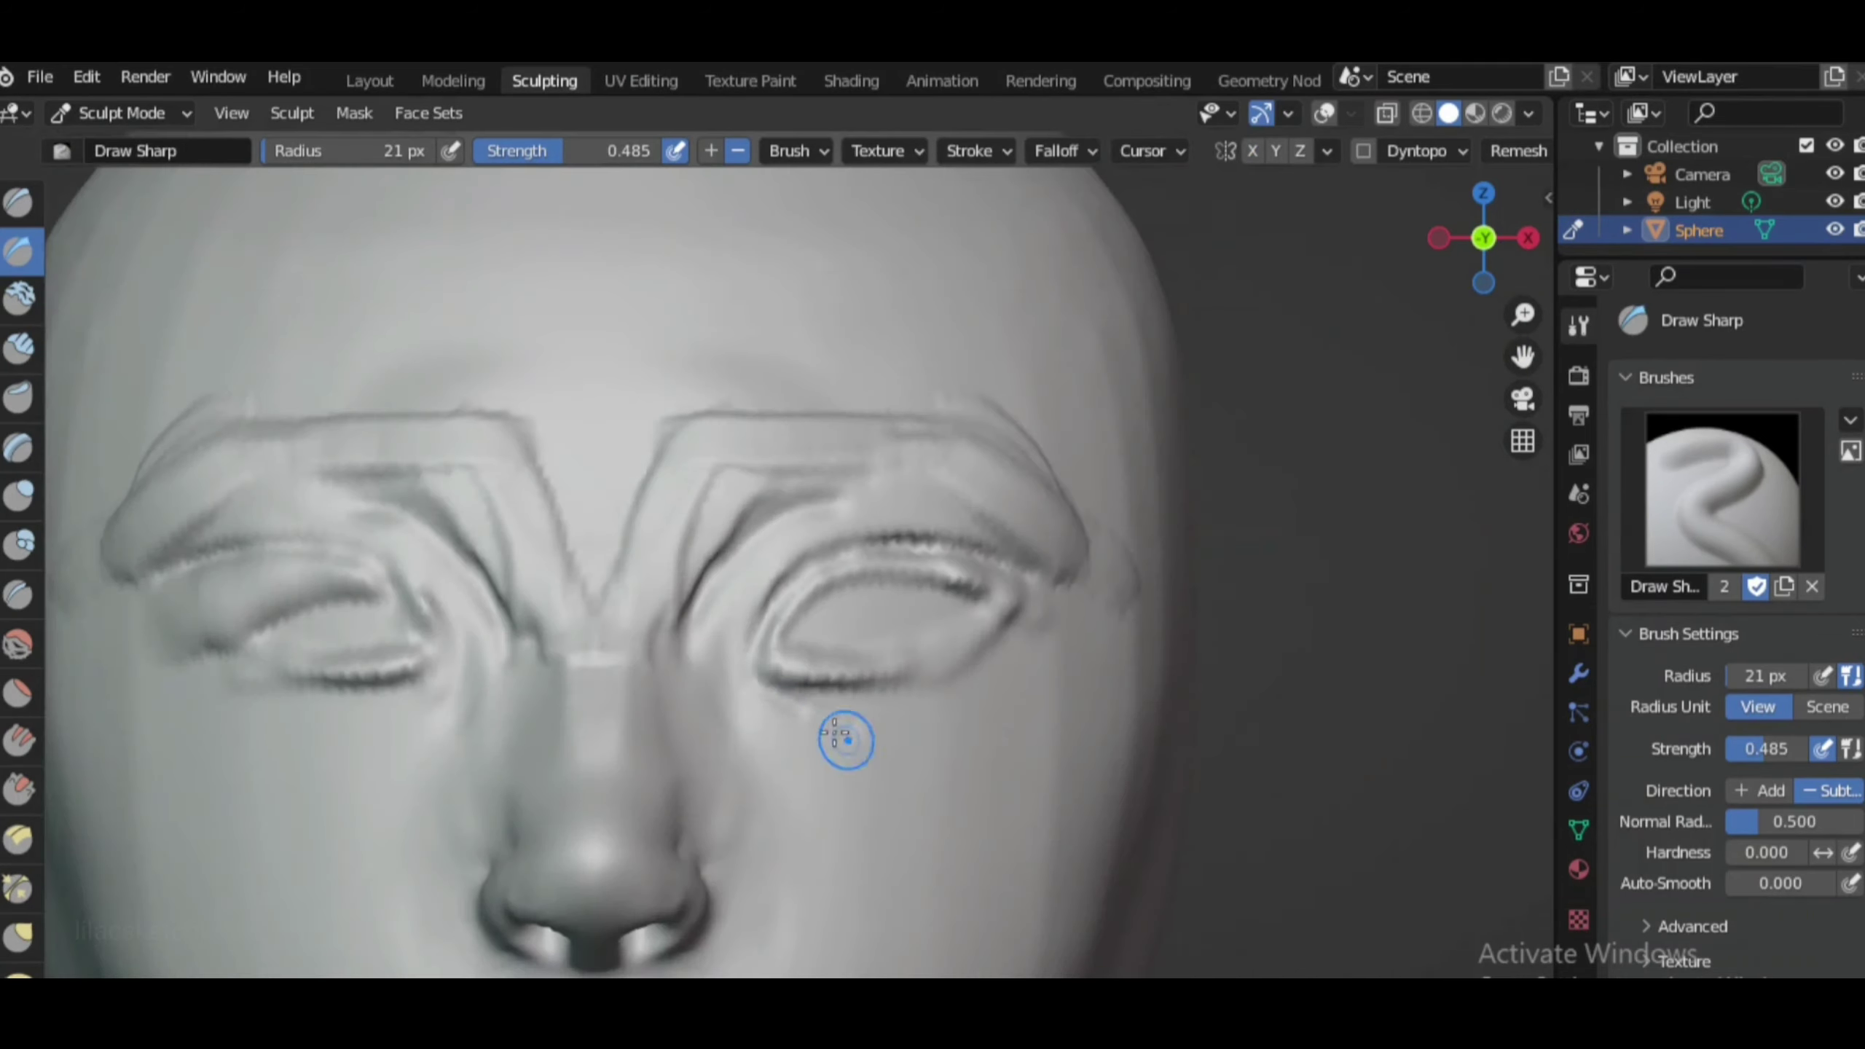
key("x")
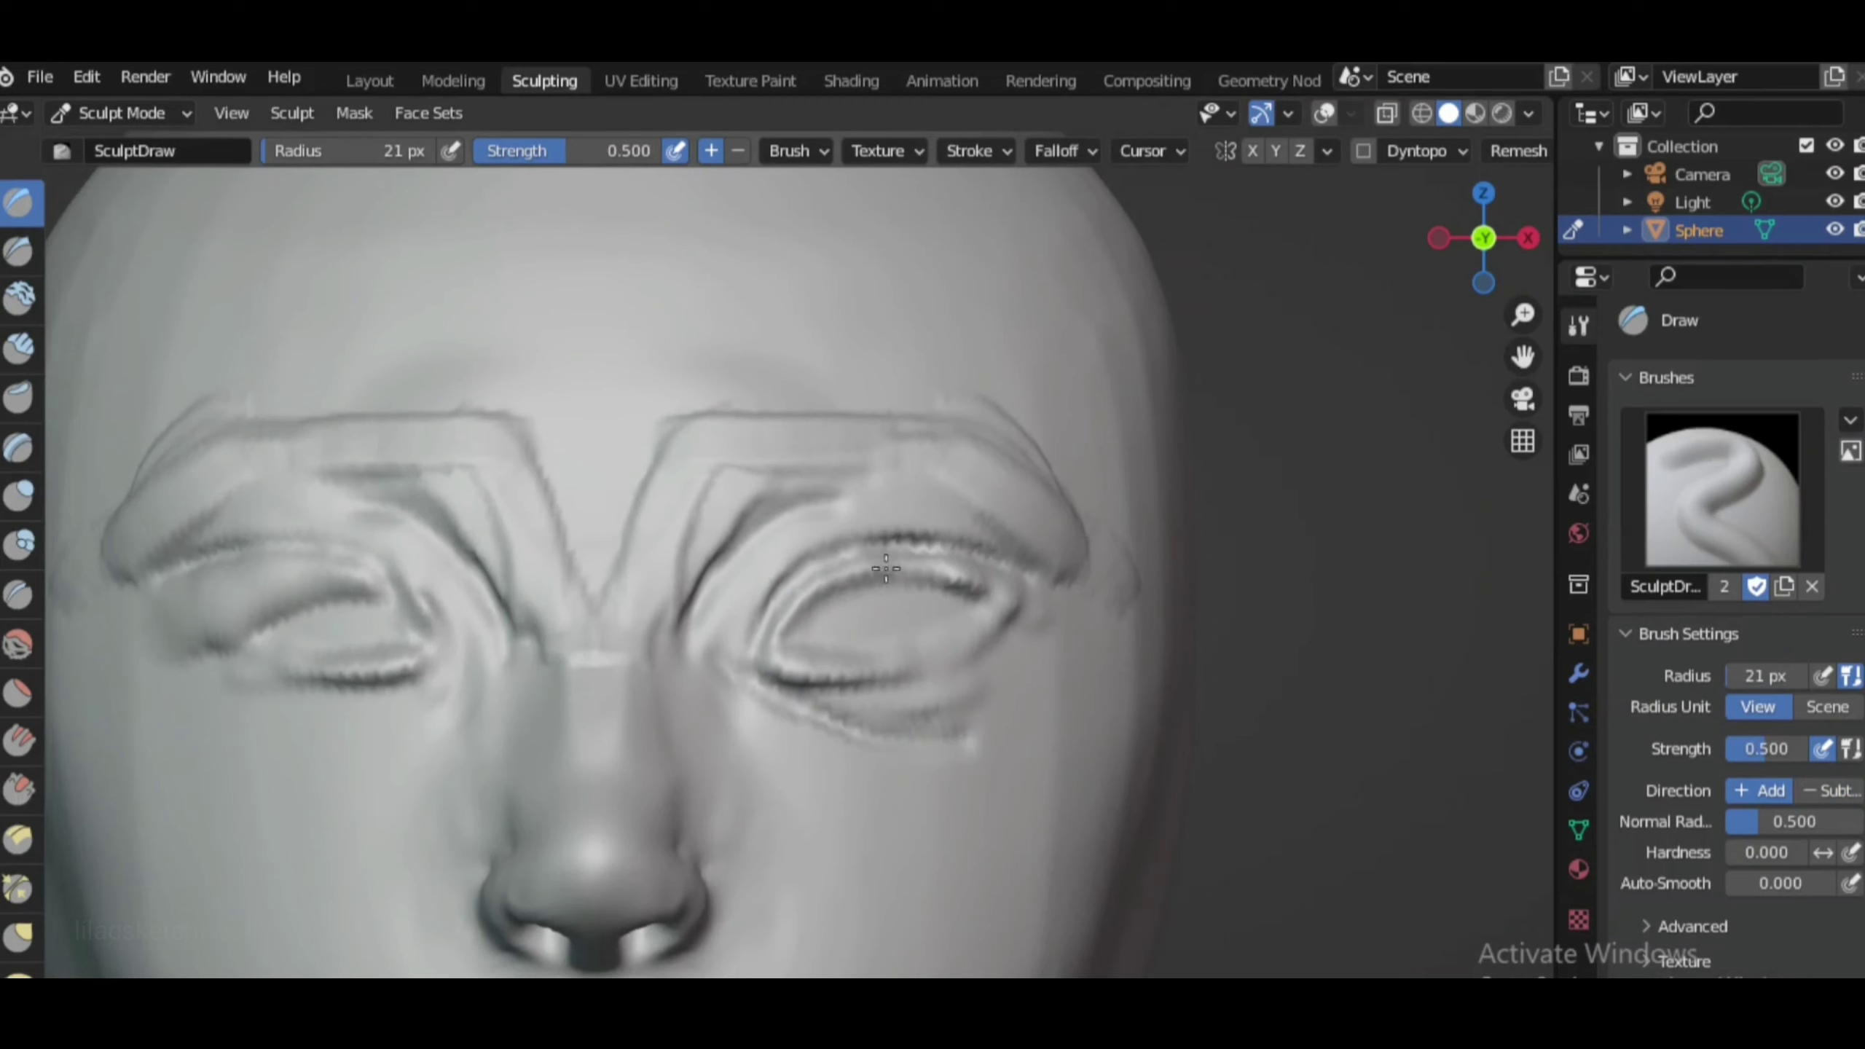
Smooth the brow creases and the right eye corner with Smooth at strength 0.376
key("shift+s")
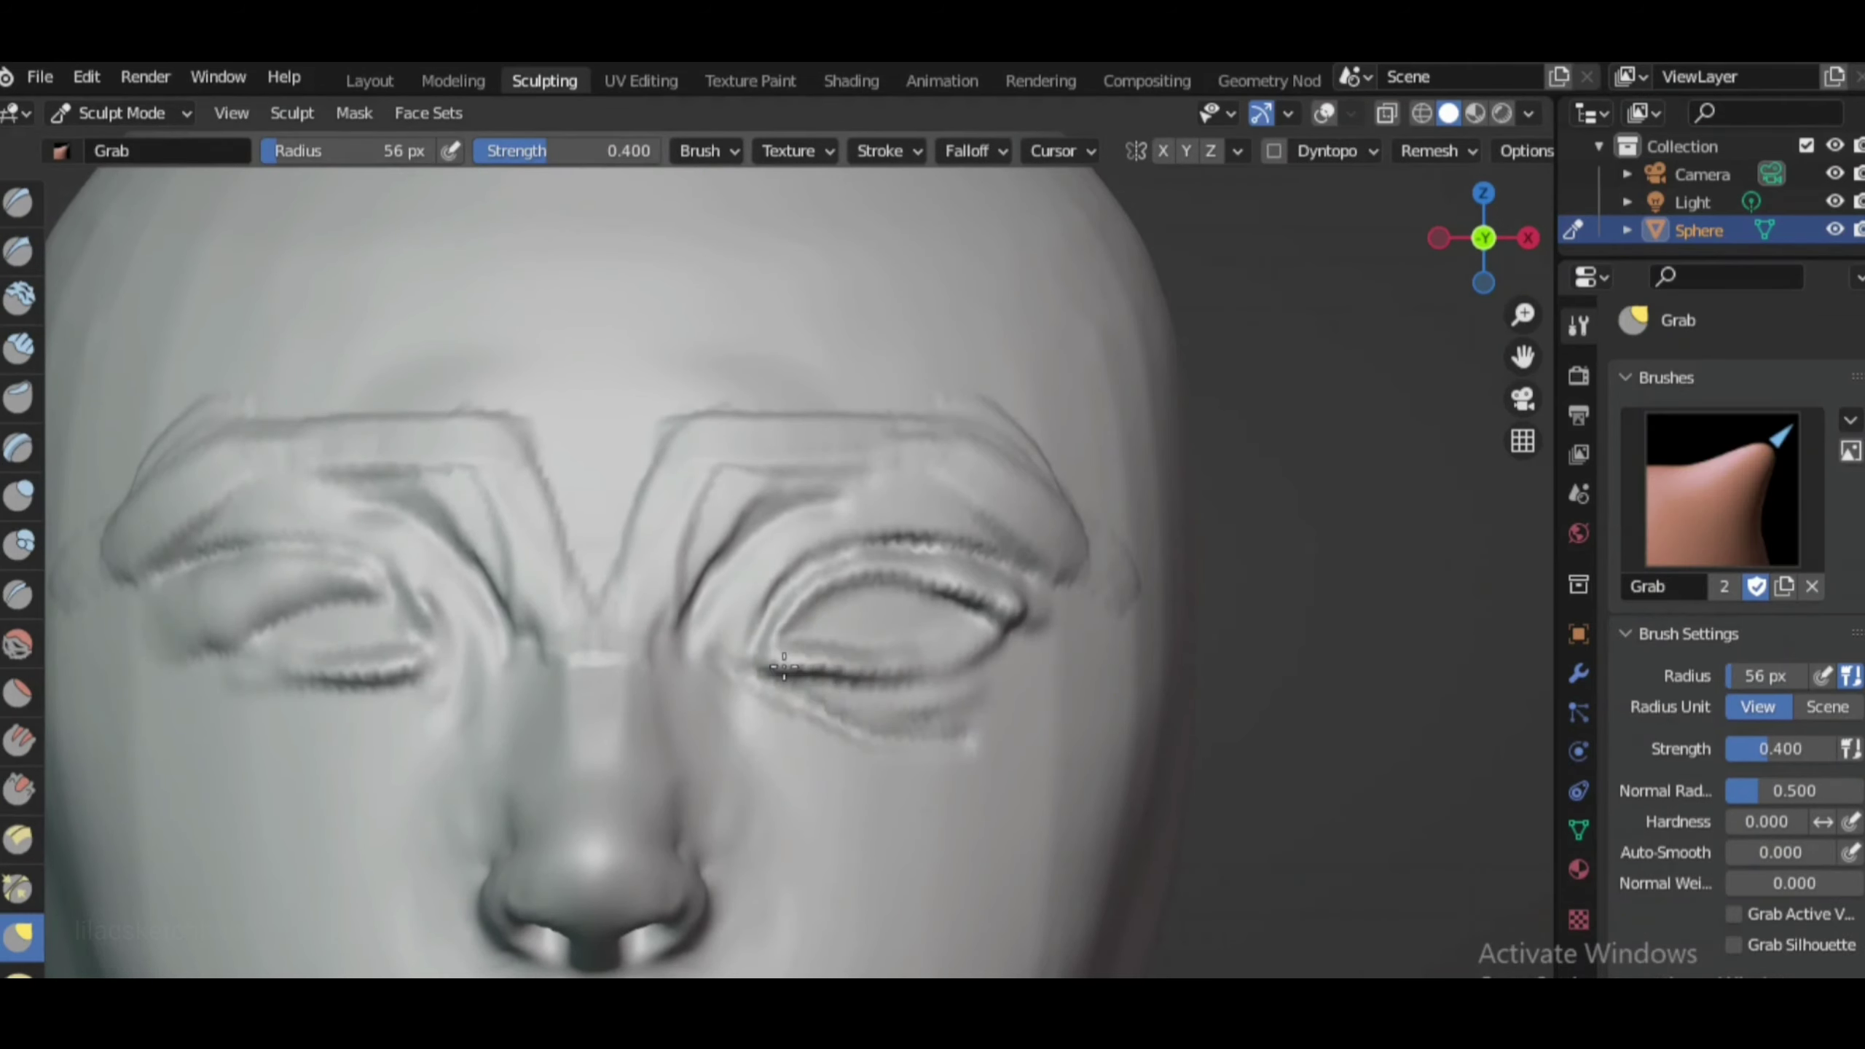
scroll(749, 687, "up", 2)
left_click_drag(550, 151, 489, 151)
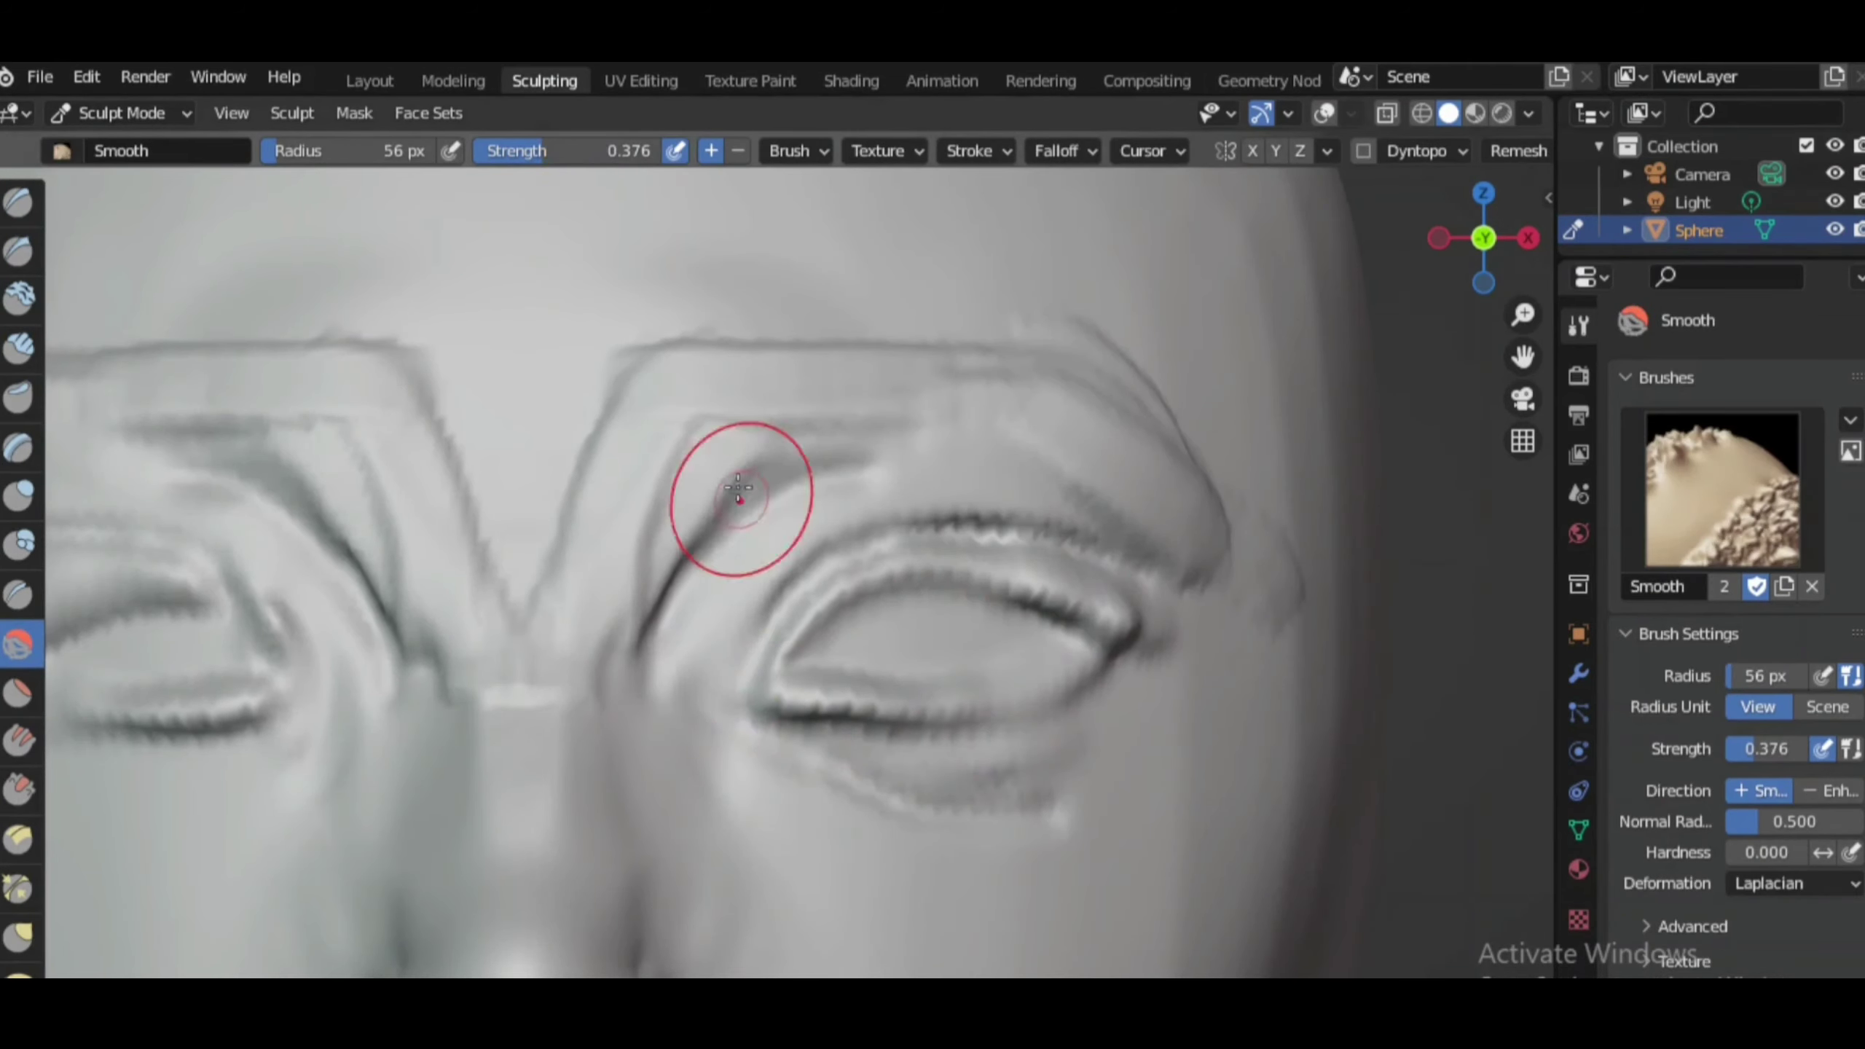
scroll(582, 551, "down", 2)
left_click_drag(582, 551, 729, 666)
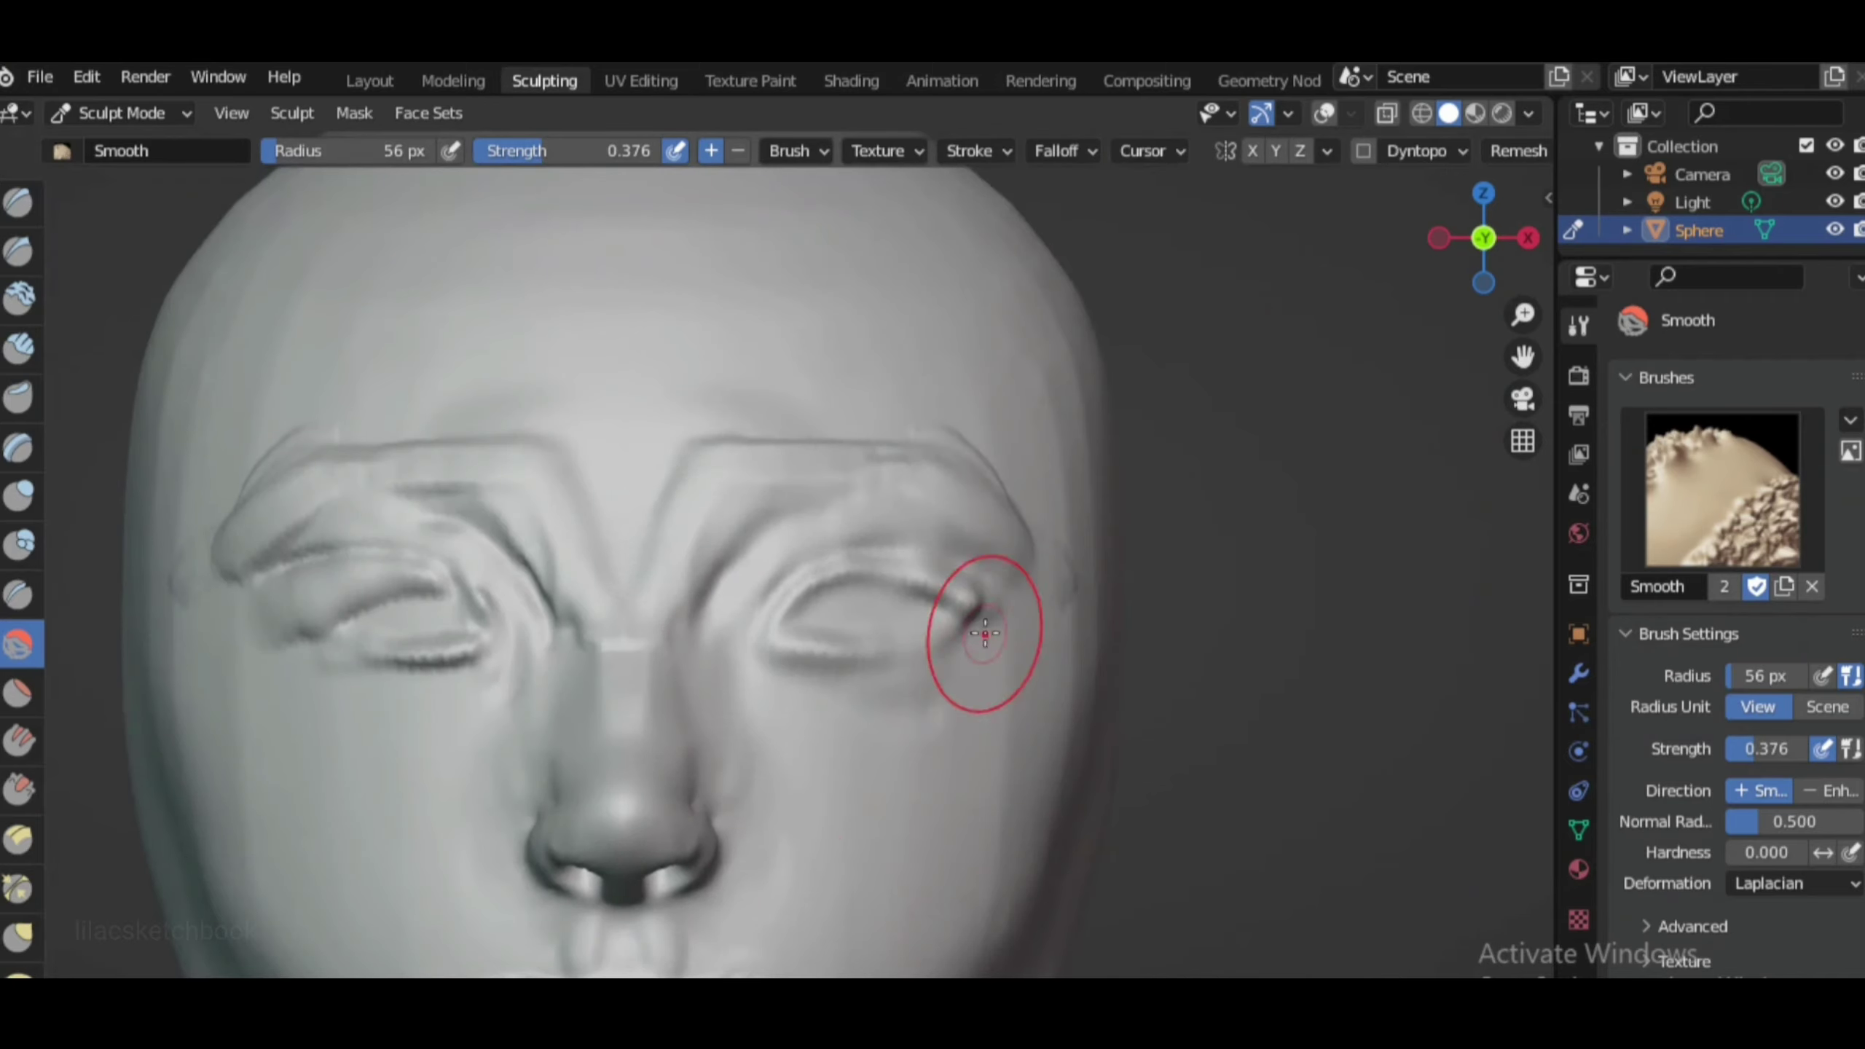
left_click_drag(966, 631, 1014, 613)
left_click_drag(1469, 243, 1458, 230)
Draw a sharp crease beside the nose with the Draw Sharp brush
left_click(1441, 237)
left_click(18, 250)
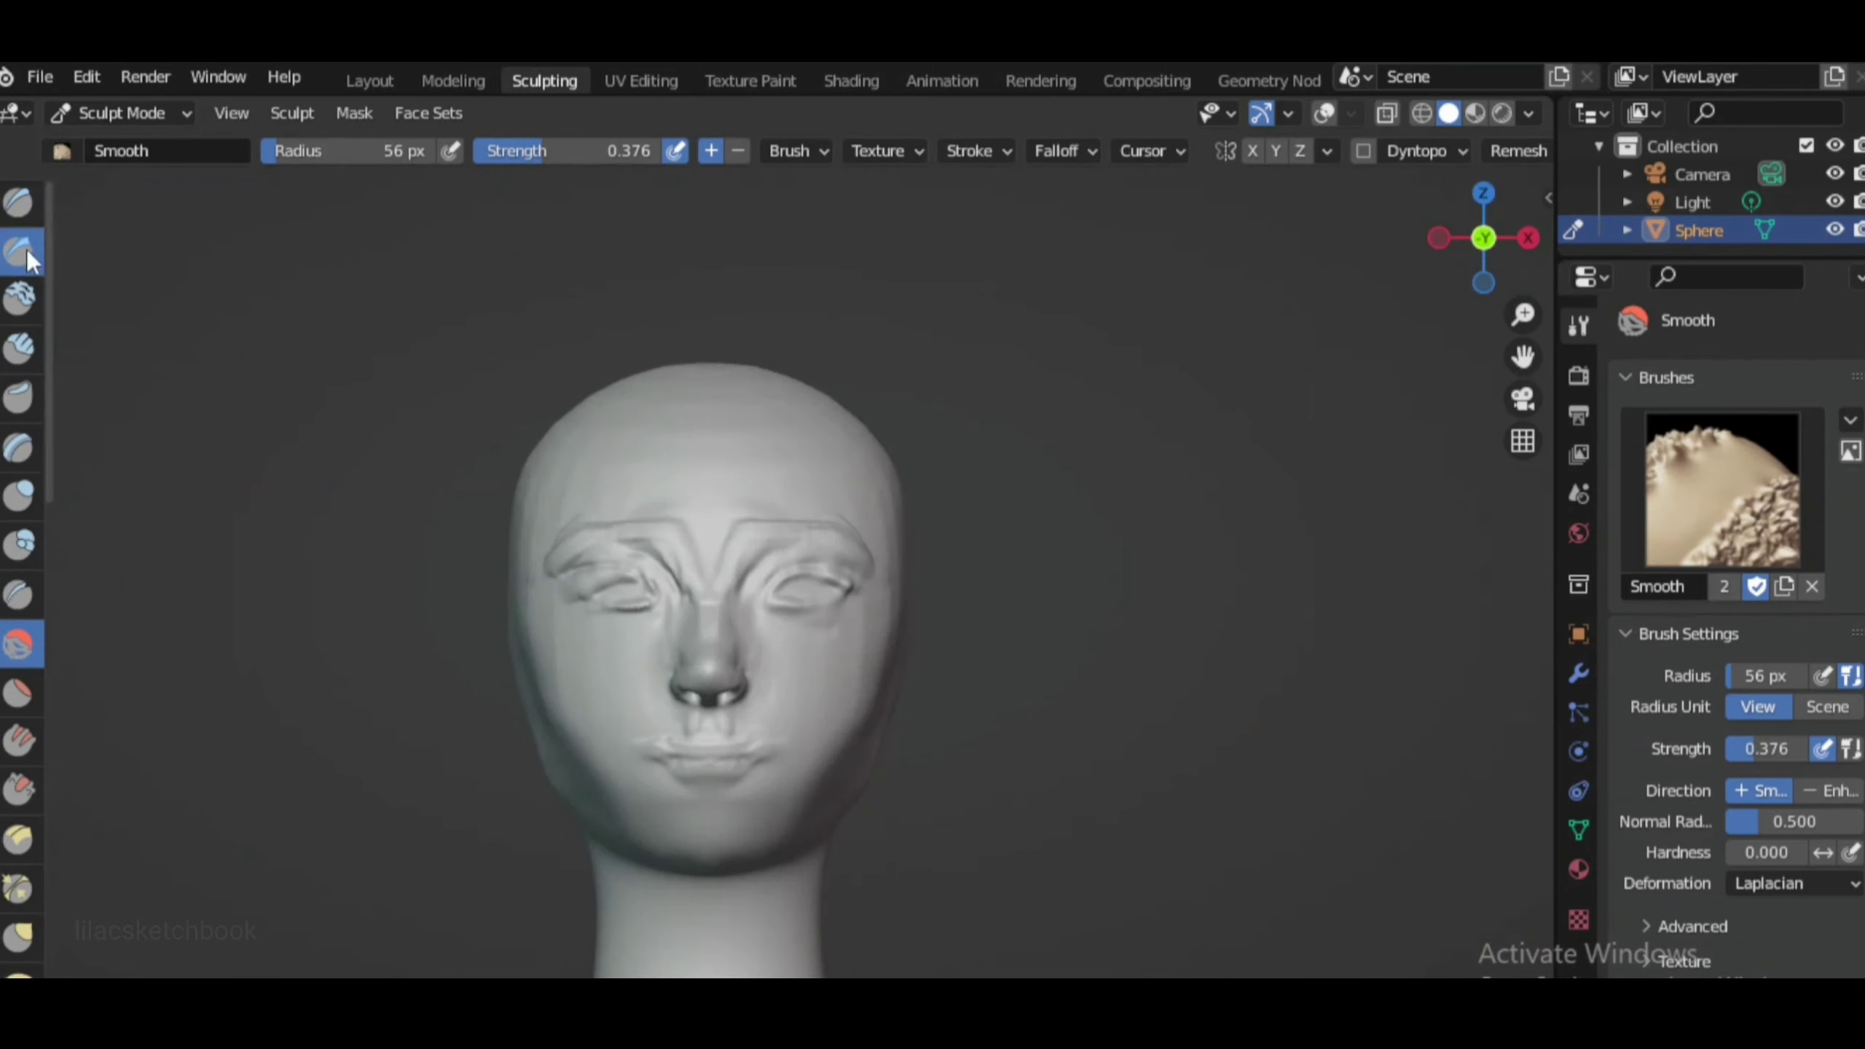
scroll(587, 540, "up", 2)
scroll(632, 589, "up", 3)
left_click_drag(635, 547, 631, 667)
Undo the one-sided crease, enable X symmetry and draw mirrored creases beside the nose at 20 px
key("f")
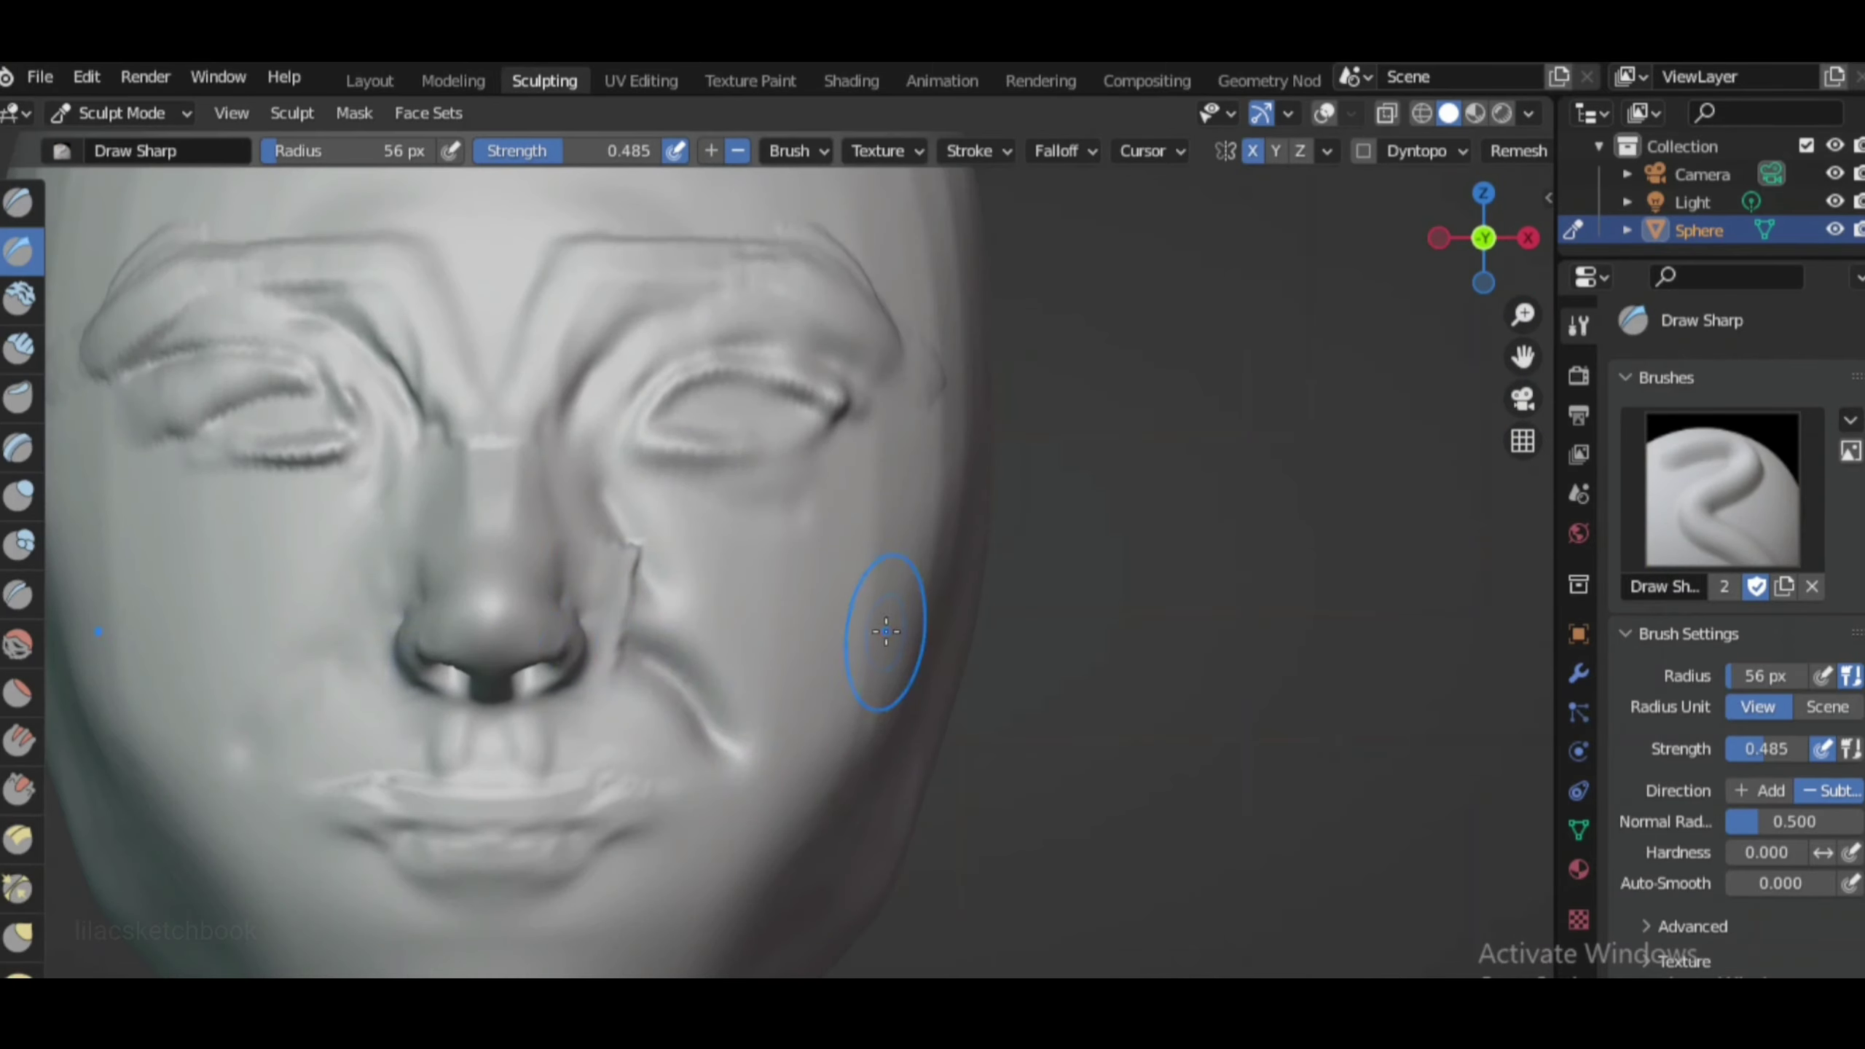
key("ctrl+z")
scroll(846, 679, "down", 3)
left_click(1253, 151)
scroll(832, 717, "up", 2)
left_click_drag(789, 666, 833, 718)
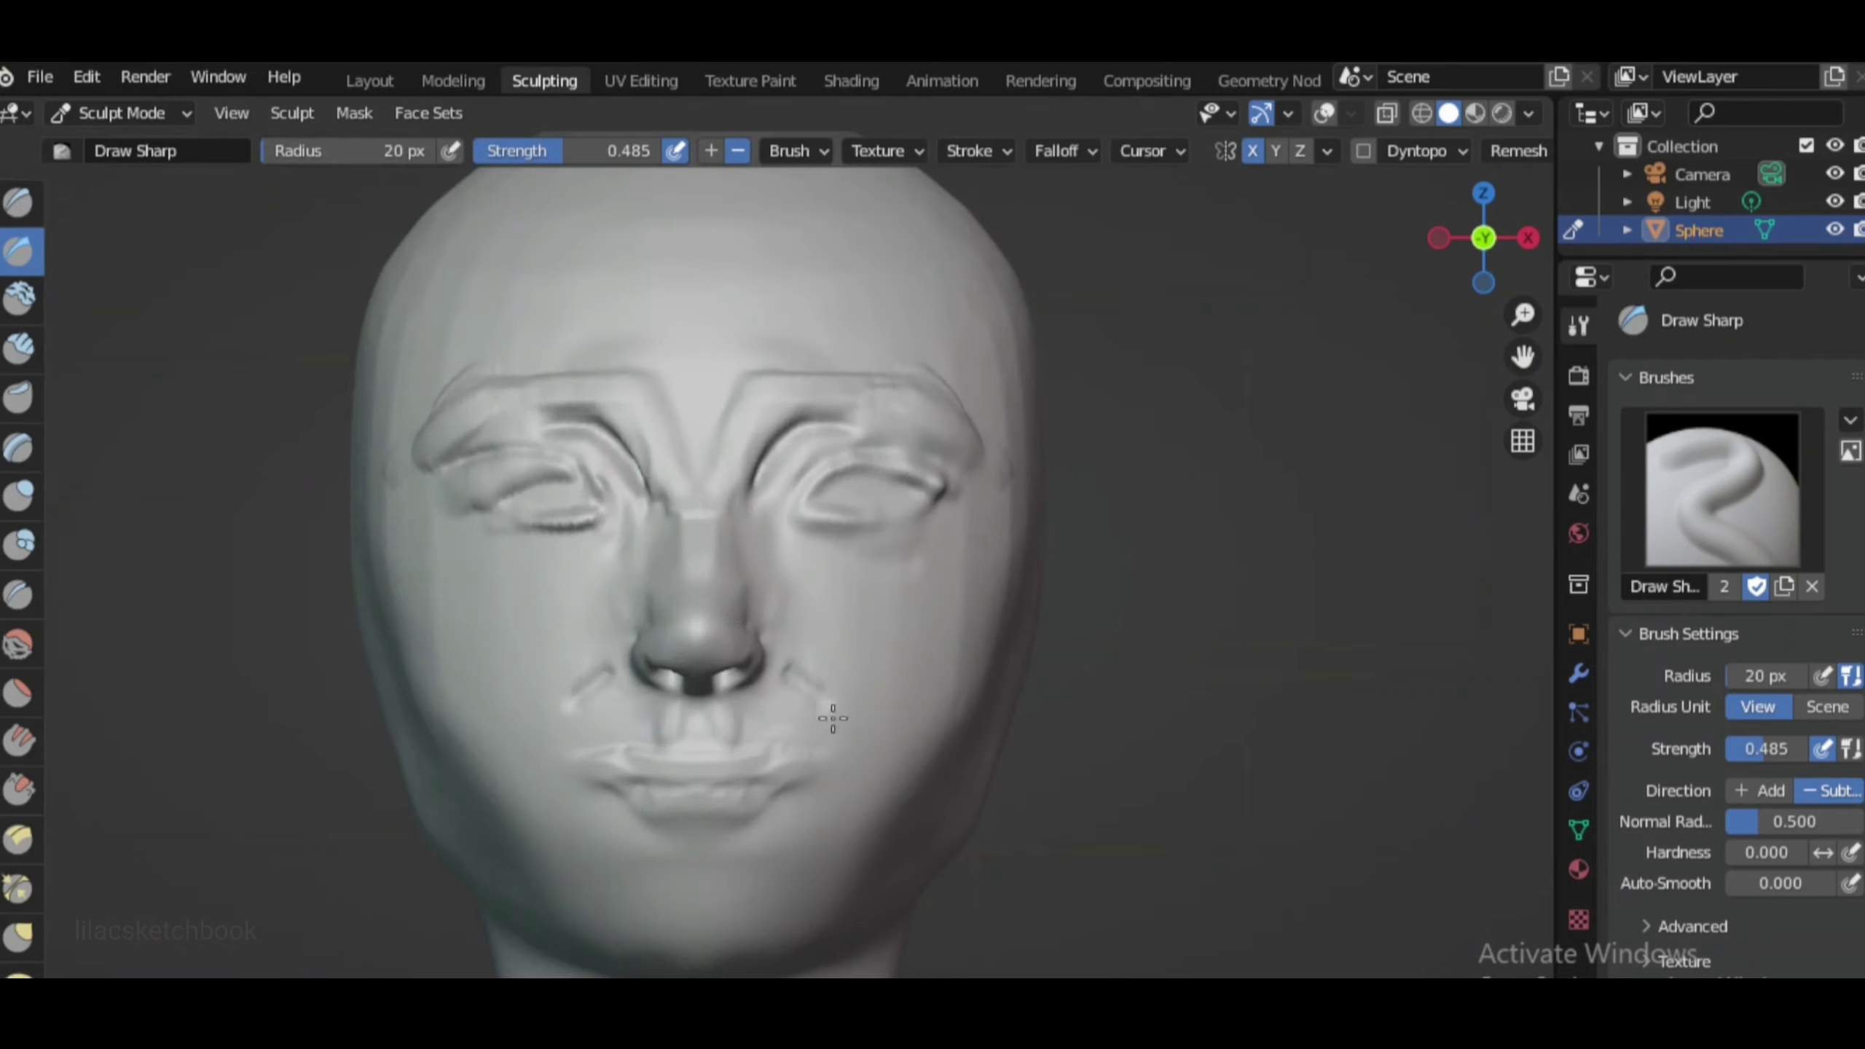
Deepen the mirrored creases beside the nostrils
scroll(714, 846, "down", 1)
scroll(762, 873, "up", 2)
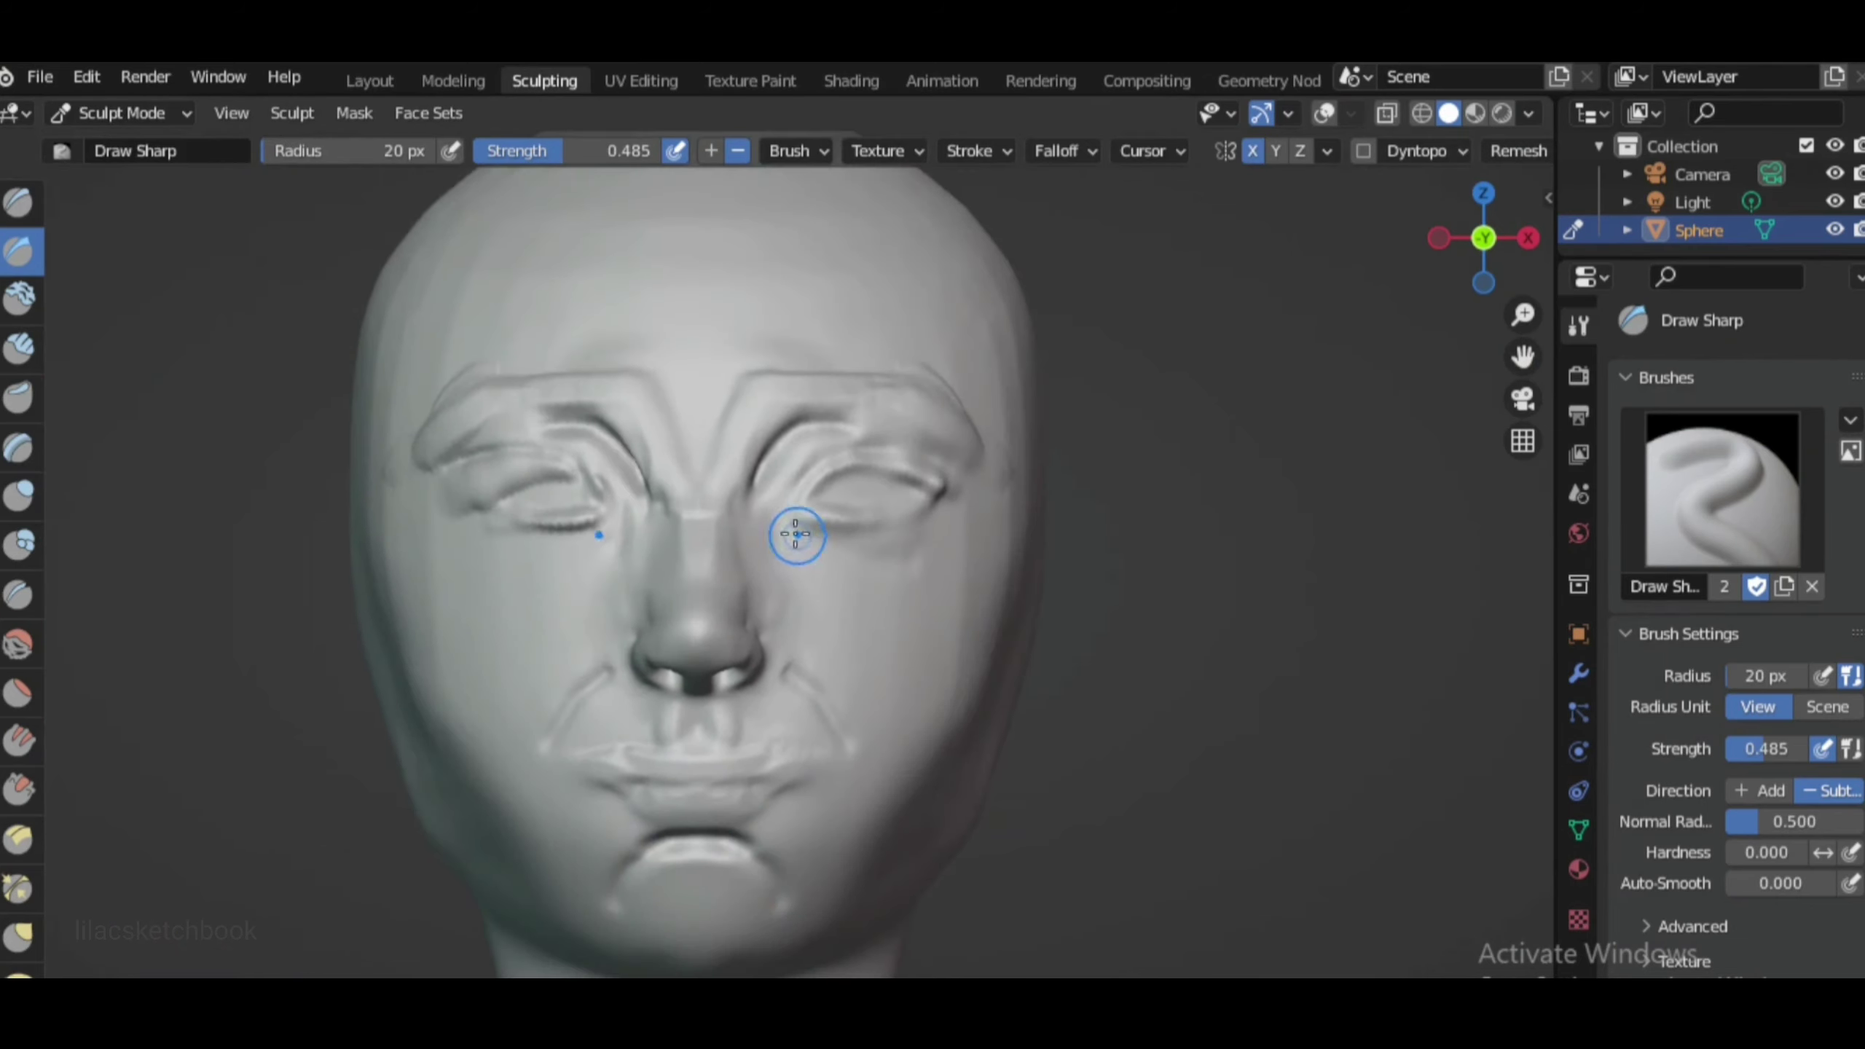
scroll(791, 534, "down", 3)
scroll(766, 645, "up", 2)
left_click_drag(792, 623, 789, 574)
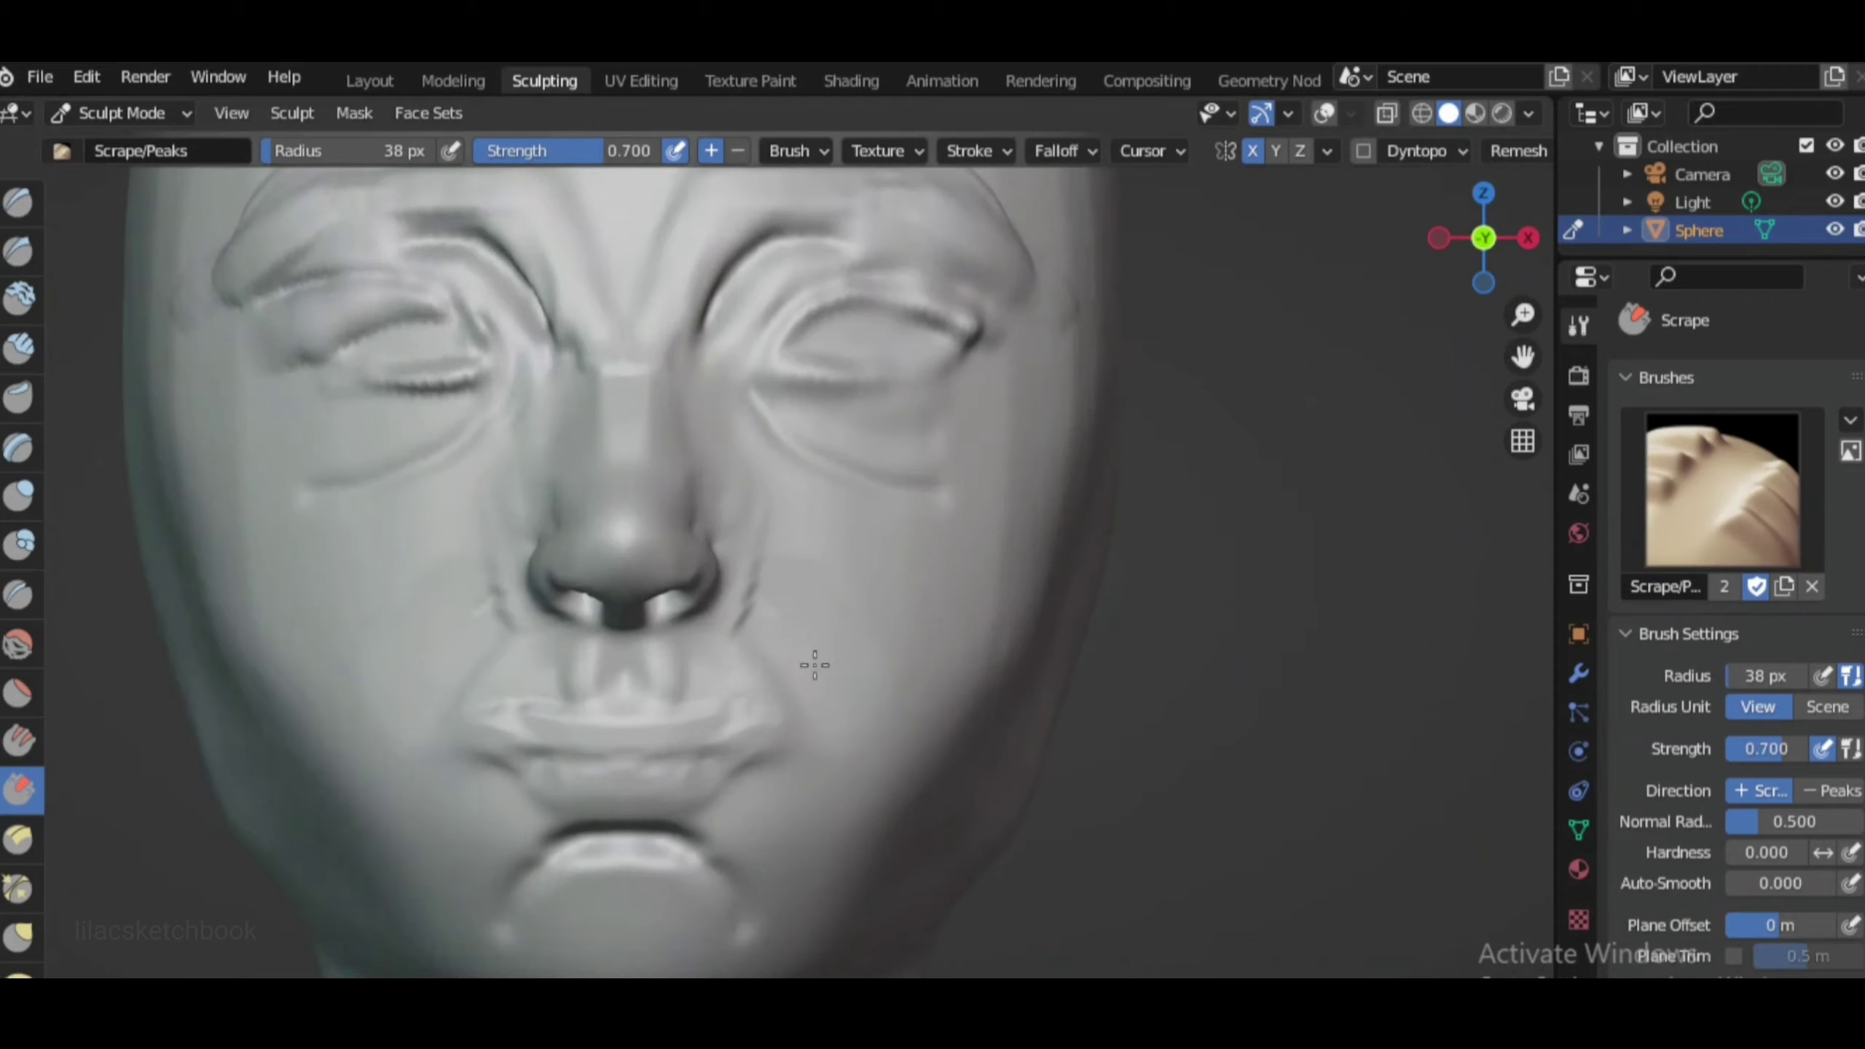
Orbit to the left profile and a low front view, enlarge the brush to 51 px, then return to front view
middle_click_drag(874, 464, 1324, 367)
scroll(912, 689, "up", 2)
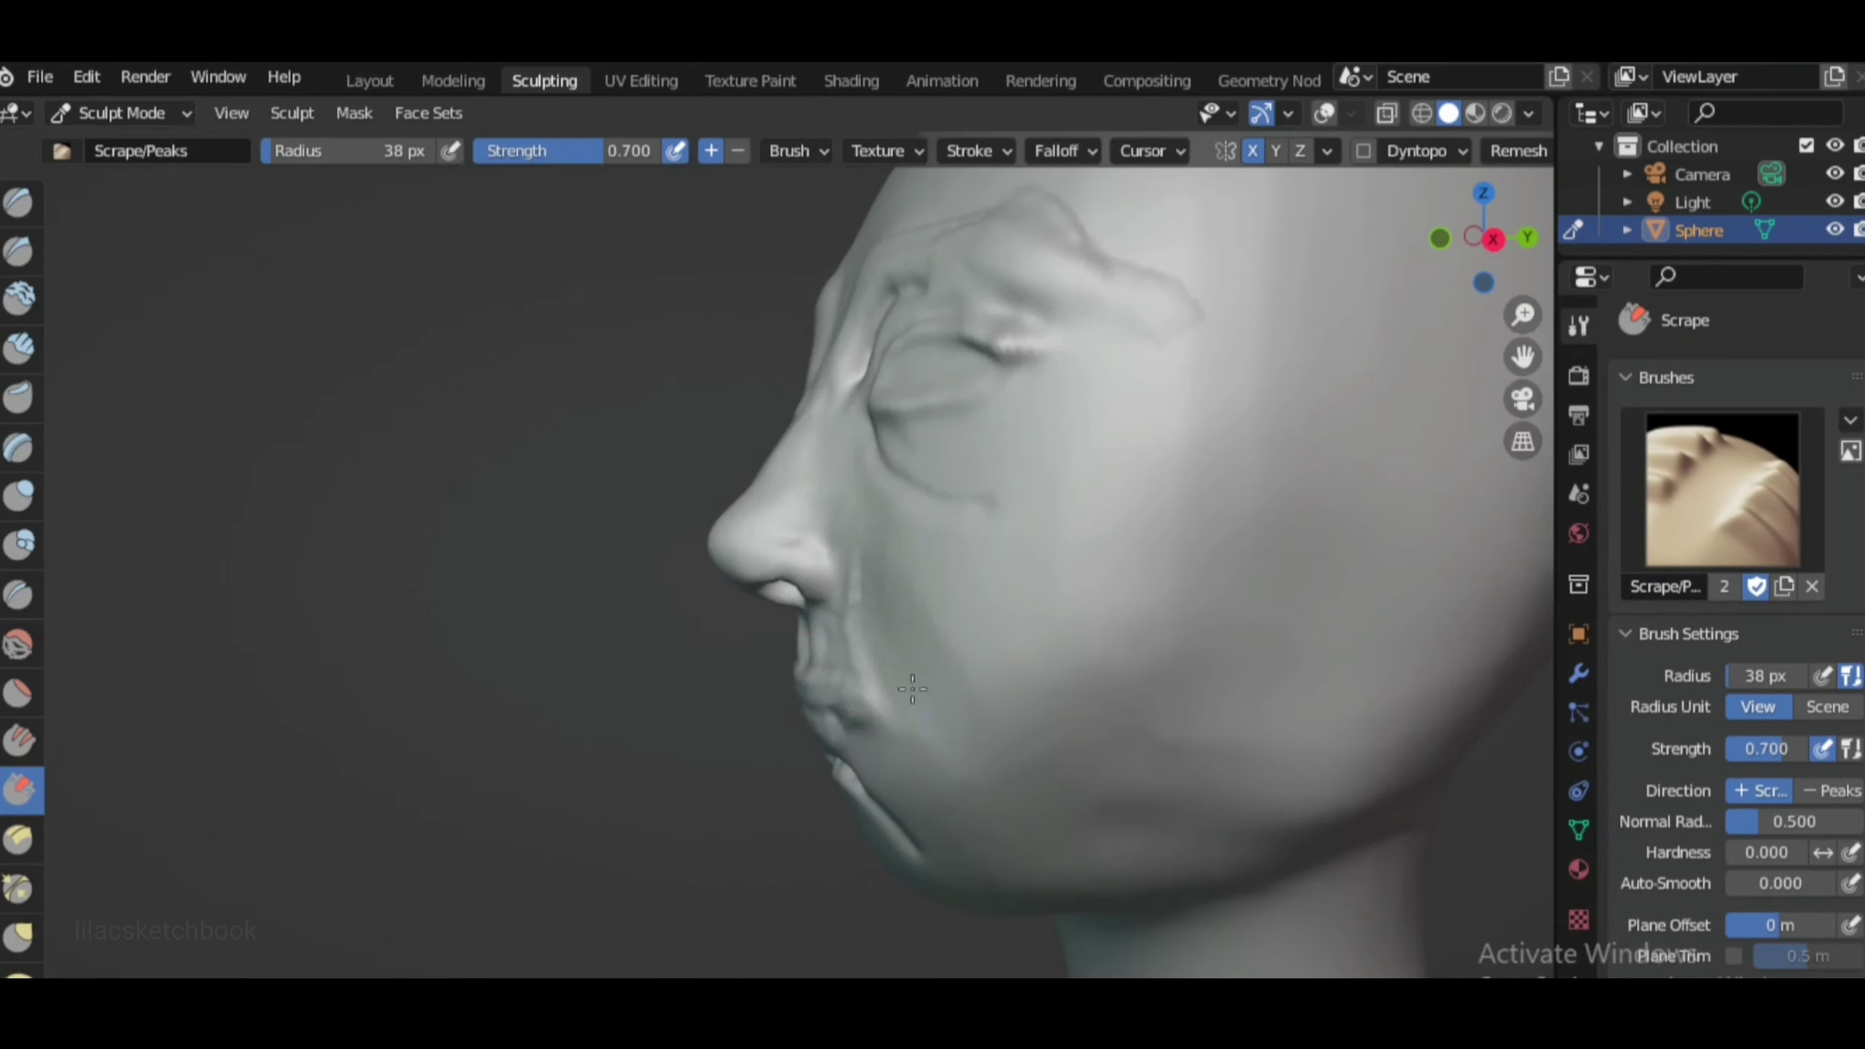
scroll(908, 630, "down", 3)
scroll(1091, 419, "up", 4)
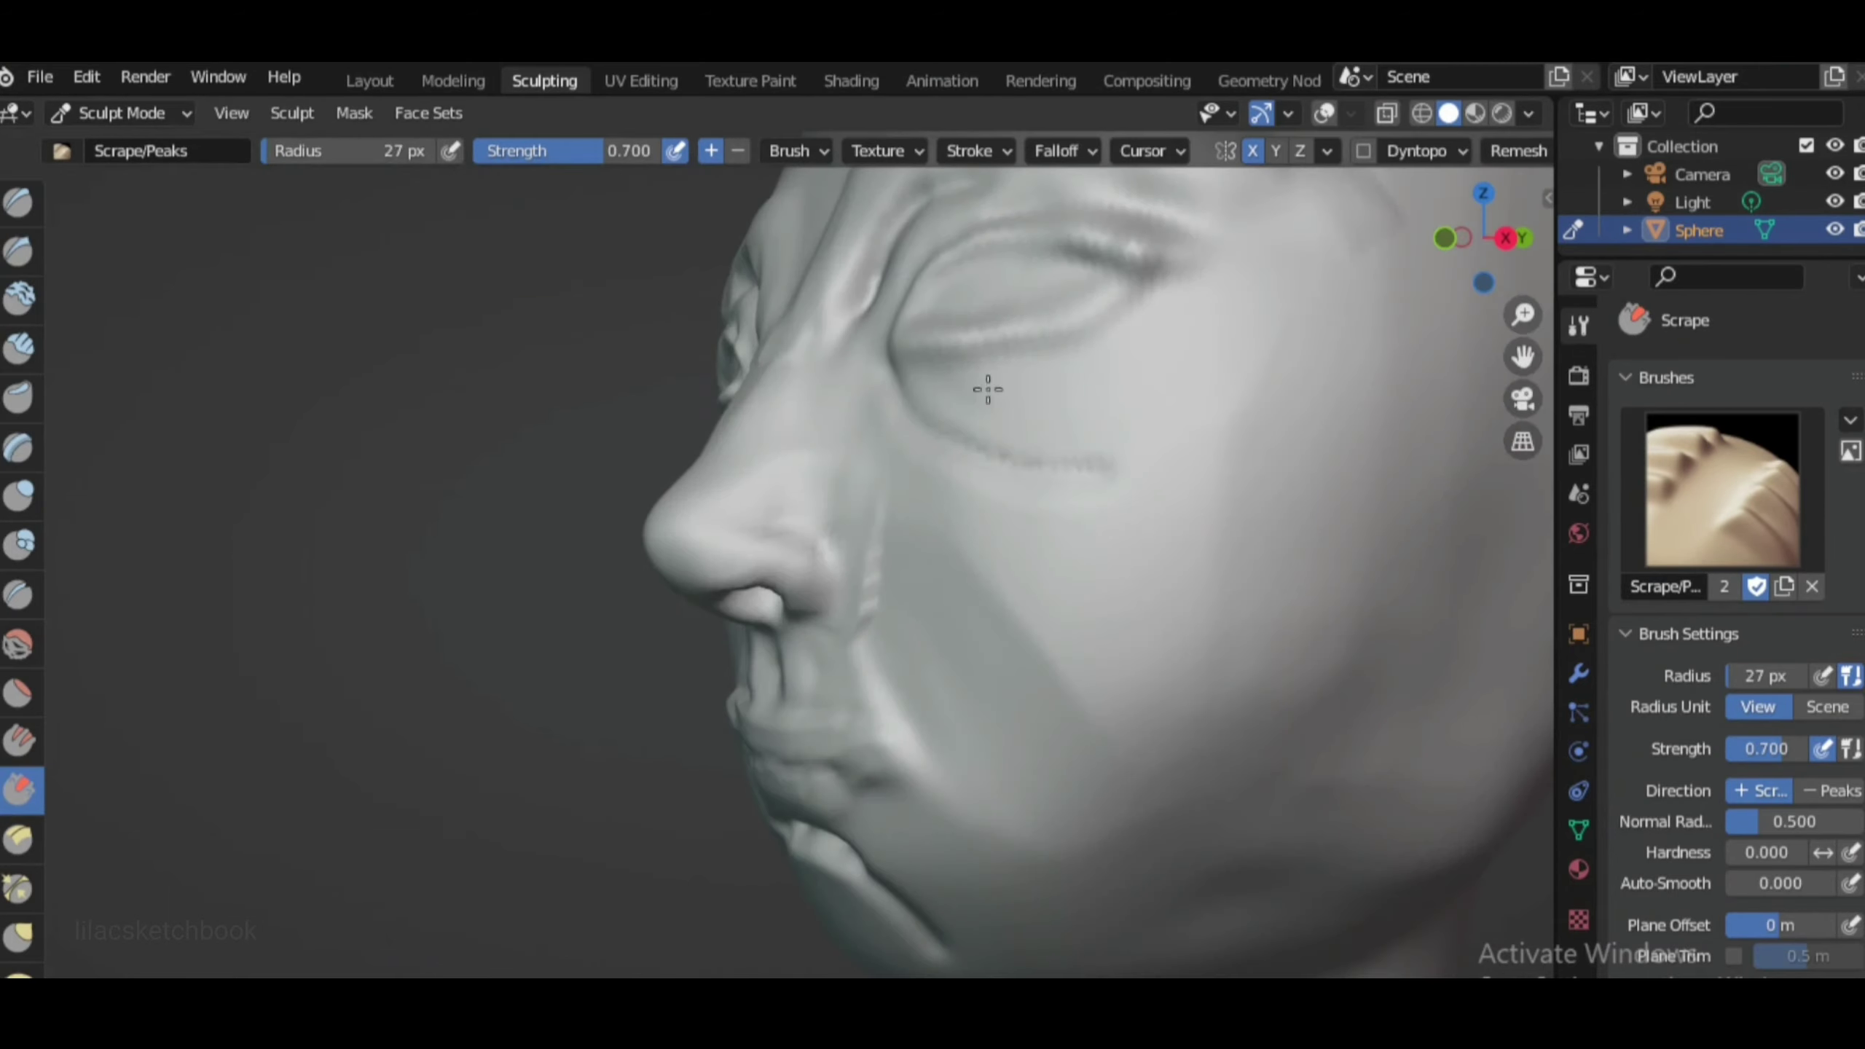
scroll(988, 389, "down", 5)
mouse_move(988, 389)
middle_mouse_down()
mouse_move(947, 558)
mouse_move(945, 716)
mouse_move(880, 762)
middle_mouse_up()
key("f")
left_click(880, 762)
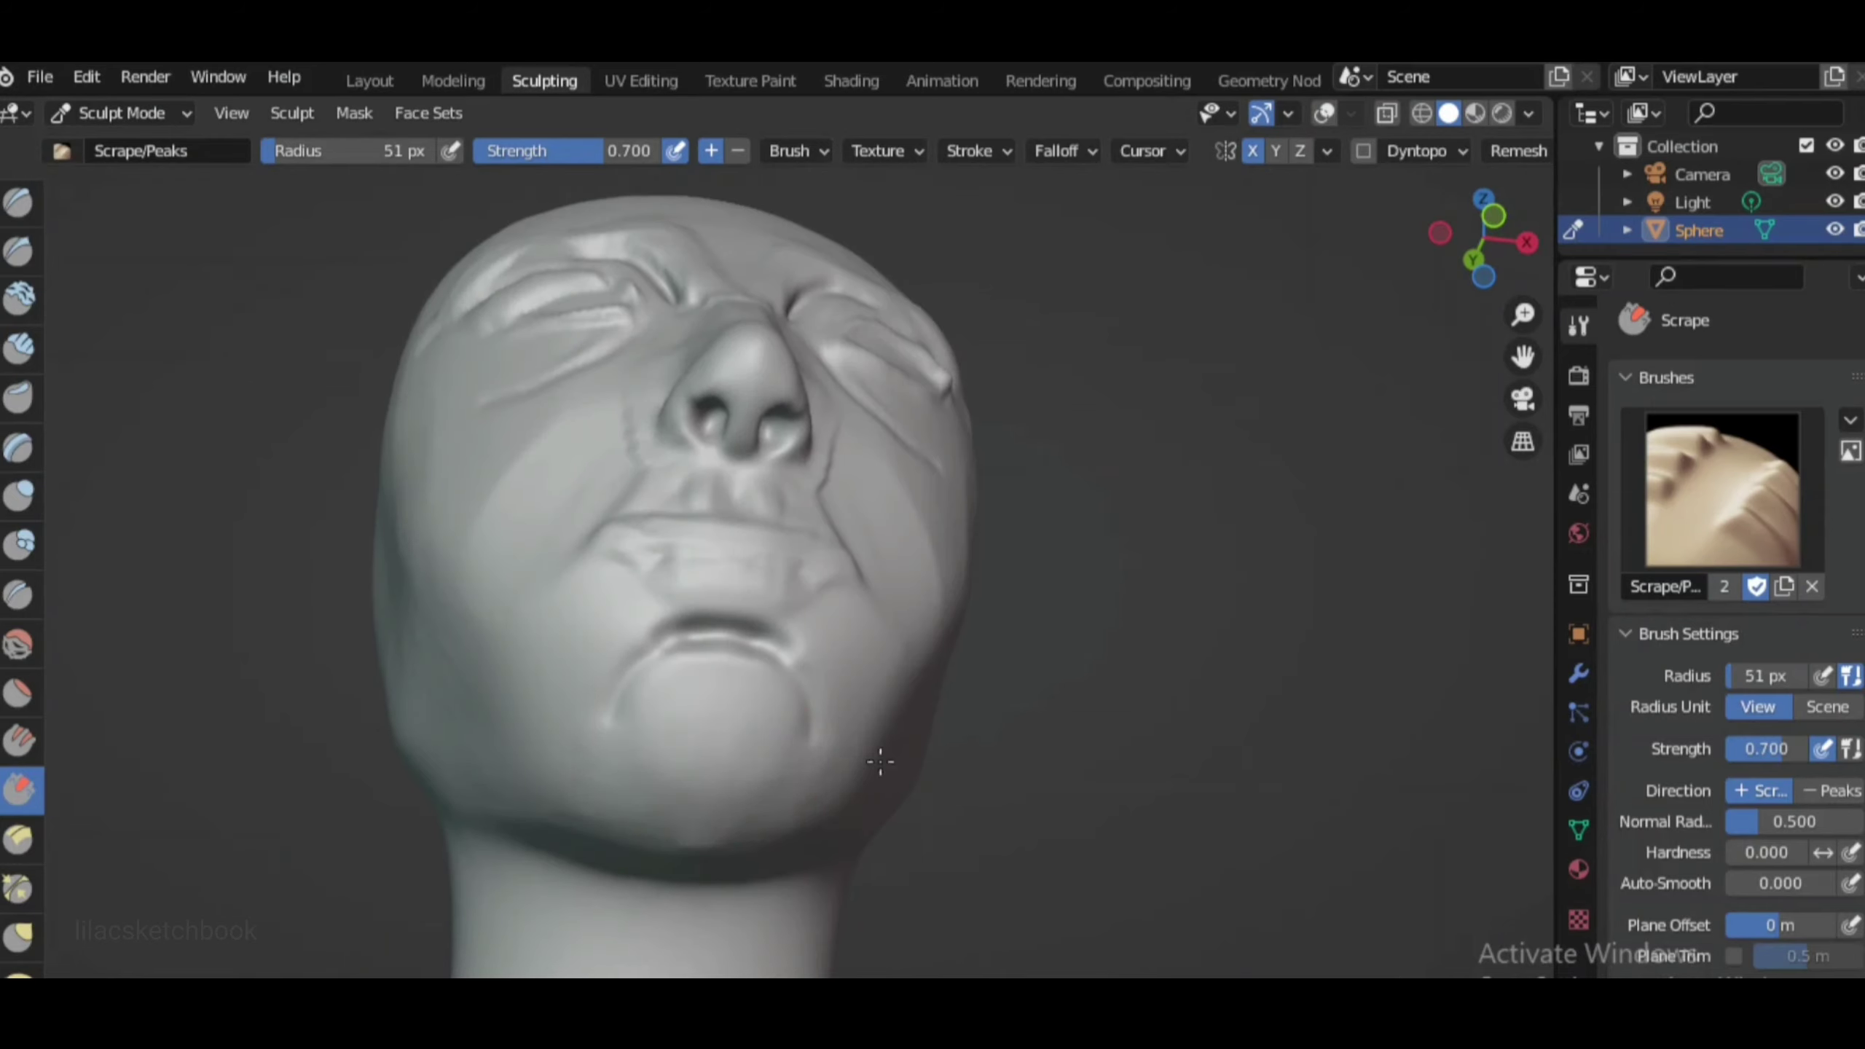
key("KP_1")
Change from the Draw brush to the Draw Sharp brush
scroll(229, 624, "up", 4)
scroll(1498, 433, "down", 3)
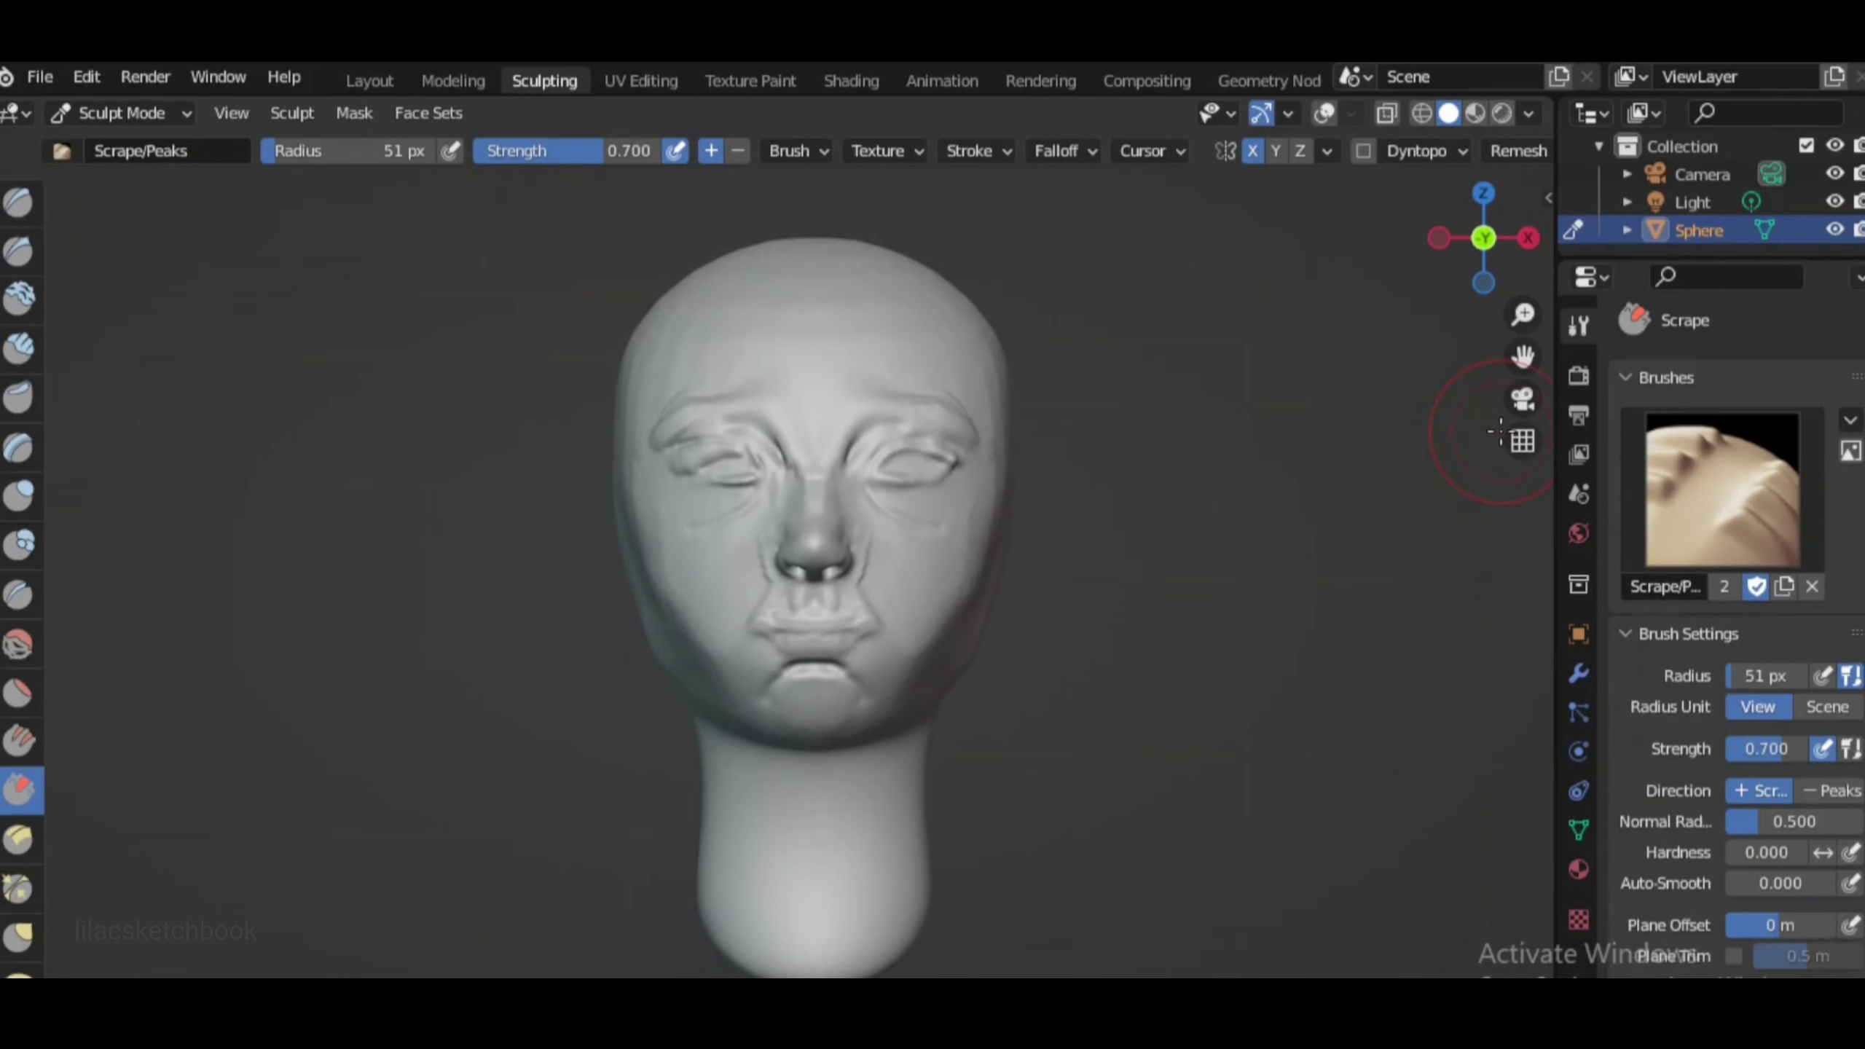
scroll(881, 455, "up", 2)
left_click(19, 201)
left_click(19, 250)
Deepen the crease between the lips with a 17 px brush at strength 0.618
scroll(925, 683, "up", 4)
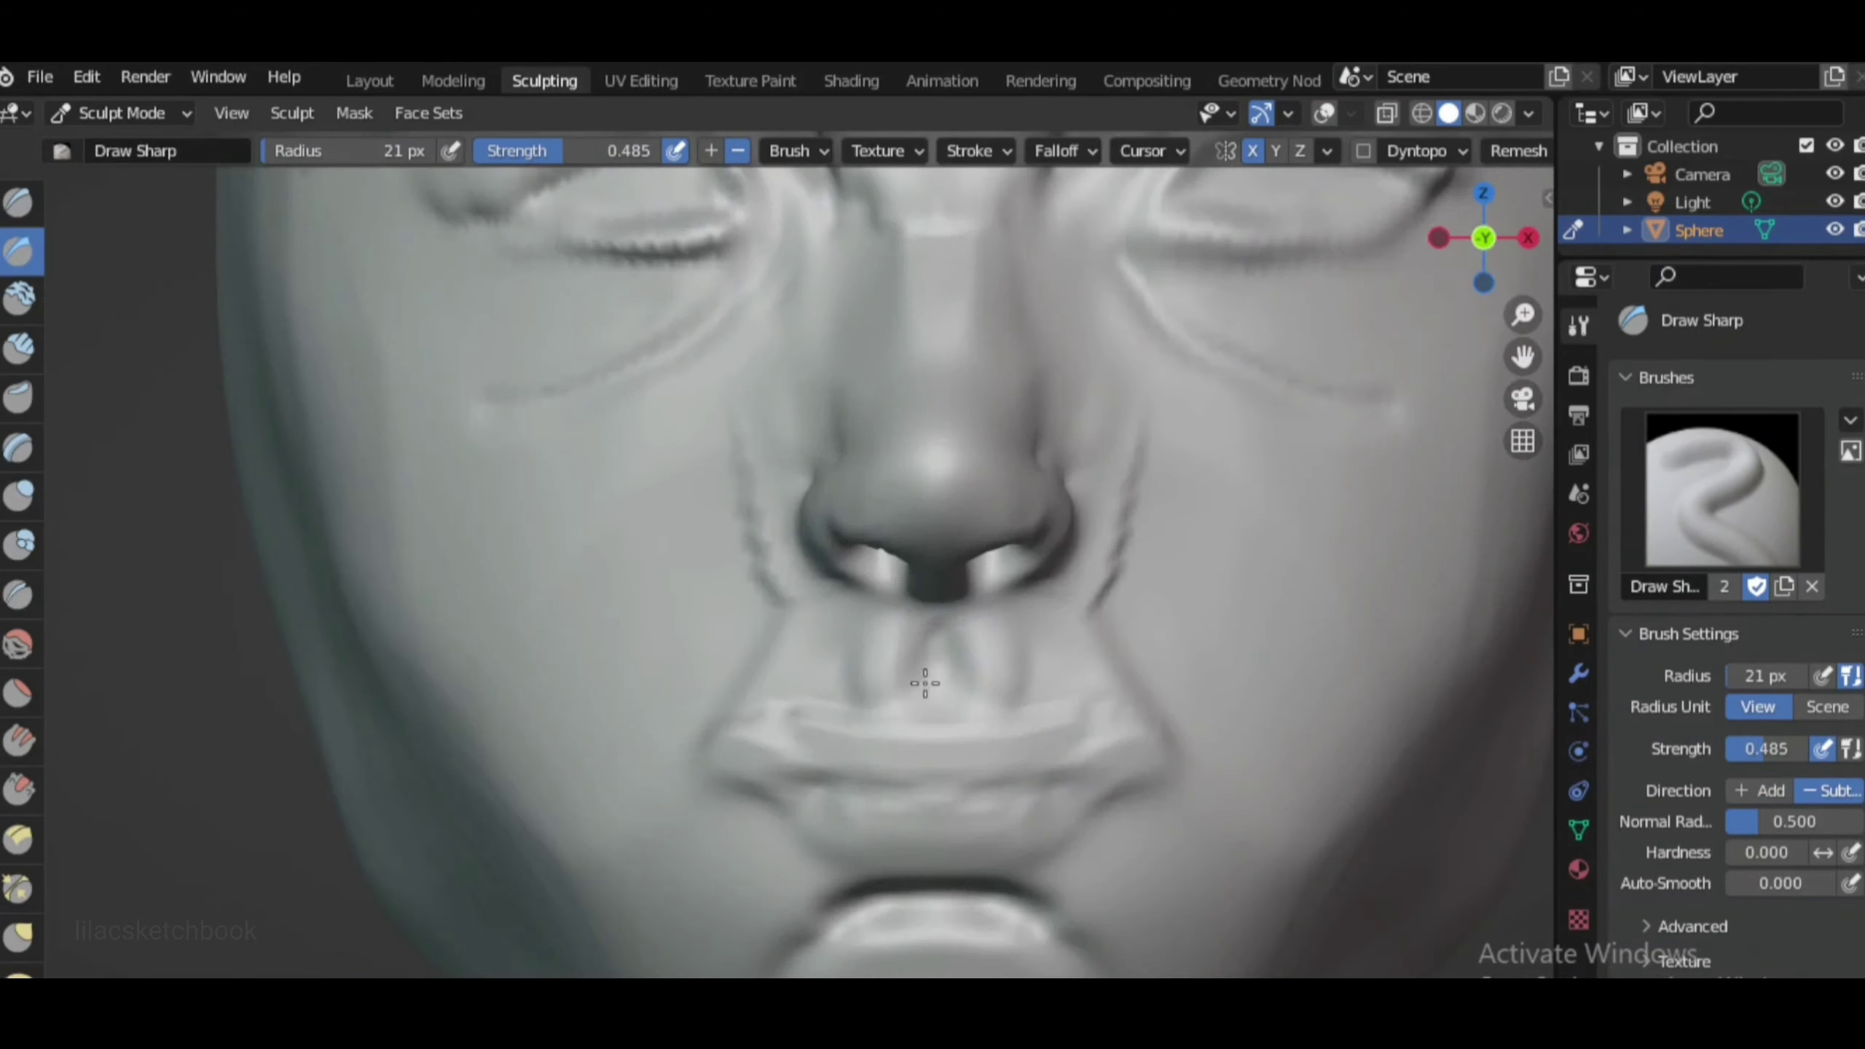
key("shift+f")
left_click(1186, 766)
scroll(1065, 716, "down", 2)
key("f")
left_click(1065, 716)
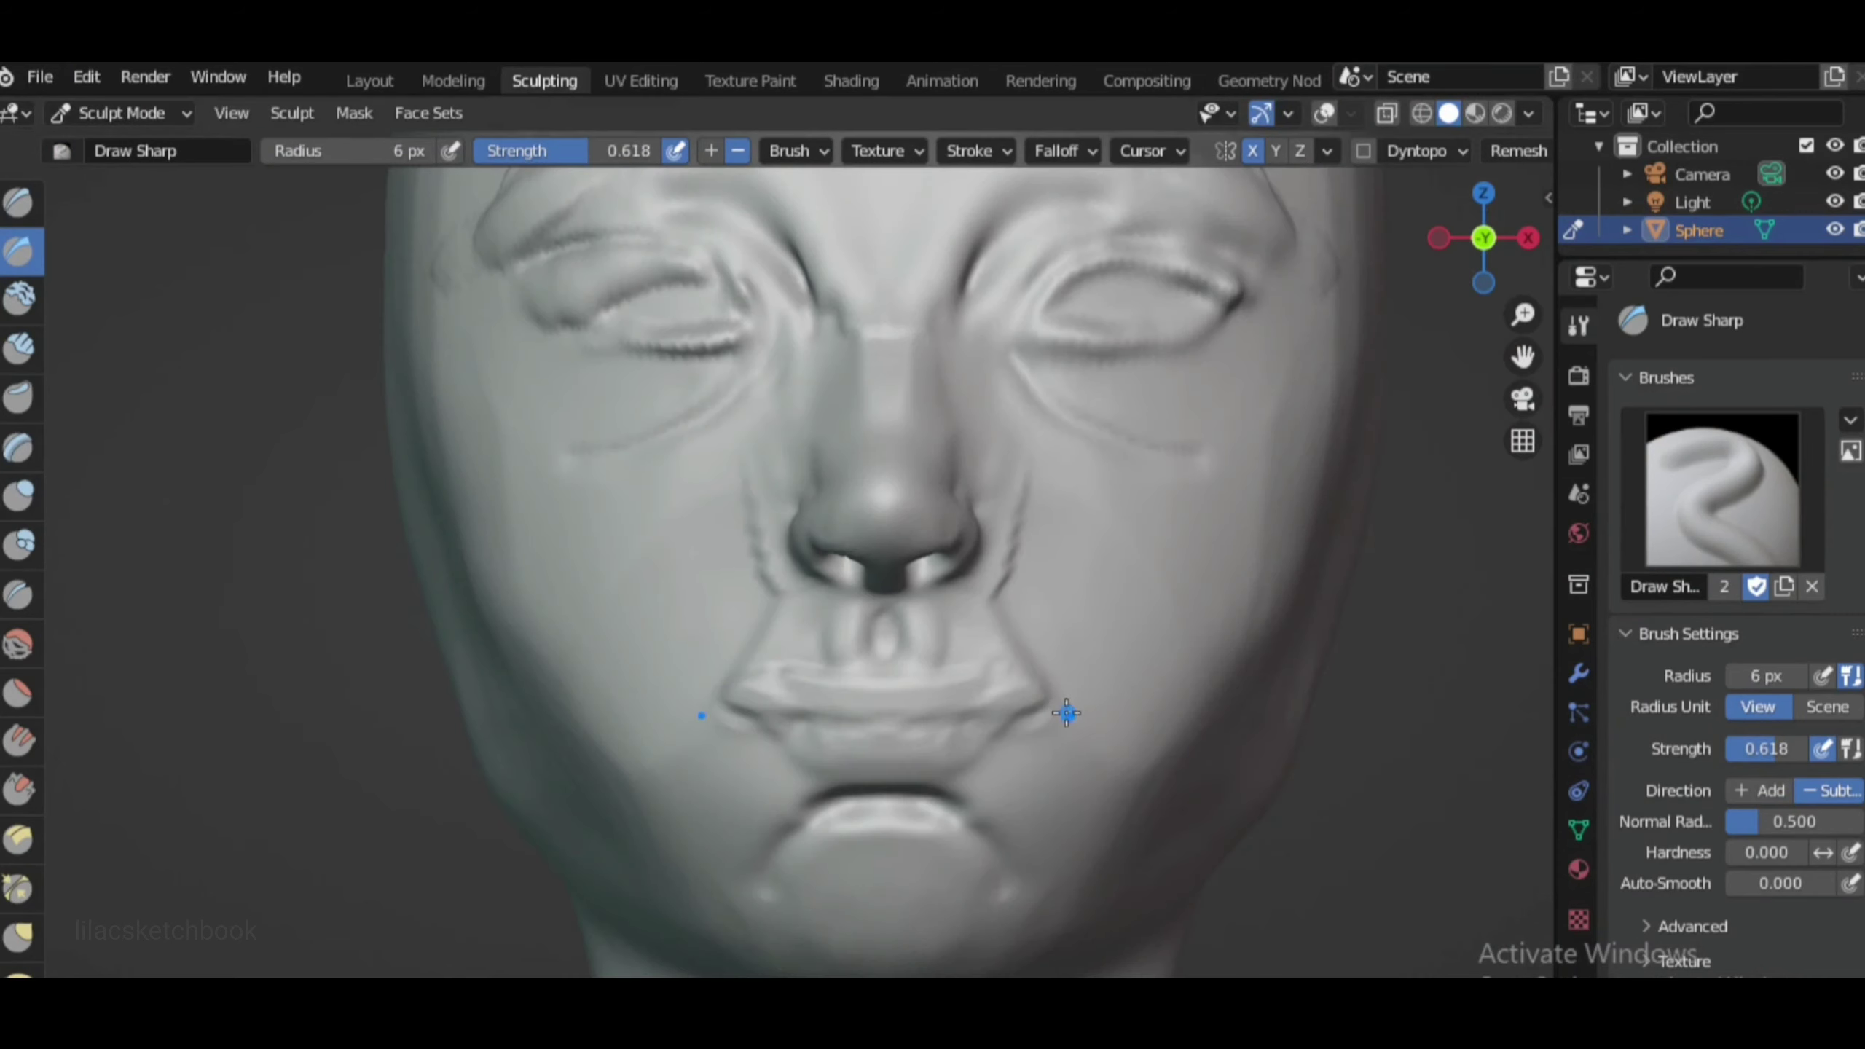
left_click_drag(973, 705, 1029, 704)
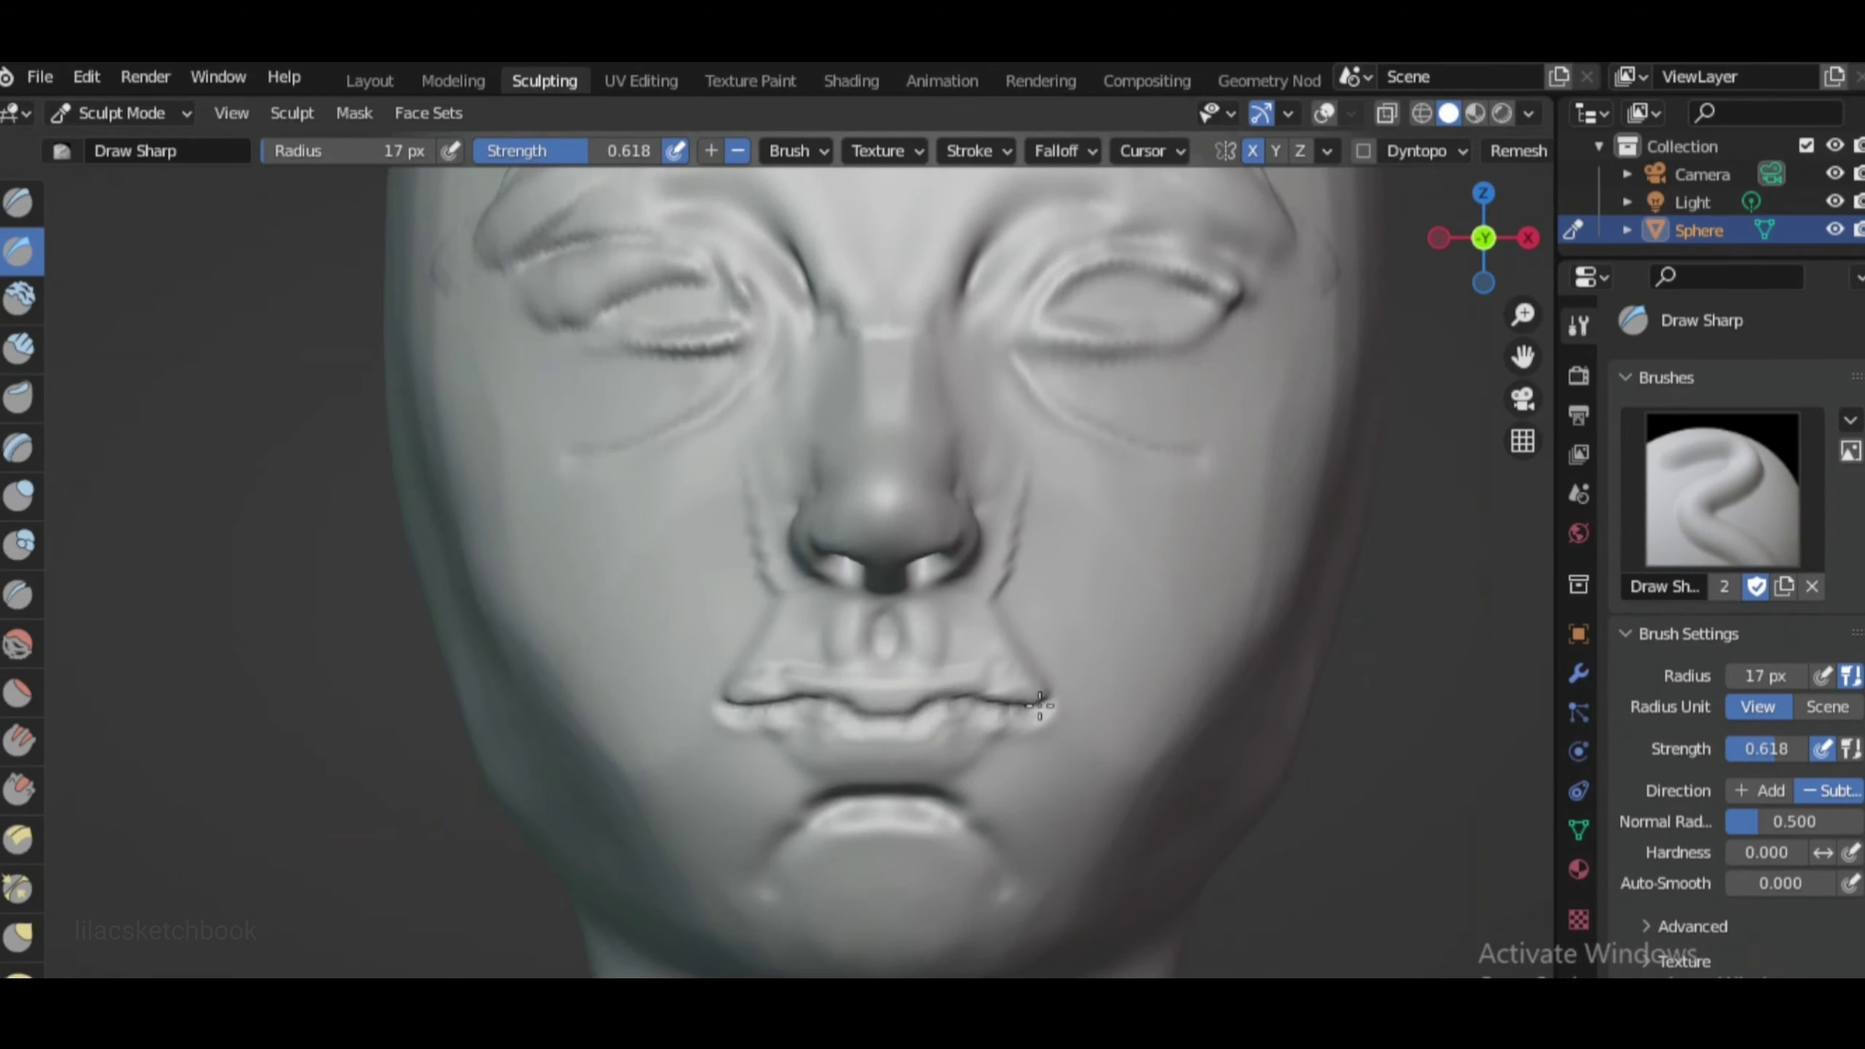
Check the mouth from the side and front, then hide the grid, mask and annotation overlays
middle_click_drag(1000, 707, 356, 800)
left_click(19, 594)
middle_click_drag(235, 661, 1104, 691)
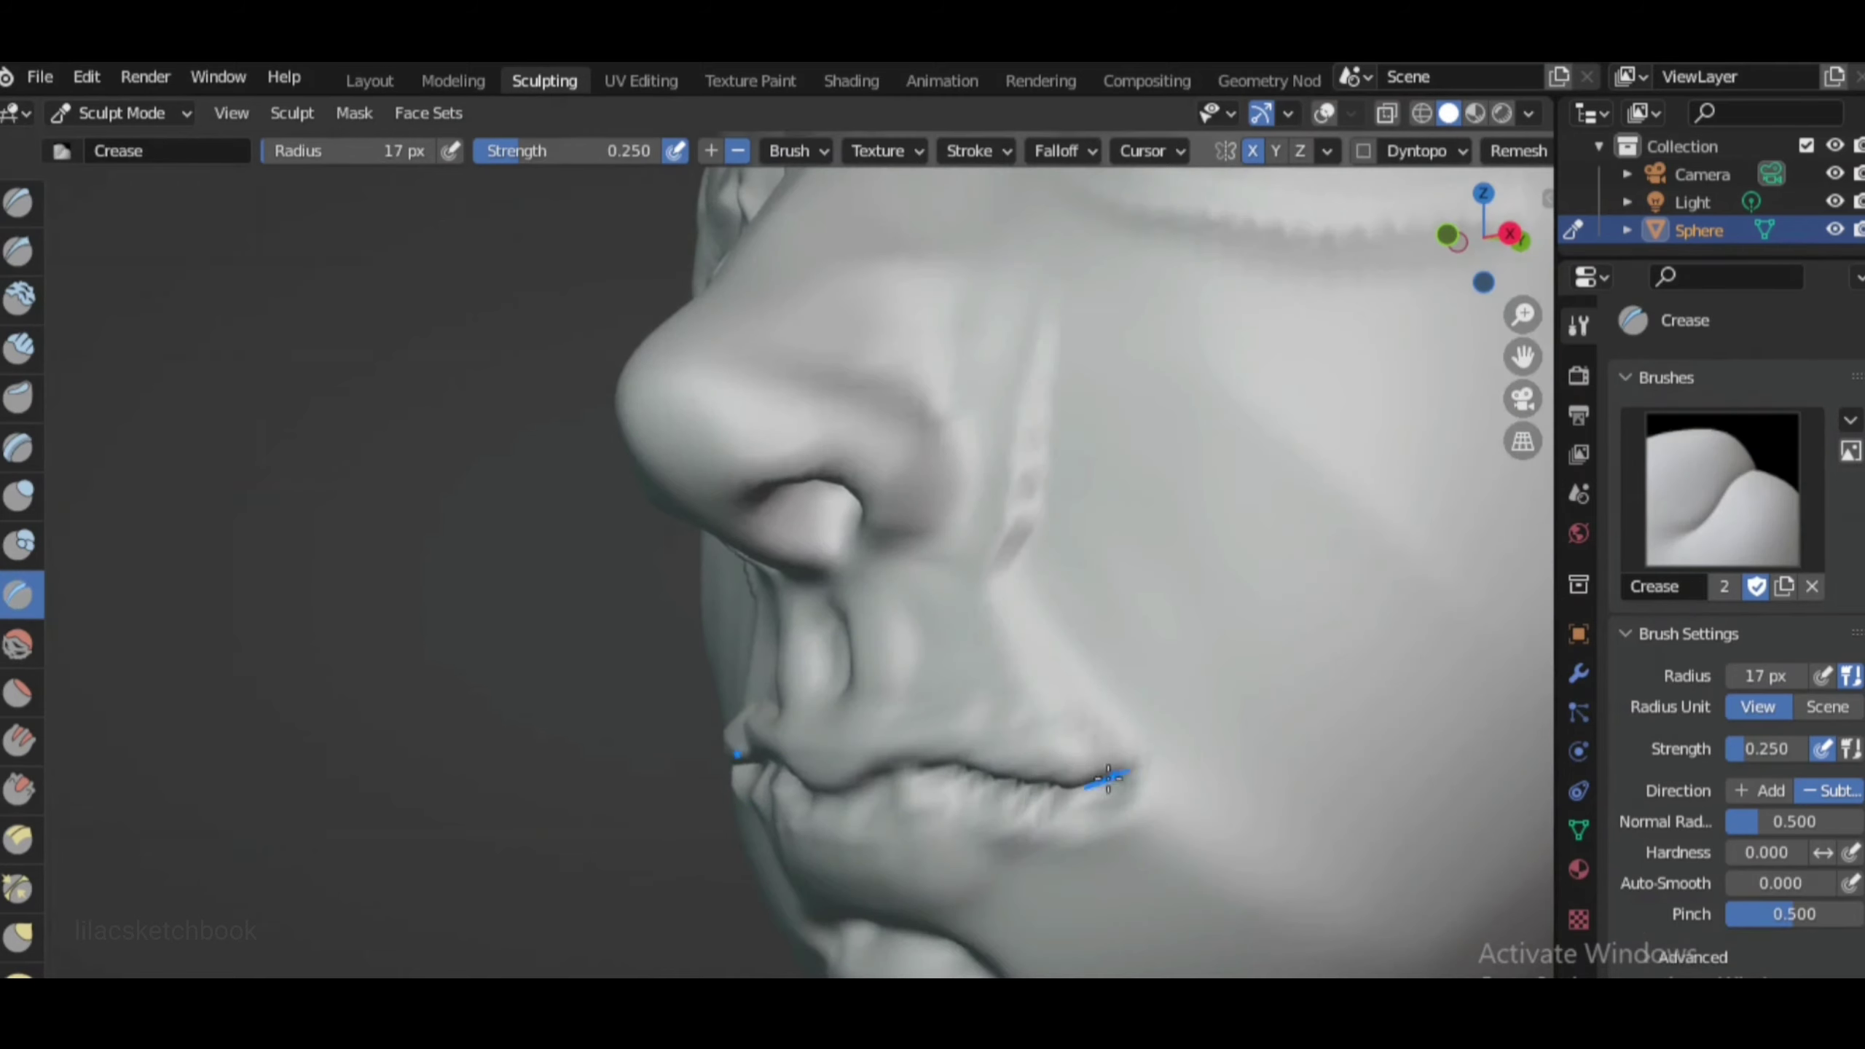
key("i")
scroll(990, 748, "up", 1)
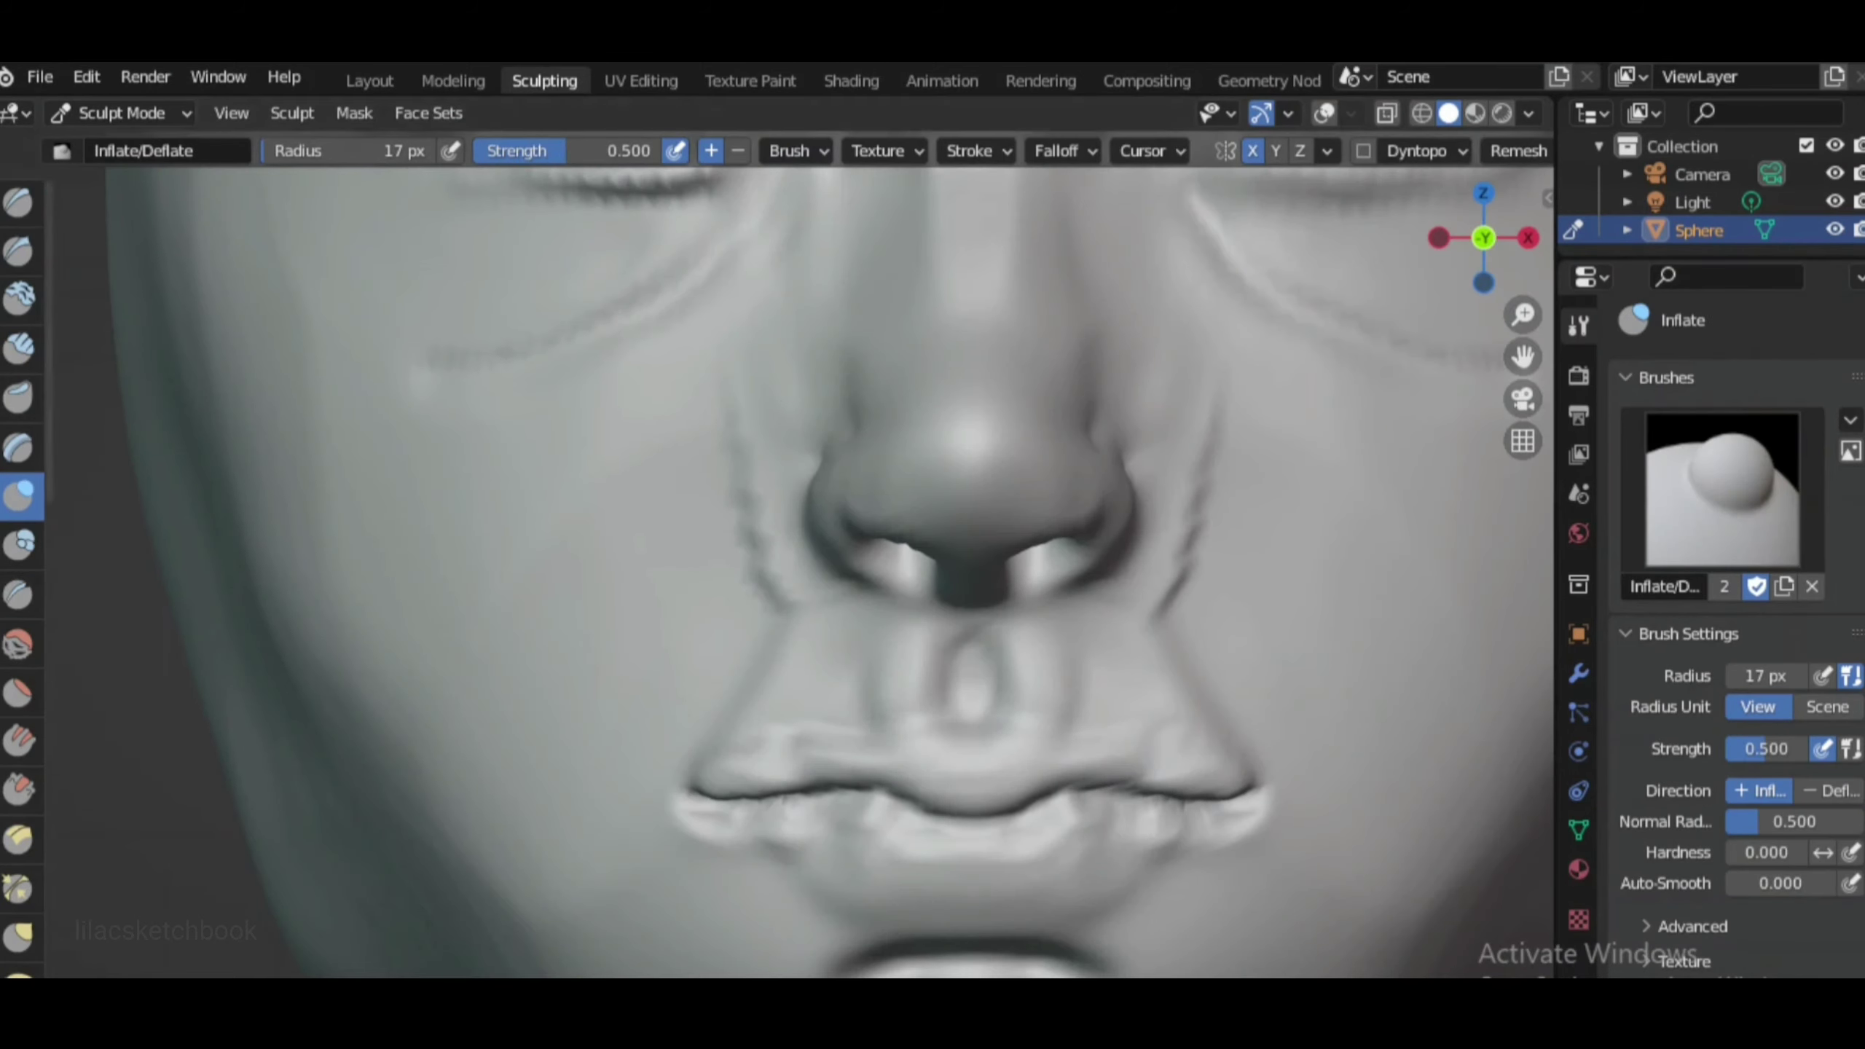
key("x")
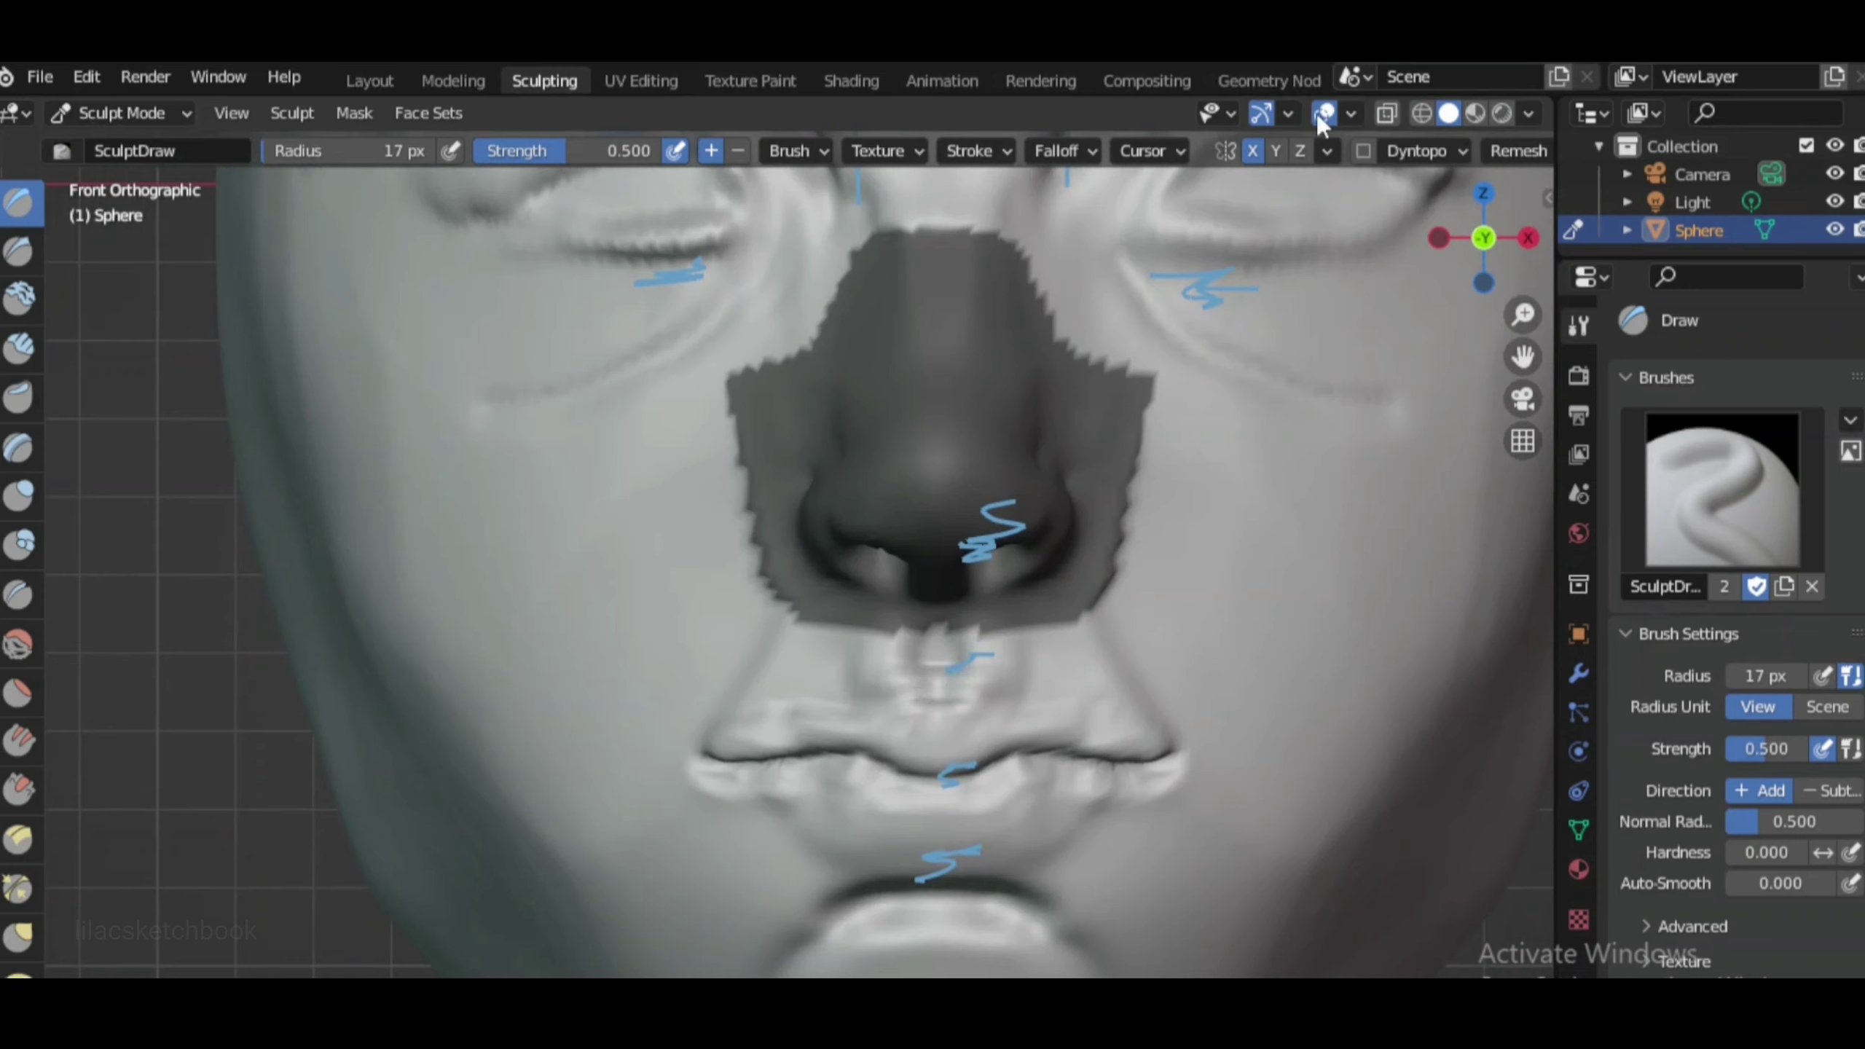
left_click(1324, 113)
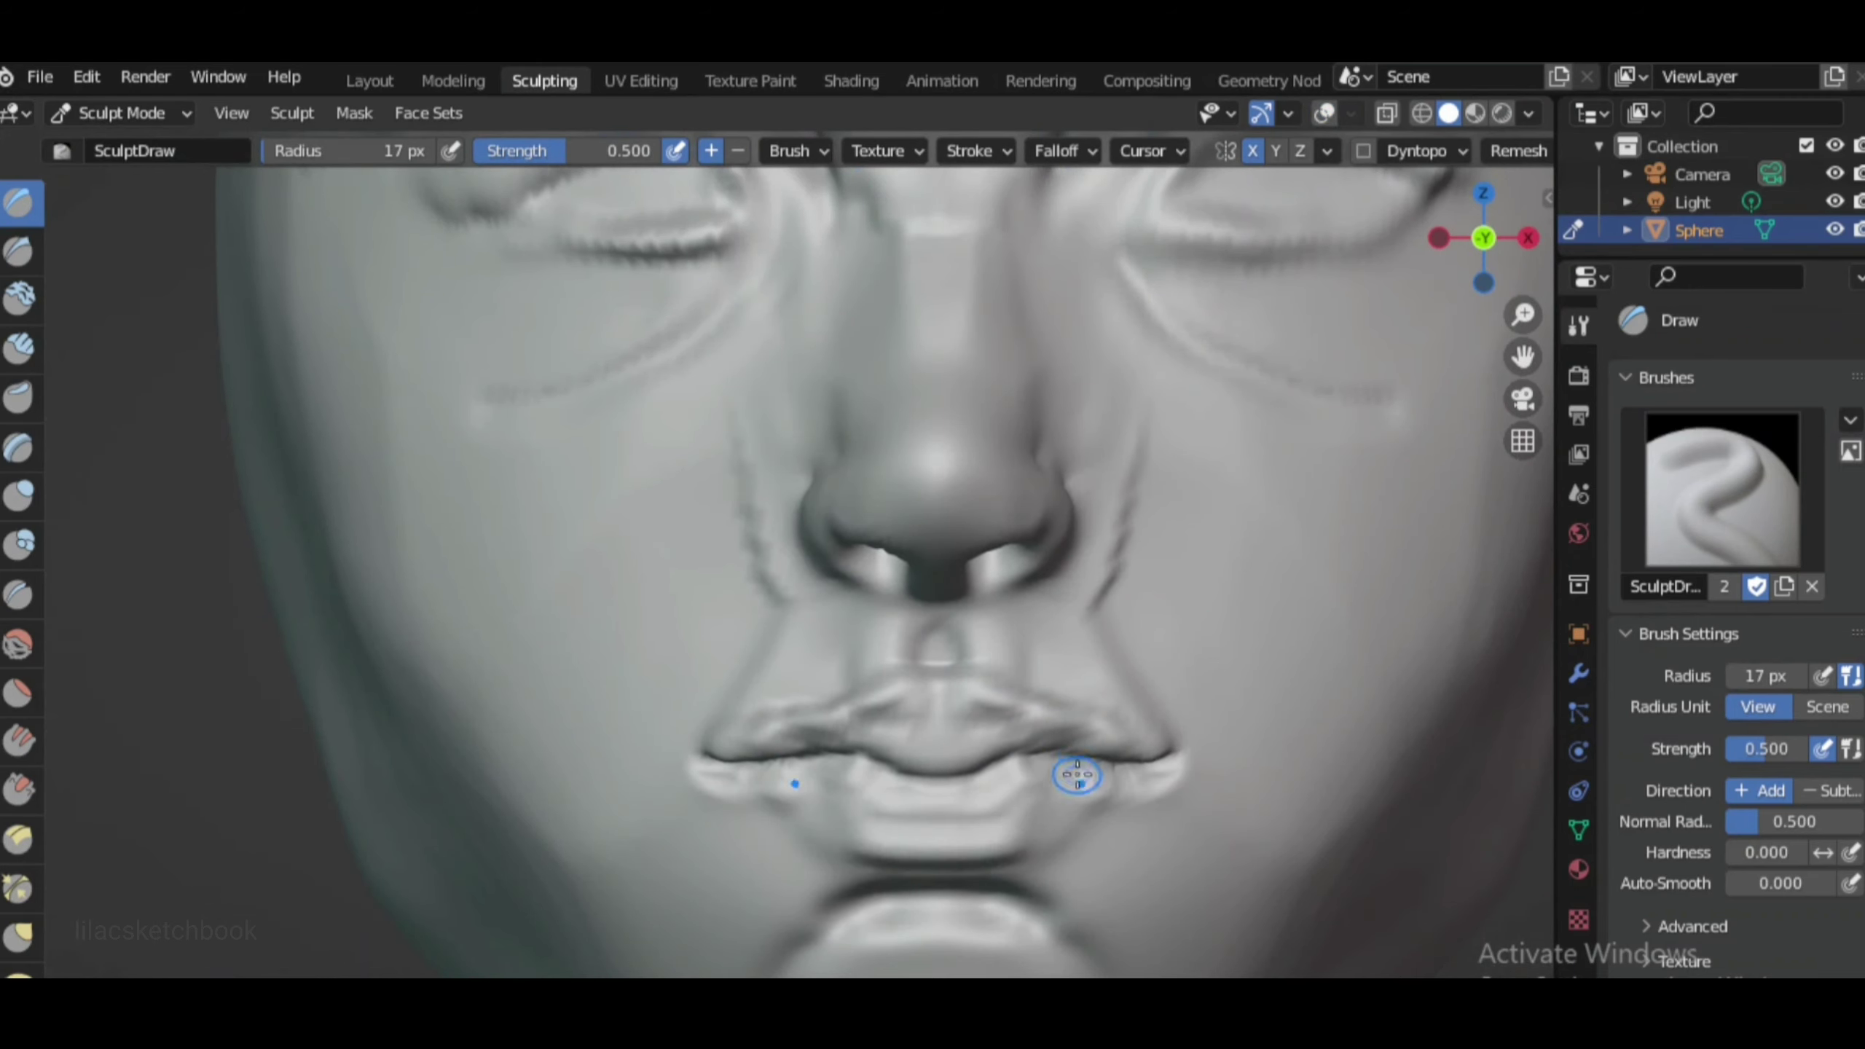
key("i")
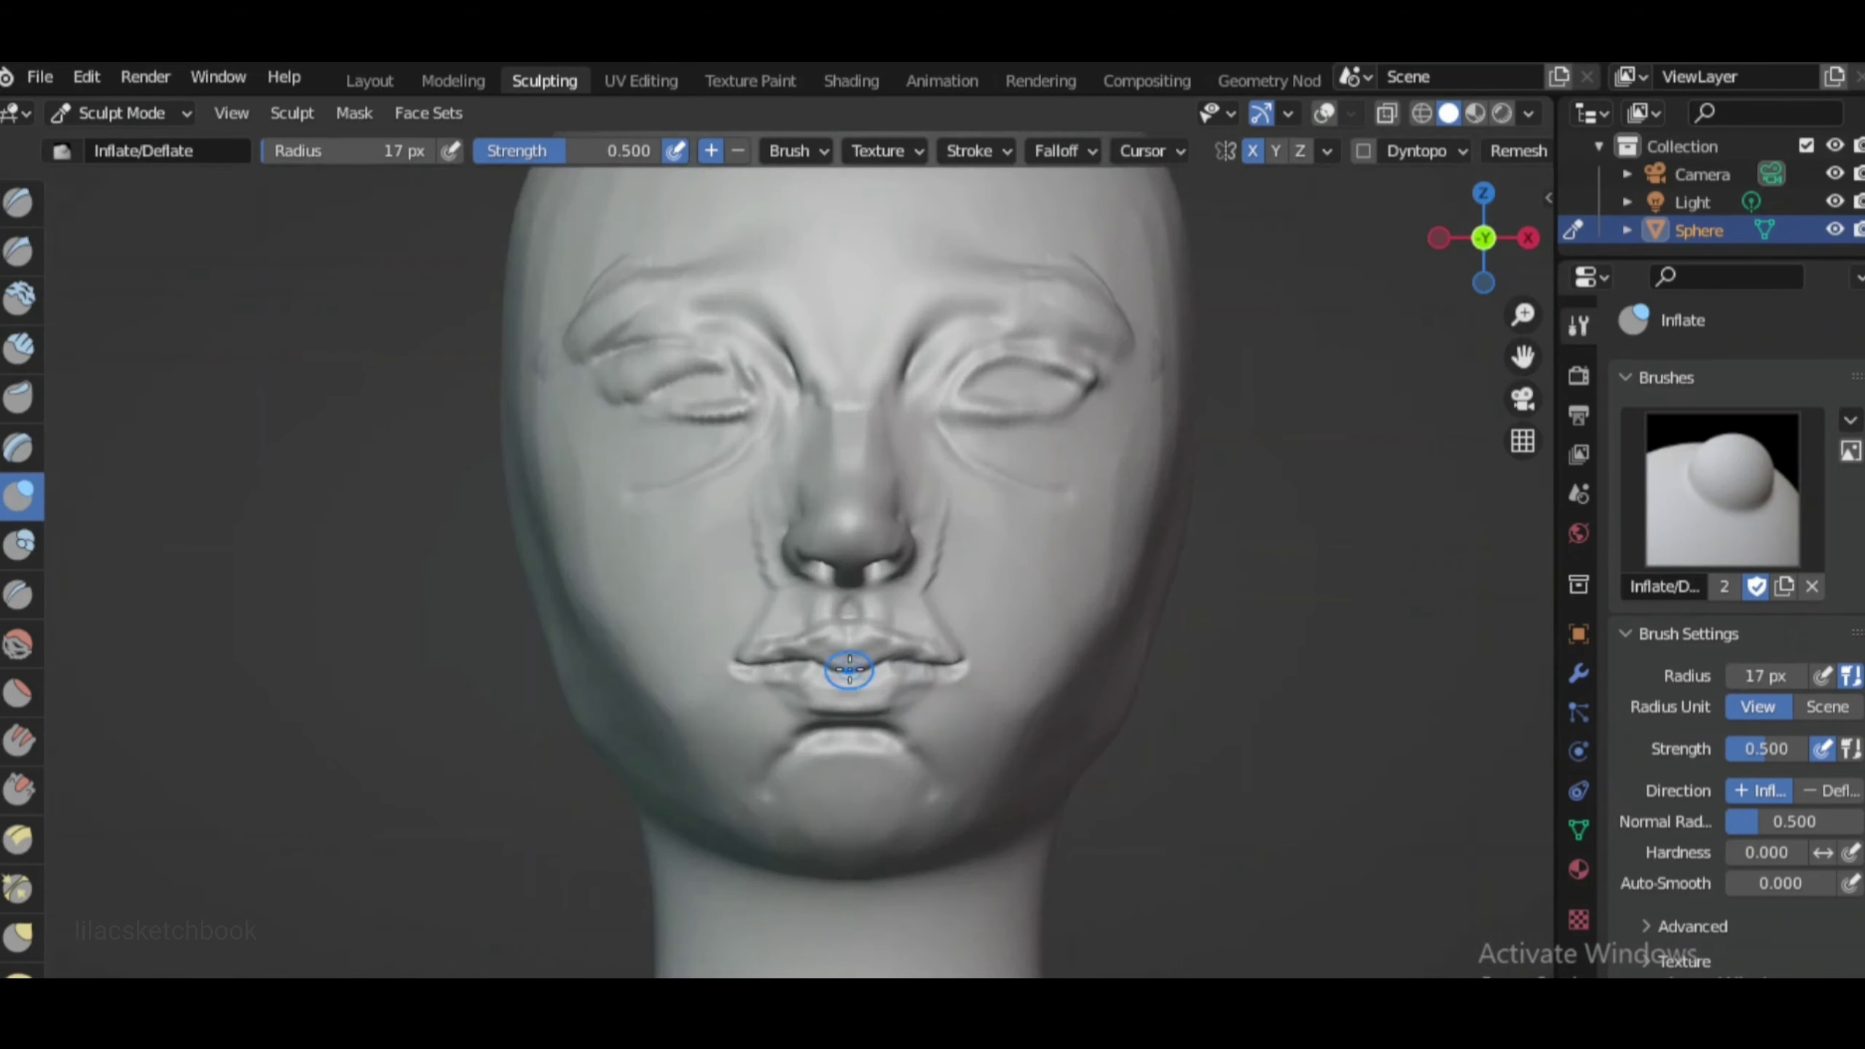
scroll(963, 709, "up", 2)
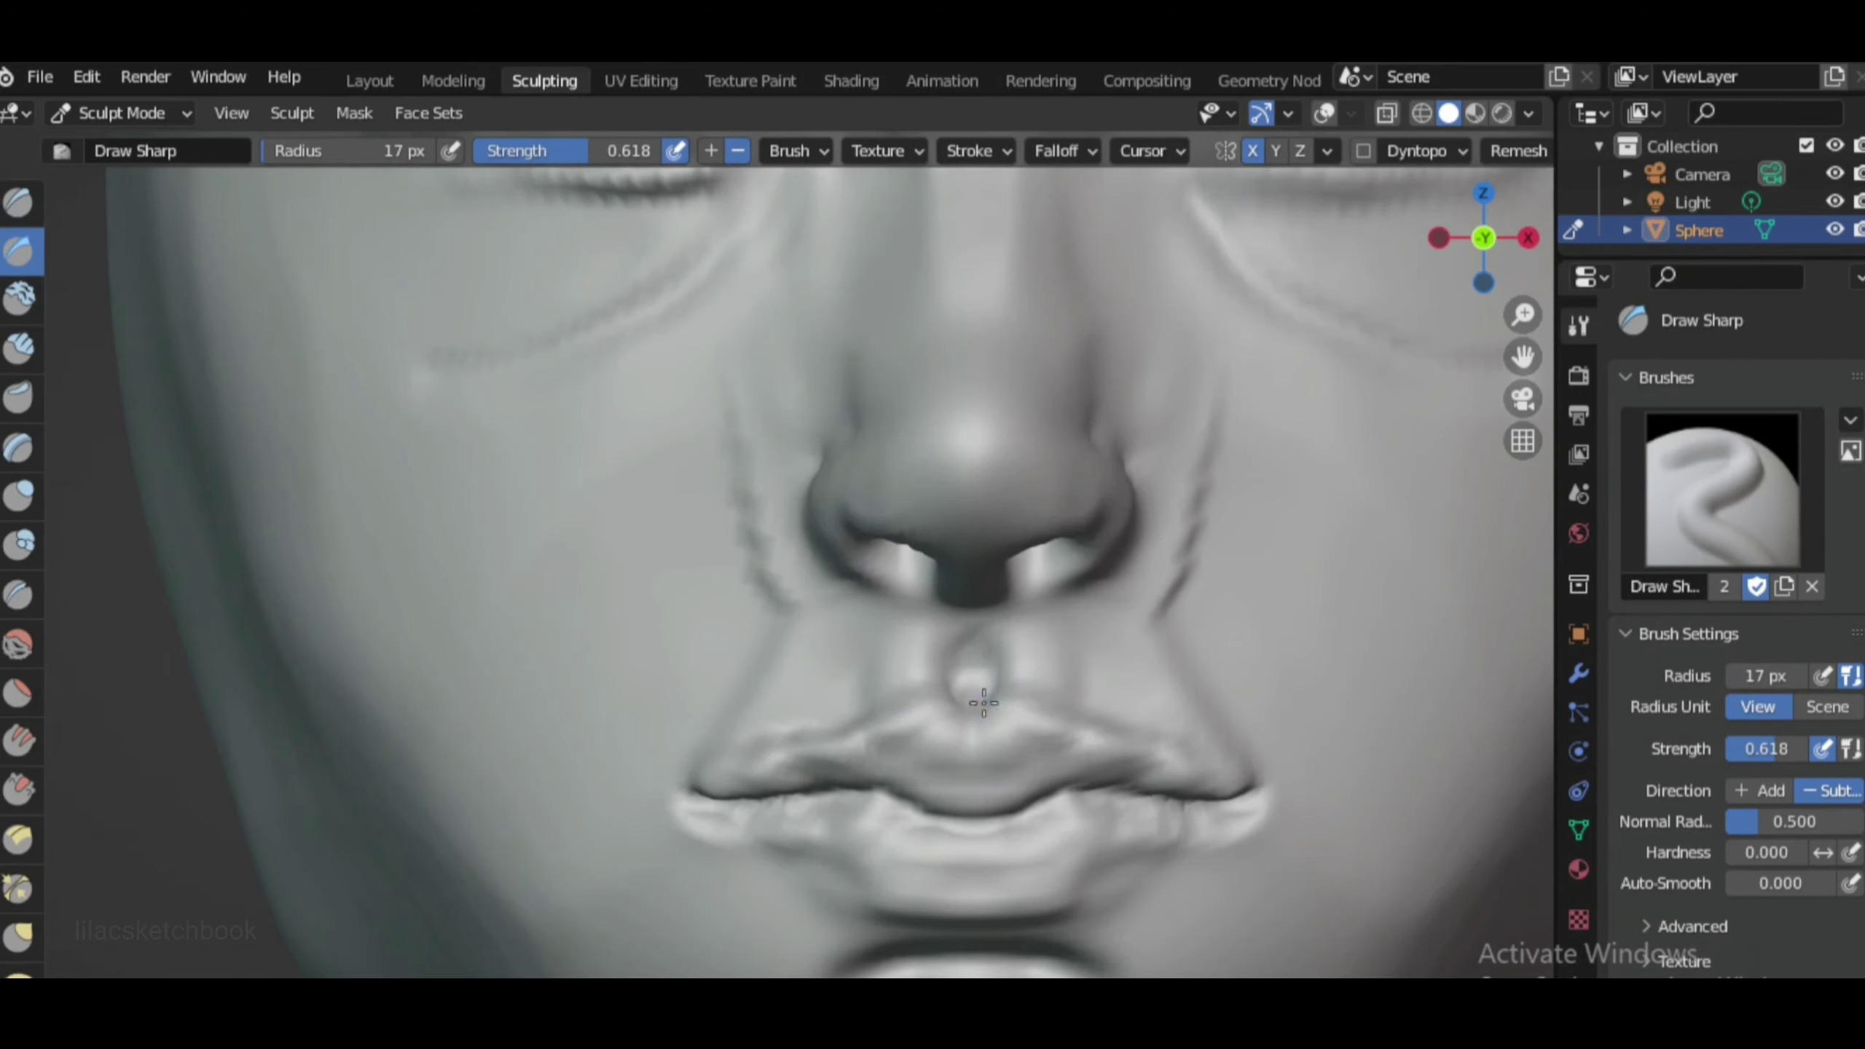
Grab-reshape the left upper lip and raise the lower lip at the left corner at 55 px
key("g")
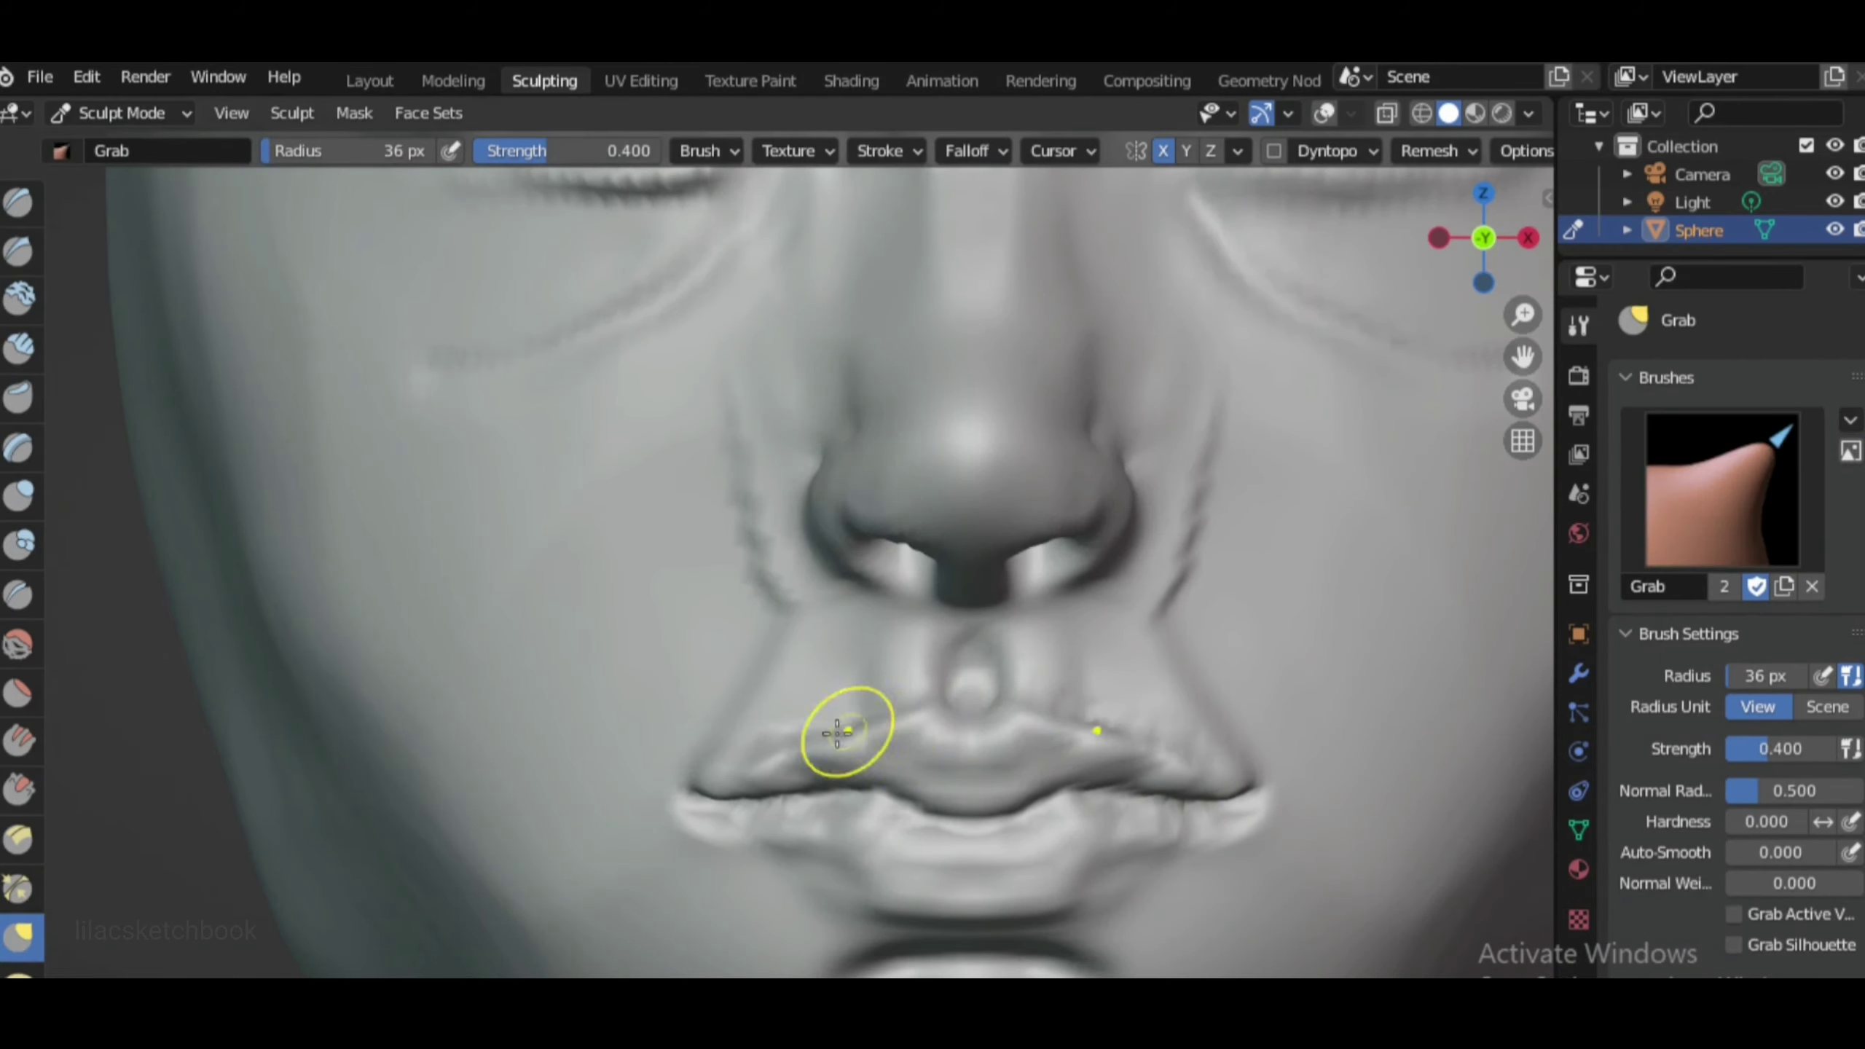
left_click_drag(887, 783, 760, 782)
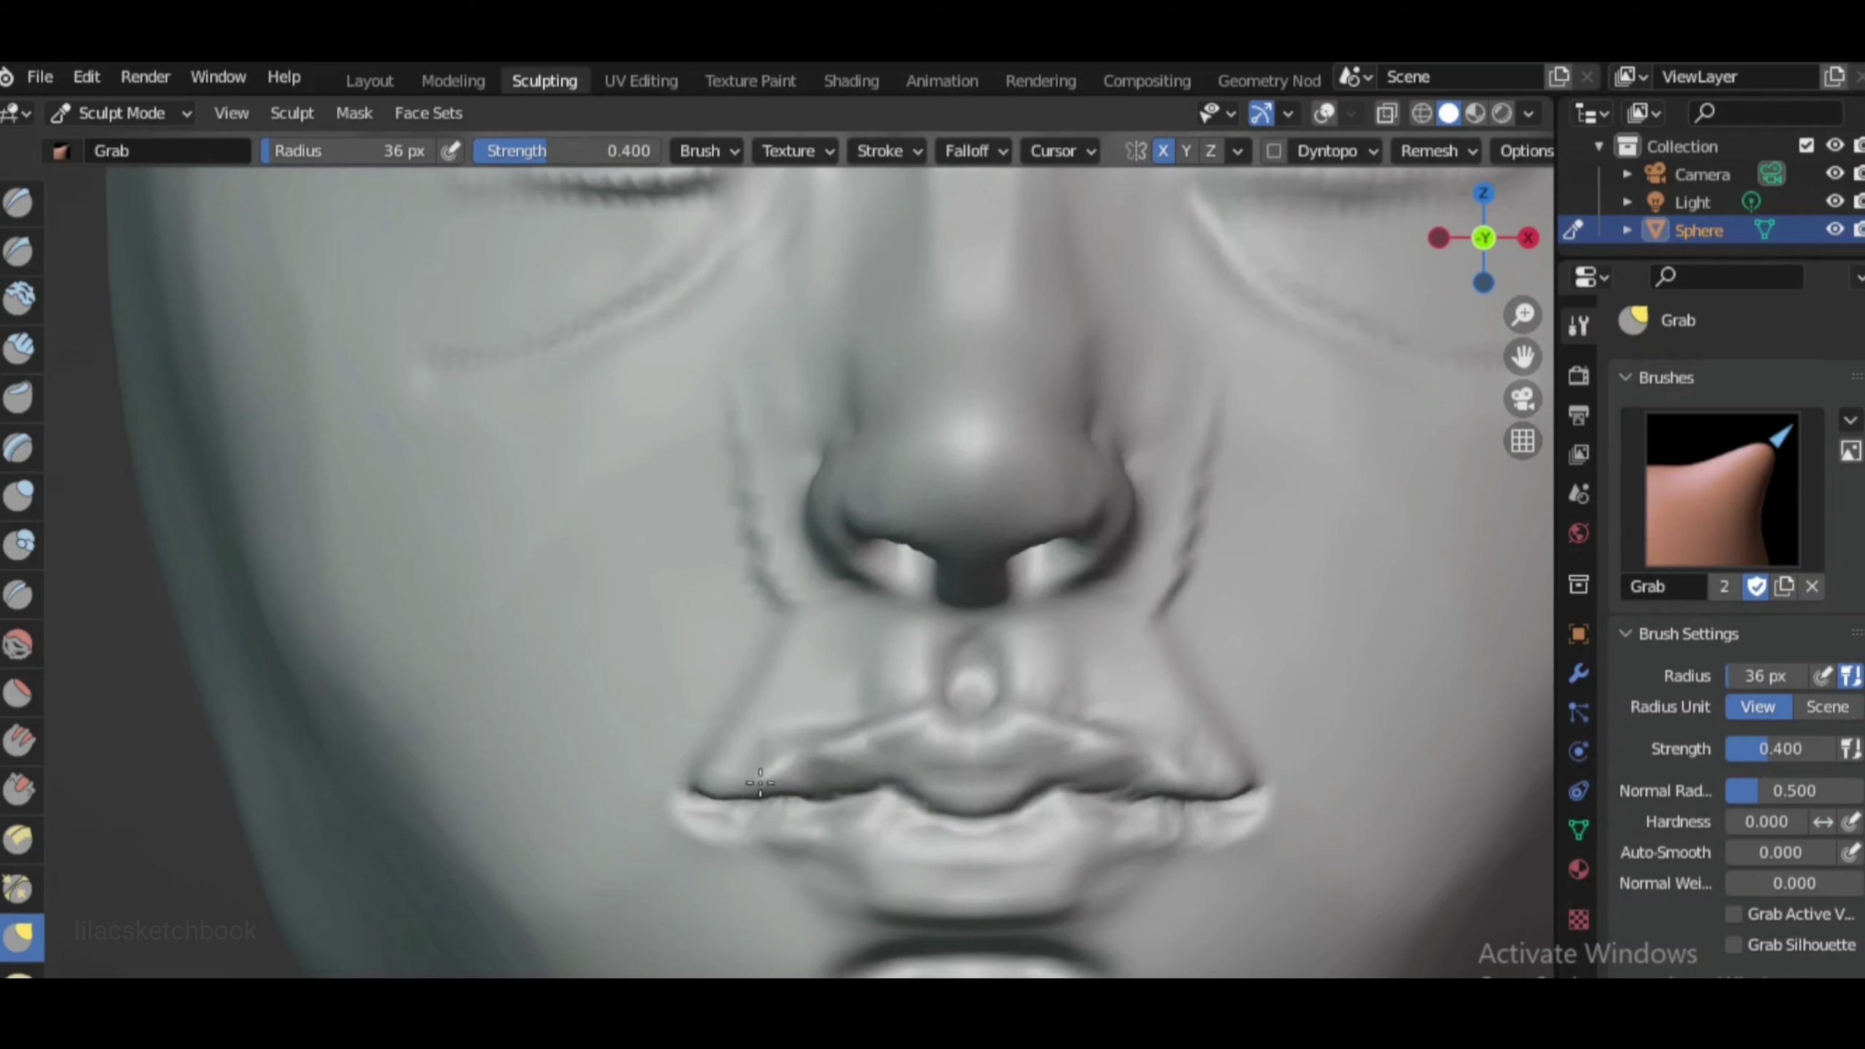
key("f")
left_click(749, 790)
scroll(799, 824, "down", 2)
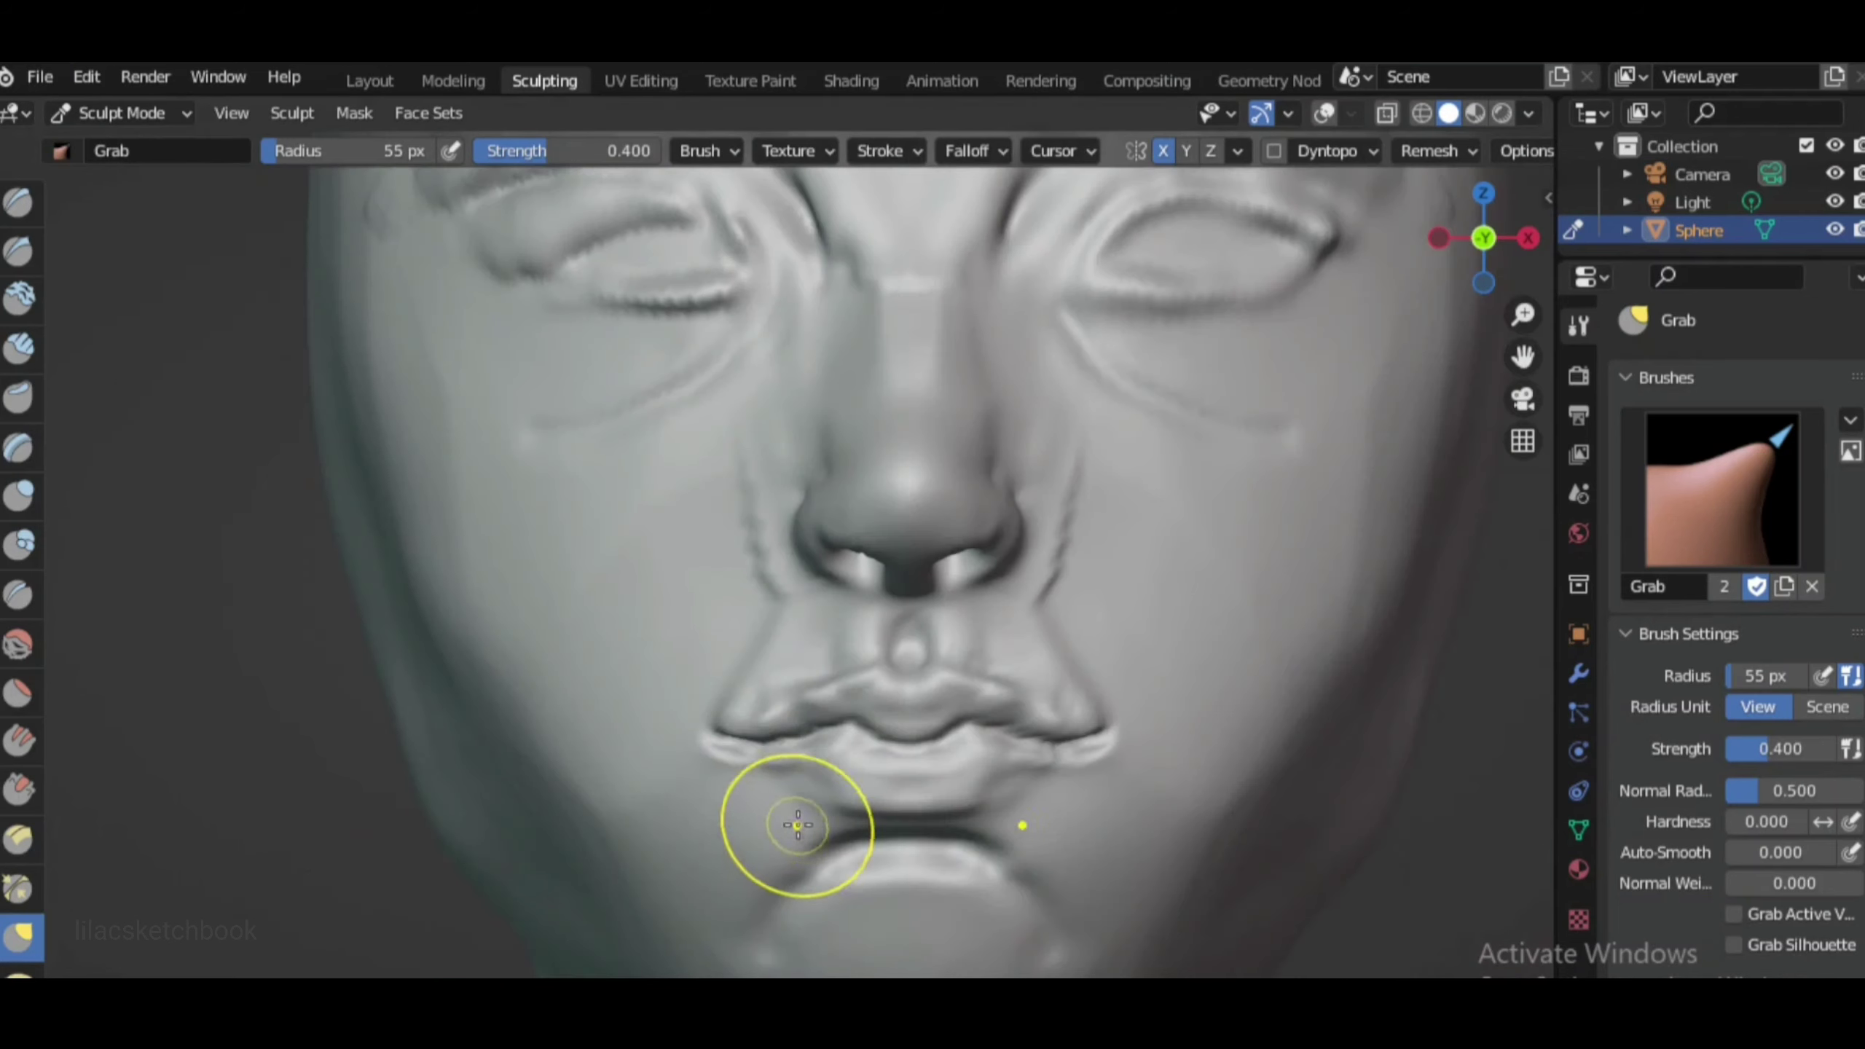
left_click_drag(799, 824, 716, 762)
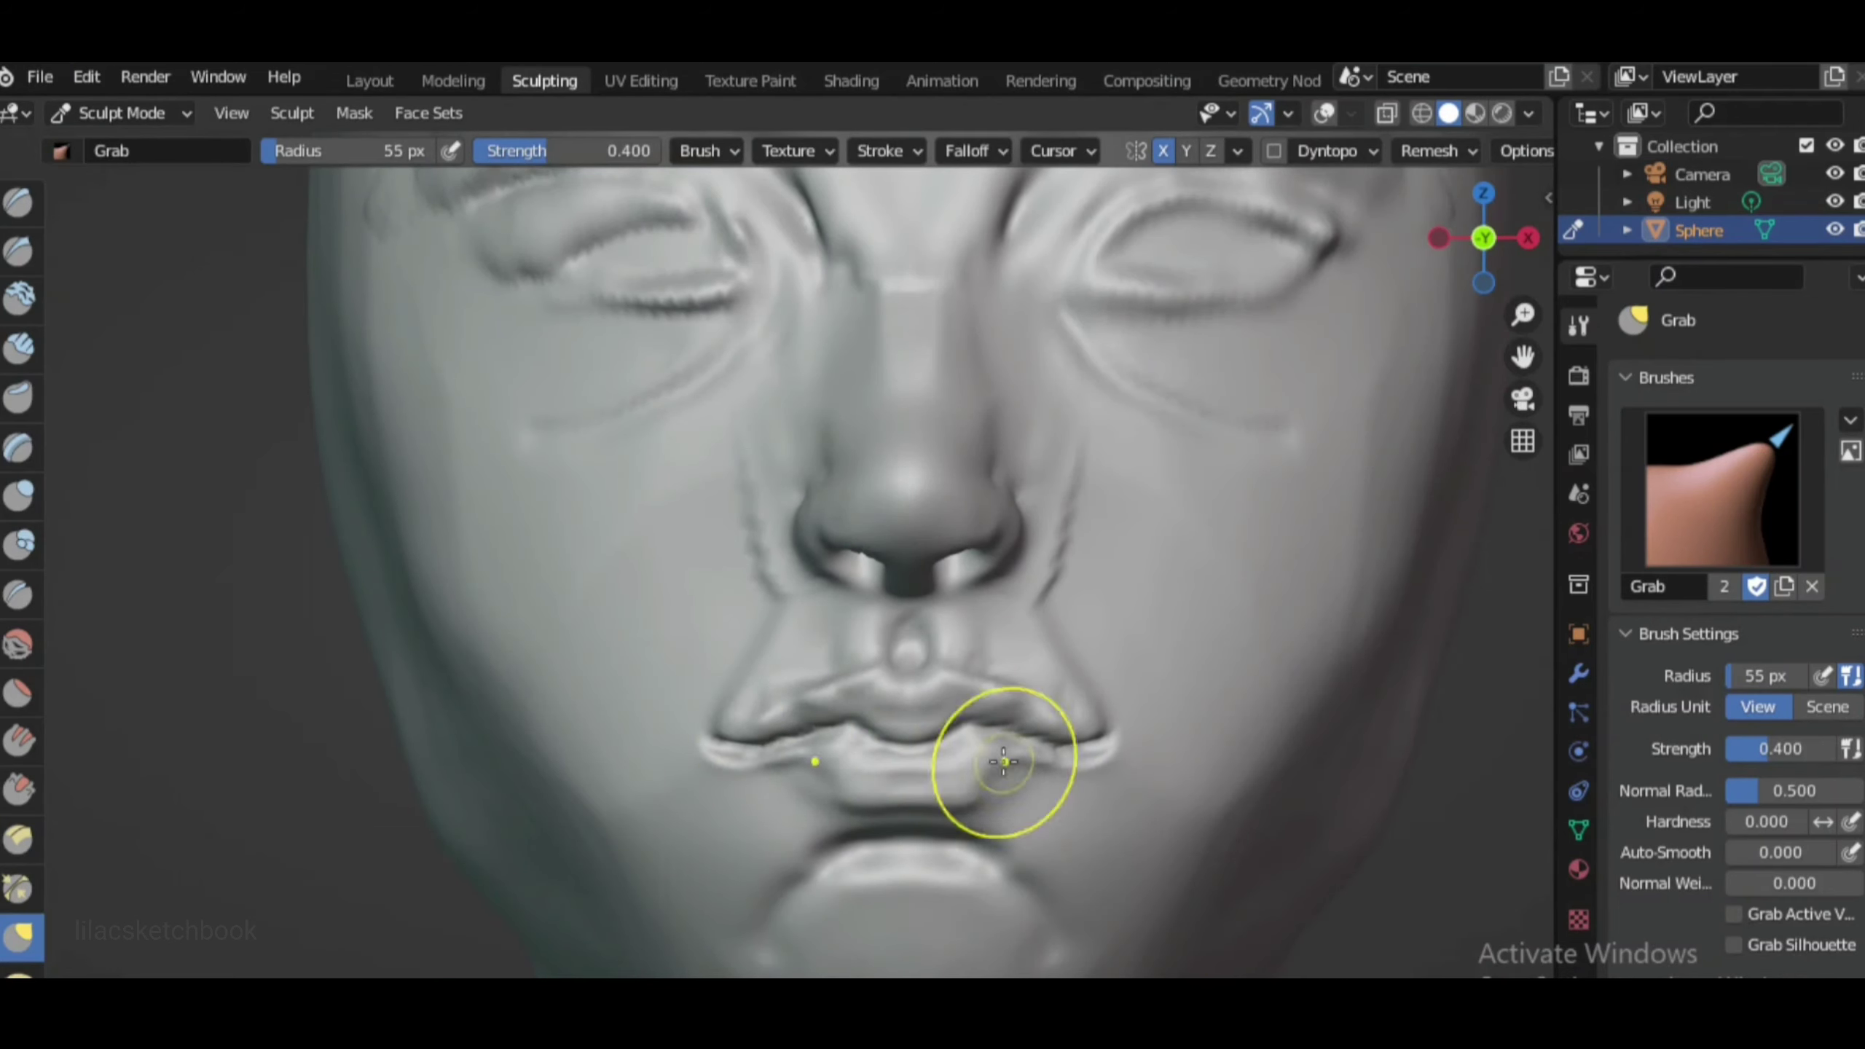
mouse_move(1003, 762)
middle_mouse_down()
mouse_move(734, 662)
mouse_move(1004, 762)
middle_mouse_up()
Try the Clay Strips and Crease brushes, enlarge the radius and view the head from the right side
left_click(19, 347)
scroll(904, 754, "up", 2)
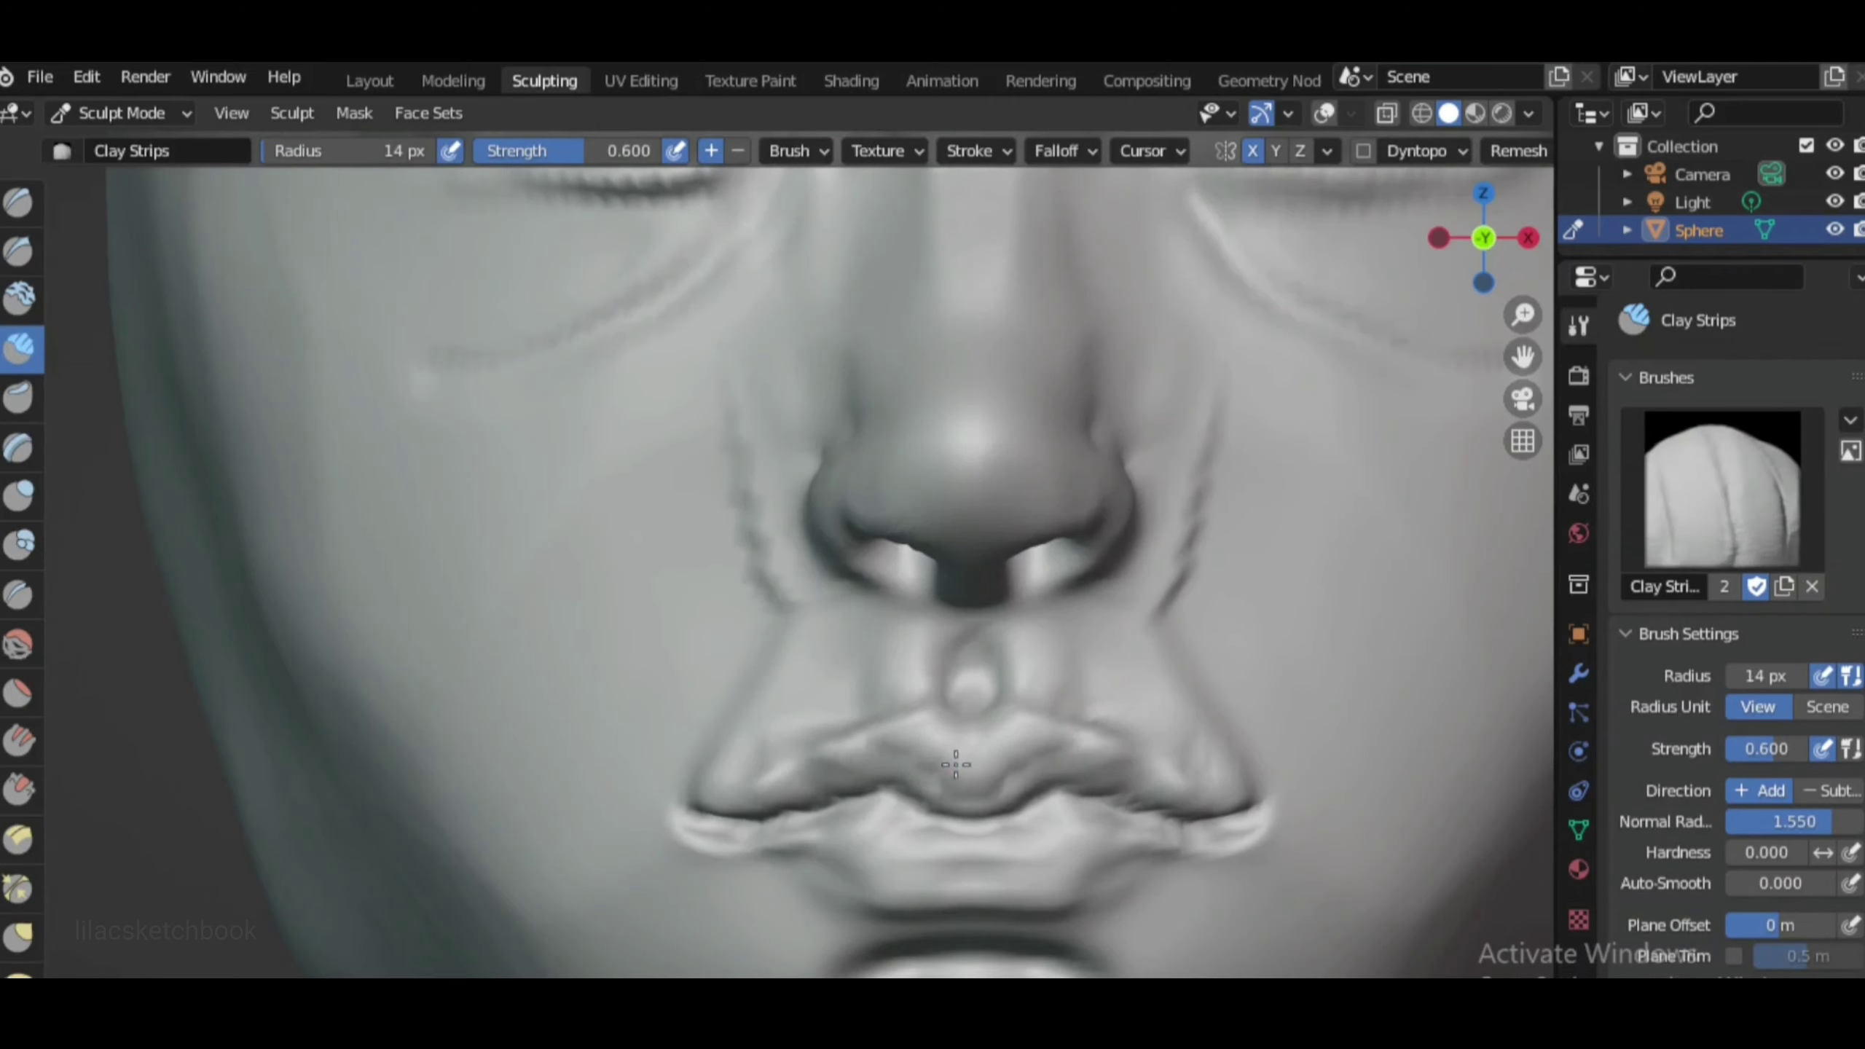
scroll(950, 758, "down", 3)
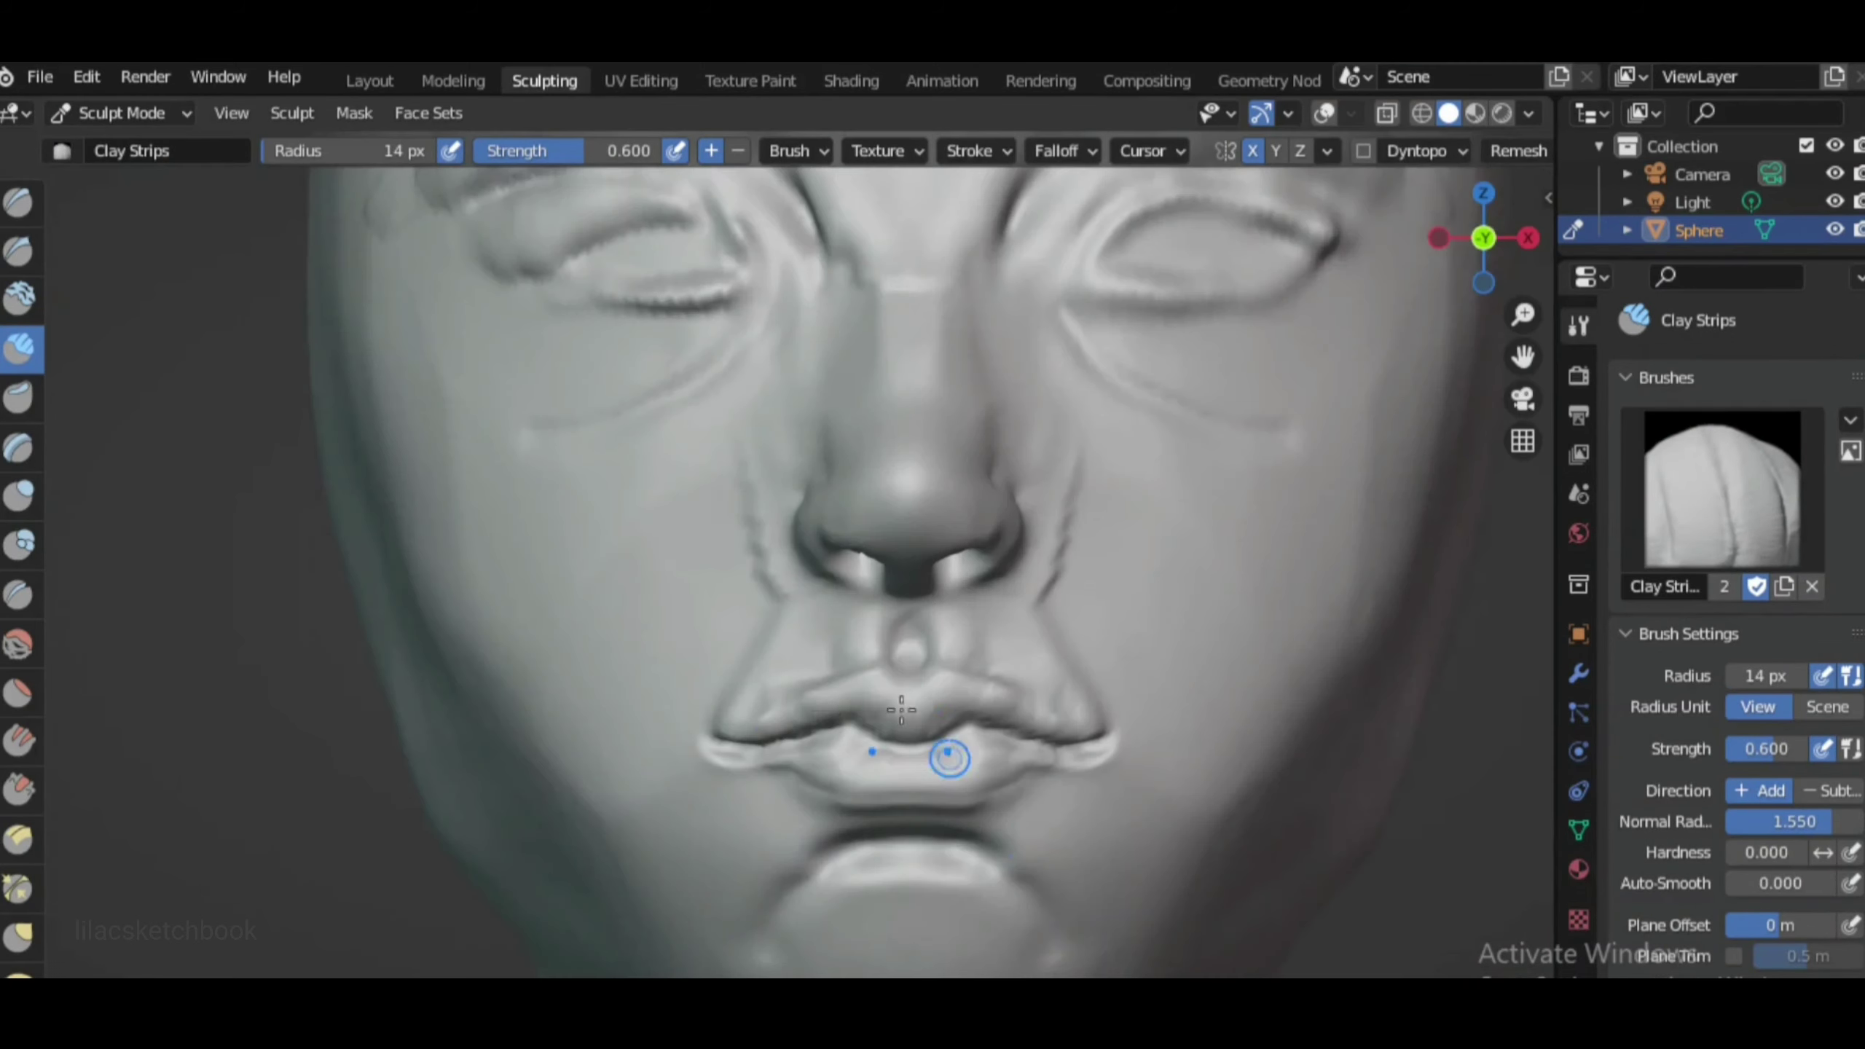
scroll(949, 757, "up", 3)
key("shift+c")
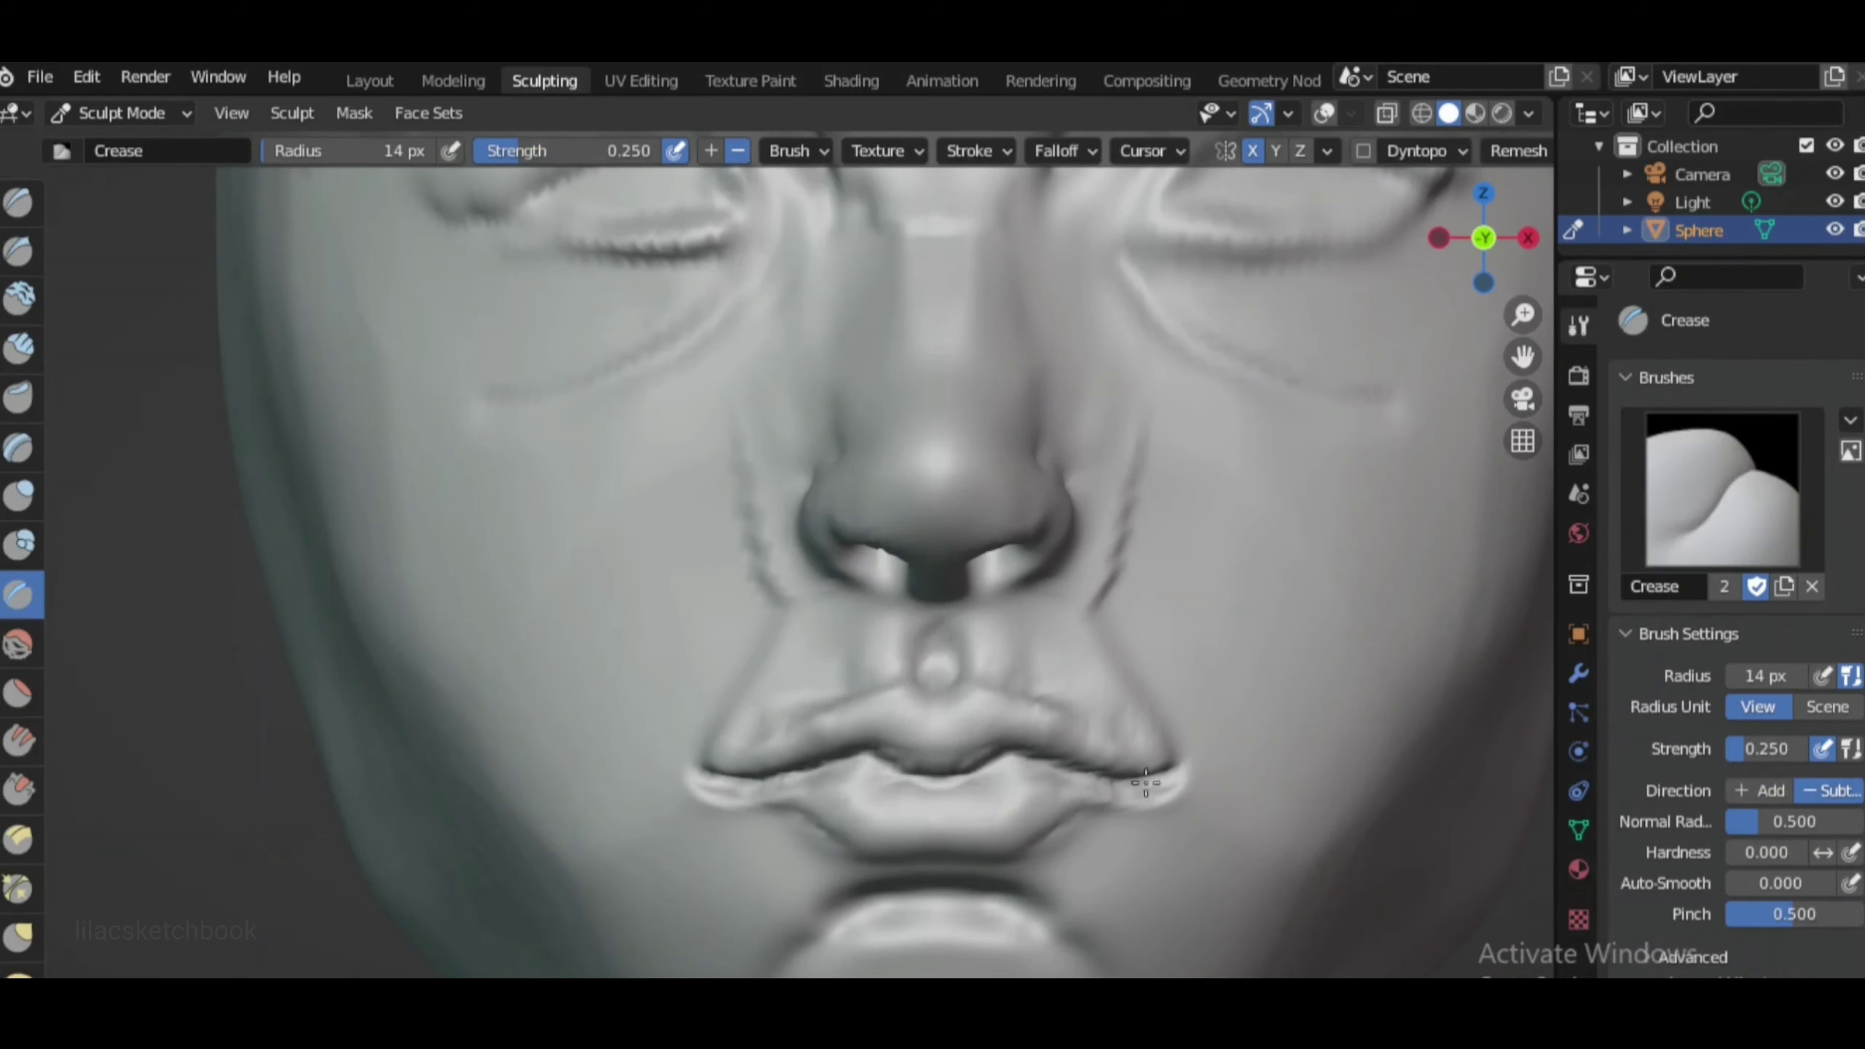
scroll(968, 716, "up", 1)
scroll(852, 731, "down", 1)
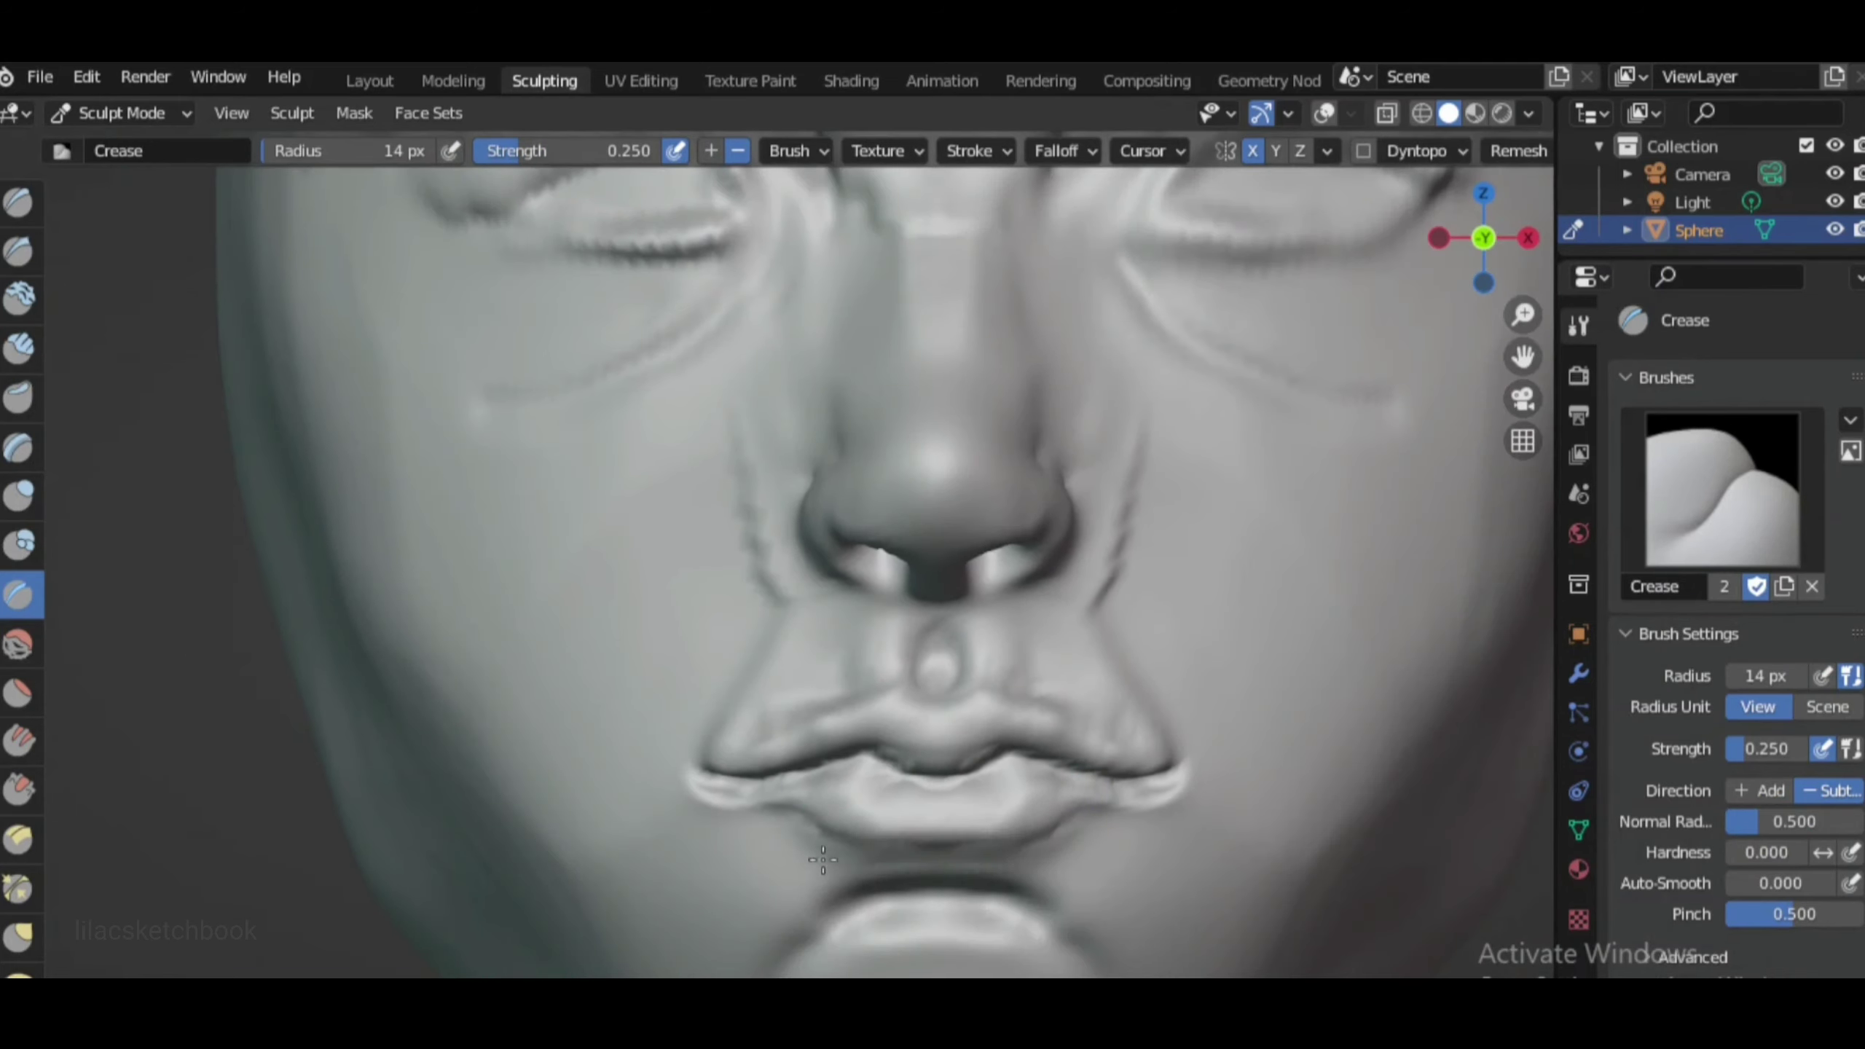
key("f")
key("KP_3")
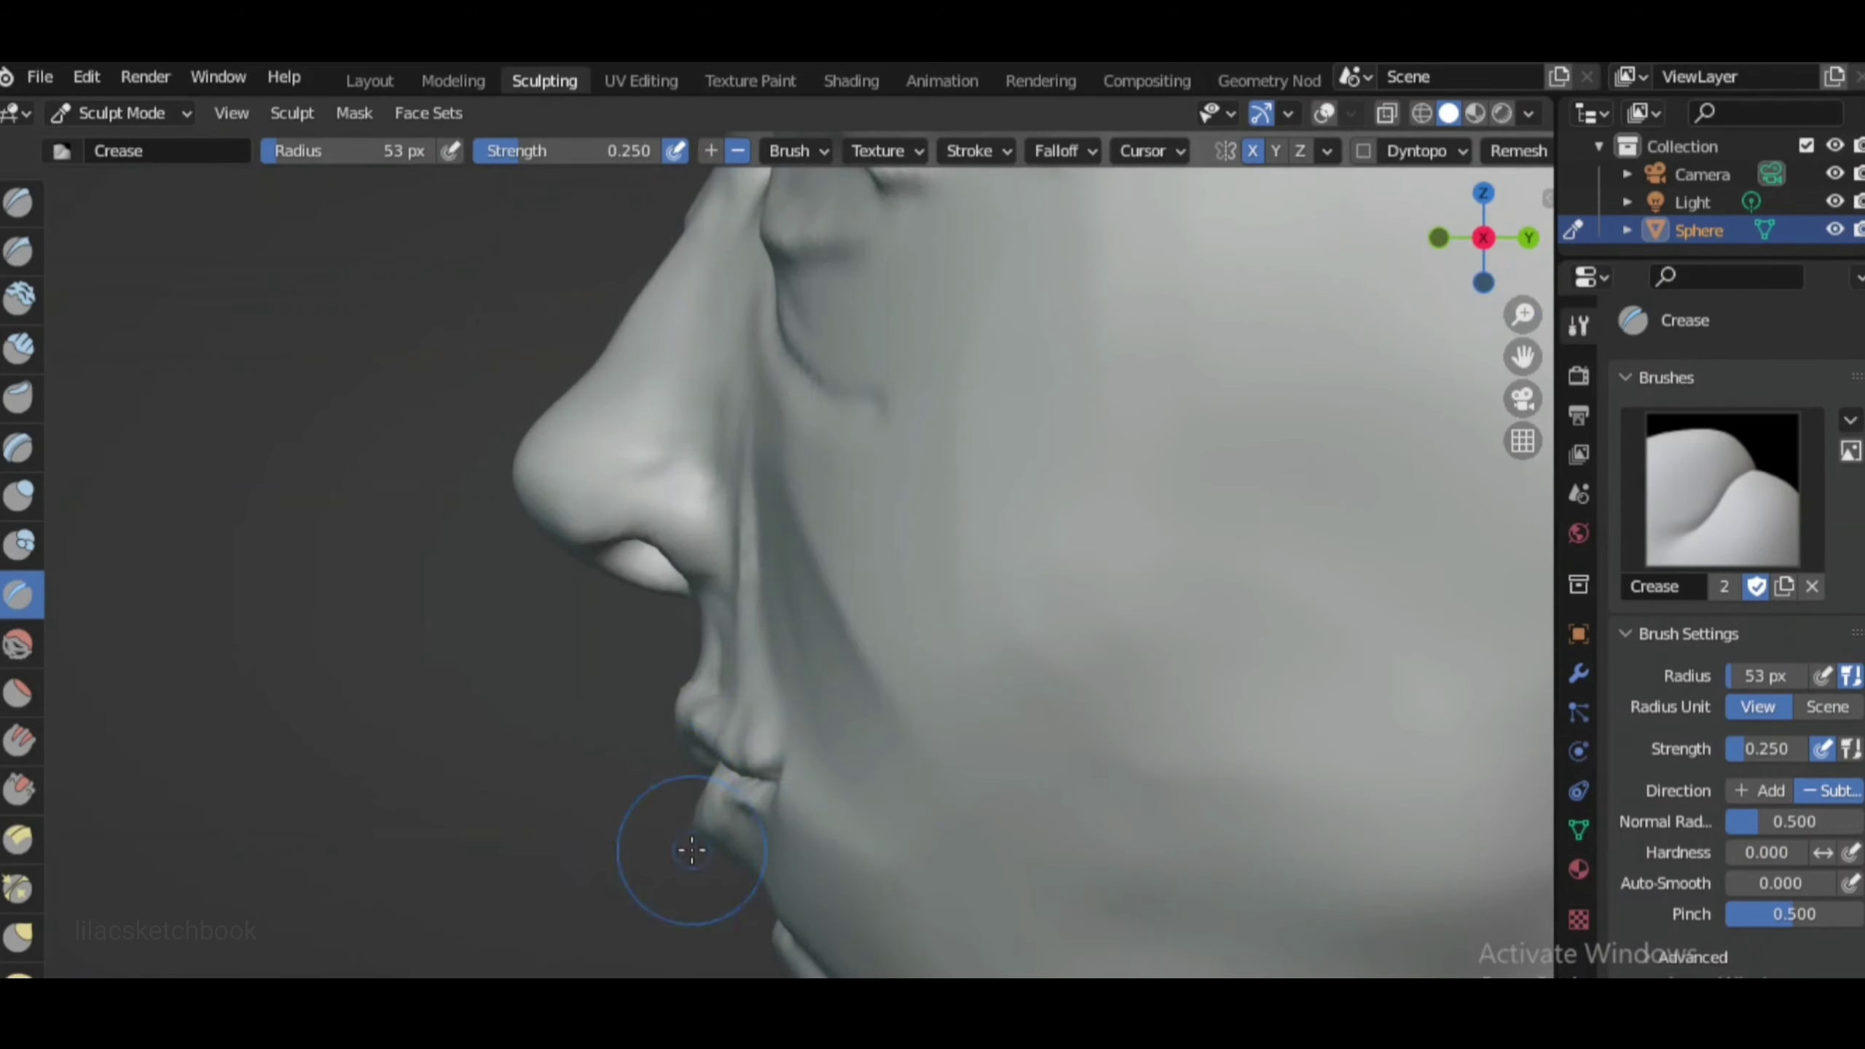
Pull the lower lip down into shape with Grab in front view
key("g")
scroll(676, 852, "up", 2)
scroll(612, 873, "down", 2)
key("KP_1")
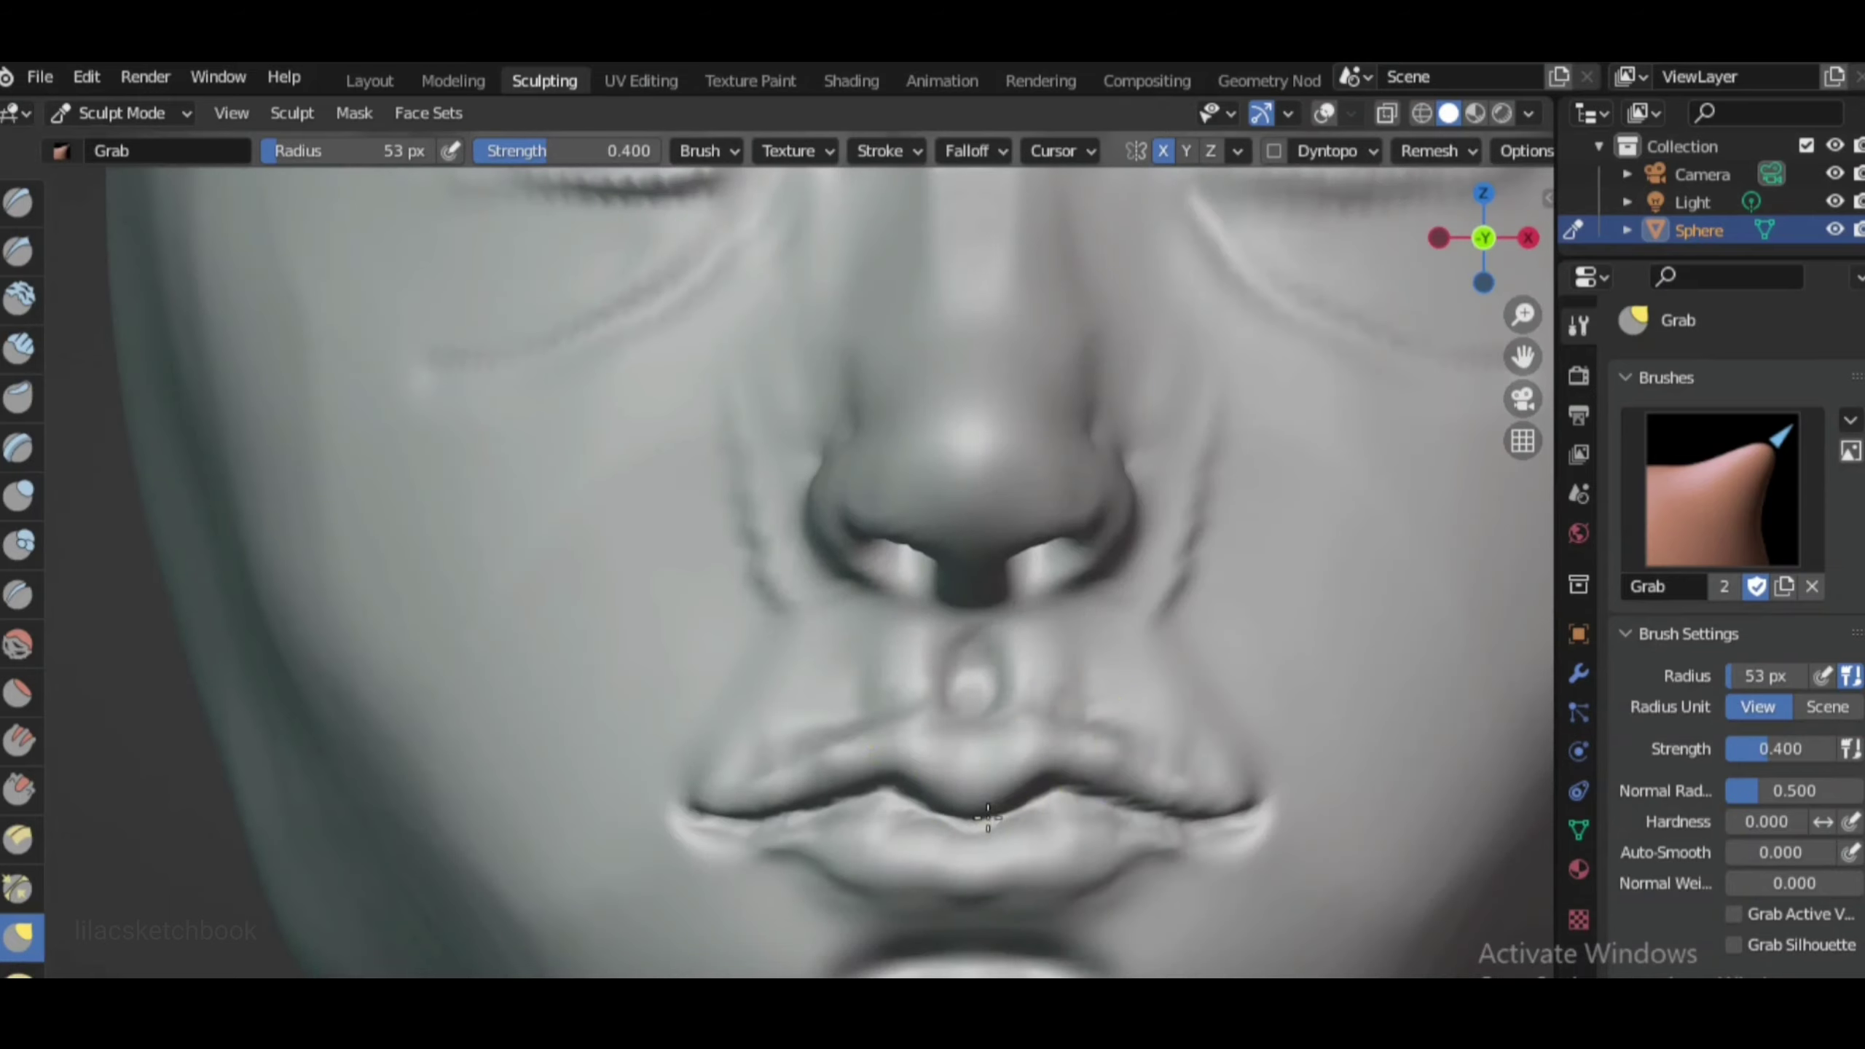
left_click_drag(1090, 856, 1045, 919)
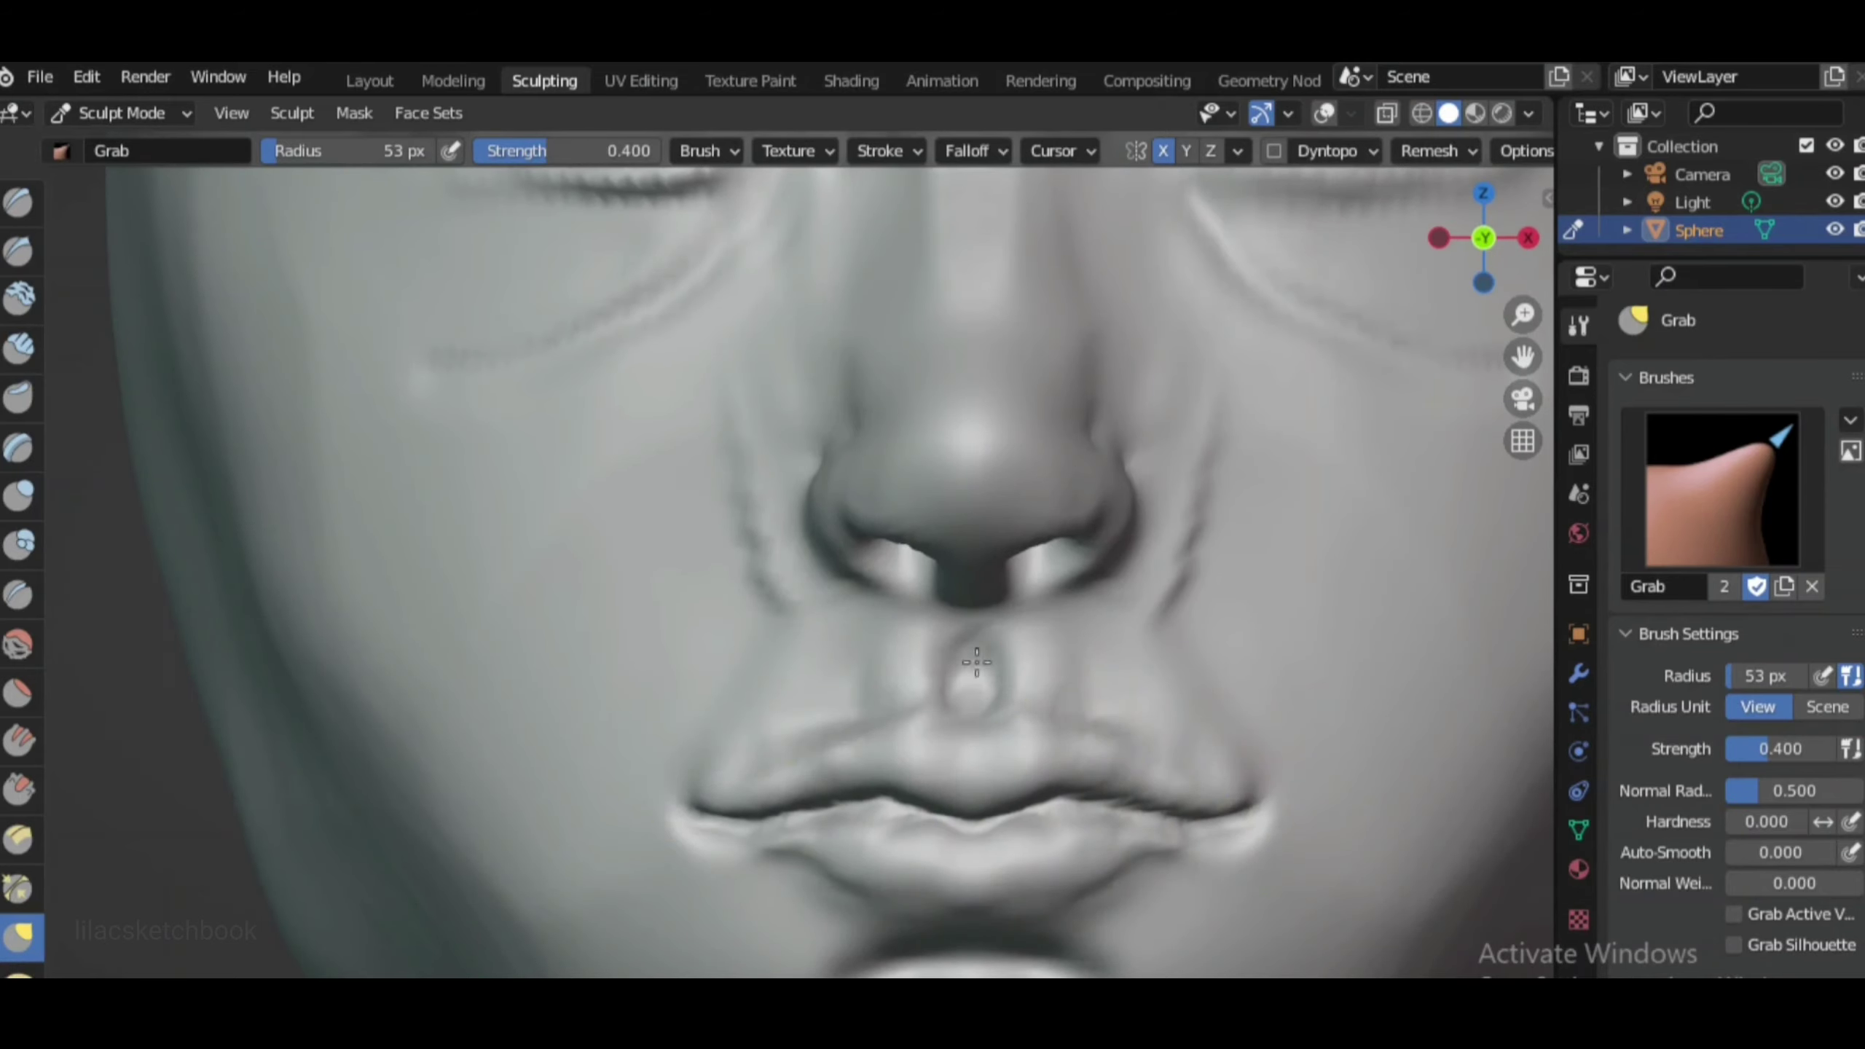
scroll(977, 662, "down", 3)
Cycle through Pinch, Grab and Draw brushes and orbit to check the profile
key("p")
scroll(991, 808, "up", 3)
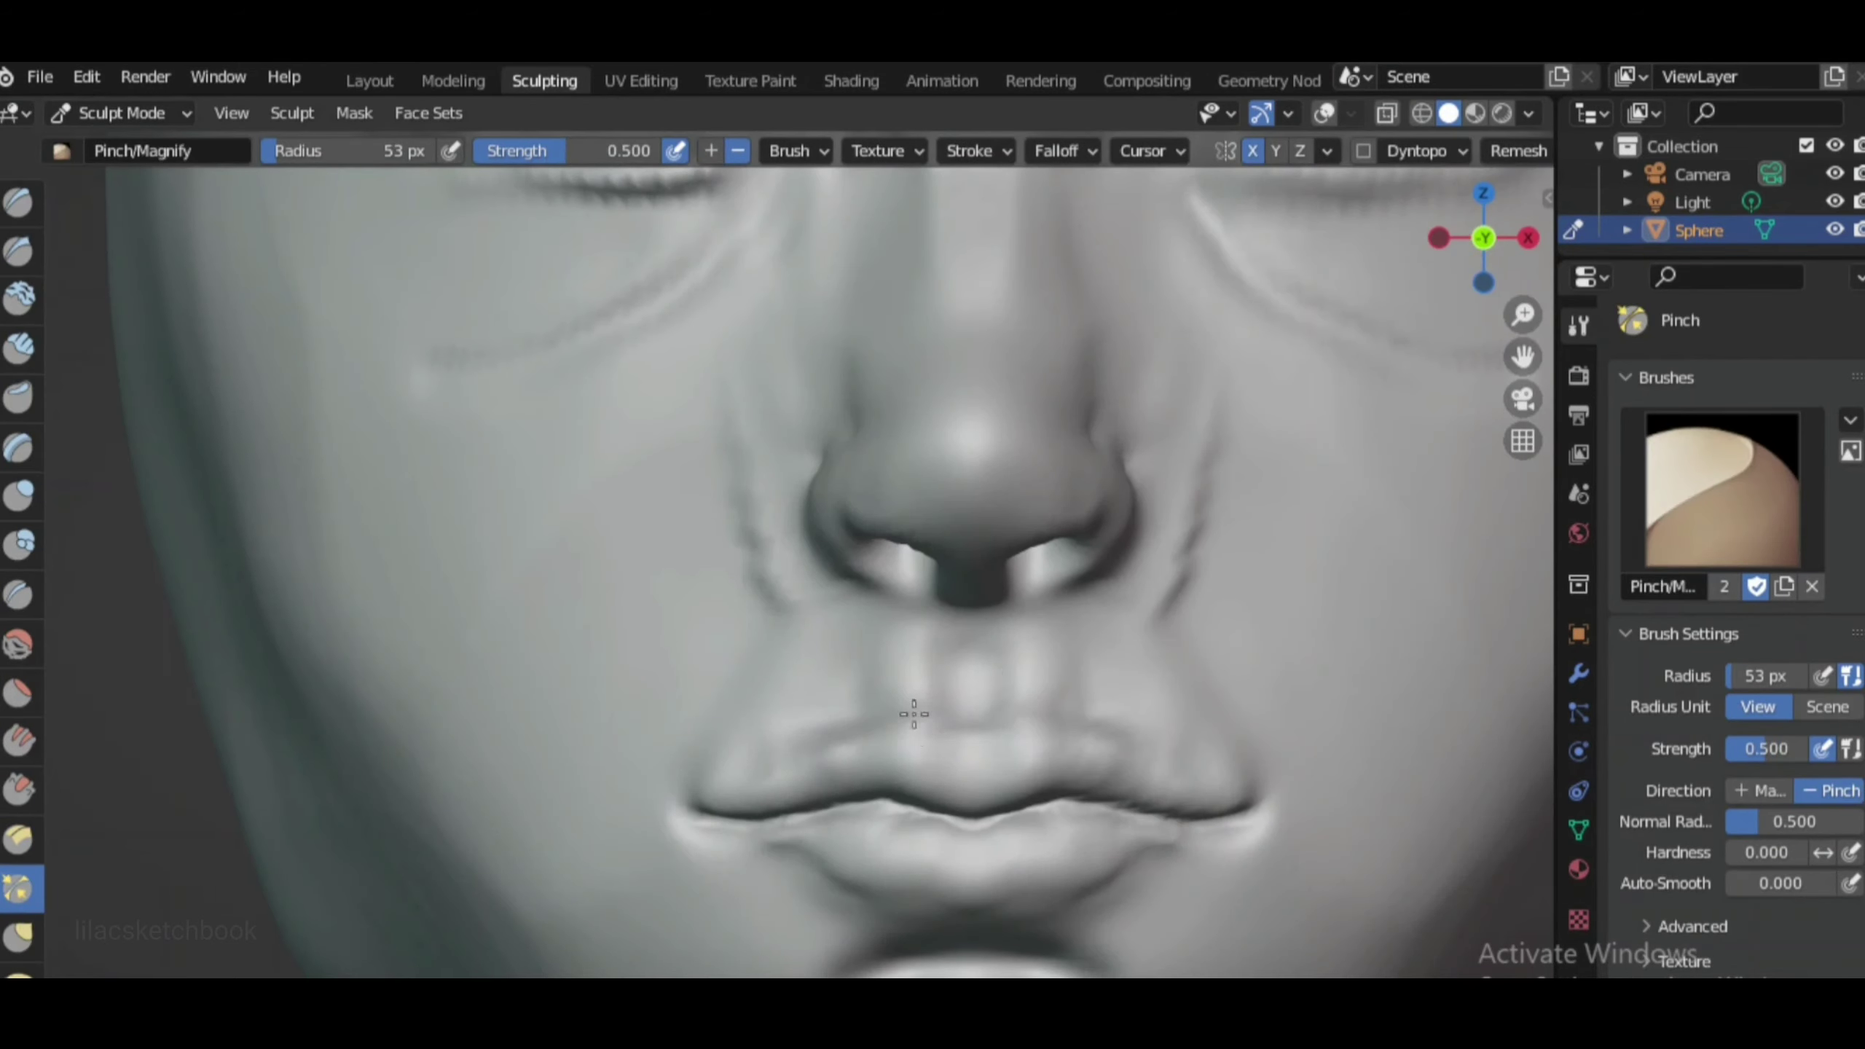
scroll(914, 713, "down", 3)
key("g")
scroll(978, 724, "up", 3)
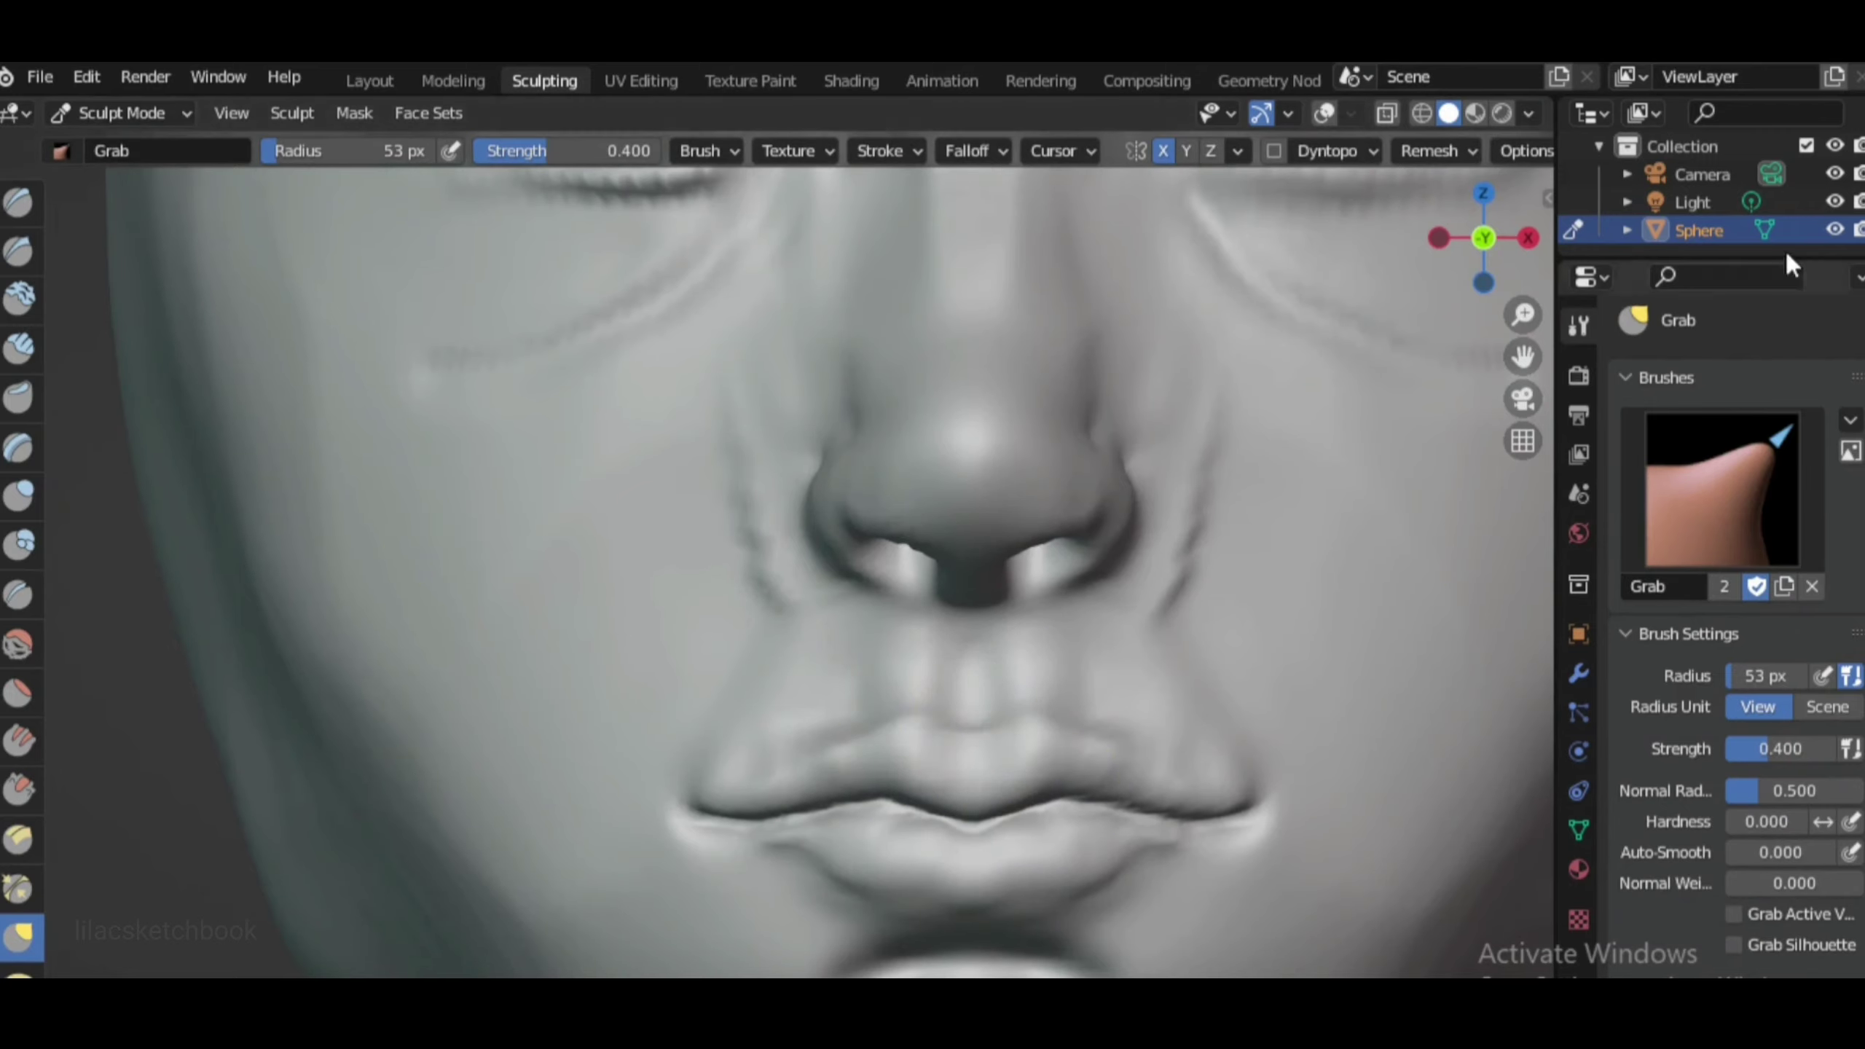
scroll(603, 667, "down", 3)
key("x")
scroll(470, 551, "up", 3)
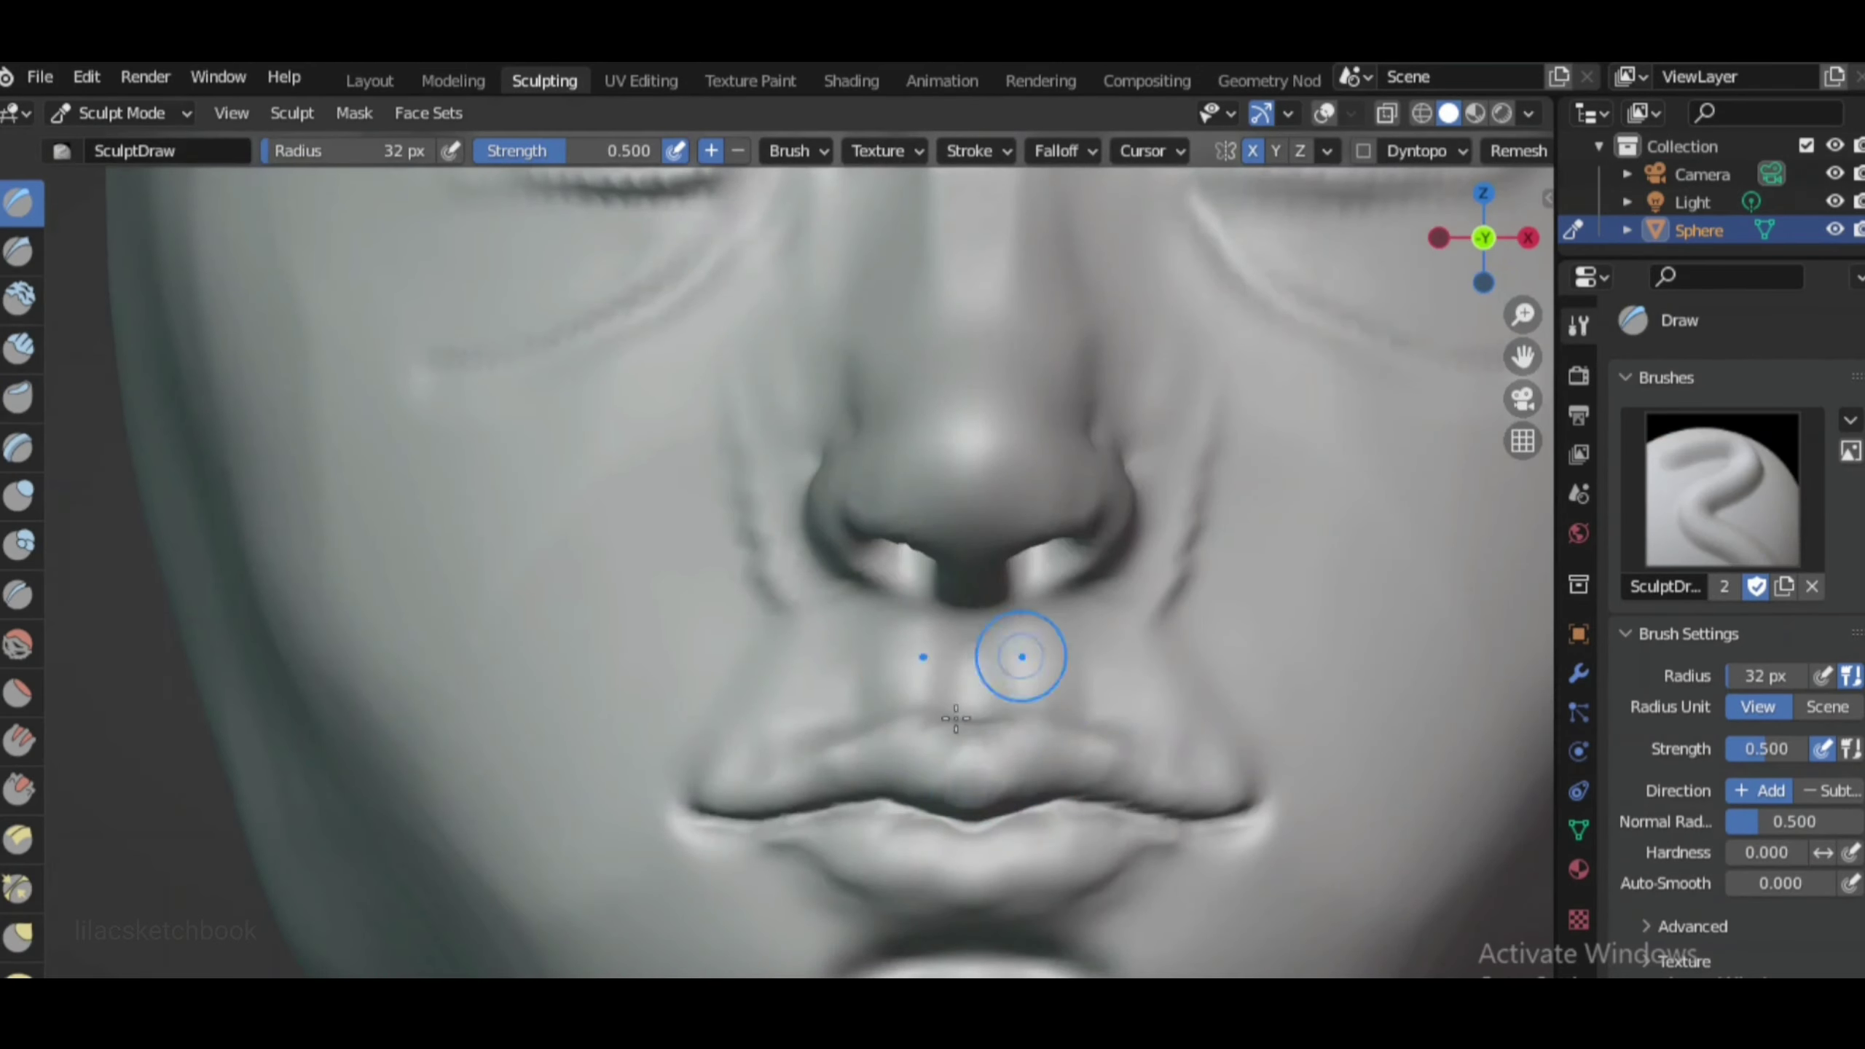
middle_click_drag(1012, 654, 1285, 515)
left_click(1469, 236)
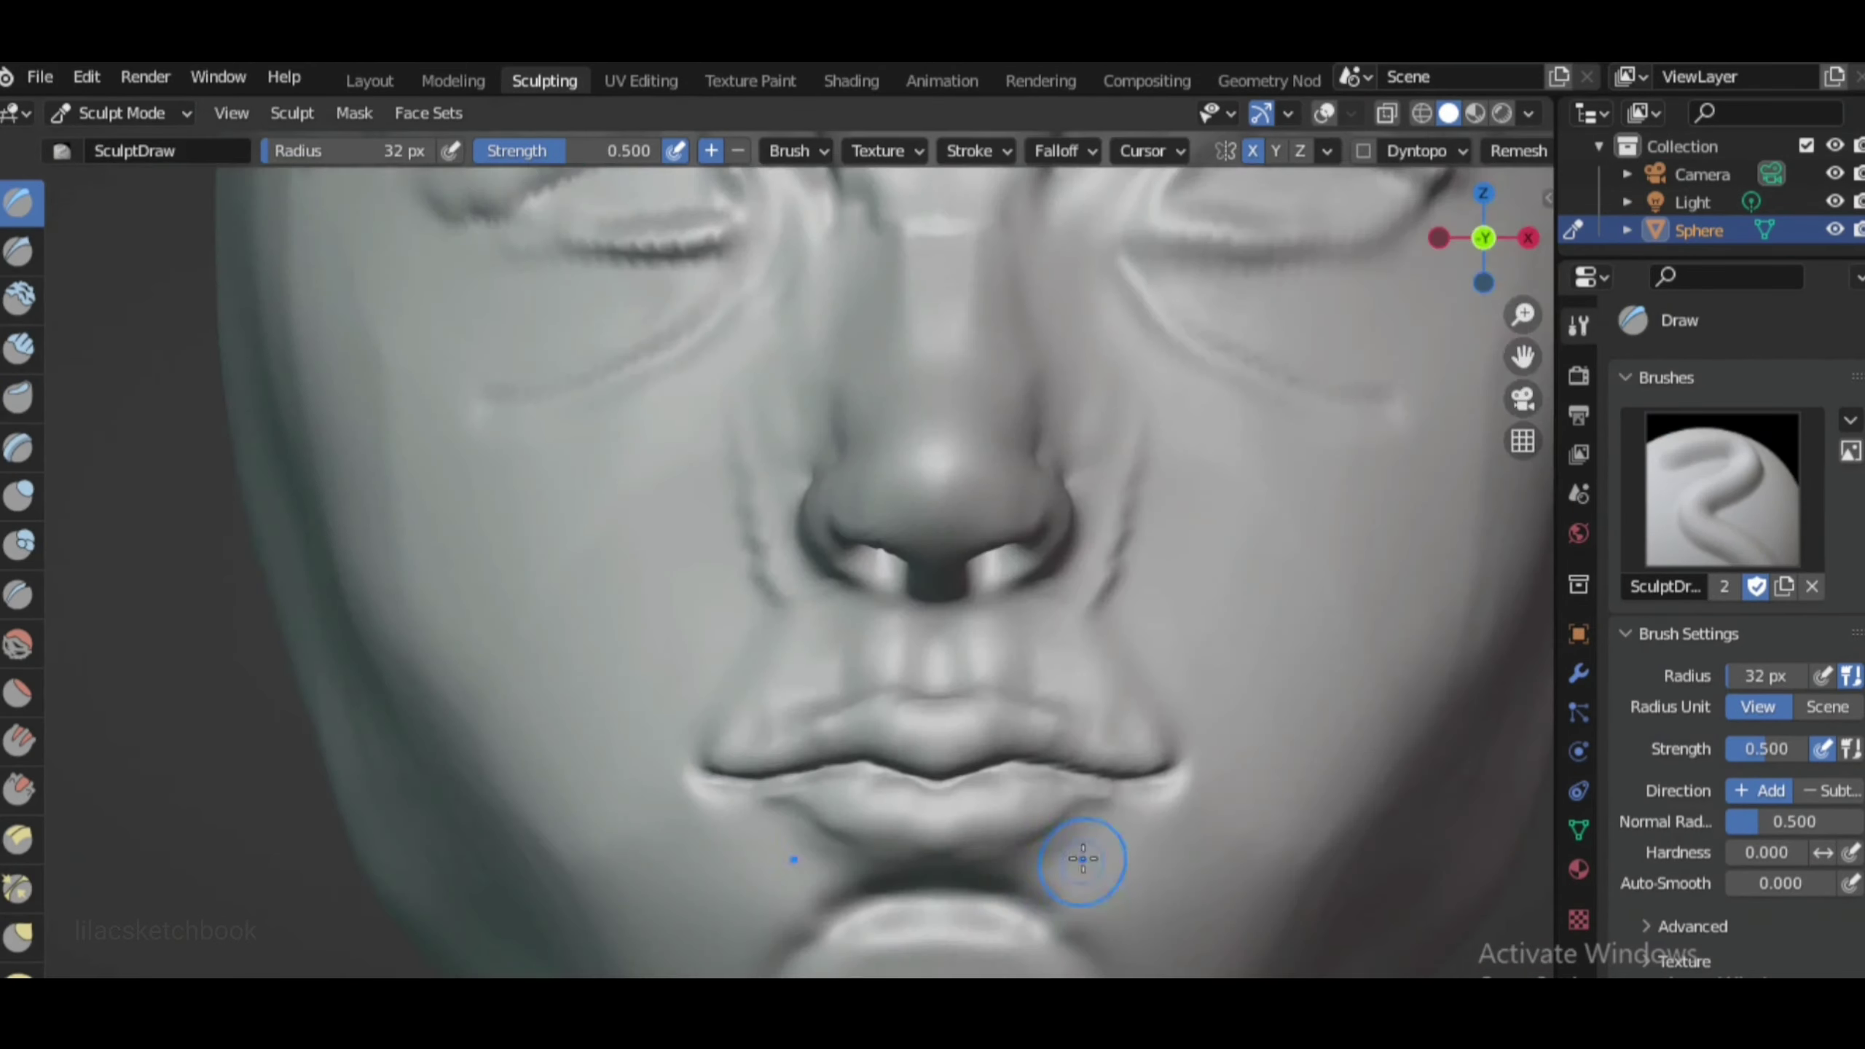
Flatten and sharpen the upper lip line with the Scrape brush
key("shift+t")
scroll(1102, 830, "up", 1)
mouse_move(1285, 828)
left_mouse_down()
mouse_move(790, 793)
mouse_move(1104, 792)
left_mouse_up()
scroll(957, 874, "down", 4)
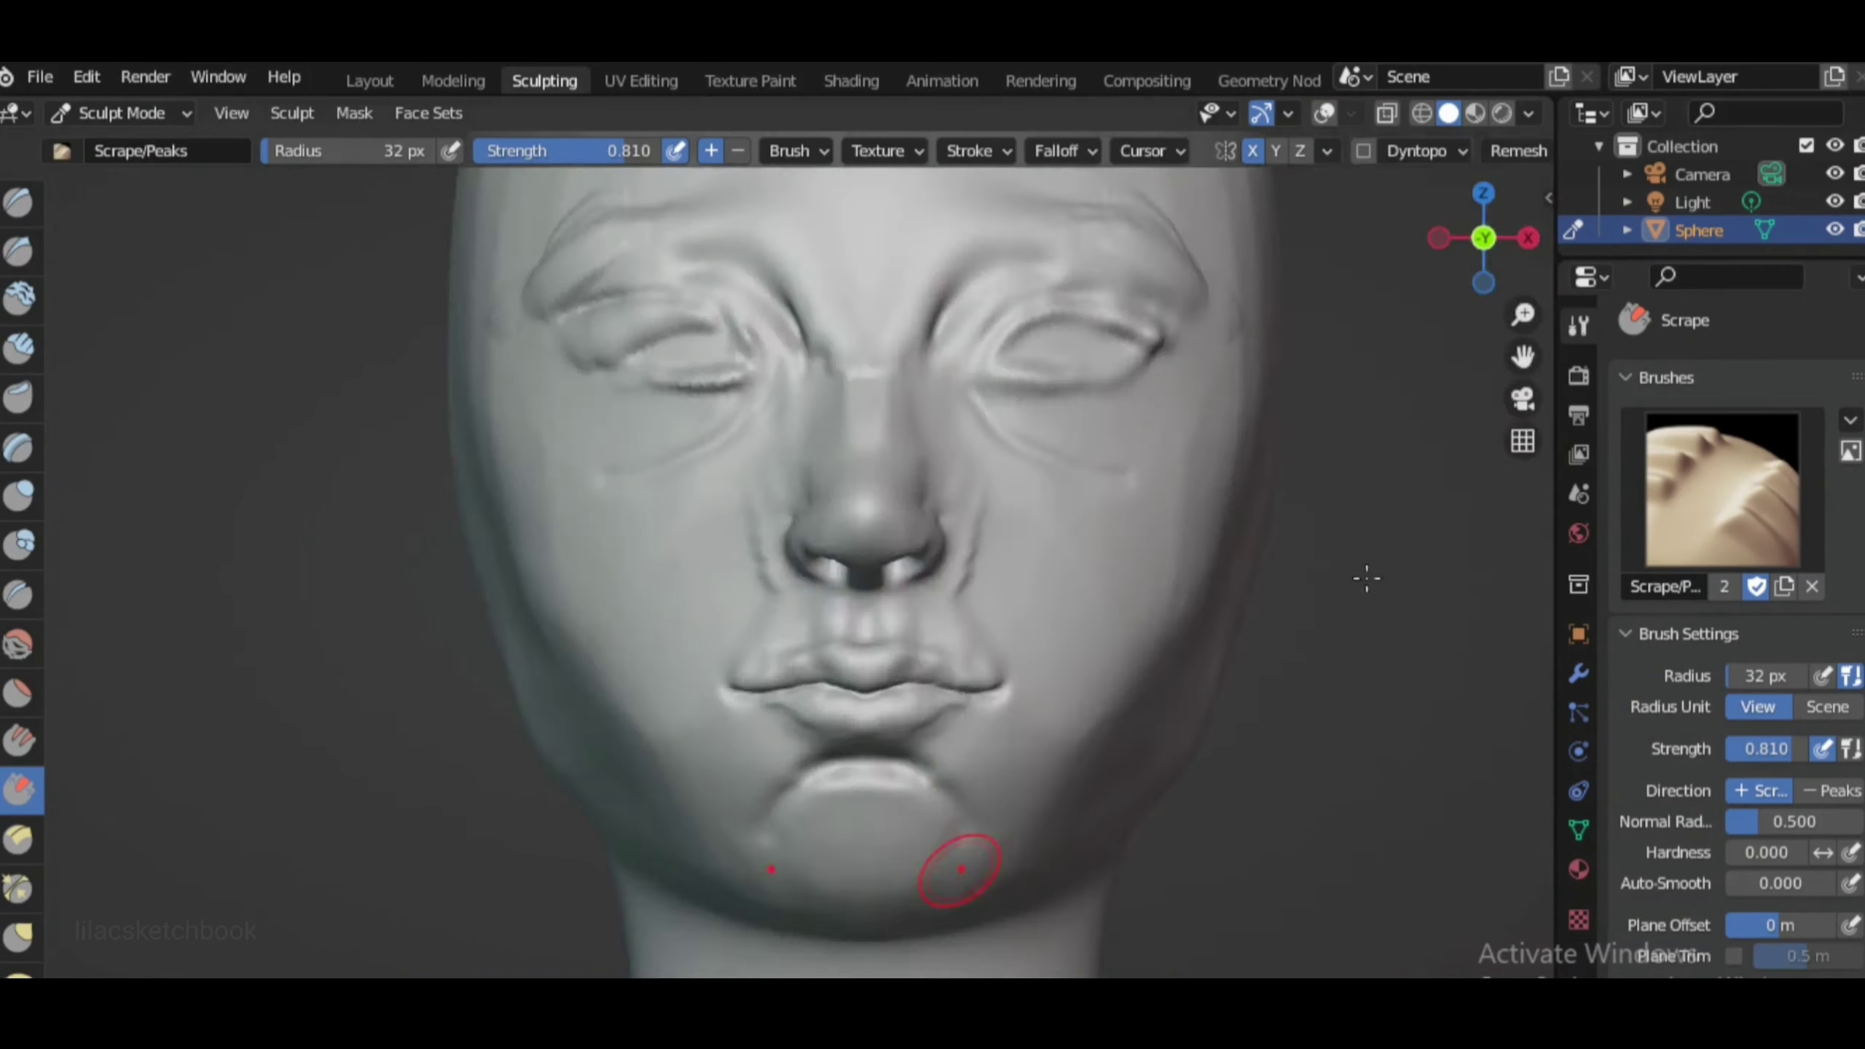
Inspect the head in three-quarter and front views, switching between Draw and Grab brushes
key("x")
scroll(882, 729, "up", 4)
scroll(1059, 795, "down", 4)
scroll(1060, 796, "up", 4)
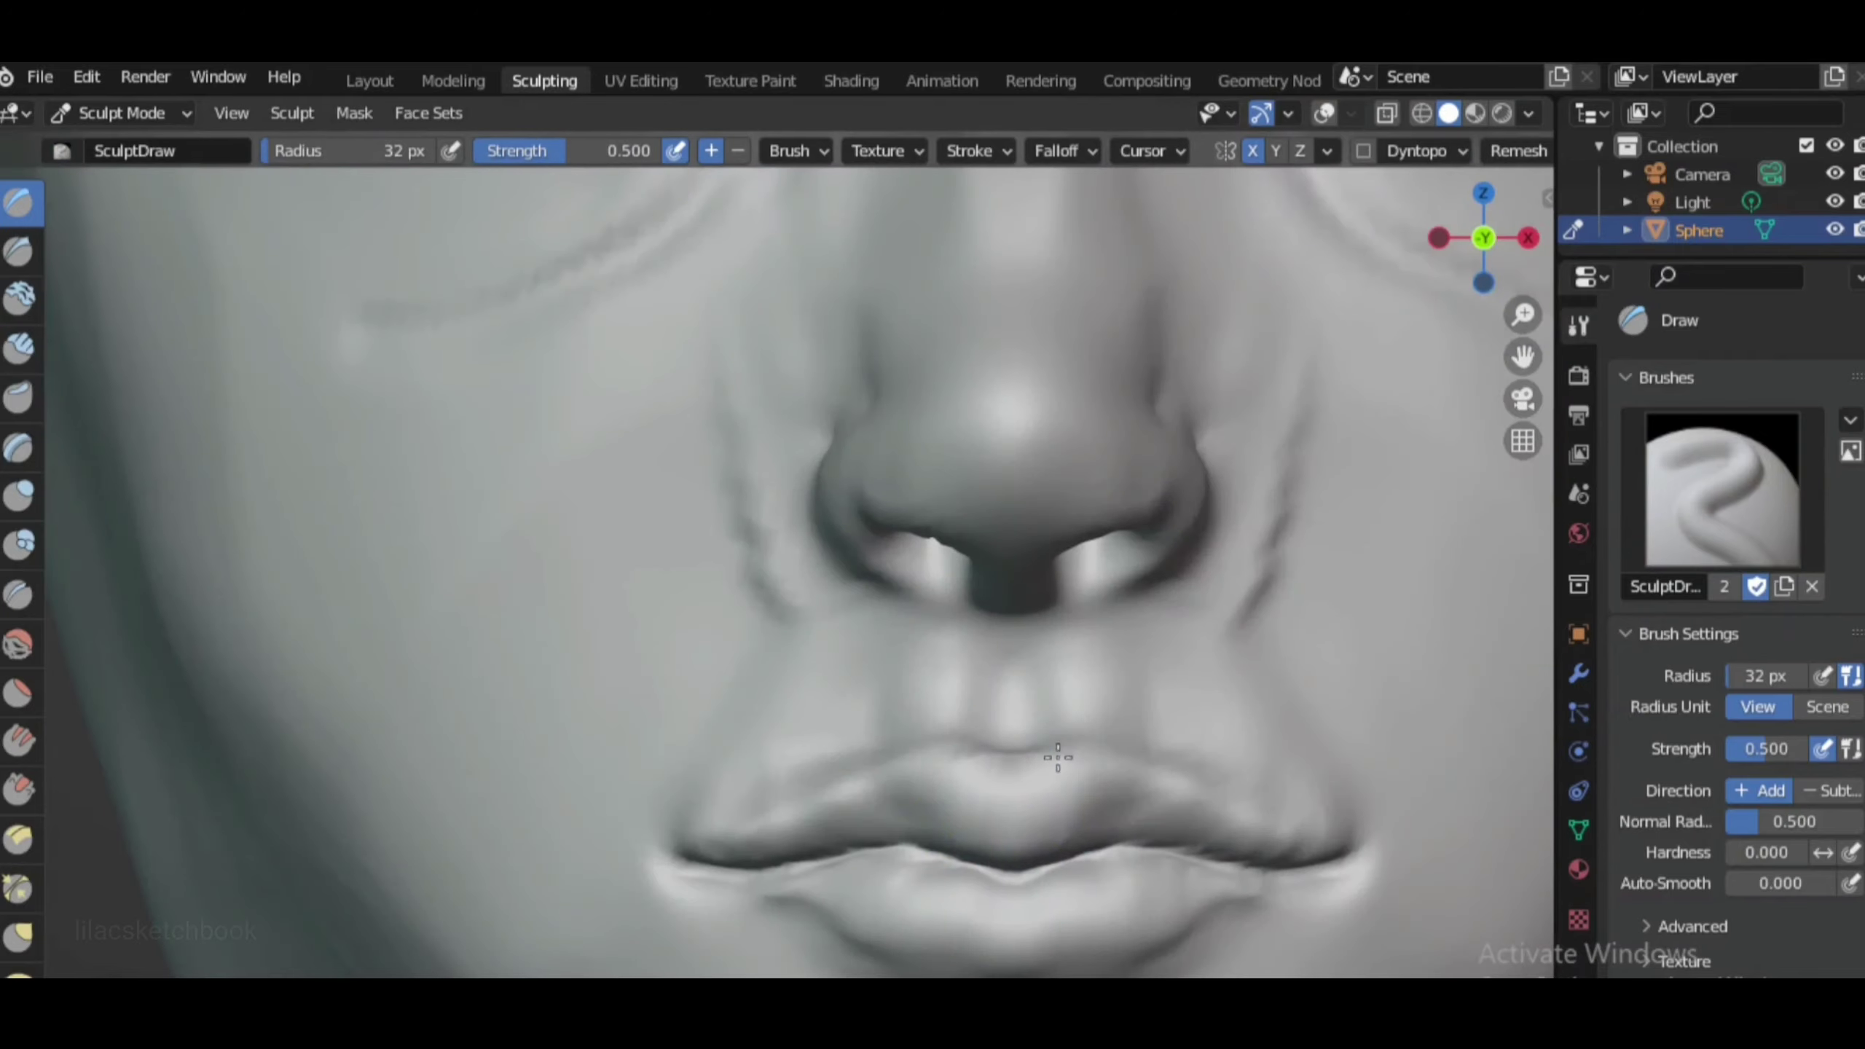
scroll(1175, 816, "down", 4)
scroll(1128, 700, "up", 5)
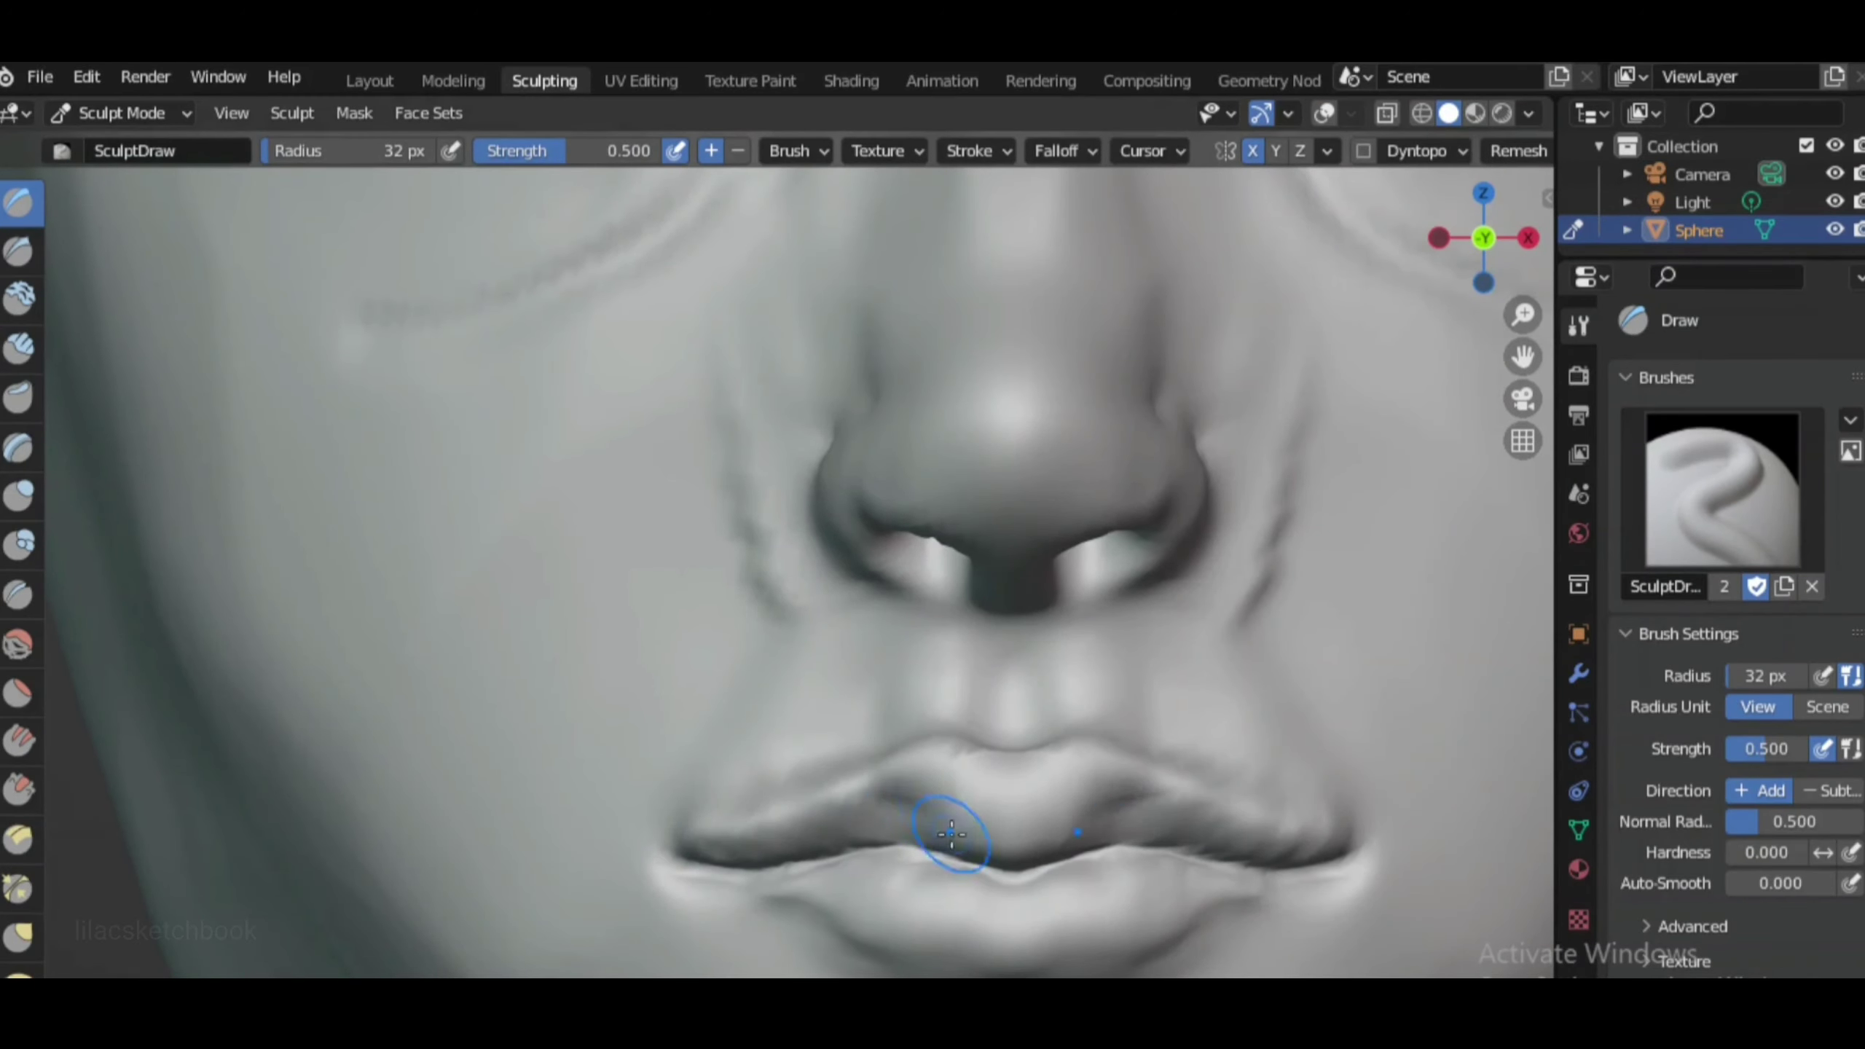
middle_click_drag(1095, 804, 907, 750)
key("g")
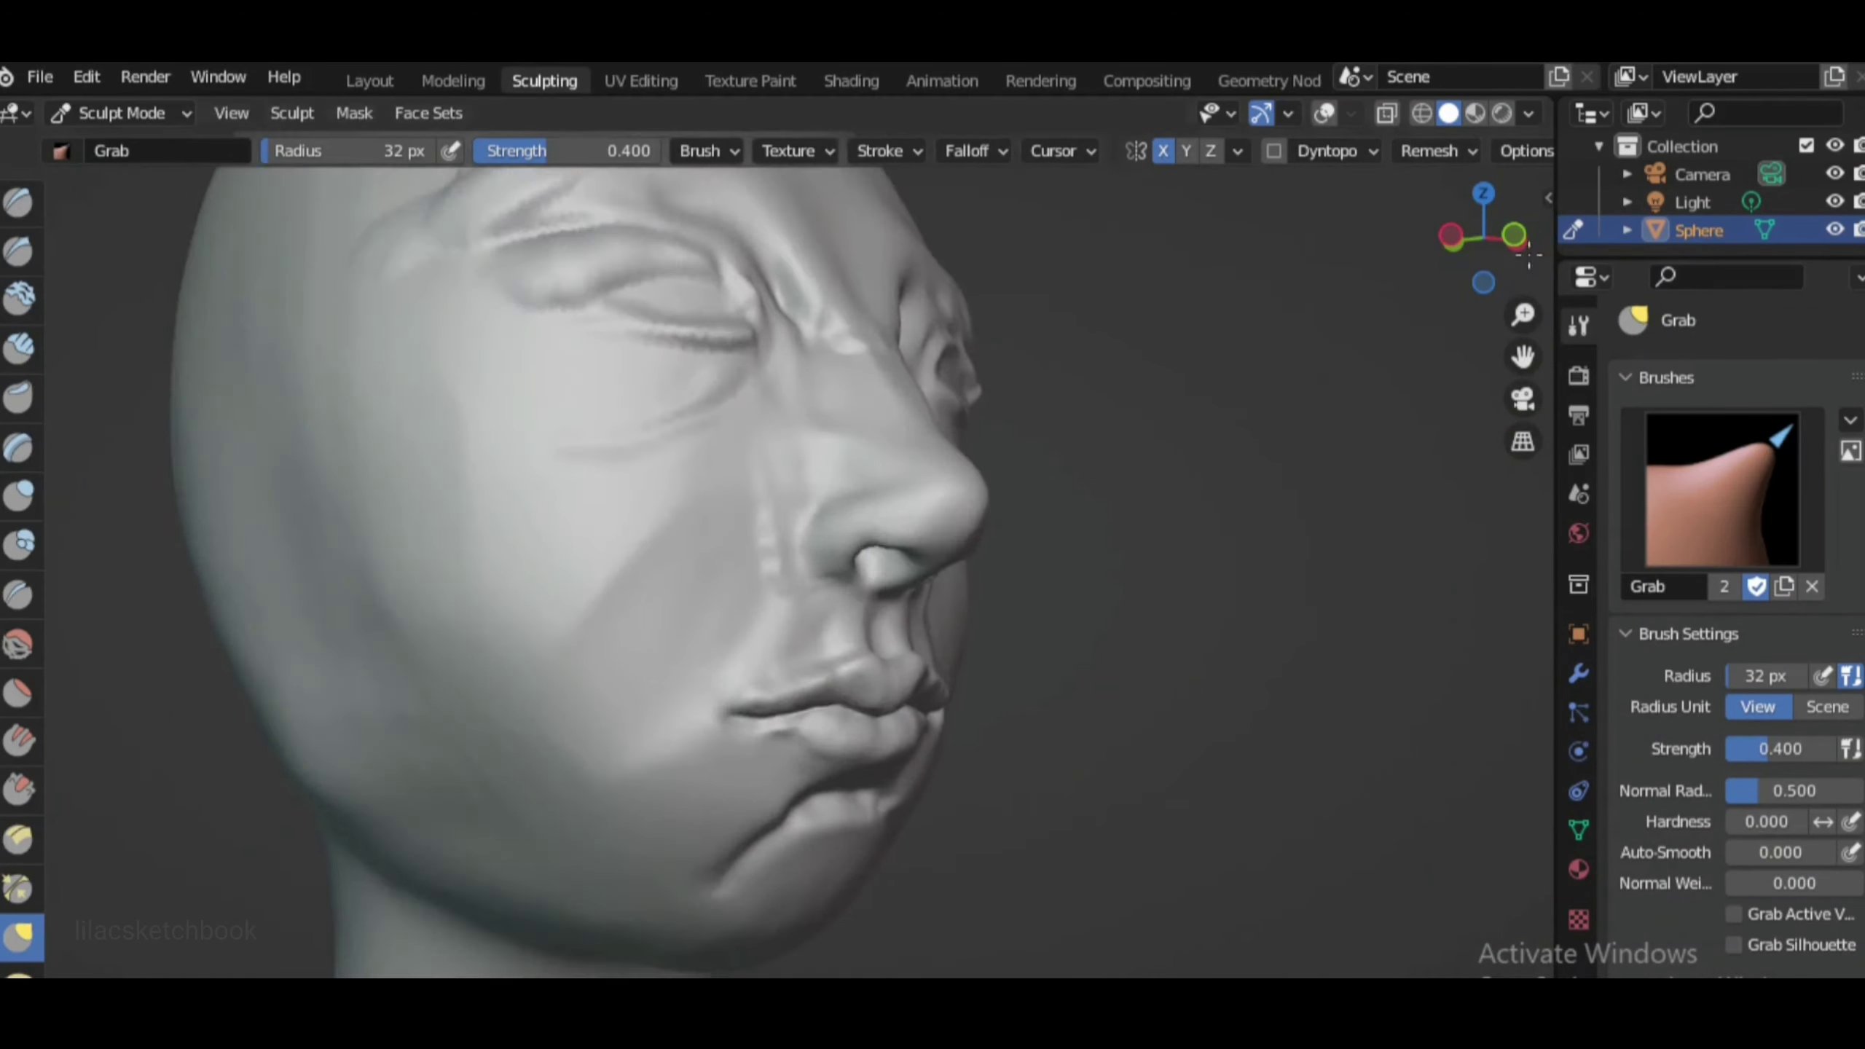
left_click(1516, 236)
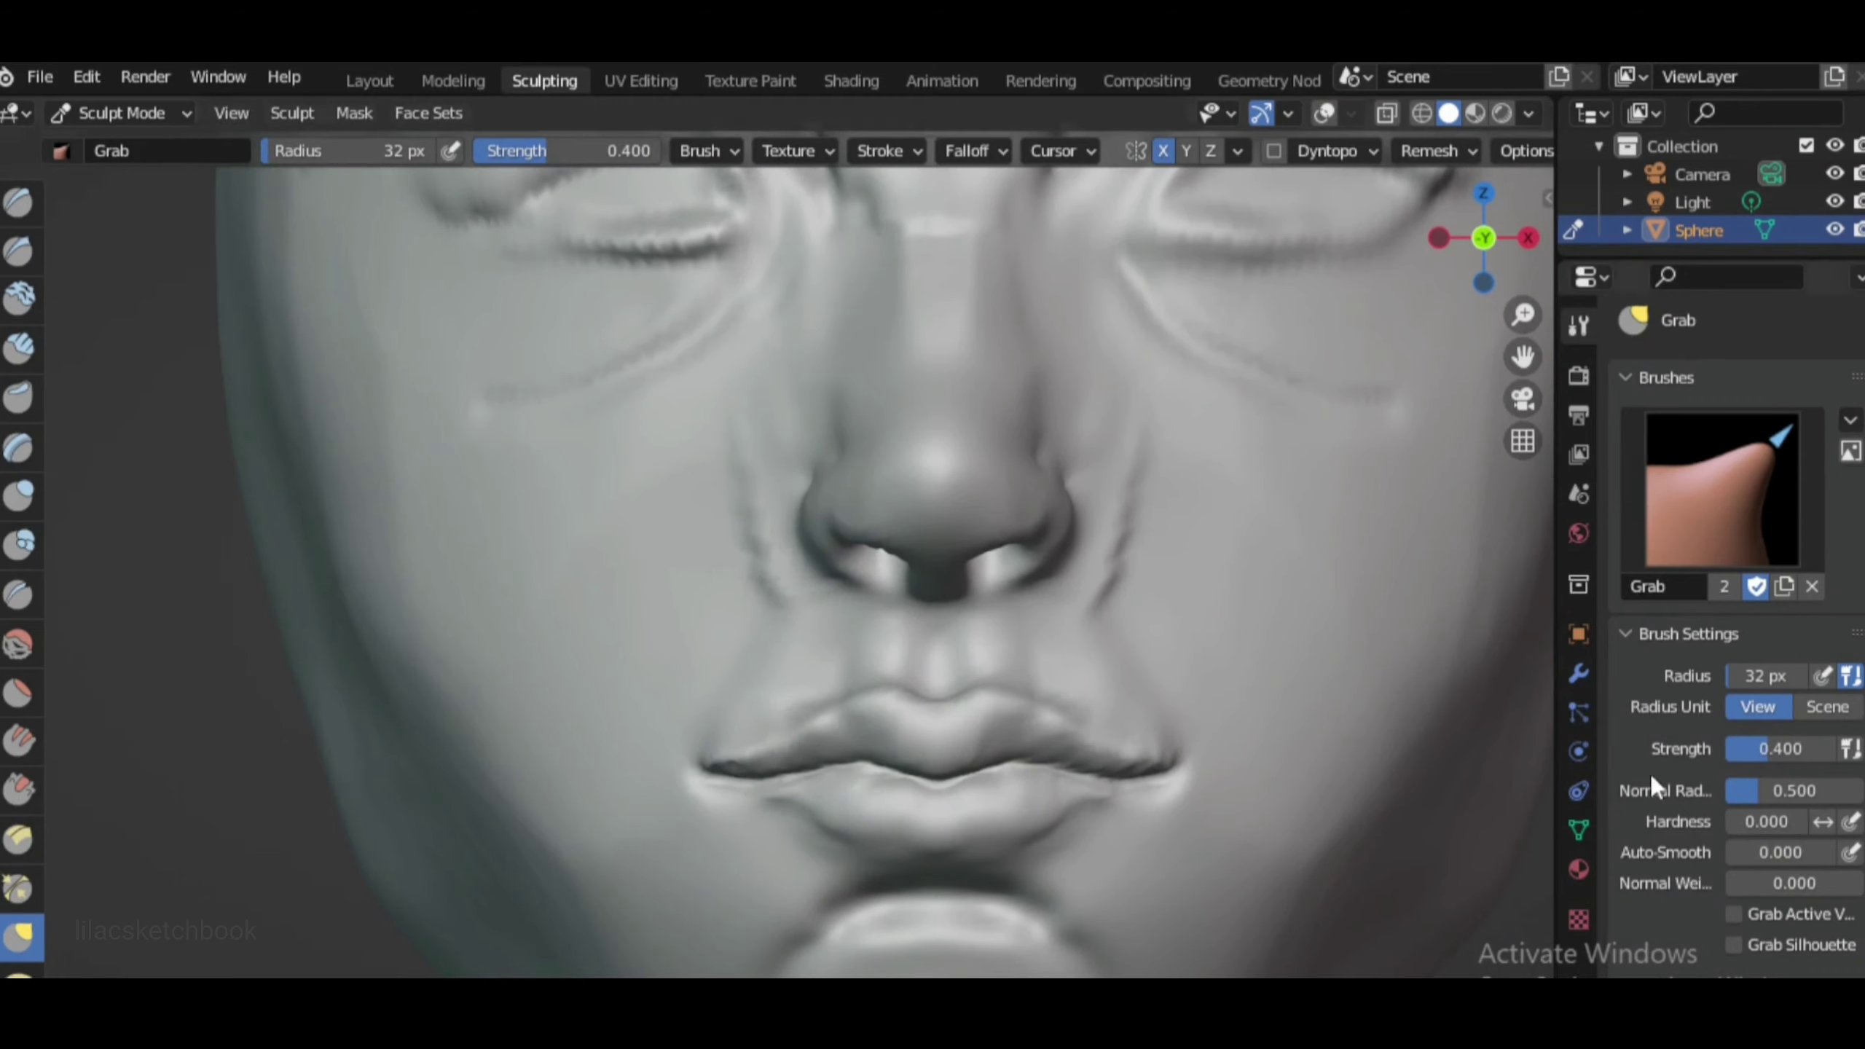
Tighten the lip corners with the Pinch brush
scroll(1078, 765, "down", 2)
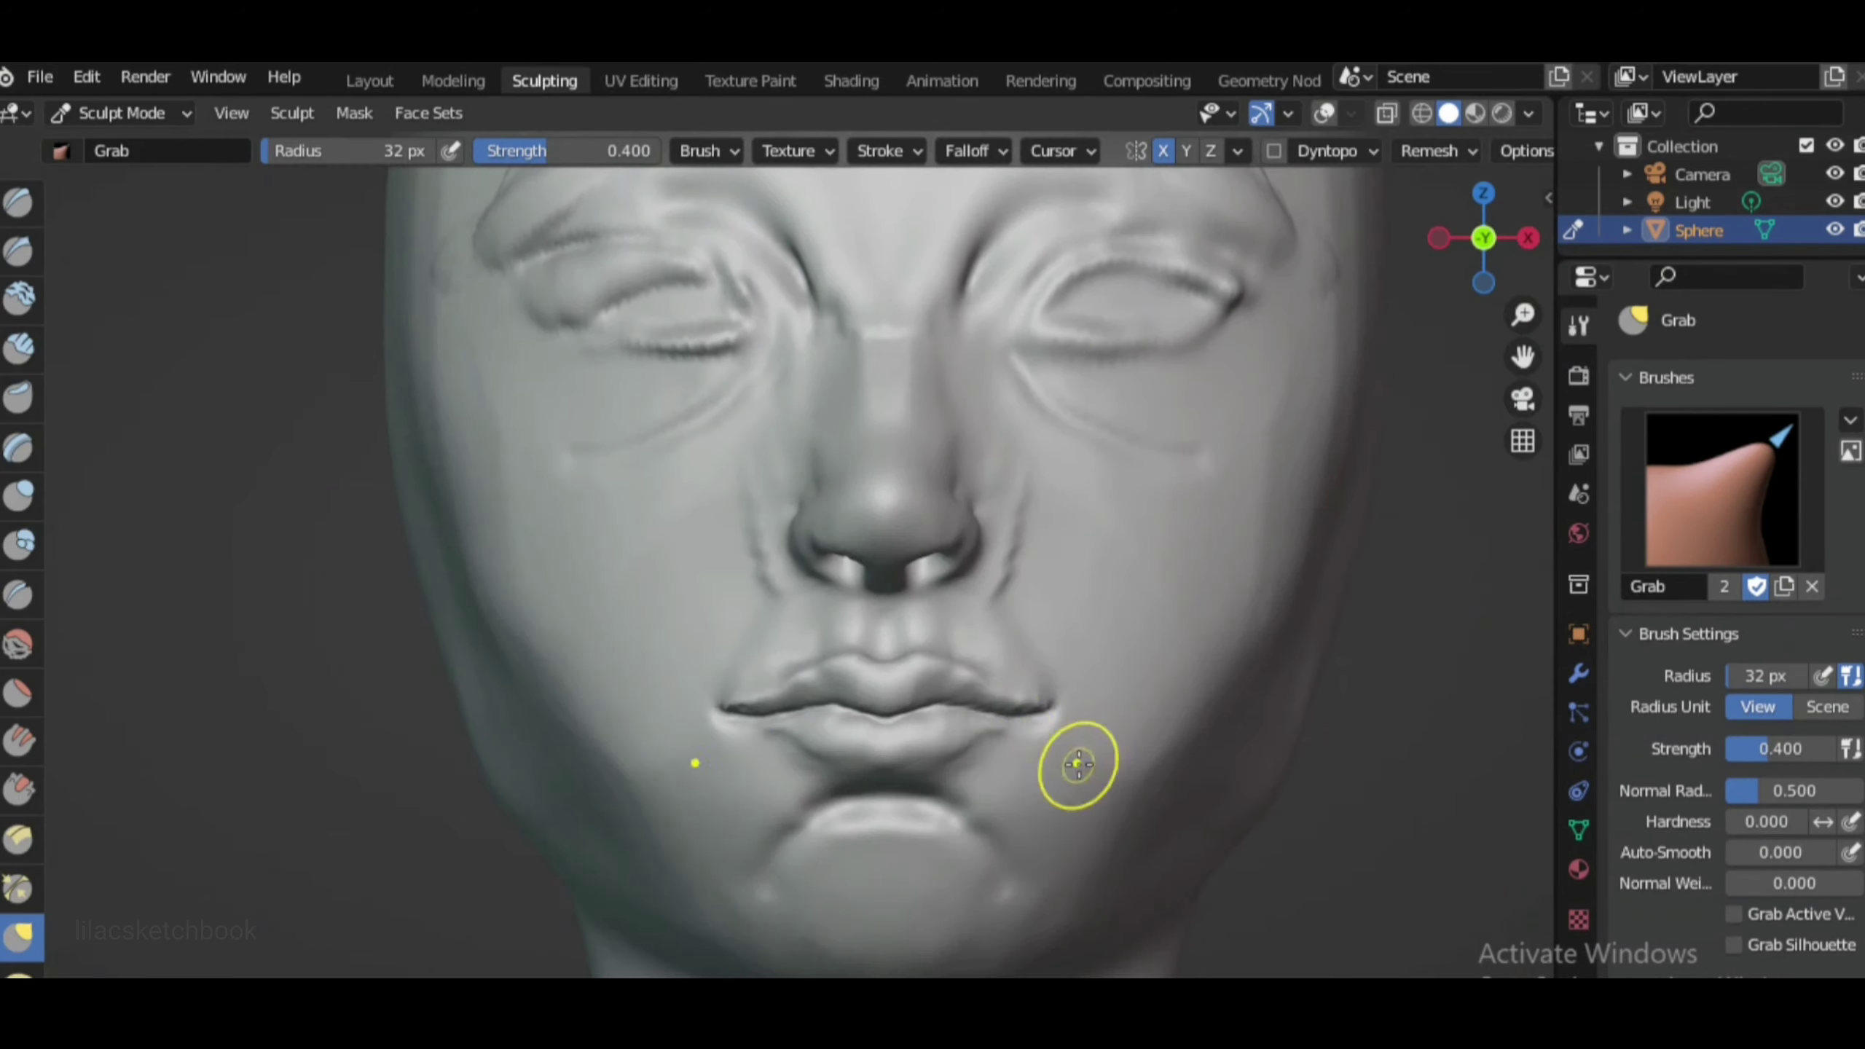
scroll(1332, 628, "up", 1)
scroll(1285, 661, "up", 3)
key("p")
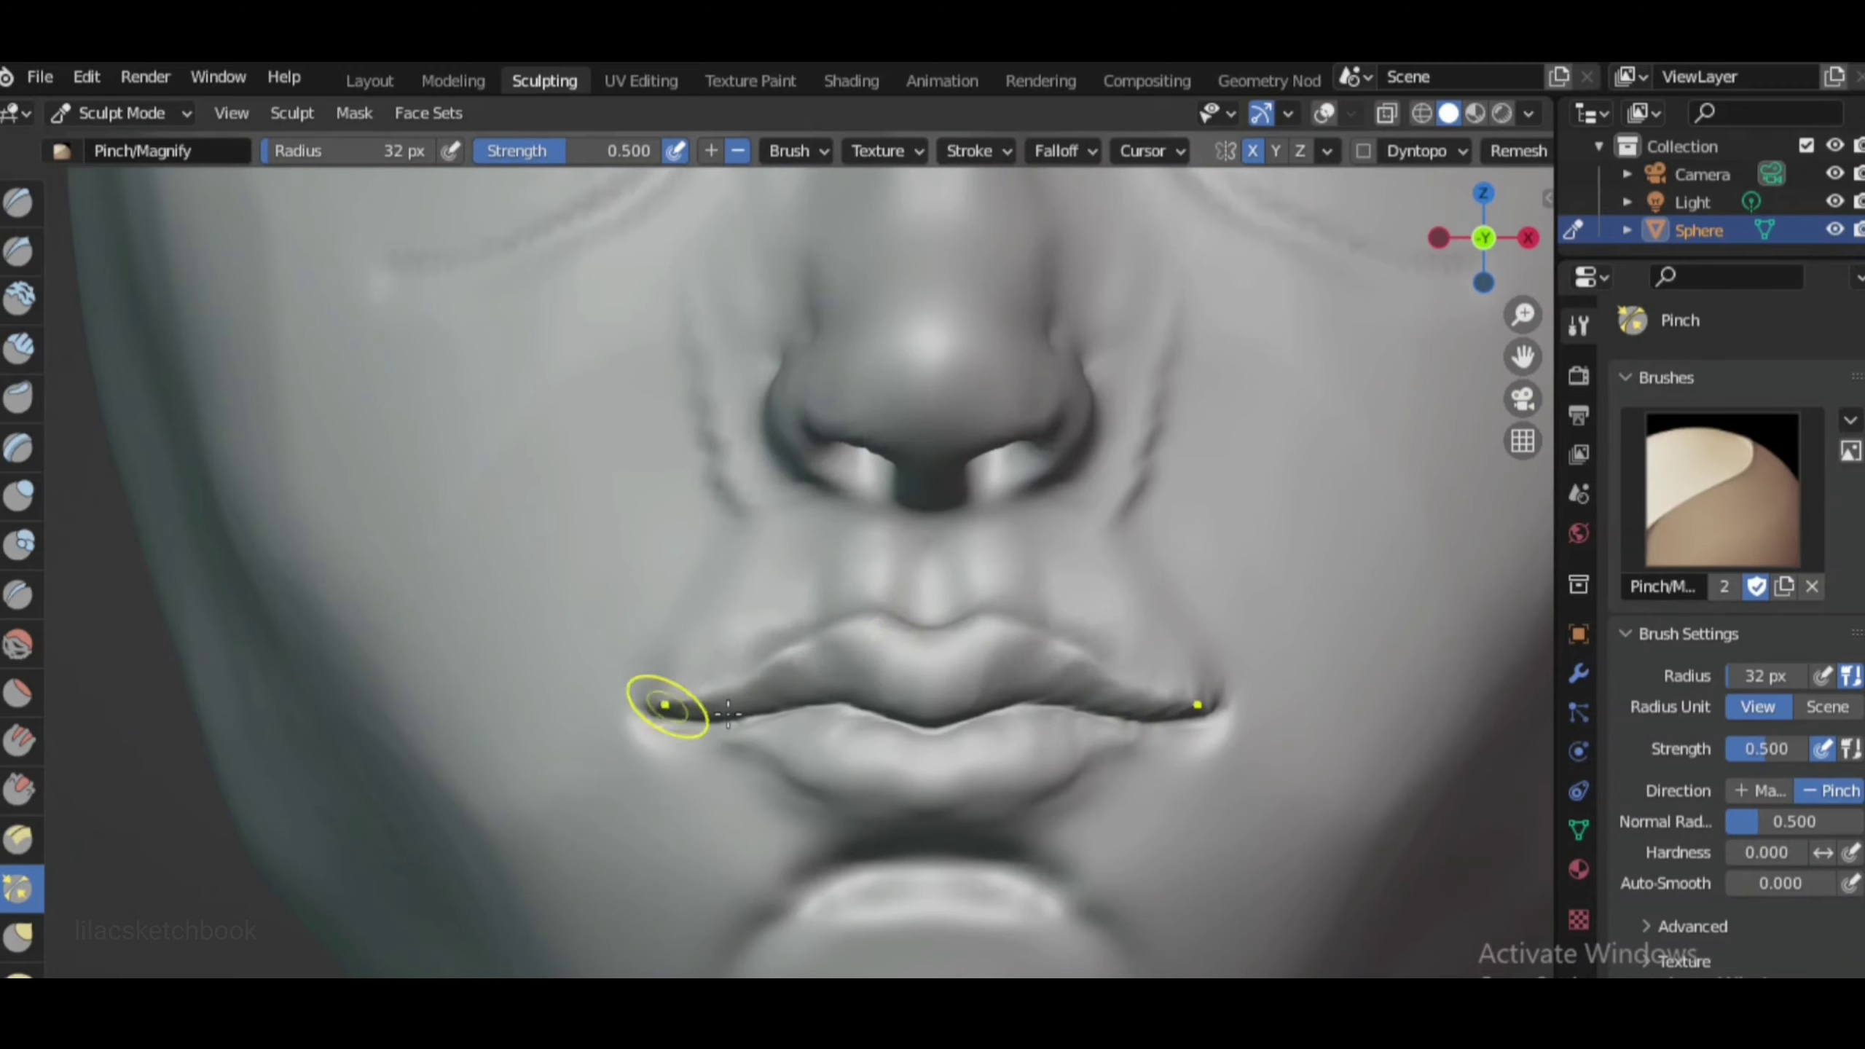
scroll(727, 712, "down", 2)
scroll(1020, 654, "up", 2)
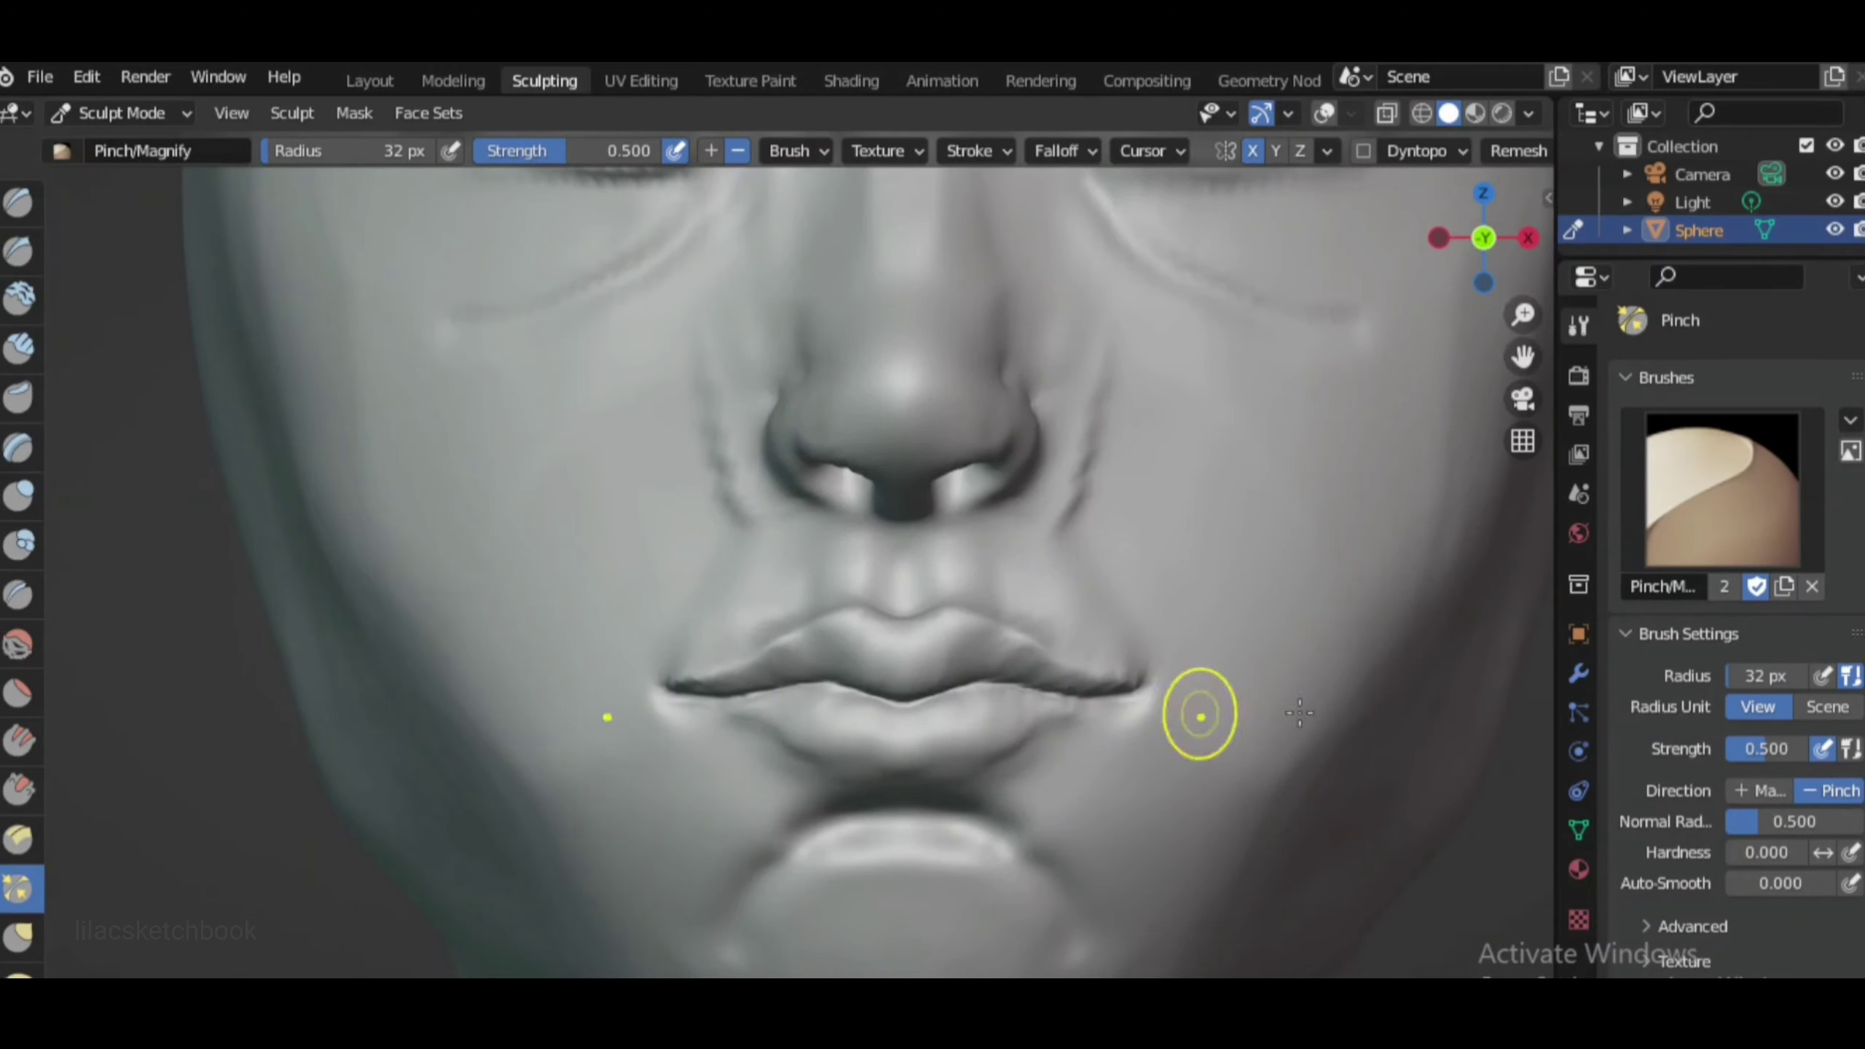
Make the Draw brush active at a 44 px radius
key("x")
scroll(771, 691, "up", 1)
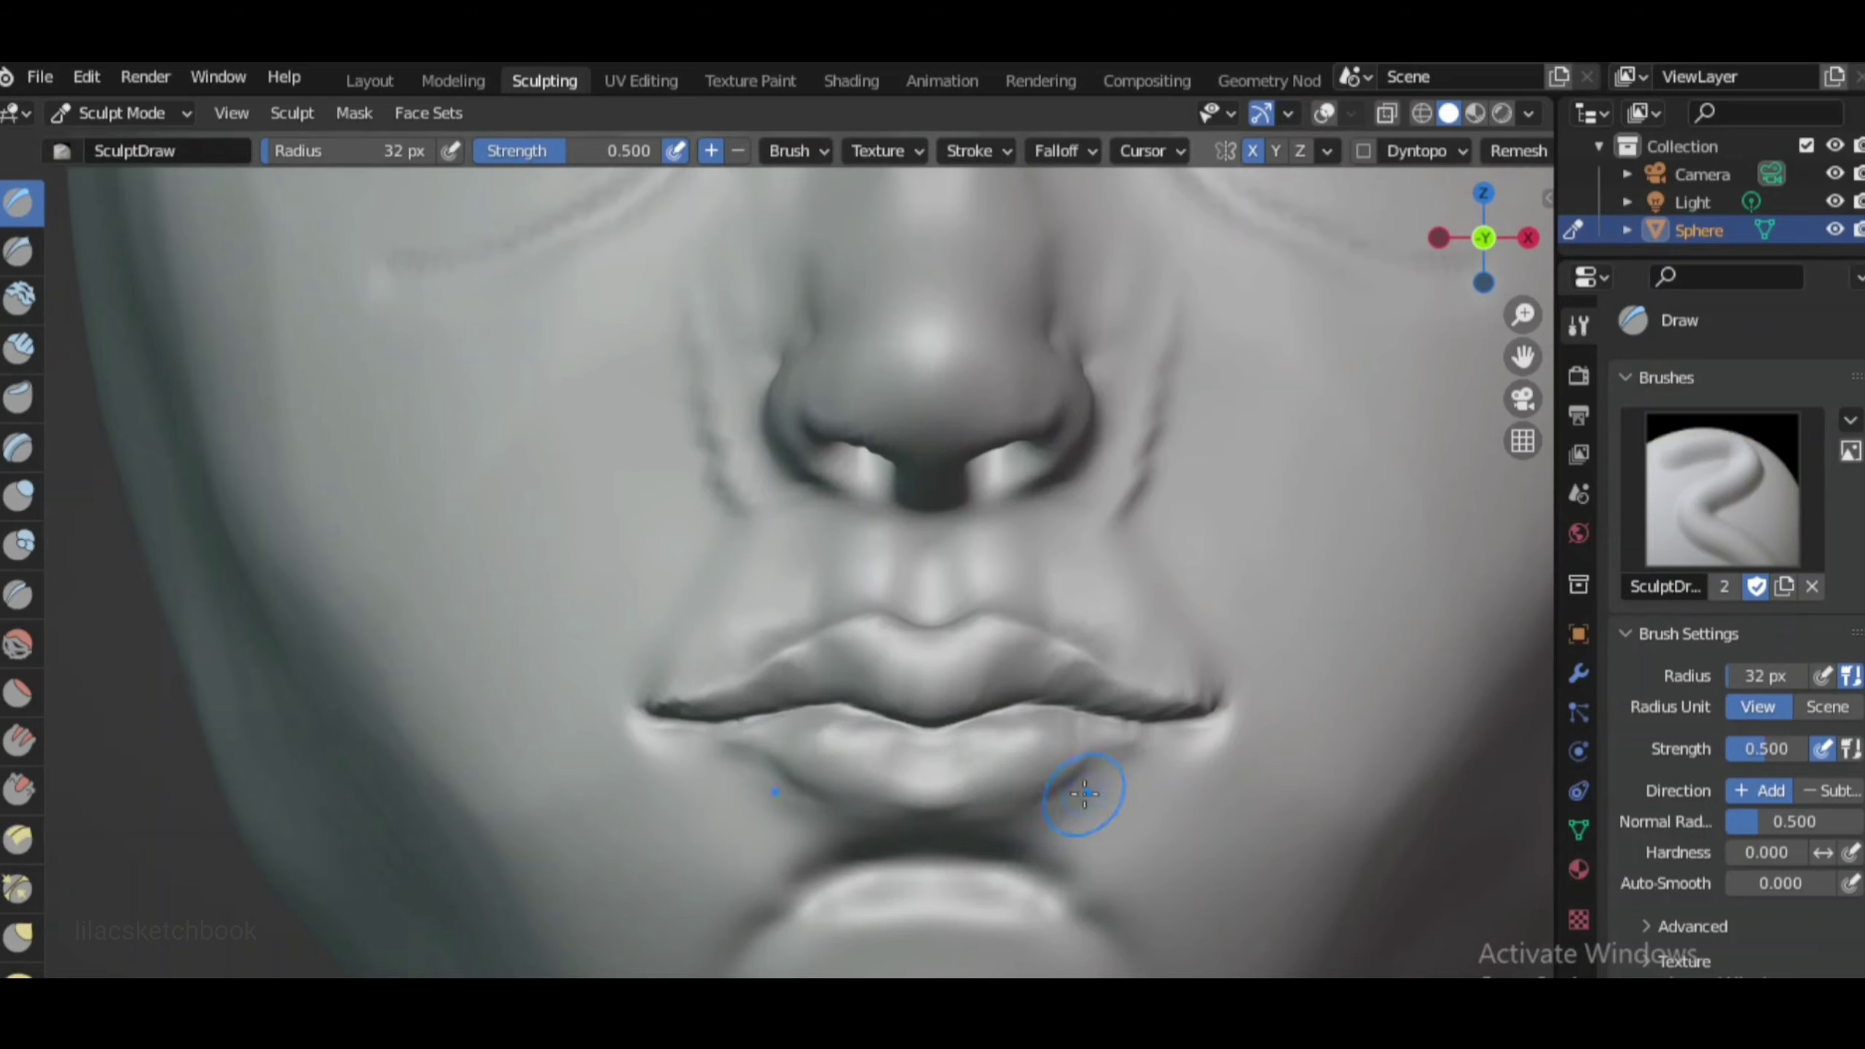
scroll(1028, 764, "down", 2)
key("f")
left_click(965, 717)
scroll(1064, 698, "down", 5)
Carve a crease under the lower lip with the Crease brush in front view
left_click(1527, 238)
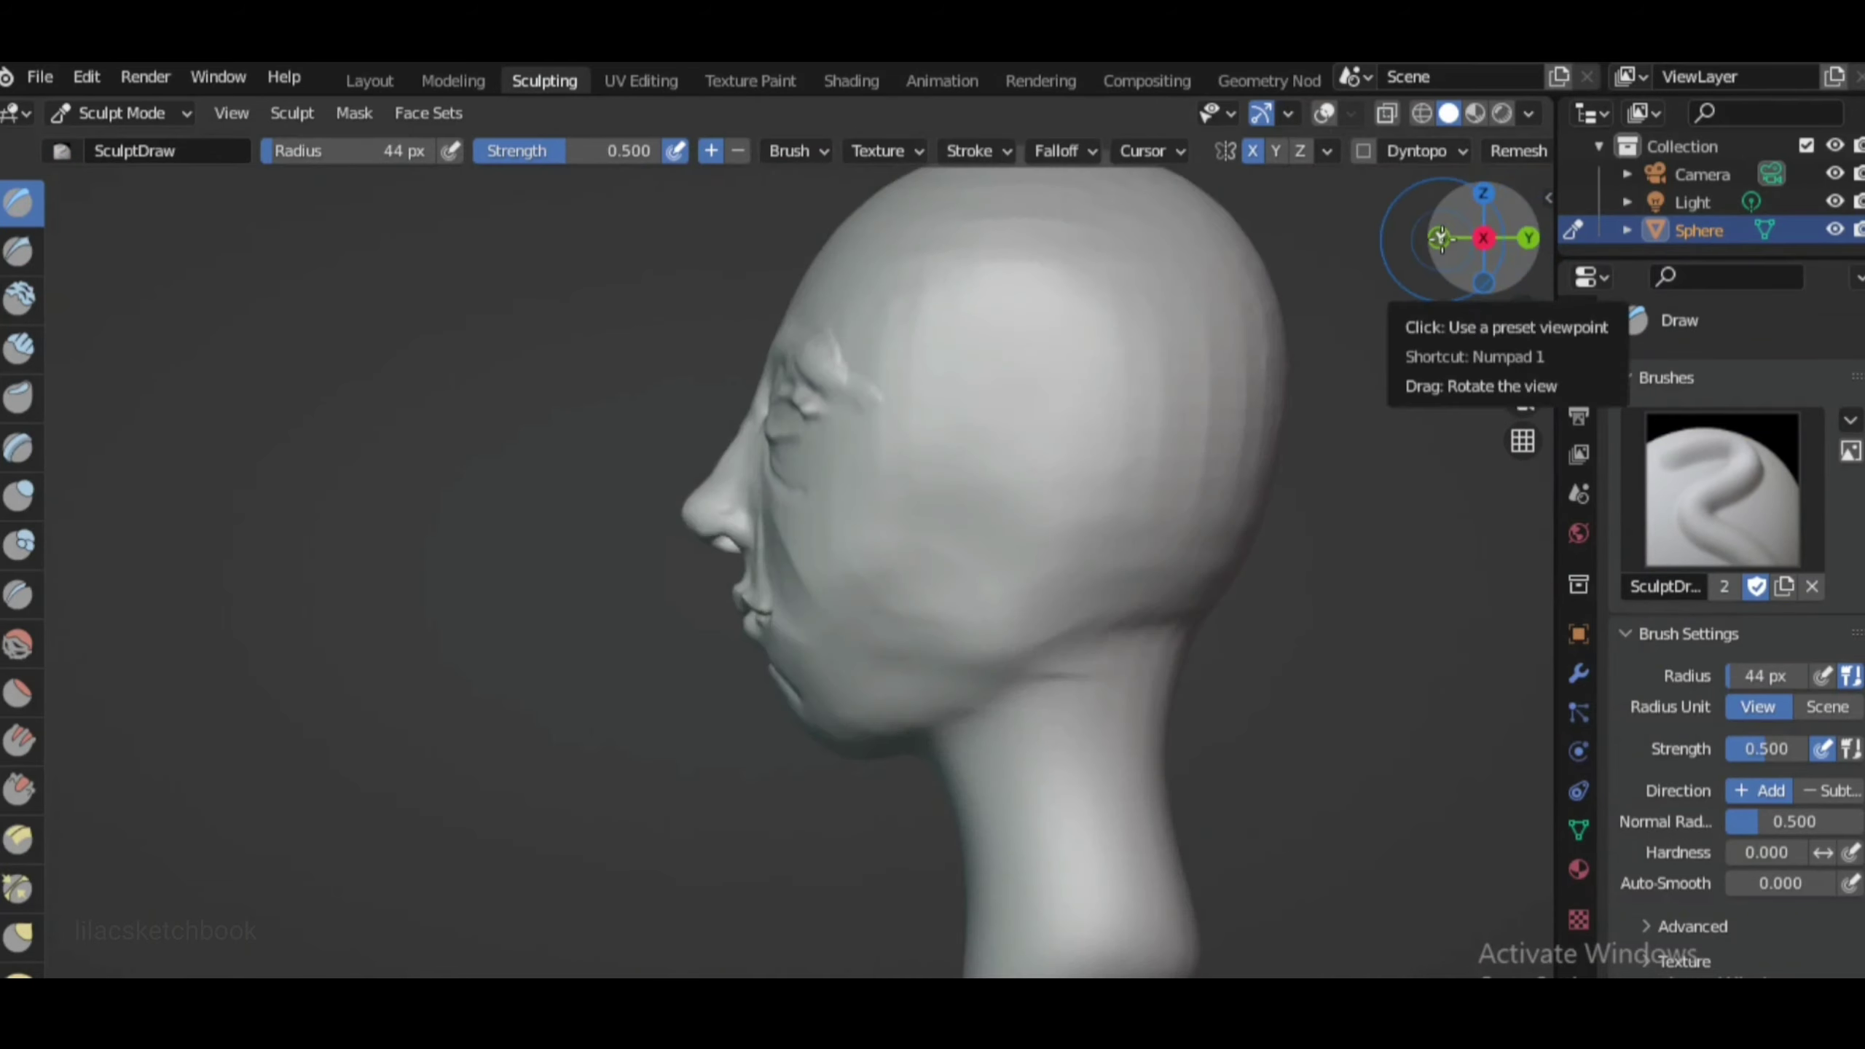
scroll(915, 604, "up", 3)
left_click(1441, 237)
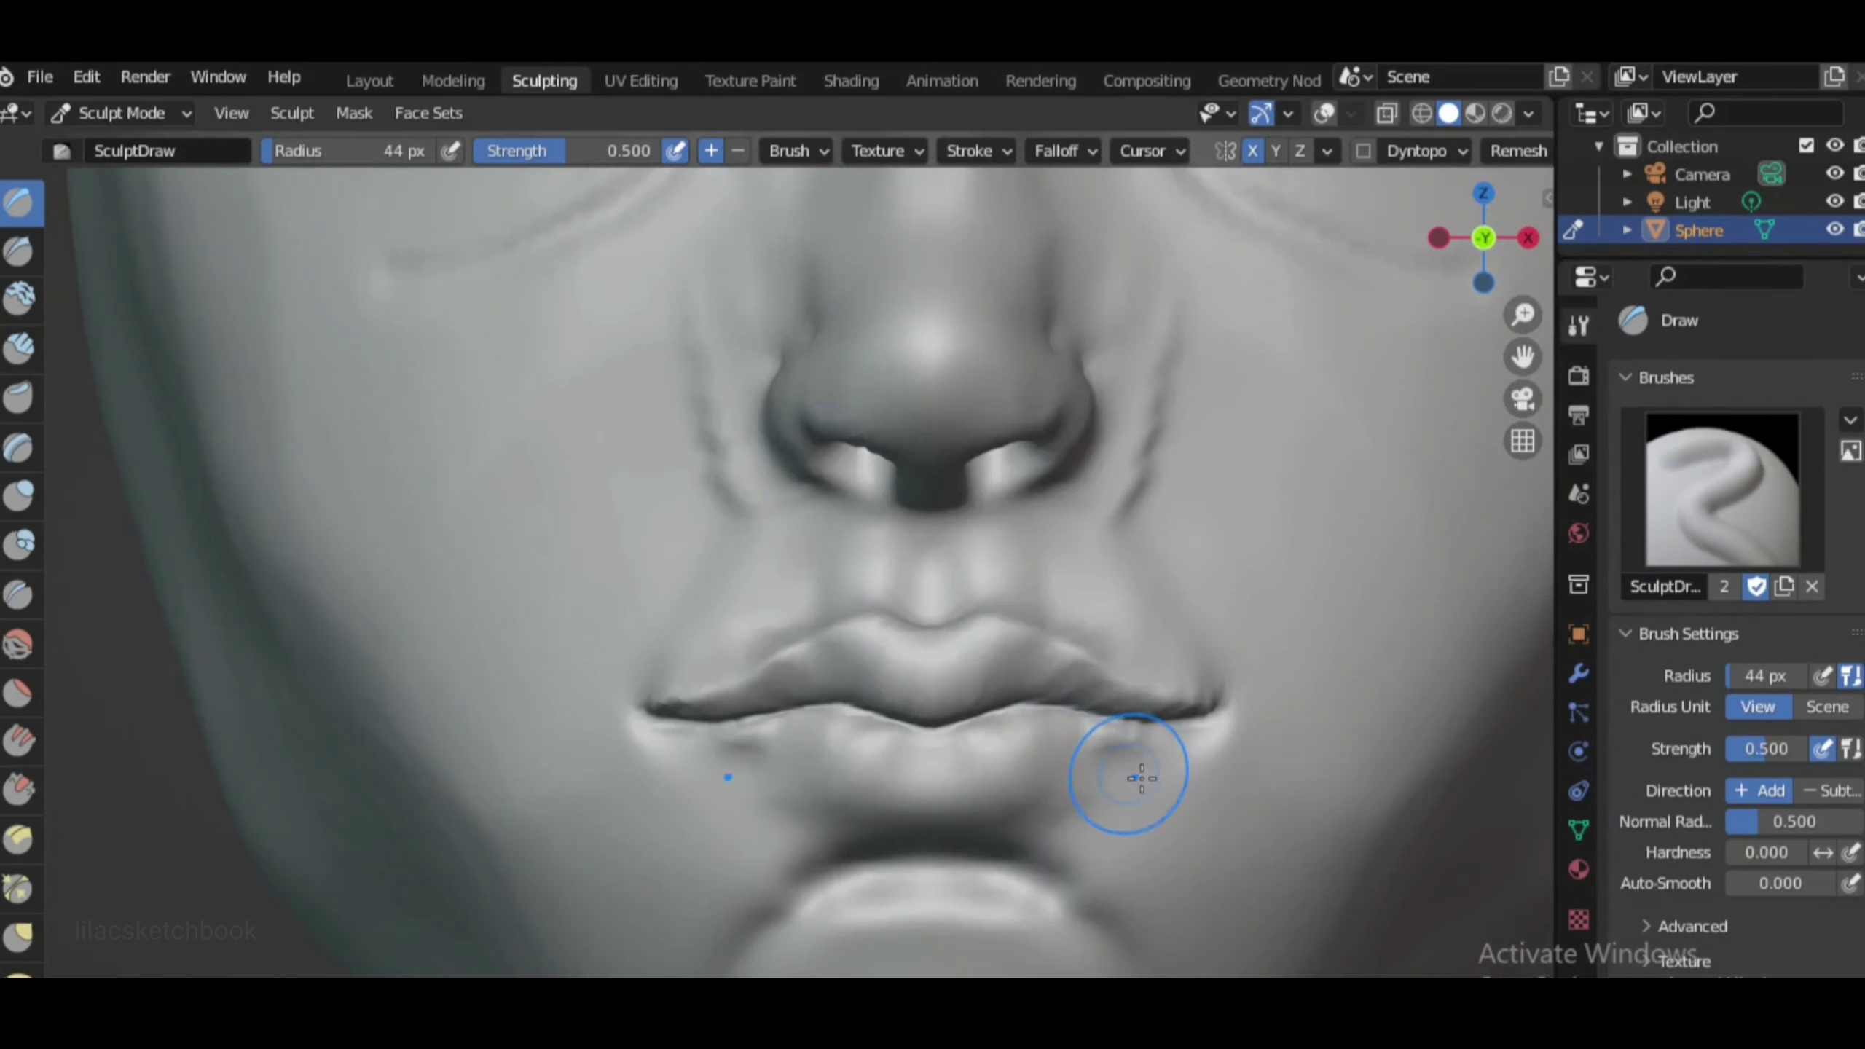
left_click(1441, 237)
key("shift+c")
scroll(999, 833, "down", 5)
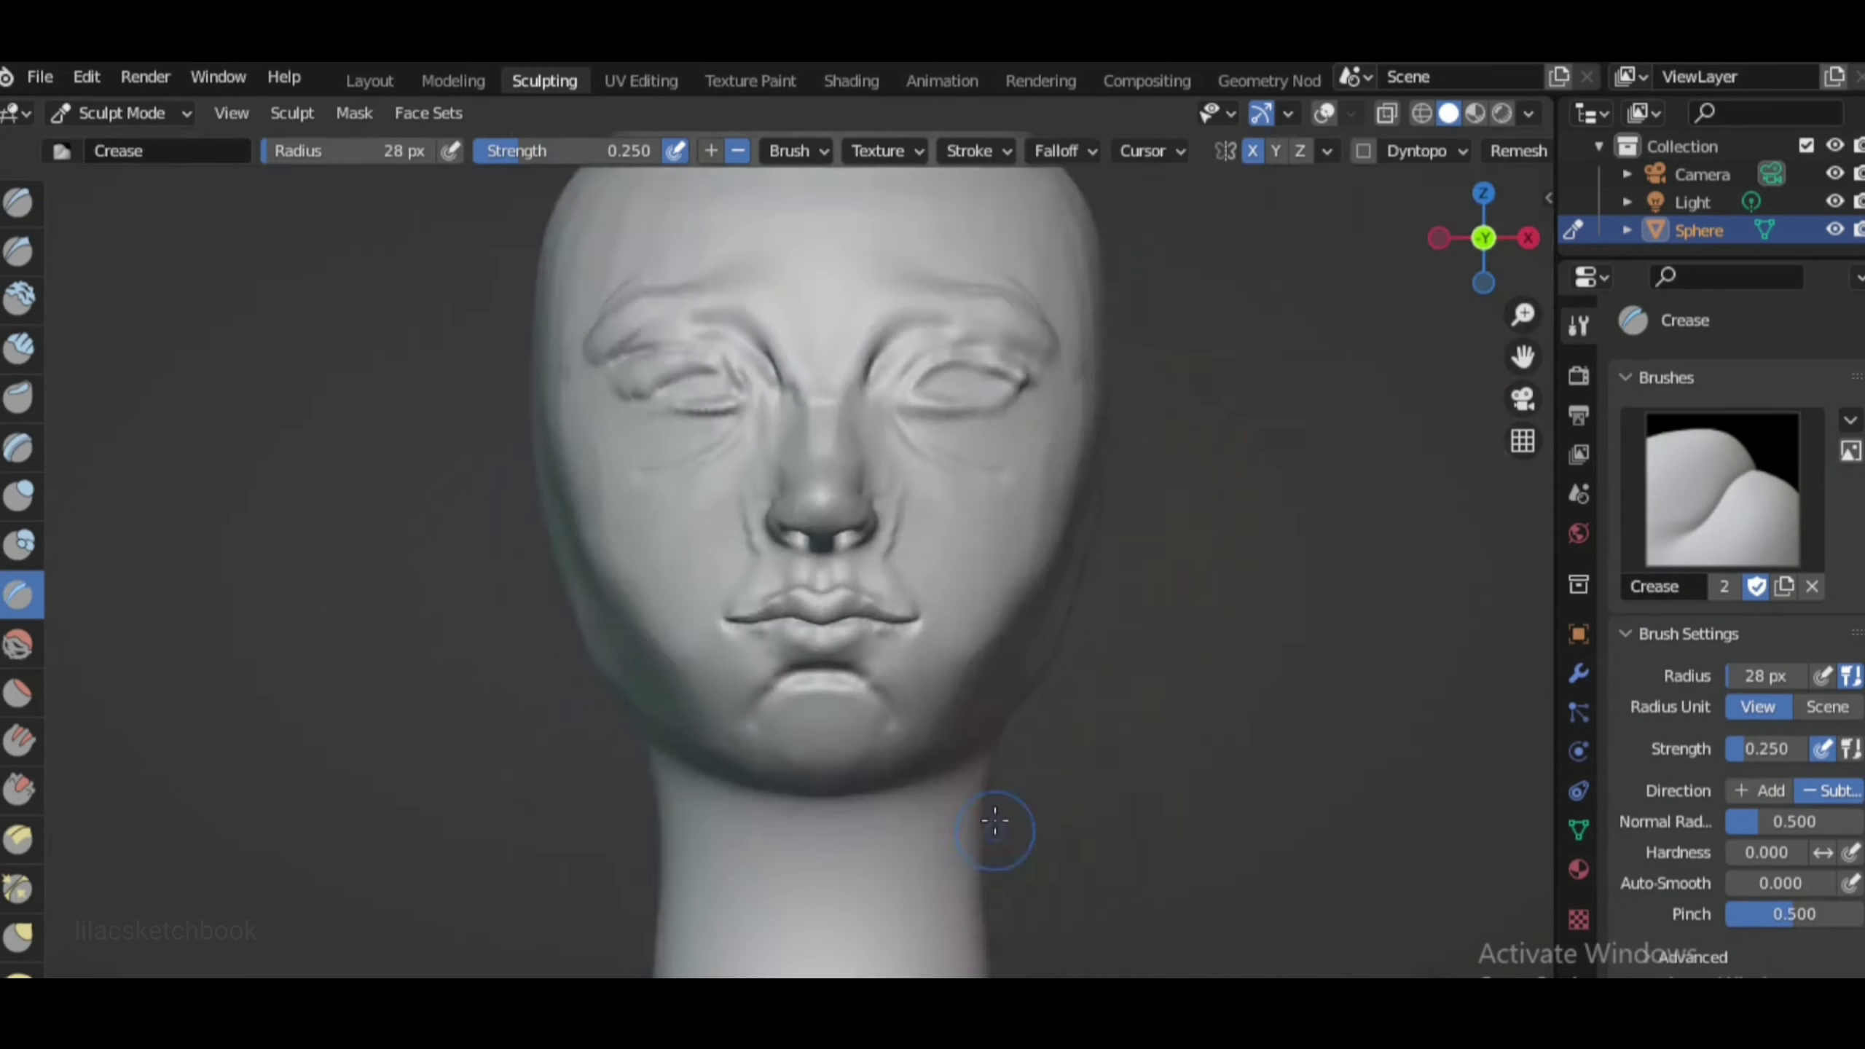
scroll(848, 826, "up", 6)
left_click_drag(849, 827, 1043, 805)
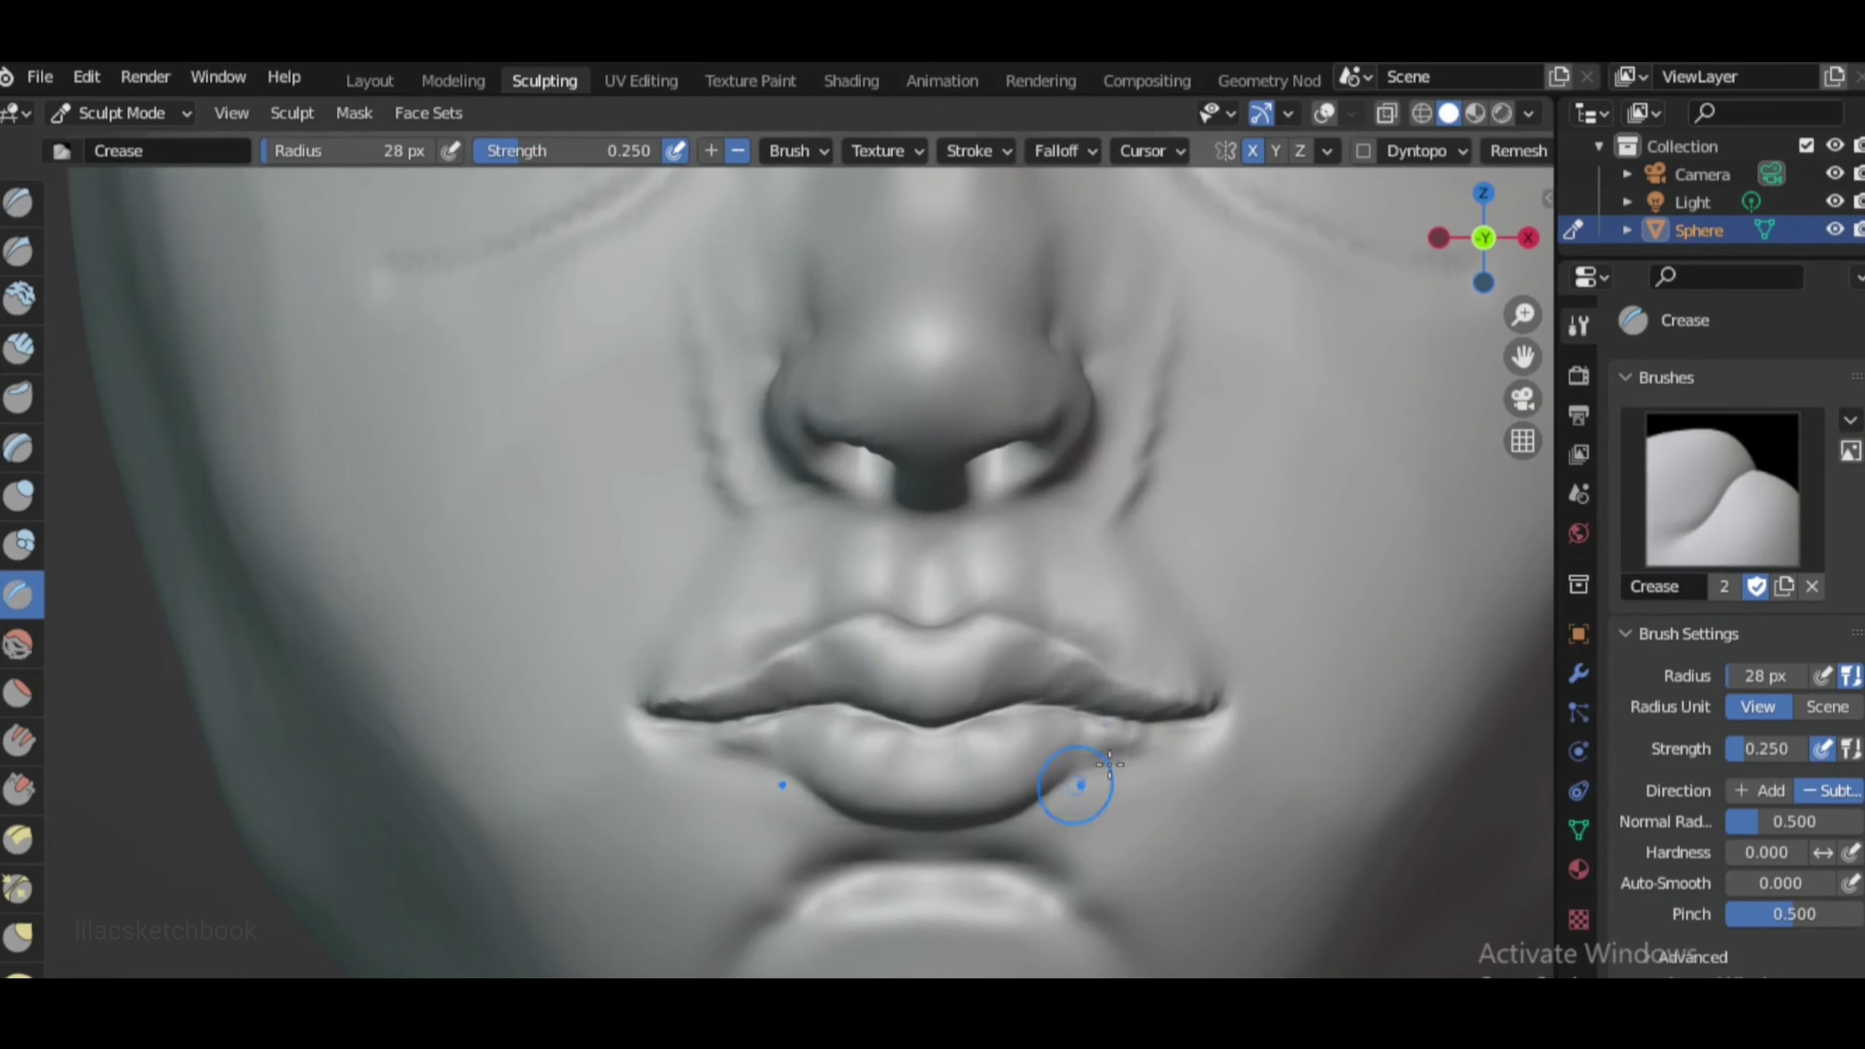
Sharpen the lower lip edge with Draw Sharp, checking it from the right side
scroll(1095, 772, "down", 2)
scroll(1028, 779, "down", 1)
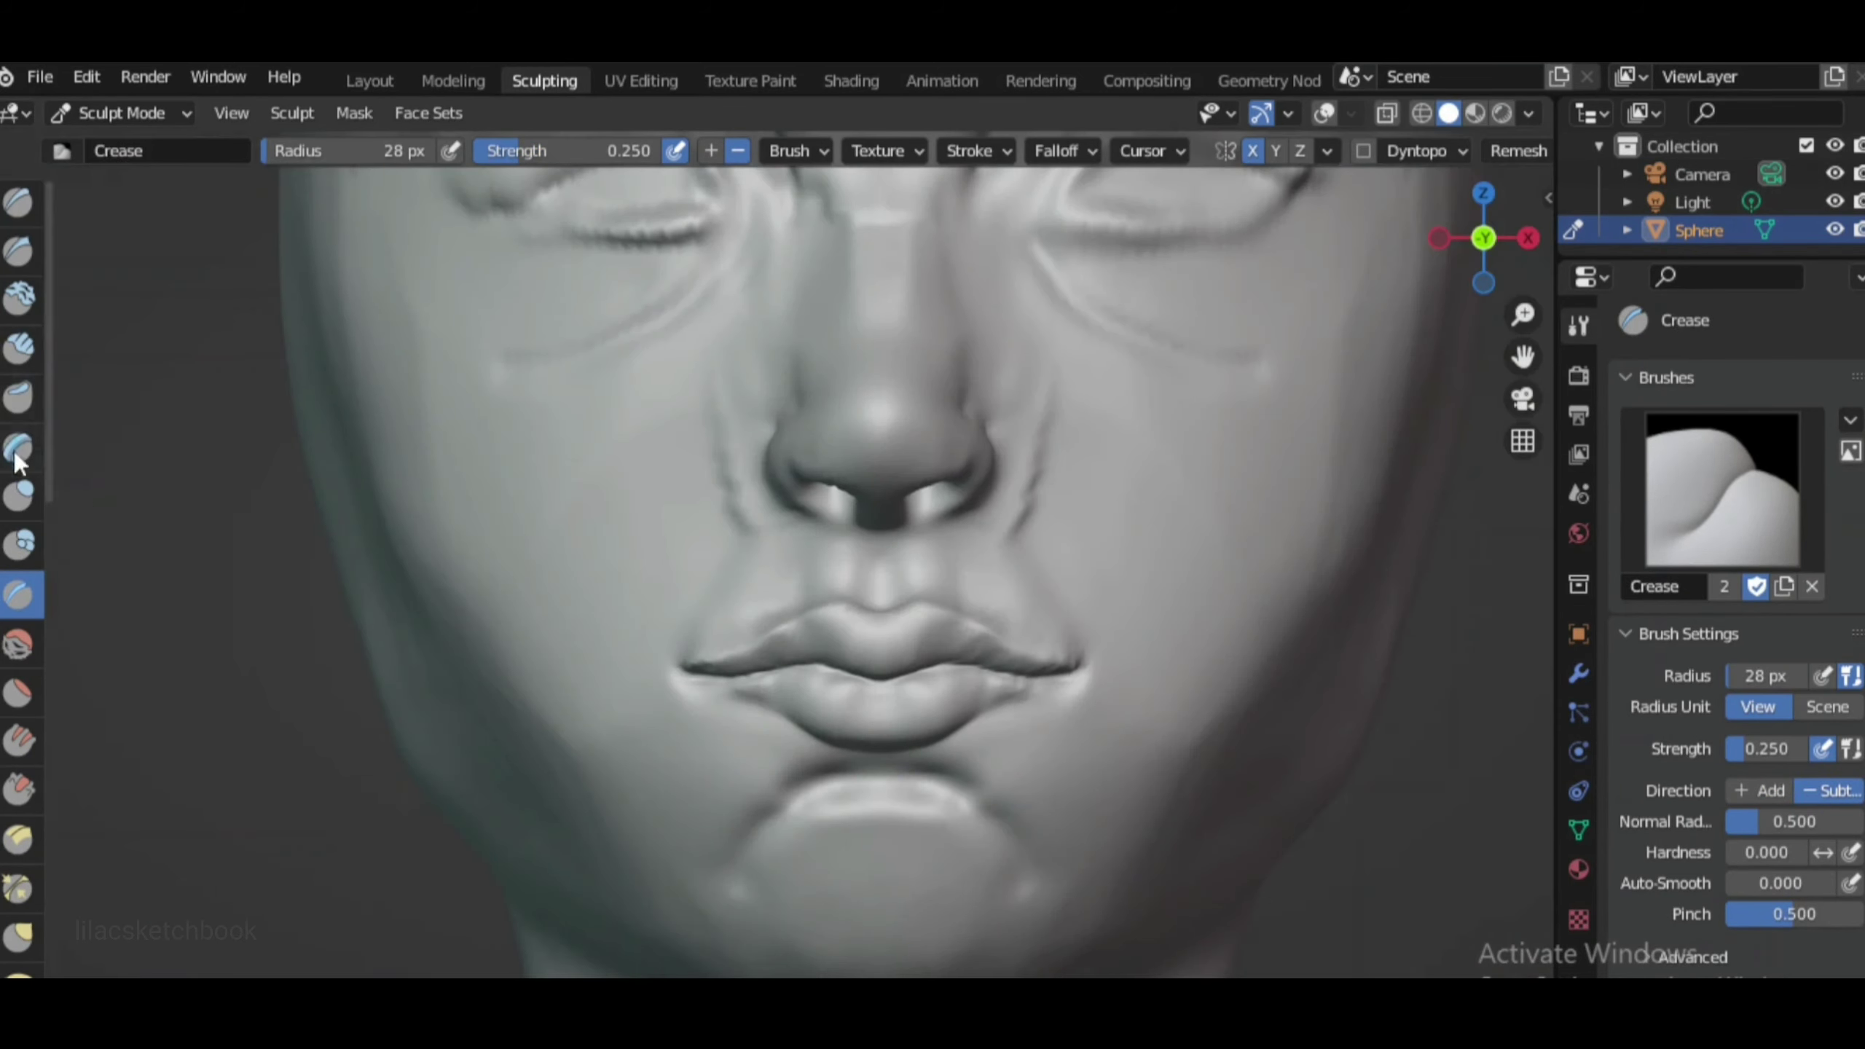
left_click(18, 497)
scroll(1050, 717, "up", 2)
left_click(20, 250)
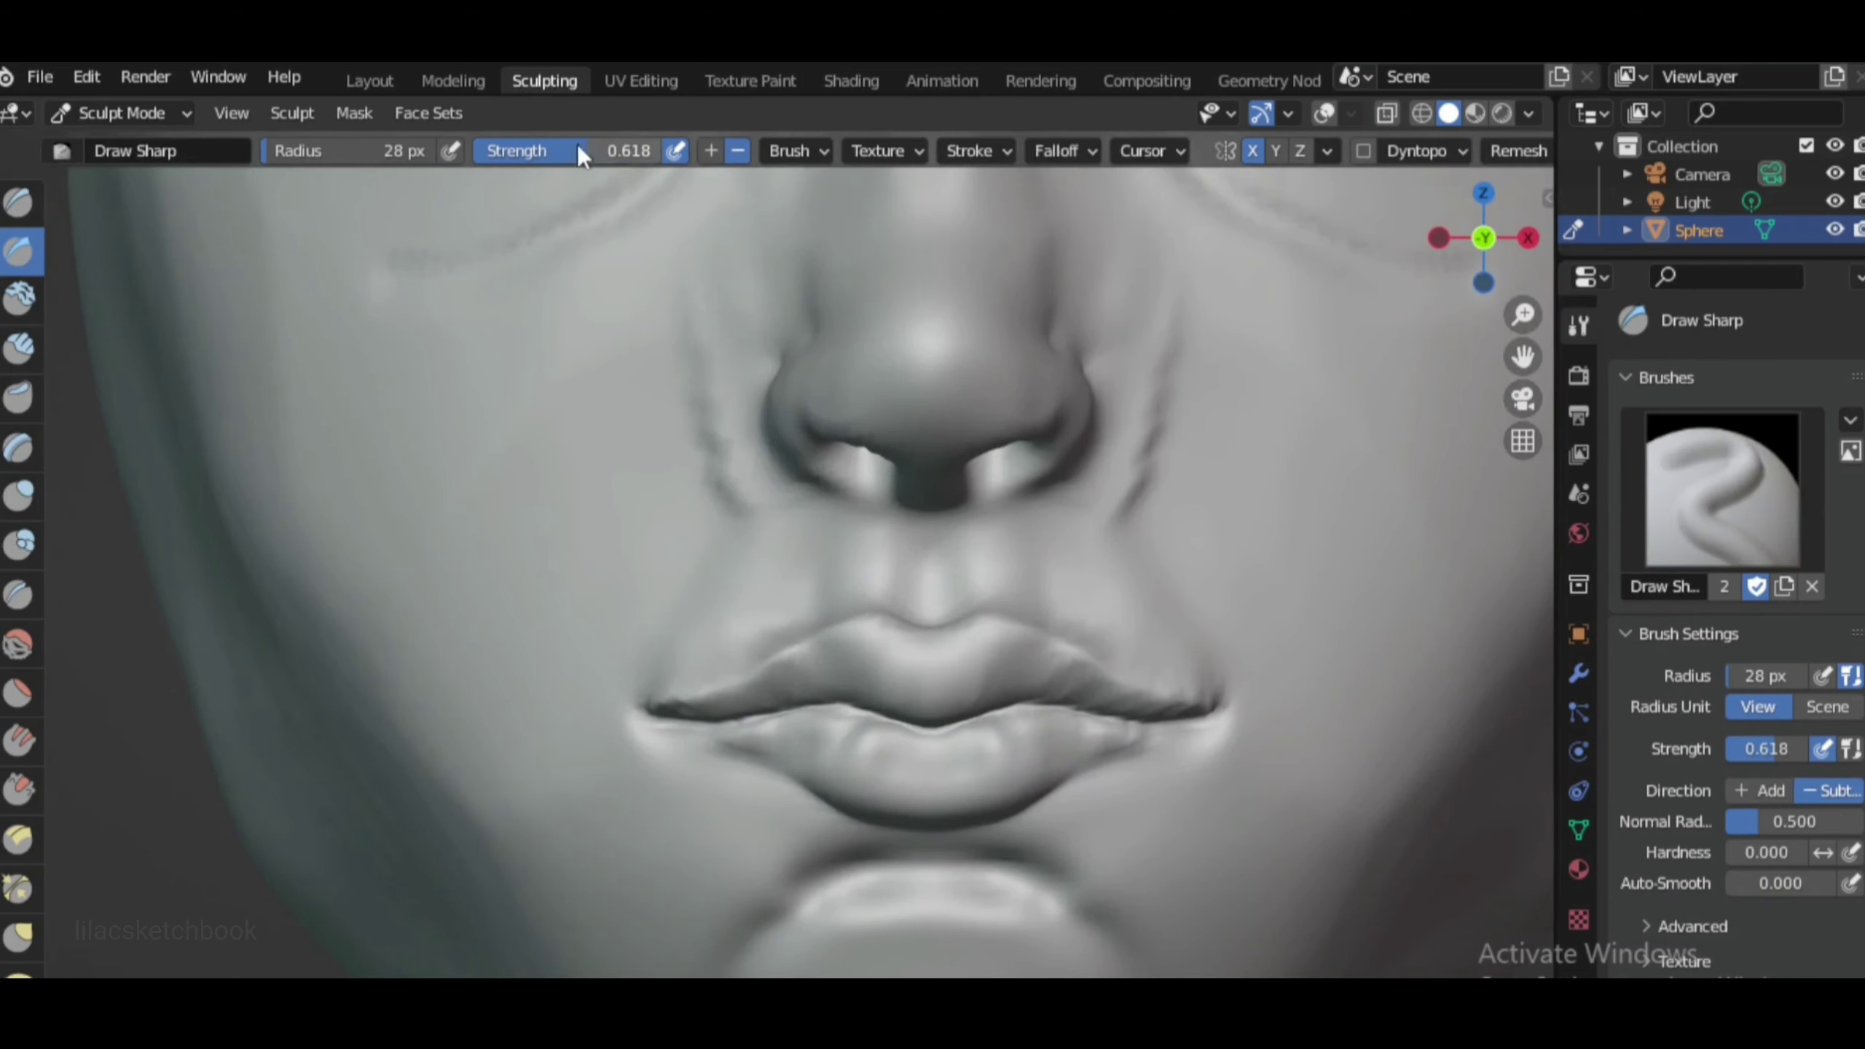
left_click_drag(1160, 764, 1061, 791)
key("KP_3")
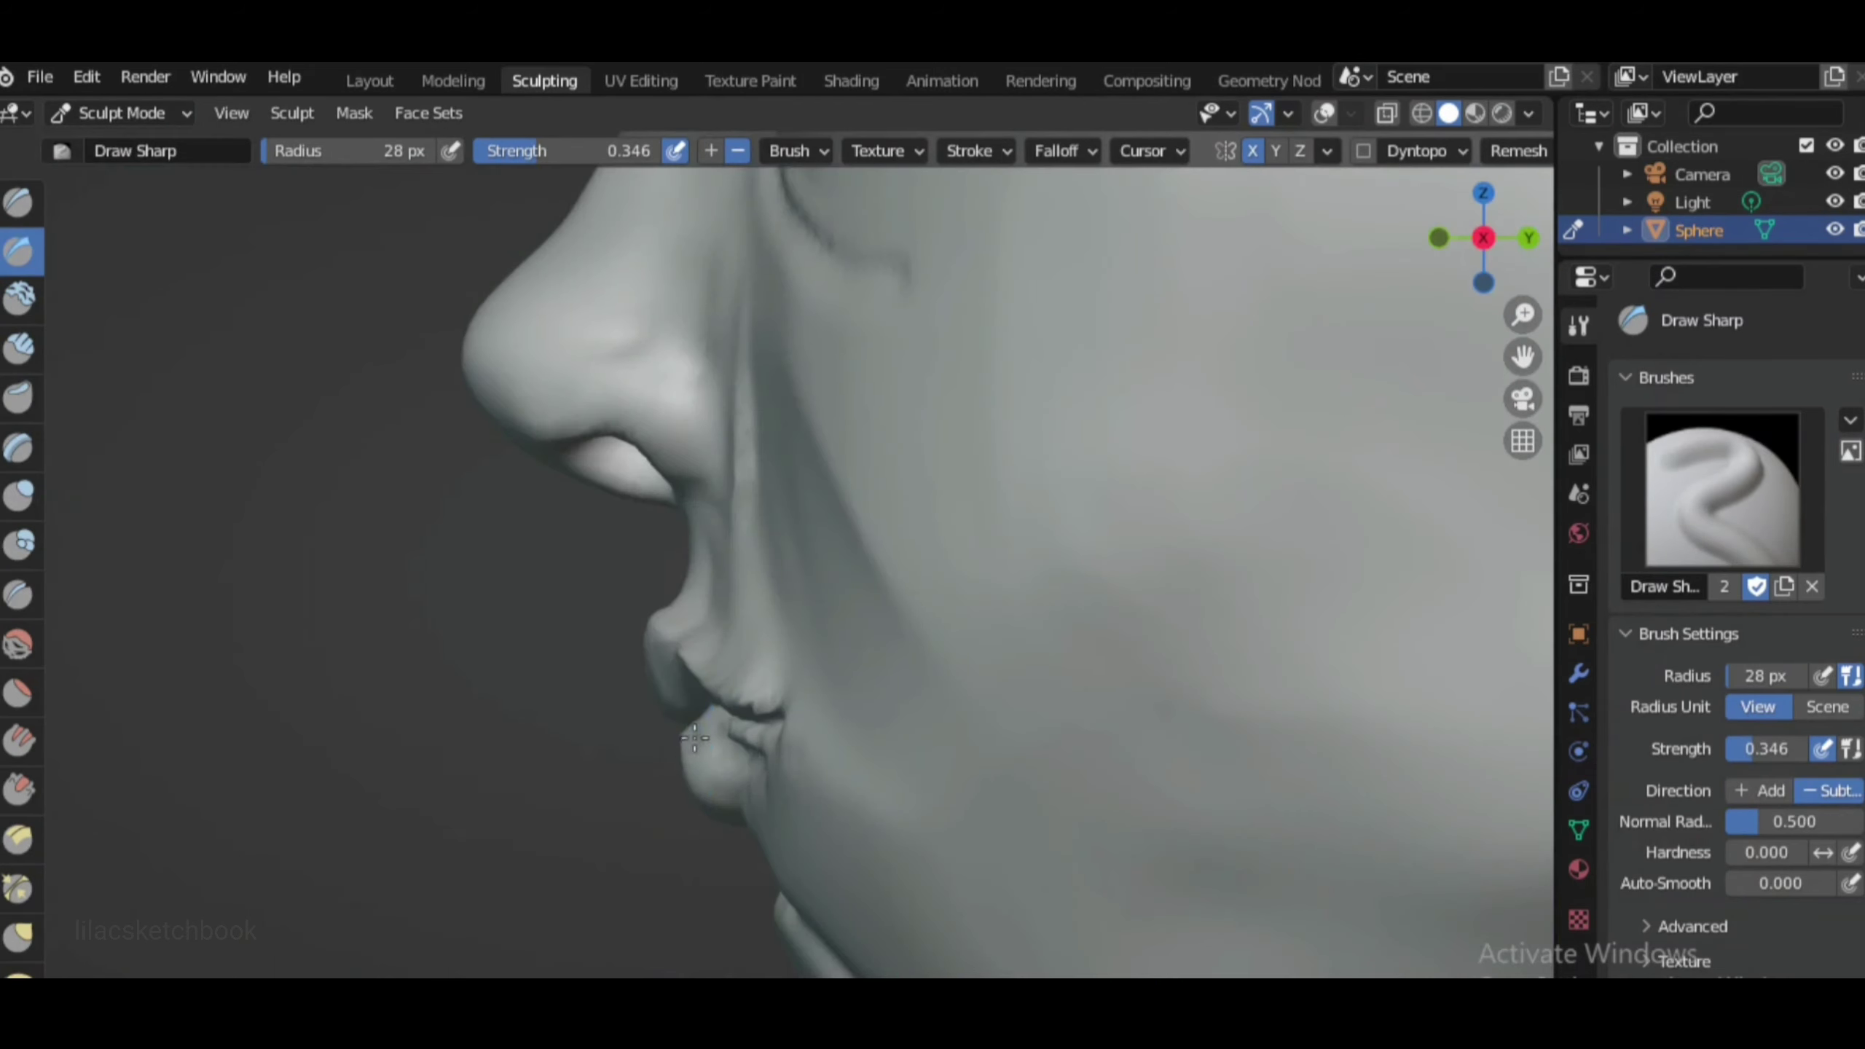
key("KP_1")
Scrape the lips with Scrape/Peaks at a 31 px brush from a three-quarter view
key("g")
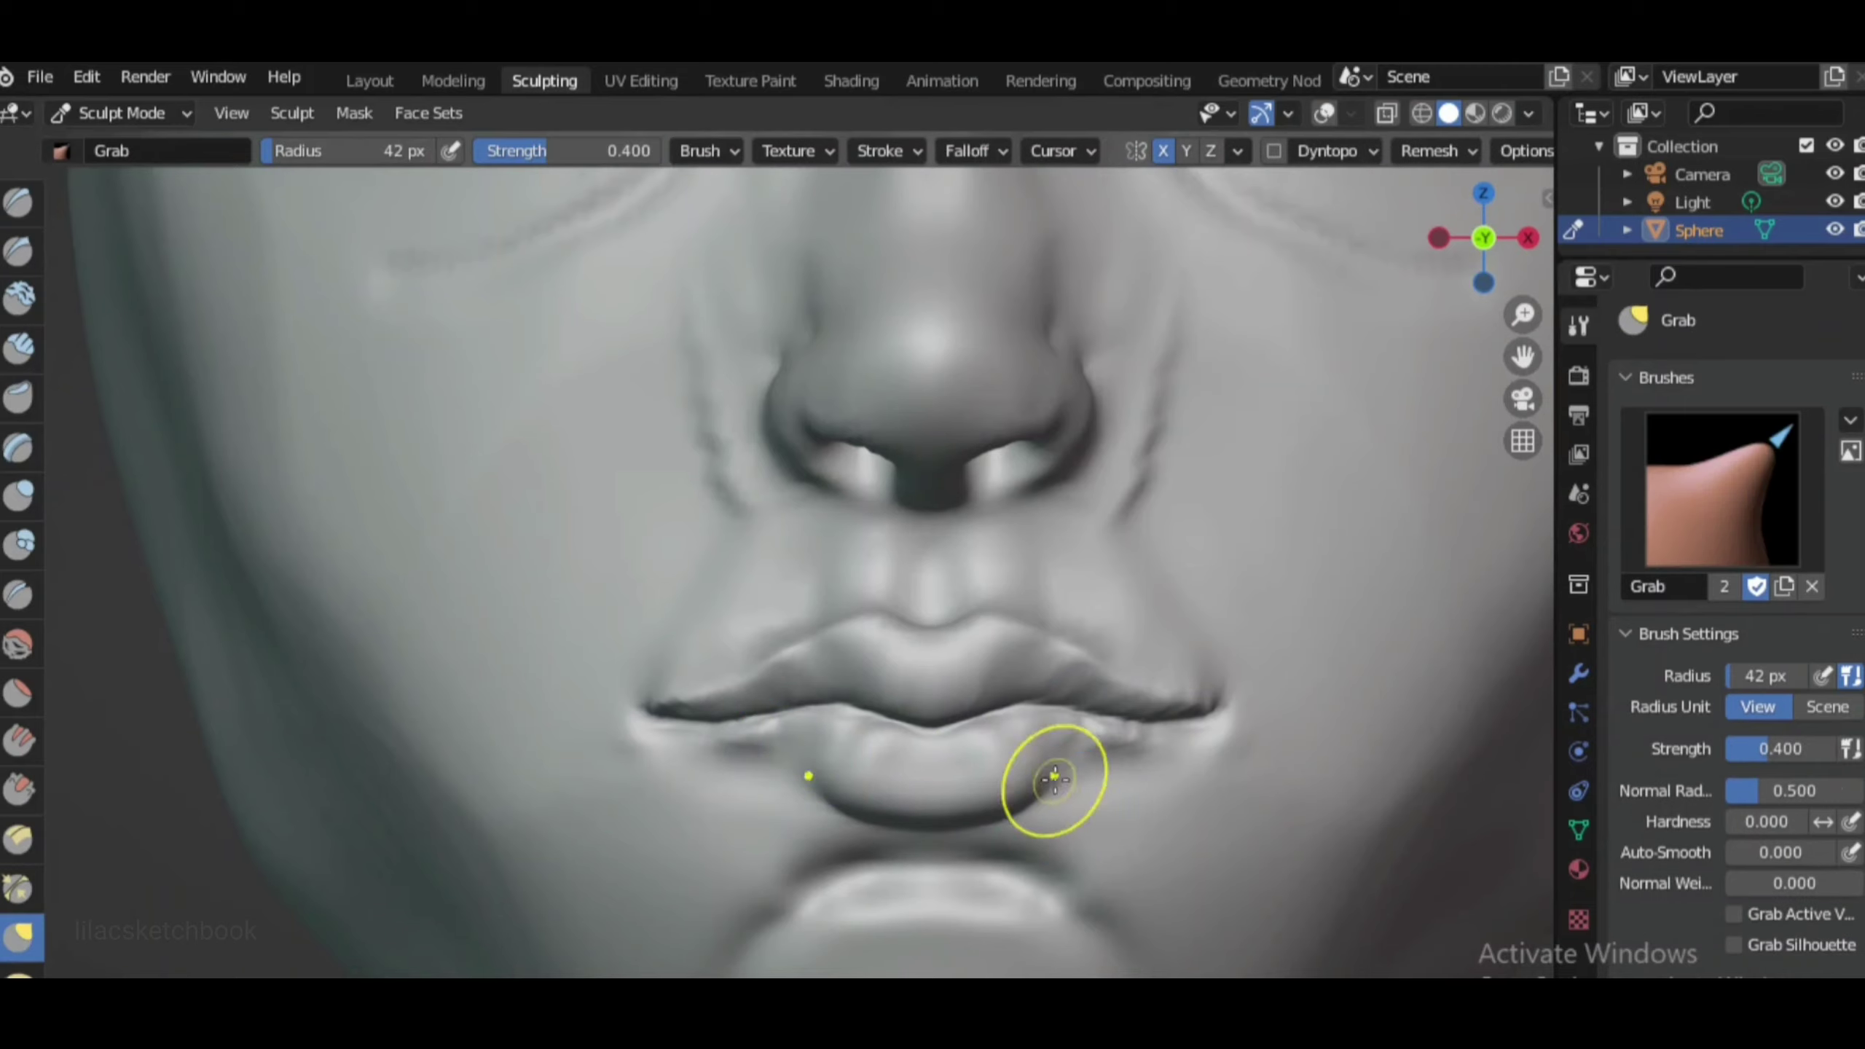
key("KP_3")
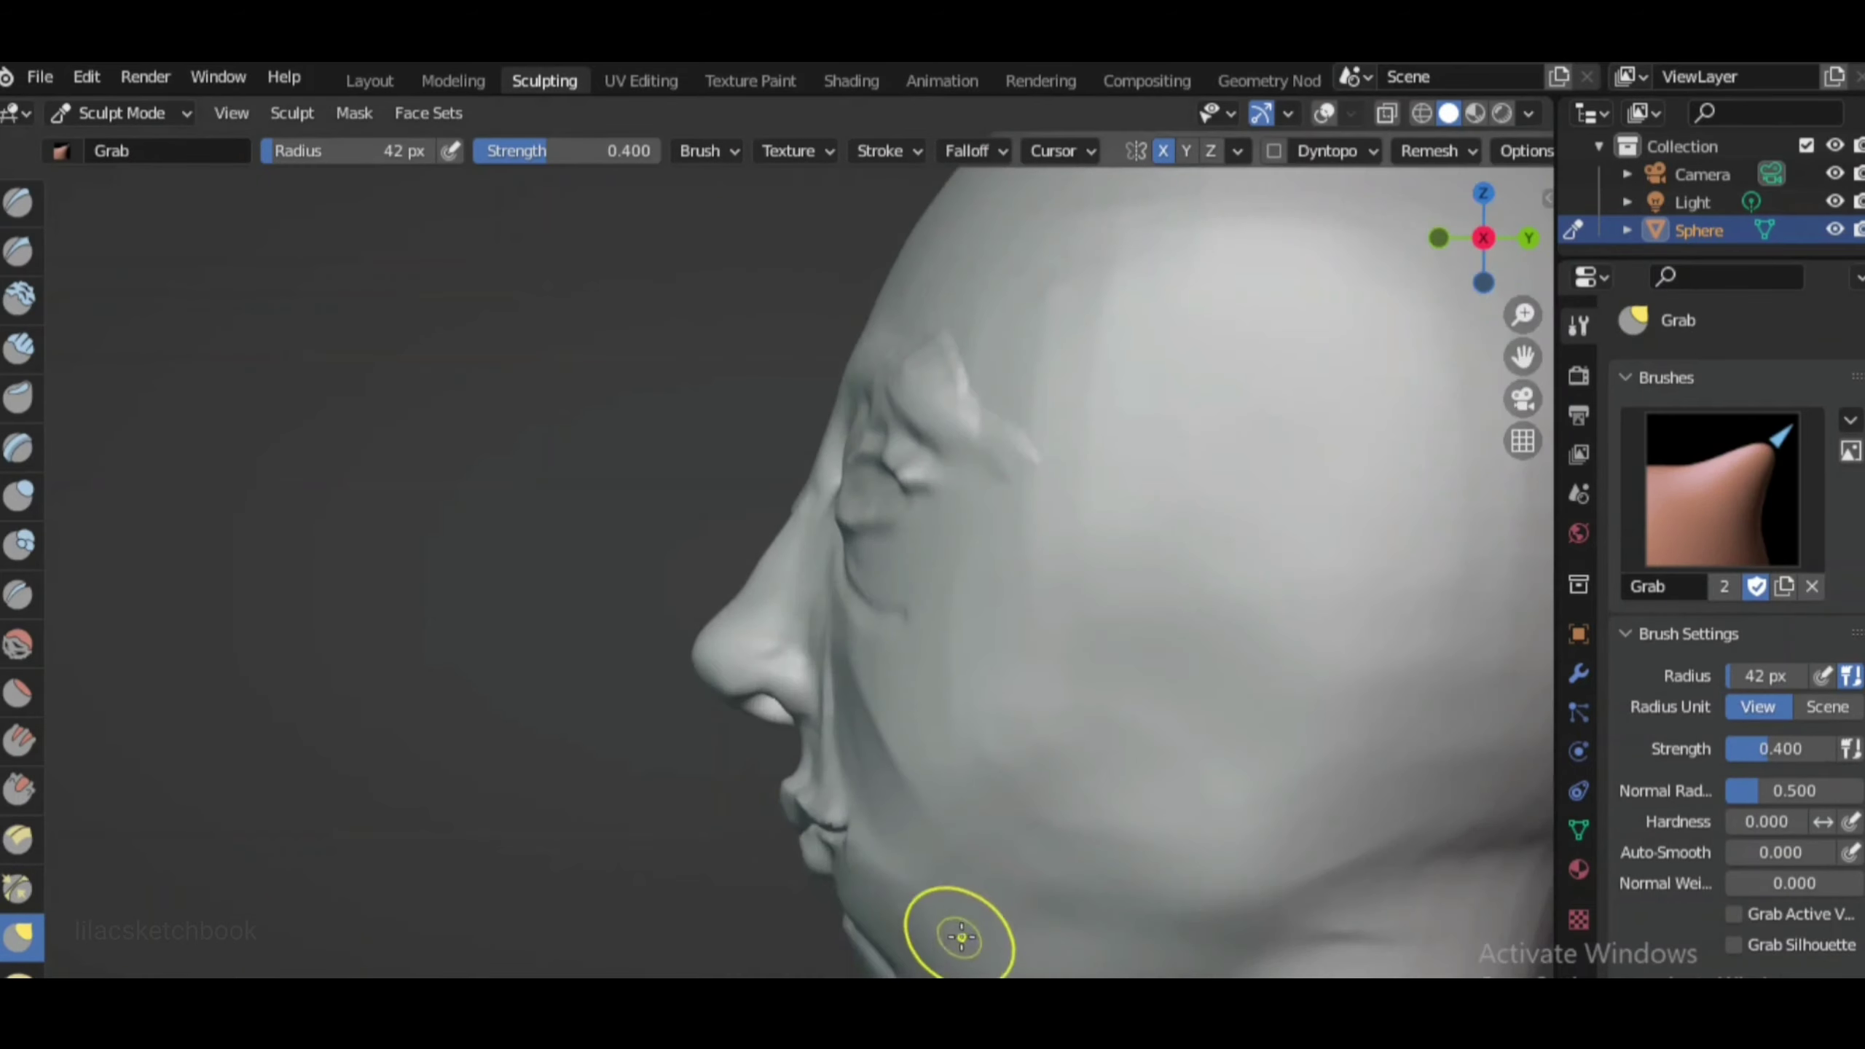
key("KP_1")
left_click(19, 790)
middle_click_drag(580, 806, 1090, 903)
key("f")
left_click(970, 854)
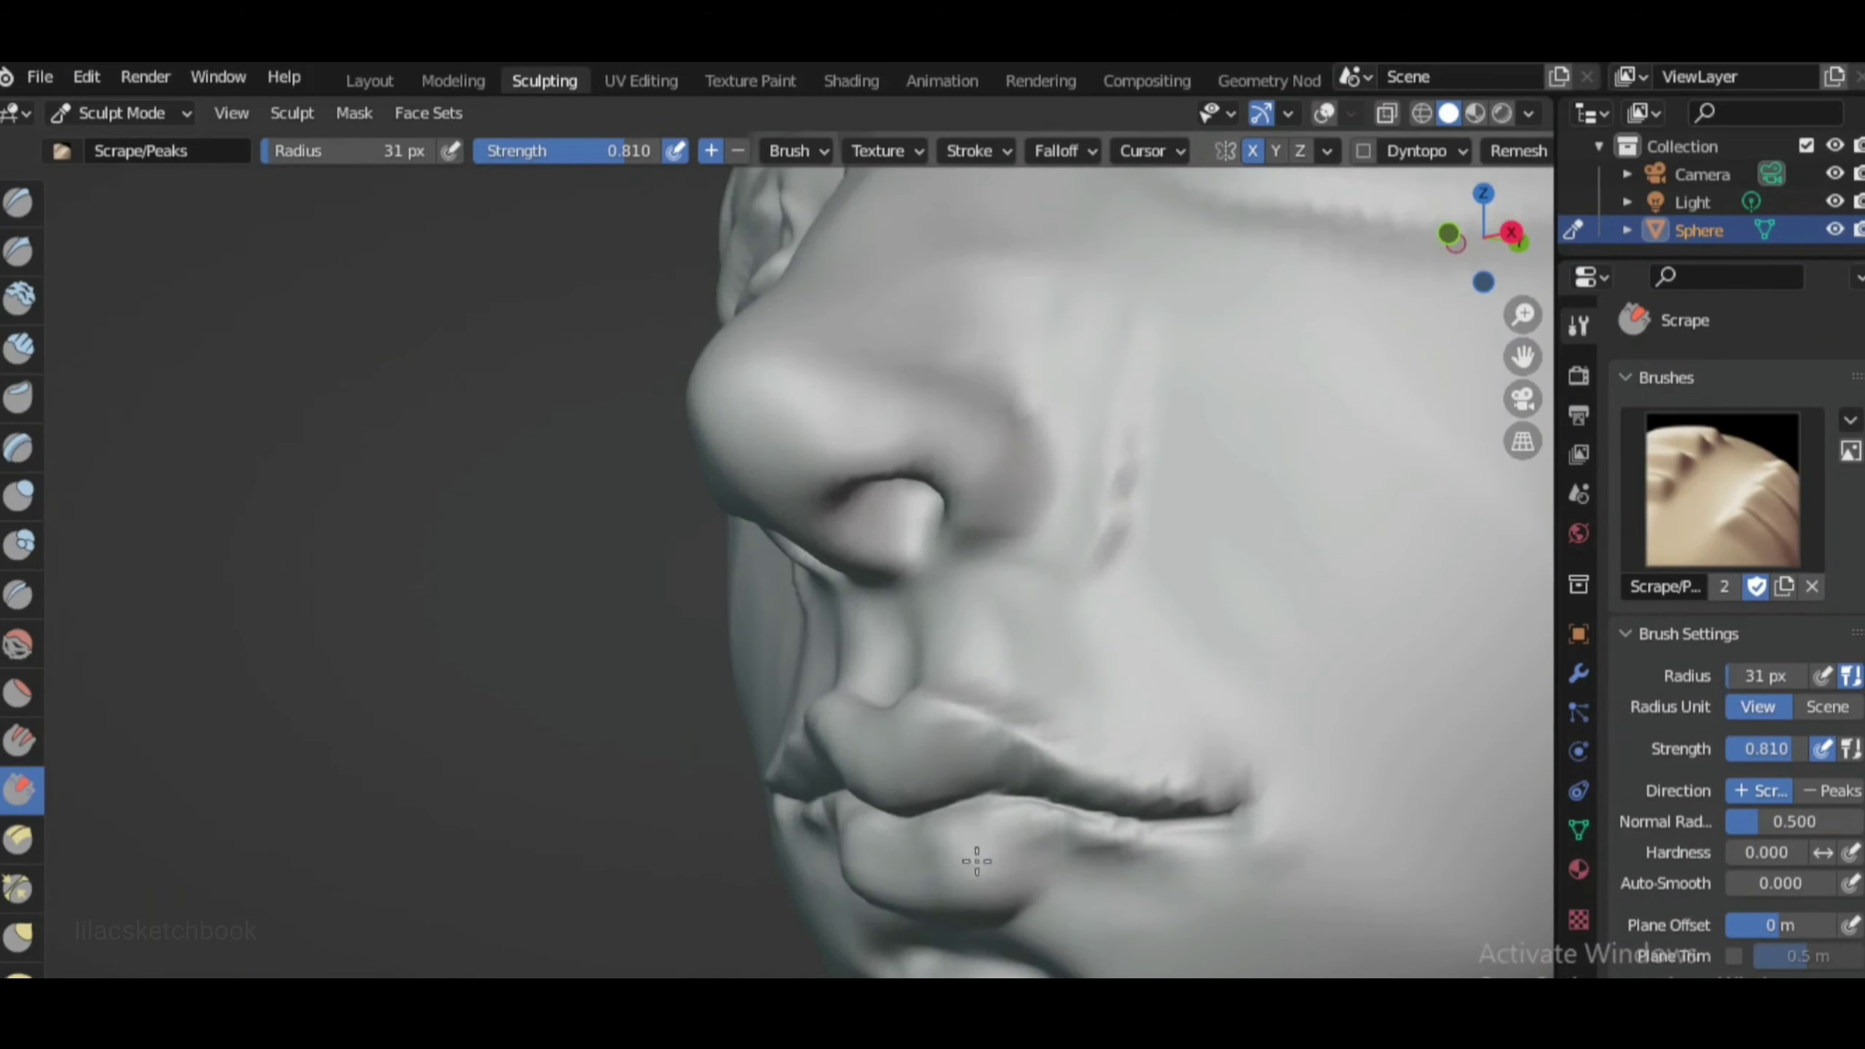
Enlarge the brush to 46 px and reshape the mouth with Grab from the front
key("KP_3")
middle_click_drag(868, 858, 1082, 792)
key("f")
left_click(833, 750)
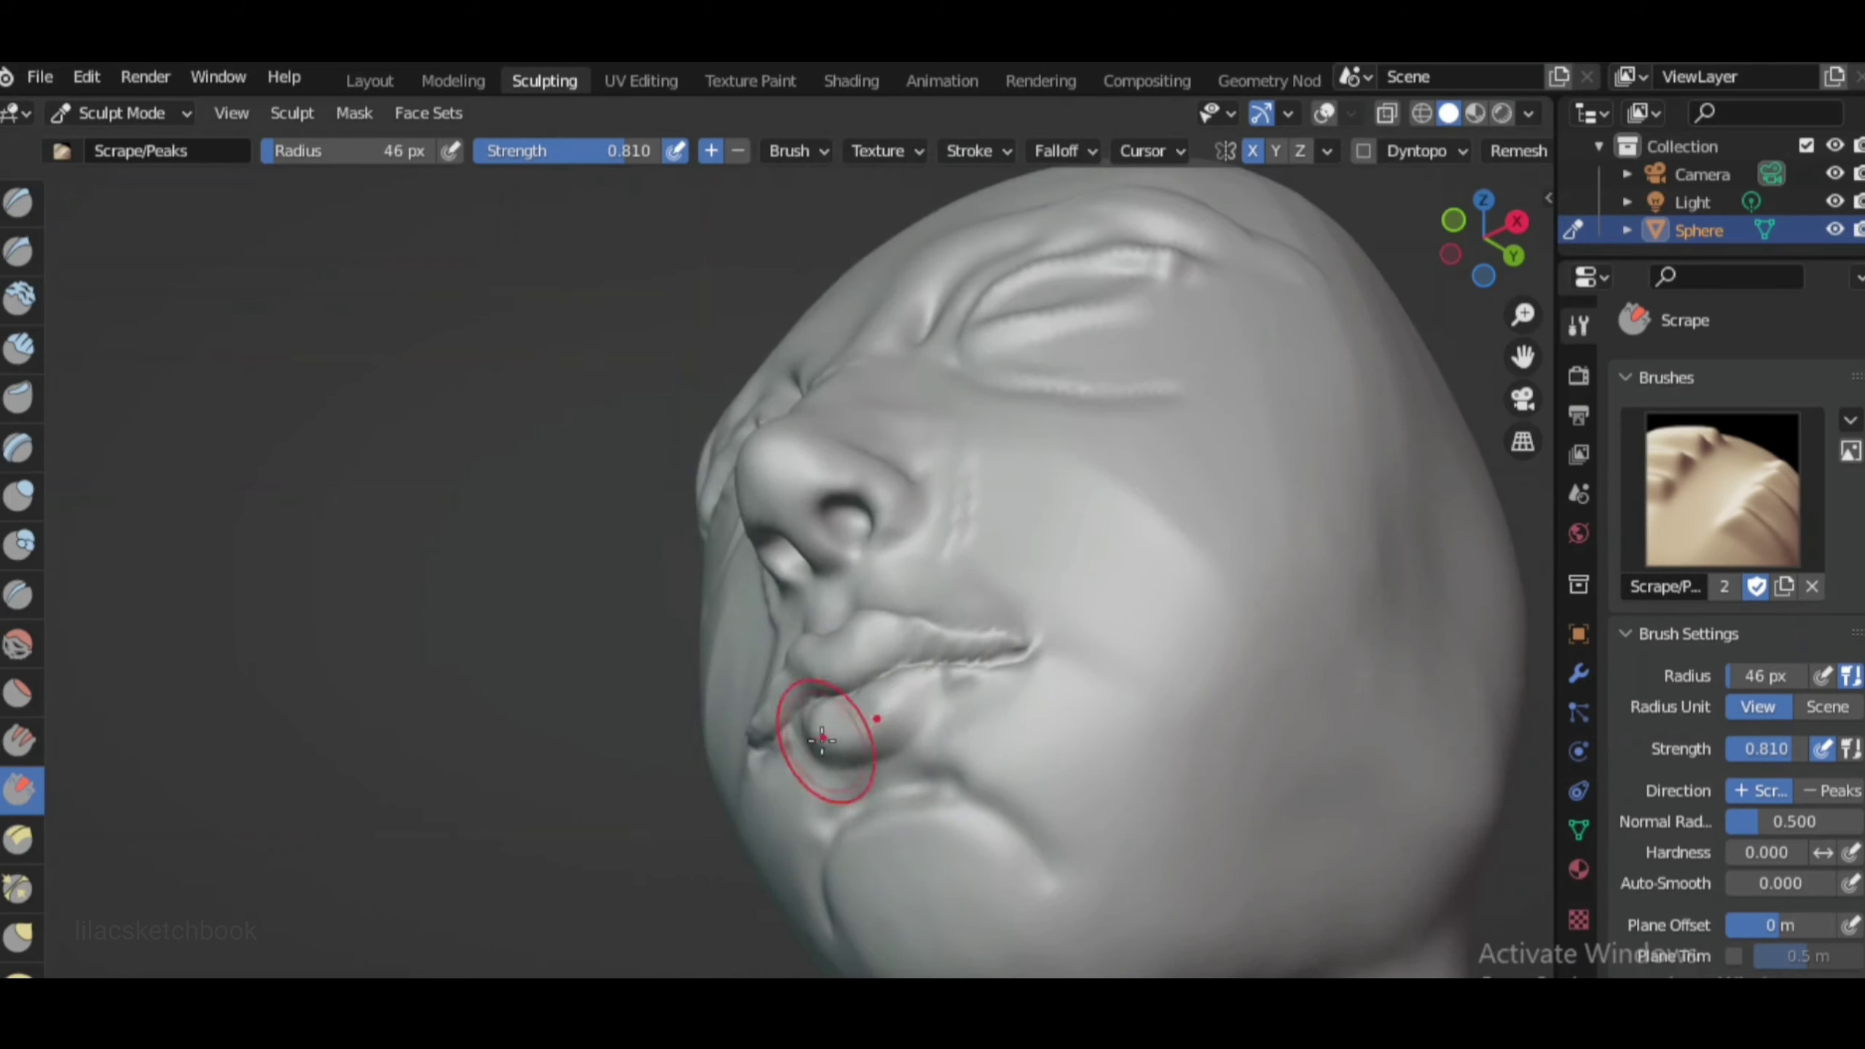
key("KP_1")
scroll(965, 840, "up", 5)
key("g")
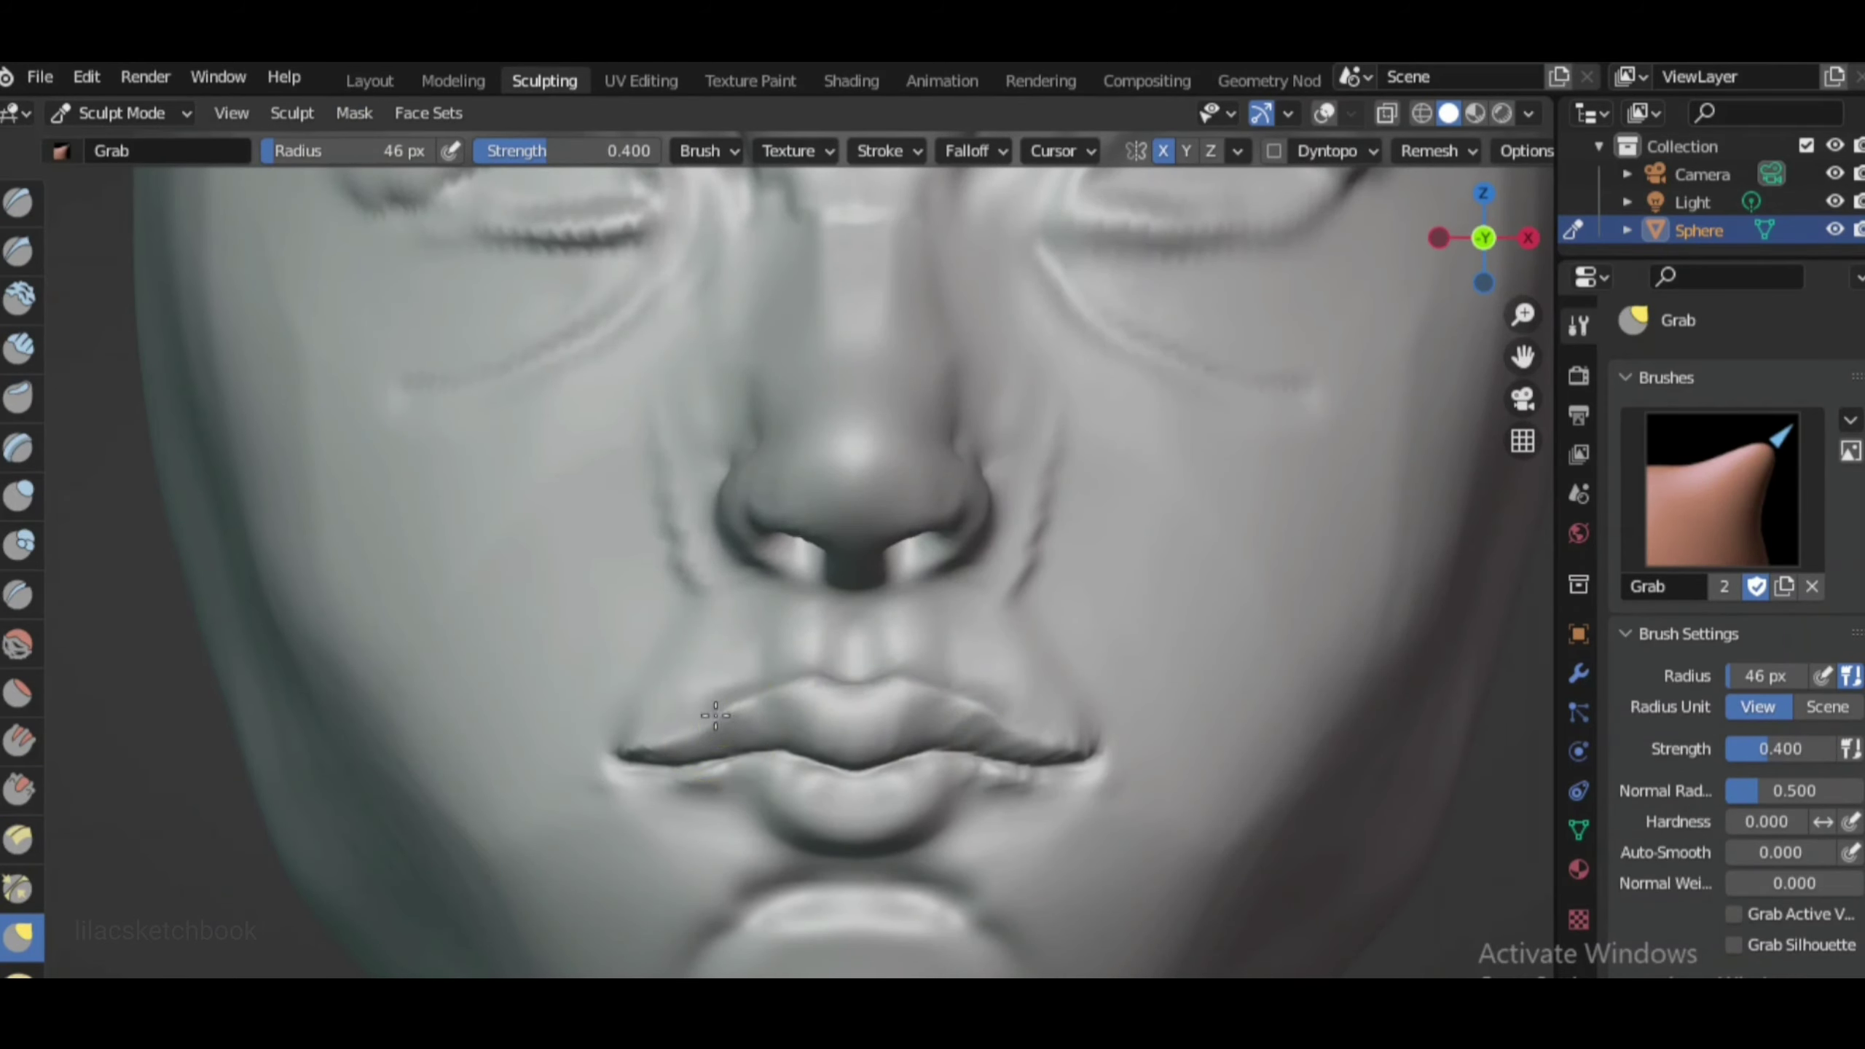
Fill out the lips with Inflate/Deflate and define their parting line with Crease
scroll(716, 714, "down", 2)
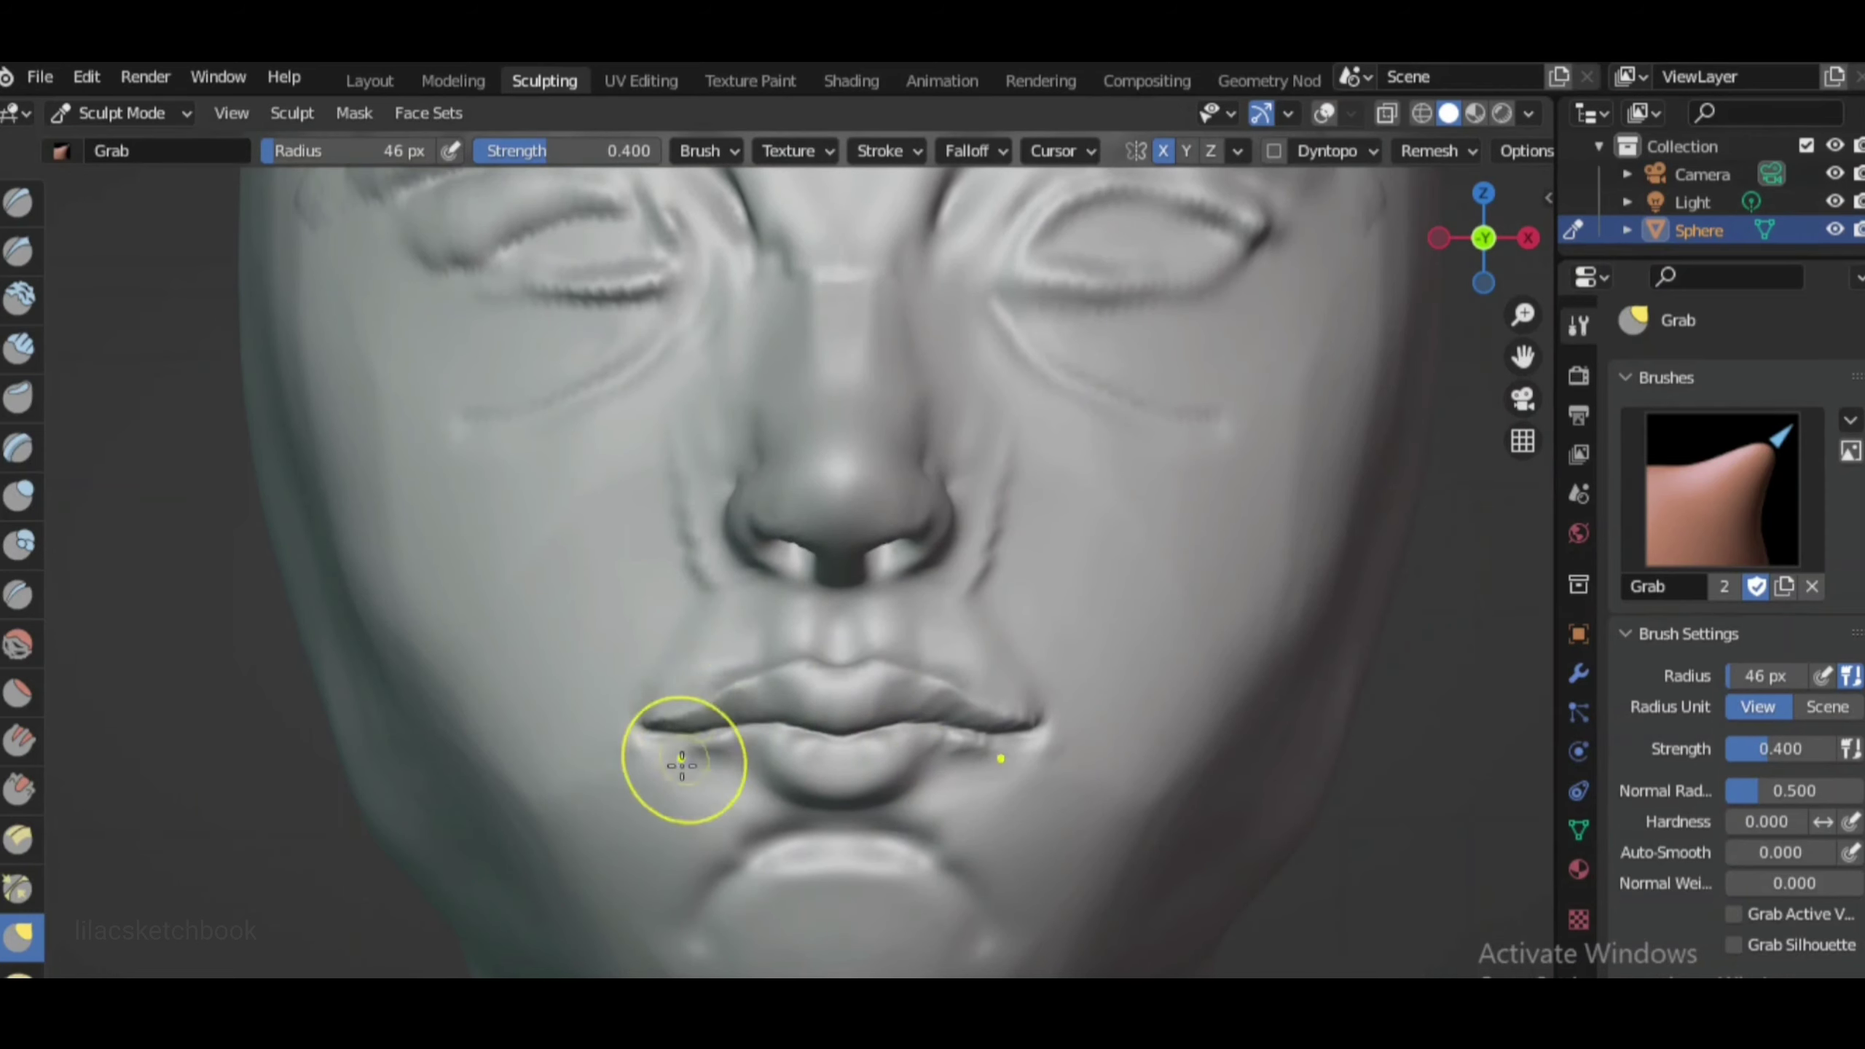
scroll(929, 766, "down", 5)
scroll(866, 696, "up", 4)
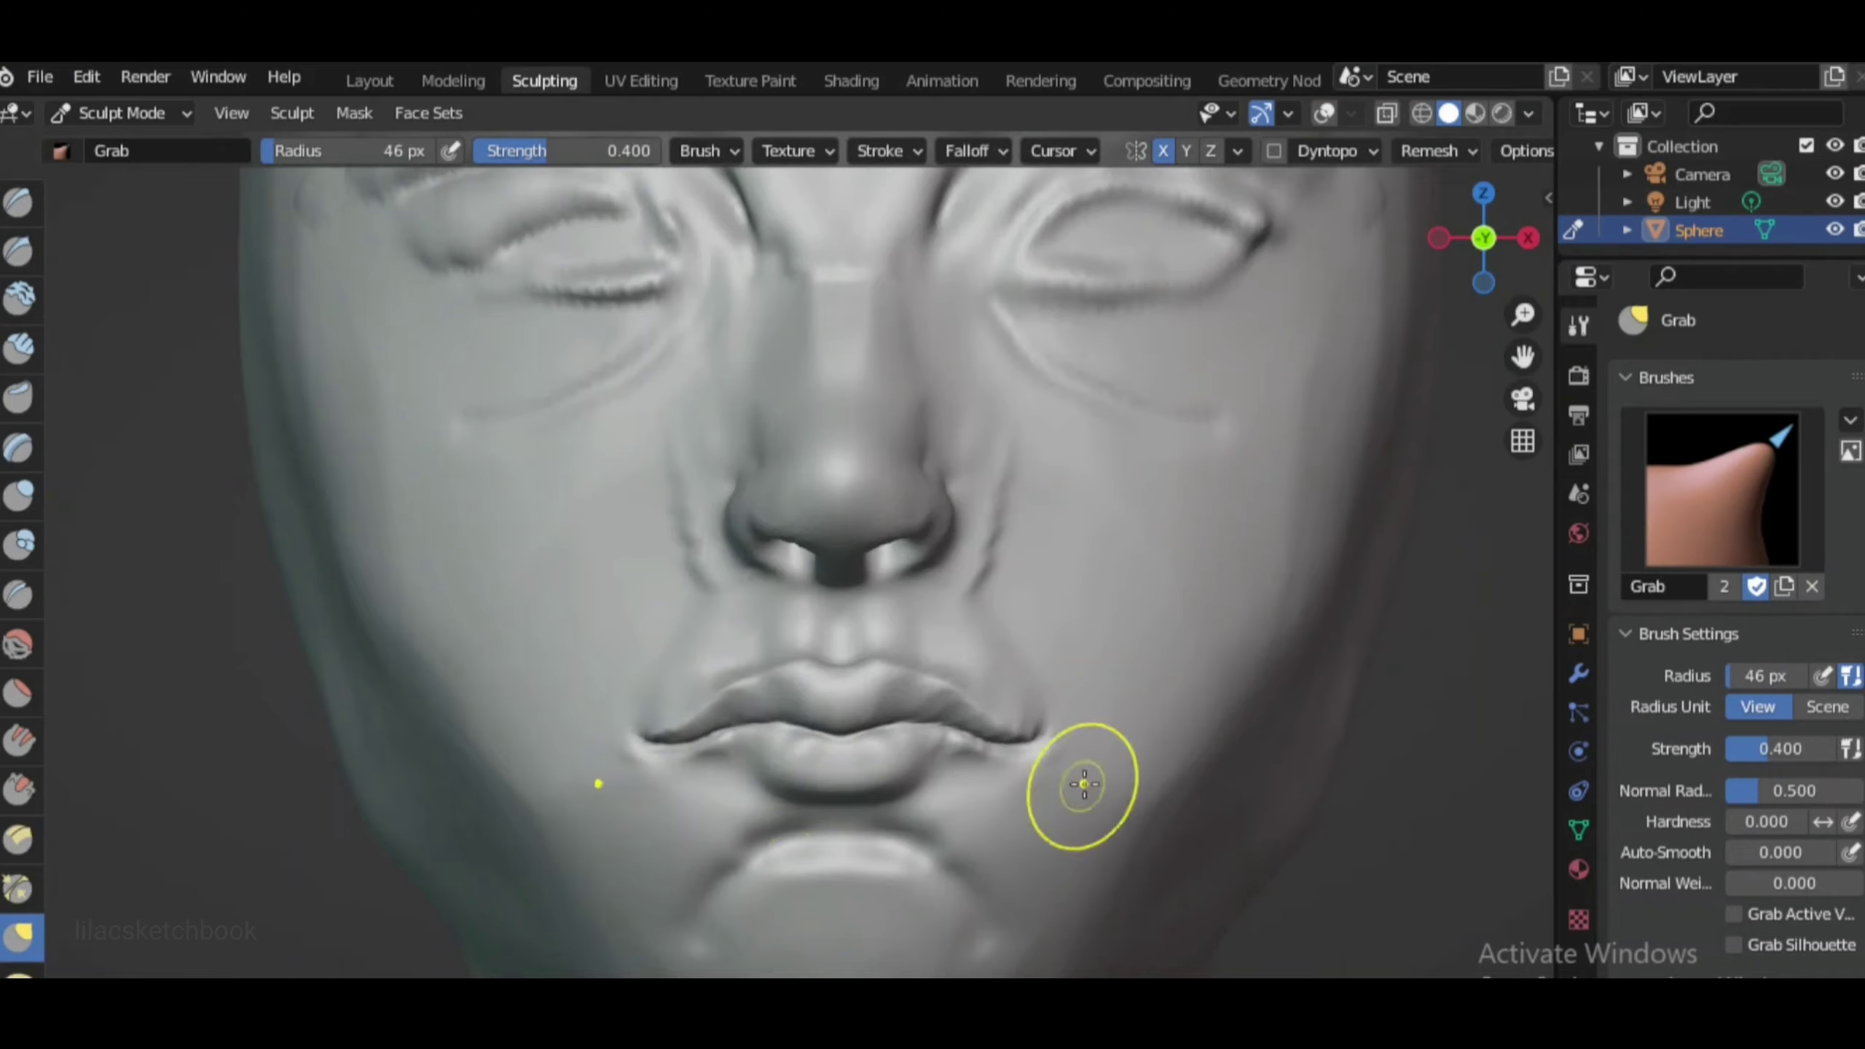
scroll(706, 840, "up", 3)
left_click(22, 497)
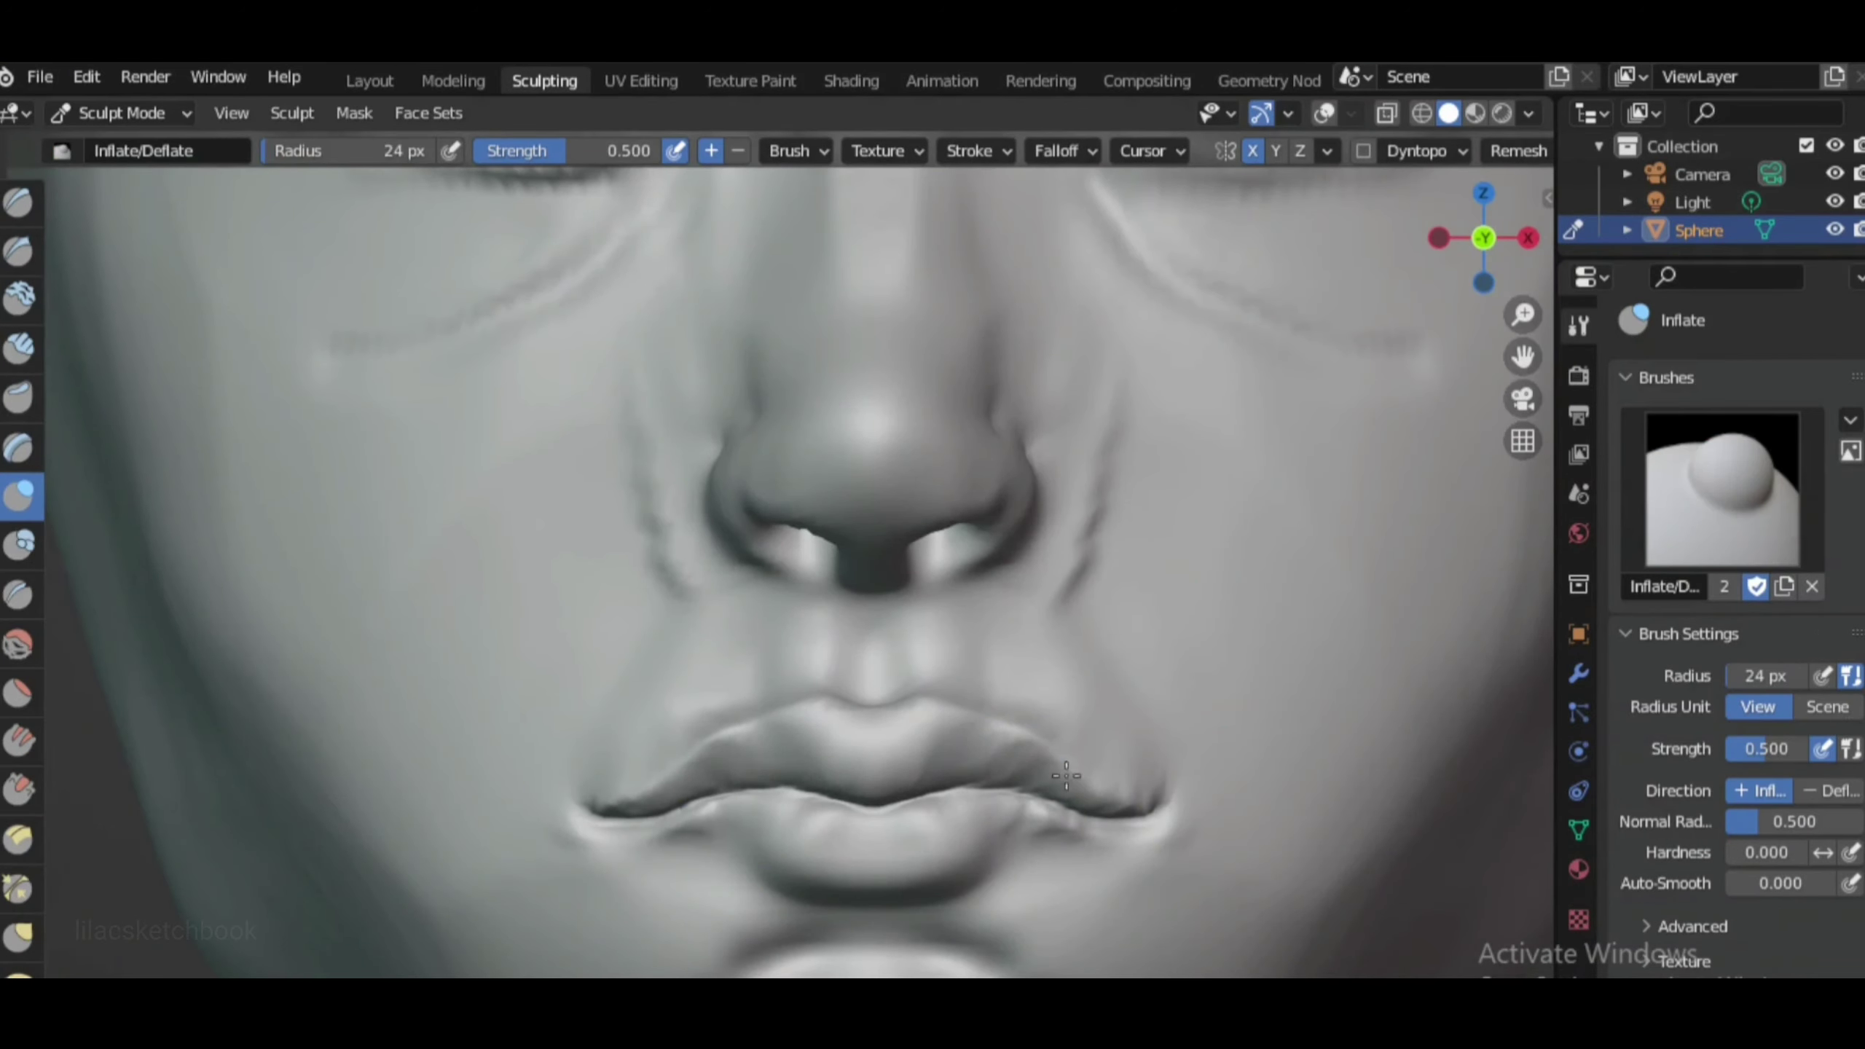
left_click(19, 593)
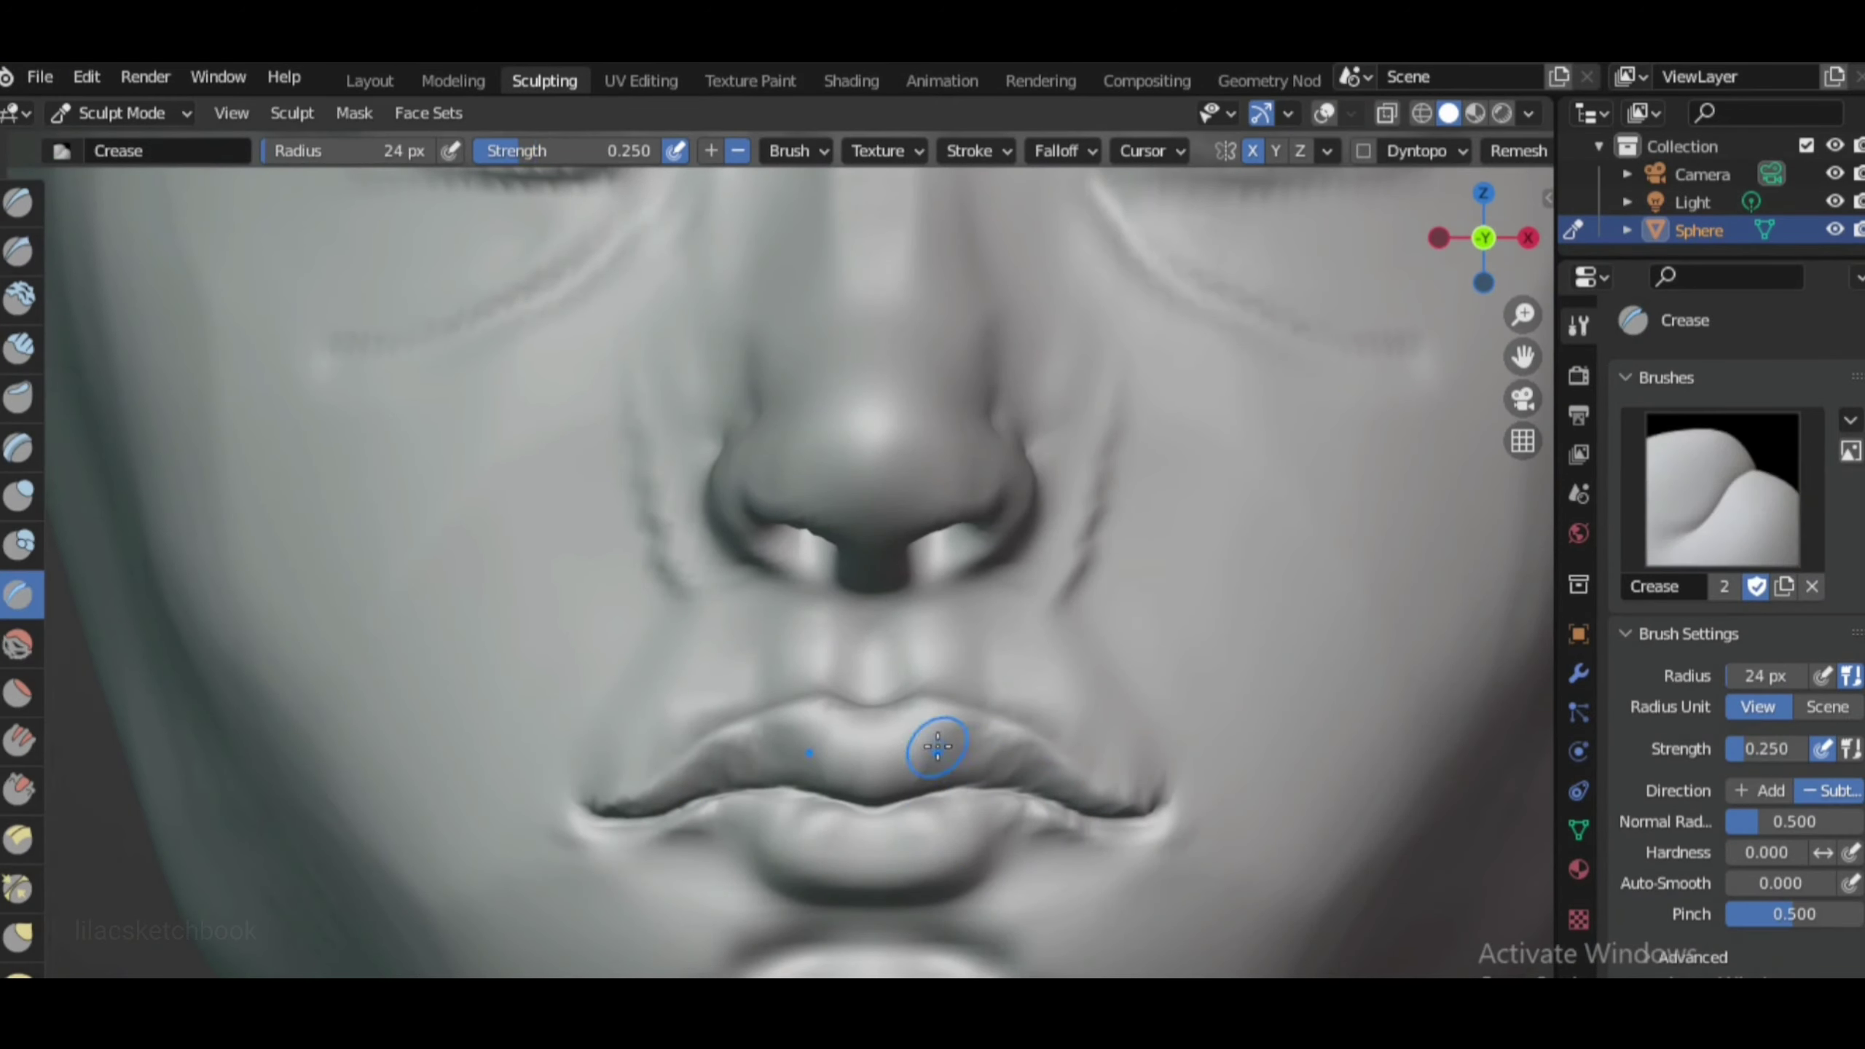
scroll(875, 718, "down", 3)
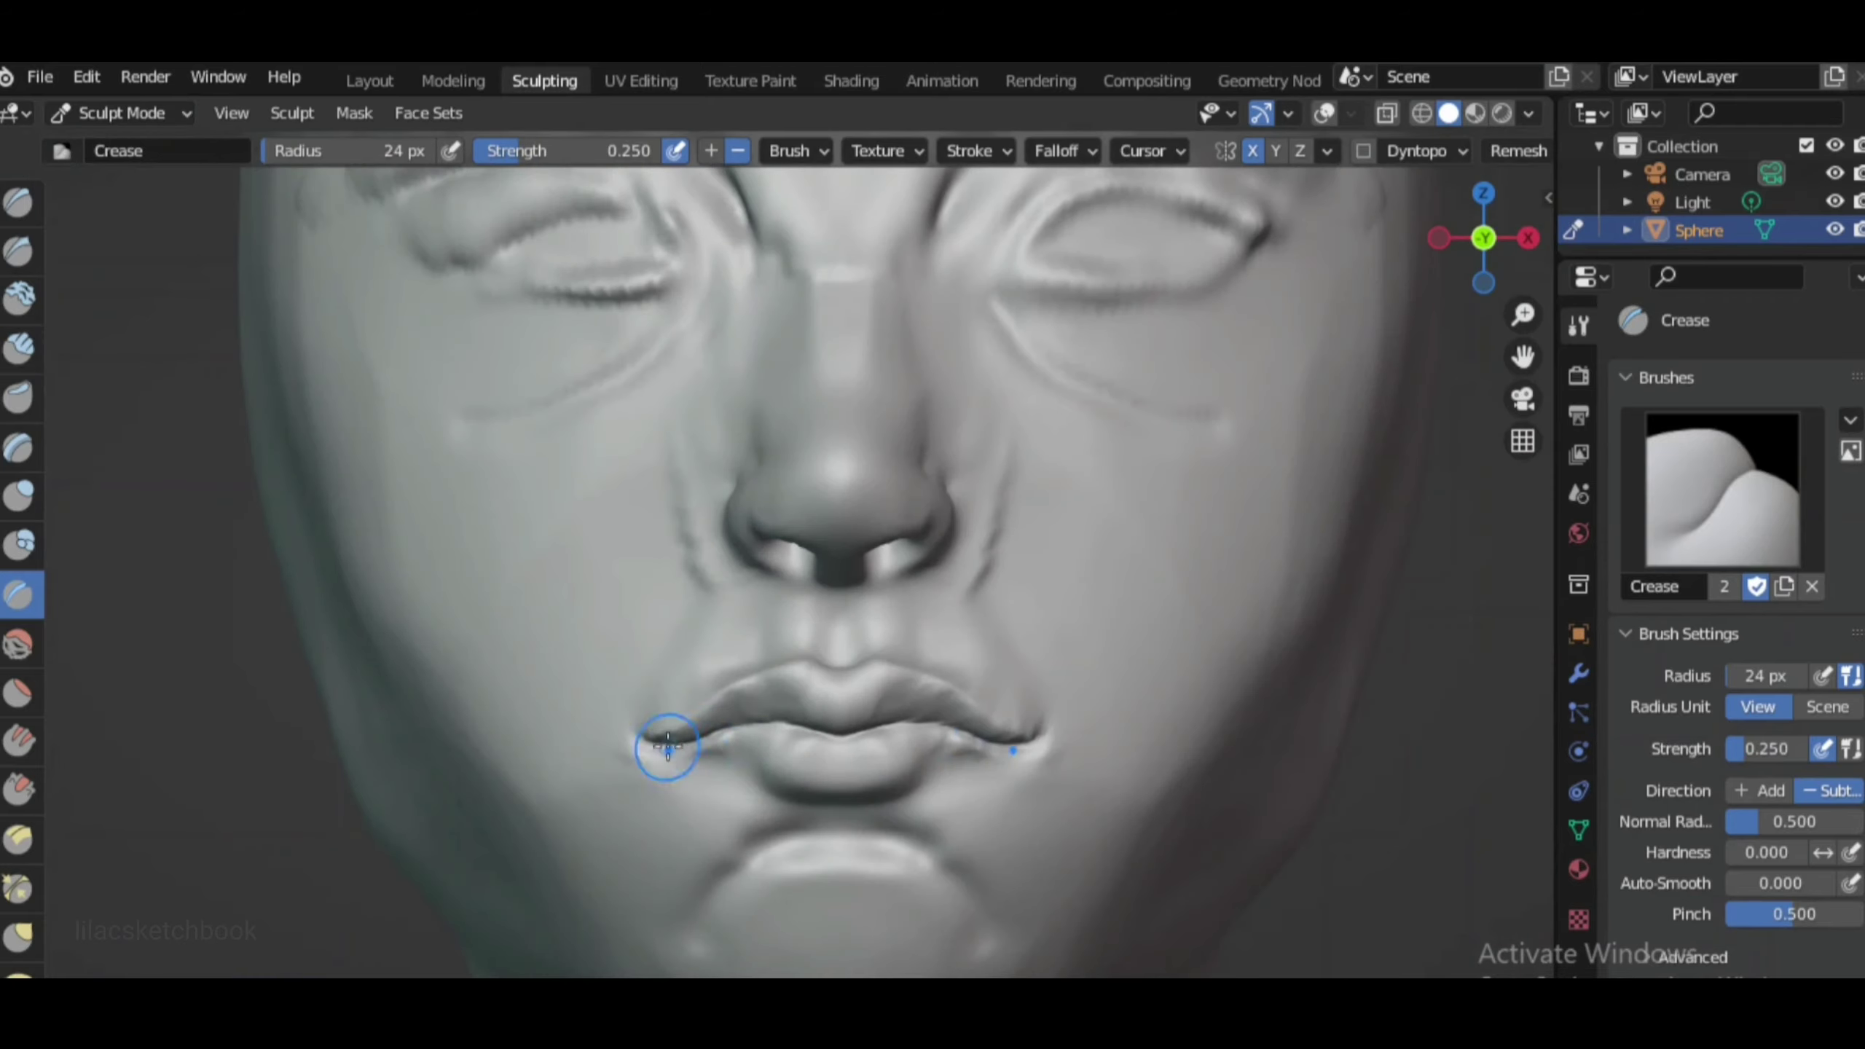
scroll(658, 749, "up", 2)
Tighten the lip line with Pinch/Magnify and reshape the mouth corners with Grab
key("p")
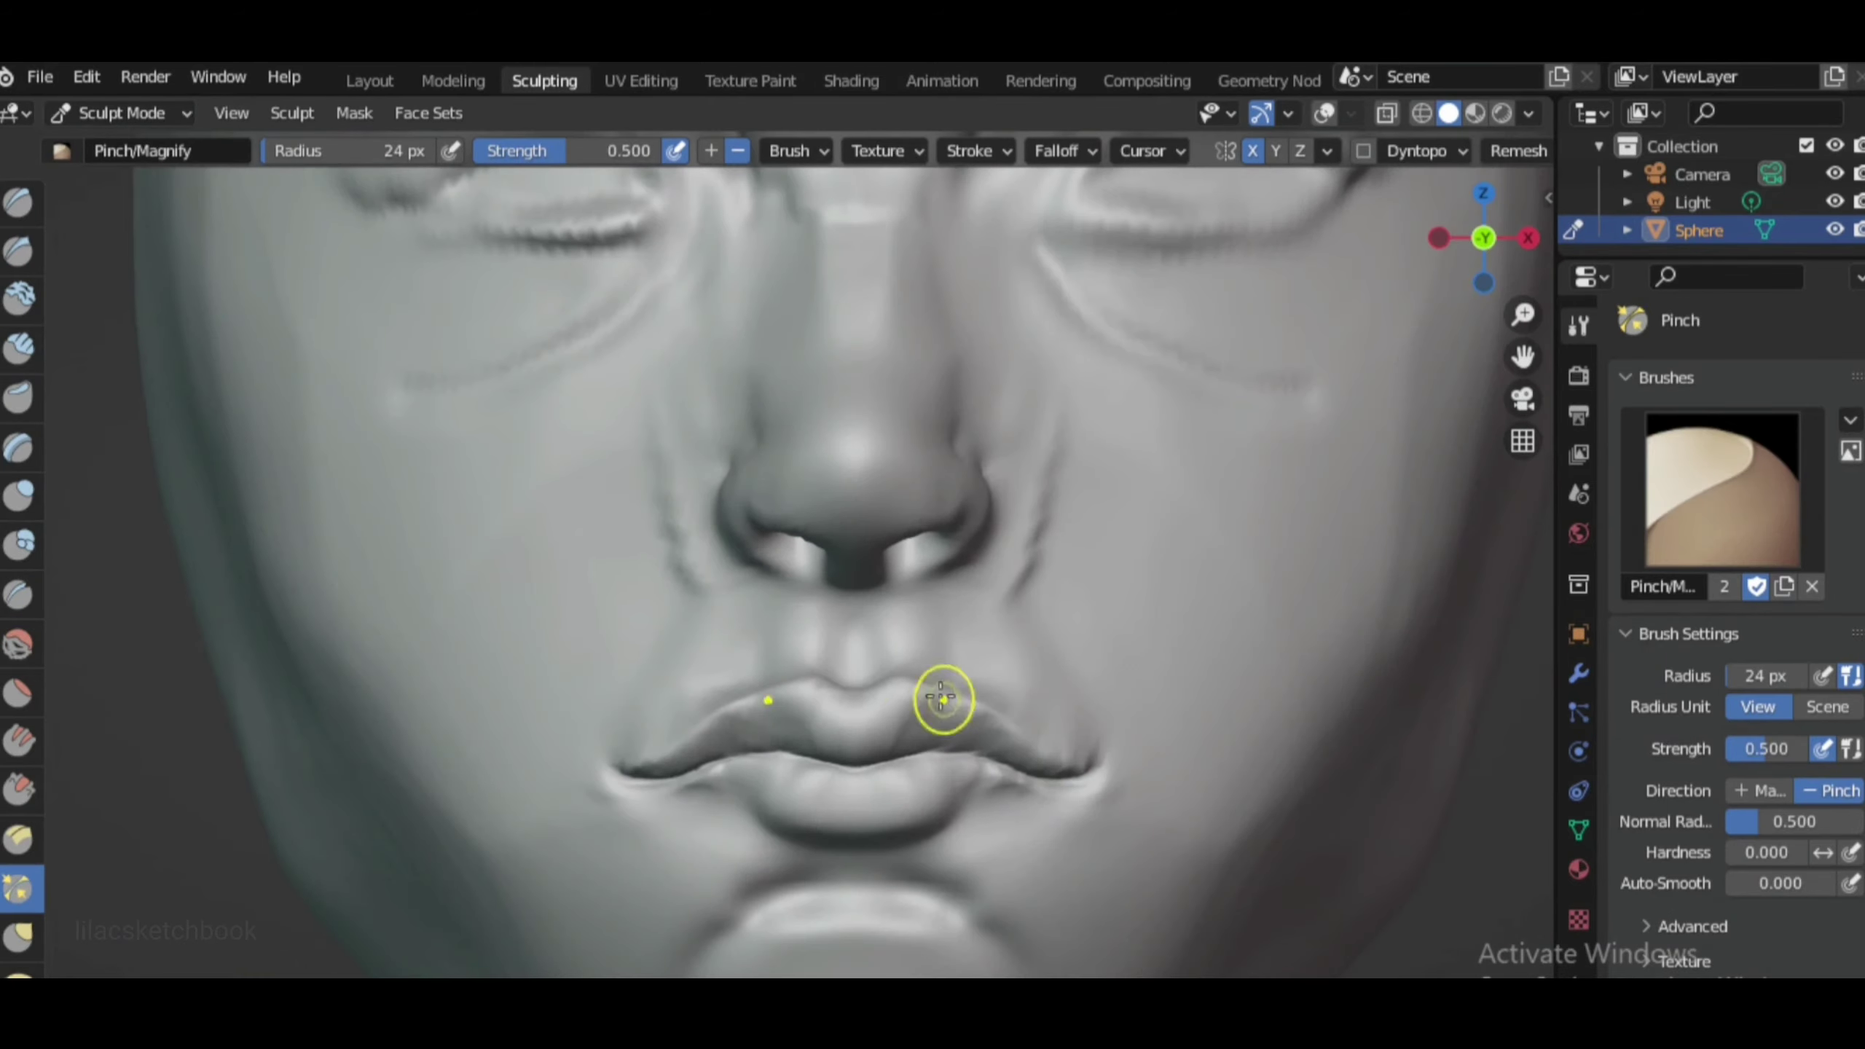
scroll(941, 697, "down", 3)
scroll(1103, 646, "up", 3)
key("g")
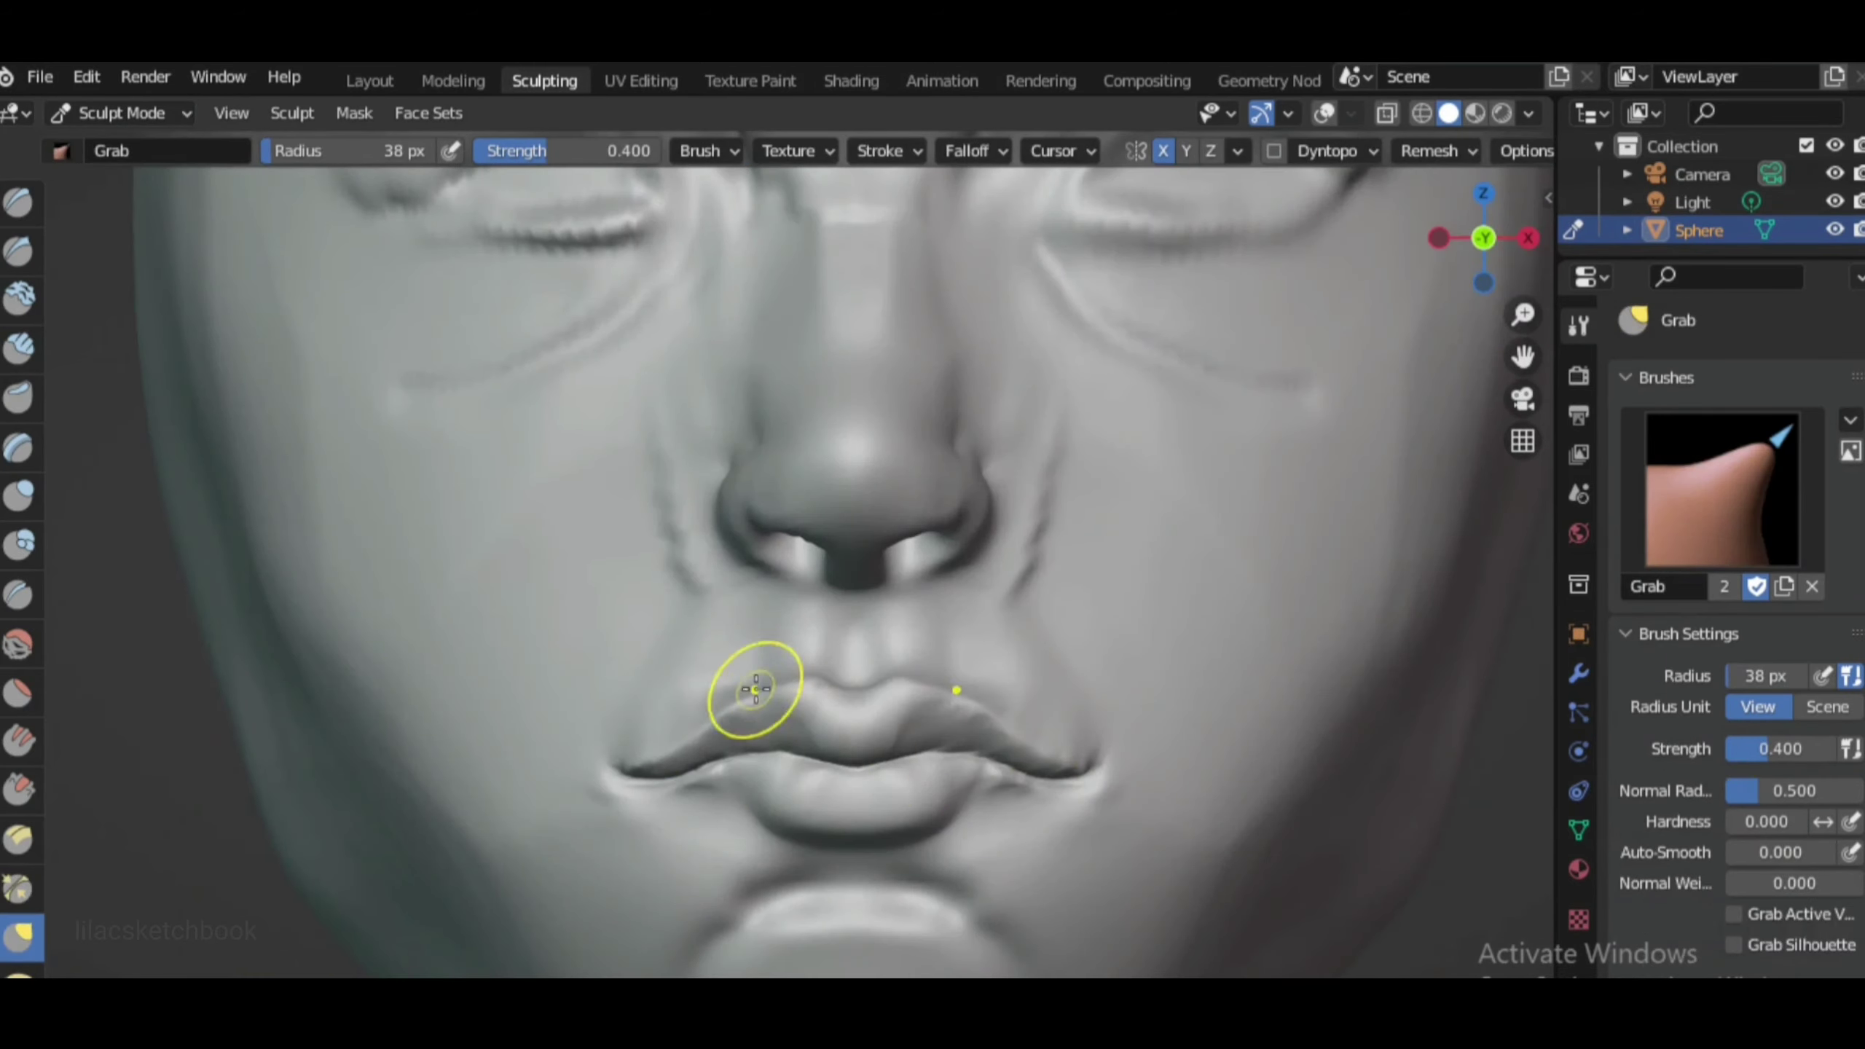
scroll(1028, 779, "down", 3)
scroll(922, 731, "up", 3)
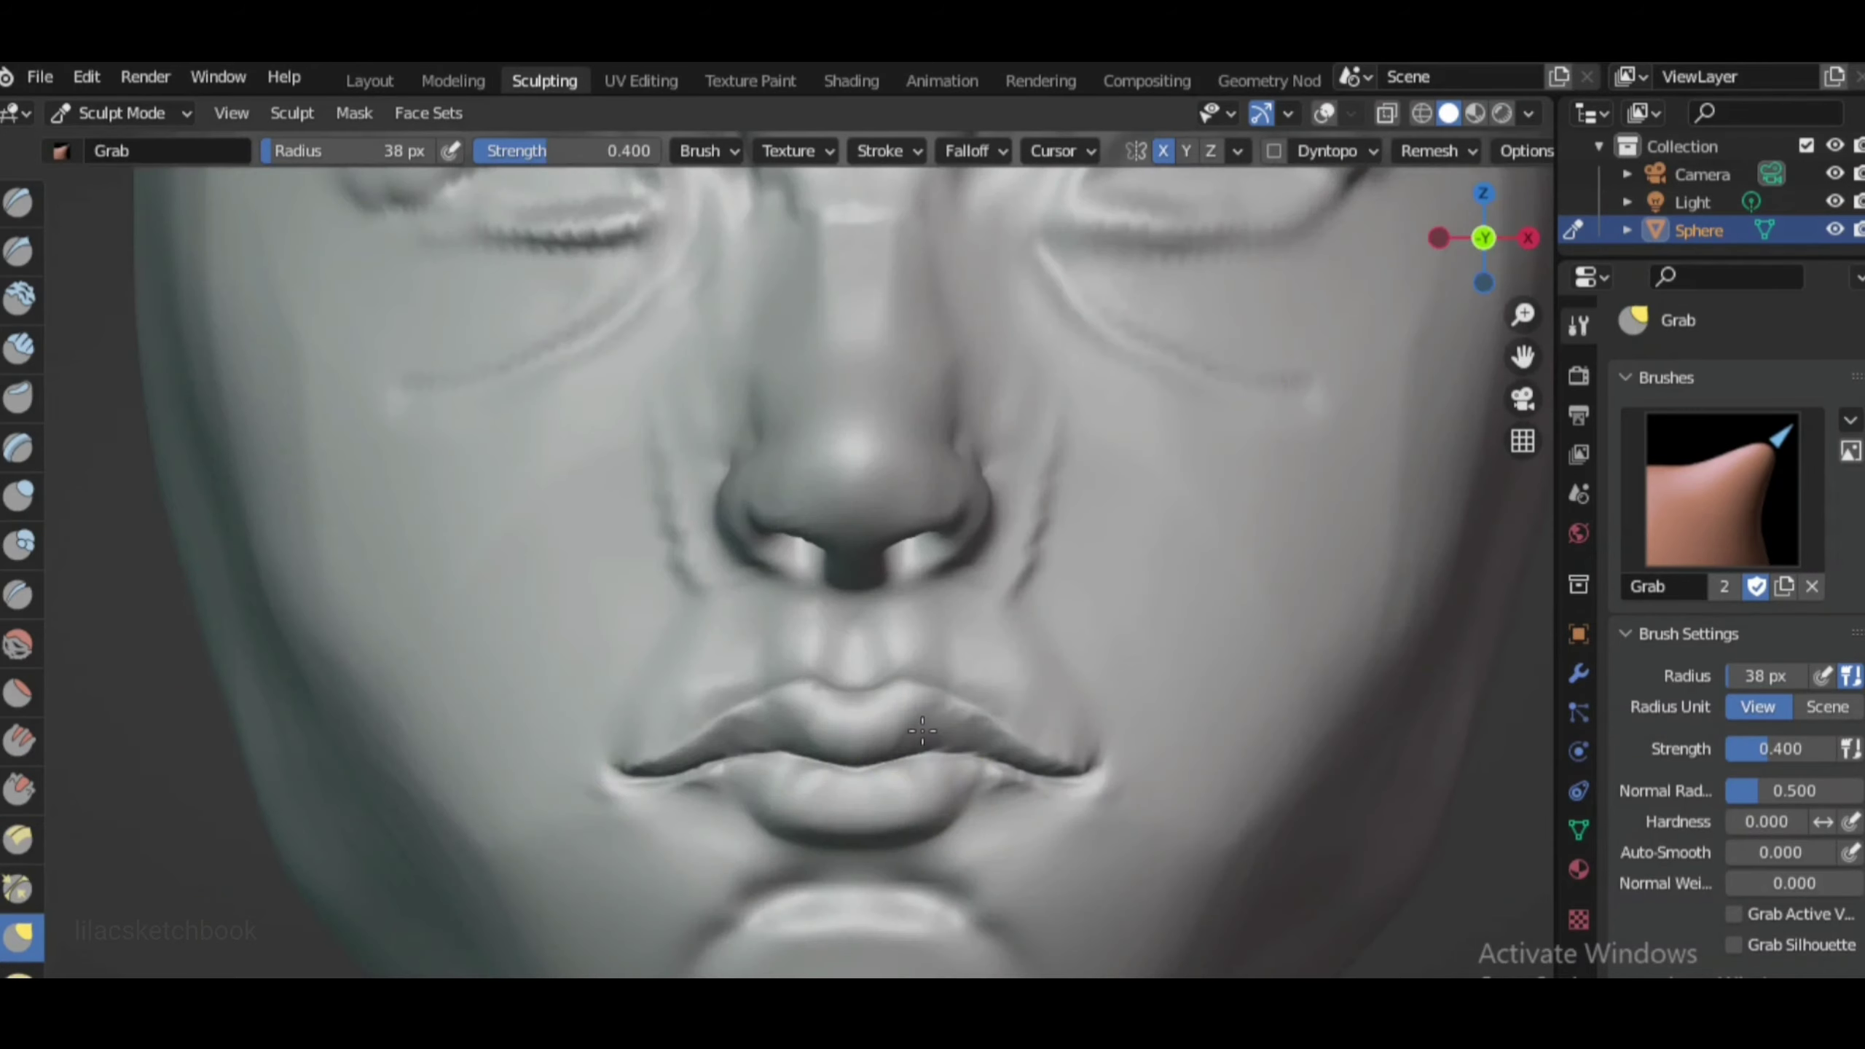
Inspect the lips from a three-quarter side view and then from the front
middle_click_drag(1483, 343, 1007, 752)
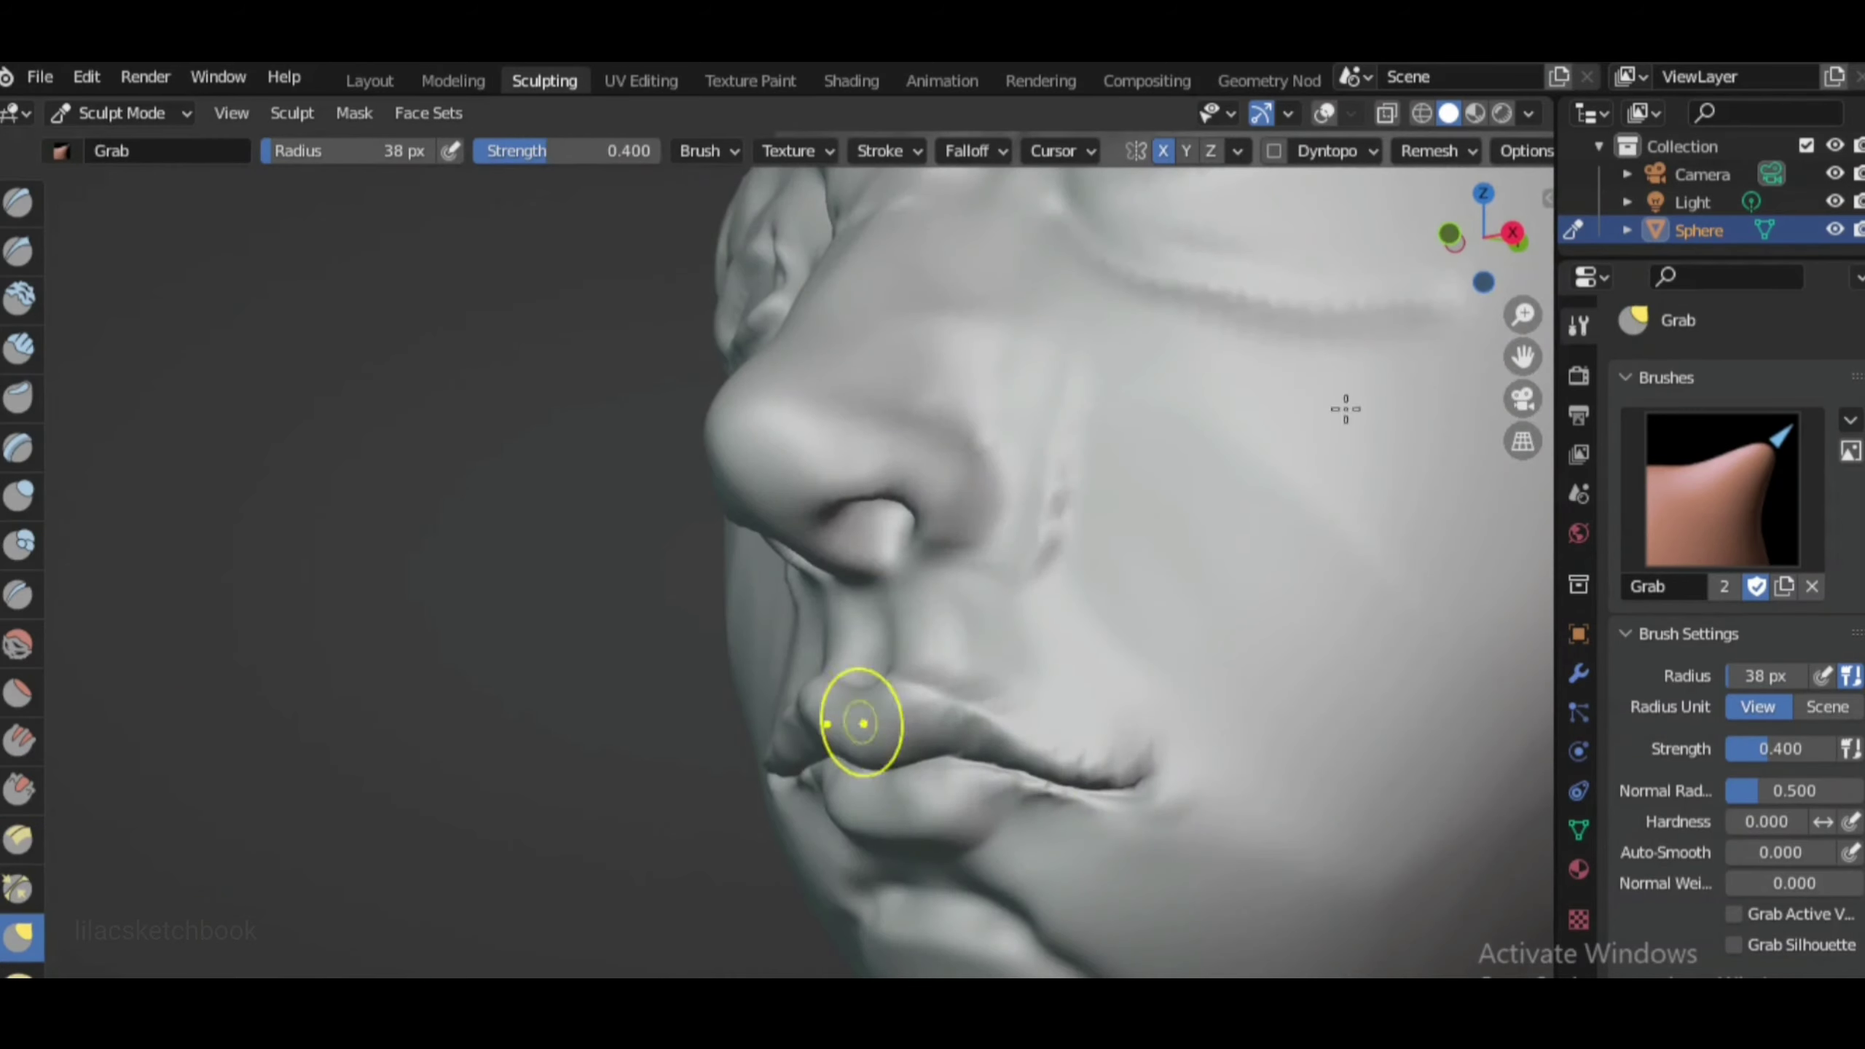
scroll(851, 801, "down", 3)
key("KP_1")
scroll(941, 723, "up", 3)
scroll(962, 698, "down", 3)
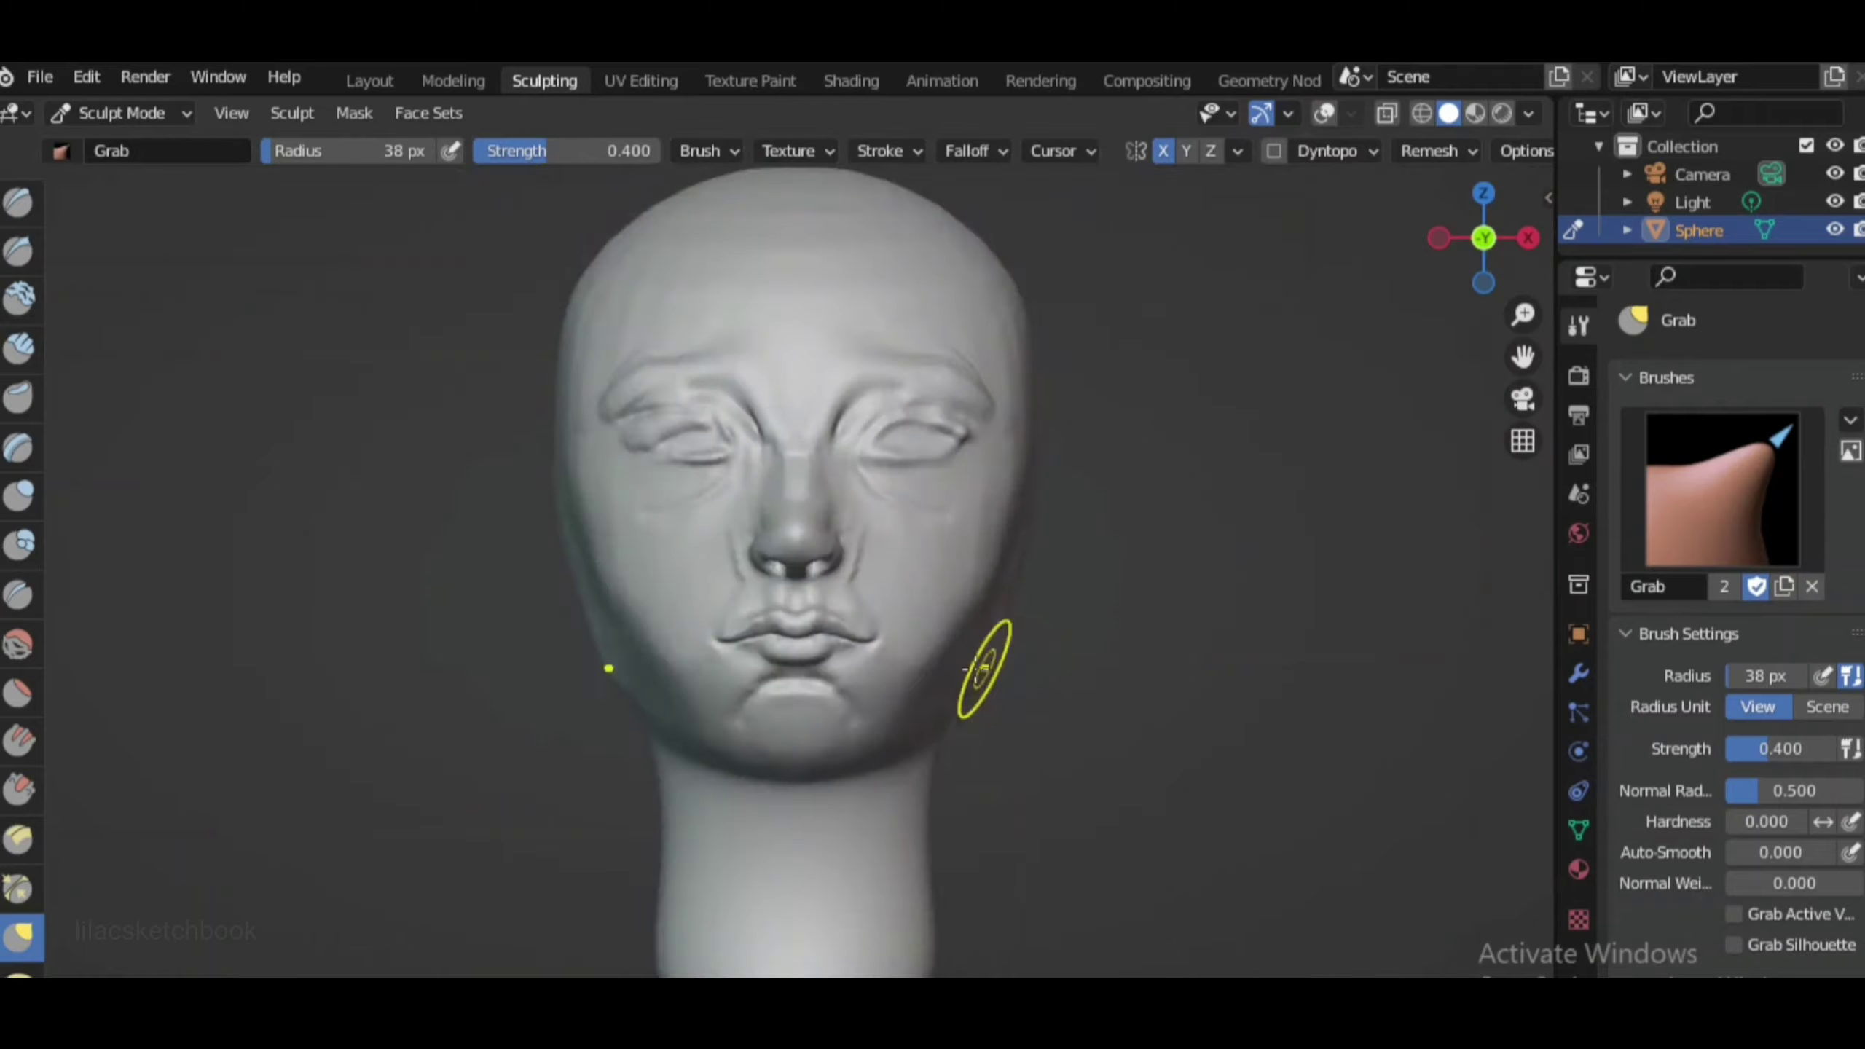
scroll(1138, 729, "up", 4)
scroll(849, 673, "down", 5)
Resize the brush to 19 px, then to 29 px, for the nose creases
scroll(965, 792, "down", 2)
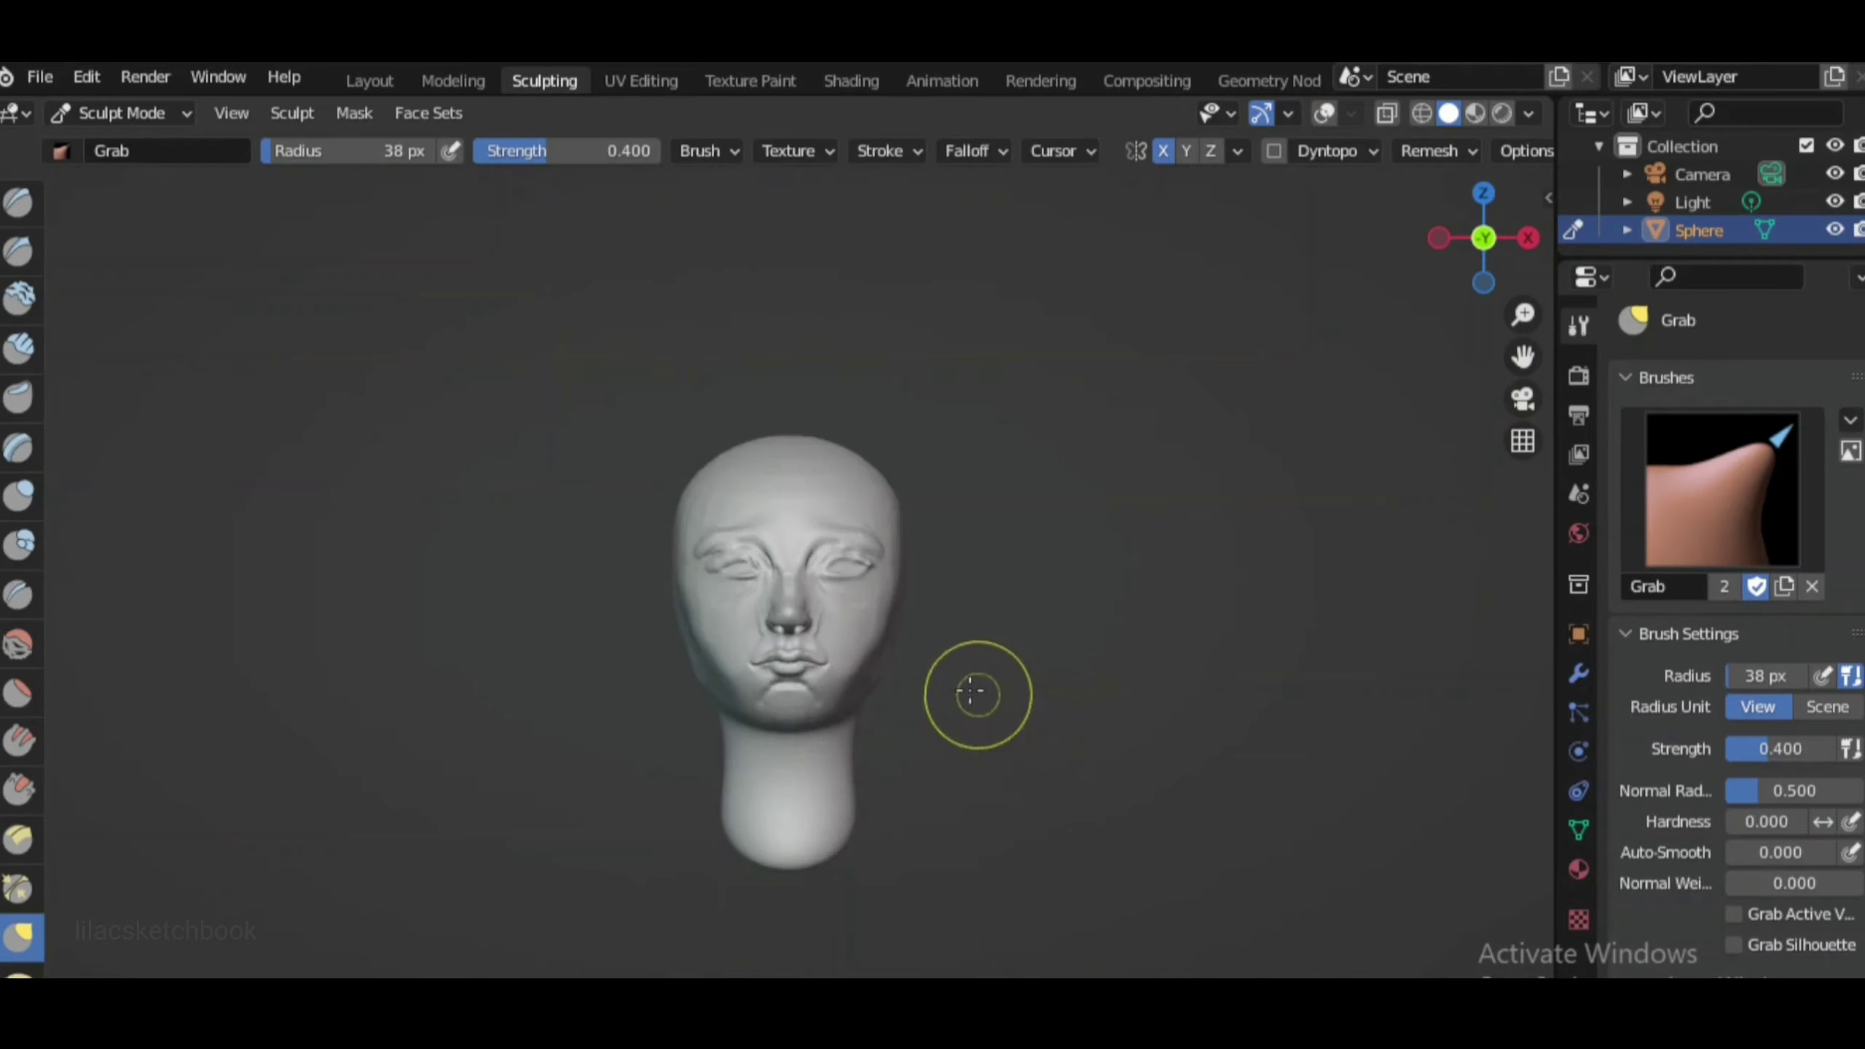
scroll(978, 695, "up", 6)
scroll(1174, 625, "down", 2)
key("f")
left_click(882, 626)
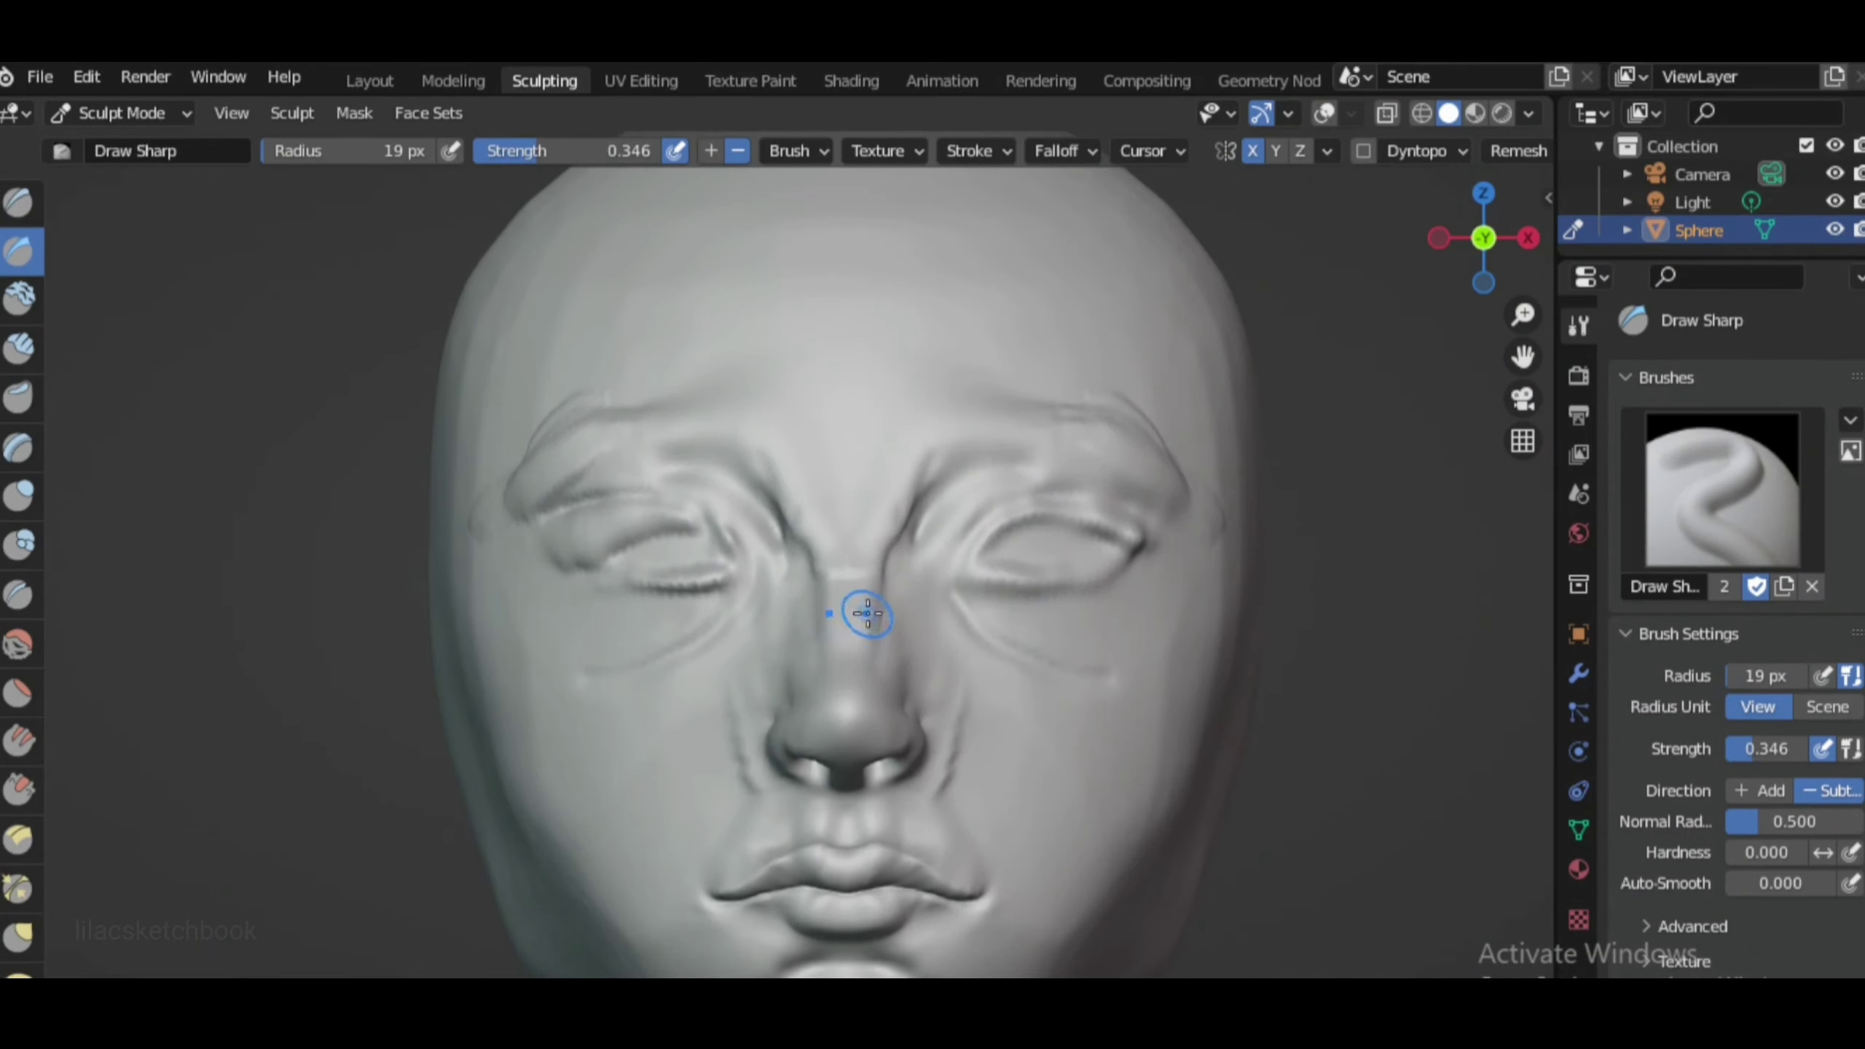
middle_click_drag(867, 613, 829, 687)
key("f")
left_click(875, 615)
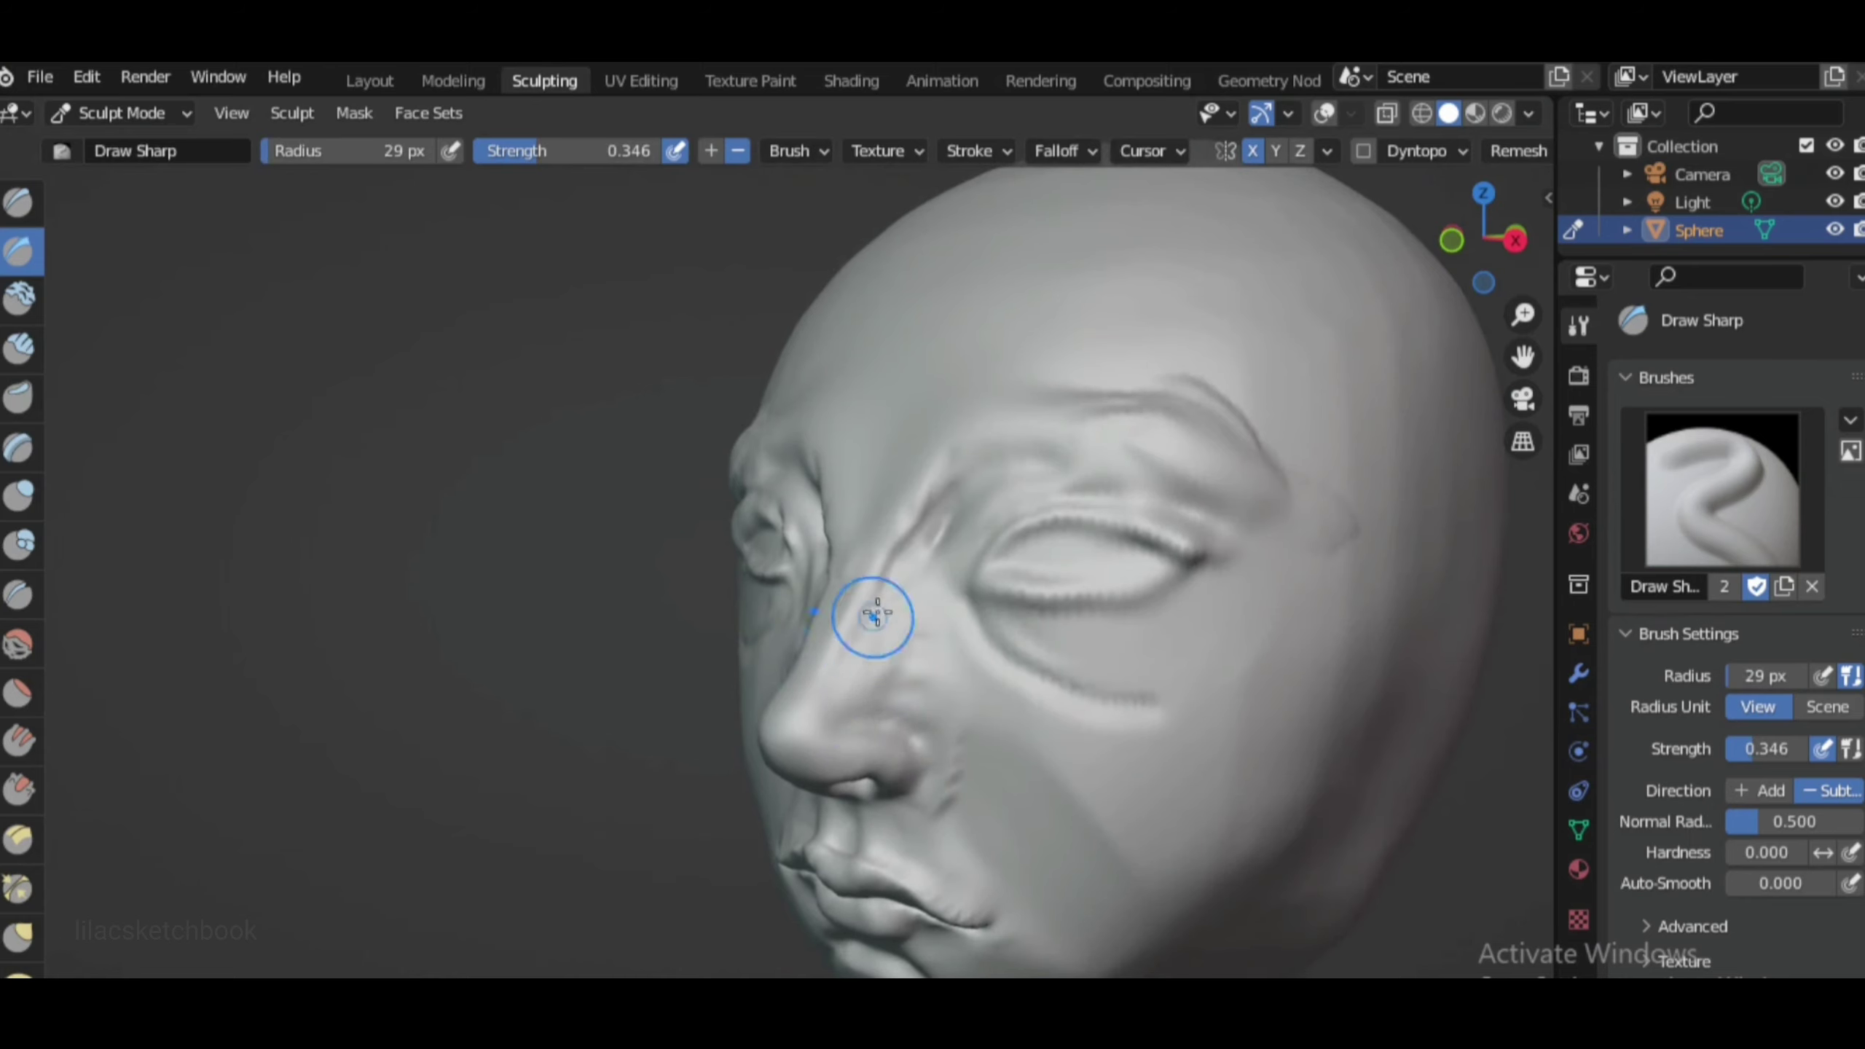
Sharpen the creases beside the nose with Draw Sharp from front and three-quarter views
key("KP_1")
scroll(1299, 549, "down", 3)
scroll(990, 717, "up", 3)
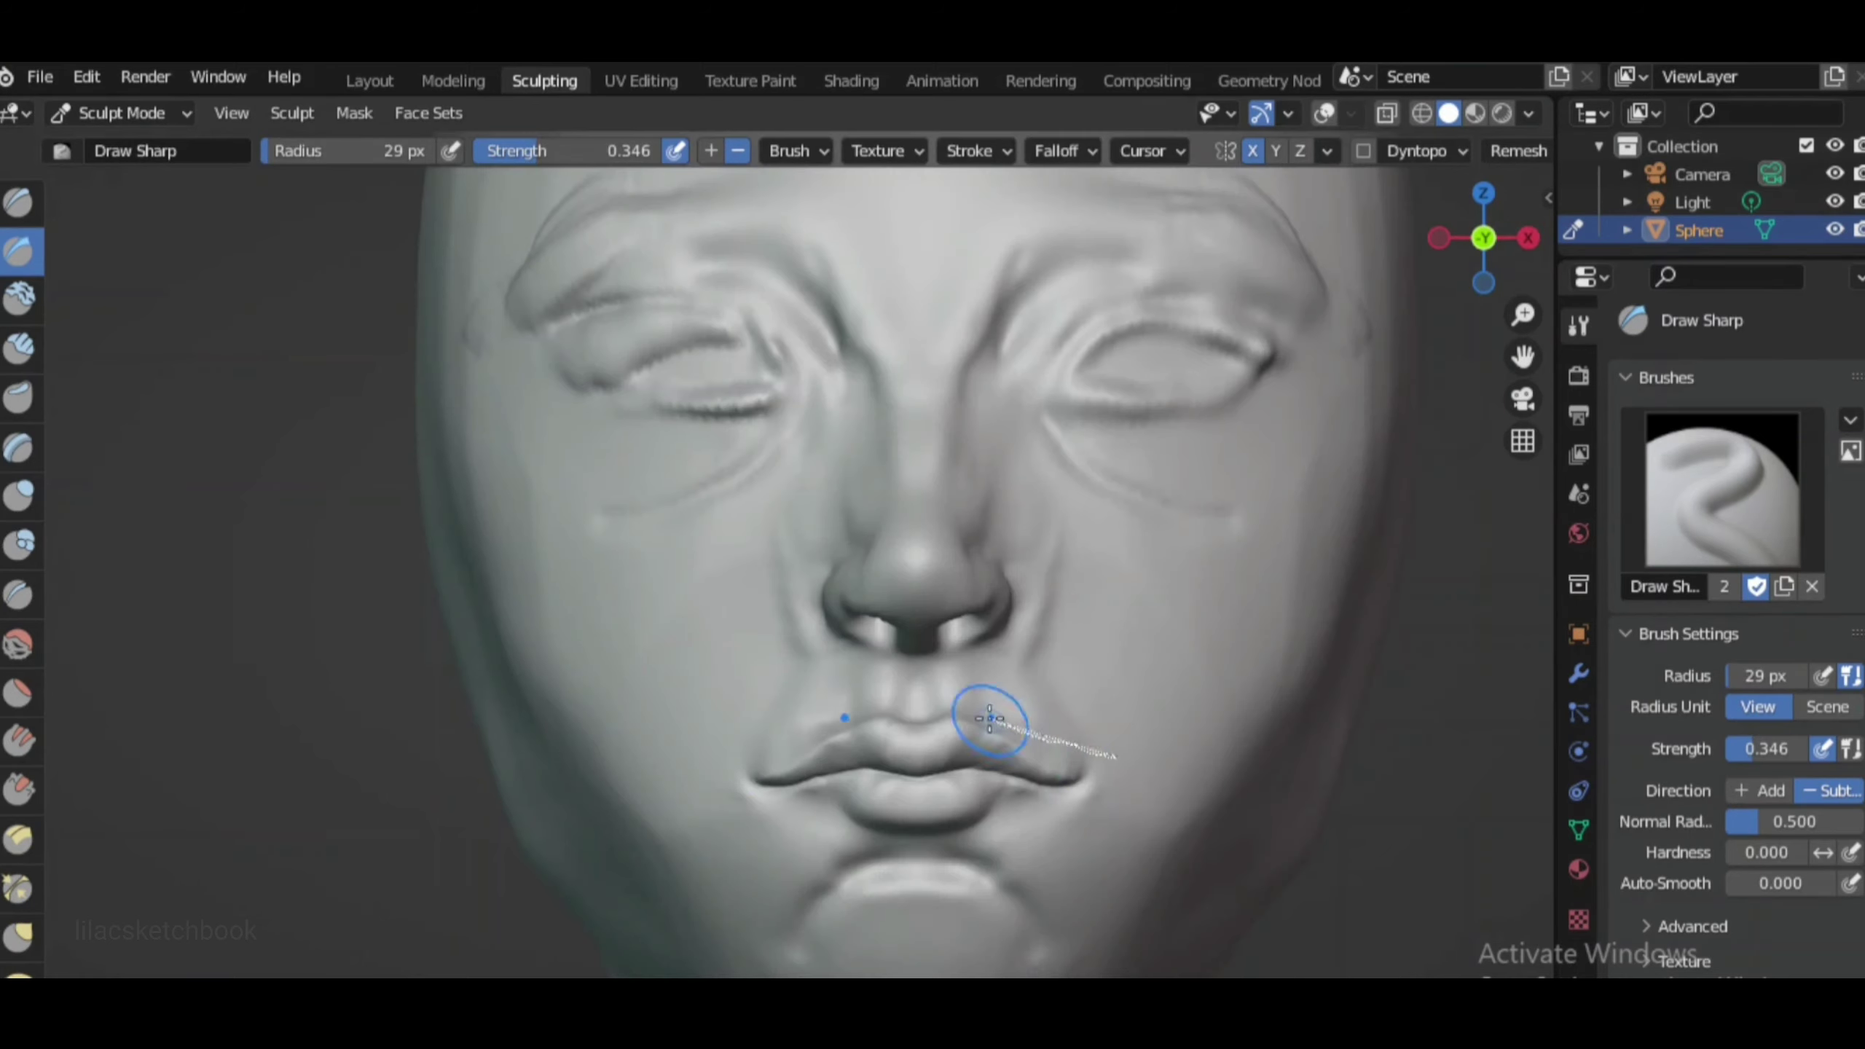
scroll(932, 849, "down", 4)
middle_click_drag(933, 848, 998, 840)
scroll(997, 840, "up", 5)
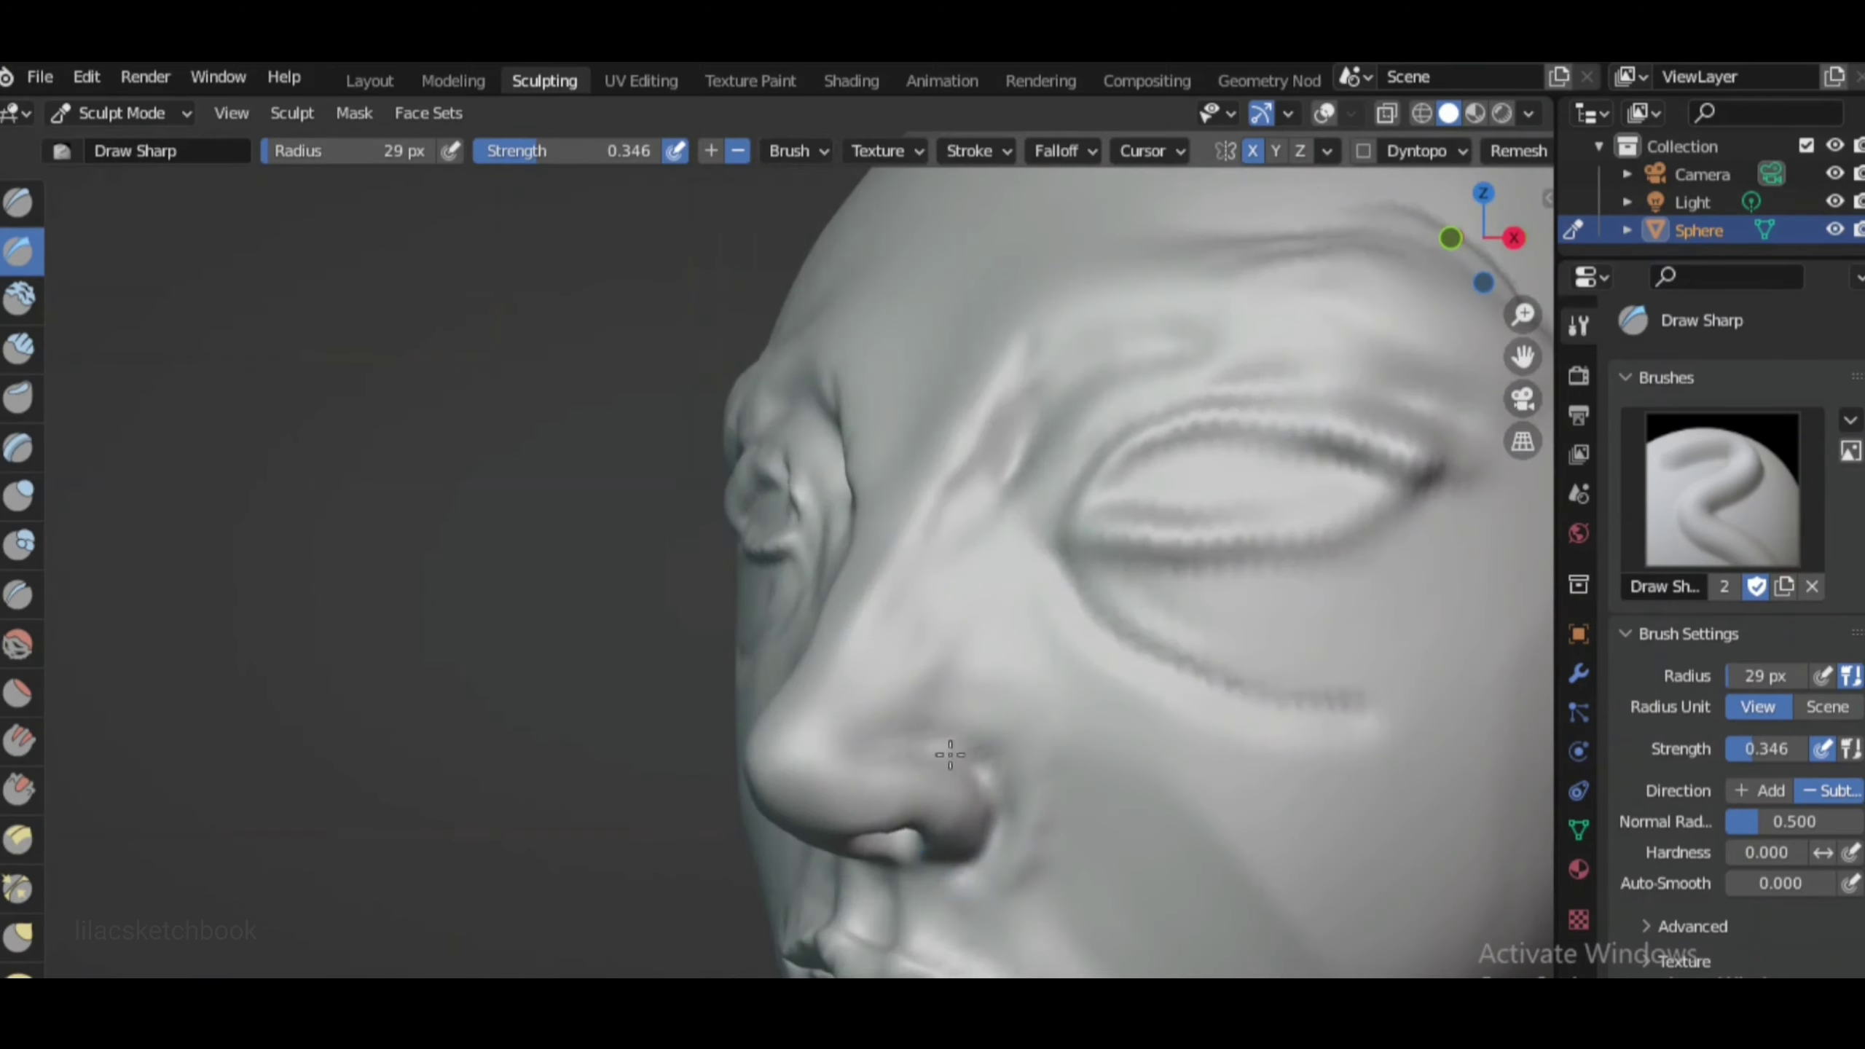
scroll(950, 755, "down", 3)
mouse_move(950, 755)
middle_mouse_down()
mouse_move(1032, 750)
mouse_move(1050, 779)
mouse_move(832, 808)
middle_mouse_up()
scroll(1049, 779, "up", 4)
Deepen the nostril and mouth-corner creases with Crease and Pinch/Magnify
key("shift+c")
scroll(1049, 779, "down", 3)
left_click(17, 888)
scroll(920, 774, "up", 2)
key("KP_1")
key("g")
scroll(920, 774, "down", 3)
Reshape with Grab at 43 px, checking the right profile and the nose from below
key("KP_3")
key("f")
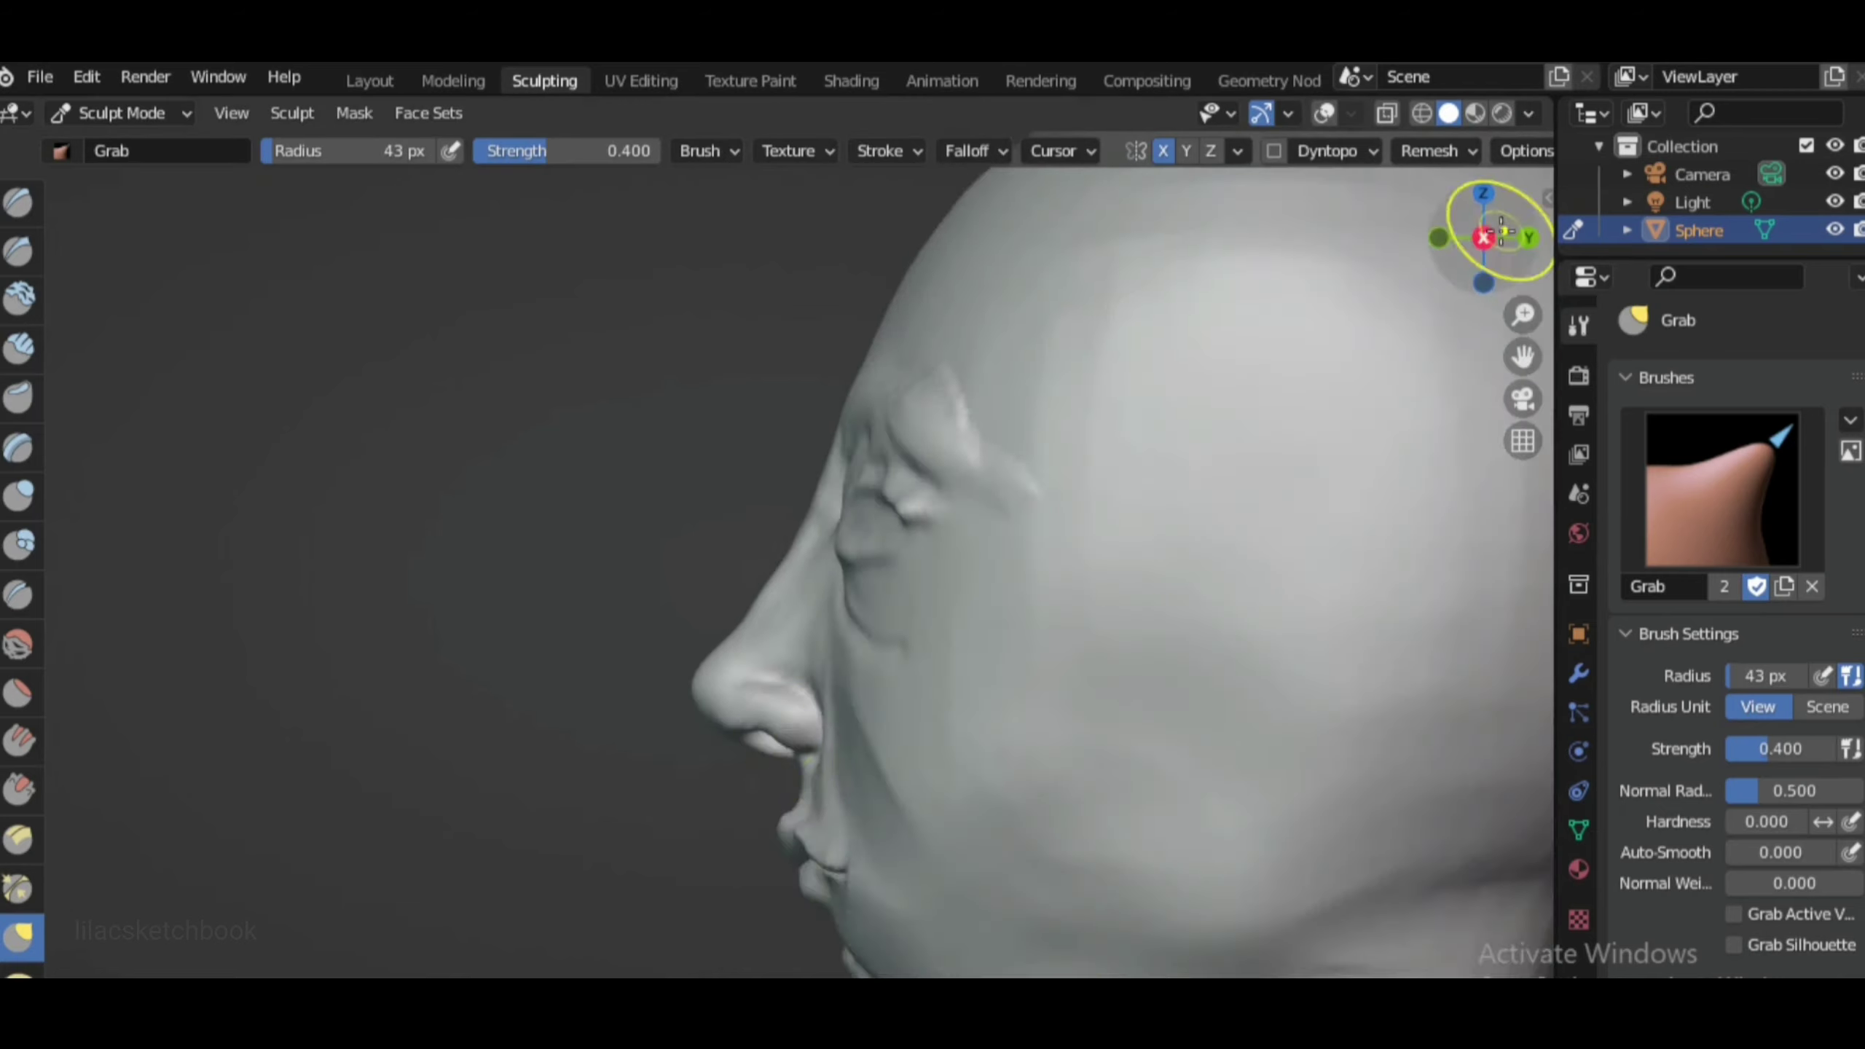
left_click_drag(1502, 231, 1000, 722)
middle_click_drag(1043, 852, 967, 623)
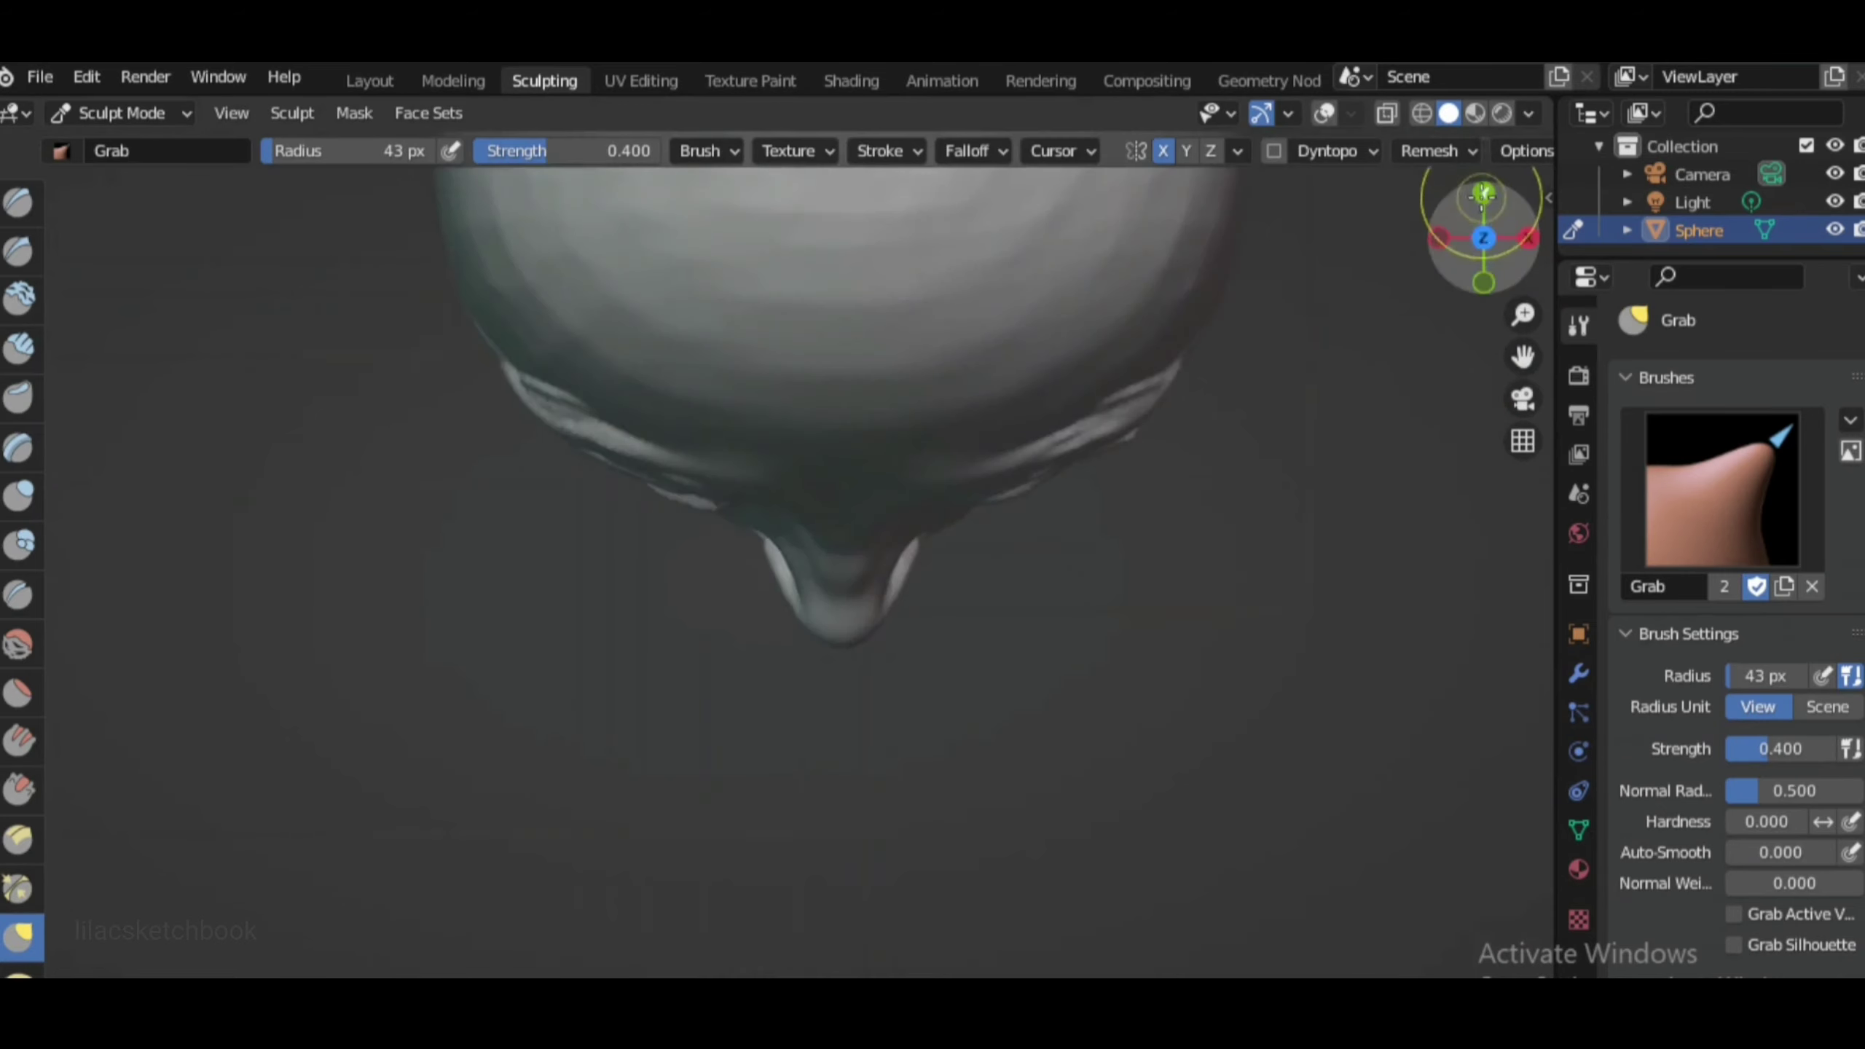
key("KP_1")
scroll(778, 684, "down", 3)
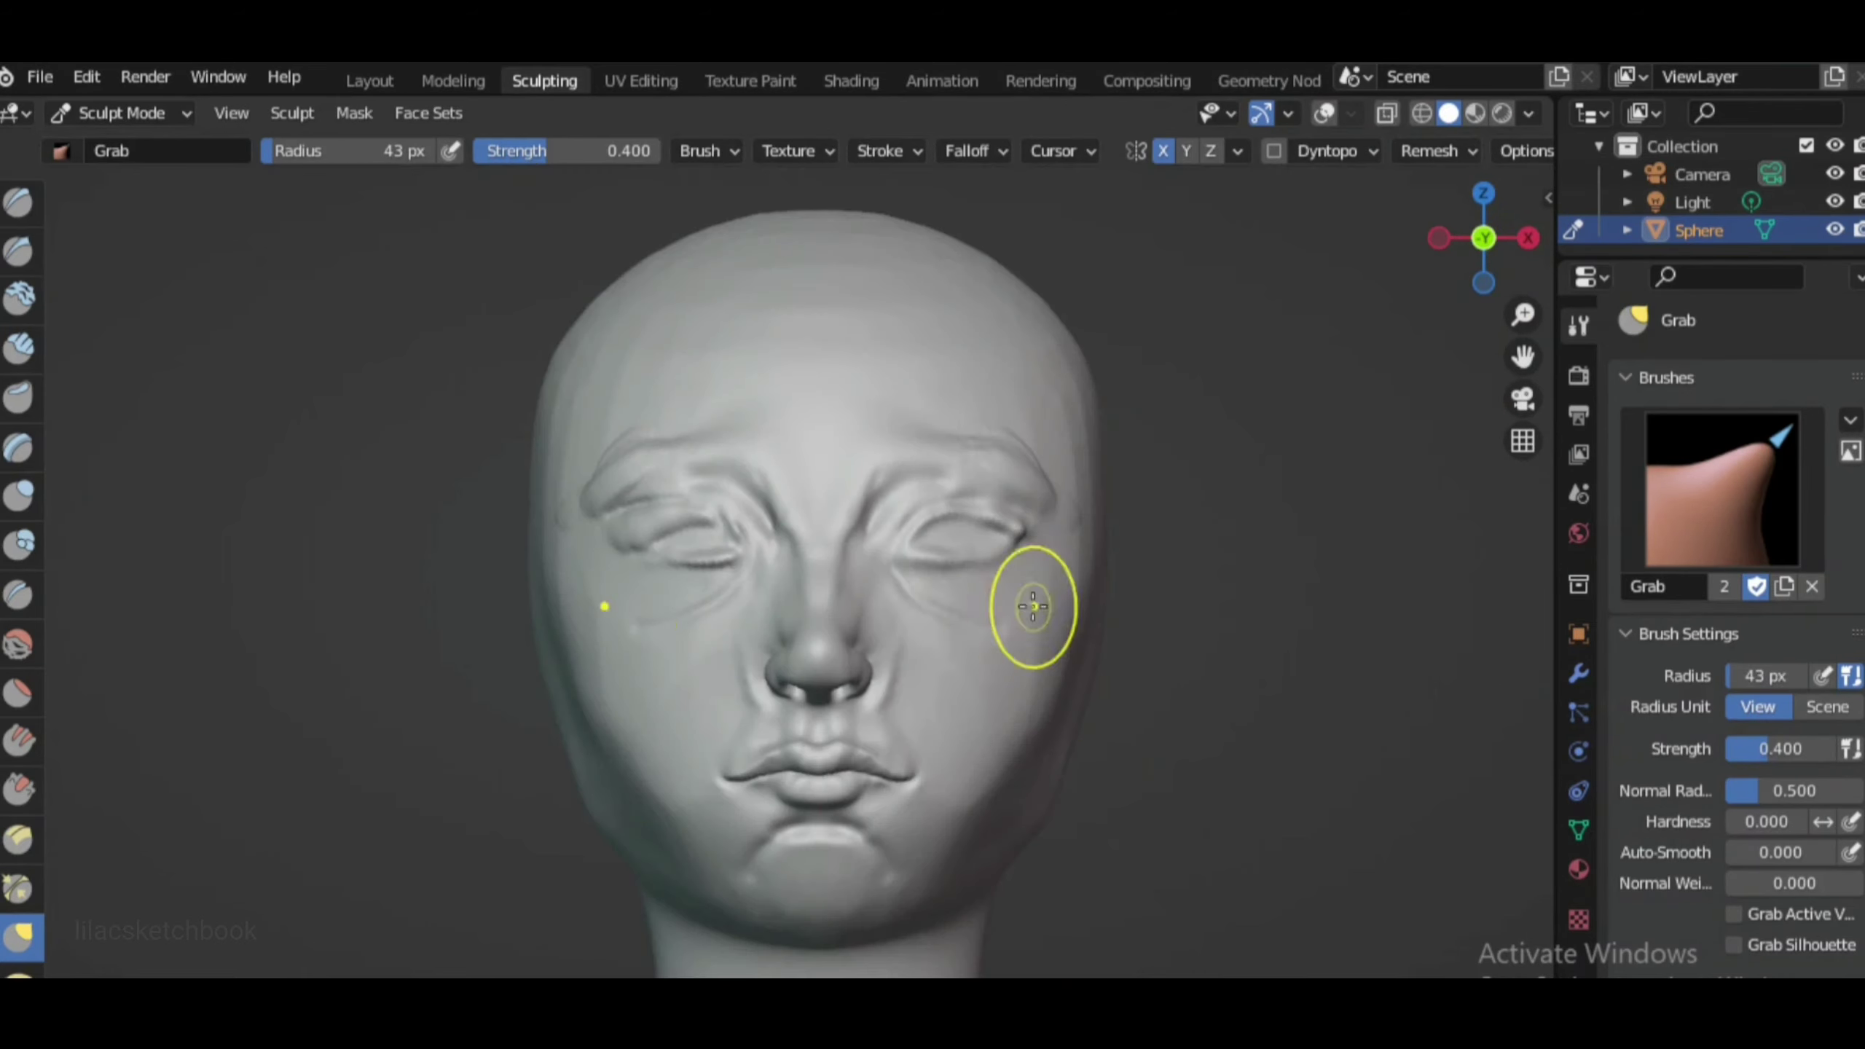
Select Scrape/Peaks and check the face in left profile and front views
left_click_drag(1483, 238, 1512, 242)
left_click(18, 789)
scroll(1016, 824, "up", 3)
key("ctrl+KP_3")
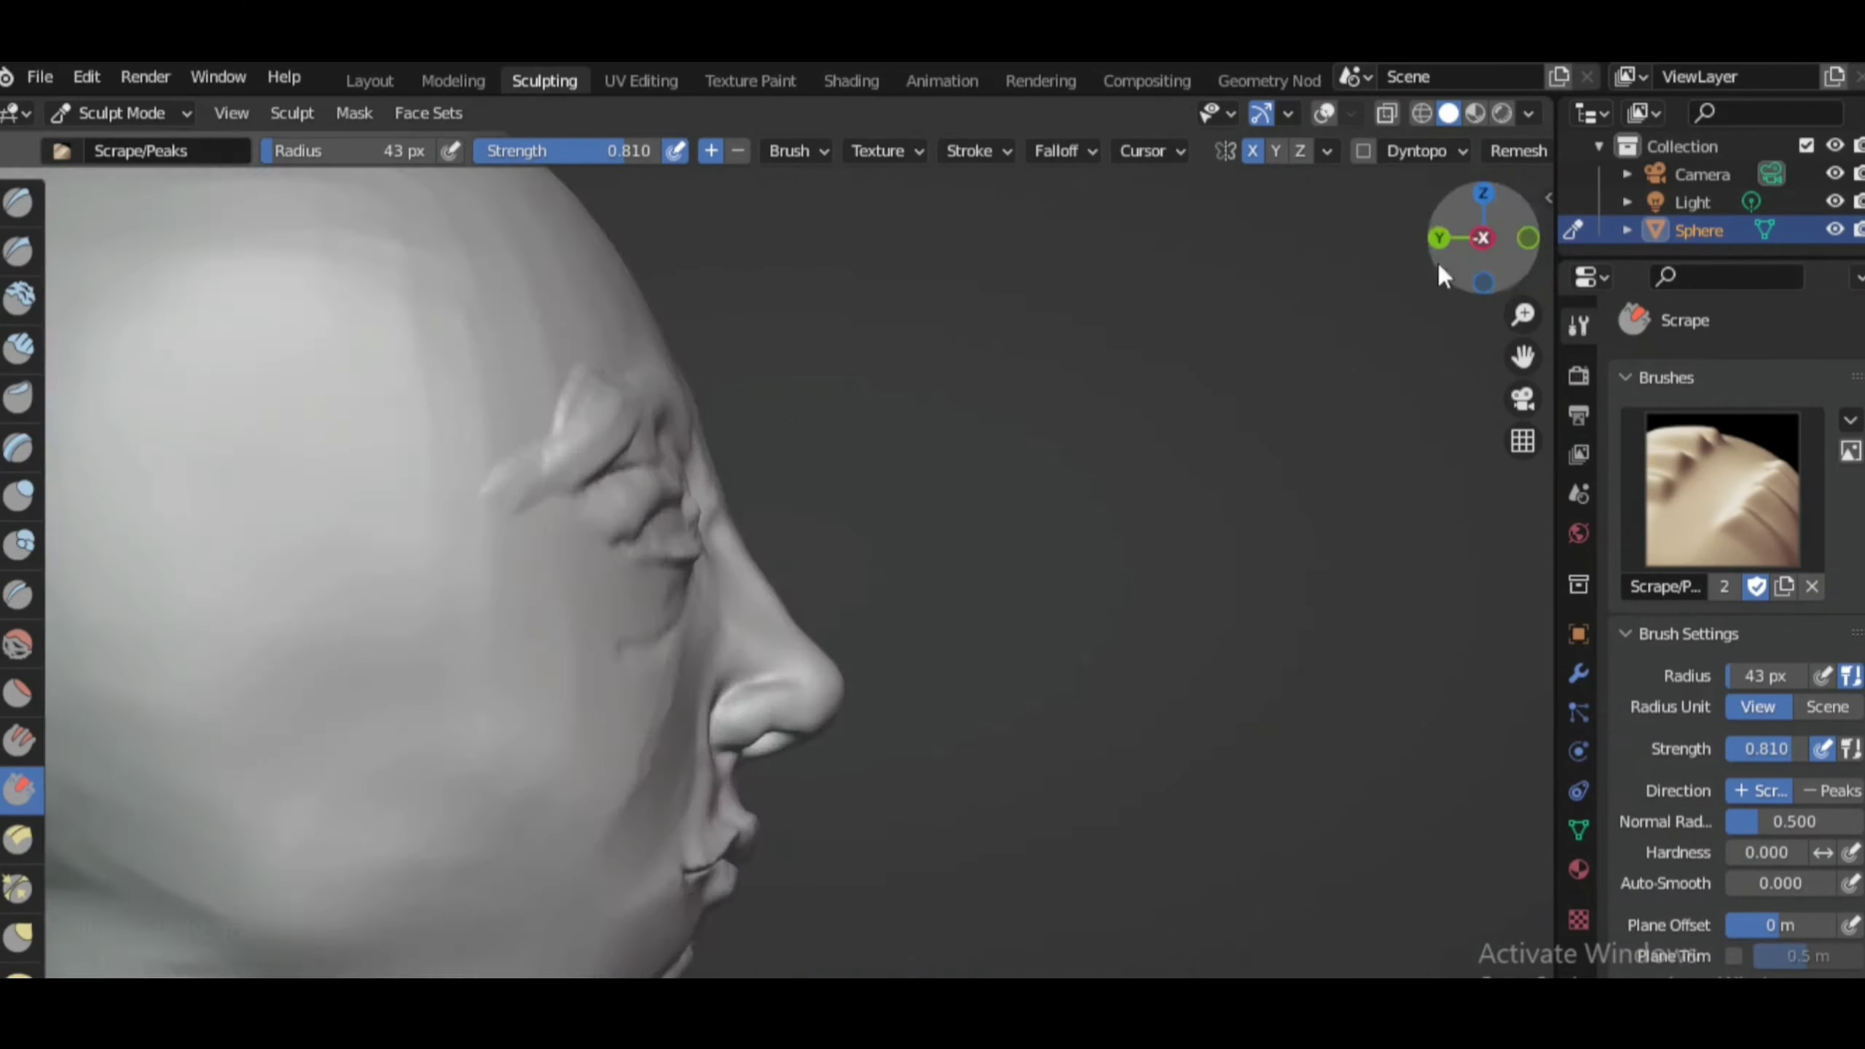
key("KP_1")
scroll(961, 732, "down", 2)
Compare left profile and front views, then build up clay above the upper lip
scroll(1065, 717, "down", 2)
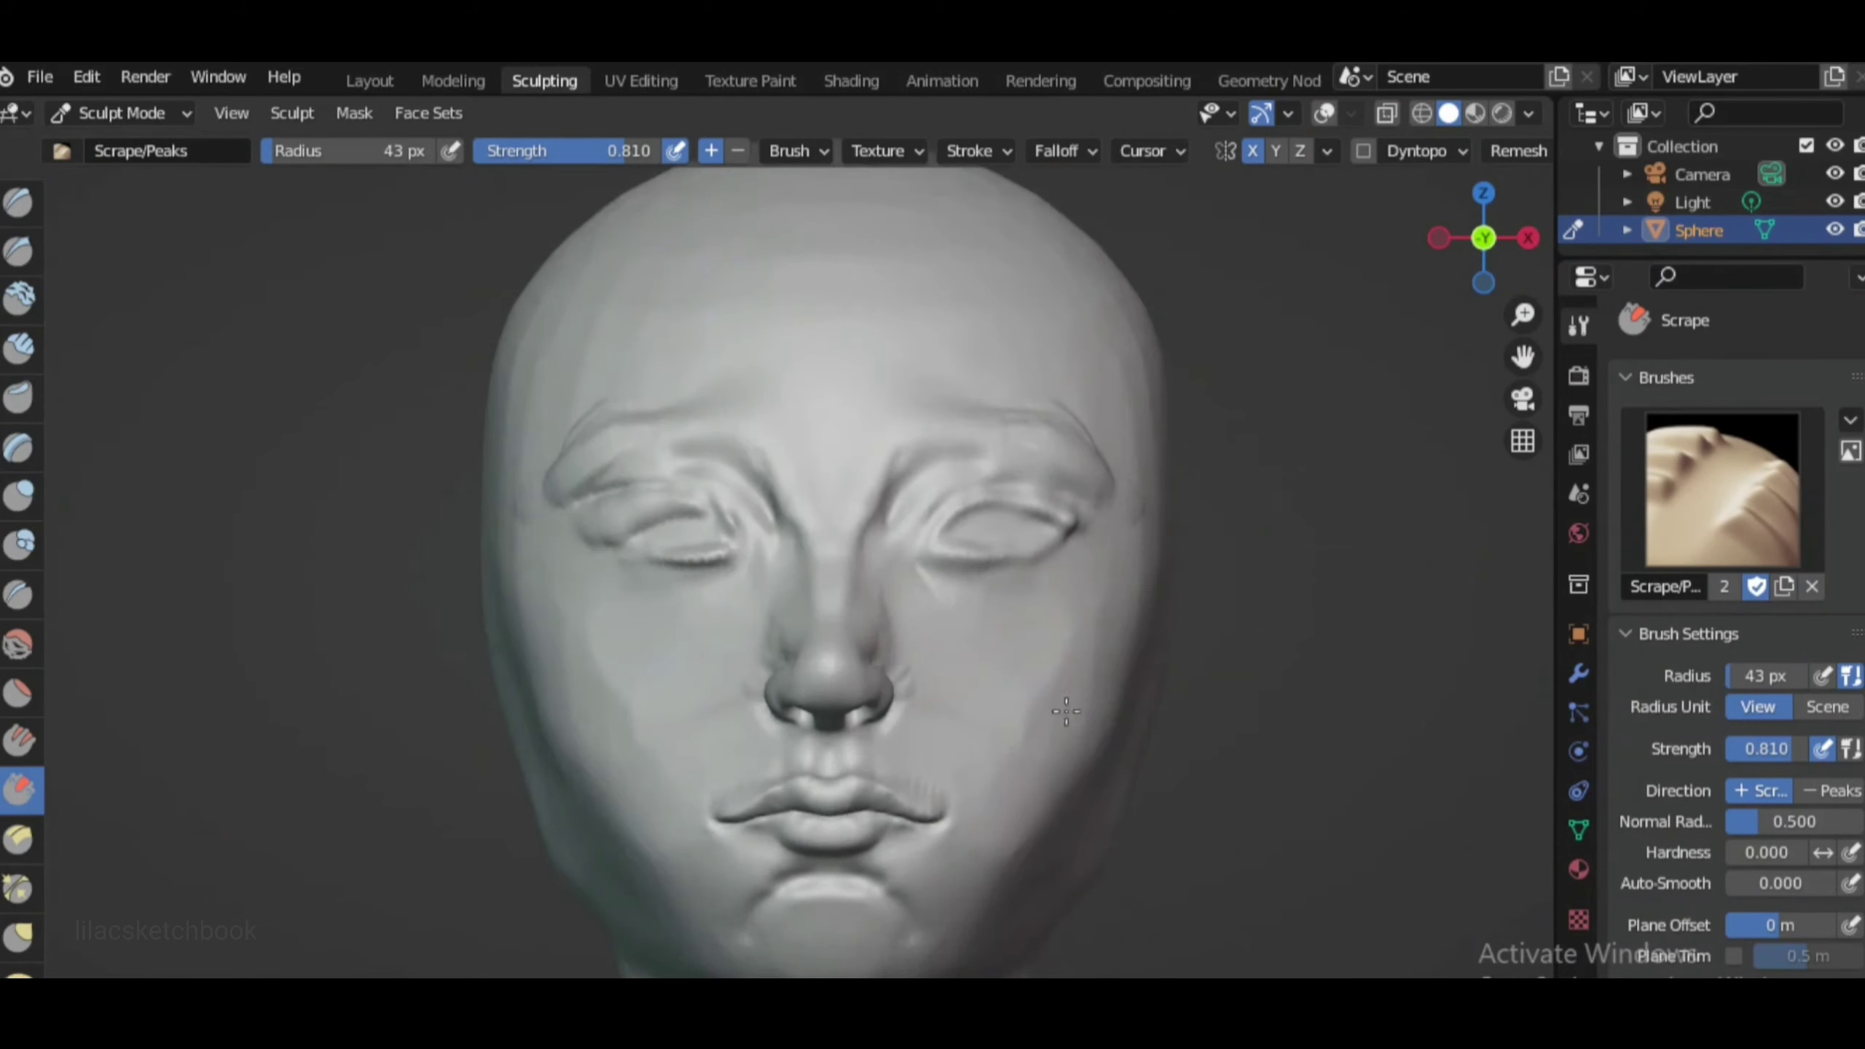
key("ctrl+KP_3")
key("KP_1")
key("ctrl+KP_3")
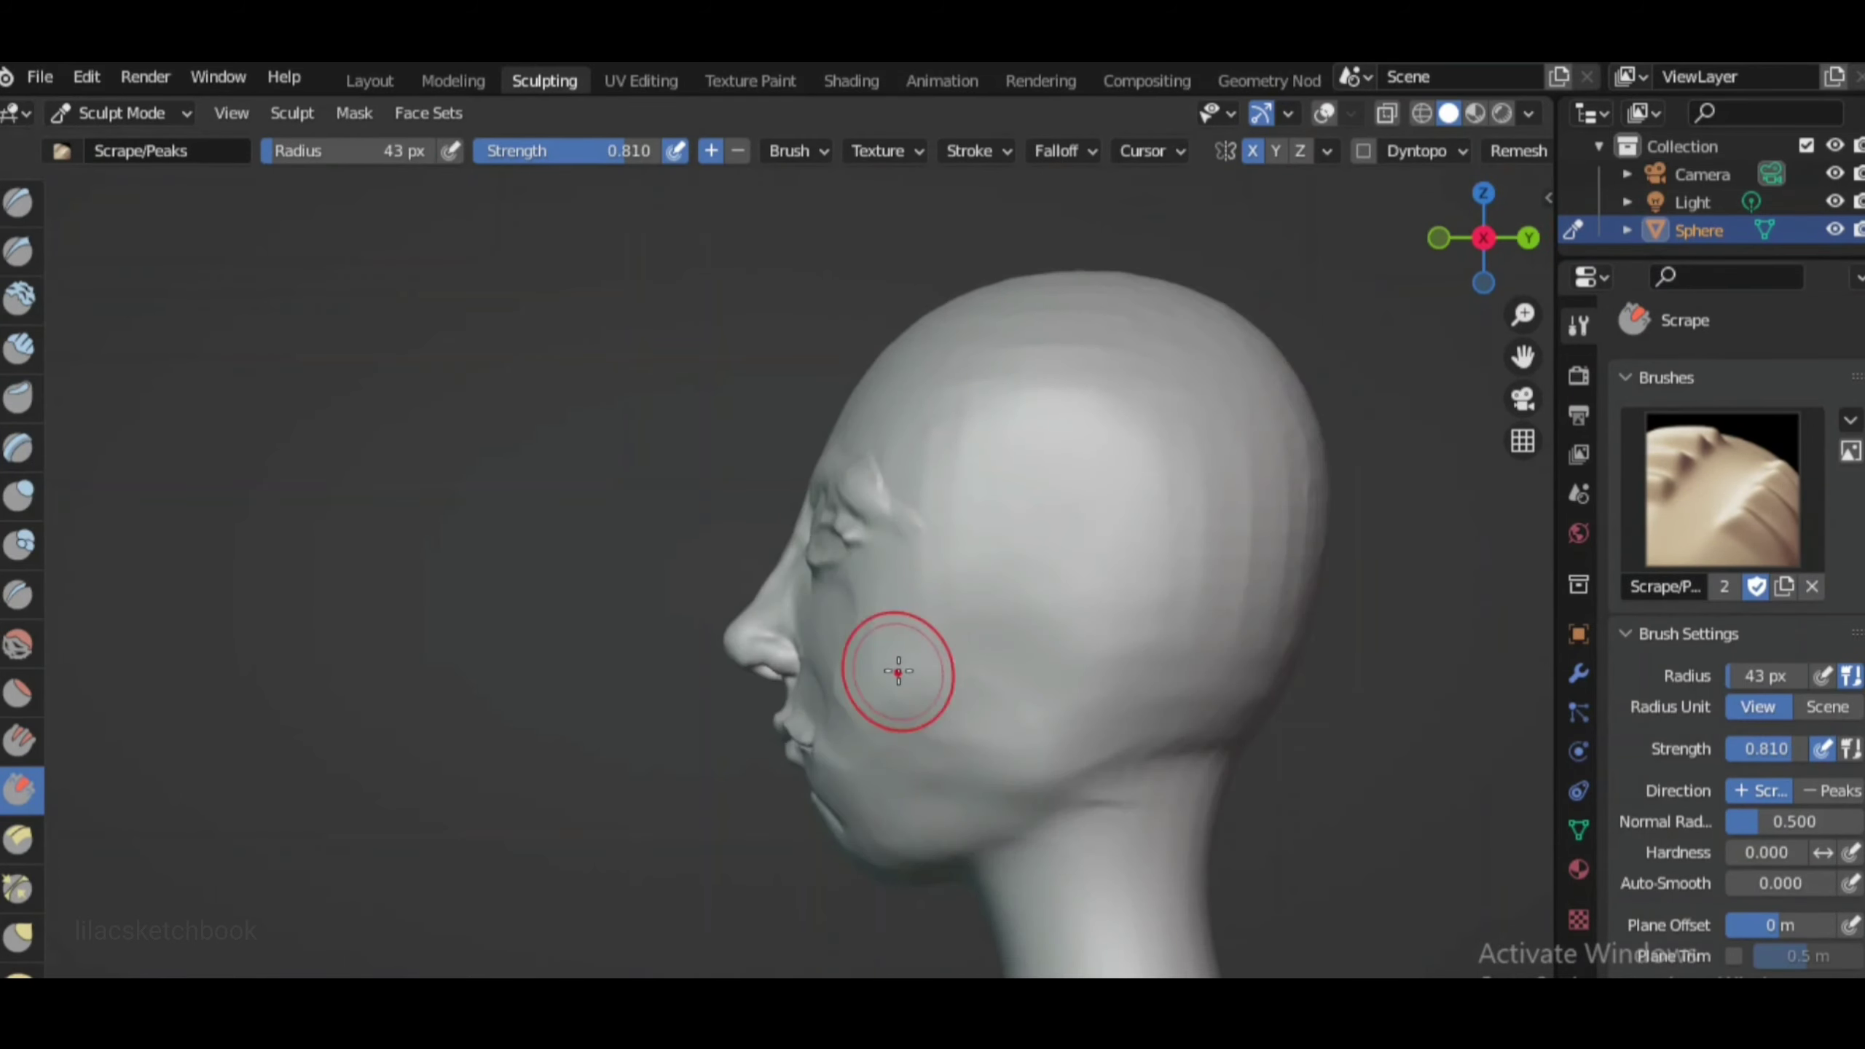
scroll(808, 688, "up", 3)
key("KP_1")
key("g")
key("c")
scroll(961, 714, "up", 3)
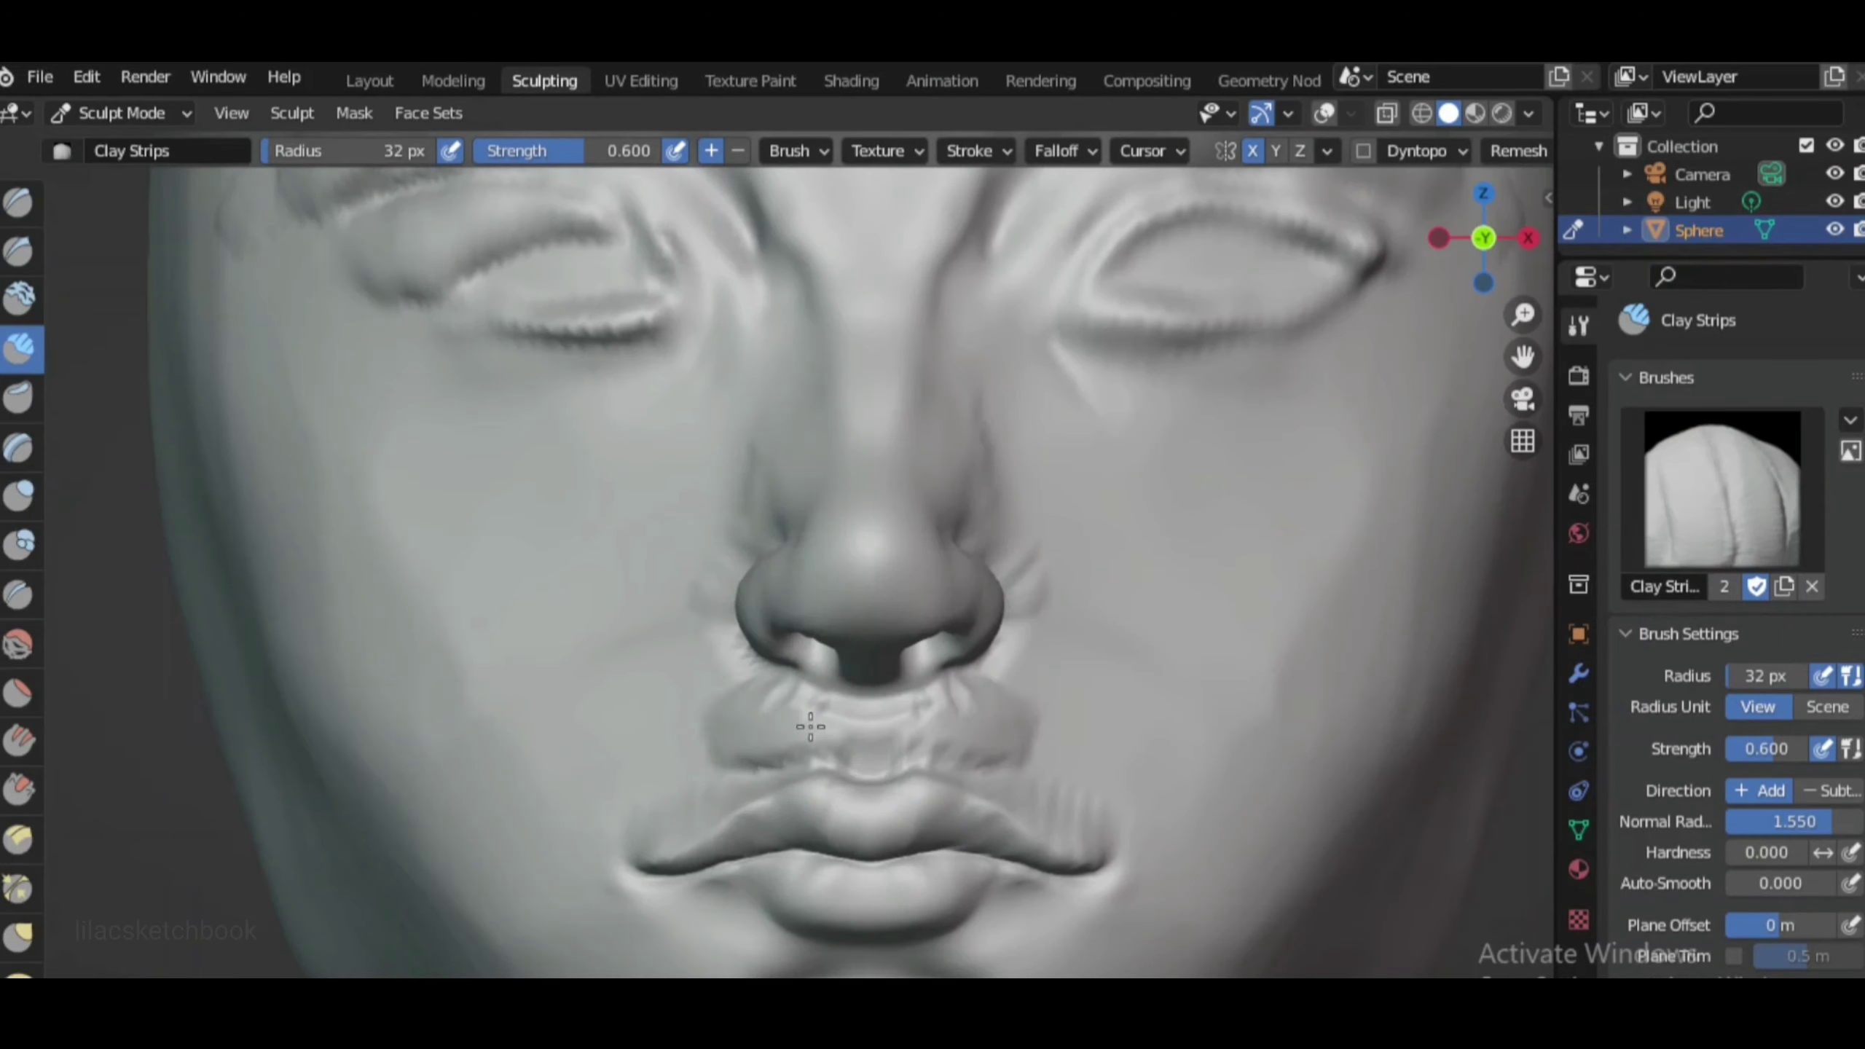
left_click_drag(735, 724, 632, 797)
Carve sharp lines around and beside the mouth with Draw Sharp
left_click(18, 250)
left_click_drag(705, 666, 558, 801)
left_click_drag(1028, 666, 1102, 724)
scroll(1176, 477, "up", 1)
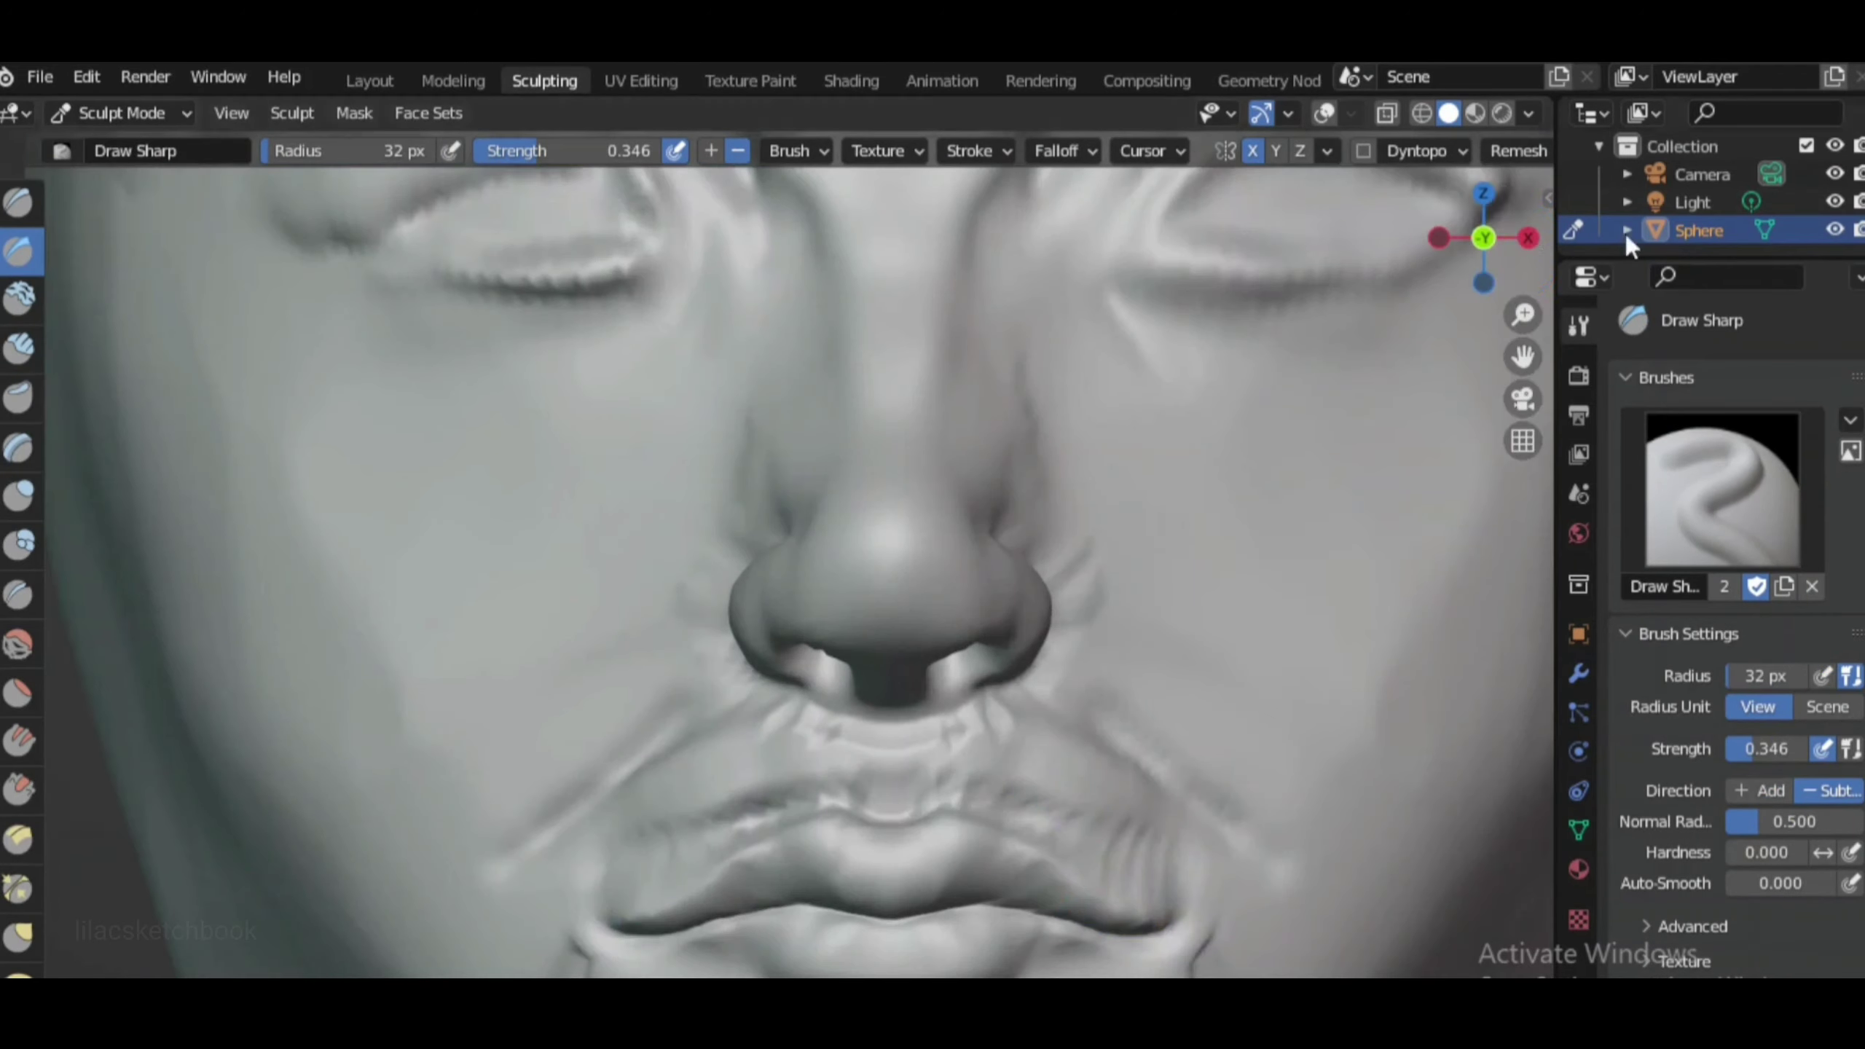
key("KP_3")
key("KP_1")
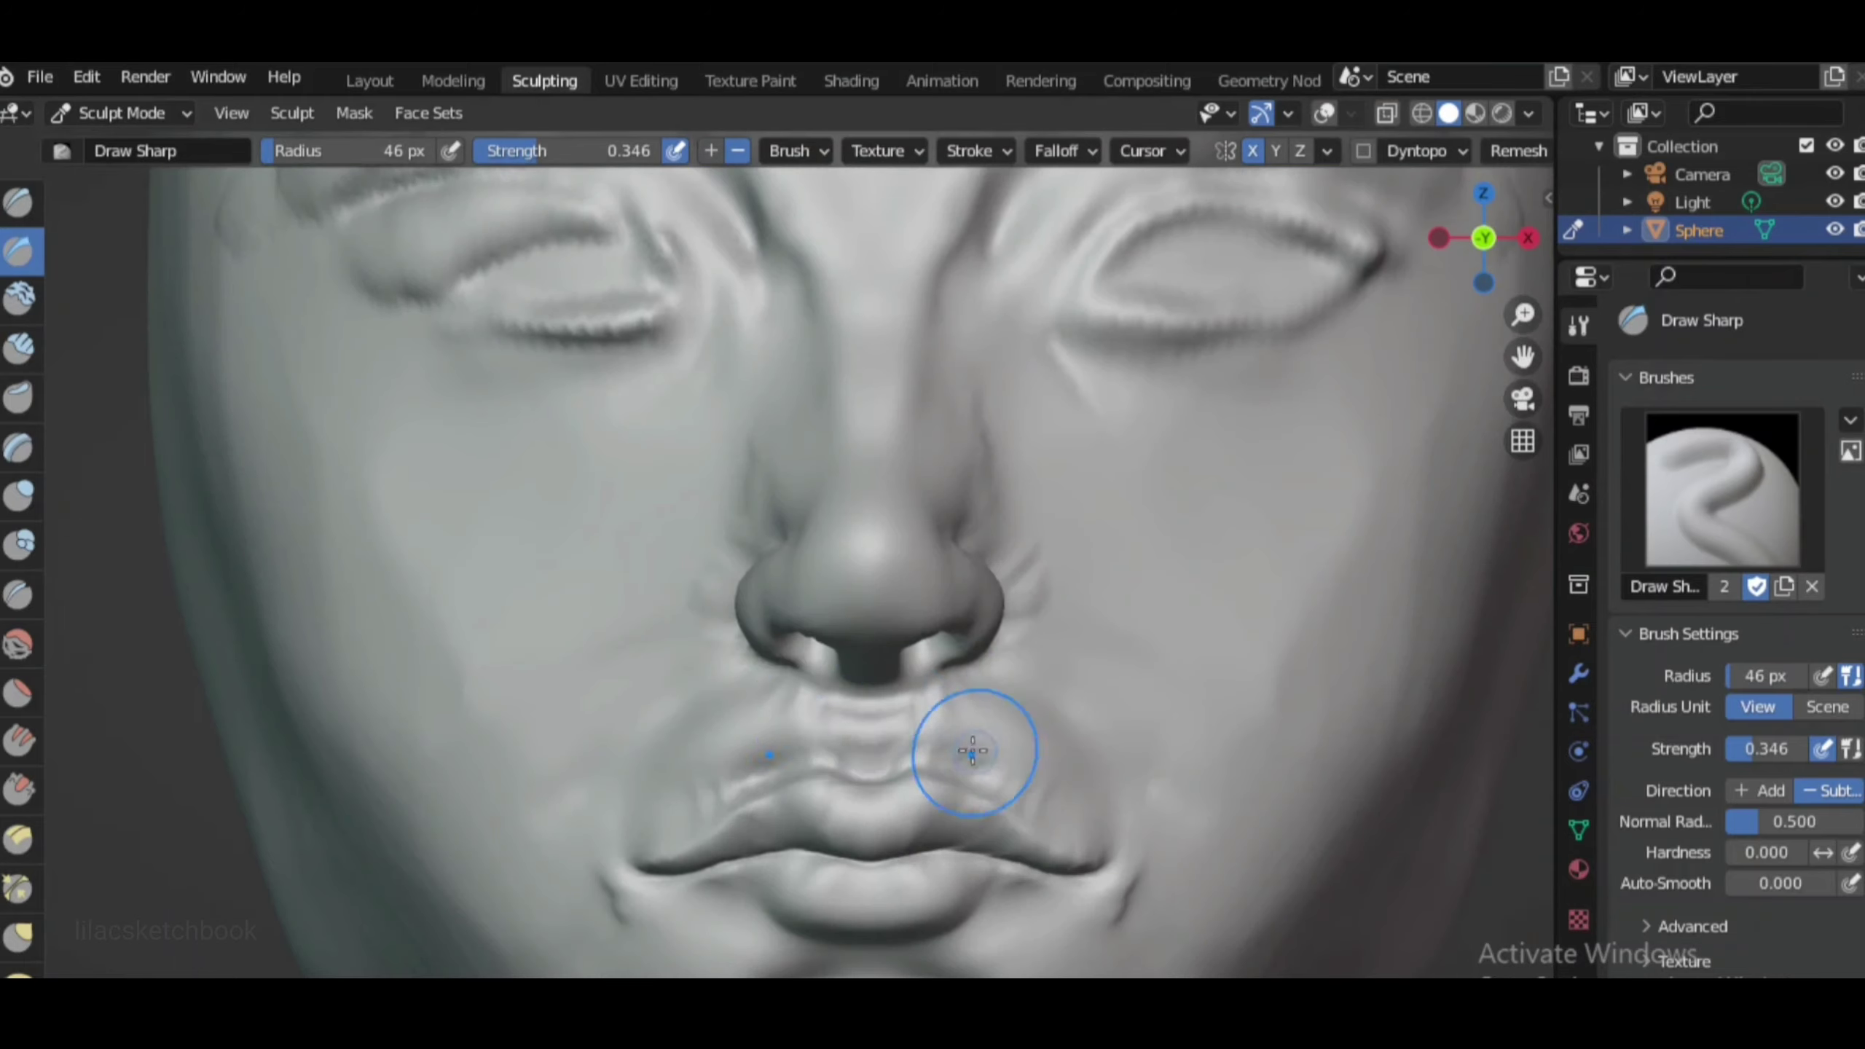
Reshape the philtrum from the side with an enlarged Grab brush, then the Draw brush
key("KP_3")
scroll(1053, 562, "up", 5)
key("g")
key("f")
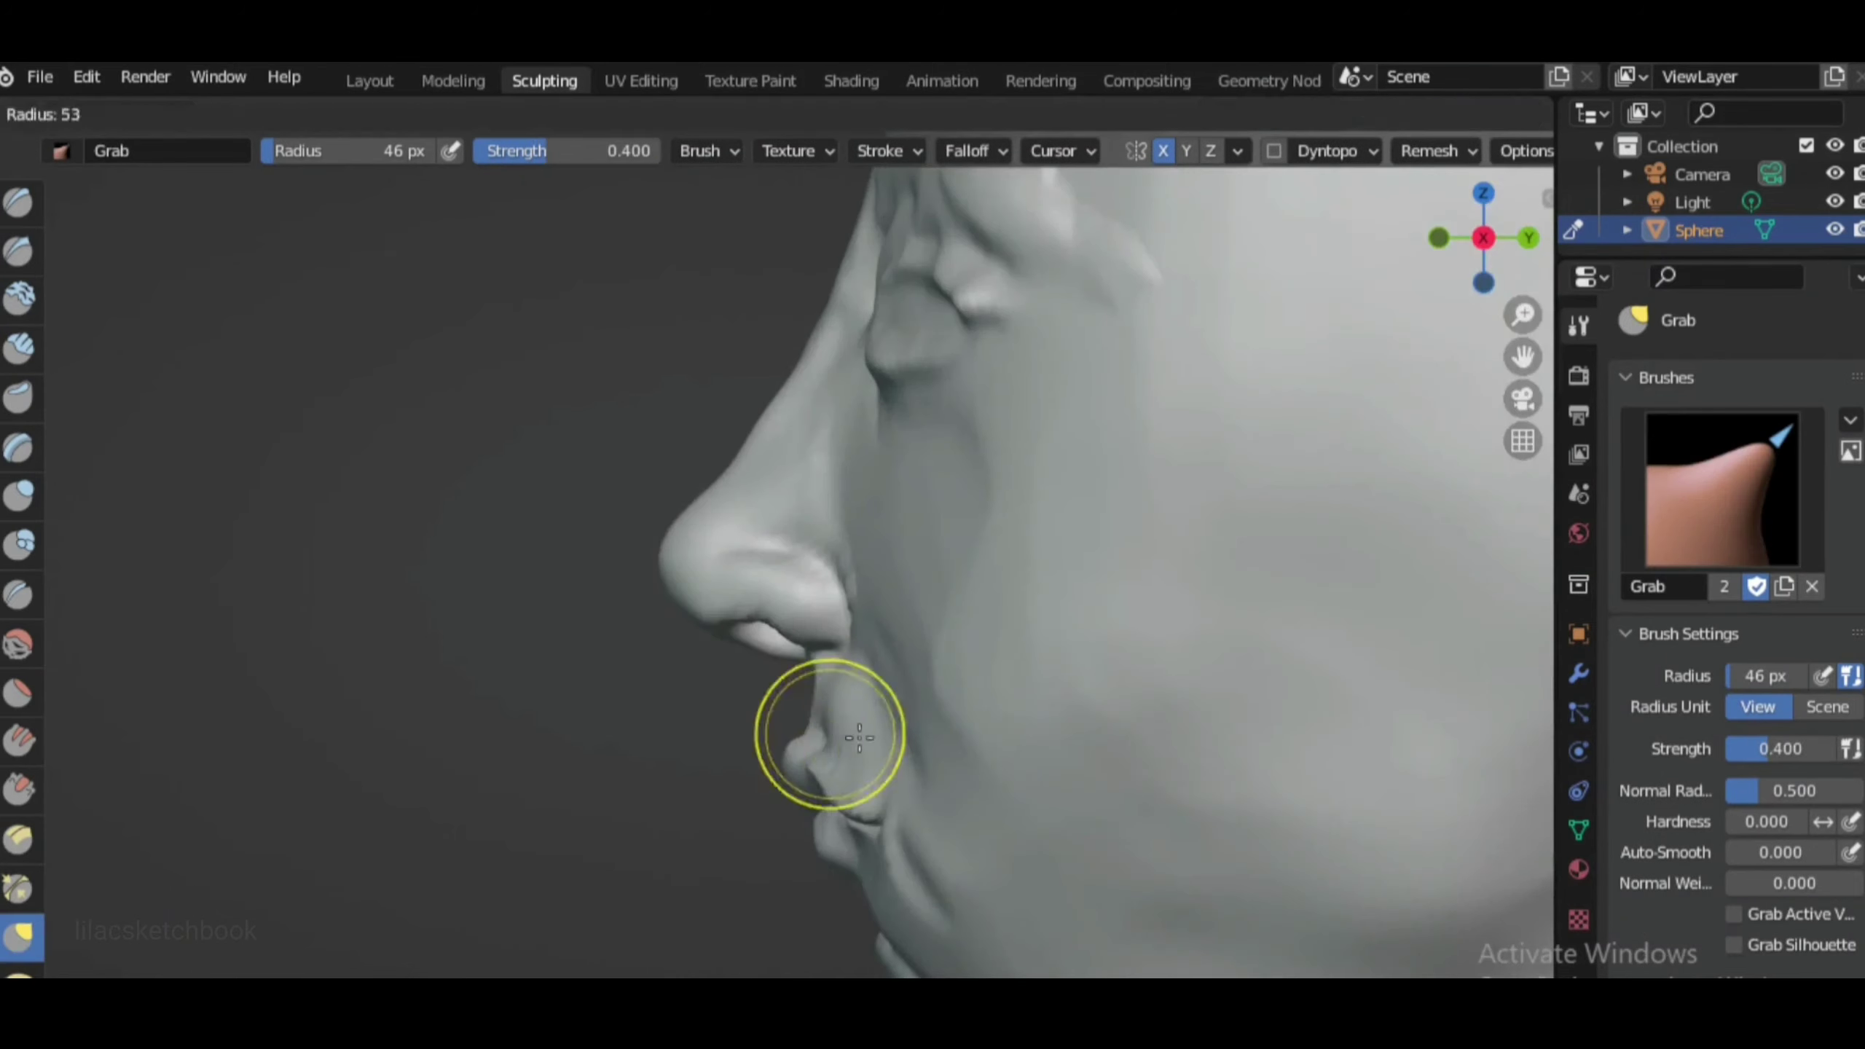
middle_click_drag(821, 737, 857, 666)
scroll(857, 666, "up", 2)
key("x")
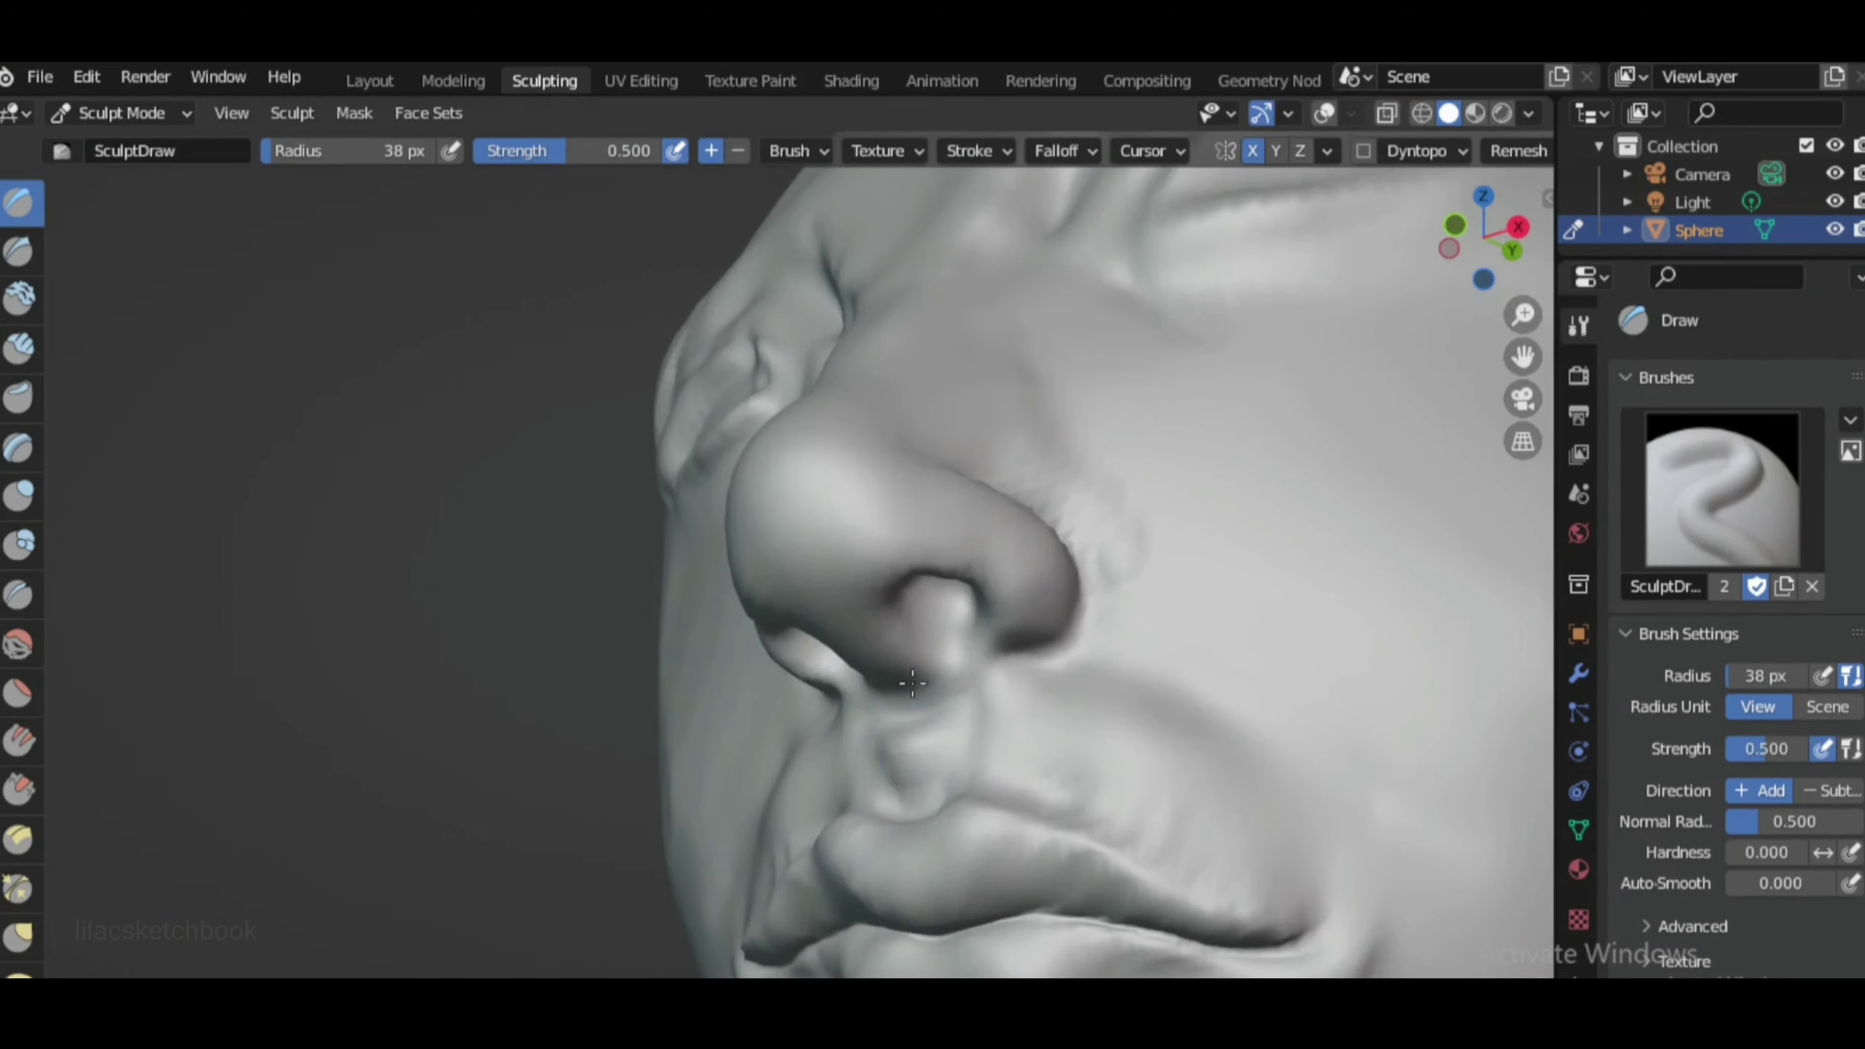
scroll(1075, 772, "down", 5)
middle_click_drag(1074, 771, 1124, 896)
Refine the upper lip from the front with Scrape, Crease and Draw brushes
left_click(18, 788)
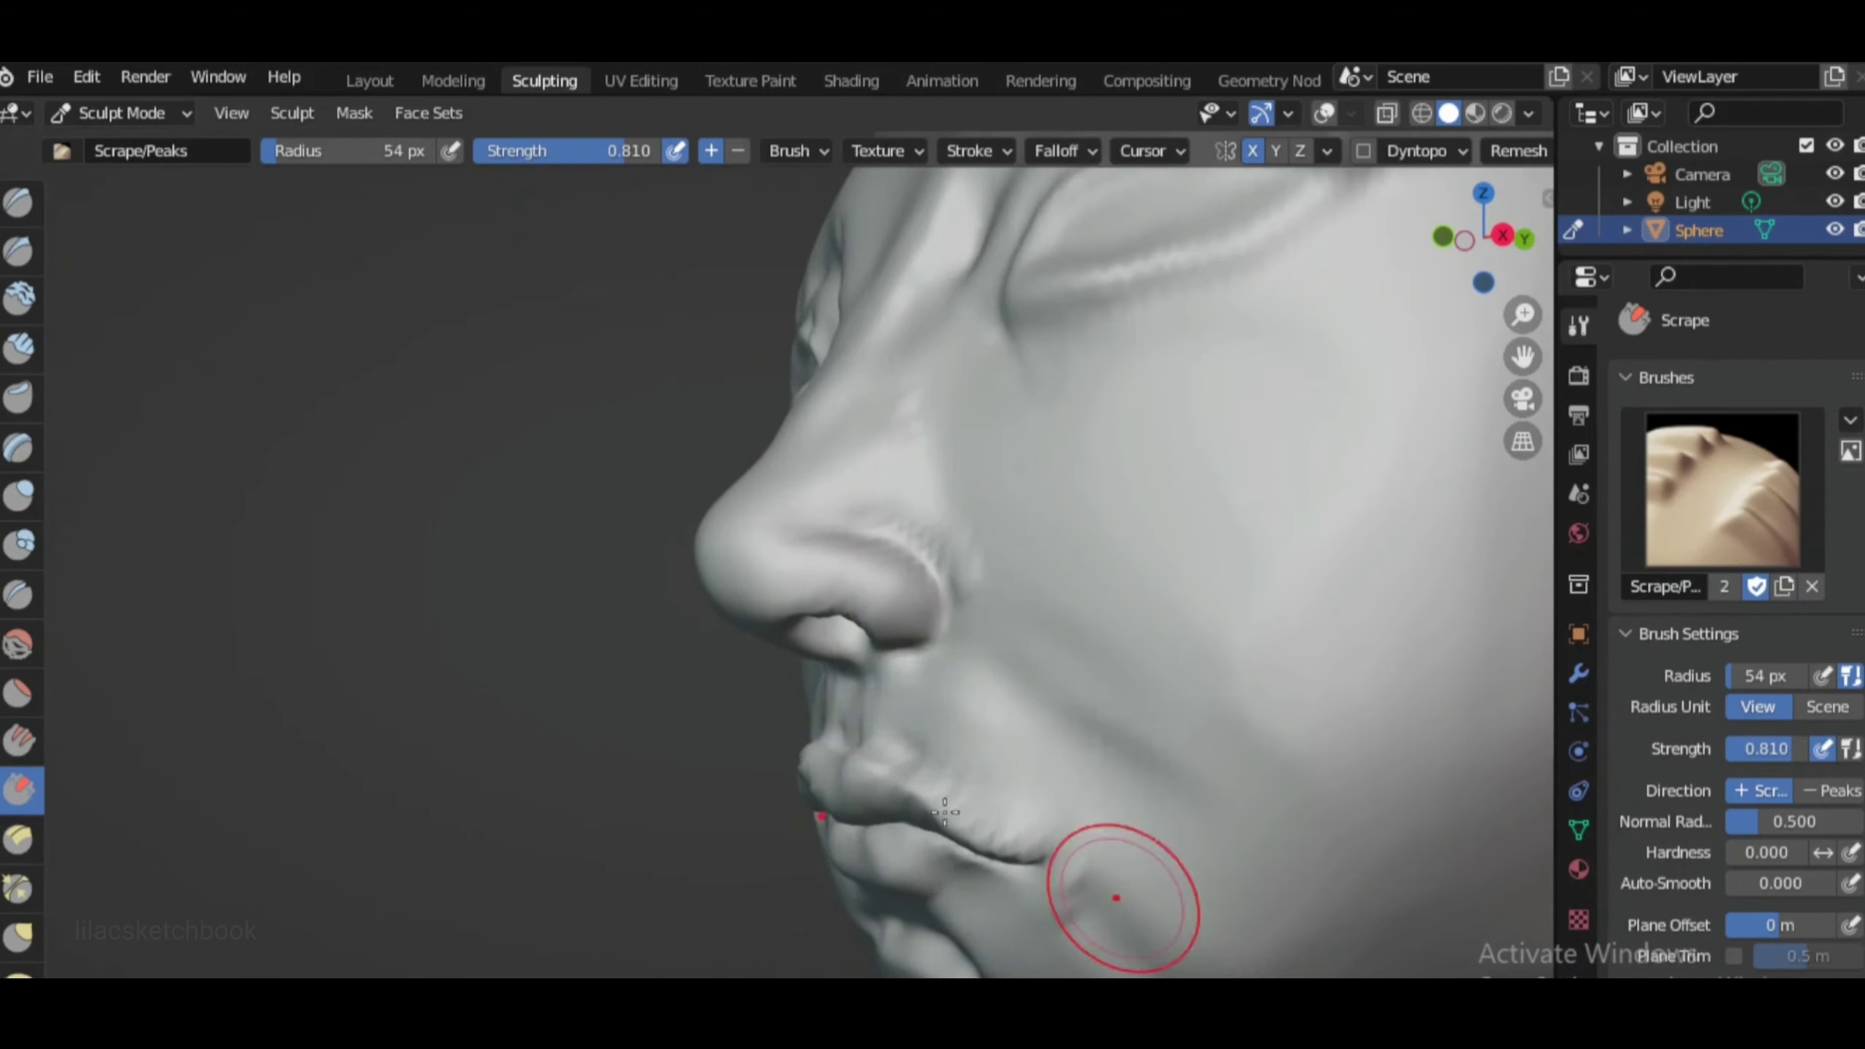
left_click(1478, 237)
scroll(900, 848, "up", 3)
left_click(18, 594)
scroll(949, 833, "up", 1)
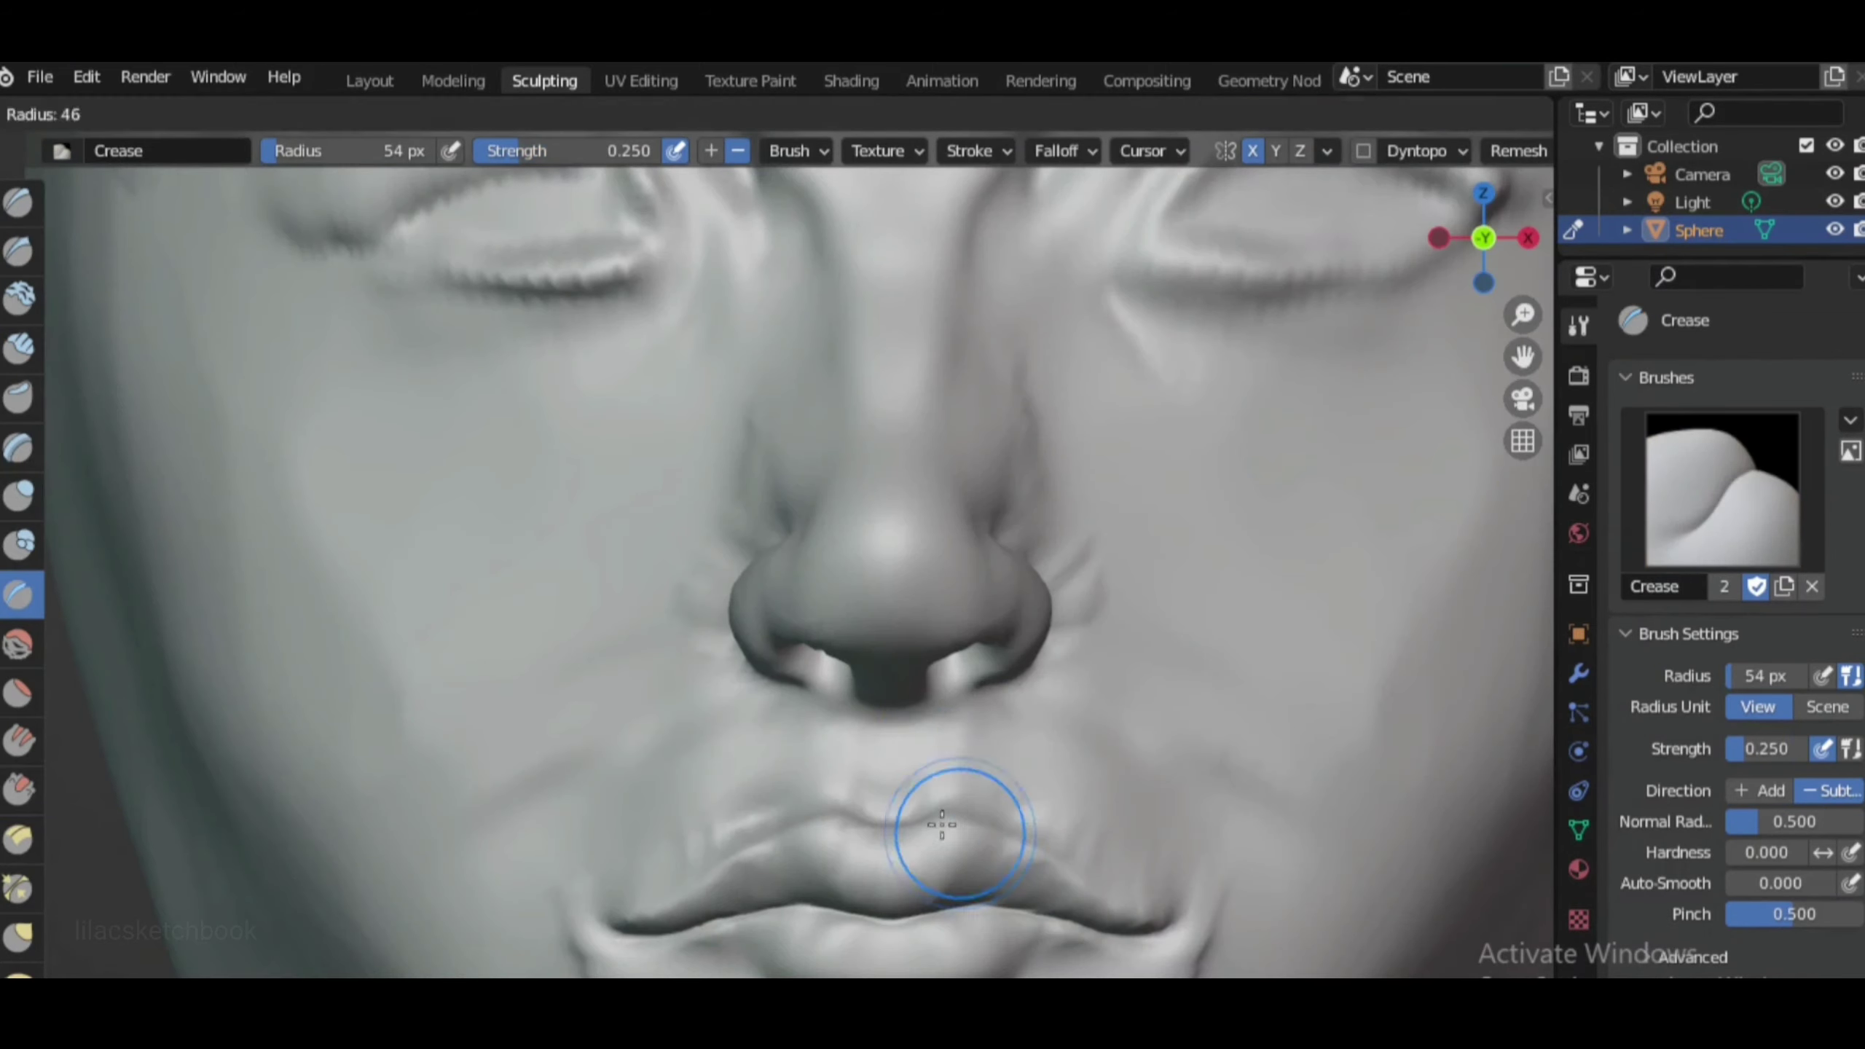
scroll(903, 781, "up", 2)
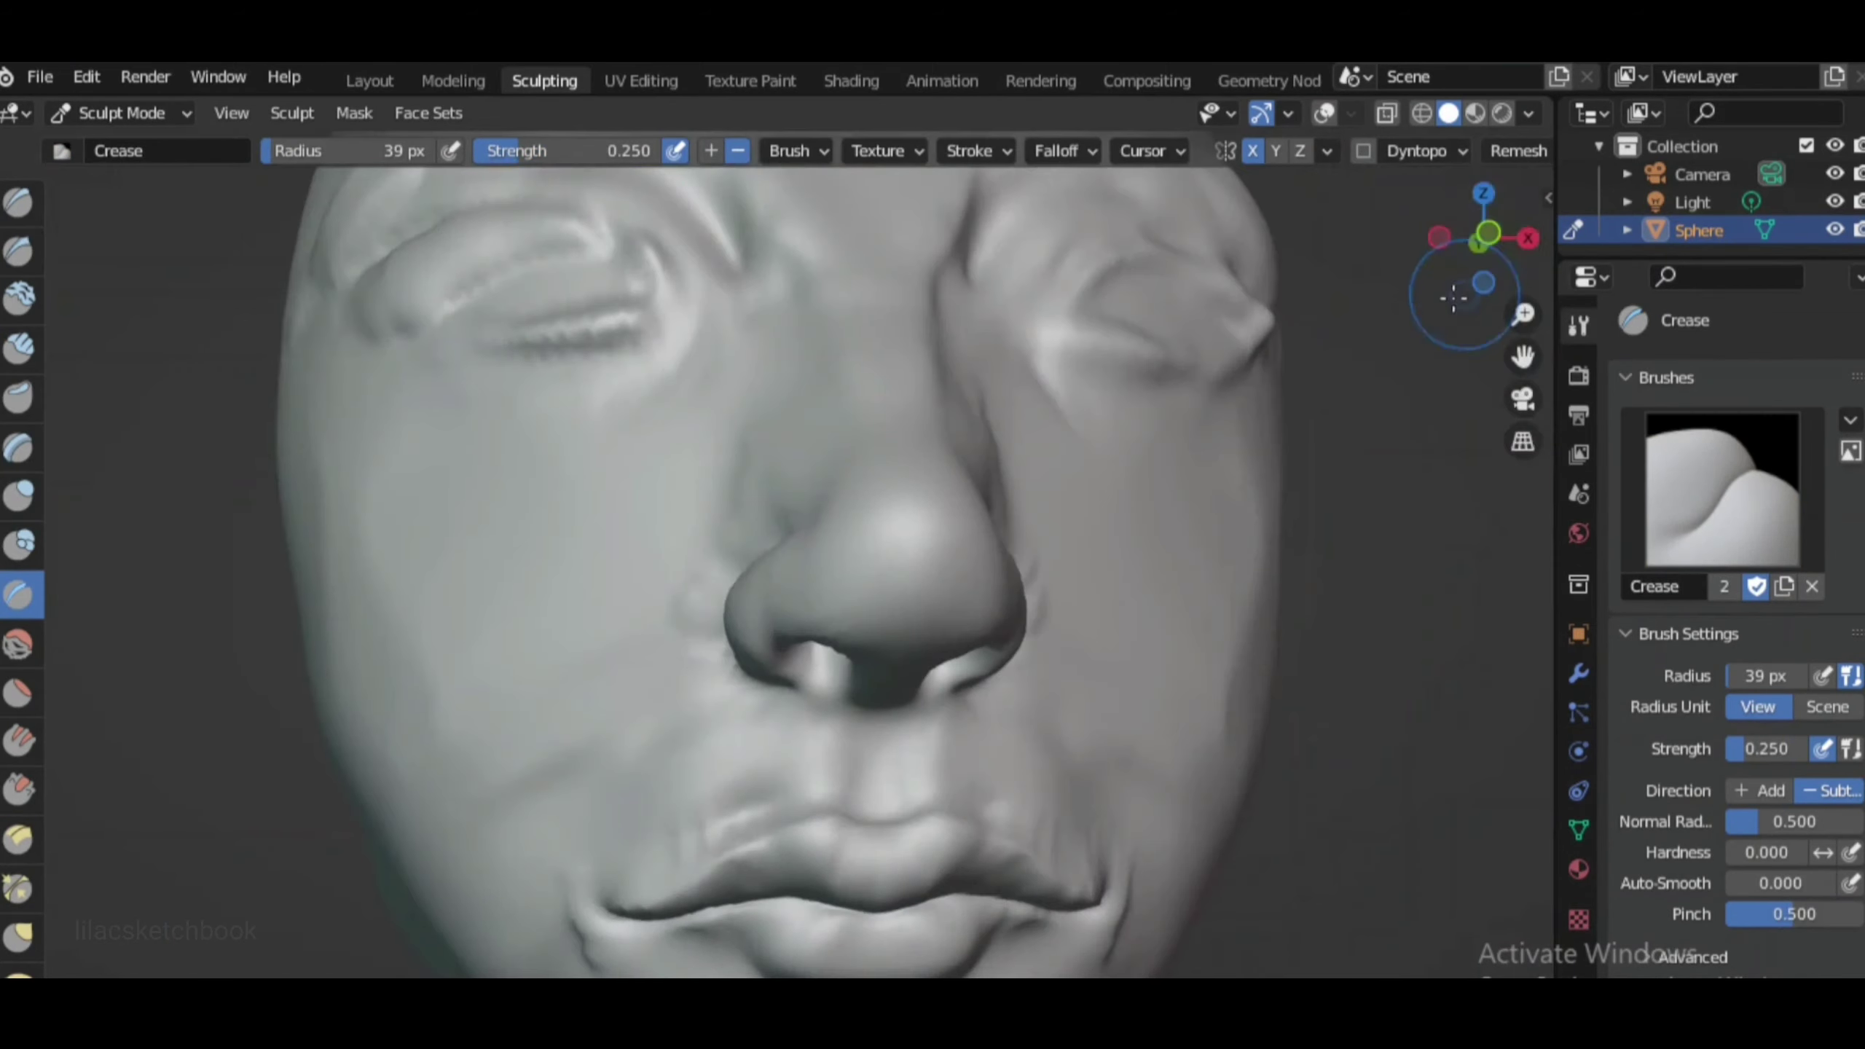
key("x")
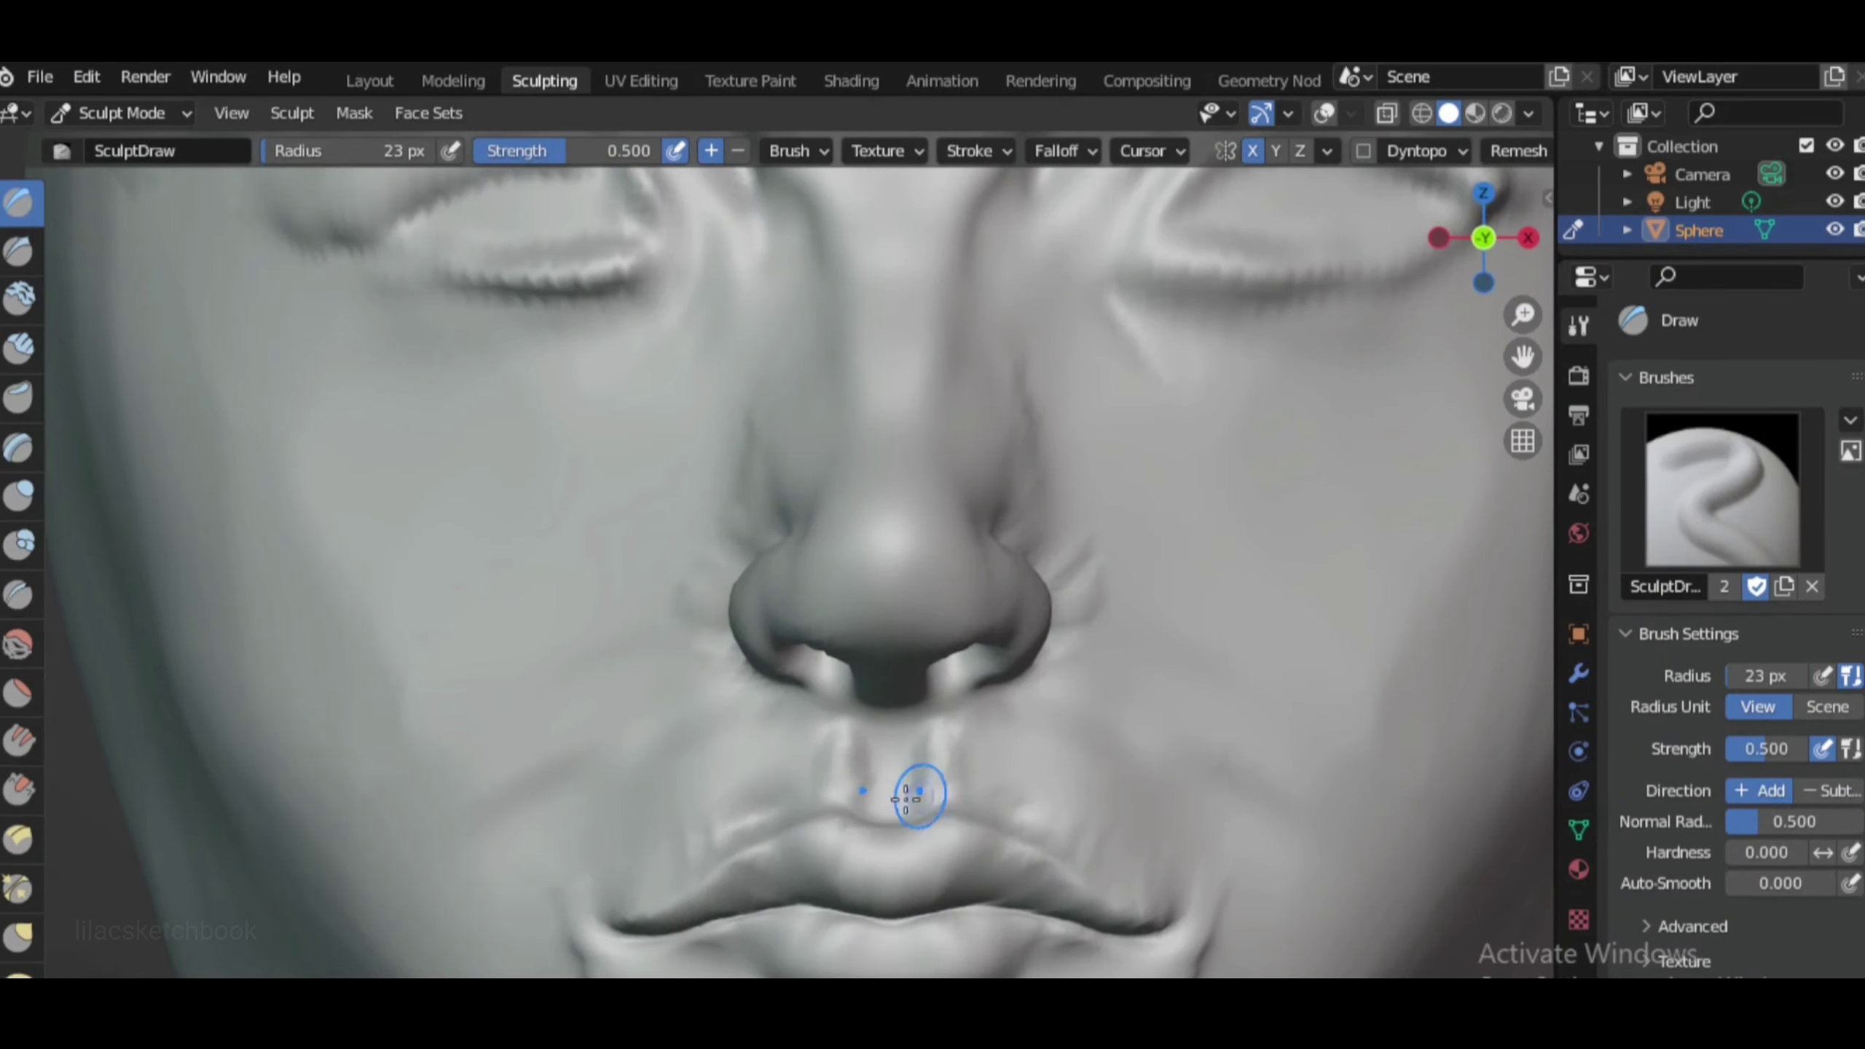
scroll(892, 768, "down", 3)
Carve the cheek beside the mouth with the Scrape brush from the side
middle_click_drag(845, 764, 624, 757)
left_click(18, 789)
scroll(728, 728, "up", 3)
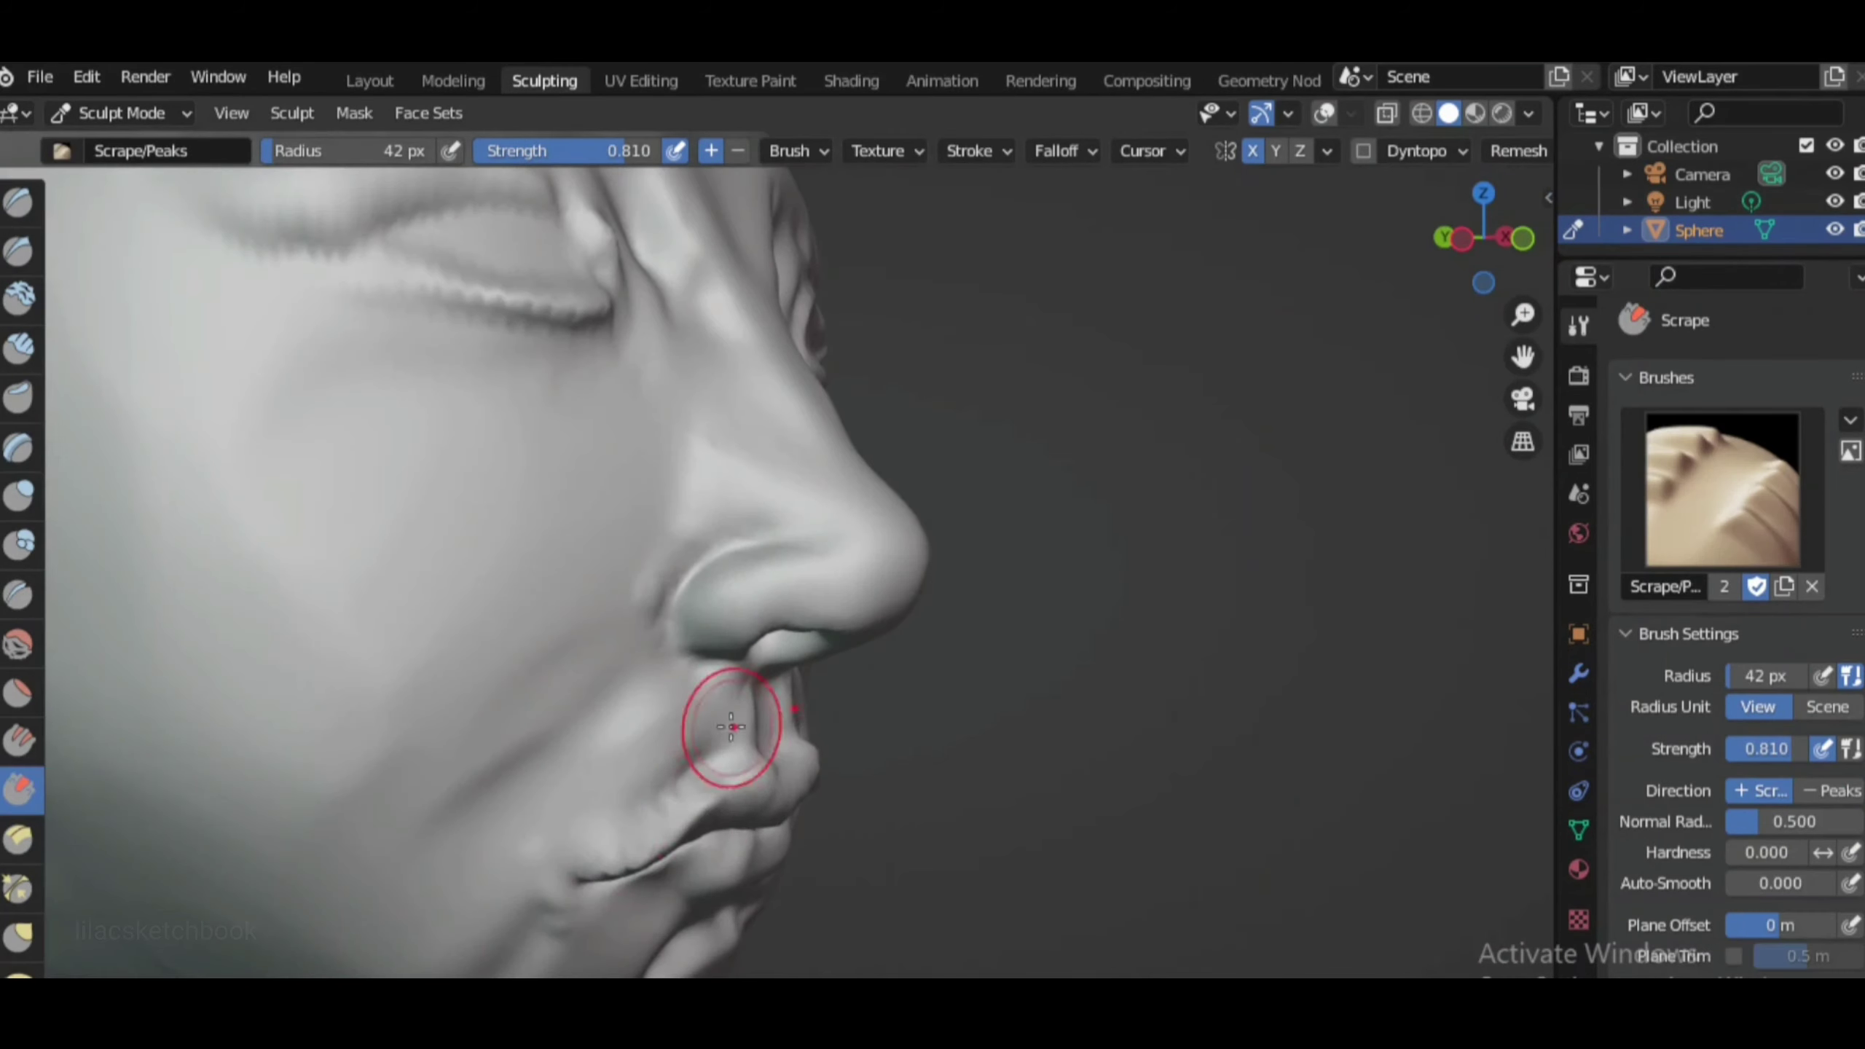
left_click_drag(672, 720, 556, 790)
left_click(1441, 239)
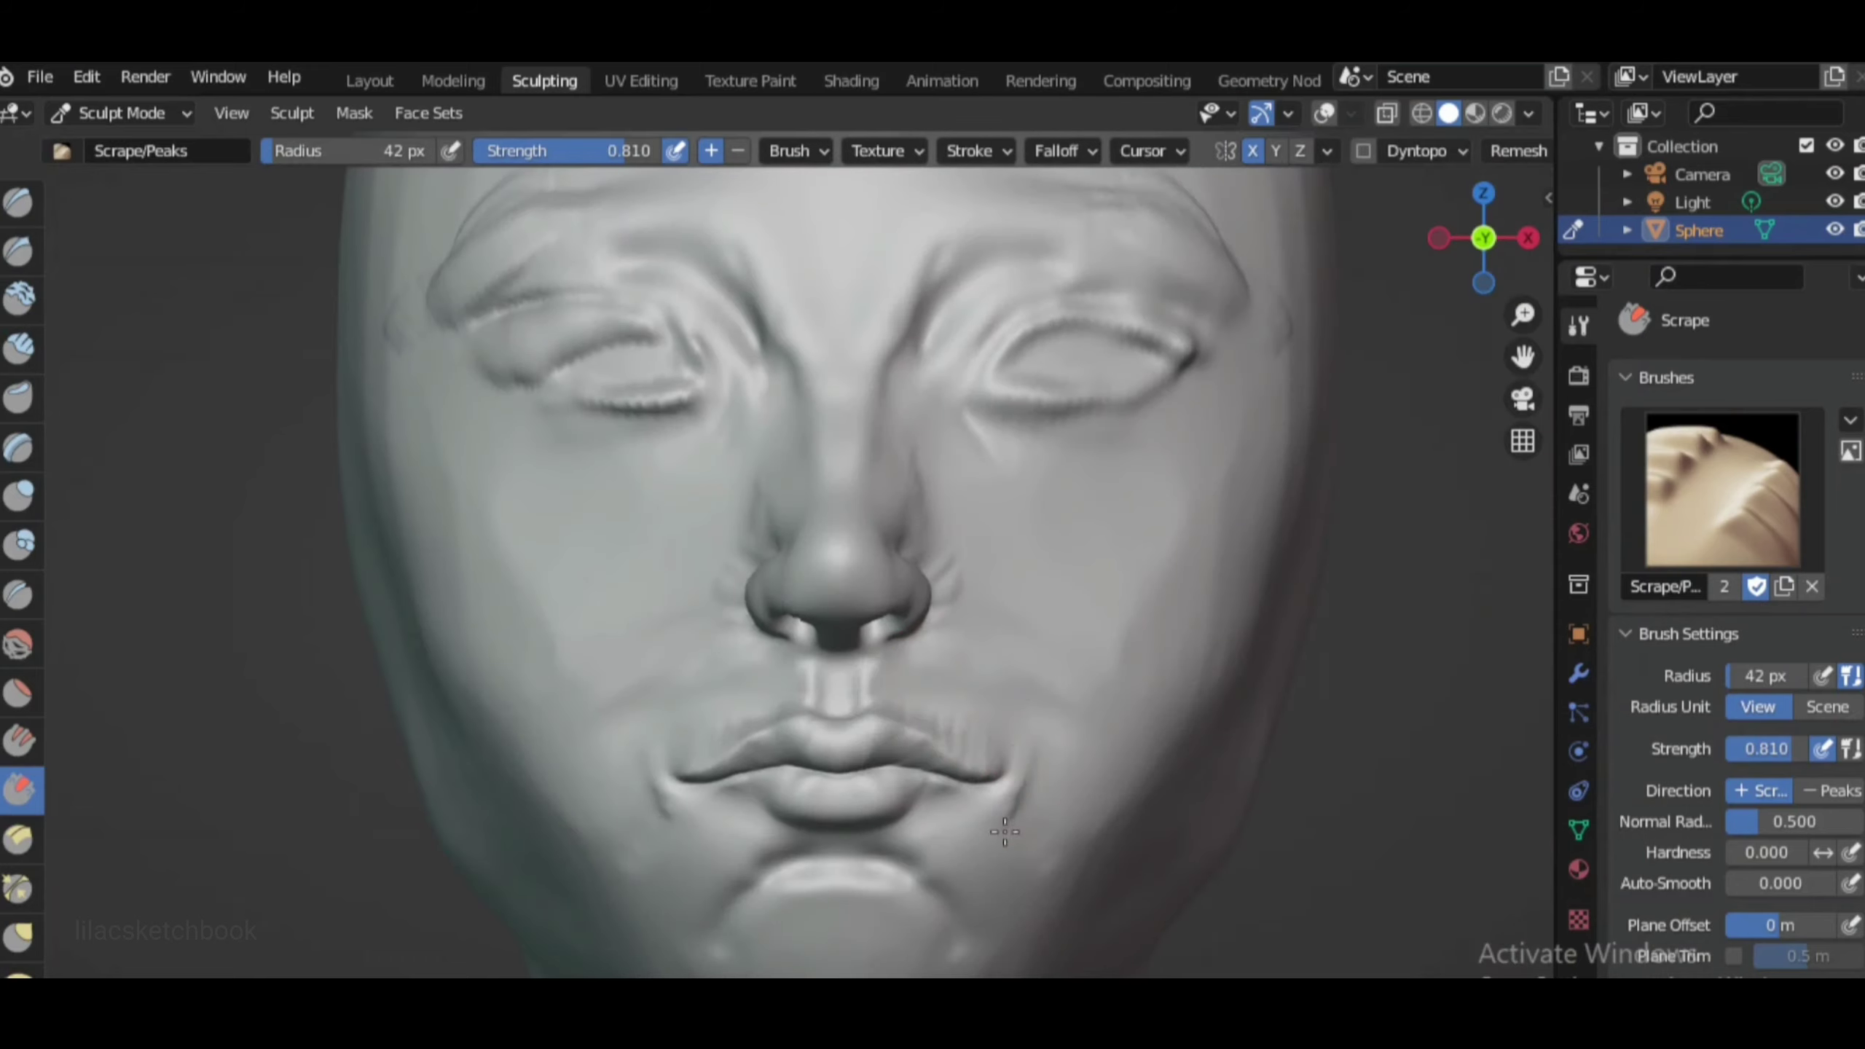
scroll(1145, 816, "down", 2)
Zoom in on the front of the mouth and select the Clay brush at 17 px
scroll(853, 762, "down", 2)
scroll(706, 616, "up", 6)
scroll(1220, 608, "down", 5)
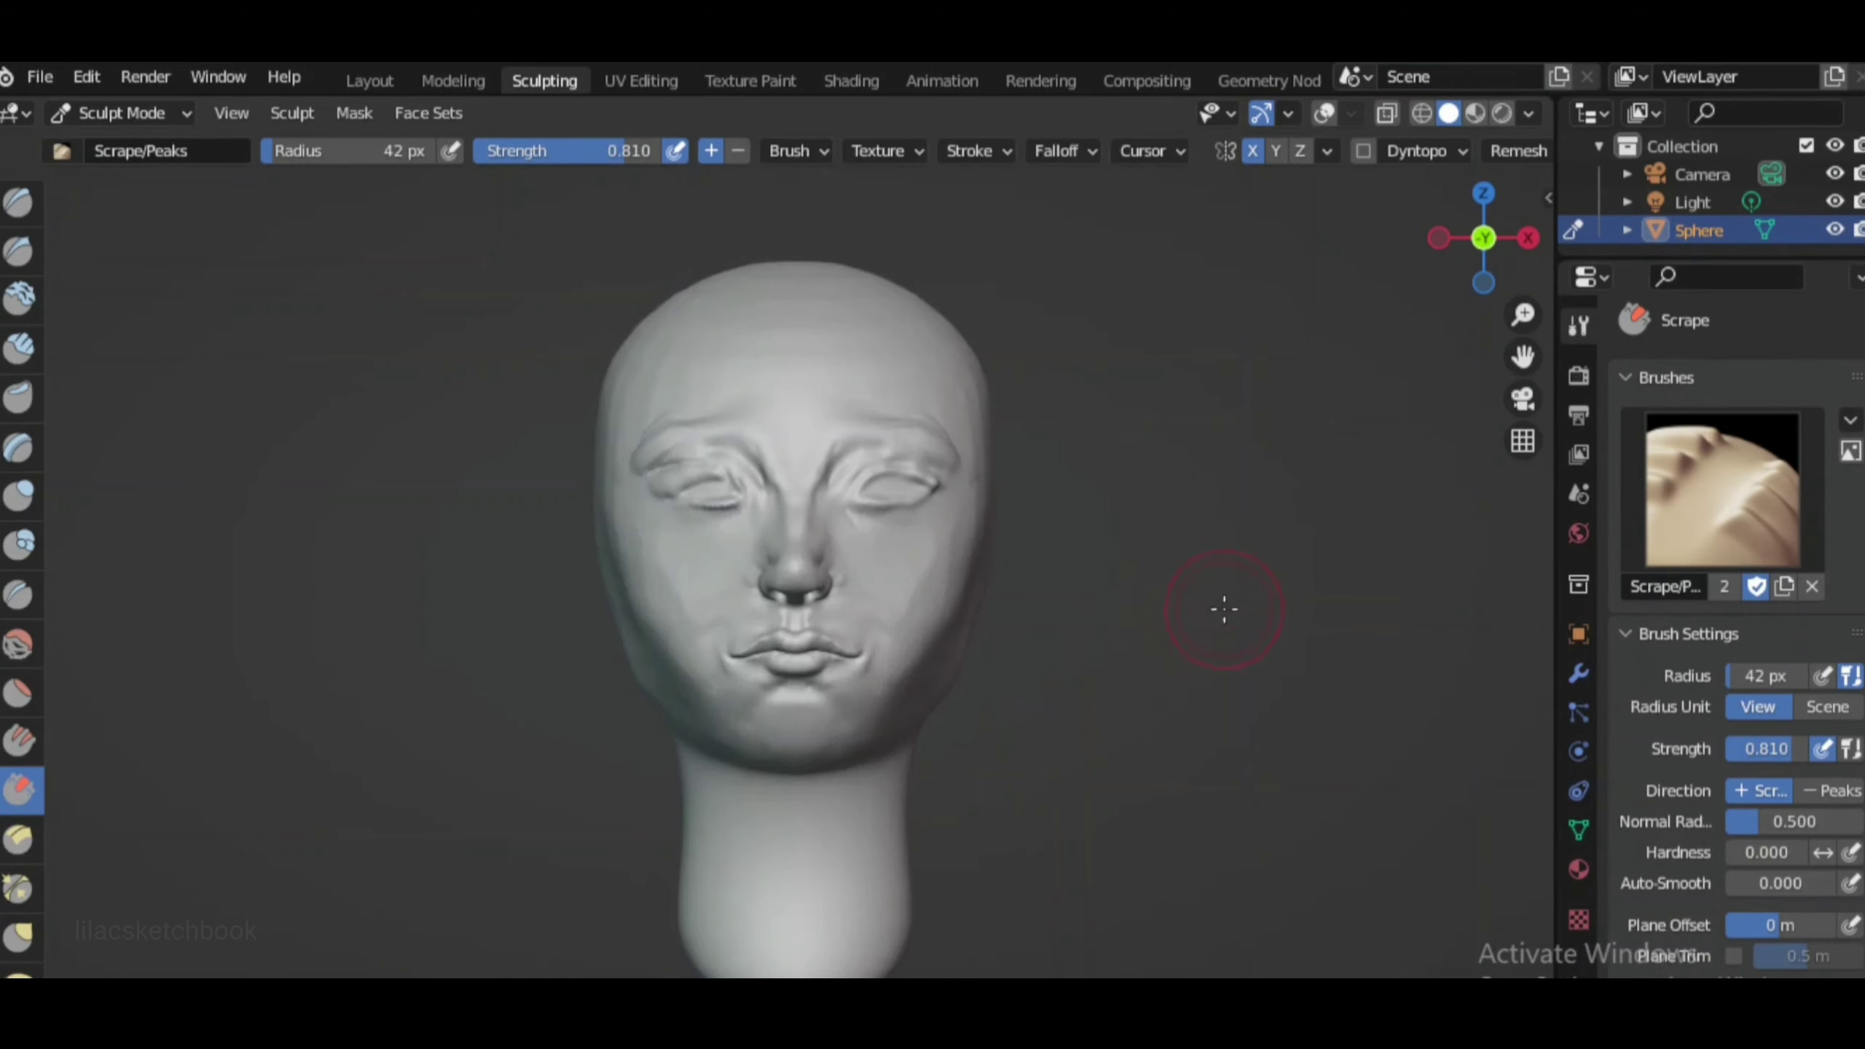
scroll(983, 768, "up", 4)
left_click(19, 296)
scroll(1109, 886, "up", 2)
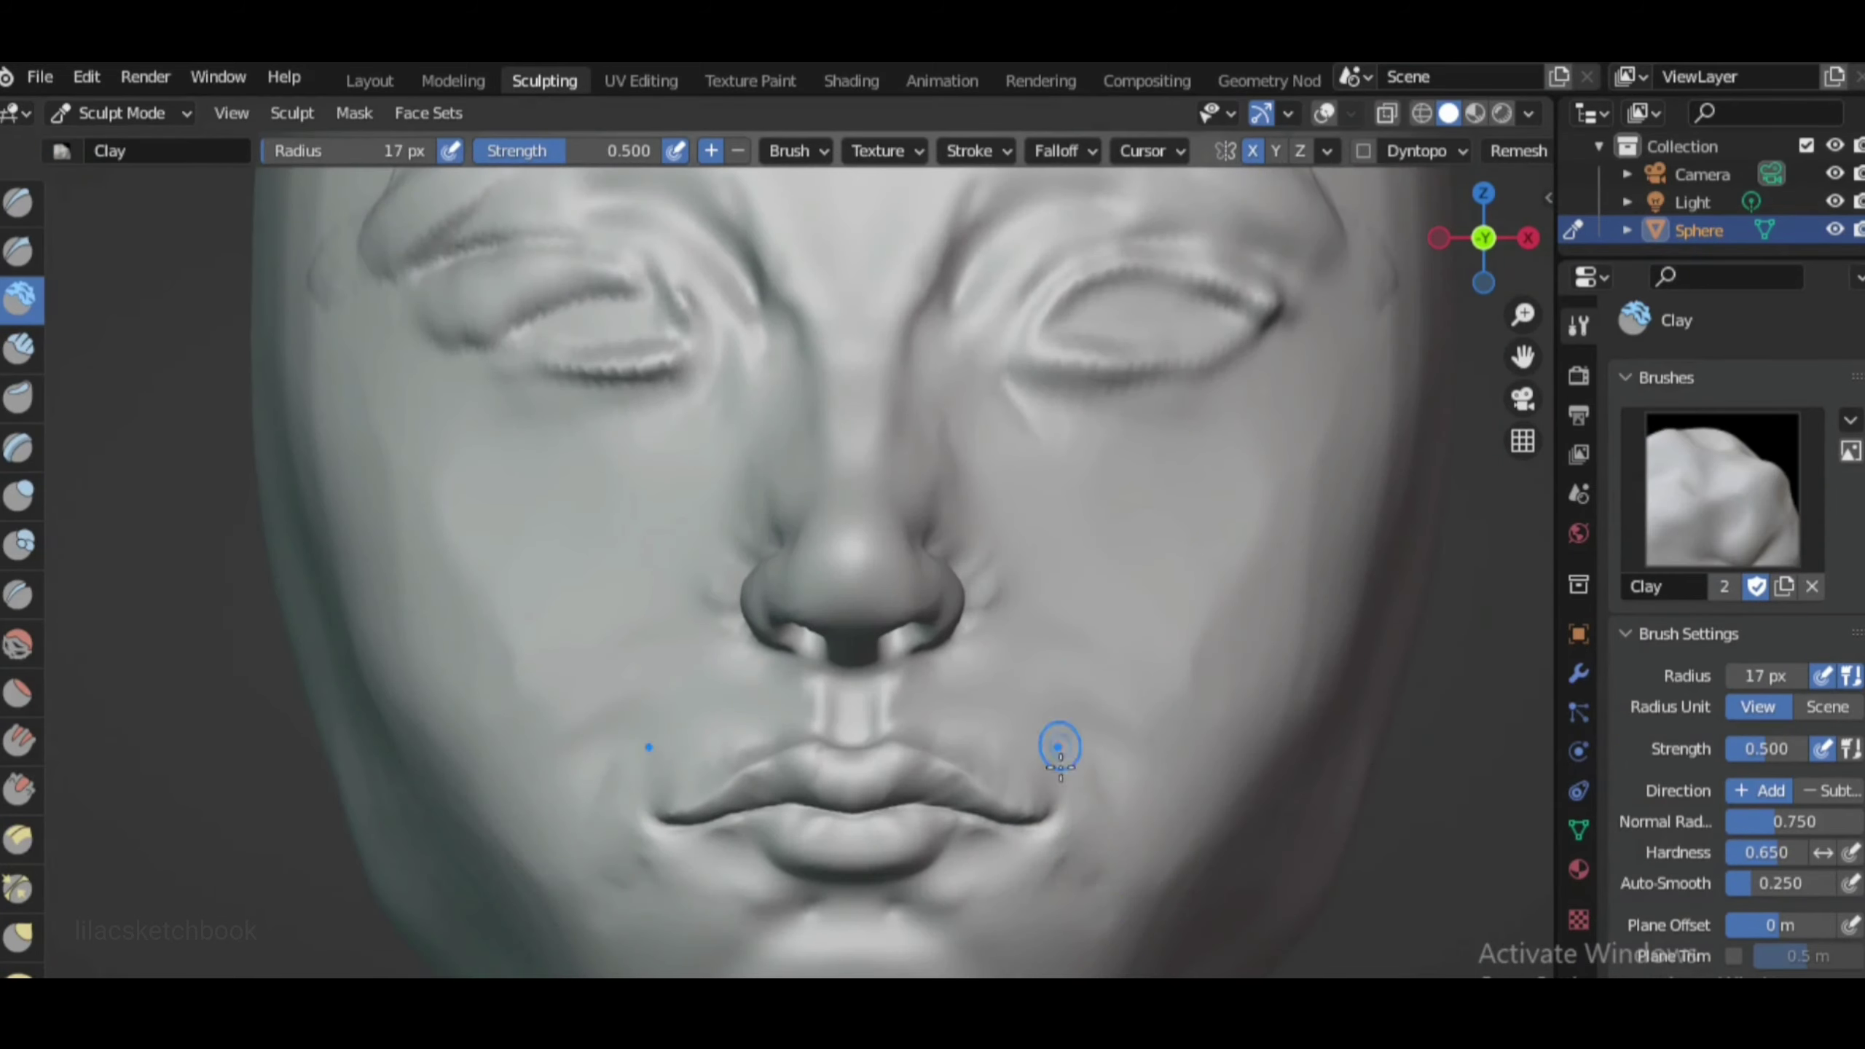
Enlarge the Clay brush to 50 px and build up the mouth corners, lower lip and chin
key("f")
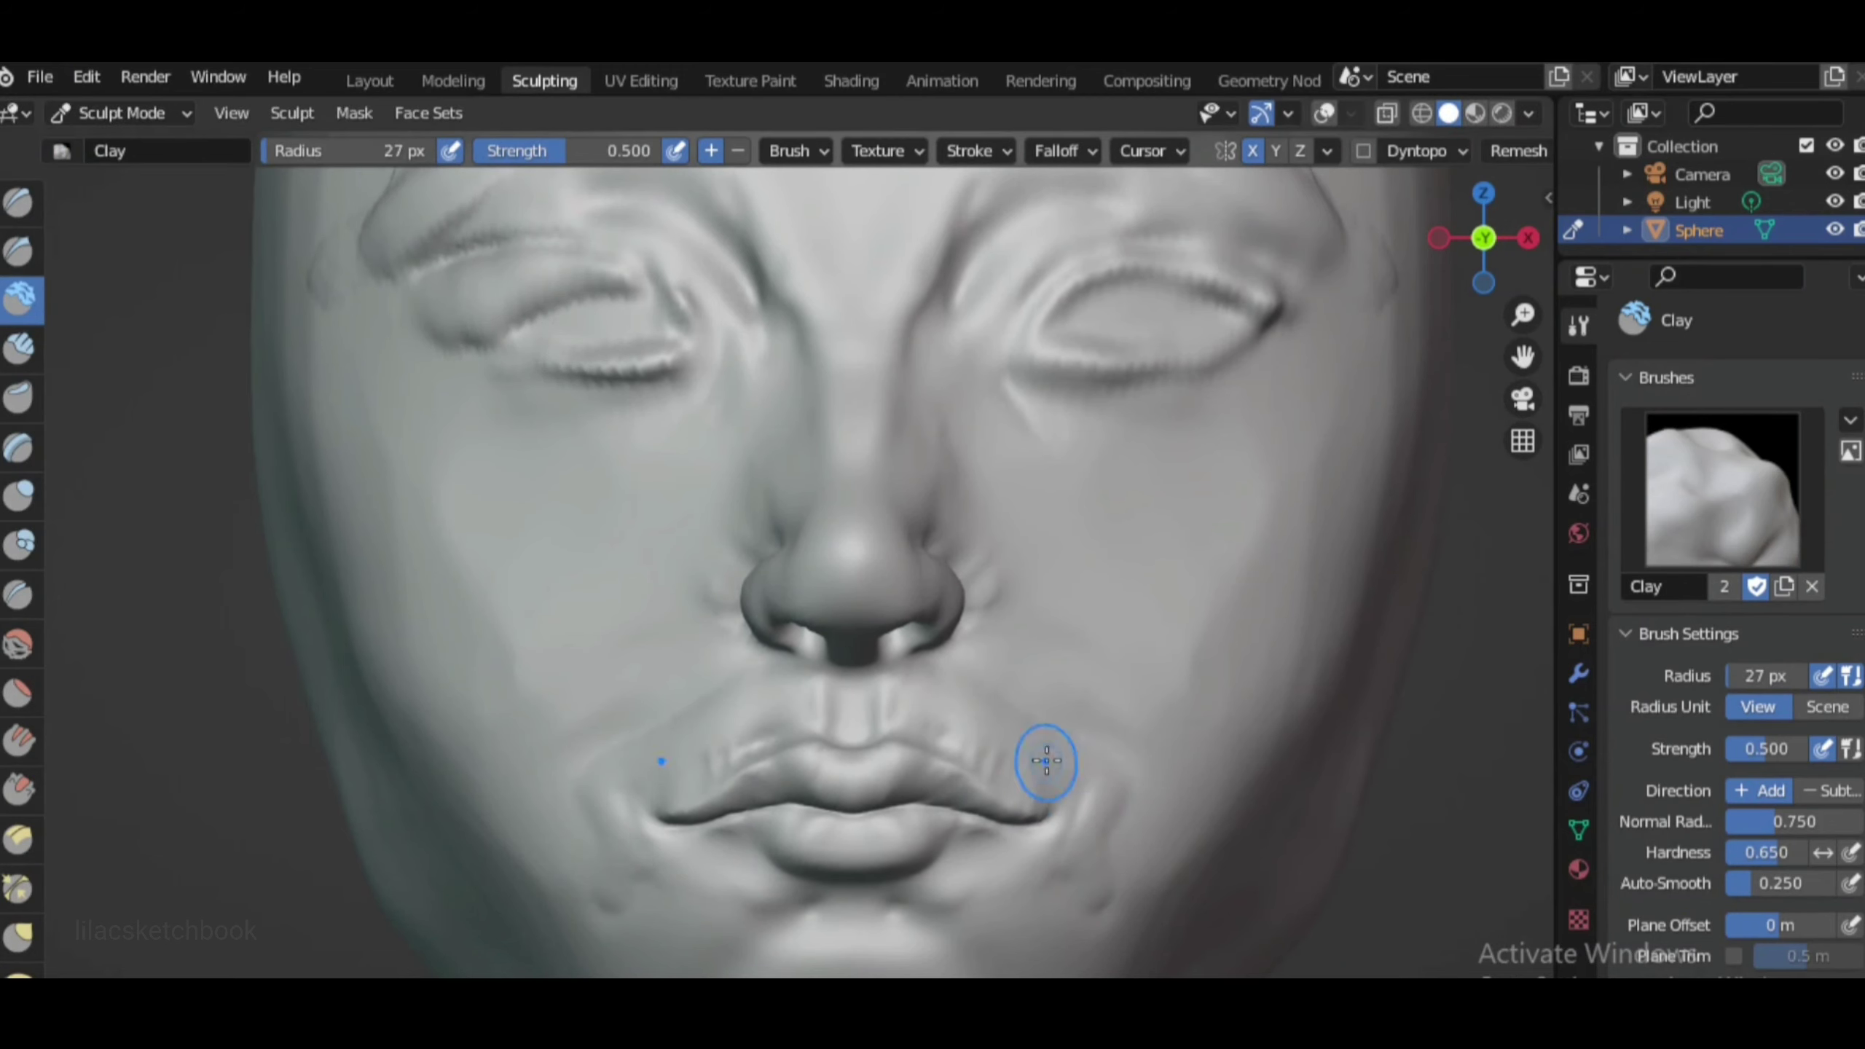
middle_click_drag(1107, 884, 741, 824)
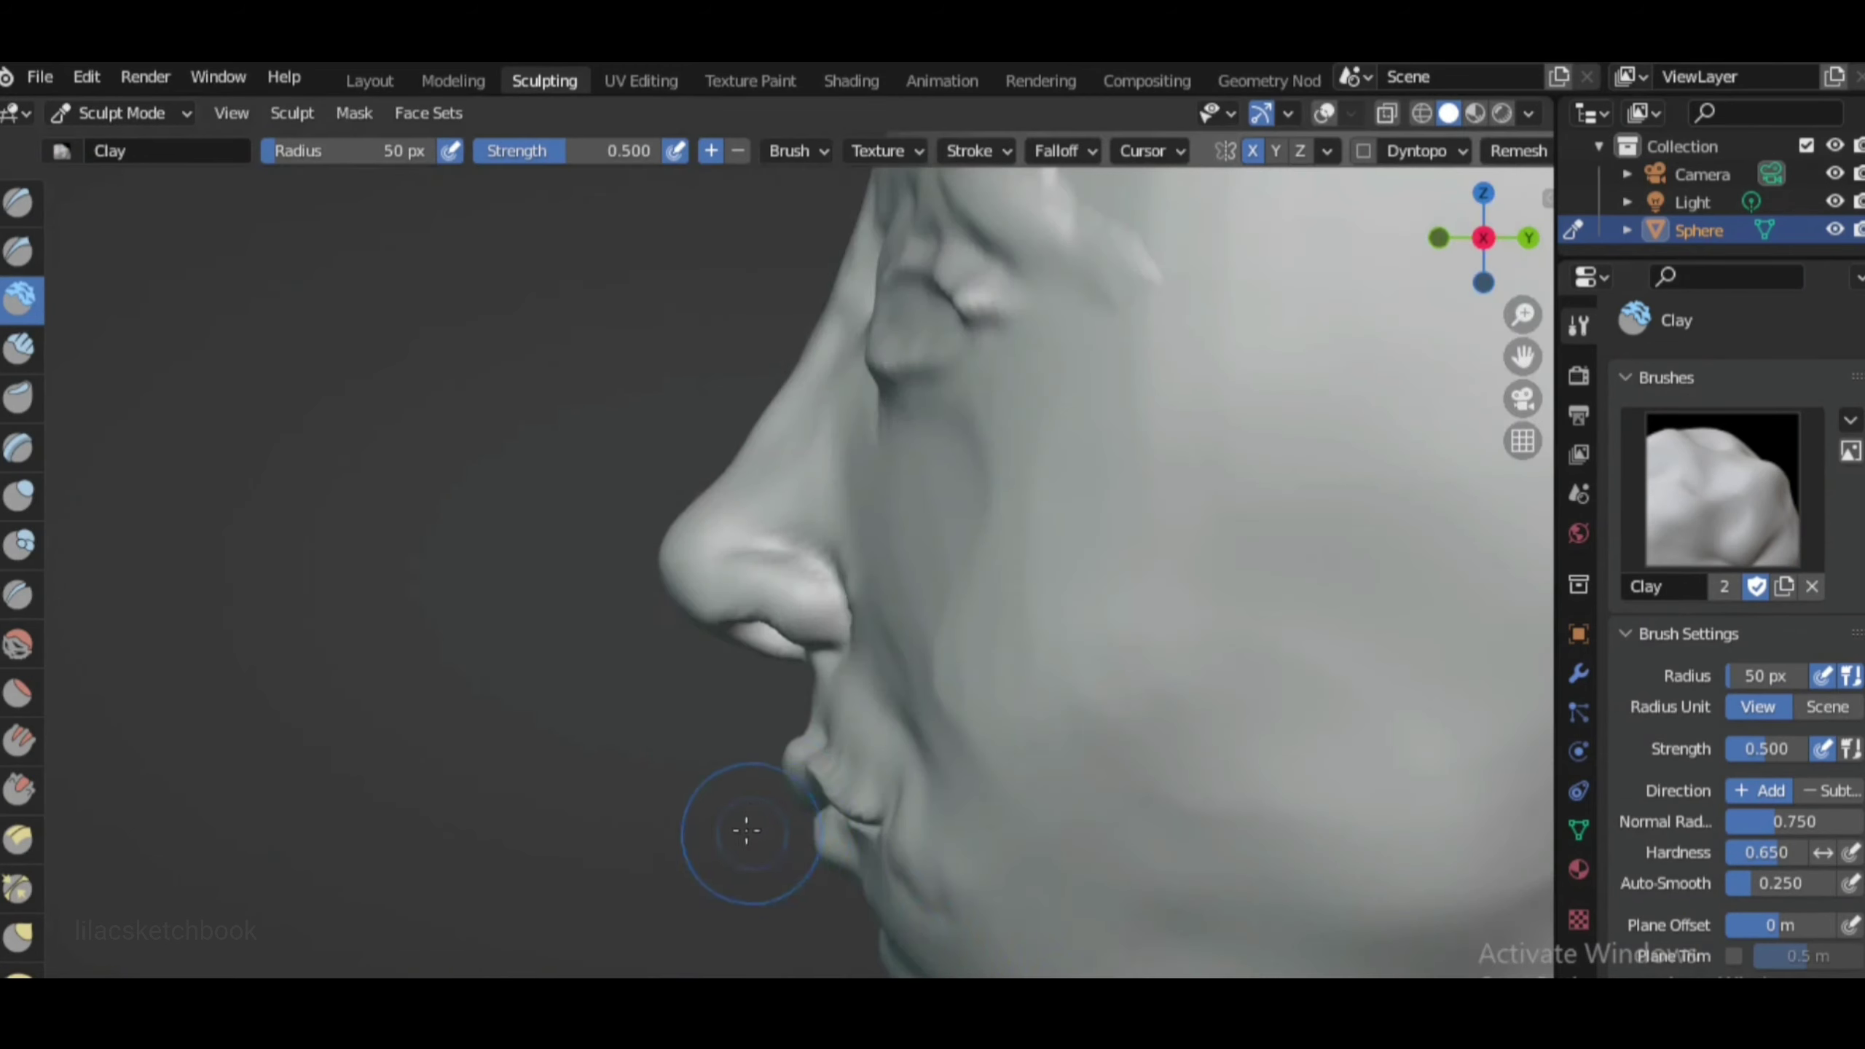
scroll(1248, 616, "down", 3)
middle_click_drag(1248, 617, 1113, 621)
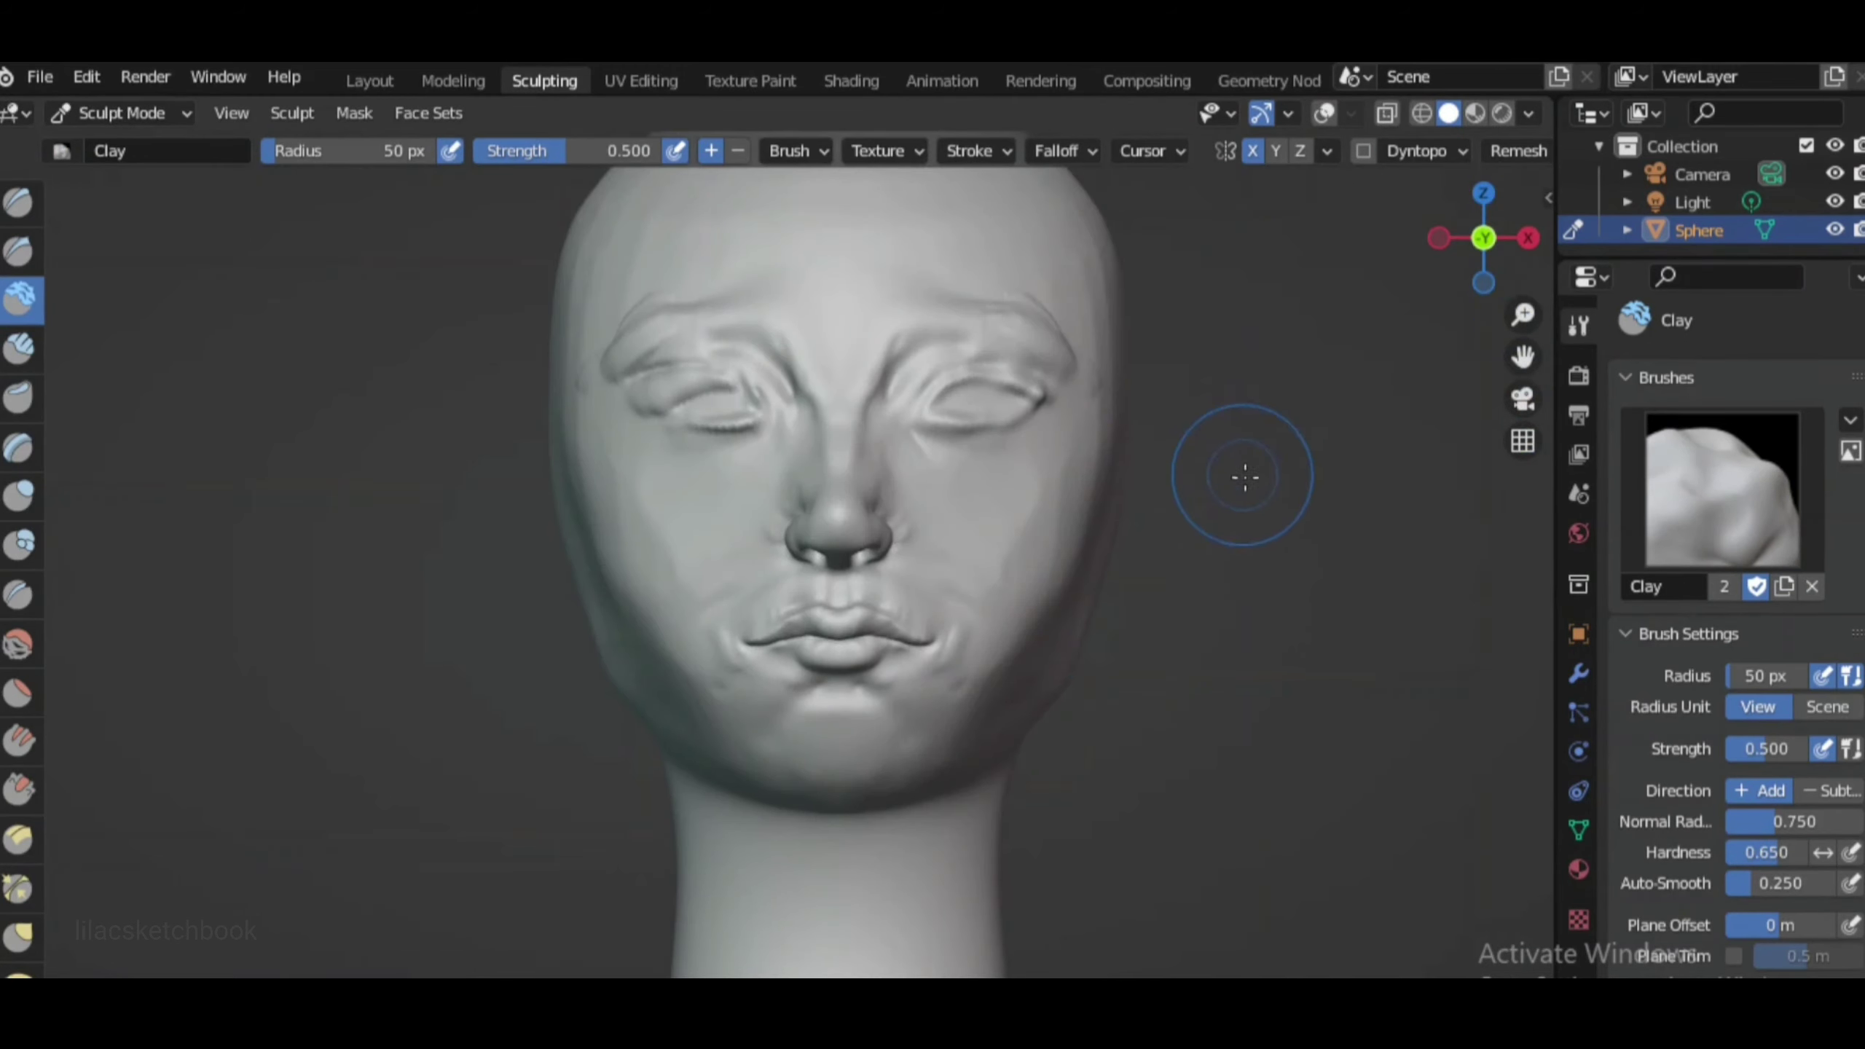
middle_click_drag(1219, 543, 679, 529)
scroll(853, 729, "down", 2)
scroll(853, 729, "up", 3)
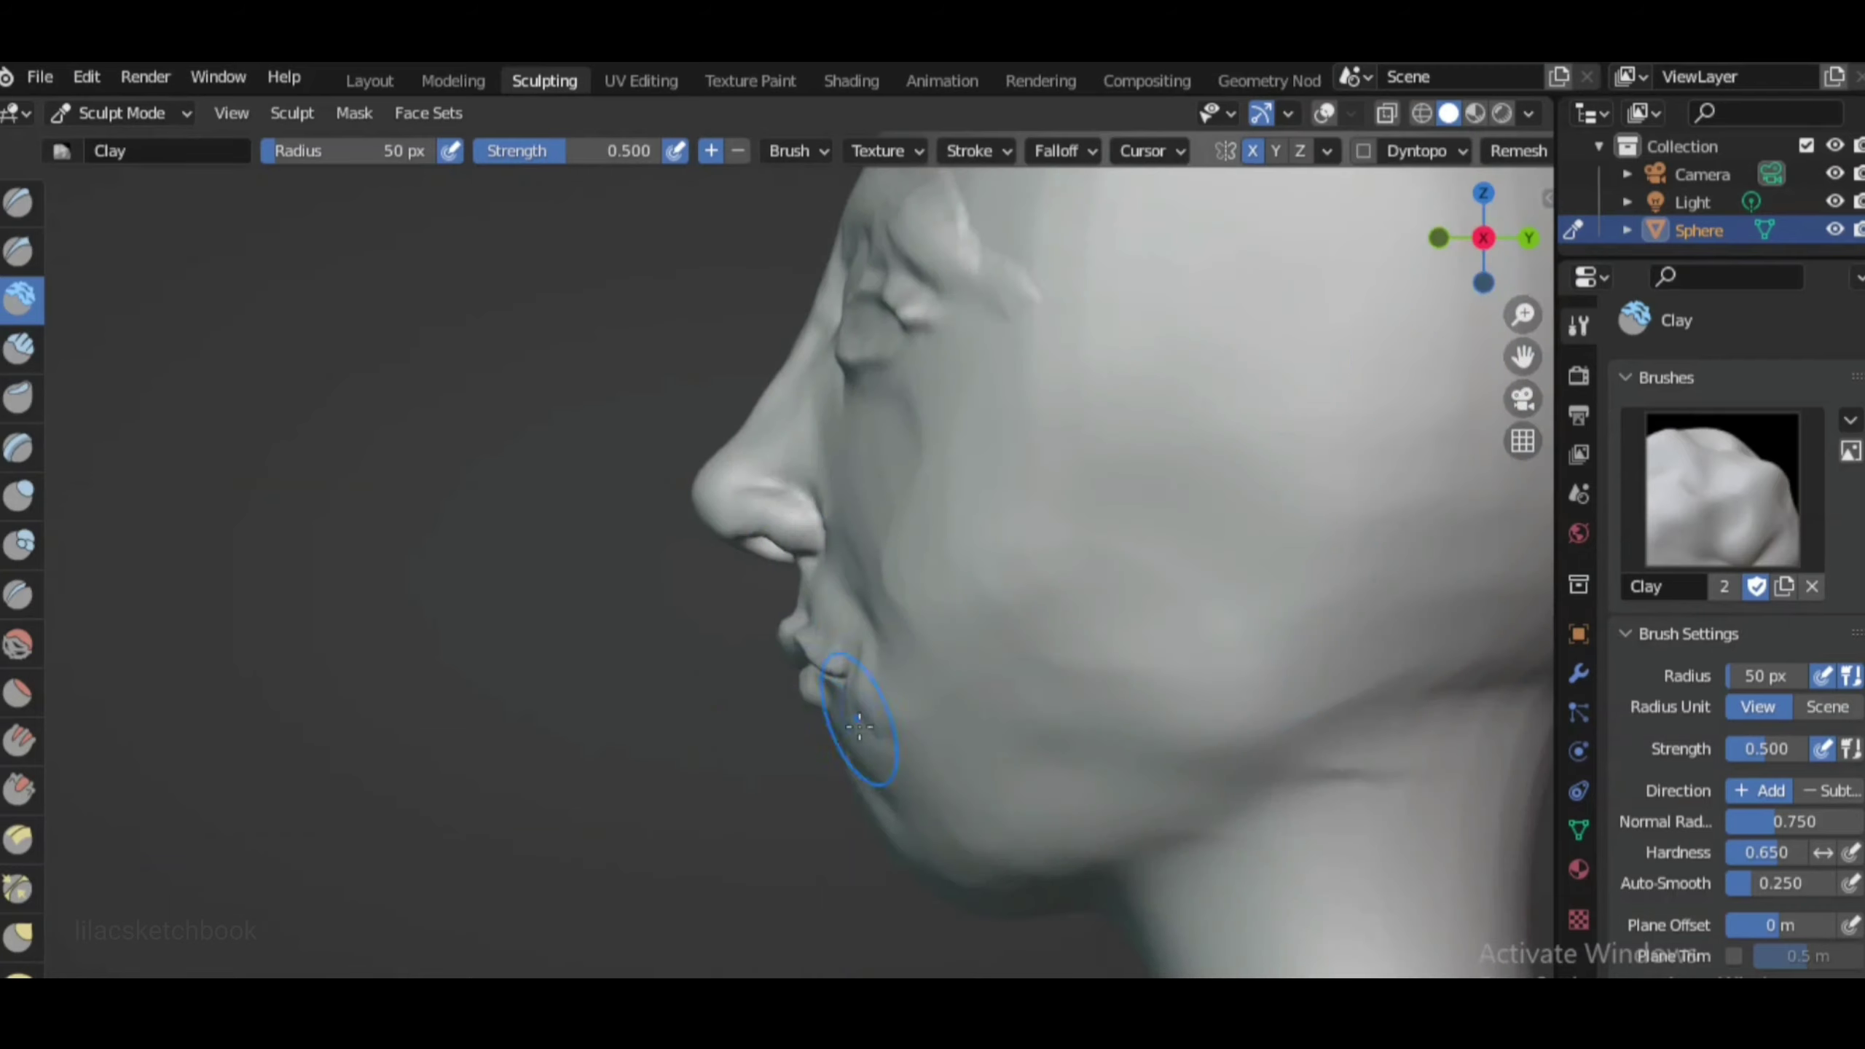
middle_click_drag(853, 729, 1390, 468)
scroll(1145, 852, "up", 2)
scroll(1020, 833, "down", 2)
scroll(954, 845, "down", 1)
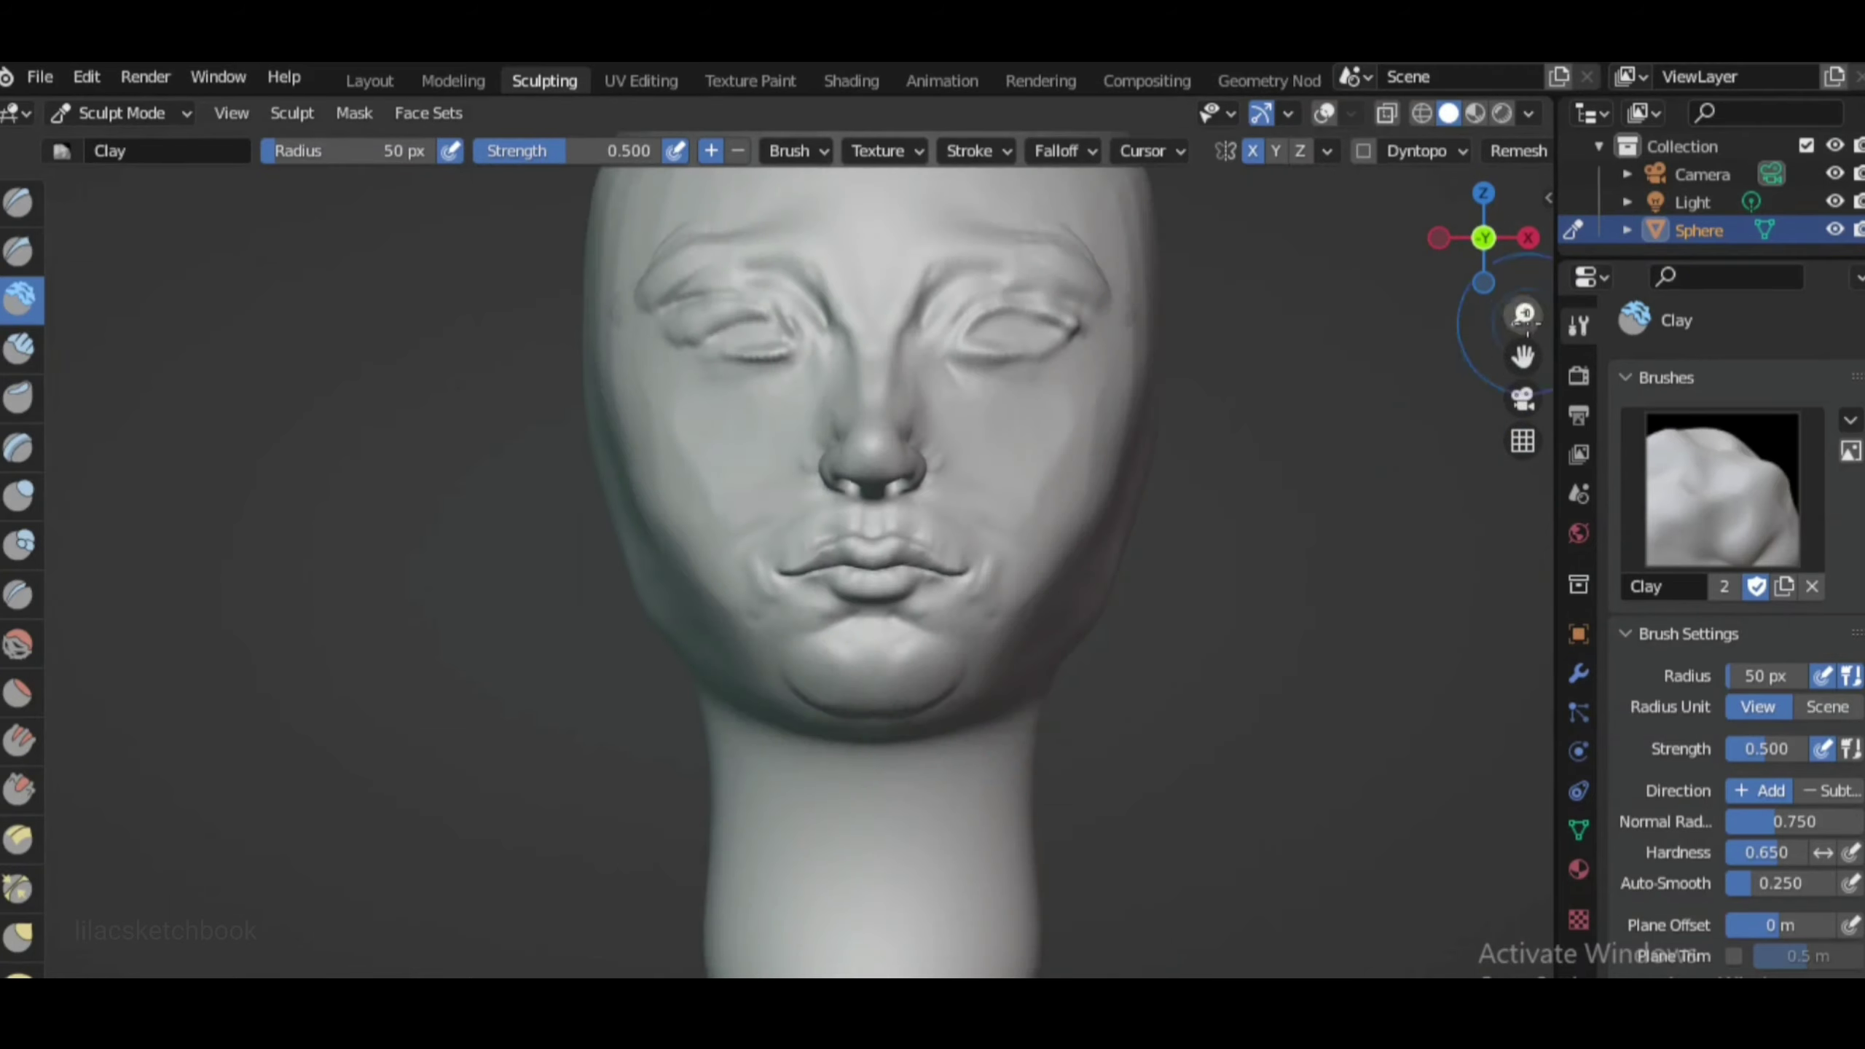
scroll(900, 861, "up", 3)
scroll(1065, 720, "down", 3)
scroll(1175, 709, "up", 5)
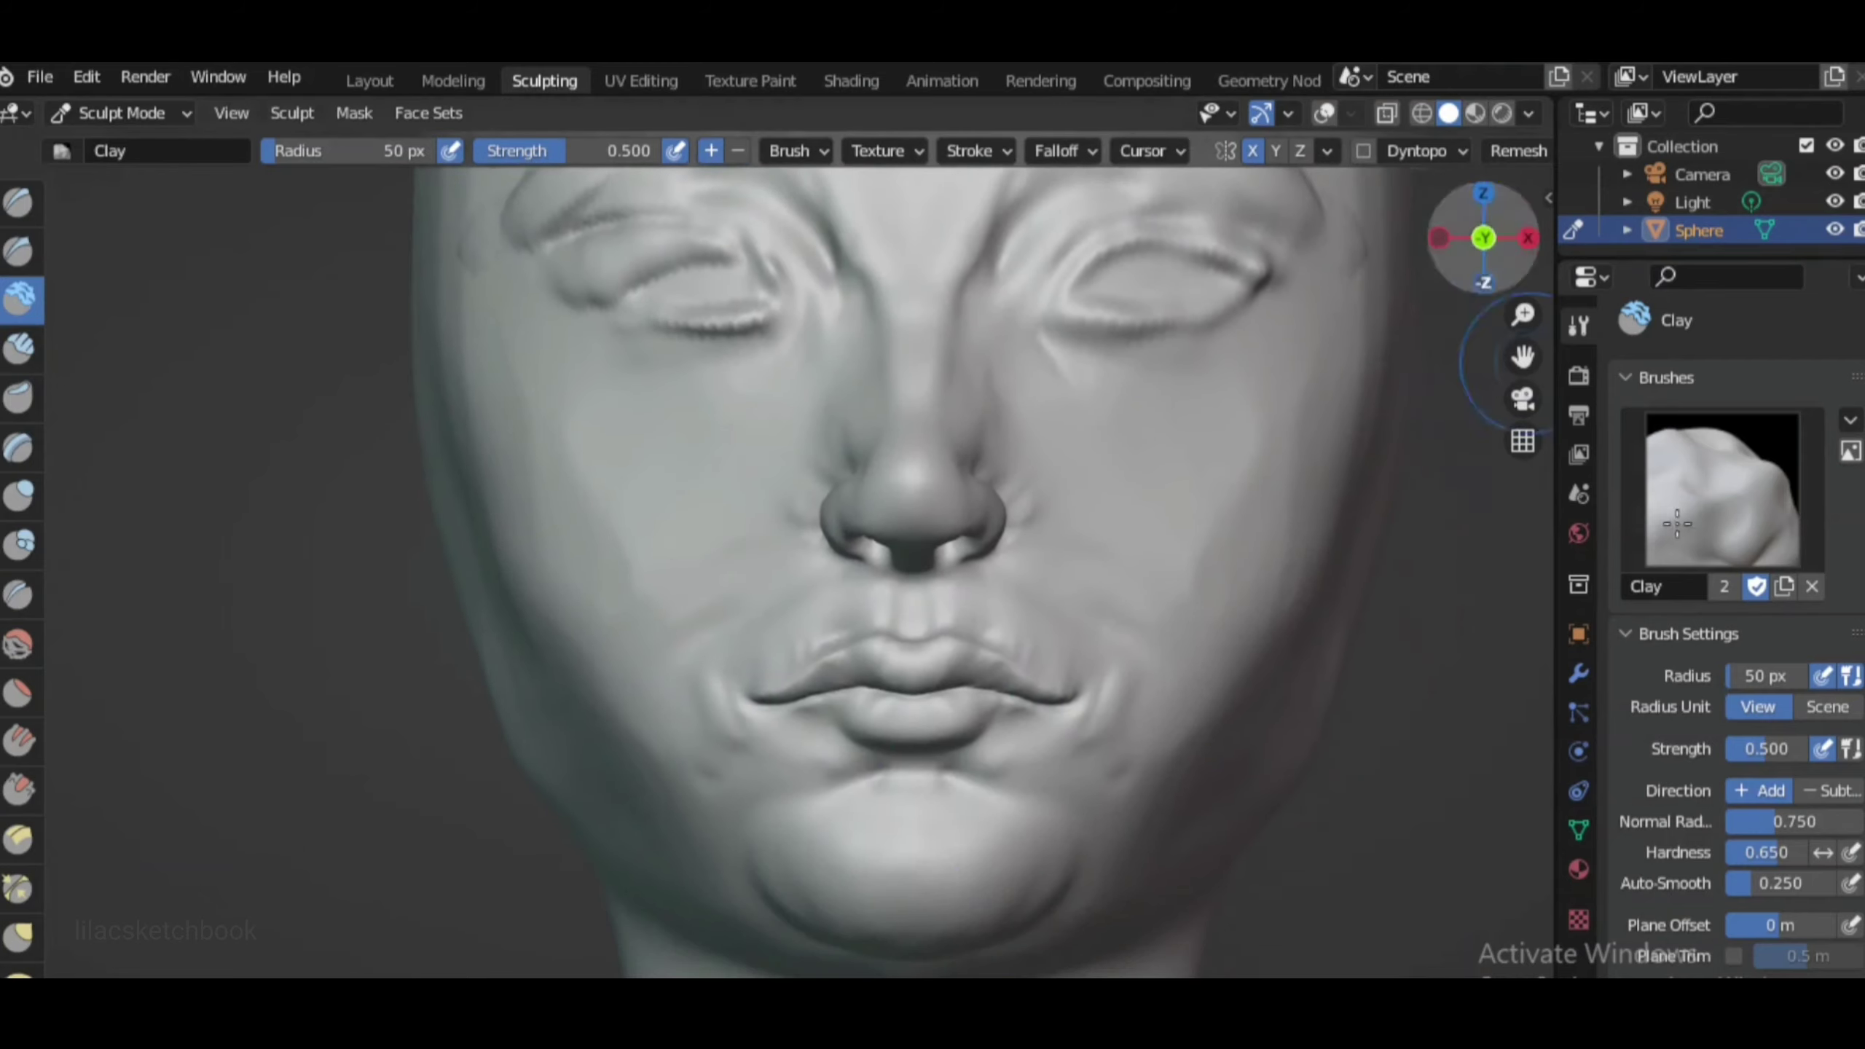
Switch to the Crease brush and review the head in right side view
key("shift+c")
scroll(940, 782, "down", 1)
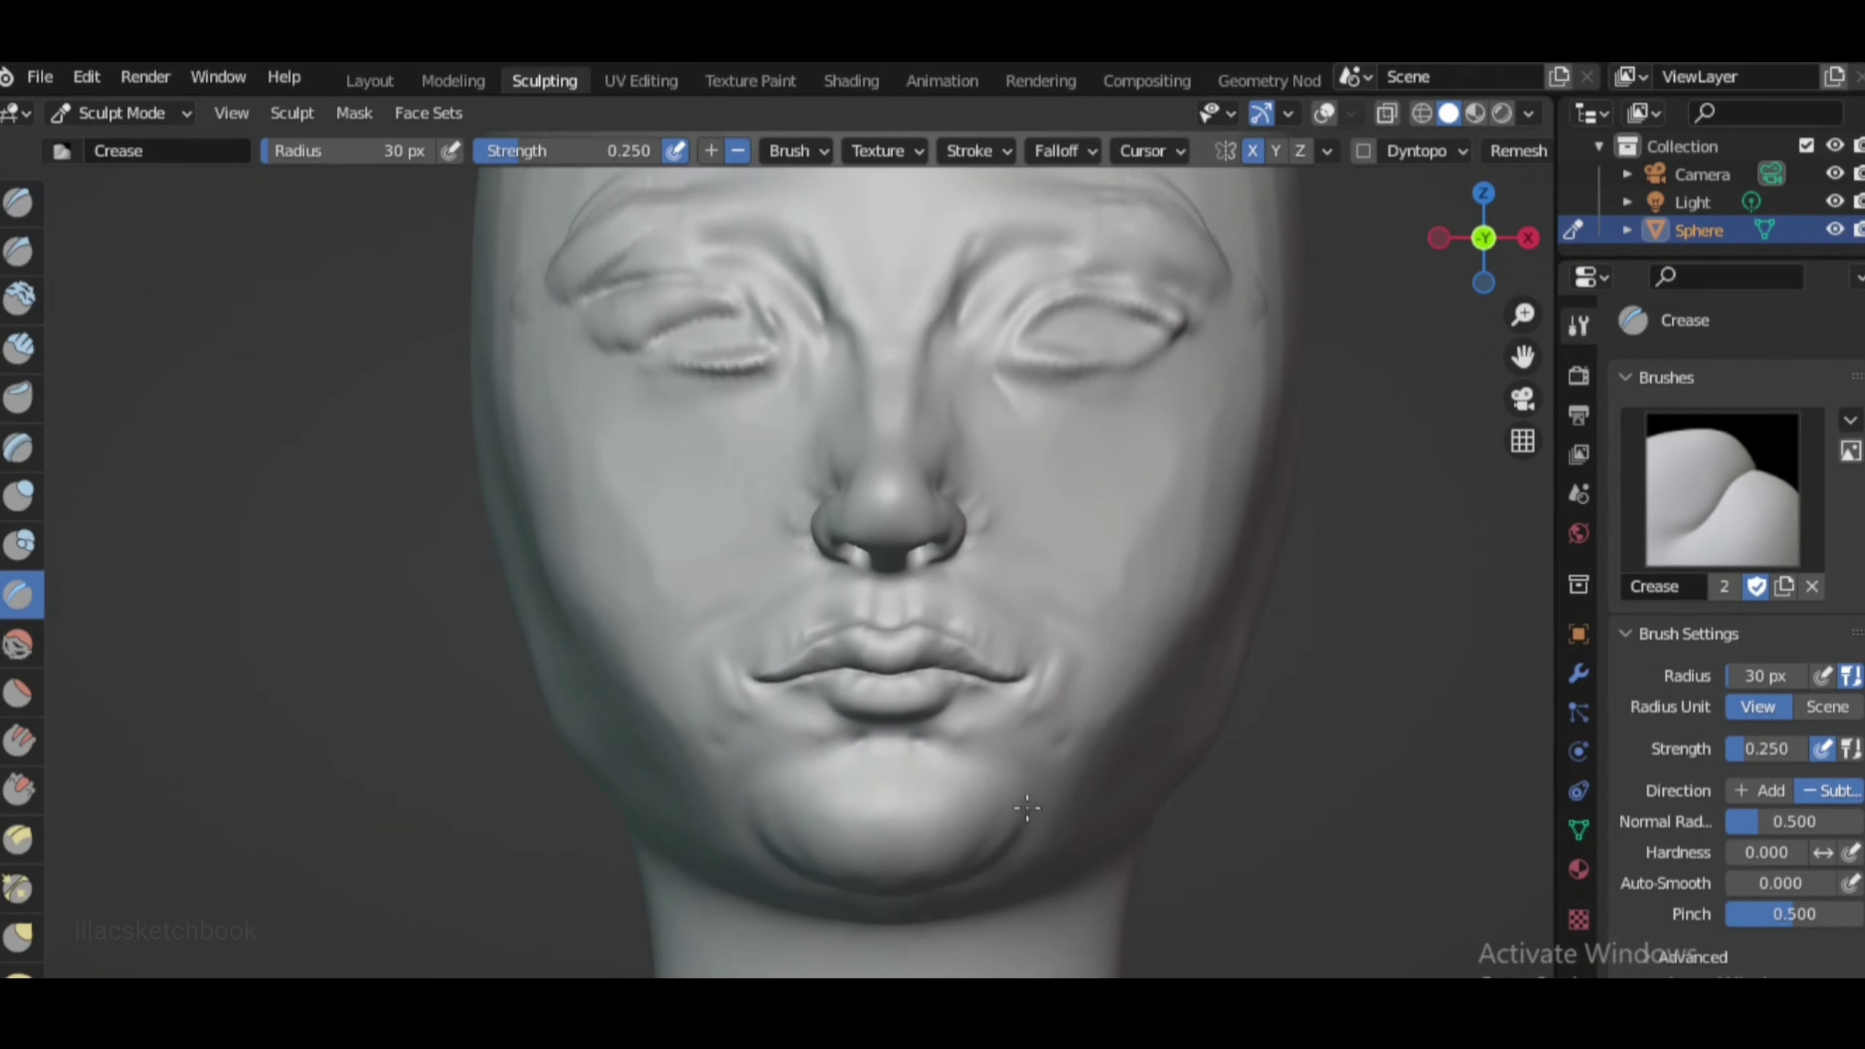
scroll(738, 673, "up", 1)
key("KP_3")
scroll(1040, 763, "down", 4)
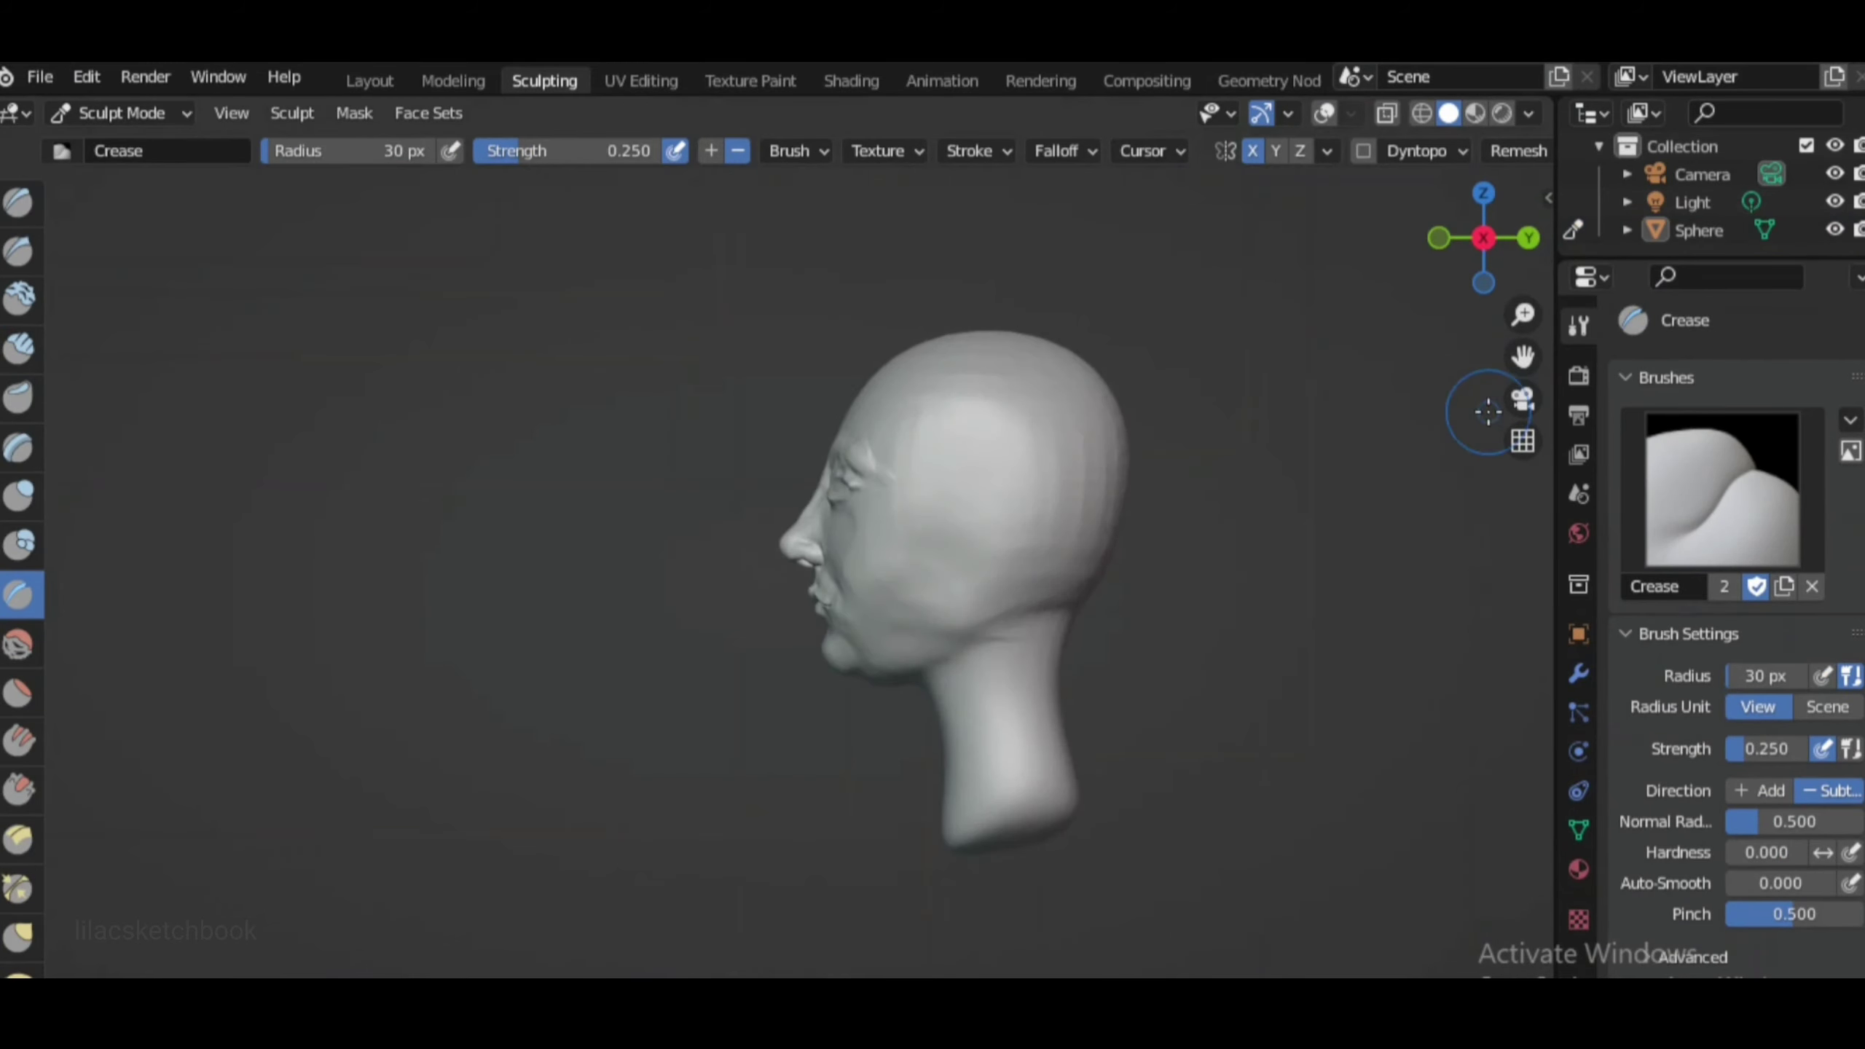
scroll(1371, 421, "up", 1)
In Object Mode, annotate blue guides tracing the brow, nose, lips, jaw and neck profile
key("ctrl+Tab")
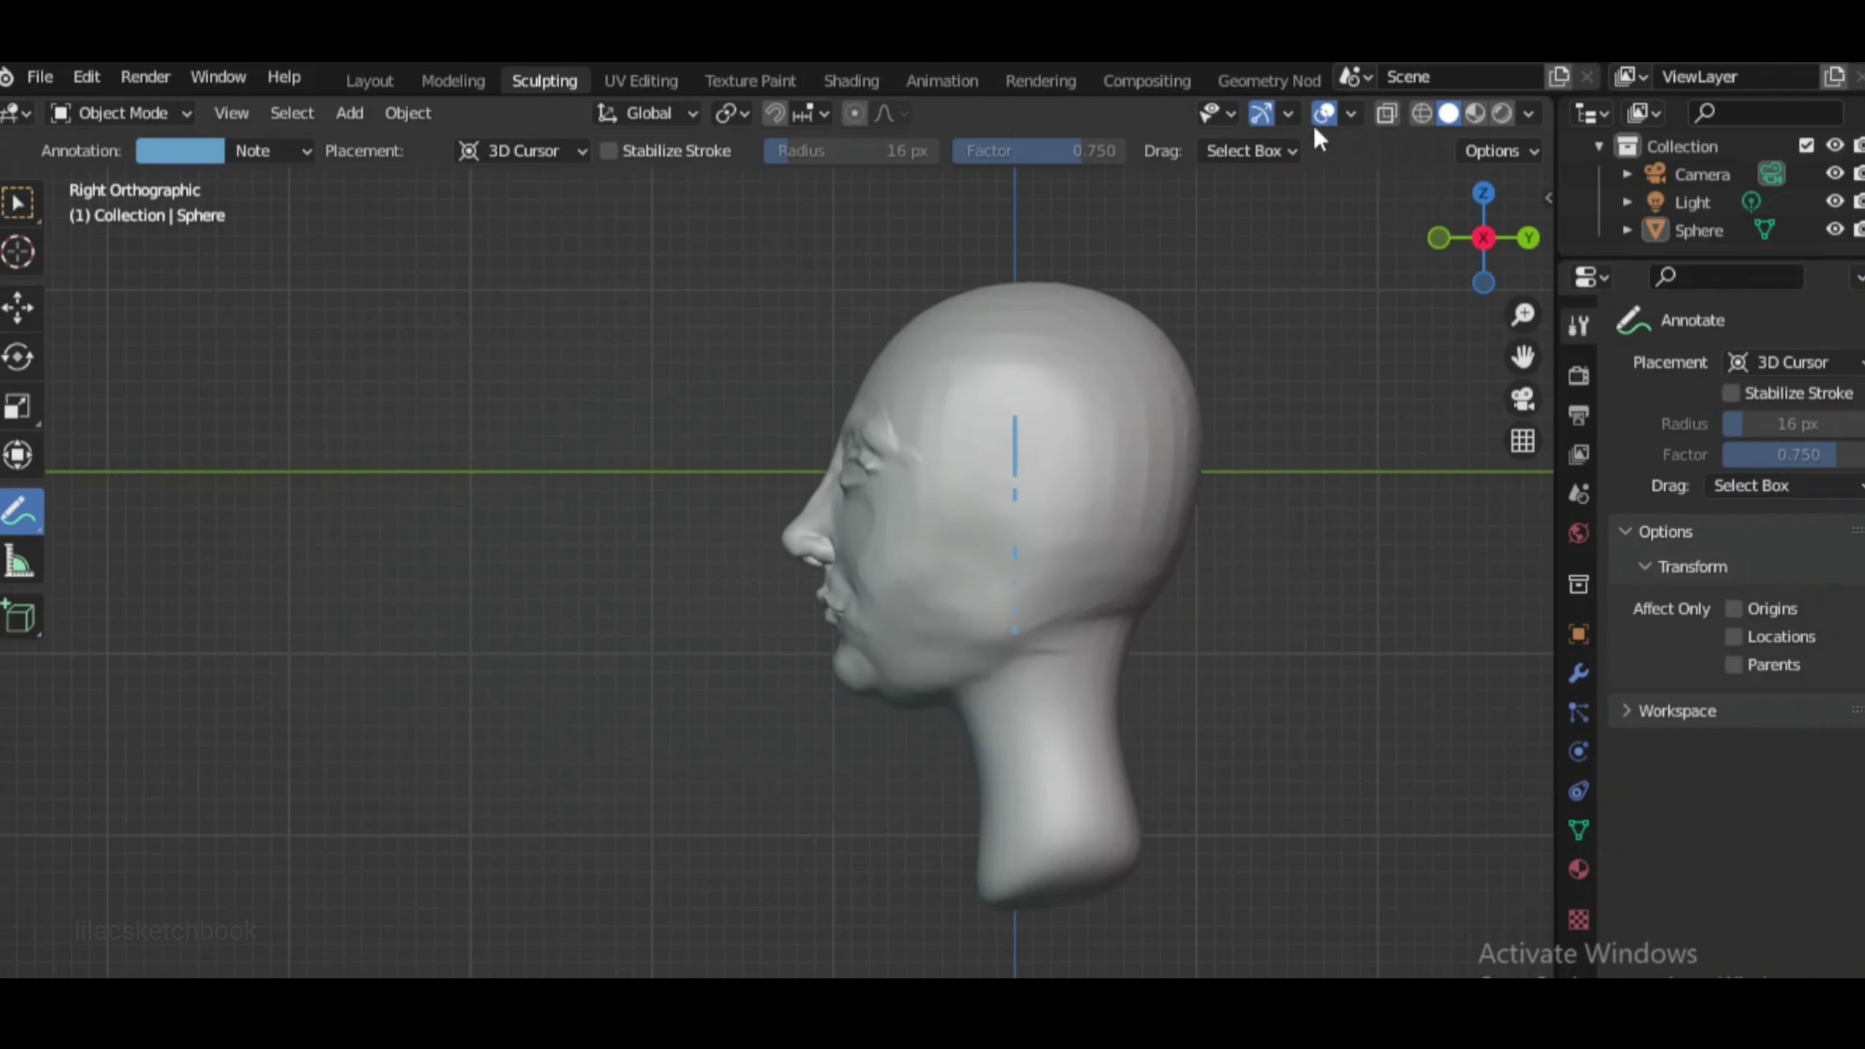
scroll(1182, 344, "up", 1)
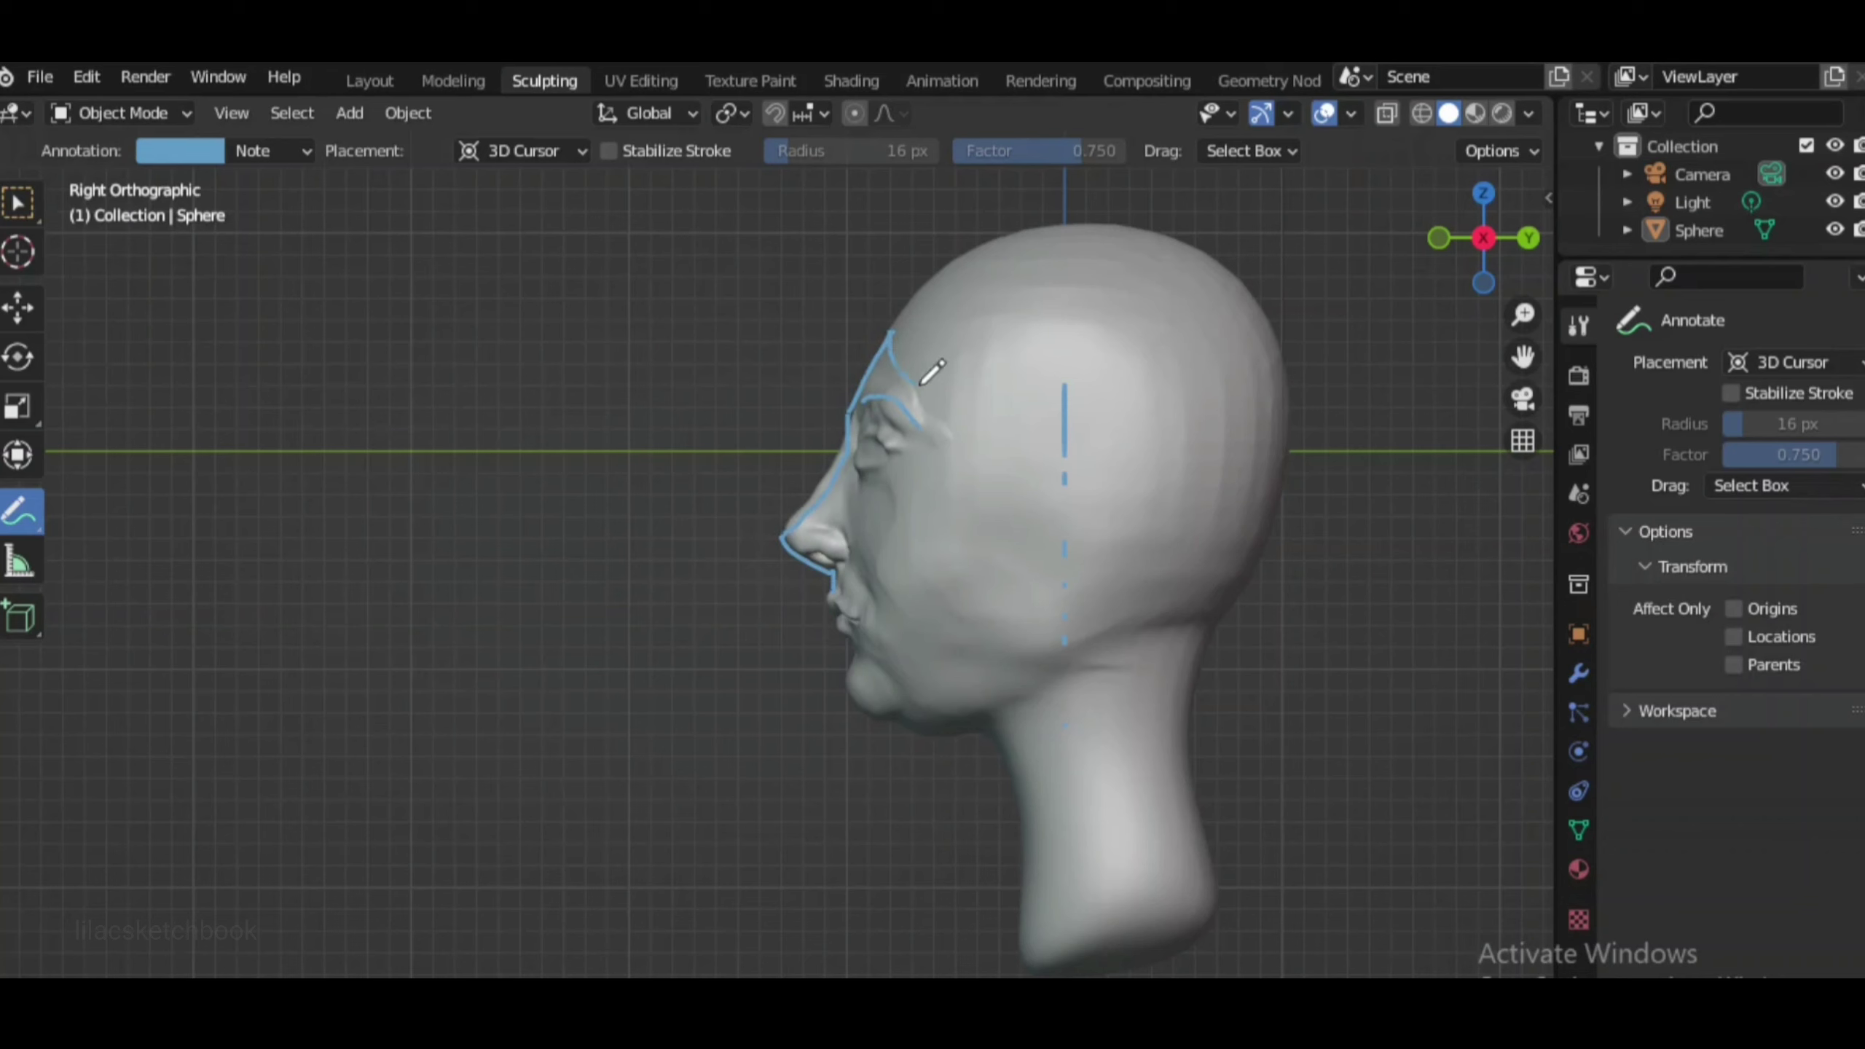
scroll(870, 584, "up", 1)
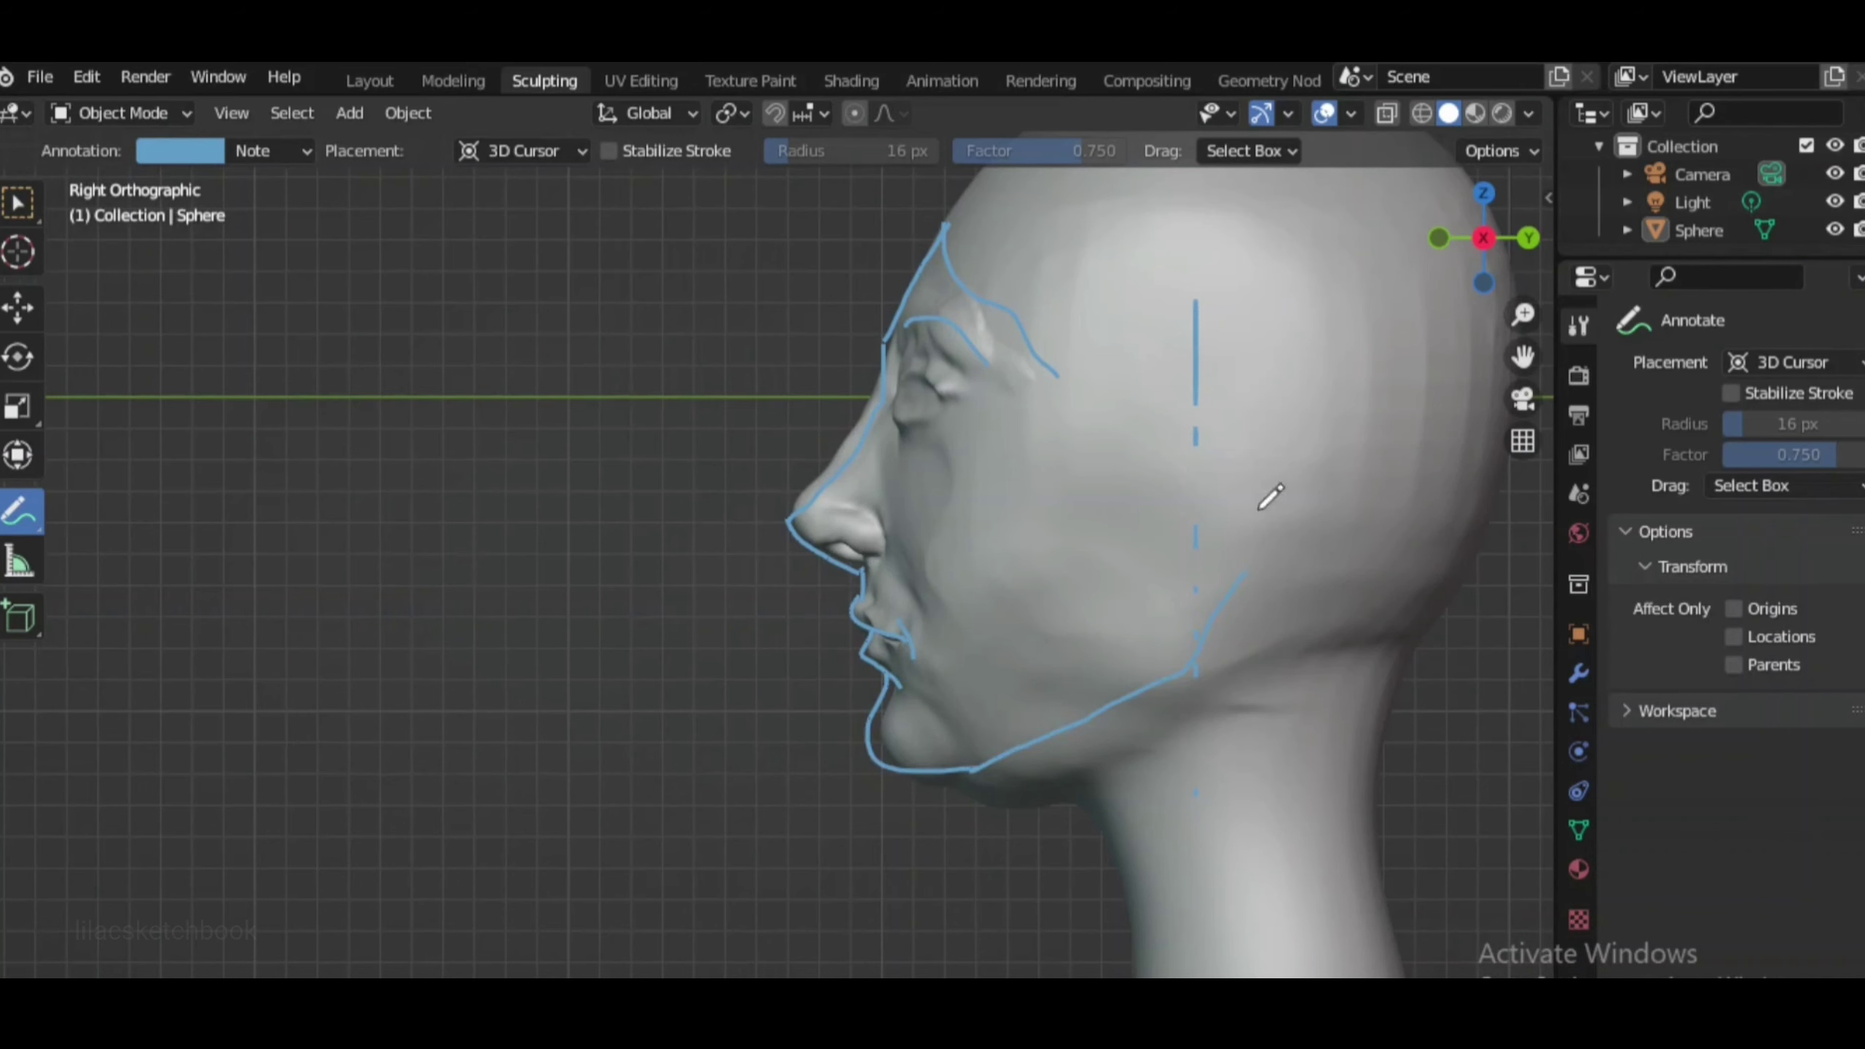
scroll(891, 497, "down", 1)
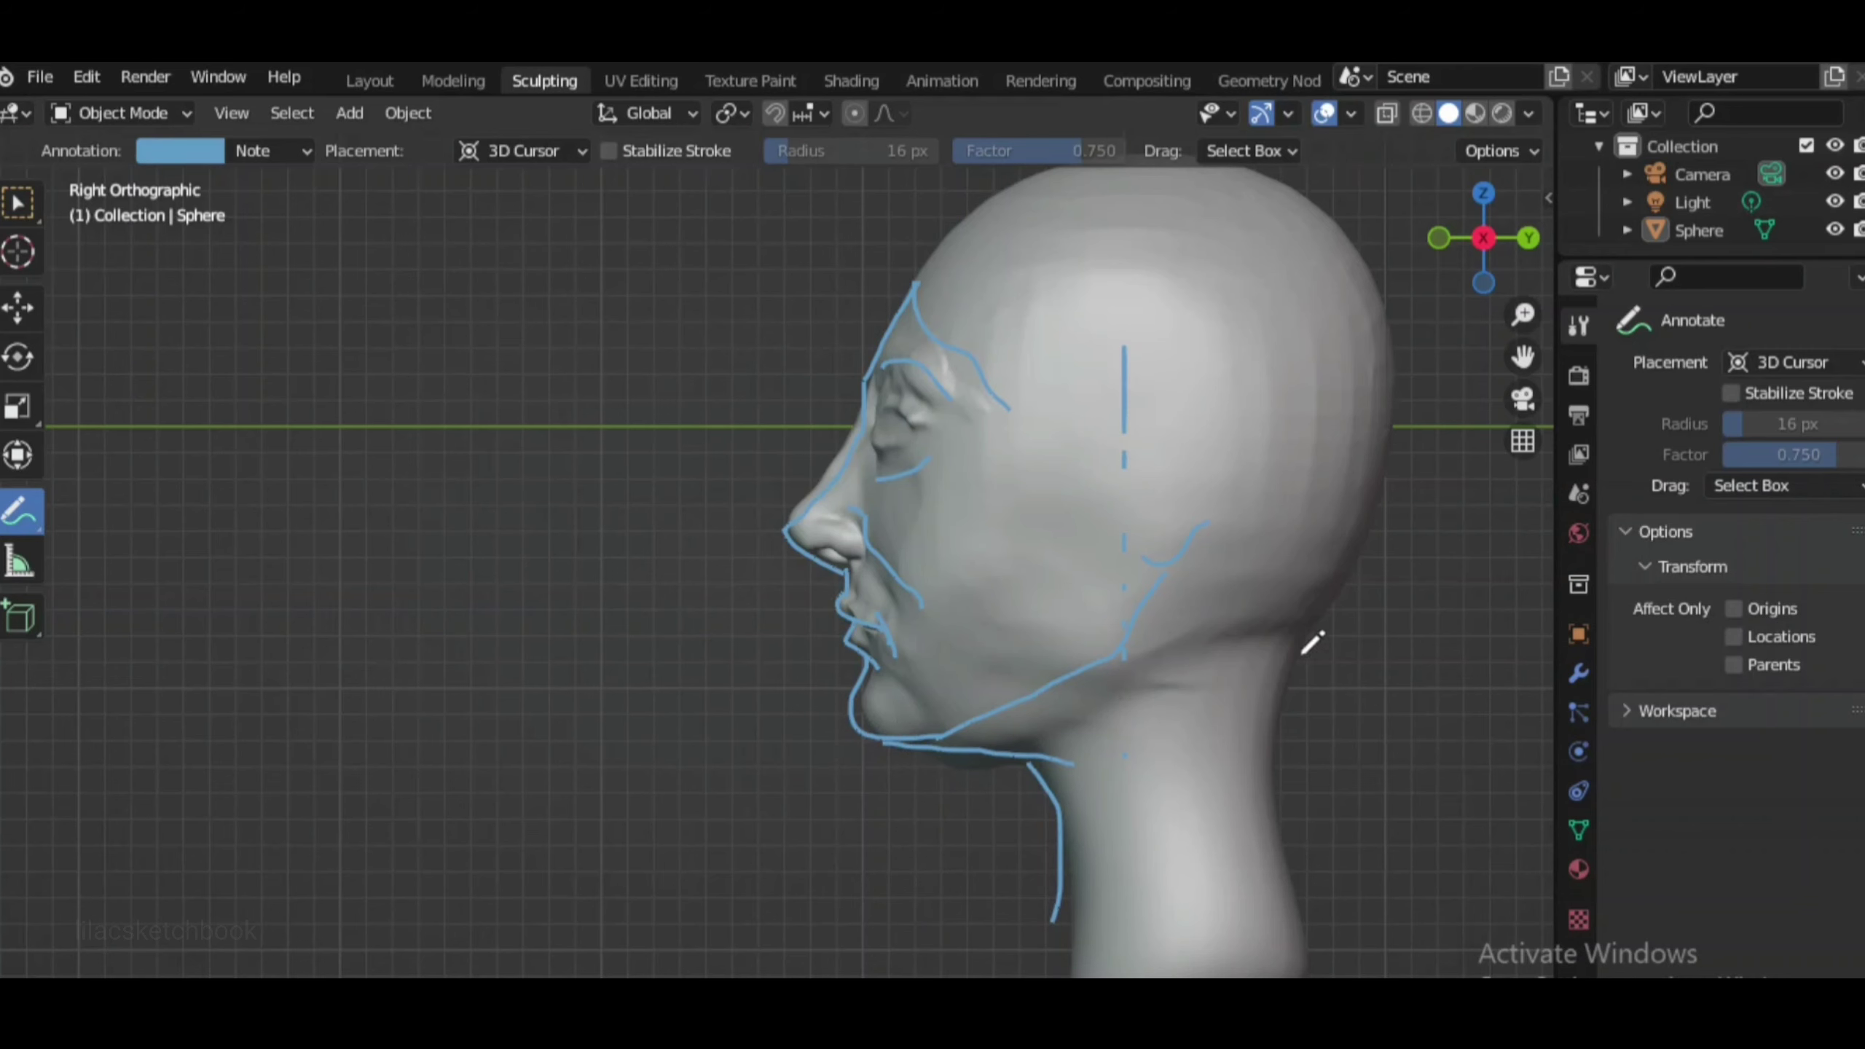
Grab-pull the chin, lower lip and jaw at 66 px toward the guides, comparing with overlays
key("ctrl+Tab")
key("g")
scroll(965, 817, "up", 3)
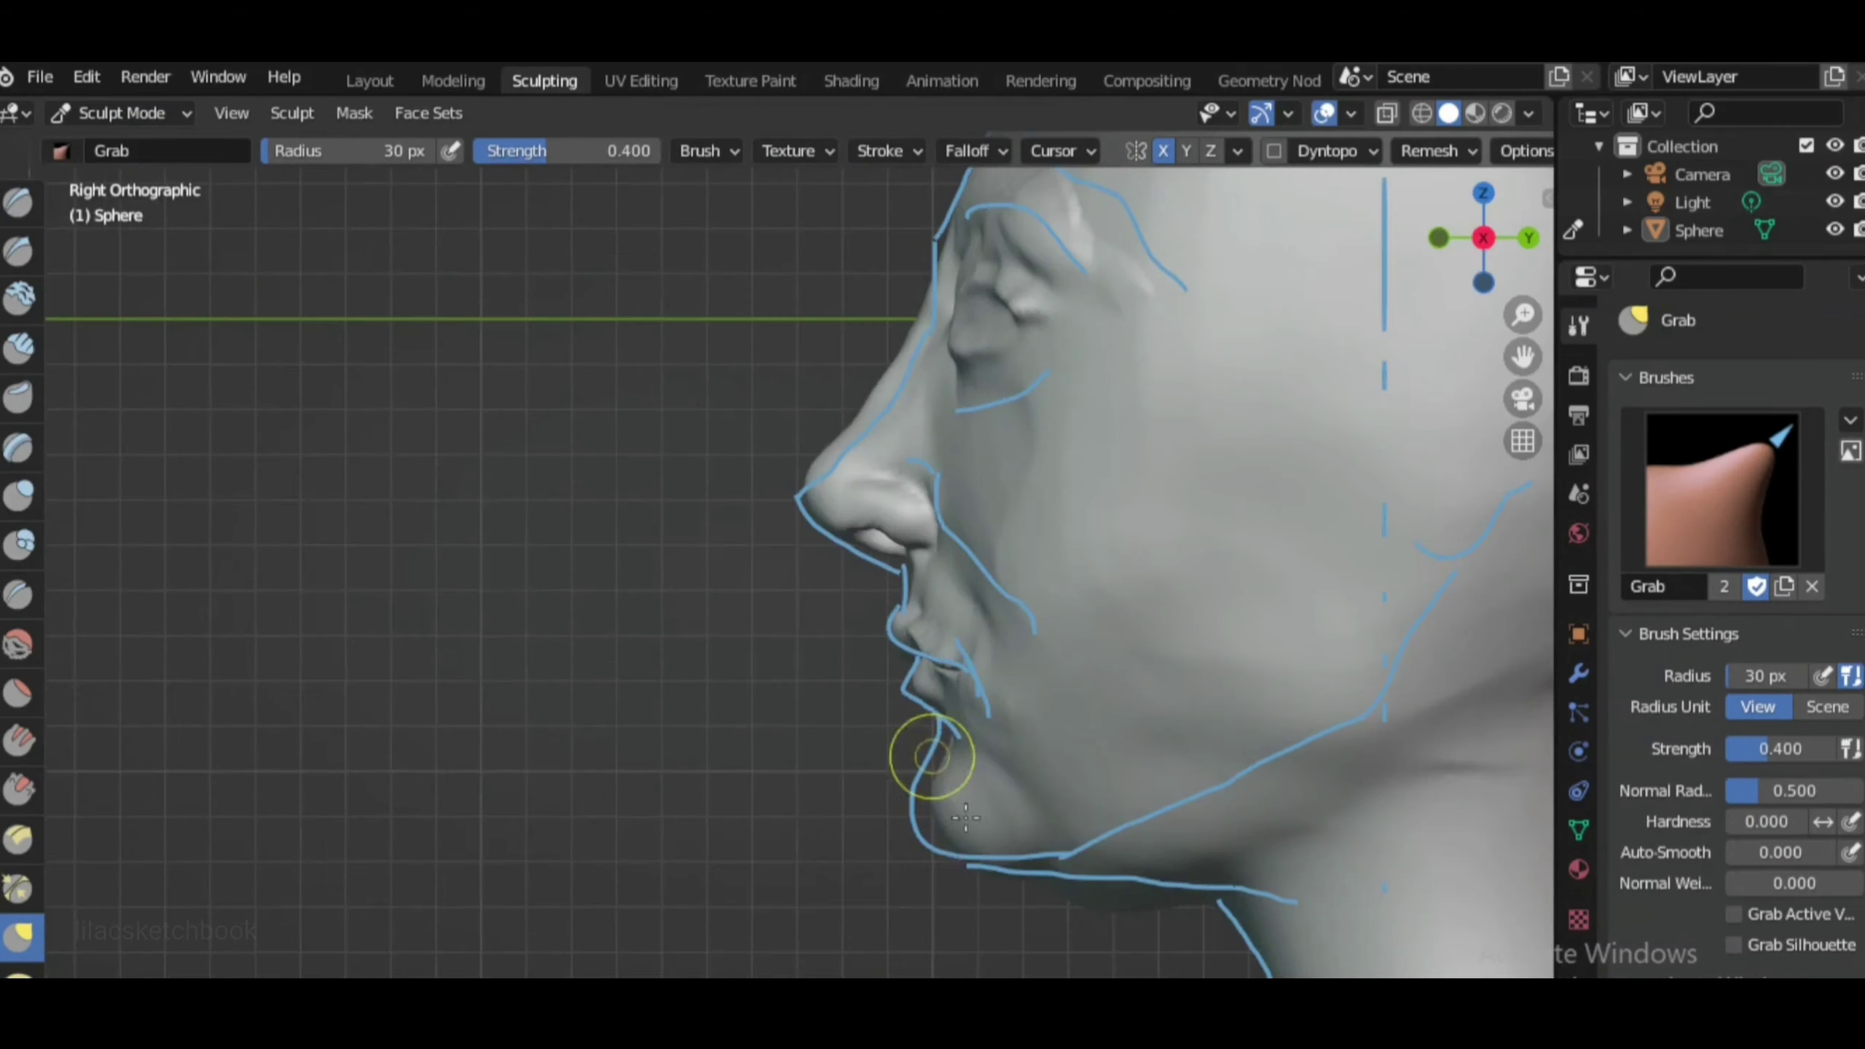
left_click_drag(937, 802, 931, 729)
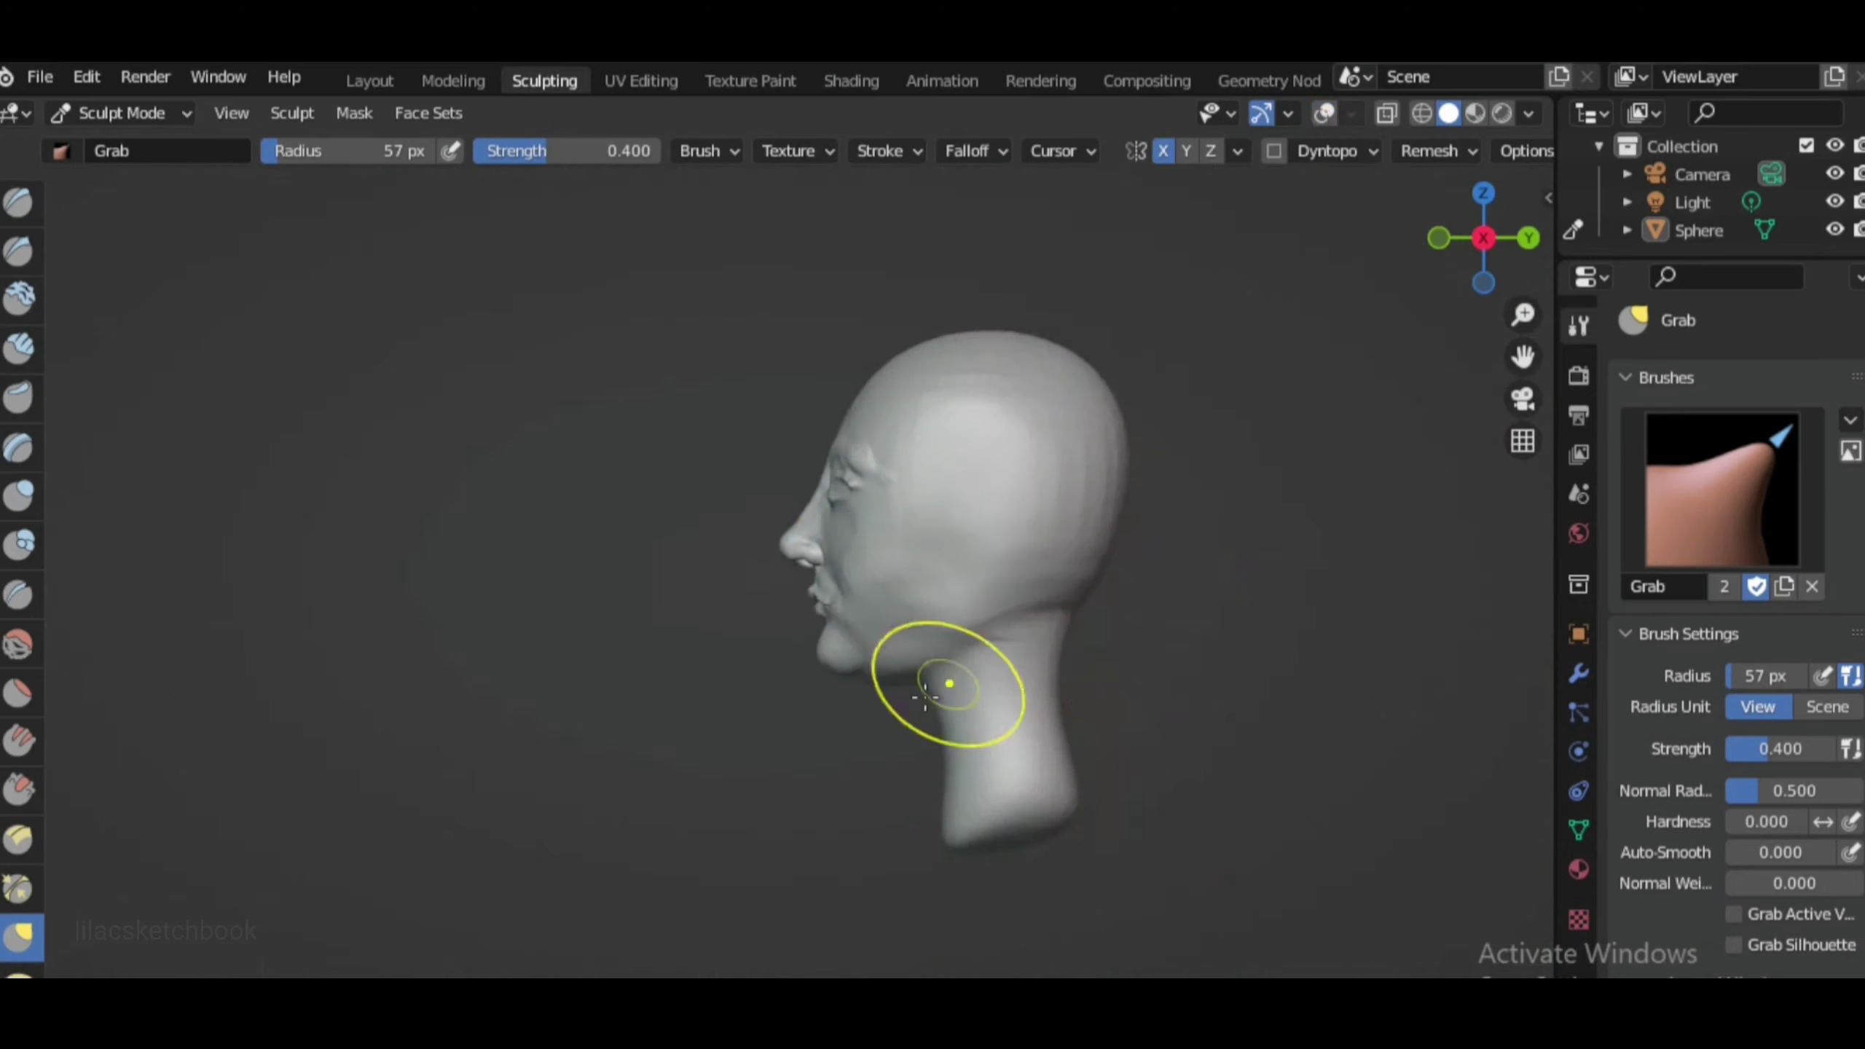
key("f")
left_click(1145, 779)
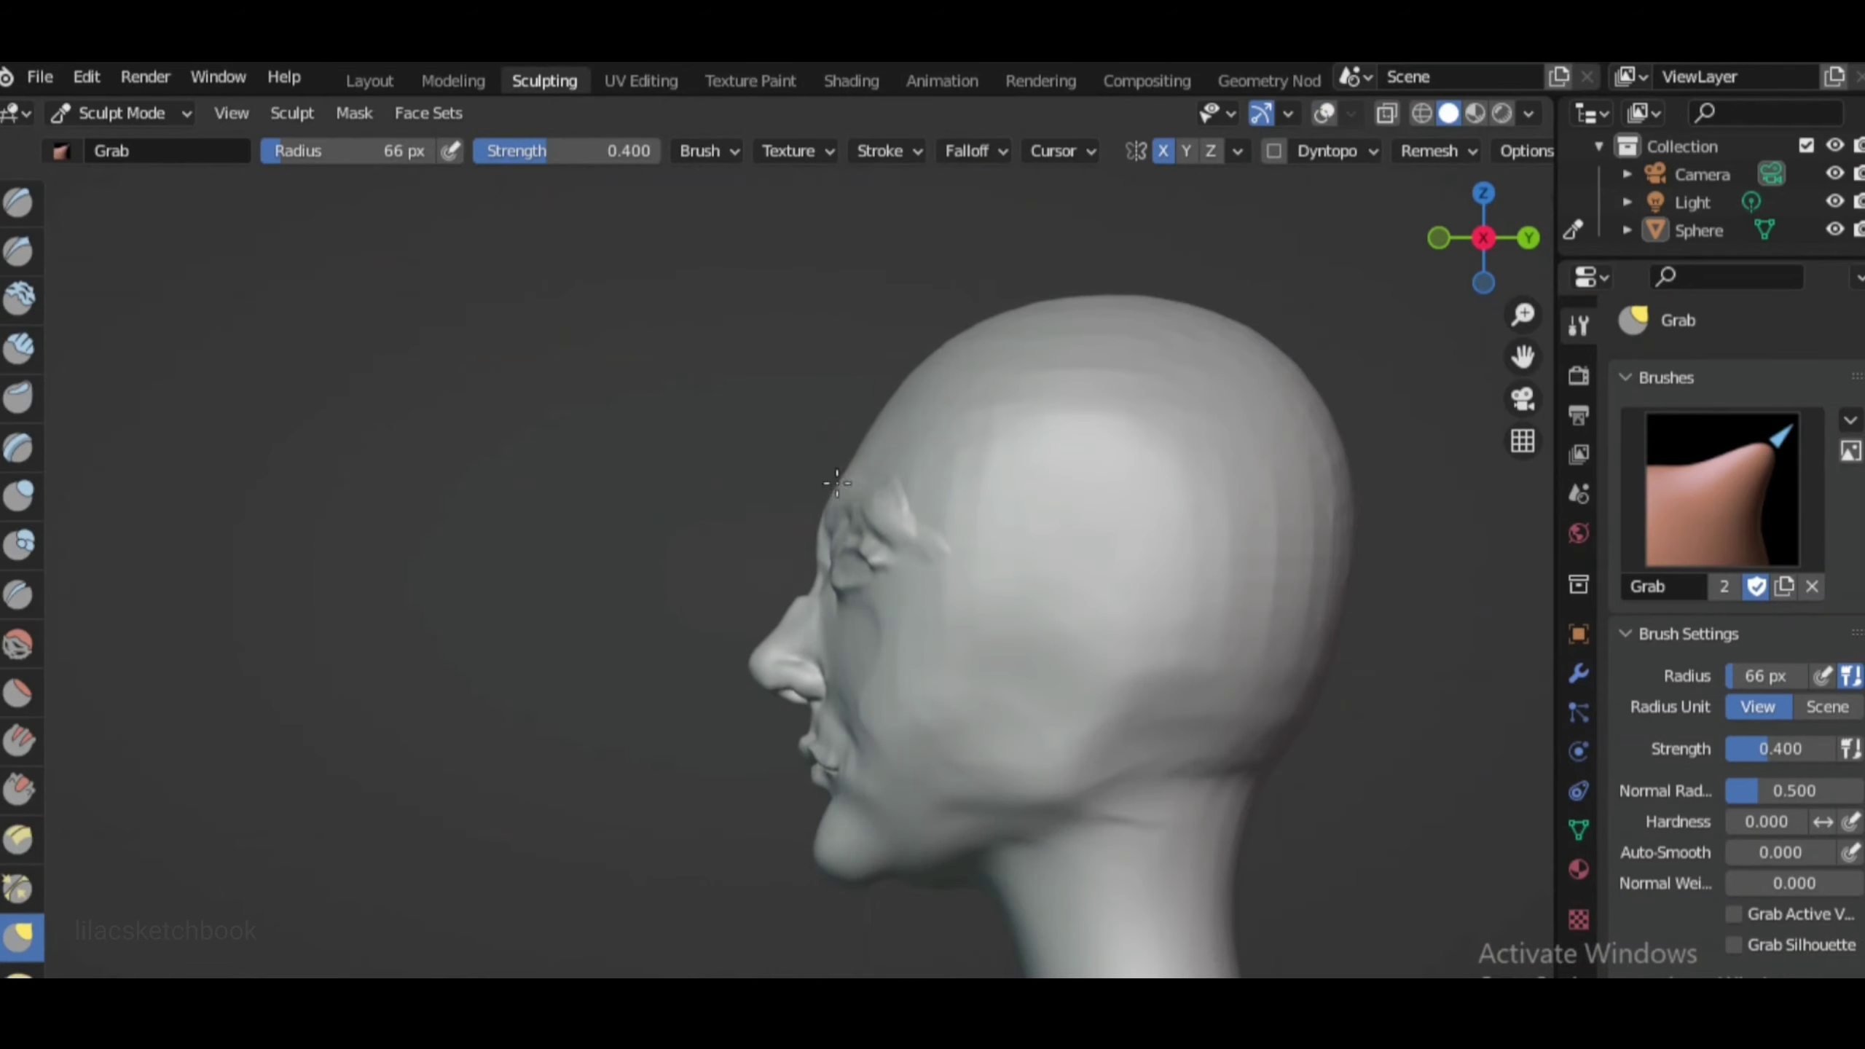
left_click(1324, 114)
left_click(1325, 114)
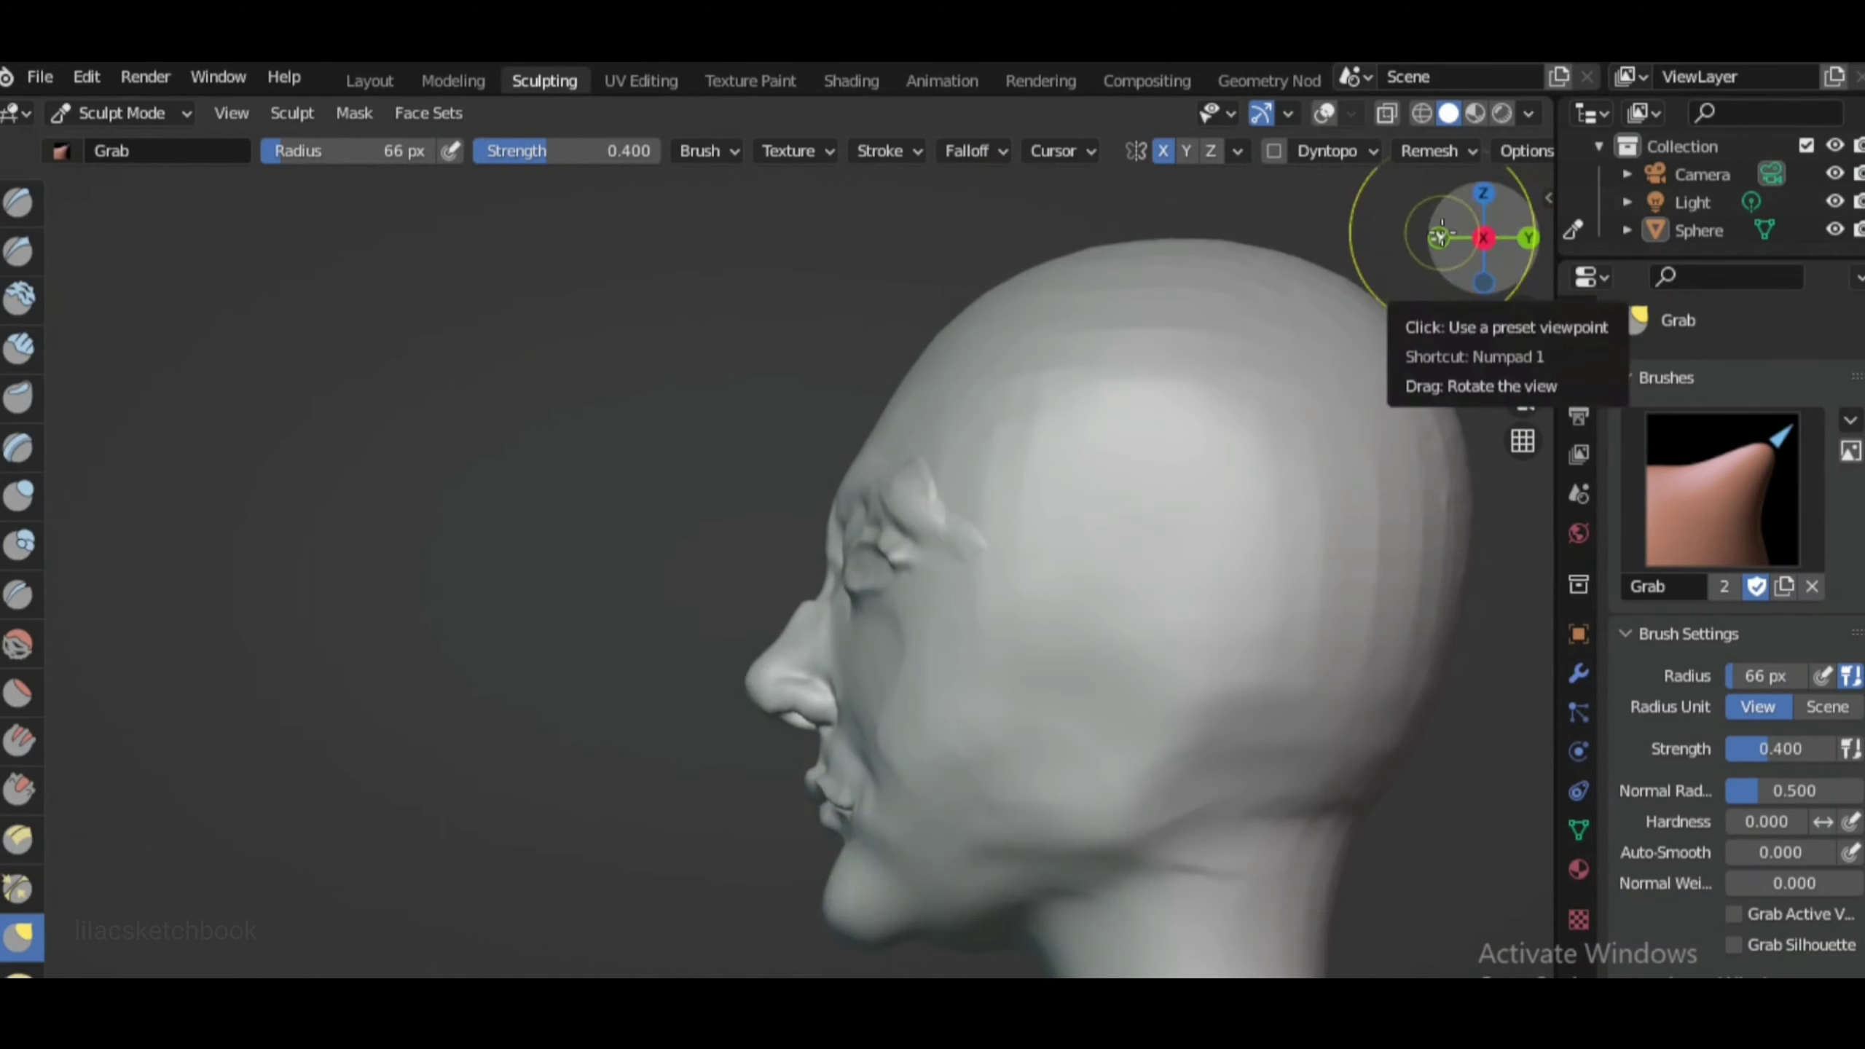
left_click(1439, 238)
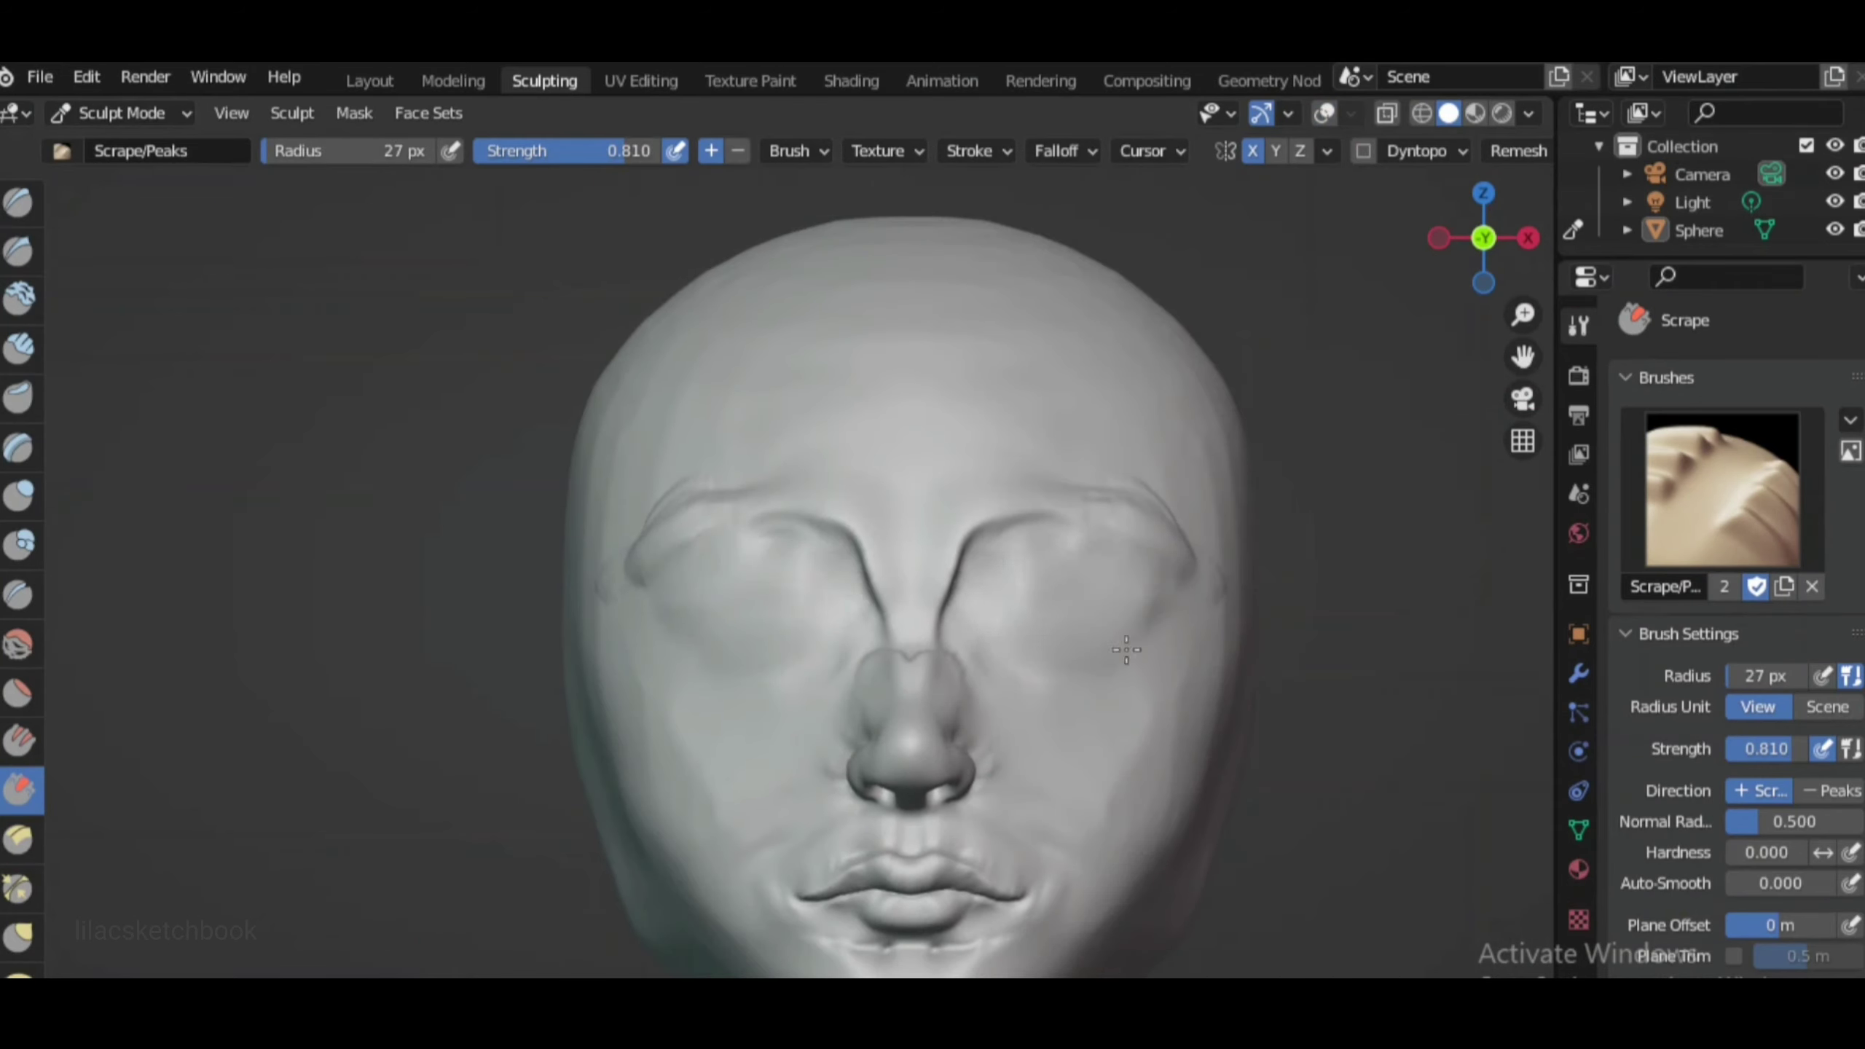
In right side view, fill out and smooth both eyelids with Clay Strips
key("KP_3")
scroll(936, 740, "up", 3)
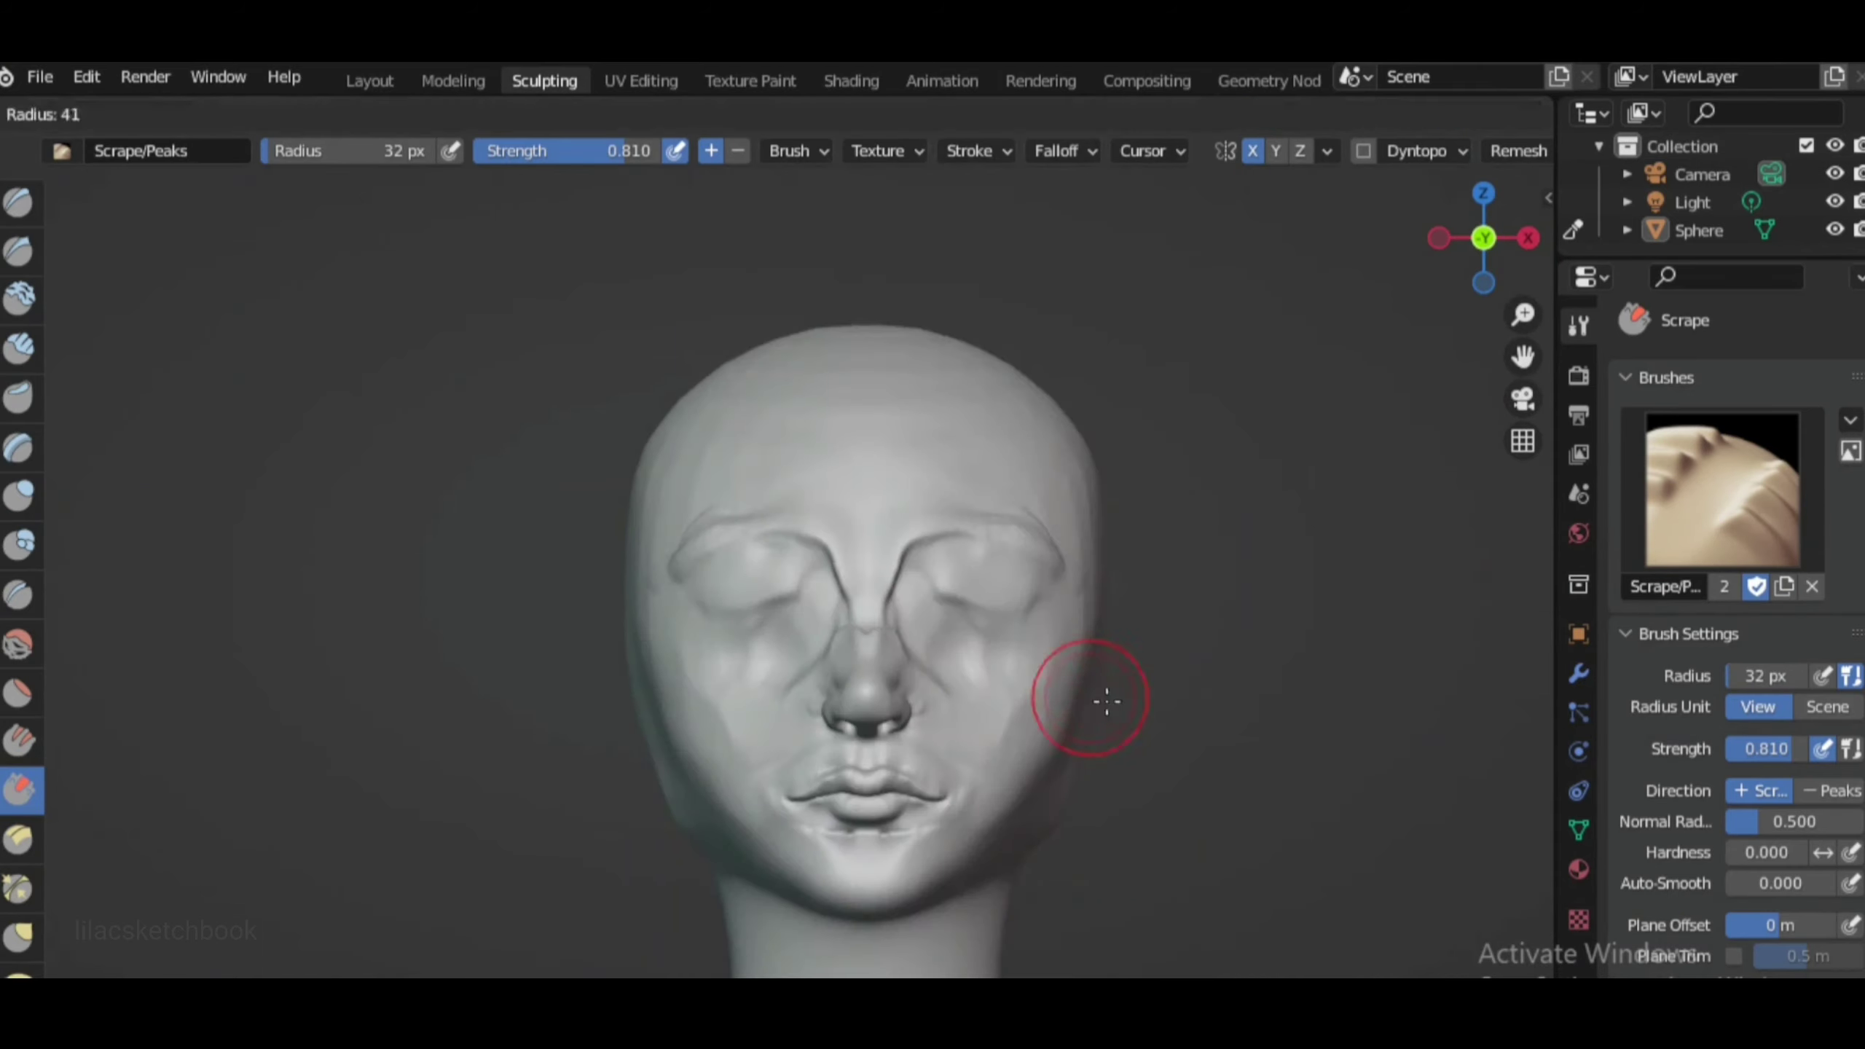
left_click(19, 347)
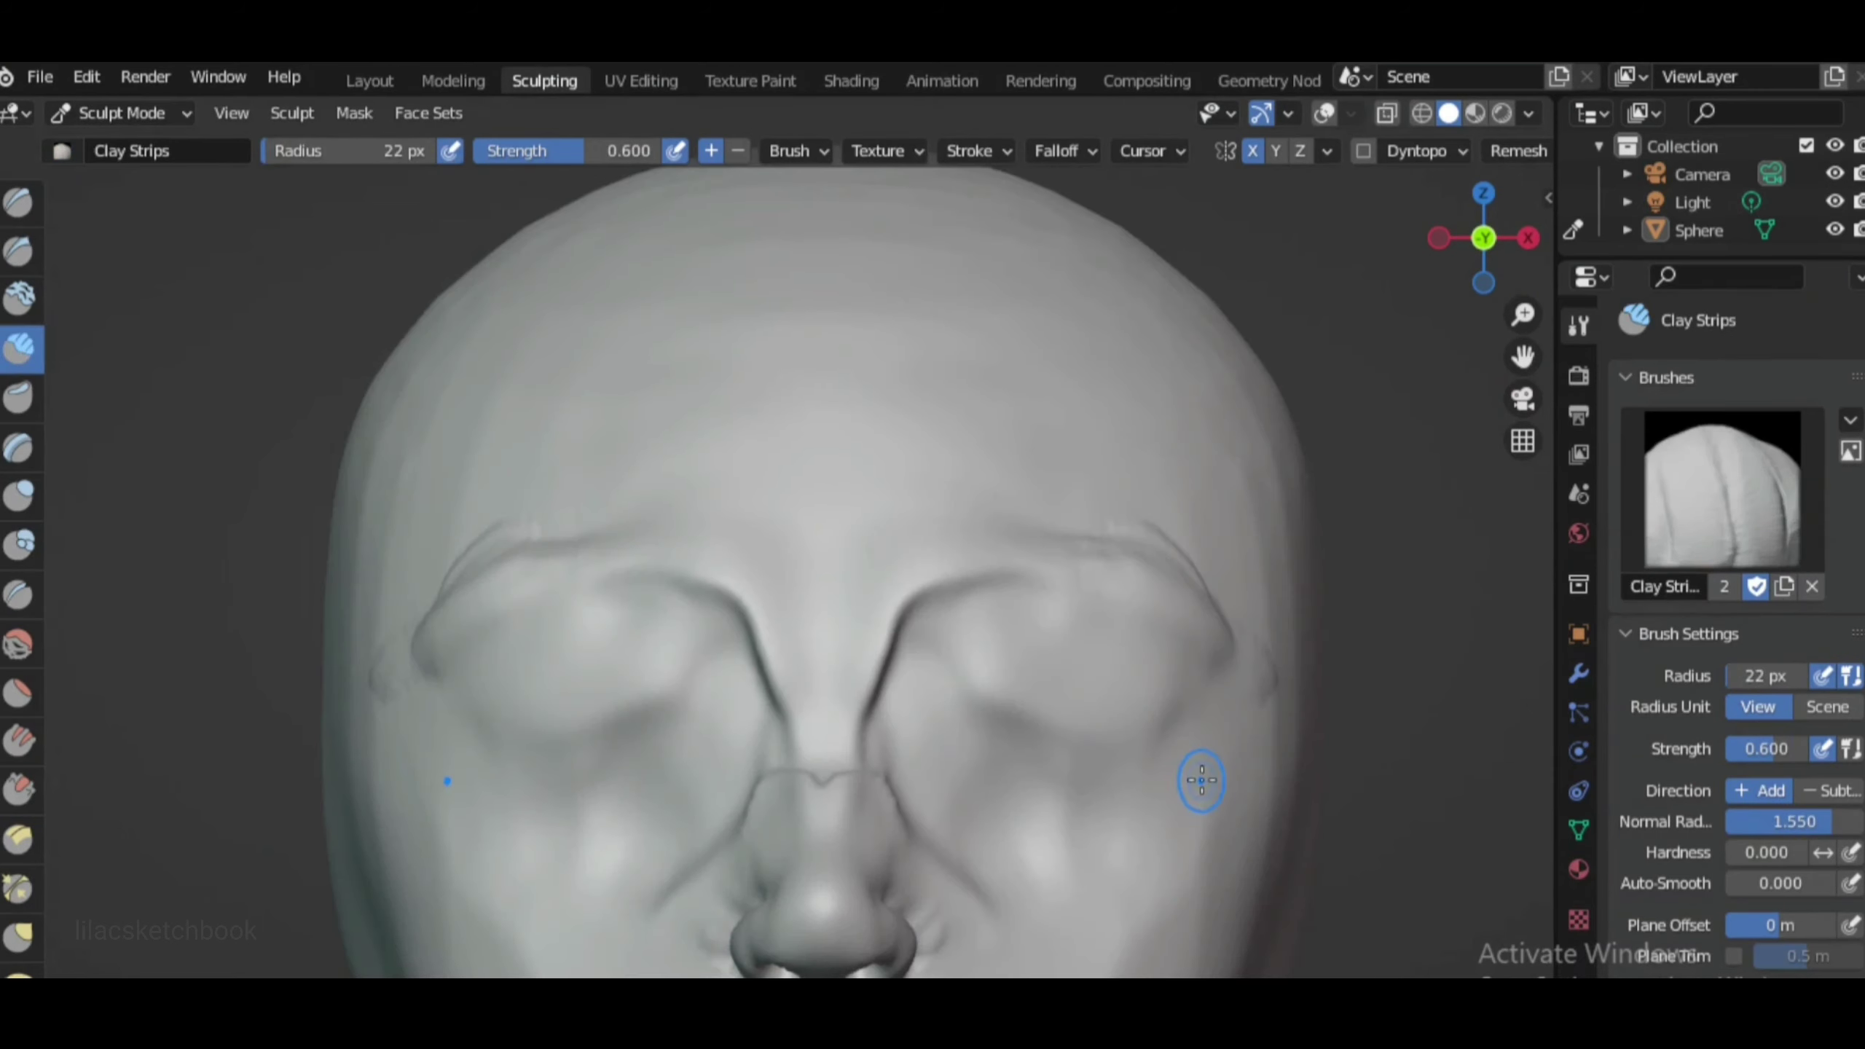
key("shift+alt+z")
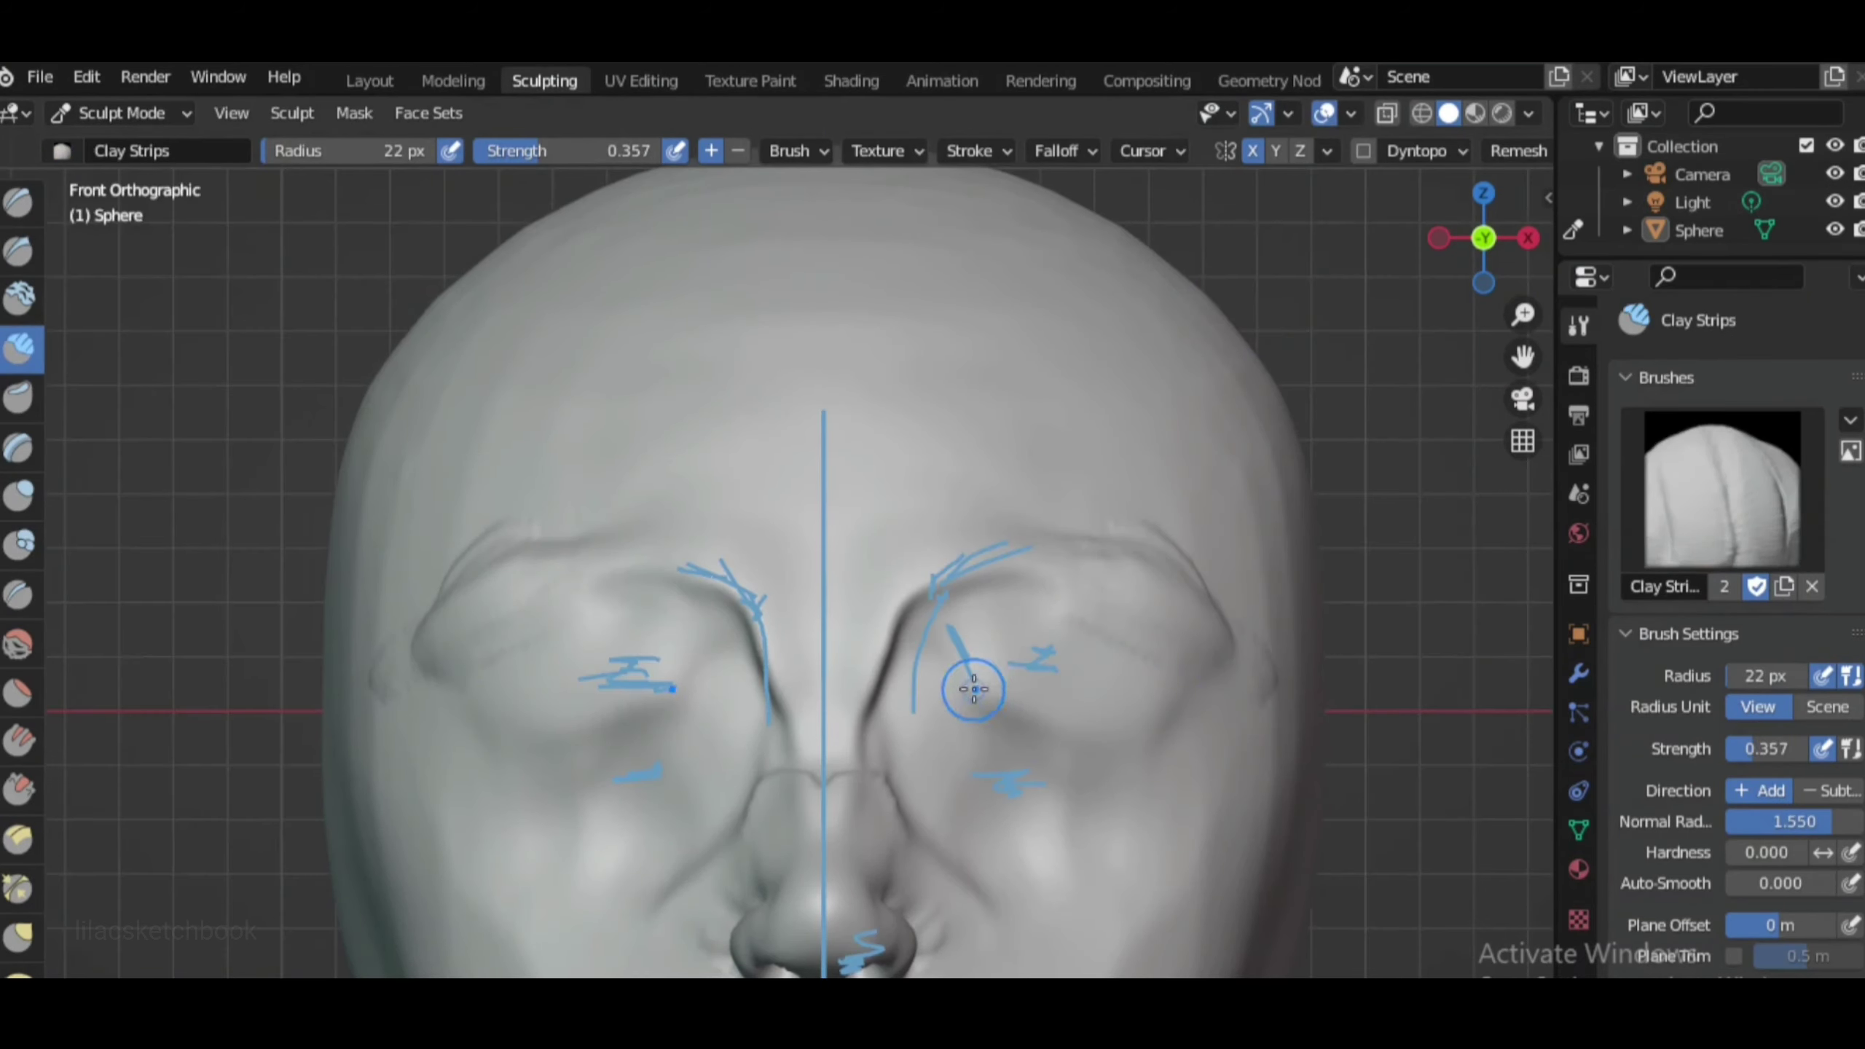
key("shift+alt+z")
scroll(970, 716, "down", 4)
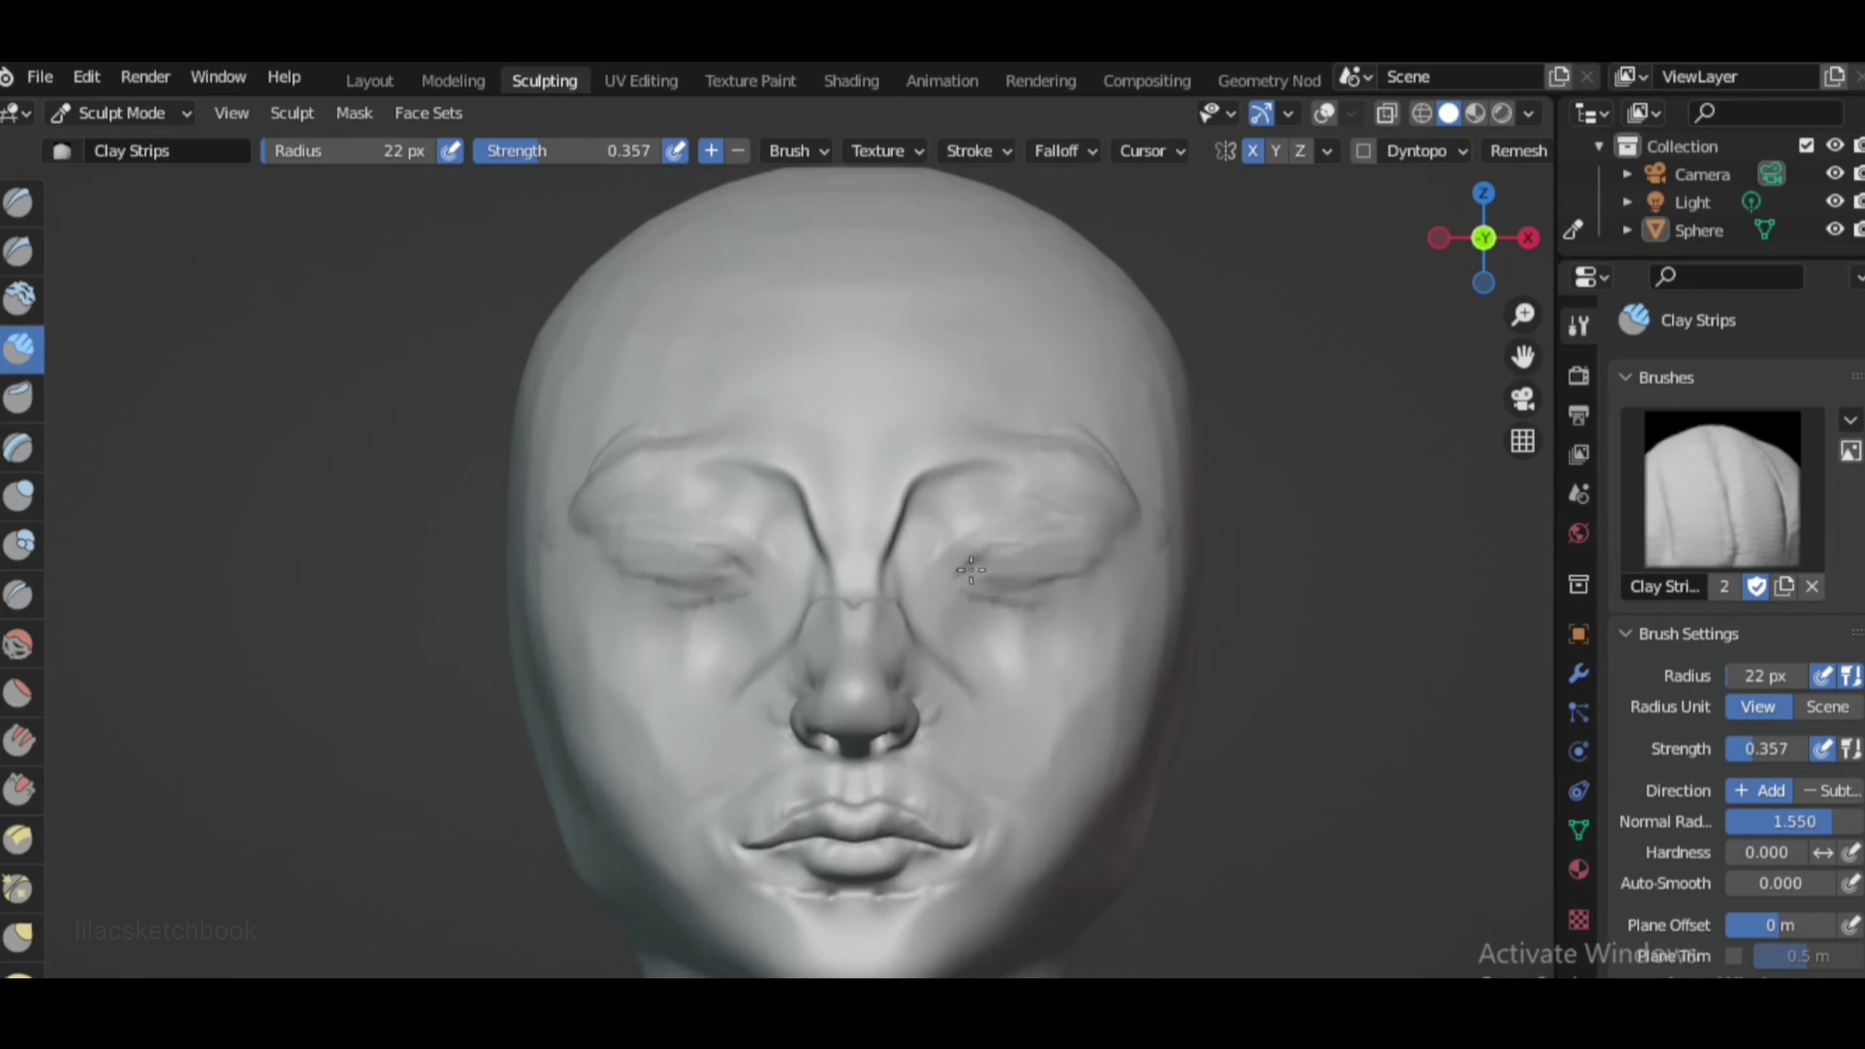
left_click_drag(1050, 553, 973, 570)
Smooth the eye sockets with Scrape/Peaks at 32 px, then select Draw Sharp
left_click(21, 789)
scroll(728, 633, "up", 1)
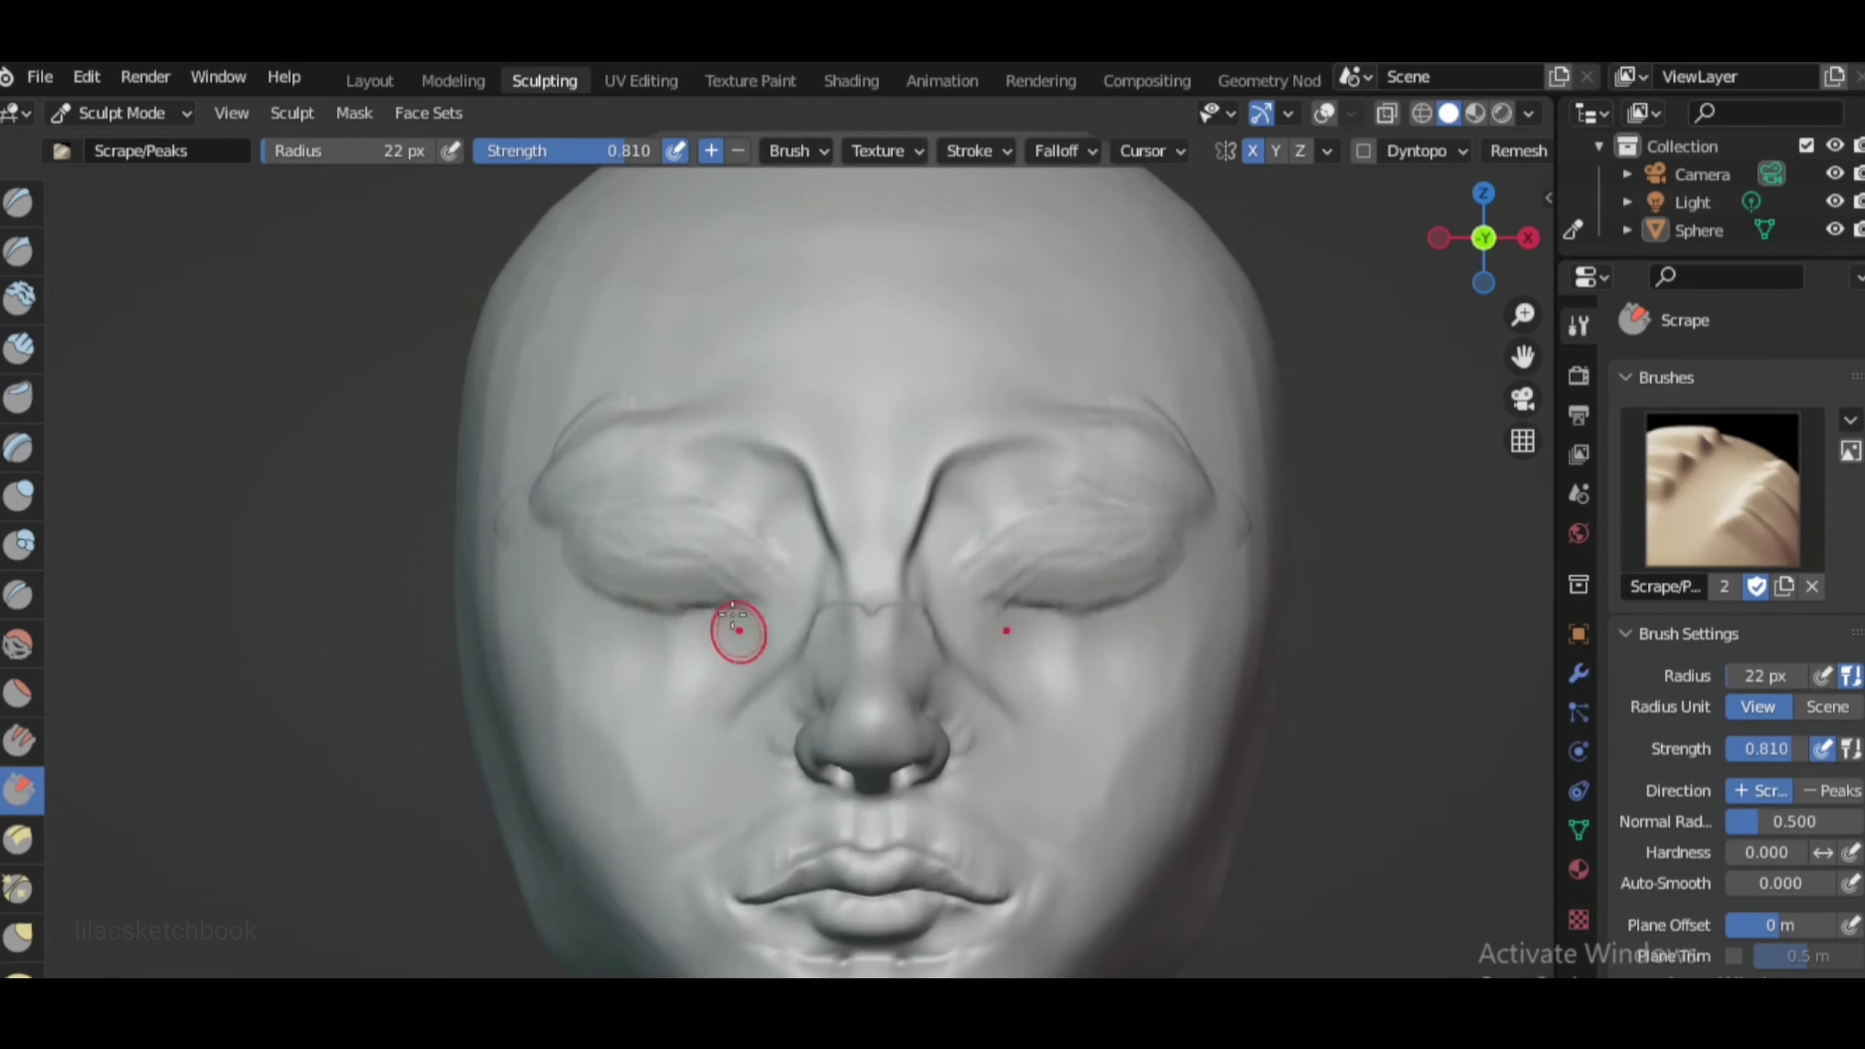
scroll(1208, 546, "down", 2)
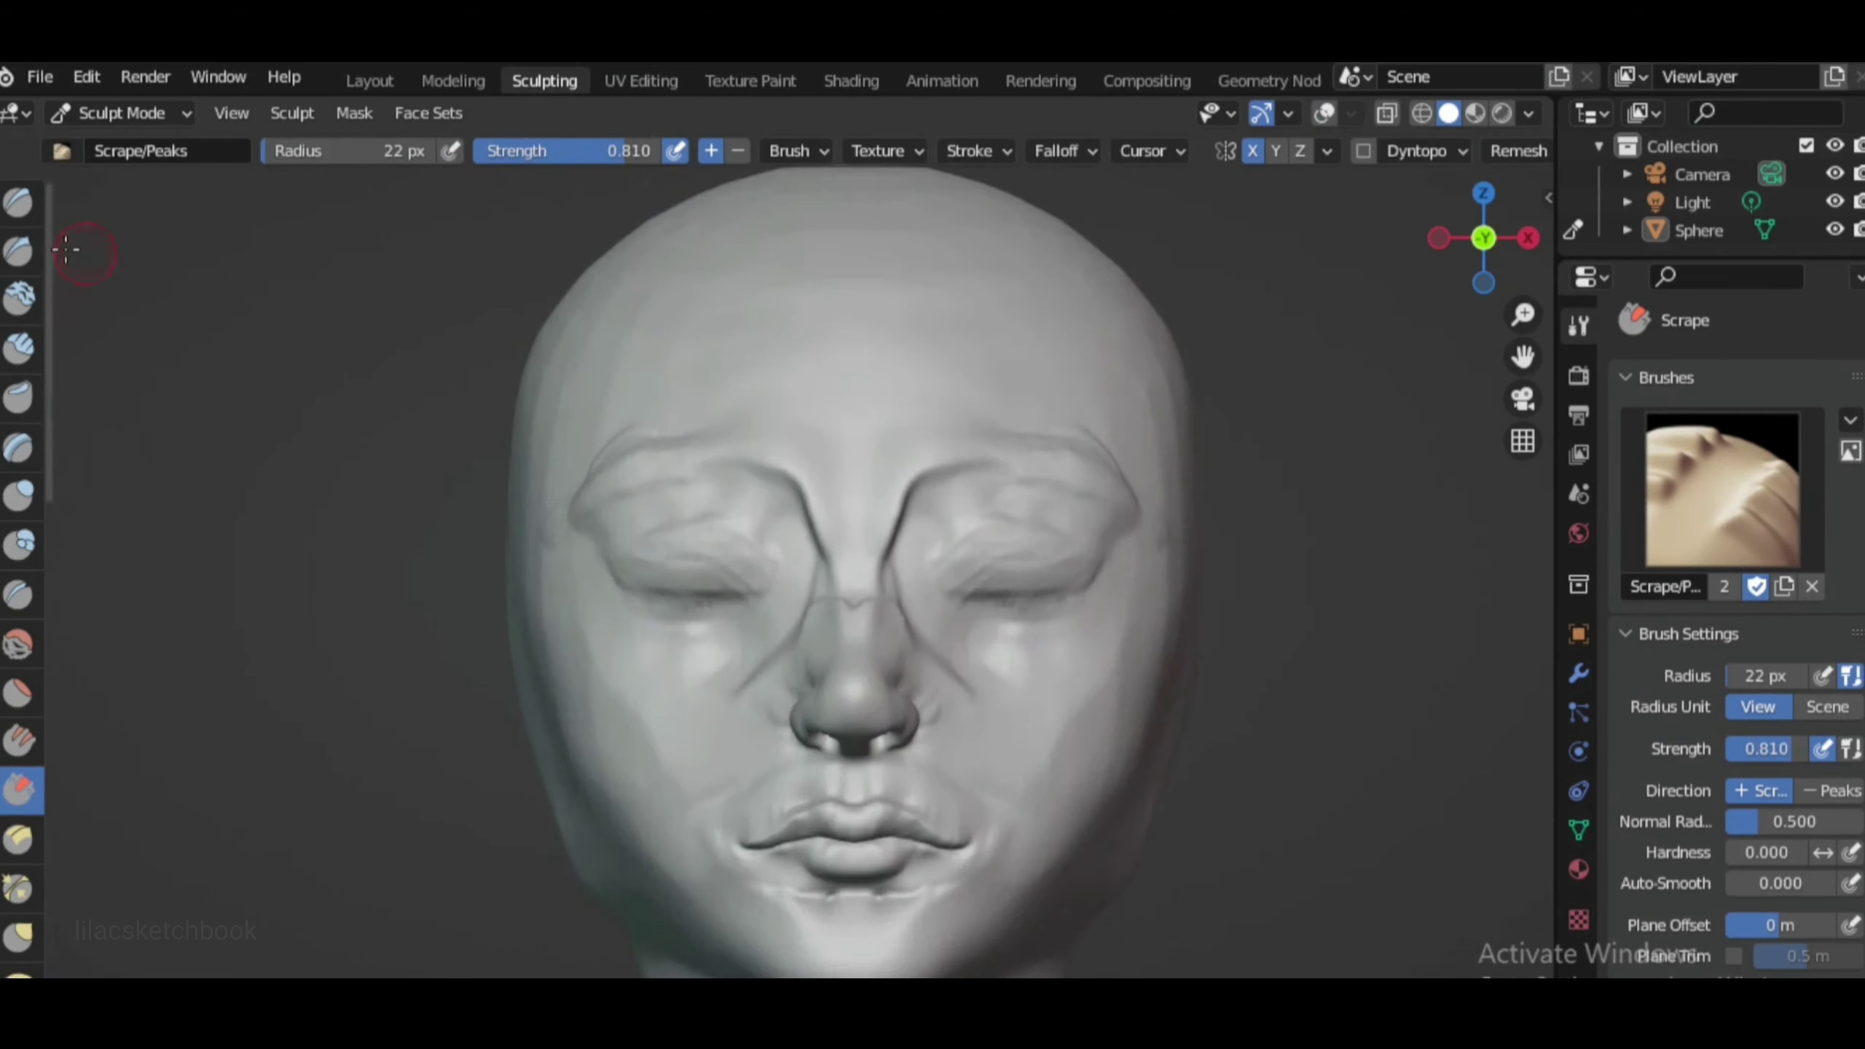
key("f")
left_click(961, 595)
mouse_move(1100, 665)
middle_mouse_down()
mouse_move(845, 647)
mouse_move(1178, 616)
middle_mouse_up()
left_click(19, 252)
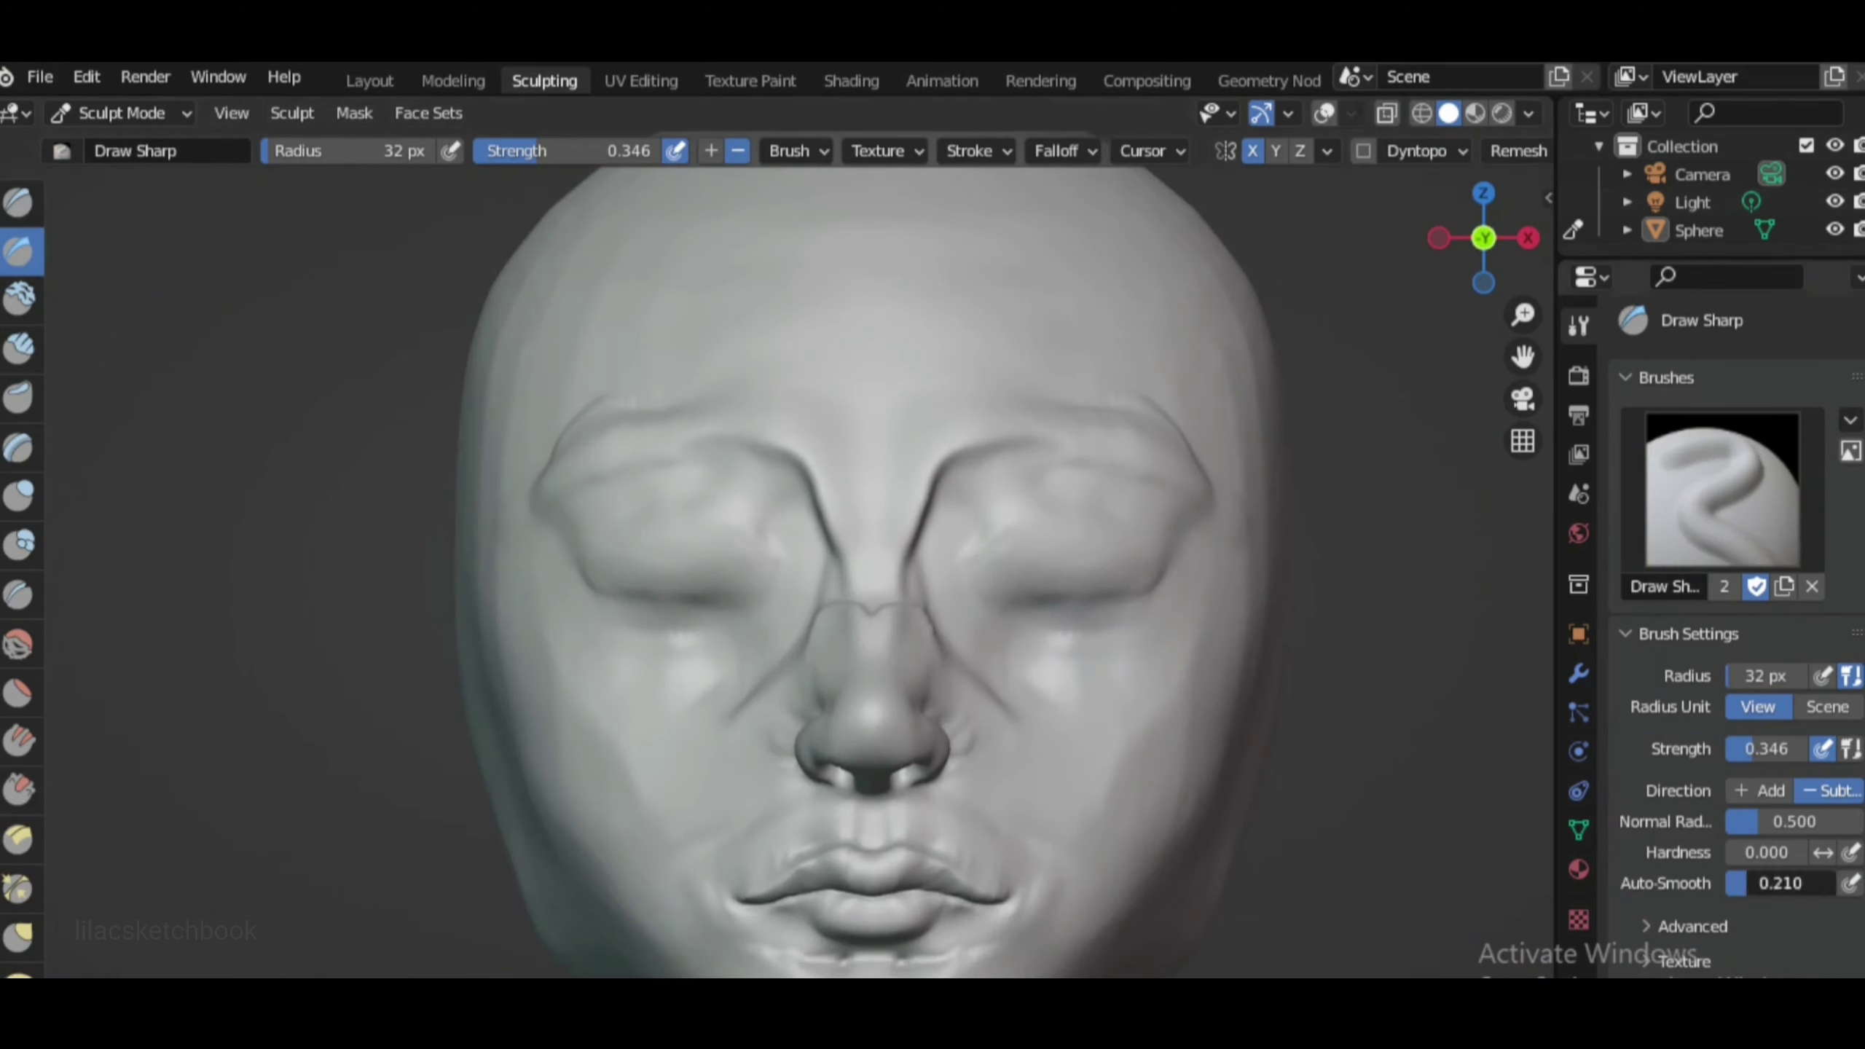
Shrink the brush to 21 px and deepen the upper eyelid crease on both eyes
key("f")
left_click(1062, 470)
scroll(1017, 593, "up", 1)
left_click_drag(1157, 536, 1134, 526)
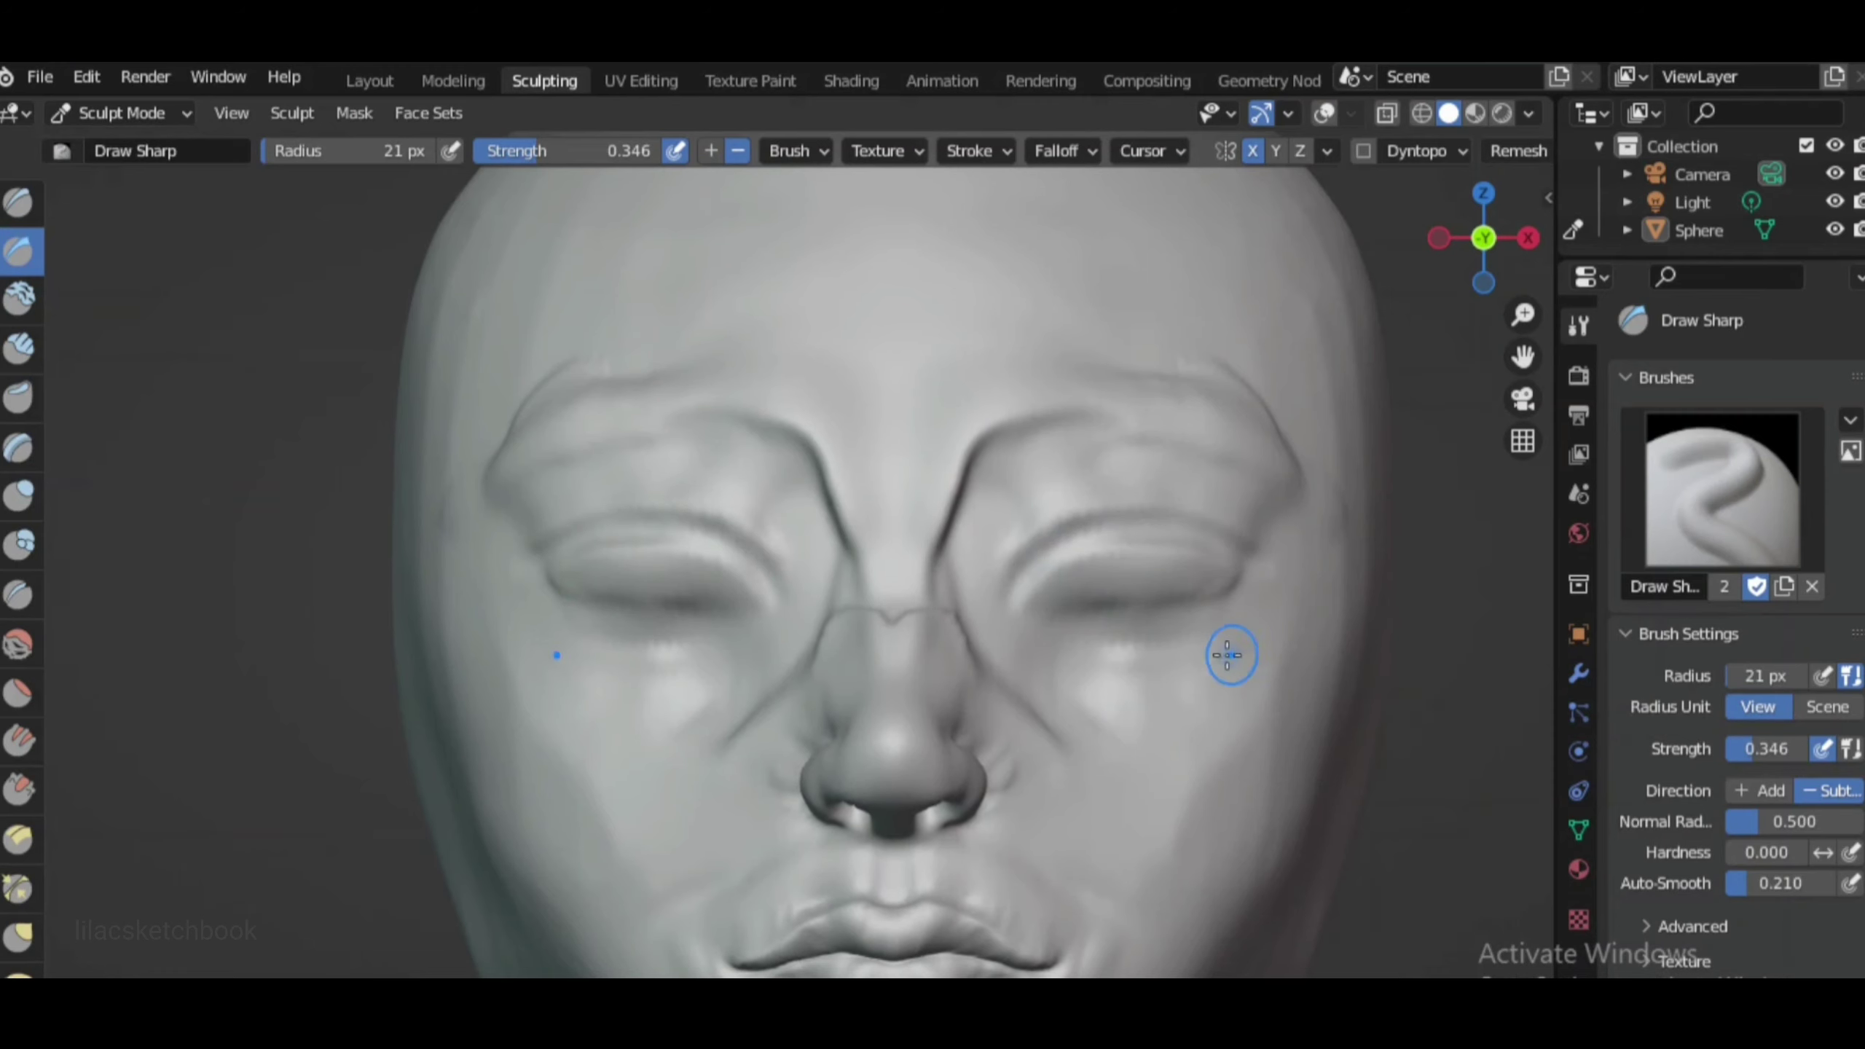
scroll(1103, 614, "up", 1)
scroll(1103, 610, "down", 4)
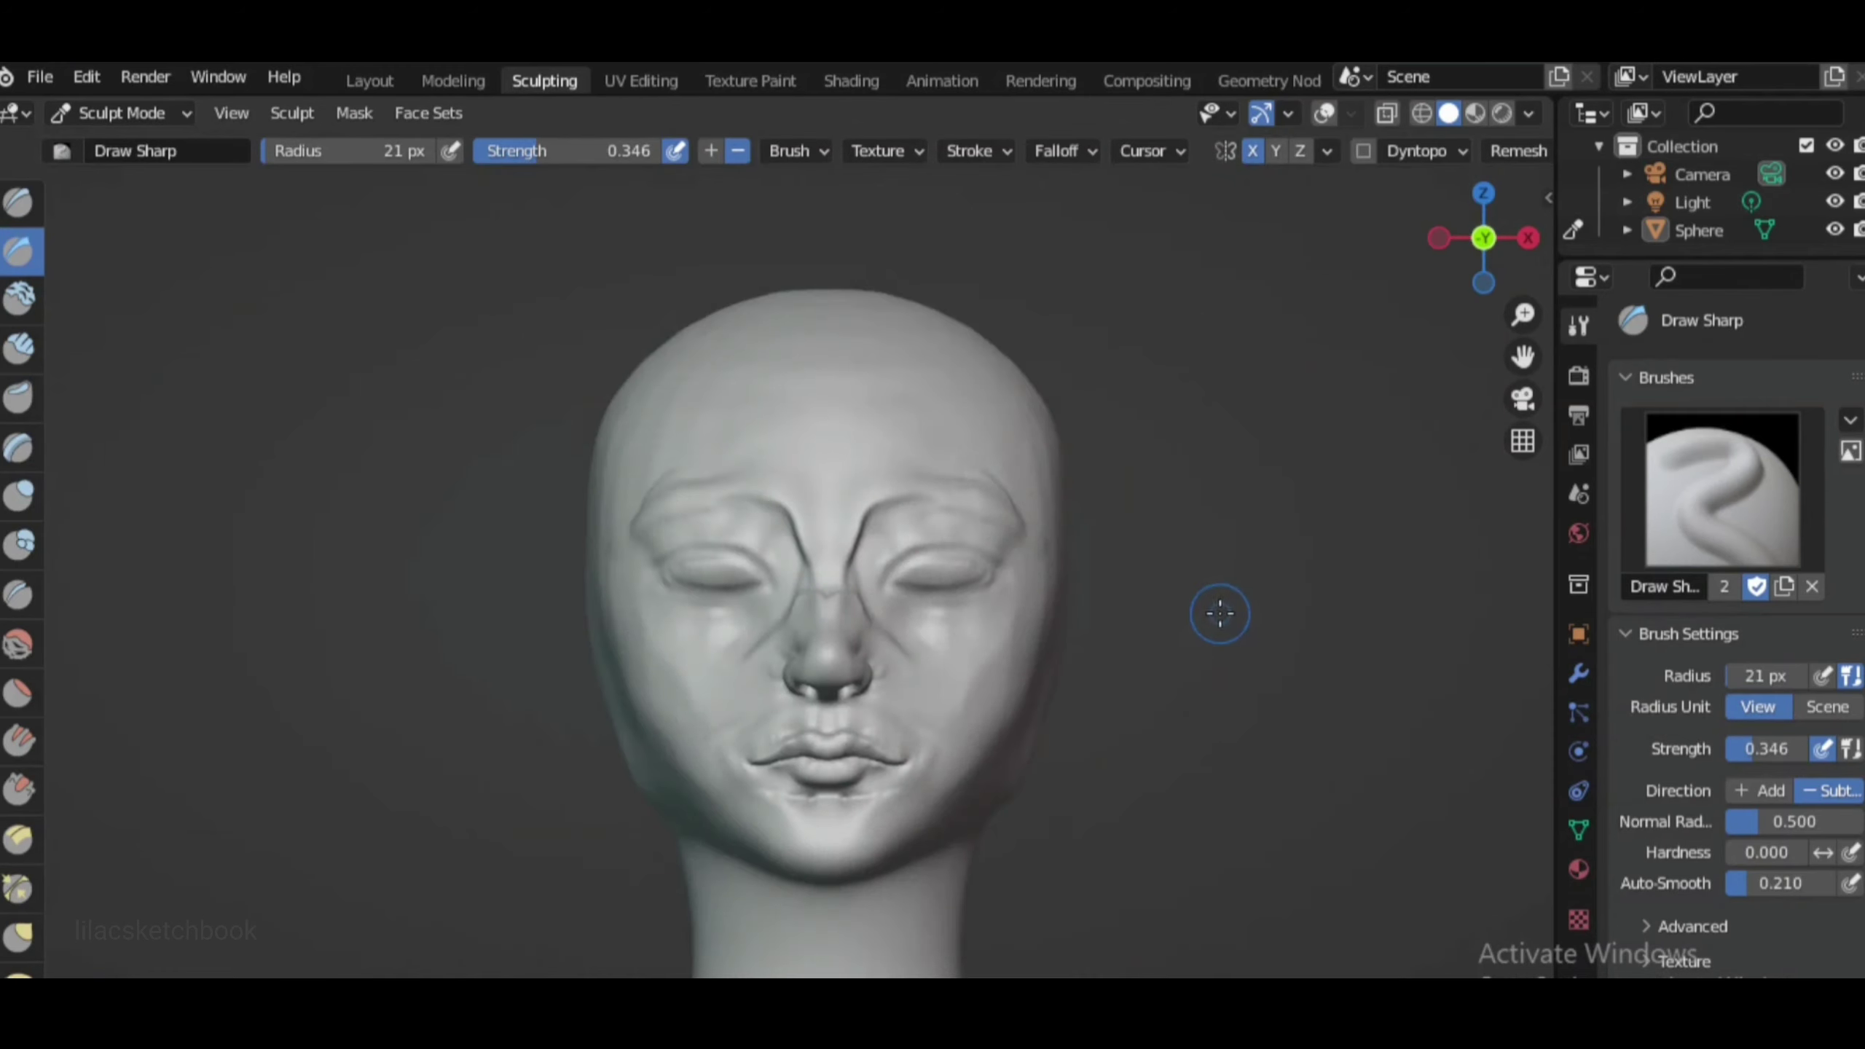
scroll(1175, 588, "up", 3)
scroll(1123, 562, "up", 2)
Add Draw brush crease strokes above and across both upper eyelids
key("x")
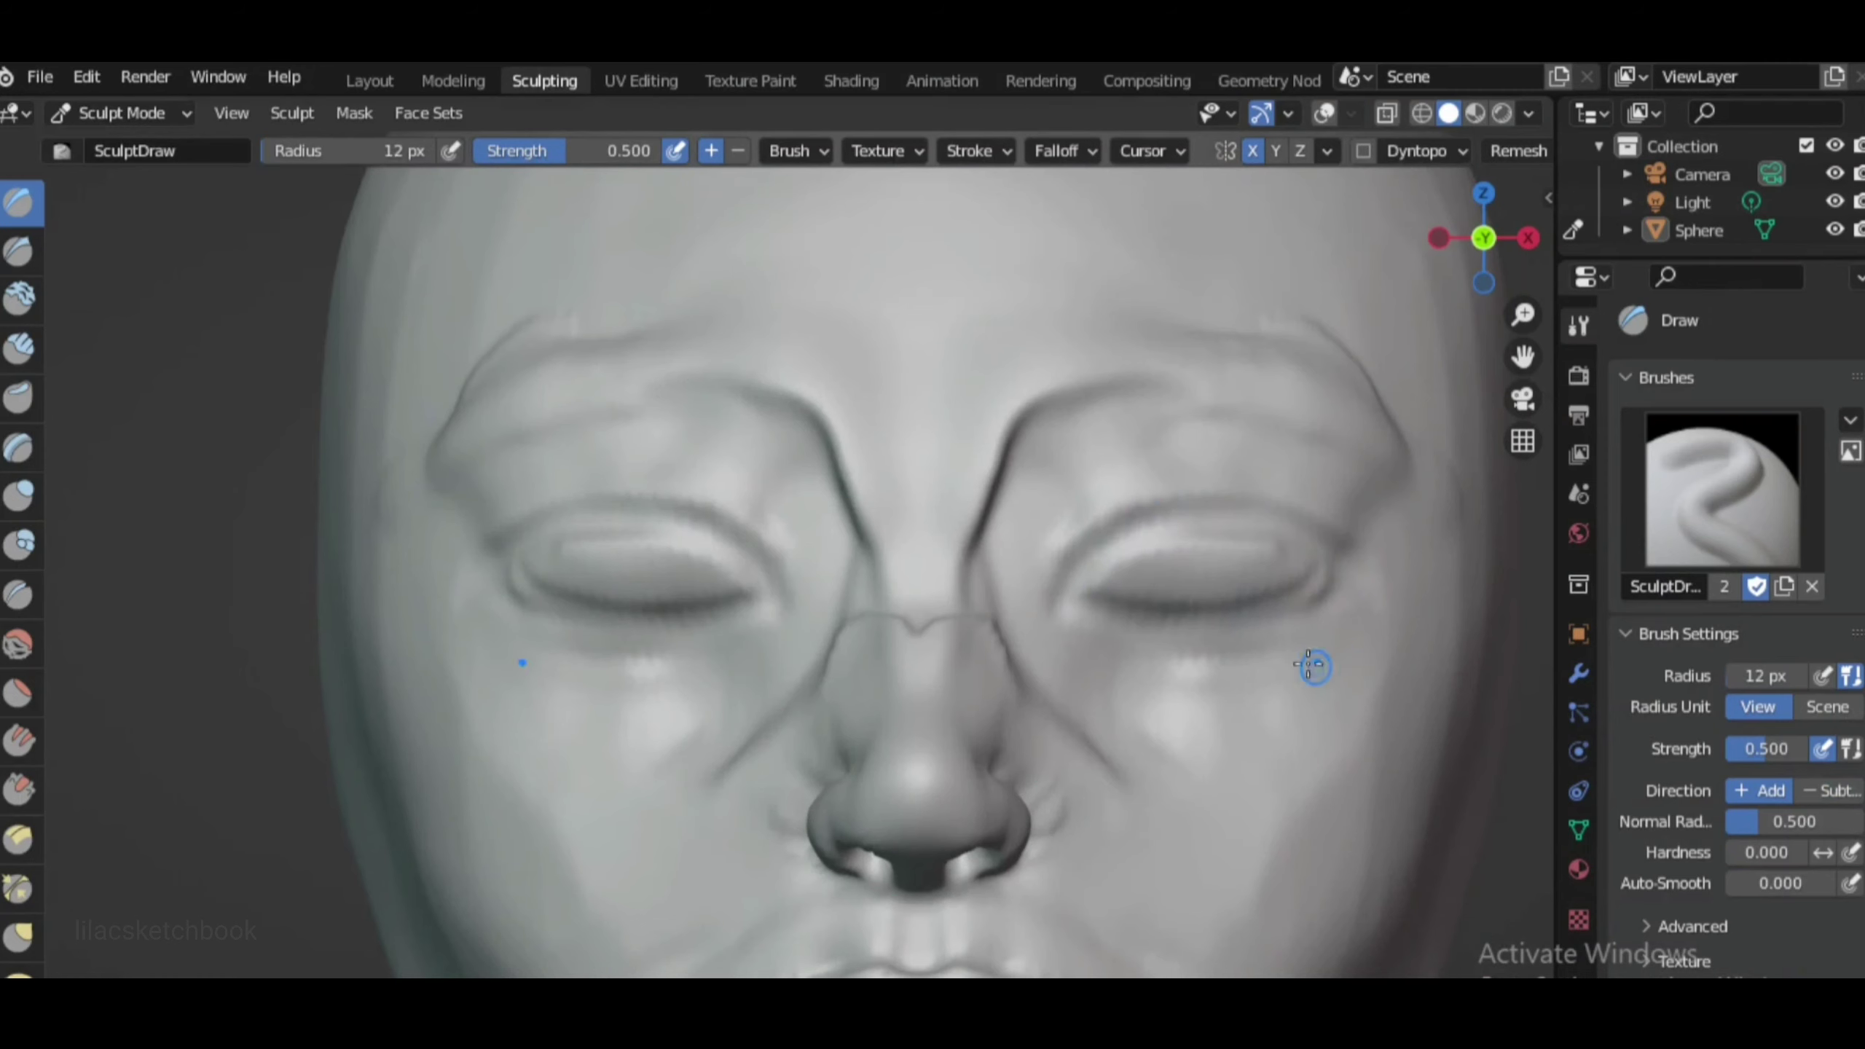
left_click_drag(1057, 588, 1248, 500)
mouse_move(1366, 543)
left_mouse_down()
mouse_move(1051, 614)
mouse_move(1329, 581)
left_mouse_up()
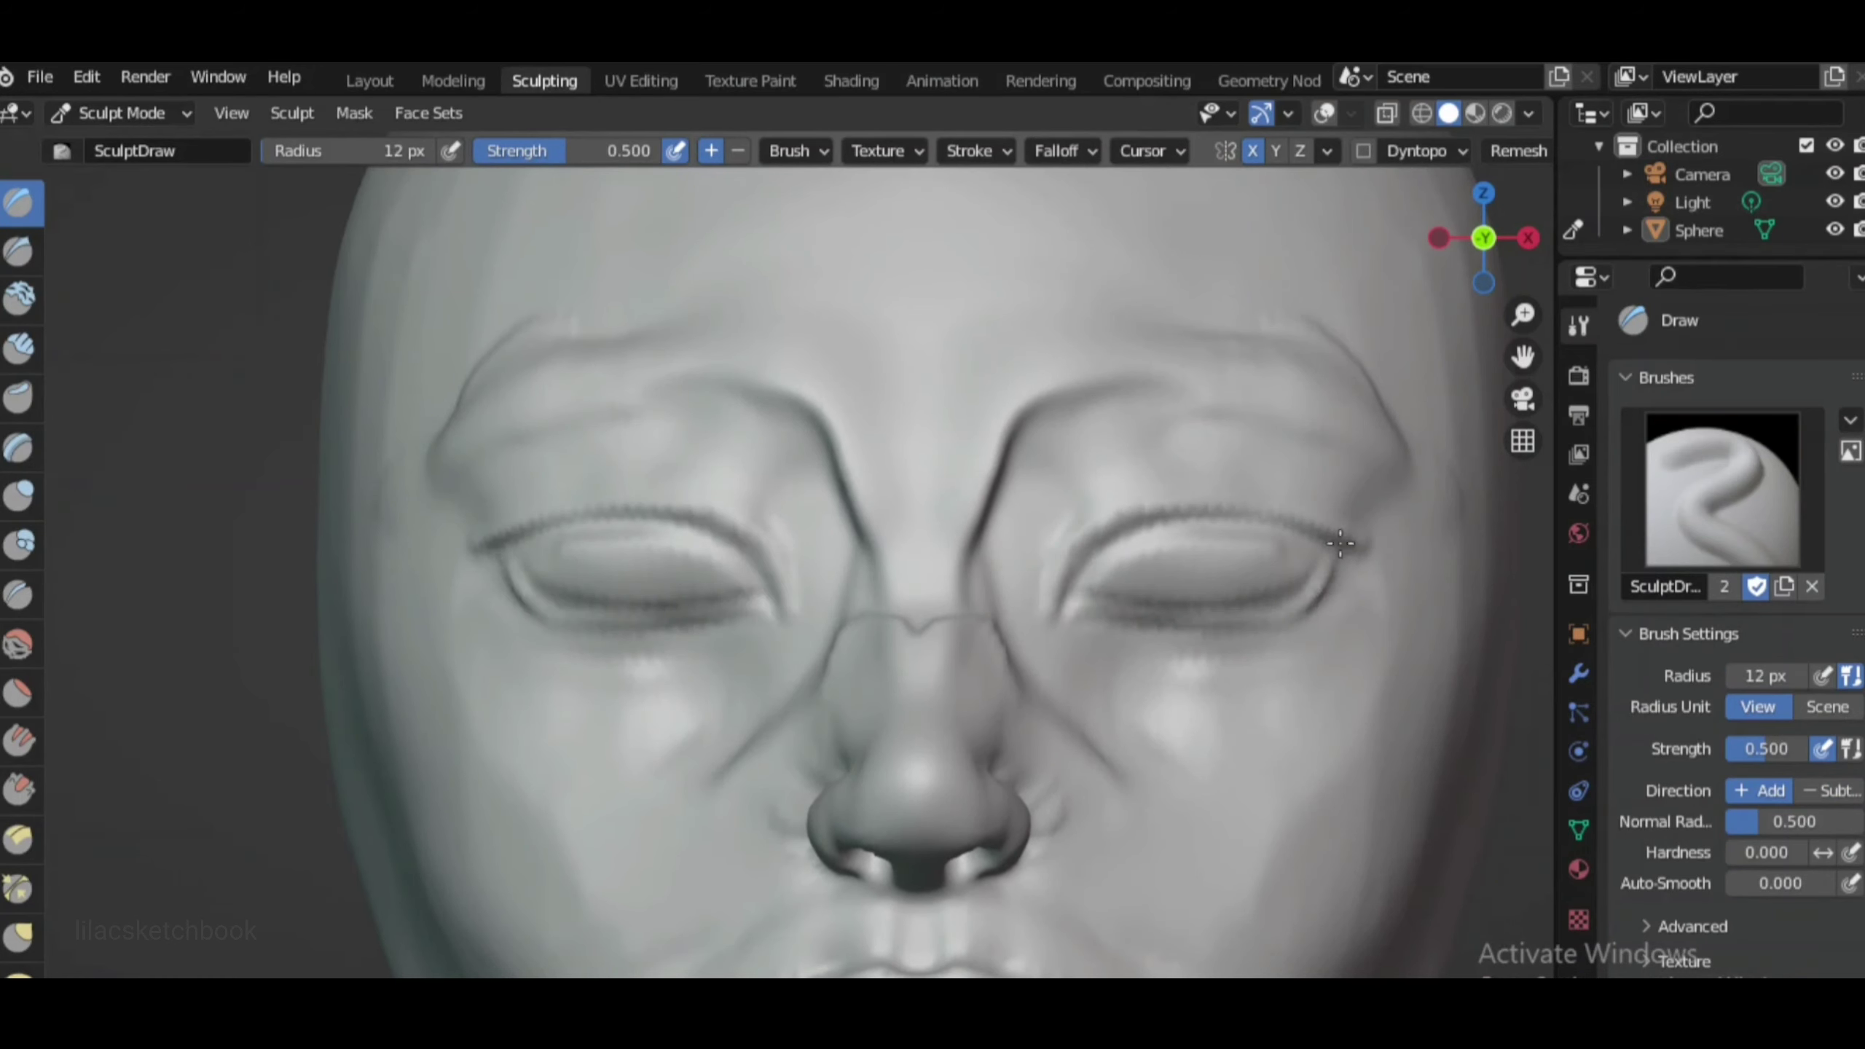
scroll(1083, 635, "down", 4)
scroll(1065, 684, "up", 4)
scroll(1220, 562, "up", 1)
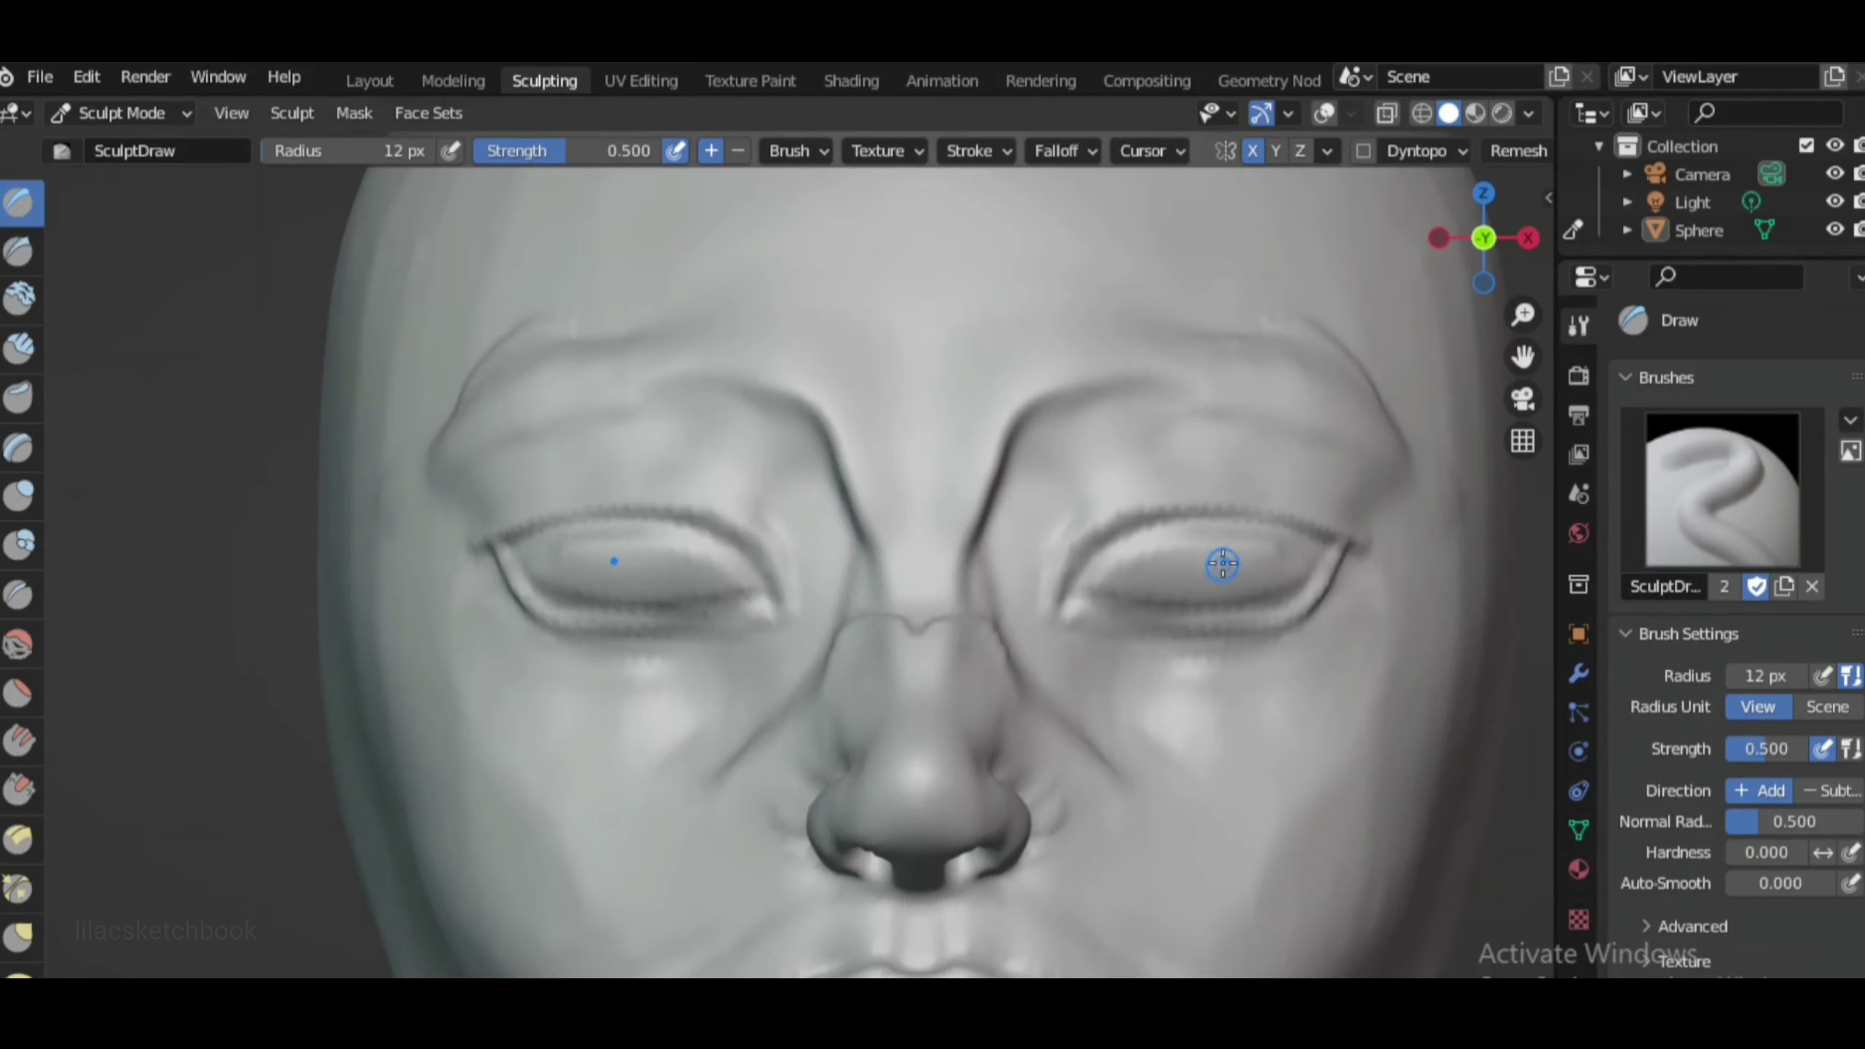
left_click_drag(1175, 558, 1292, 581)
mouse_move(1079, 573)
left_mouse_down()
mouse_move(1248, 581)
mouse_move(1238, 598)
left_mouse_up()
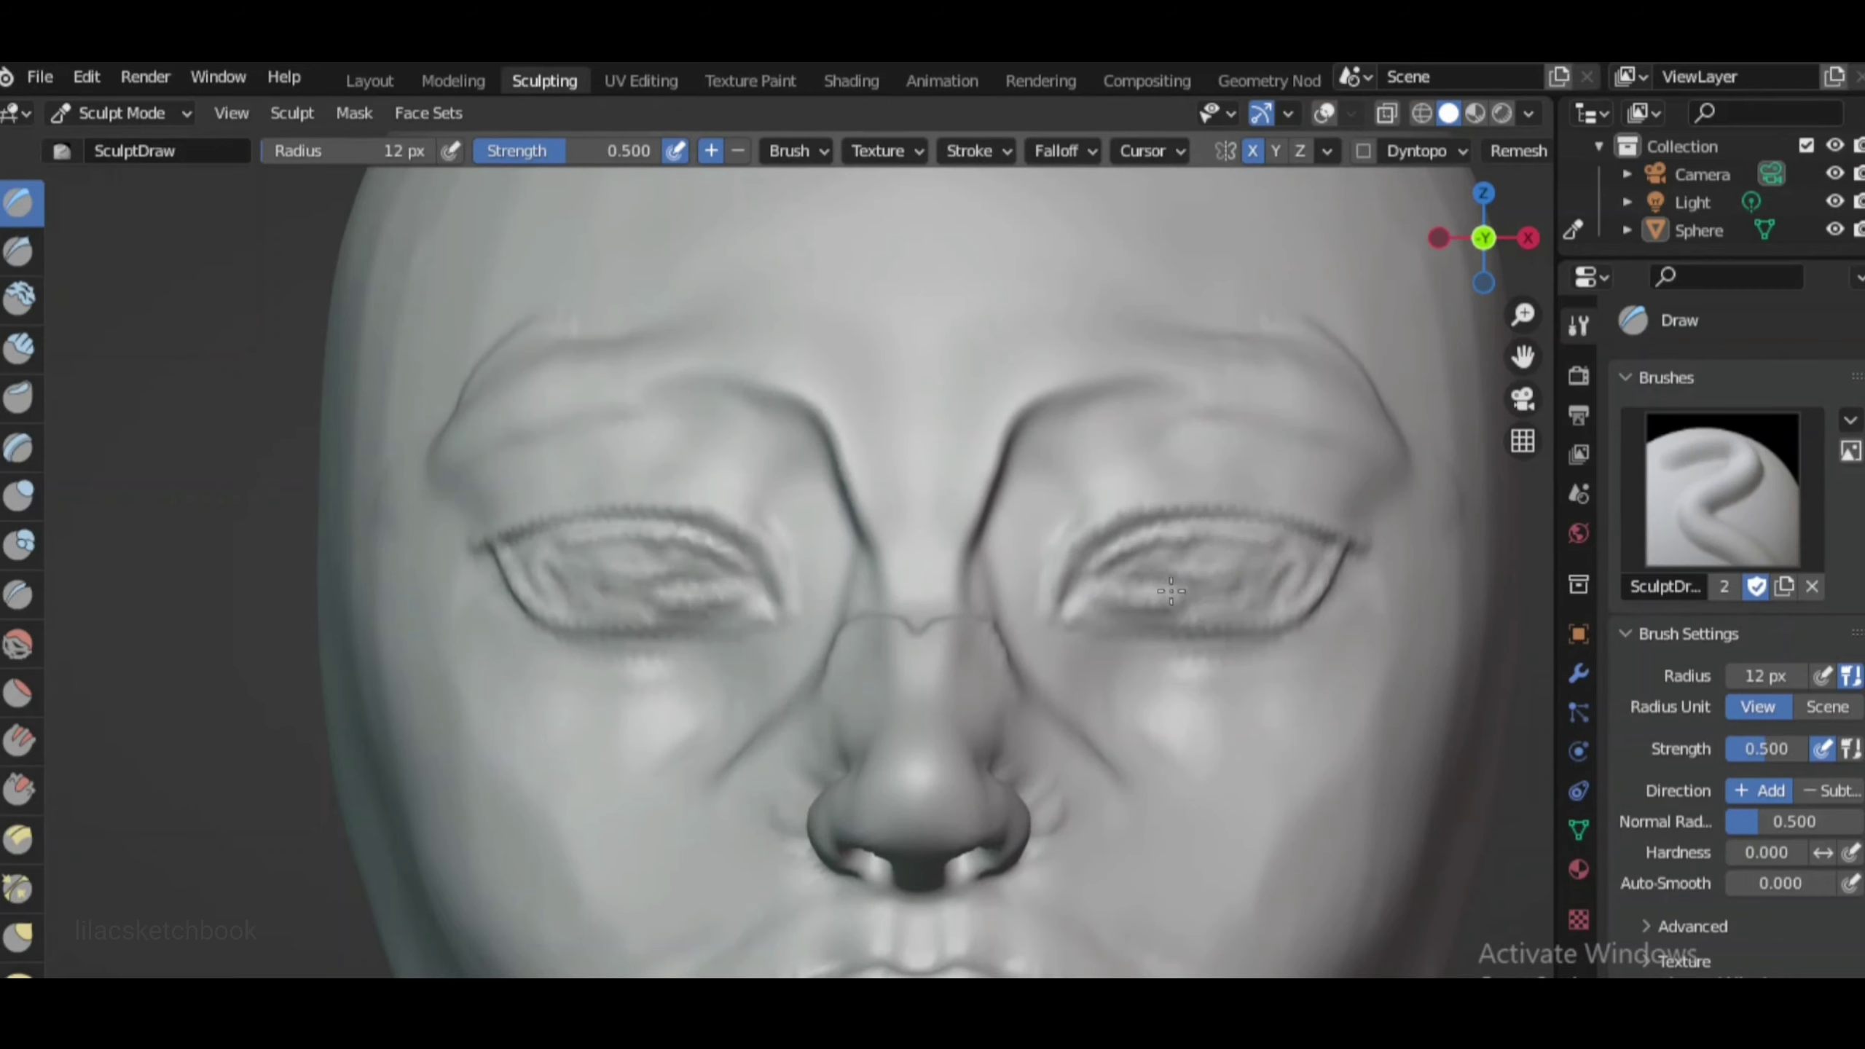
Enlarge the brush to 40 px and reshape both eye regions, checking side and front
key("f")
scroll(479, 583, "up", 2)
left_click_drag(520, 593, 625, 584)
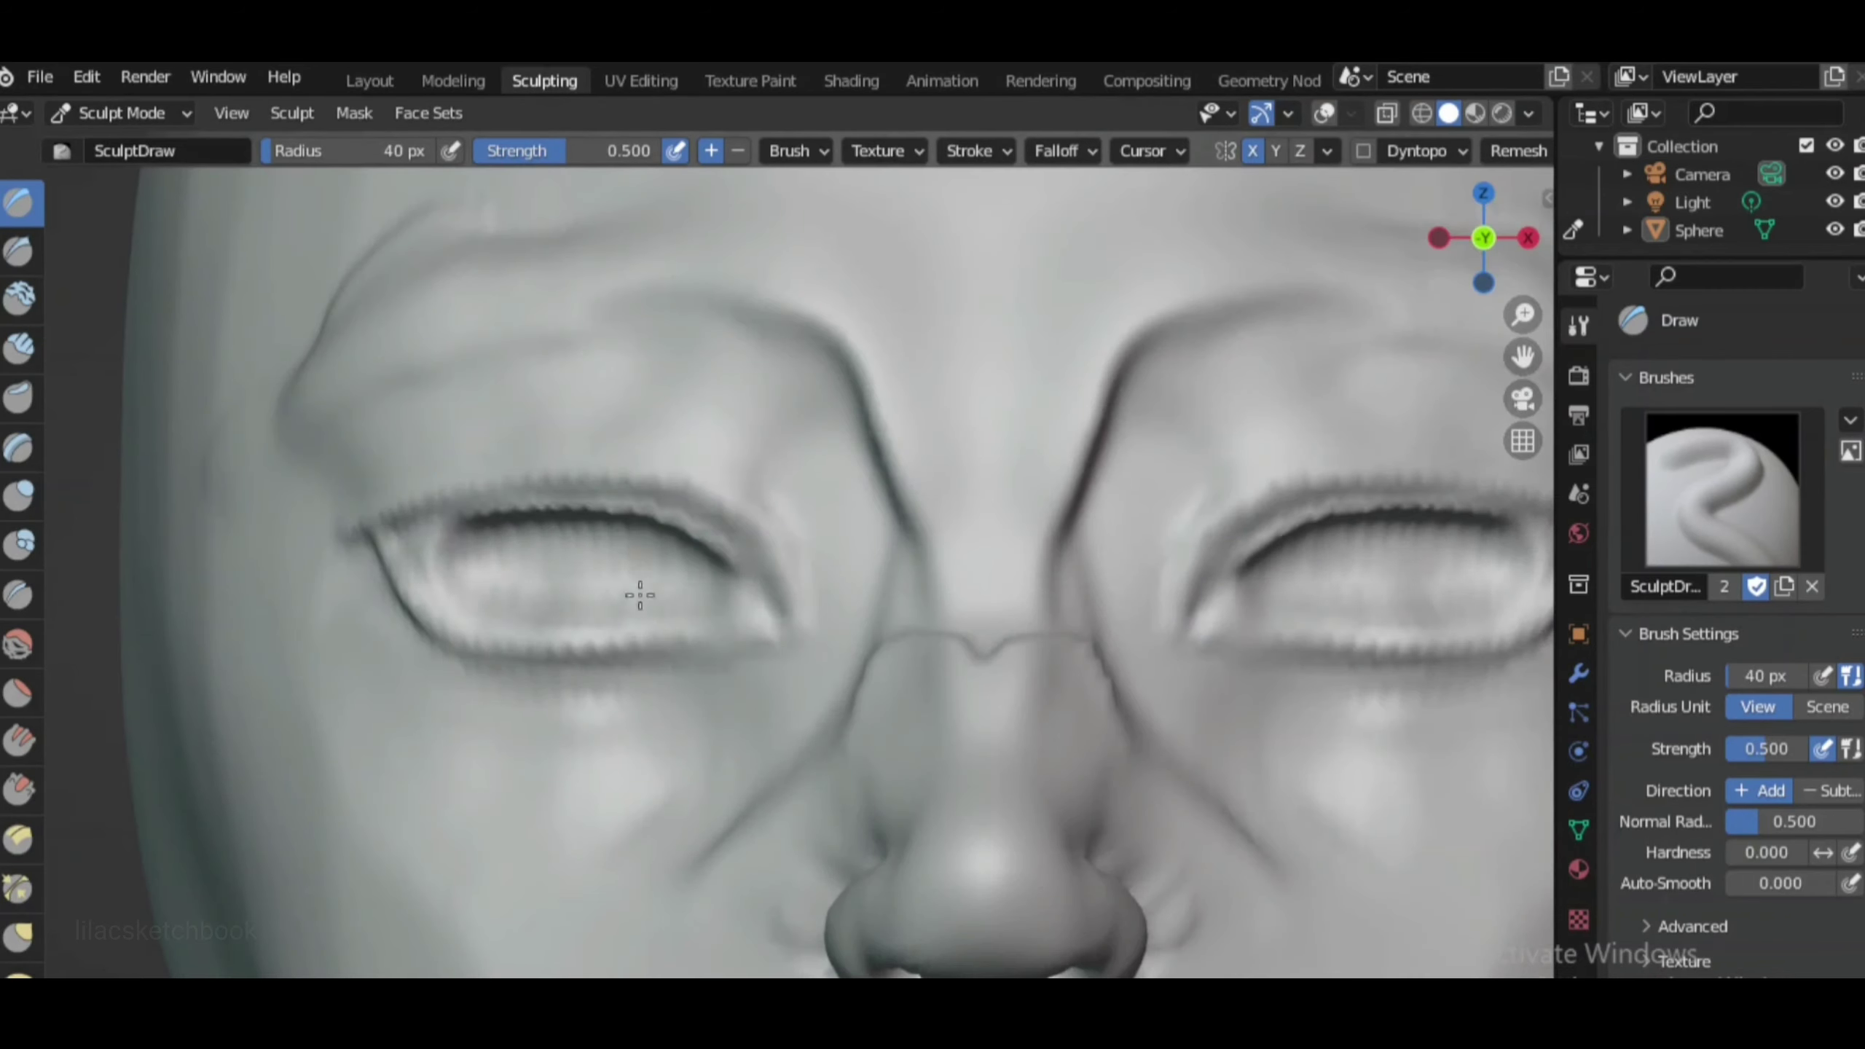
scroll(1011, 683, "down", 2)
scroll(852, 665, "down", 4)
left_click(1528, 238)
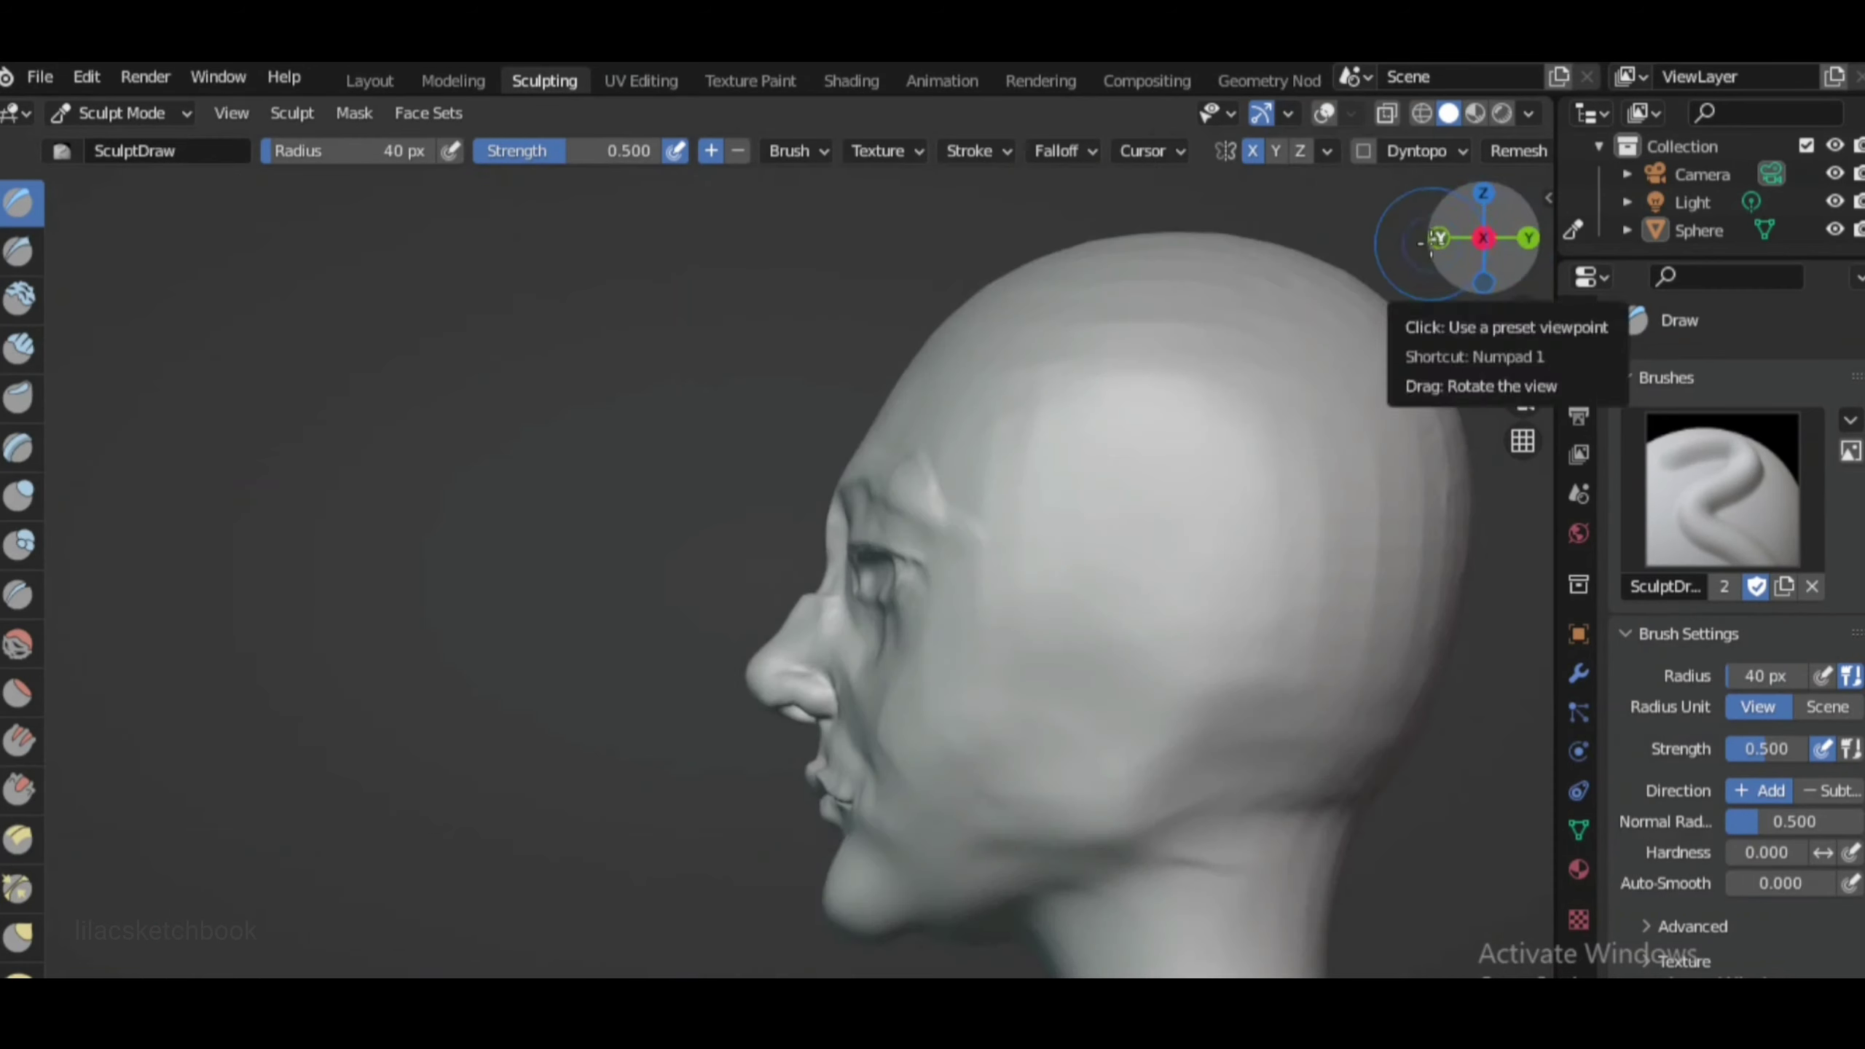
left_click(1458, 234)
Grab-pull both eyelids into shape, lifting the upper lid up and outward
key("g")
scroll(1391, 486, "up", 2)
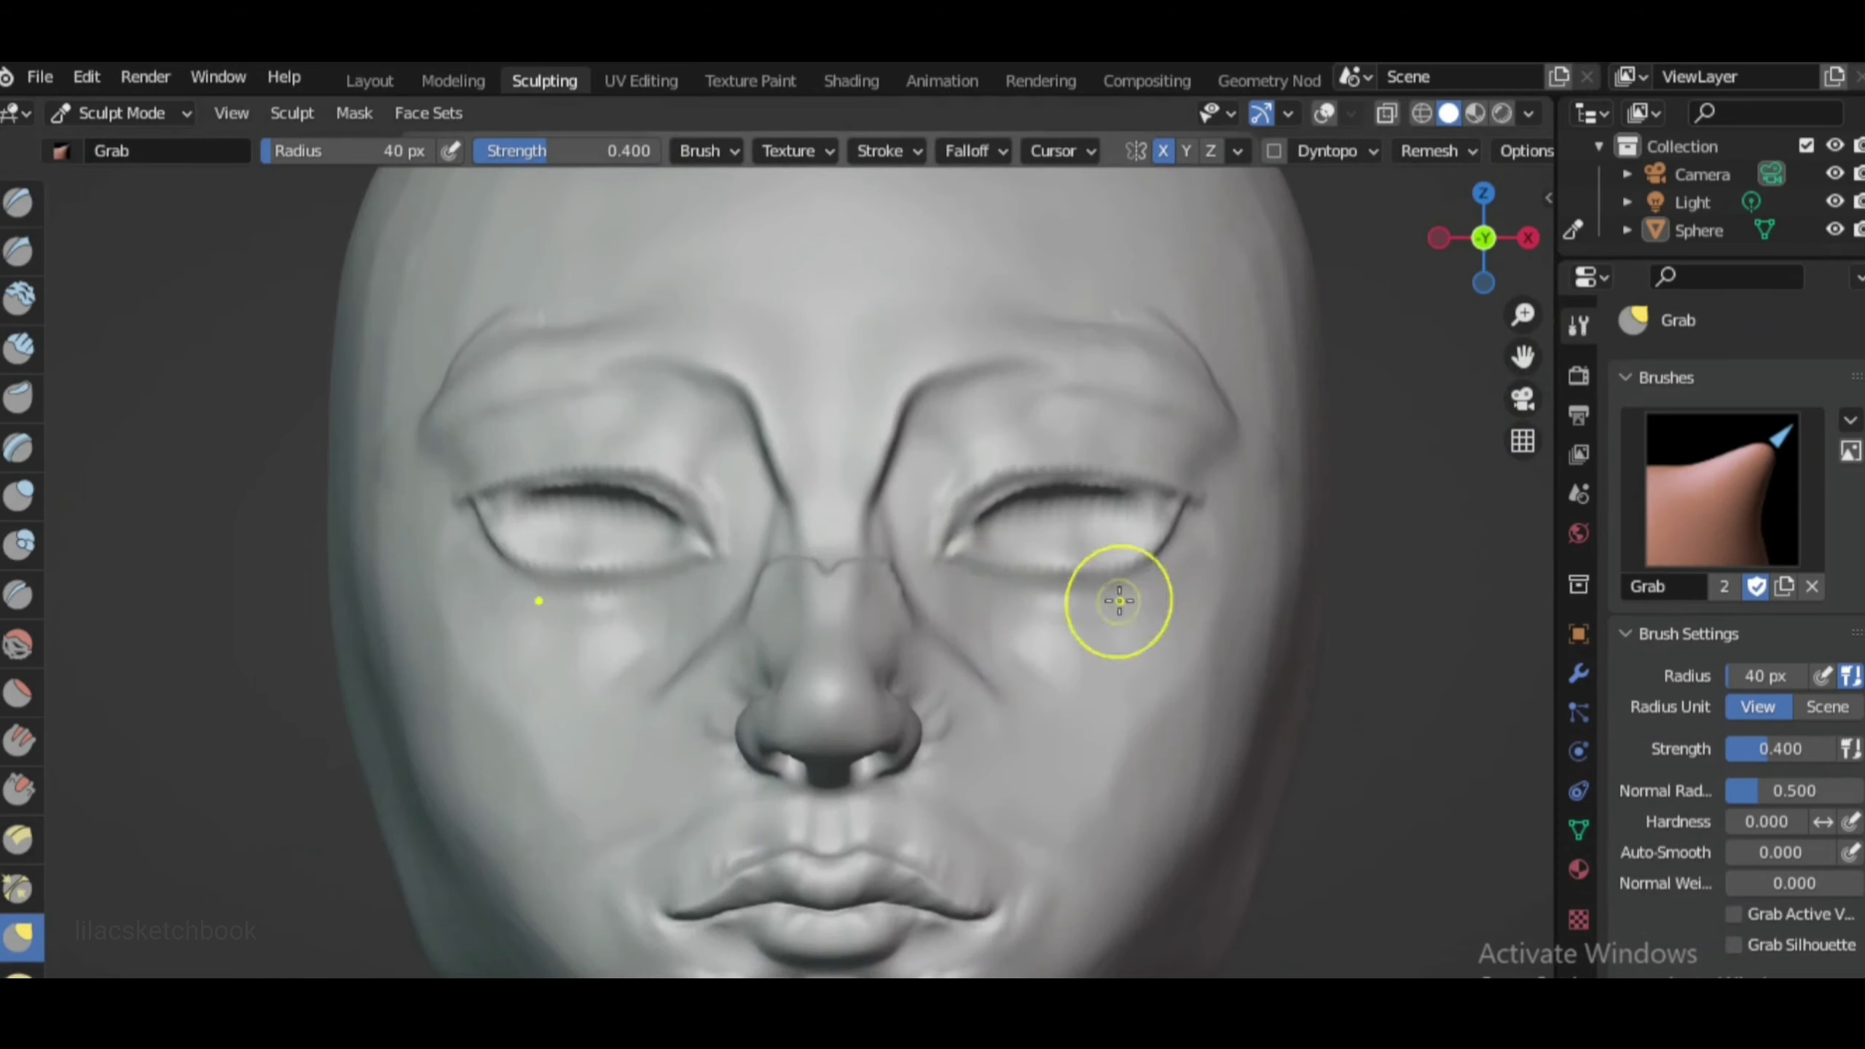
left_click_drag(1118, 601, 1057, 566)
scroll(954, 515, "down", 1)
left_click_drag(937, 500, 1063, 489)
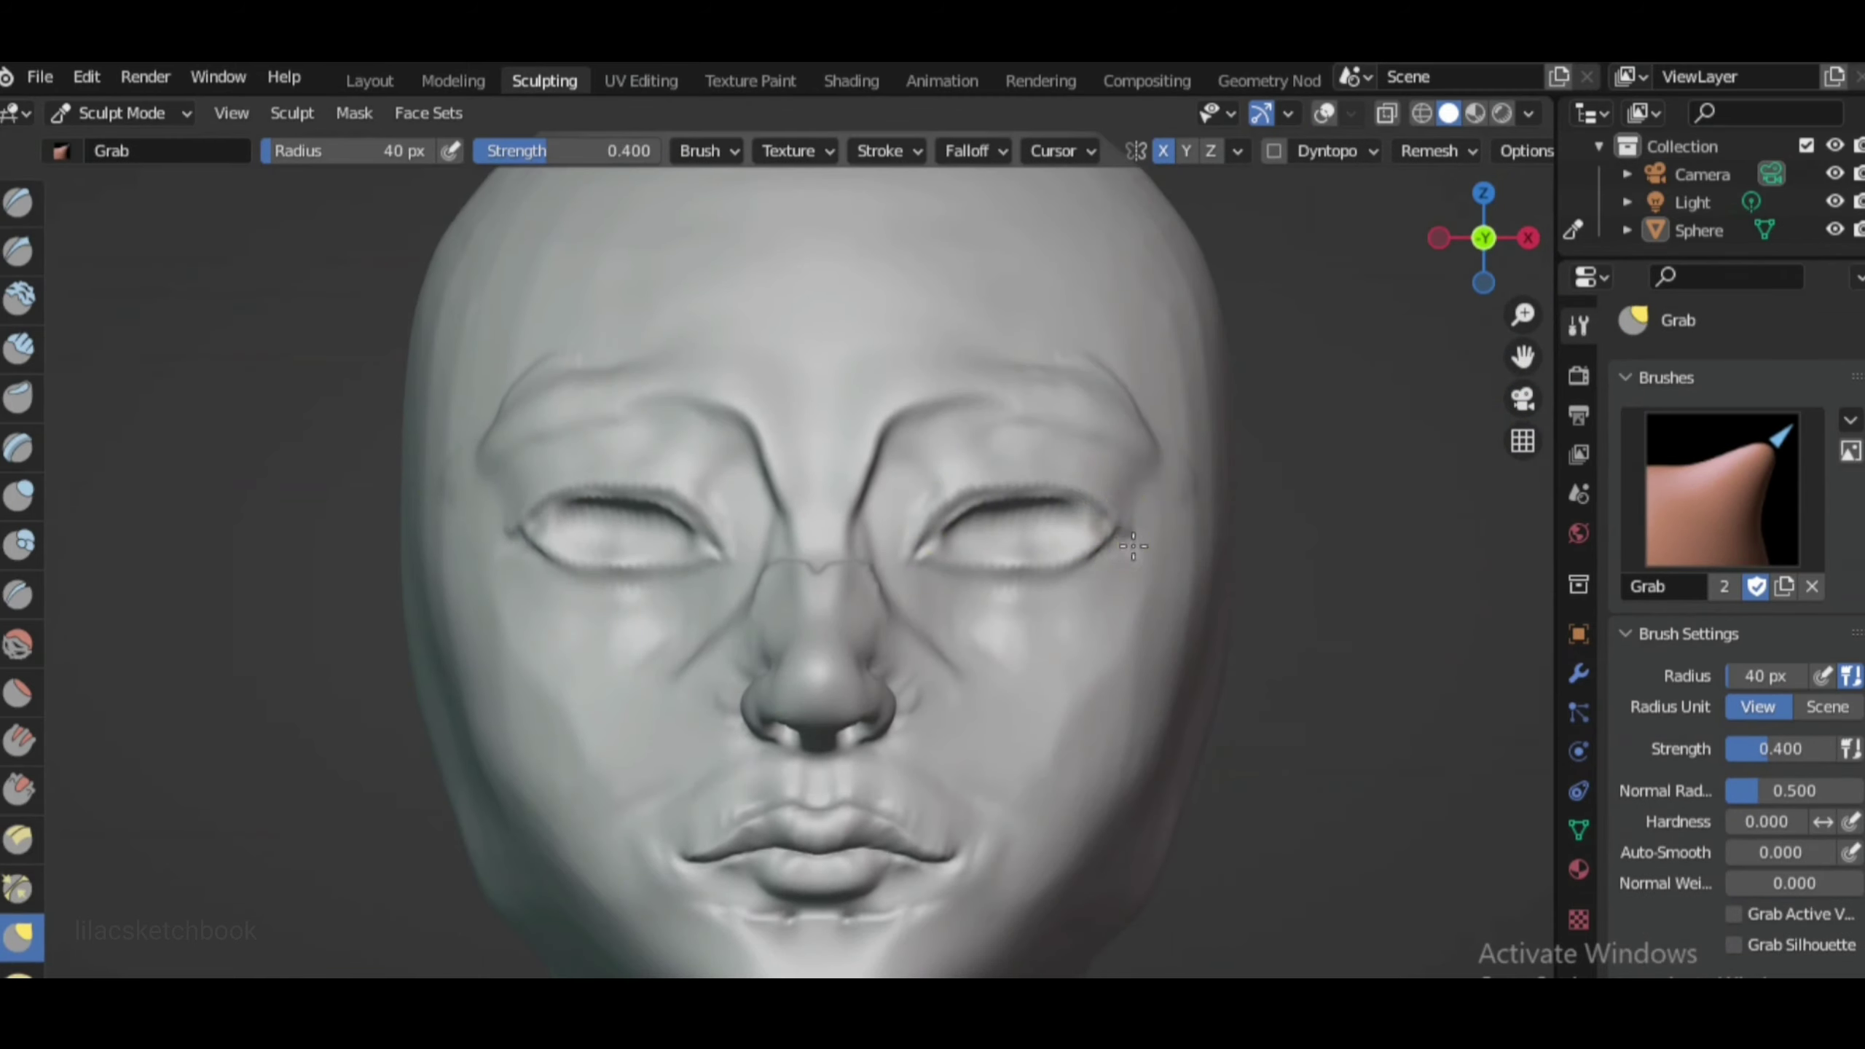
scroll(1064, 632, "down", 2)
scroll(1020, 604, "up", 2)
scroll(970, 561, "up", 2)
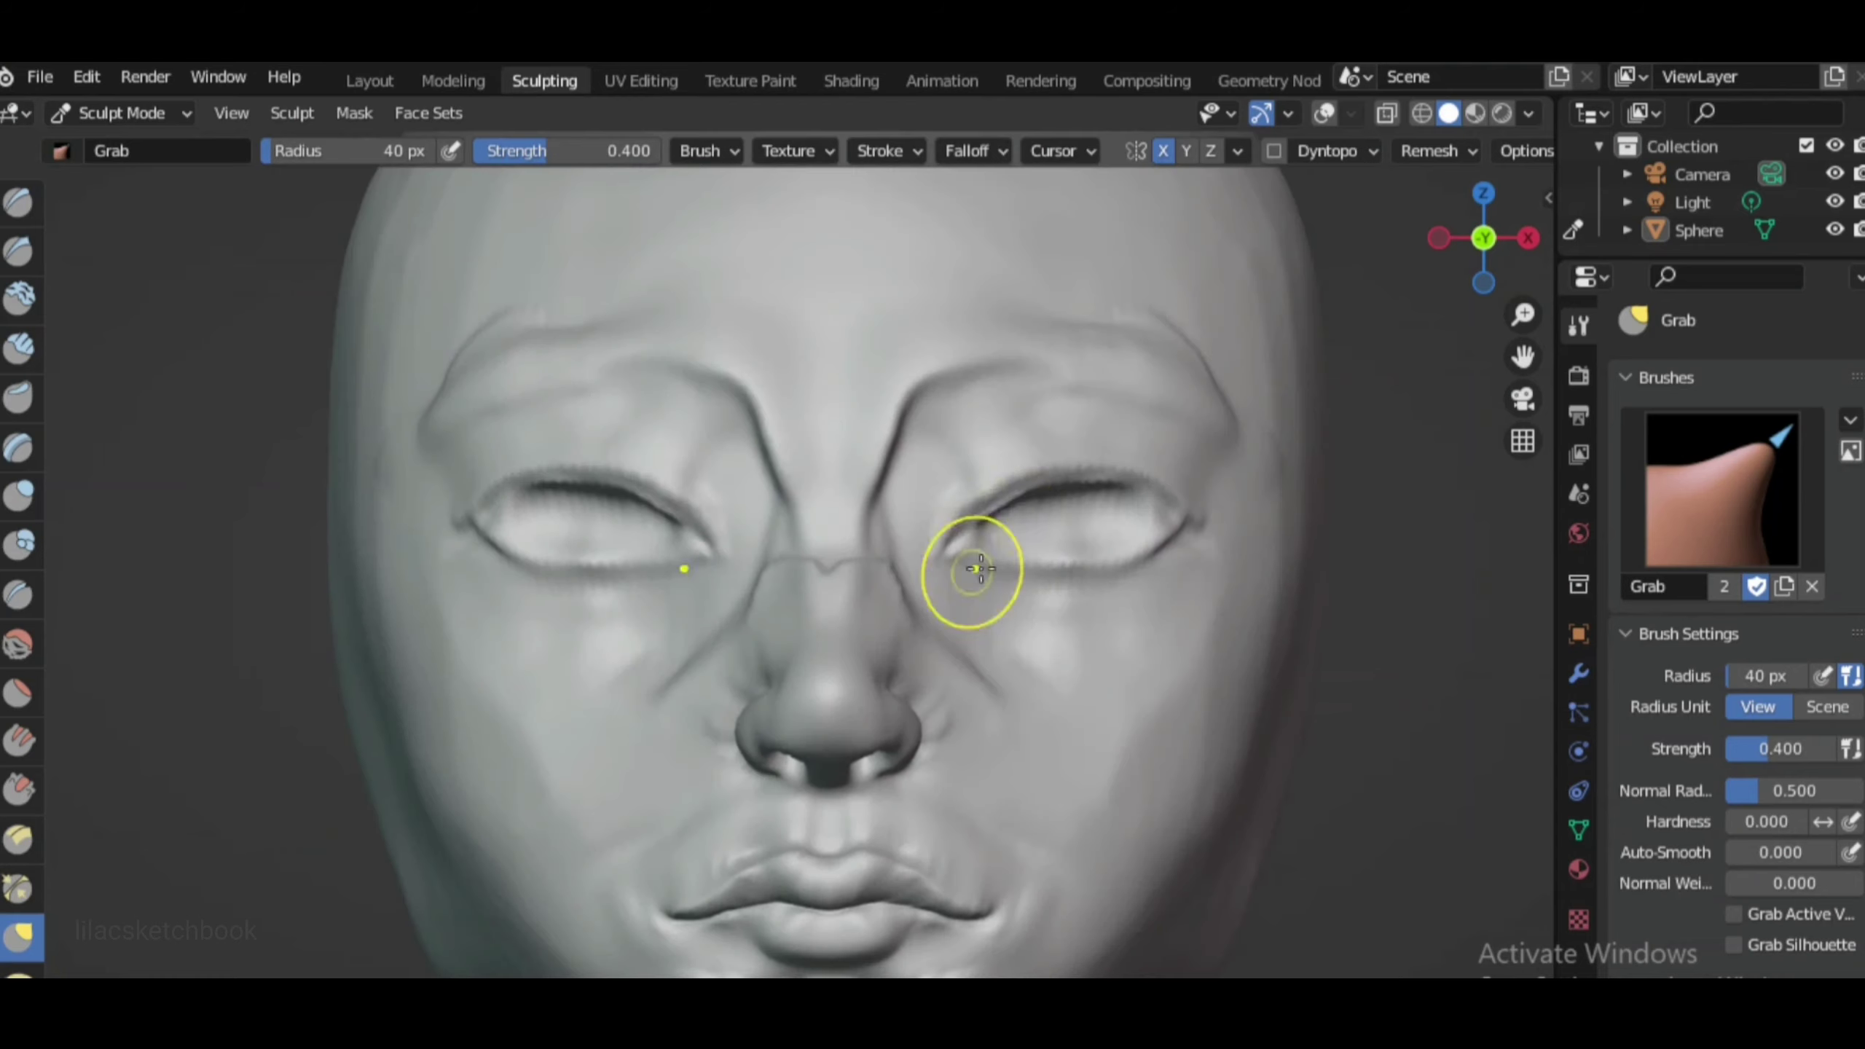
left_click_drag(990, 507, 1076, 473)
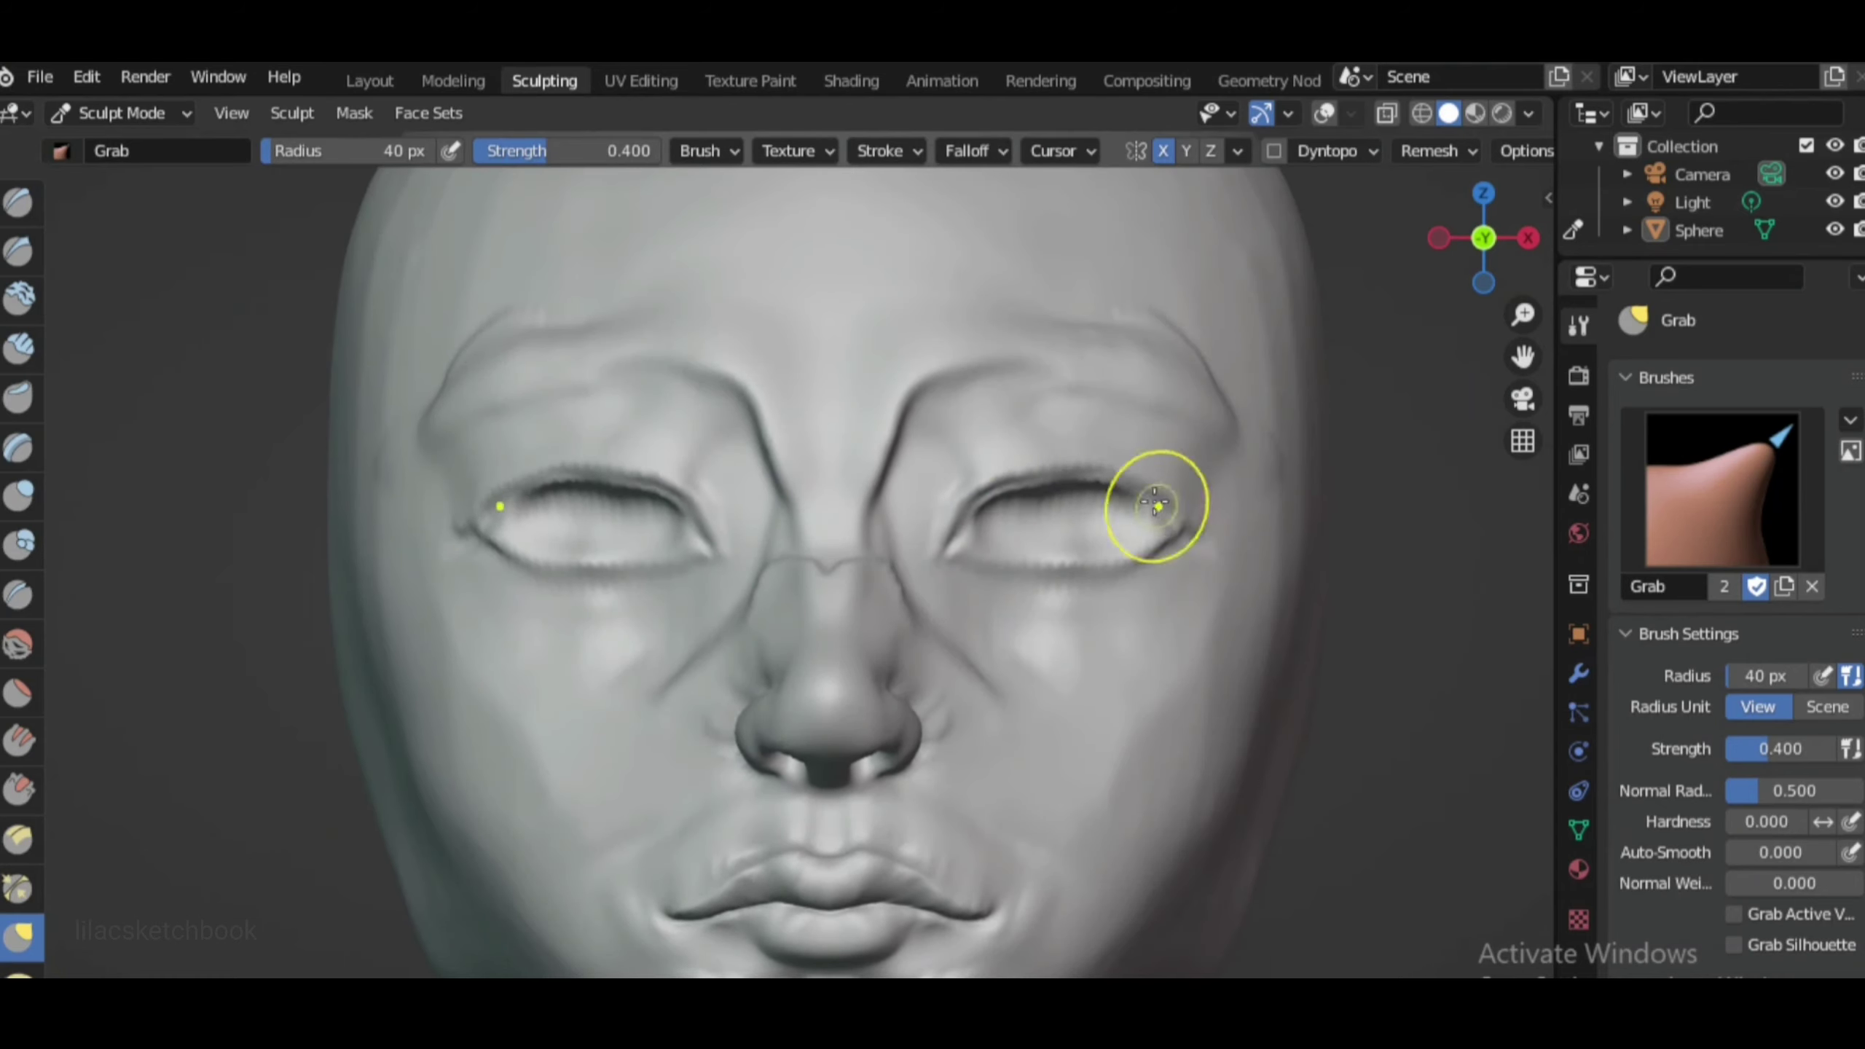
scroll(1175, 588, "down", 1)
scroll(1205, 564, "down", 3)
scroll(1206, 565, "up", 3)
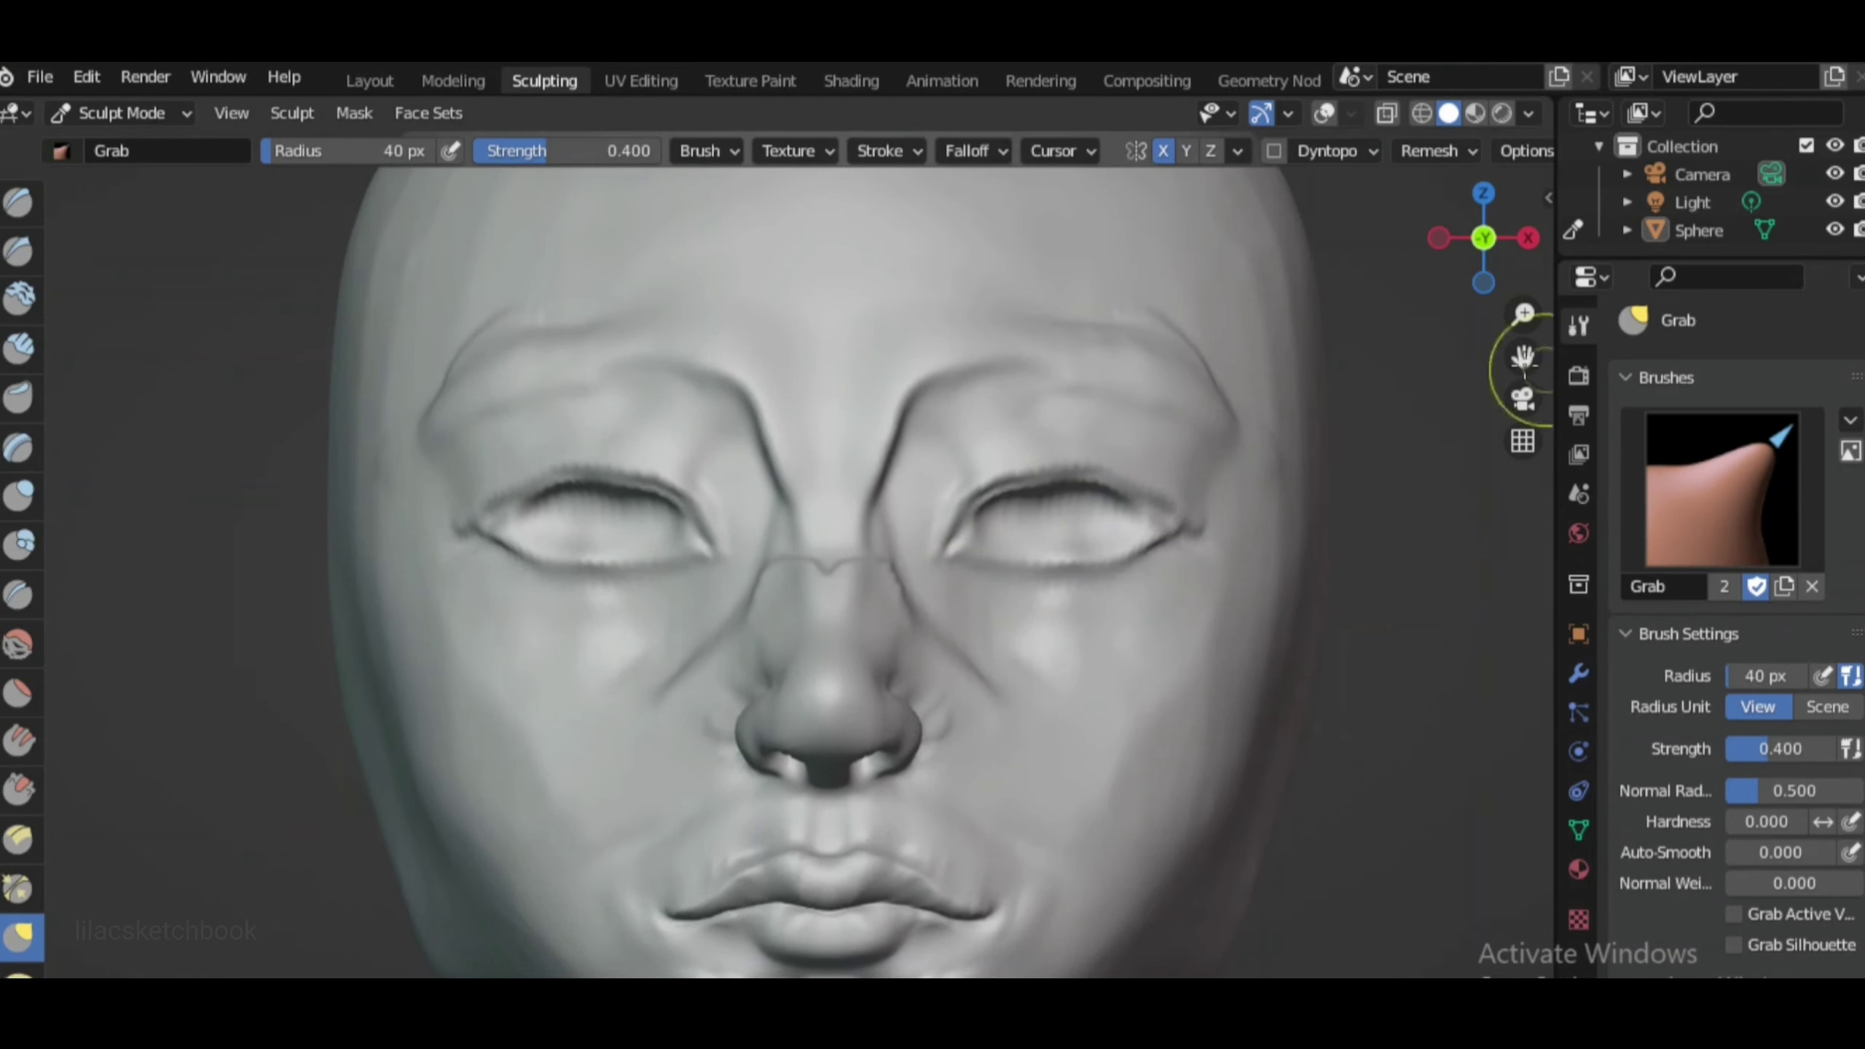
From below the eye, deepen both eye openings with the Crease brush
middle_click_drag(1205, 564, 1102, 645)
key("shift+c")
scroll(1102, 645, "up", 2)
scroll(907, 698, "up", 2)
mouse_move(907, 698)
left_mouse_down()
mouse_move(808, 646)
mouse_move(901, 713)
left_mouse_up()
With Draw at Auto-Smooth 0.358, sculpt the upper eyelid and refine both eye corners
key("x")
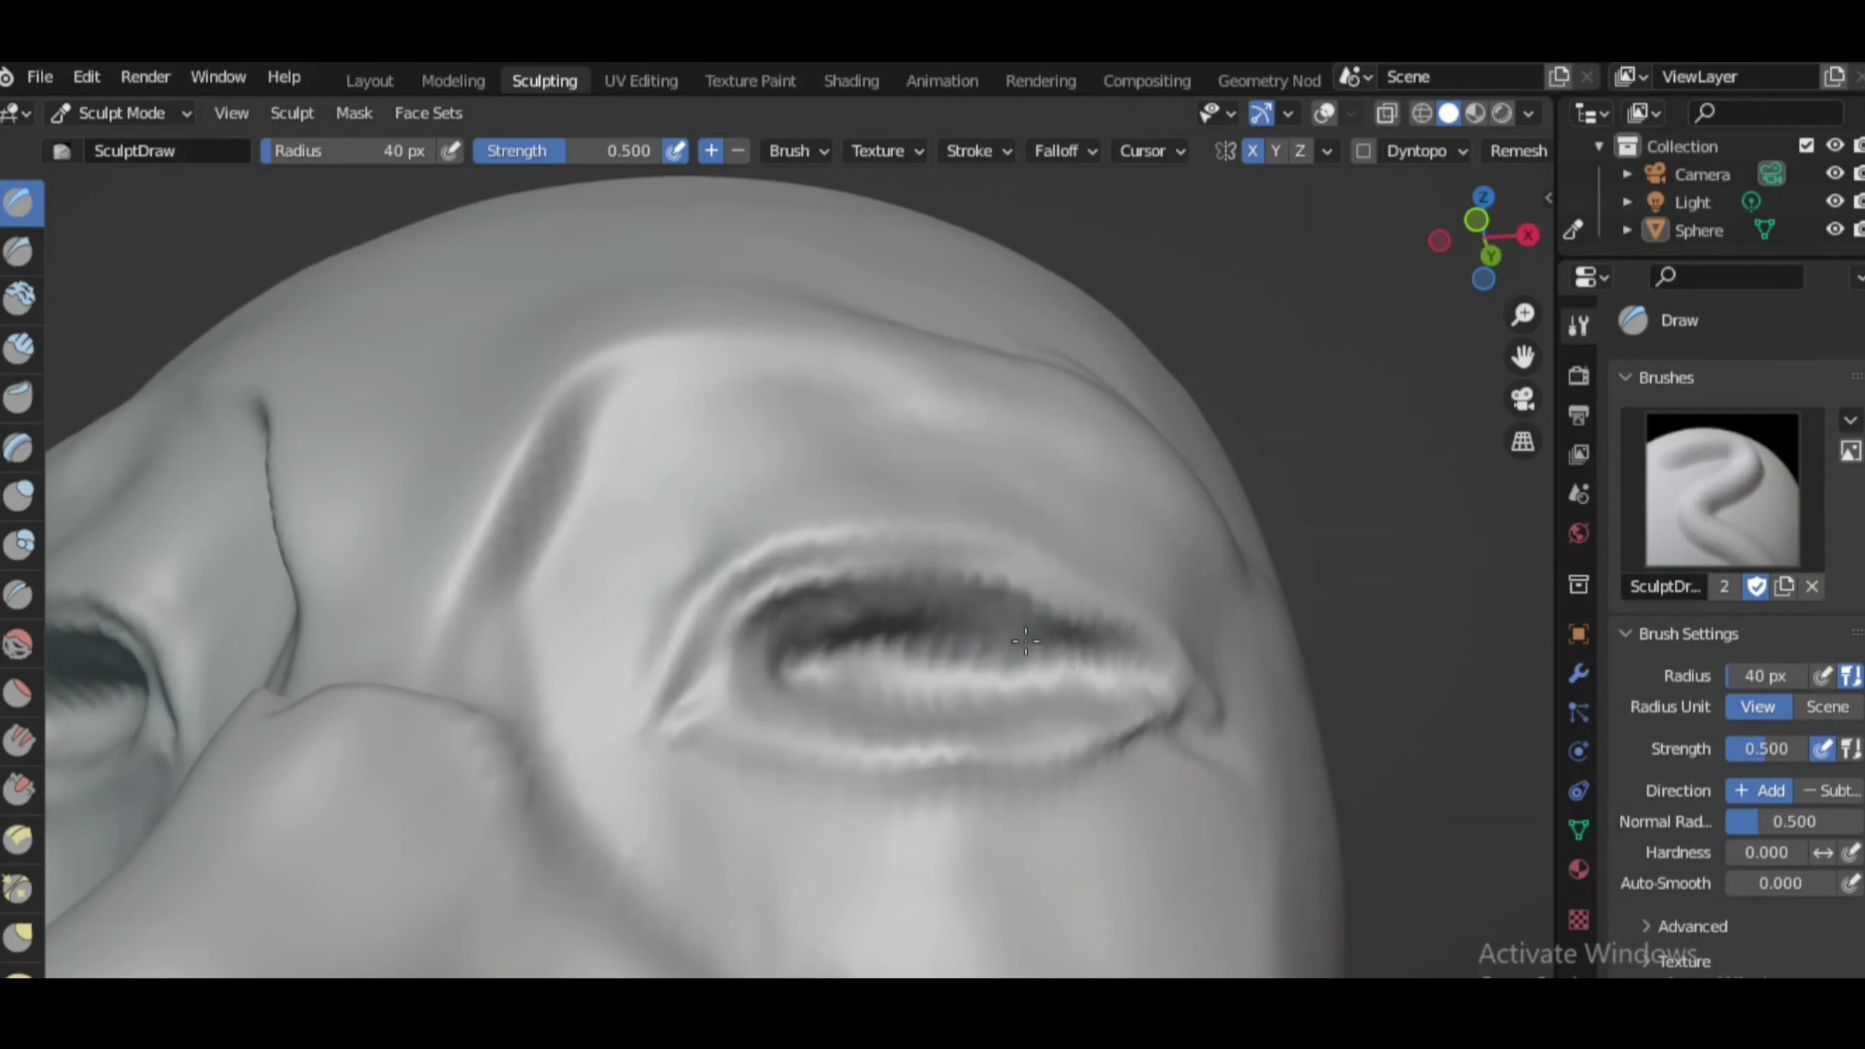
scroll(900, 713, "down", 1)
left_click(1476, 221)
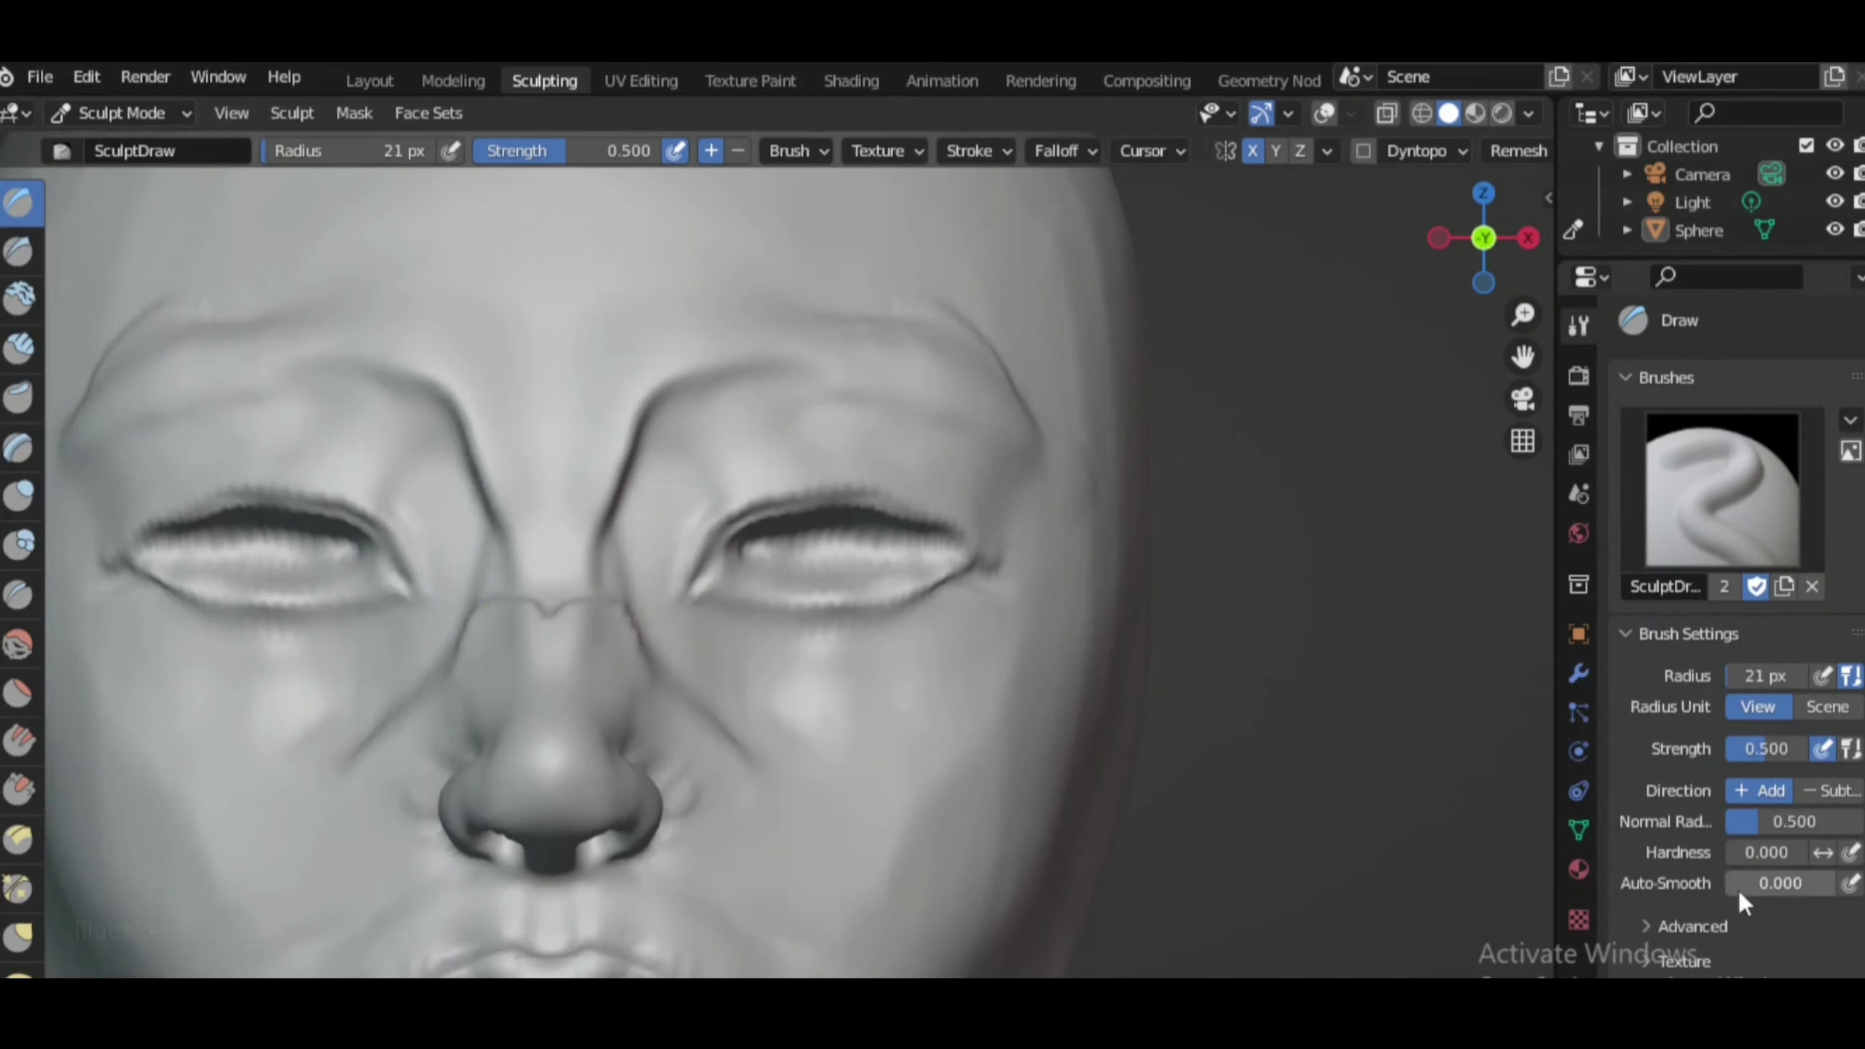
left_click_drag(1741, 885, 1777, 885)
scroll(647, 592, "up", 2)
left_click_drag(706, 514, 822, 463)
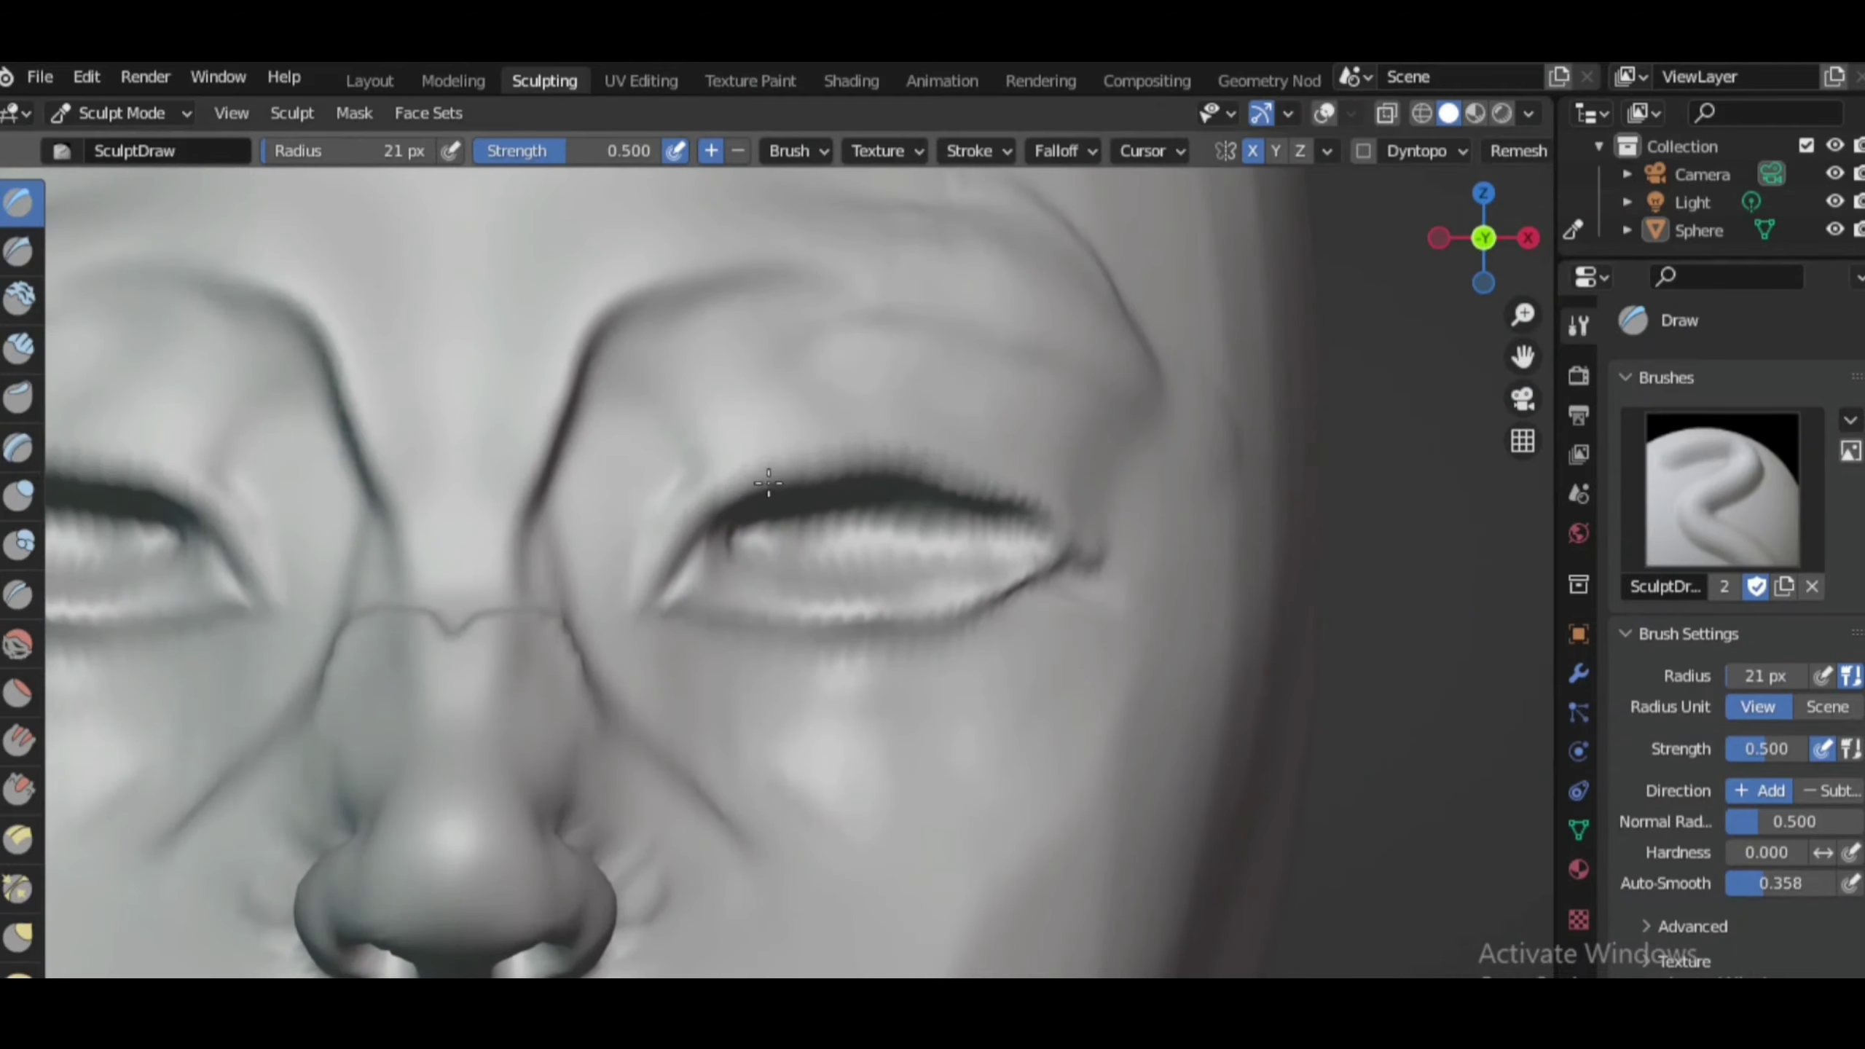
scroll(976, 486, "down", 3)
left_click_drag(947, 581, 757, 606)
scroll(1037, 646, "down", 2)
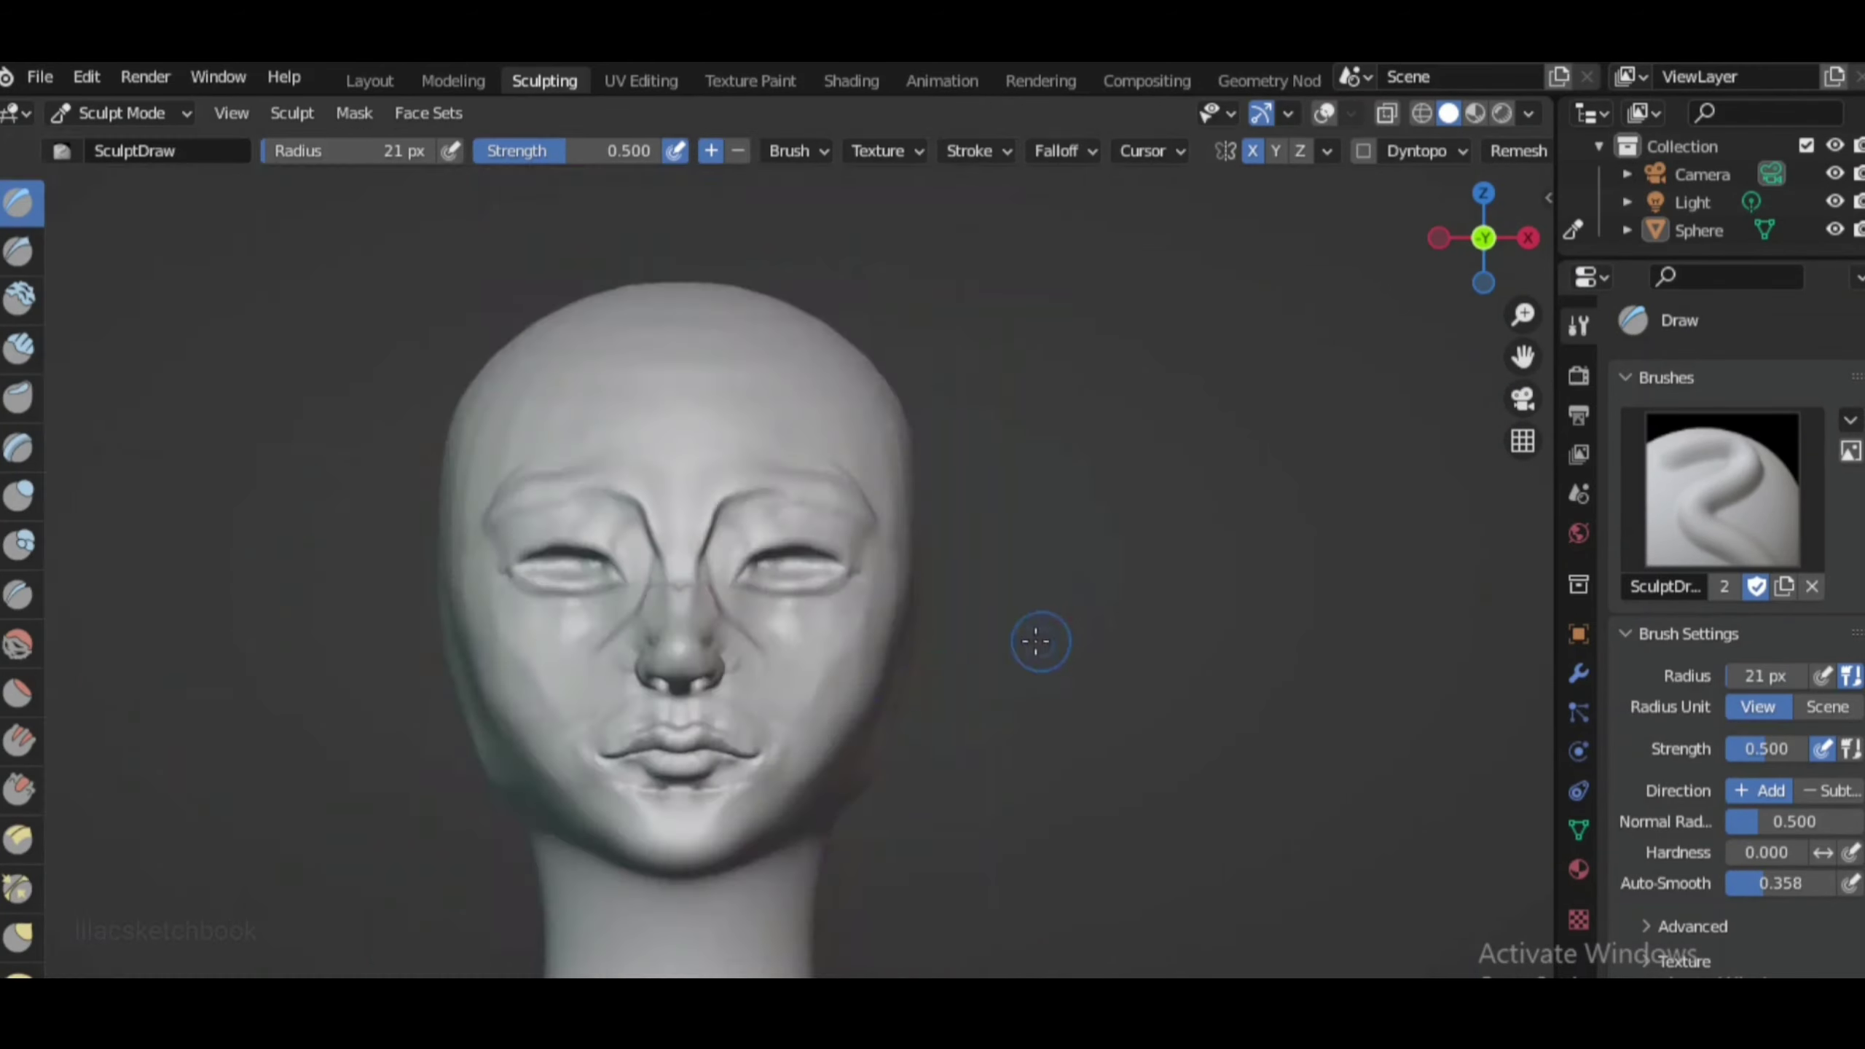
scroll(1037, 646, "up", 2)
scroll(859, 601, "up", 2)
Carve sharp creases along both lower lids and upper eyelids with Draw Sharp
left_click(18, 249)
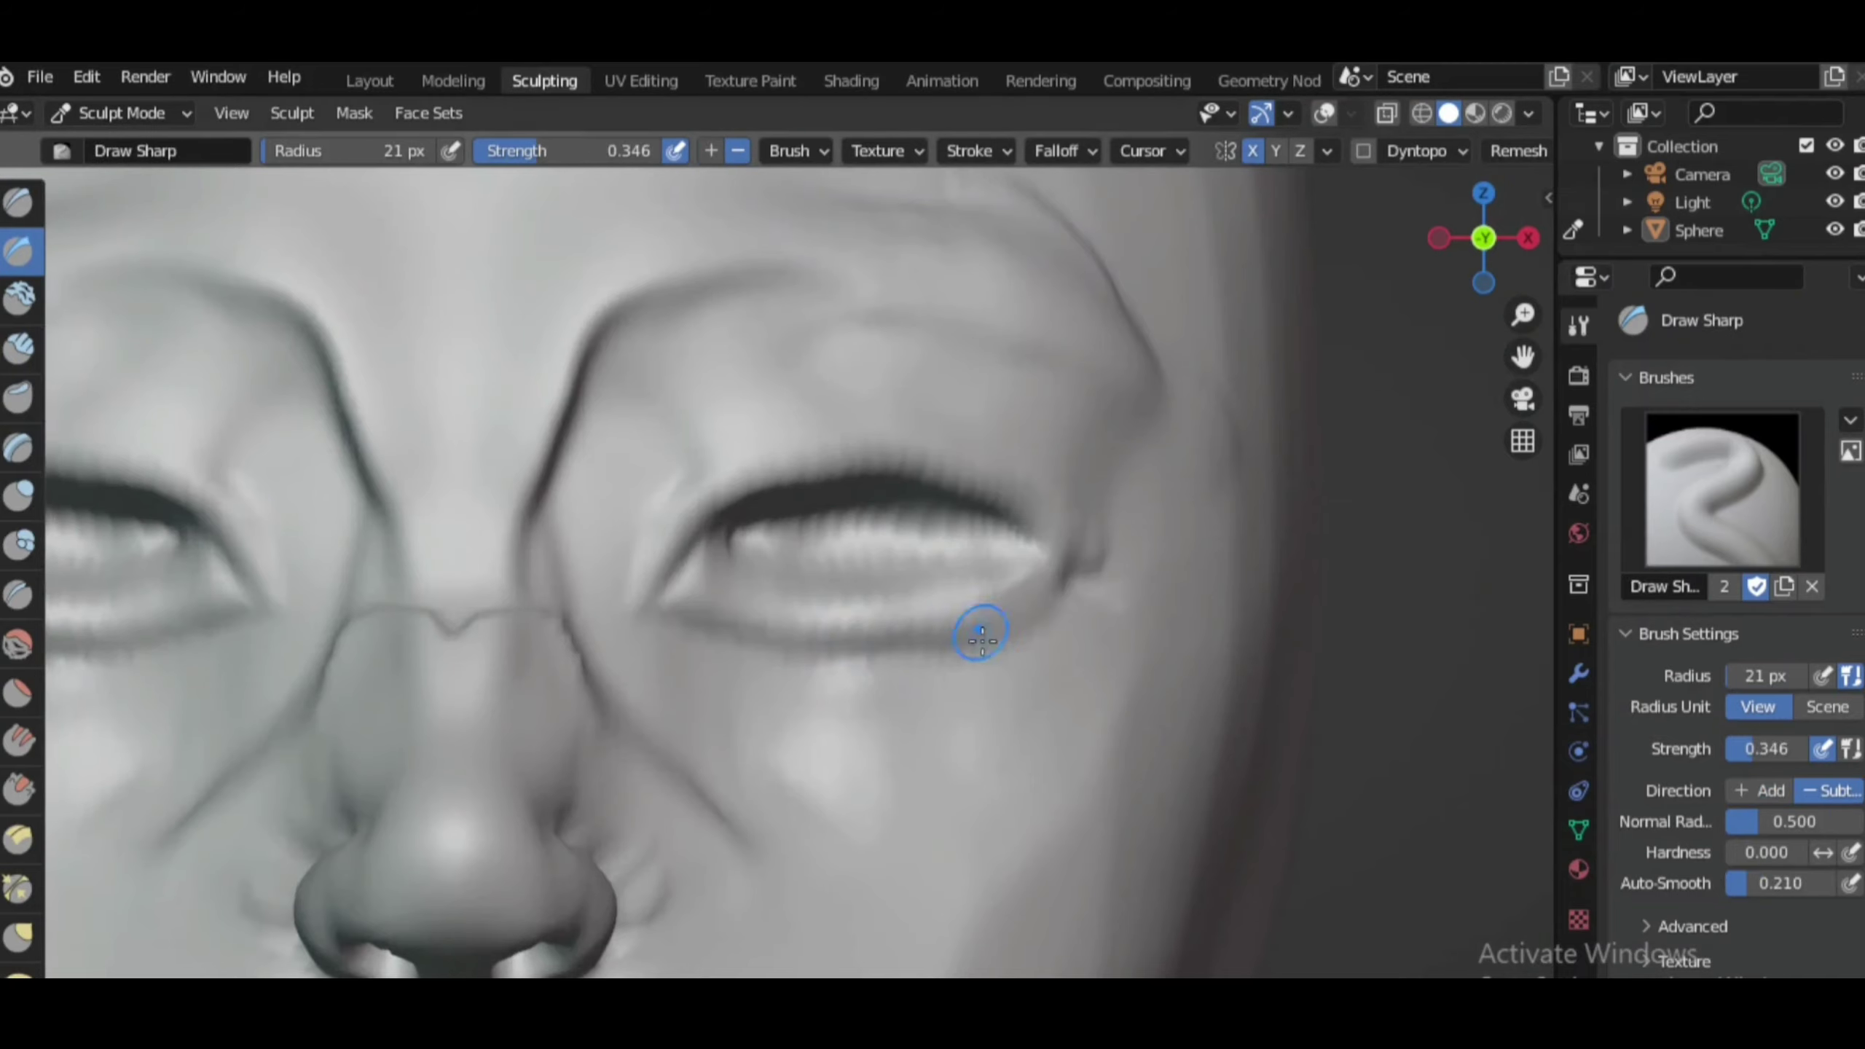
scroll(983, 628, "up", 2)
scroll(915, 632, "down", 1)
left_click_drag(915, 632, 698, 610)
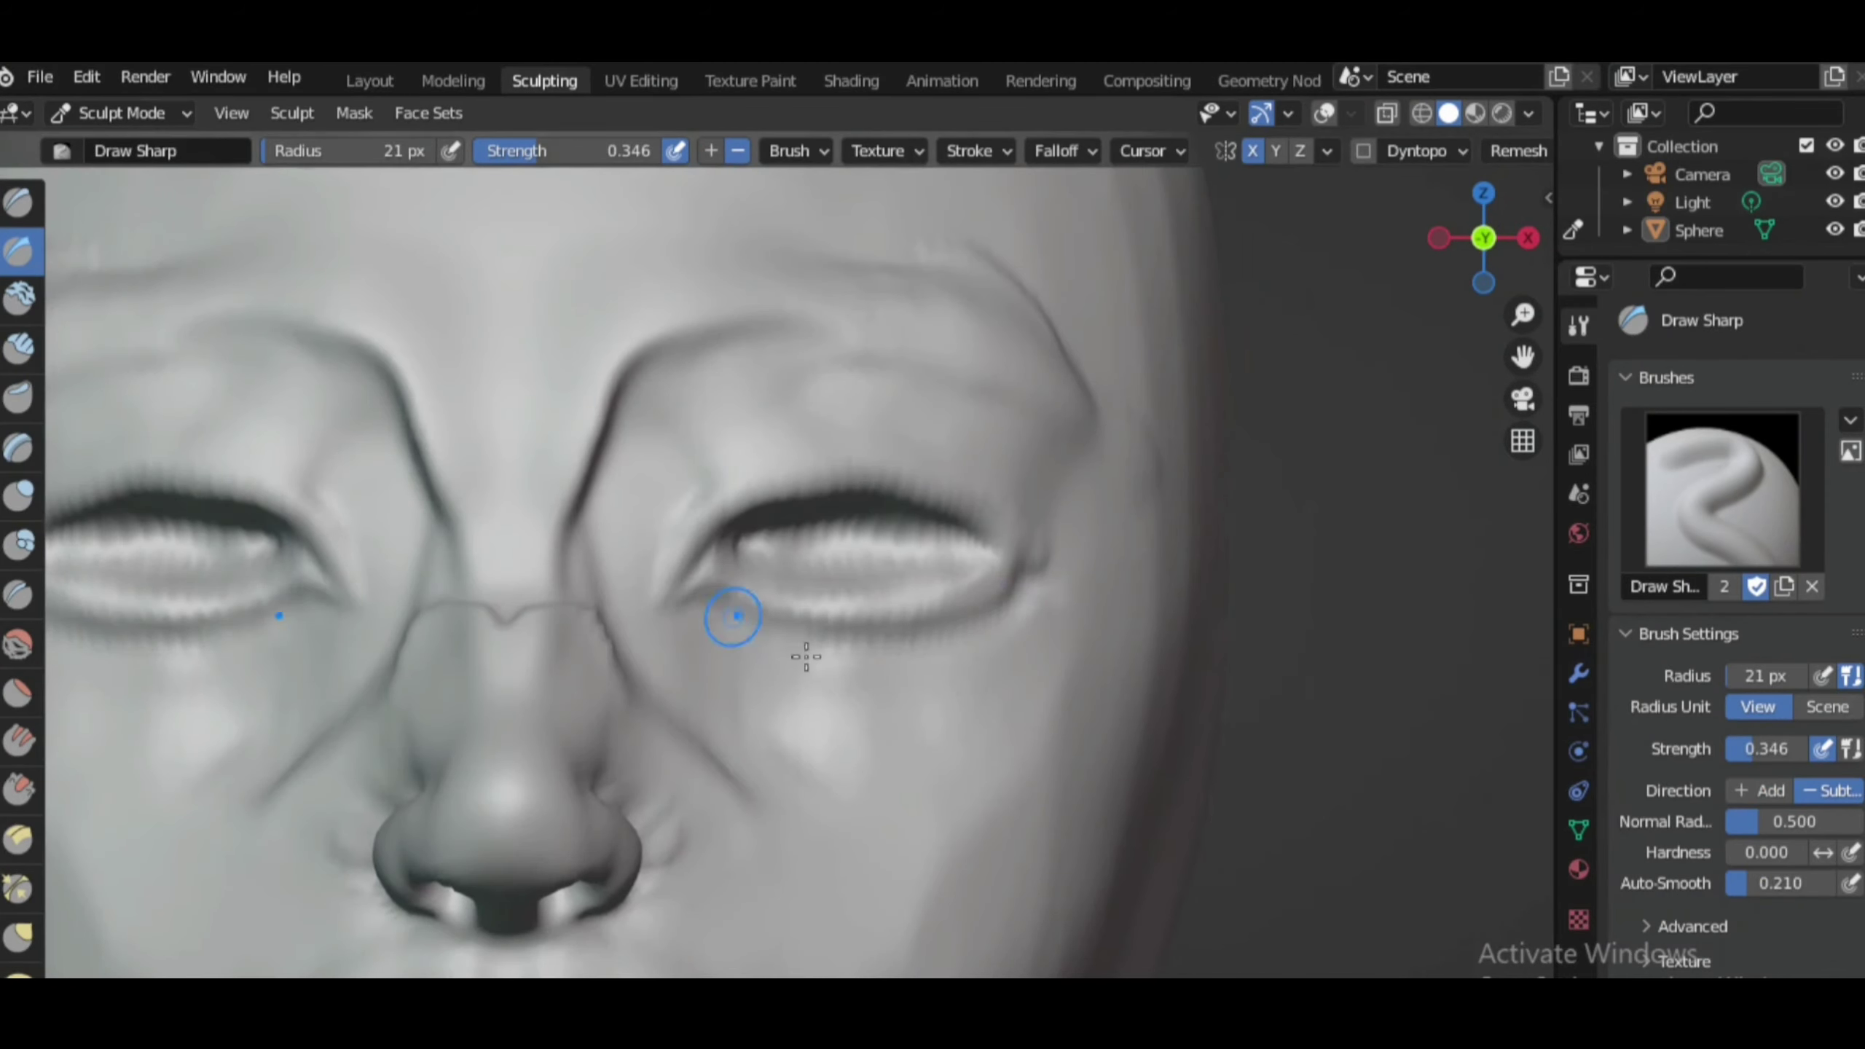
scroll(733, 617, "down", 4)
scroll(950, 661, "up", 3)
scroll(682, 601, "up", 1)
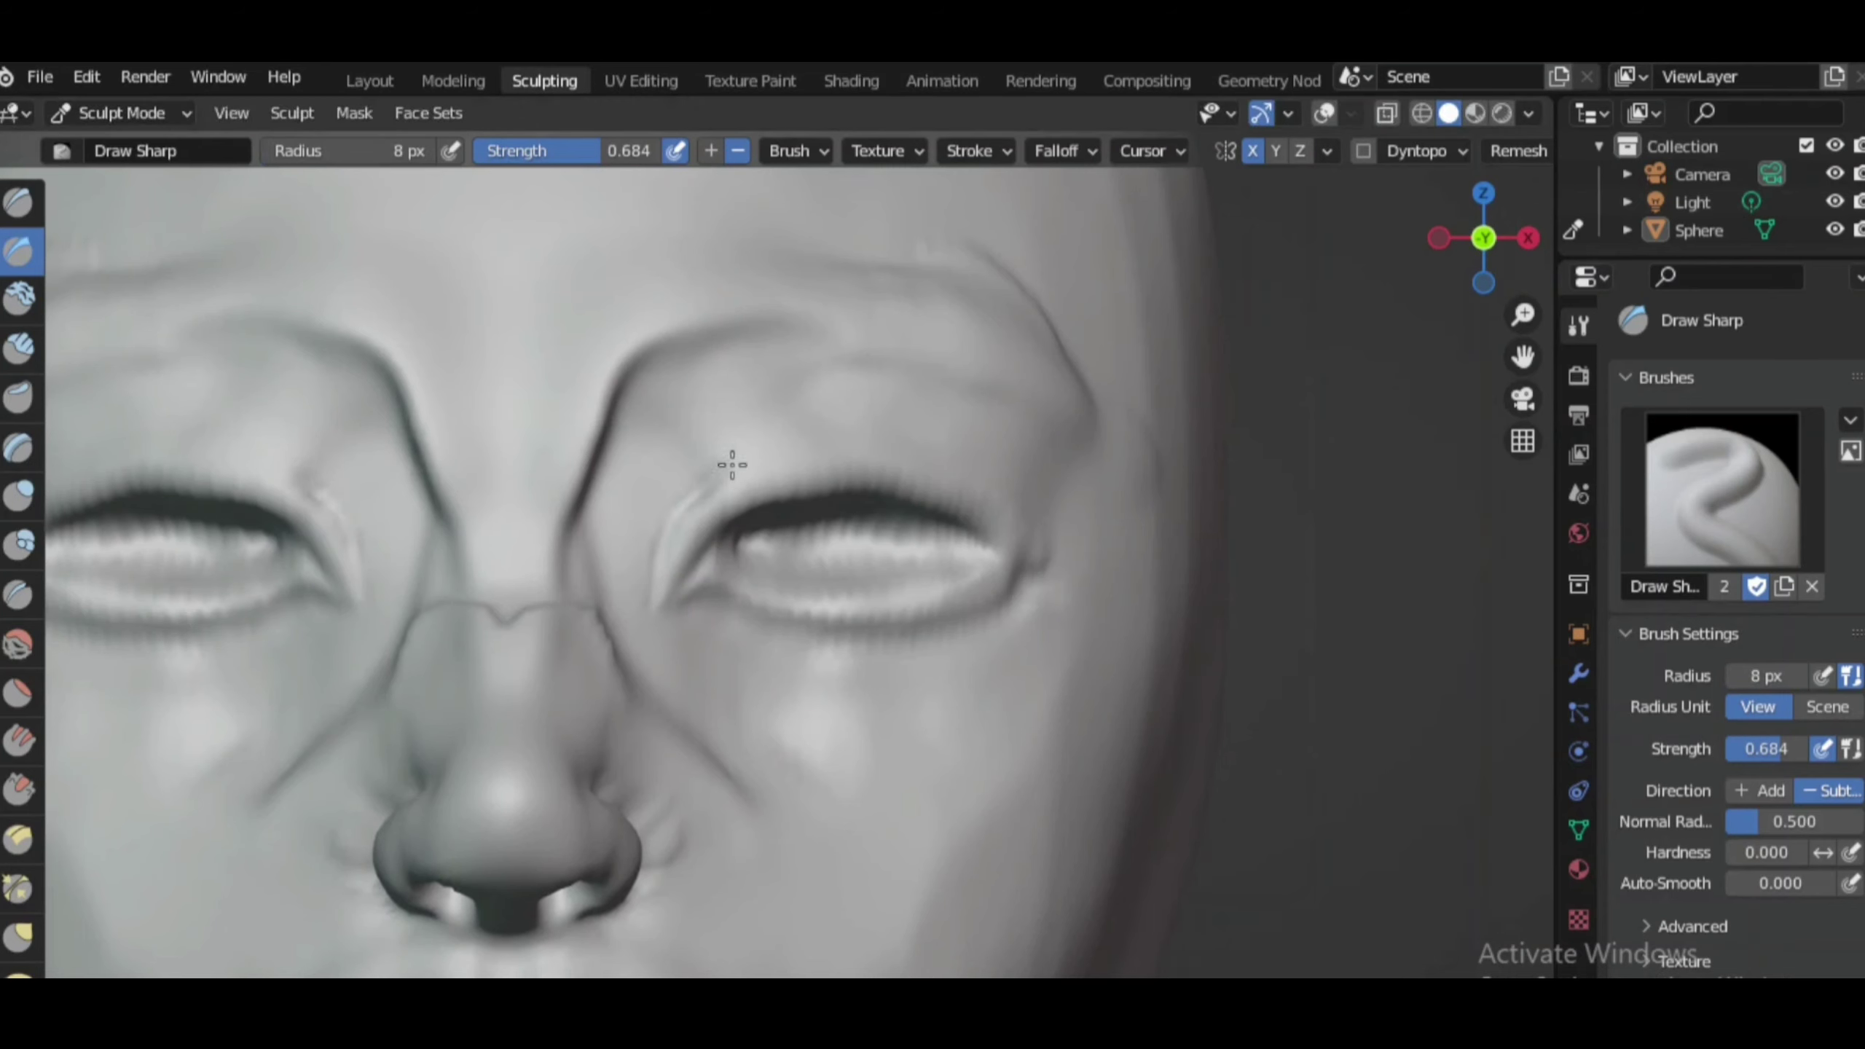
left_click_drag(1023, 467, 757, 434)
scroll(806, 616, "down", 3)
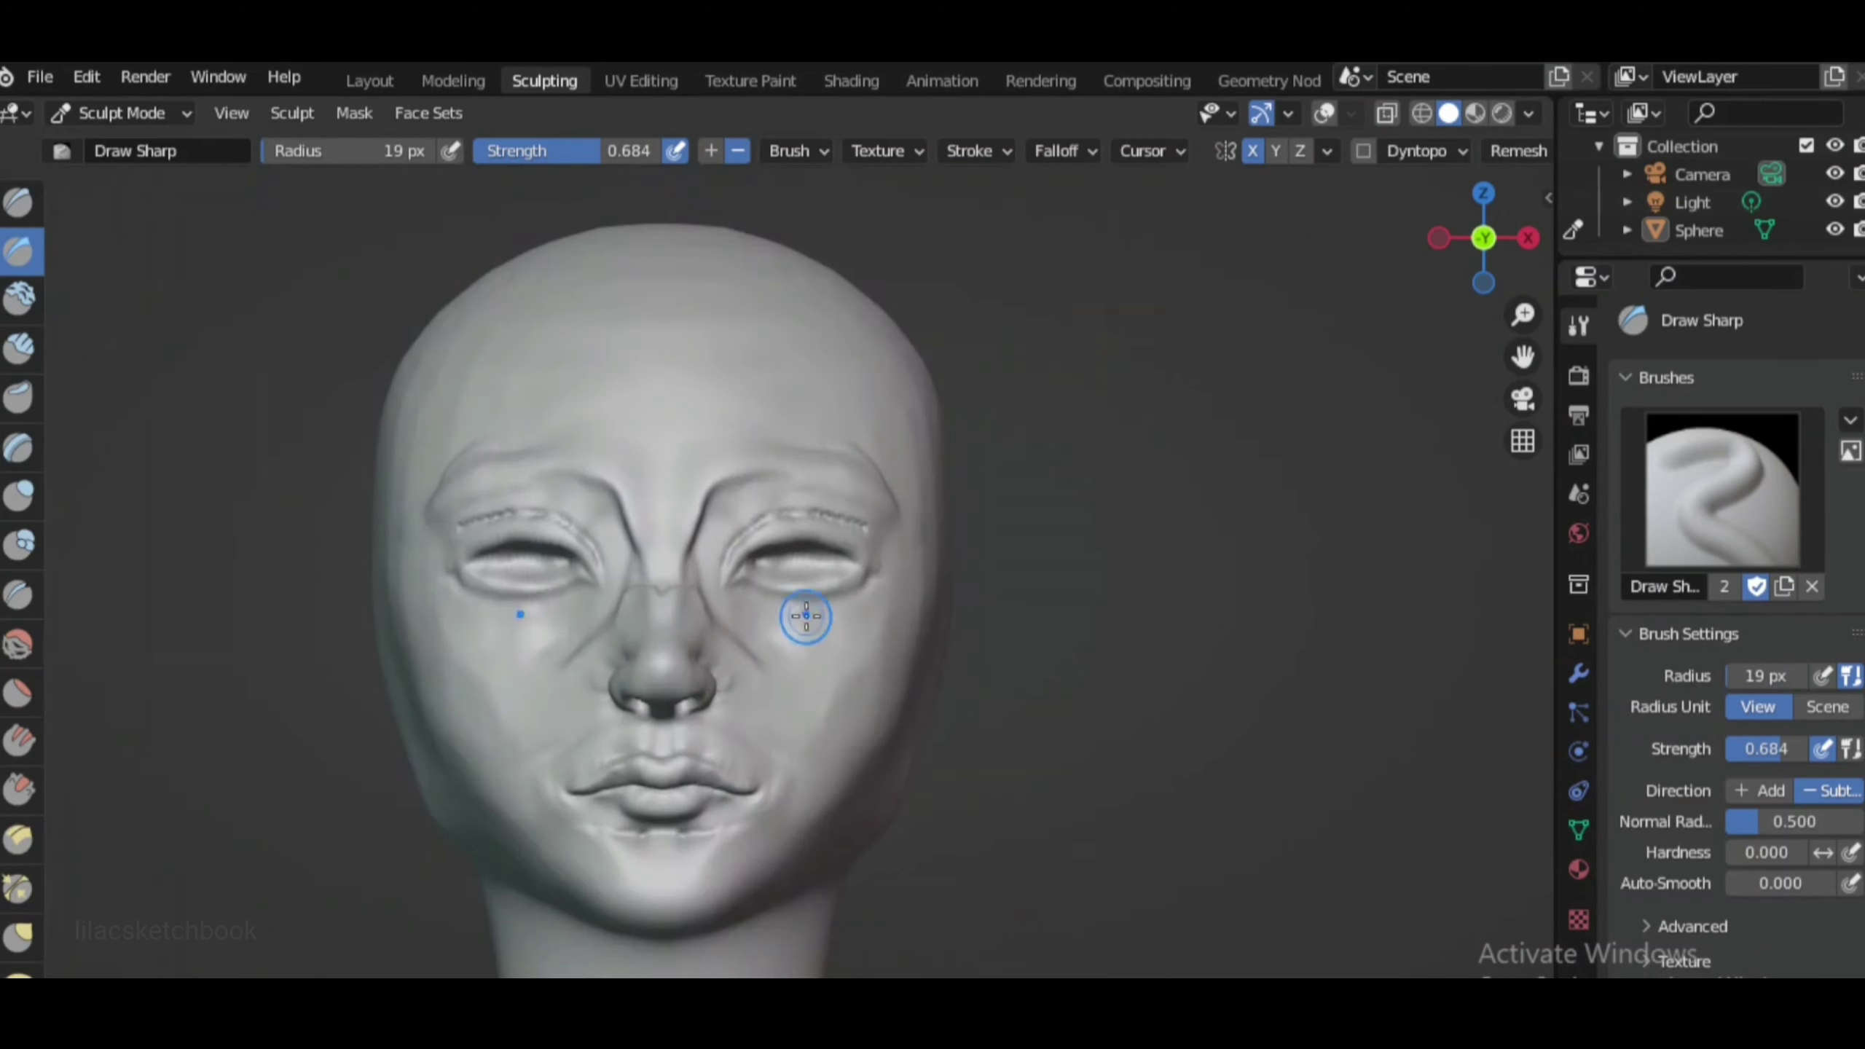
Sharpen the inner upper eyelid crease with the Crease brush
key("x")
scroll(964, 607, "up", 3)
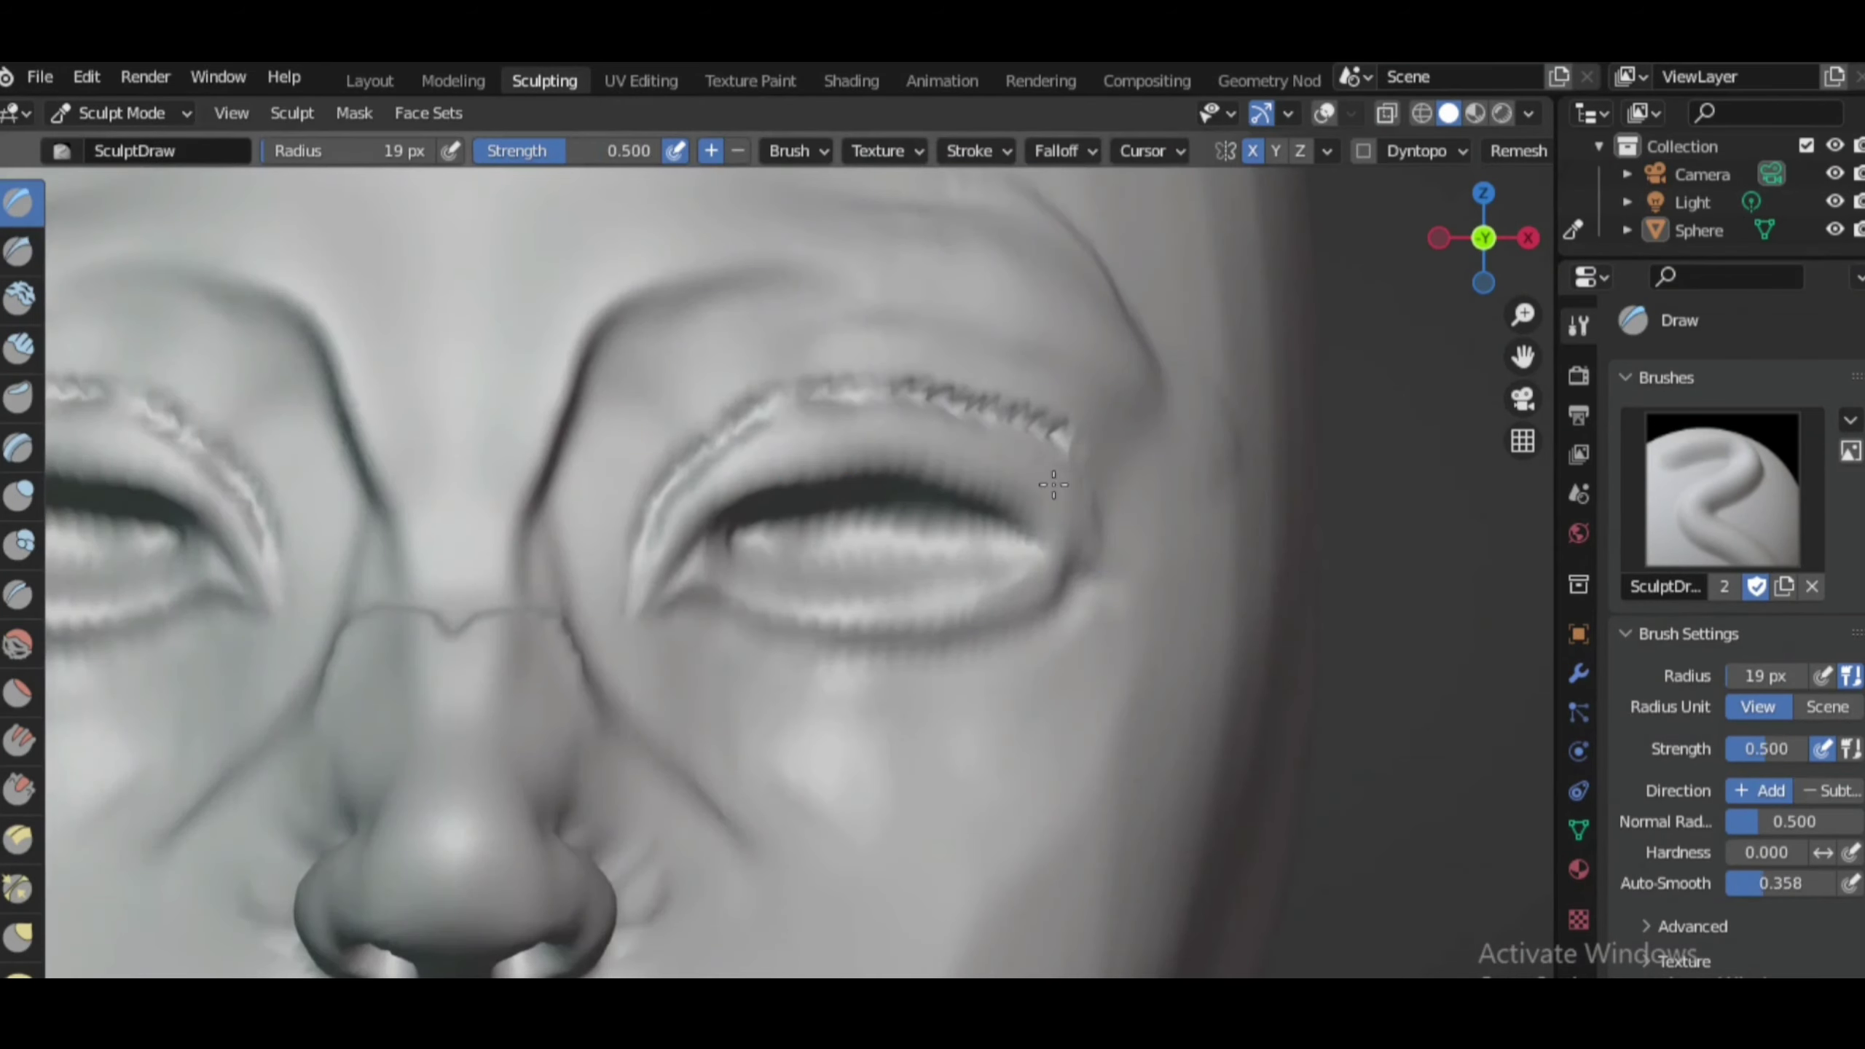
left_click(18, 297)
scroll(1075, 542, "down", 3)
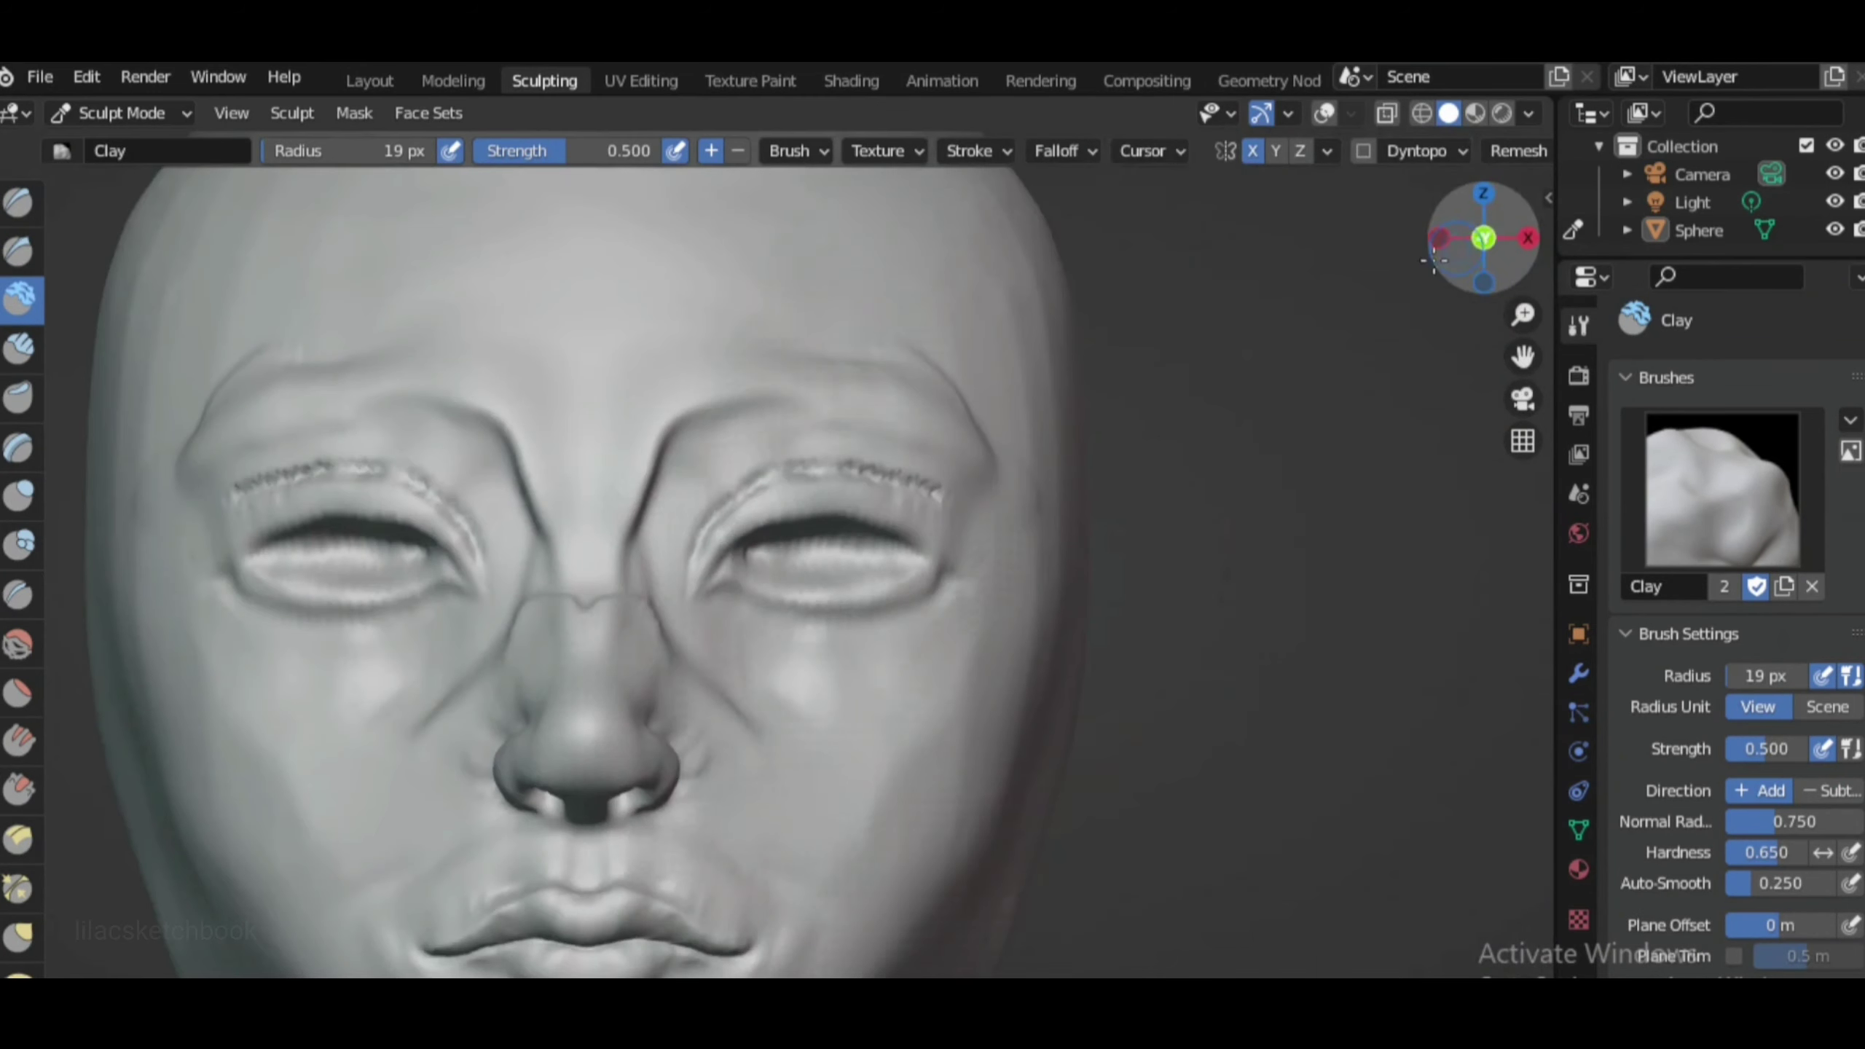
key("shift+c")
scroll(848, 445, "up", 2)
left_click_drag(677, 518, 660, 573)
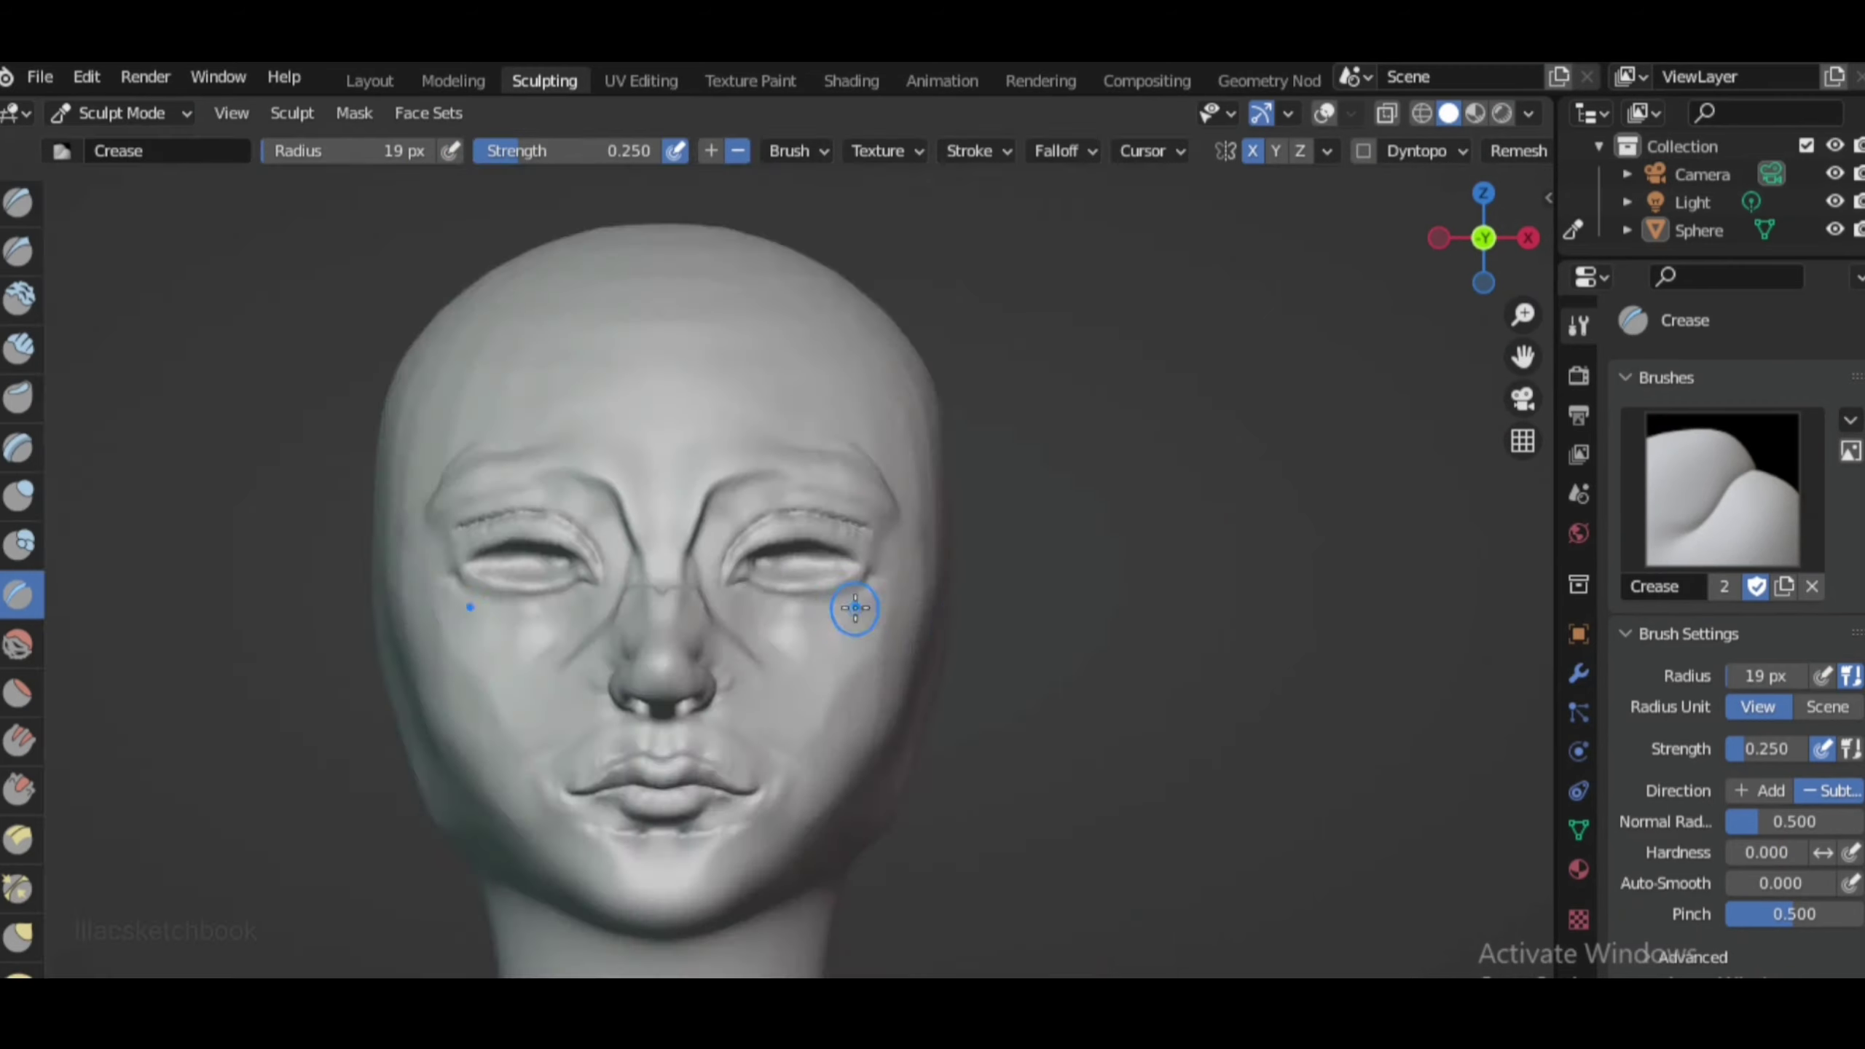
Deepen the upper-lid crease and inner eye corner with Draw Sharp, after trying Smooth, Pinch and Inflate
key("shift+s")
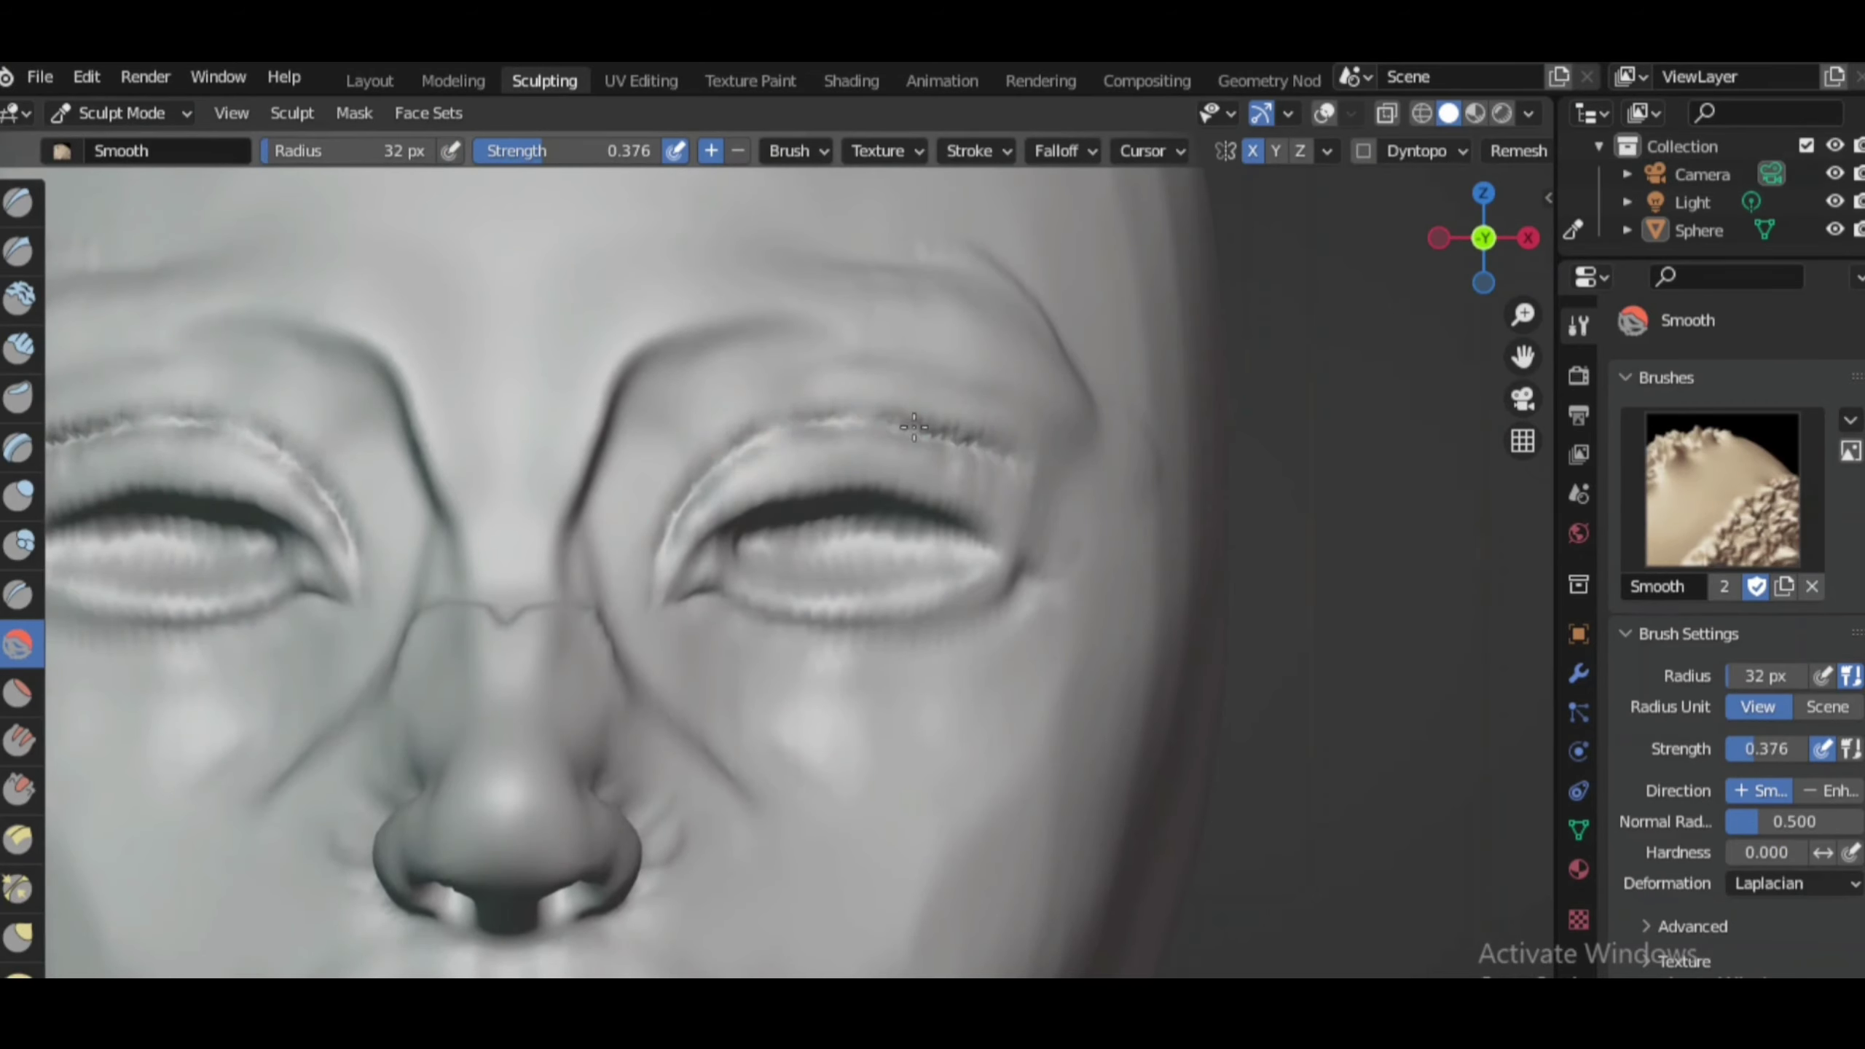
key("p")
scroll(849, 617, "up", 1)
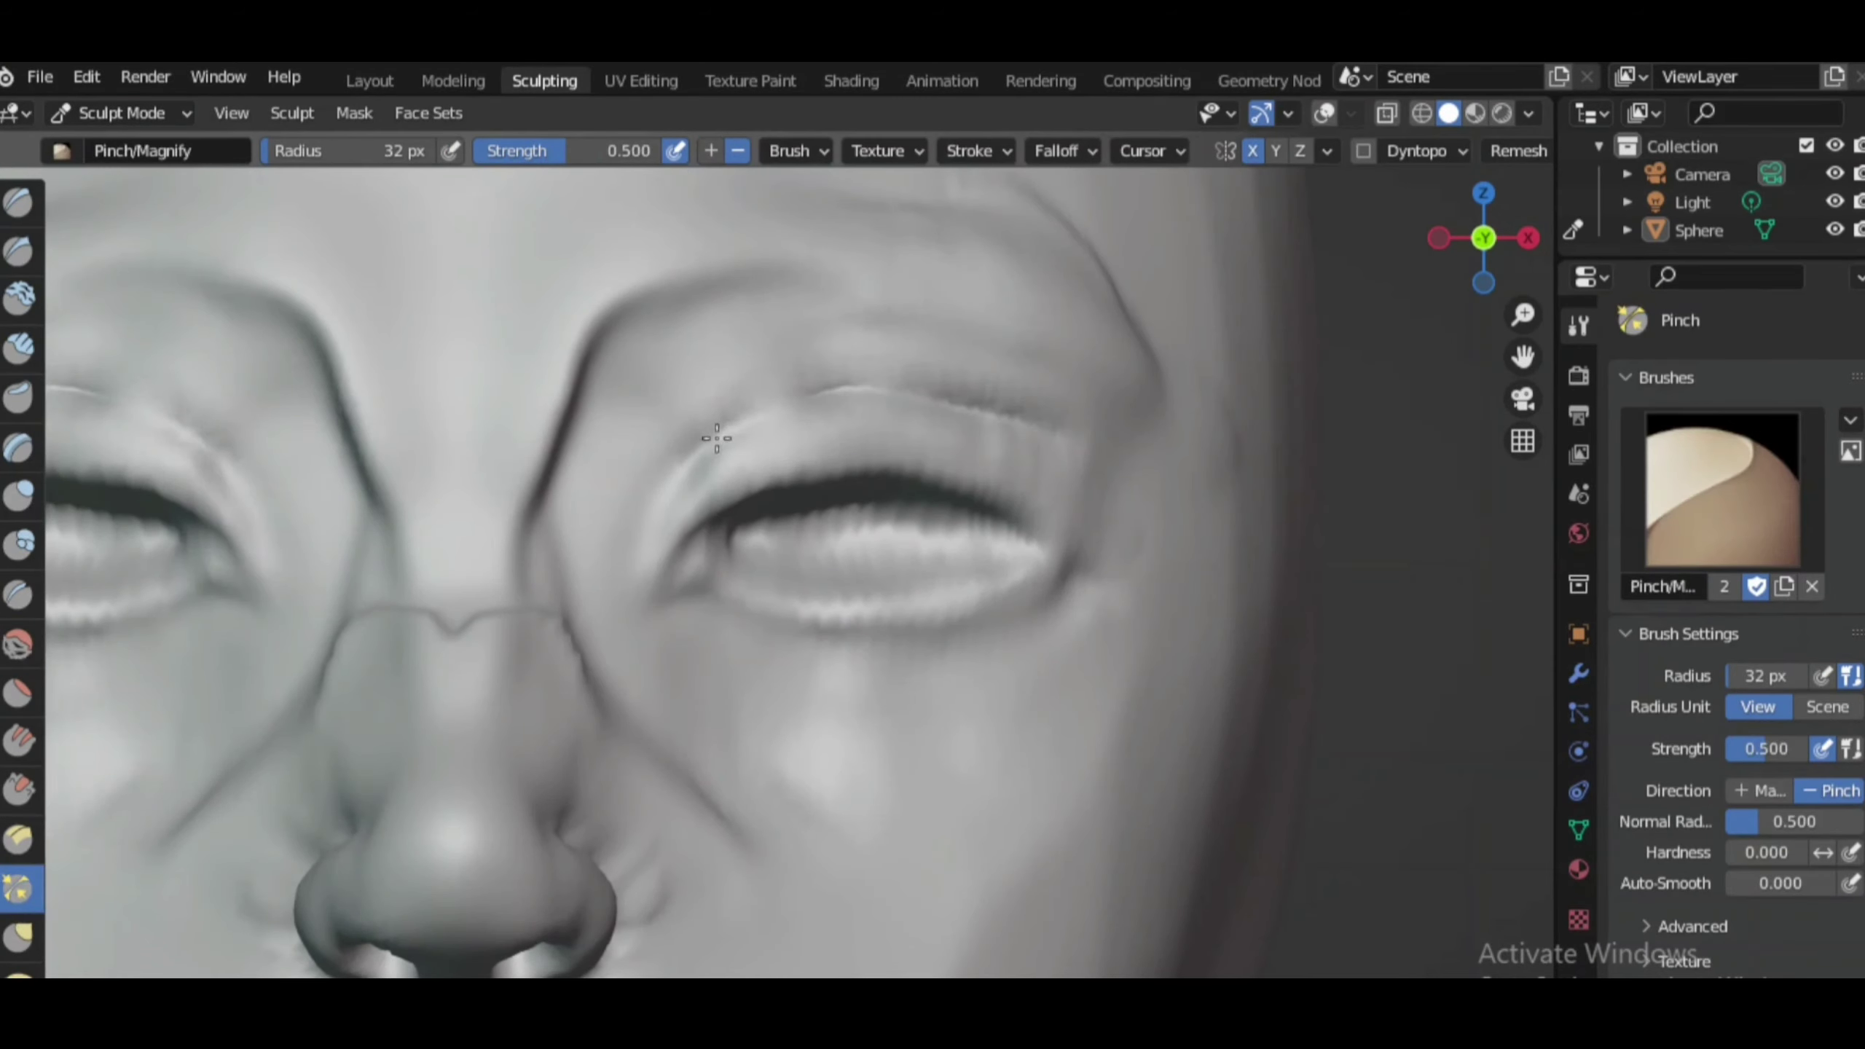
scroll(768, 630, "down", 4)
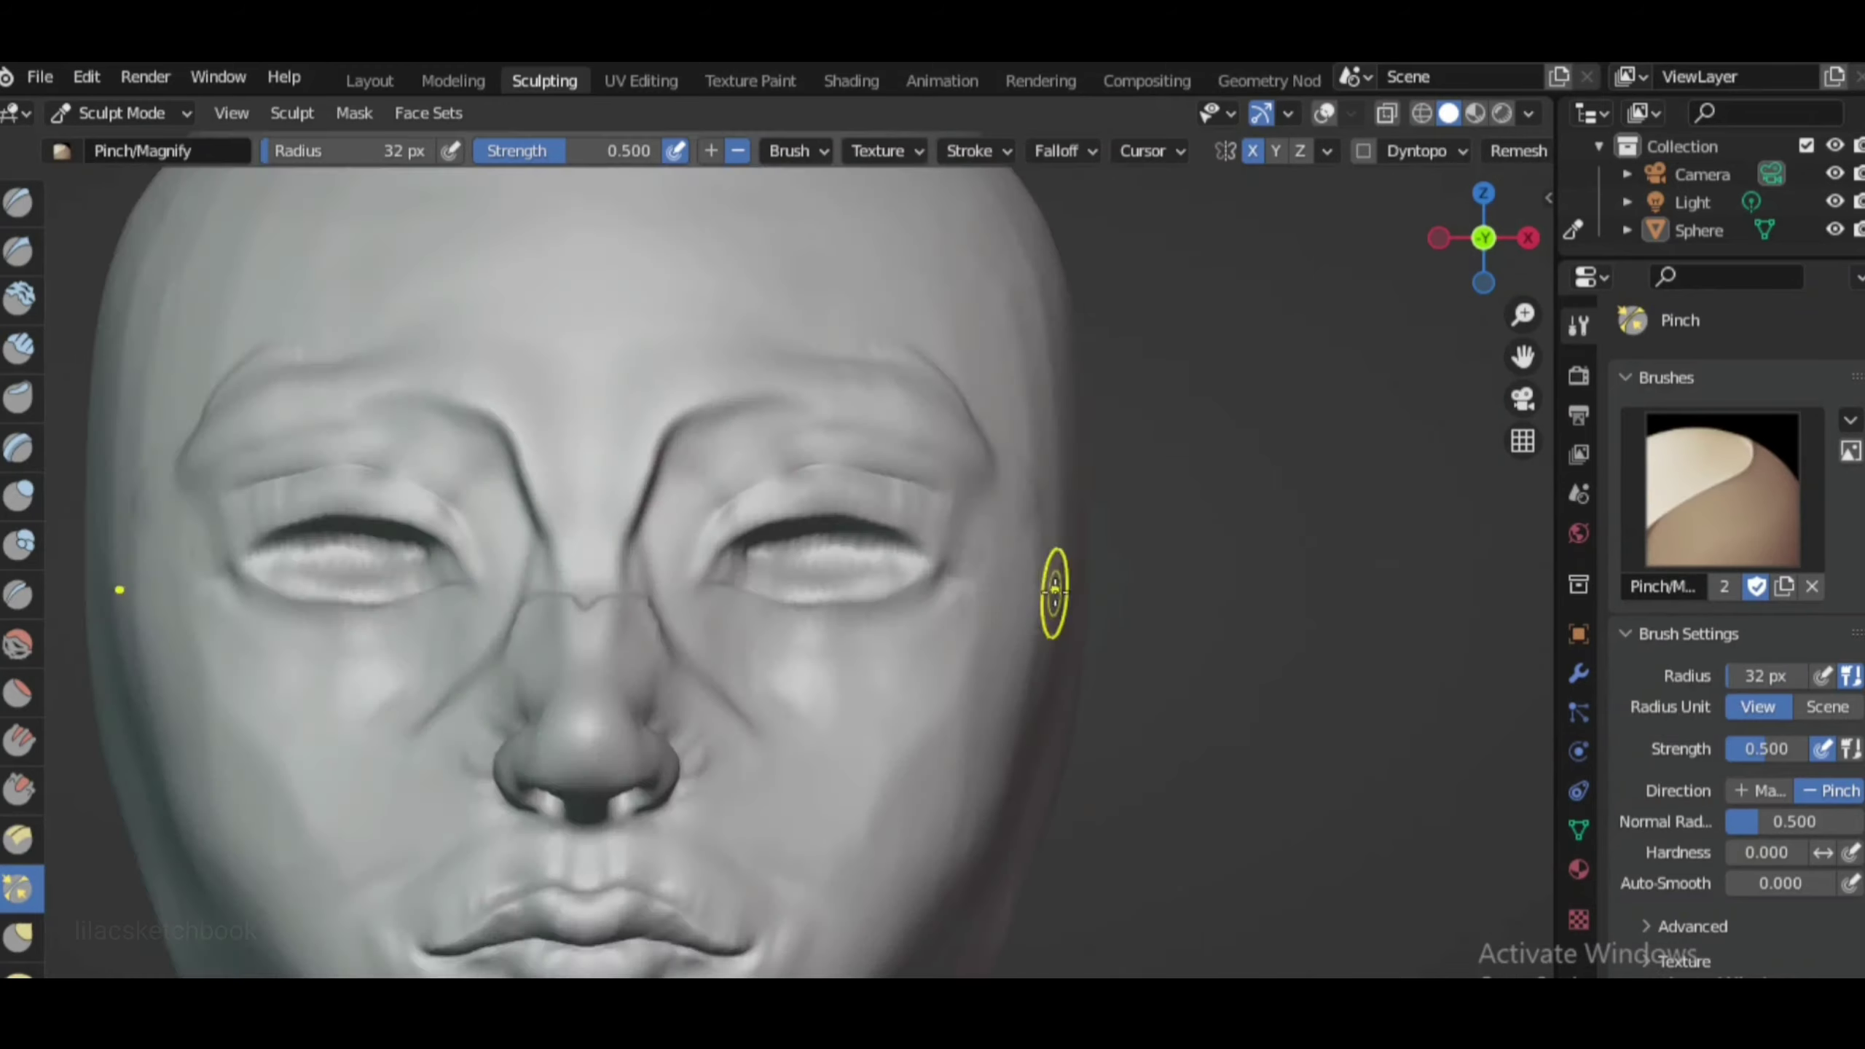
mouse_move(1053, 595)
middle_mouse_down()
mouse_move(881, 514)
mouse_move(1175, 404)
middle_mouse_up()
scroll(1175, 405, "up", 4)
key("i")
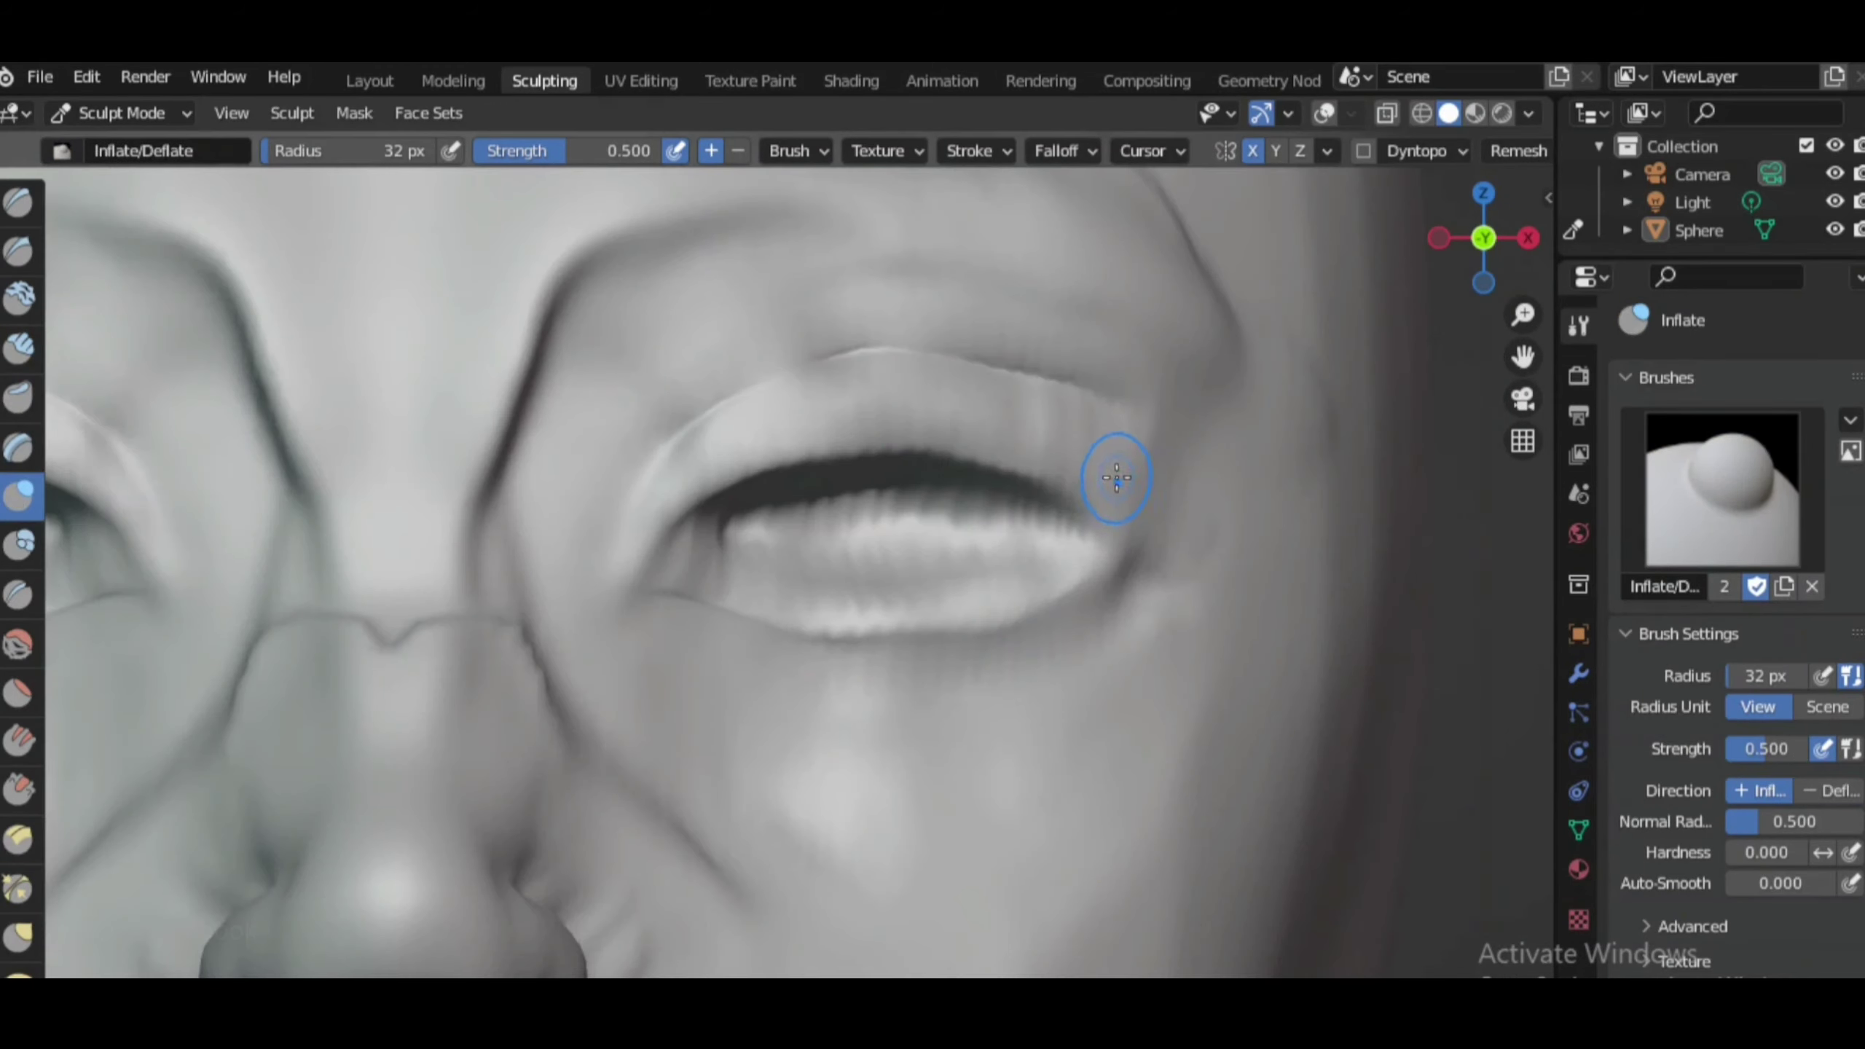
scroll(1117, 477, "down", 4)
key("shift+x")
scroll(824, 466, "up", 4)
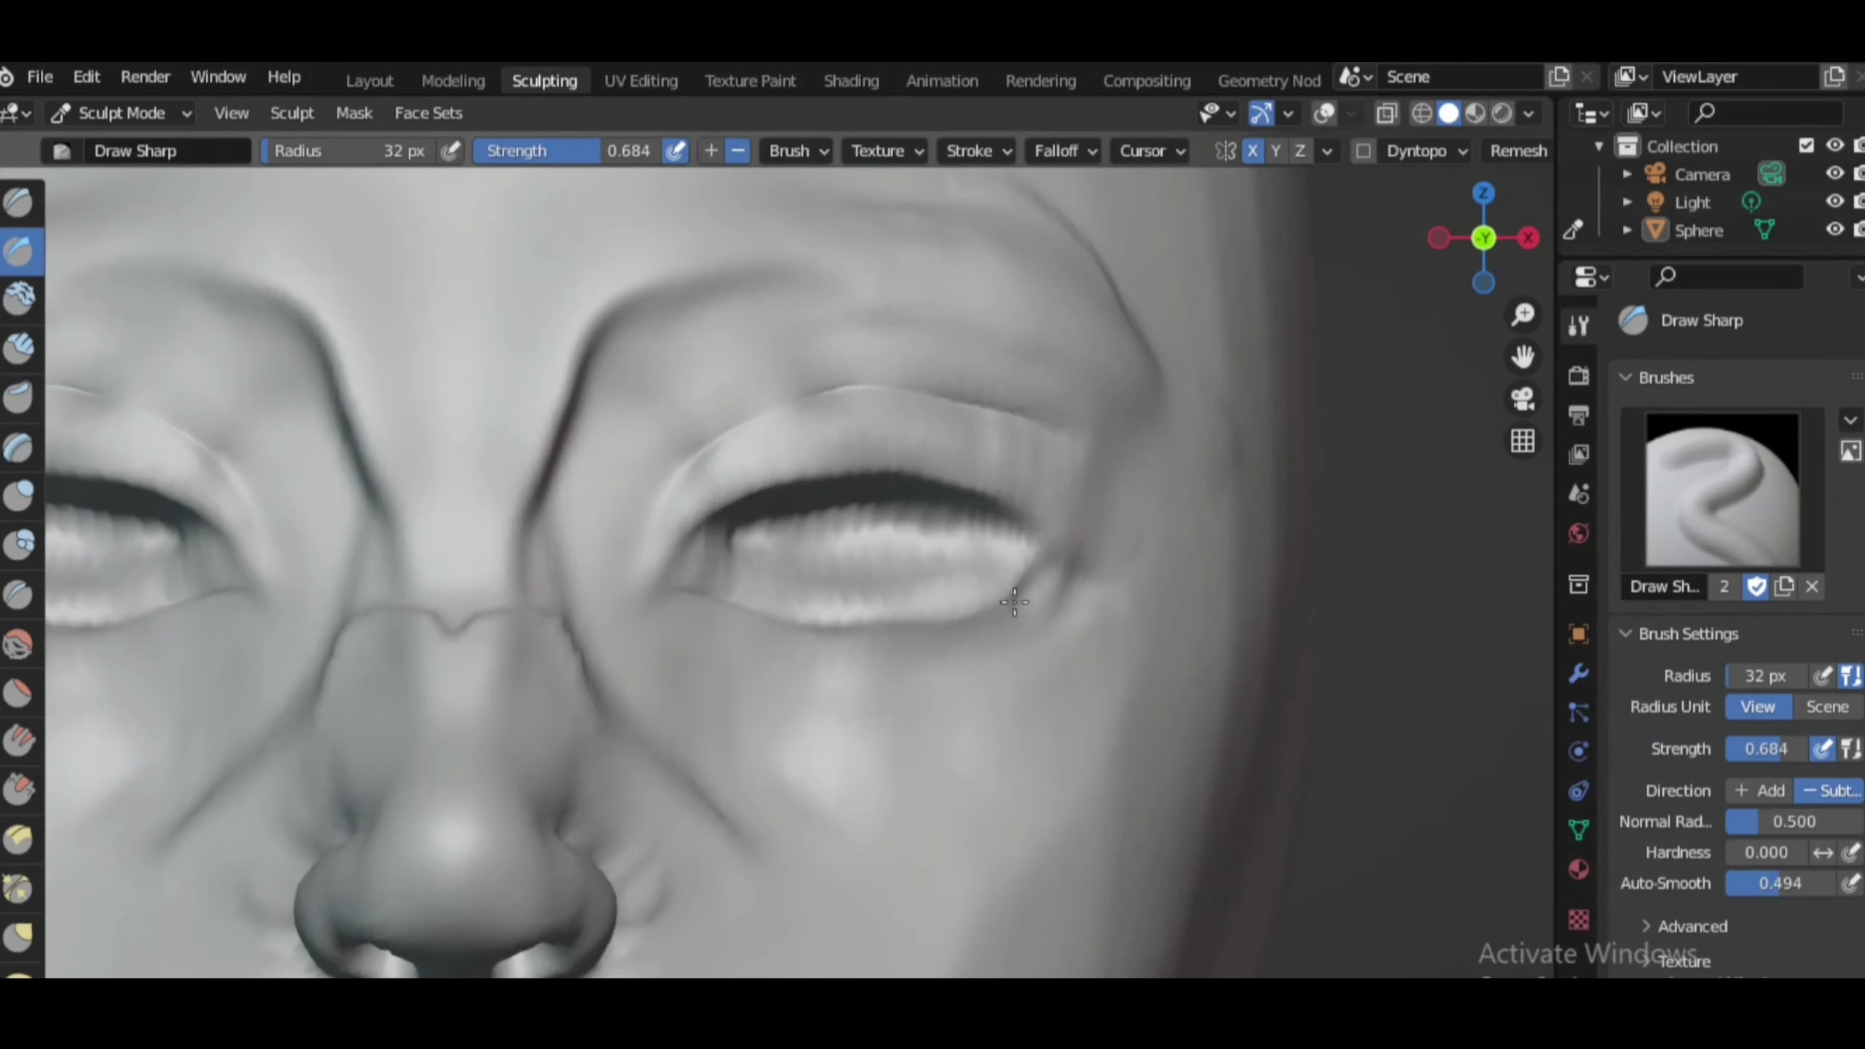
mouse_move(1015, 602)
left_mouse_down()
mouse_move(808, 625)
mouse_move(708, 605)
mouse_move(661, 456)
mouse_move(1028, 374)
left_mouse_up()
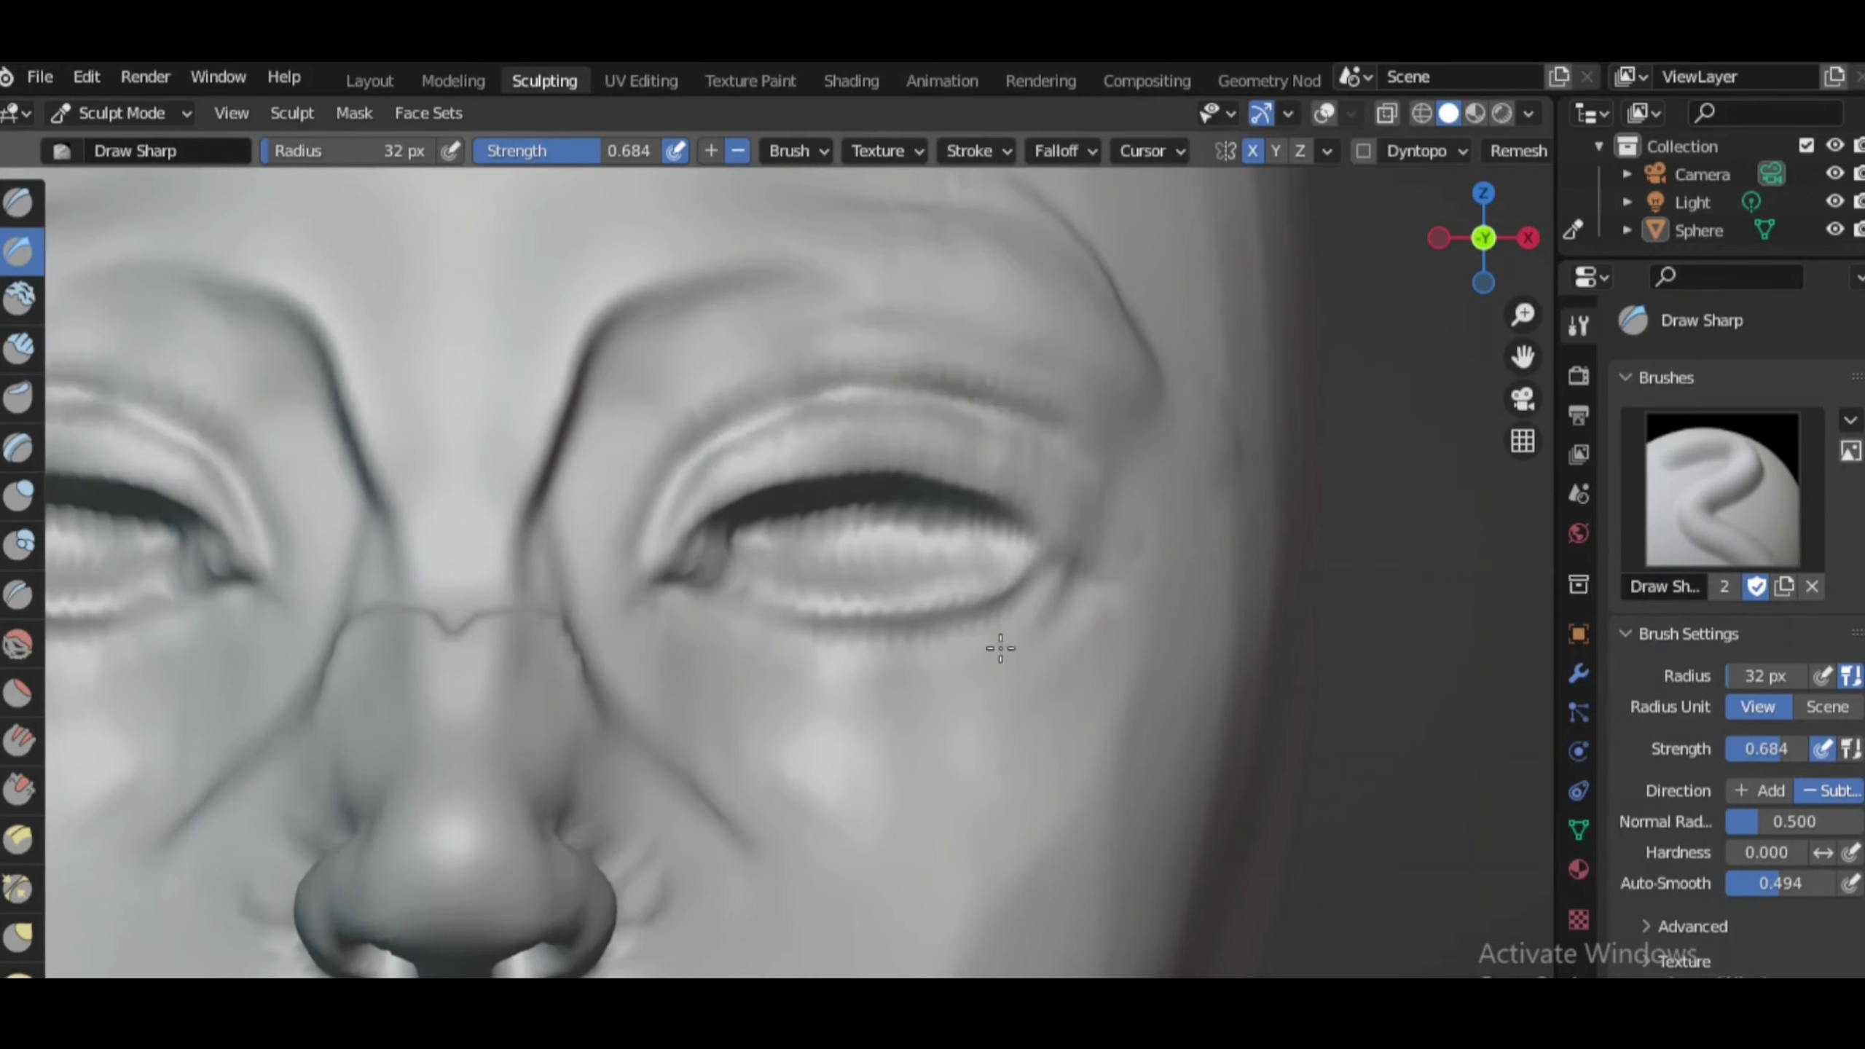
Select the Grab brush and zoom in and out to review the finished eyelids
key("g")
scroll(724, 482, "up", 2)
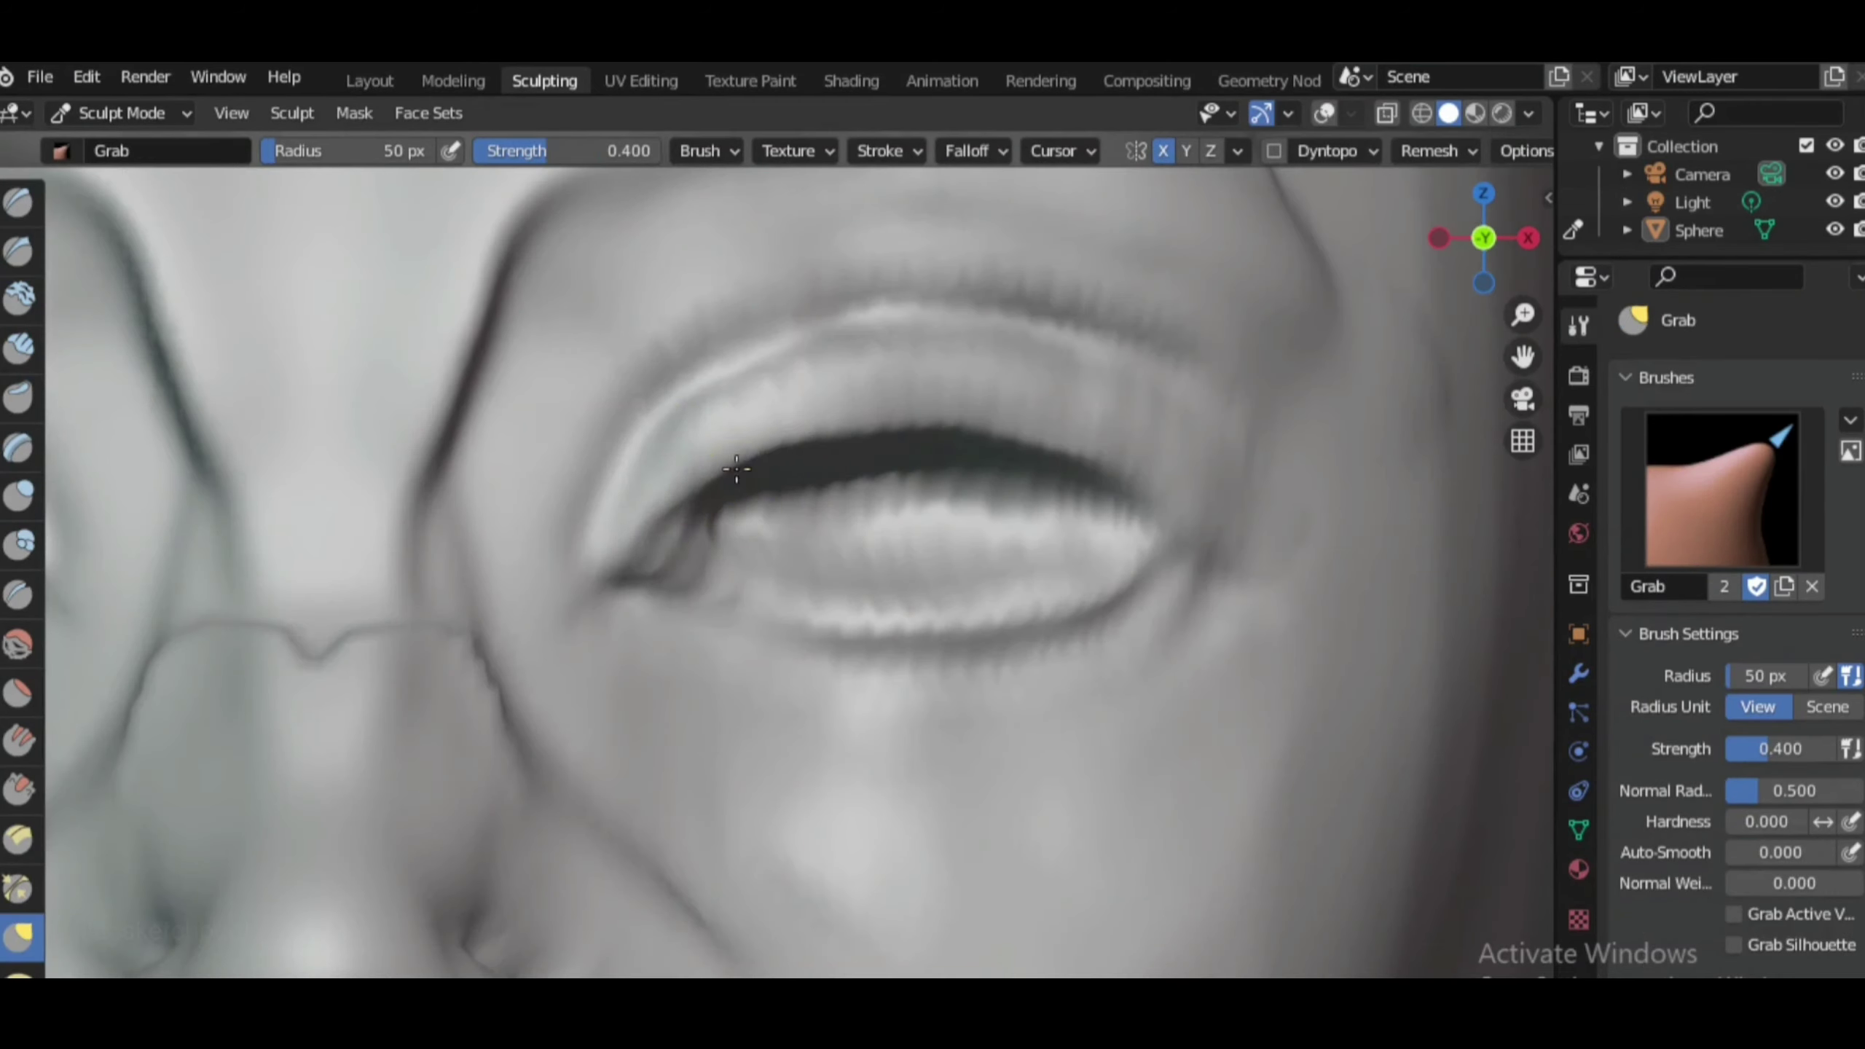
scroll(950, 549, "down", 4)
scroll(950, 549, "up", 1)
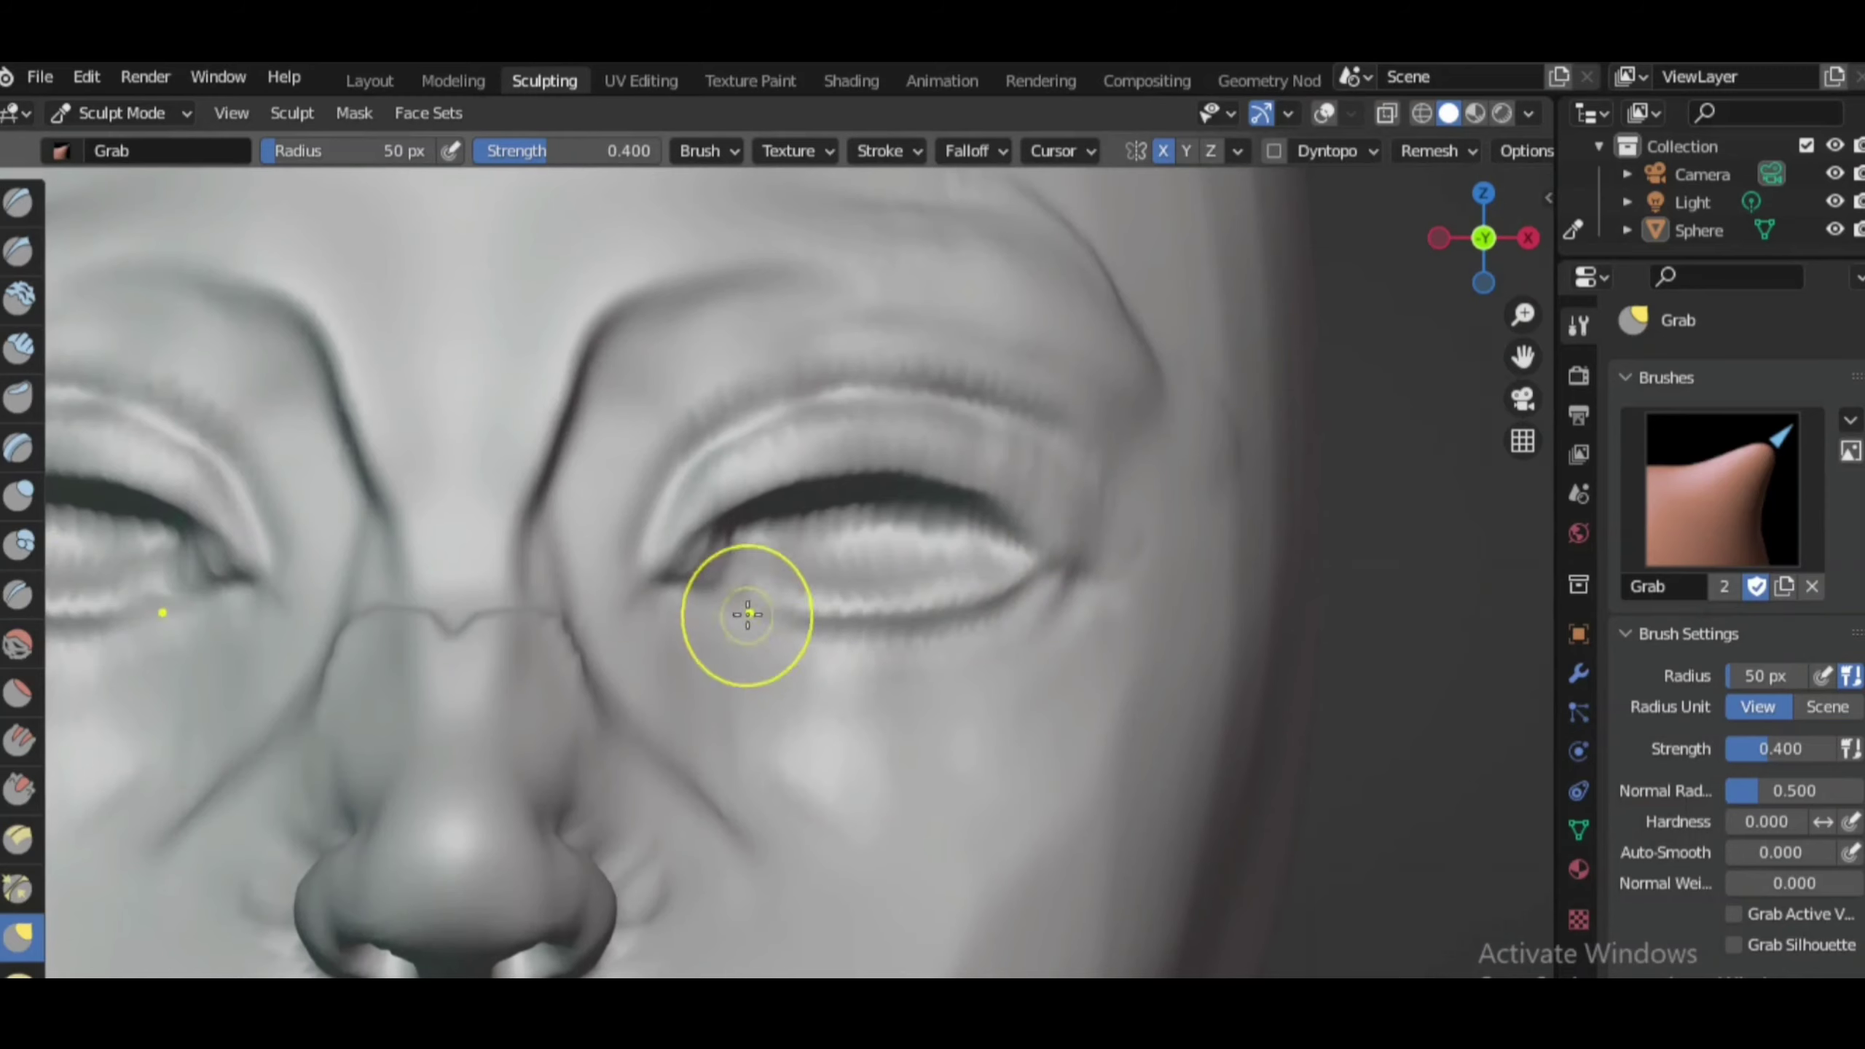
scroll(940, 630, "down", 8)
scroll(940, 630, "up", 5)
scroll(1080, 657, "down", 3)
Return to object mode and add a UV Sphere, moving it away from the head
key("ctrl+Tab")
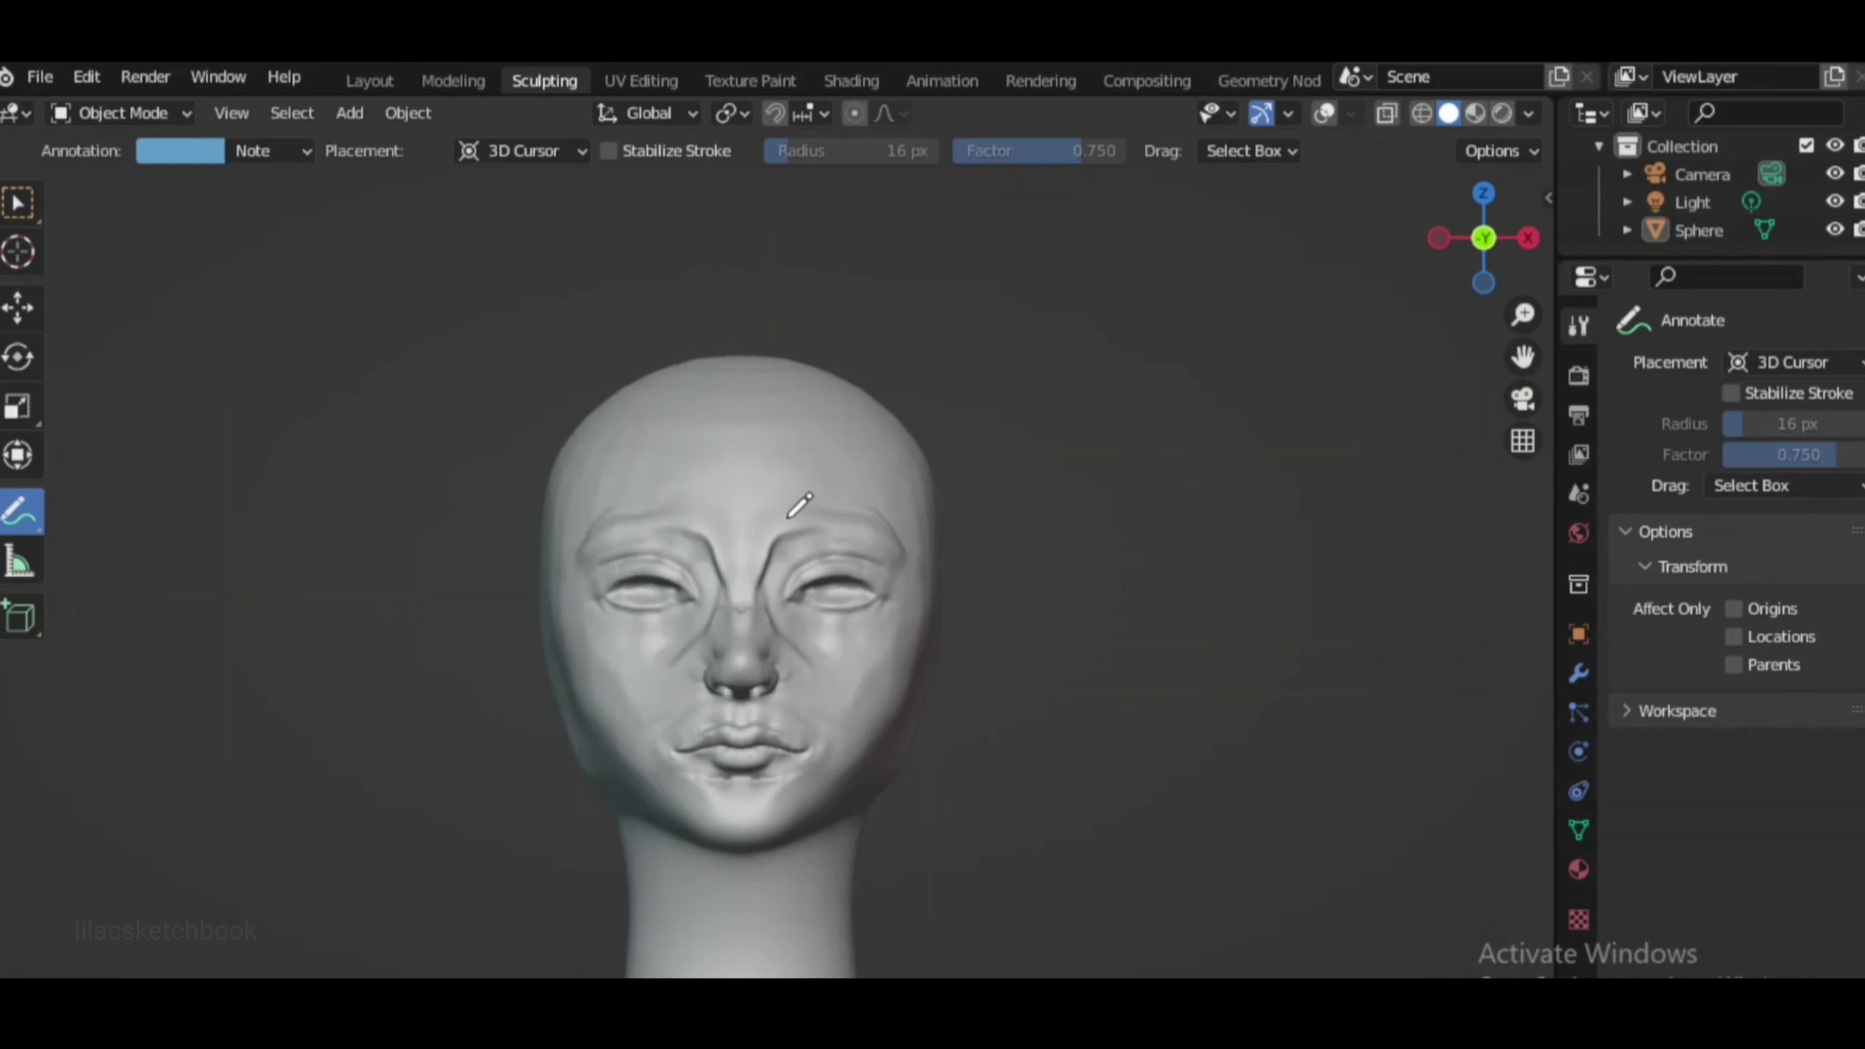
key("shift+a")
left_click(1461, 585)
key("shift+alt+z")
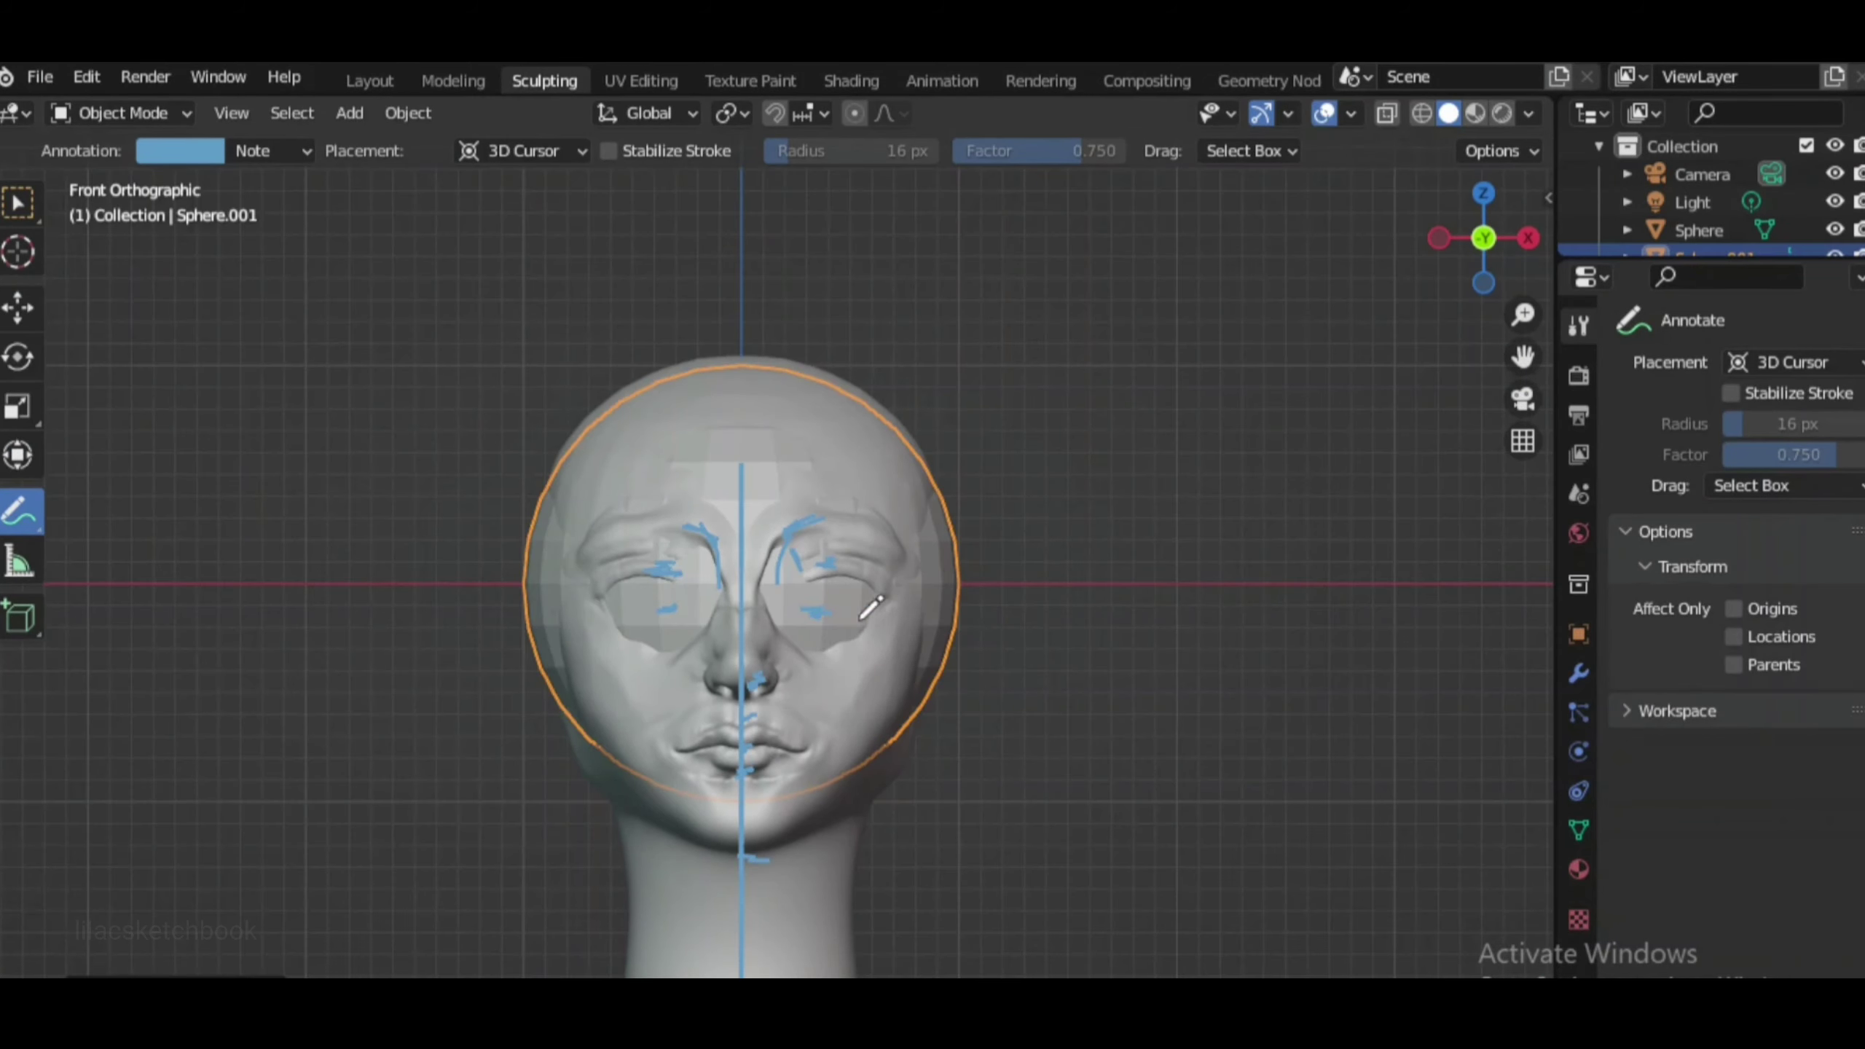
key("g")
left_click(1208, 647)
In edit mode, rotate the sphere 90° on X and scale it to 0.3
key("Tab")
key("r")
key("z")
key("Escape")
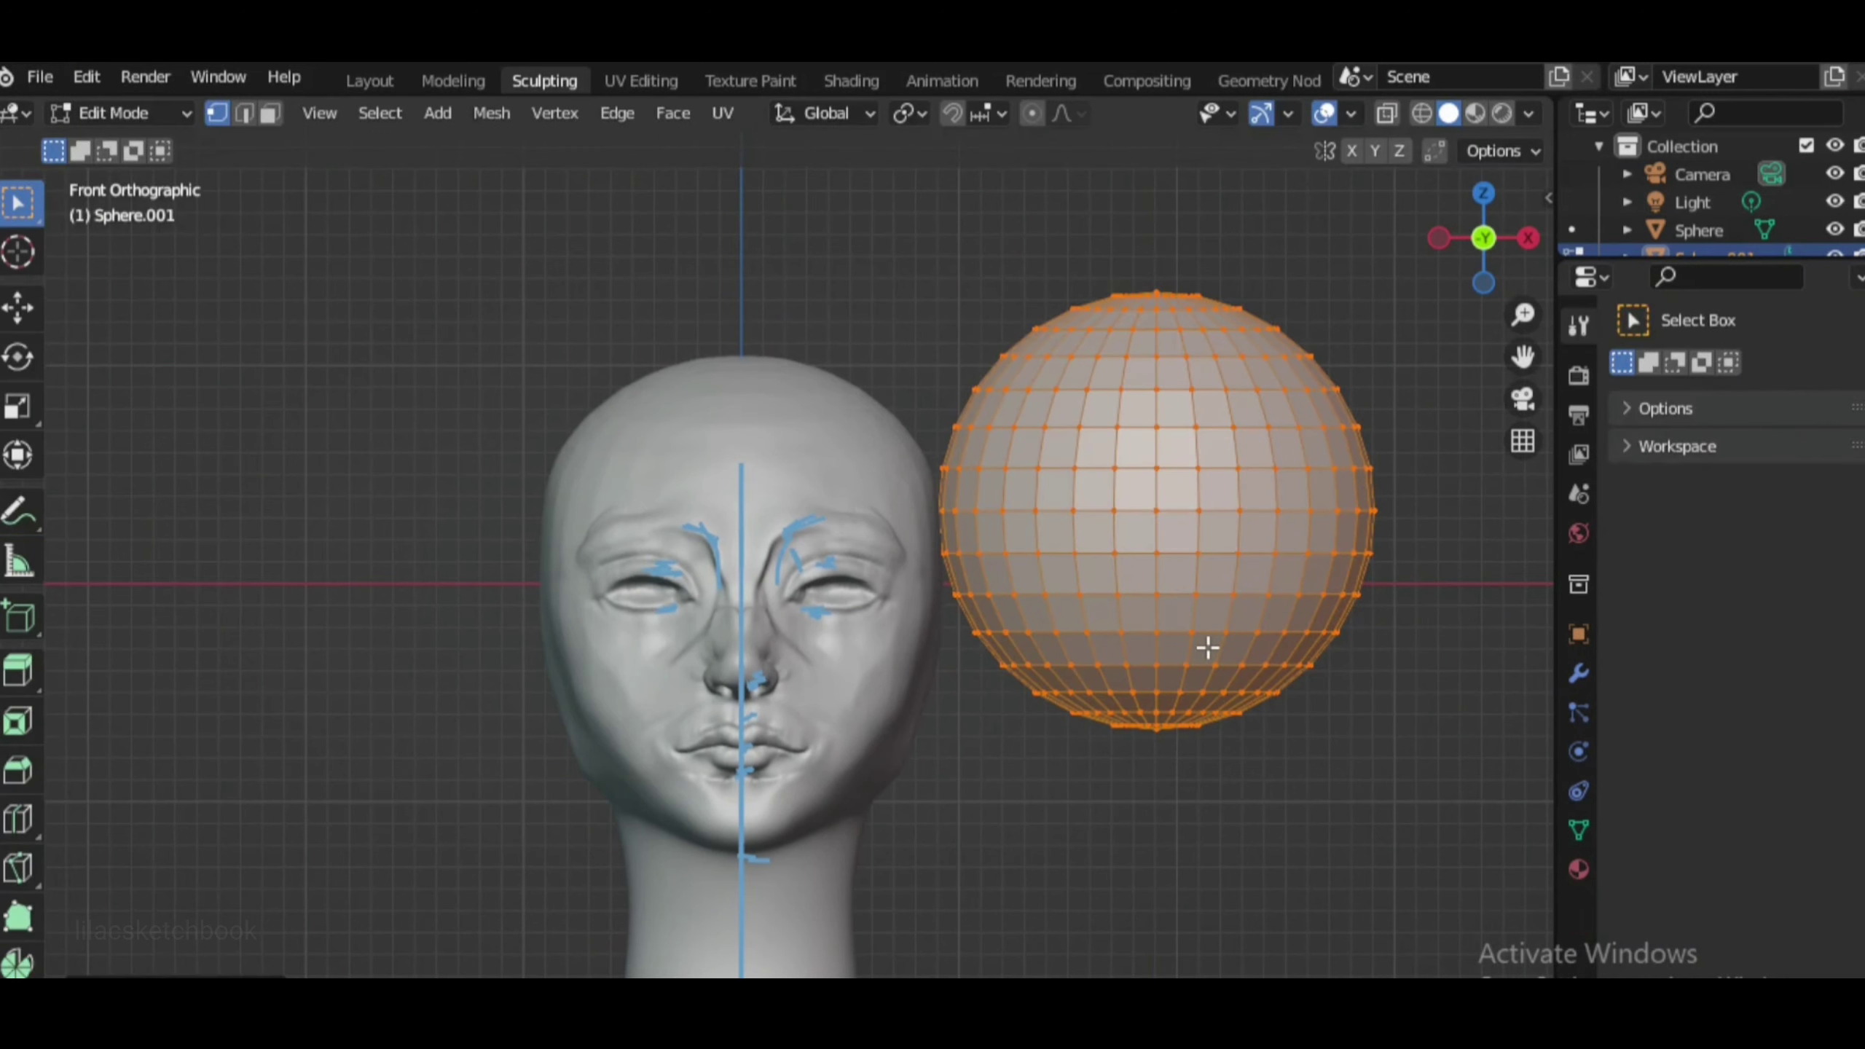
key("r")
key("x")
key("9")
key("0")
key("Return")
key("s")
key("period")
key("3")
key("Return")
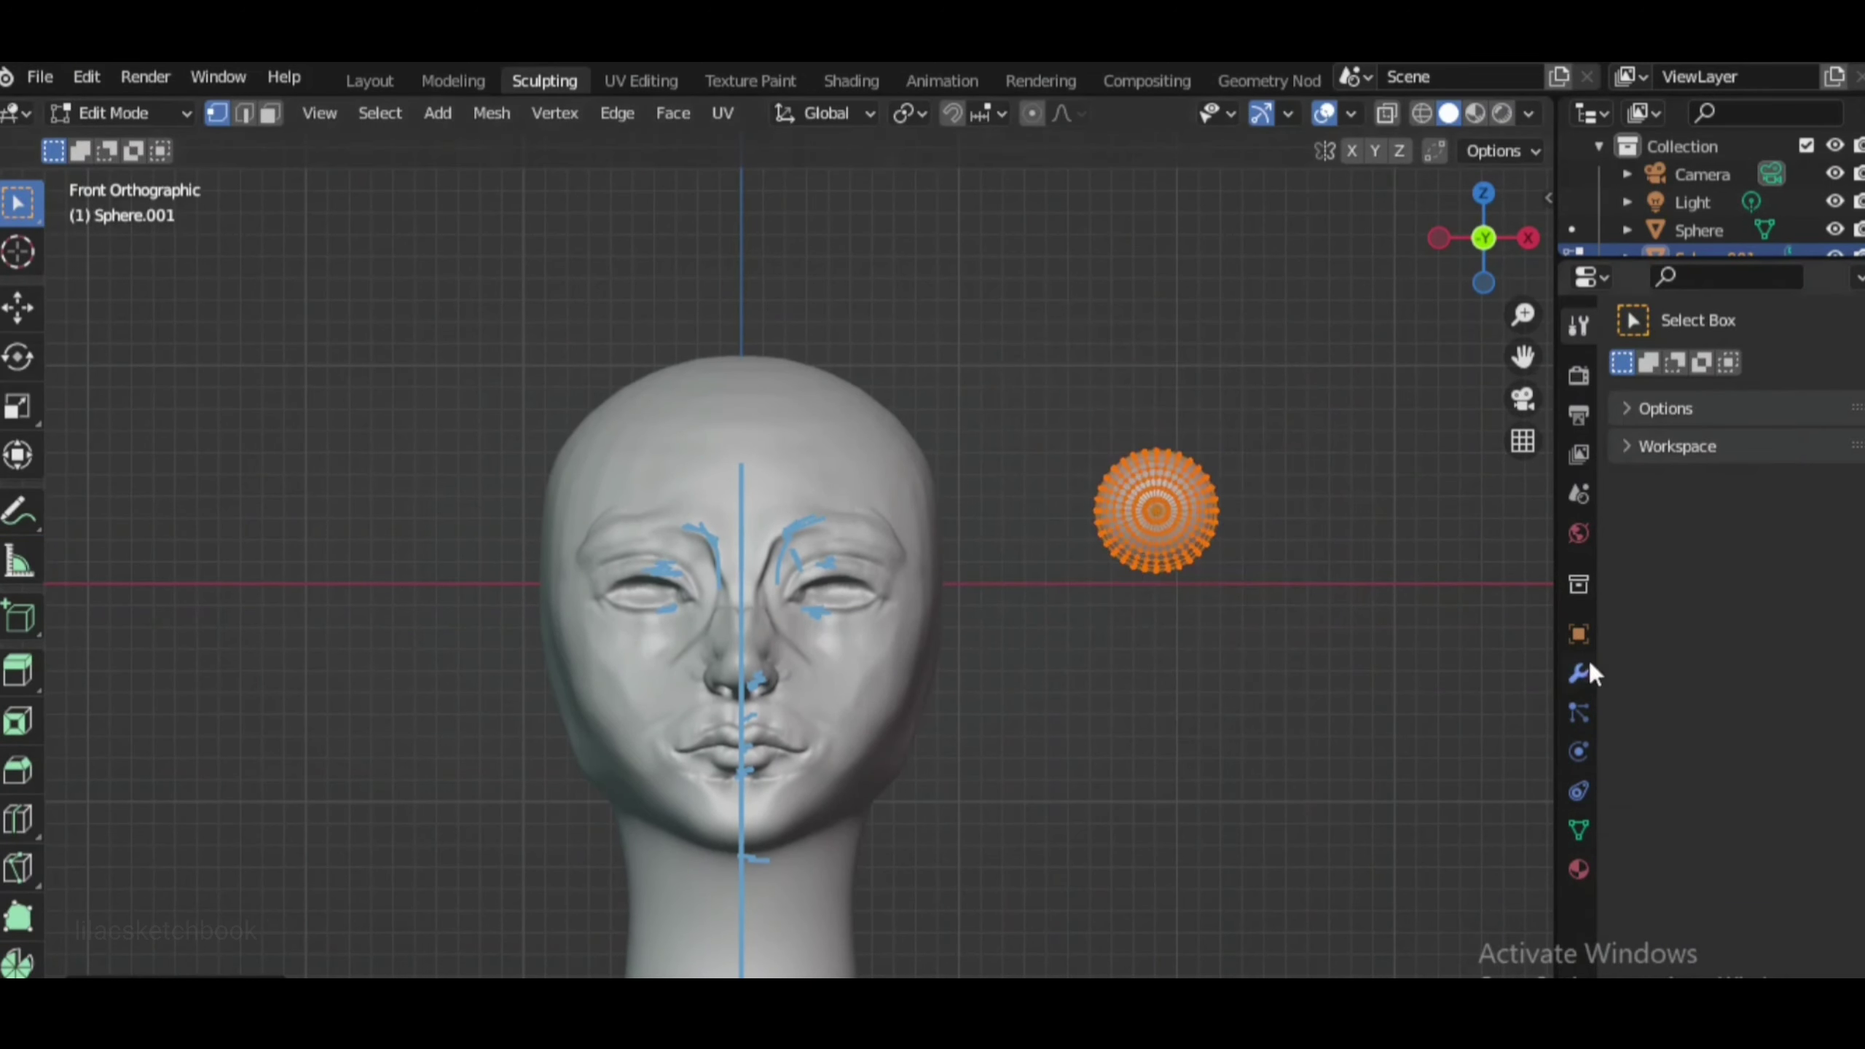
Show the eyeball's modifiers and push the eyeball back along Y into the socket
left_click(1579, 672)
key("KP_3")
key("KP_1")
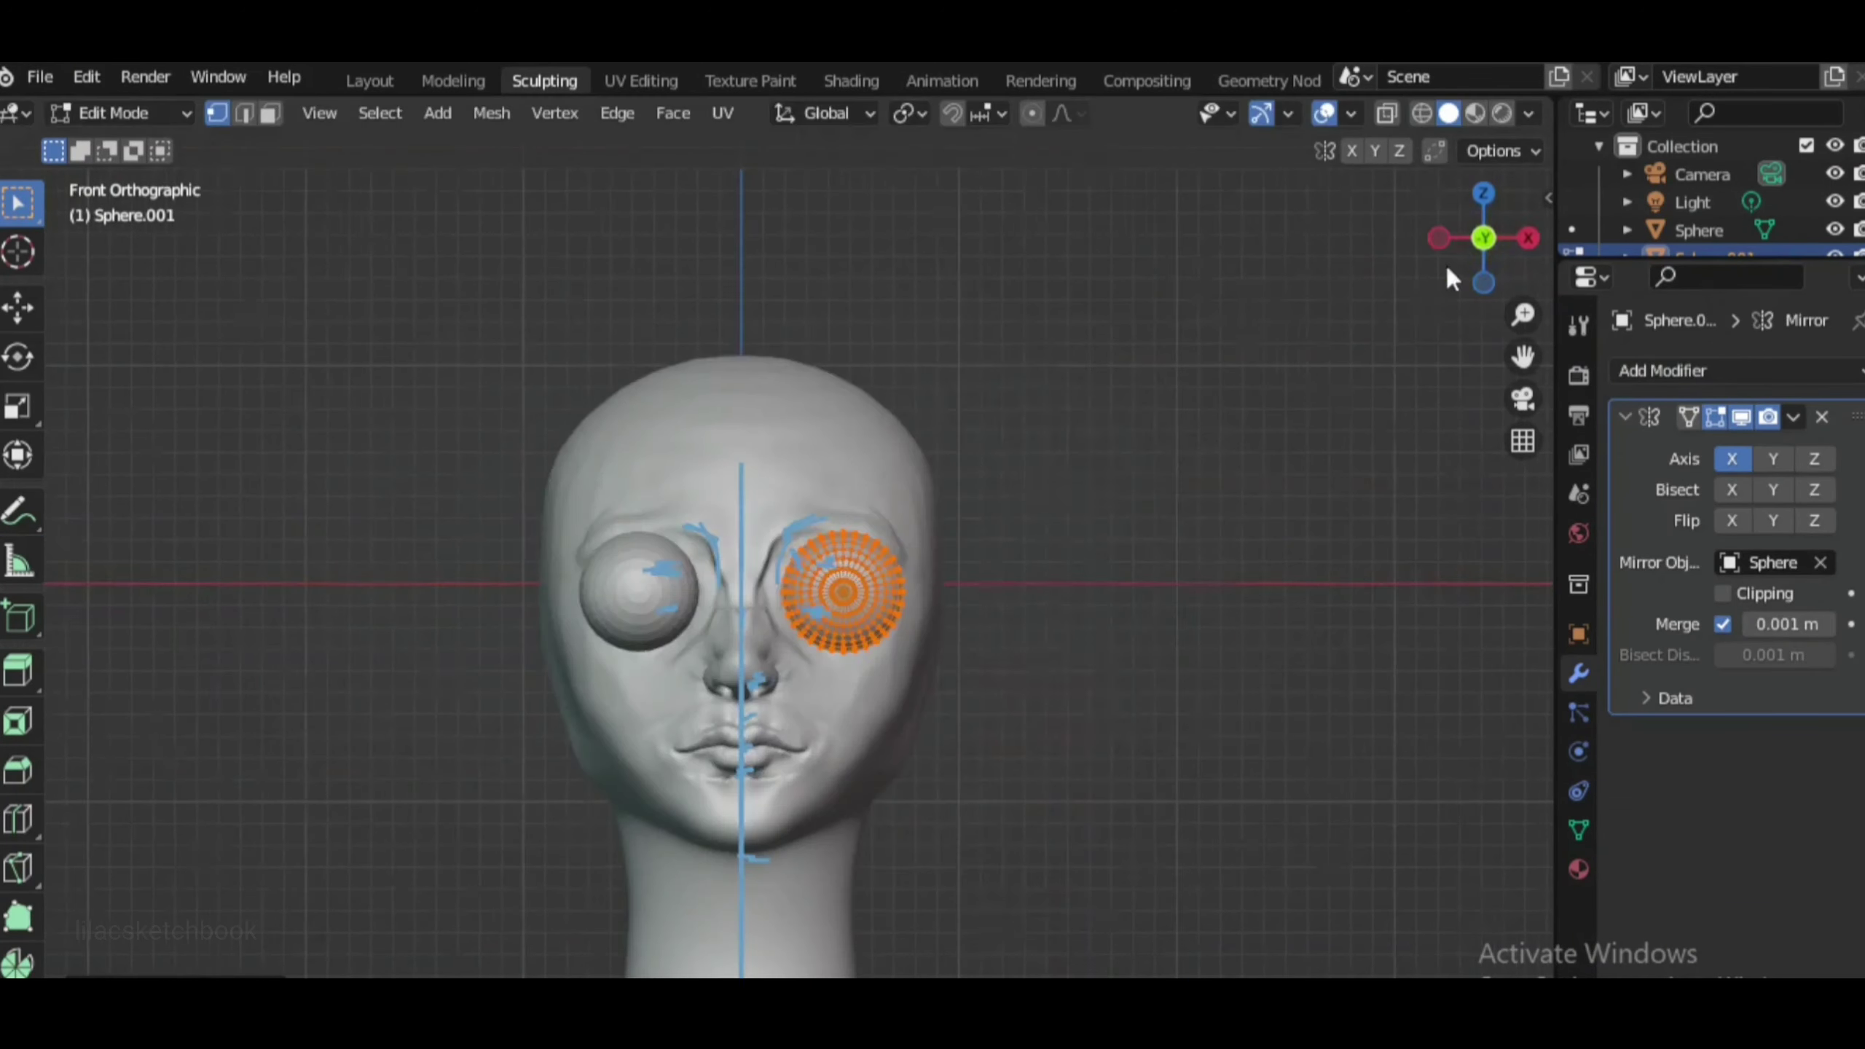
key("KP_3")
key("shift+alt+z")
key("g")
key("y")
left_click(1175, 697)
Check the eyes from side and front, and resize the eyeball to fit the socket
left_click_drag(1498, 264, 1443, 250)
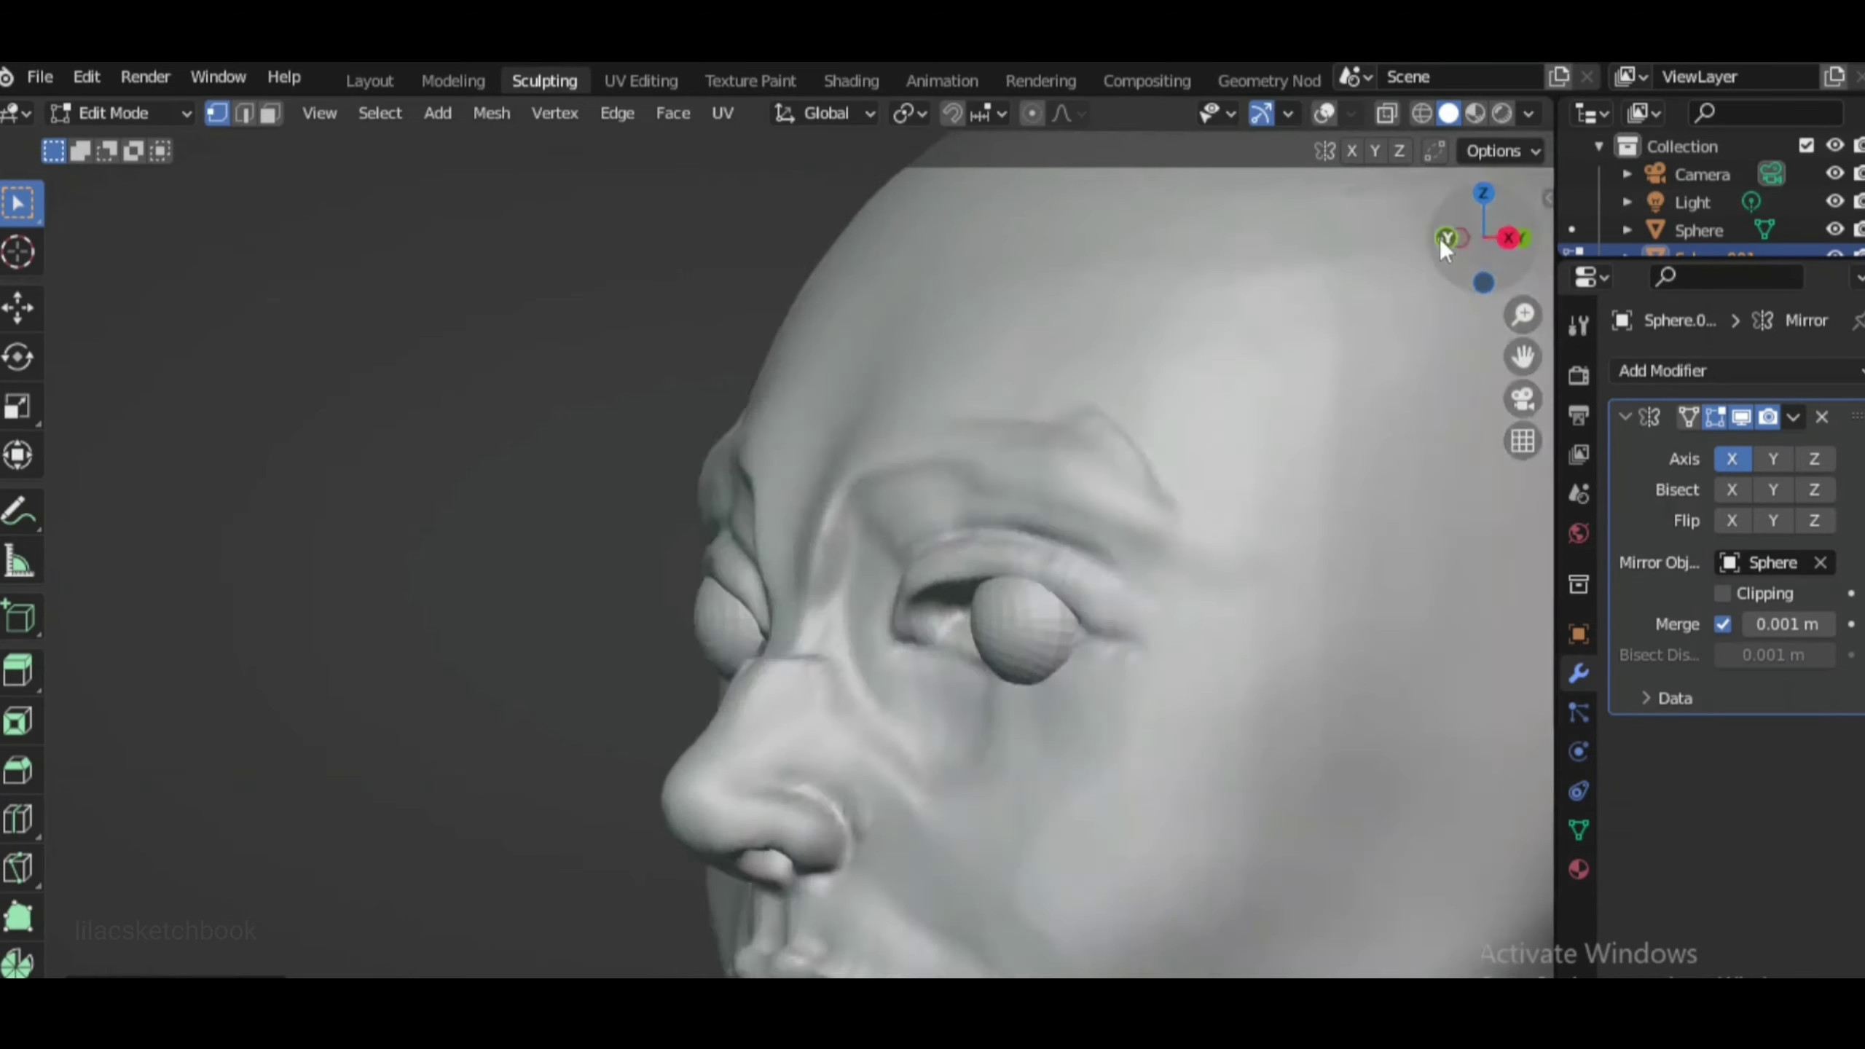
key("KP_3")
key("KP_1")
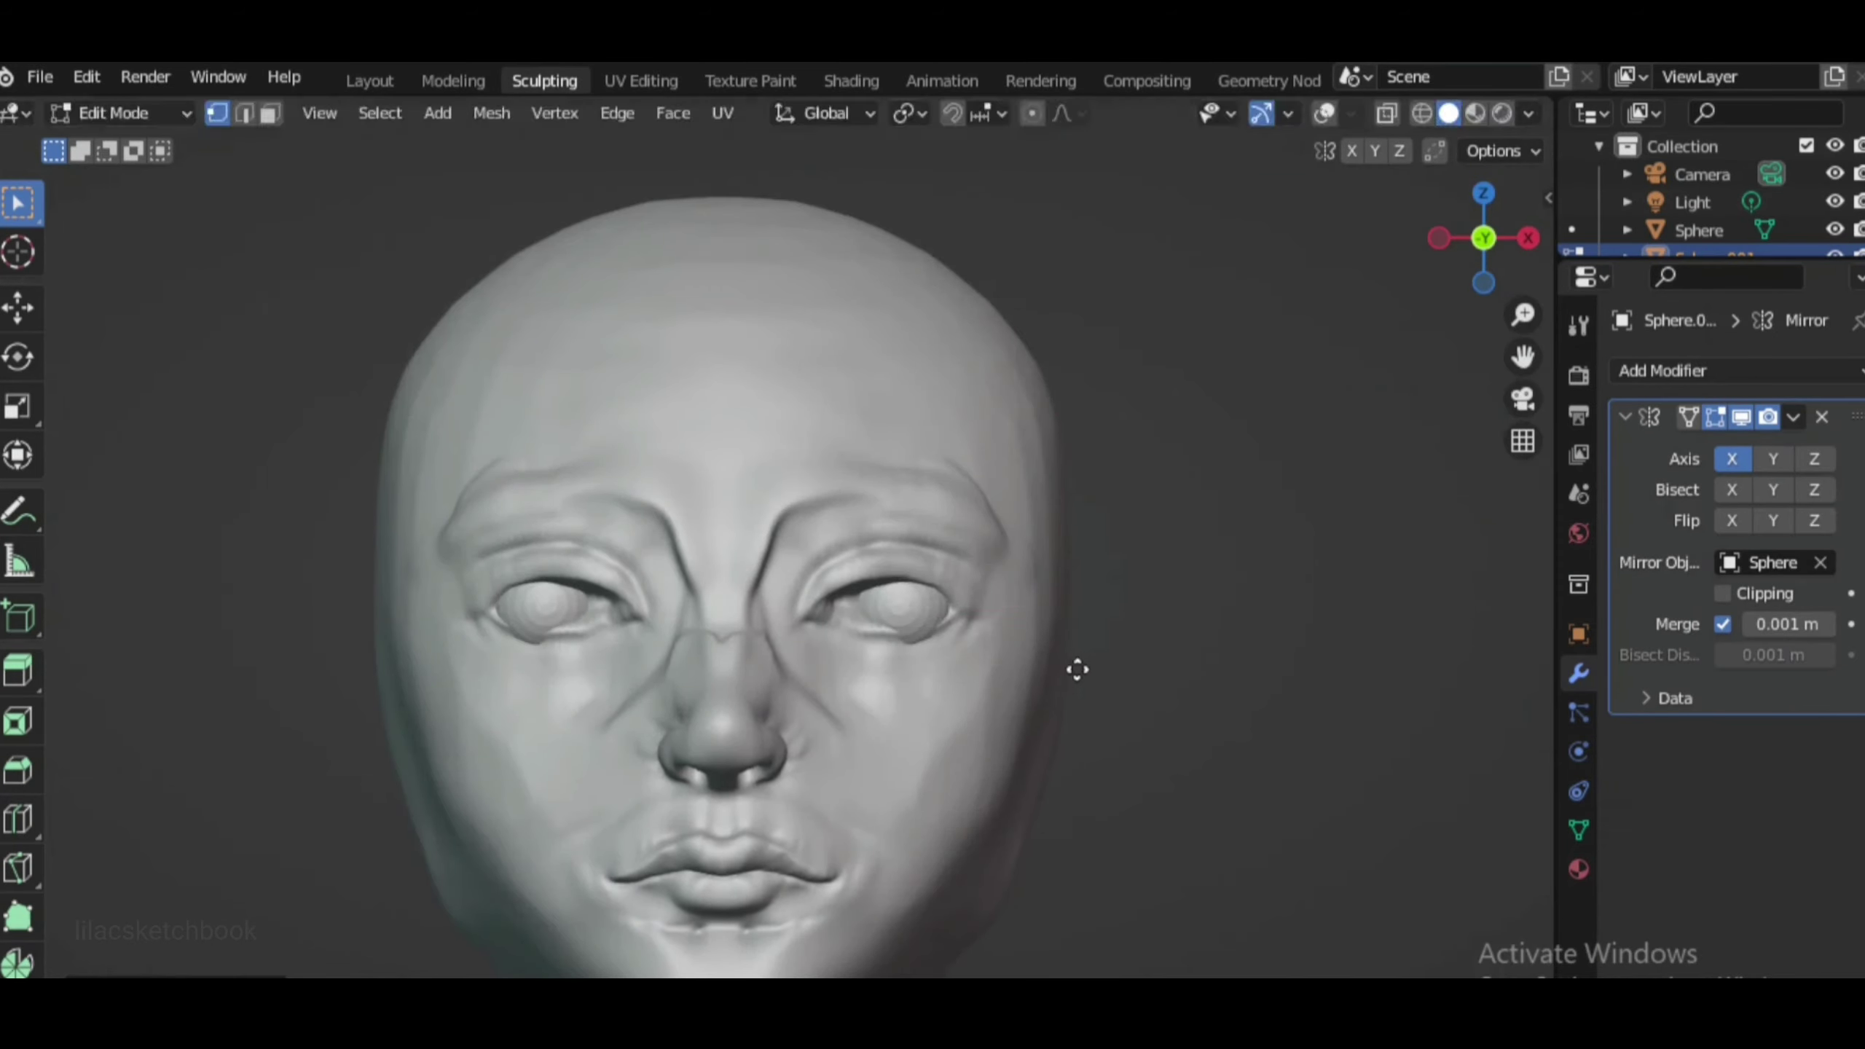
key("KP_3")
key("KP_1")
scroll(803, 519, "up", 5)
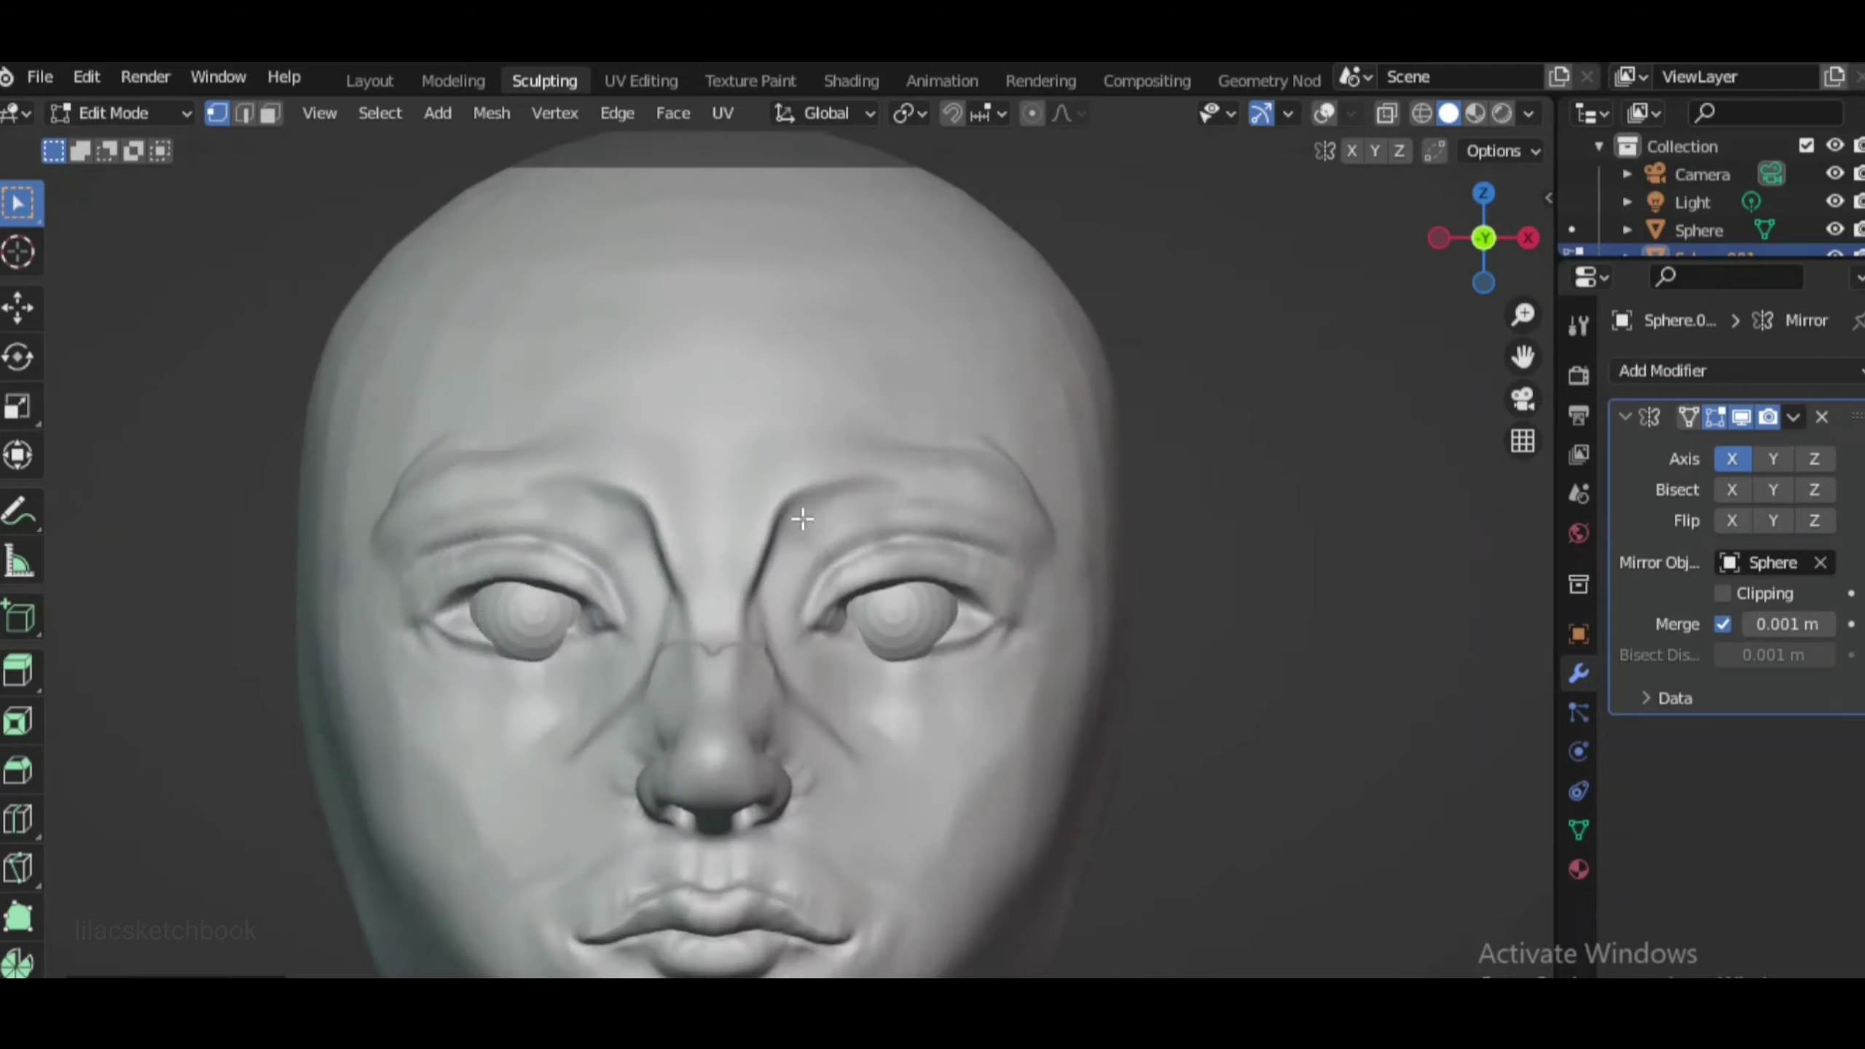
key("s")
left_click(1195, 658)
left_click(1530, 240)
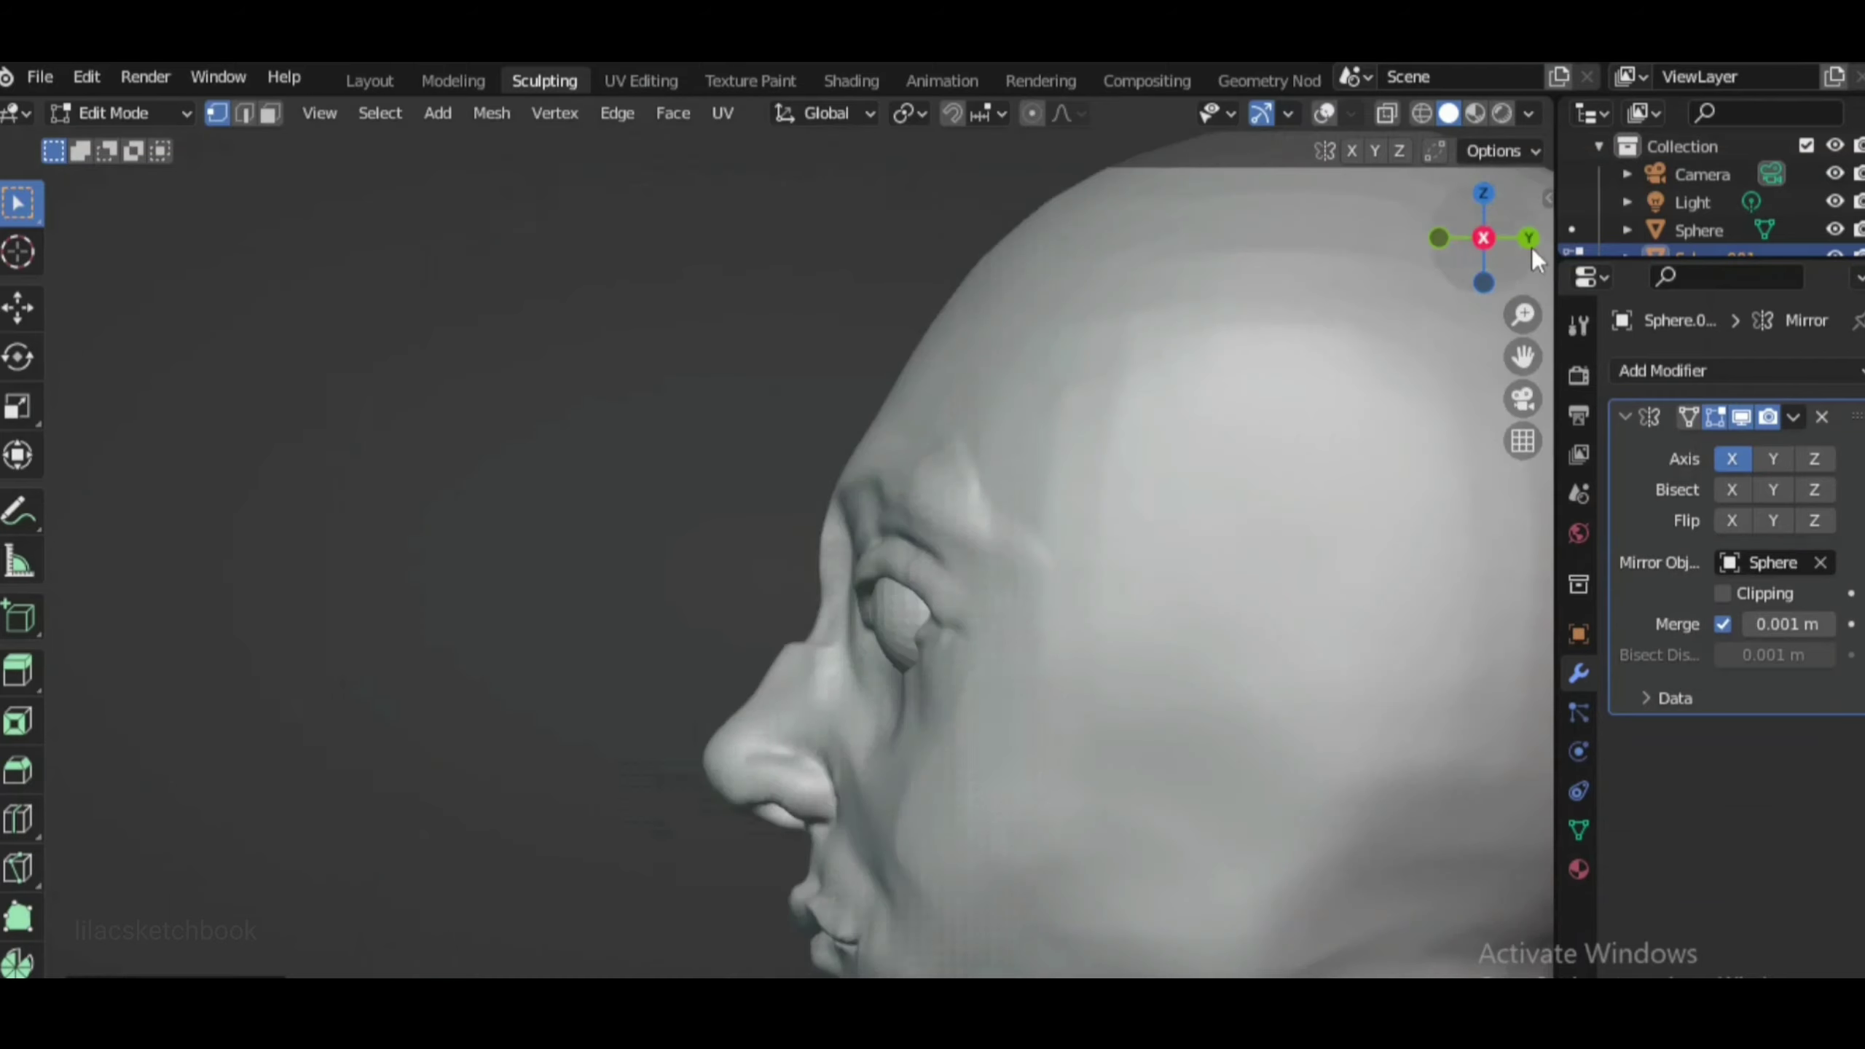
scroll(1138, 701, "down", 5)
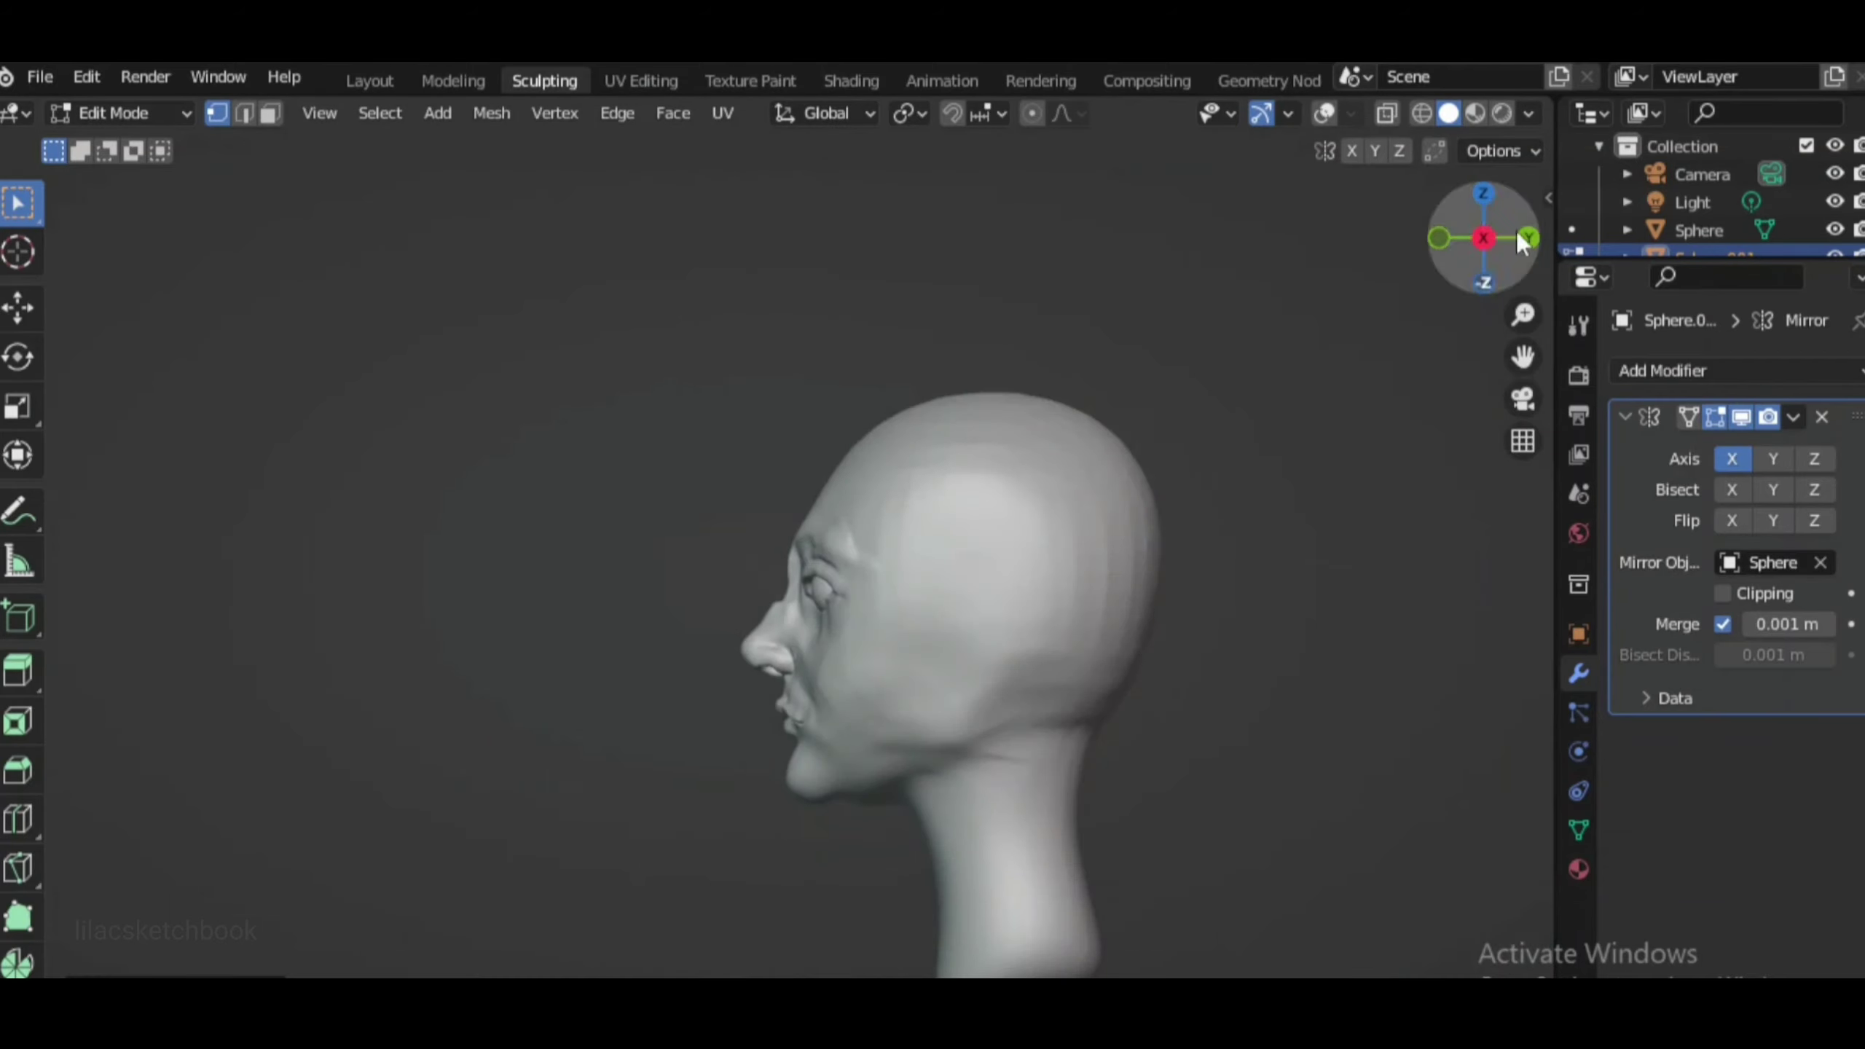
left_click(1439, 238)
Leave edit mode, then select the head object Sphere and return to Sculpt Mode
left_click(118, 112)
left_click(102, 146)
scroll(1662, 237, "down", 1)
left_click(1714, 230)
right_click(856, 598)
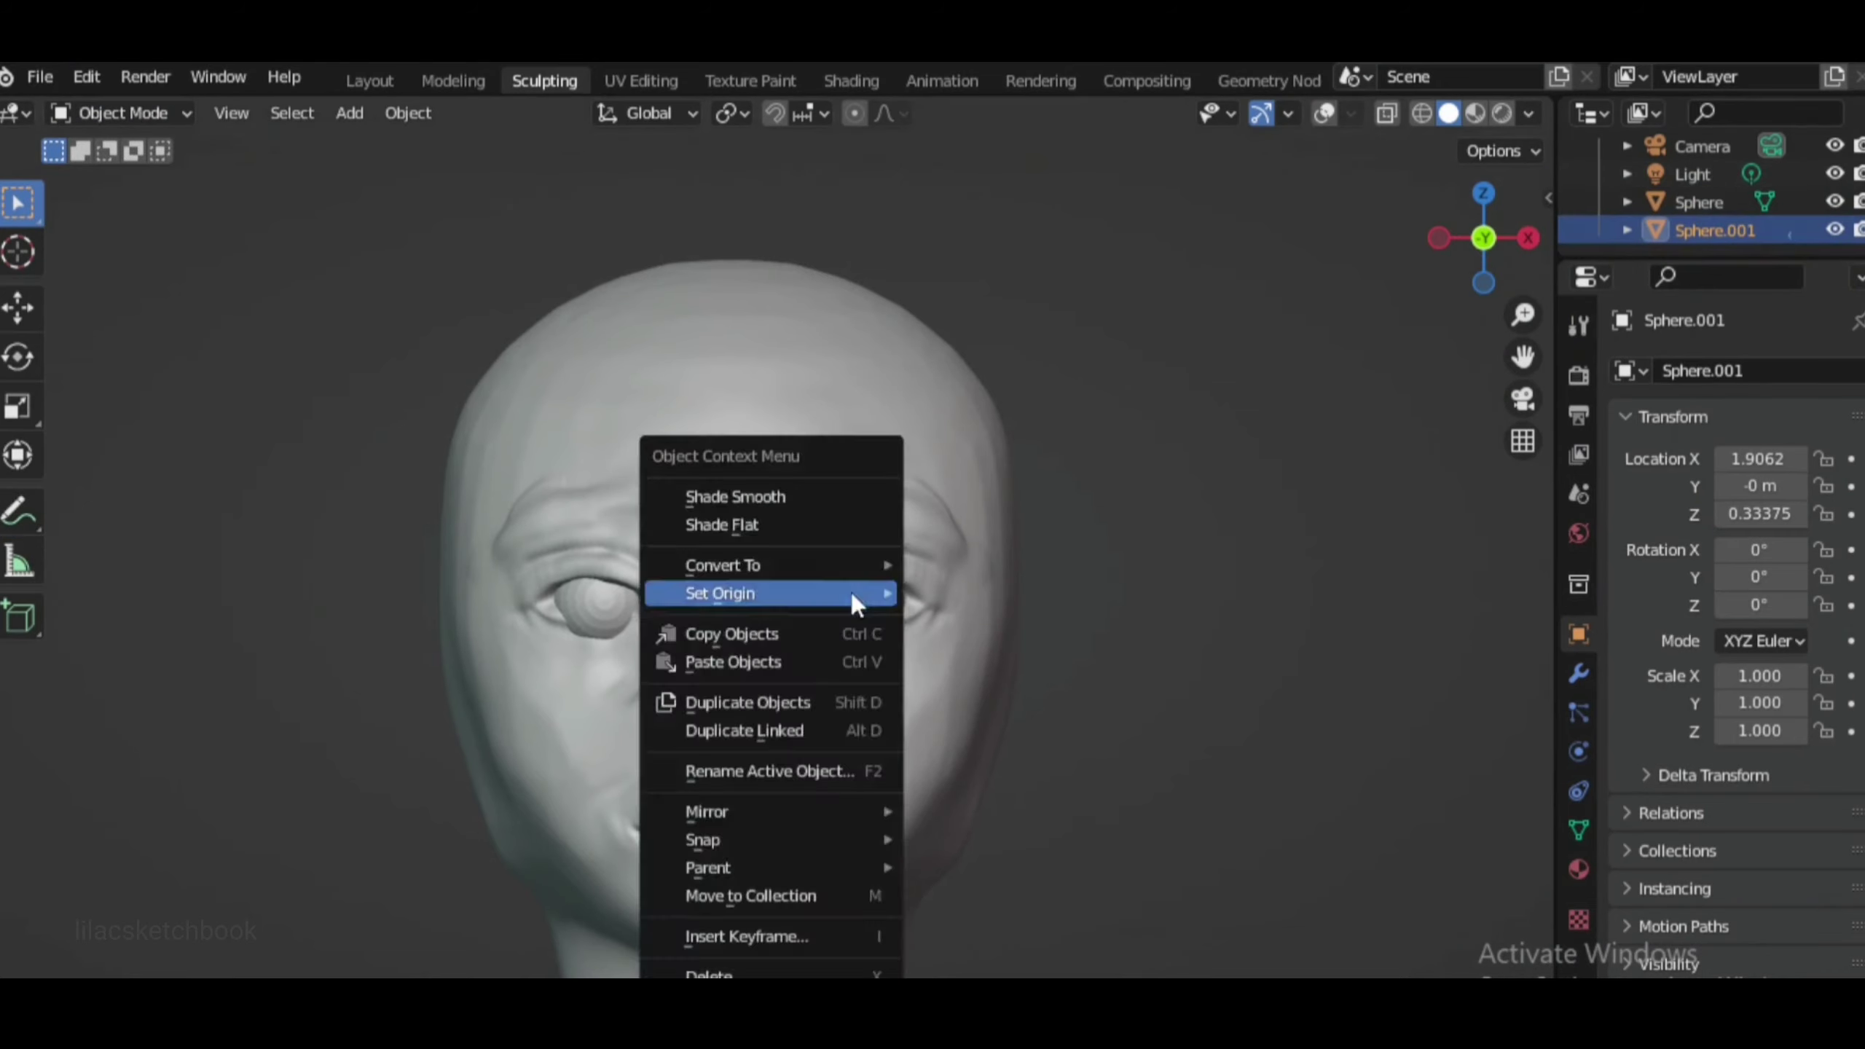
left_click(1699, 201)
left_click(117, 112)
left_click(110, 195)
scroll(904, 662, "up", 3)
scroll(949, 658, "up", 4)
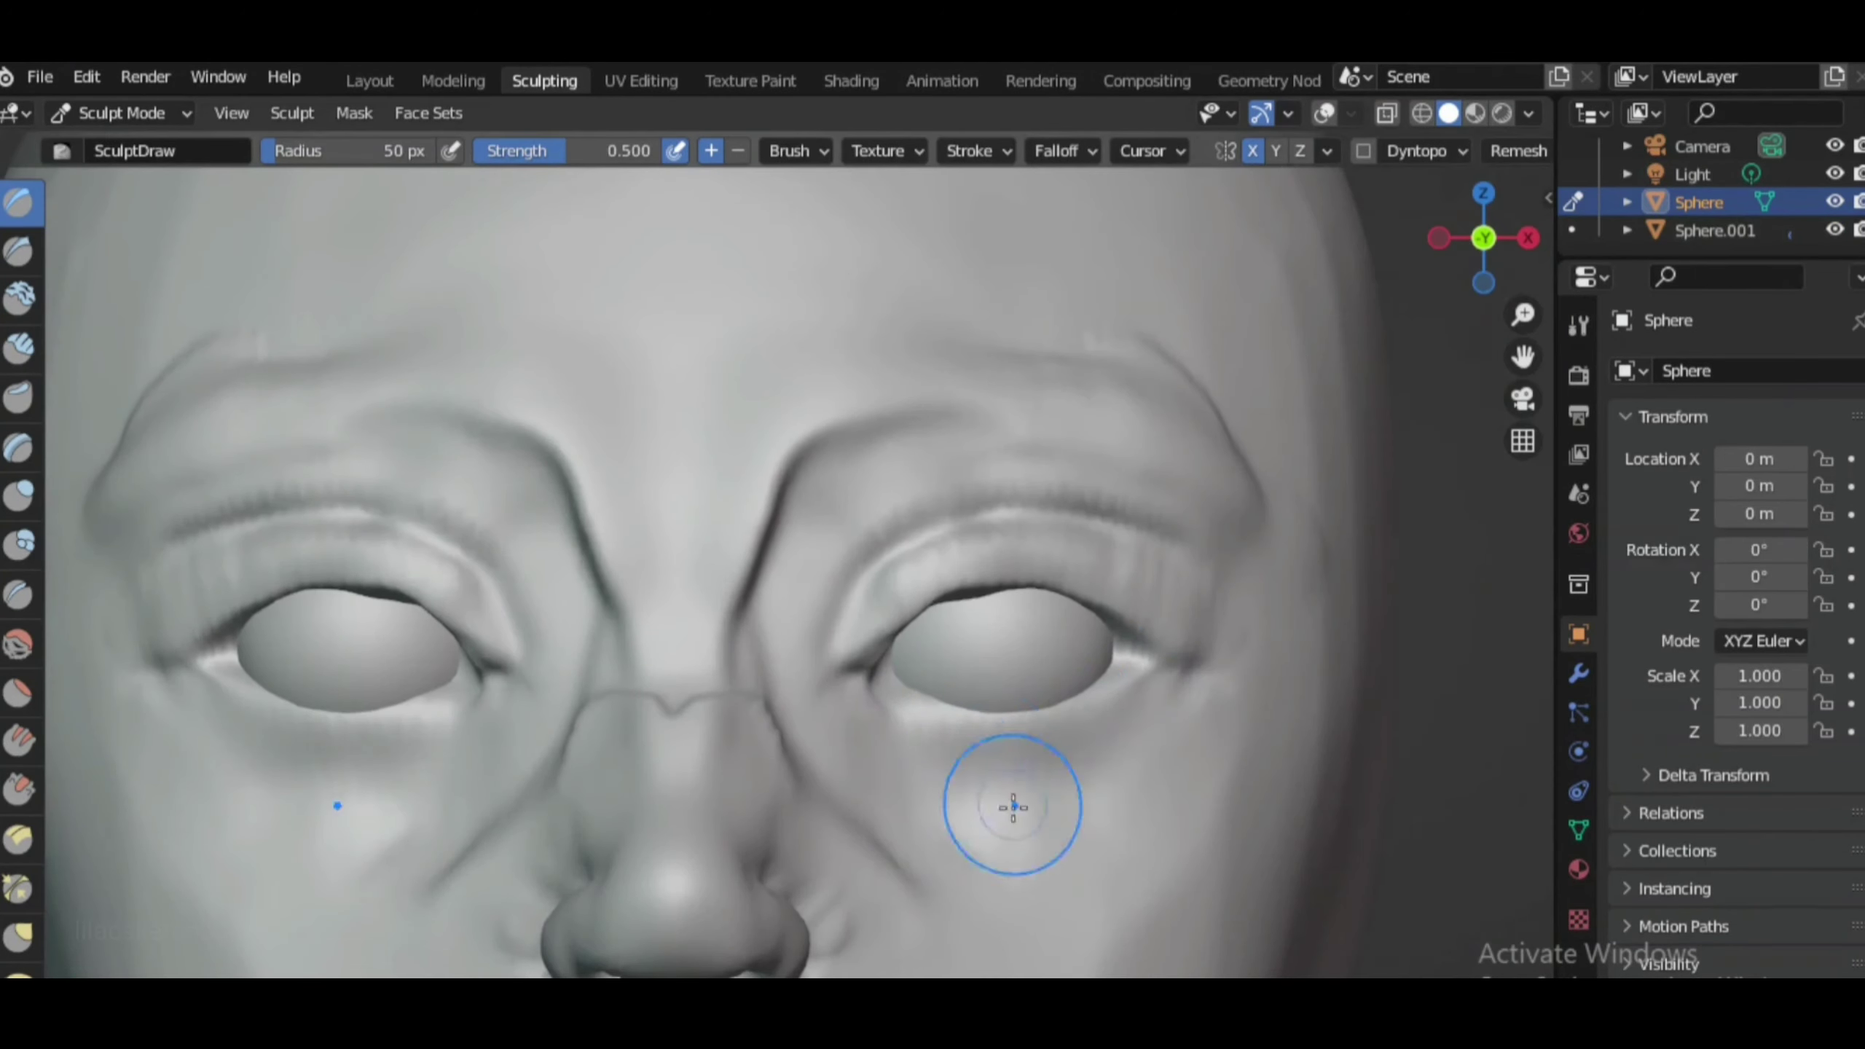
Shape the lids around the eyeballs with Grab and Clay brushes, checking side and front views
key("g")
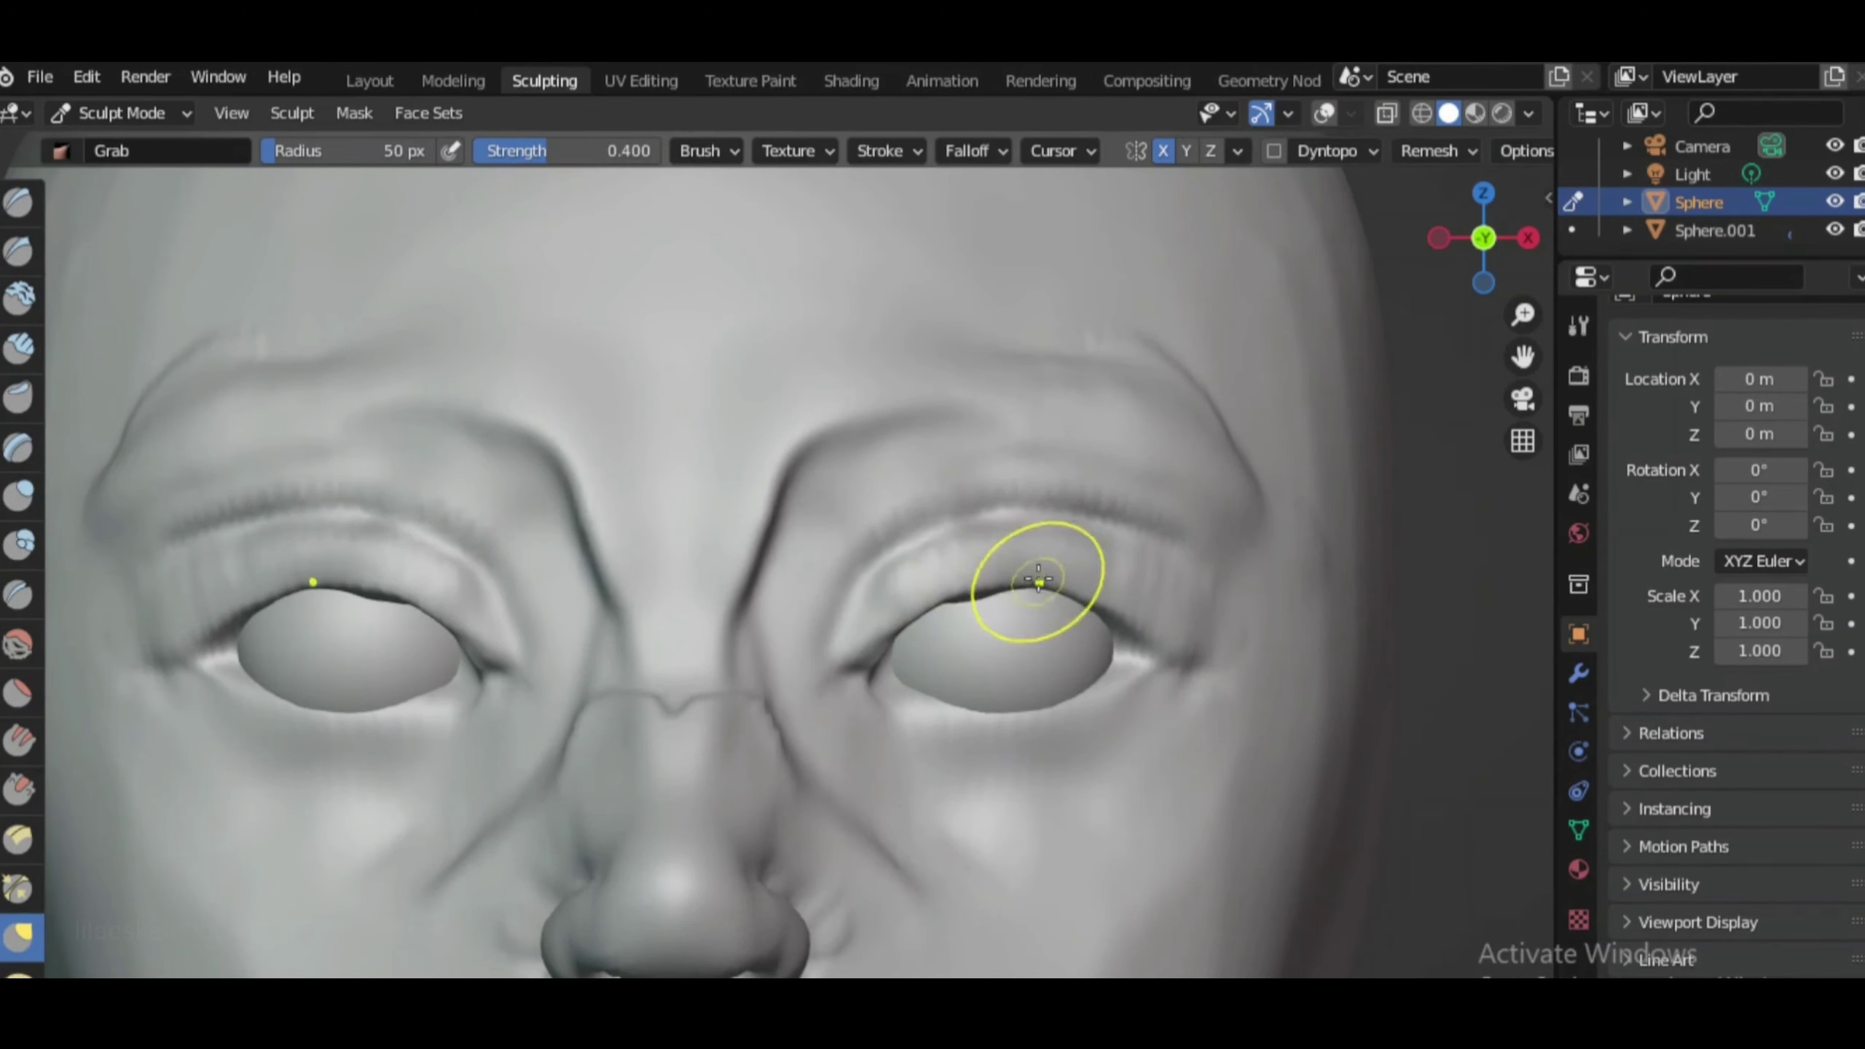
scroll(955, 764, "down", 4)
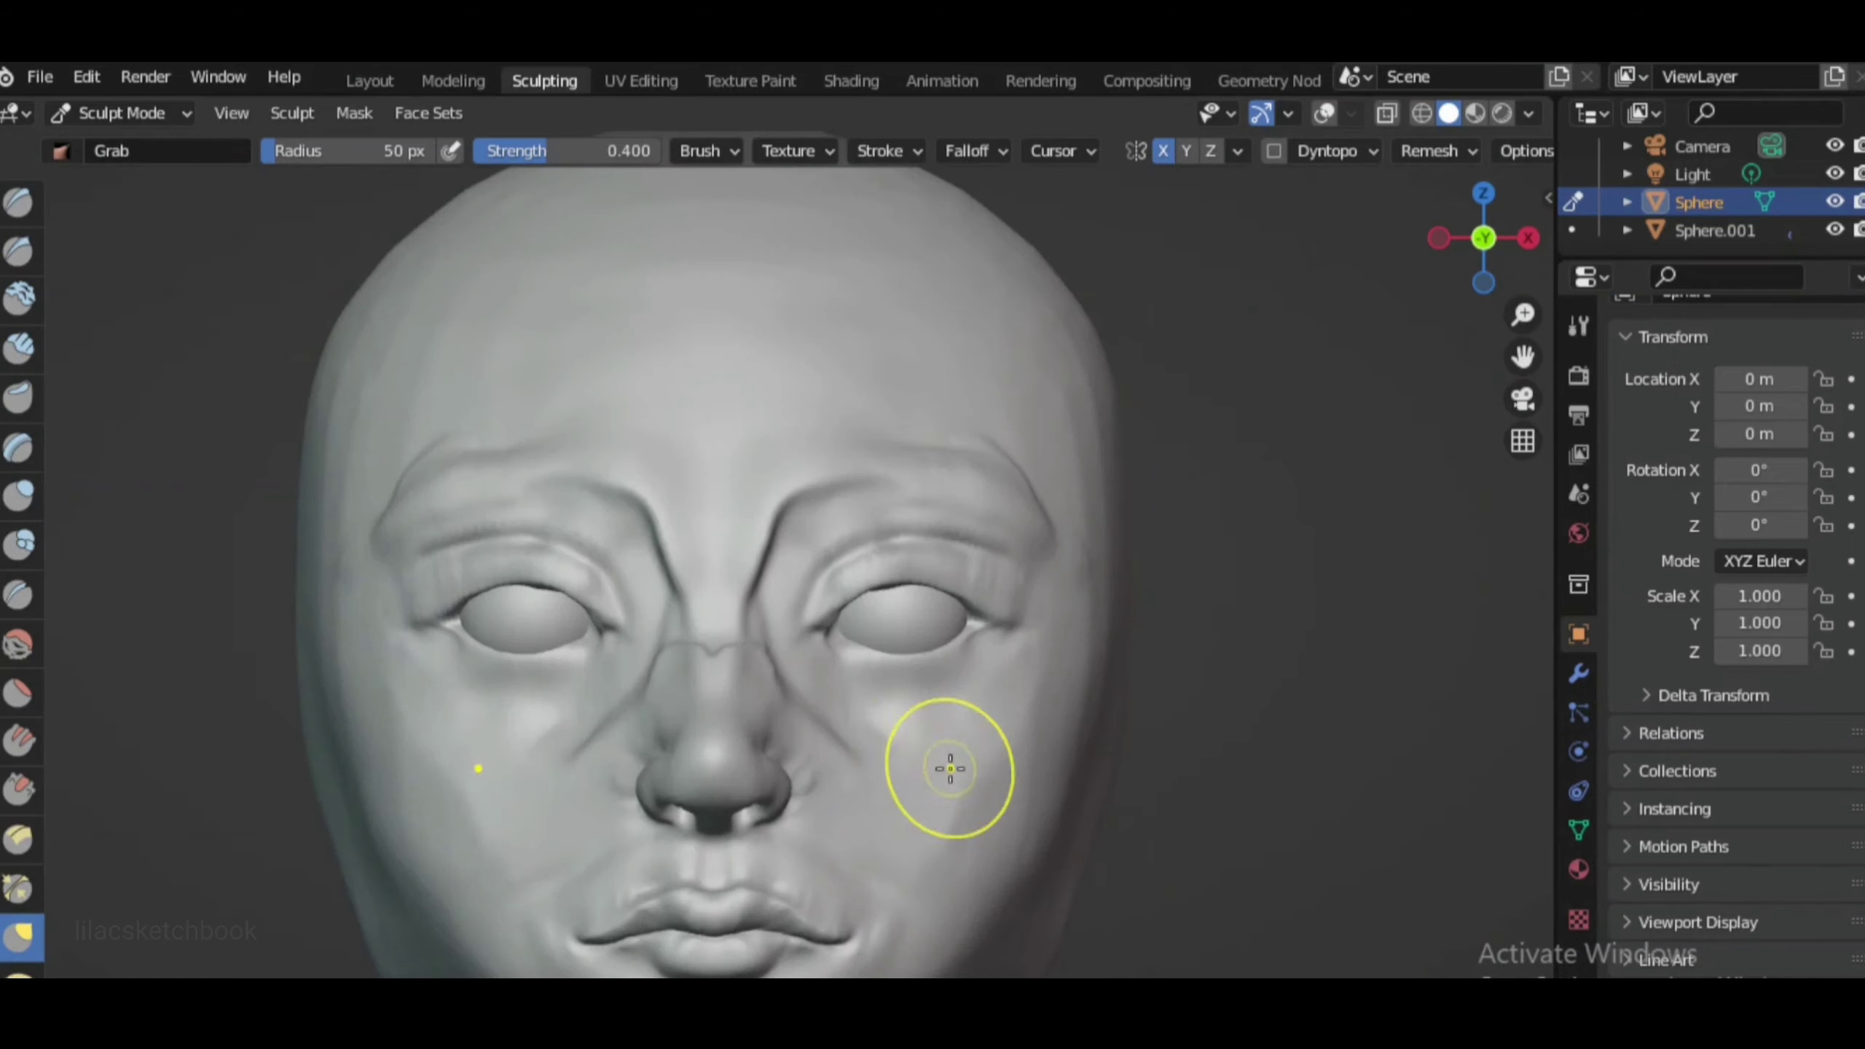
scroll(1028, 728, "up", 4)
key("c")
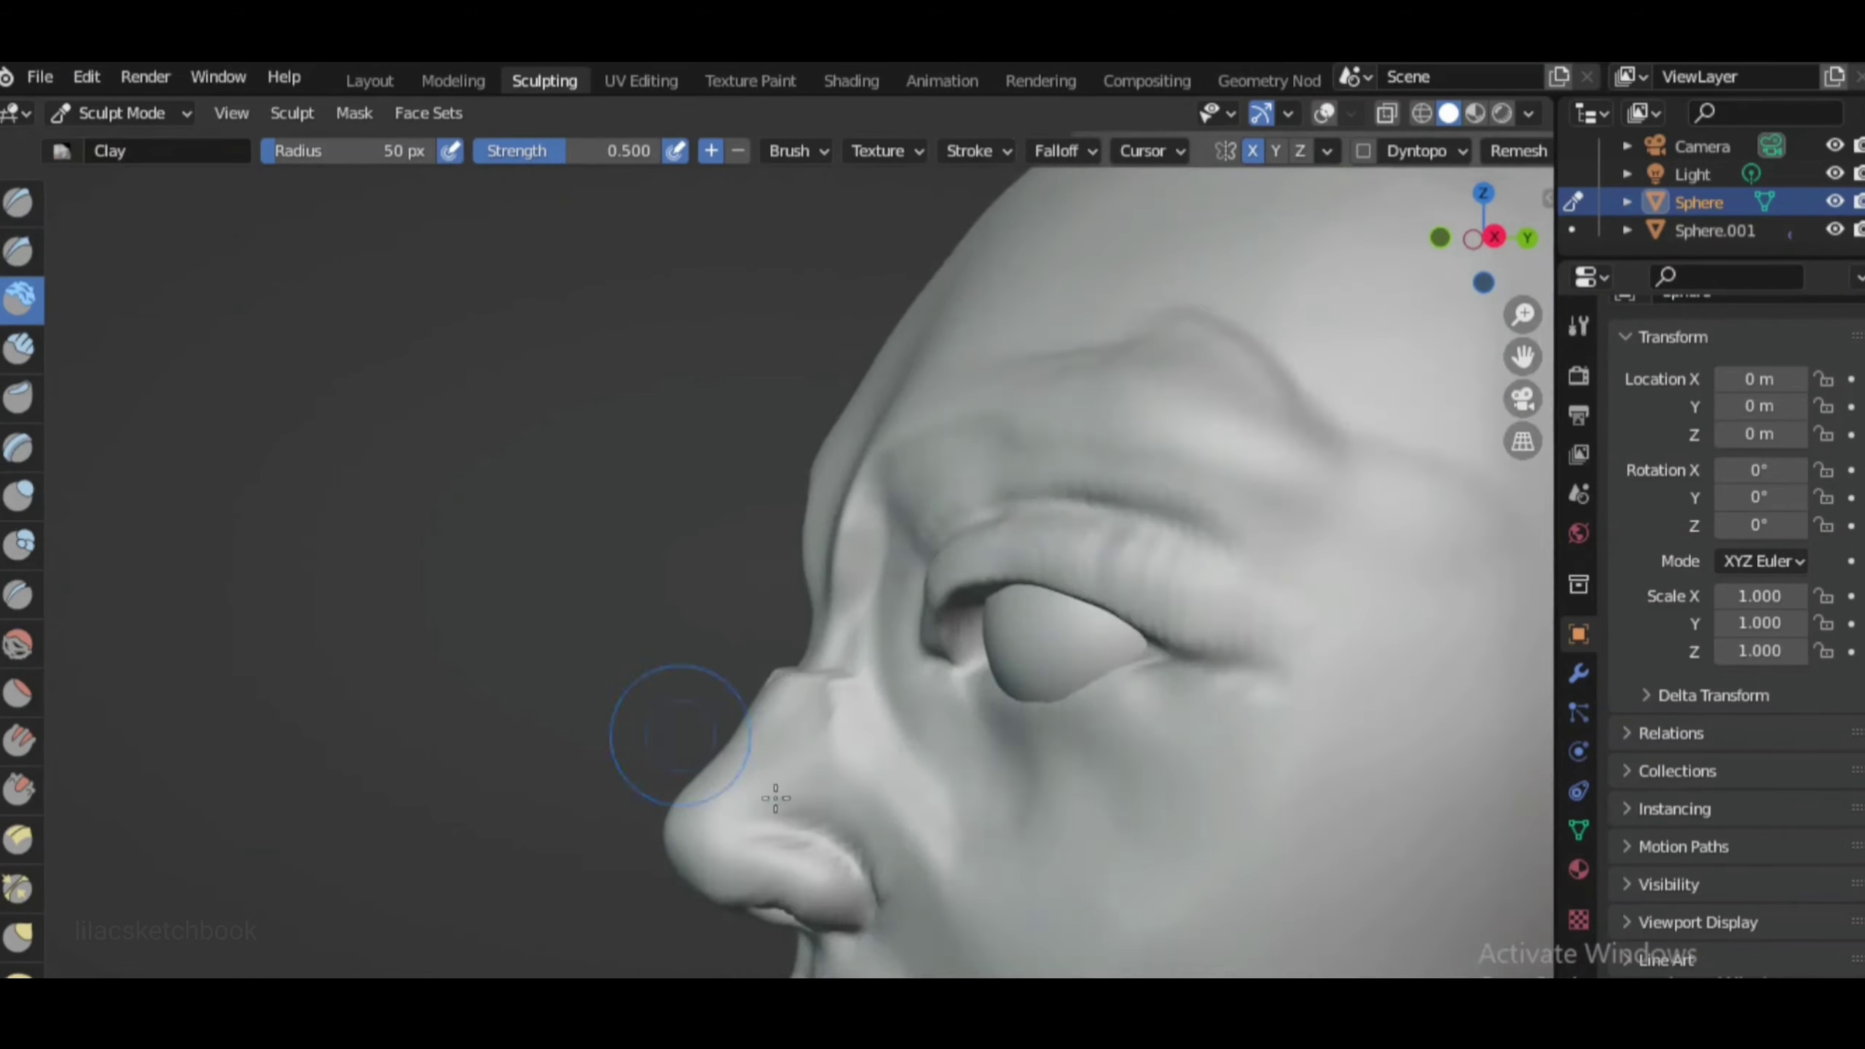
middle_click_drag(666, 741, 1188, 793)
scroll(1137, 838, "down", 3)
scroll(1311, 841, "up", 3)
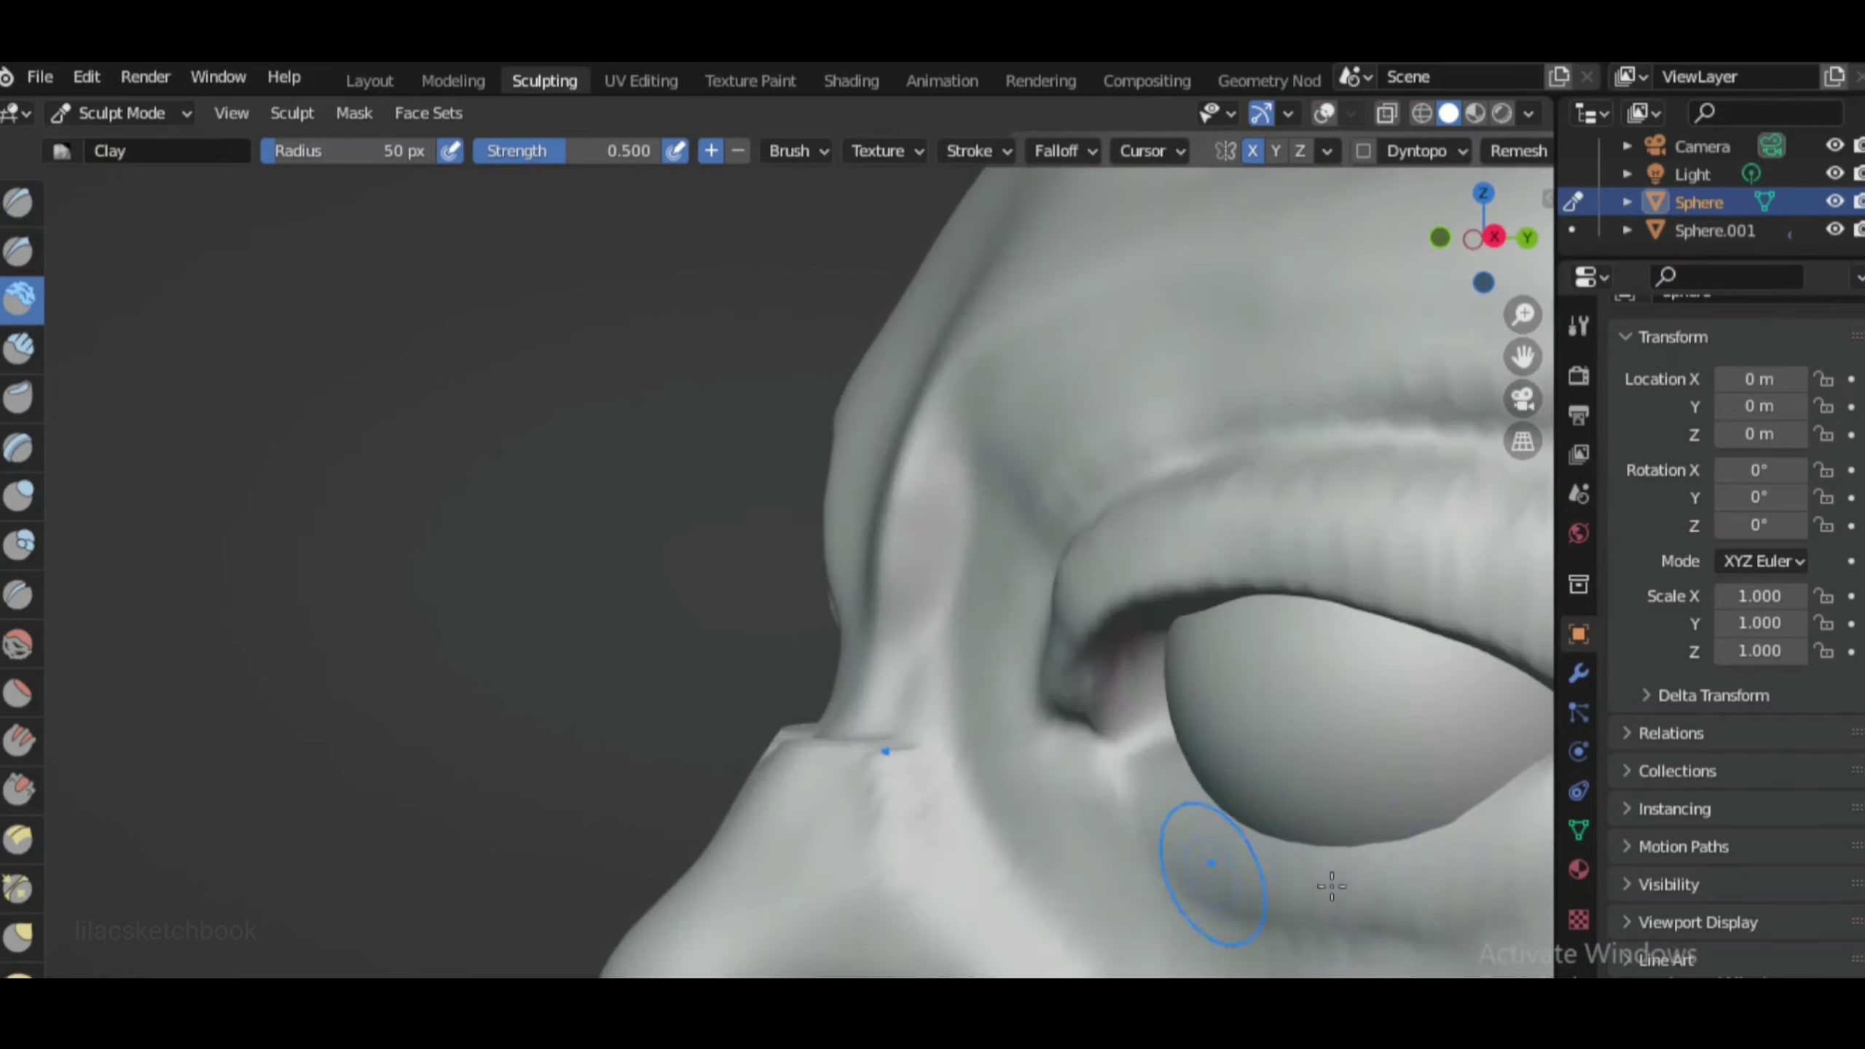
scroll(1207, 862, "down", 3)
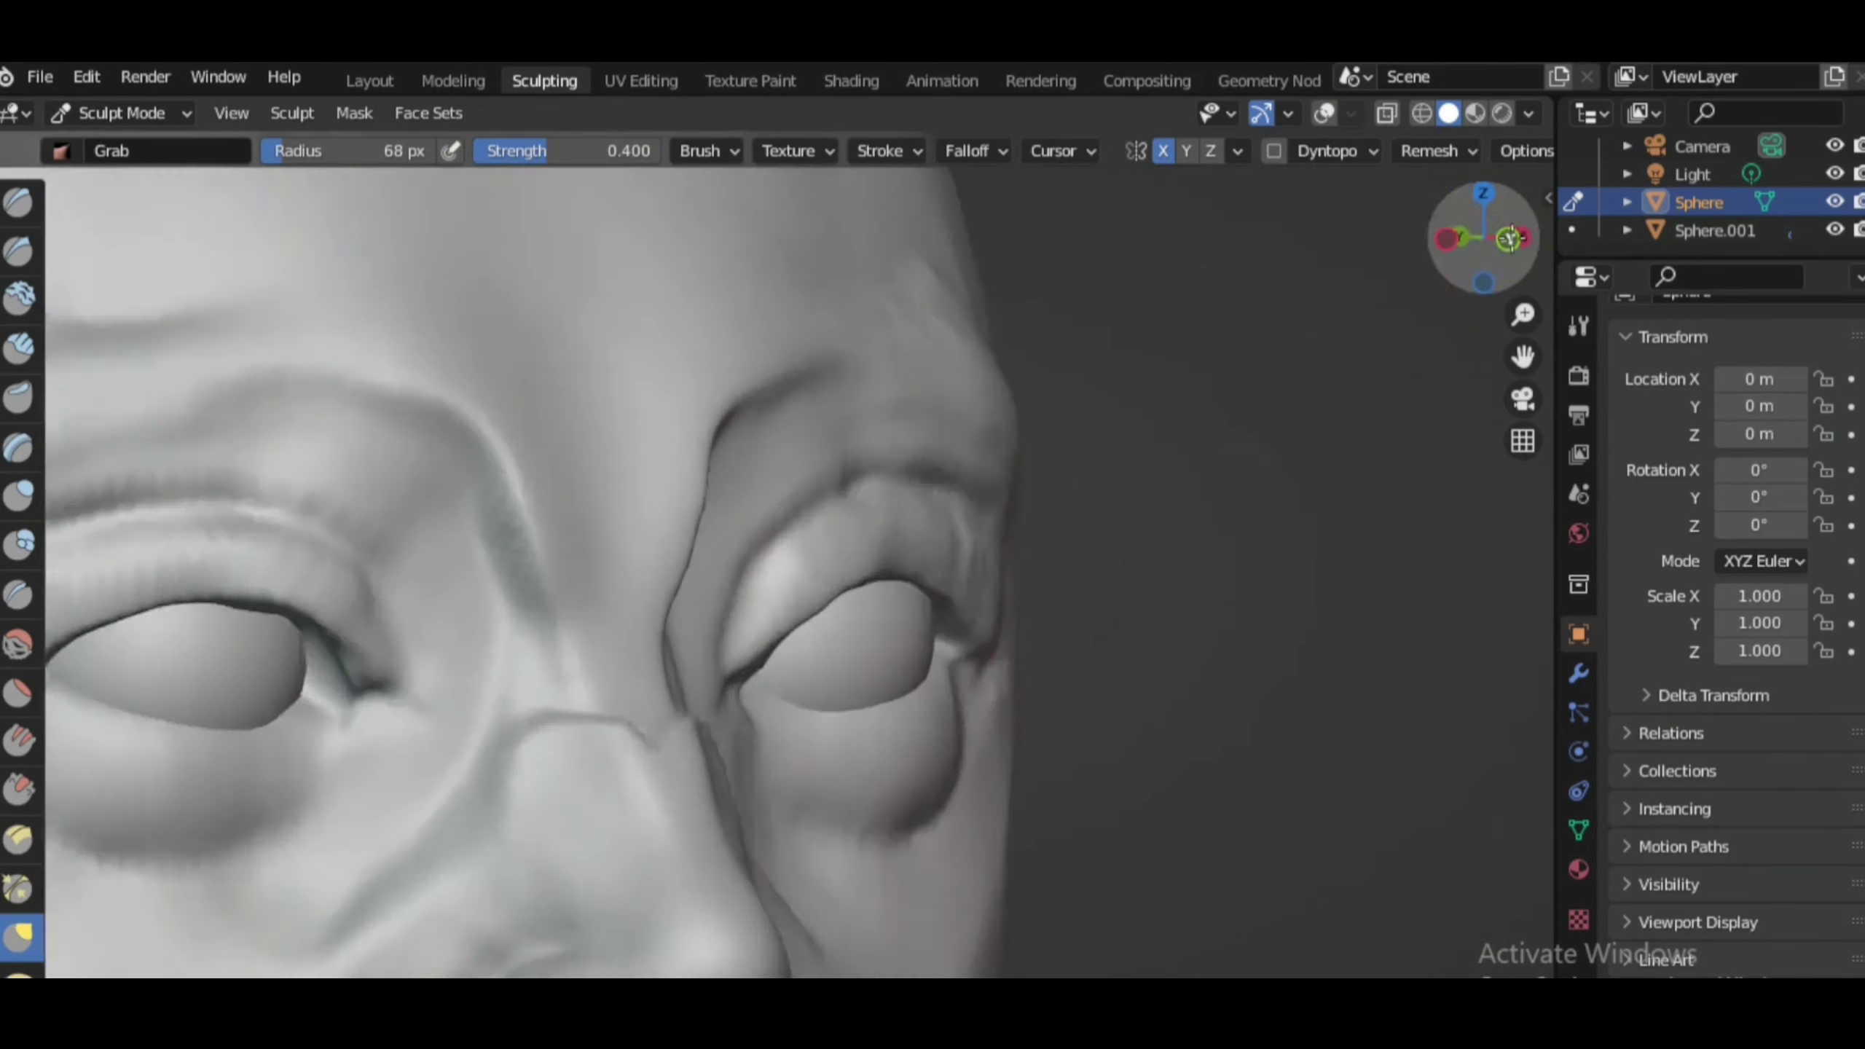
left_click(1510, 237)
scroll(942, 619, "up", 3)
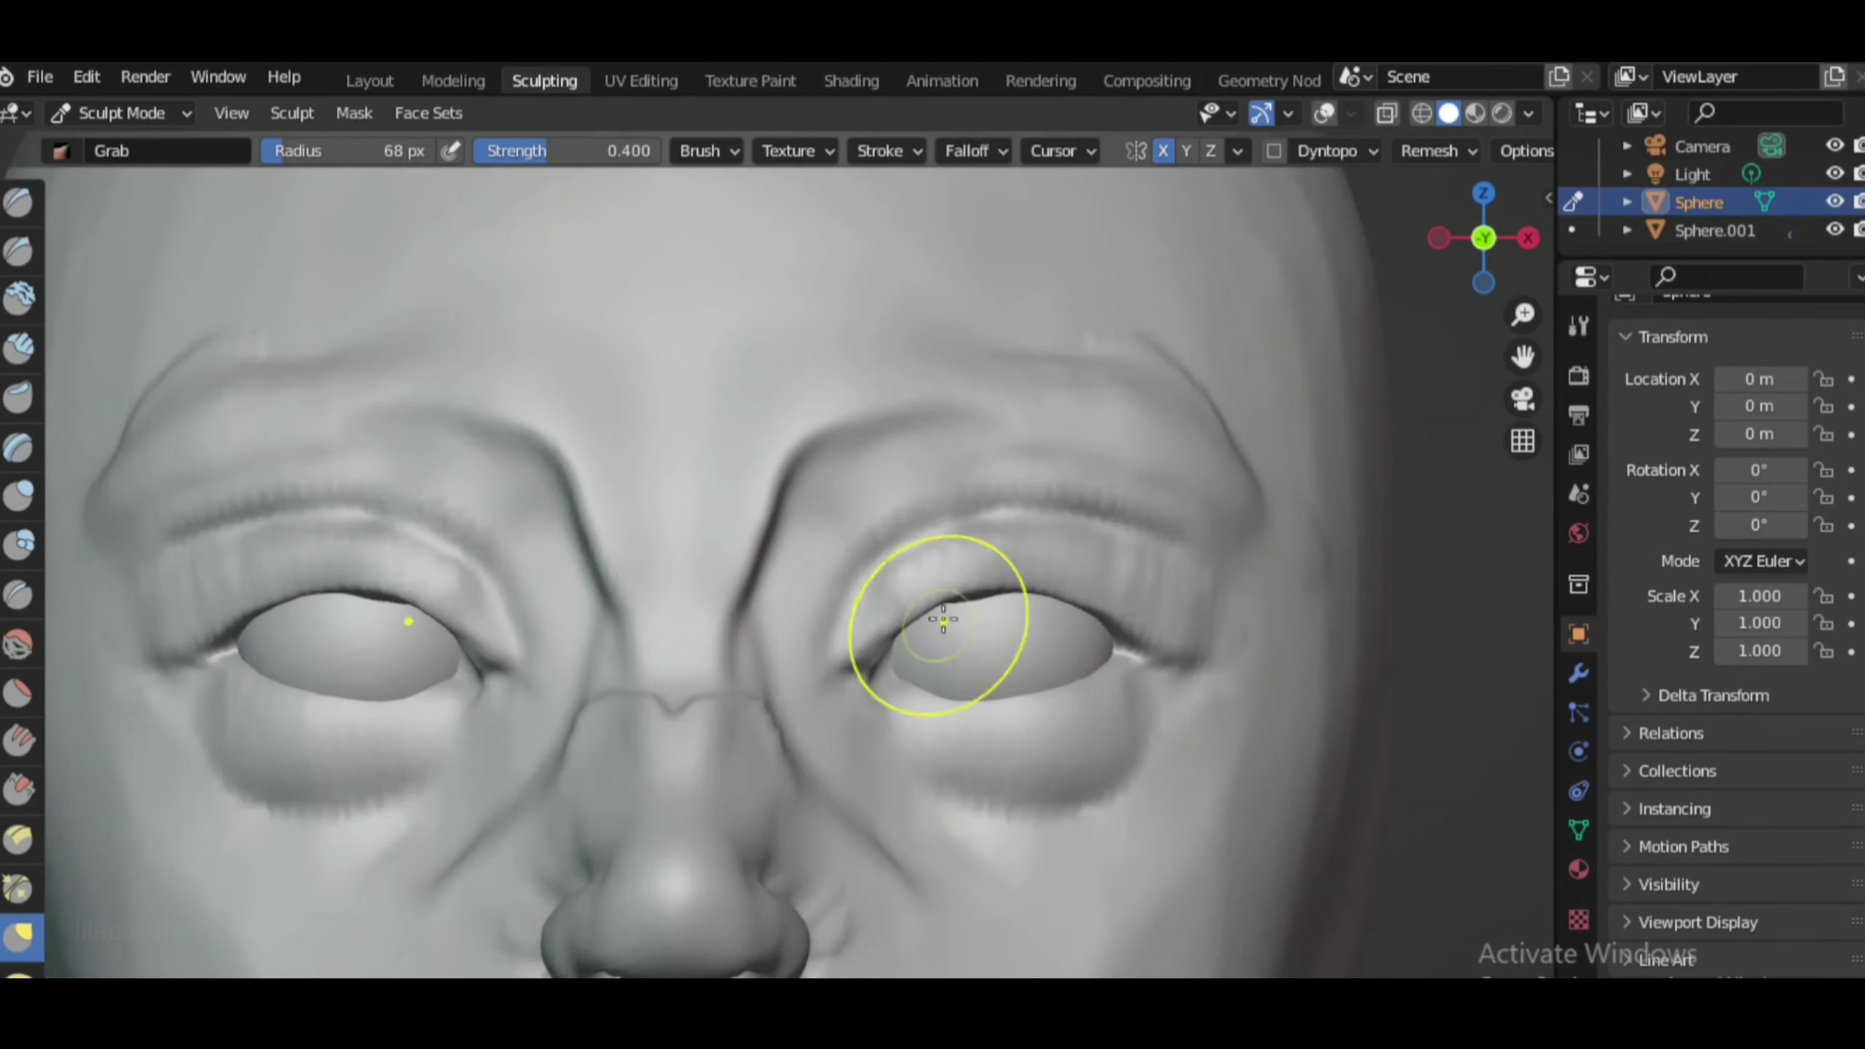
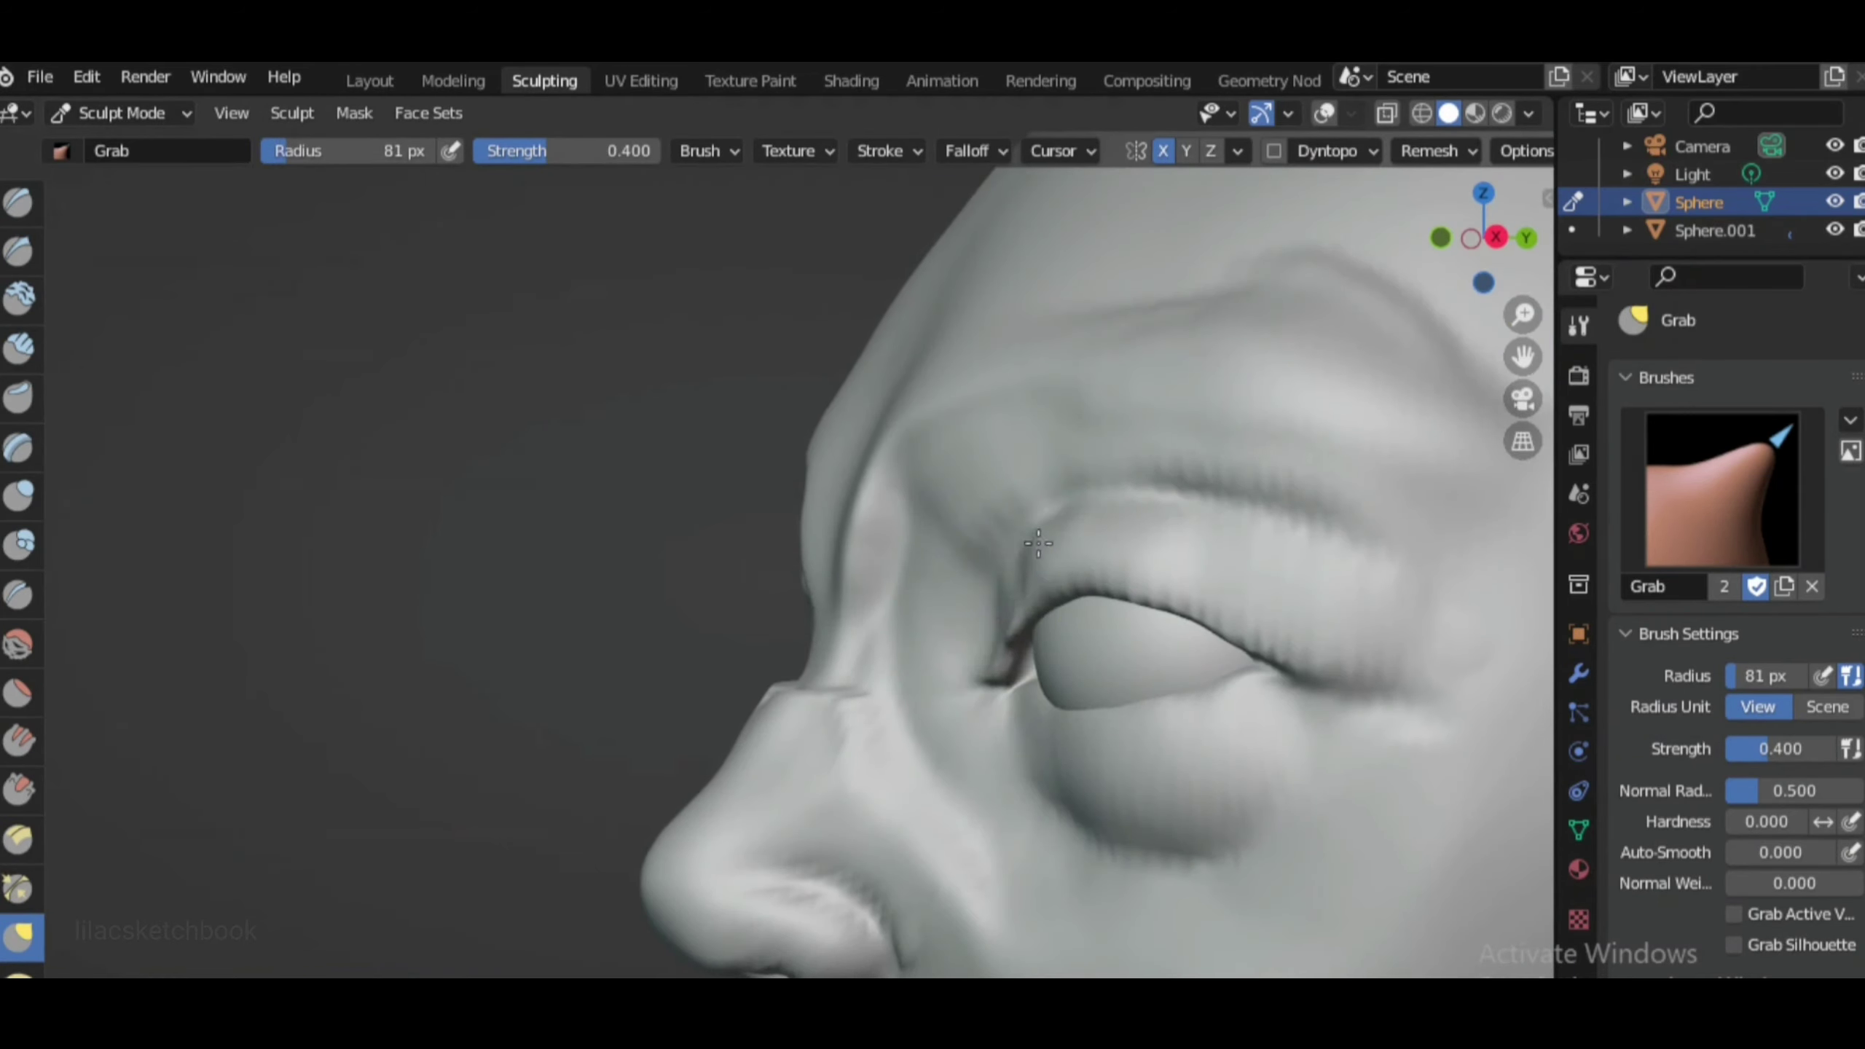
Tighten the upper eyelids over the eyeballs with Pinch/Magnify, checking from front and side views
scroll(1032, 549, "down", 3)
left_click_drag(1439, 242, 1448, 246)
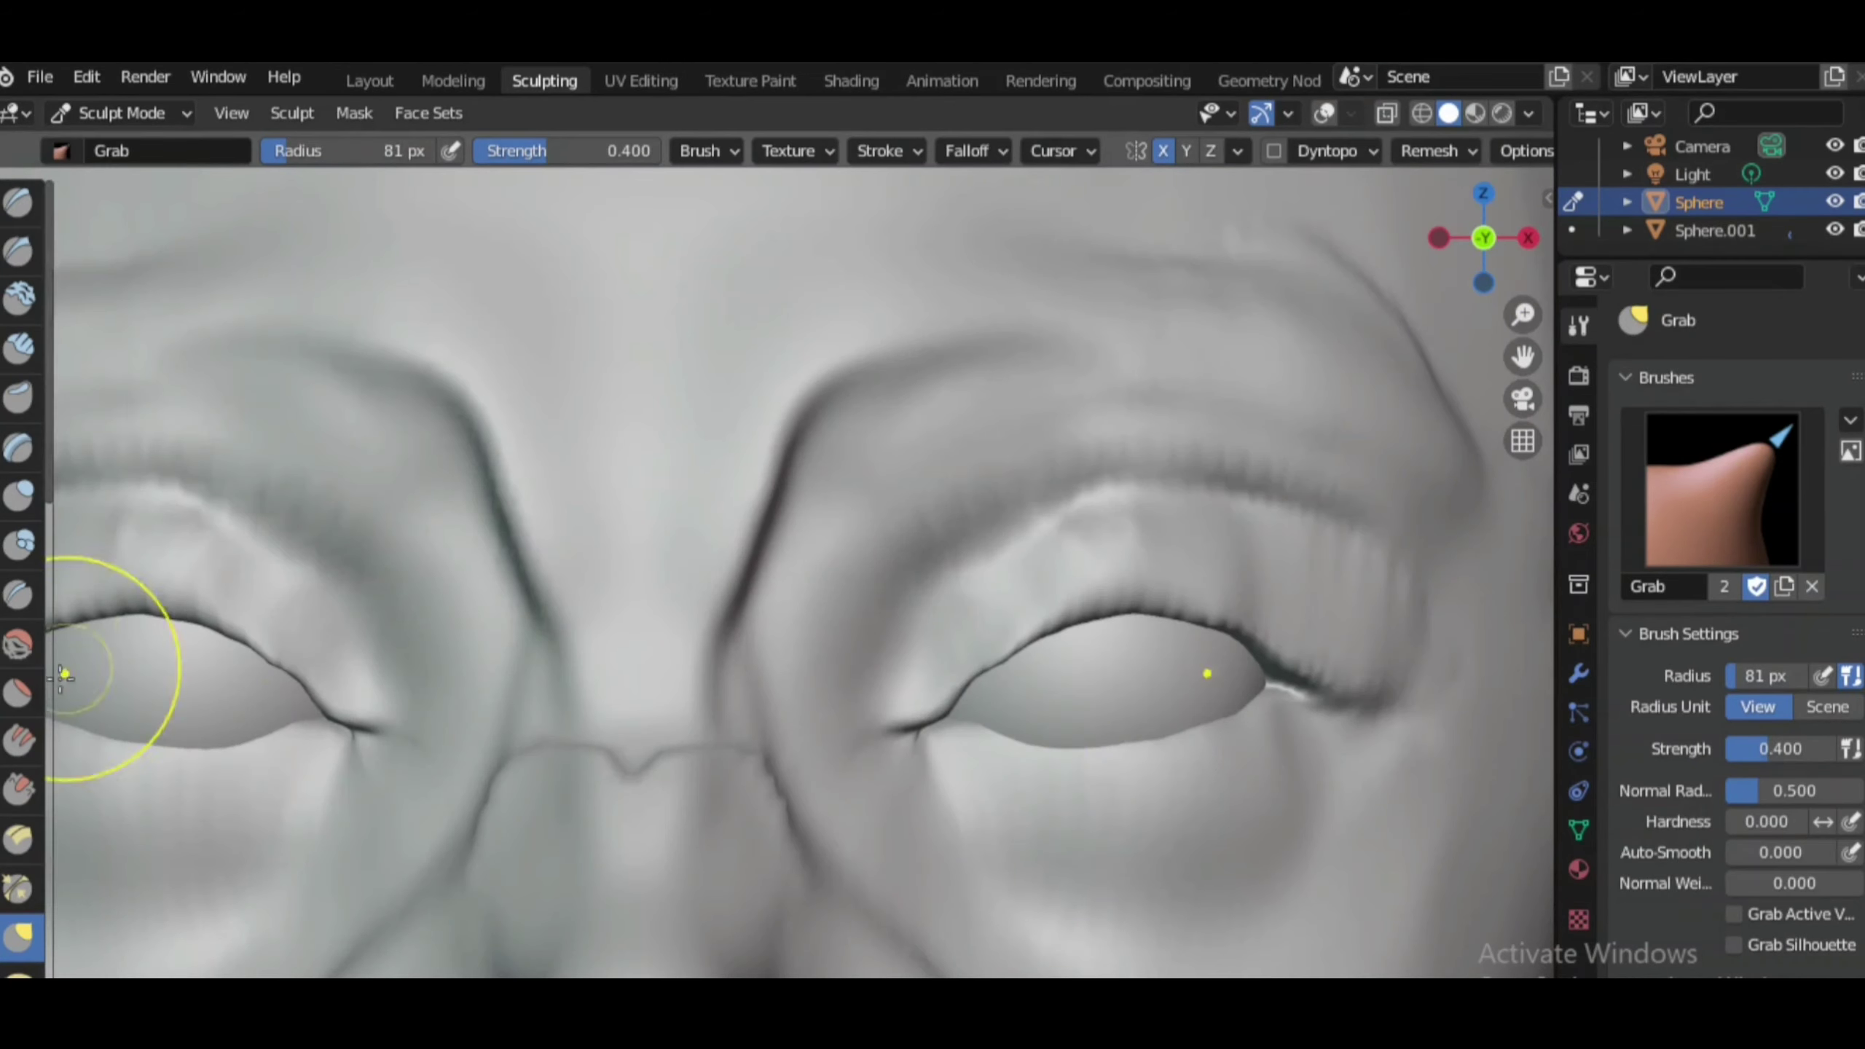
left_click(17, 889)
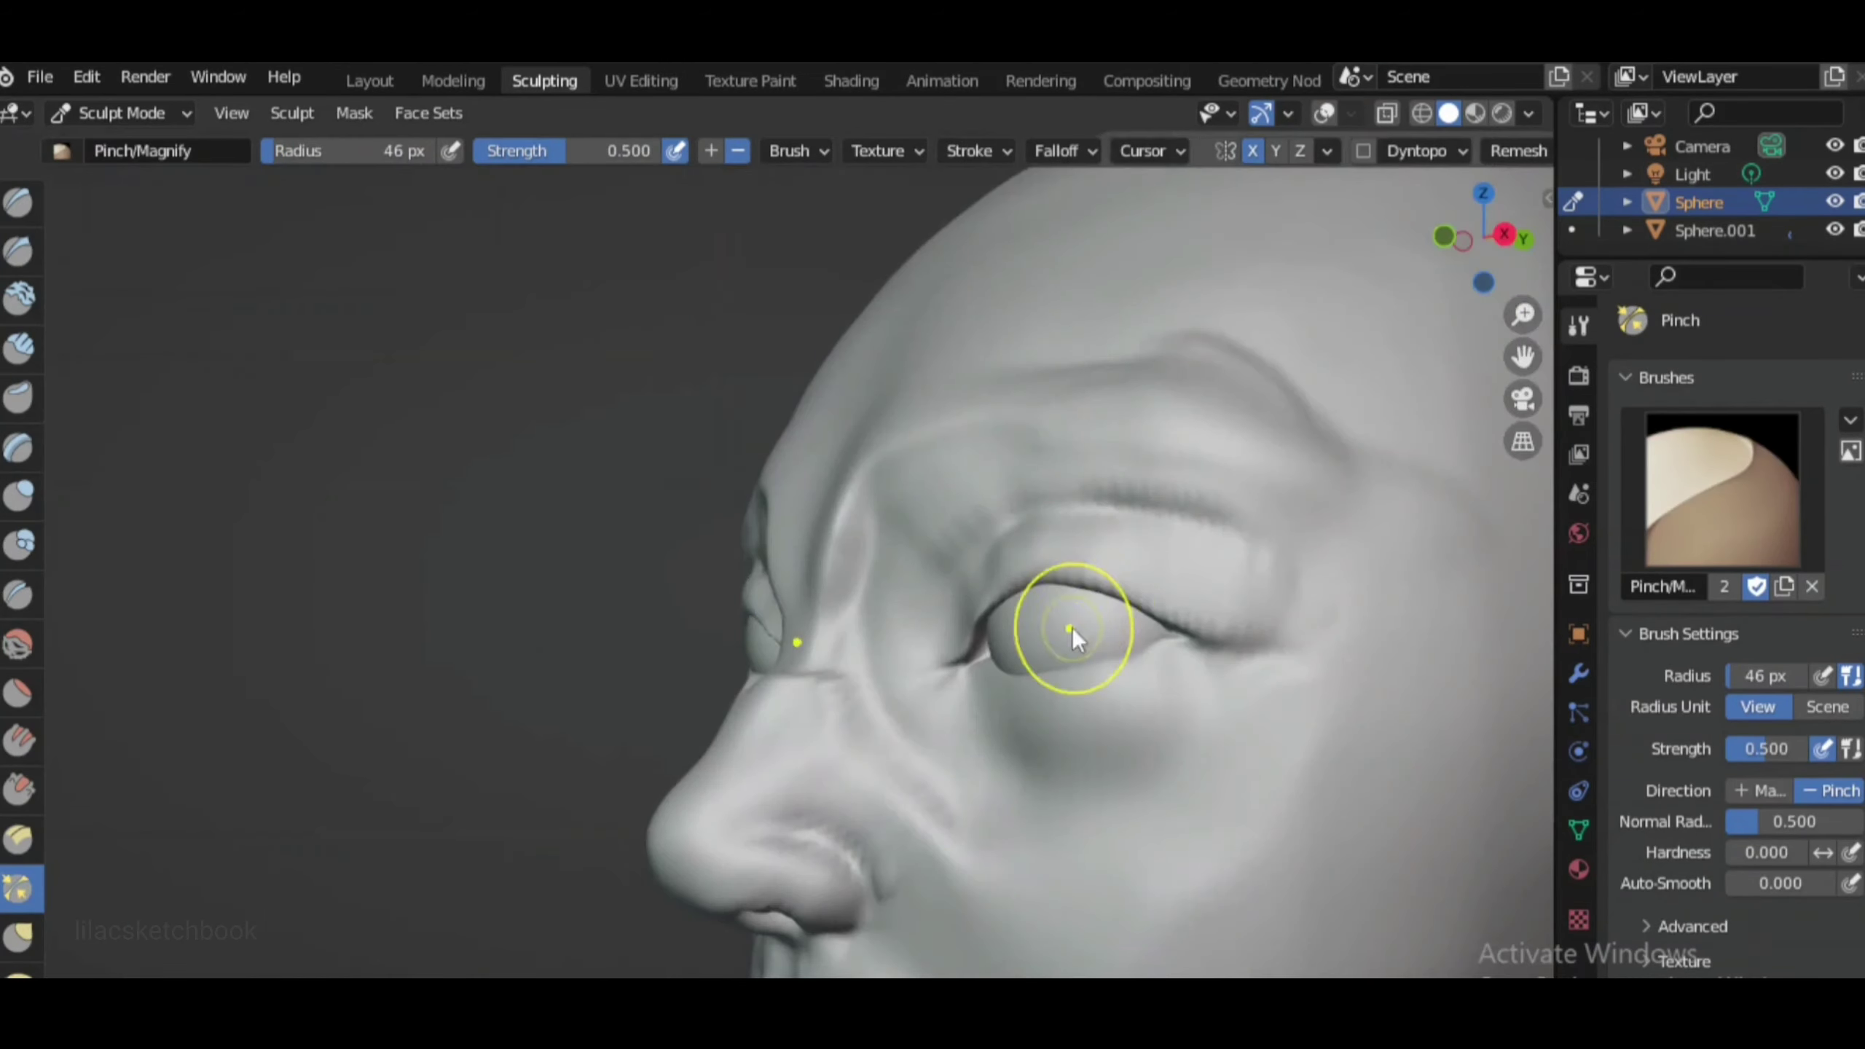
key("KP_1")
scroll(951, 686, "up", 2)
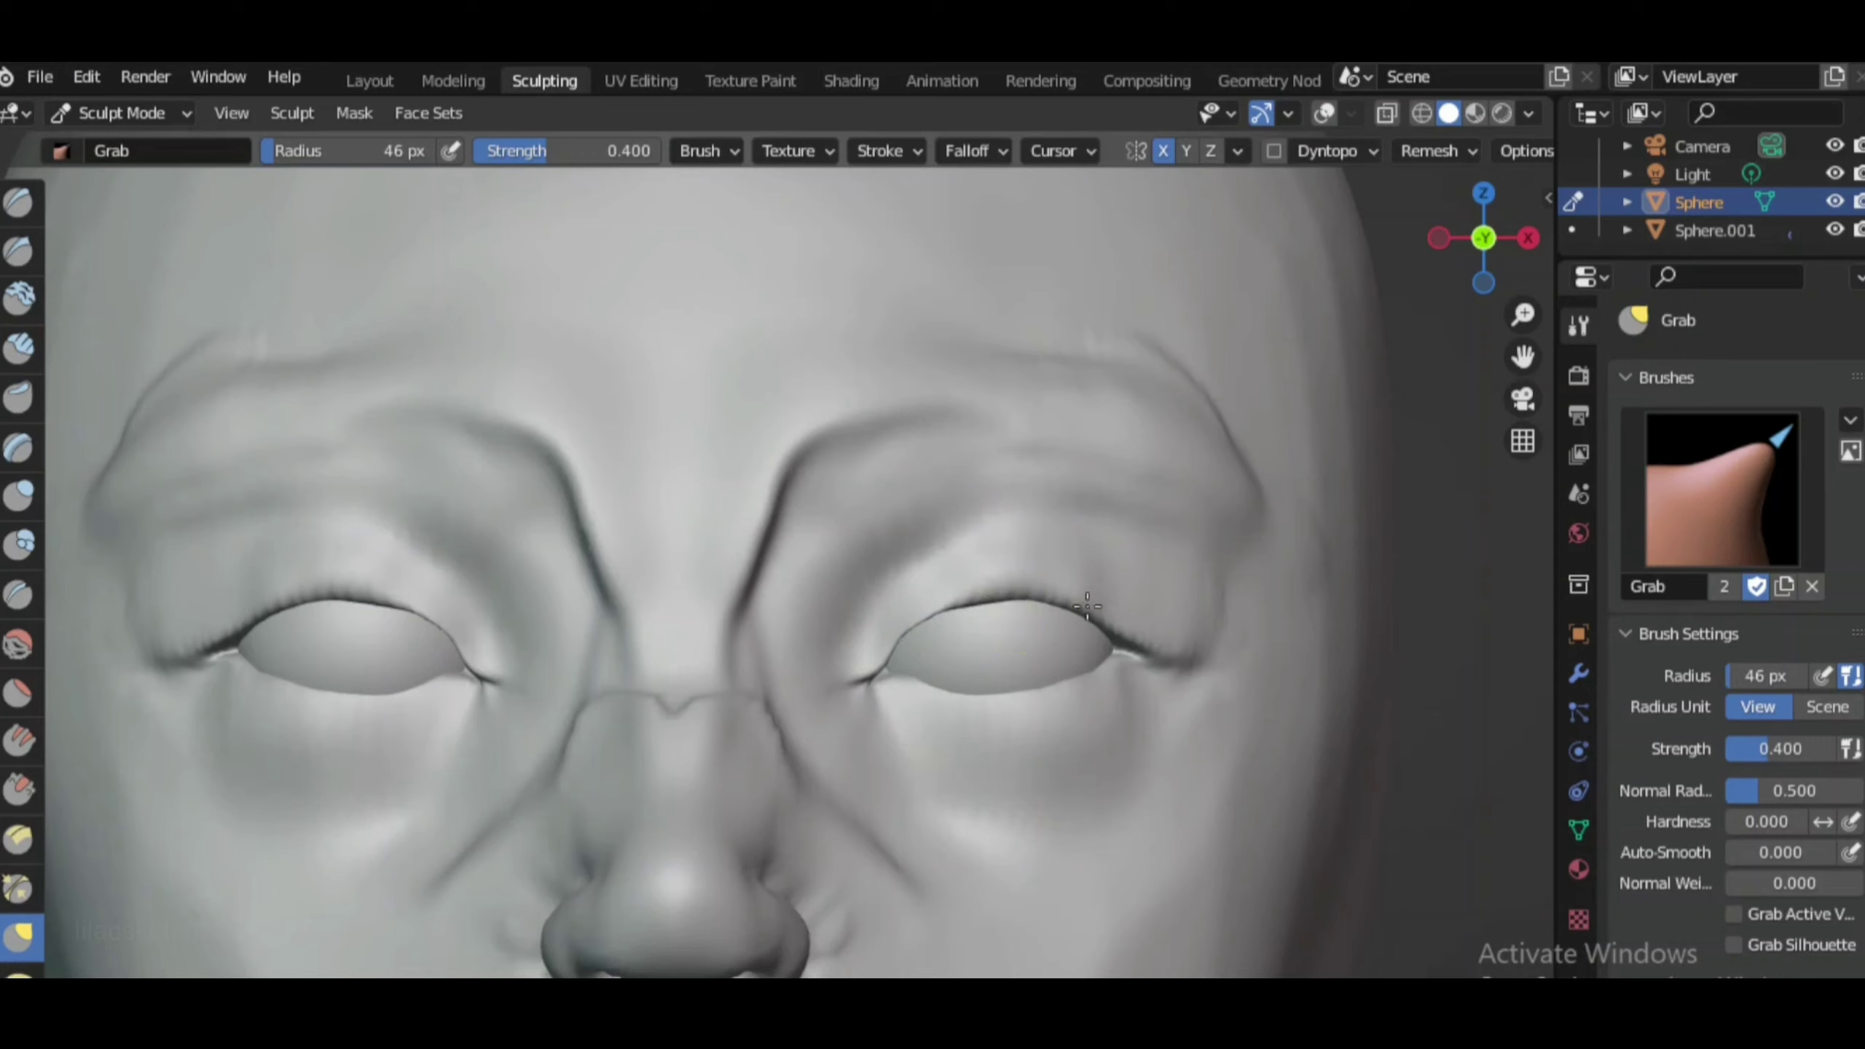
scroll(530, 752, "down", 2)
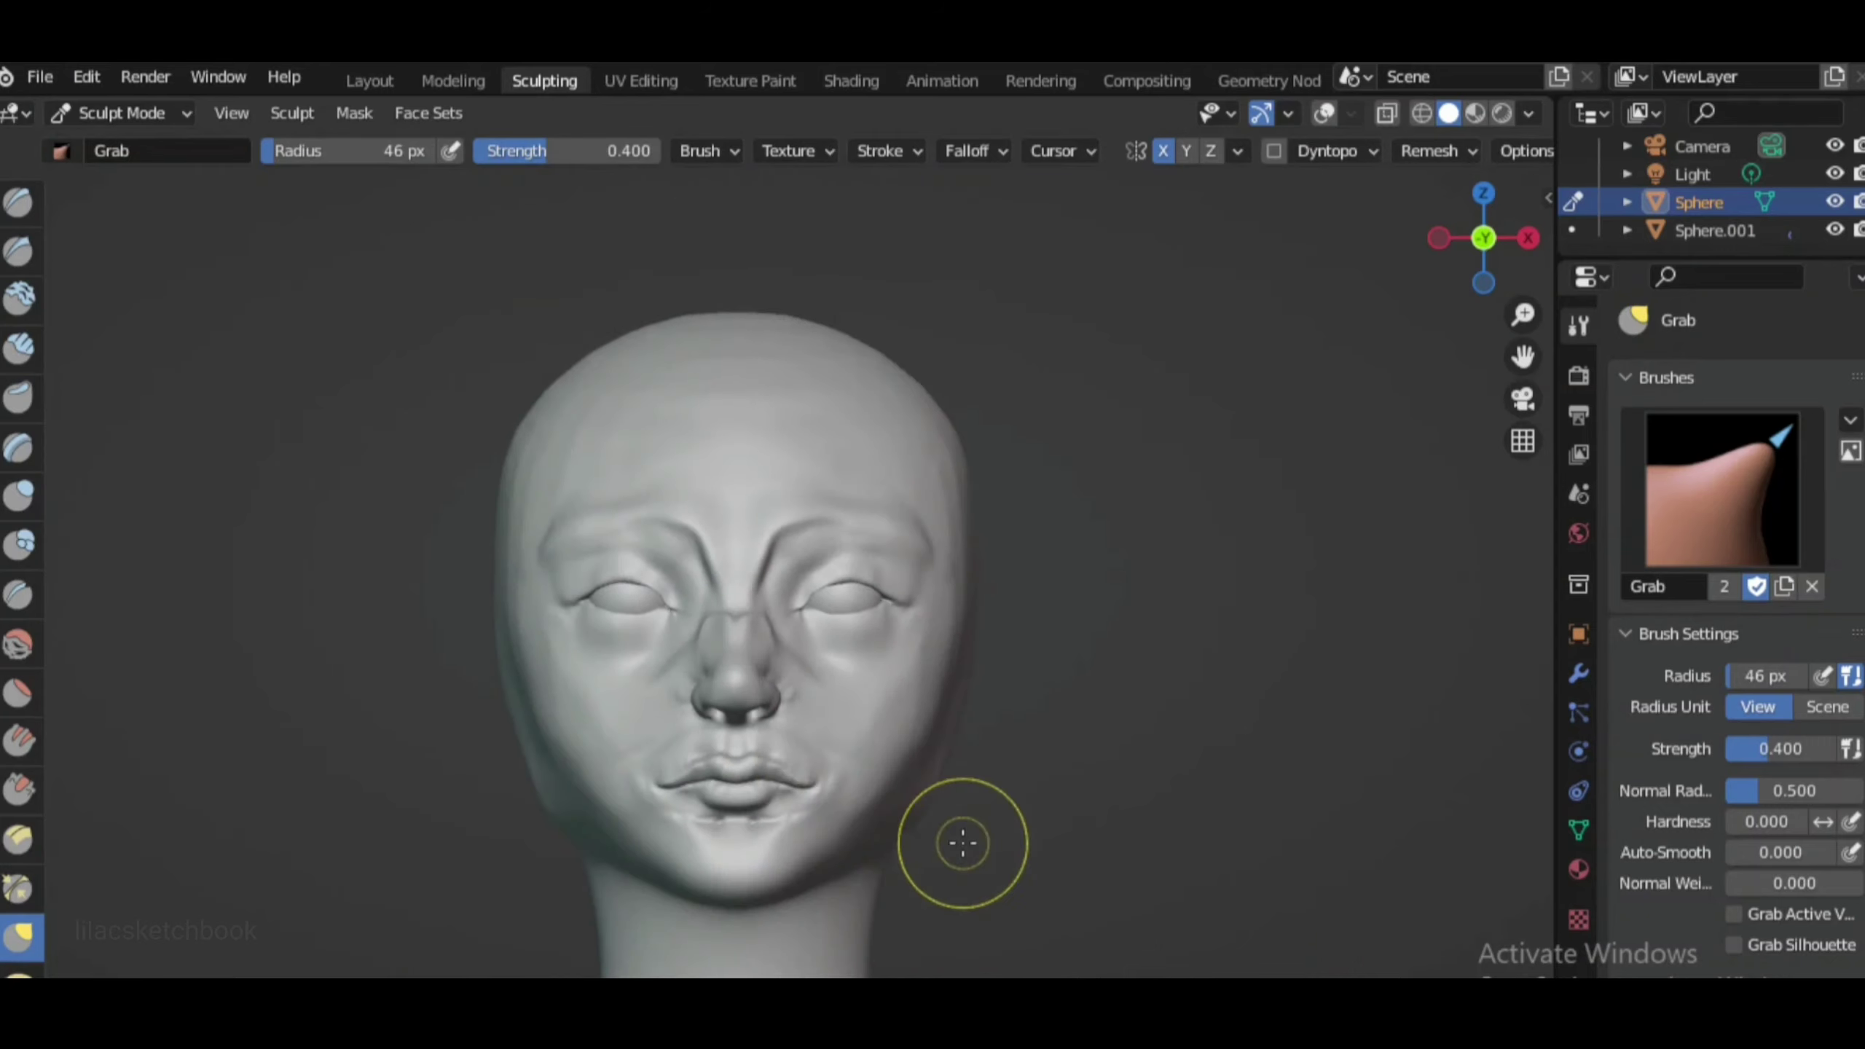
left_click_drag(1494, 239, 1462, 242)
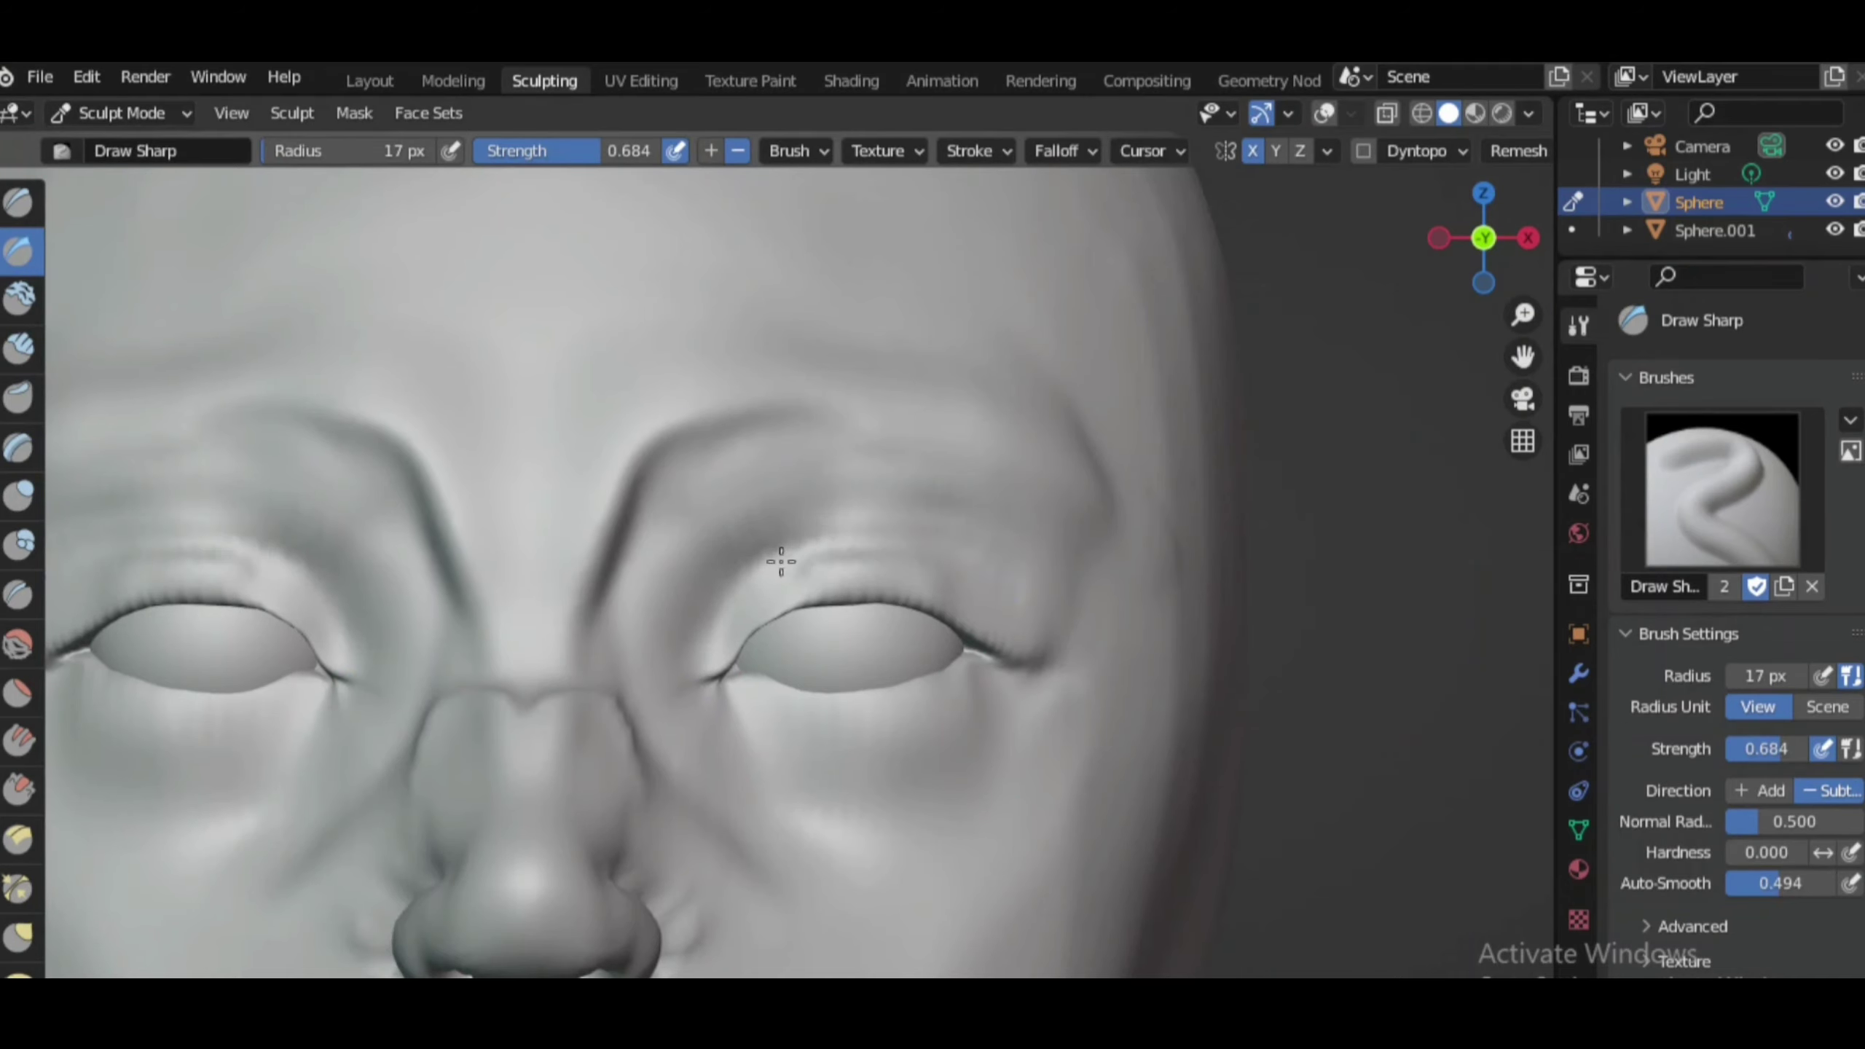
Deepen the fold above the right eye, trying the Inflate, Crease and Pinch/Magnify brushes
left_click_drag(780, 561, 939, 529)
key("i")
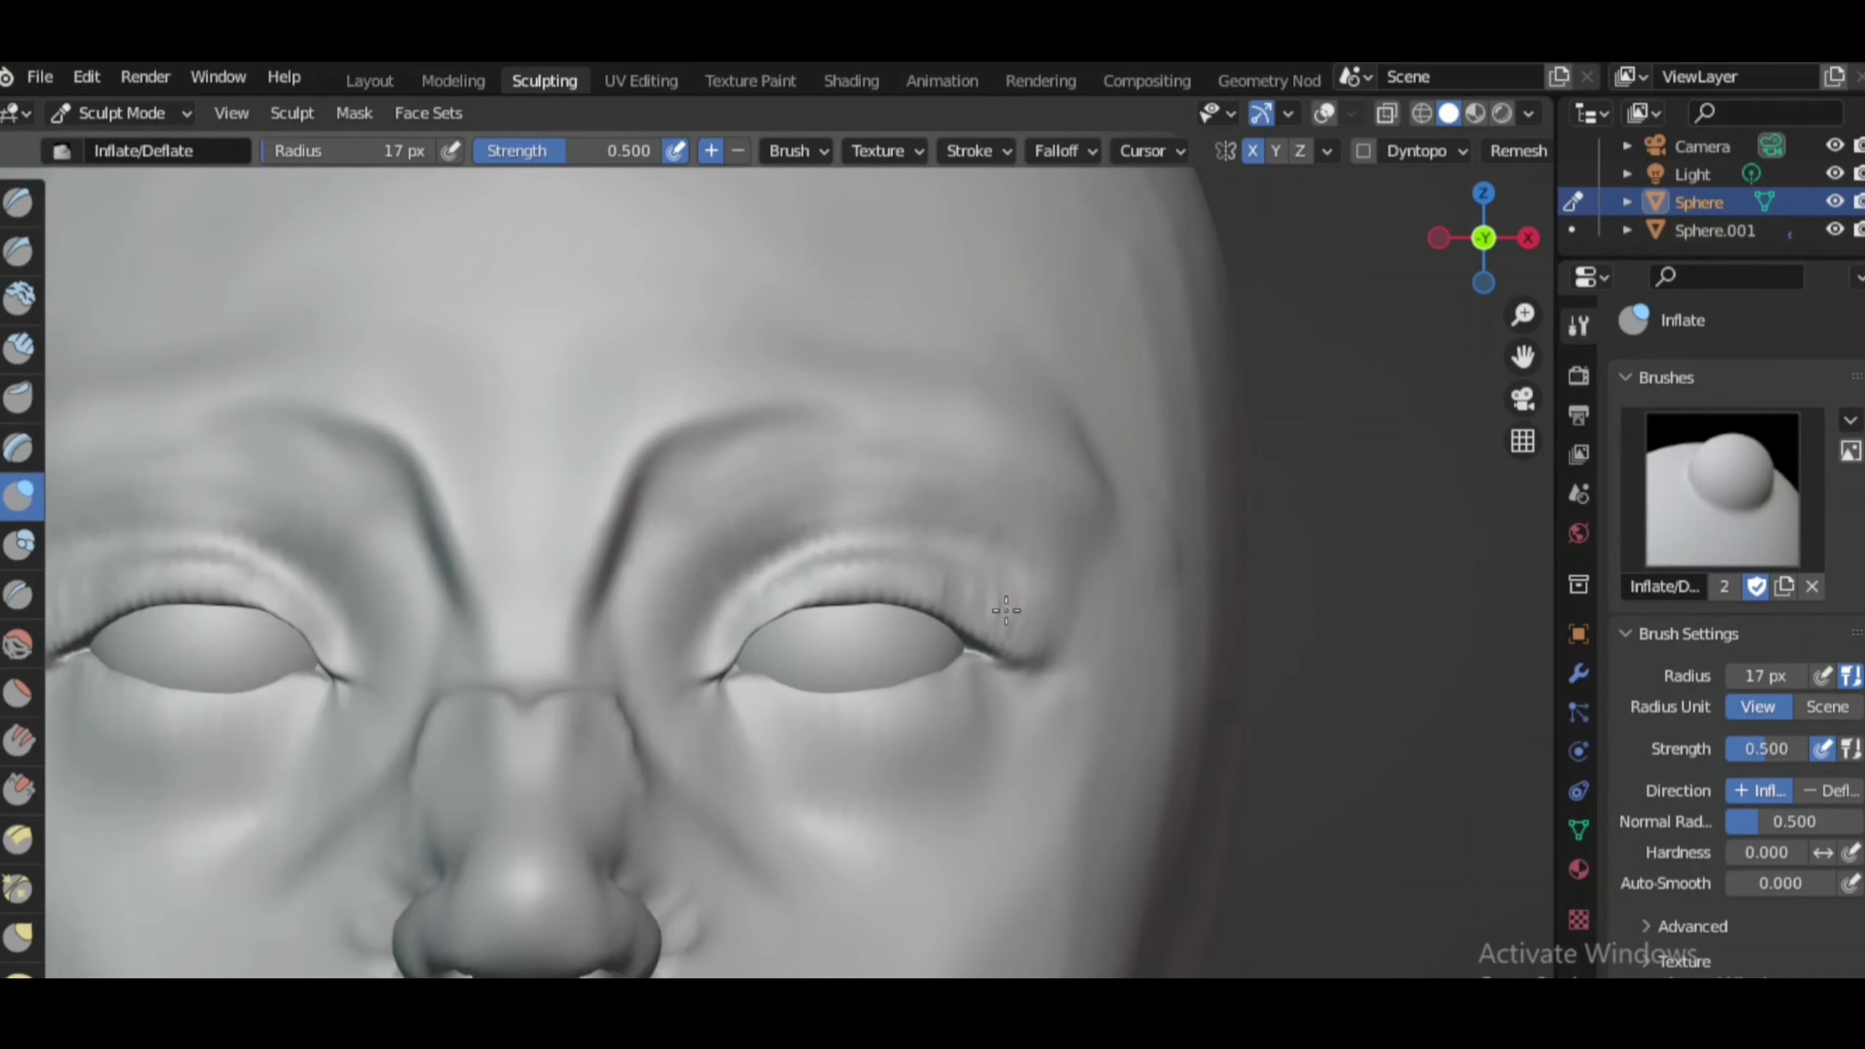
key("shift+c")
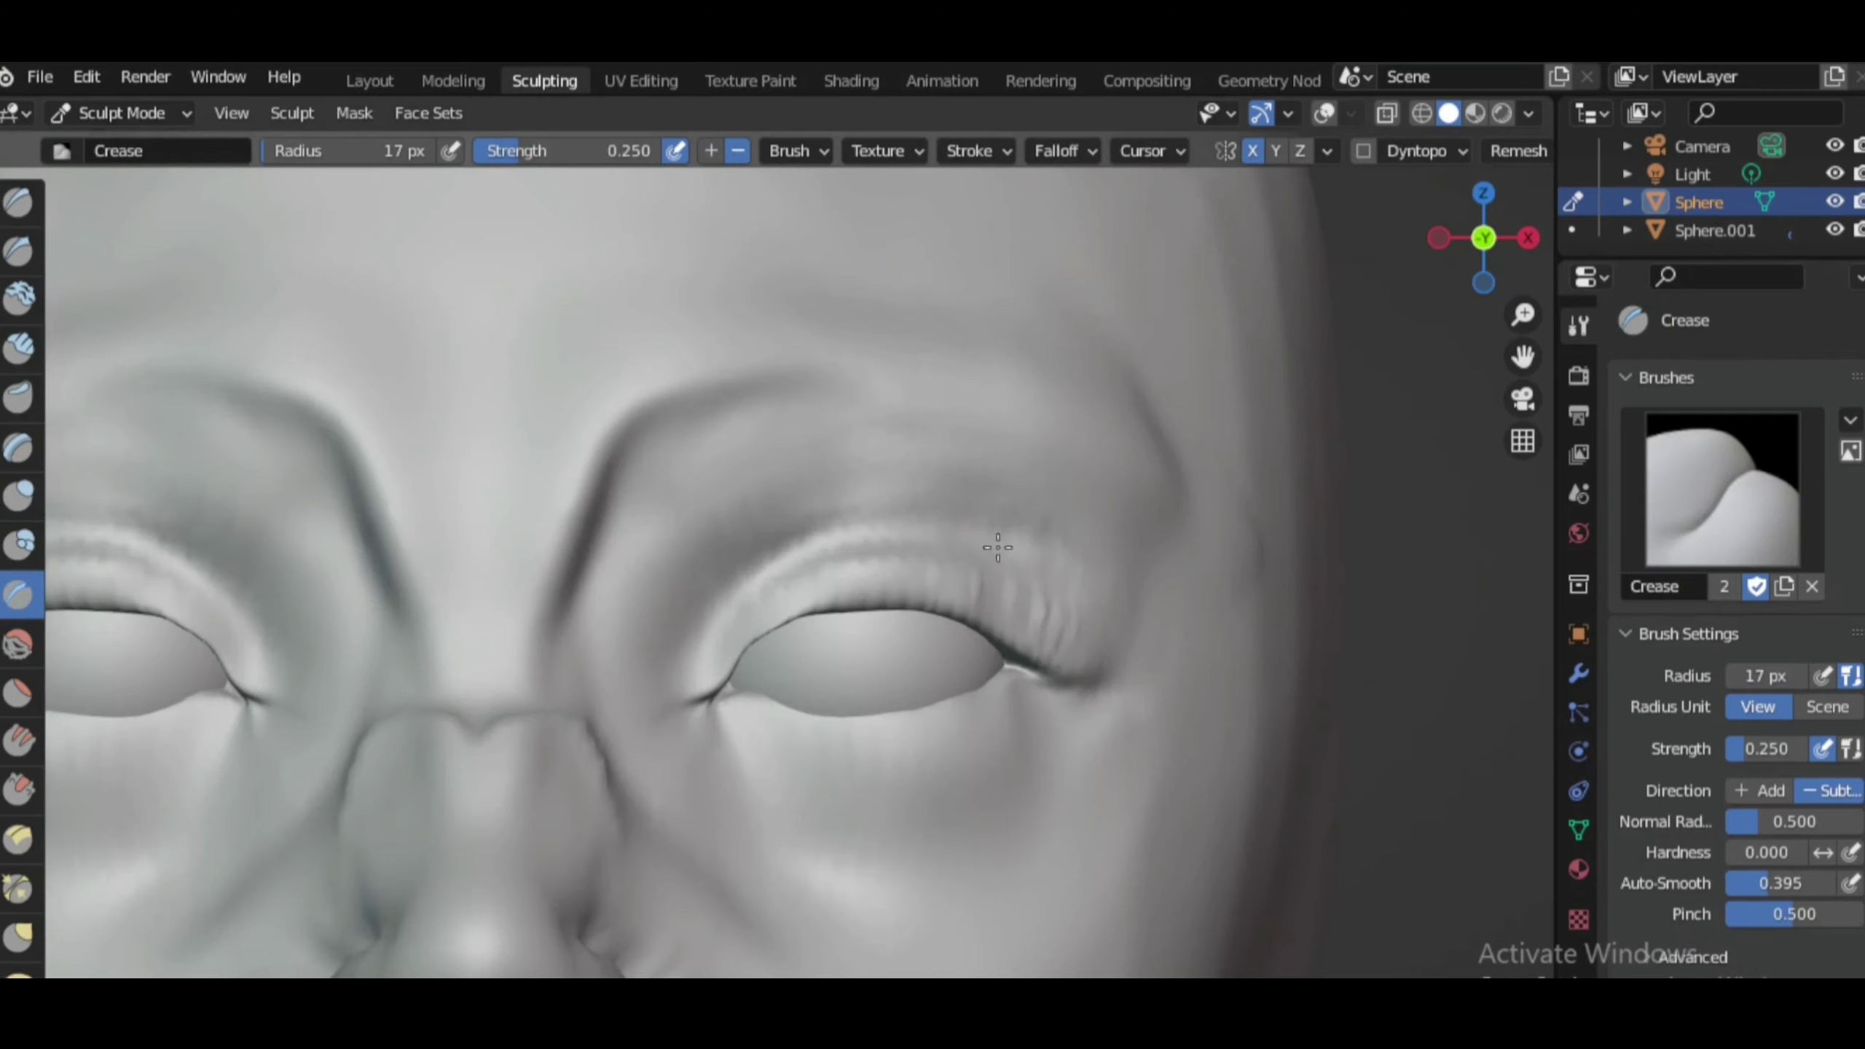
left_click(18, 889)
Pinch the eyelid creases tighter at brush strength 0.824 from a three-quarter view
middle_click_drag(950, 532, 1065, 544)
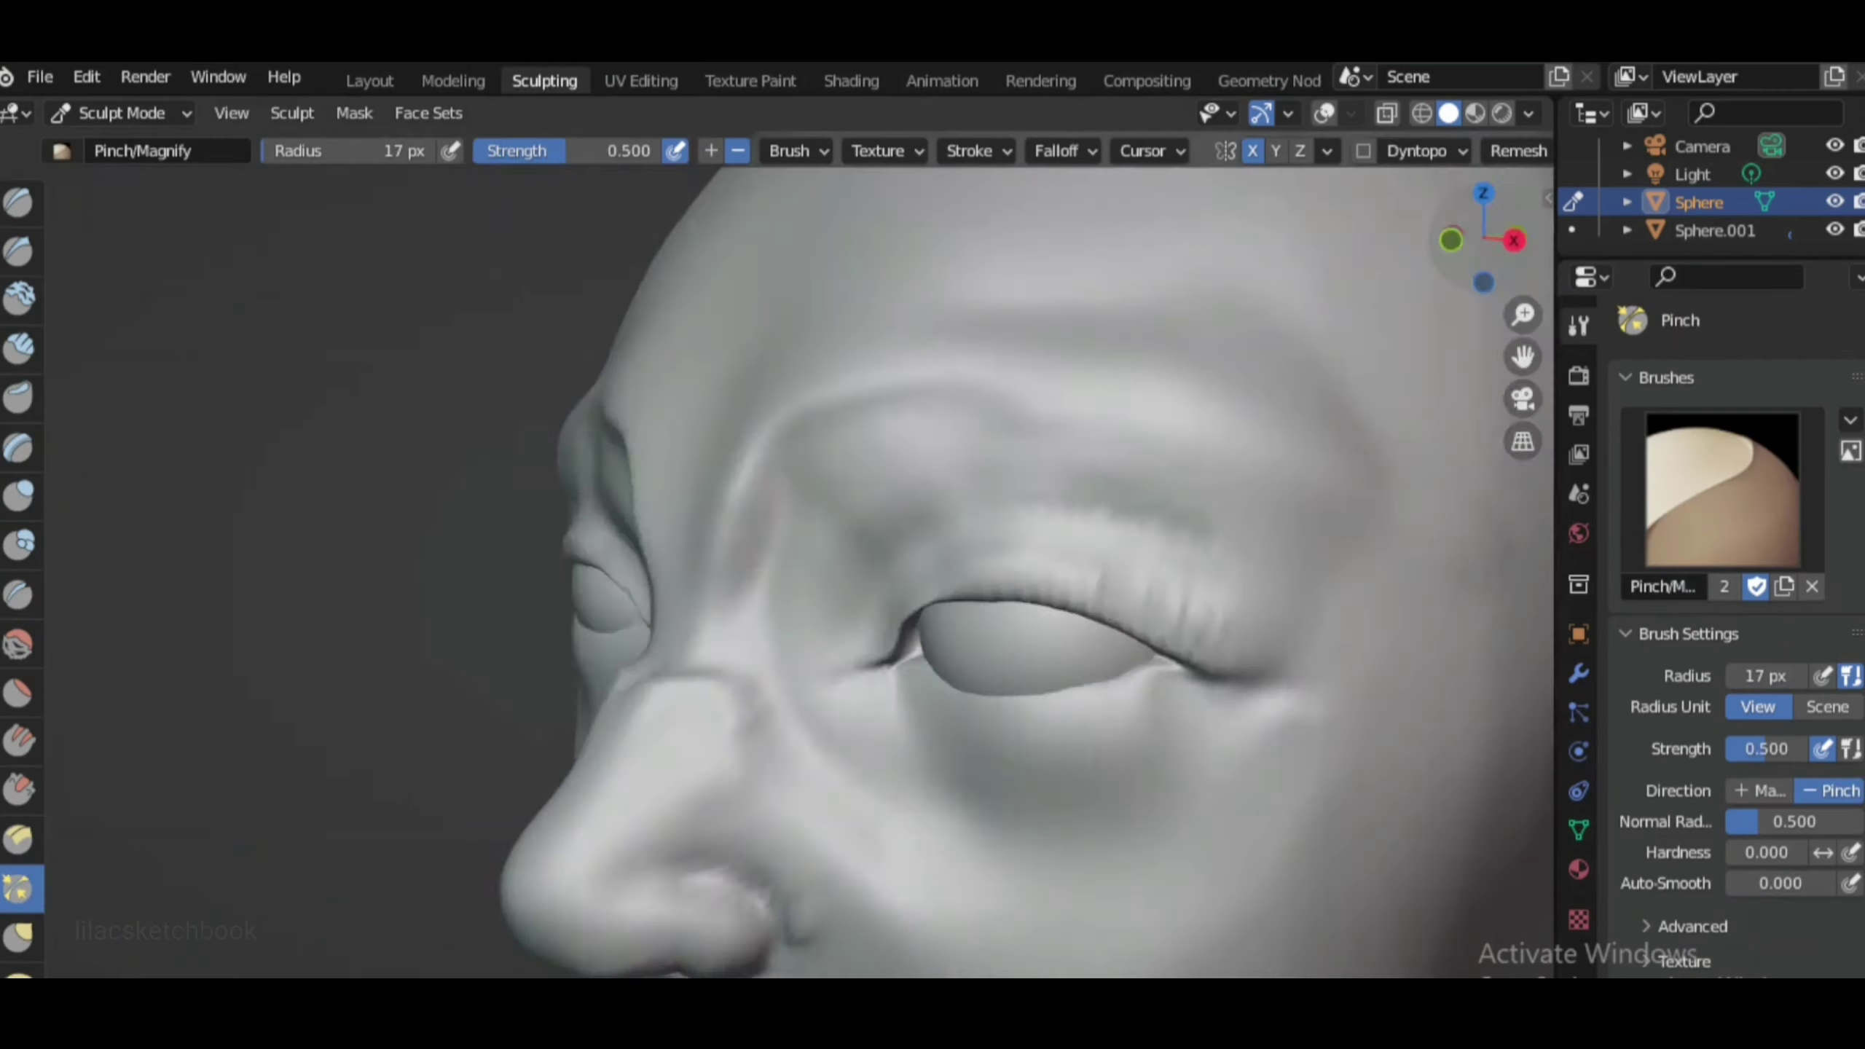
scroll(774, 564, "up", 3)
scroll(774, 564, "up", 2)
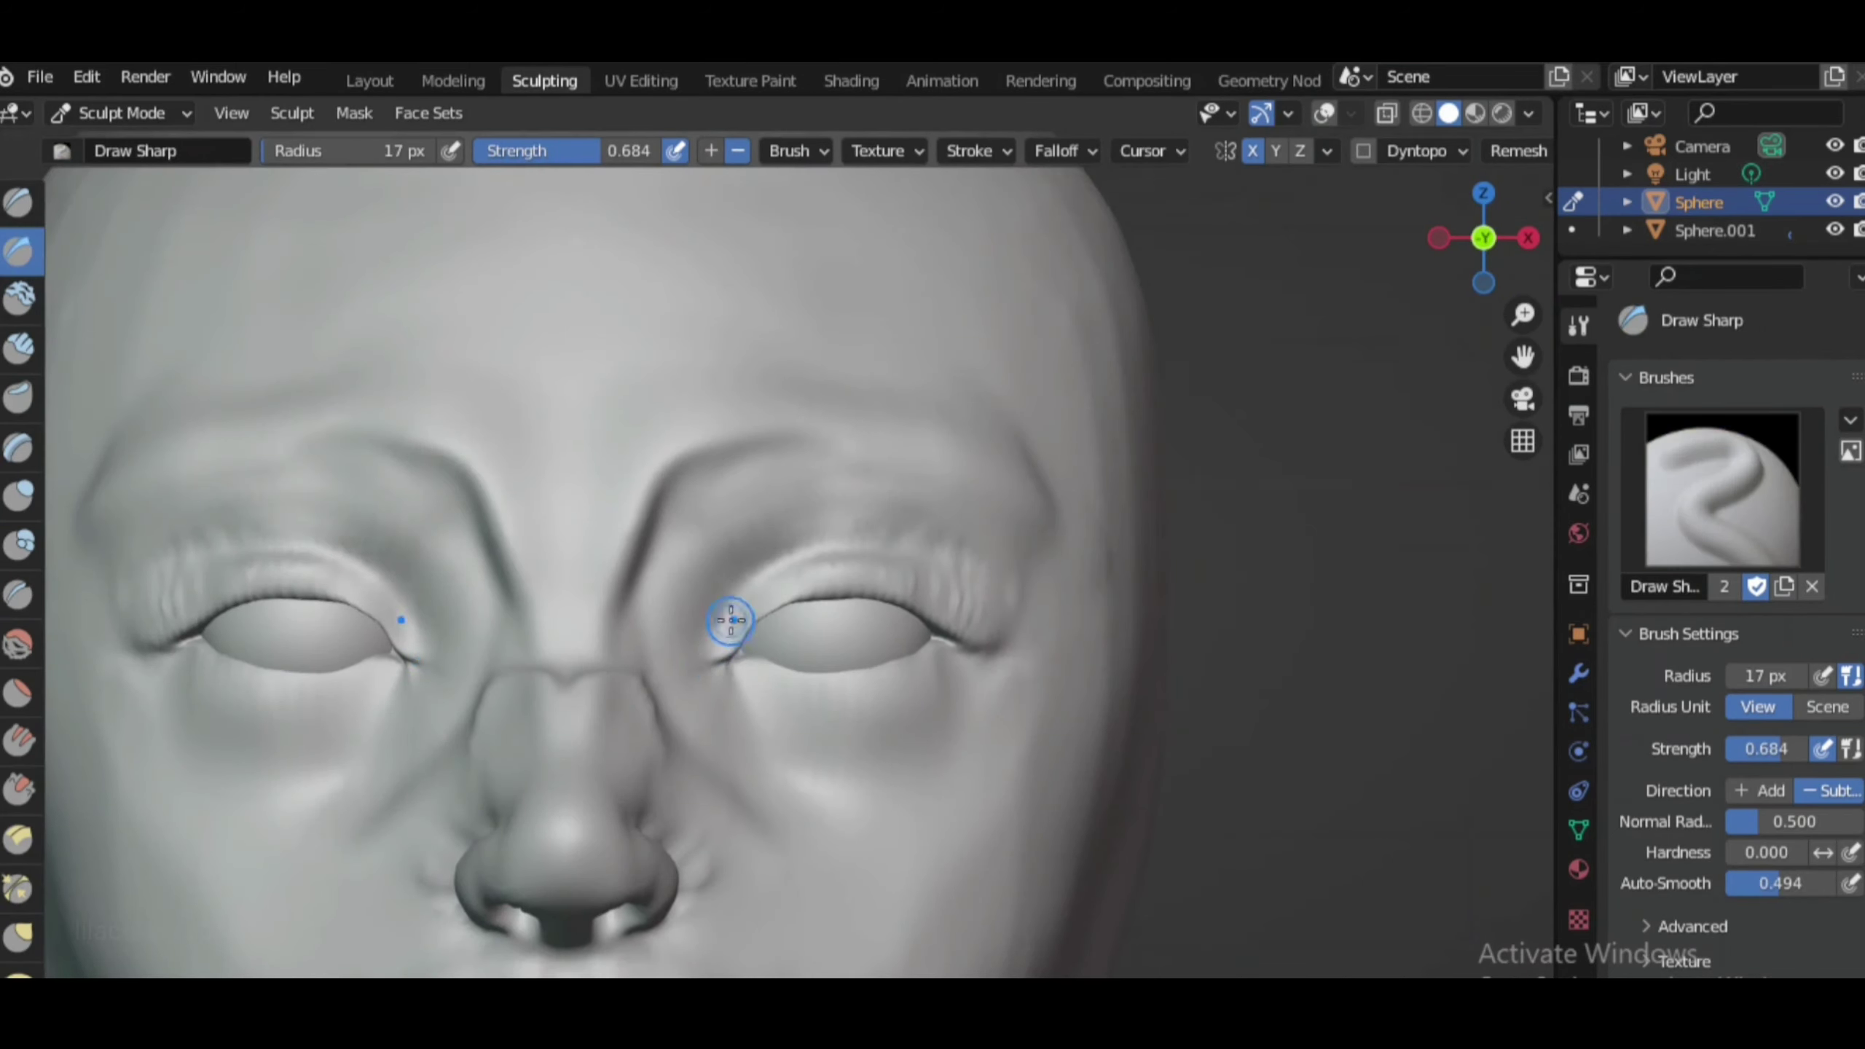
scroll(731, 621, "up", 1)
key("shift+f")
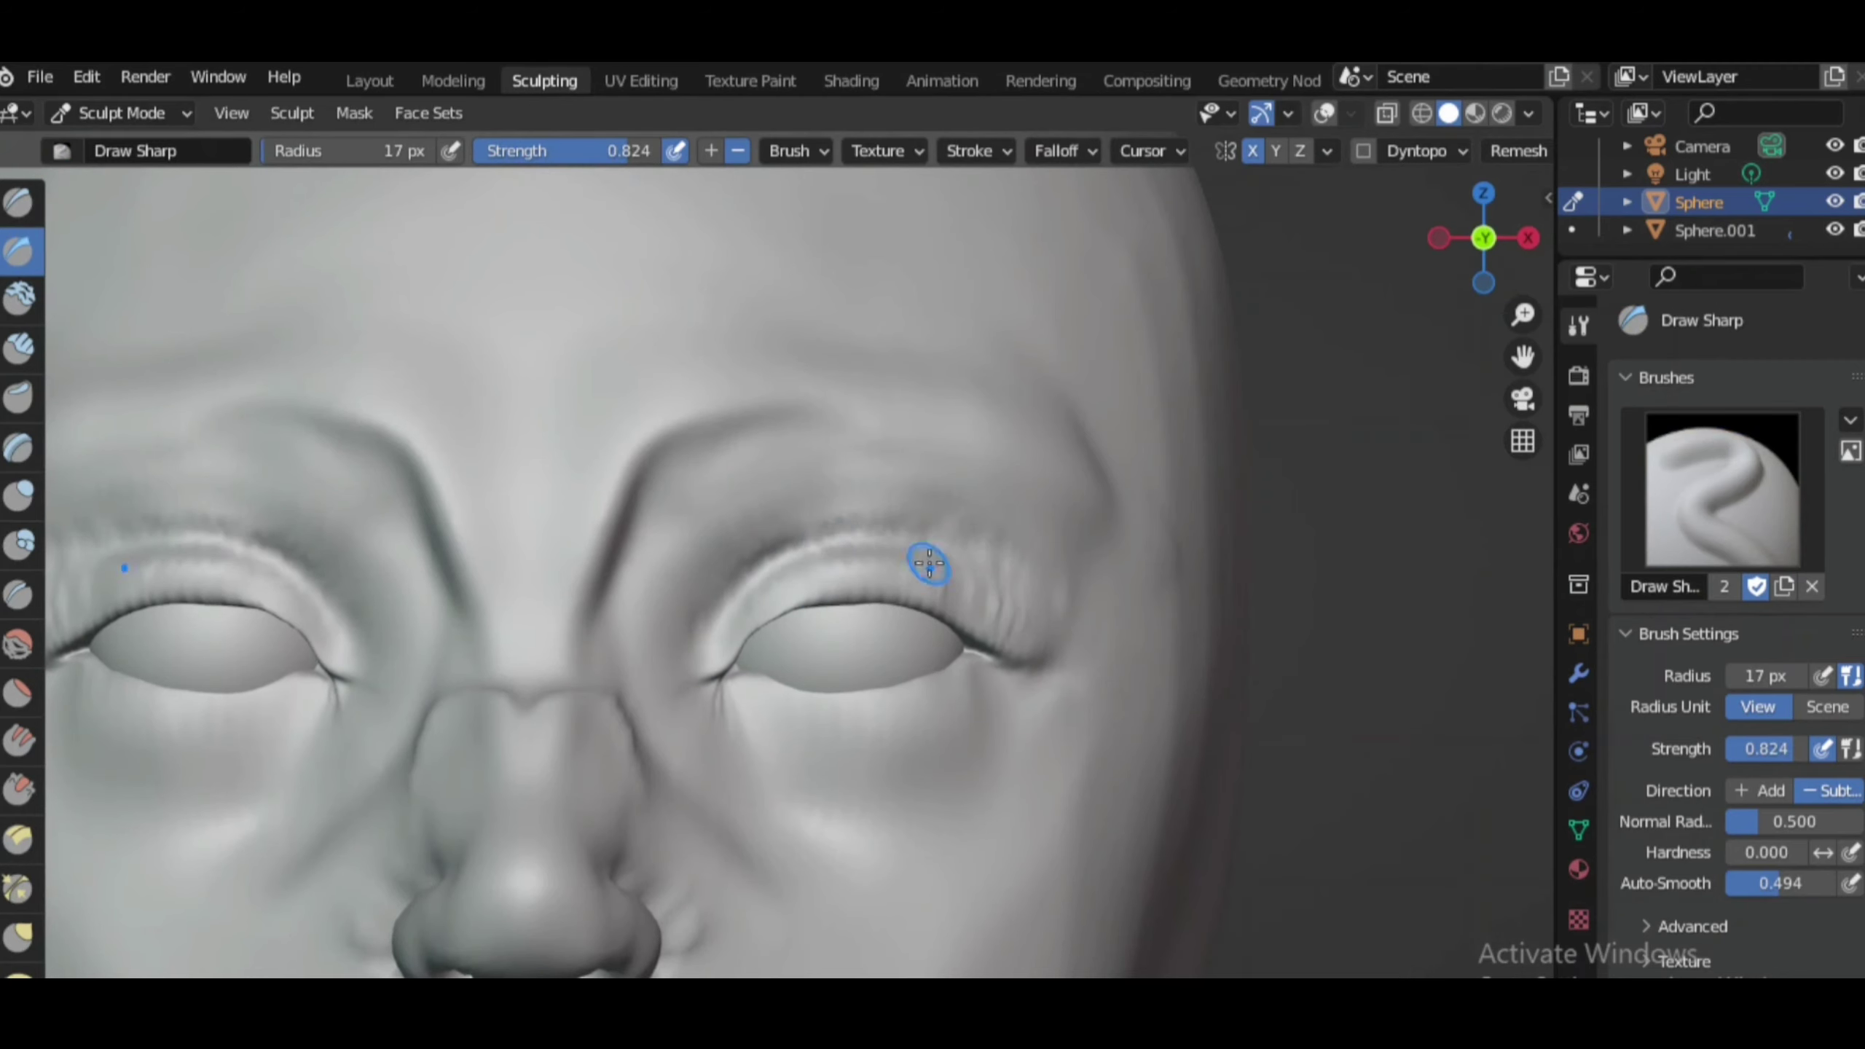
scroll(929, 563, "down", 5)
scroll(988, 588, "up", 4)
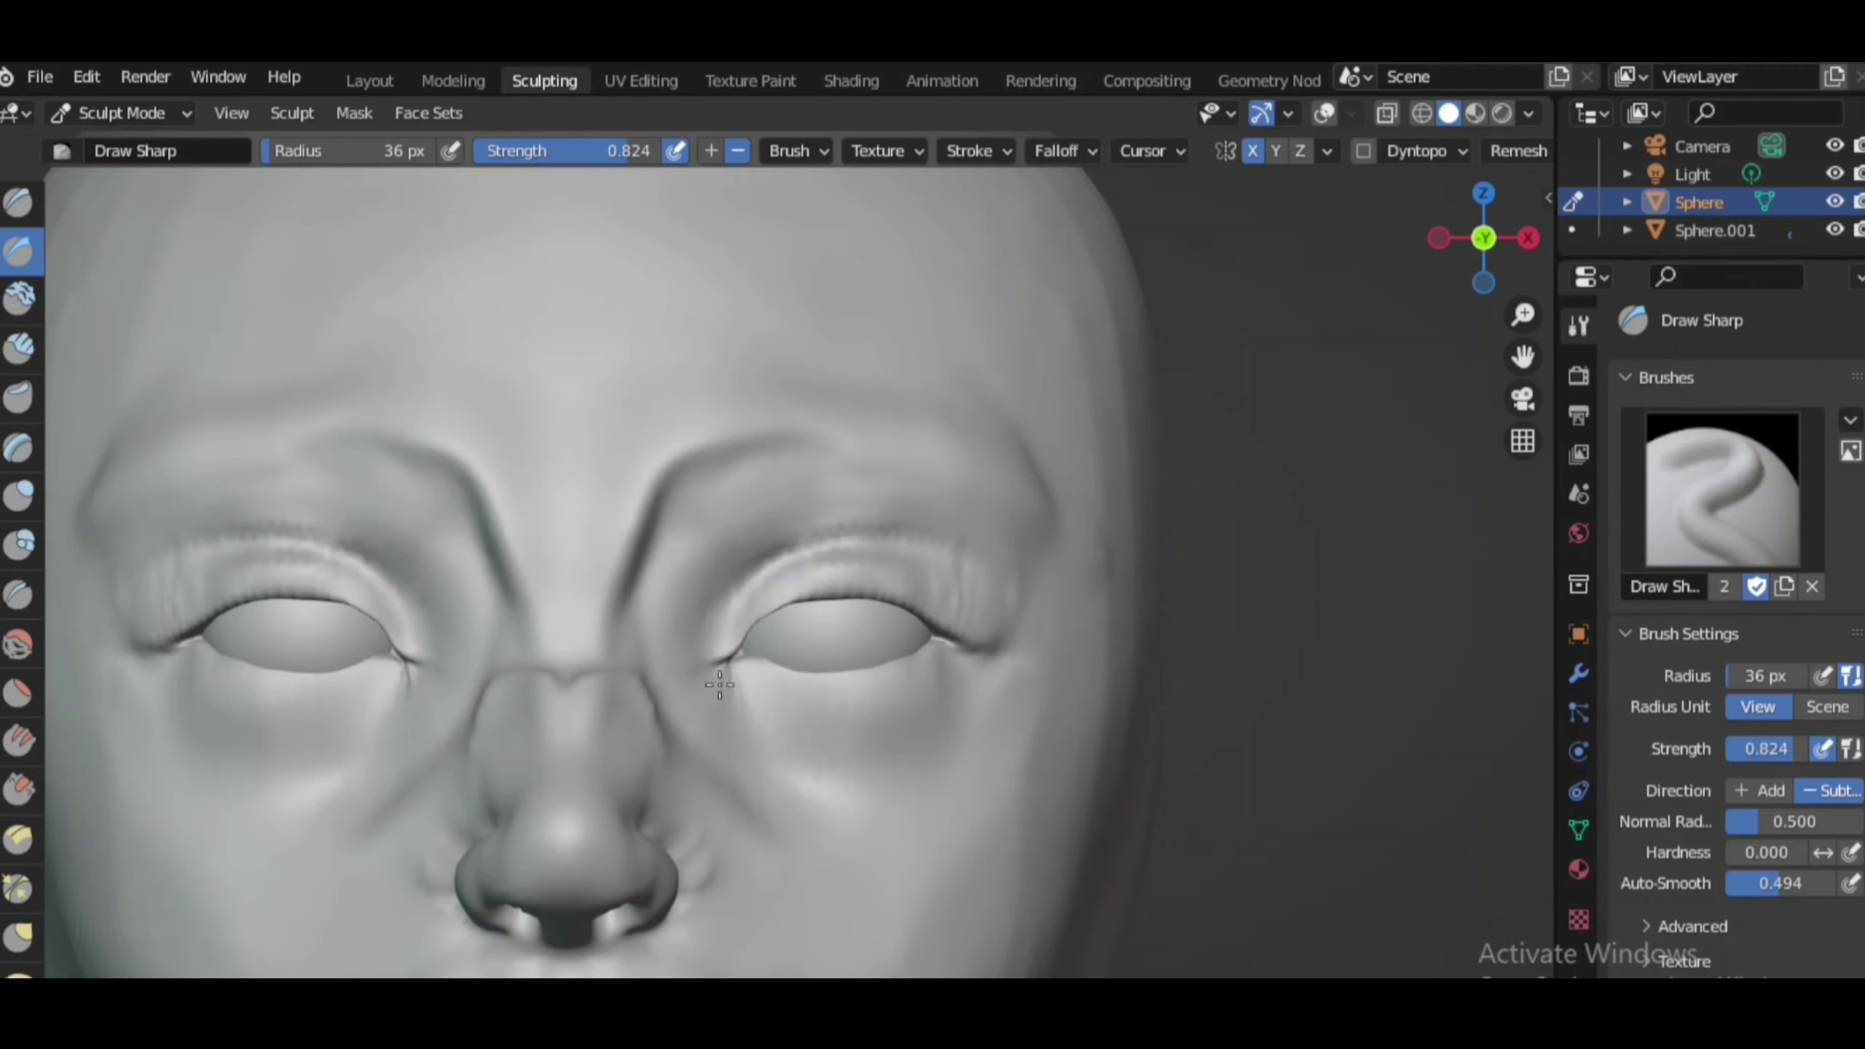
scroll(971, 570, "down", 5)
scroll(974, 749, "up", 4)
Build up the upper-lid folds with the Clay Strips brush
key("c")
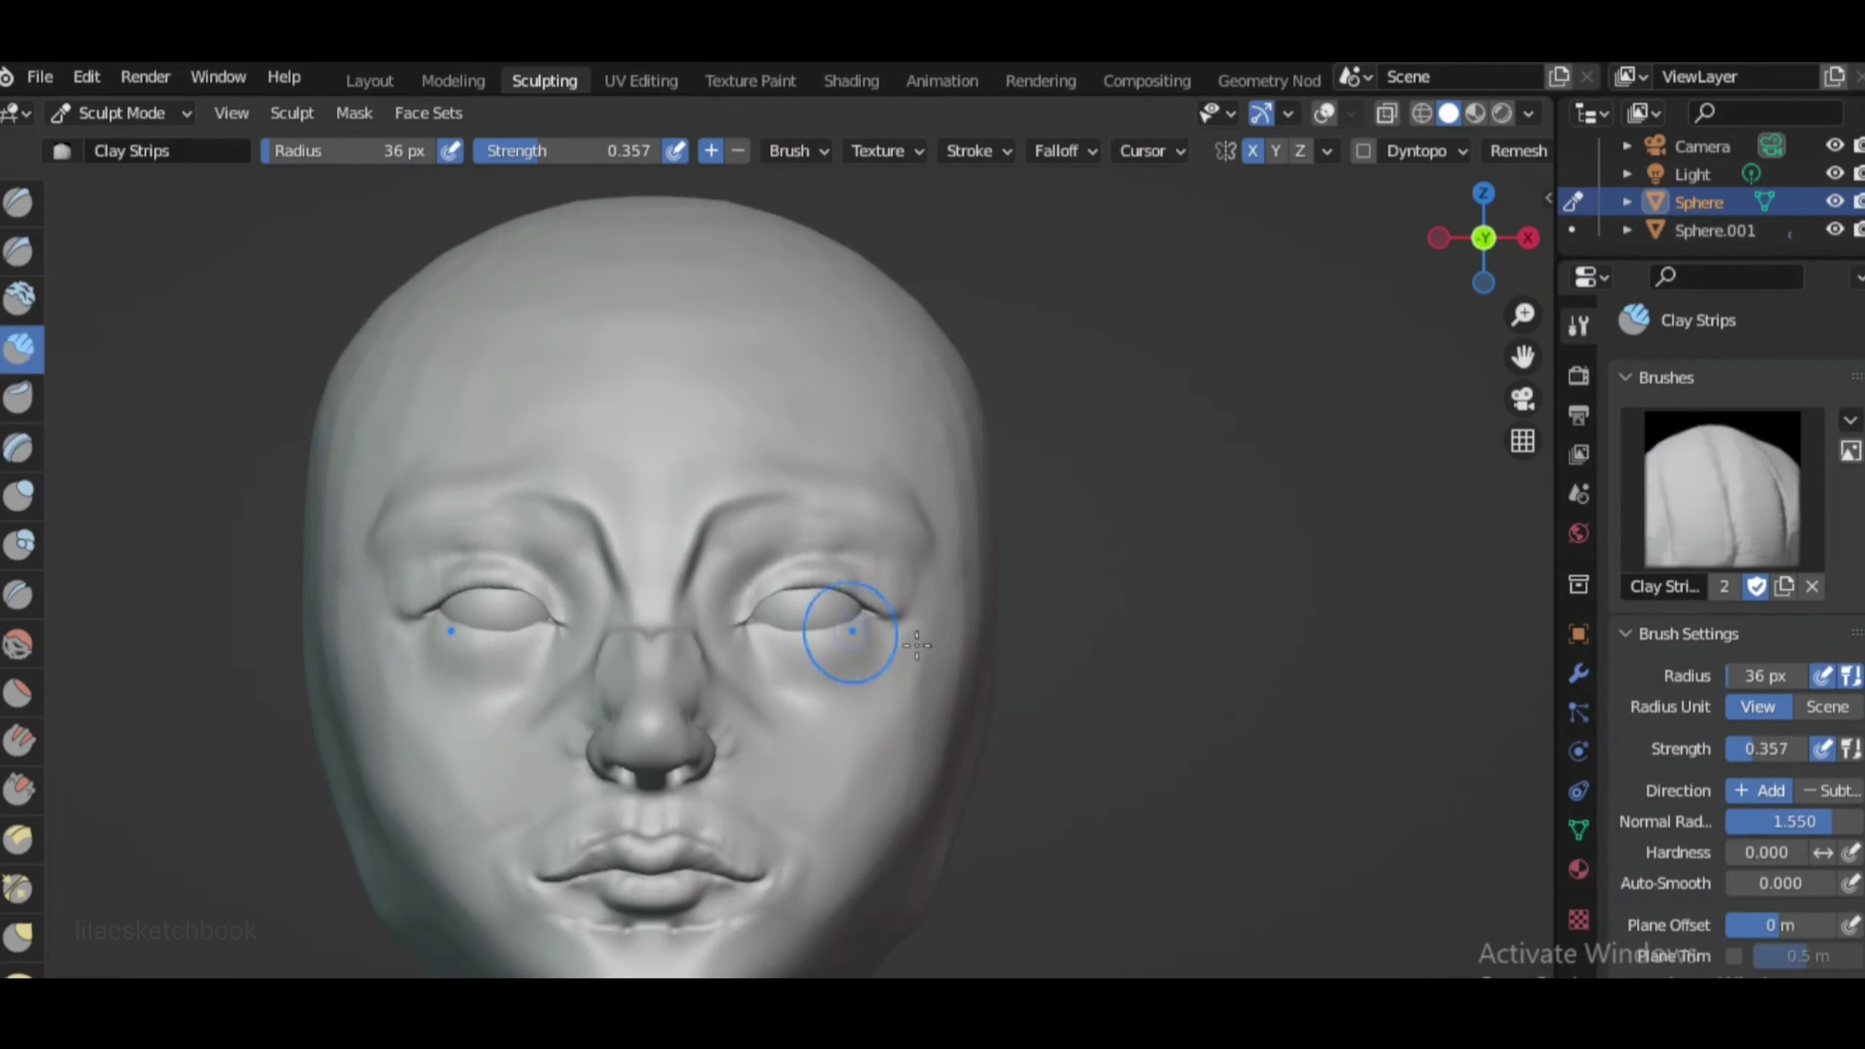
scroll(833, 616, "up", 2)
scroll(989, 520, "up", 1)
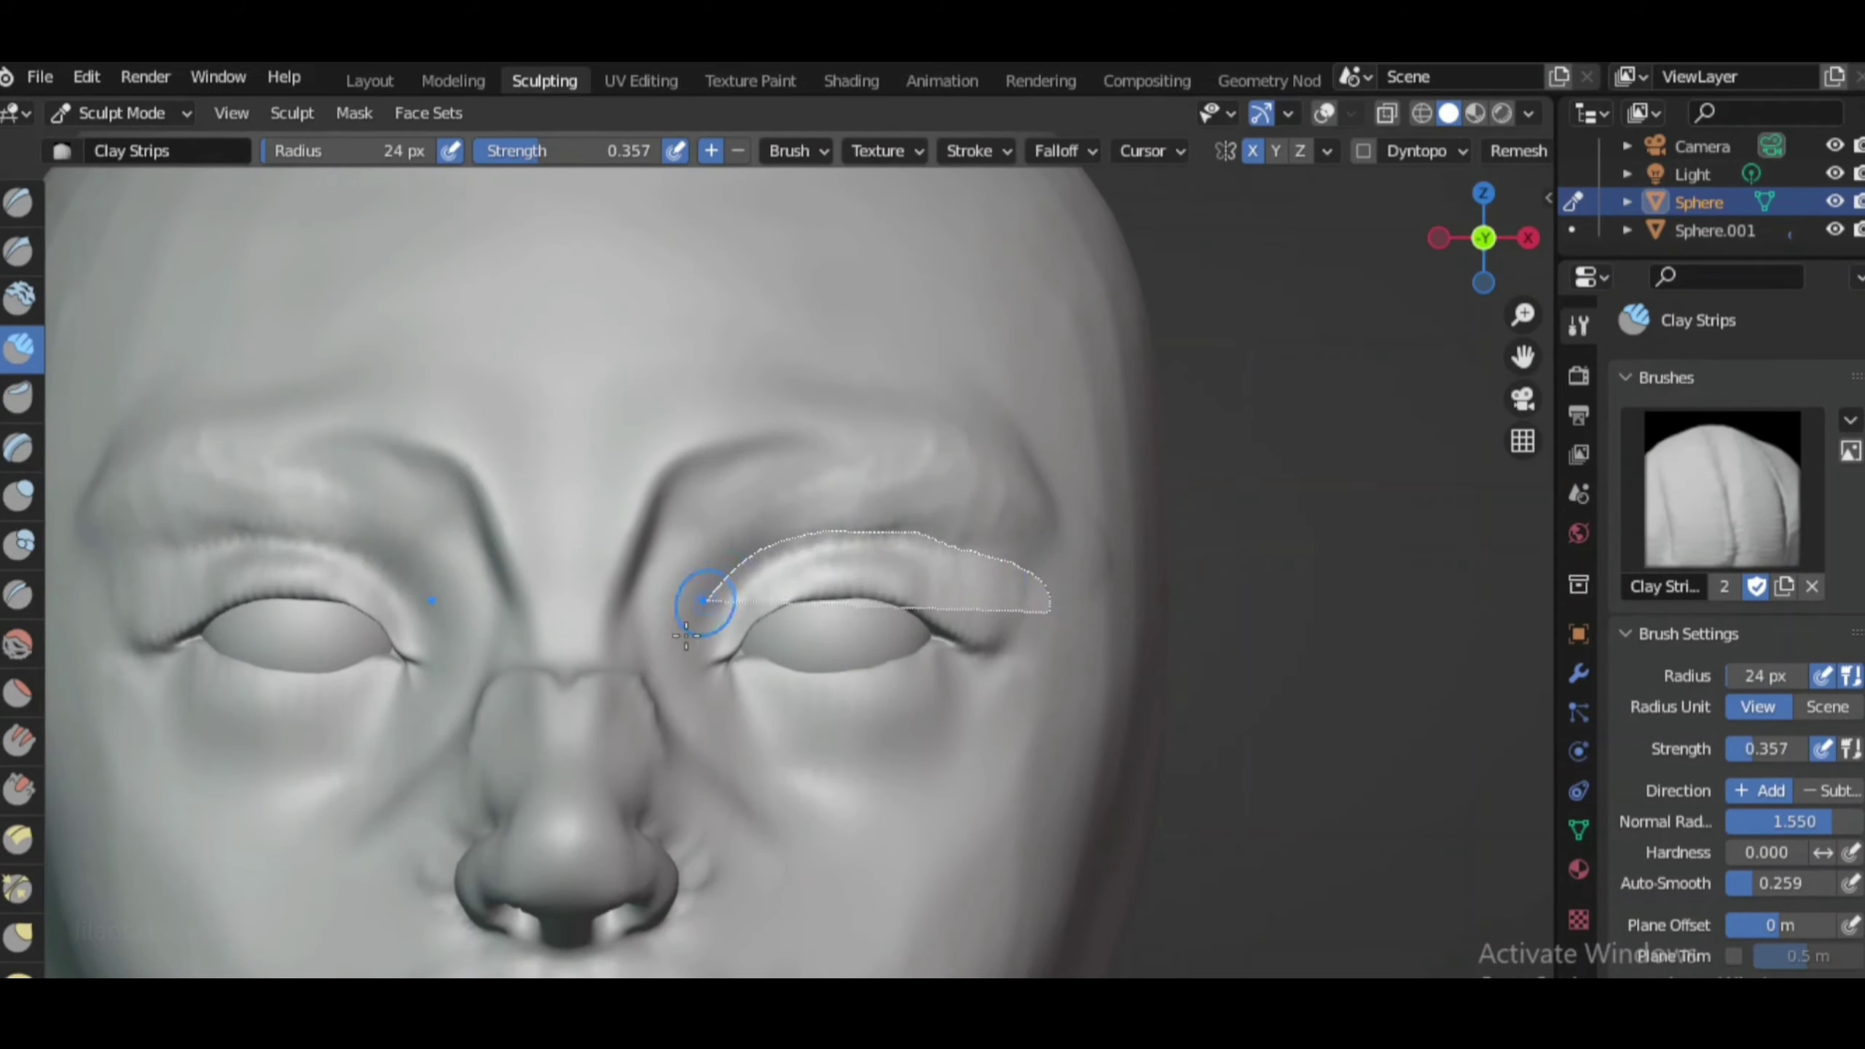
scroll(726, 598, "down", 2)
scroll(678, 541, "down", 2)
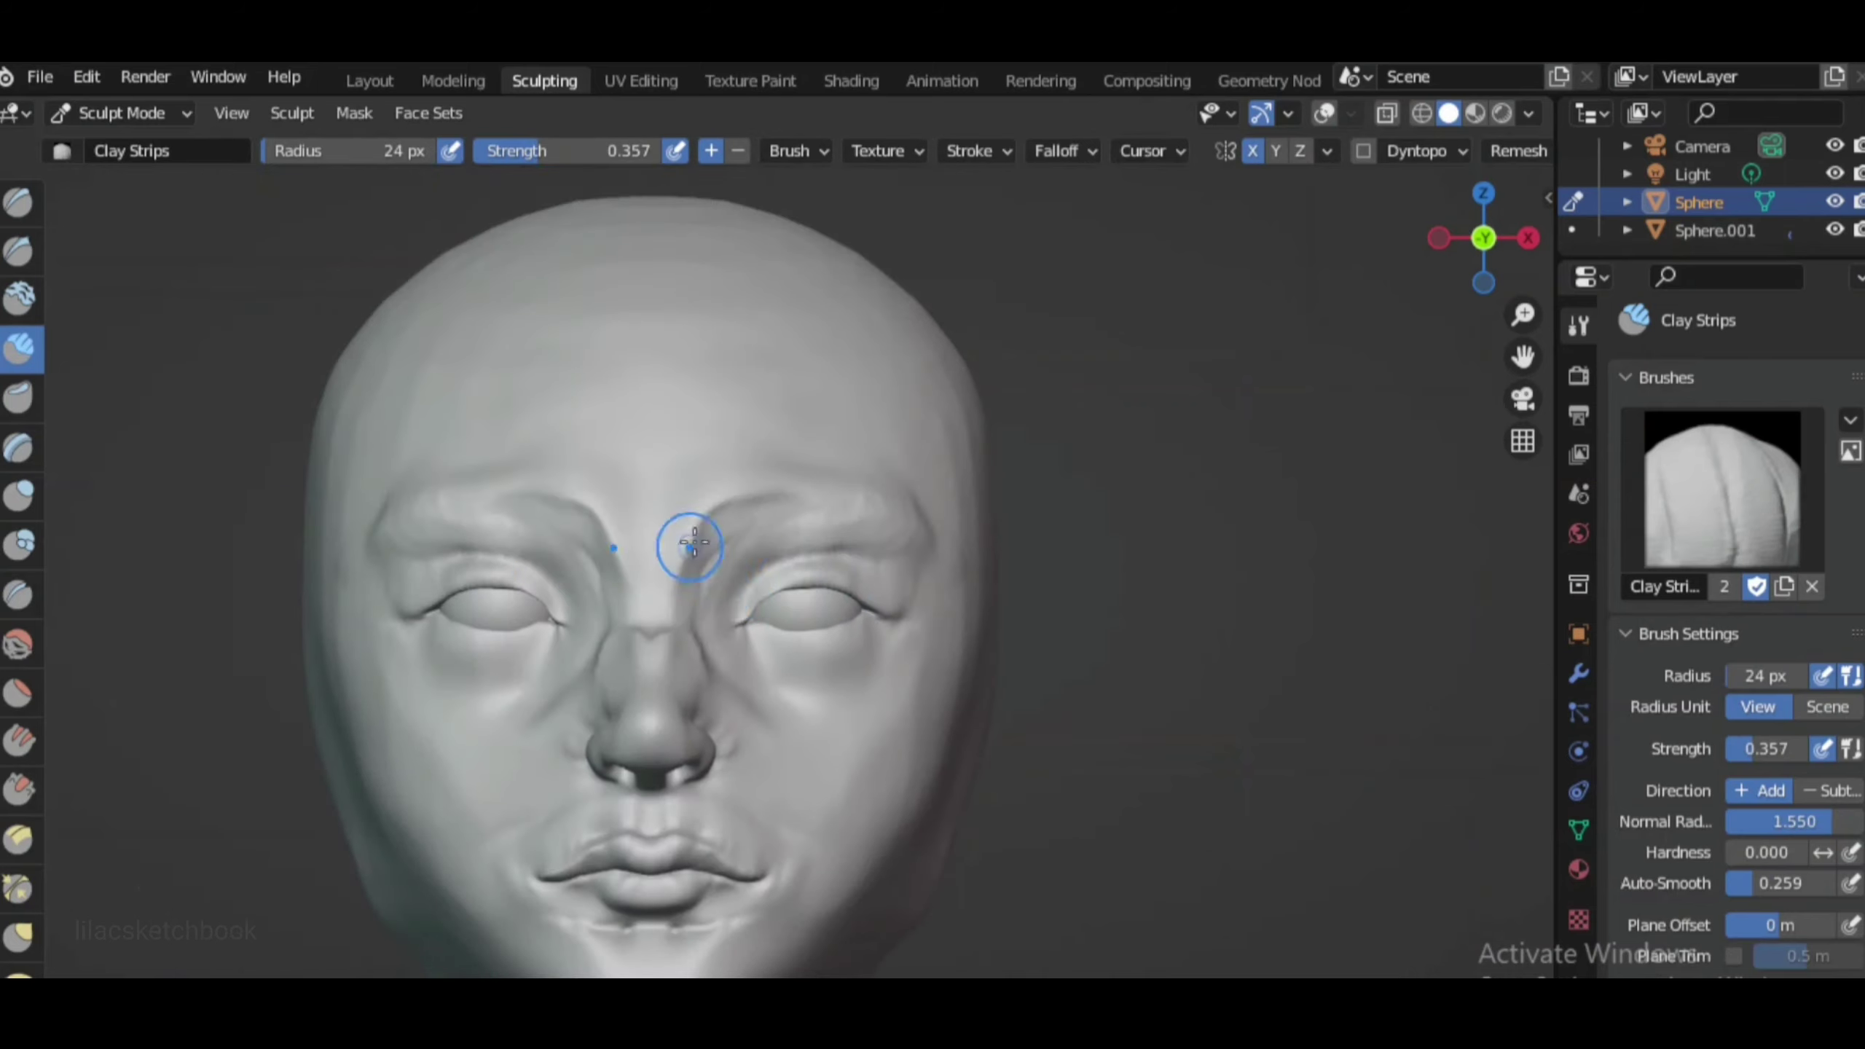
Check the lids with the Grab brush from three-quarter, side and front views, setting radius 44 px
key("g")
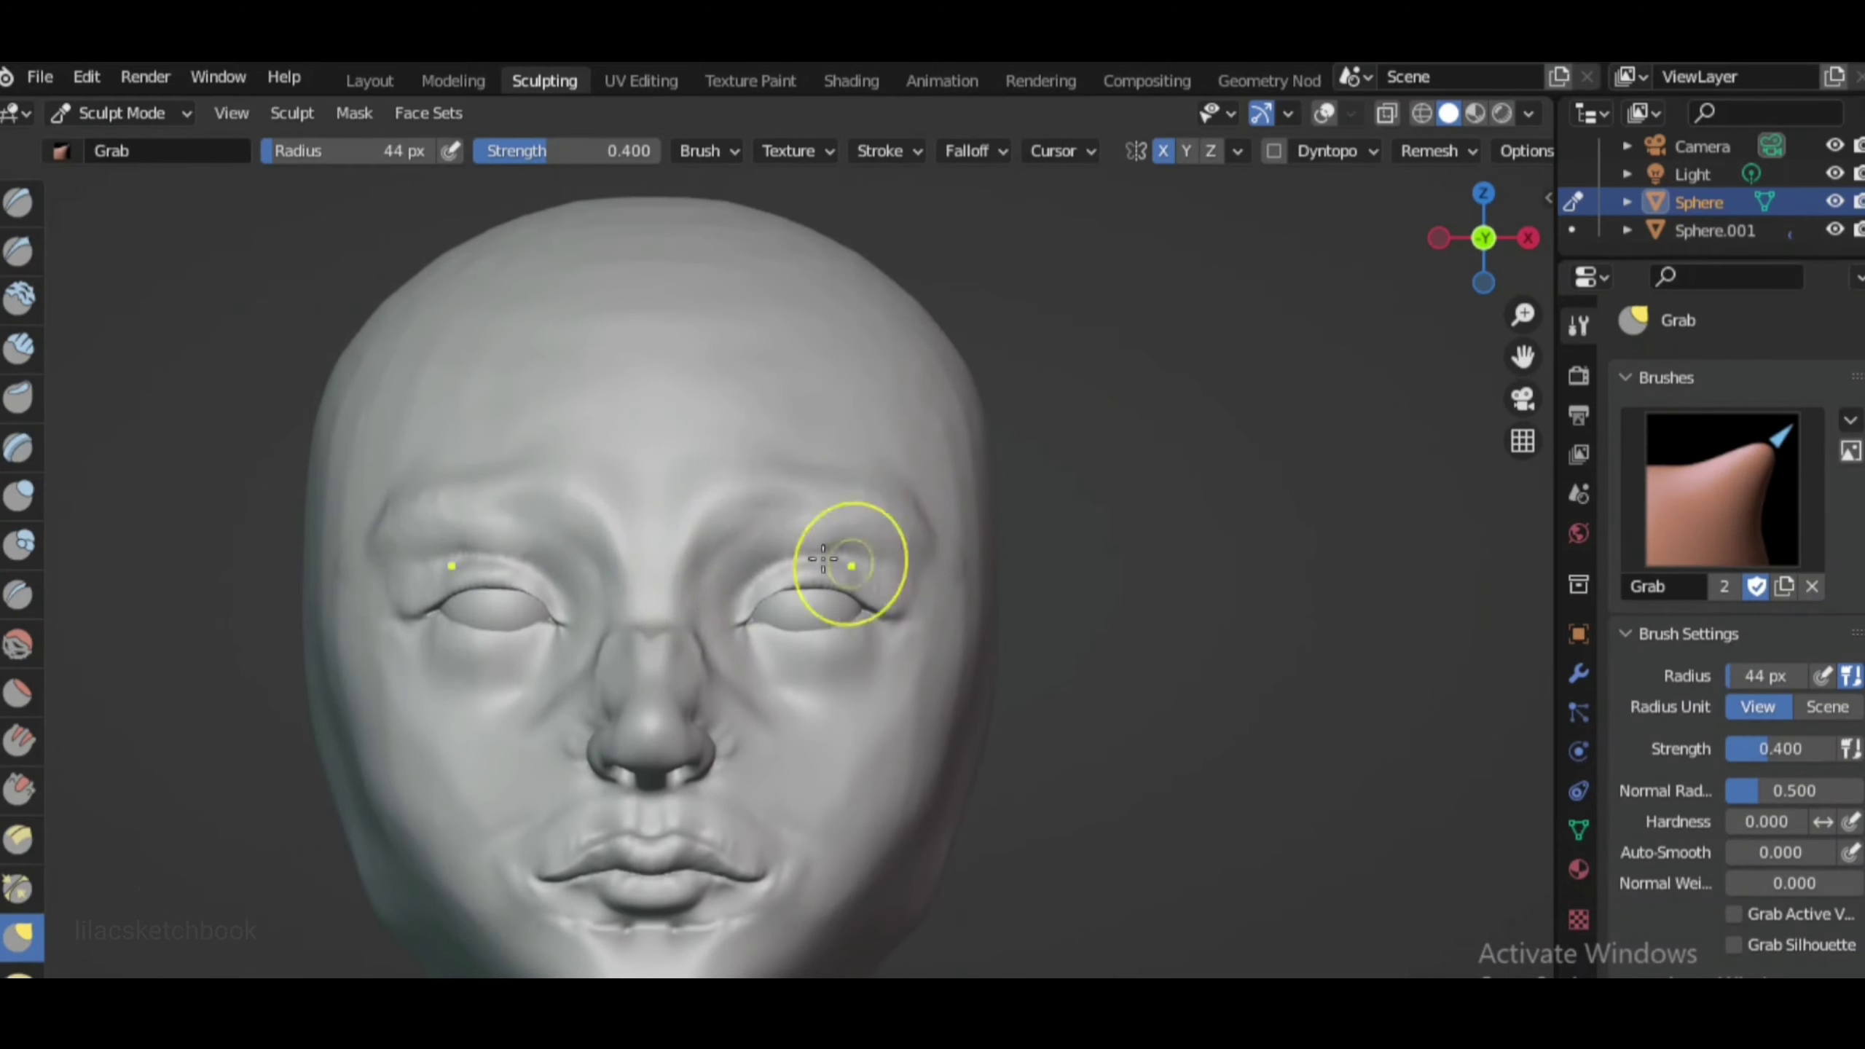
mouse_move(914, 644)
middle_mouse_down()
mouse_move(1102, 559)
mouse_move(1066, 488)
middle_mouse_up()
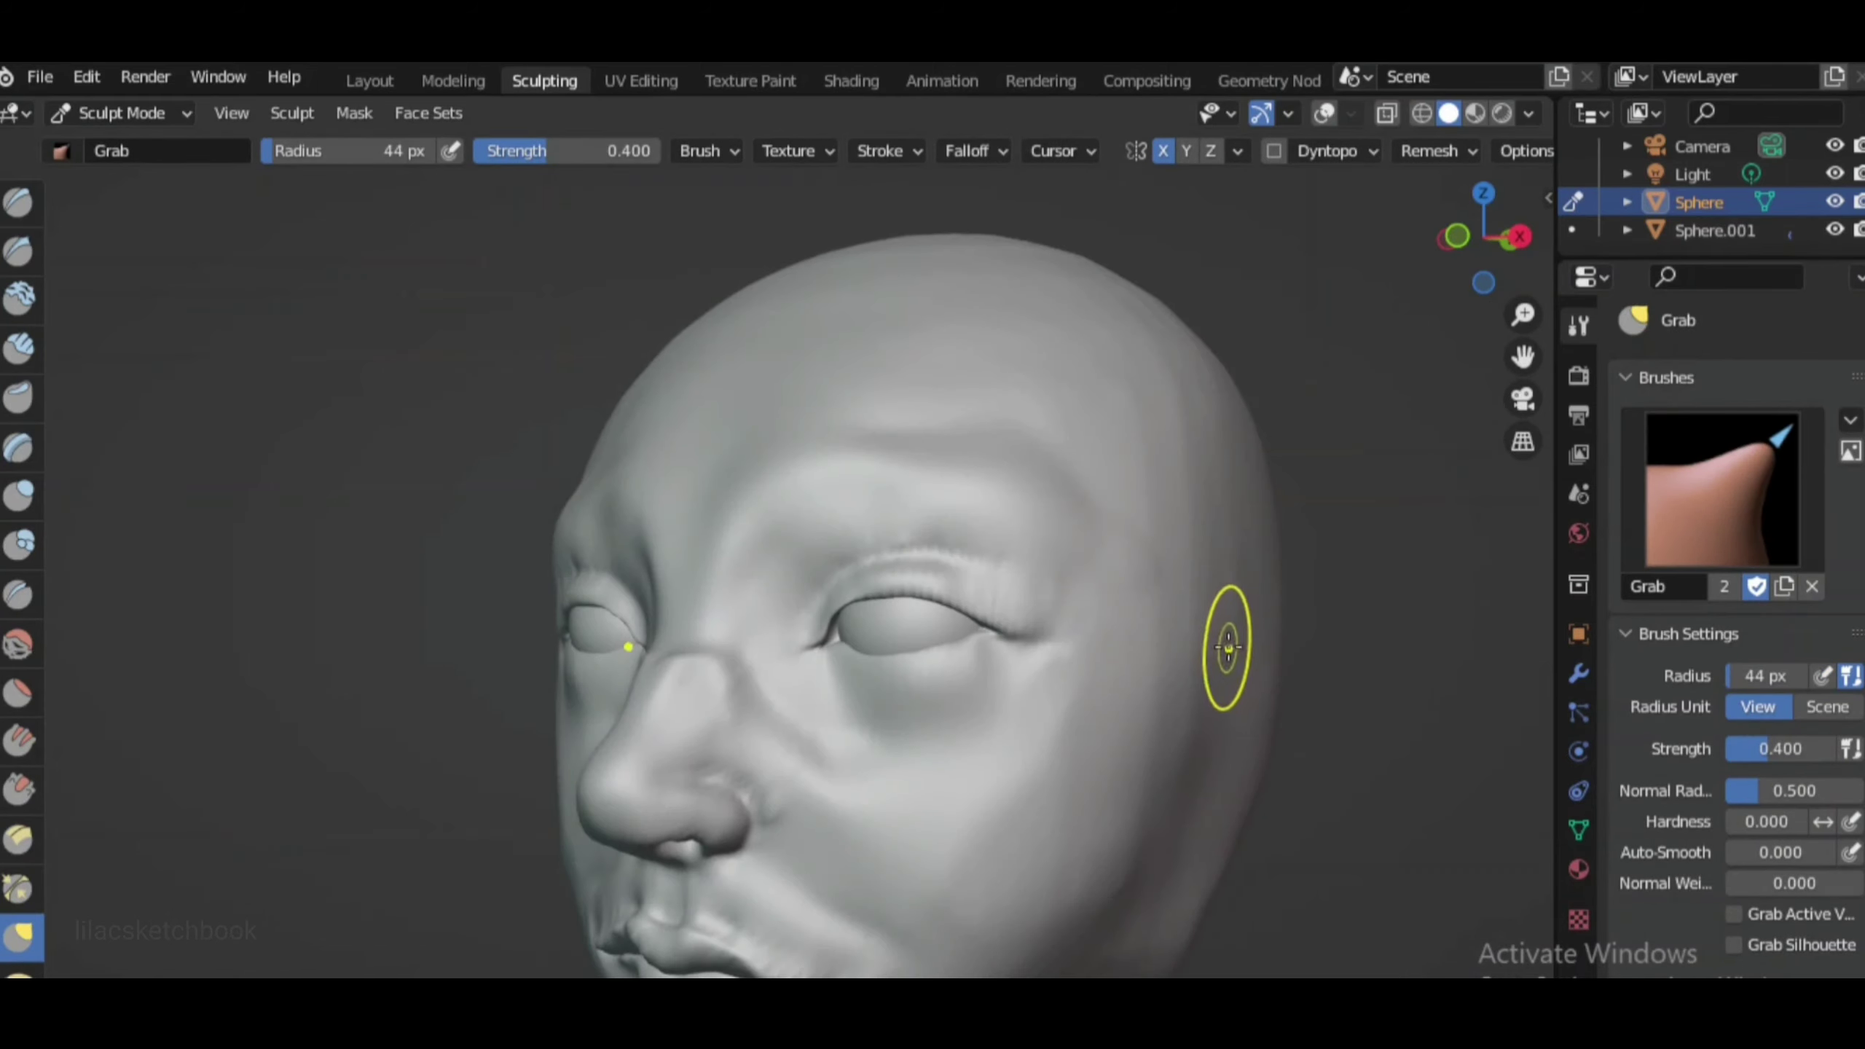
middle_click_drag(1228, 648, 1219, 654)
middle_click_drag(887, 604, 1016, 811)
scroll(1015, 811, "down", 3)
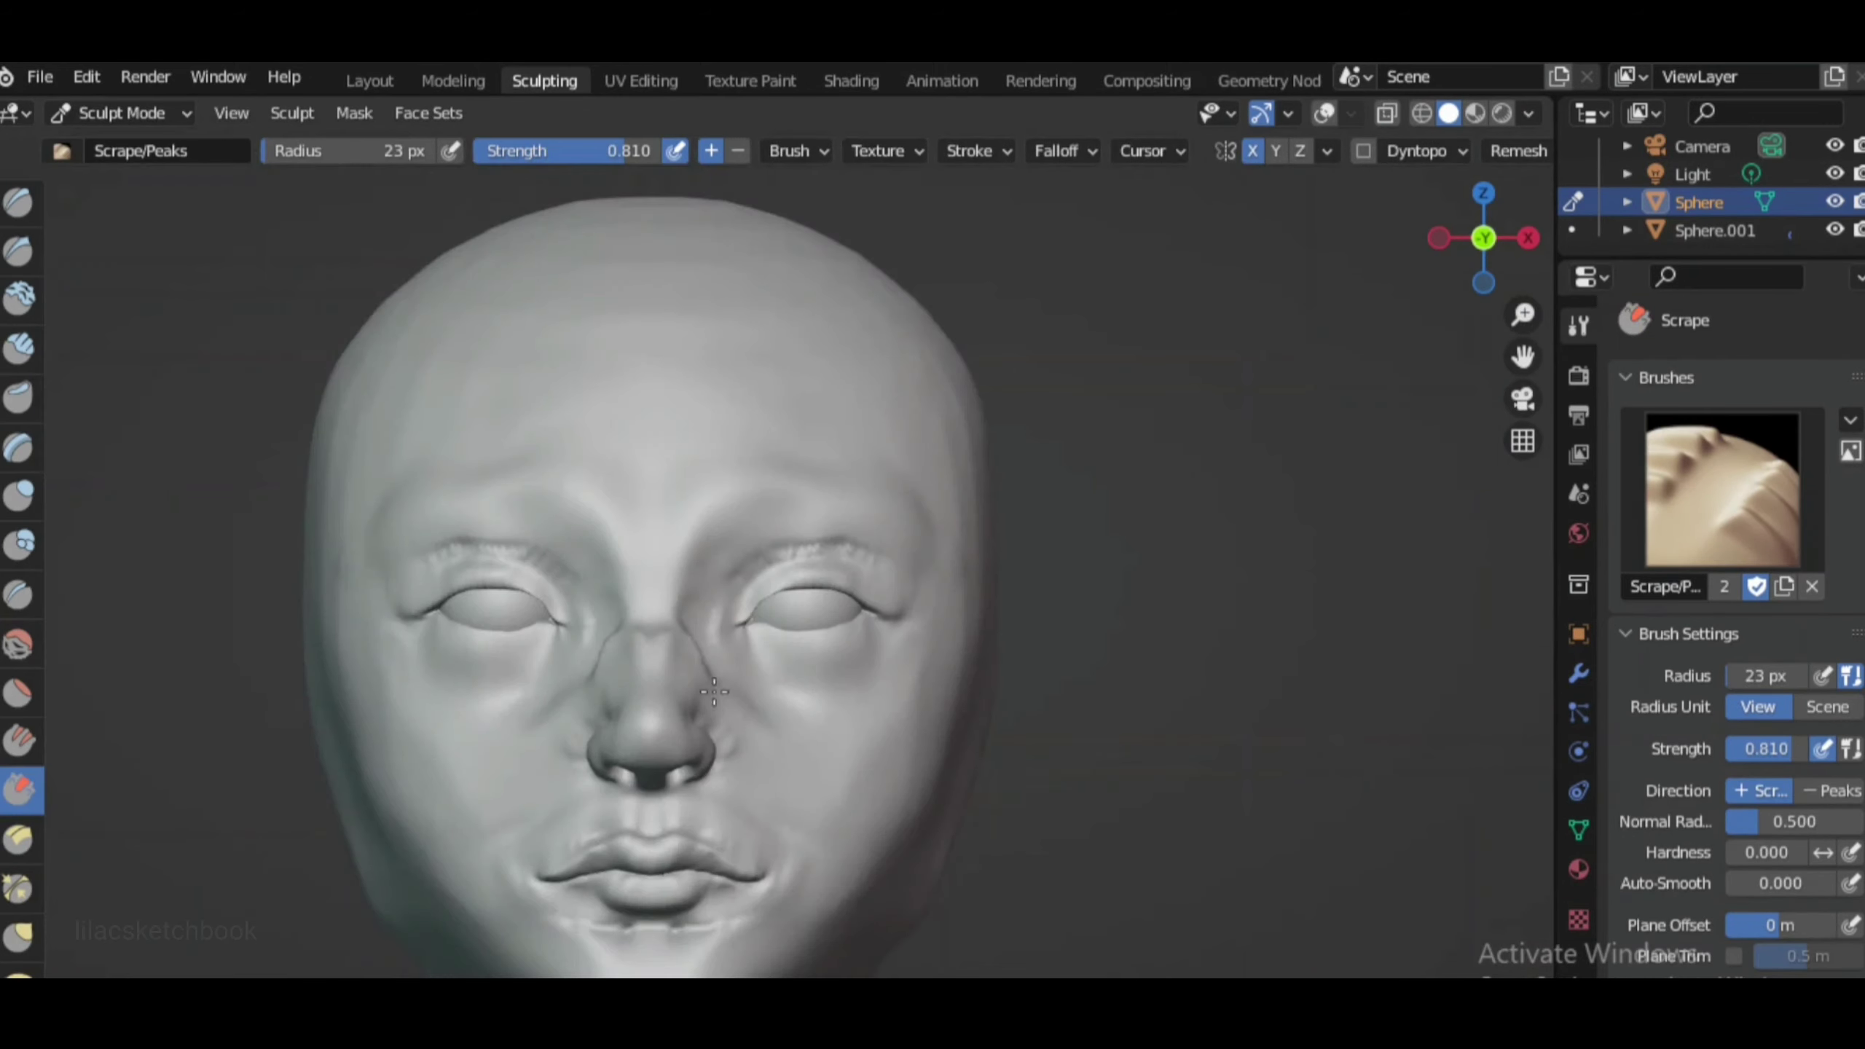
key("f")
left_click(814, 545)
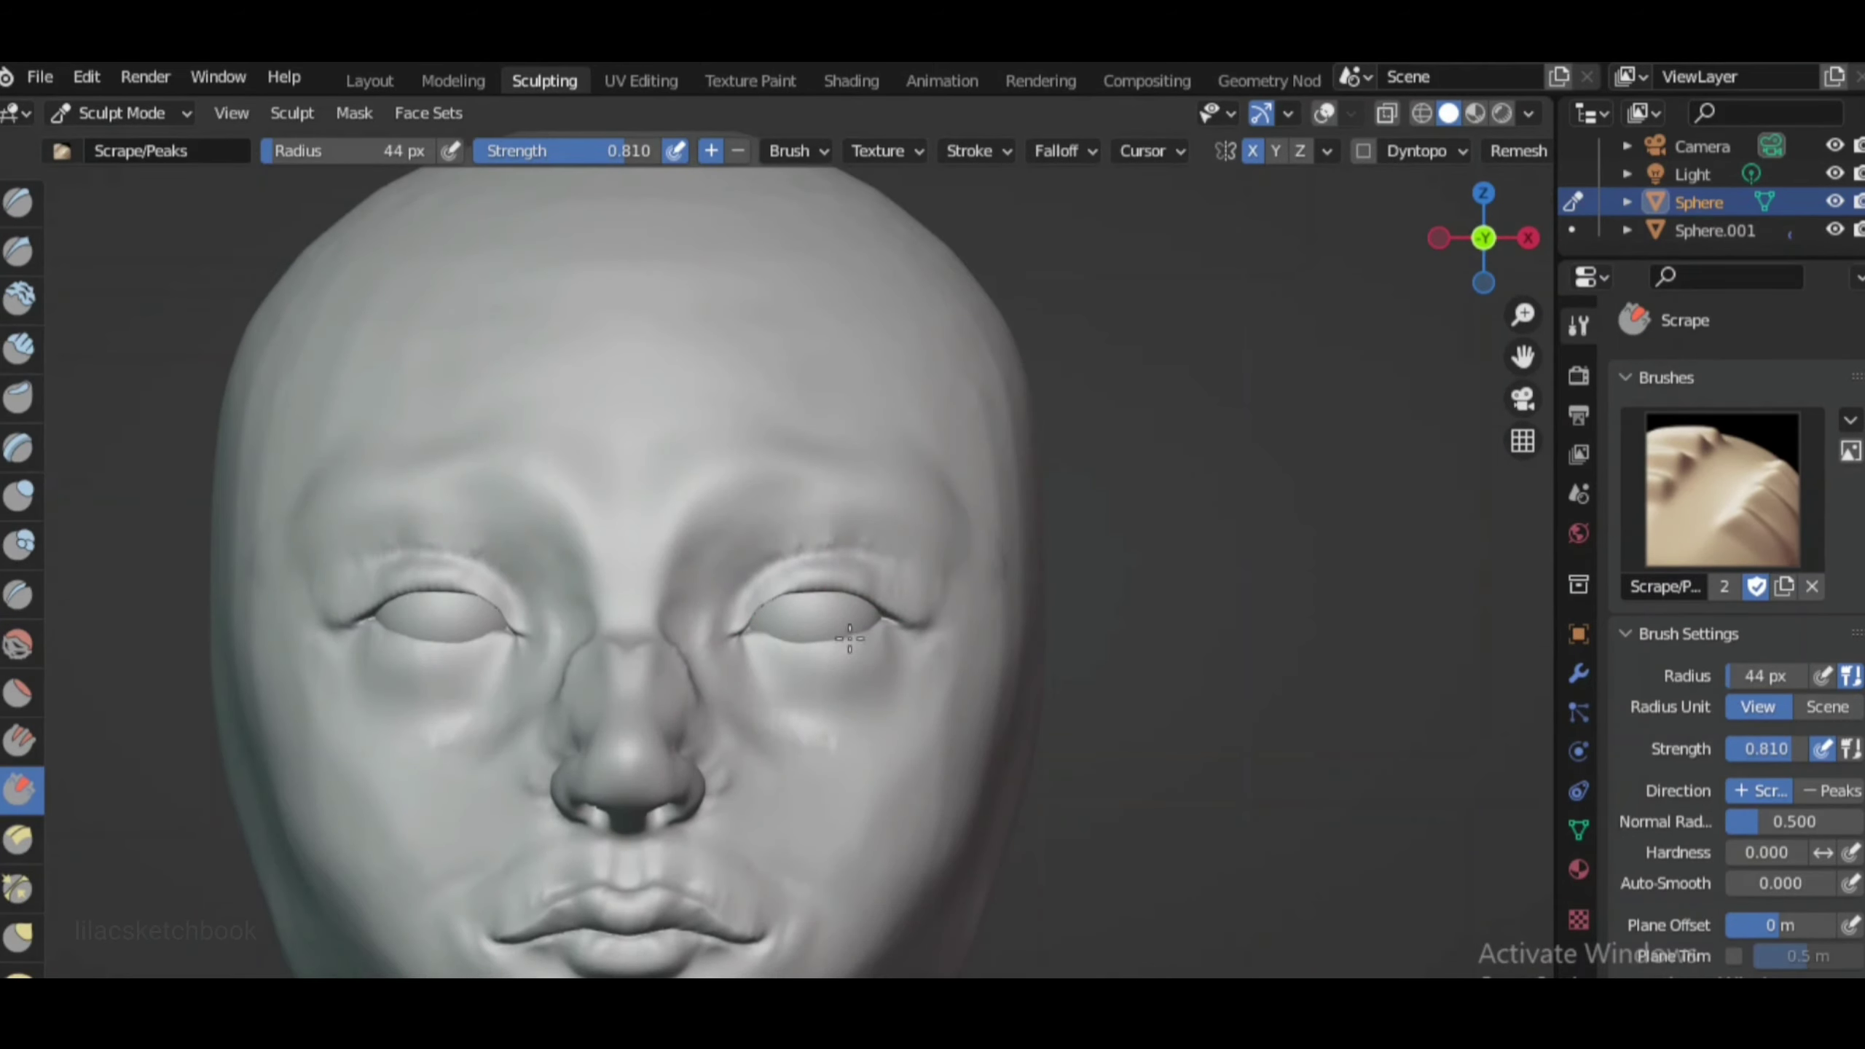
scroll(850, 638, "down", 1)
scroll(804, 529, "down", 4)
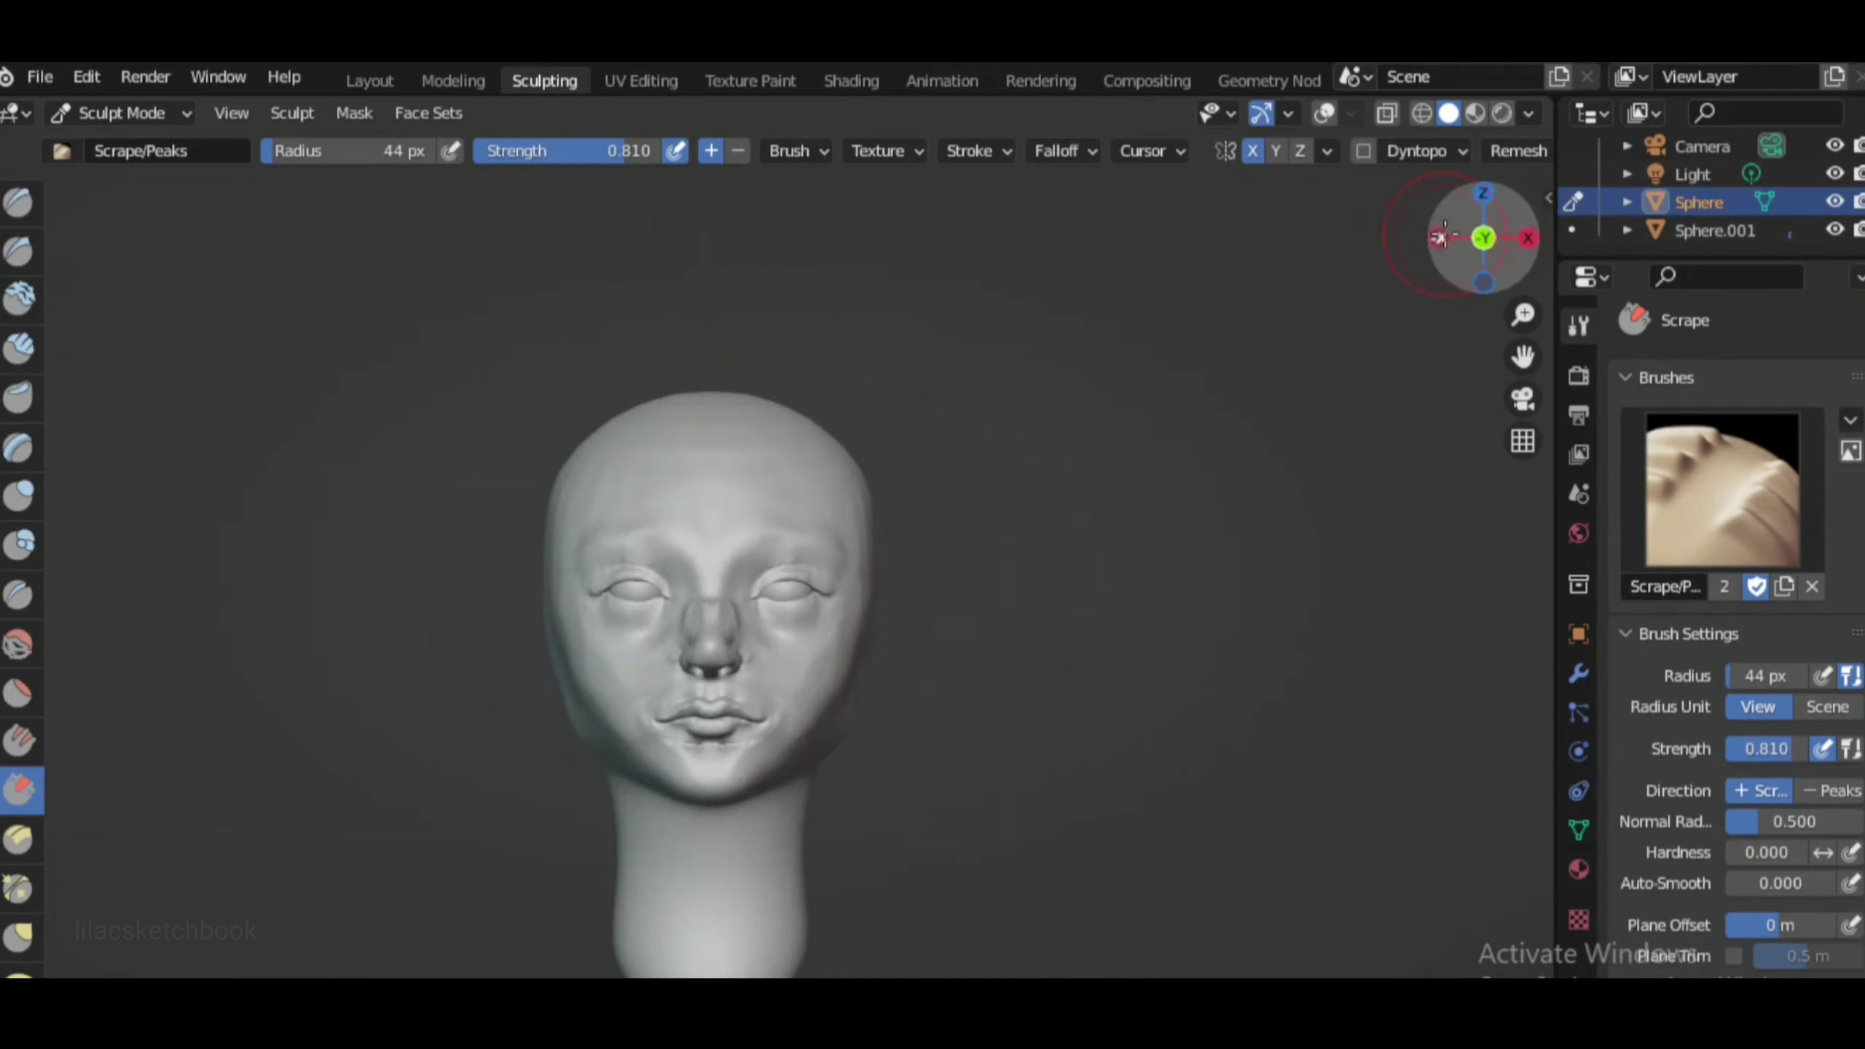
scroll(1071, 669, "up", 3)
Sculpt a crease beside the right eye with the Clay brush at 25 px radius
left_click(18, 298)
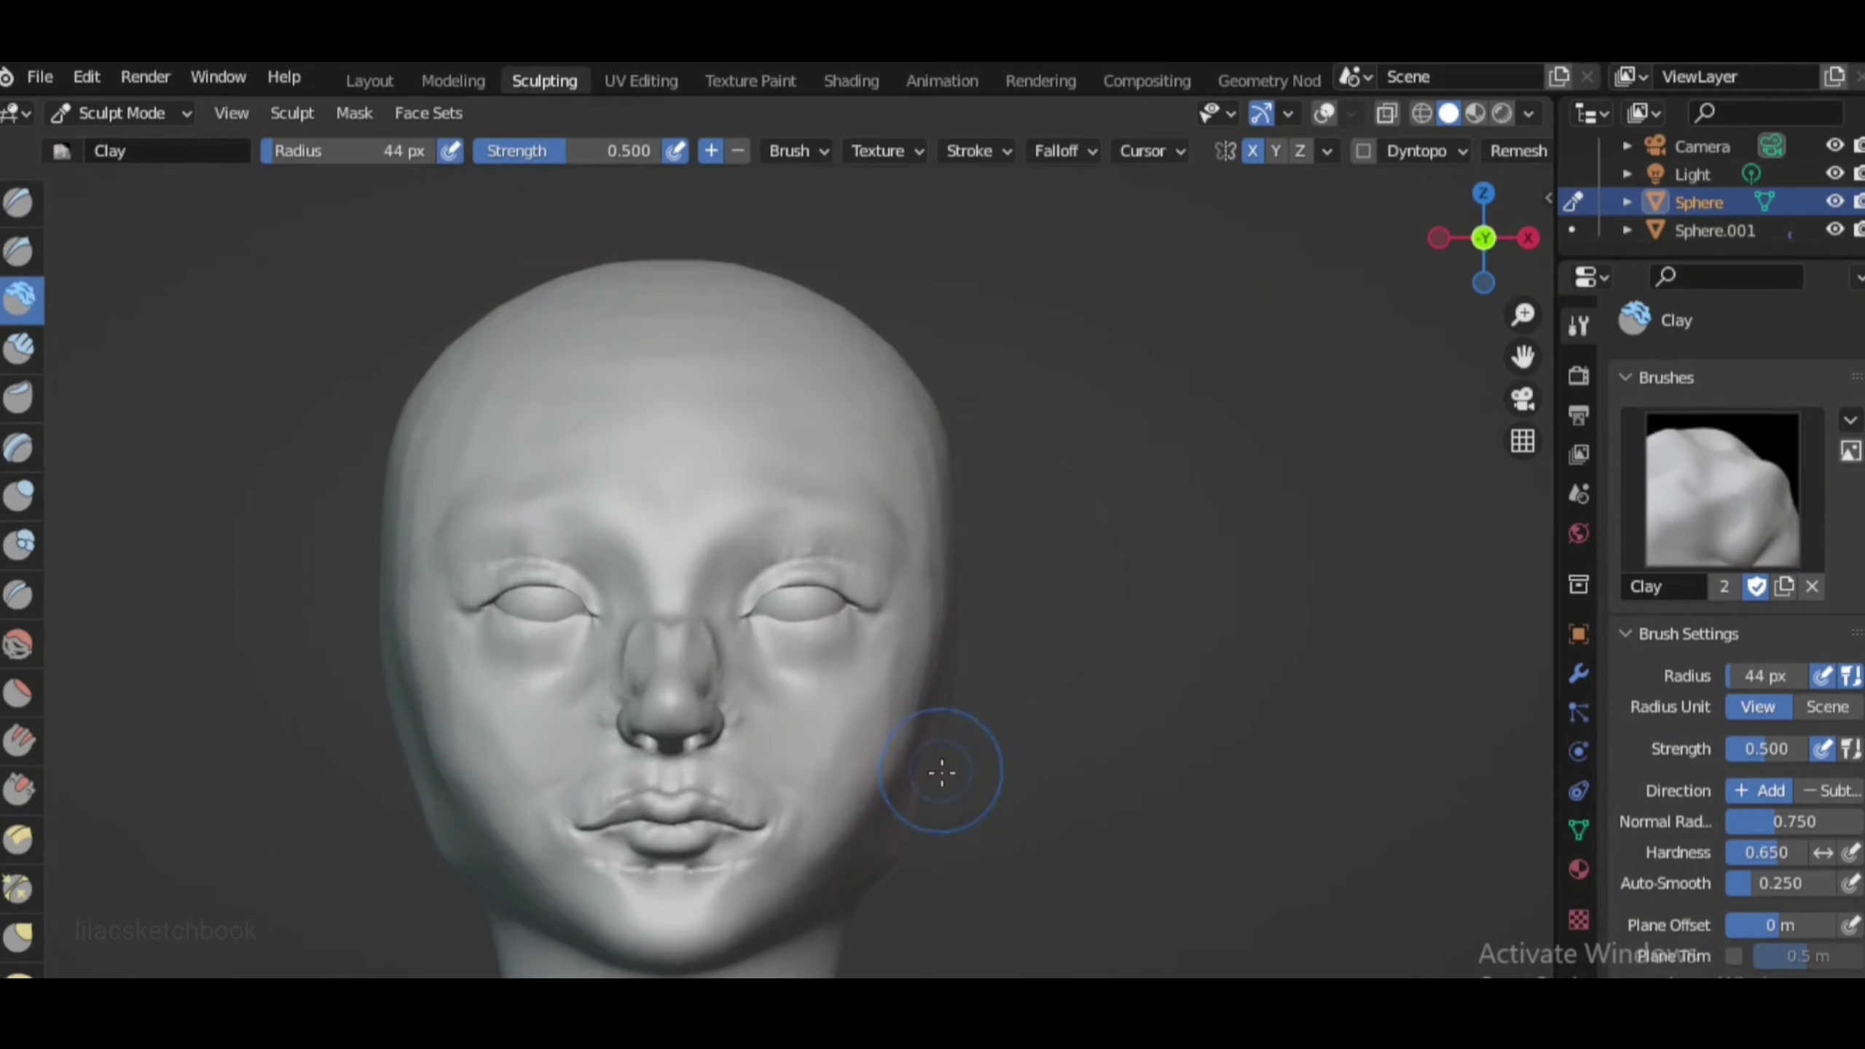
scroll(941, 775, "up", 2)
middle_click_drag(950, 729, 1289, 728)
key("f")
left_click(1289, 727)
left_click_drag(1053, 577, 1094, 666)
Carve the cheek plane with Clay Strips from a near-profile view, radius 19 px
key("c")
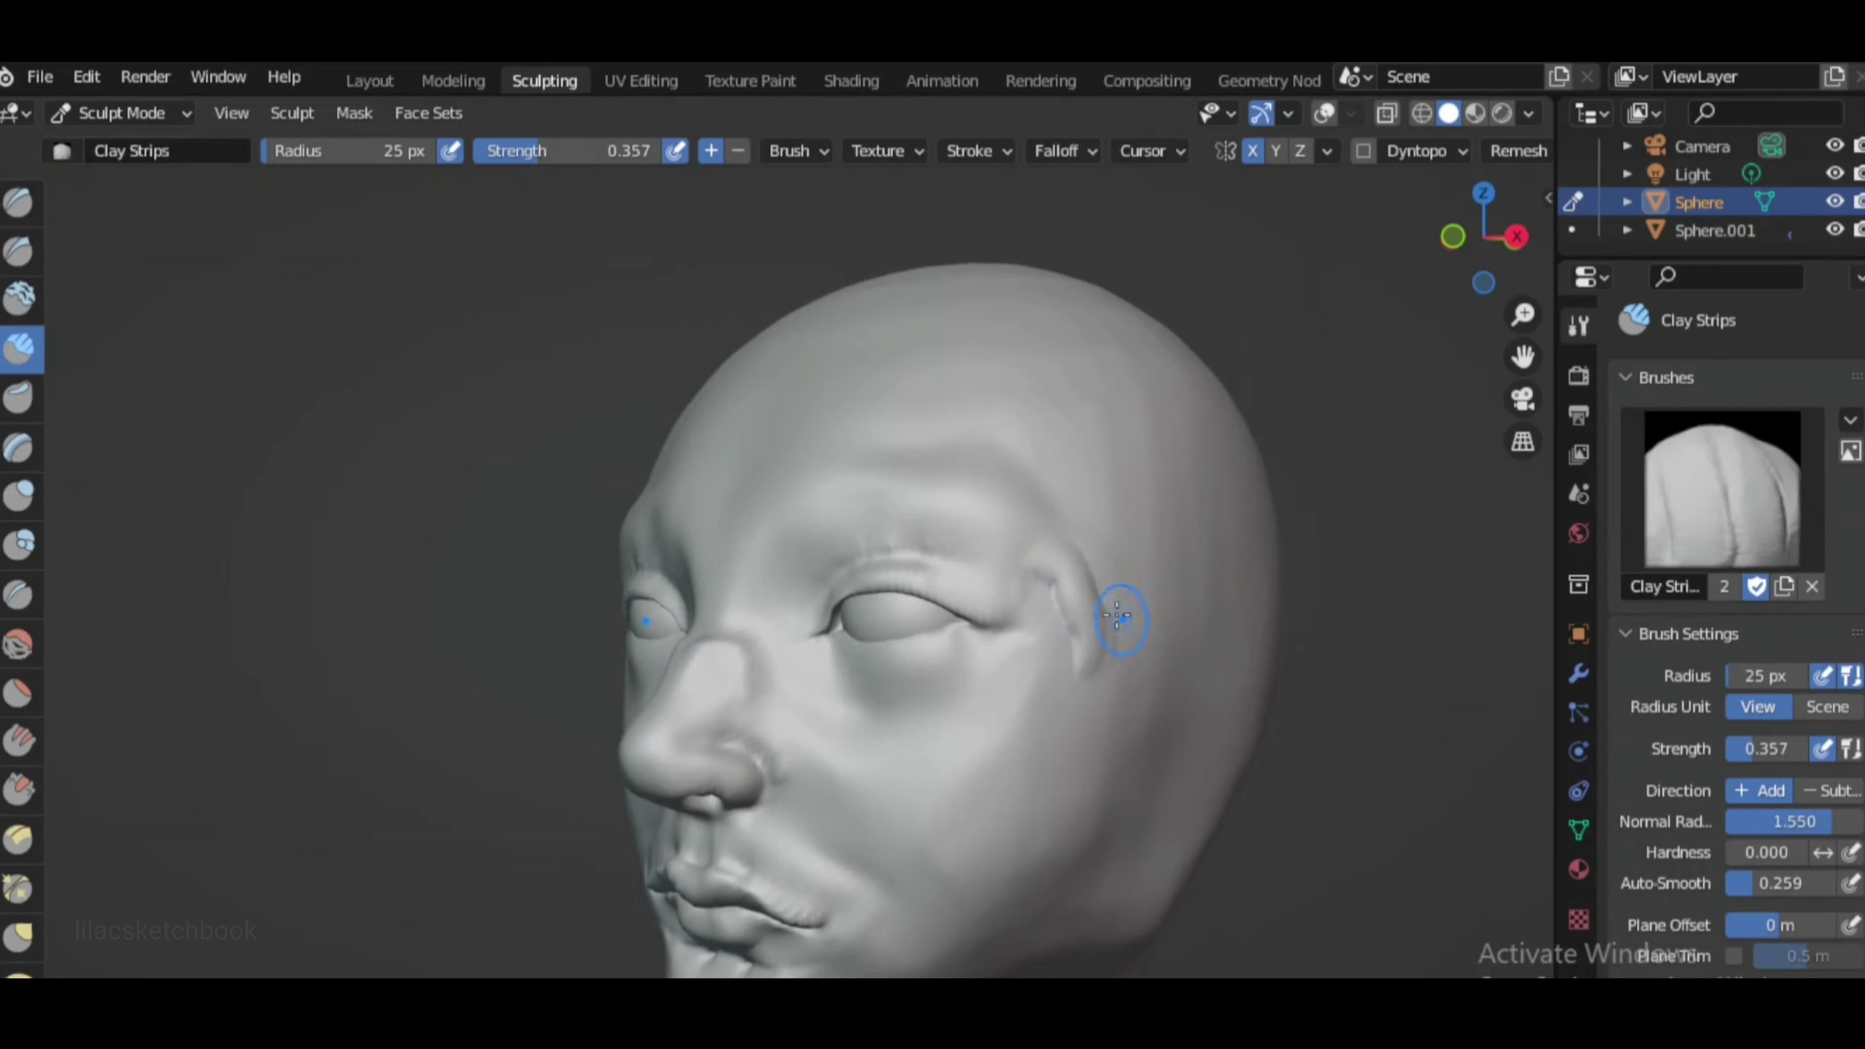
middle_click_drag(997, 745, 953, 640, "shift")
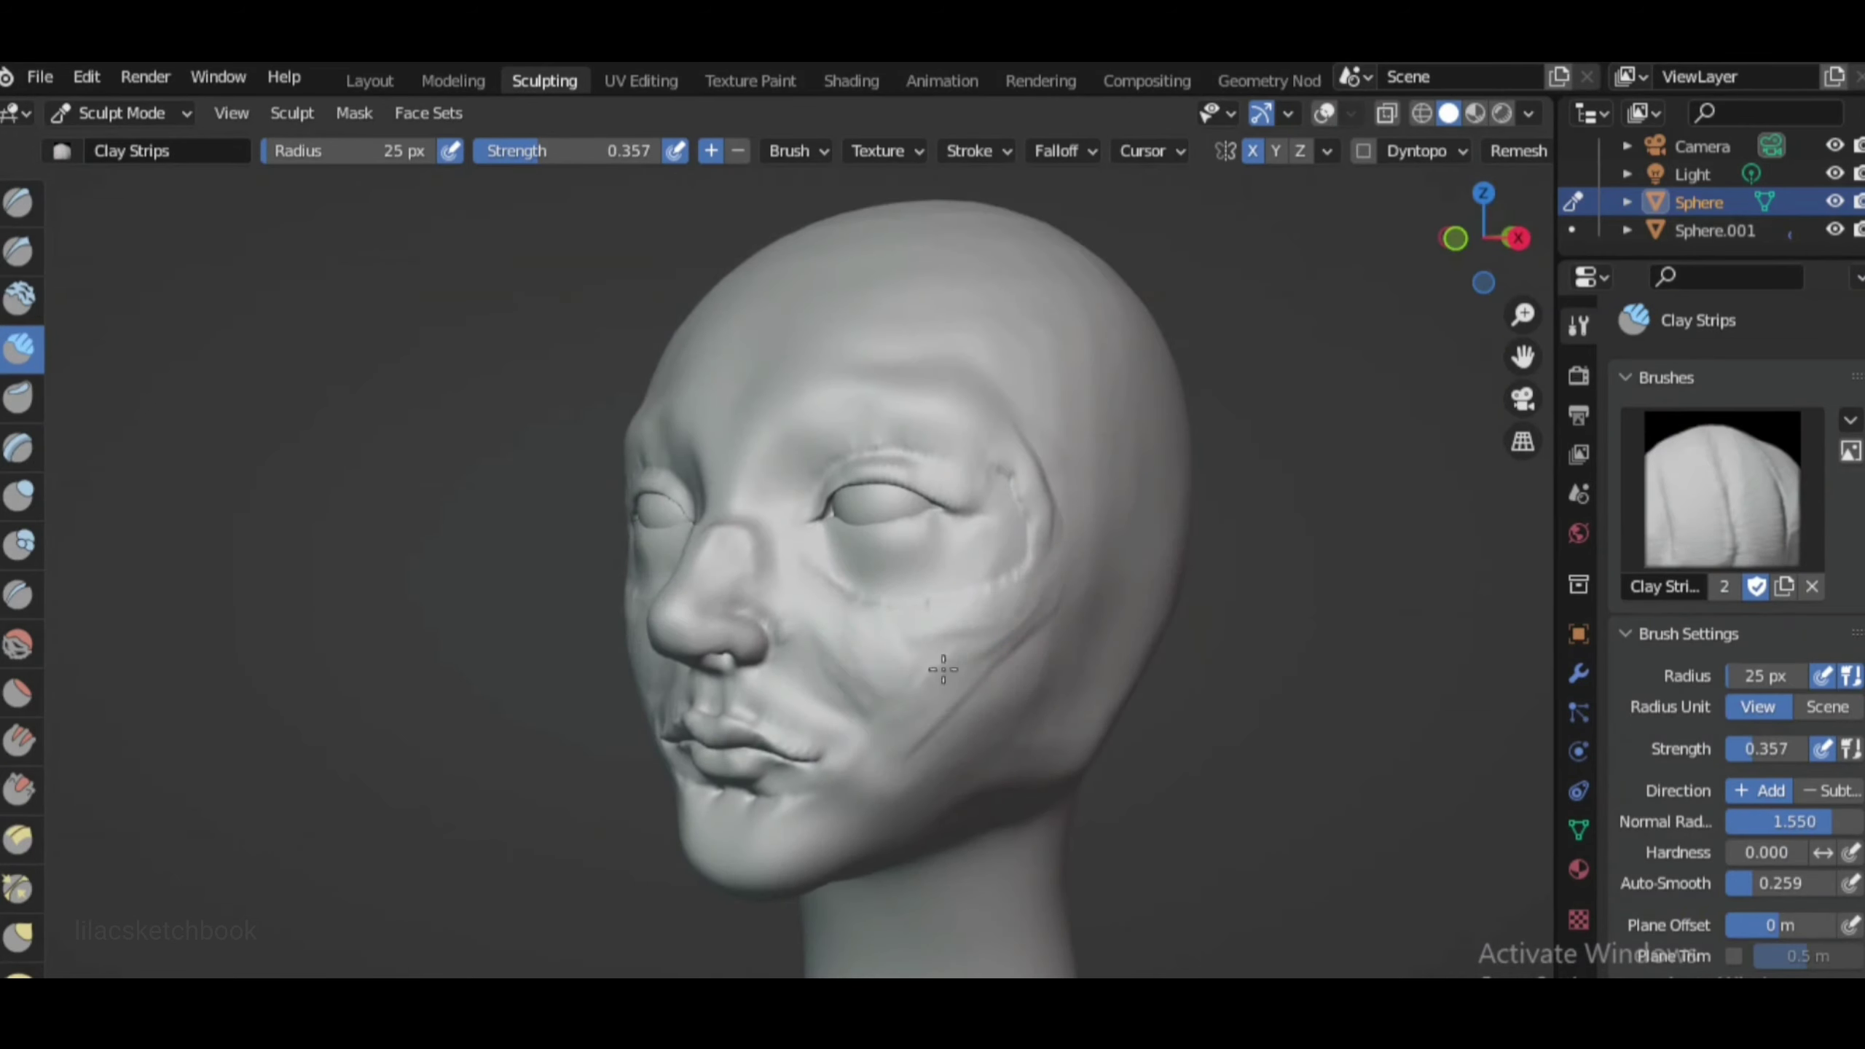
middle_click_drag(943, 669, 929, 880)
scroll(929, 879, "up", 3)
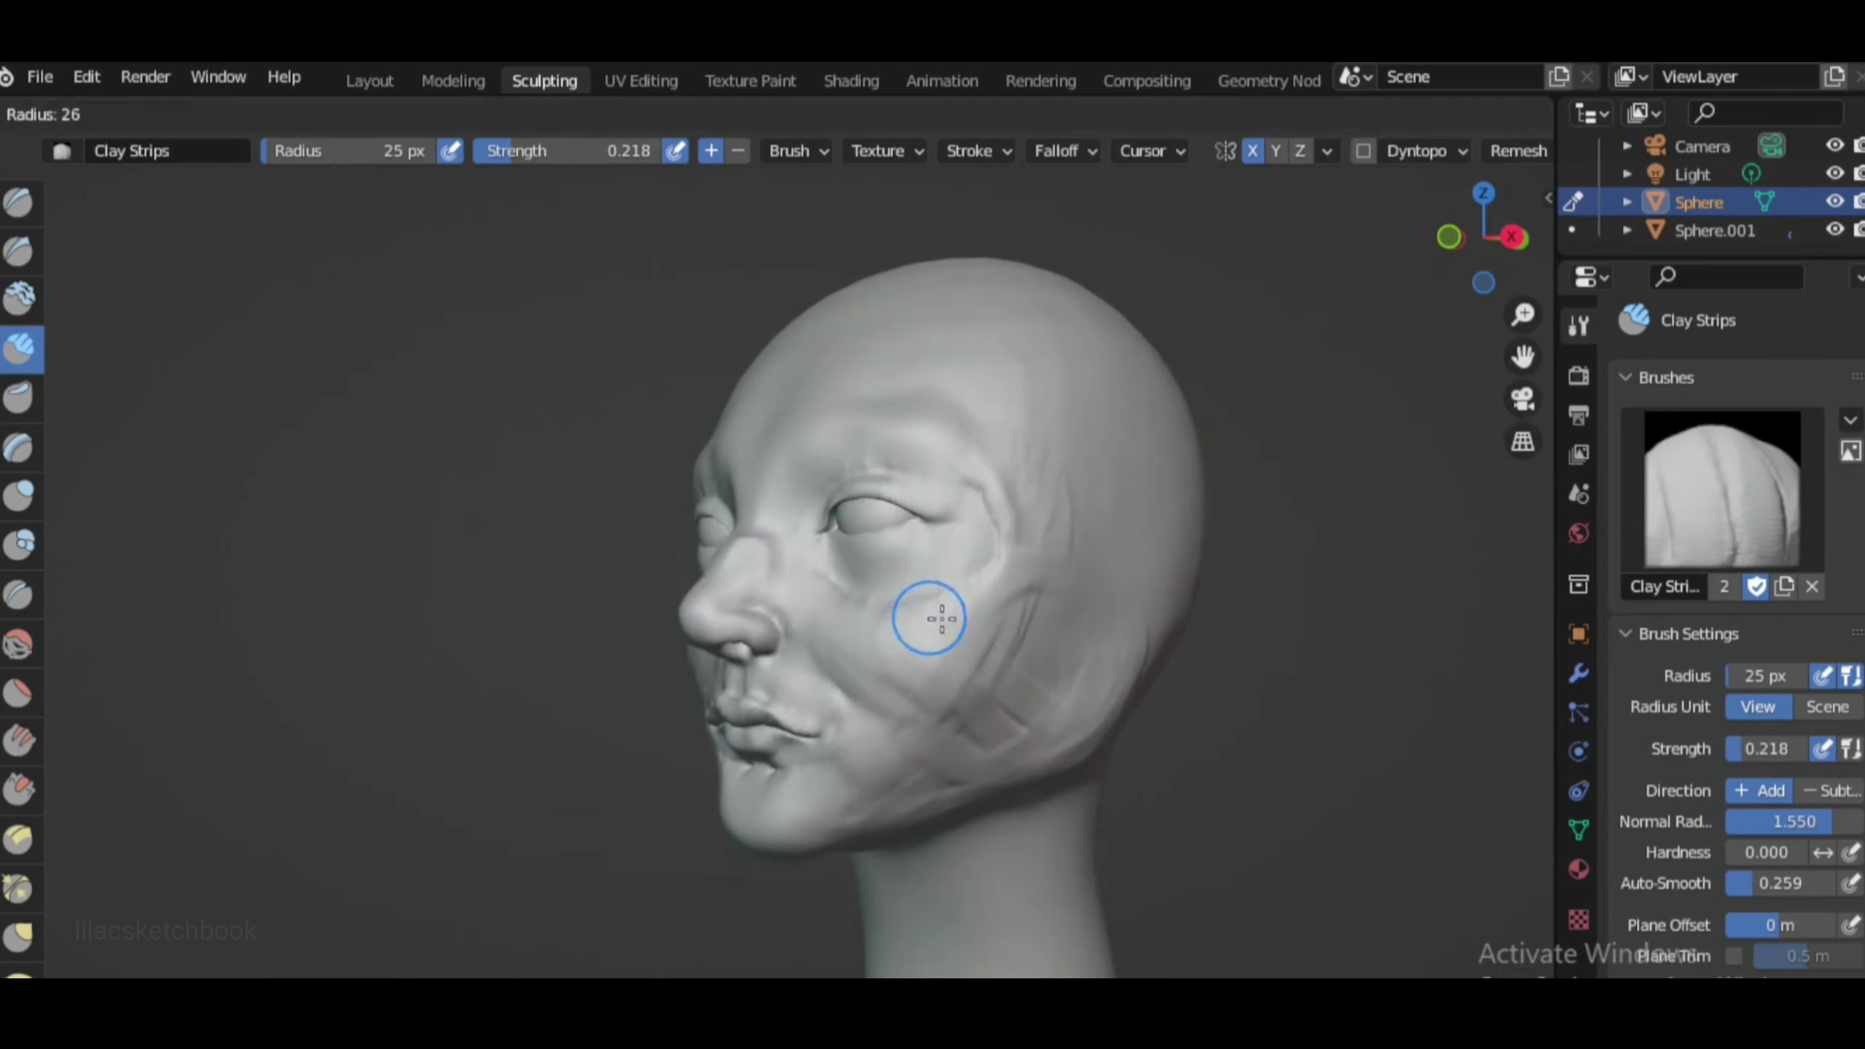
scroll(1100, 595, "up", 2)
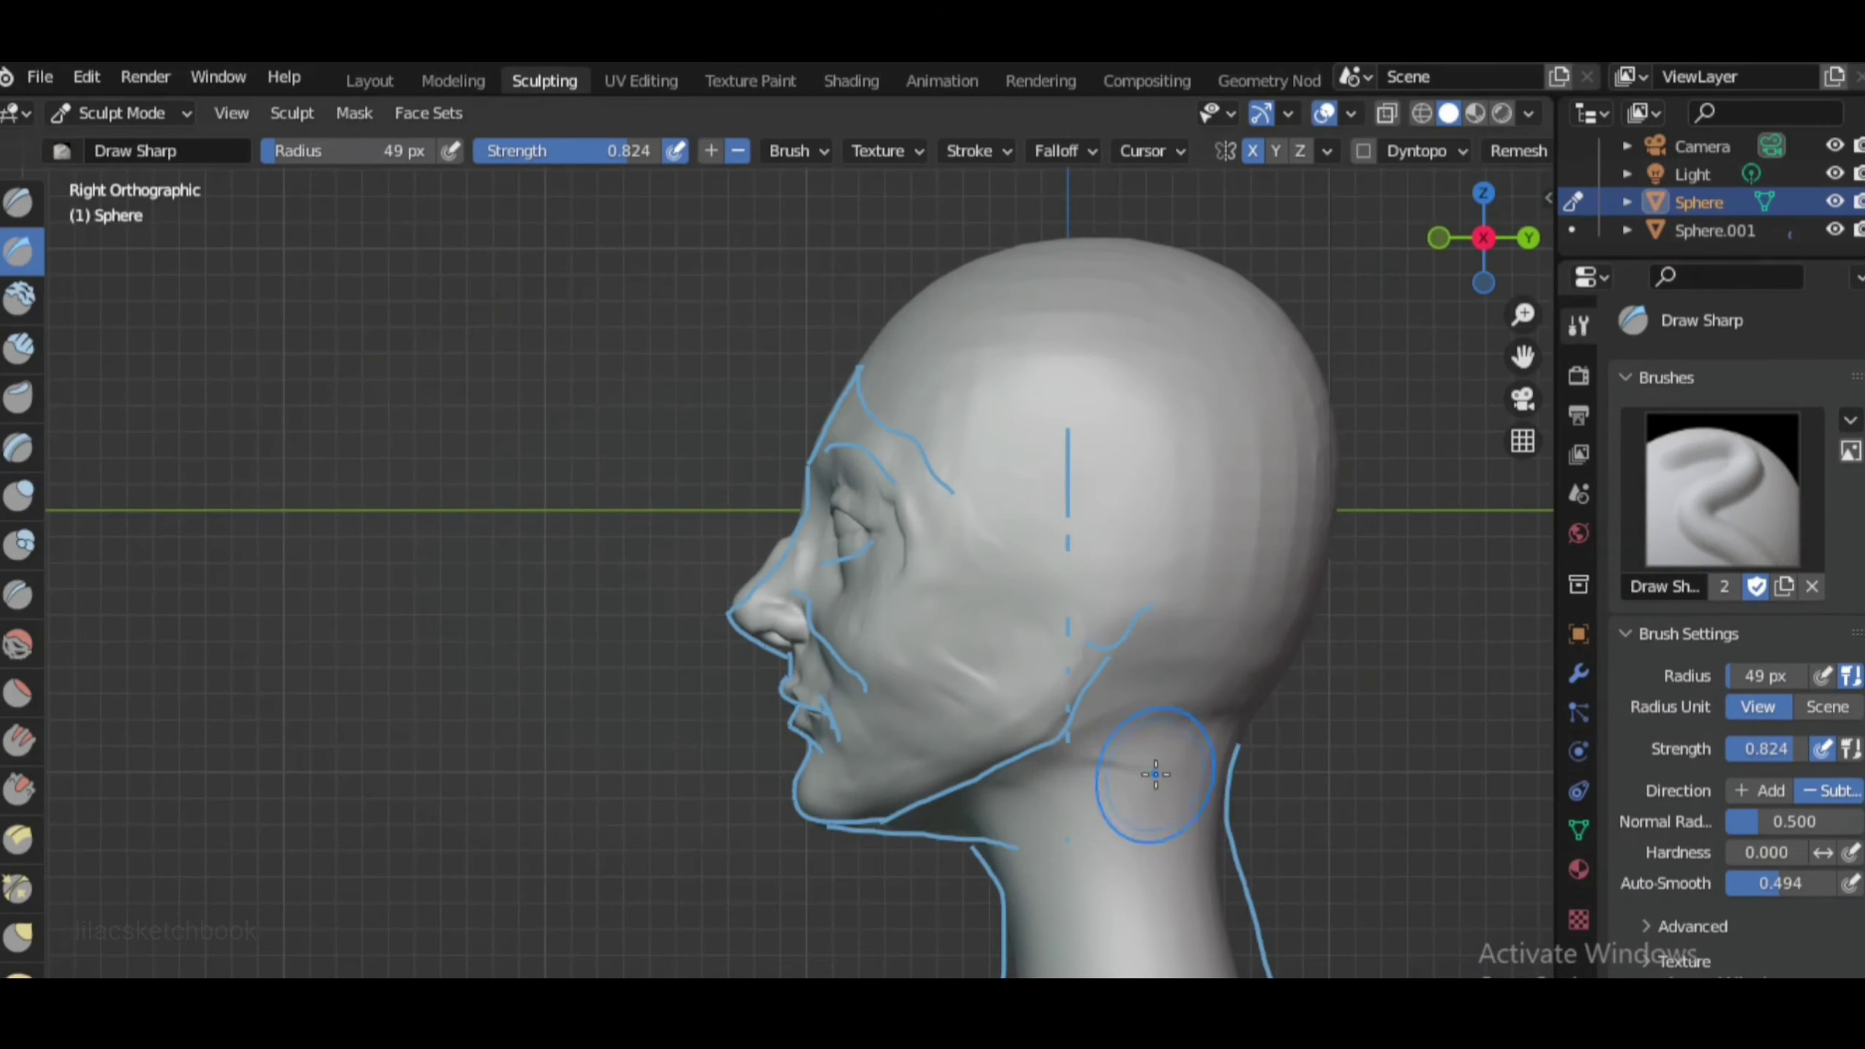
key("f")
left_click(1141, 774)
scroll(1174, 676, "up", 1)
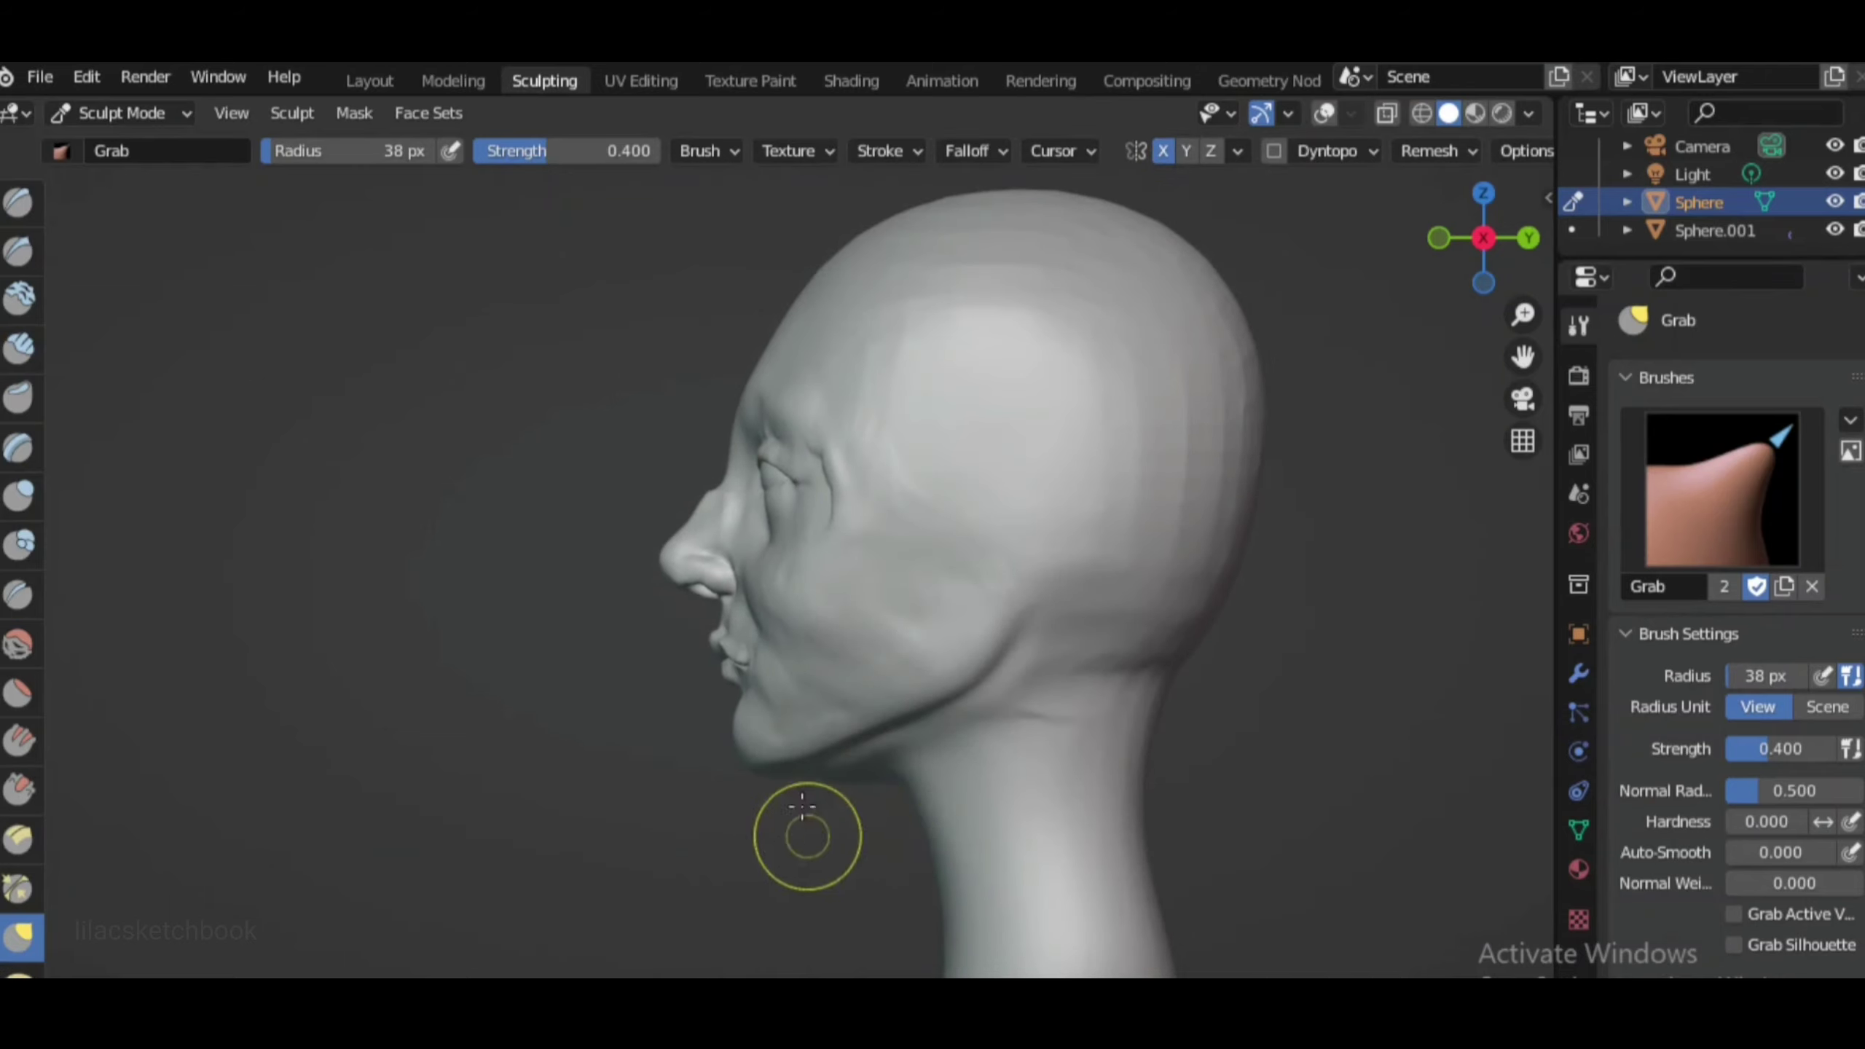
Pull the under-jaw line back toward the neck, then enlarge the Grab brush to 101 px
left_click_drag(838, 796, 907, 790)
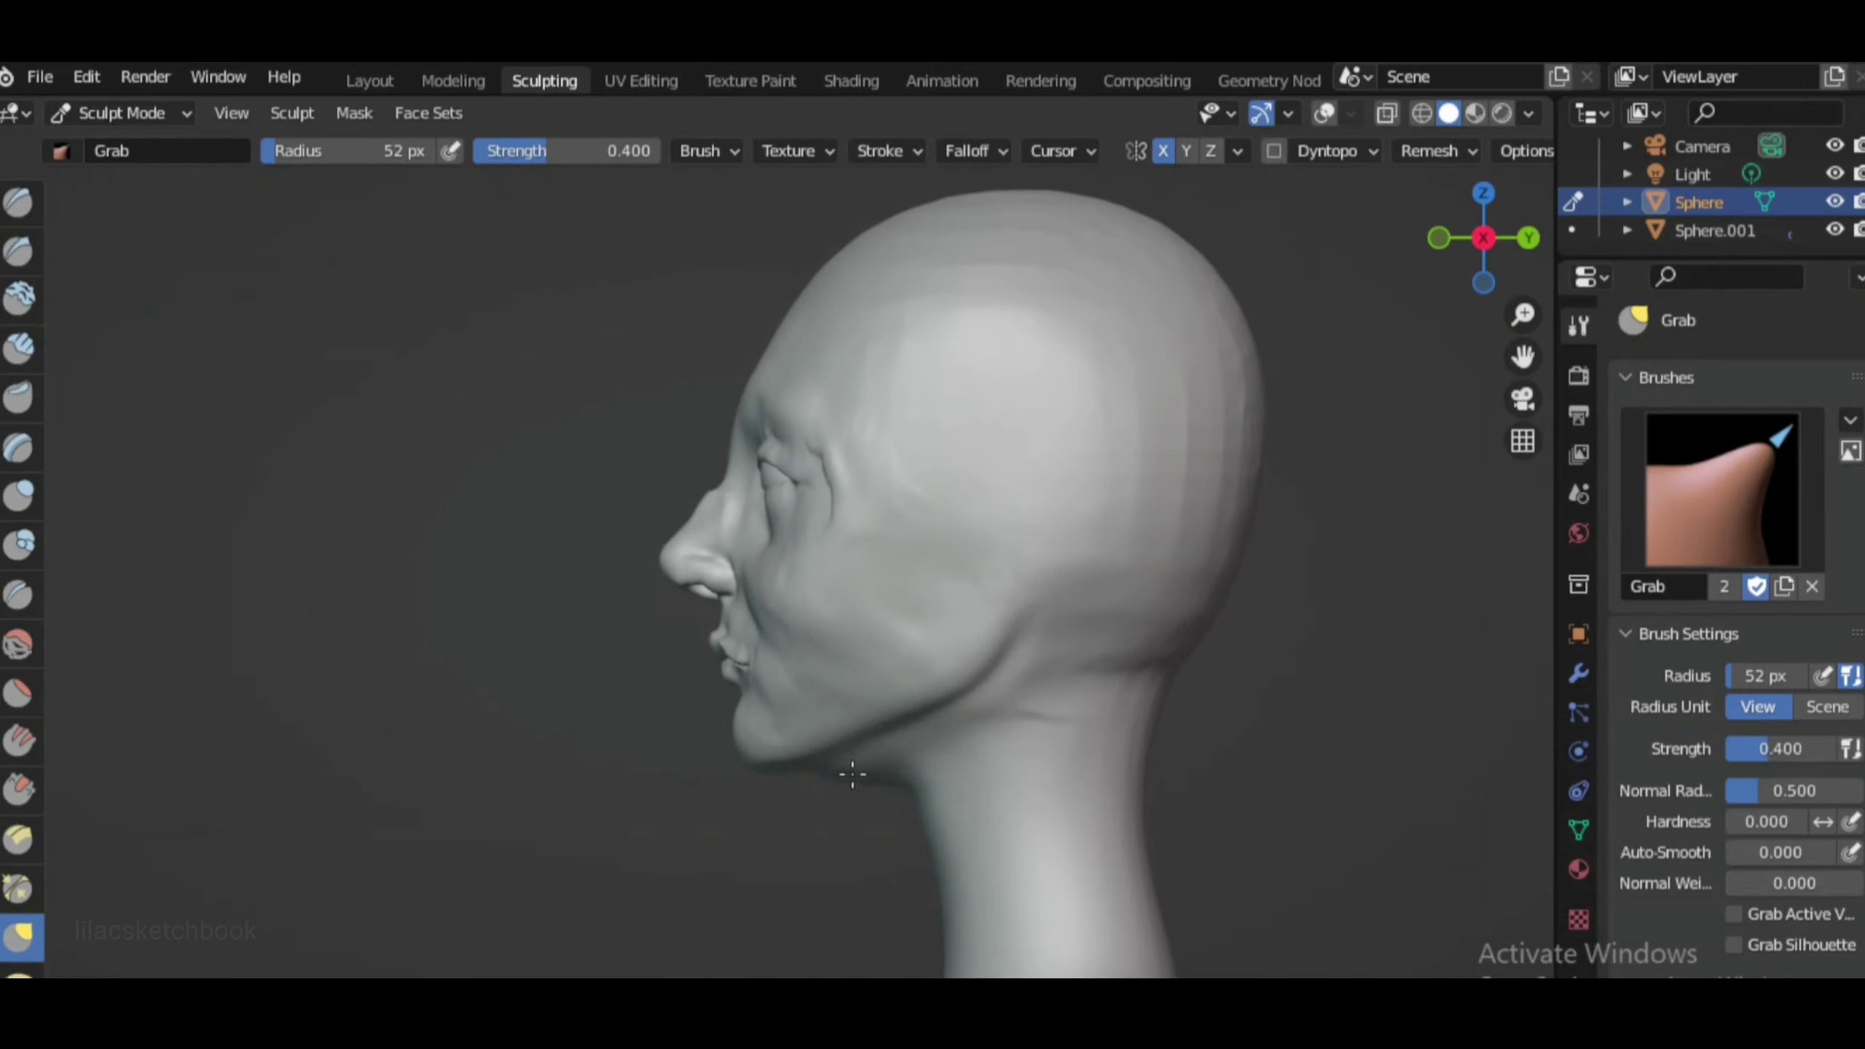
middle_click_drag(1248, 562, 1097, 532)
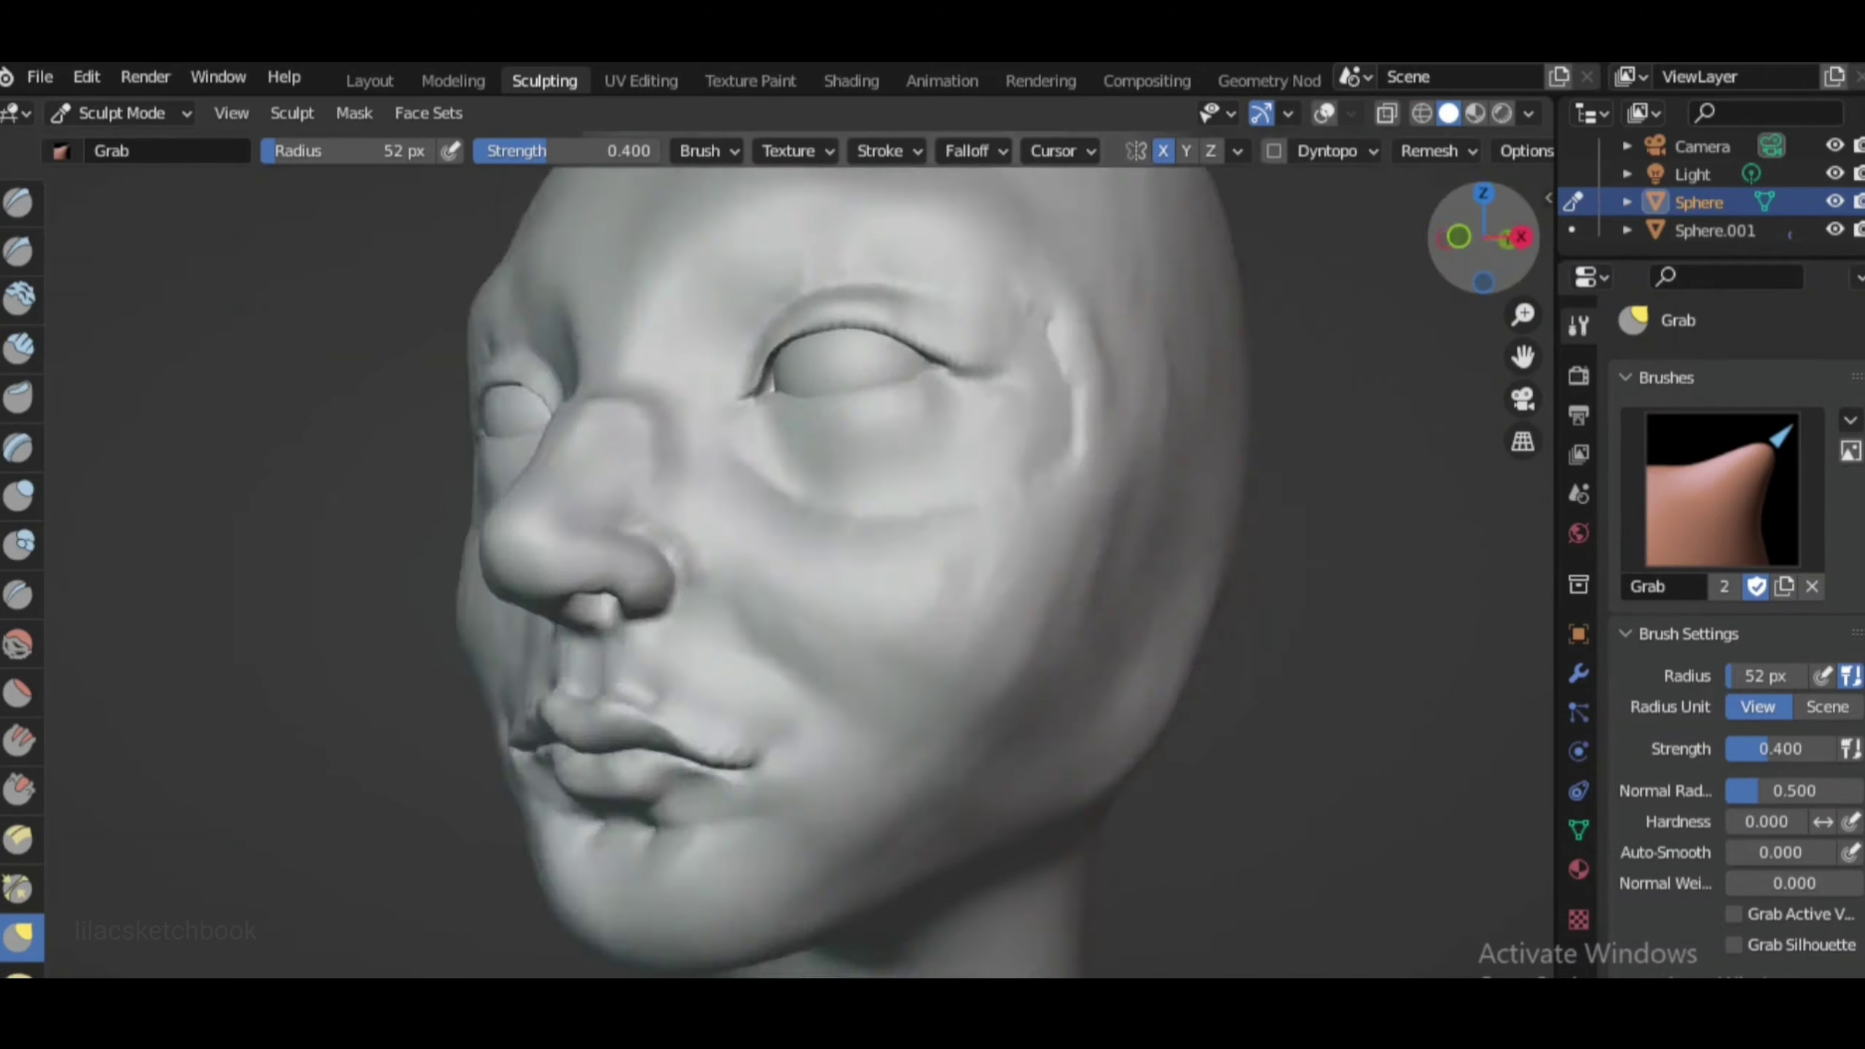
scroll(790, 654, "up", 3)
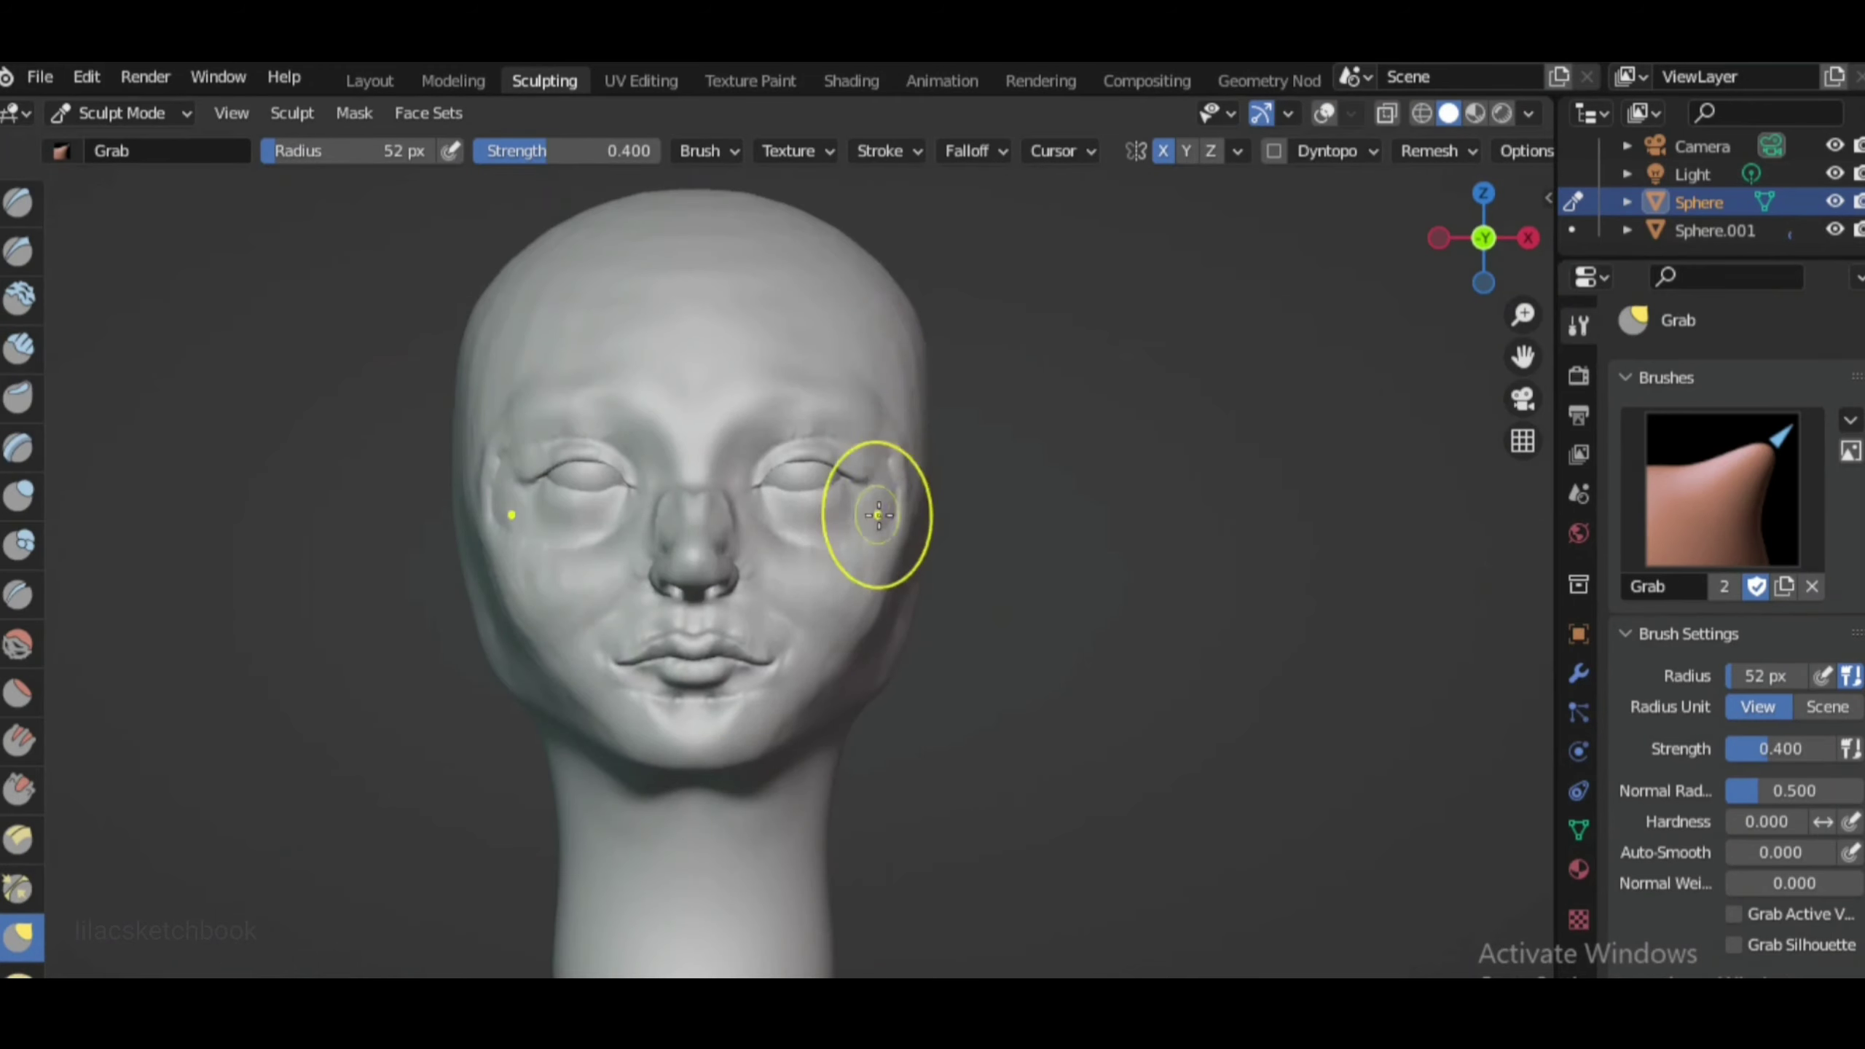
scroll(873, 509, "down", 3)
key("f")
left_click(785, 713)
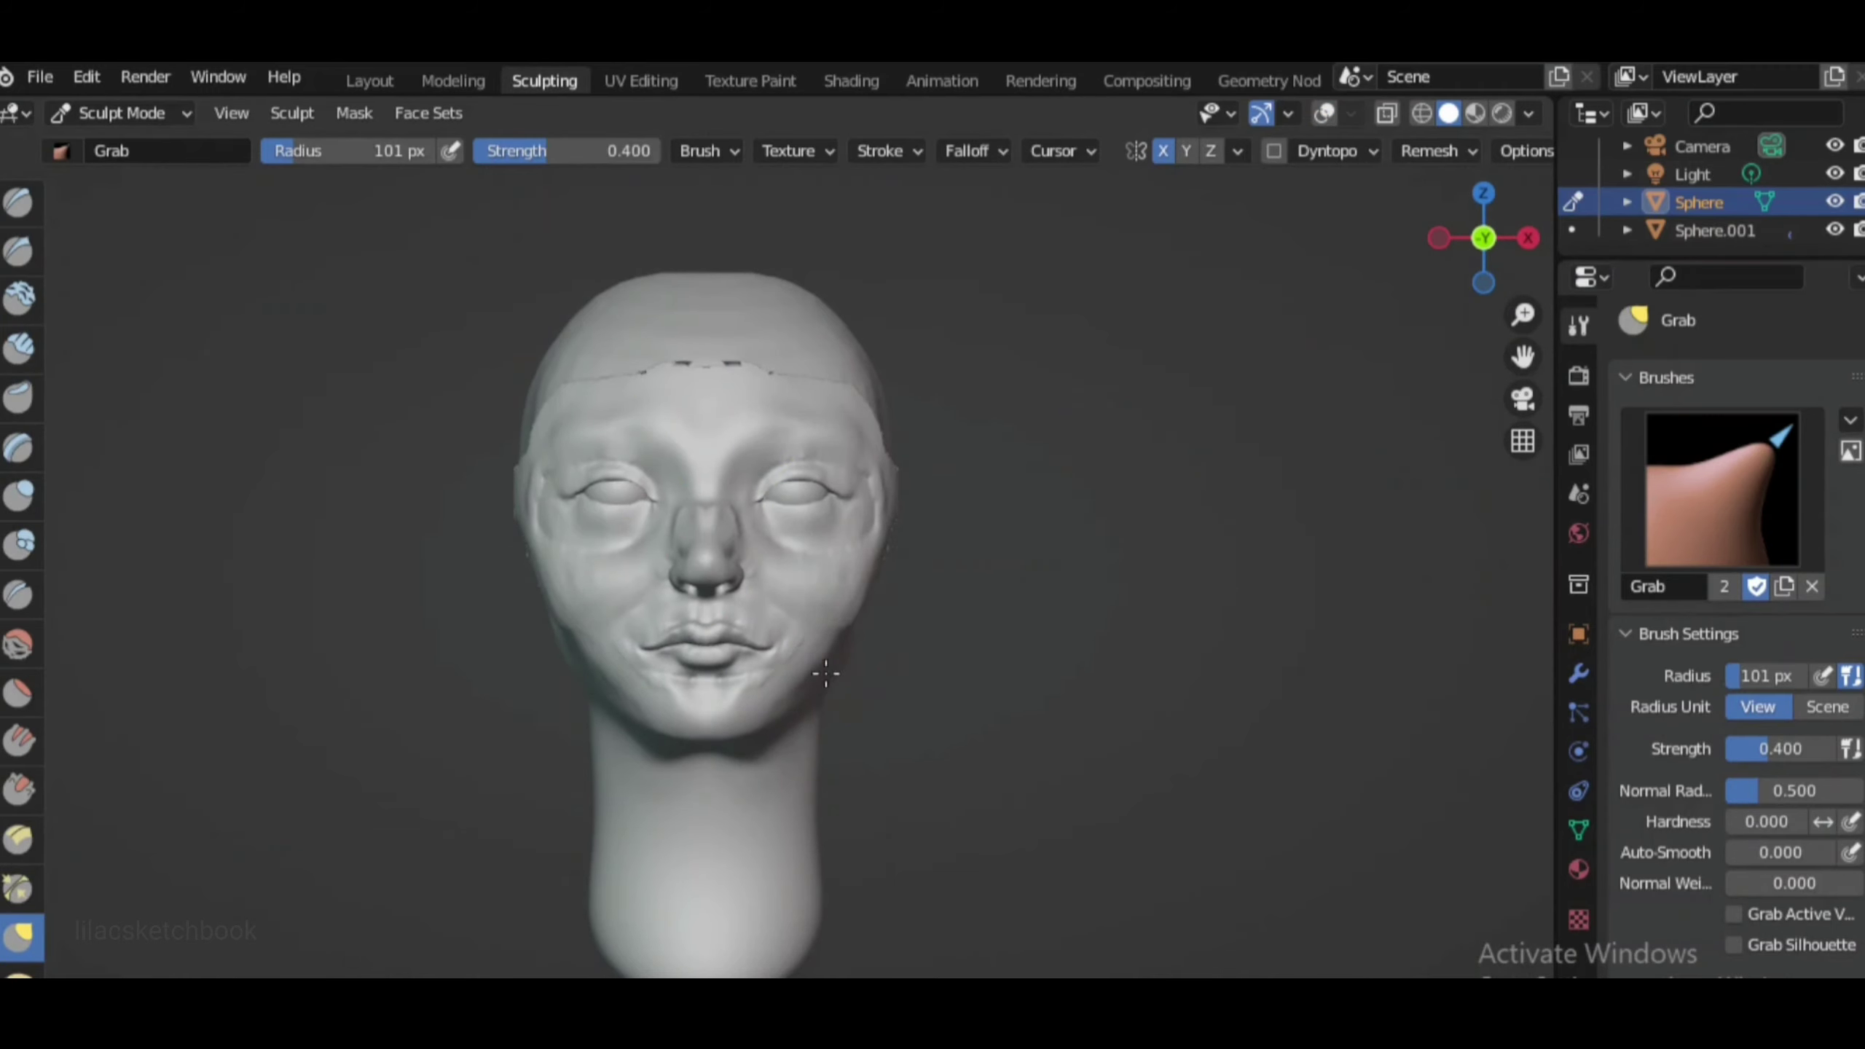
Clear the mask from the head and smooth it while orbiting around the side and back
left_click(354, 112)
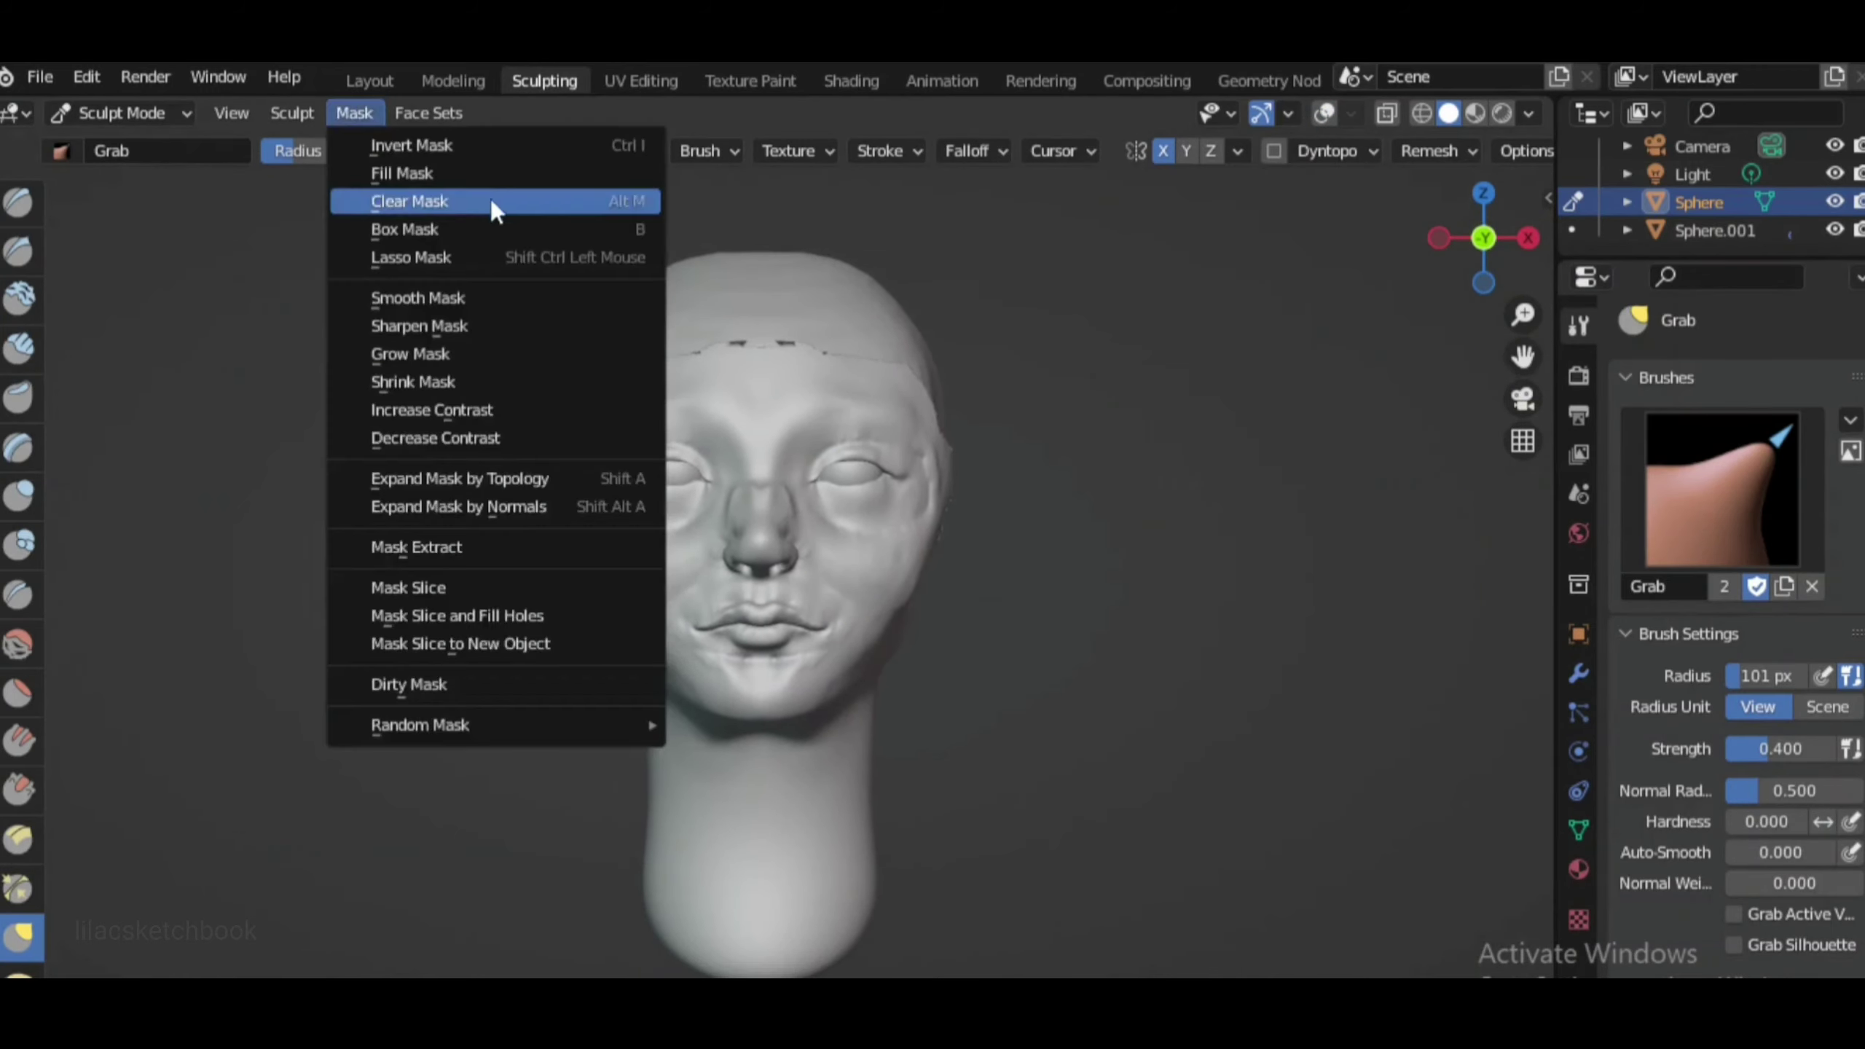
left_click(491, 204)
middle_click_drag(808, 620, 1101, 621)
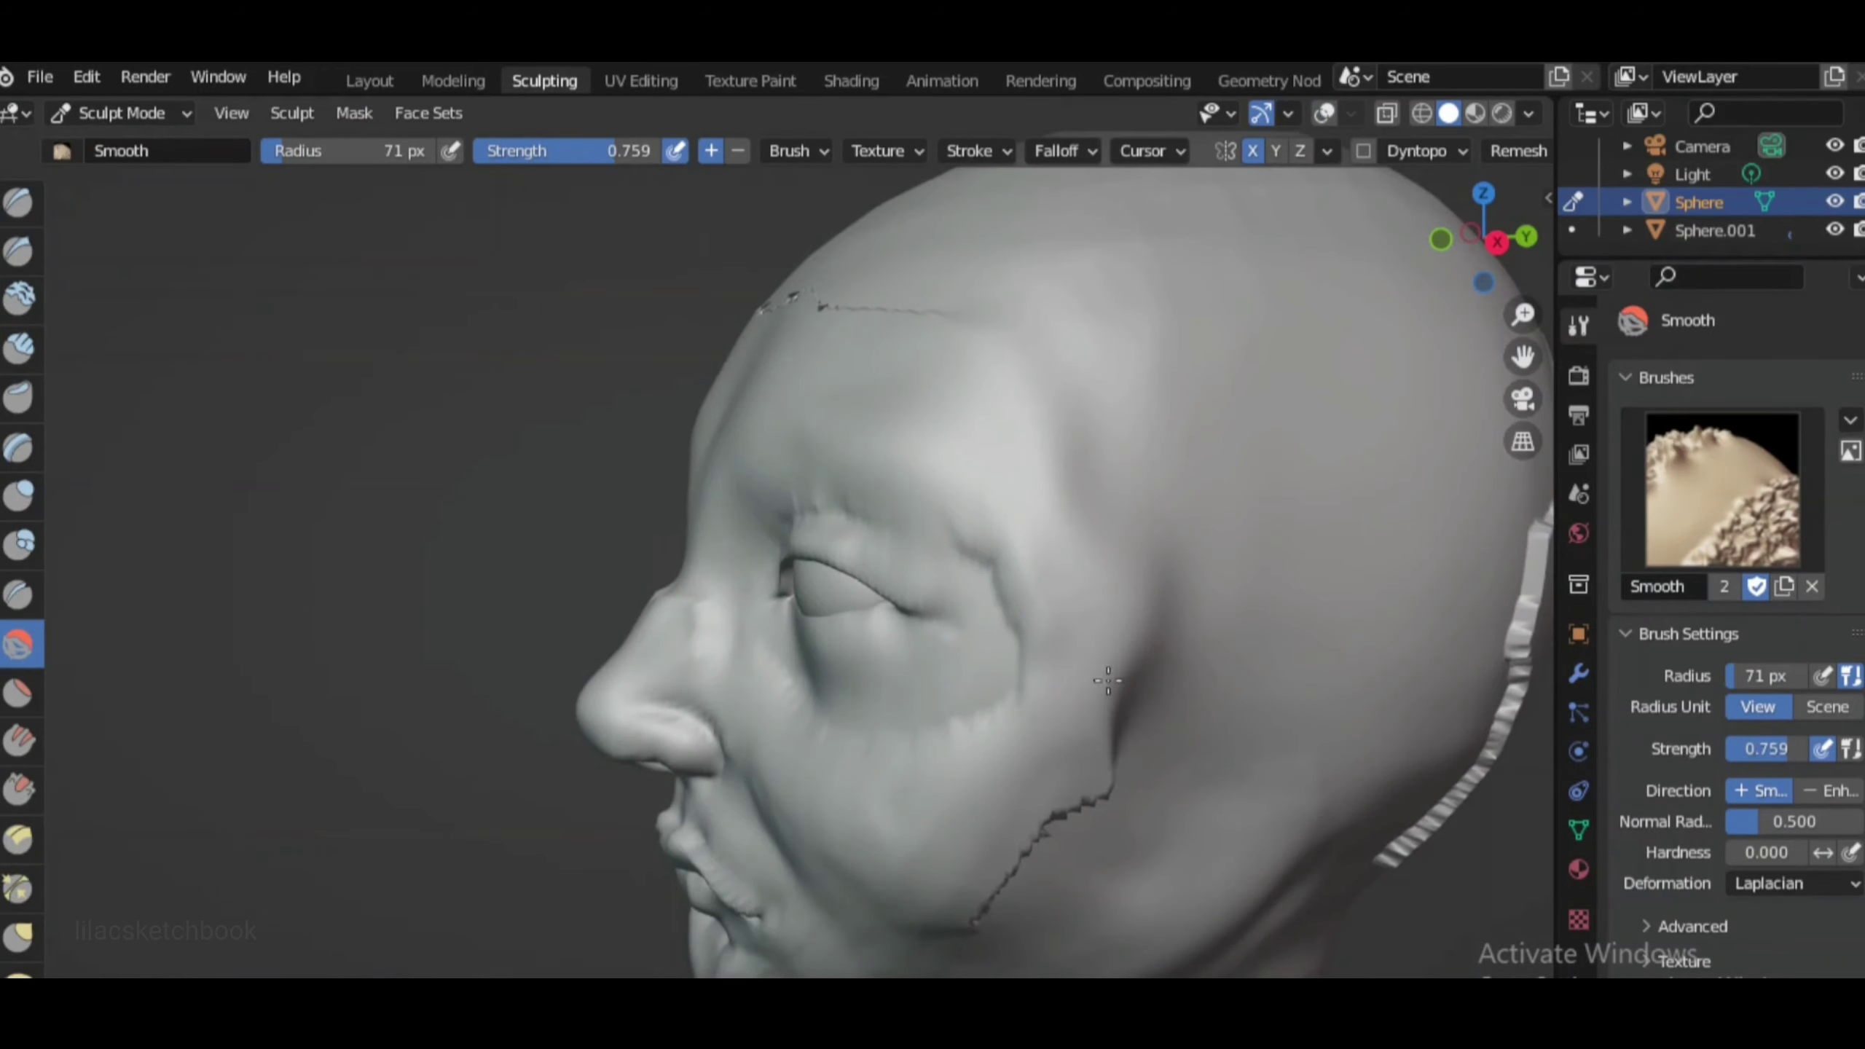
middle_click_drag(1542, 204, 1018, 432)
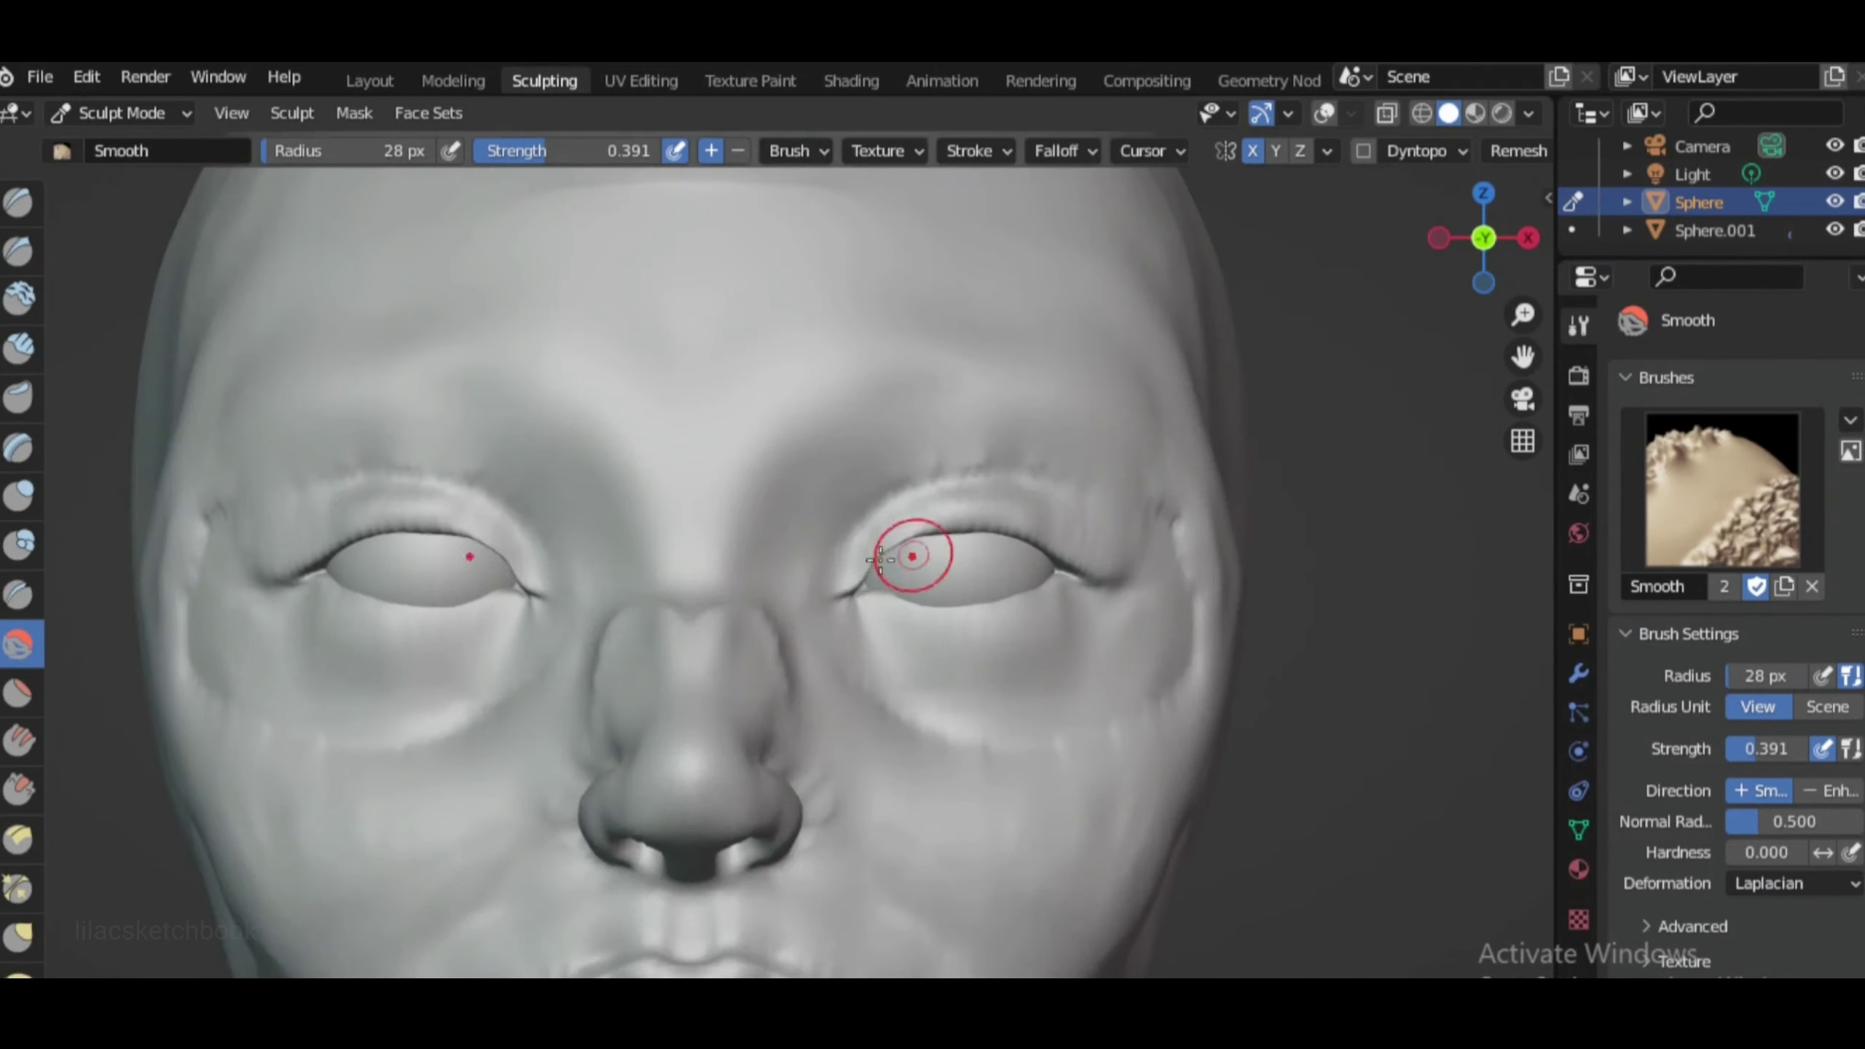
scroll(603, 636, "down", 3)
middle_click_drag(770, 532, 988, 709)
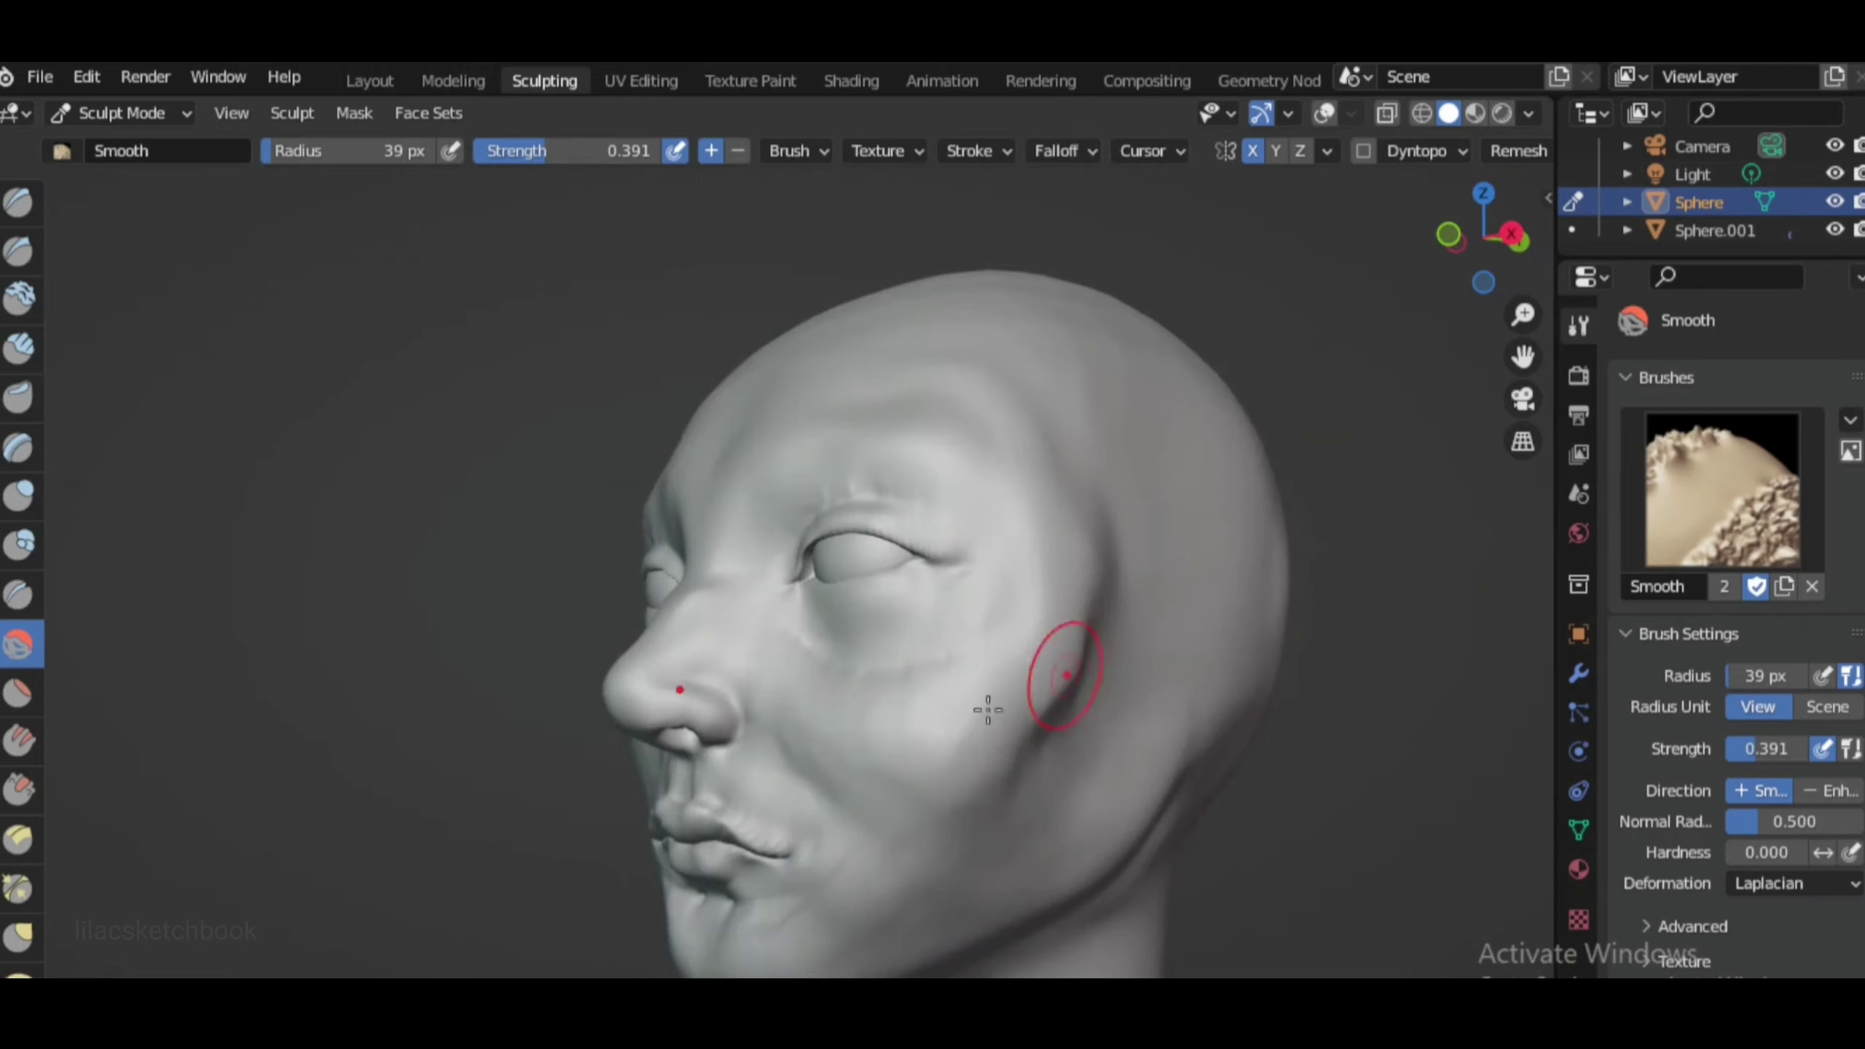
Smooth the eyelids and cheek from three-quarter and front views
scroll(907, 813, "up", 4)
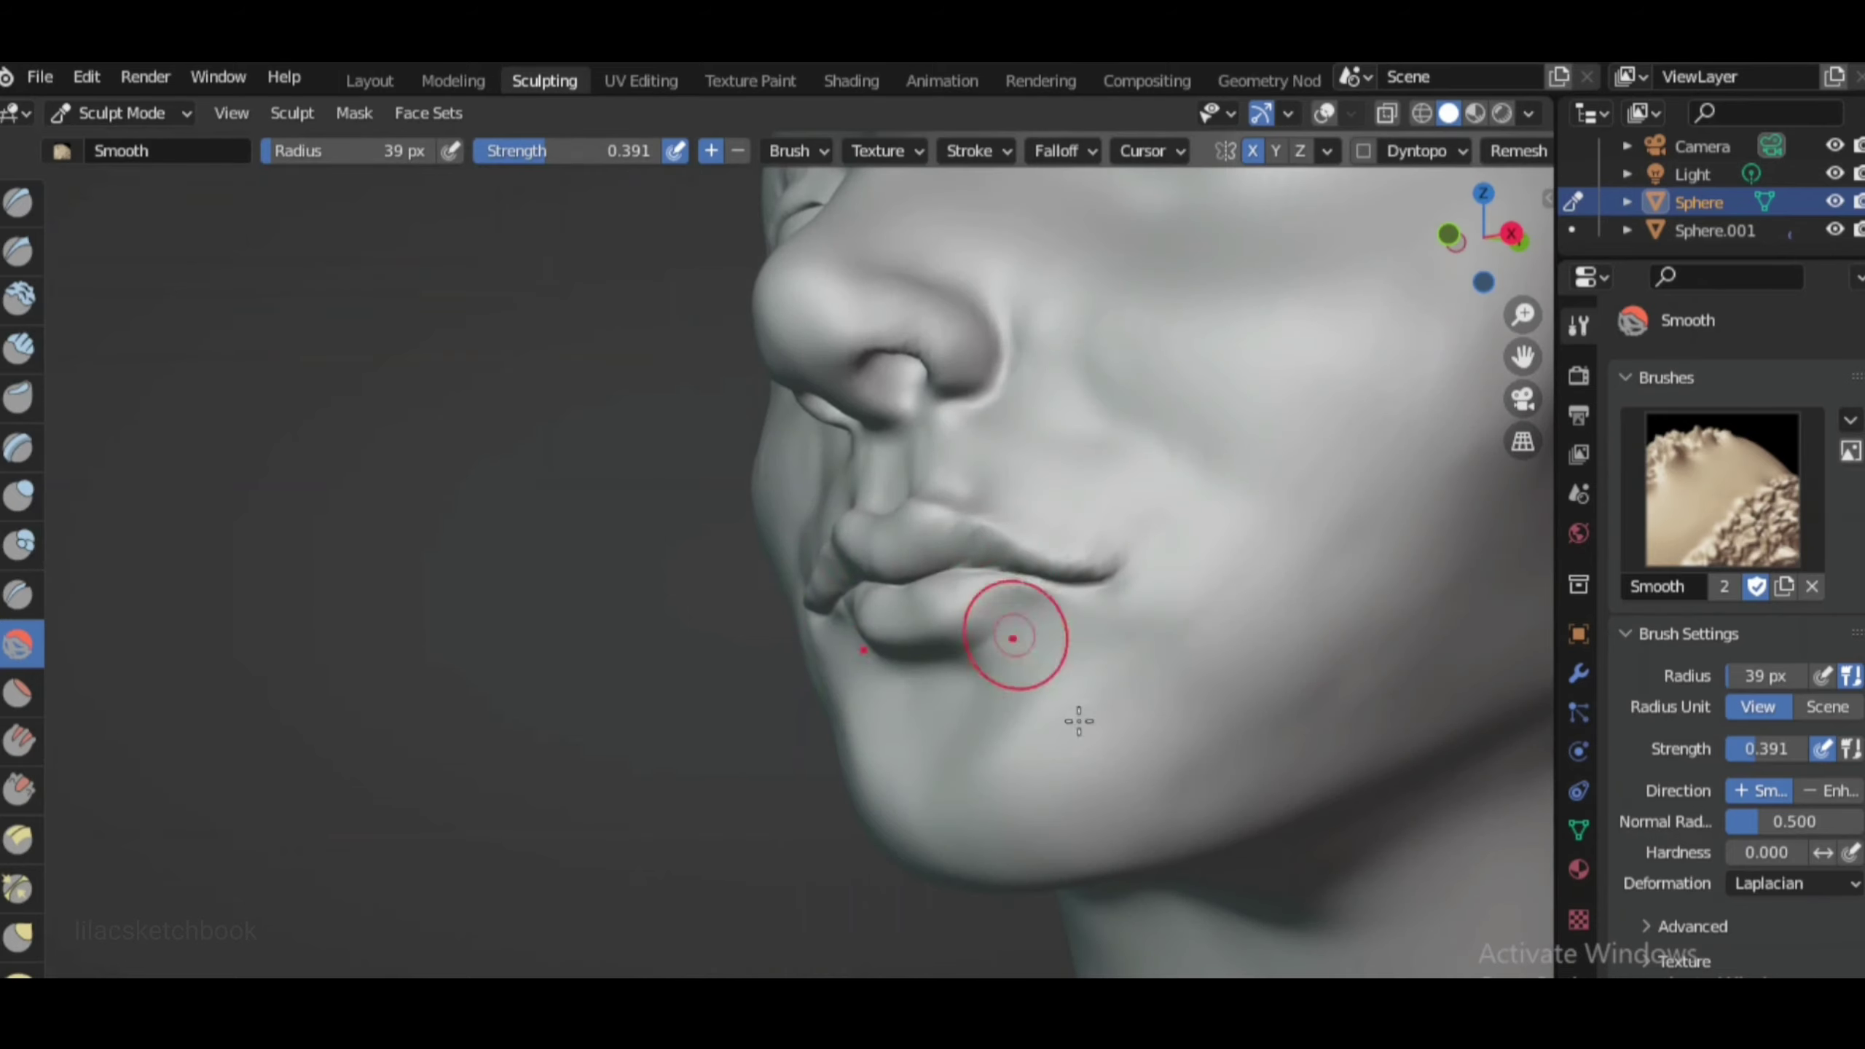
scroll(1079, 721, "down", 3)
scroll(1079, 721, "down", 2)
middle_click_drag(587, 514, 750, 529)
scroll(750, 529, "up", 4)
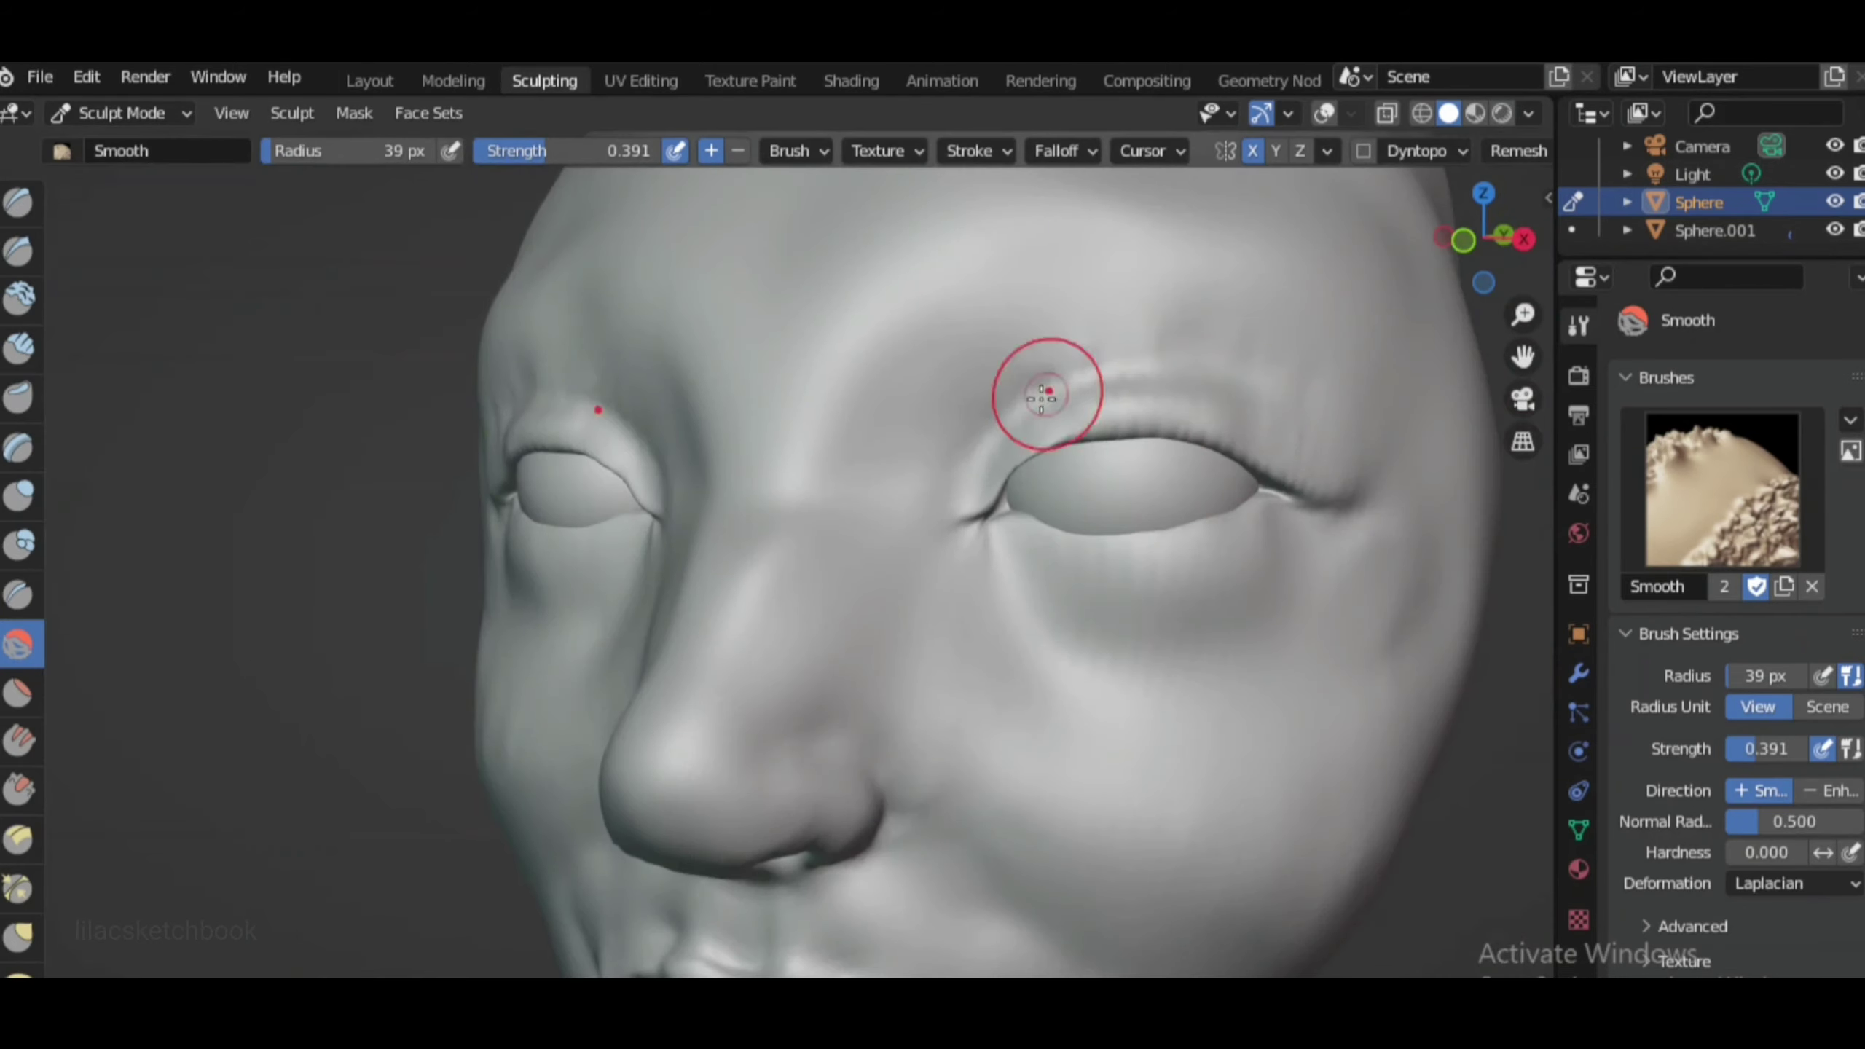
scroll(1040, 475, "down", 4)
Smooth the lips and face from a left profile, then from the front view
middle_click_drag(949, 325, 1047, 556)
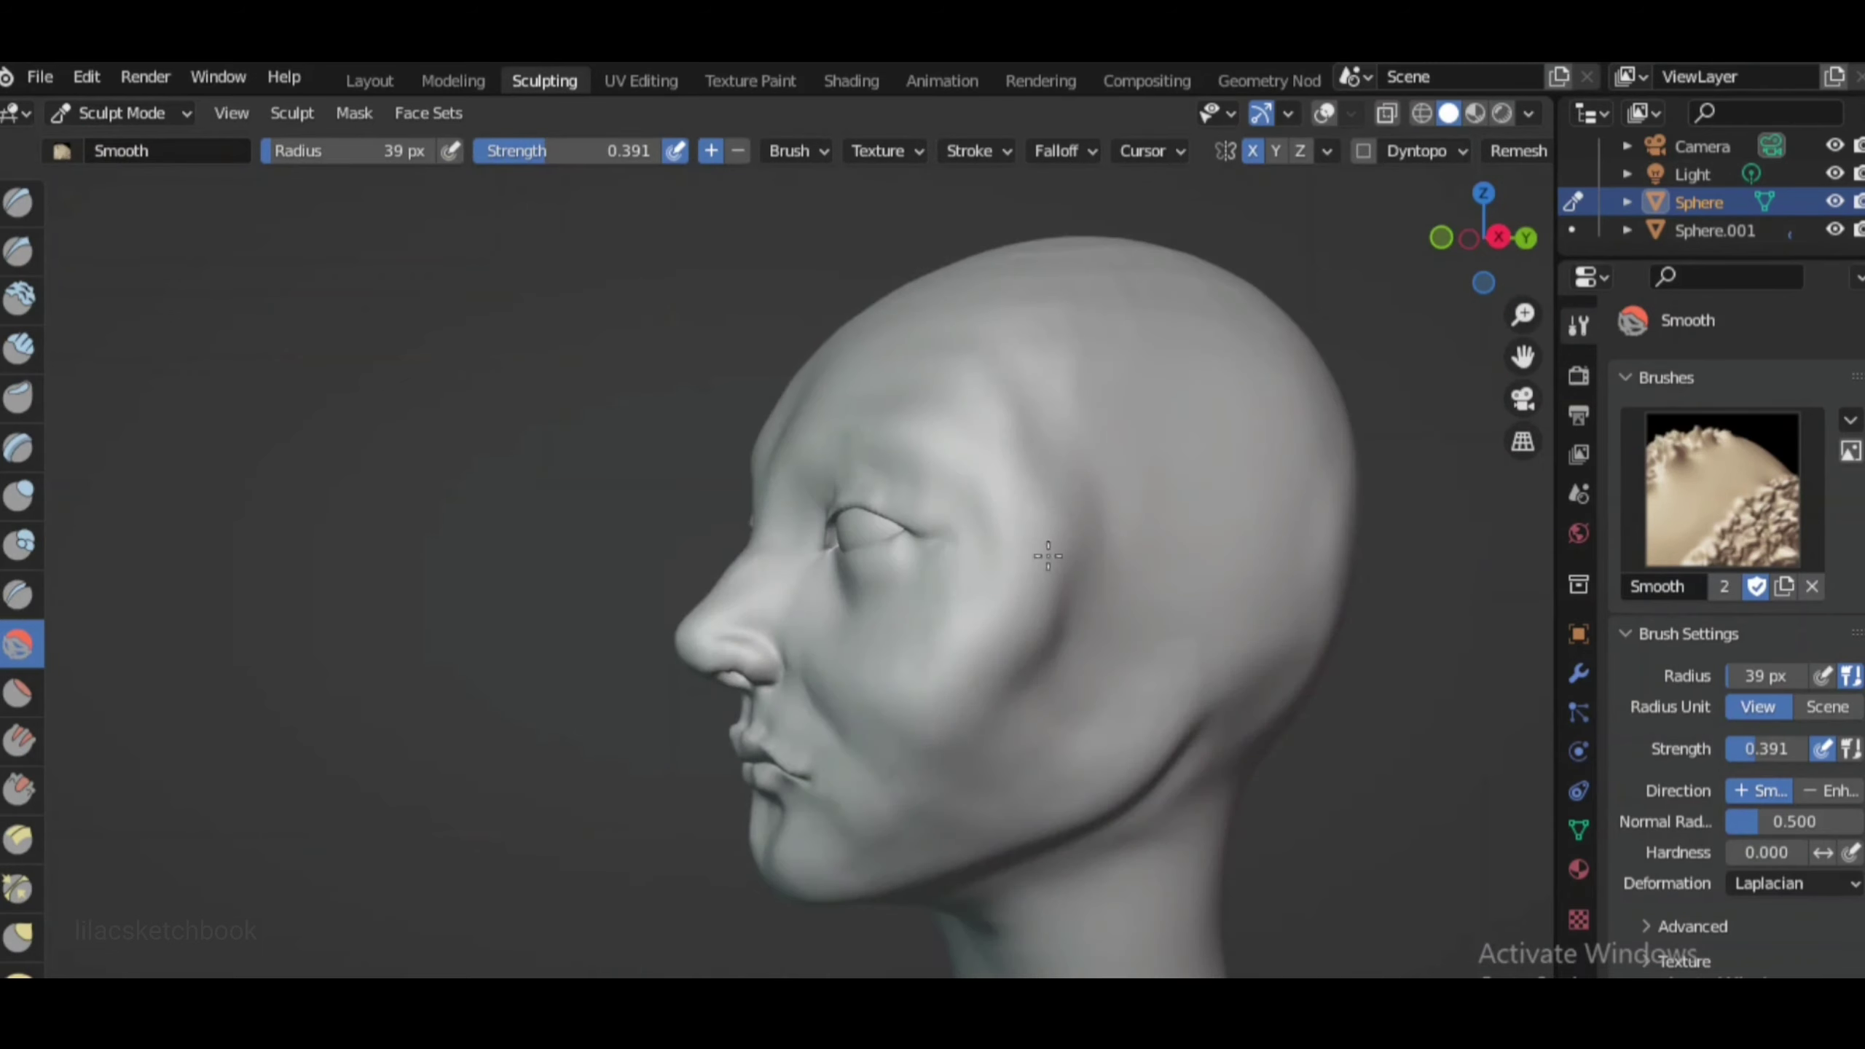
middle_click_drag(1002, 654, 983, 561)
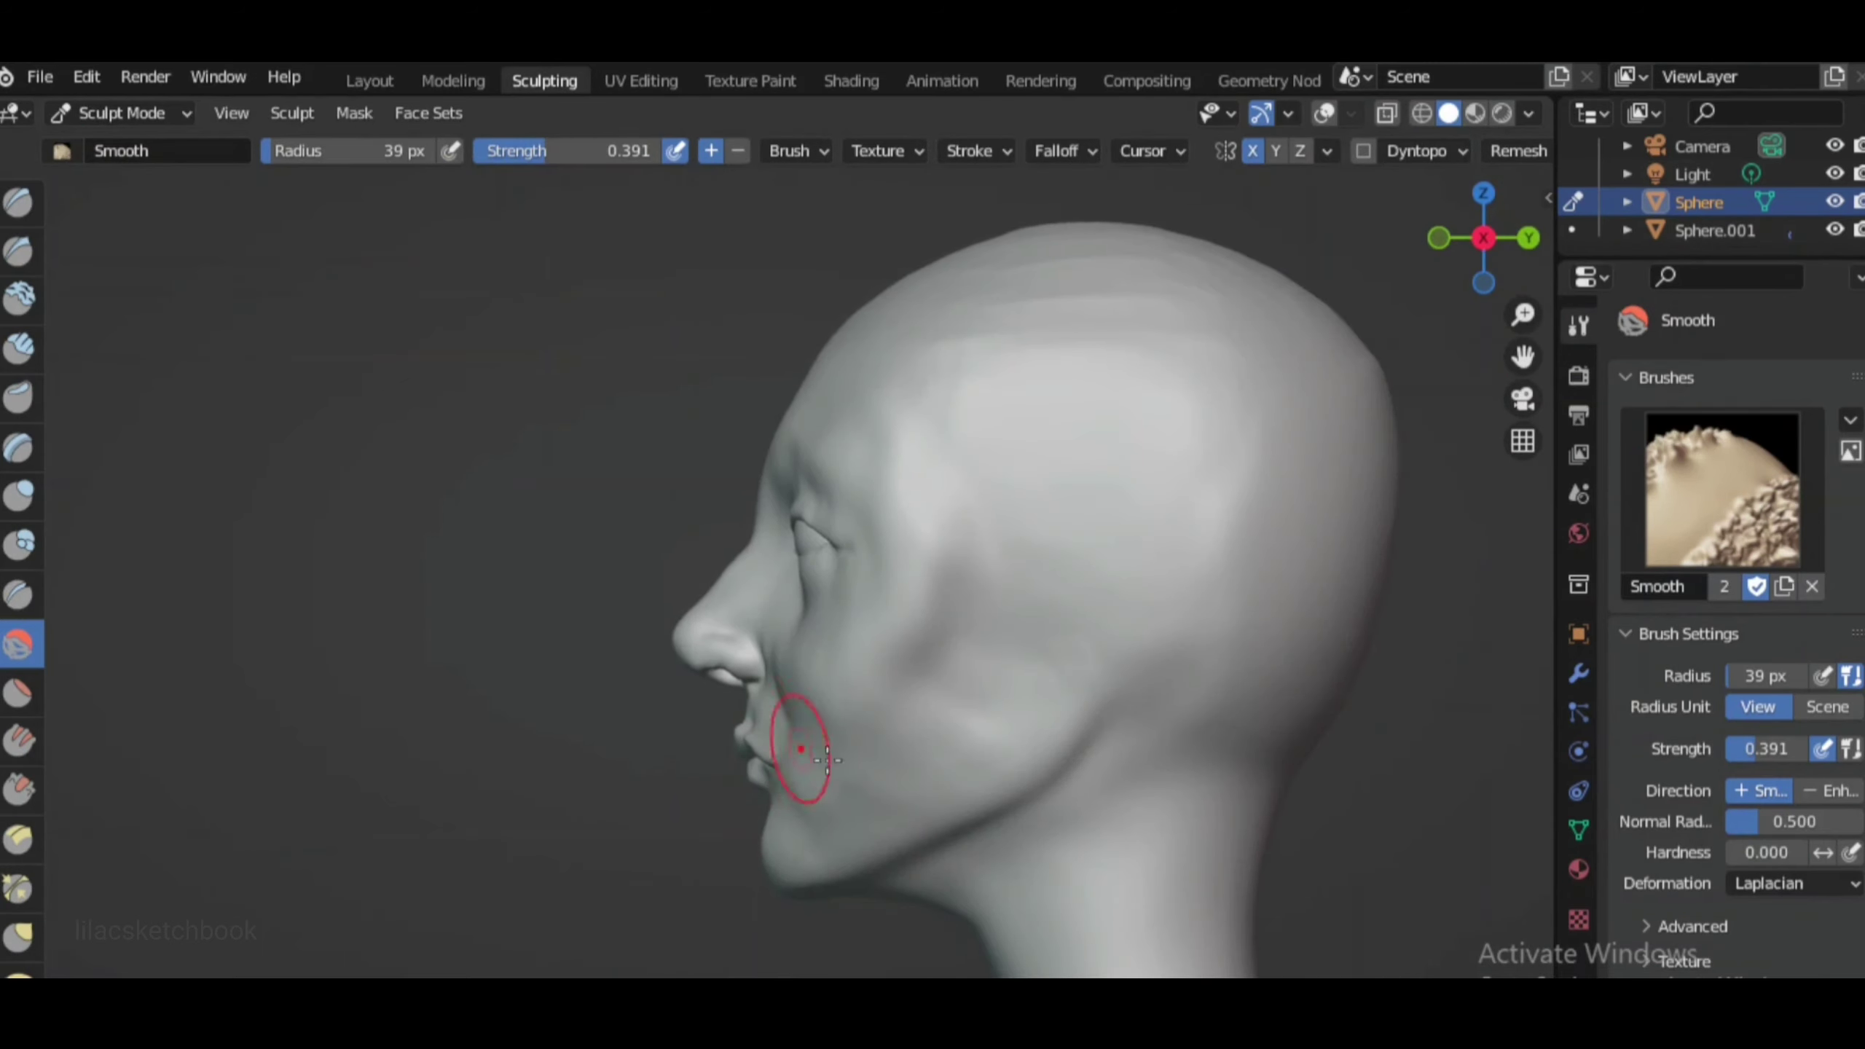
scroll(775, 476, "down", 3)
key("KP_1")
scroll(775, 584, "up", 5)
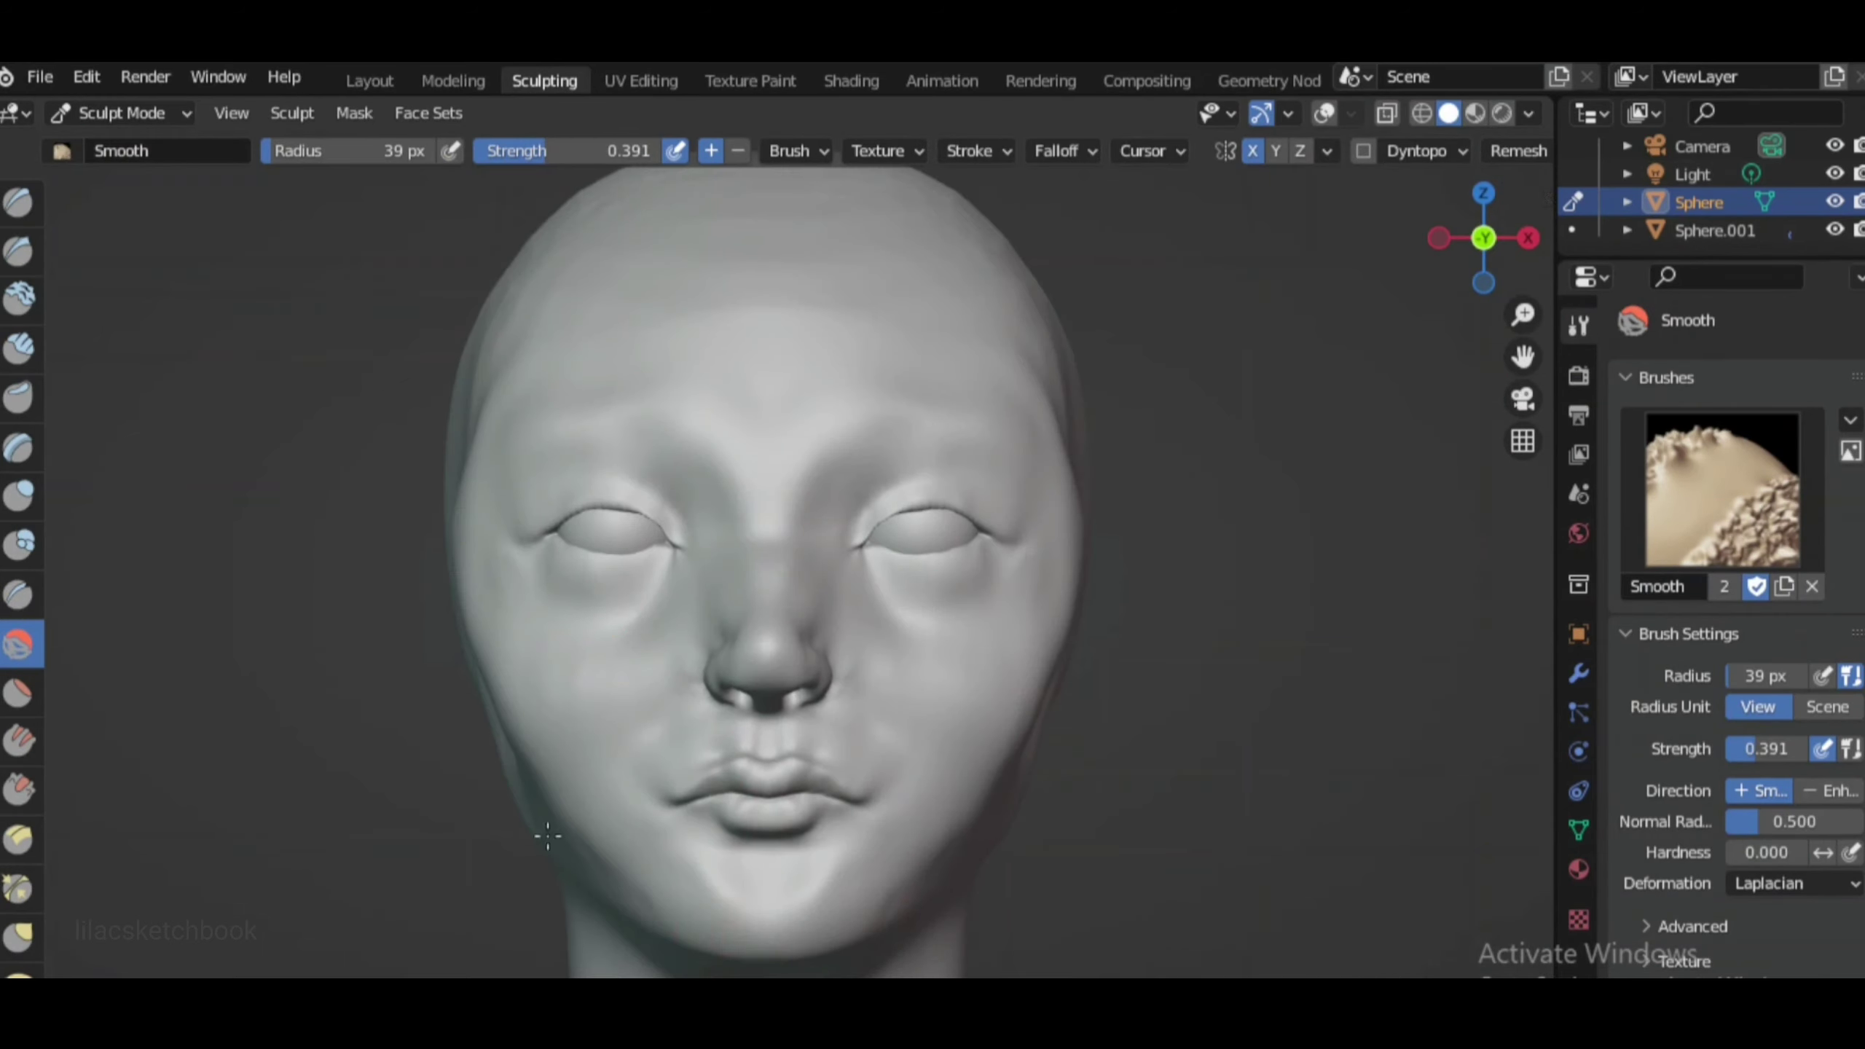
scroll(790, 727, "down", 2)
Select the Grab brush and resize it to 91 px, then 67 px, in front view
key("g")
key("f")
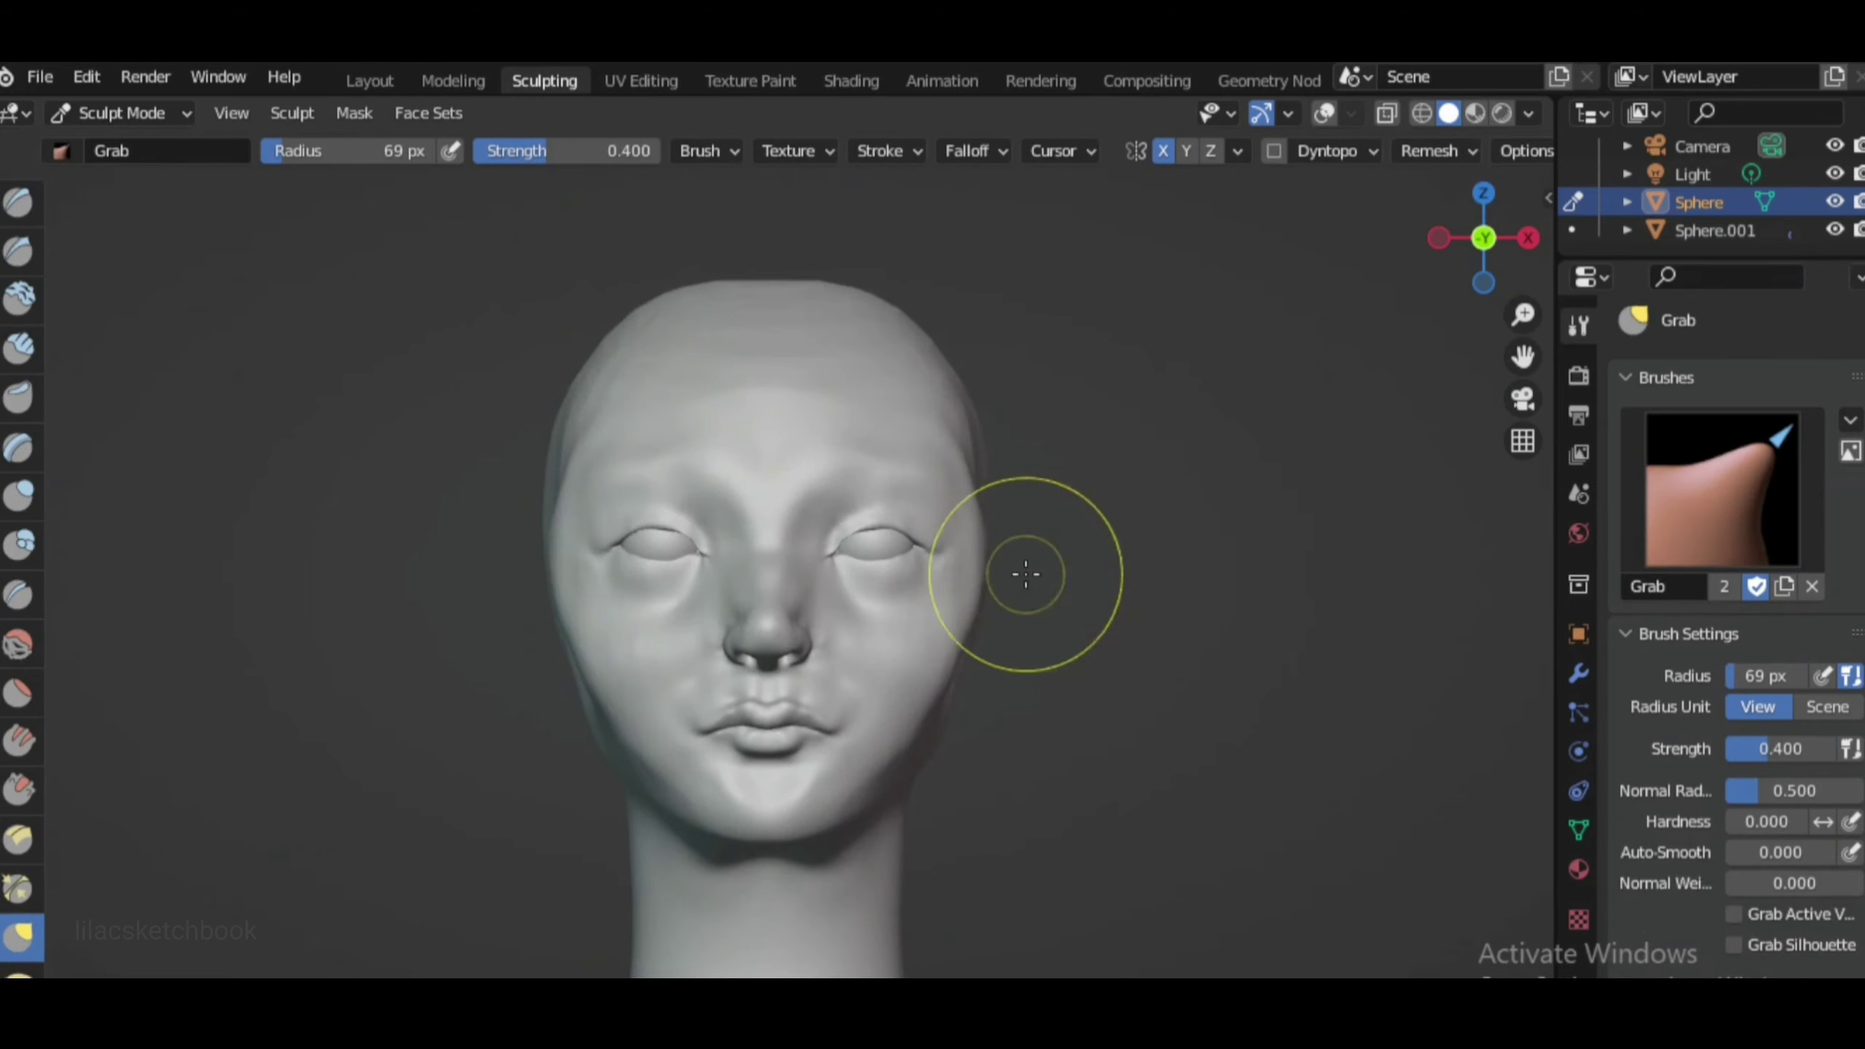
left_click(936, 546)
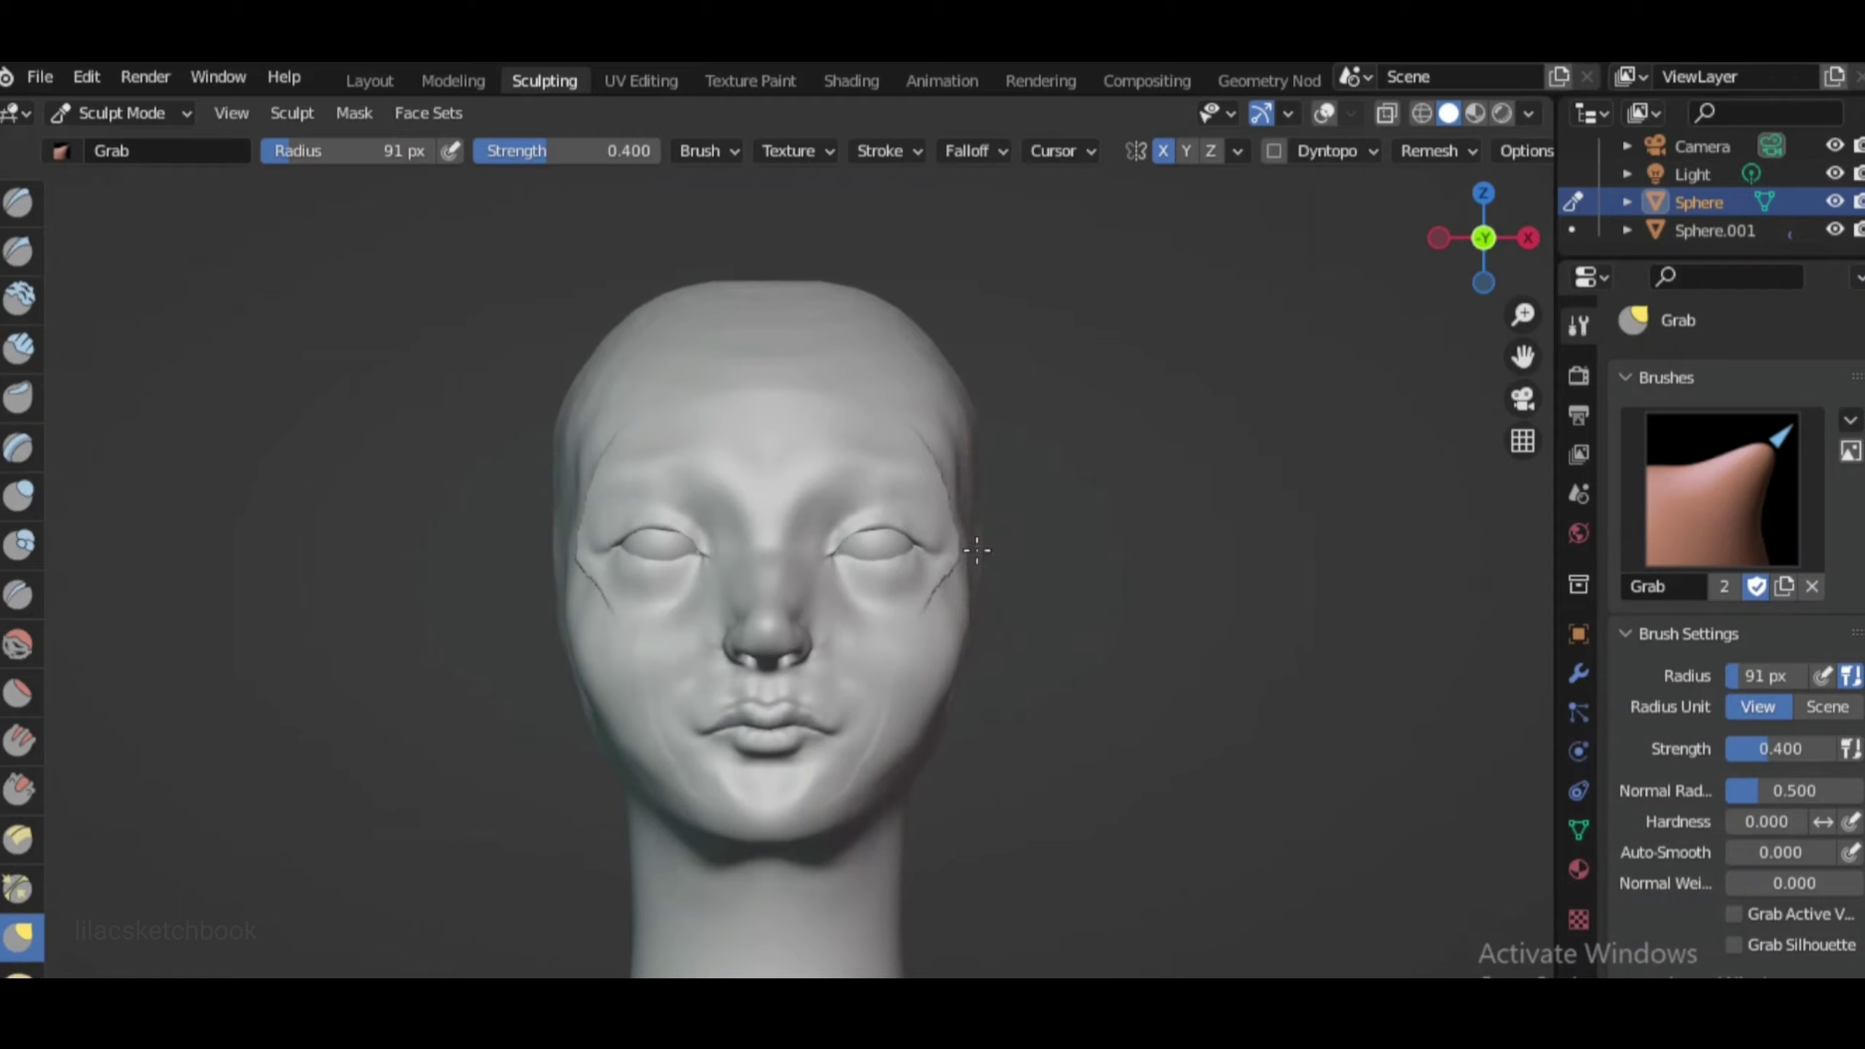
scroll(916, 783, "down", 2)
left_click_drag(1484, 237, 1512, 243)
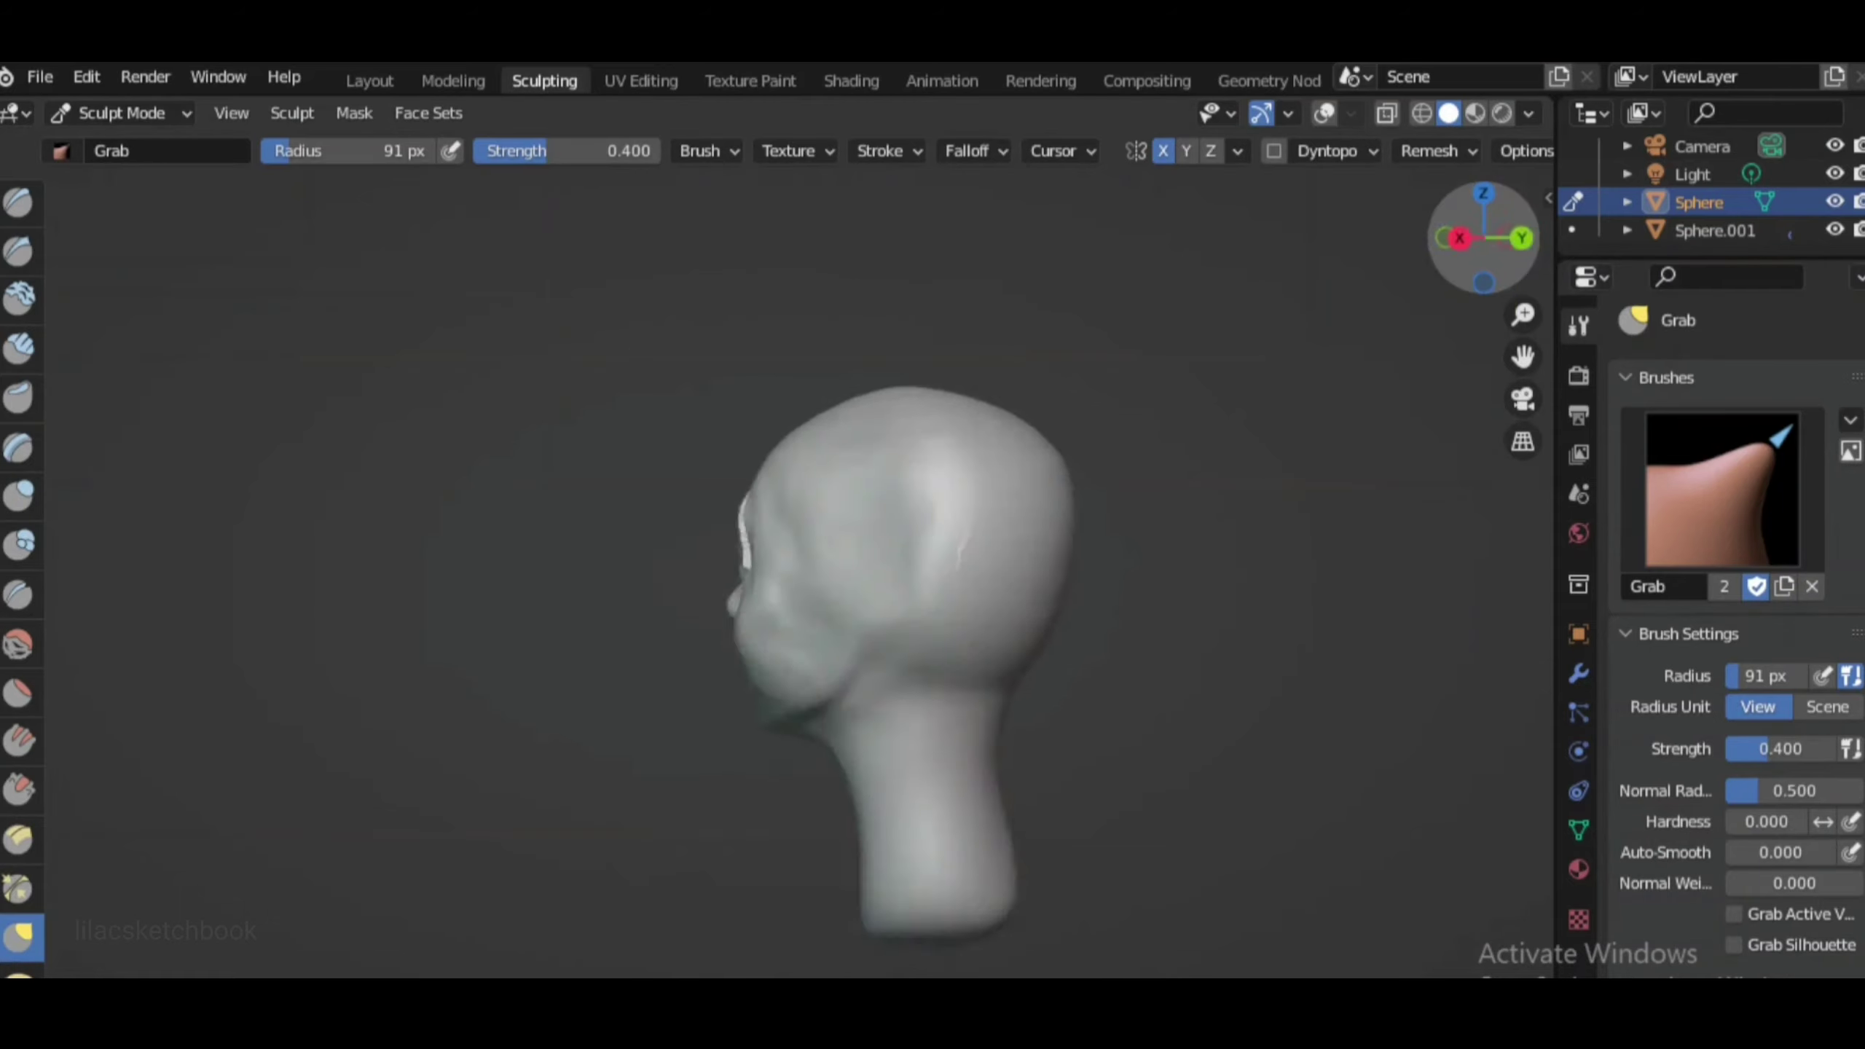
key("KP_1")
scroll(1012, 762, "up", 2)
key("f")
left_click(1021, 509)
Inspect the head from three-quarter, side and front orthographic views
scroll(1480, 316, "down", 1)
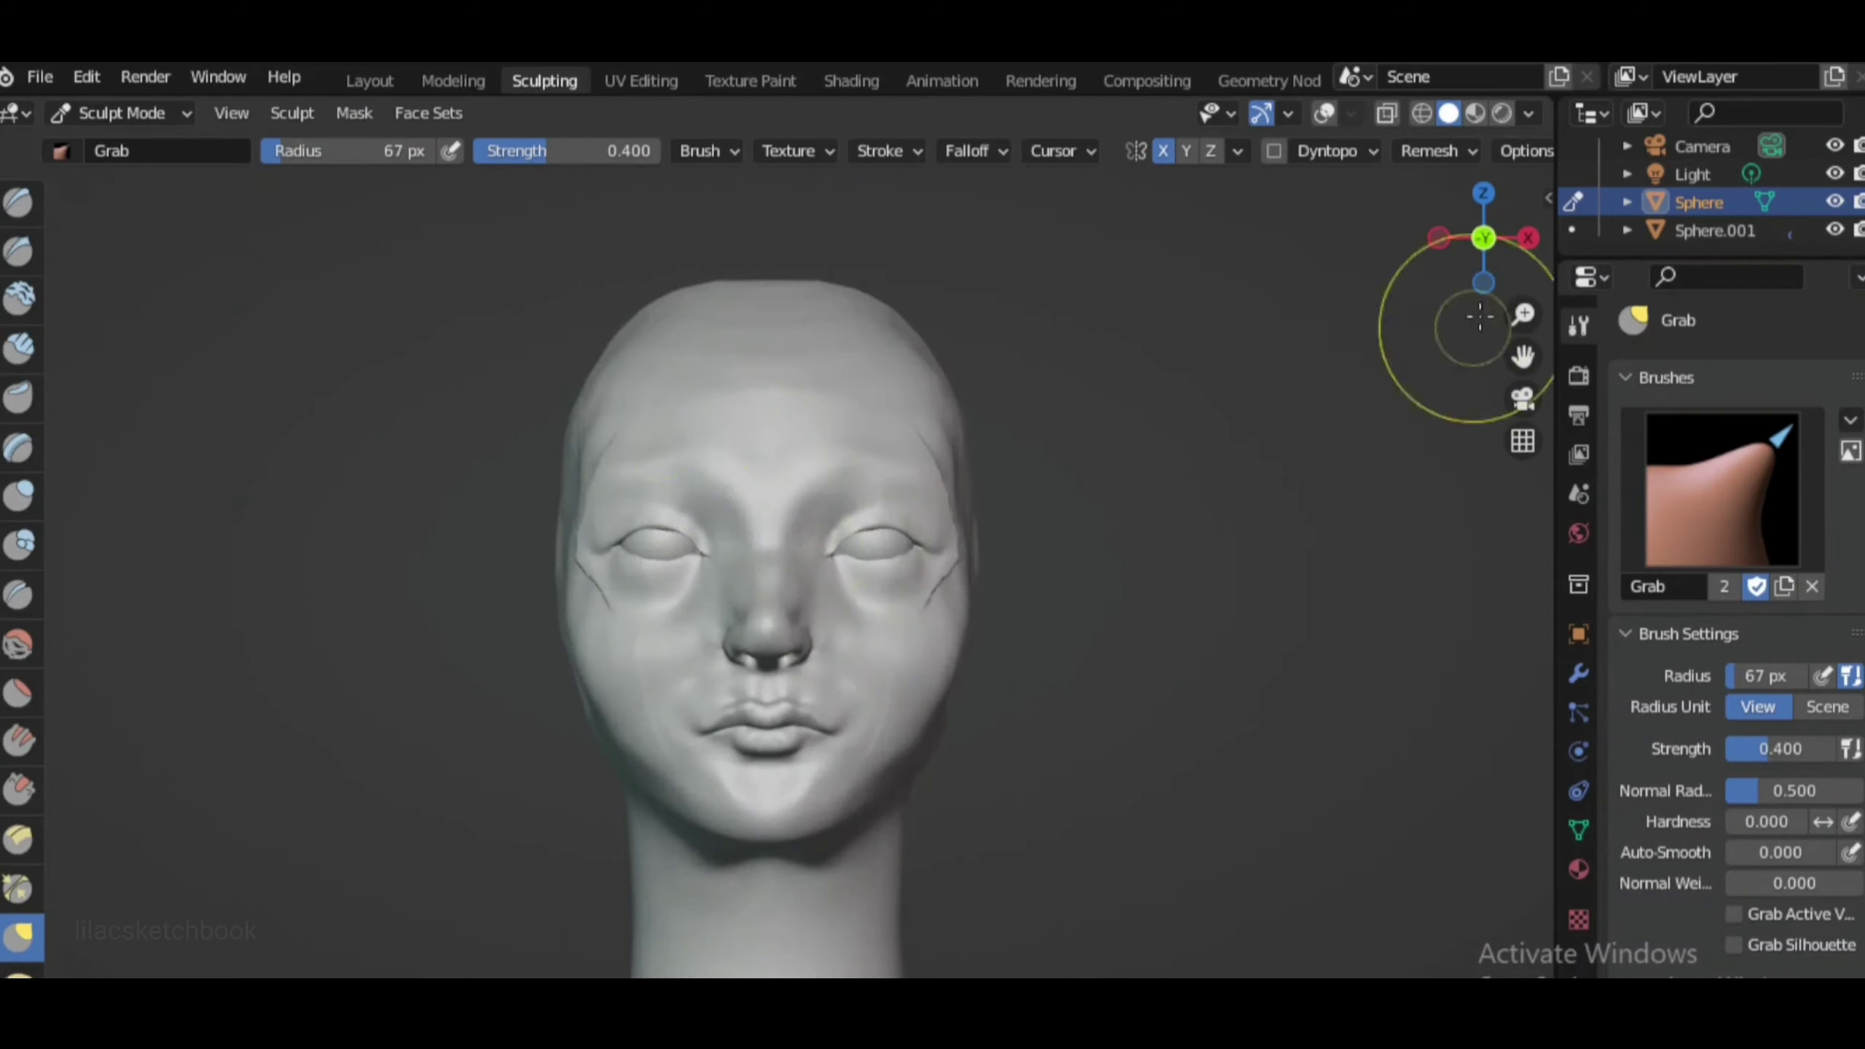
scroll(1480, 316, "up", 3)
mouse_move(1480, 316)
left_mouse_down()
mouse_move(1513, 243)
mouse_move(1480, 272)
left_mouse_up()
scroll(1075, 500, "down", 3)
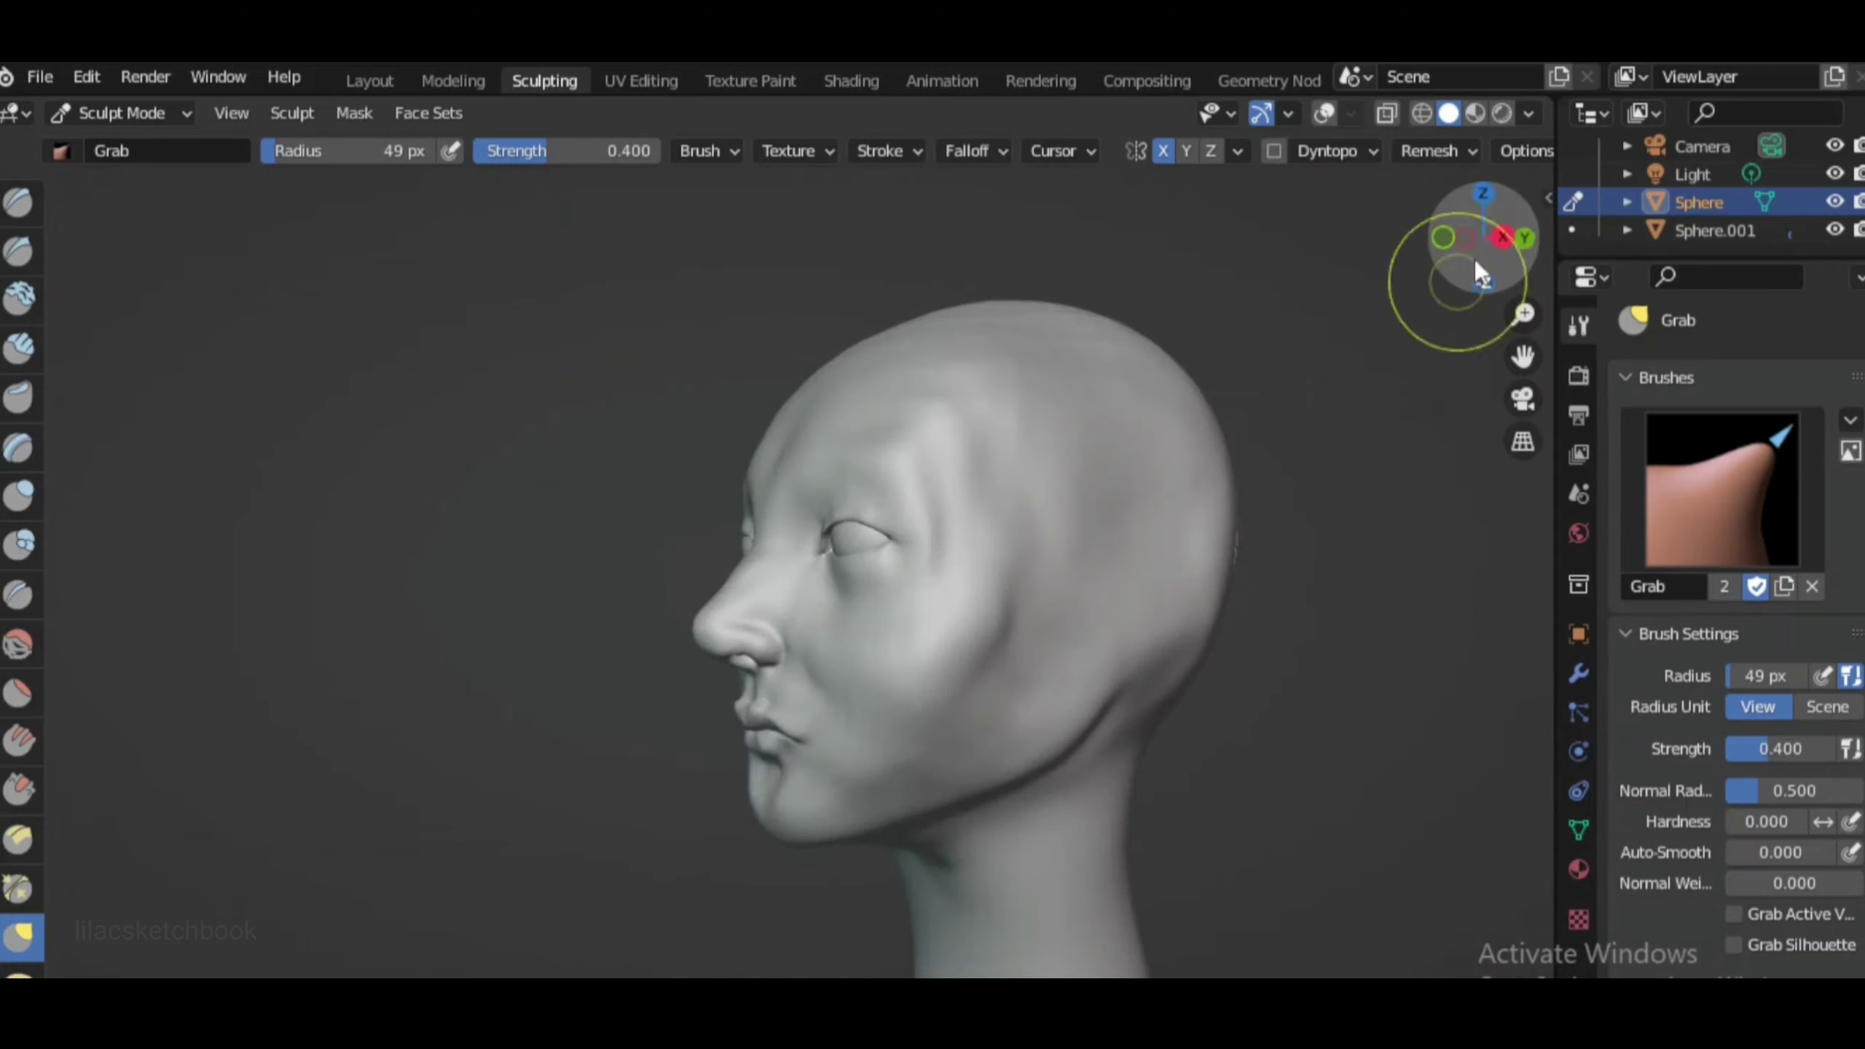
left_click(1480, 272)
key("KP_3")
mouse_move(1295, 374)
middle_mouse_down()
mouse_move(1389, 333)
mouse_move(418, 554)
middle_mouse_up()
key("KP_1")
scroll(418, 553, "up", 2)
key("KP_1")
scroll(1187, 659, "down", 2)
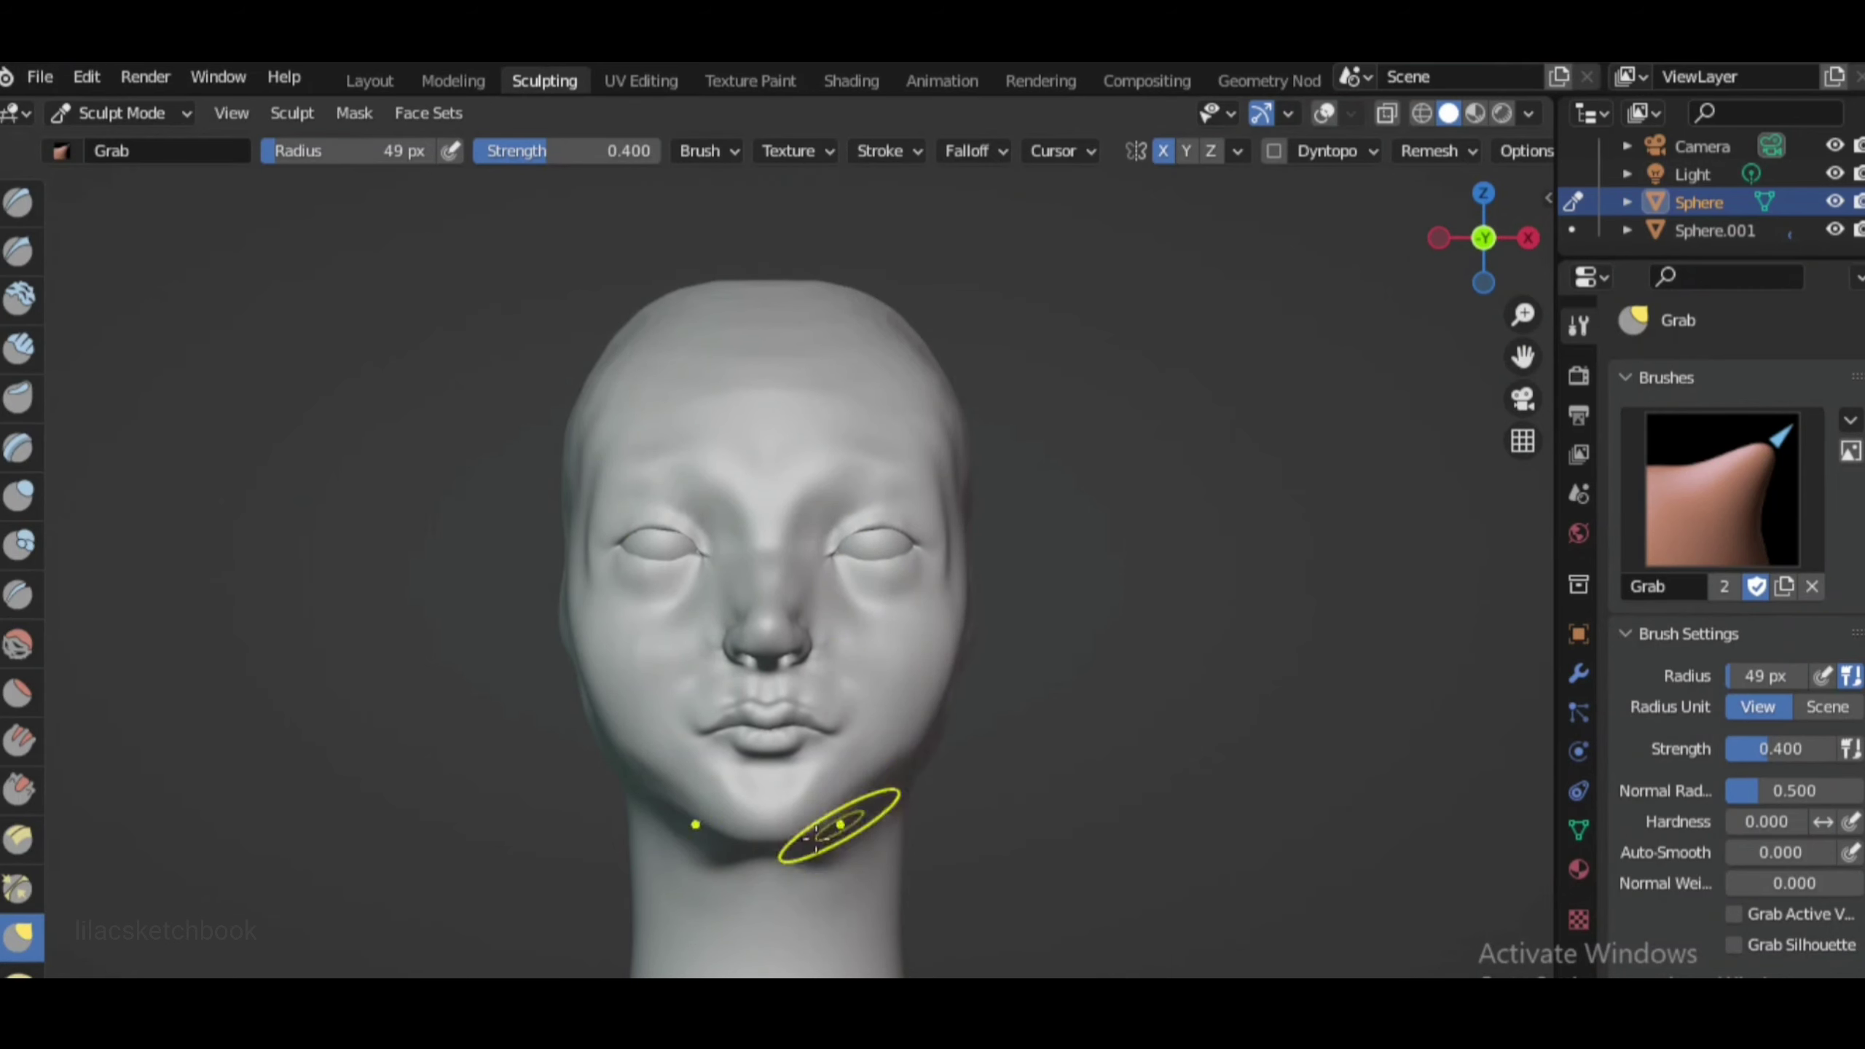
Toggle the grid and reference line overlays on and back off
left_click(1325, 114)
left_click(1327, 113)
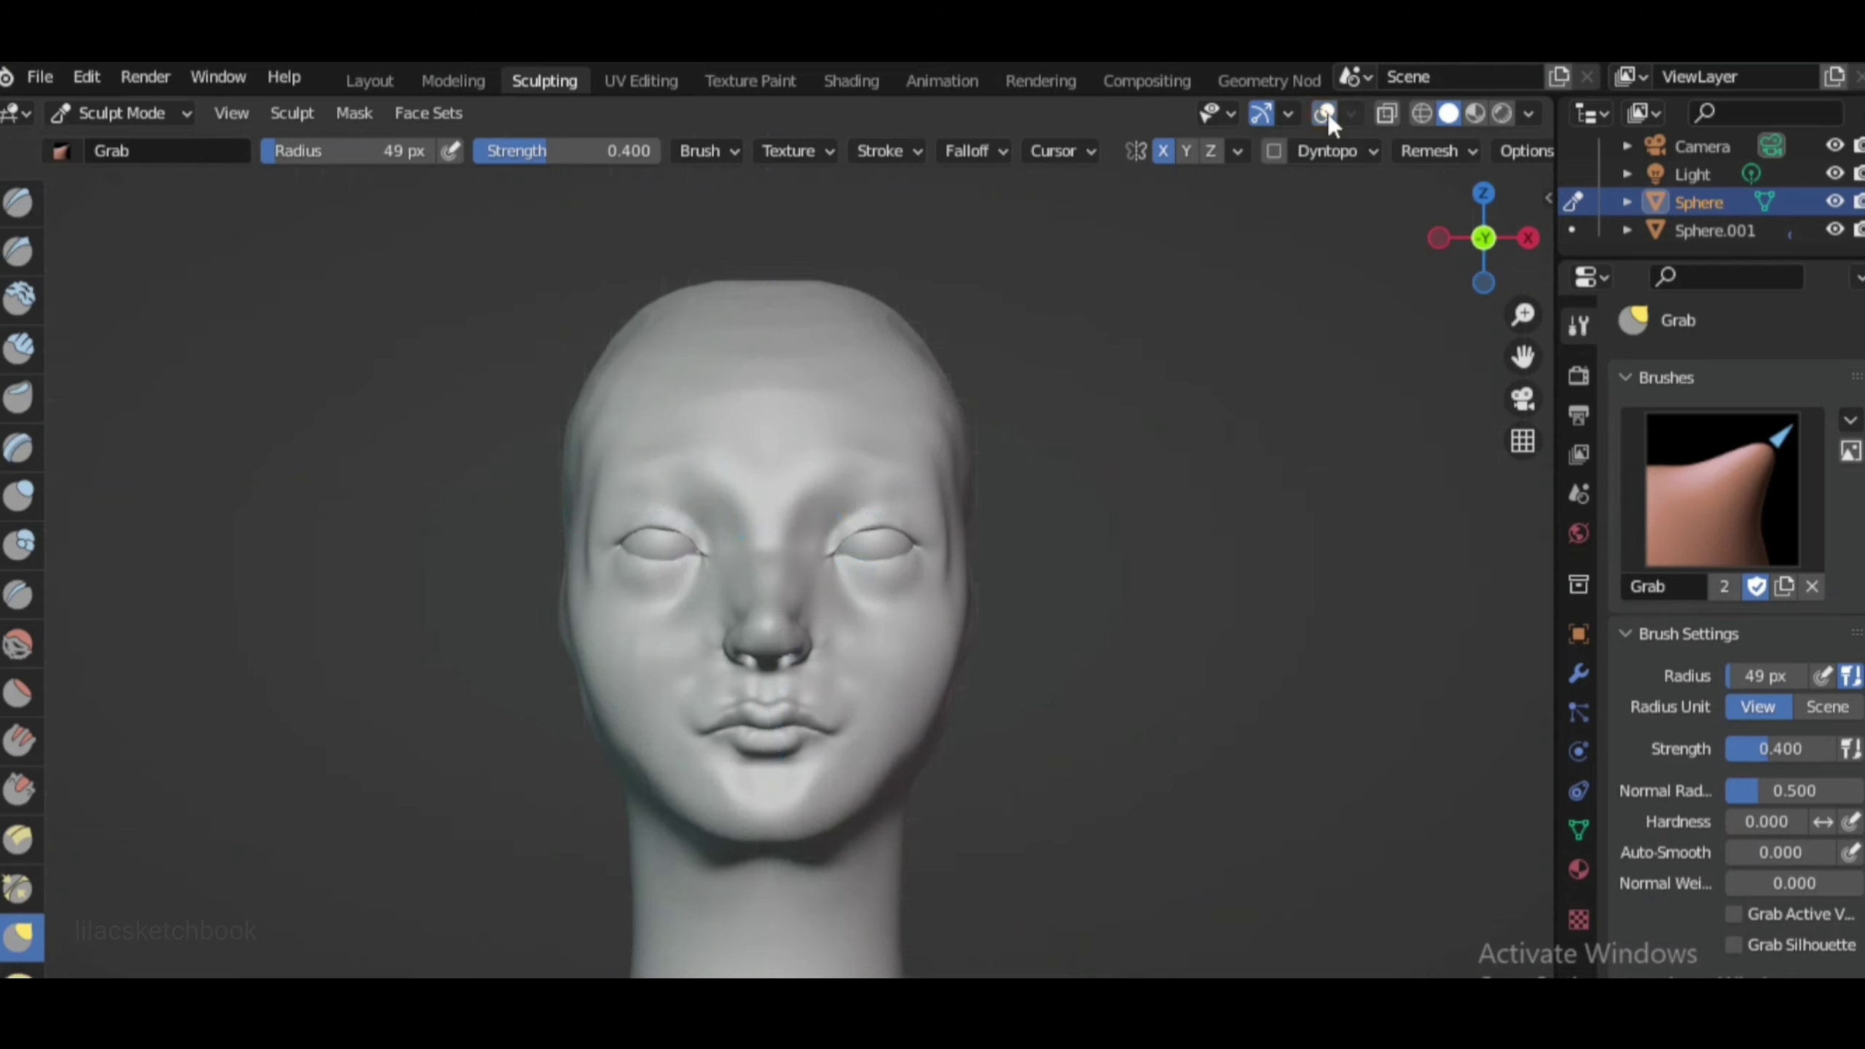
scroll(1034, 801, "down", 3)
scroll(769, 435, "up", 2)
scroll(769, 434, "up", 8)
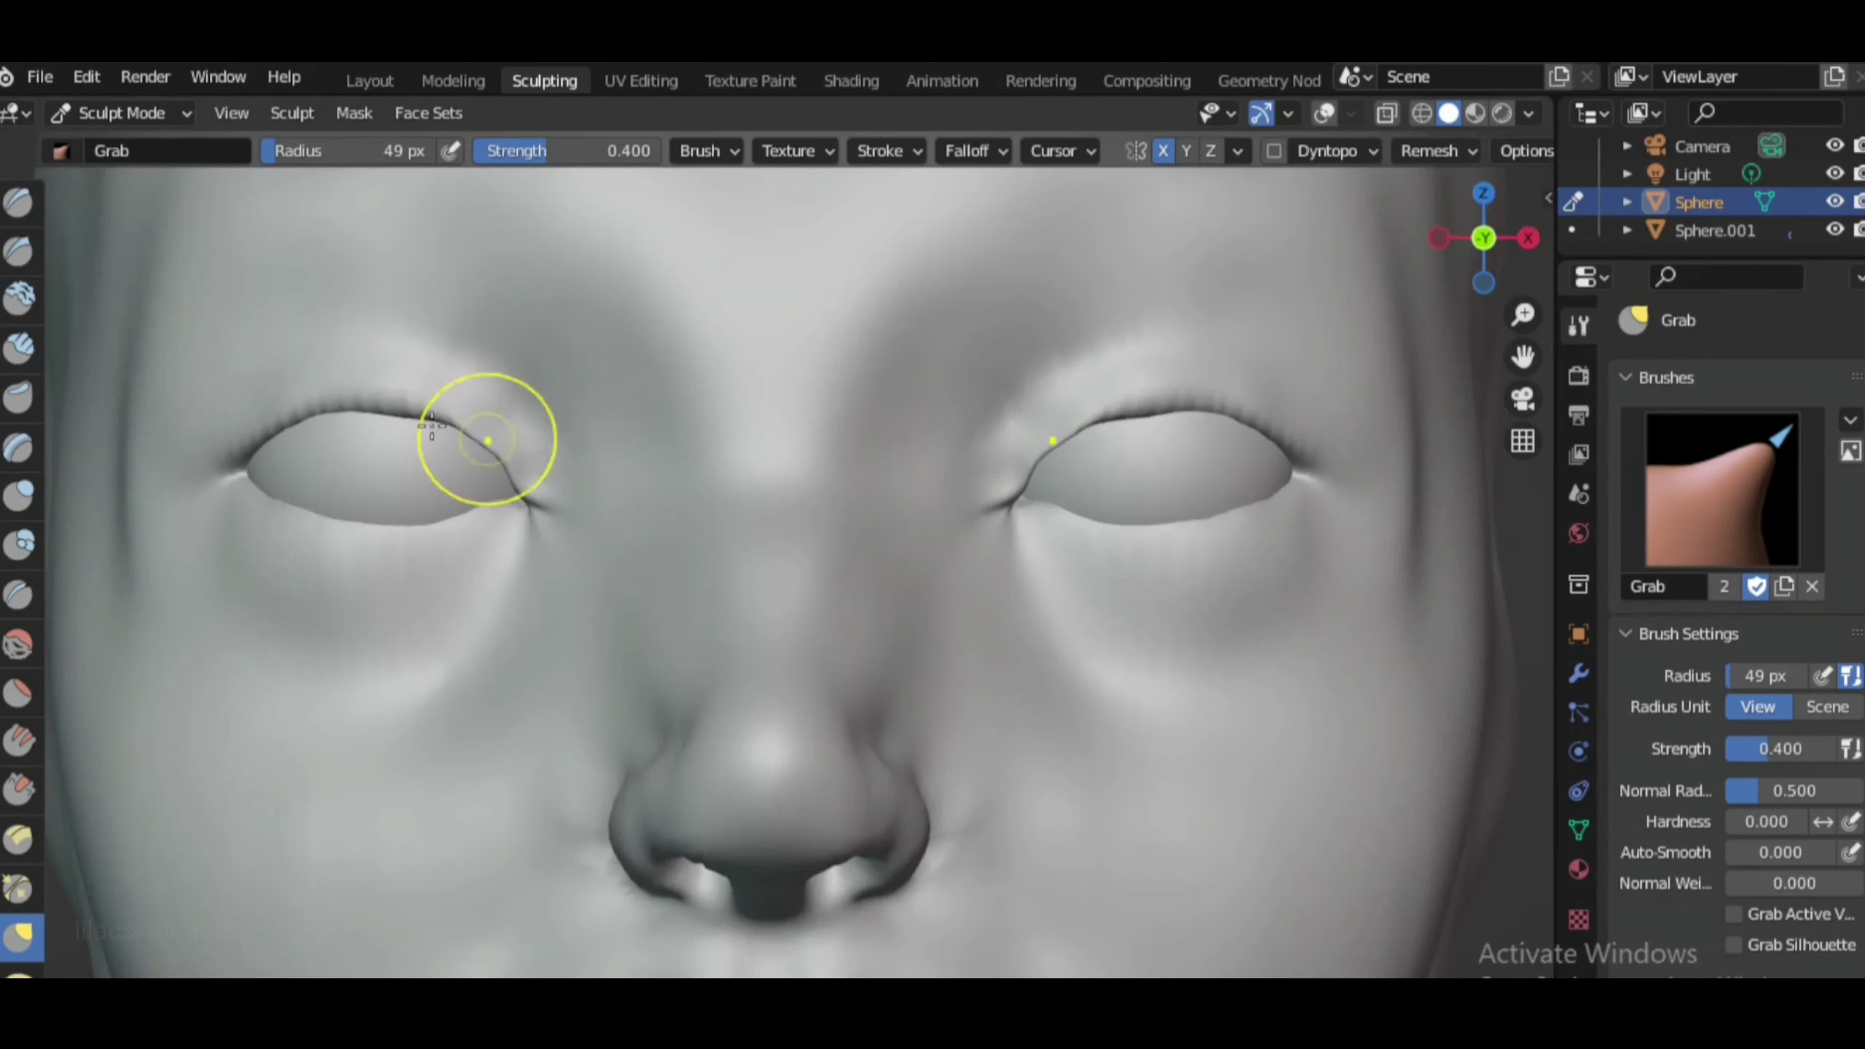
Reshape the upper eyelid edges of both eyes with the Grab brush from the front
key("x")
middle_click_drag(1083, 416, 1016, 612)
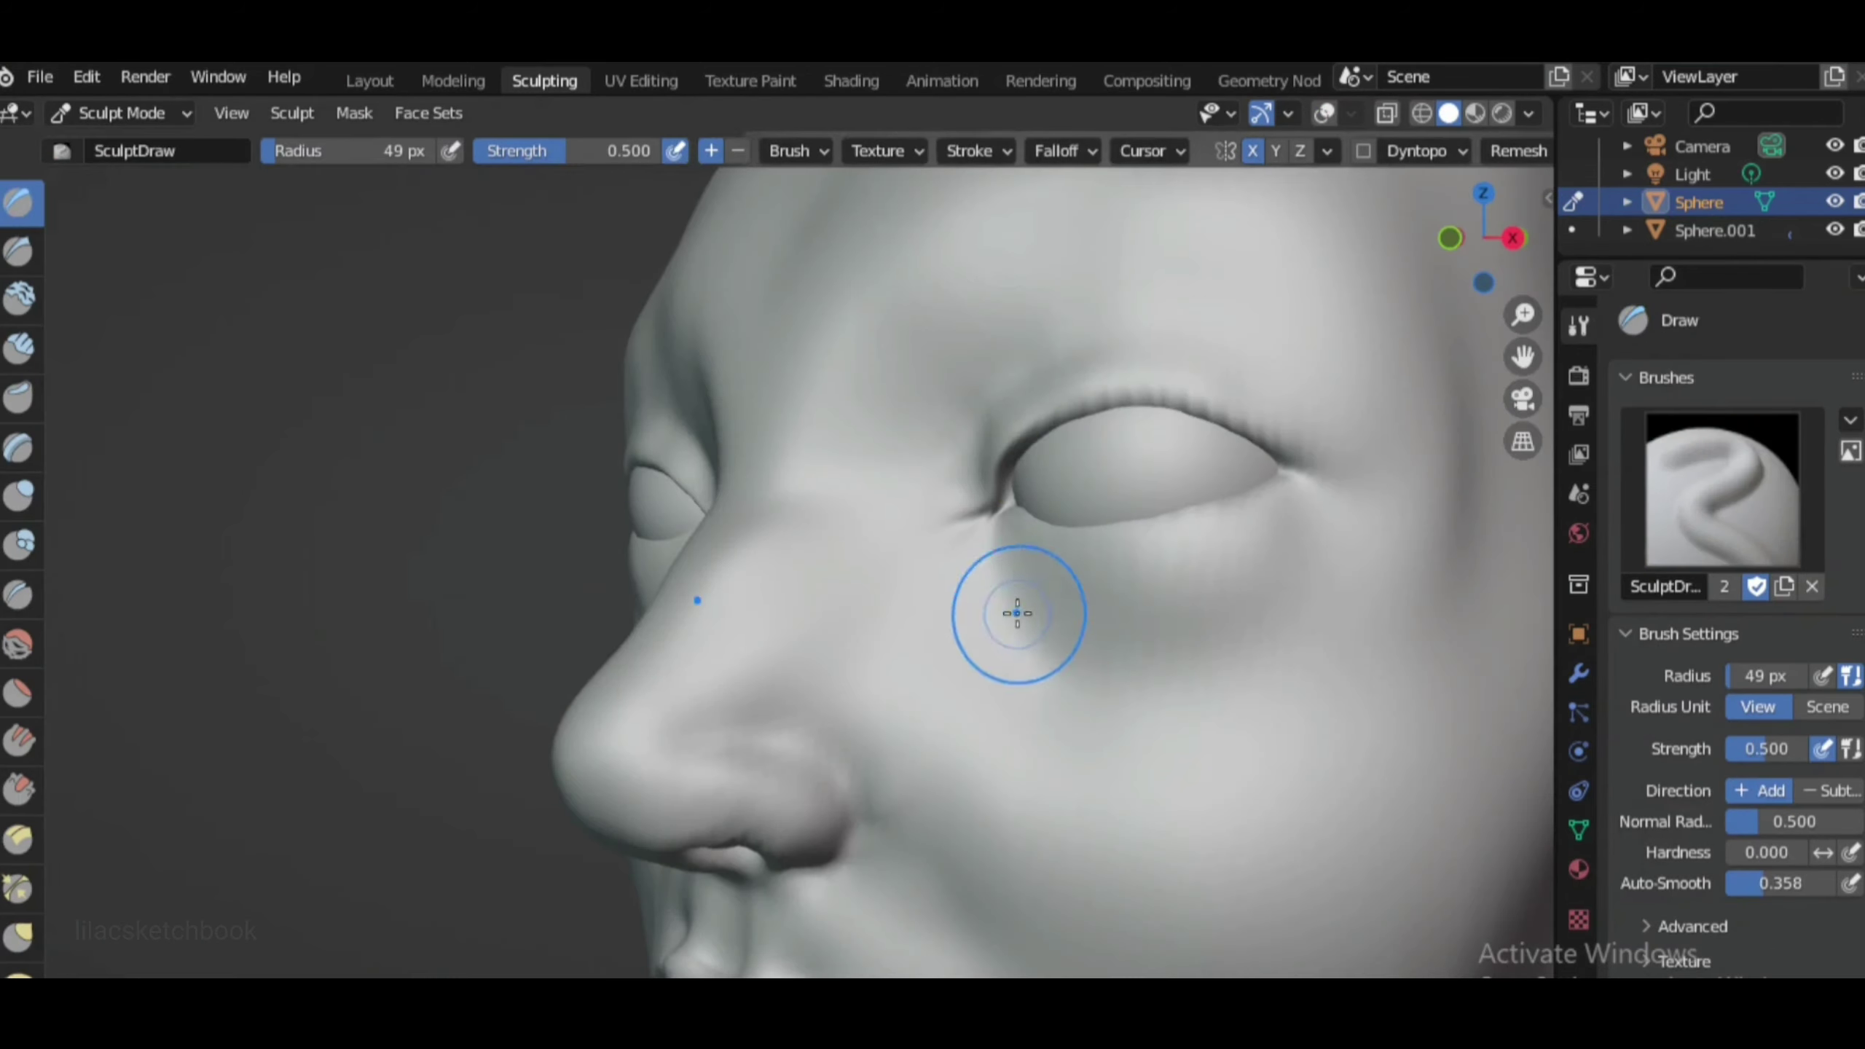
key("g")
middle_click_drag(988, 541, 1469, 270)
left_click(1468, 271)
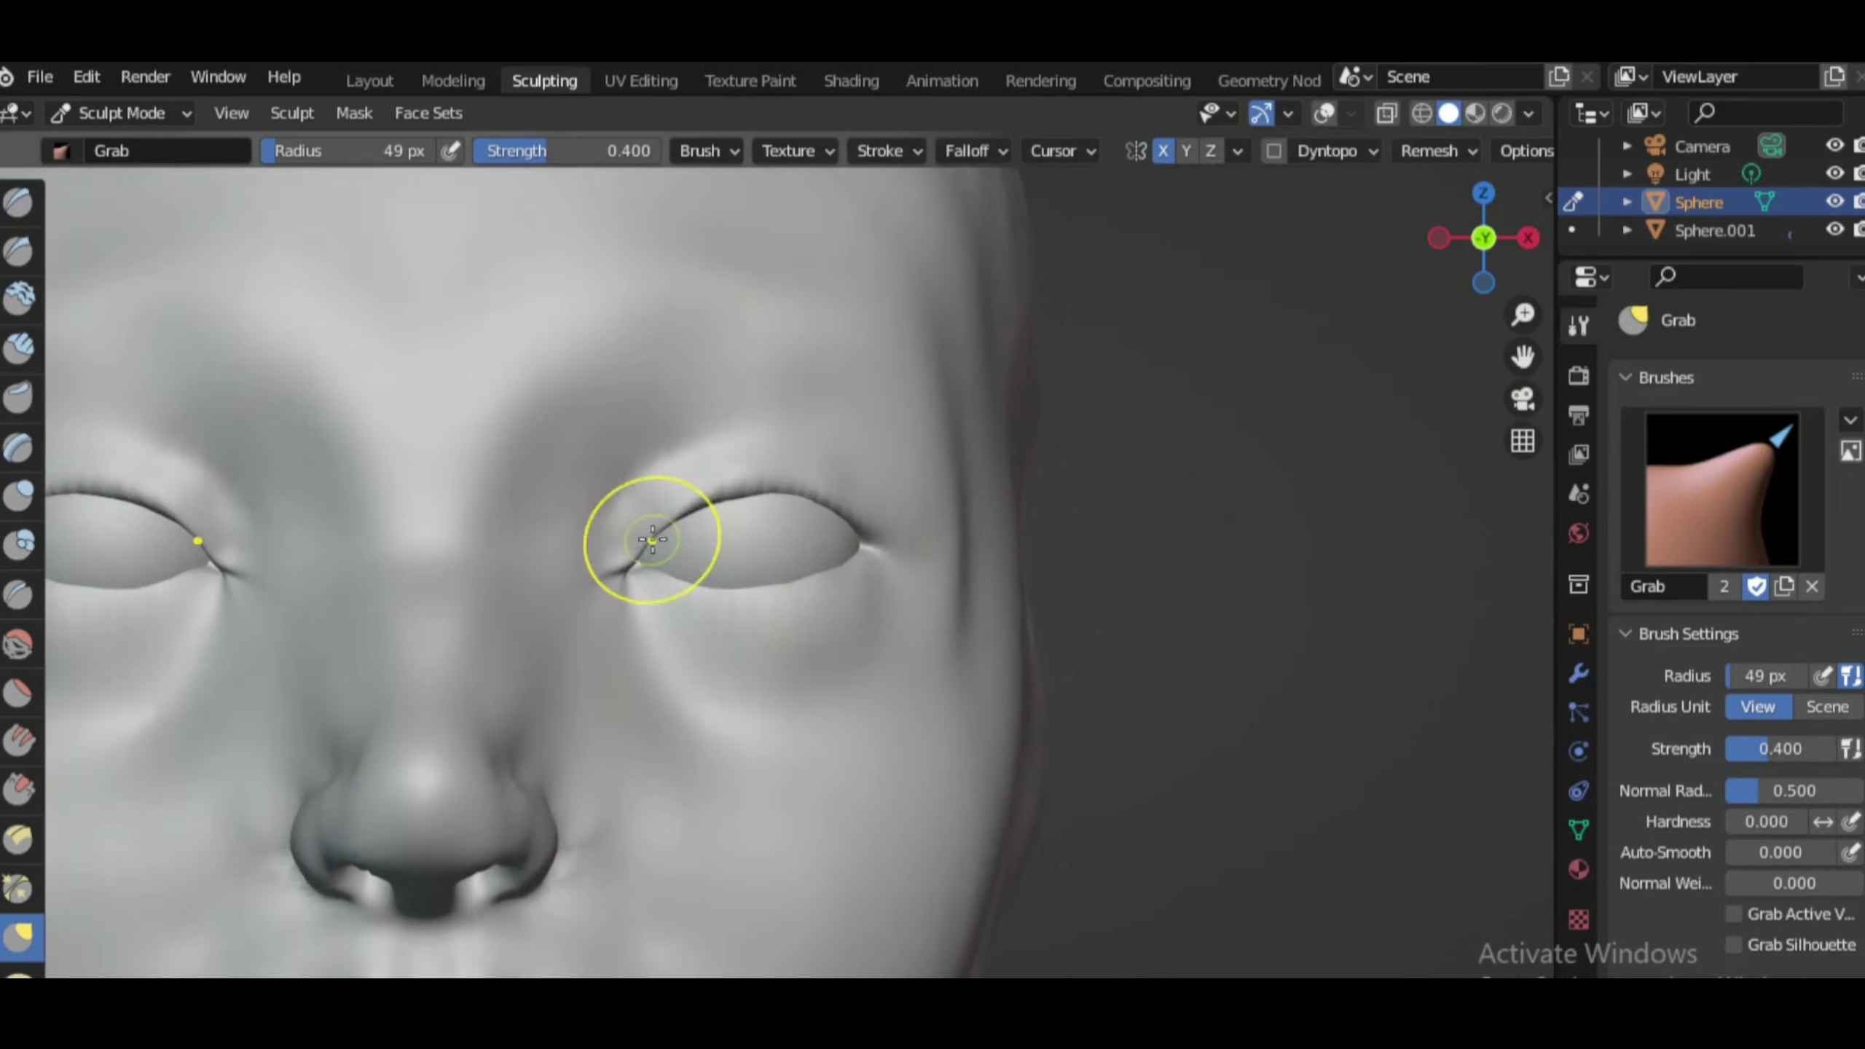
middle_click_drag(646, 533, 484, 533, "shift")
scroll(761, 642, "down", 1)
left_click_drag(780, 535, 785, 525)
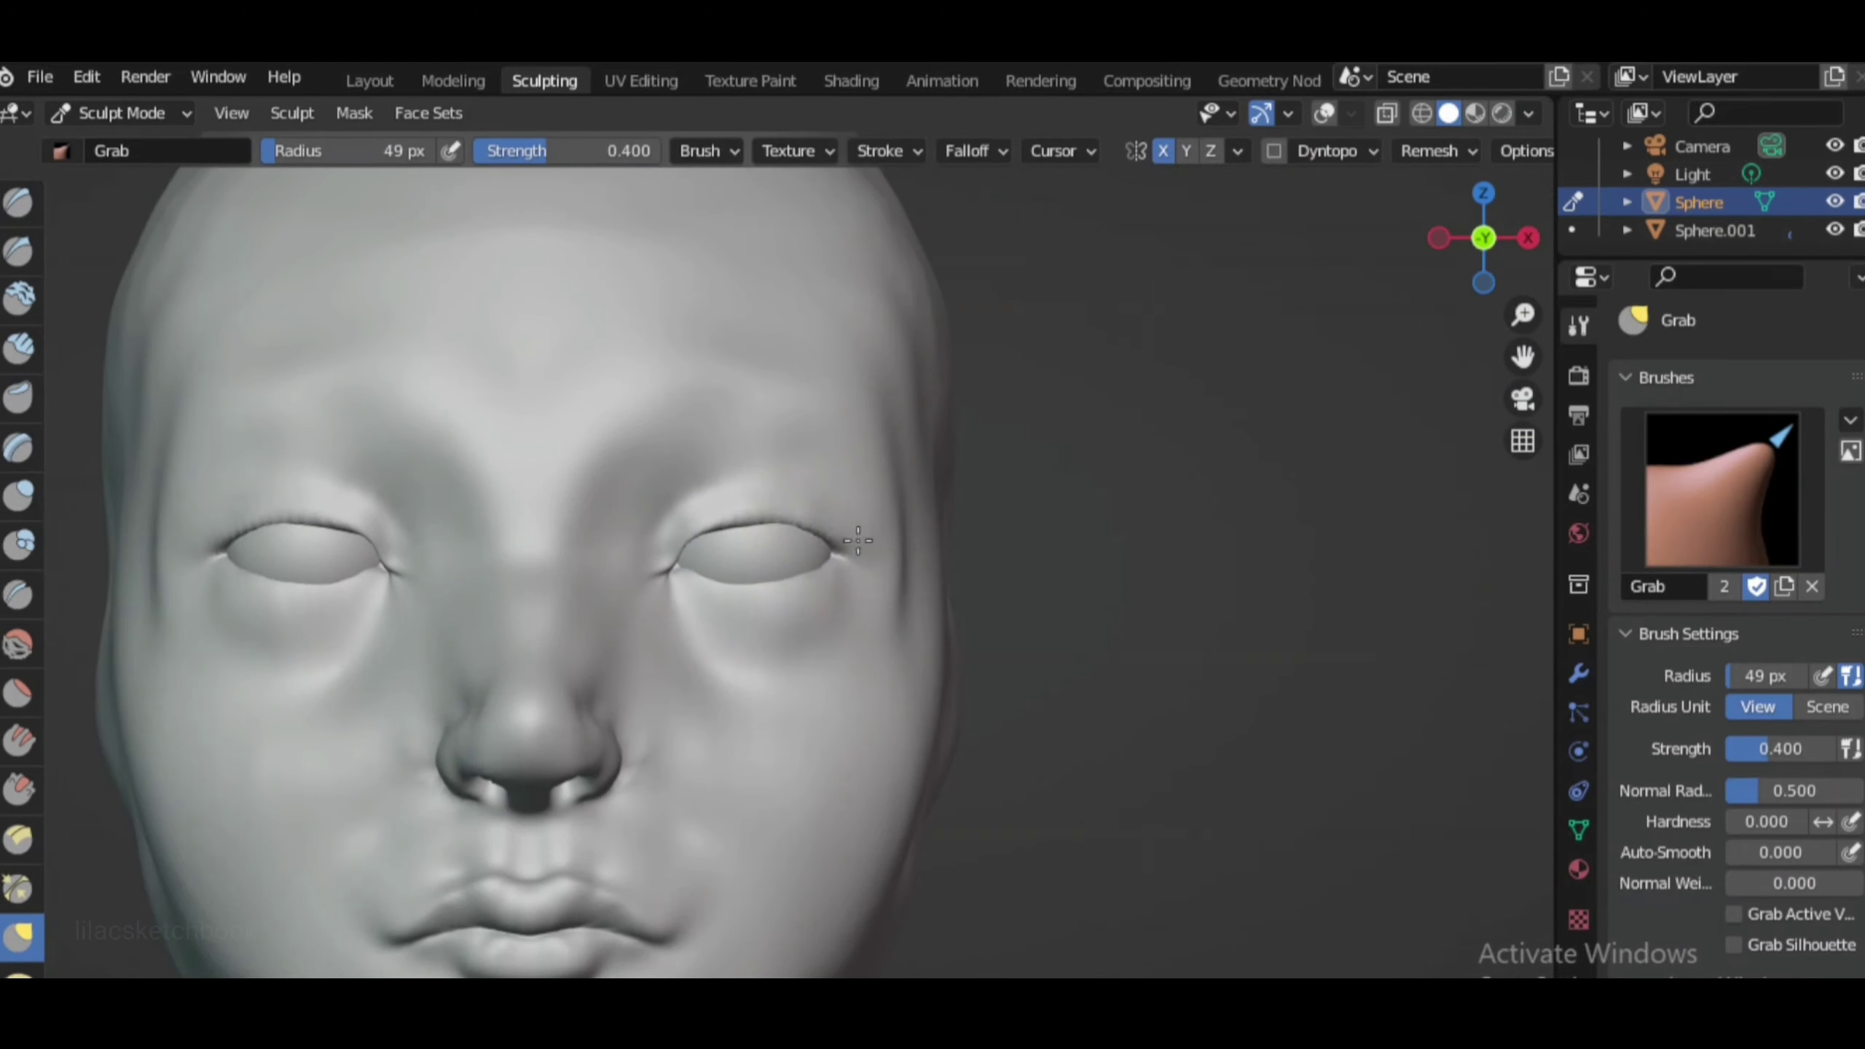
scroll(644, 582, "up", 2)
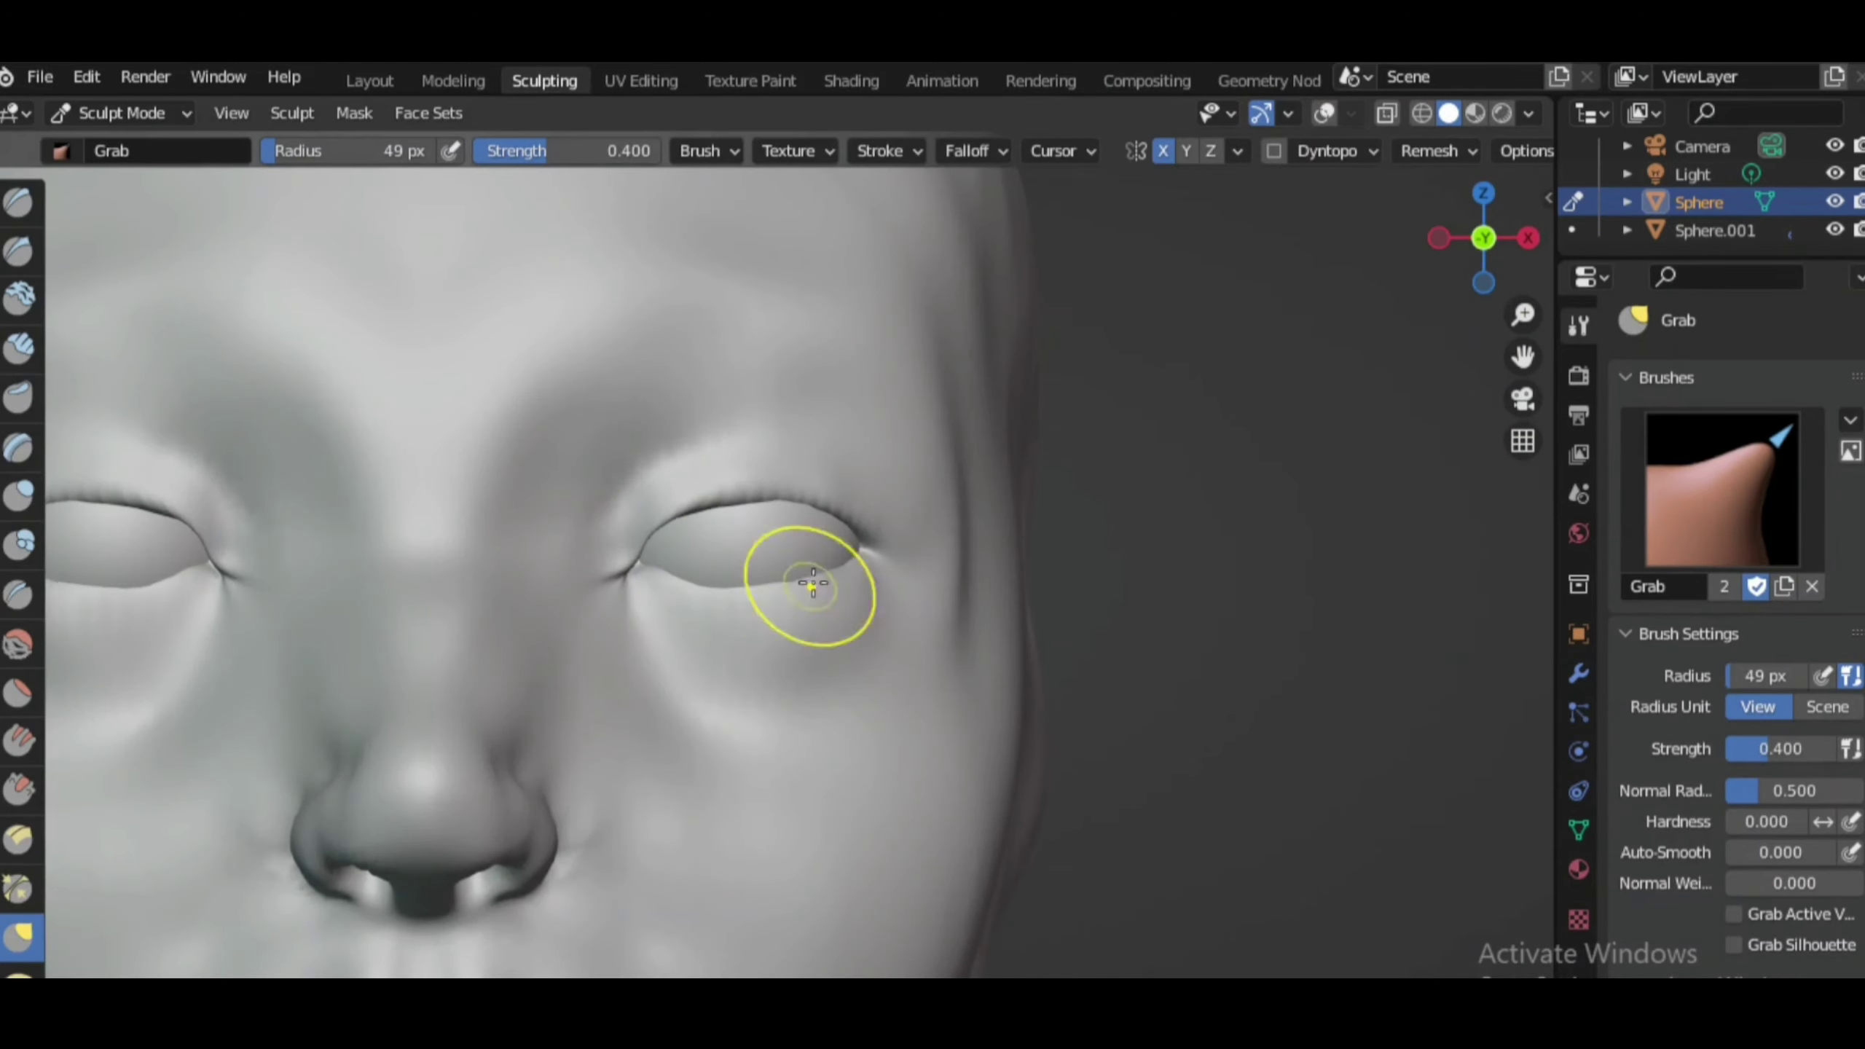
scroll(654, 612, "down", 6)
In right side view, show then hide the overlays and undo the last sculpt edit
key("KP_3")
key("shift+alt+z")
scroll(692, 546, "up", 2)
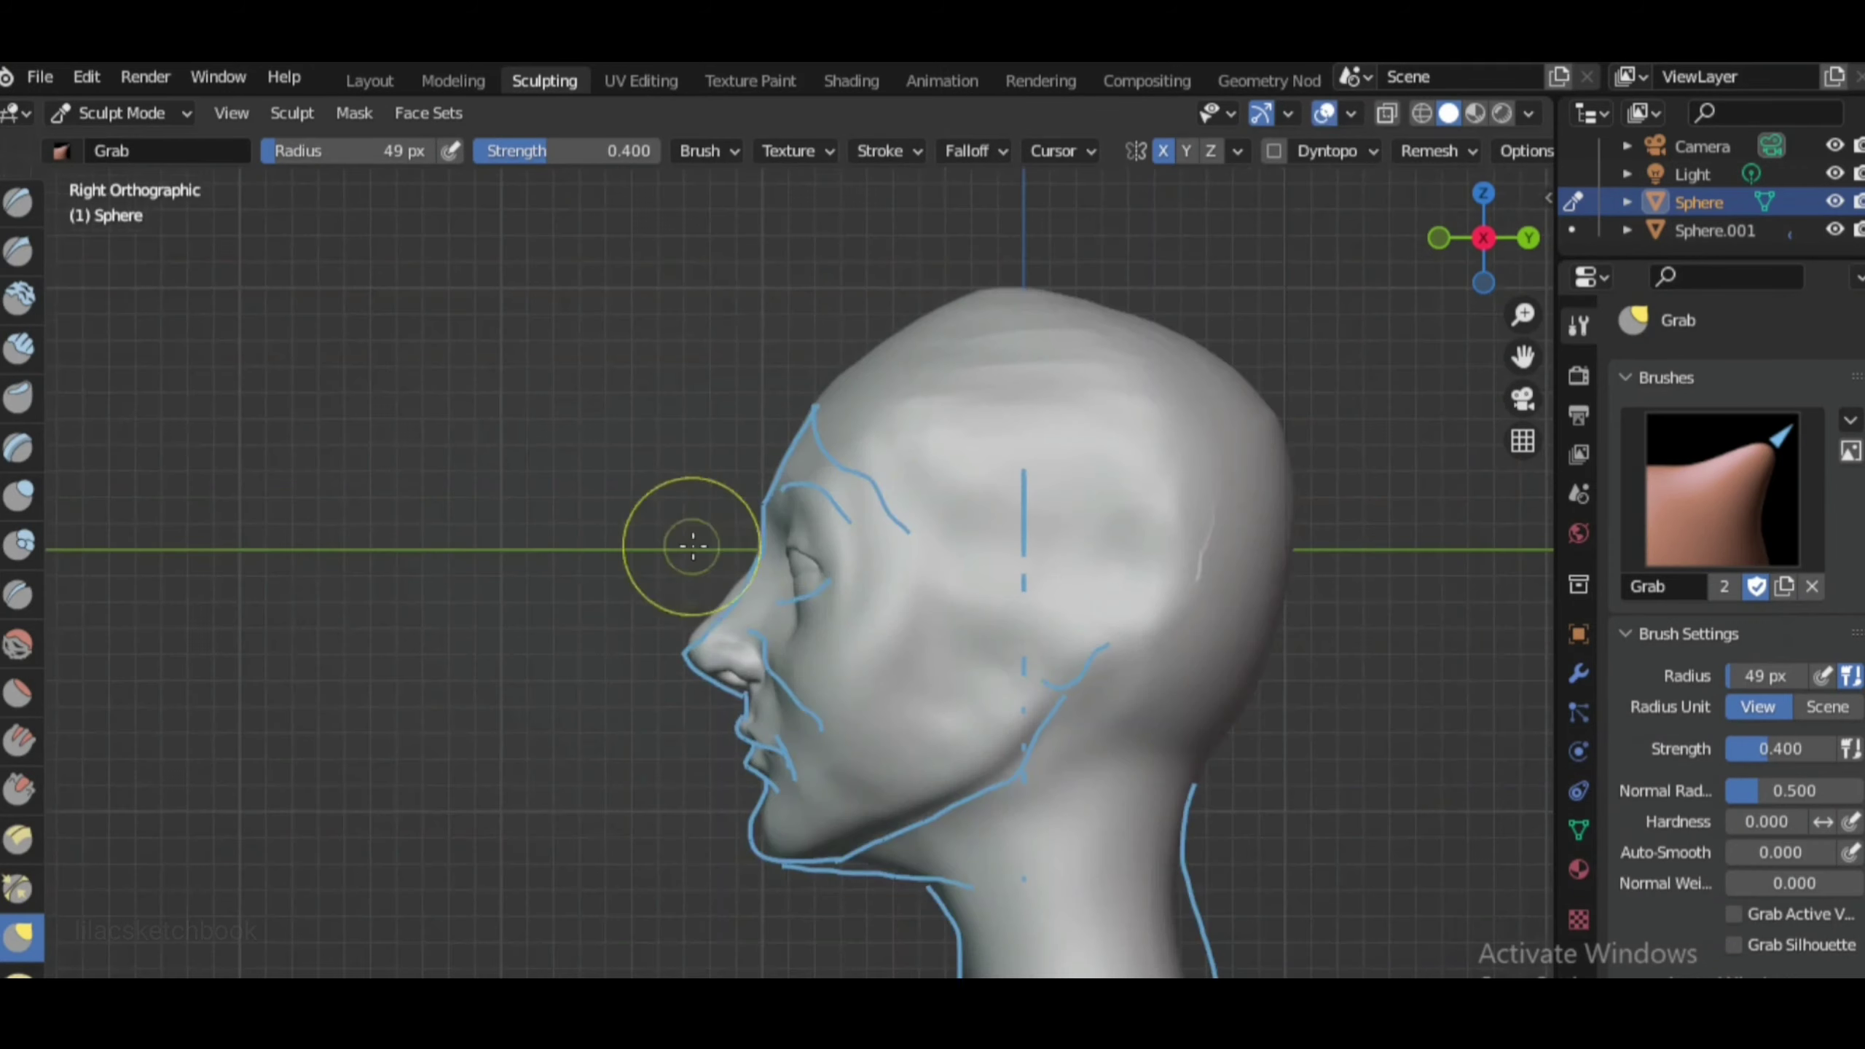
left_click(1325, 116)
scroll(720, 711, "down", 2)
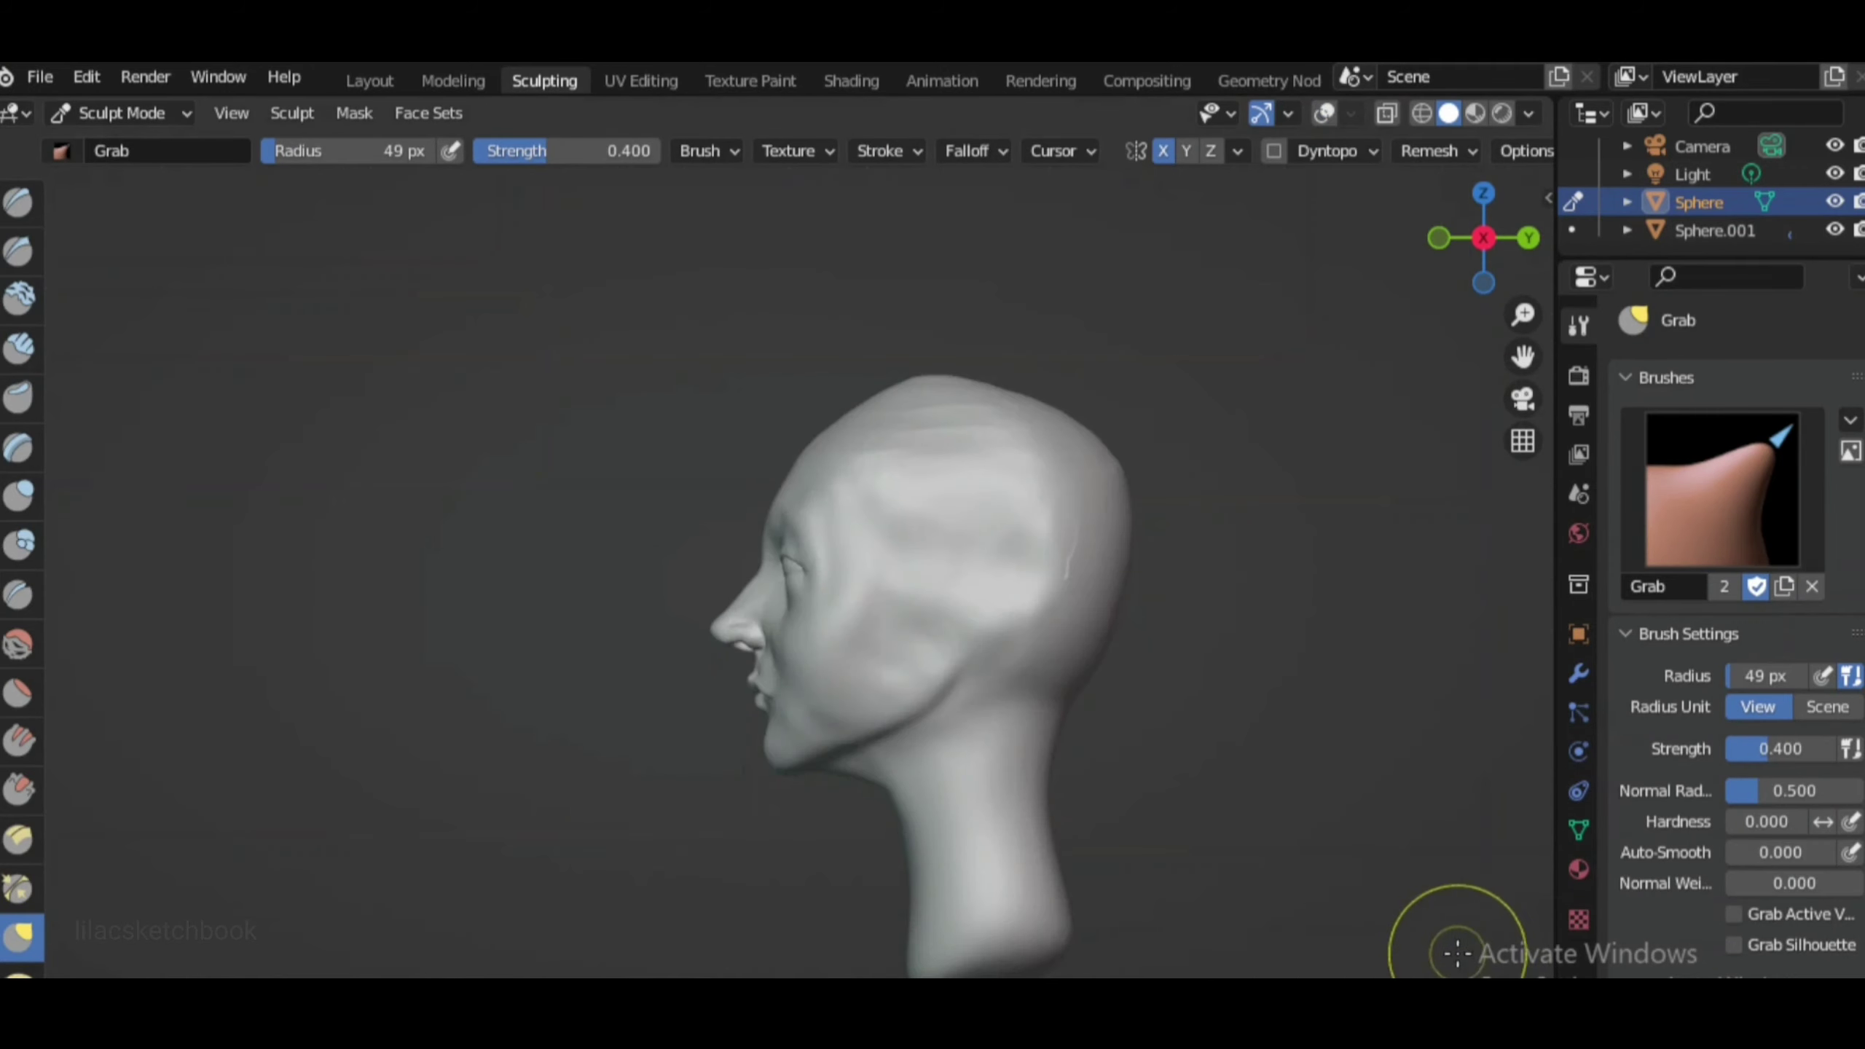
scroll(752, 584, "up", 2)
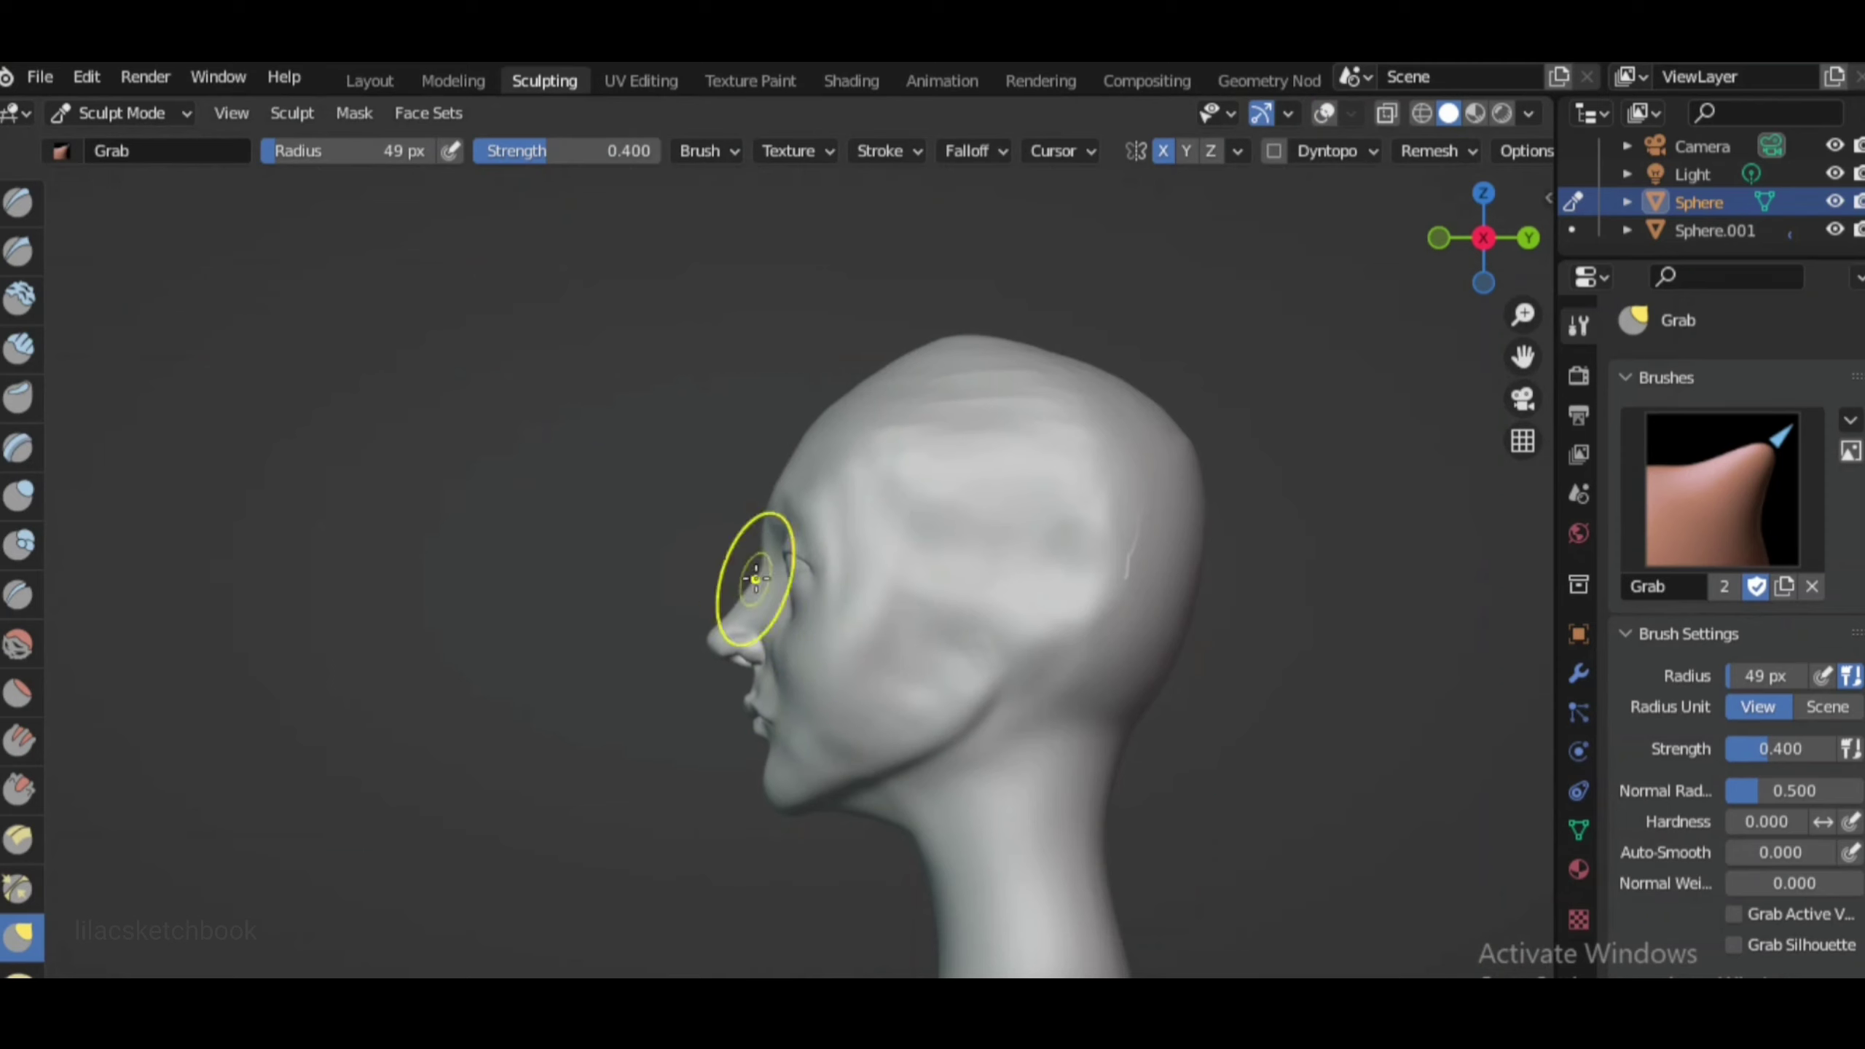
key("ctrl+z")
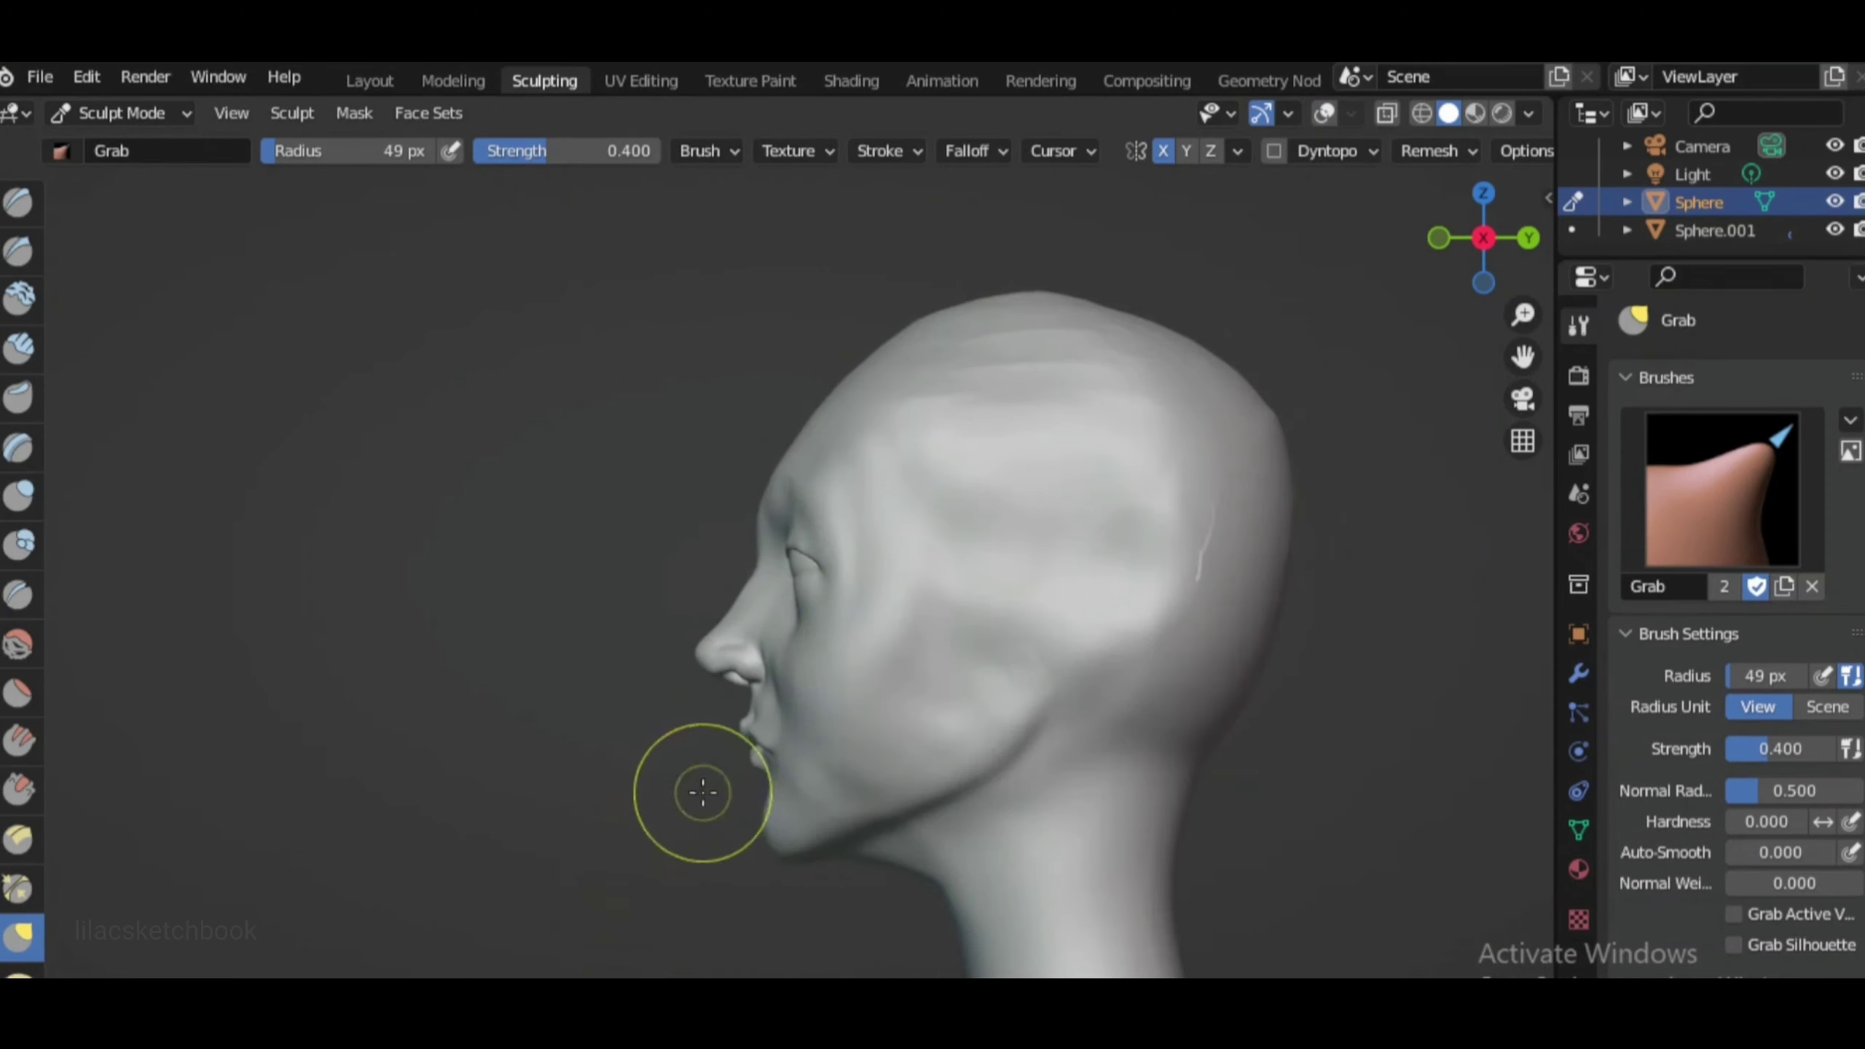
scroll(703, 792, "up", 2)
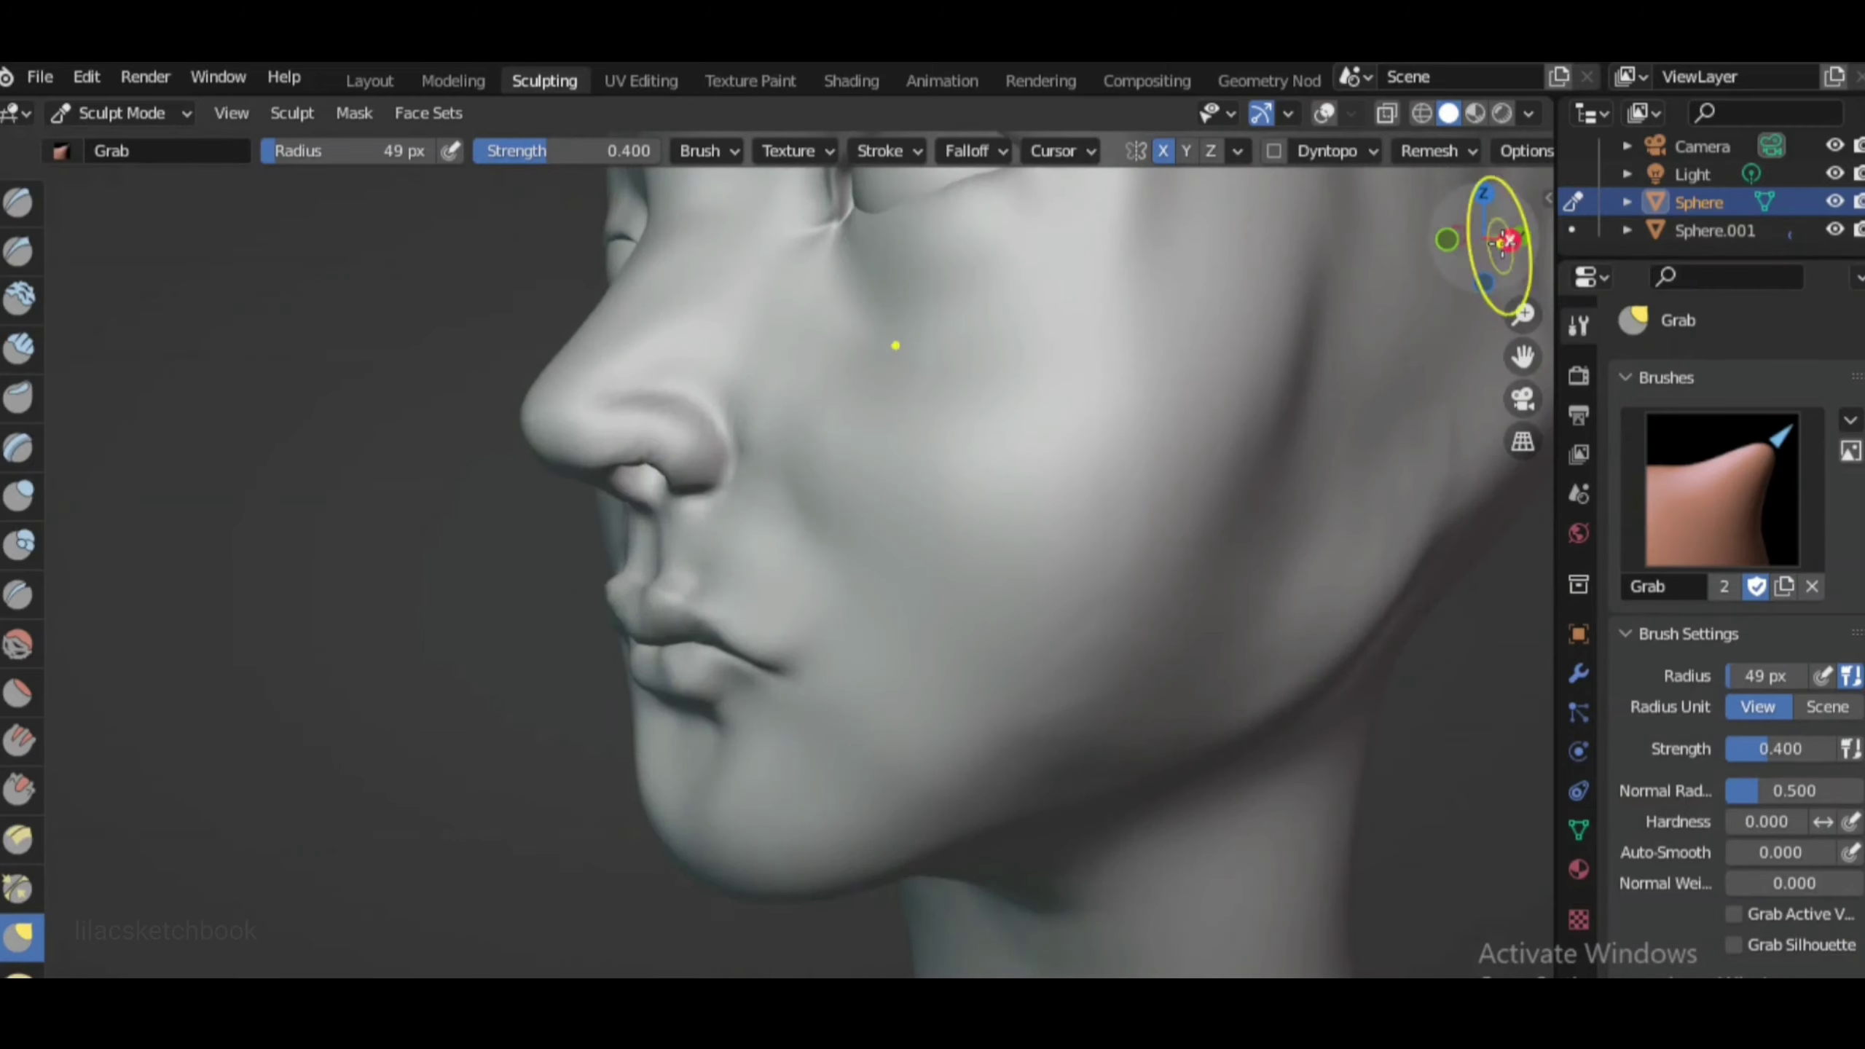
Try the Clay and Clay Strips brushes on the front of the face
left_click_drag(1491, 236, 1462, 243)
key("c")
scroll(753, 525, "up", 3)
key("c")
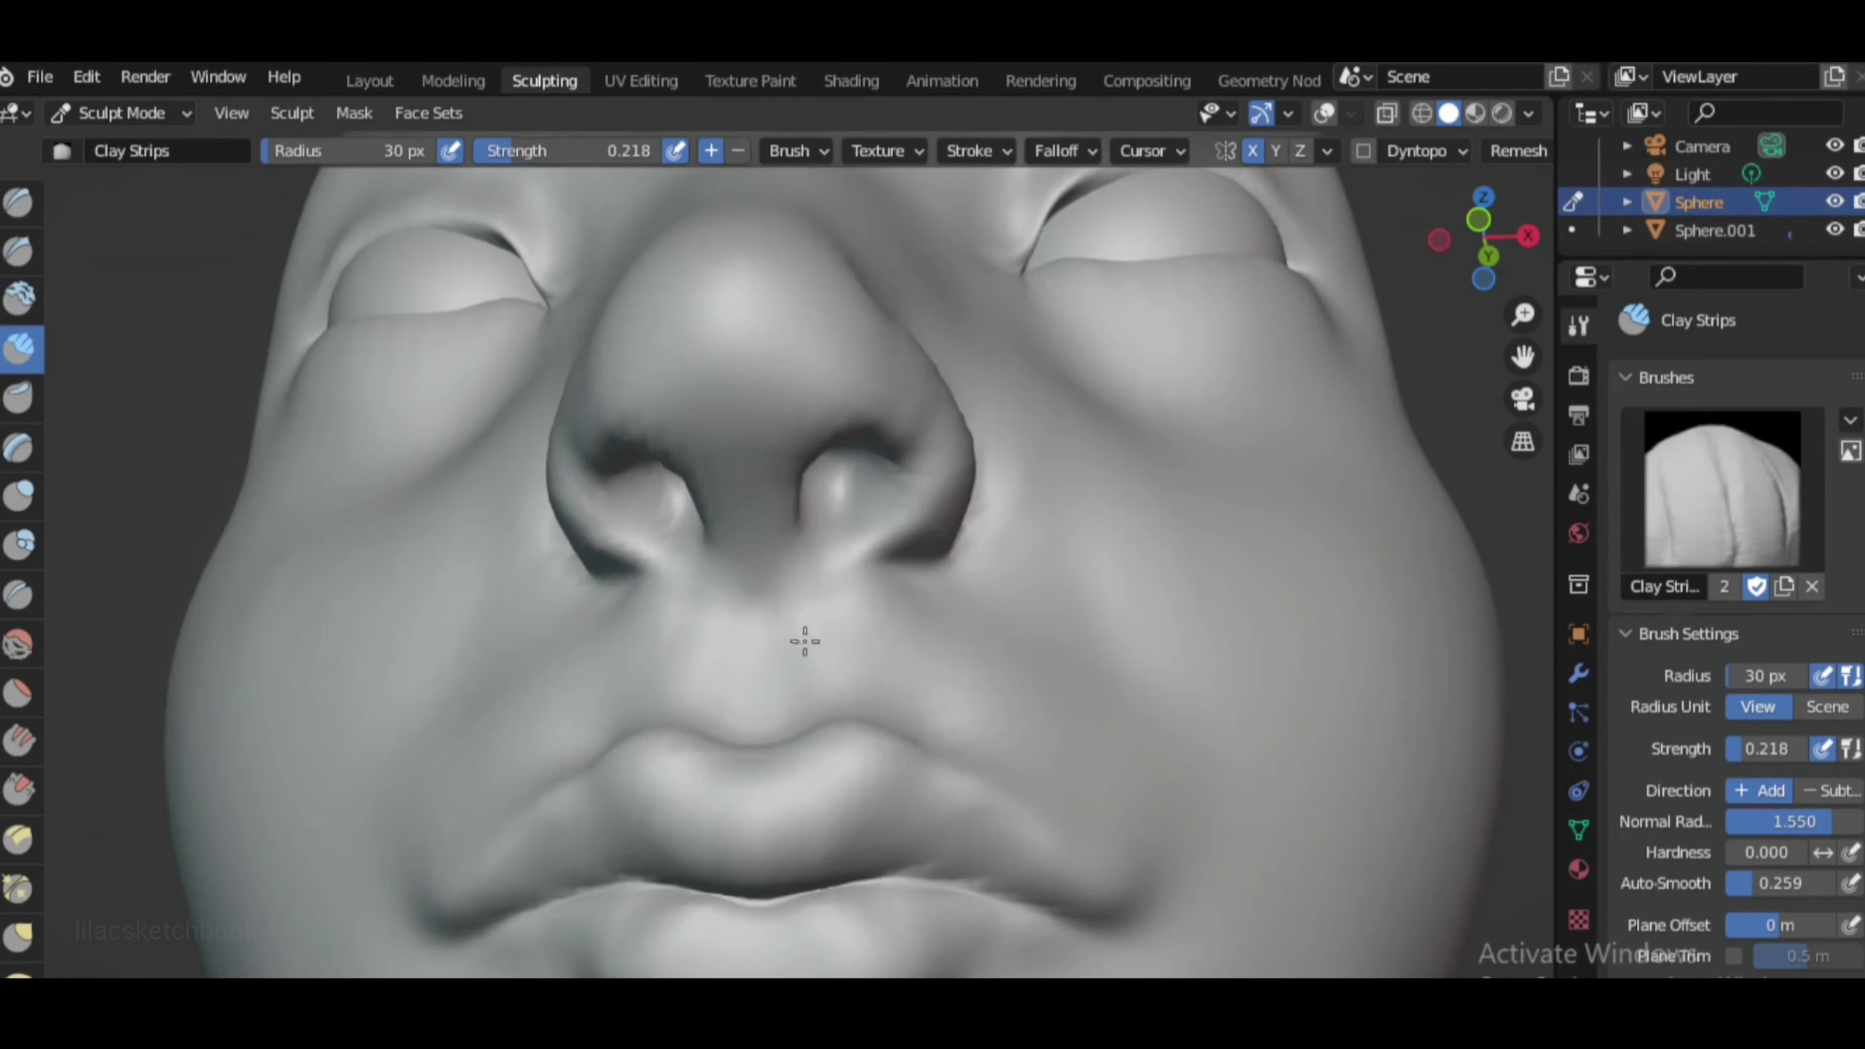
scroll(805, 727, "down", 3)
Return to the Grab brush and work the skull outline in right side profile
key("KP_3")
key("g")
scroll(889, 688, "up", 3)
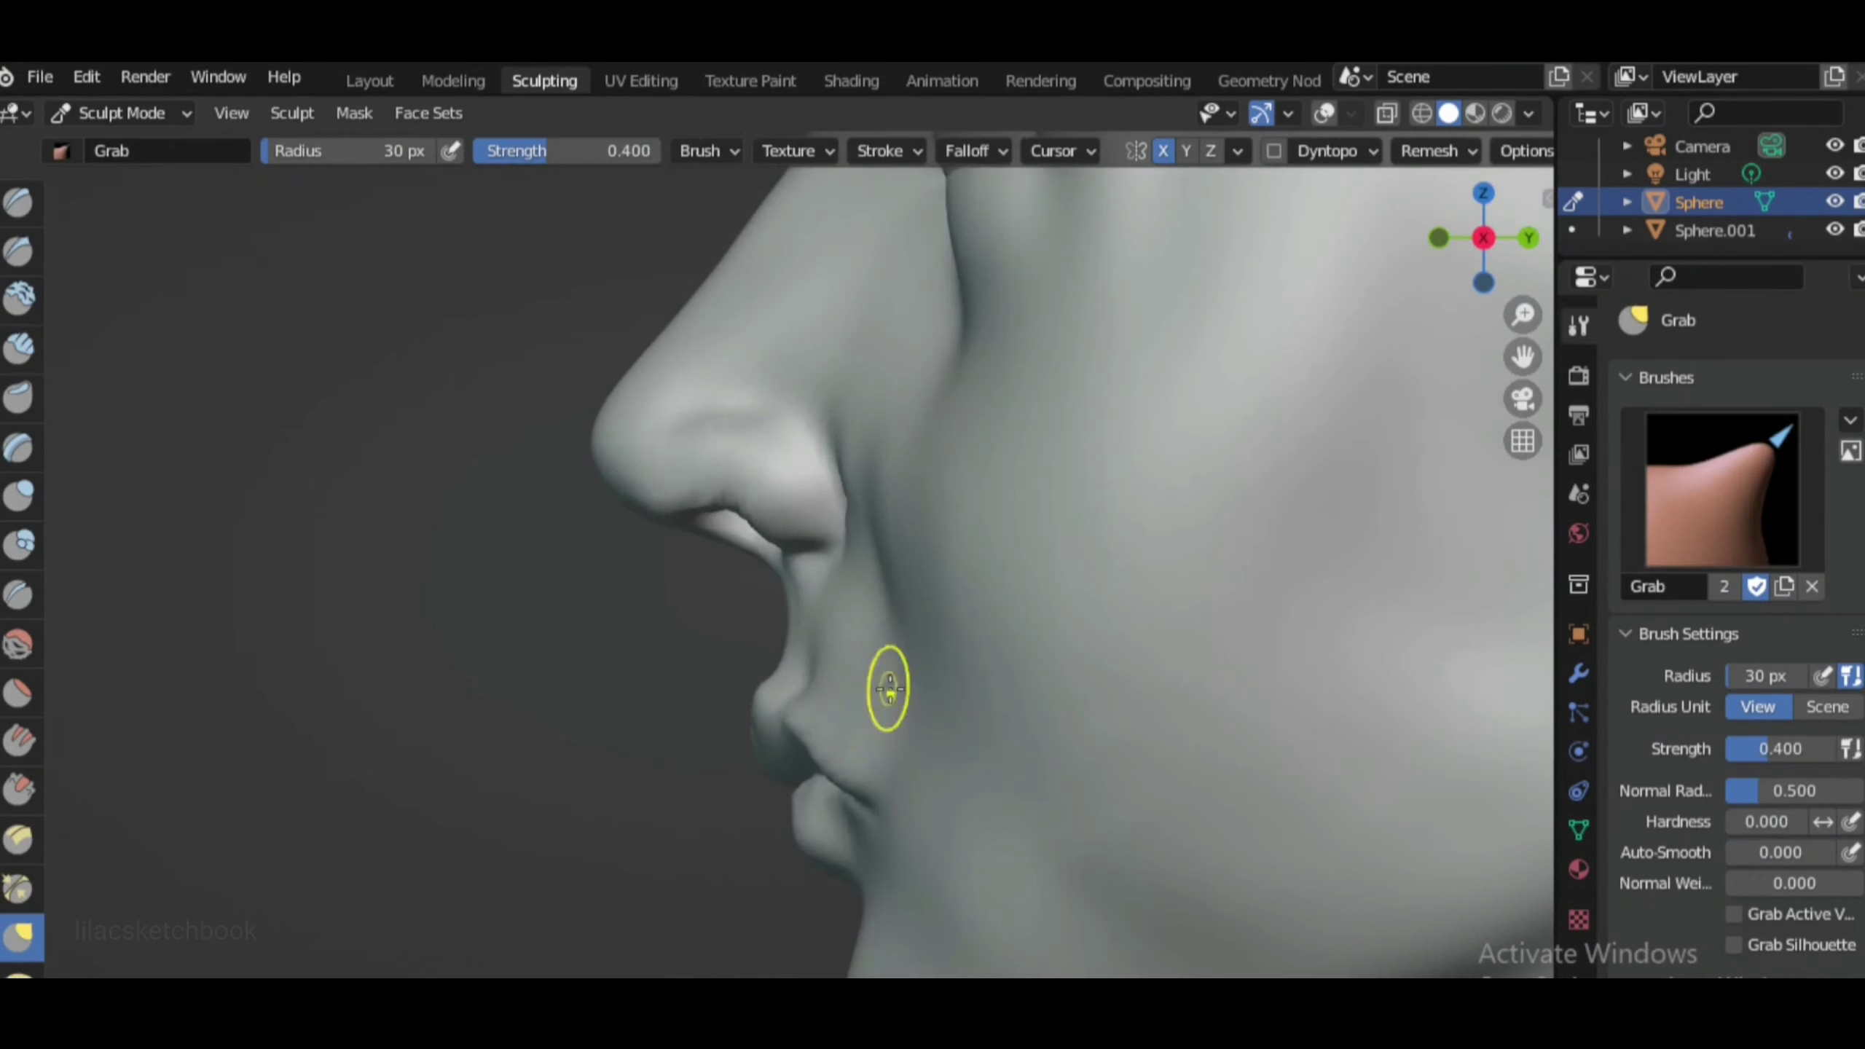
scroll(784, 636, "down", 5)
scroll(730, 572, "up", 4)
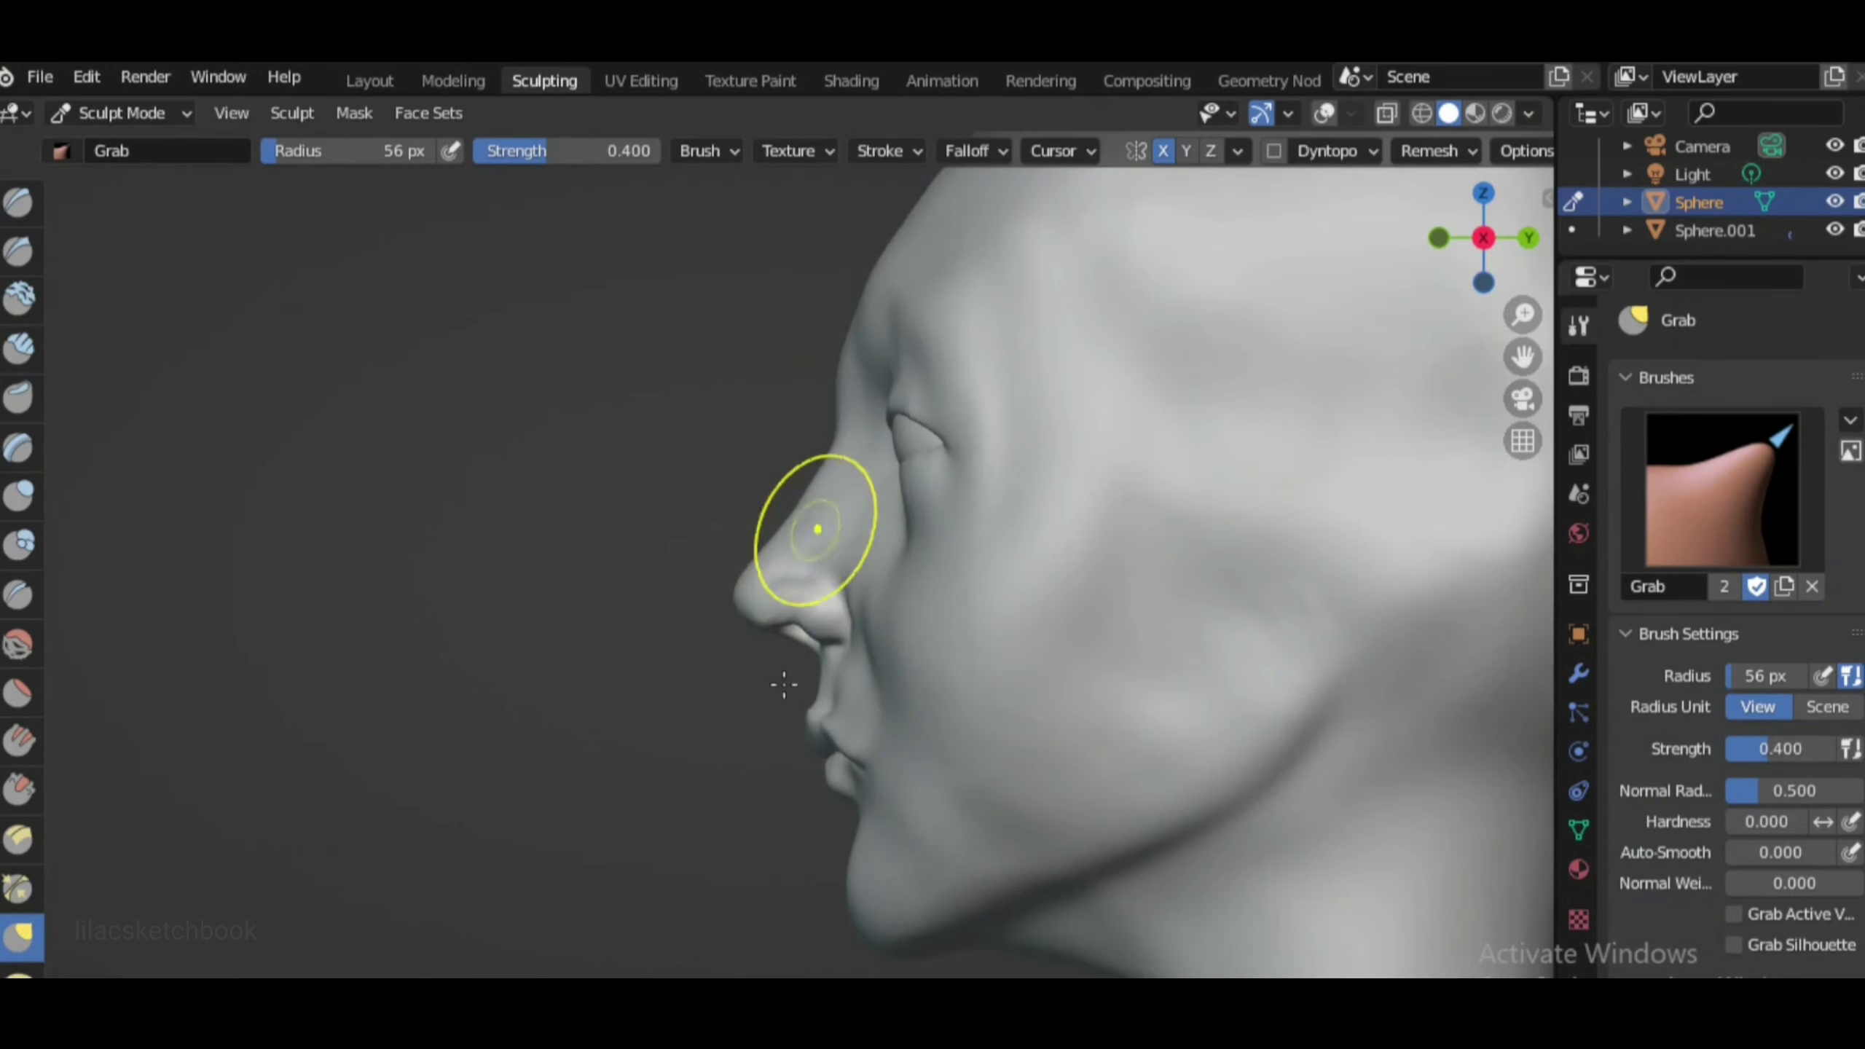
scroll(596, 808, "down", 5)
scroll(444, 727, "up", 3)
scroll(660, 514, "up", 1)
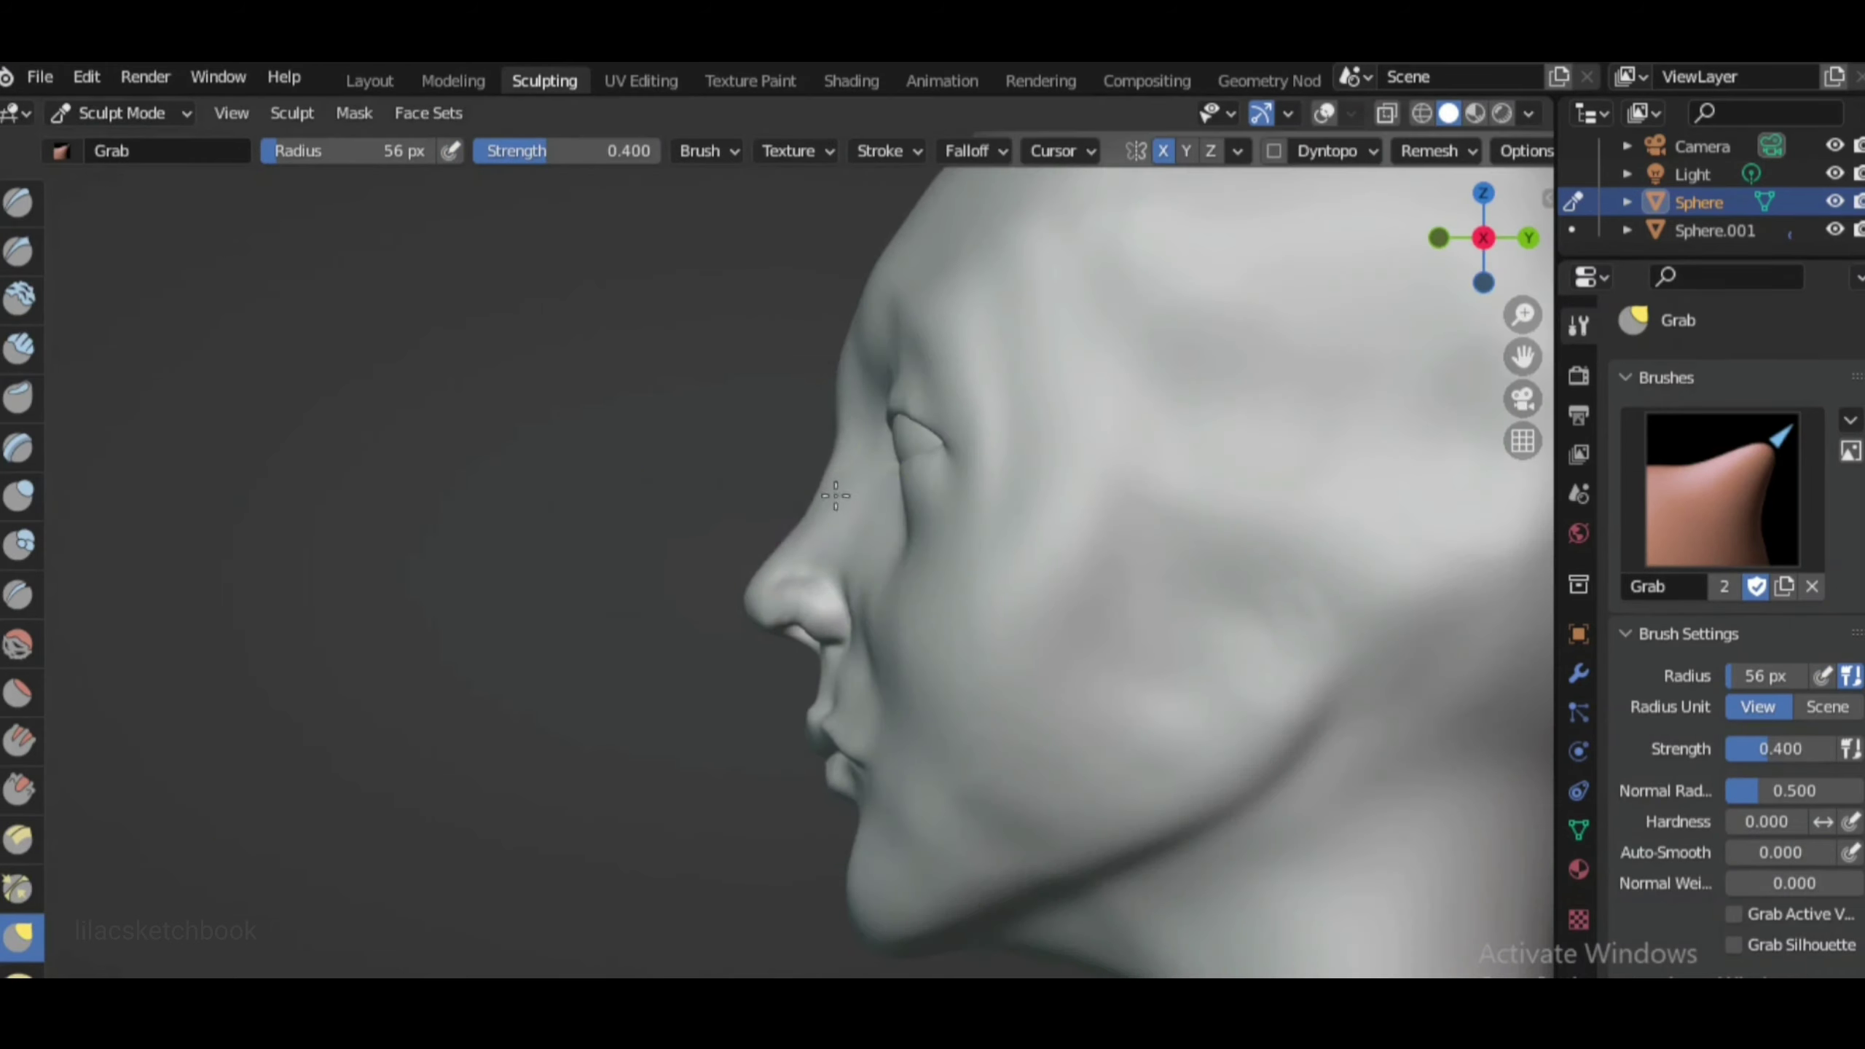
scroll(657, 503, "down", 2)
scroll(660, 478, "up", 1)
Compare the head's shape between the front and right side views
key("KP_1")
scroll(1195, 446, "down", 4)
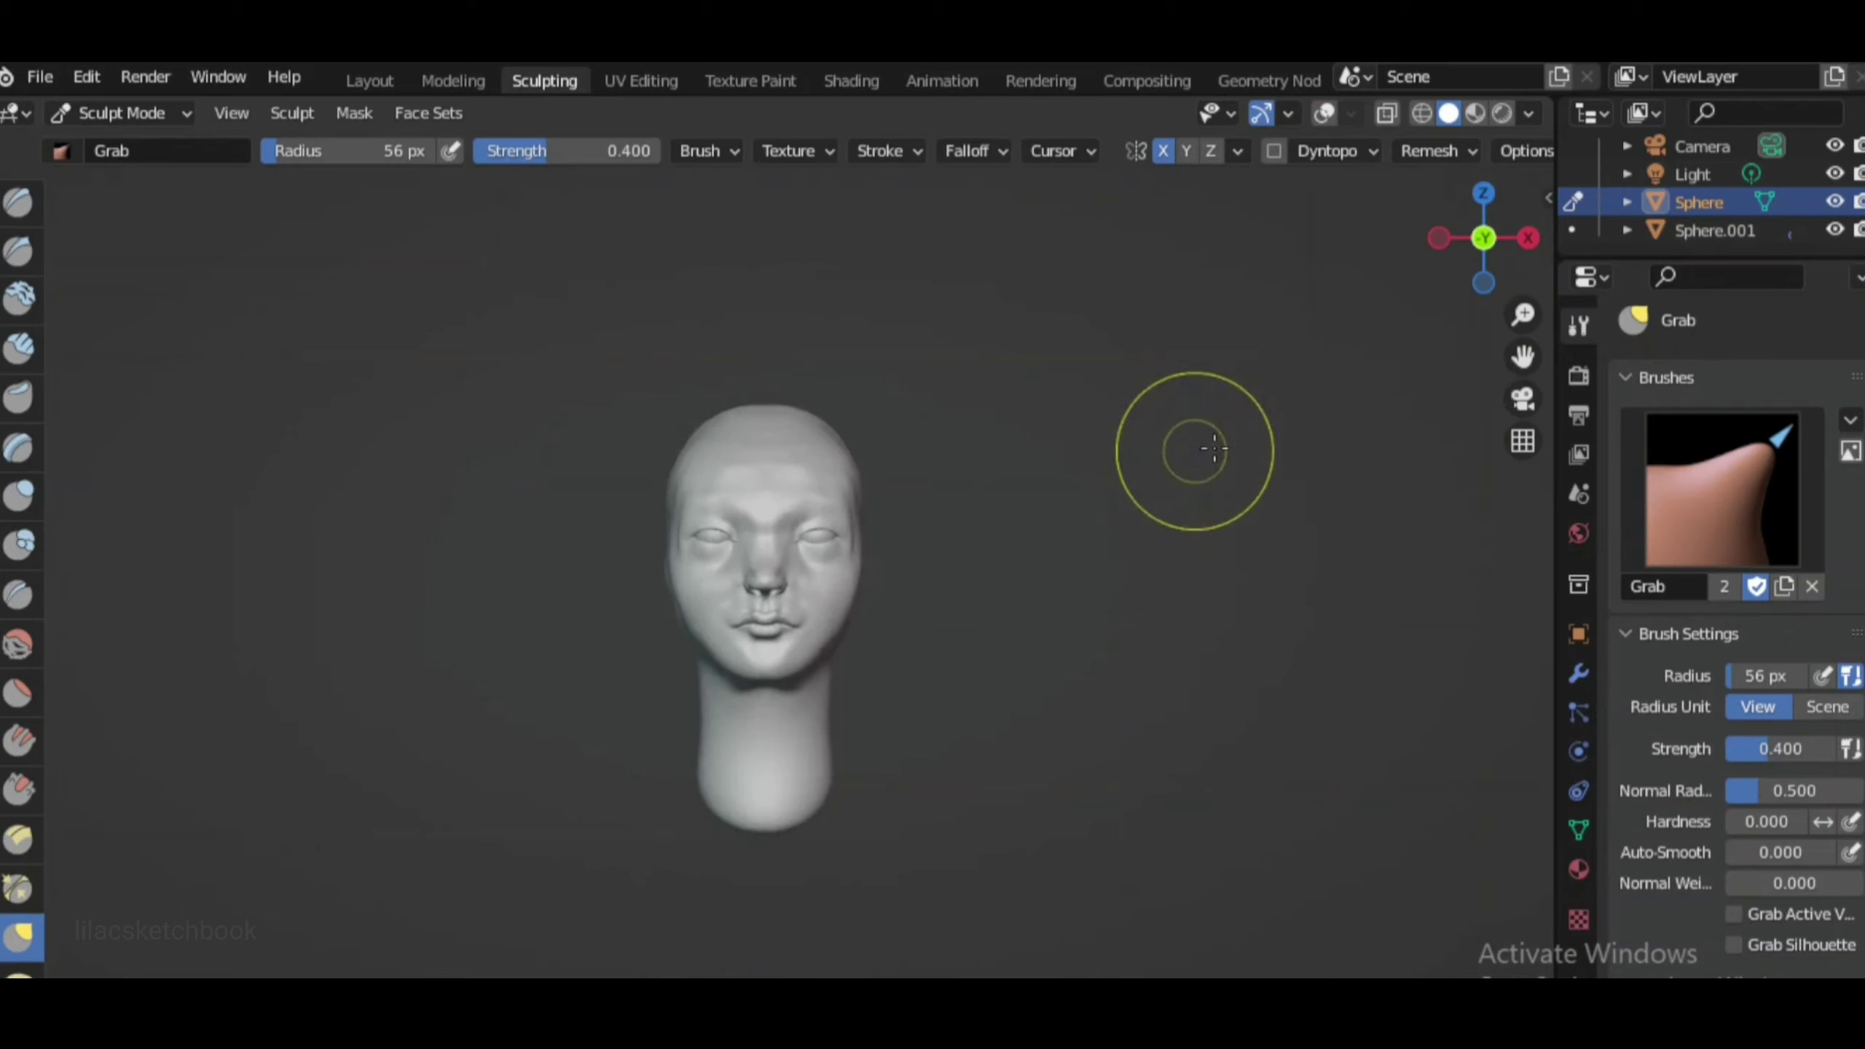
scroll(788, 452, "up", 5)
key("KP_3")
scroll(820, 405, "down", 3)
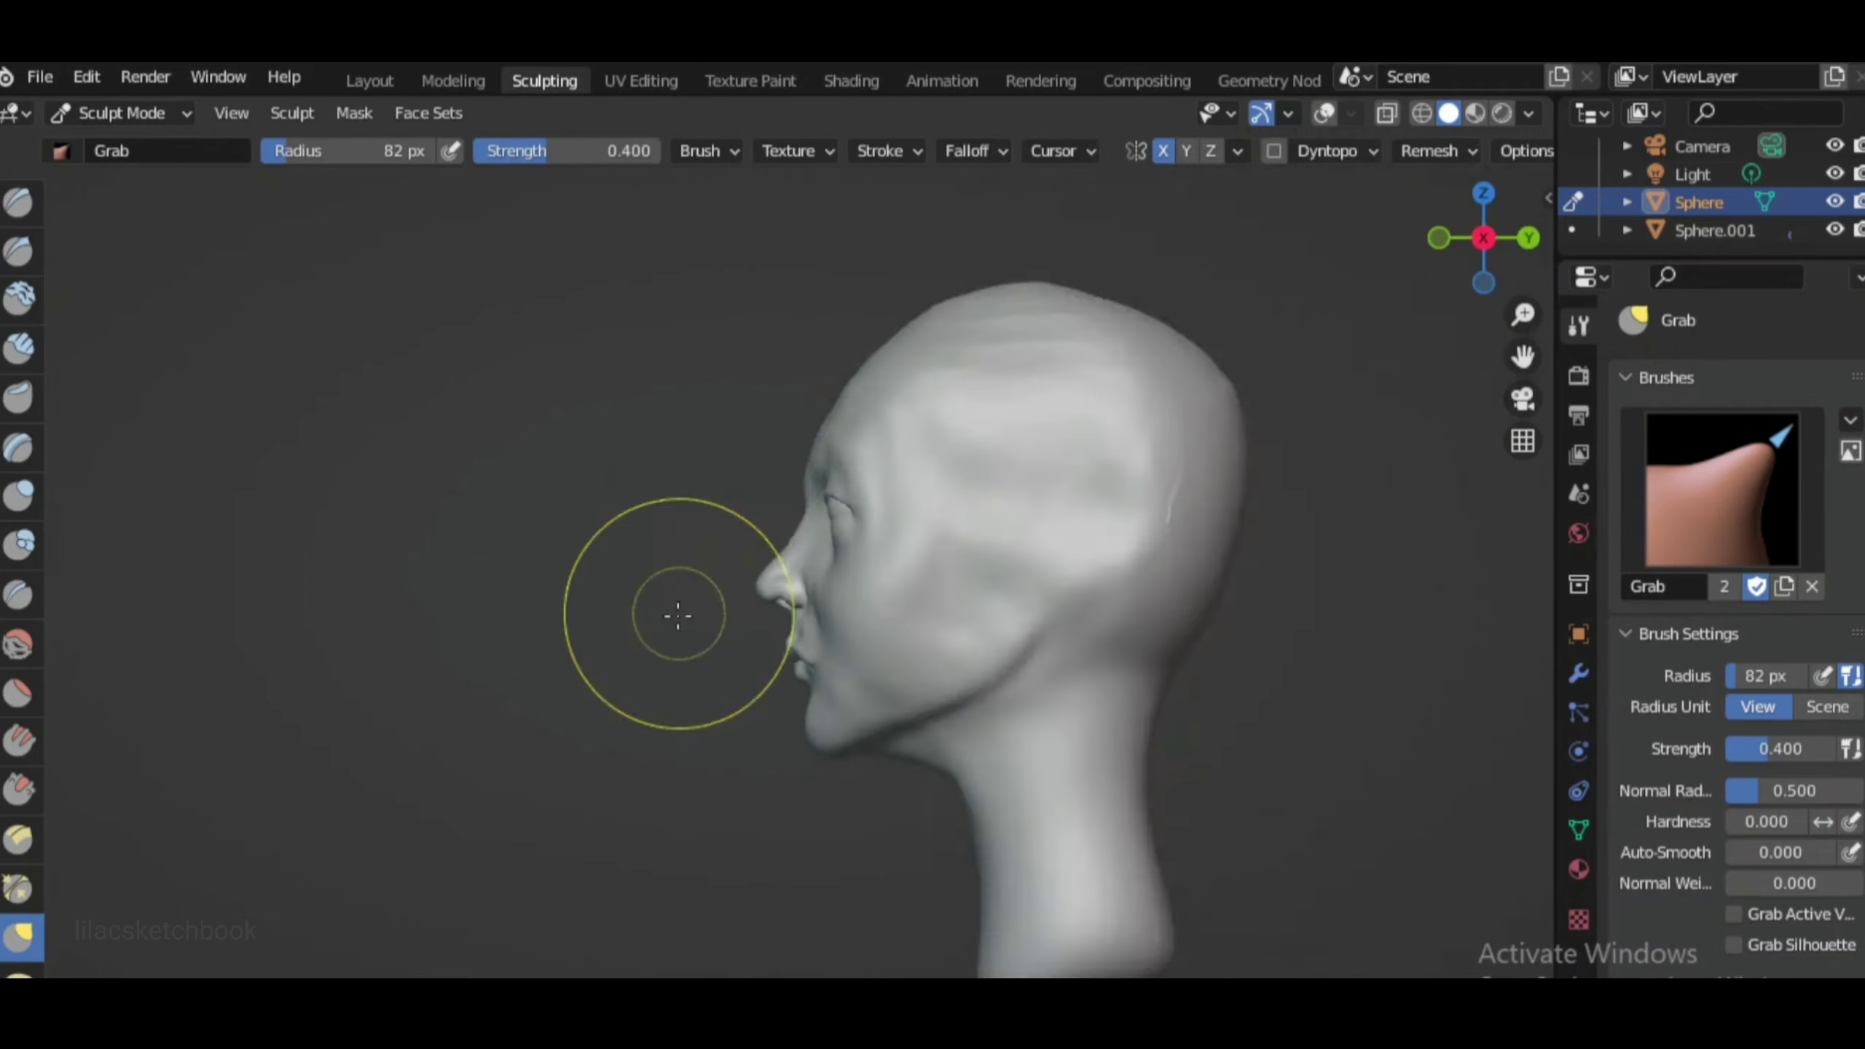
scroll(679, 613, "up", 3)
scroll(770, 556, "down", 3)
Shrink the Grab brush radius to 59 px, then widen it to 263 px
key("f")
left_click(955, 800)
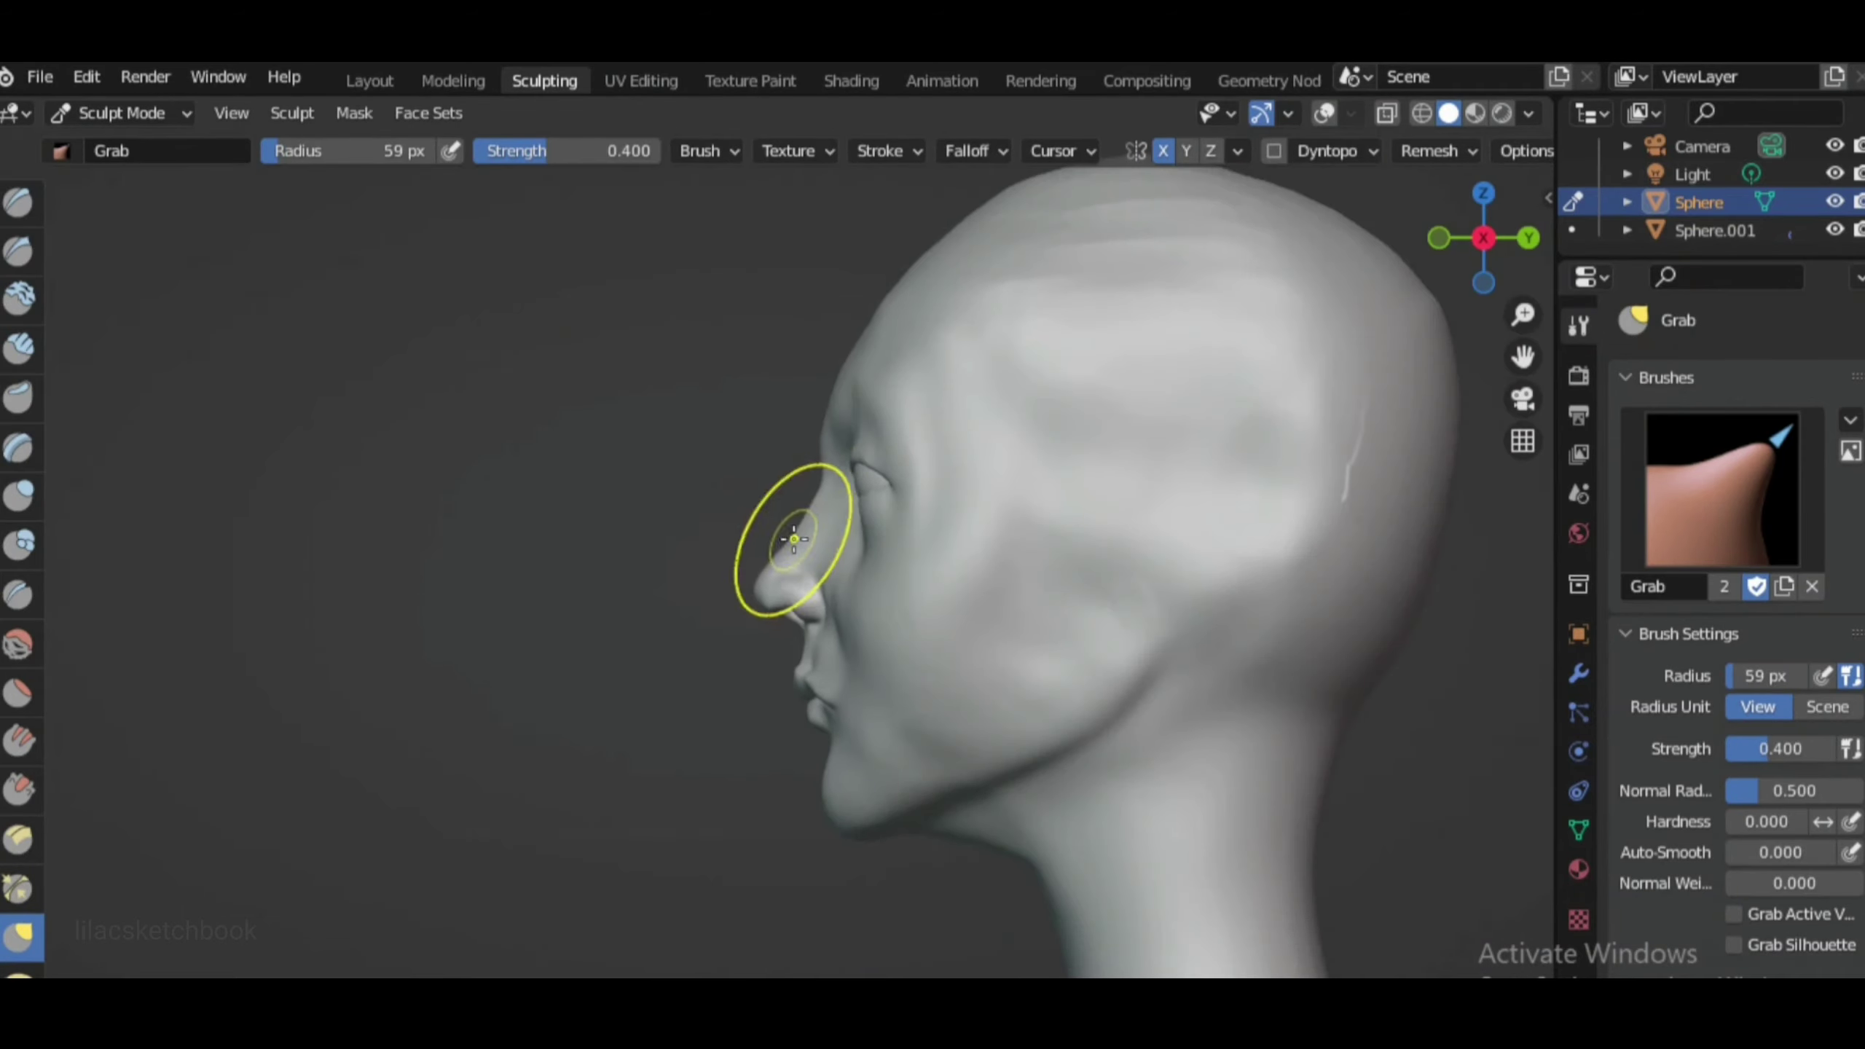
scroll(755, 606, "up", 3)
scroll(755, 606, "down", 3)
scroll(827, 577, "up", 3)
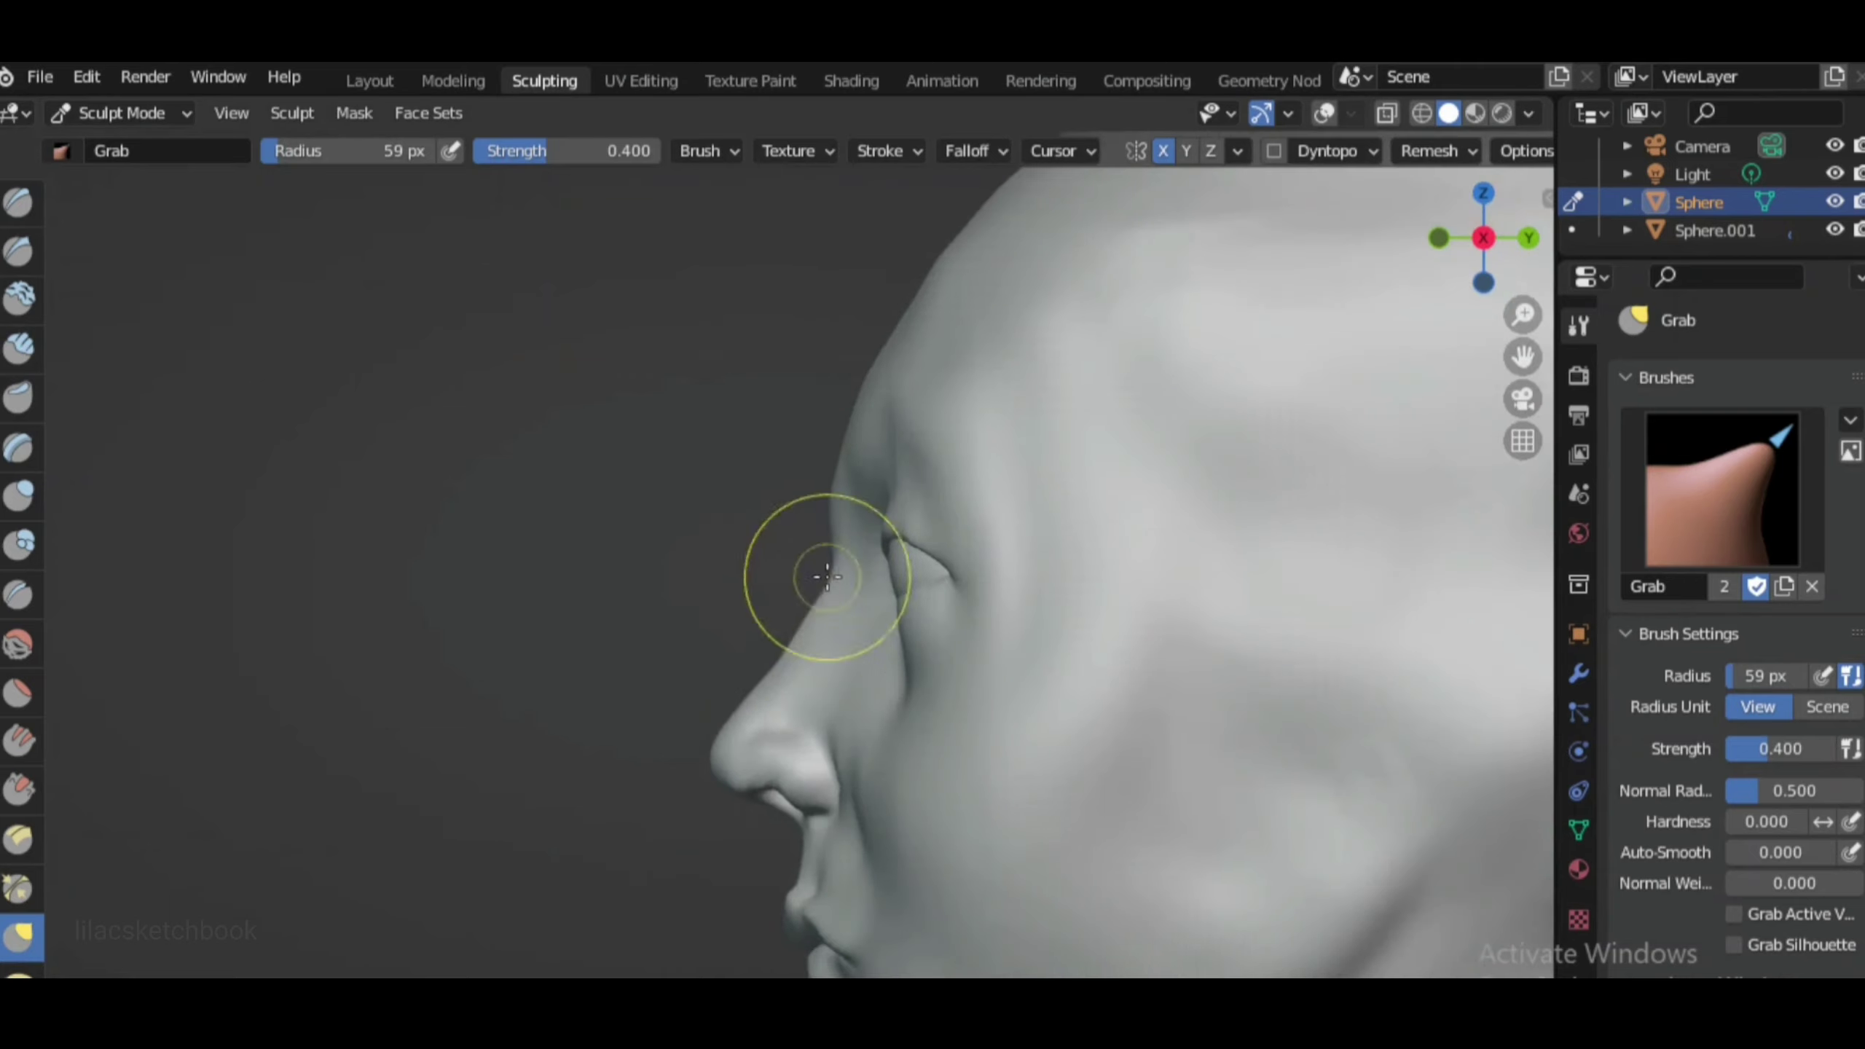
scroll(835, 520, "down", 3)
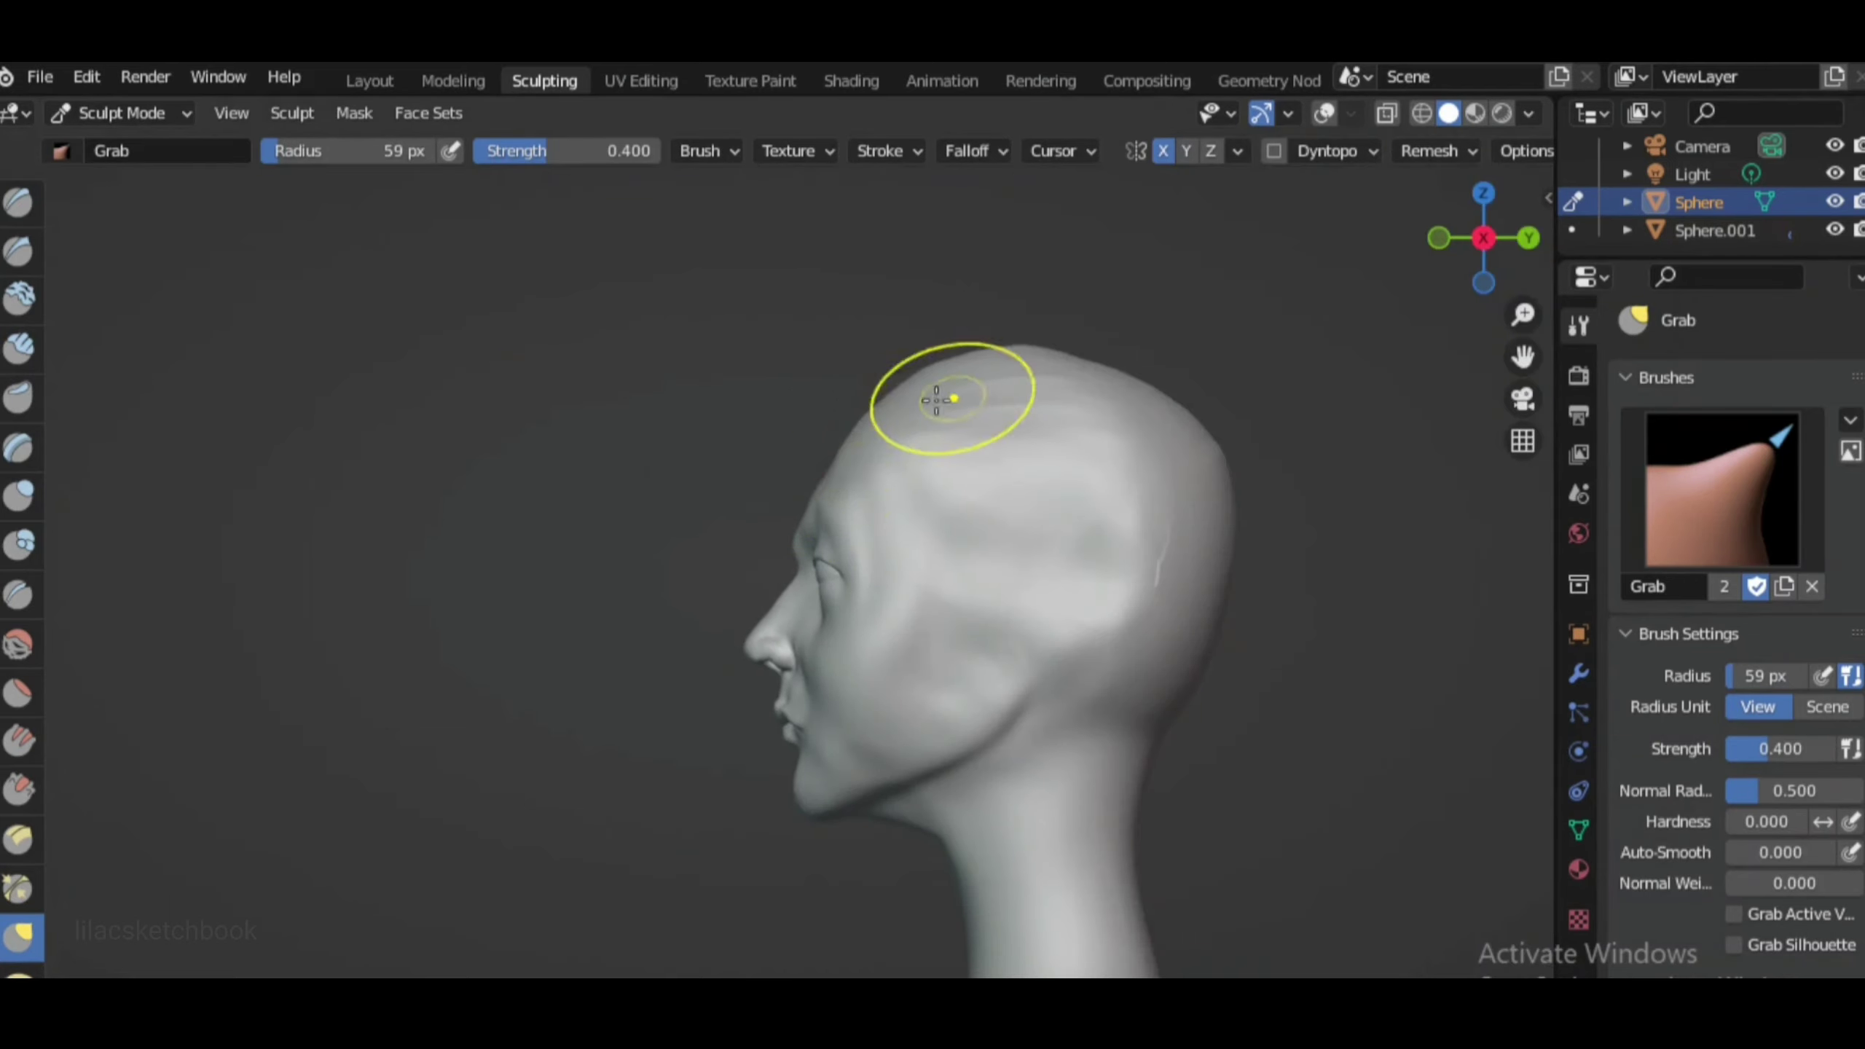
left_click_drag(365, 152, 396, 162)
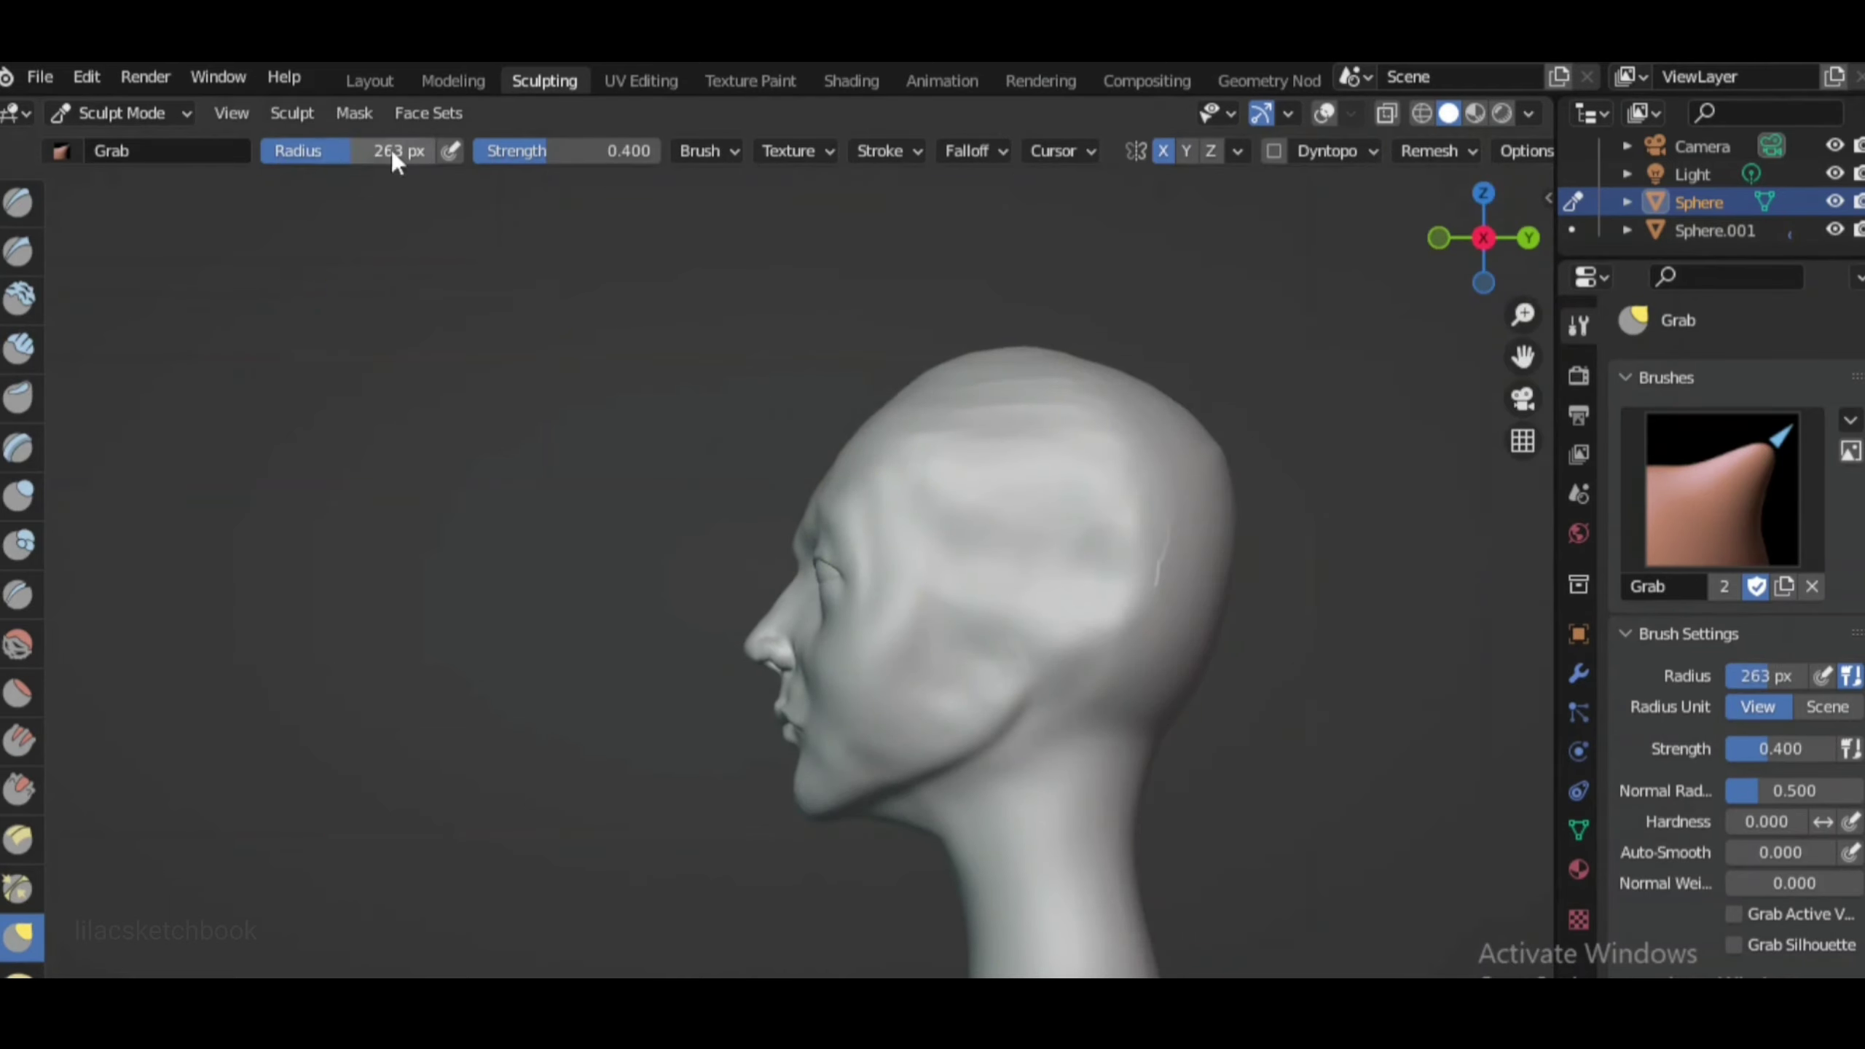
From the front view, pull the brow area into shape with the Grab brush
key("KP_1")
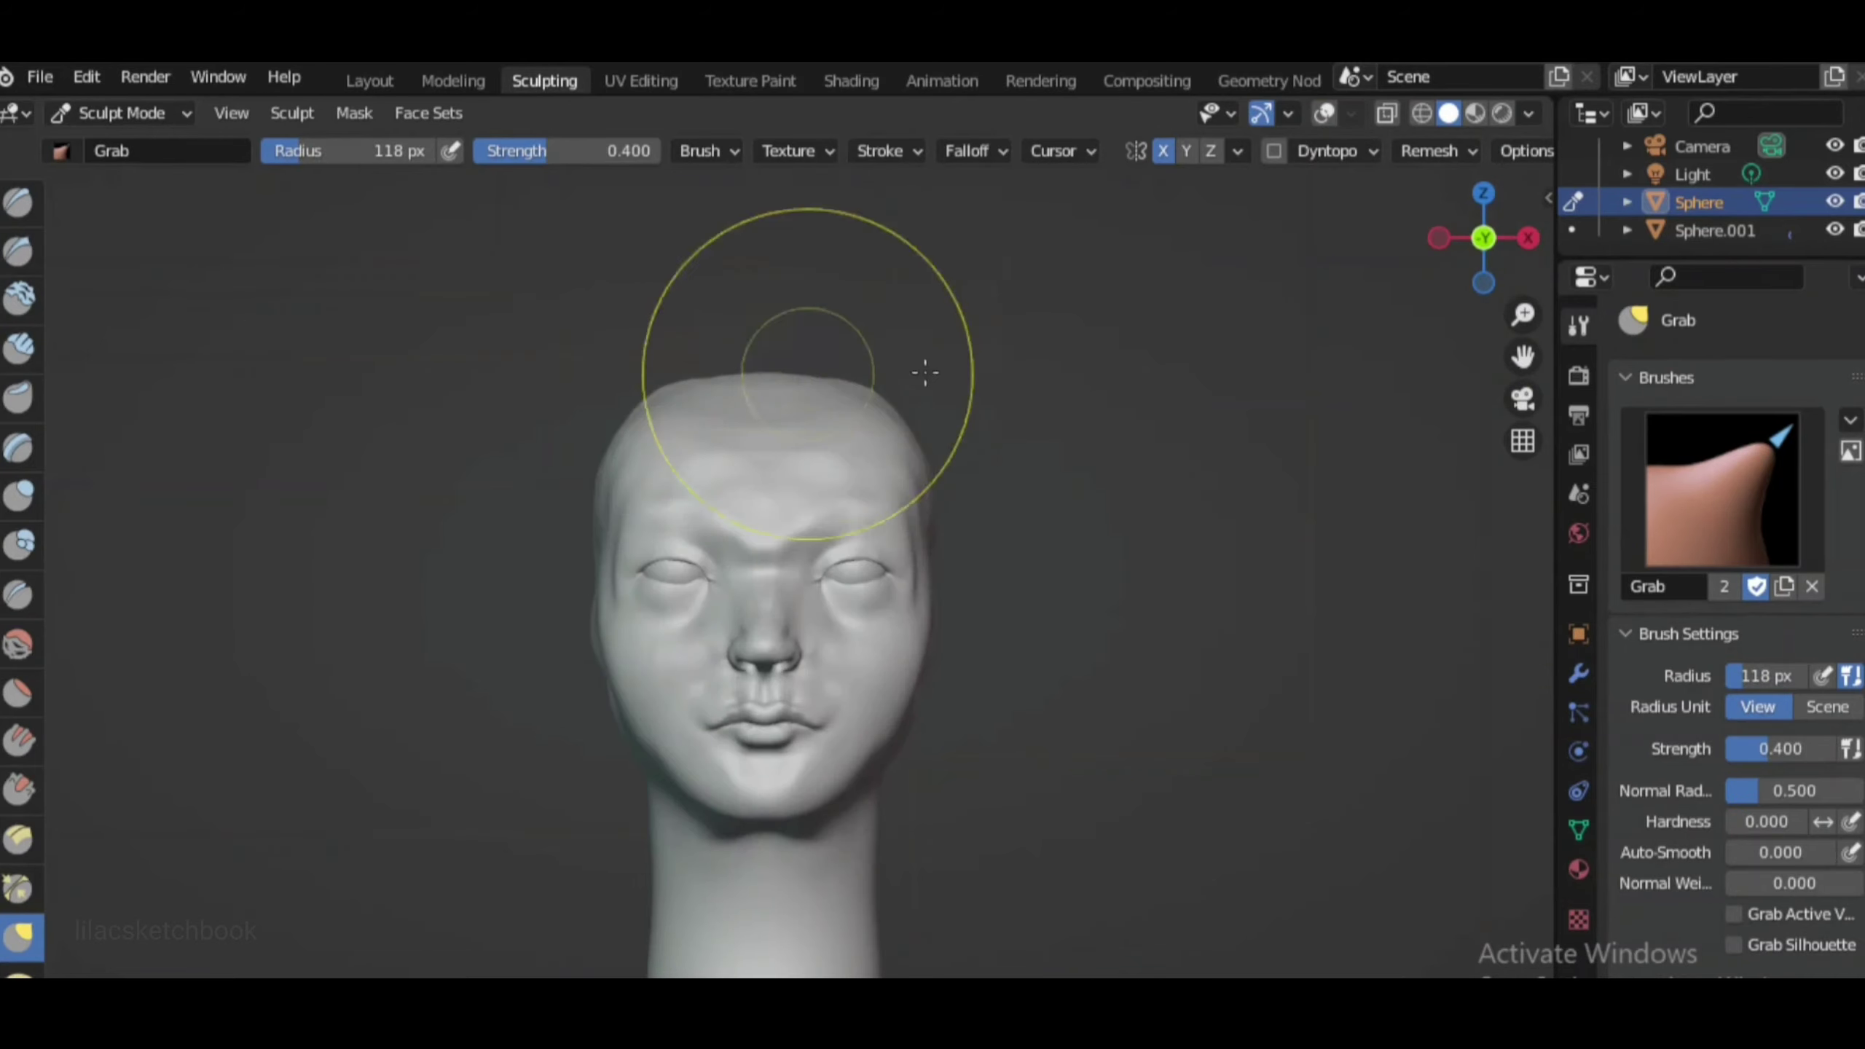
scroll(770, 377, "up", 3)
left_click_drag(812, 584, 811, 543)
scroll(812, 544, "down", 3)
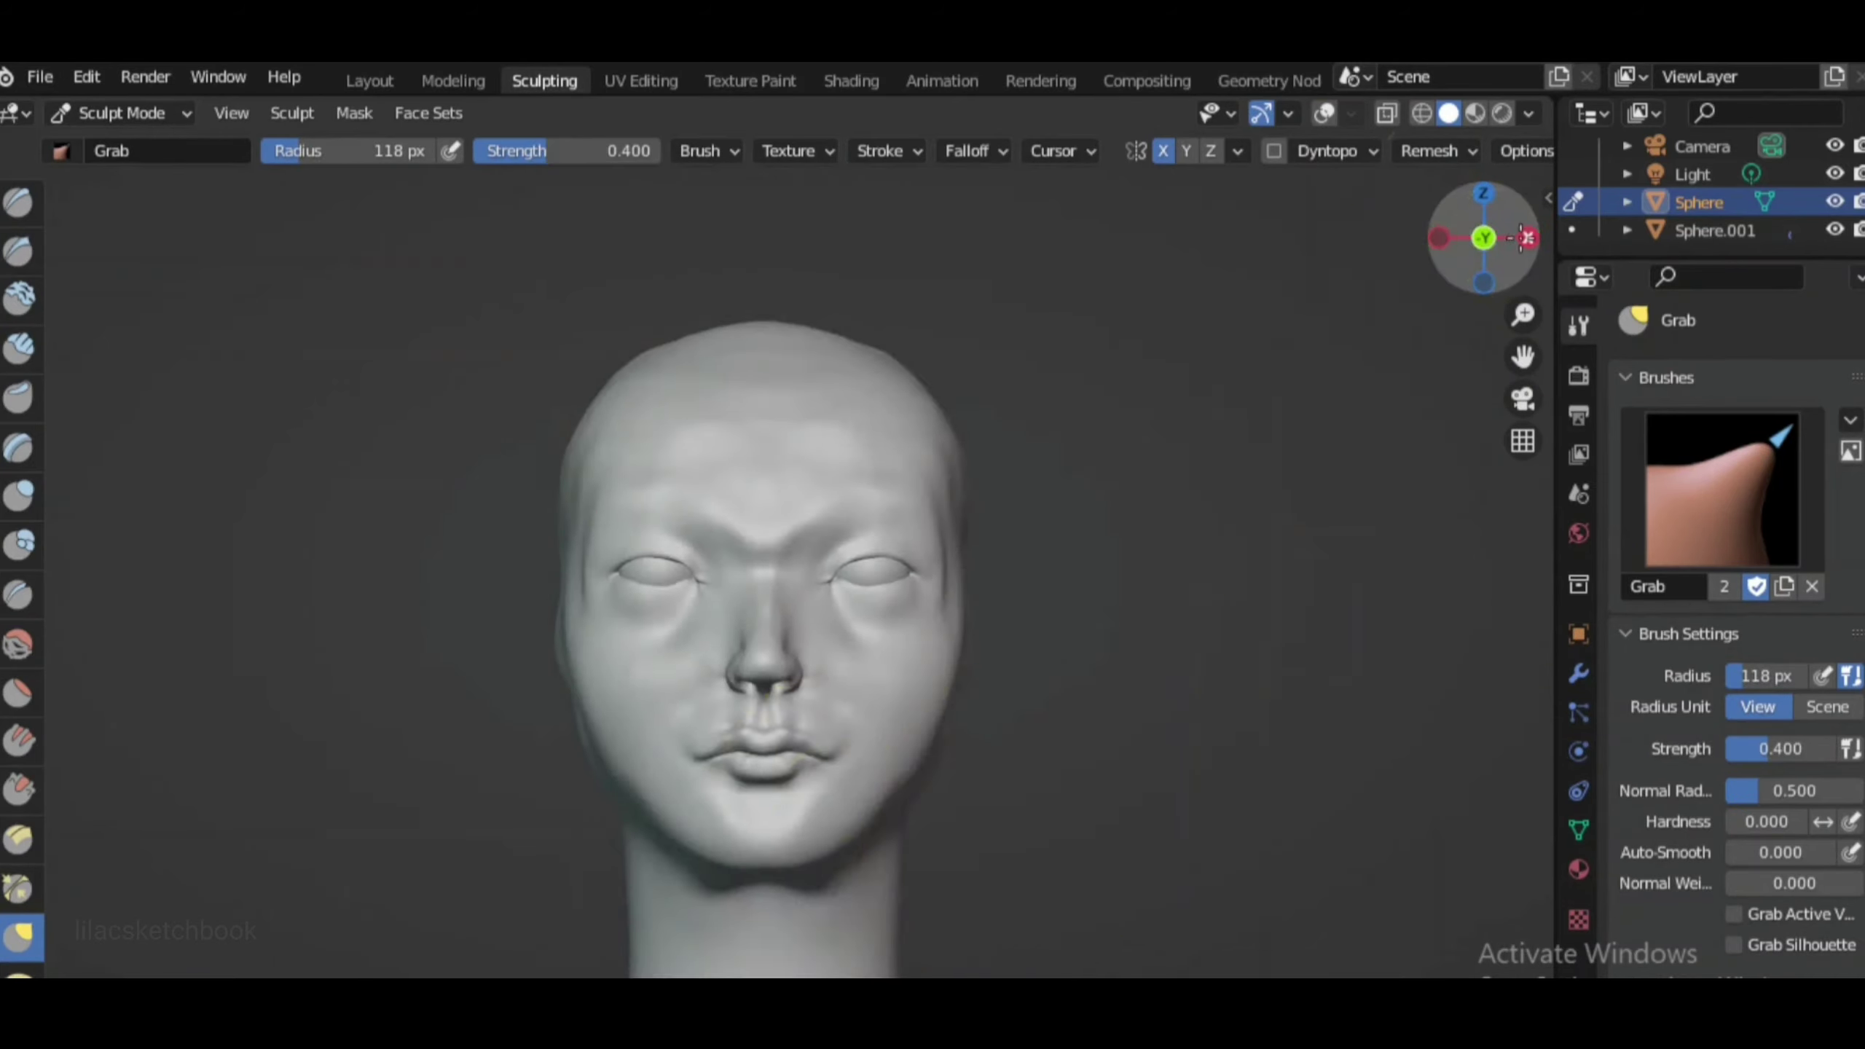
Shape the lips and chin profile in side view, checking against the front
key("KP_3")
scroll(1126, 866, "up", 3)
scroll(1126, 866, "down", 3)
scroll(838, 854, "up", 3)
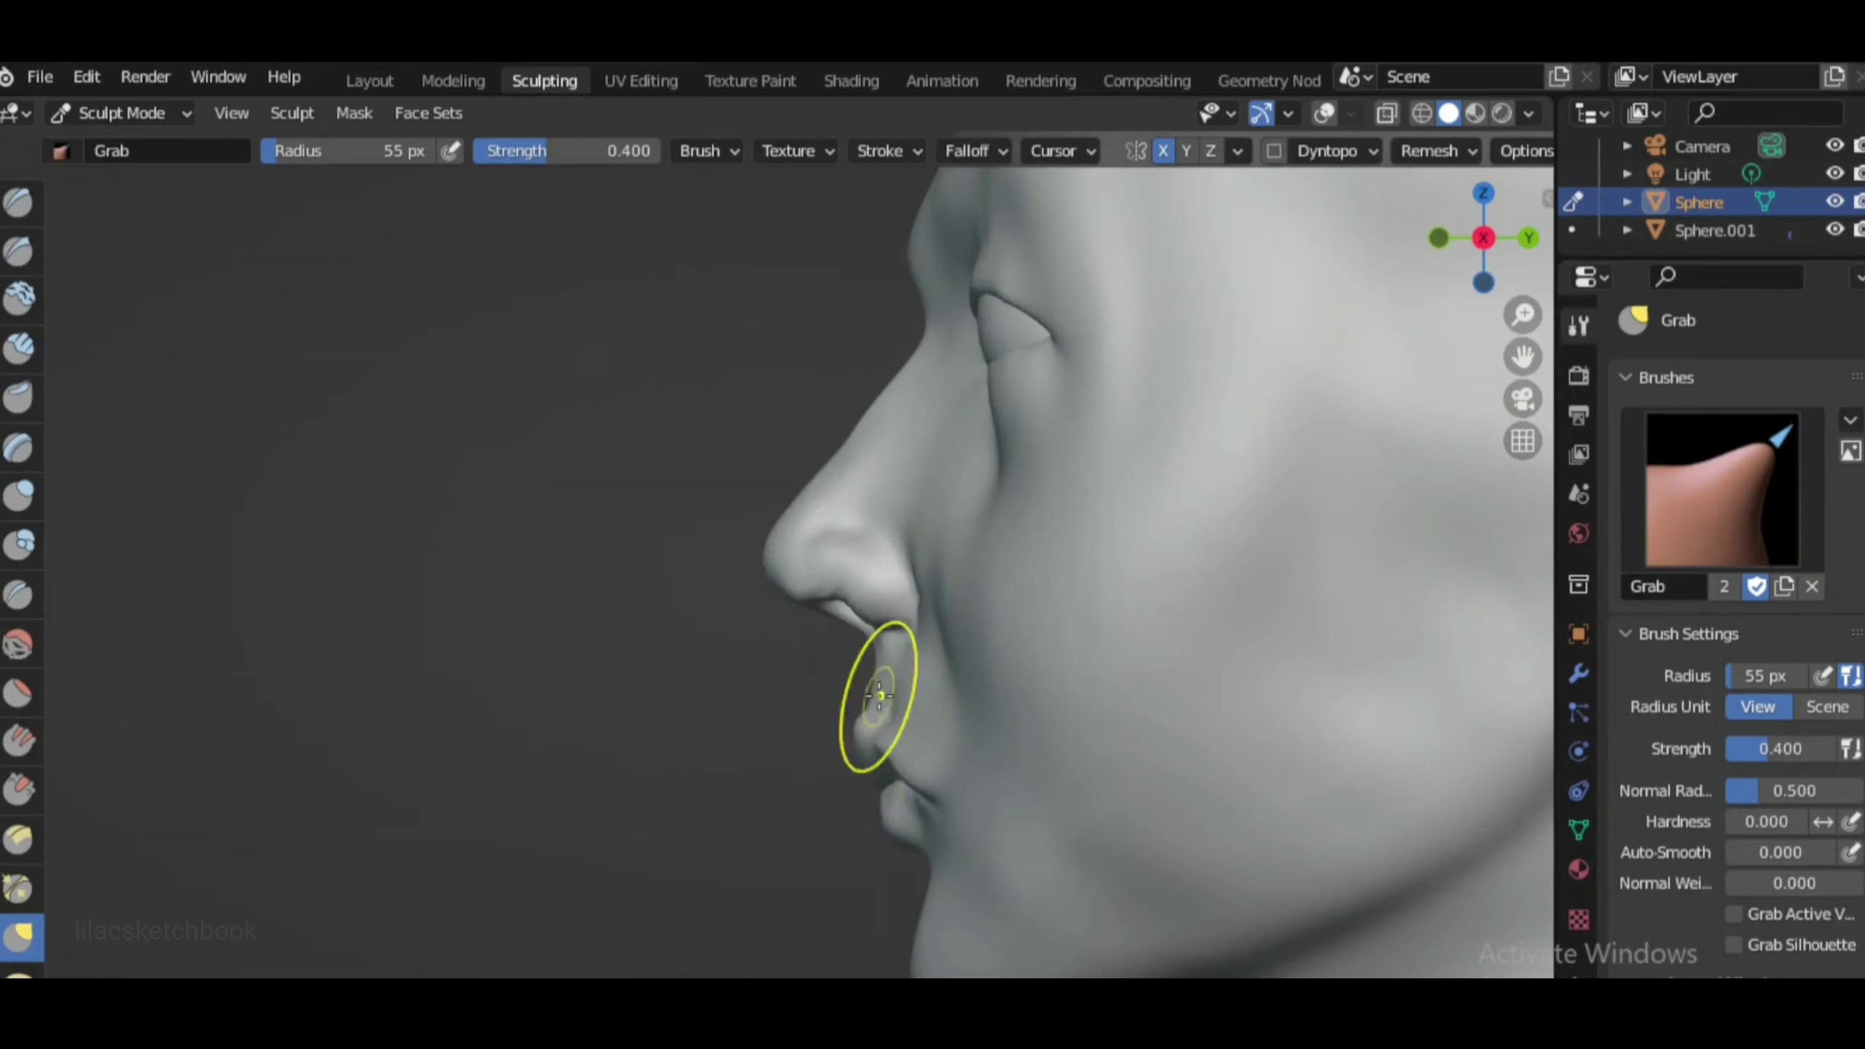
scroll(879, 695, "up", 1)
key("KP_1")
key("KP_3")
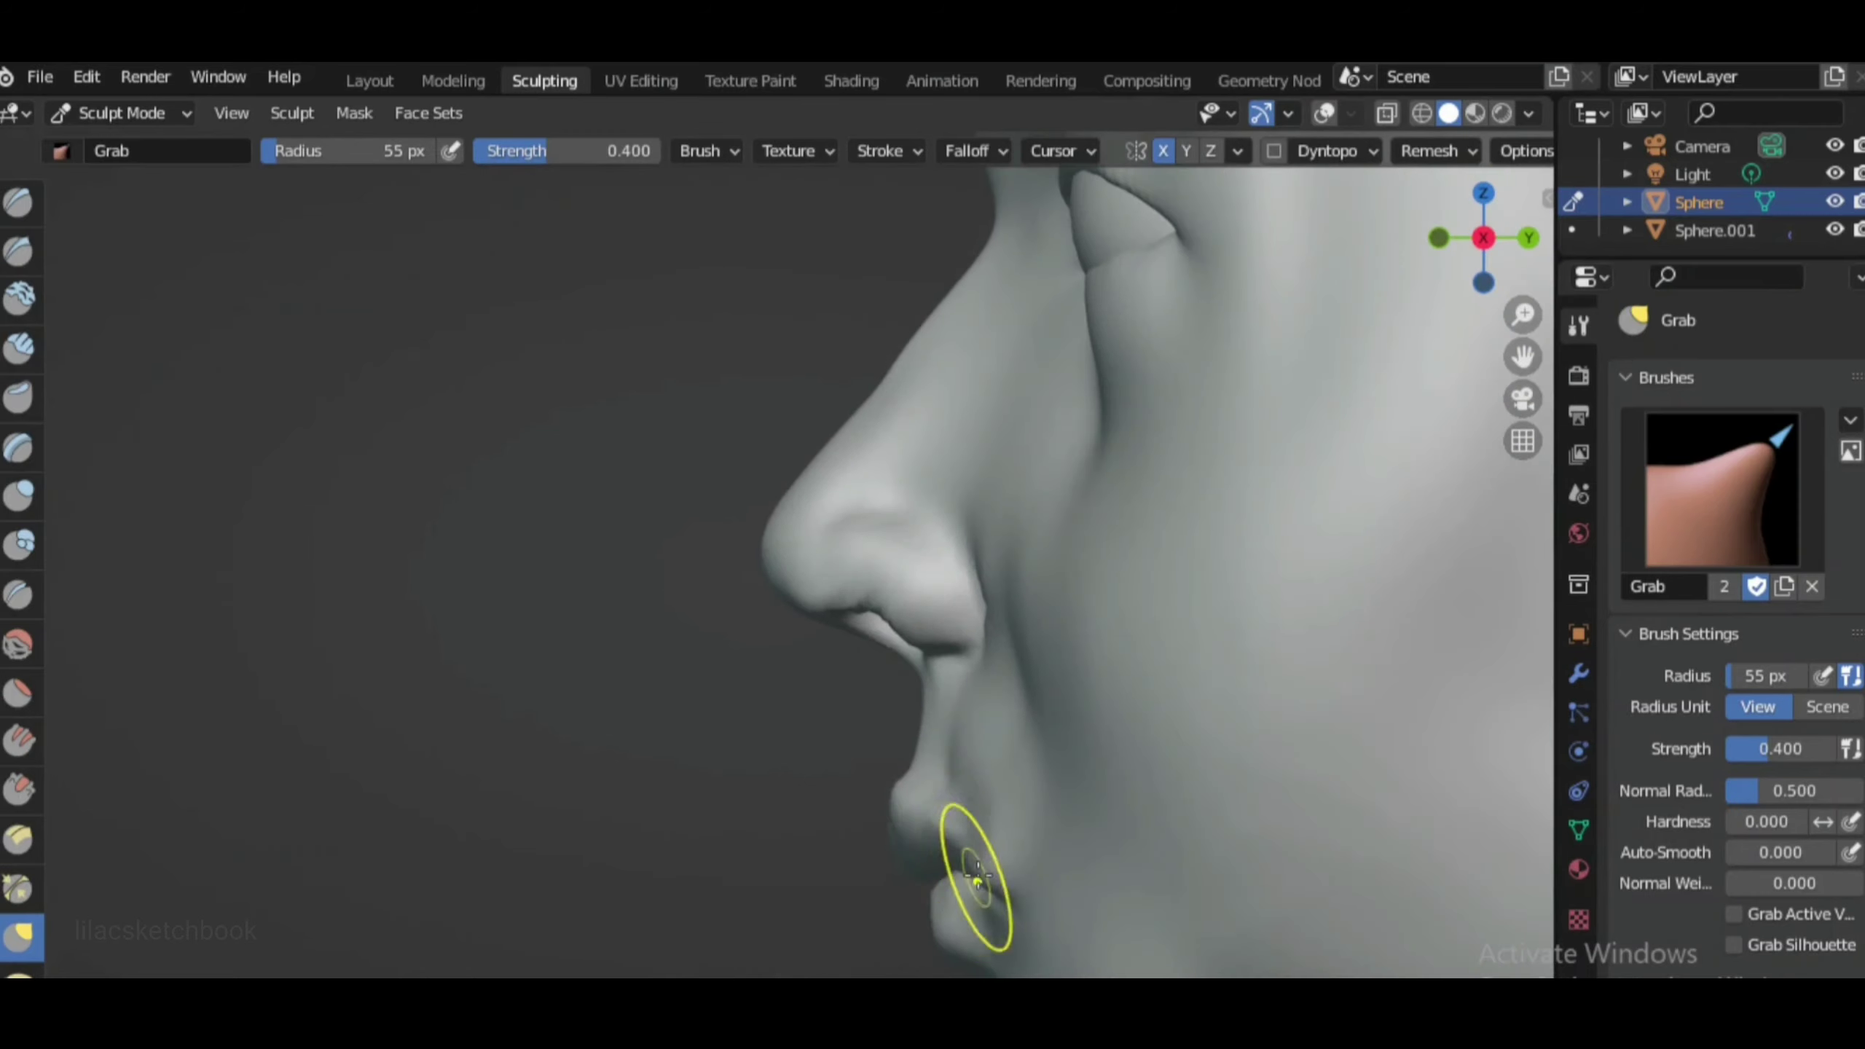
scroll(887, 750, "down", 2)
scroll(848, 760, "down", 2)
scroll(848, 761, "up", 3)
scroll(892, 806, "up", 1)
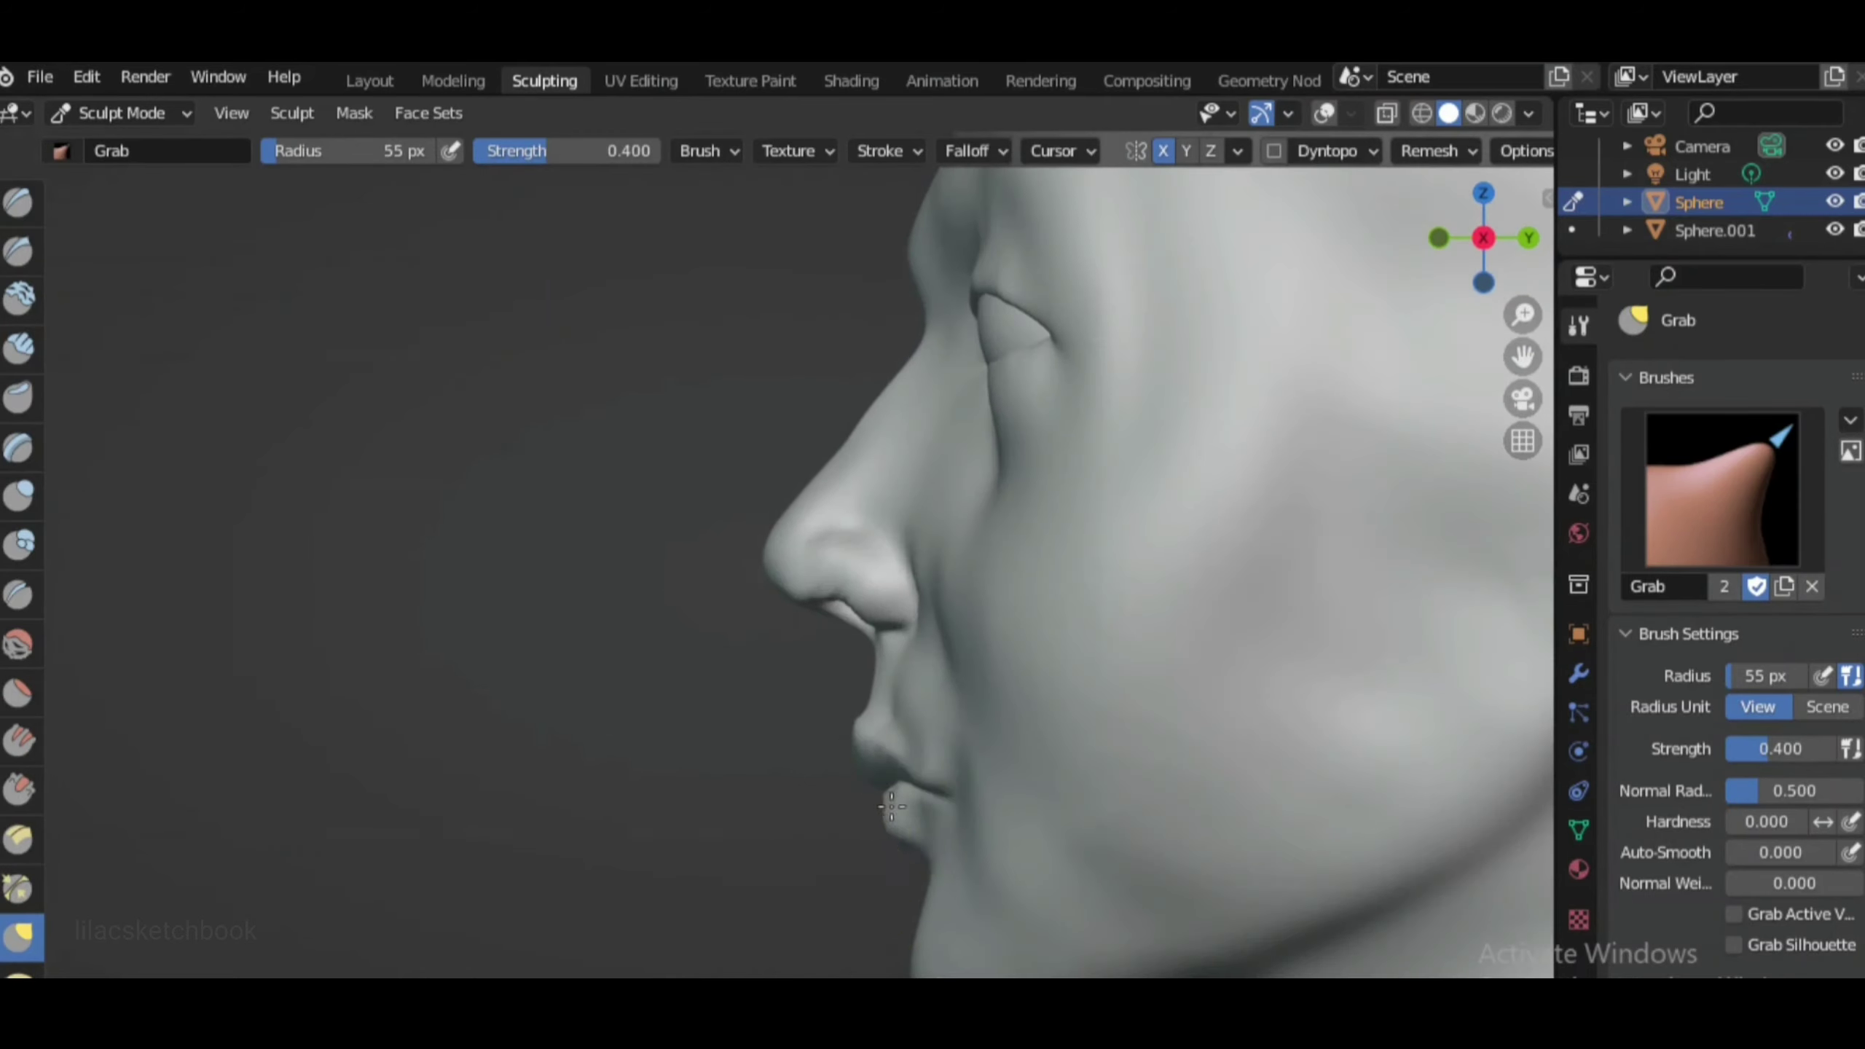
scroll(909, 858, "down", 4)
scroll(898, 846, "up", 4)
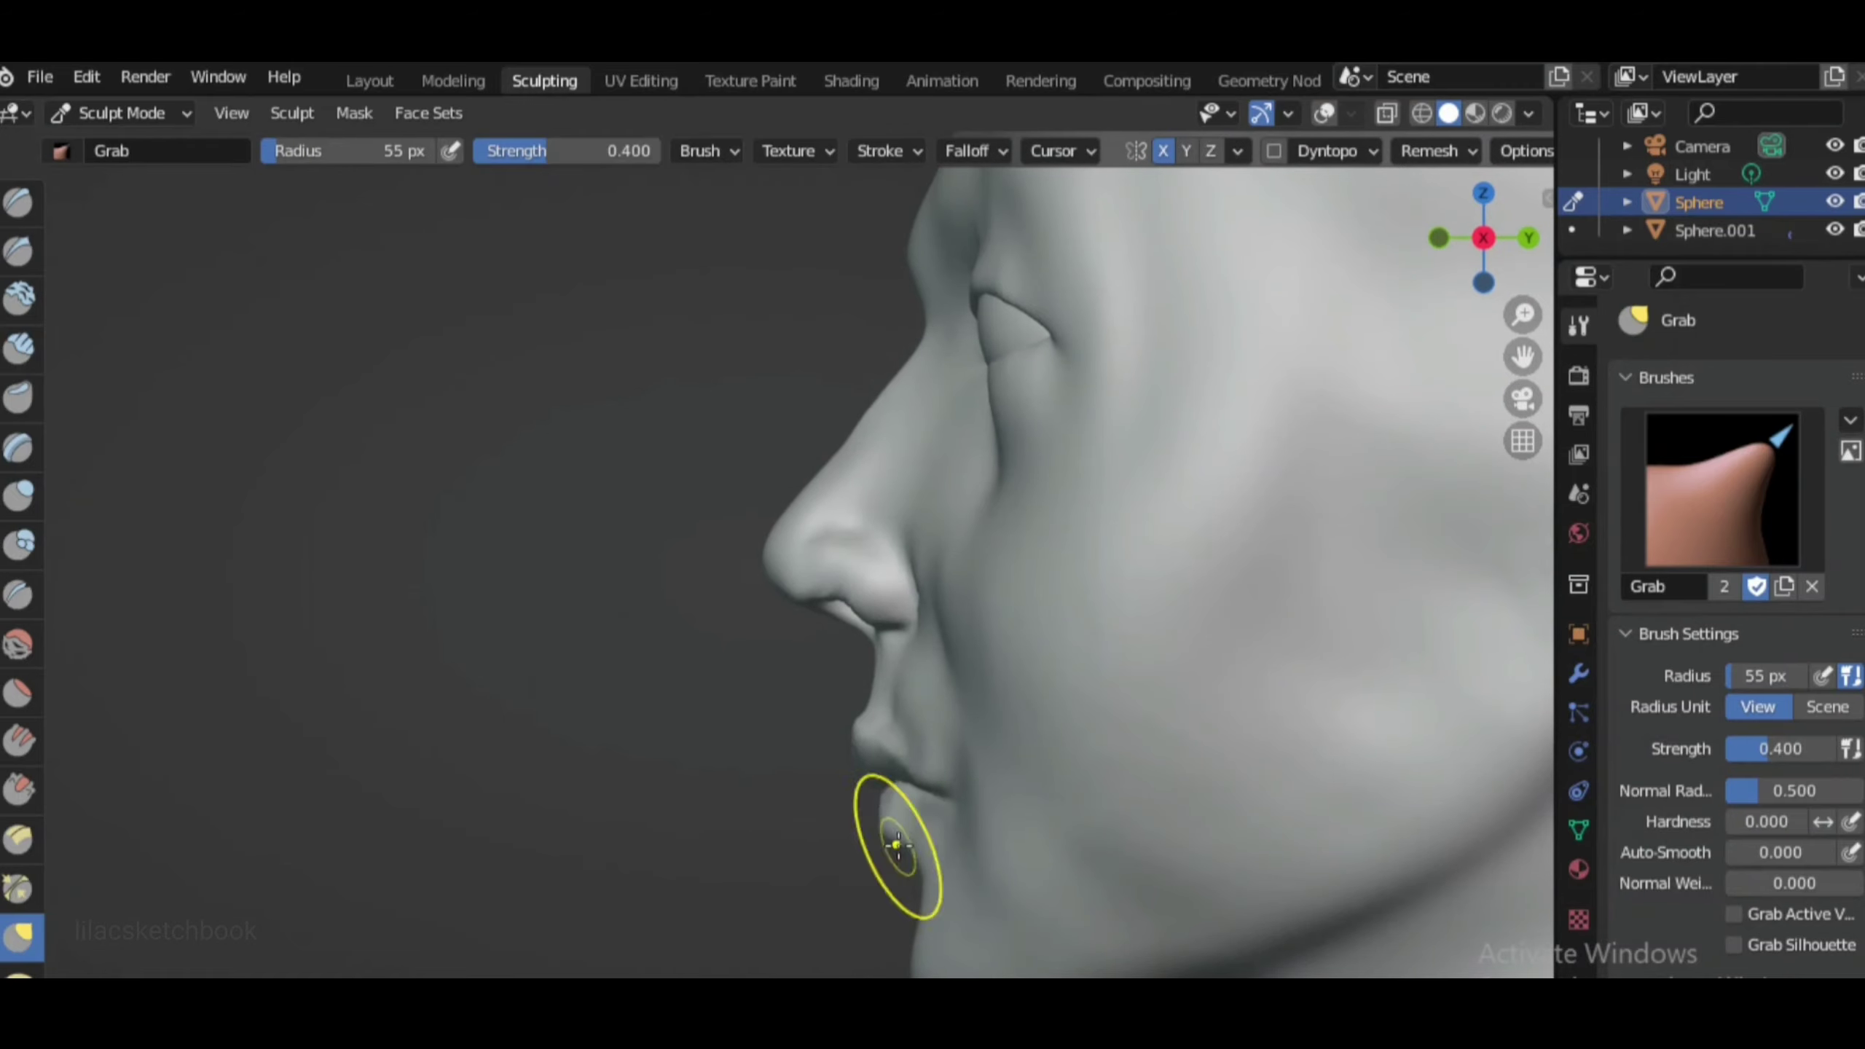
Refine the lips and chin further from the side, ending on a straight front view
key("KP_1")
scroll(868, 809, "down", 3)
scroll(773, 588, "up", 1)
key("KP_3")
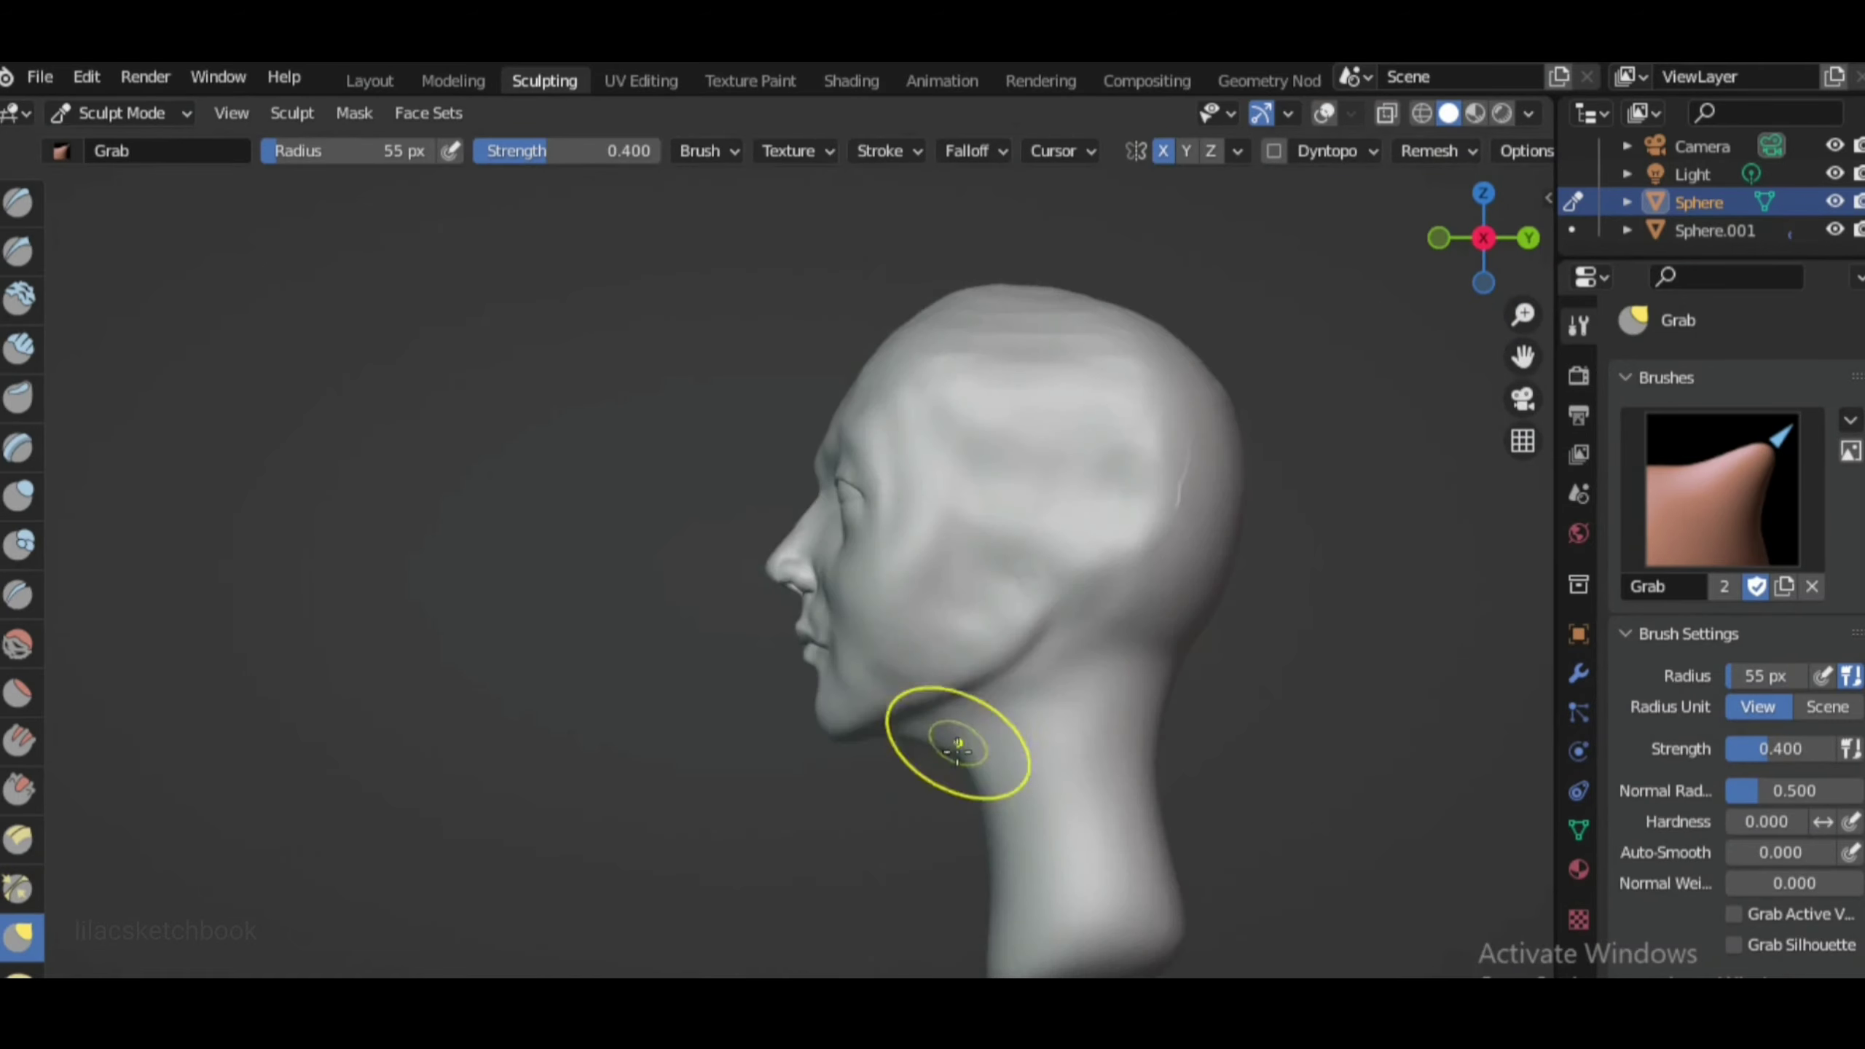
scroll(953, 741, "up", 4)
scroll(904, 903, "down", 4)
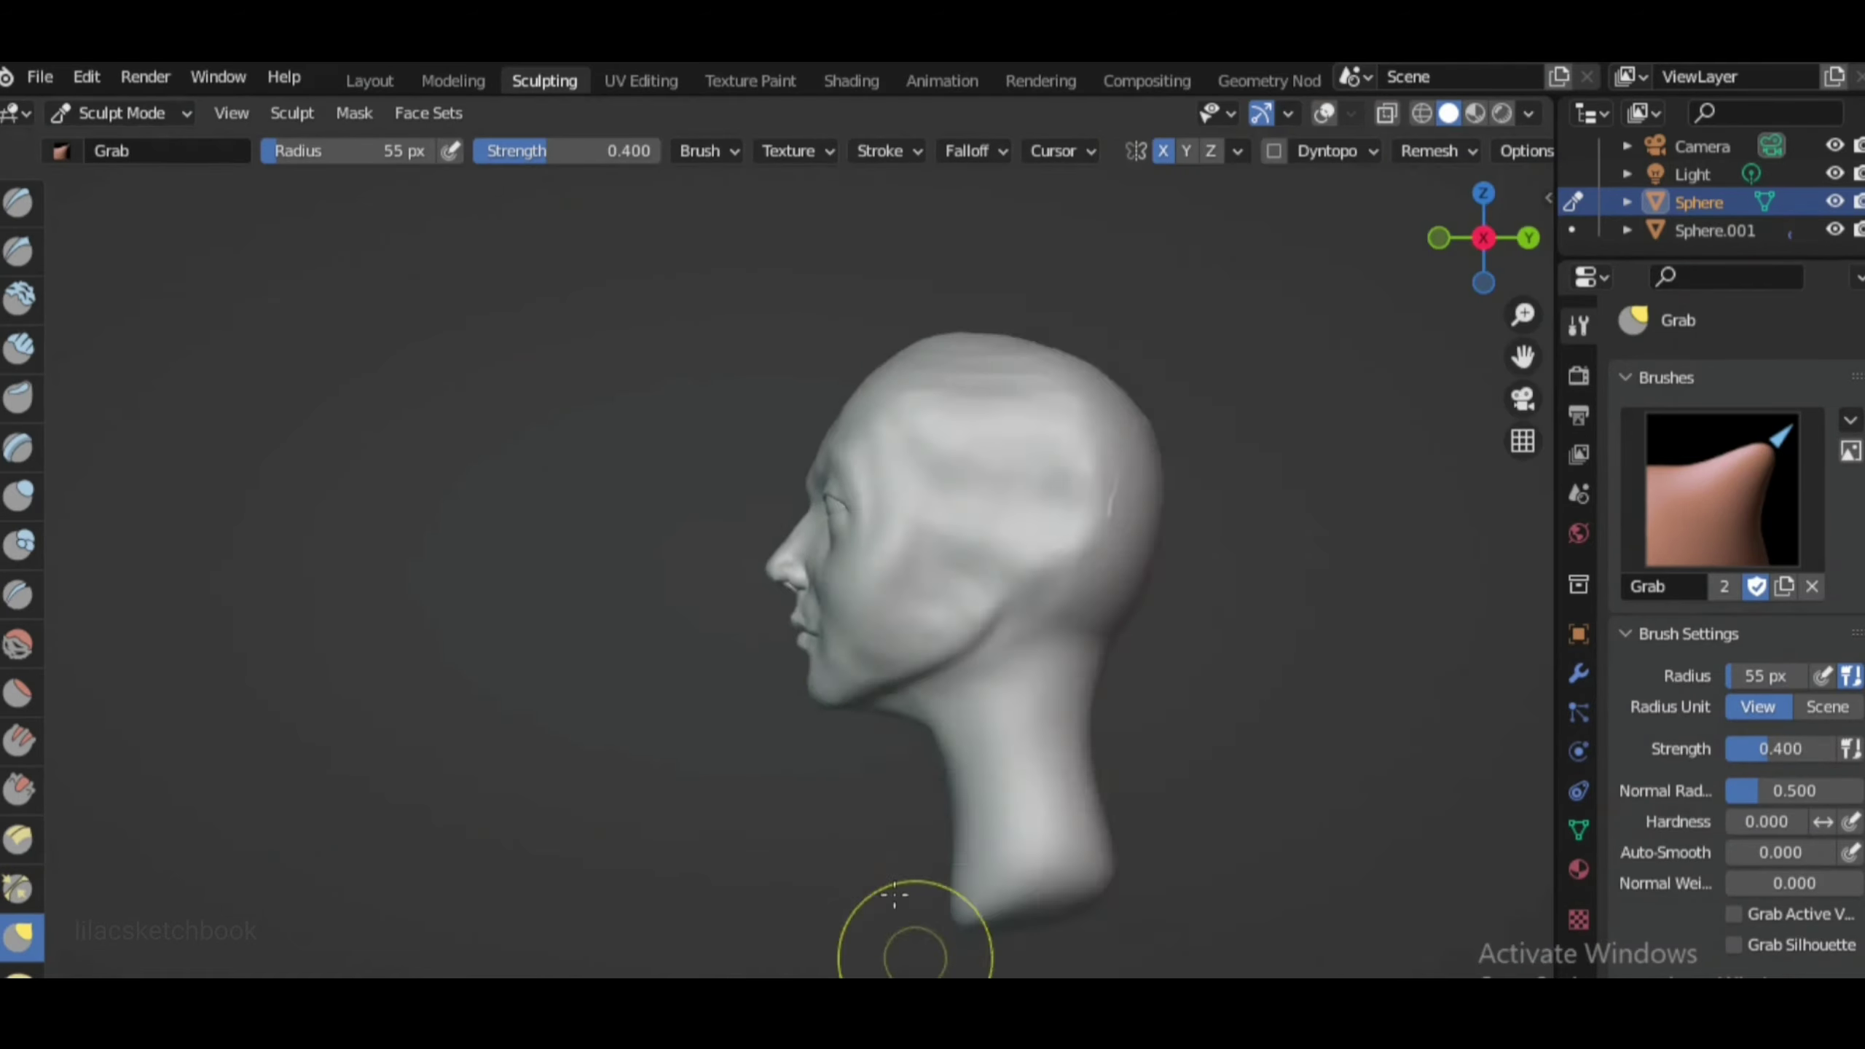
scroll(906, 821, "up", 2)
scroll(933, 814, "up", 1)
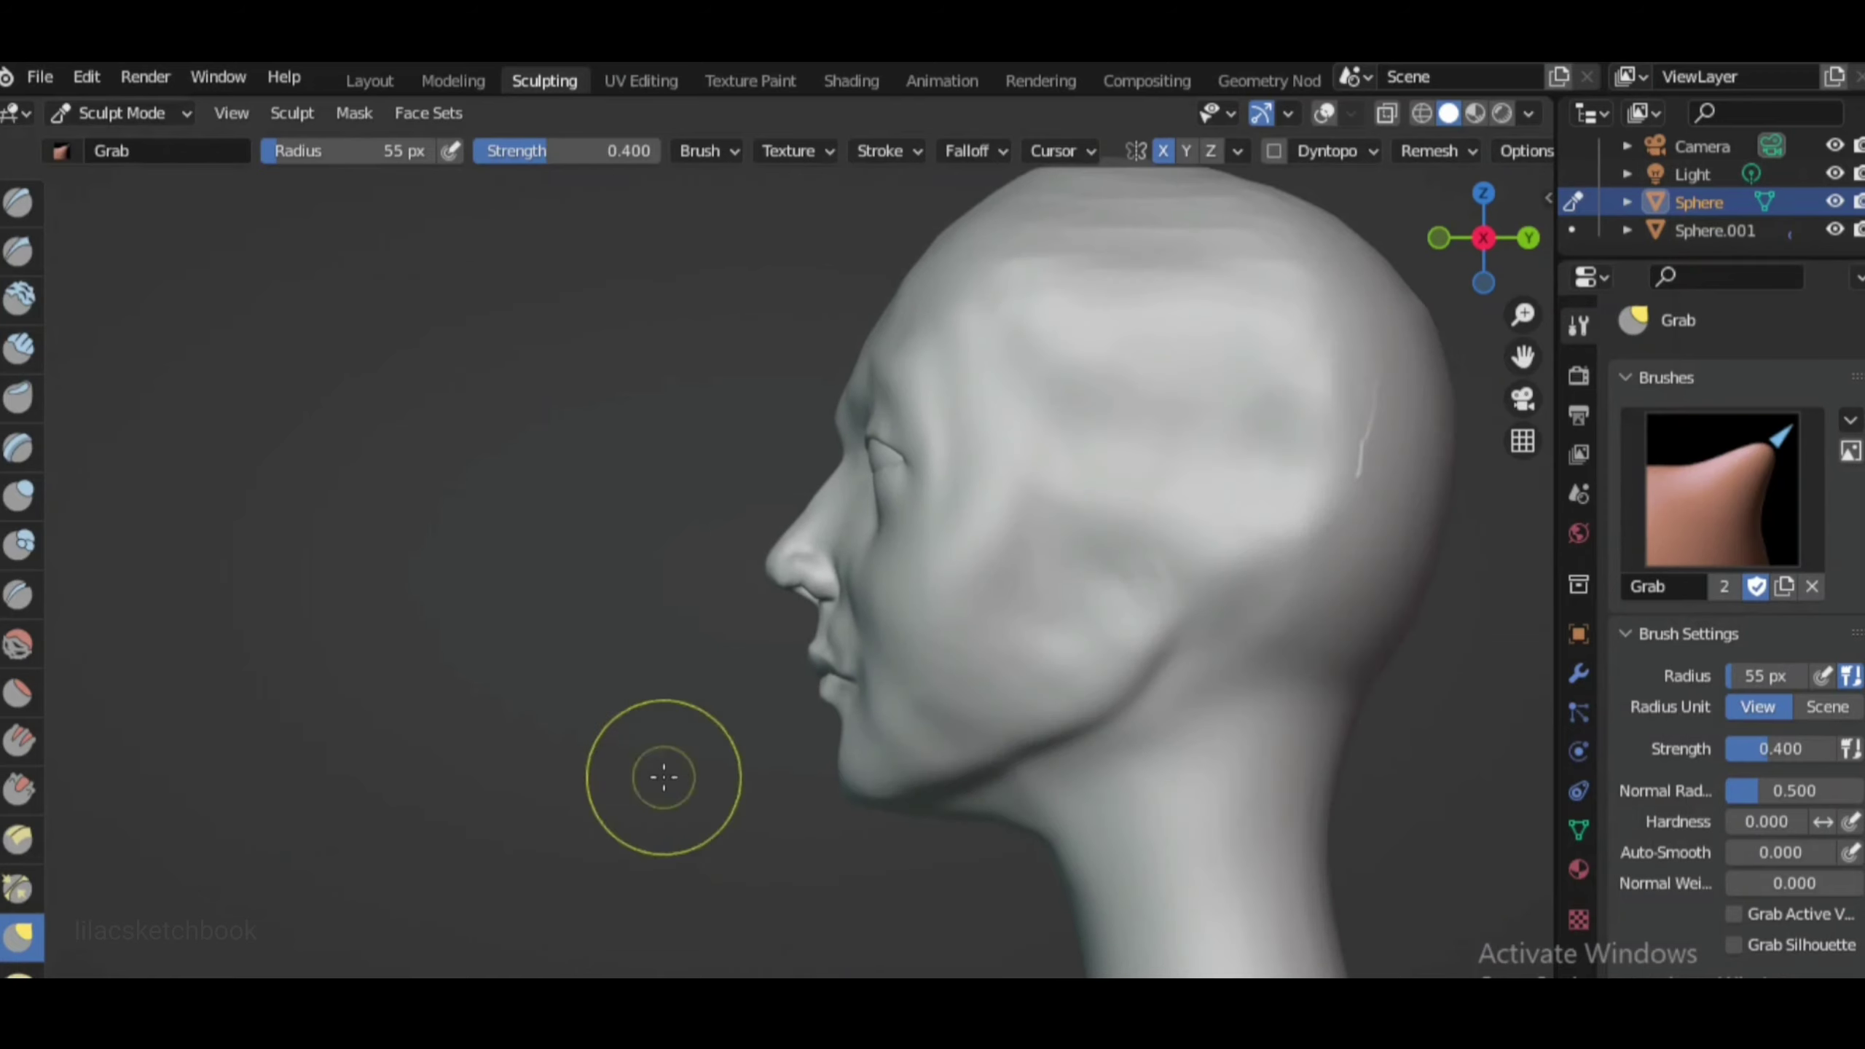
scroll(854, 750, "down", 1)
scroll(881, 874, "up", 3)
scroll(964, 903, "down", 3)
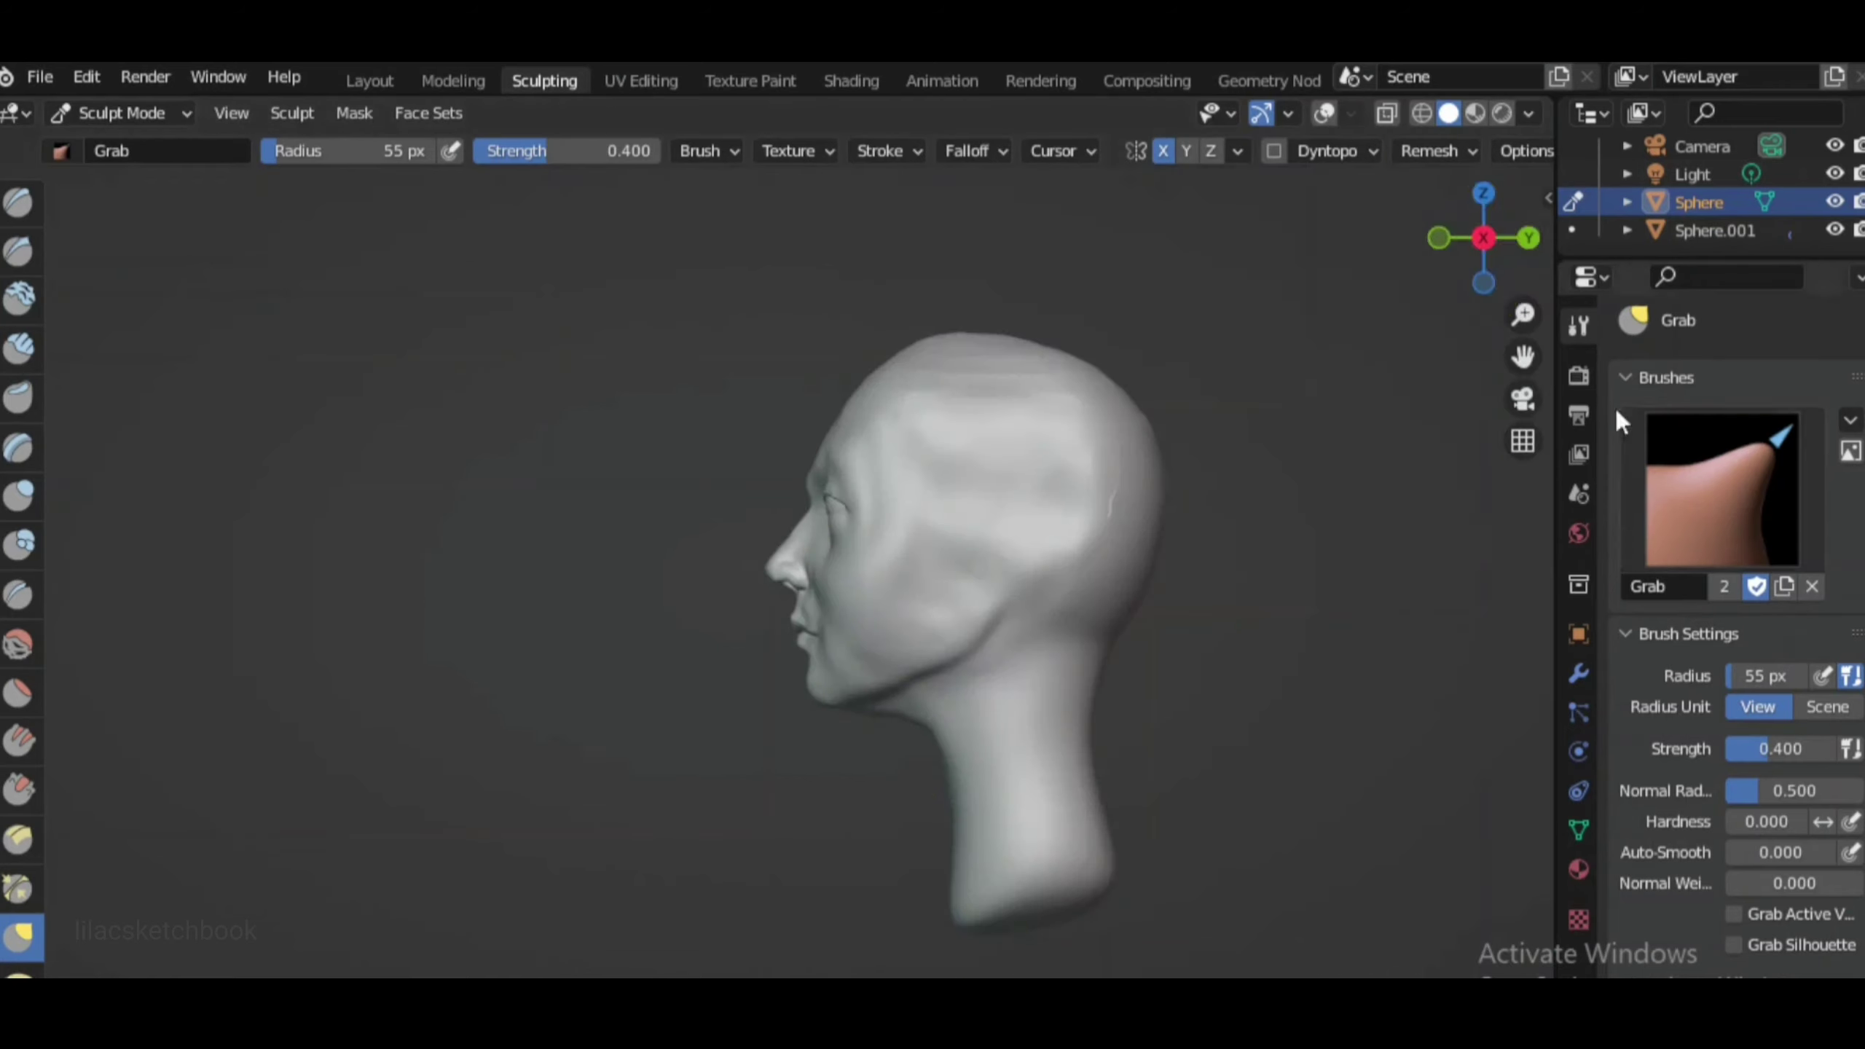
key("KP_1")
scroll(812, 811, "up", 2)
scroll(937, 883, "up", 1)
scroll(819, 881, "up", 1)
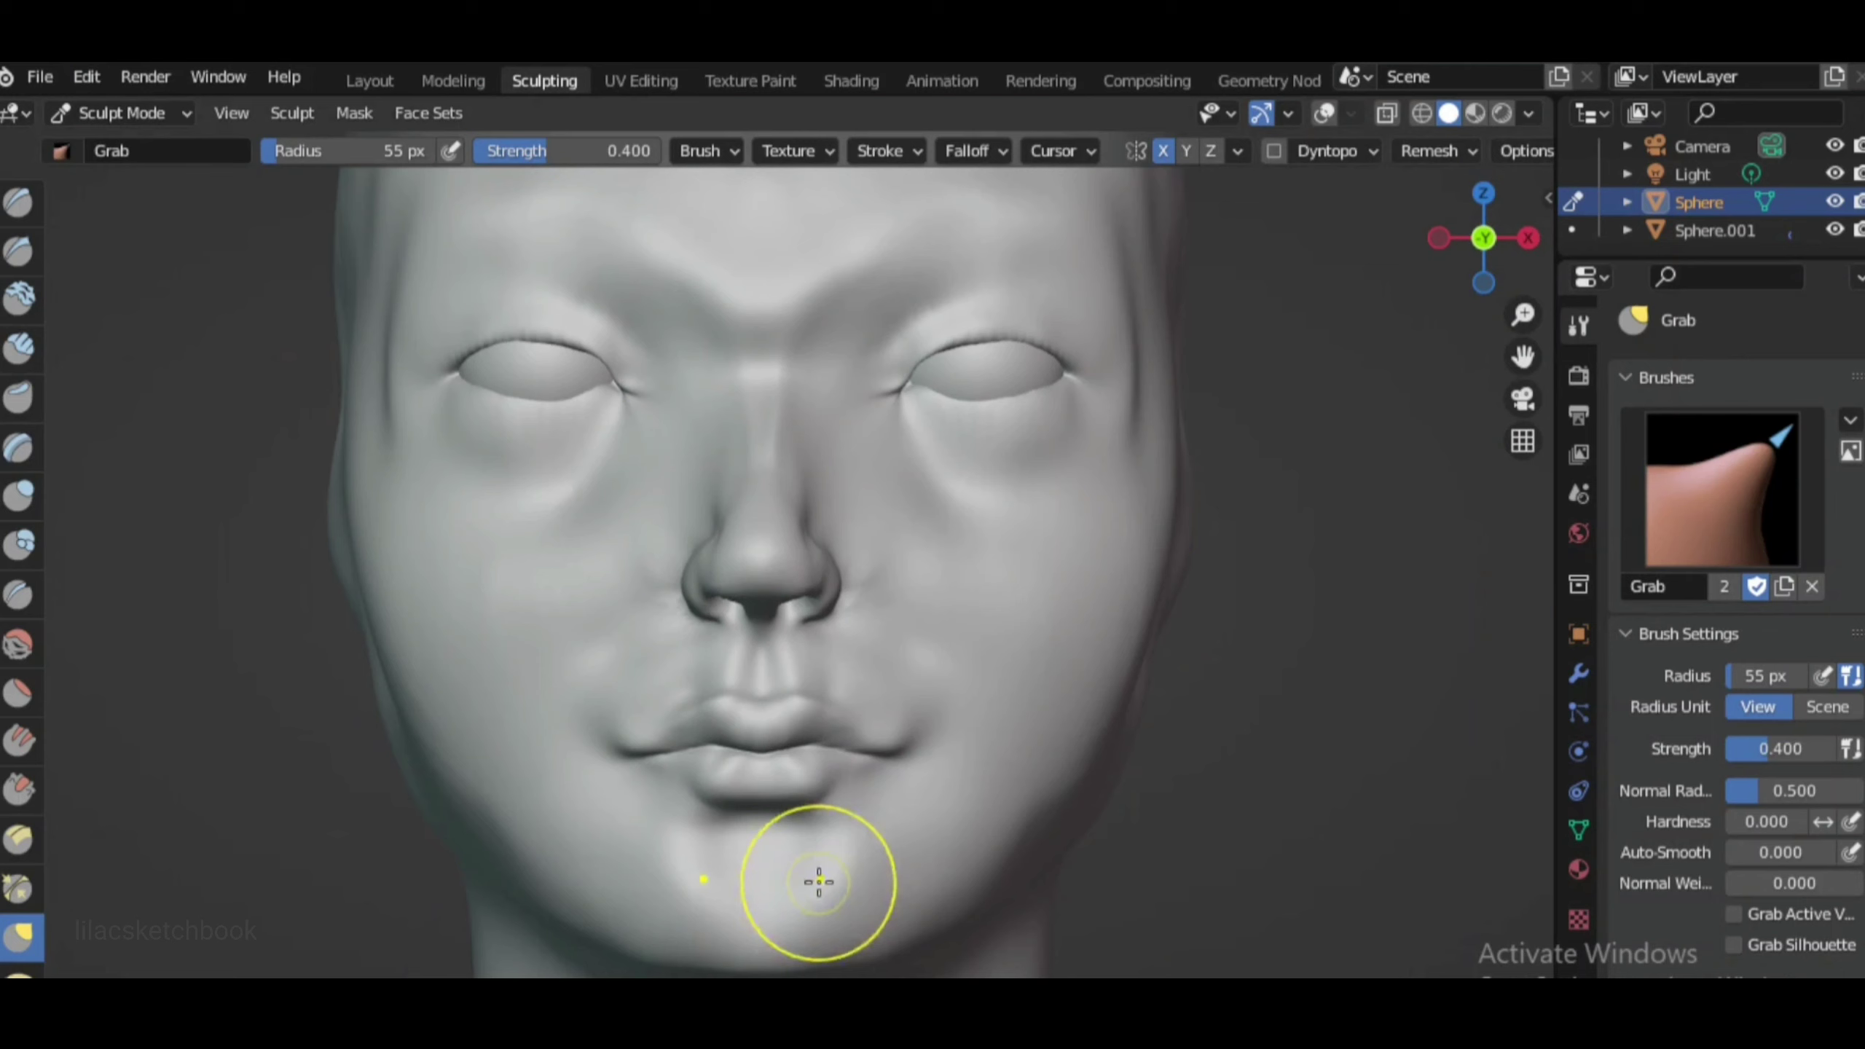
Work the lip line with the Pinch, Inflate and Crease brushes
left_click(22, 885)
scroll(852, 781, "up", 1)
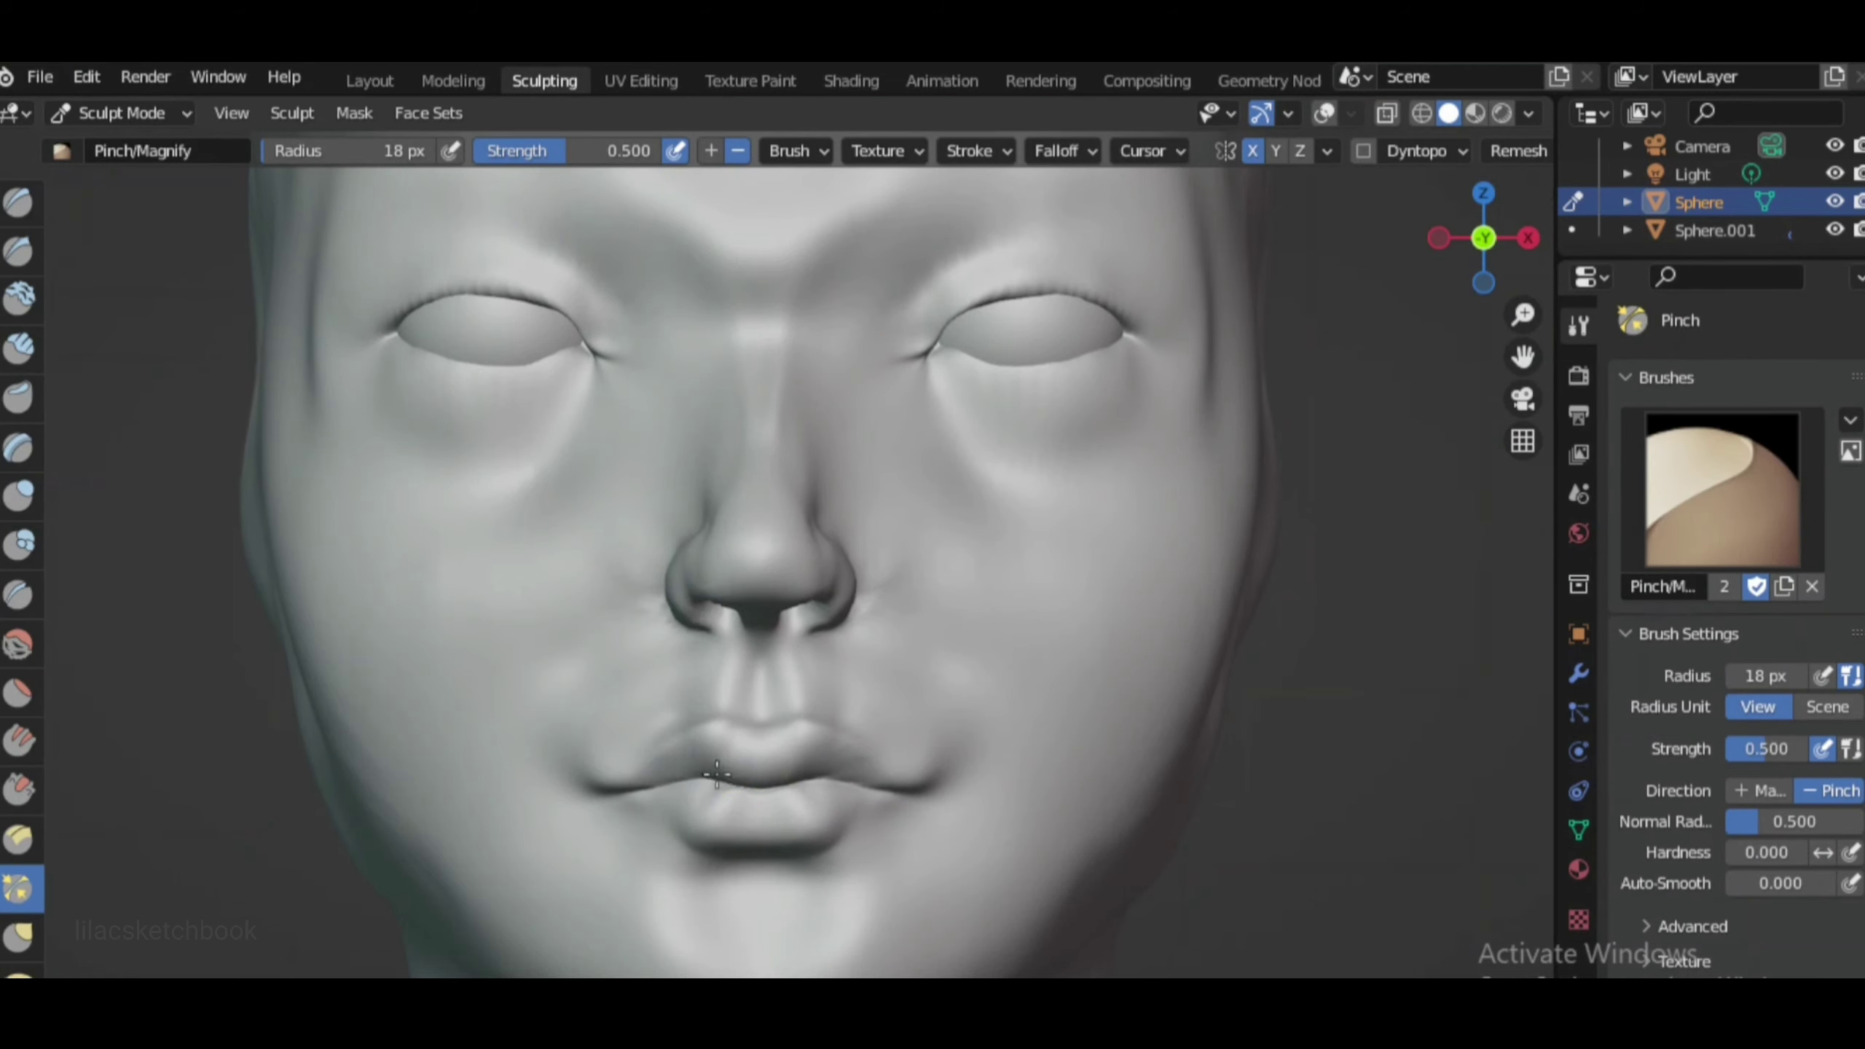
scroll(611, 797, "down", 3)
scroll(661, 808, "up", 1)
key("i")
scroll(708, 834, "up", 2)
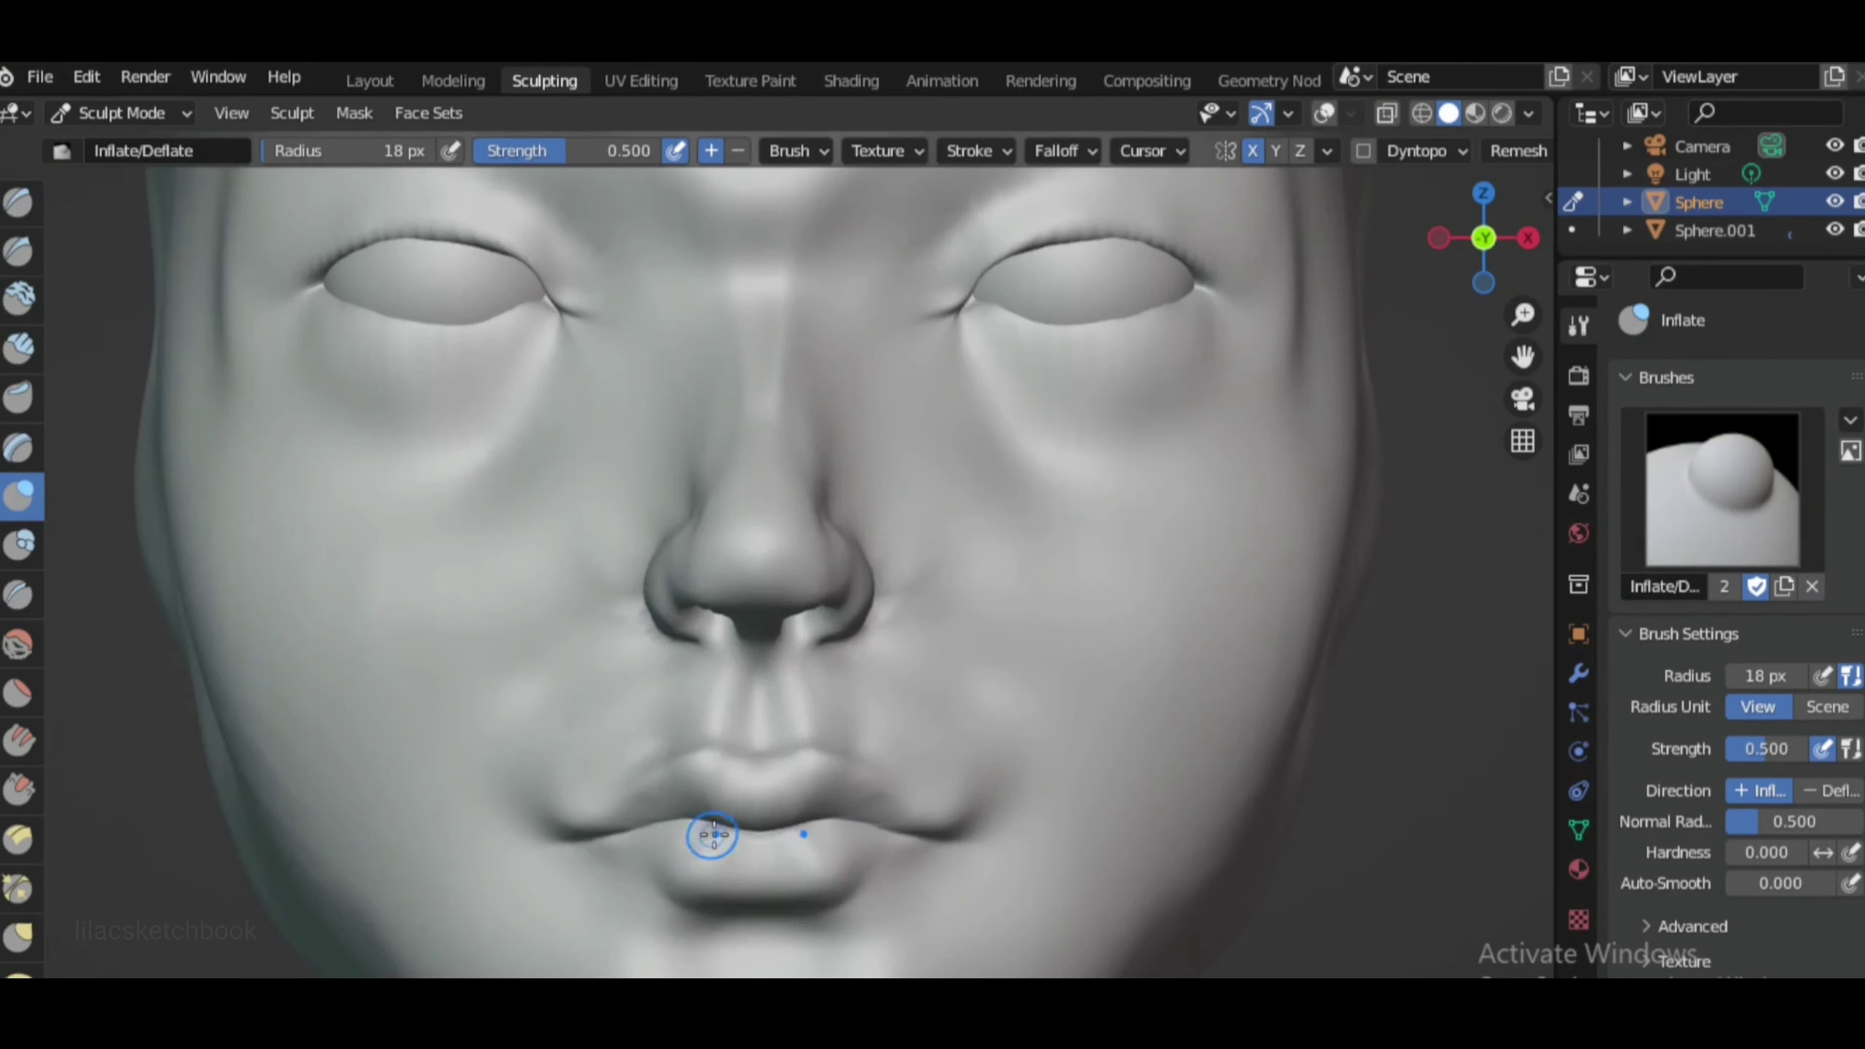
key("shift+c")
scroll(708, 750, "down", 3)
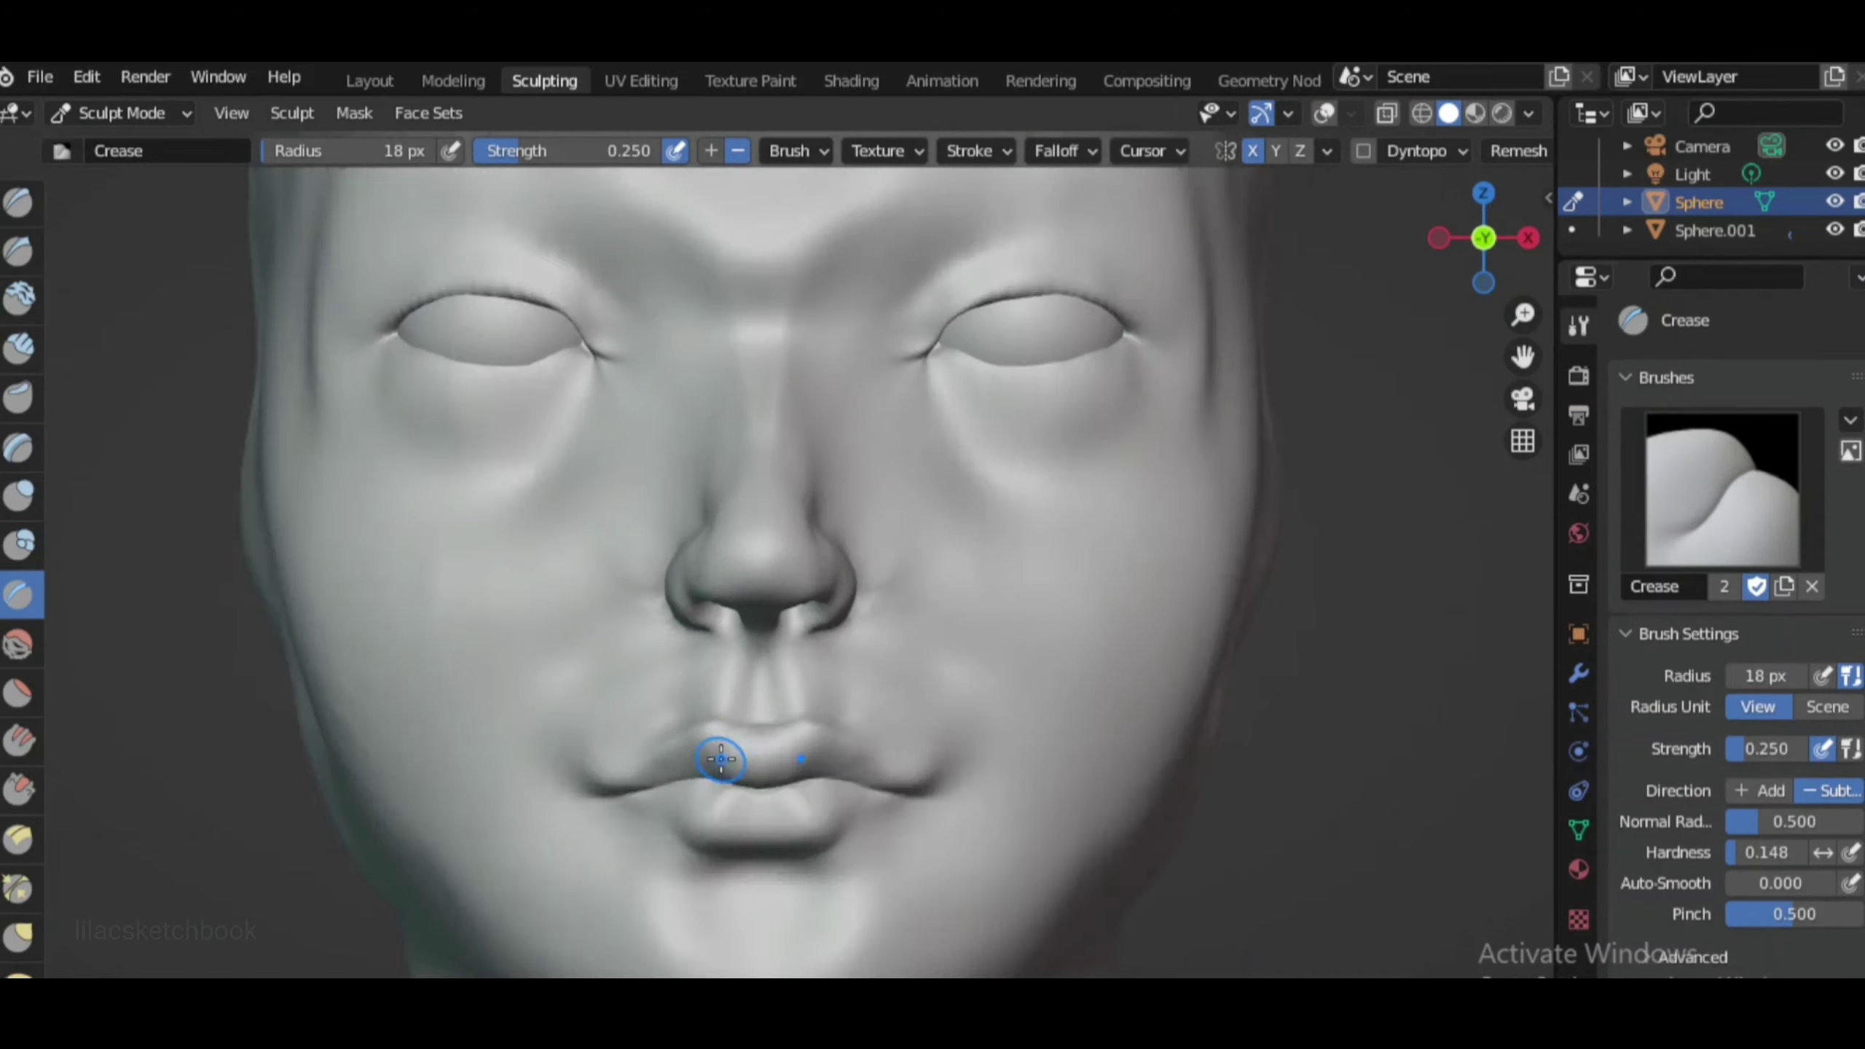
scroll(762, 750, "down", 3)
From the front, sharpen the lip line with Pinch and Draw Sharp
middle_click_drag(1157, 653, 954, 662)
key("KP_1")
scroll(791, 825, "up", 5)
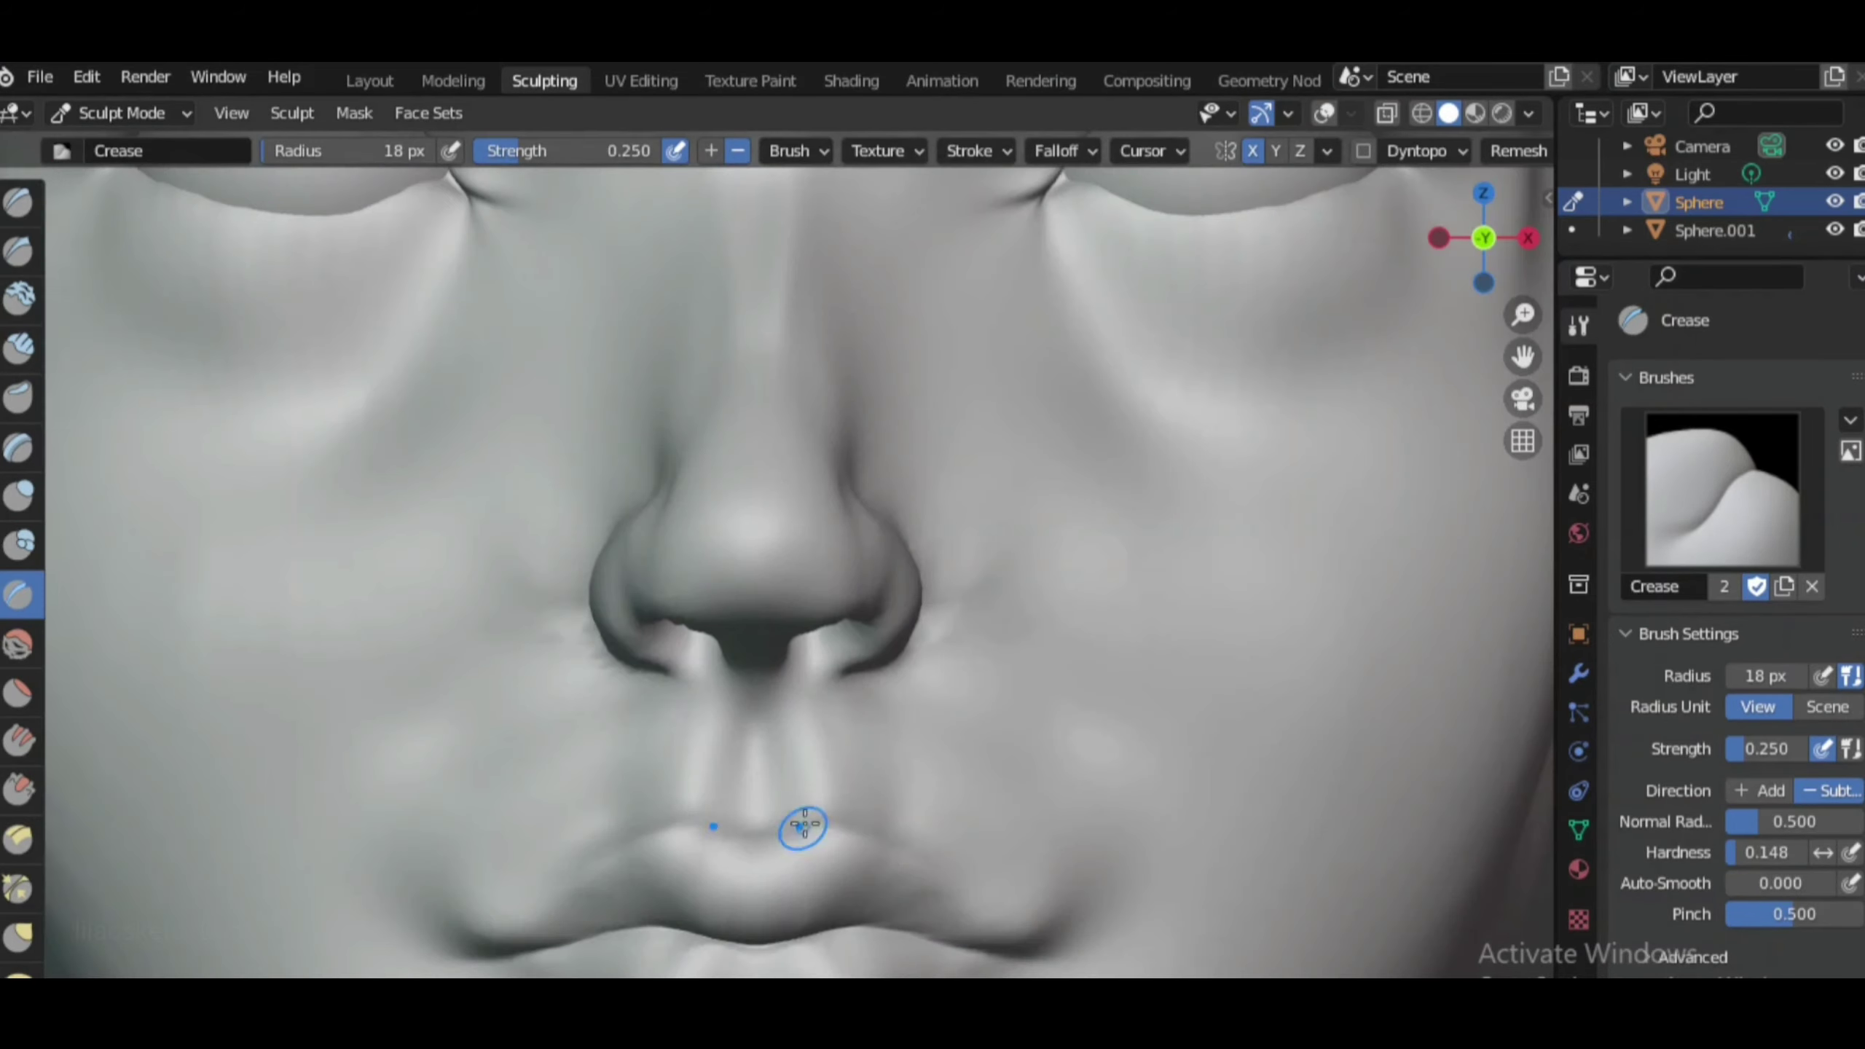
key("p")
left_click(4, 252)
scroll(975, 786, "down", 2)
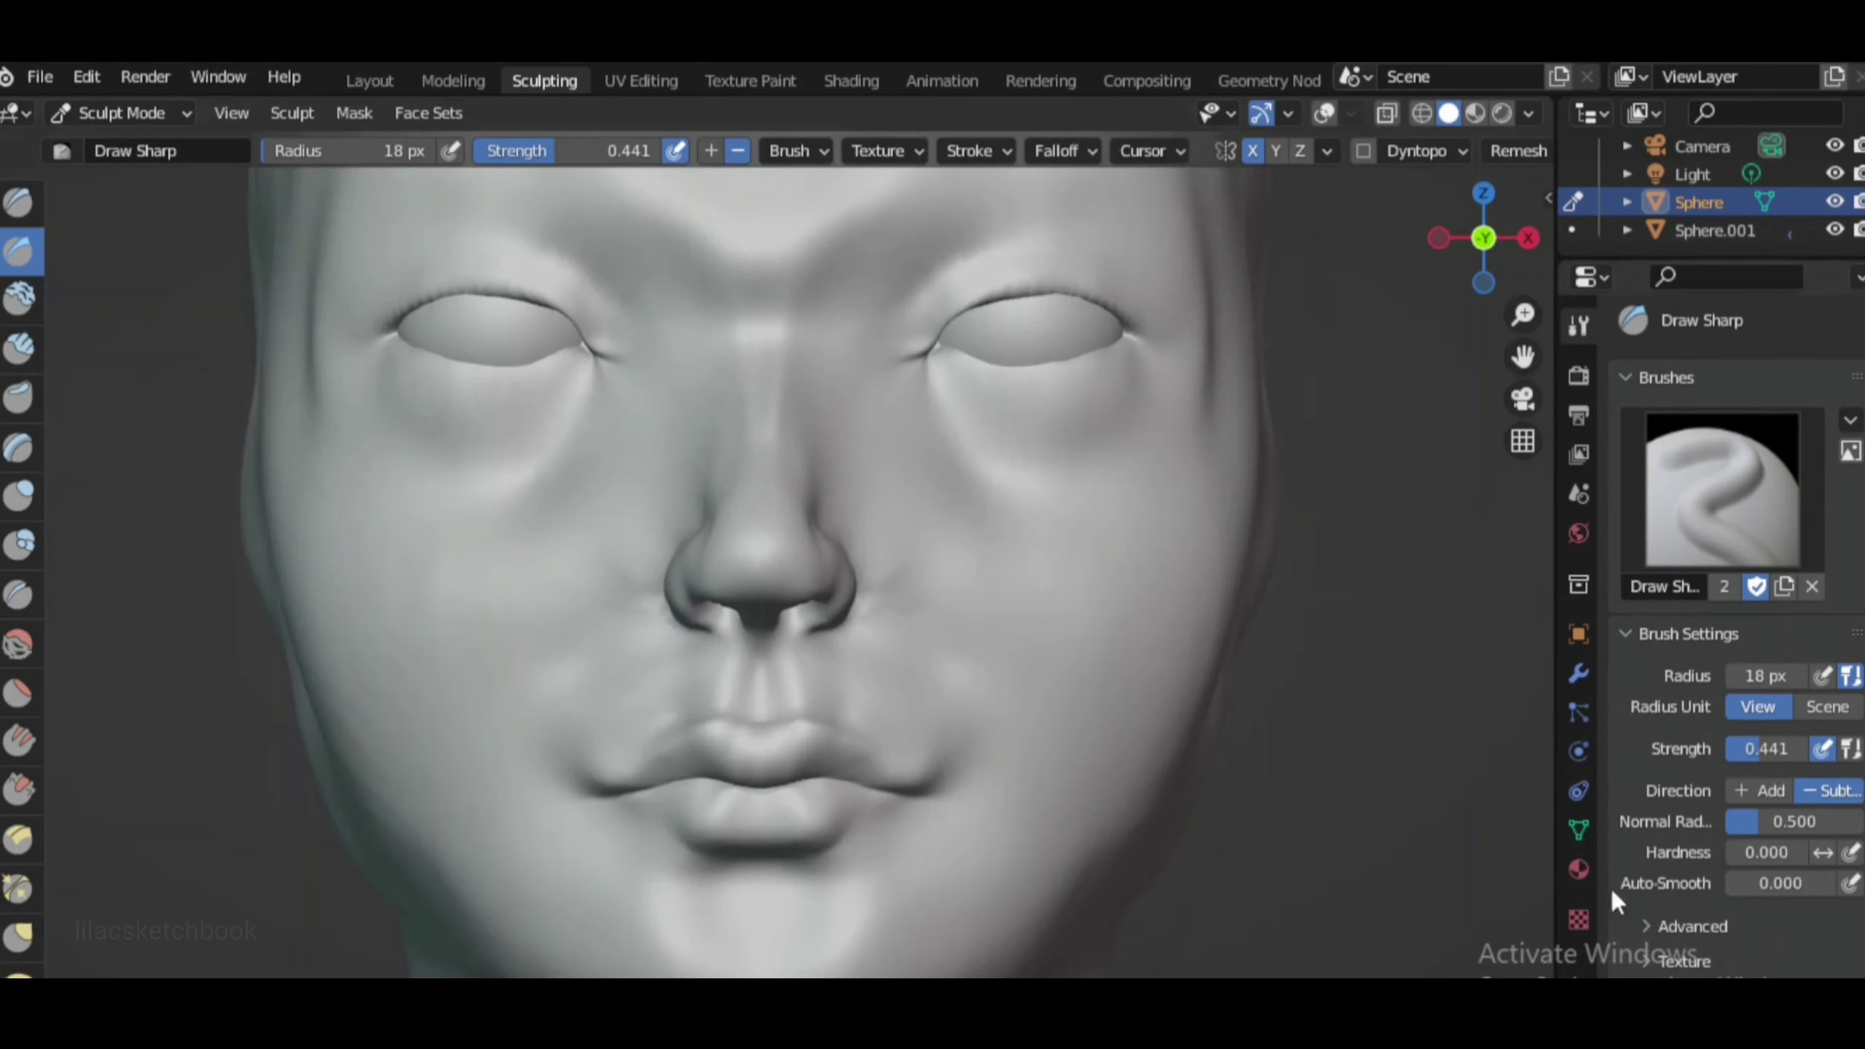
scroll(903, 779, "down", 3)
scroll(765, 688, "up", 4)
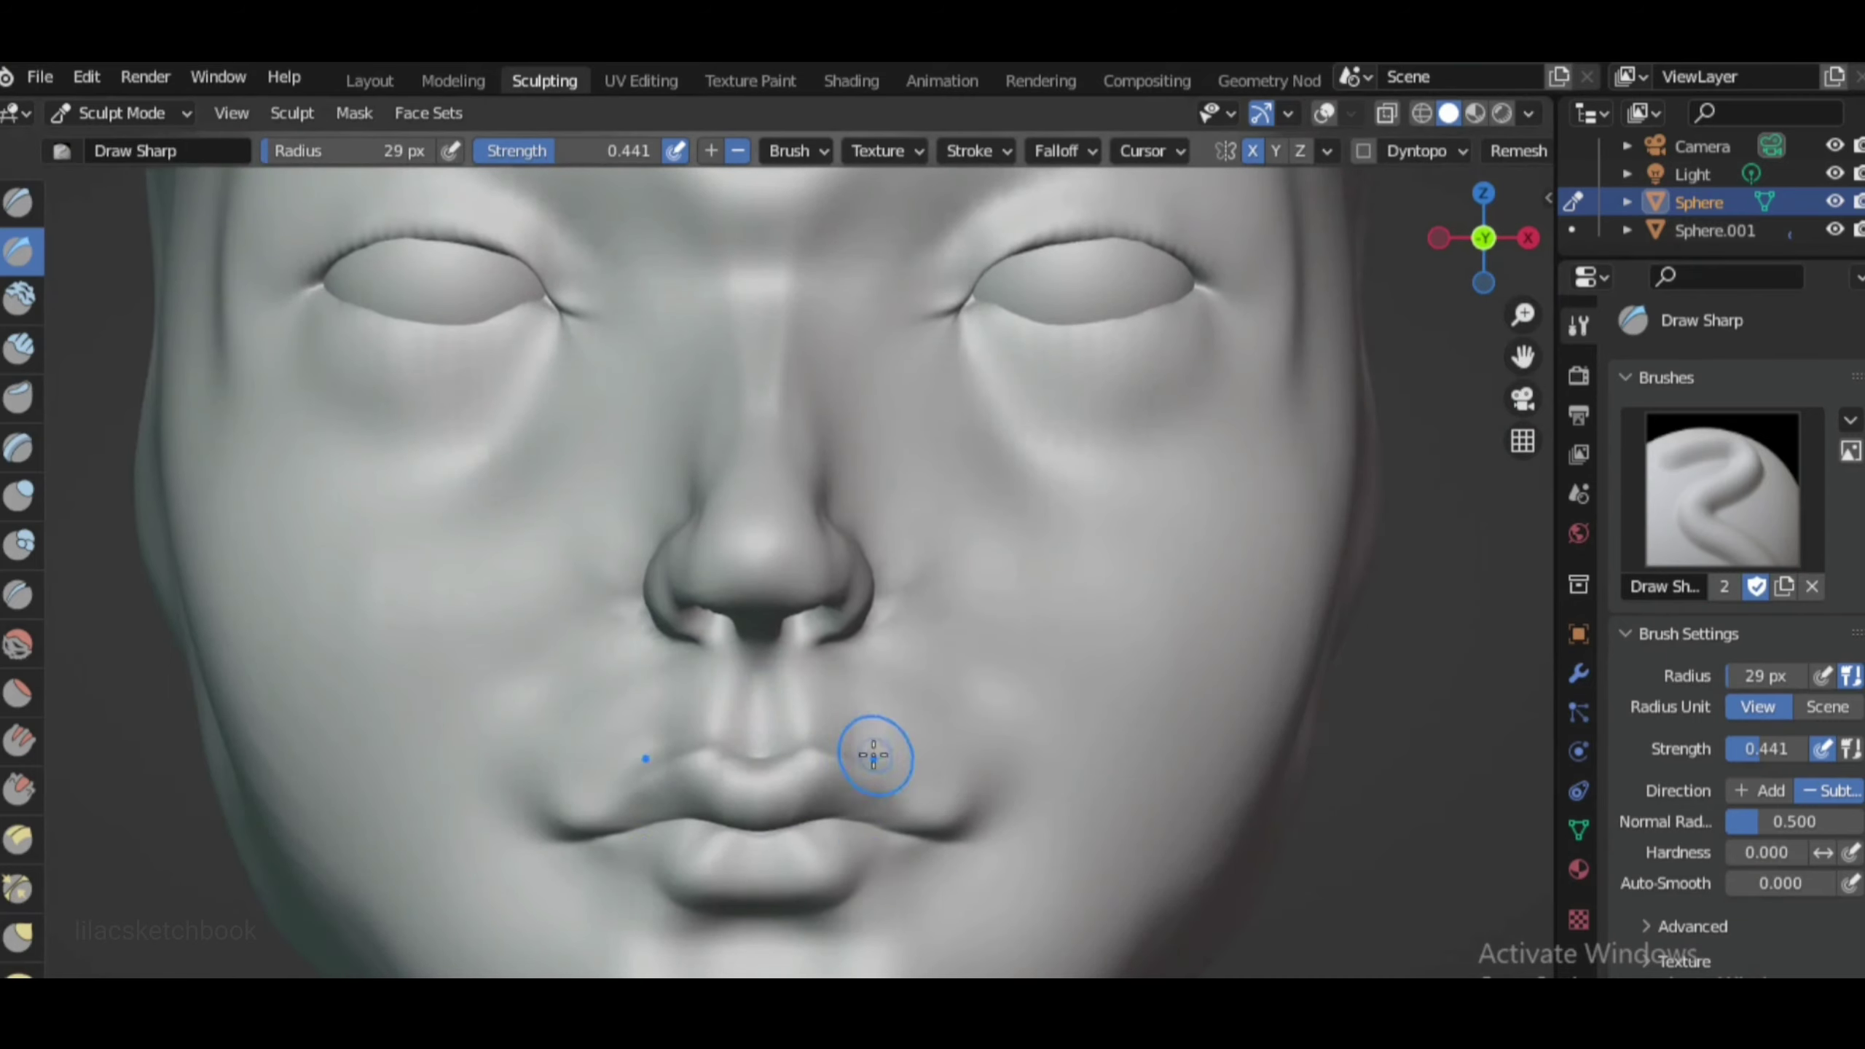
With the Grab brush active, turn the viewport overlays on and off again
key("g")
scroll(874, 755, "up", 1)
left_click(1324, 112)
scroll(771, 778, "down", 2)
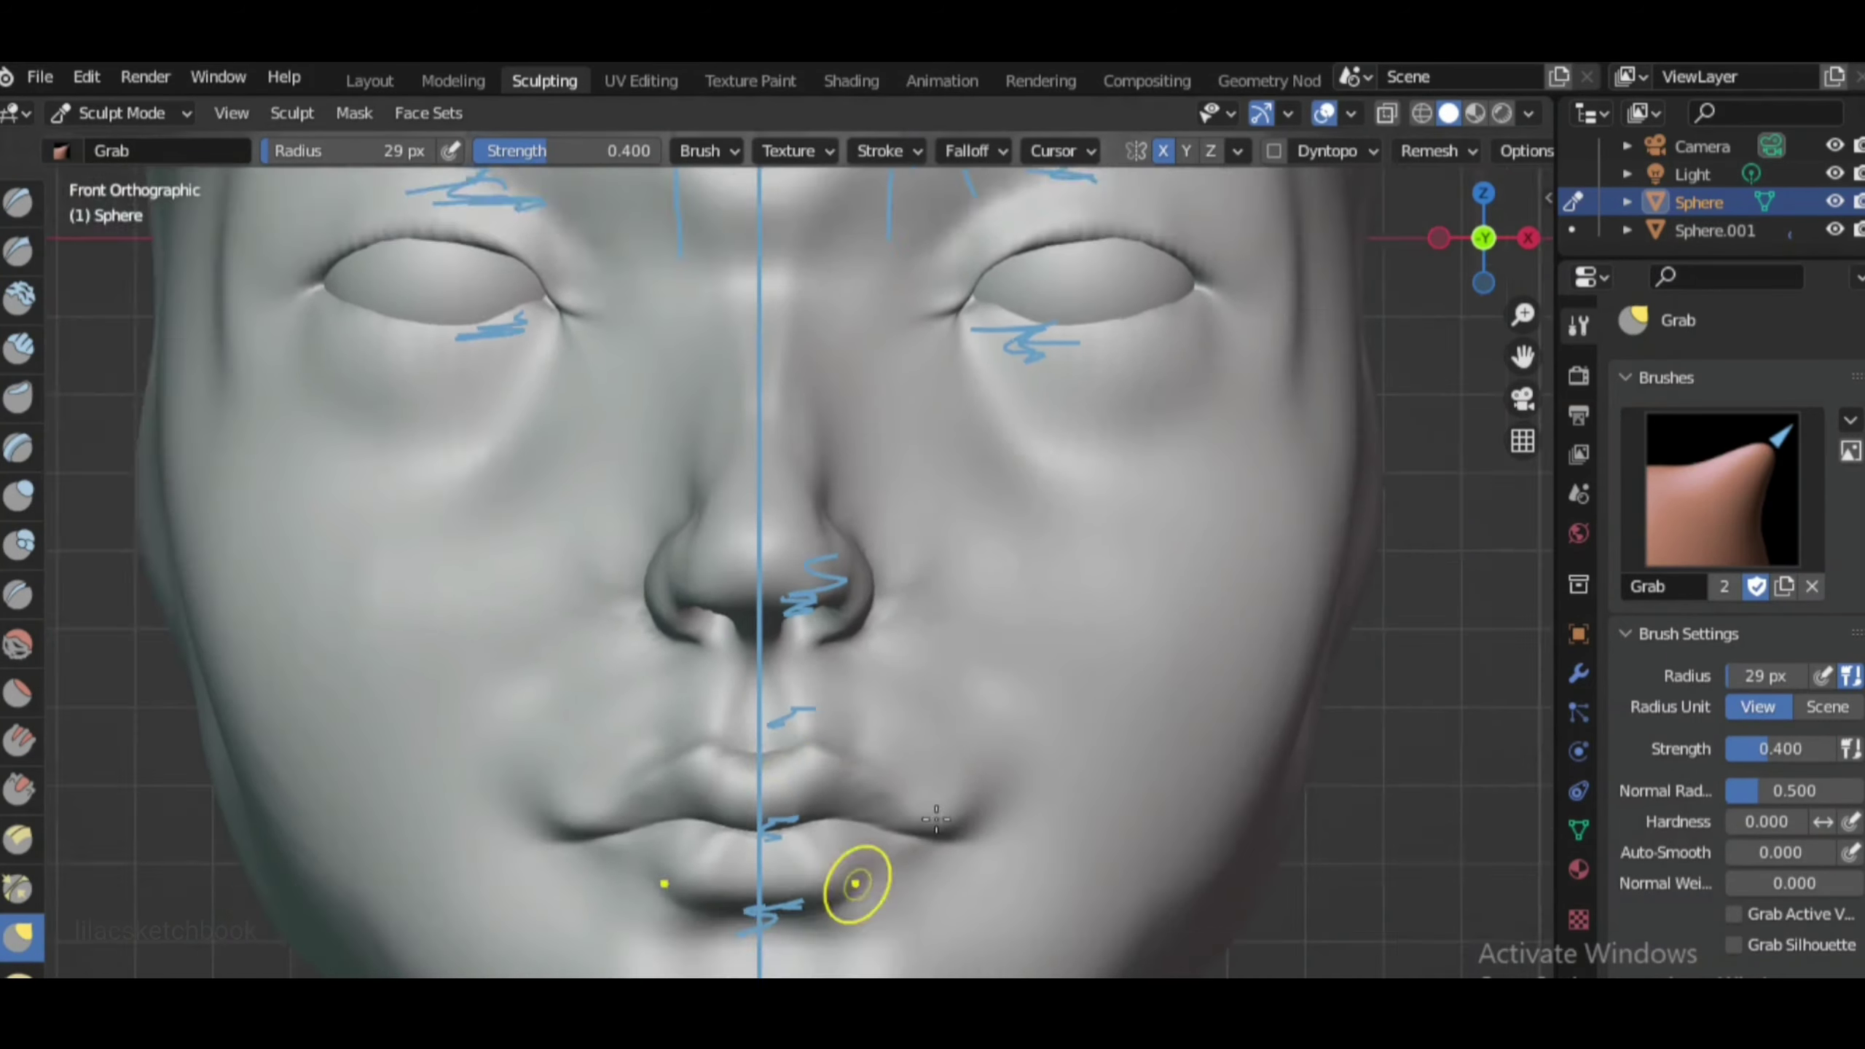
scroll(759, 753, "up", 2)
key("shift+alt+z")
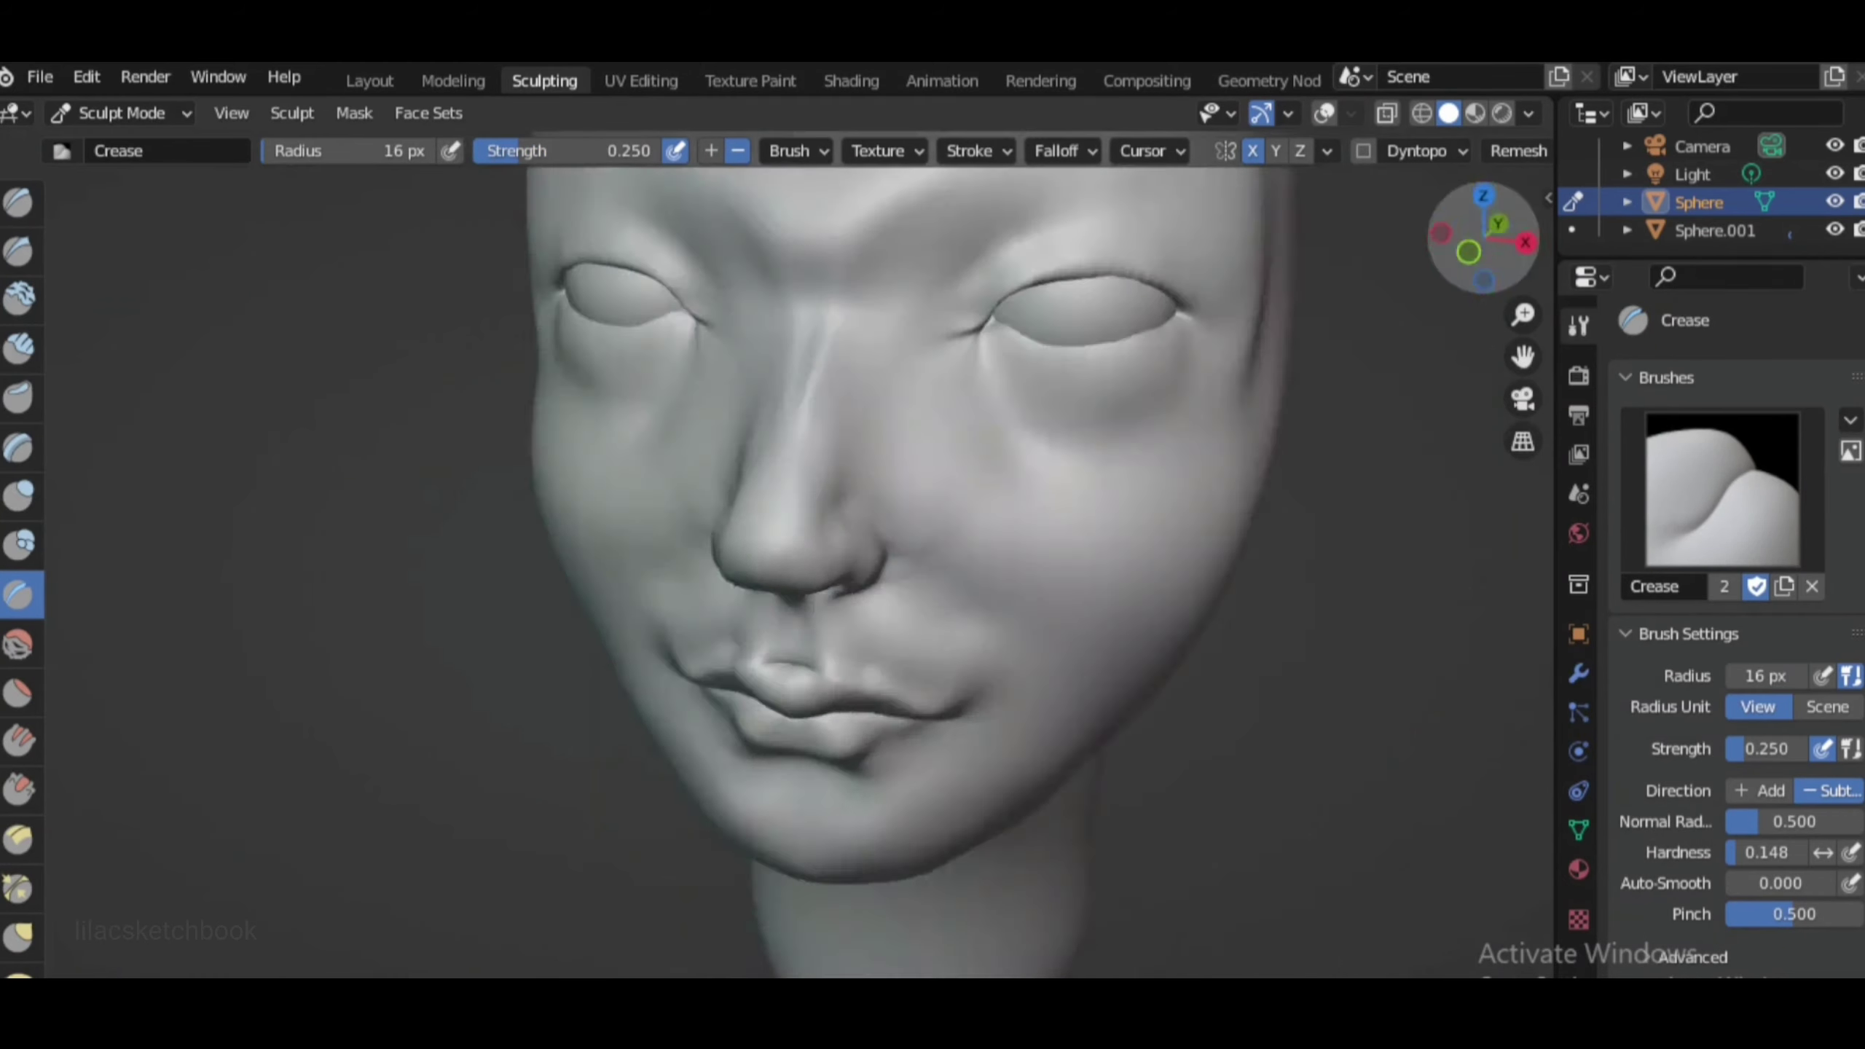
Build up the chin with the Clay Strips brush while orbiting around the face
middle_click_drag(1042, 588, 960, 593)
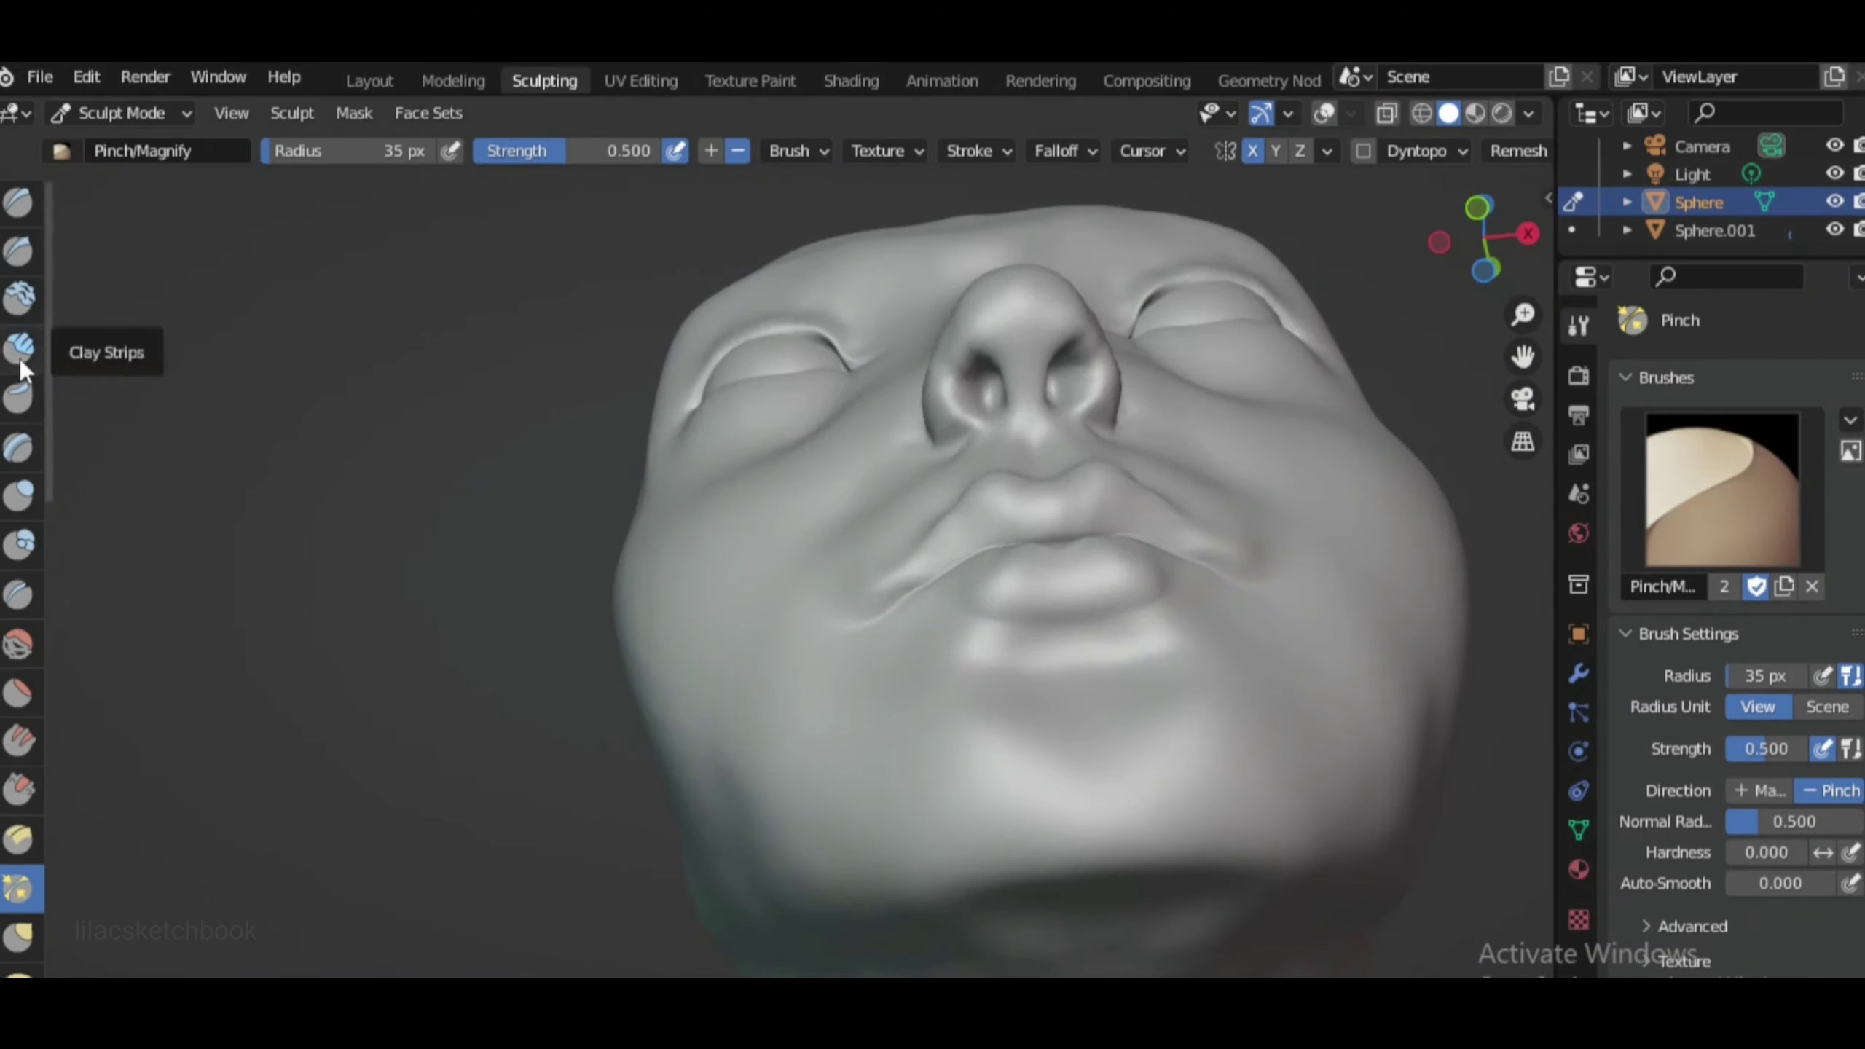
left_click(20, 353)
middle_click_drag(923, 769, 1402, 340)
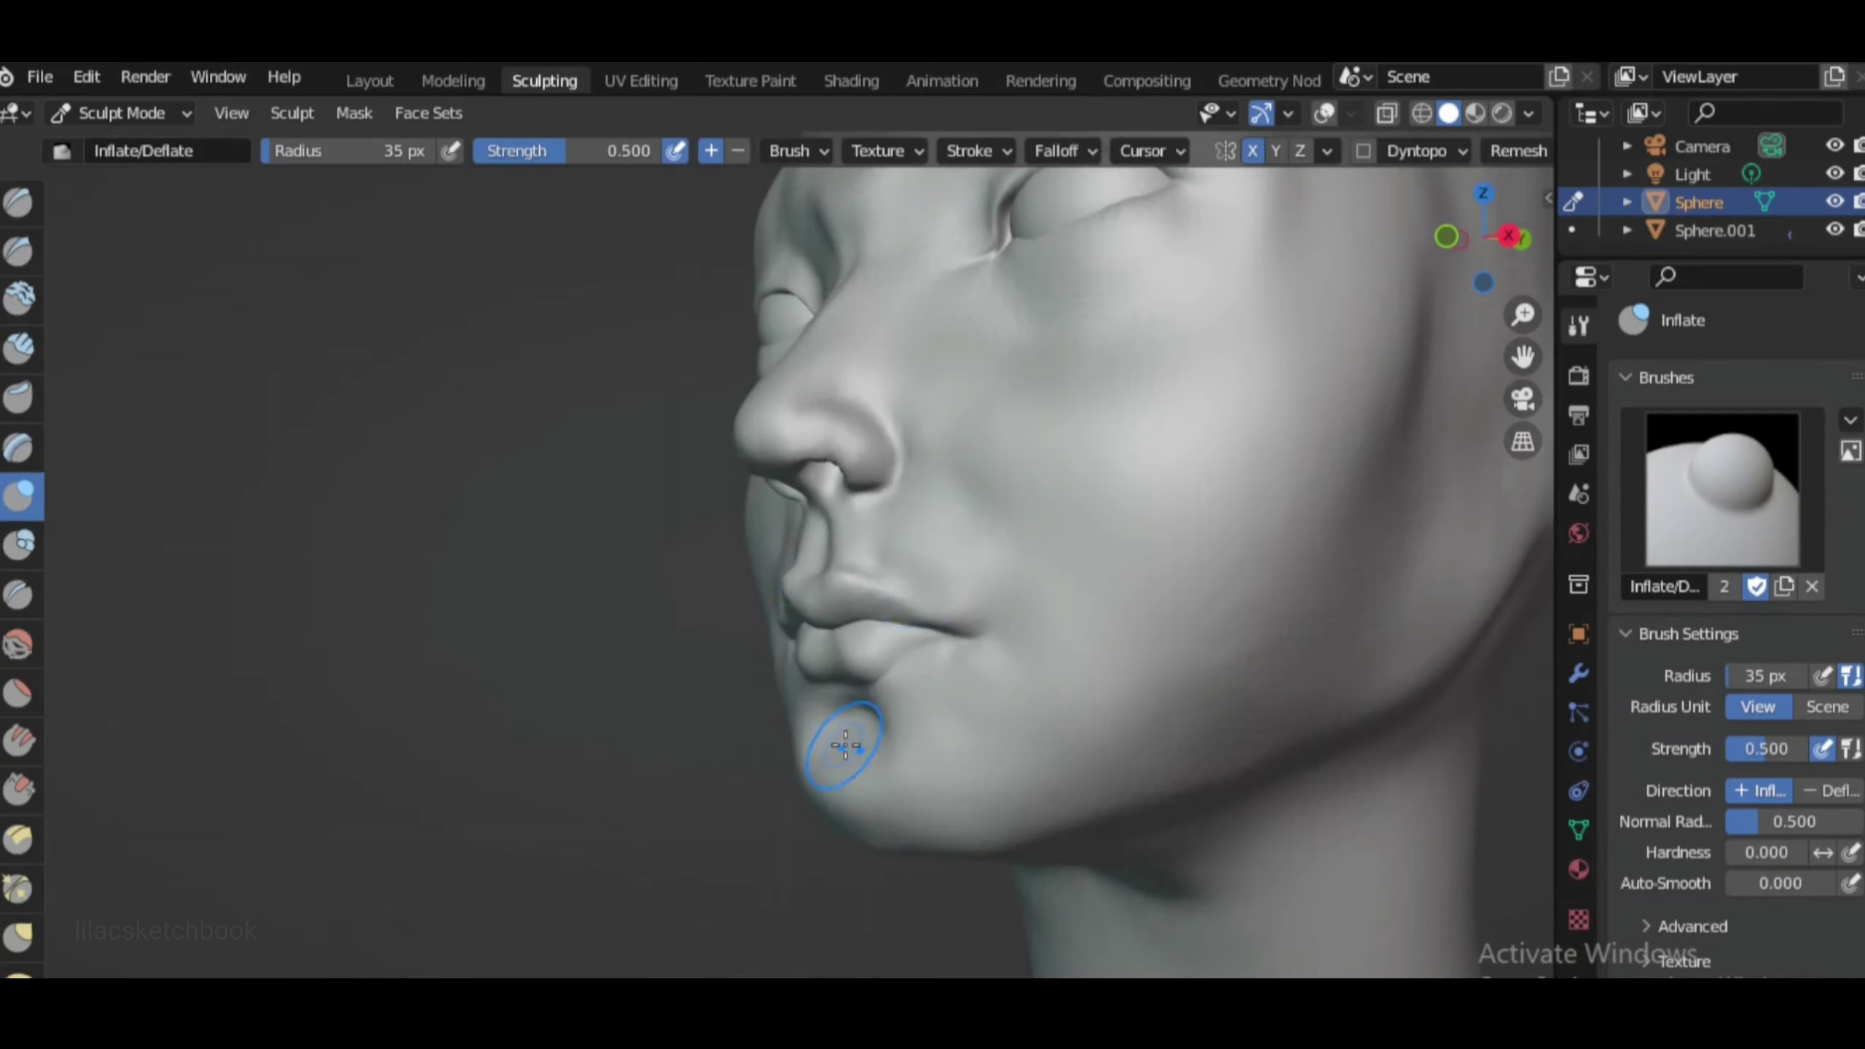
middle_click_drag(1070, 751, 912, 741)
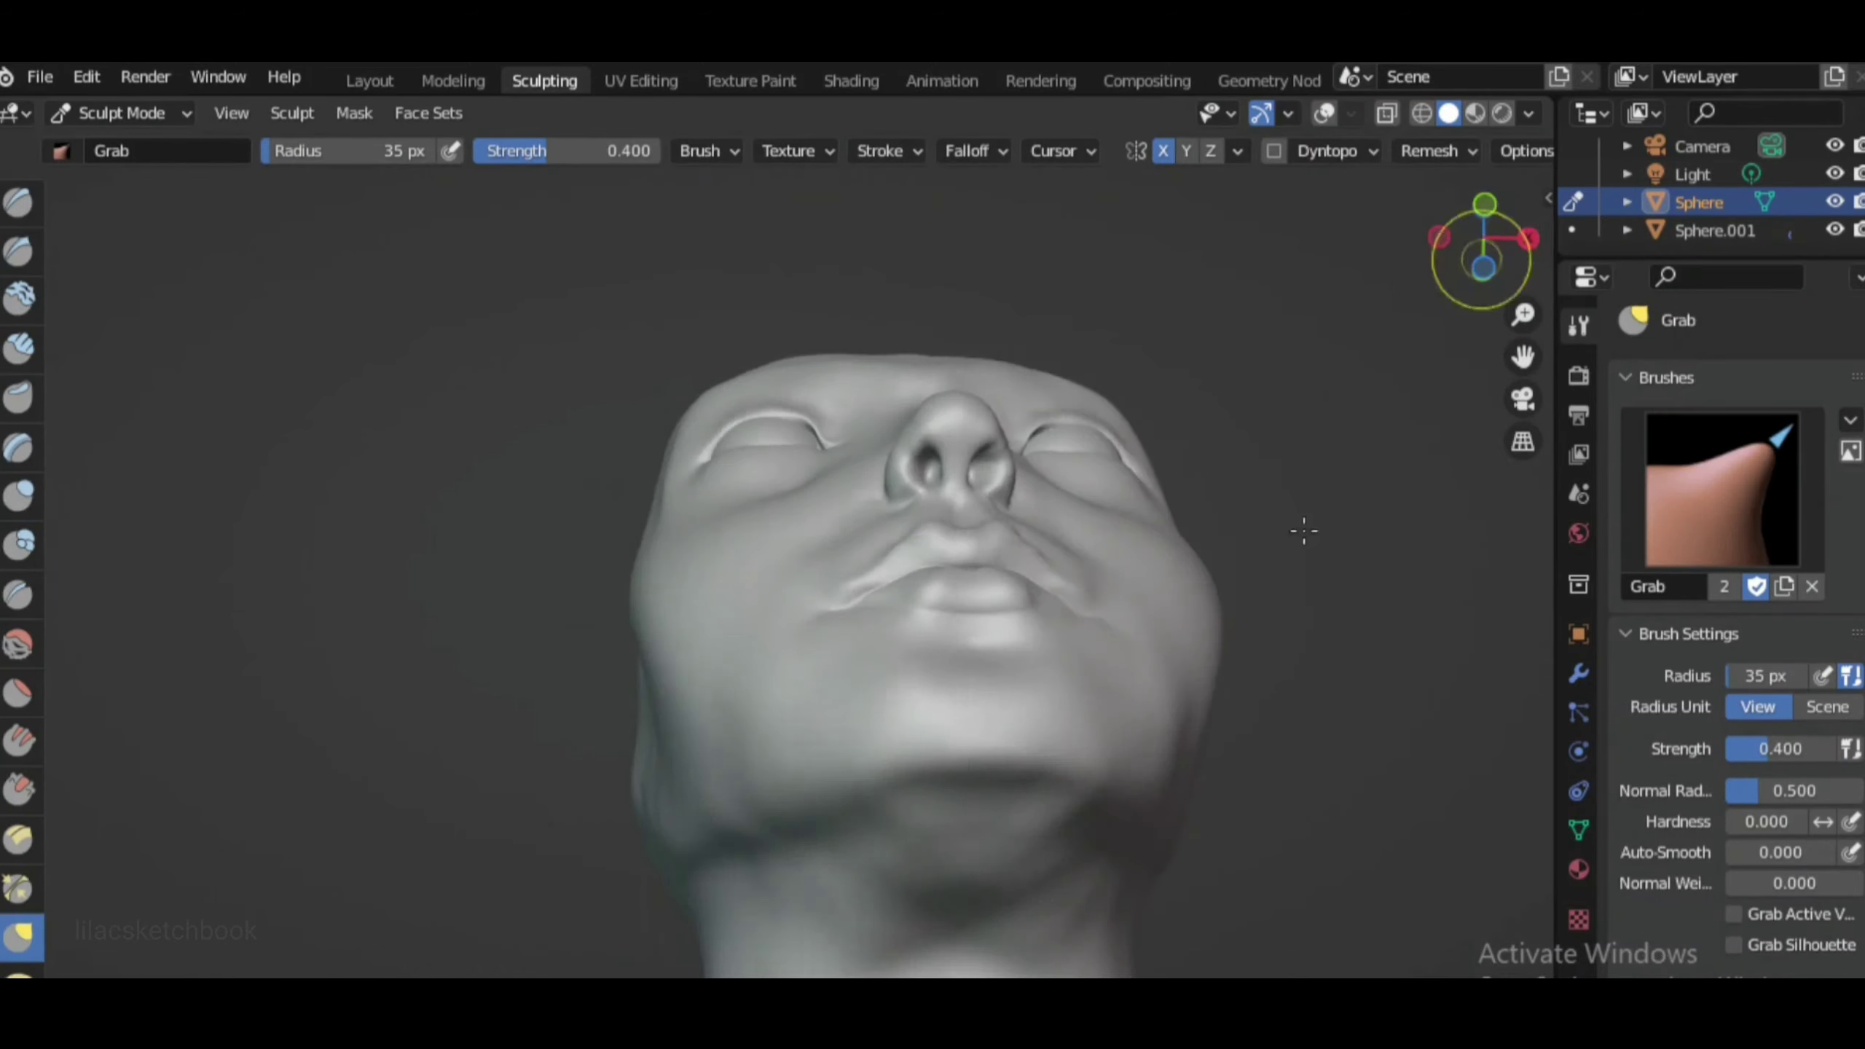
Crease the underside of the jaw, viewing it from below before returning to front
middle_click_drag(1164, 763, 1065, 696)
key("shift+c")
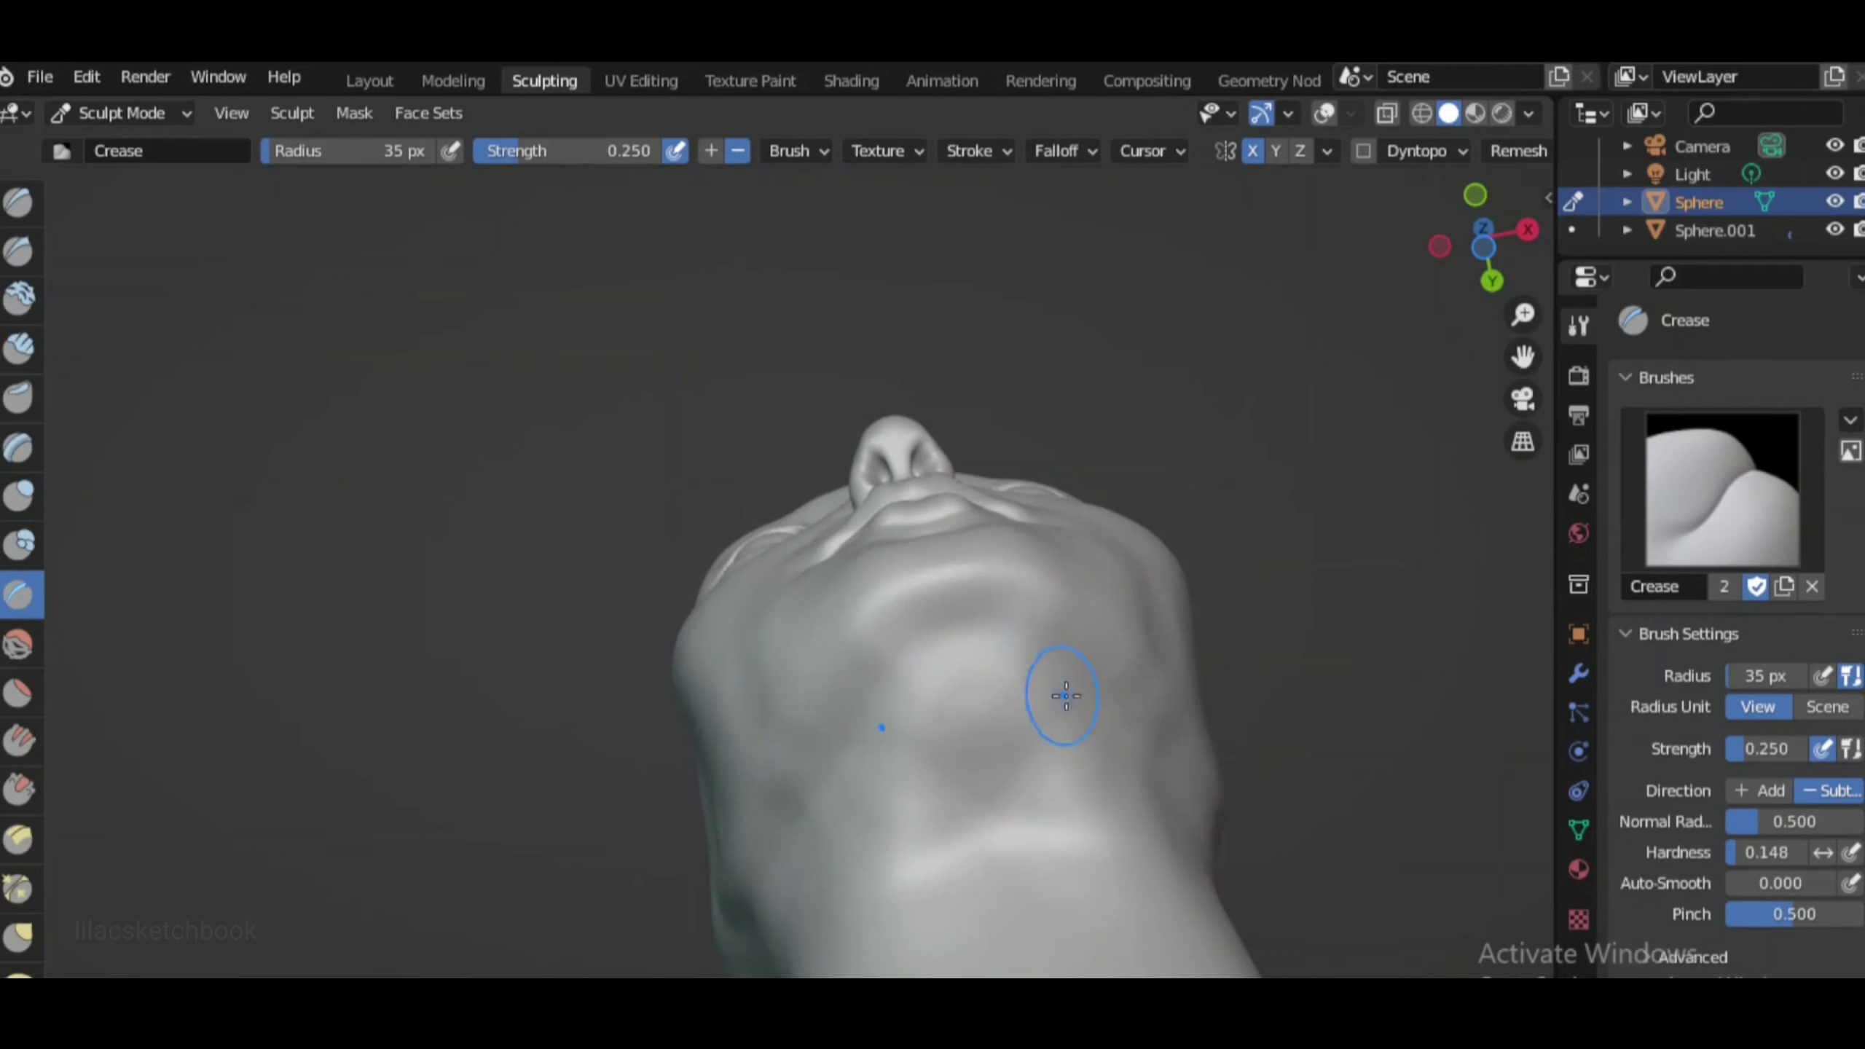
mouse_move(957, 713)
middle_mouse_down()
mouse_move(1332, 458)
mouse_move(1182, 650)
middle_mouse_up()
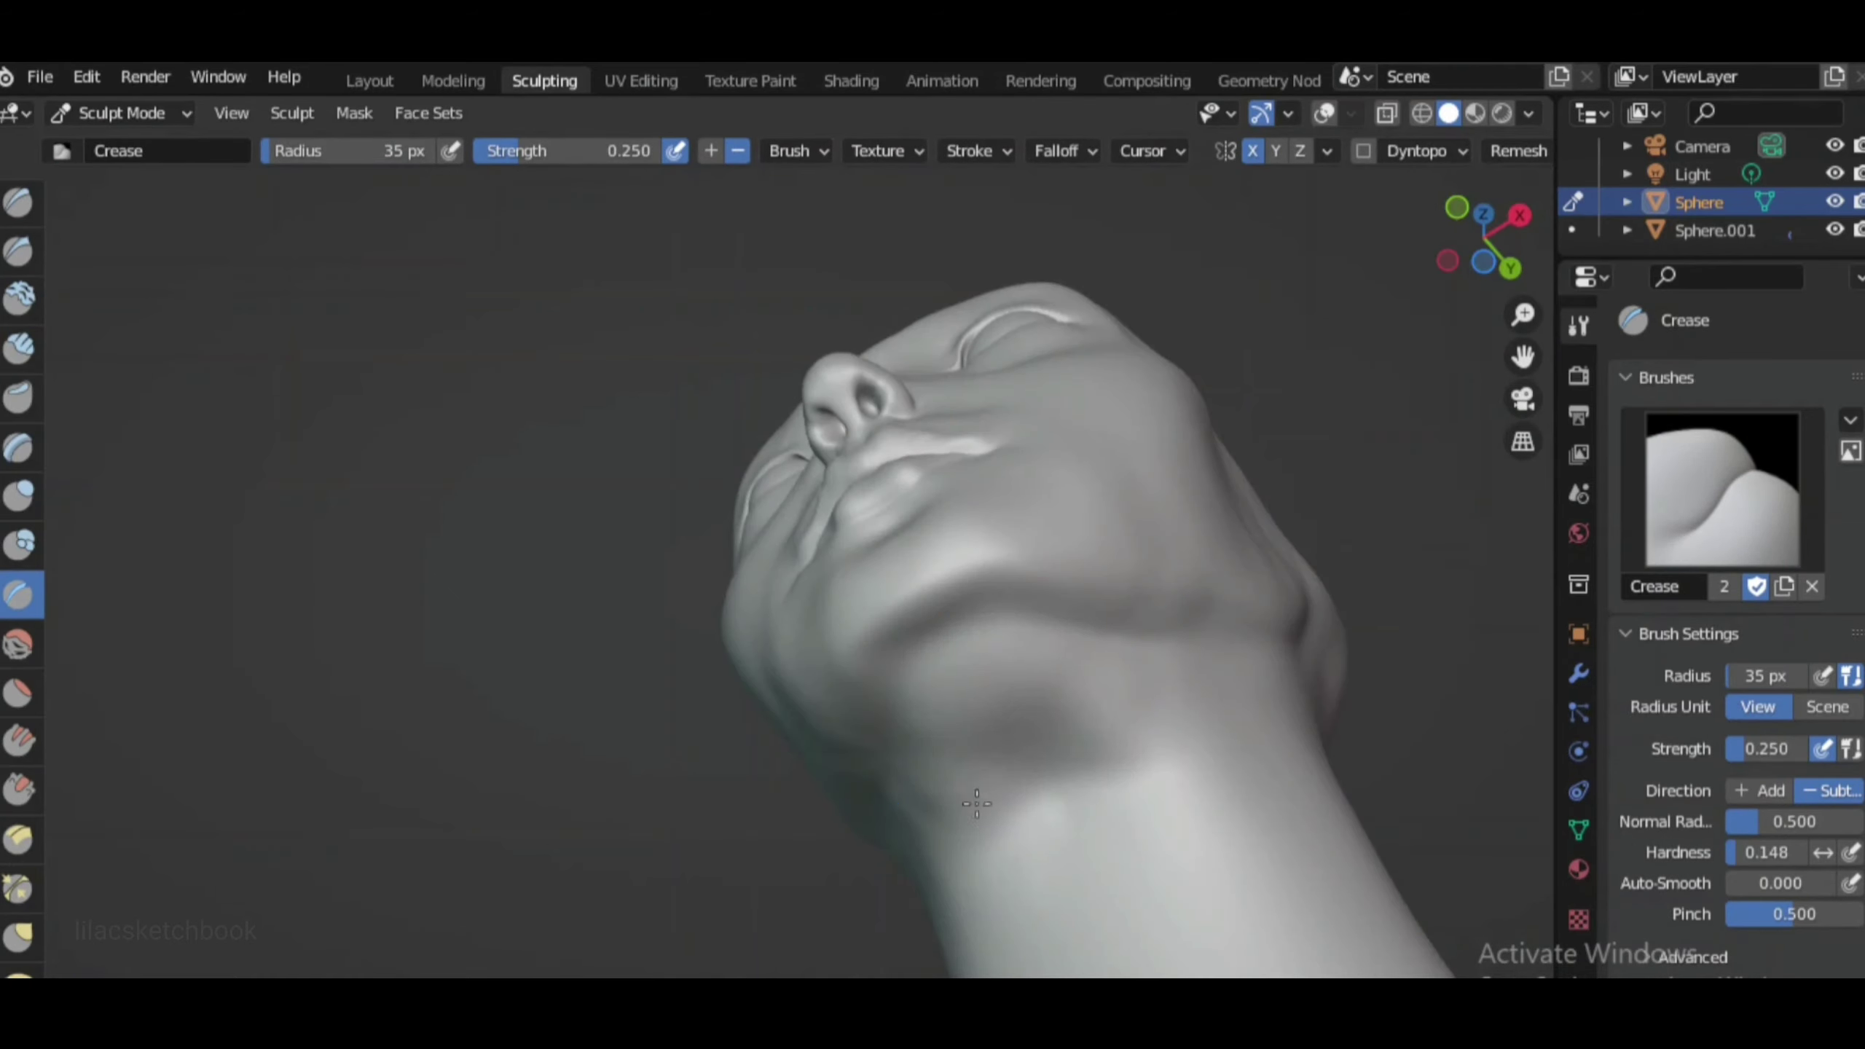
middle_click_drag(975, 804, 774, 814)
mouse_move(880, 767)
middle_mouse_down()
mouse_move(867, 524)
mouse_move(958, 675)
mouse_move(896, 866)
middle_mouse_up()
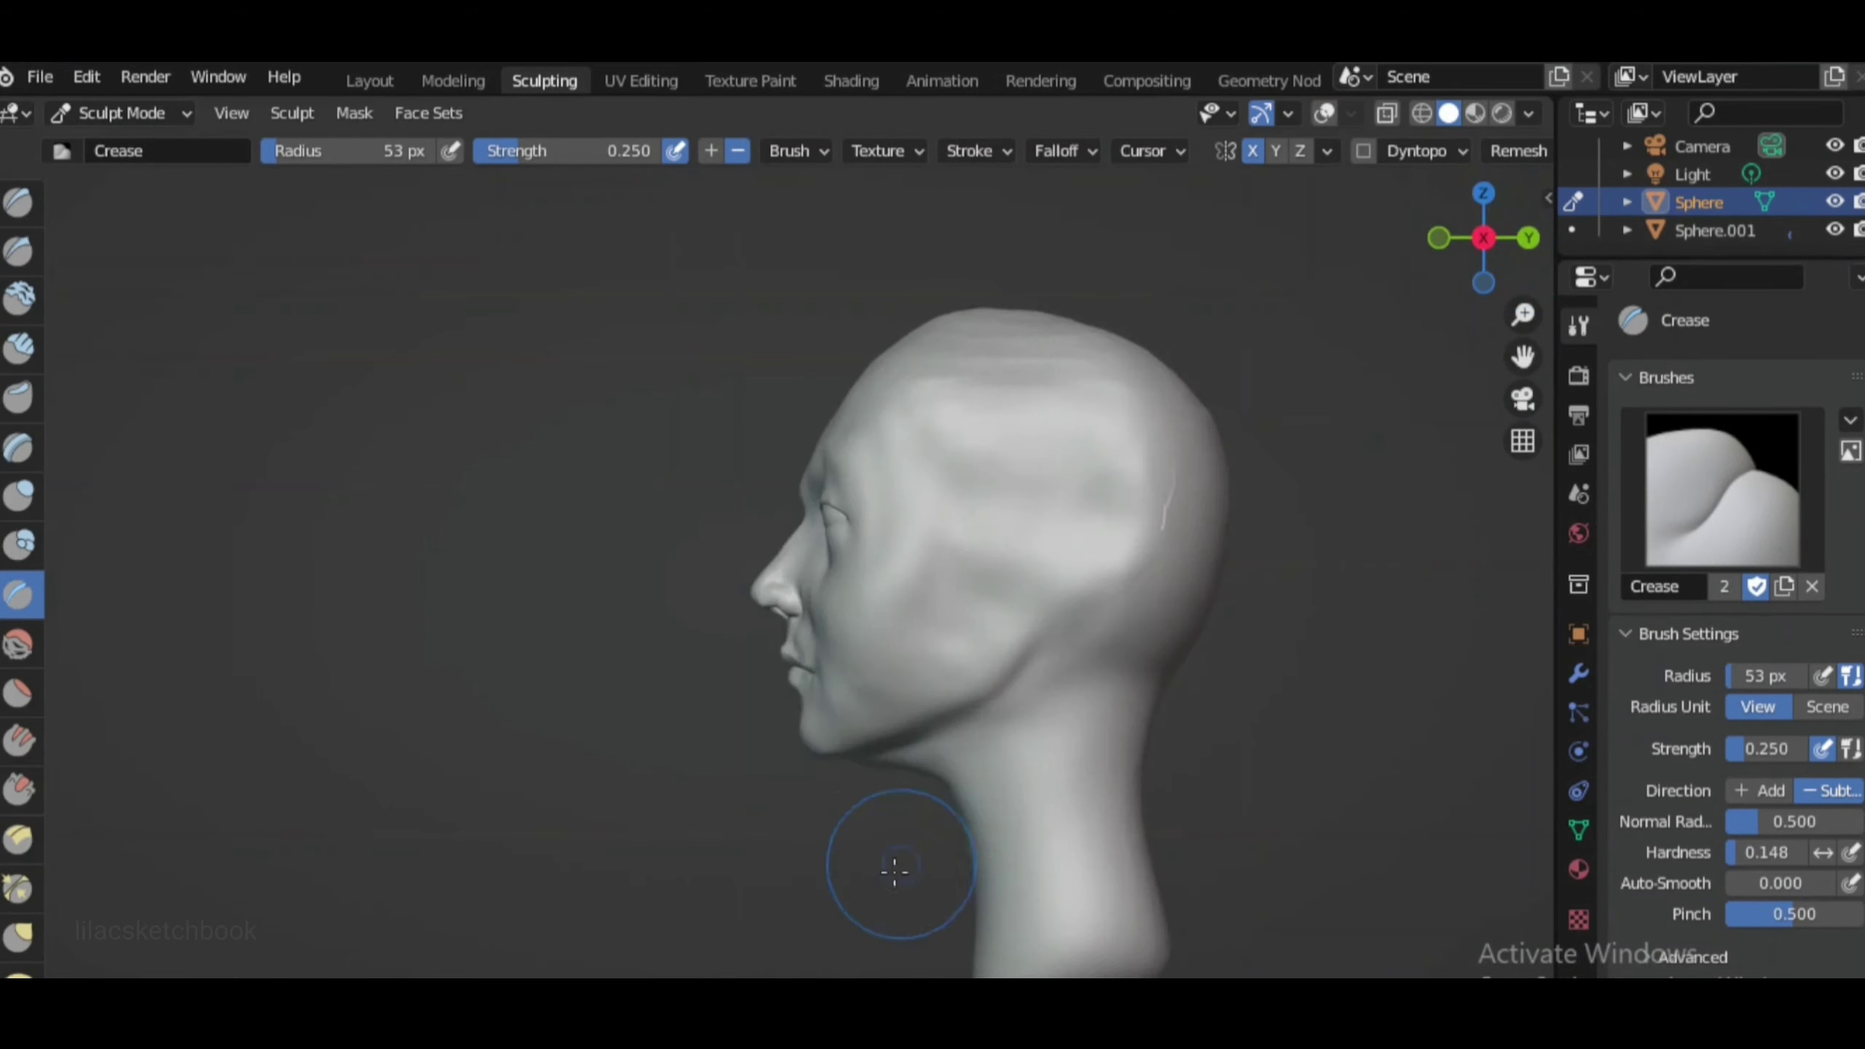
Build up volume on the lips with the Clay Strips brush, viewed from the side and front
key("g")
scroll(1367, 433, "up", 4)
scroll(1507, 312, "up", 3)
key("c")
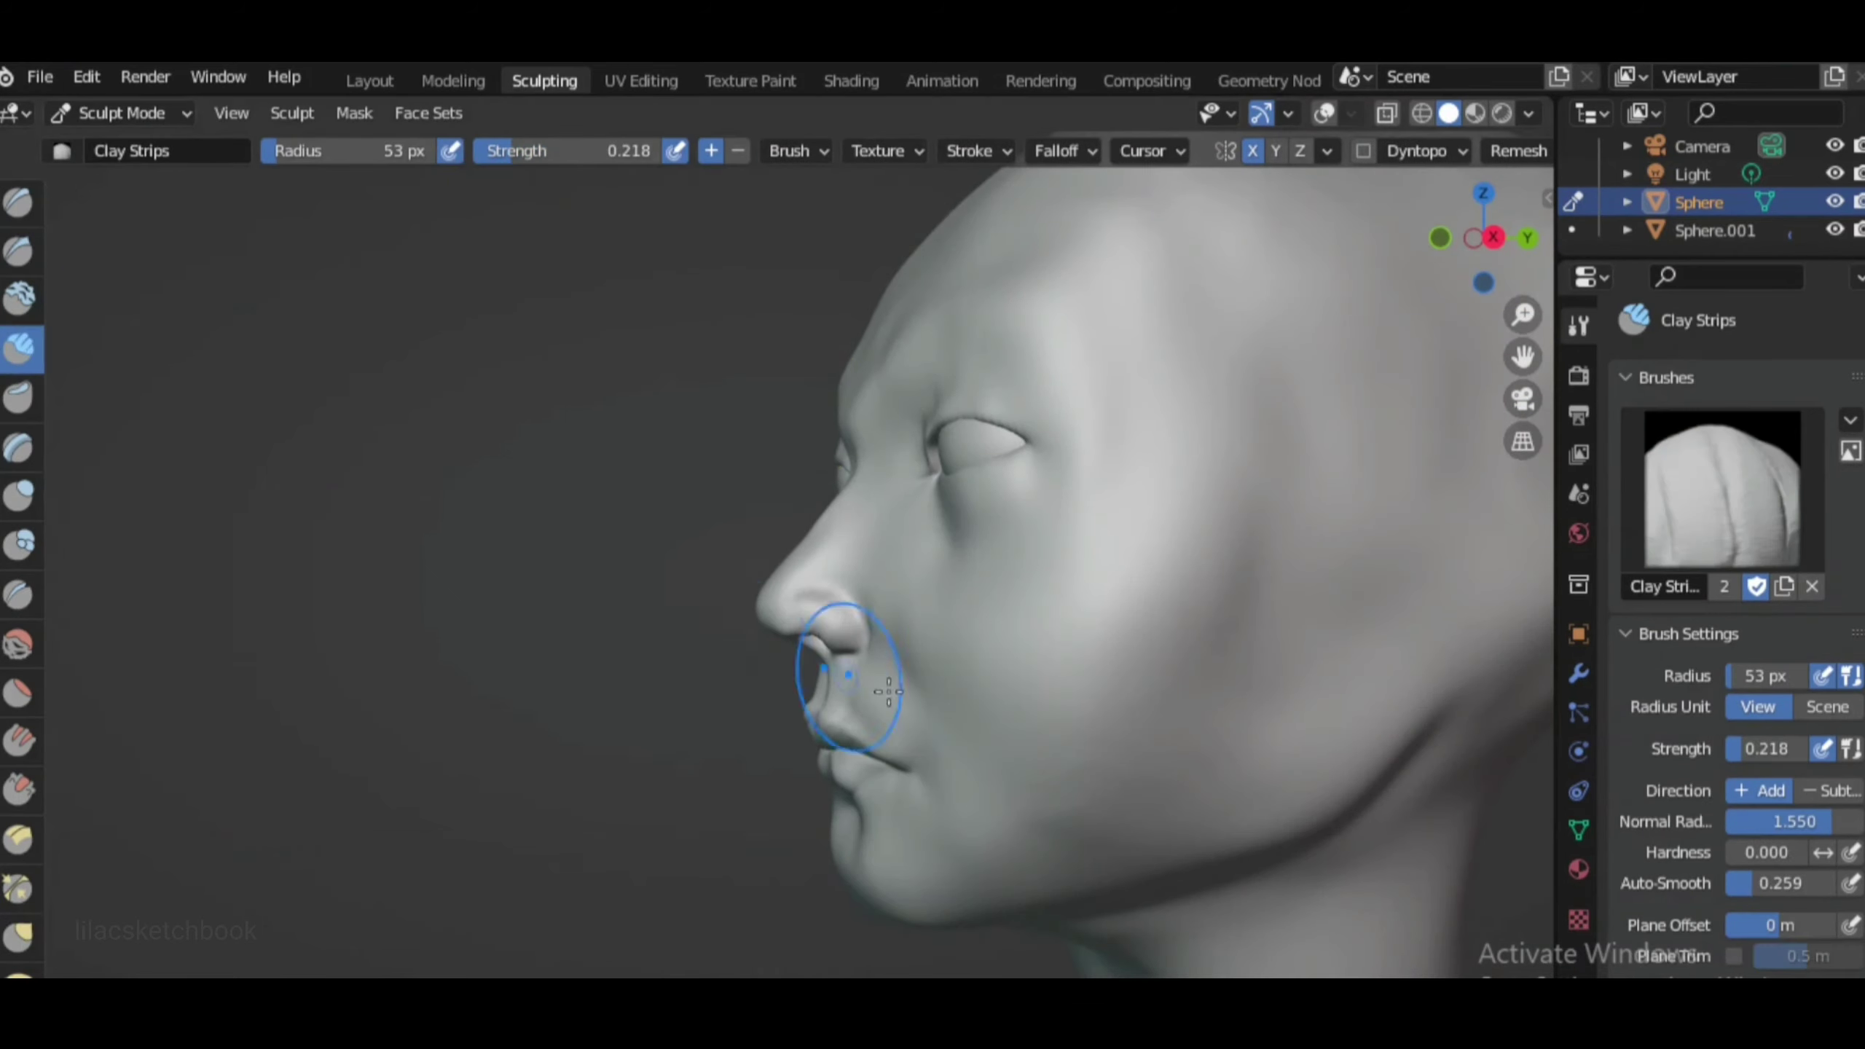
scroll(1052, 965, "up", 2)
scroll(1052, 965, "down", 3)
middle_click_drag(1028, 845, 1003, 728)
scroll(1002, 727, "up", 3)
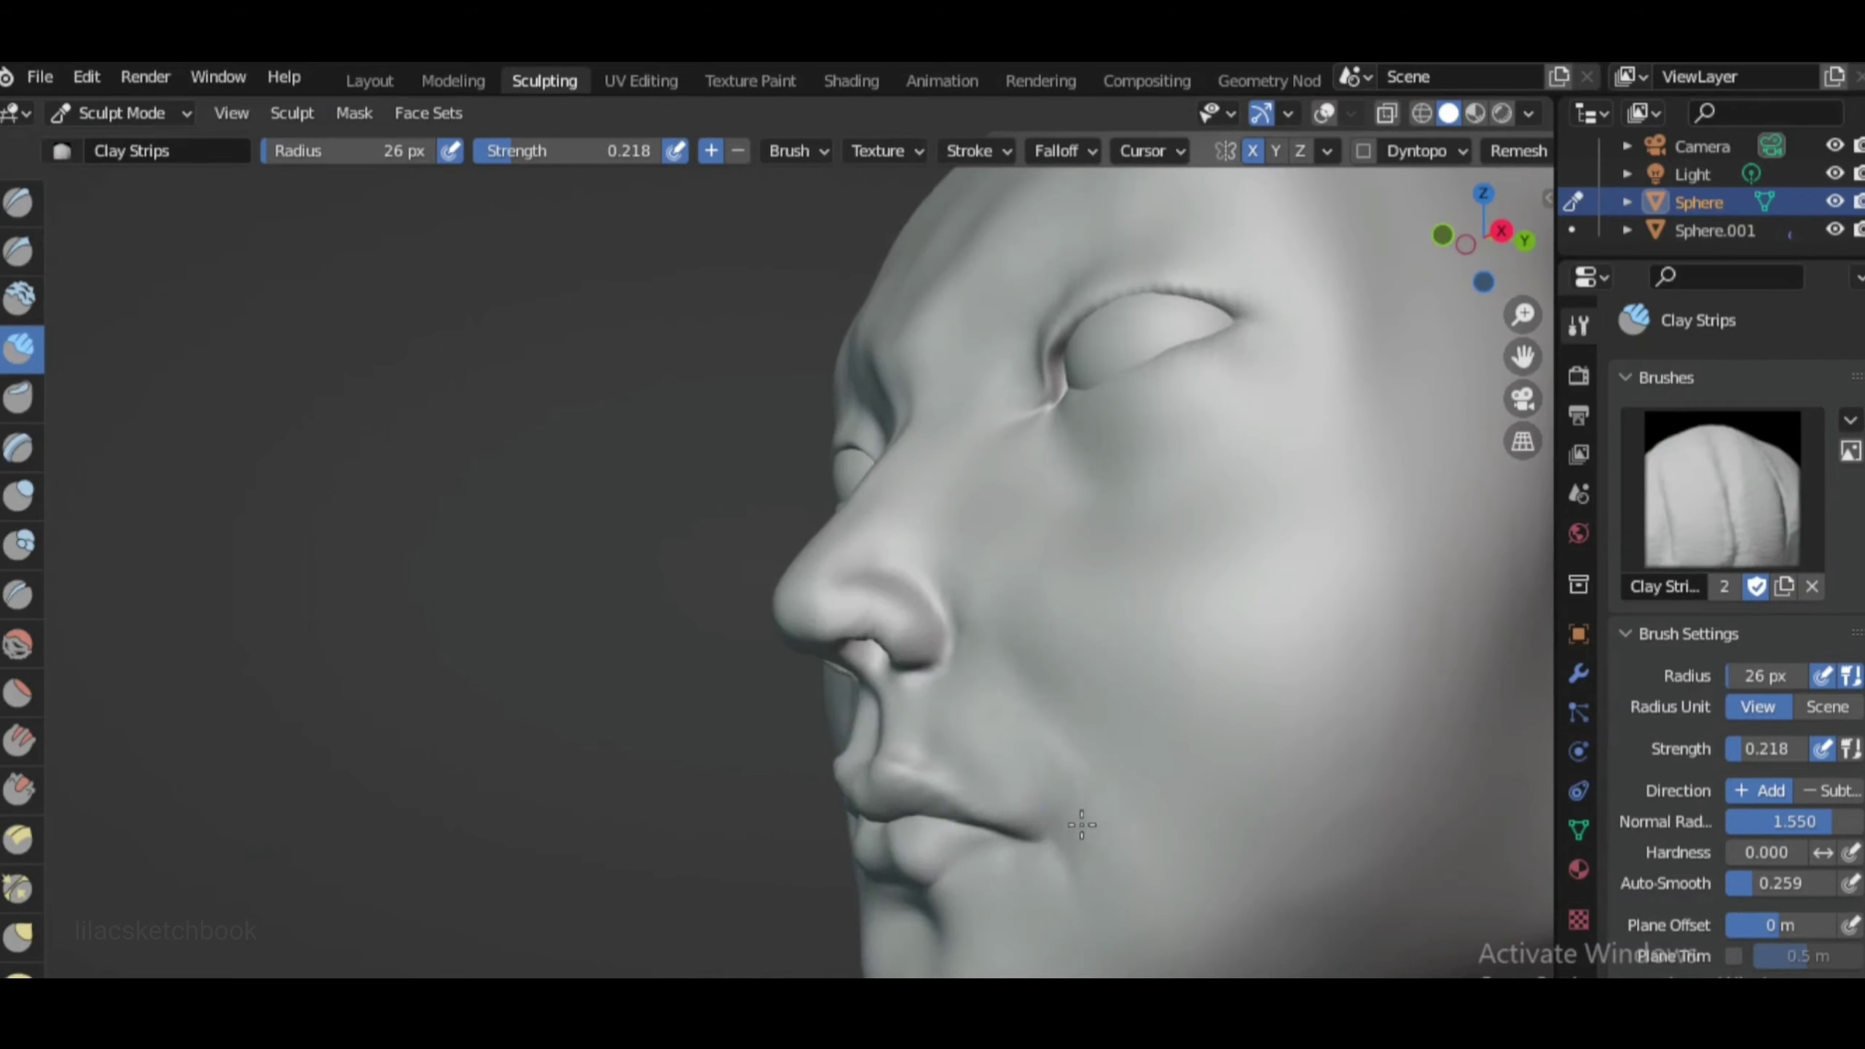
mouse_move(1082, 824)
middle_mouse_down()
mouse_move(920, 770)
mouse_move(1195, 724)
mouse_move(1024, 816)
middle_mouse_up()
scroll(999, 965, "down", 3)
Set the brush radius to 34 px and pull the lips into shape with Grab
key("f")
key("g")
left_click(1445, 236)
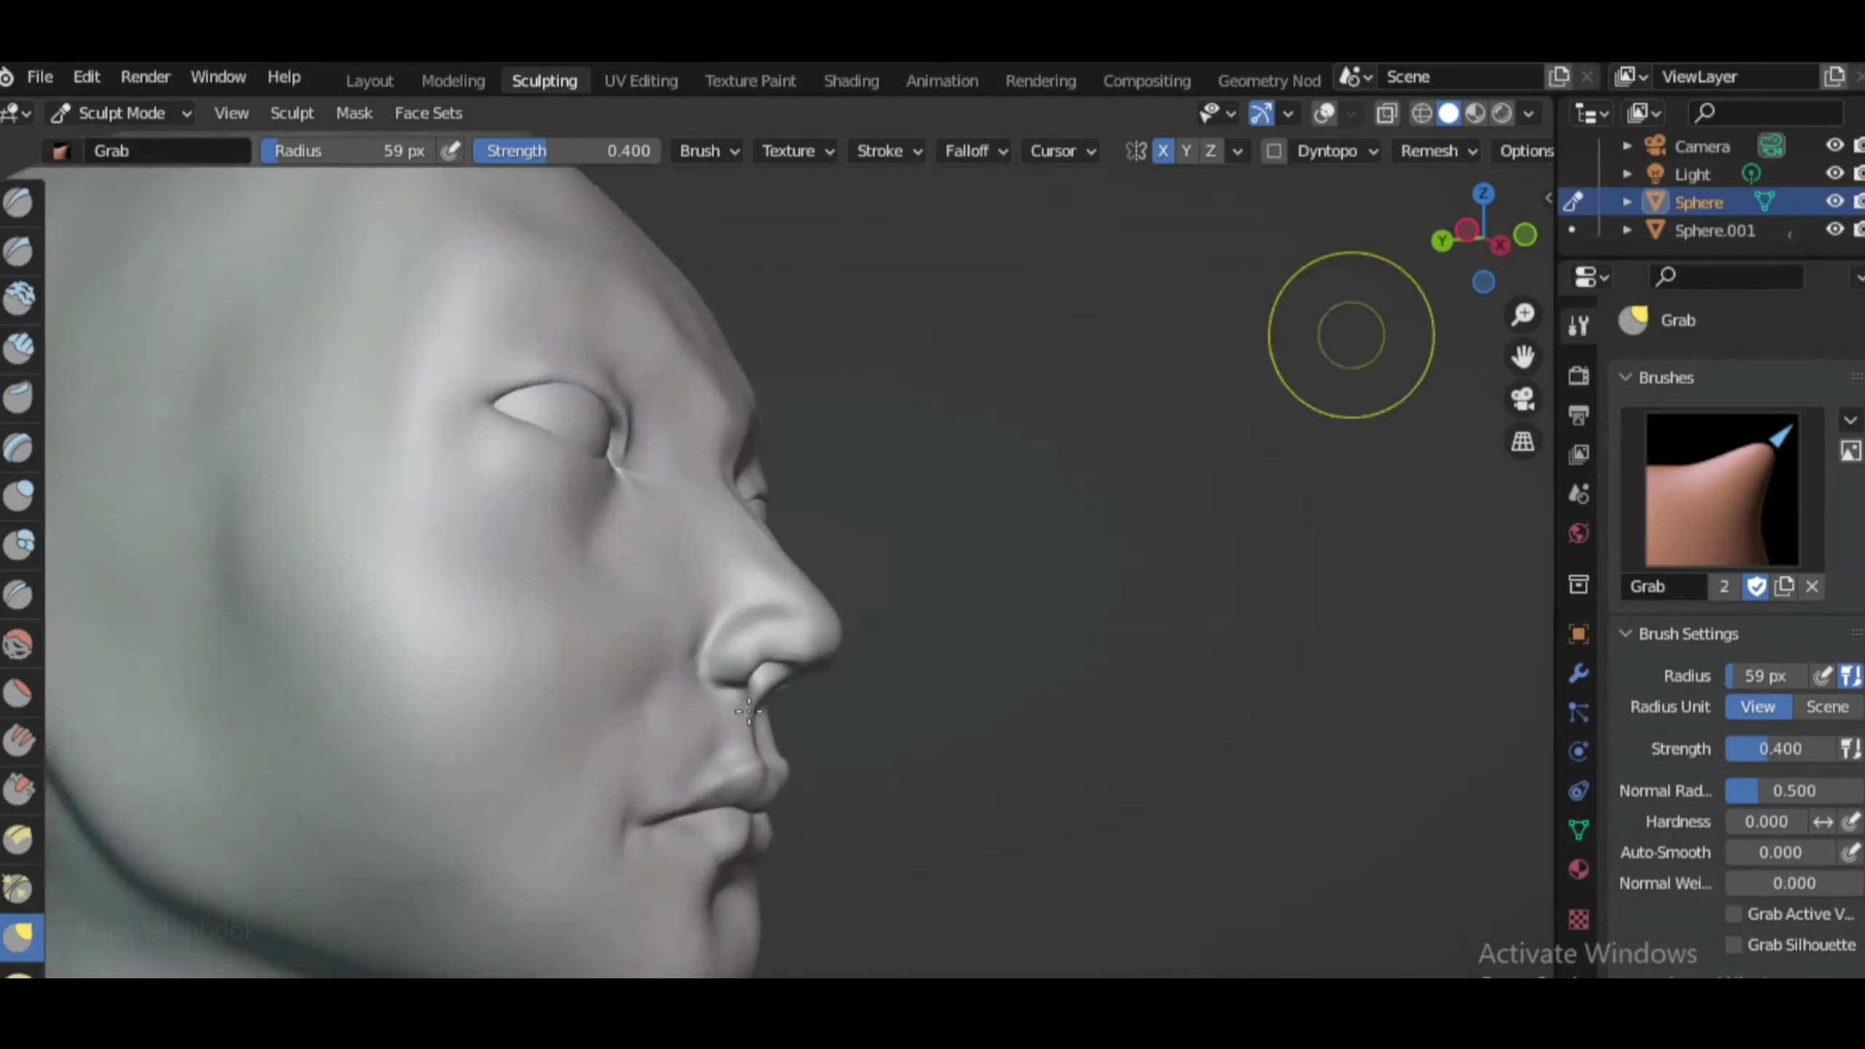
left_click_drag(1439, 239, 1451, 237)
left_click(1447, 237)
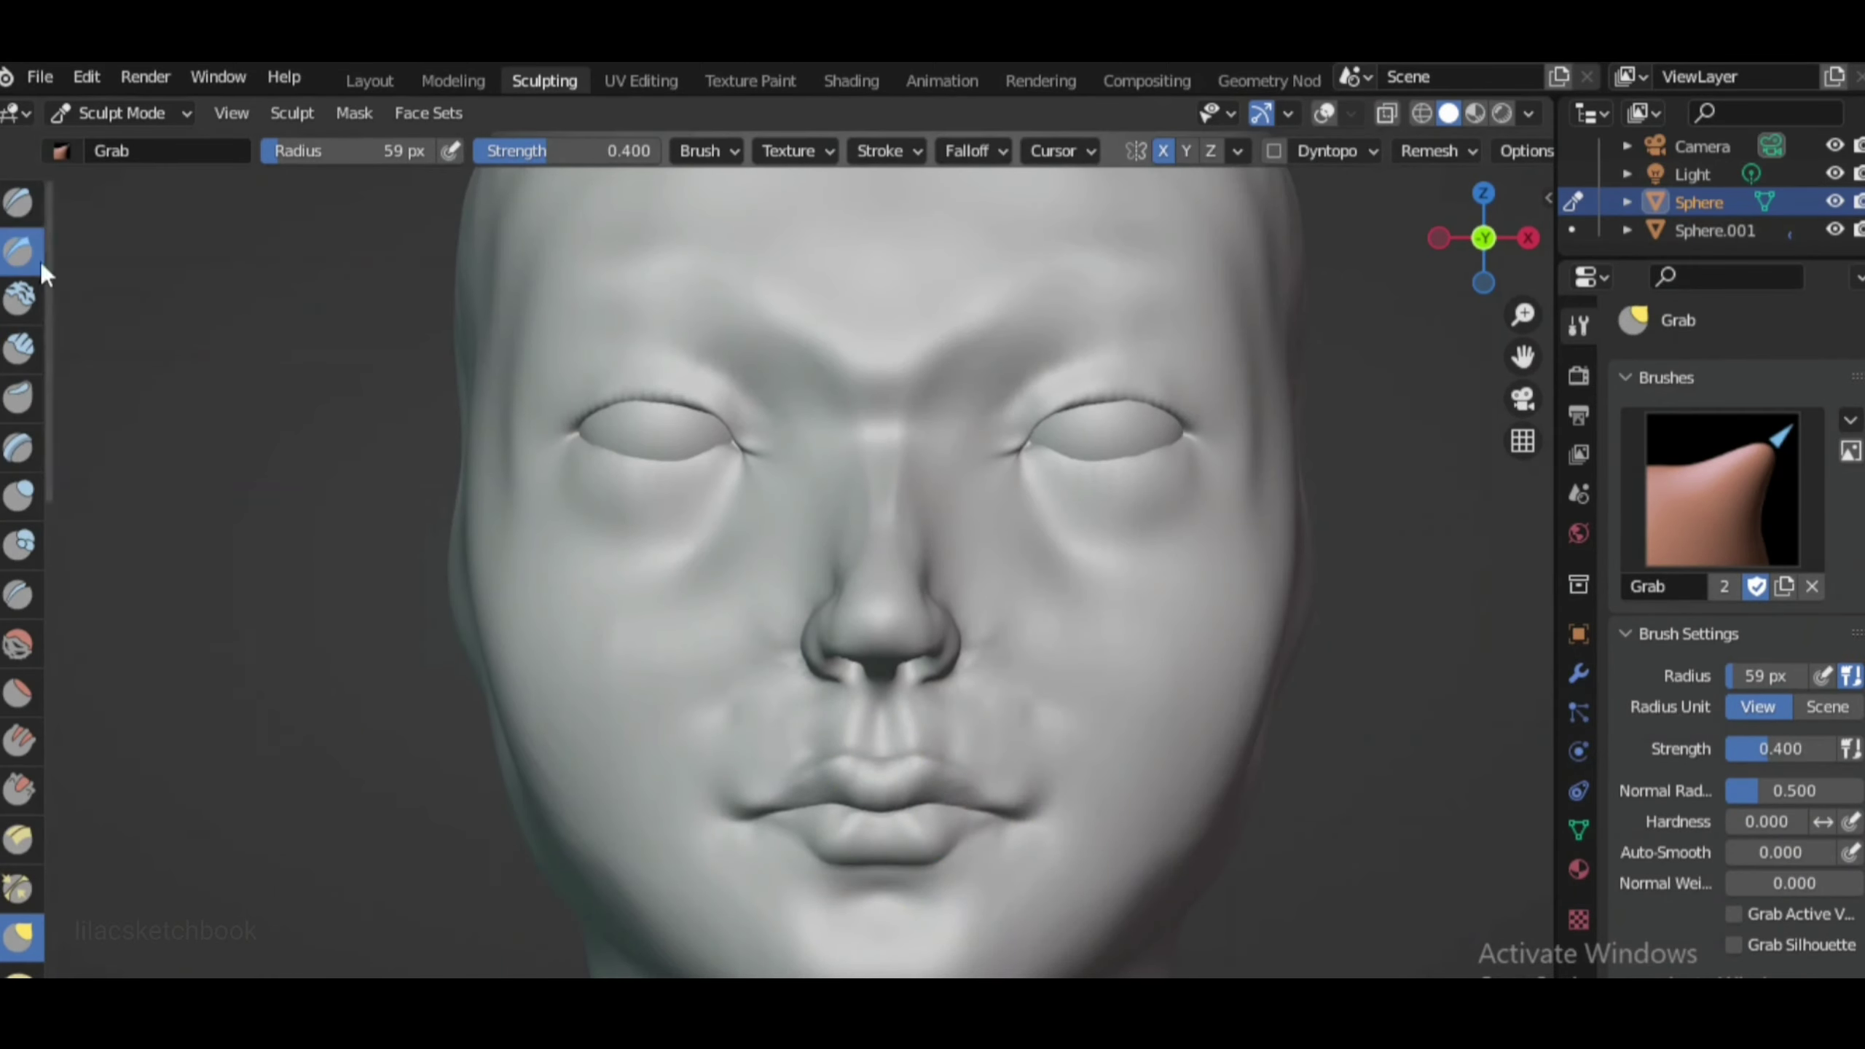
Switch between Draw Sharp and Clay Strips while checking the lips from around the head
left_click(40, 266)
scroll(749, 833, "down", 2)
scroll(1135, 764, "up", 4)
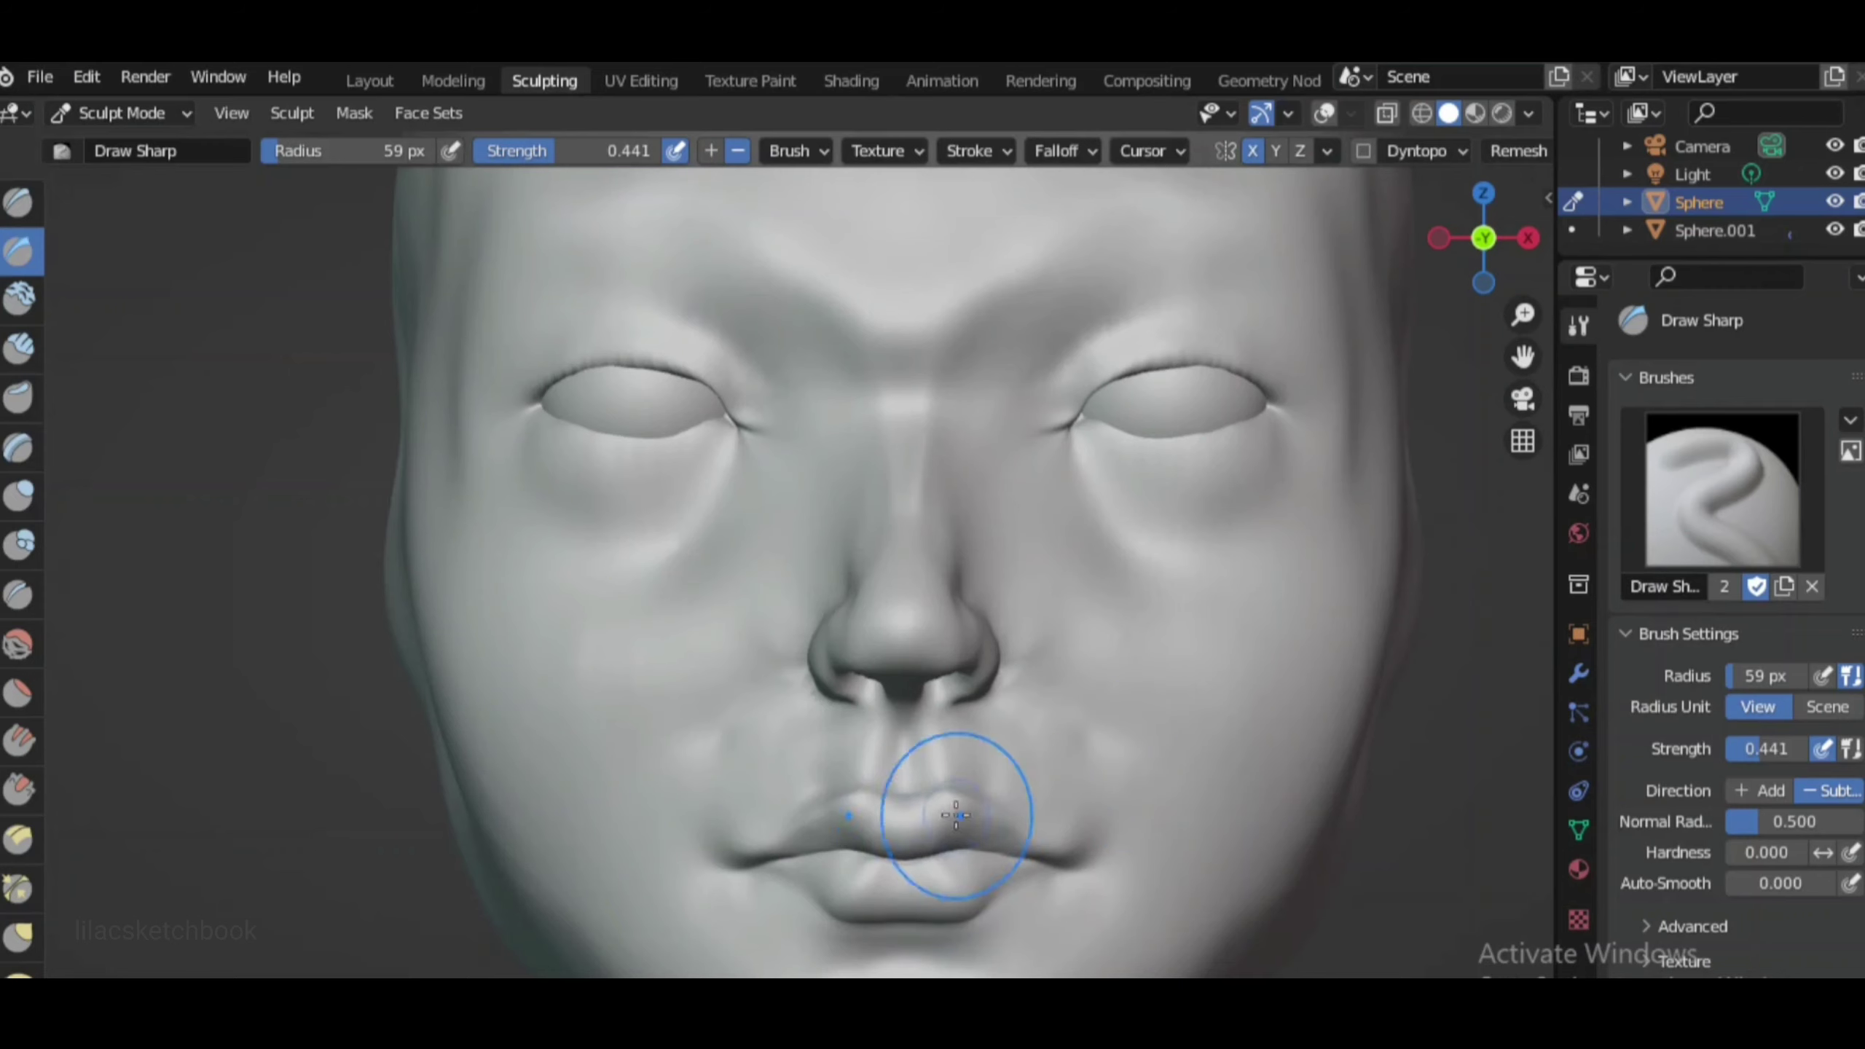
left_click(20, 348)
mouse_move(786, 800)
middle_mouse_down()
mouse_move(1058, 796)
mouse_move(957, 821)
mouse_move(1000, 774)
mouse_move(1081, 780)
middle_mouse_up()
scroll(969, 806, "down", 2)
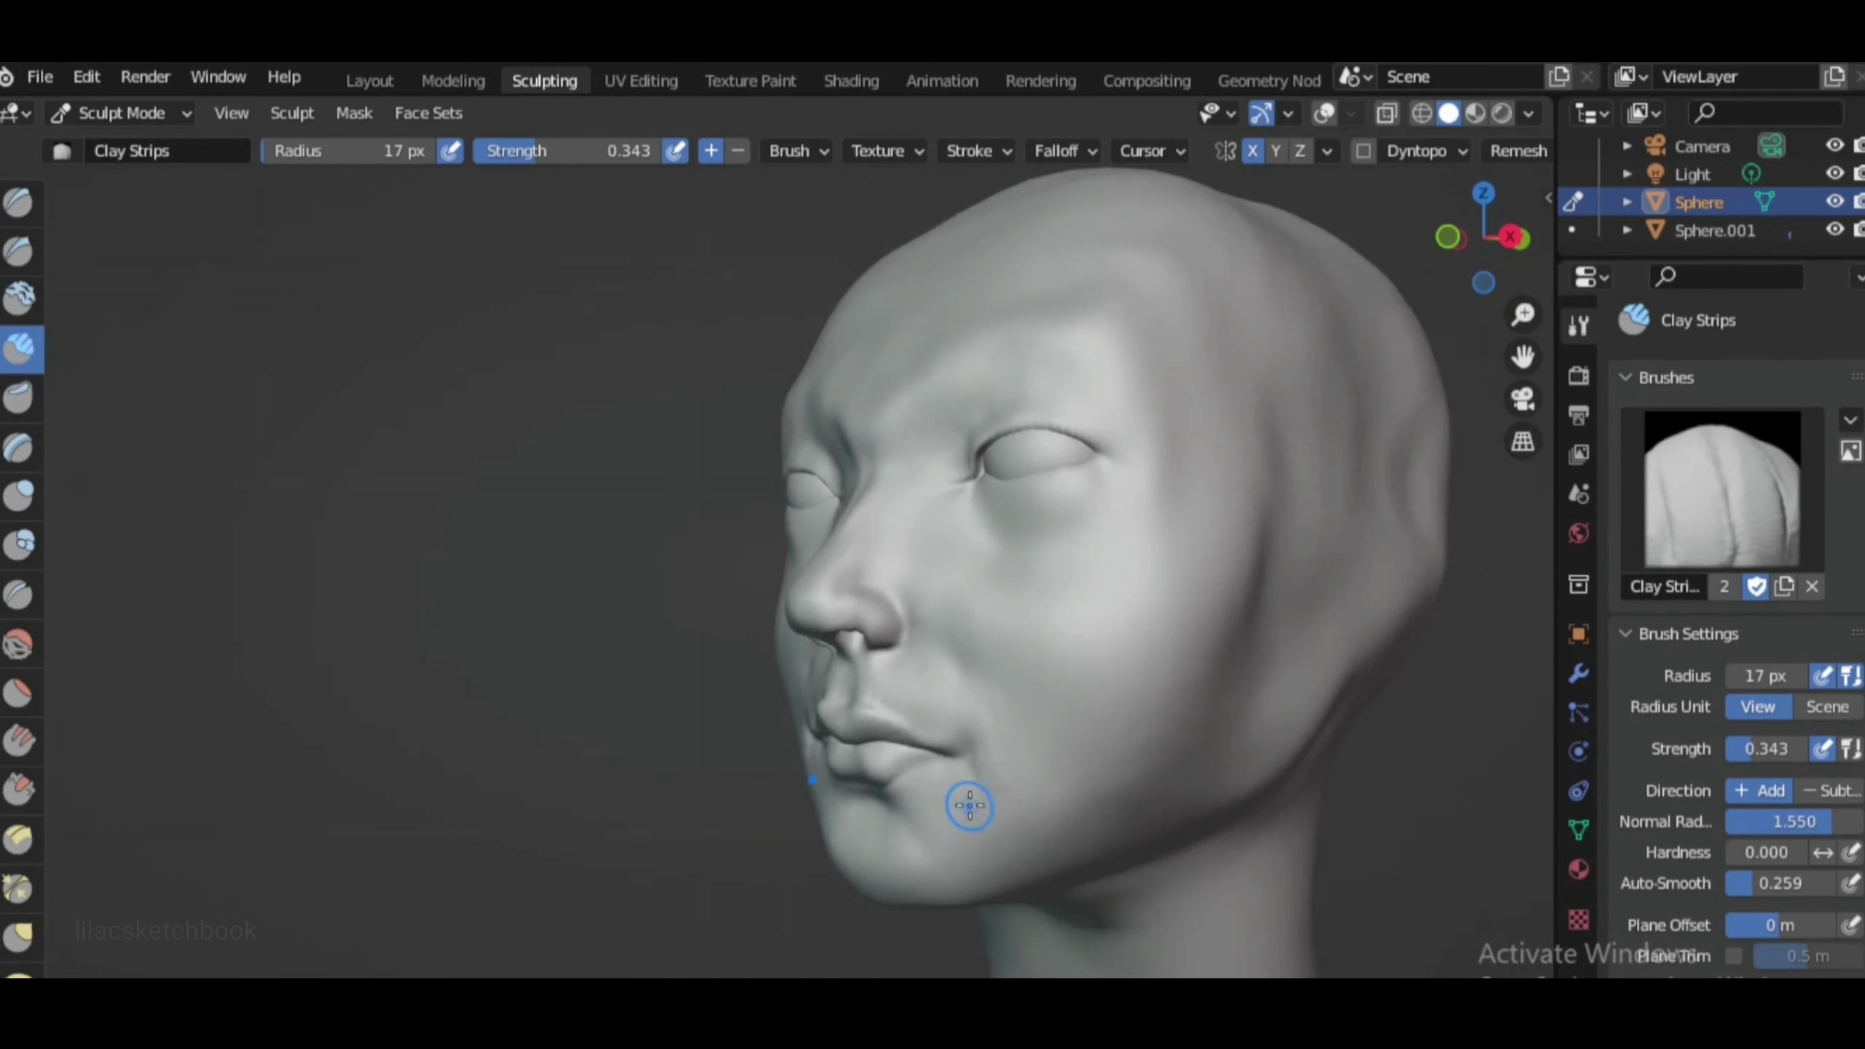
scroll(933, 808, "down", 2)
scroll(981, 760, "up", 3)
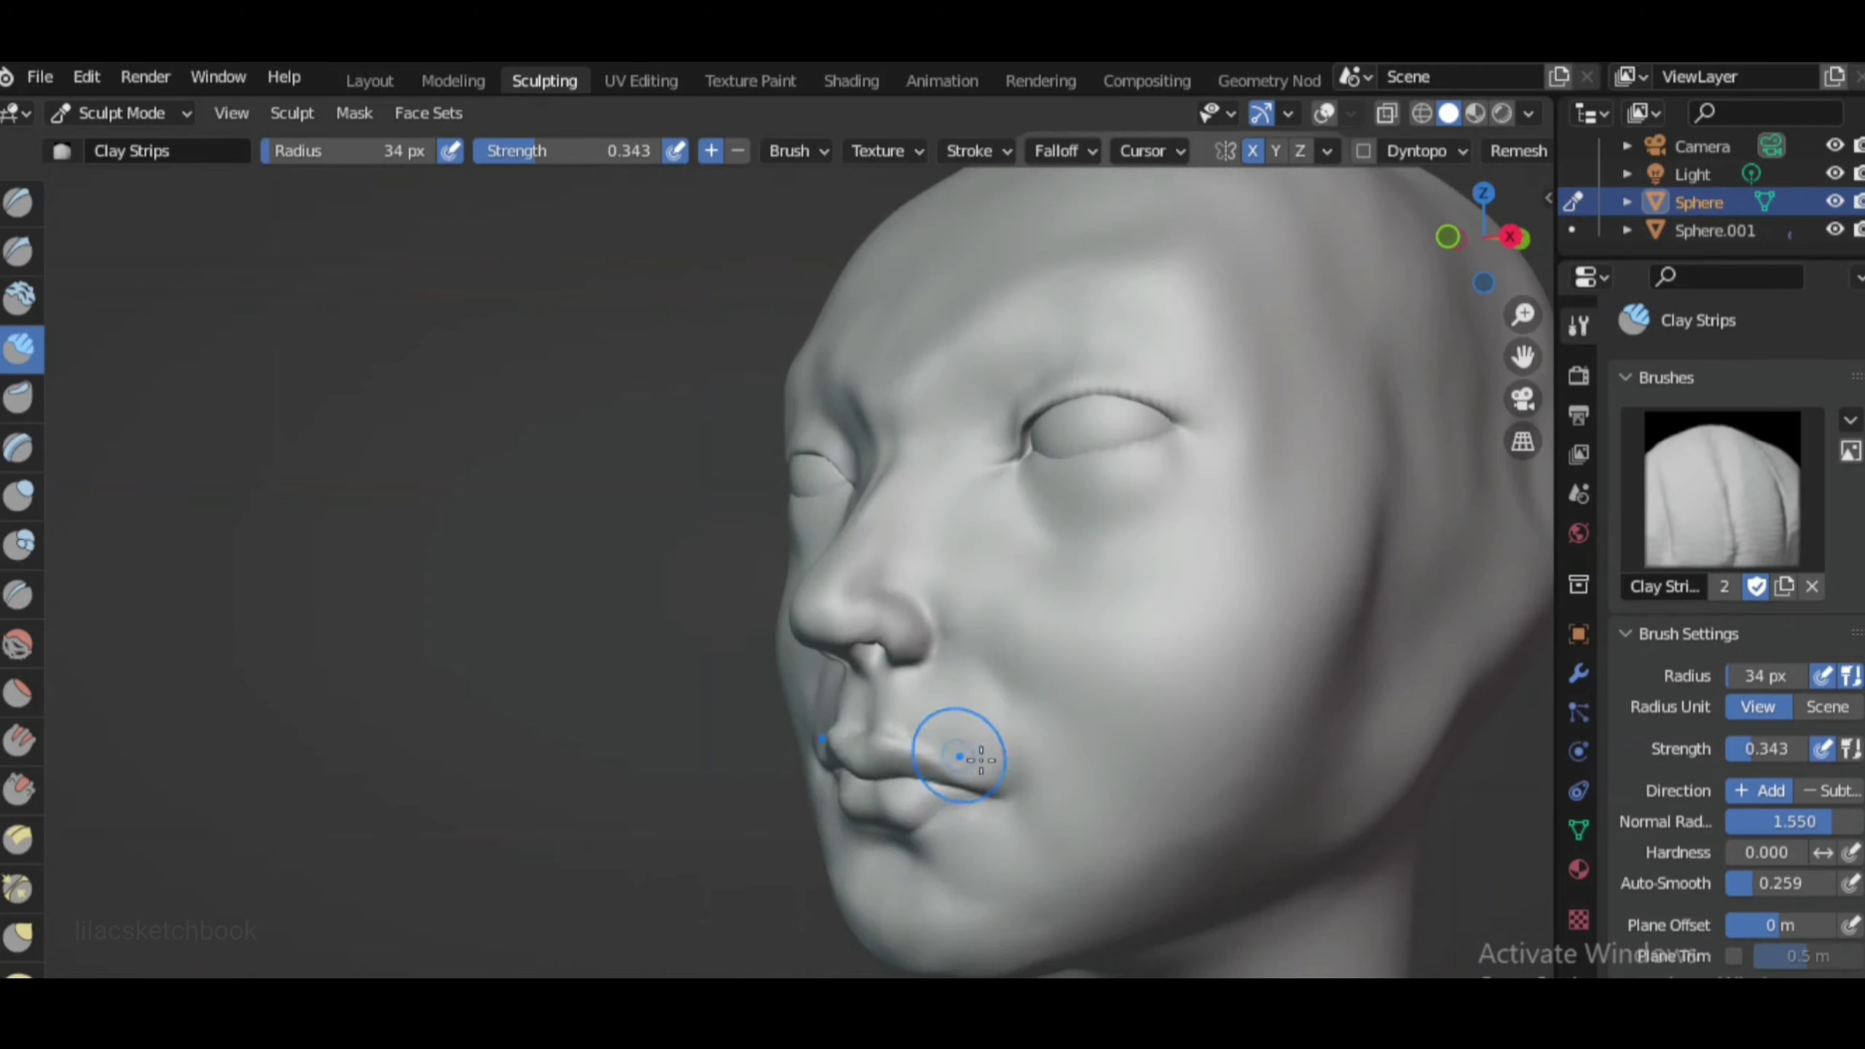
mouse_move(905, 926)
middle_mouse_down()
mouse_move(762, 804)
mouse_move(465, 405)
middle_mouse_up()
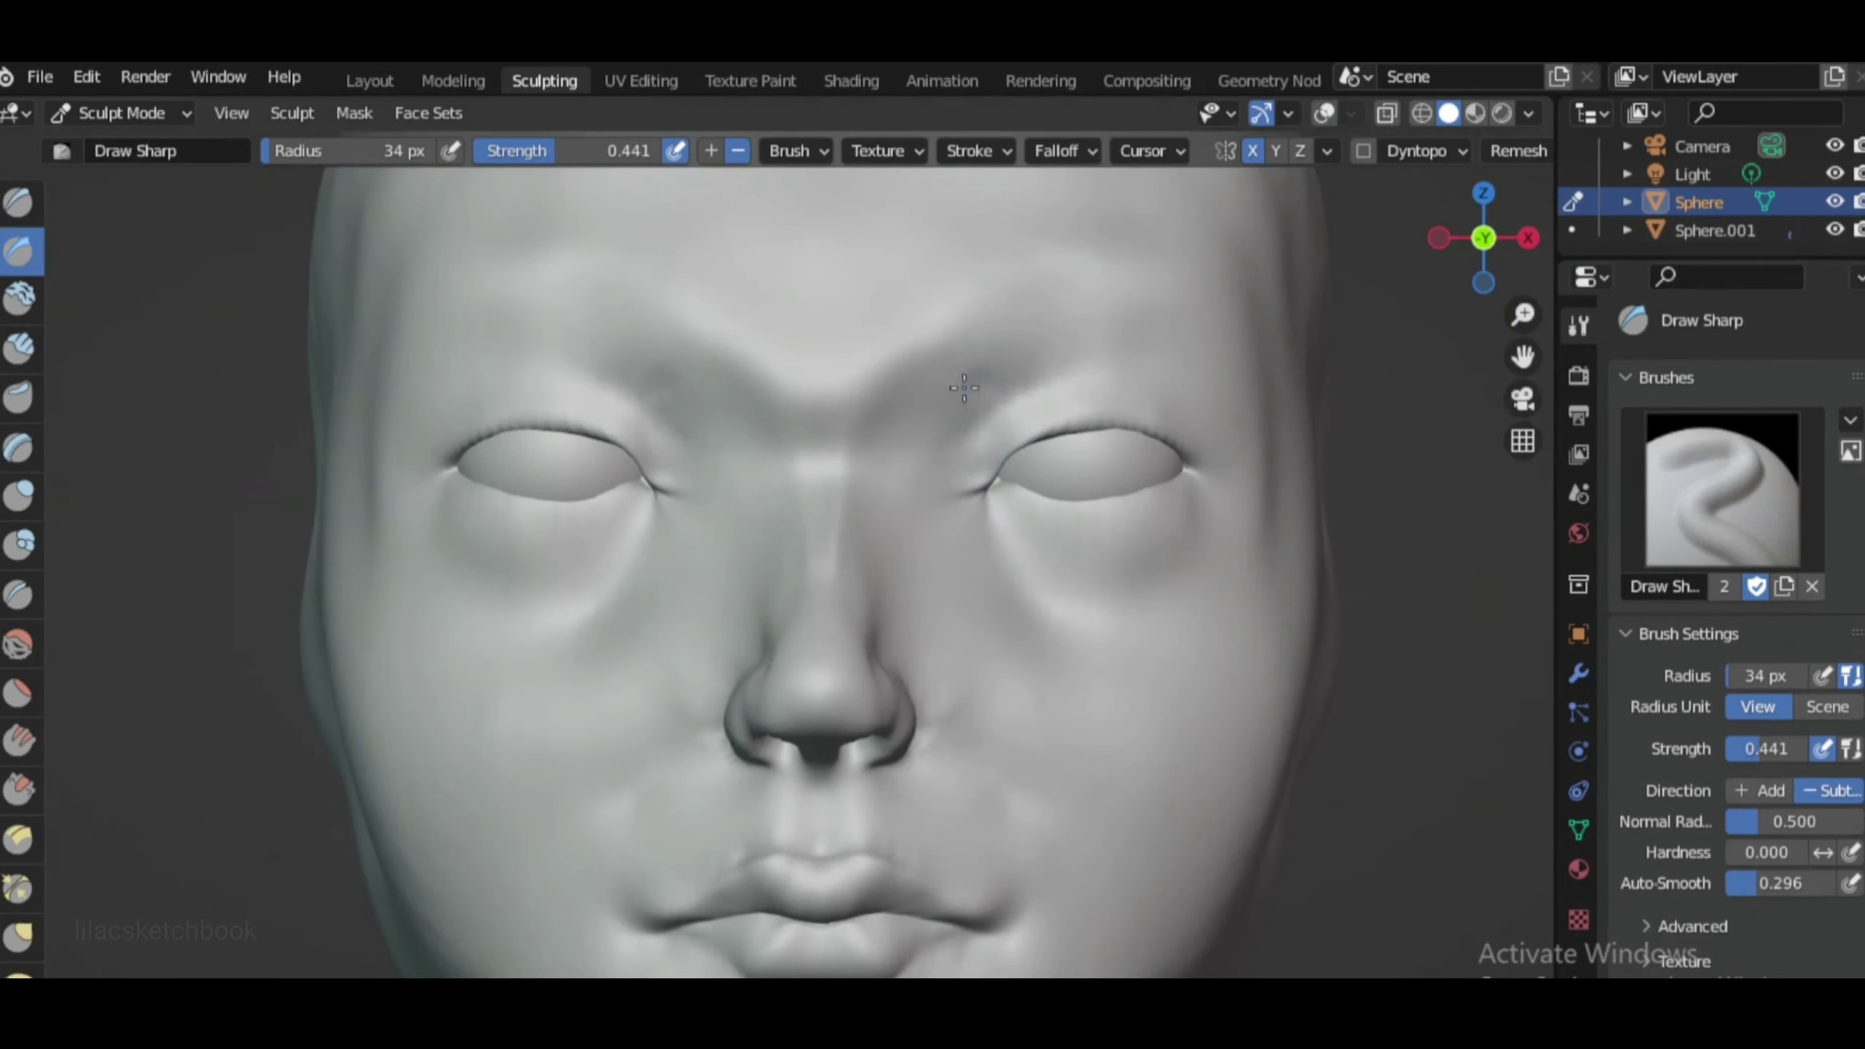
Fill out the nostrils from below with Inflate and Draw Sharp
scroll(864, 486, "down", 4)
middle_click_drag(999, 562, 954, 367)
key("i")
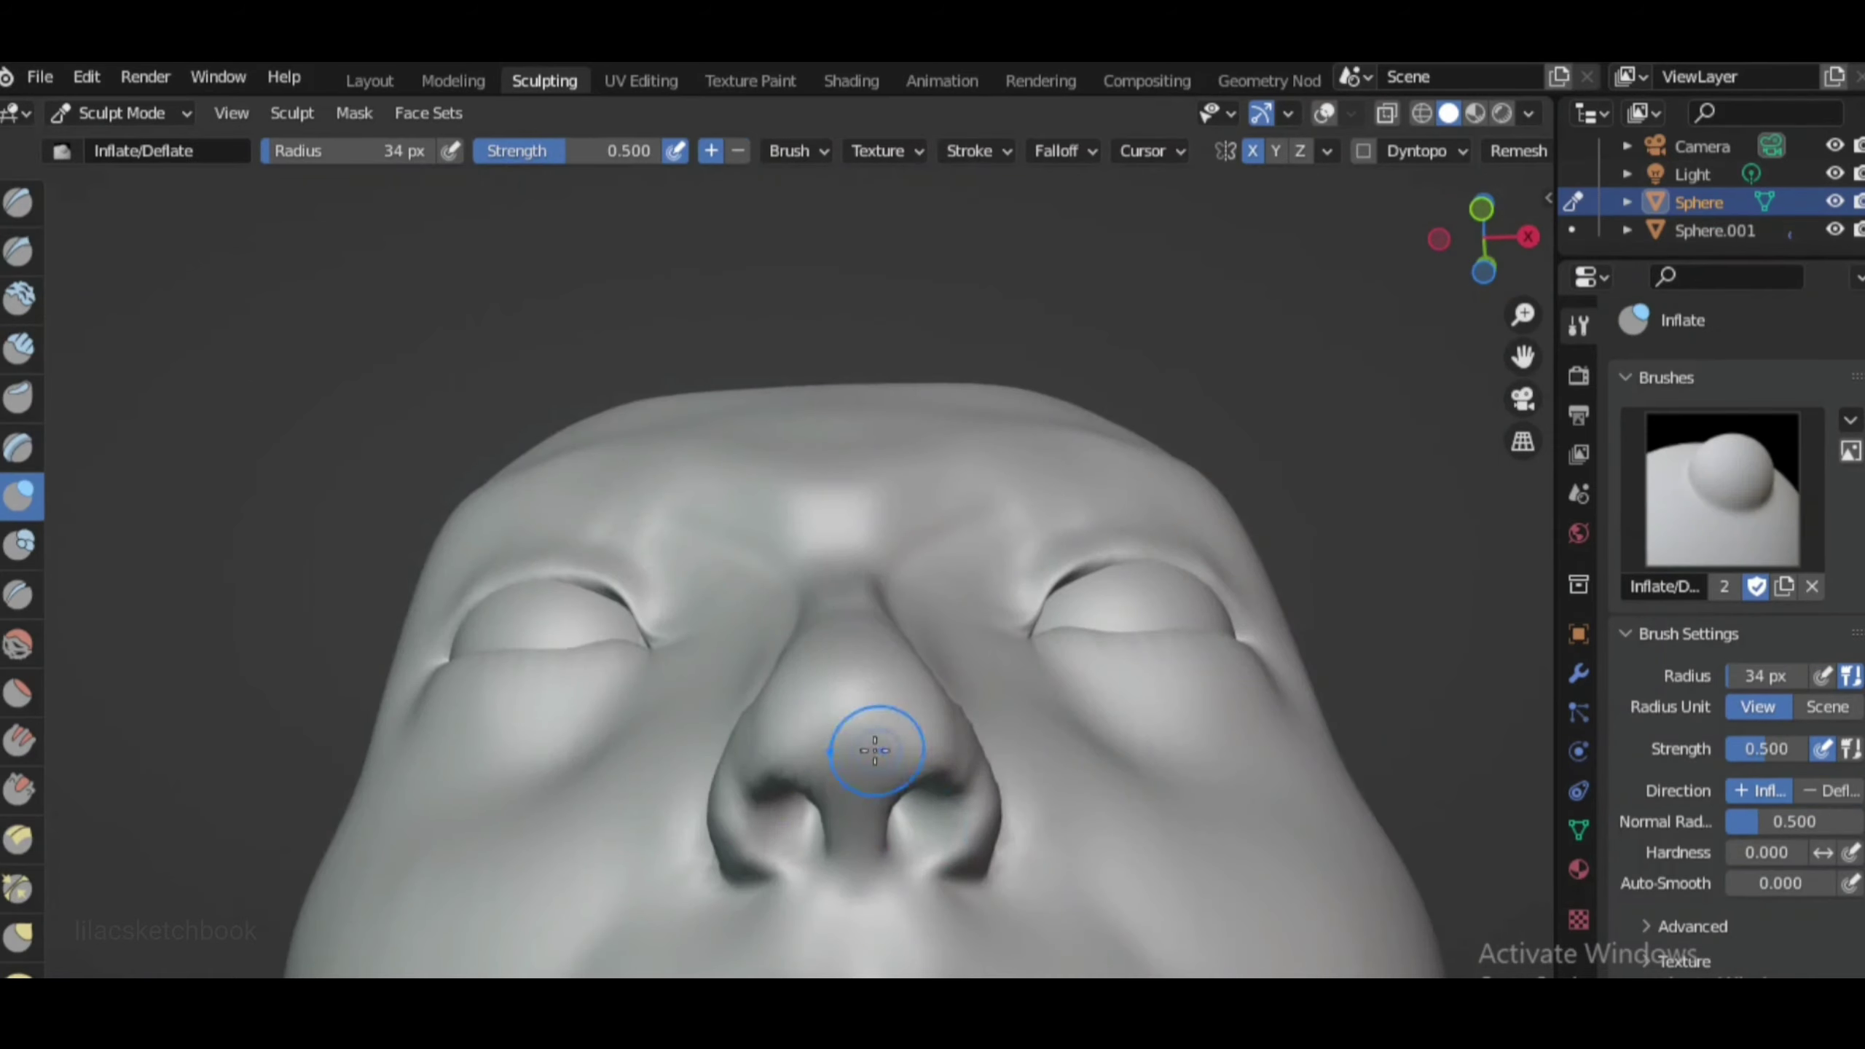
key("x")
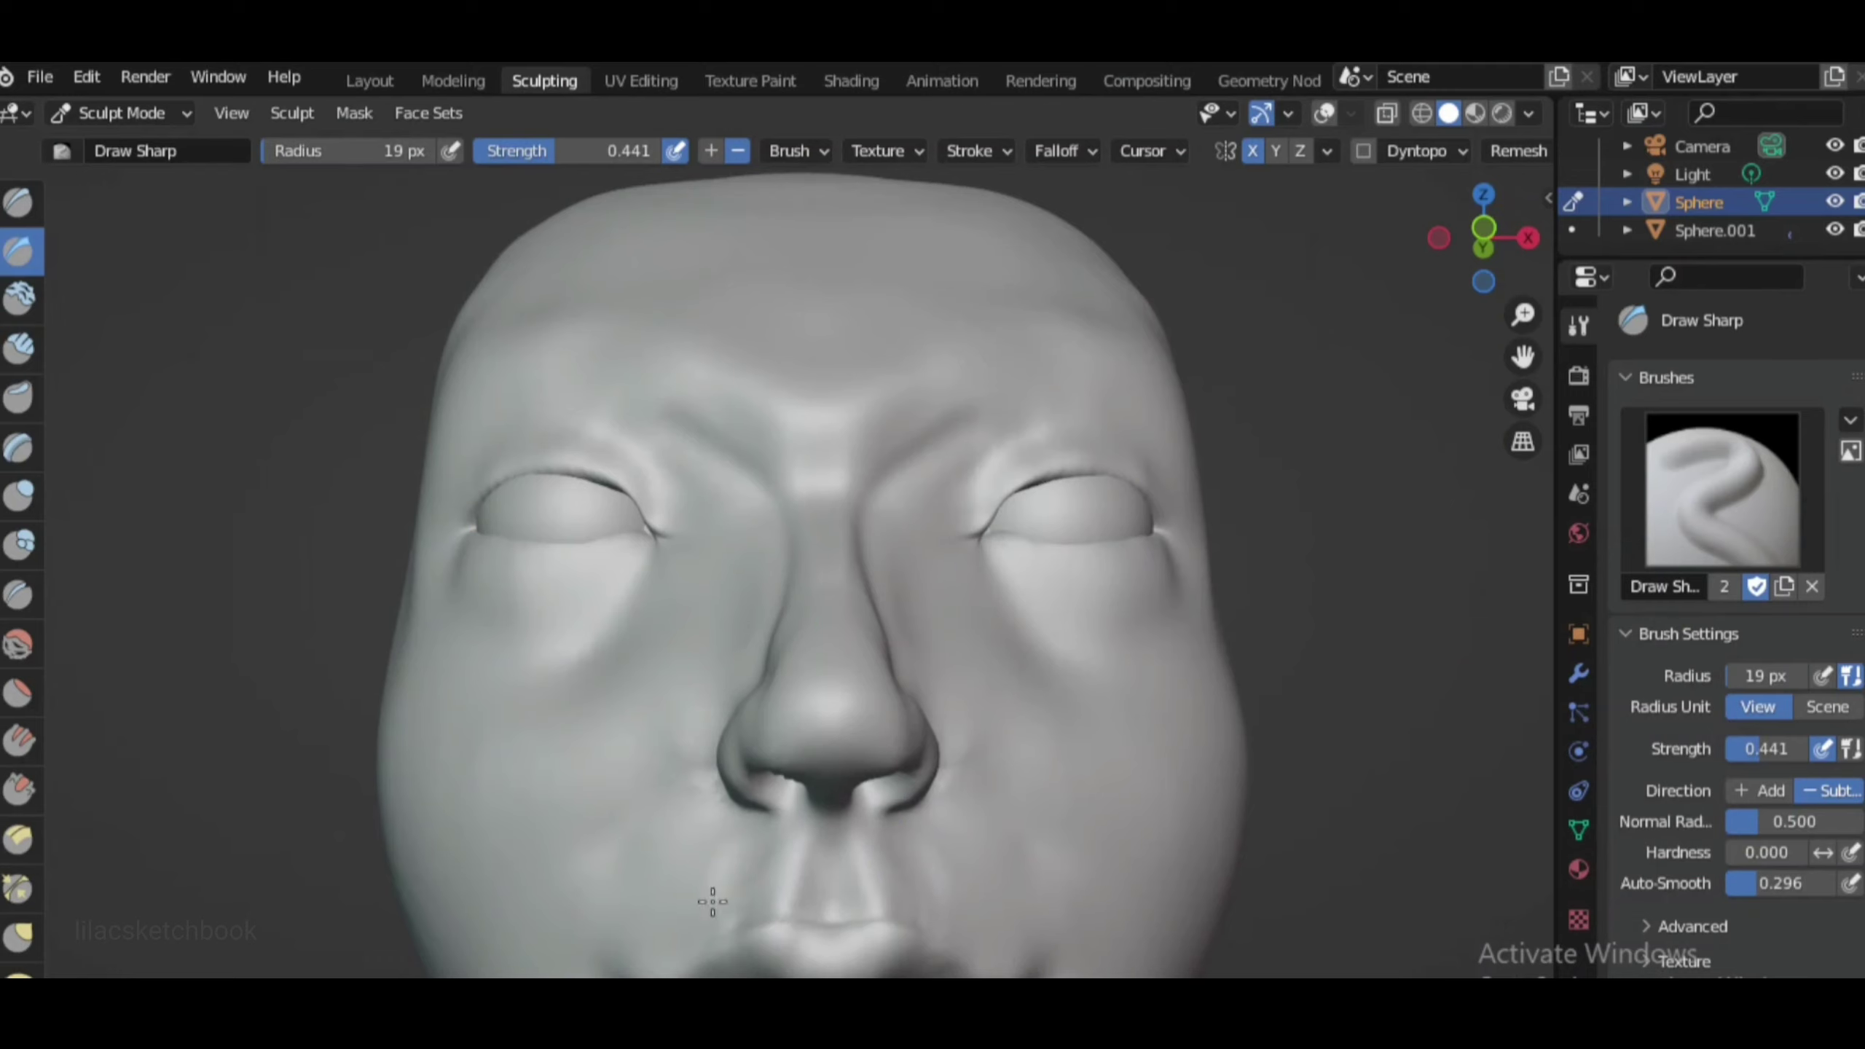
left_click_drag(1448, 263, 891, 470)
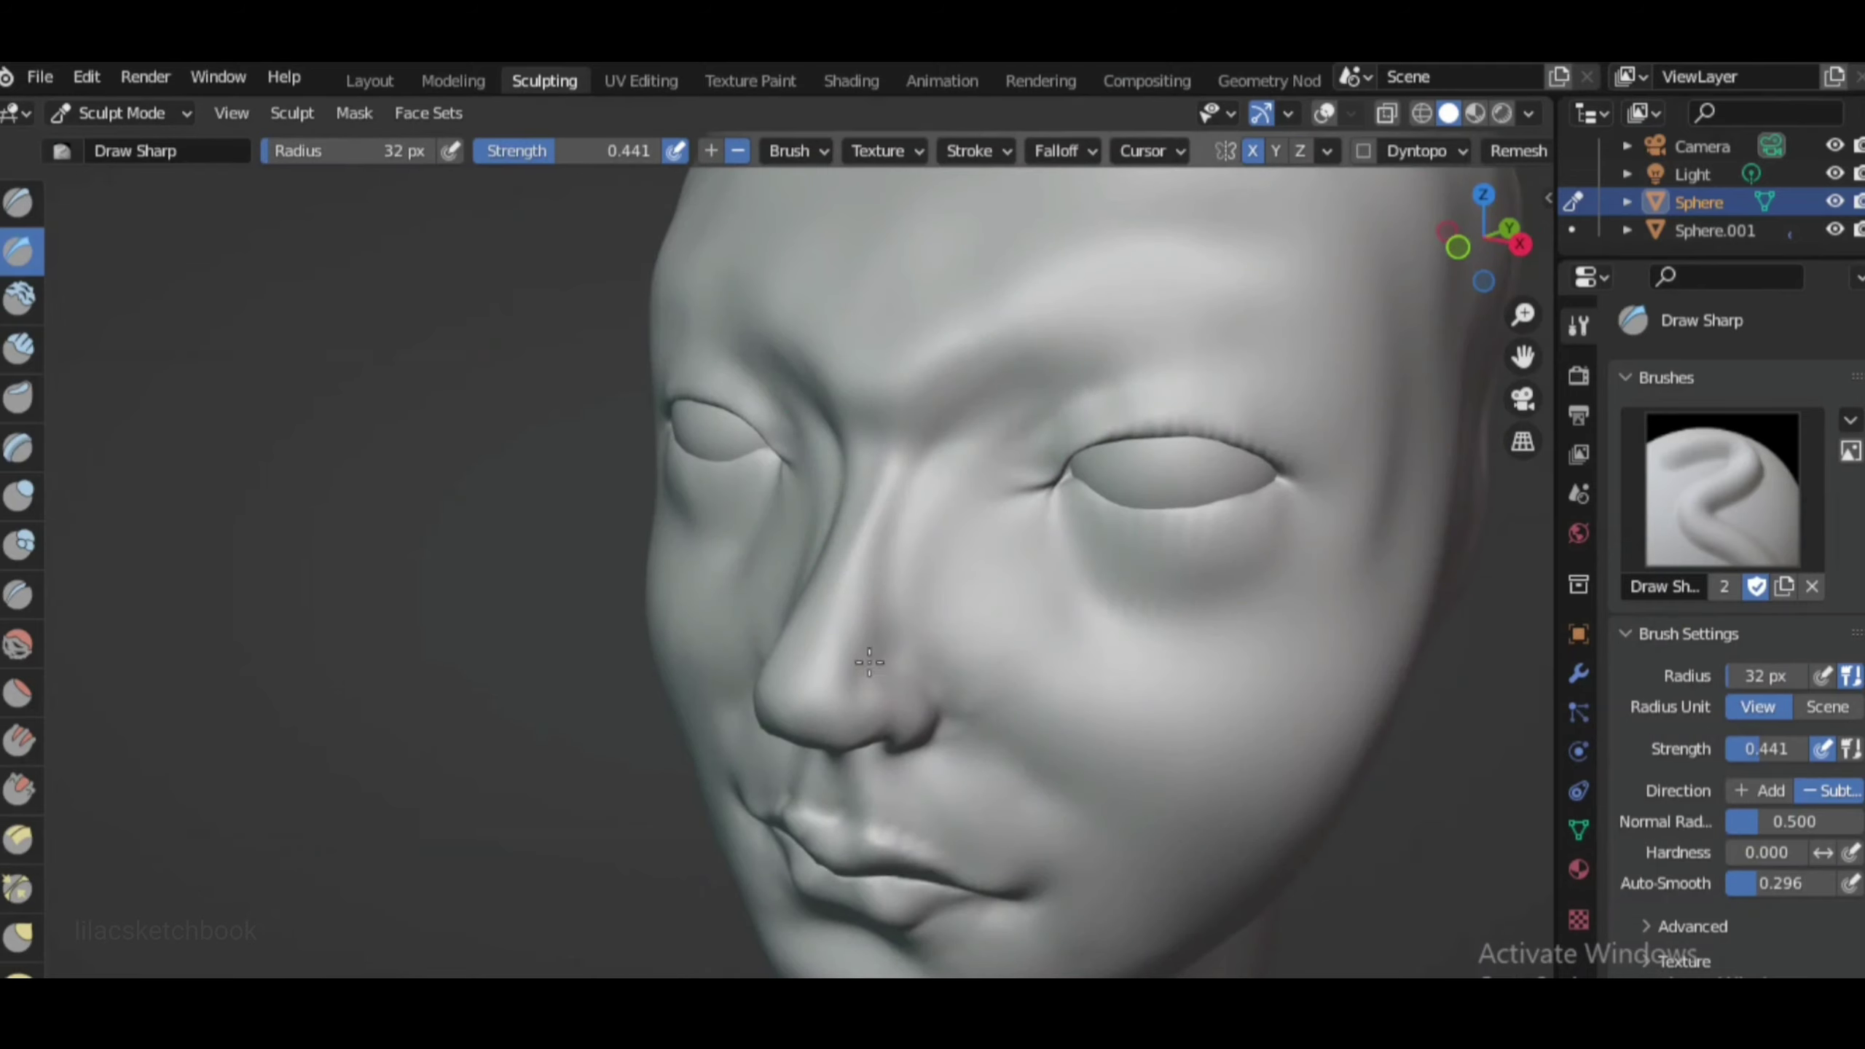
key("KP_1")
Reshape the nose with Grab in front and side views, shrinking the brush to about 20 px
key("g")
key("KP_3")
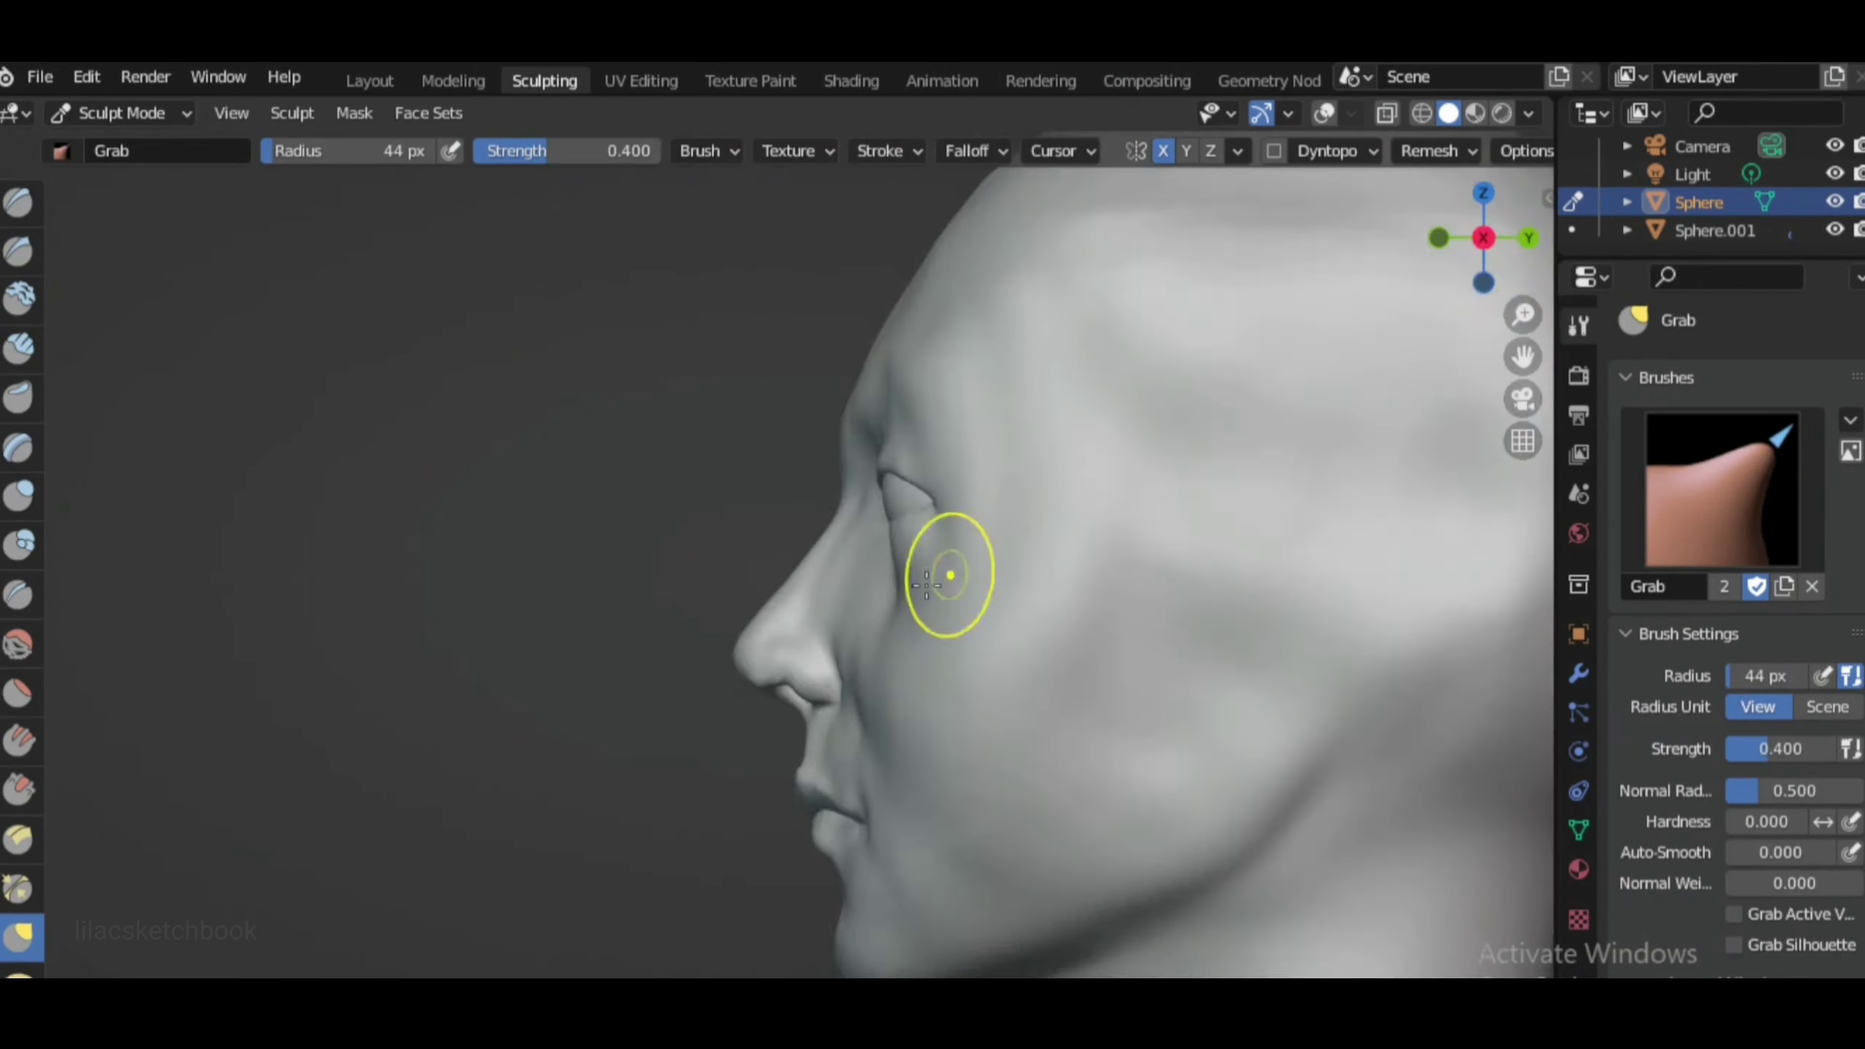
left_click(1437, 237)
scroll(1074, 617, "down", 3)
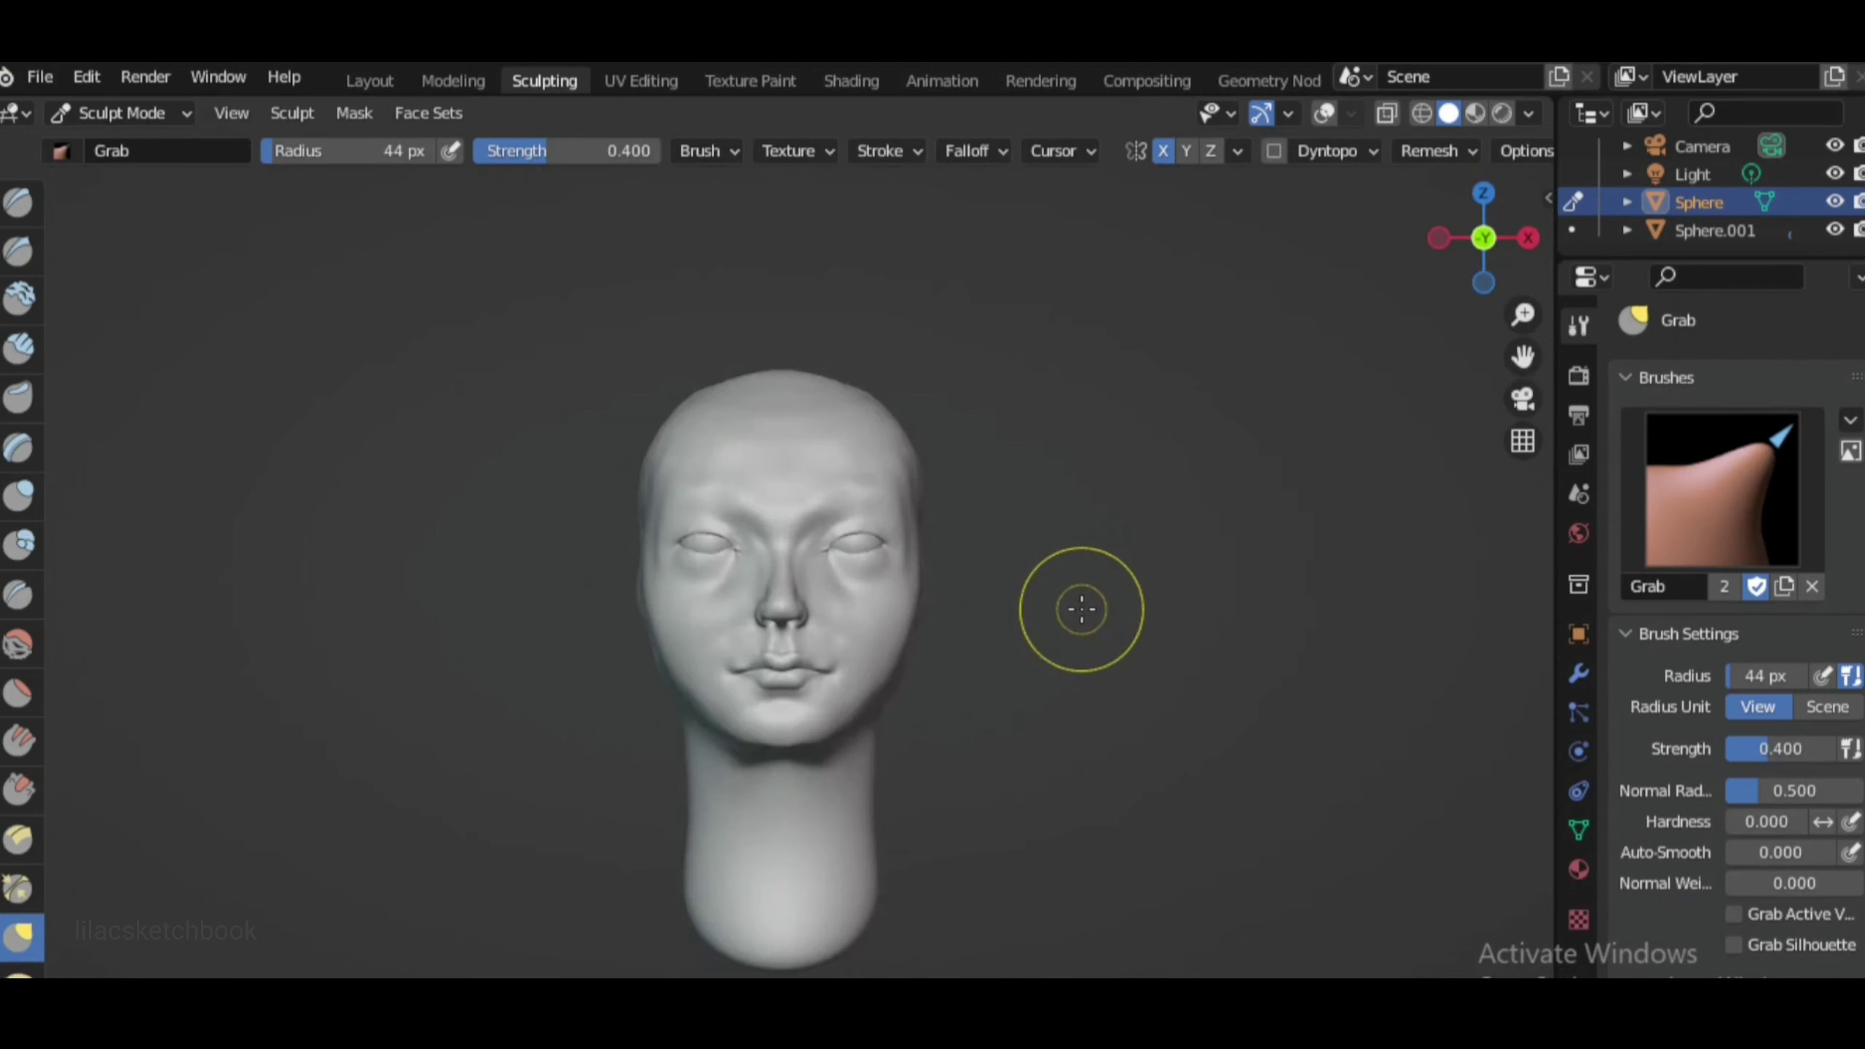
scroll(1075, 617, "up", 4)
mouse_move(1074, 616)
middle_mouse_down()
mouse_move(894, 684)
mouse_move(930, 685)
middle_mouse_up()
scroll(894, 684, "up", 2)
key("bracketleft")
key("bracketleft")
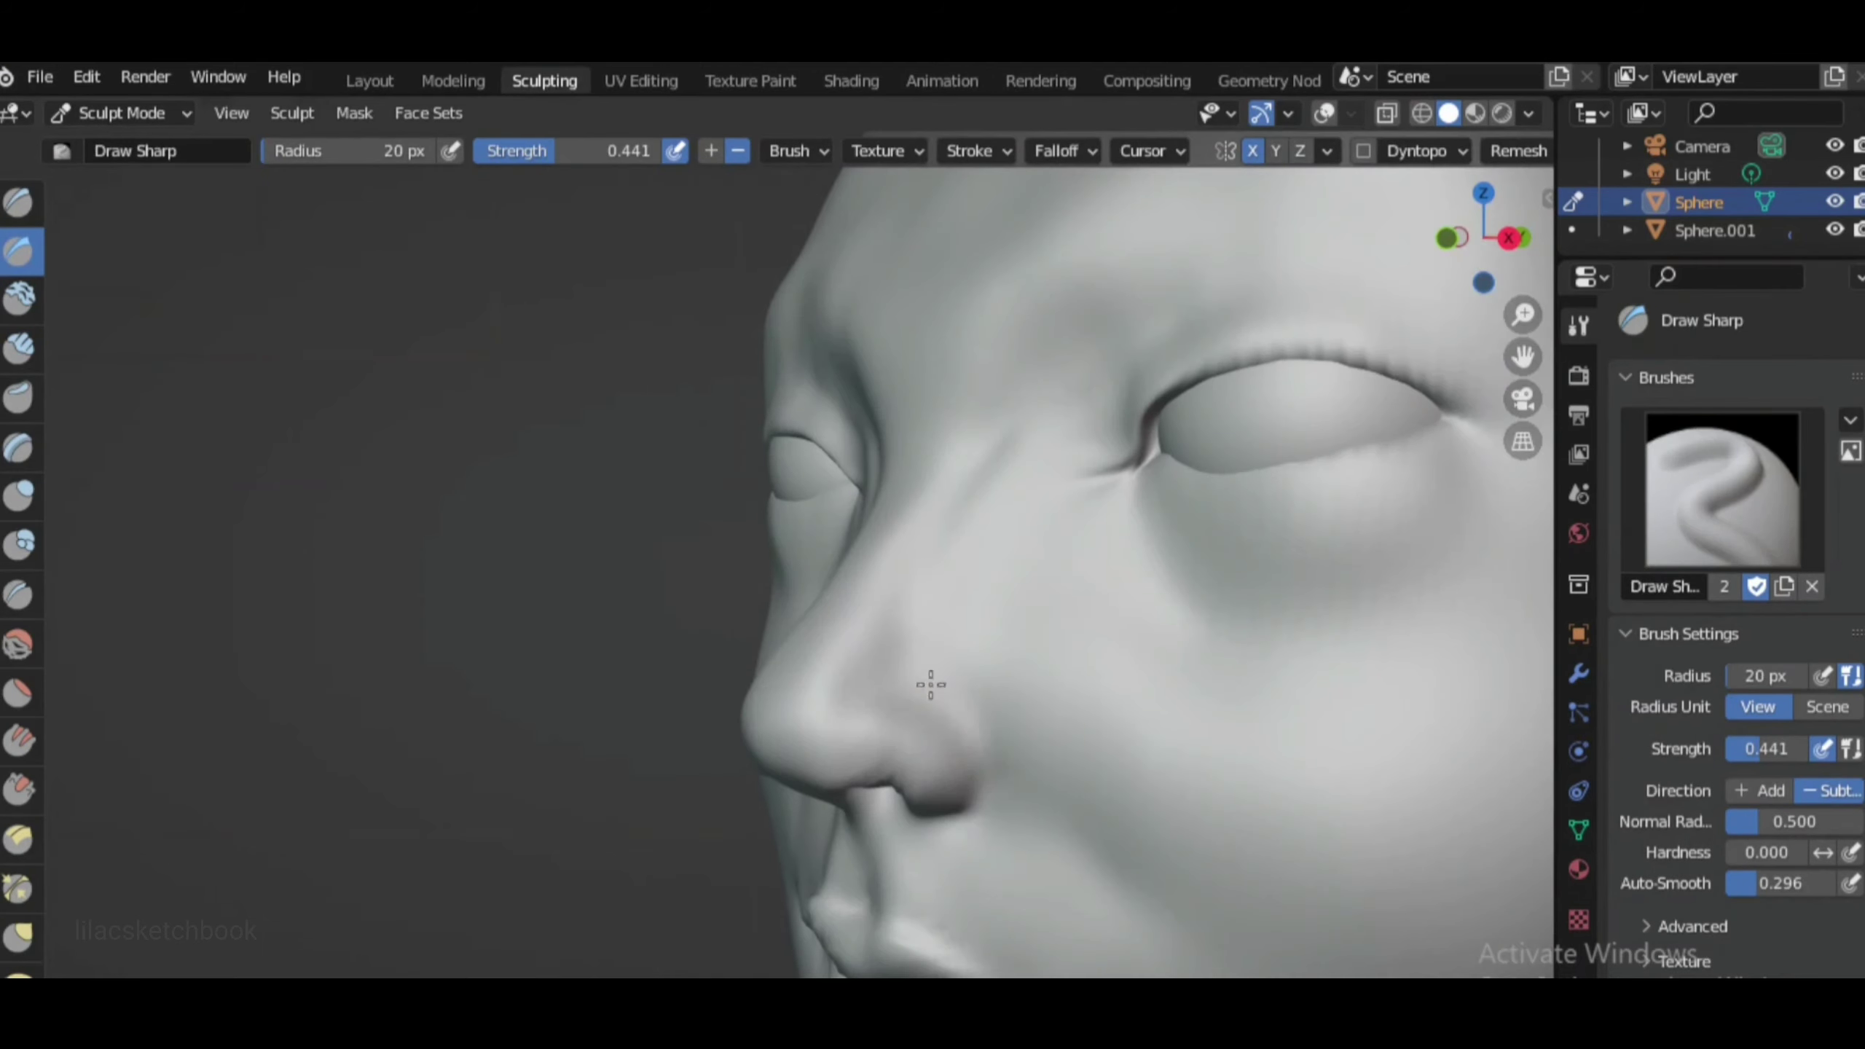
Define the nose wing crease with the Crease and Pinch brushes
mouse_move(978, 772)
middle_mouse_down()
mouse_move(916, 813)
mouse_move(999, 854)
mouse_move(993, 966)
middle_mouse_up()
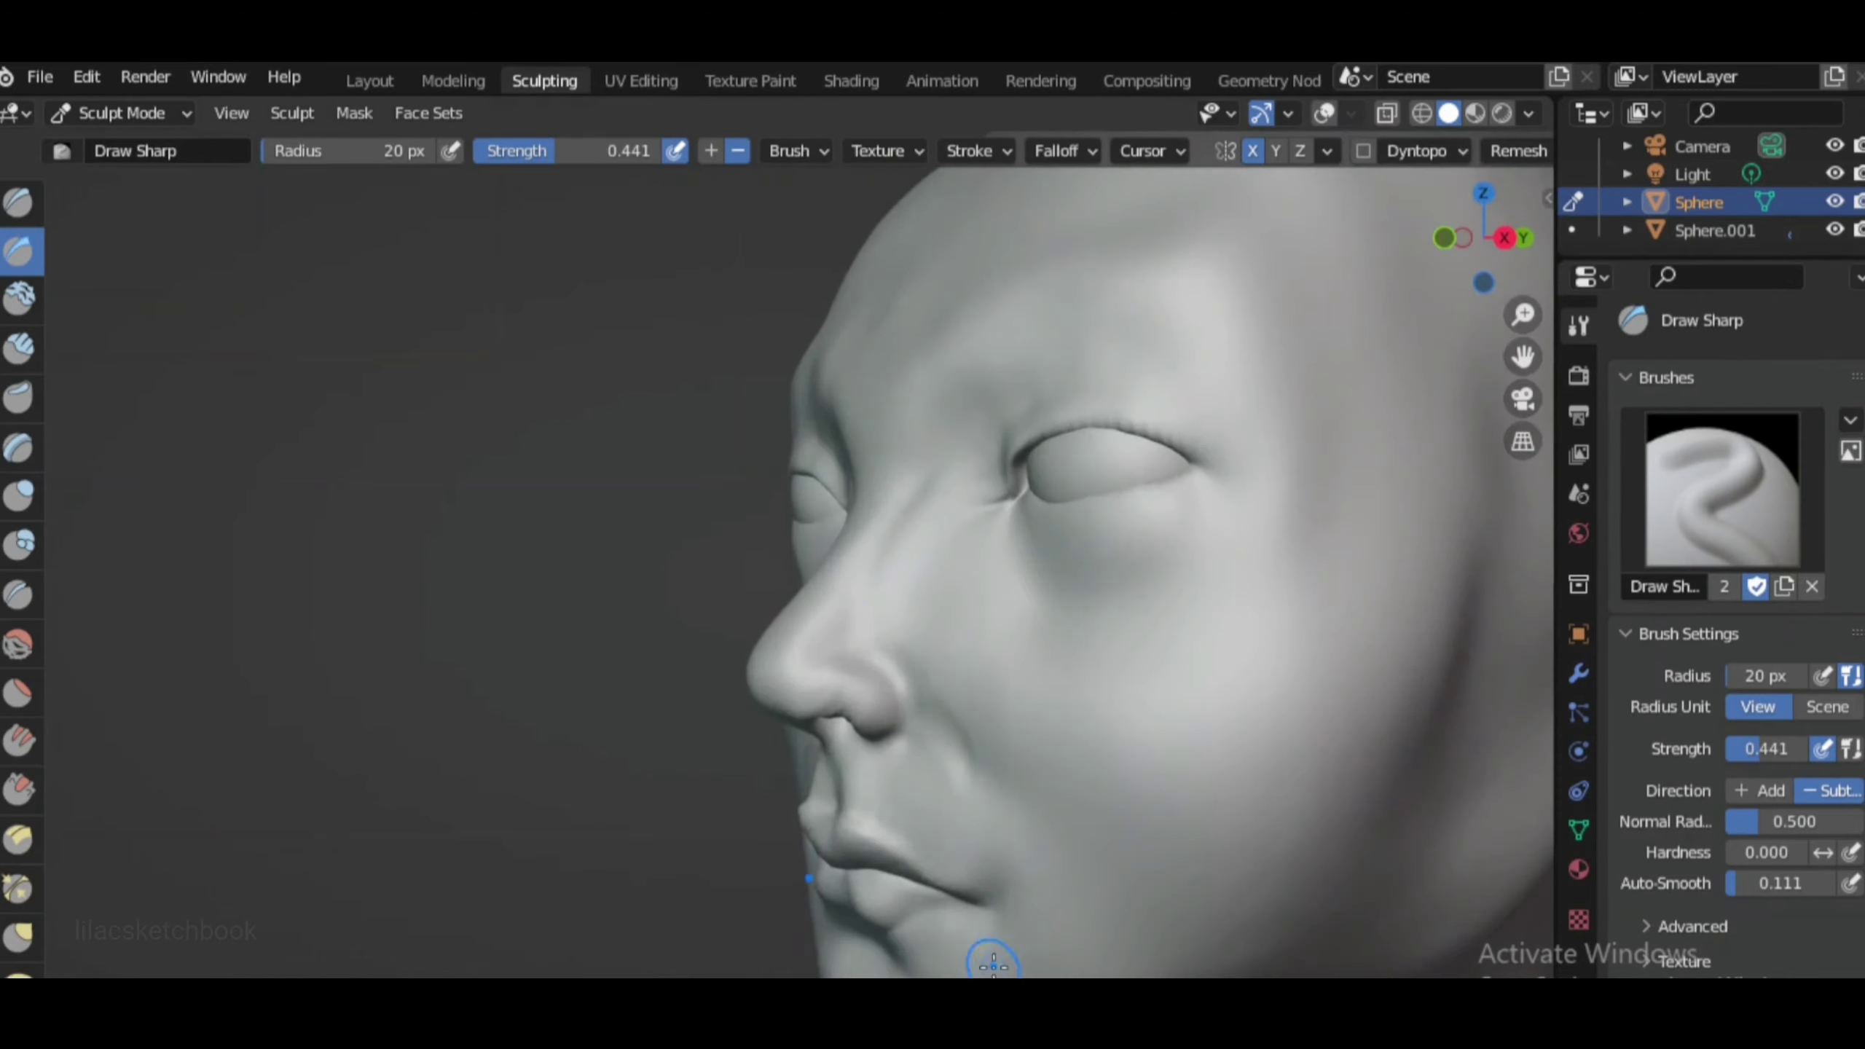
scroll(1060, 736, "down", 3)
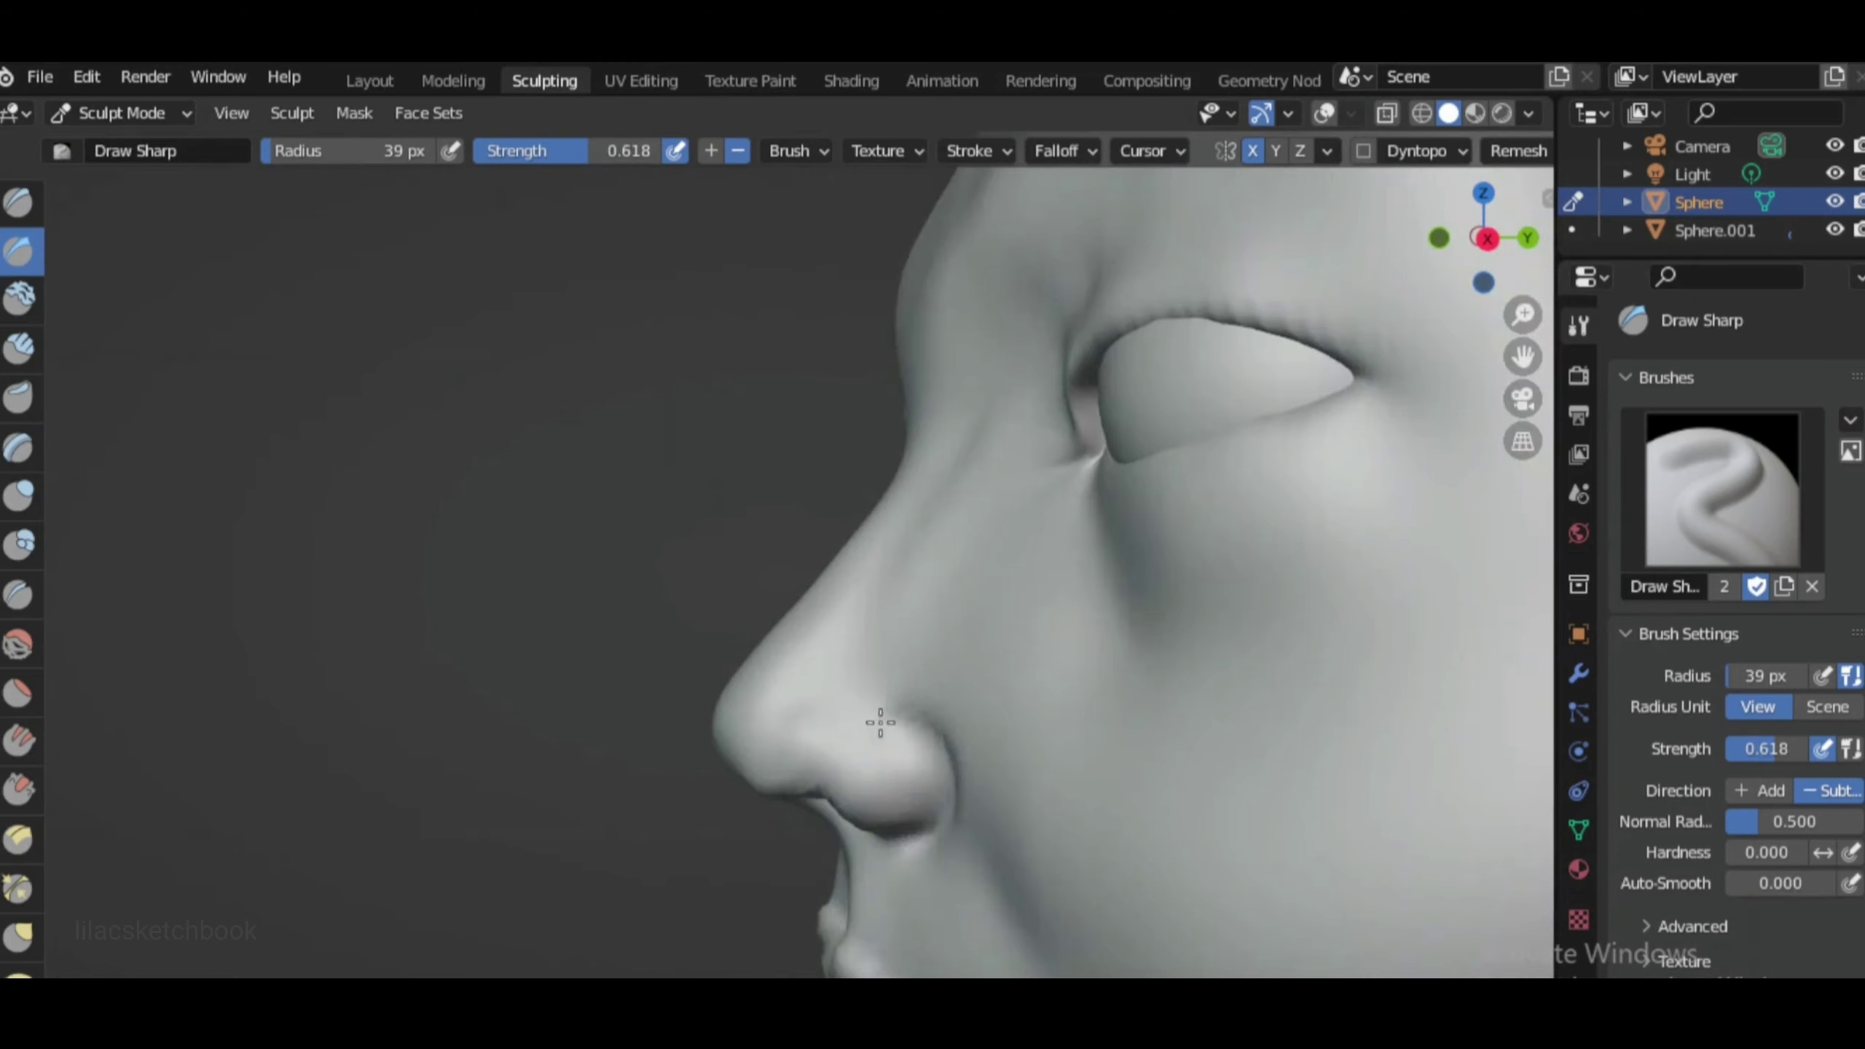
middle_click_drag(881, 722, 947, 727)
left_click(19, 594)
left_click(18, 887)
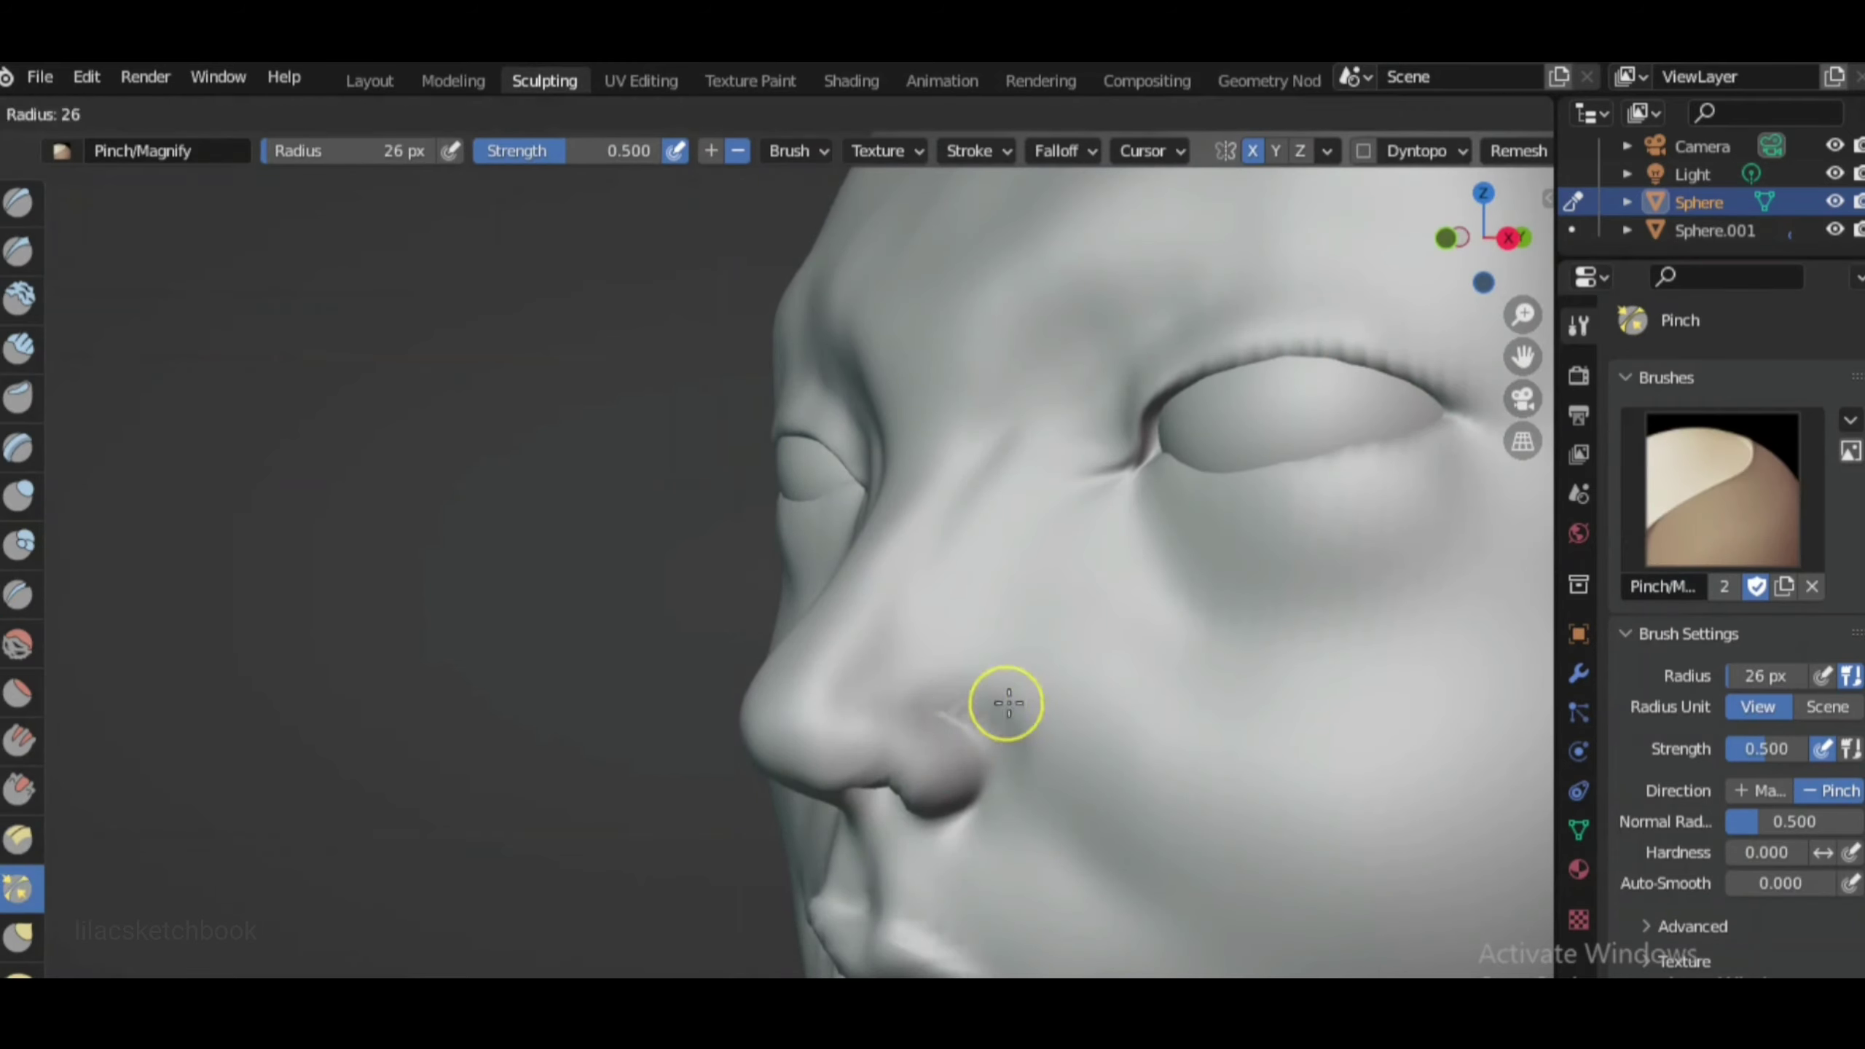
left_click(1103, 720)
key("shift+c")
Enlarge the brush to about 37 px and grab the nose into shape from side and front
mouse_move(957, 741)
middle_mouse_down()
mouse_move(742, 701)
mouse_move(790, 762)
mouse_move(1270, 532)
middle_mouse_up()
key("g")
scroll(791, 762, "up", 3)
scroll(854, 845, "up", 3)
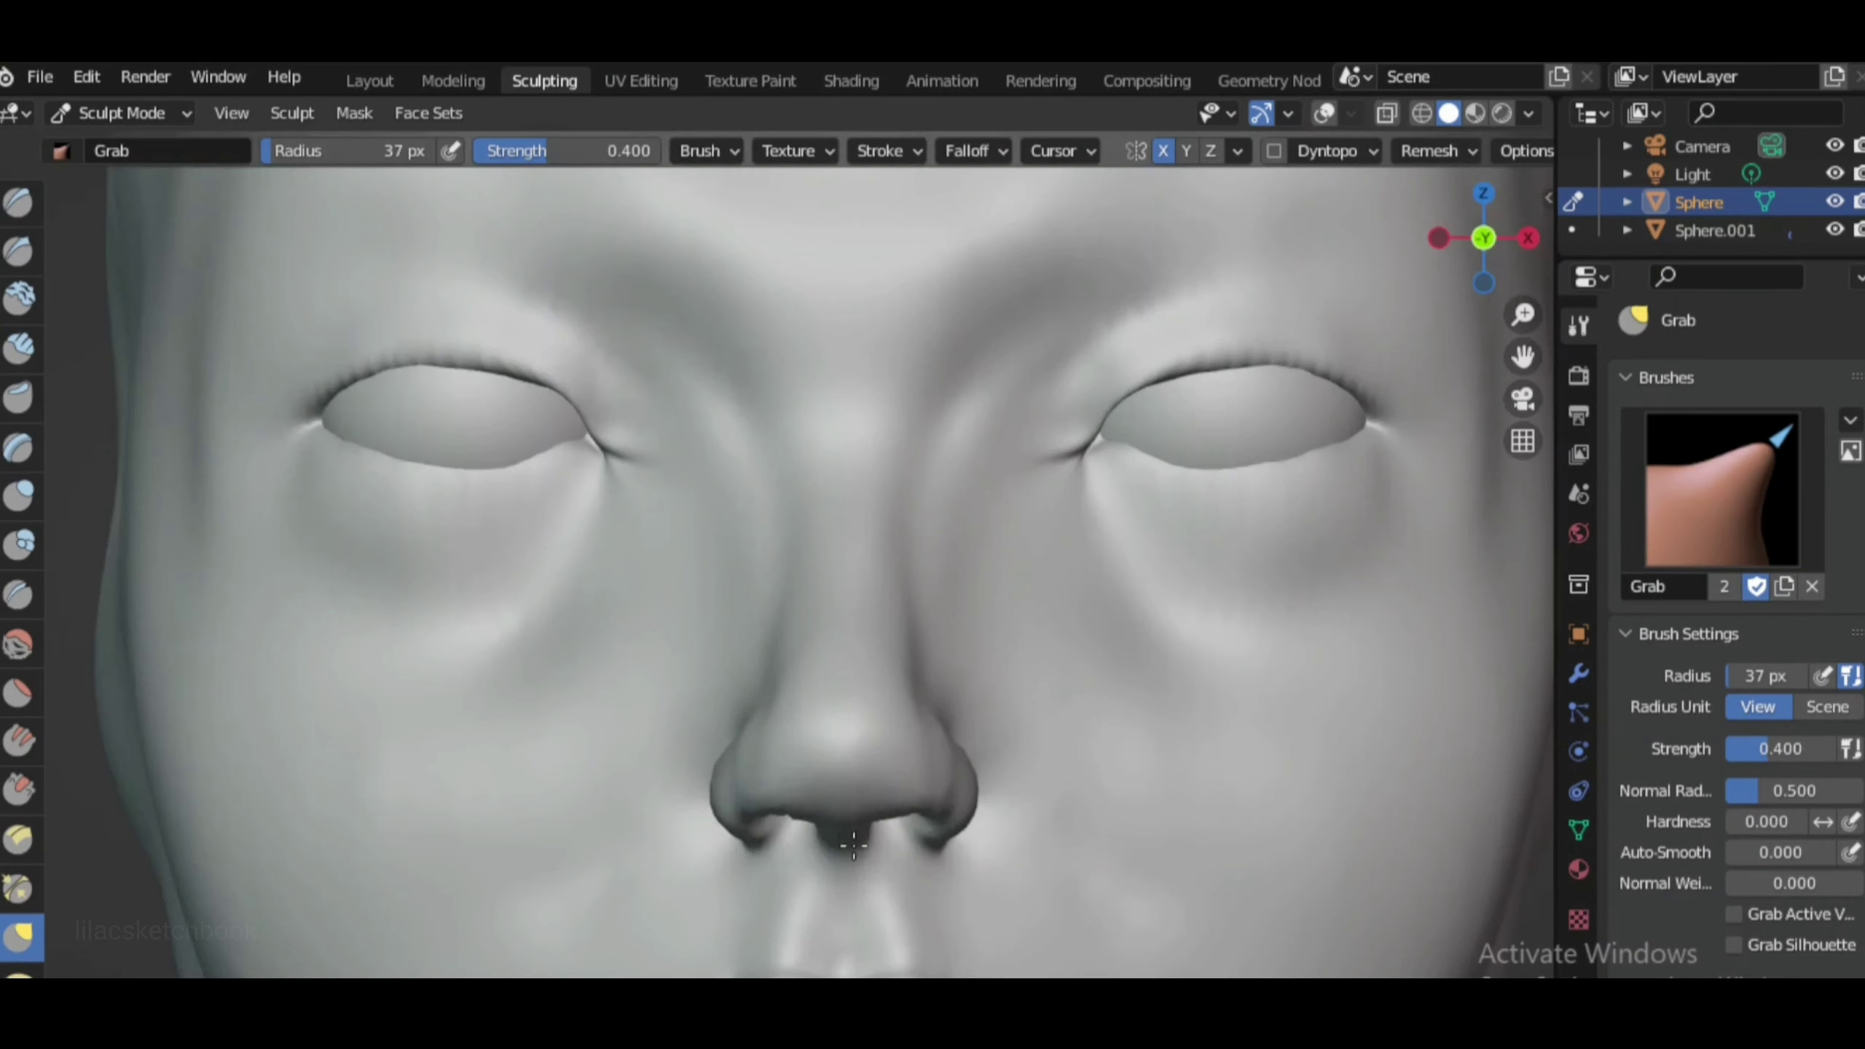
scroll(854, 845, "down", 3)
mouse_move(854, 846)
middle_mouse_down()
mouse_move(774, 728)
mouse_move(823, 705)
mouse_move(773, 714)
middle_mouse_up()
key("KP_1")
scroll(879, 692, "up", 3)
scroll(879, 692, "down", 3)
scroll(773, 714, "up", 3)
Inflate the nose, checking it in profile and front views
key("i")
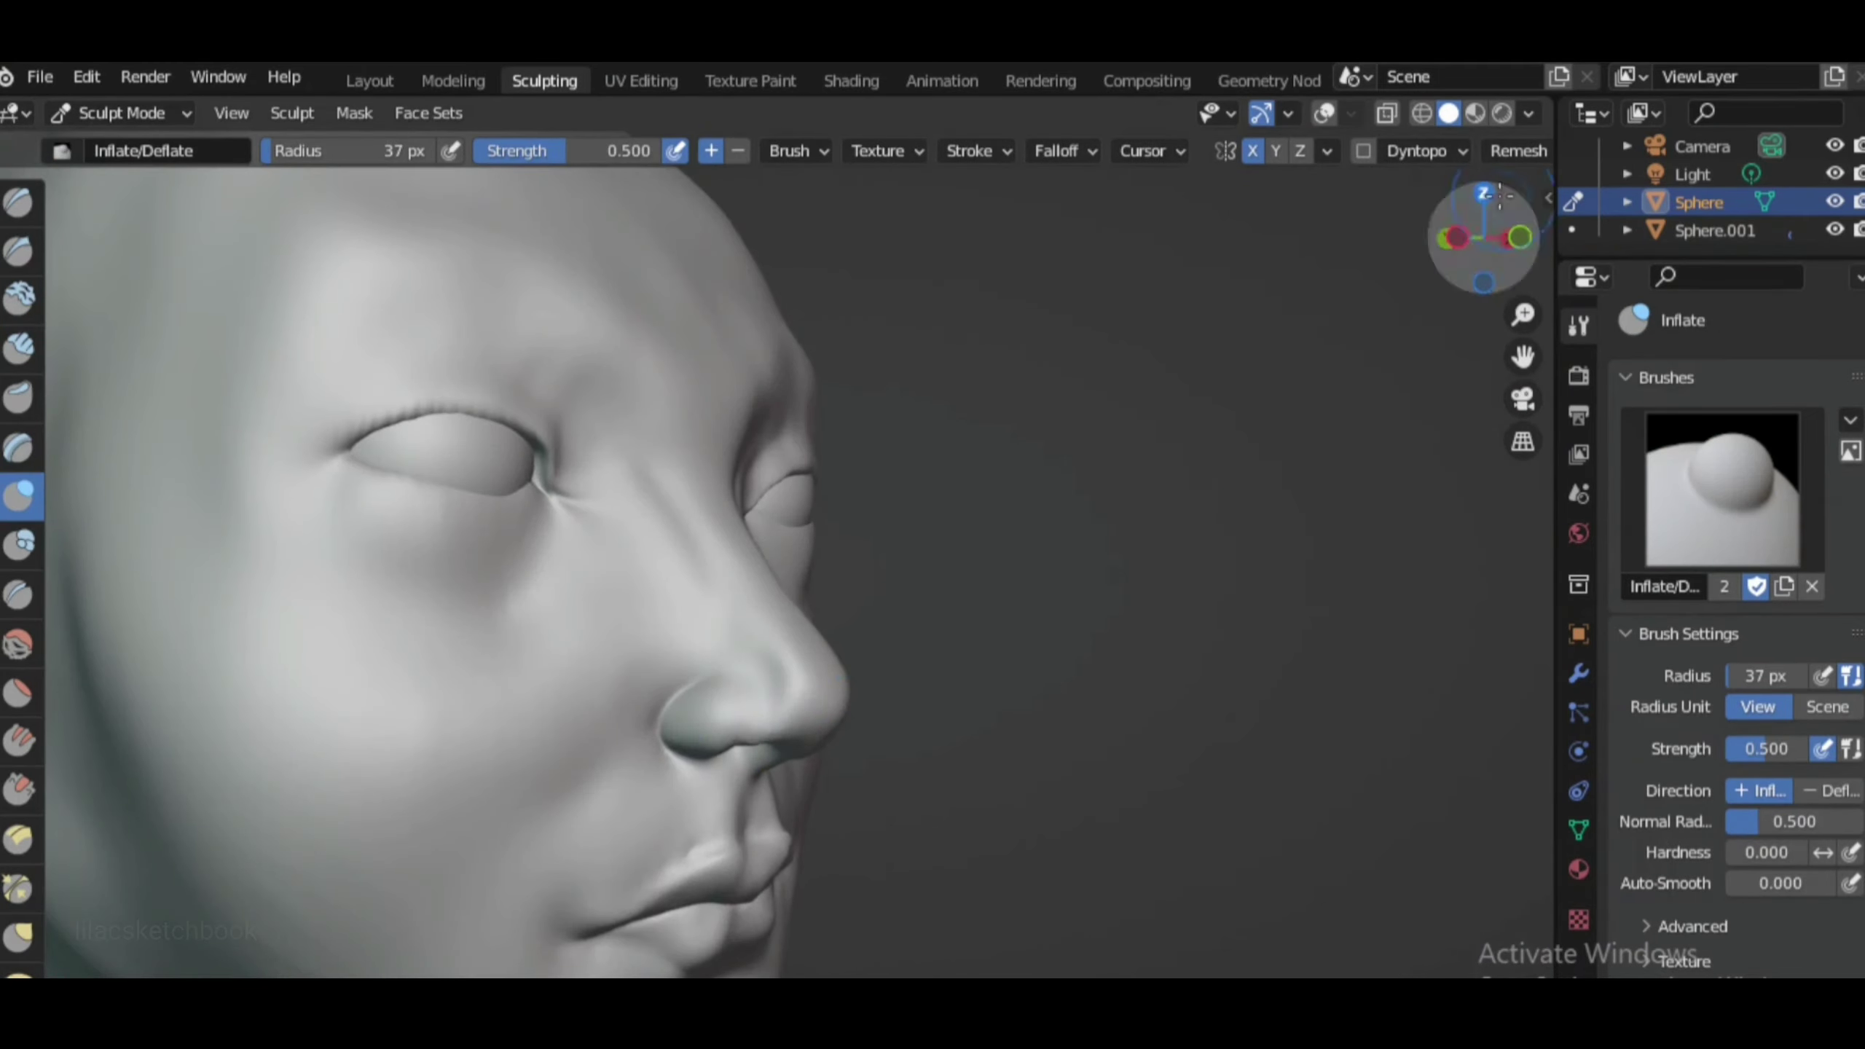
mouse_move(1500, 194)
left_mouse_down()
mouse_move(1543, 252)
mouse_move(1498, 235)
left_mouse_up()
scroll(1498, 236, "down", 3)
left_click(1484, 252)
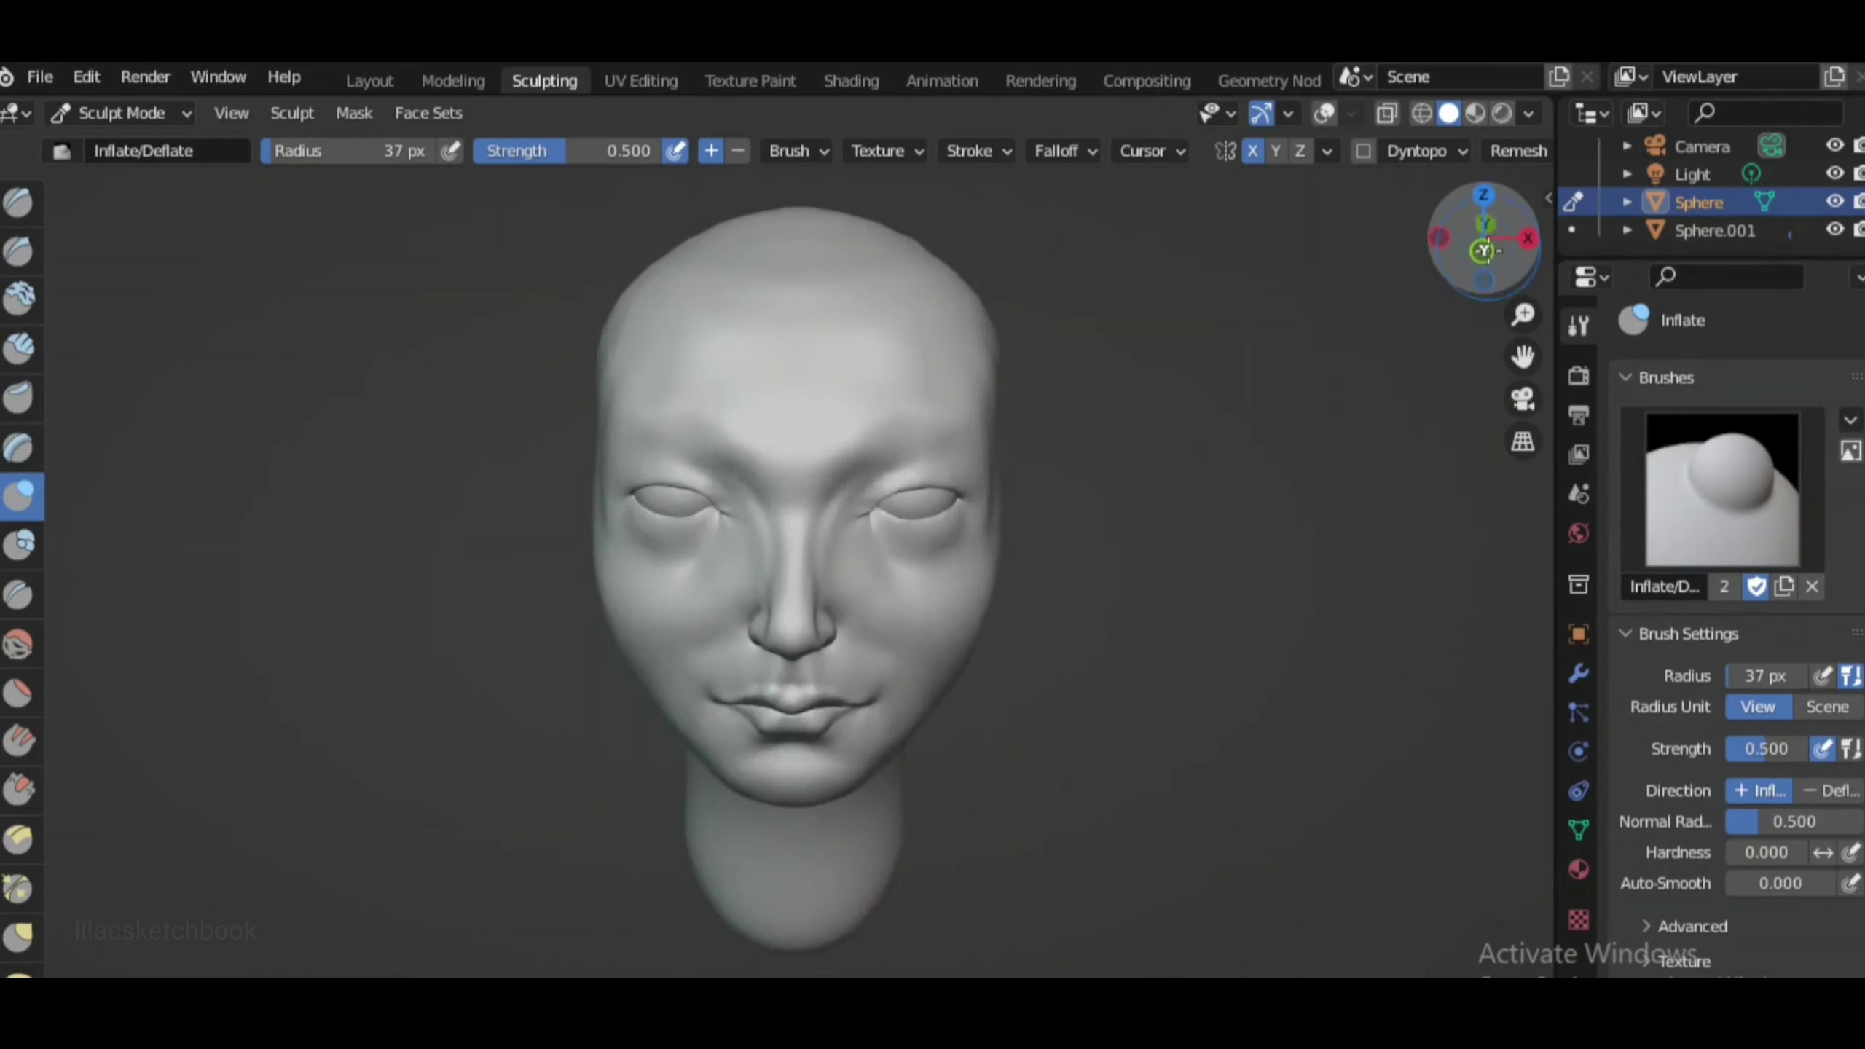
scroll(958, 554, "up", 1)
scroll(987, 637, "up", 3)
middle_click_drag(987, 638, 729, 479)
Crease the nostril edges to sharpen the nose wings
key("shift+c")
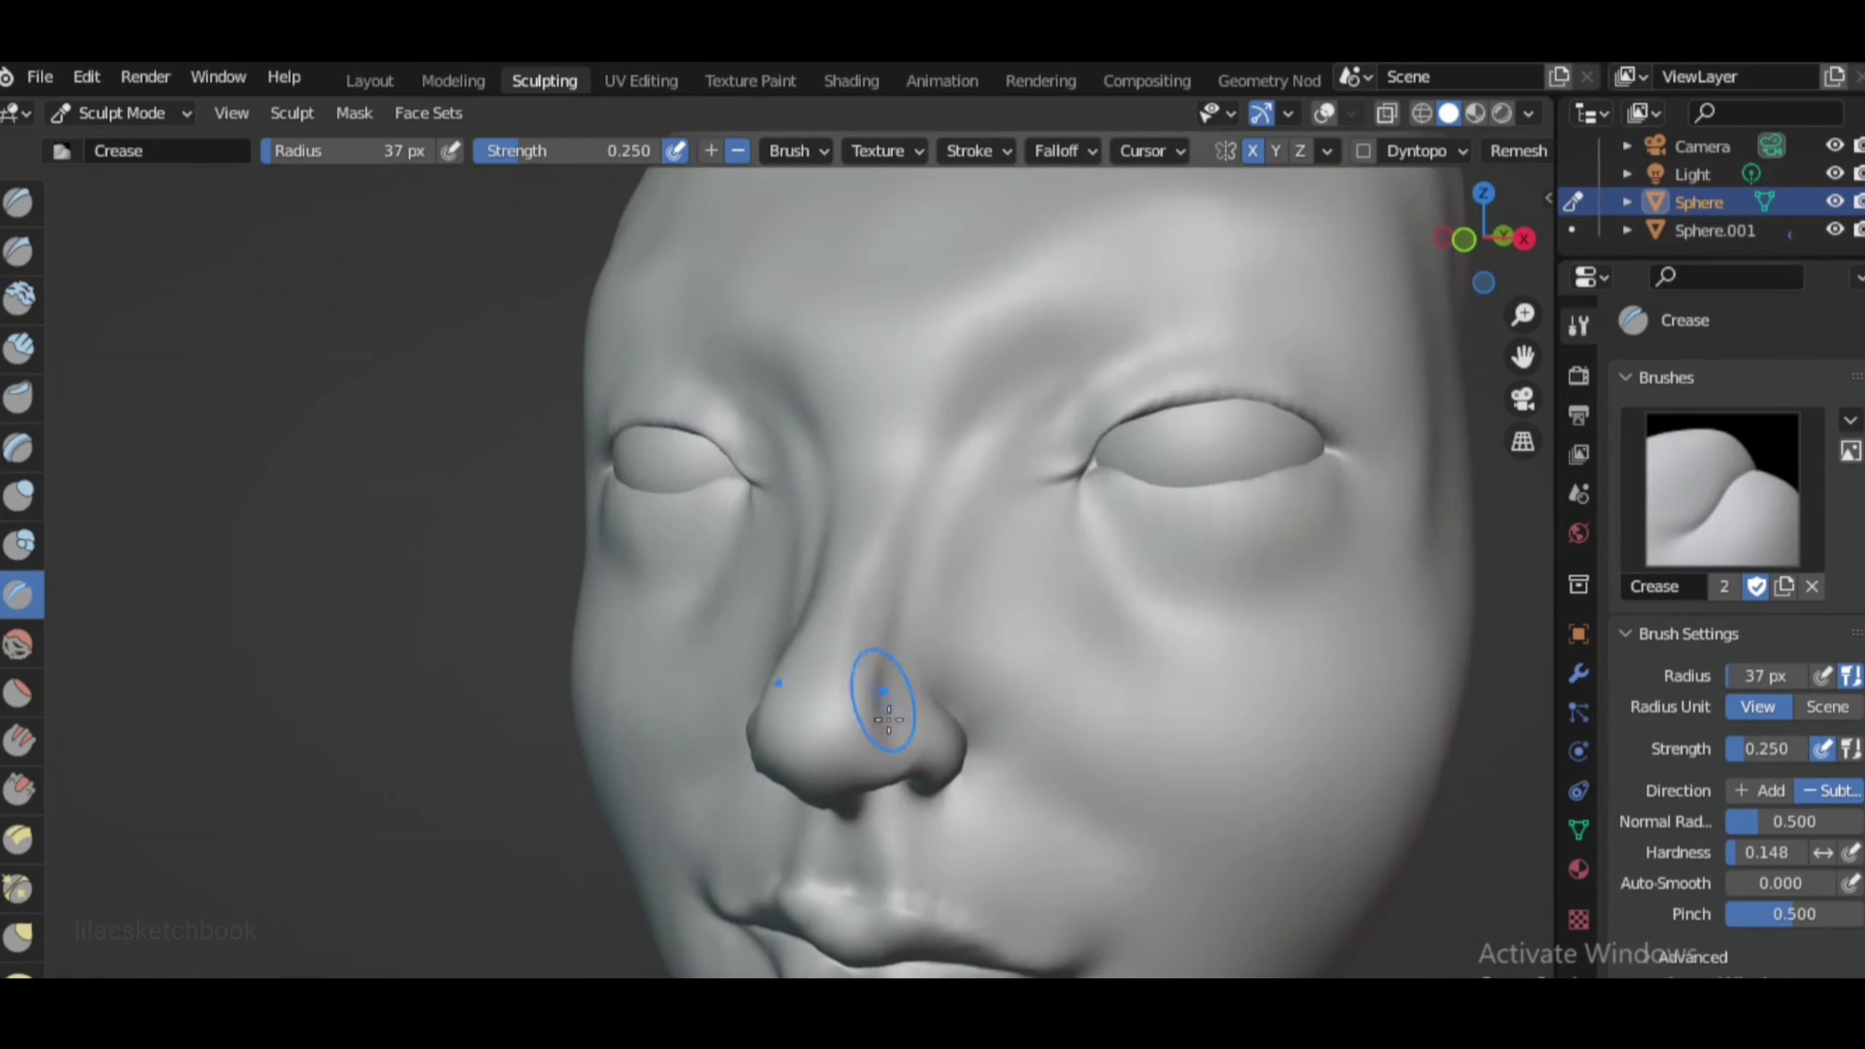
mouse_move(889, 719)
middle_mouse_down()
mouse_move(876, 695)
mouse_move(947, 676)
mouse_move(1053, 604)
mouse_move(915, 698)
mouse_move(709, 671)
middle_mouse_up()
scroll(709, 670, "up", 2)
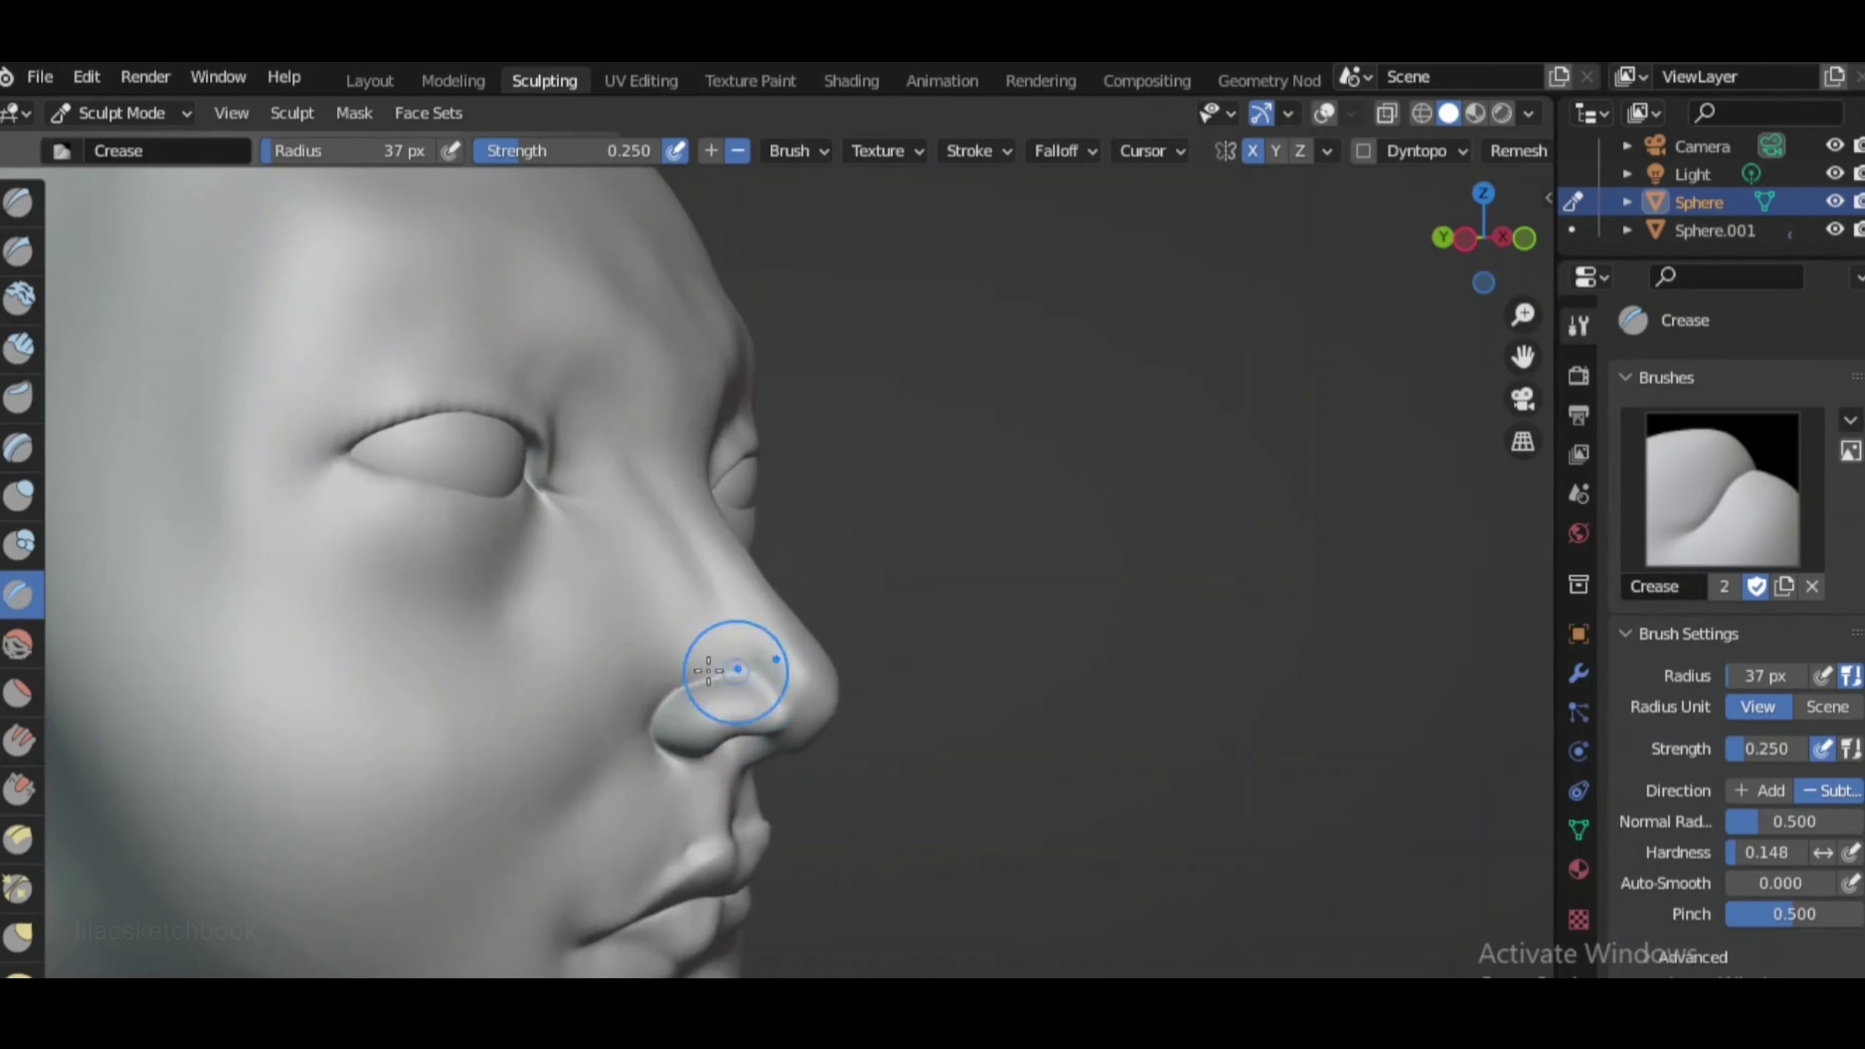
scroll(791, 646, "down", 3)
mouse_move(686, 770)
middle_mouse_down()
mouse_move(790, 646)
mouse_move(1512, 232)
mouse_move(820, 779)
mouse_move(1294, 517)
middle_mouse_up()
scroll(1295, 517, "down", 2)
scroll(1295, 517, "up", 3)
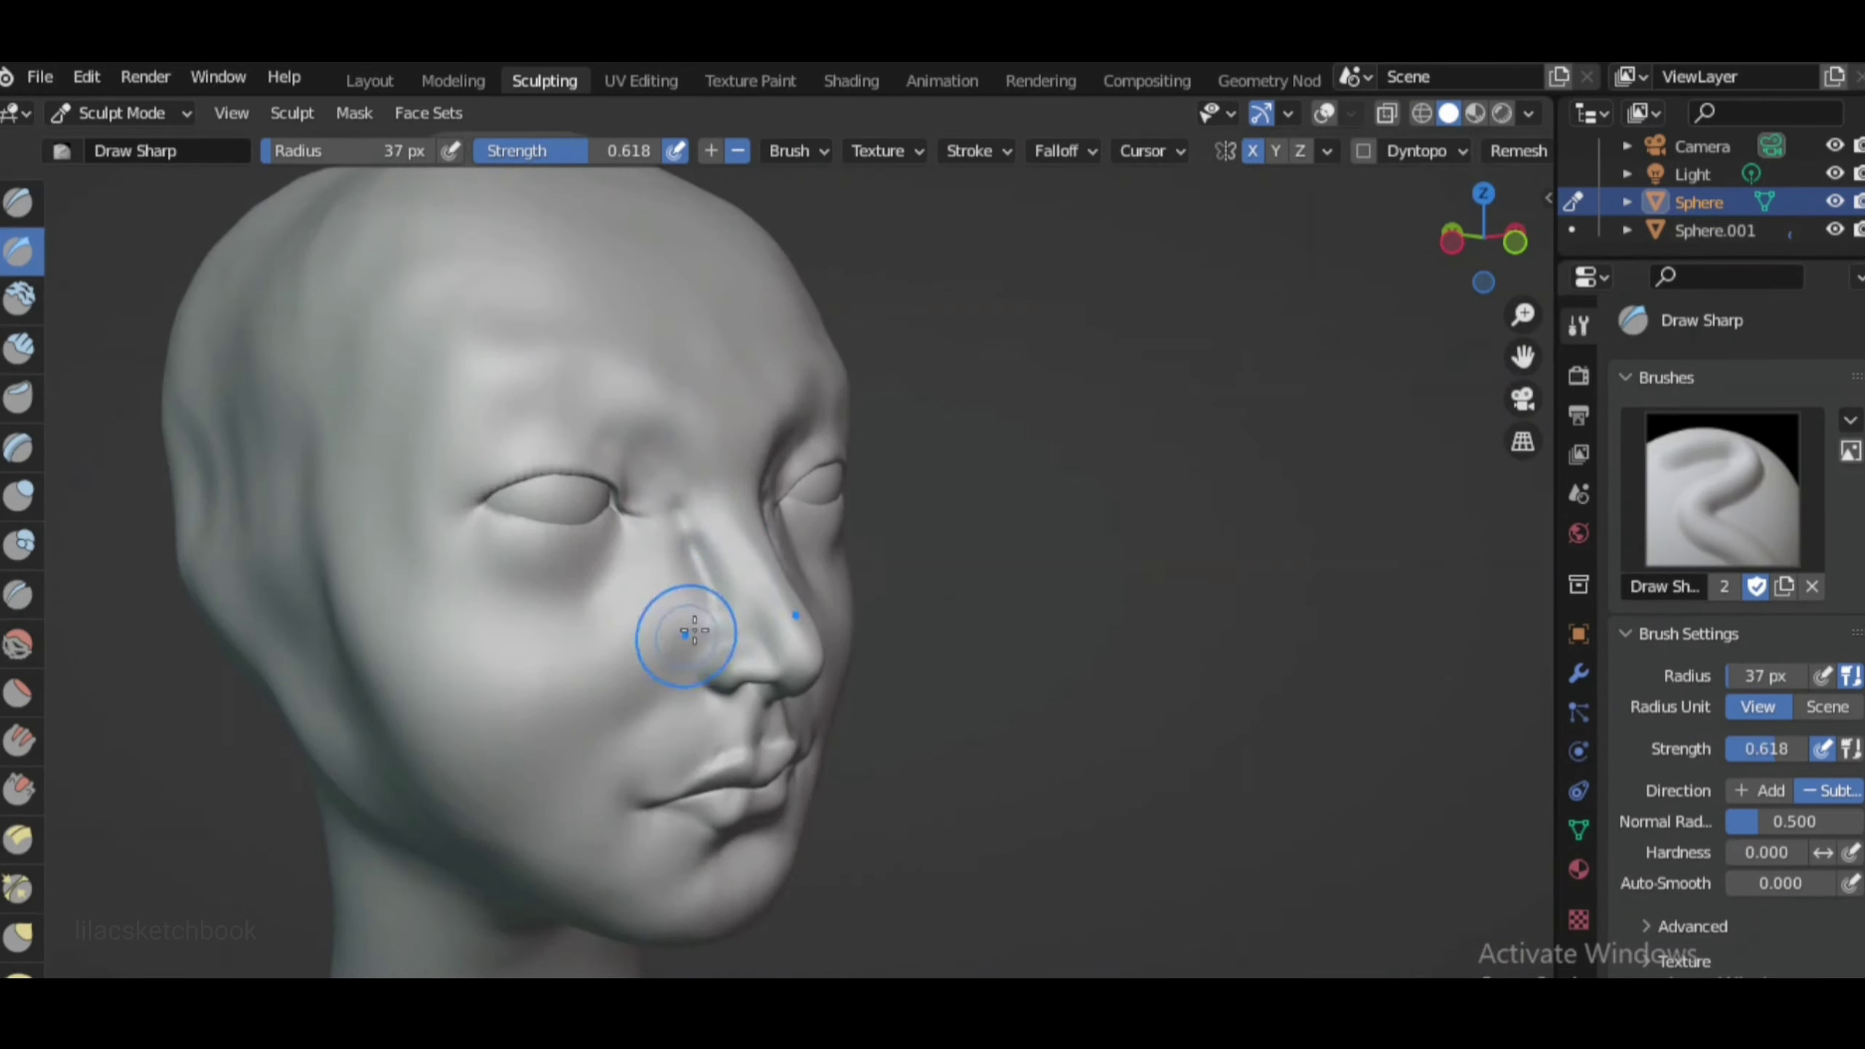
scroll(694, 630, "up", 1)
scroll(692, 589, "down", 3)
Review the nose from side, three-quarter and front views, then select Sphere.001
middle_click_drag(692, 589, 844, 625)
scroll(796, 680, "up", 5)
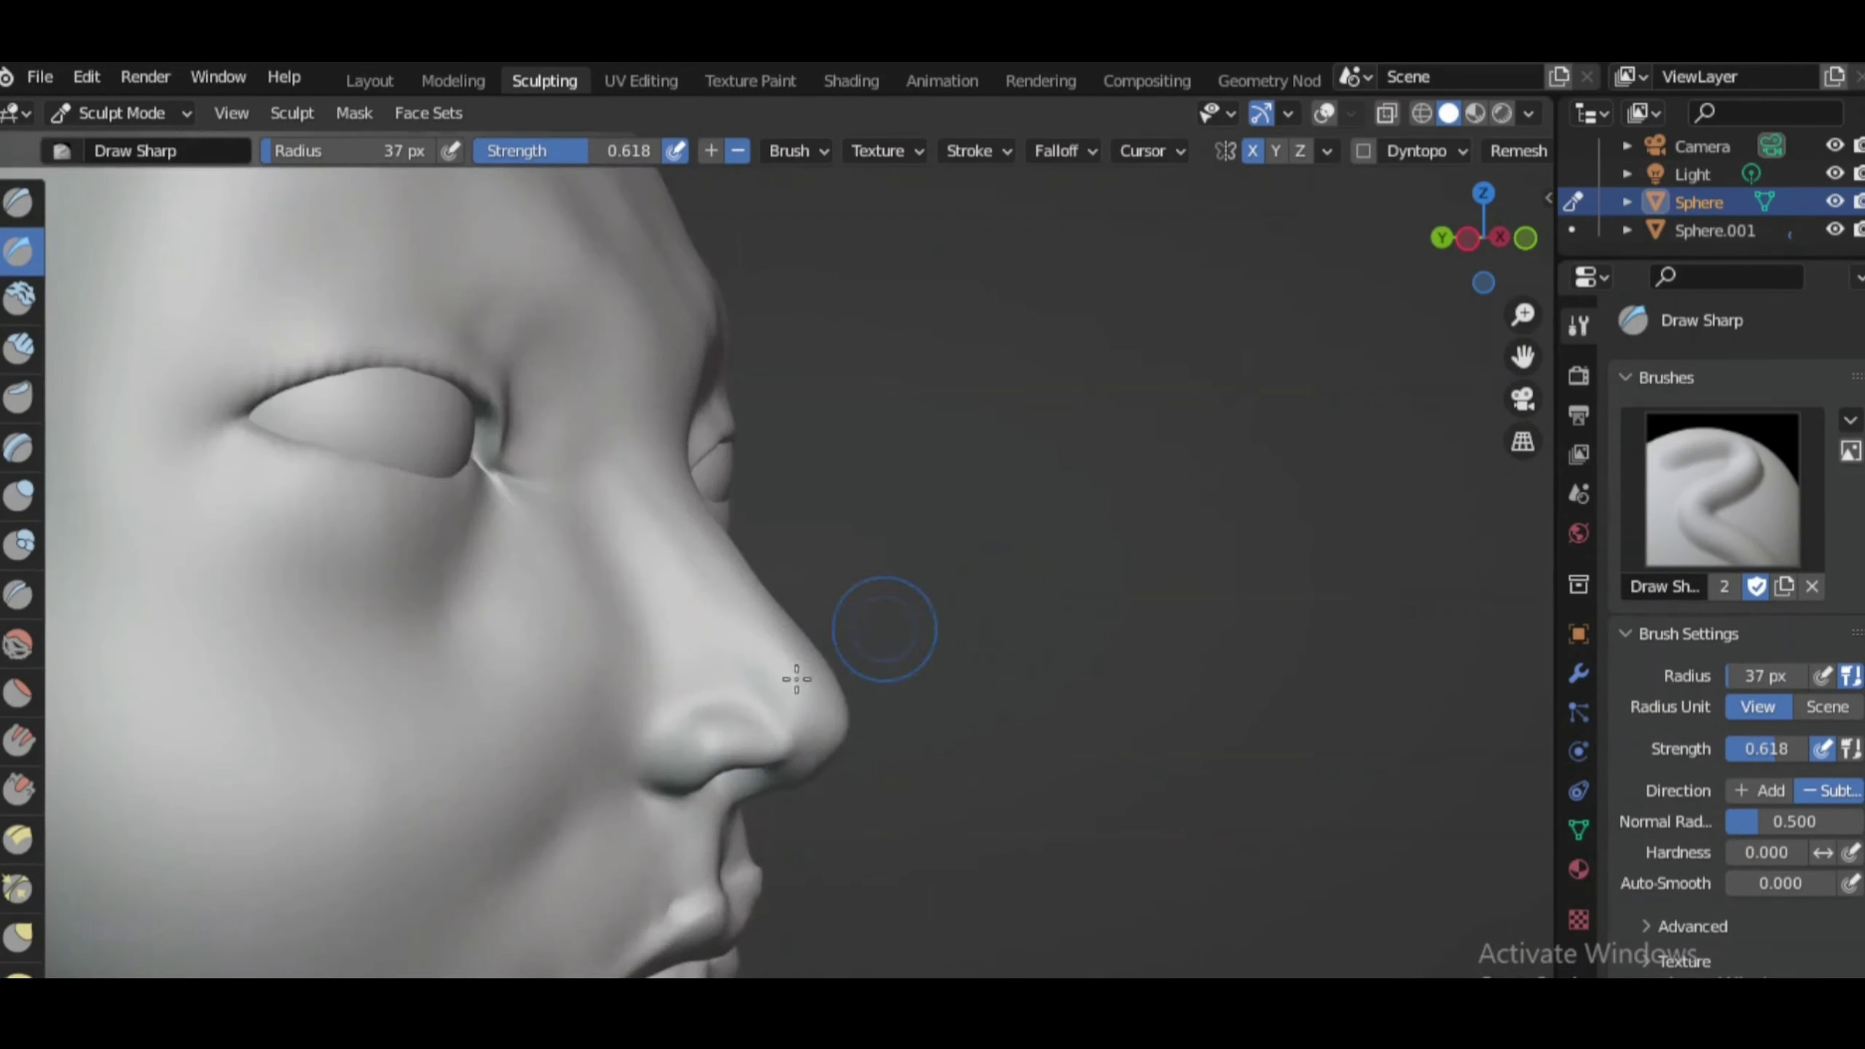
scroll(623, 768, "down", 2)
mouse_move(623, 769)
middle_mouse_down()
mouse_move(851, 666)
mouse_move(1028, 779)
mouse_move(728, 647)
middle_mouse_up()
scroll(695, 711, "down", 3)
middle_click_drag(695, 711, 1041, 521)
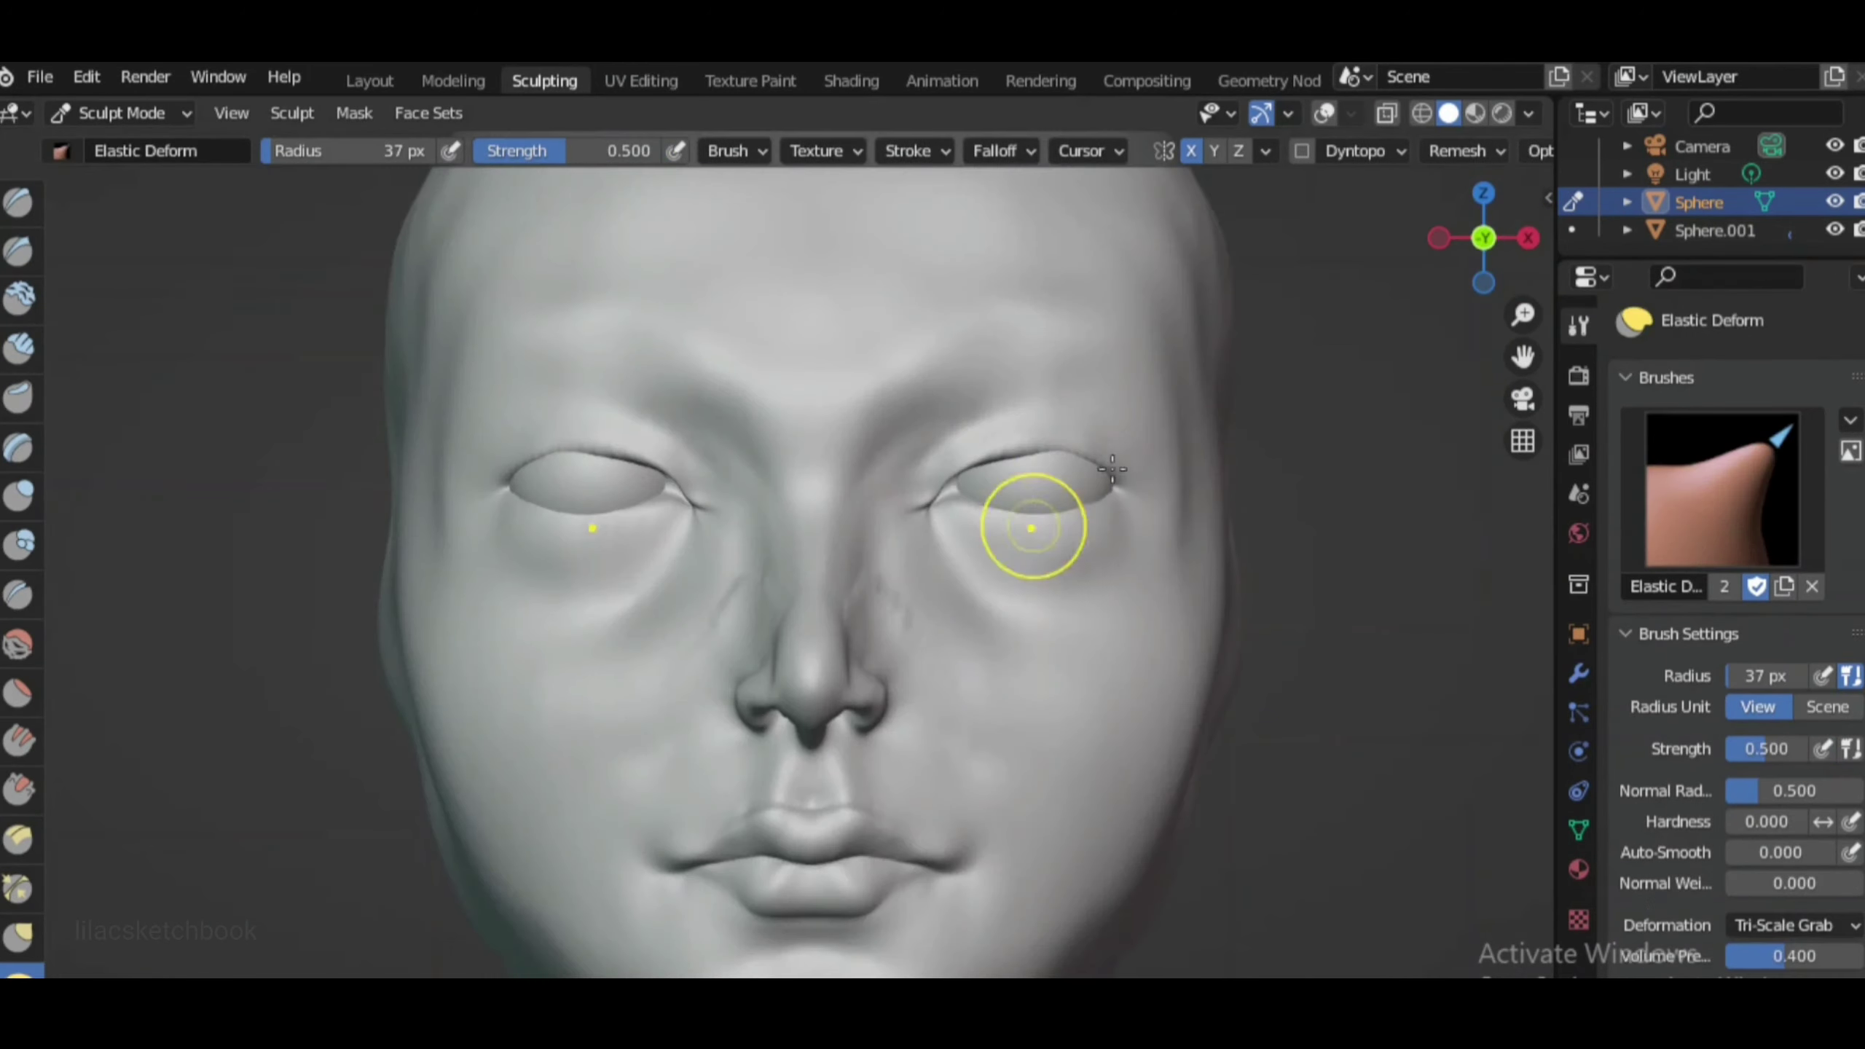
scroll(1040, 521, "down", 2)
scroll(916, 529, "up", 3)
scroll(942, 730, "down", 3)
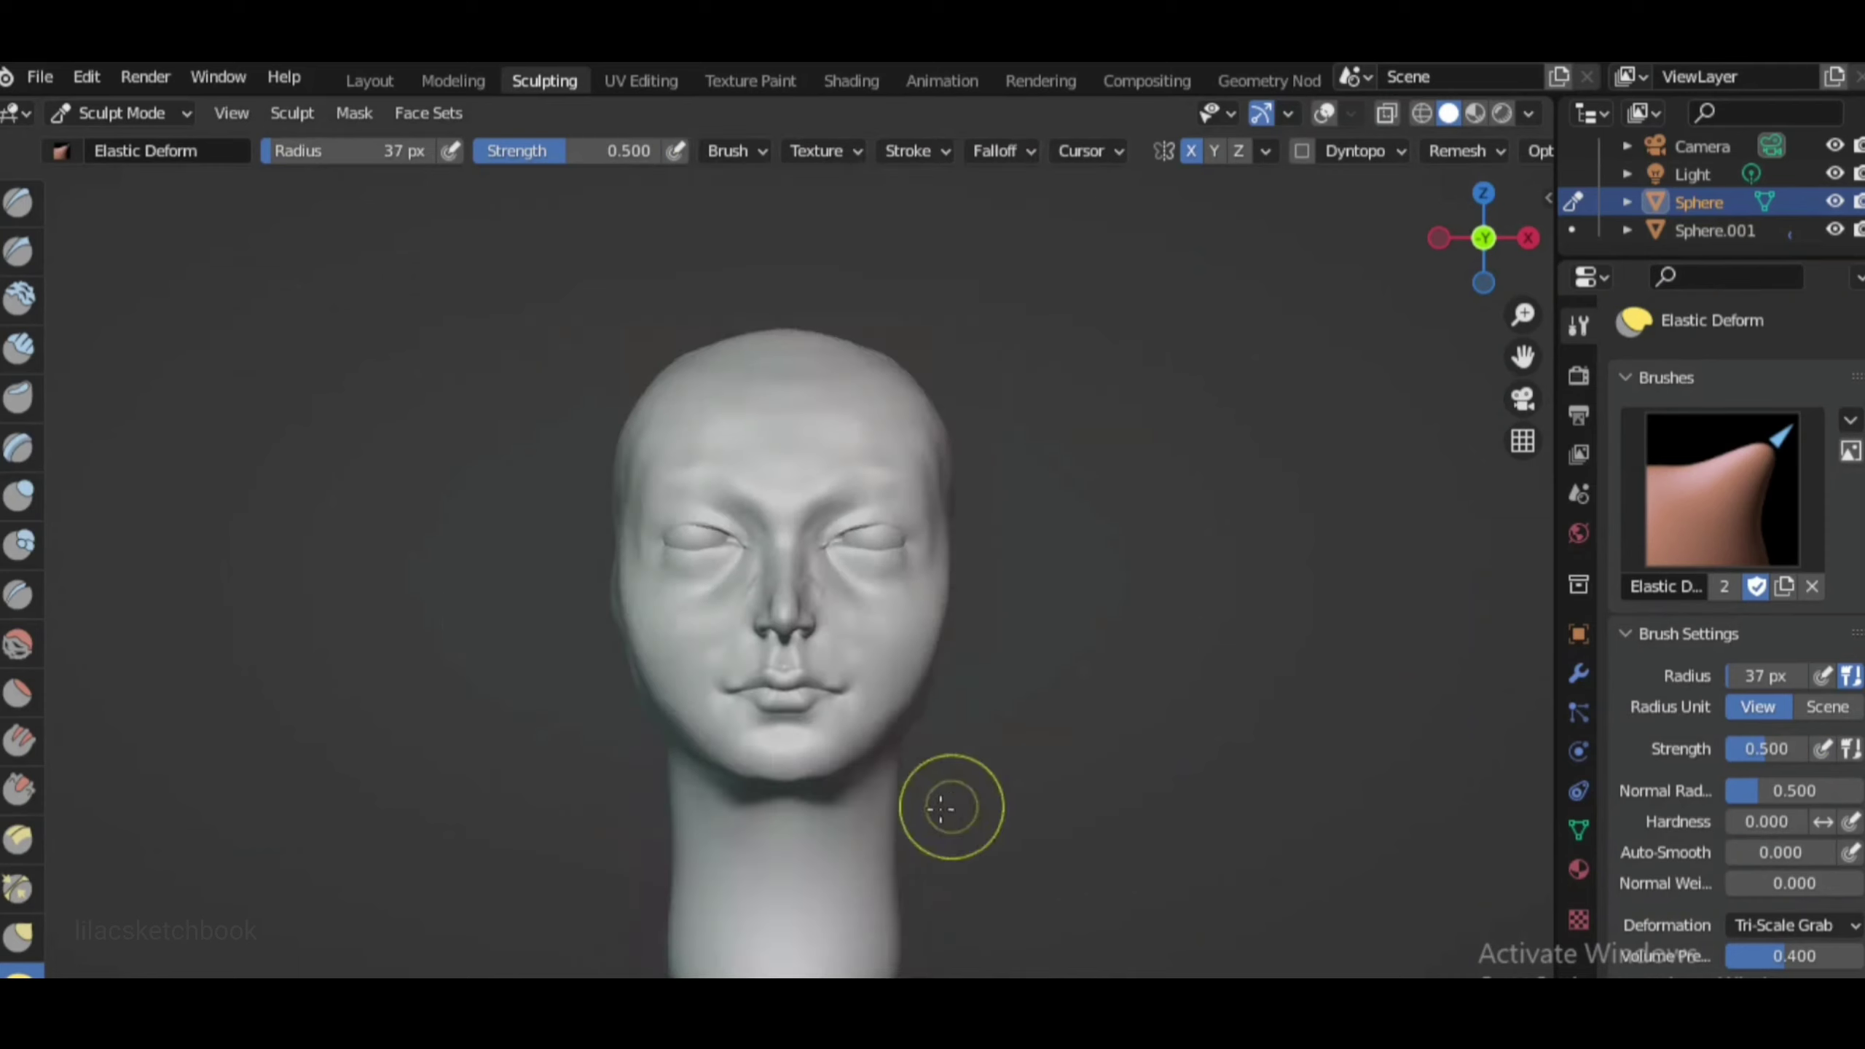
left_click(1661, 233)
Move Sphere.001 aside along X, select the Sphere bust and return to Sculpt Mode
key("g")
key("x")
left_click(1221, 416)
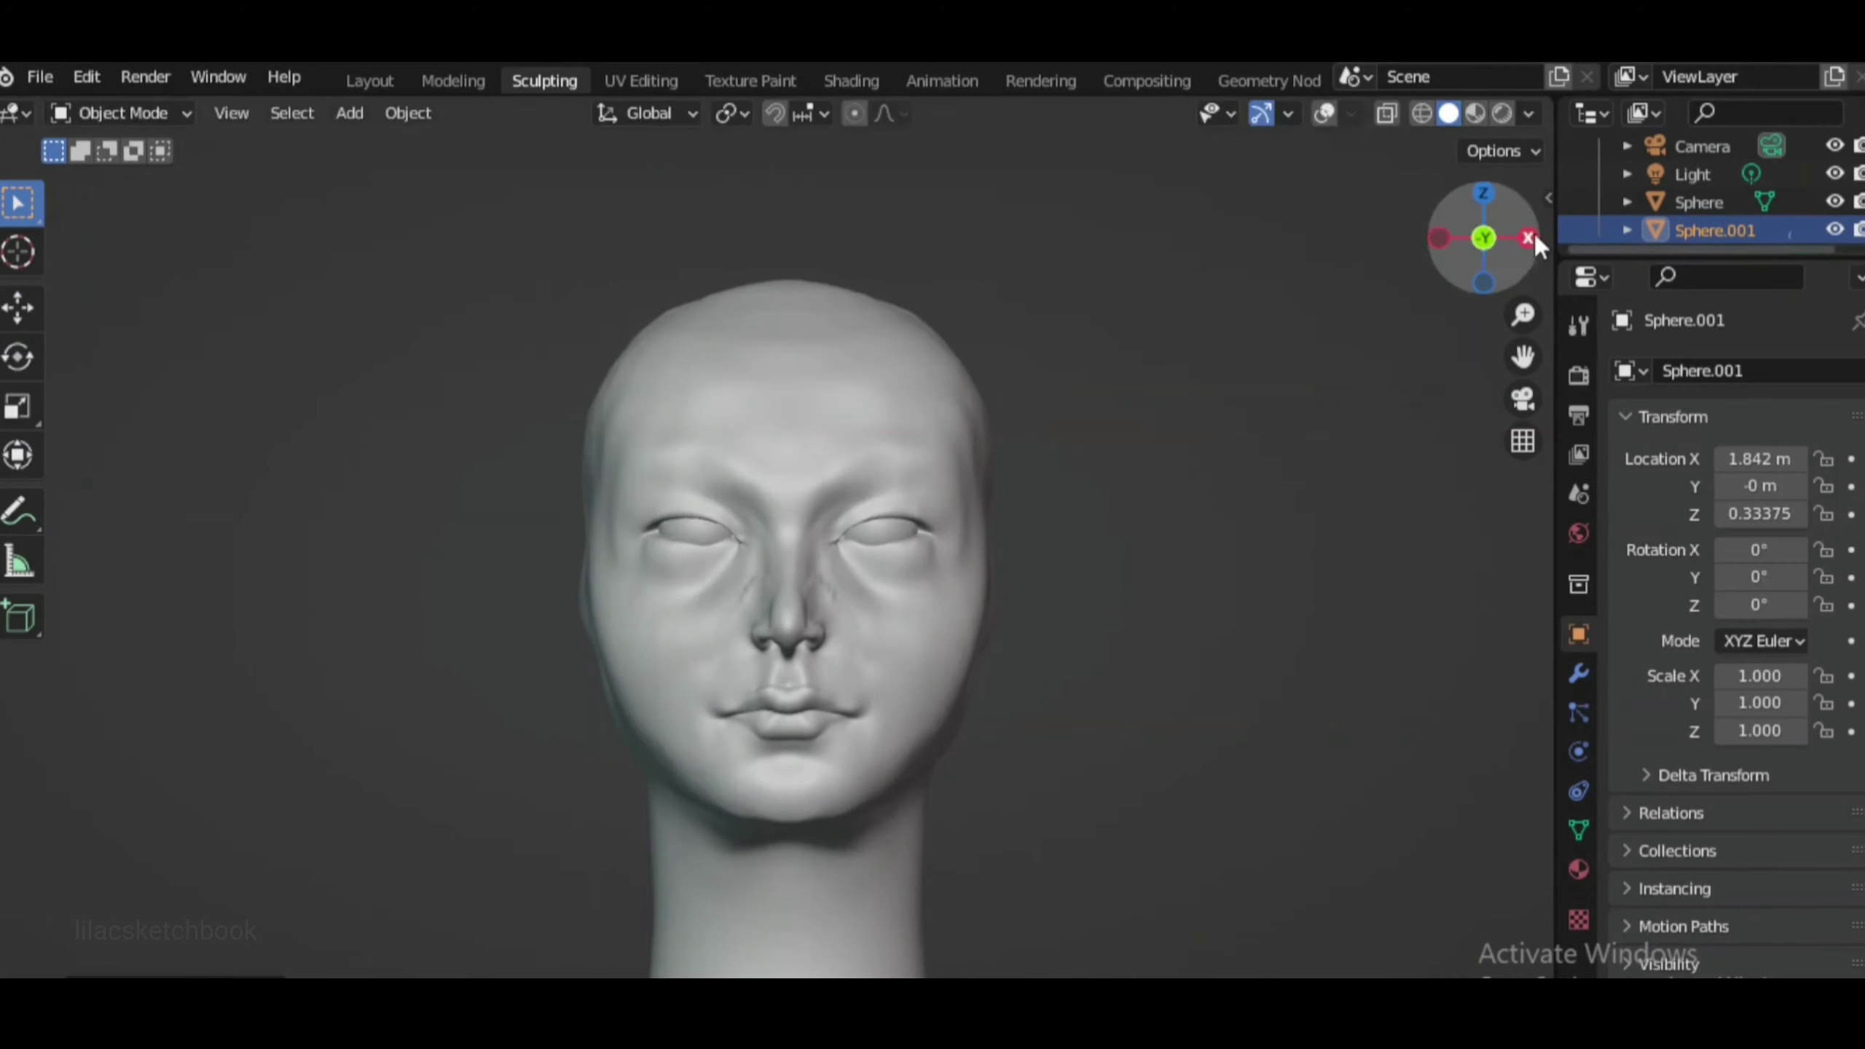
left_click(1528, 238)
key("g")
key("y")
left_click(1324, 479)
key("KP_1")
left_click(121, 112)
left_click(169, 207)
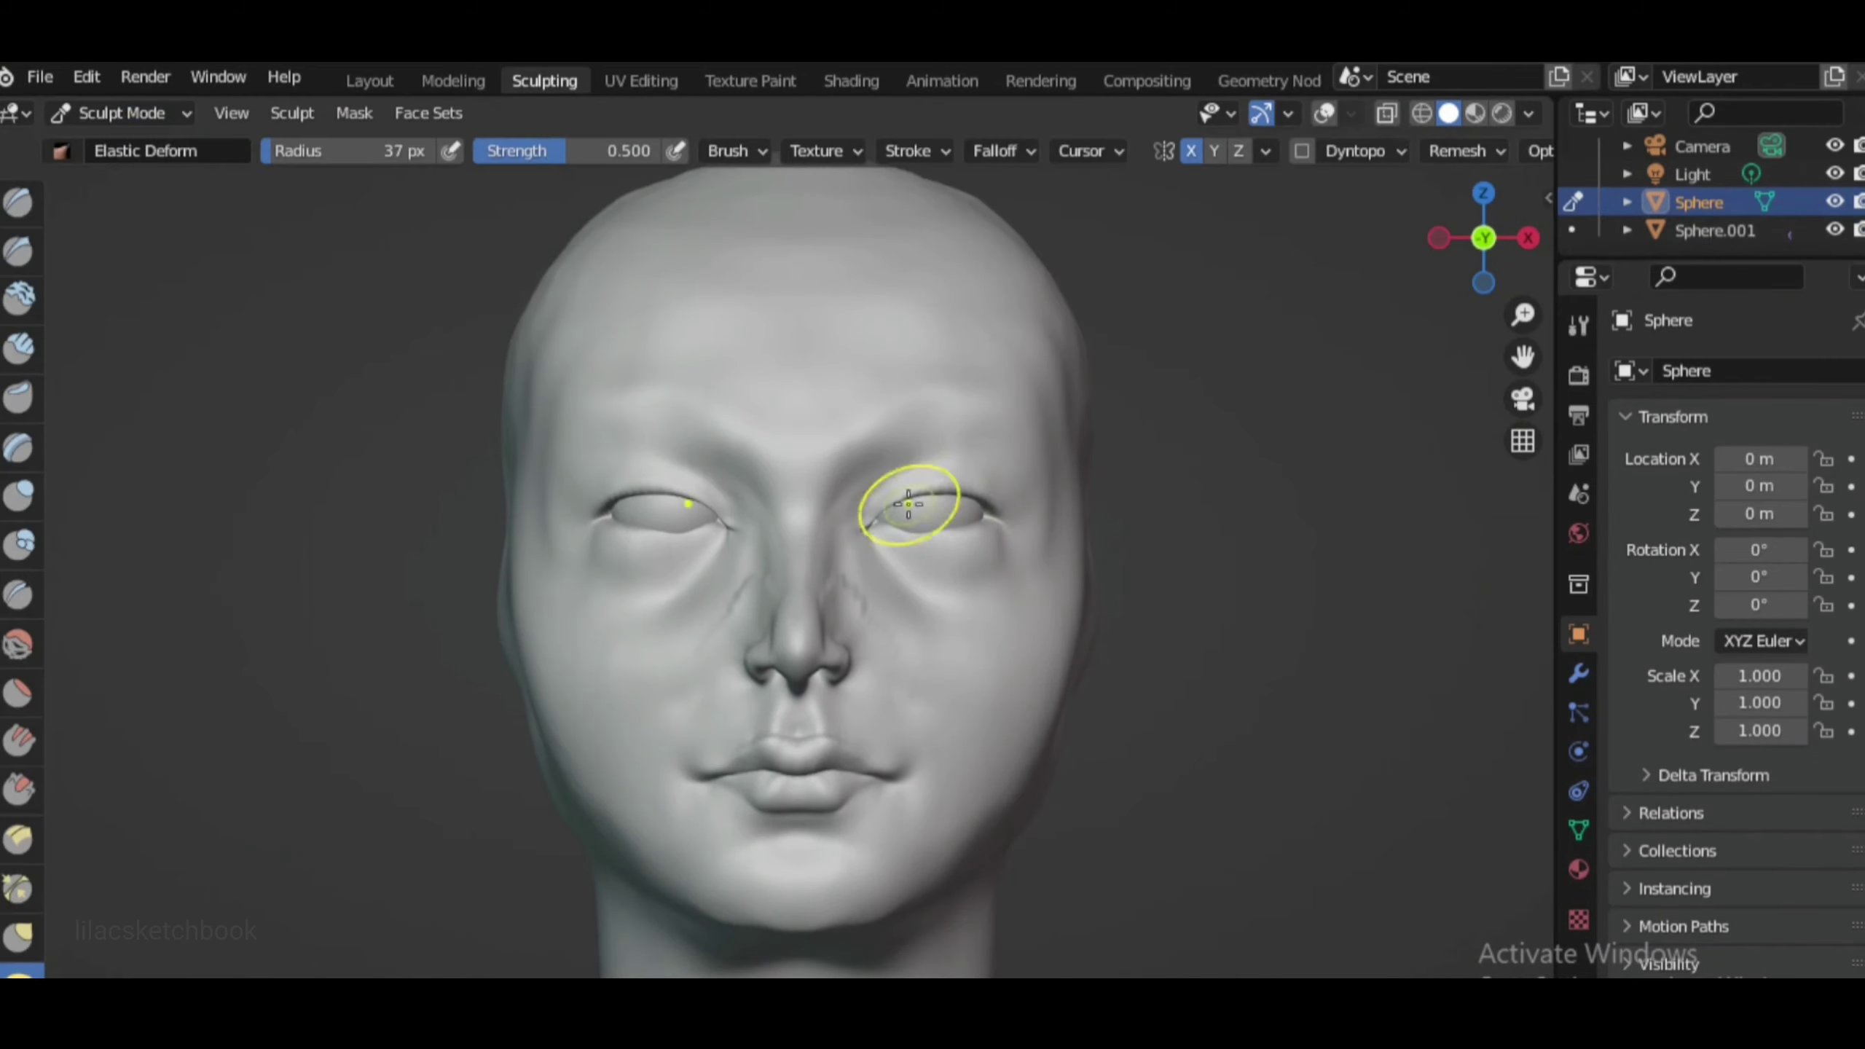
Trace a lasso outline over the right cheek while zooming in and out
scroll(1037, 687, "down", 4)
scroll(1093, 794, "up", 3)
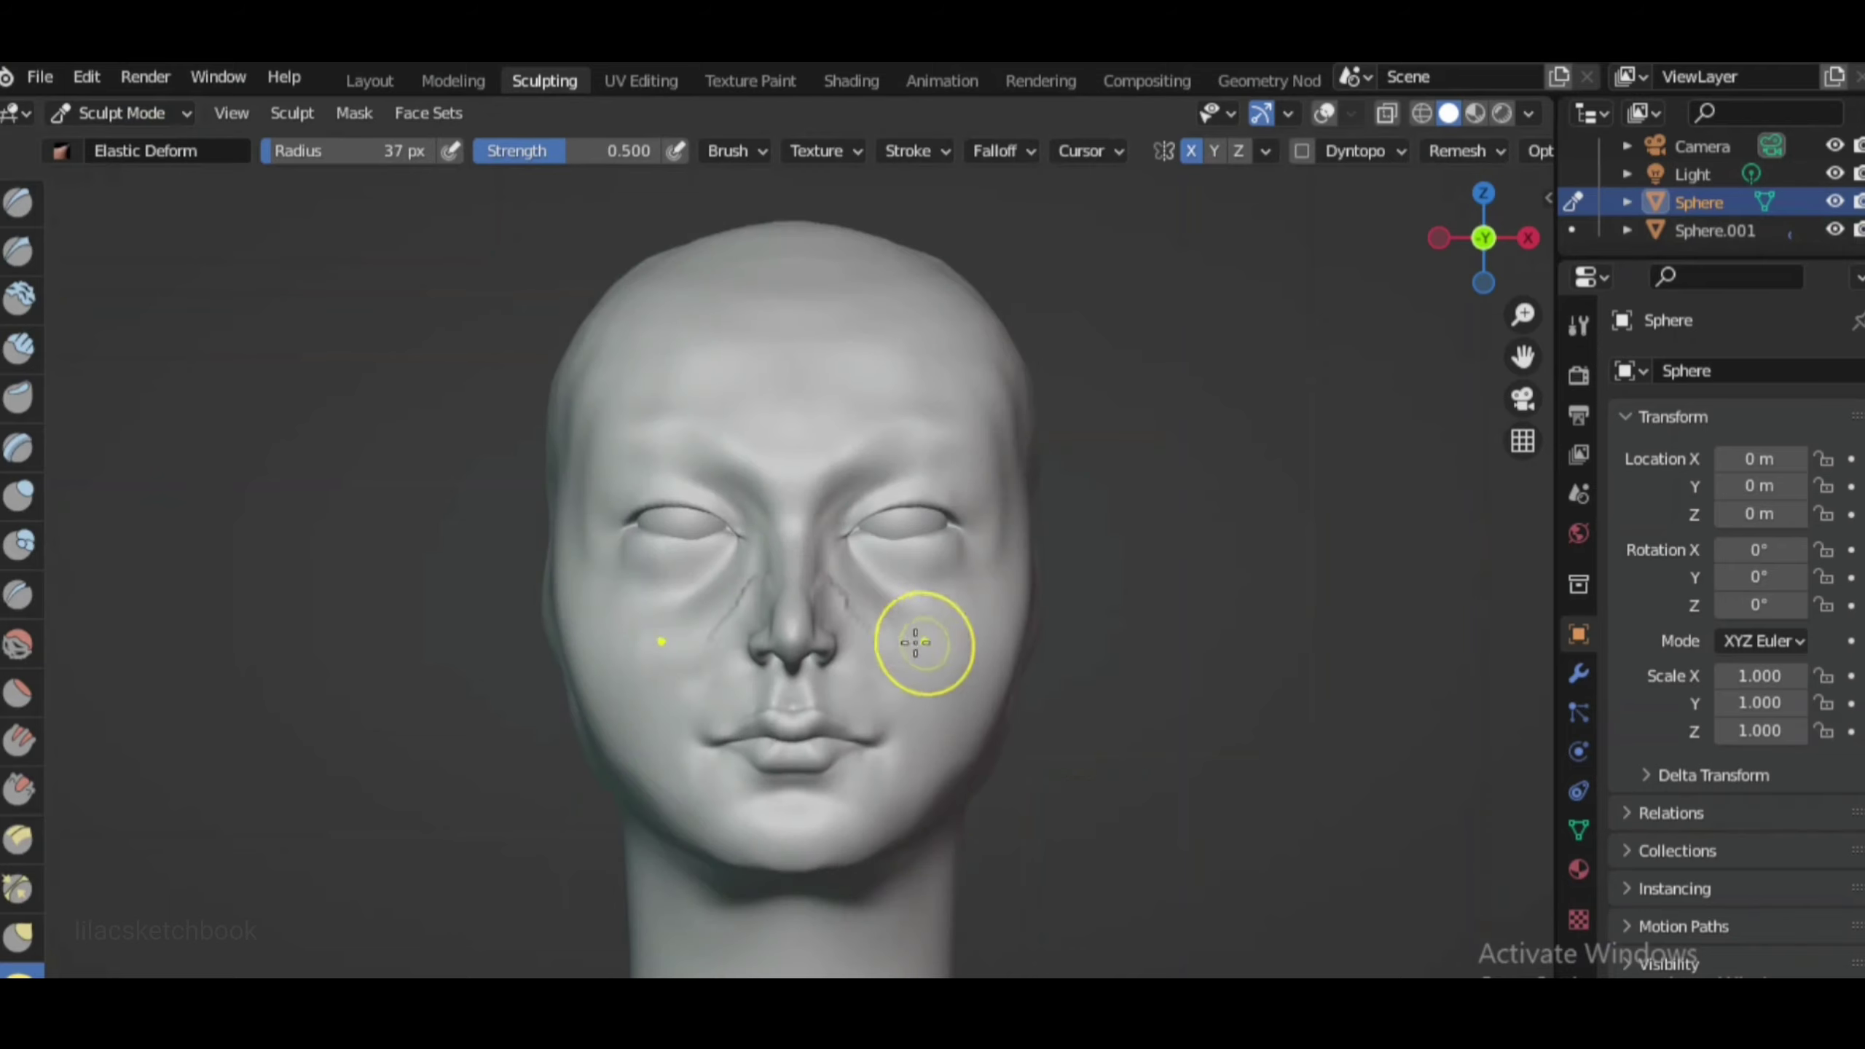
scroll(901, 591, "down", 4)
scroll(553, 658, "up", 4)
scroll(1037, 546, "down", 4)
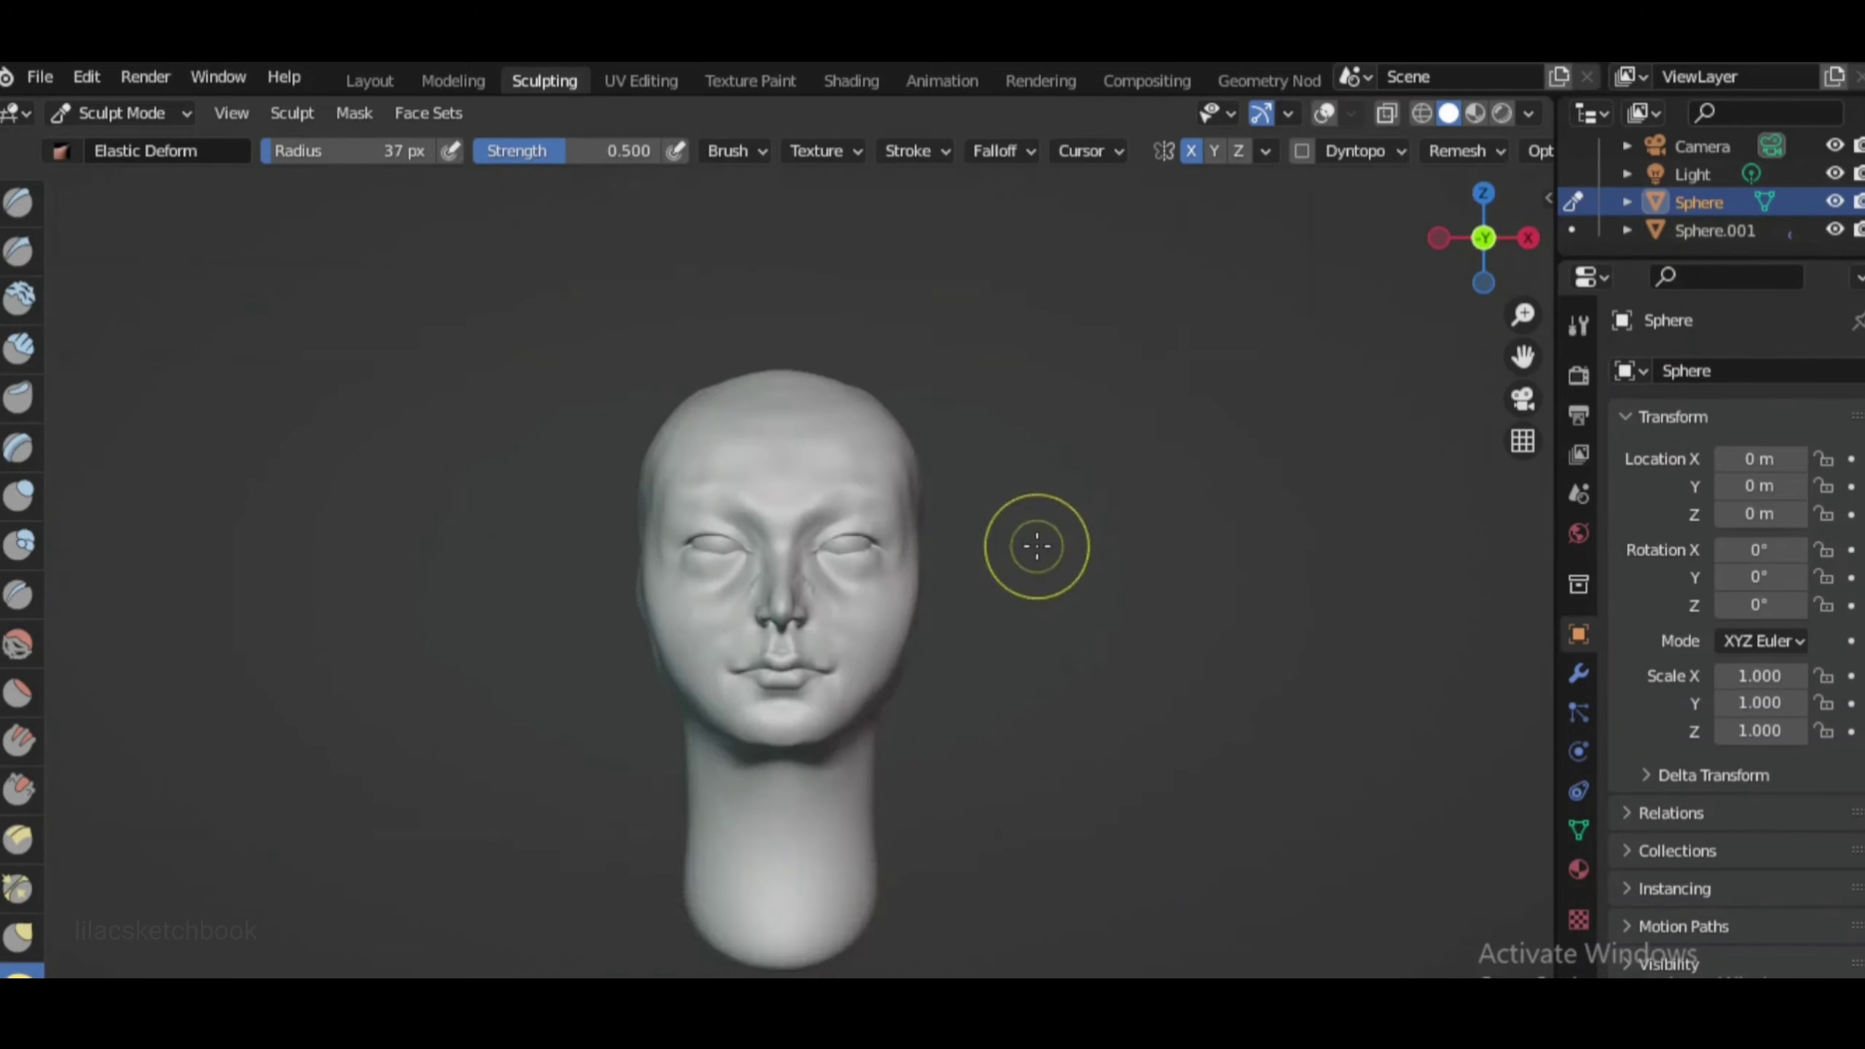
scroll(1037, 546, "up", 4)
left_click_drag(1061, 356, 906, 880, "ctrl+shift")
scroll(937, 498, "down", 3)
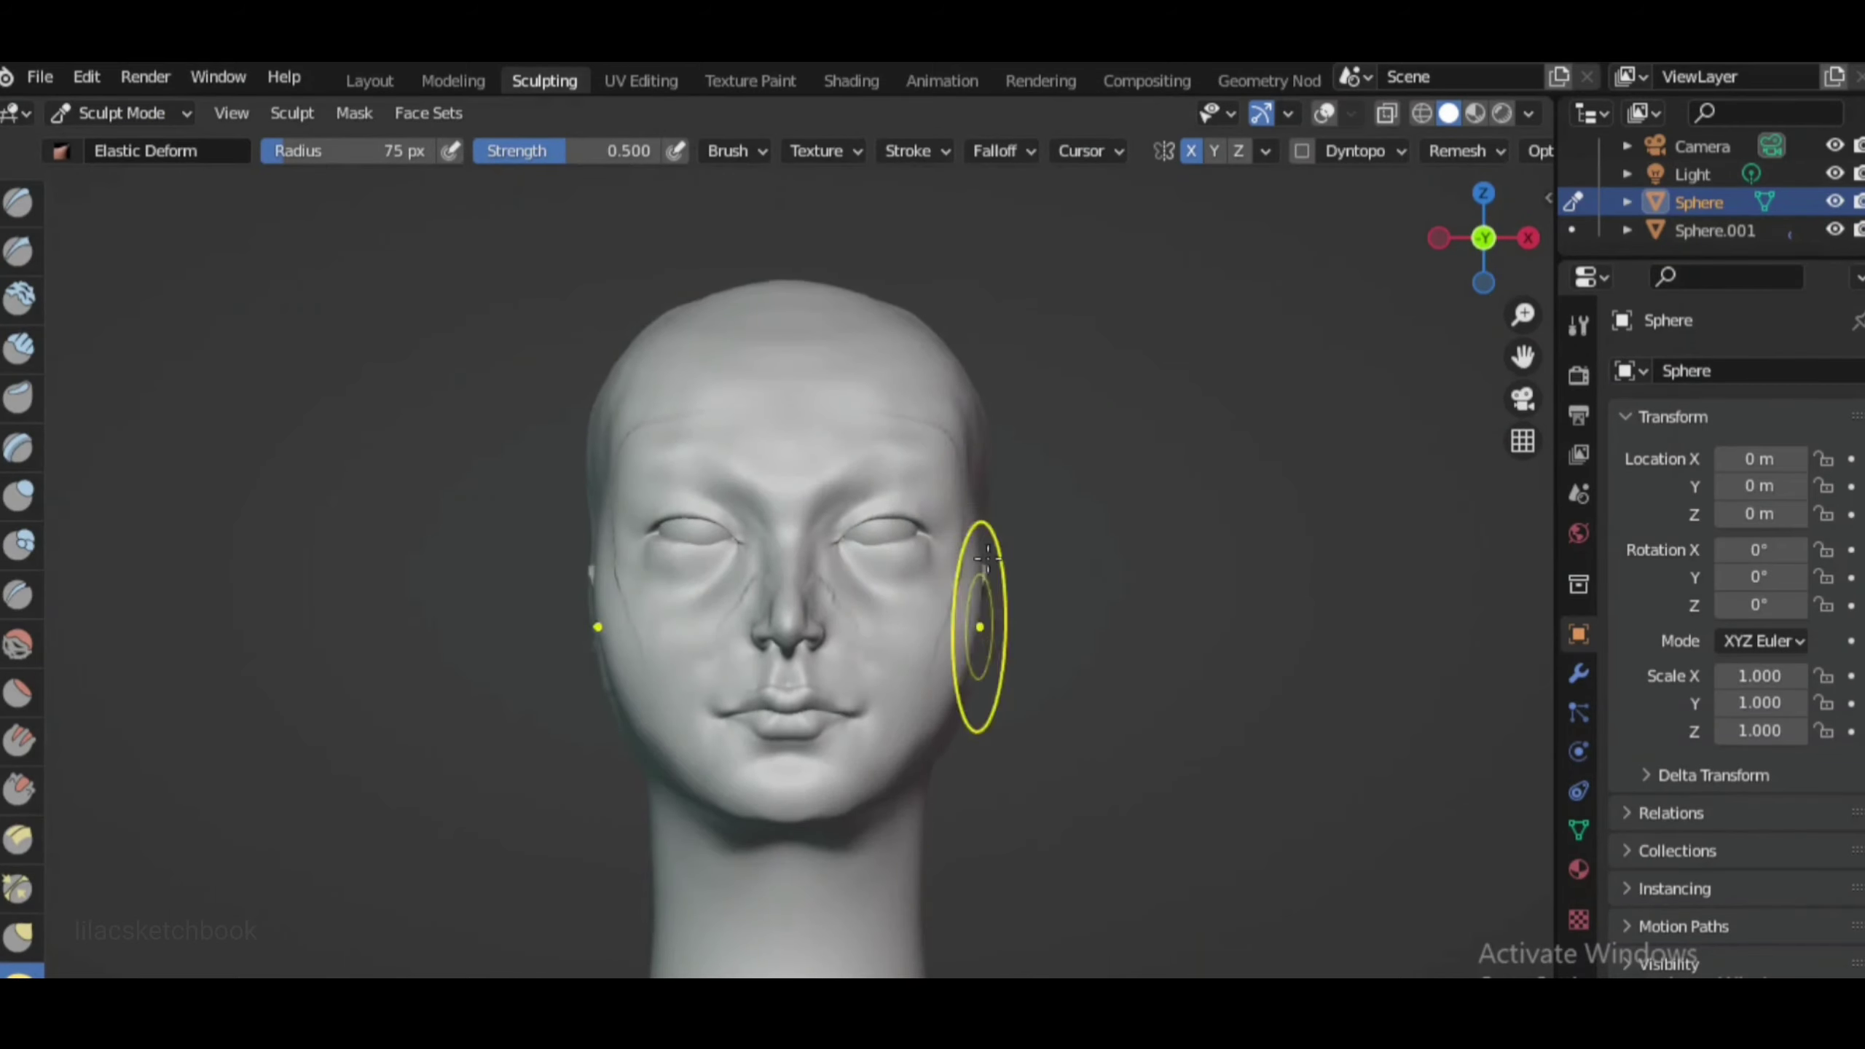
scroll(1075, 646, "down", 5)
scroll(931, 482, "up", 4)
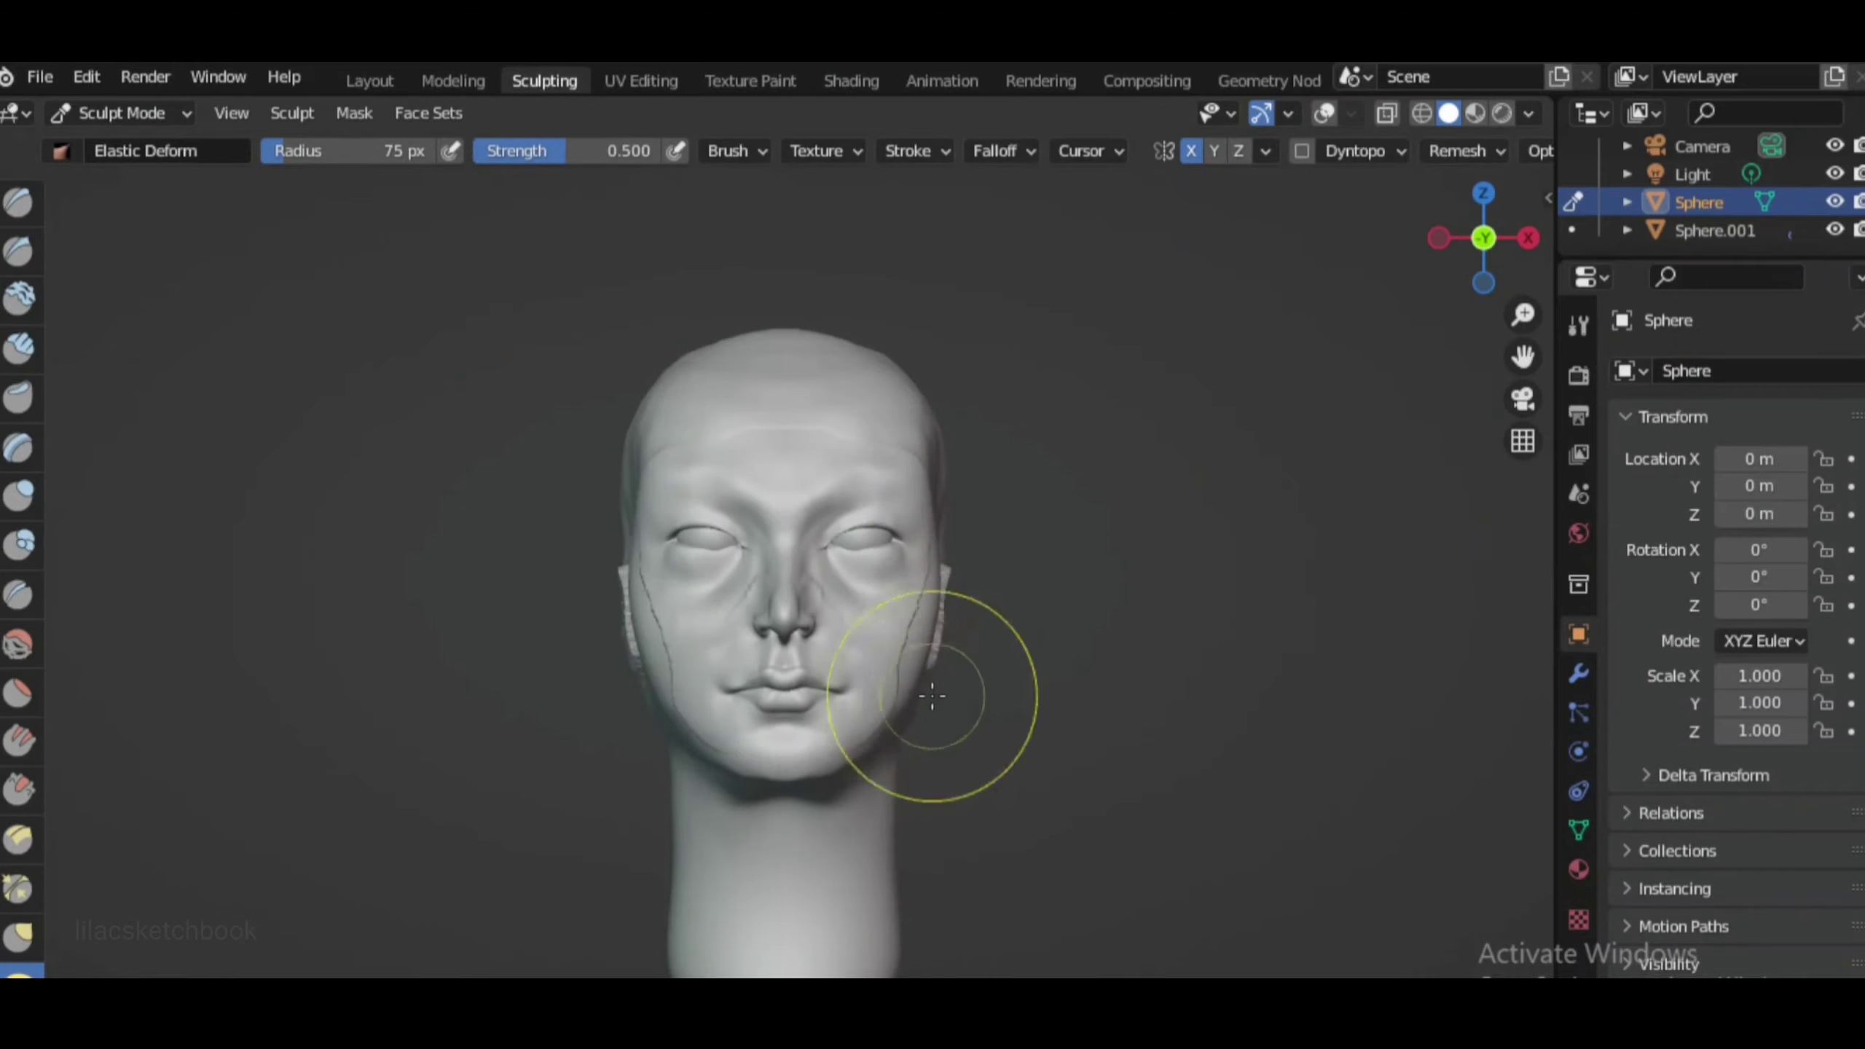
scroll(931, 696, "down", 2)
Check the head from both side views and a close front view of the face
key("ctrl+KP_3")
key("KP_3")
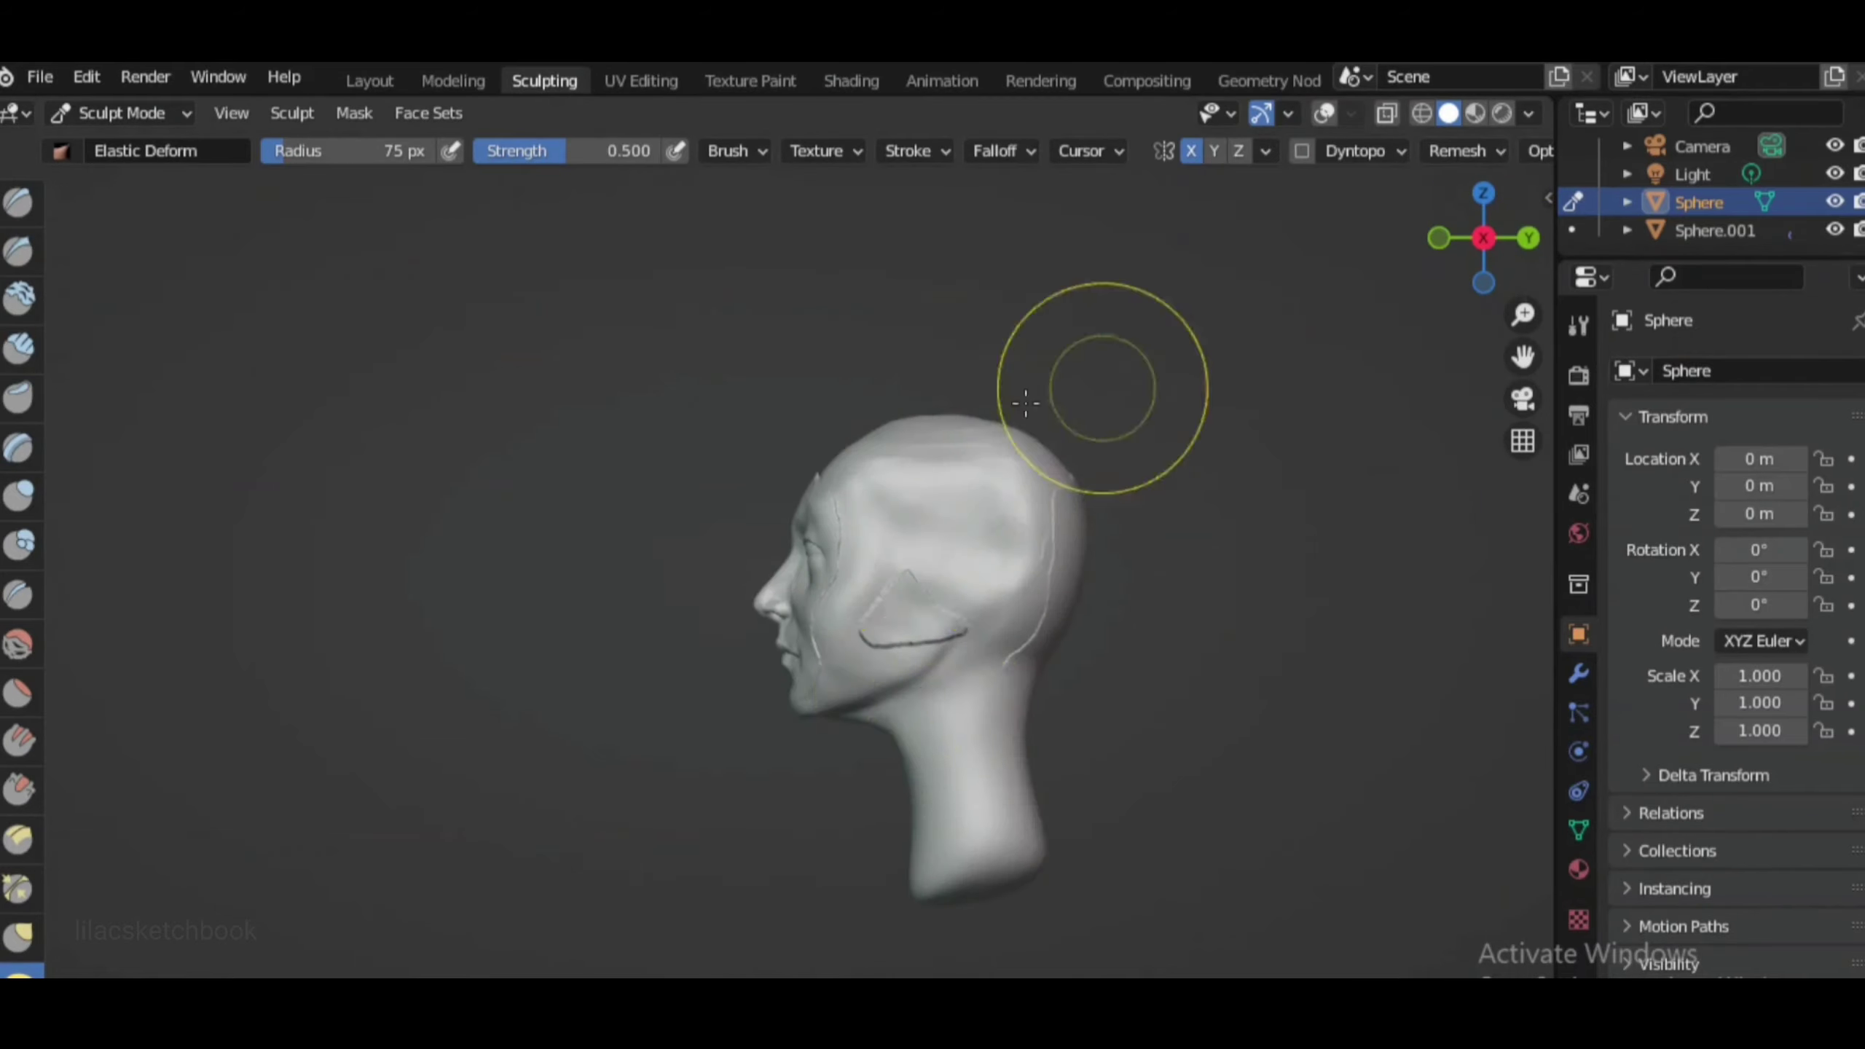
scroll(1026, 403, "up", 3)
left_click(1439, 238)
scroll(771, 355, "down", 3)
key("KP_3")
scroll(886, 387, "up", 3)
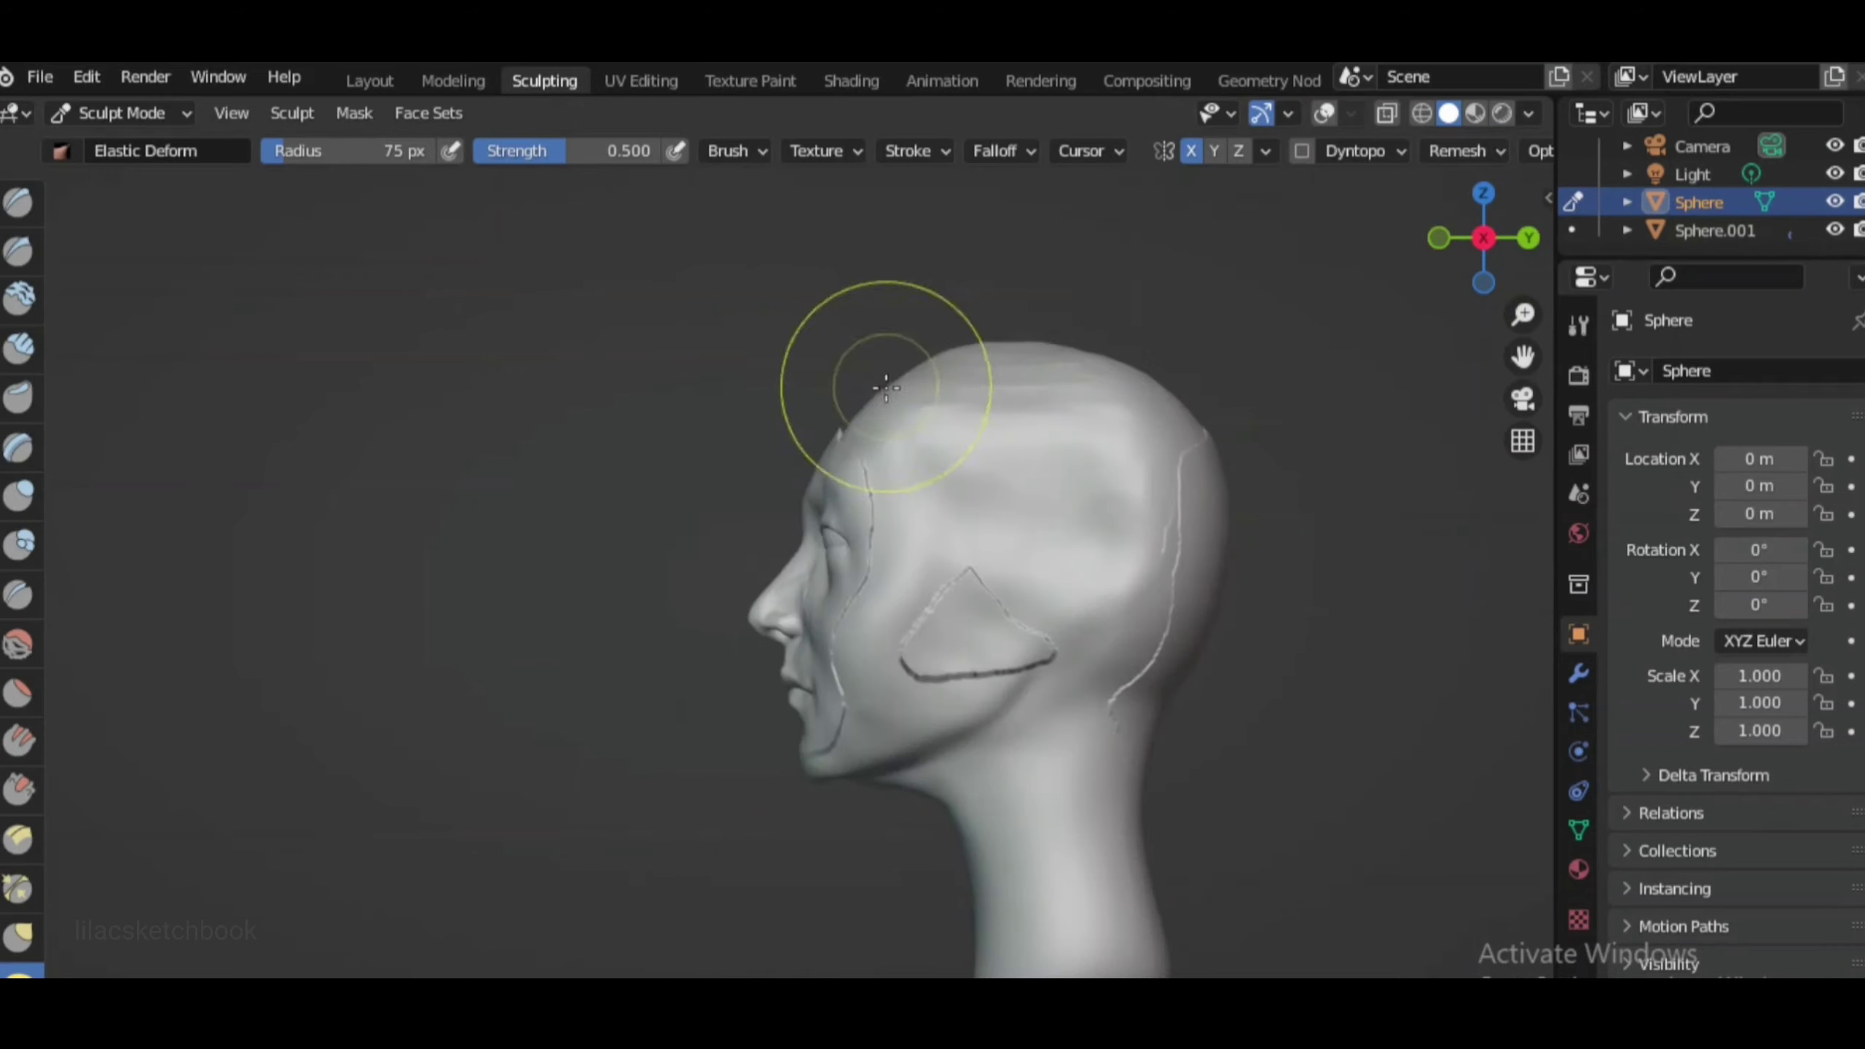
key("KP_1")
Shrink the Grab brush radius and move the brow surface
key("g")
scroll(508, 229, "up", 5)
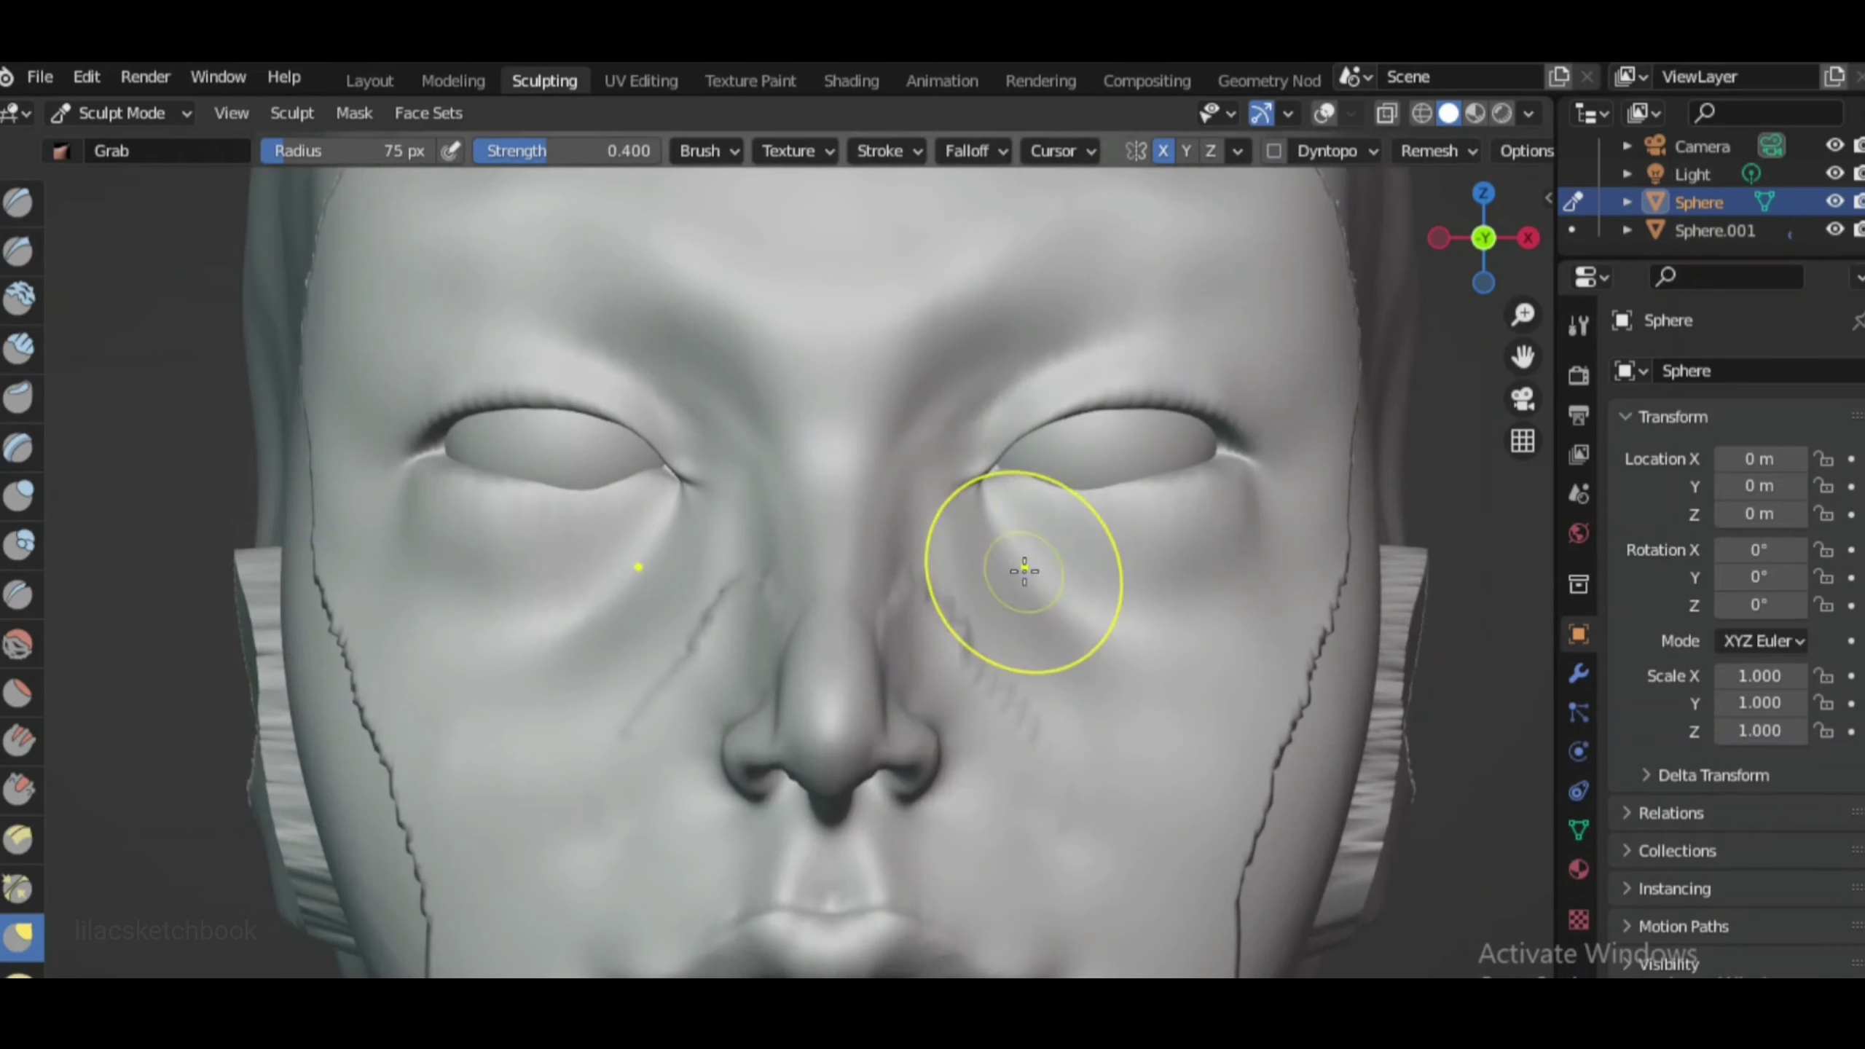
scroll(1025, 571, "down", 2)
middle_click_drag(956, 451, 1004, 594, "shift")
key("f")
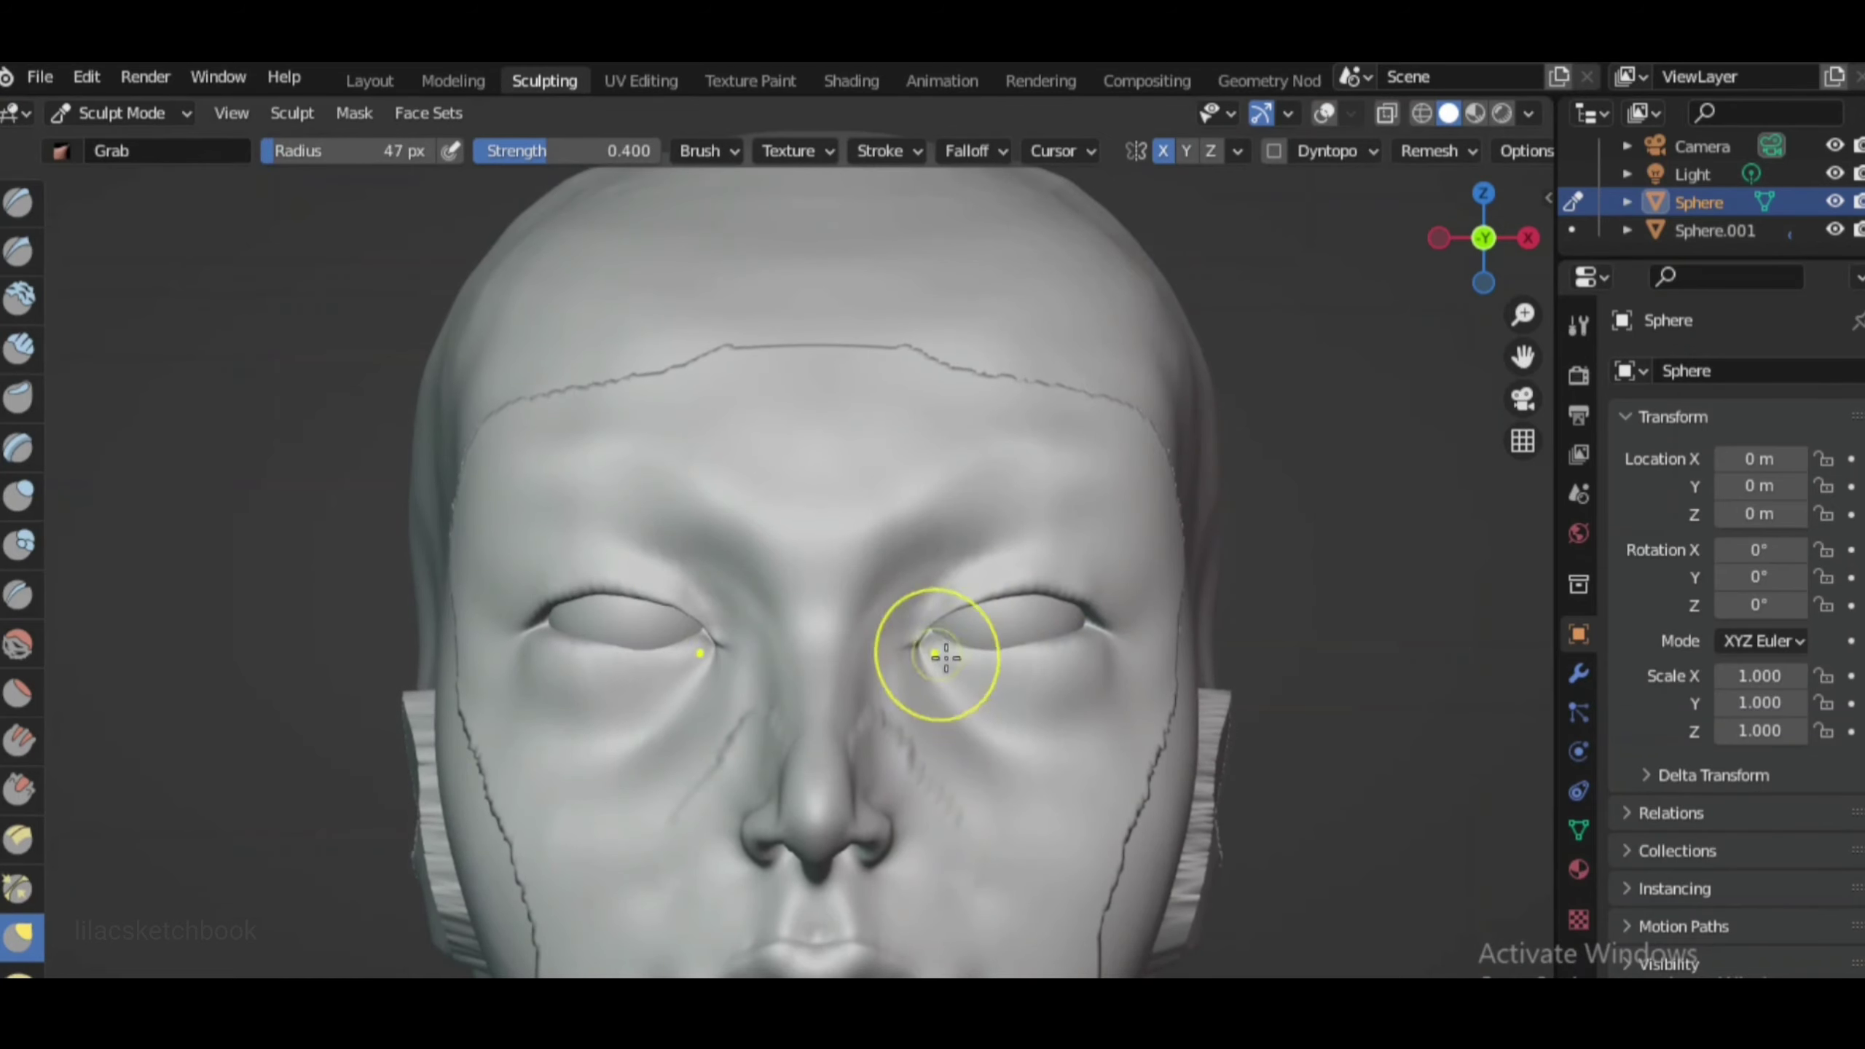
scroll(820, 729, "down", 3)
mouse_move(1484, 237)
left_mouse_down()
mouse_move(1520, 243)
mouse_move(1491, 242)
left_mouse_up()
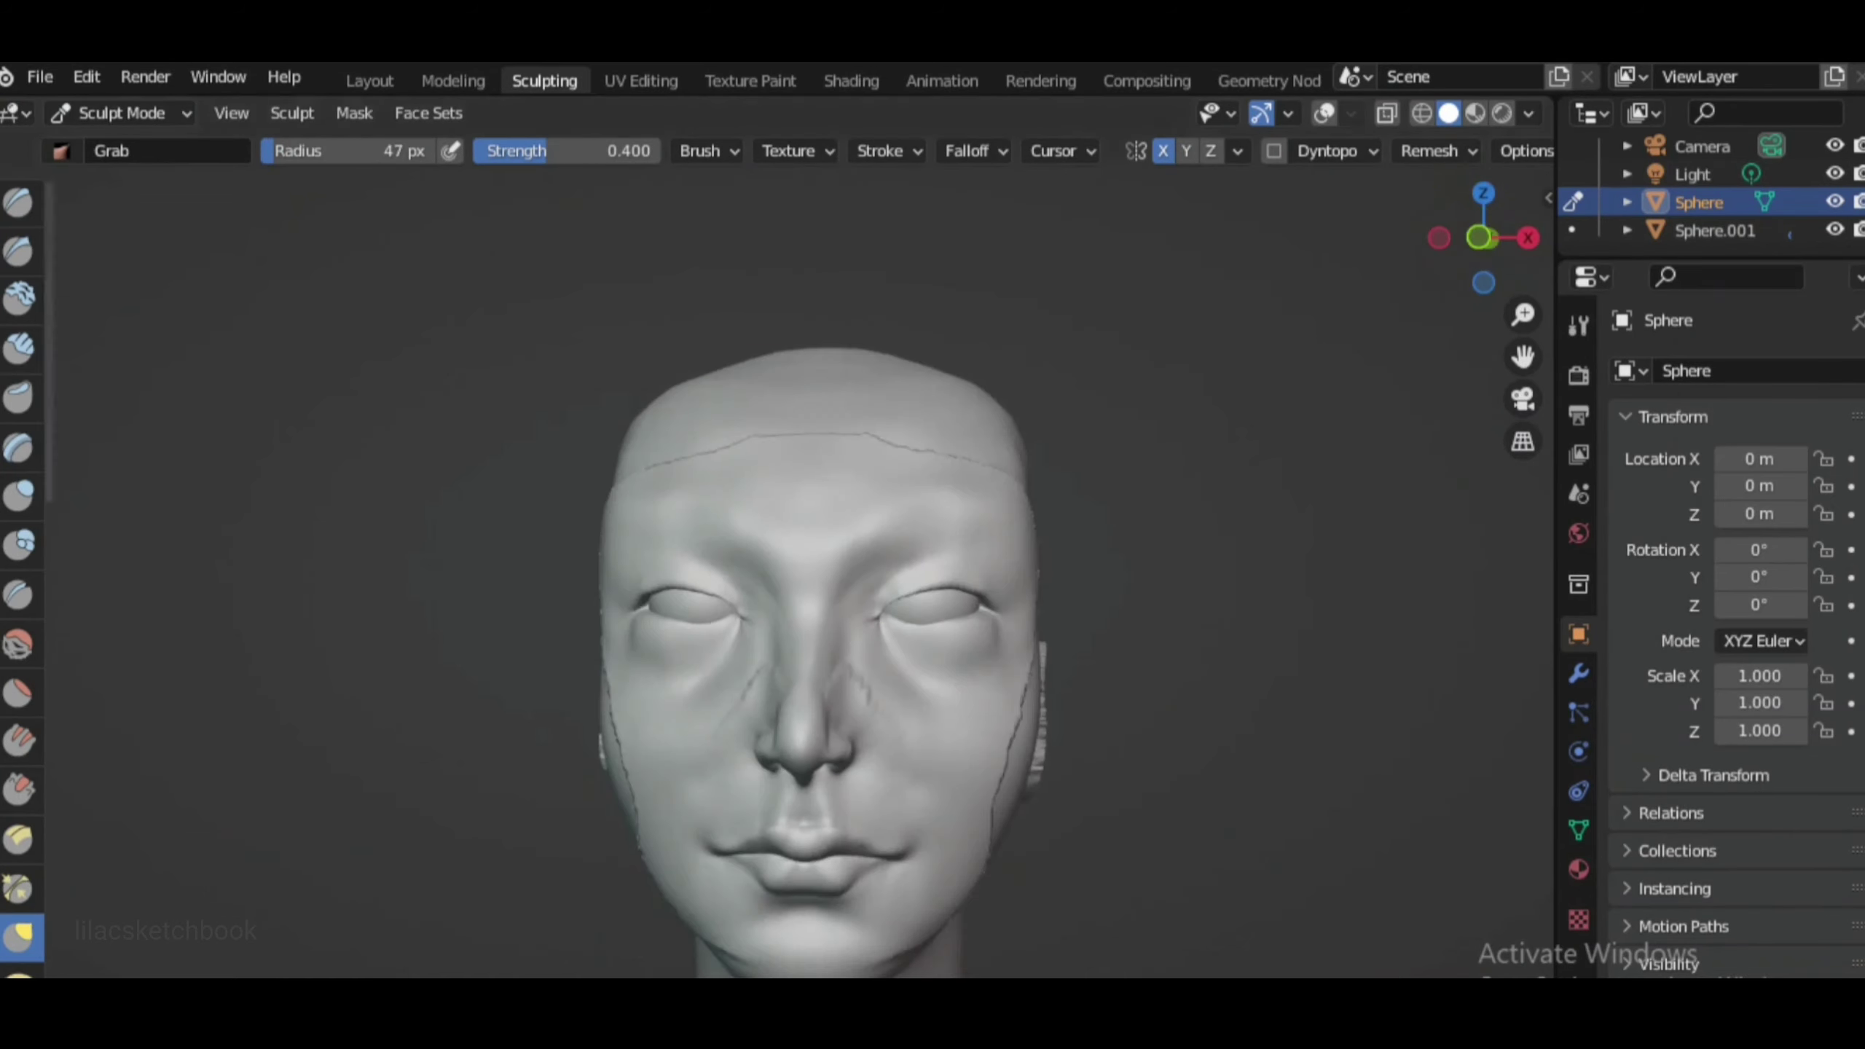
Scrape down rough seams on the face with the Scrape brush, showing its settings
key("shift+t")
left_click(1480, 238)
scroll(923, 596, "up", 4)
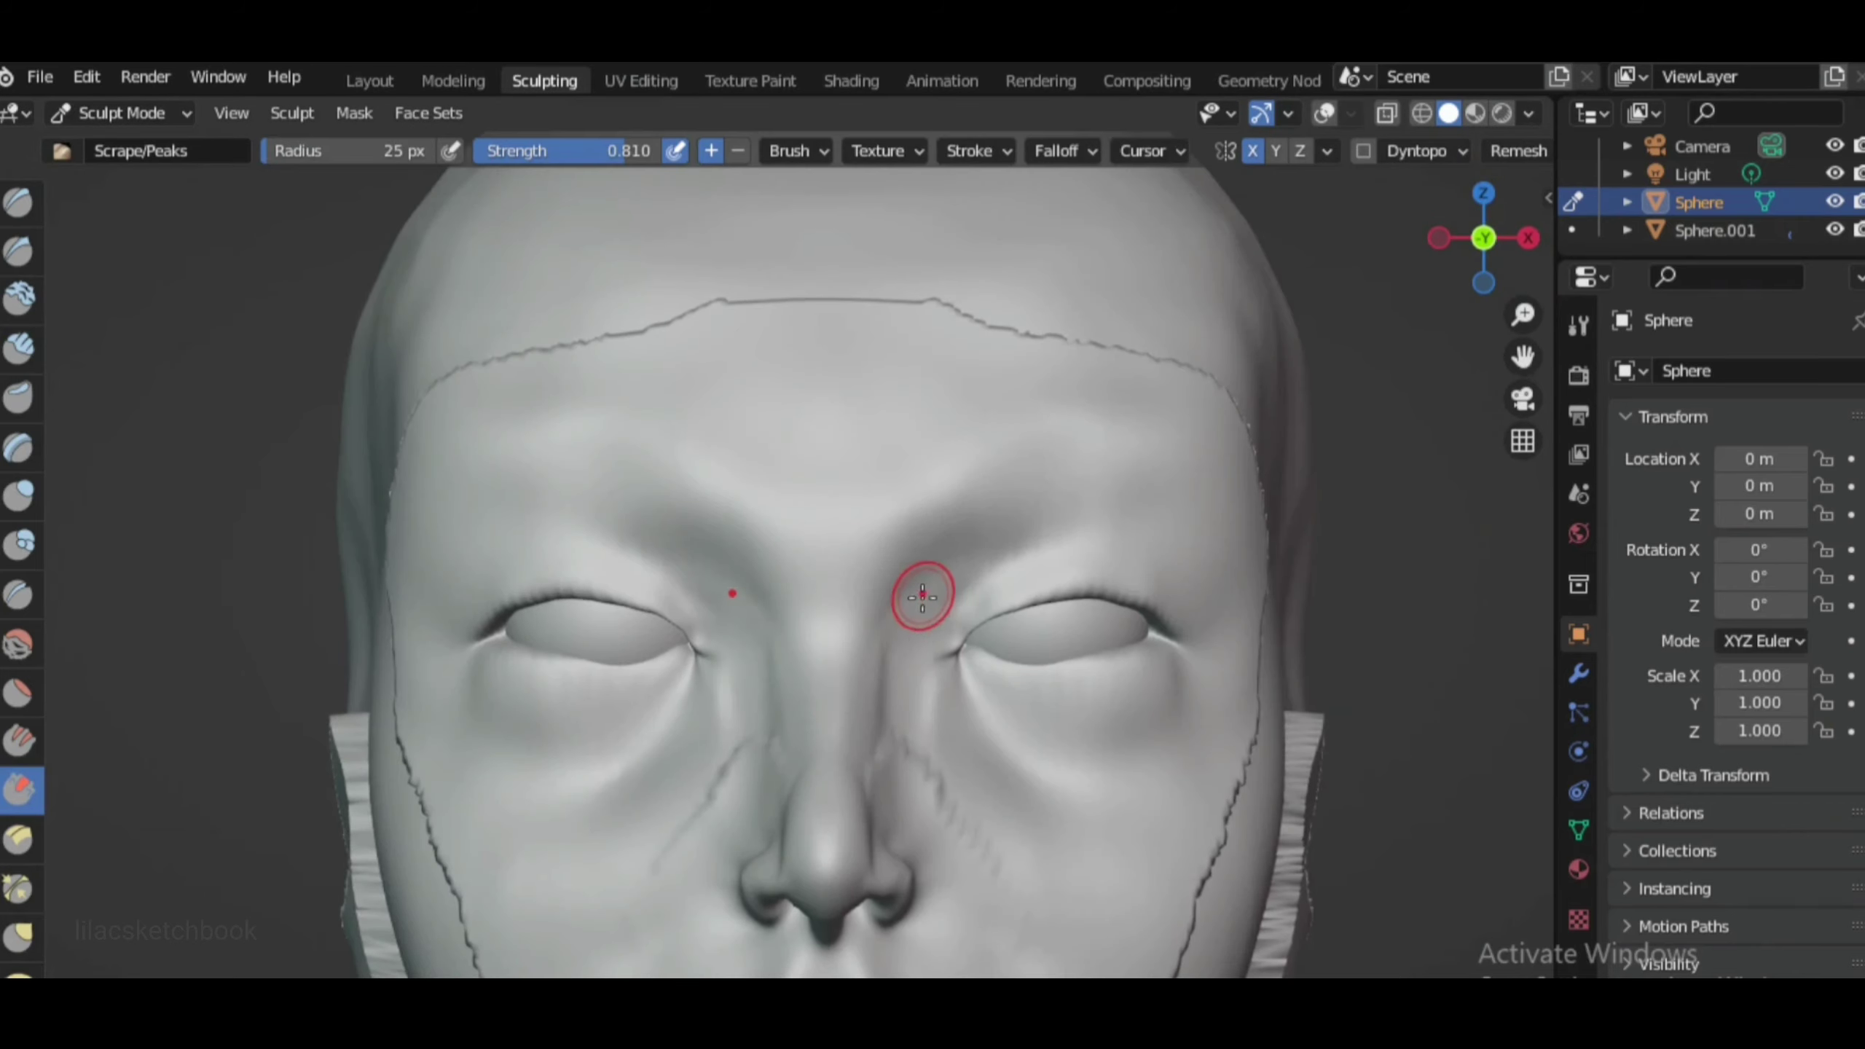
left_click(1578, 326)
middle_click_drag(887, 637, 1014, 858)
mouse_move(1328, 823)
middle_mouse_down()
mouse_move(1138, 661)
mouse_move(1248, 492)
middle_mouse_up()
Check the face from three-quarter and side views, then return to front view
scroll(991, 524, "up", 3)
scroll(906, 682, "down", 1)
scroll(906, 682, "up", 3)
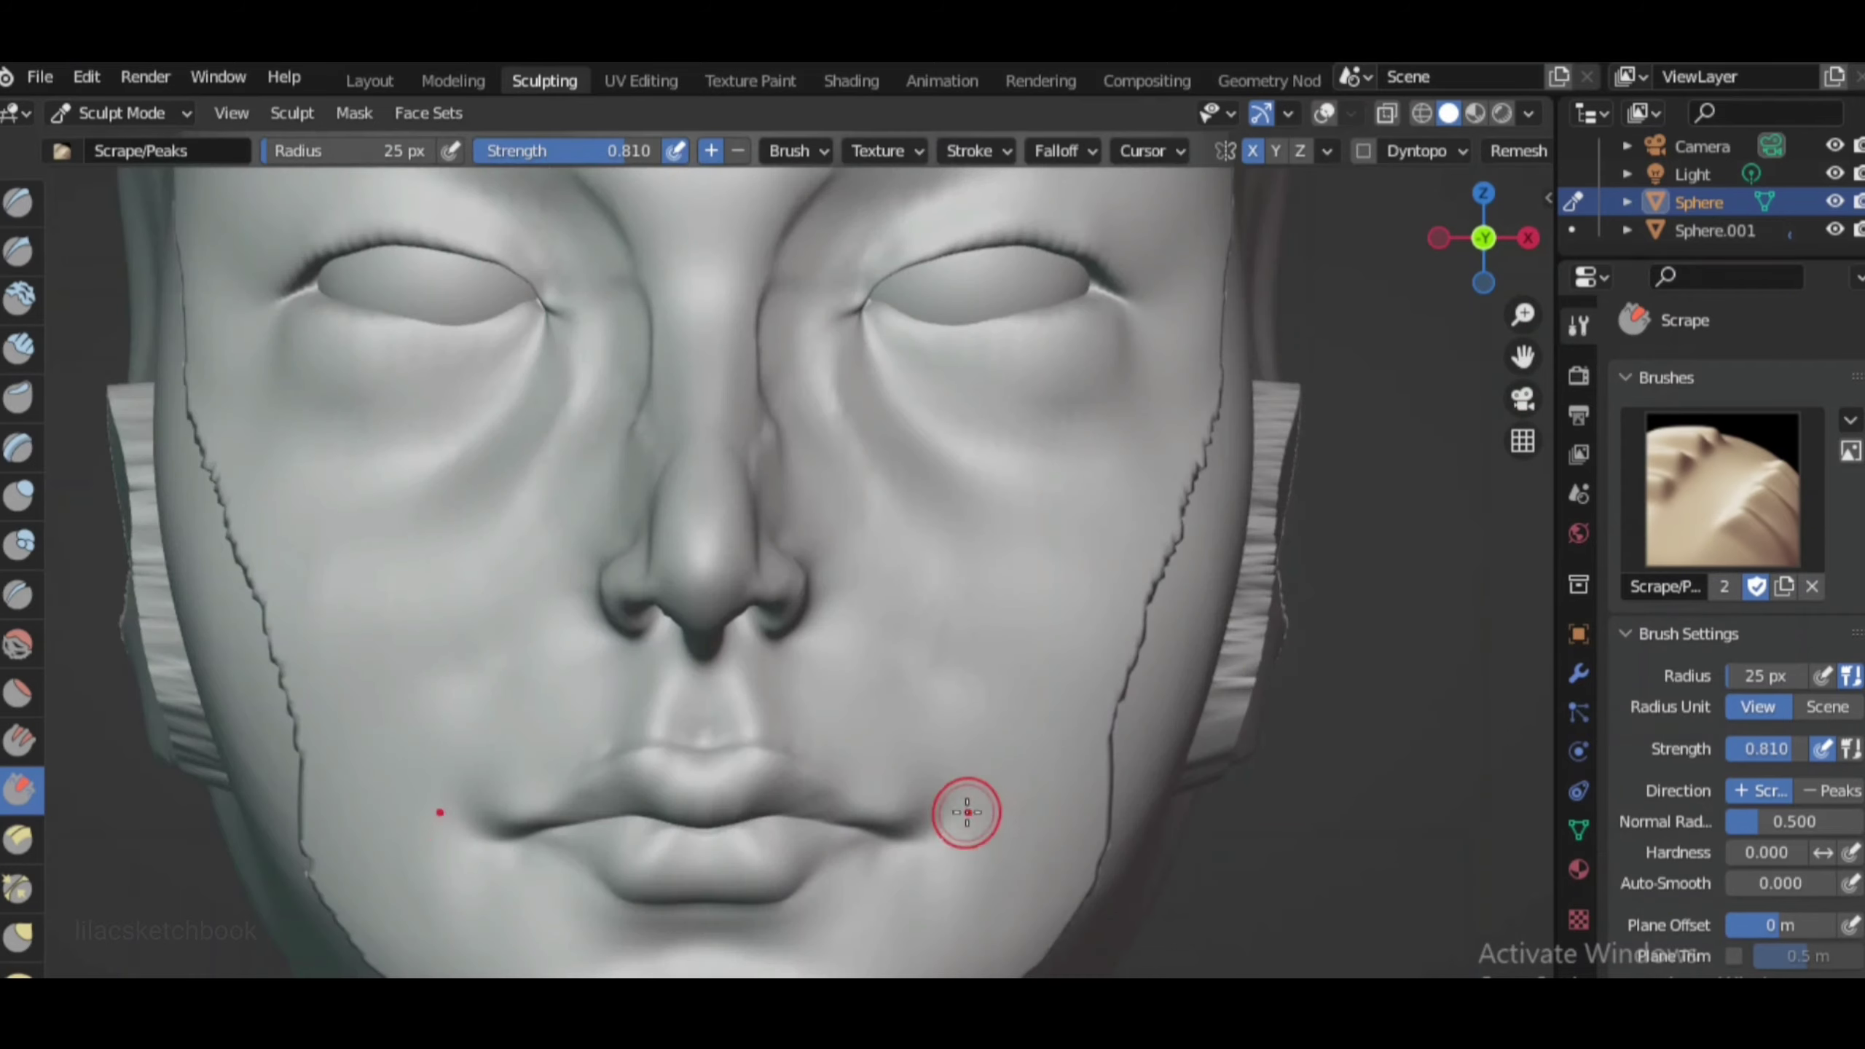
scroll(612, 913, "down", 2)
scroll(612, 913, "down", 3)
scroll(1028, 804, "up", 3)
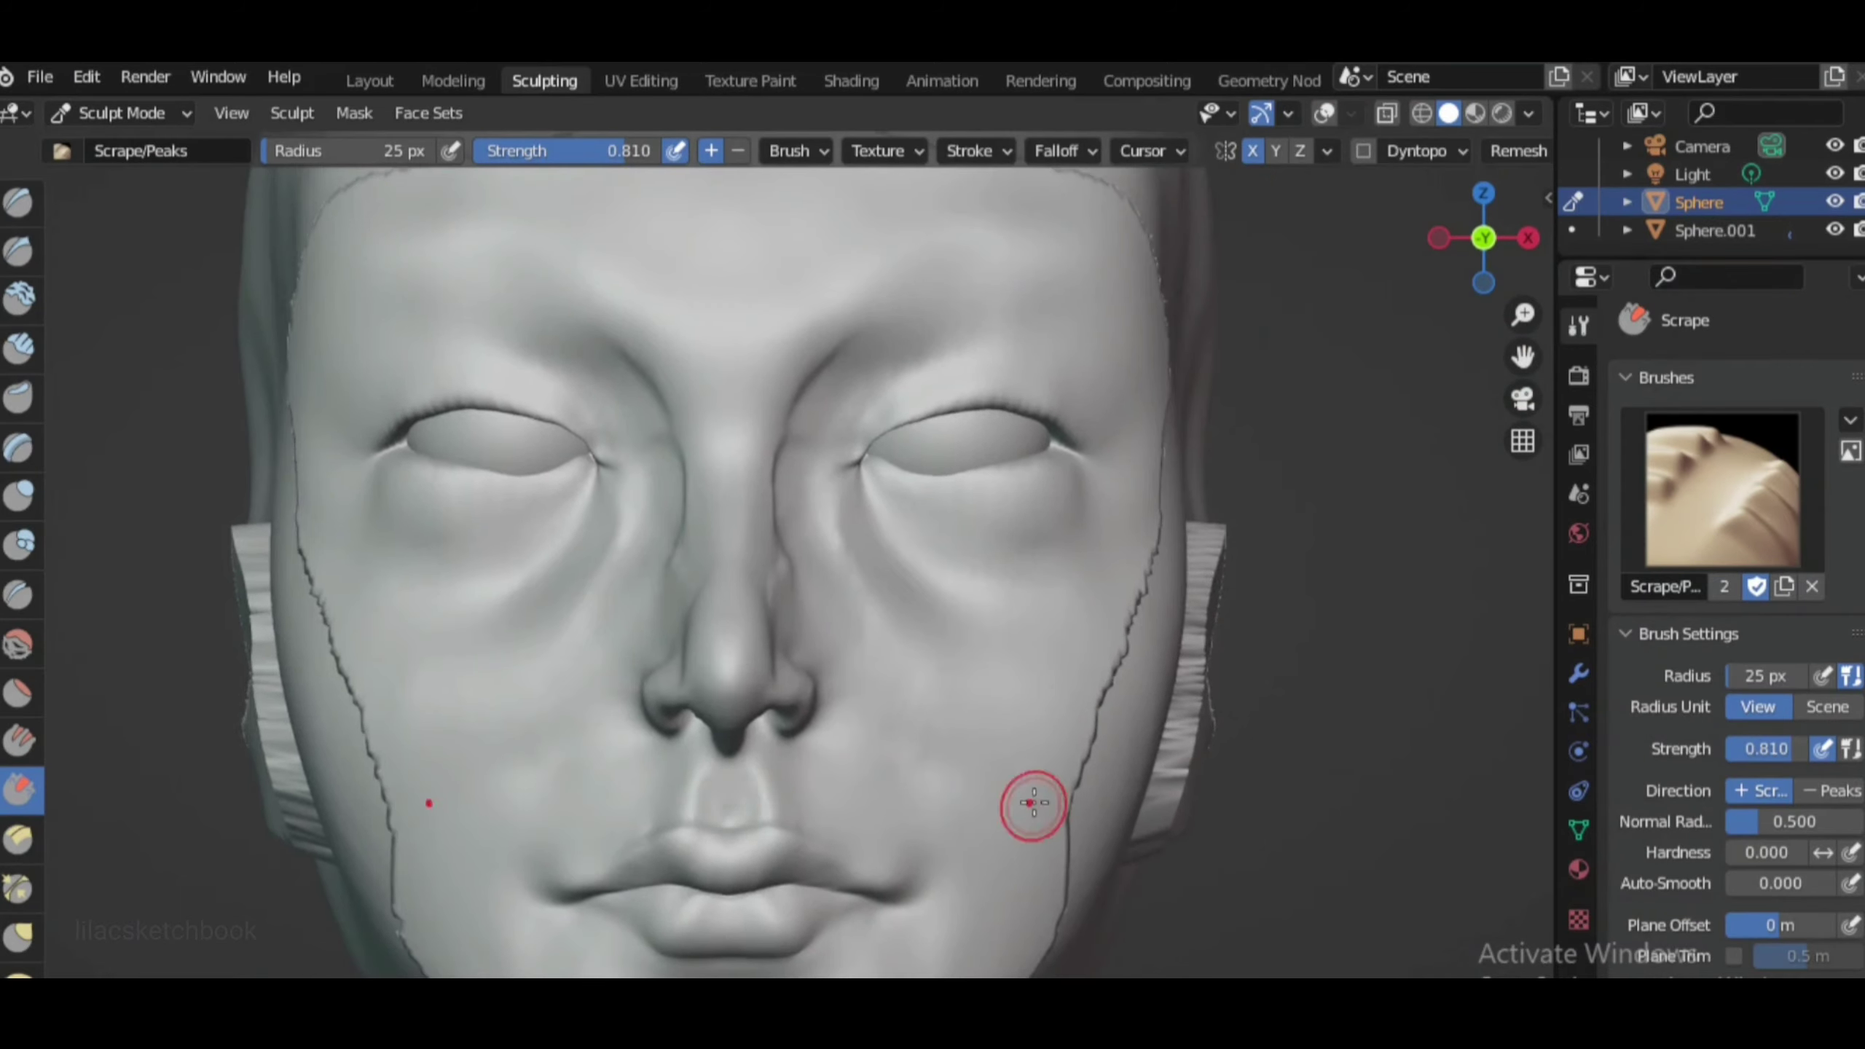
middle_click_drag(1028, 803, 881, 775)
middle_click_drag(969, 628, 1153, 579)
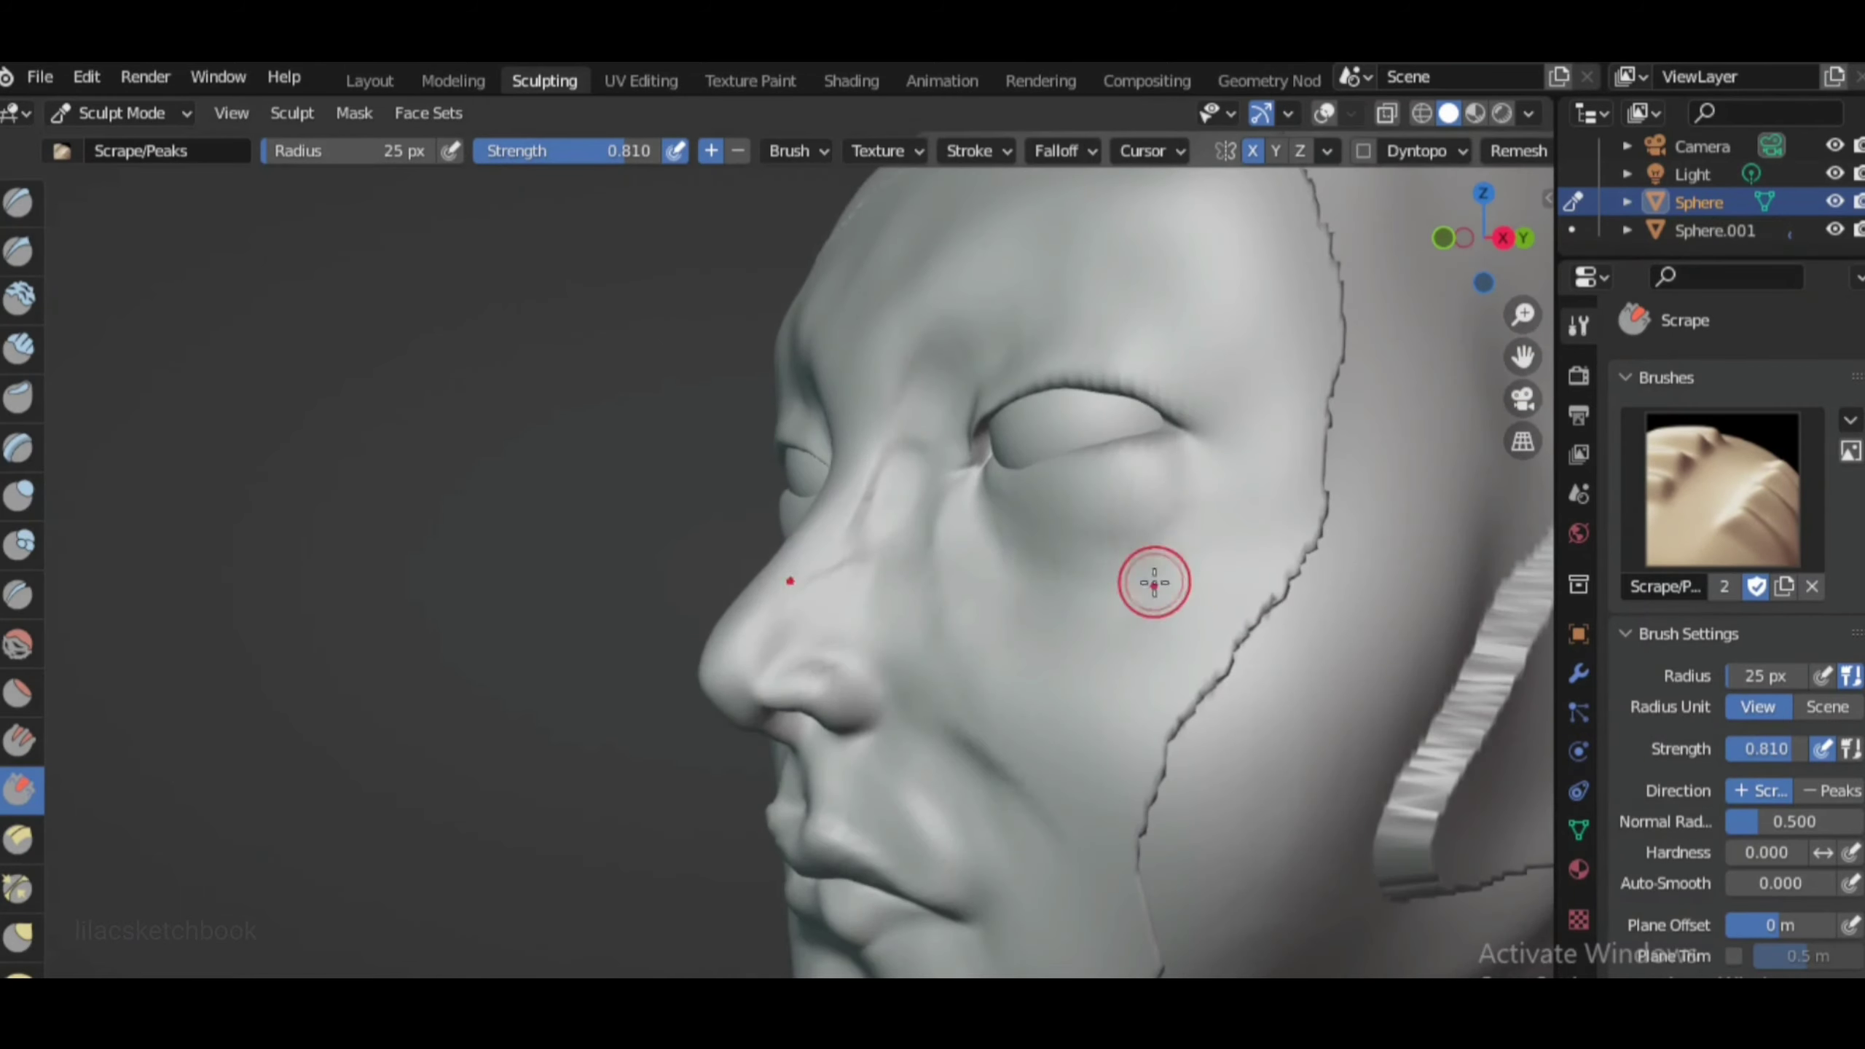
key("KP_1")
scroll(965, 542, "down", 3)
scroll(1179, 516, "up", 3)
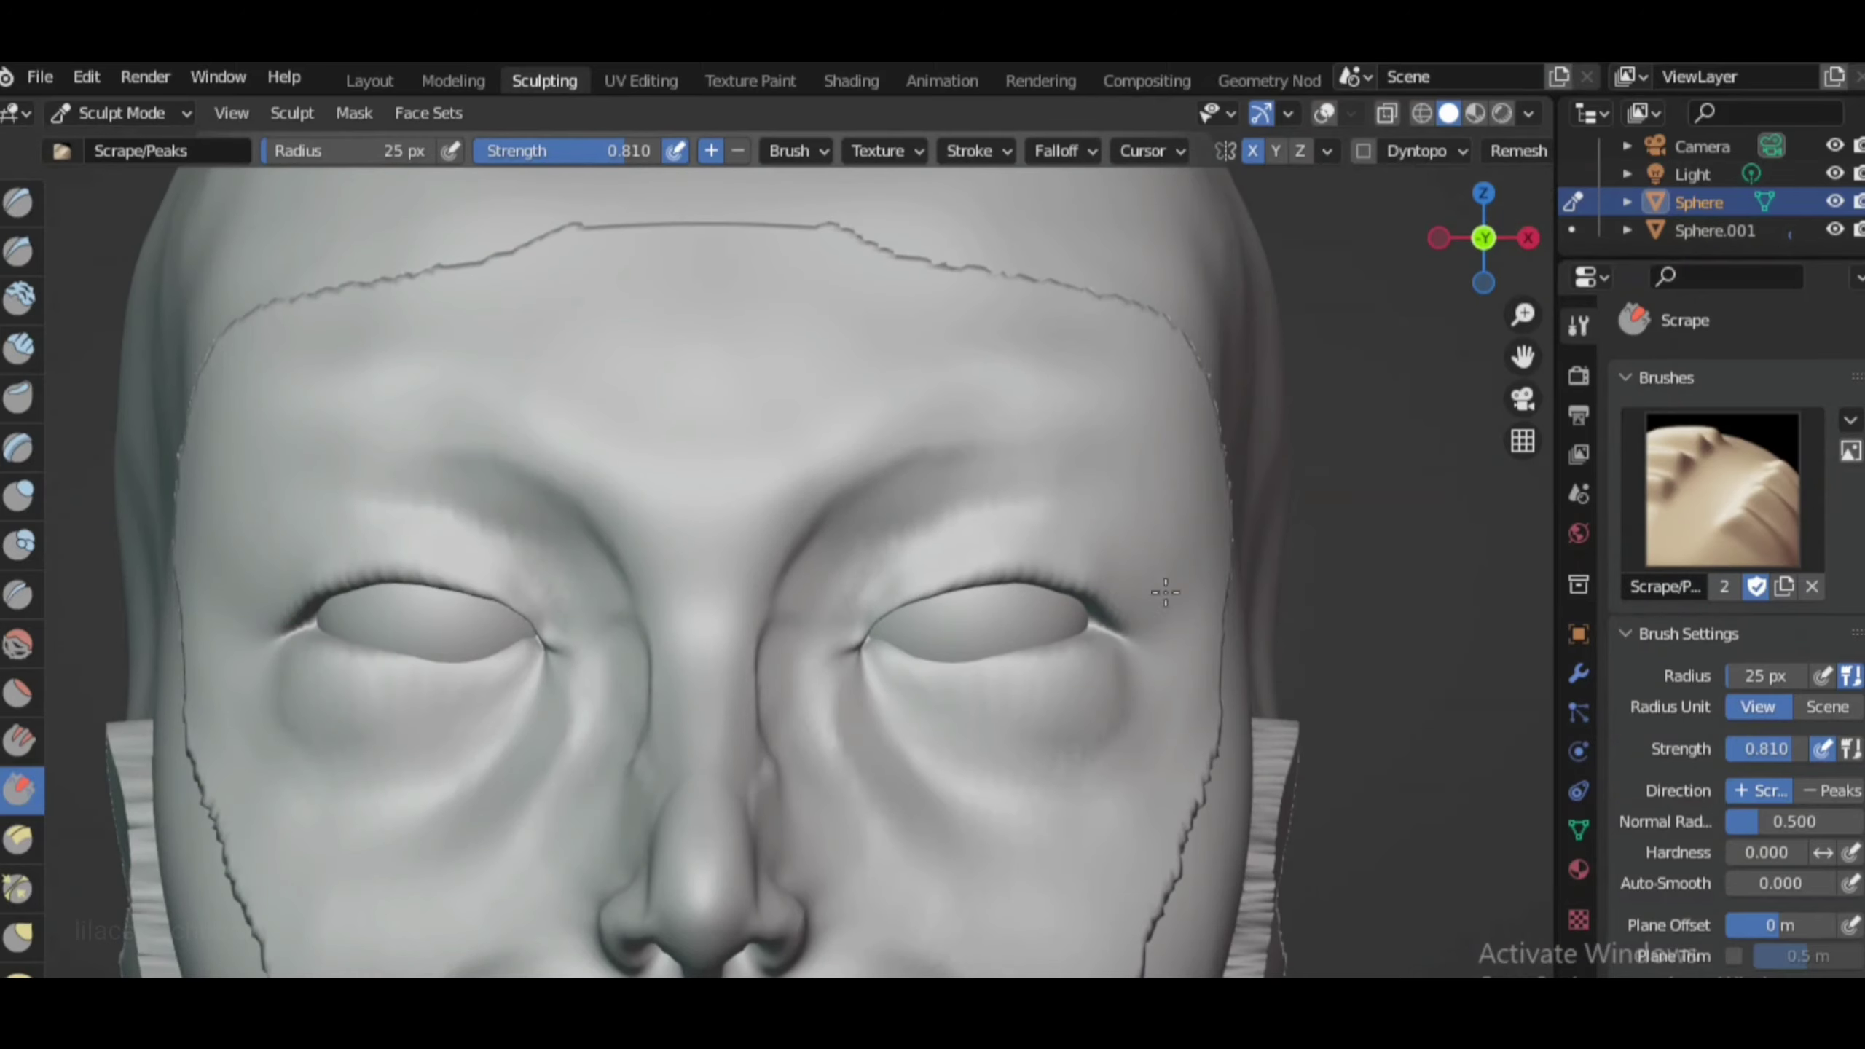
Build up the cheeks and eyelids with the Clay Strips brush
key("c")
middle_click_drag(1165, 592, 1219, 508)
key("KP_1")
scroll(1246, 514, "up", 2)
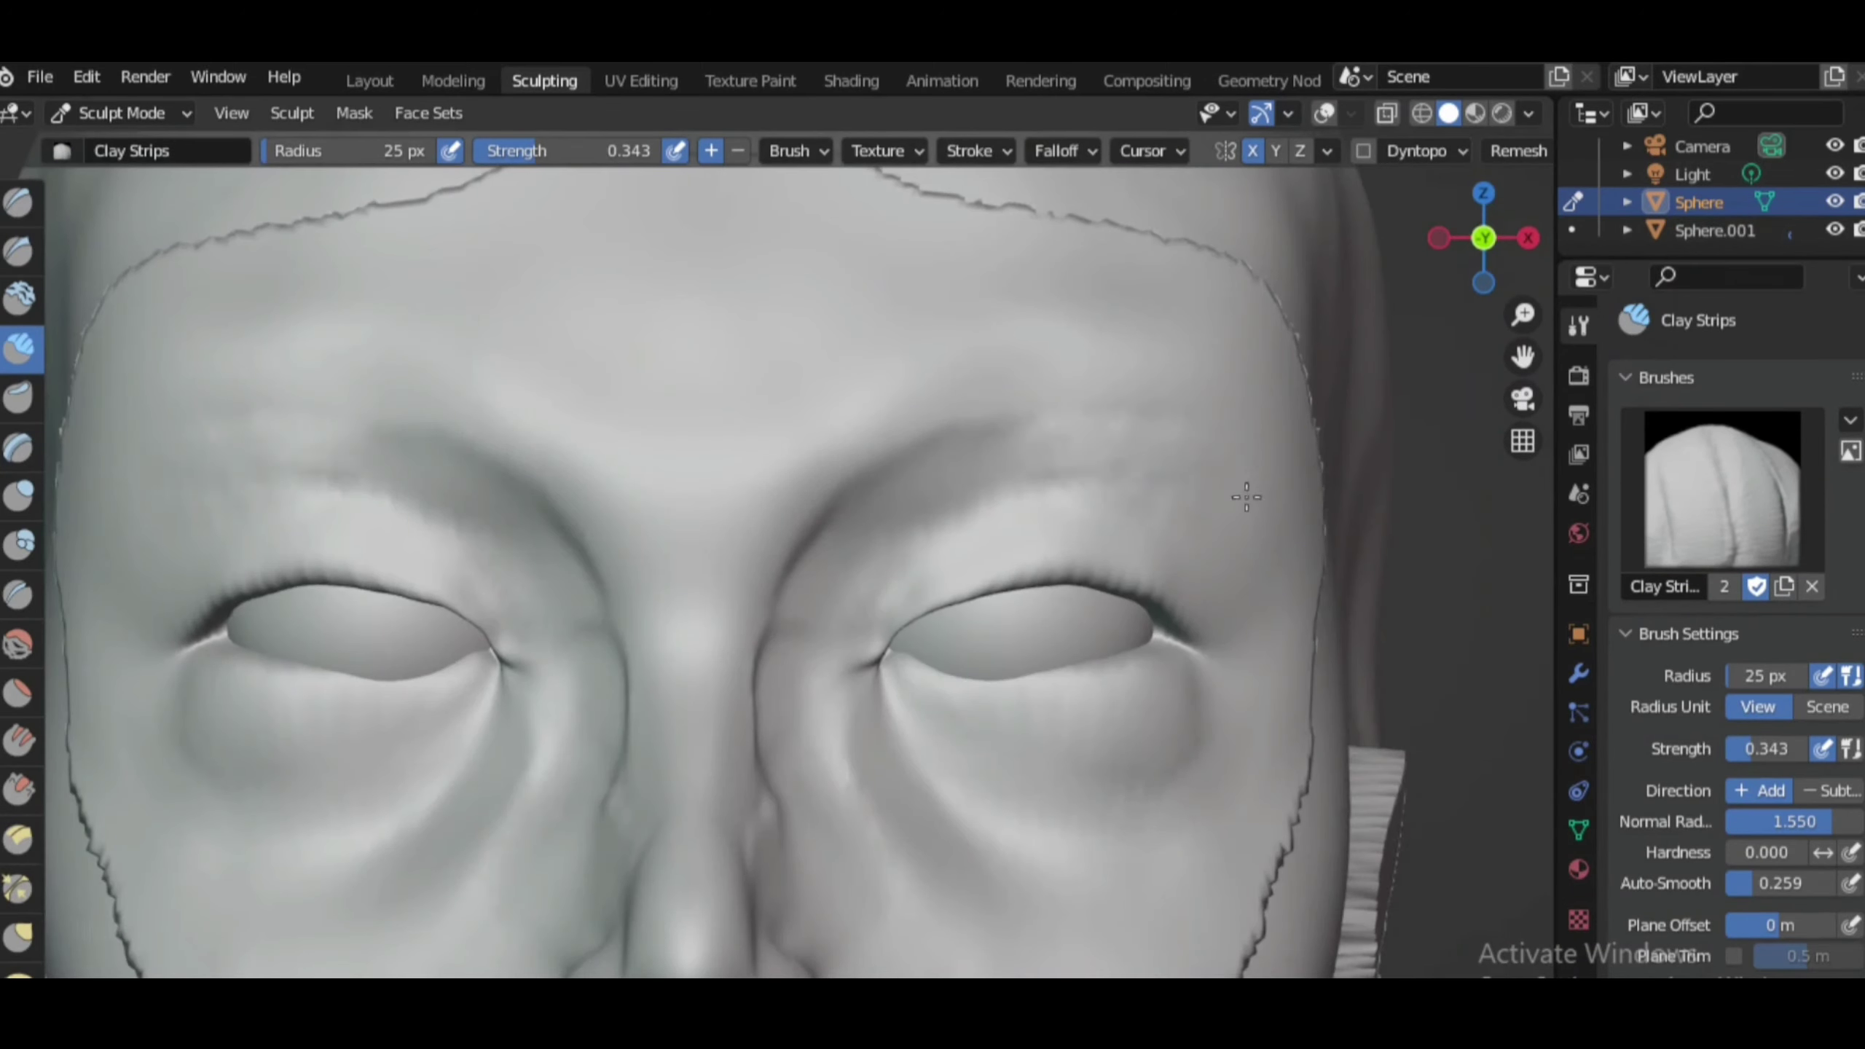
scroll(1246, 498, "down", 2)
scroll(896, 583, "down", 2)
scroll(666, 874, "up", 3)
Reshape the eye area with Elastic Deform at 23 px
key("shift+space")
scroll(1032, 525, "up", 1)
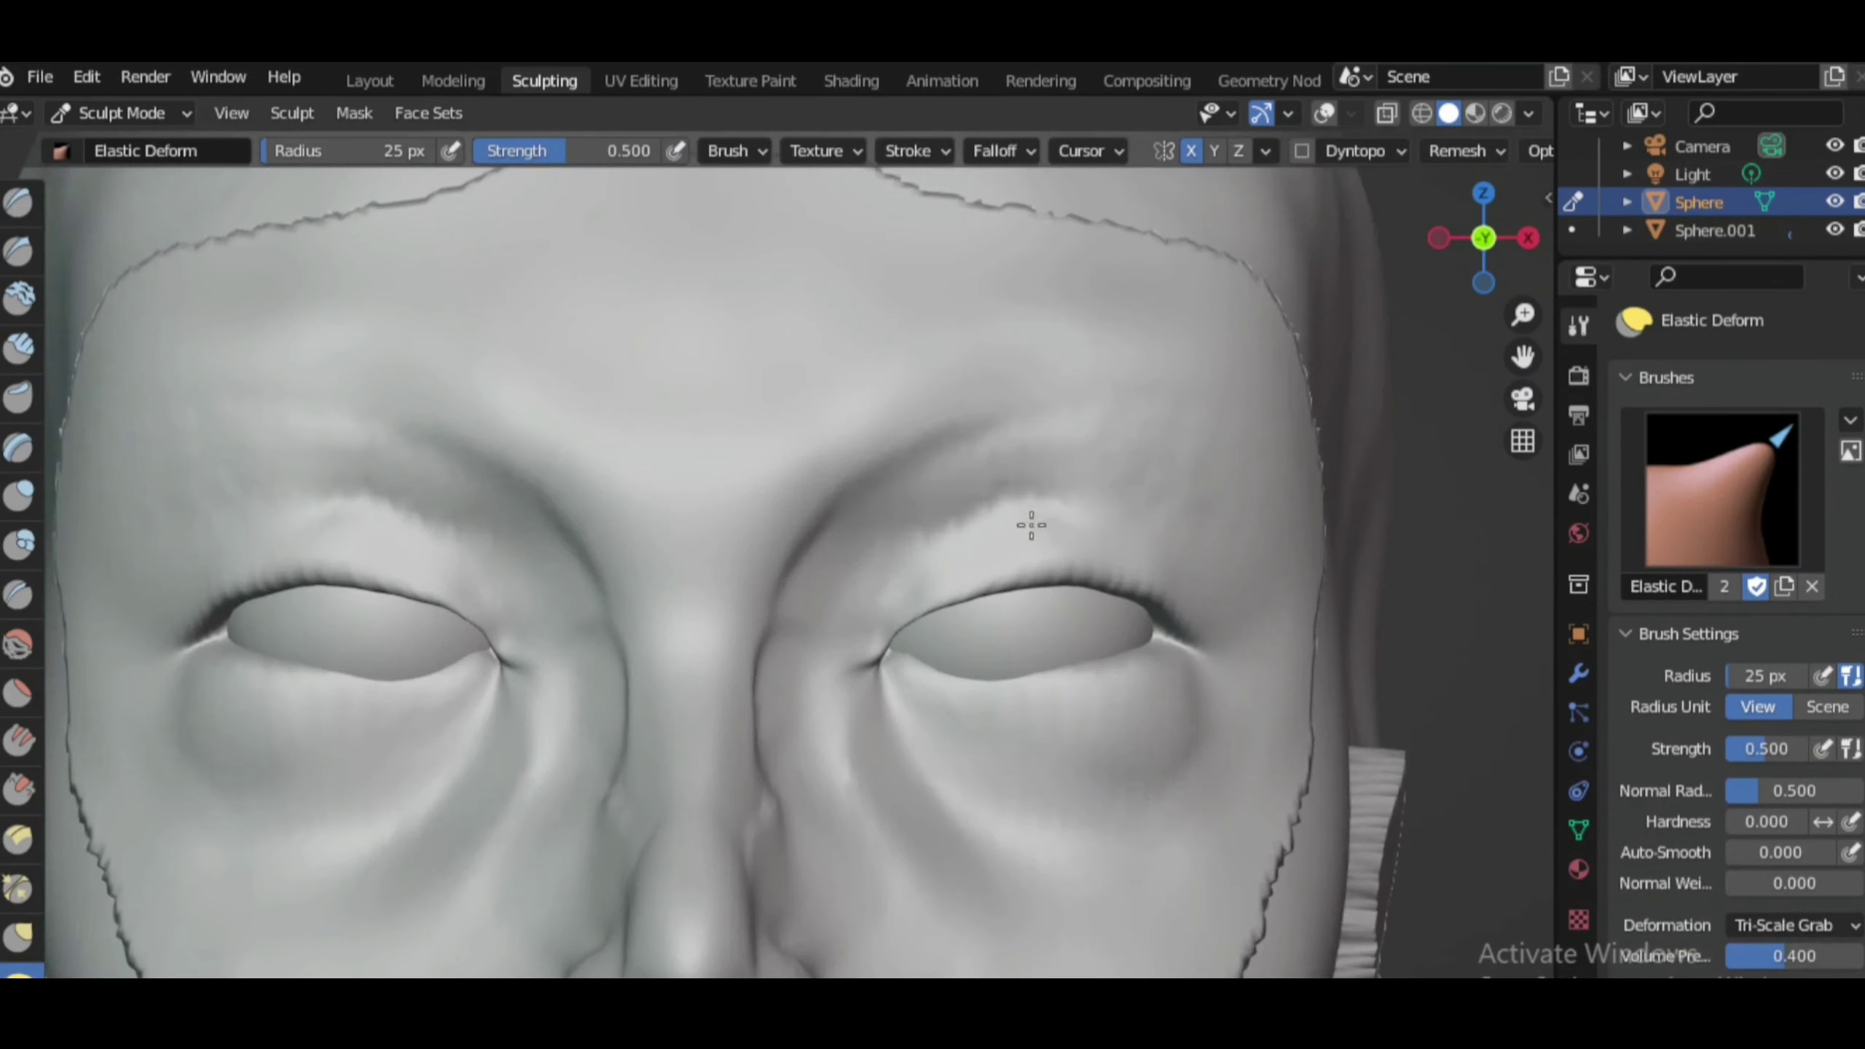
scroll(720, 411, "down", 1)
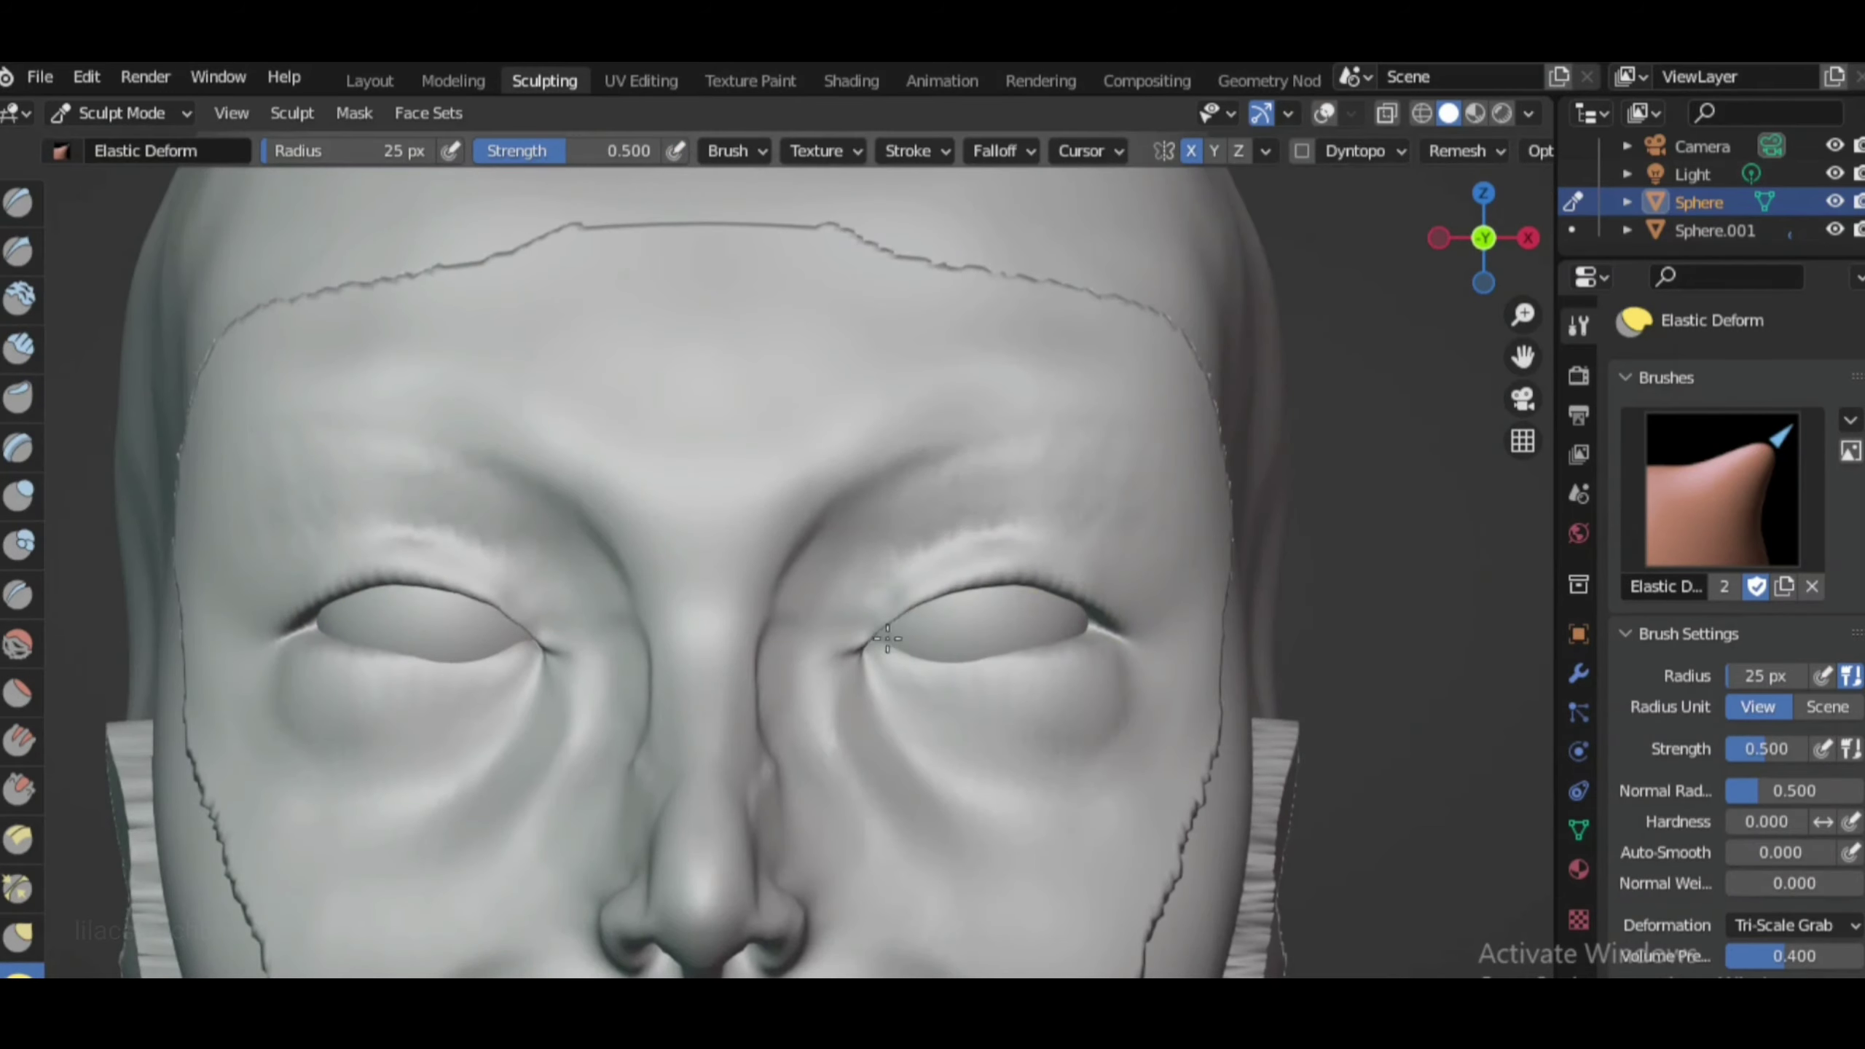
scroll(887, 638, "down", 2)
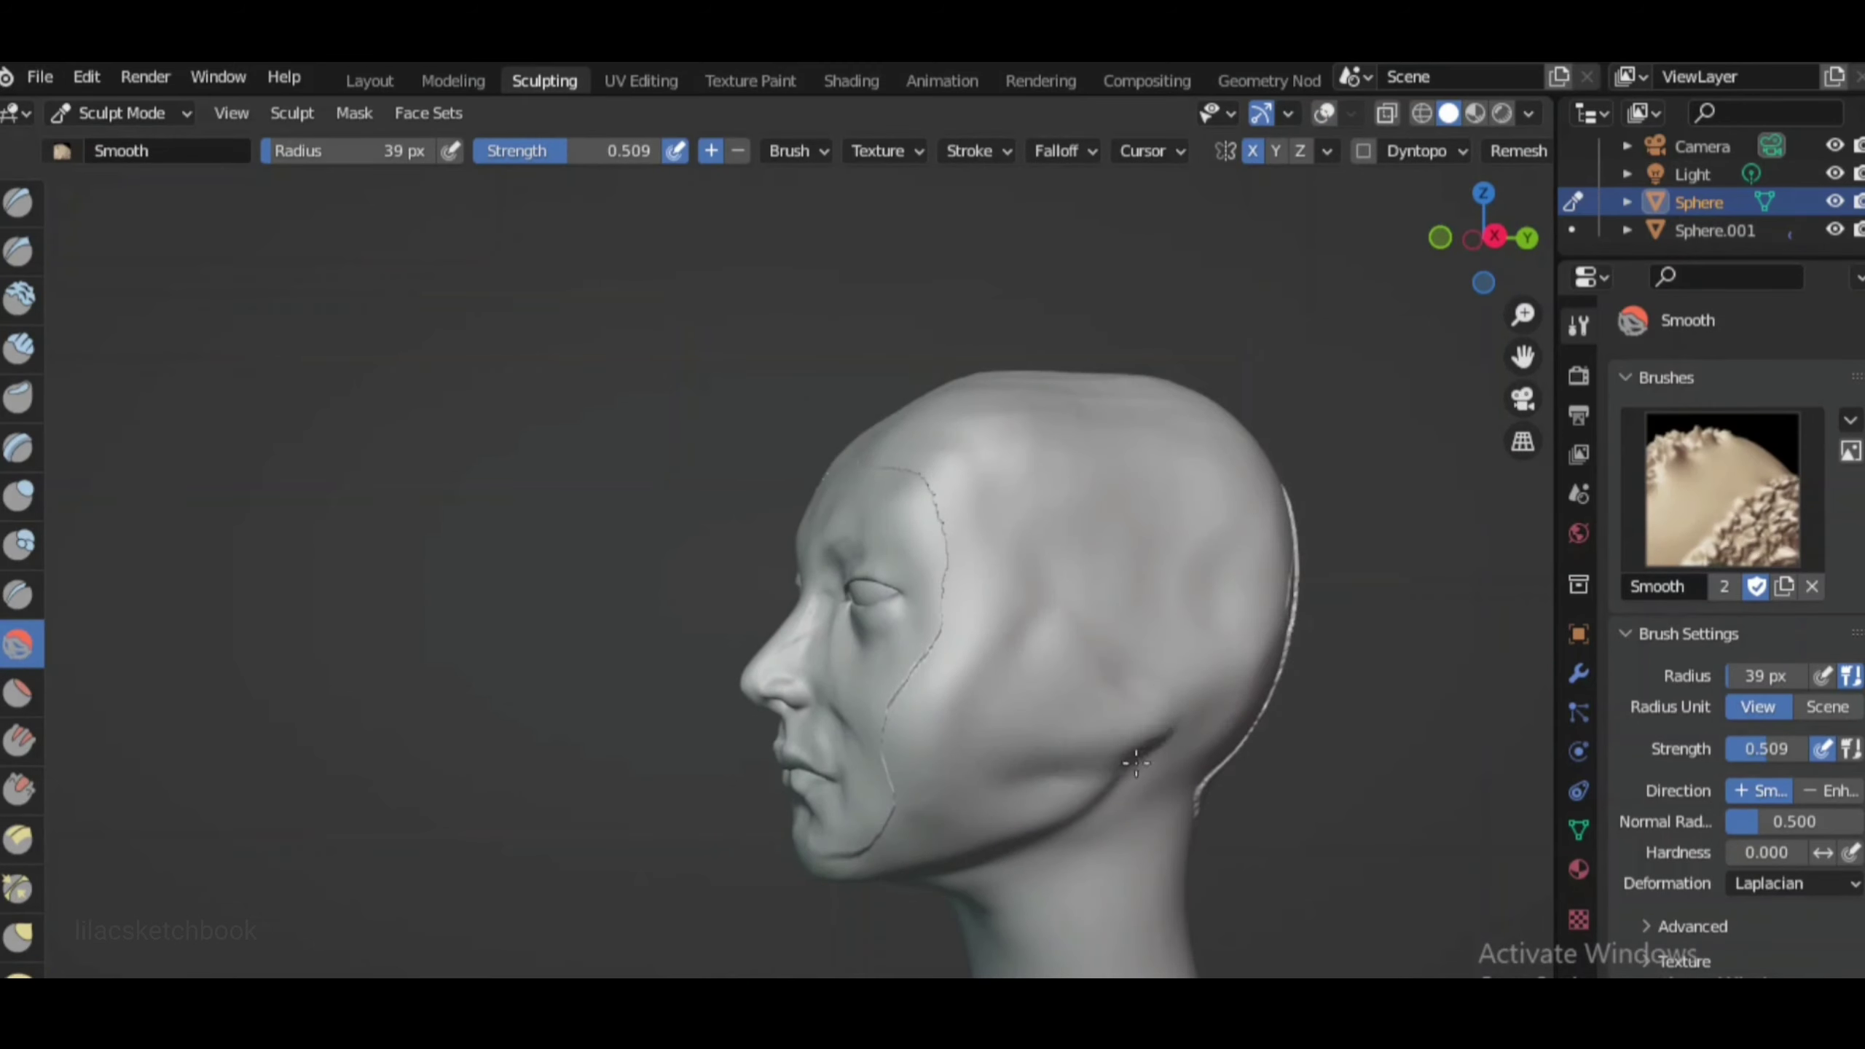
middle_click_drag(1136, 764, 1006, 360)
scroll(1007, 360, "up", 2)
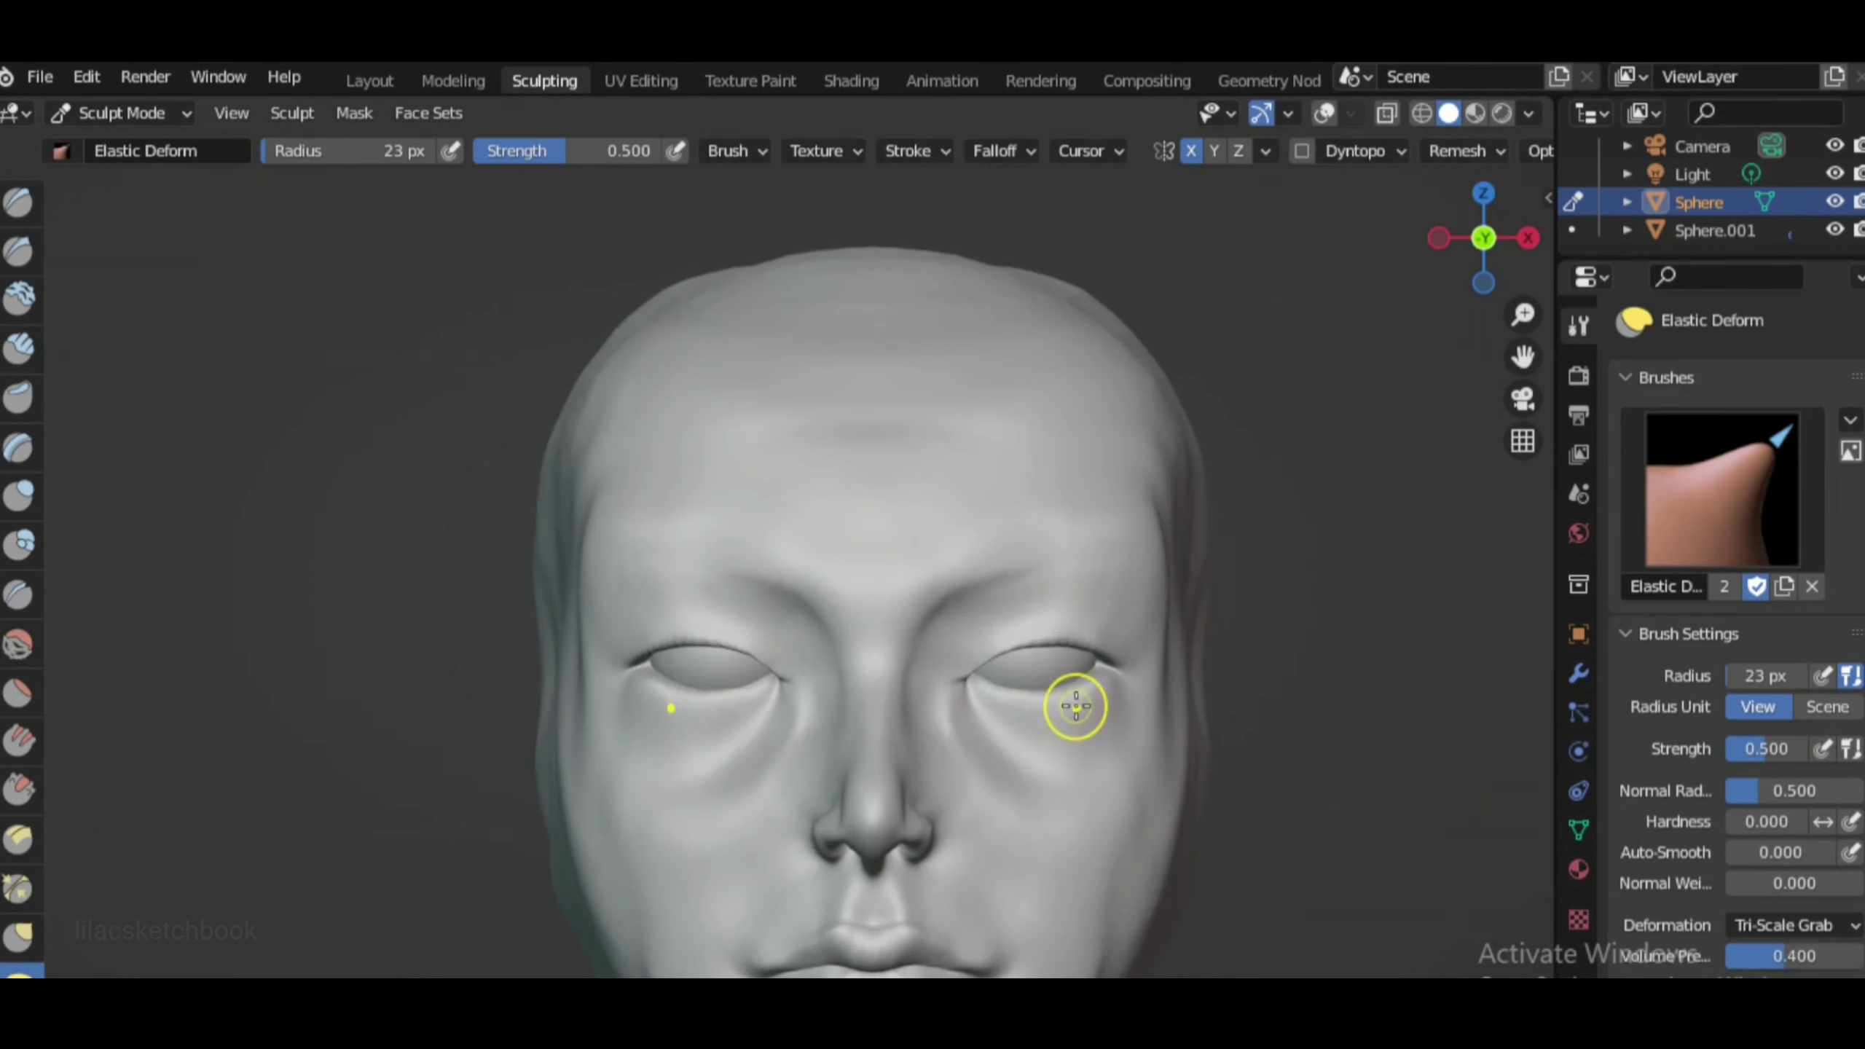
Pull the inner corners of both eyes with the Grab brush from front view
key("g")
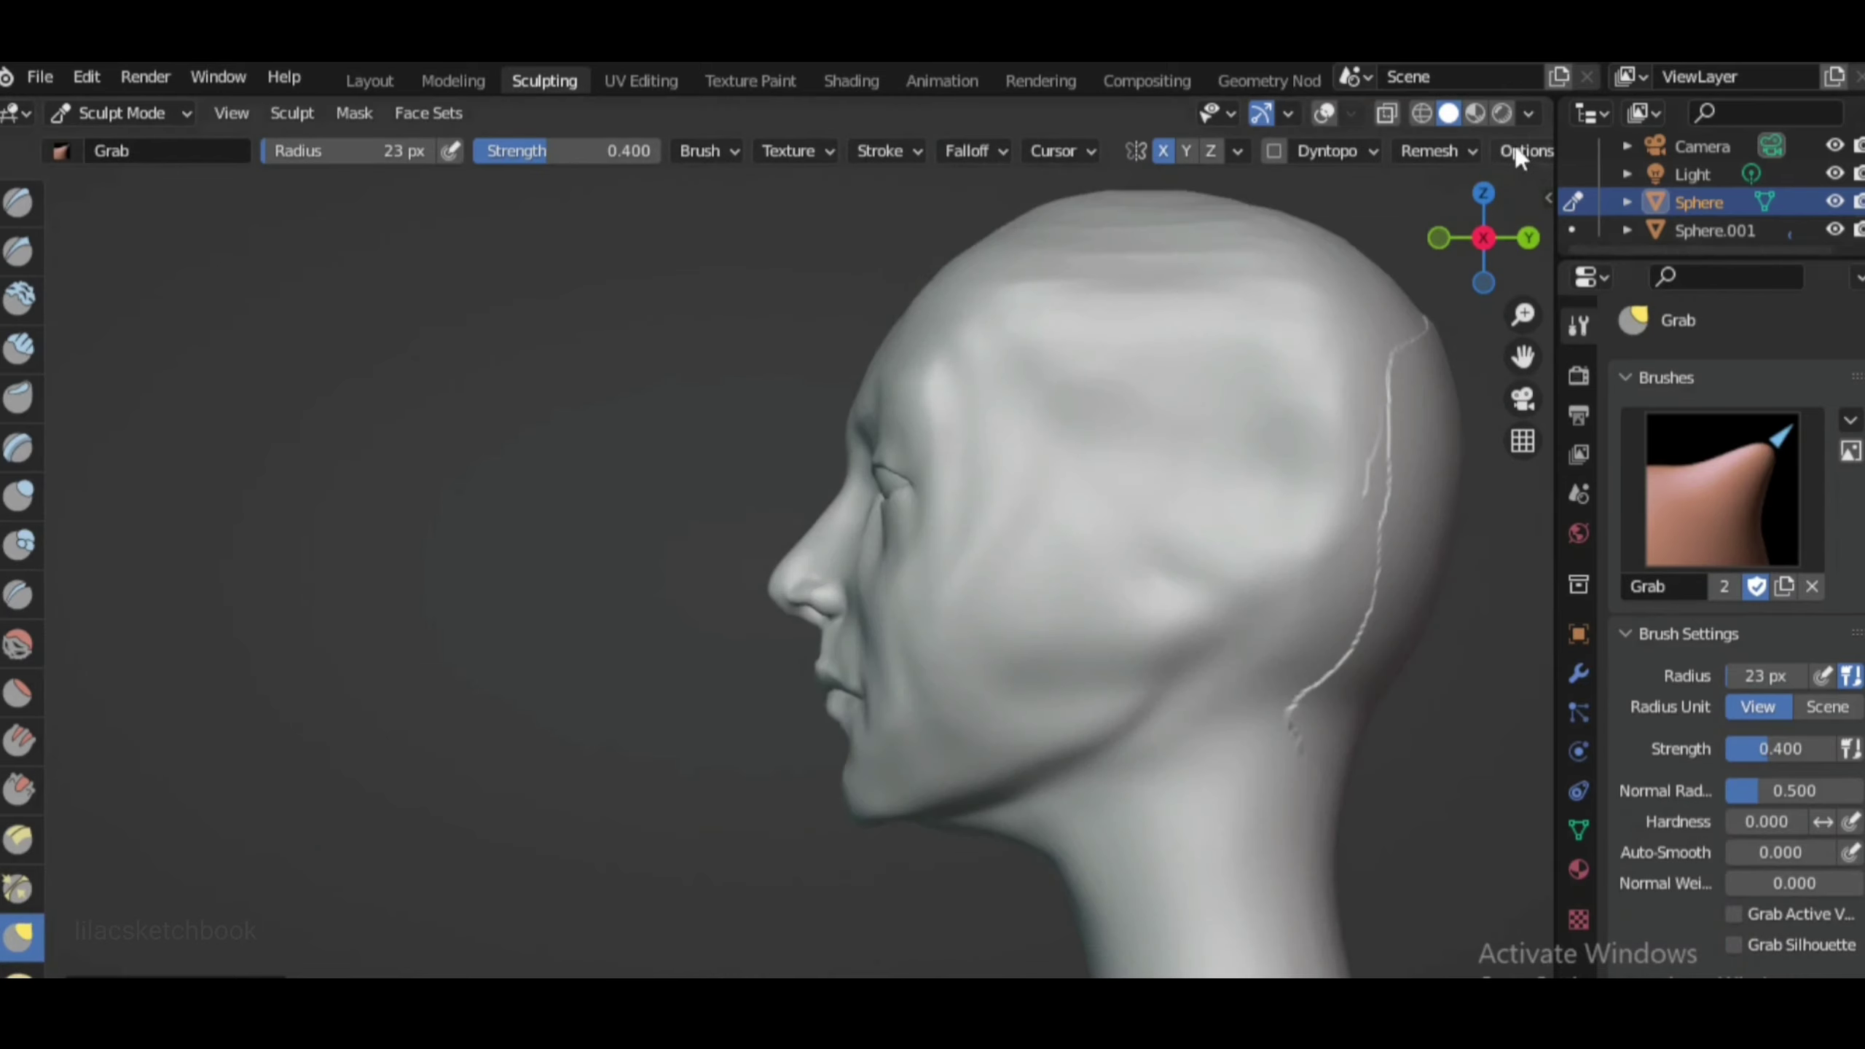
left_click_drag(1469, 243, 1483, 213)
left_click(1483, 213)
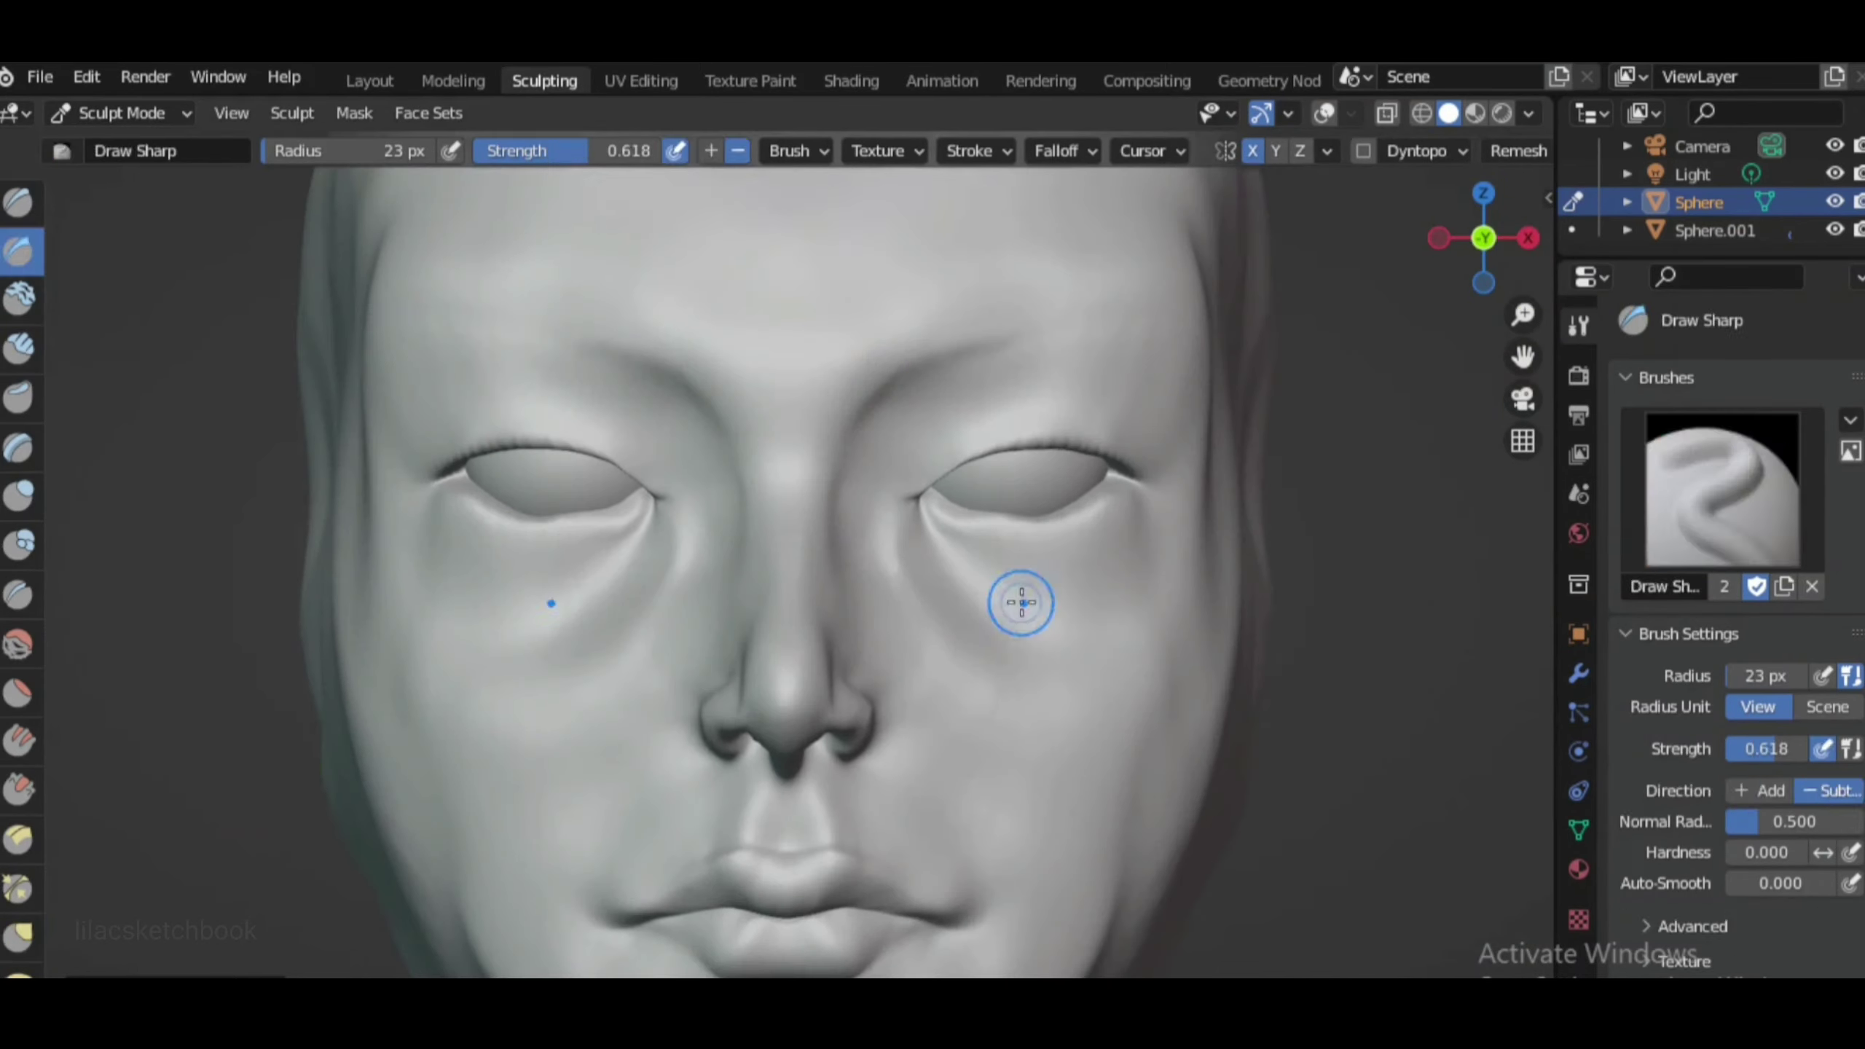
left_click_drag(901, 486, 914, 494)
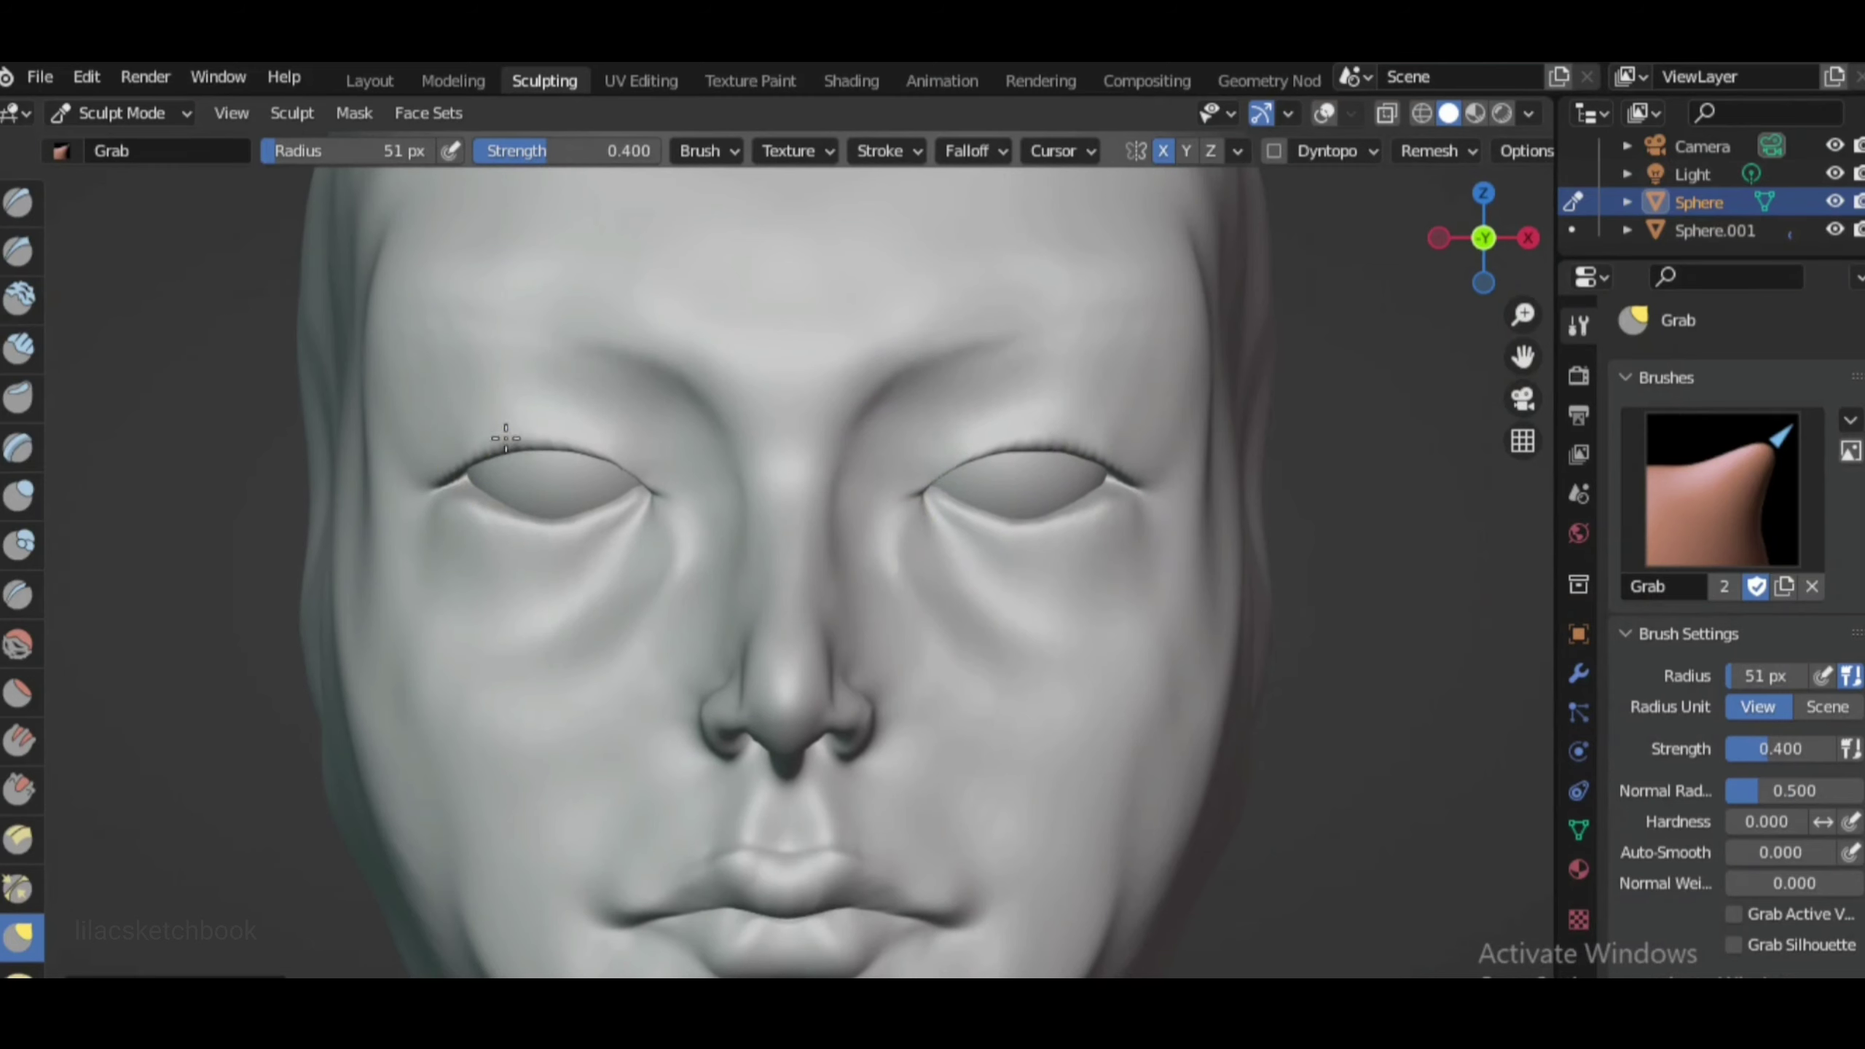
scroll(484, 728, "down", 3)
scroll(820, 417, "up", 3)
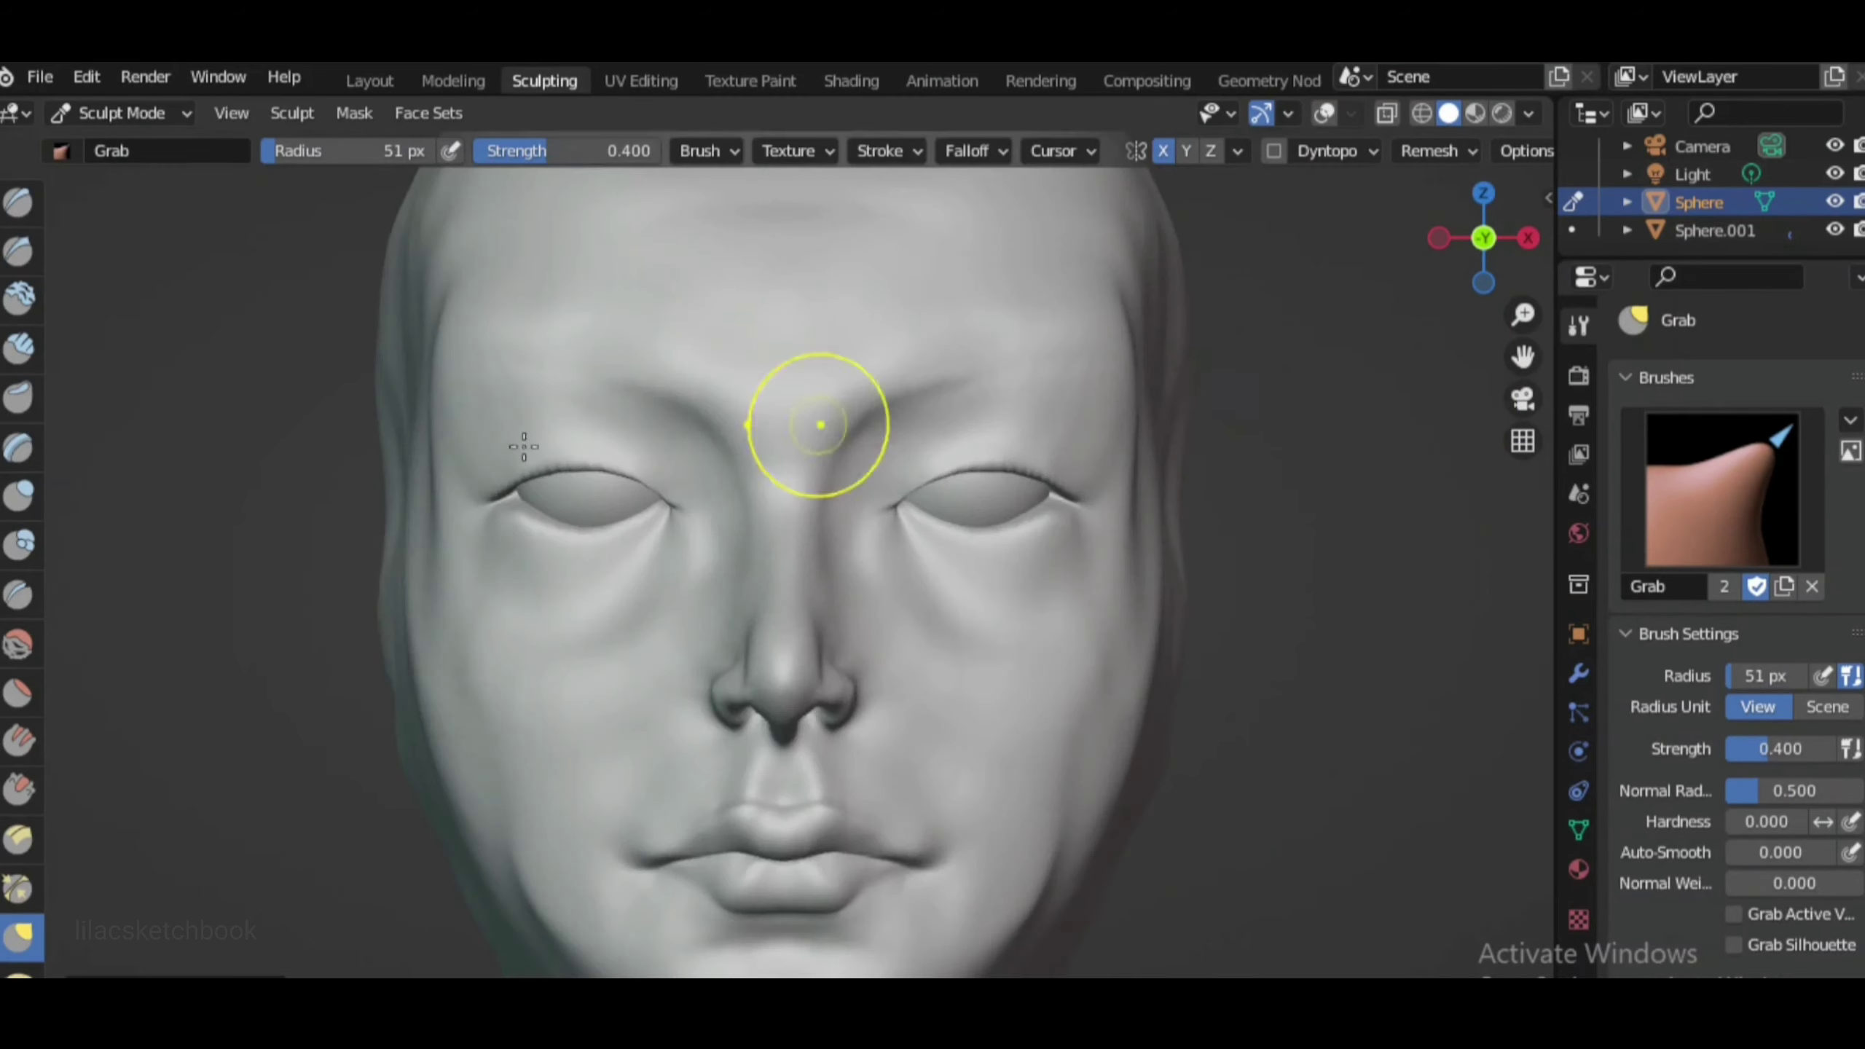
Carve a groove beside the nose bridge with the Draw Sharp brush
left_click(18, 250)
scroll(994, 507, "up", 2)
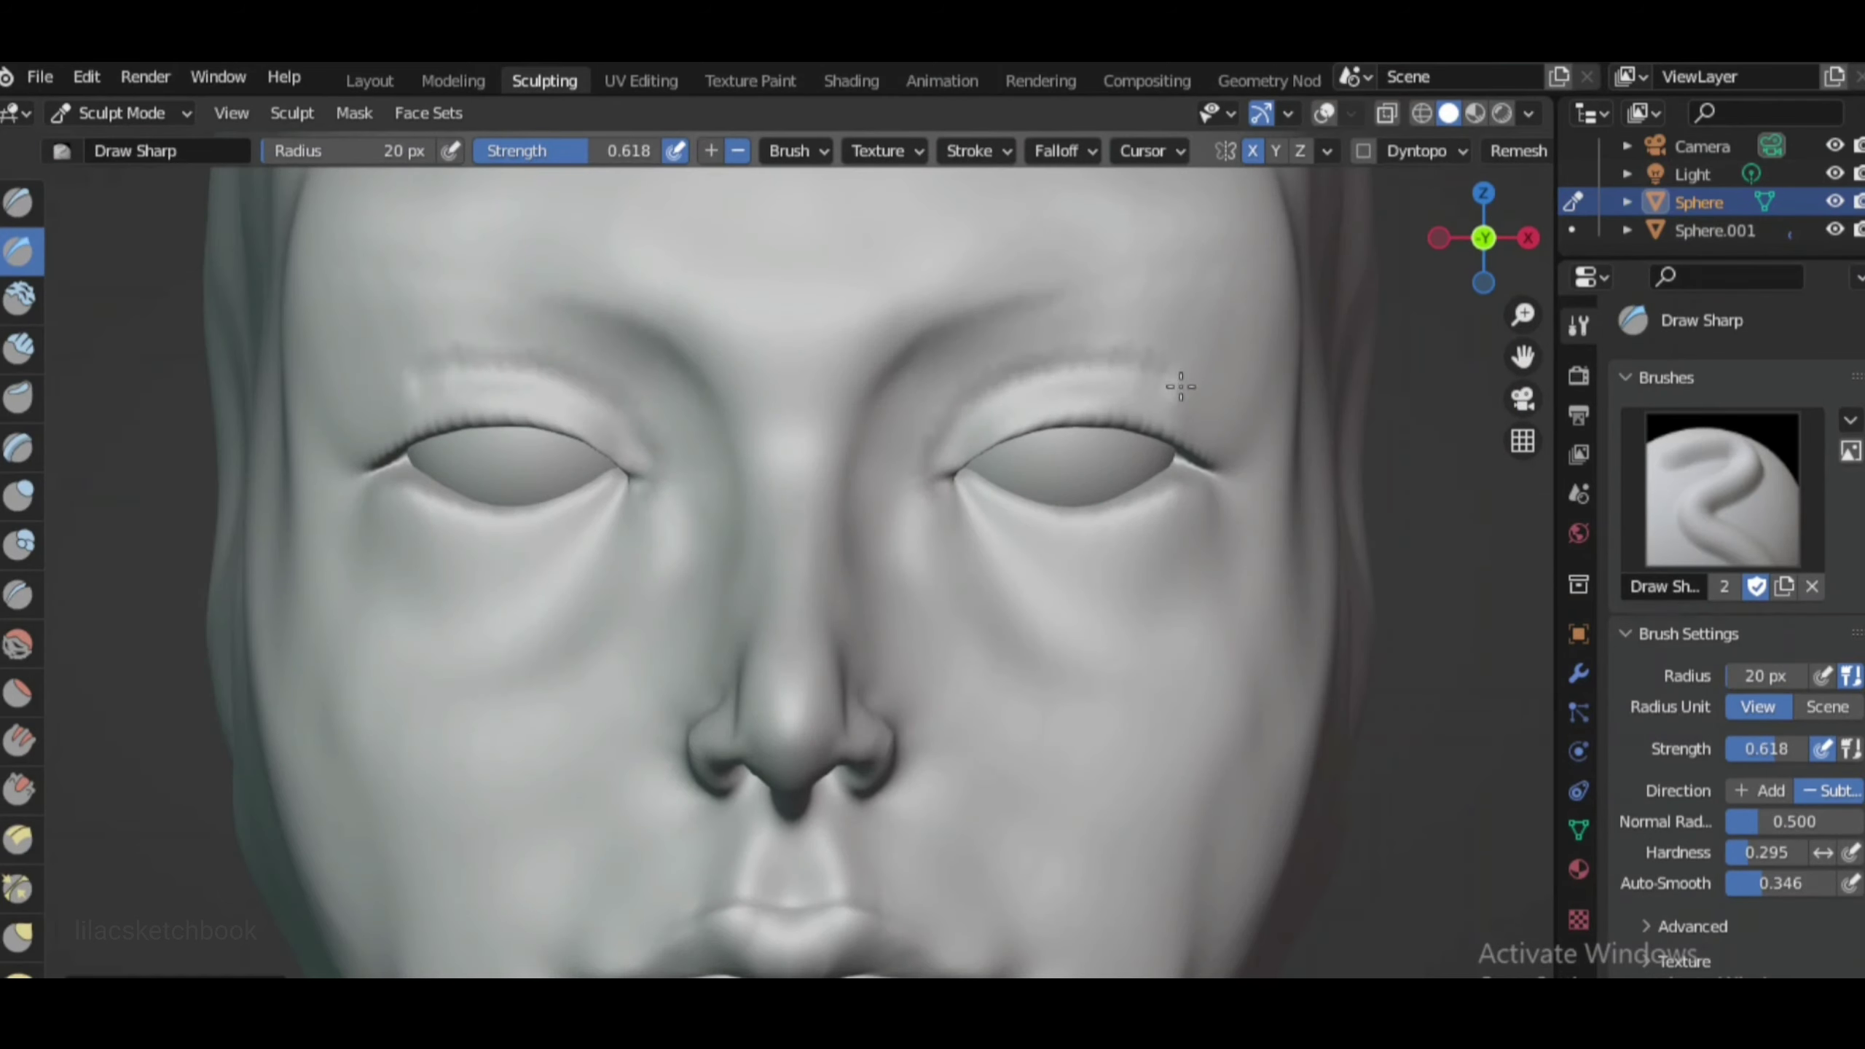
scroll(1115, 645, "down", 3)
scroll(1260, 644, "up", 4)
key("x")
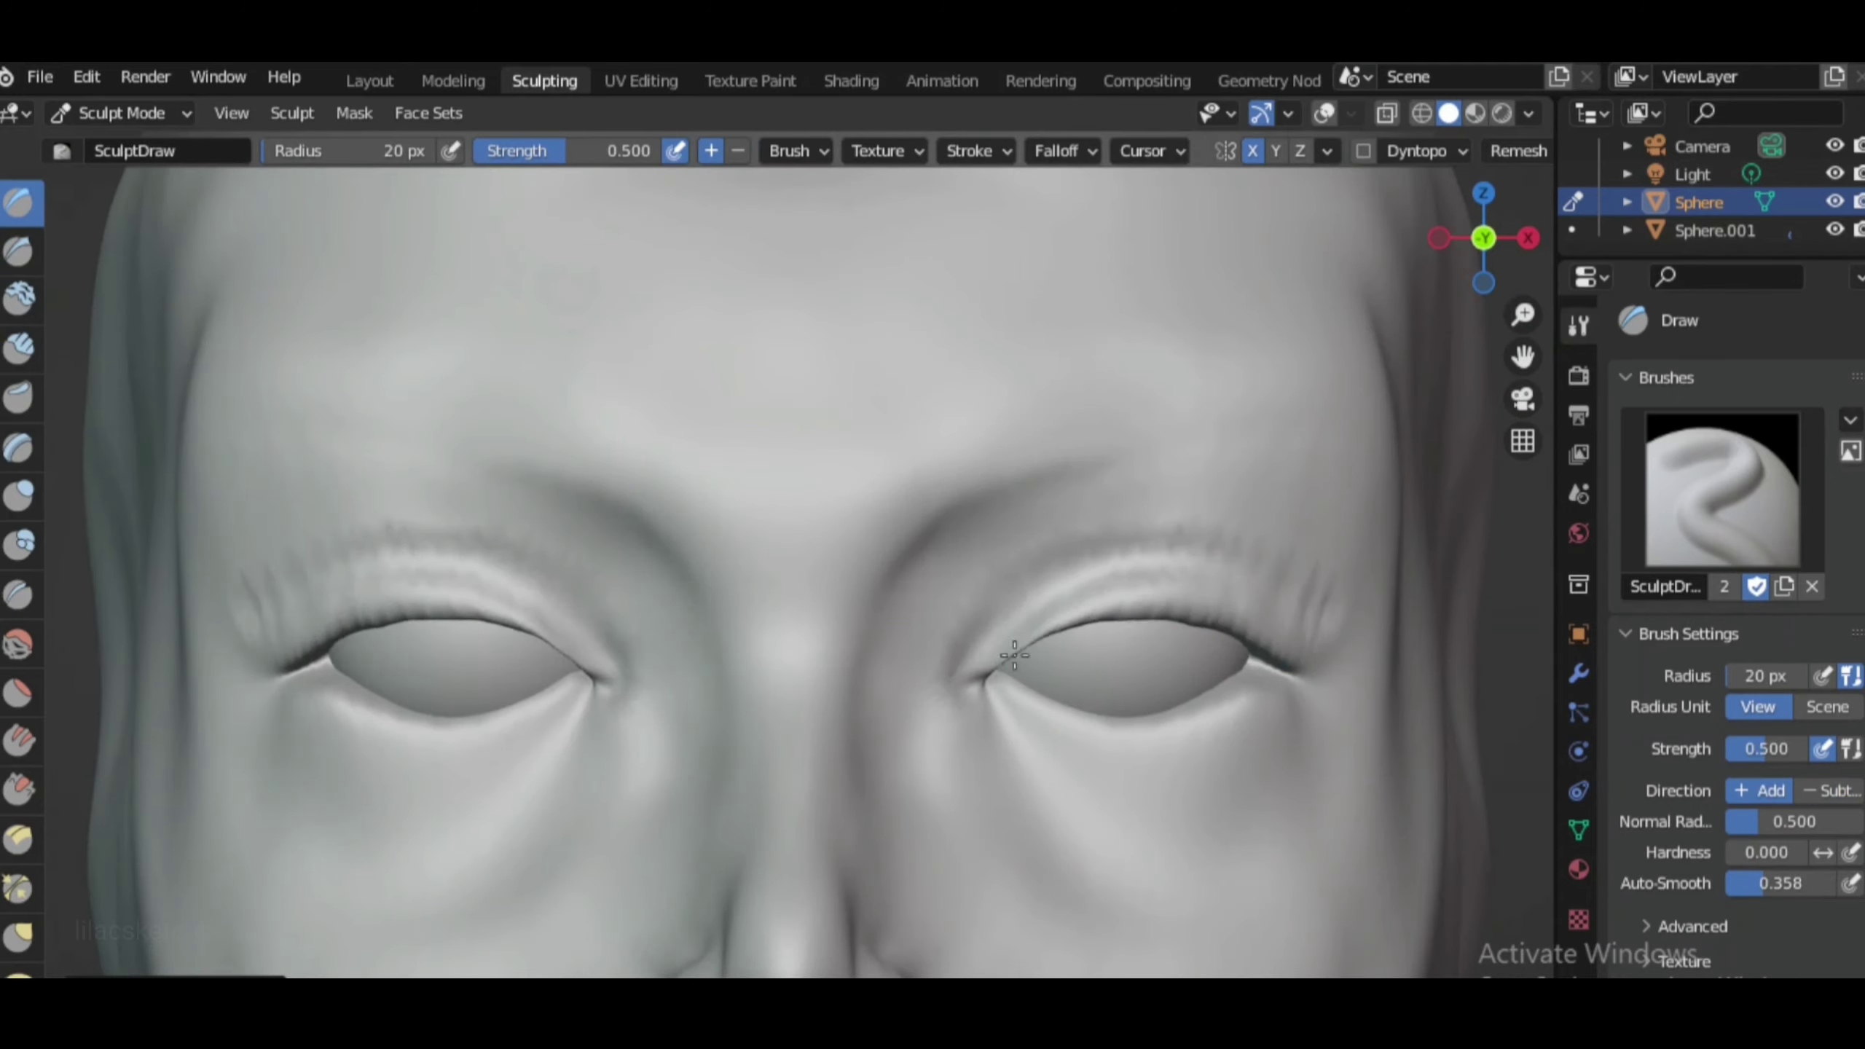
scroll(1014, 654, "down", 3)
scroll(1046, 586, "up", 3)
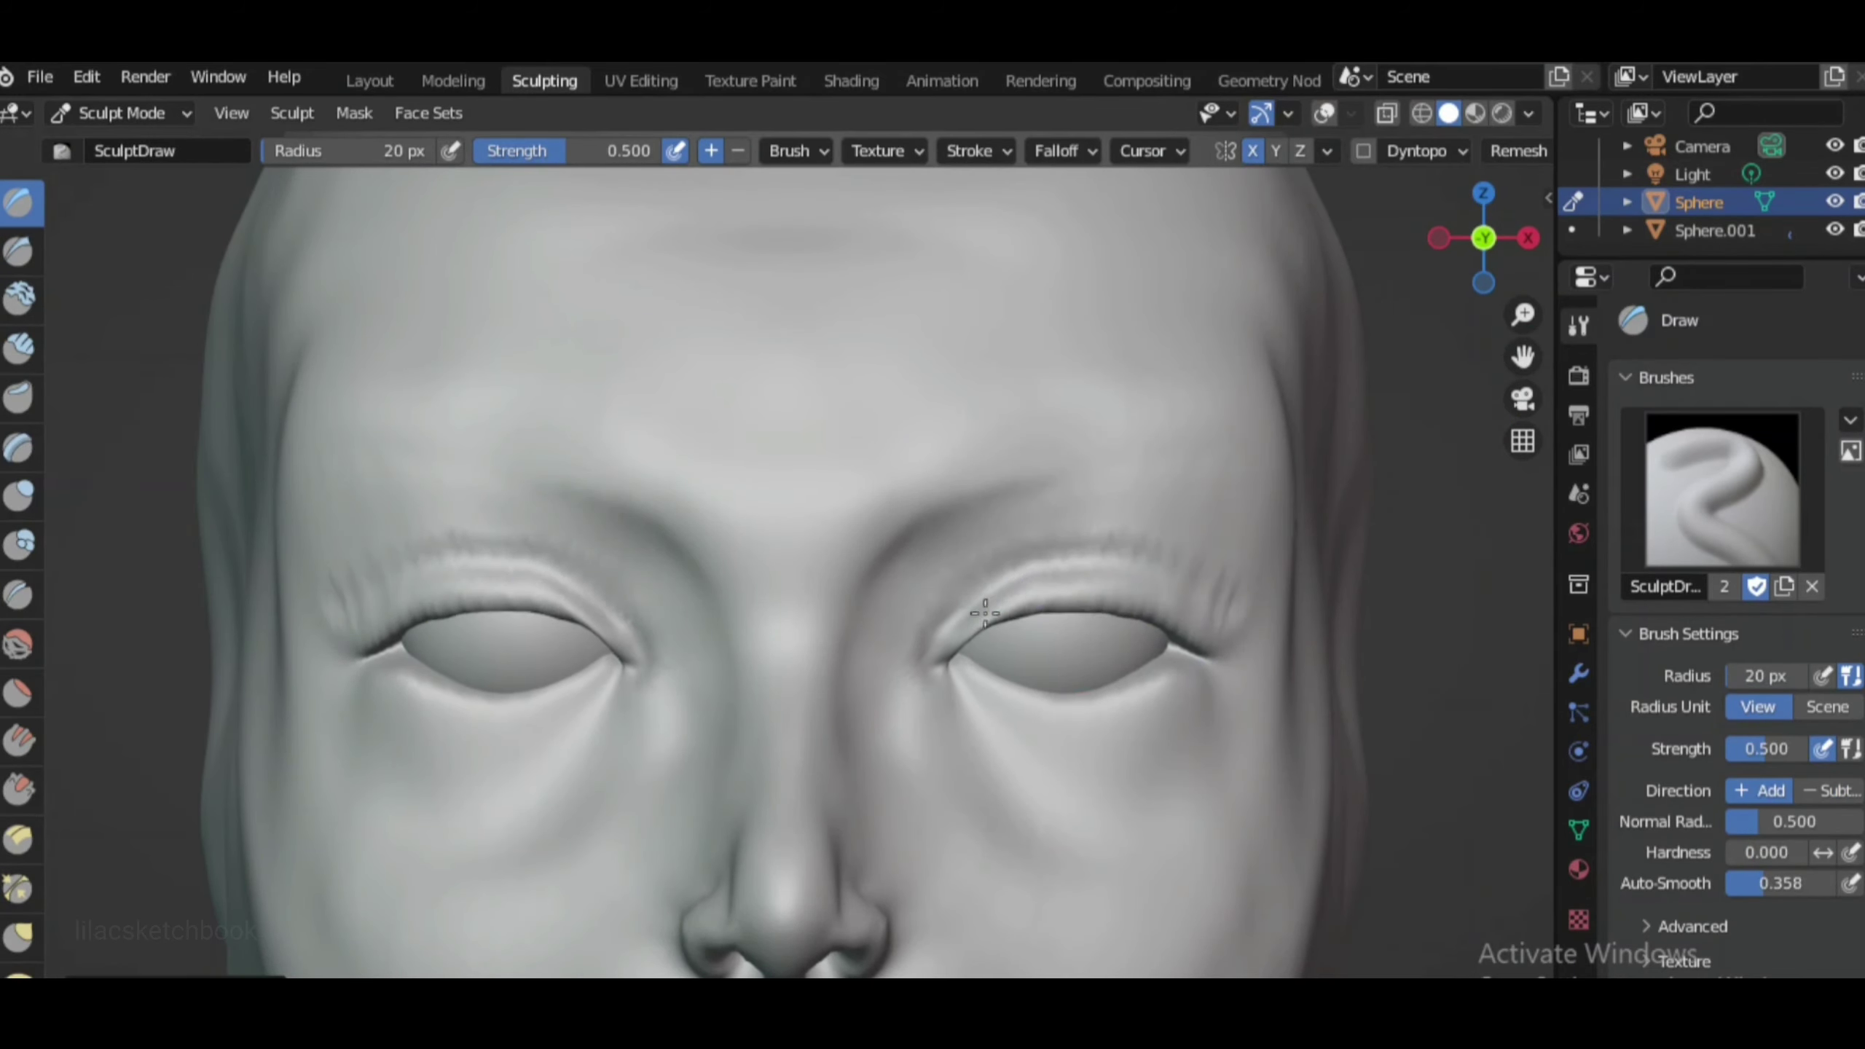
left_click(19, 249)
left_click_drag(916, 566, 915, 564)
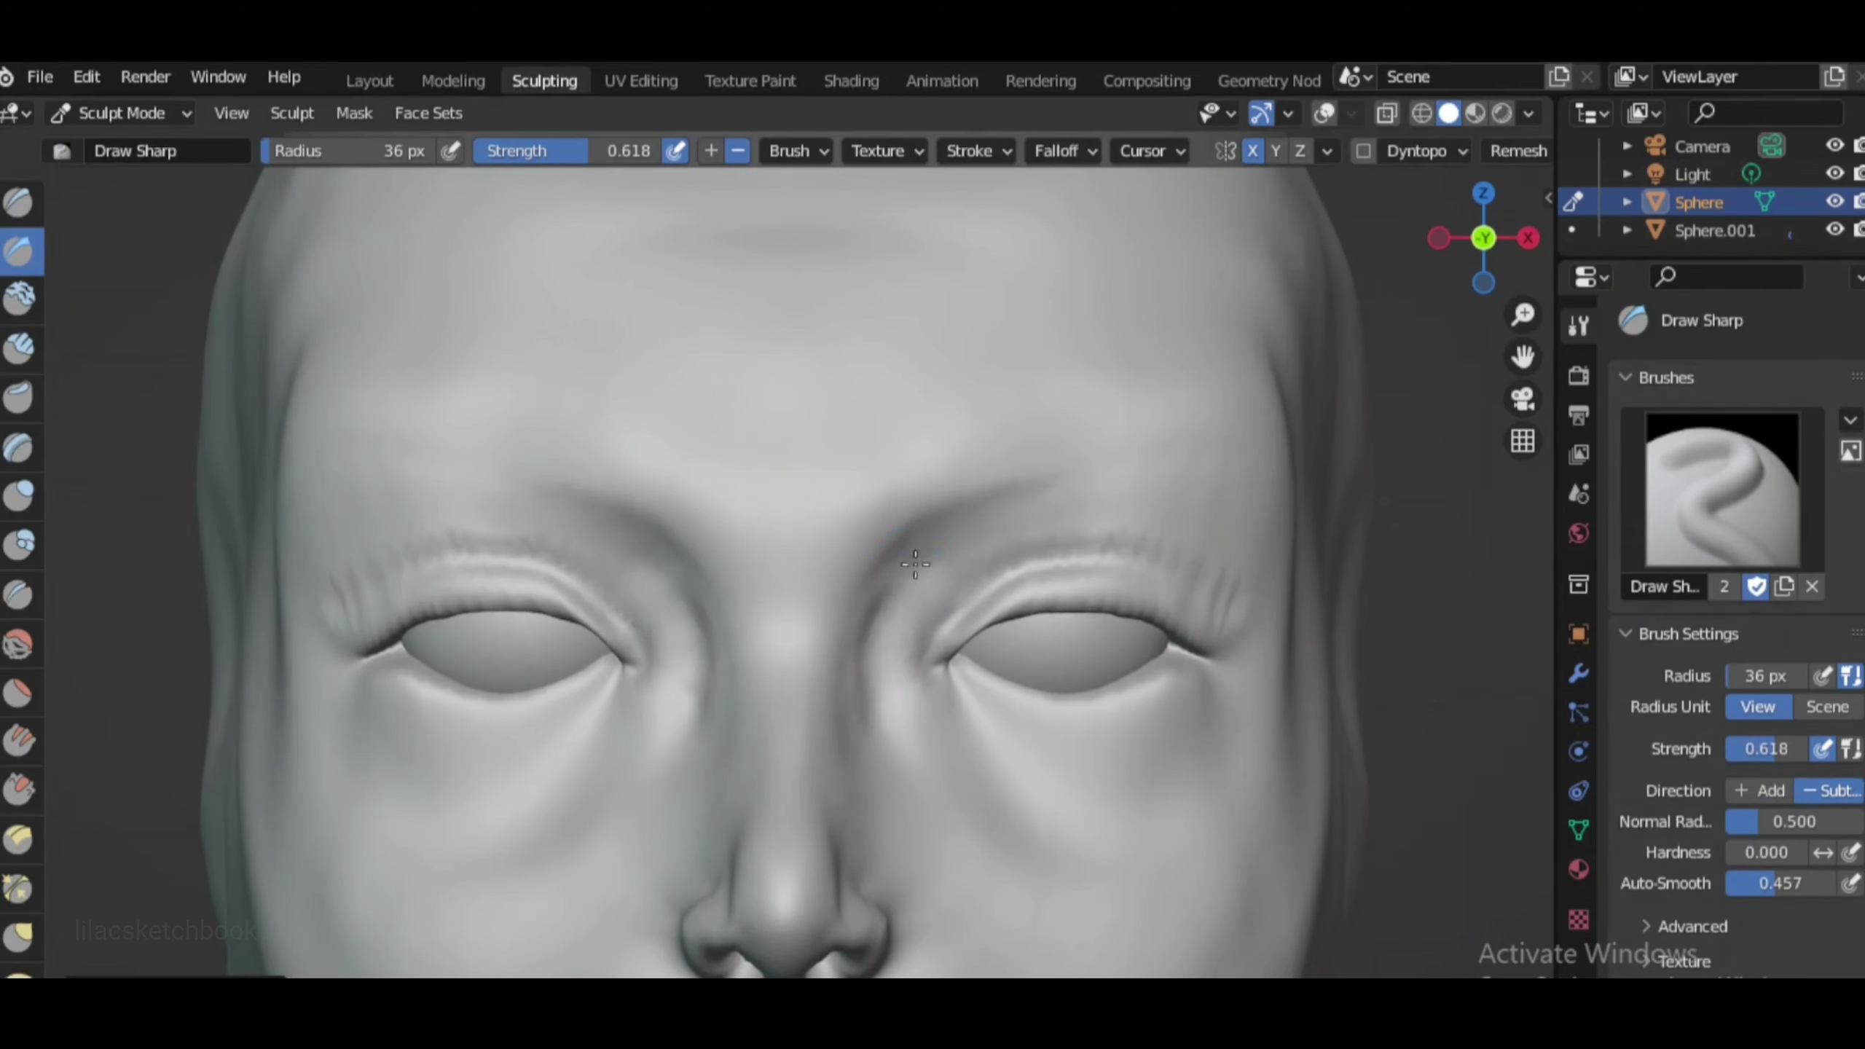
scroll(940, 662, "down", 3)
Build up the upper eyelid folds with Clay Strips from front view
left_click_drag(1484, 238, 1465, 242)
scroll(1249, 578, "up", 3)
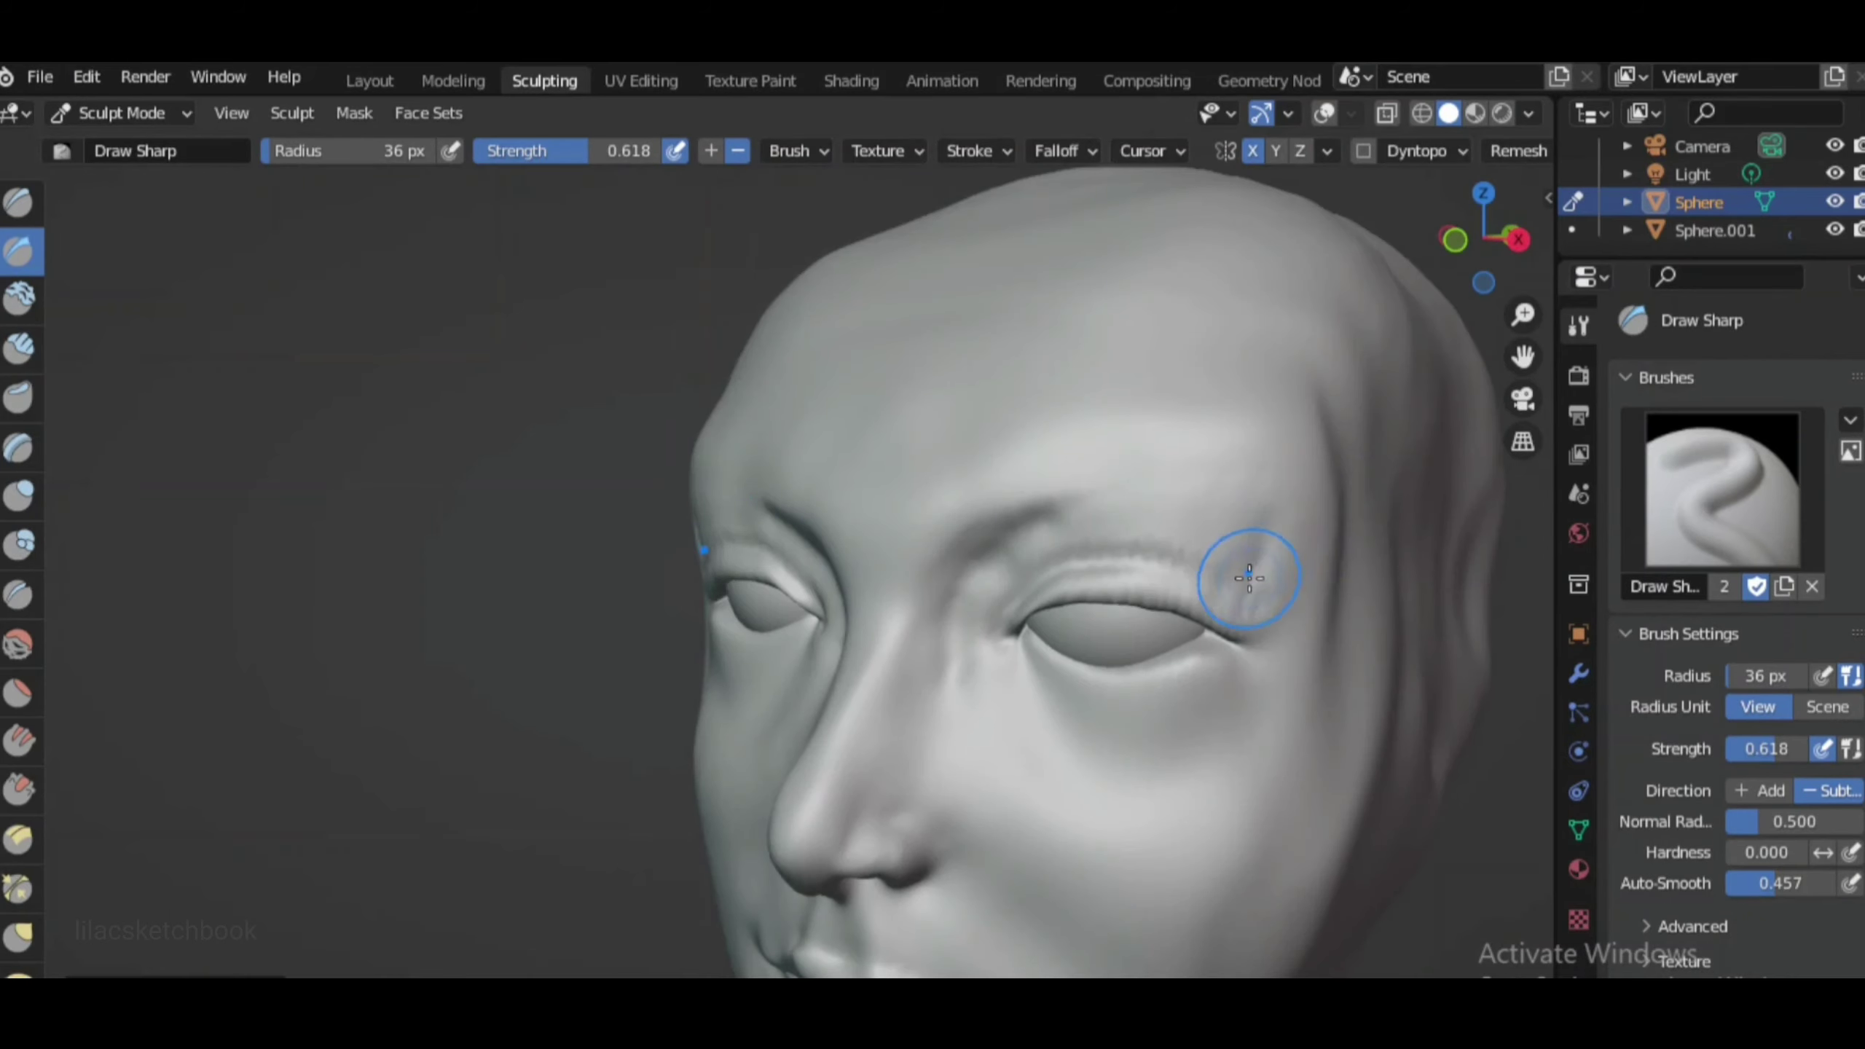
scroll(1249, 646, "down", 3)
key("KP_1")
scroll(1196, 530, "up", 3)
key("c")
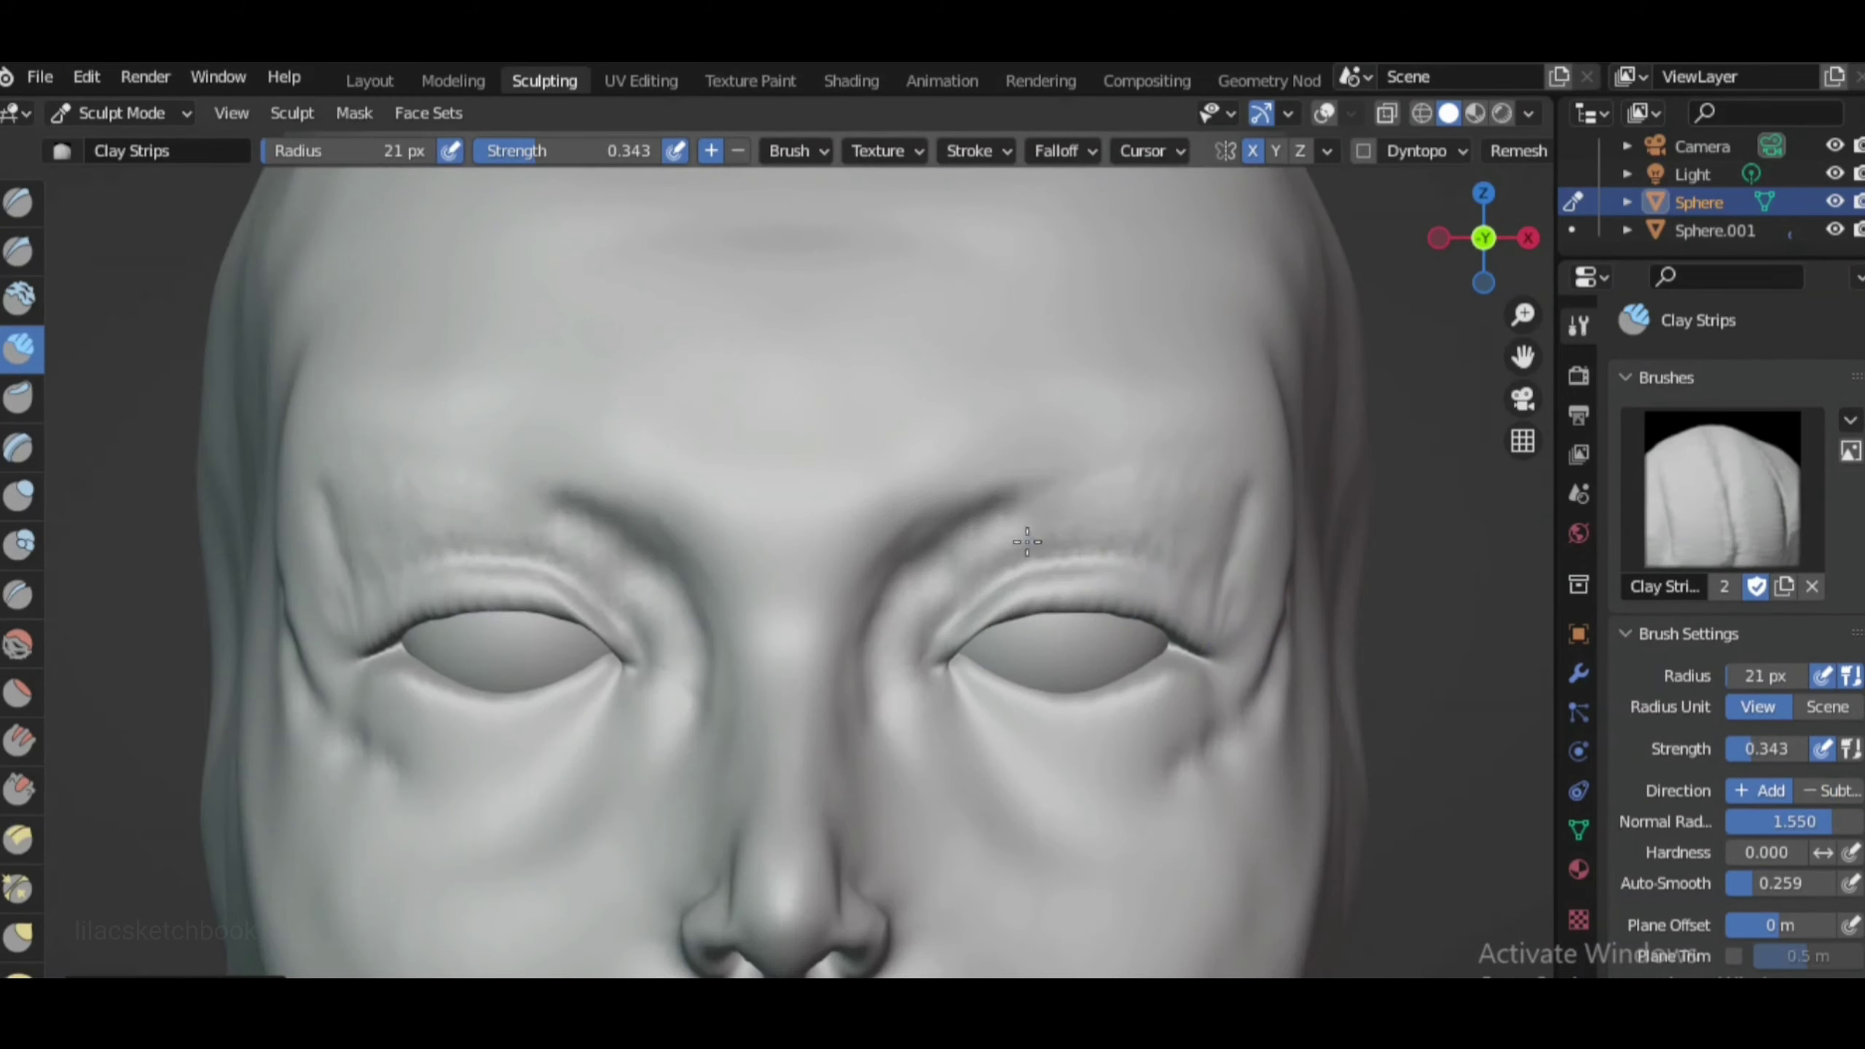
scroll(1027, 542, "down", 3)
scroll(1342, 471, "up", 2)
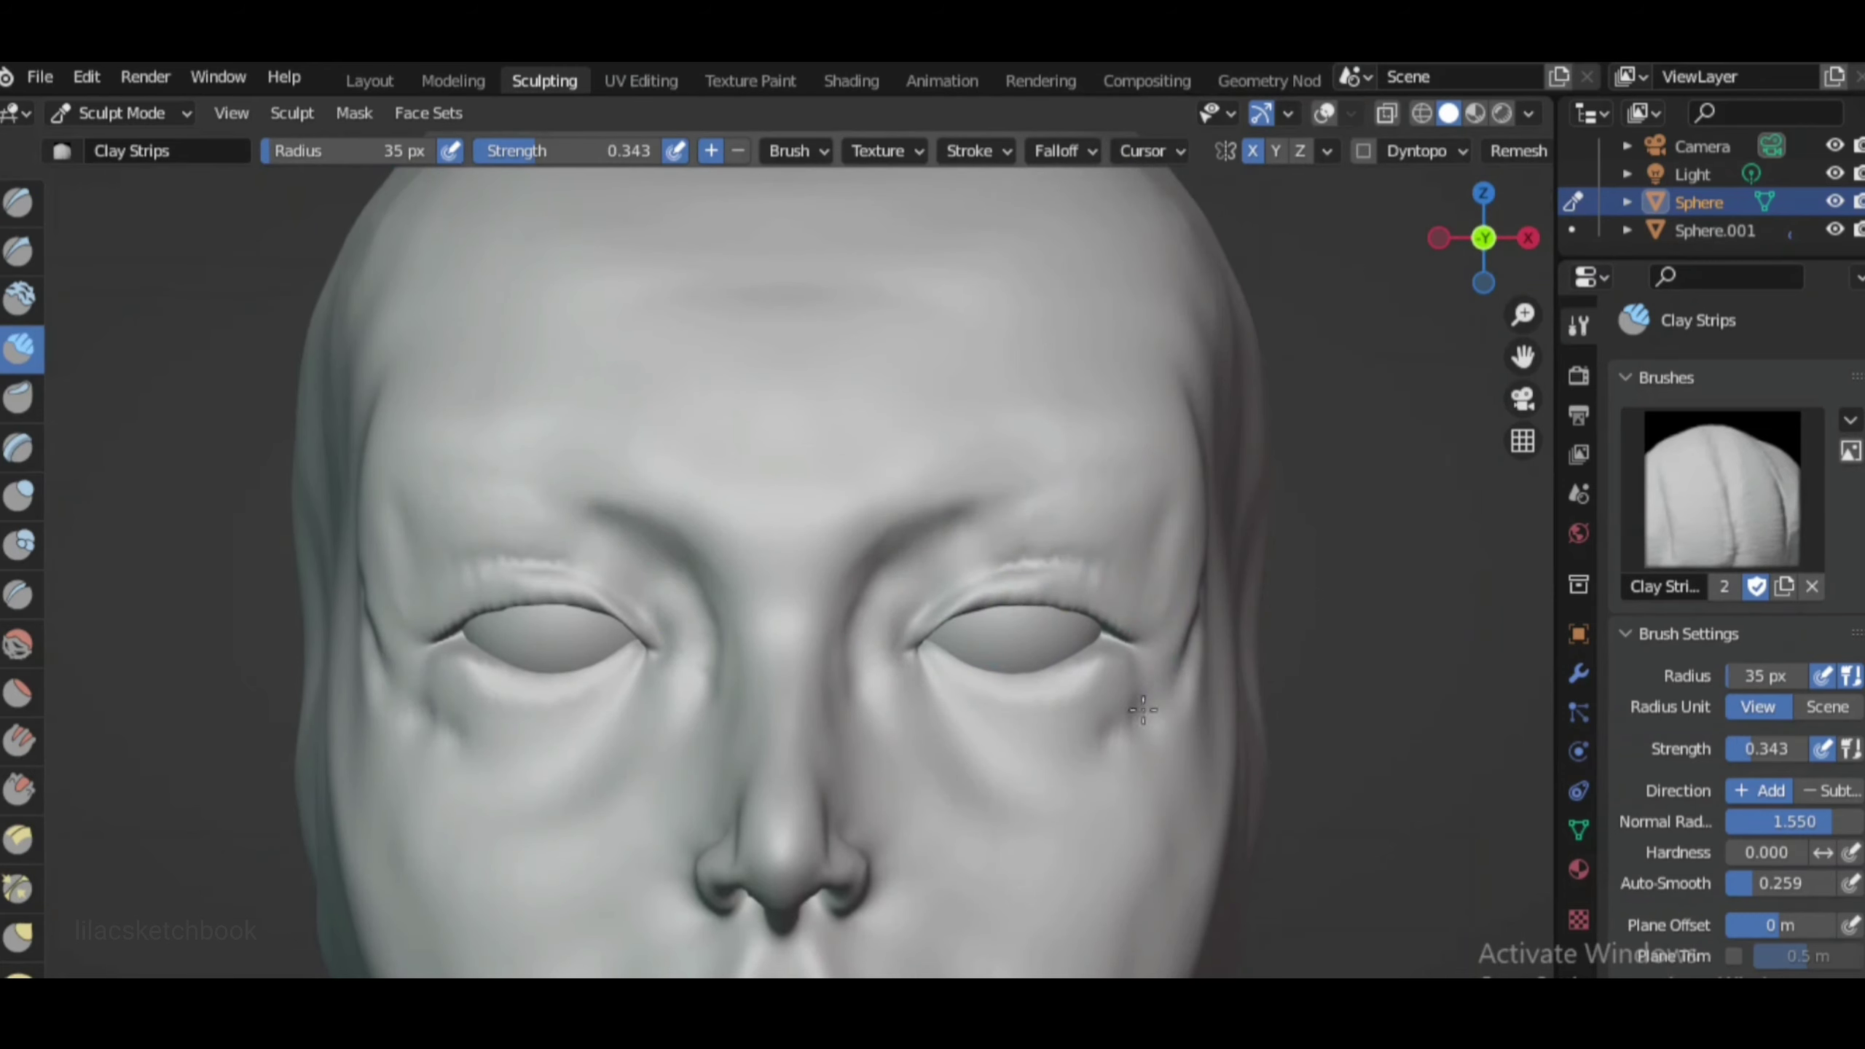
Tighten the brow crease with Pinch, then inflate the eyelids
left_click(18, 888)
scroll(1209, 561, "up", 2)
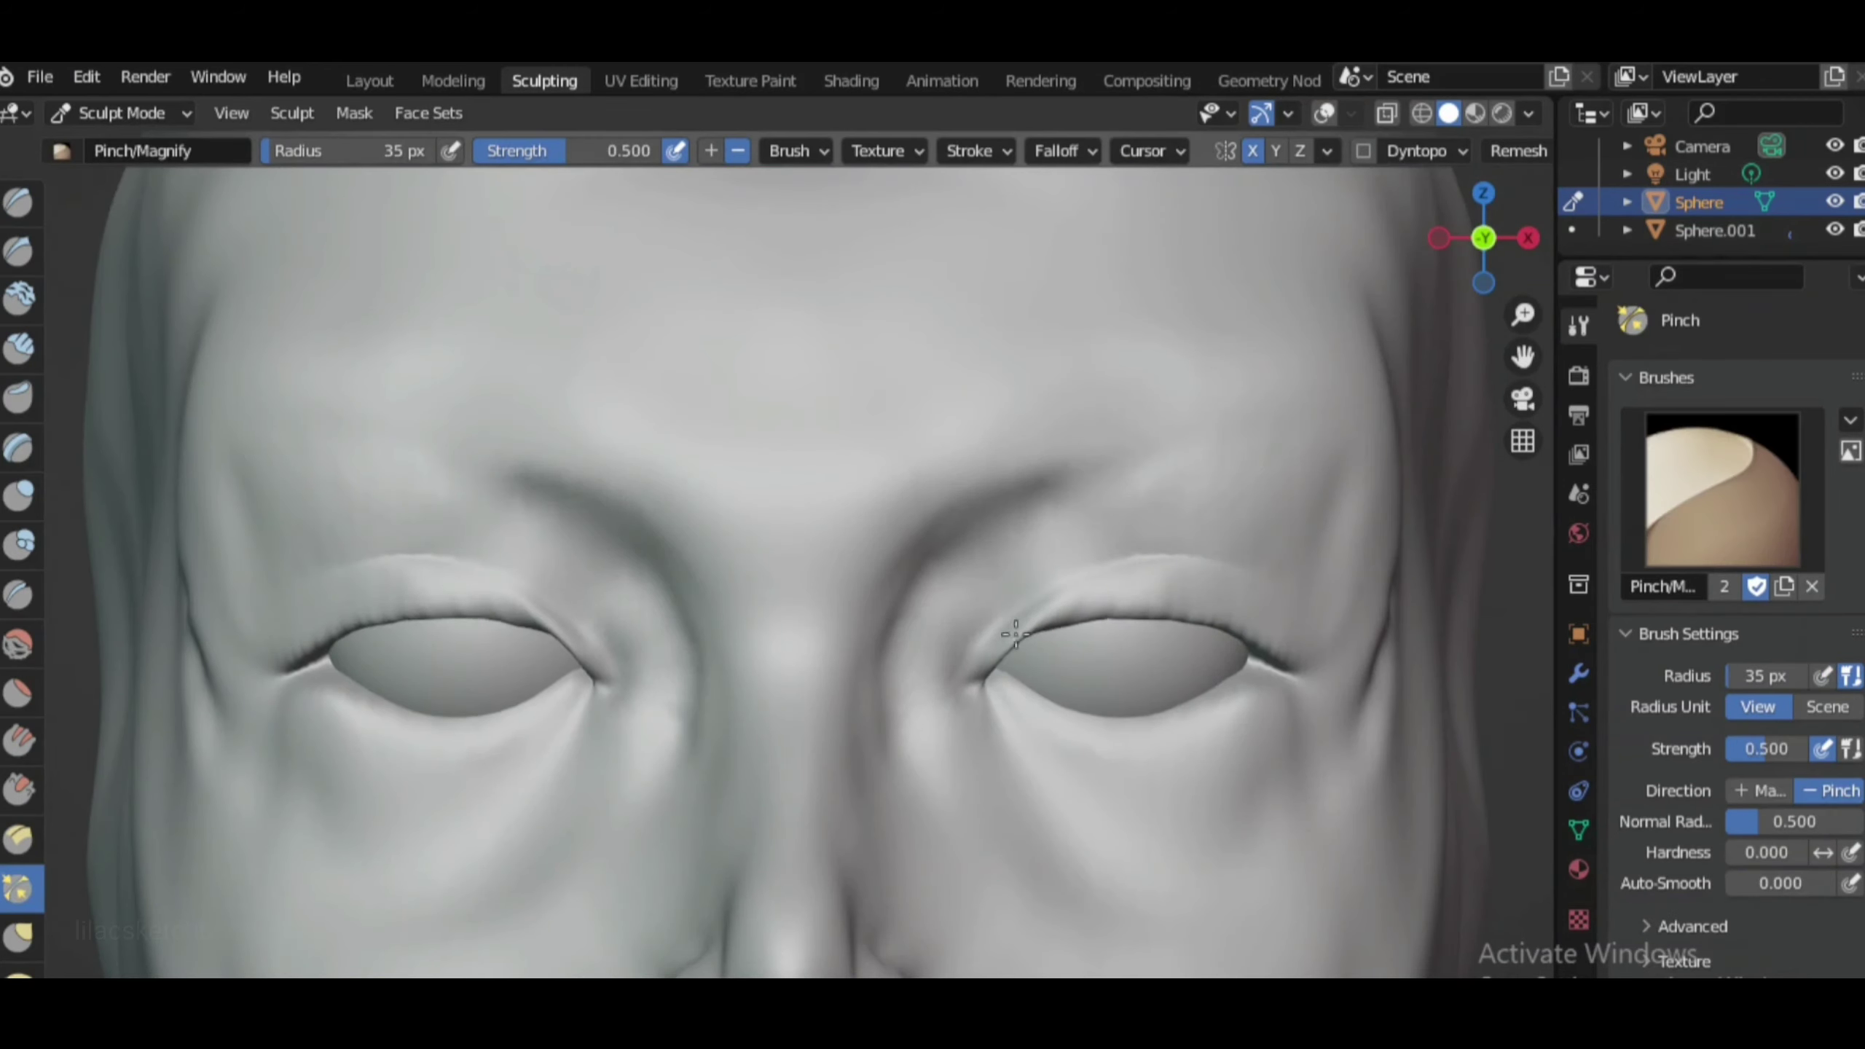
scroll(1015, 633, "down", 3)
middle_click_drag(1016, 634, 962, 923)
scroll(961, 922, "up", 3)
key("i")
scroll(1069, 731, "down", 2)
mouse_move(1069, 731)
middle_mouse_down()
mouse_move(1307, 537)
mouse_move(1072, 639)
middle_mouse_up()
scroll(1071, 642, "up", 2)
scroll(1212, 551, "down", 2)
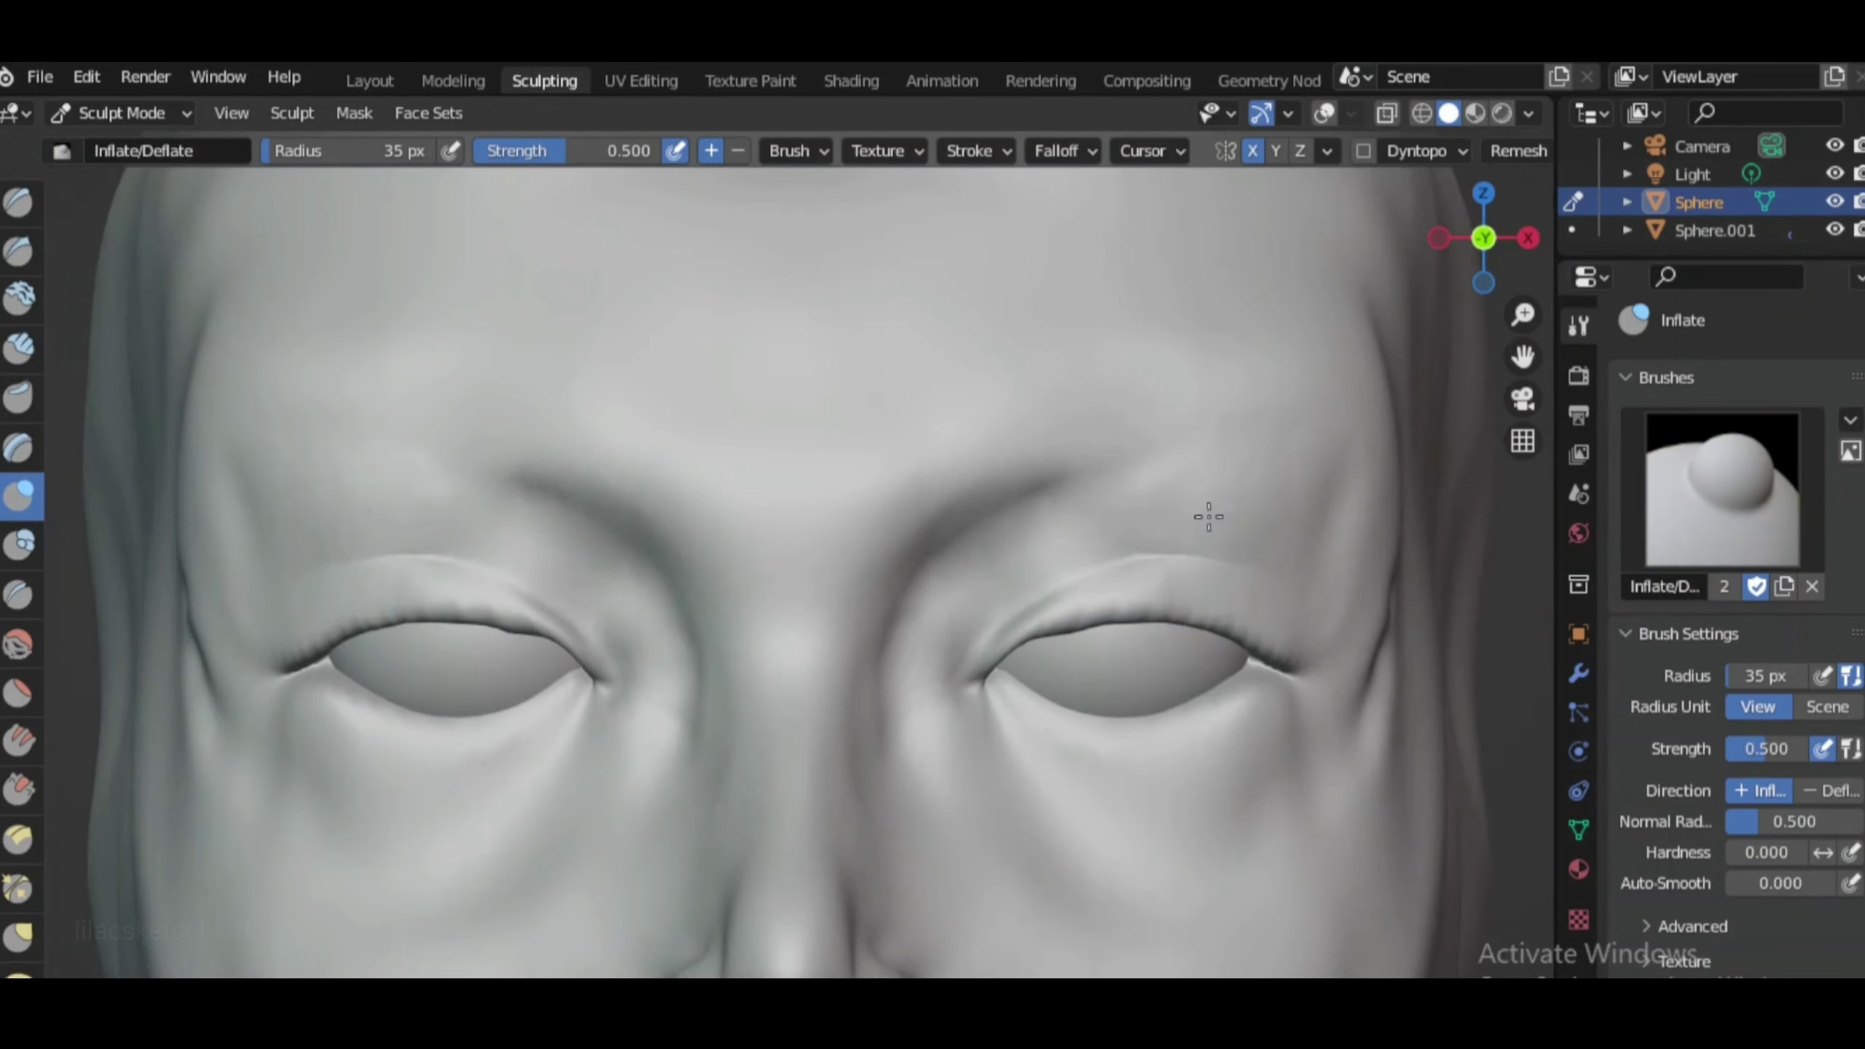
scroll(1187, 583, "down", 3)
scroll(1099, 623, "up", 5)
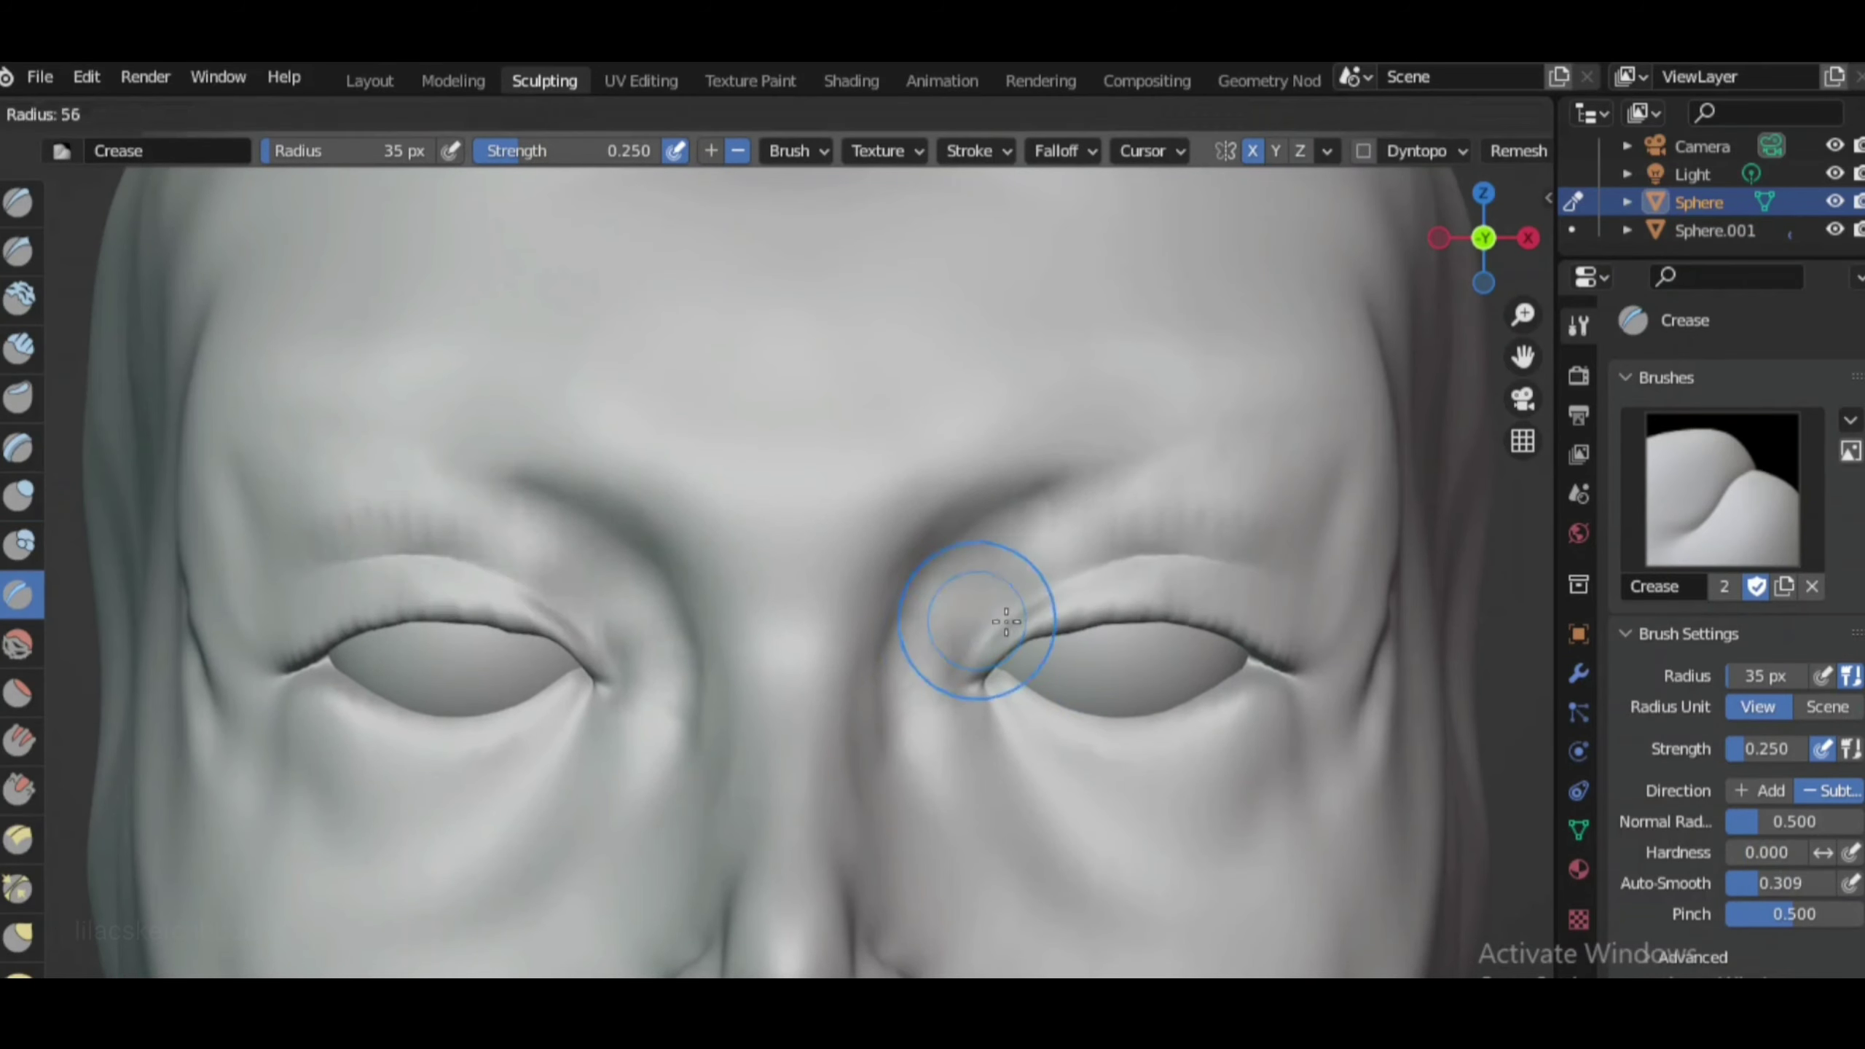
Pull the outer eye corner with a half-size Grab brush, then scrape it flat
key("g")
key("f")
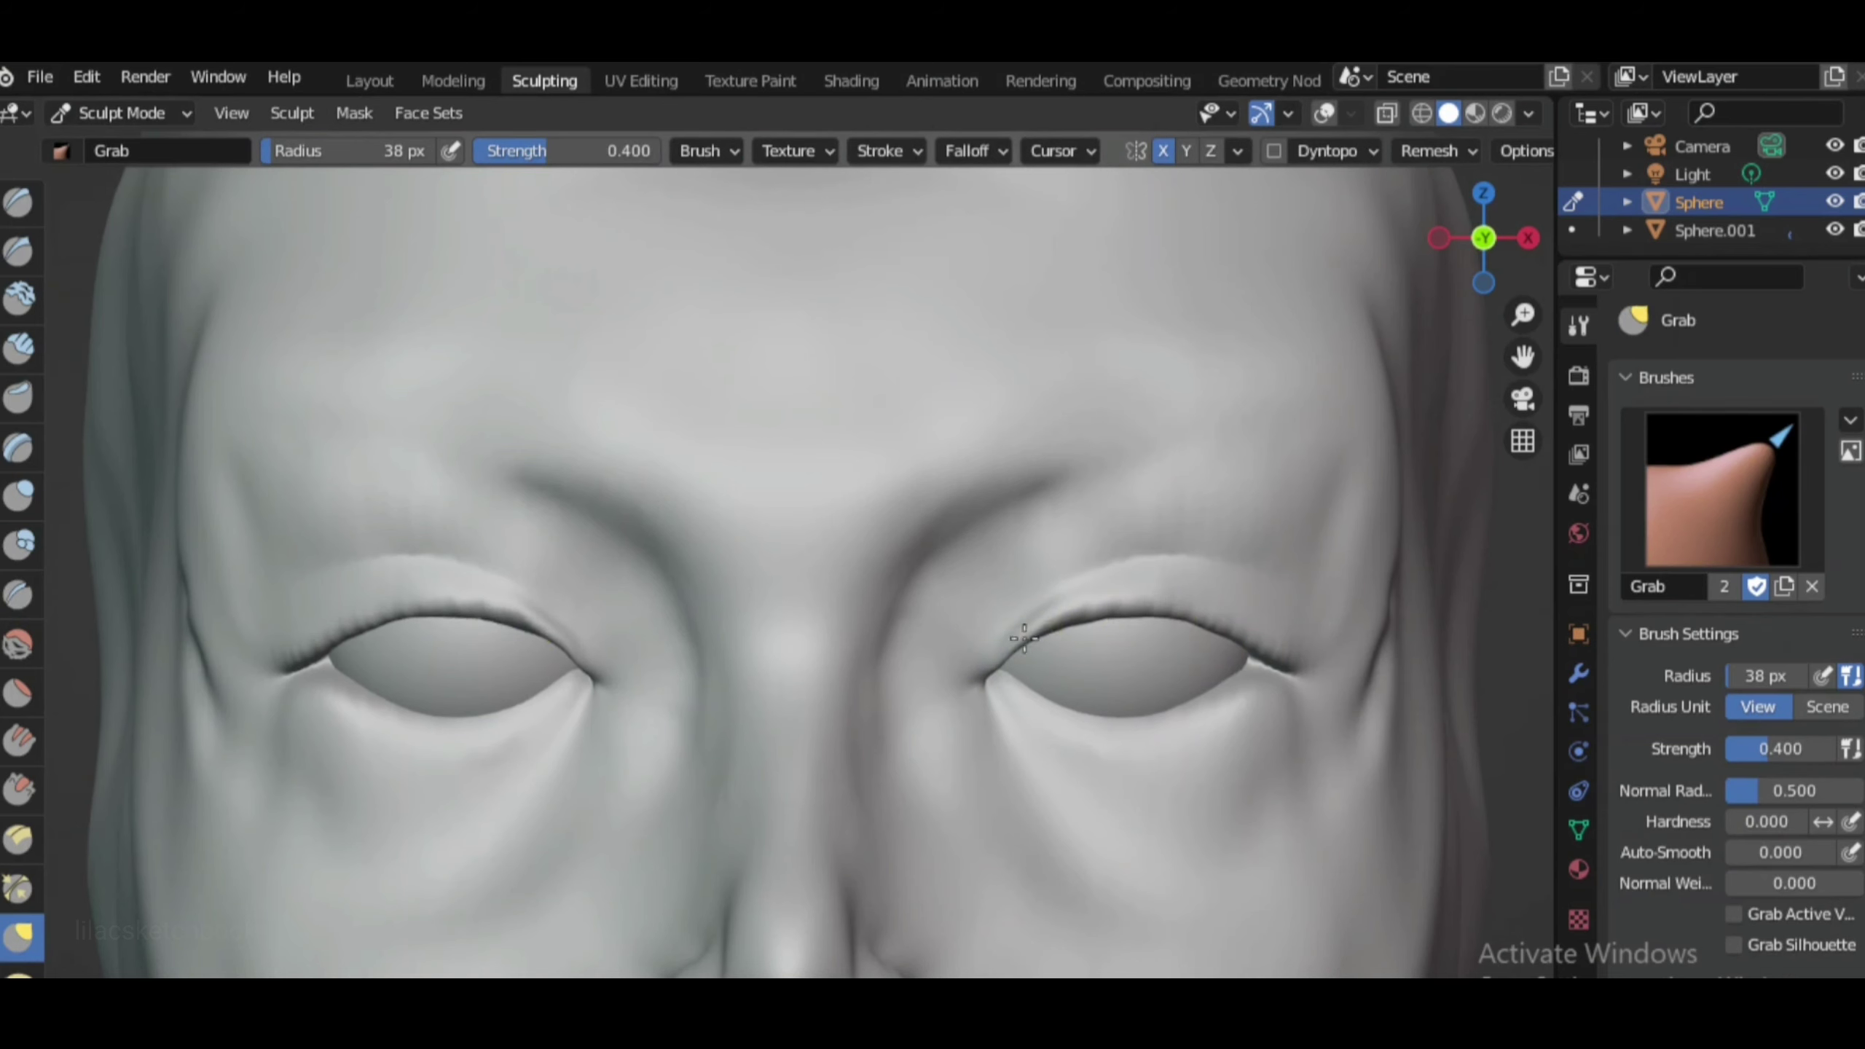
left_click_drag(1276, 668, 1315, 682)
key("shift+t")
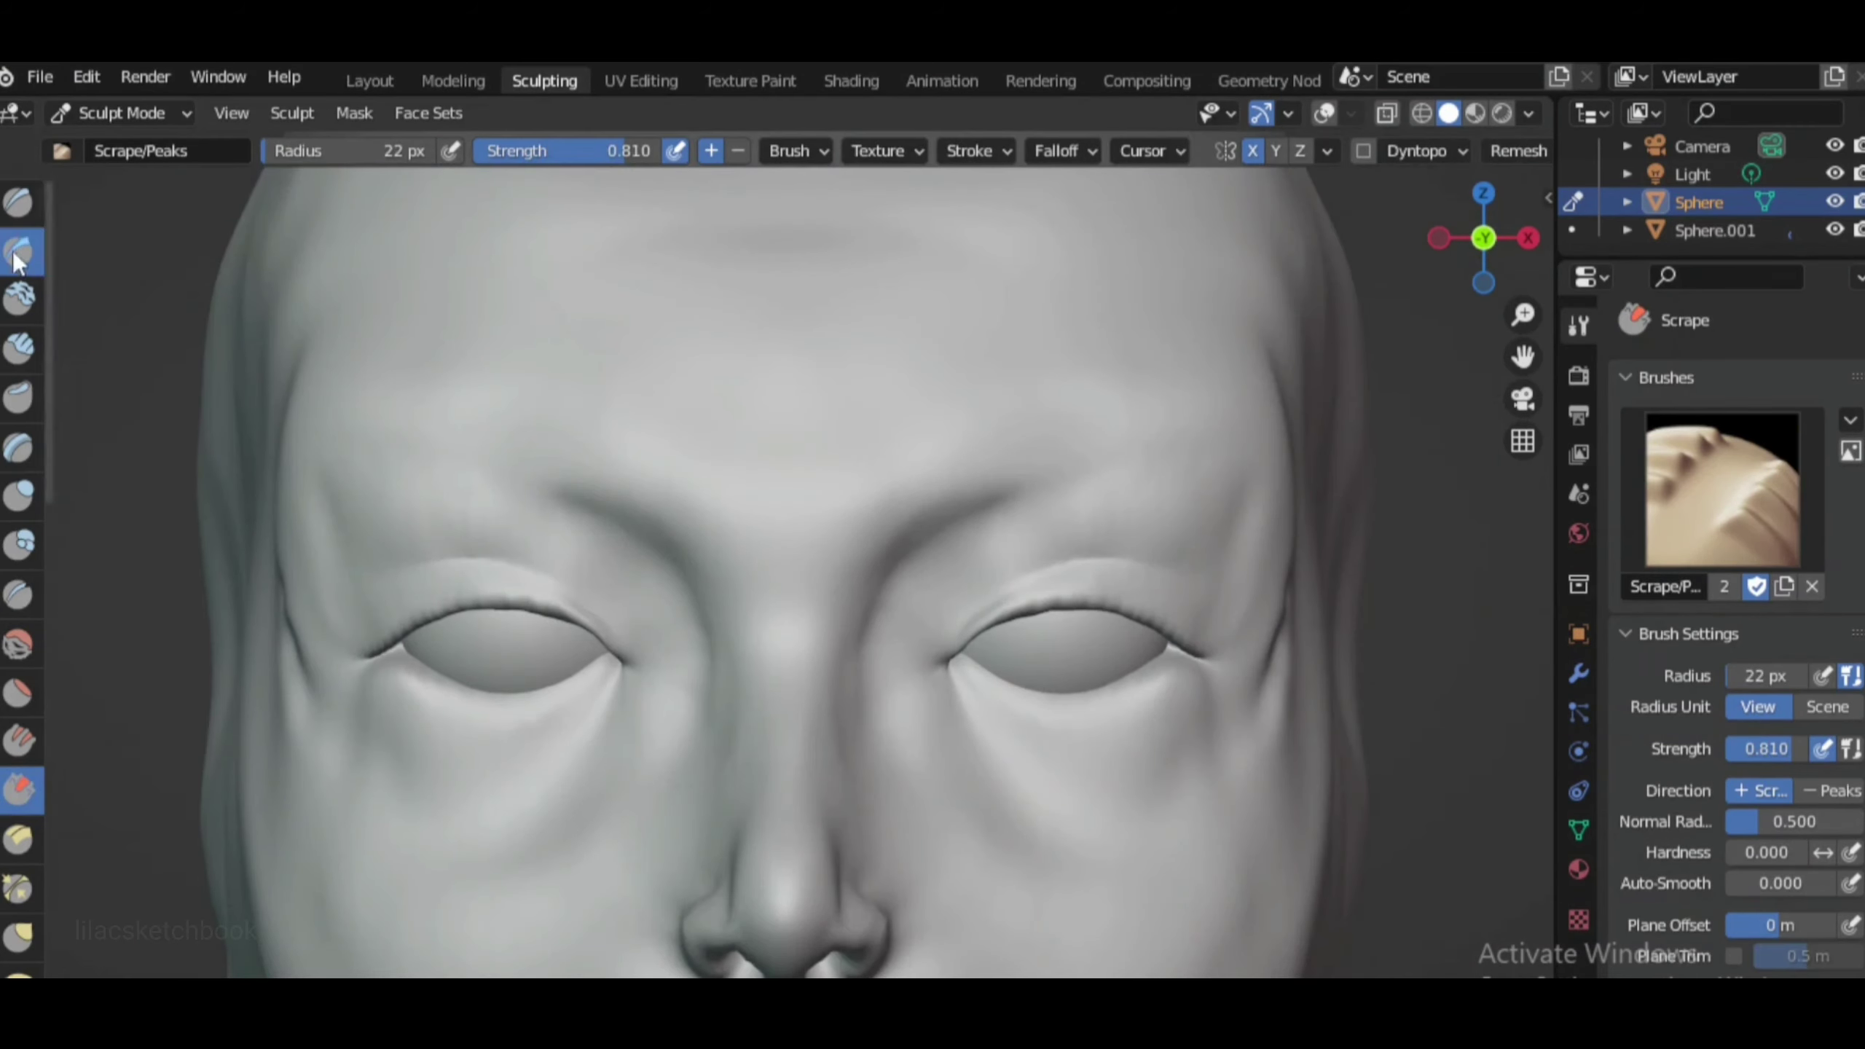
left_click(17, 250)
scroll(1083, 737, "up", 1)
Reshape the eye's outer corner with a 60 px Grab brush and check it from the side
key("g")
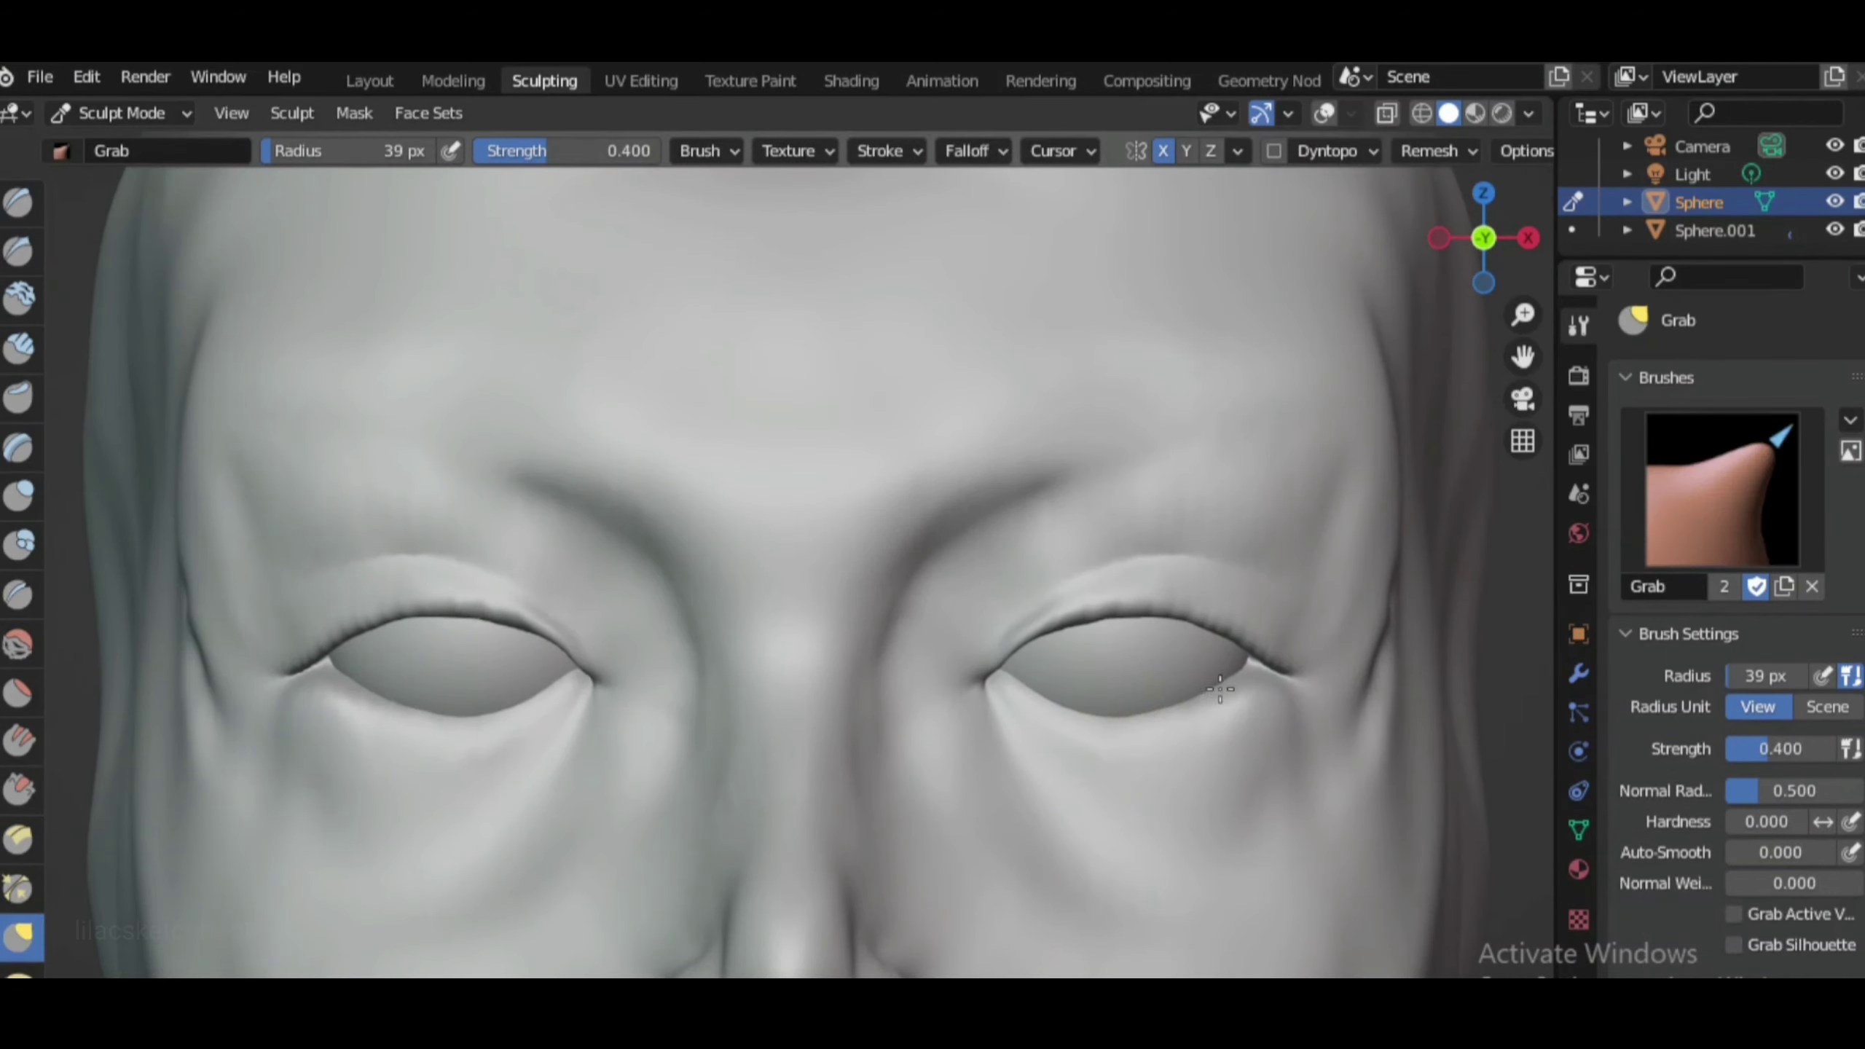
scroll(1216, 699, "down", 2)
left_click_drag(1042, 692, 1083, 697)
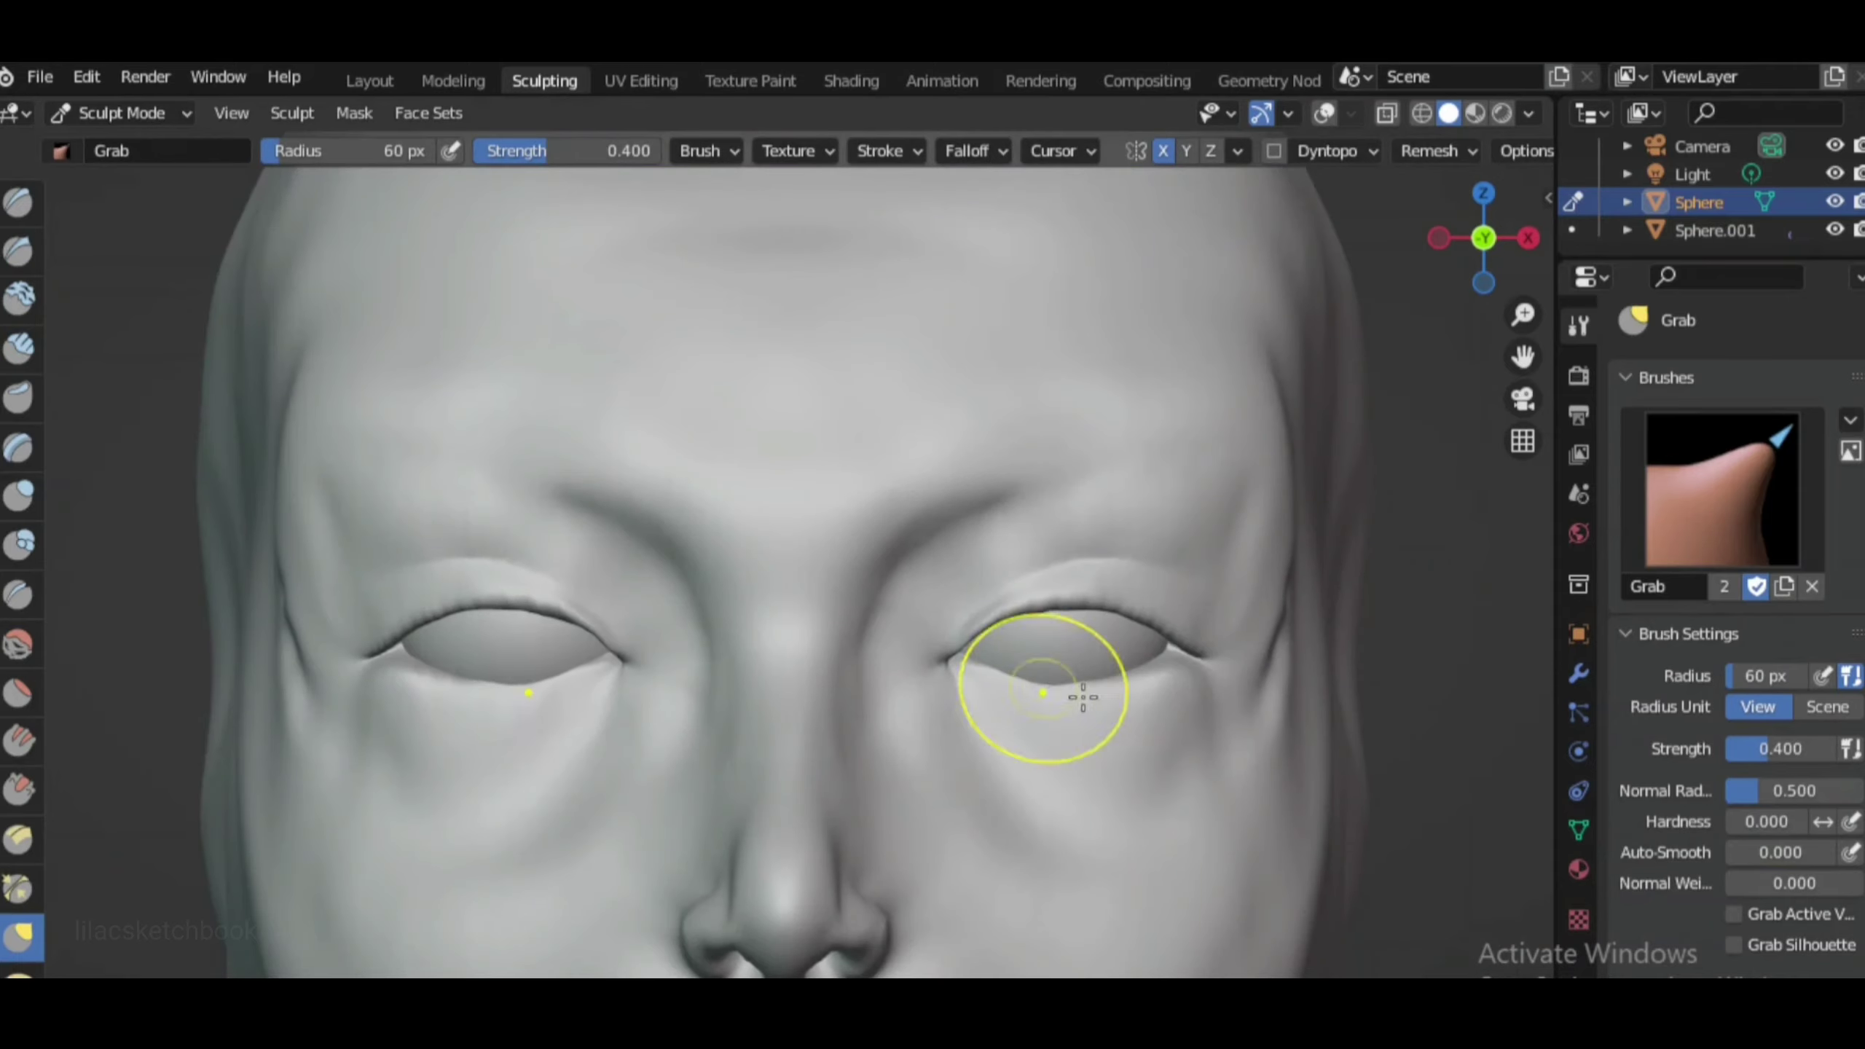
left_click_drag(1187, 646, 1175, 634)
mouse_move(1174, 633)
middle_mouse_down()
mouse_move(955, 662)
mouse_move(1092, 784)
middle_mouse_up()
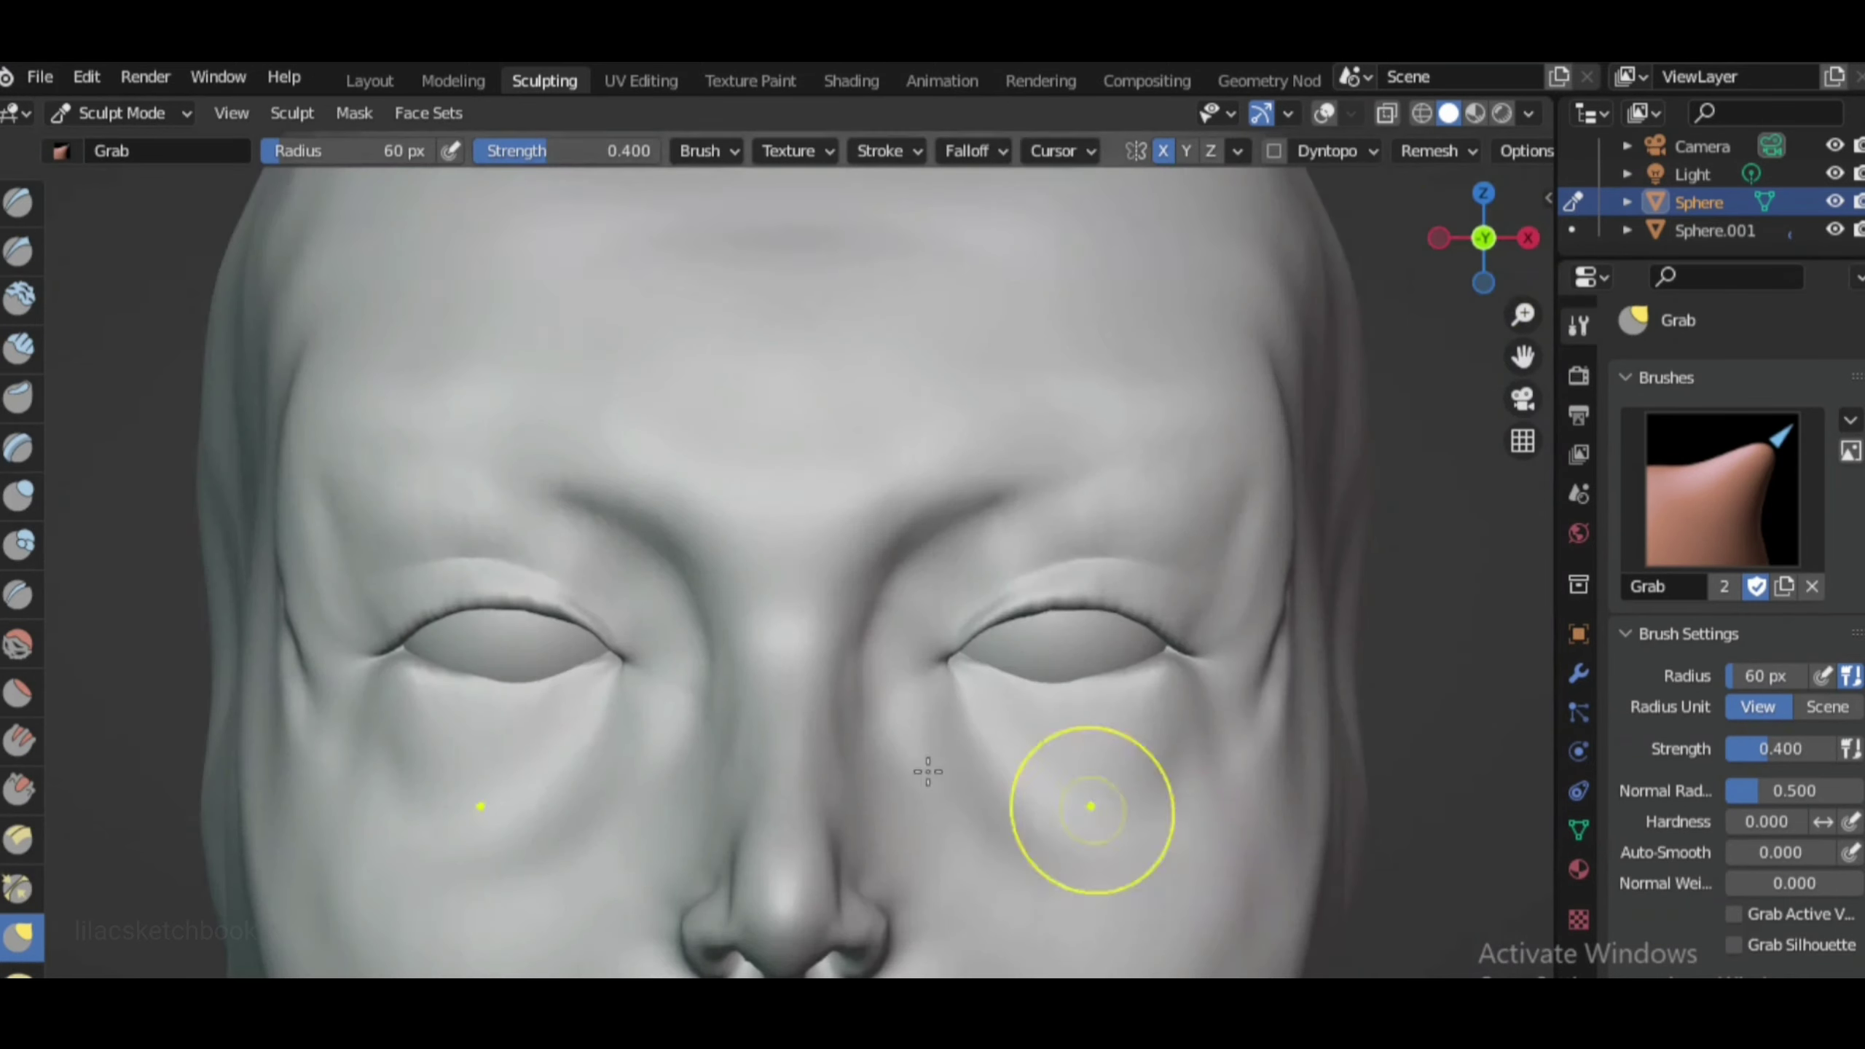
Pinch the eye corners, then carve lower-lid edges with Draw Sharp at 28 px, strength 0.618
key("p")
scroll(1197, 732, "up", 2)
scroll(1312, 821, "down", 3)
scroll(954, 662, "up", 2)
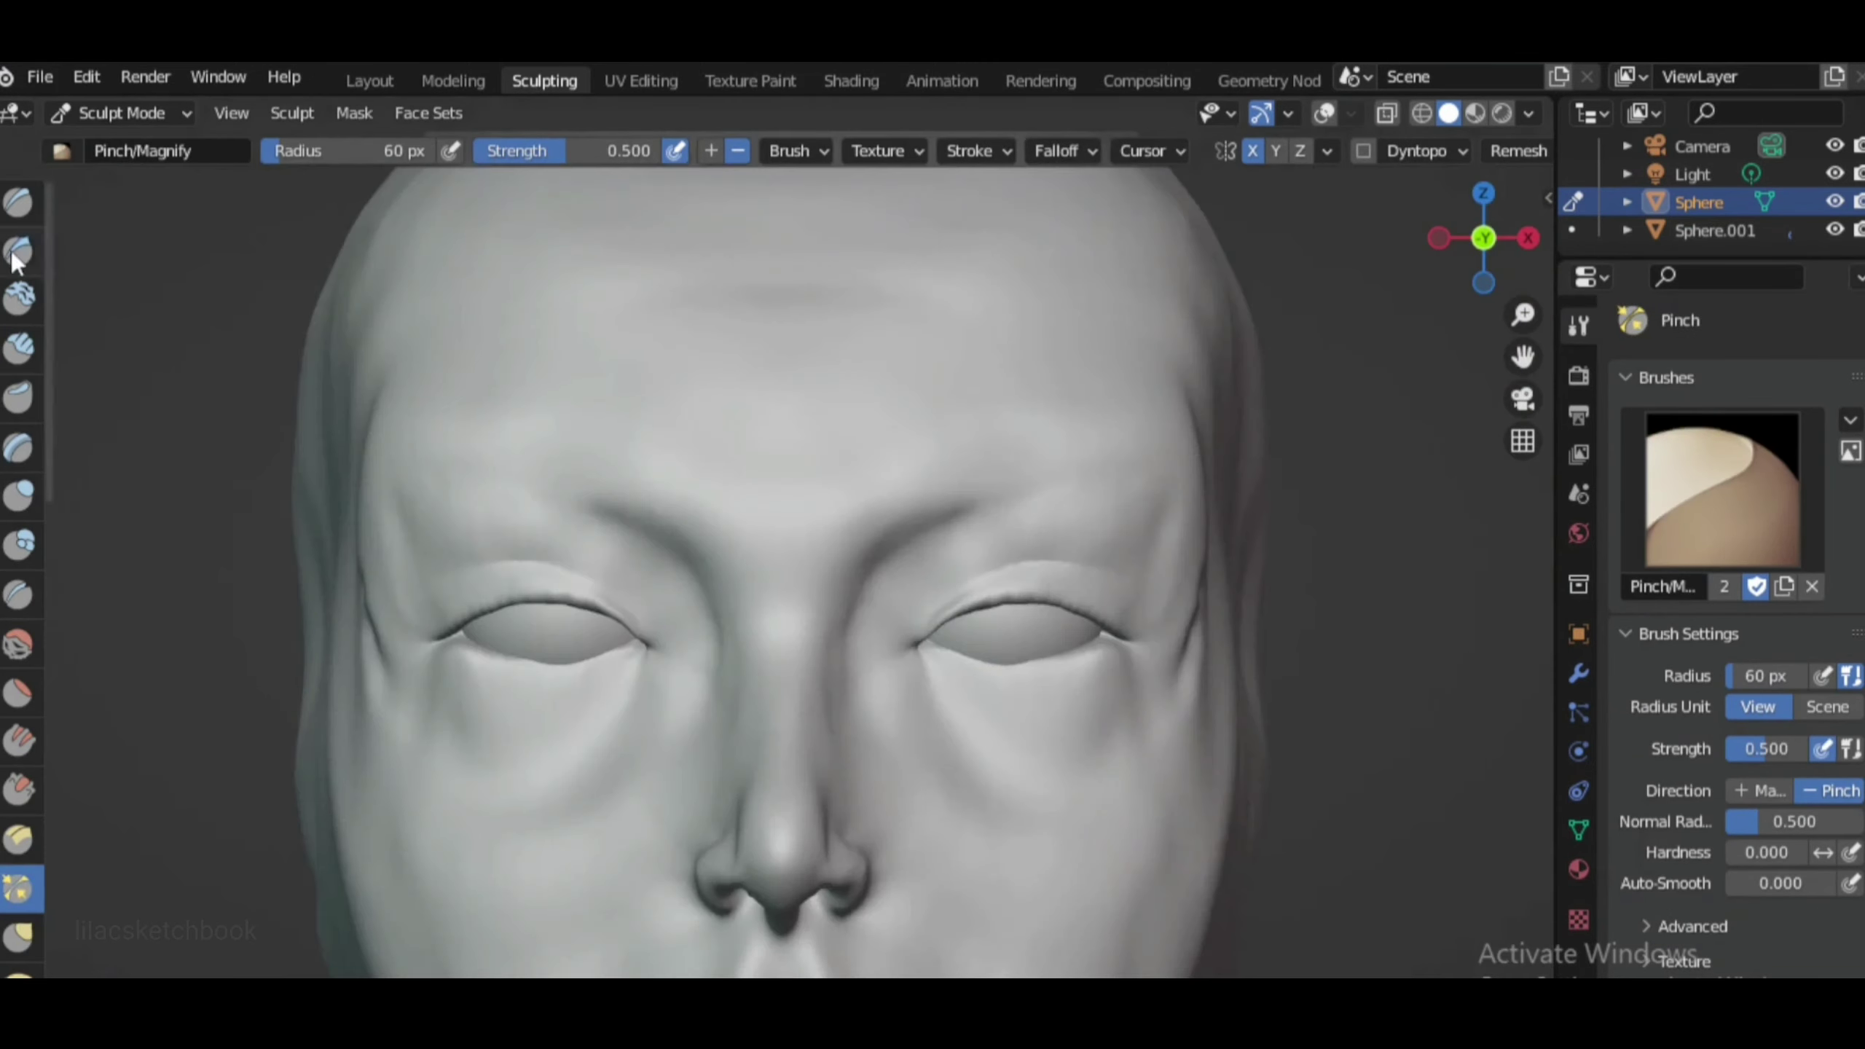
left_click(17, 250)
scroll(1186, 757, "up", 1)
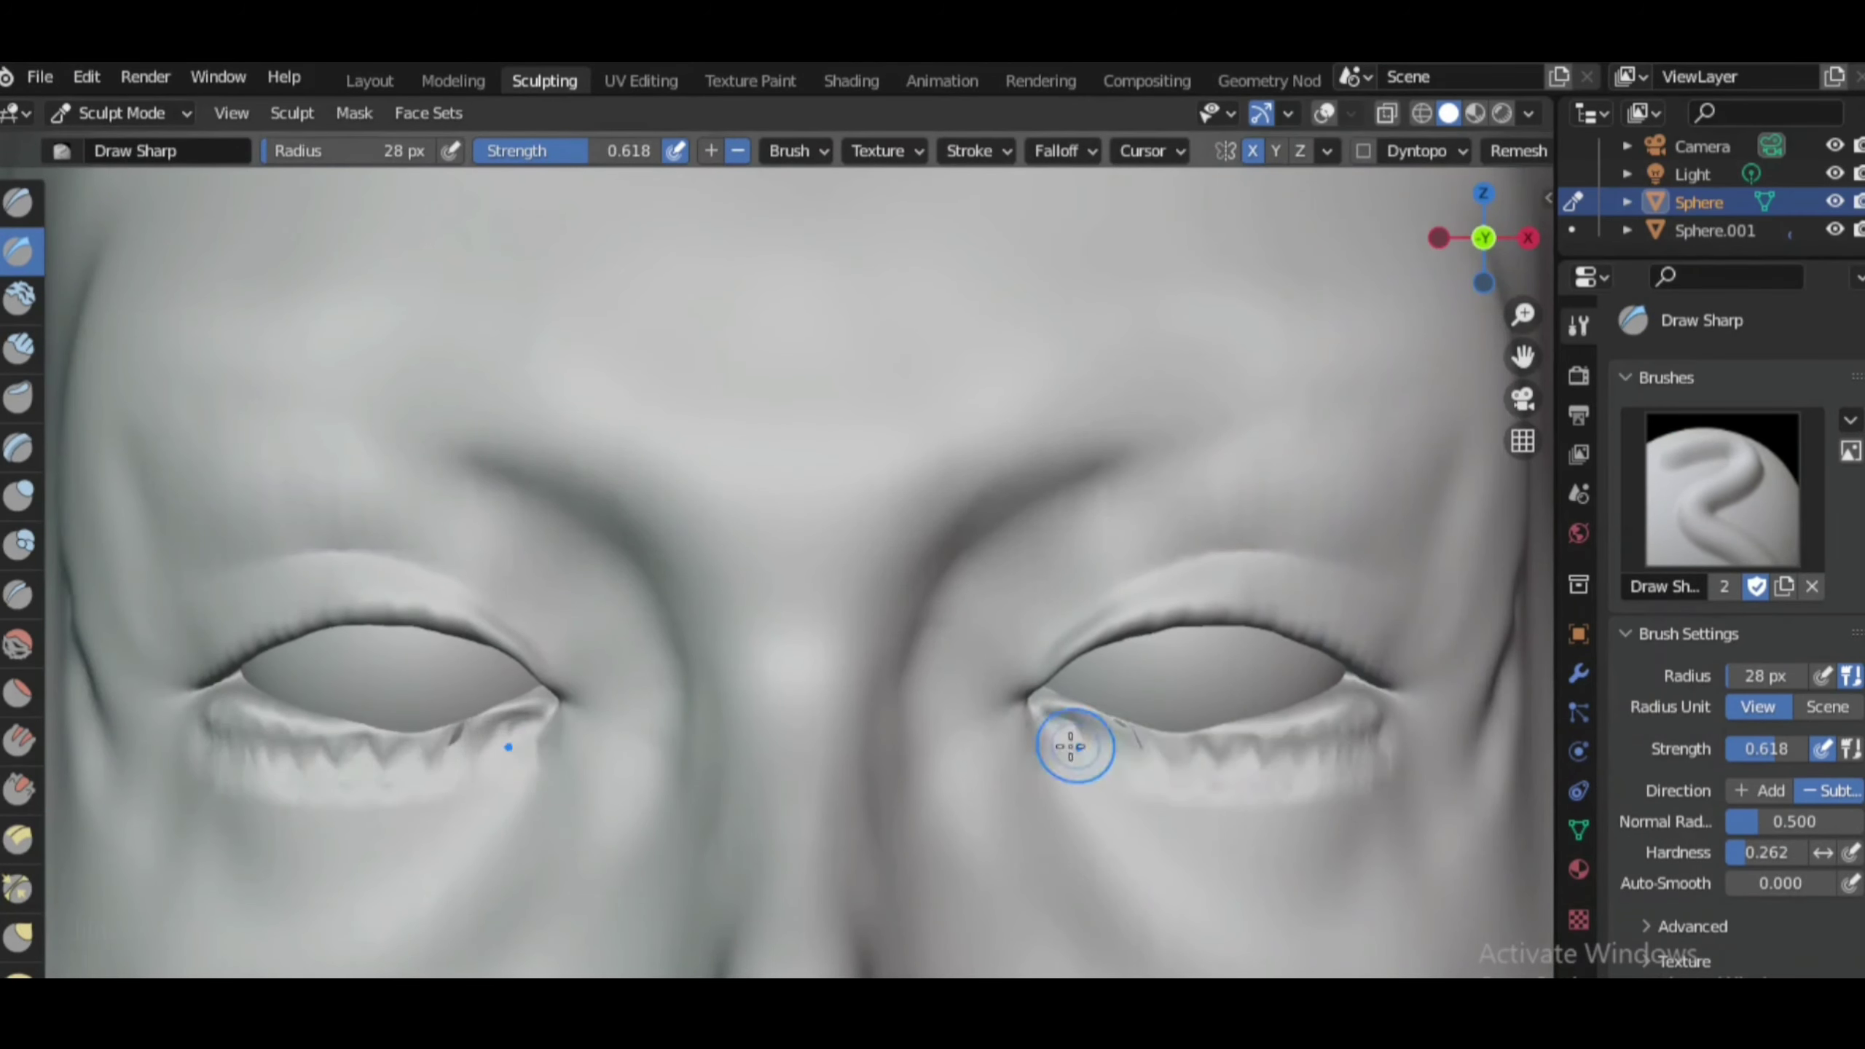
Smooth and crease both lower eyelids, then enlarge the Grab brush to 60 px
left_click_drag(1074, 747, 1378, 715, "shift")
left_click_drag(1259, 734, 1395, 716)
scroll(950, 716, "down", 3)
key("f")
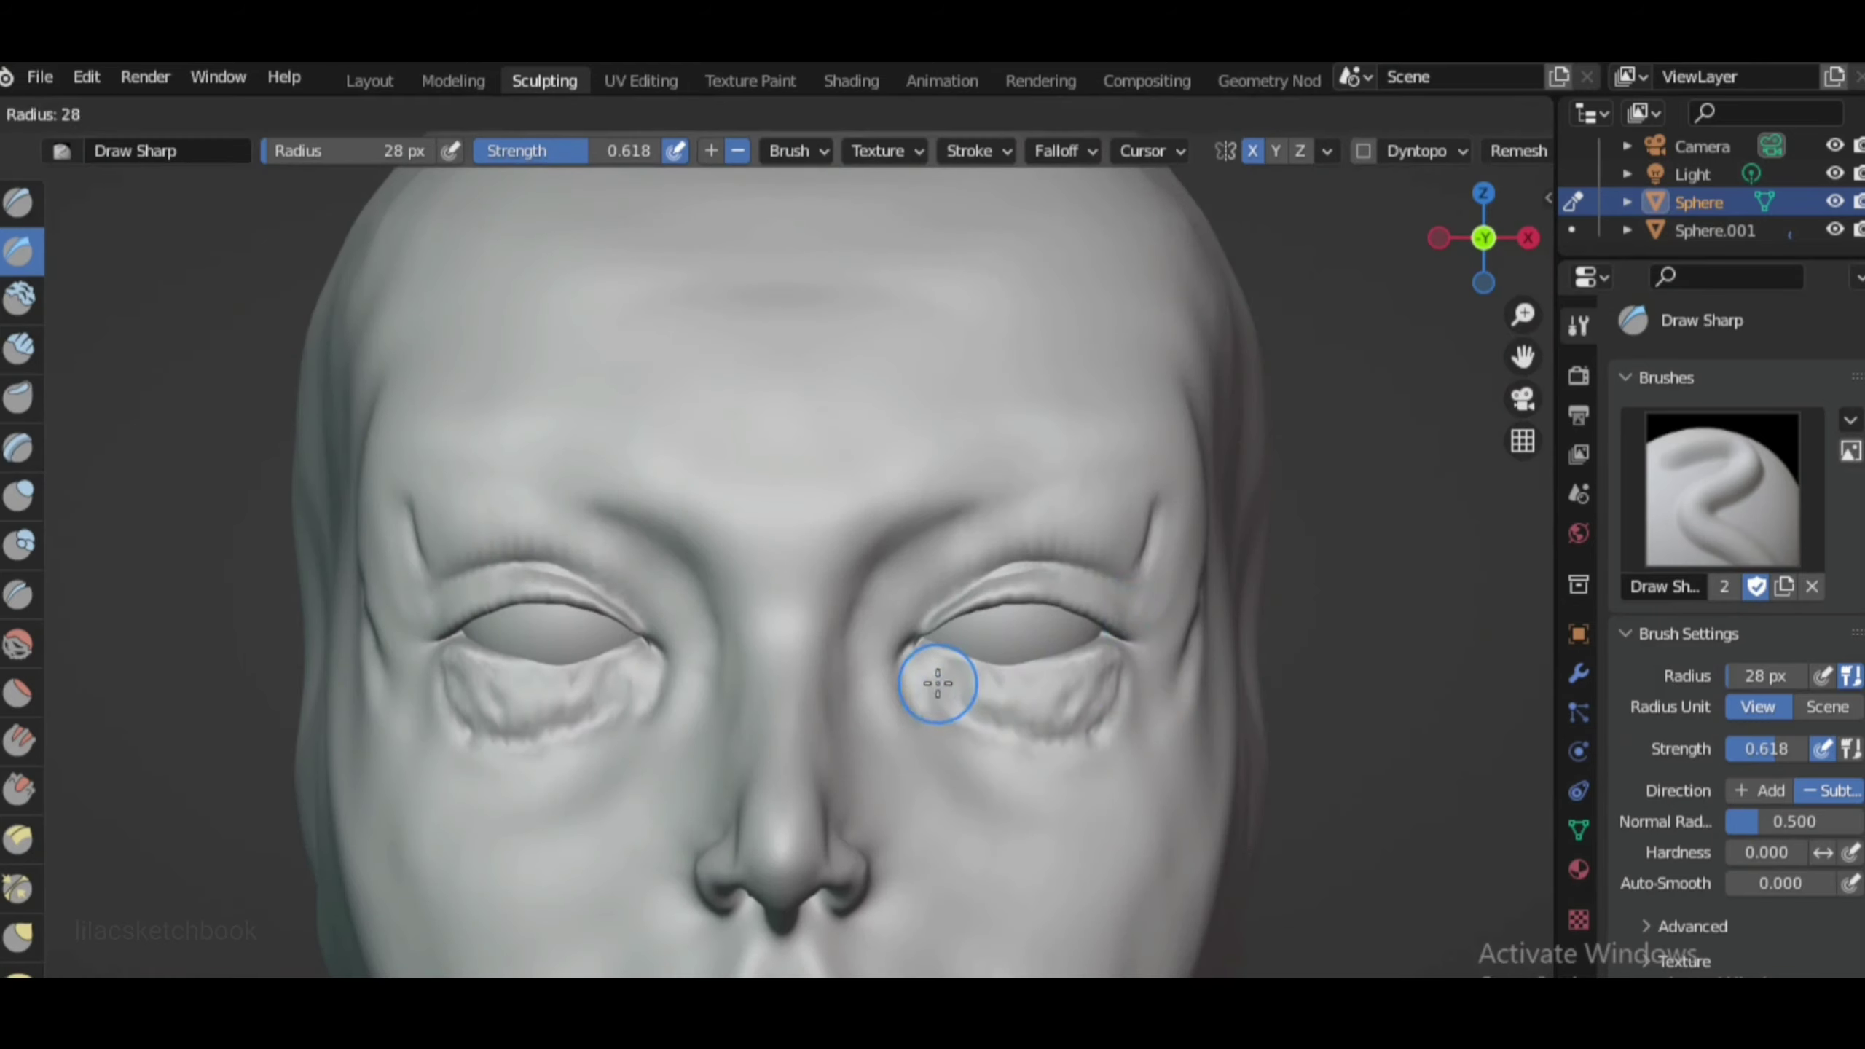
key("g")
scroll(949, 679, "up", 2)
middle_click_drag(1241, 549, 1088, 656)
key("f")
left_click(1089, 657)
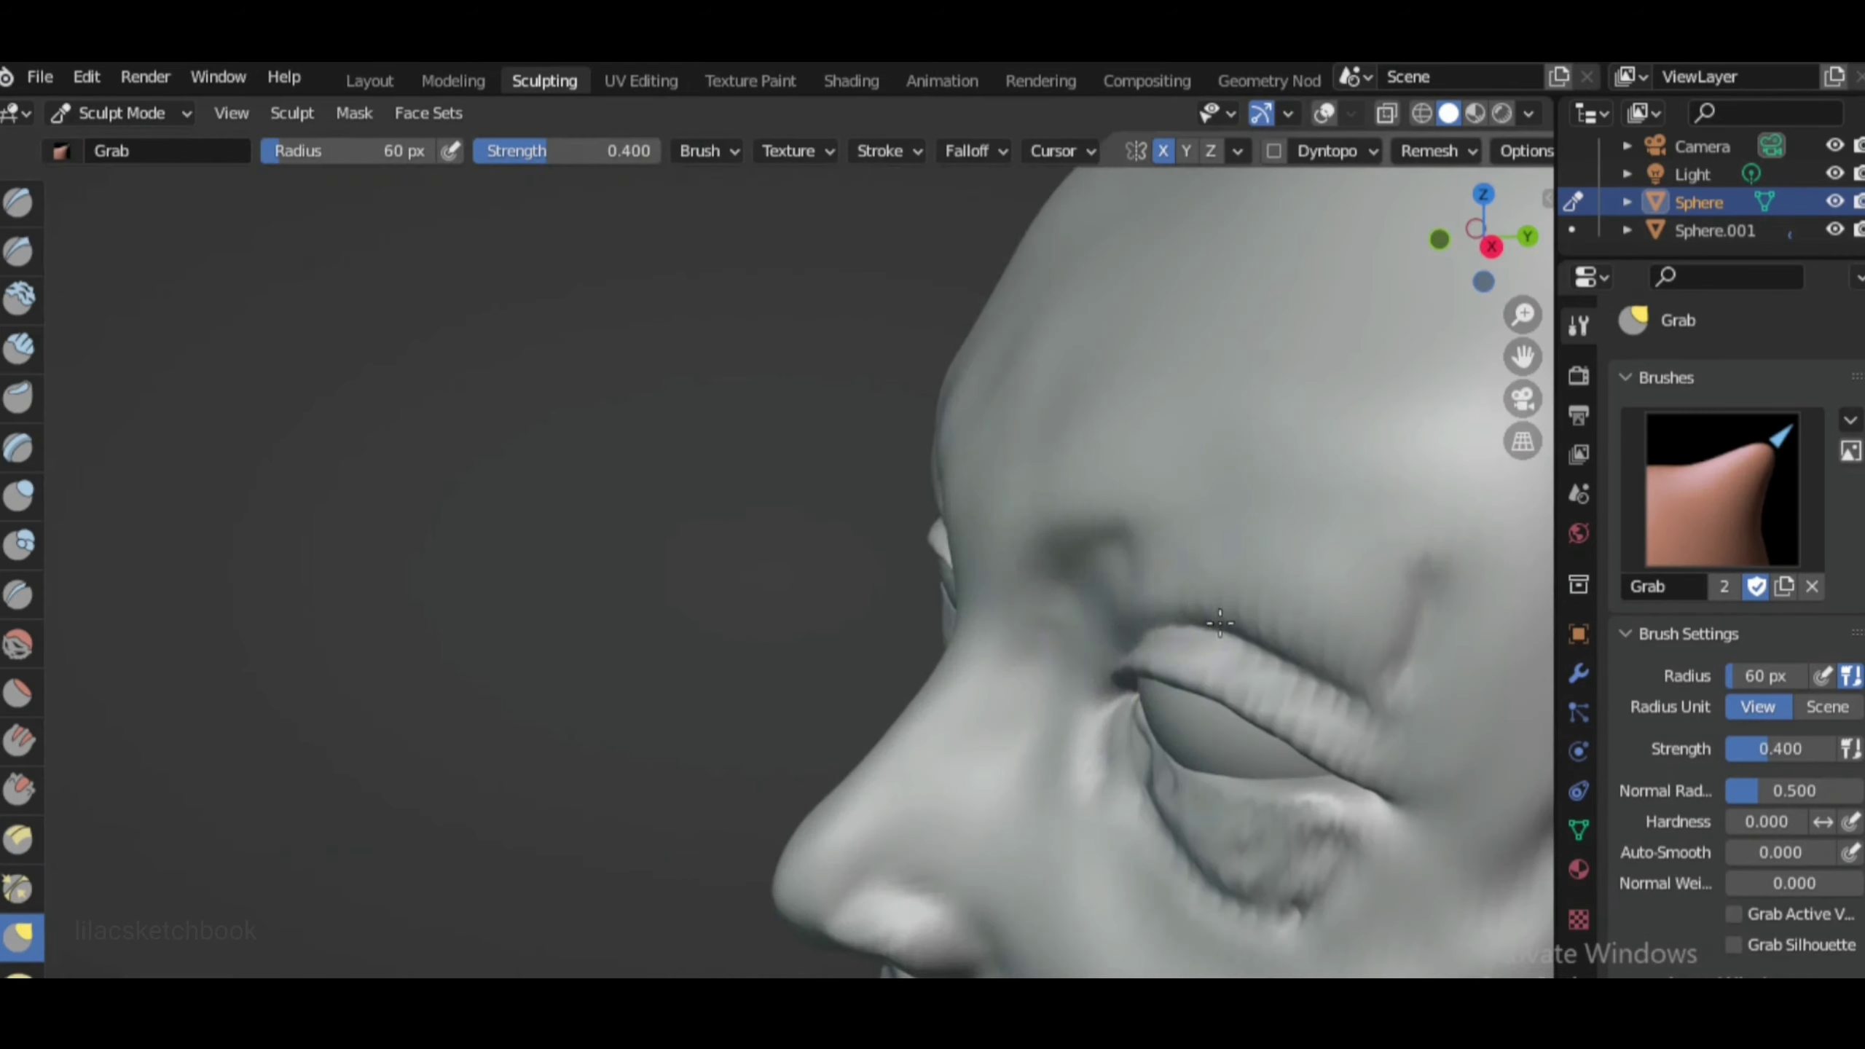
Pull the inner eye corner downward, checking it from front and side views
key("KP_1")
scroll(950, 584, "down", 2)
scroll(1058, 646, "up", 2)
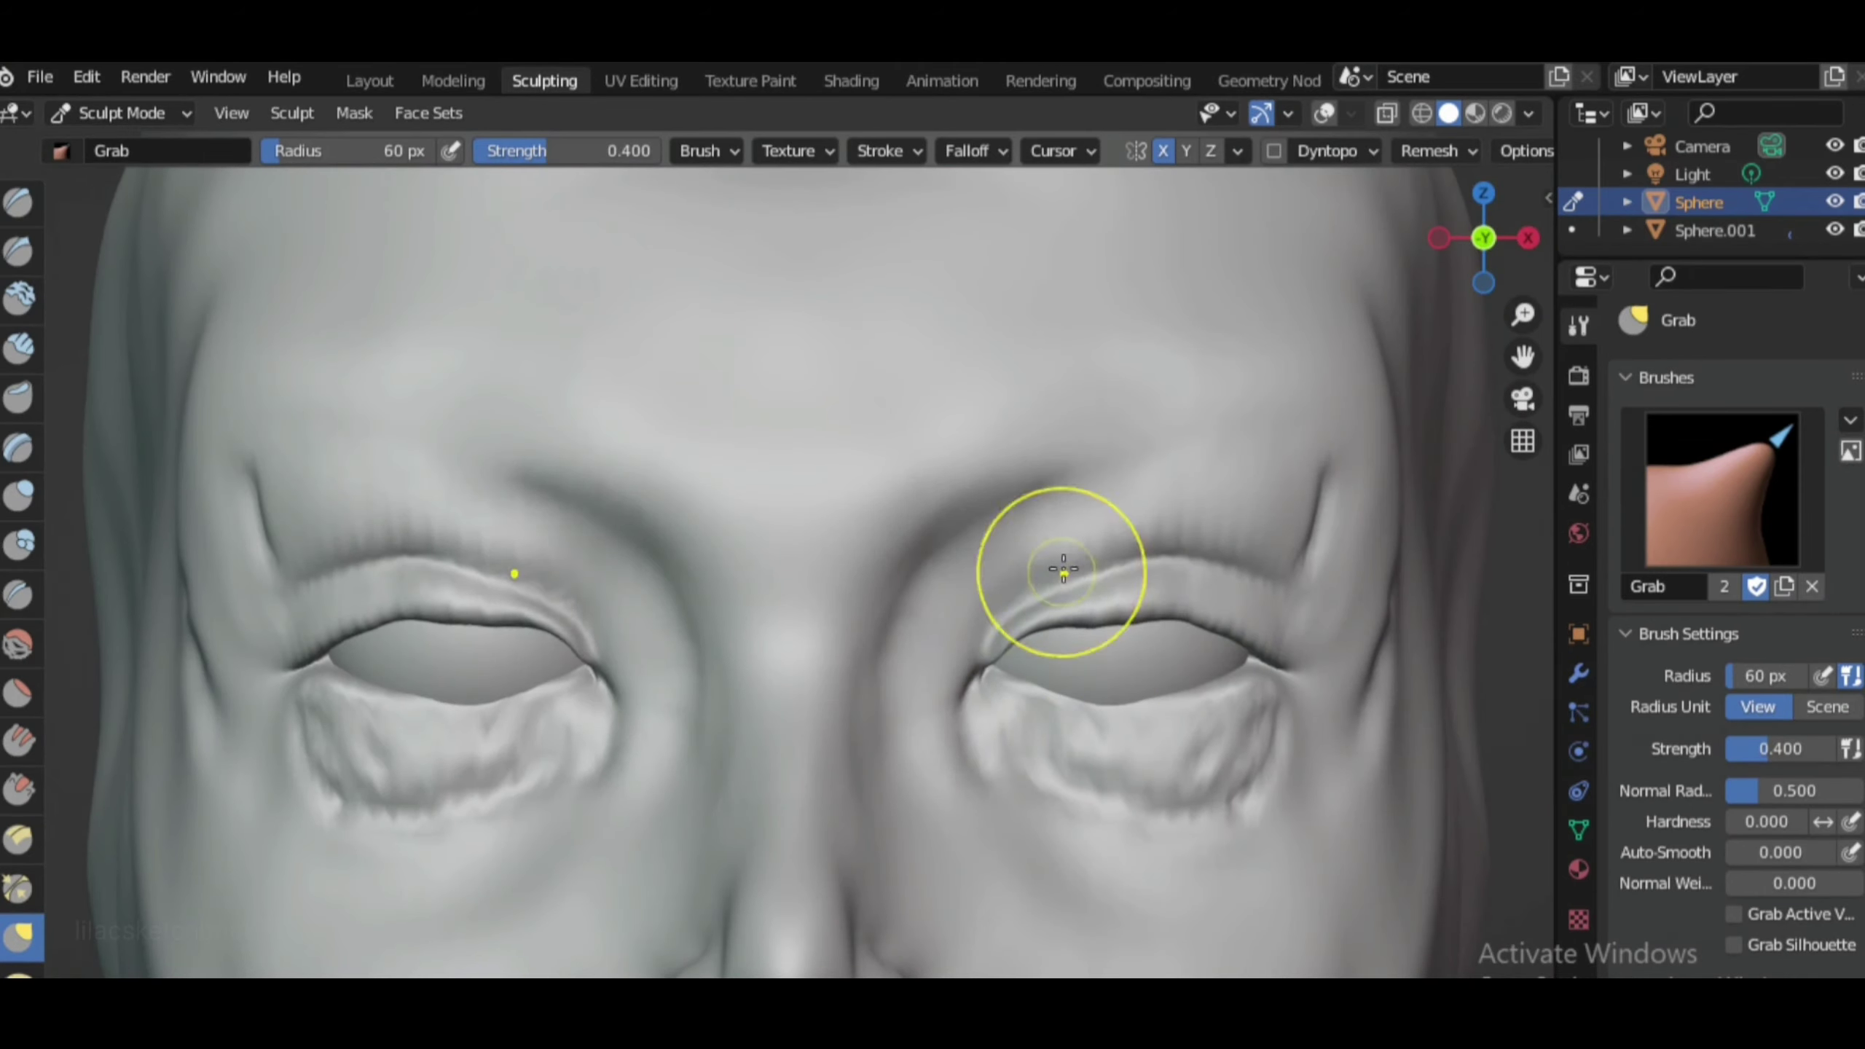
scroll(1033, 763, "down", 4)
scroll(853, 667, "up", 3)
scroll(866, 676, "up", 2)
left_click_drag(1021, 691, 1026, 759)
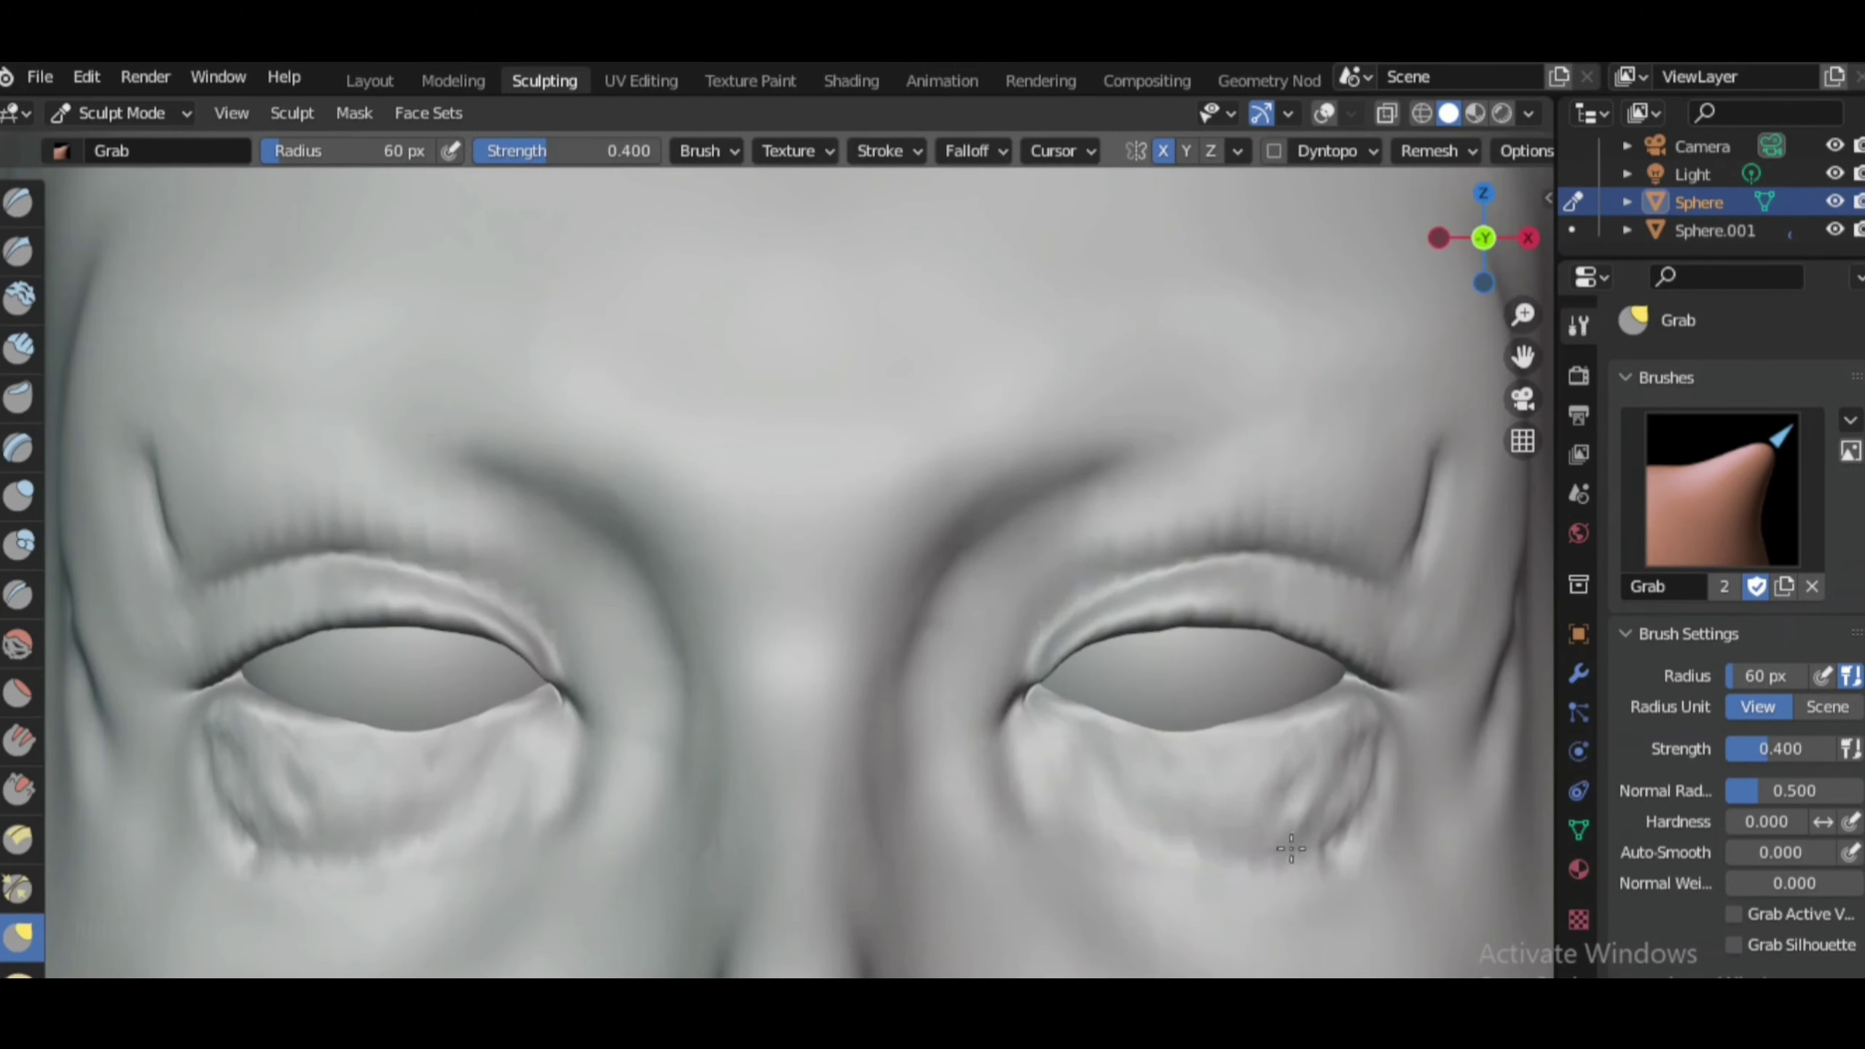
scroll(1013, 786, "down", 3)
middle_click_drag(1011, 791, 1037, 547)
scroll(1038, 547, "up", 3)
key("KP_1")
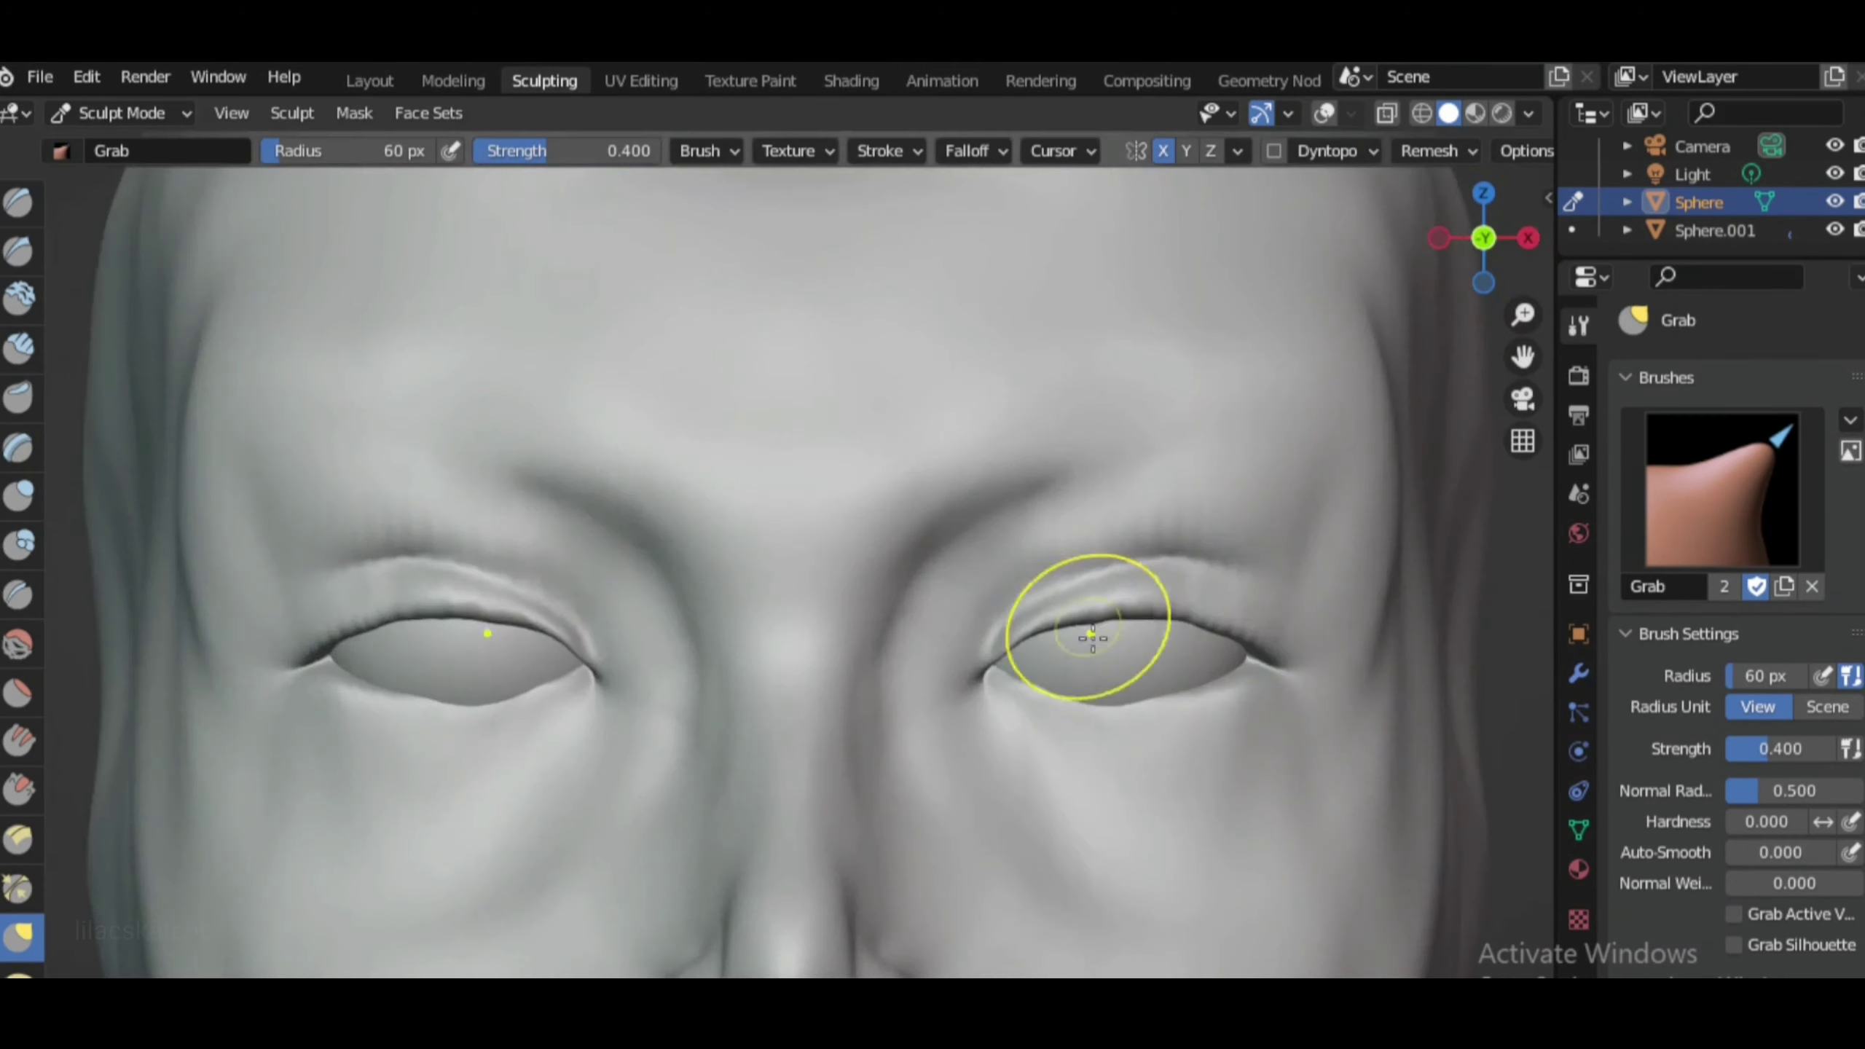
scroll(1015, 667, "down", 2)
Build up, crease and pinch the eyelids with Draw, Crease and Pinch, checking the profile
key("x")
scroll(1055, 601, "up", 1)
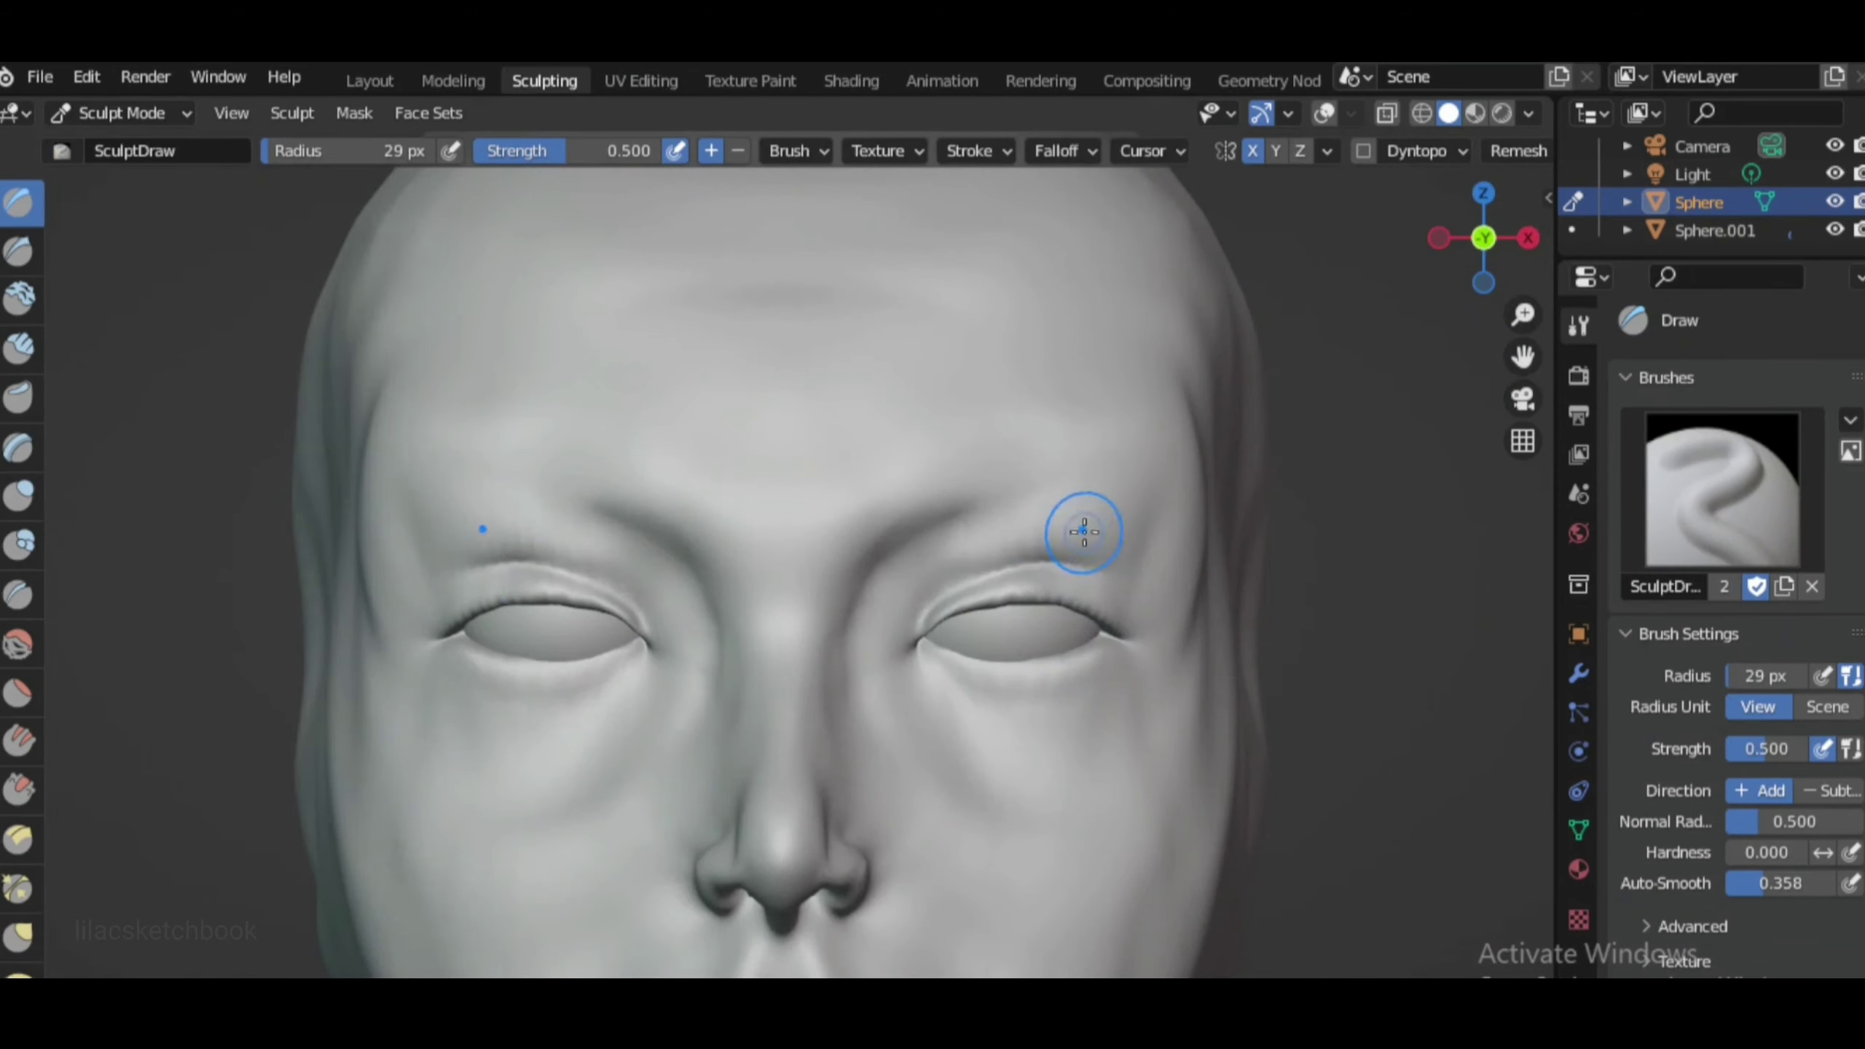
scroll(1084, 531, "up", 1)
scroll(1064, 617, "up", 1)
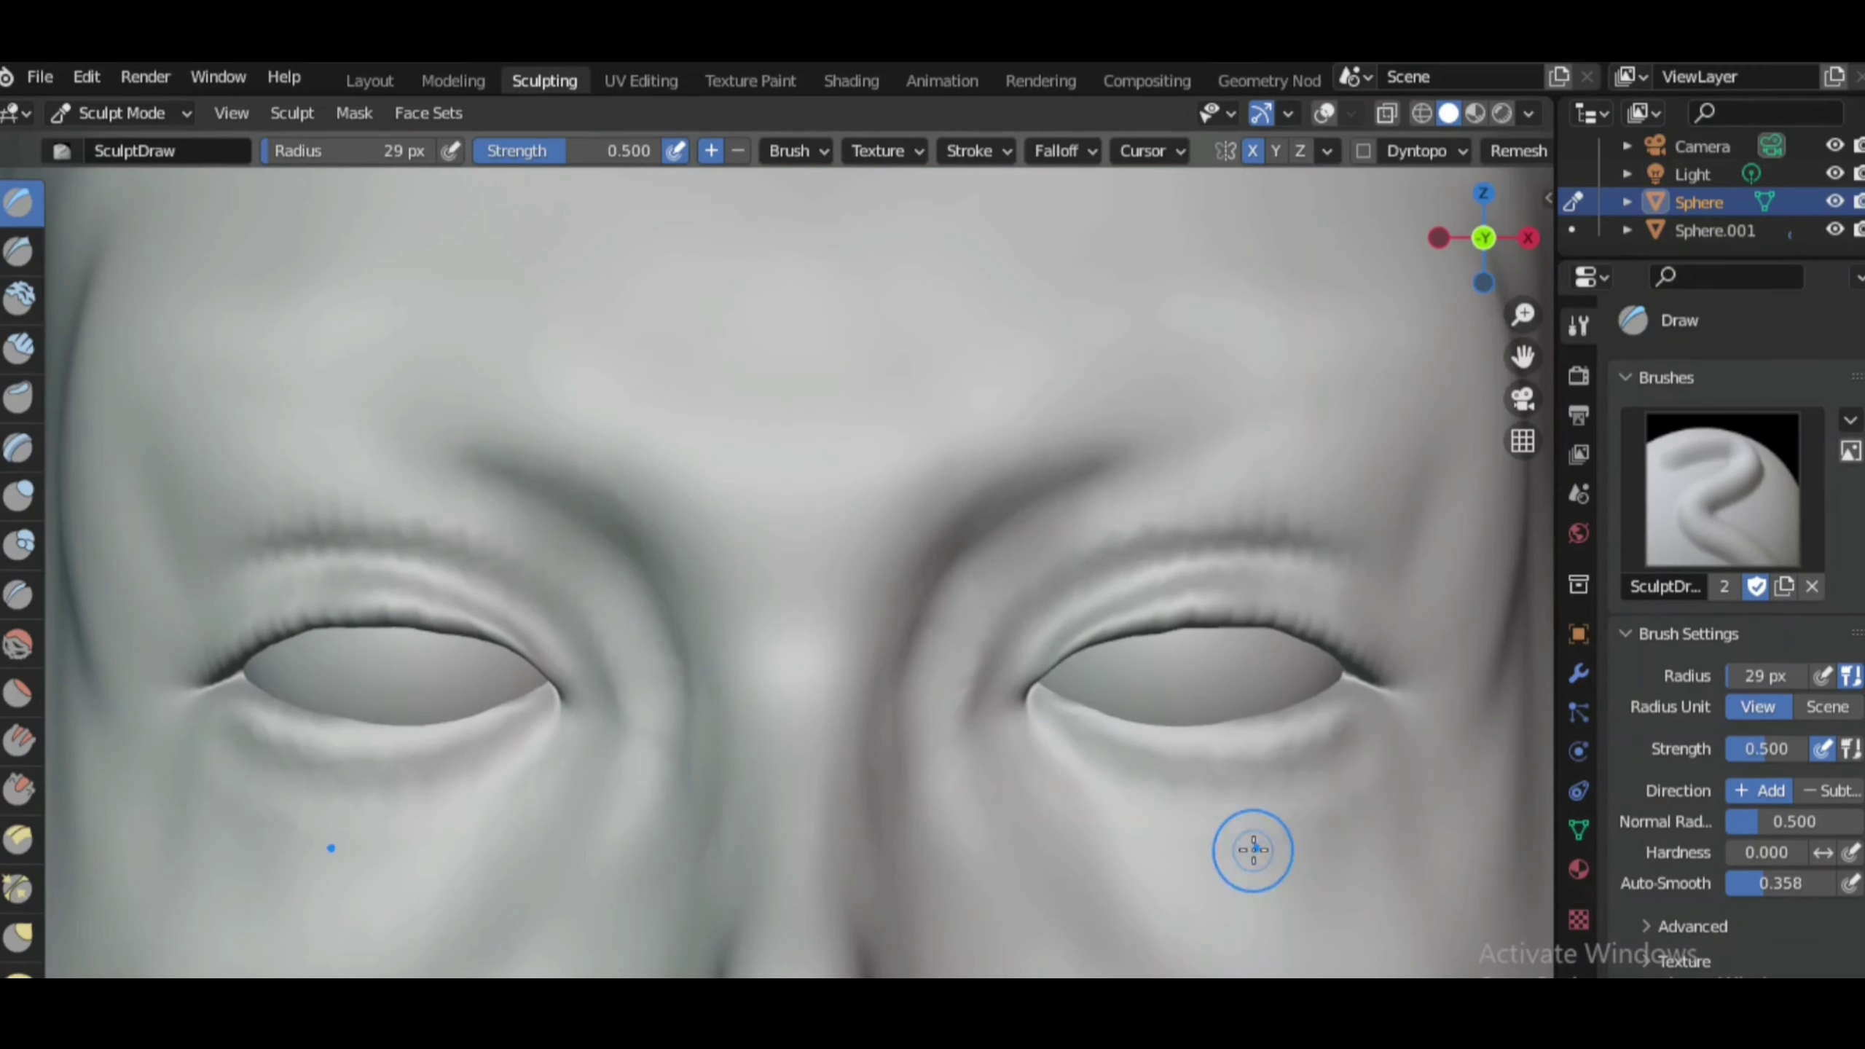
scroll(1252, 850, "down", 2)
scroll(1012, 584, "up", 1)
key("g")
key("shift+c")
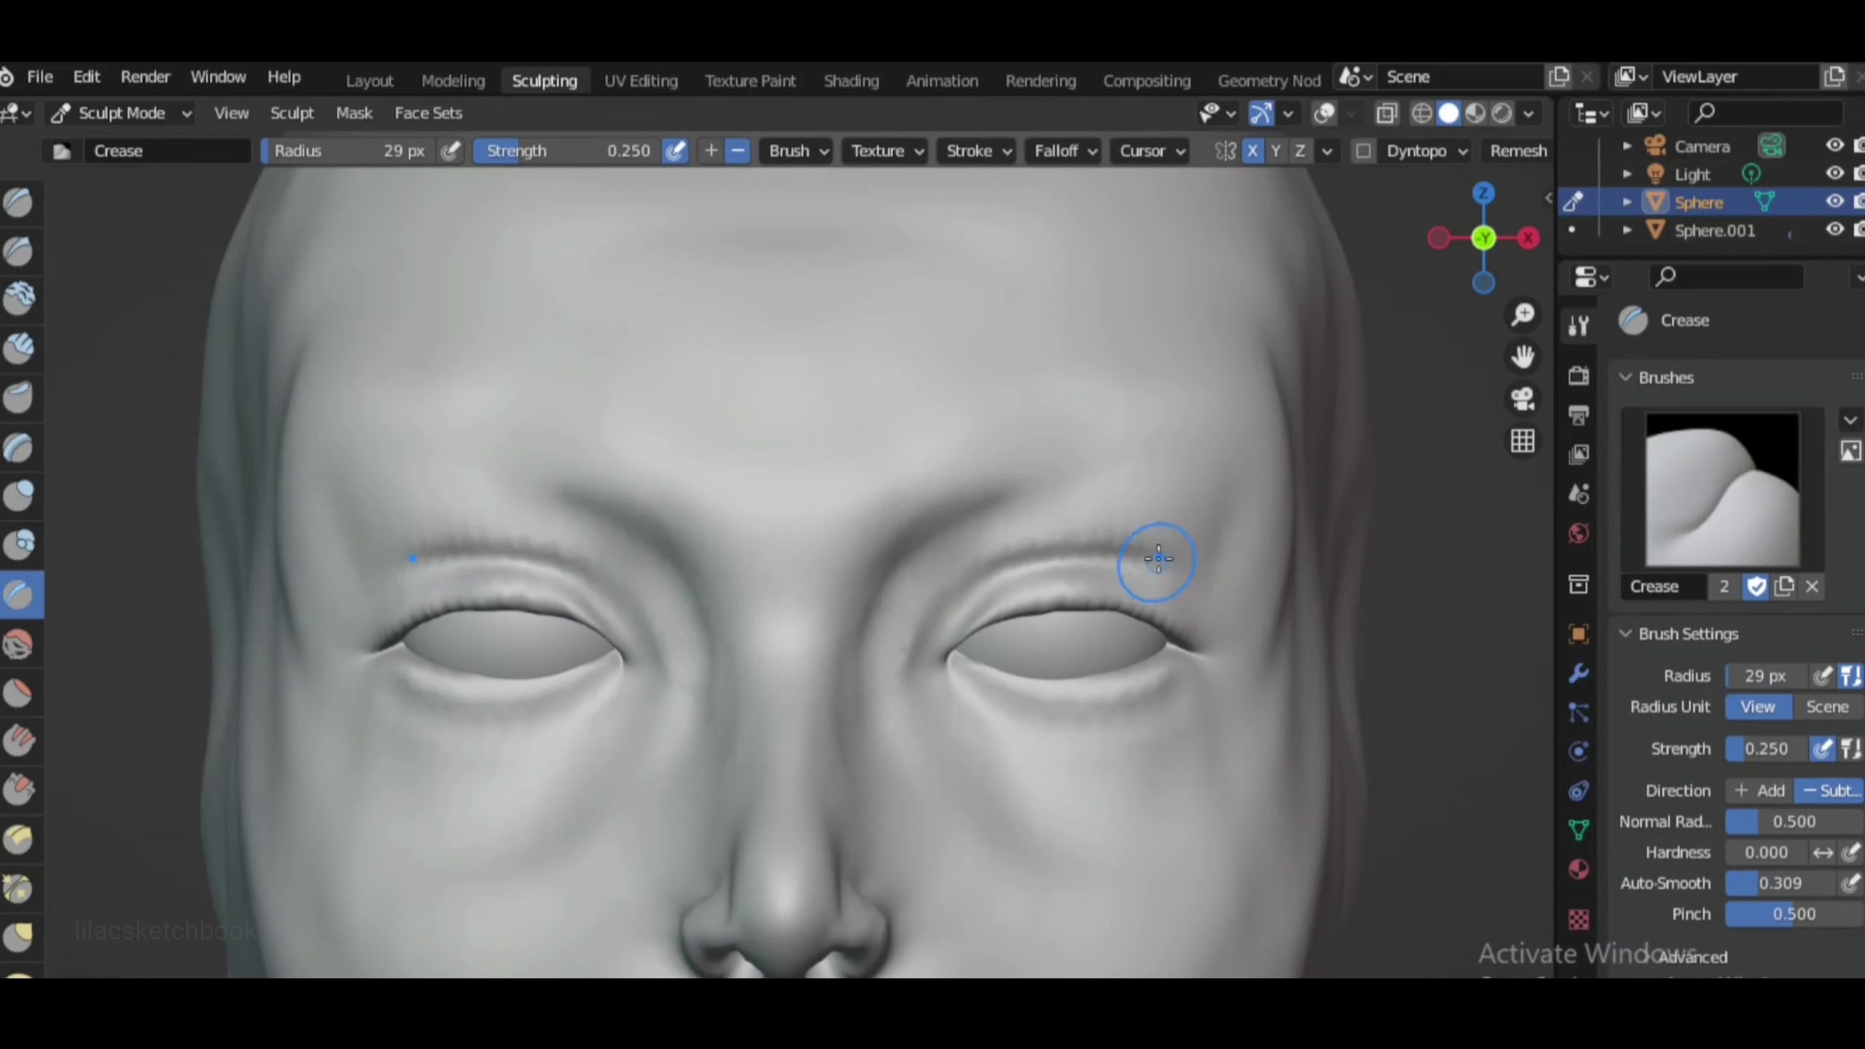
key("p")
scroll(999, 653, "down", 1)
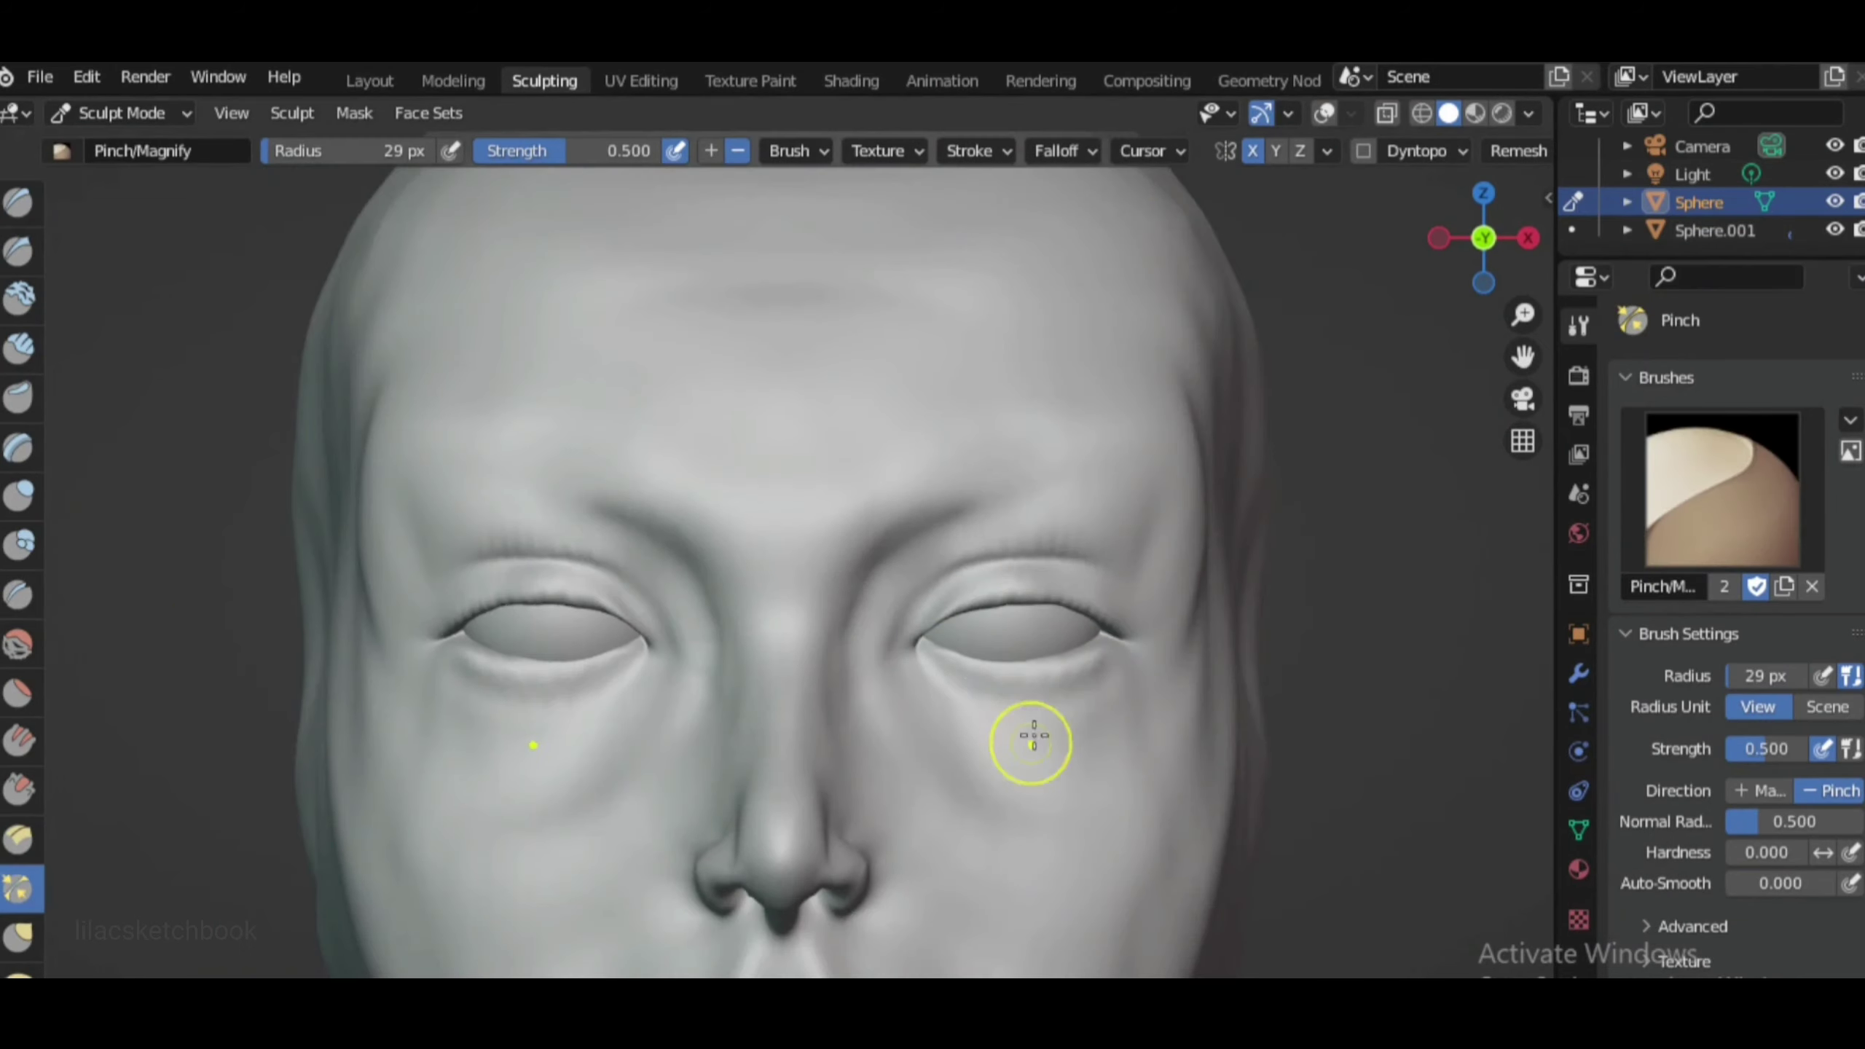
mouse_move(1064, 775)
middle_mouse_down()
mouse_move(1270, 646)
mouse_move(1195, 560)
middle_mouse_up()
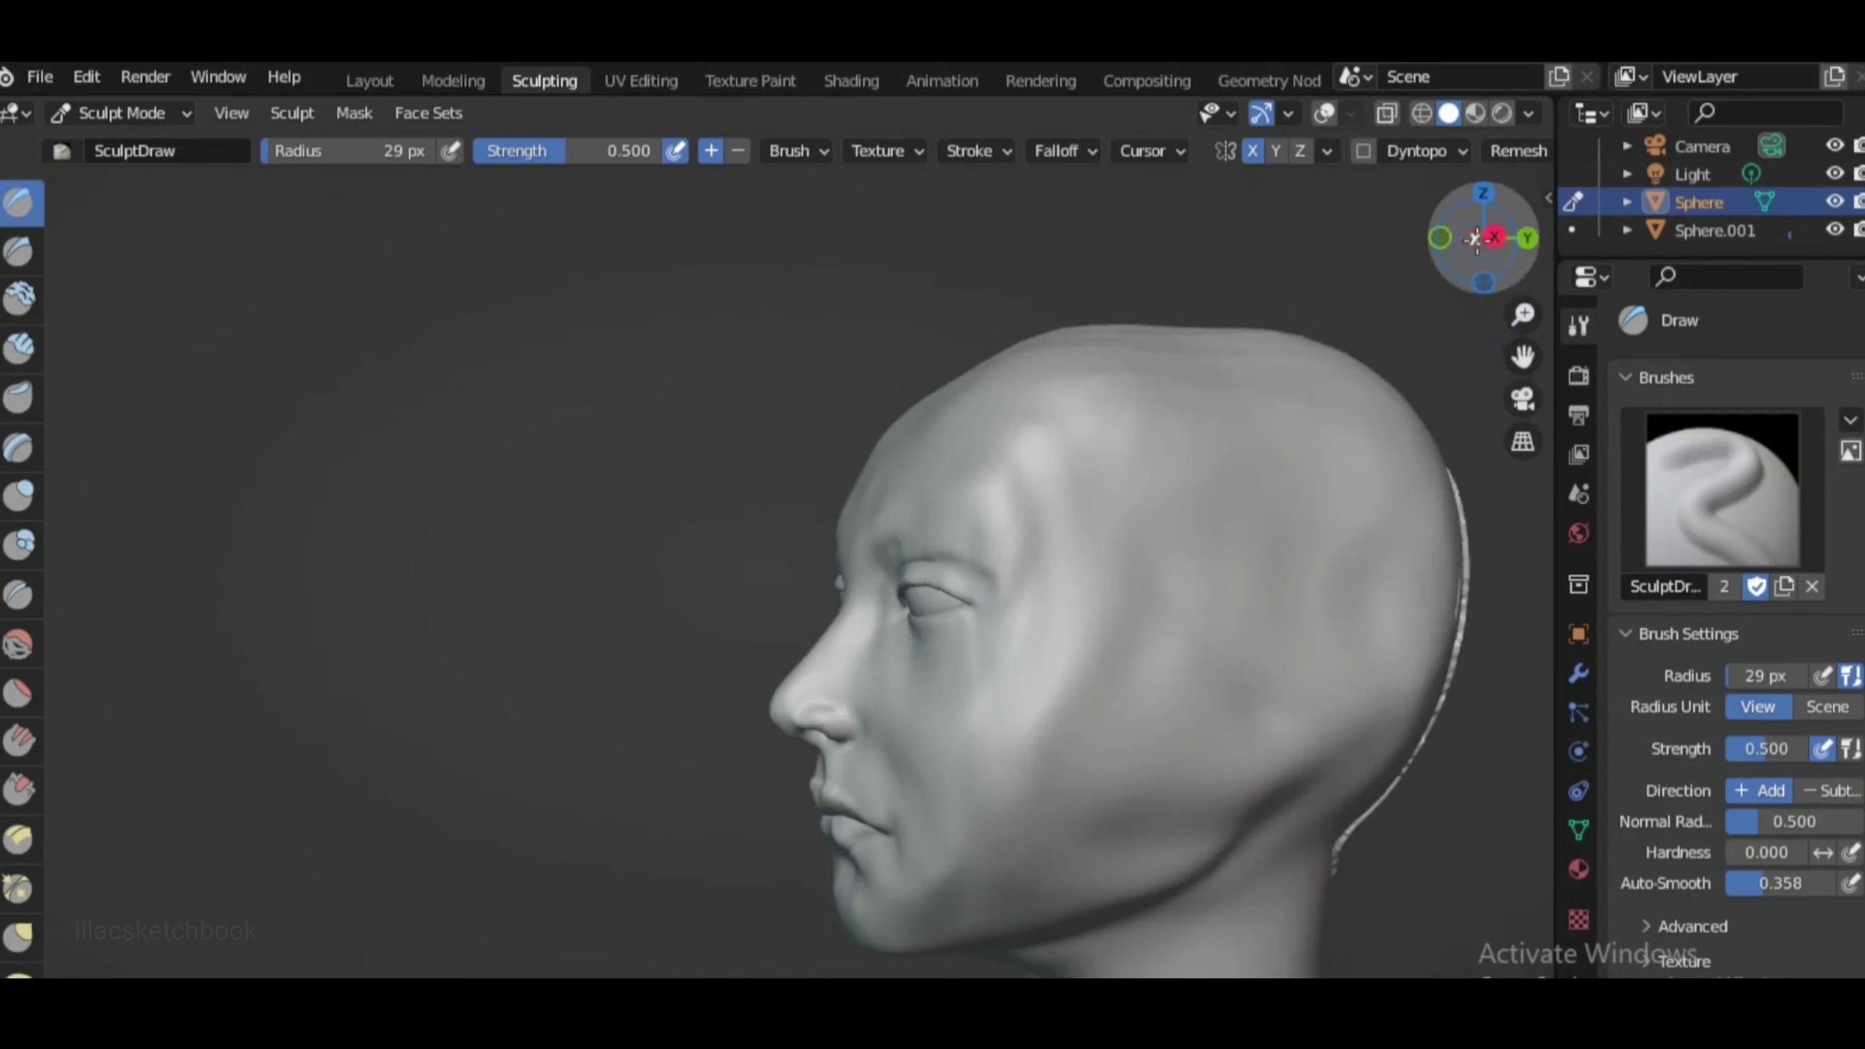
key("KP_1")
Grab the eye corners into shape from the front view and open the mask actions list
key("g")
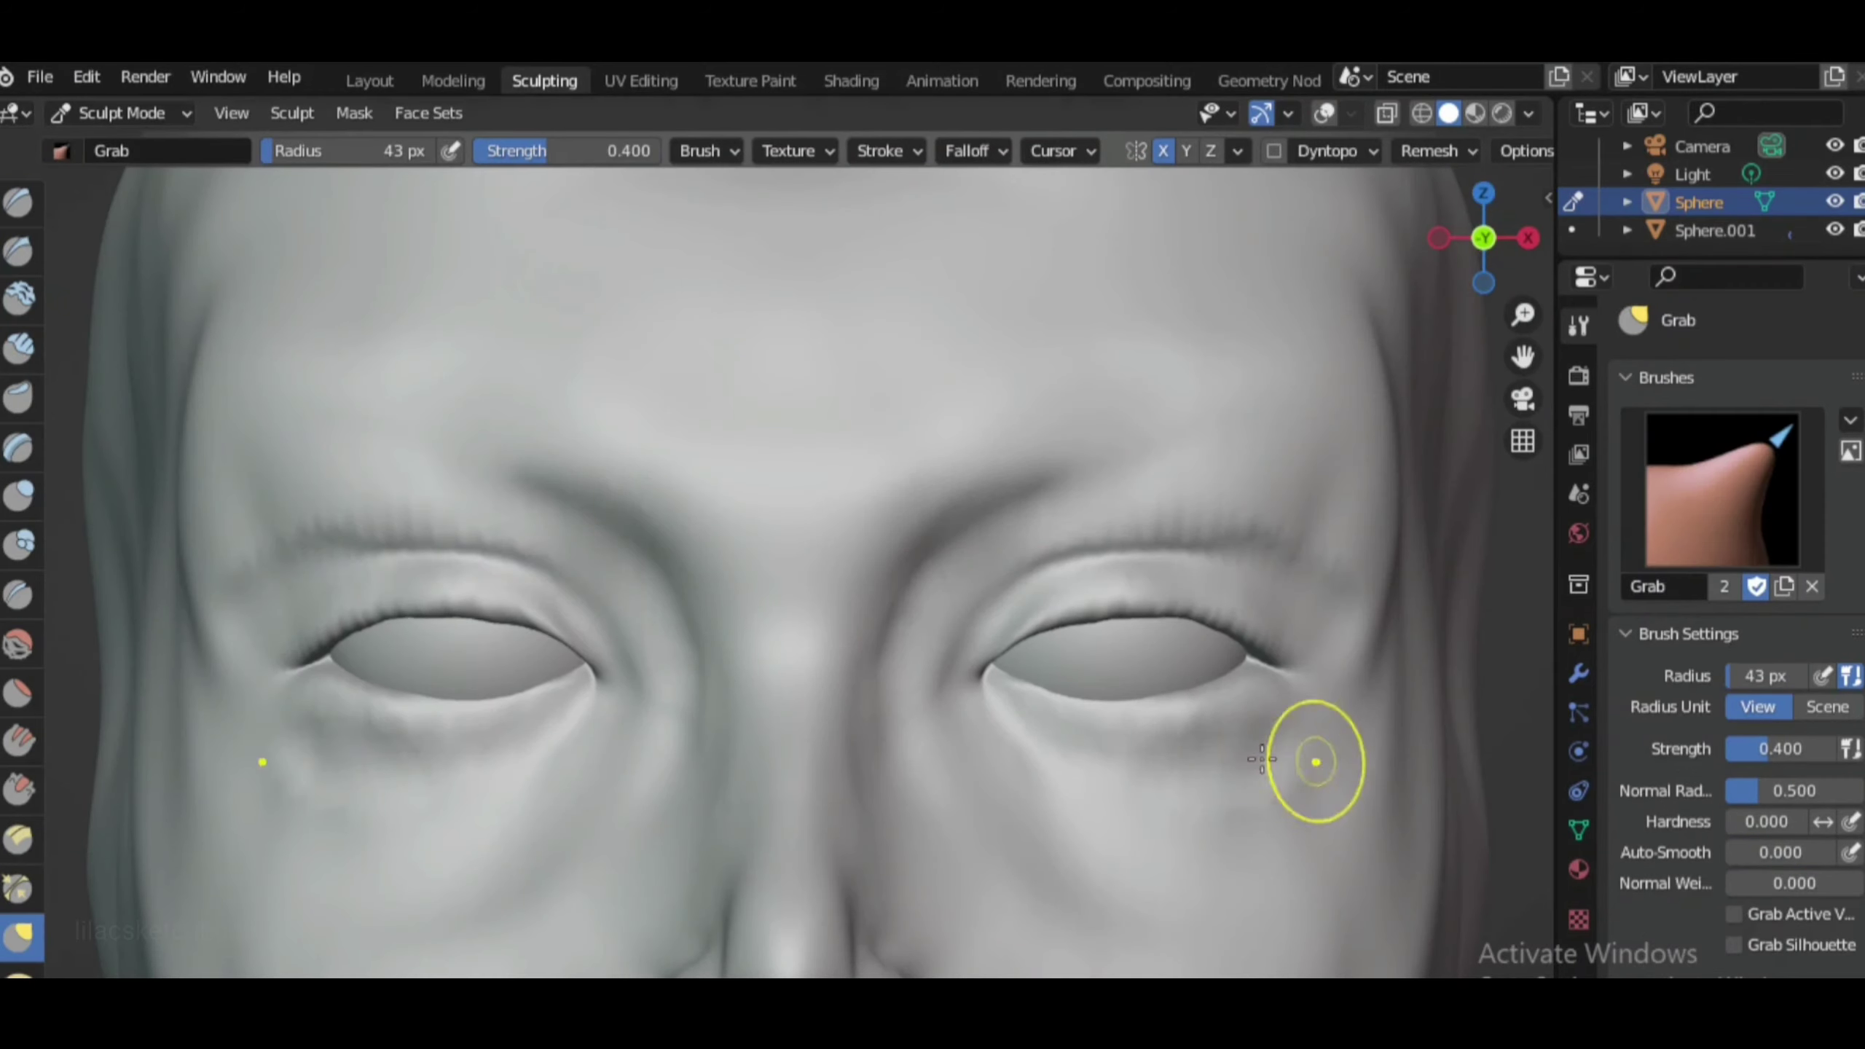
scroll(1110, 520, "down", 4)
scroll(844, 554, "down", 3)
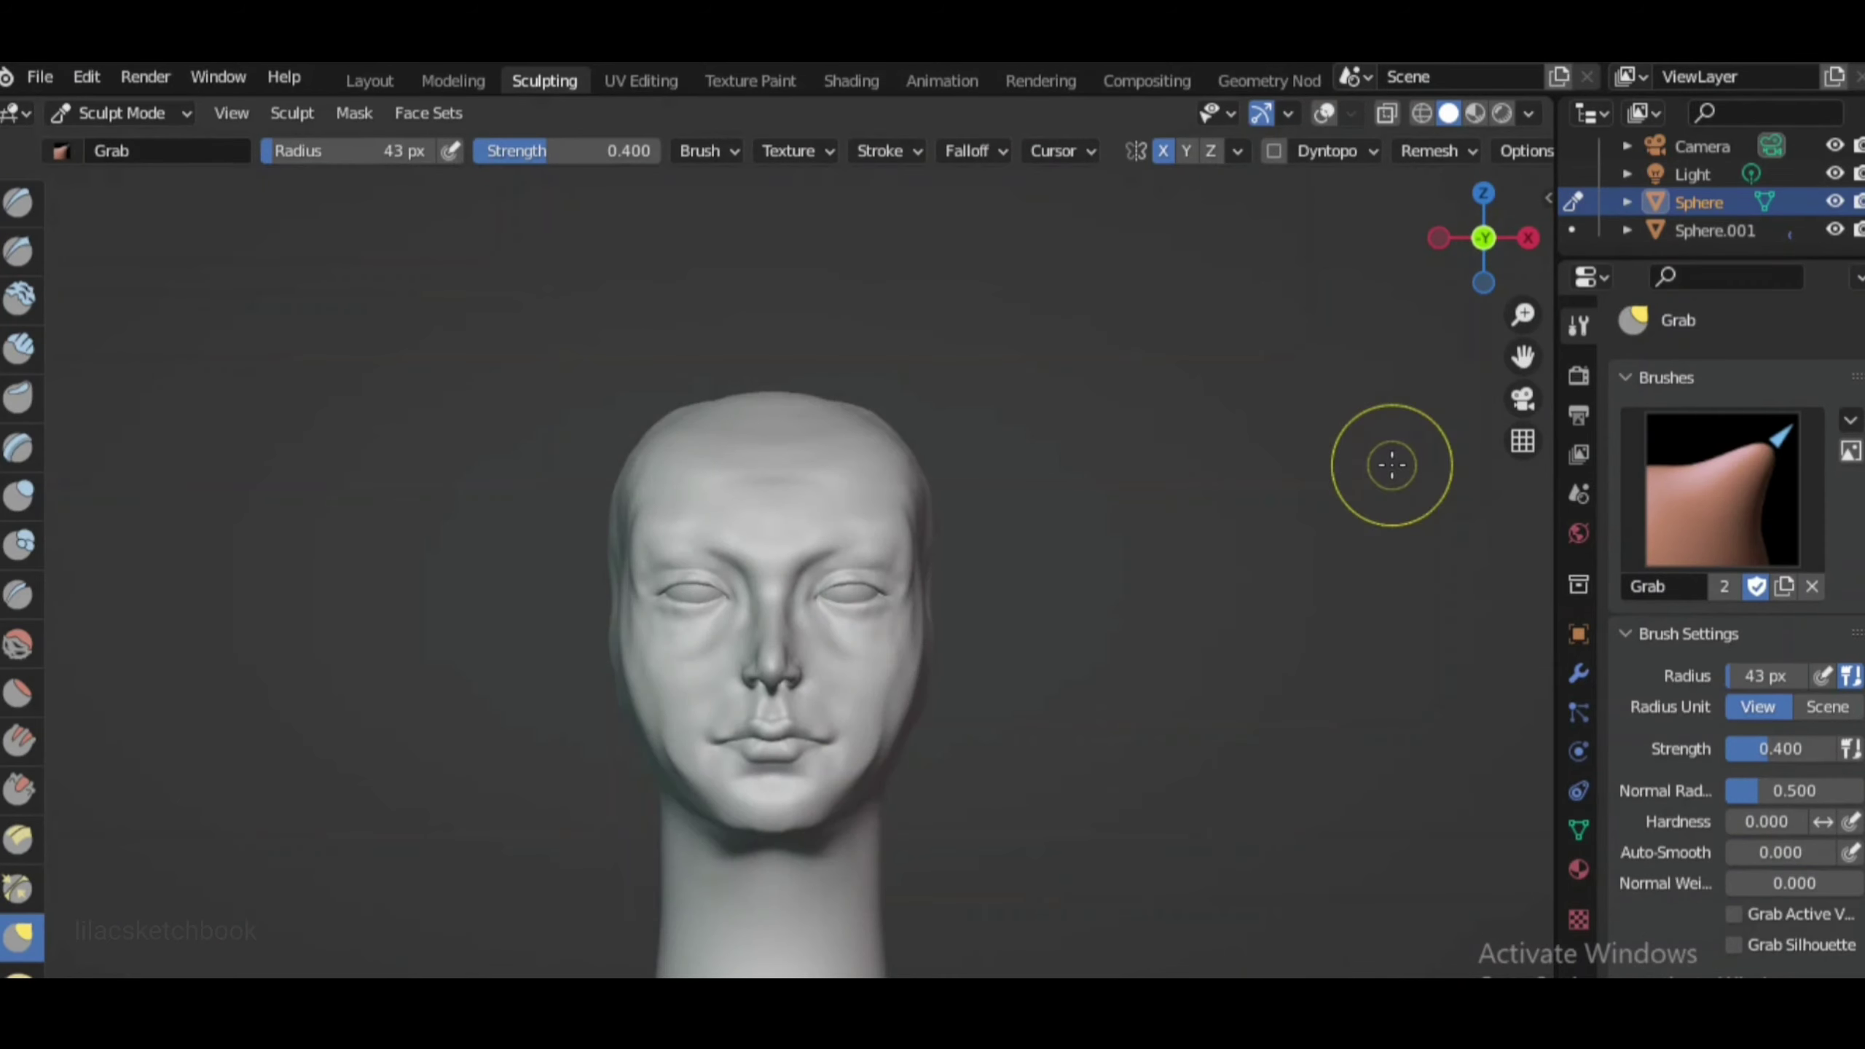
scroll(1336, 474, "up", 6)
scroll(965, 604, "down", 5)
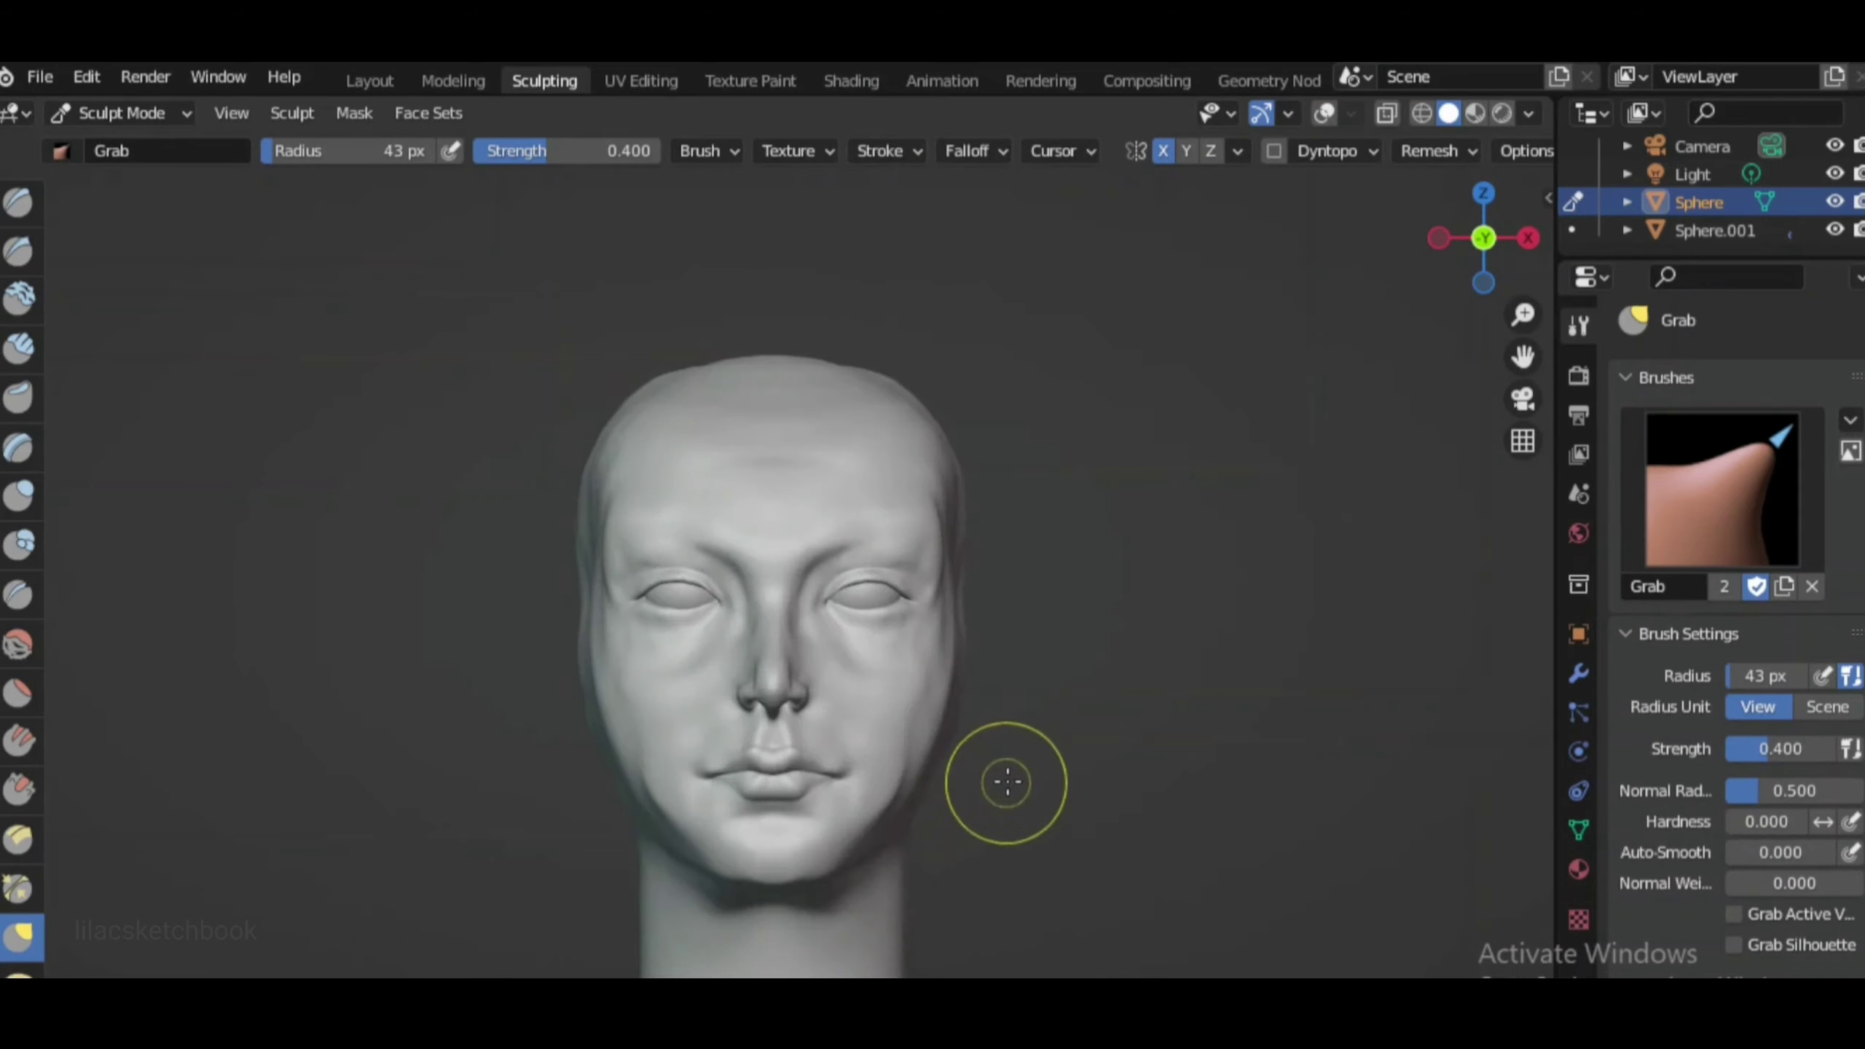
scroll(1010, 783, "up", 1)
scroll(881, 808, "down", 2)
left_click(354, 112)
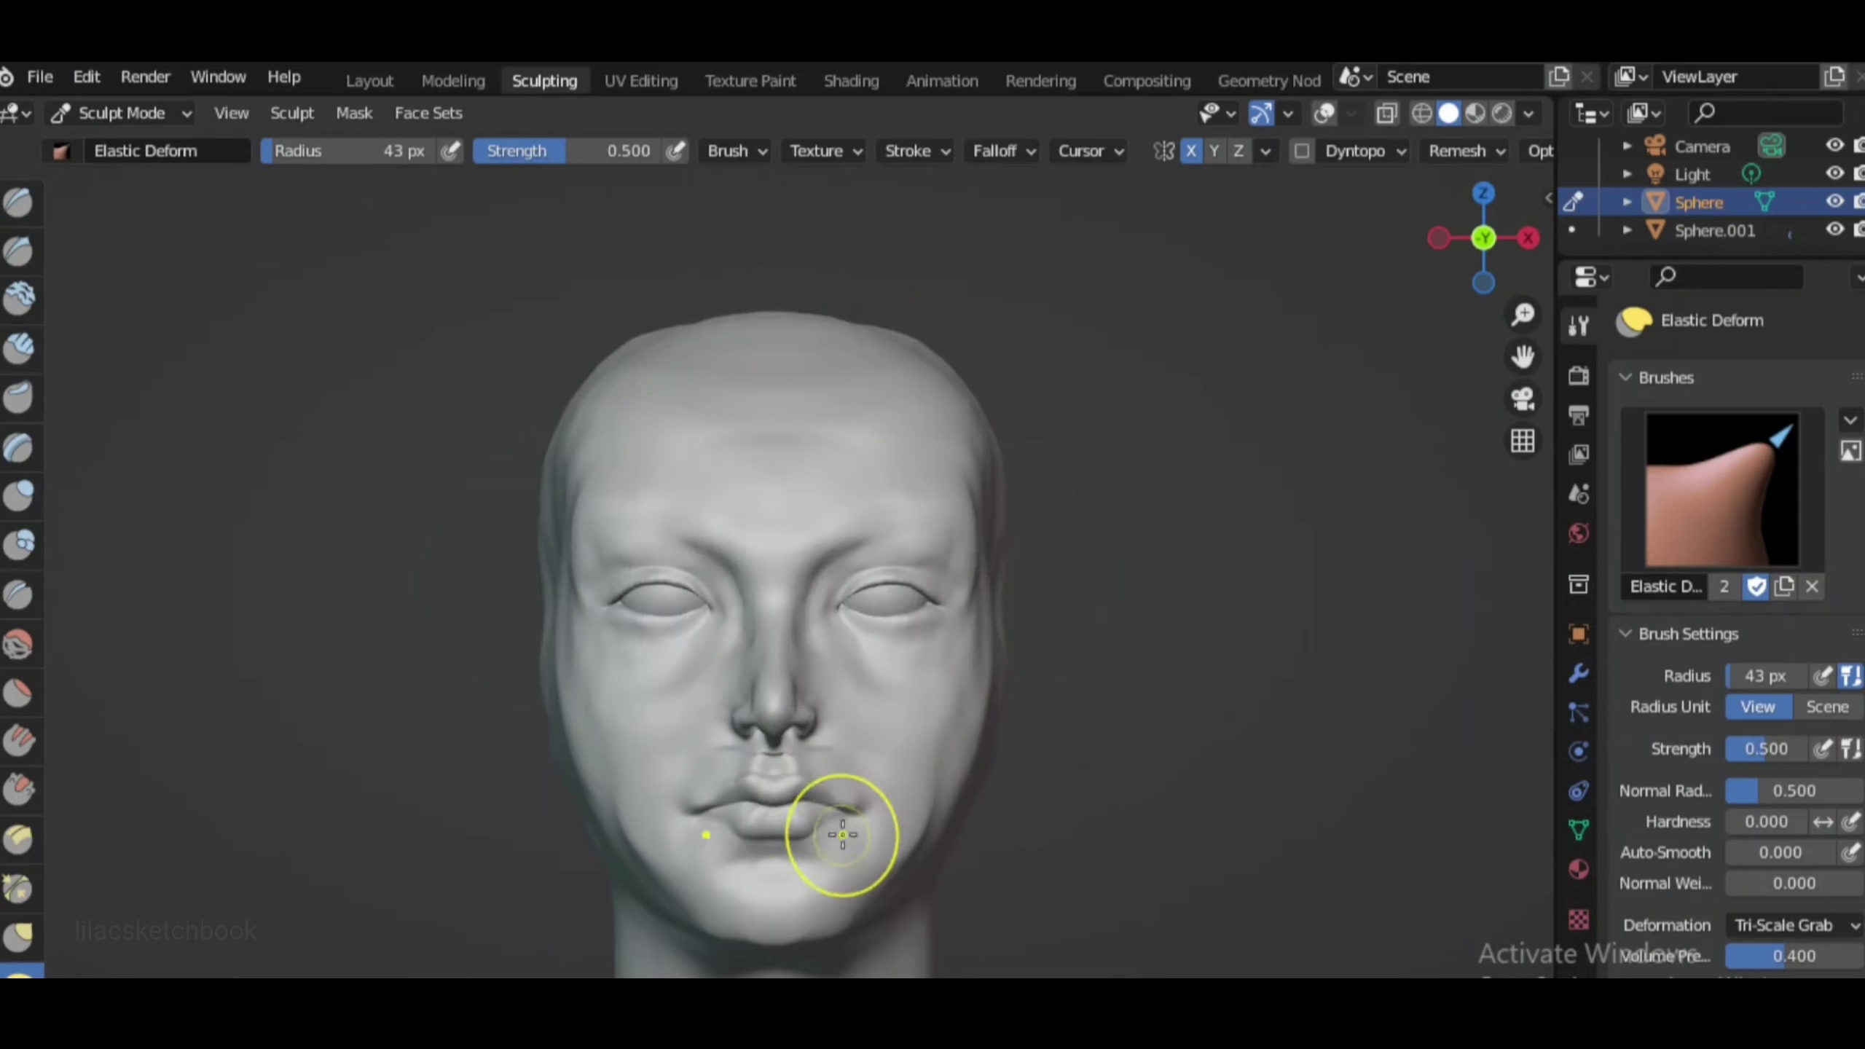
Reshape the lips with Elastic Deform, checking side-profile and front views
scroll(795, 808, "down", 2)
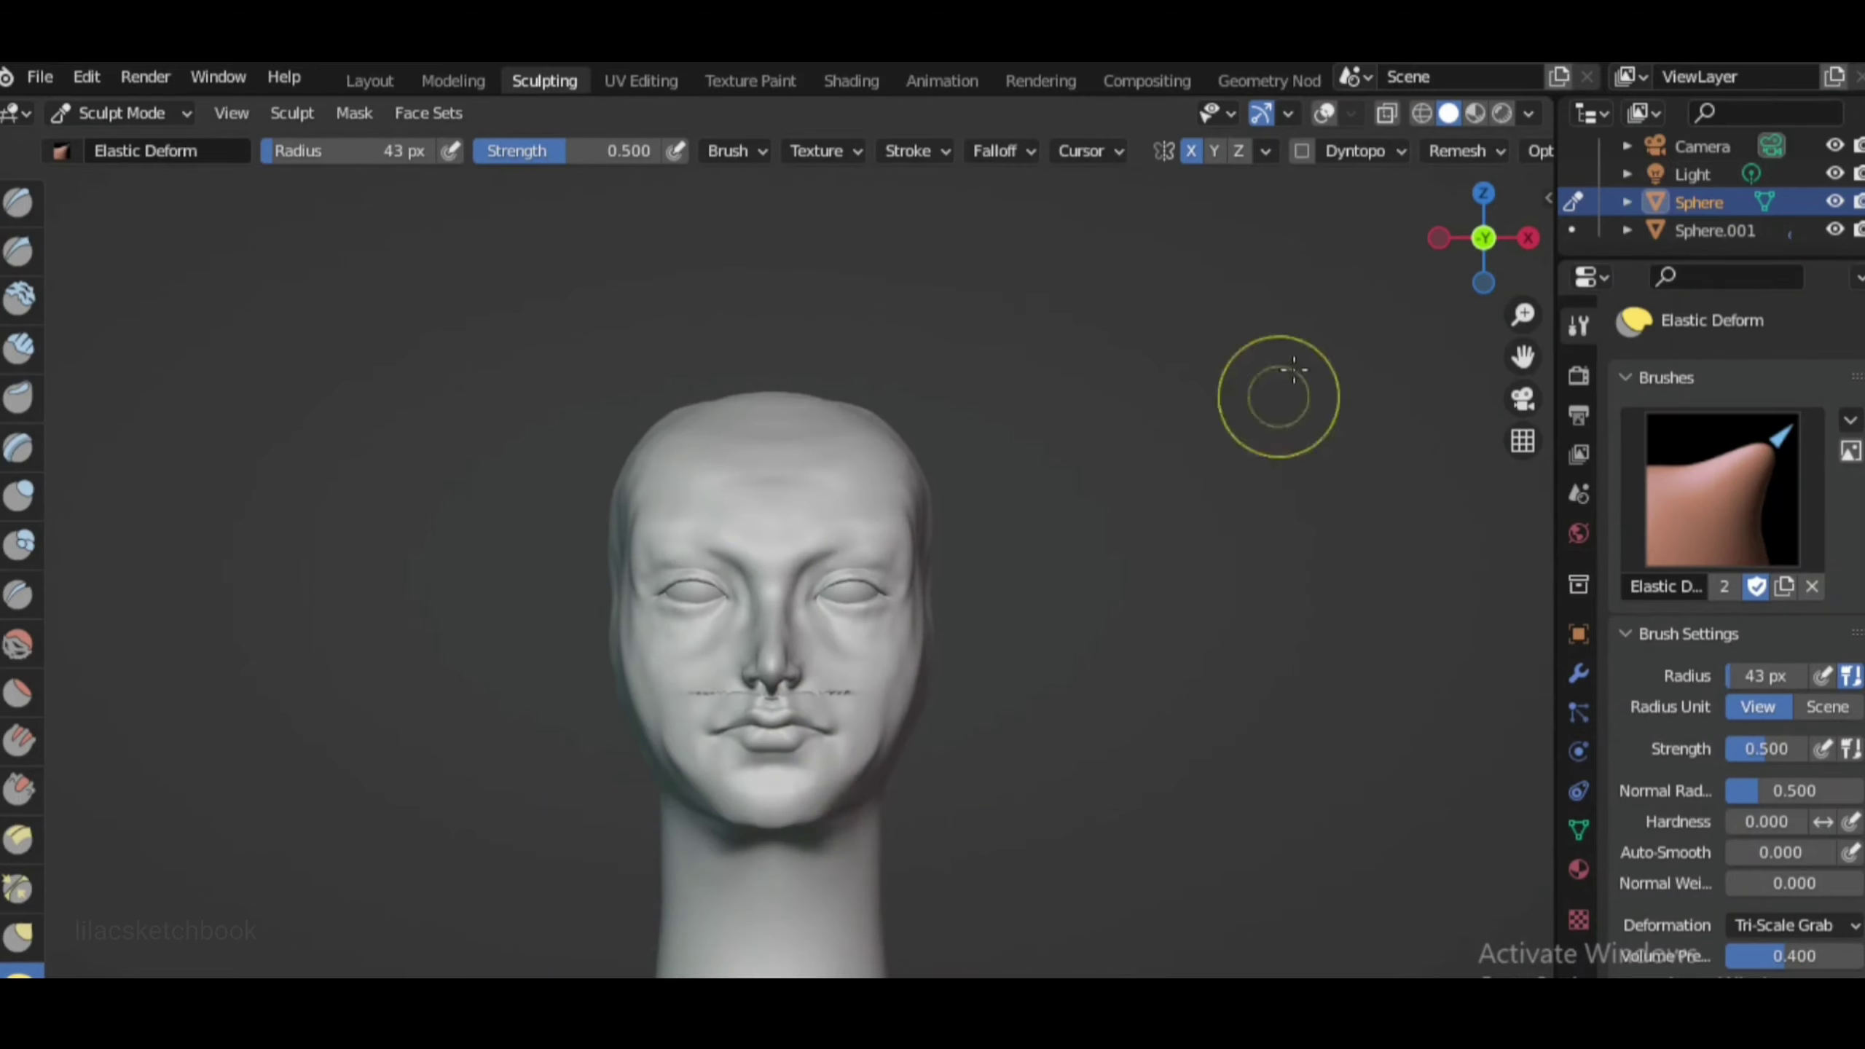
scroll(827, 619, "up", 2)
scroll(826, 619, "up", 1)
scroll(826, 619, "up", 3)
scroll(837, 646, "down", 1)
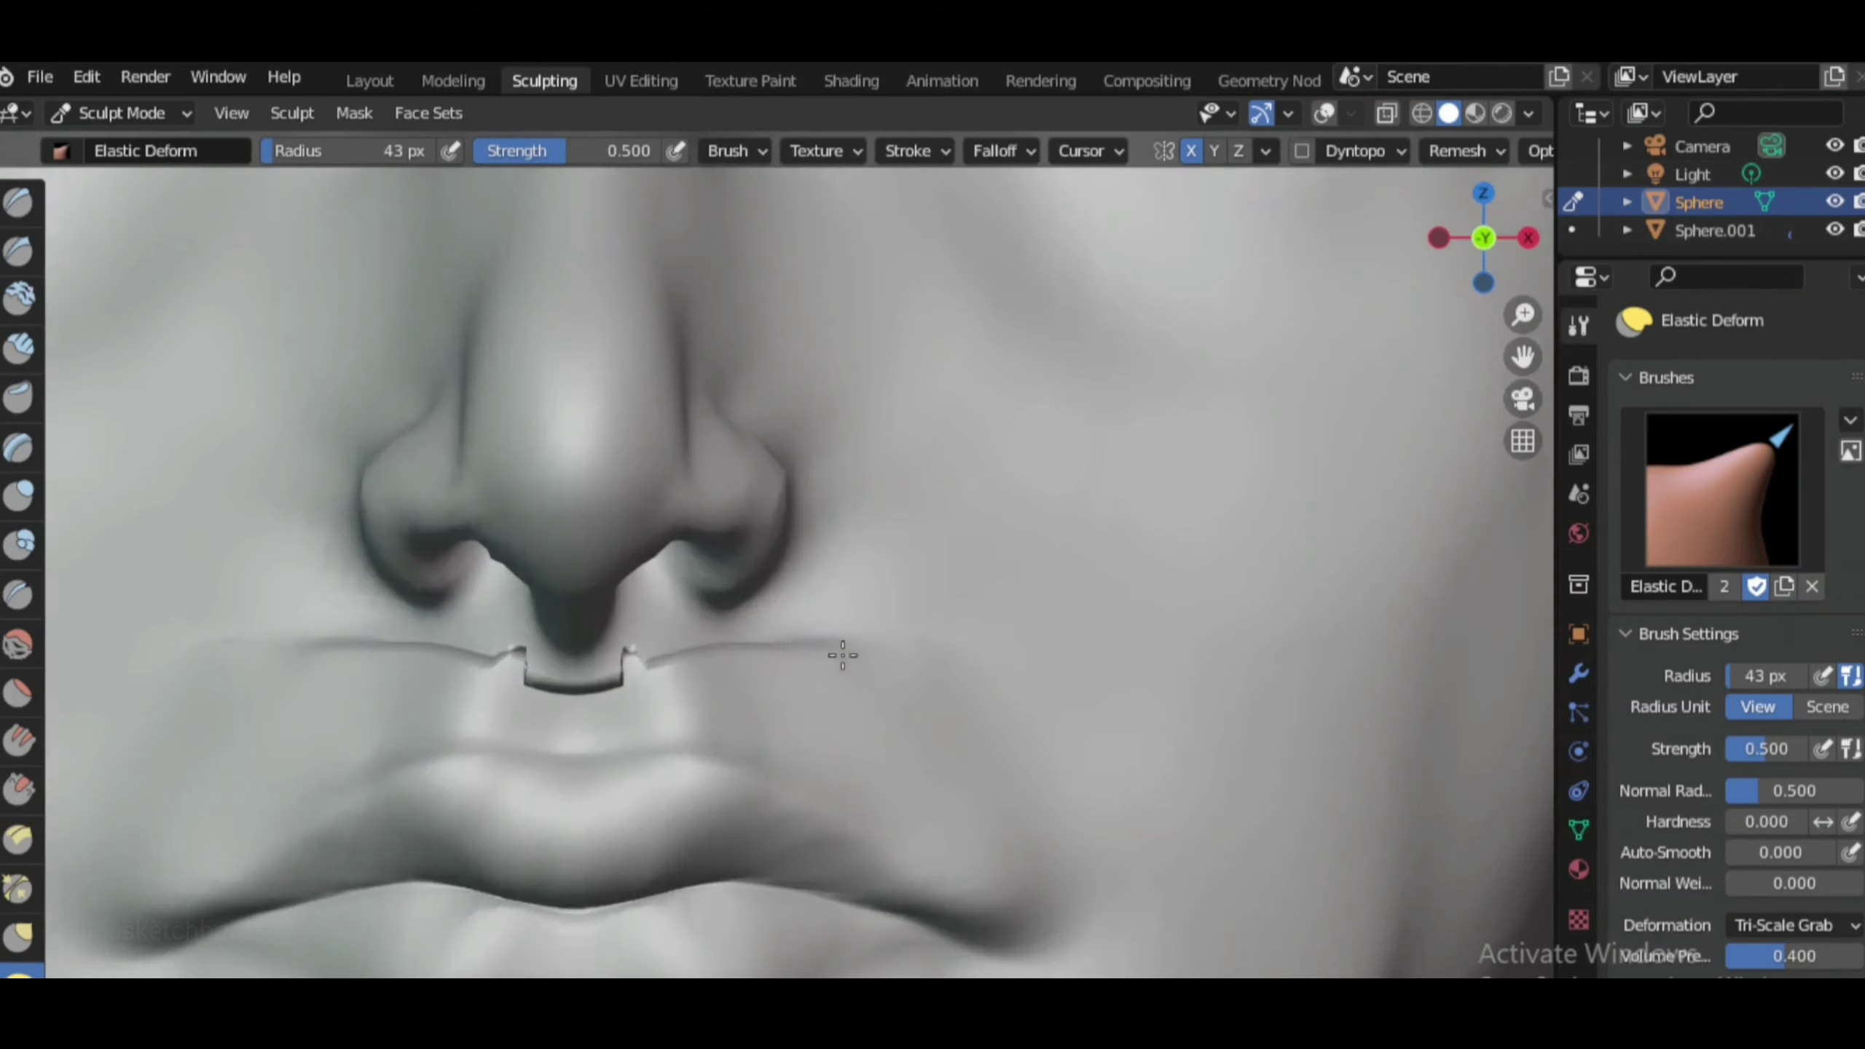
scroll(583, 604, "down", 2)
left_click_drag(1528, 238, 1498, 236)
scroll(955, 514, "down", 2)
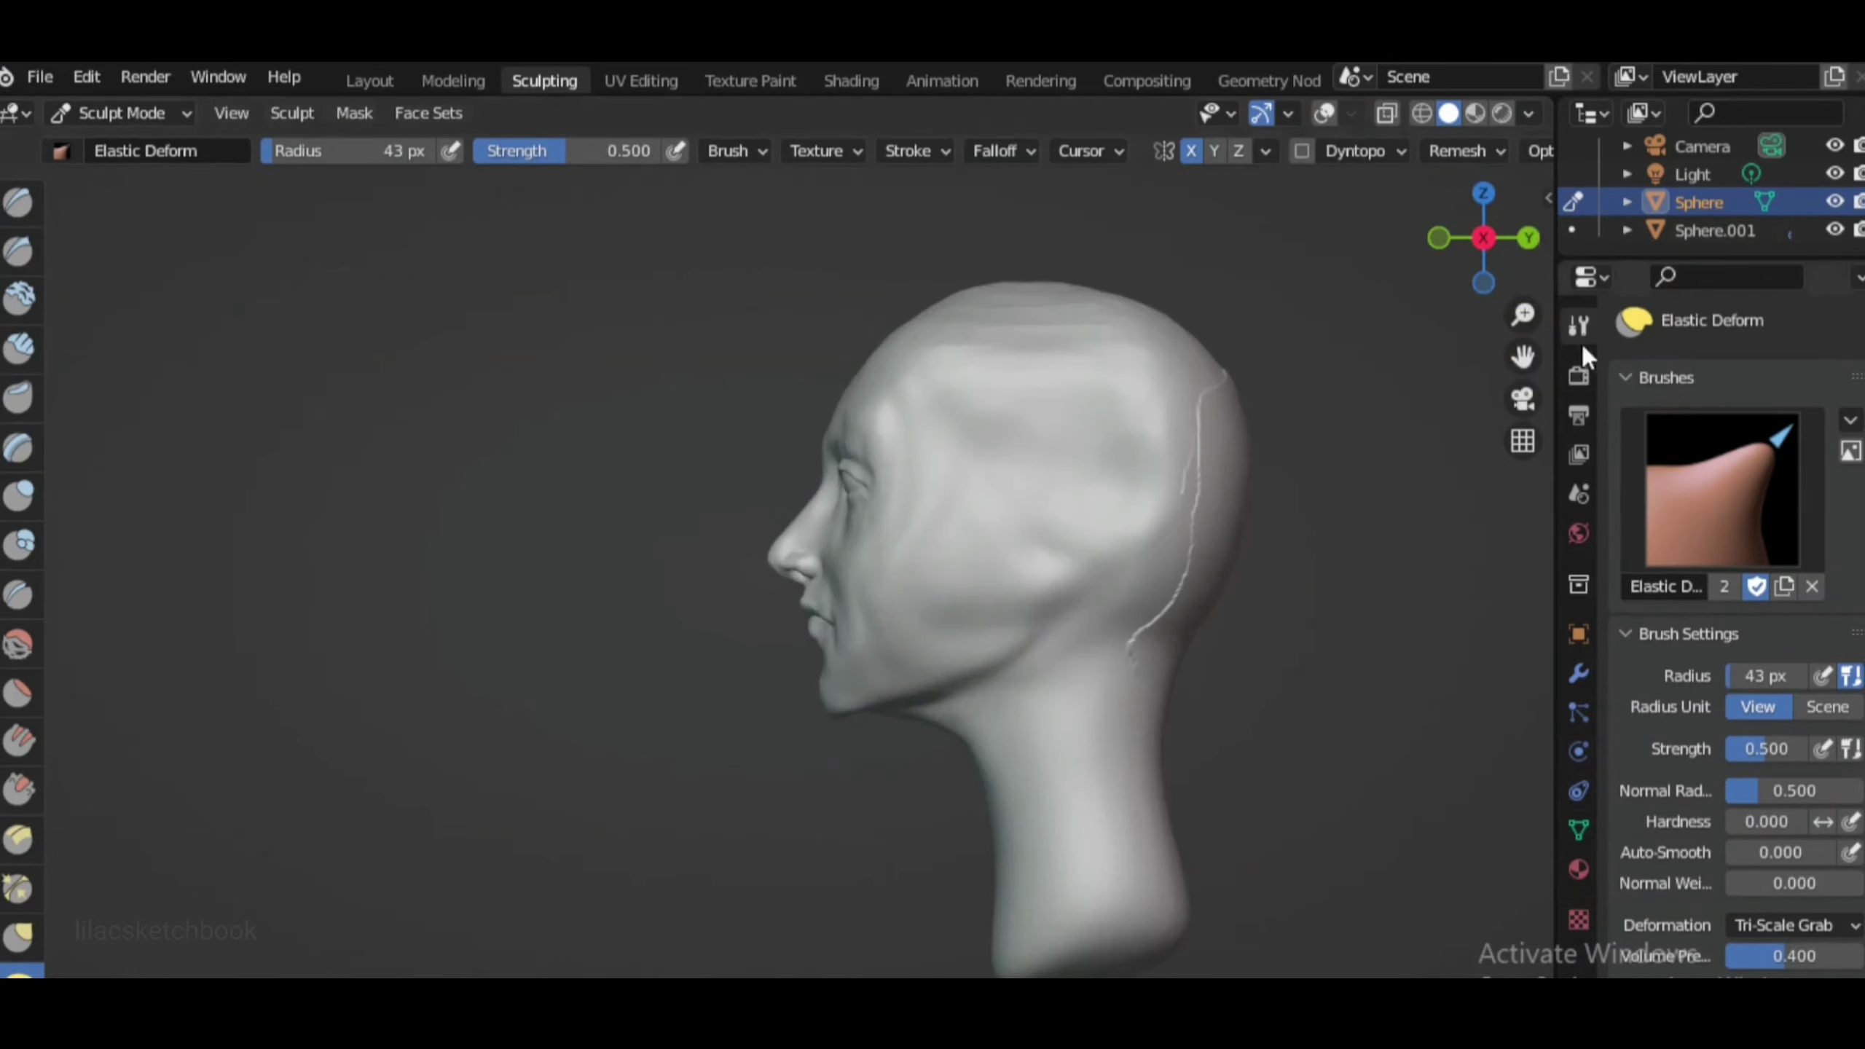
scroll(936, 735, "up", 2)
left_click(1439, 238)
scroll(515, 609, "up", 3)
key("x")
Scrape lumps off the back of the head and forehead from exact side profiles
scroll(811, 645, "down", 3)
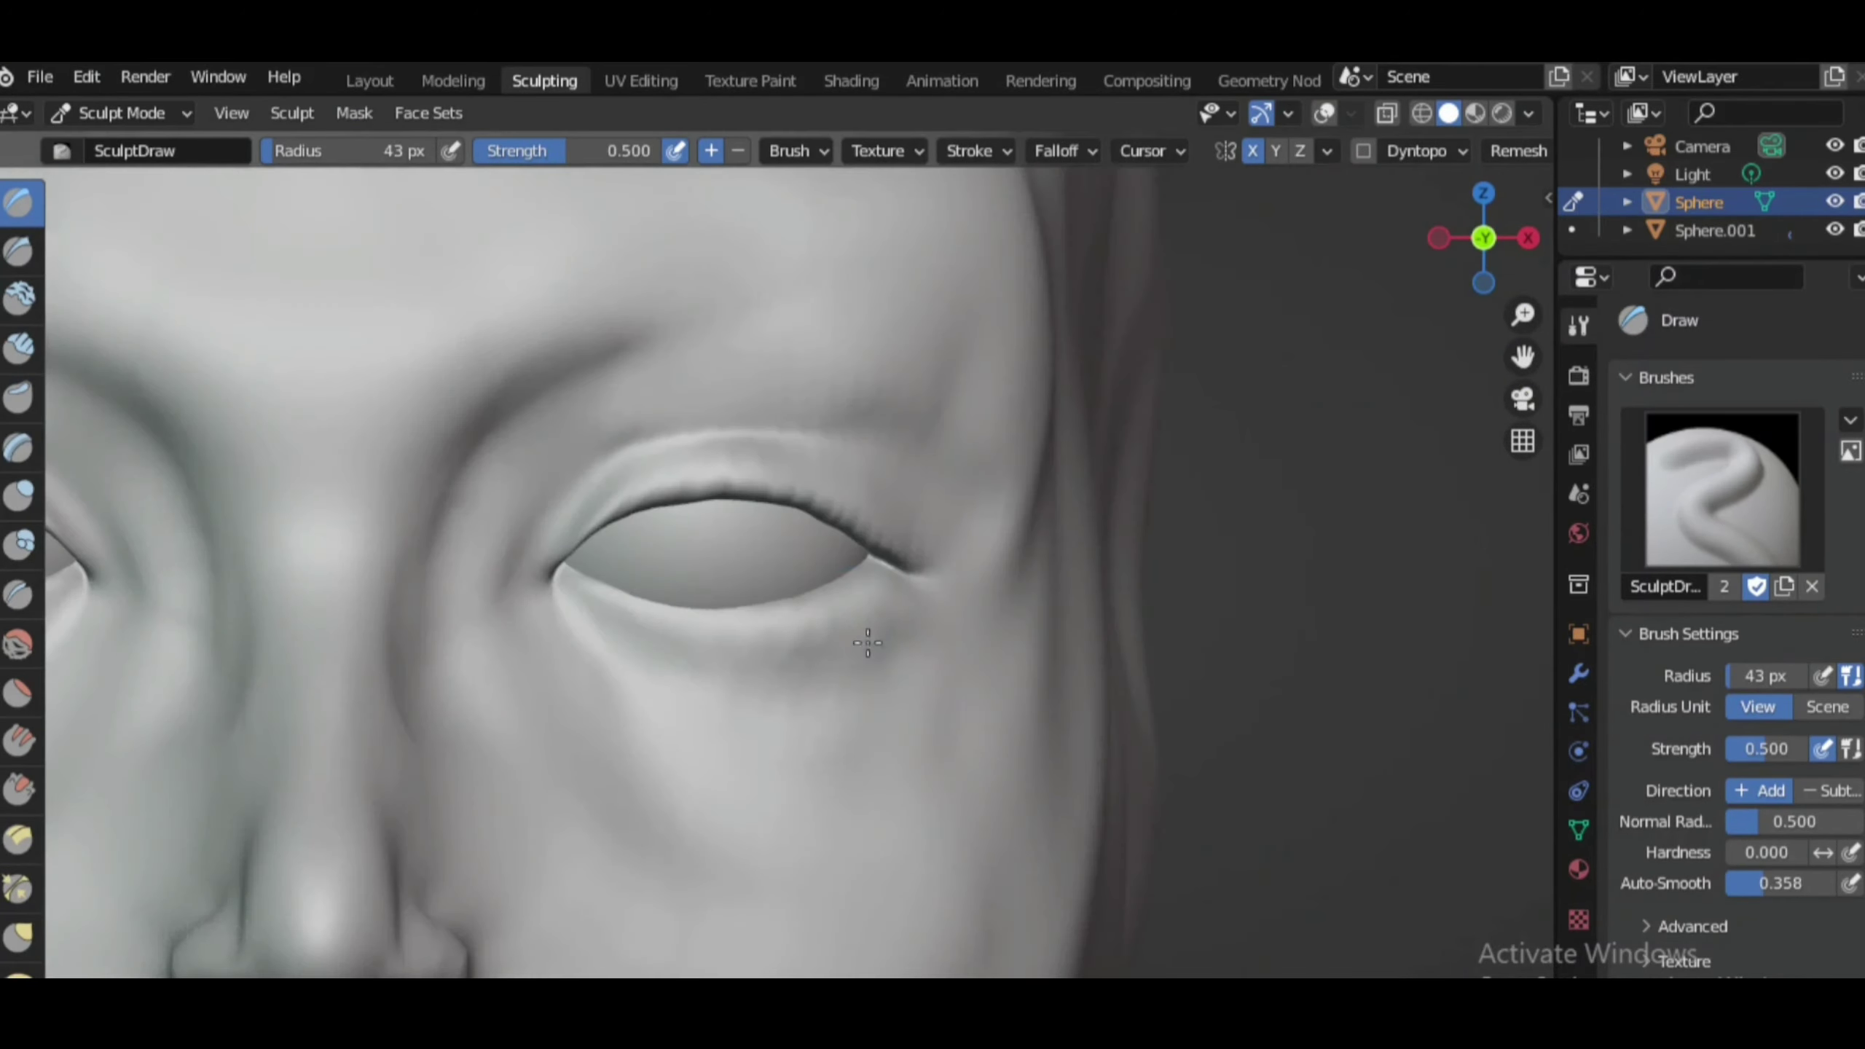
mouse_move(811, 645)
middle_mouse_down()
mouse_move(954, 639)
mouse_move(796, 491)
mouse_move(976, 640)
middle_mouse_up()
scroll(795, 491, "down", 3)
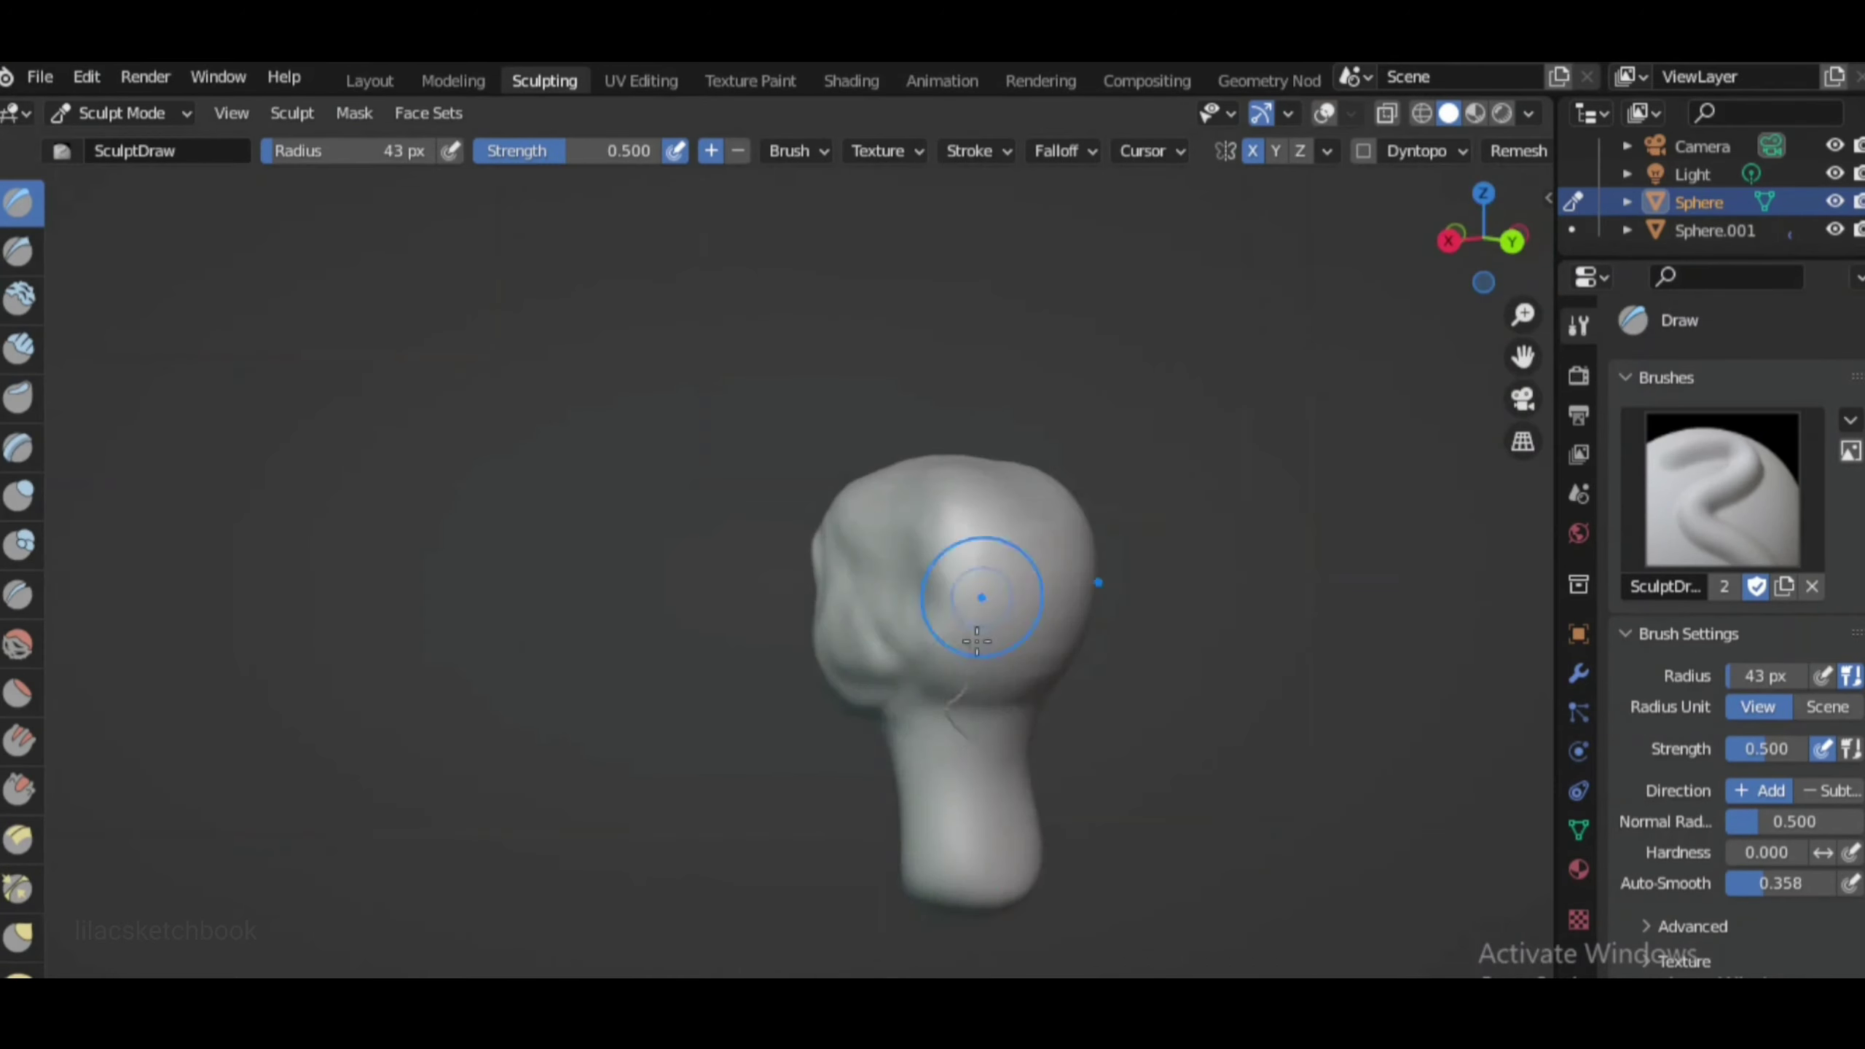
key("KP_3")
scroll(1216, 313, "up", 4)
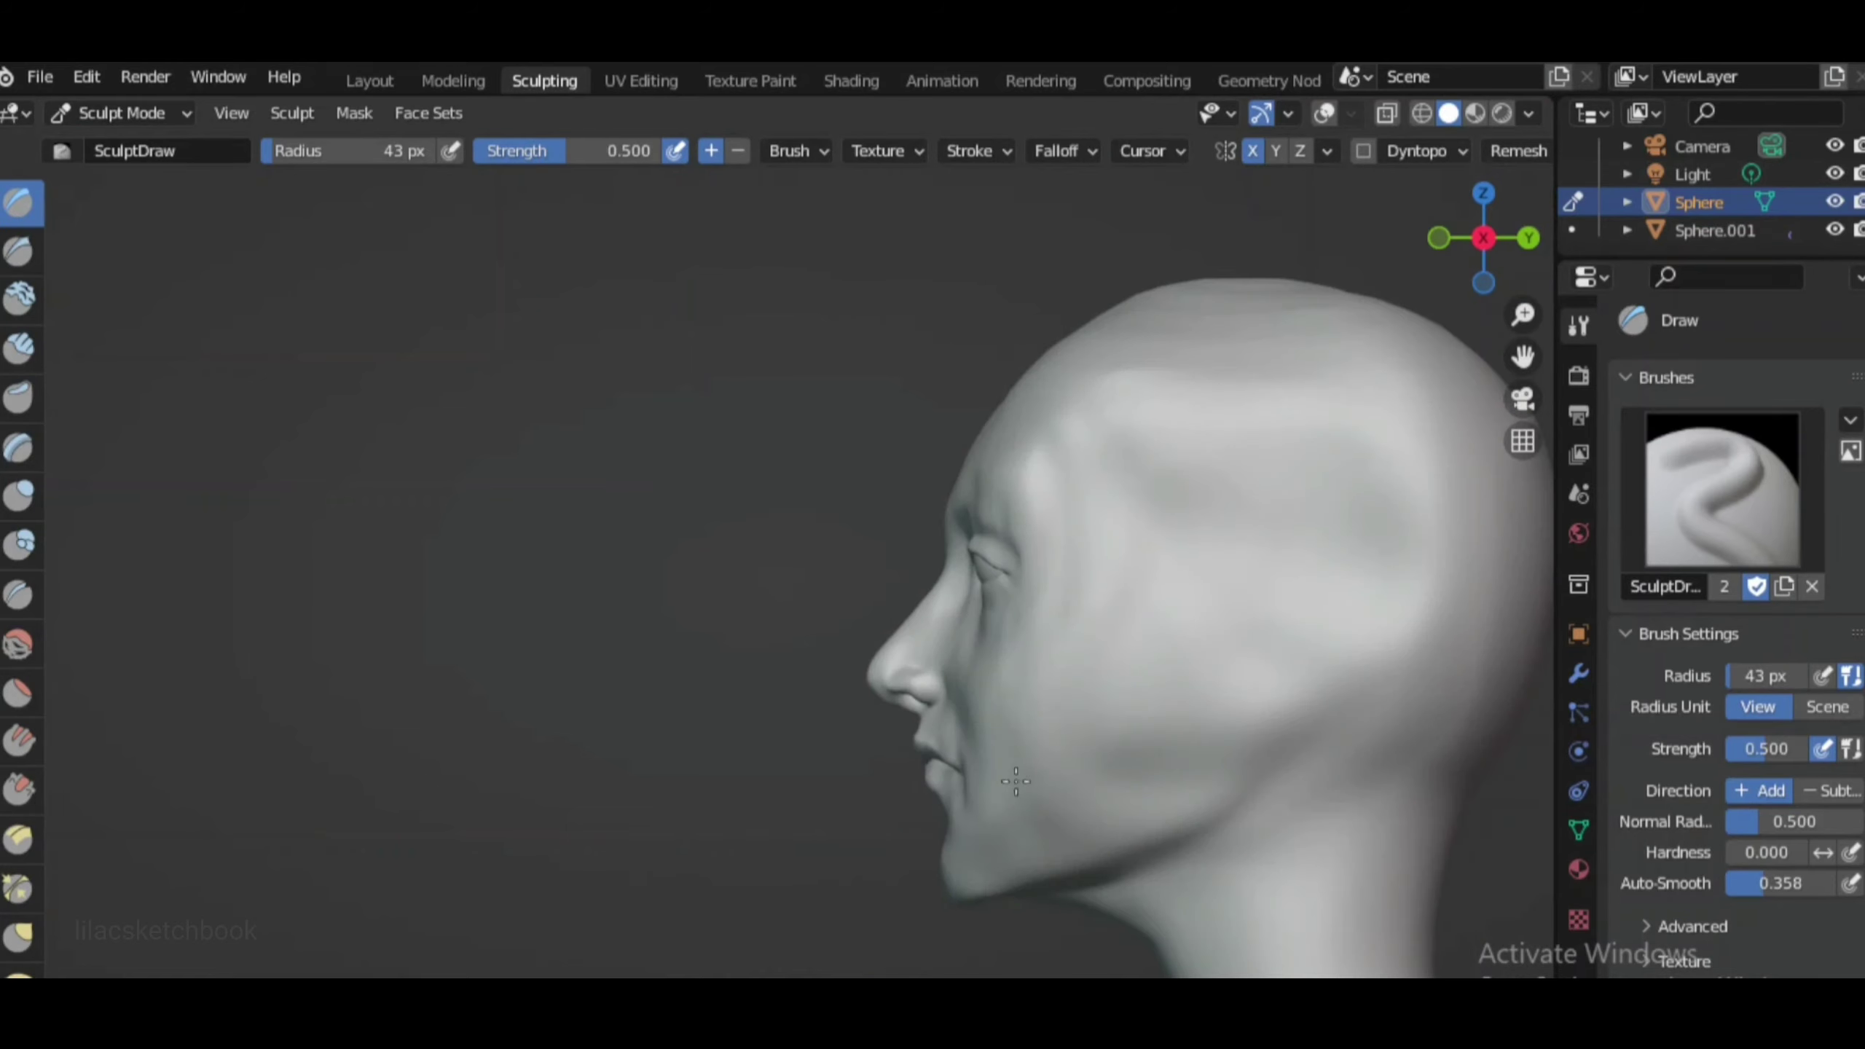
left_click(19, 788)
middle_click_drag(1324, 429, 1161, 463)
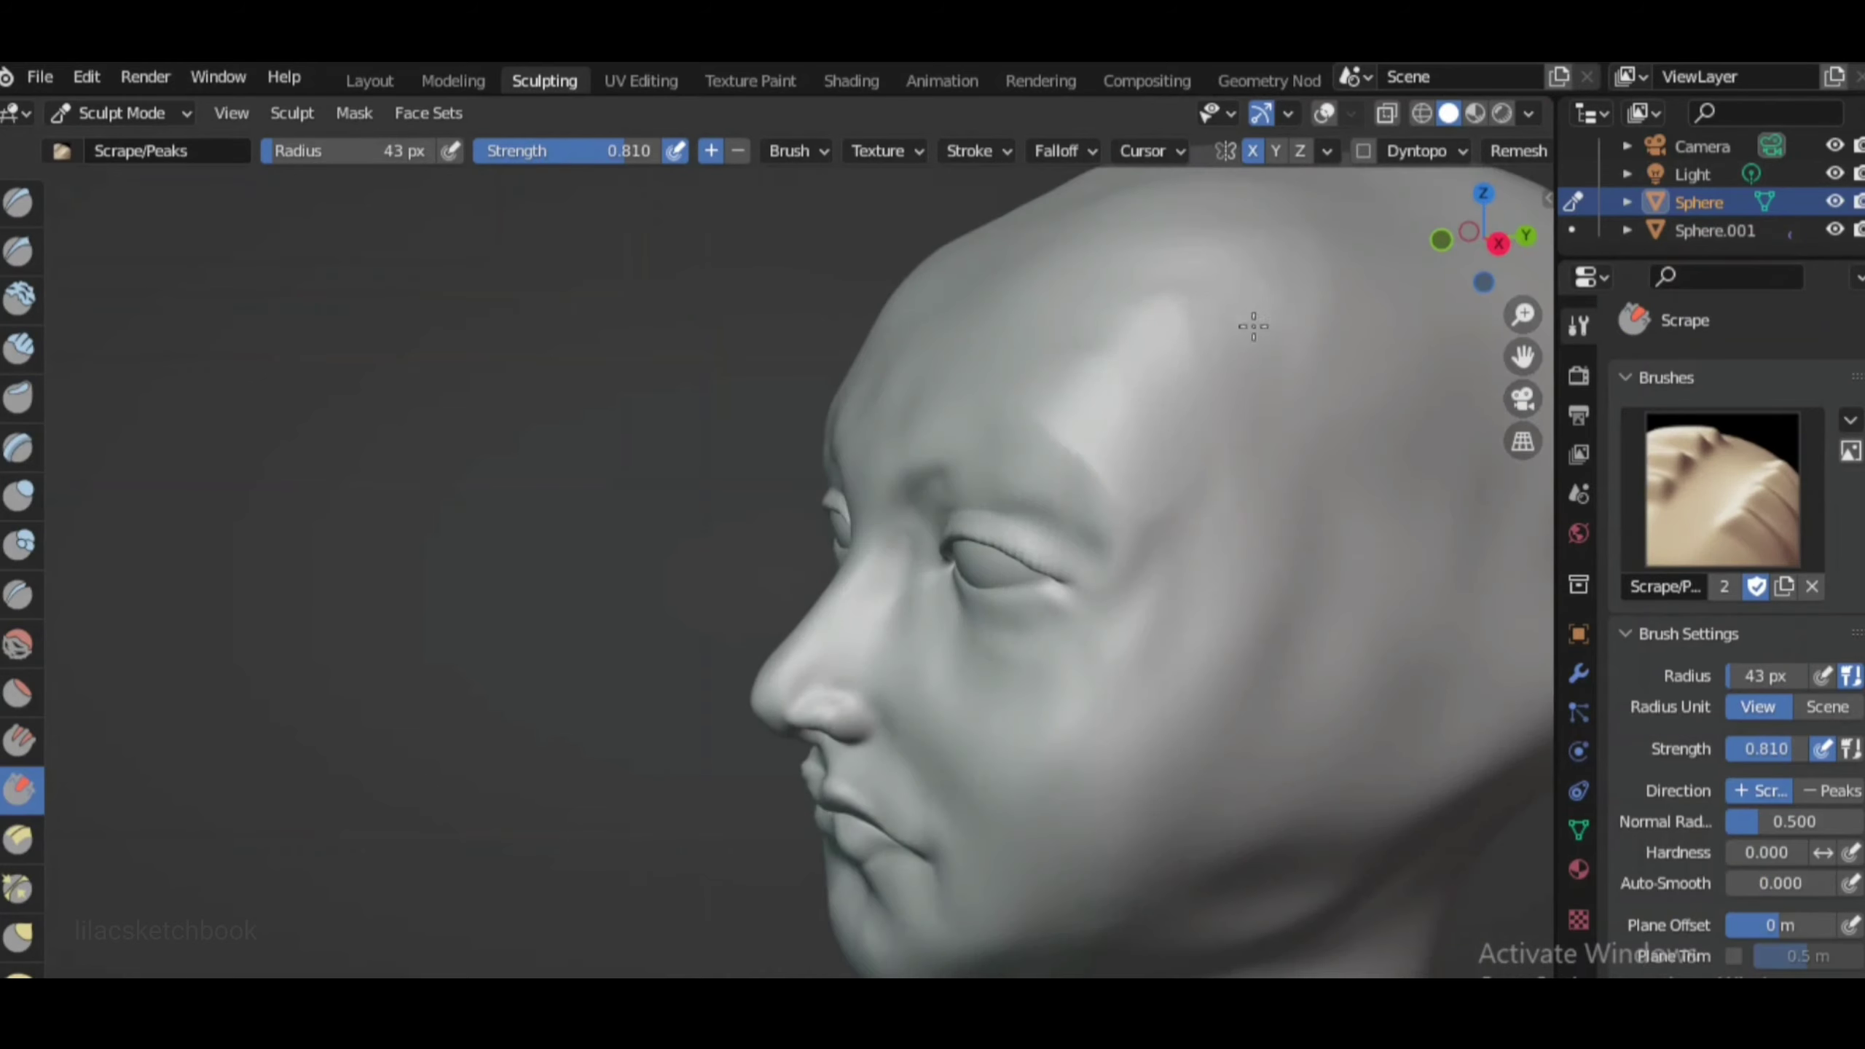
scroll(1253, 327, "down", 4)
left_click(1498, 242)
scroll(1041, 446, "up", 3)
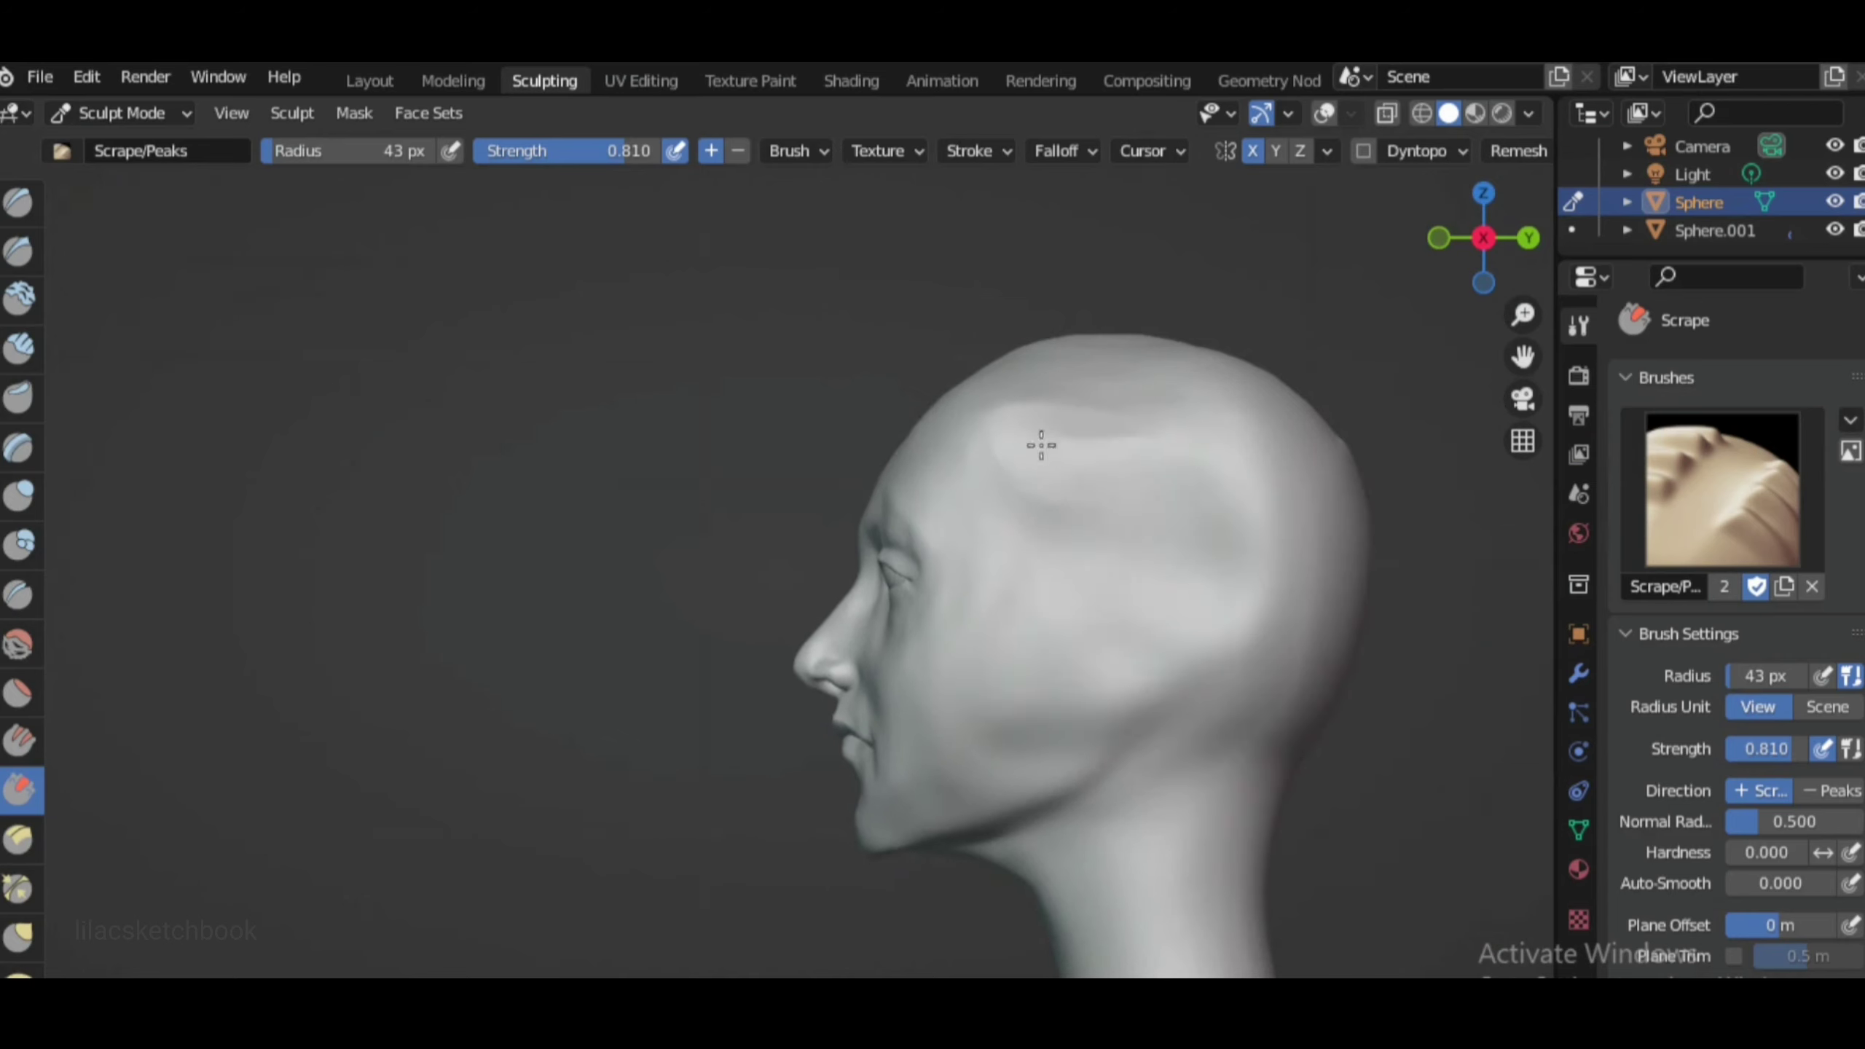
key("KP_1")
Keep planing the skull from three-quarter and side angles, then grab the area under the nose
mouse_move(1028, 514)
middle_mouse_down()
mouse_move(924, 624)
mouse_move(954, 419)
middle_mouse_up()
scroll(808, 538, "up", 2)
middle_click_drag(923, 564, 1039, 558)
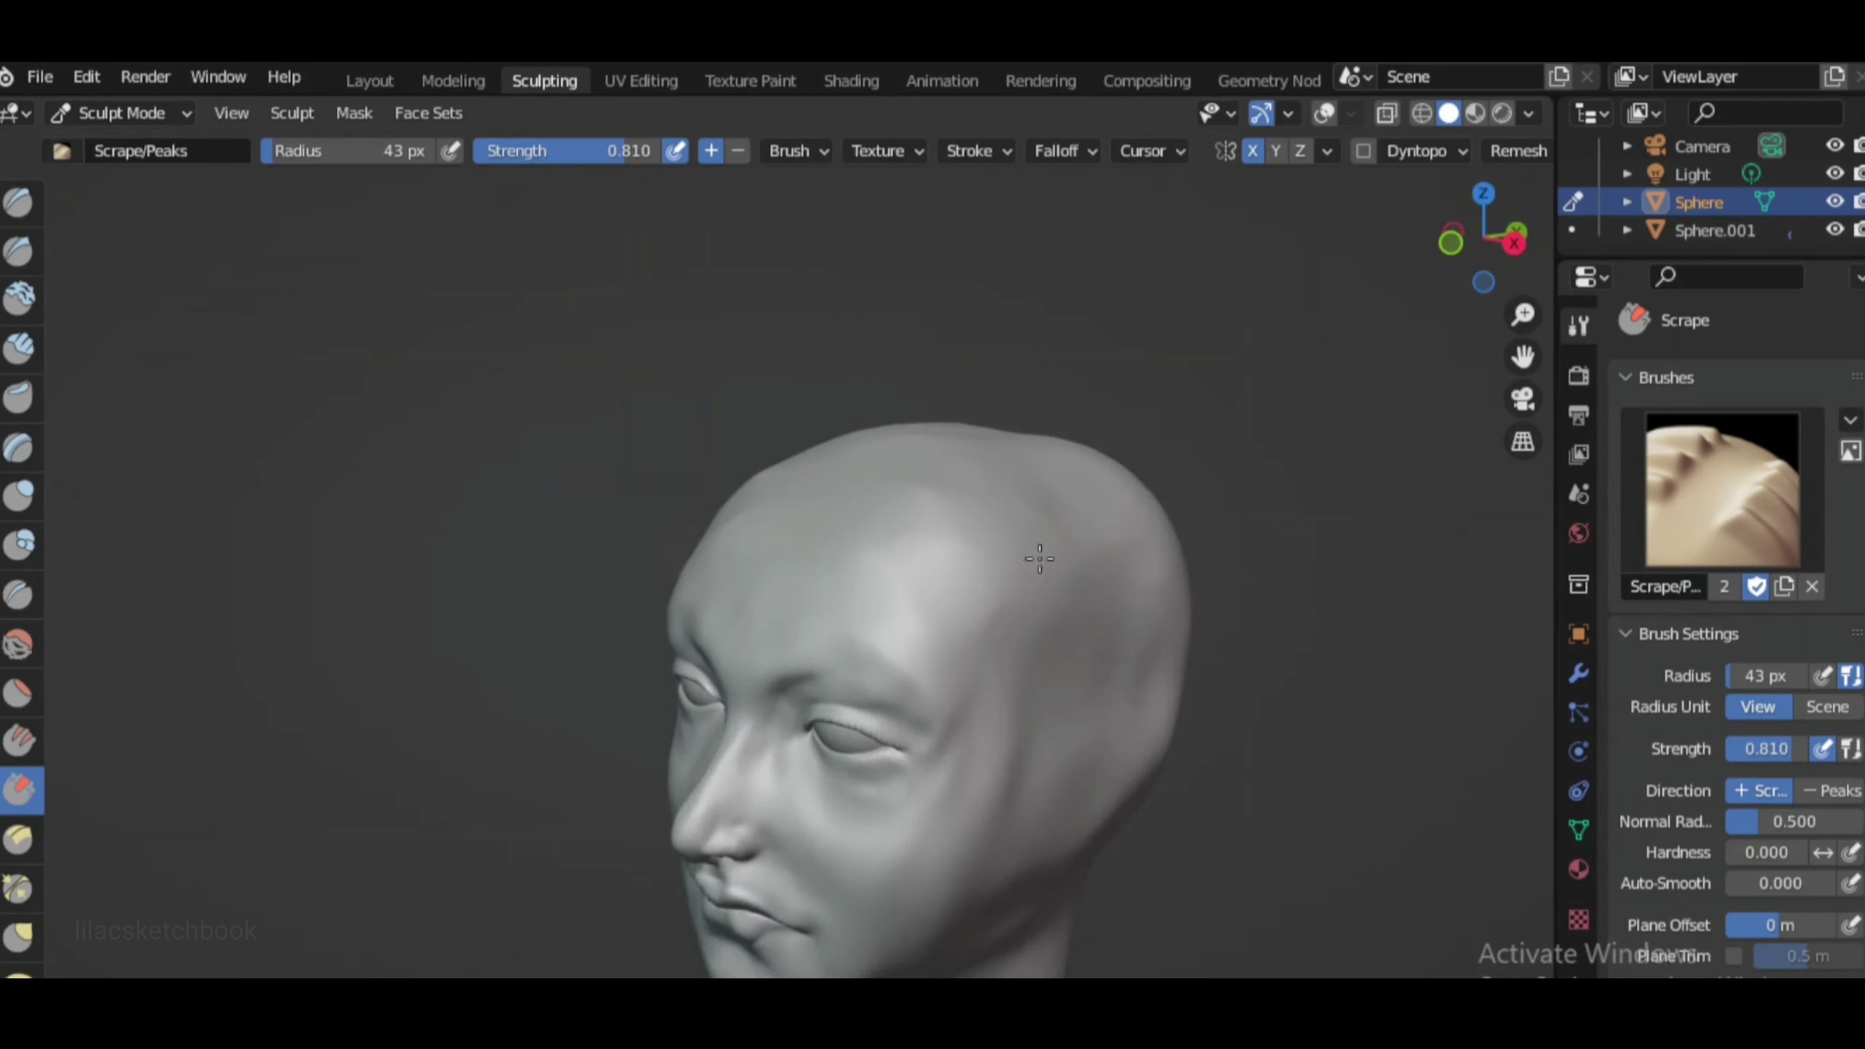
scroll(1000, 523, "down", 3)
left_click(1514, 242)
key("KP_1")
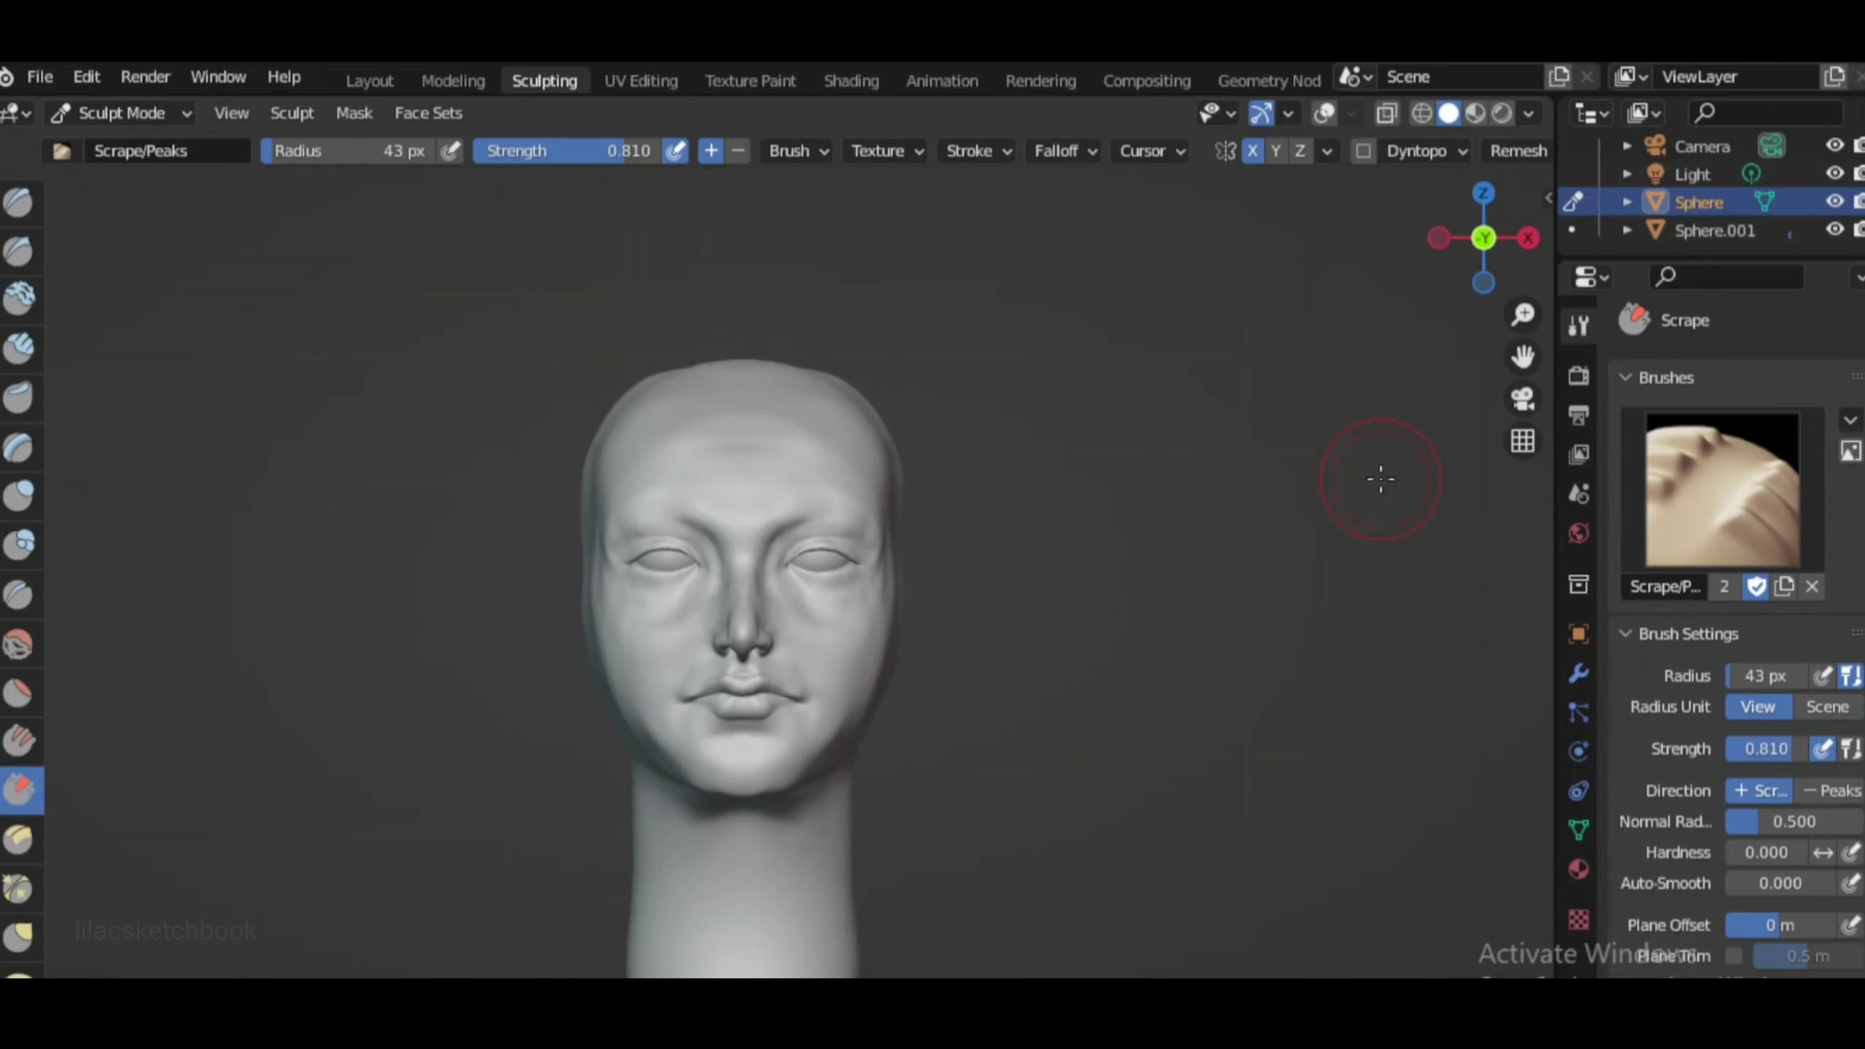
scroll(820, 785, "up", 4)
key("g")
mouse_move(820, 786)
middle_mouse_down()
mouse_move(1116, 479)
mouse_move(1043, 588)
mouse_move(918, 698)
middle_mouse_up()
scroll(1116, 479, "up", 2)
Inflate and sharpen the nostrils up close with Inflate, Draw and Draw Sharp
key("i")
key("x")
scroll(935, 692, "down", 3)
scroll(908, 701, "up", 4)
key("shift+x")
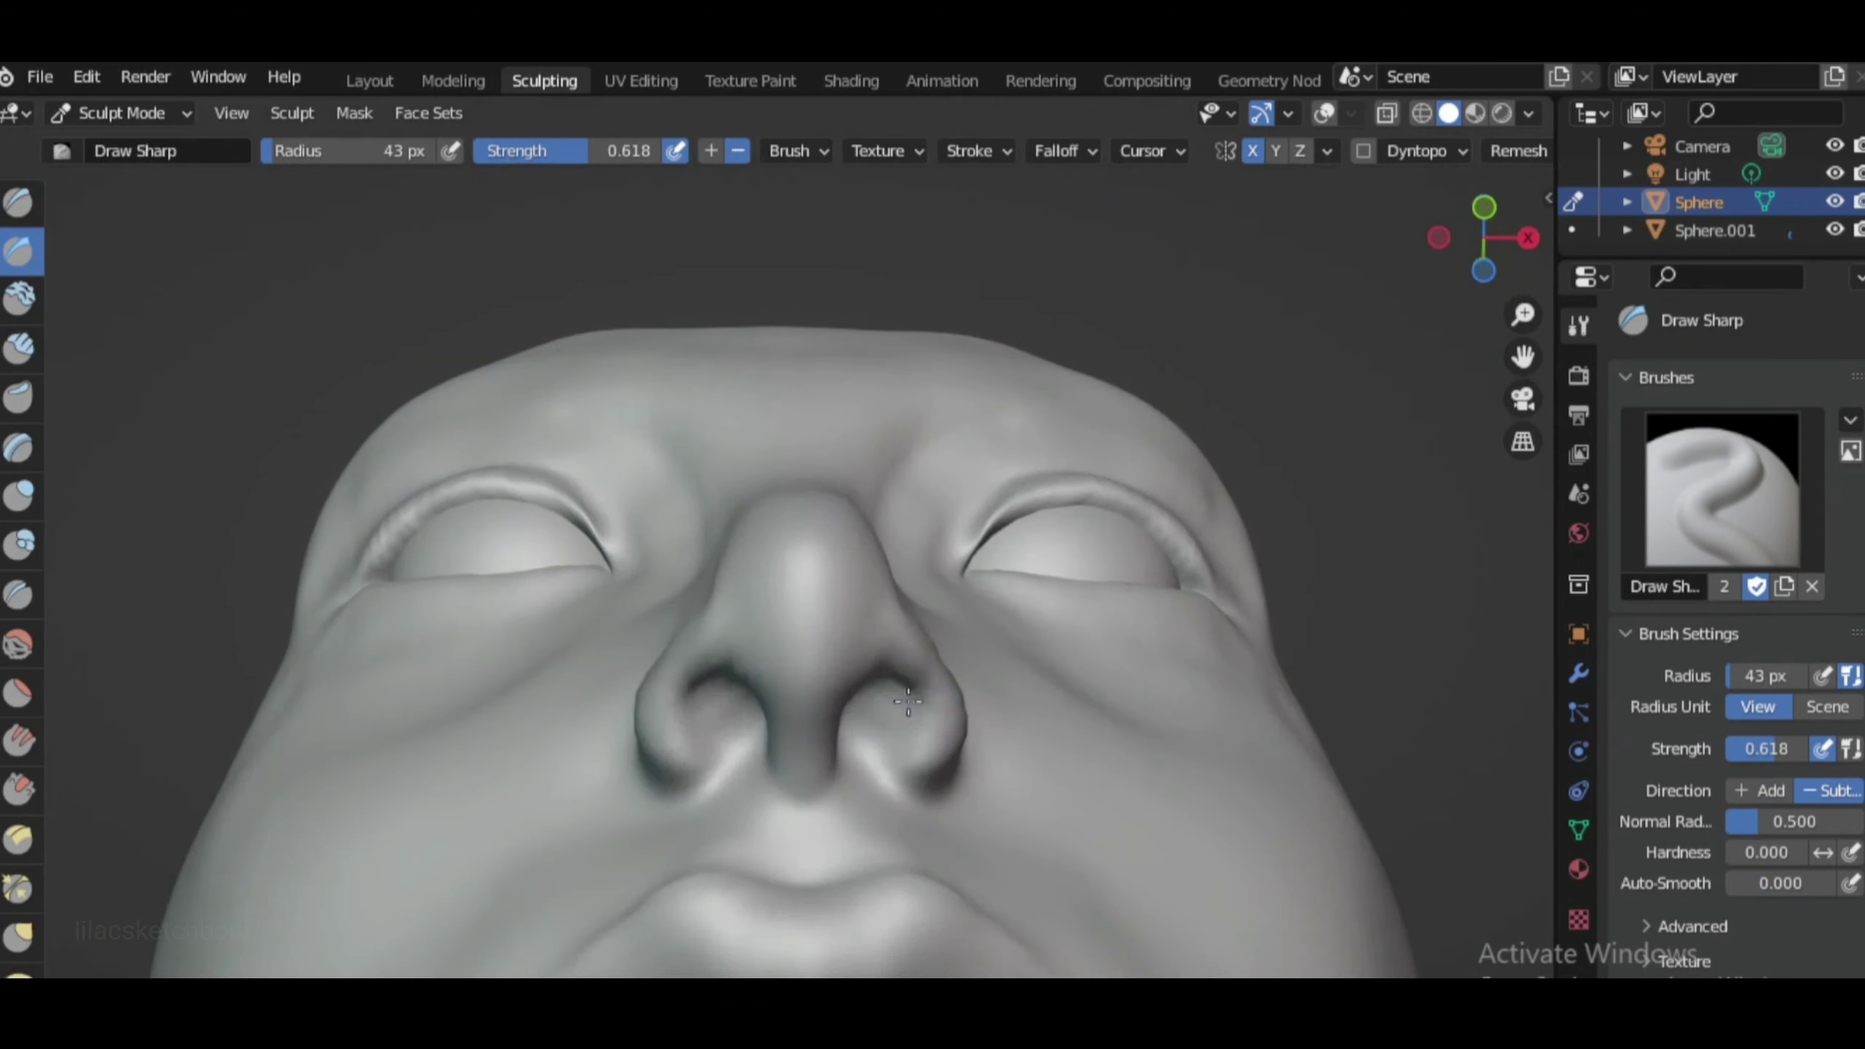
key("e")
scroll(908, 788, "down", 4)
mouse_move(909, 788)
middle_mouse_down()
mouse_move(1032, 584)
mouse_move(924, 842)
mouse_move(833, 658)
middle_mouse_up()
scroll(1033, 583, "up", 4)
Build up the philtrum and stretch the upper lip with Draw, Elastic Deform and Grab
key("x")
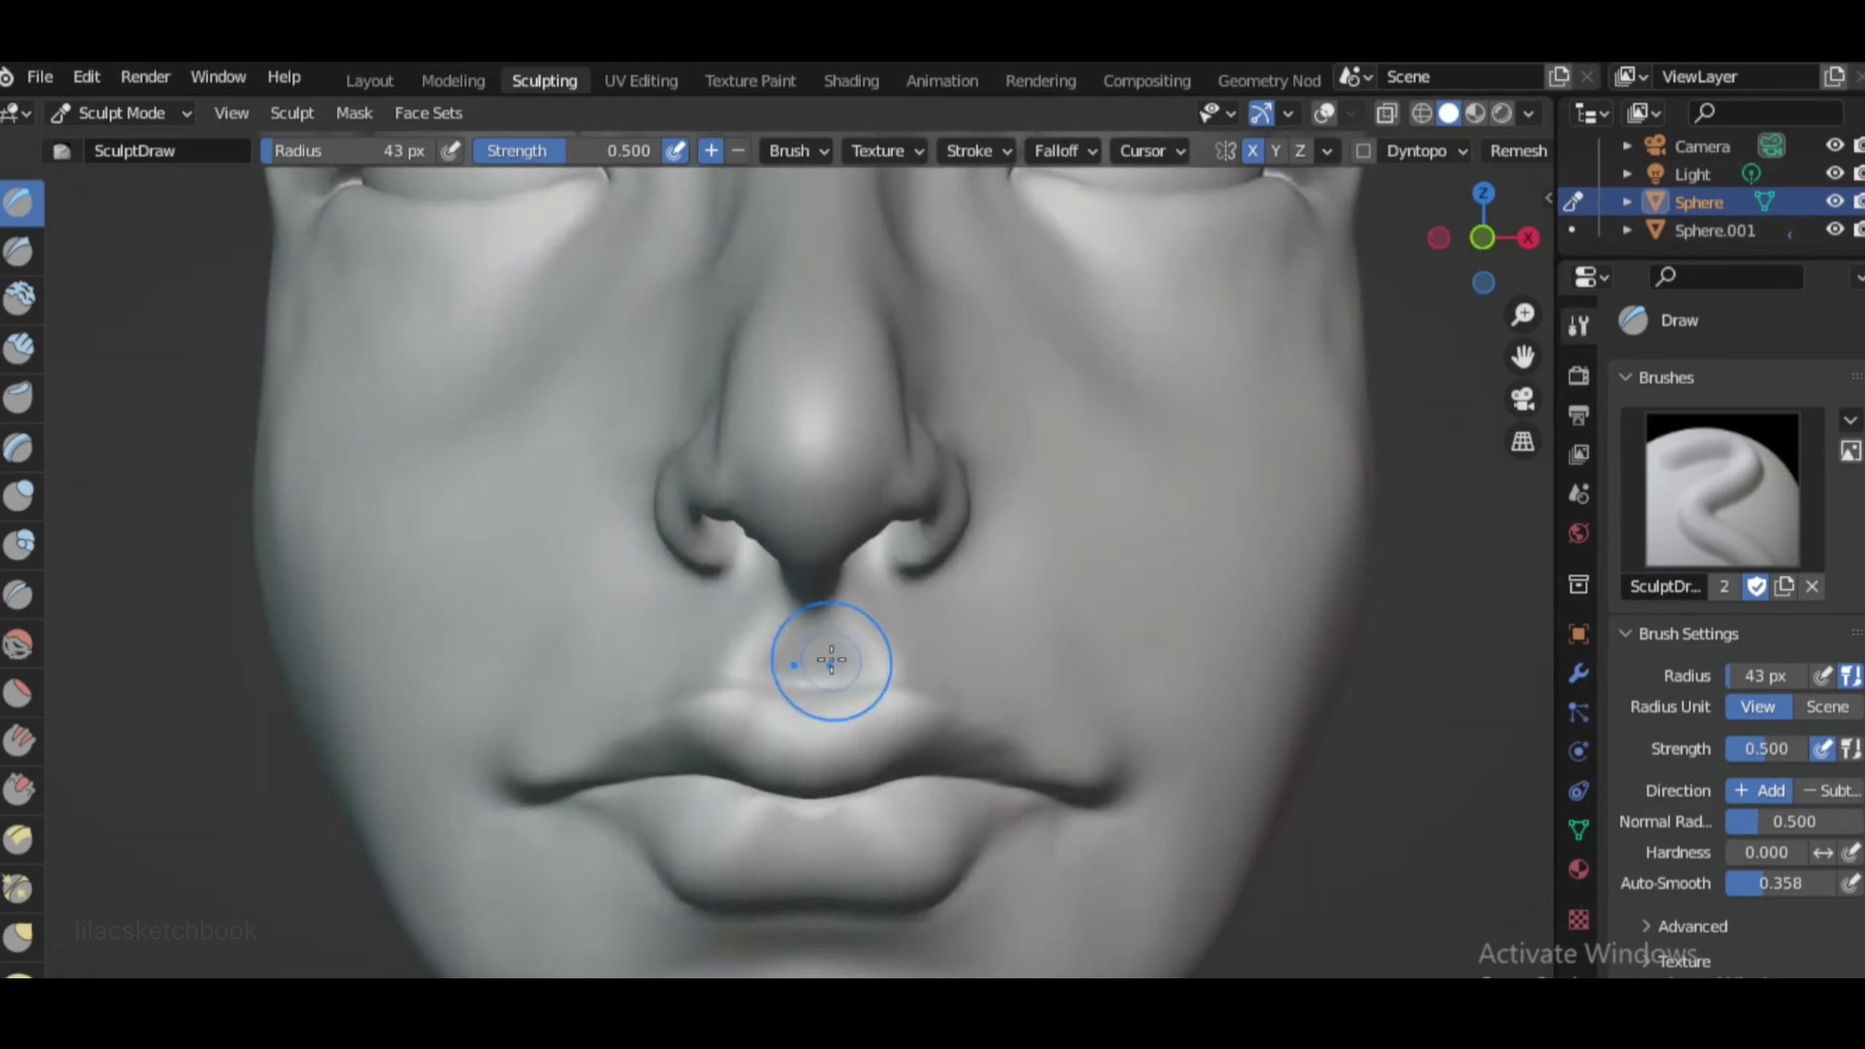
scroll(833, 658, "up", 3)
scroll(874, 630, "down", 3)
key("e")
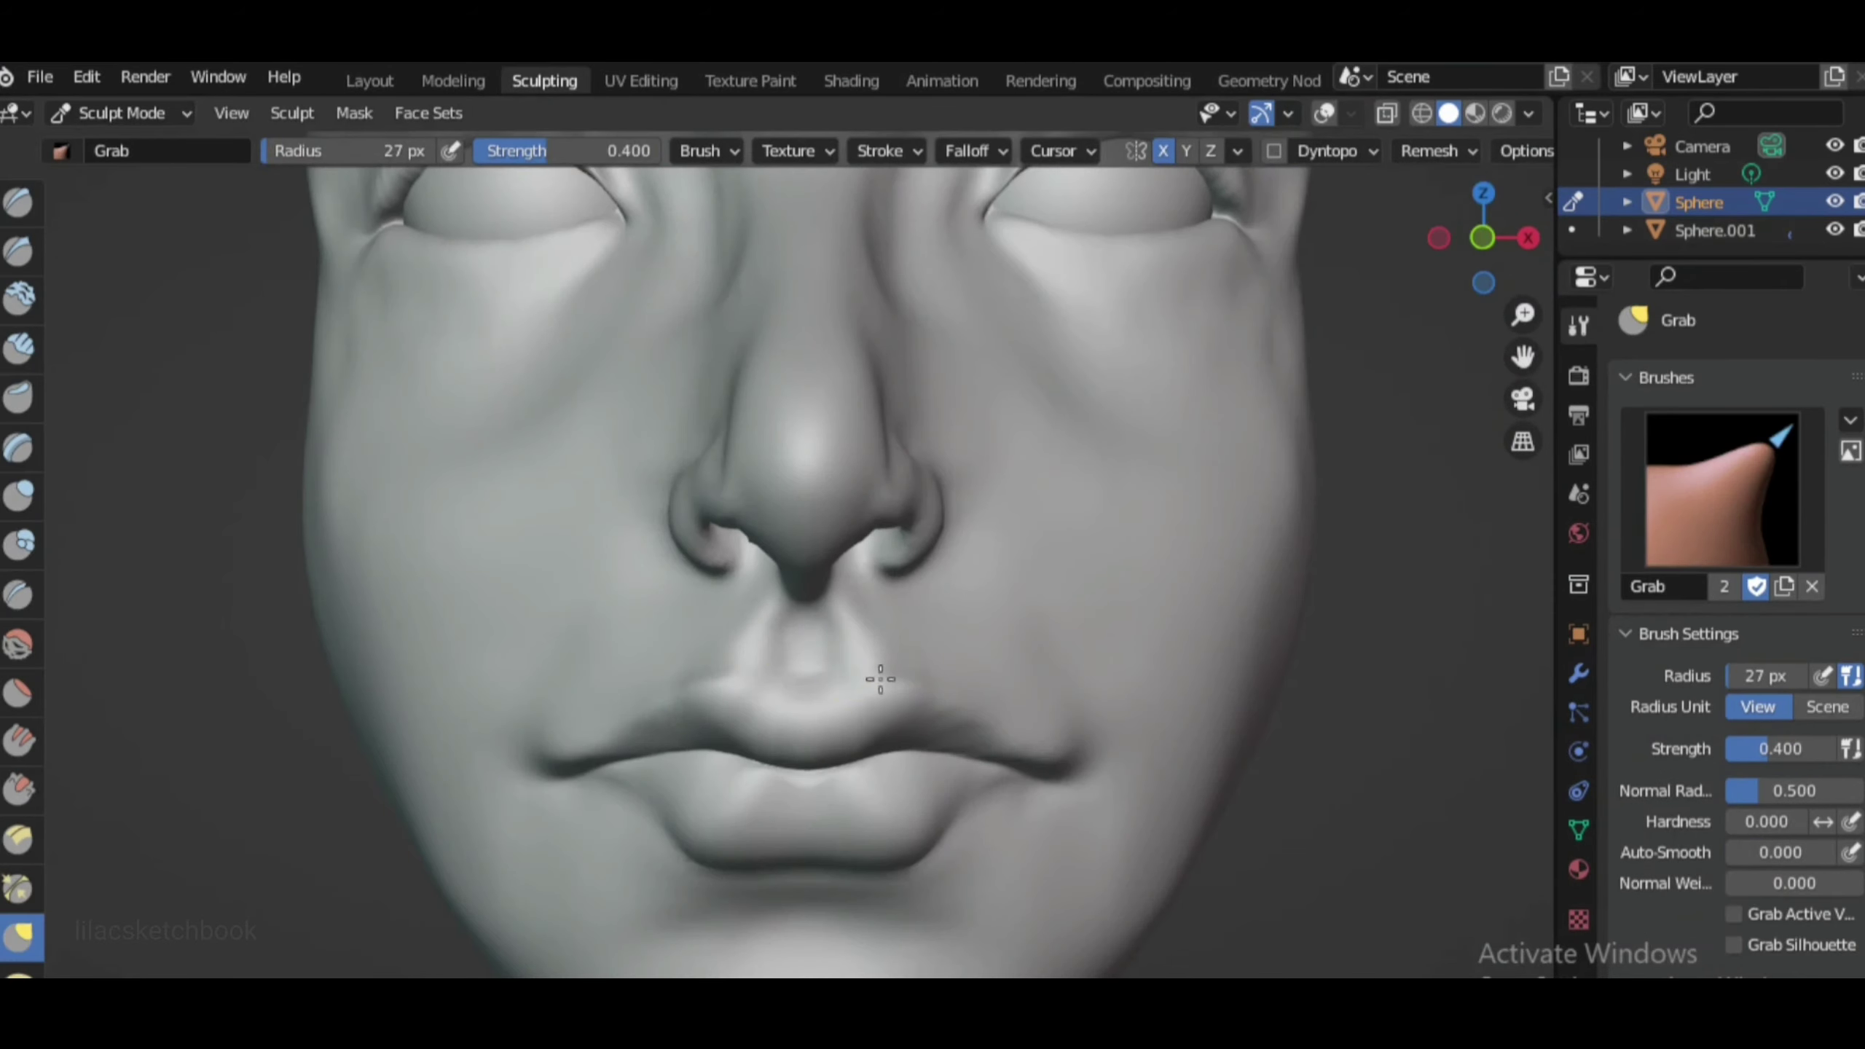
scroll(878, 654, "down", 2)
scroll(668, 721, "up", 4)
mouse_move(1325, 313)
middle_mouse_down()
mouse_move(562, 666)
mouse_move(684, 714)
mouse_move(958, 658)
middle_mouse_up()
key("g")
scroll(957, 658, "down", 3)
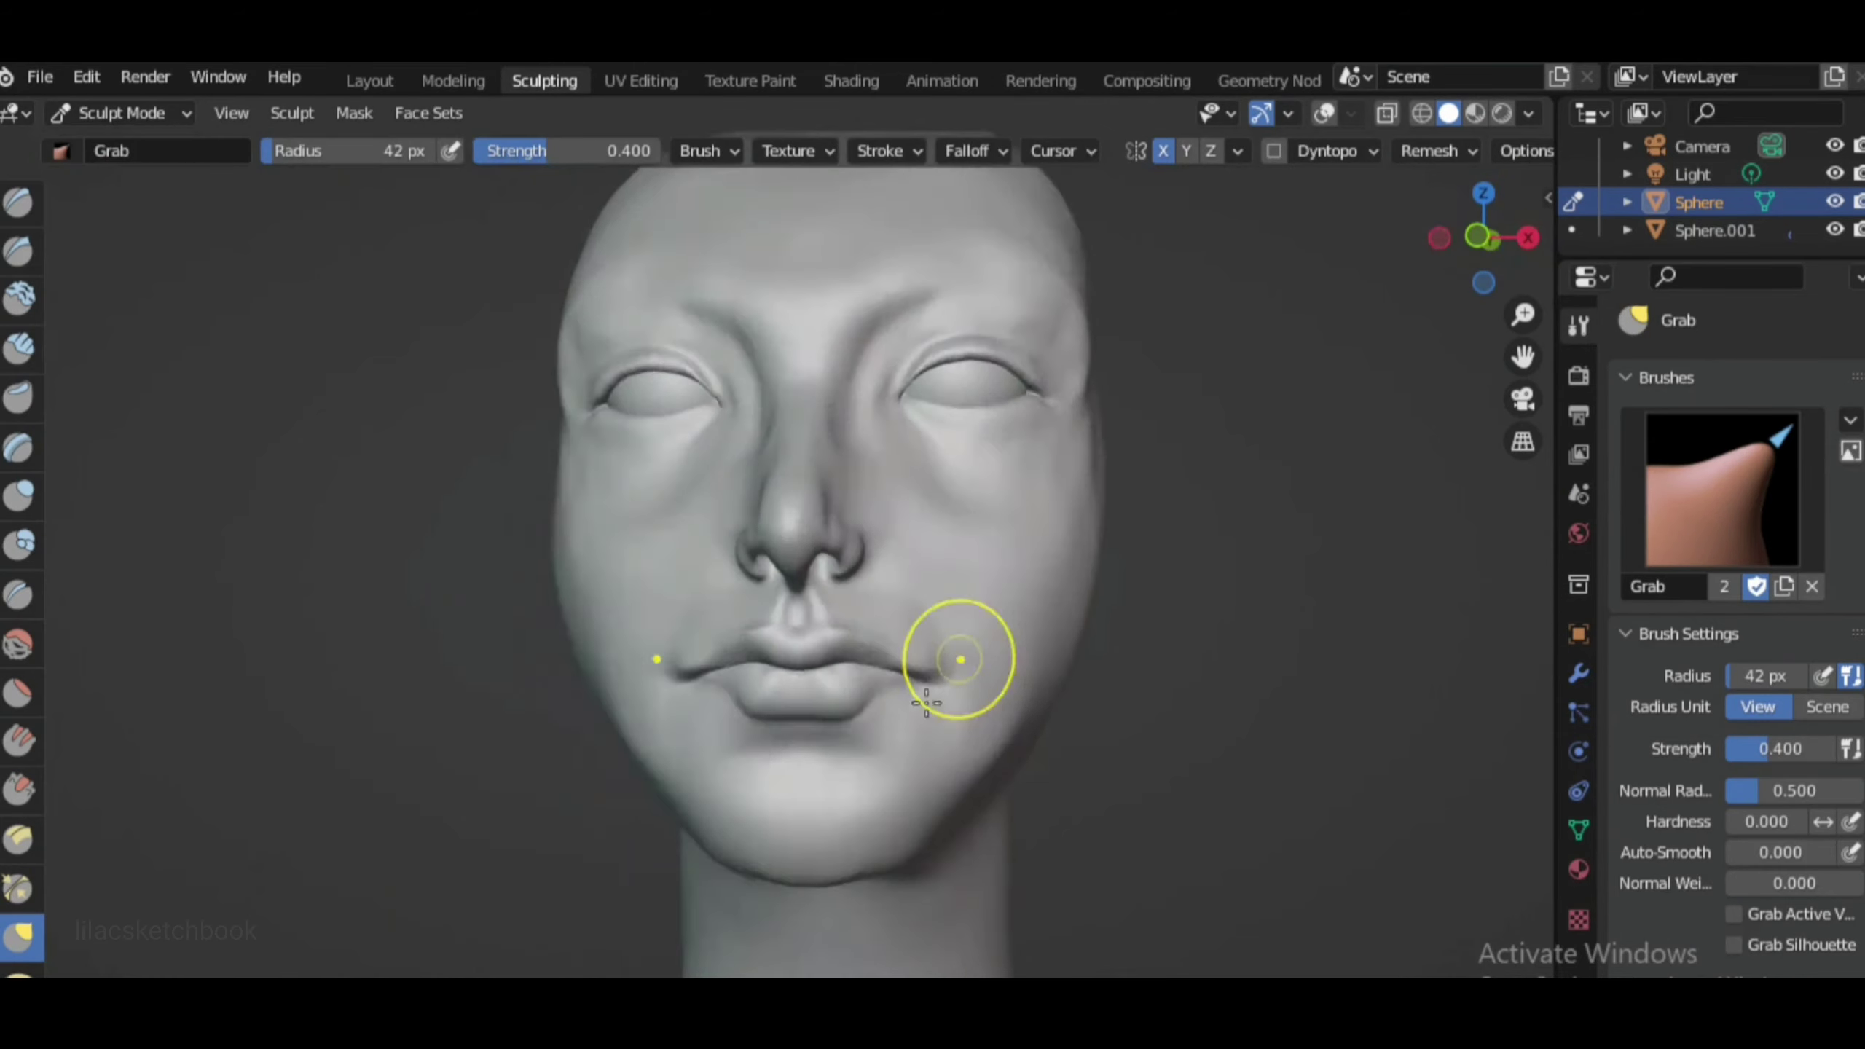
scroll(957, 658, "up", 4)
Scrape, inflate and pinch the lips from a three-quarter profile
left_click(18, 790)
mouse_move(366, 282)
middle_mouse_down()
mouse_move(18, 549)
mouse_move(808, 514)
middle_mouse_up()
key("i")
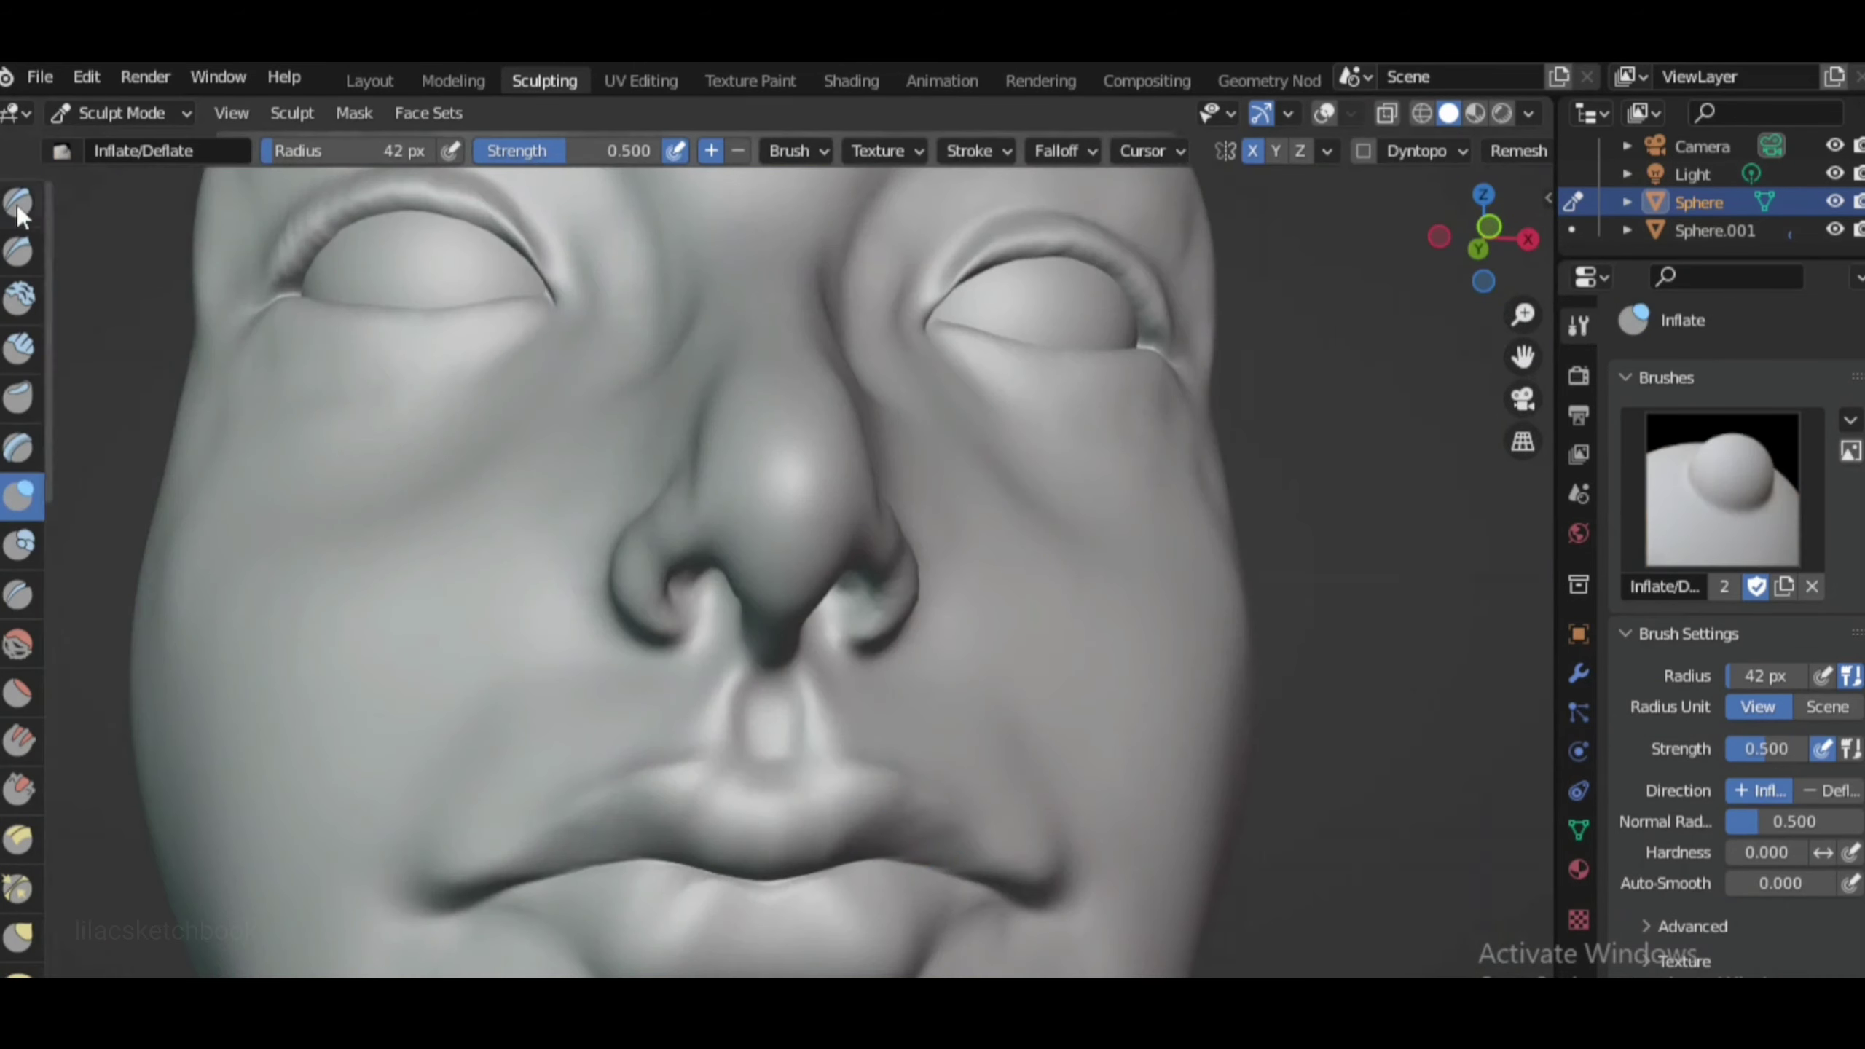
key("x")
scroll(954, 662, "up", 2)
key("p")
scroll(1124, 851, "up", 2)
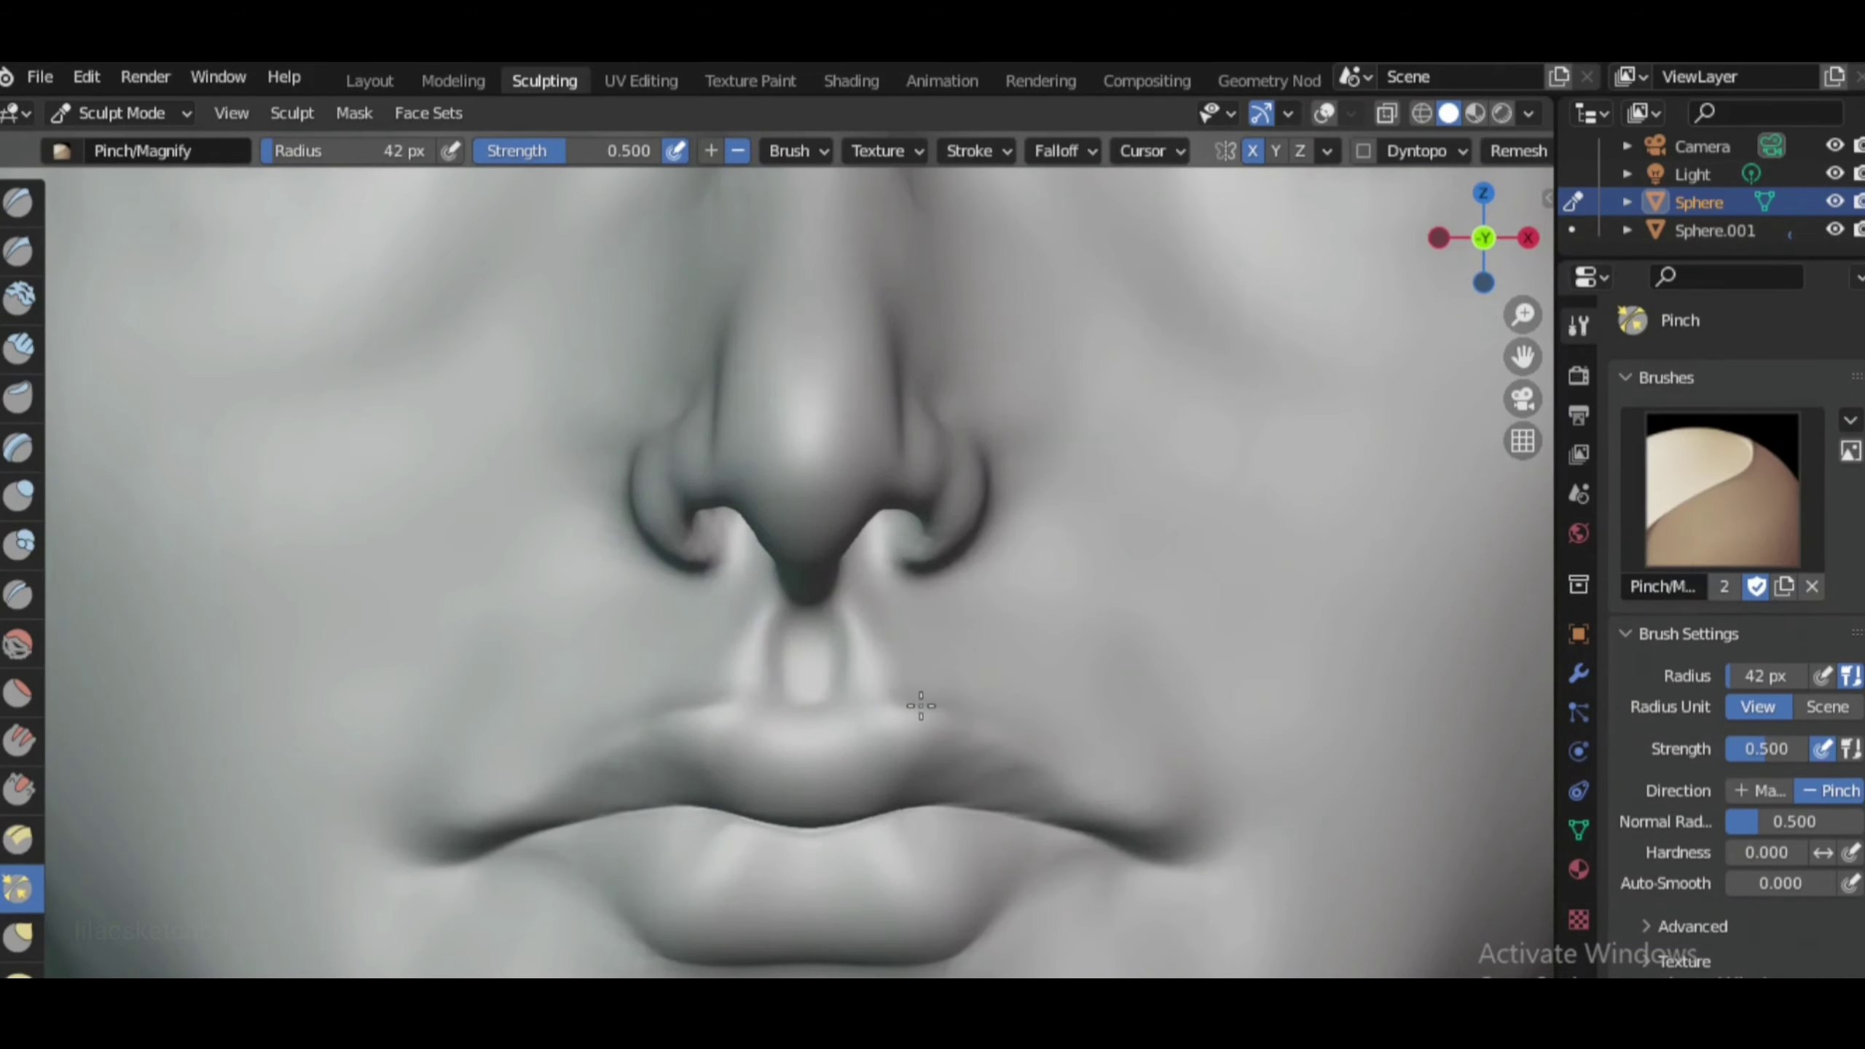
scroll(921, 706, "down", 4)
scroll(1186, 359, "up", 2)
mouse_move(853, 762)
middle_mouse_down()
mouse_move(1186, 358)
mouse_move(1374, 325)
middle_mouse_up()
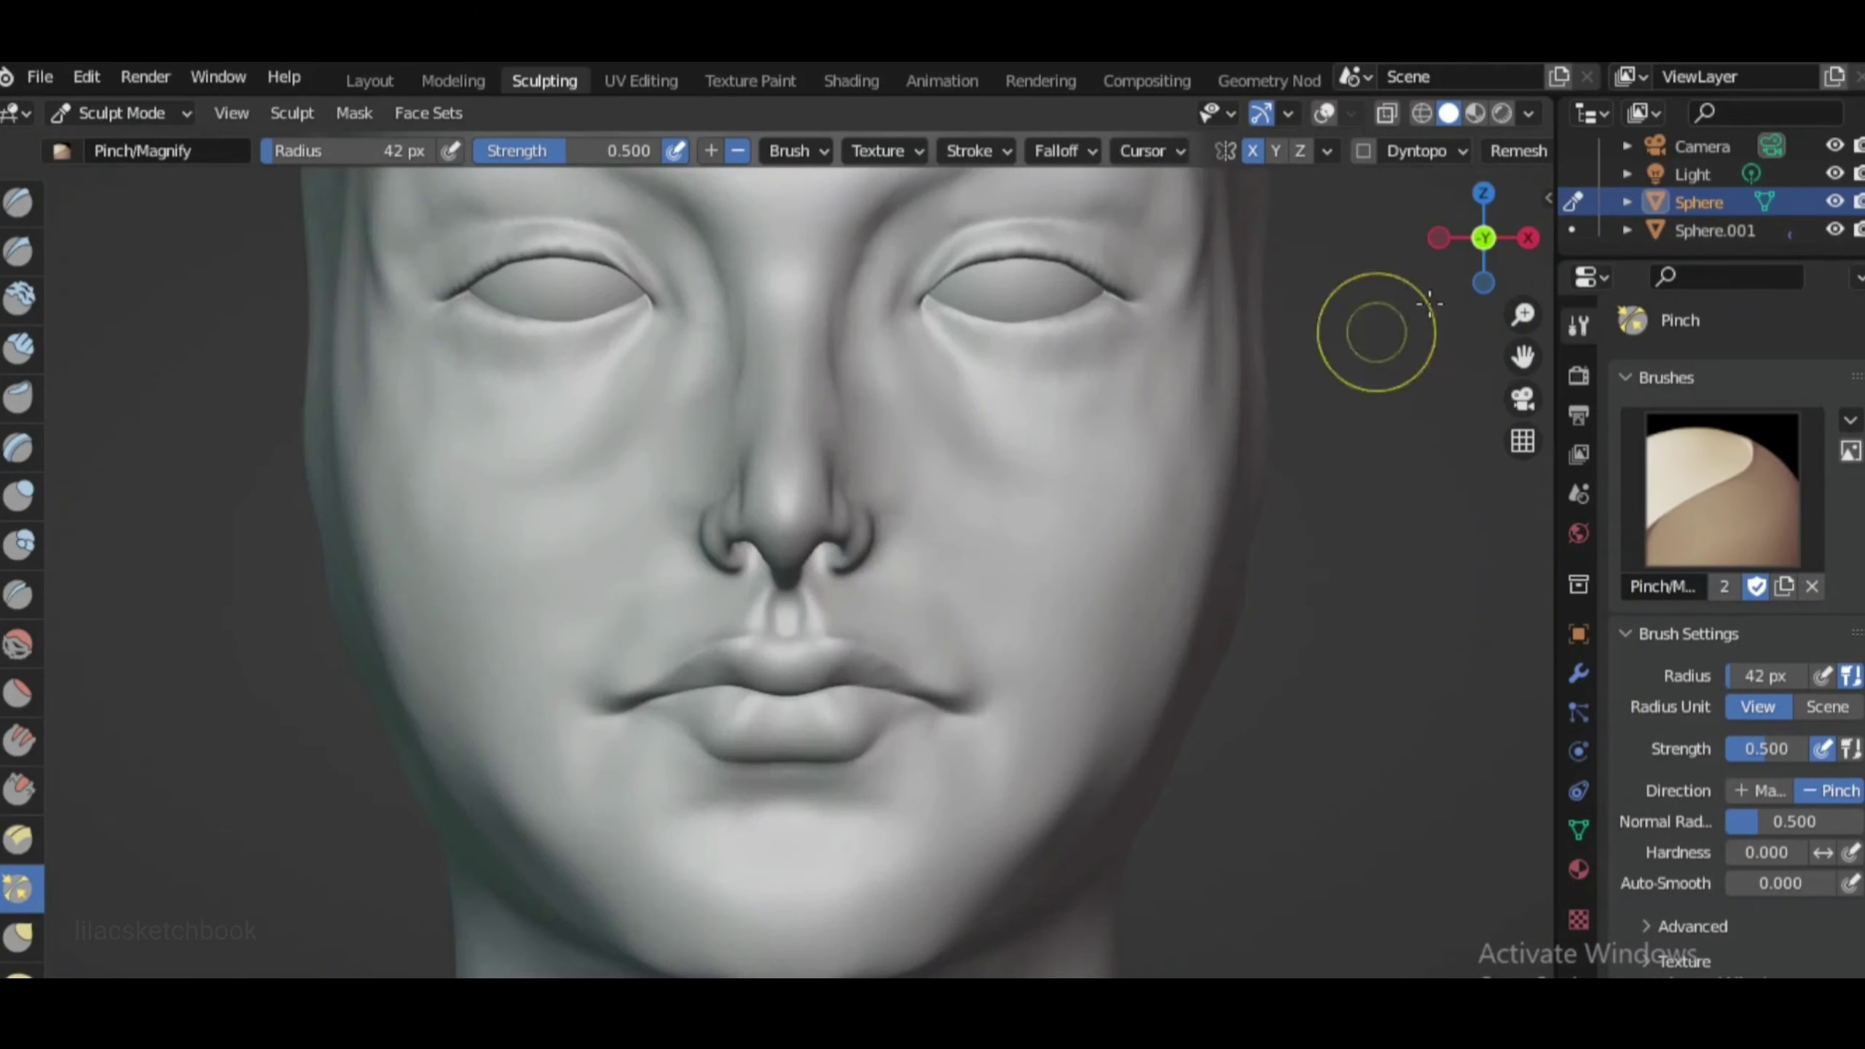
Sharpen the sides of the nose with a smaller Draw Sharp brush and pinch the nose tip
left_click(18, 250)
scroll(892, 441, "down", 3)
middle_click_drag(893, 441, 892, 411)
scroll(893, 412, "up", 3)
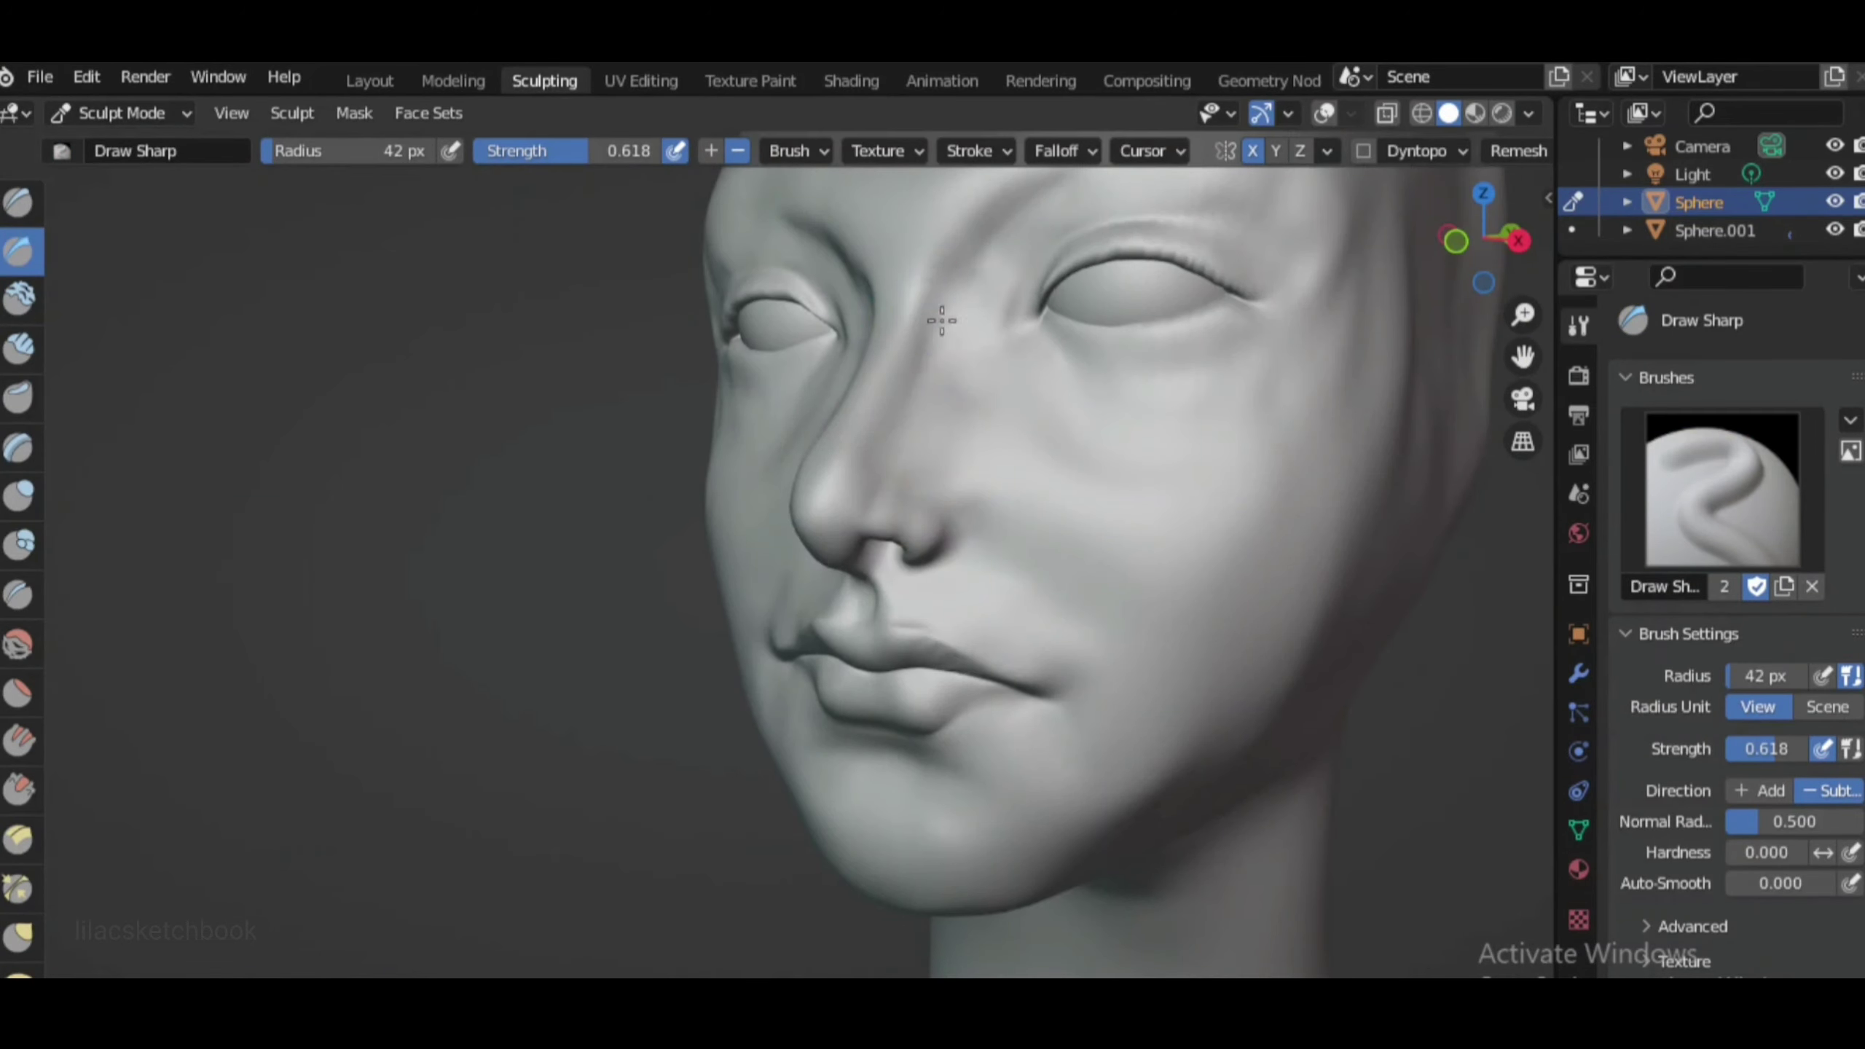
scroll(942, 321, "down", 3)
middle_click_drag(941, 321, 1170, 542)
scroll(811, 417, "up", 3)
mouse_move(812, 417)
middle_mouse_down()
mouse_move(1186, 537)
mouse_move(950, 572)
middle_mouse_up()
key("p")
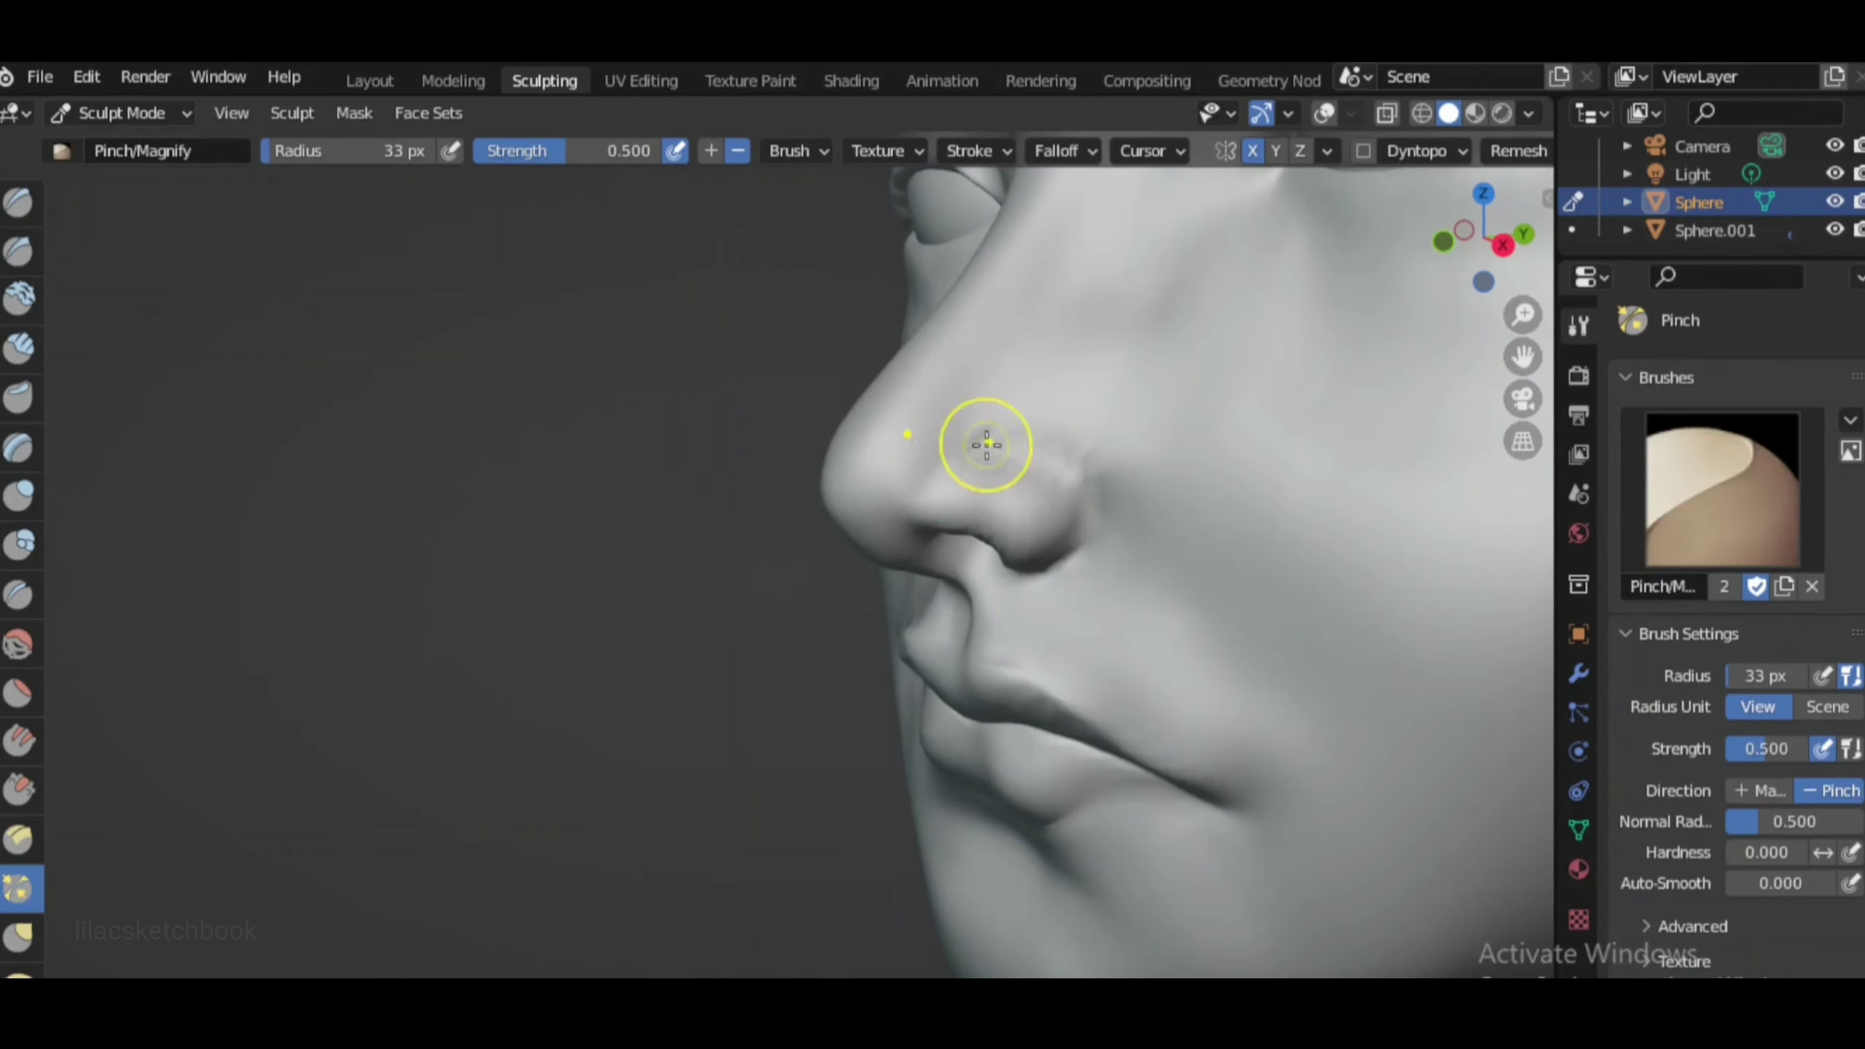
middle_click_drag(1282, 504, 850, 663, "alt")
Grab the lips, chin and jaw into a cleaner side profile, then check it from the front
scroll(794, 616, "down", 5)
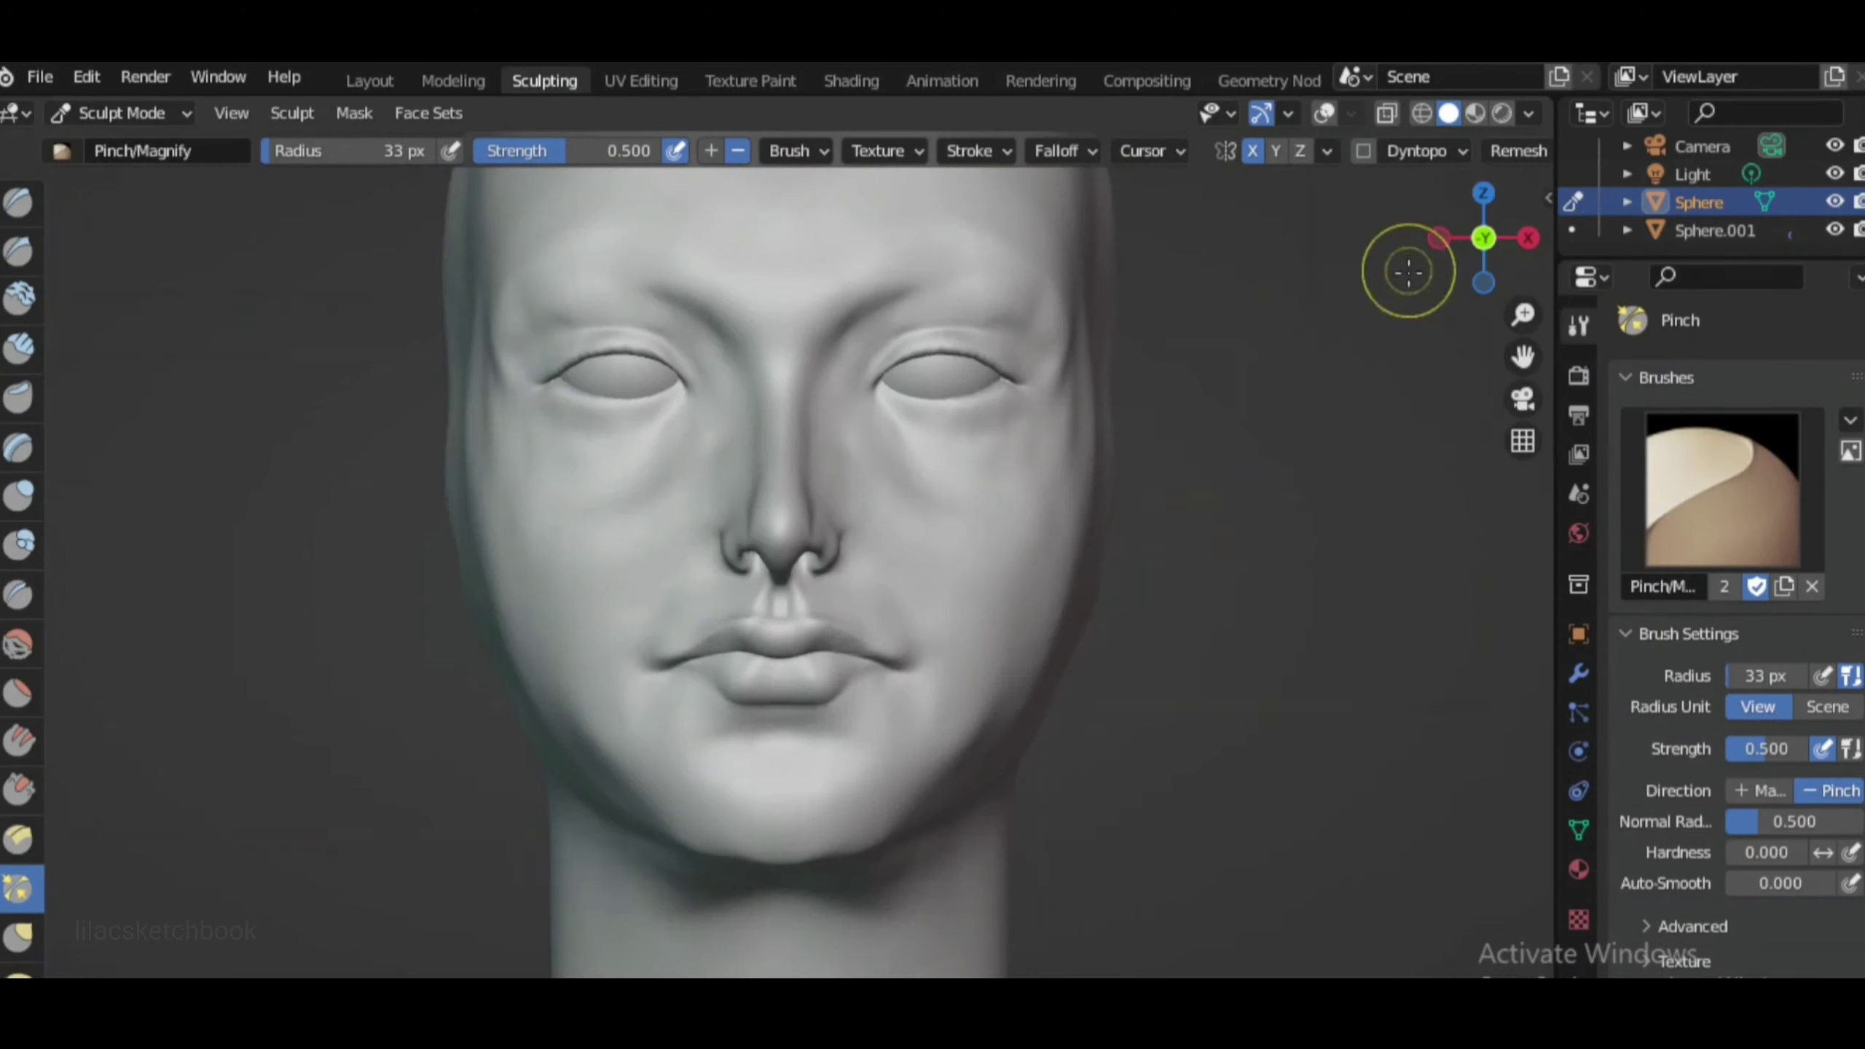
middle_click_drag(1290, 458, 1075, 321, "alt")
scroll(1075, 321, "up", 4)
left_click(19, 948)
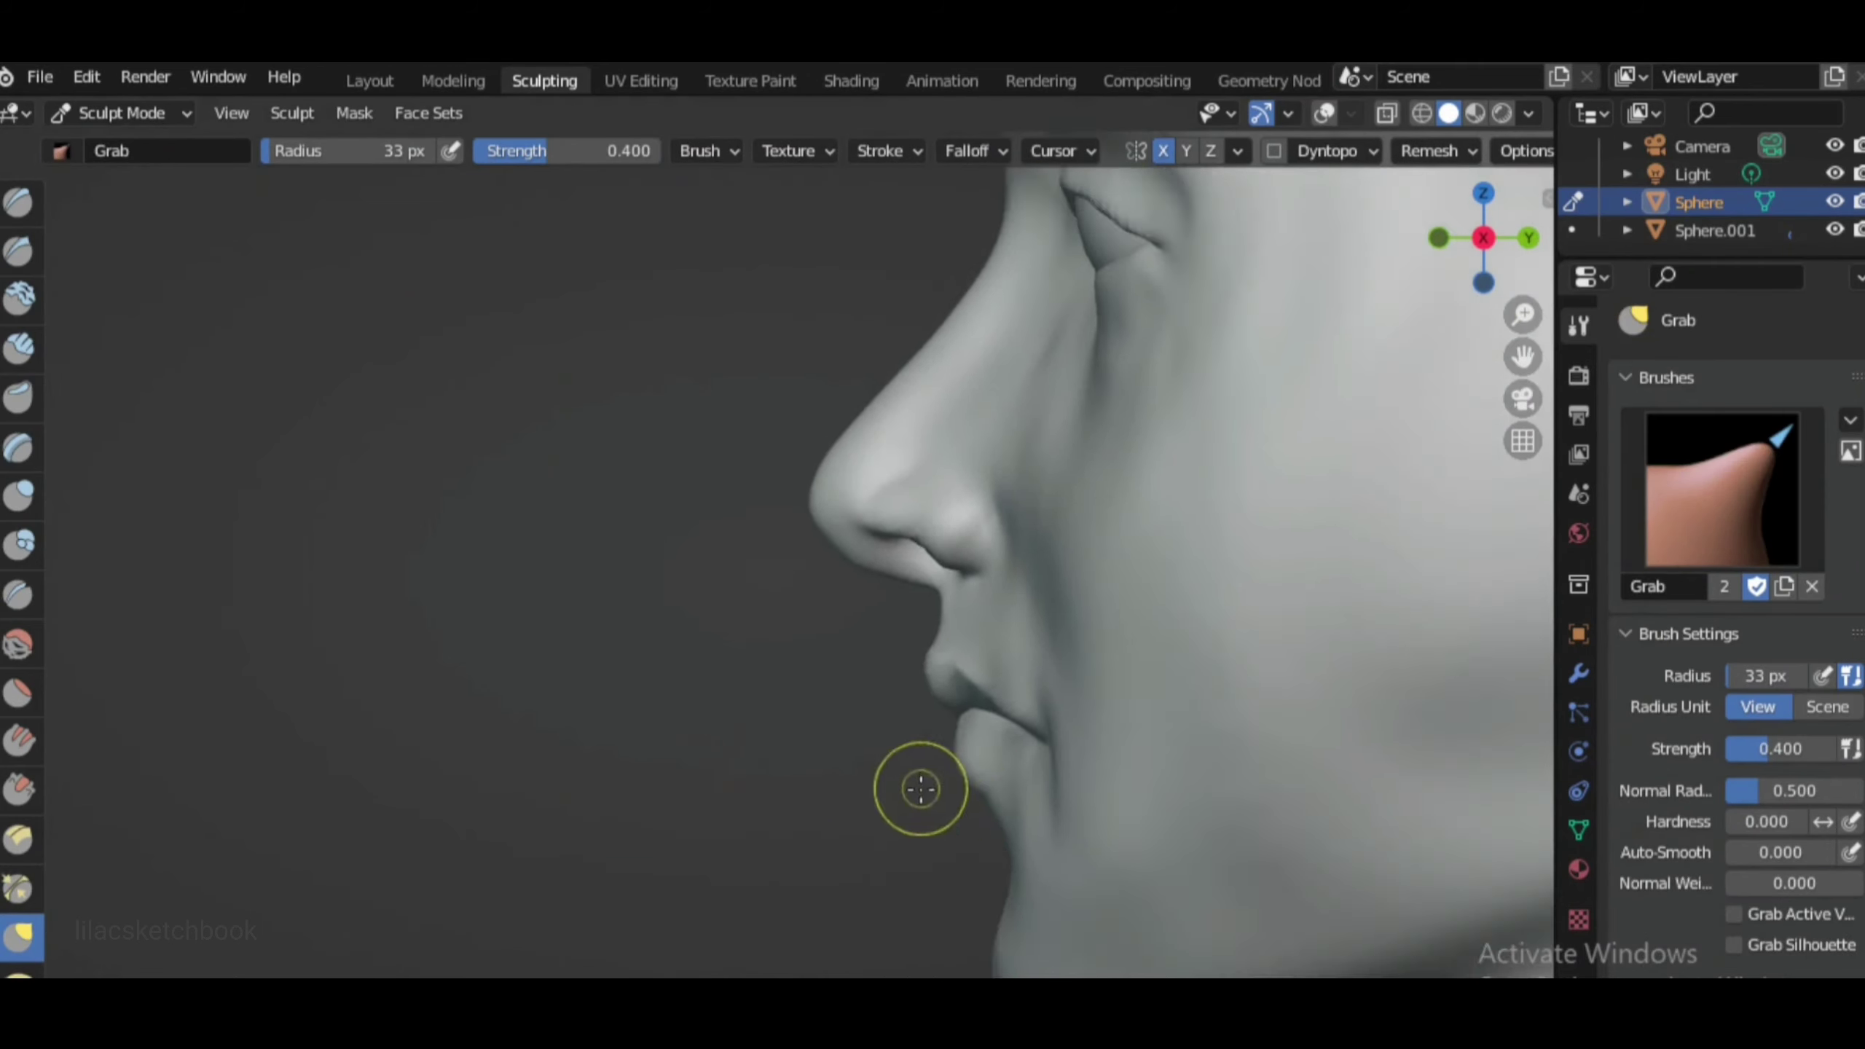
scroll(872, 854, "down", 3)
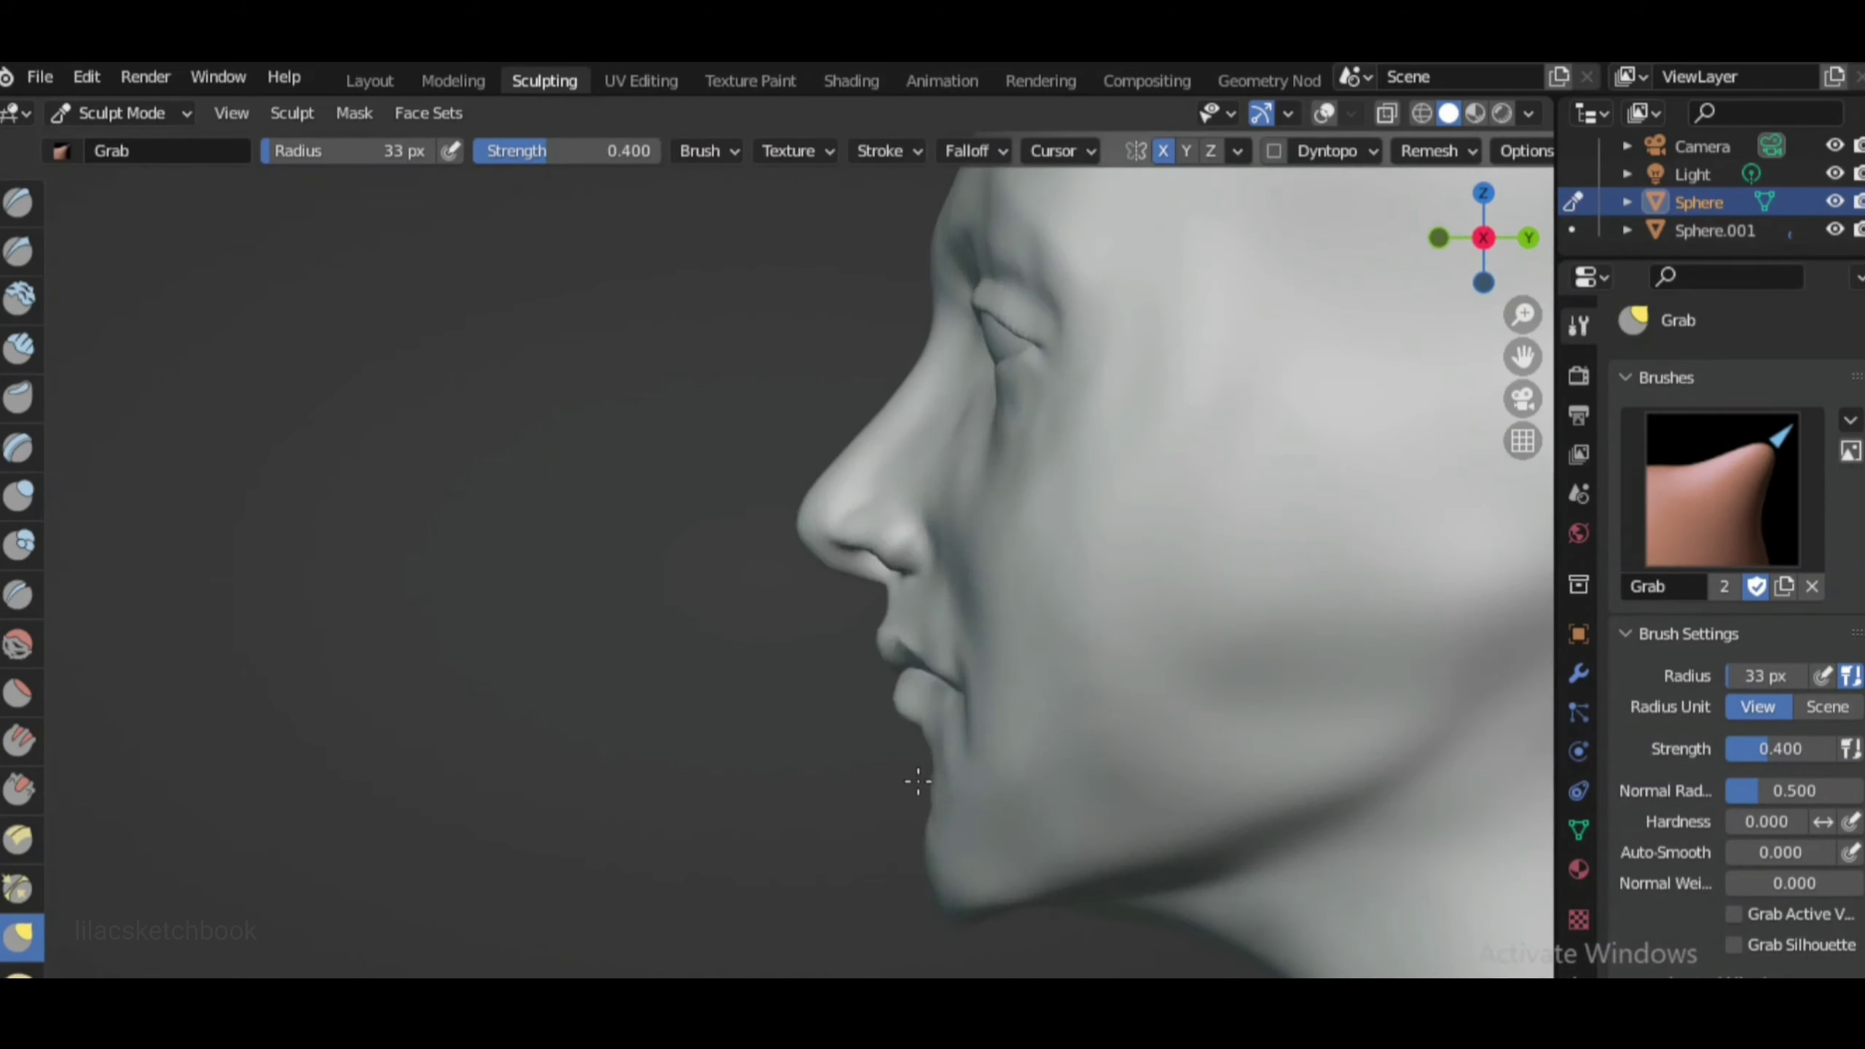
scroll(920, 845, "down", 3)
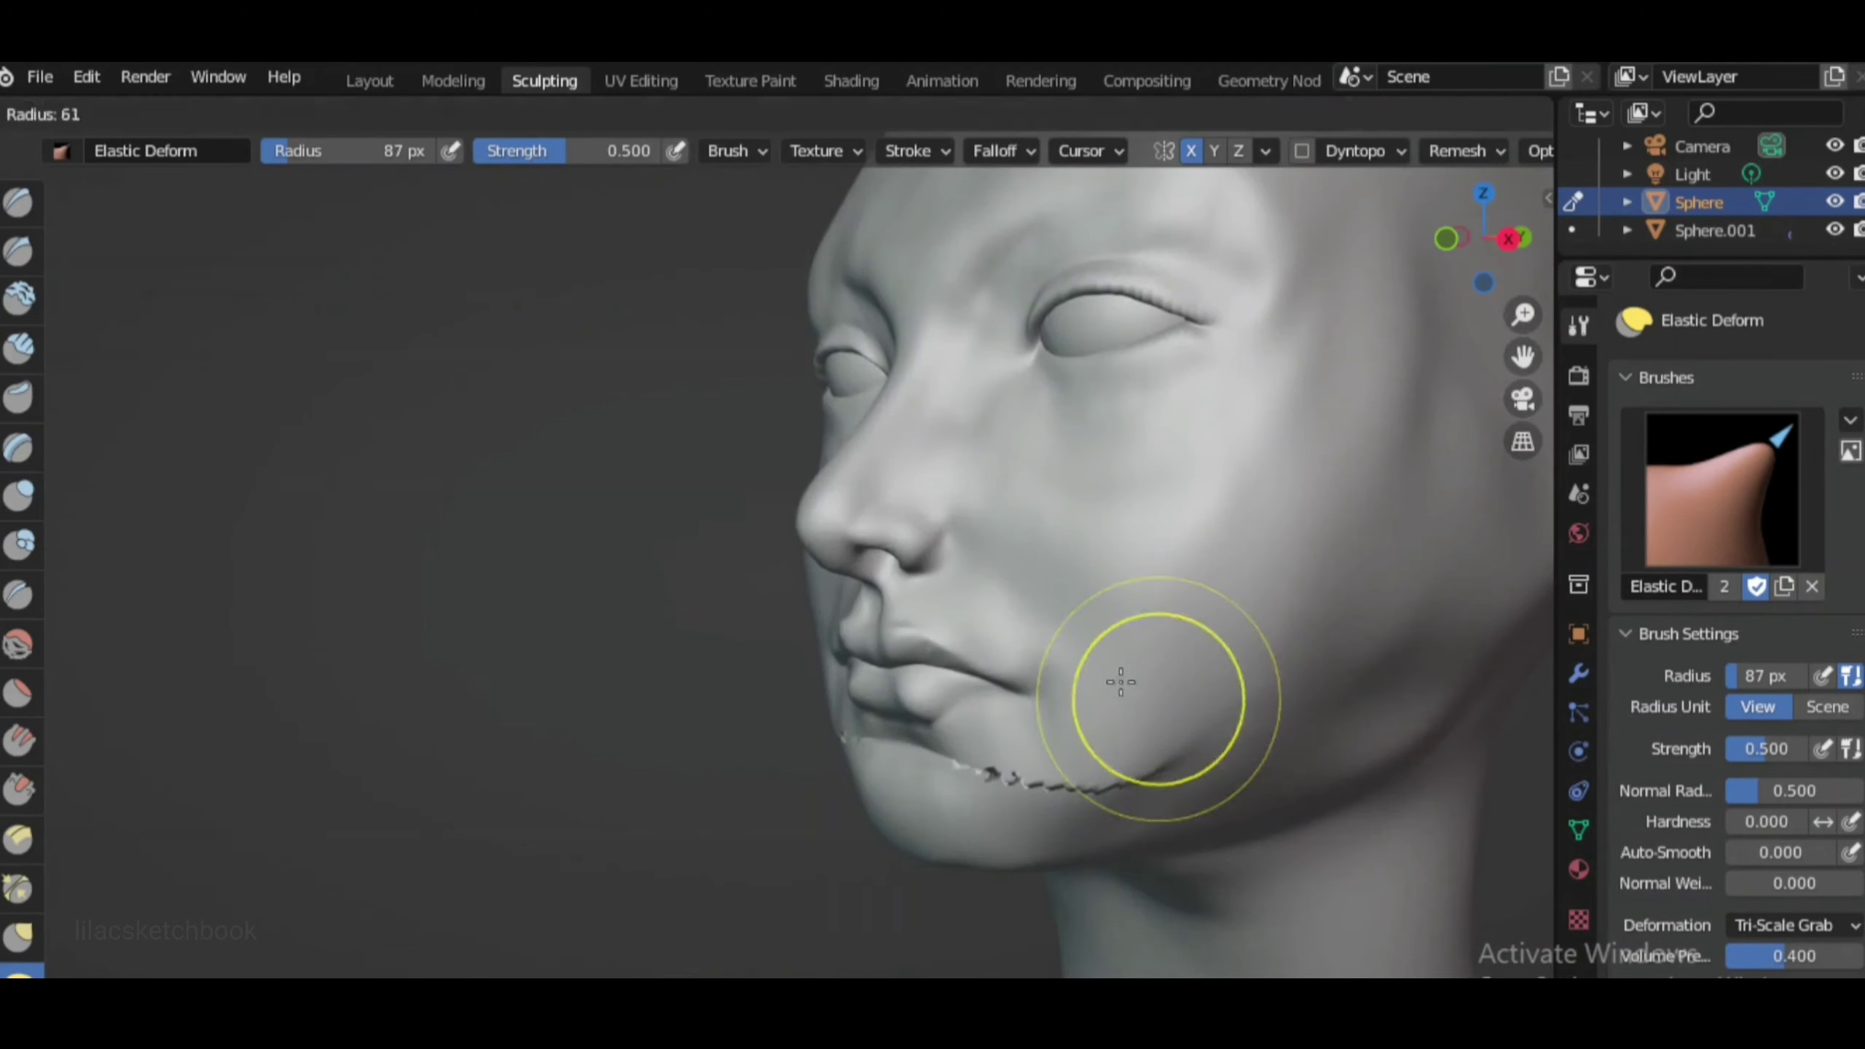
middle_click_drag(990, 790, 797, 858)
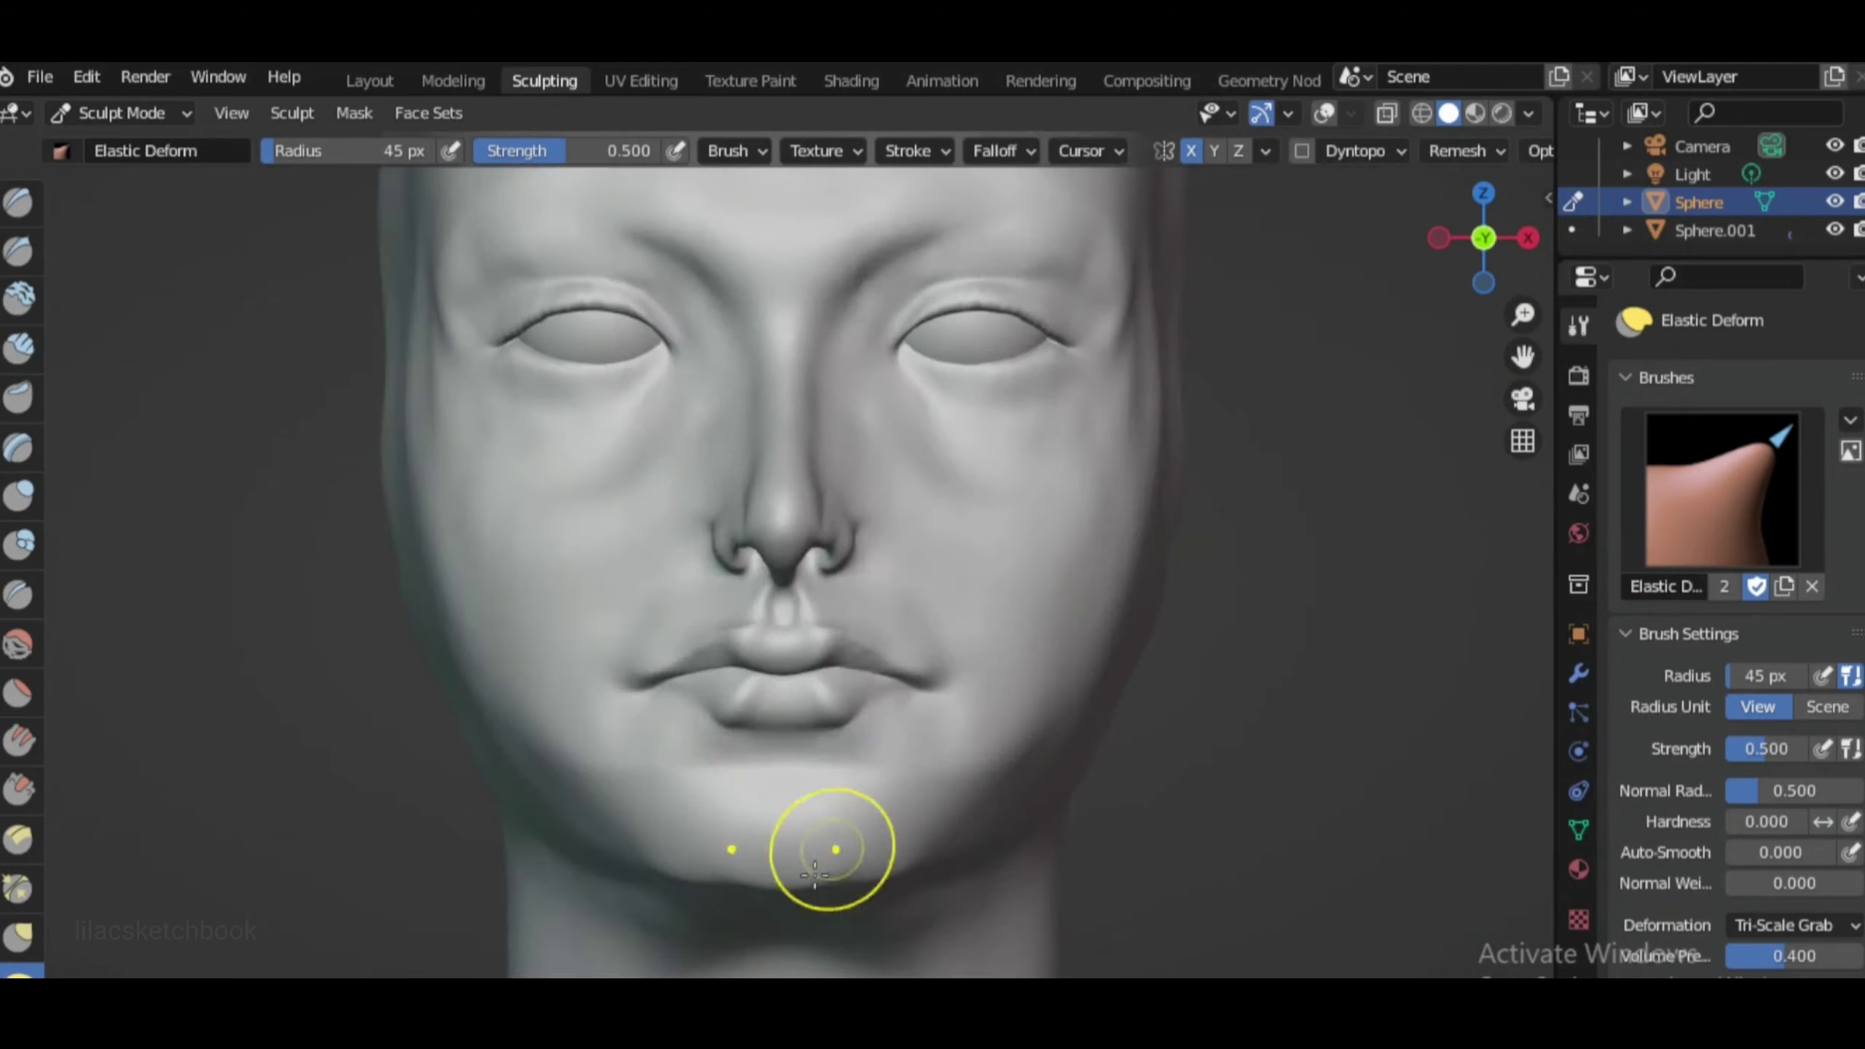
key("g")
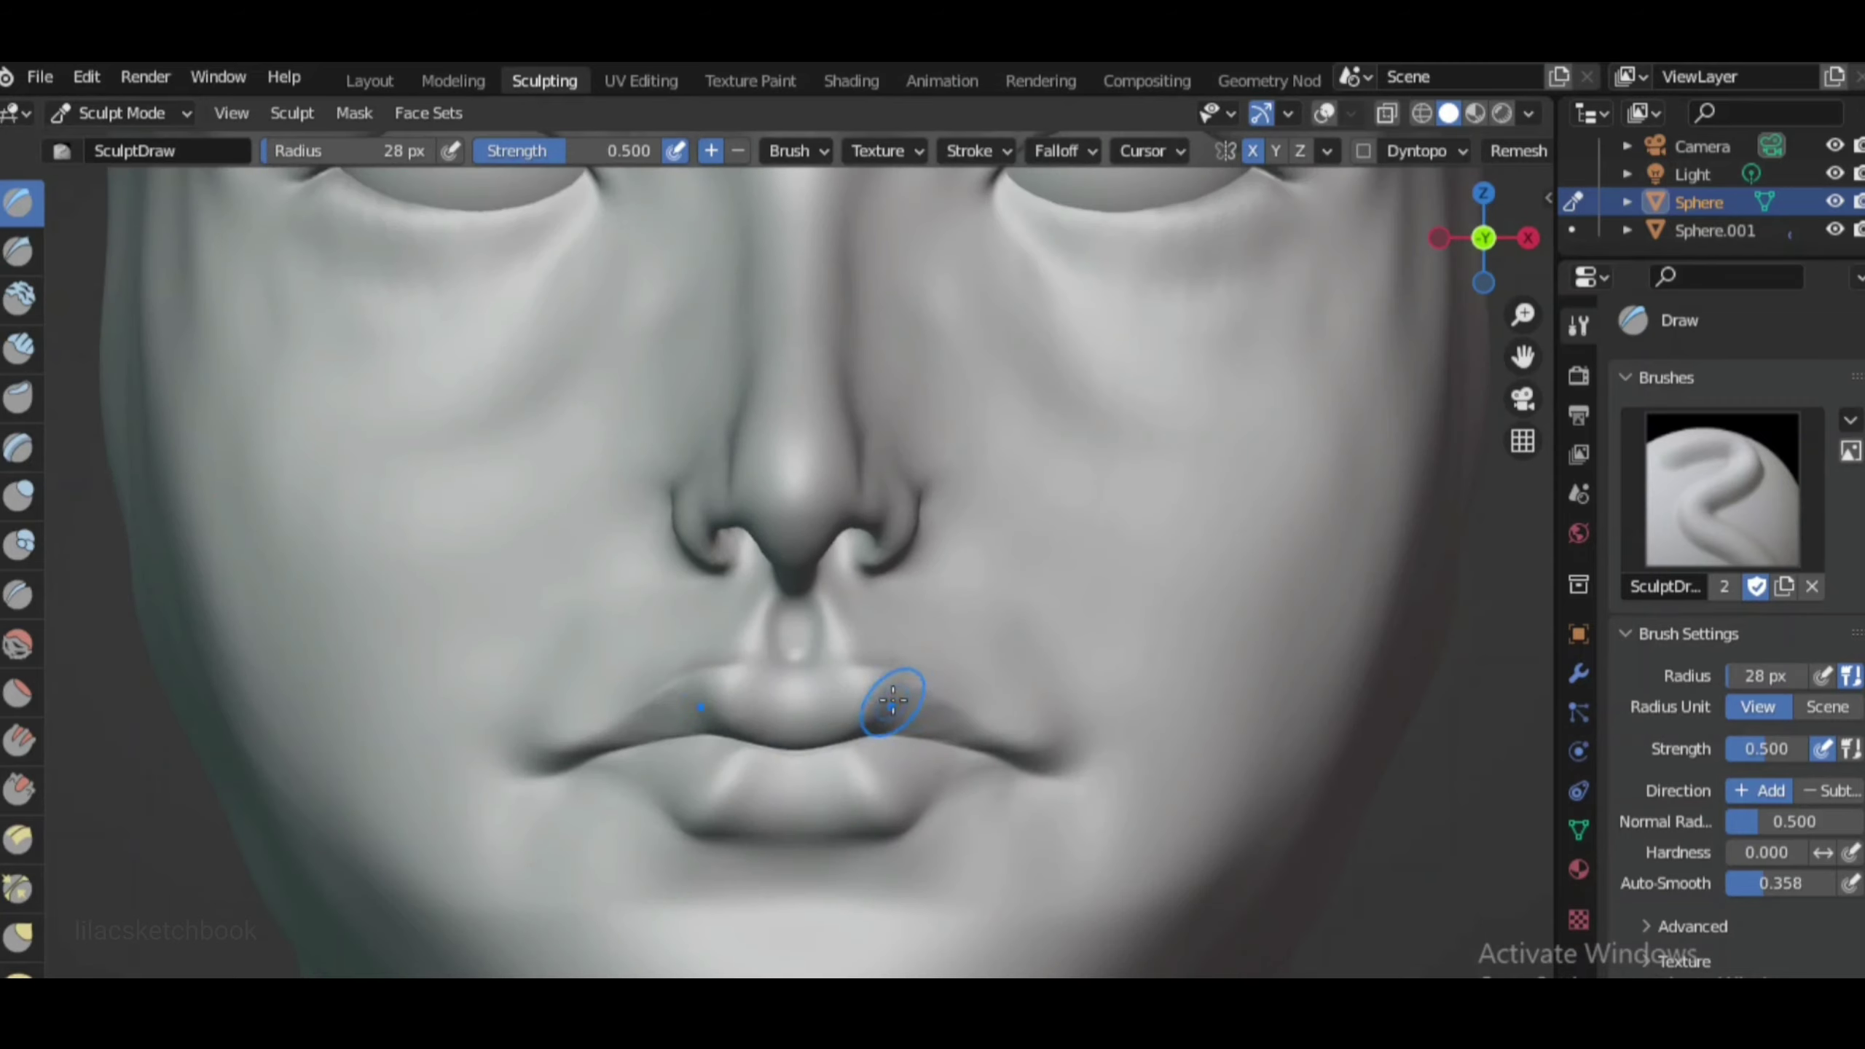
Pull the upper lip downward with the Grab brush
key("g")
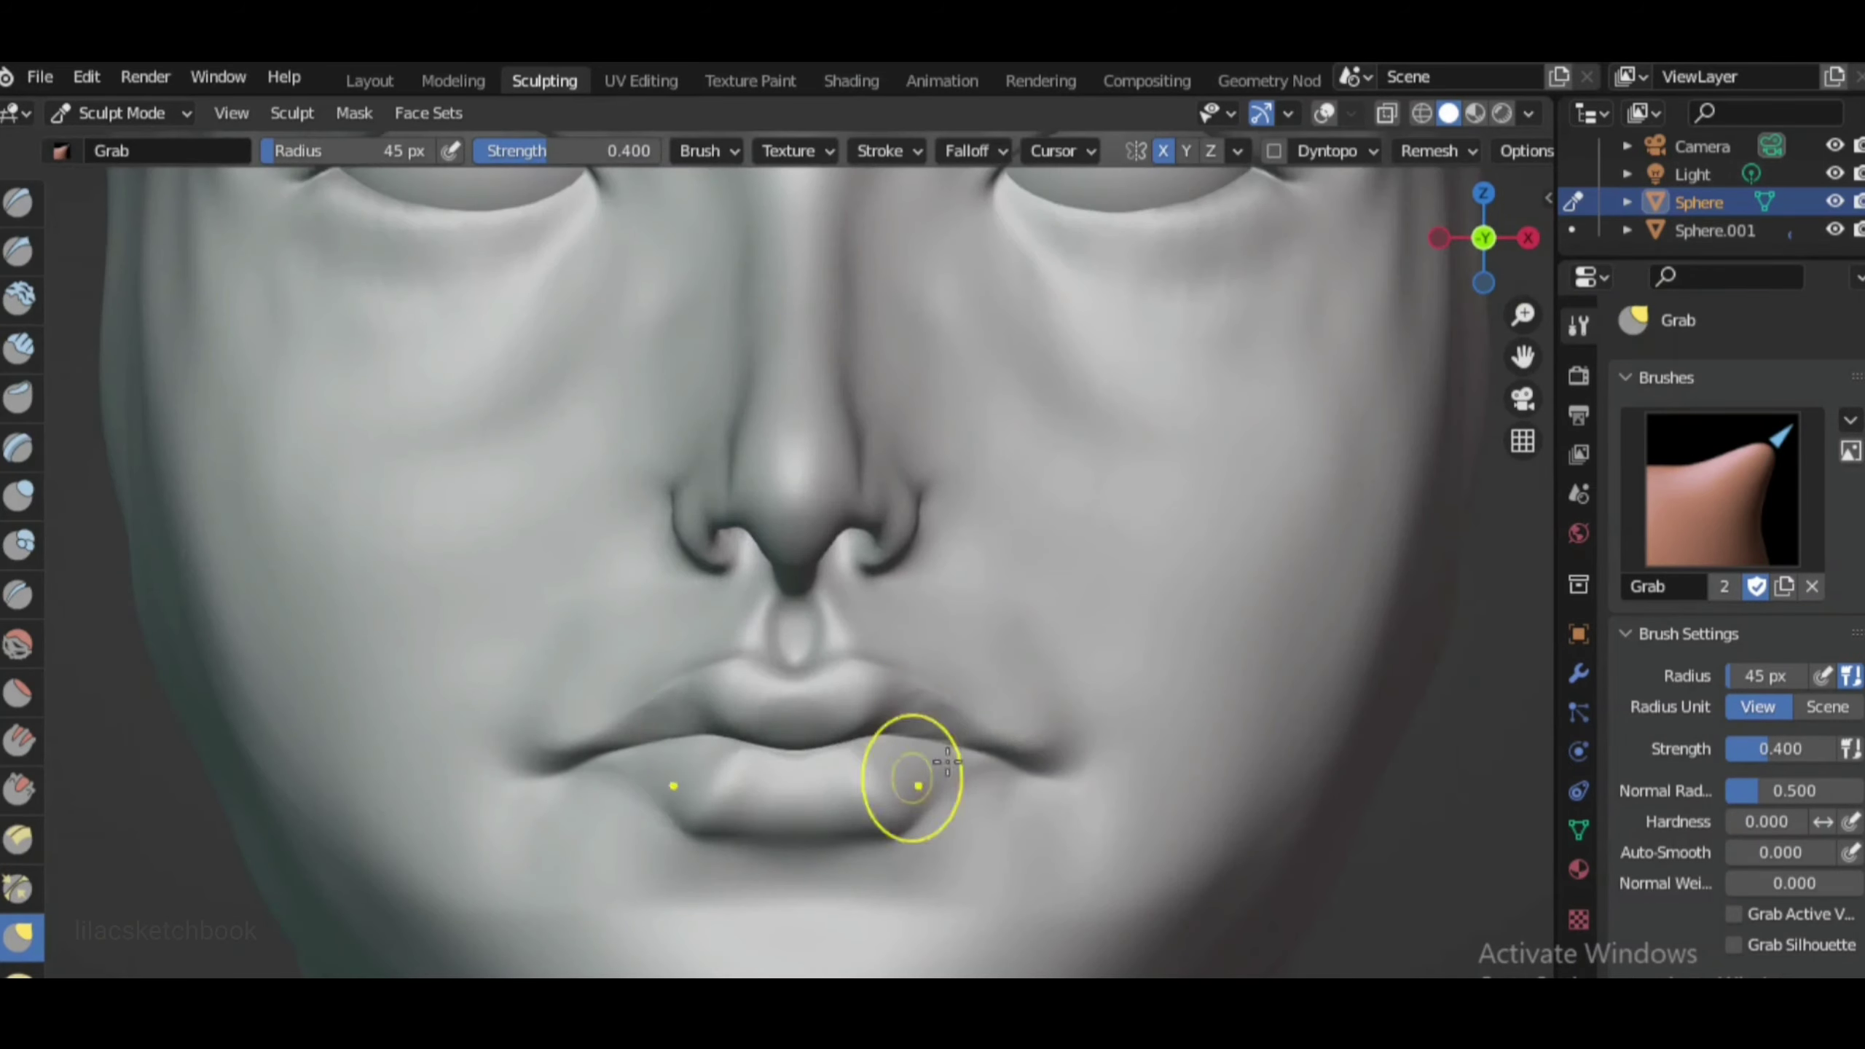
scroll(776, 761, "down", 3)
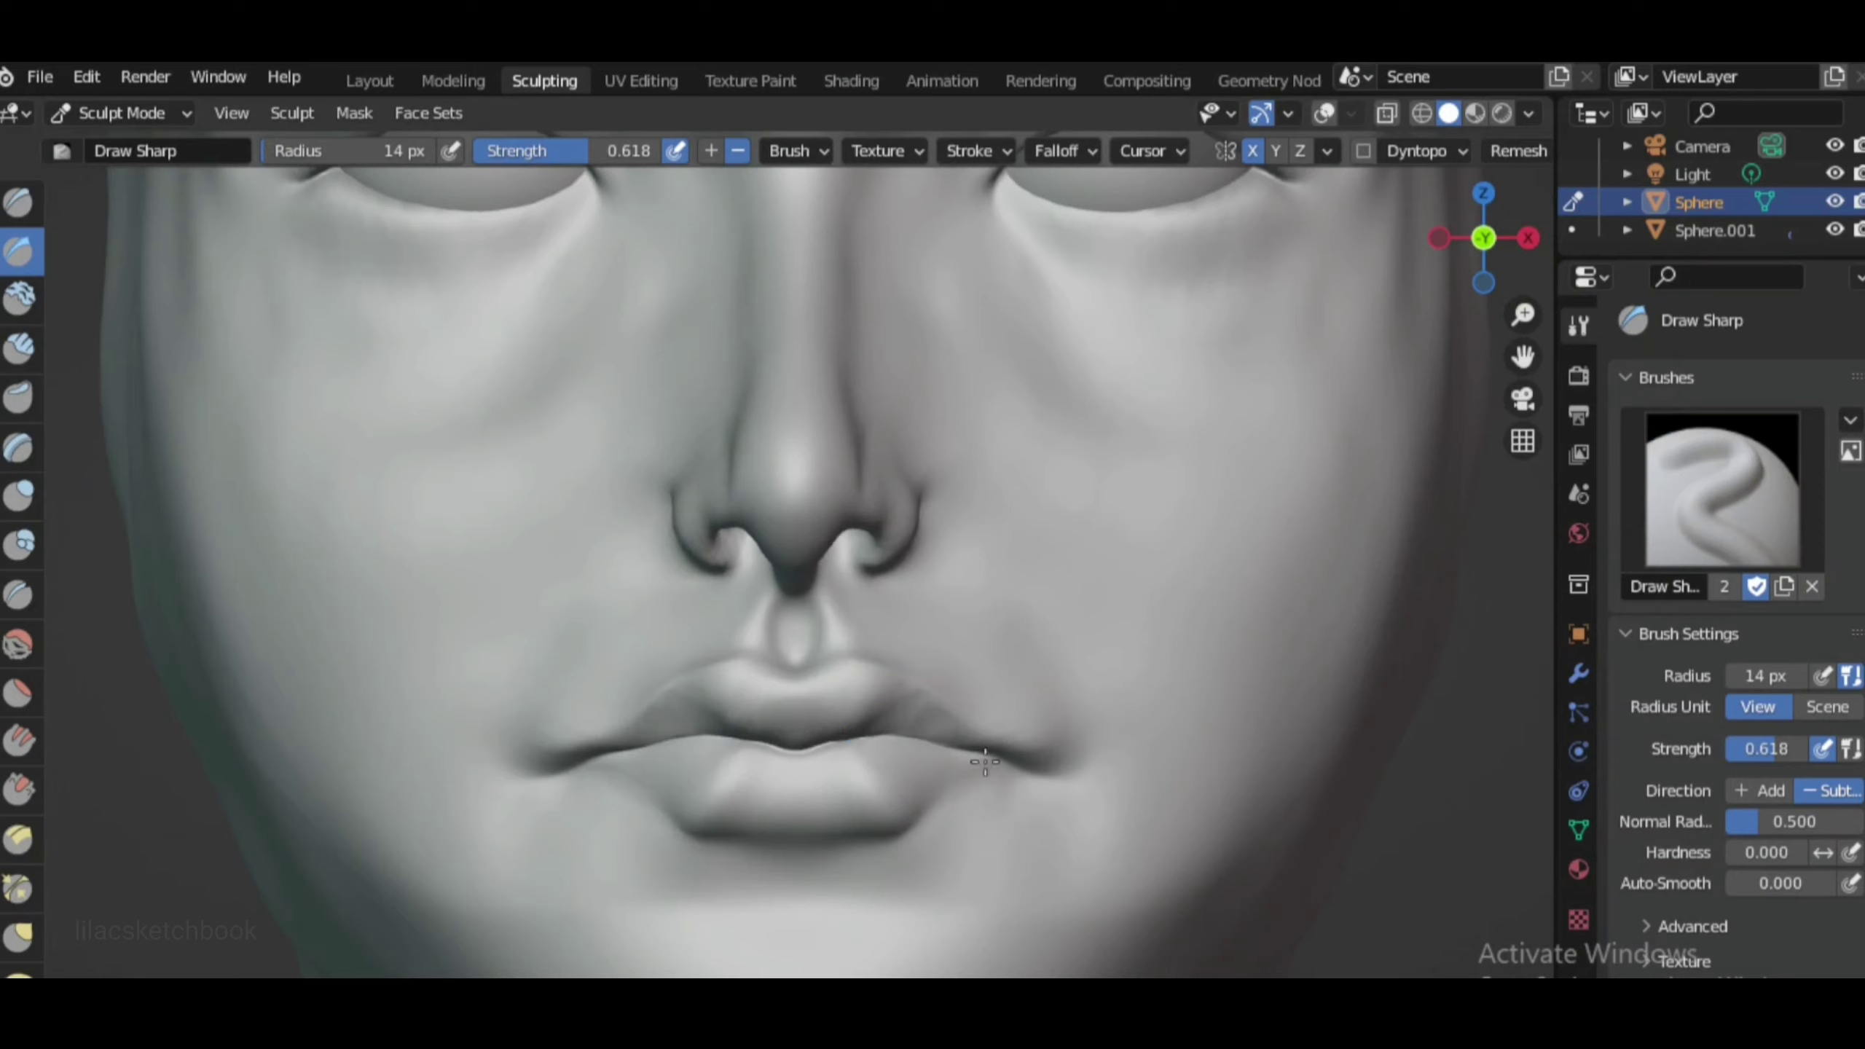
scroll(881, 775, "down", 5)
scroll(837, 779, "up", 5)
scroll(845, 779, "down", 5)
scroll(838, 769, "up", 5)
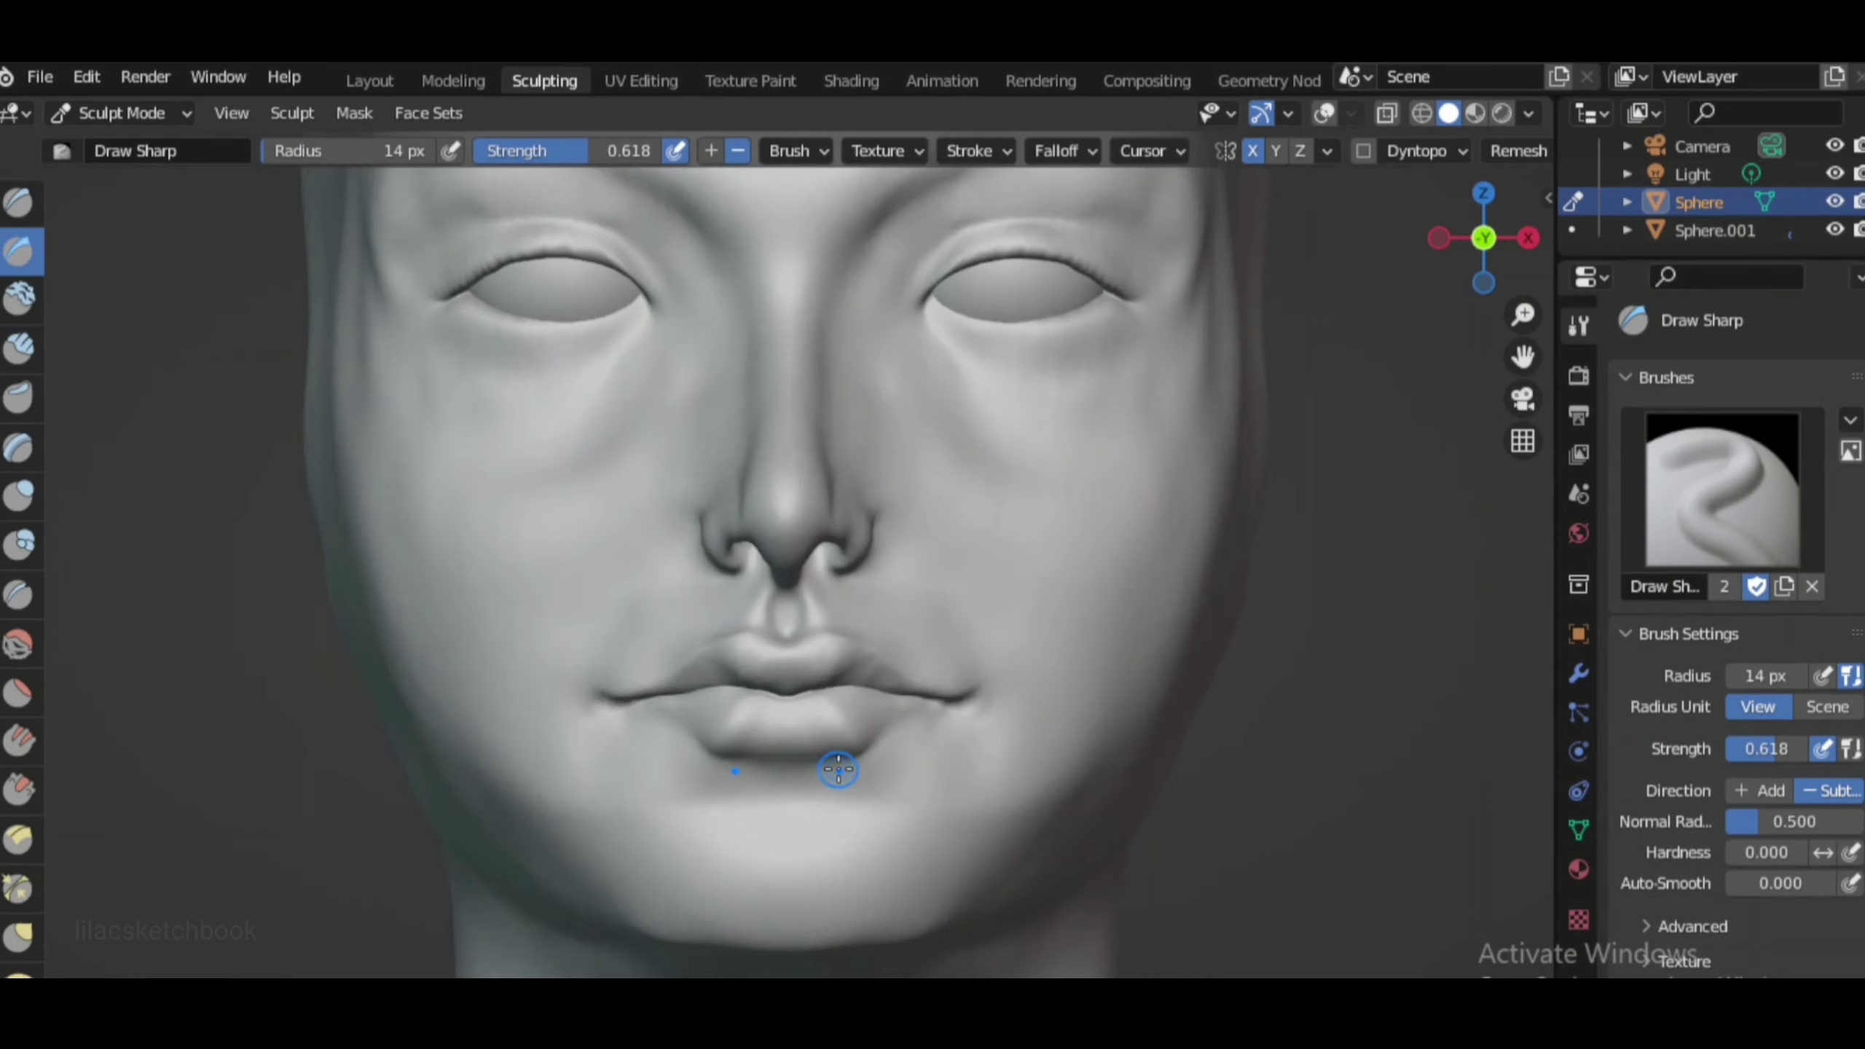
scroll(844, 783, "down", 3)
scroll(824, 824, "down", 2)
scroll(741, 779, "up", 6)
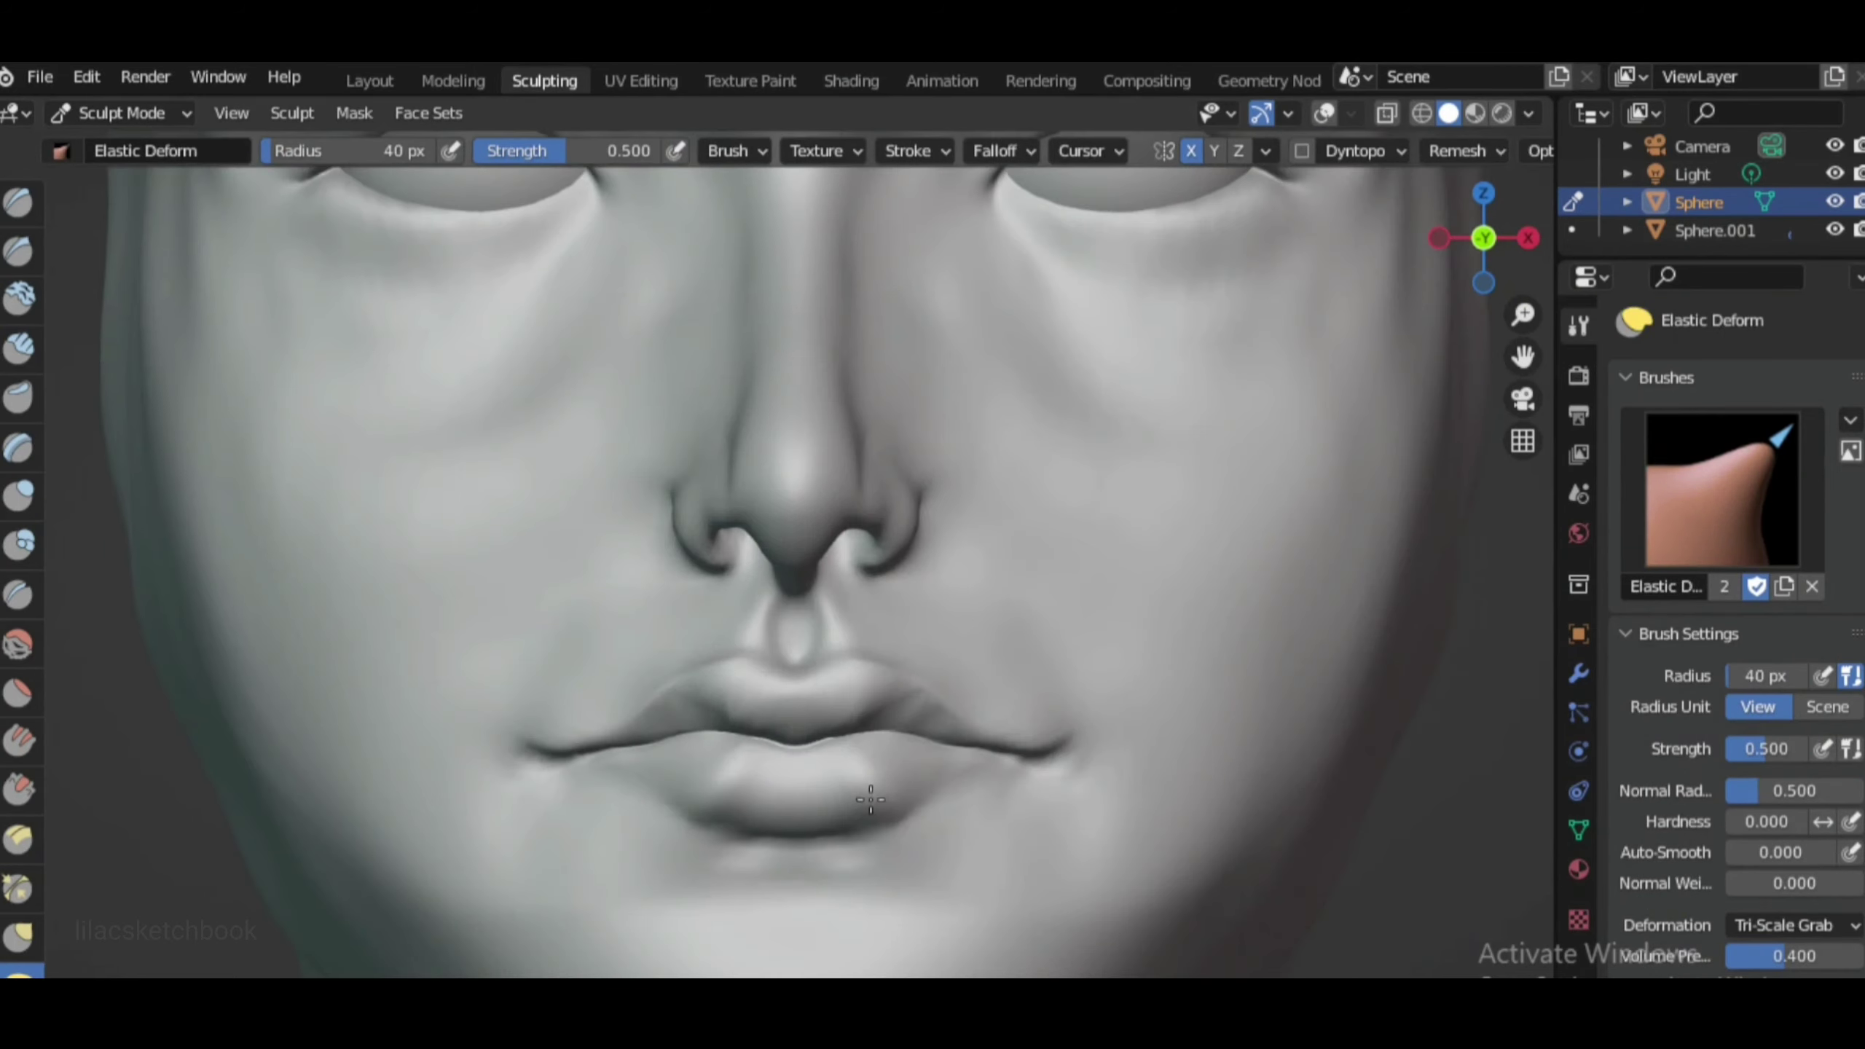
left_click_drag(724, 733, 710, 790)
Check the lips in side profile, then return to a straight front view
scroll(808, 786, "down", 3)
middle_click_drag(724, 786, 904, 791)
scroll(903, 791, "up", 4)
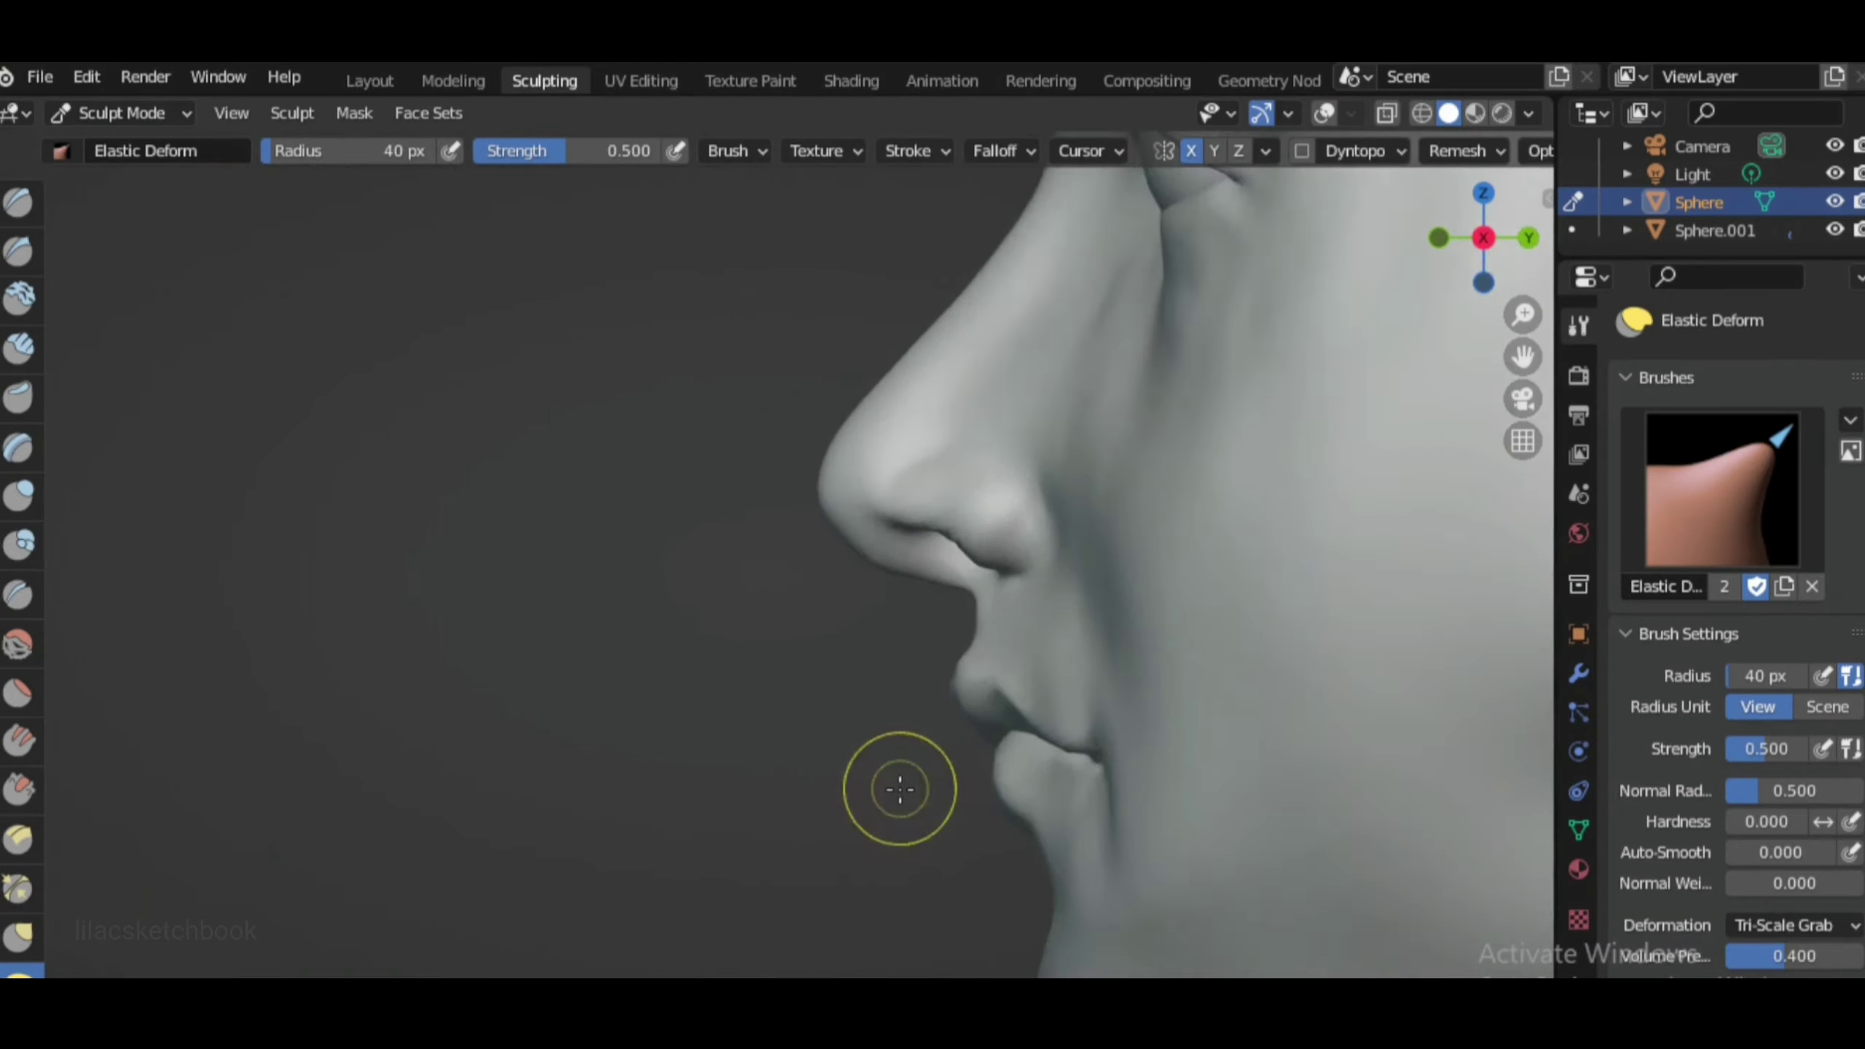
scroll(1020, 821, "down", 2)
left_click(1443, 241)
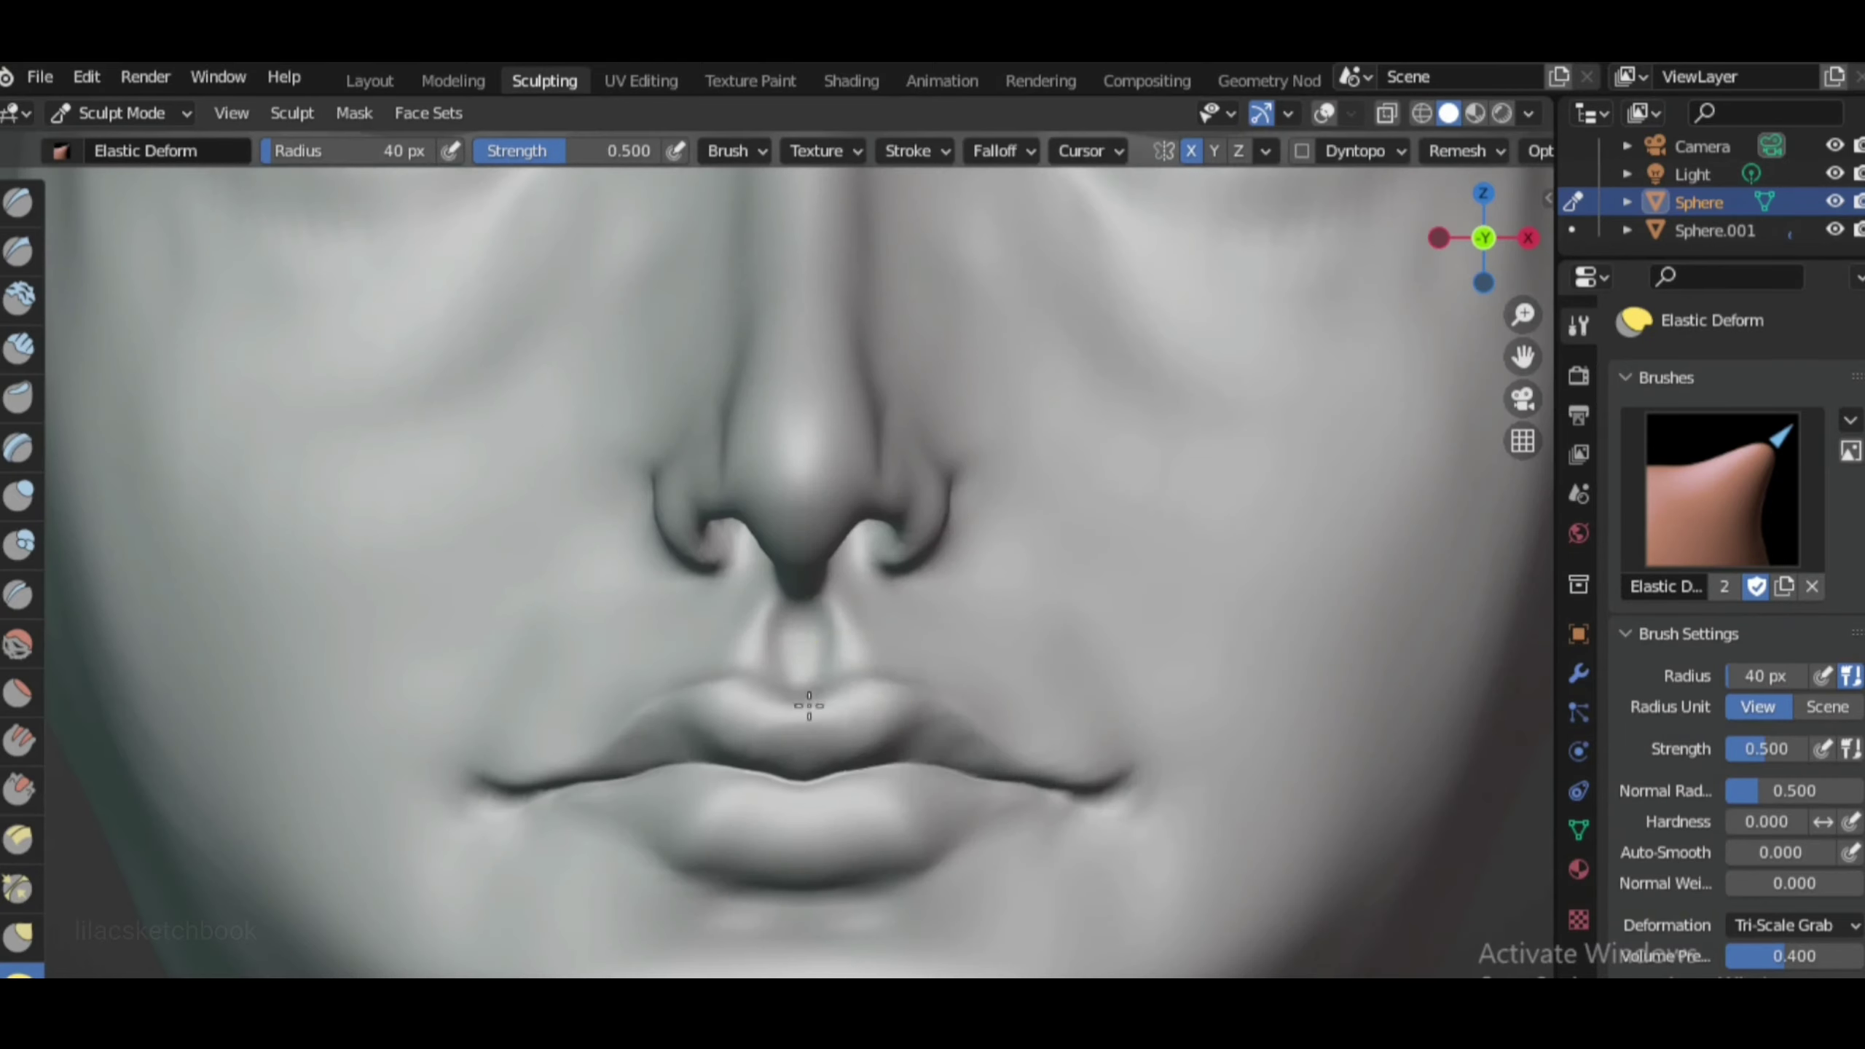
scroll(809, 706, "down", 2)
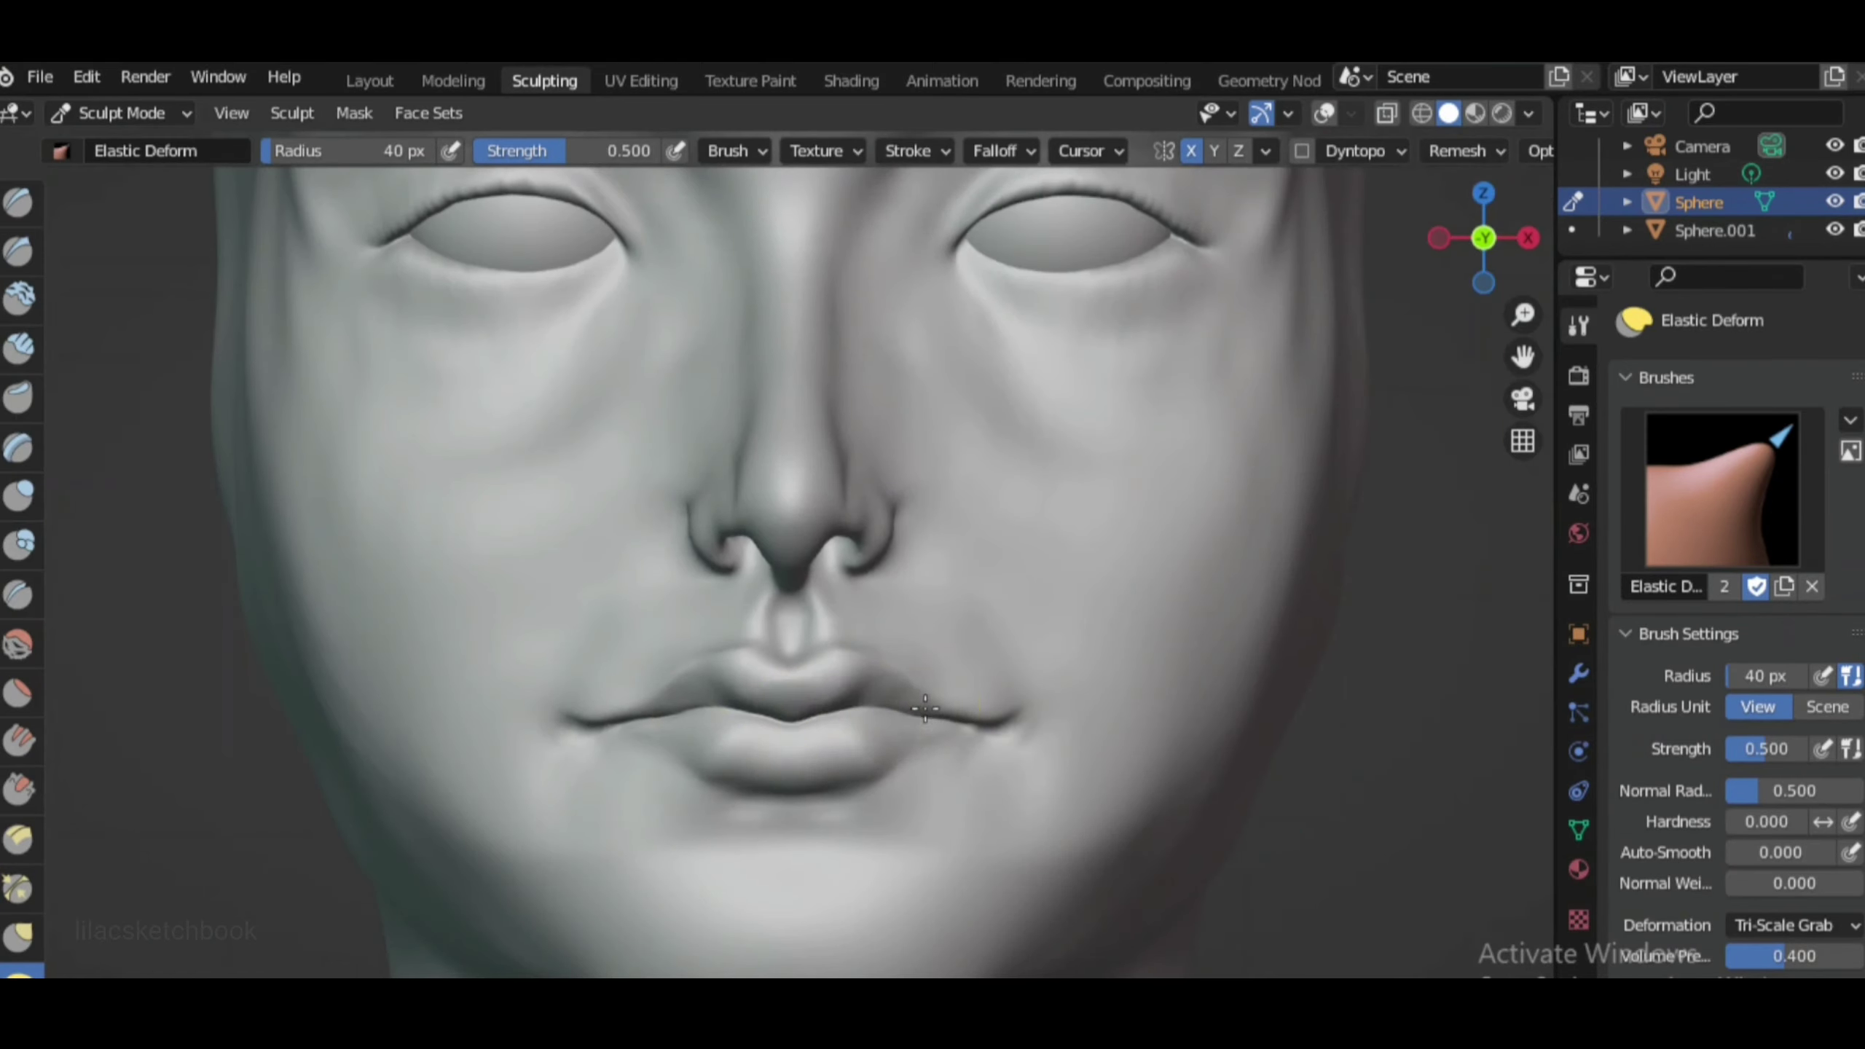
scroll(1016, 726, "down", 4)
Tighten and reposition the mouth line using the Pinch and Grab brushes
key("p")
scroll(887, 759, "up", 5)
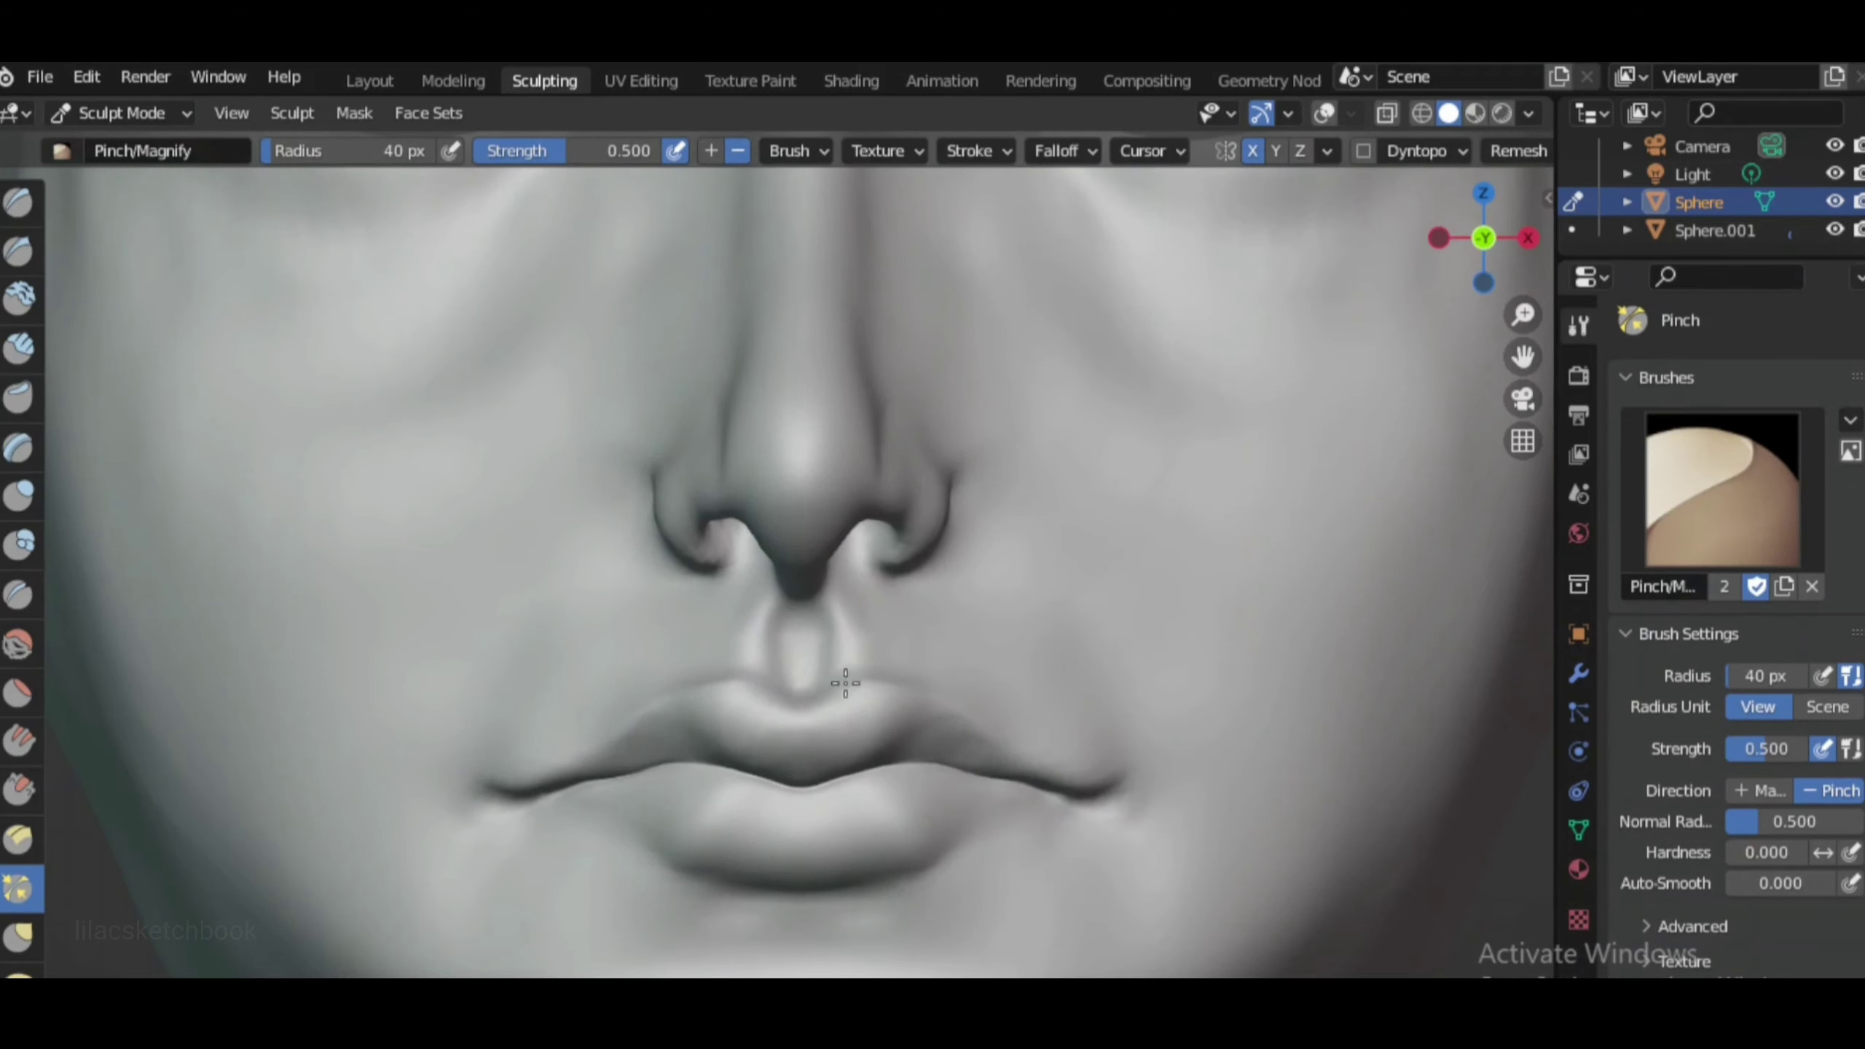
key("g")
scroll(918, 698, "down", 4)
Reshape the lips with Elastic Deform, checking them from the right side profile
left_click(1528, 238)
scroll(1374, 395, "up", 5)
key("shift+e")
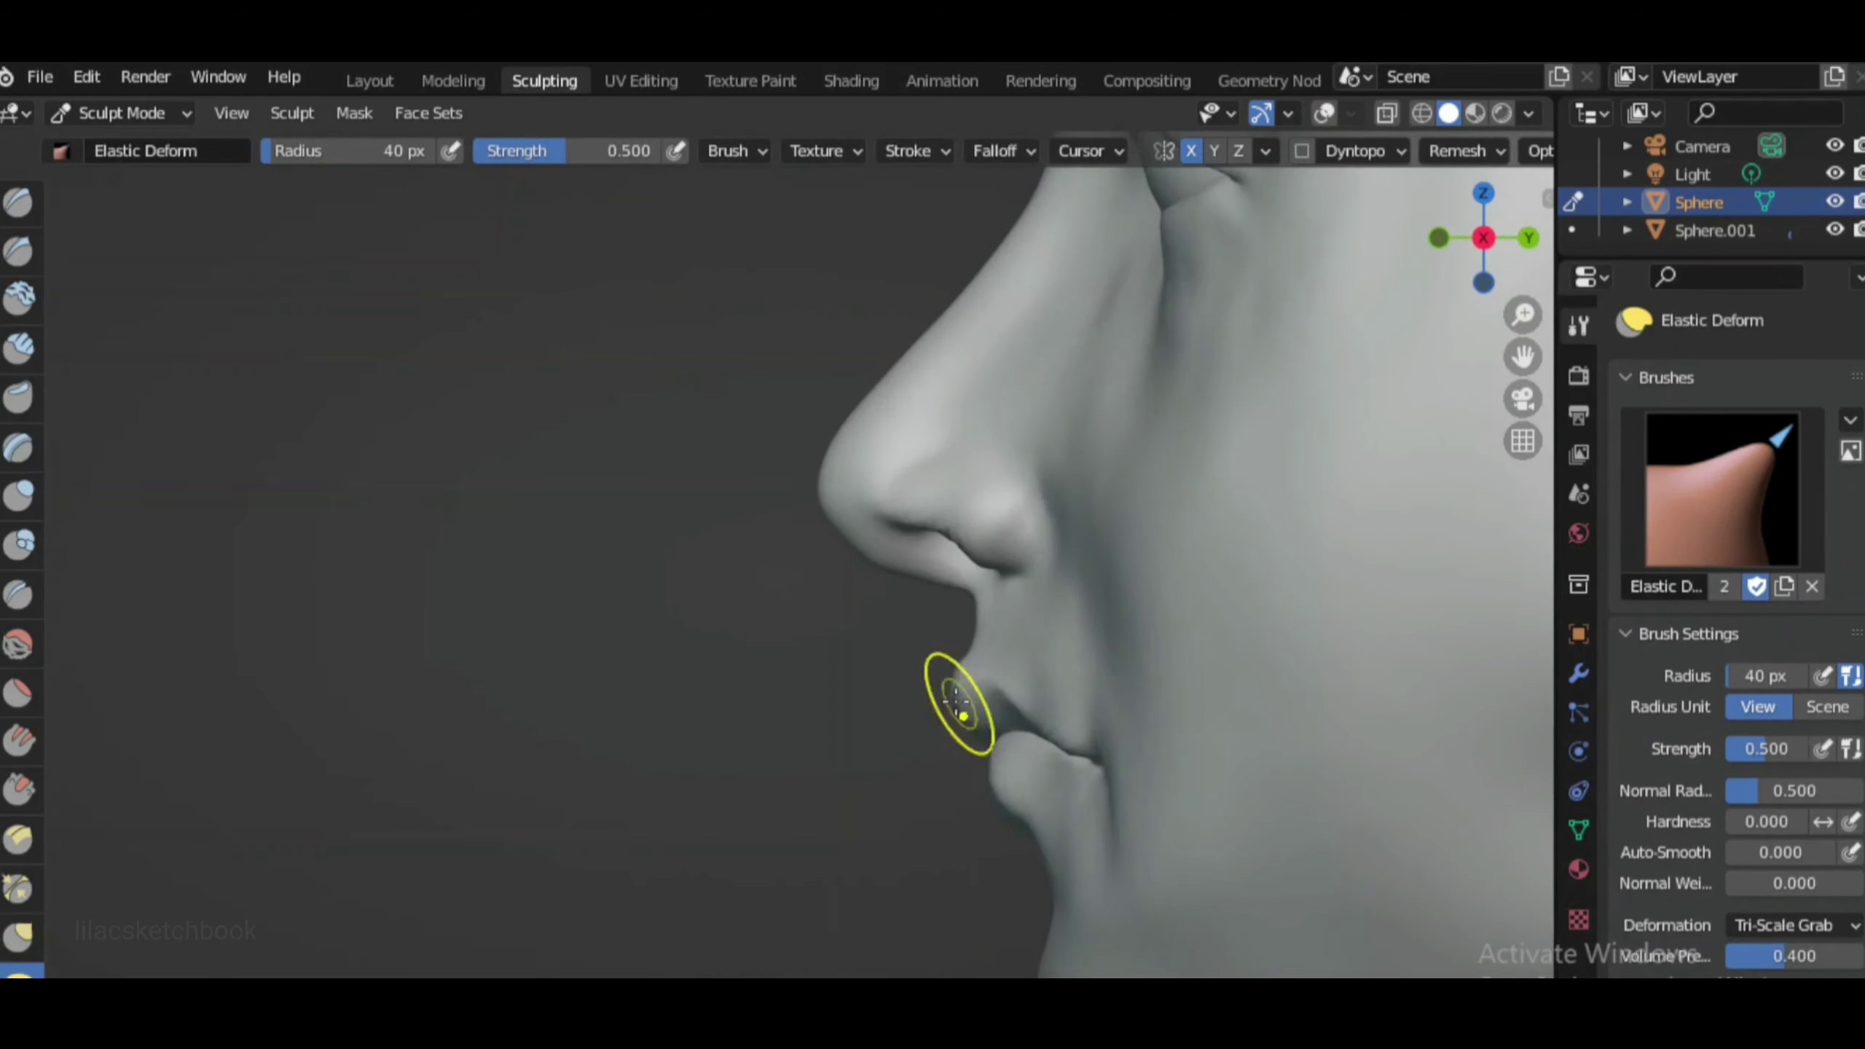
scroll(933, 833, "down", 2)
scroll(1133, 542, "down", 2)
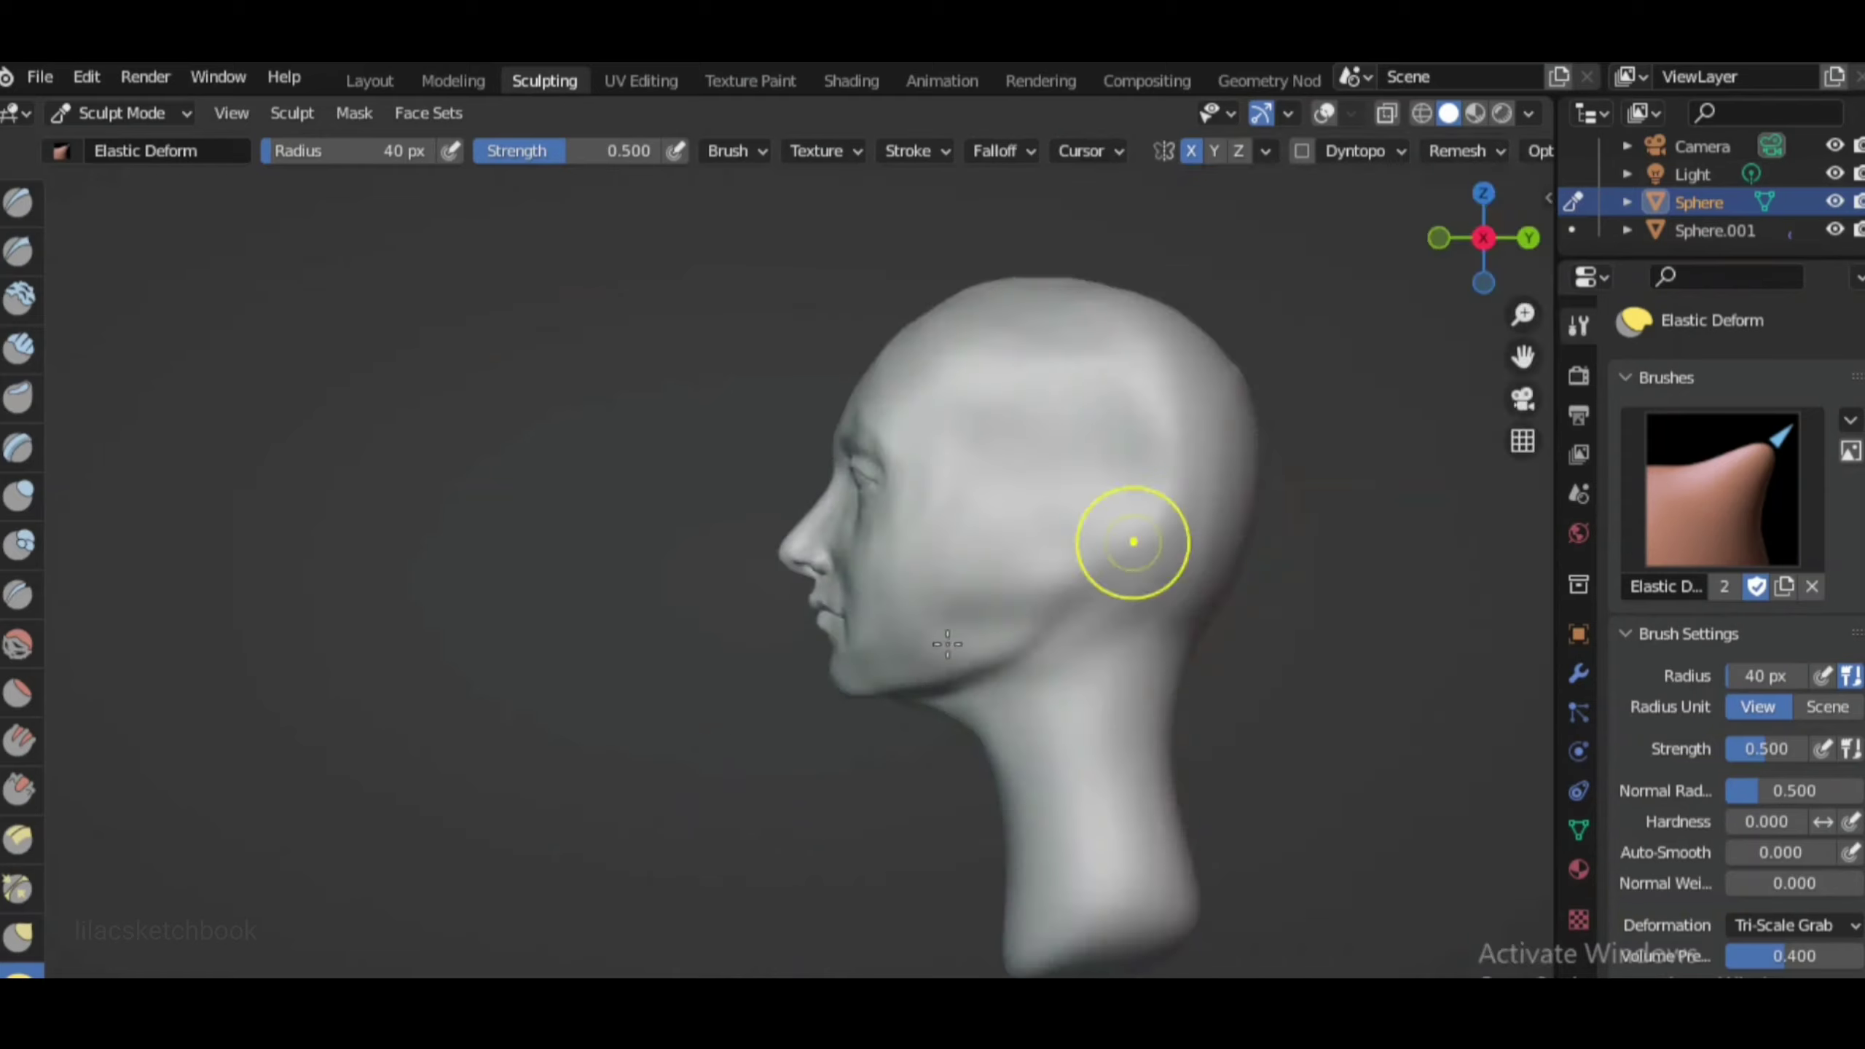
scroll(1078, 601, "up", 3)
Refine the lips and philtrum with Elastic Deform from the front view
left_click(1439, 237)
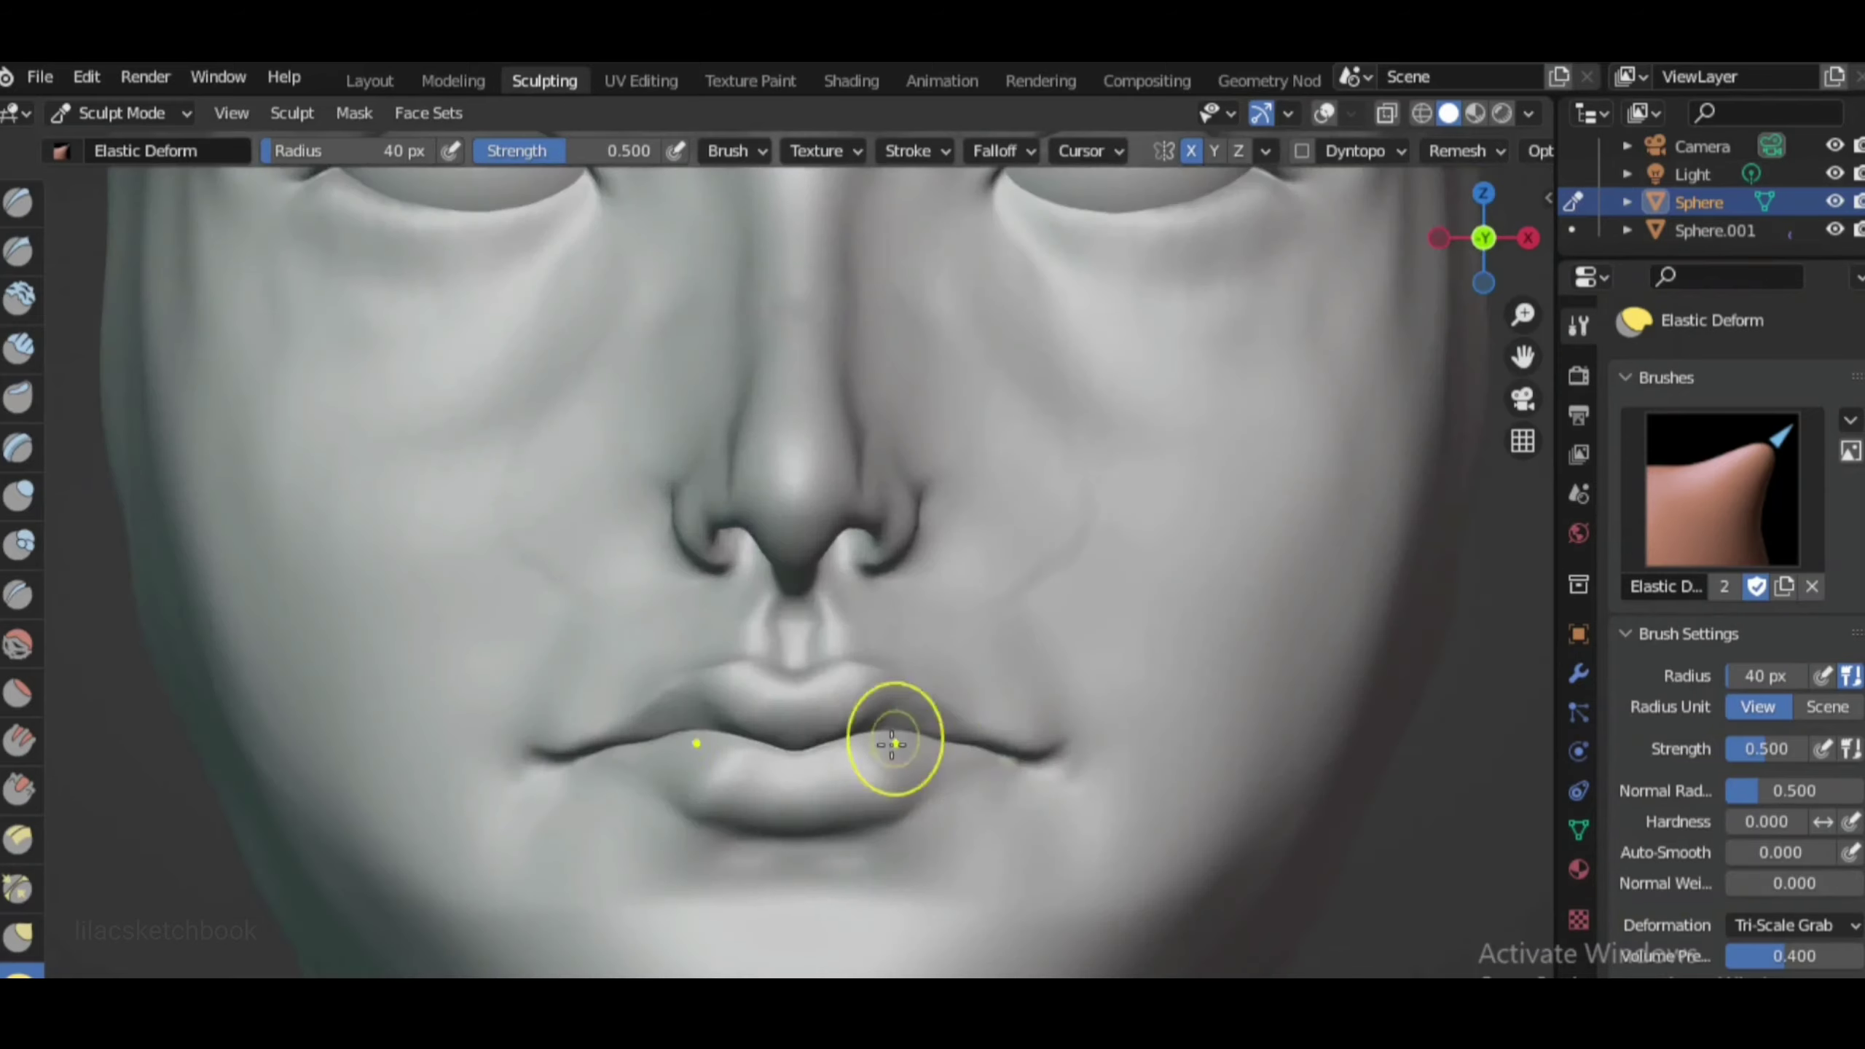
scroll(1091, 654, "down", 3)
scroll(810, 716, "up", 4)
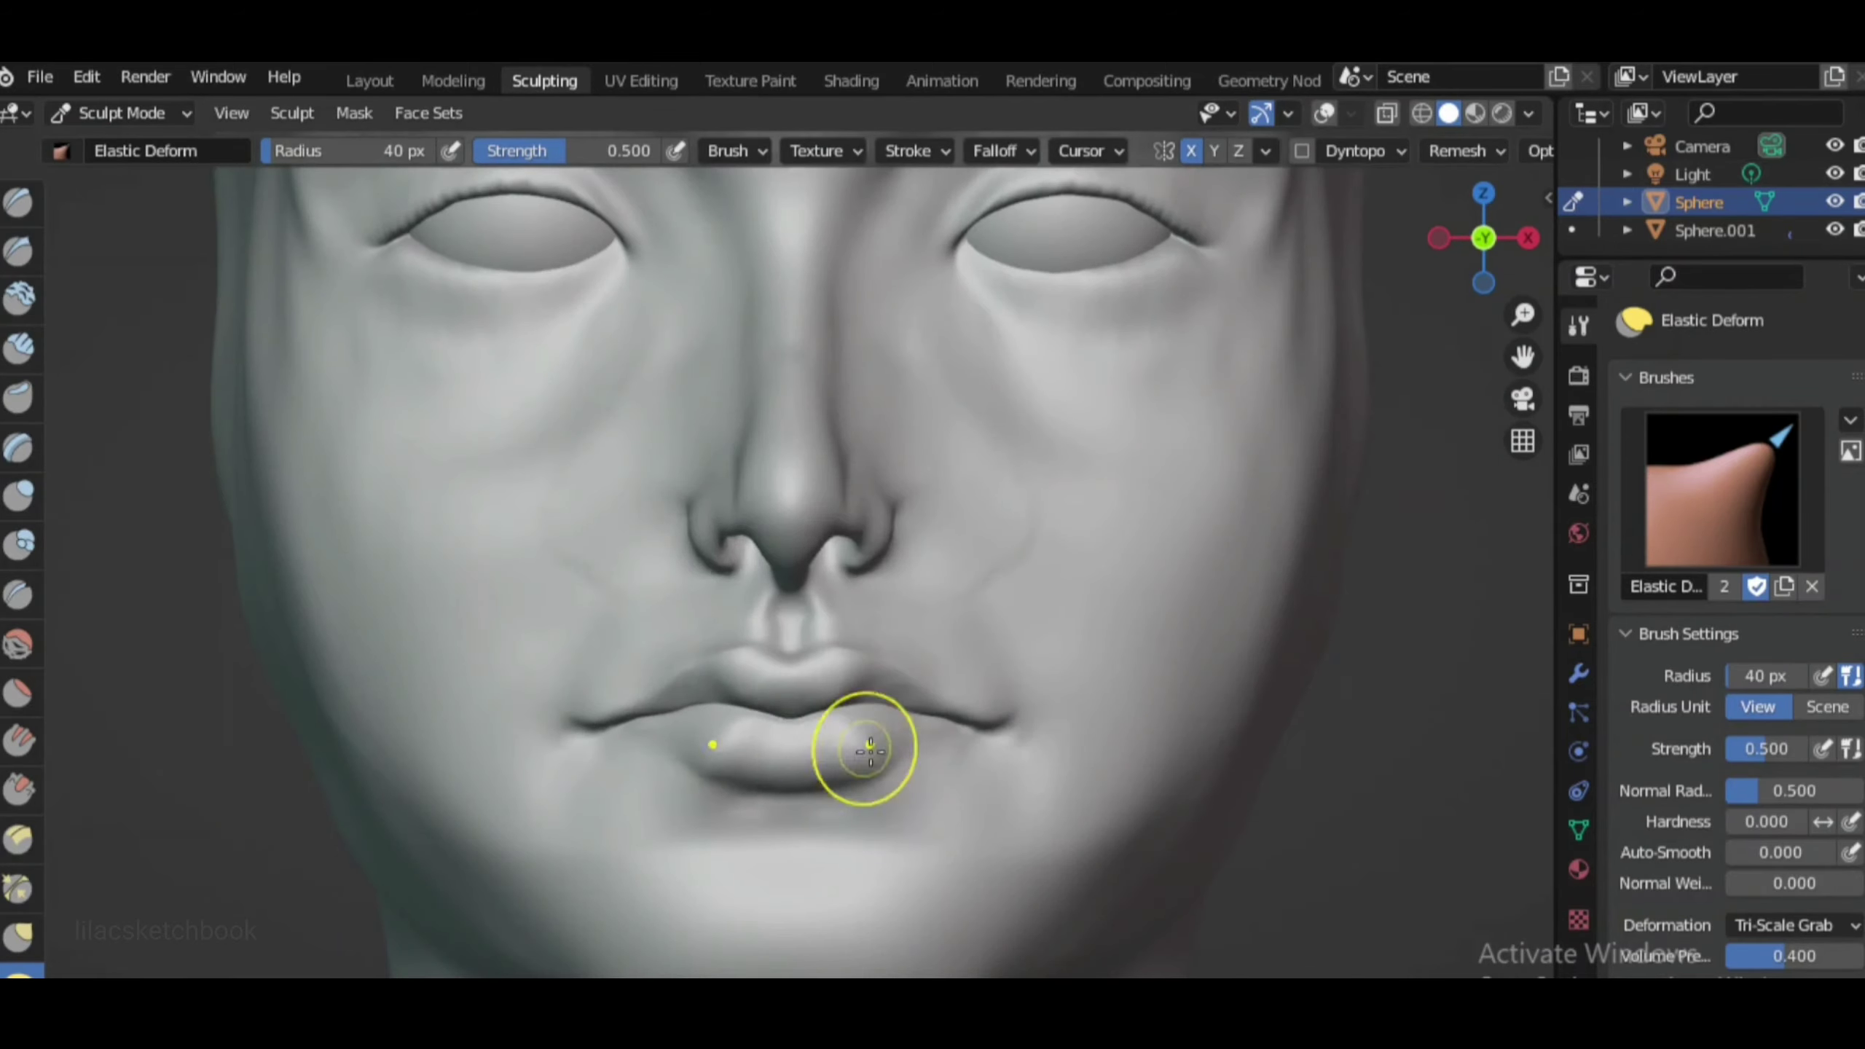
scroll(863, 757, "down", 3)
scroll(855, 768, "up", 3)
scroll(808, 735, "down", 2)
Inspect the mouth from three-quarter and side angles, then face it front-on again
middle_click_drag(808, 734, 676, 715)
scroll(676, 715, "up", 3)
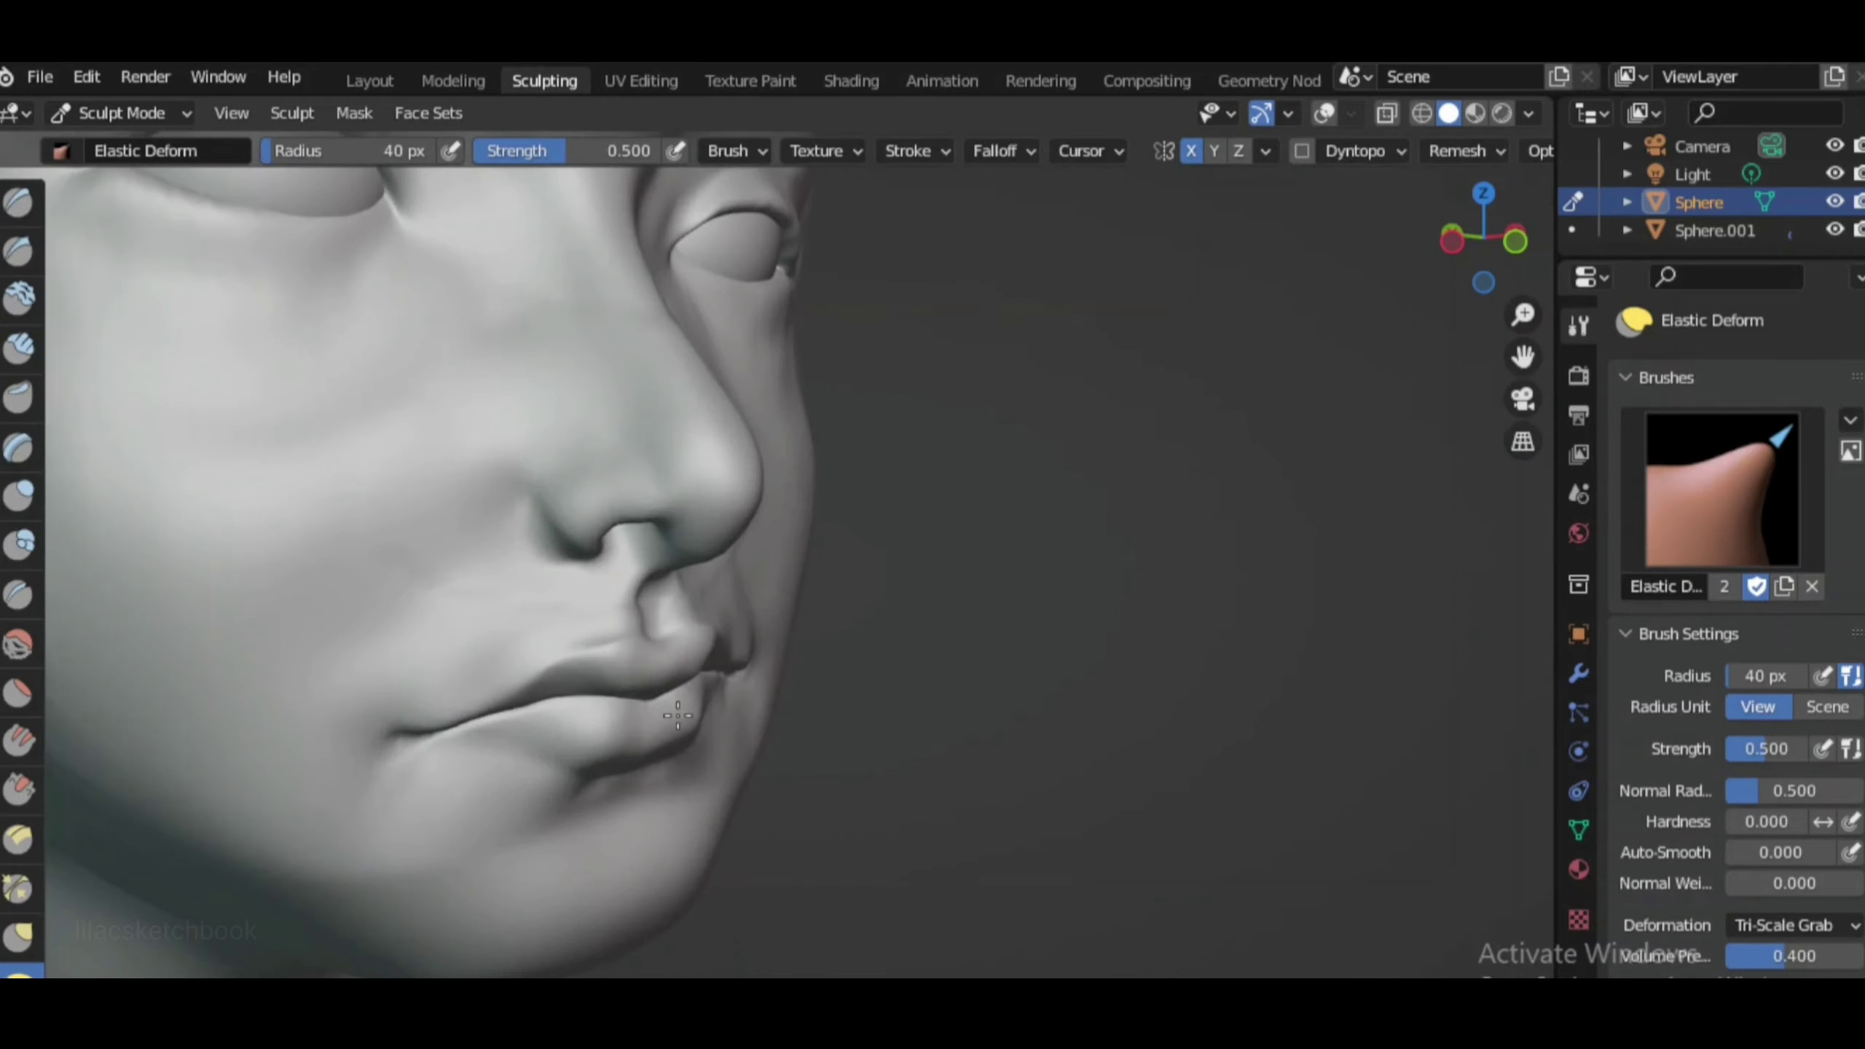
scroll(677, 715, "down", 3)
middle_click_drag(808, 698, 1290, 449)
scroll(580, 801, "up", 4)
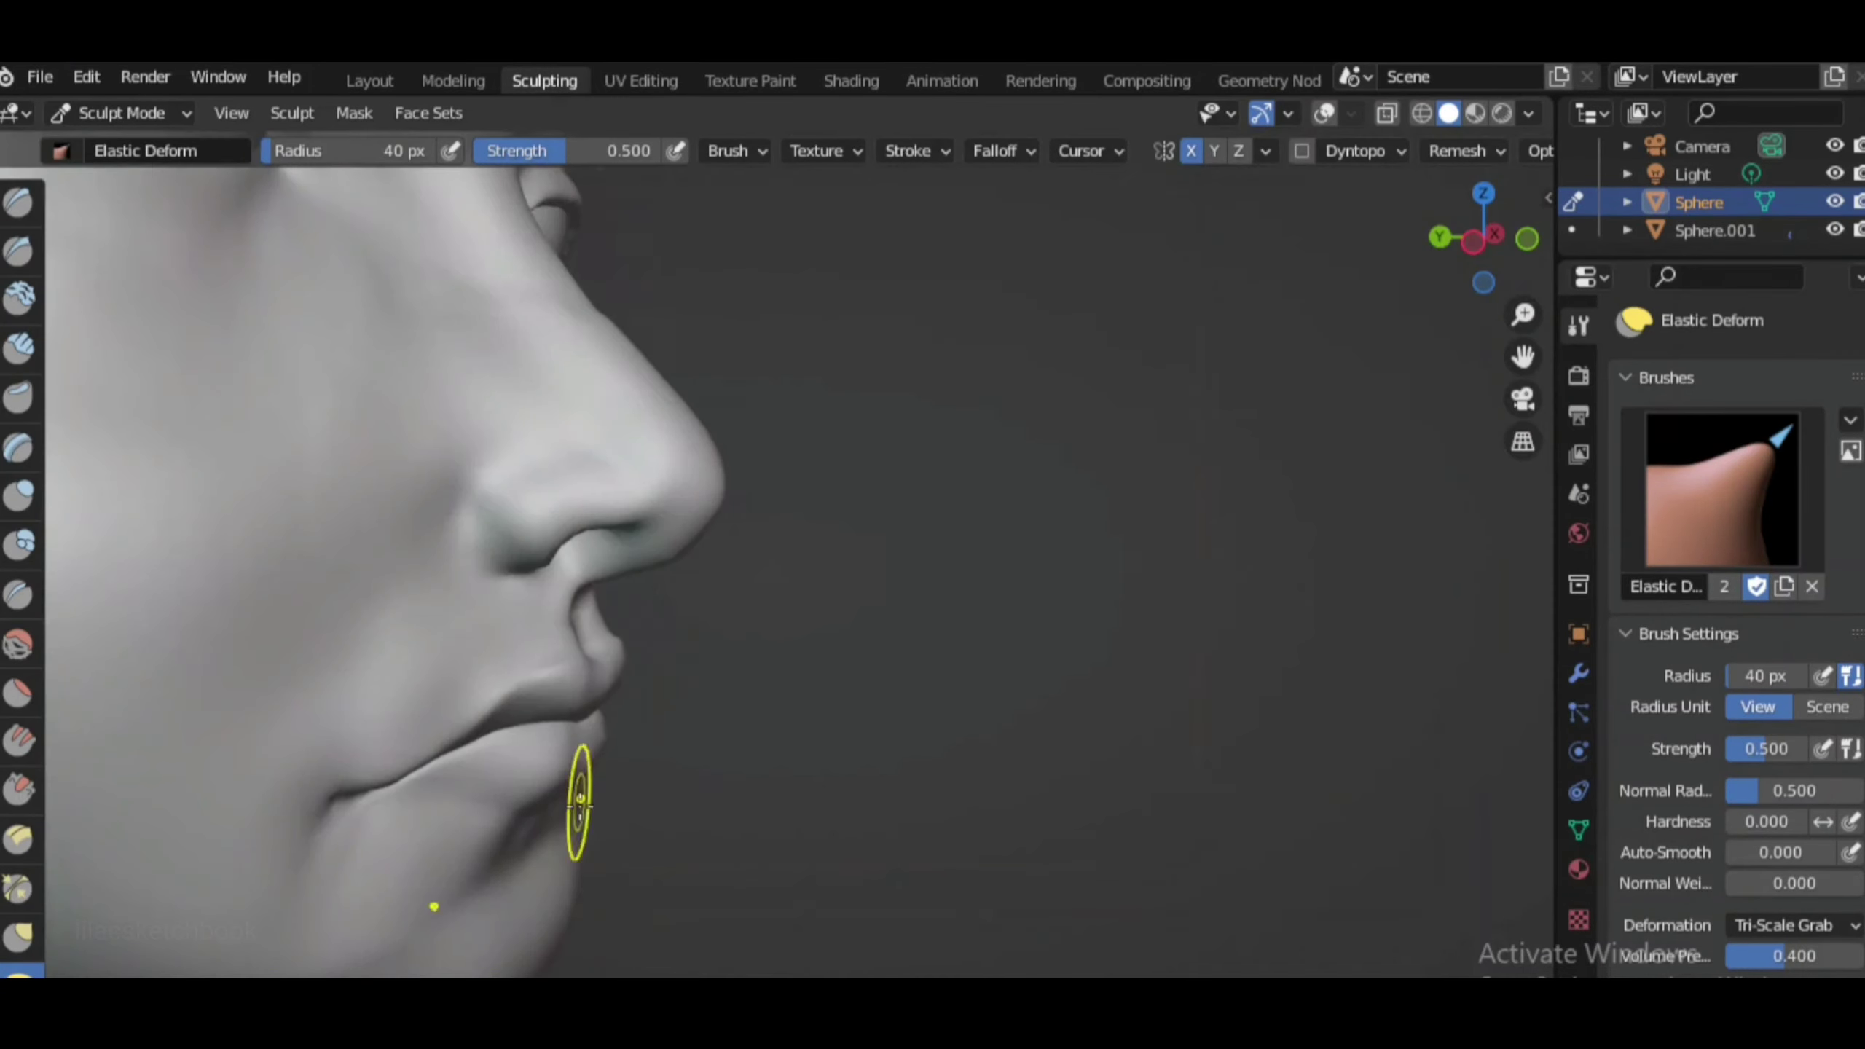
scroll(580, 801, "down", 3)
middle_click_drag(580, 801, 570, 766)
Deepen the crease beneath the lower lip with the Draw Sharp brush
left_click(1527, 238)
left_click(19, 250)
scroll(1083, 462, "up", 2)
scroll(845, 659, "up", 3)
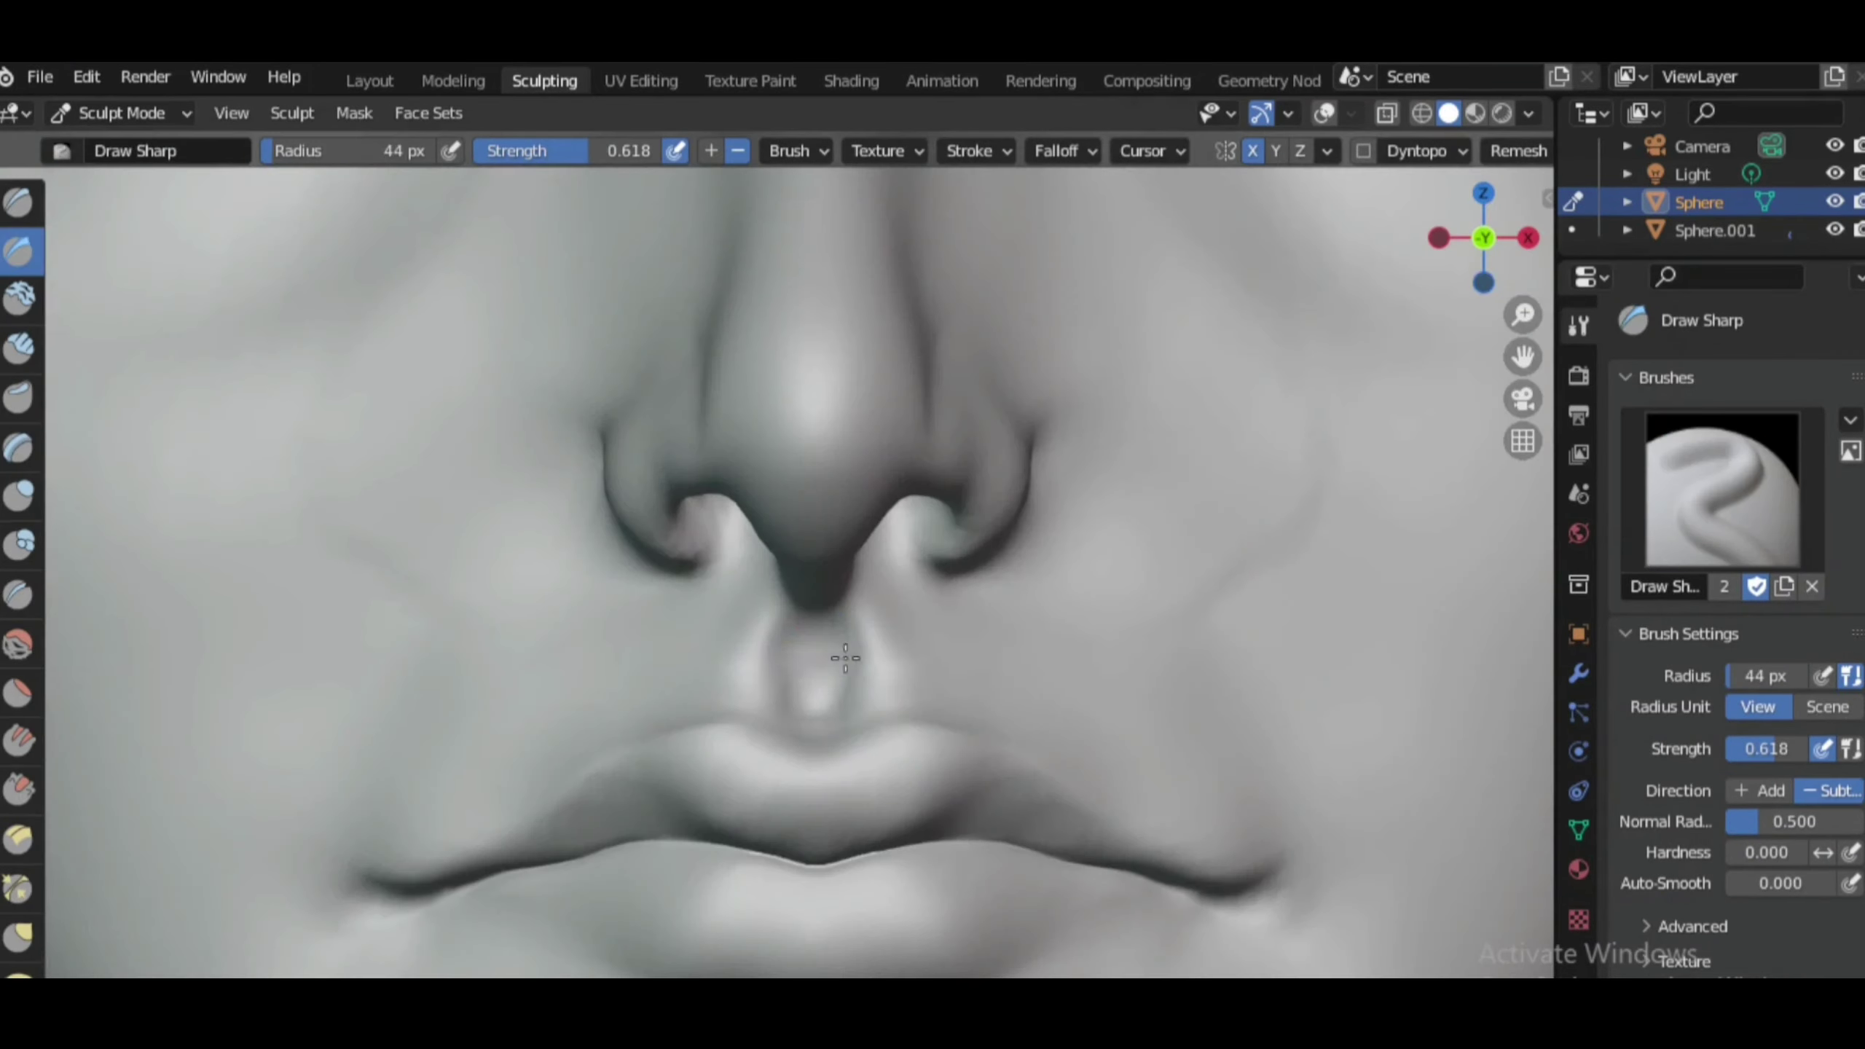
scroll(845, 659, "down", 5)
scroll(883, 889, "up", 1)
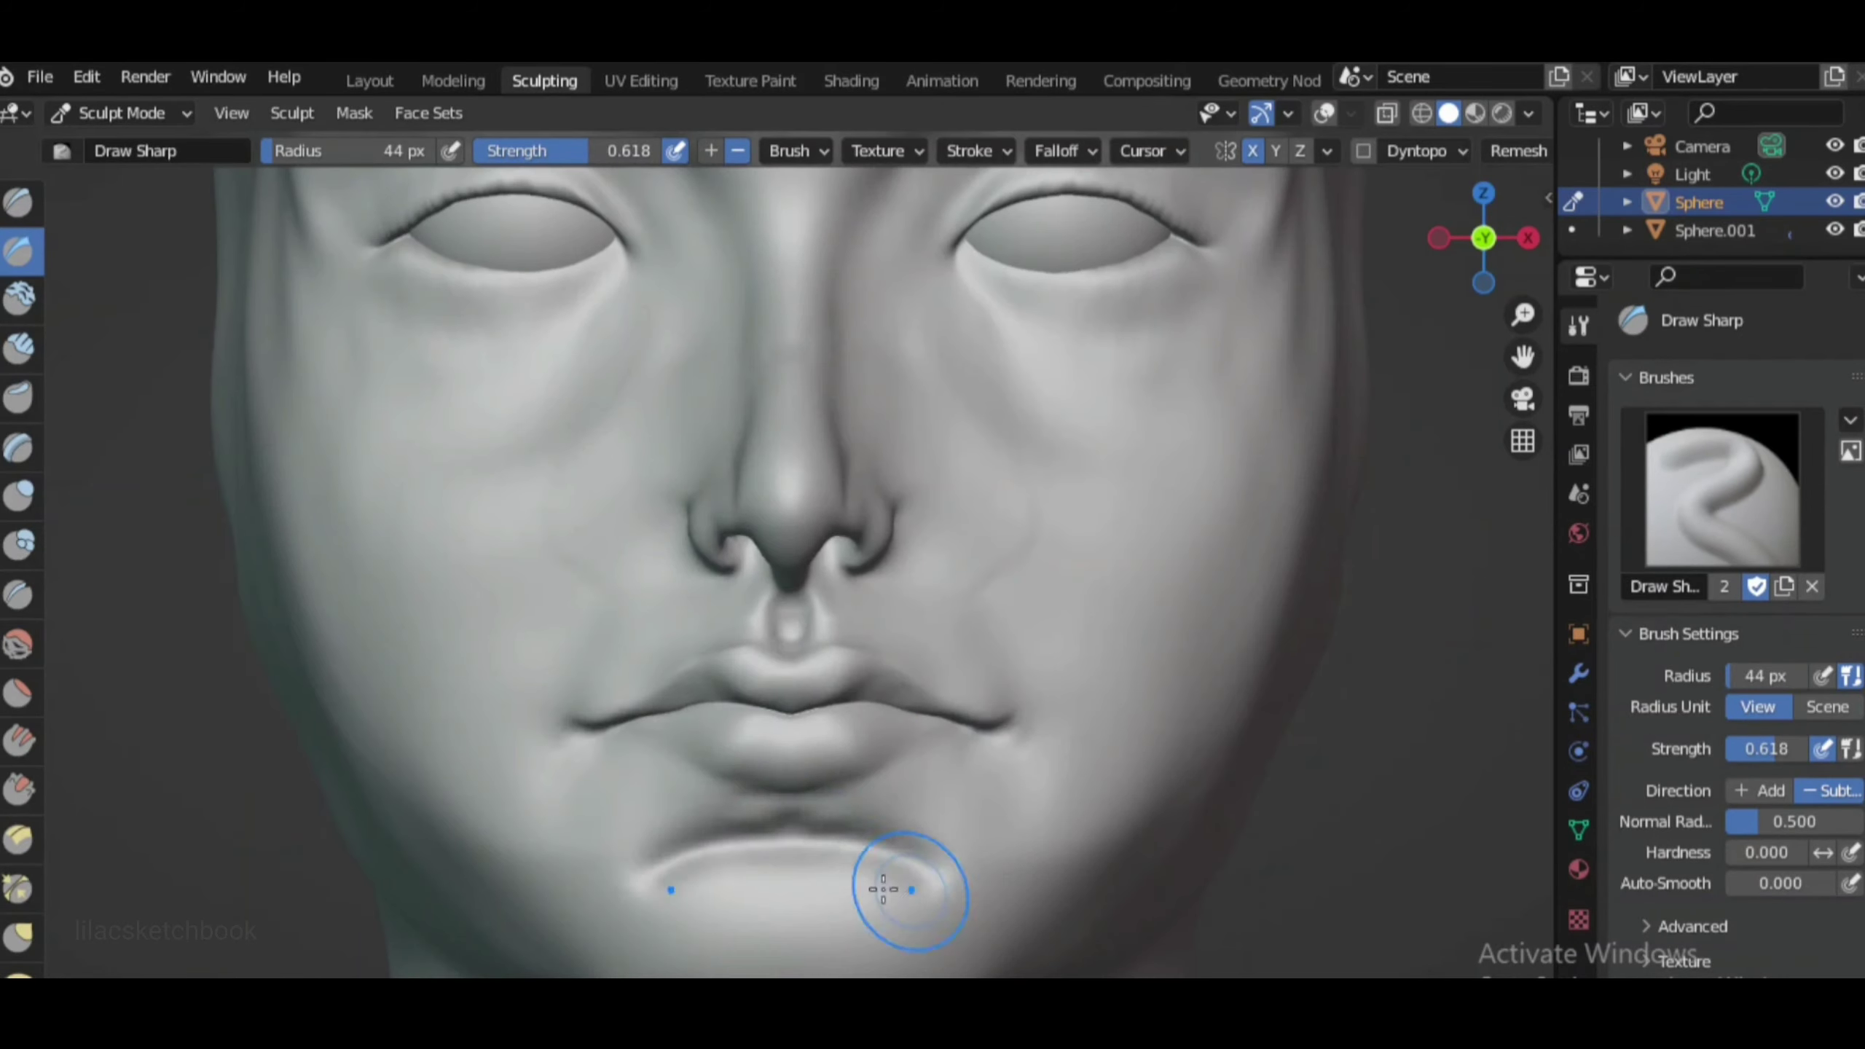
scroll(884, 889, "down", 5)
left_click(18, 347)
scroll(942, 902, "up", 3)
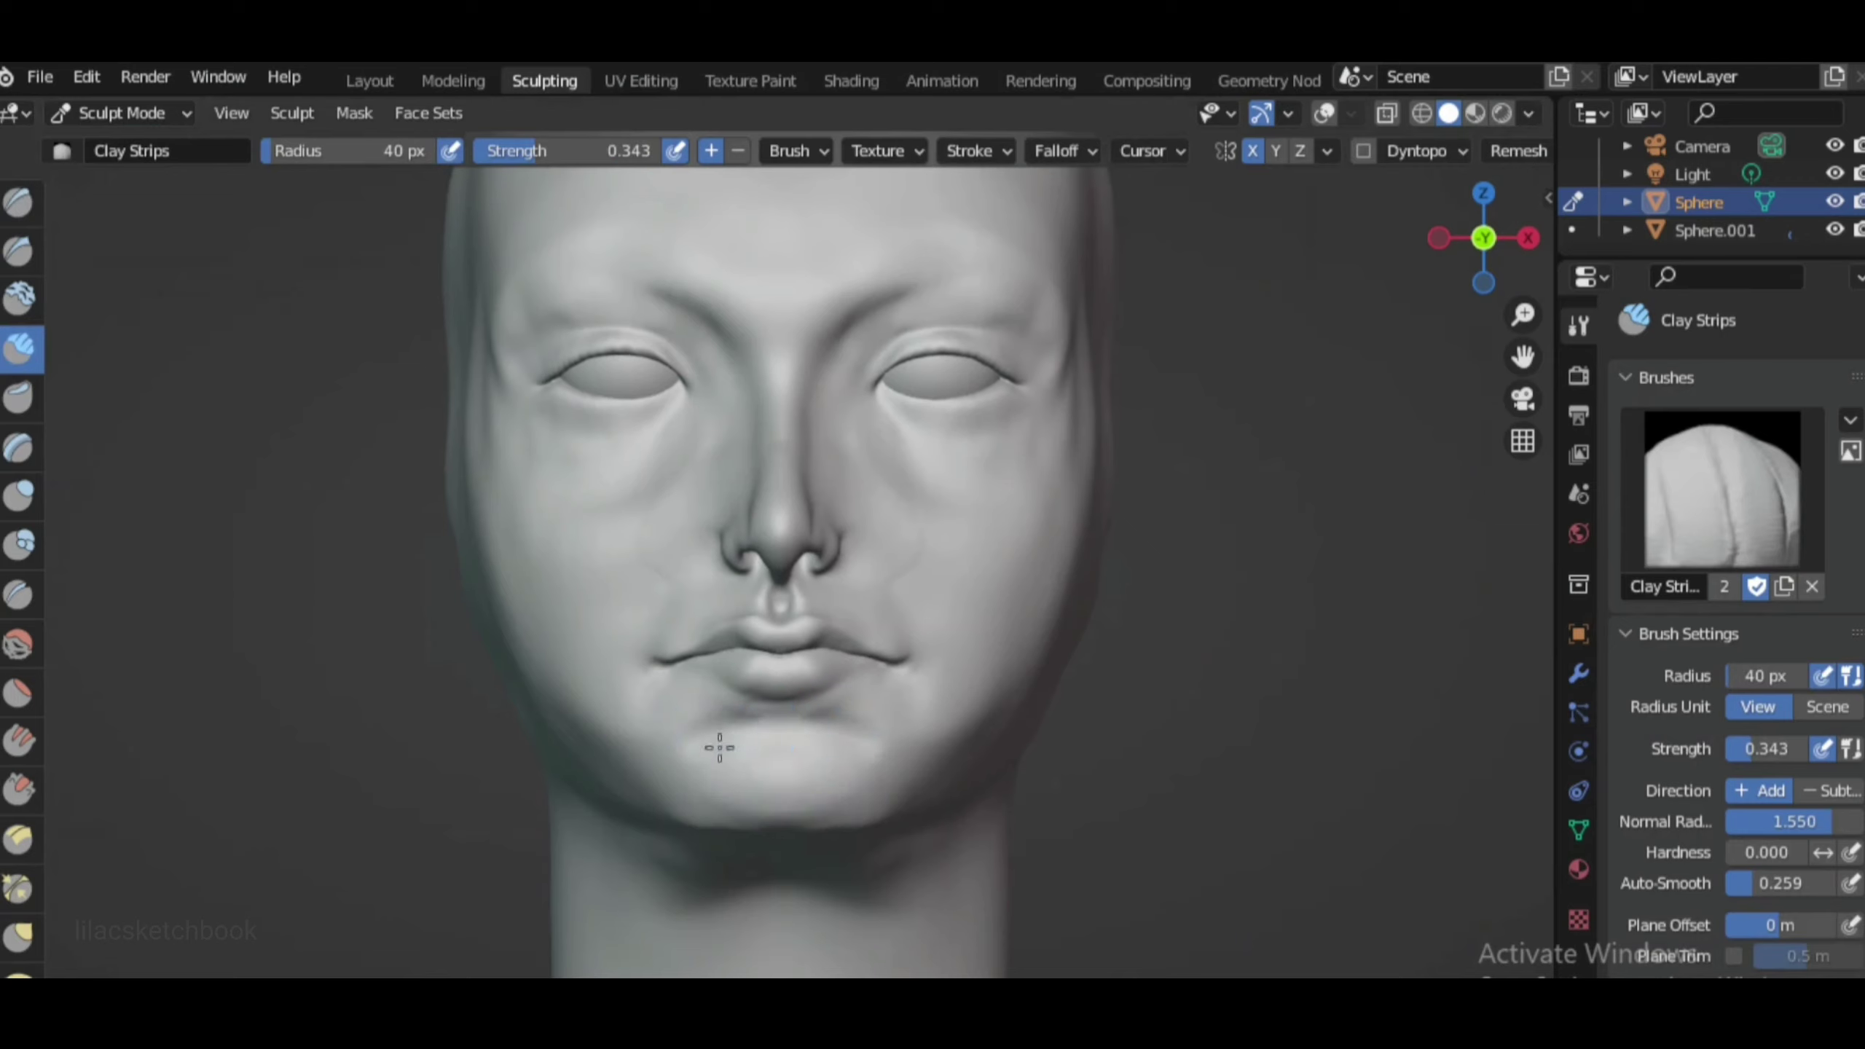
Set the Grab brush radius to 42 px and orbit to inspect the head and chin
scroll(812, 811, "down", 5)
key("g")
scroll(873, 754, "up", 3)
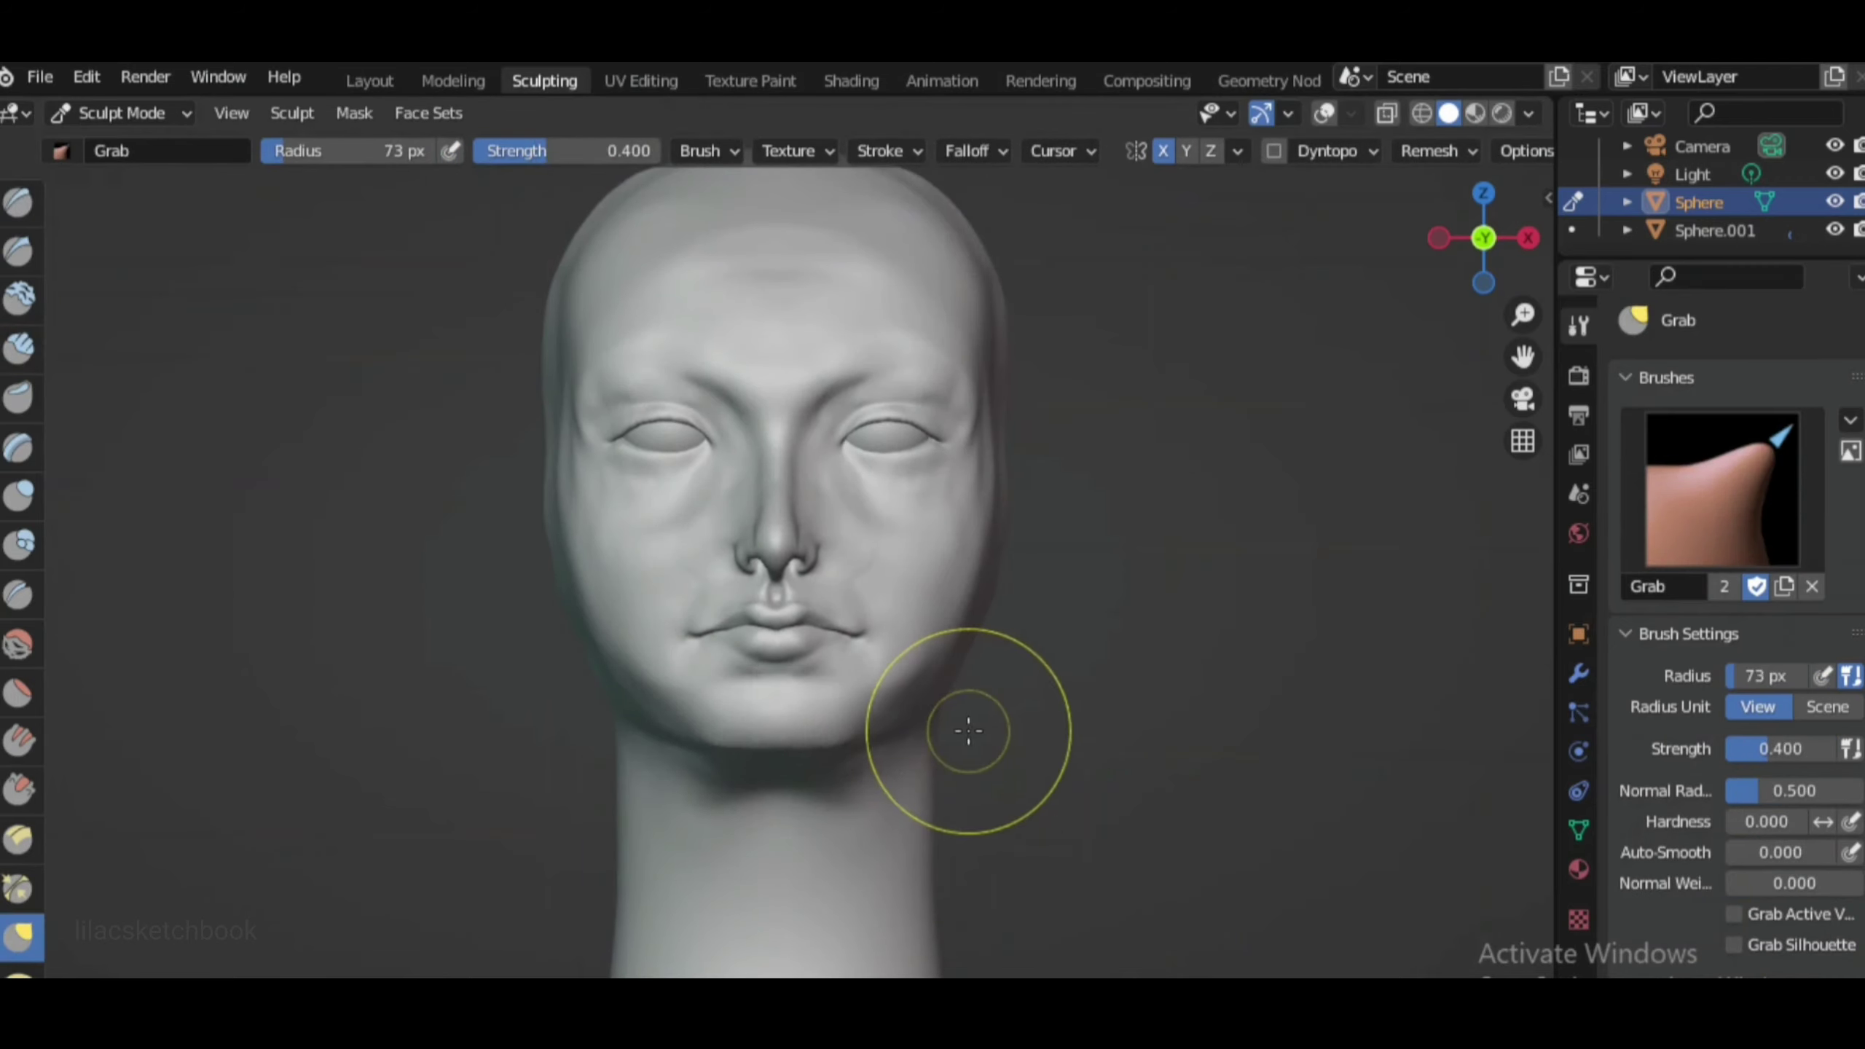
middle_click_drag(966, 733, 1248, 440)
scroll(1388, 312, "down", 3)
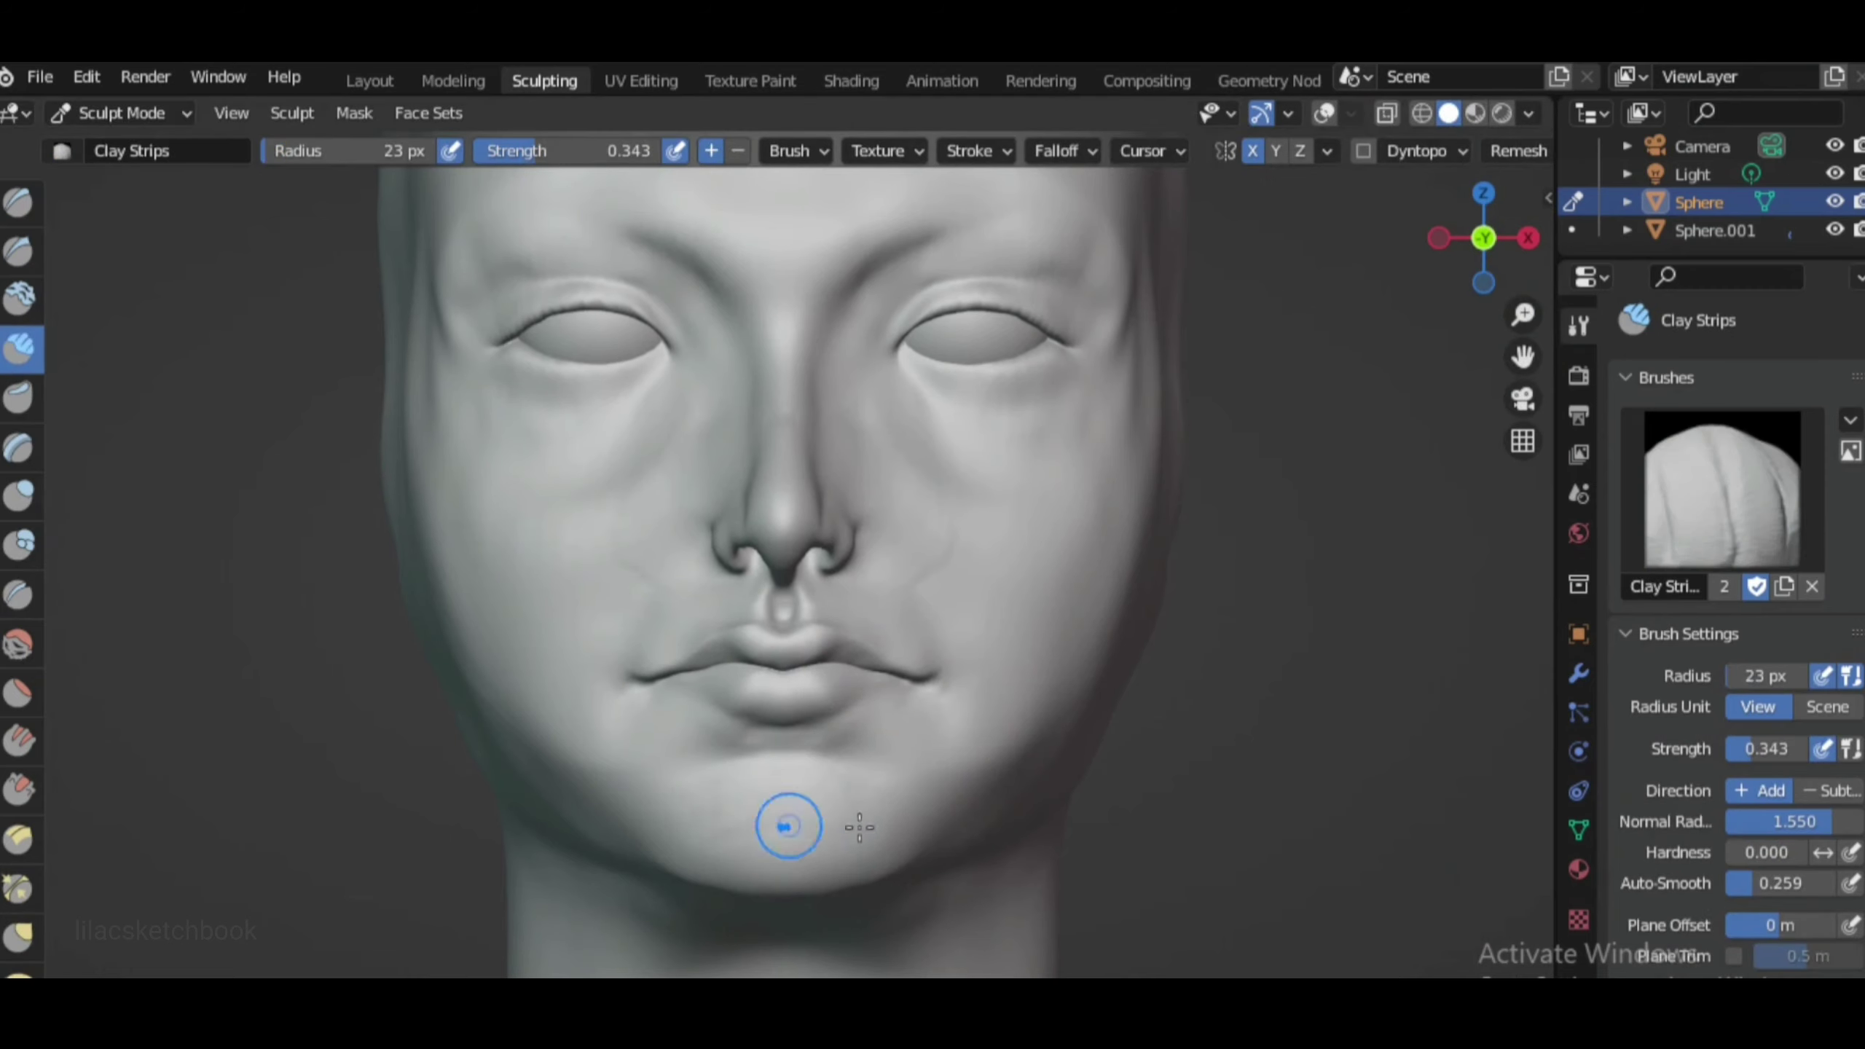
key("f")
left_click(846, 783)
middle_click_drag(846, 783, 853, 716)
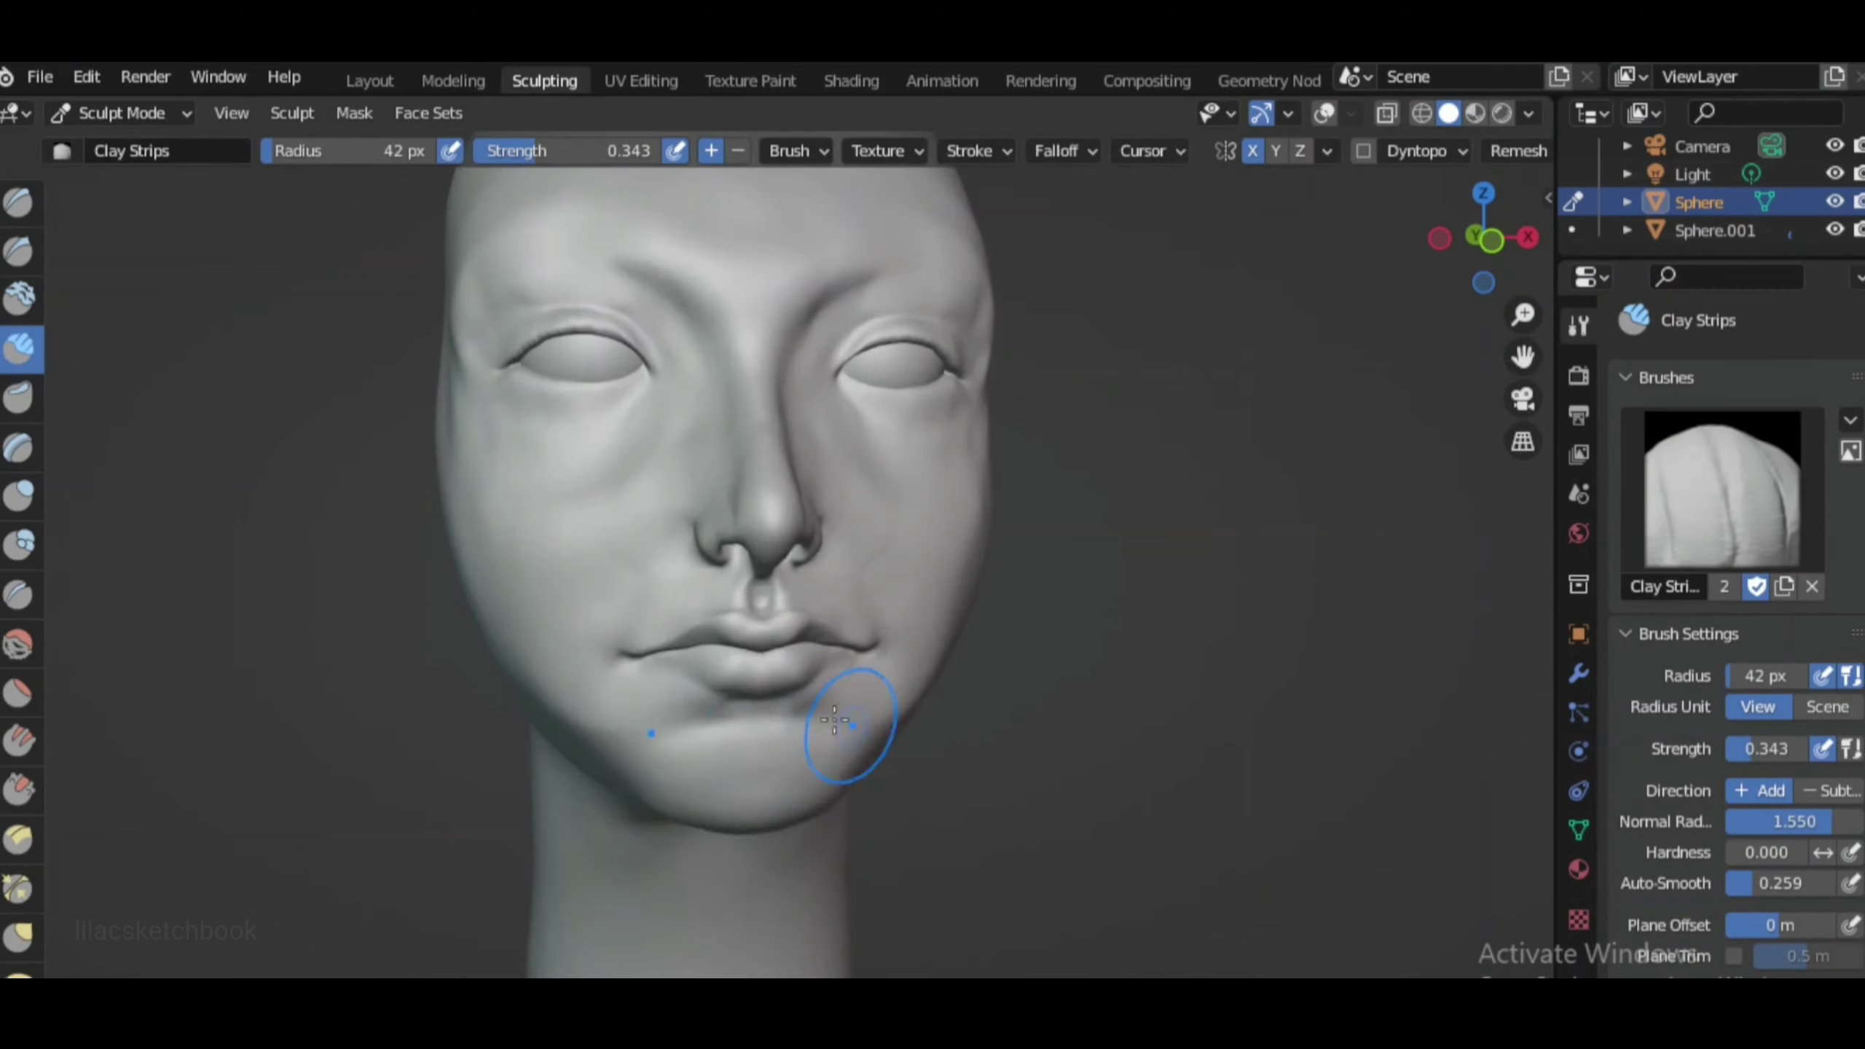
Build up the nose area with the Draw brush from a straight front view
key("KP_1")
scroll(916, 671, "down", 2)
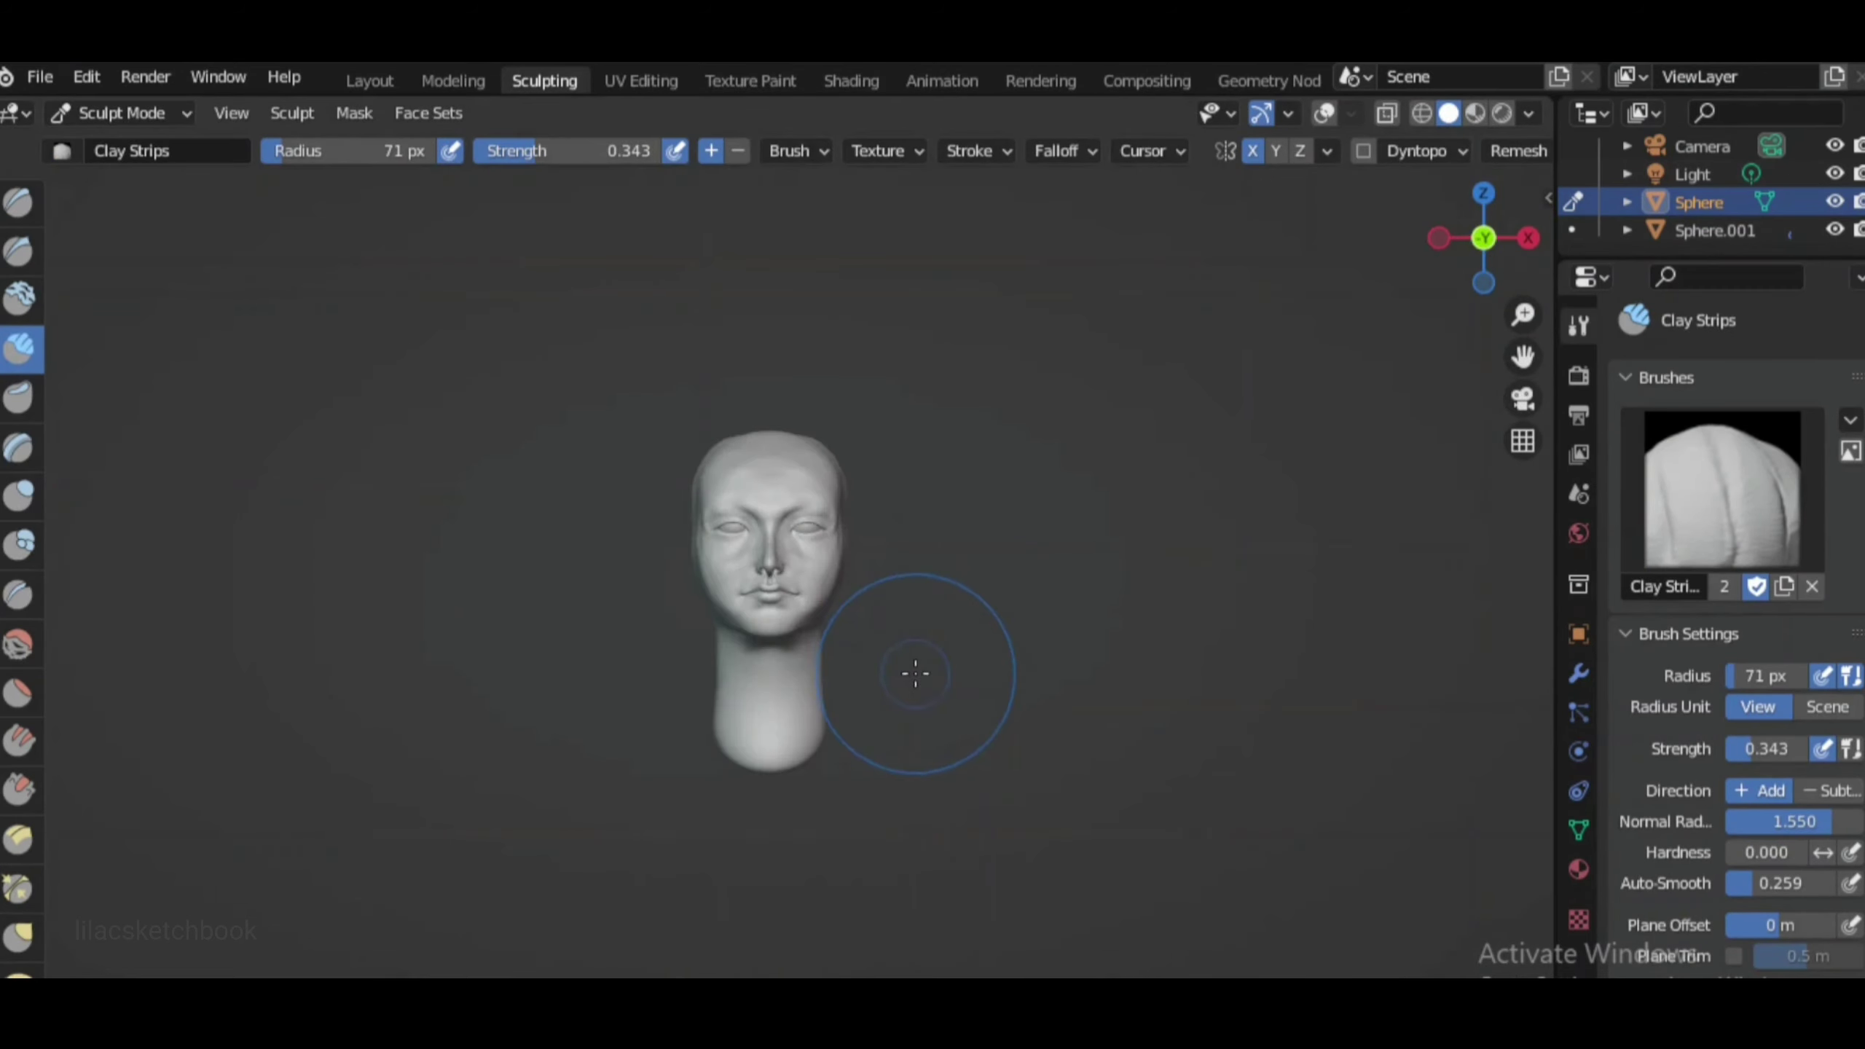
scroll(974, 717, "up", 3)
left_click(19, 202)
scroll(816, 781, "up", 5)
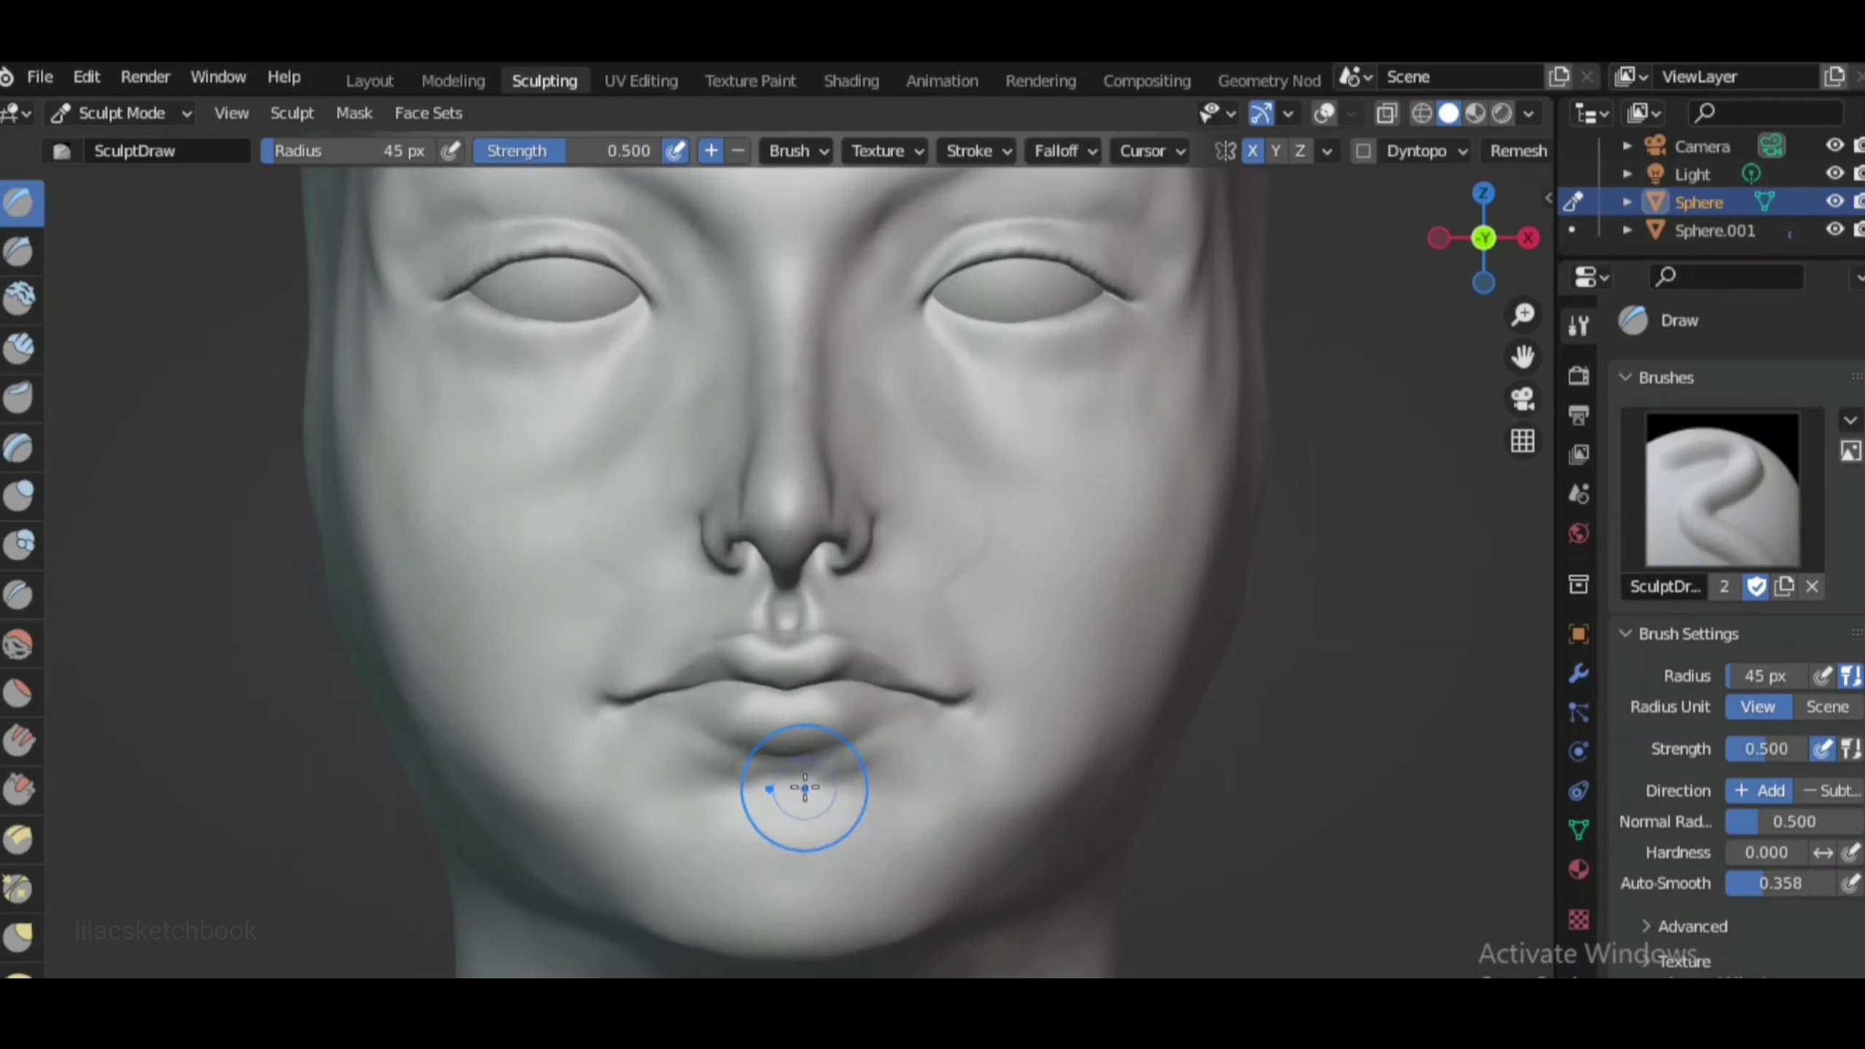
scroll(830, 790, "down", 1)
scroll(745, 744, "down", 6)
scroll(945, 854, "up", 4)
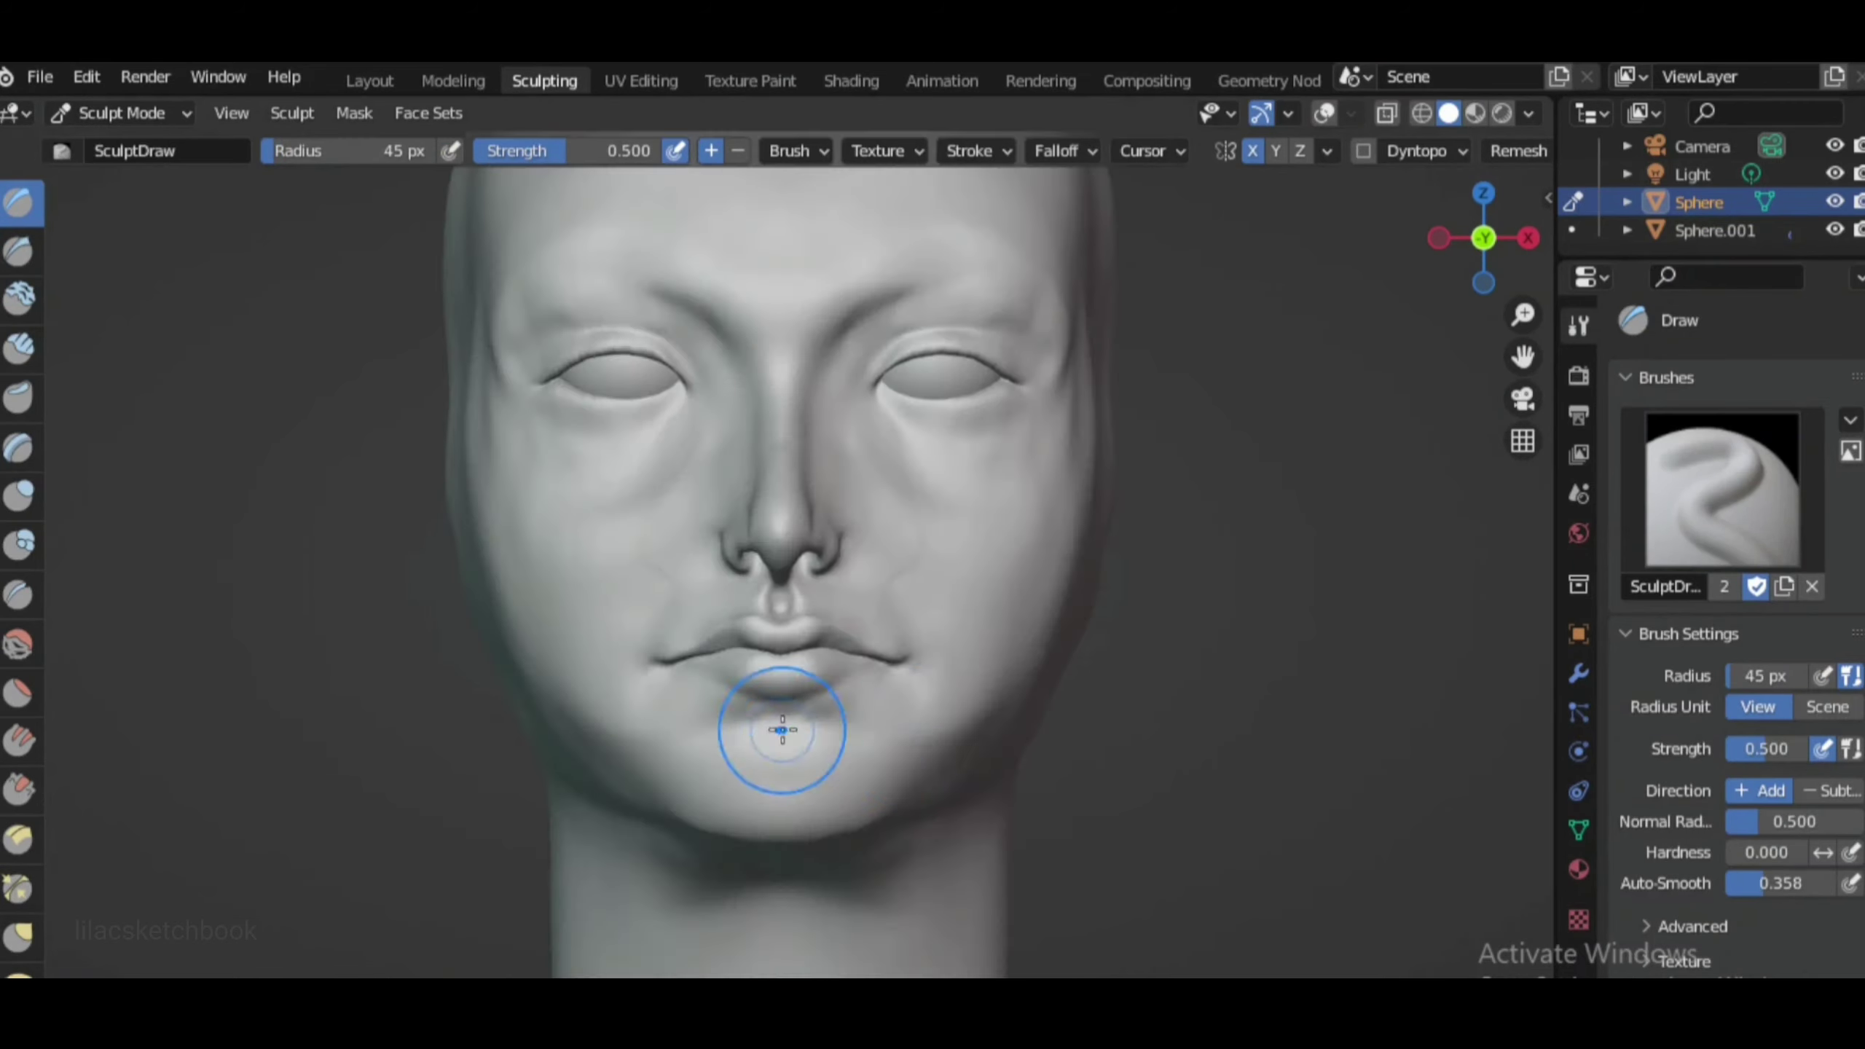
scroll(782, 729, "down", 4)
scroll(1032, 546, "up", 4)
Inflate the nose with a small Inflate brush, viewing it from three-quarter angle
key("i")
key("f")
left_click(624, 521)
scroll(625, 521, "up", 2)
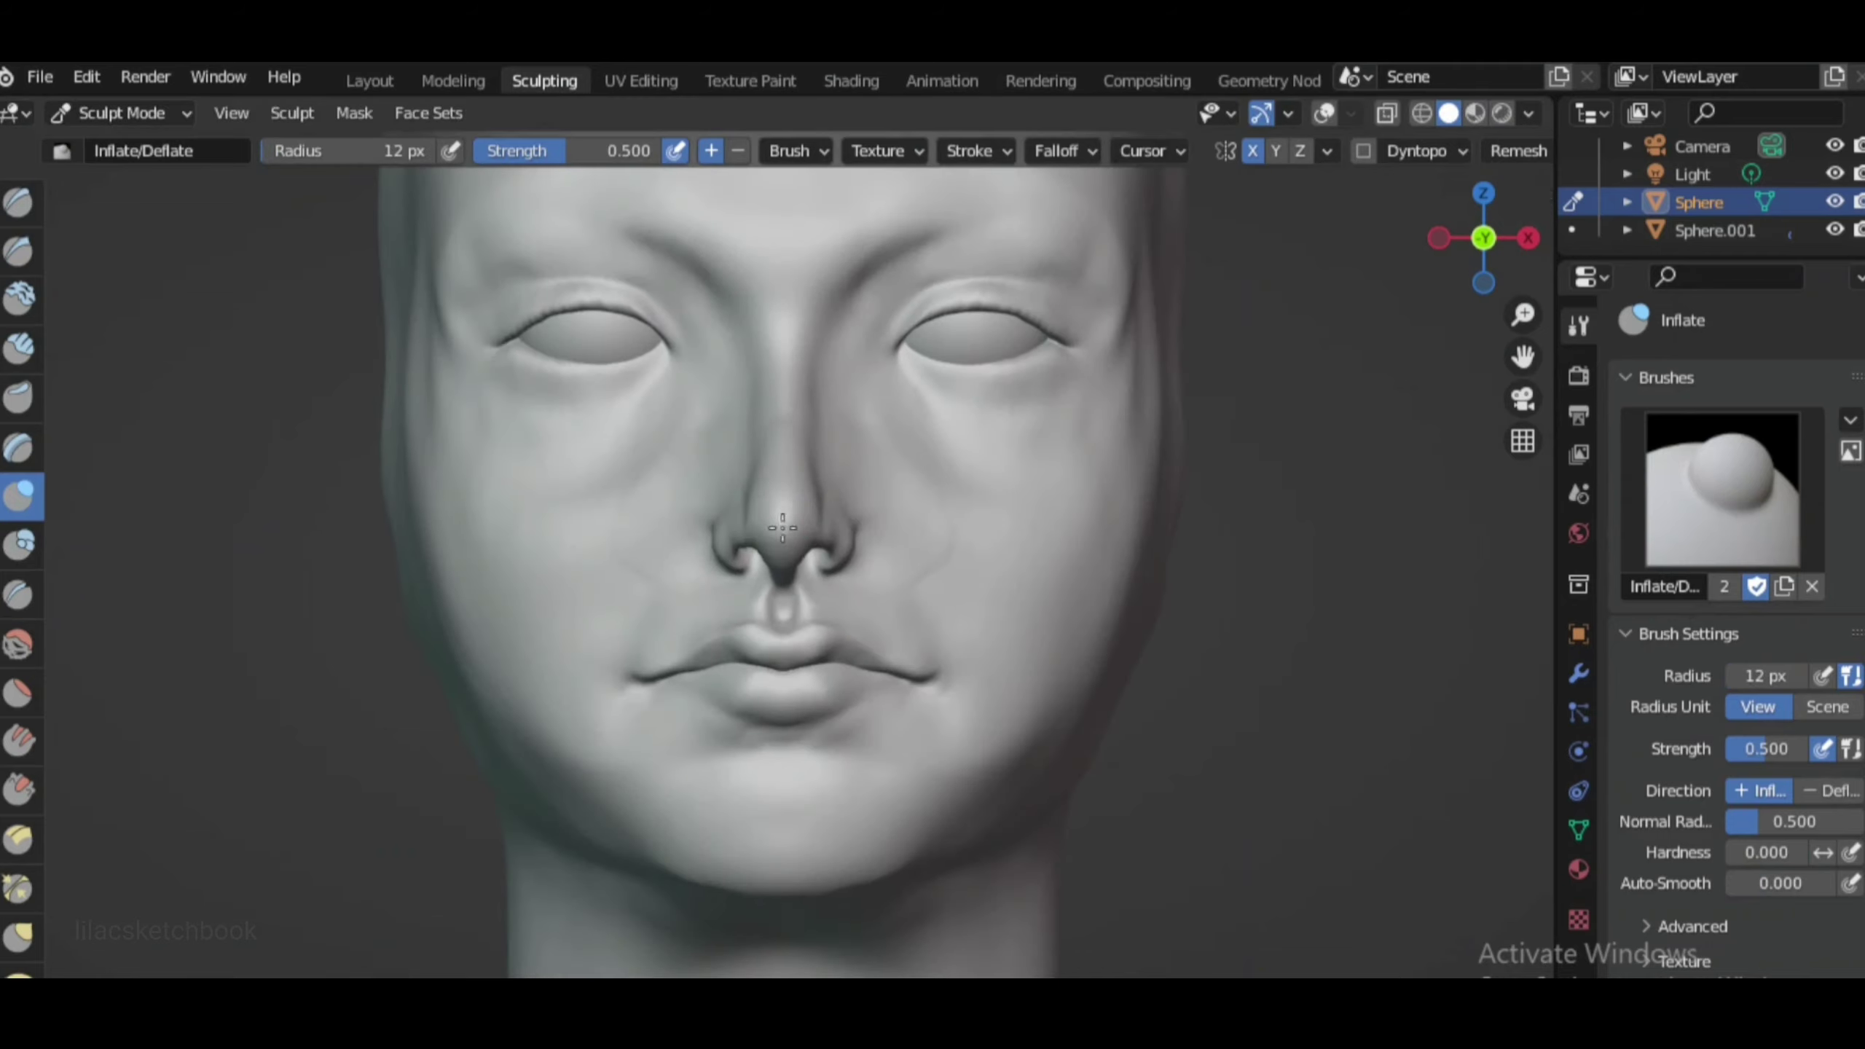
middle_click_drag(809, 514, 1064, 507)
left_click(354, 112)
left_click(428, 215)
Compare the nose in front and right-side profile views, then select Elastic Deform
key("KP_1")
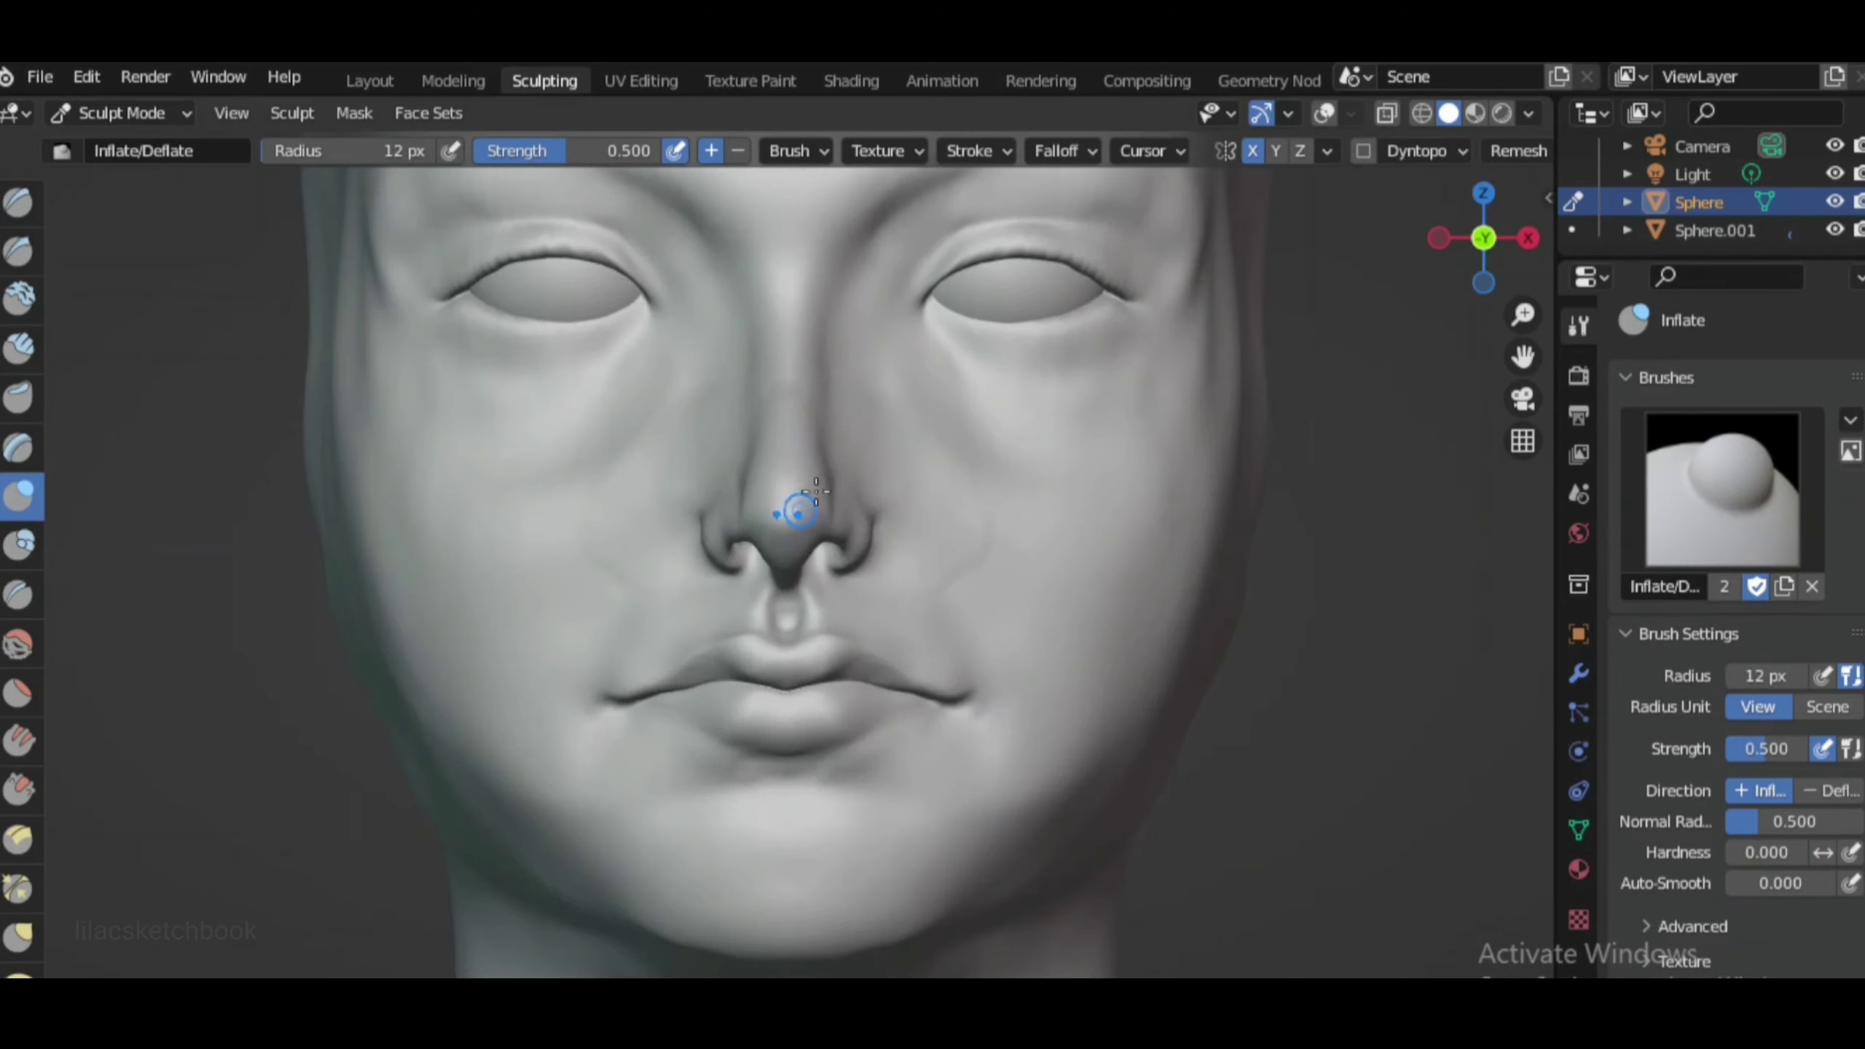
scroll(800, 512, "up", 2)
key("KP_3")
scroll(908, 396, "down", 2)
scroll(595, 741, "down", 2)
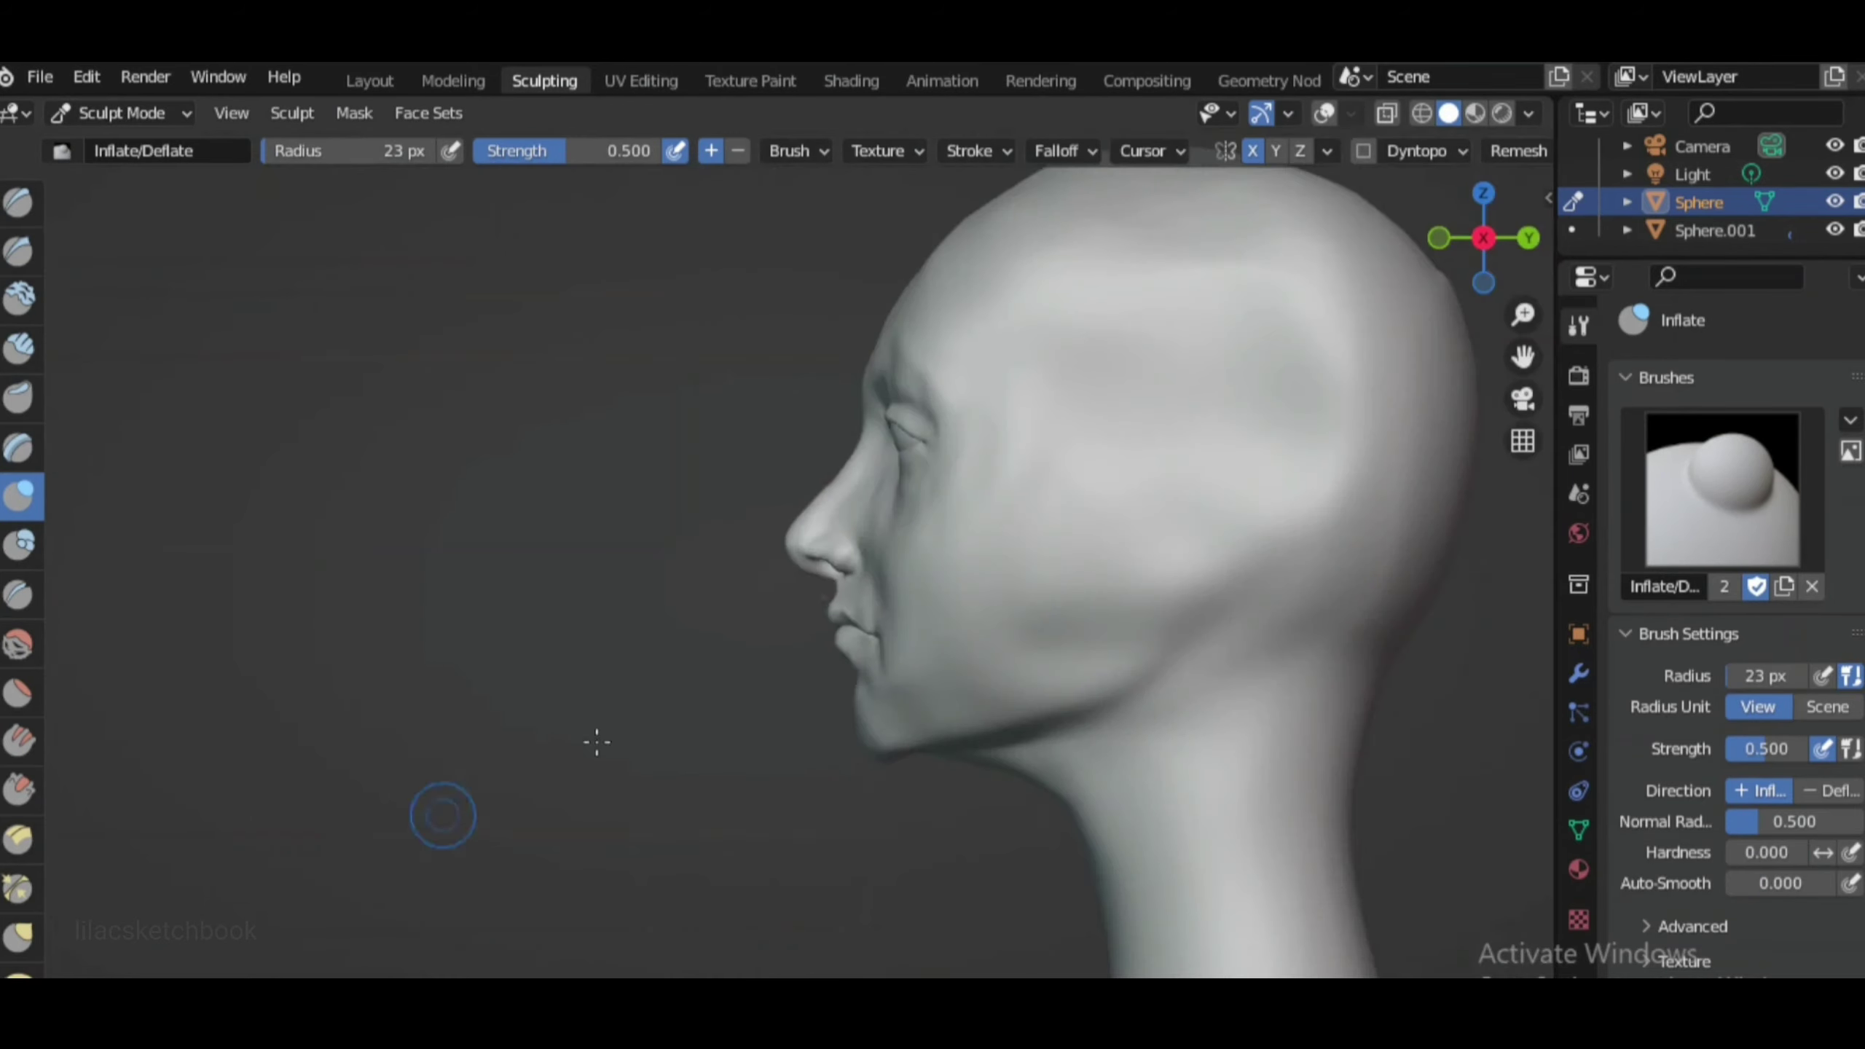
left_click(18, 969)
scroll(856, 554, "up", 2)
scroll(856, 554, "up", 2)
Push the nose tip into shape with Elastic Deform from the front view
key("KP_1")
scroll(1095, 533, "down", 2)
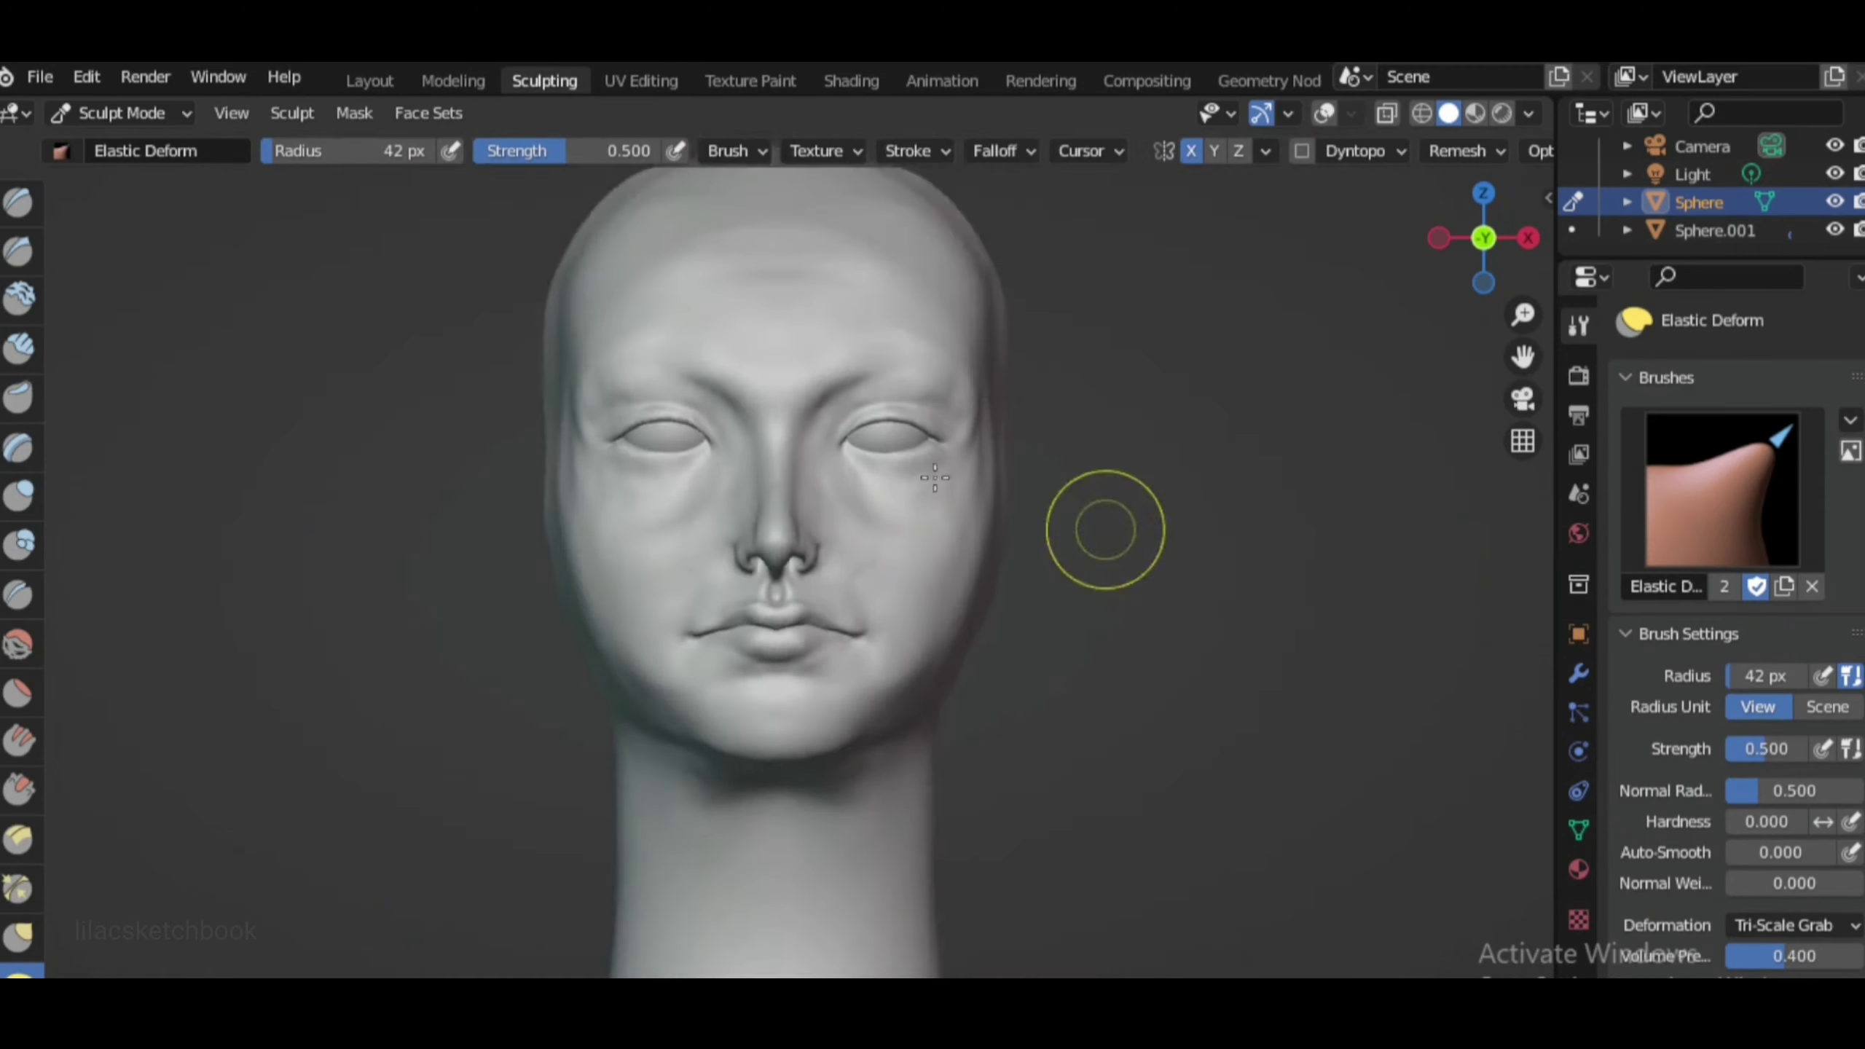
scroll(853, 492, "up", 3)
scroll(954, 496, "up", 2)
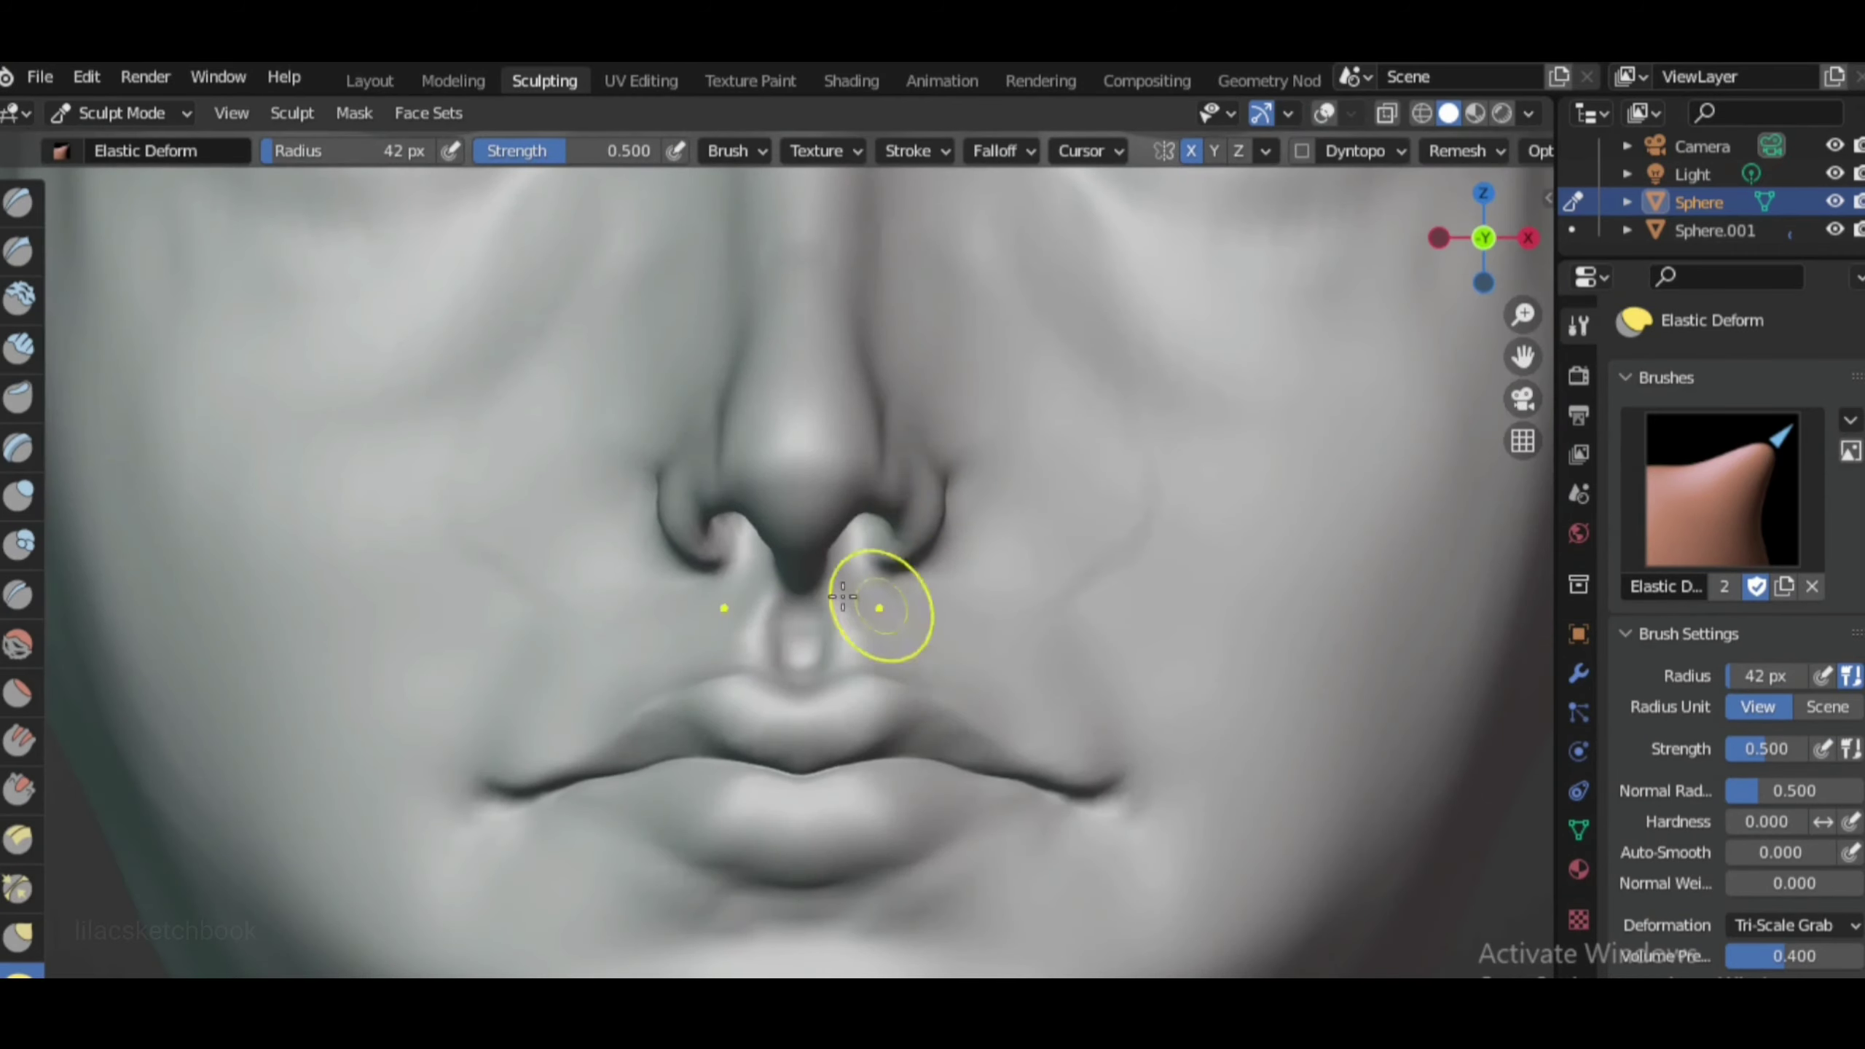
scroll(747, 727, "down", 2)
scroll(1089, 700, "down", 3)
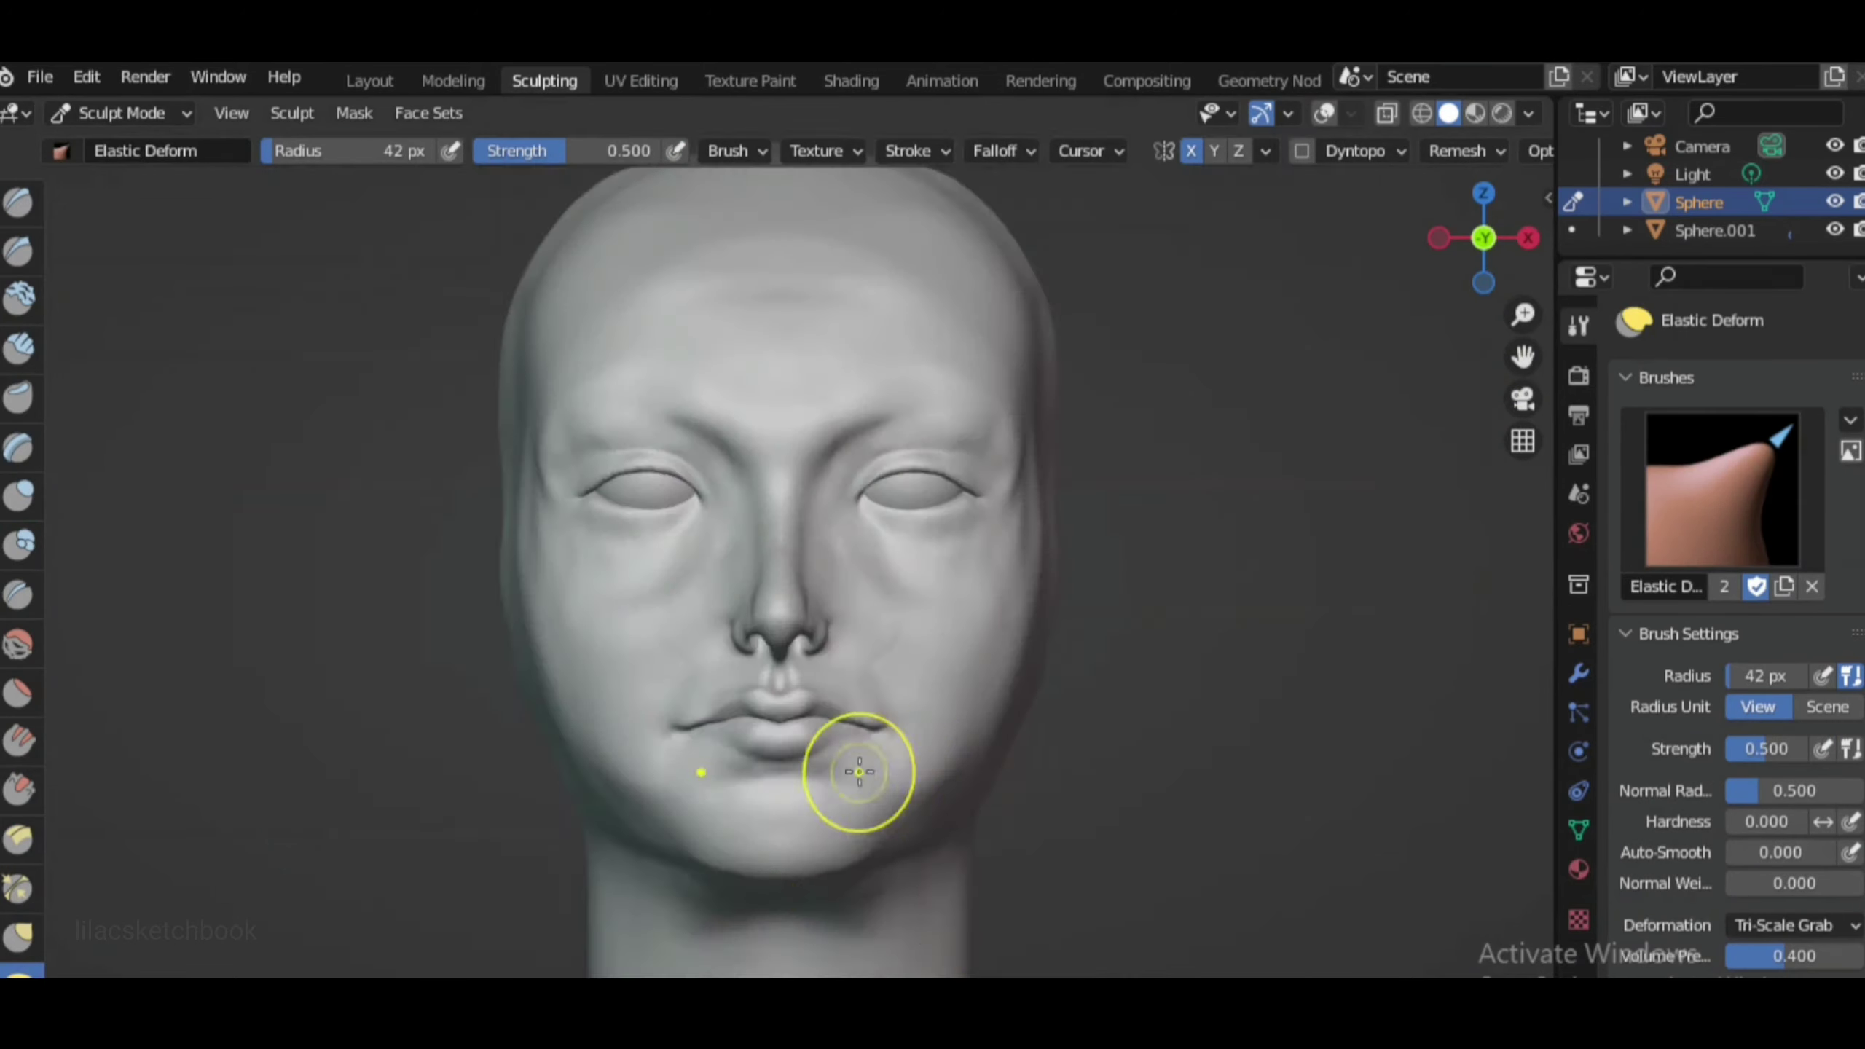
Reshape the philtrum and mouth corners above the upper lip with Elastic Deform
scroll(859, 772, "up", 2)
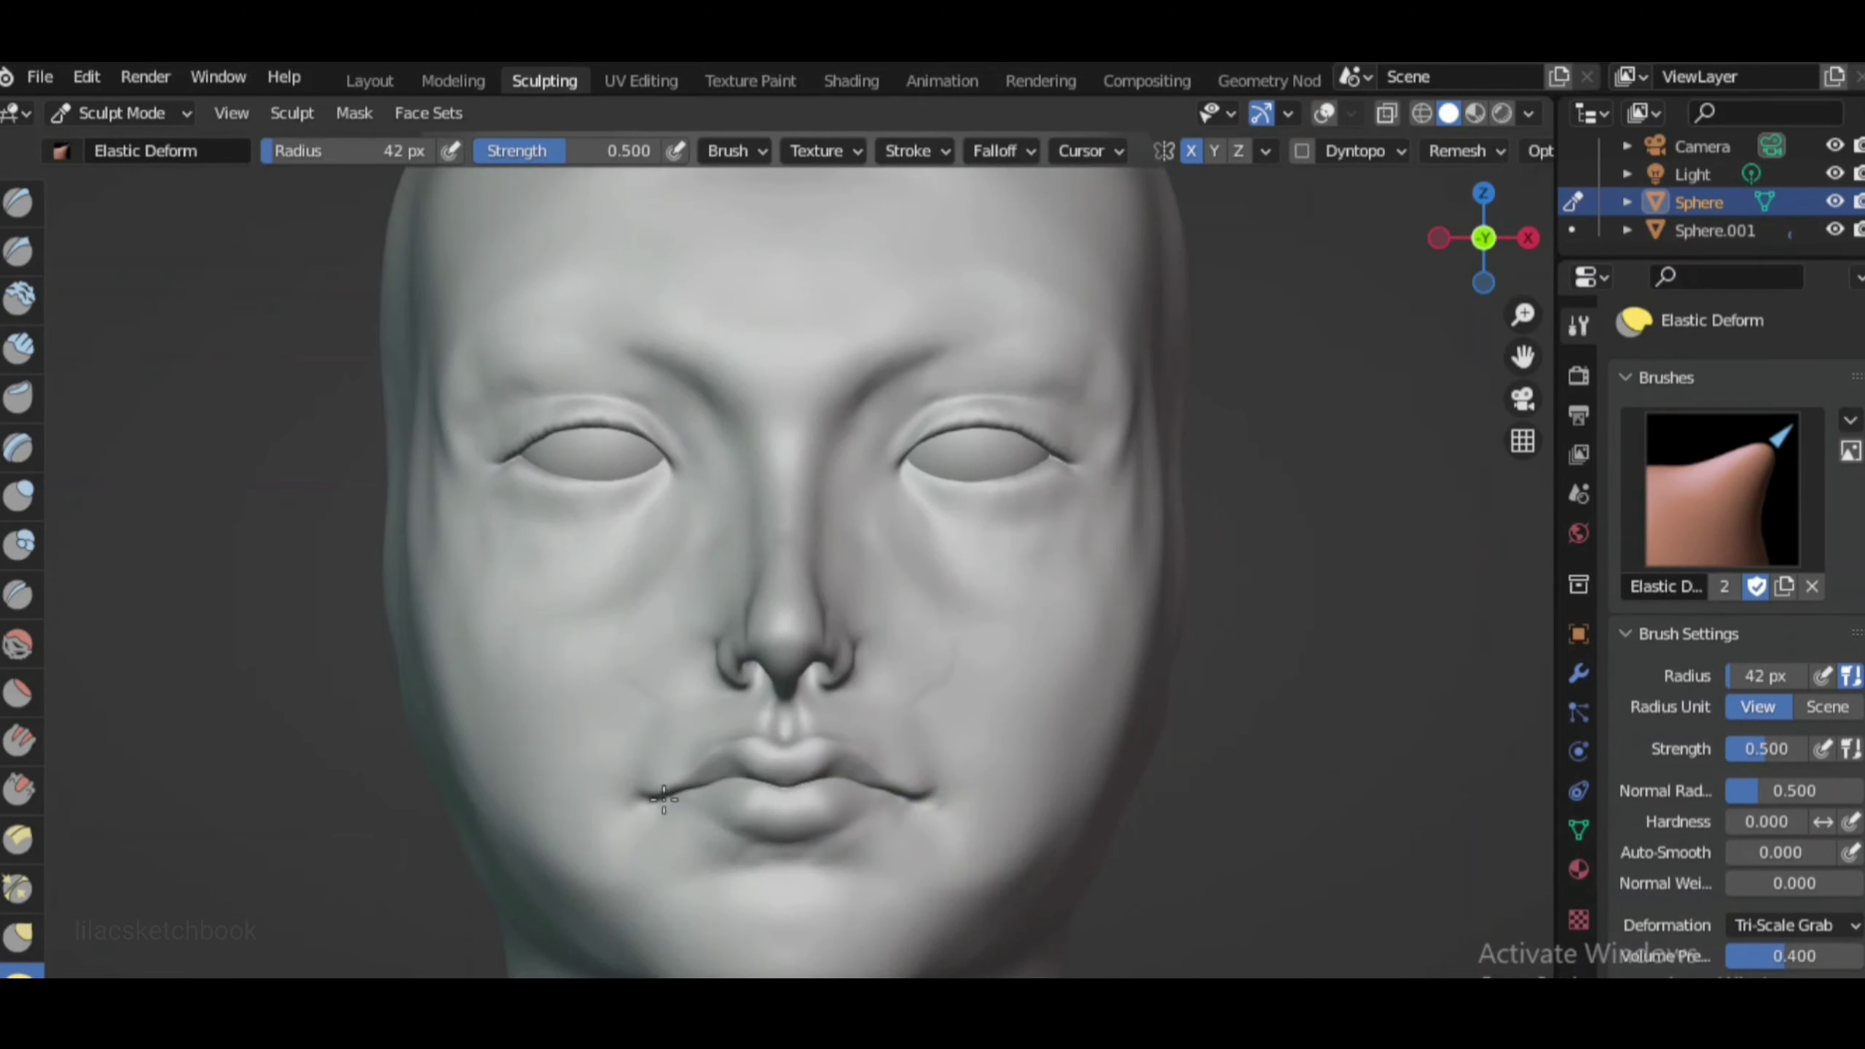
scroll(674, 794, "up", 1)
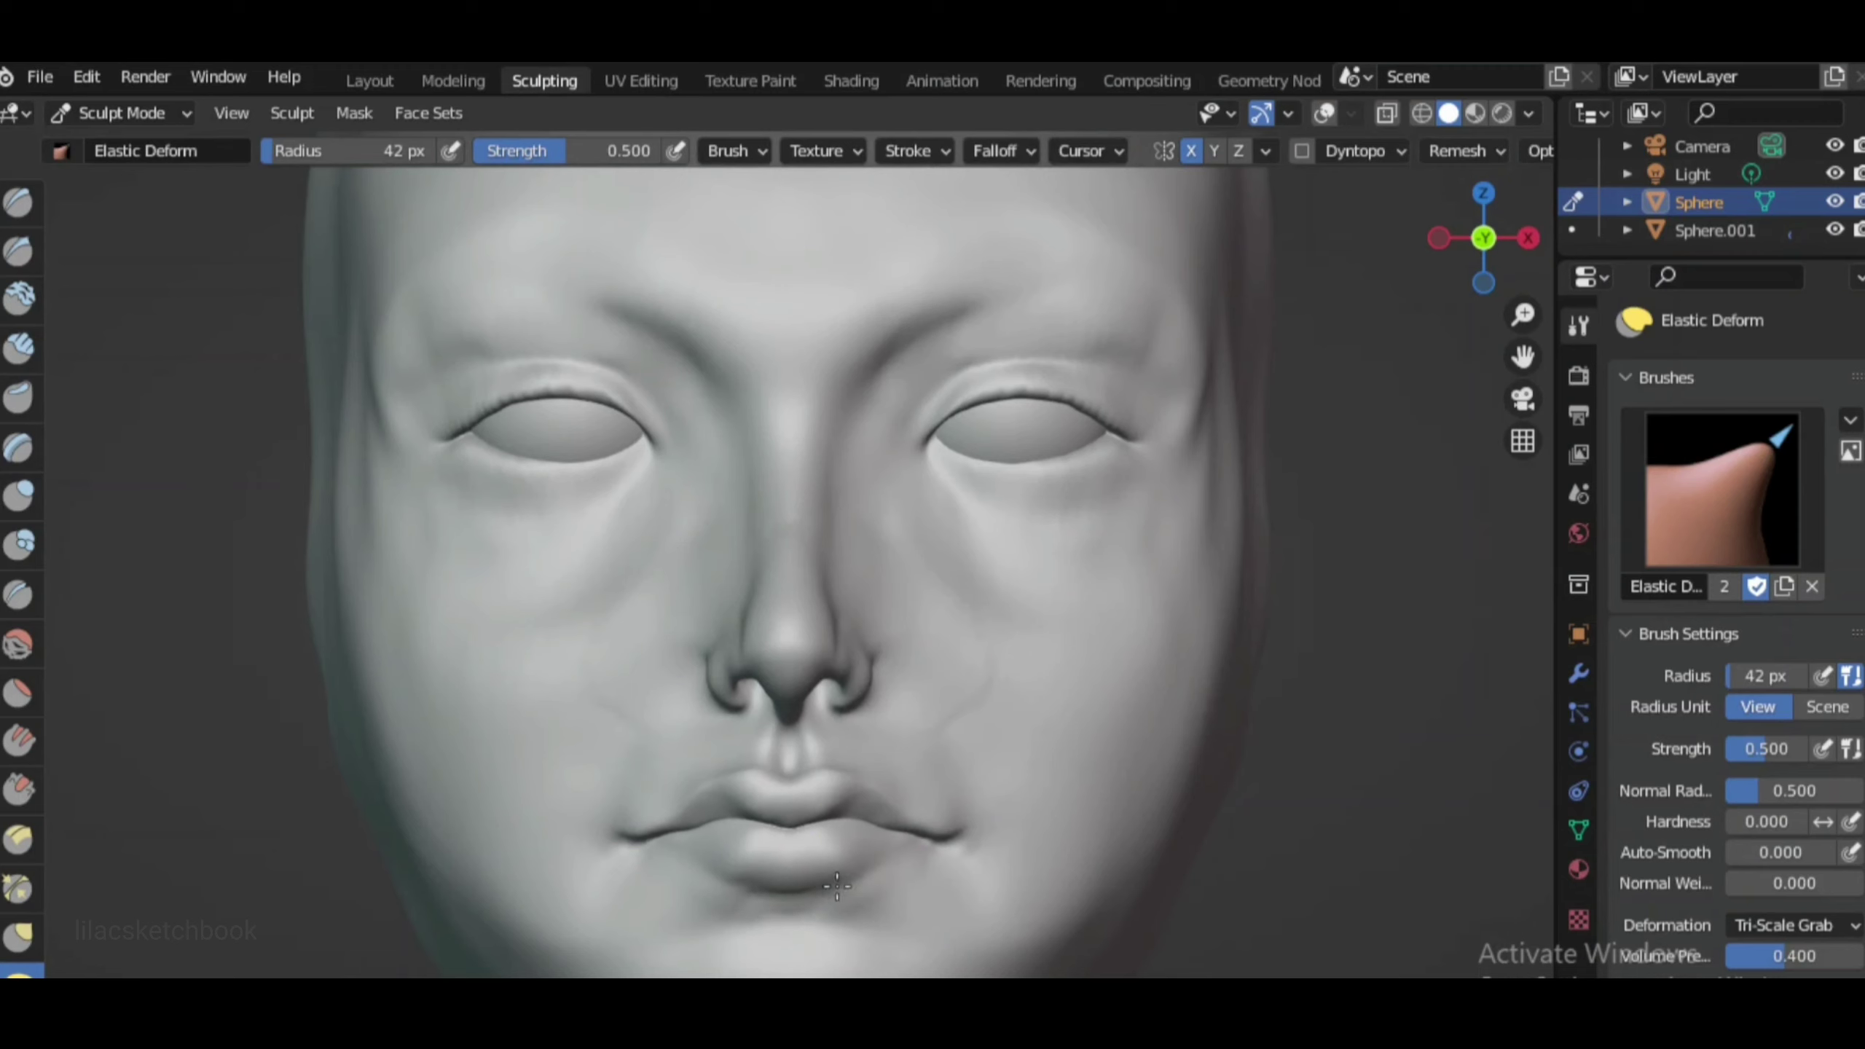
scroll(837, 885, "down", 3)
scroll(1012, 612, "down", 1)
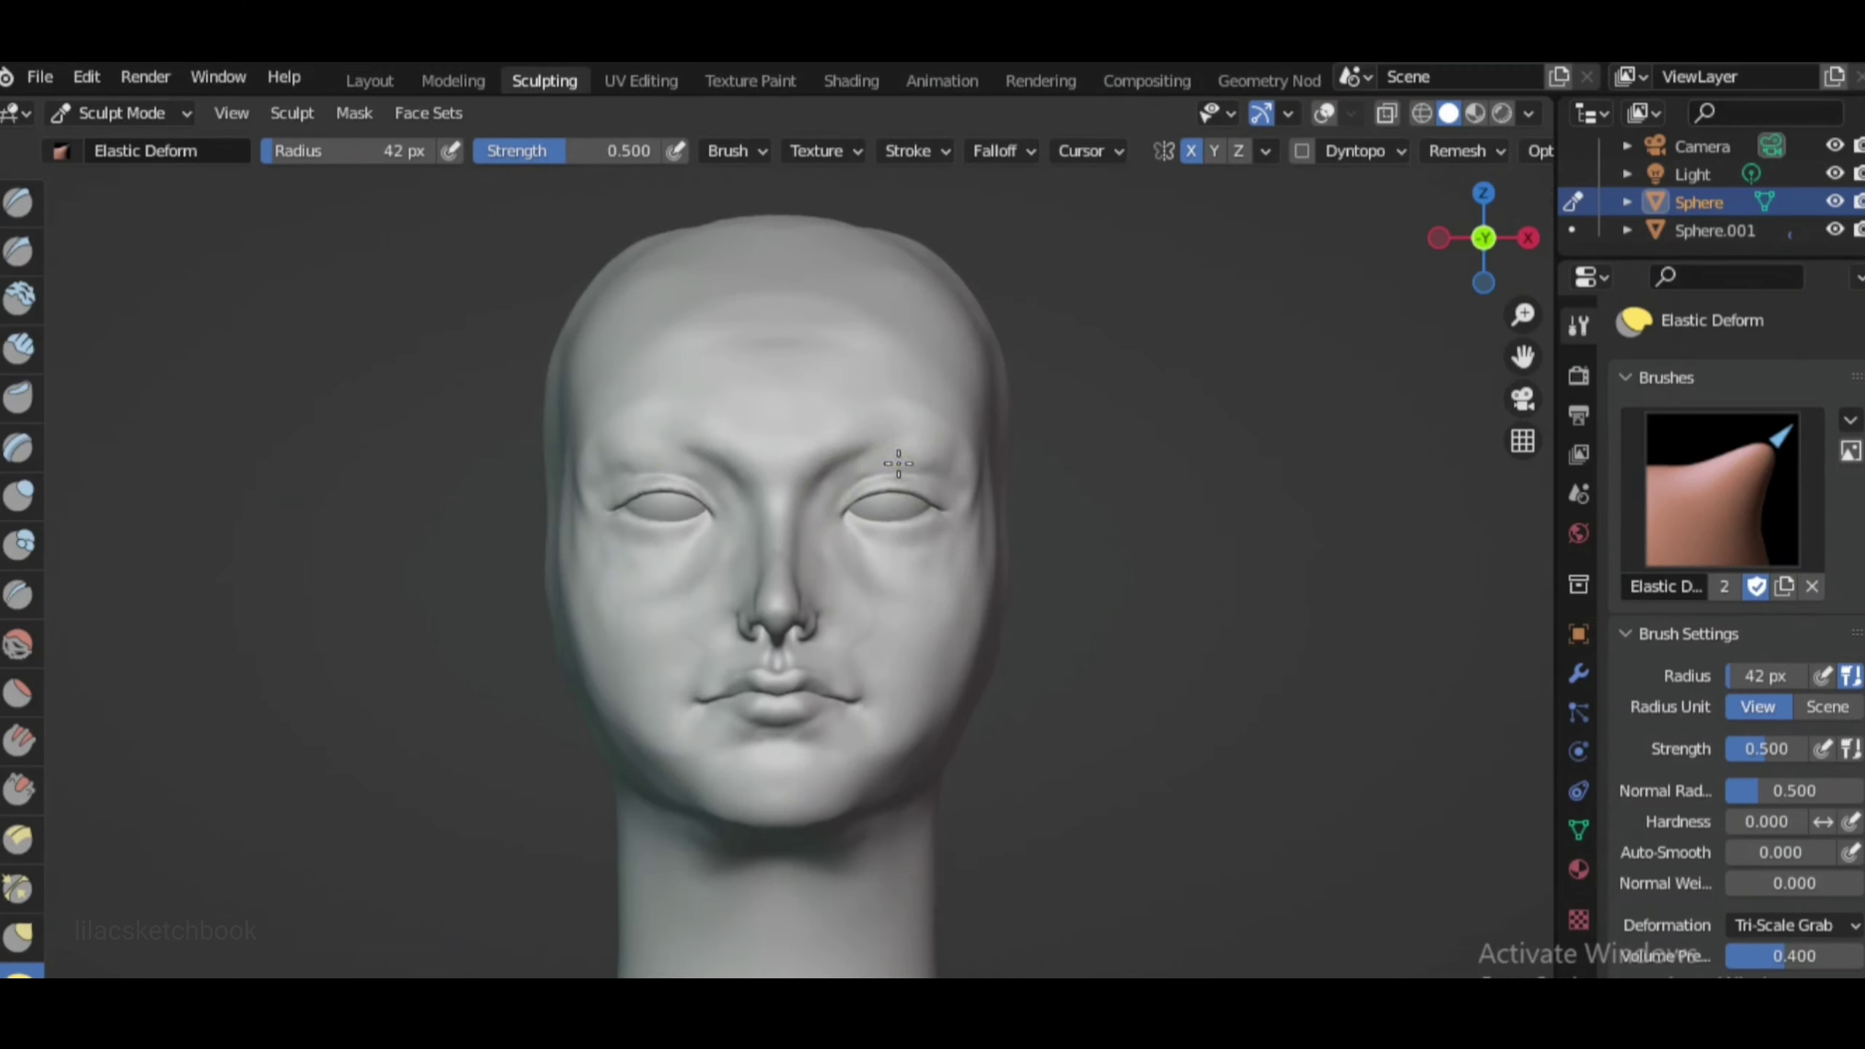
scroll(925, 587, "up", 1)
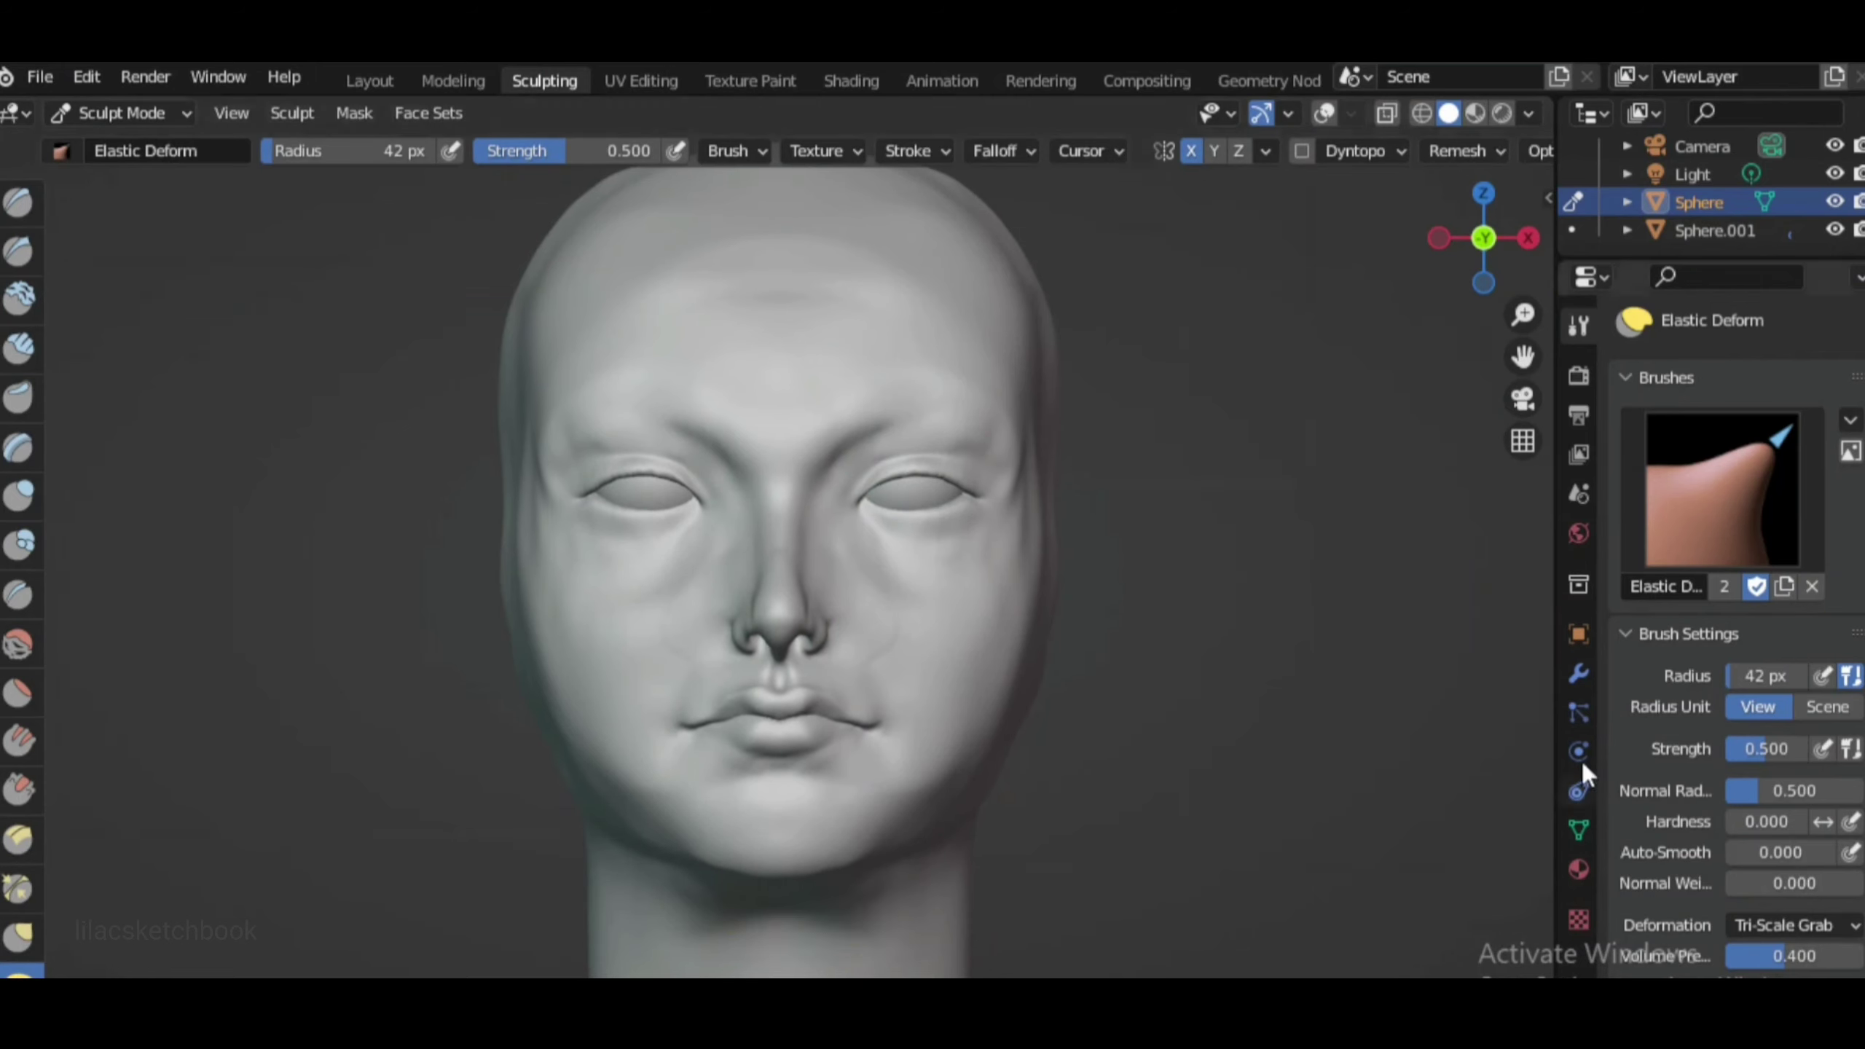
scroll(843, 426, "up", 1)
scroll(836, 418, "down", 4)
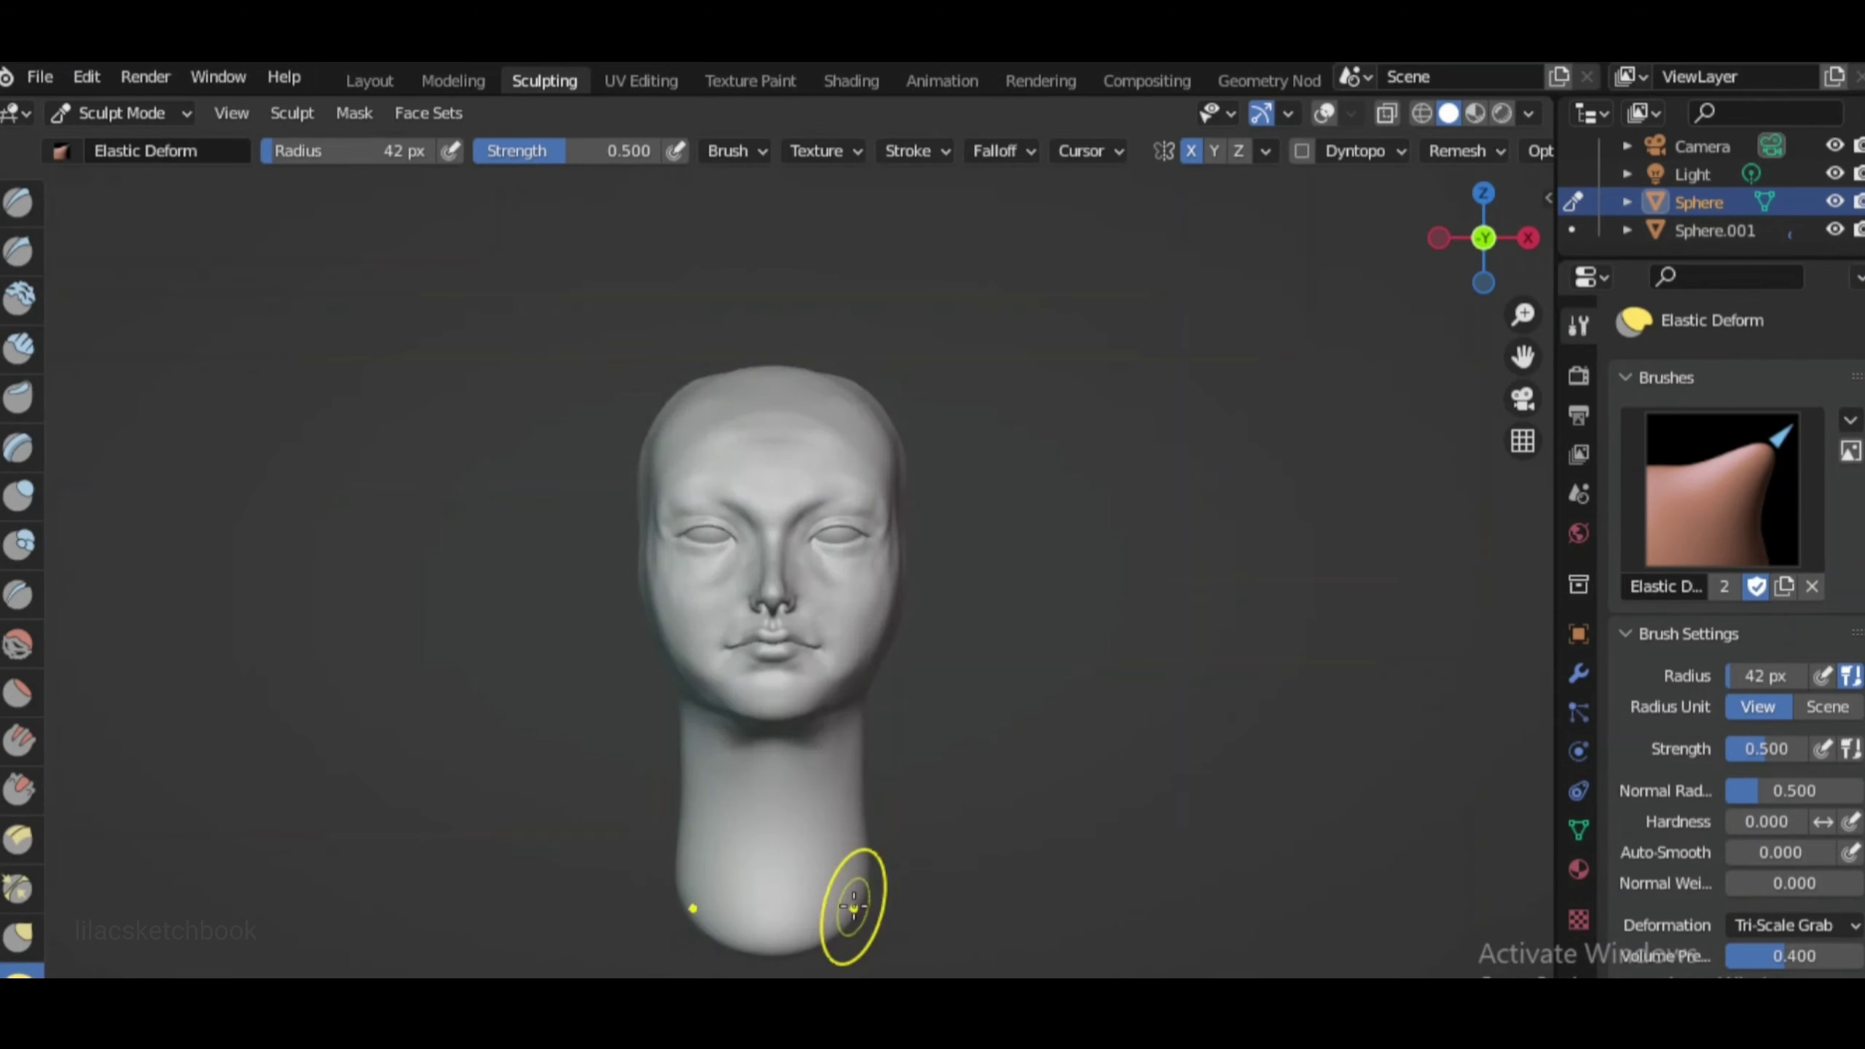
scroll(911, 822, "up", 3)
Inflate the lips, then draw raised lip strokes with a smaller brush
scroll(940, 779, "up", 1)
key("i")
scroll(822, 882, "up", 2)
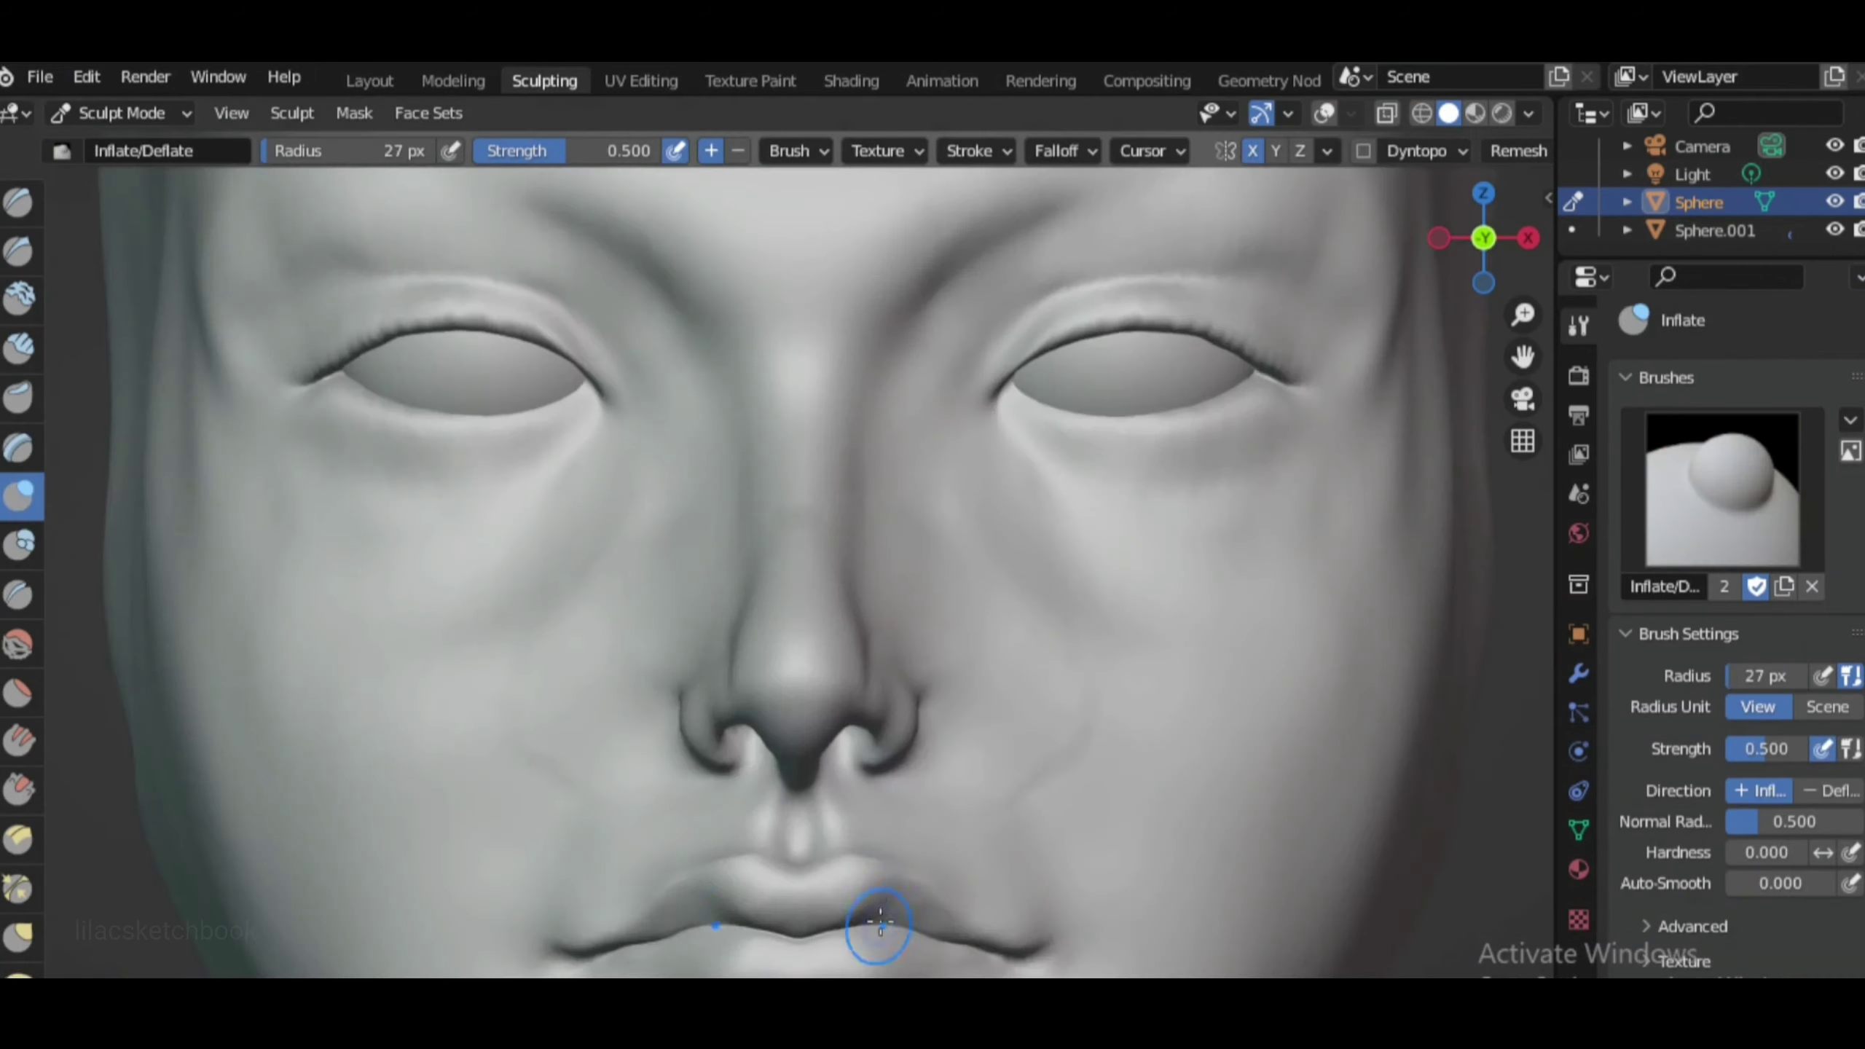
scroll(880, 925, "down", 4)
scroll(735, 867, "up", 4)
left_click(19, 200)
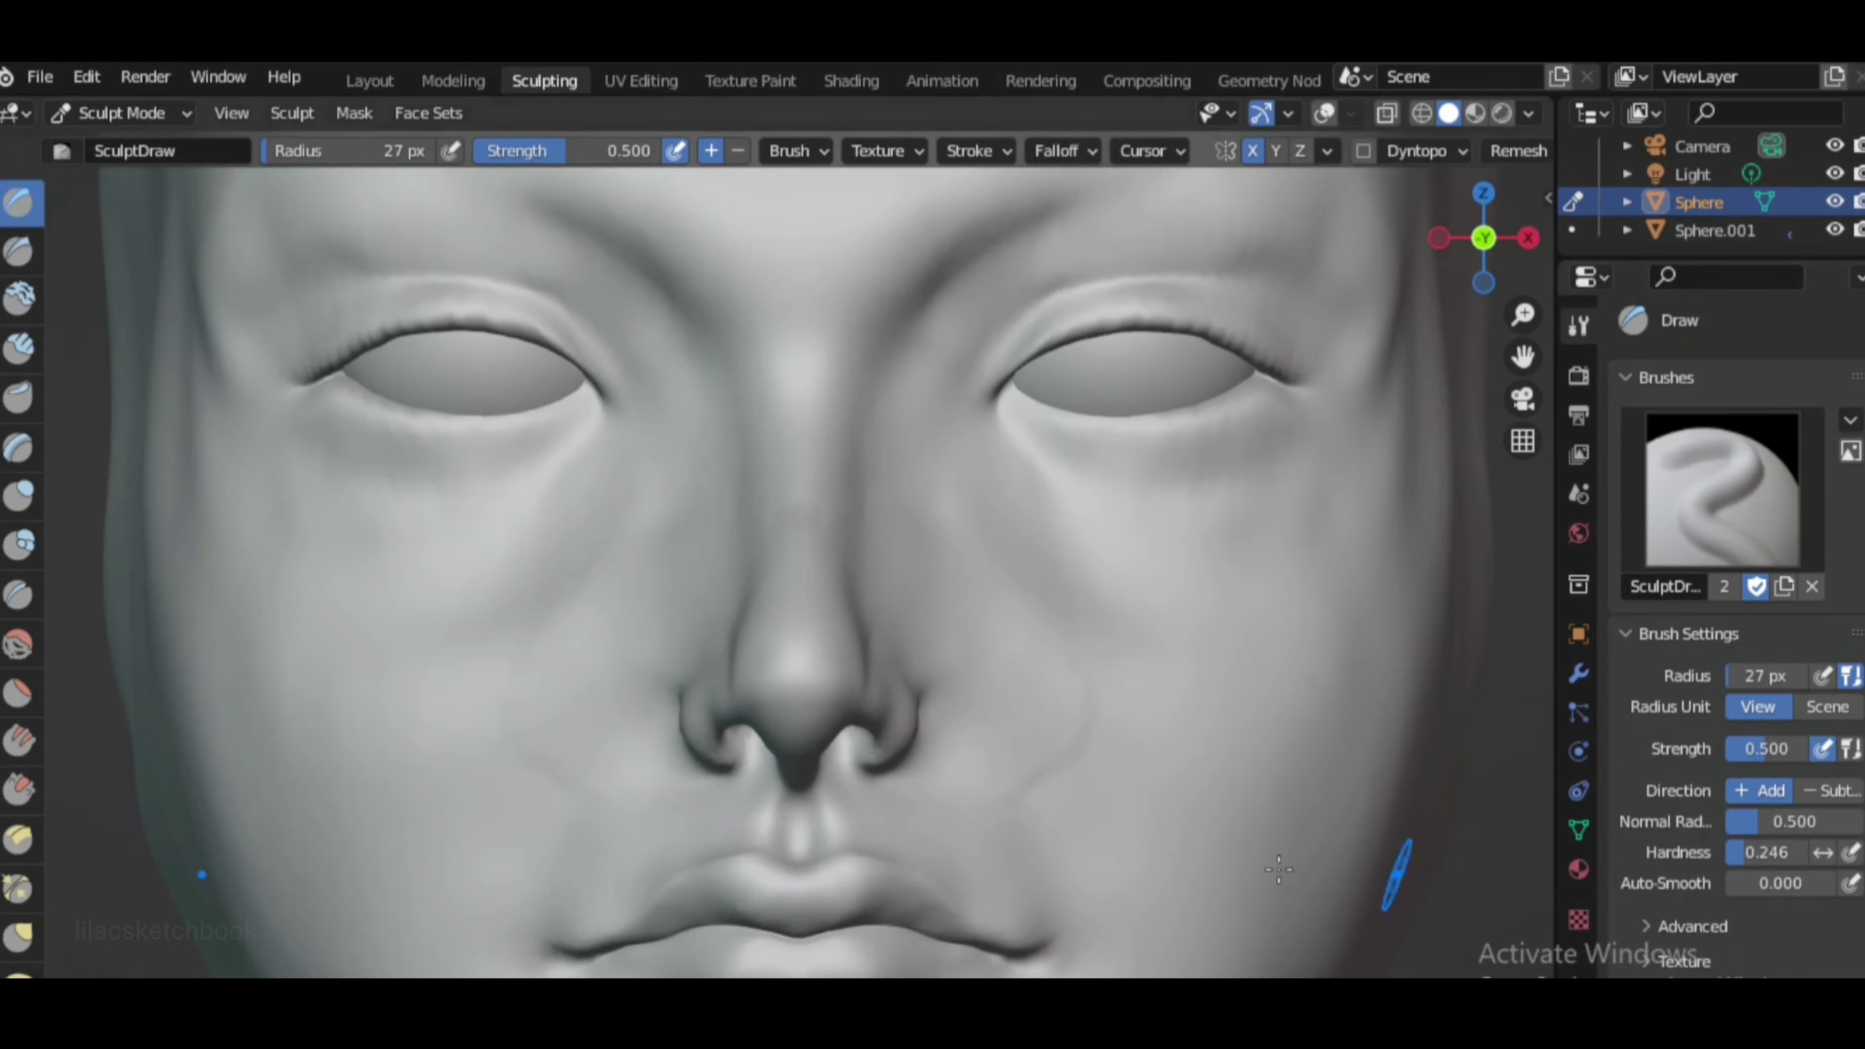
key("f")
left_click(1020, 875)
scroll(913, 680, "up", 2)
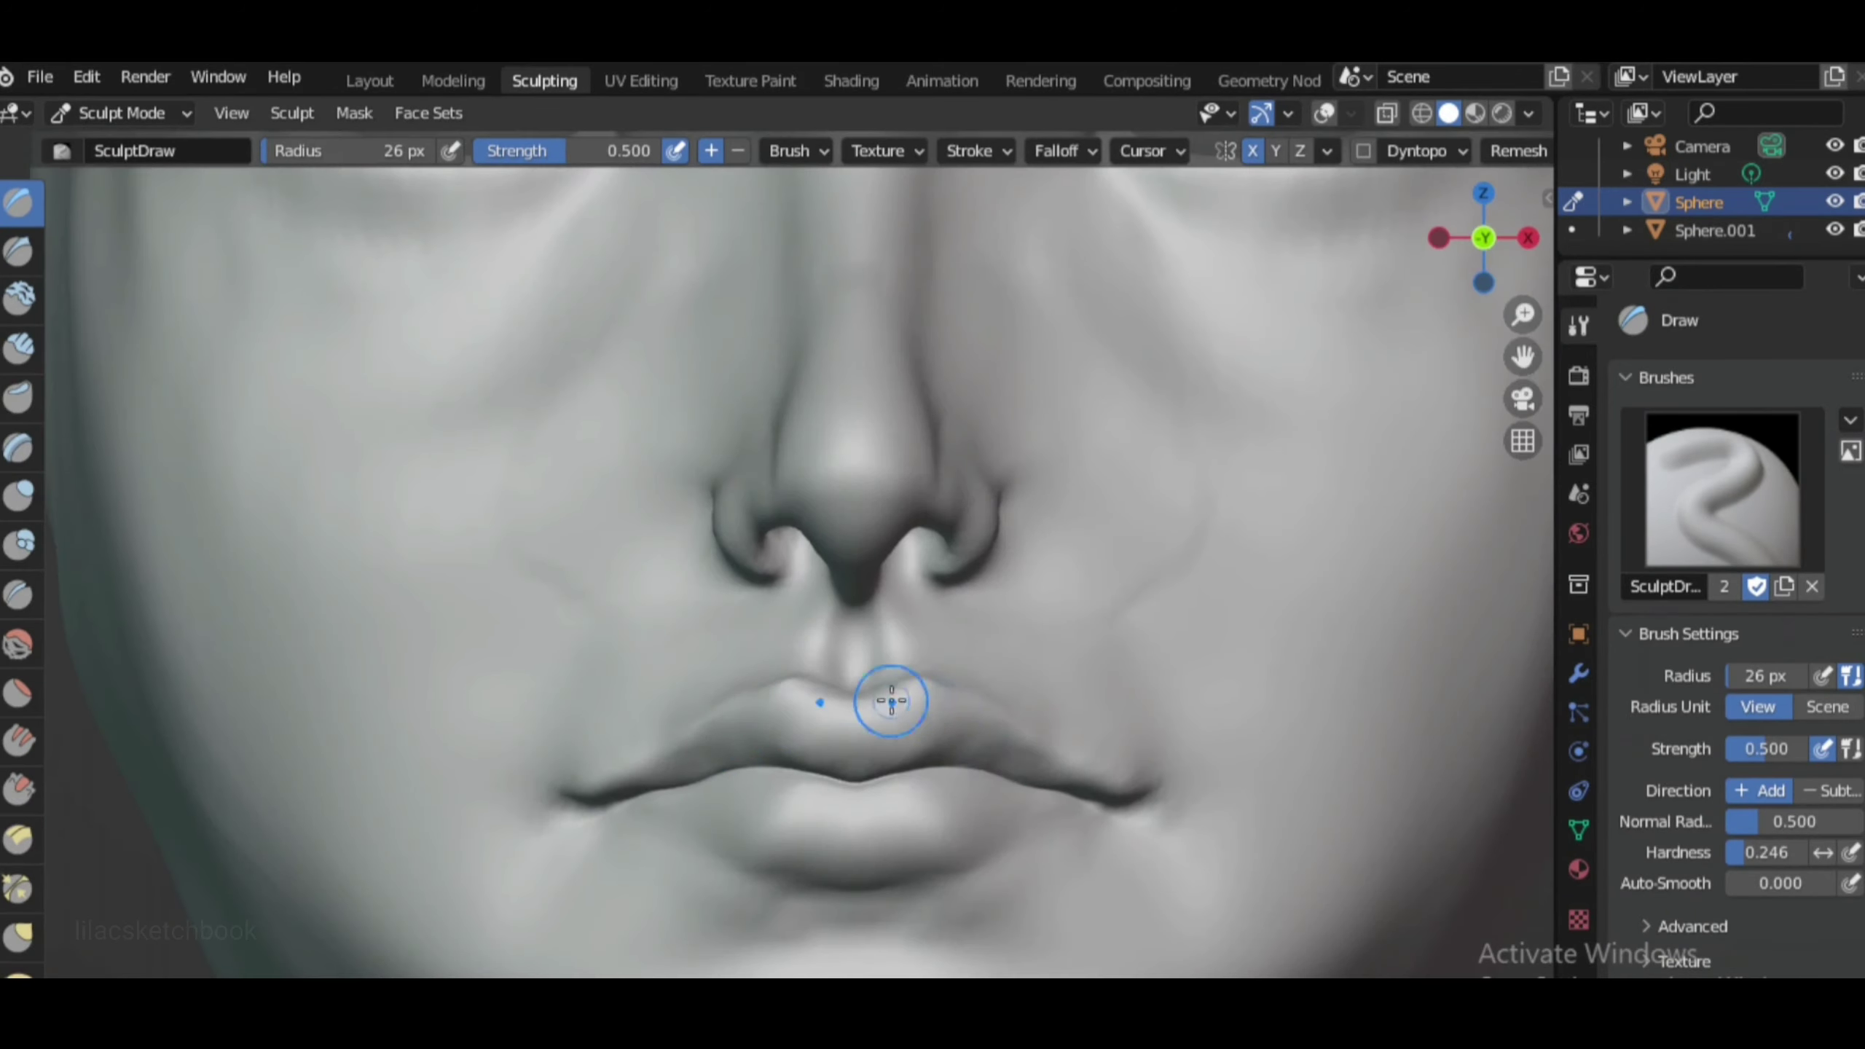
Inflate the lips in three-quarter view, then crease the lip line with a larger brush
middle_click_drag(892, 701, 1175, 662)
key("i")
scroll(735, 514, "up", 3)
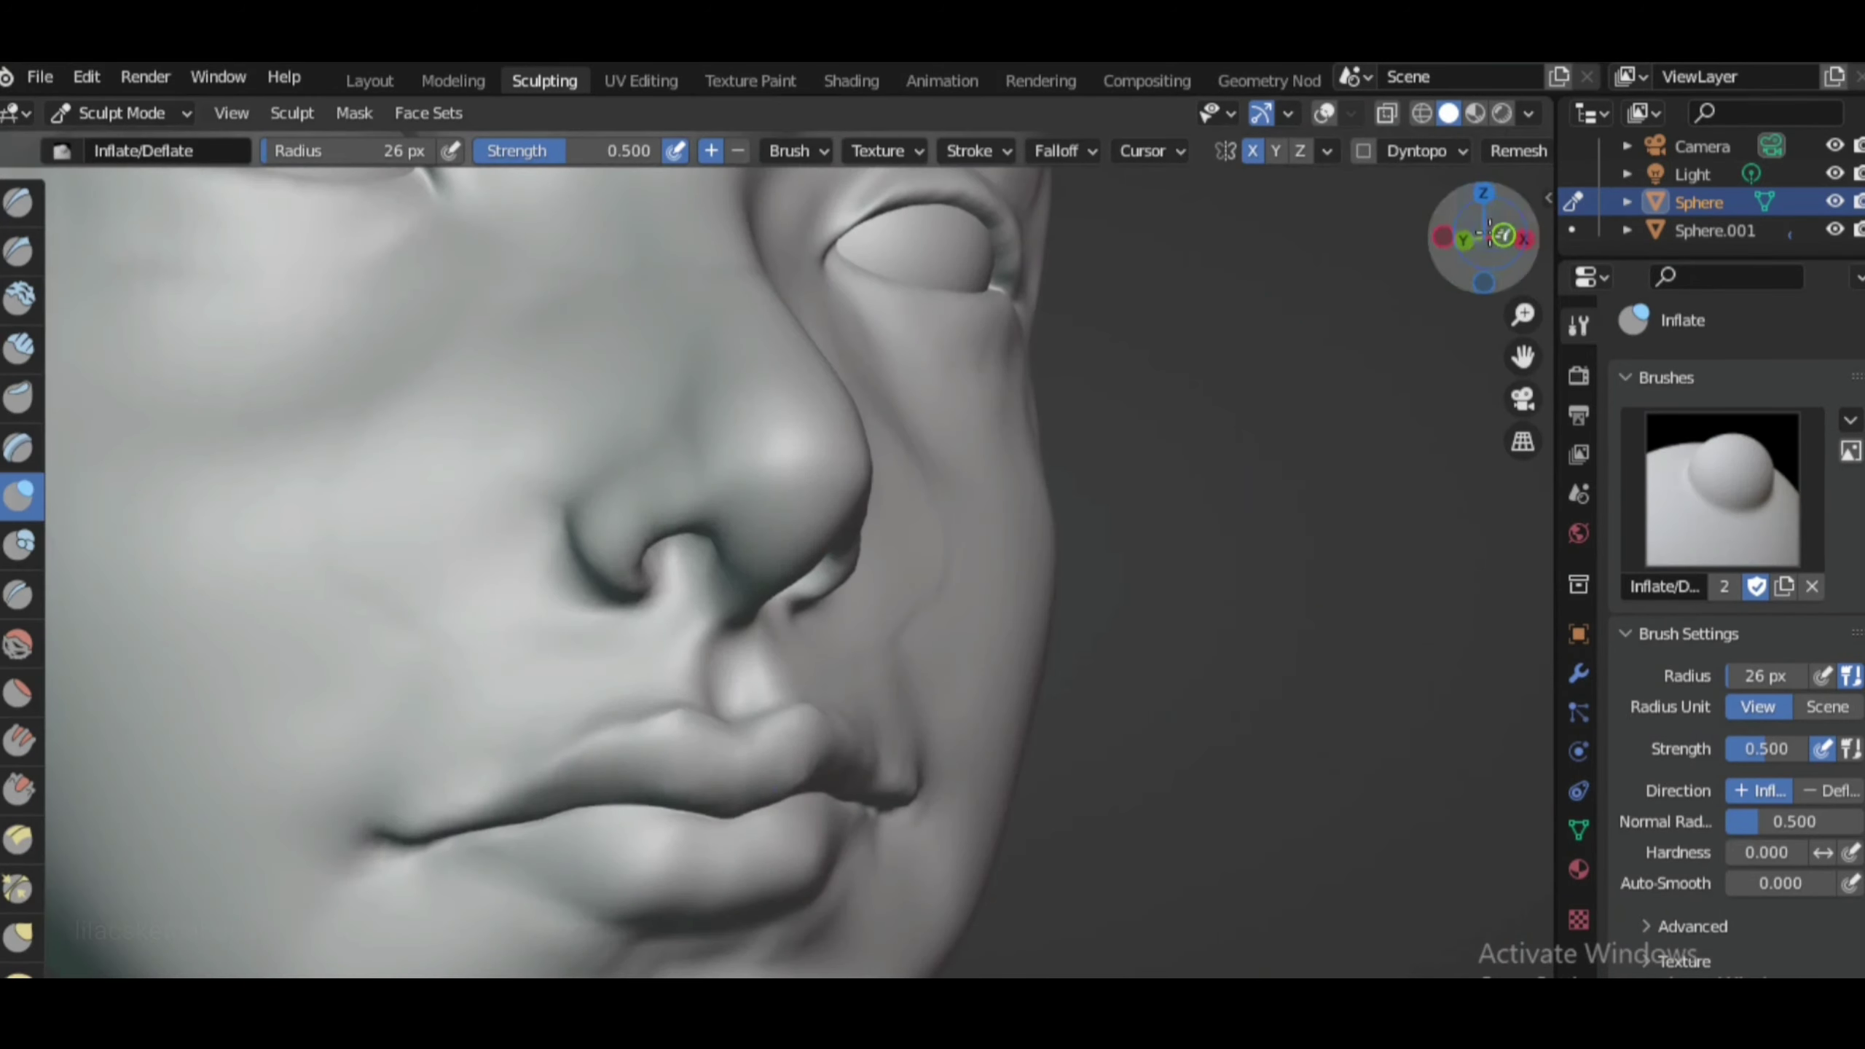
left_click_drag(1489, 232, 1220, 738)
left_click(17, 593)
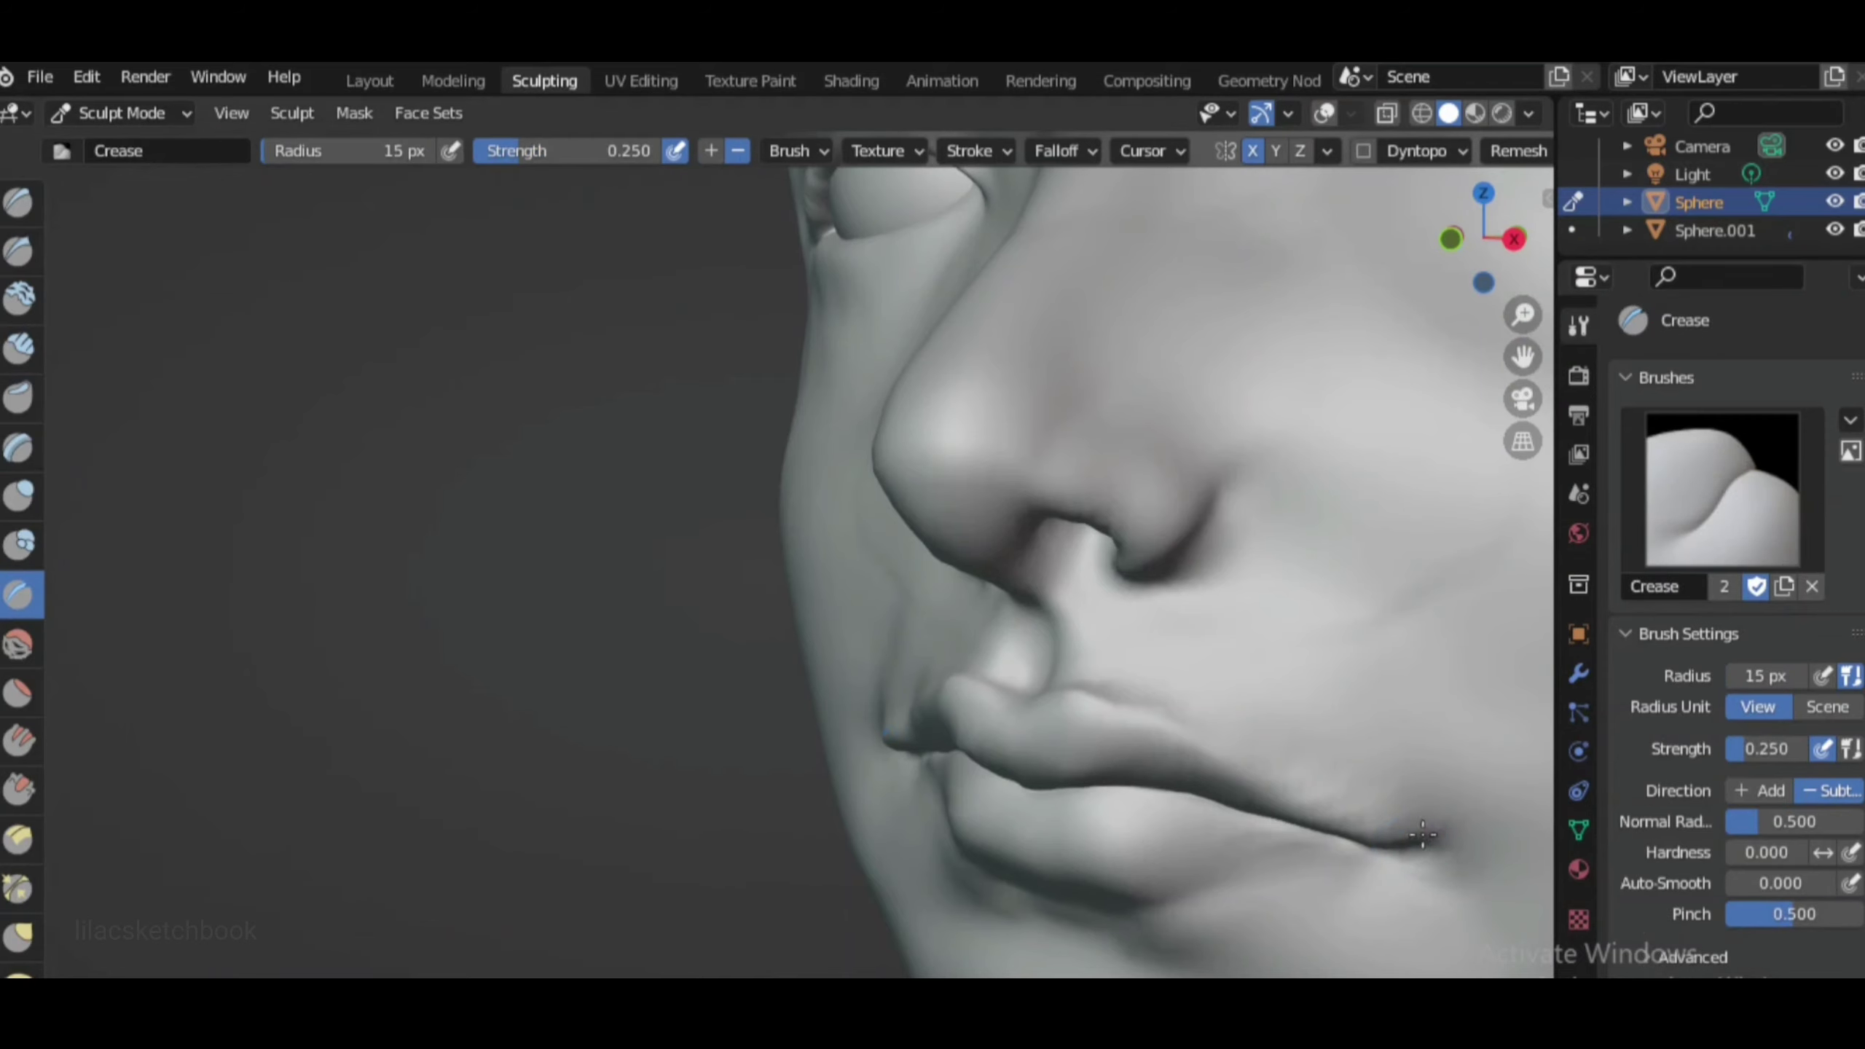
key("KP_1")
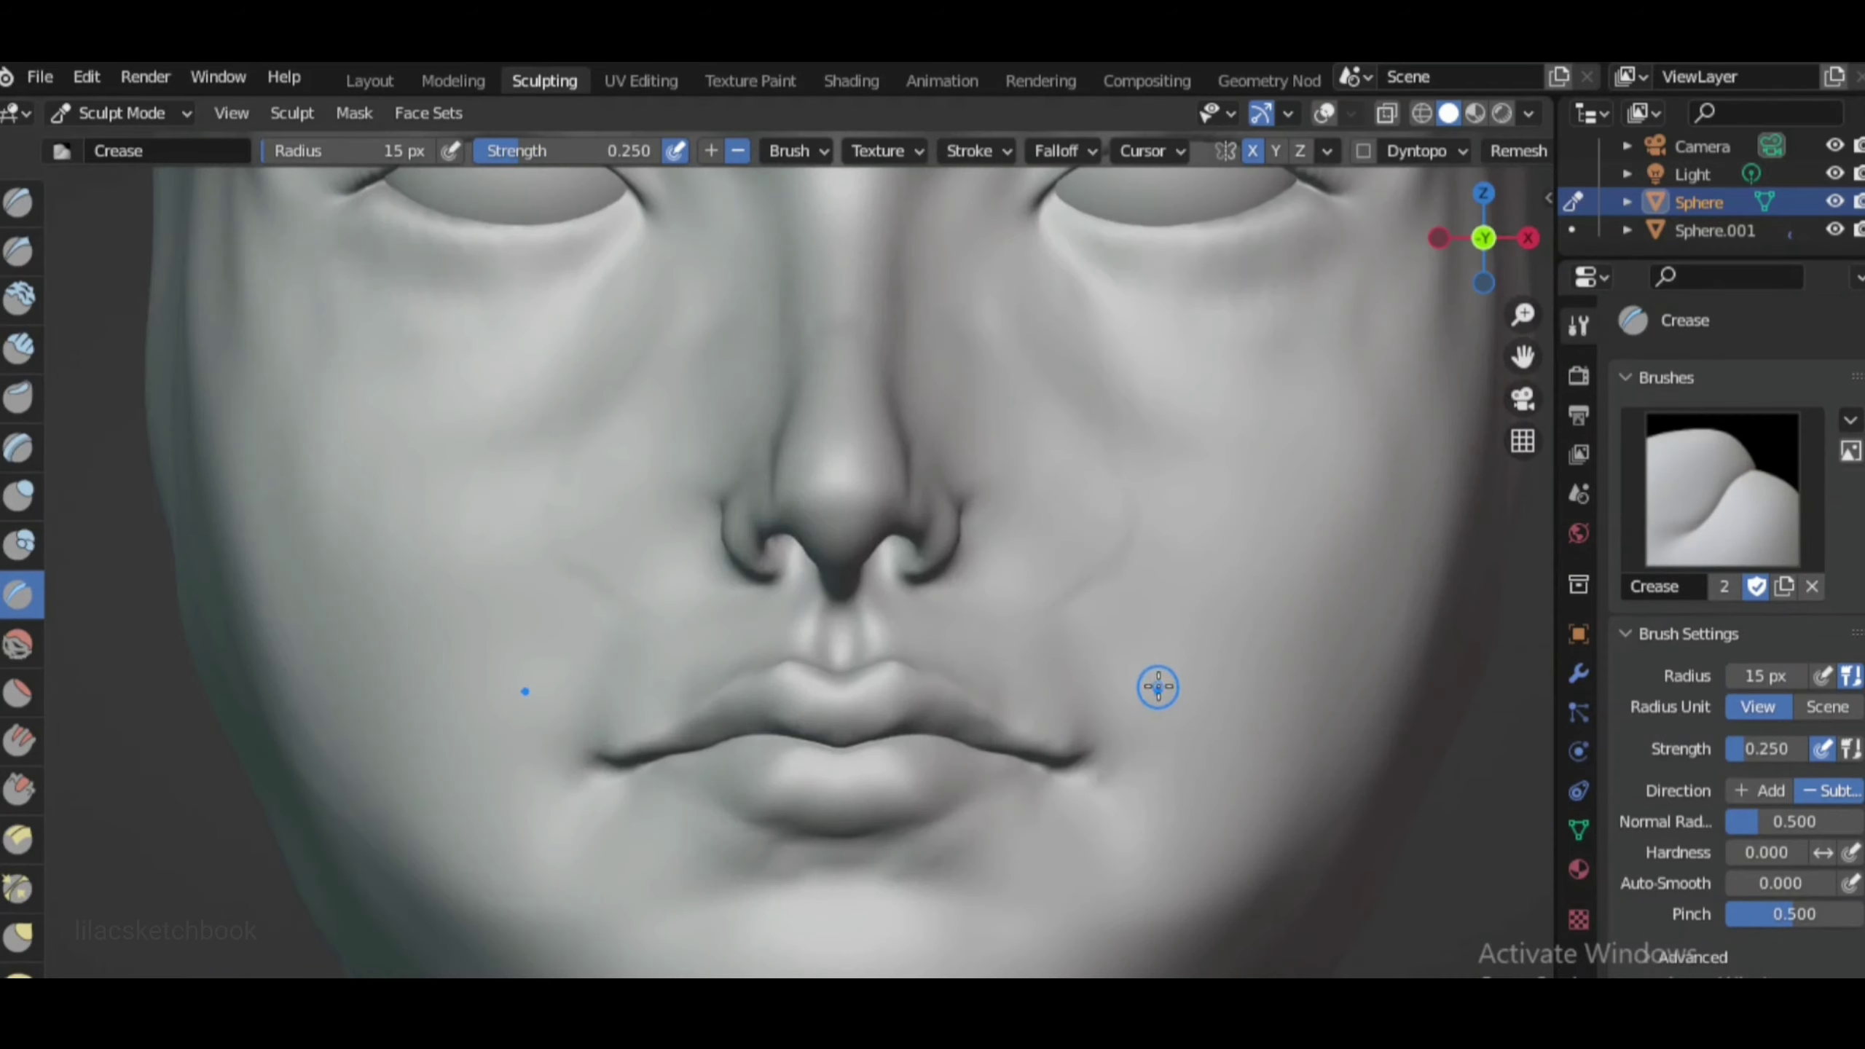
mouse_move(1281, 820)
middle_mouse_down()
mouse_move(1314, 662)
mouse_move(1304, 779)
middle_mouse_up()
scroll(1324, 612, "down", 3)
scroll(1304, 779, "up", 4)
key("f")
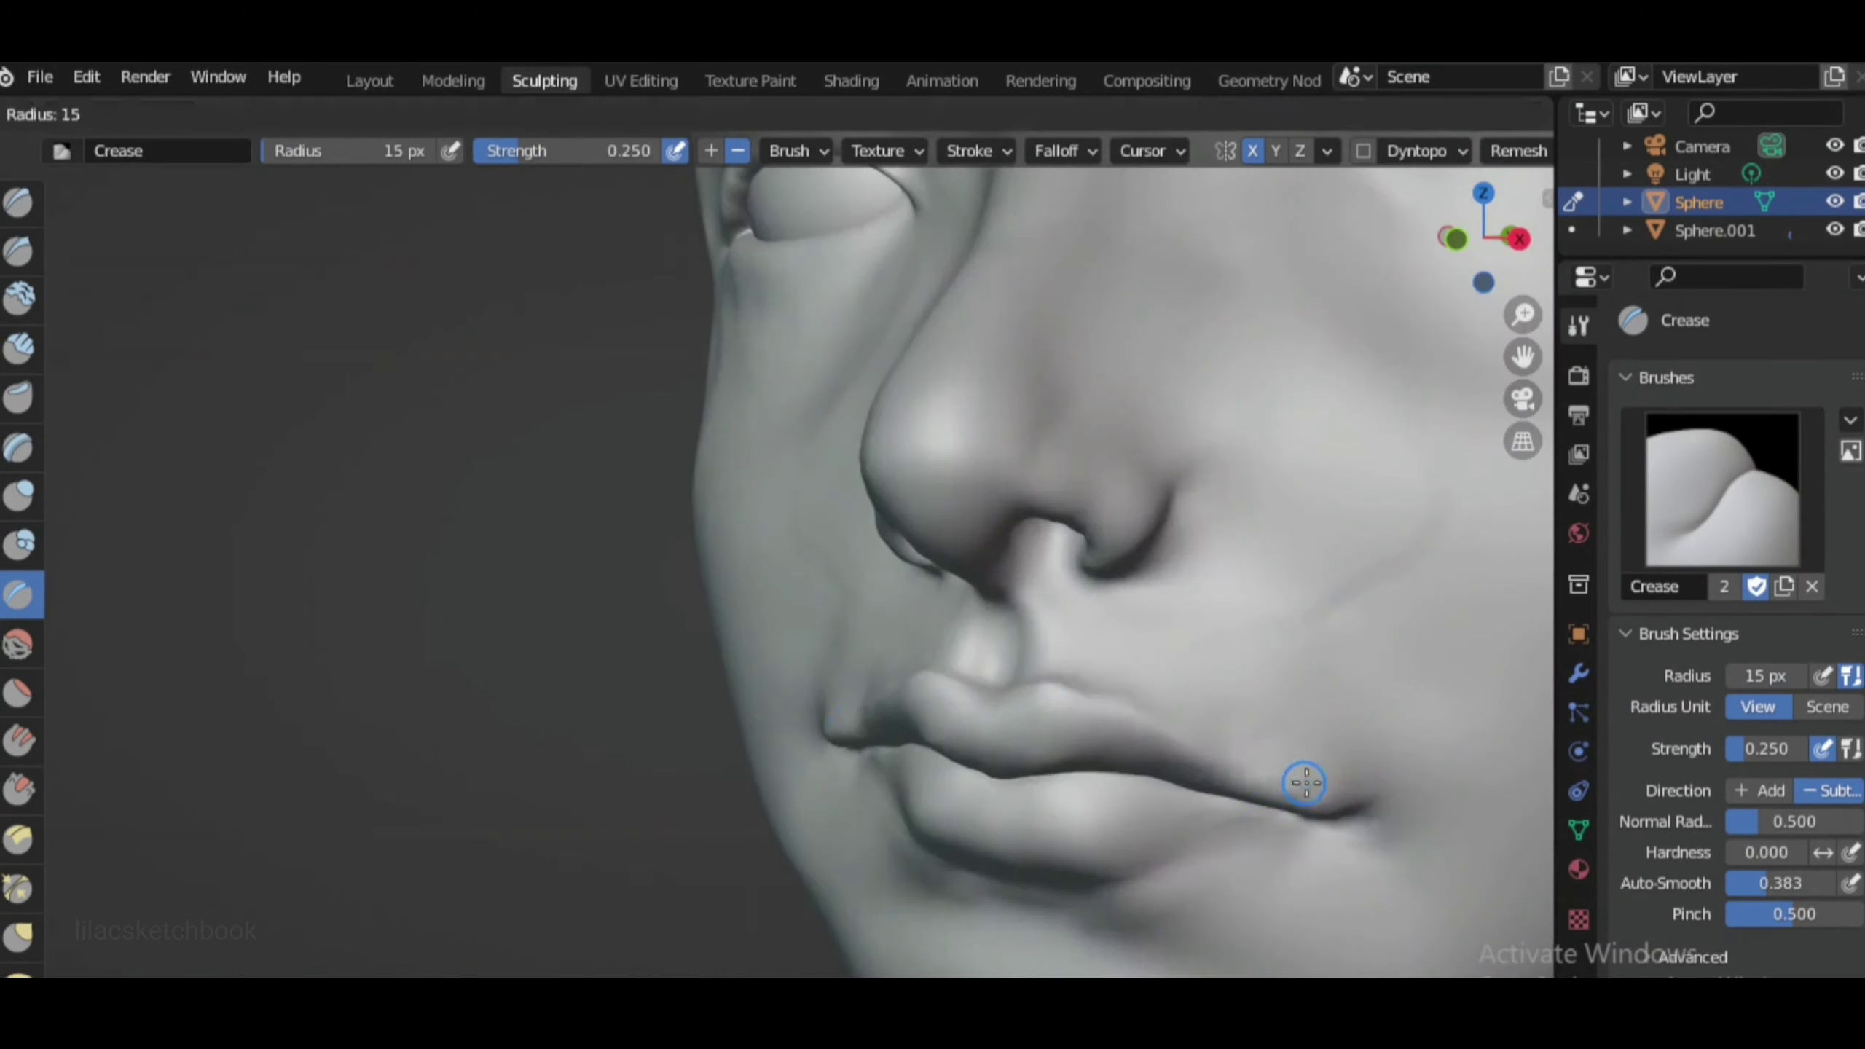
left_click(1114, 669)
Pinch the mouth corners together, viewed from below and three-quarter angles
key("KP_1")
scroll(1114, 669, "down", 4)
middle_click_drag(808, 662, 808, 477)
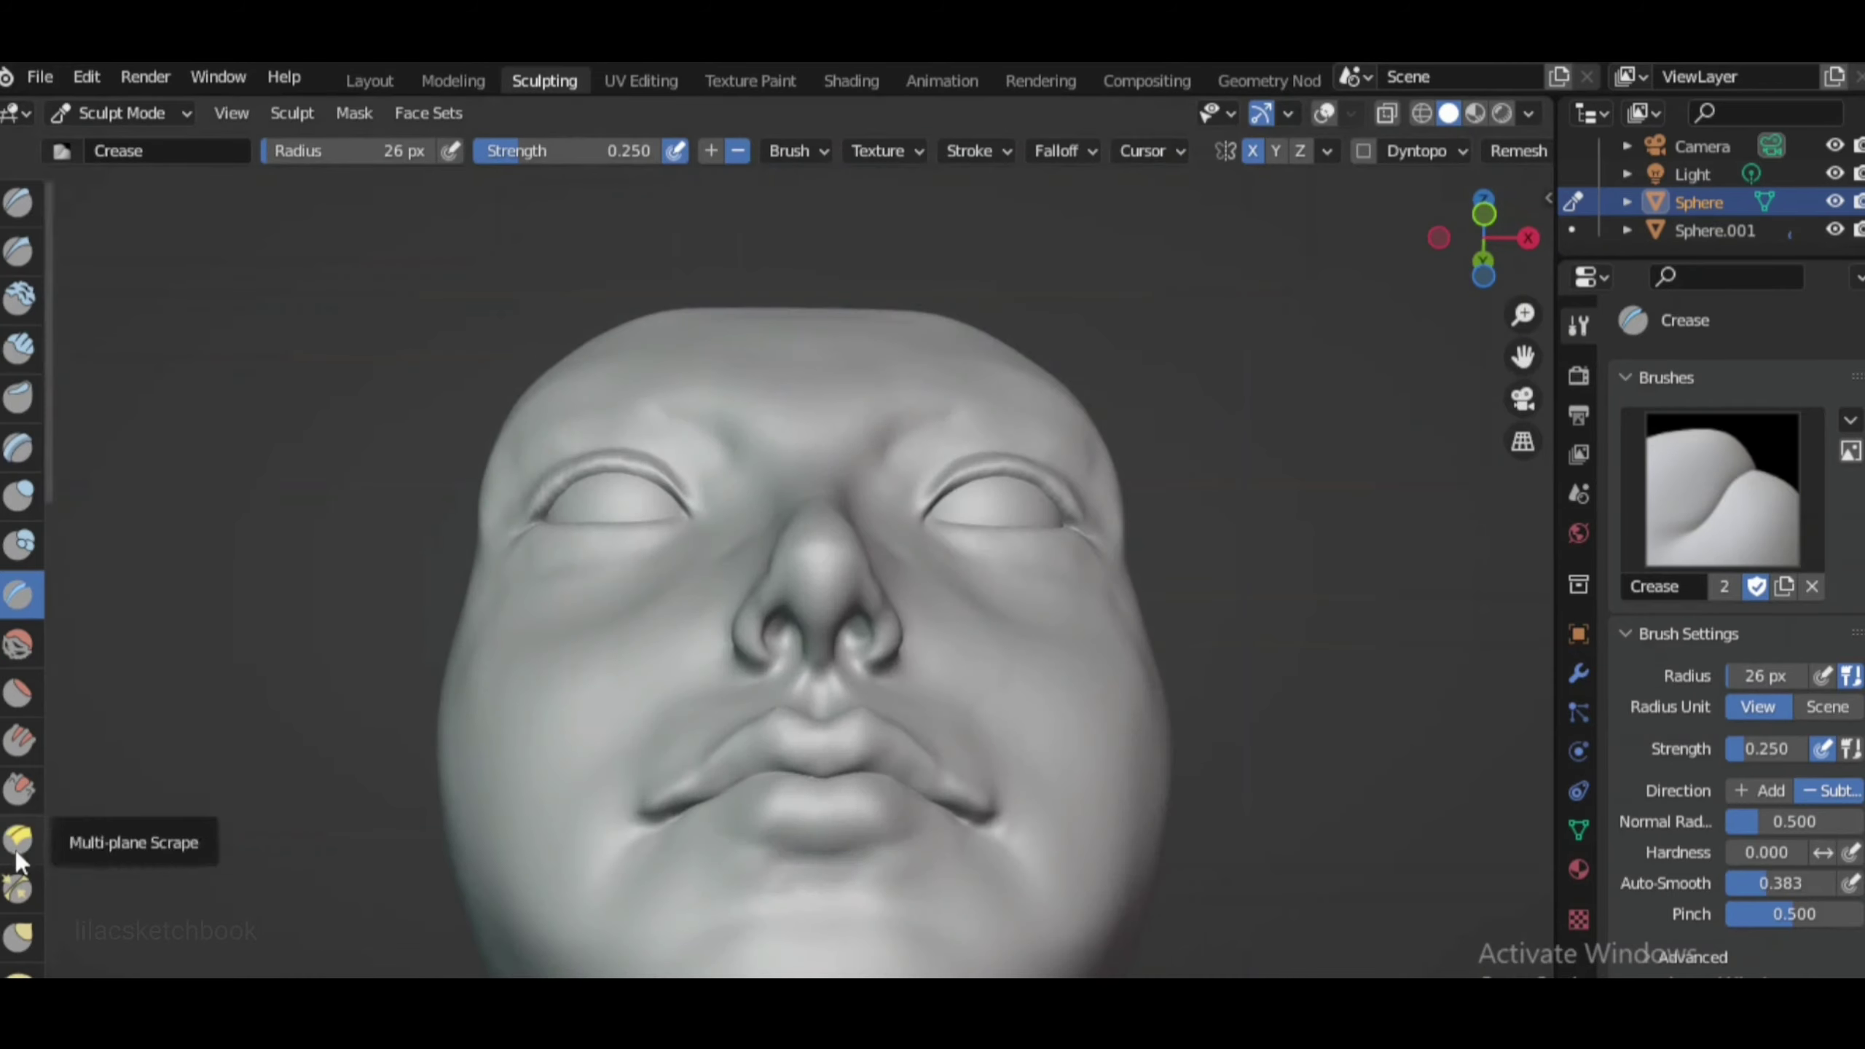
left_click(18, 887)
scroll(749, 845, "up", 1)
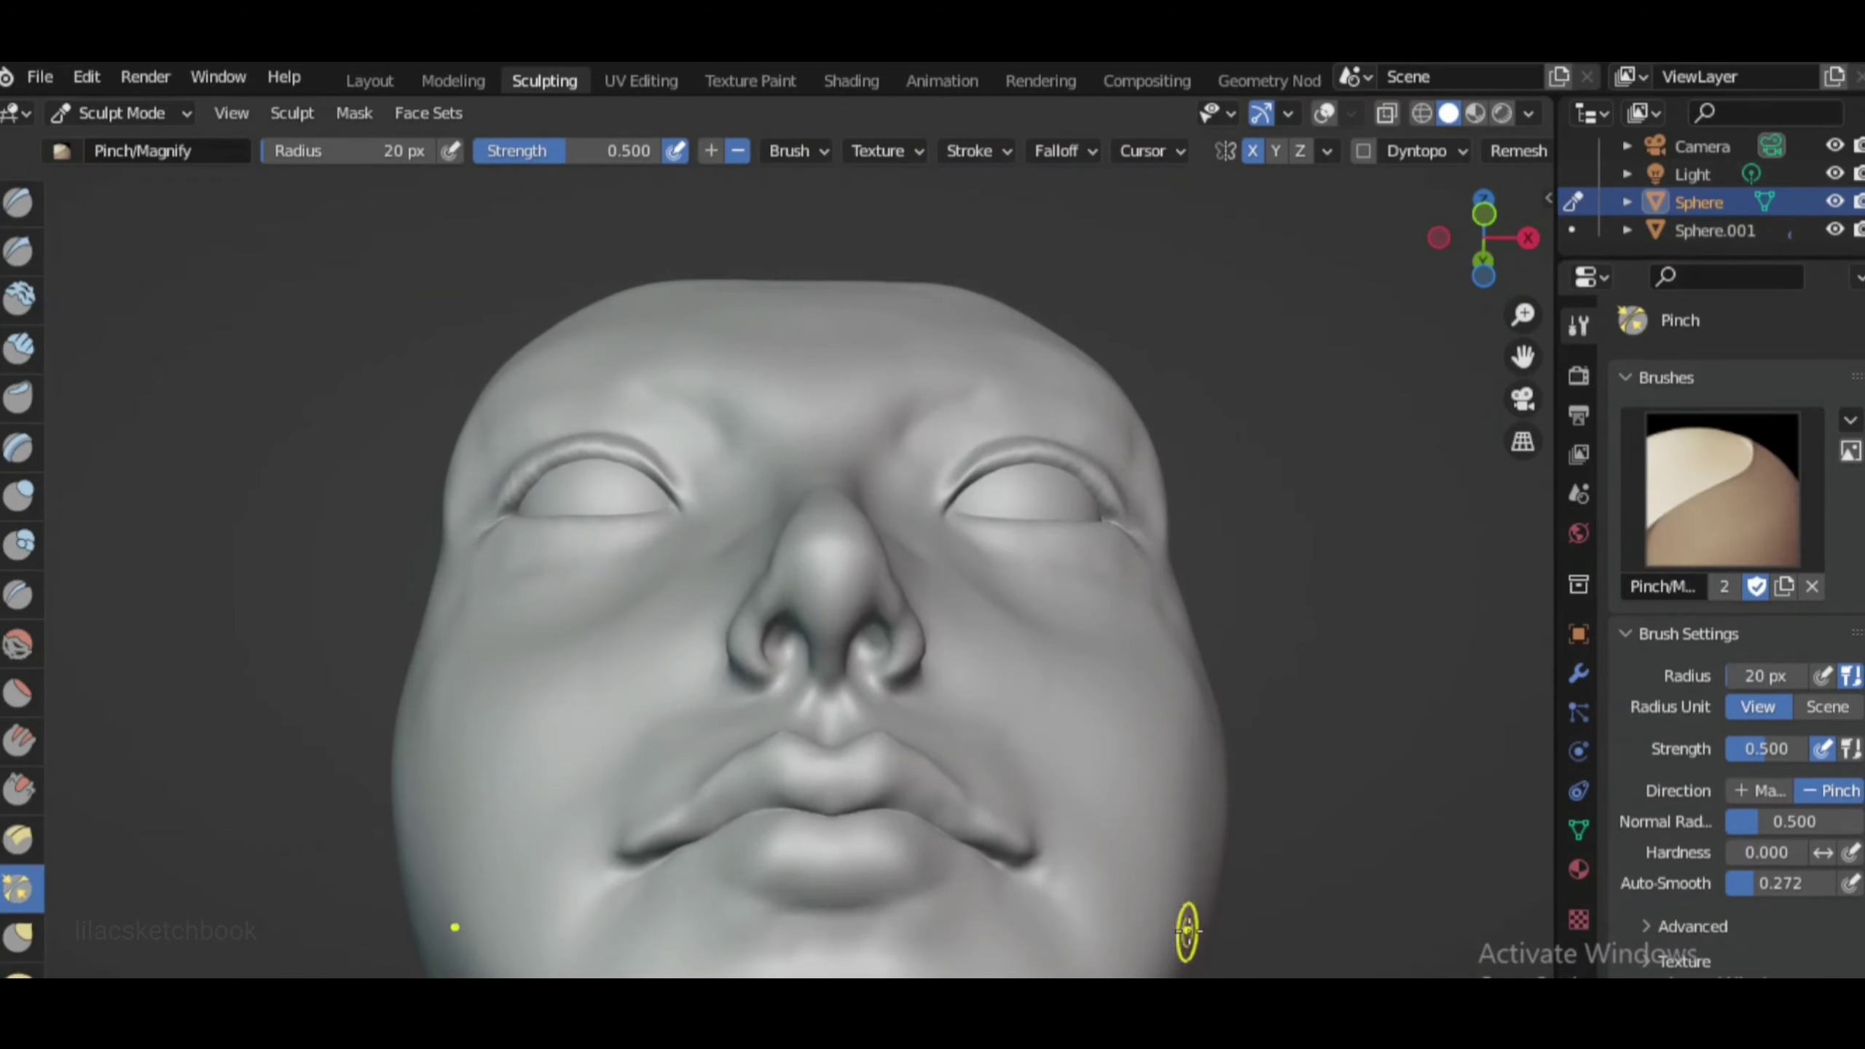
scroll(801, 902, "down", 2)
middle_click_drag(801, 808, 1152, 680)
scroll(955, 691, "up", 4)
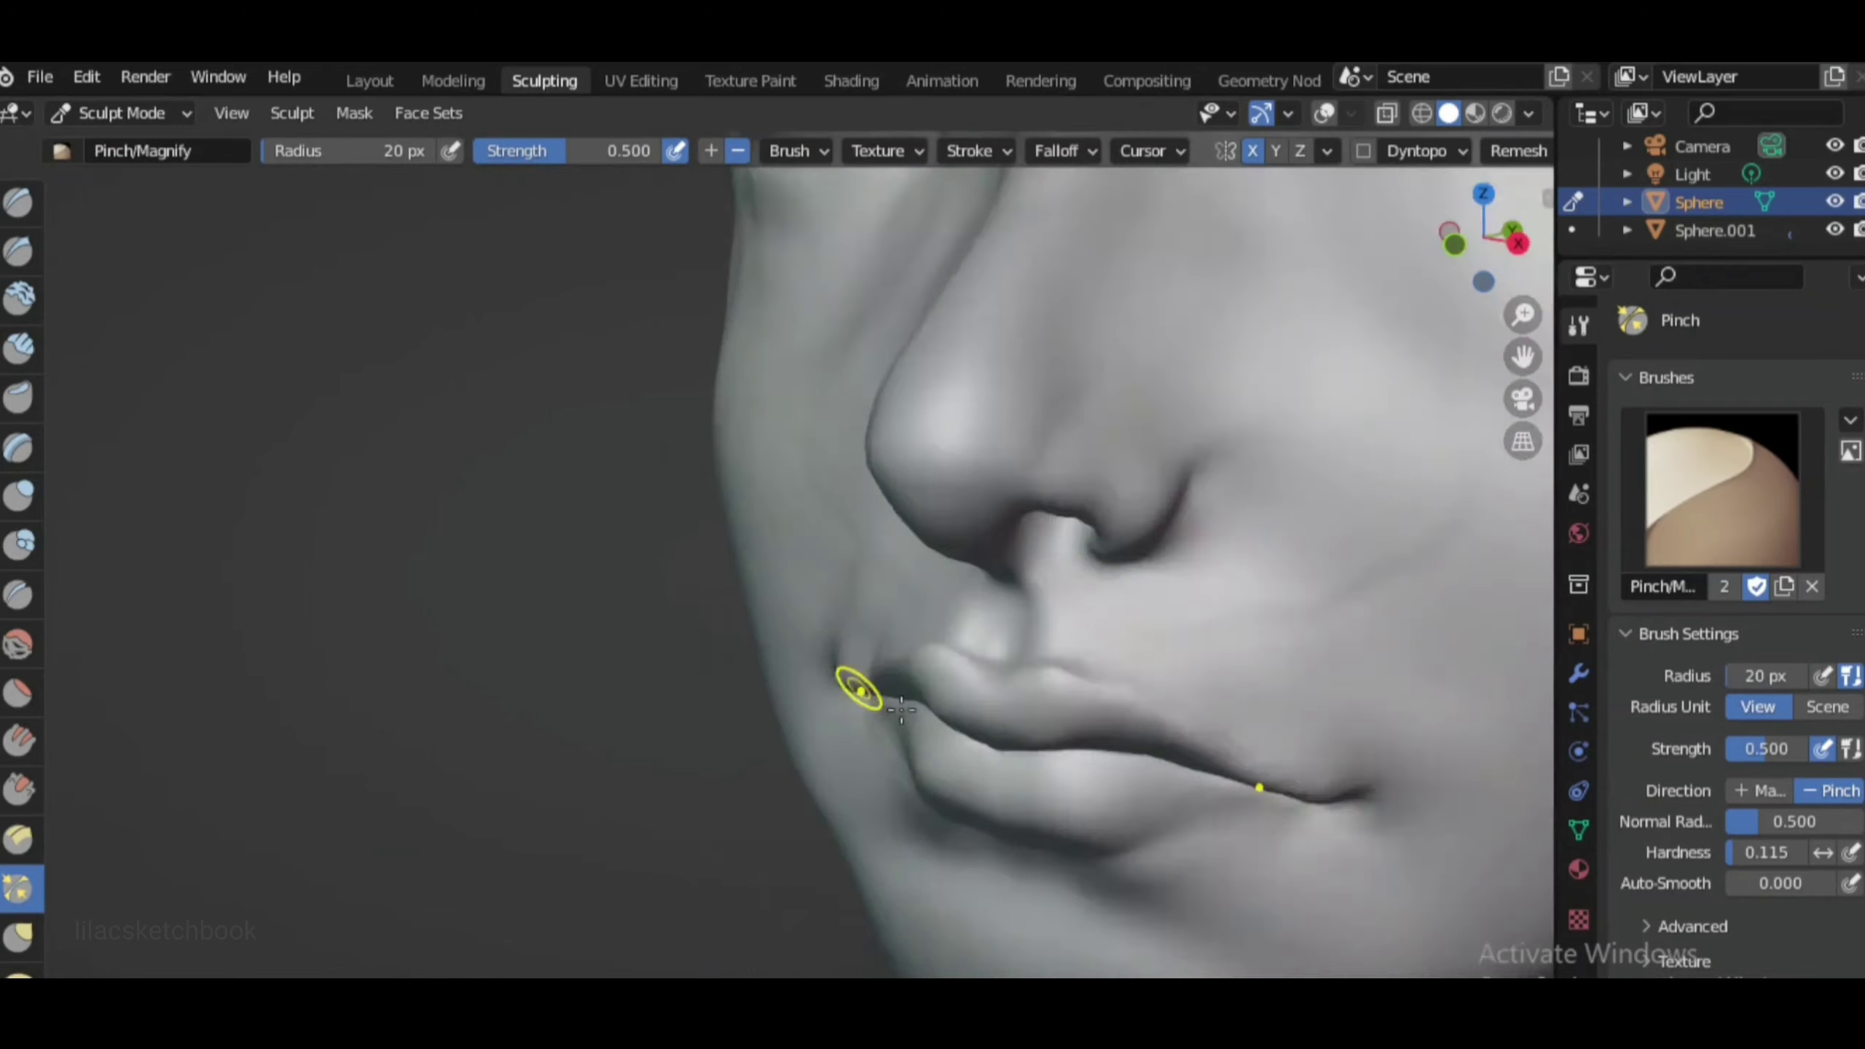
scroll(1087, 712, "down", 4)
Refine the lips and mouth corners from the front view of the head
key("KP_1")
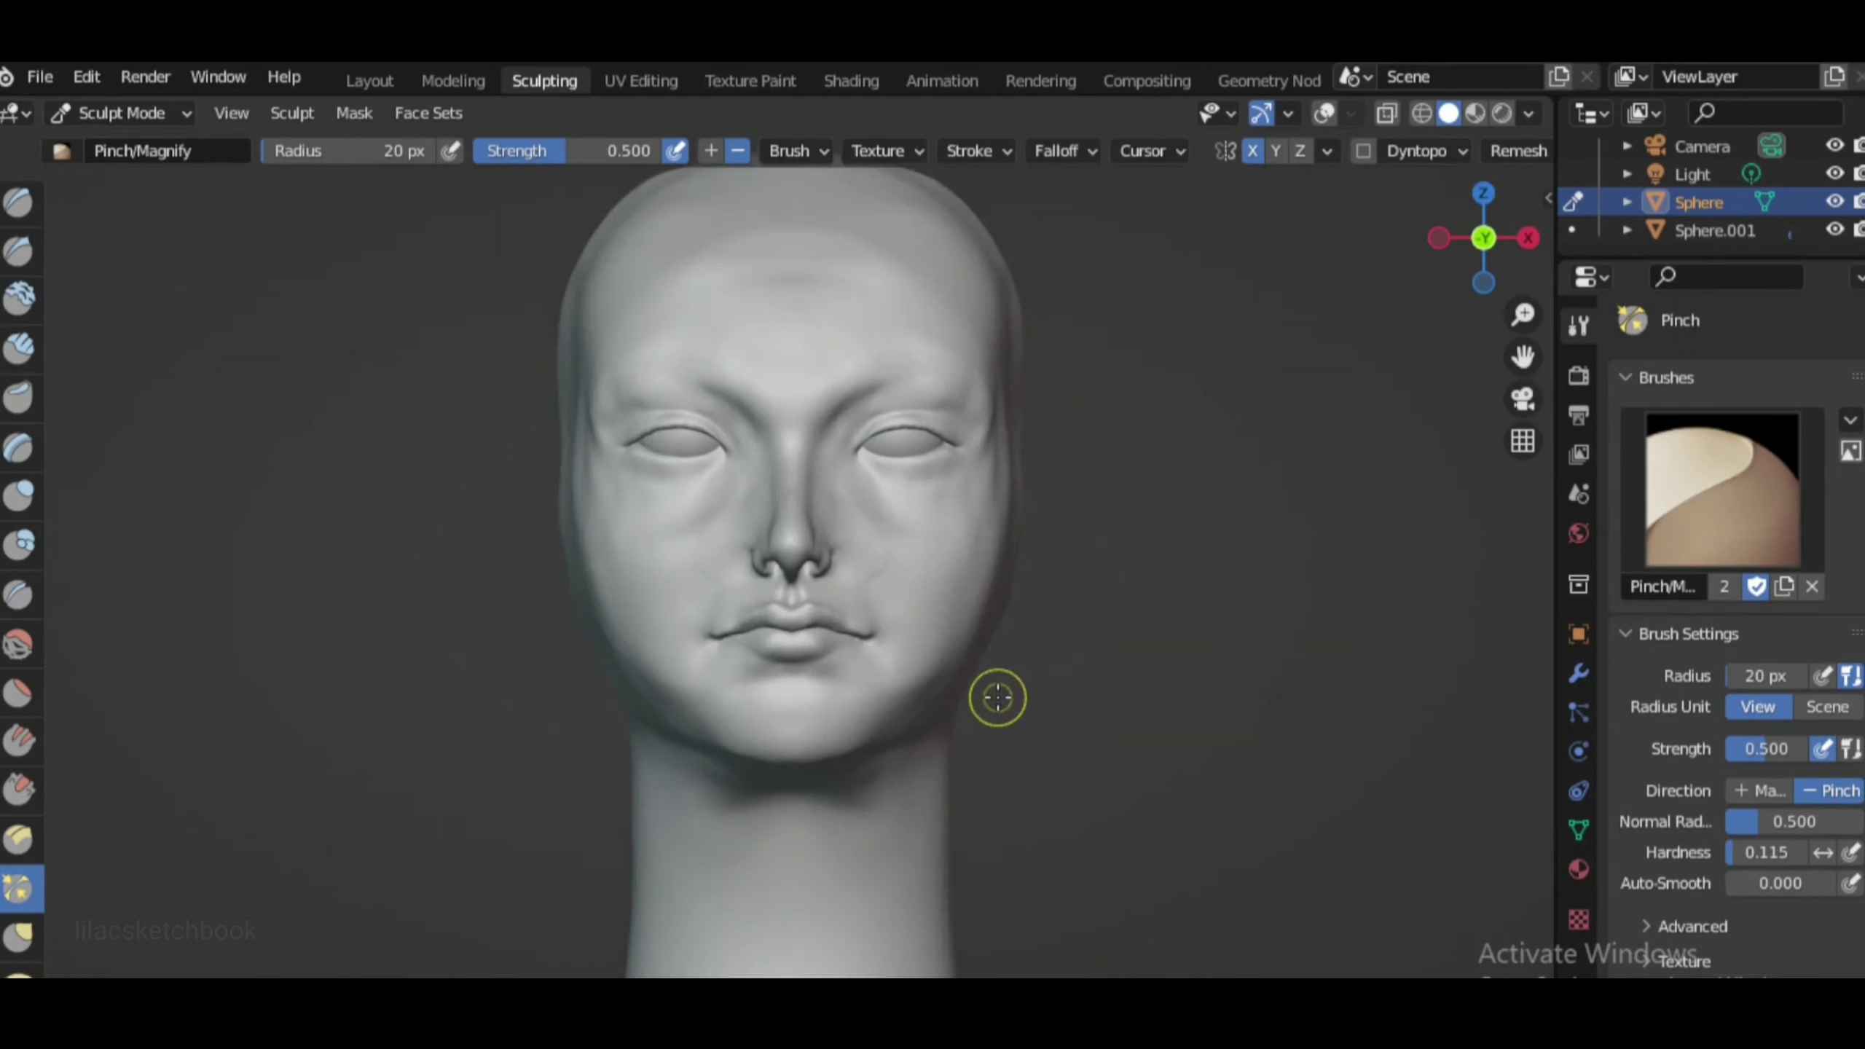
scroll(998, 696, "up", 5)
scroll(1380, 726, "down", 4)
scroll(1008, 687, "down", 3)
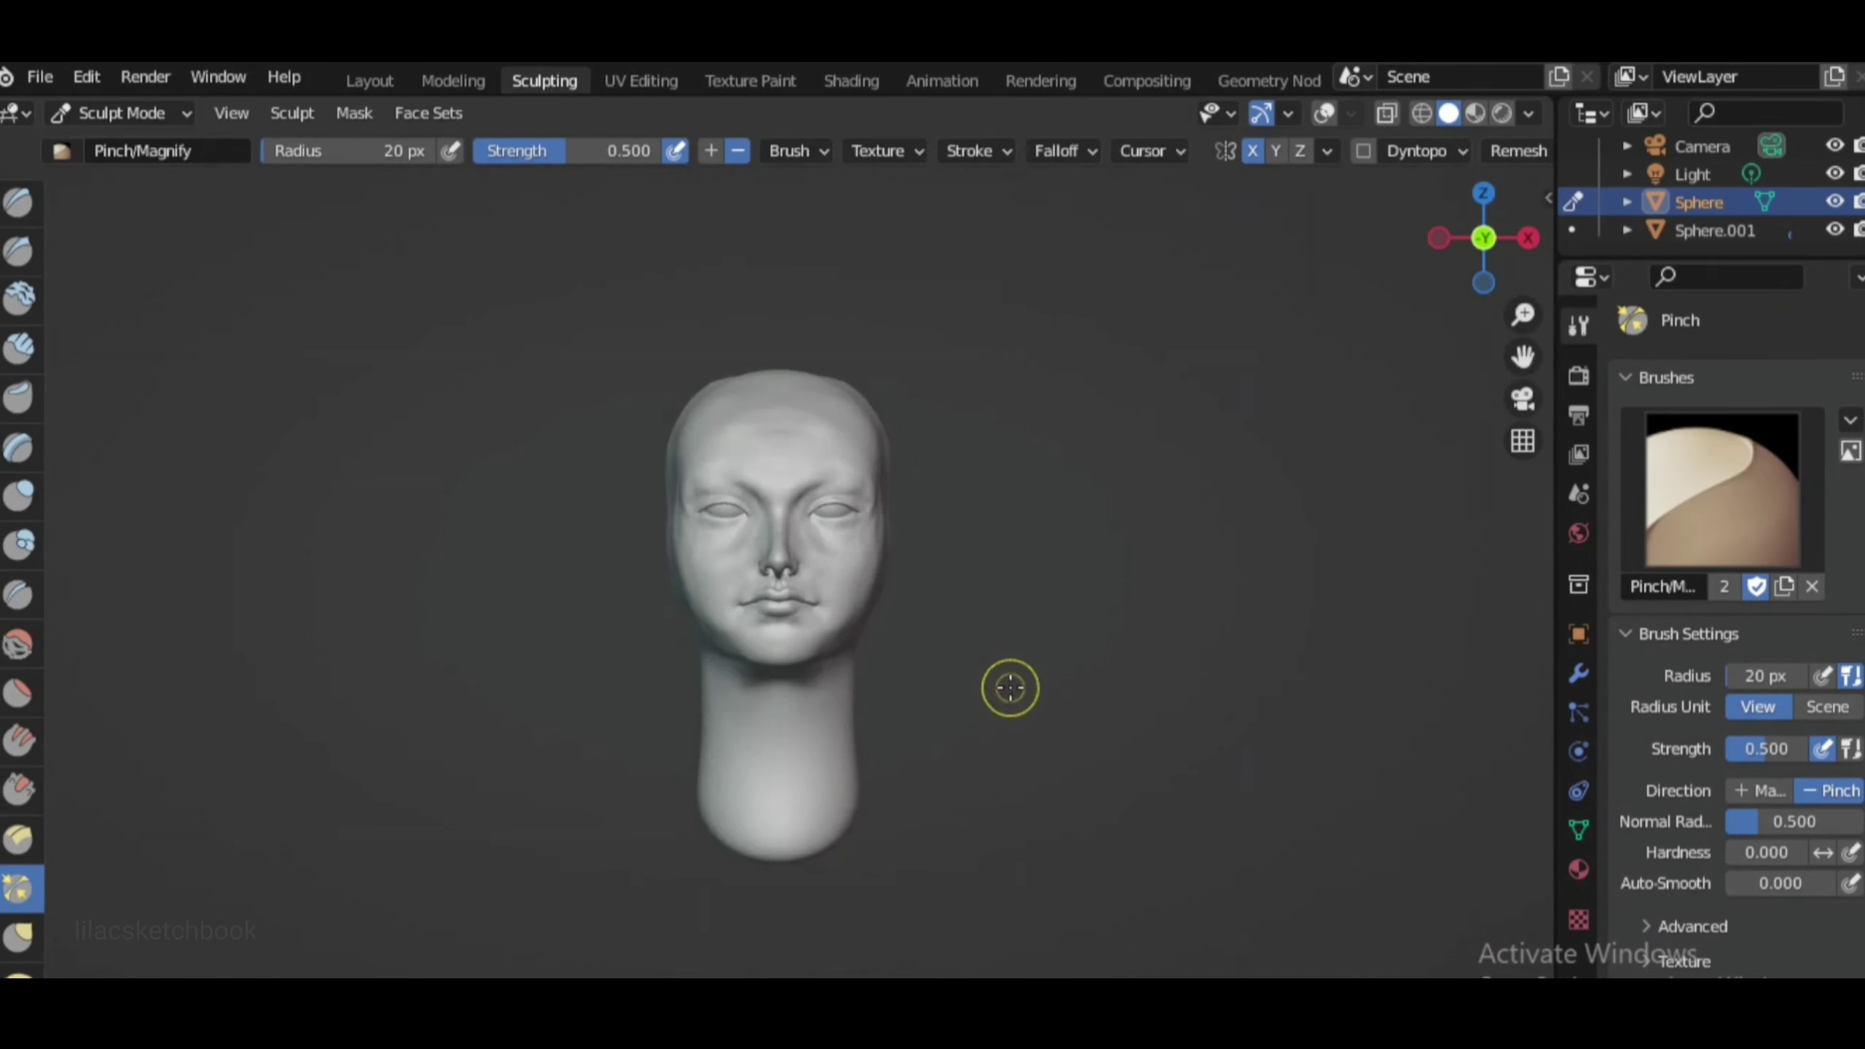
scroll(1008, 687, "up", 5)
scroll(876, 763, "down", 4)
scroll(1065, 595, "up", 4)
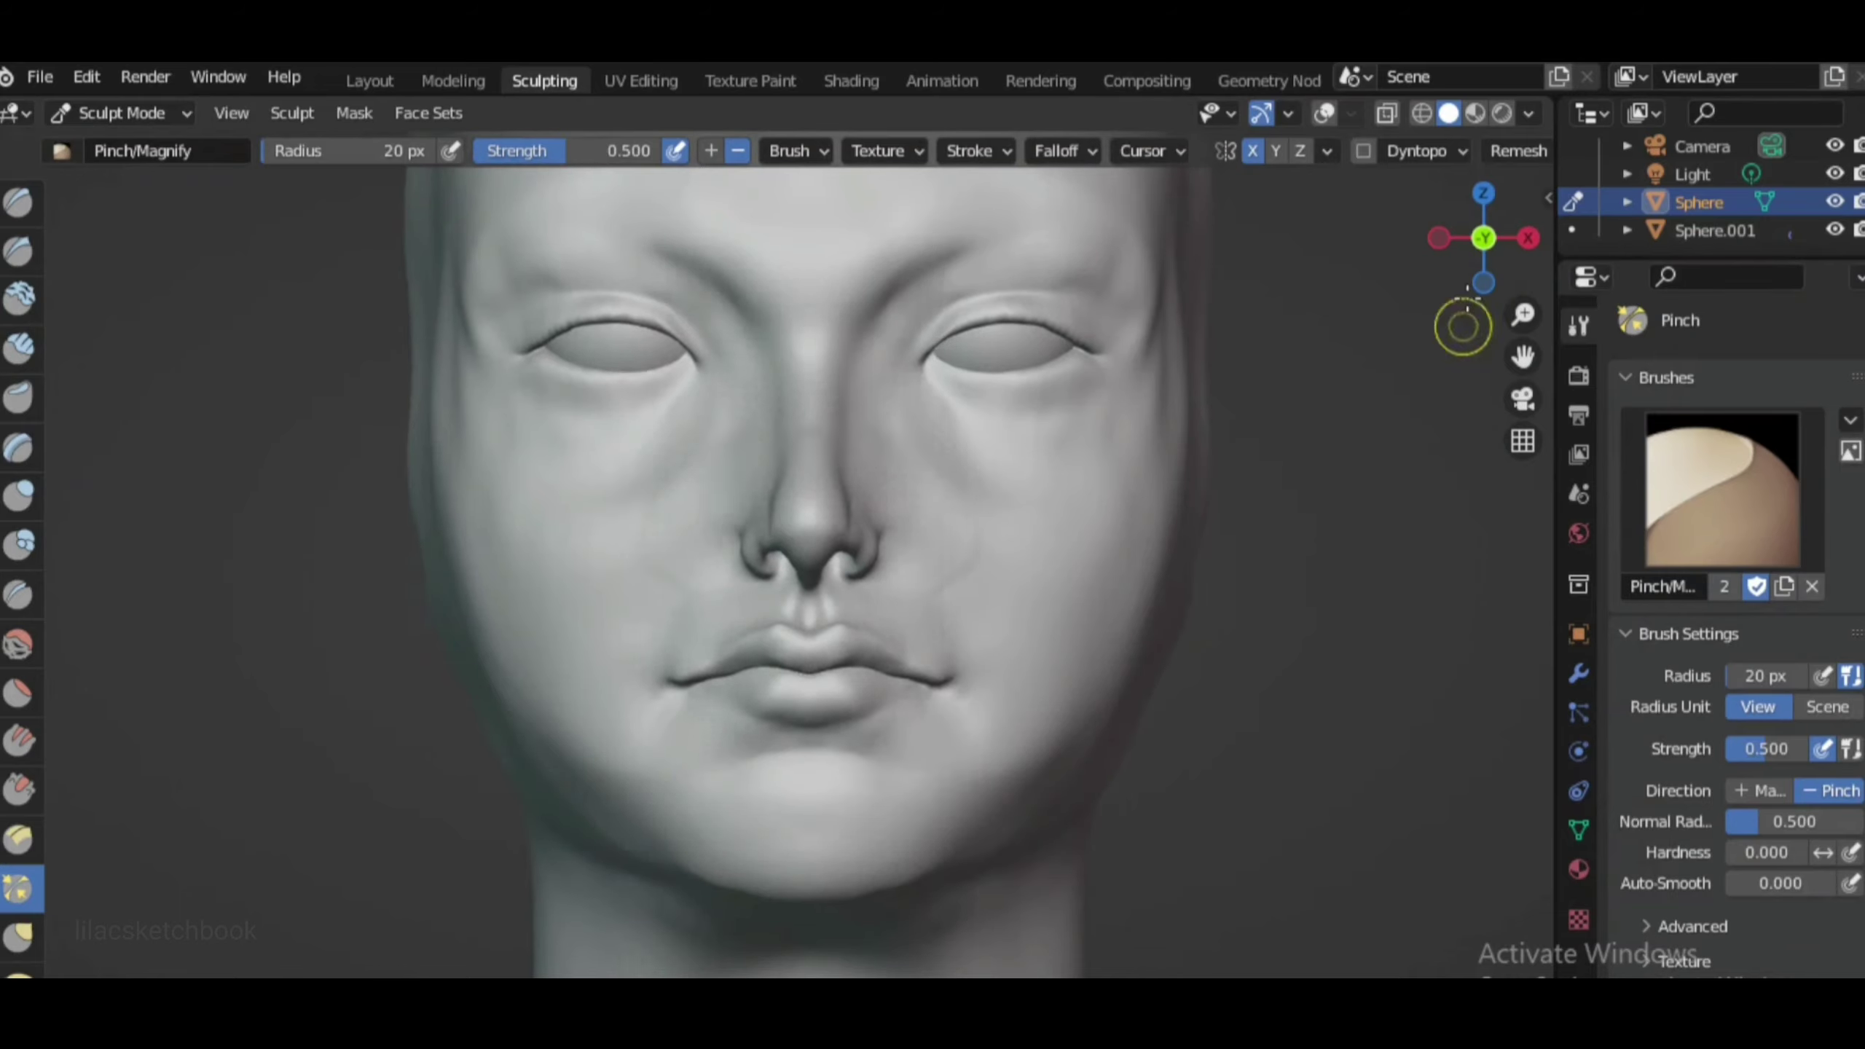
middle_click_drag(1065, 595, 1139, 497)
key("KP_1")
Check the nose, lips and chin profile from the side
scroll(958, 496, "down", 2)
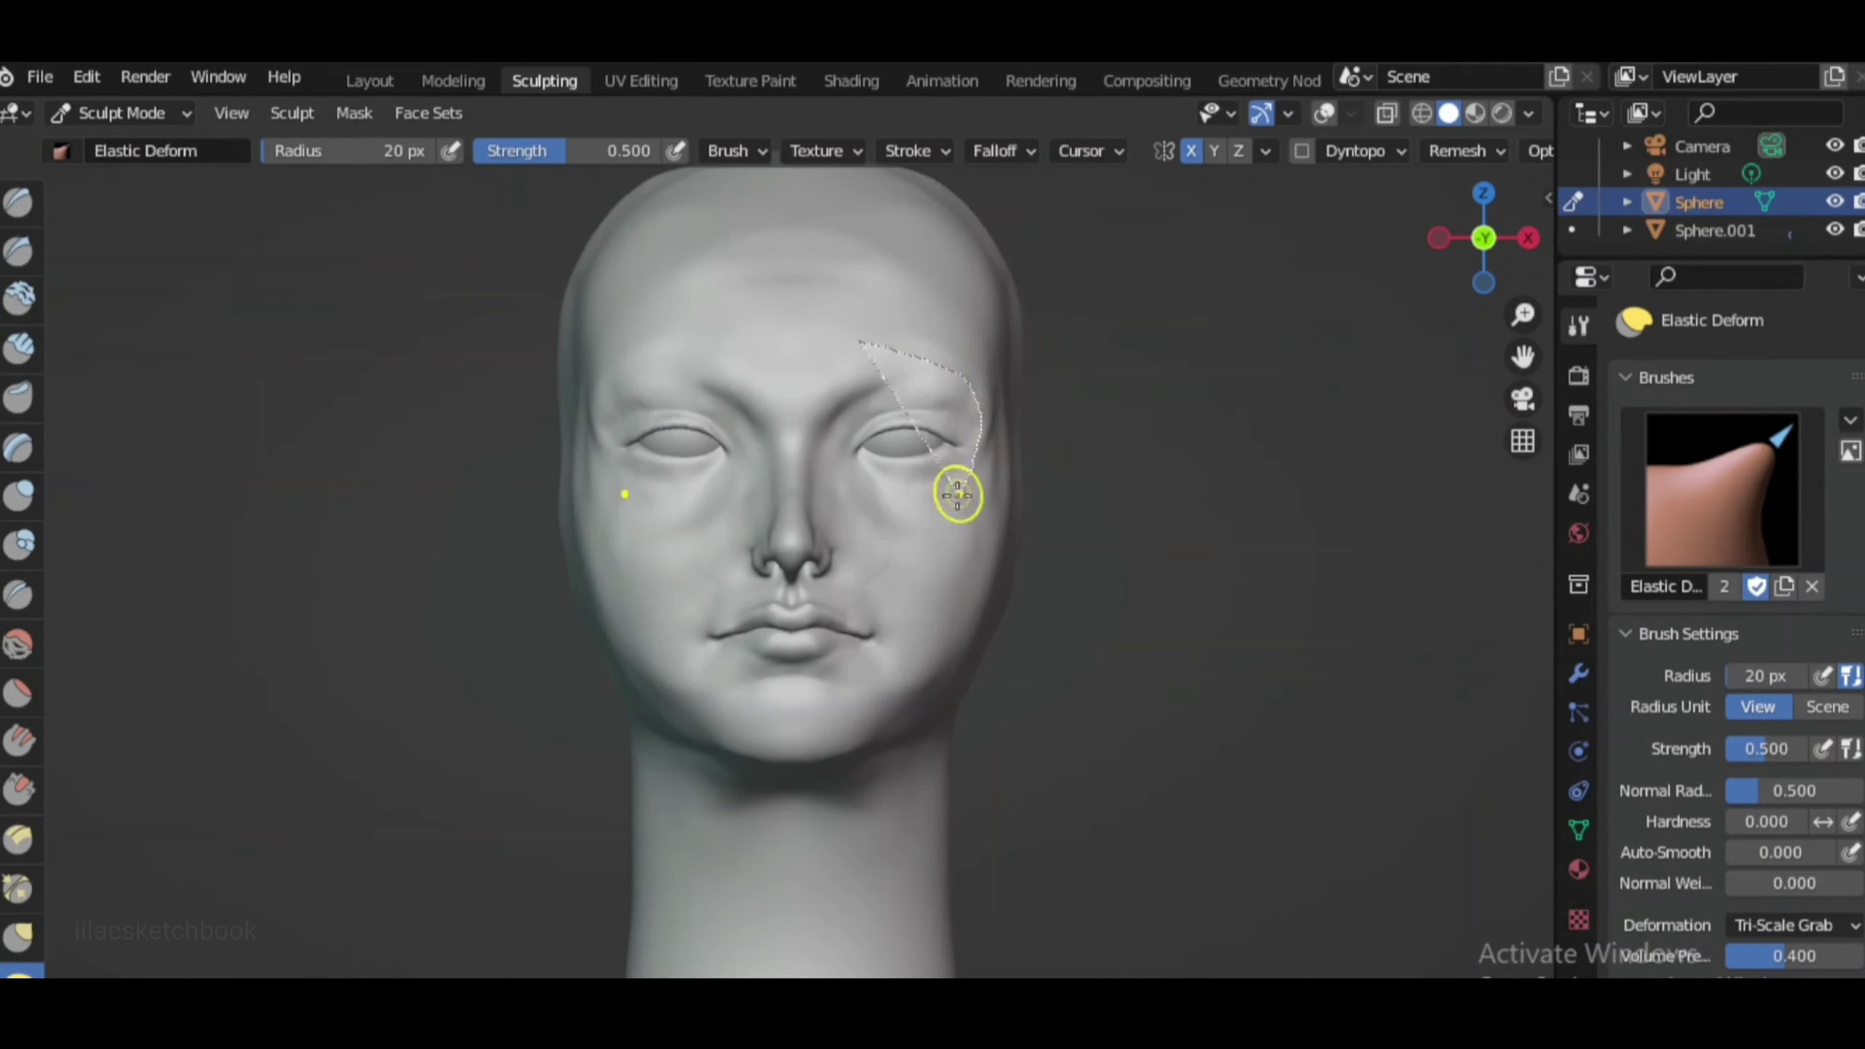
left_click_drag(1483, 238, 976, 797)
scroll(977, 797, "up", 3)
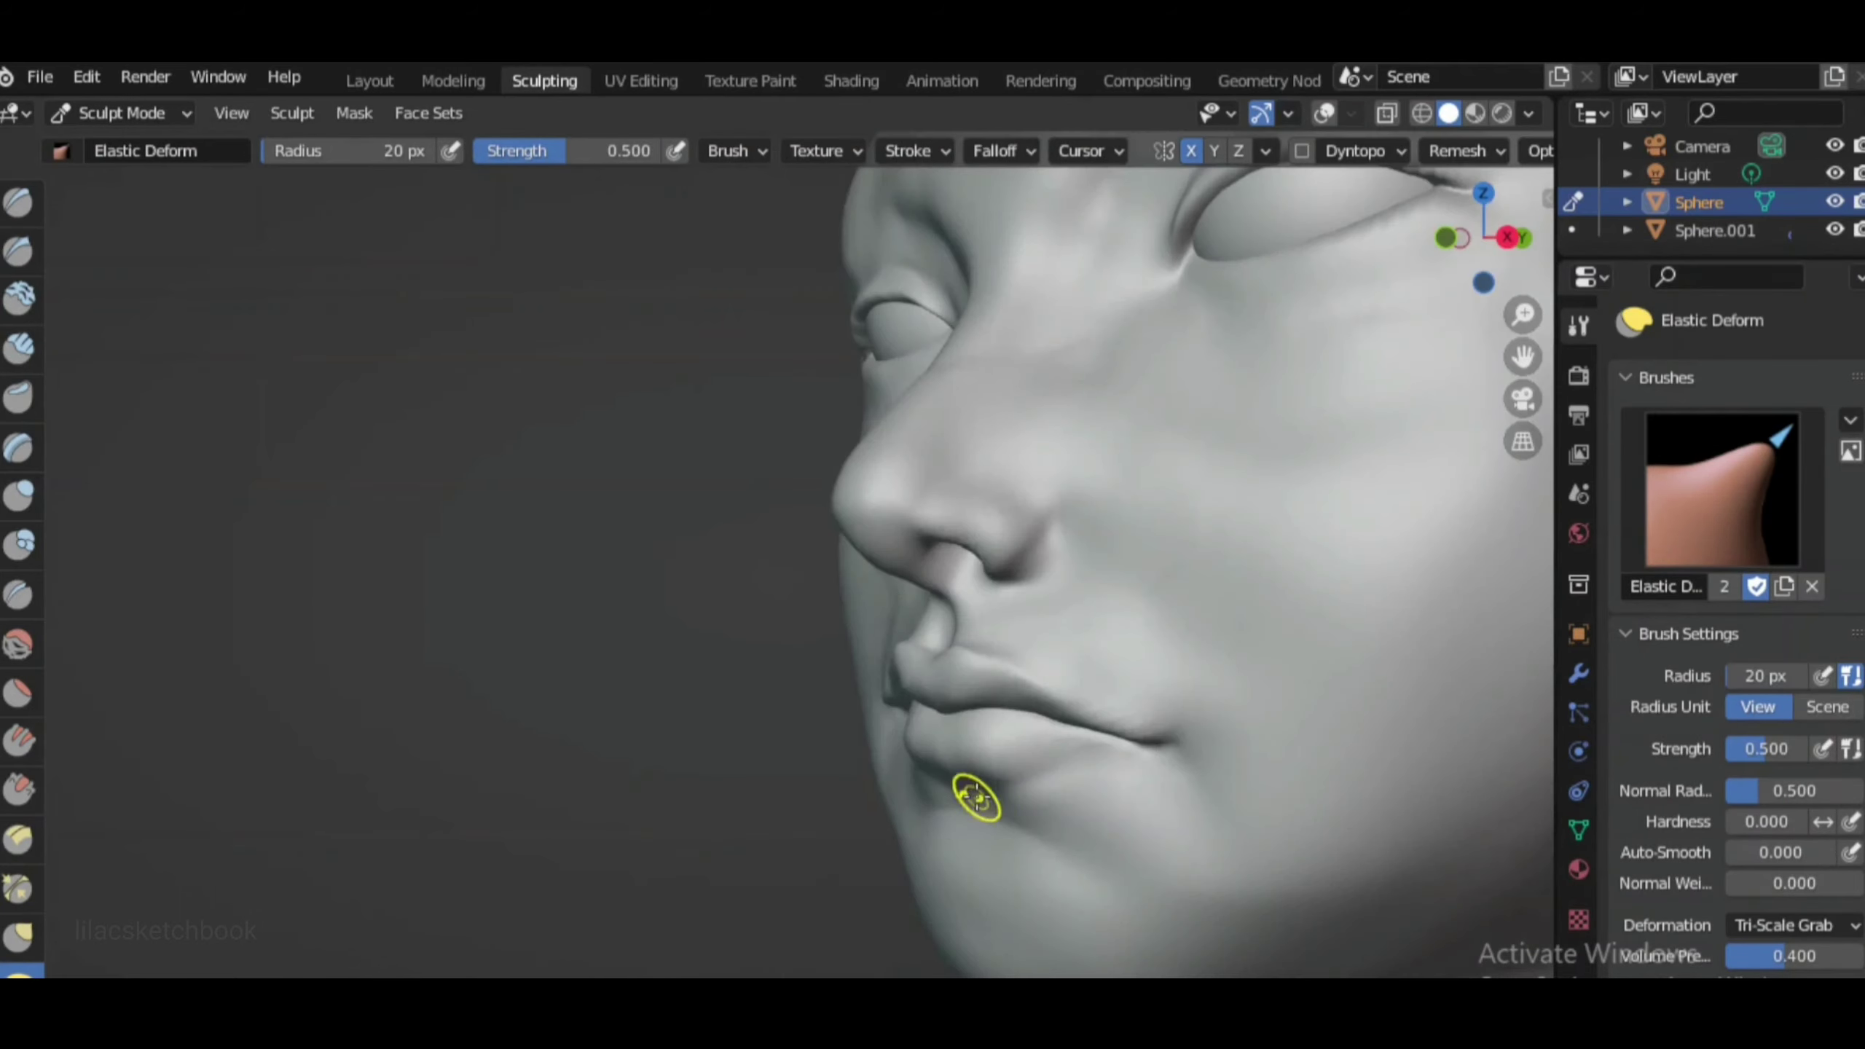
mouse_move(1000, 801)
middle_mouse_down()
mouse_move(1050, 646)
mouse_move(1145, 624)
middle_mouse_up()
scroll(1100, 500, "down", 5)
scroll(1132, 649, "up", 4)
scroll(1220, 409, "up", 3)
Build up the chin and lower lip with Clay Strips at 39 px
key("x")
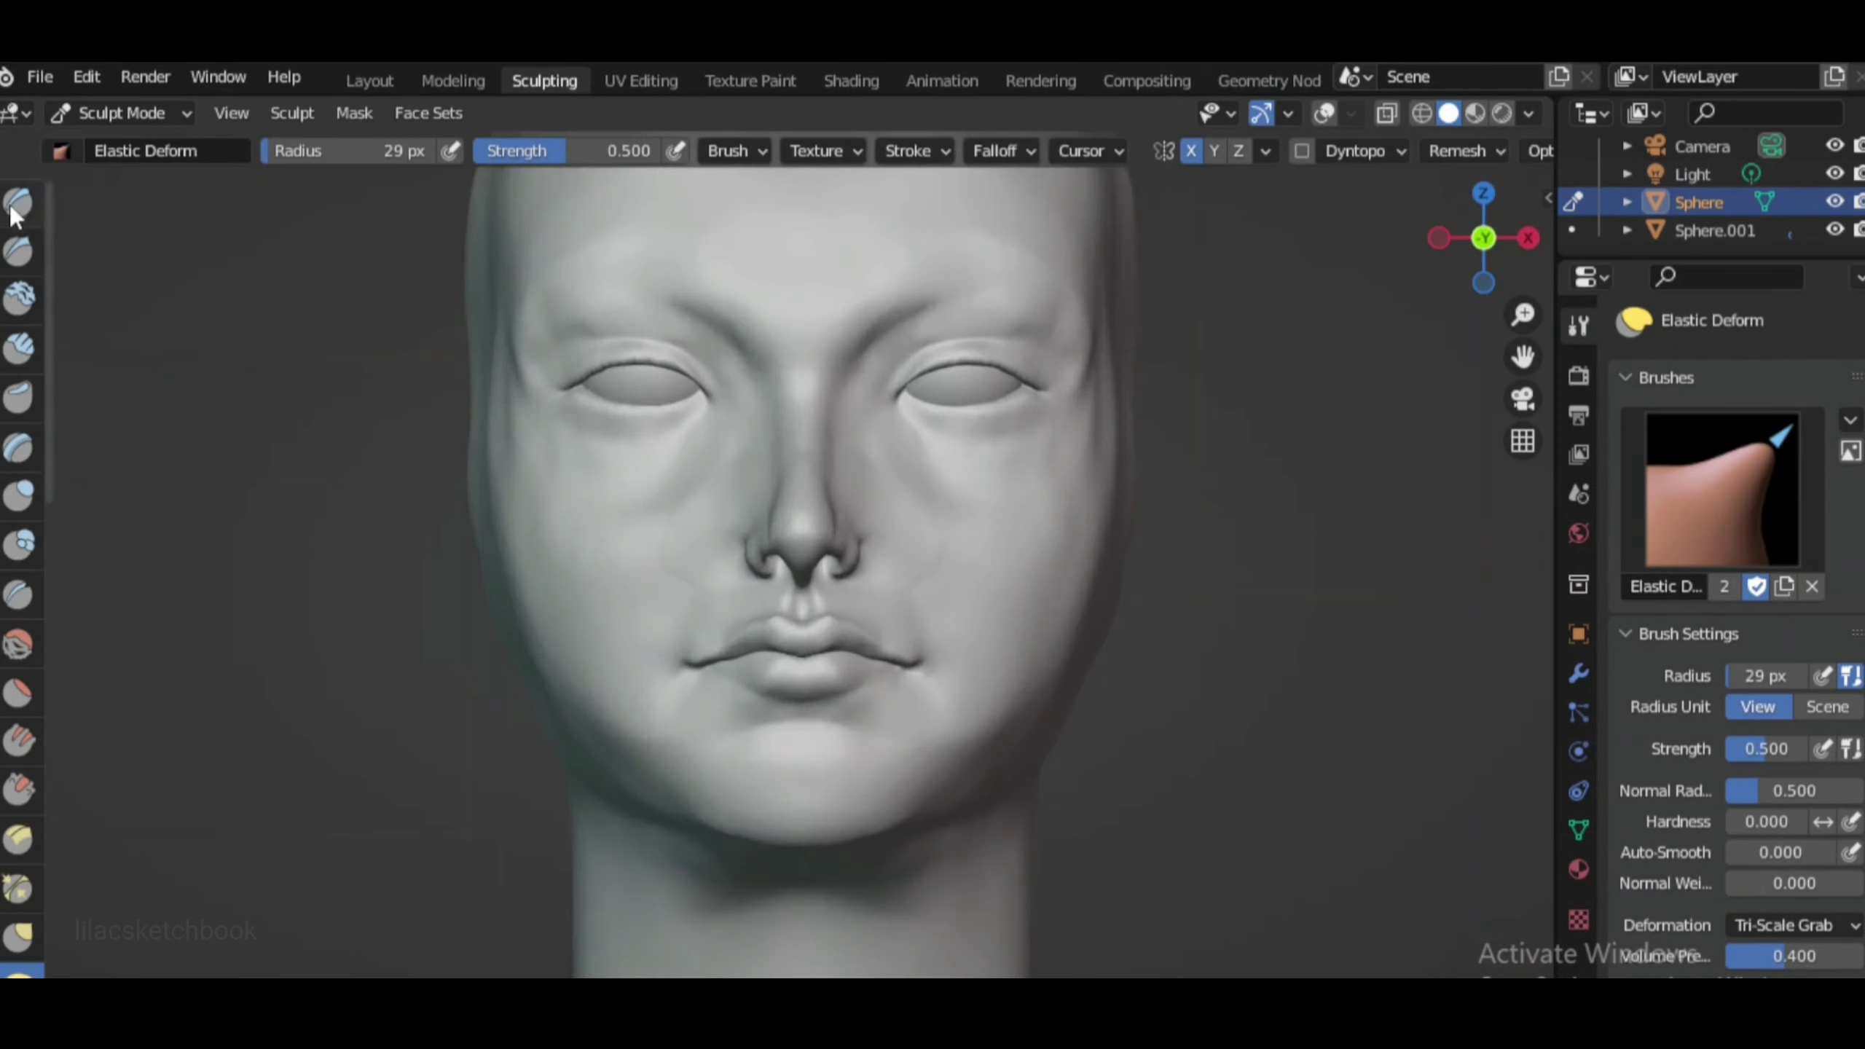
middle_click_drag(1219, 408, 944, 835)
key("c")
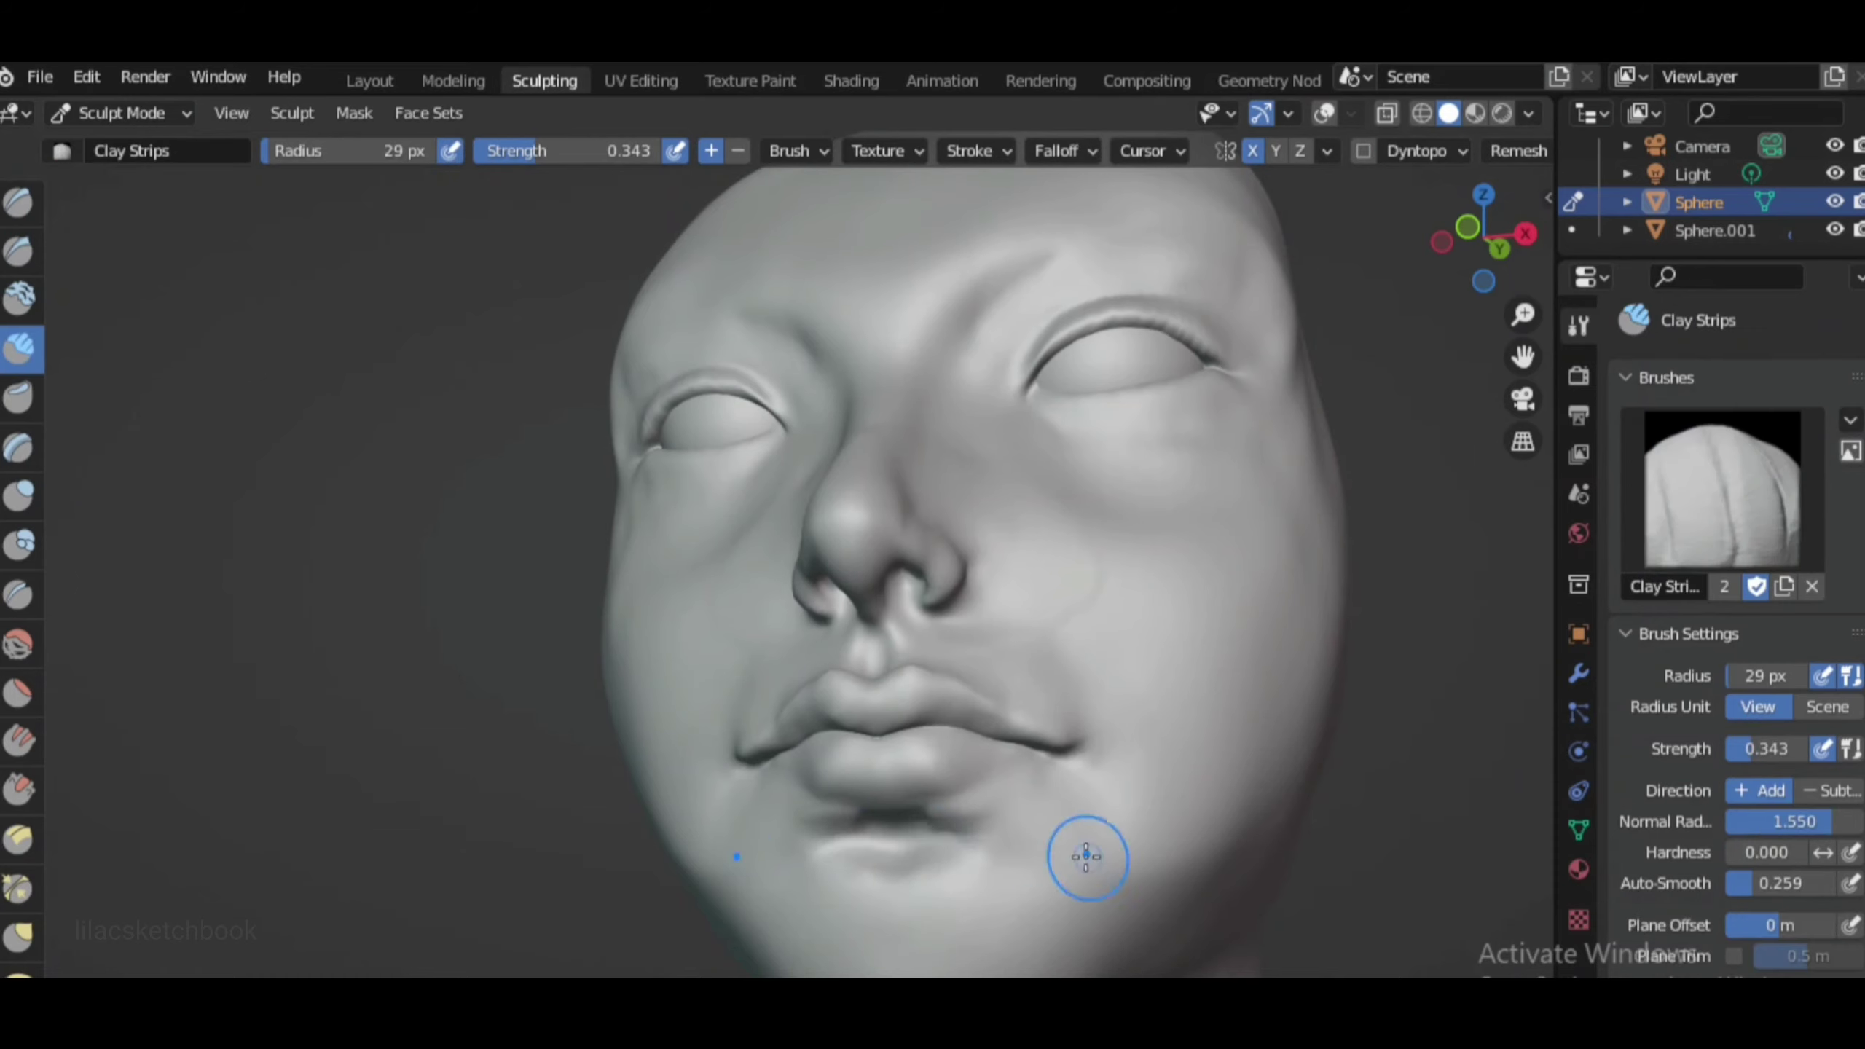
middle_click_drag(857, 919, 986, 825)
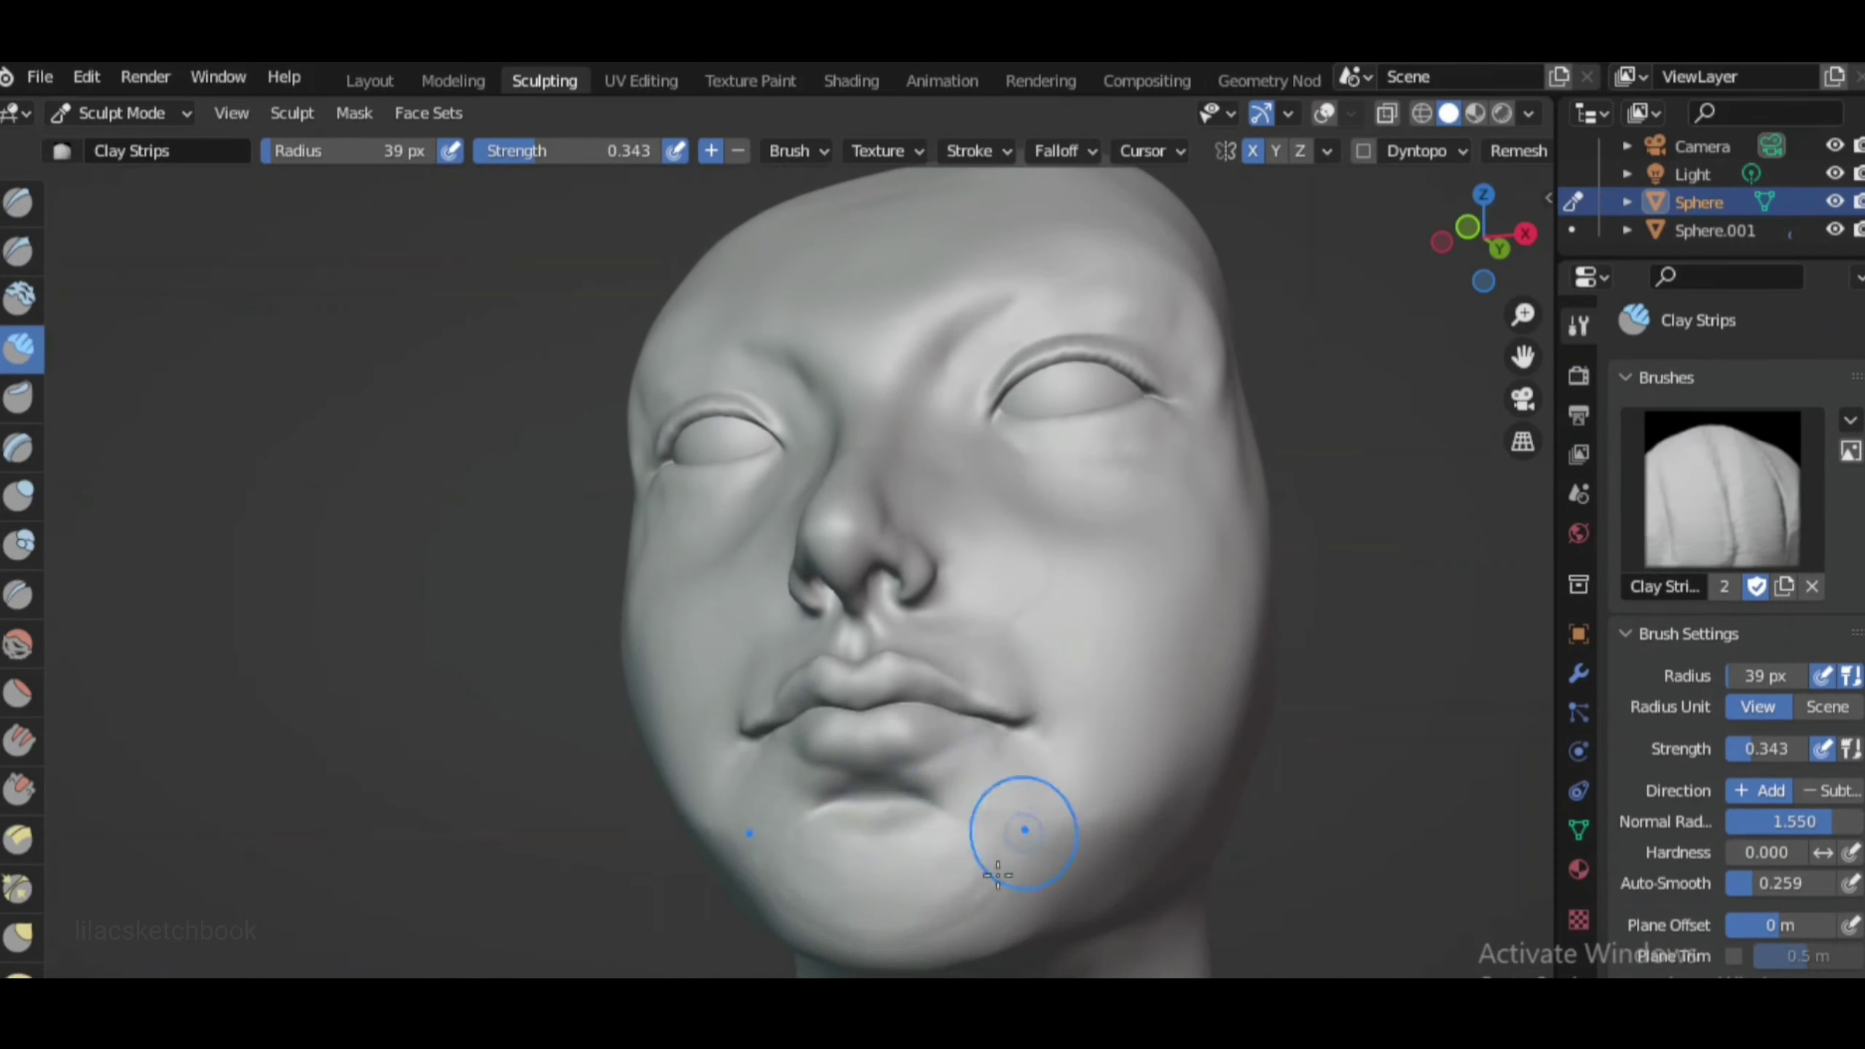
middle_click_drag(1401, 383, 729, 791)
middle_click_drag(749, 708, 1002, 814)
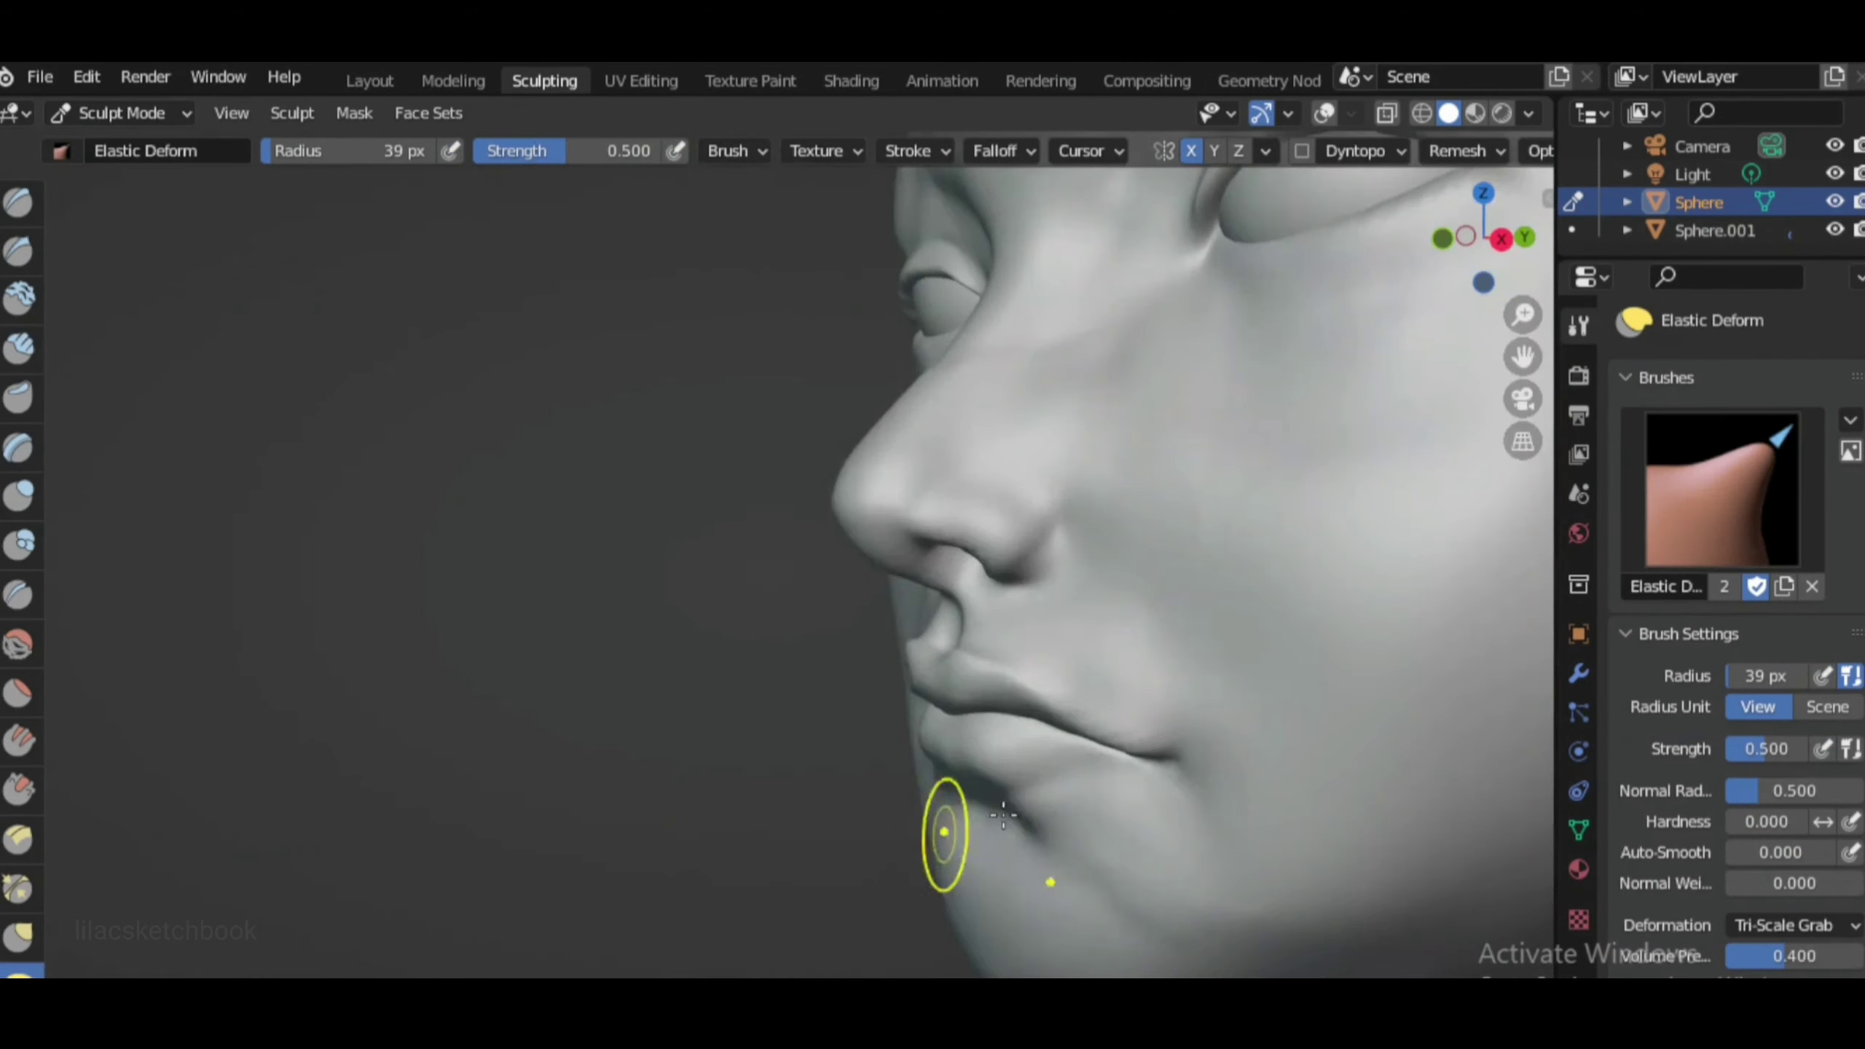
middle_click_drag(1000, 878, 1374, 354)
scroll(1107, 596, "down", 3)
scroll(978, 908, "up", 5)
mouse_move(1108, 596)
middle_mouse_down()
mouse_move(978, 908)
mouse_move(958, 670)
mouse_move(1199, 546)
mouse_move(1095, 792)
middle_mouse_up()
left_click(1483, 237)
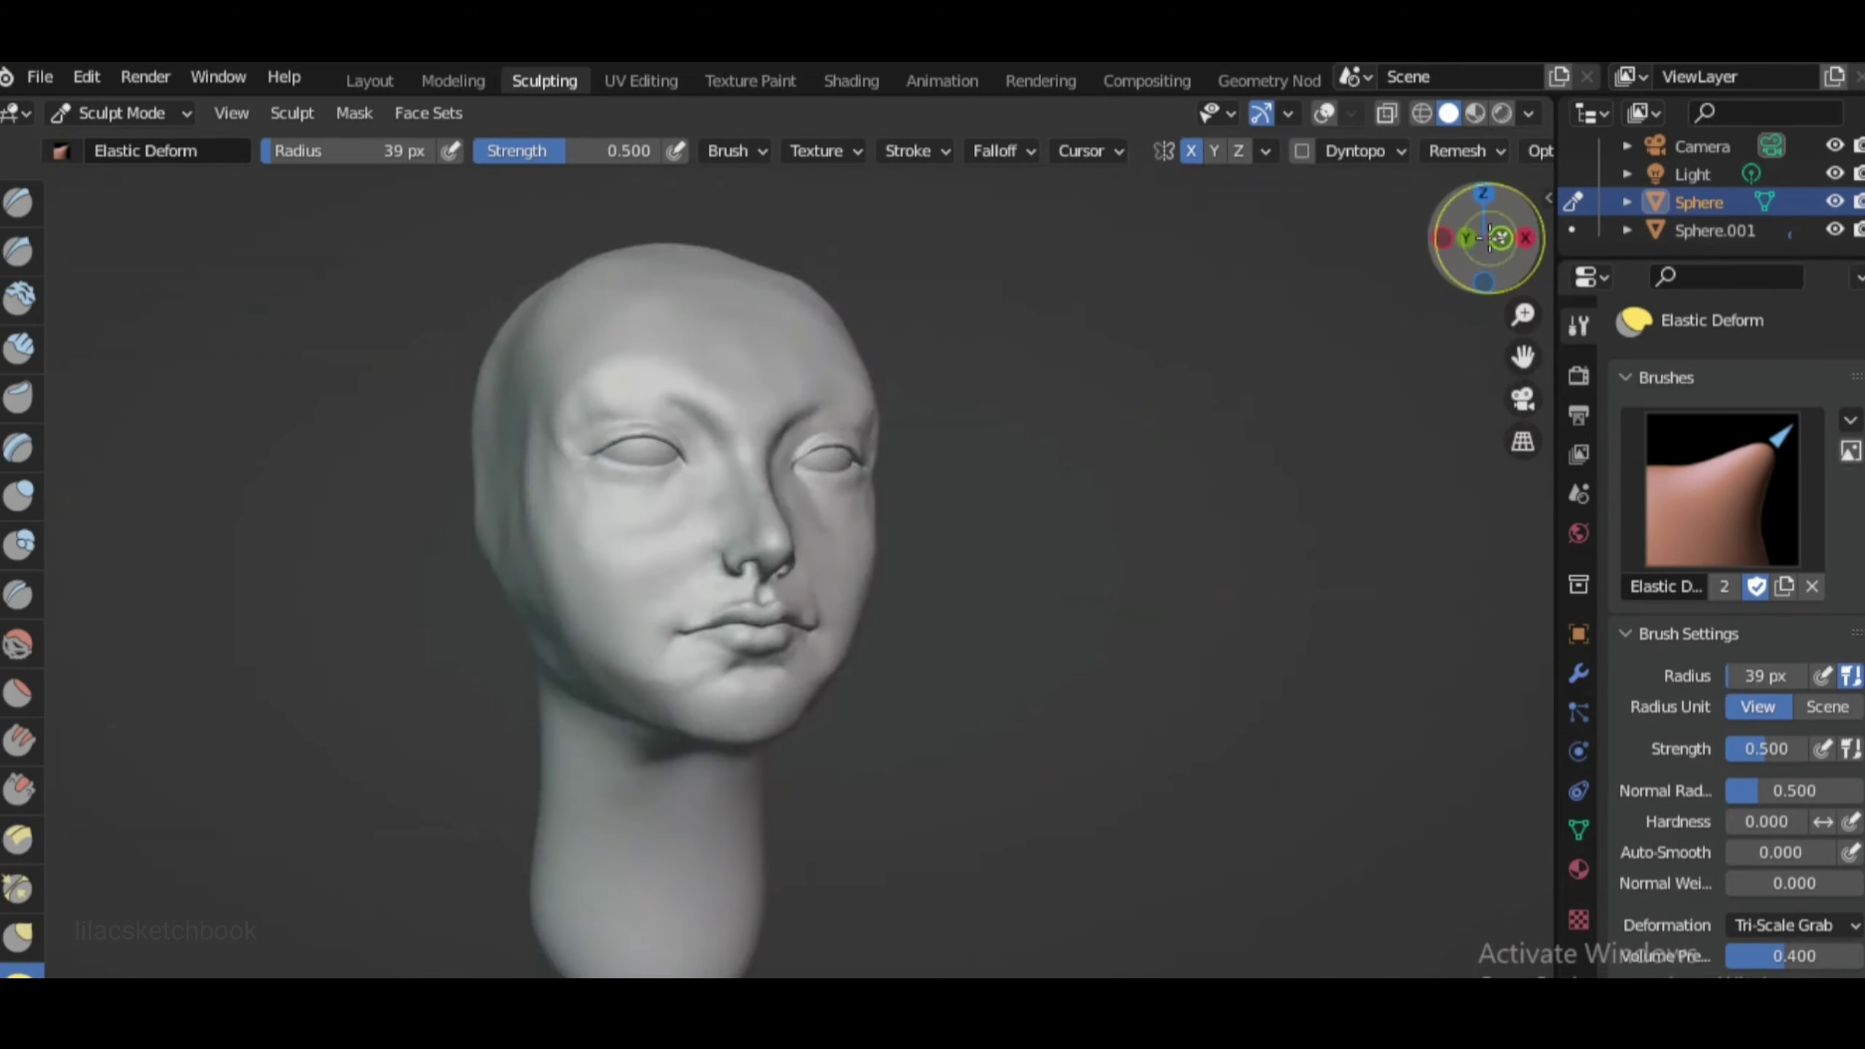
middle_click_drag(1304, 467, 1102, 515)
Clear the existing mask and lasso-mask the face region
left_click(354, 112)
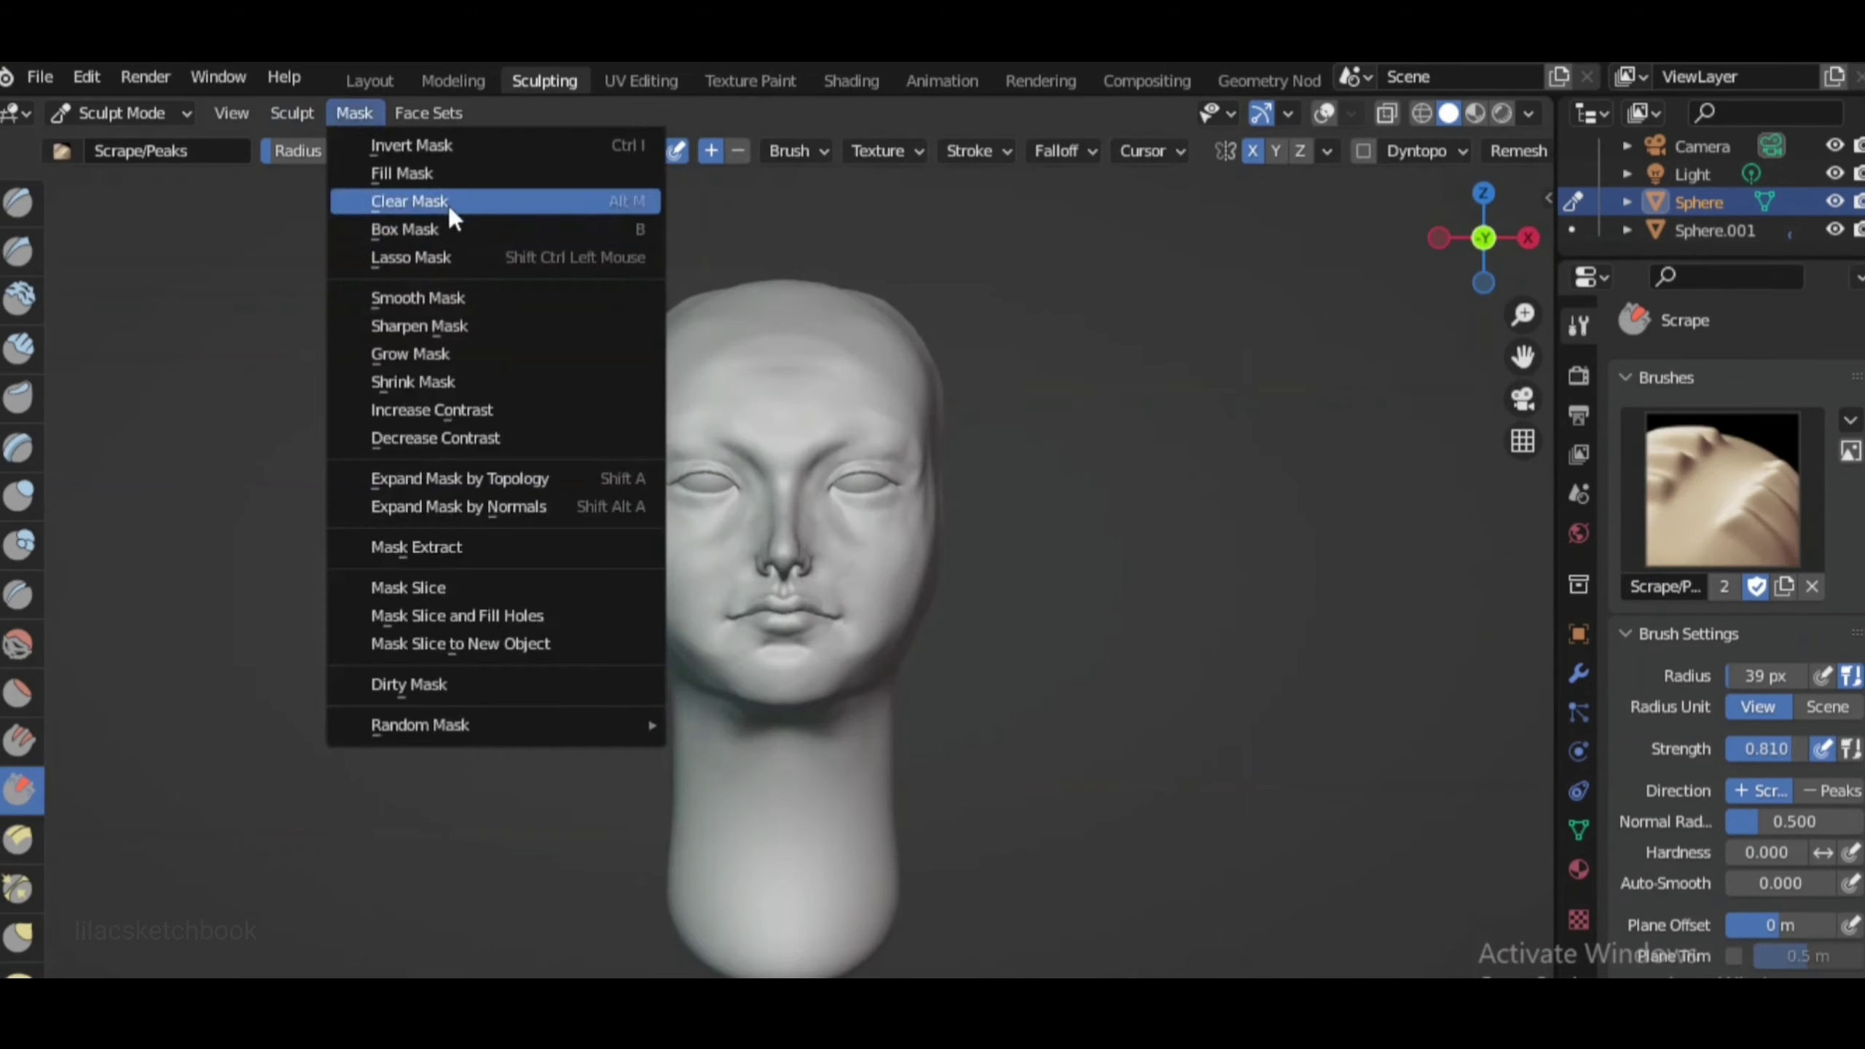
left_click(449, 199)
scroll(1052, 431, "up", 2)
mouse_move(1021, 221)
left_mouse_down("ctrl+shift")
mouse_move(1012, 471)
mouse_move(862, 762)
mouse_move(583, 446)
mouse_move(602, 243)
left_mouse_up("ctrl+shift")
Pull the sides of the head inward from the front view with Elastic Deform
middle_click_drag(988, 628, 1238, 524)
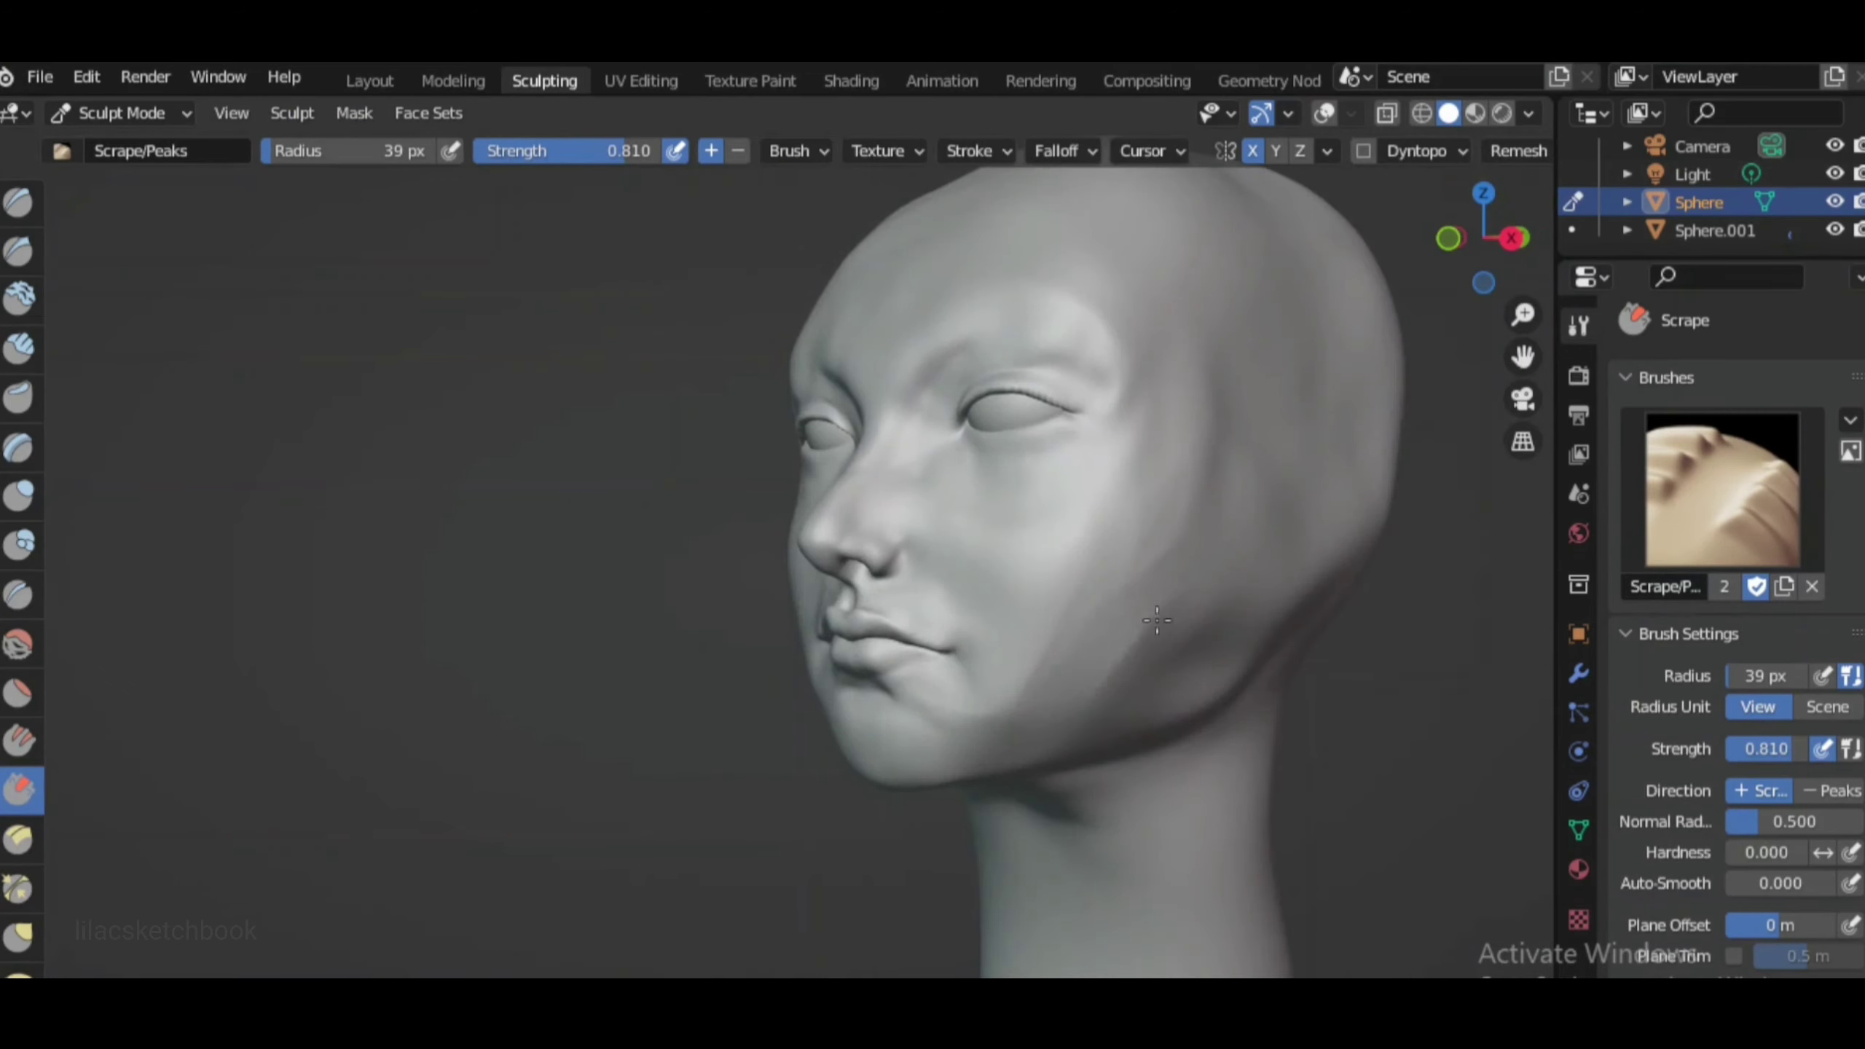
middle_click_drag(1003, 779, 1029, 646)
key("KP_1")
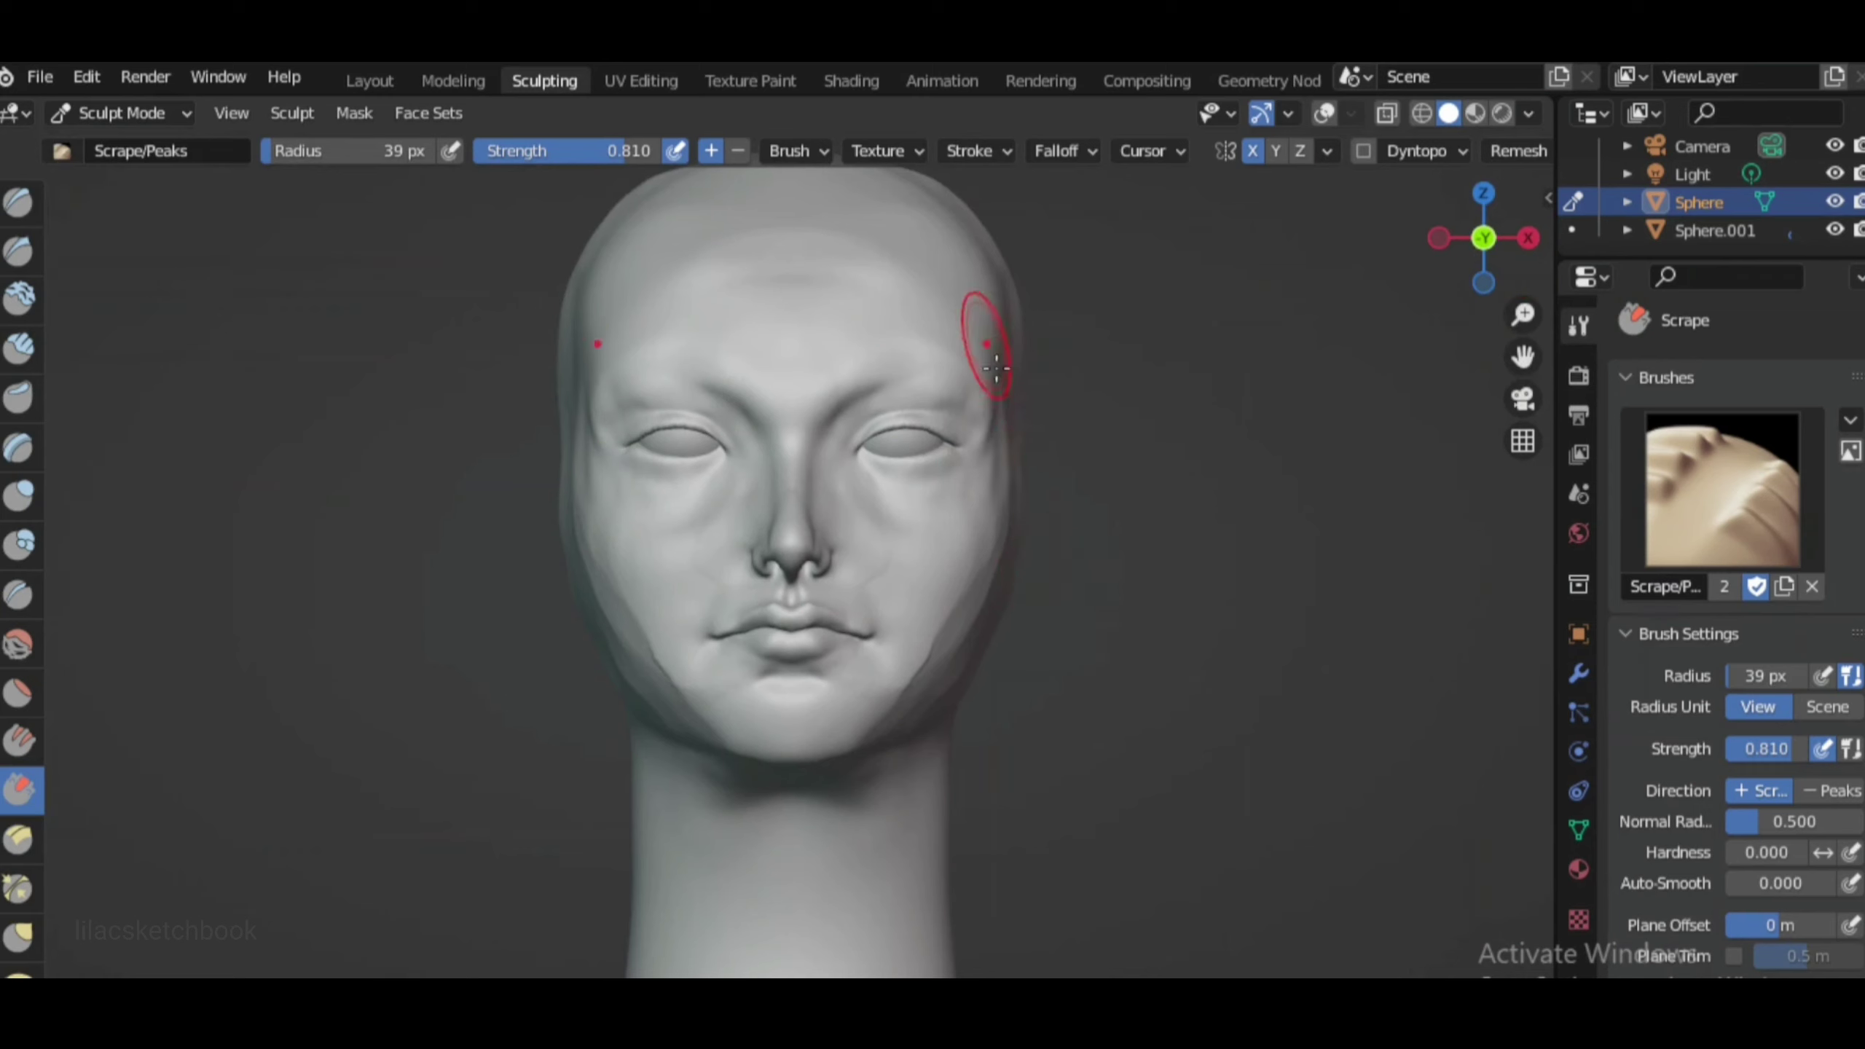
middle_click_drag(929, 690, 1058, 725)
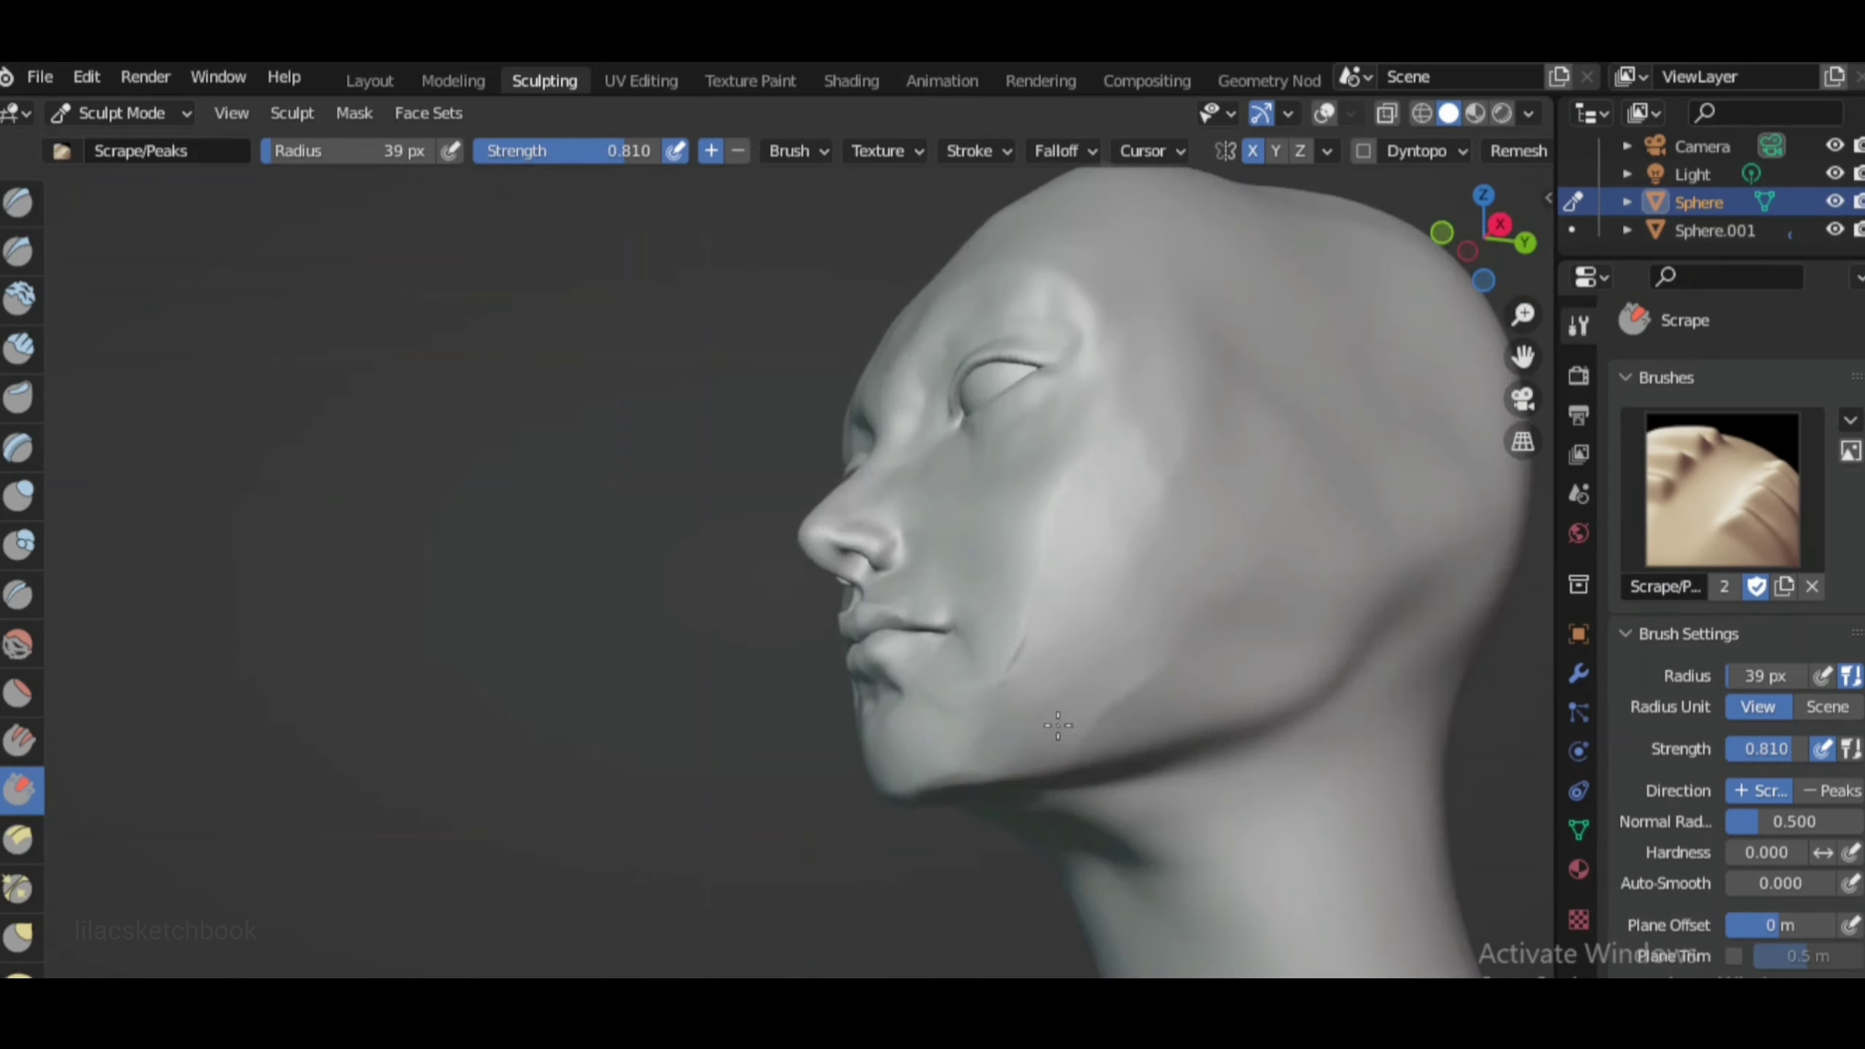
middle_click_drag(1141, 652, 1168, 564)
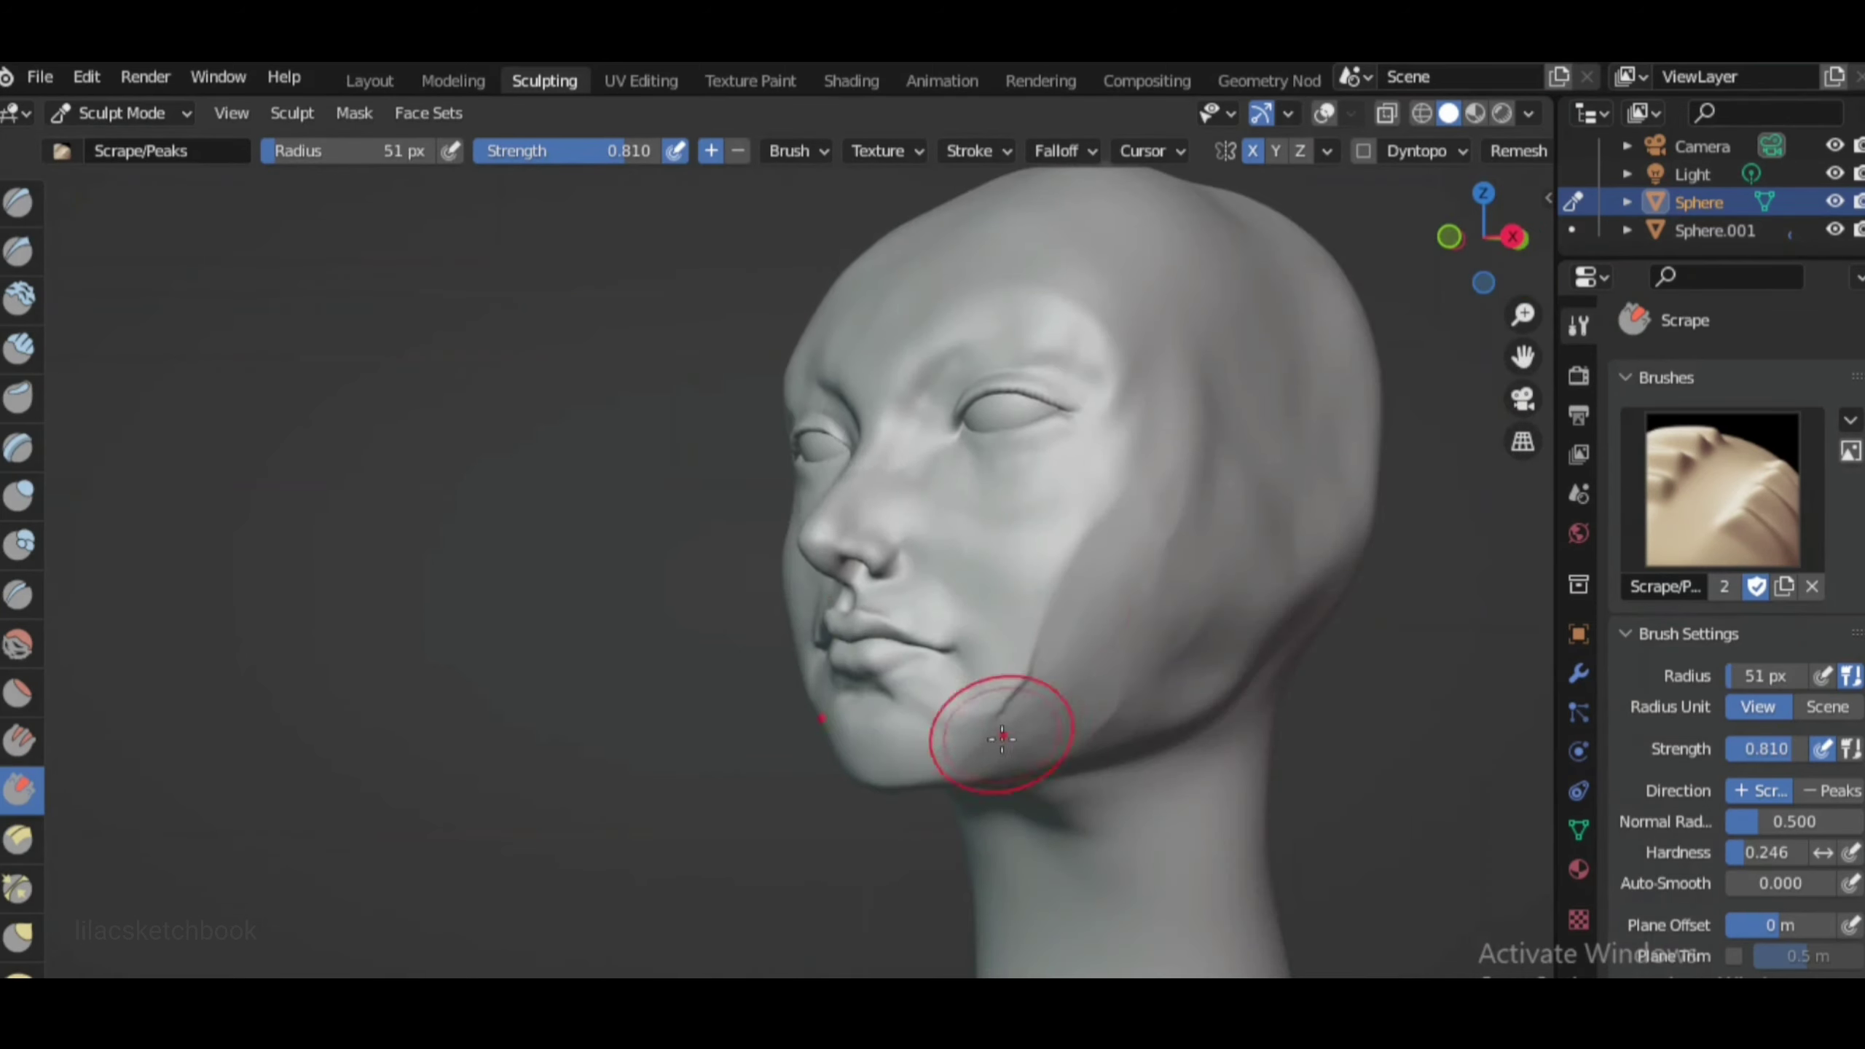
middle_click_drag(1116, 509, 1200, 529)
key("KP_1")
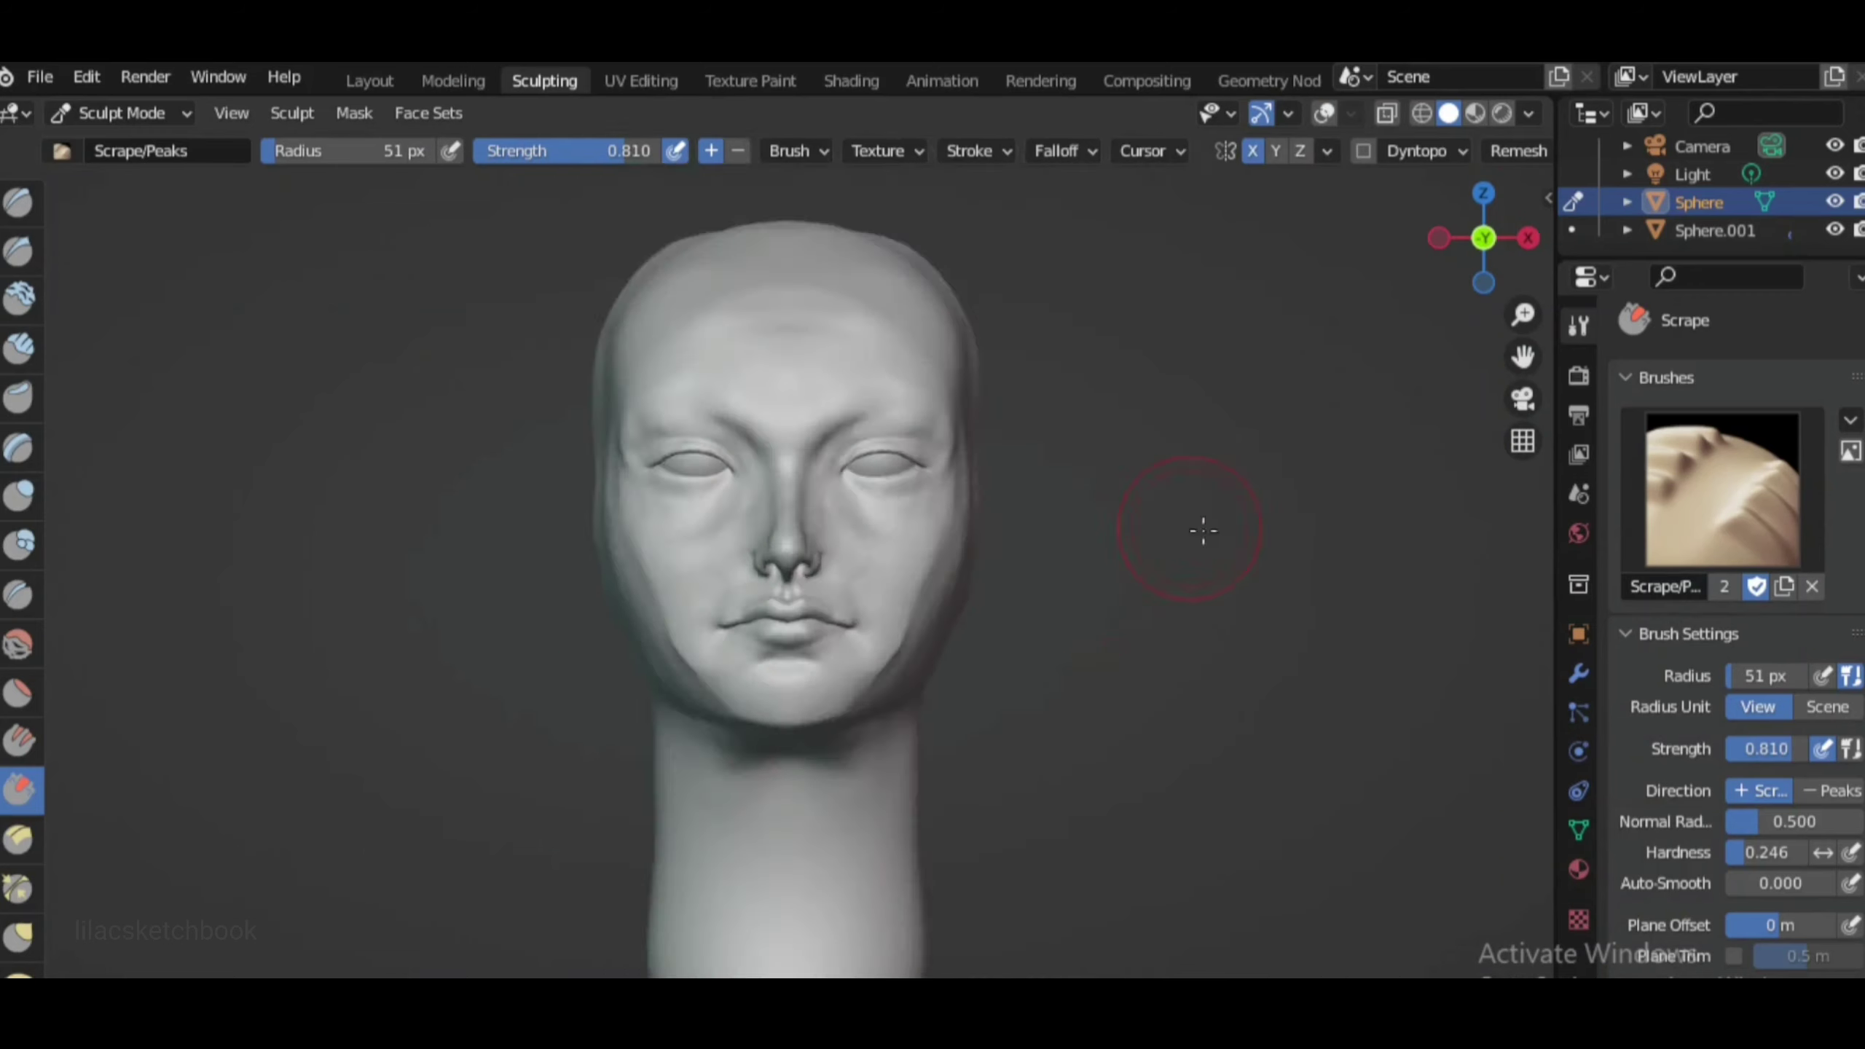
scroll(1199, 529, "up", 4)
scroll(1091, 579, "down", 5)
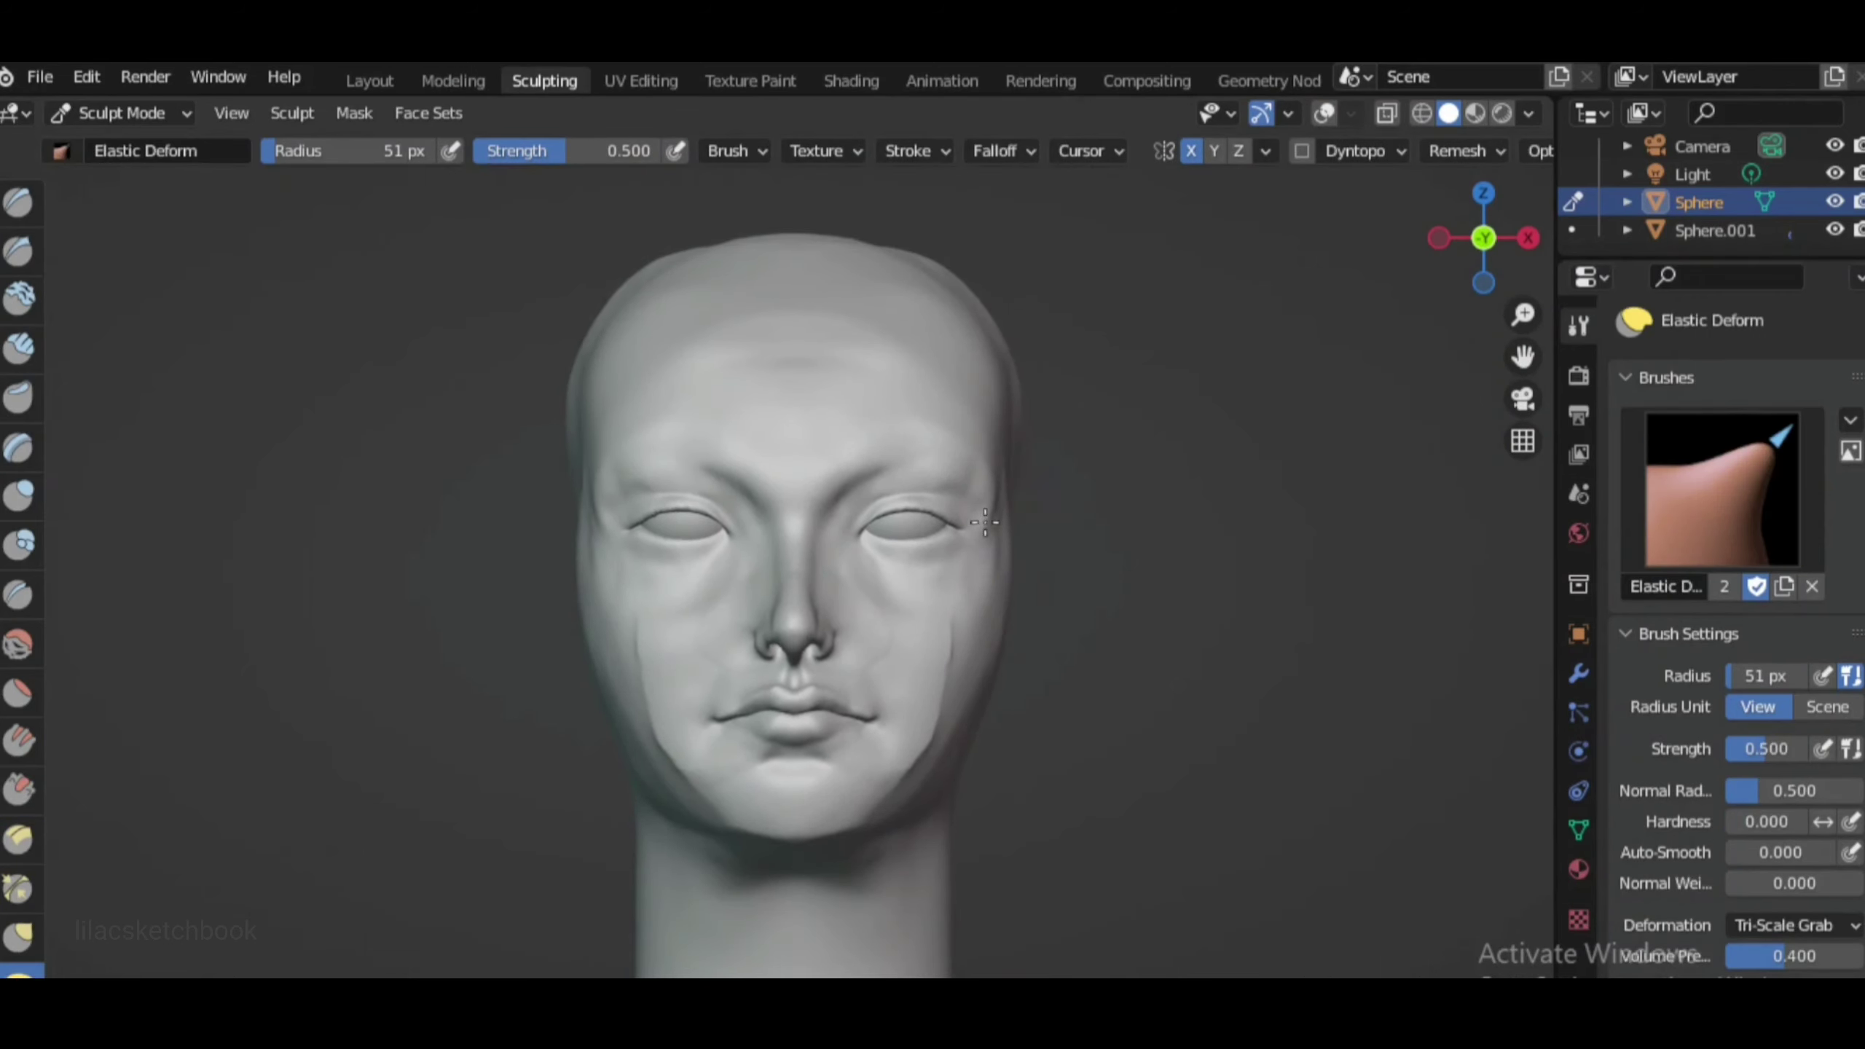
mouse_move(917, 345)
middle_mouse_down()
mouse_move(1291, 478)
mouse_move(908, 708)
mouse_move(950, 581)
middle_mouse_up()
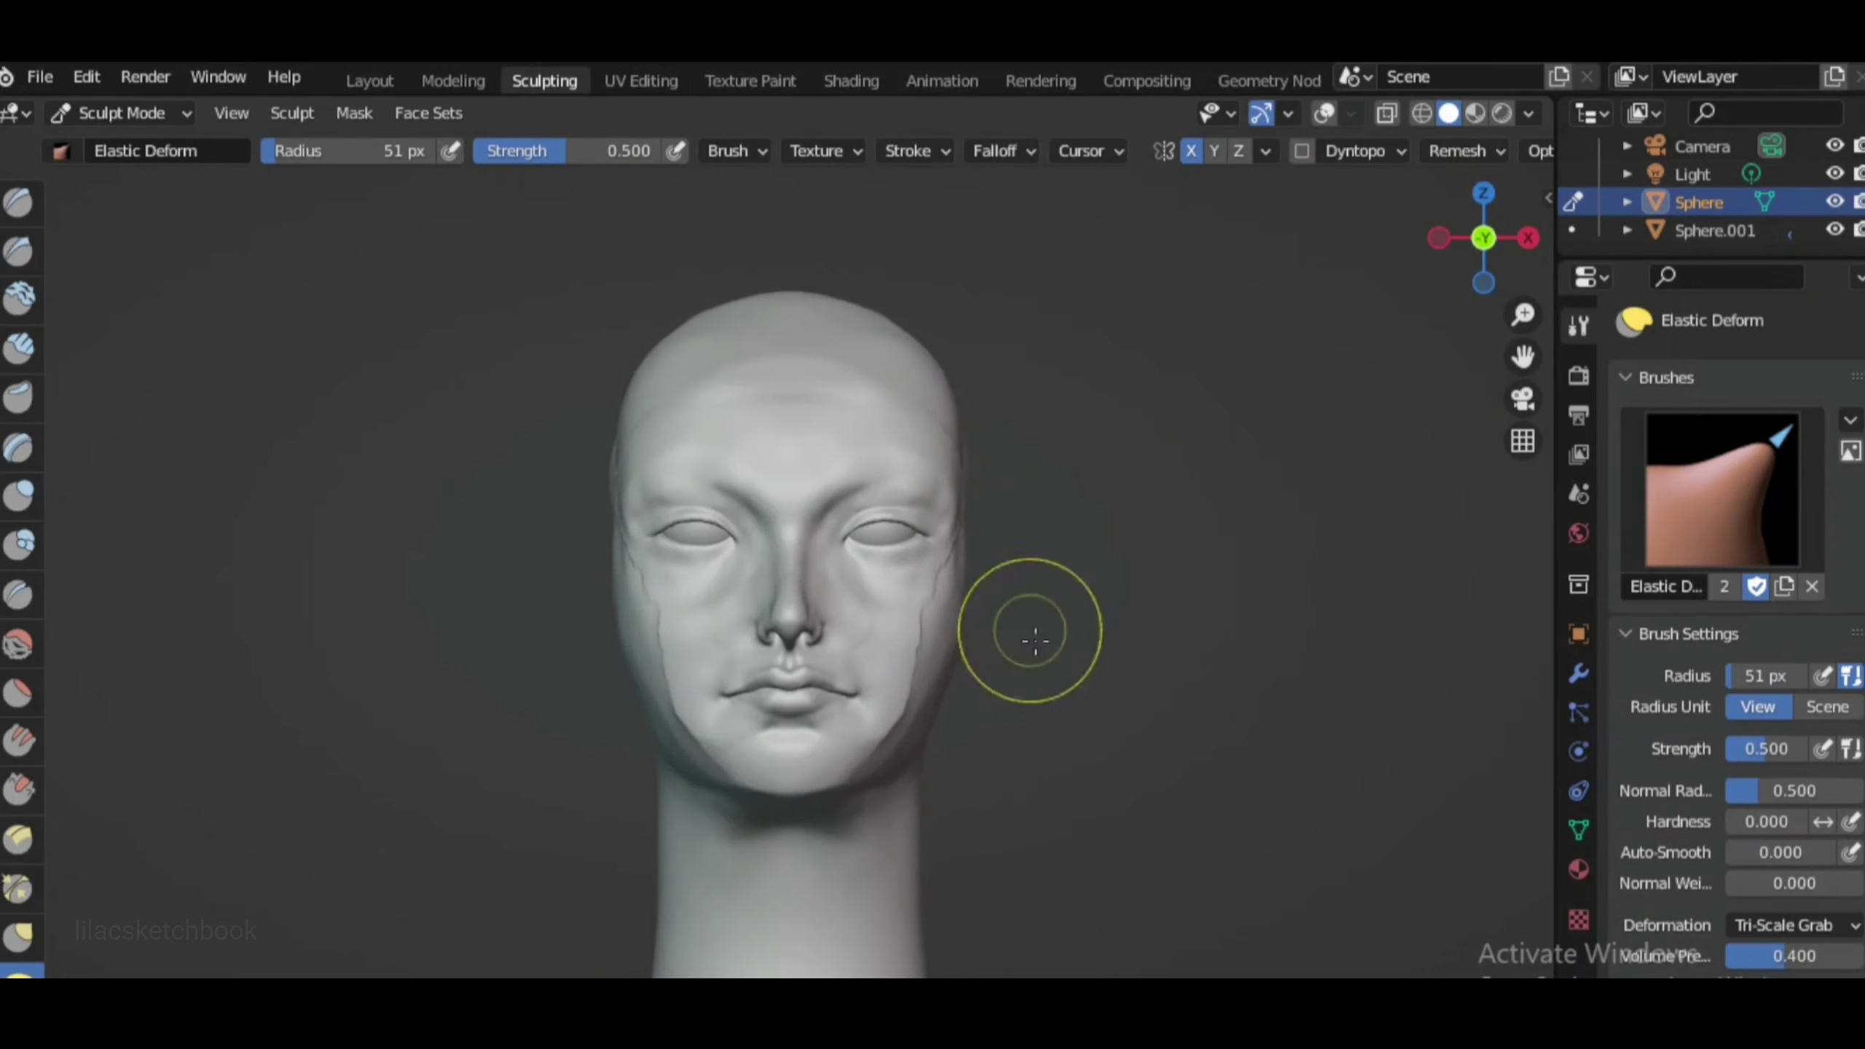
Orbit around the head to check the narrowed sides
scroll(976, 674, "down", 2)
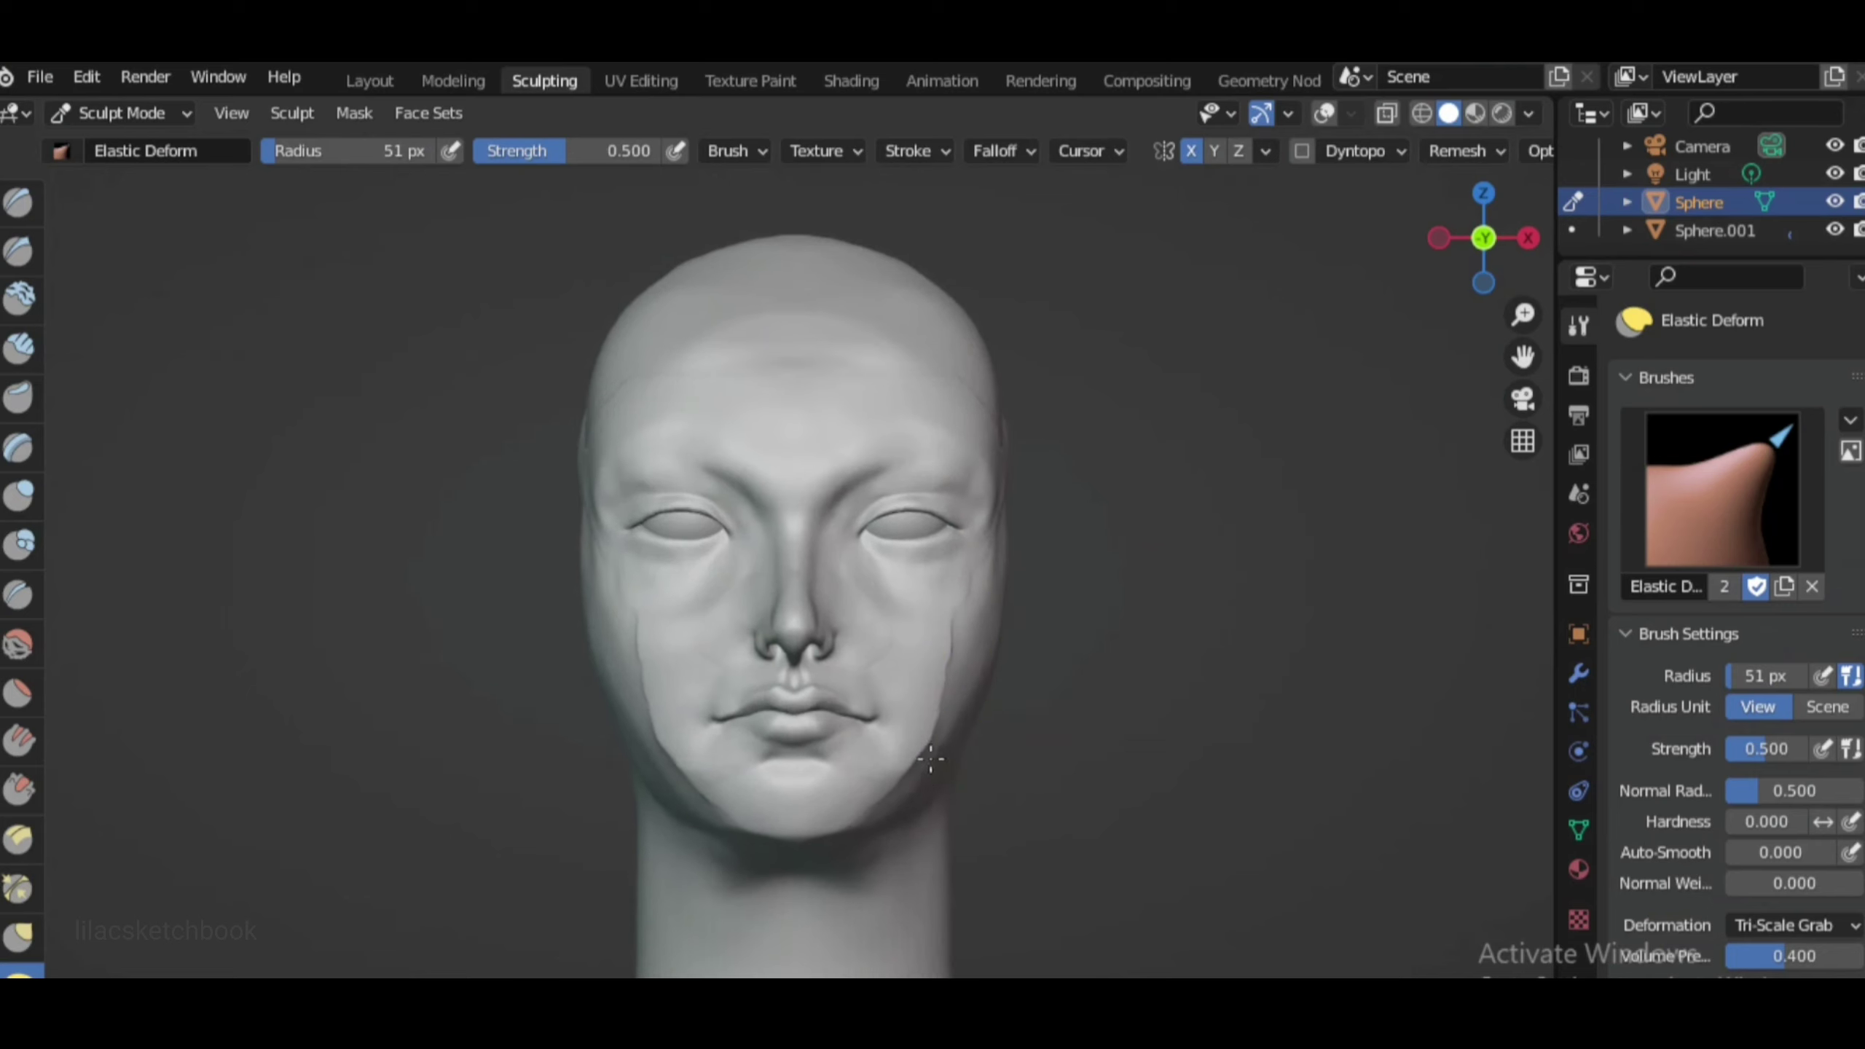
mouse_move(1029, 705)
middle_mouse_down()
mouse_move(1285, 477)
mouse_move(1316, 325)
middle_mouse_up()
scroll(551, 448, "up", 3)
scroll(552, 449, "down", 1)
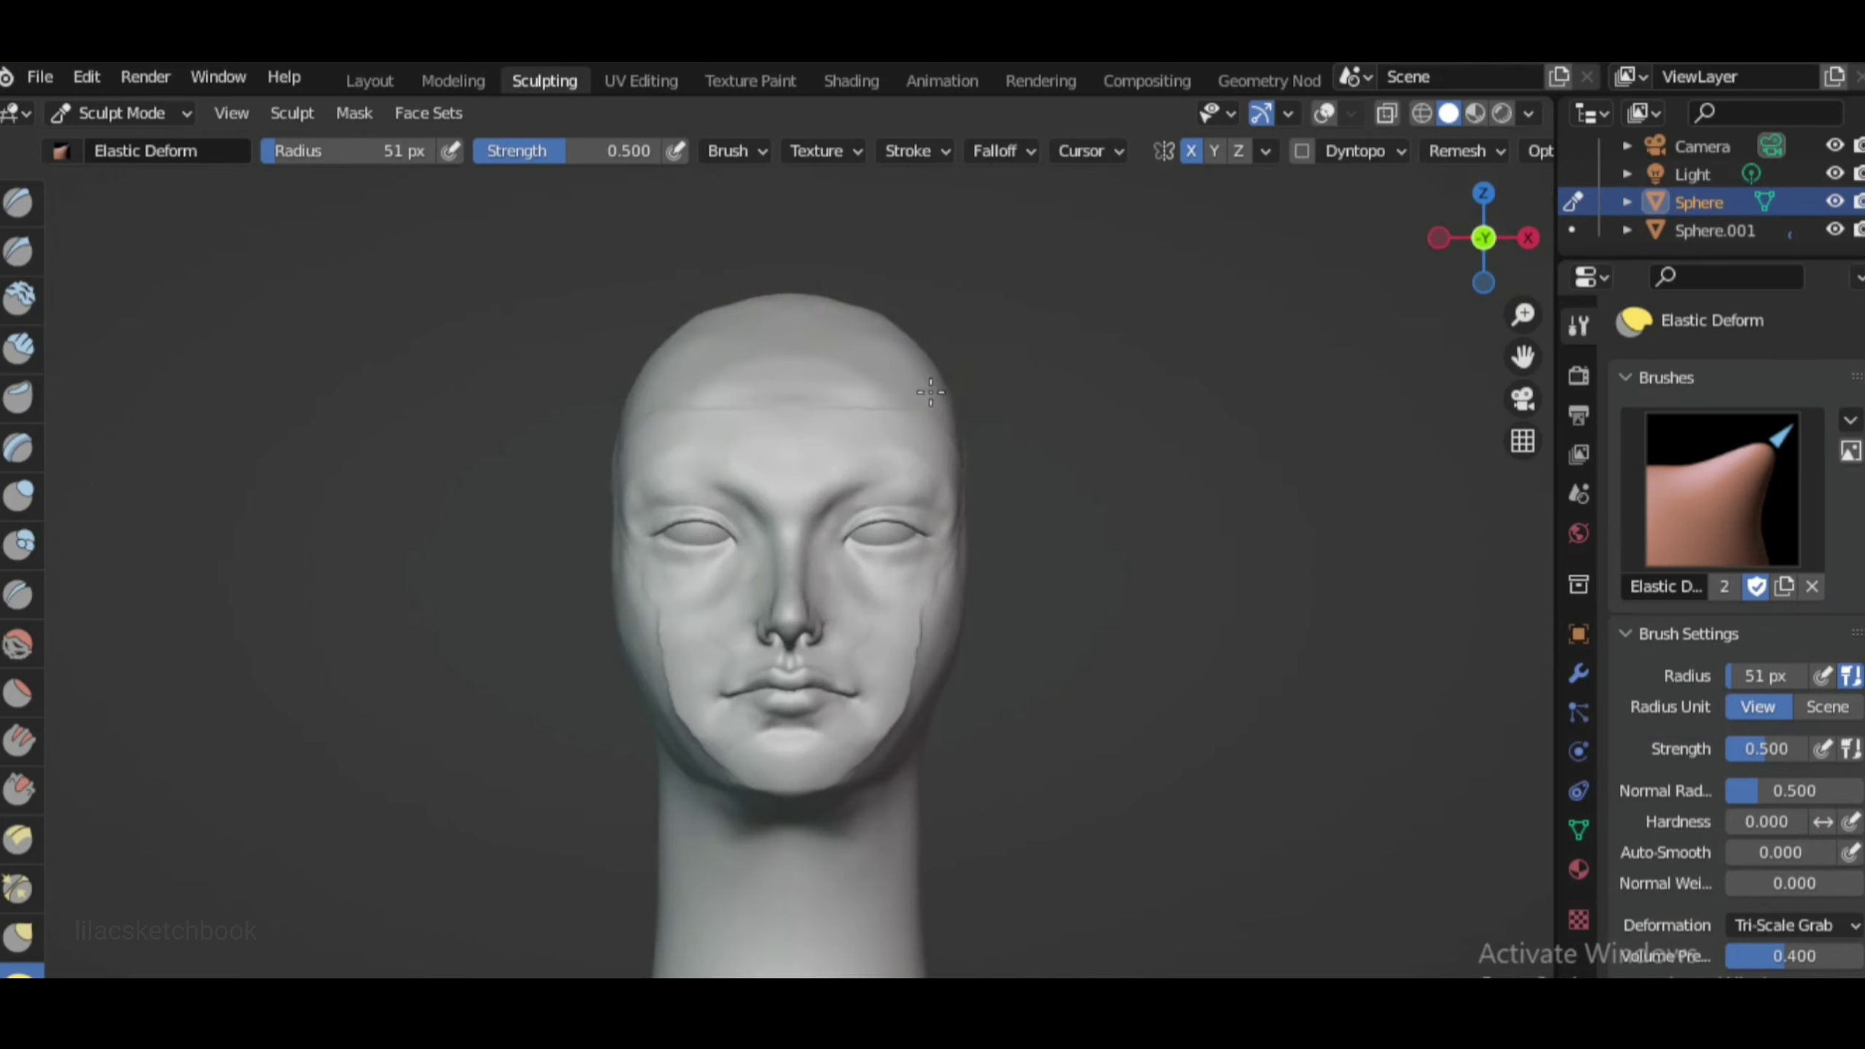
scroll(1032, 584, "down", 2)
scroll(625, 687, "up", 2)
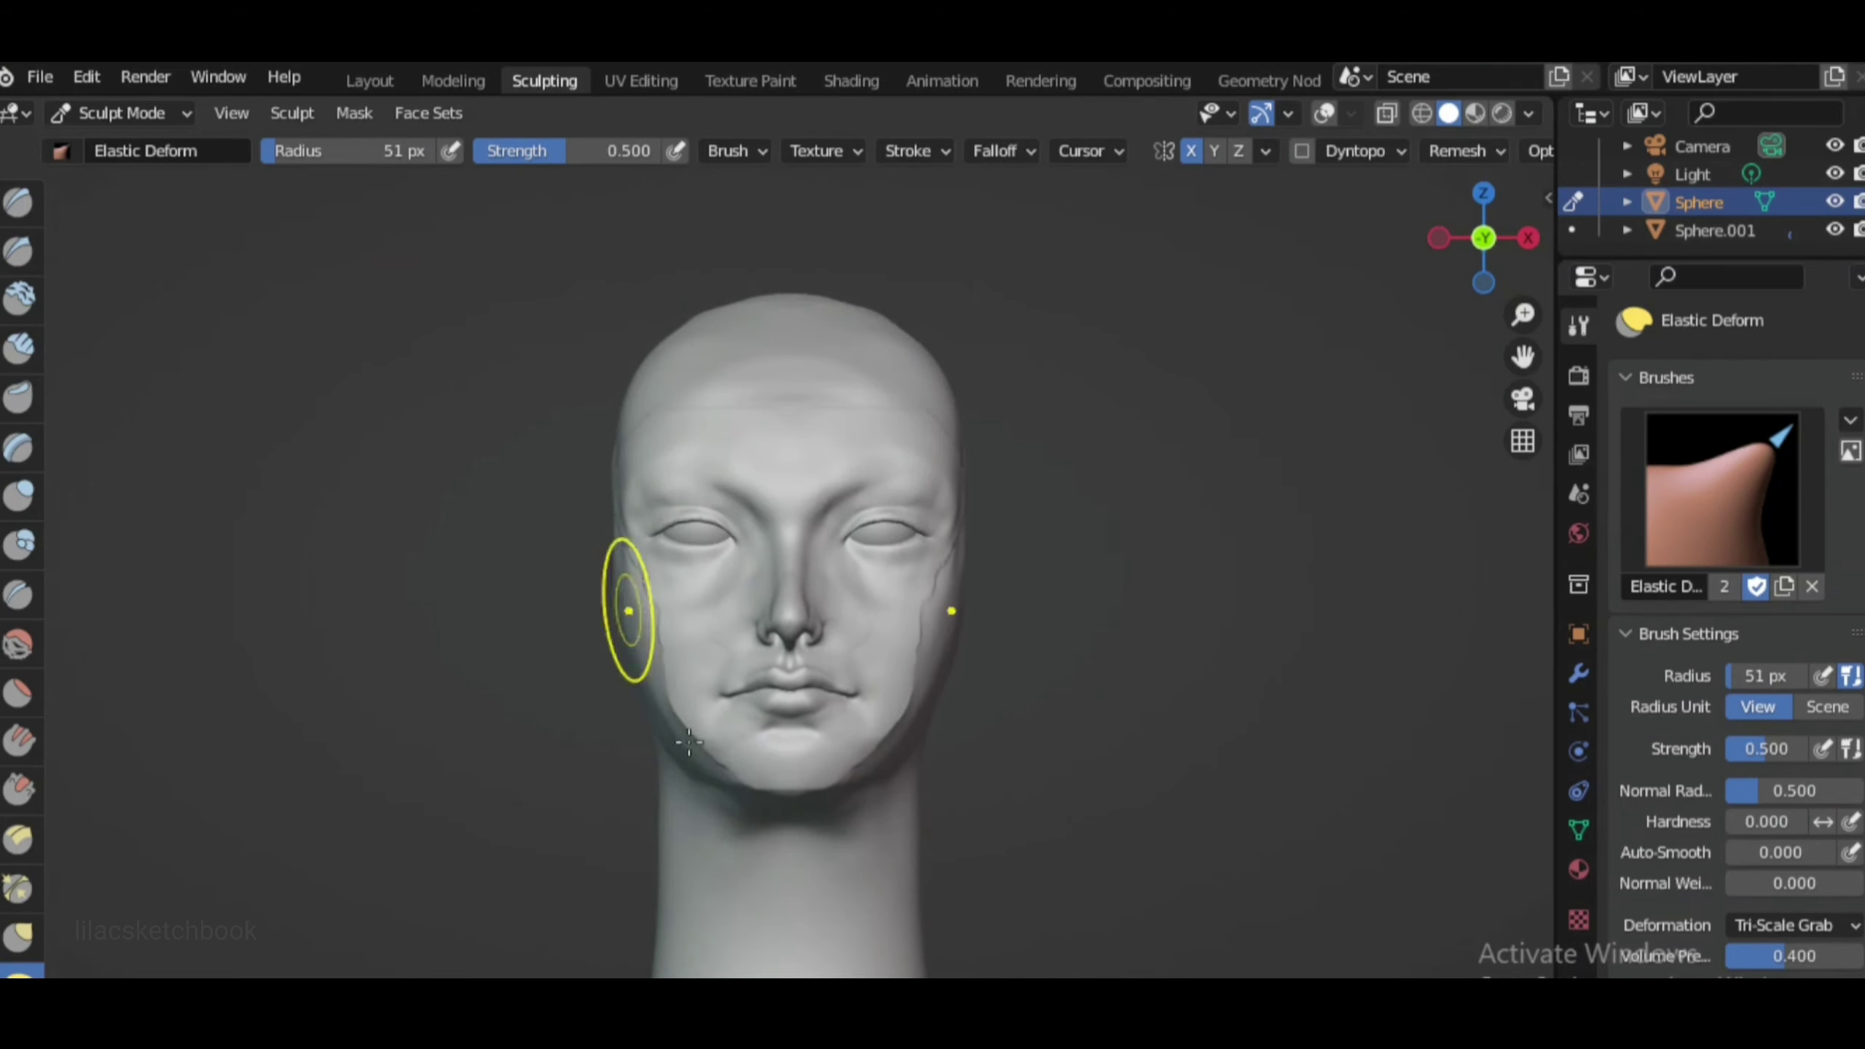
scroll(1000, 791, "down", 2)
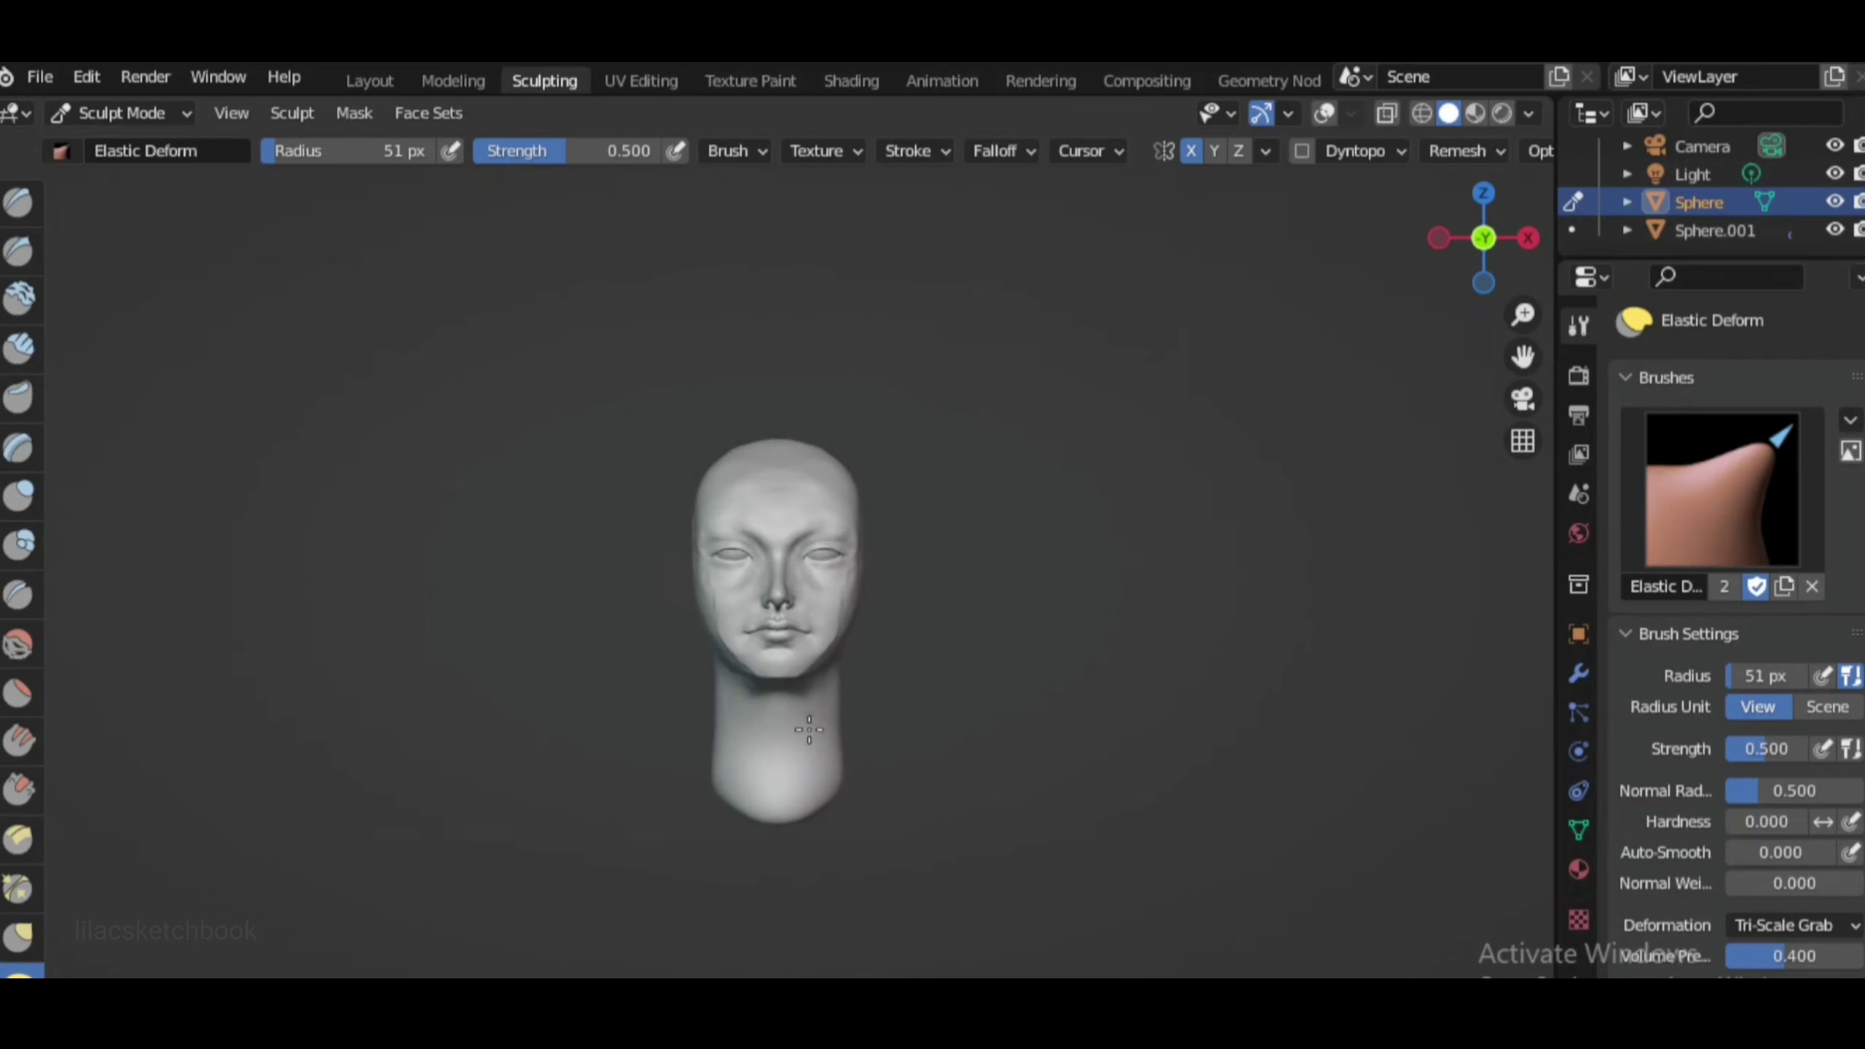
scroll(1000, 791, "up", 2)
Push the front of the neck back under the chin from the side profile
mouse_move(1000, 791)
middle_mouse_down()
mouse_move(1278, 583)
mouse_move(1373, 395)
middle_mouse_up()
mouse_move(1116, 534)
middle_mouse_down()
mouse_move(988, 800)
mouse_move(450, 345)
mouse_move(1191, 709)
middle_mouse_up()
scroll(1191, 709, "up", 2)
scroll(947, 813, "down", 1)
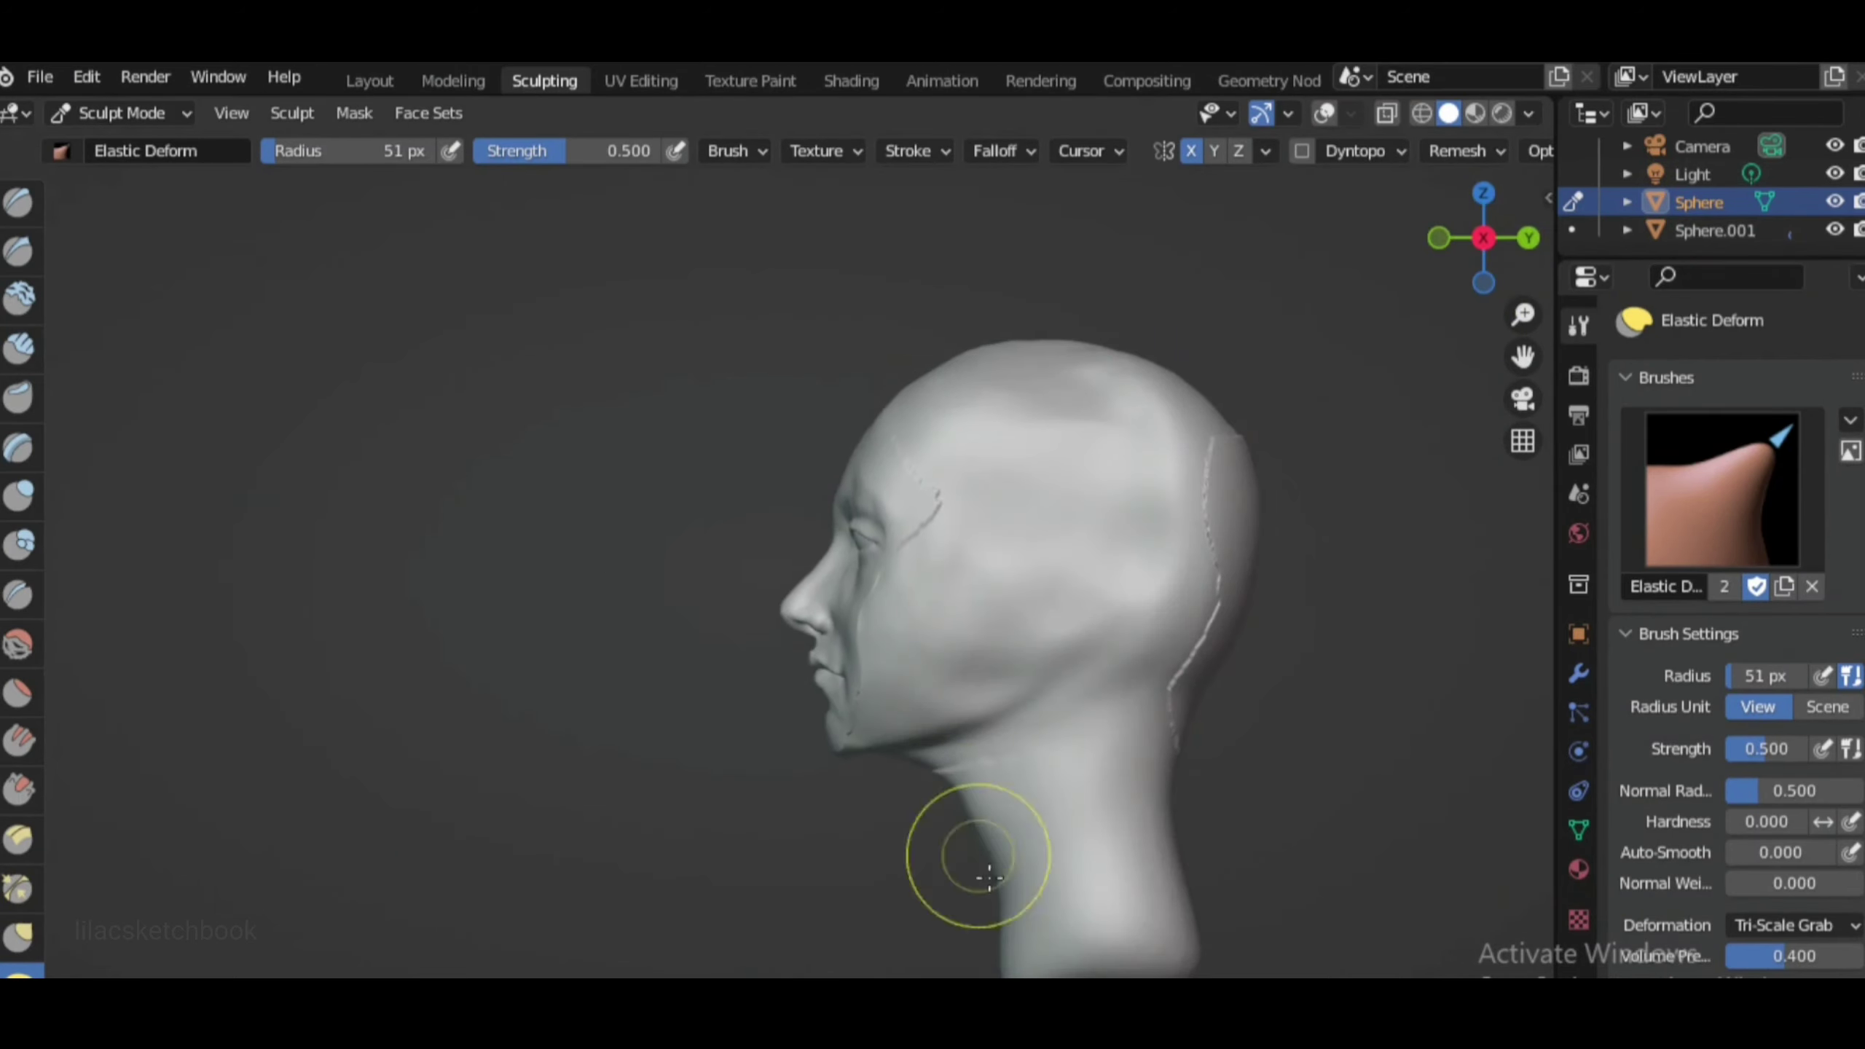
scroll(992, 943, "down", 2)
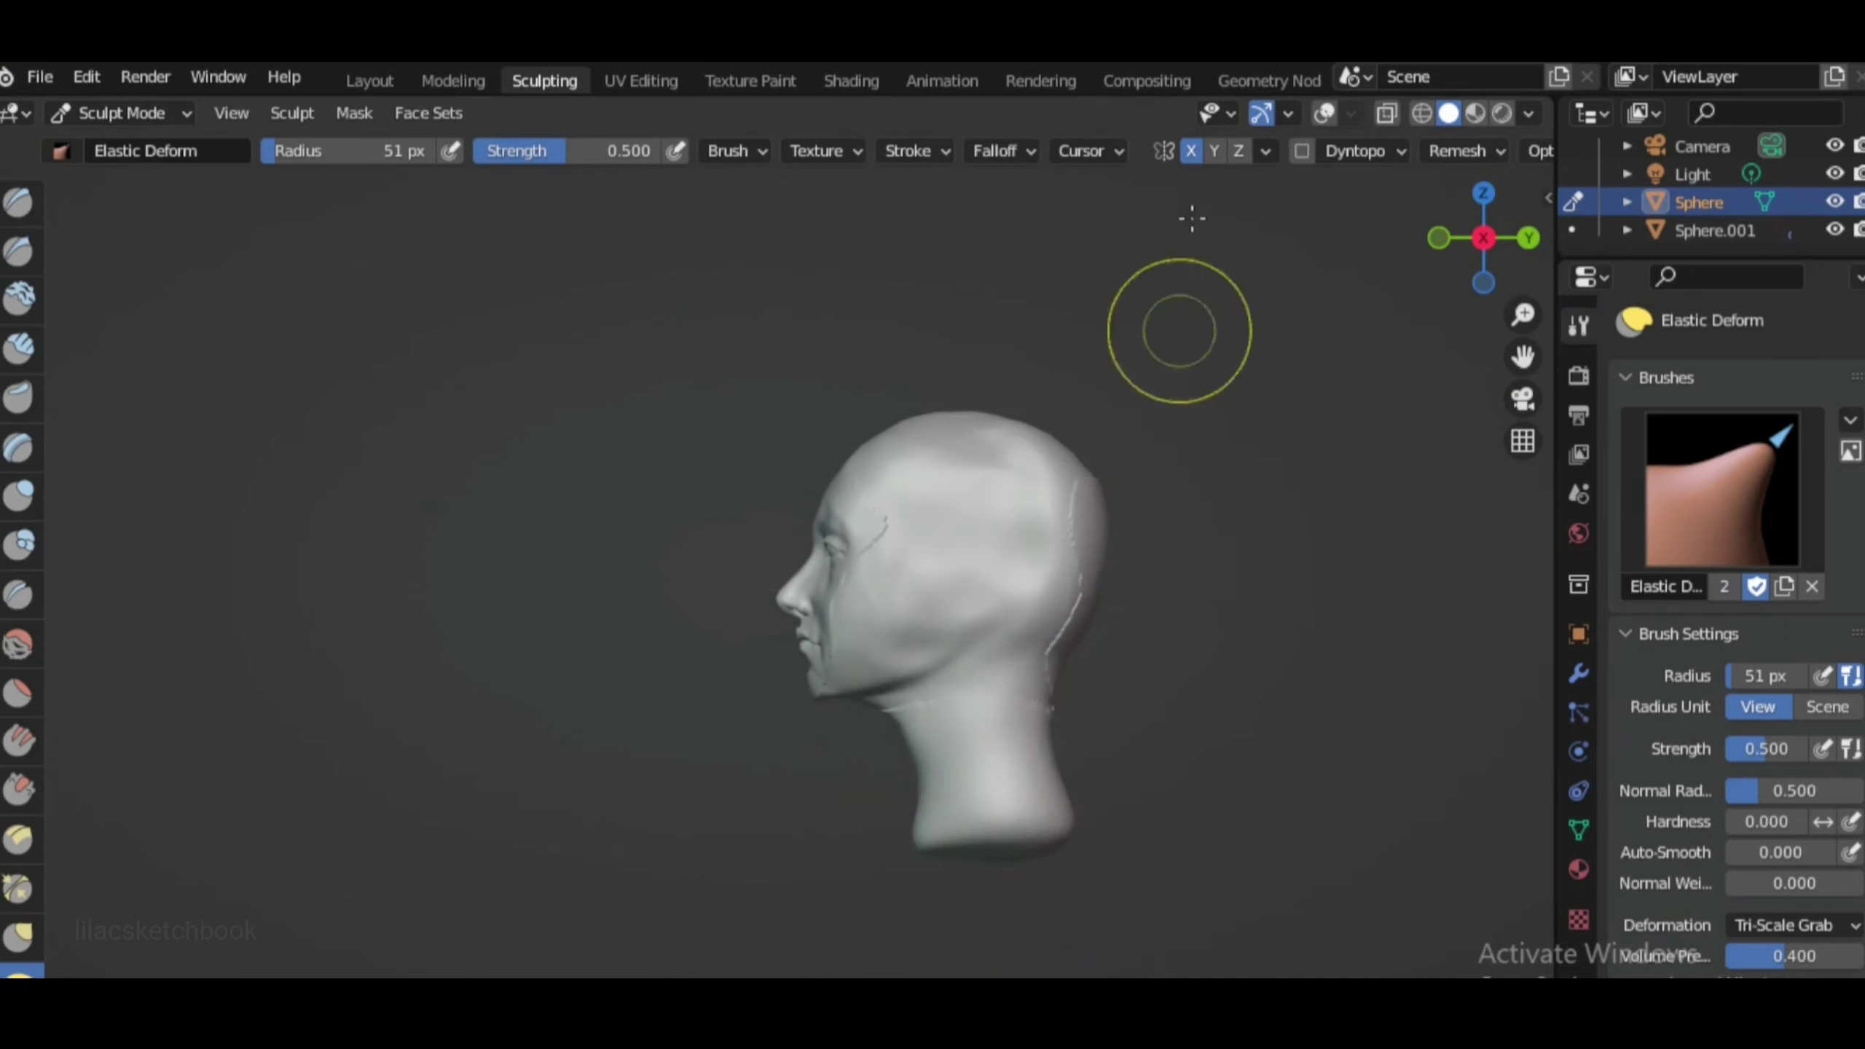
mouse_move(1192, 217)
middle_mouse_down()
mouse_move(703, 902)
mouse_move(1045, 819)
middle_mouse_up()
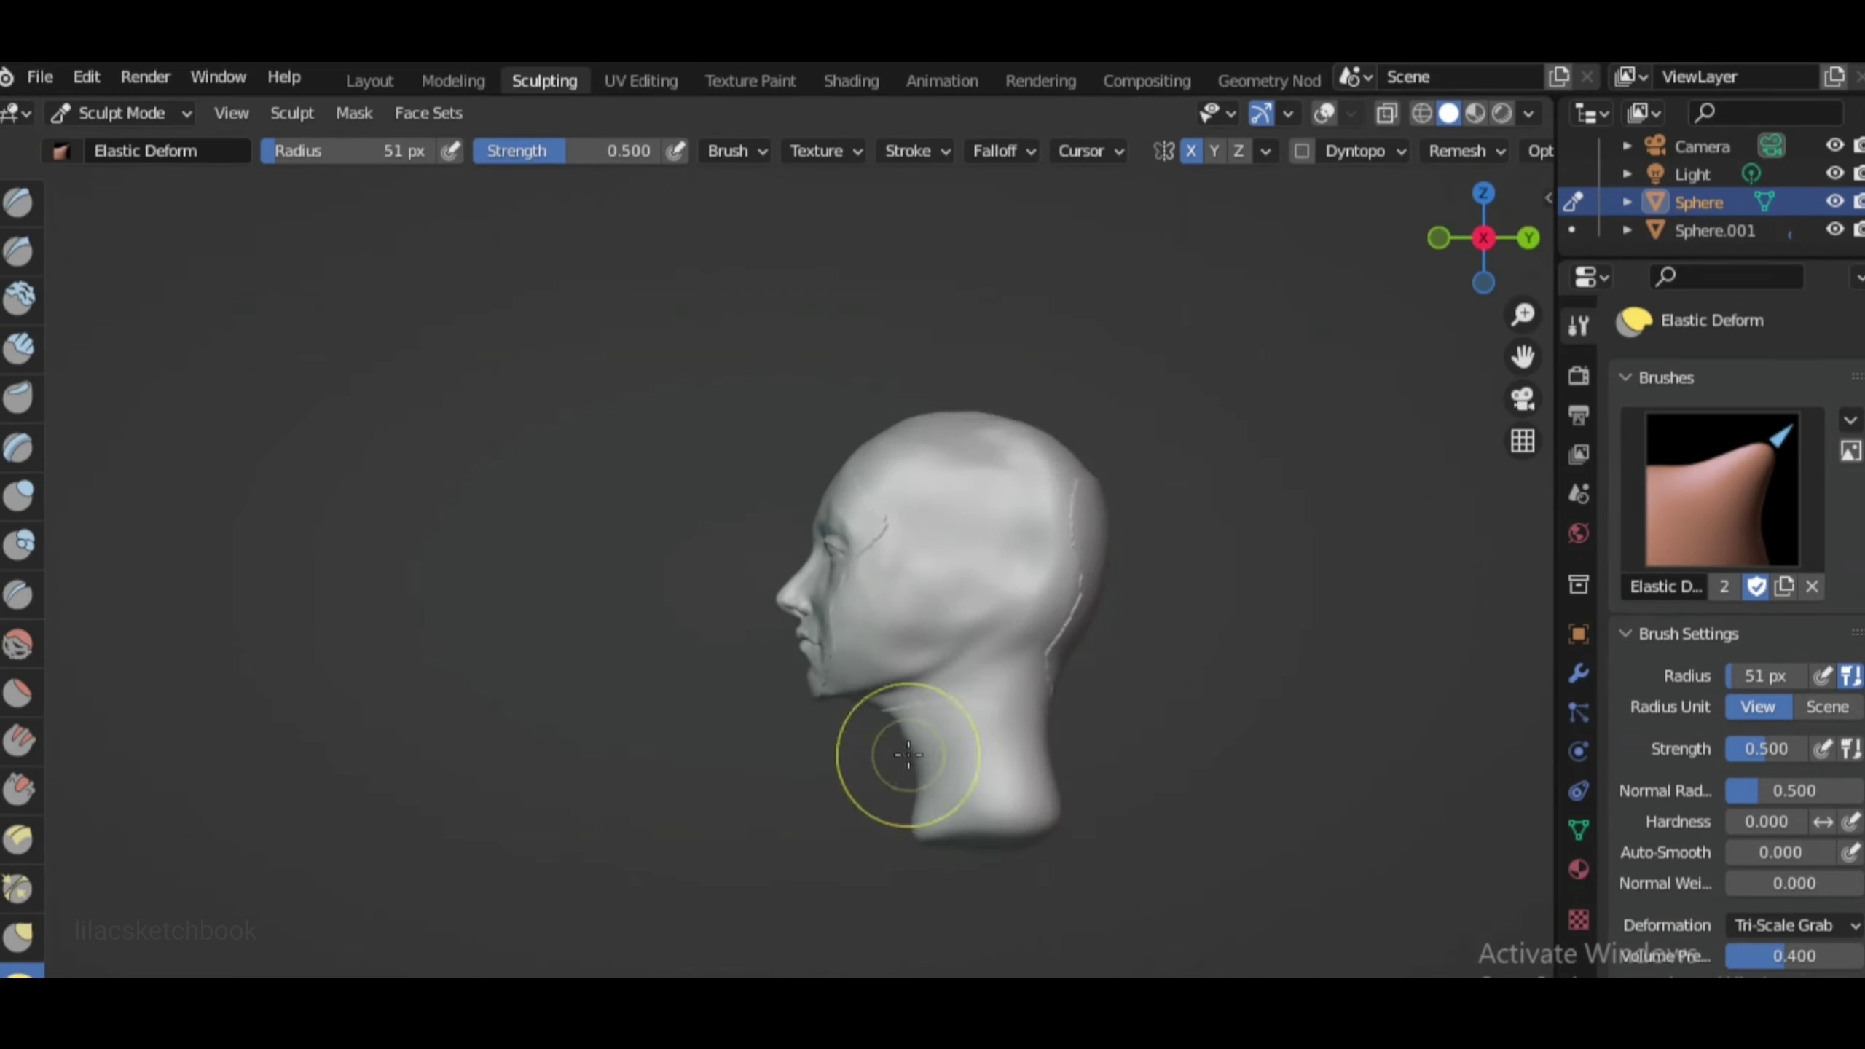
left_click_drag(908, 755, 1079, 792)
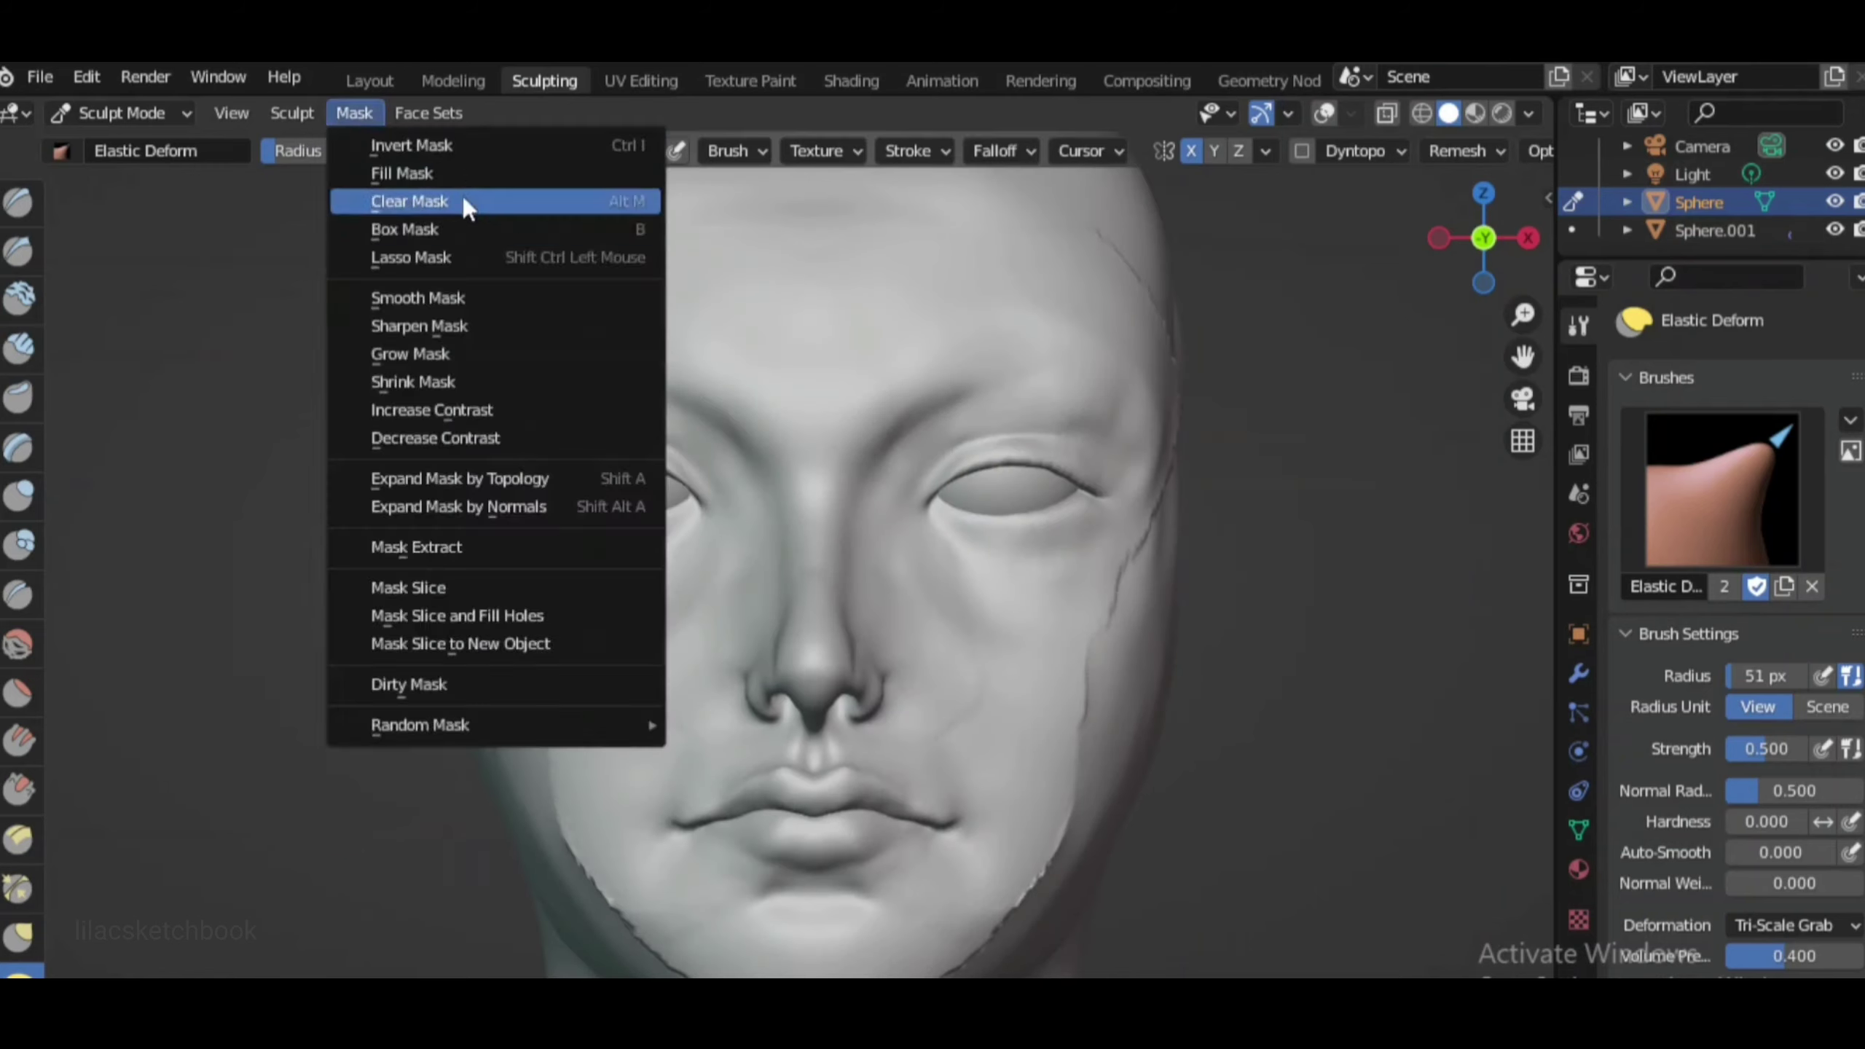
Set up Clay Strips at a 31 px radius for the brow and cheeks
middle_click_drag(871, 548, 1182, 459)
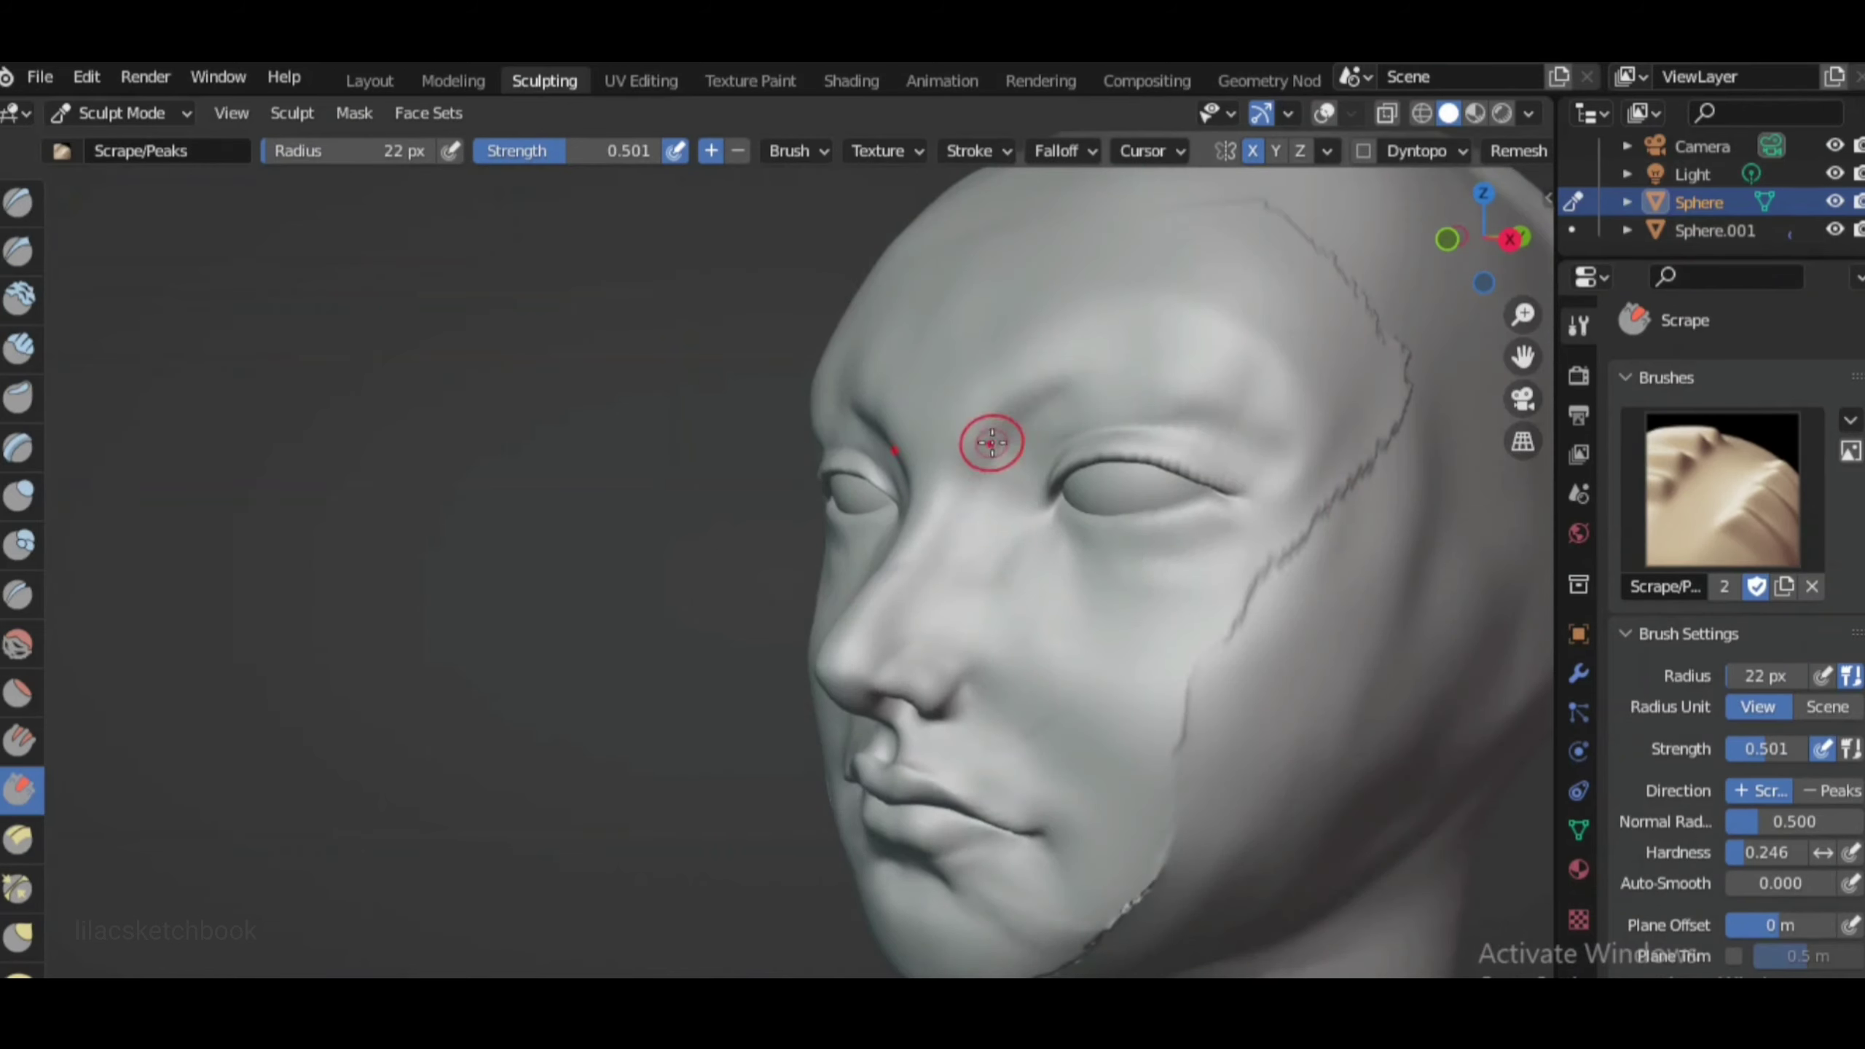
key("KP_1")
scroll(956, 839, "up", 5)
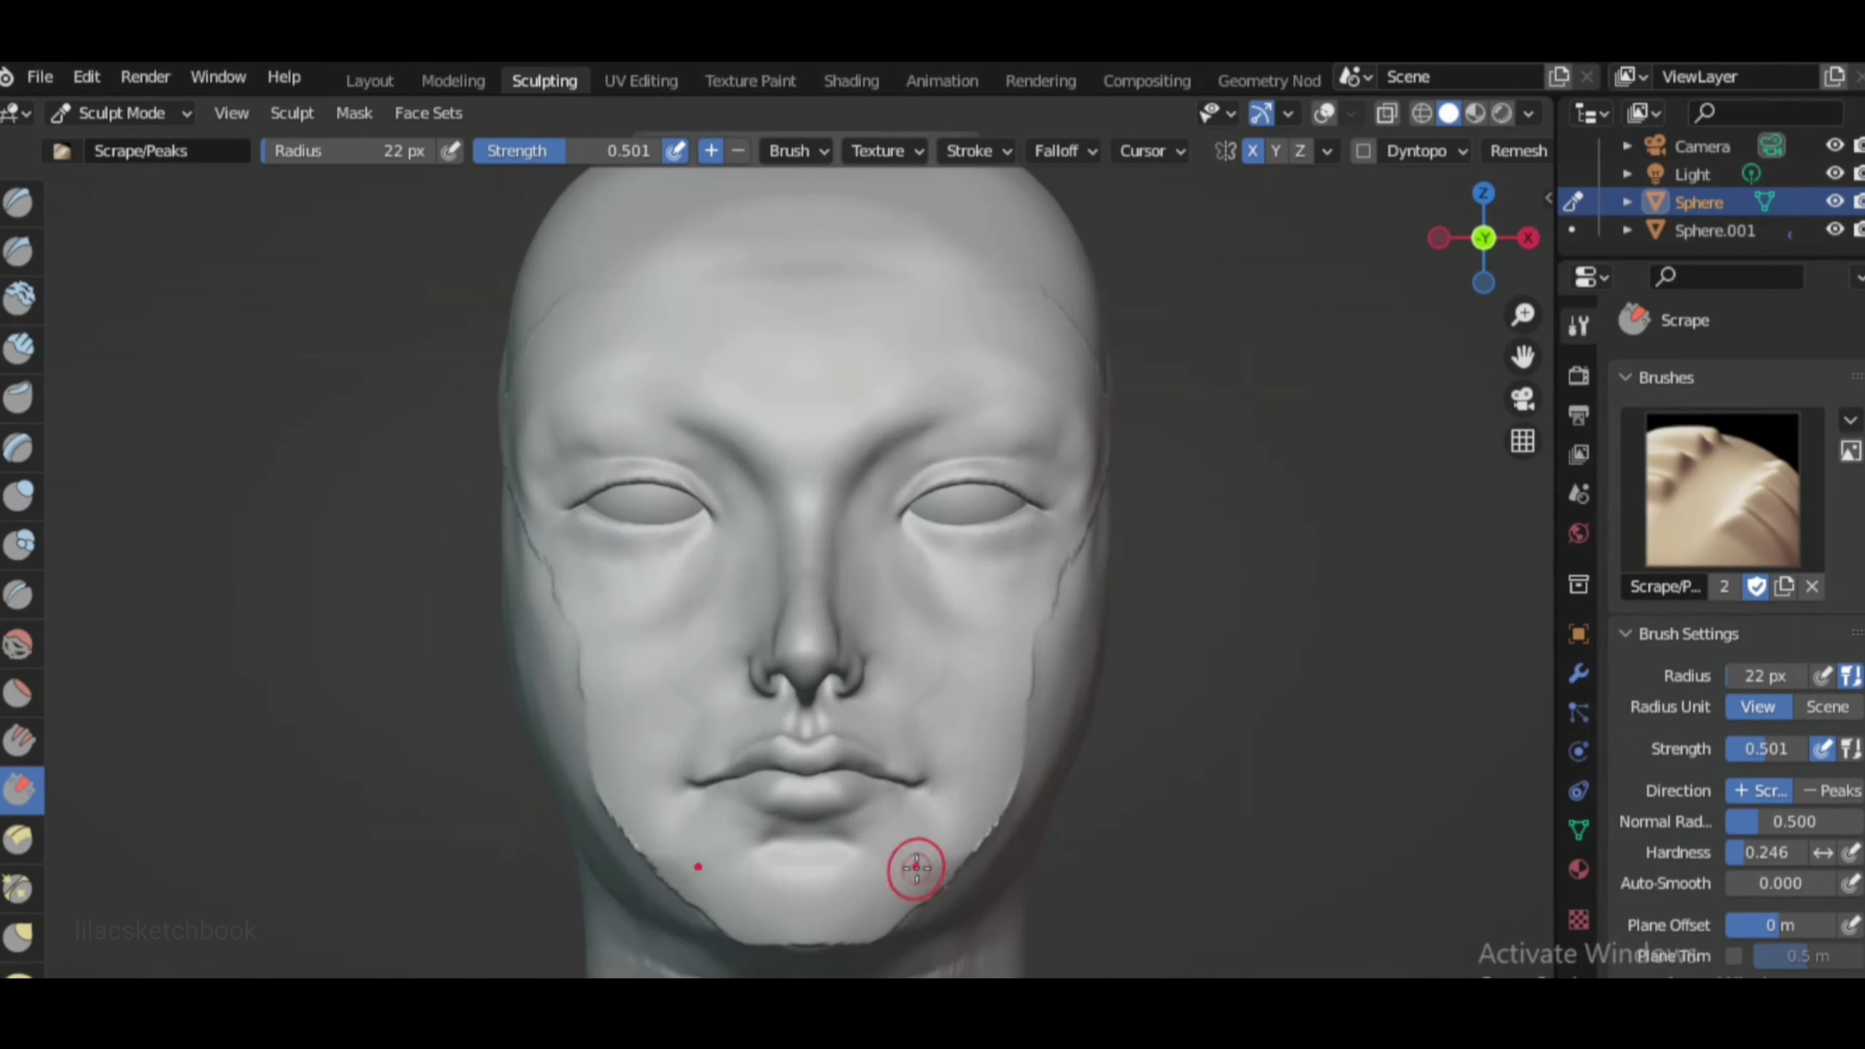
middle_click_drag(916, 868, 661, 808)
left_click(18, 347)
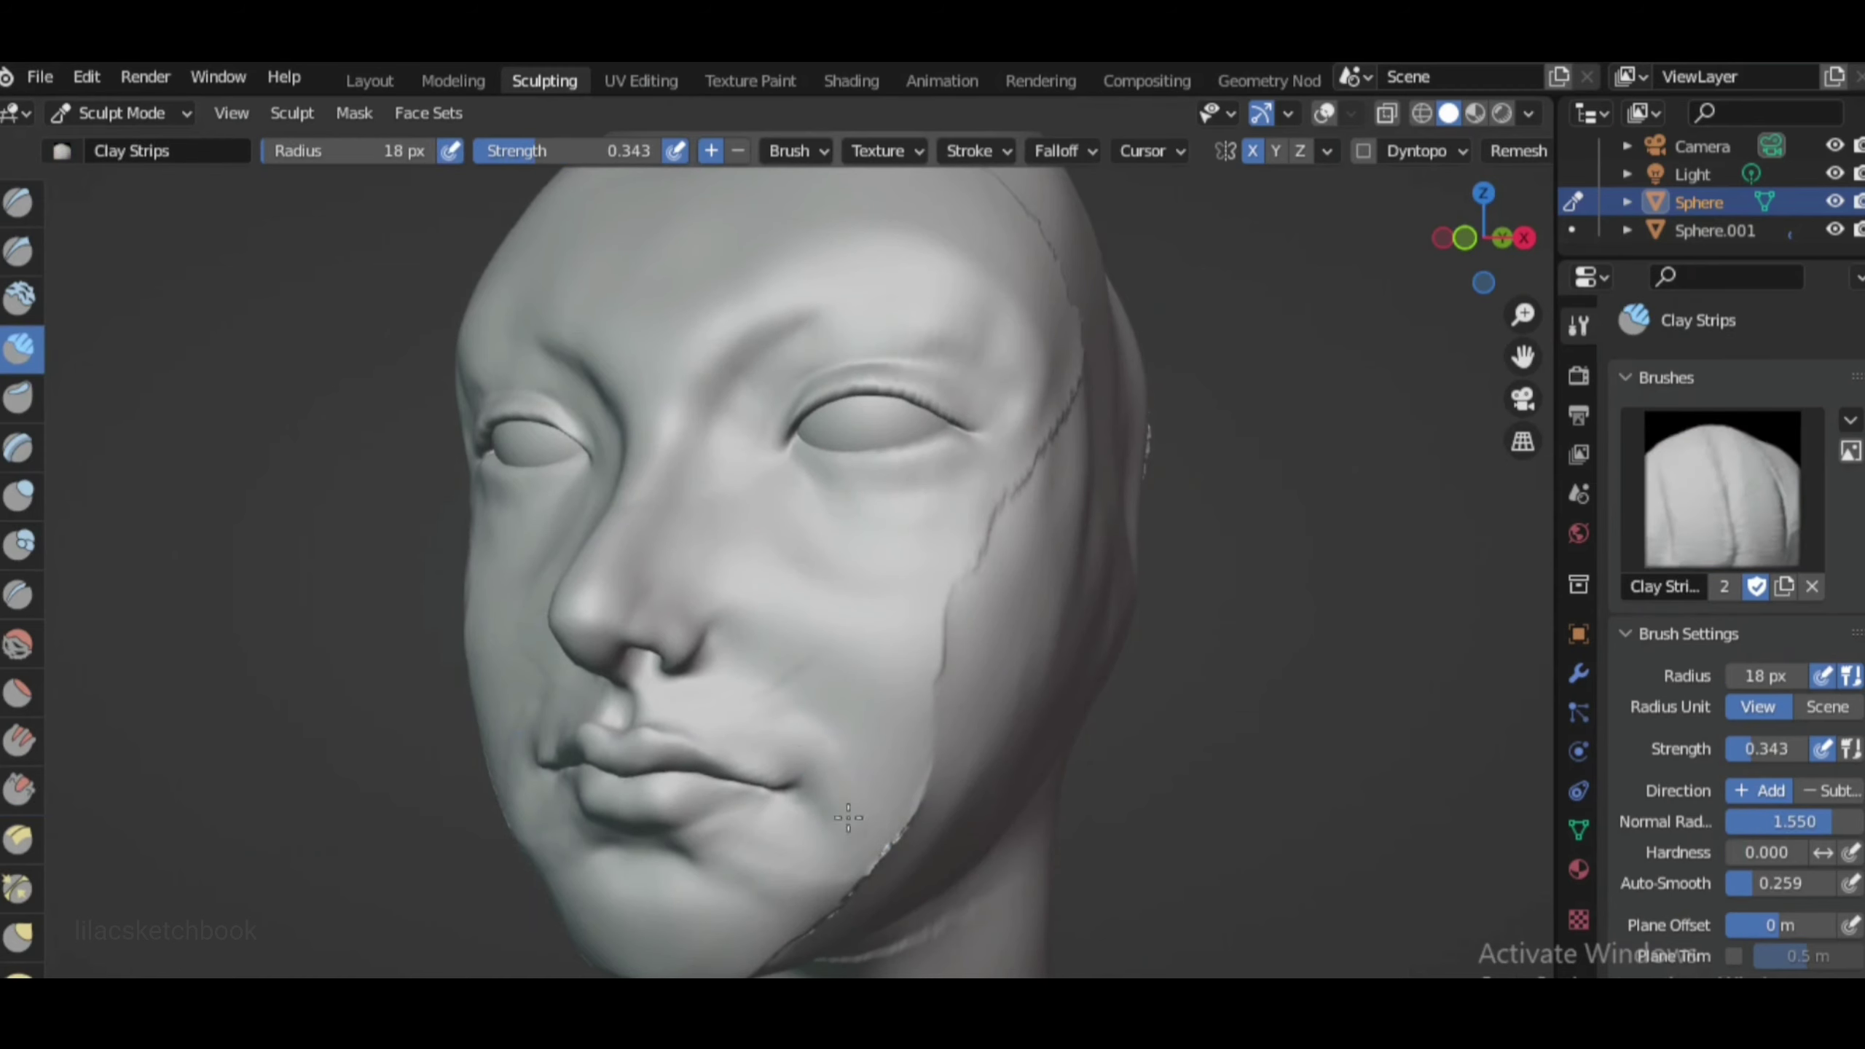
middle_click_drag(826, 746, 896, 667)
key("f")
left_click(896, 667)
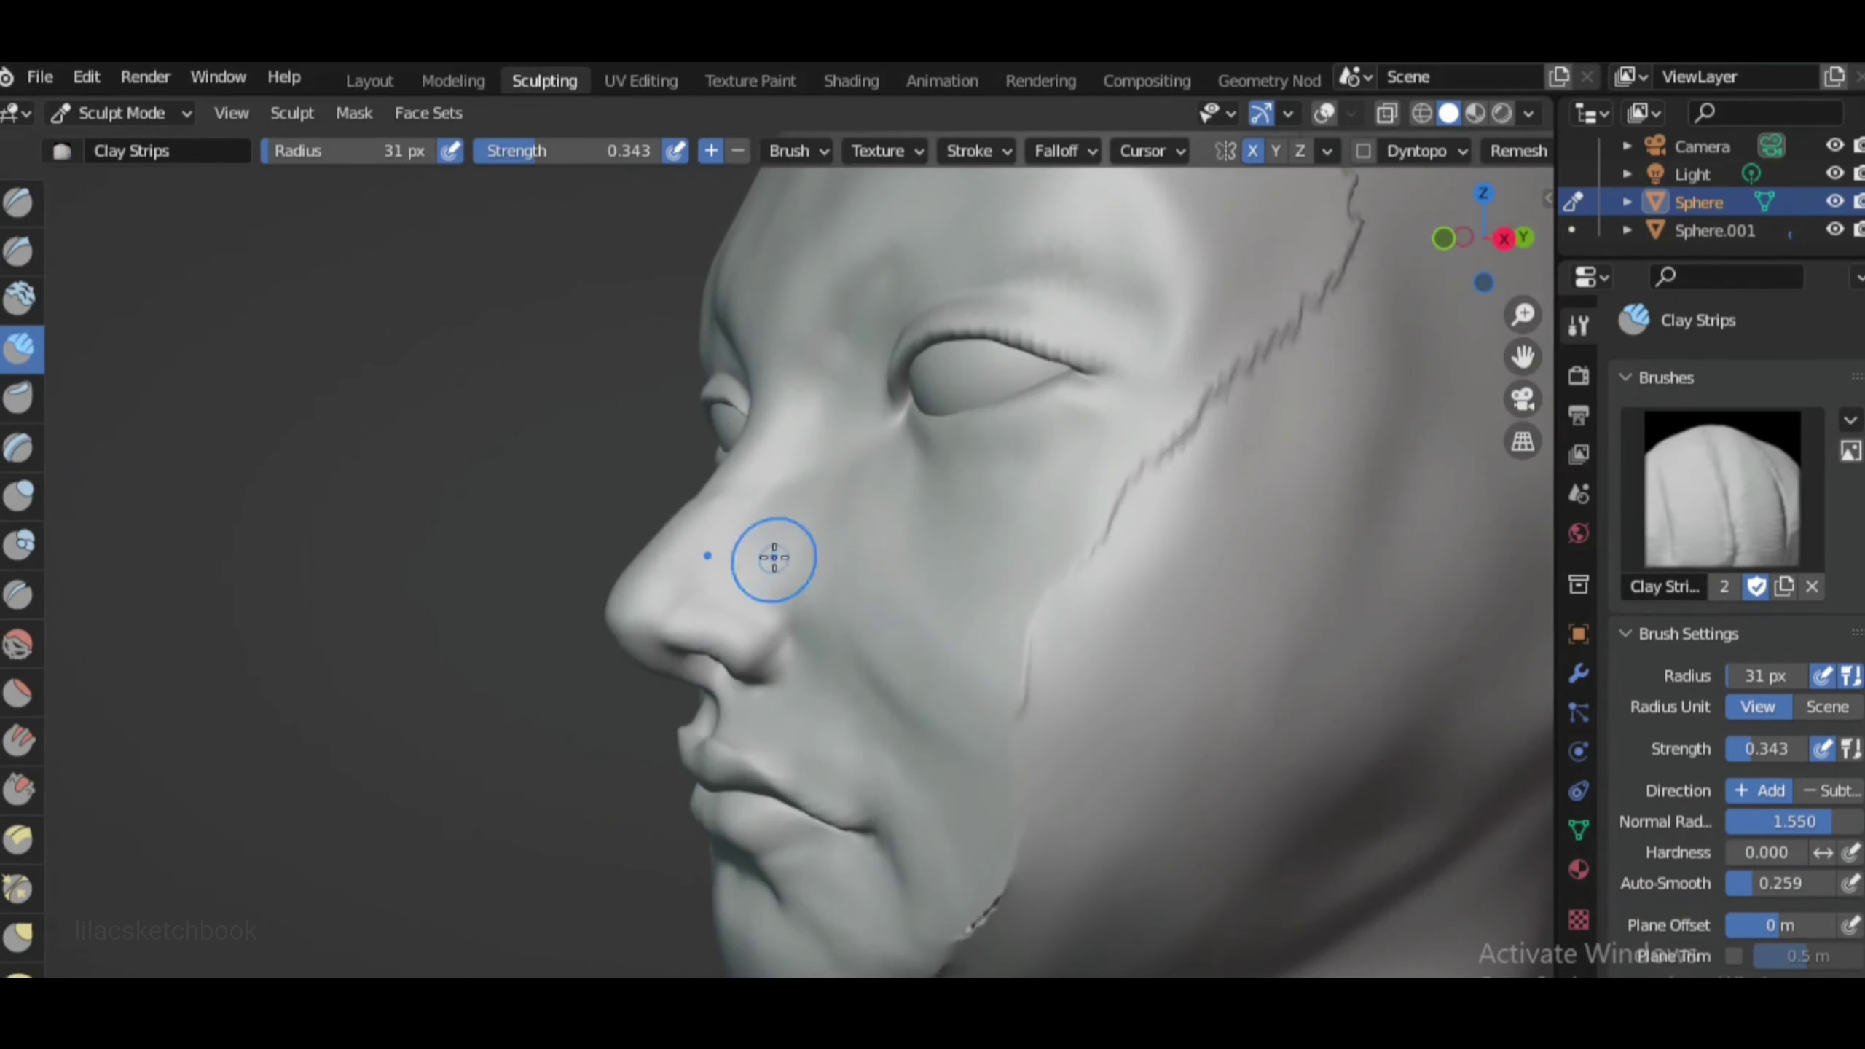
Build up the brow and cheeks with Clay Strips around the eye area
middle_click_drag(1035, 564, 1074, 326)
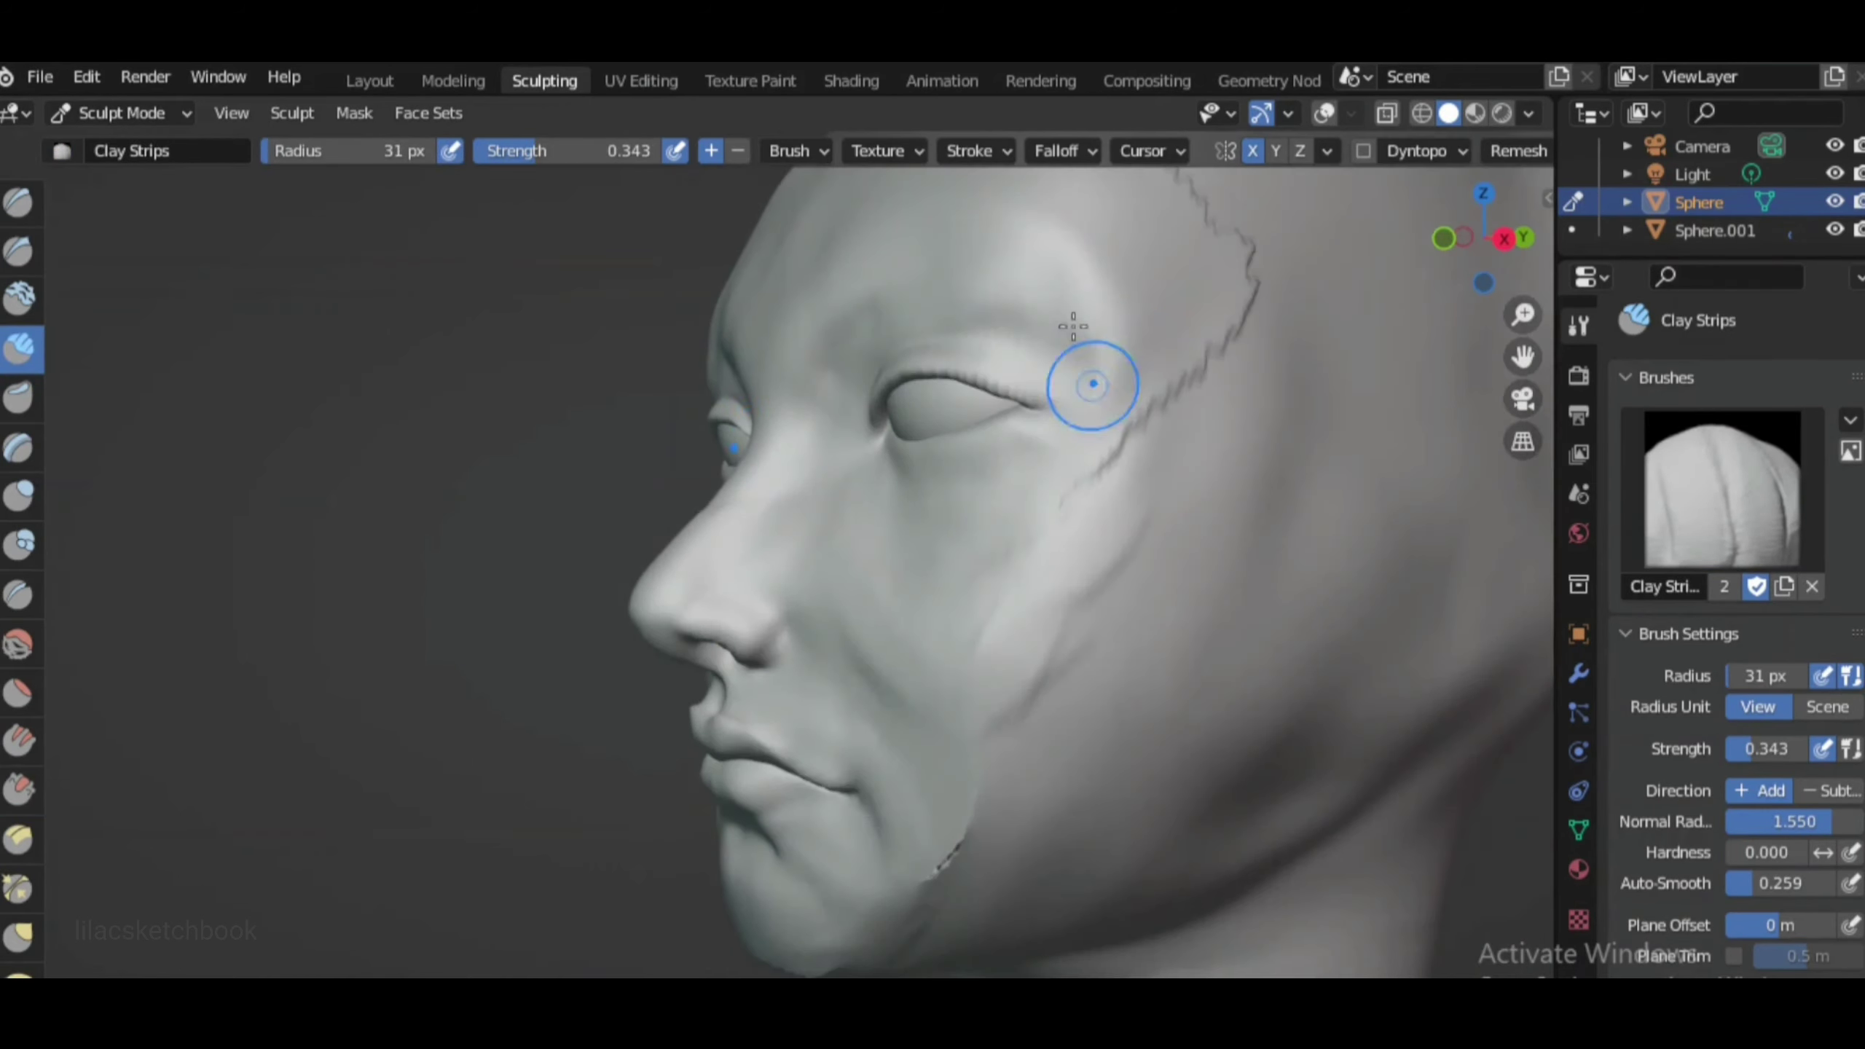
mouse_move(1121, 539)
middle_mouse_down()
mouse_move(853, 771)
mouse_move(808, 917)
middle_mouse_up()
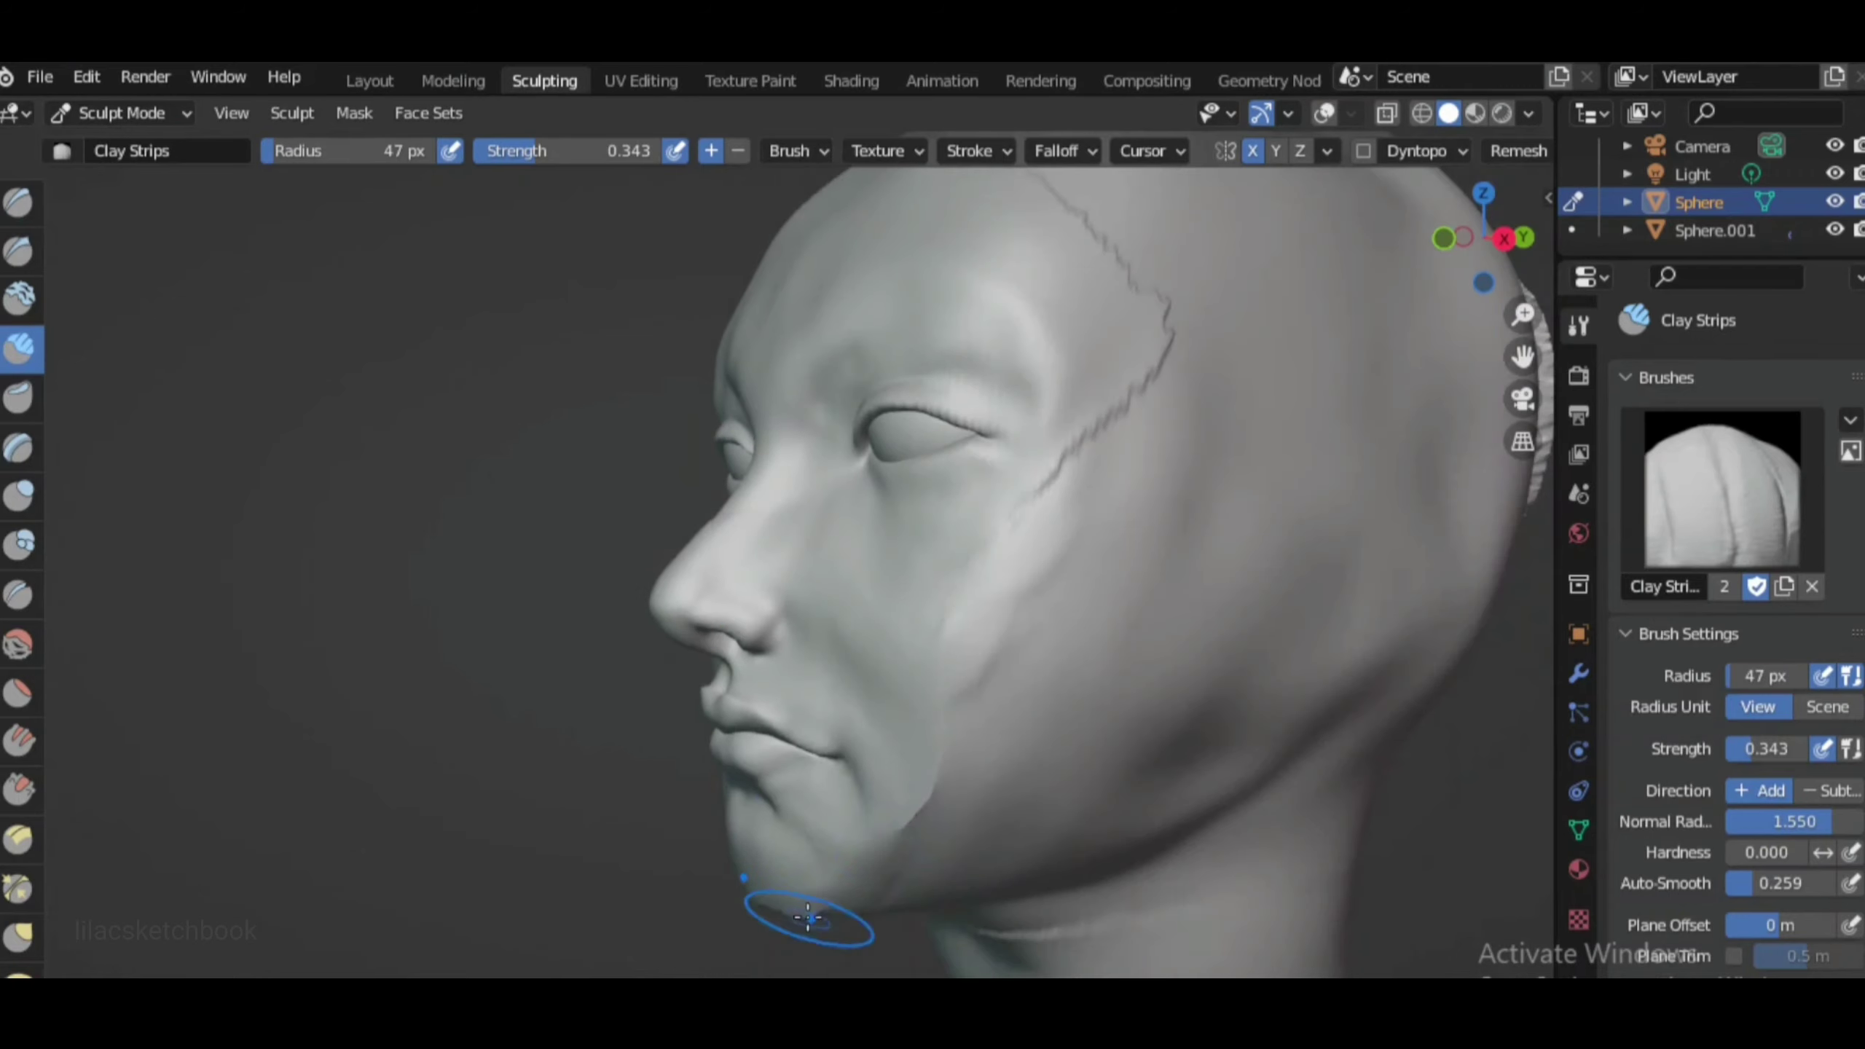
mouse_move(1063, 820)
middle_mouse_down()
mouse_move(728, 492)
mouse_move(1220, 525)
middle_mouse_up()
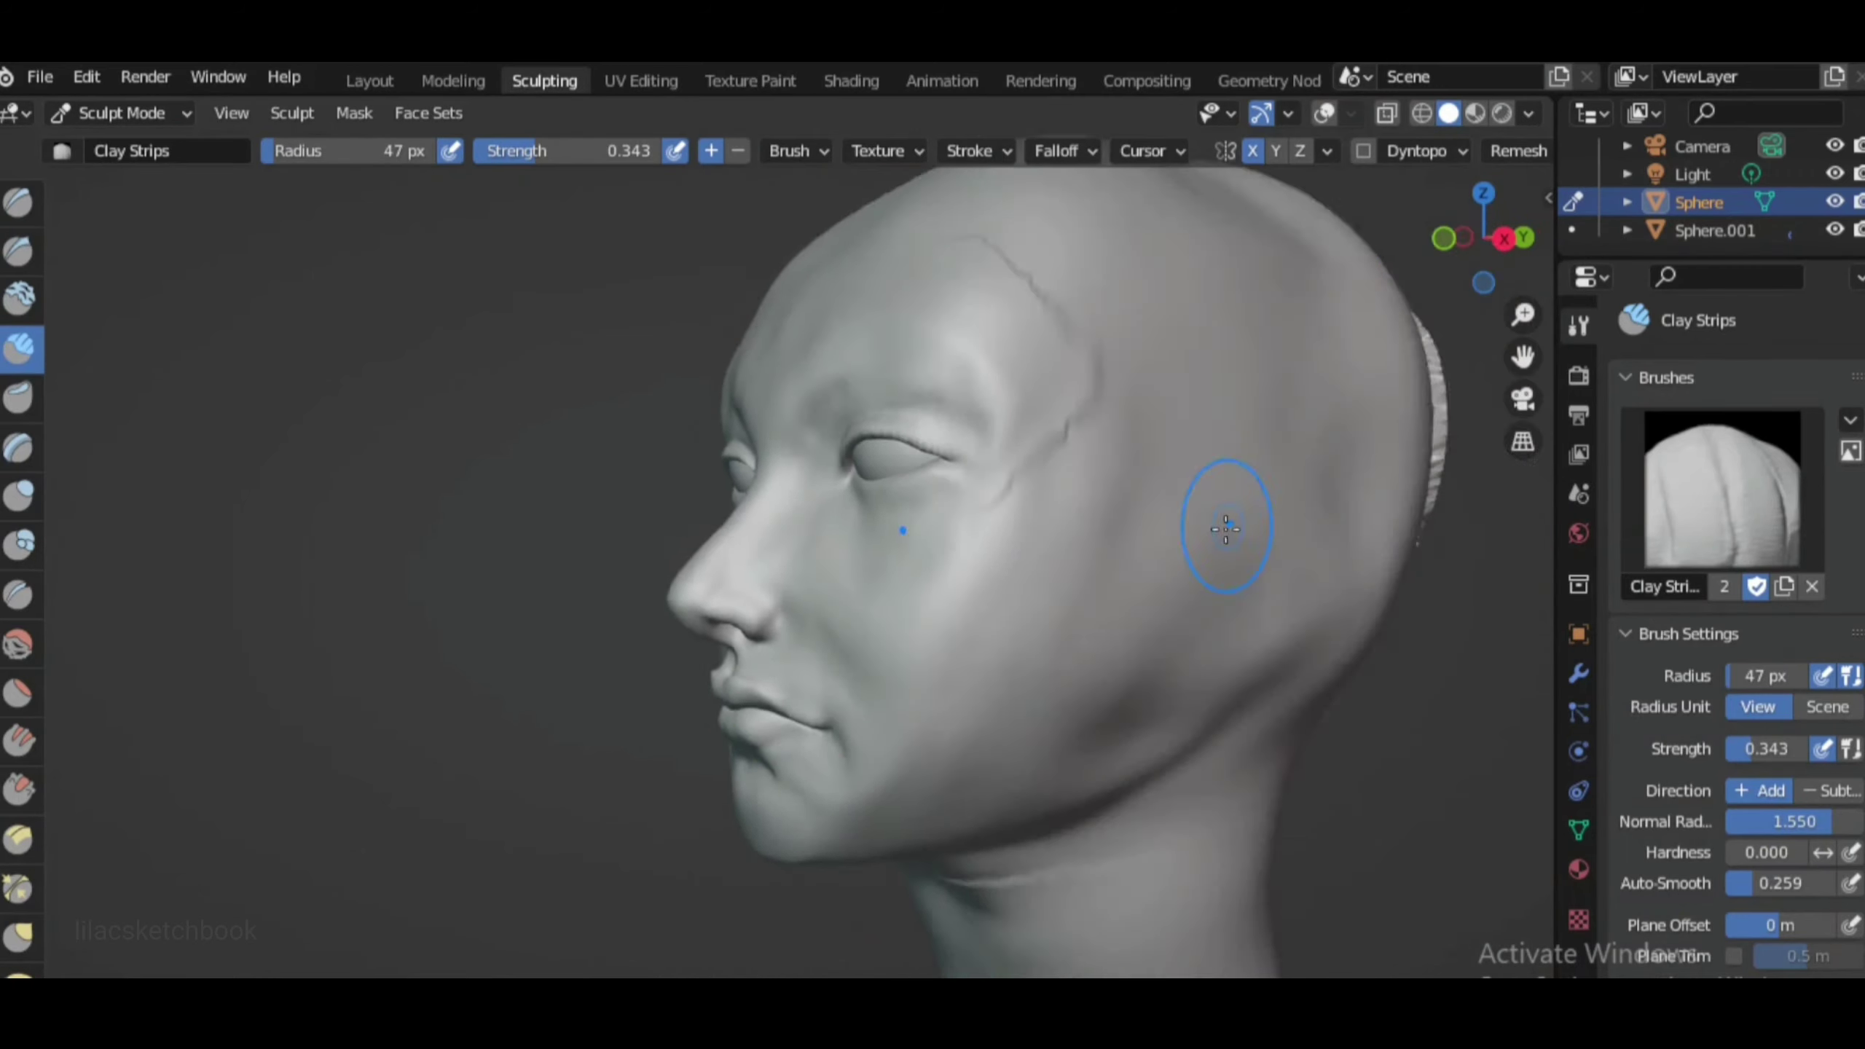
key("KP_1")
scroll(764, 601, "up", 4)
scroll(881, 808, "down", 3)
scroll(1211, 346, "down", 2)
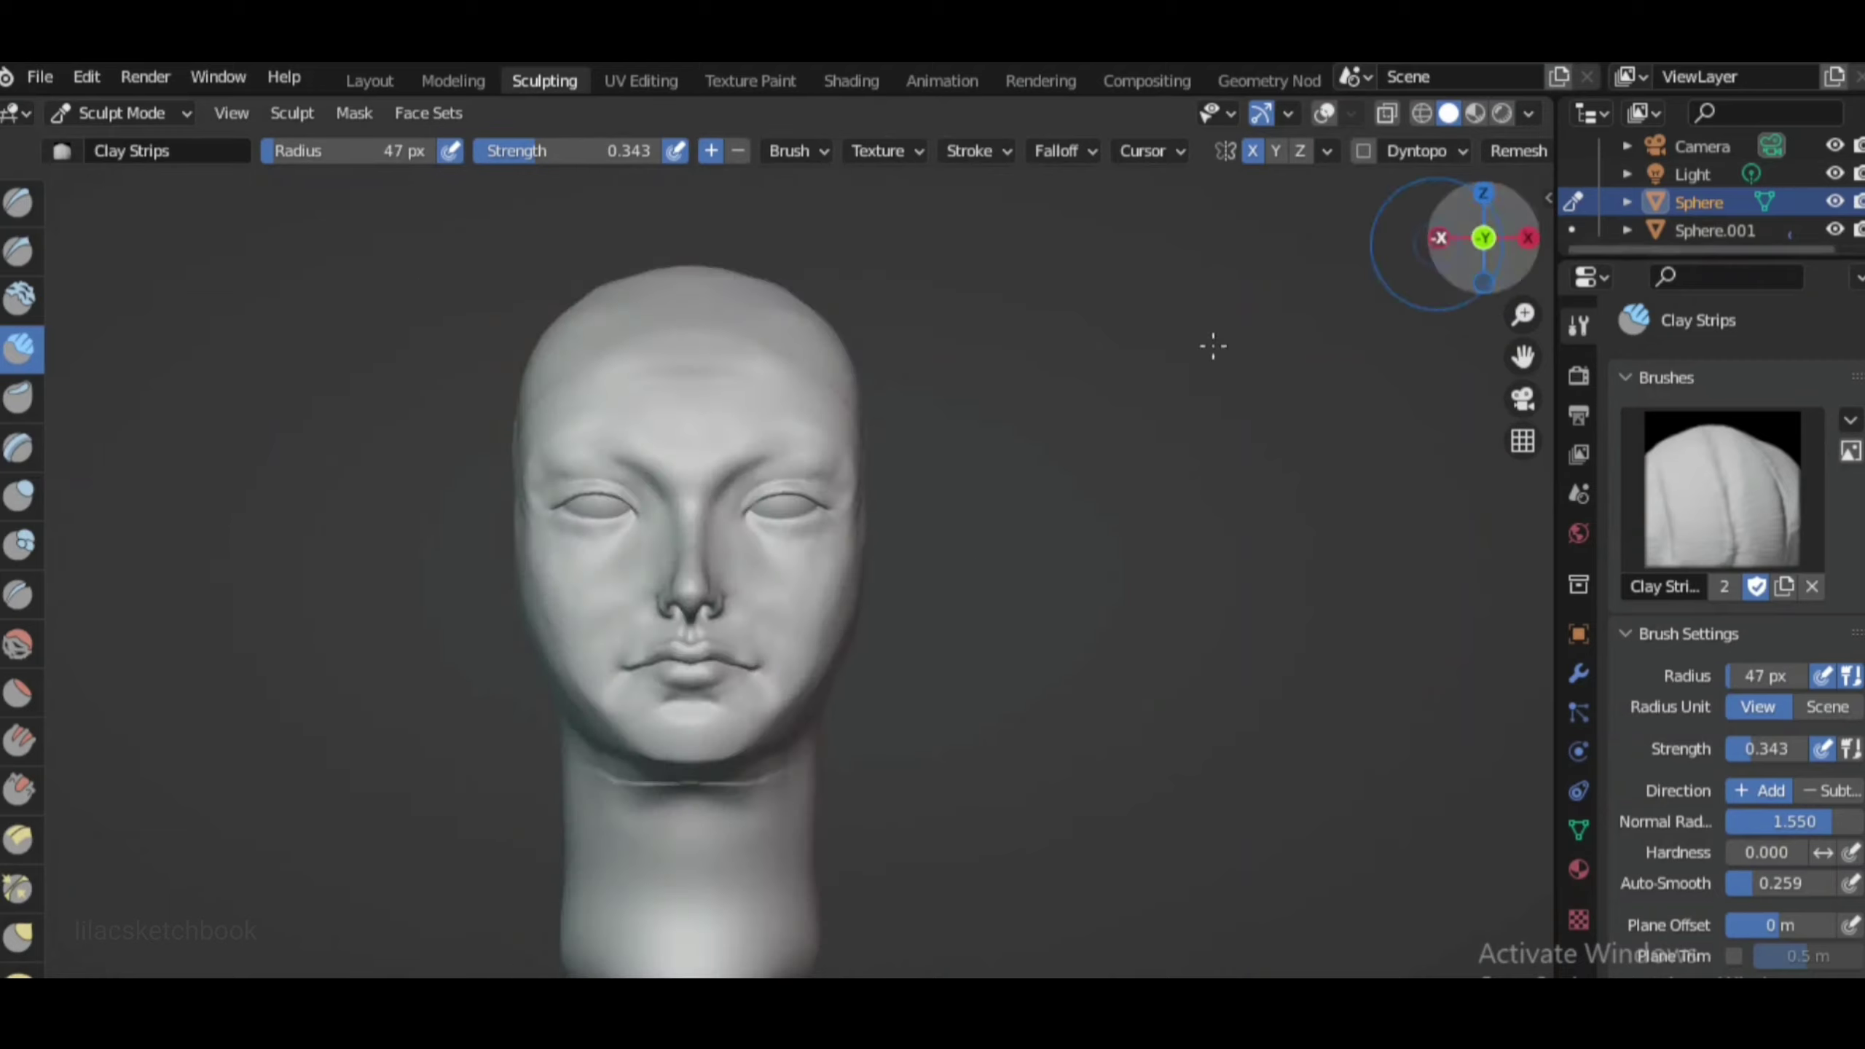
scroll(633, 325, "up", 2)
scroll(983, 342, "up", 4)
Refine the cheek forms, checking from the left profile, back and front
mouse_move(633, 325)
middle_mouse_down()
mouse_move(983, 341)
mouse_move(1003, 523)
middle_mouse_up()
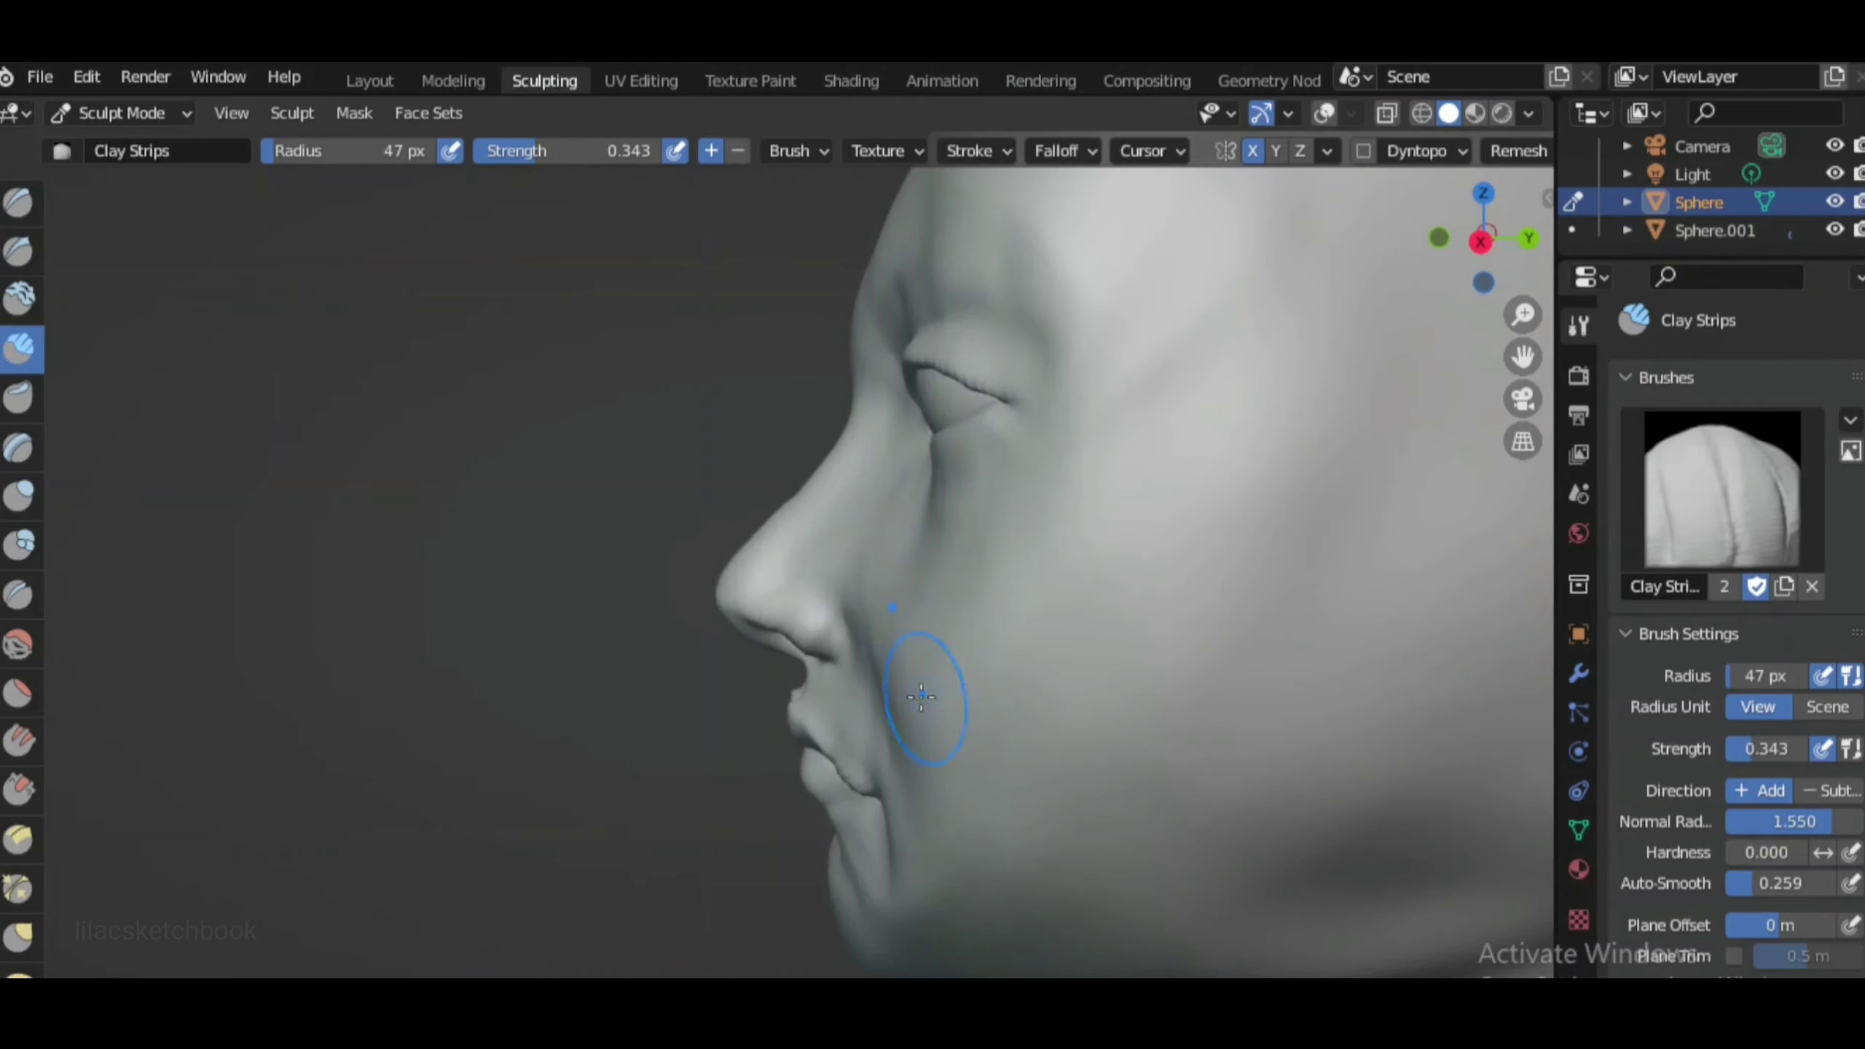
middle_click_drag(921, 696, 895, 874)
key("KP_1")
scroll(478, 500, "up", 3)
scroll(914, 384, "up", 2)
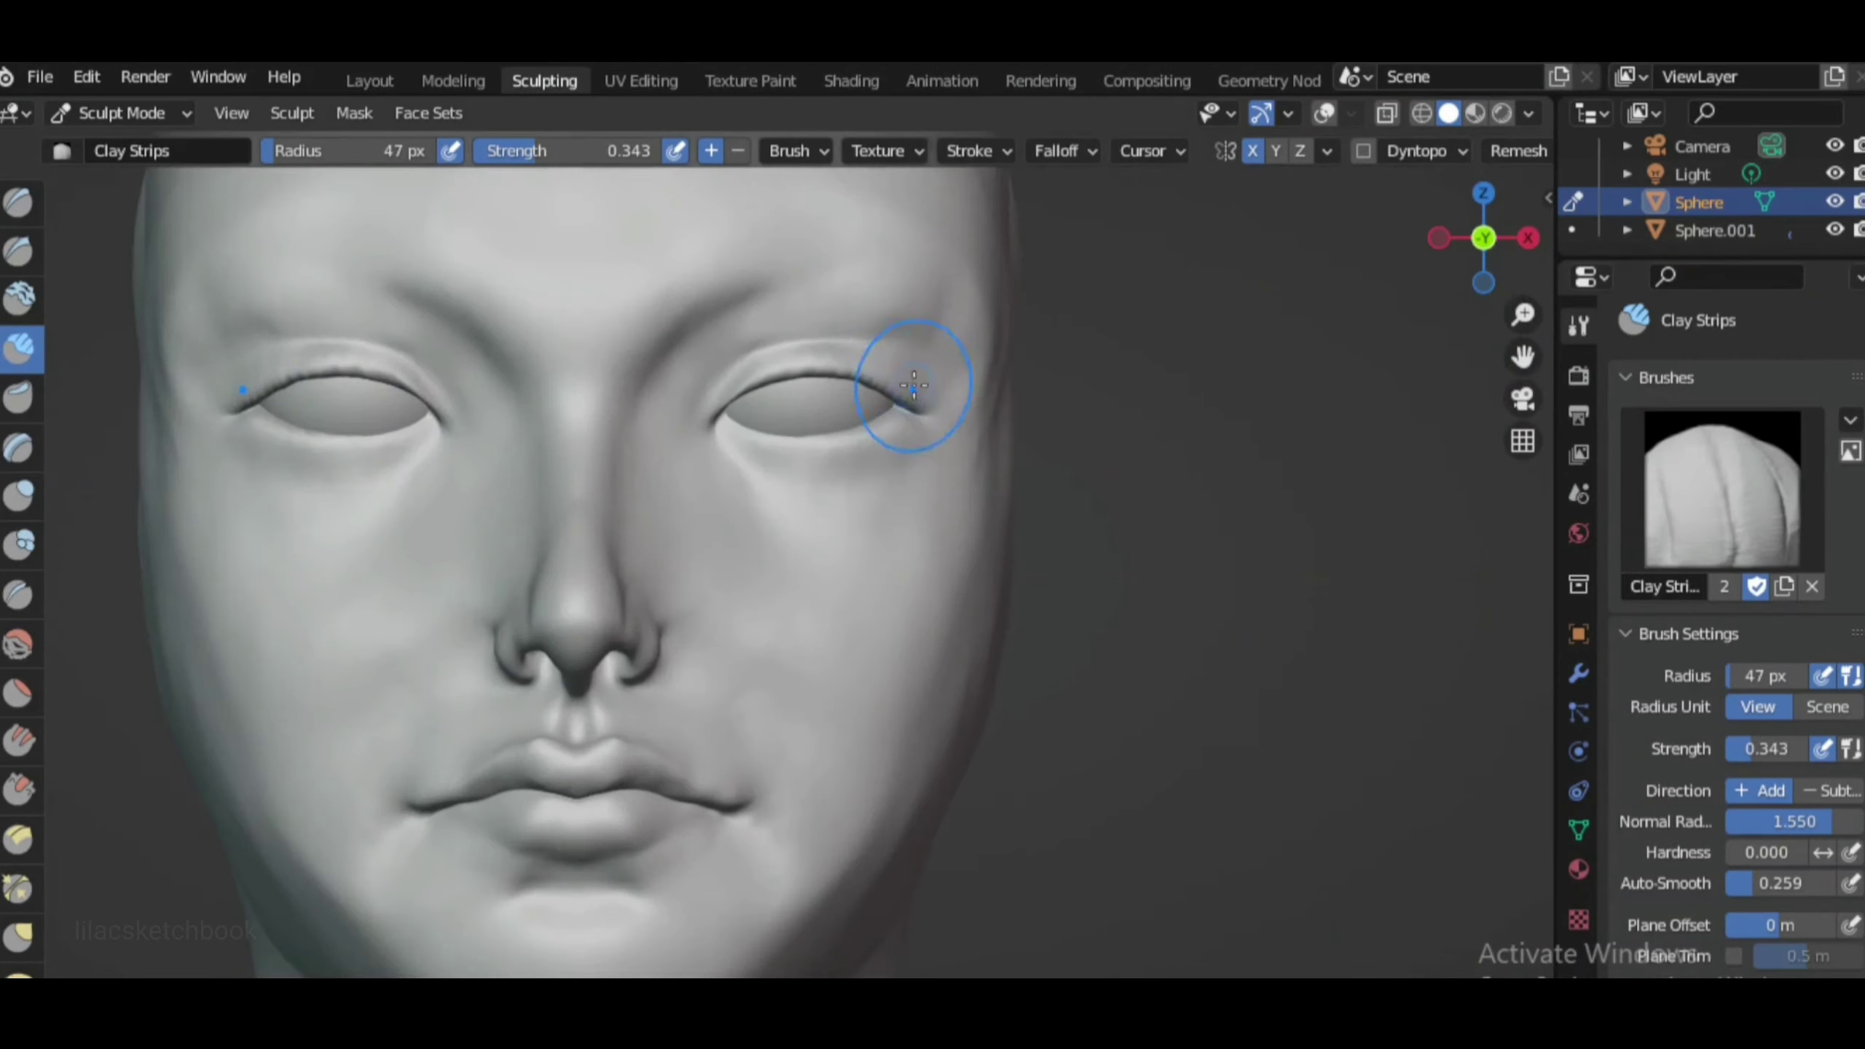
scroll(250, 325, "down", 3)
middle_click_drag(250, 325, 853, 514)
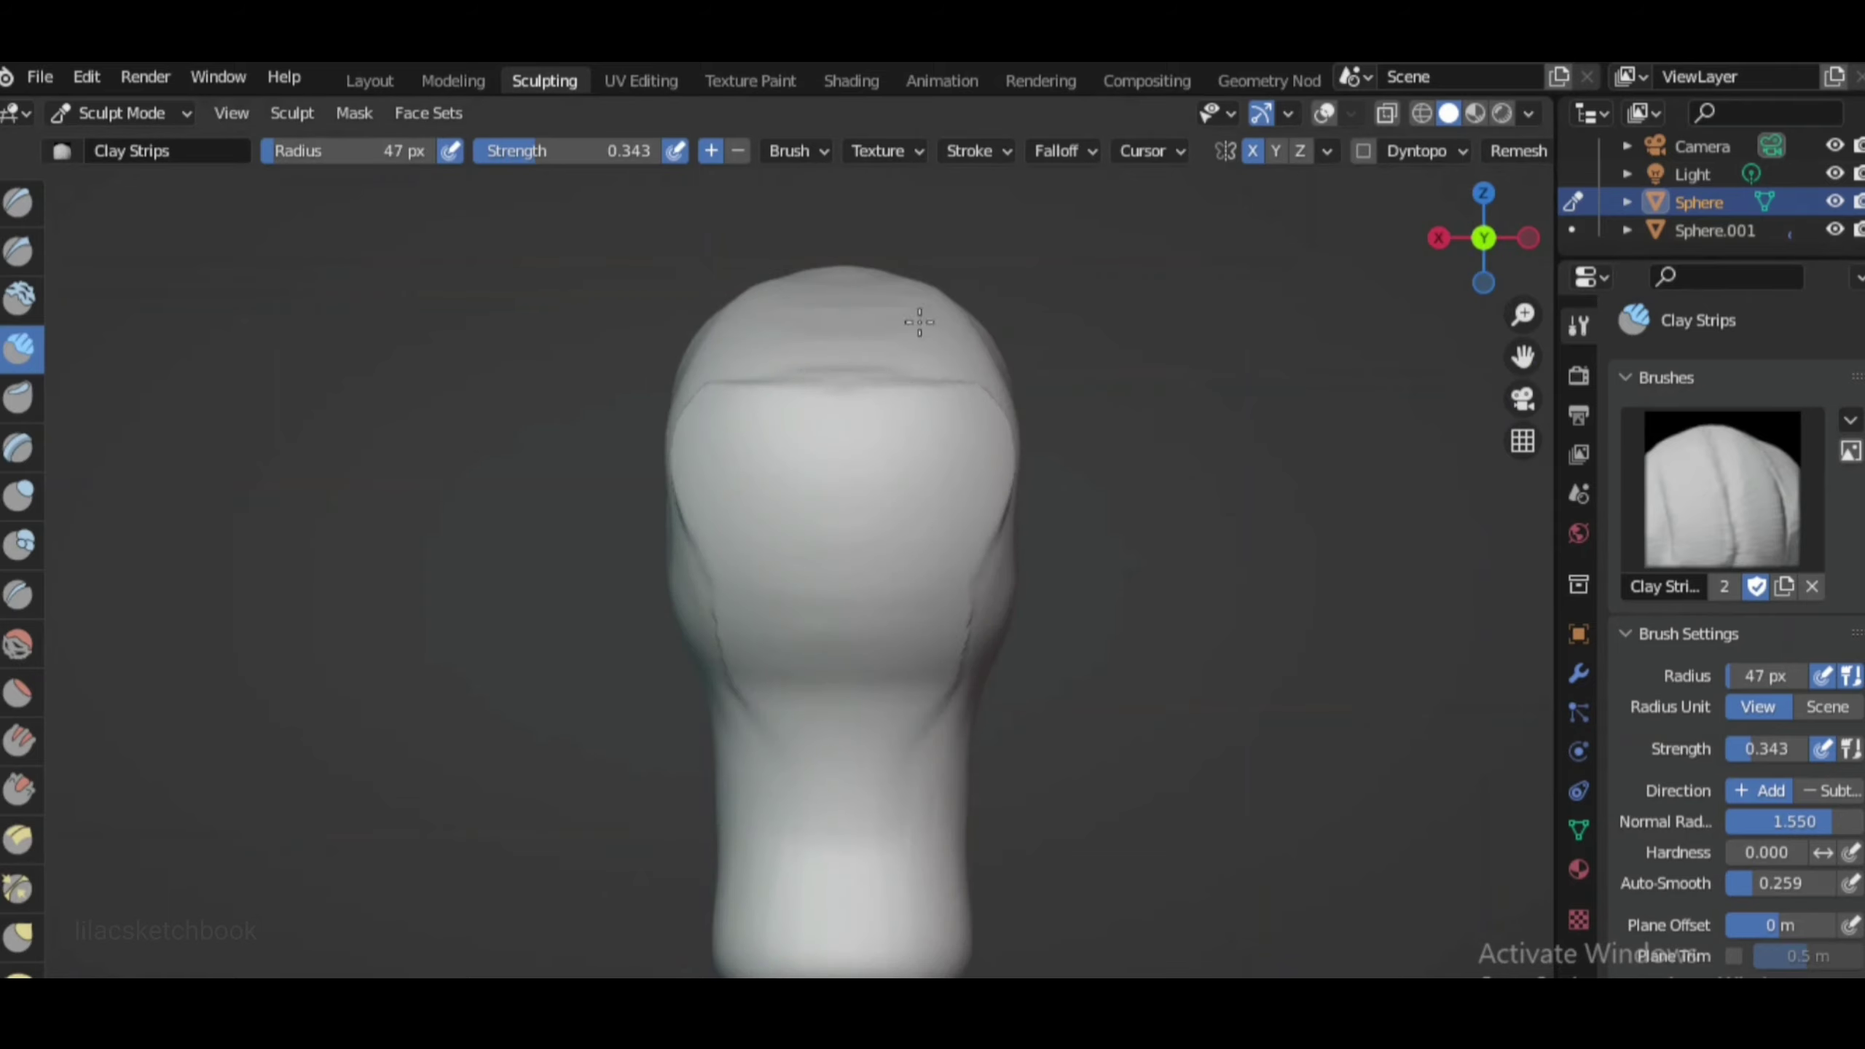
middle_click_drag(919, 322, 1262, 488)
mouse_move(1173, 662)
middle_mouse_down()
mouse_move(591, 829)
mouse_move(562, 925)
middle_mouse_up()
scroll(591, 829, "up", 2)
key("KP_1")
scroll(1272, 358, "down", 3)
Carve a sharp jawline groove from the chin toward the ear in right profile
middle_click_drag(1272, 358, 1366, 698)
key("KP_3")
scroll(1403, 815, "up", 3)
left_click(18, 250)
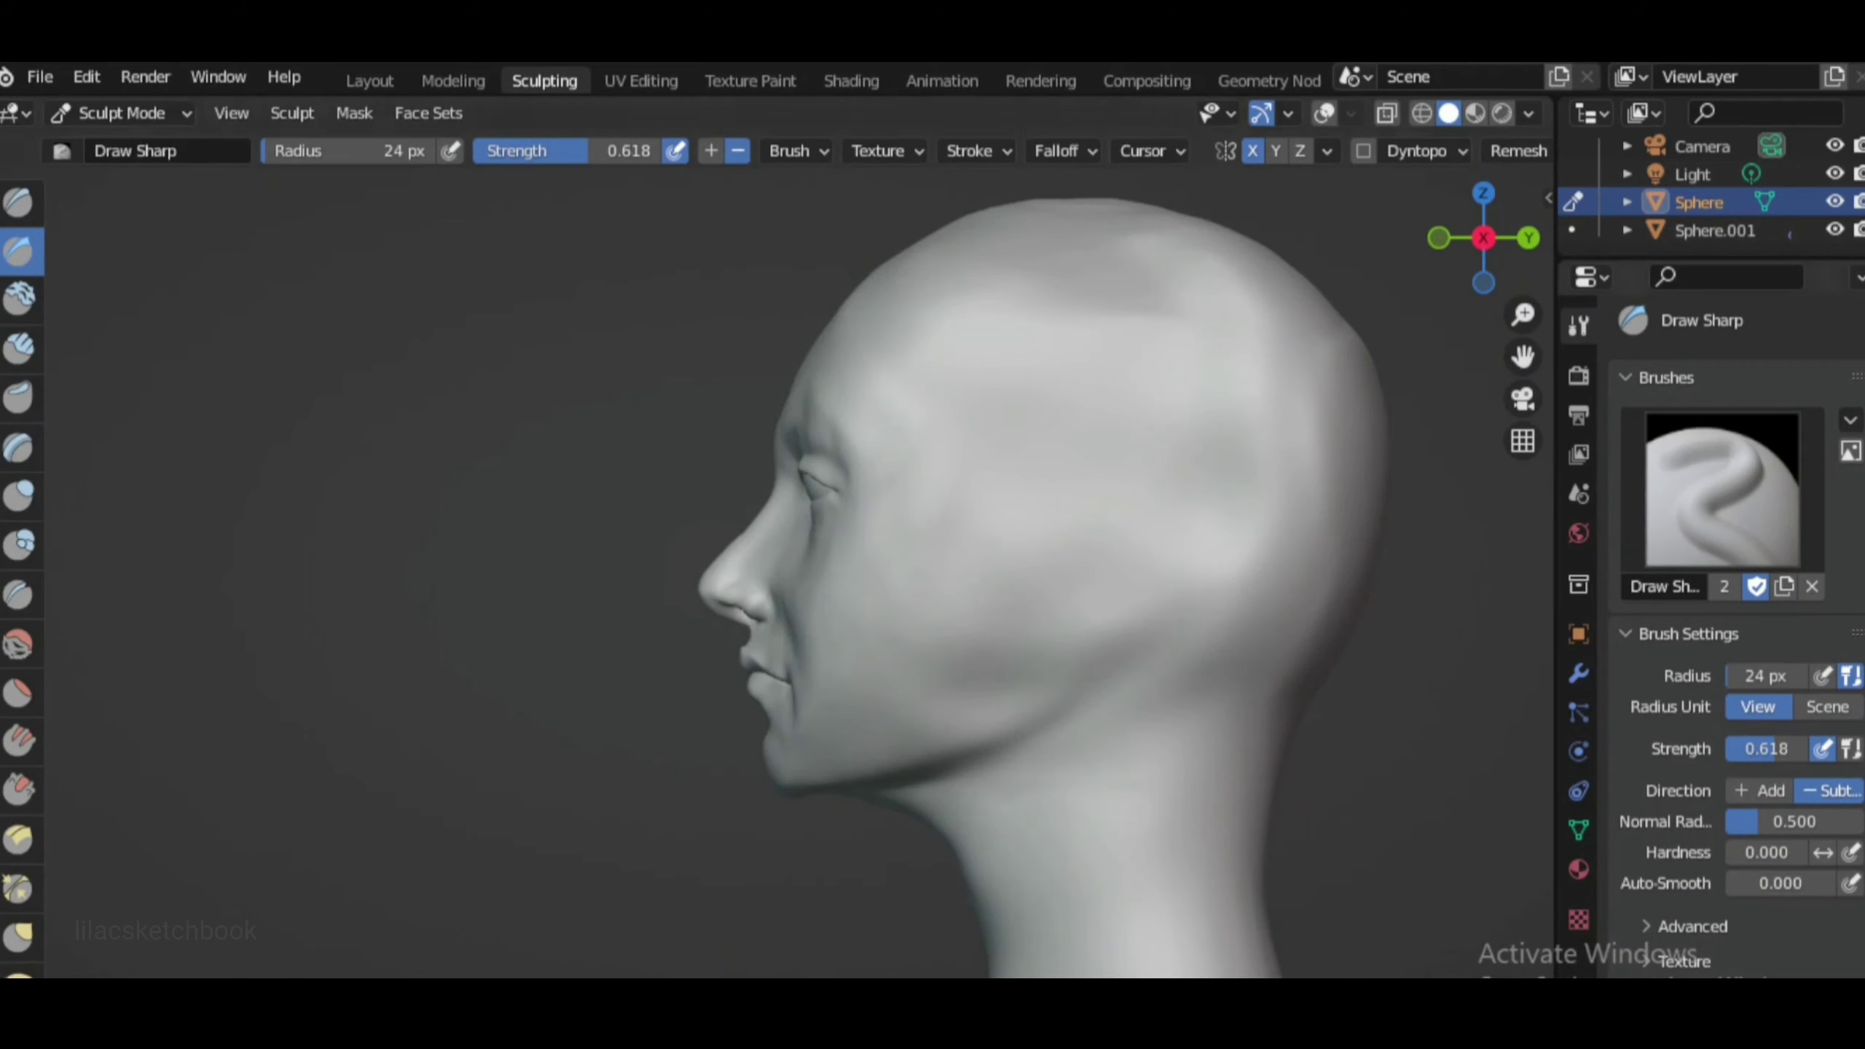
scroll(770, 833, "up", 1)
mouse_move(770, 833)
left_mouse_down()
mouse_move(1140, 768)
mouse_move(1012, 781)
left_mouse_up()
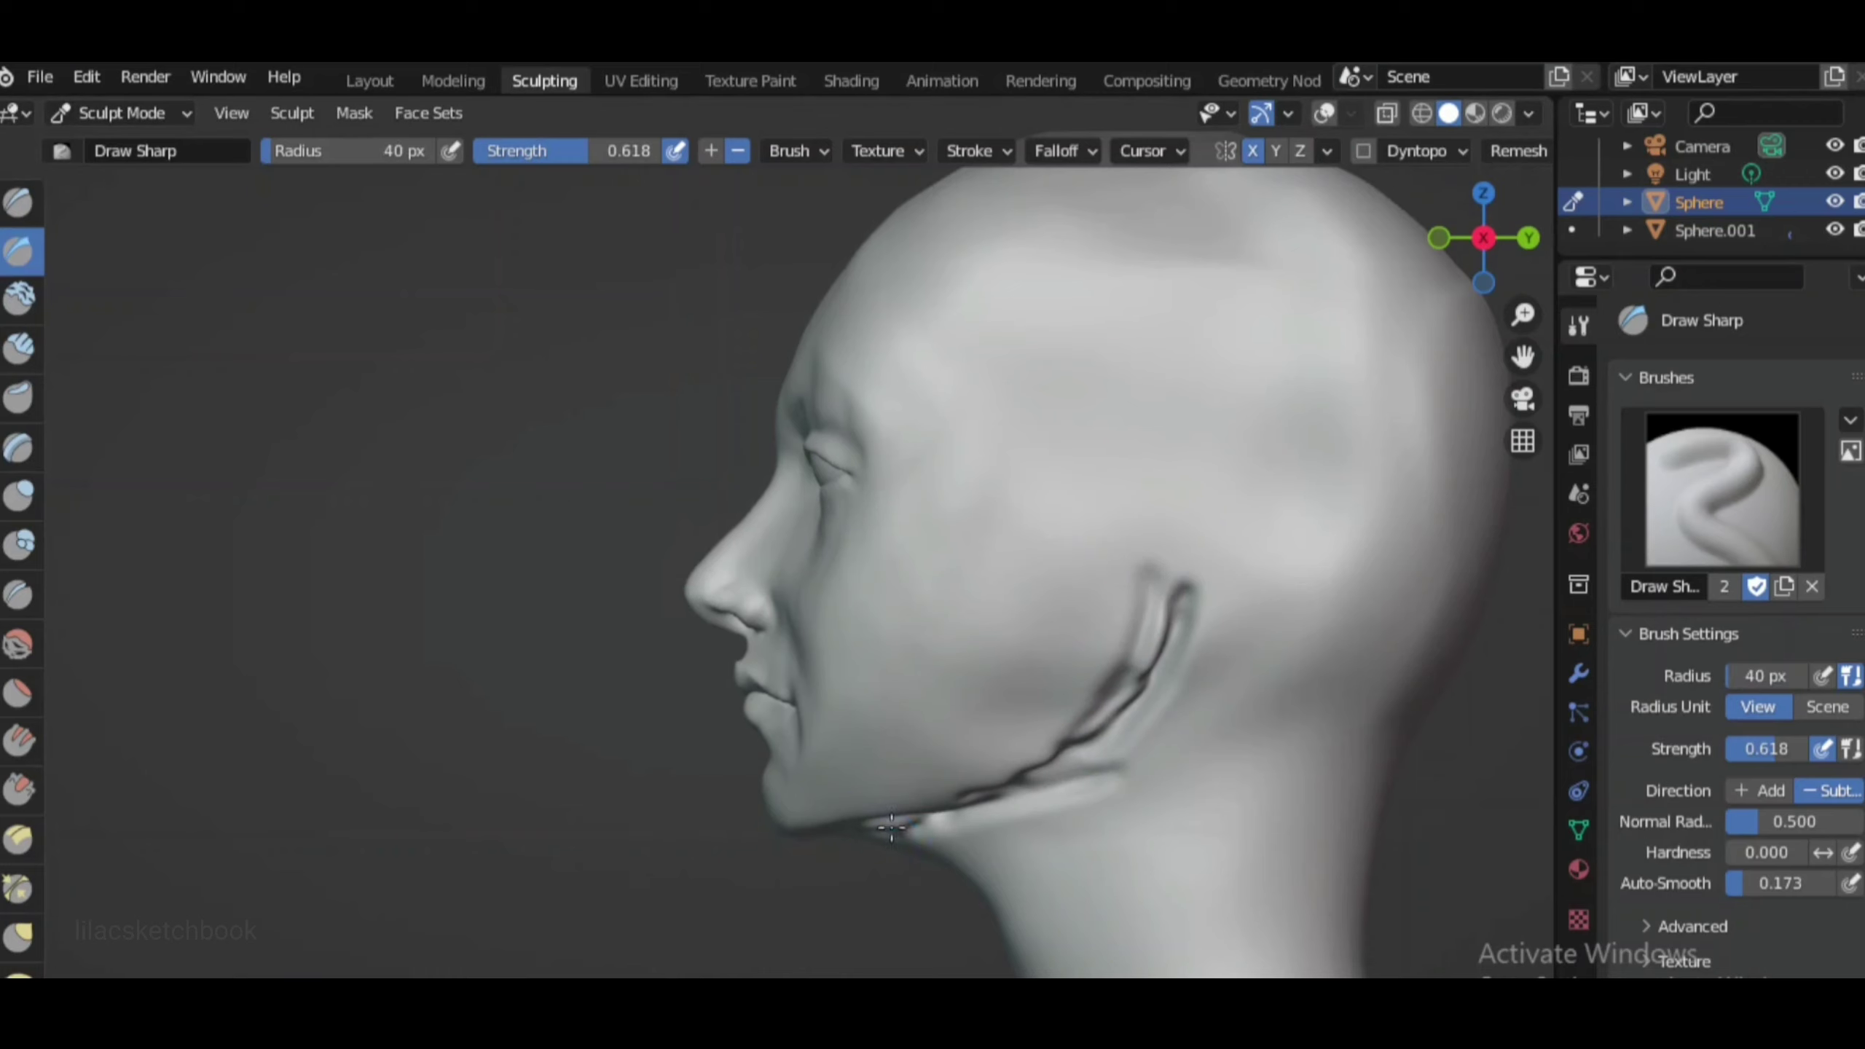
key("shift+c")
Go from Crease to the Draw brush at 20 px and 0.500 strength
left_click(1528, 237)
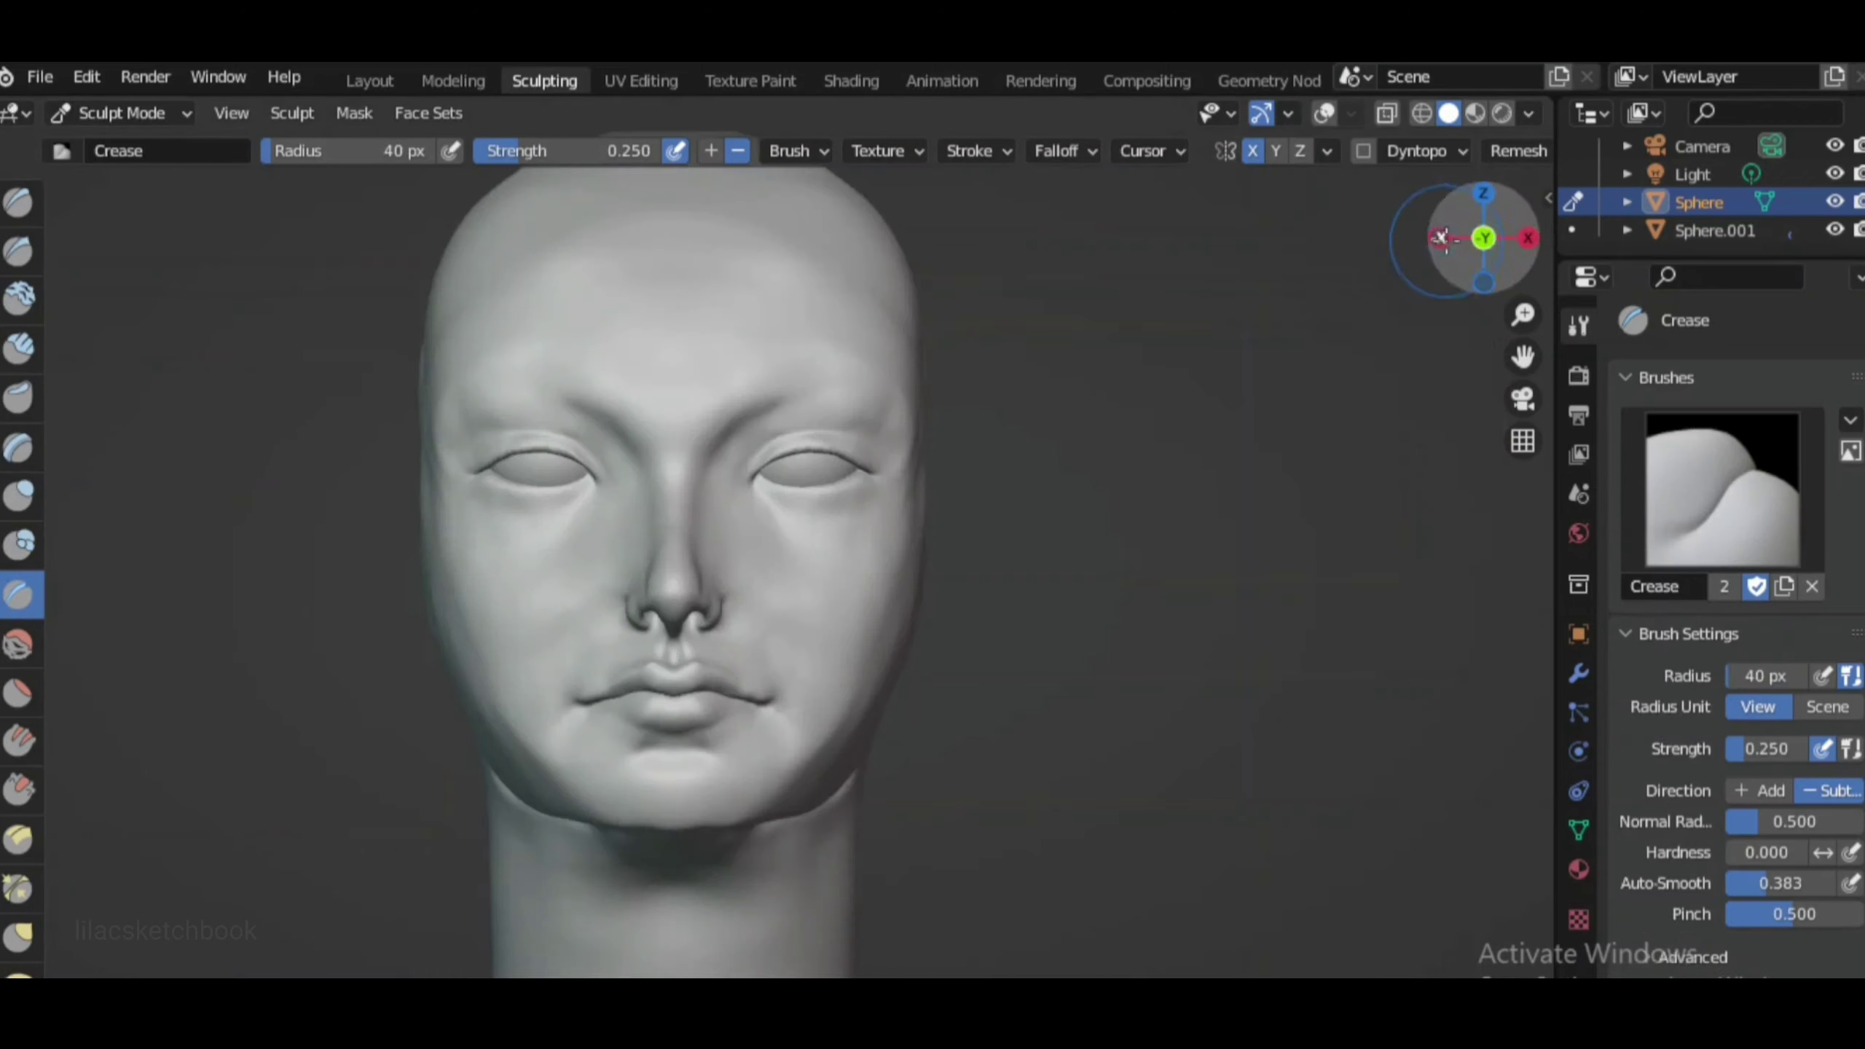
middle_click_drag(1468, 258, 880, 662)
key("x")
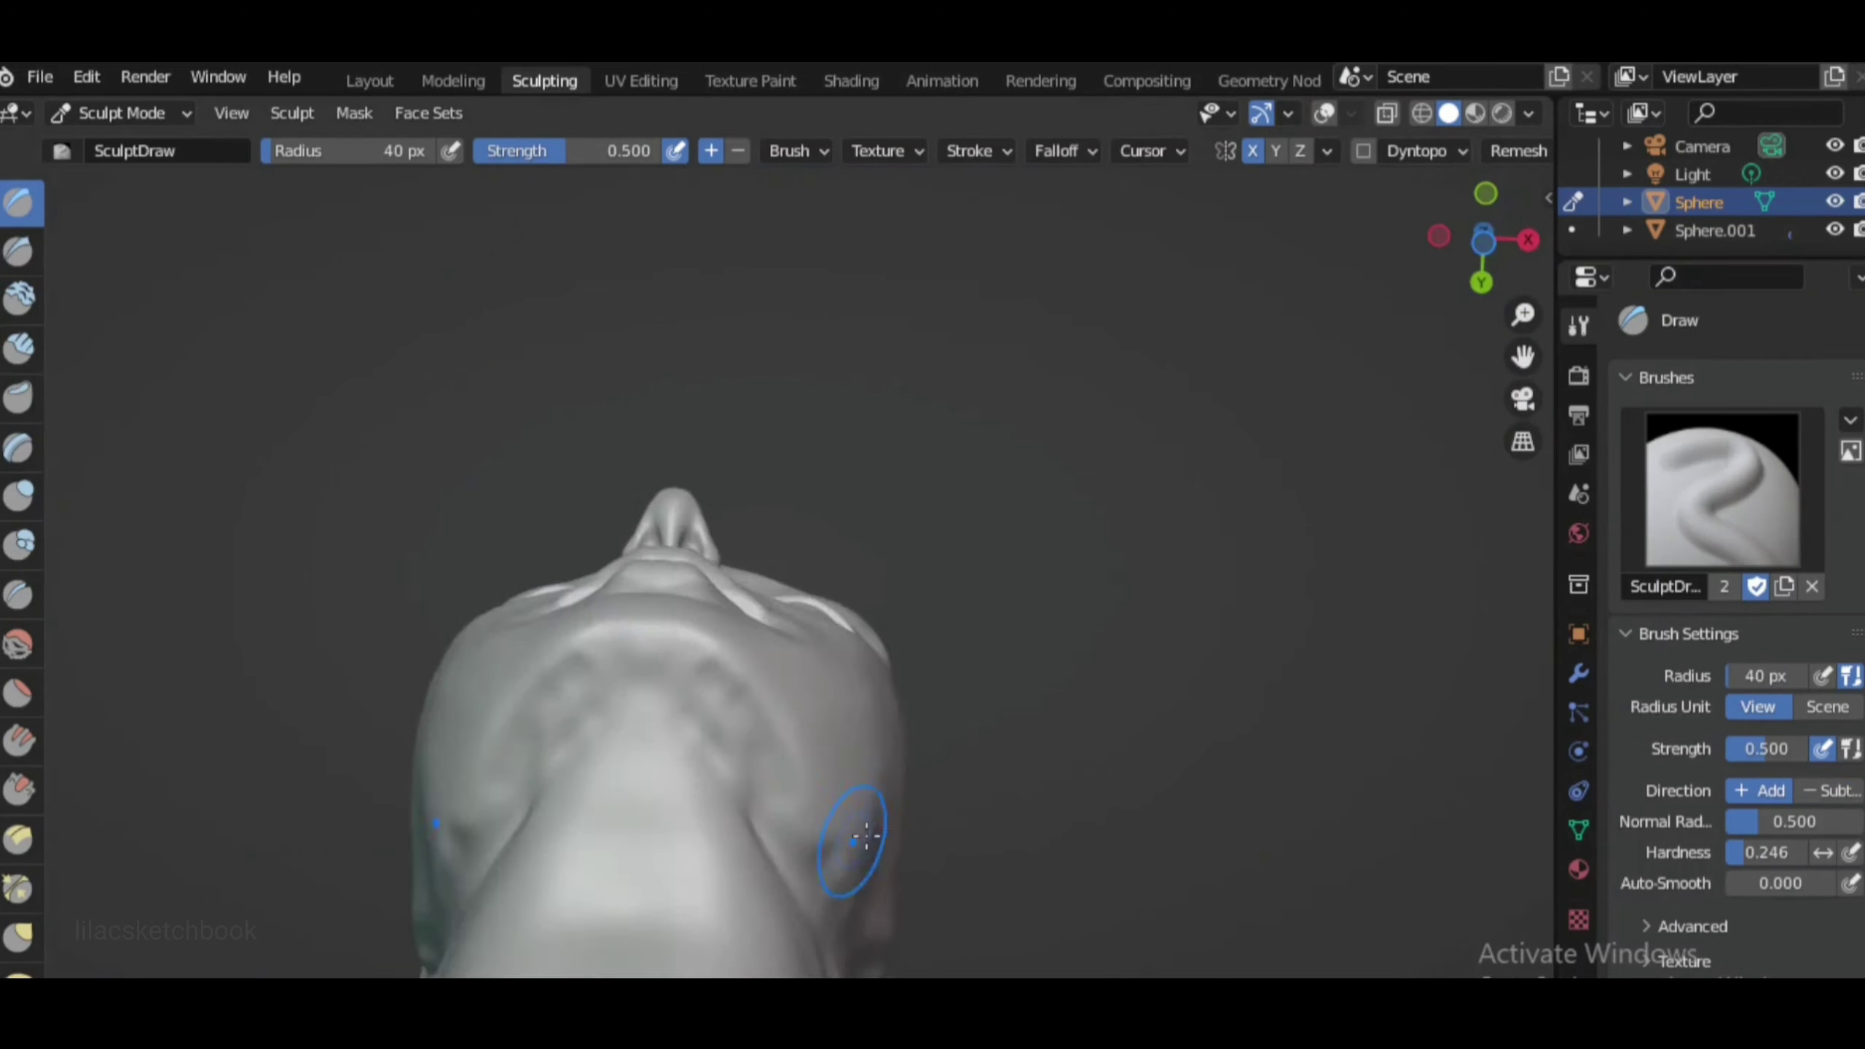
key("c")
key("x")
scroll(1251, 617, "up", 1)
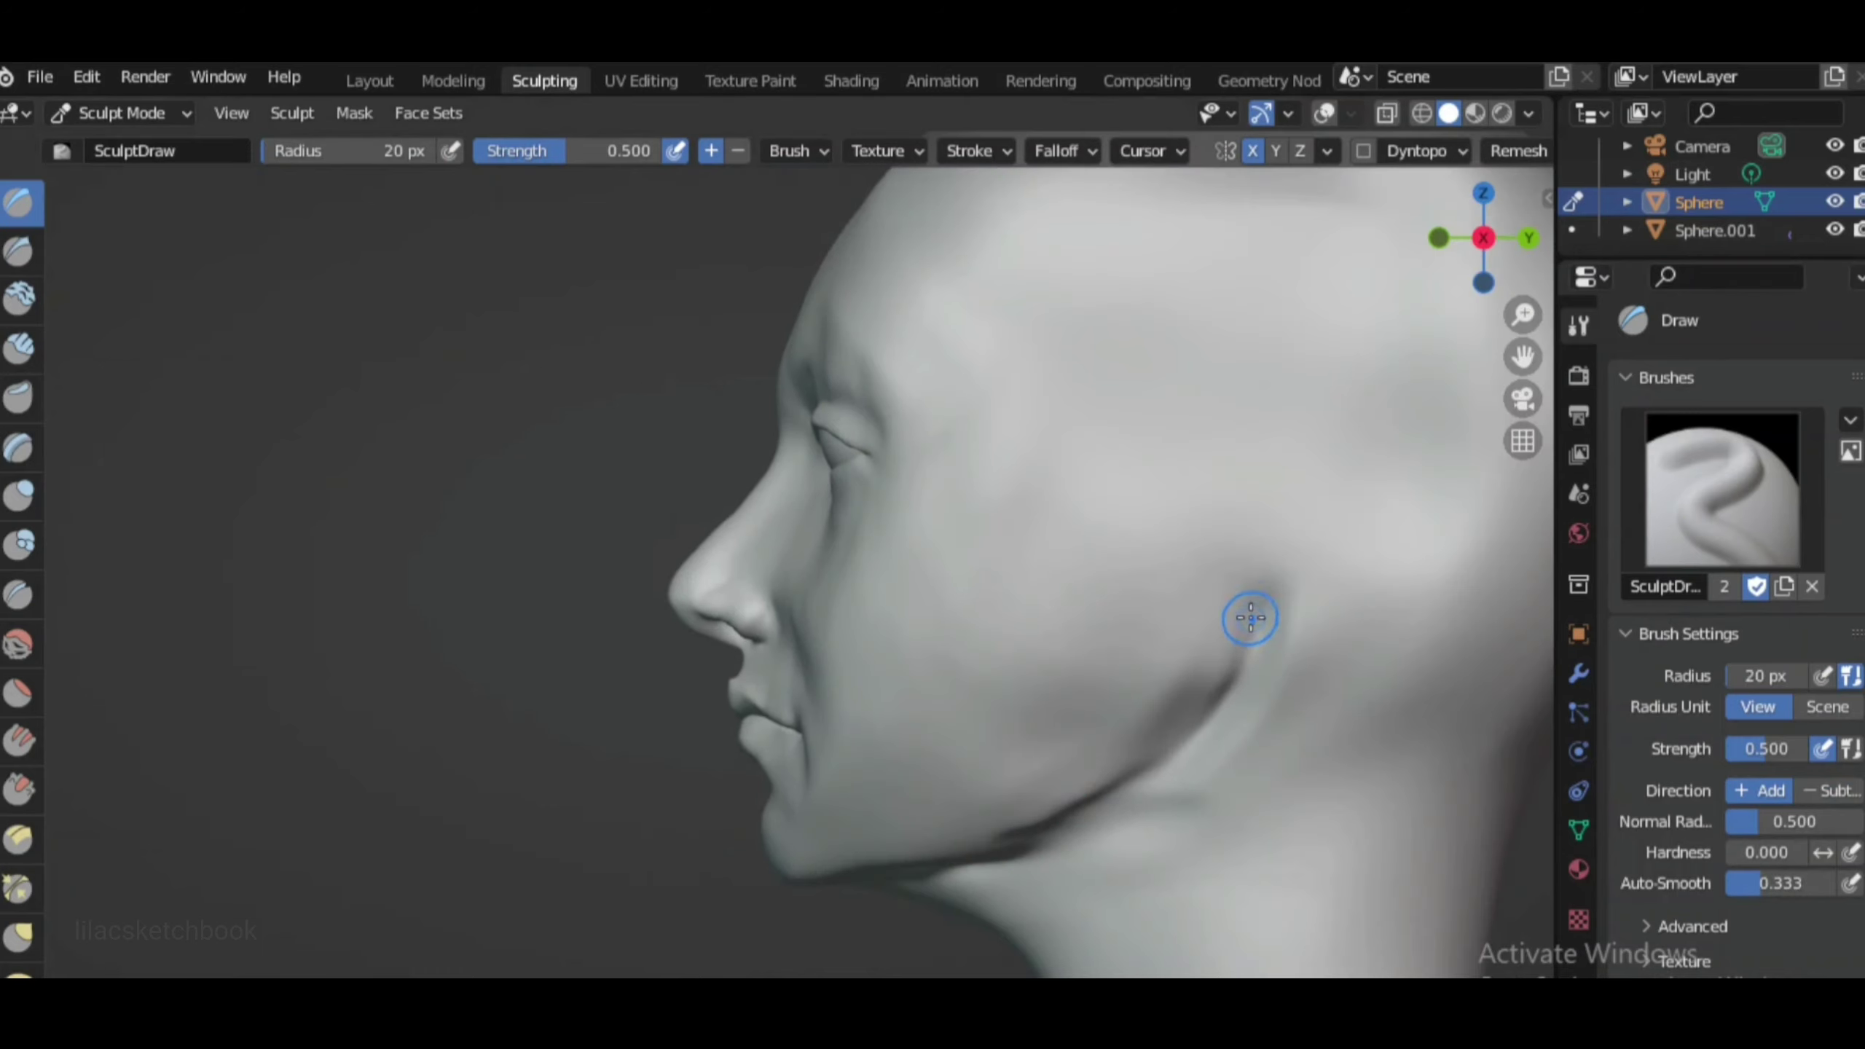
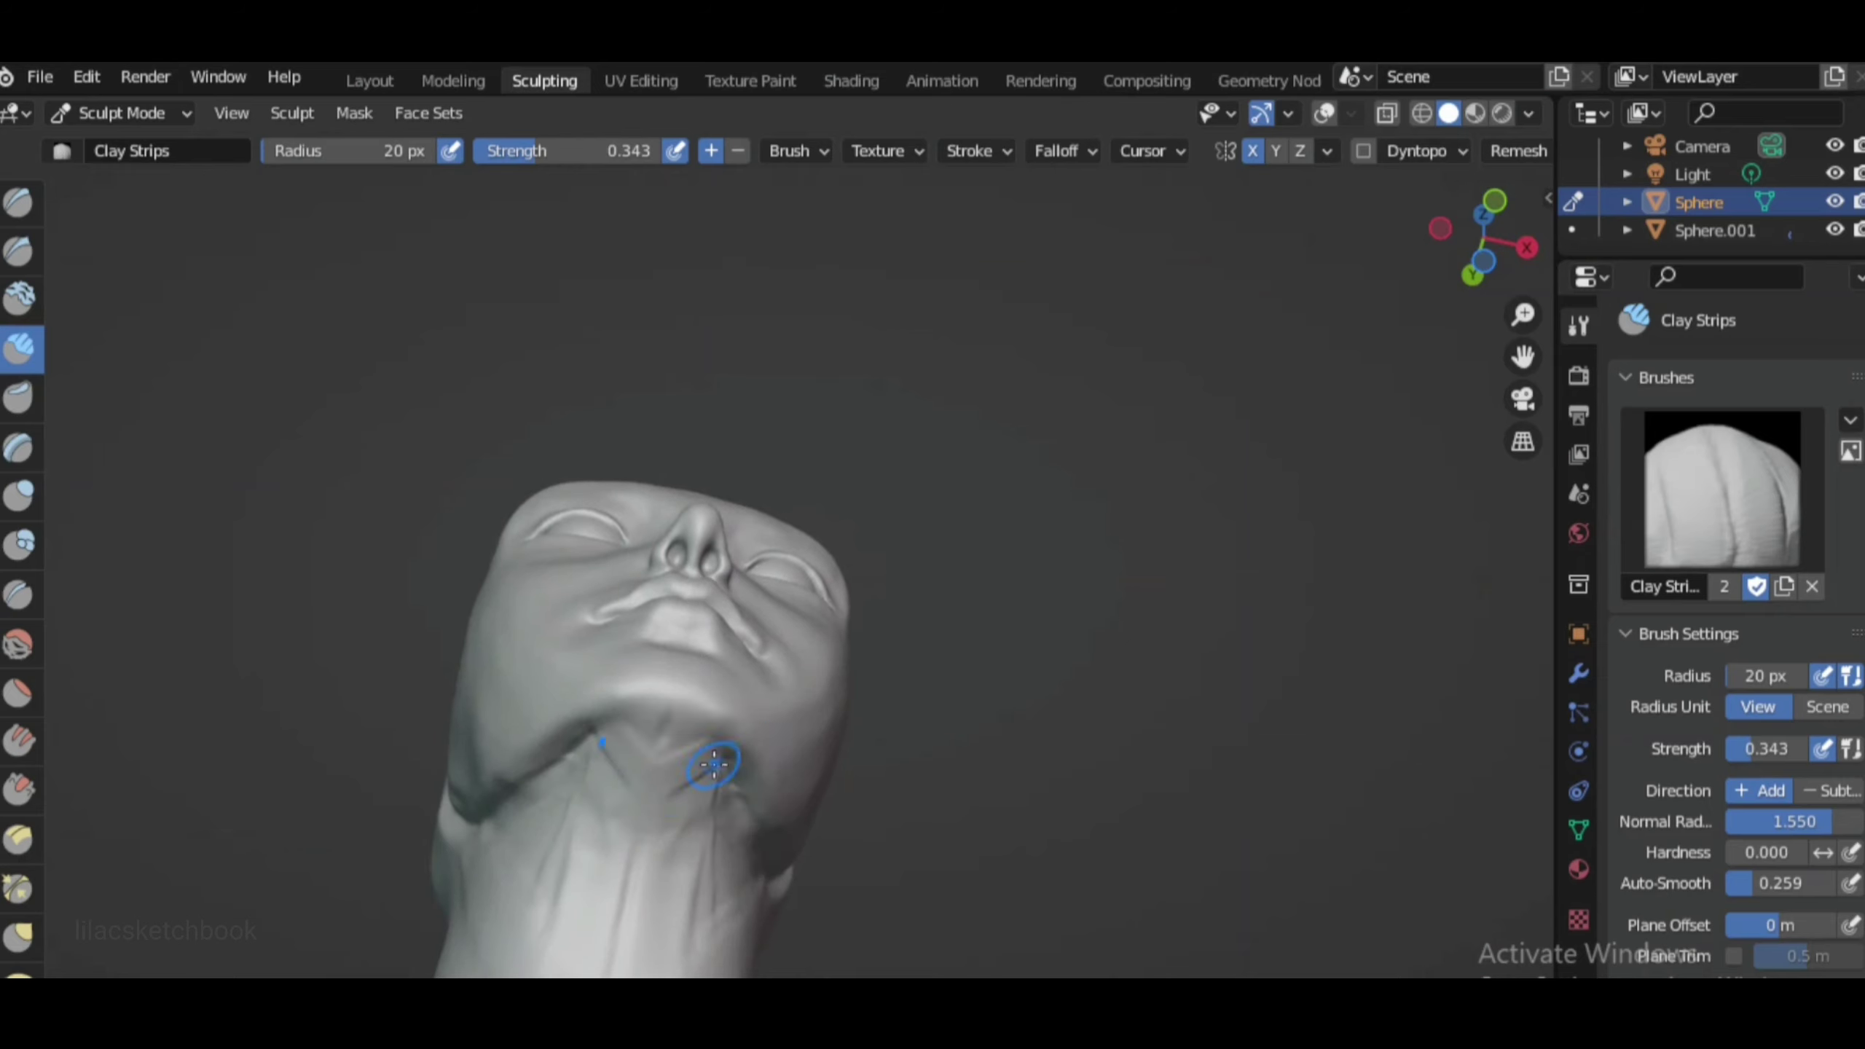
Shrink the brush and stretch the jaw underside outward from the right profile
key("f")
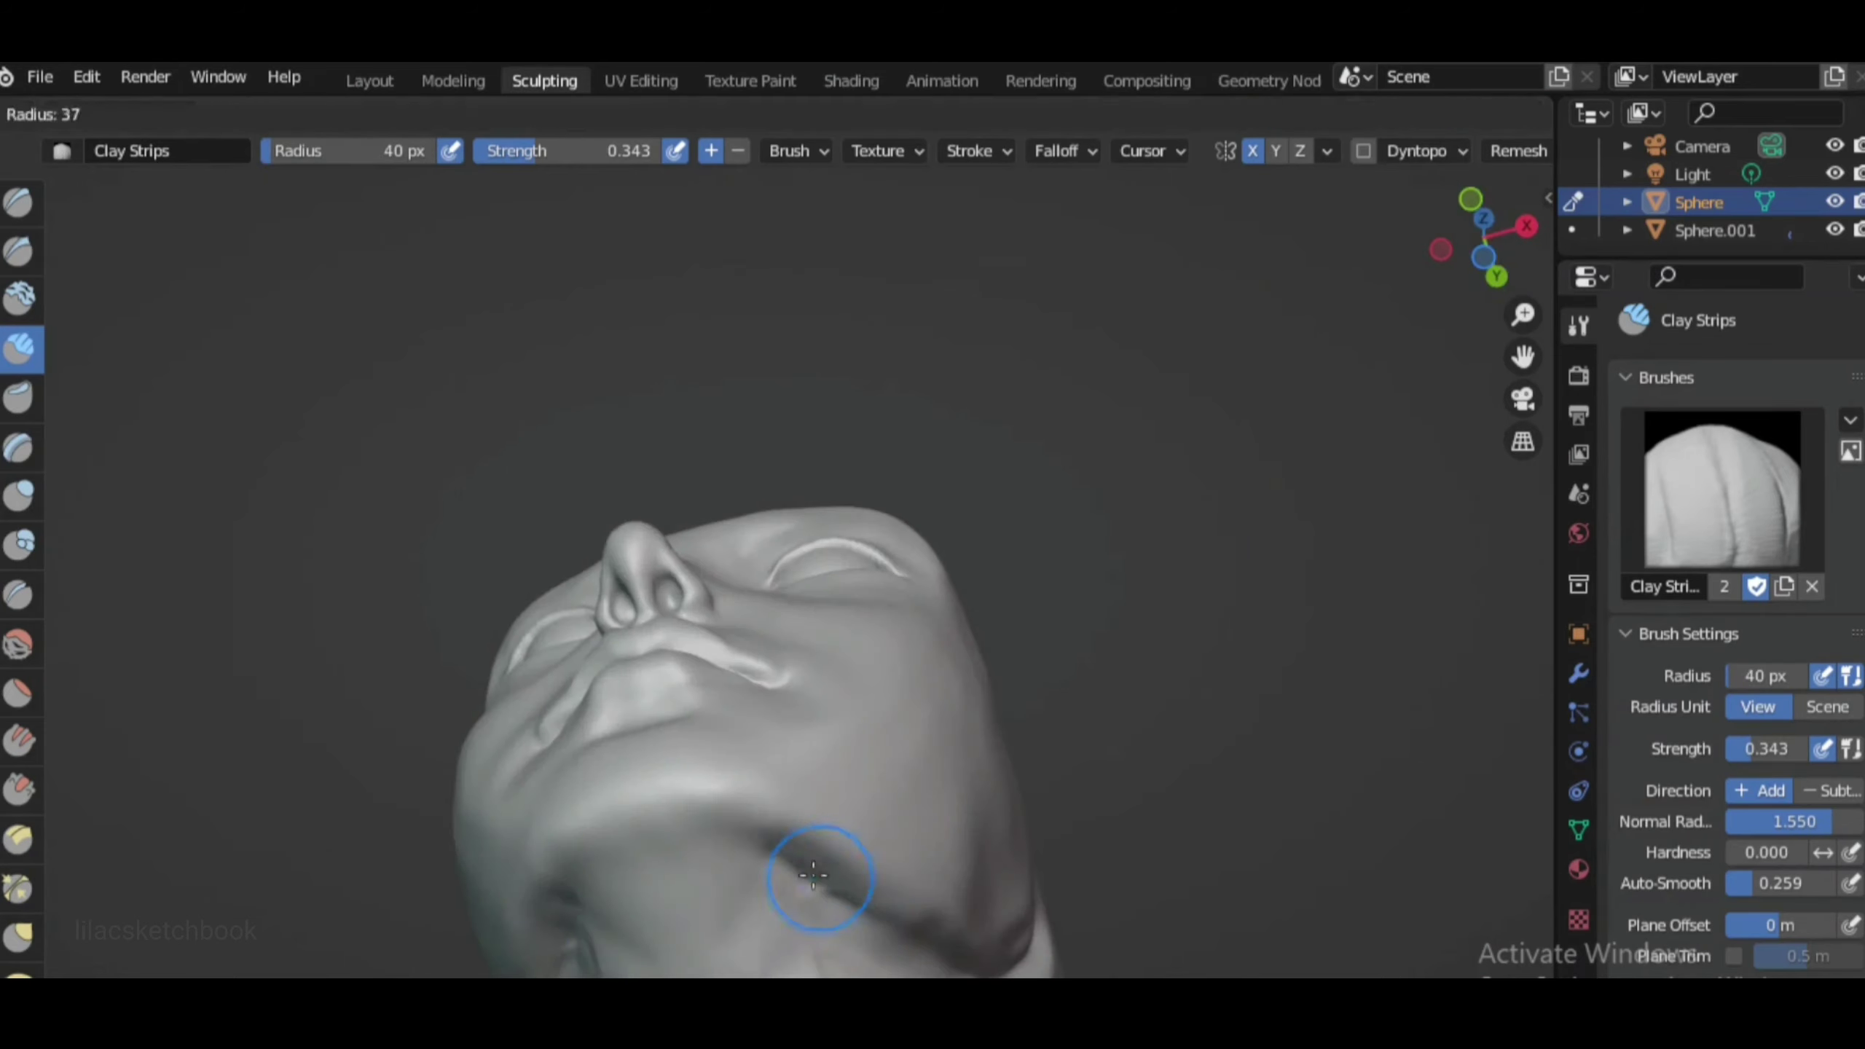
left_click(683, 832)
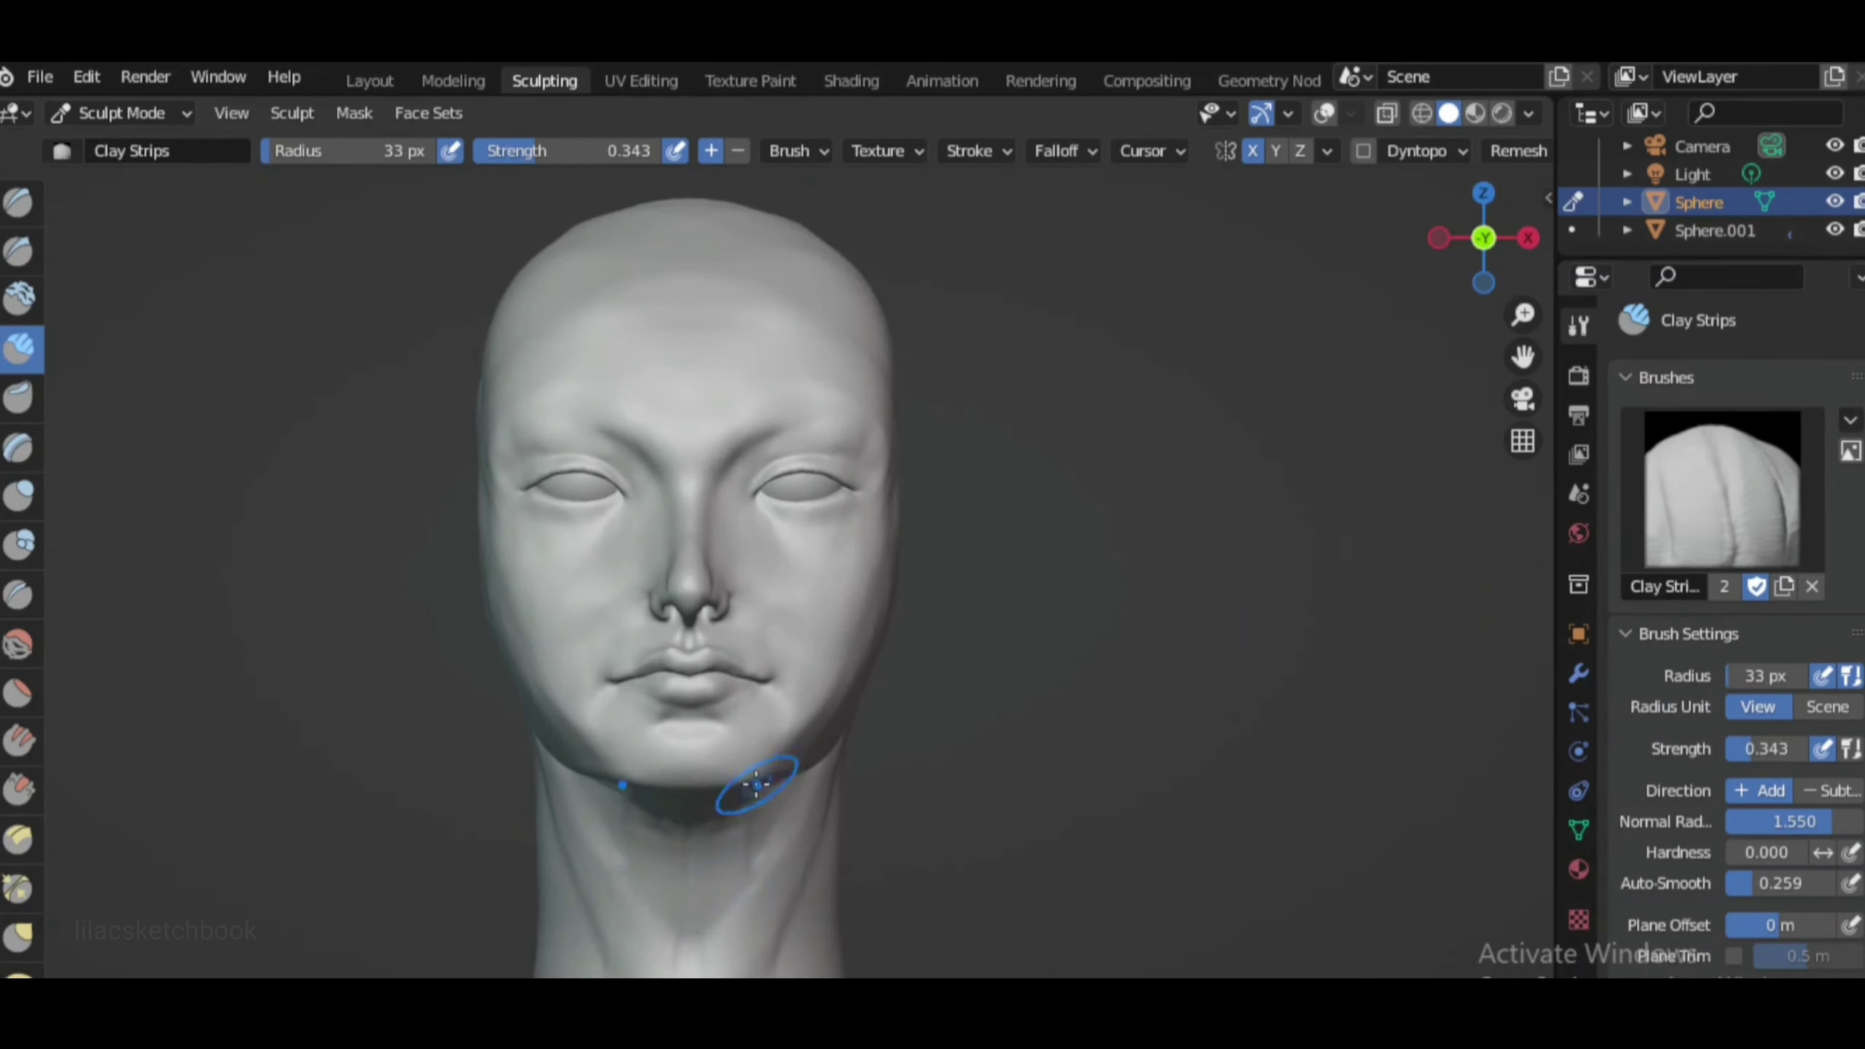
scroll(985, 897, "down", 2)
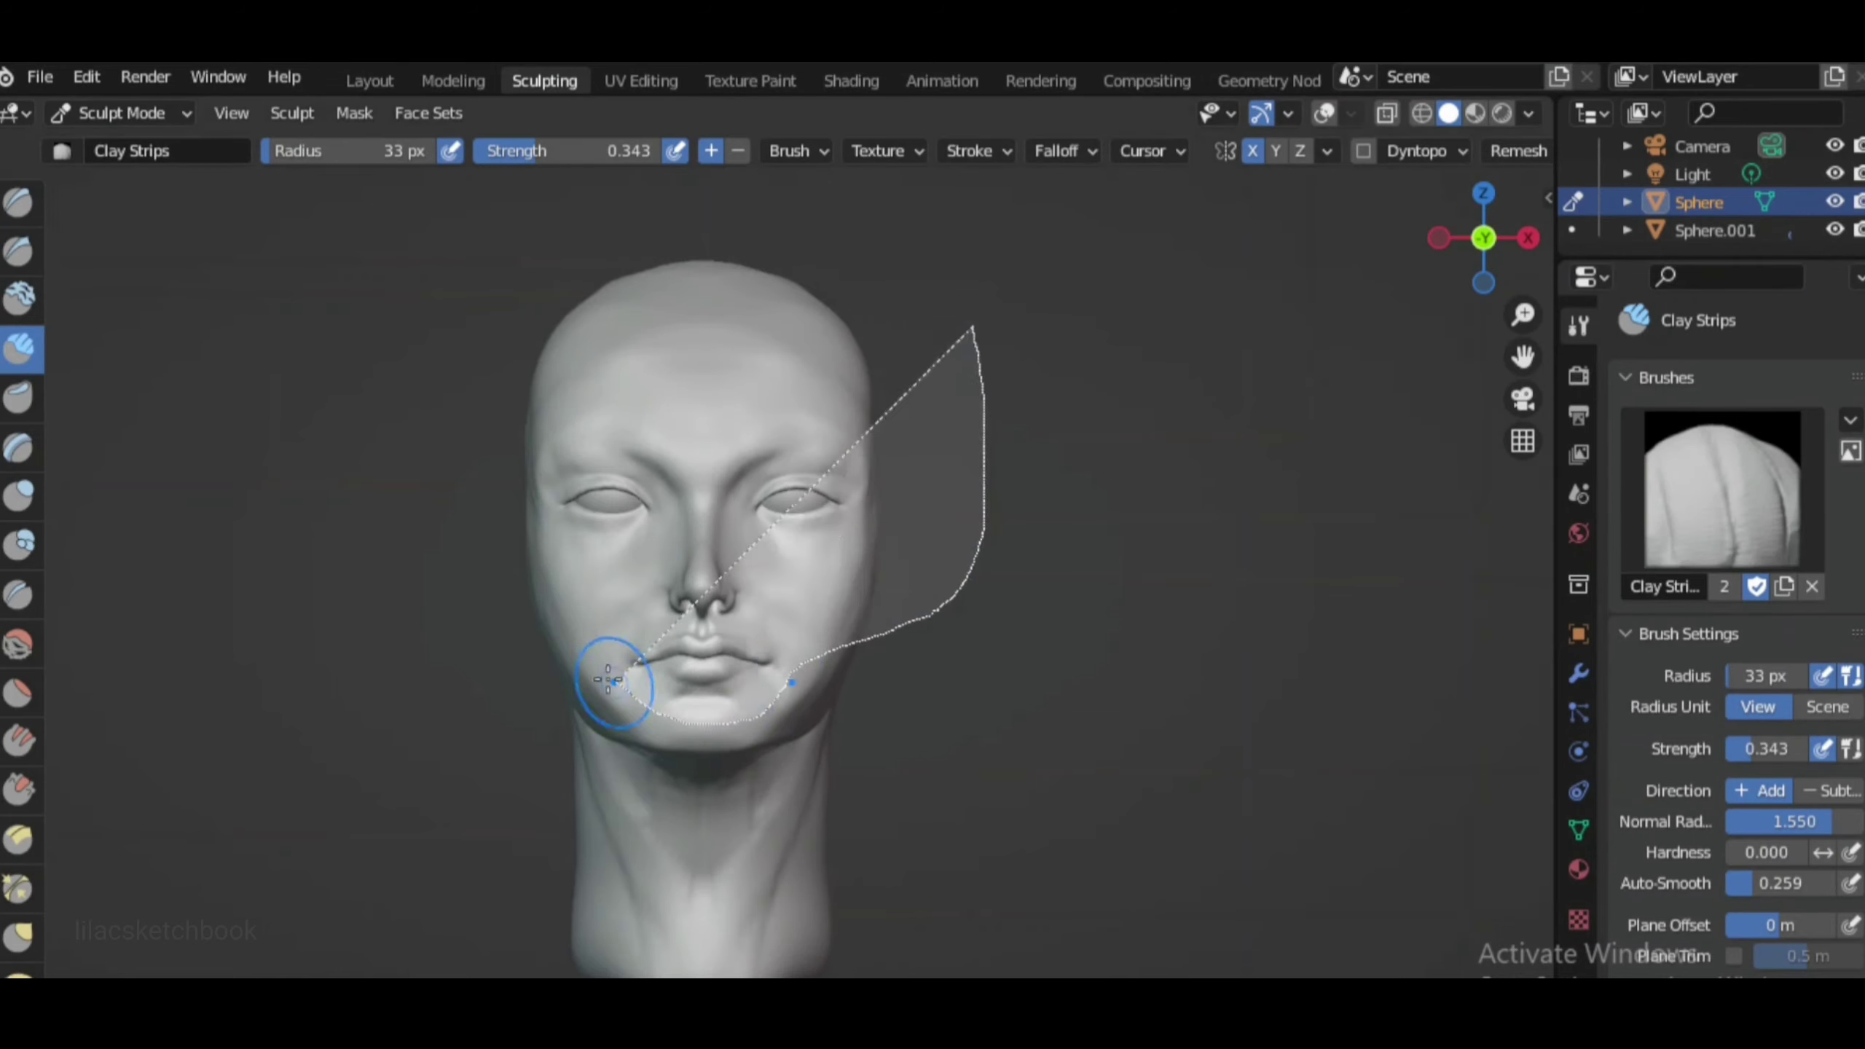
middle_click_drag(592, 728, 771, 801)
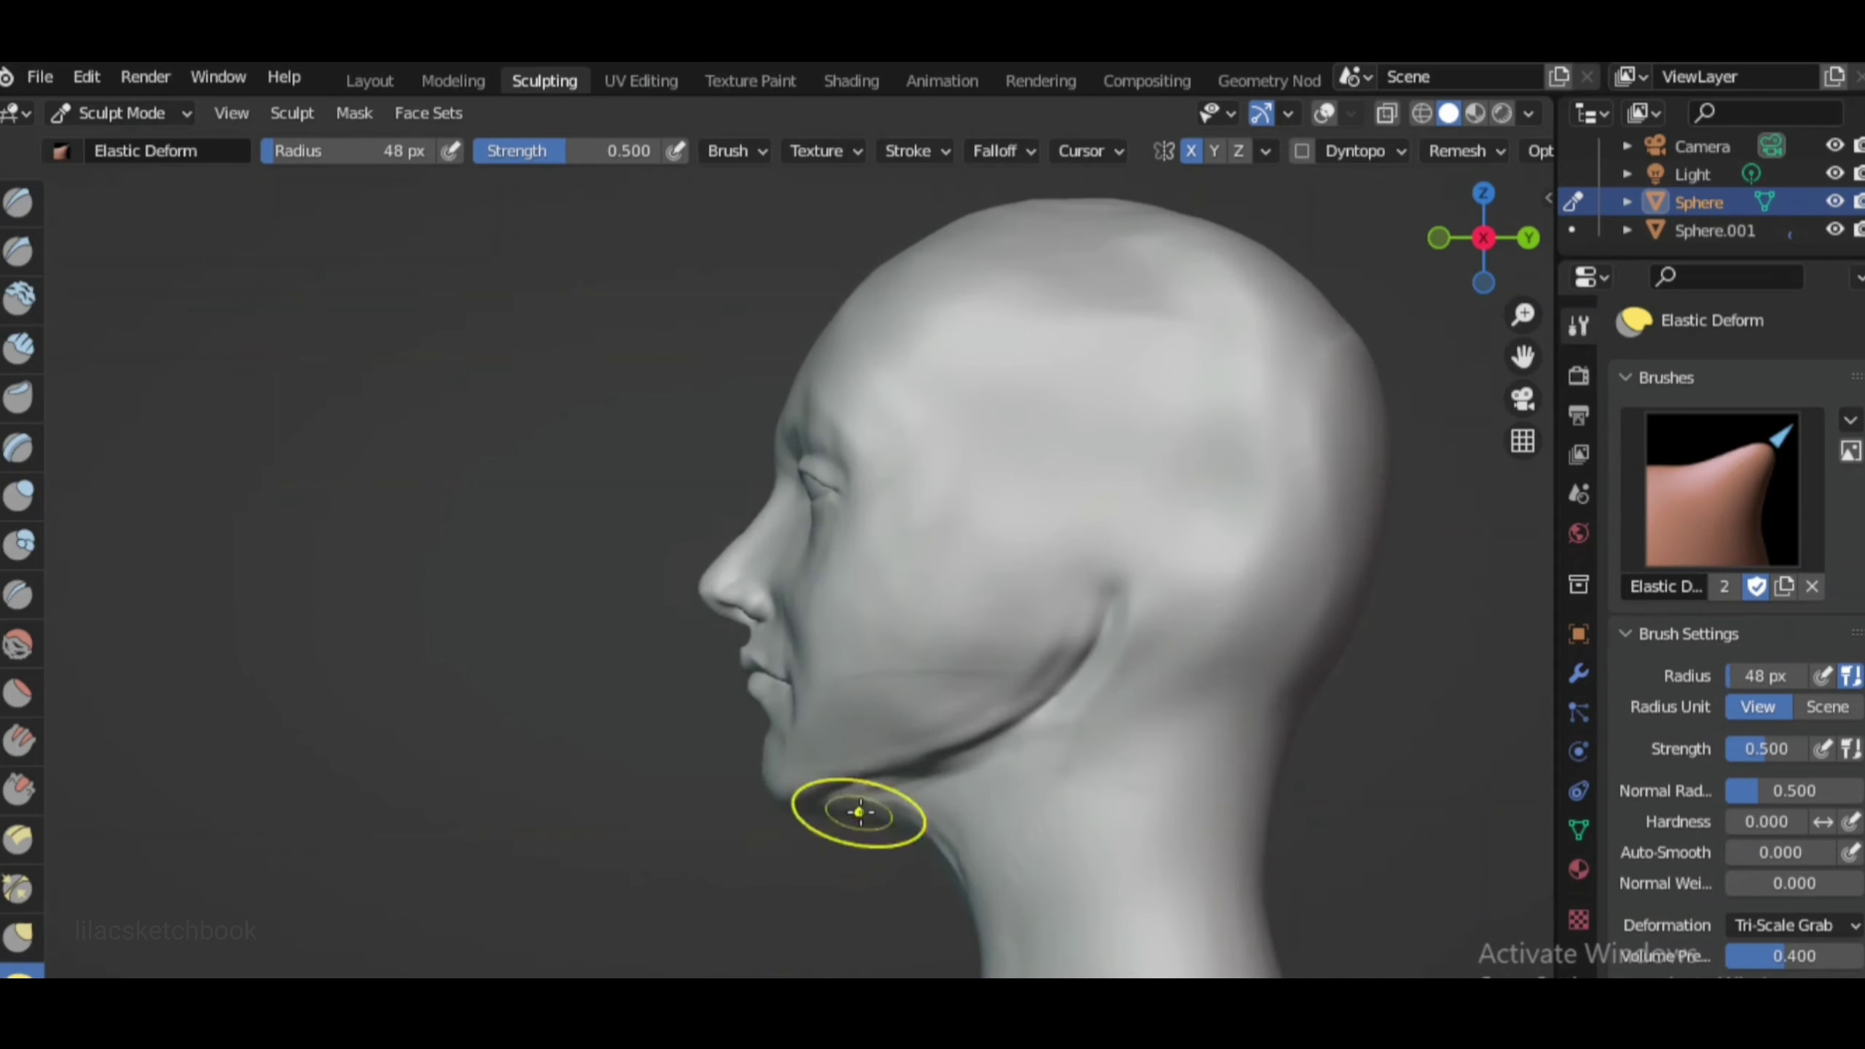
left_click_drag(848, 859, 945, 852)
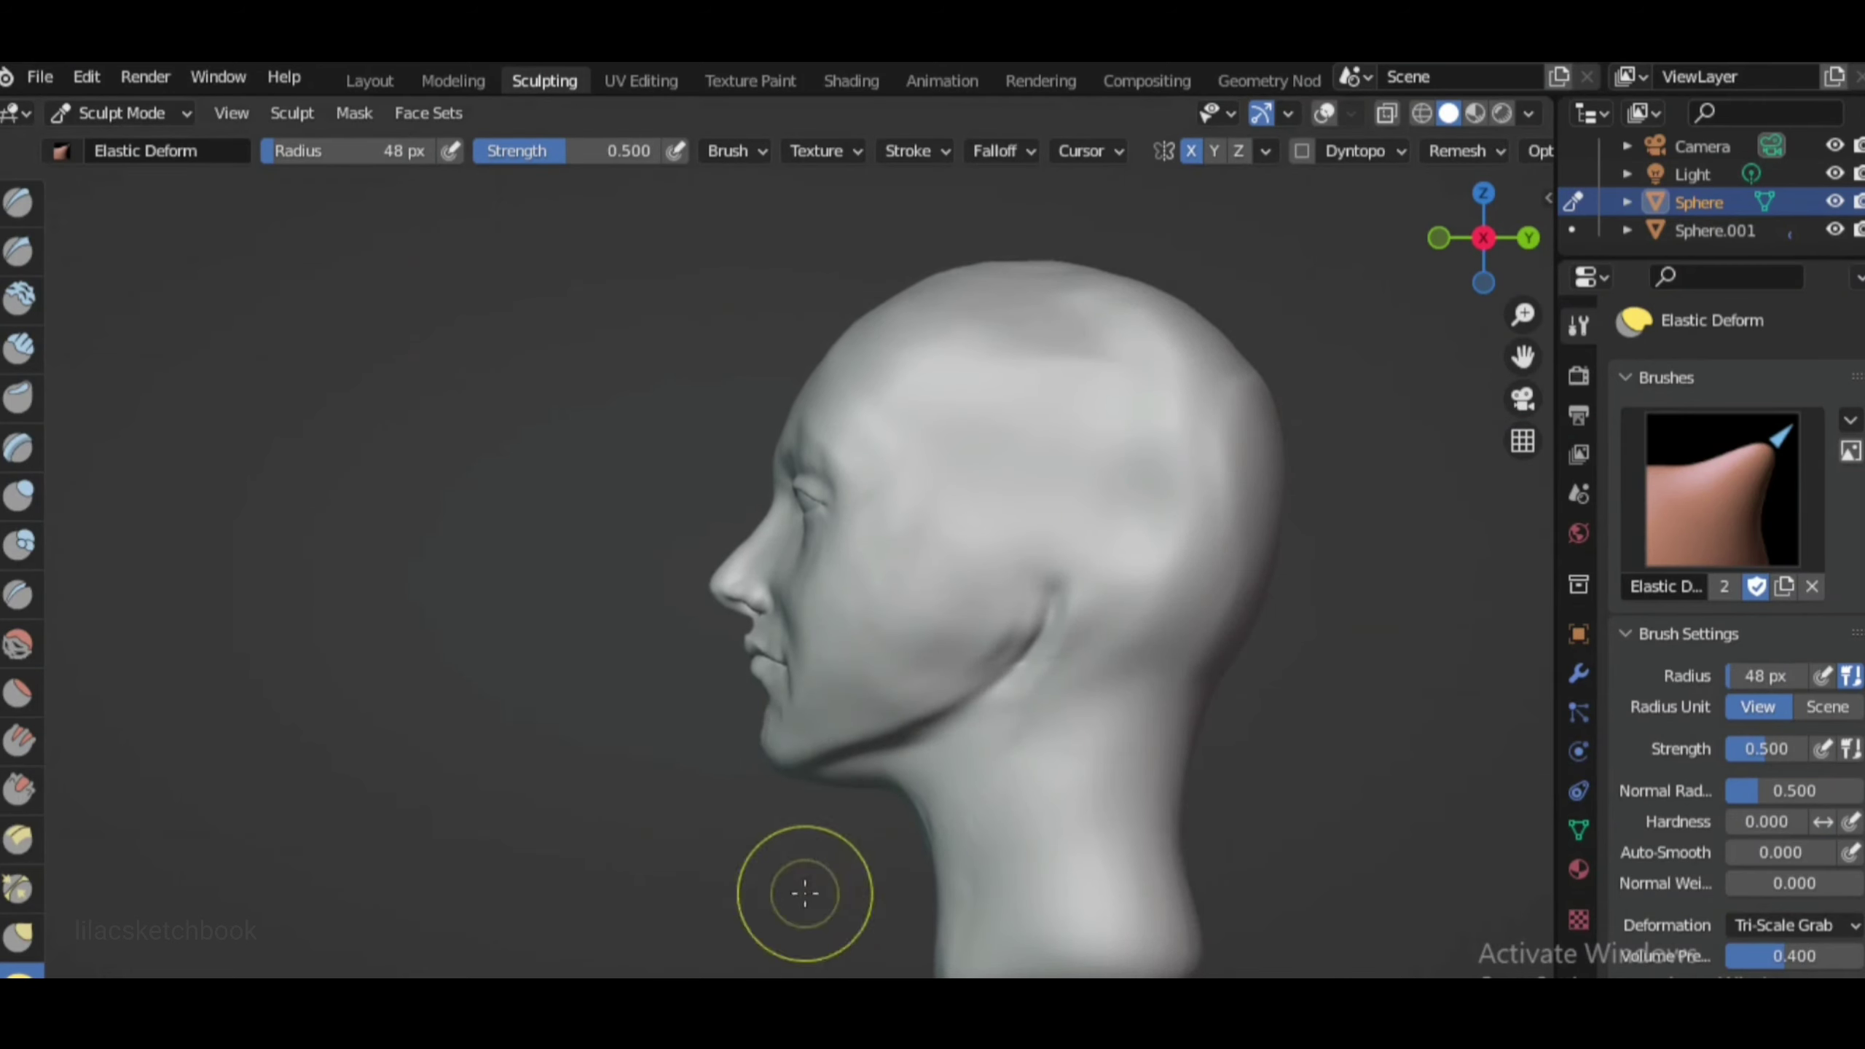
Reshape the jaw and chin with Grab and Elastic Deform from the front view
key("g")
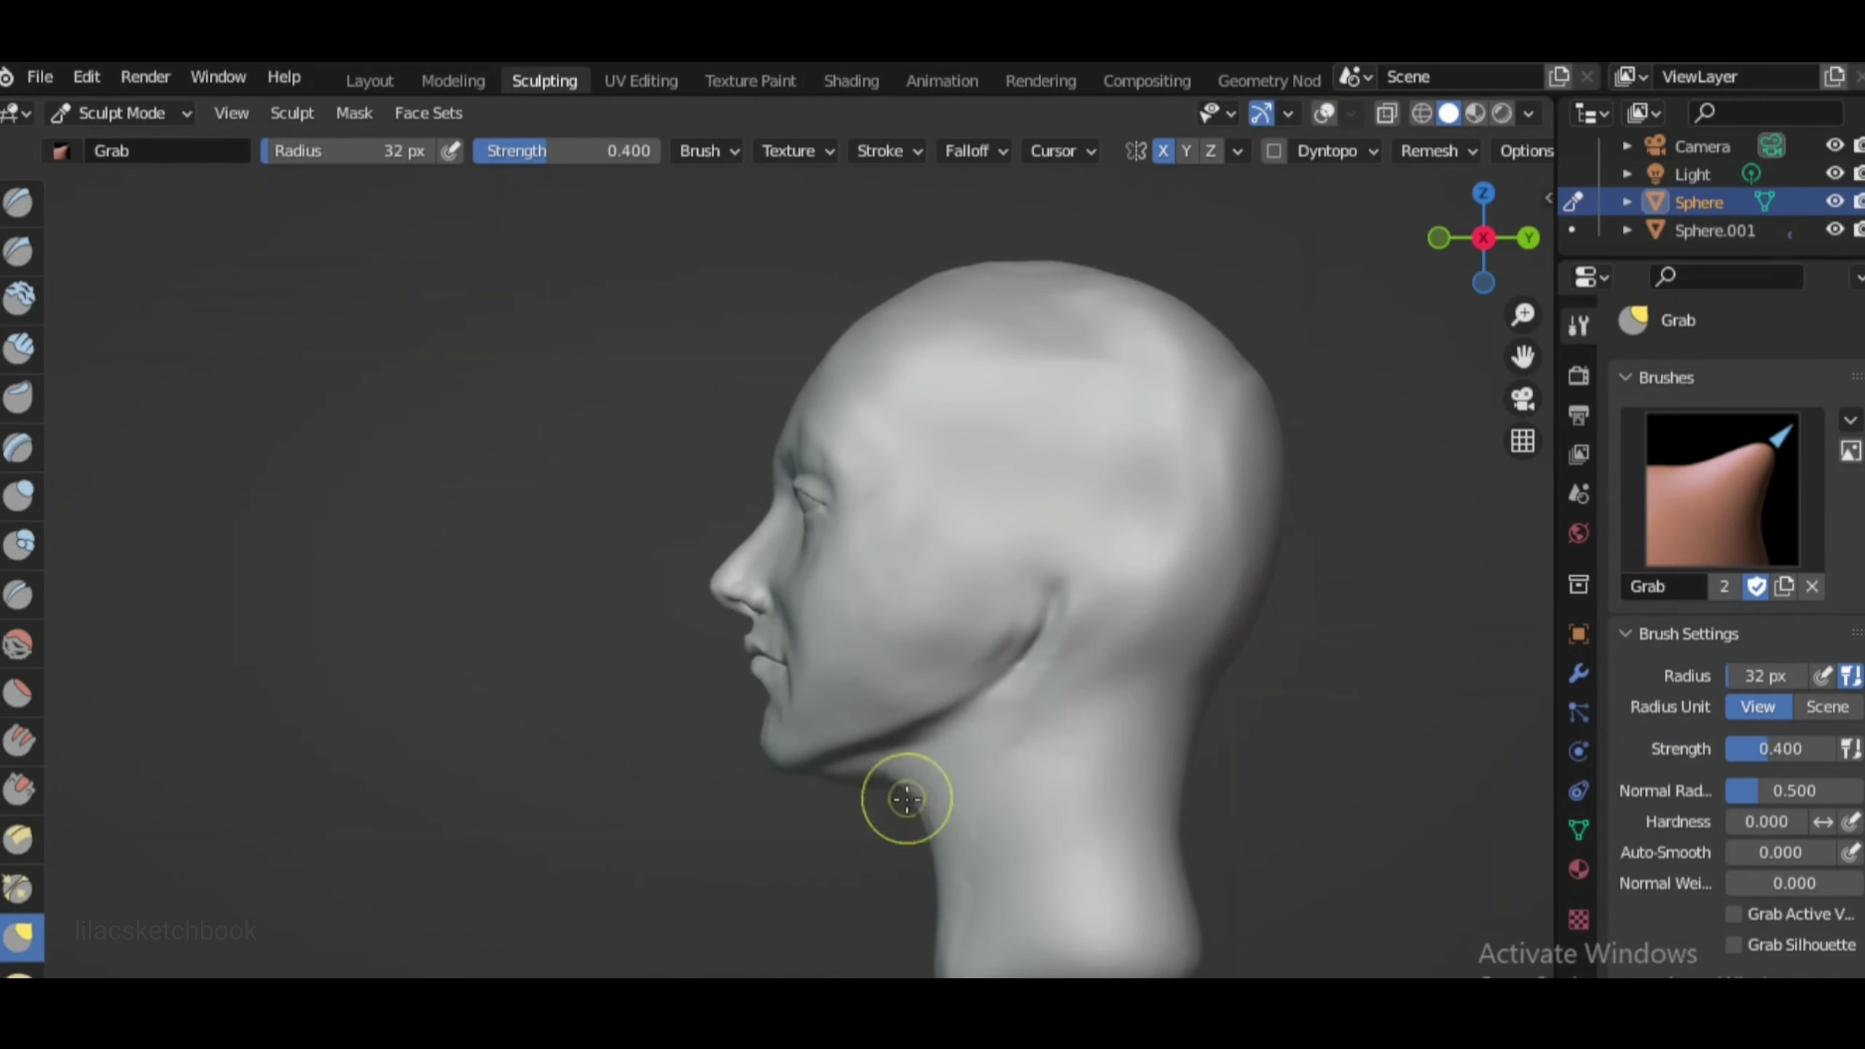
key("ctrl+z")
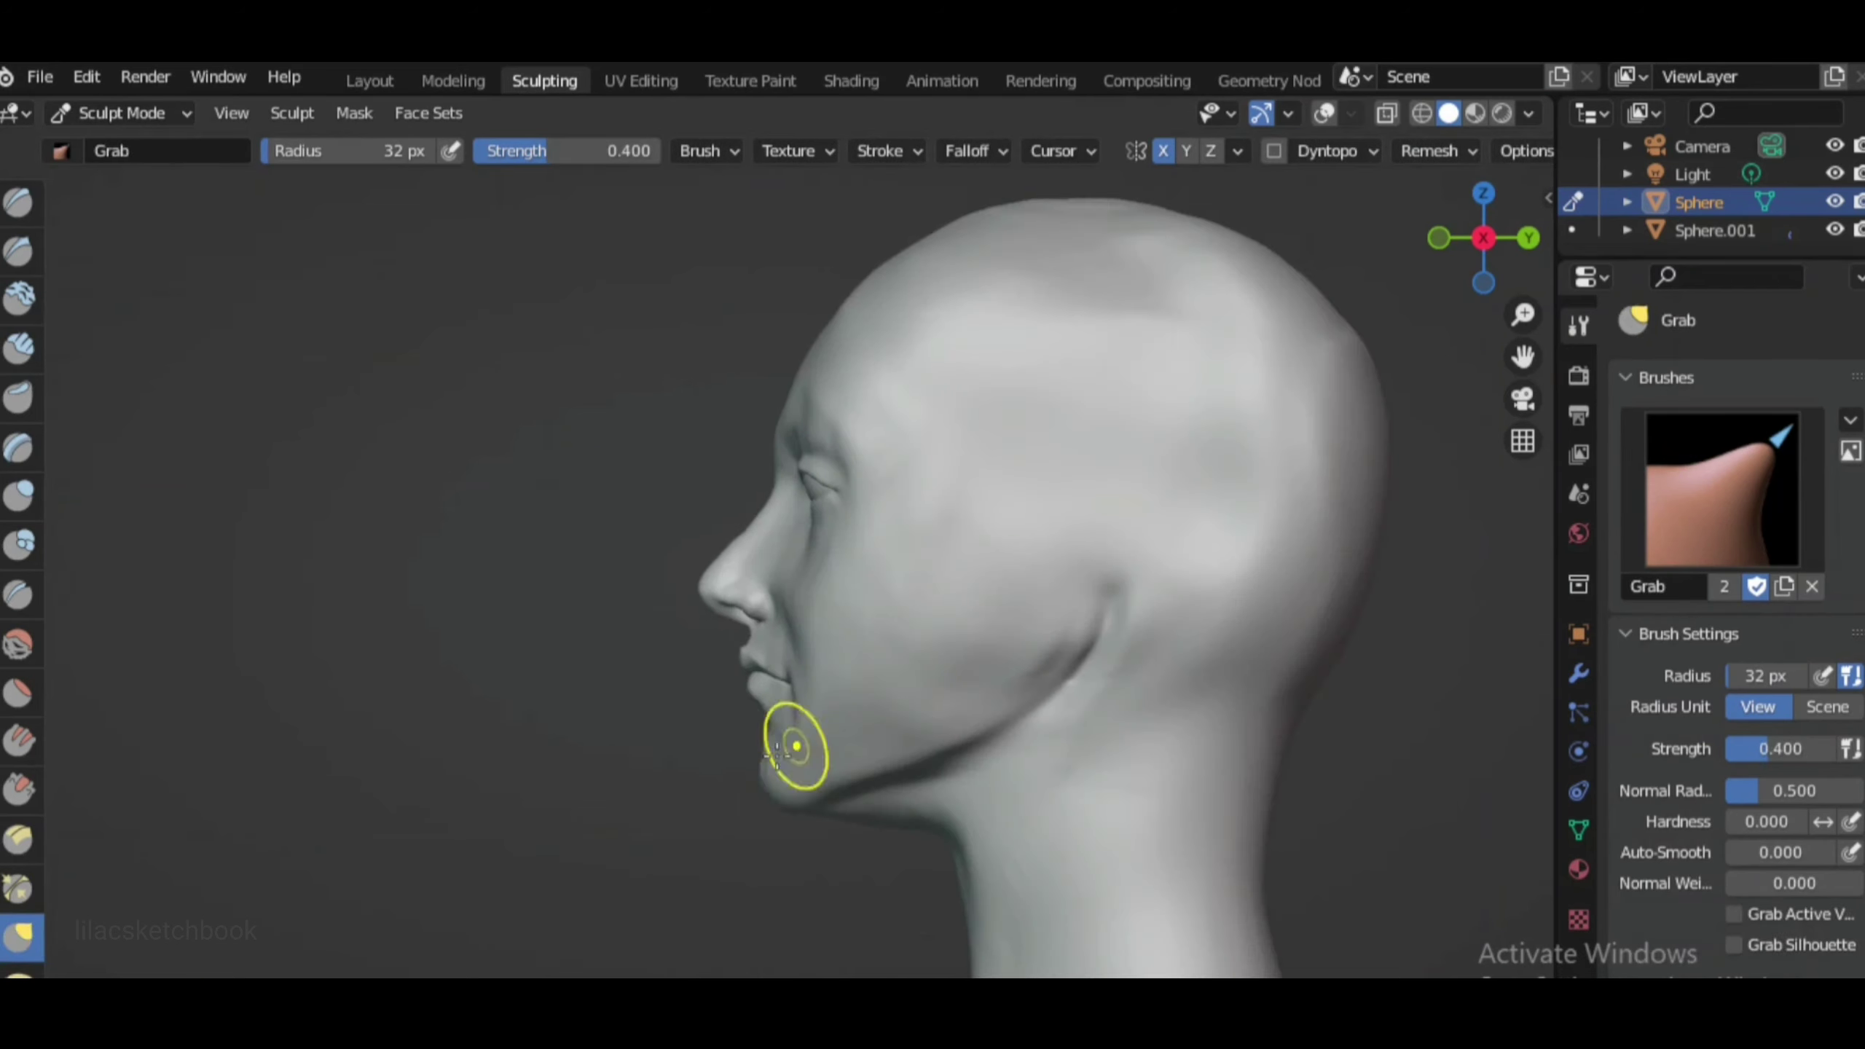
scroll(792, 911, "down", 4)
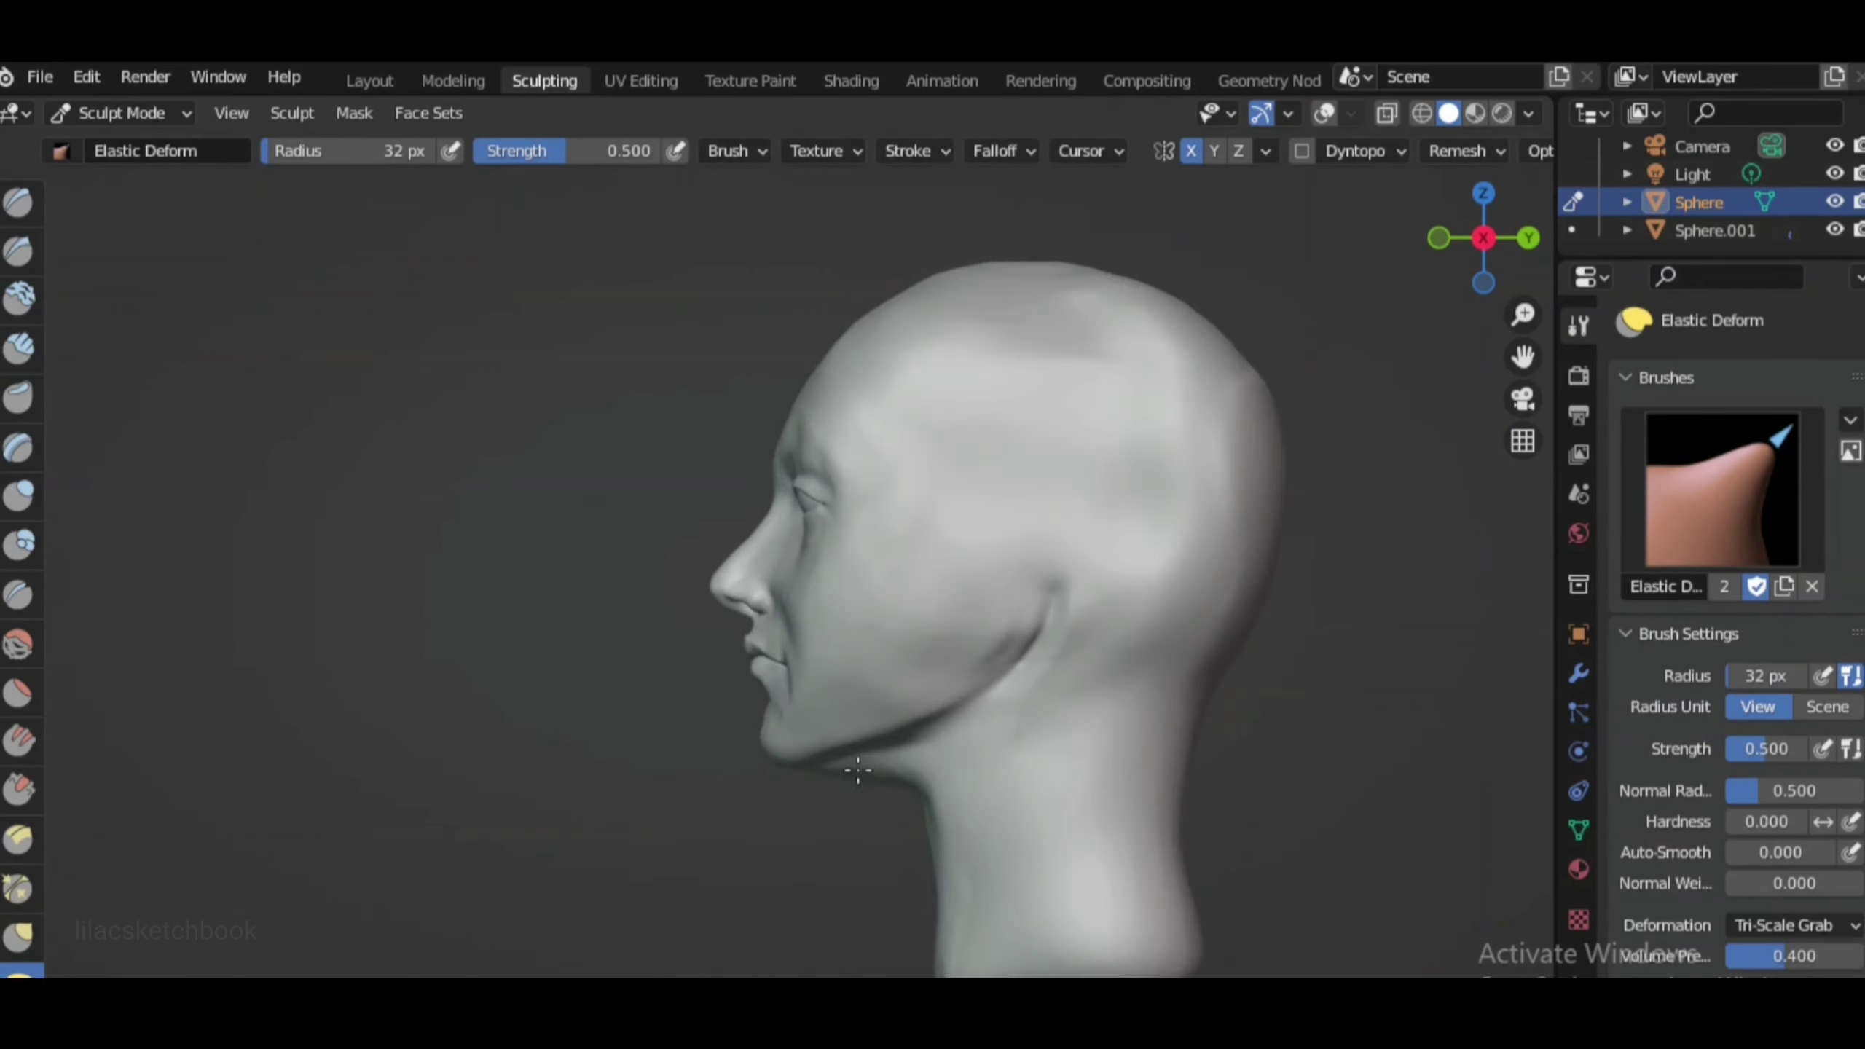
key("KP_1")
scroll(1025, 442, "up", 4)
scroll(763, 784, "down", 4)
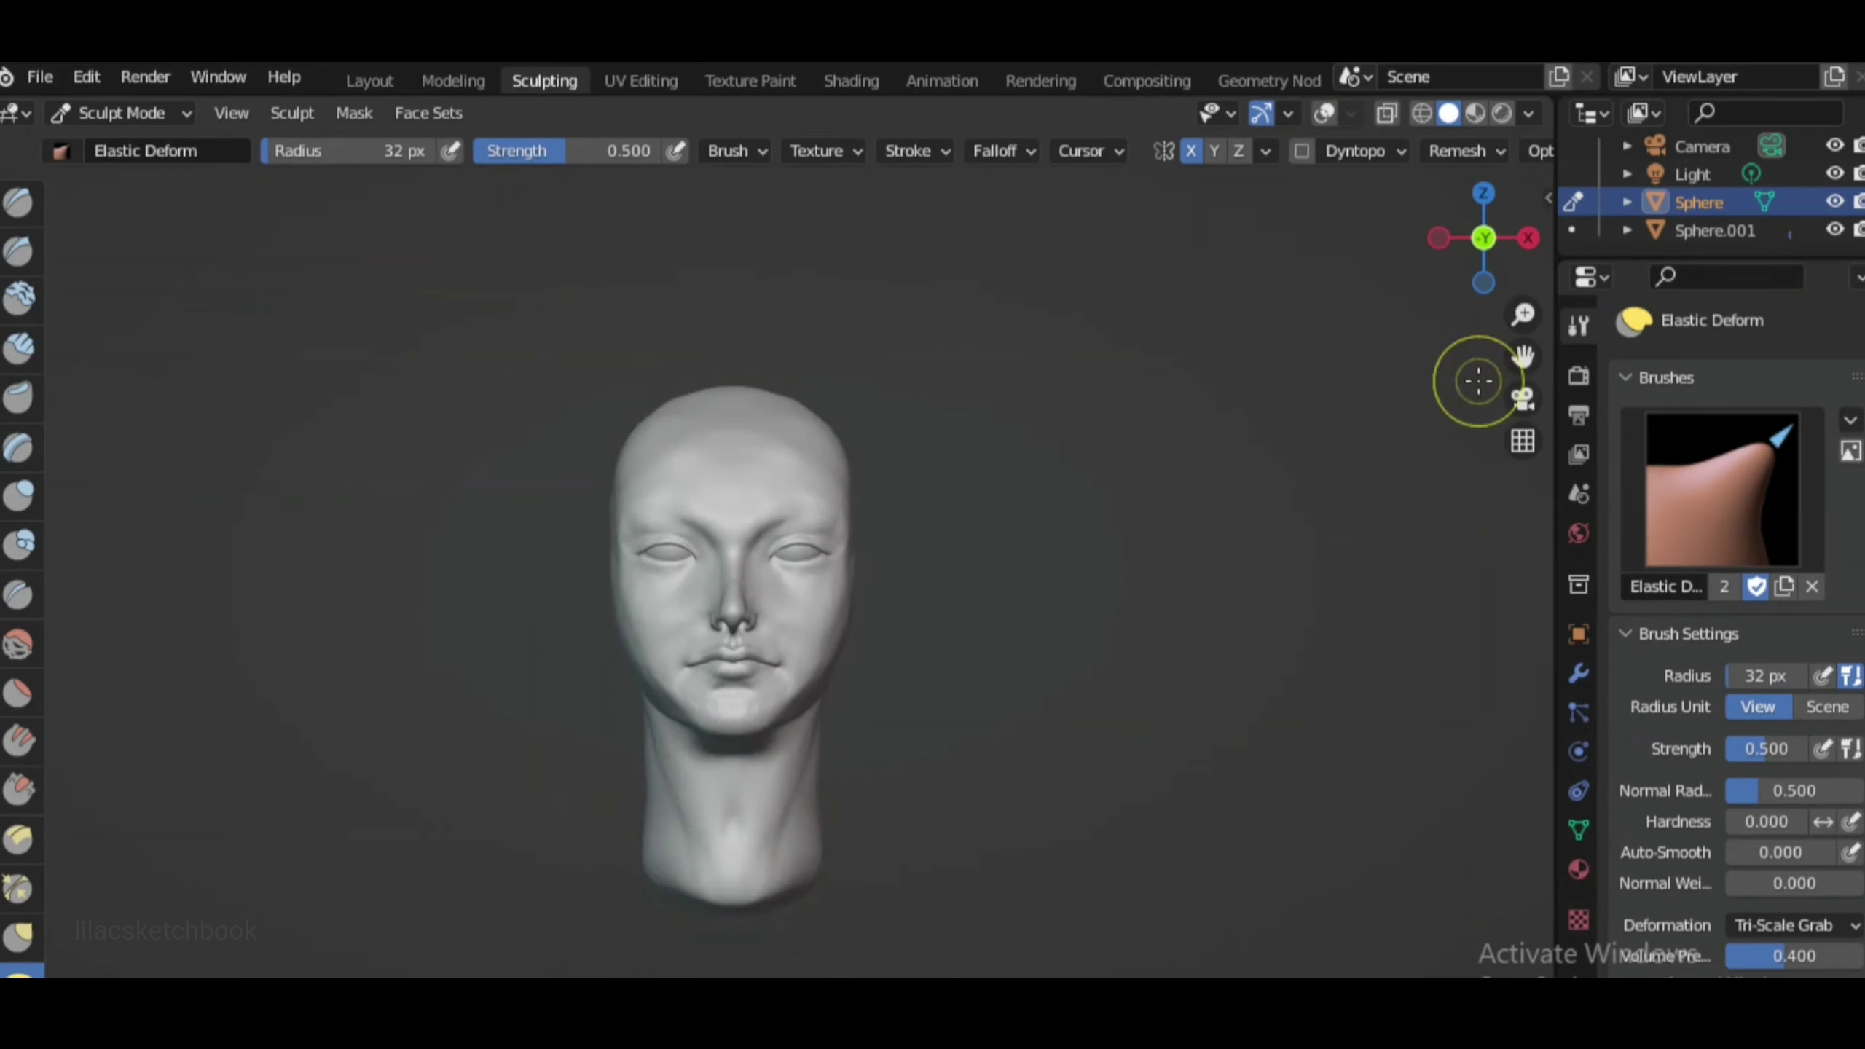
scroll(1046, 607, "up", 4)
scroll(1041, 658, "down", 4)
scroll(1236, 509, "up", 3)
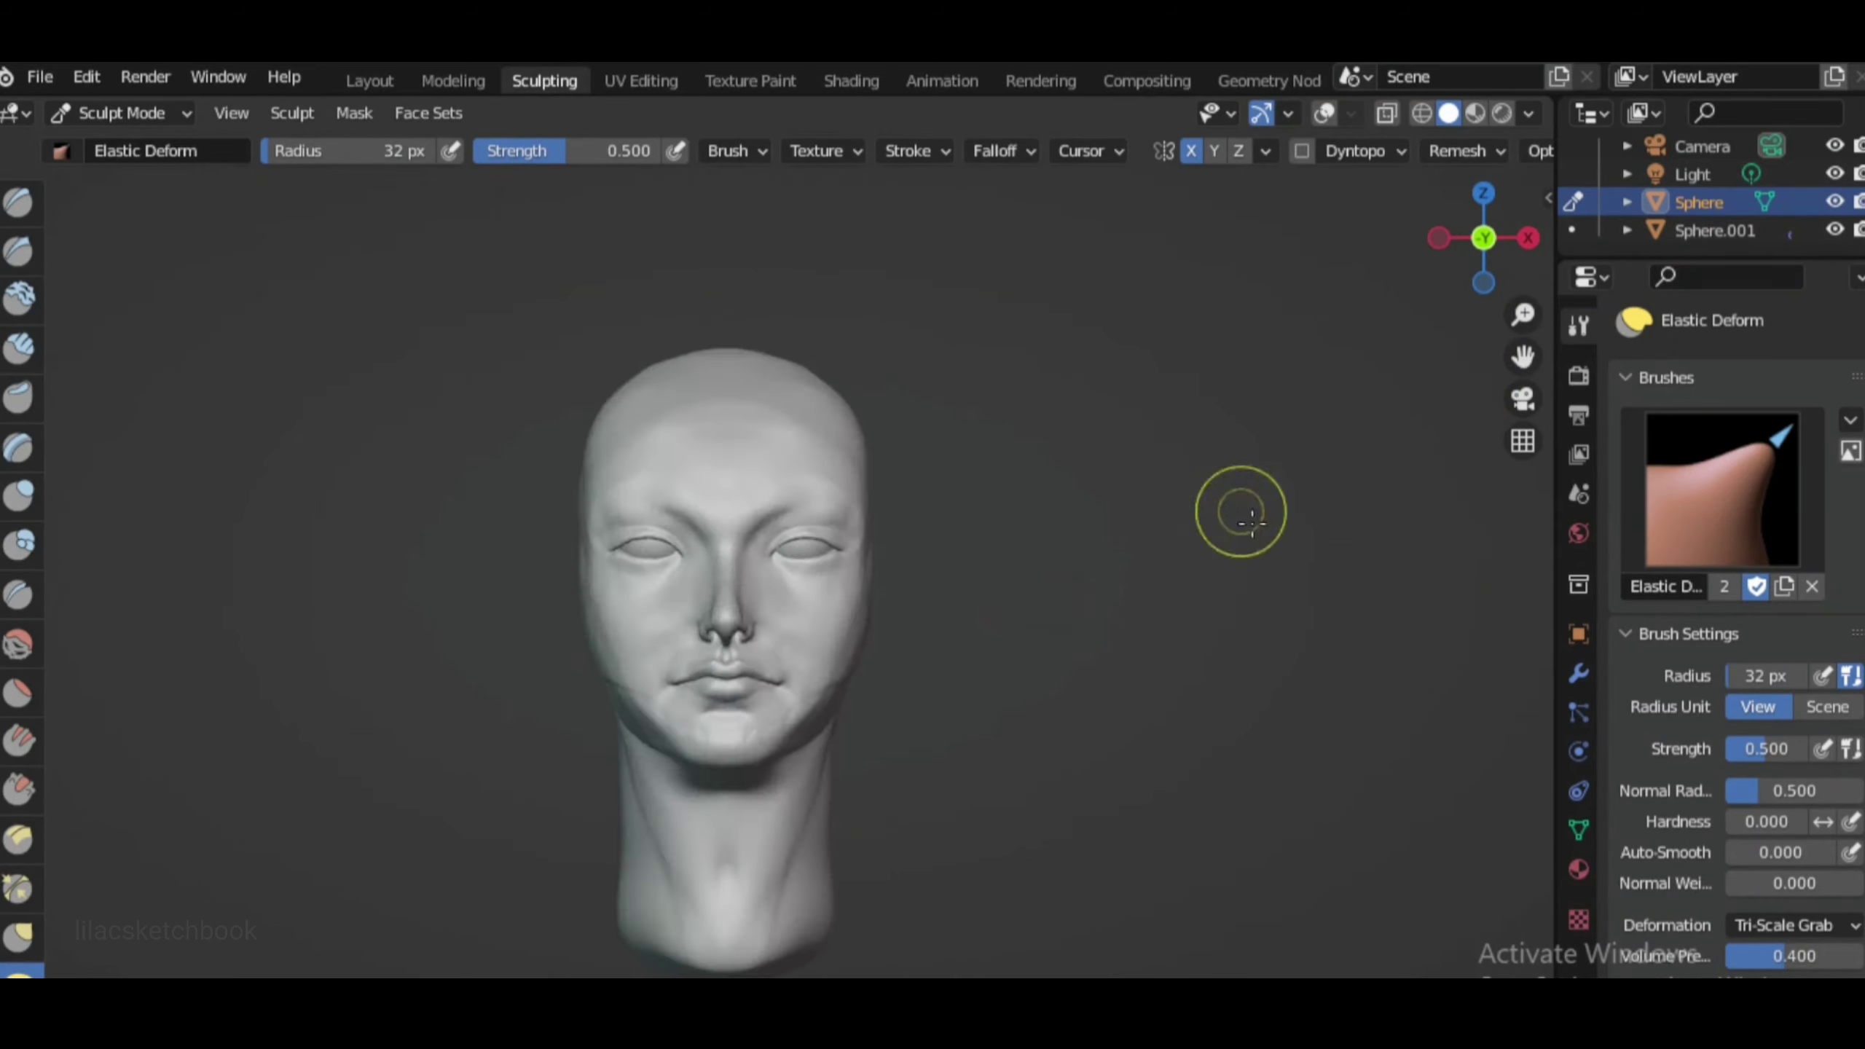
scroll(1237, 509, "up", 2)
Undo the bulge under the right eye and the trial lip deformation
key("ctrl+z")
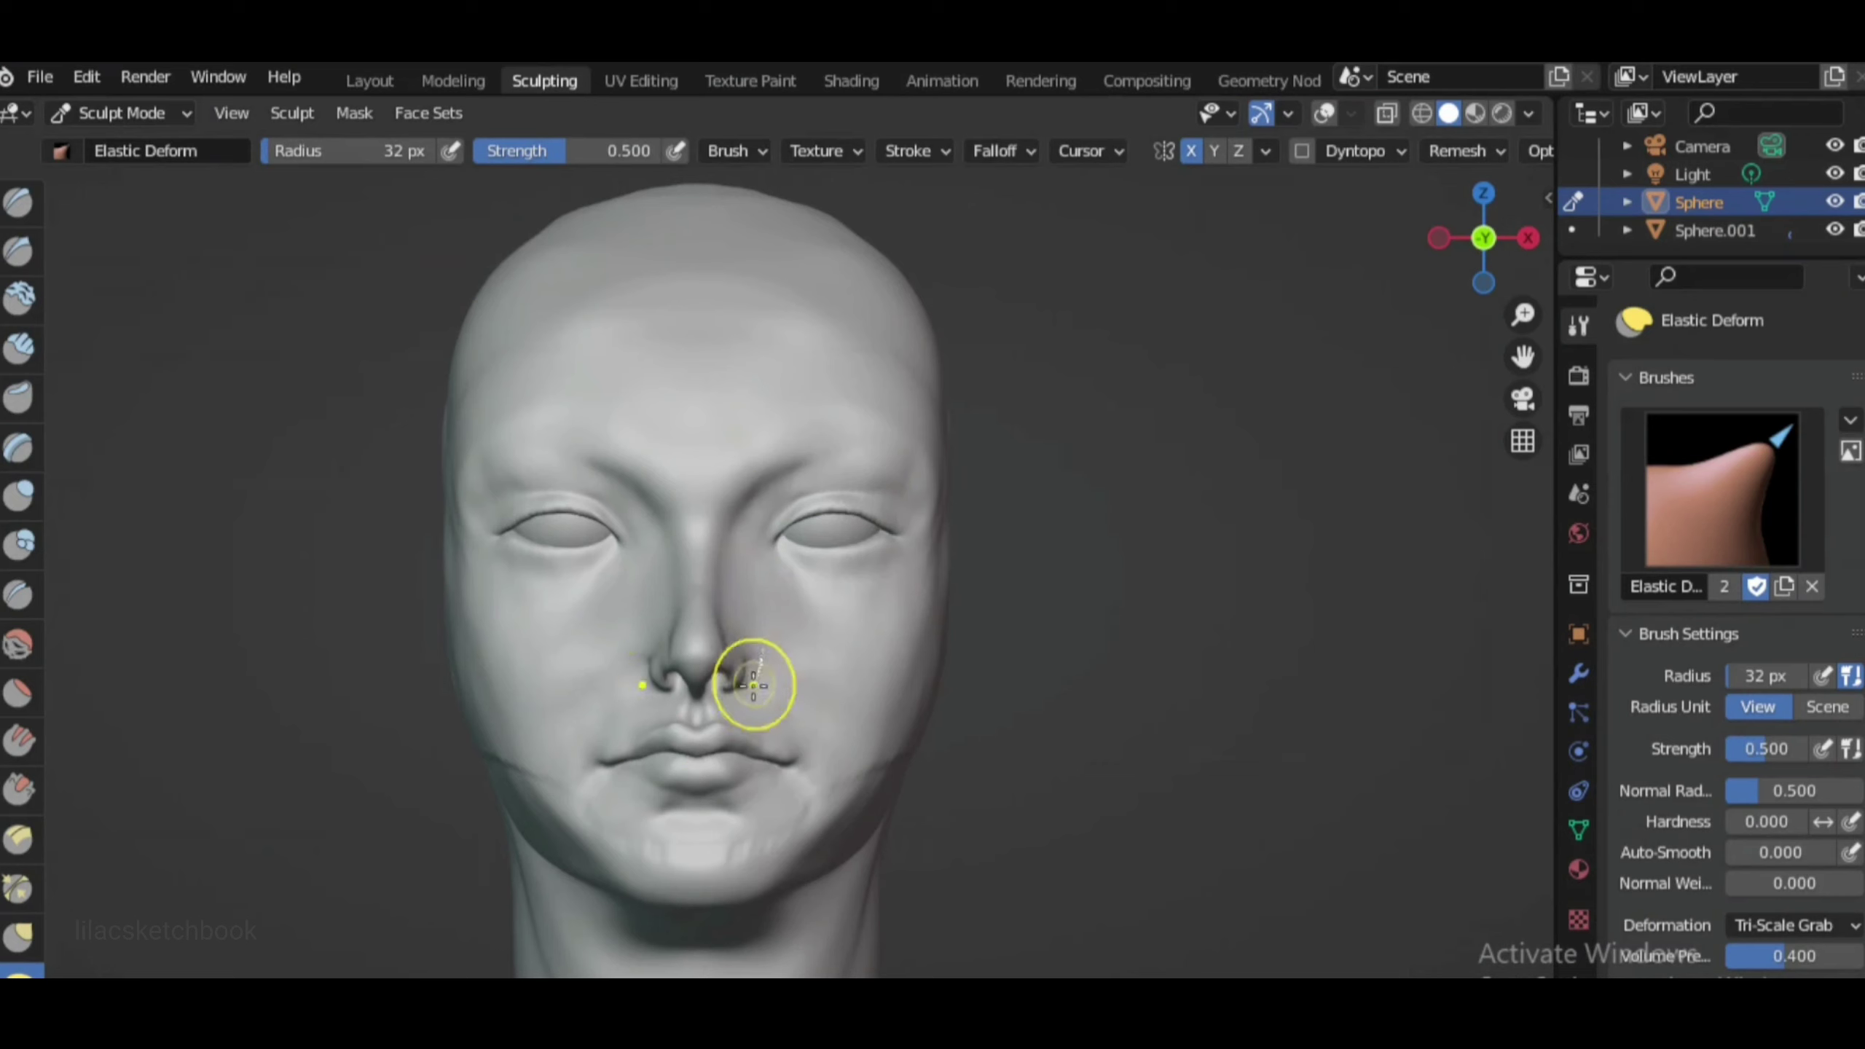
left_click_drag(764, 804, 774, 717)
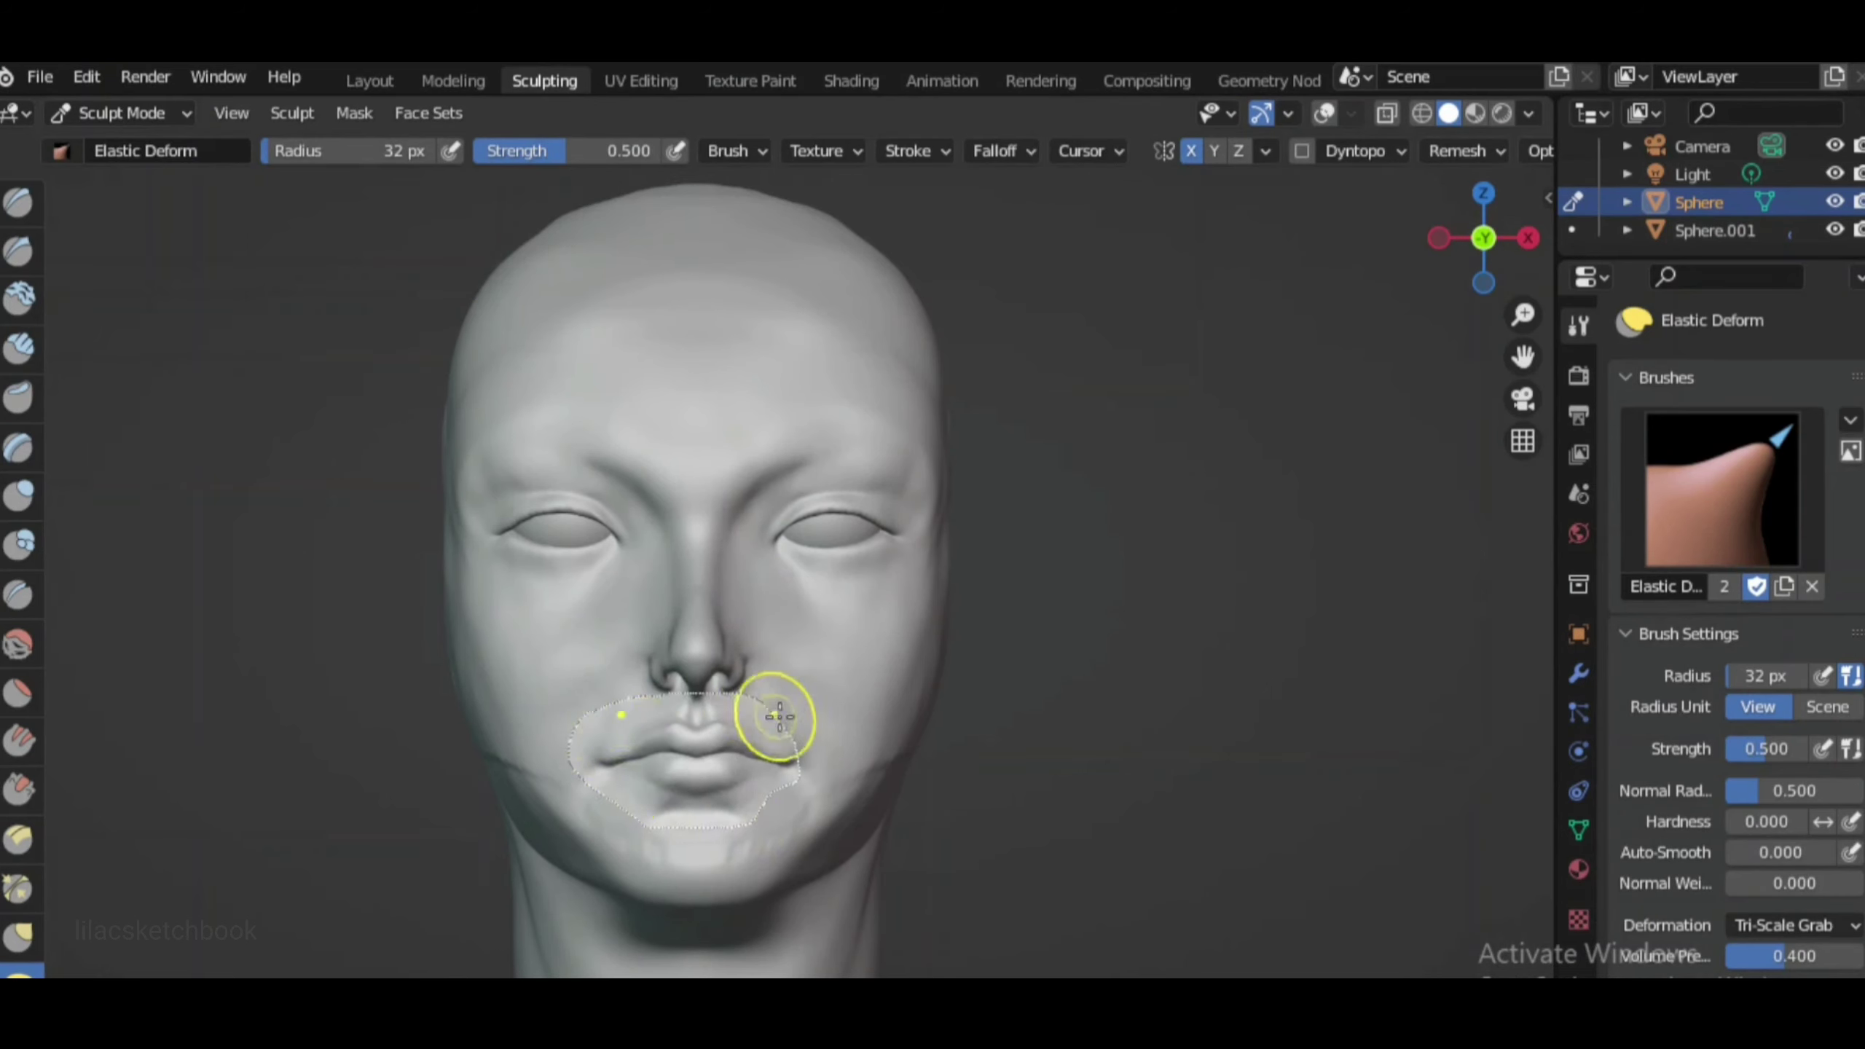
key("ctrl+z")
scroll(1165, 667, "down", 3)
scroll(1165, 666, "up", 3)
Add clay under both eyes with an enlarged mirrored Clay Strips brush
key("c")
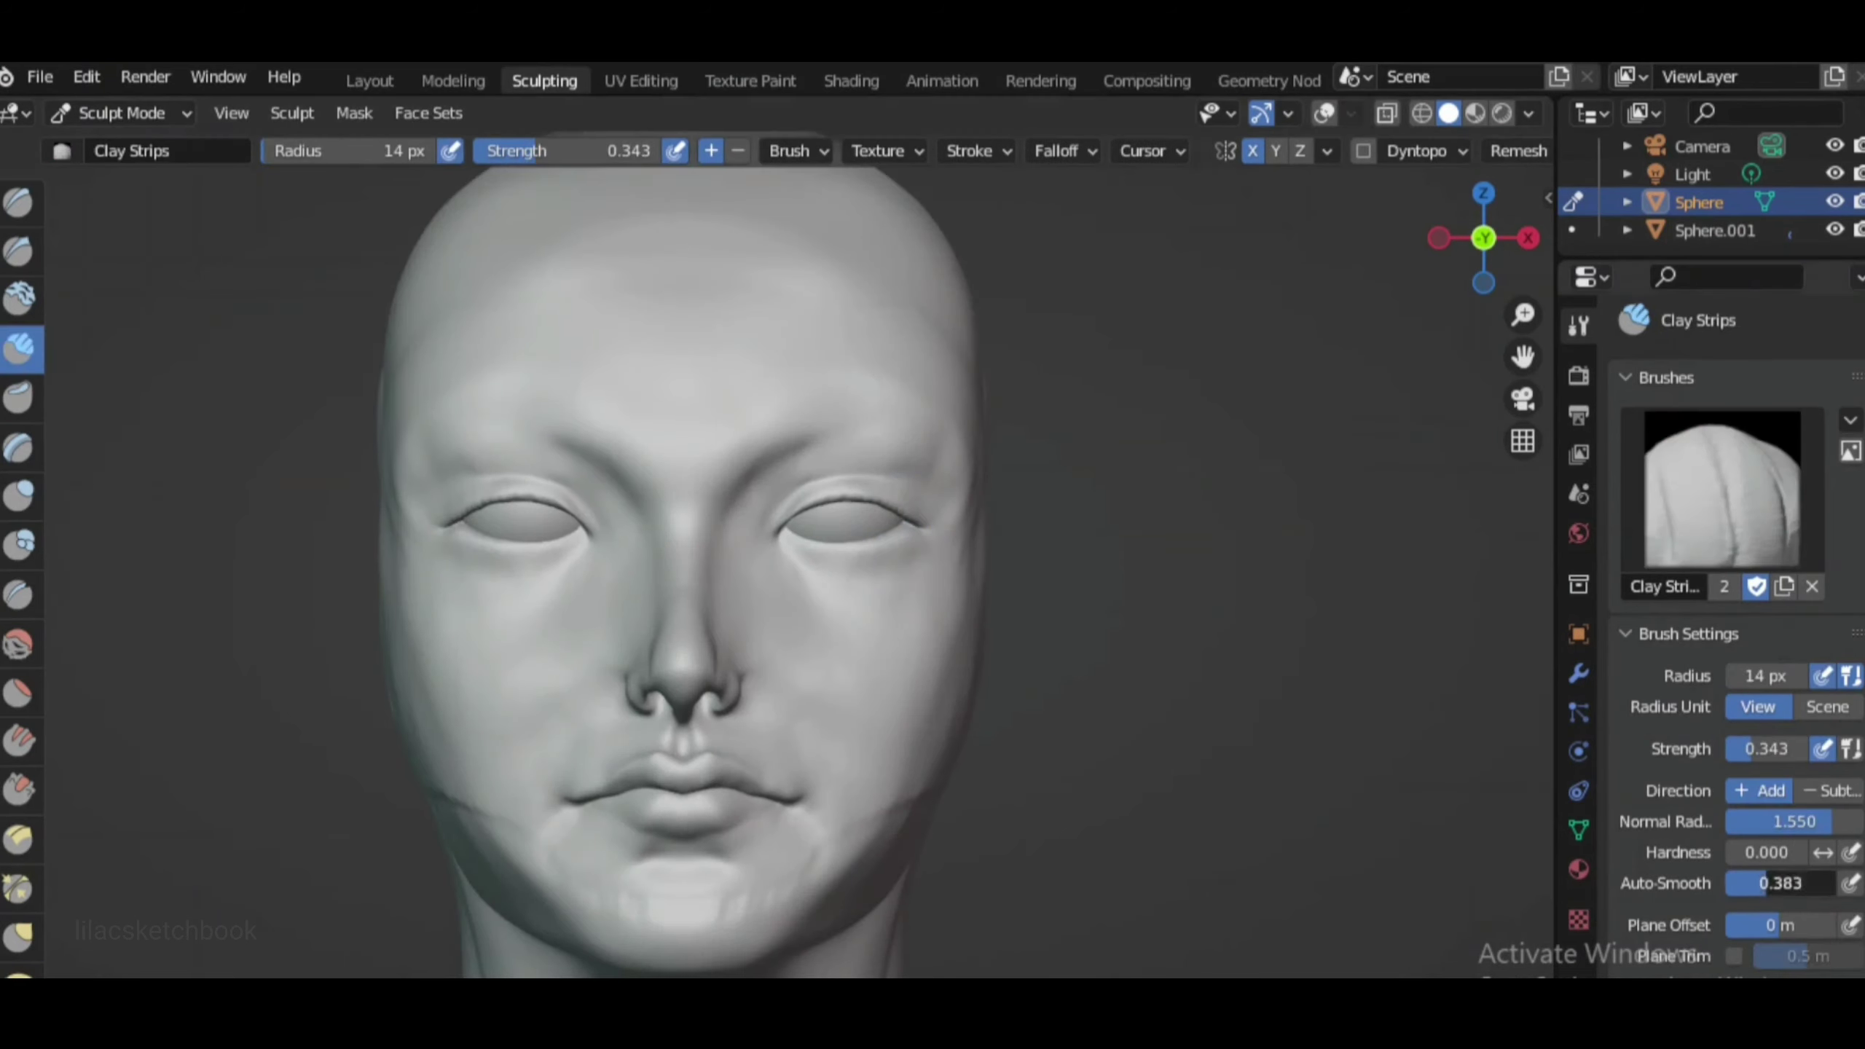
mouse_move(896, 540)
middle_mouse_down()
mouse_move(1153, 483)
mouse_move(999, 443)
middle_mouse_up()
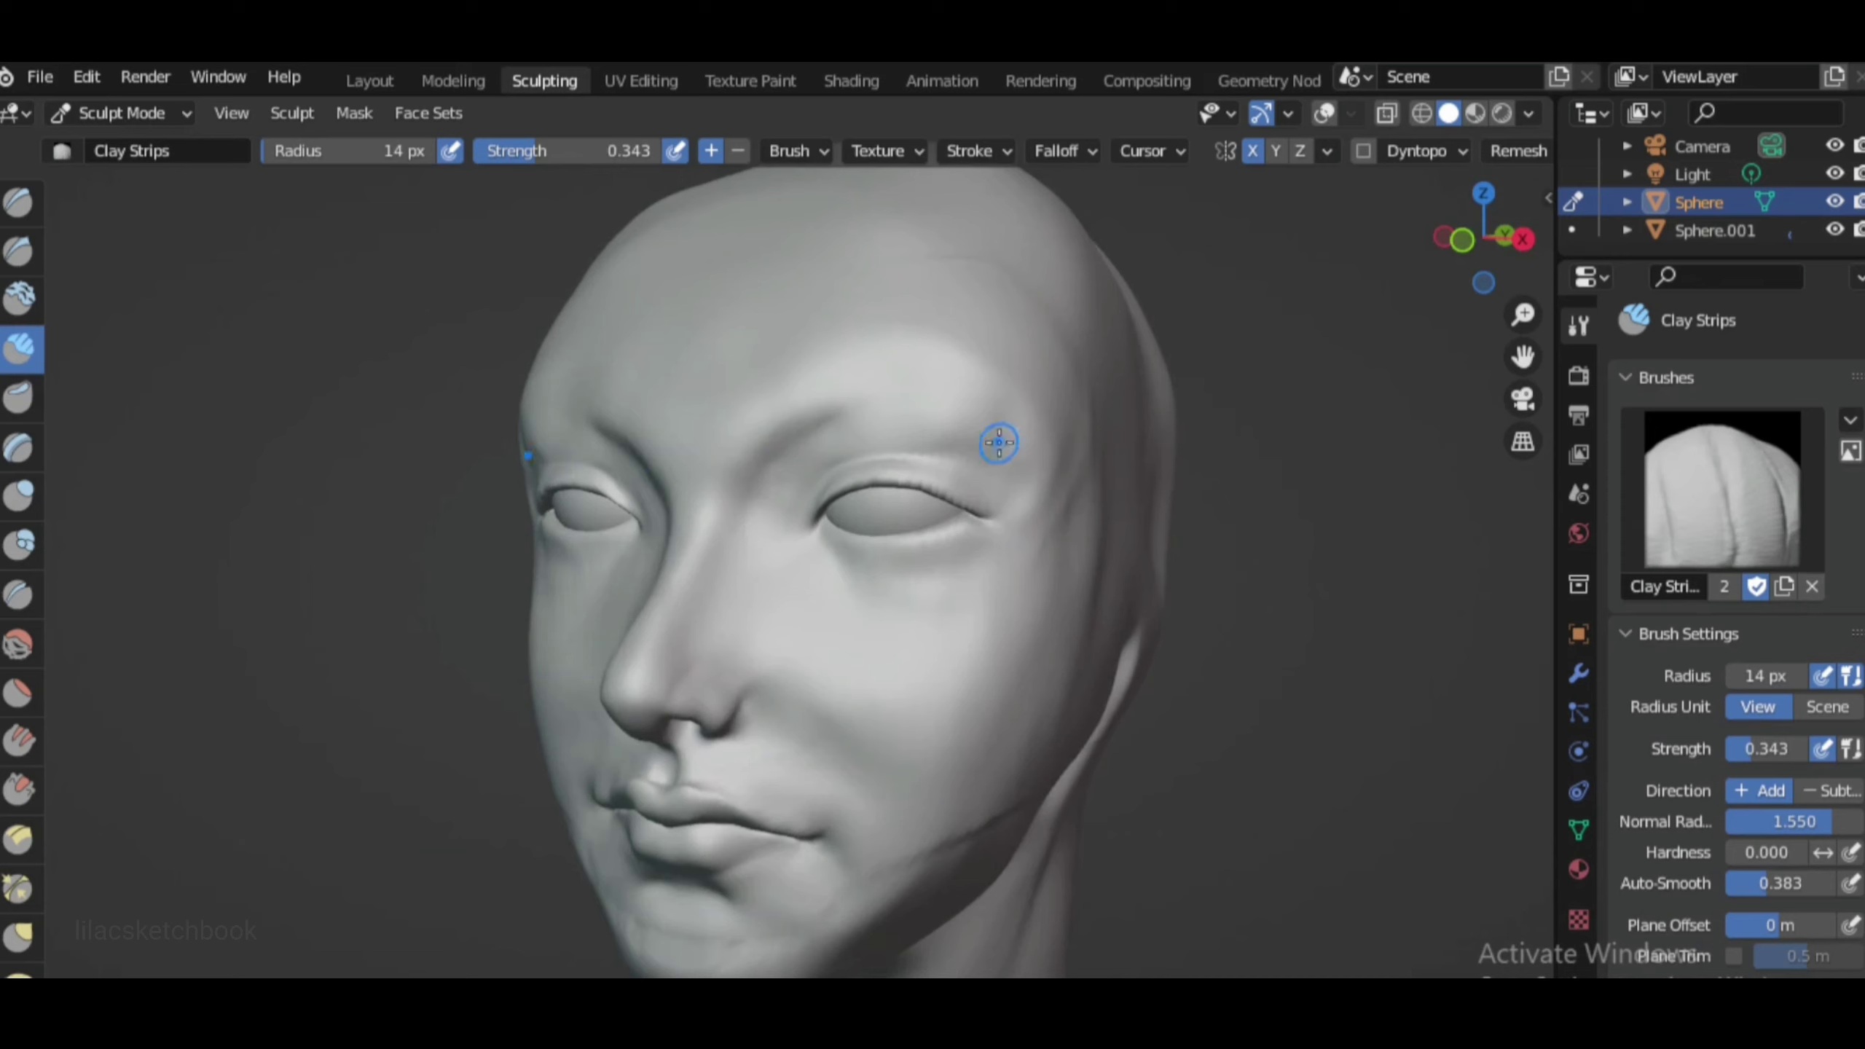
key("KP_1")
key("f")
left_click(954, 441)
scroll(966, 667, "down", 3)
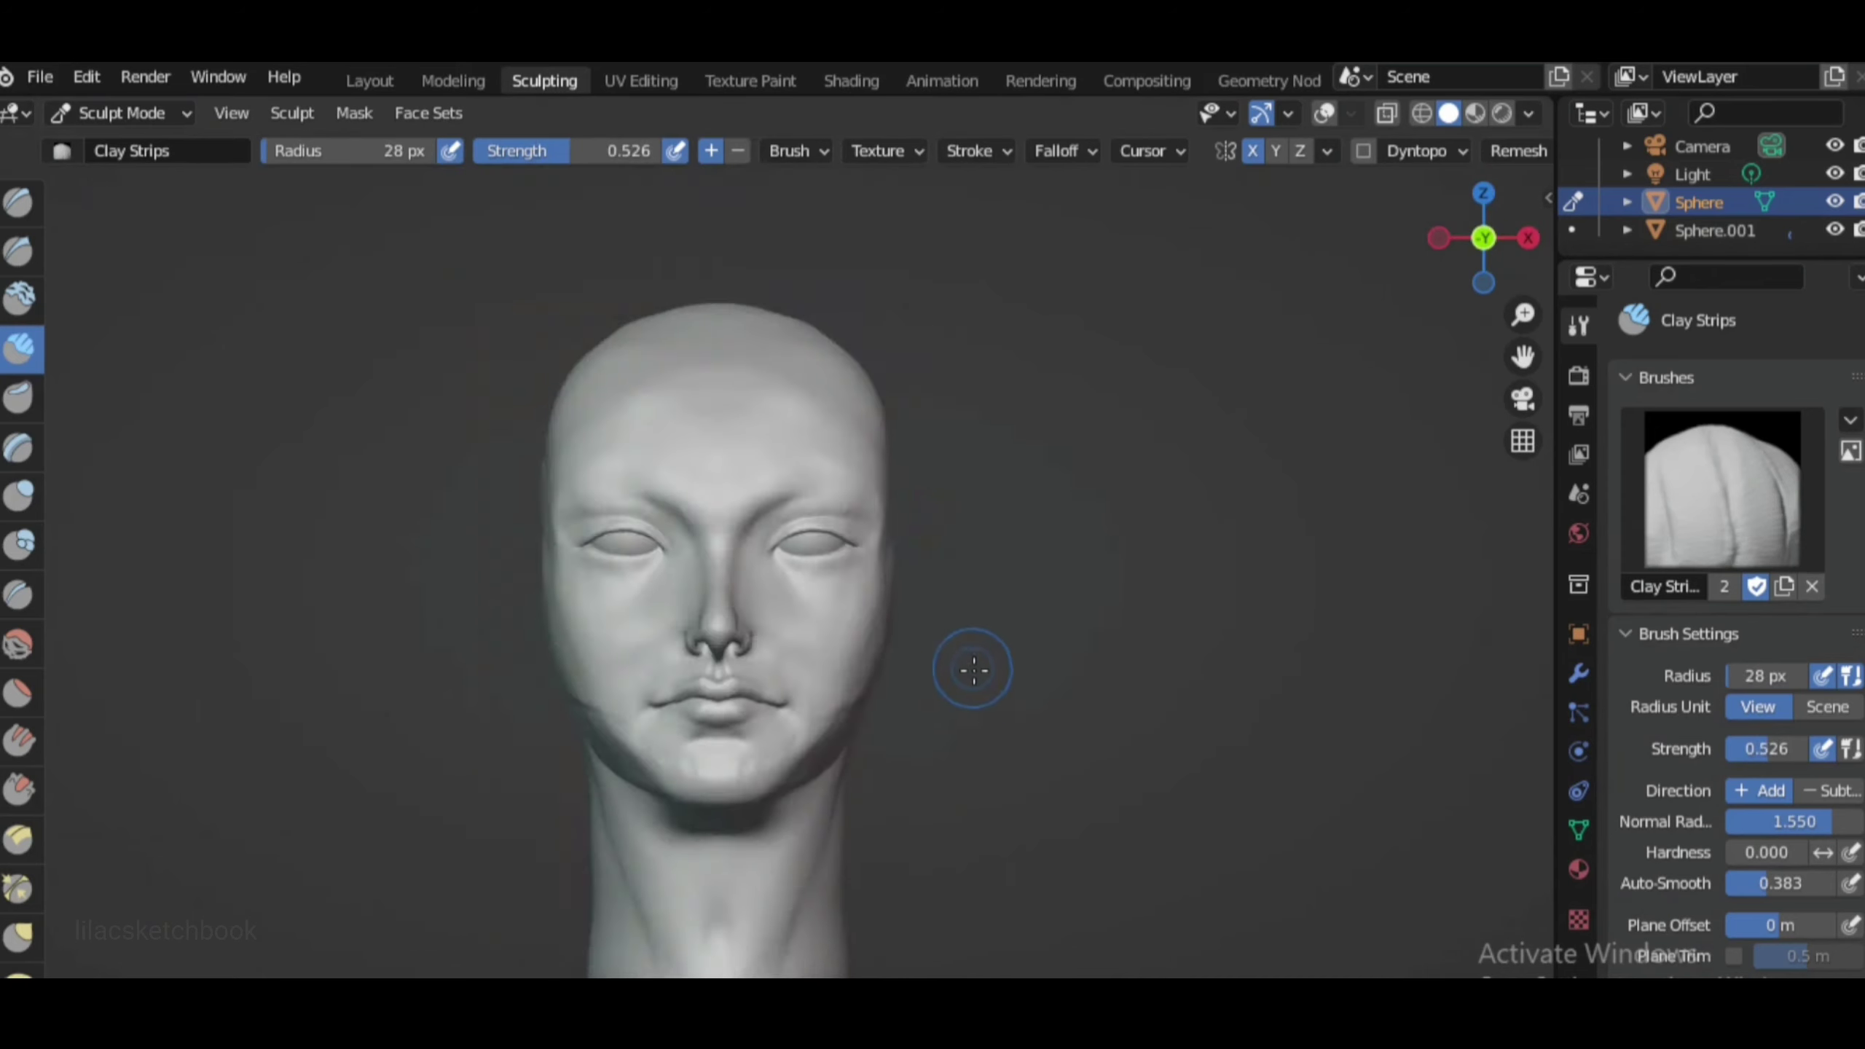
scroll(866, 676, "up", 3)
left_click_drag(867, 676, 770, 592)
scroll(823, 631, "down", 2)
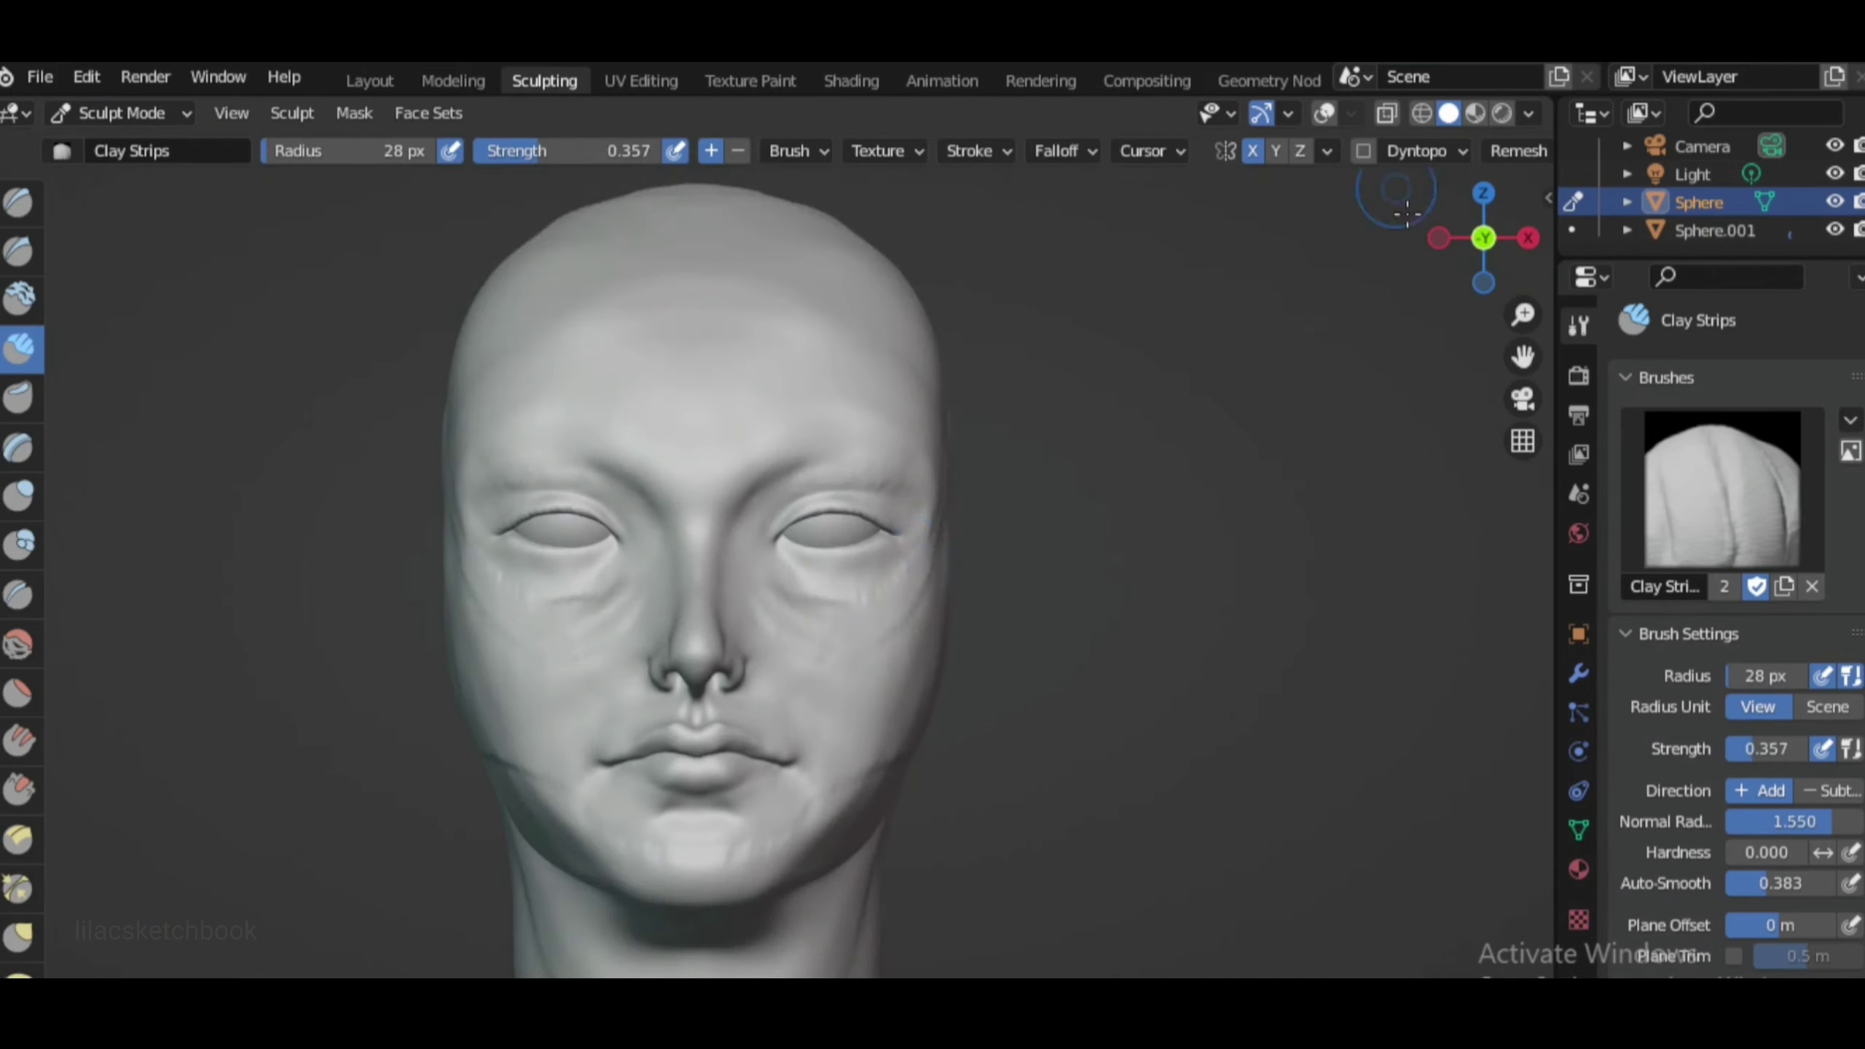
Plane the cheeks with a stronger, larger Scrape brush from the left and front
middle_click_drag(1405, 213, 966, 667)
key("shift+t")
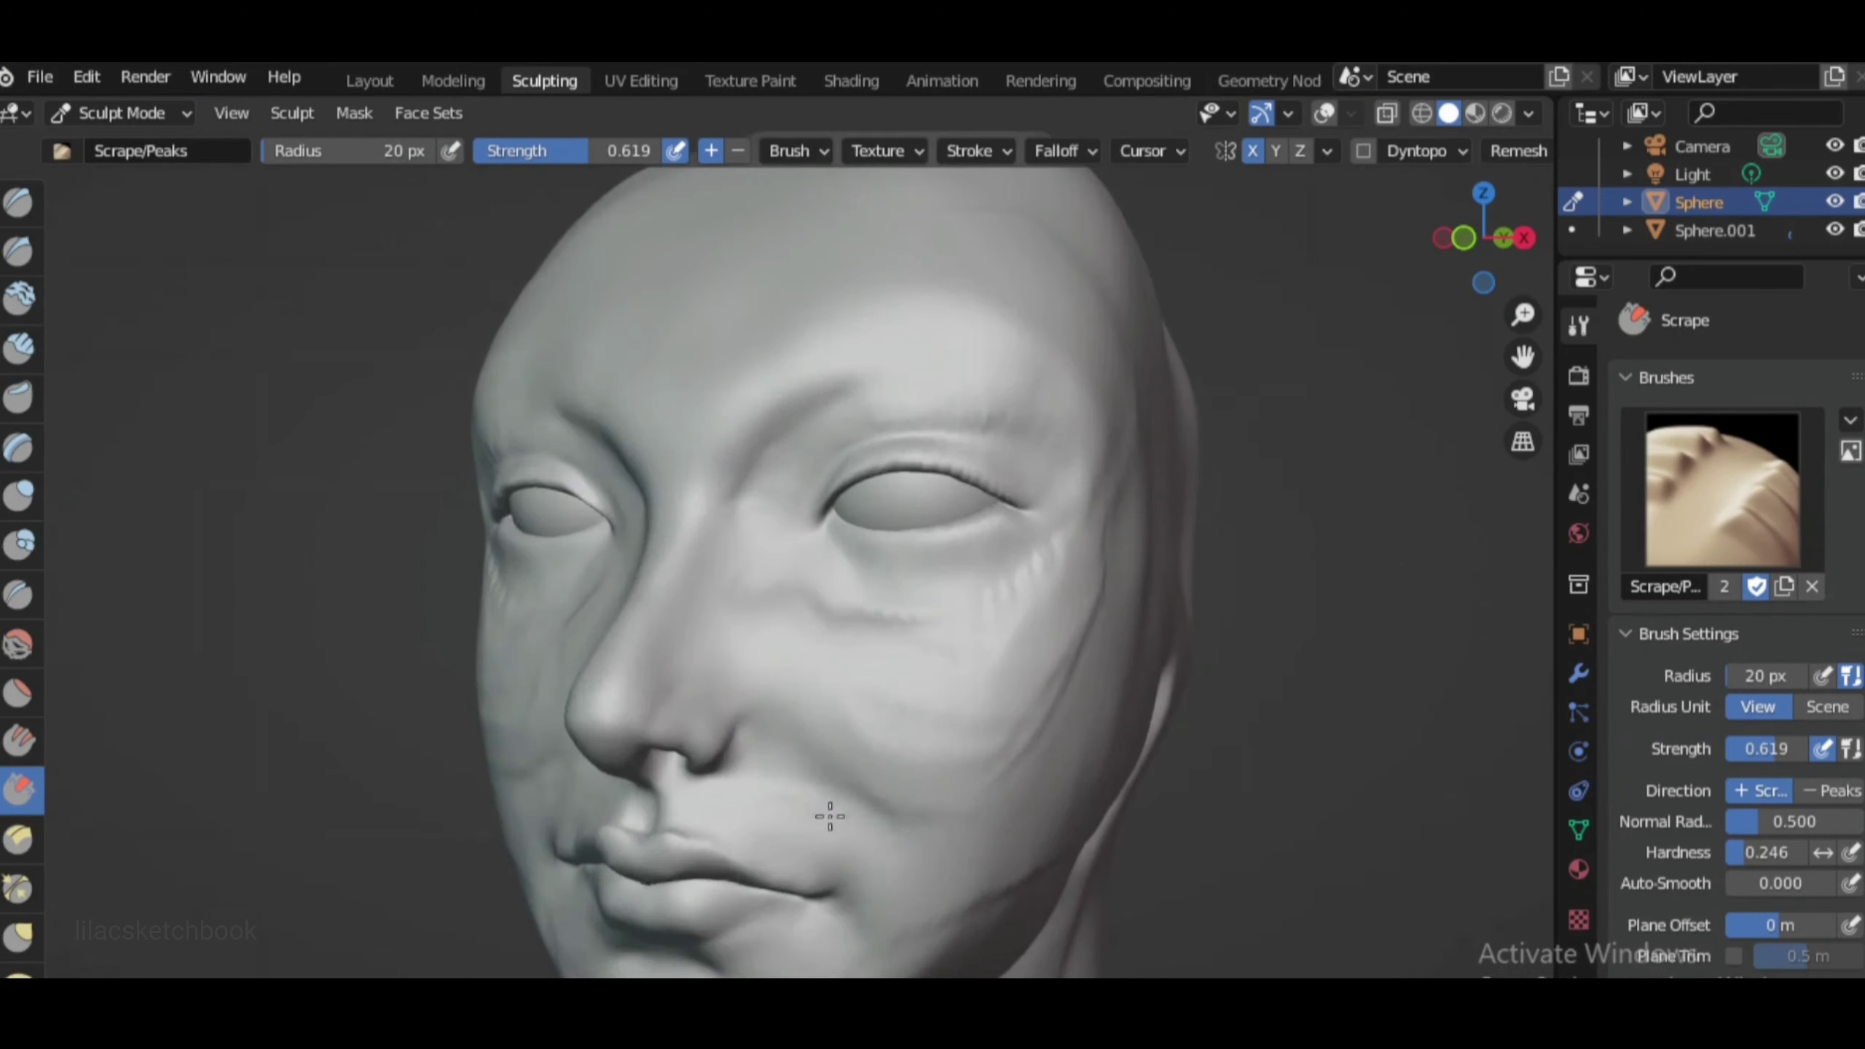
middle_click_drag(829, 812, 977, 595)
key("KP_1")
key("f")
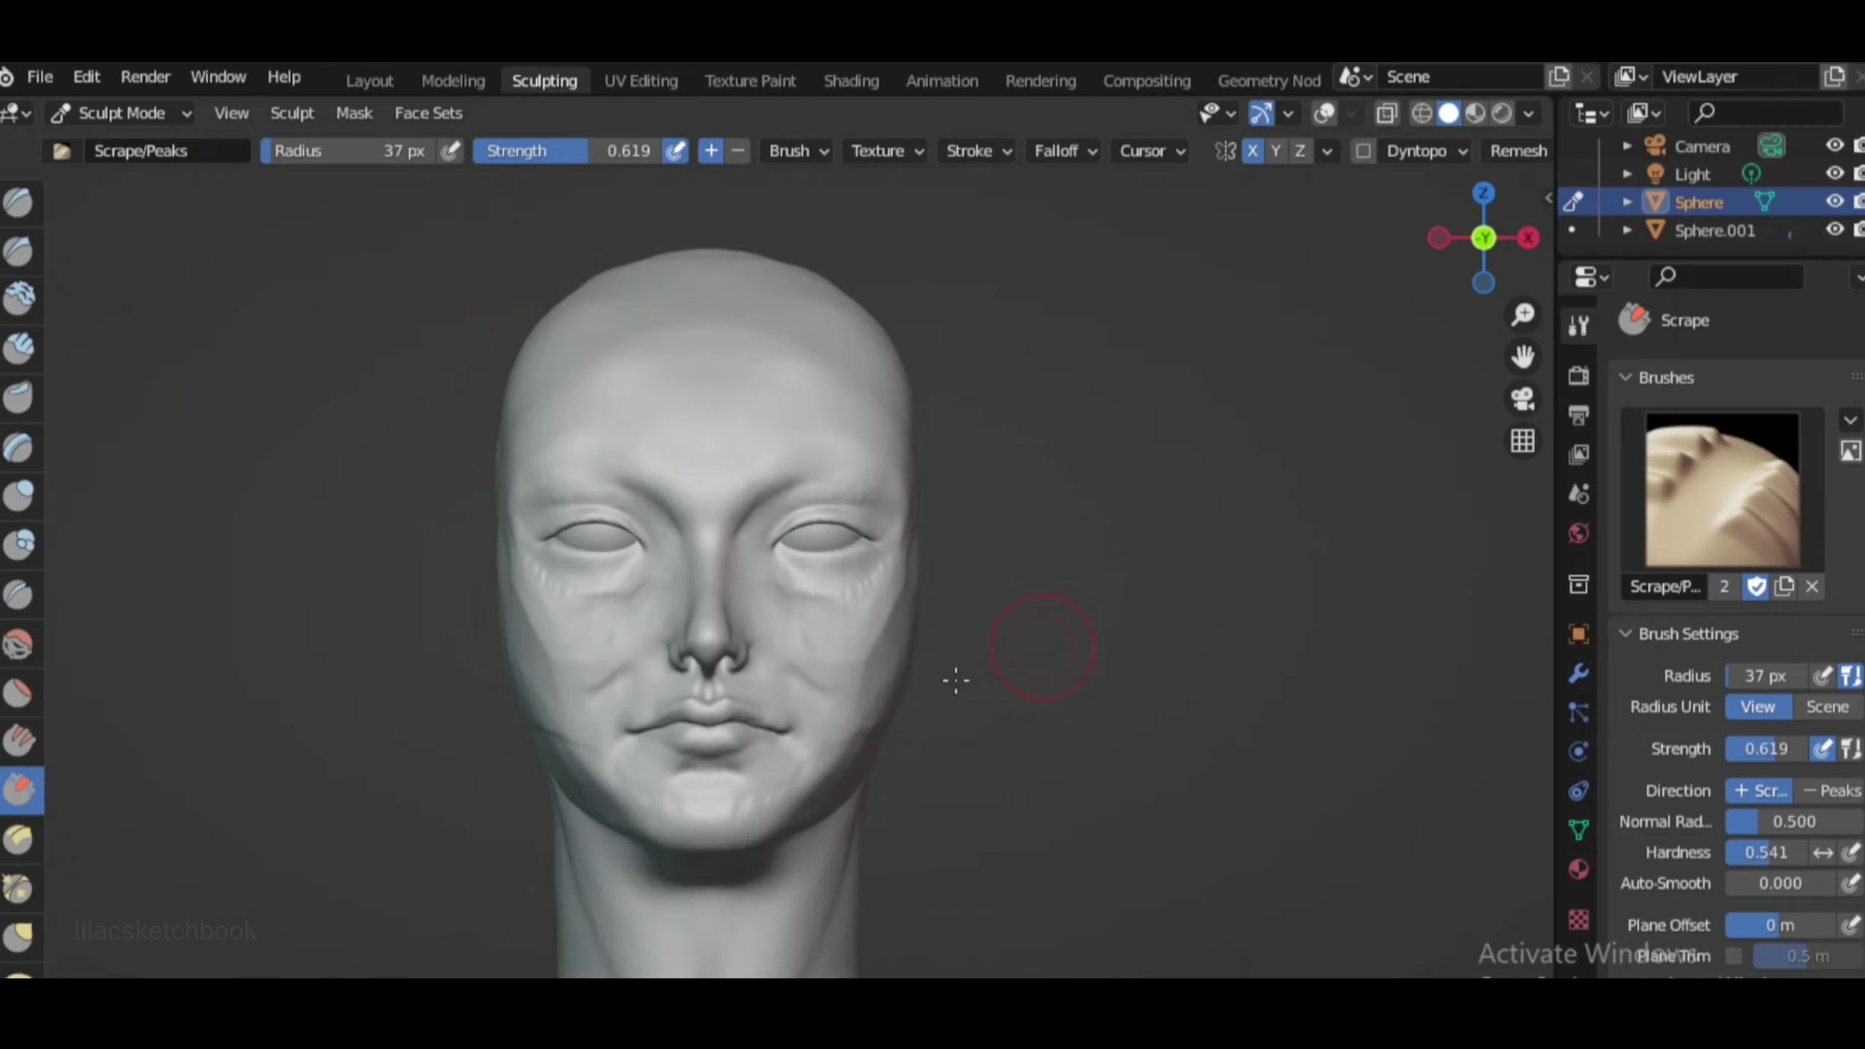
scroll(856, 721, "up", 1)
scroll(1020, 509, "up", 1)
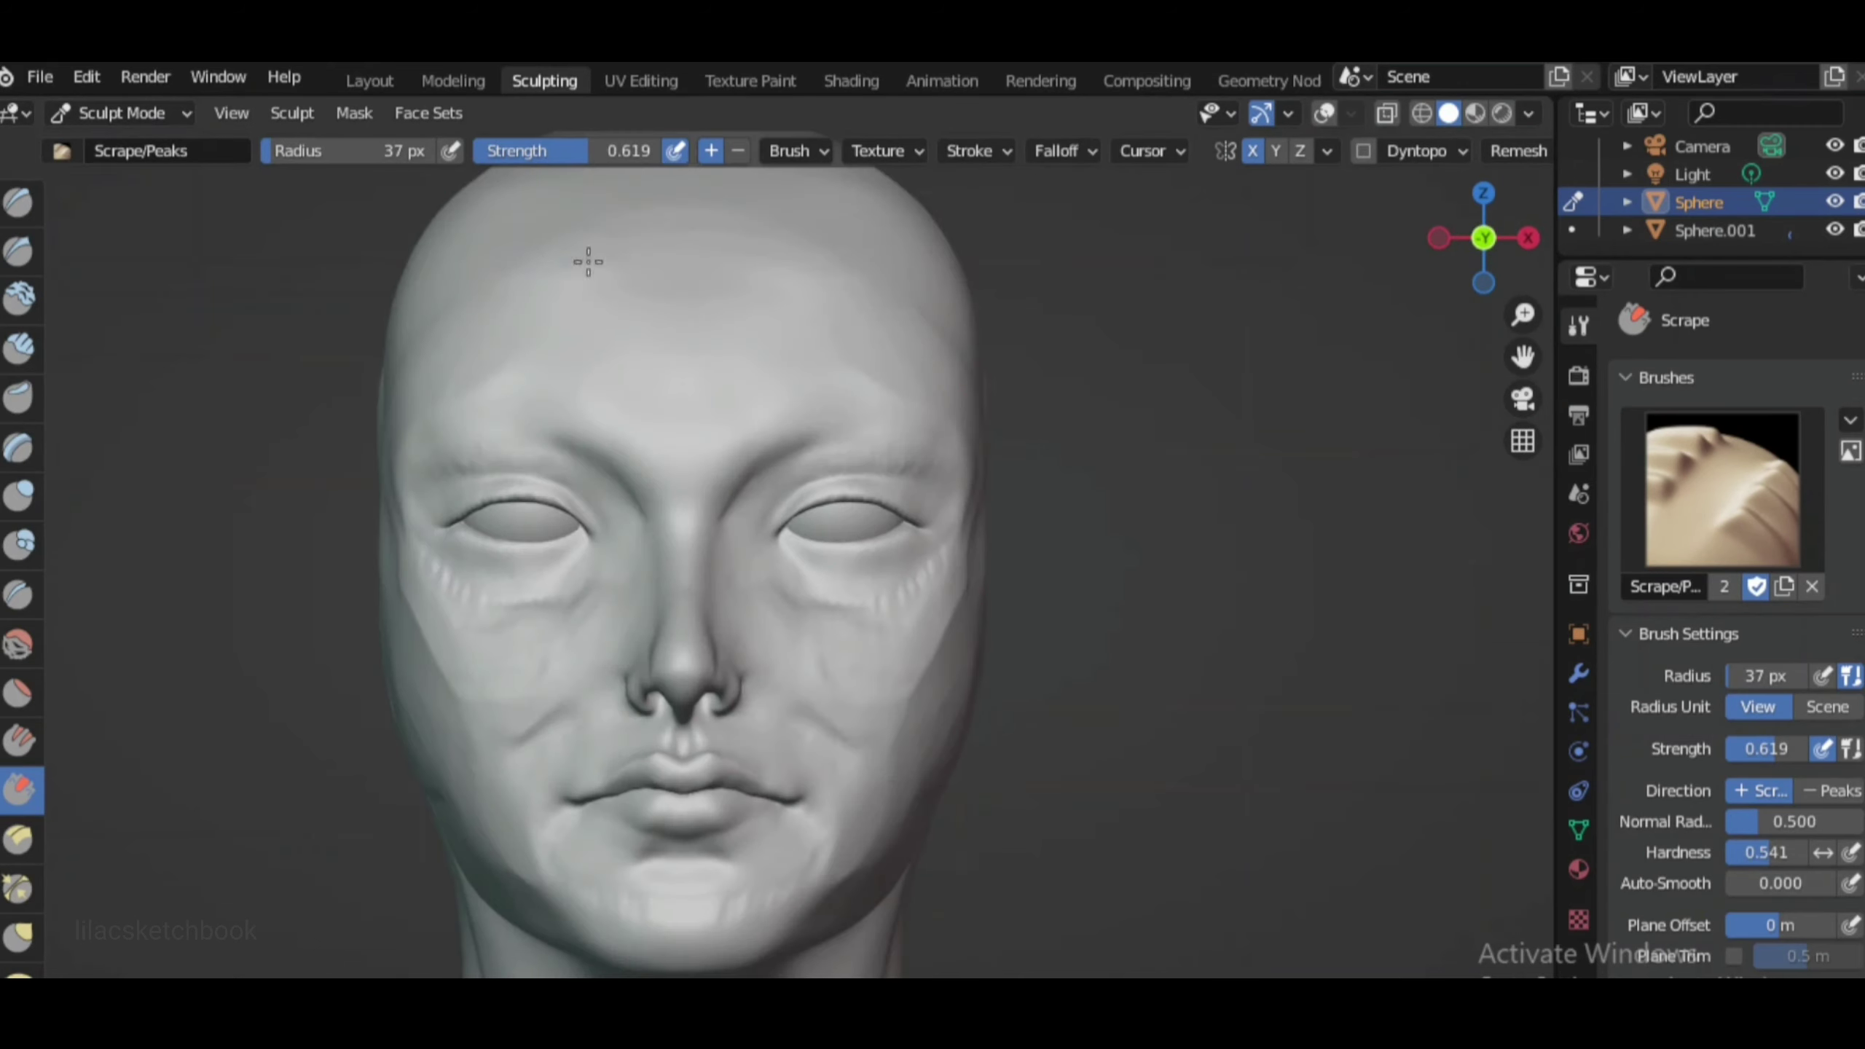
key("KP_3")
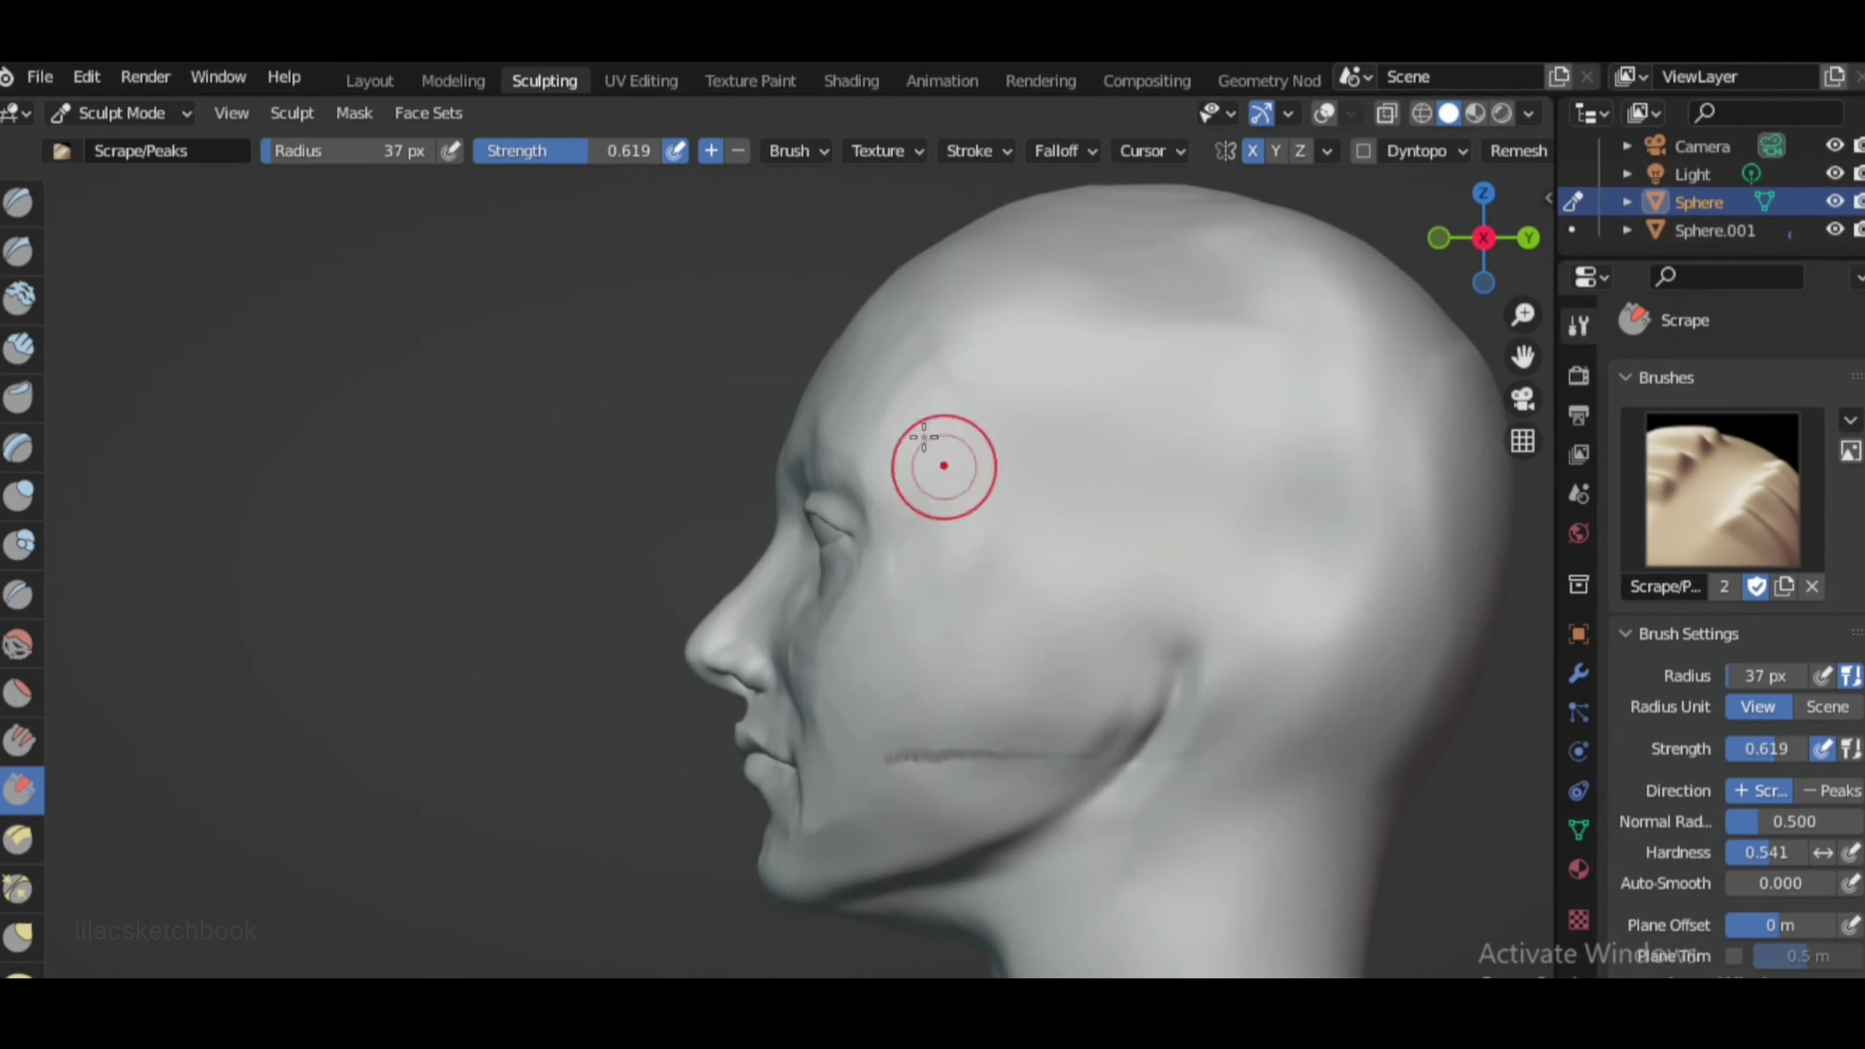
Smooth the cheeks and temples, checking the result from angled side profiles
key("KP_1")
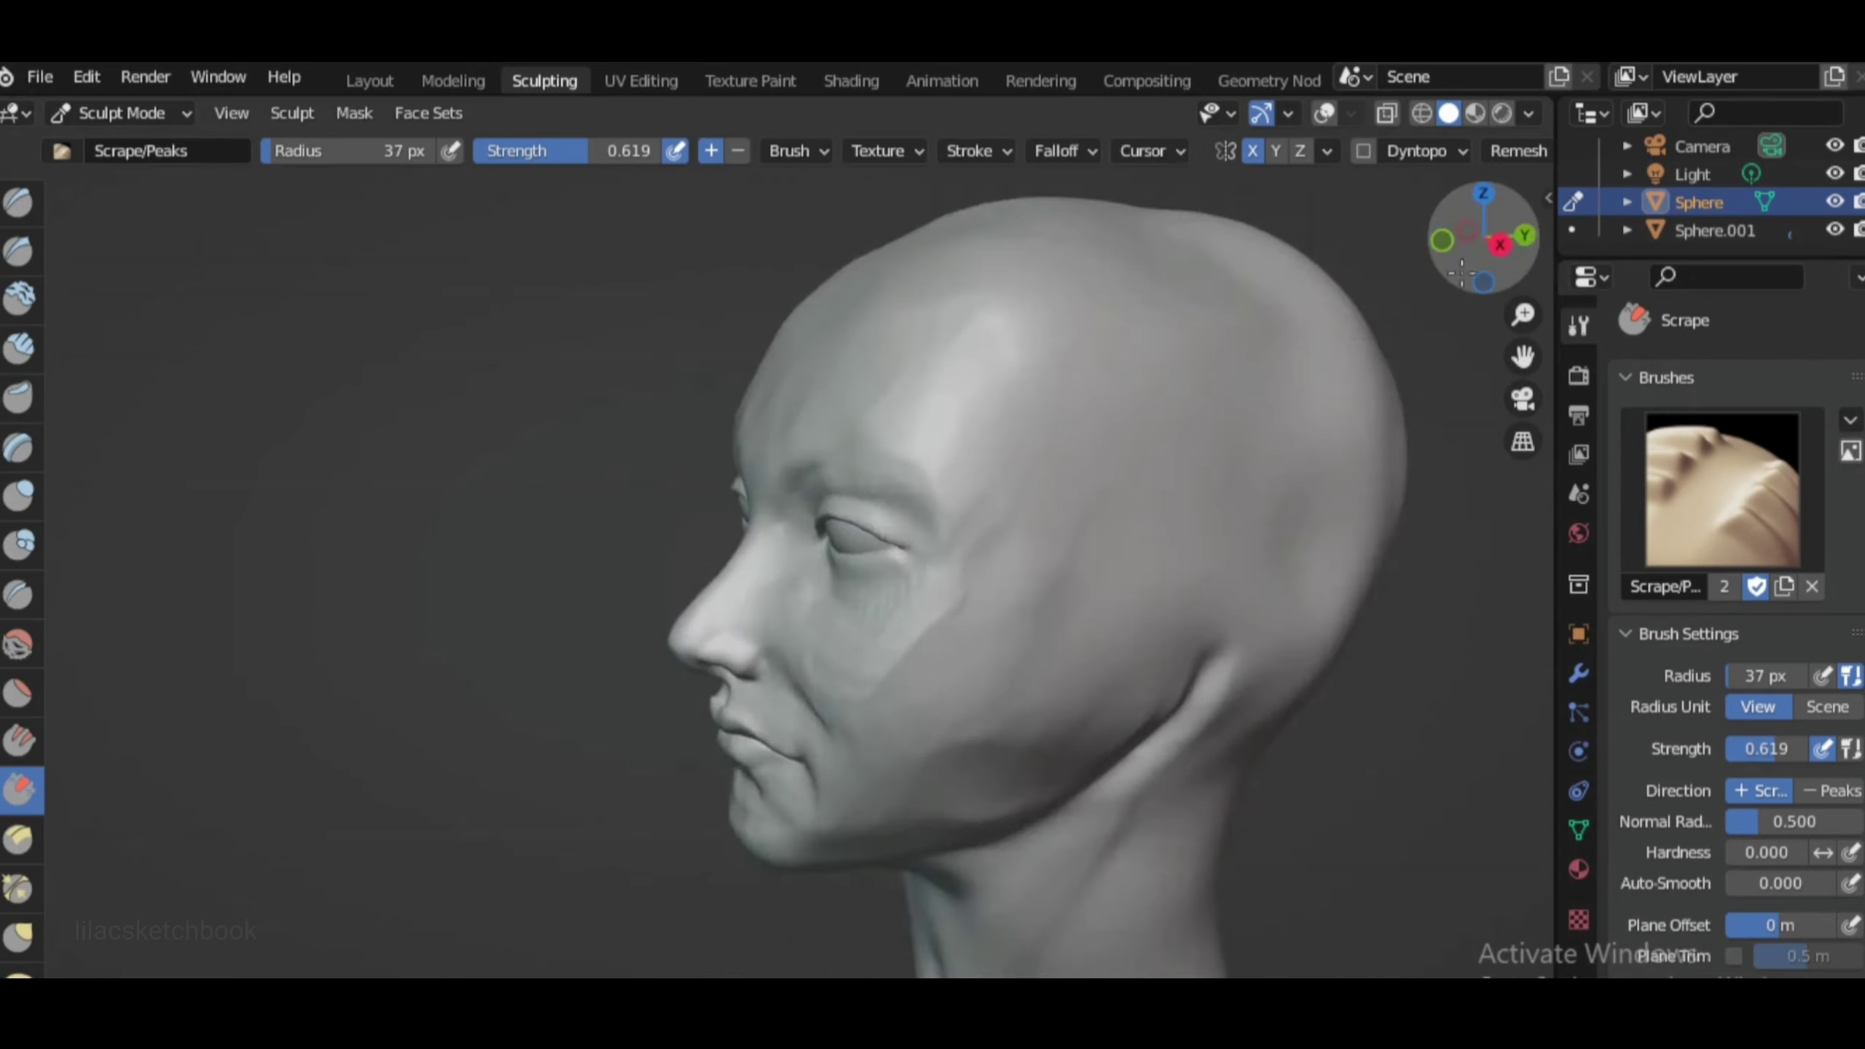
key("shift+s")
scroll(770, 645, "up", 4)
scroll(903, 610, "down", 2)
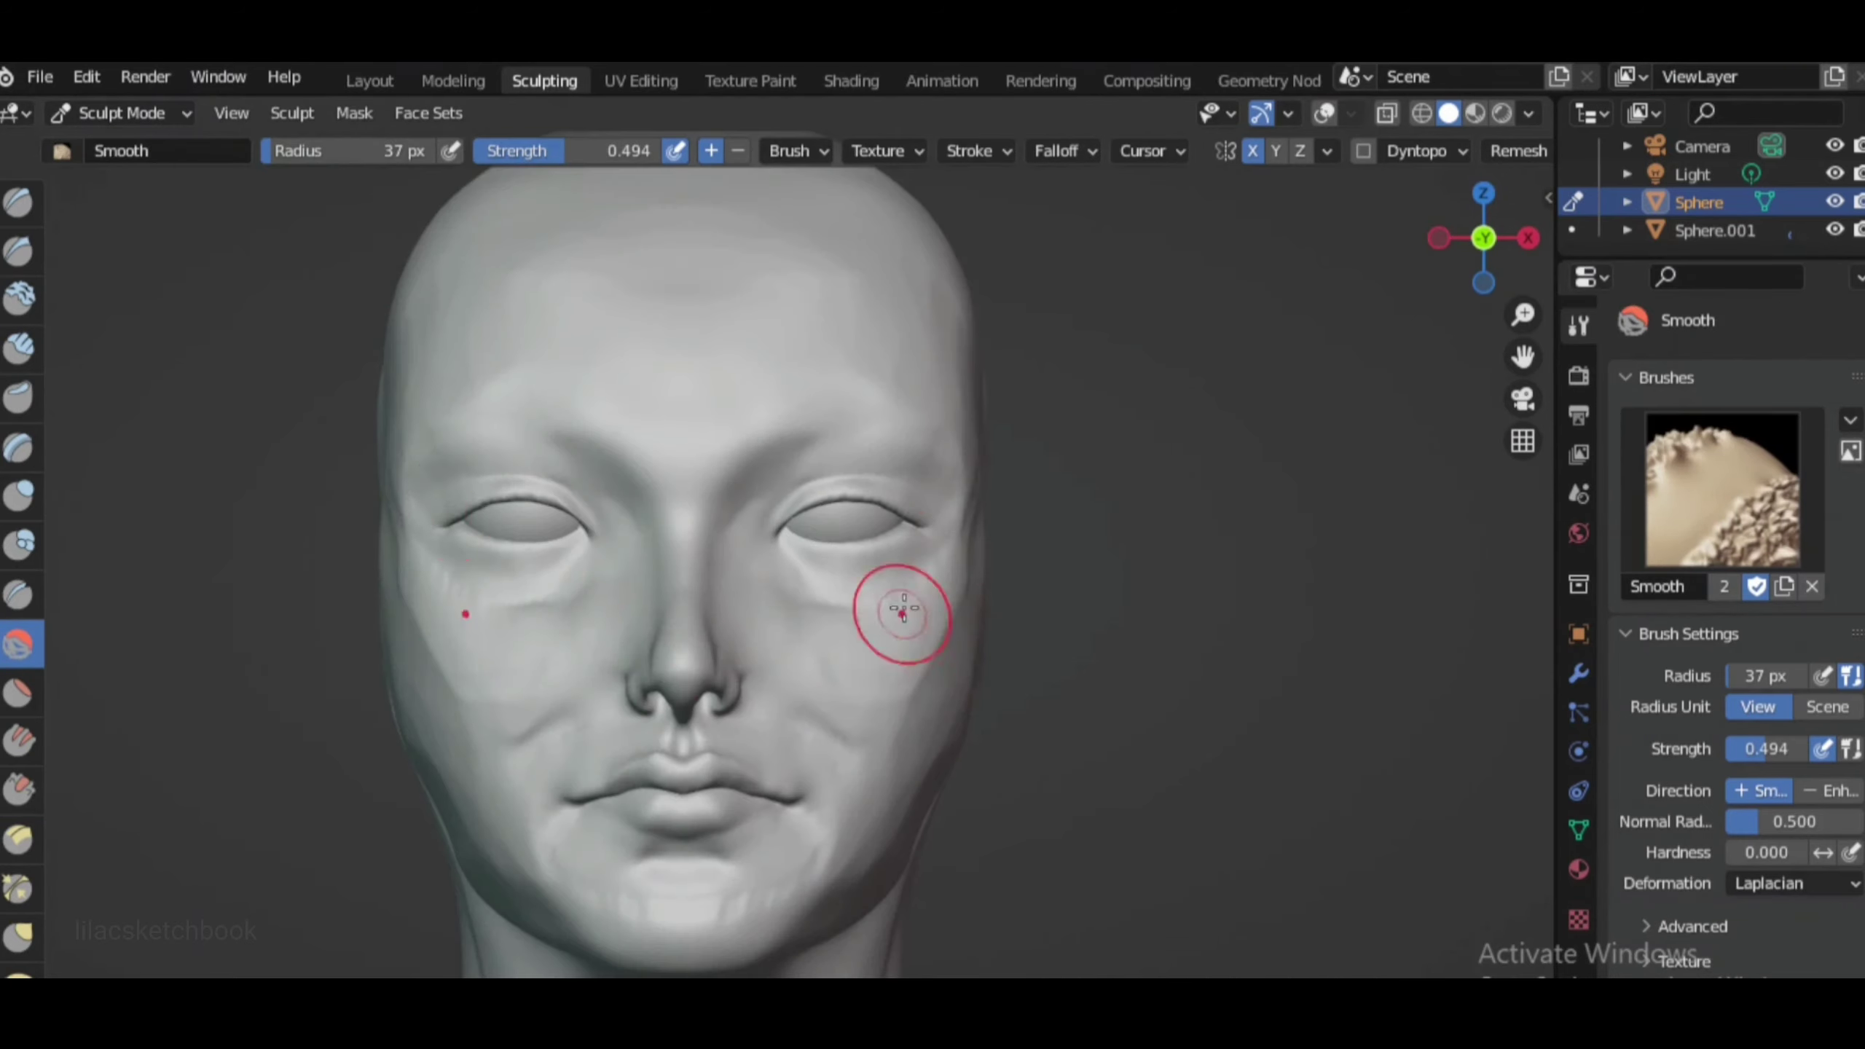
scroll(791, 812, "down", 2)
scroll(977, 624, "up", 4)
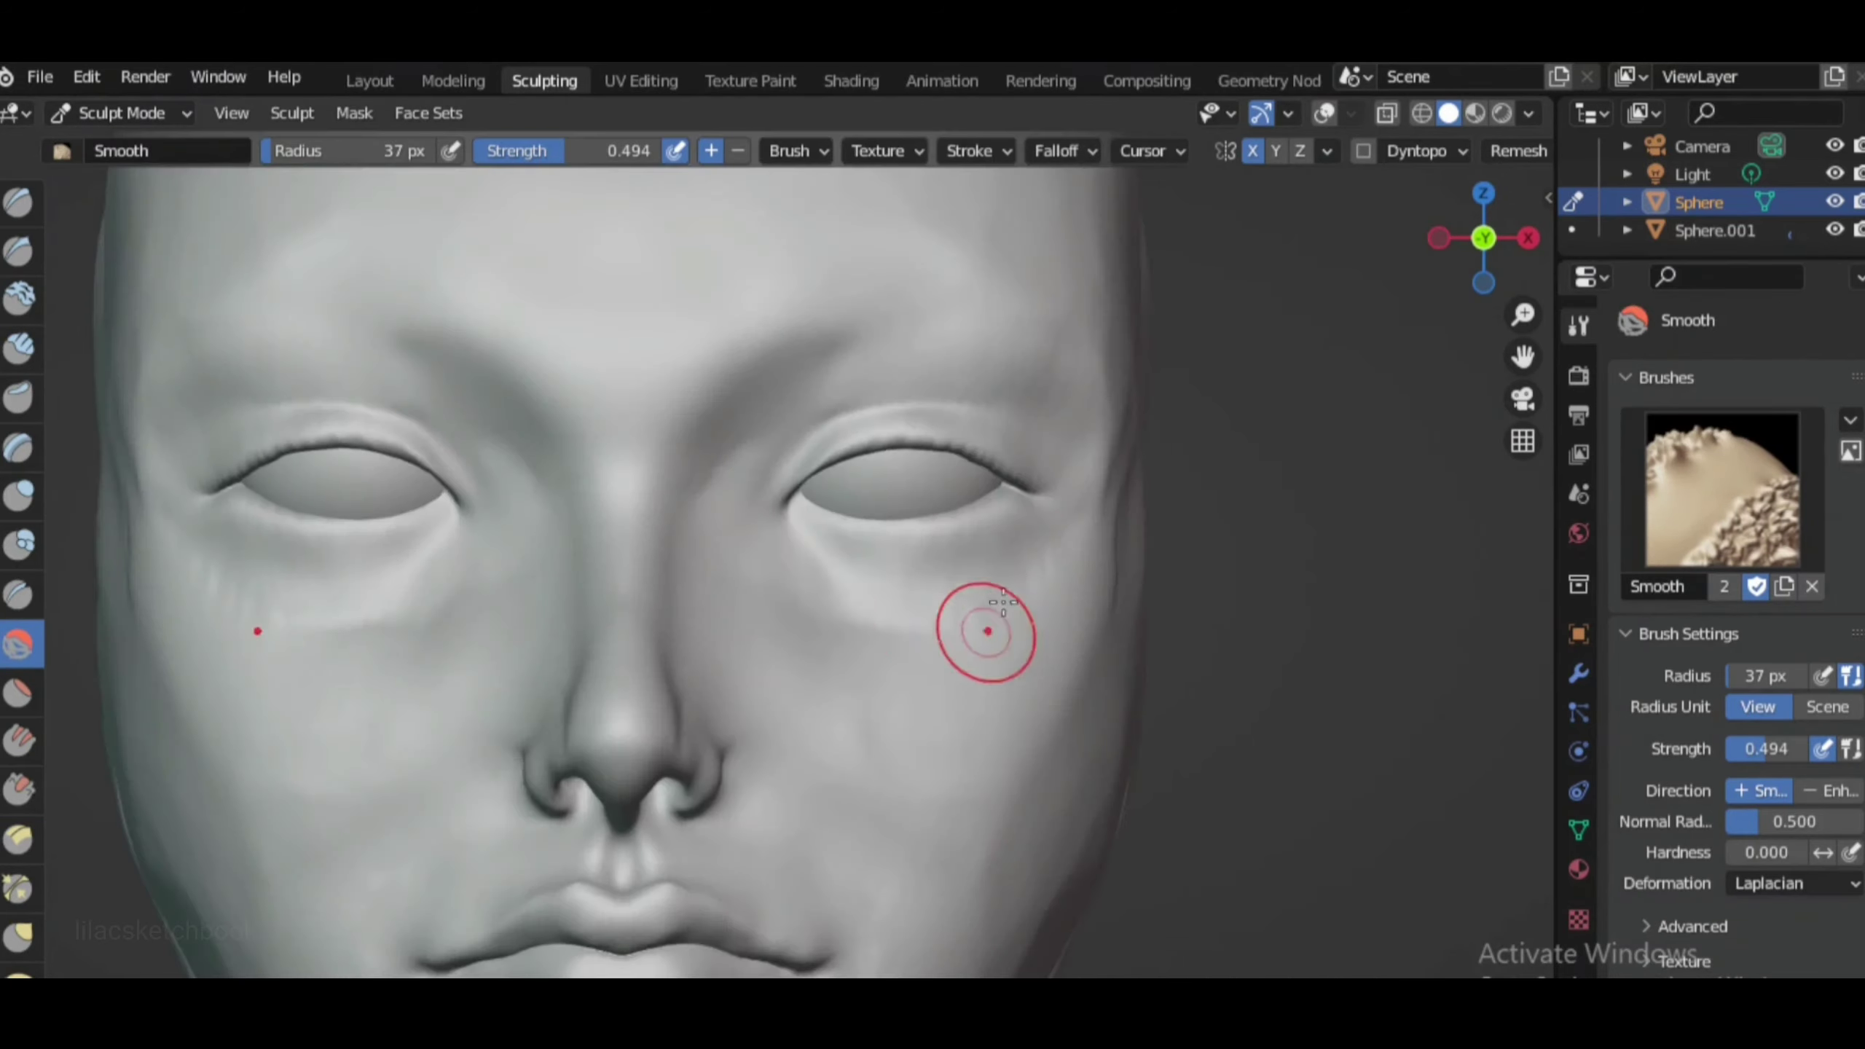
scroll(615, 416, "down", 4)
middle_click_drag(1248, 441, 943, 456)
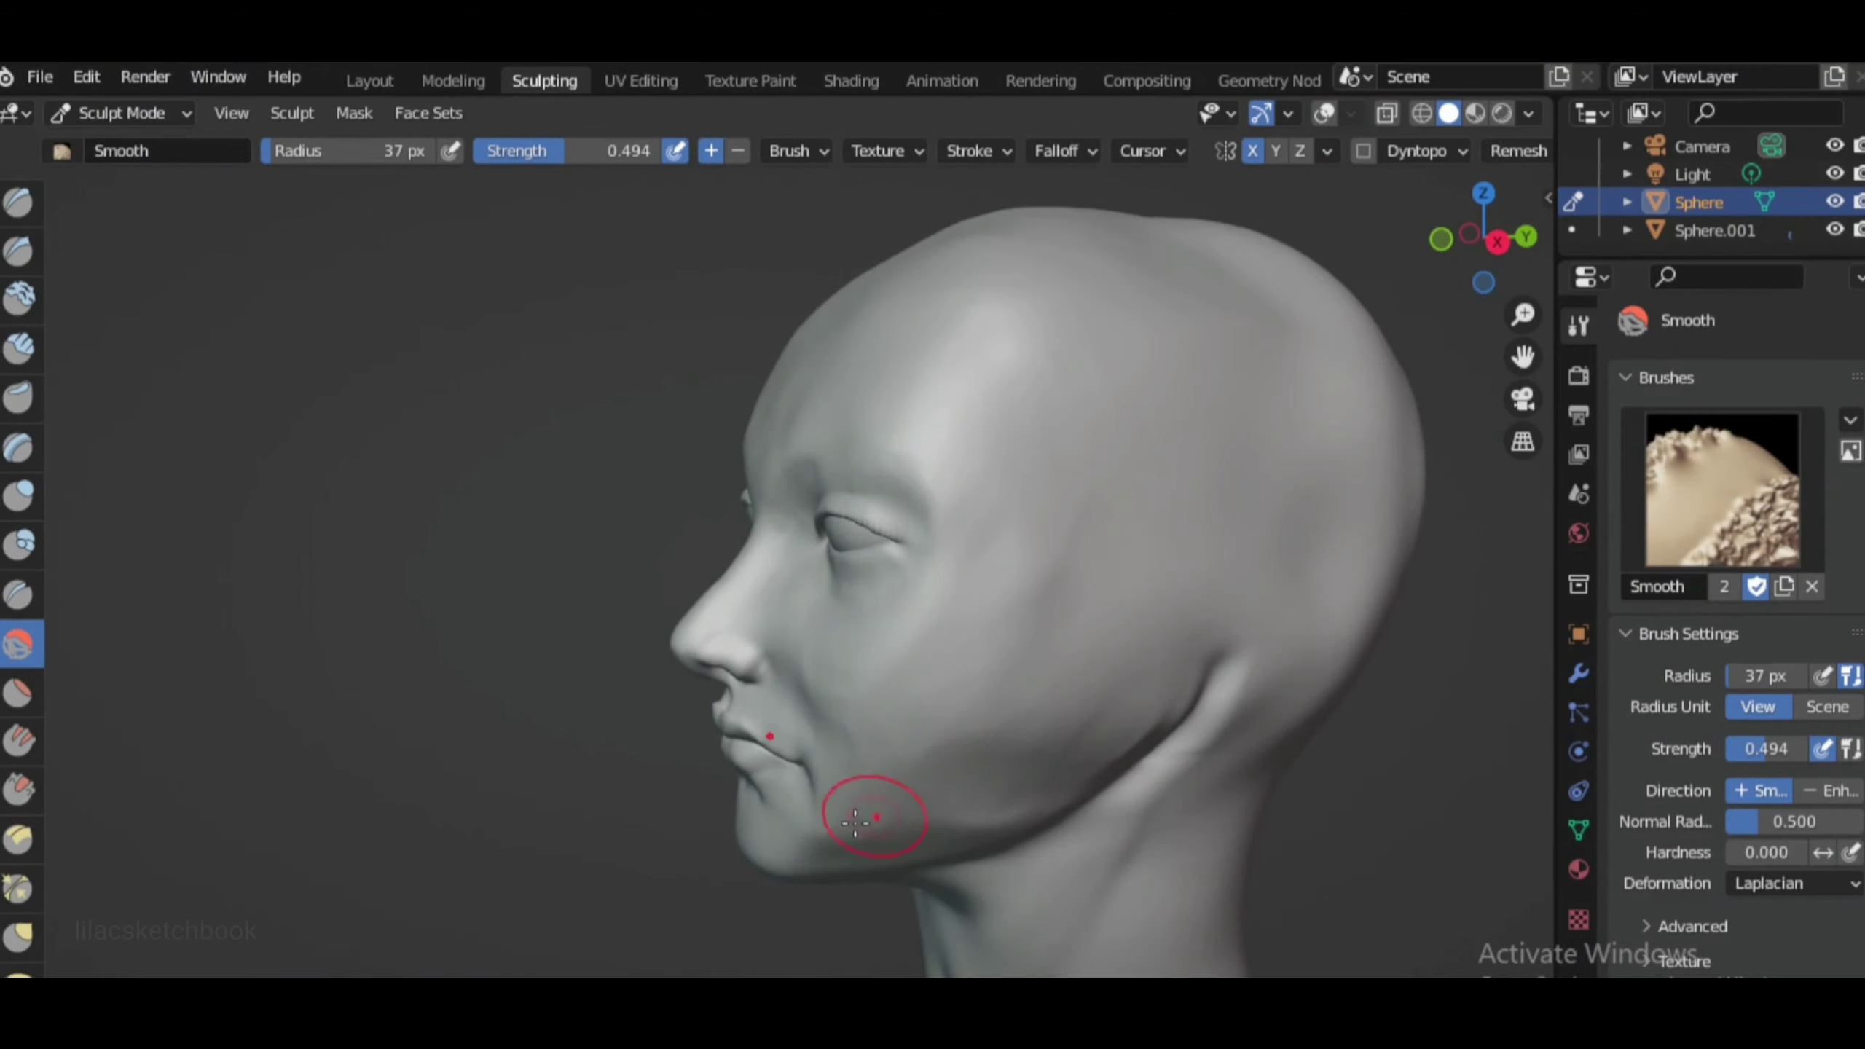
middle_click_drag(1045, 762, 1065, 618)
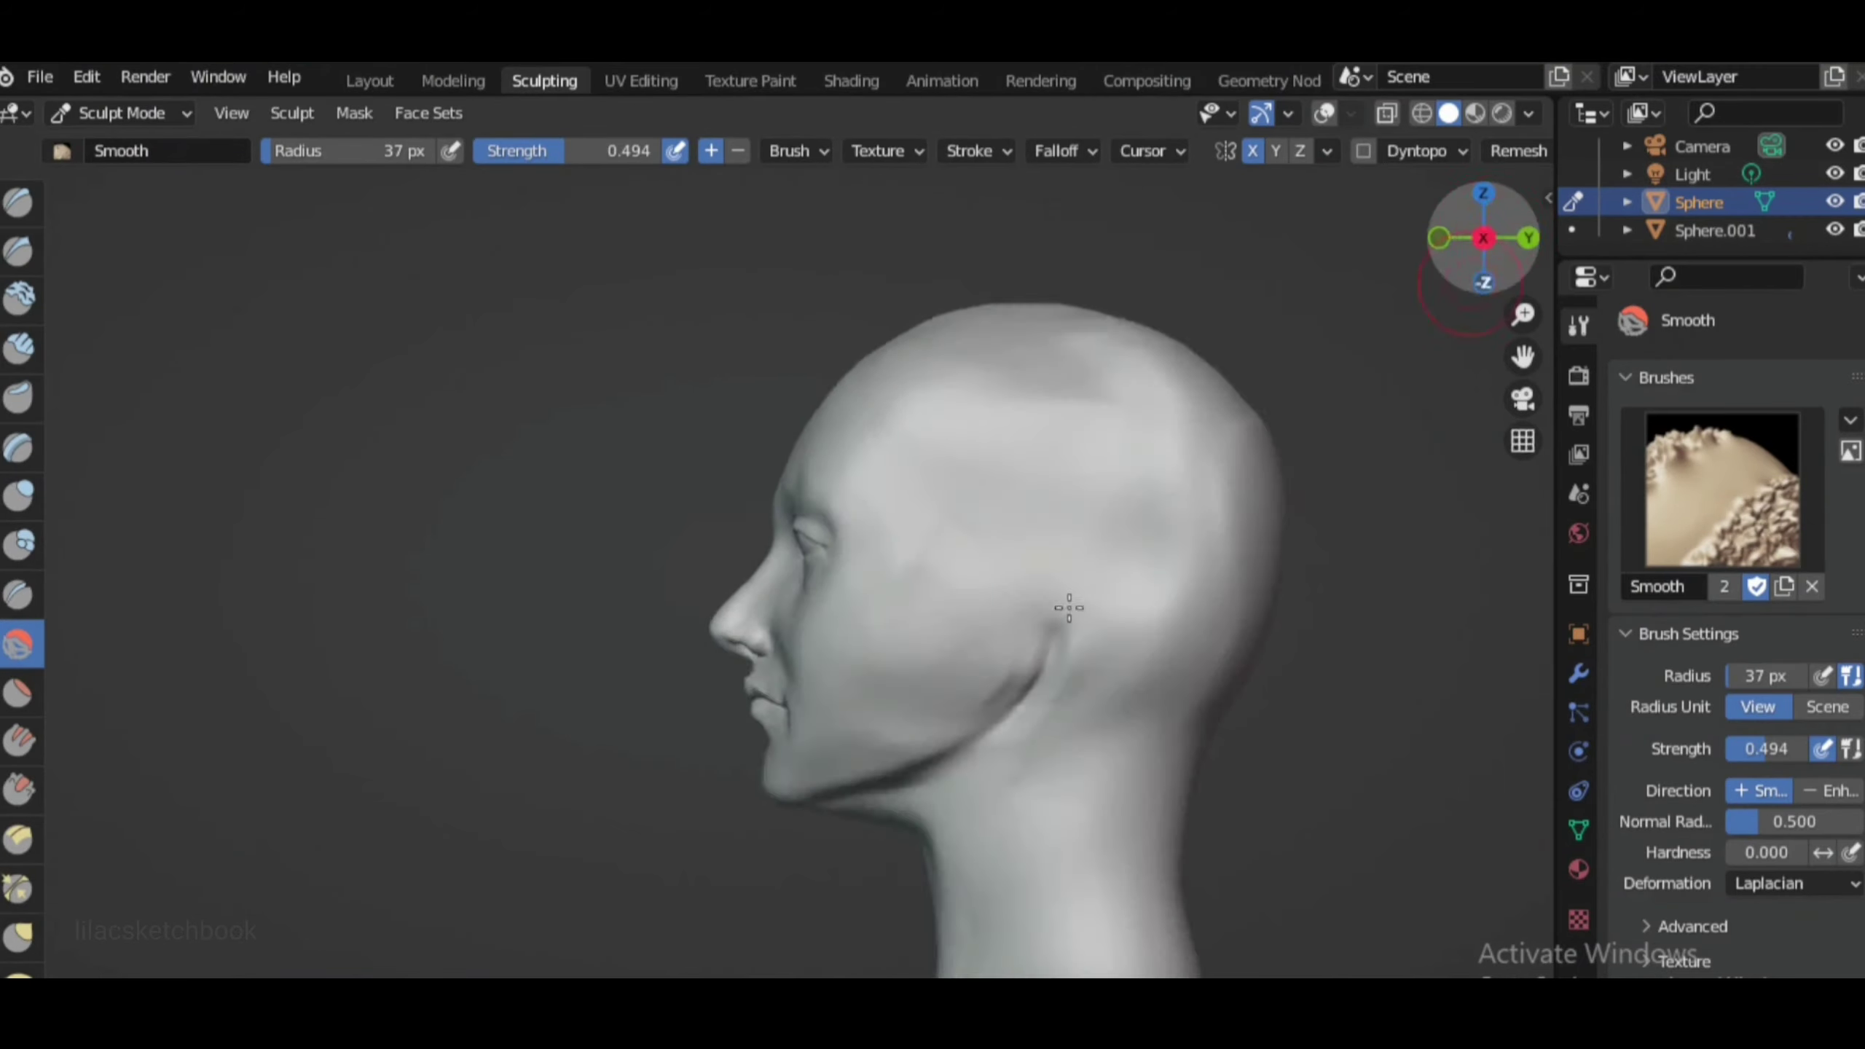
scroll(634, 624, "up", 4)
left_click(18, 788)
Carve crease lines beside the nose with the Draw Sharp brush
middle_click_drag(976, 398, 1187, 346)
left_click(18, 250)
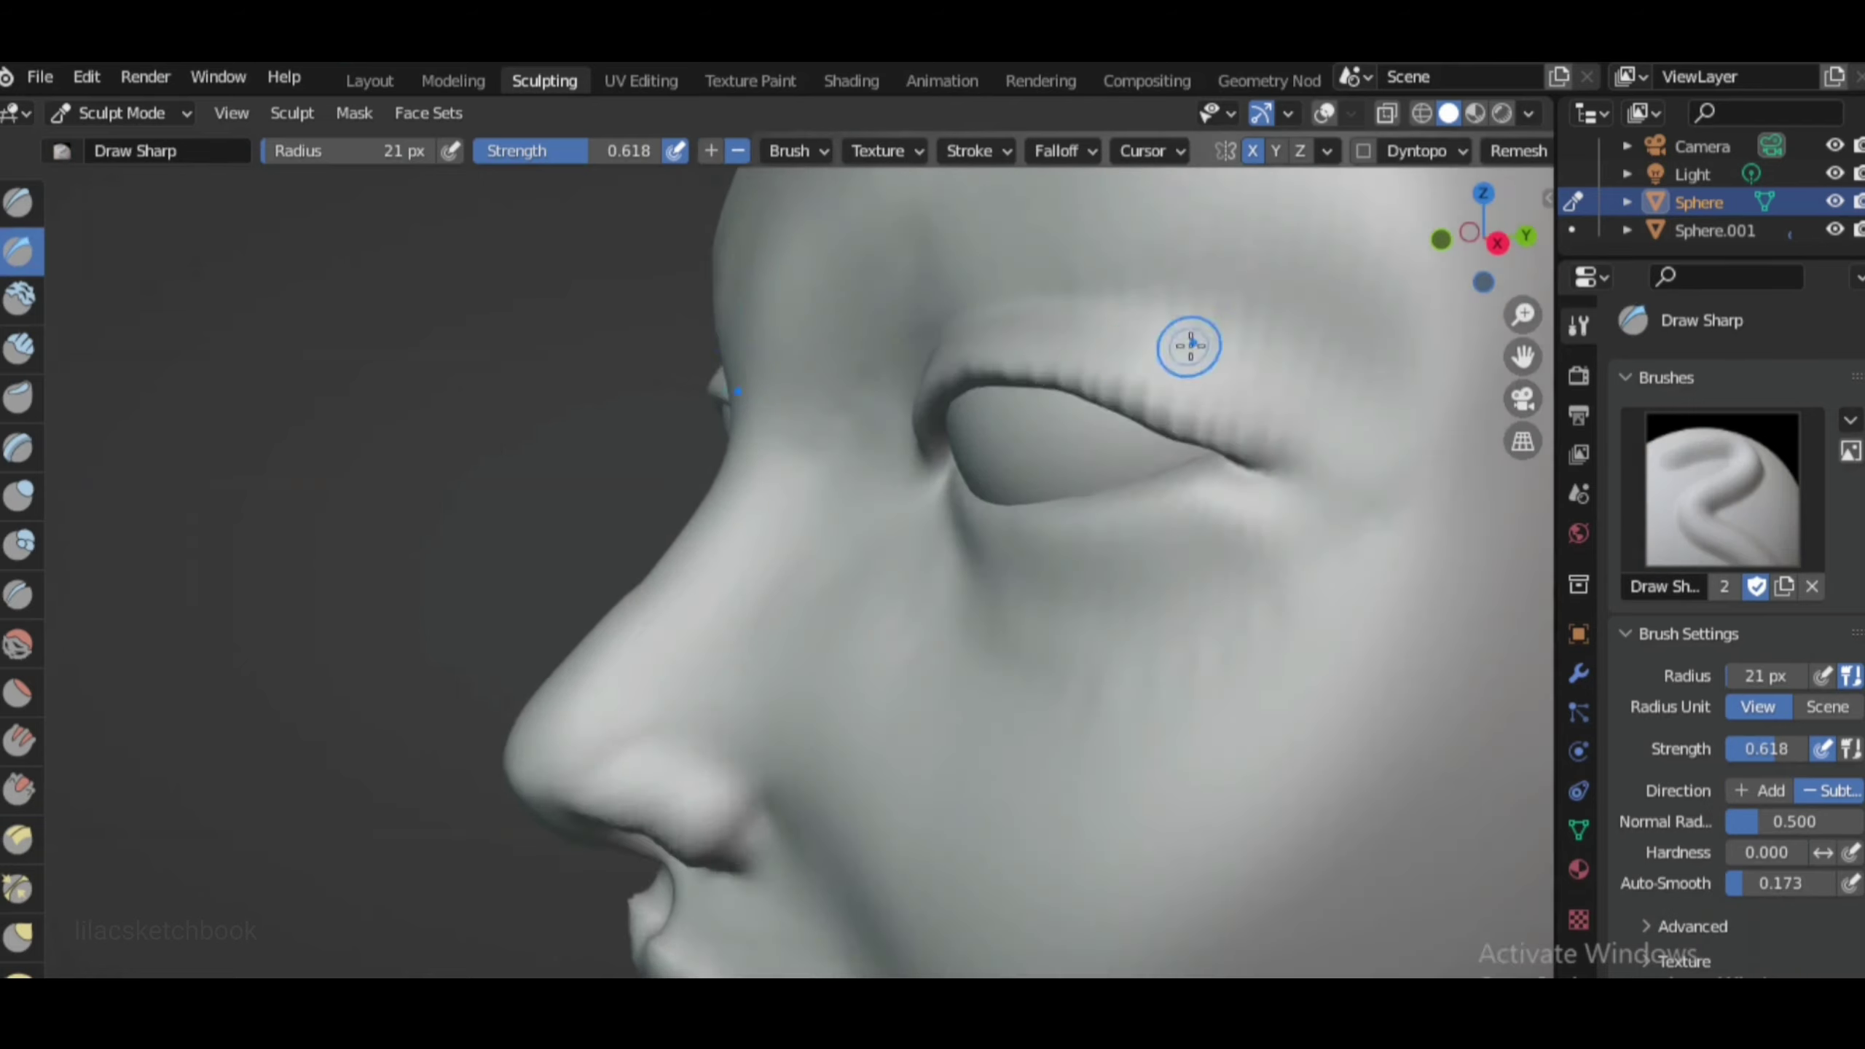
scroll(1187, 345, "down", 1)
middle_click_drag(1028, 441, 800, 463)
scroll(800, 462, "down", 3)
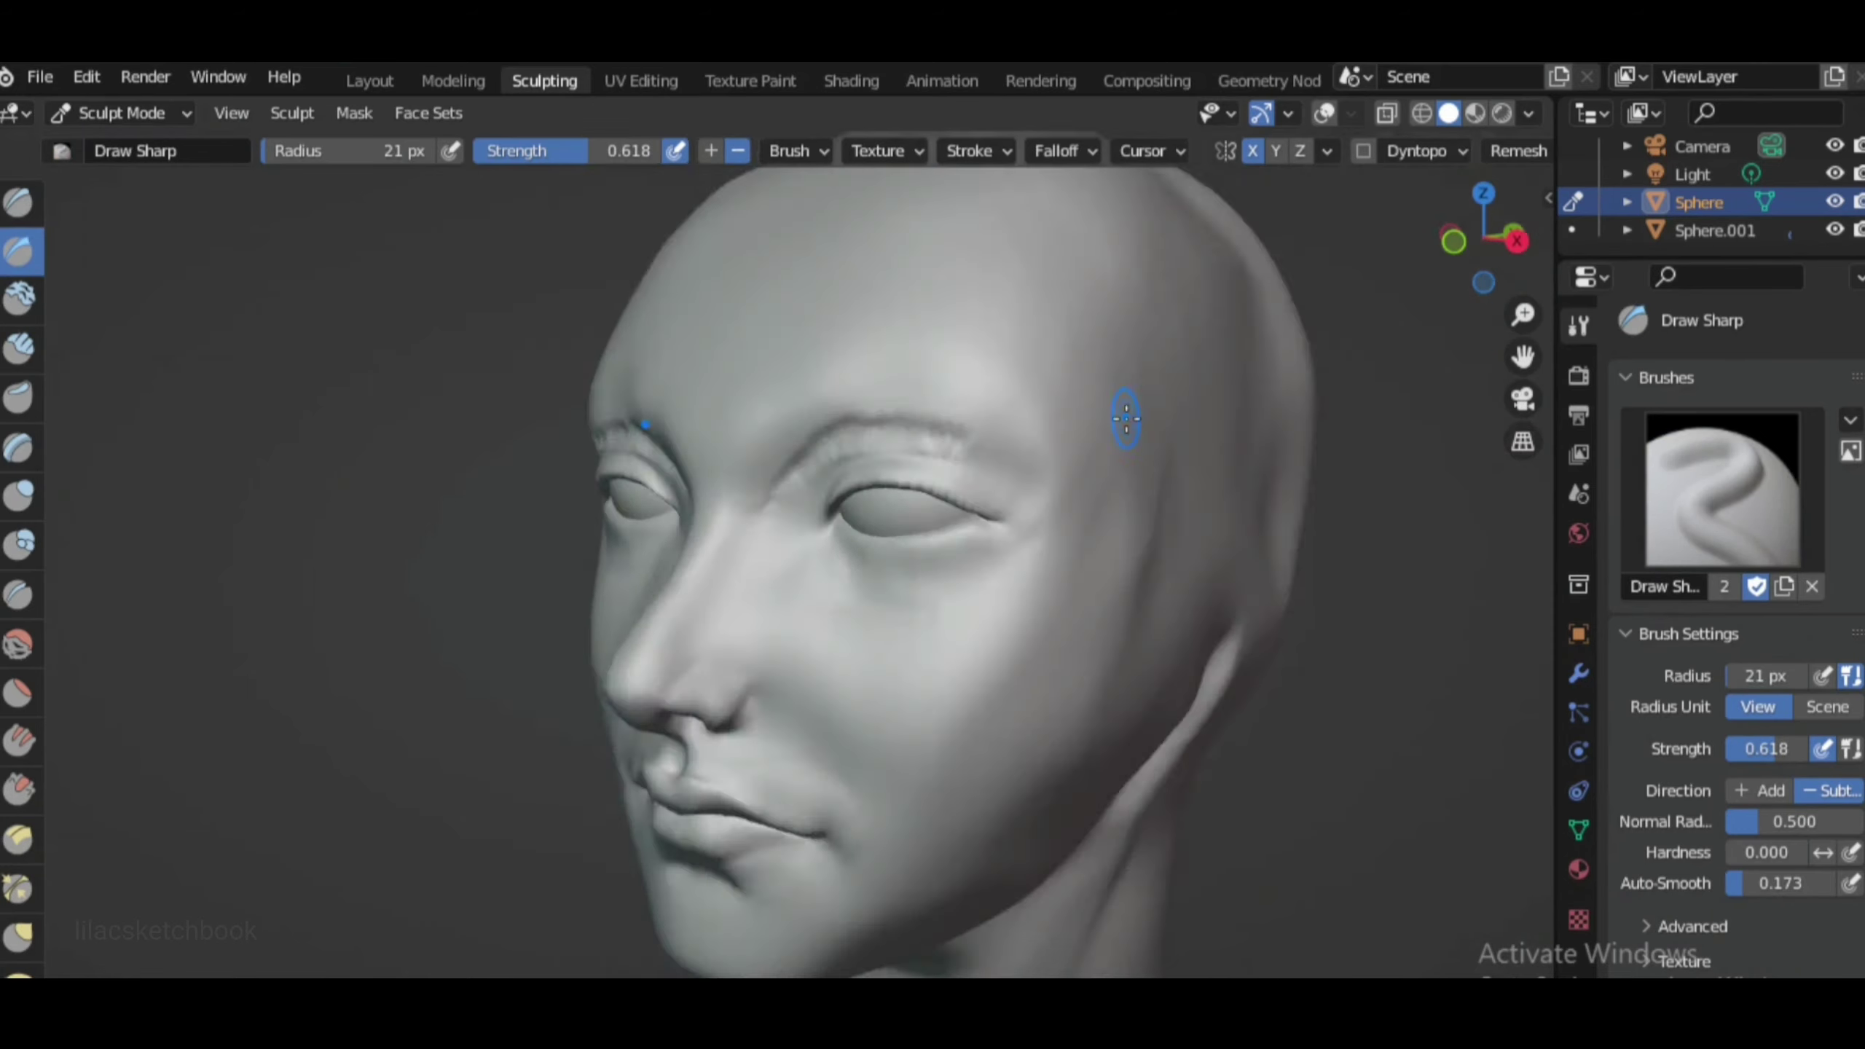
middle_click_drag(1124, 417, 753, 529)
scroll(753, 529, "up", 3)
scroll(754, 529, "down", 3)
scroll(694, 830, "up", 4)
scroll(808, 734, "down", 3)
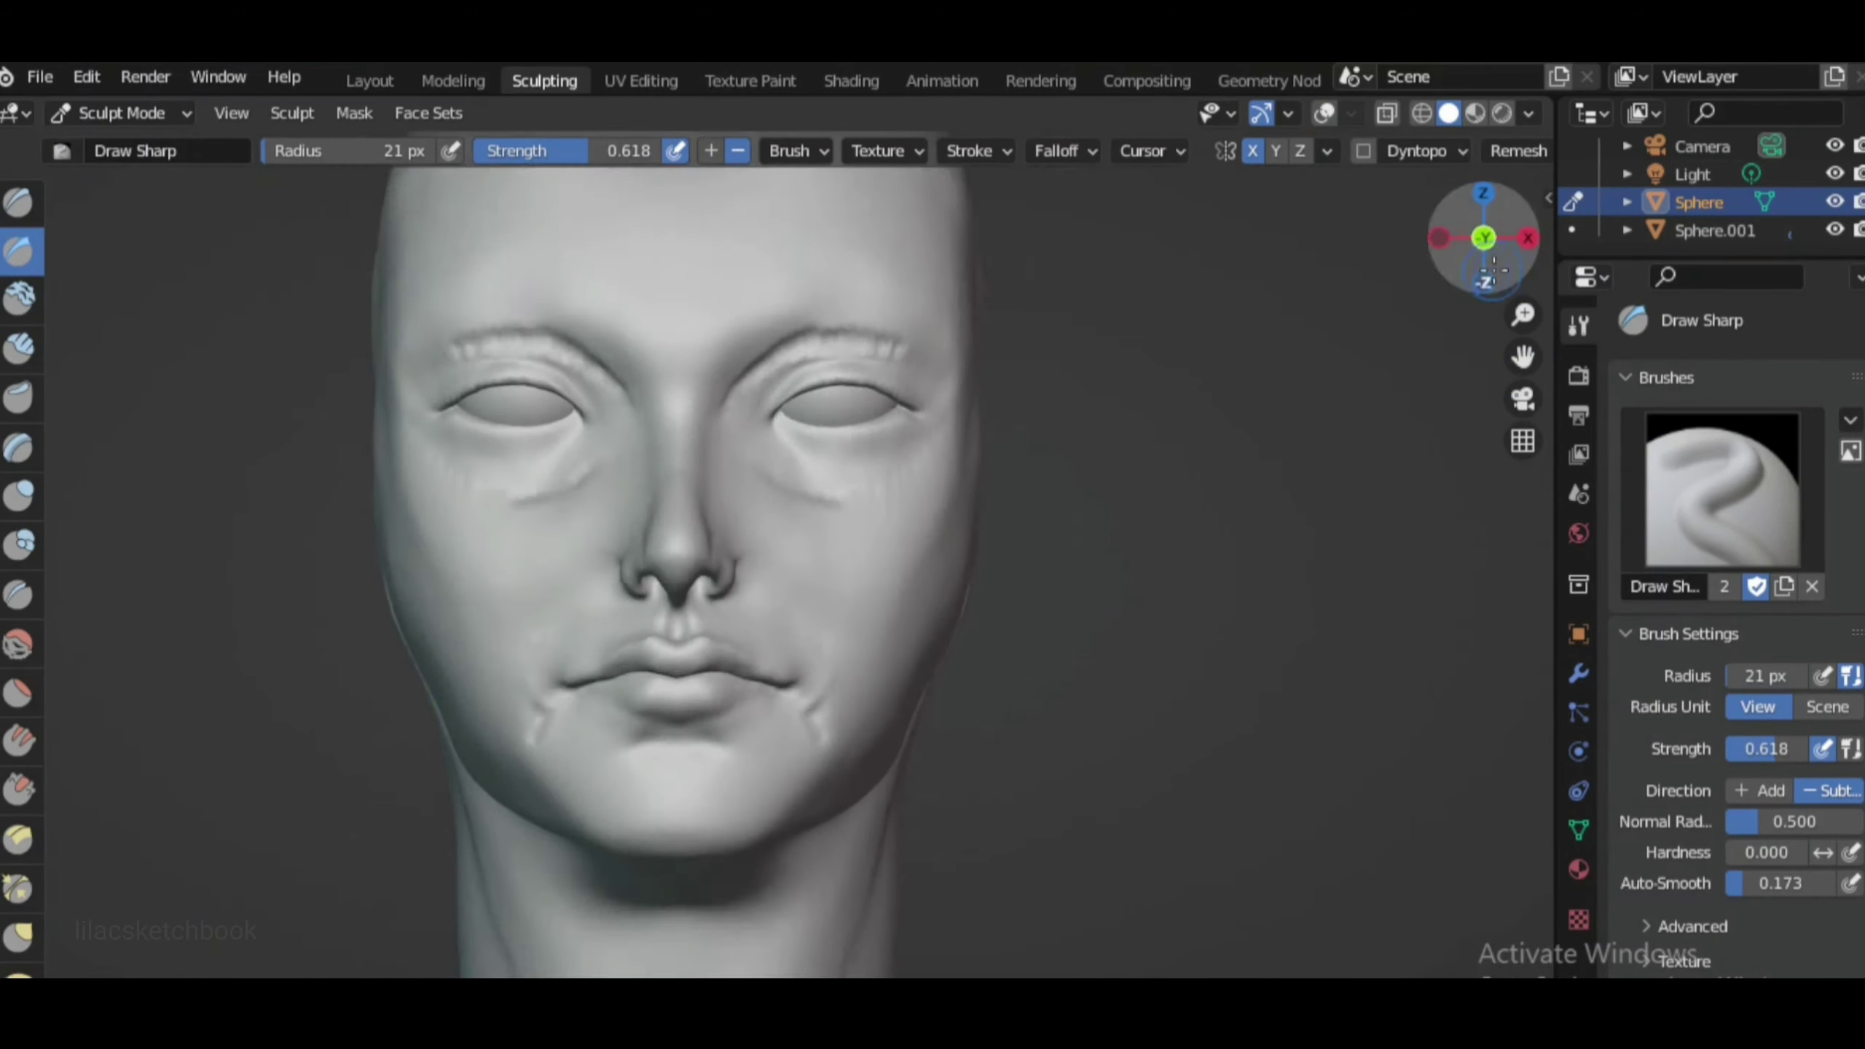
mouse_move(1028, 662)
middle_mouse_down()
mouse_move(804, 616)
mouse_move(881, 662)
middle_mouse_up()
left_click_drag(881, 662, 1043, 595)
scroll(1108, 595, "up", 2)
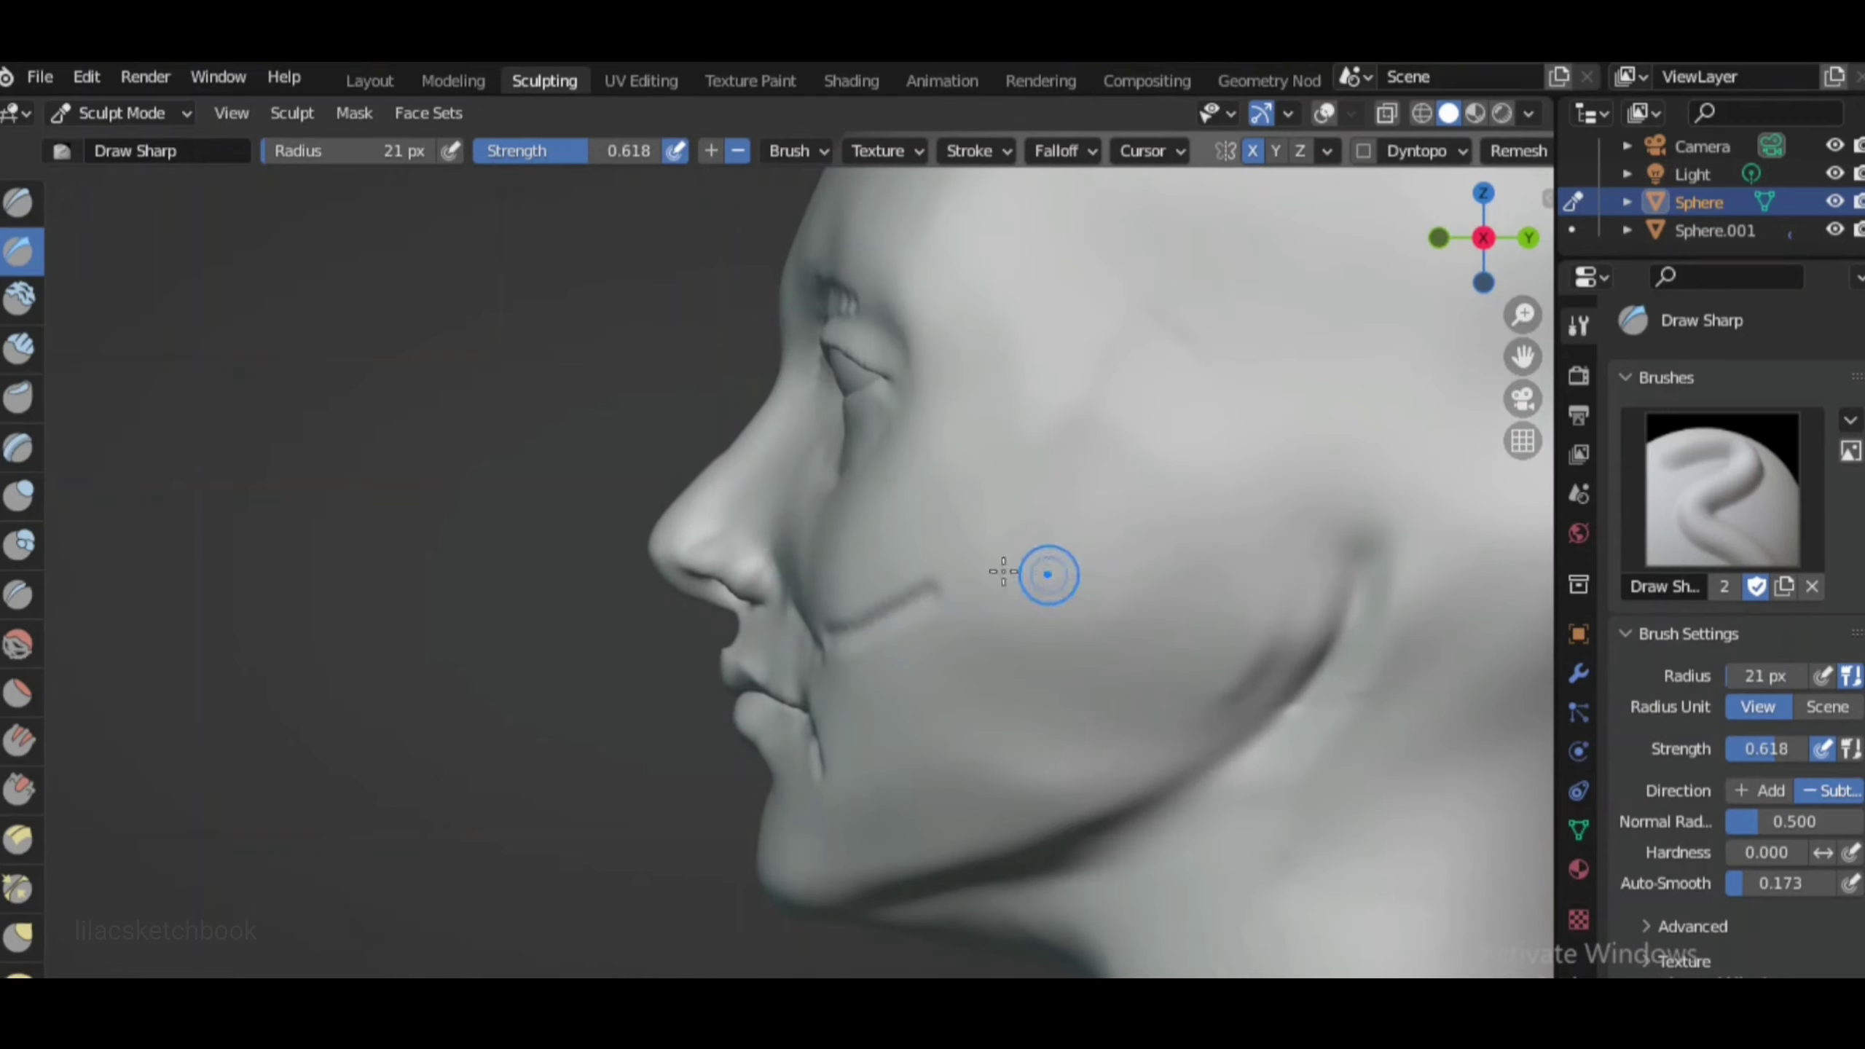
scroll(1048, 574, "down", 3)
Smooth away the rough grooves across the face
middle_click_drag(1048, 574, 954, 477)
scroll(1110, 409, "up", 4)
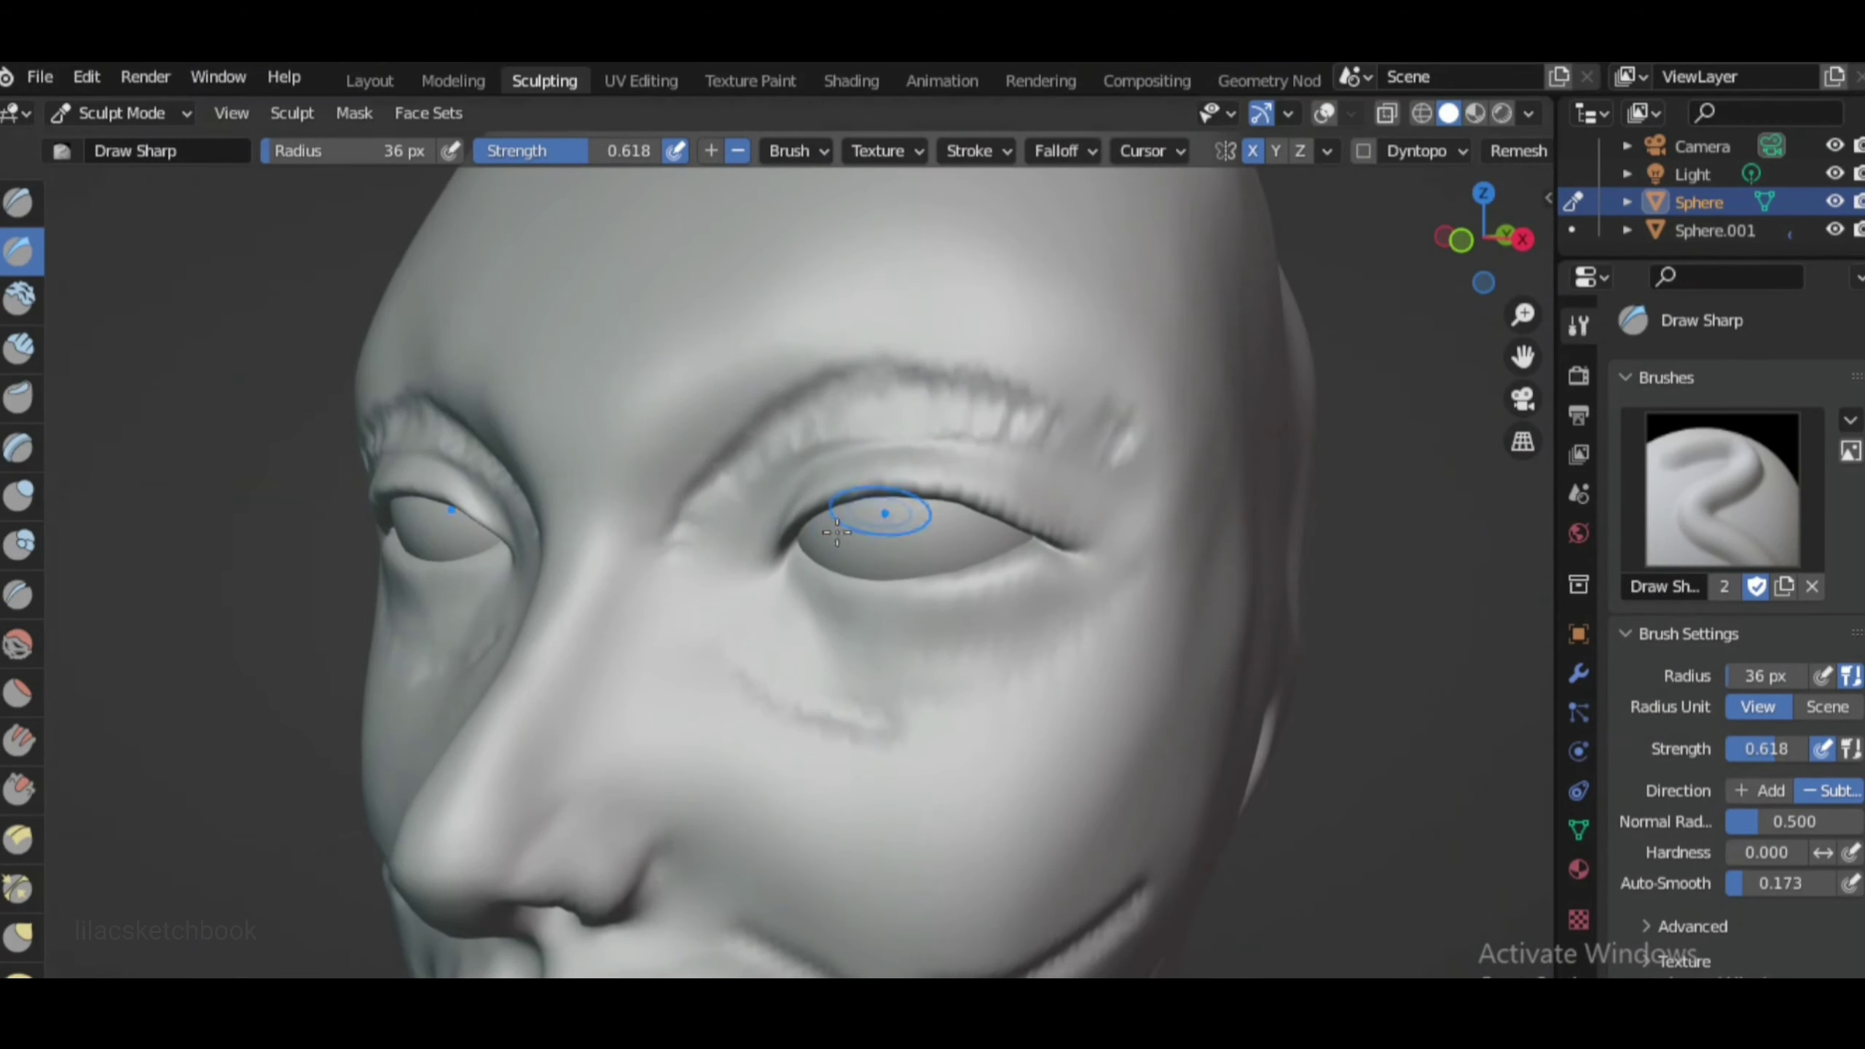
key("shift+s")
scroll(1119, 535, "down", 3)
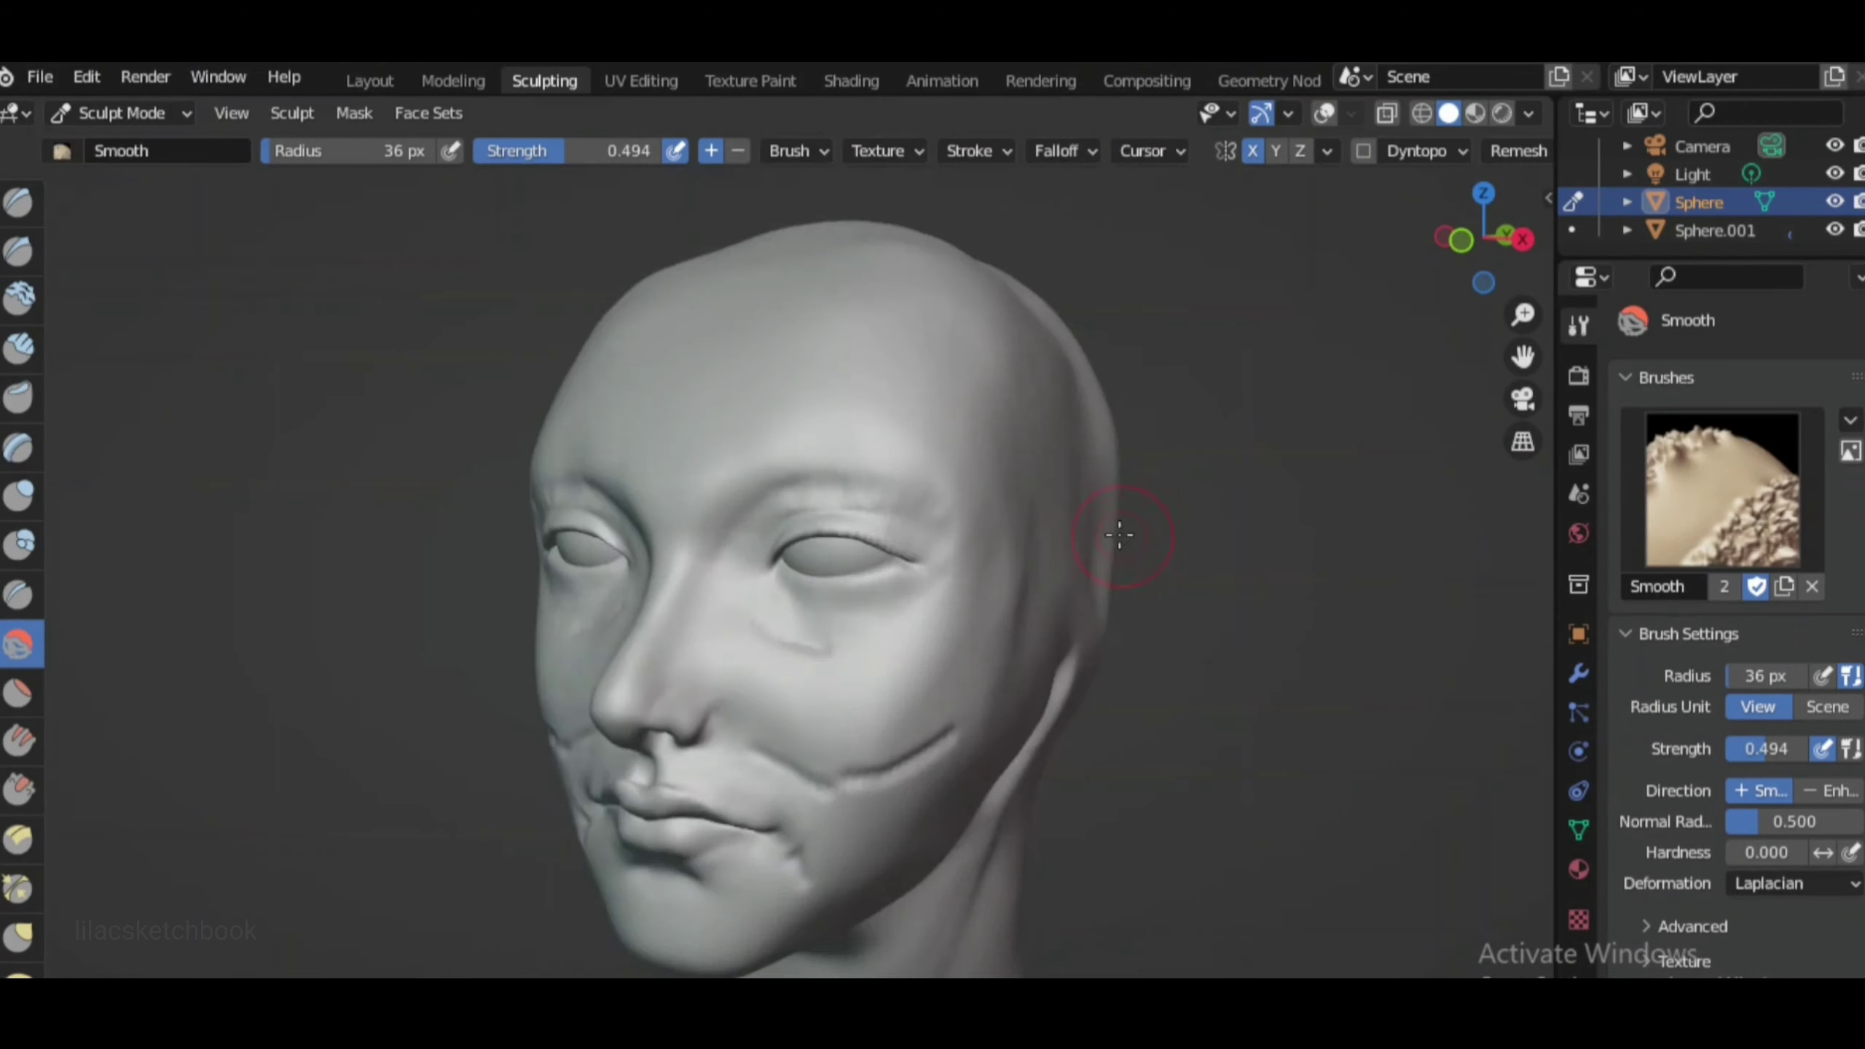
mouse_move(983, 437)
middle_mouse_down()
mouse_move(790, 999)
mouse_move(1102, 588)
middle_mouse_up()
key("KP_1")
scroll(903, 515, "up", 2)
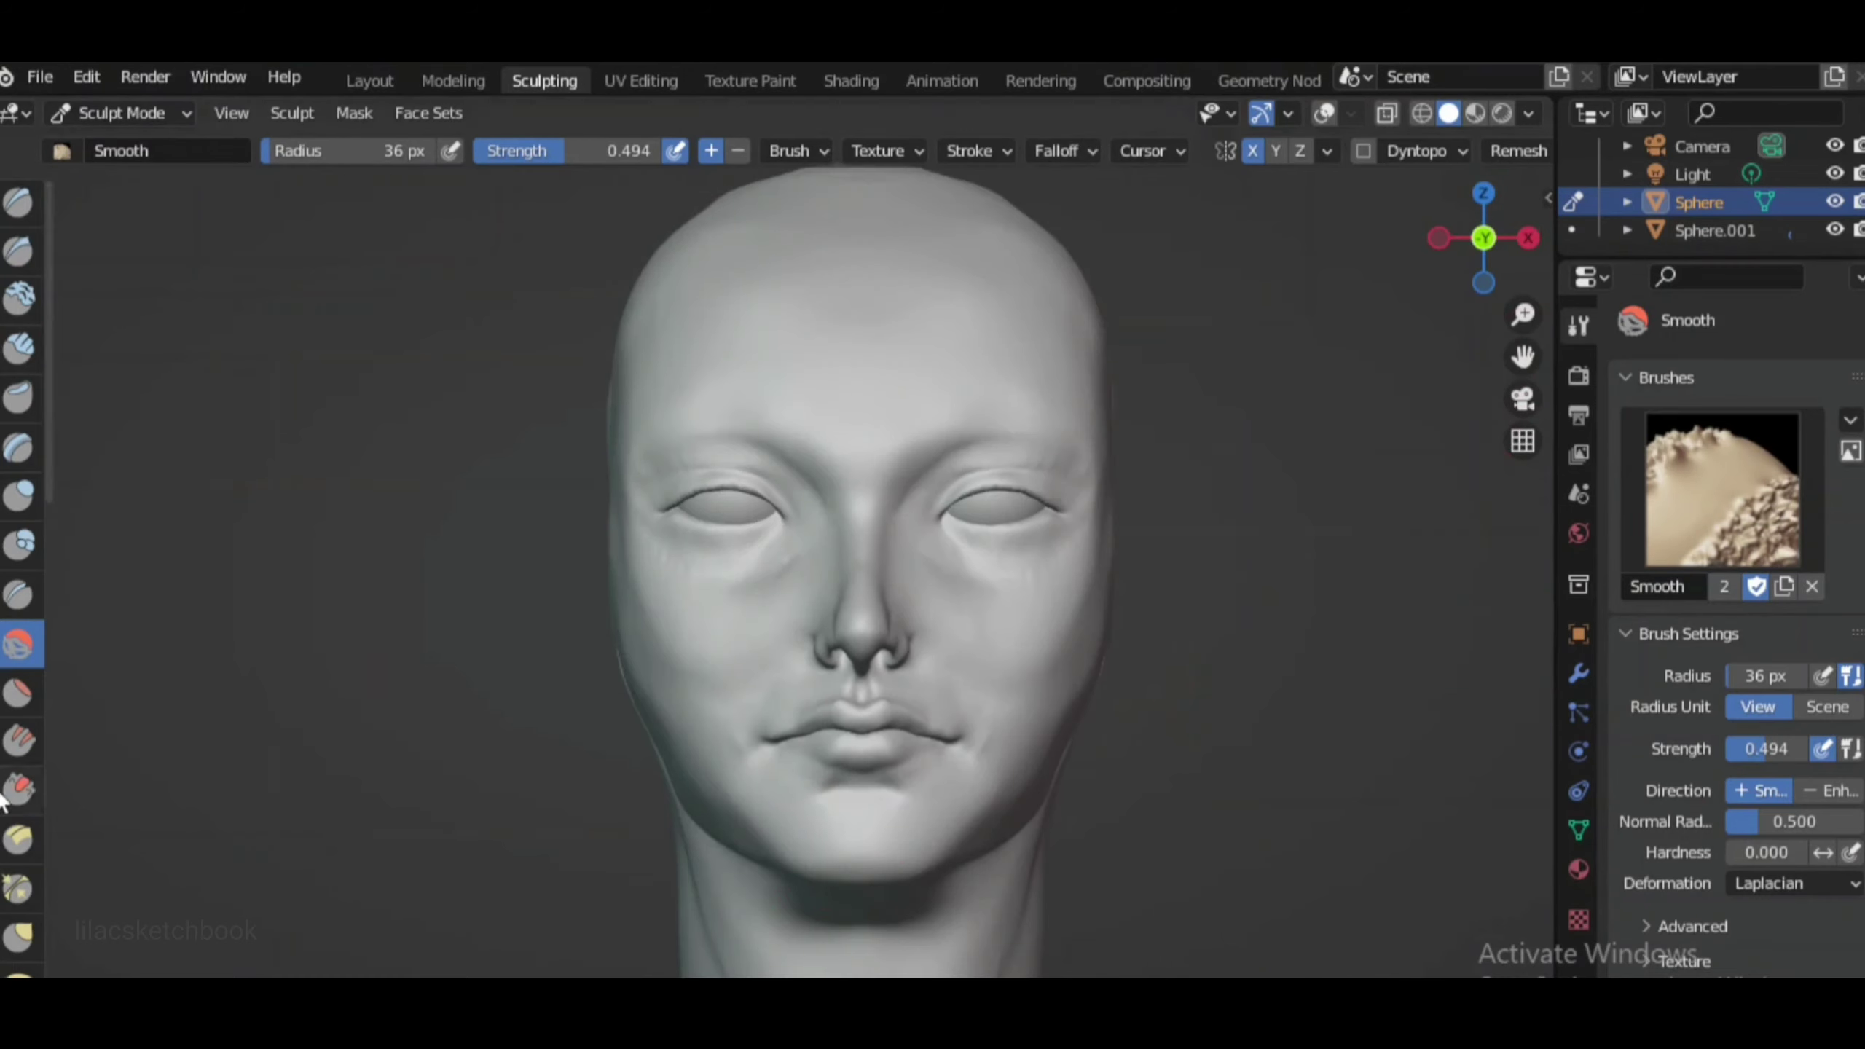
Plane the cheeks and lips with Scrape, then smooth them again
left_click(18, 790)
middle_click_drag(1017, 382, 1032, 771)
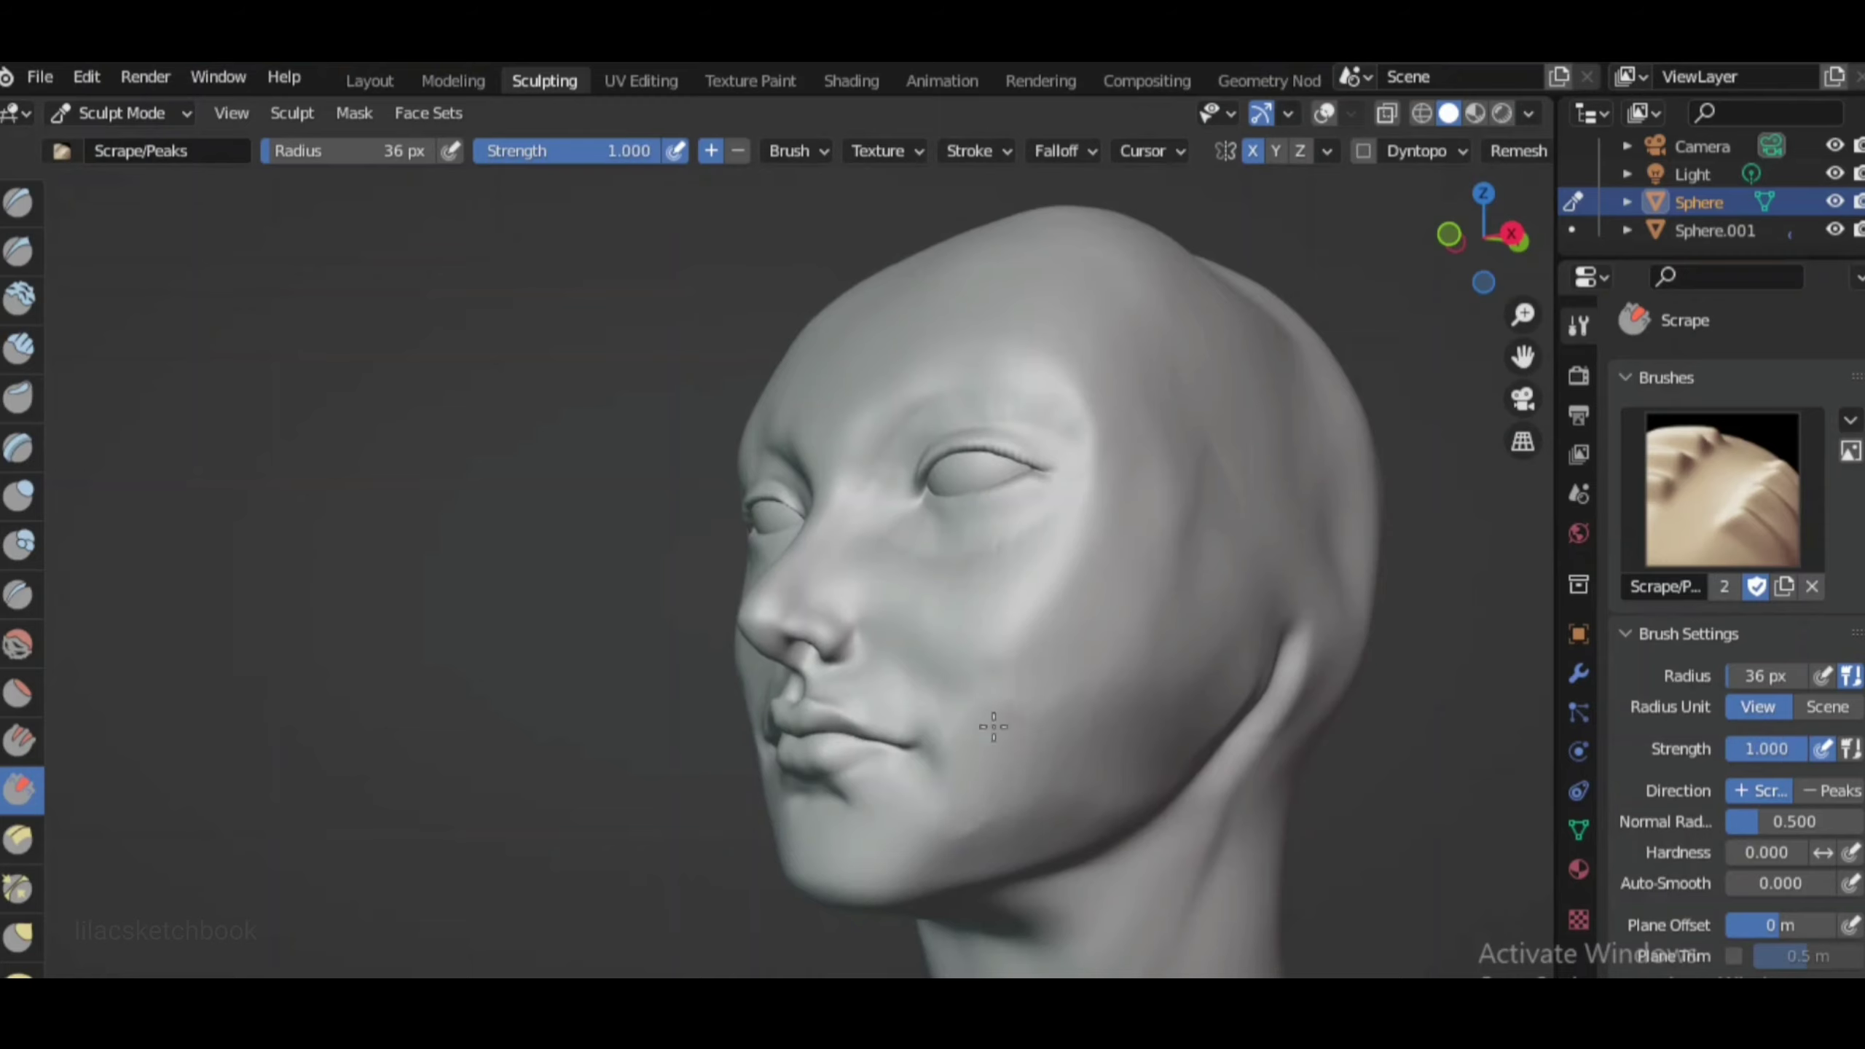
key("KP_1")
scroll(621, 690, "down", 2)
middle_click_drag(621, 690, 808, 684)
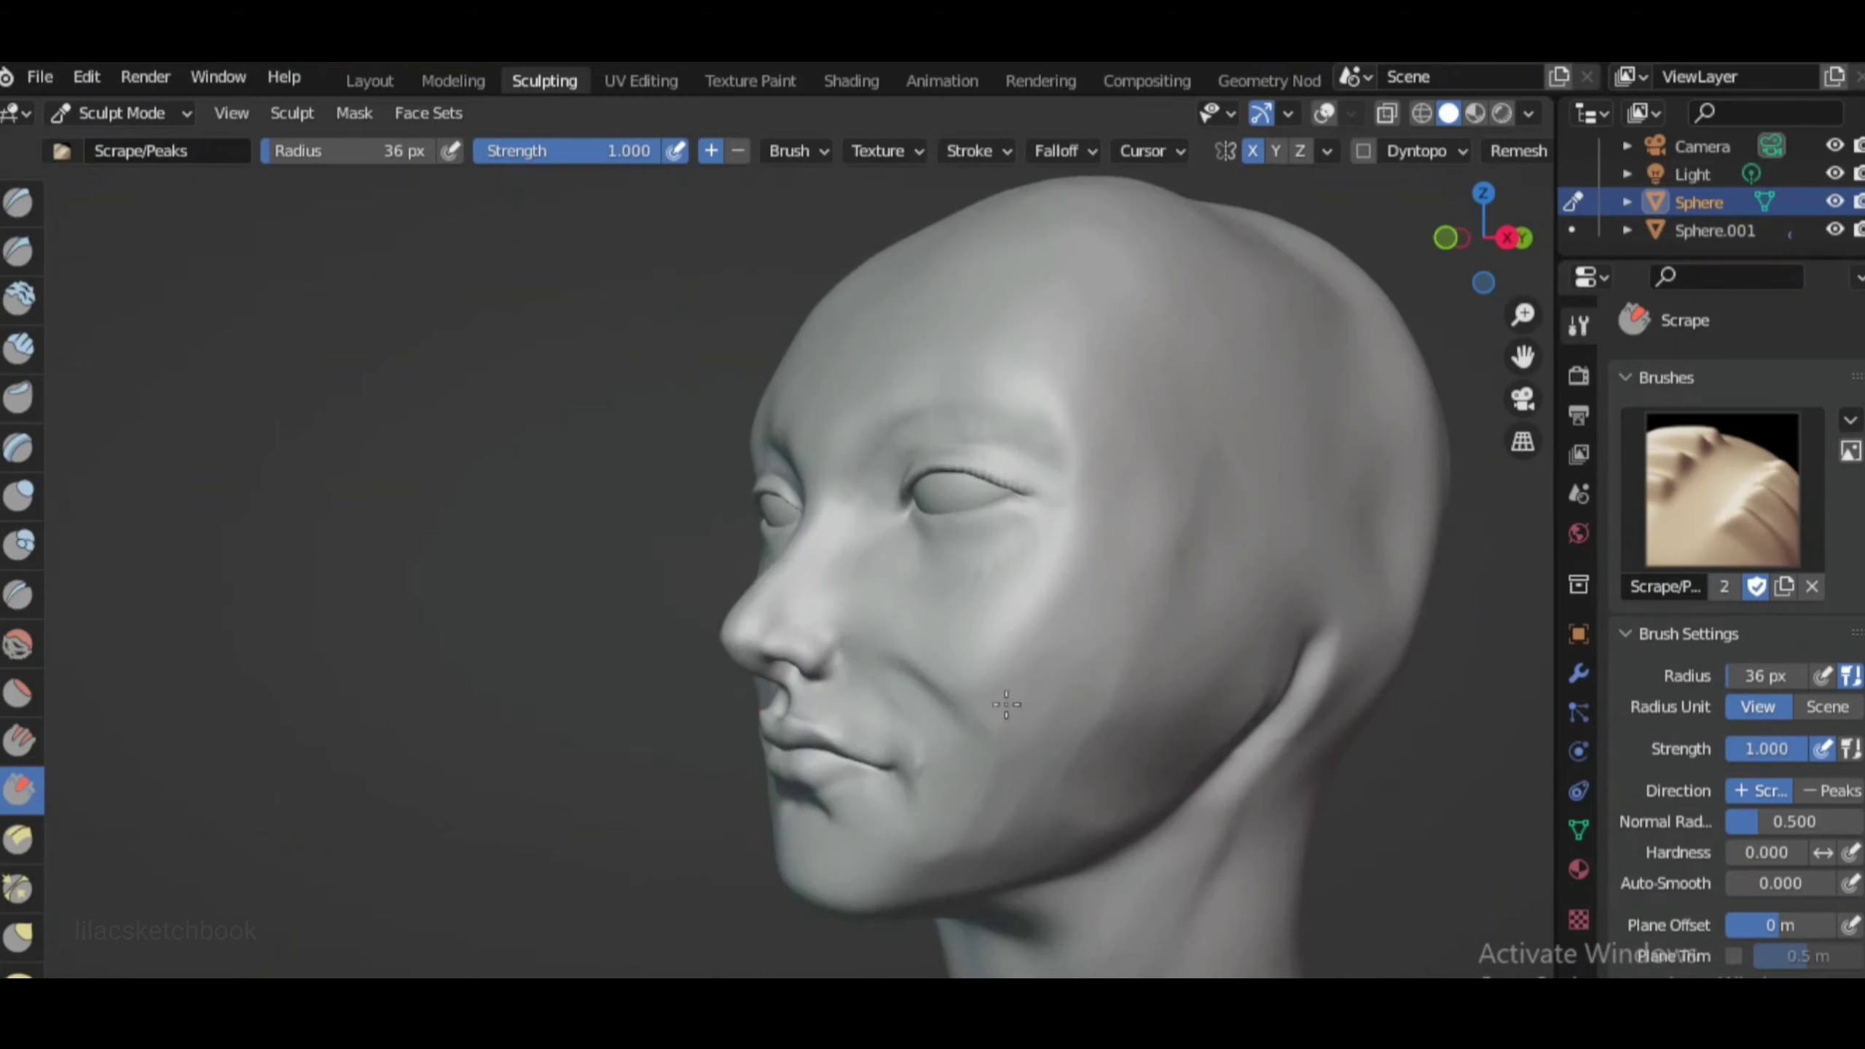
scroll(1066, 686, "up", 5)
scroll(1066, 687, "down", 2)
key("KP_1")
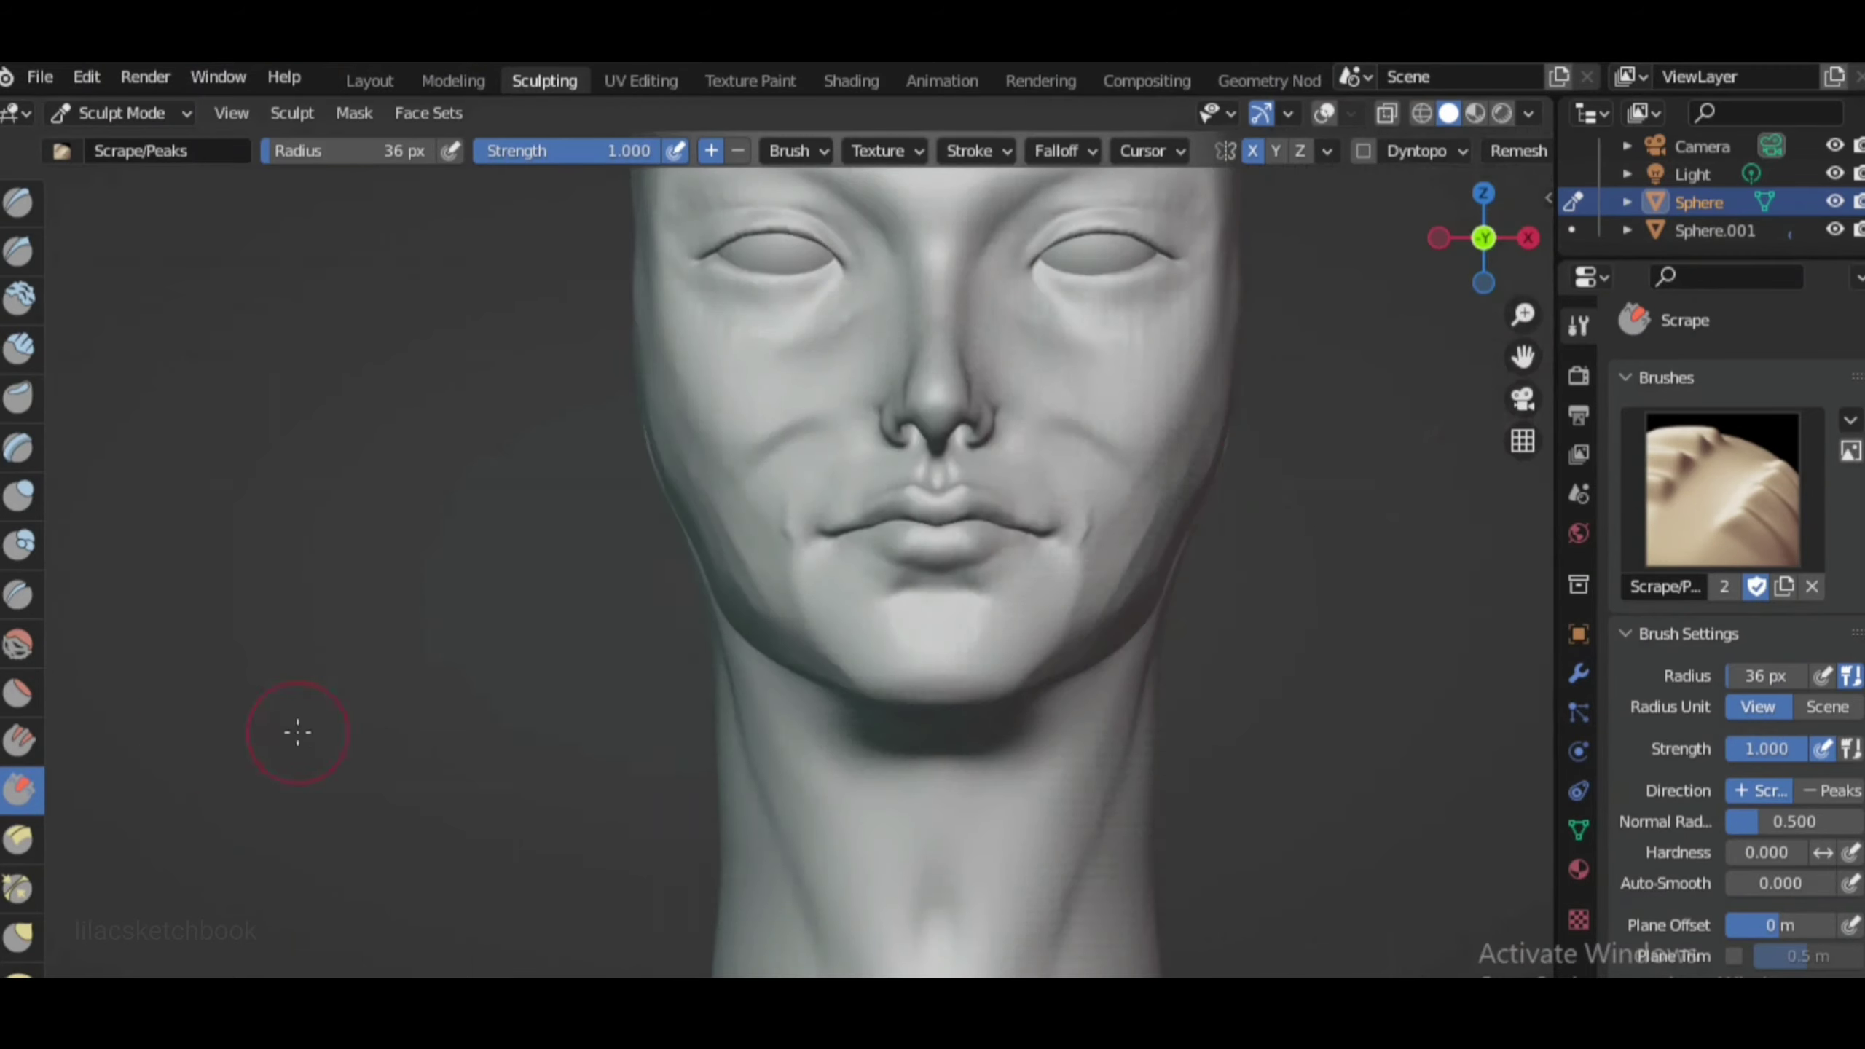
scroll(784, 383, "up", 4)
key("shift+s")
scroll(1084, 727, "down", 4)
scroll(1237, 596, "up", 3)
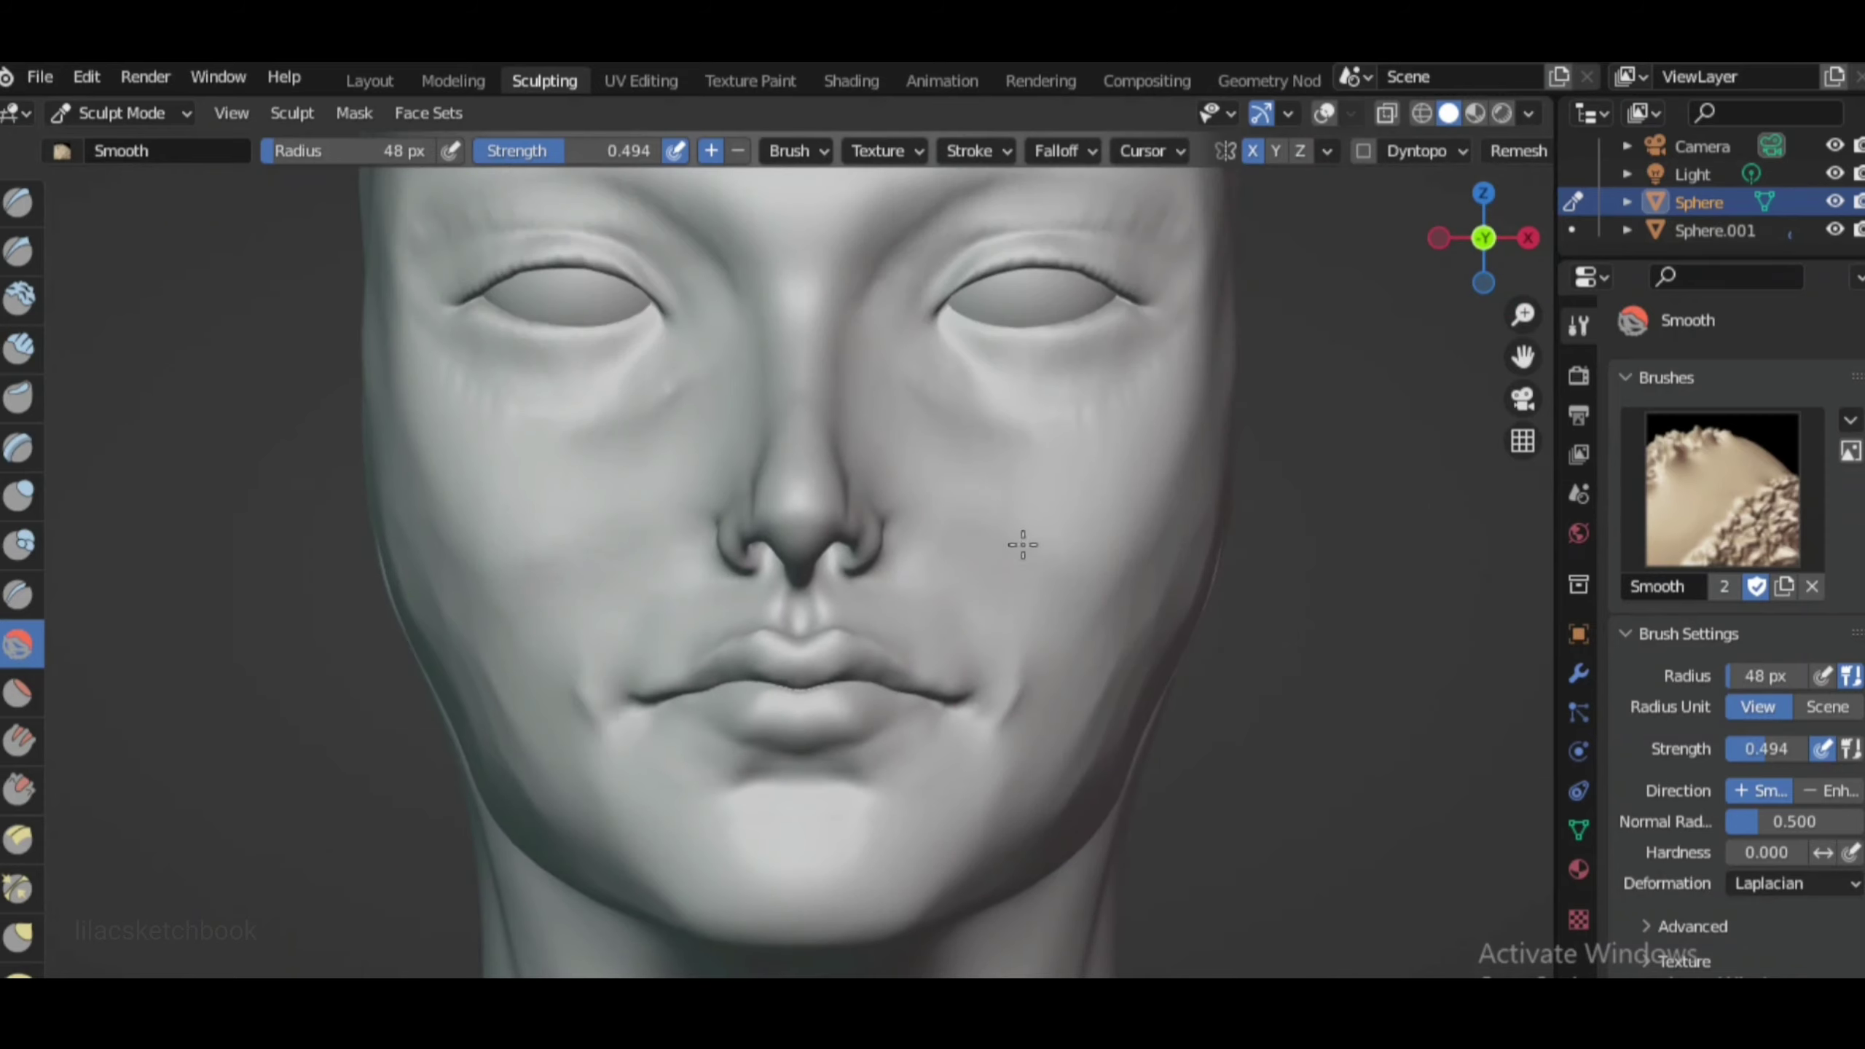
Continue smoothing the face, checking it from three-quarter, side and front views
mouse_move(506, 636)
middle_mouse_down()
mouse_move(1116, 750)
mouse_move(830, 736)
middle_mouse_up()
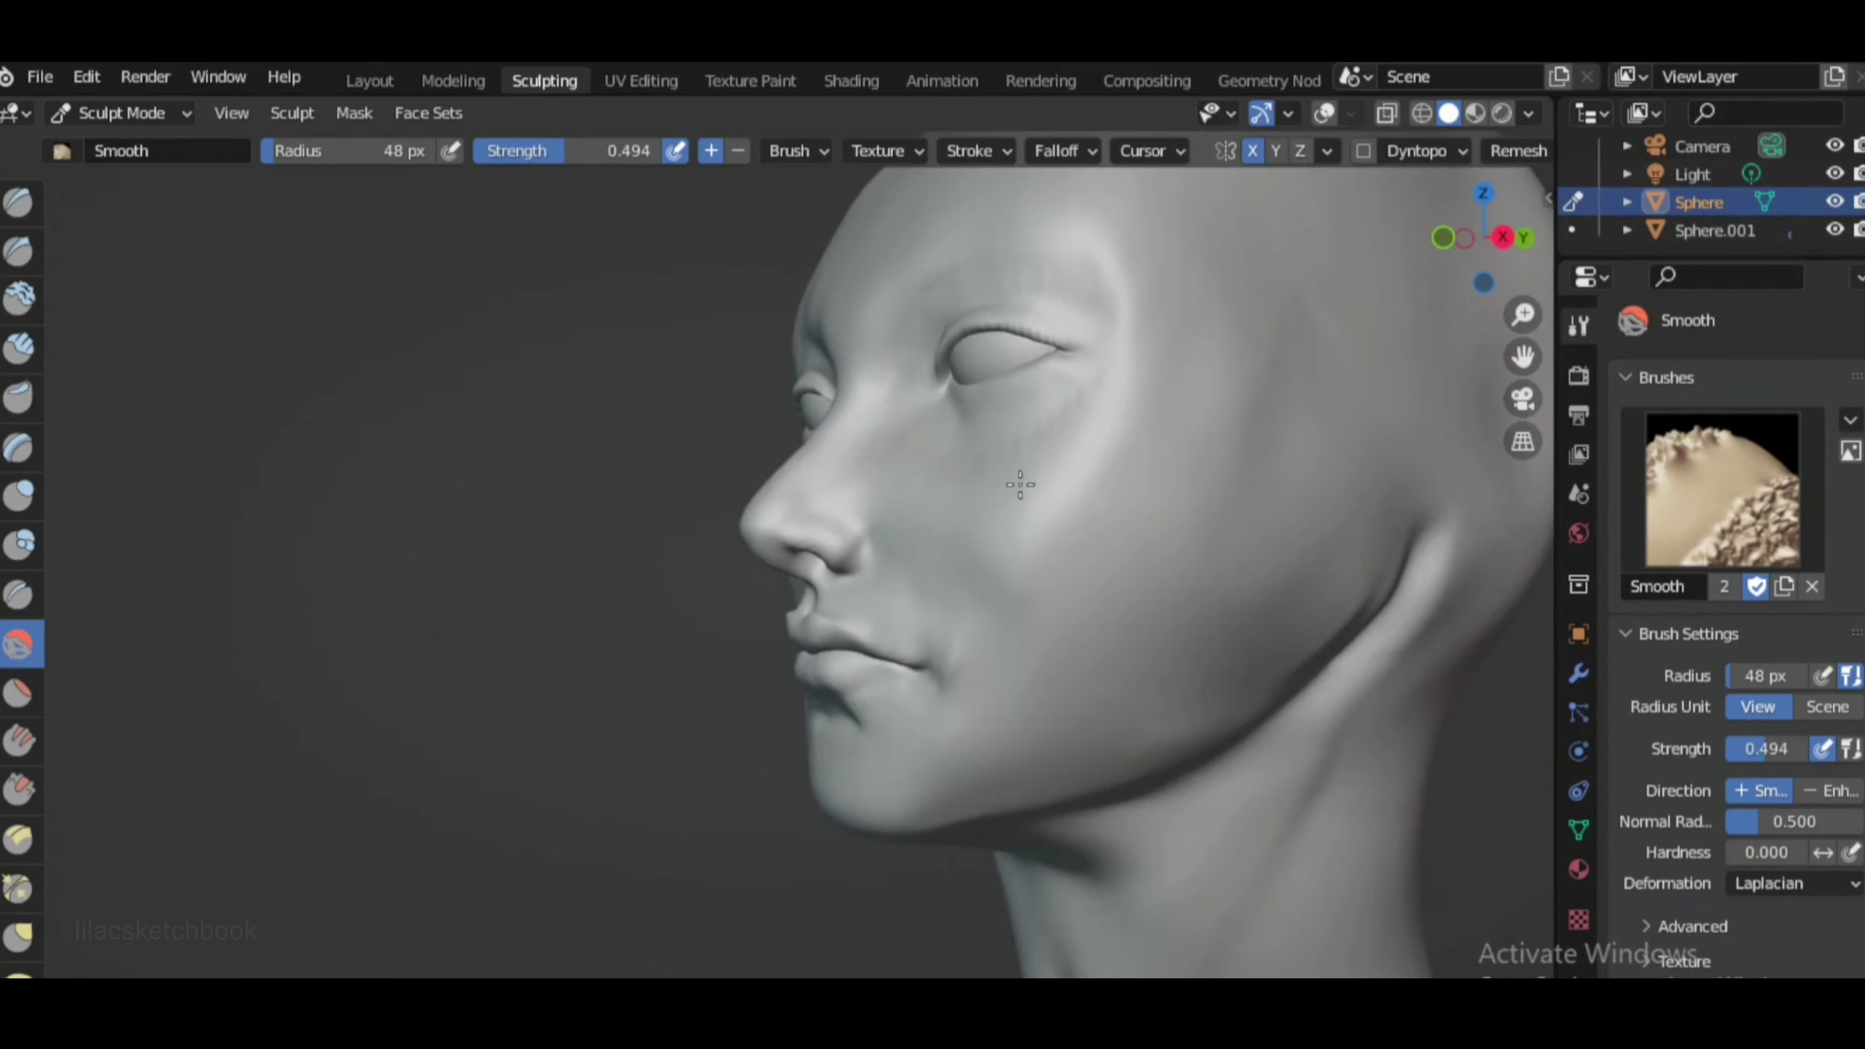
scroll(1020, 485, "down", 4)
key("KP_3")
scroll(1088, 735, "up", 4)
scroll(1321, 683, "down", 4)
key("KP_1")
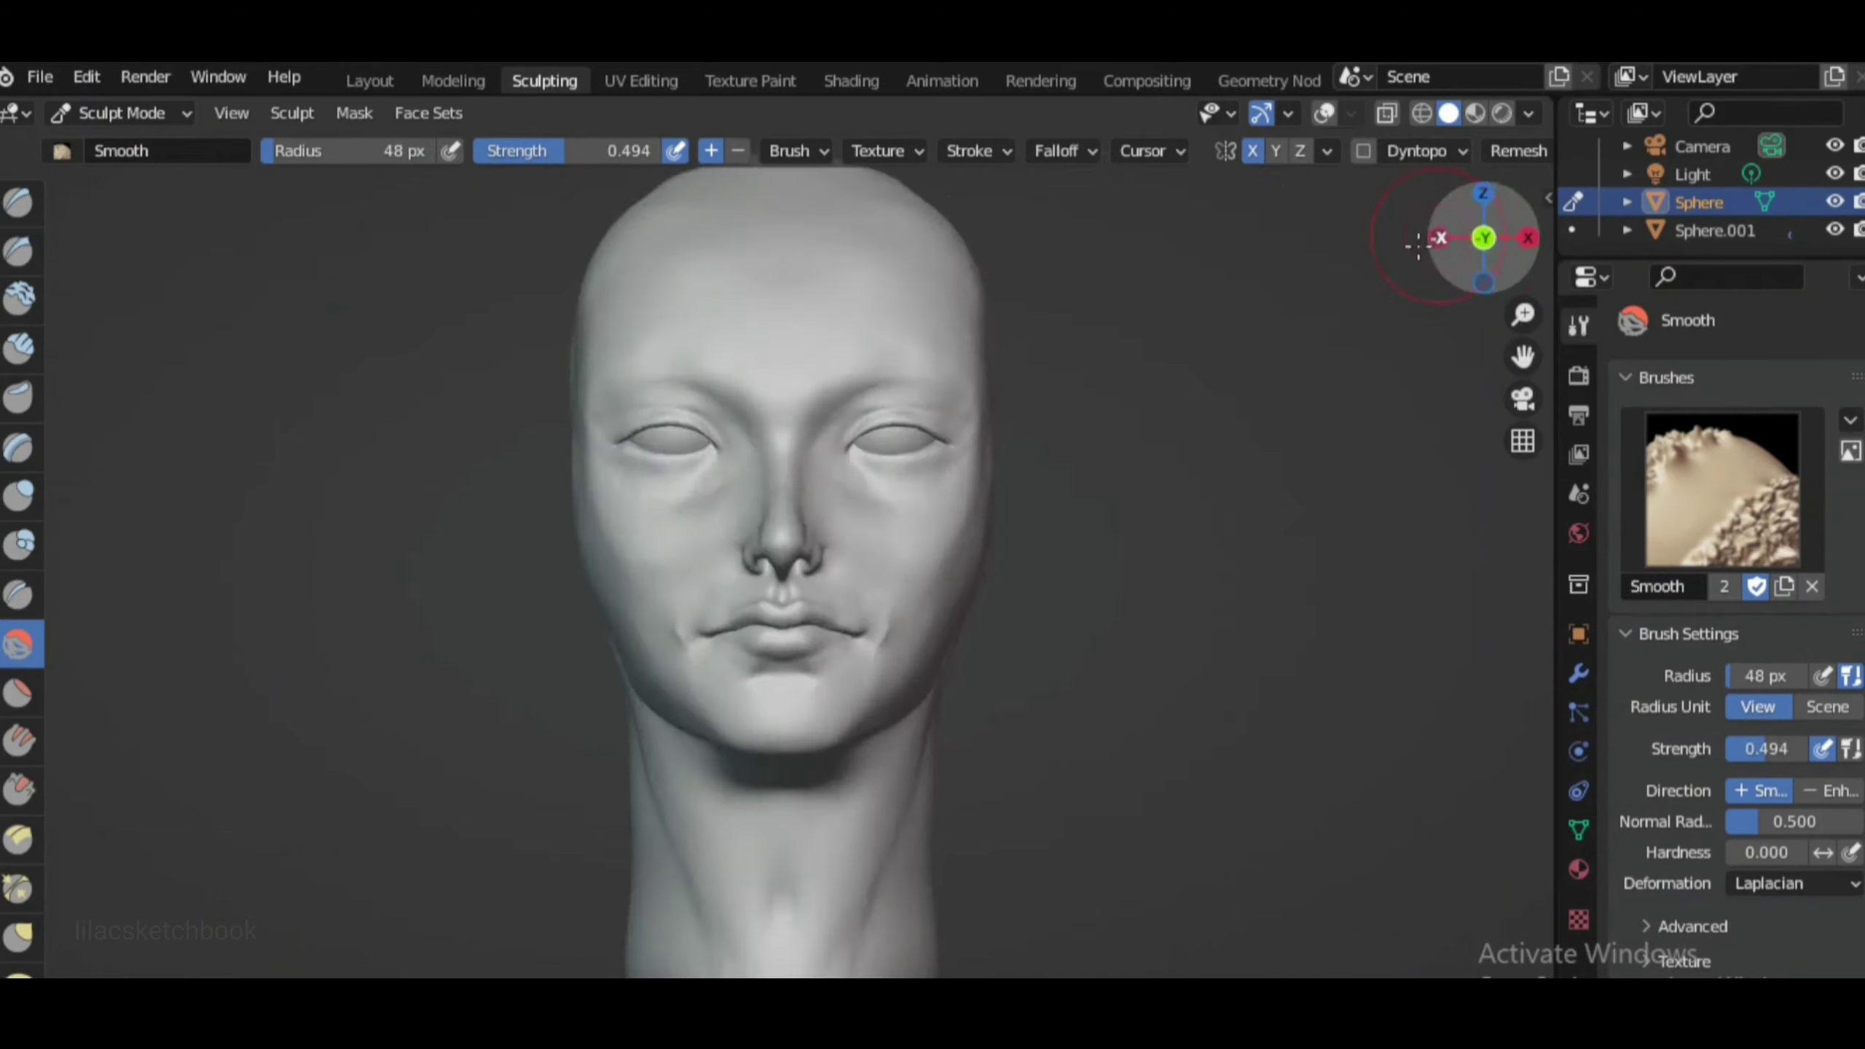
scroll(1124, 583, "up", 4)
scroll(895, 491, "down", 1)
scroll(479, 470, "up", 1)
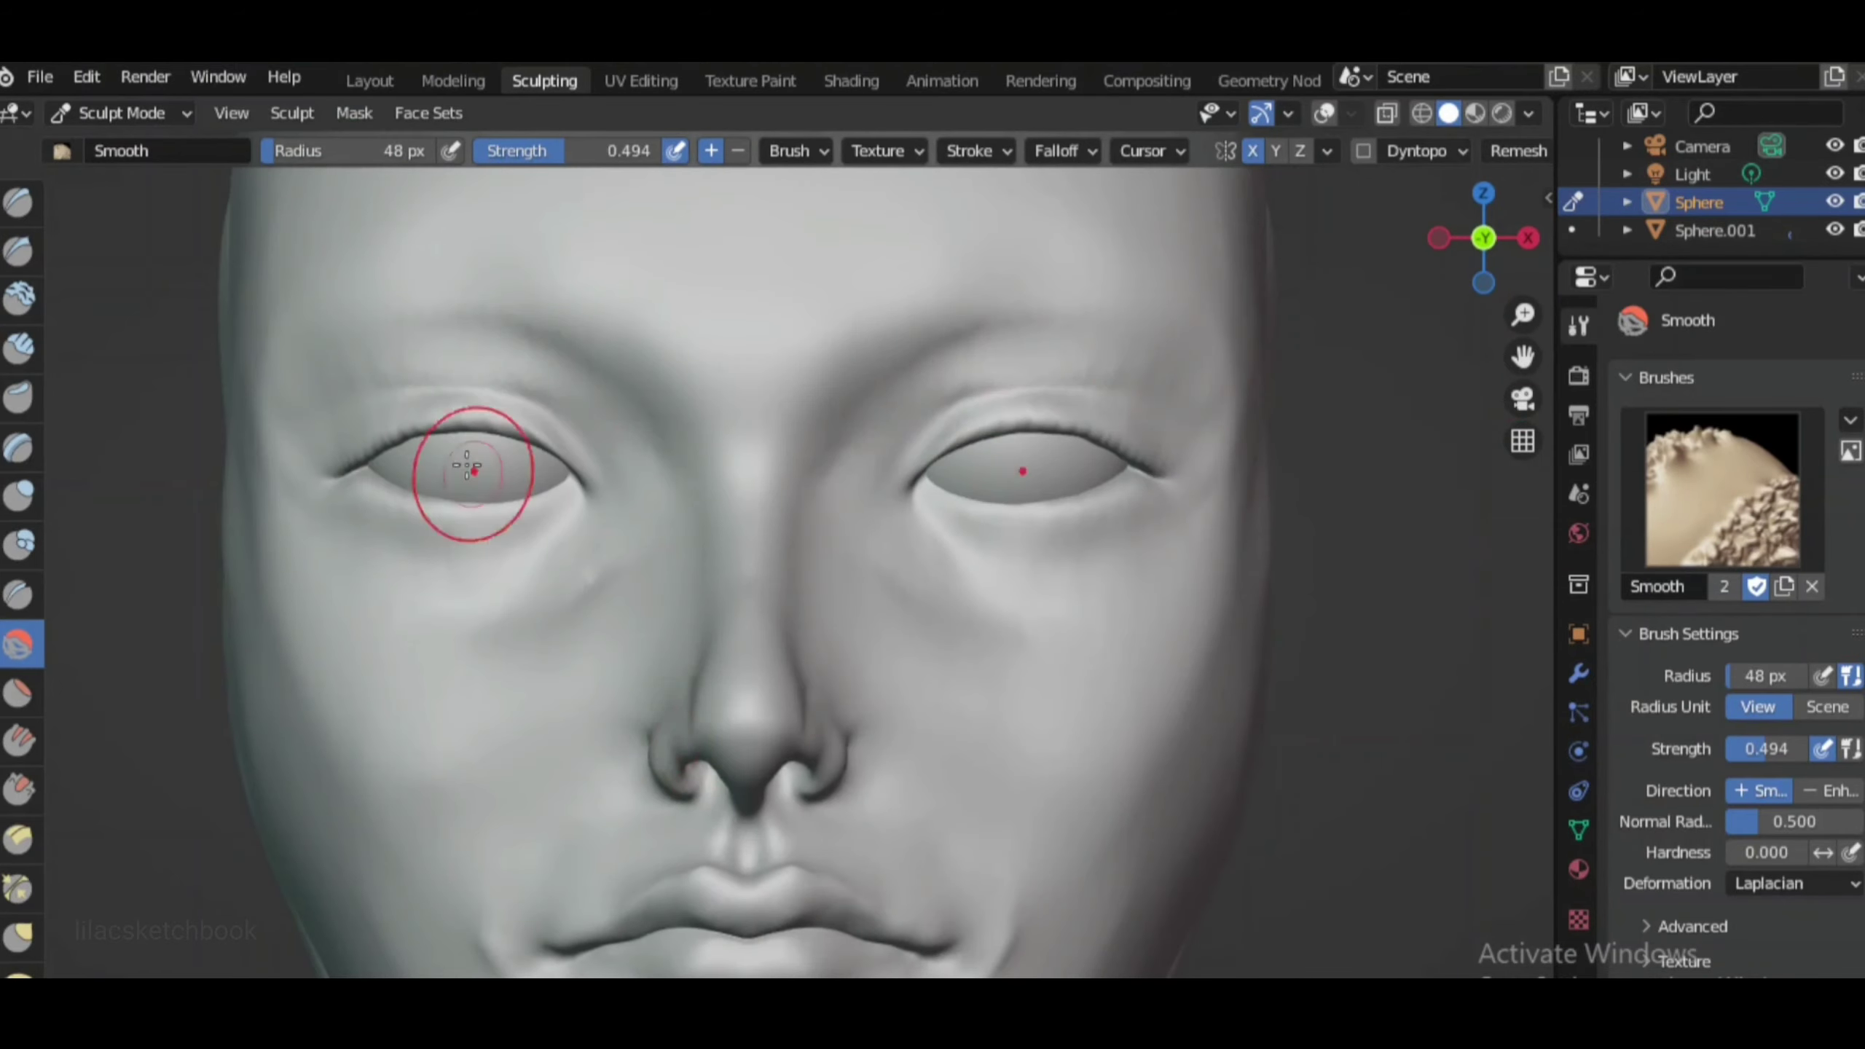
scroll(978, 888, "up", 1)
scroll(583, 416, "down", 5)
scroll(907, 761, "up", 5)
middle_click_drag(907, 760, 933, 828)
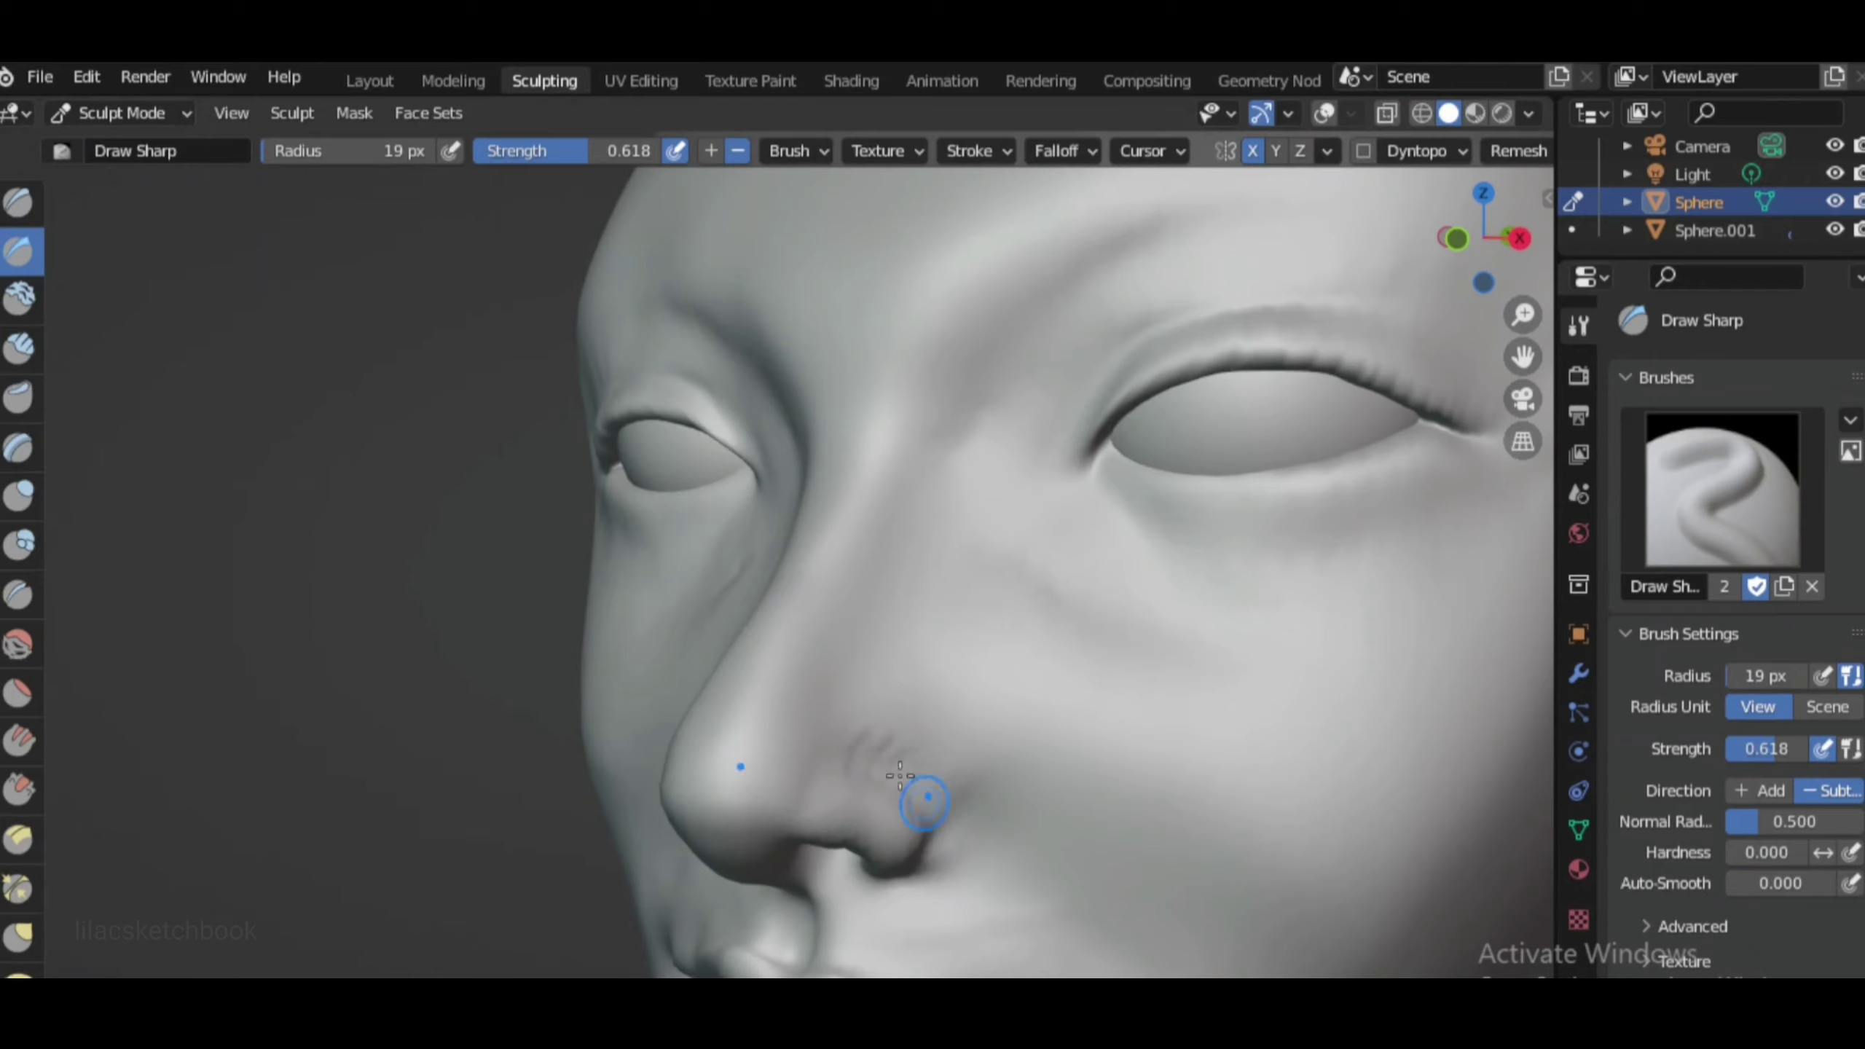
Inflate the nostrils with the Inflate brush
key("i")
scroll(827, 755, "down", 5)
scroll(873, 860, "up", 5)
mouse_move(828, 756)
middle_mouse_down()
mouse_move(873, 860)
mouse_move(852, 804)
mouse_move(865, 792)
middle_mouse_up()
key("KP_1")
scroll(835, 818, "down", 3)
Pinch and tighten the nostril and eyelid edges from the front view
key("p")
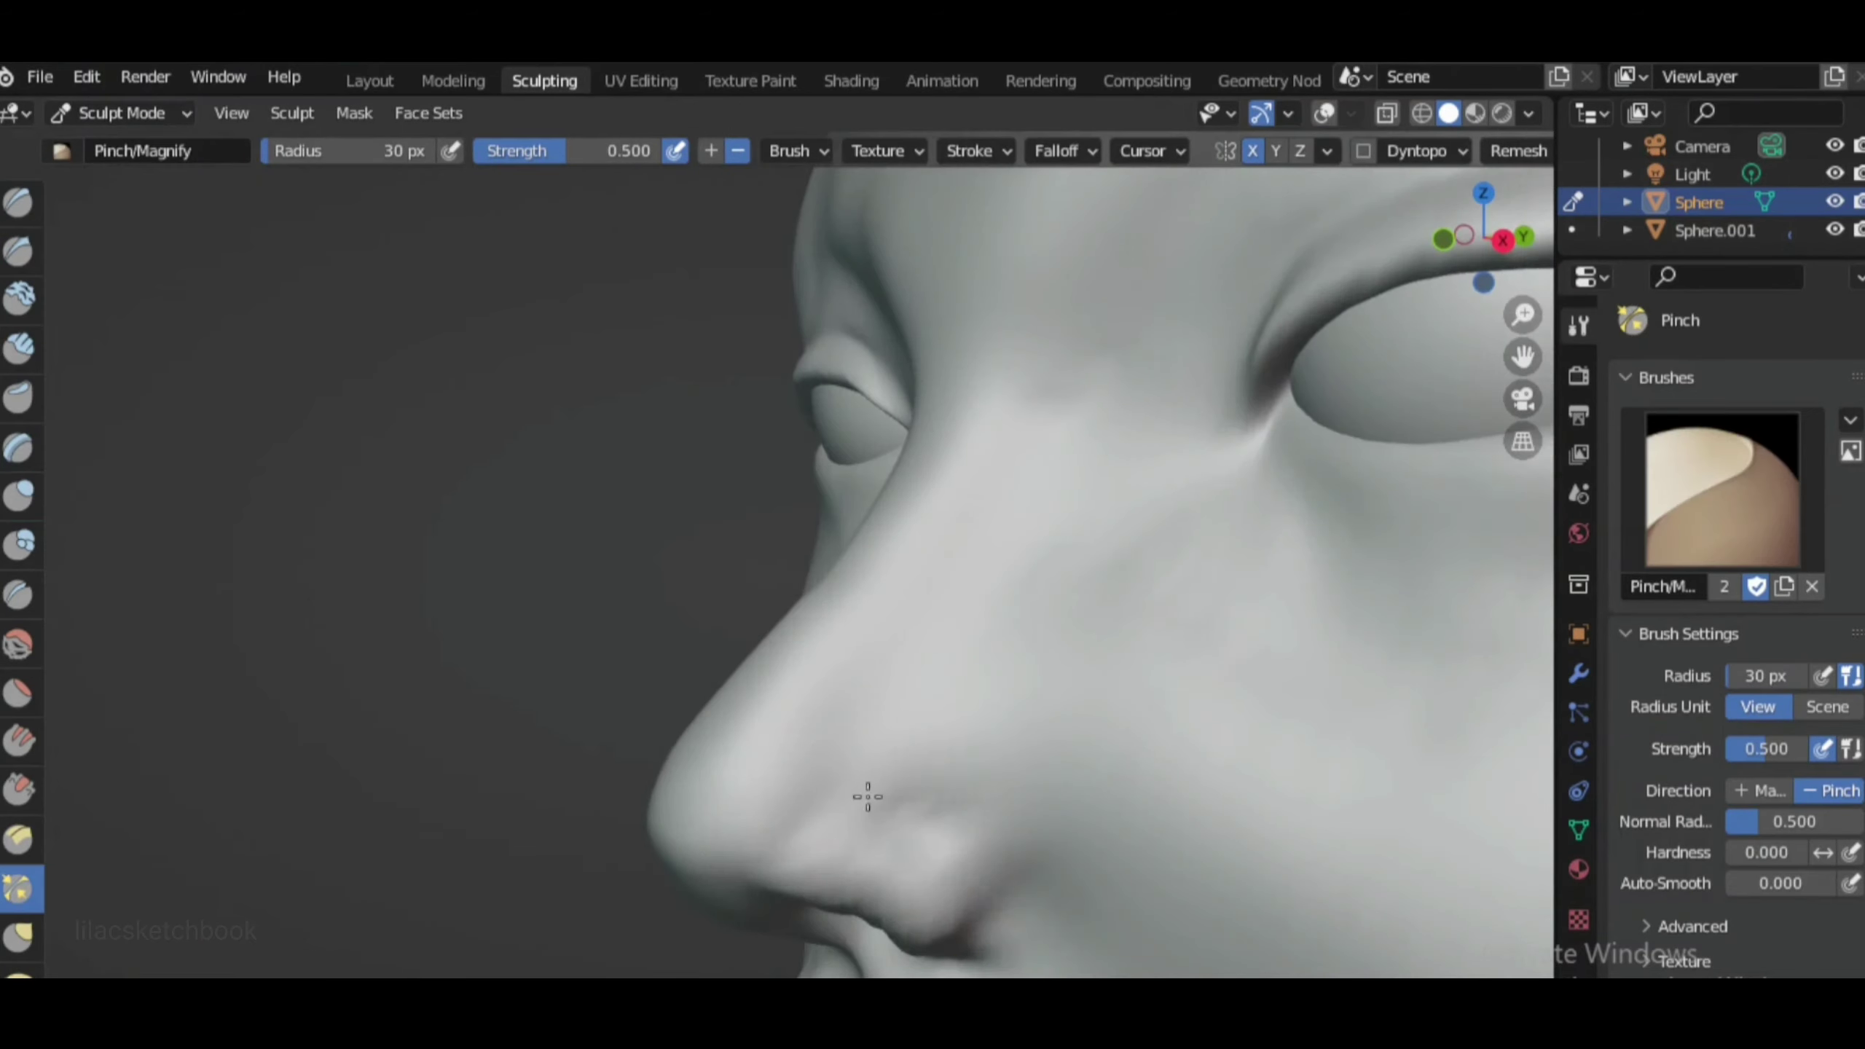
scroll(866, 791, "down", 3)
key("KP_1")
key("shift+space")
scroll(1157, 553, "up", 3)
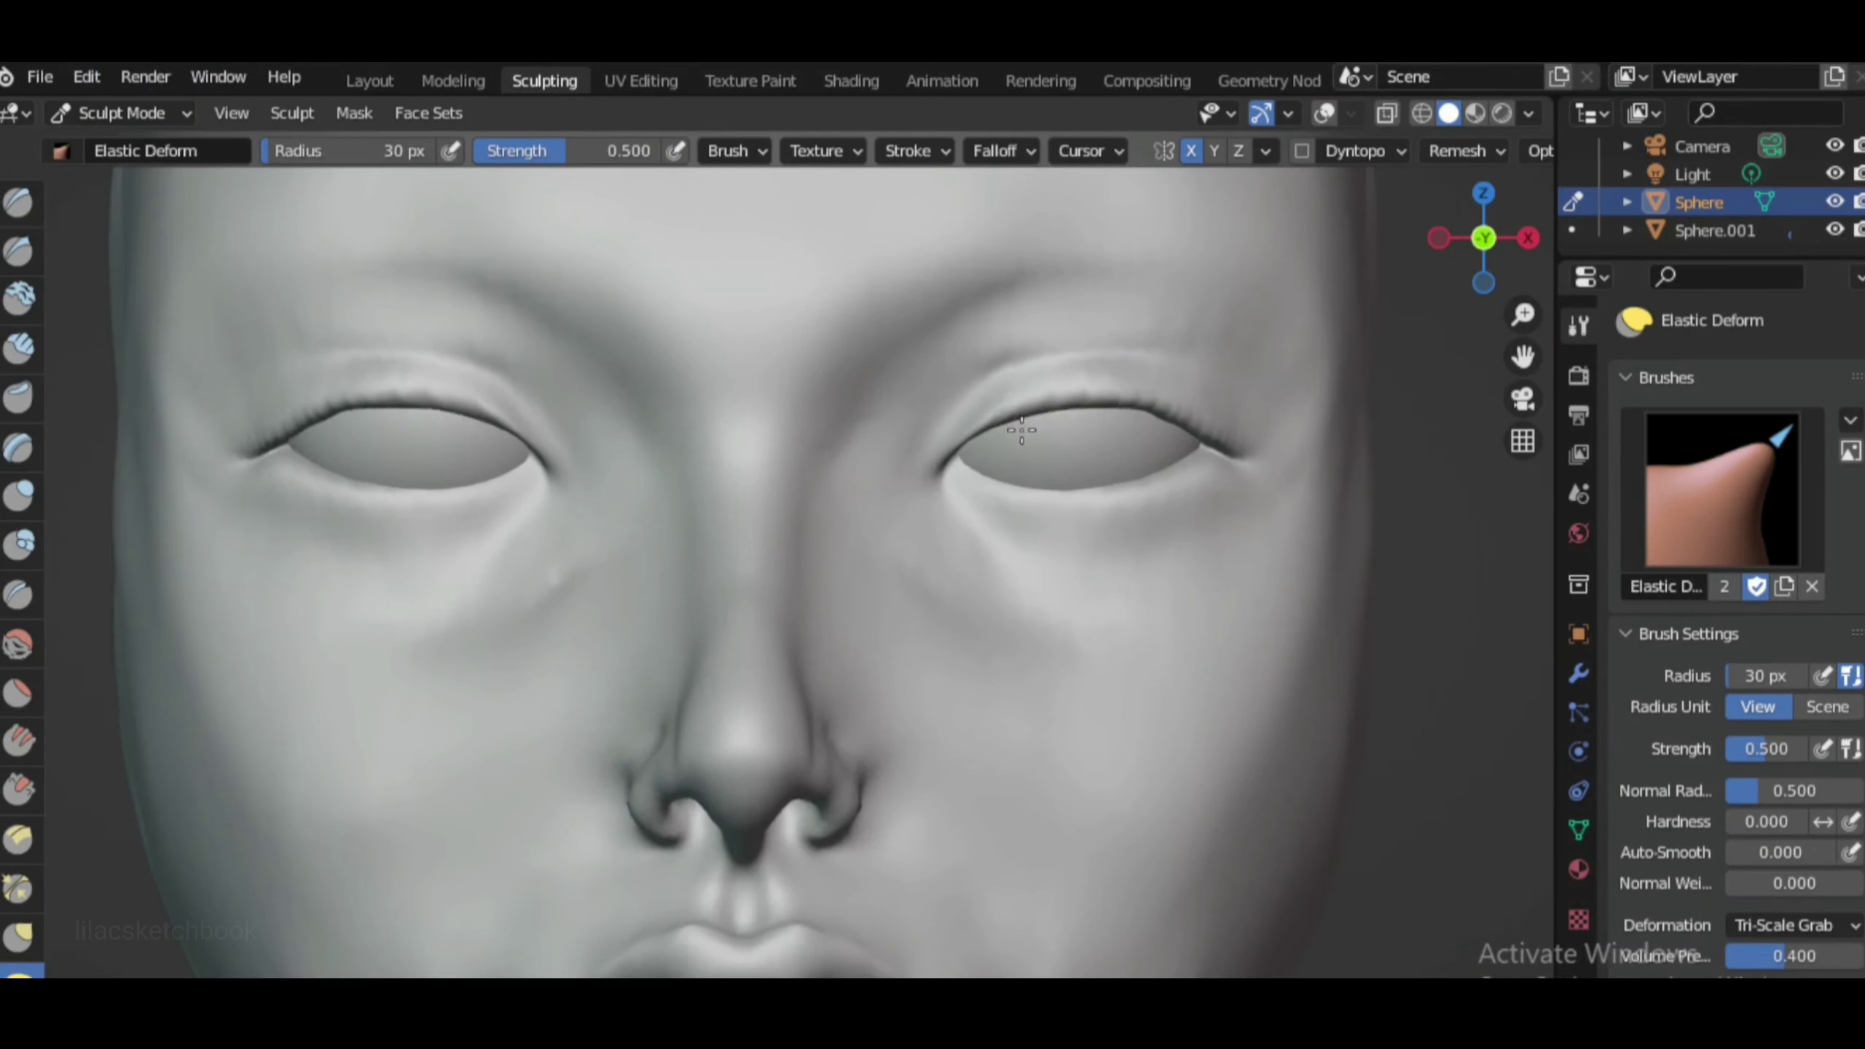
scroll(907, 575, "down", 3)
scroll(995, 419, "up", 5)
scroll(856, 528, "down", 4)
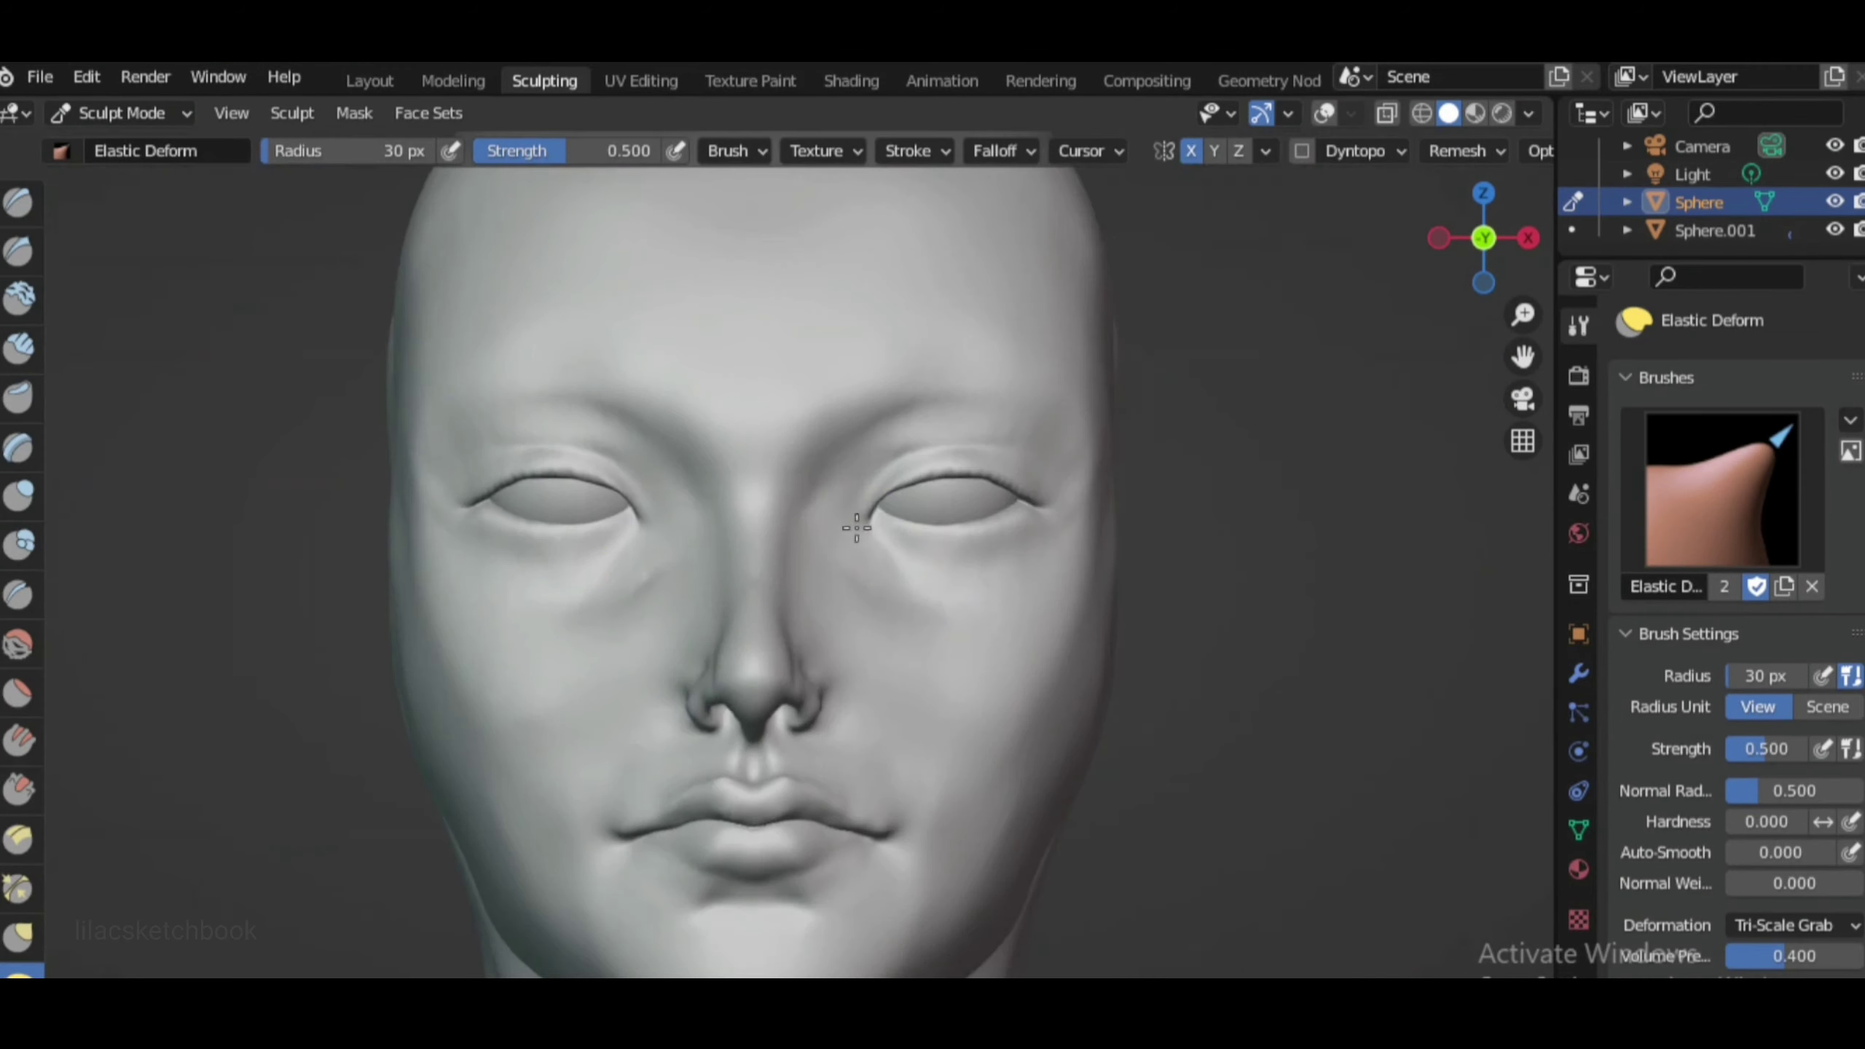
scroll(981, 598, "up", 2)
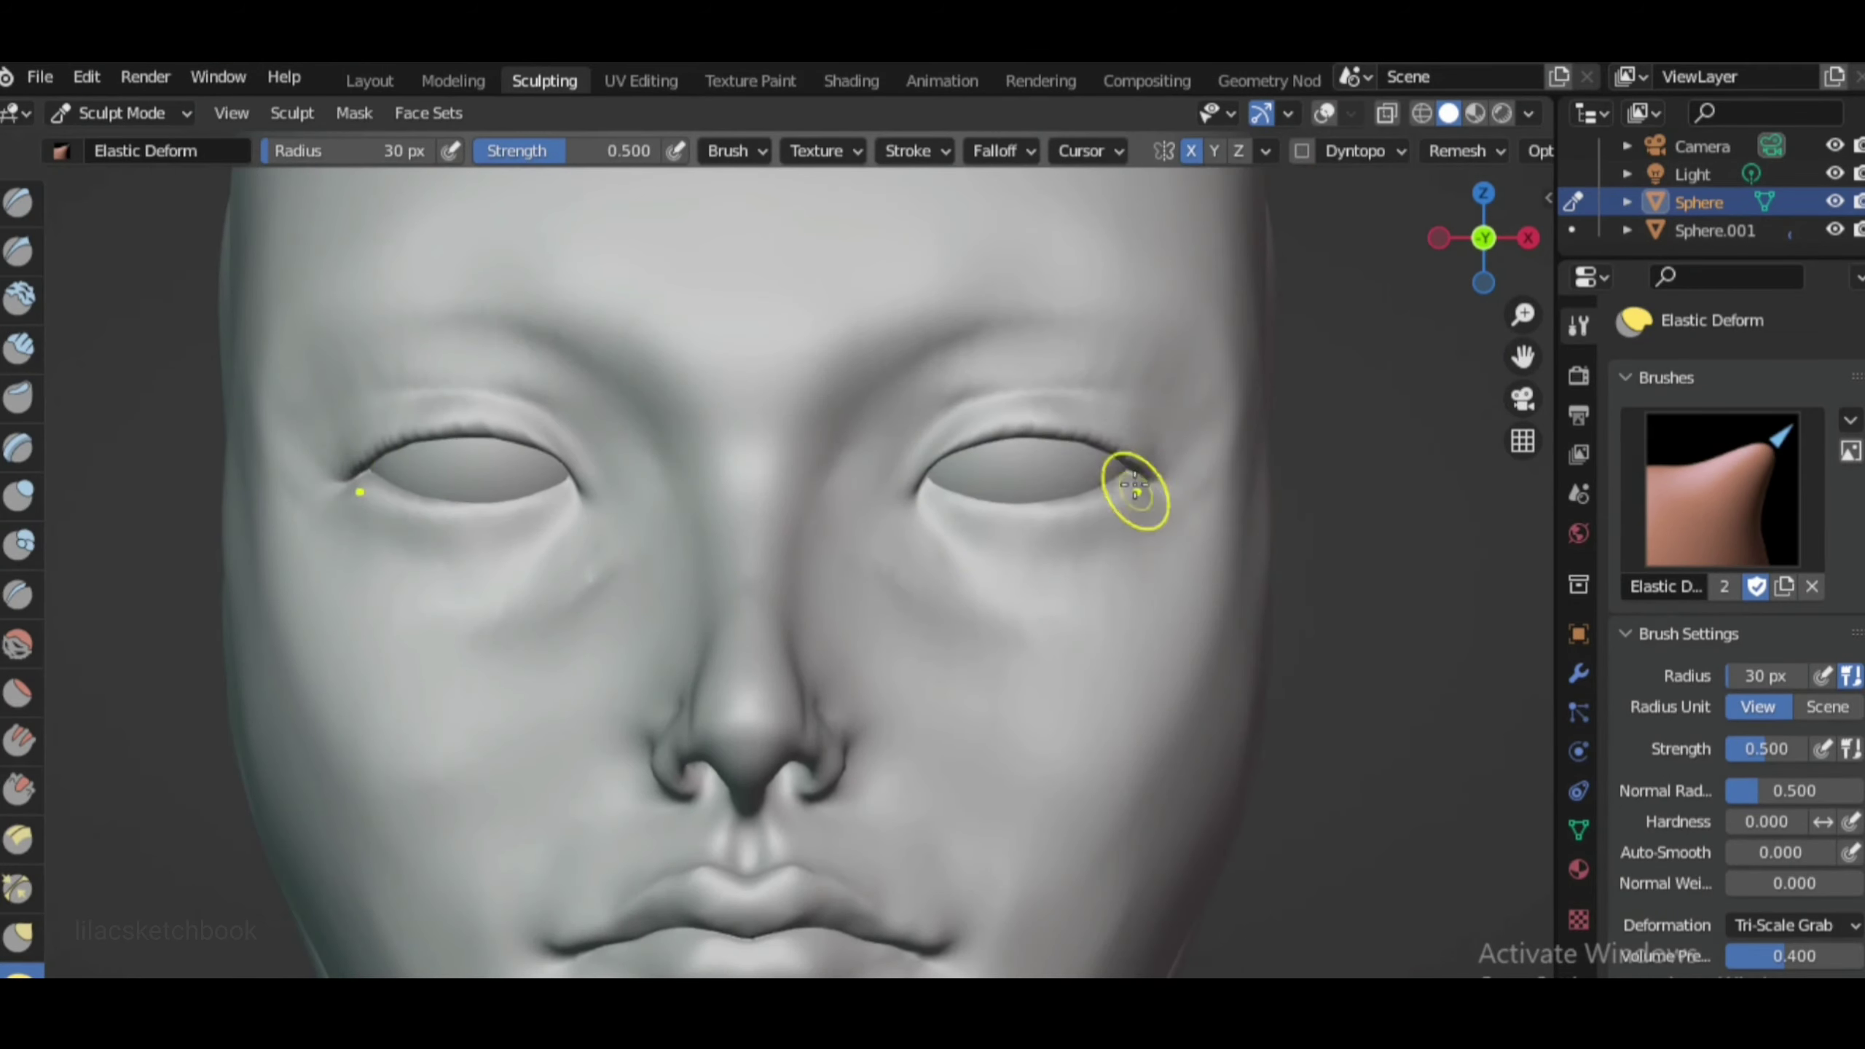
With the Clay brush selected, check the face from three-quarter, front and under-nose angles
scroll(1135, 491, "up", 2)
mouse_move(1196, 482)
middle_mouse_down()
mouse_move(1316, 509)
mouse_move(1290, 470)
mouse_move(1075, 667)
mouse_move(955, 588)
mouse_move(845, 573)
middle_mouse_up()
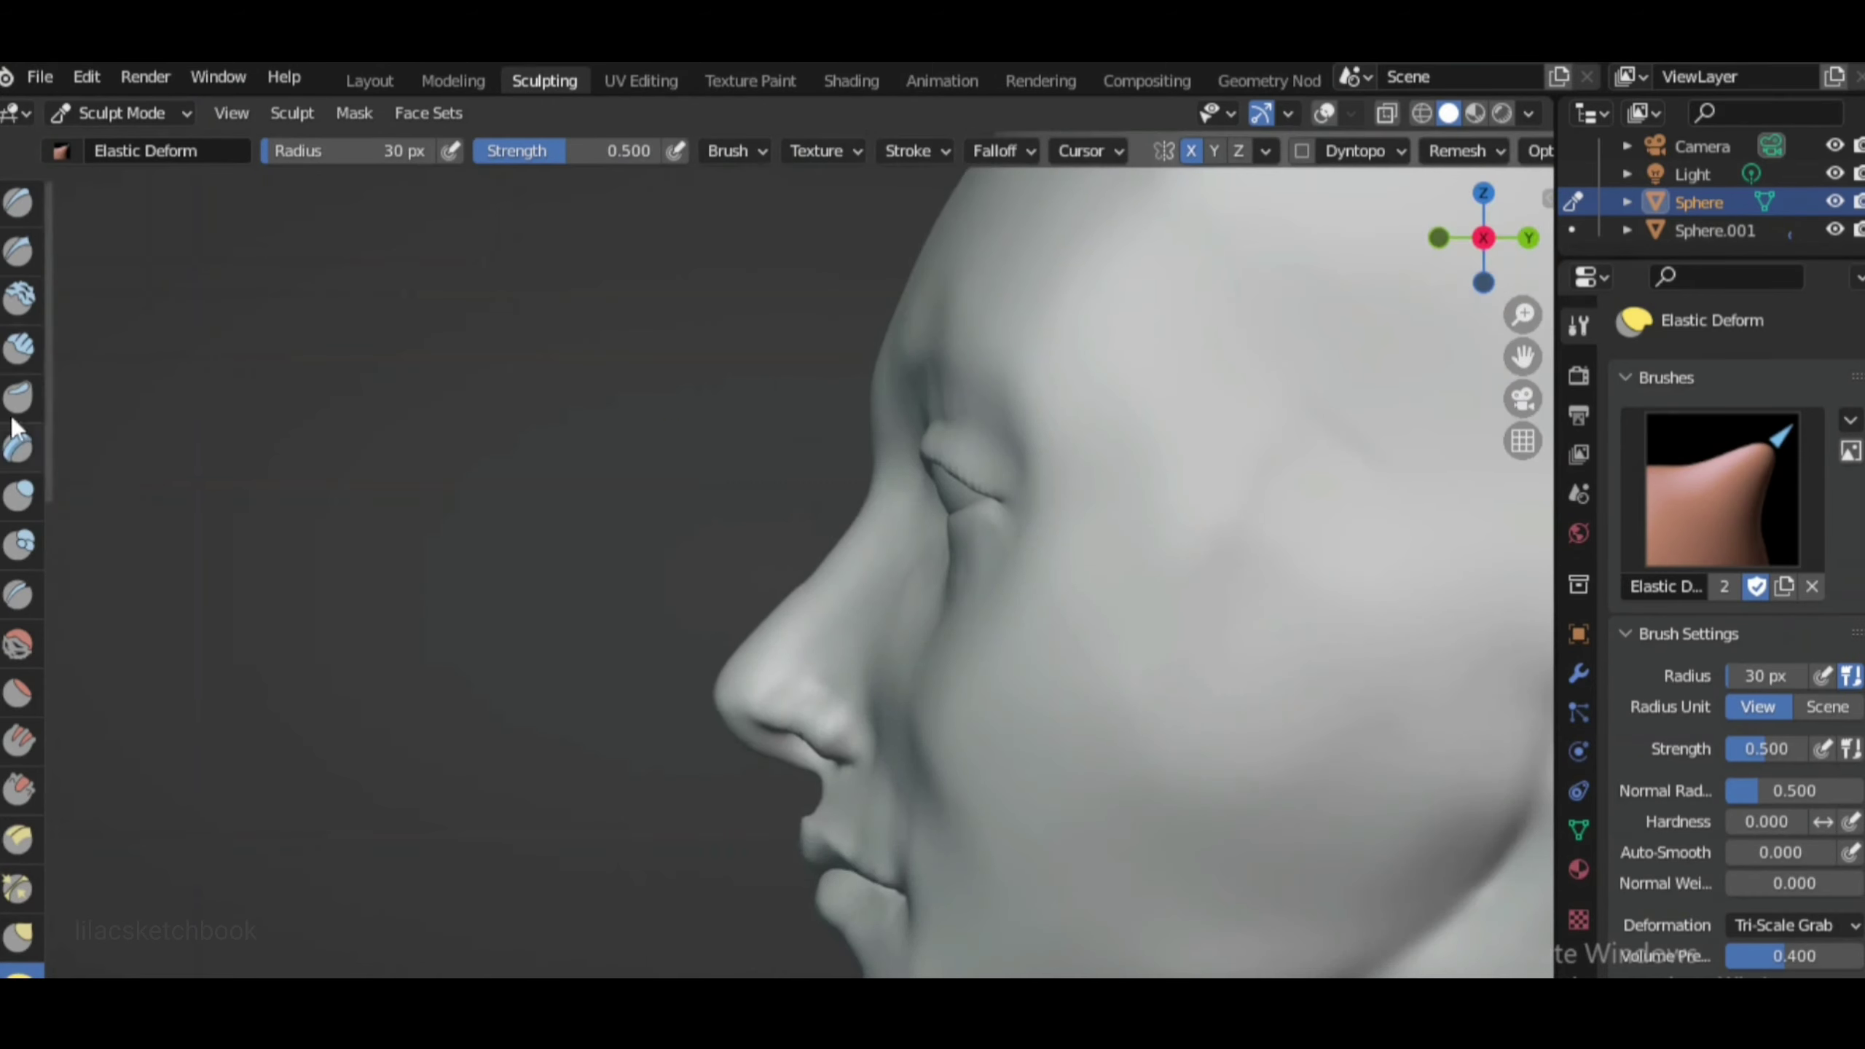
left_click(20, 298)
mouse_move(997, 364)
middle_mouse_down()
mouse_move(1182, 314)
mouse_move(1064, 345)
mouse_move(1348, 317)
mouse_move(1212, 331)
middle_mouse_up()
scroll(1344, 375, "up", 5)
middle_click_drag(1344, 374, 1043, 628)
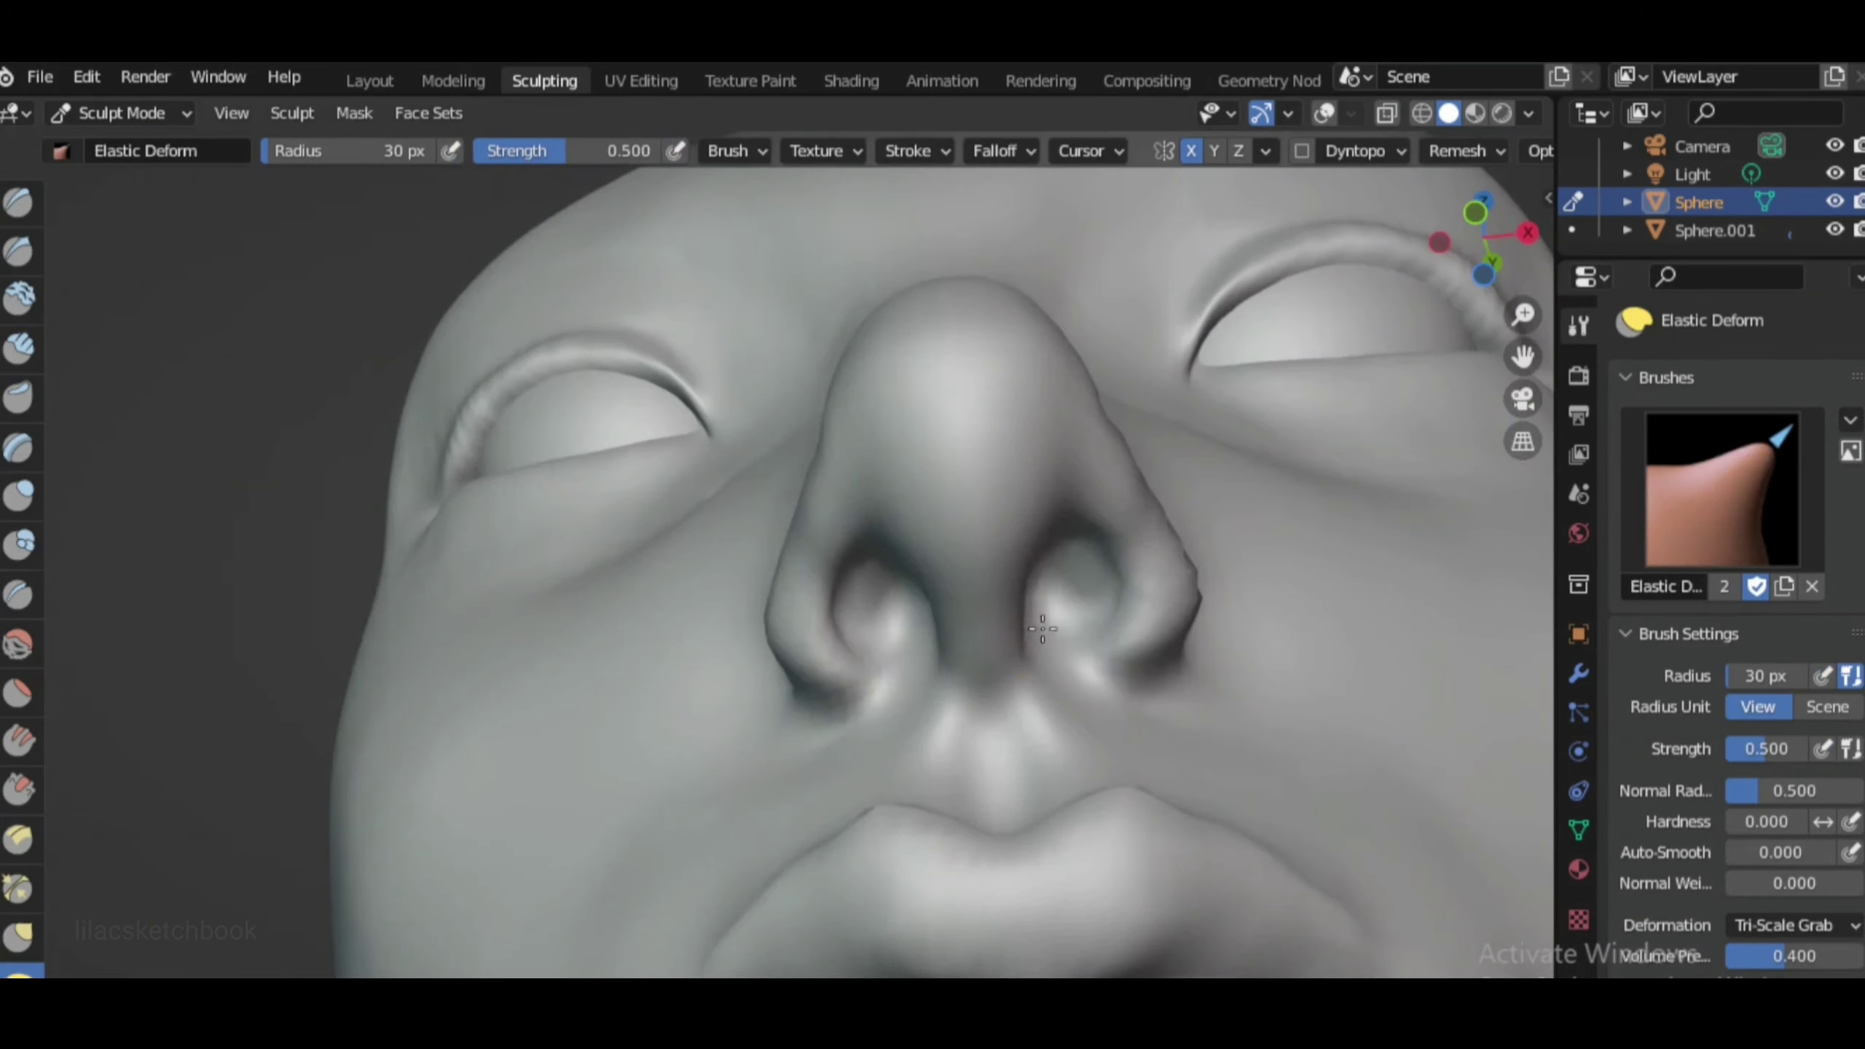
middle_click_drag(974, 707, 949, 834)
scroll(950, 834, "down", 3)
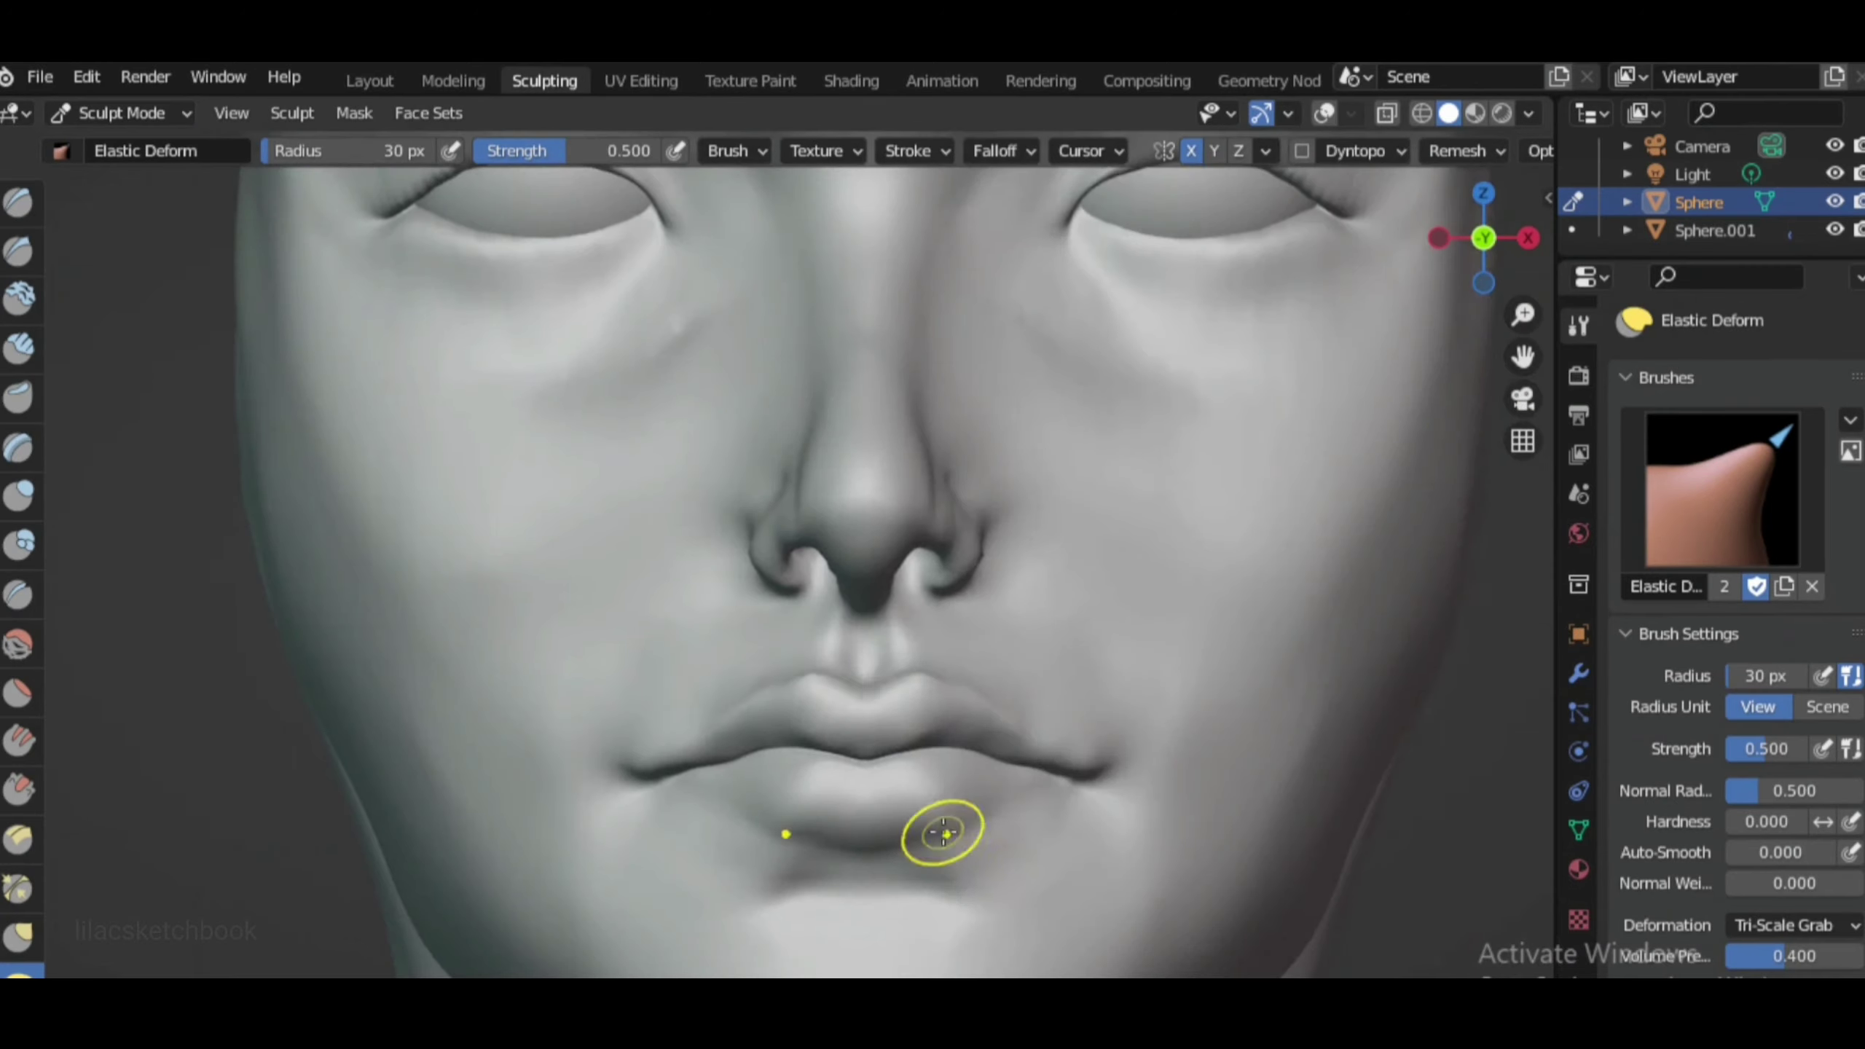
scroll(991, 862, "down", 2)
scroll(720, 745, "up", 6)
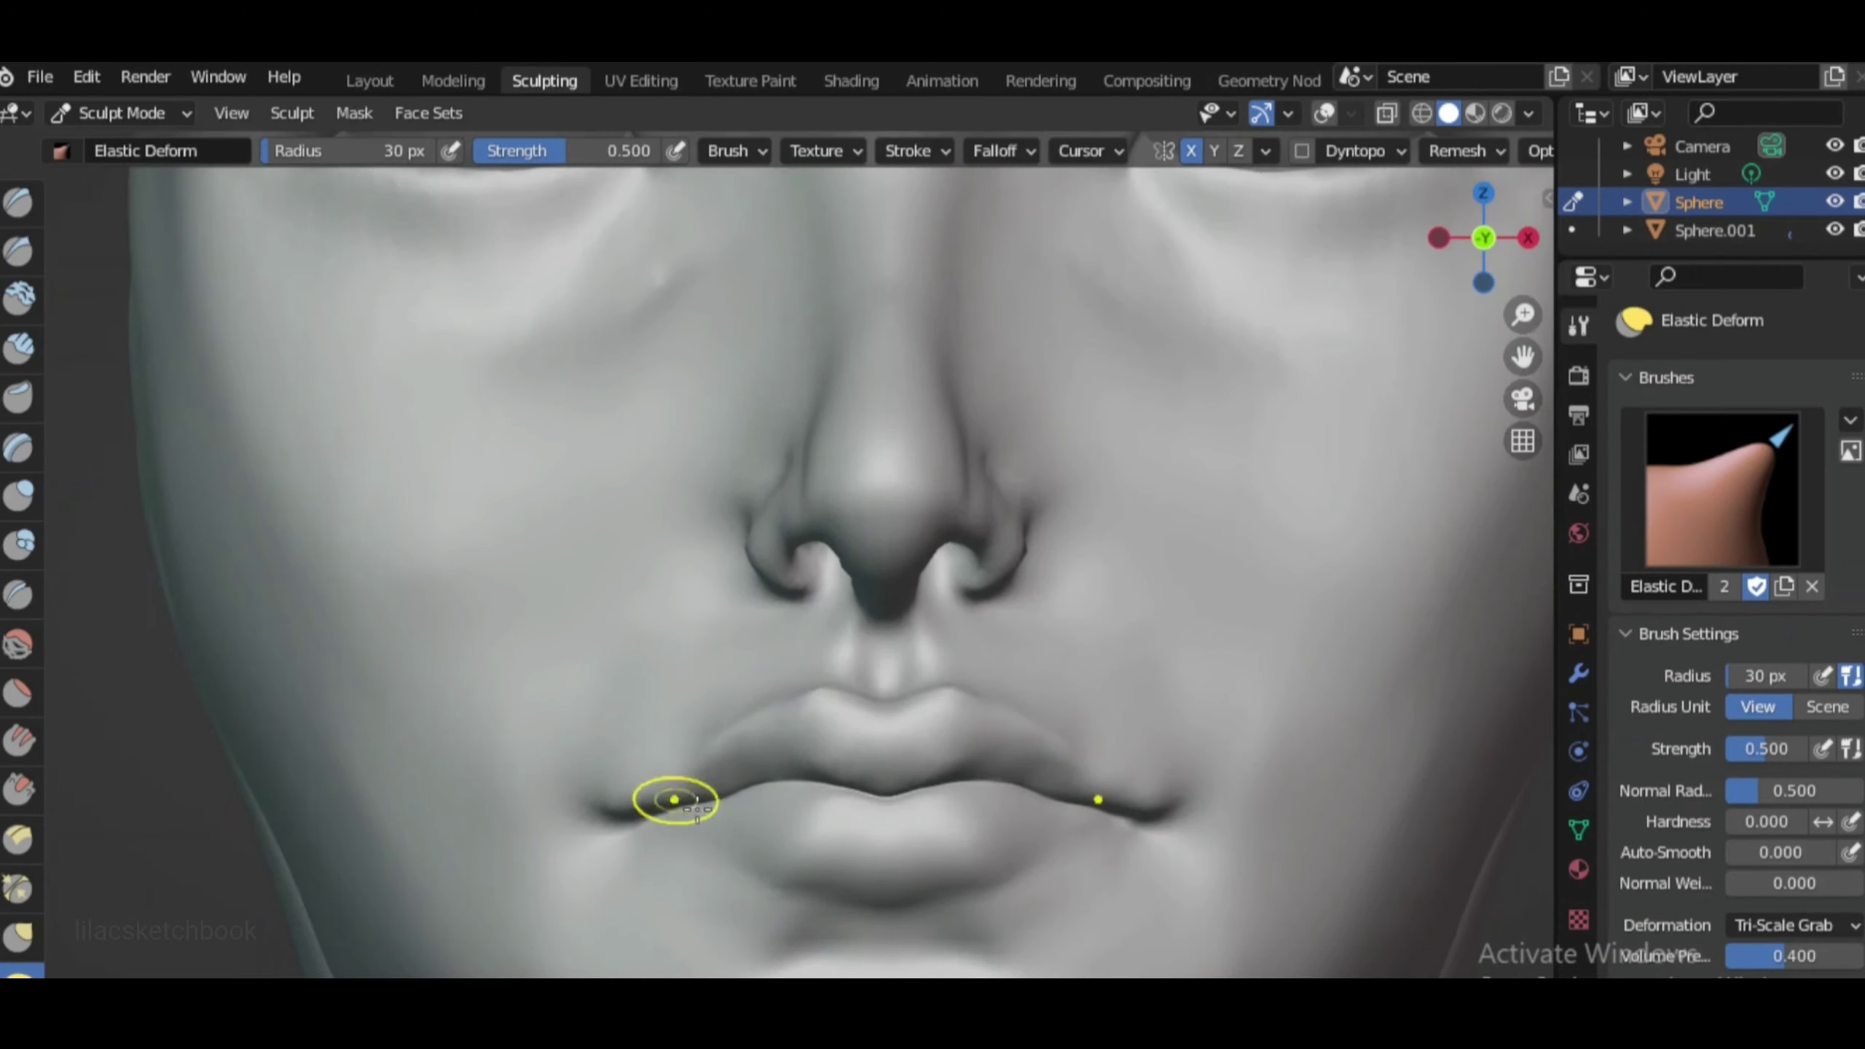
scroll(803, 869, "down", 3)
scroll(874, 808, "down", 3)
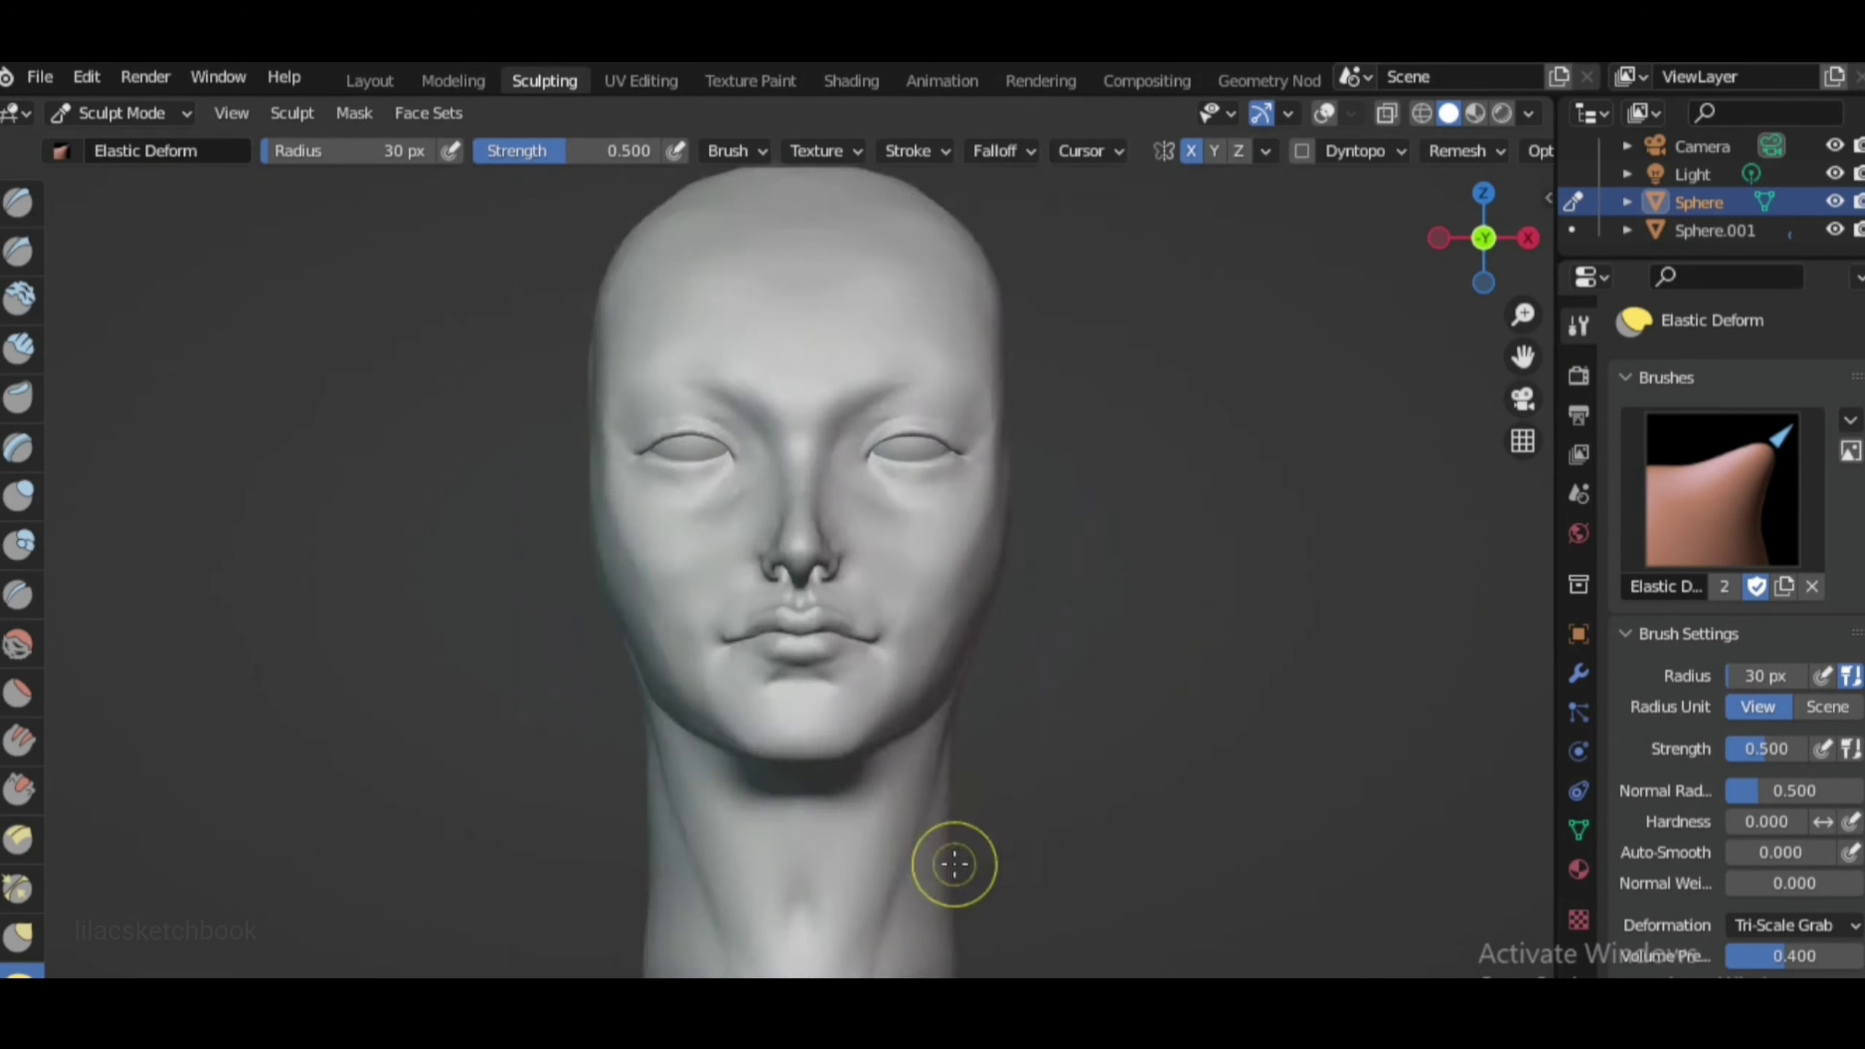
Compare the head's side profiles against a front view of the whole head
middle_click_drag(957, 862, 1179, 924)
scroll(1178, 925, "up", 5)
scroll(890, 838, "up", 2)
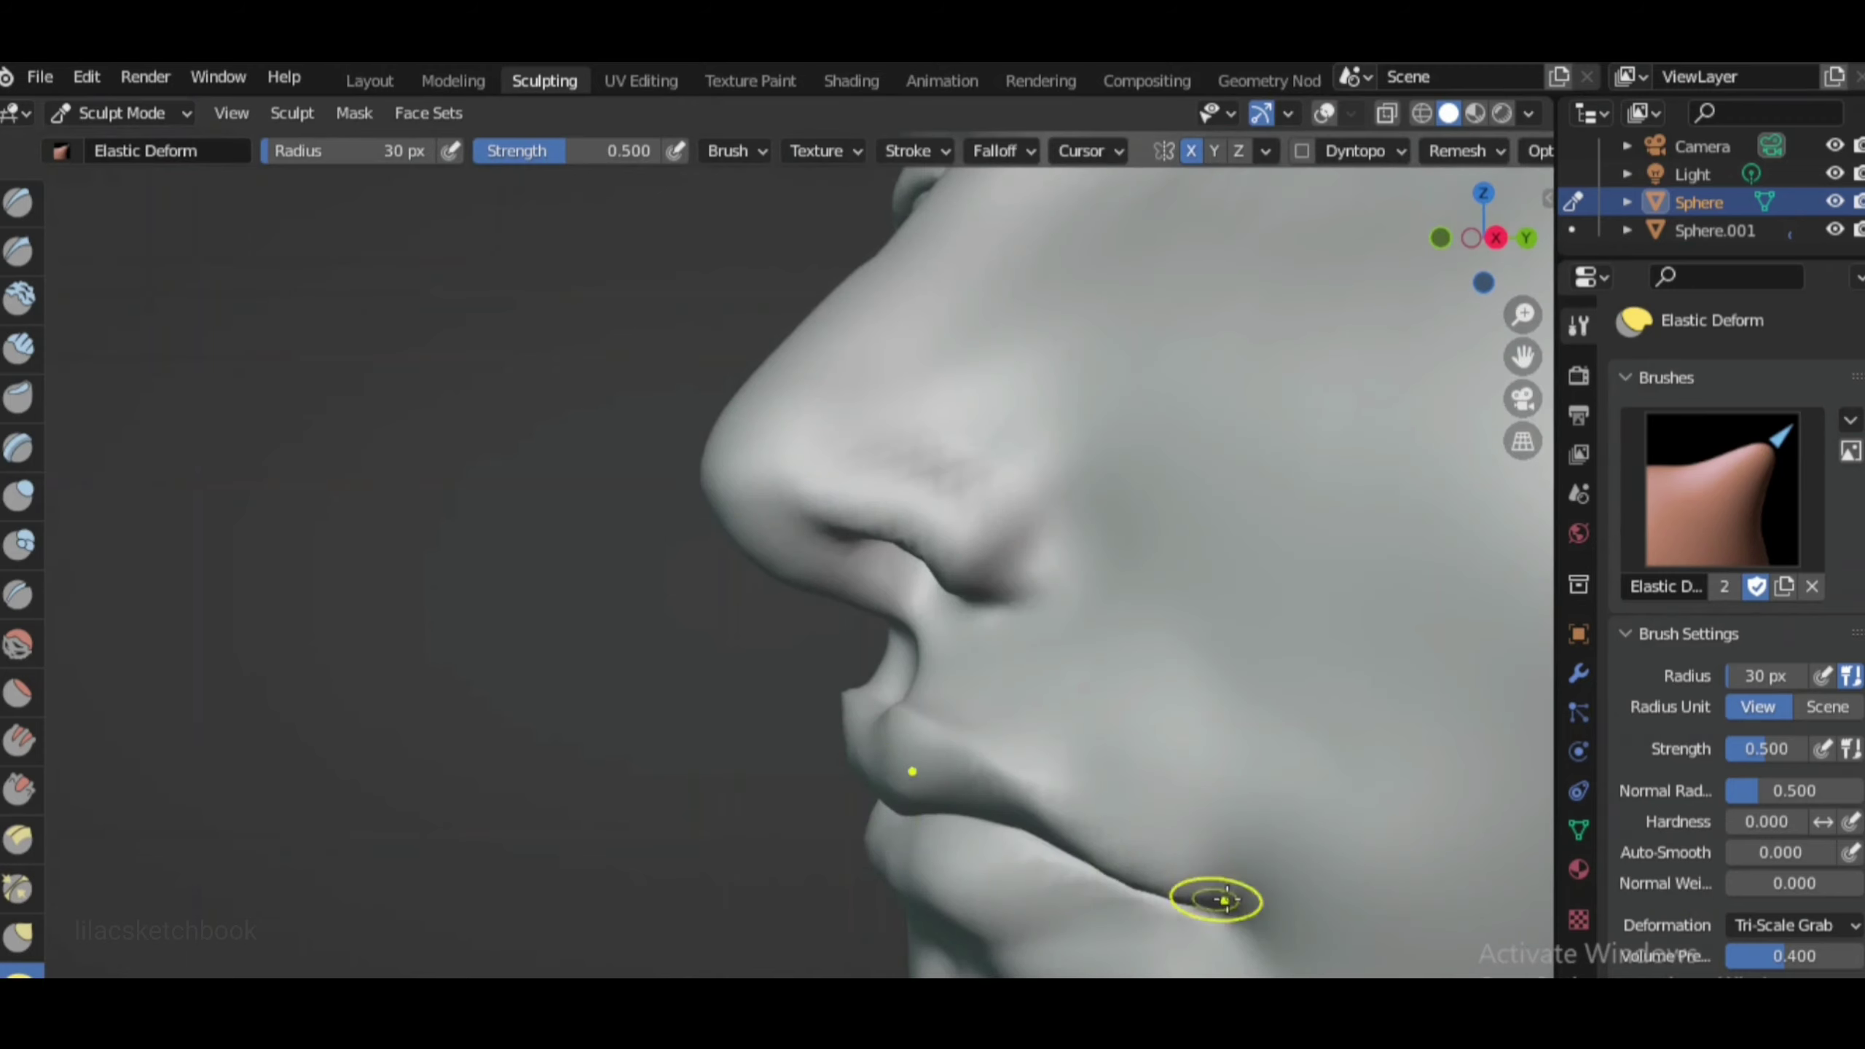
scroll(1225, 899, "down", 3)
middle_click_drag(1511, 367, 1241, 700)
scroll(1241, 700, "down", 2)
scroll(916, 333, "up", 3)
scroll(1265, 685, "down", 3)
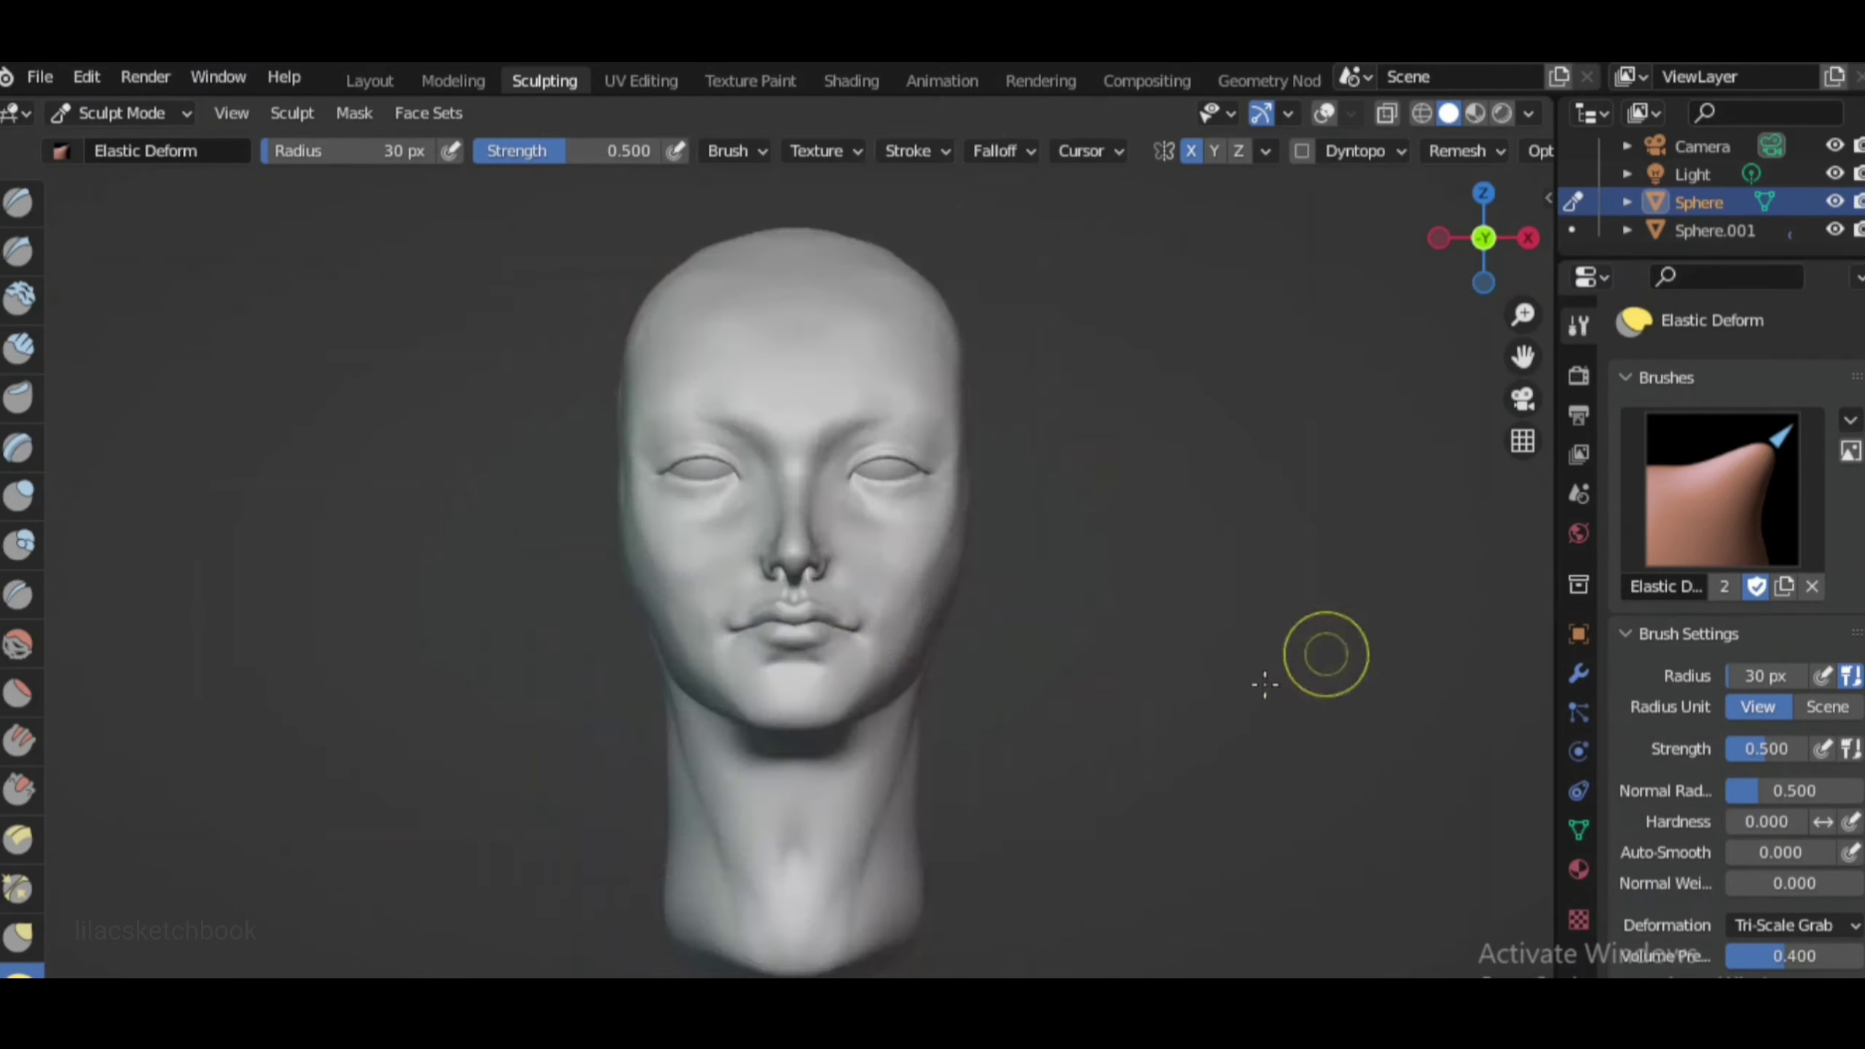
scroll(1265, 684, "up", 3)
scroll(1428, 283, "down", 3)
middle_click_drag(1428, 282, 791, 888)
scroll(790, 887, "up", 3)
scroll(835, 806, "up", 2)
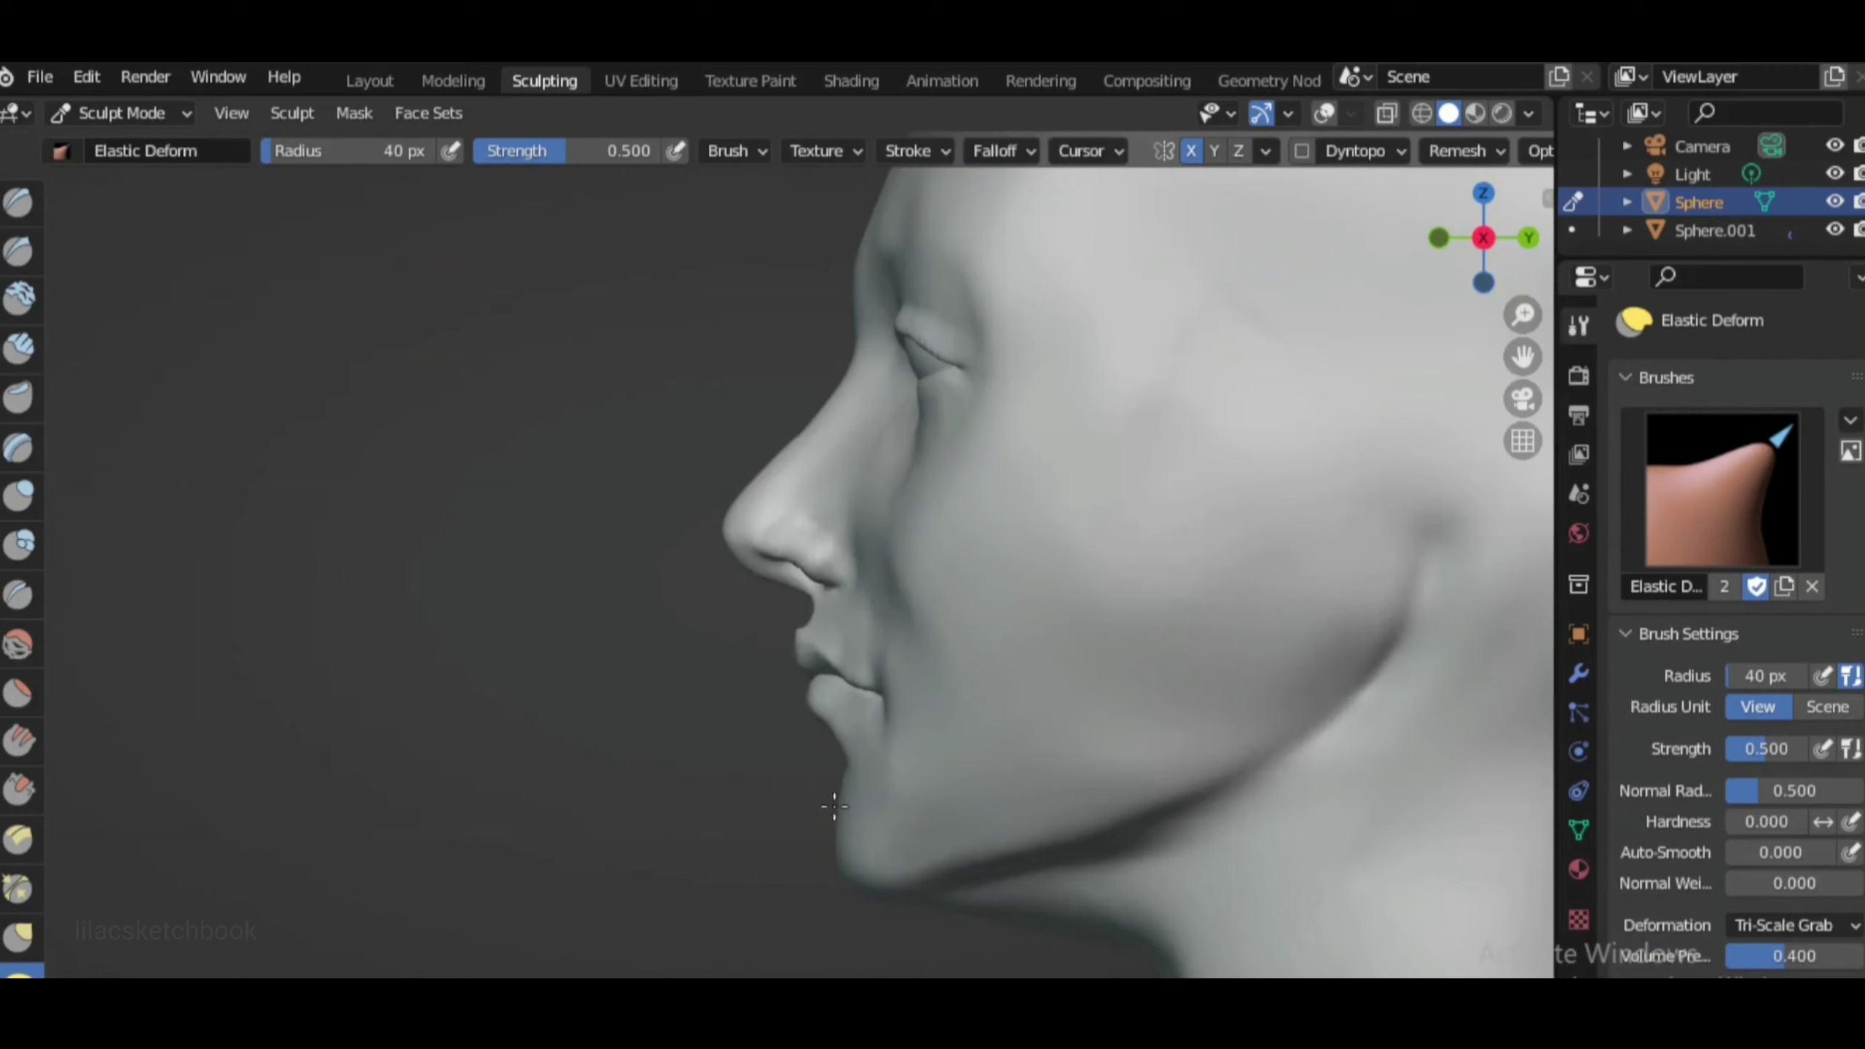
scroll(878, 857, "down", 2)
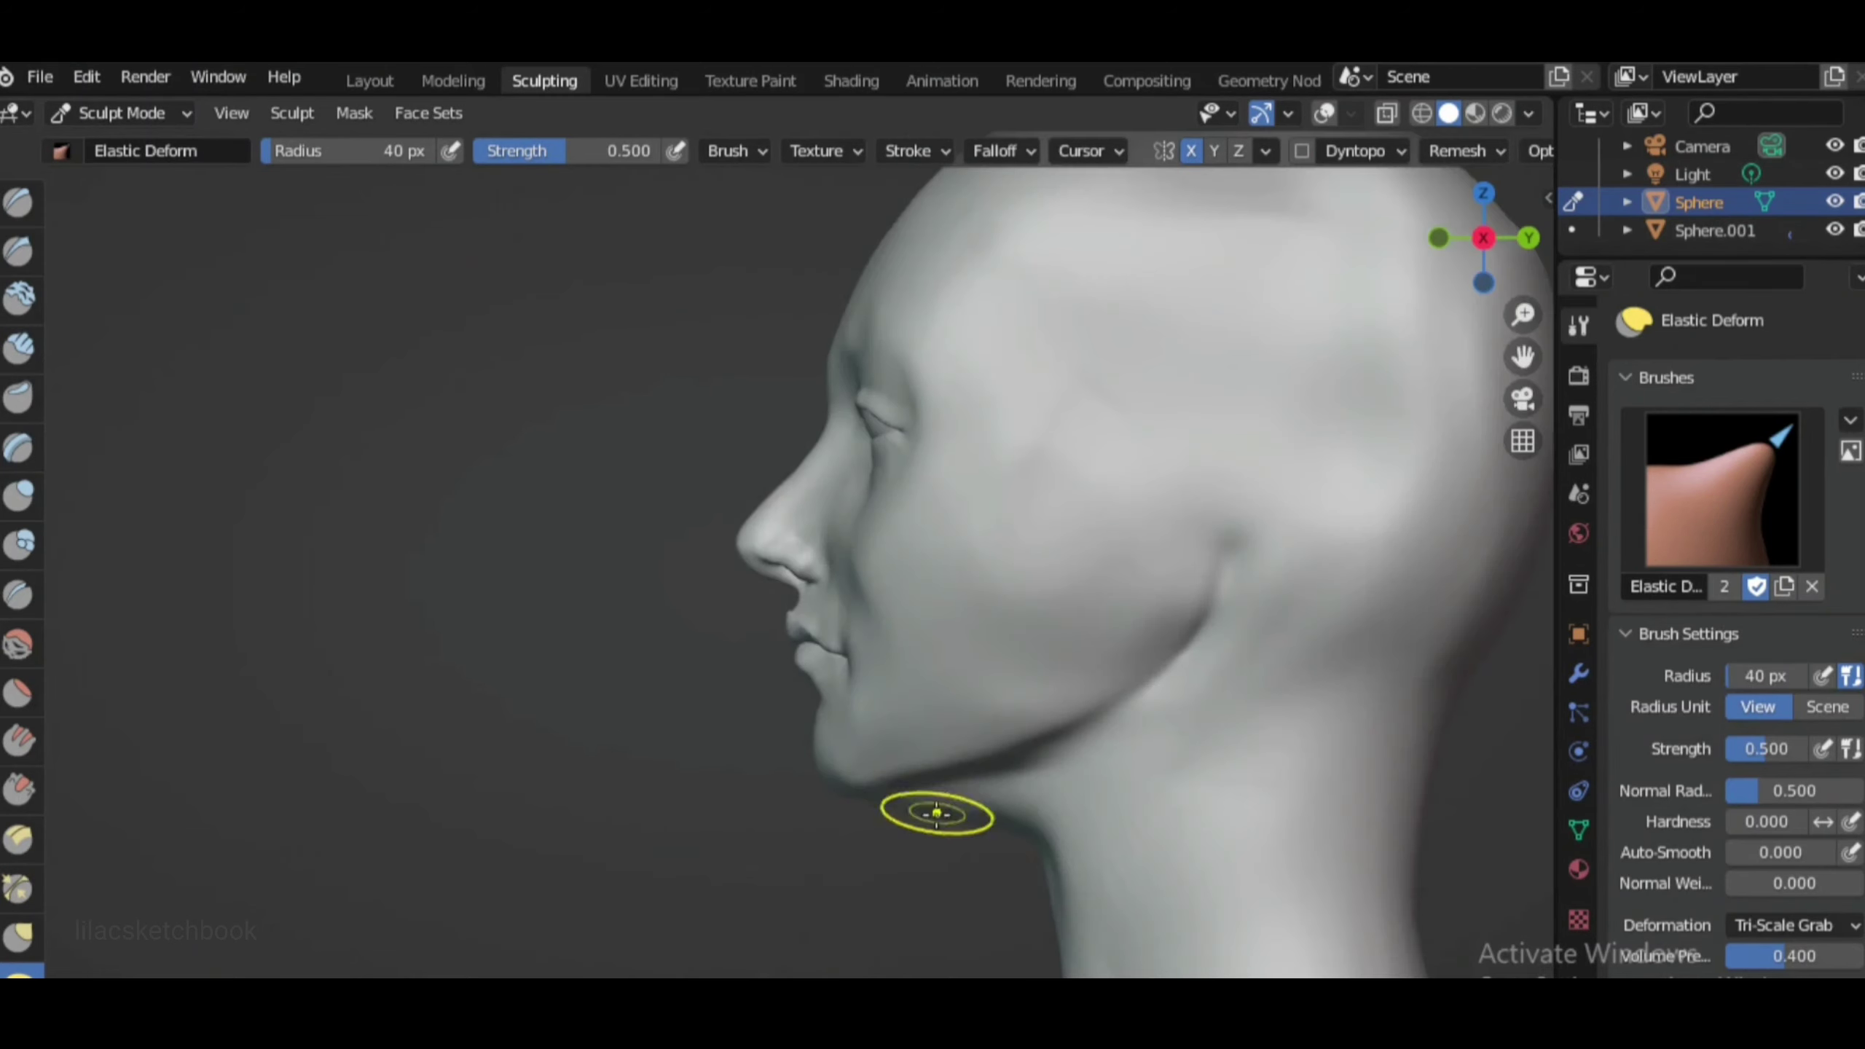
From the front view, pick Clay then Draw, resize the brush, and snap to side profile
left_click(1439, 235)
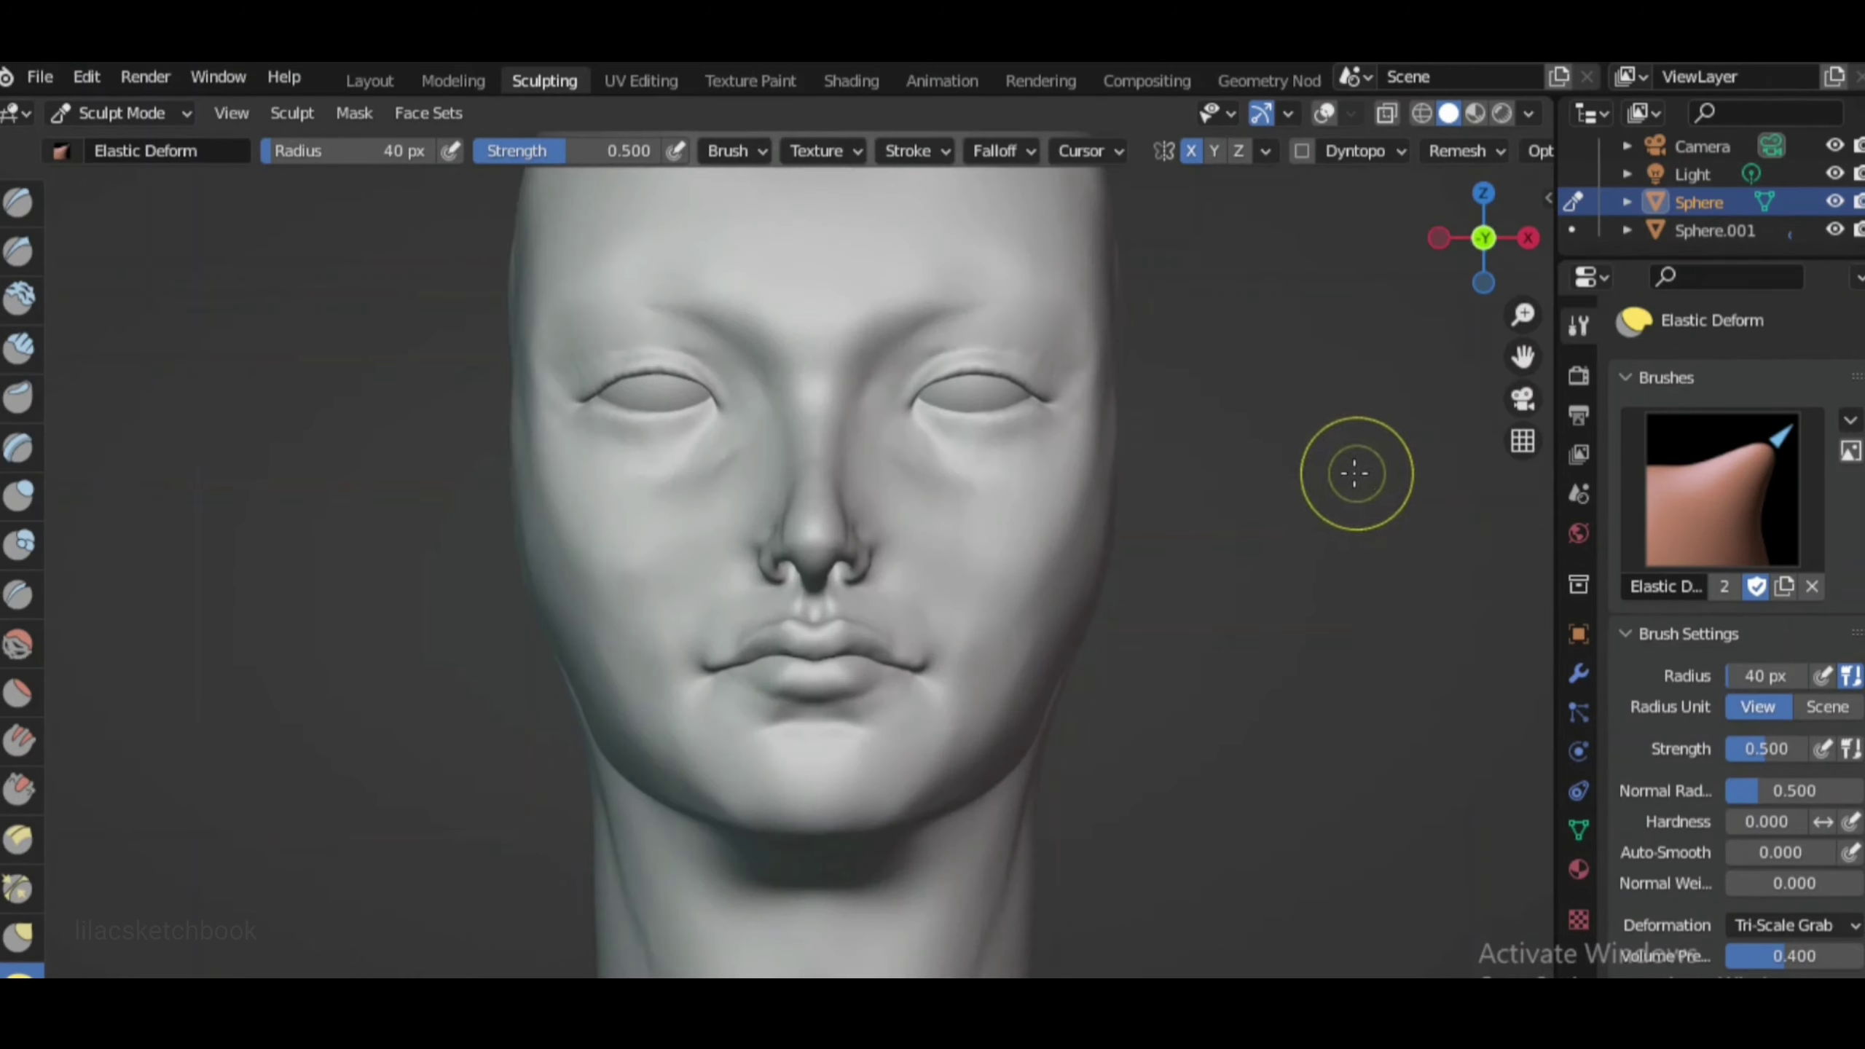
key("c")
scroll(1355, 473, "up", 2)
scroll(999, 546, "up", 2)
key("f")
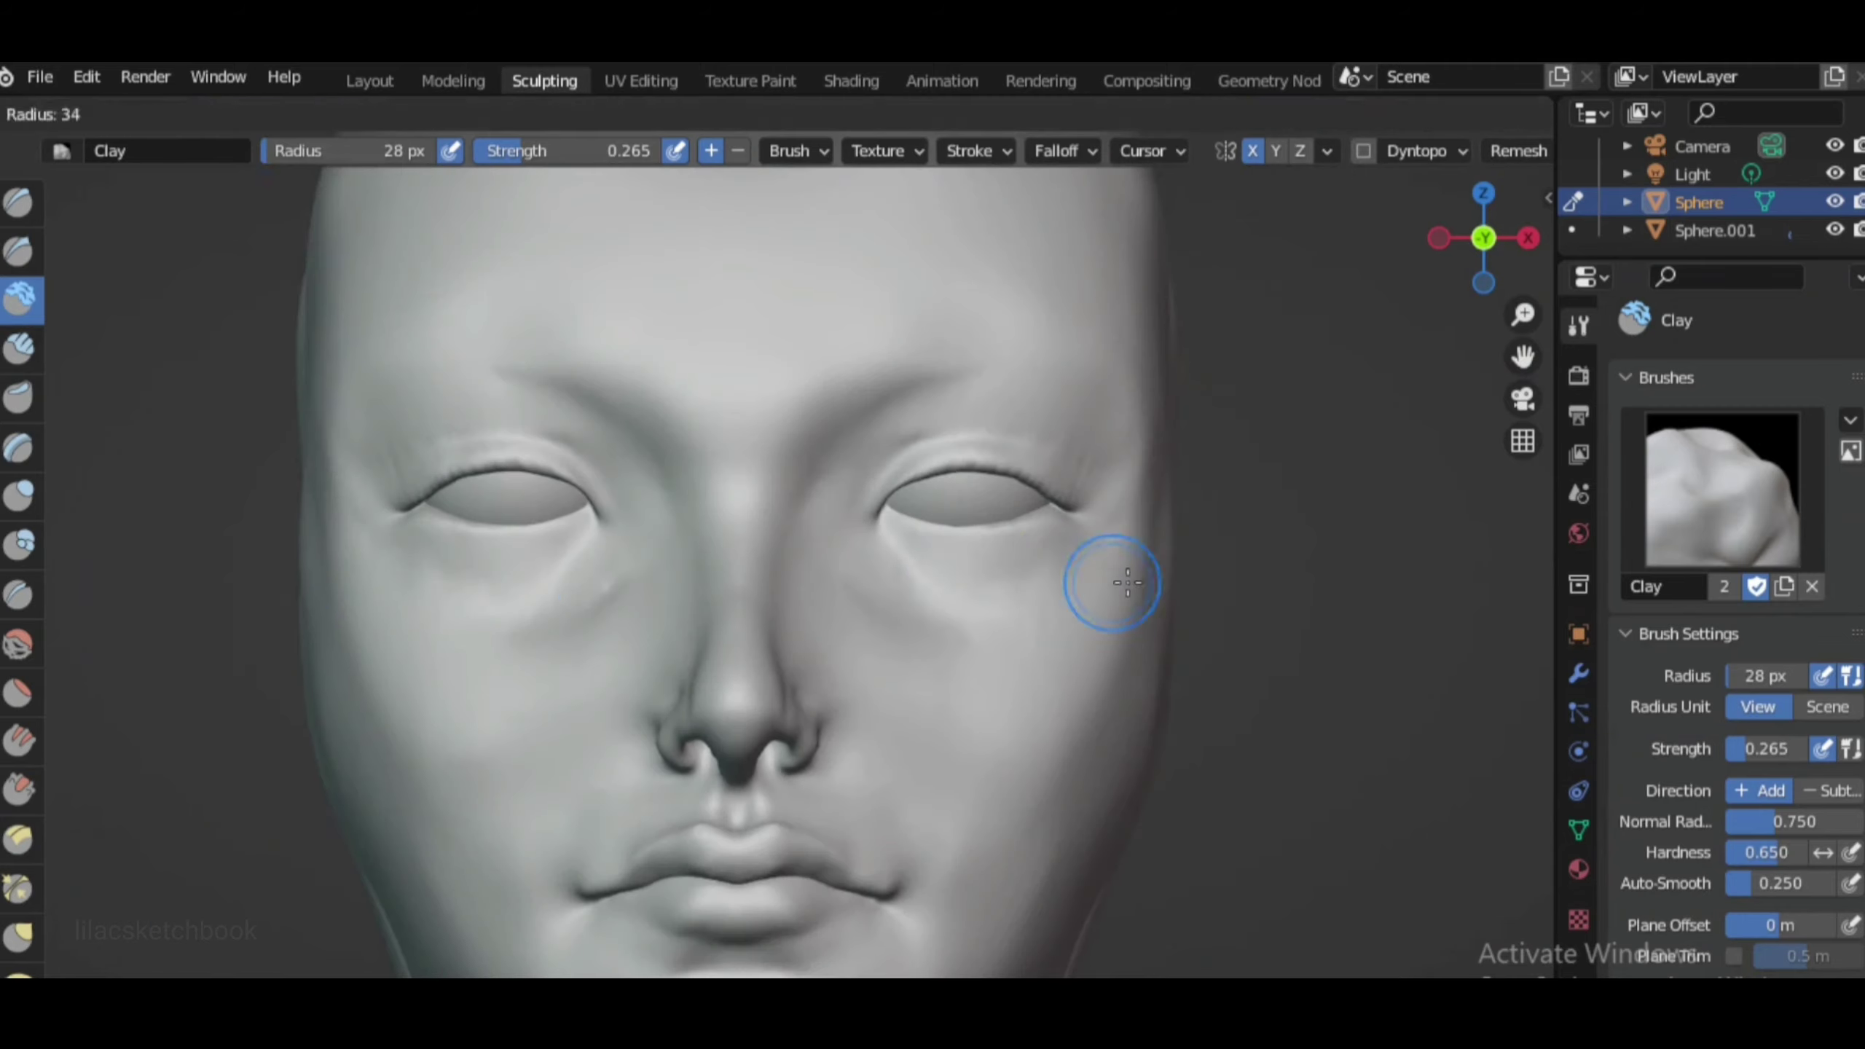
scroll(1127, 582, "down", 5)
middle_click_drag(1127, 583, 1179, 717)
key("x")
scroll(1010, 584, "up", 5)
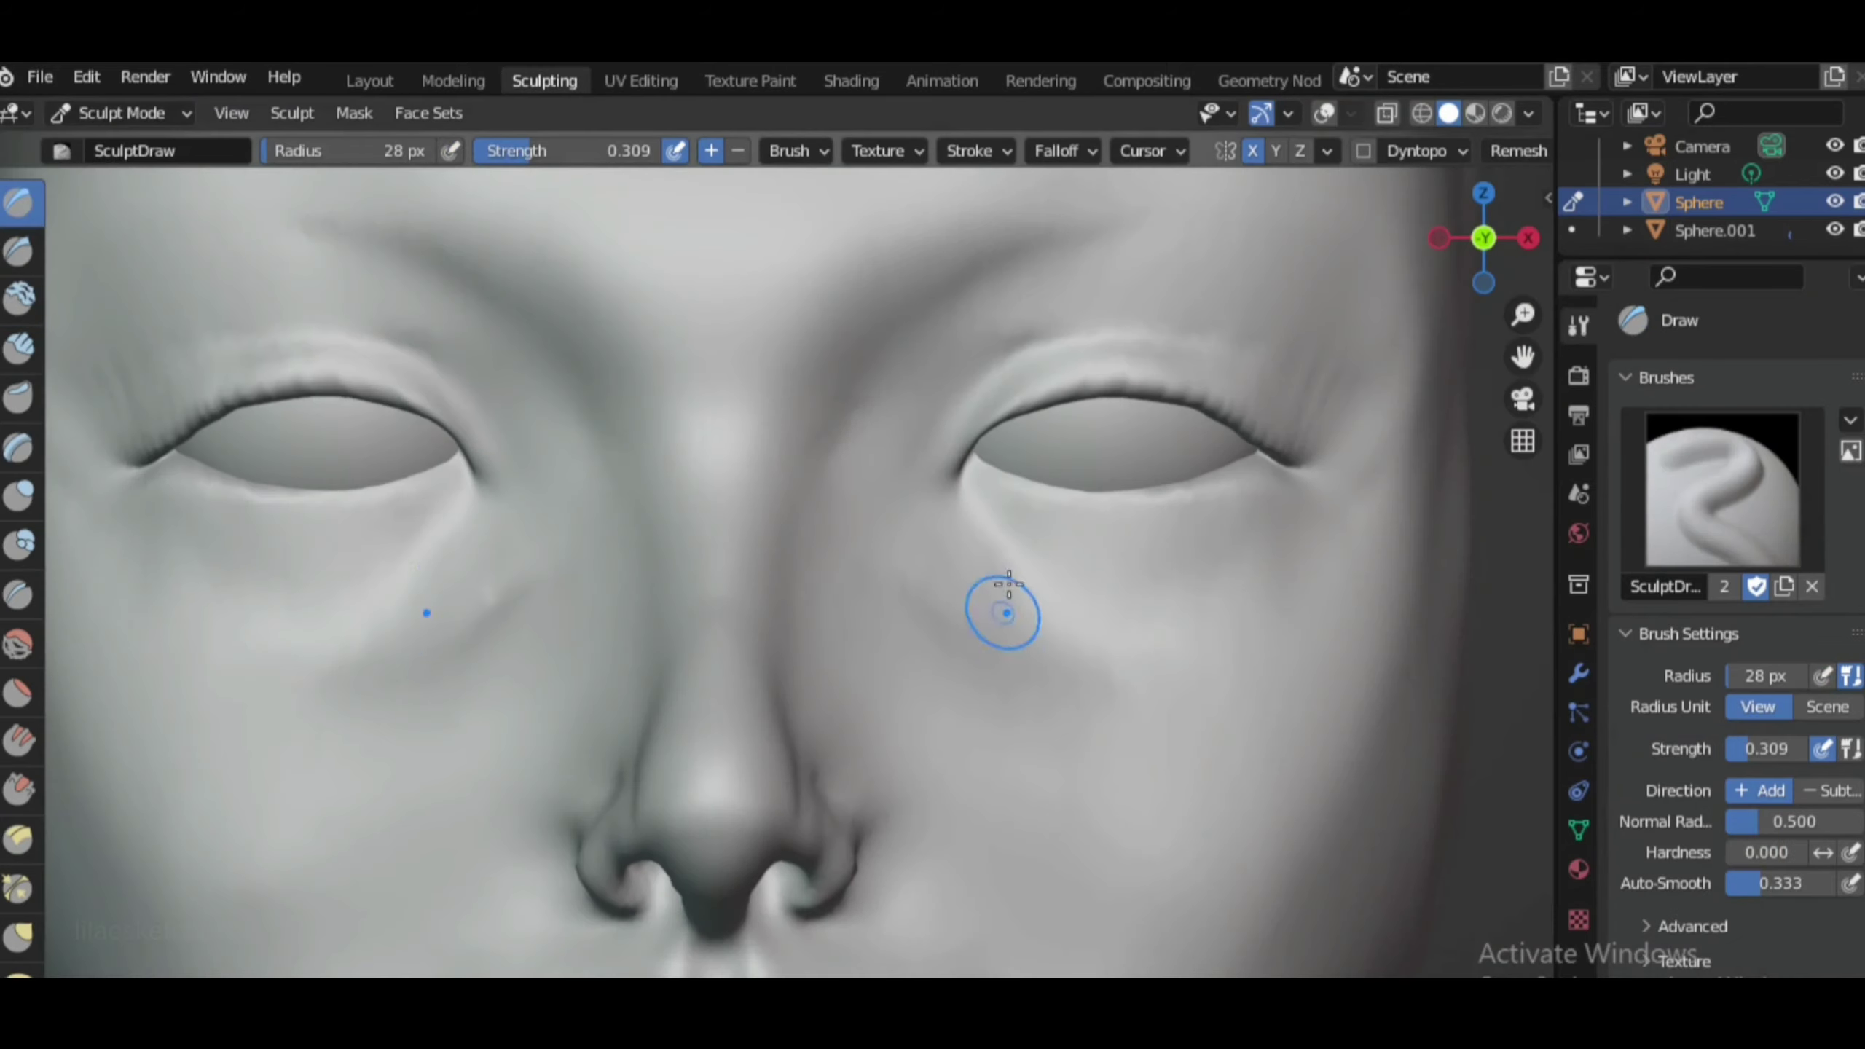
scroll(881, 639, "down", 2)
scroll(947, 613, "down", 4)
key("KP_3")
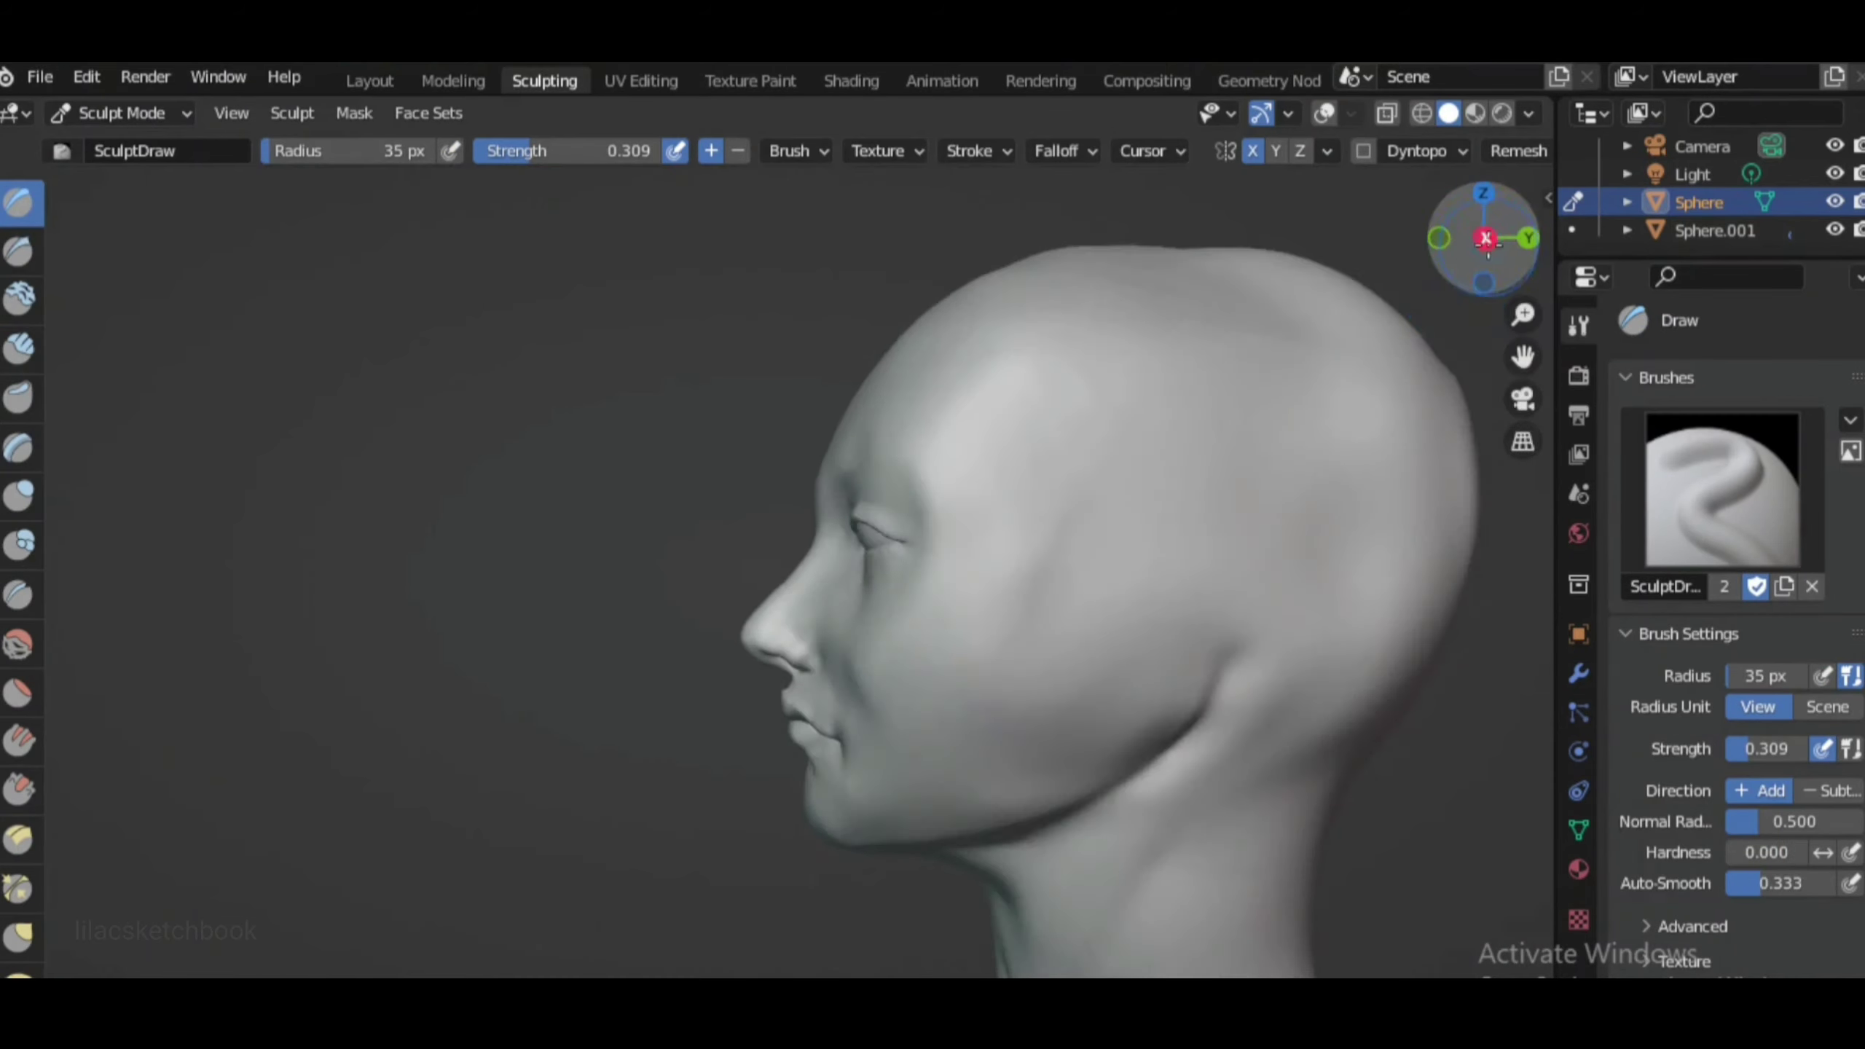
scroll(781, 665, "up", 3)
Select the Elastic Deform brush and enlarge its radius
left_click(18, 971)
scroll(873, 517, "up", 1)
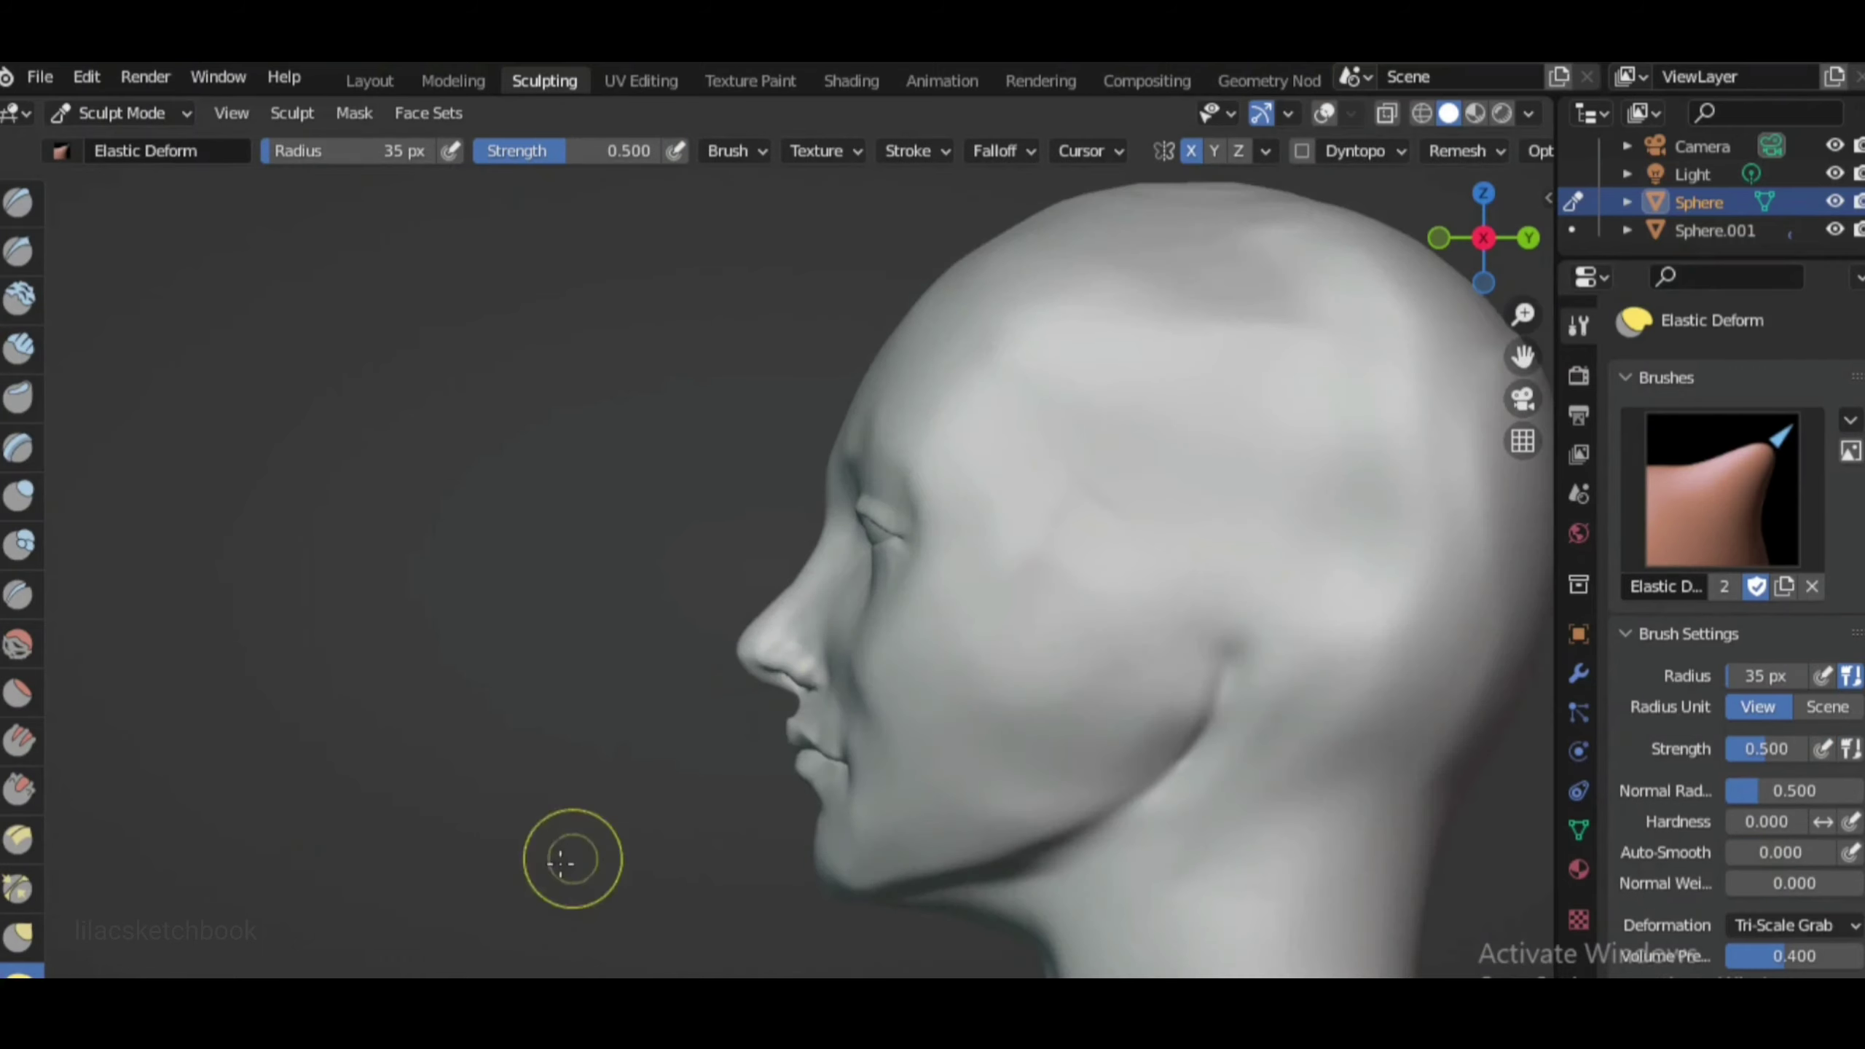
key("f")
scroll(780, 352, "down", 2)
scroll(780, 352, "down", 2)
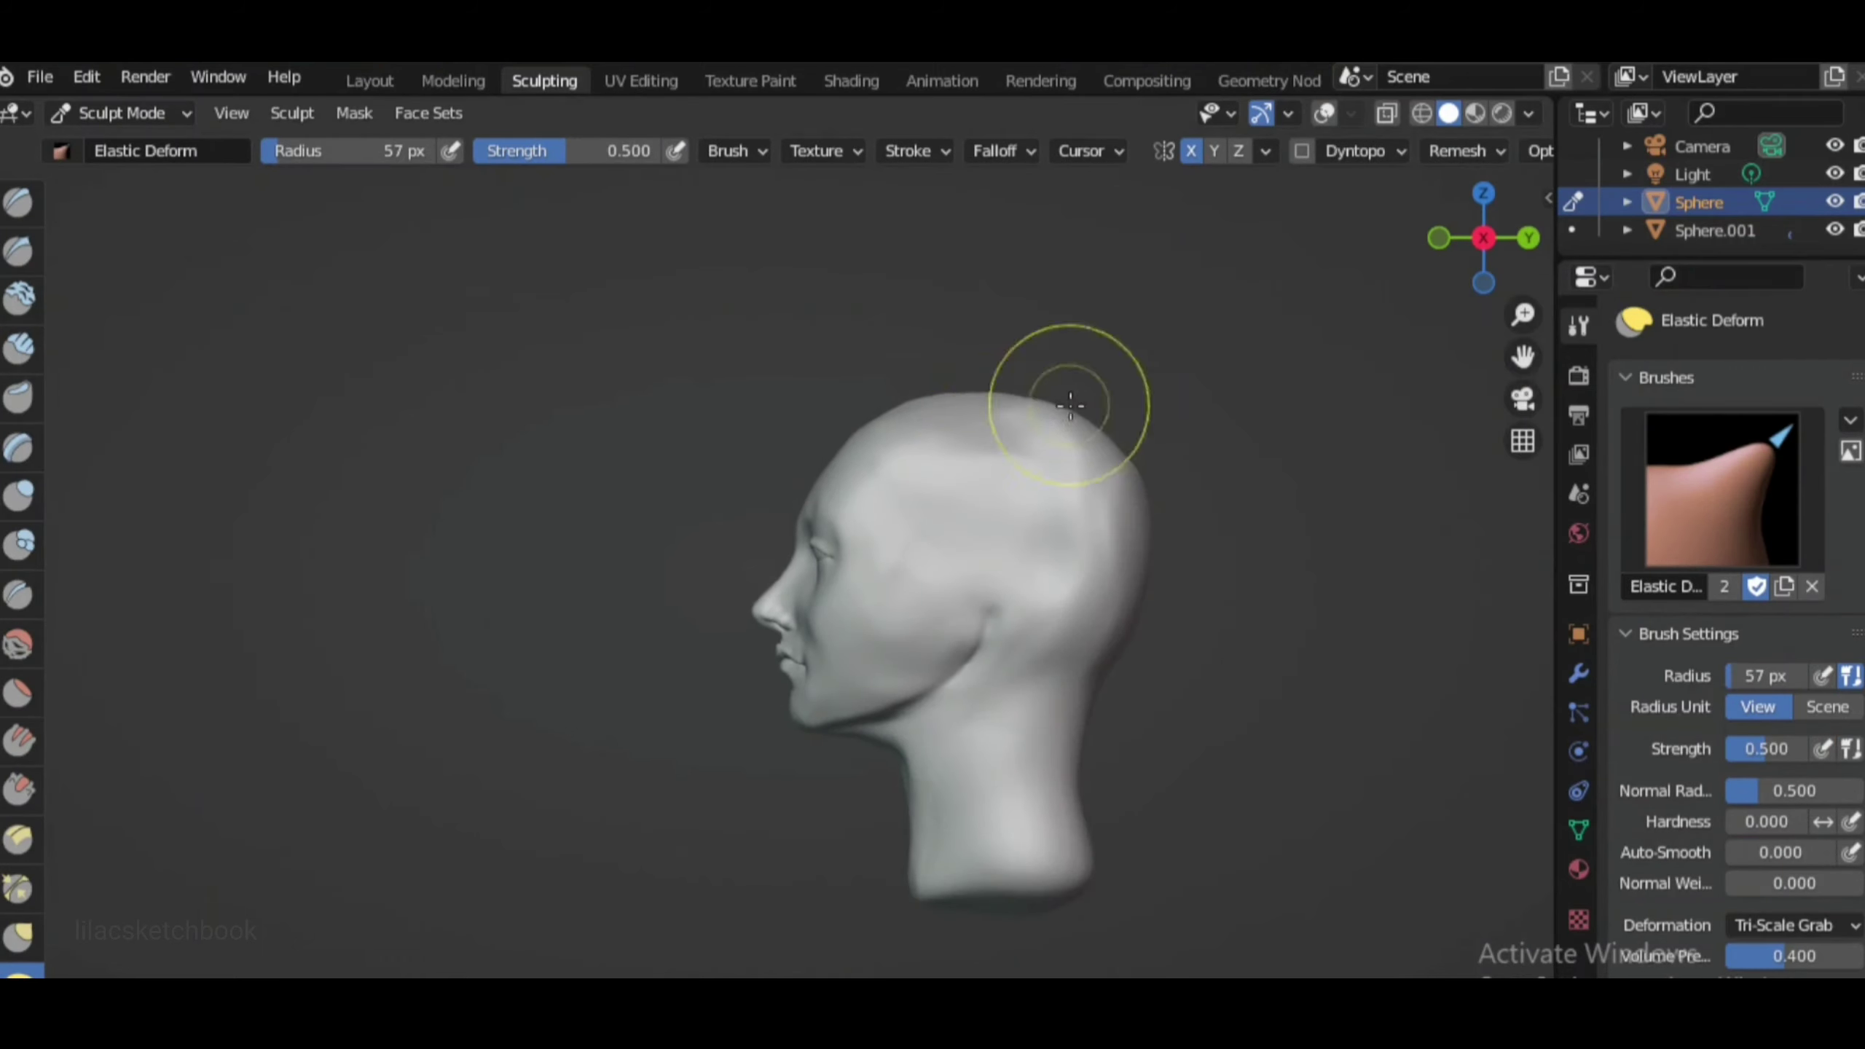
scroll(866, 675, "up", 2)
scroll(828, 555, "up", 2)
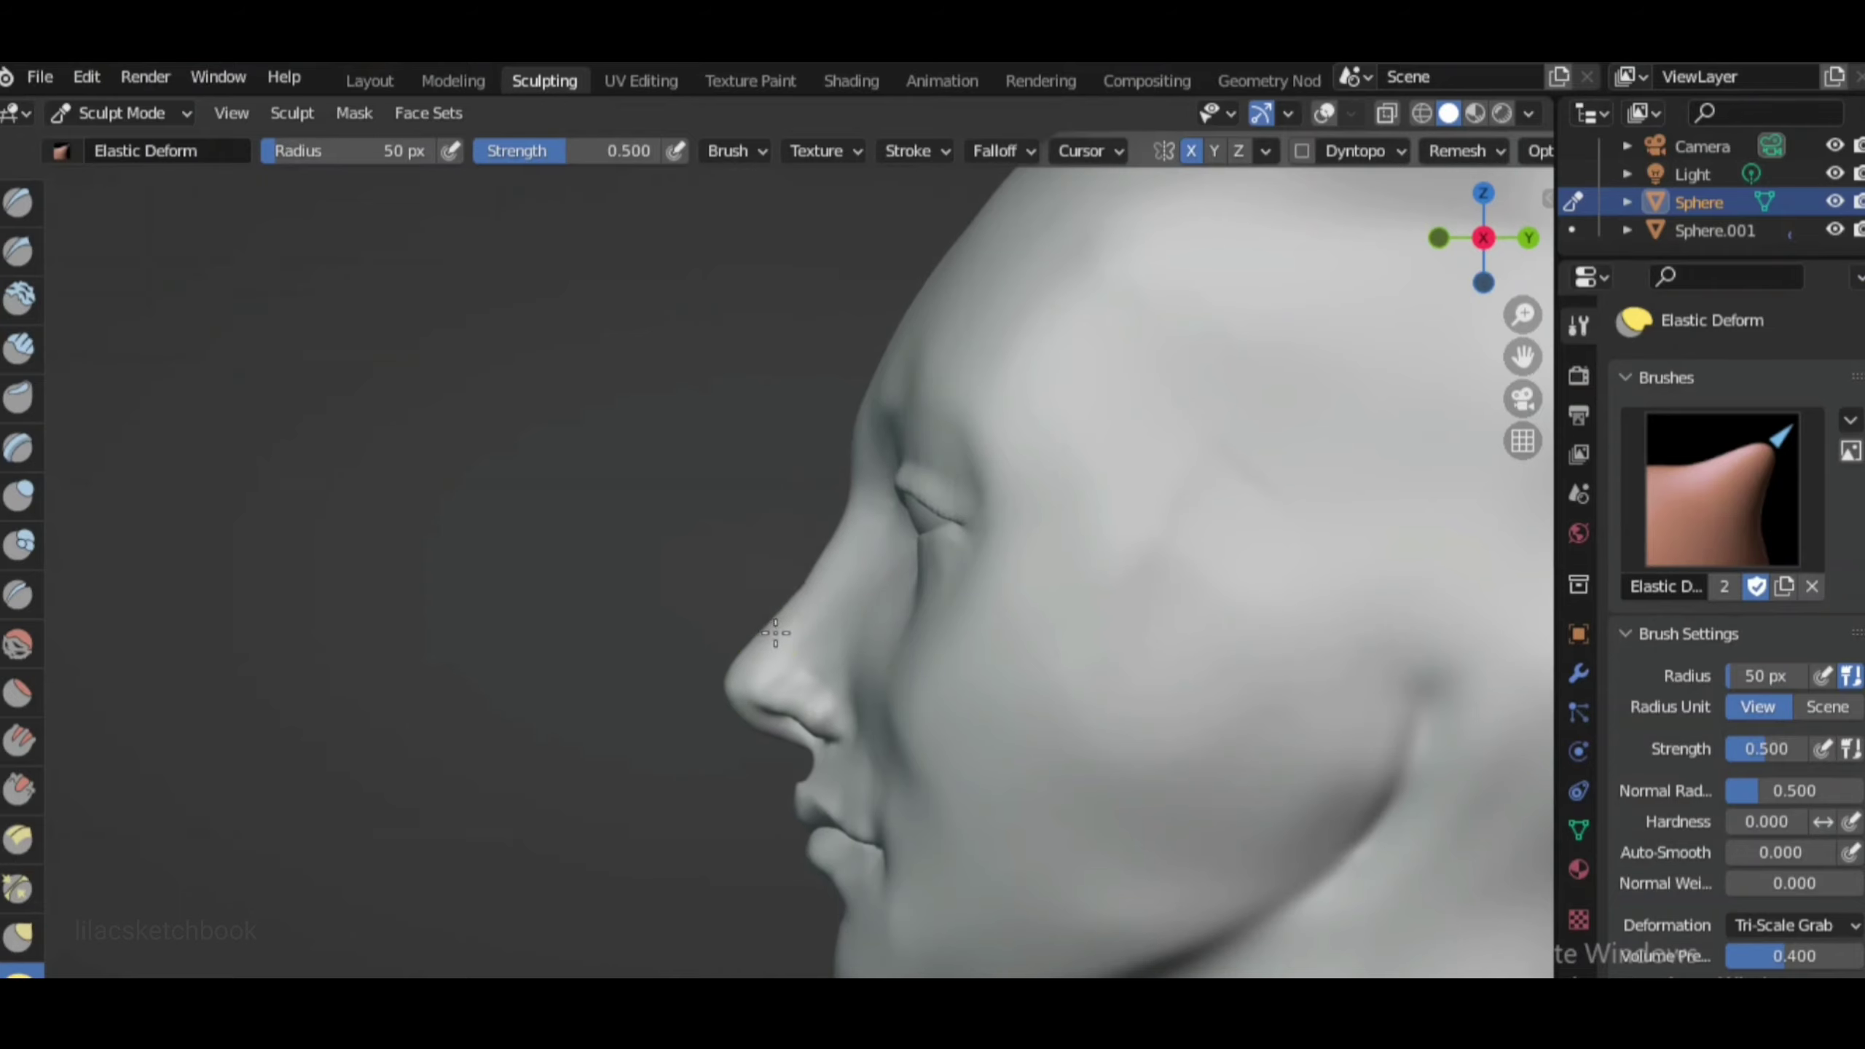
scroll(851, 662, "down", 4)
Inspect the head from the numpad front view and a close three-quarter view of the lips
key("KP_1")
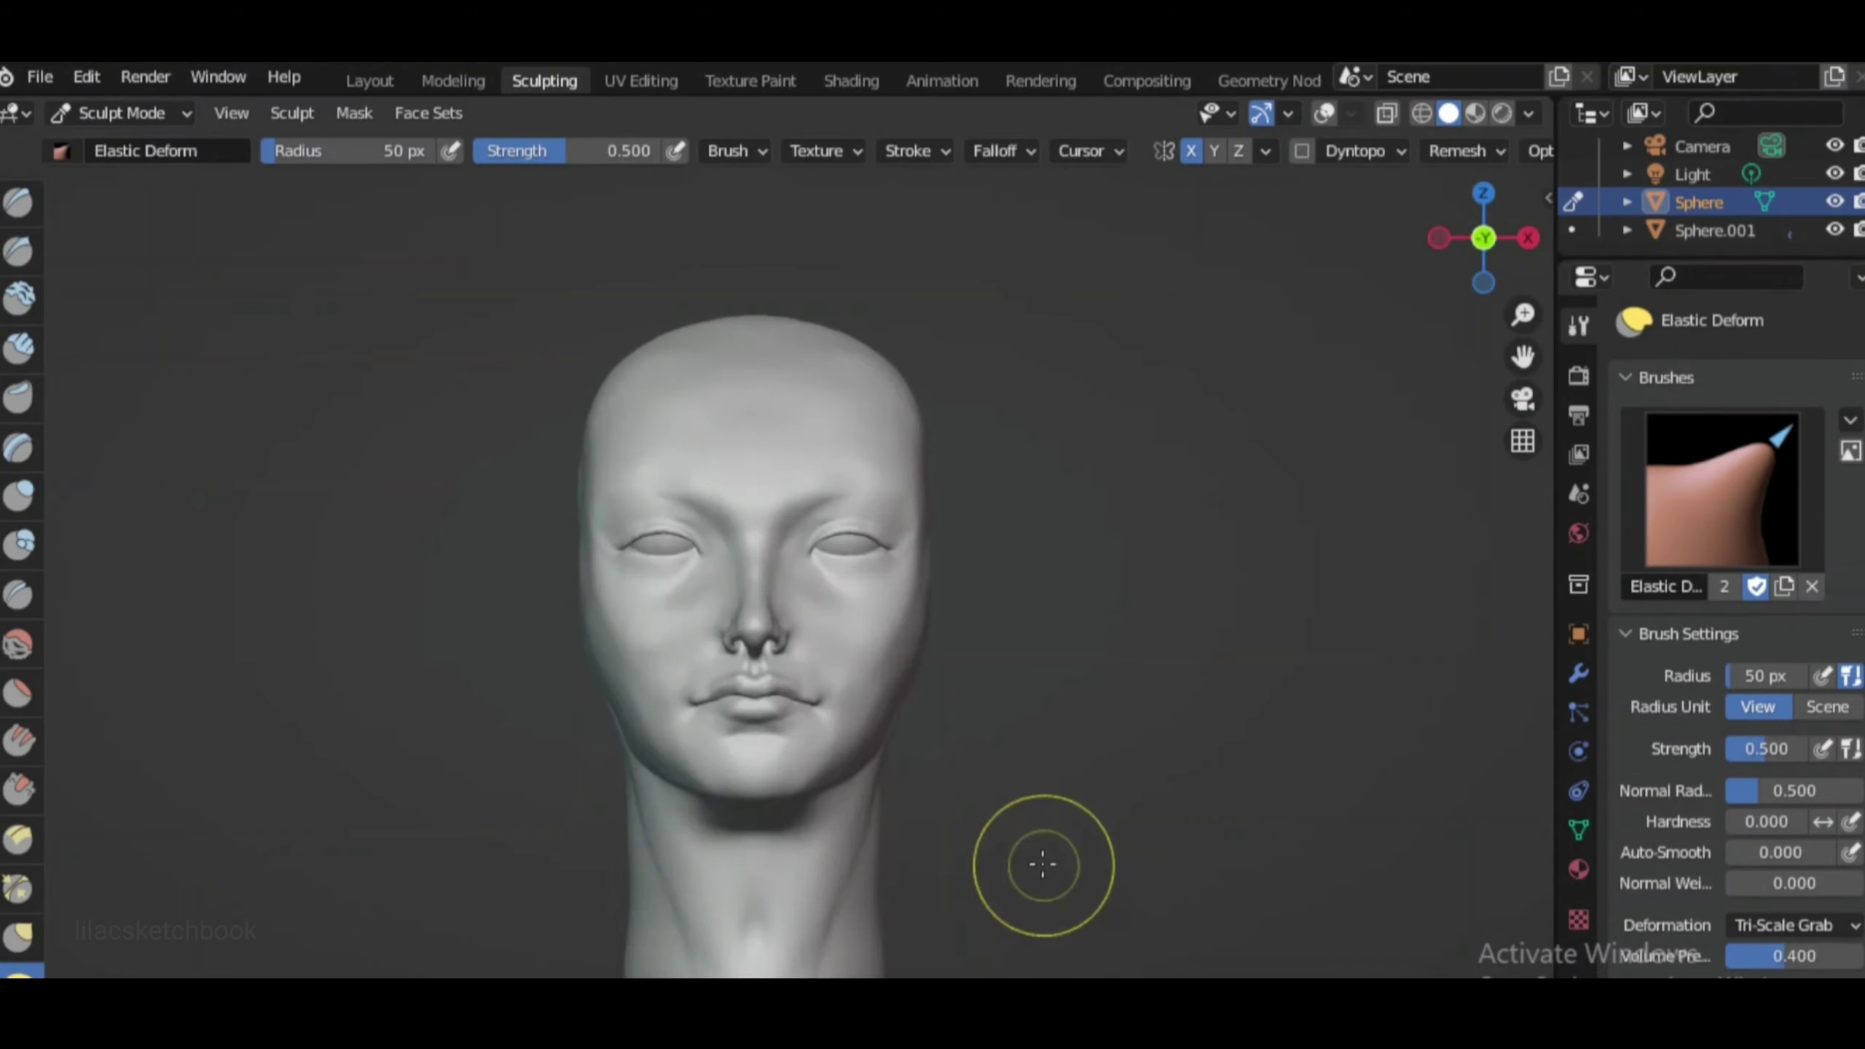
scroll(984, 846, "up", 4)
scroll(1083, 717, "up", 3)
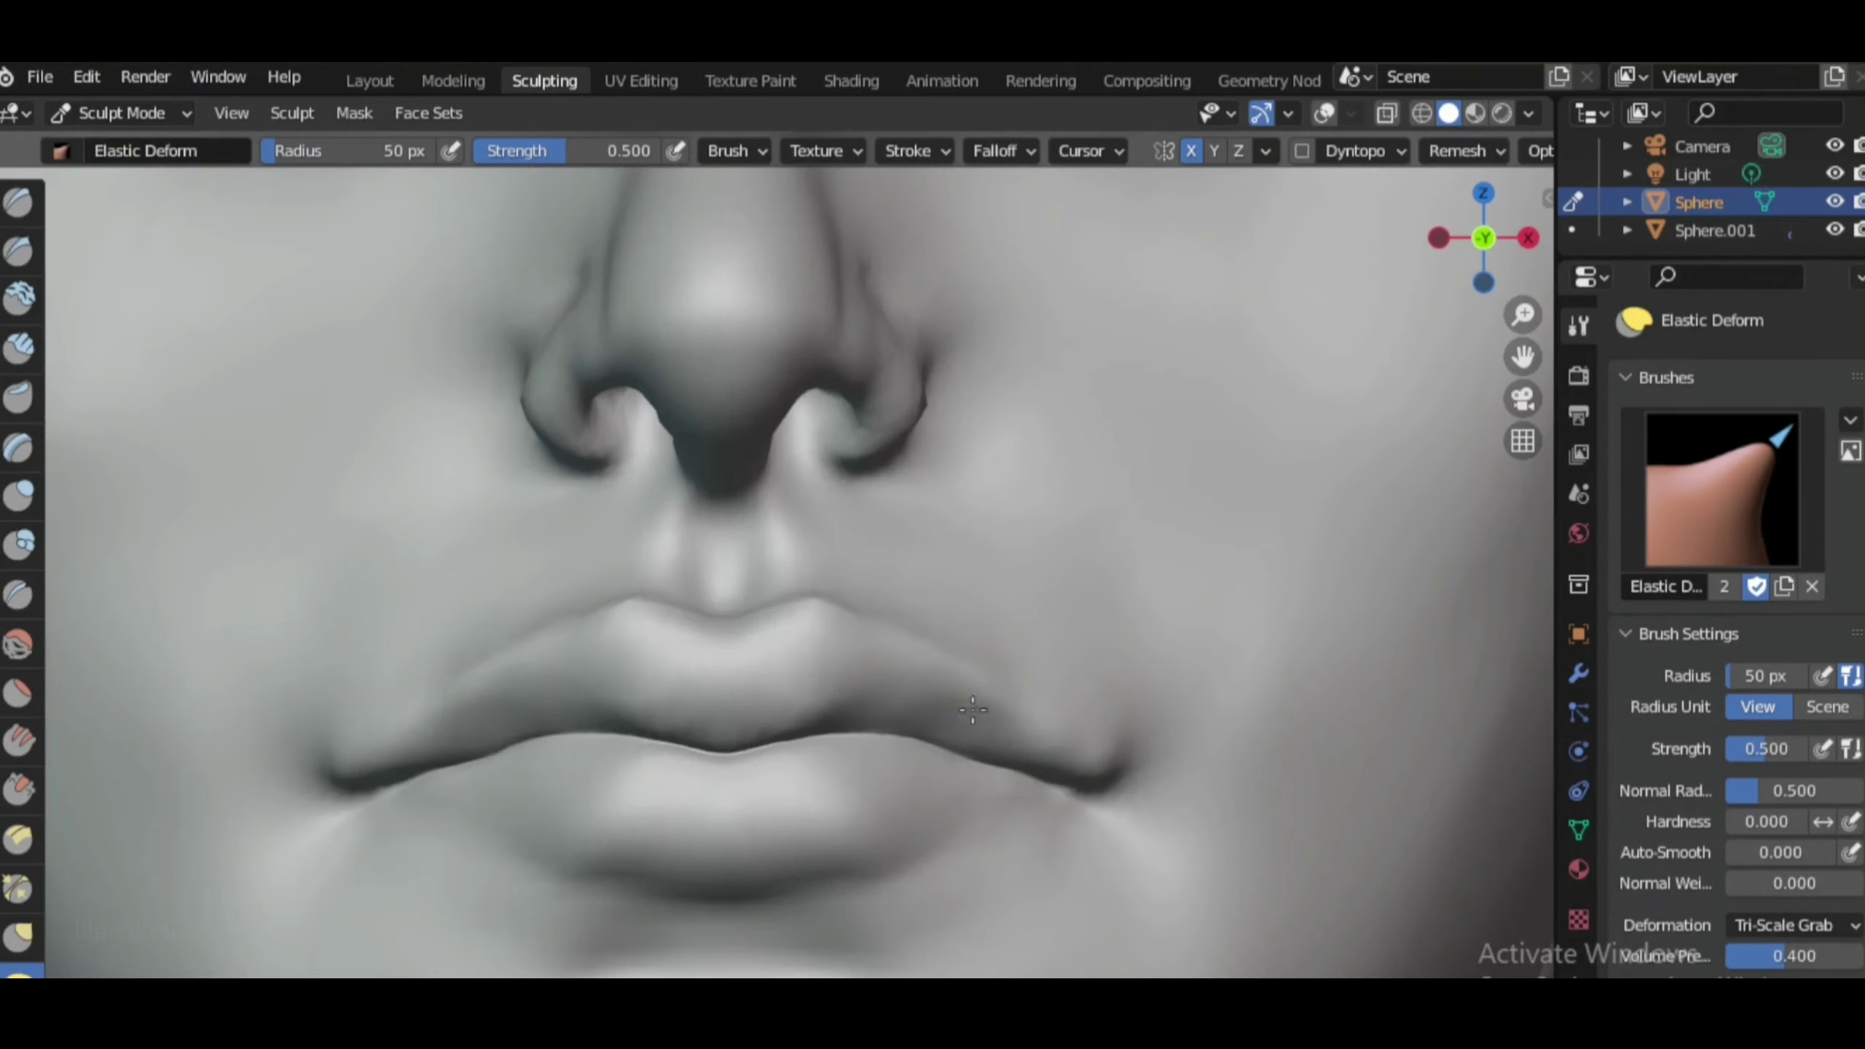
scroll(1098, 722, "down", 7)
scroll(896, 679, "up", 3)
scroll(1012, 712, "down", 5)
scroll(966, 679, "up", 4)
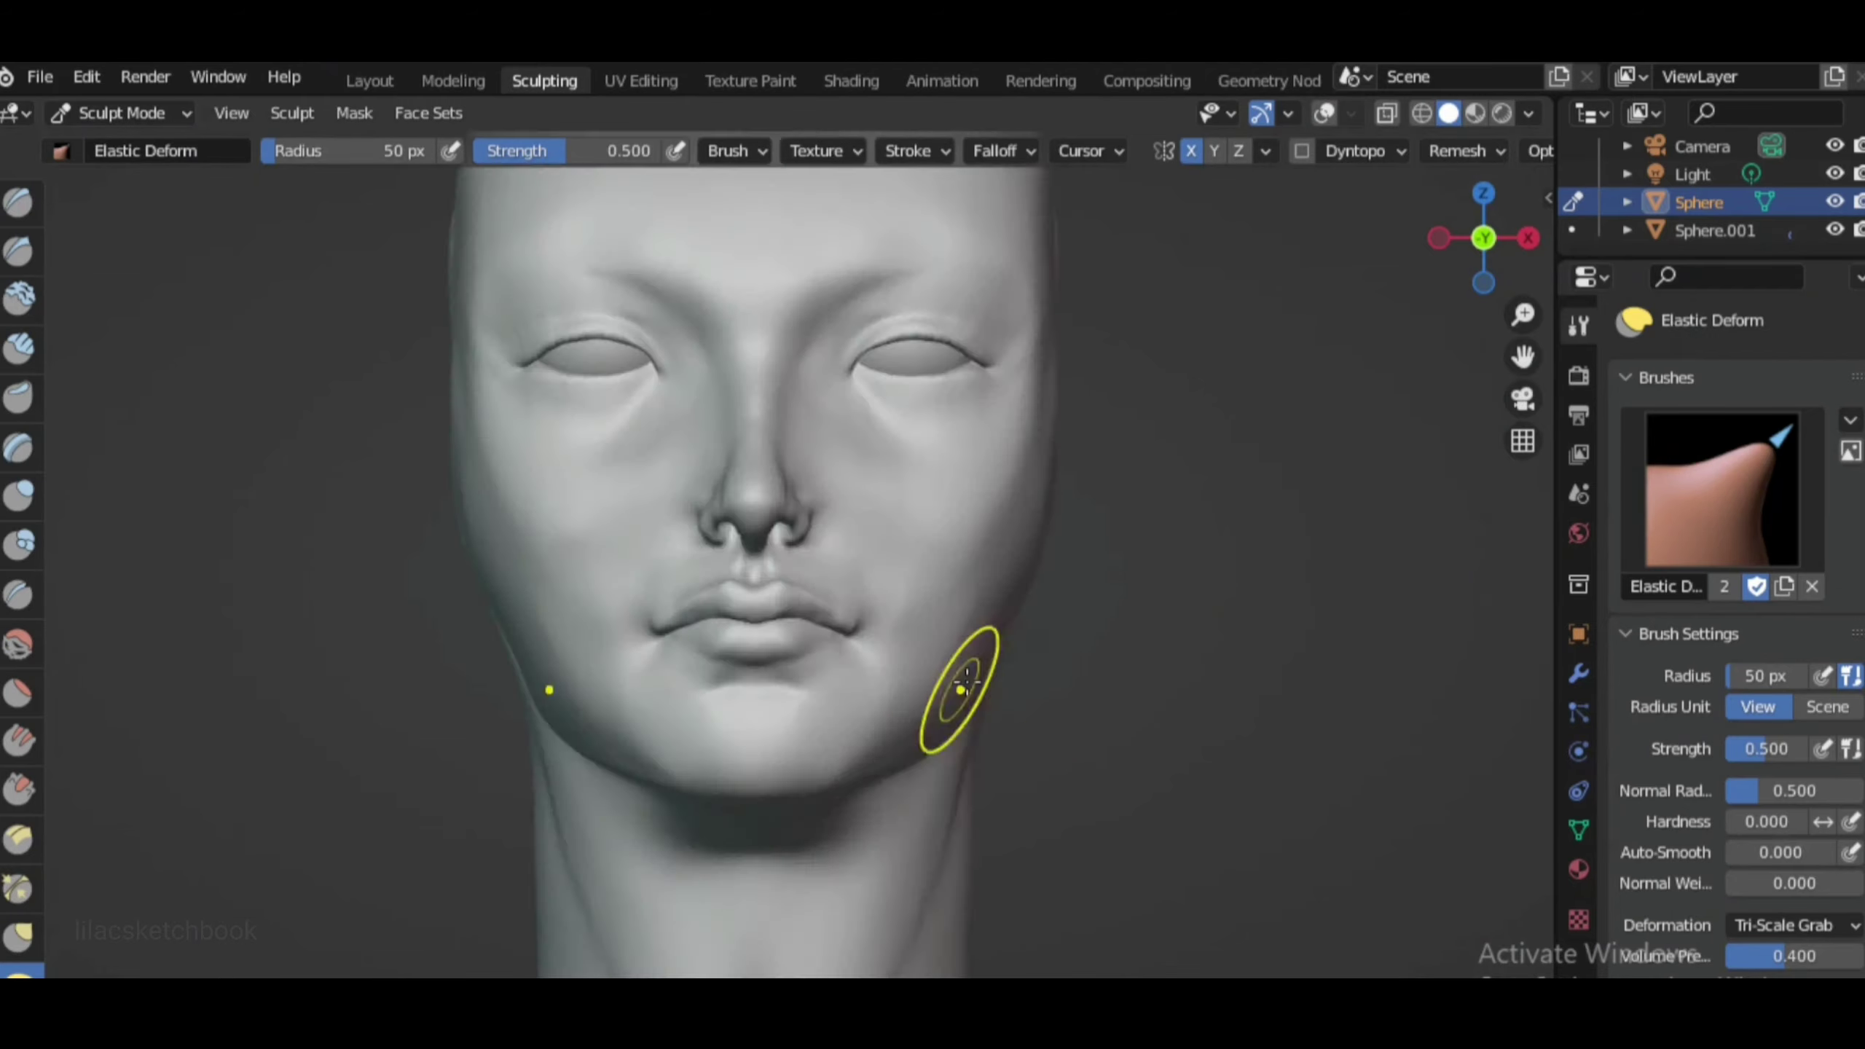
scroll(965, 679, "up", 2)
middle_click_drag(965, 679, 1006, 835)
scroll(1361, 417, "down", 5)
scroll(1395, 331, "down", 3)
Return to a front-on view of the face with the Draw brush selected
left_click(1439, 238)
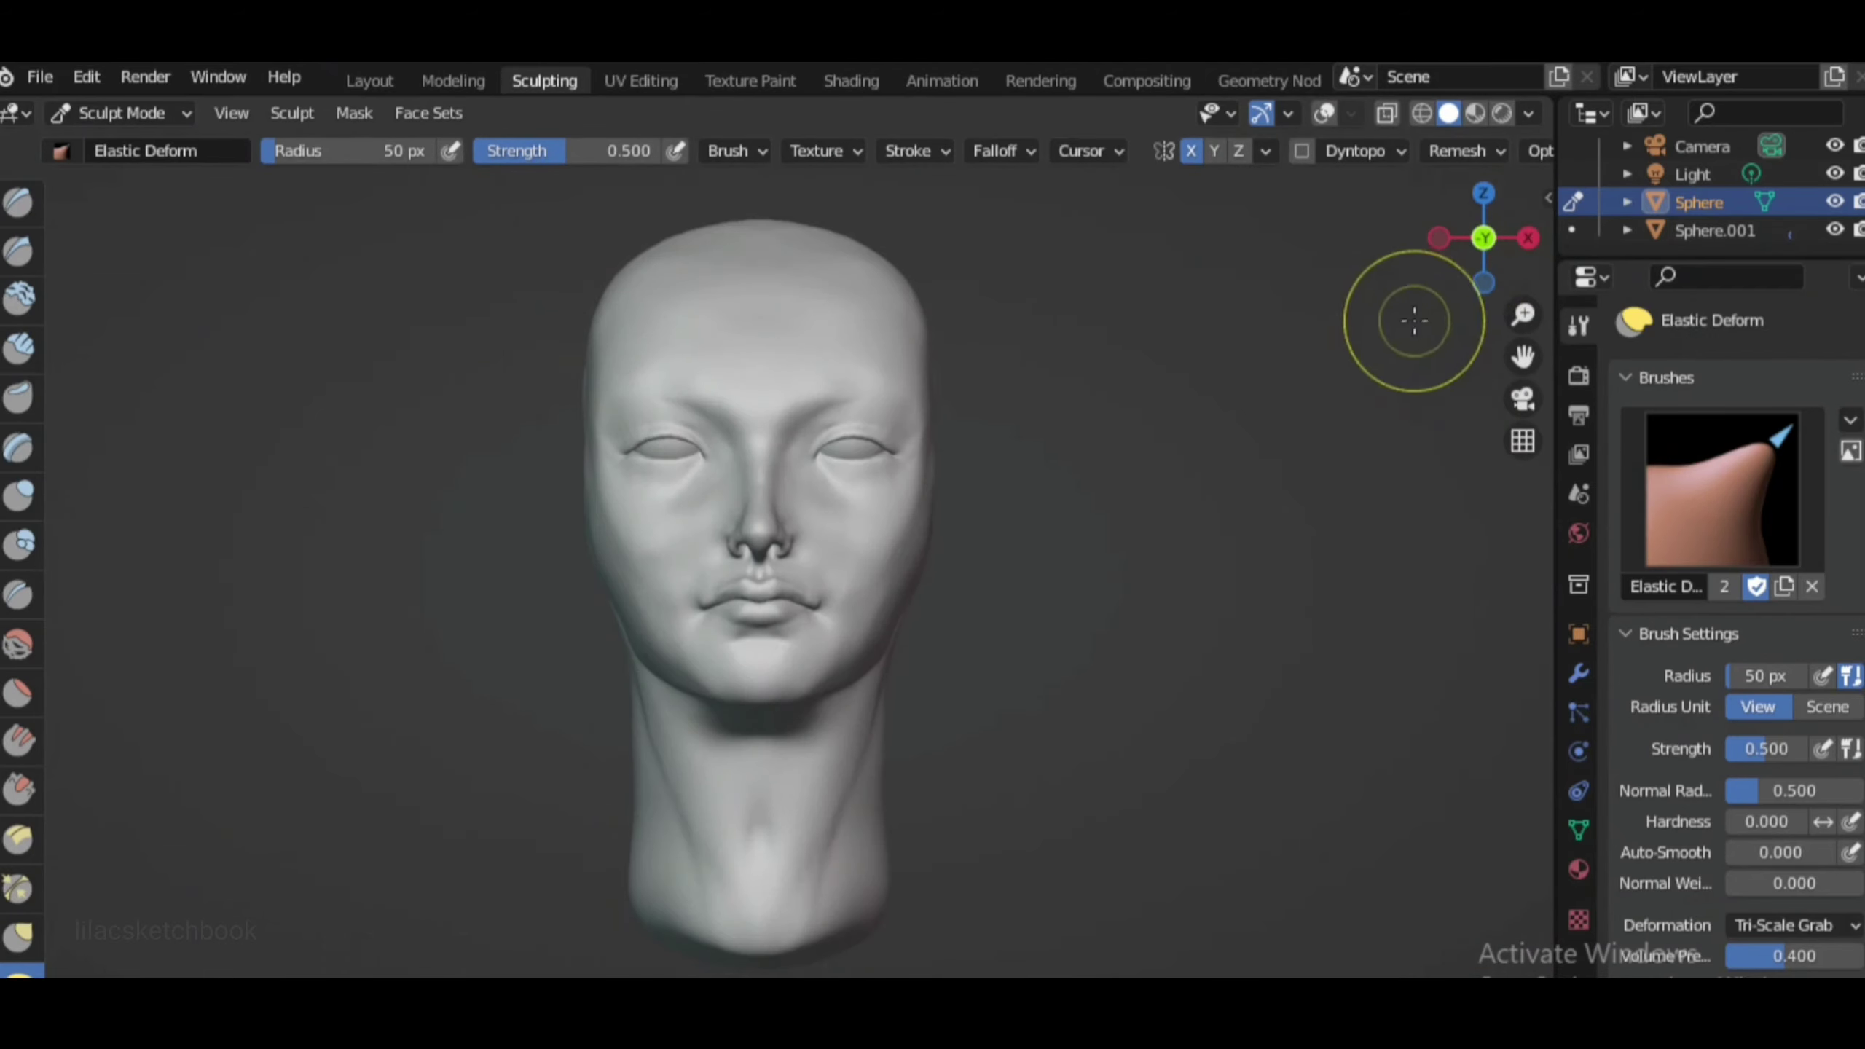
scroll(1416, 321, "up", 5)
left_click(19, 202)
scroll(749, 437, "up", 2)
scroll(977, 437, "up", 3)
scroll(1049, 387, "up", 2)
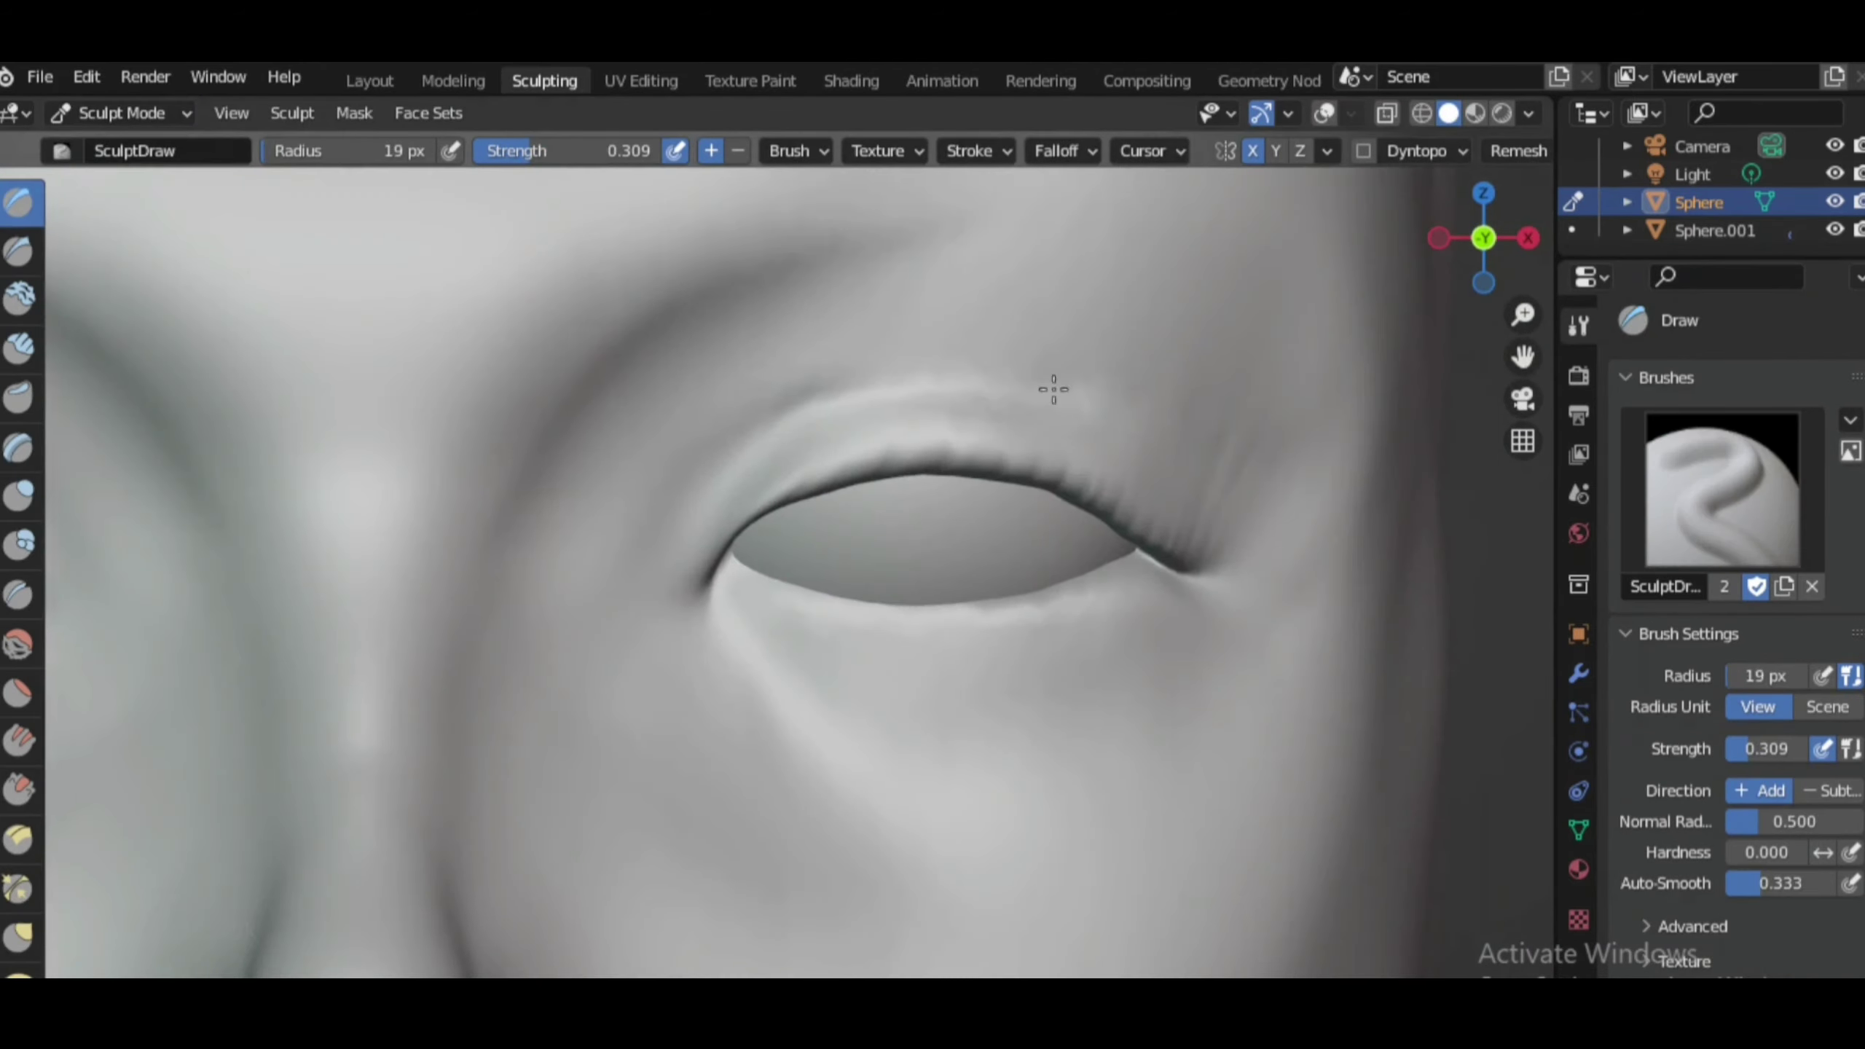
scroll(805, 659, "down", 2)
scroll(806, 658, "down", 1)
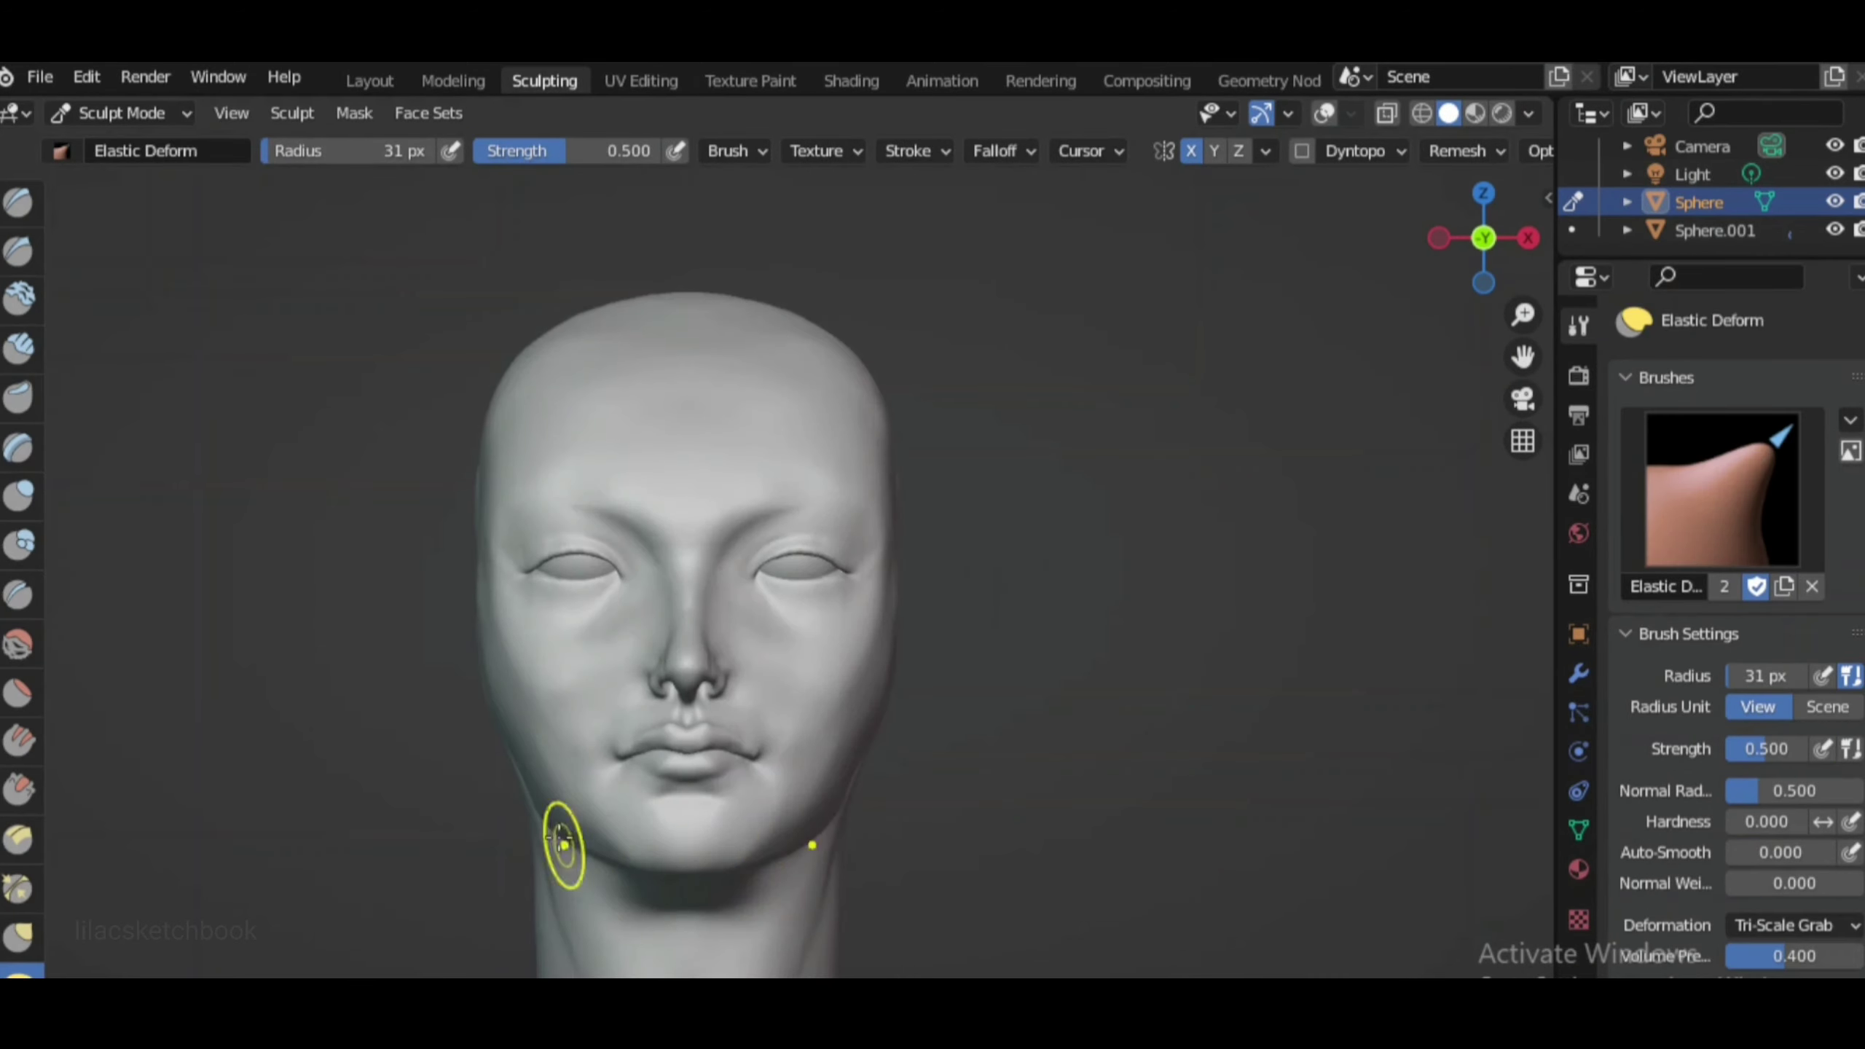
Pull in the skull, cheeks and jaw with Elastic Deform, checking profile against front view
mouse_move(827, 461)
left_mouse_down()
mouse_move(625, 803)
mouse_move(542, 673)
mouse_move(571, 667)
left_mouse_up()
key("f")
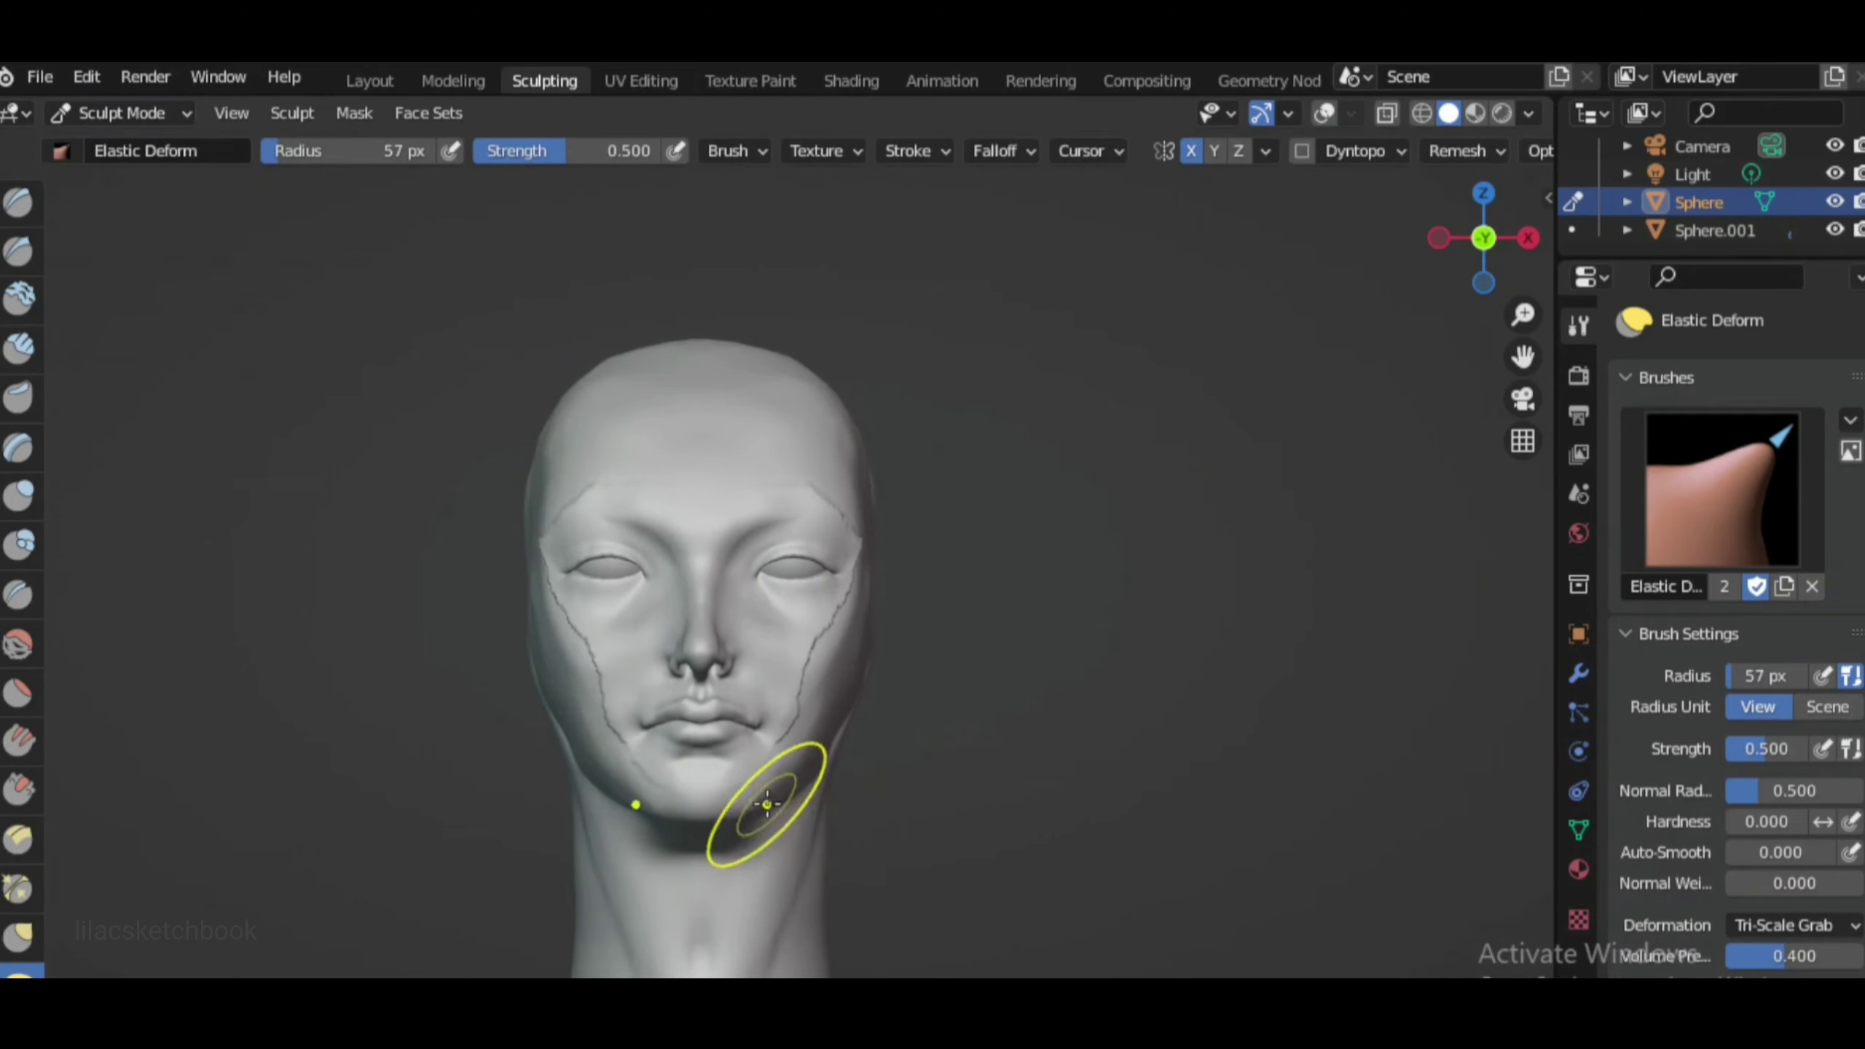
middle_click_drag(602, 768, 1124, 874)
key("KP_1")
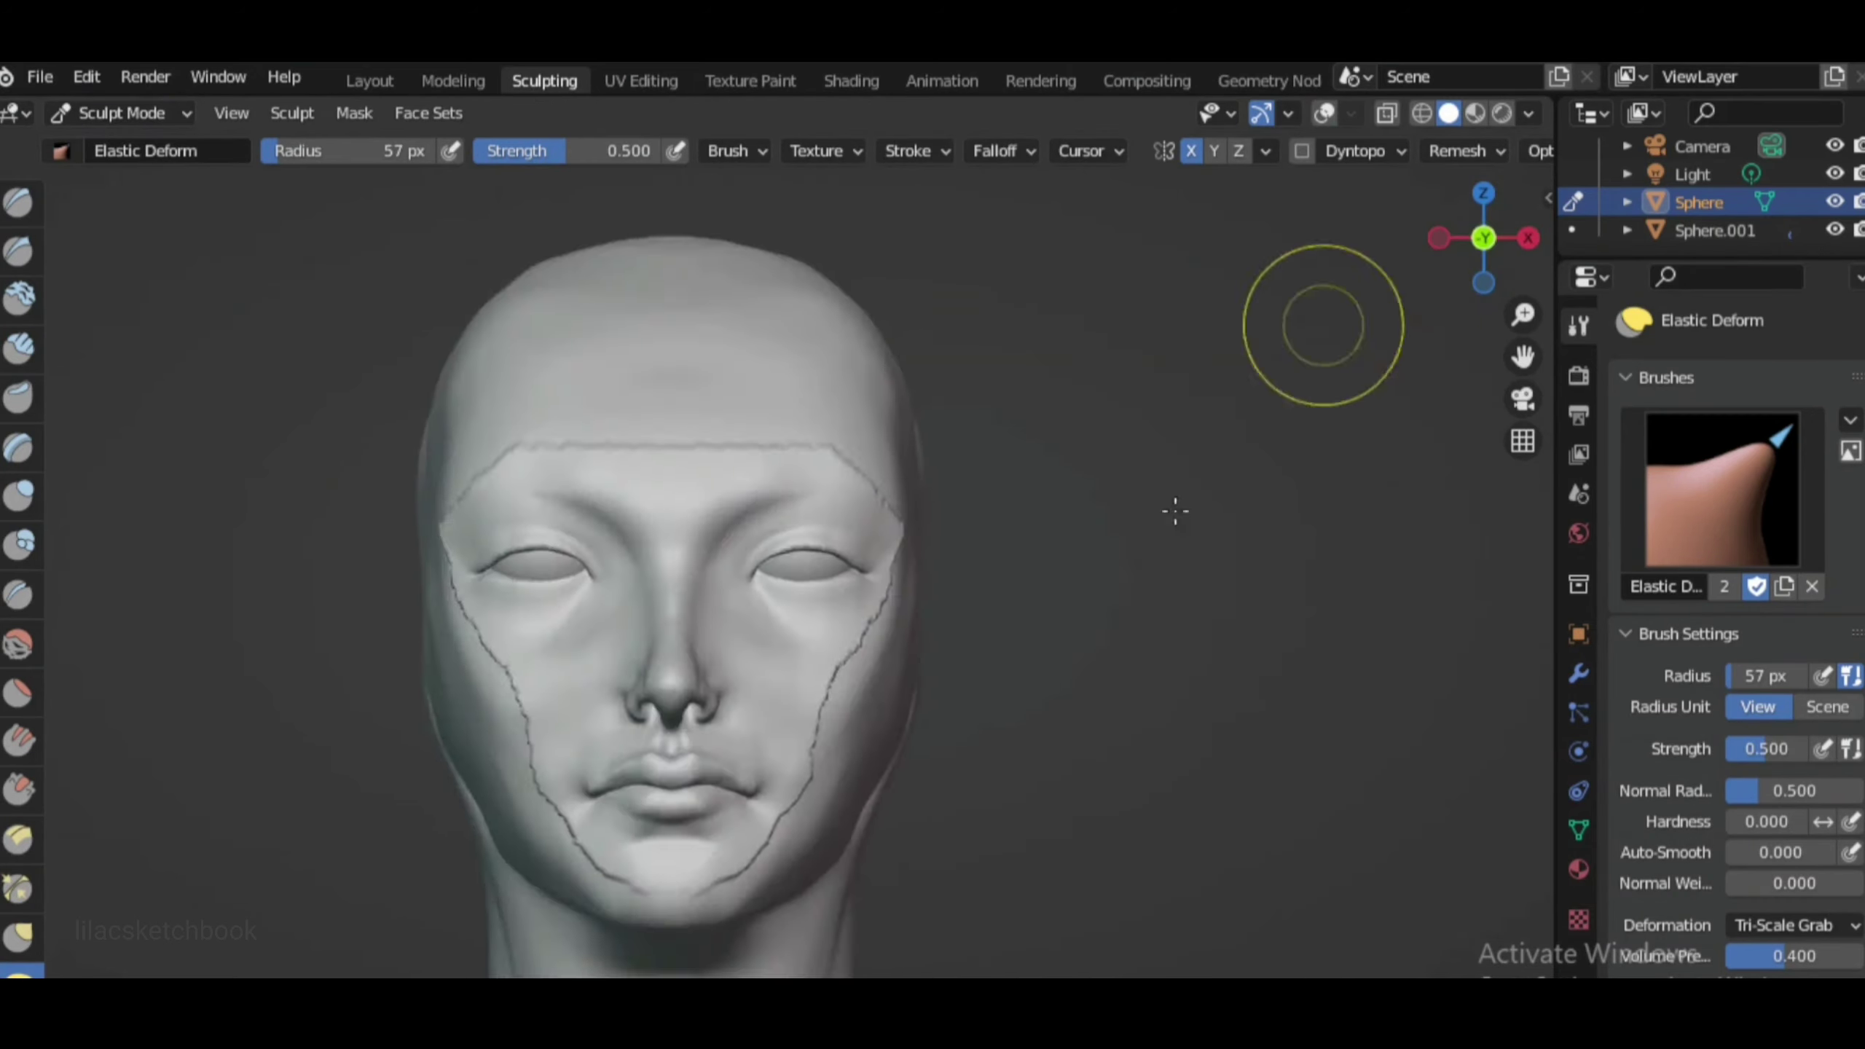
scroll(1174, 512, "down", 3)
left_click_drag(1537, 221, 1274, 404)
key("KP_1")
scroll(833, 646, "up", 5)
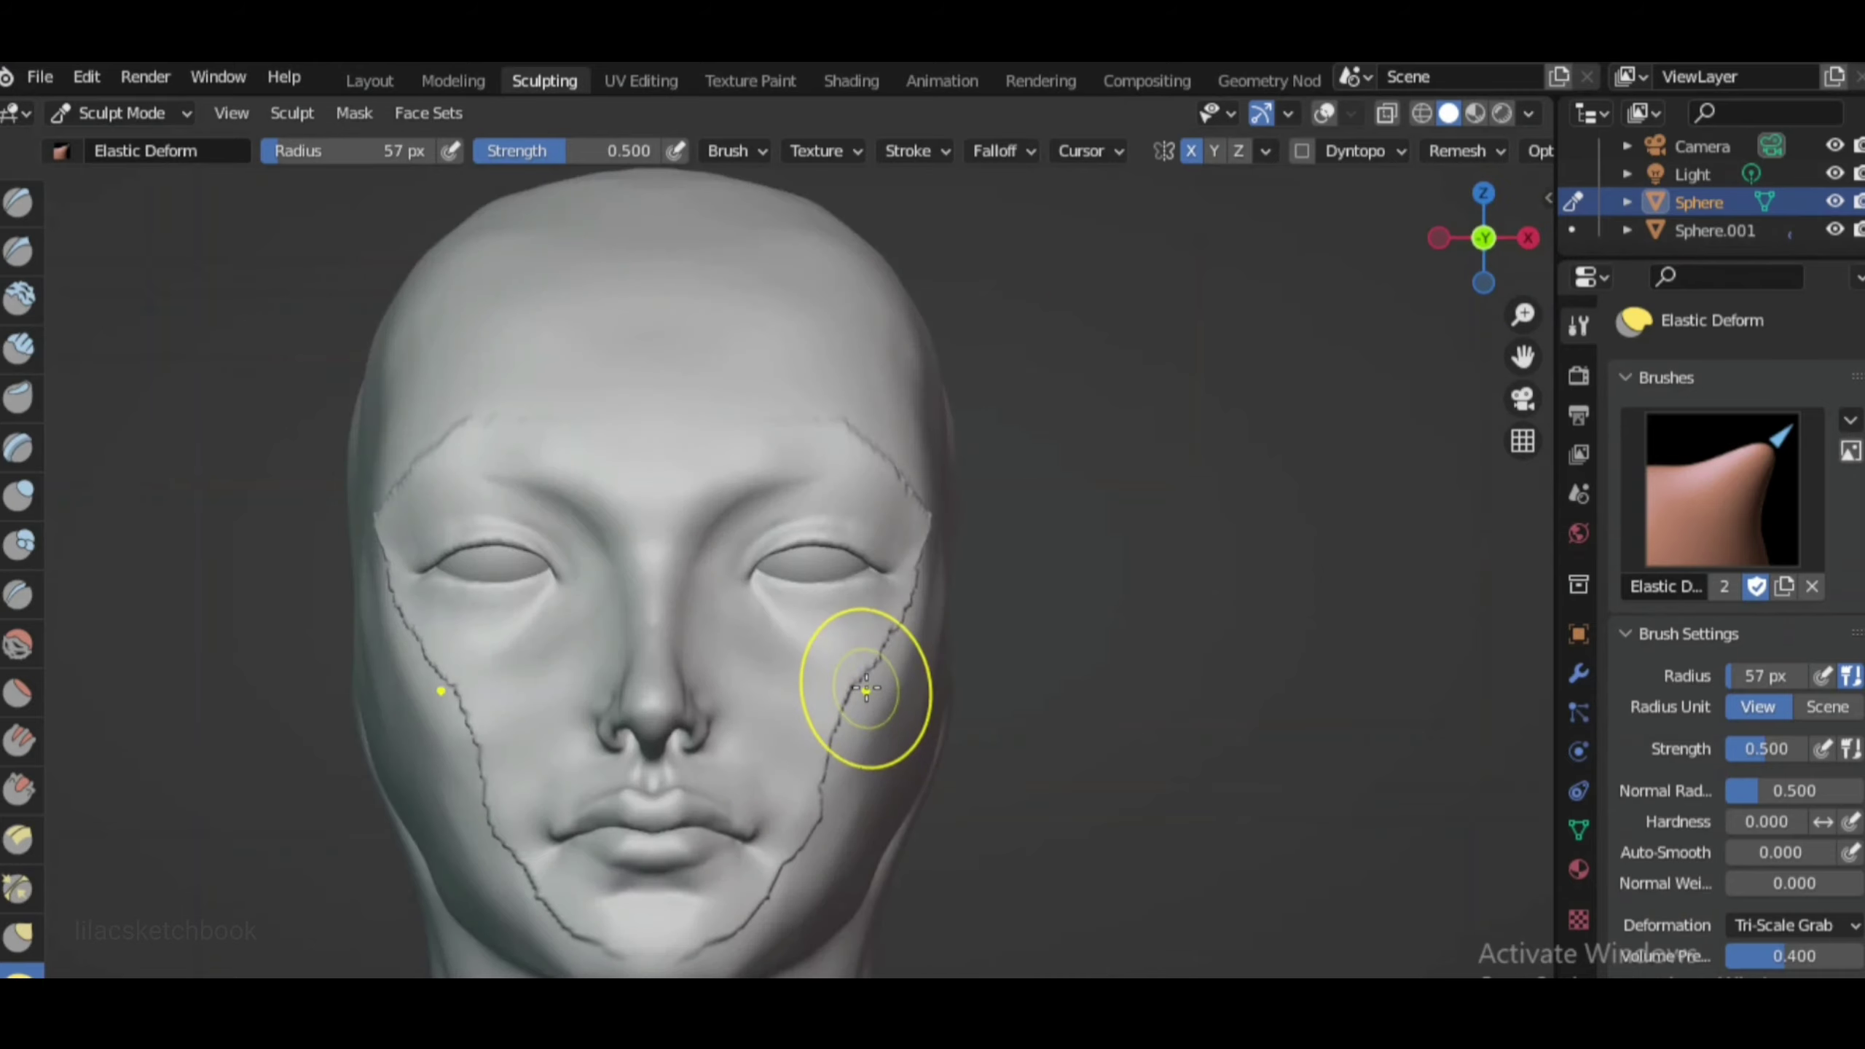
scroll(741, 584, "down", 4)
scroll(970, 708, "down", 3)
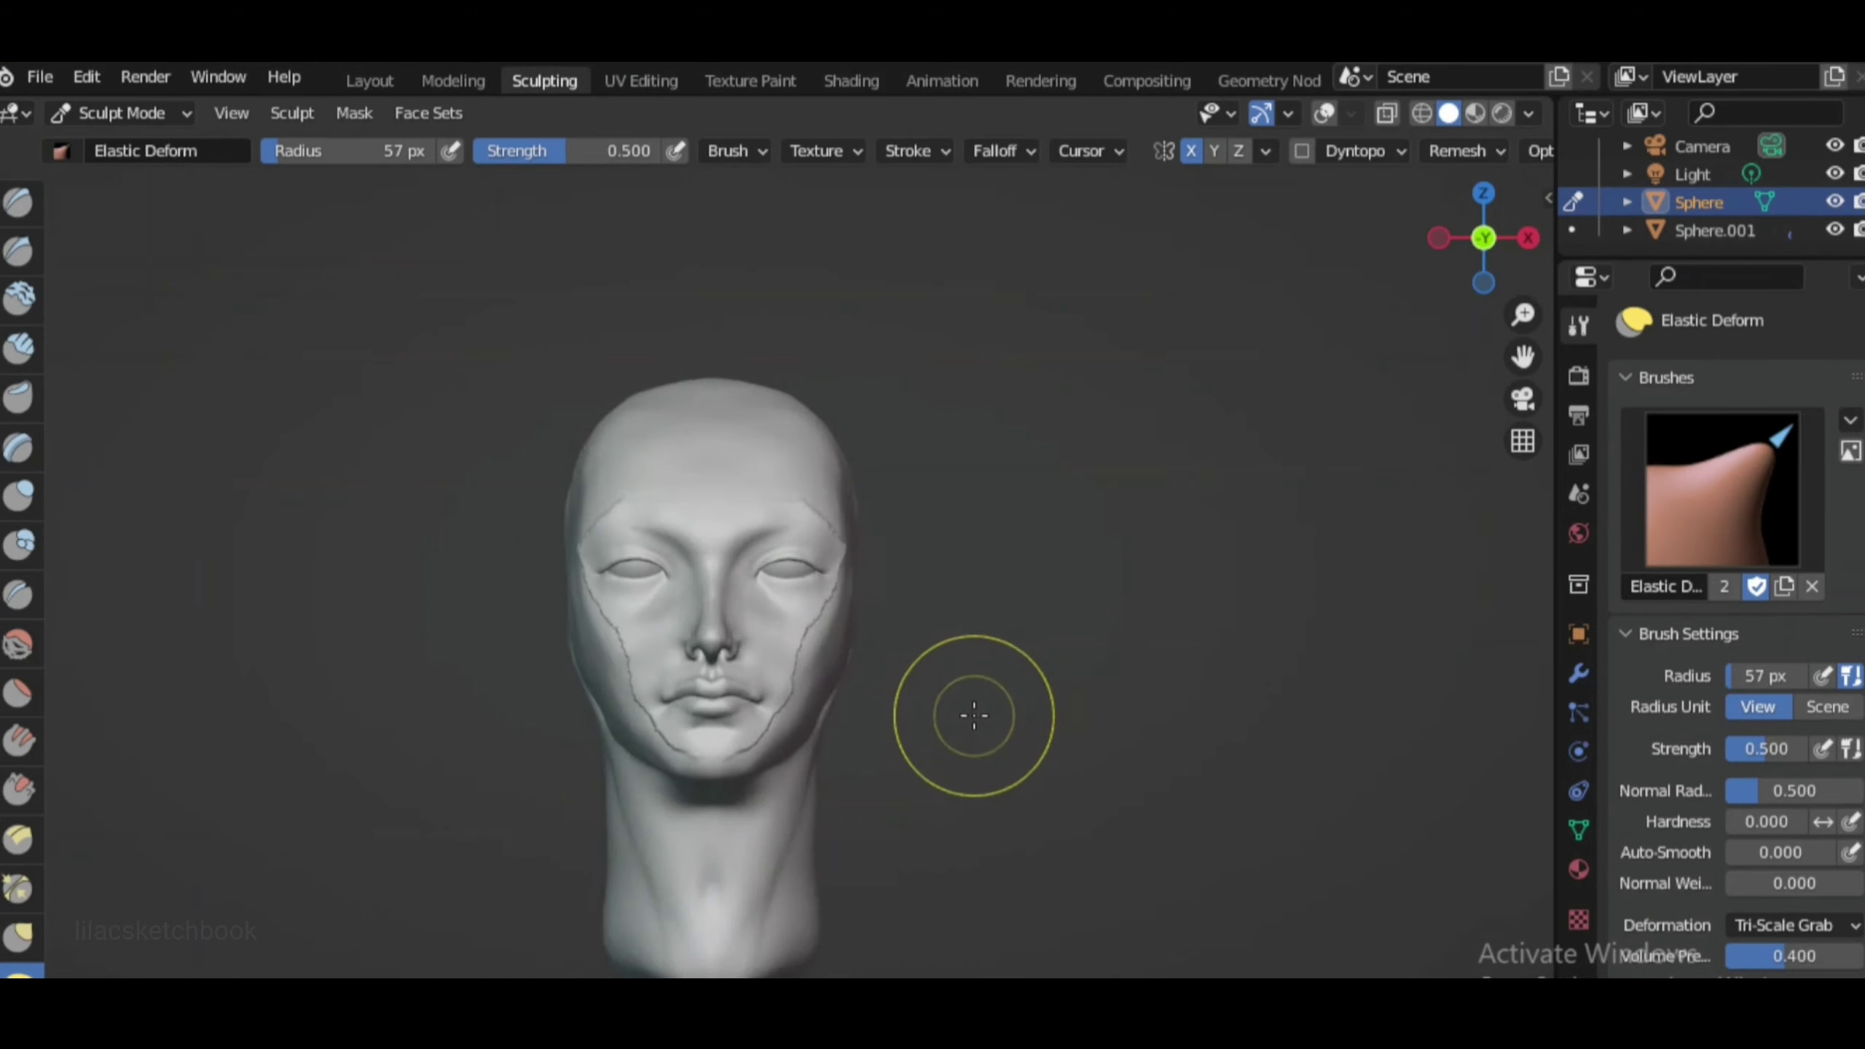
scroll(762, 699, "up", 6)
scroll(734, 734, "up", 5)
scroll(237, 645, "down", 5)
Smooth away the seam lines along the jaw and cheek with the Smooth brush
left_click(18, 644)
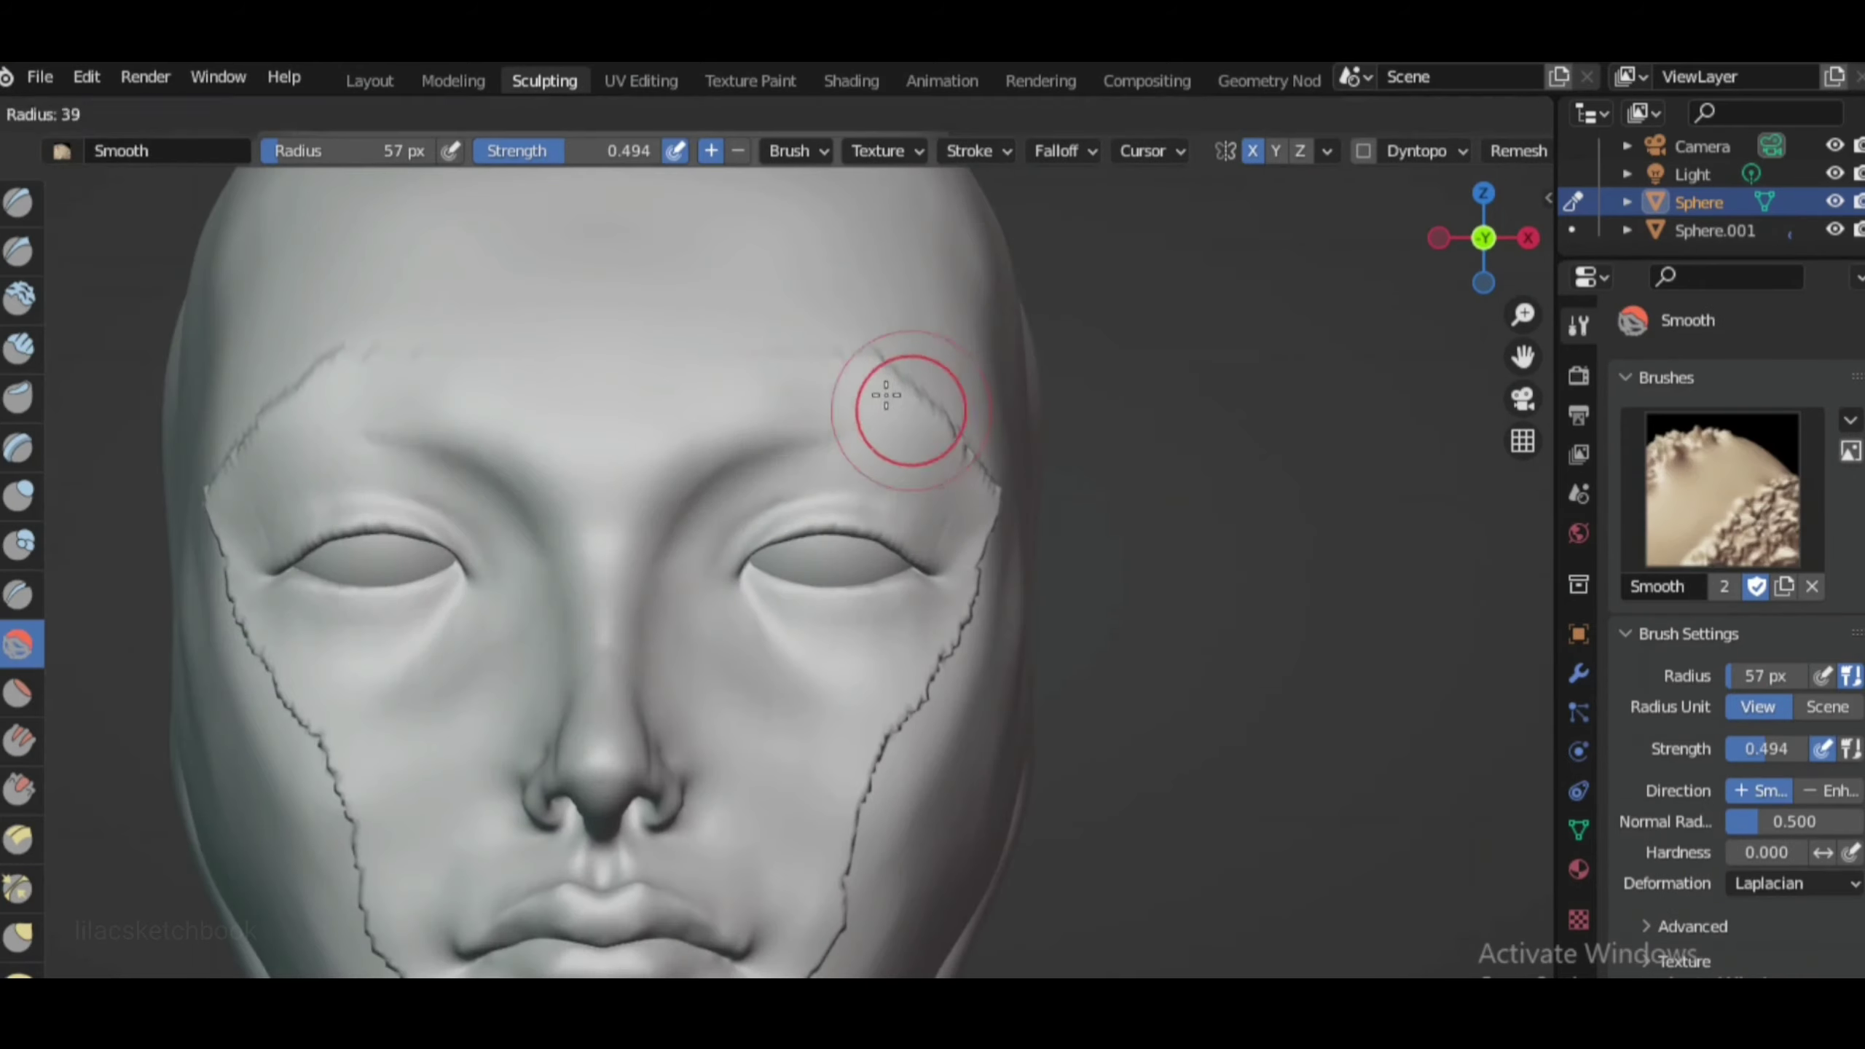
scroll(908, 385, "up", 2)
middle_click_drag(907, 386, 1062, 487)
scroll(1062, 488, "up", 2)
scroll(1116, 550, "up", 2)
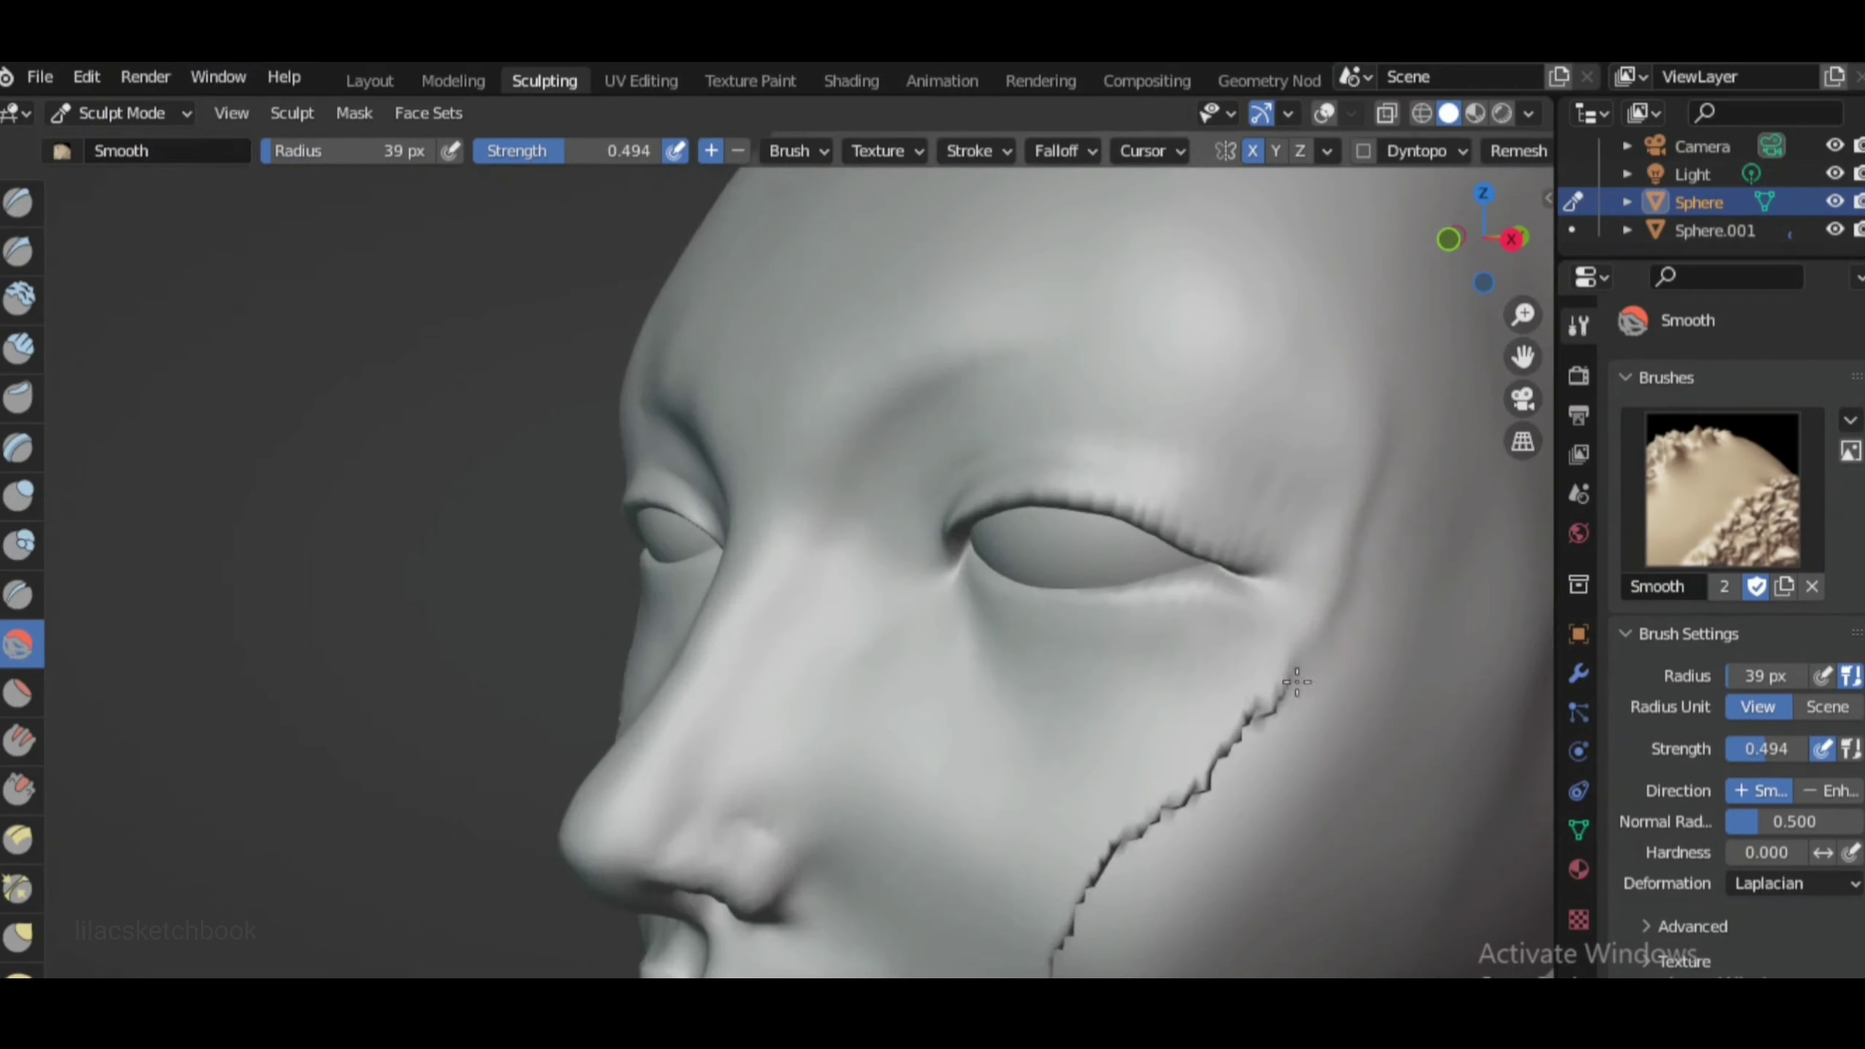
scroll(1028, 685, "down", 2)
middle_click_drag(1505, 389, 1000, 624)
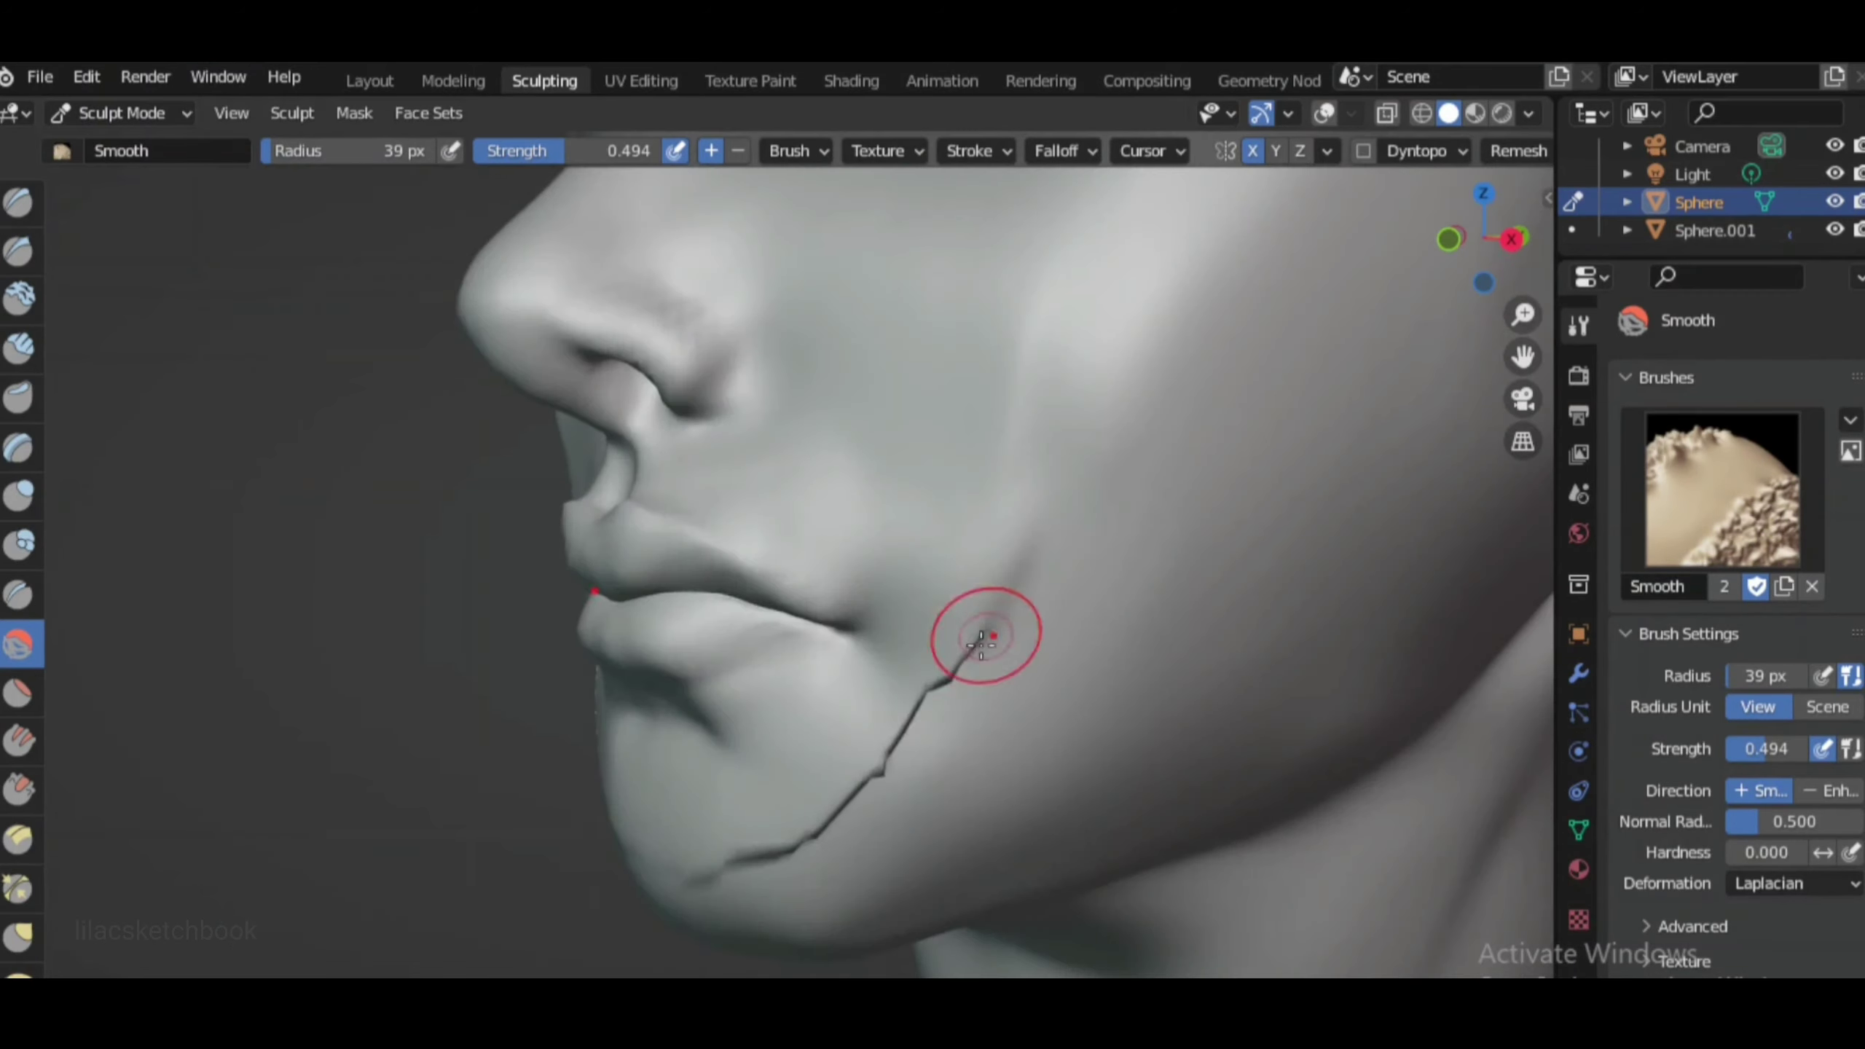
left_click_drag(1000, 624, 1020, 458)
middle_click_drag(1020, 458, 820, 771)
scroll(620, 397, "up", 3)
scroll(620, 397, "down", 3)
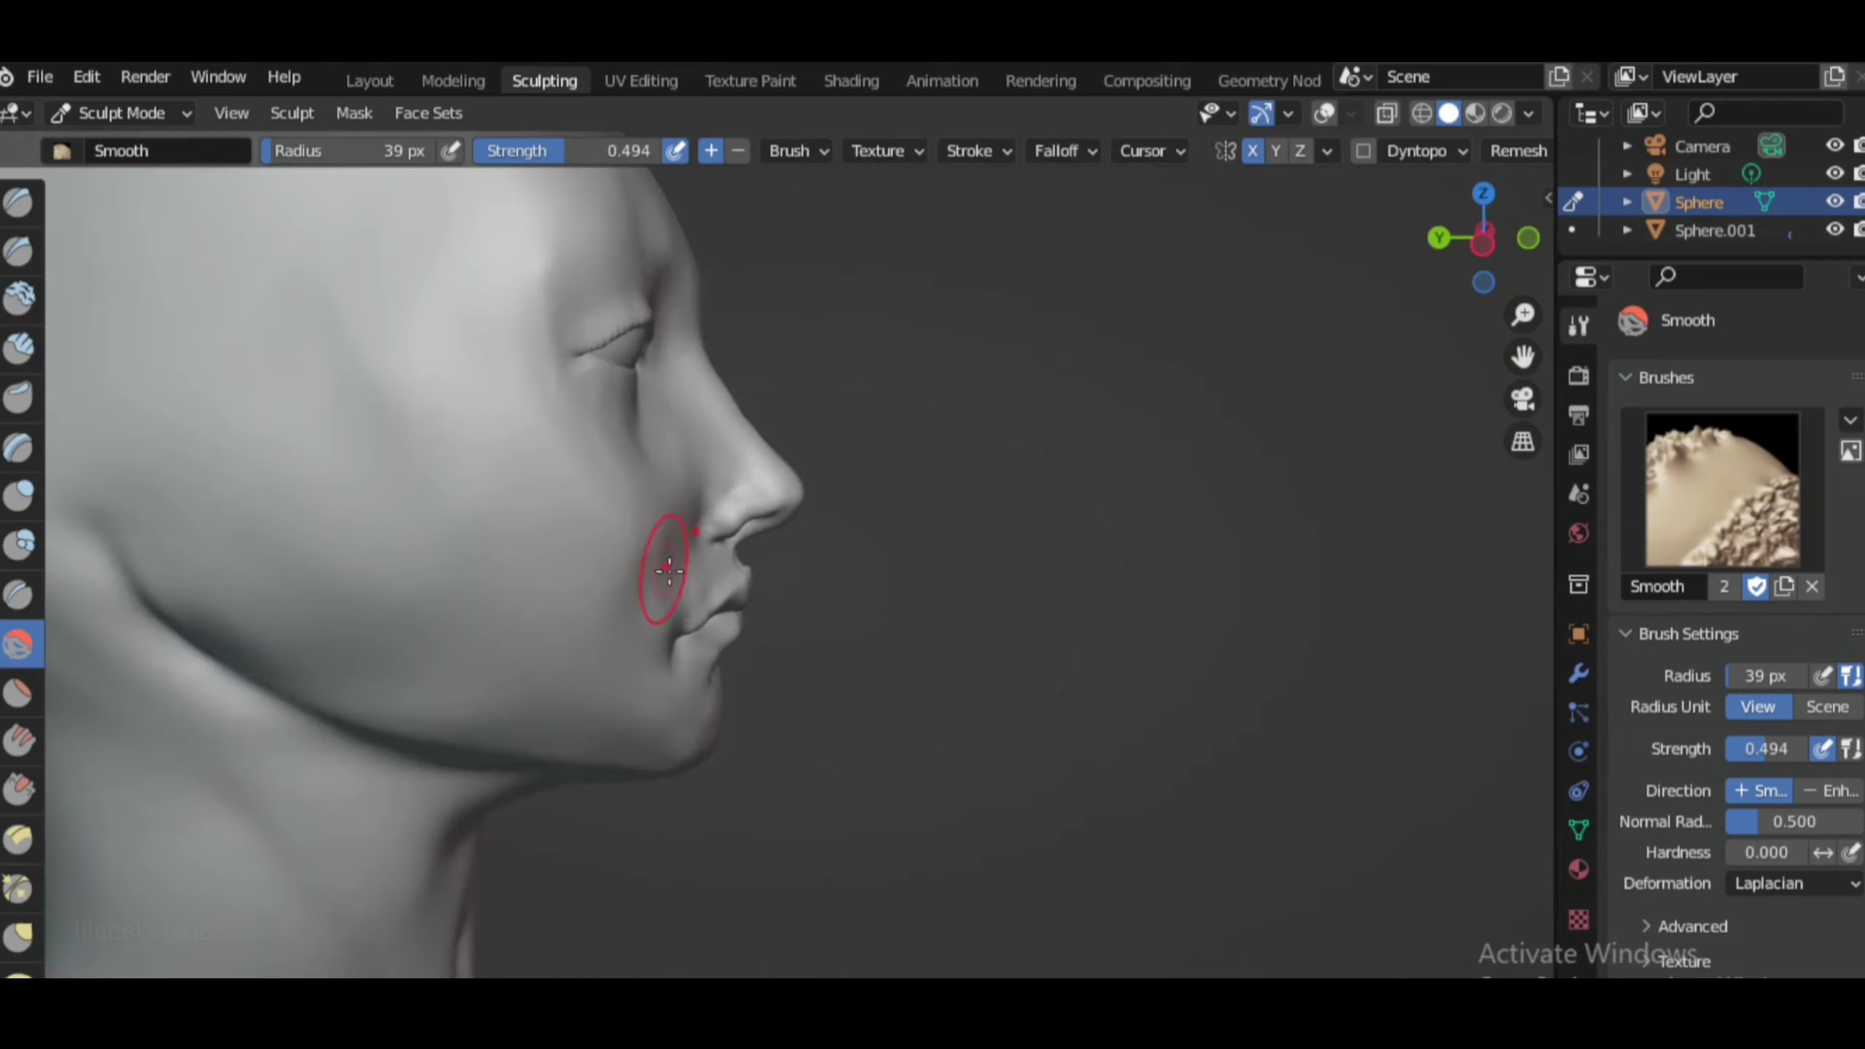
scroll(646, 542, "down", 3)
Recheck side and front views, enlarge the brush, and return to Elastic Deform at 39 px
middle_click_drag(1262, 492, 864, 316, "alt")
key("KP_3")
scroll(929, 548, "up", 4)
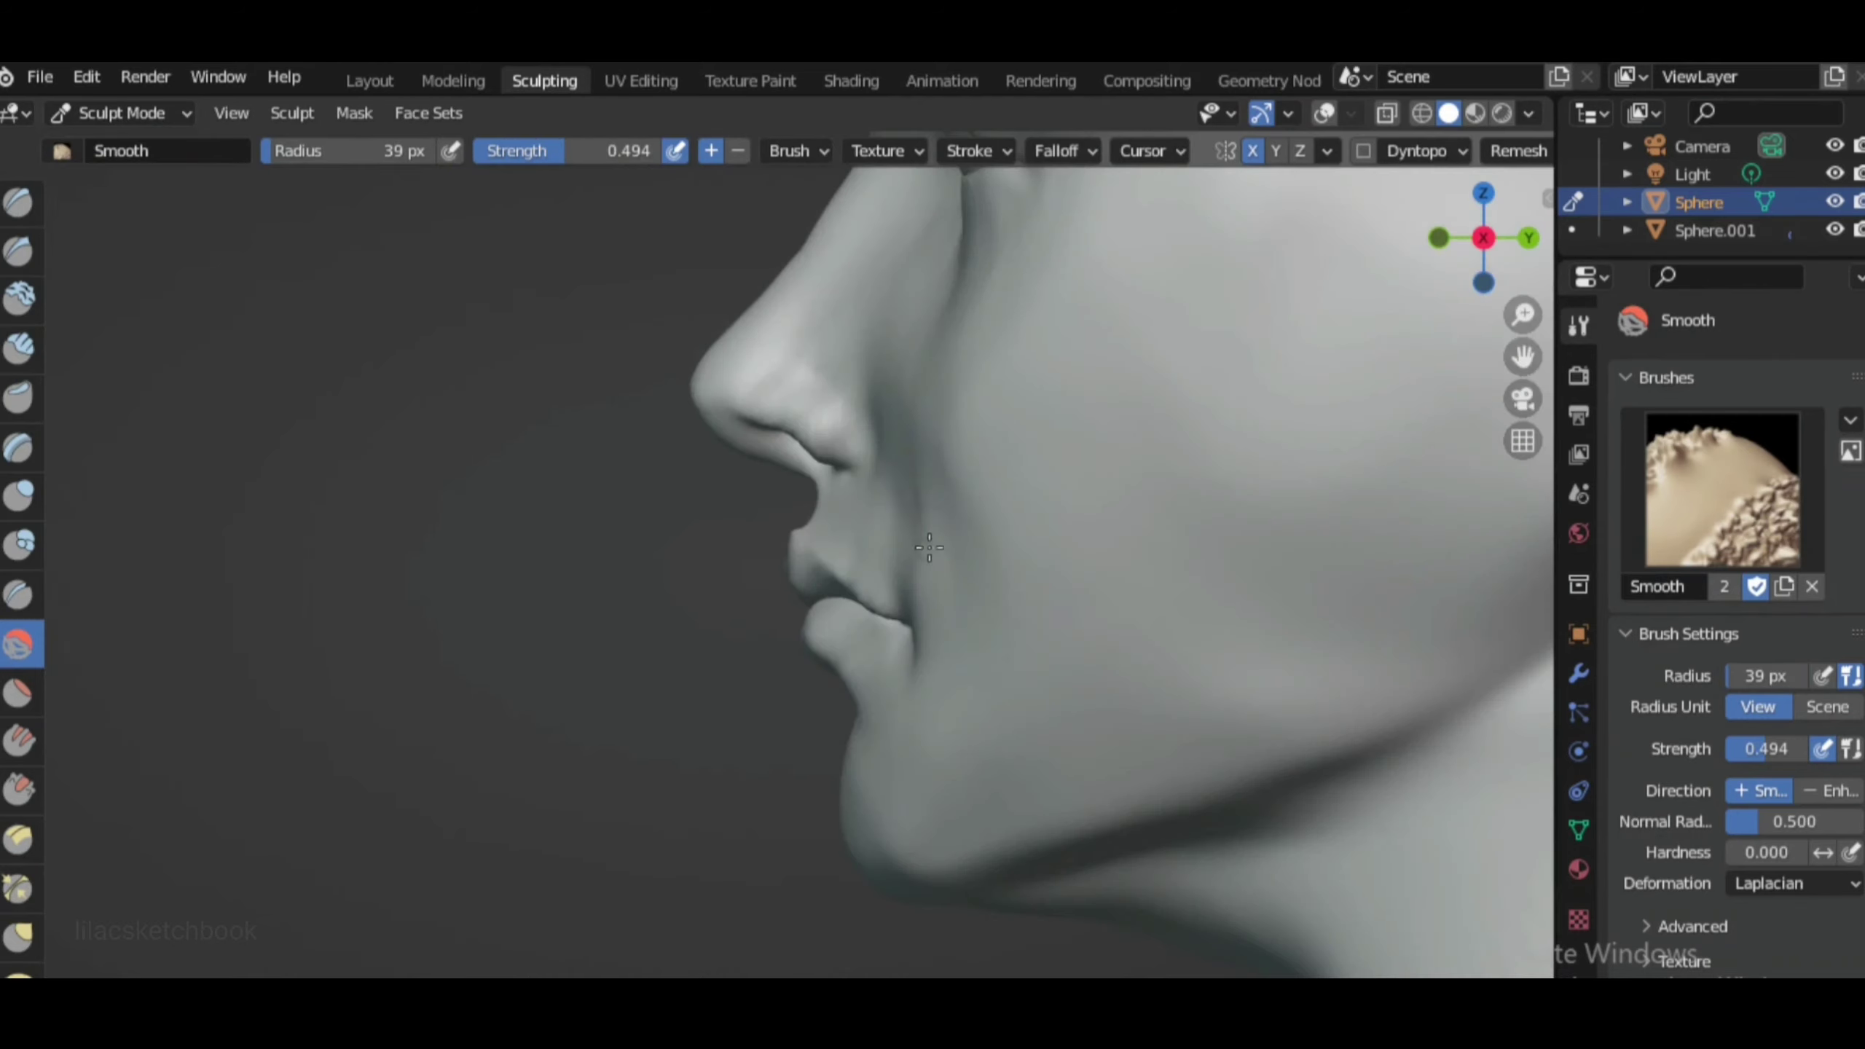
key("f")
left_click(1000, 438)
scroll(999, 437, "down", 4)
key("KP_1")
scroll(1078, 441, "up", 4)
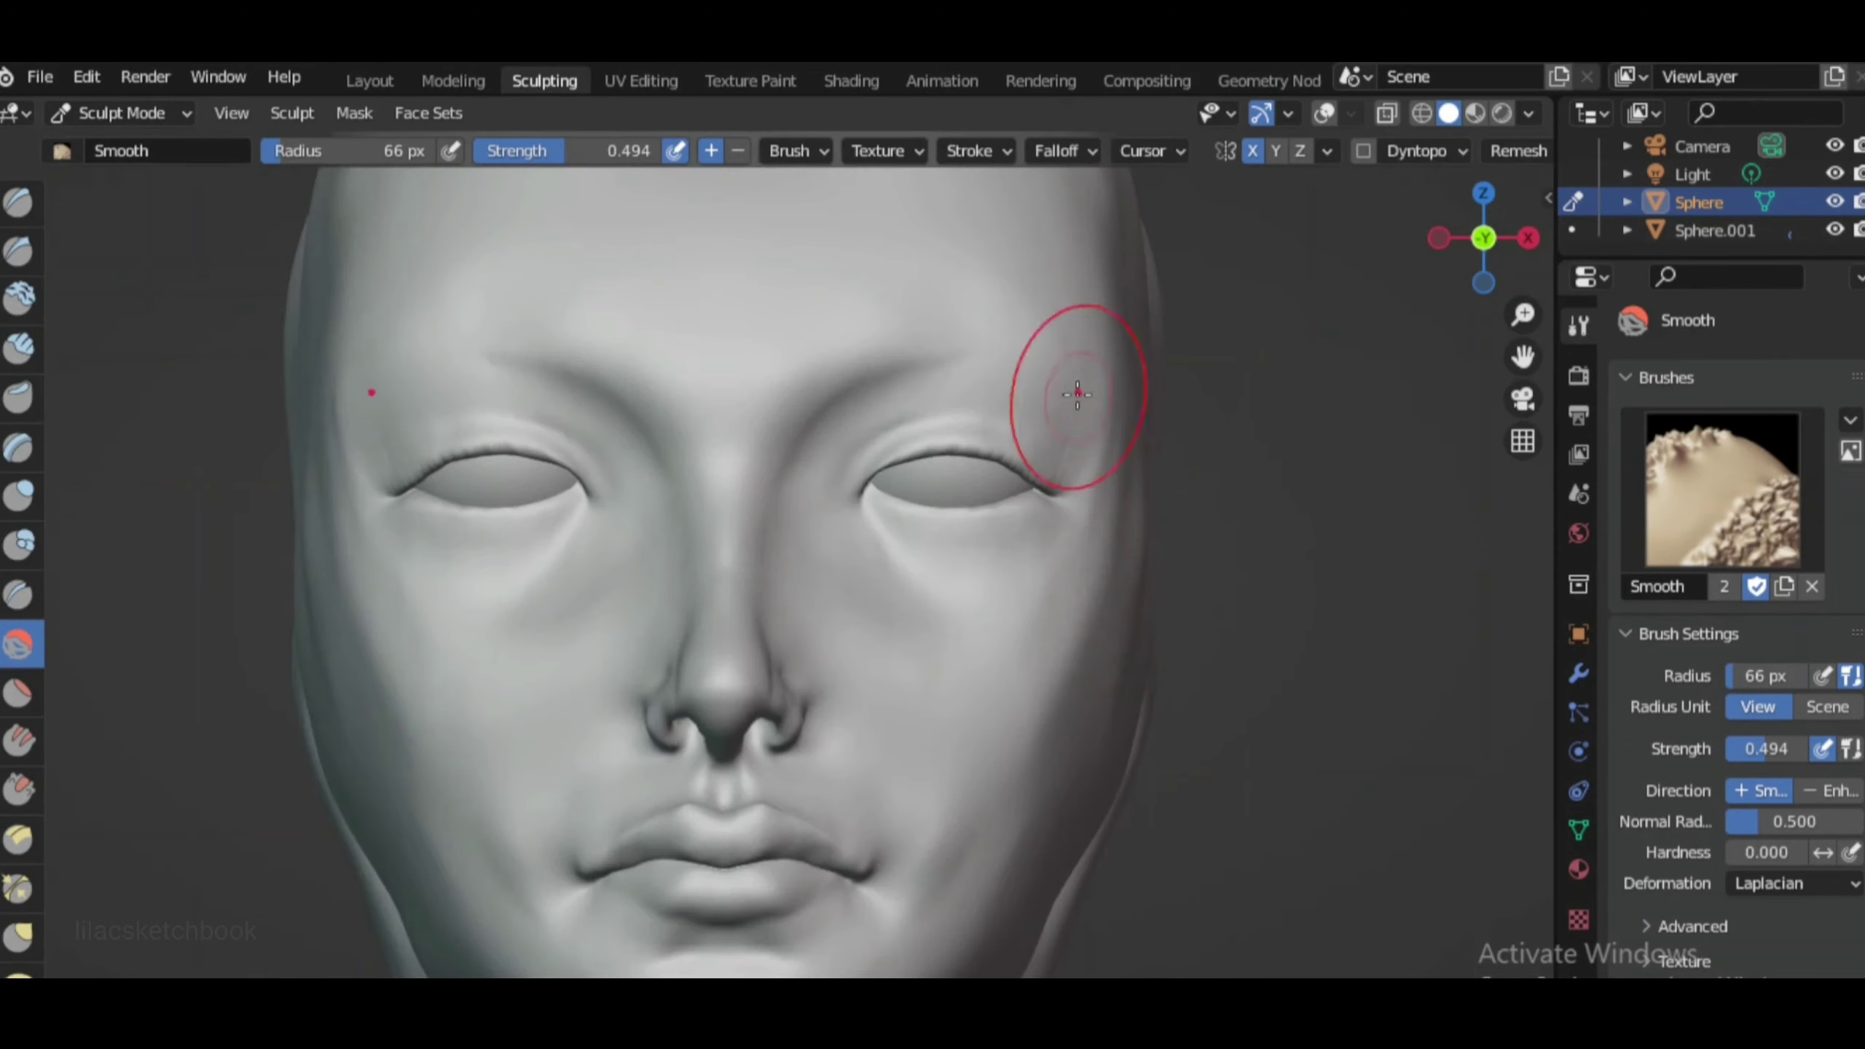
scroll(375, 438, "down", 2)
middle_click_drag(660, 930, 1242, 444)
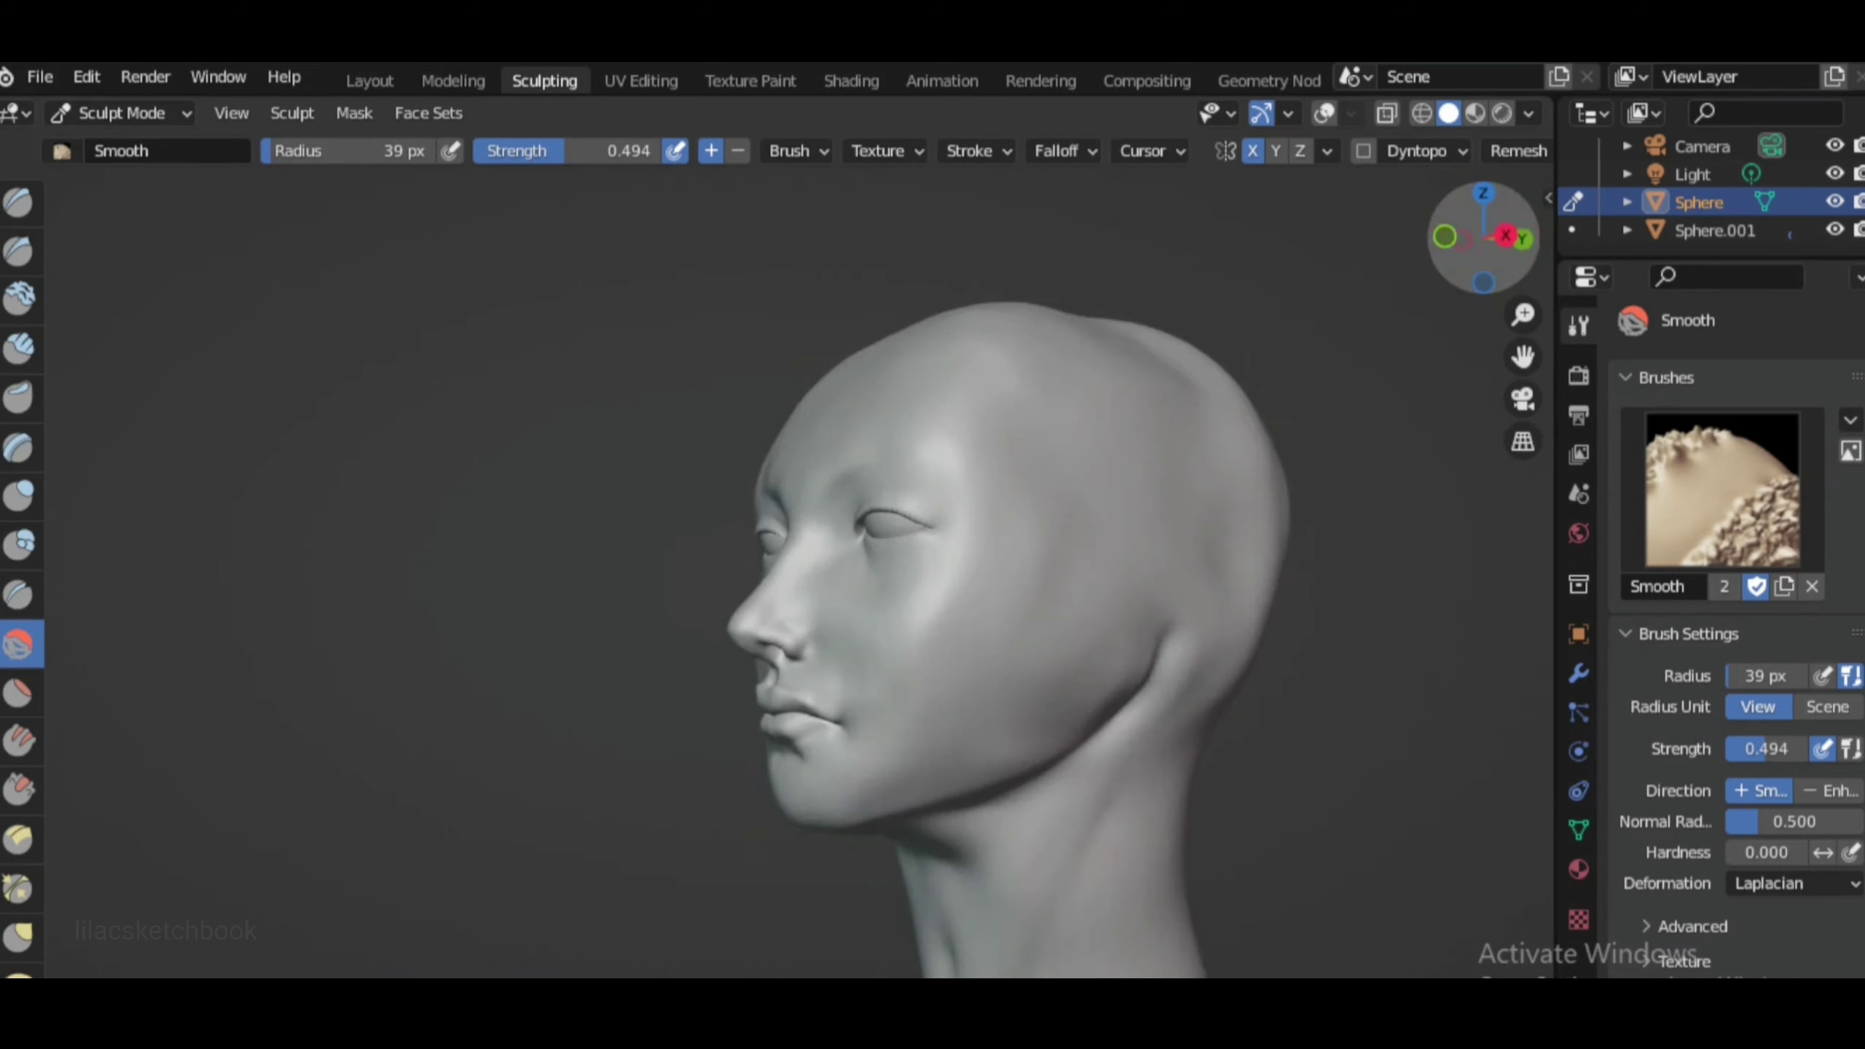
key("KP_1")
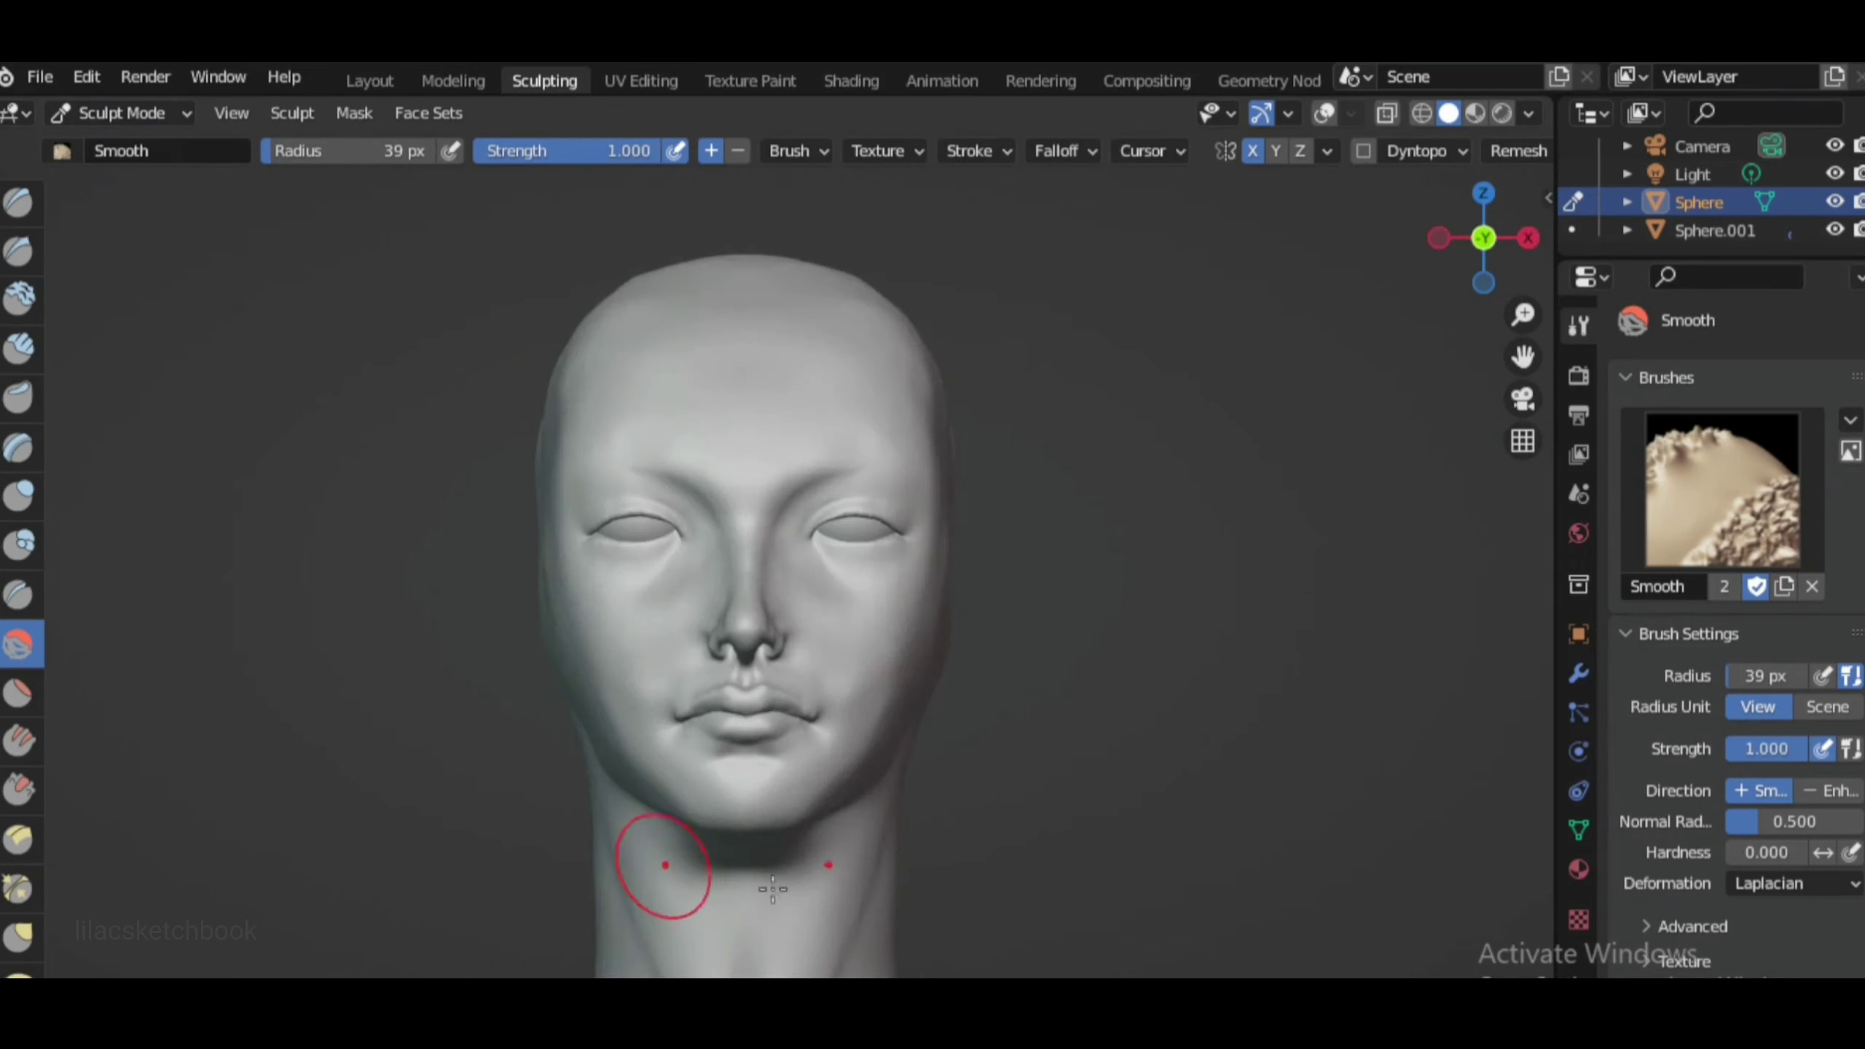
scroll(808, 661, "up", 3)
left_click(18, 968)
scroll(940, 457, "up", 2)
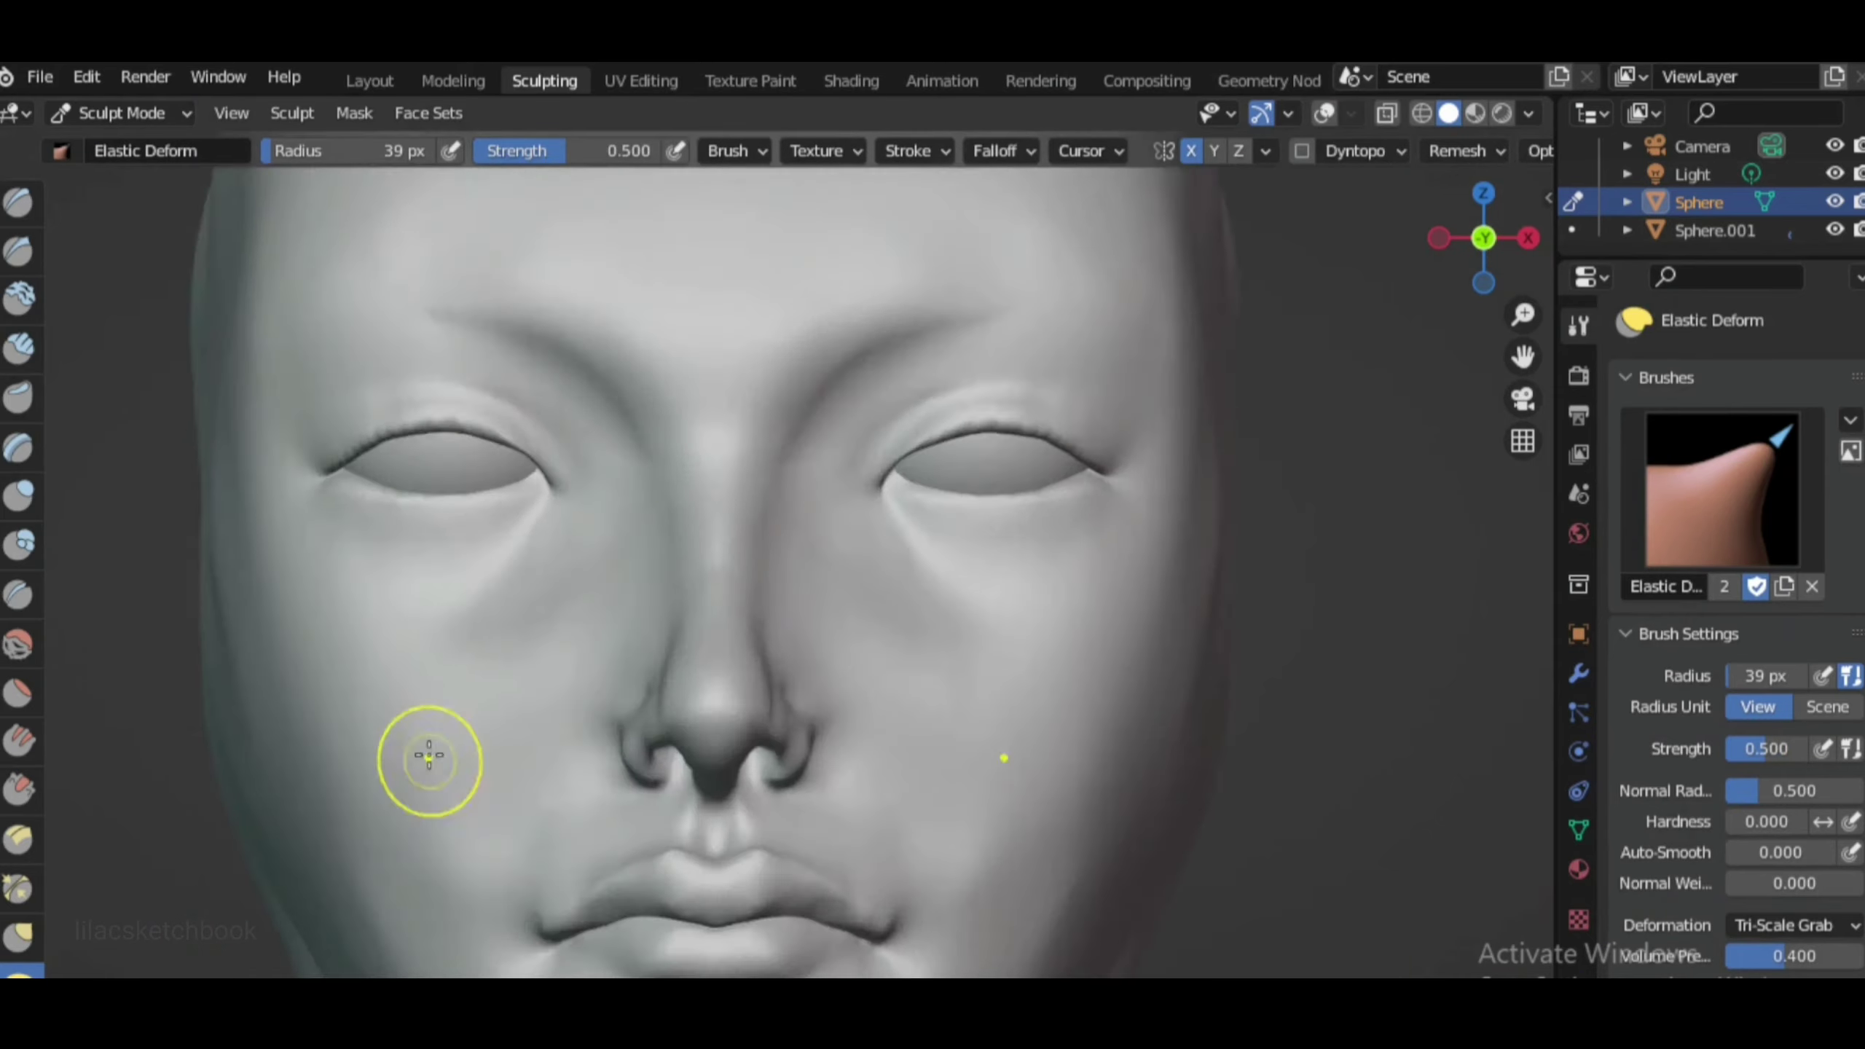
Crease the eyelid folds with a smaller Crease brush, then pick the Grab brush
key("x")
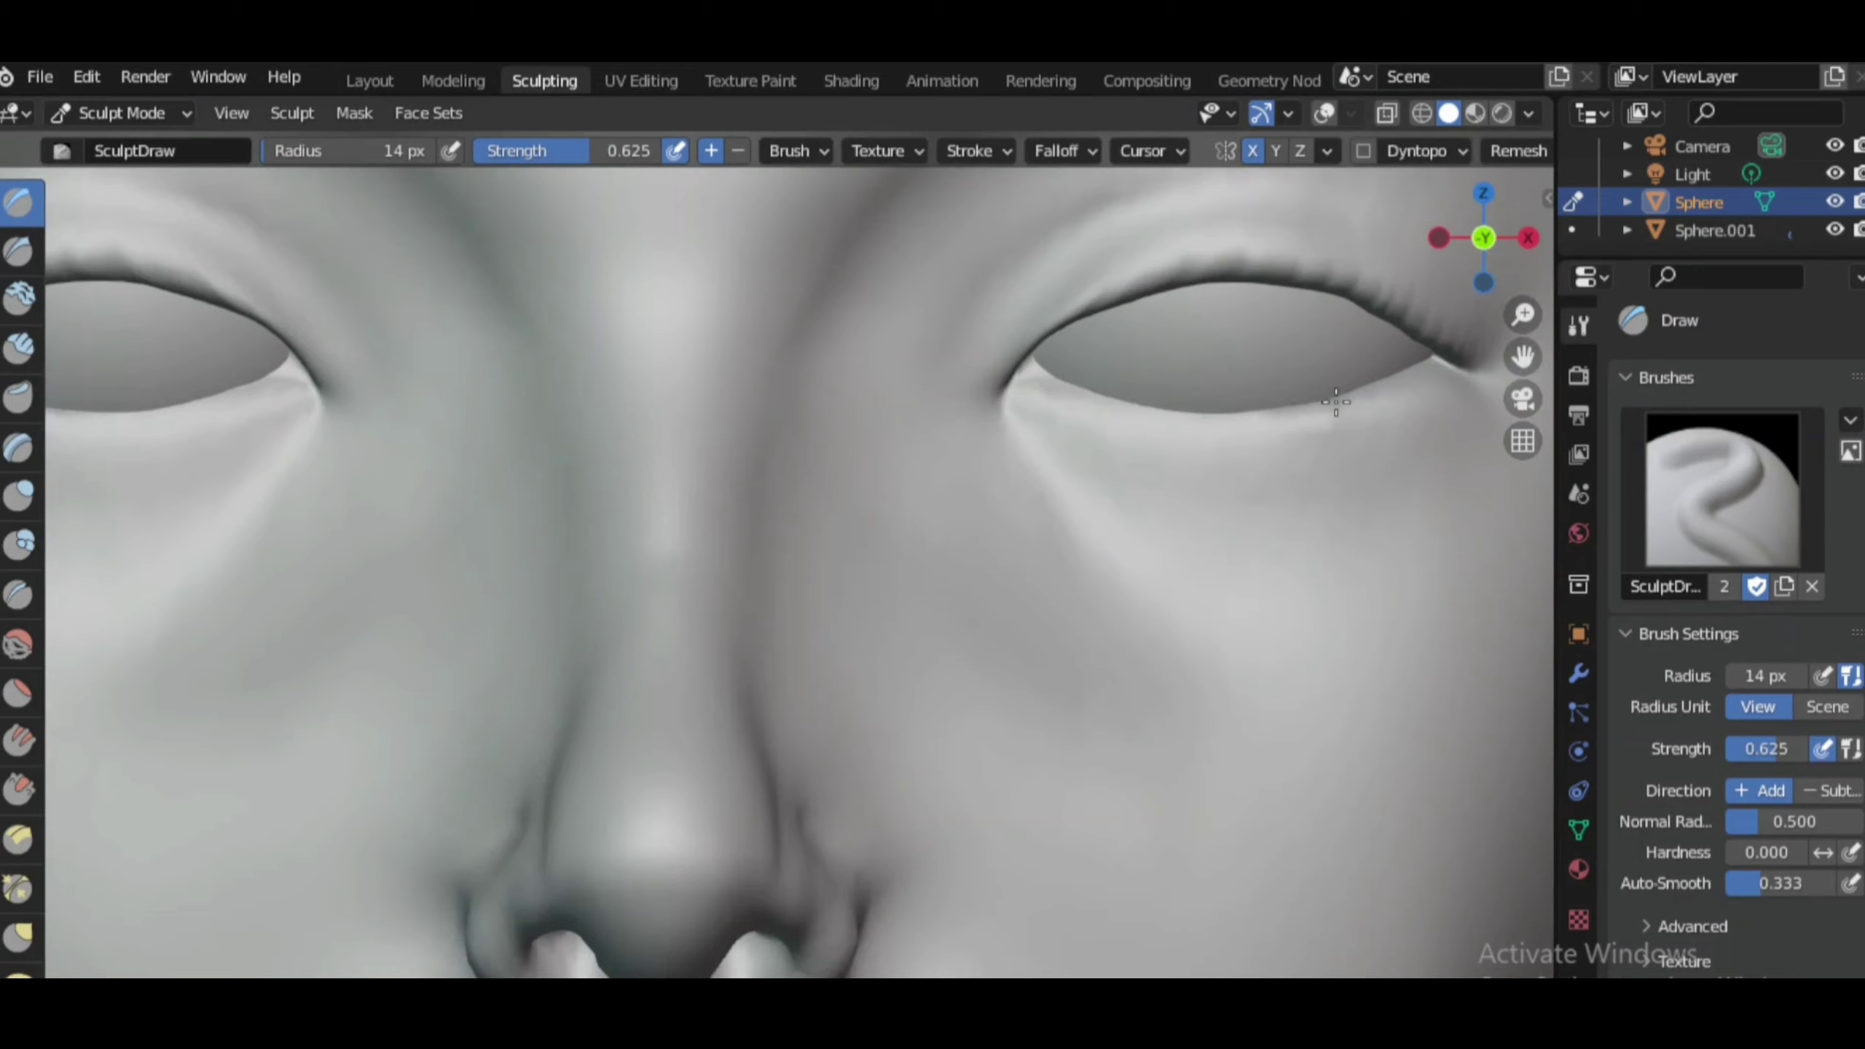
middle_click_drag(1336, 402, 1210, 360)
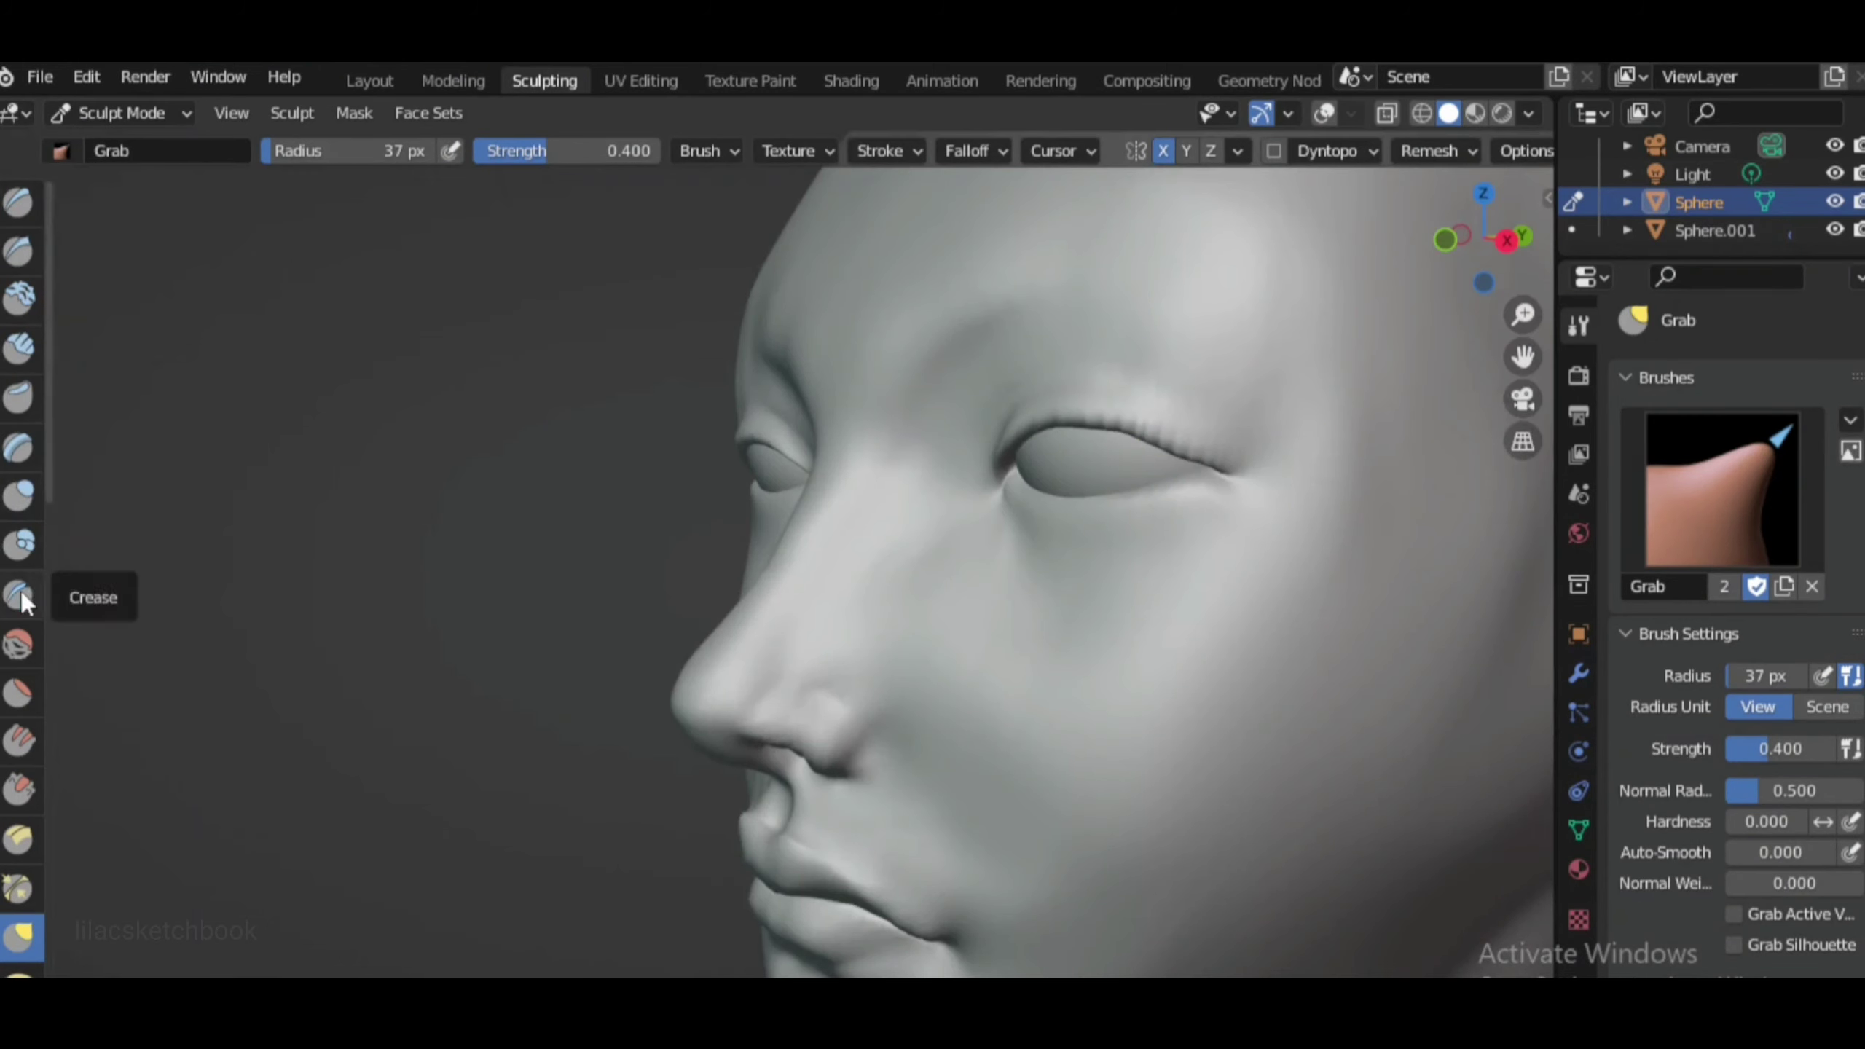
left_click(19, 596)
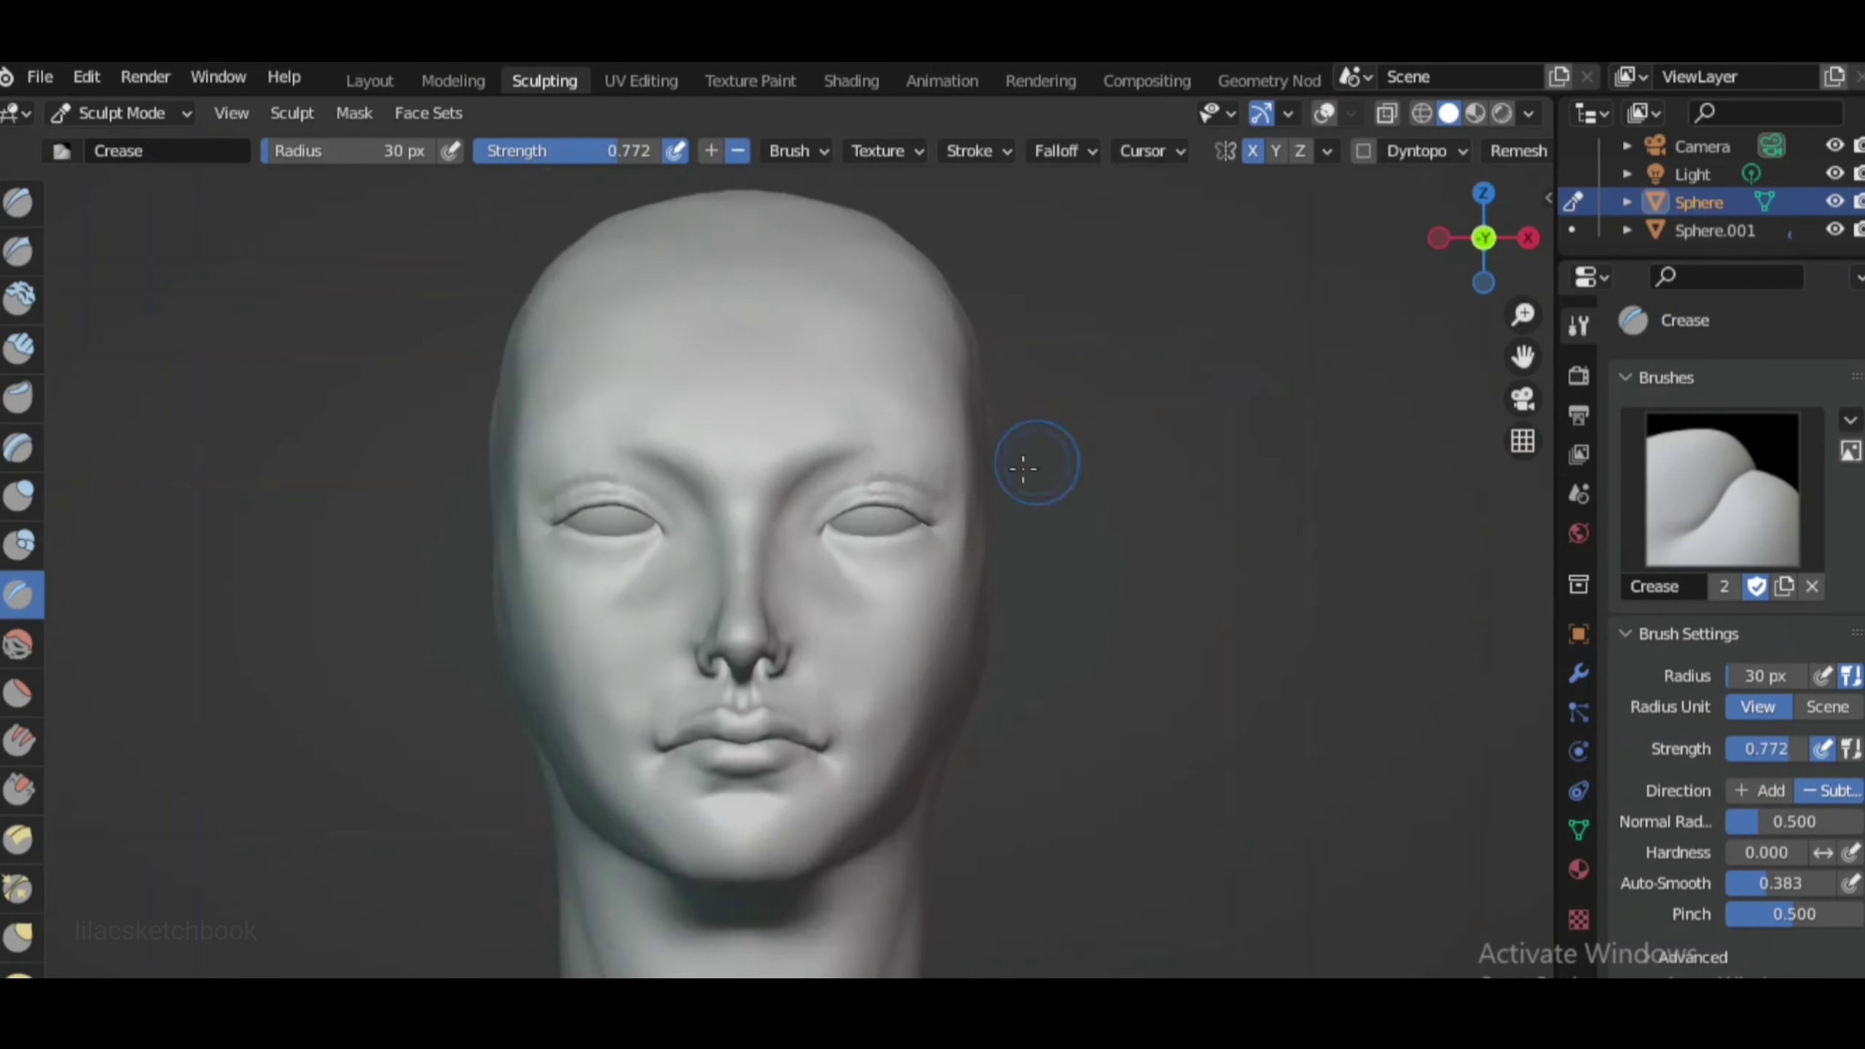
key("f")
left_click(1187, 458)
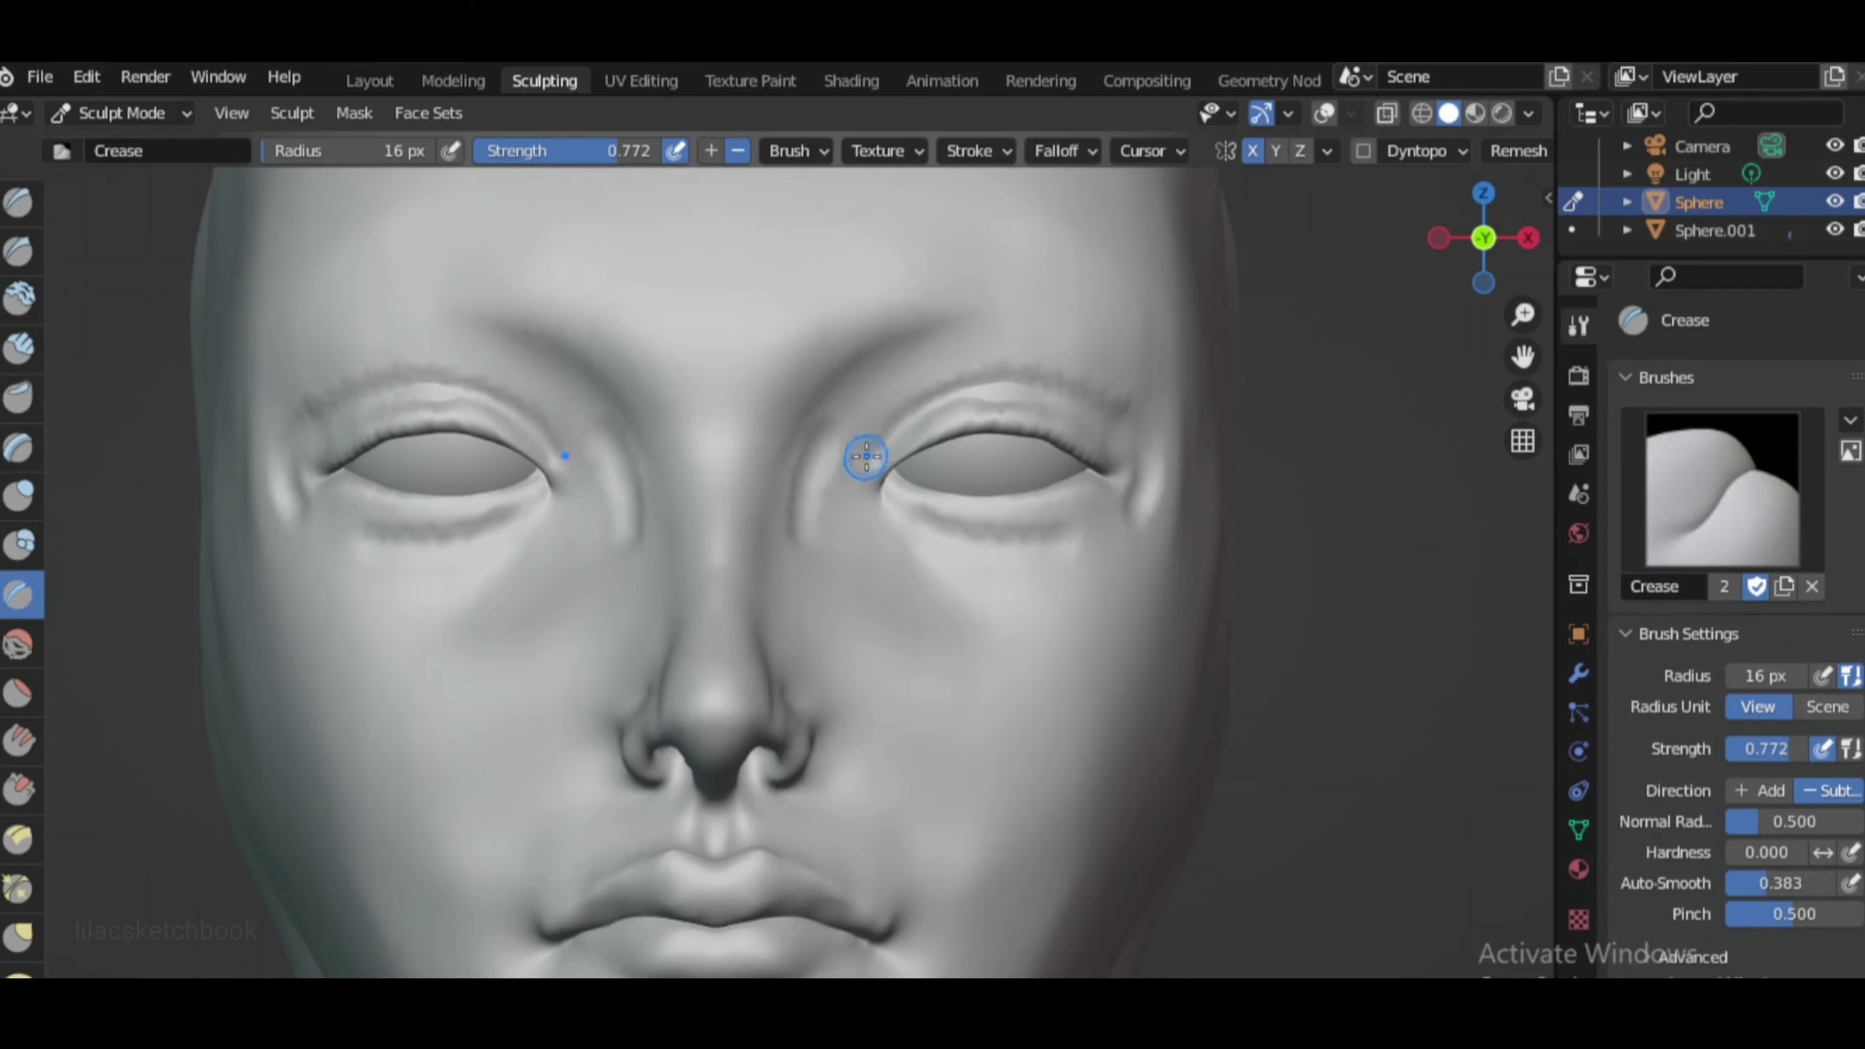
key("g")
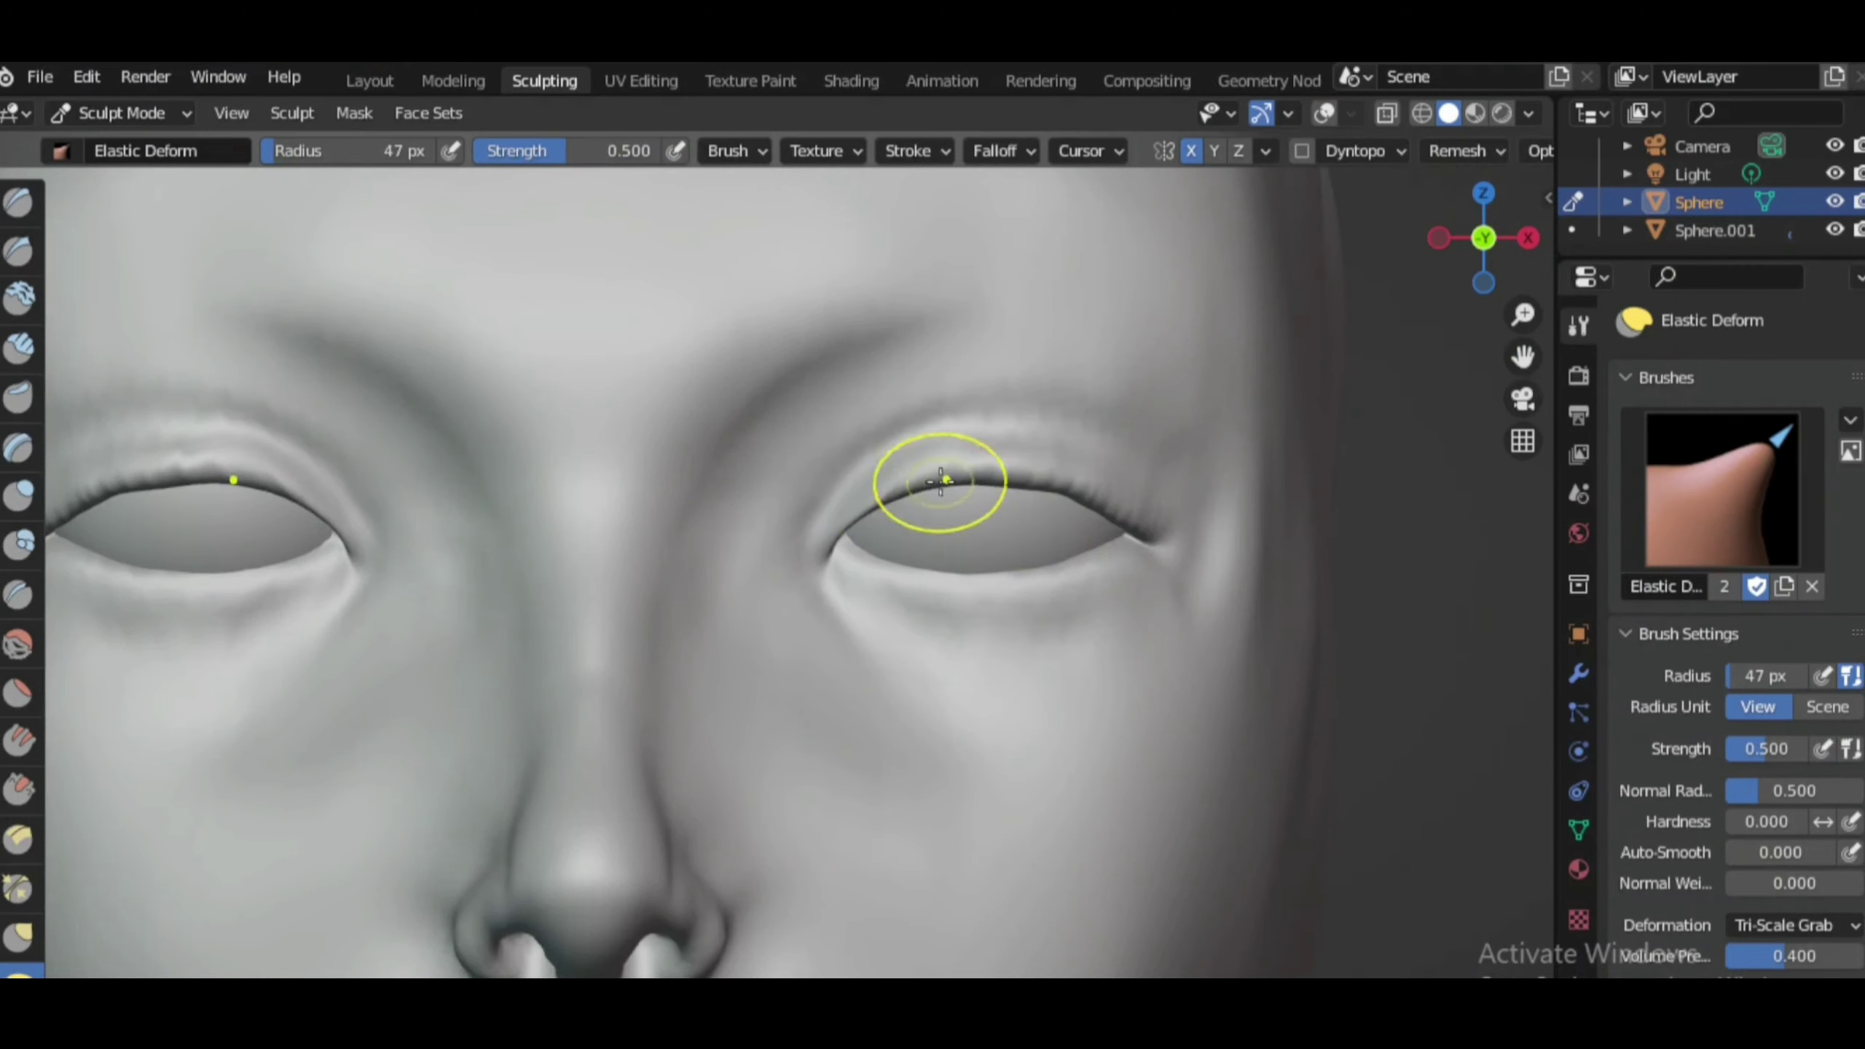
Zoom in on the right eye and turn the head to its right profile
middle_click_drag(941, 481, 1048, 316, "ctrl")
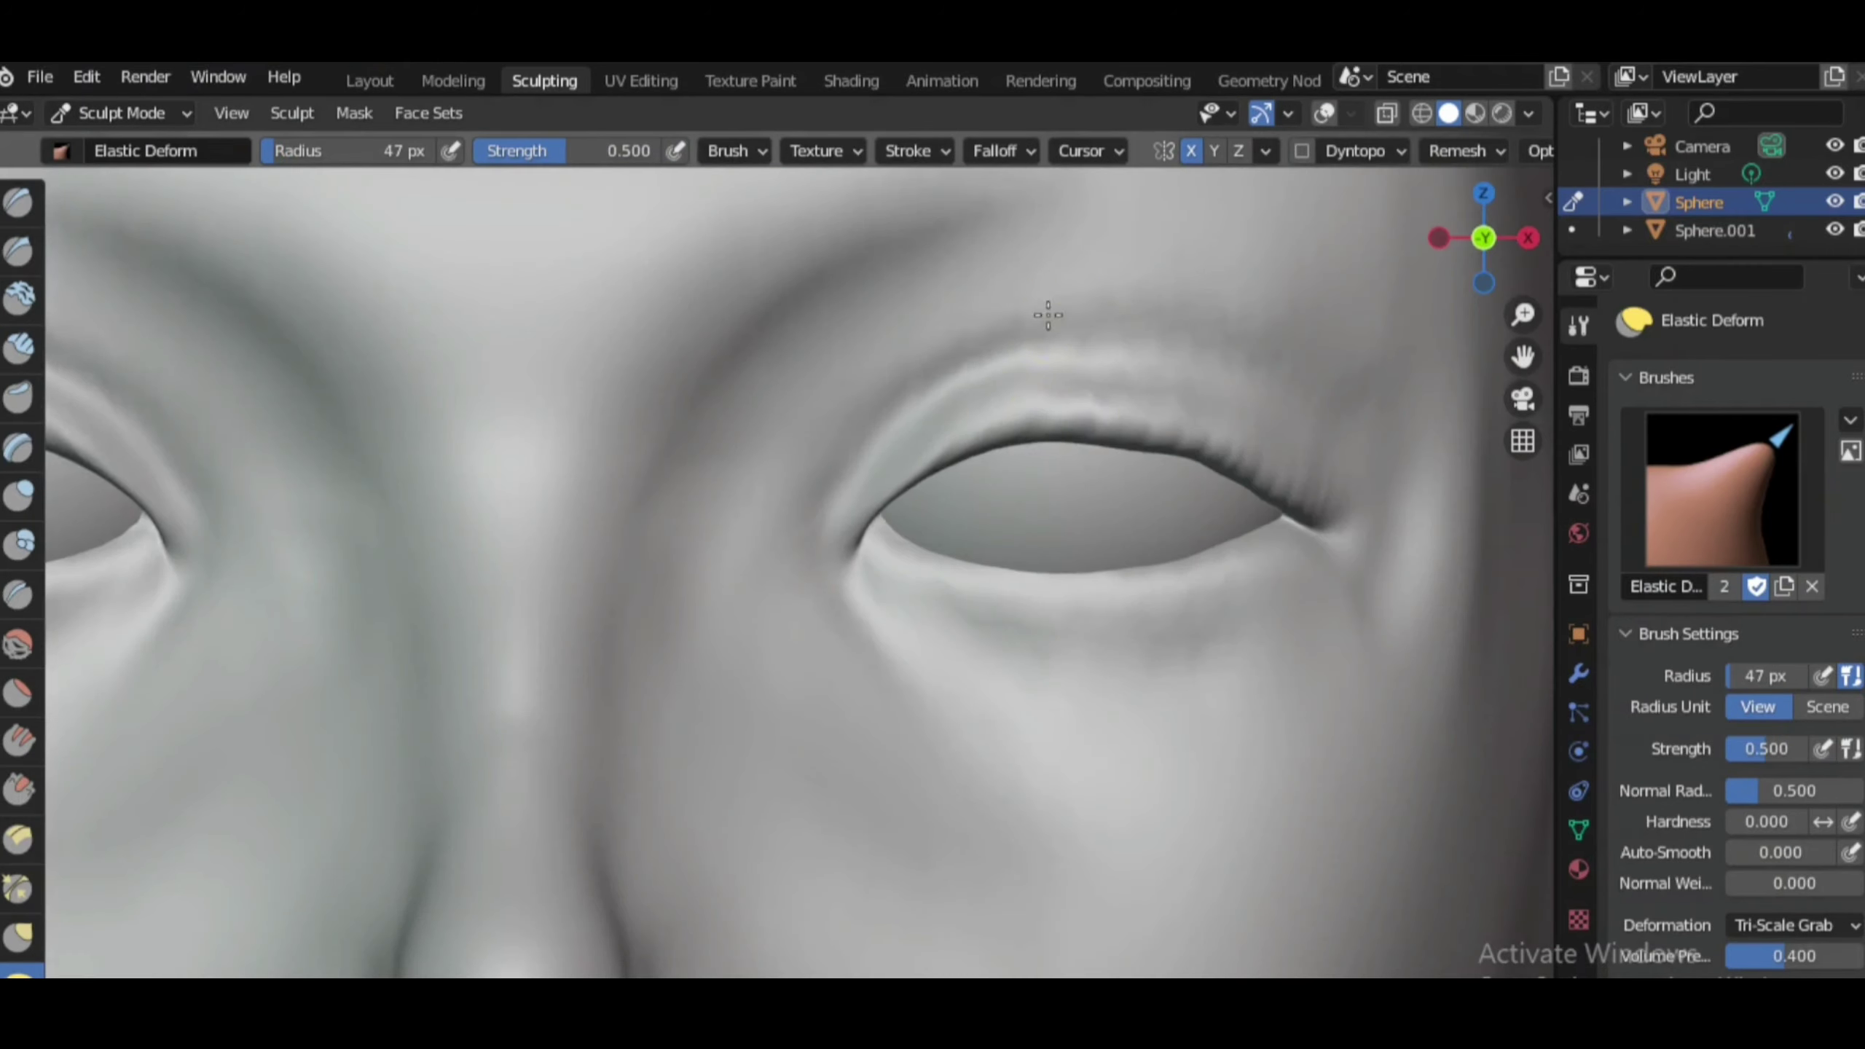
scroll(880, 742, "down", 2)
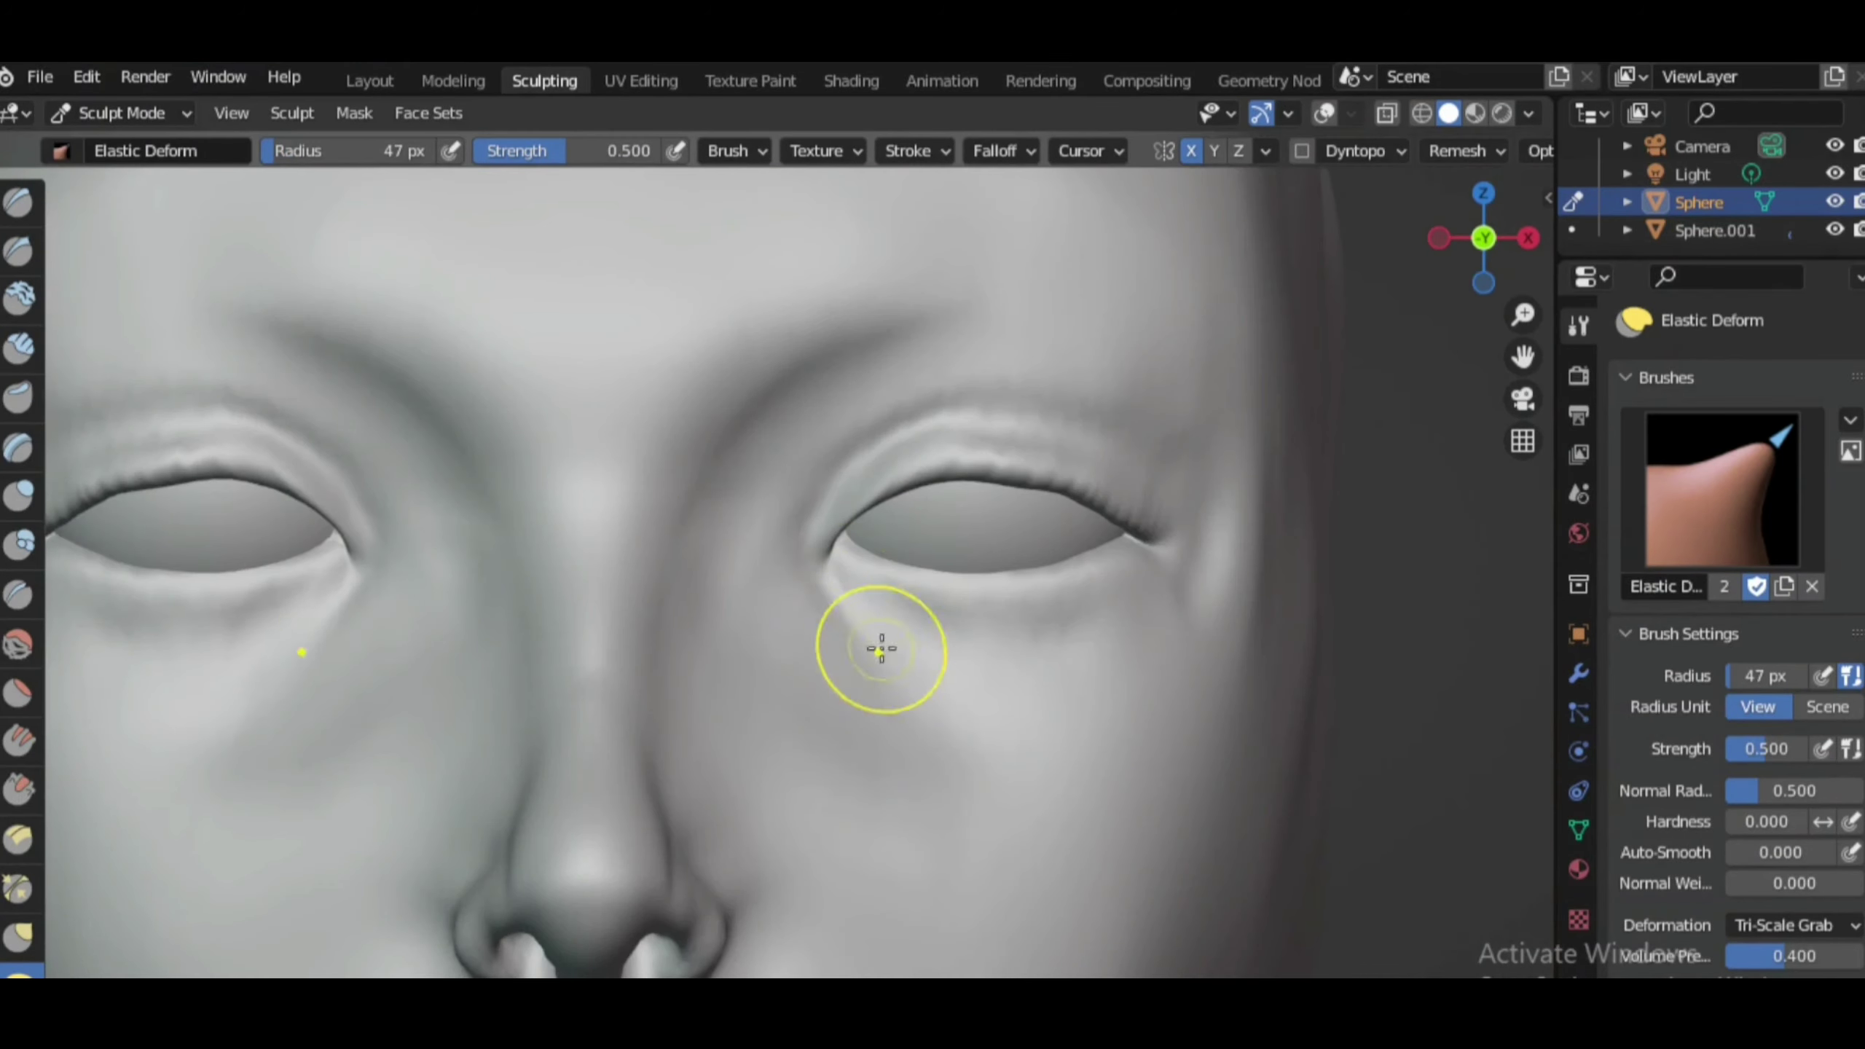
scroll(881, 649, "down", 8)
scroll(1064, 757, "up", 6)
scroll(709, 575, "down", 2)
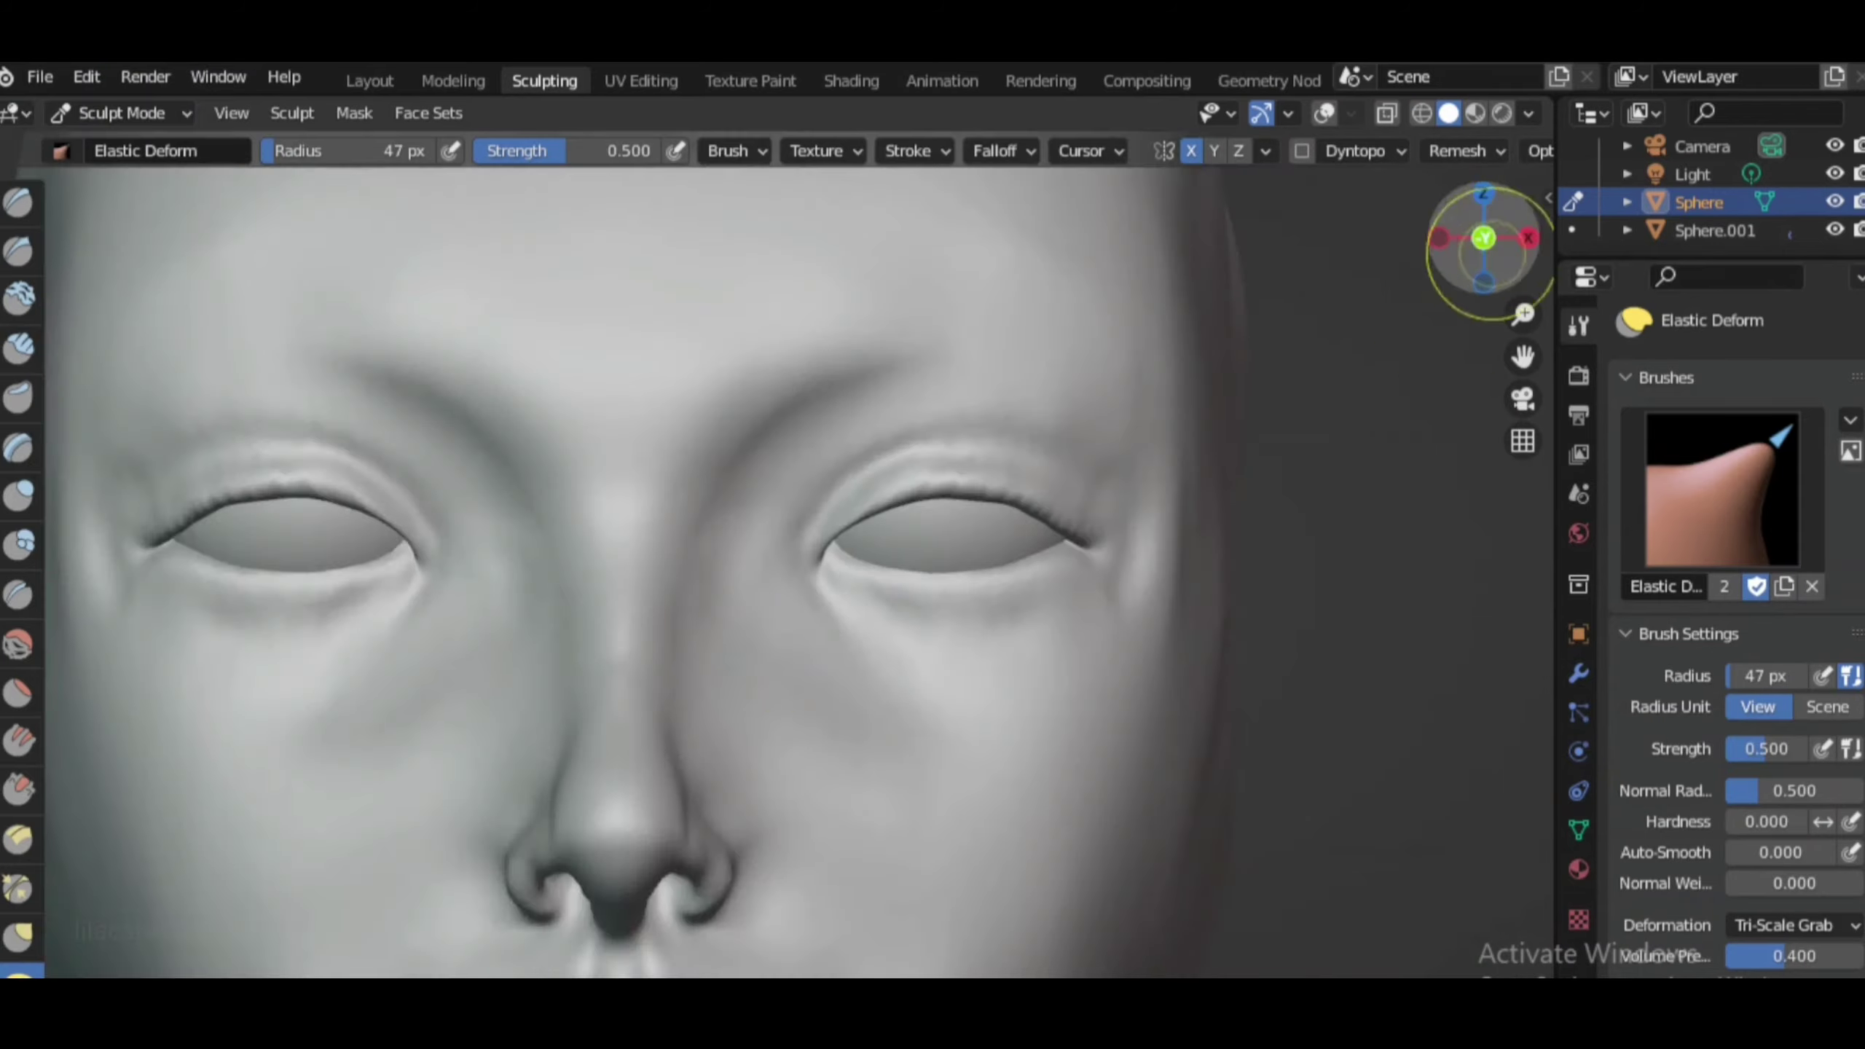
left_click_drag(1478, 238, 1144, 614)
scroll(1144, 614, "down", 4)
middle_click_drag(1144, 613, 554, 604)
Enlarge the brush radius to 85 px and view the face from front and right profile
key("f")
left_click(312, 417)
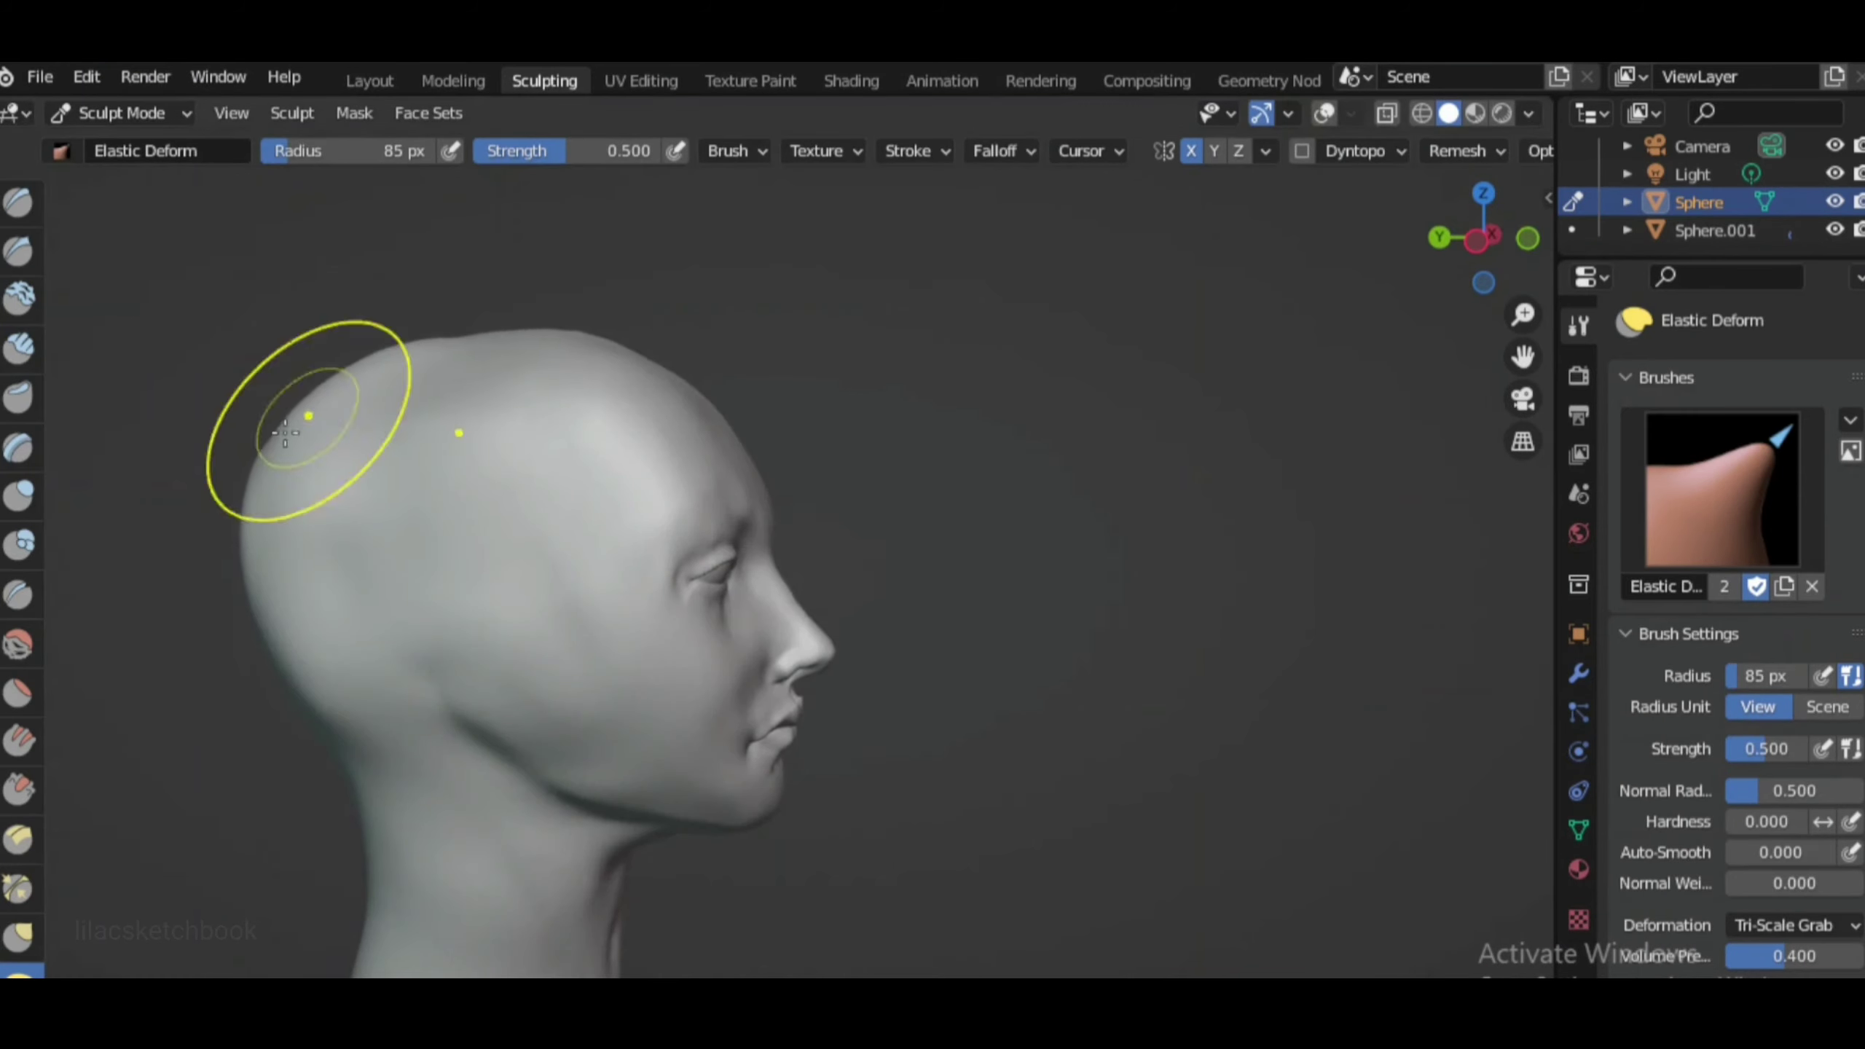
mouse_move(276, 534)
middle_mouse_down()
mouse_move(446, 579)
mouse_move(1037, 654)
mouse_move(1479, 229)
middle_mouse_up()
left_click(1465, 243)
scroll(554, 554, "up", 3)
scroll(1304, 645, "down", 6)
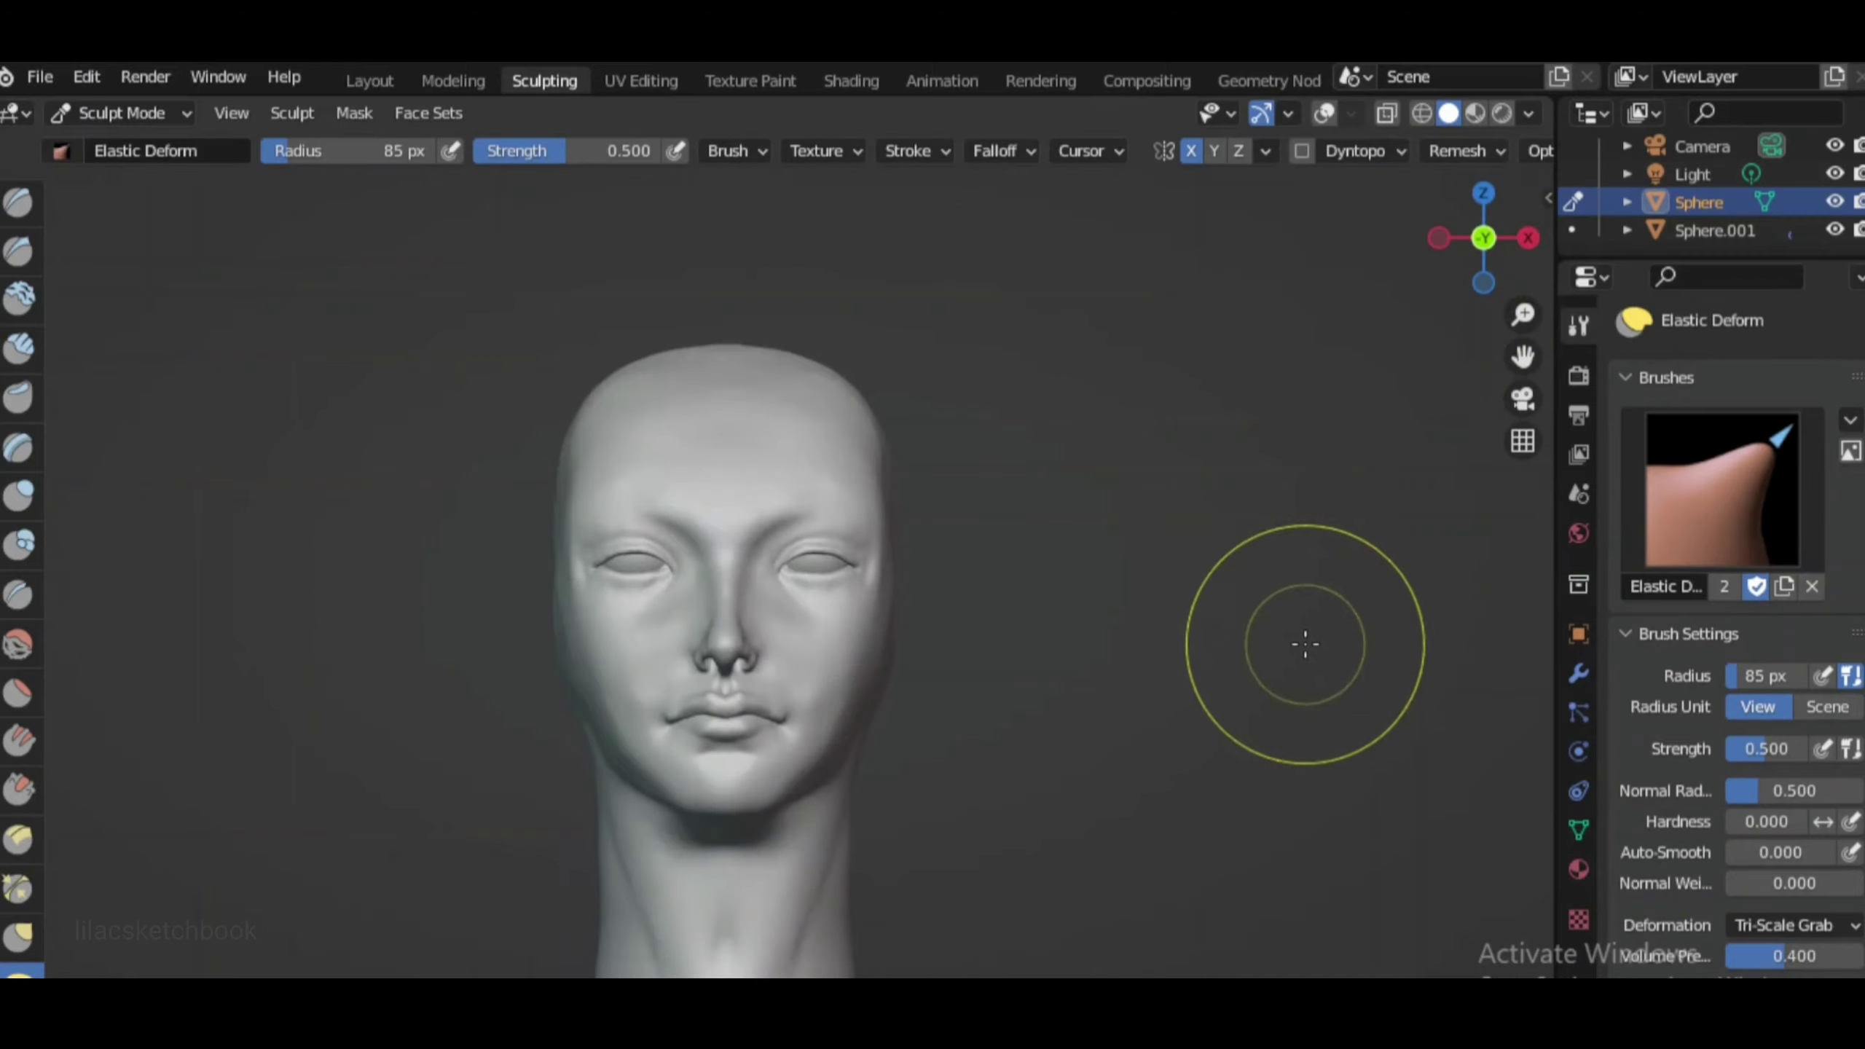
scroll(1000, 583, "up", 6)
scroll(1086, 545, "up", 1)
scroll(1086, 545, "down", 1)
scroll(1311, 696, "down", 4)
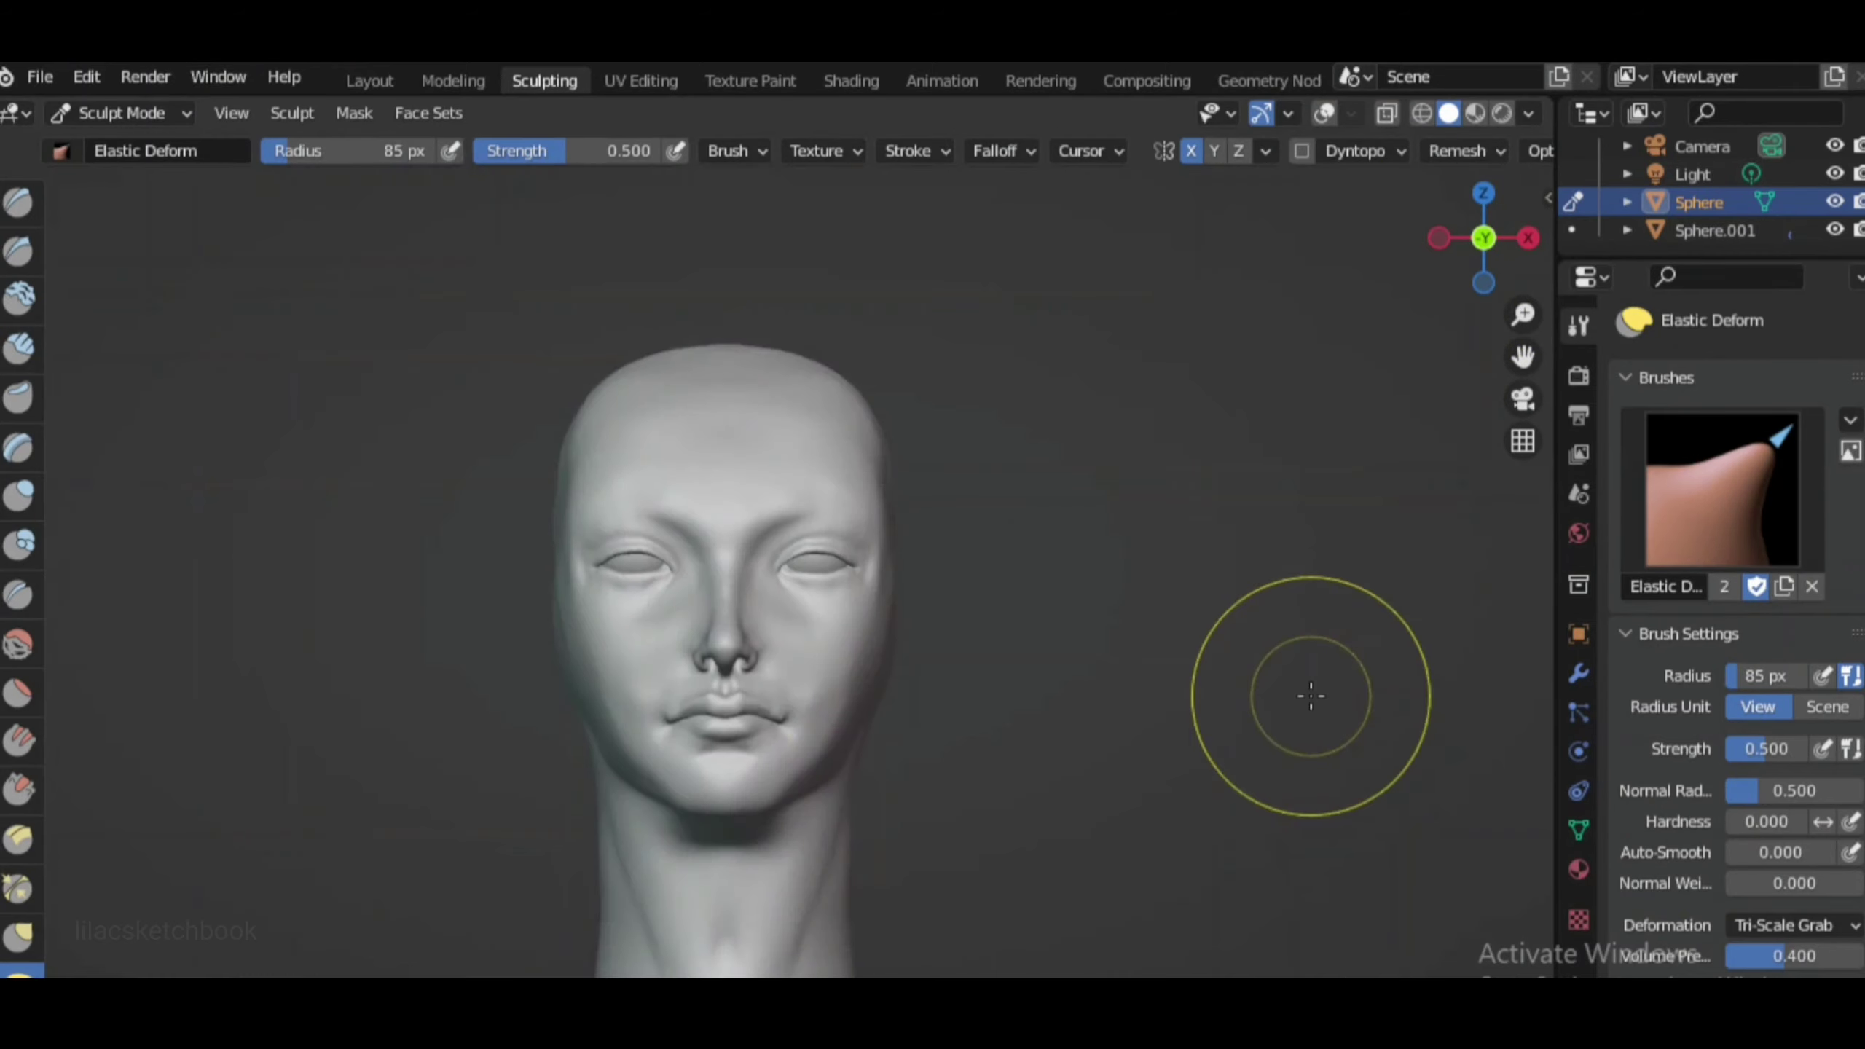
middle_click_drag(1311, 696, 653, 437)
scroll(654, 438, "up", 2)
With the Crease brush in front view, stroke a crease line down the right cheek
left_click(18, 594)
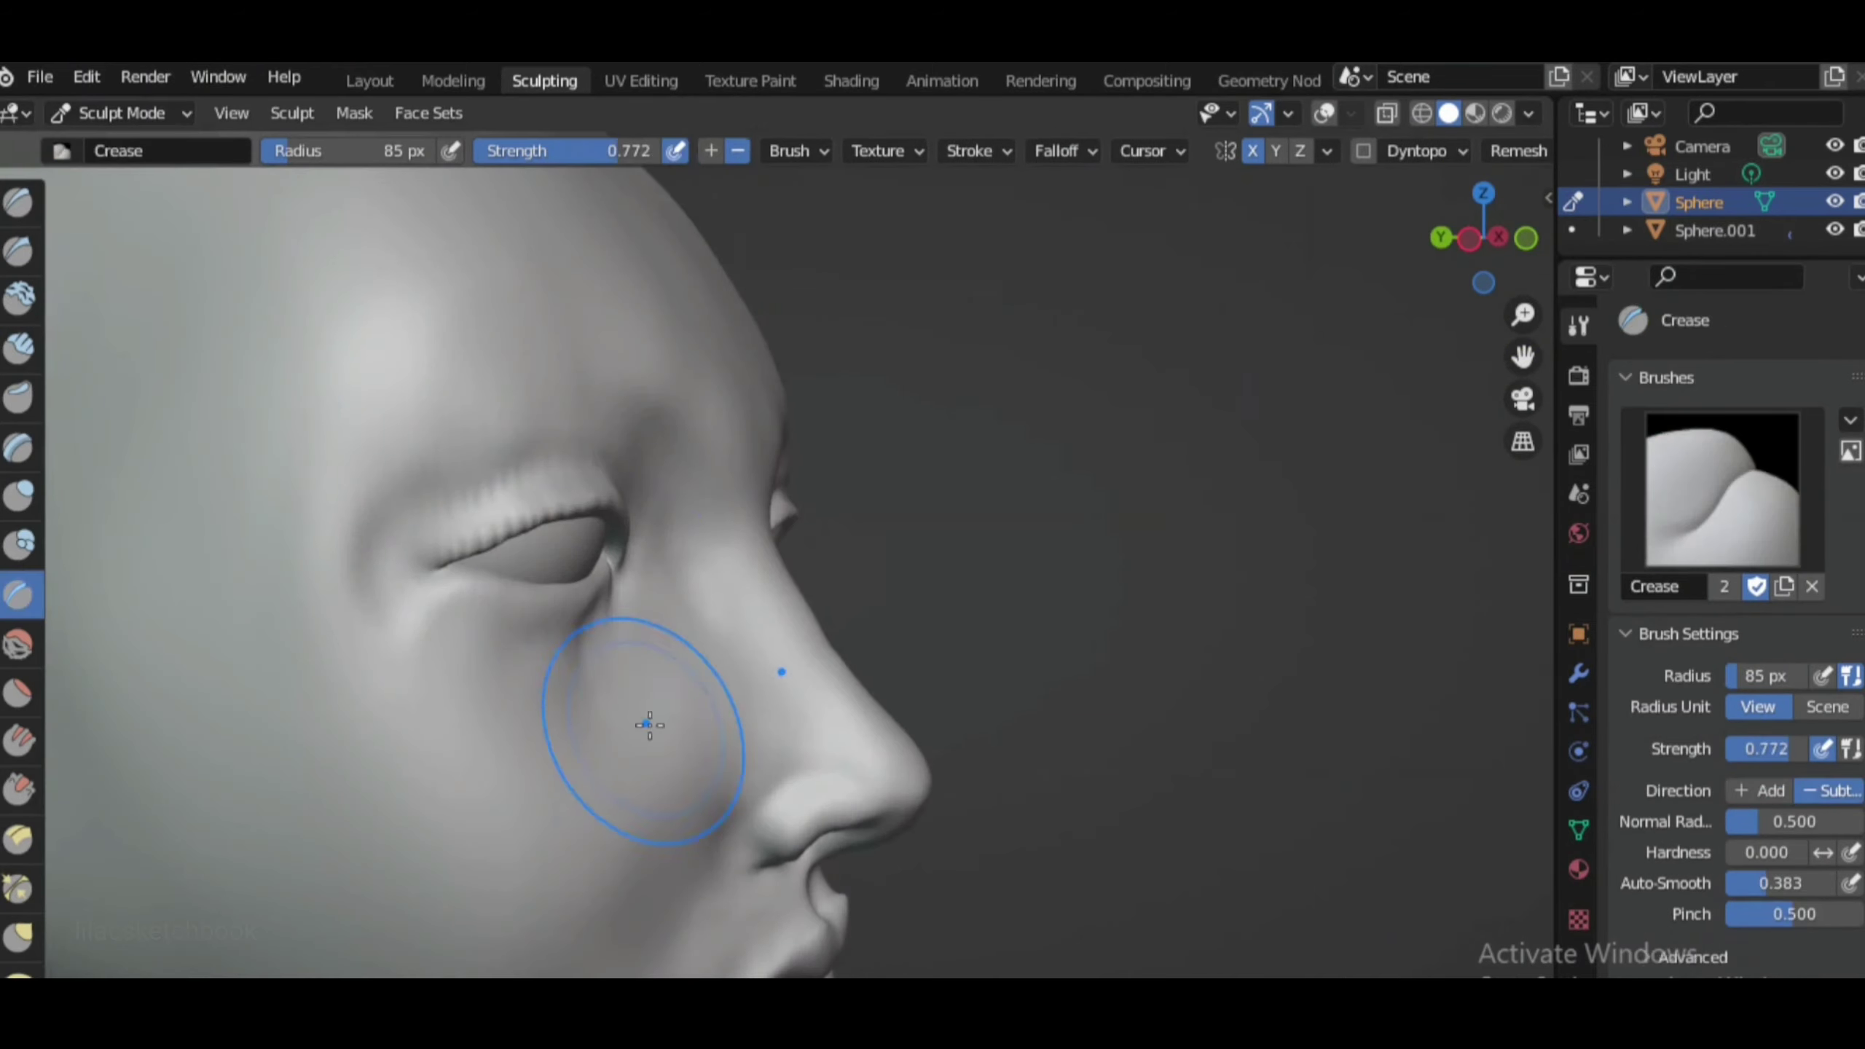
scroll(654, 716, "up", 2)
middle_click_drag(491, 689, 496, 701)
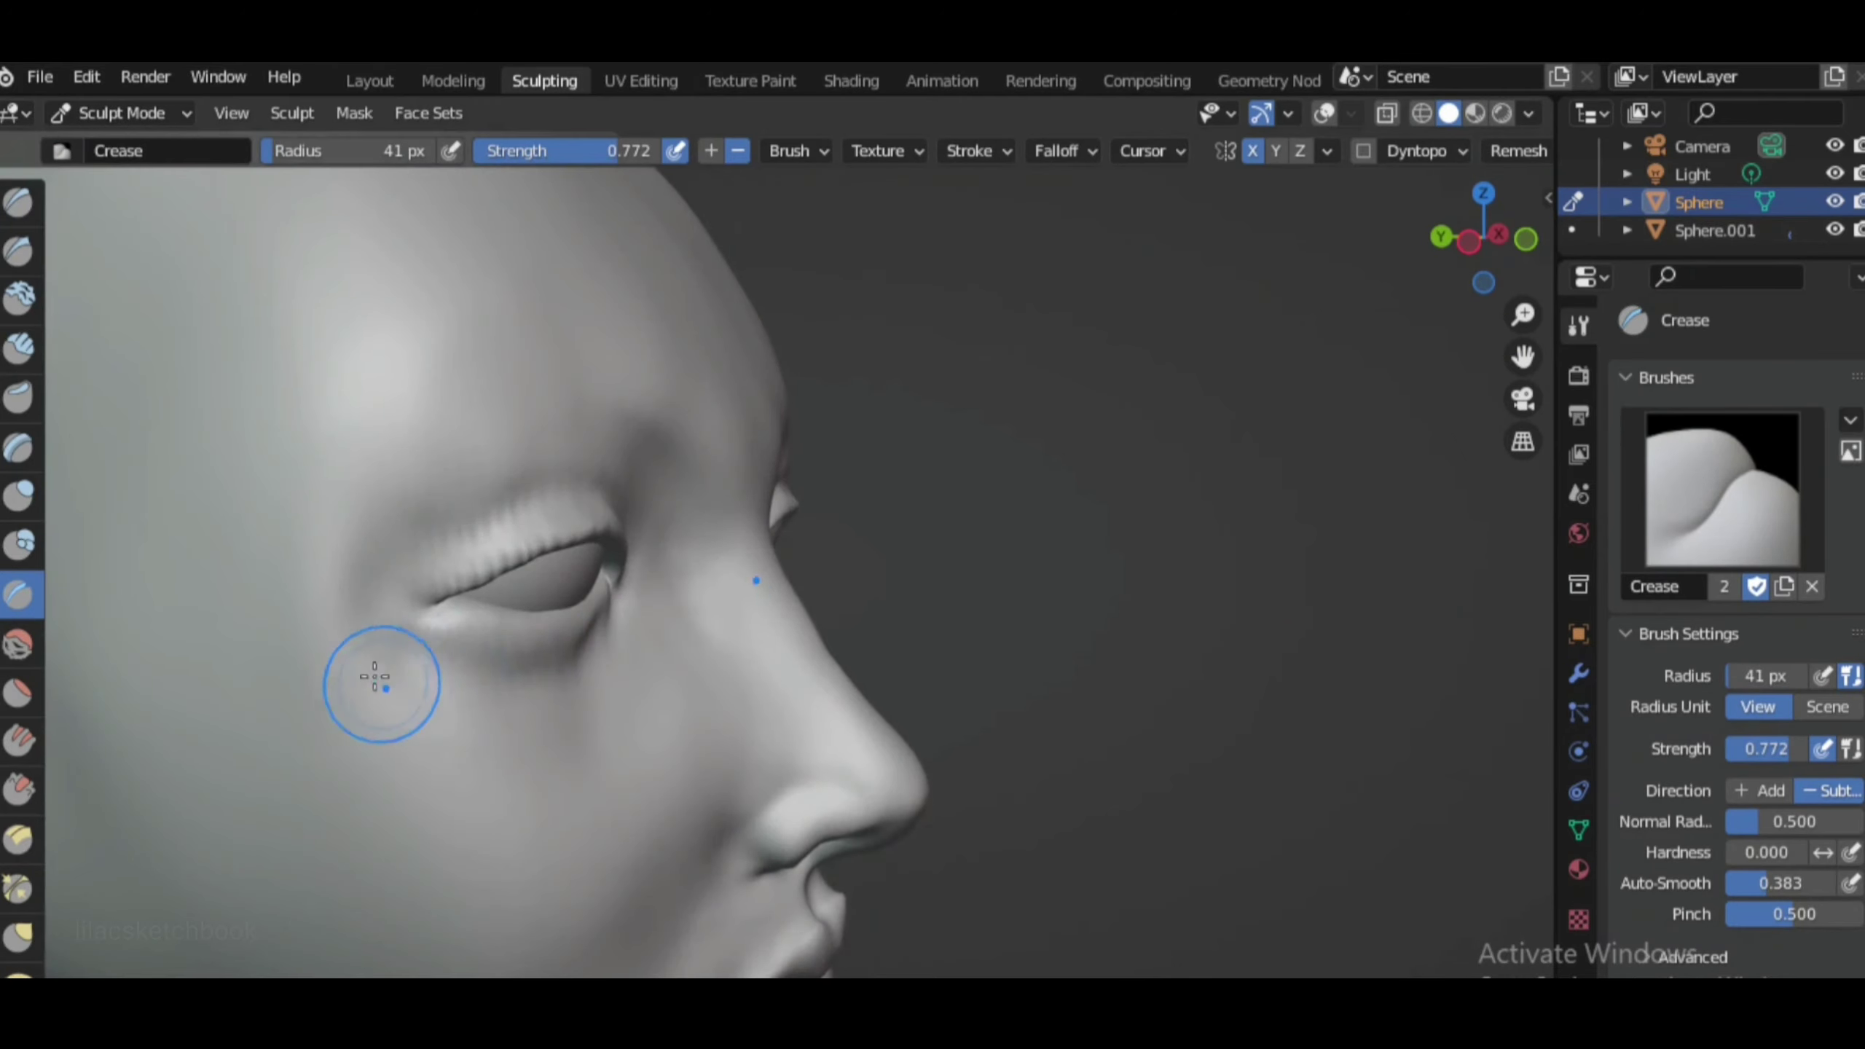
key("KP_1")
scroll(958, 446, "down", 1)
scroll(918, 784, "down", 5)
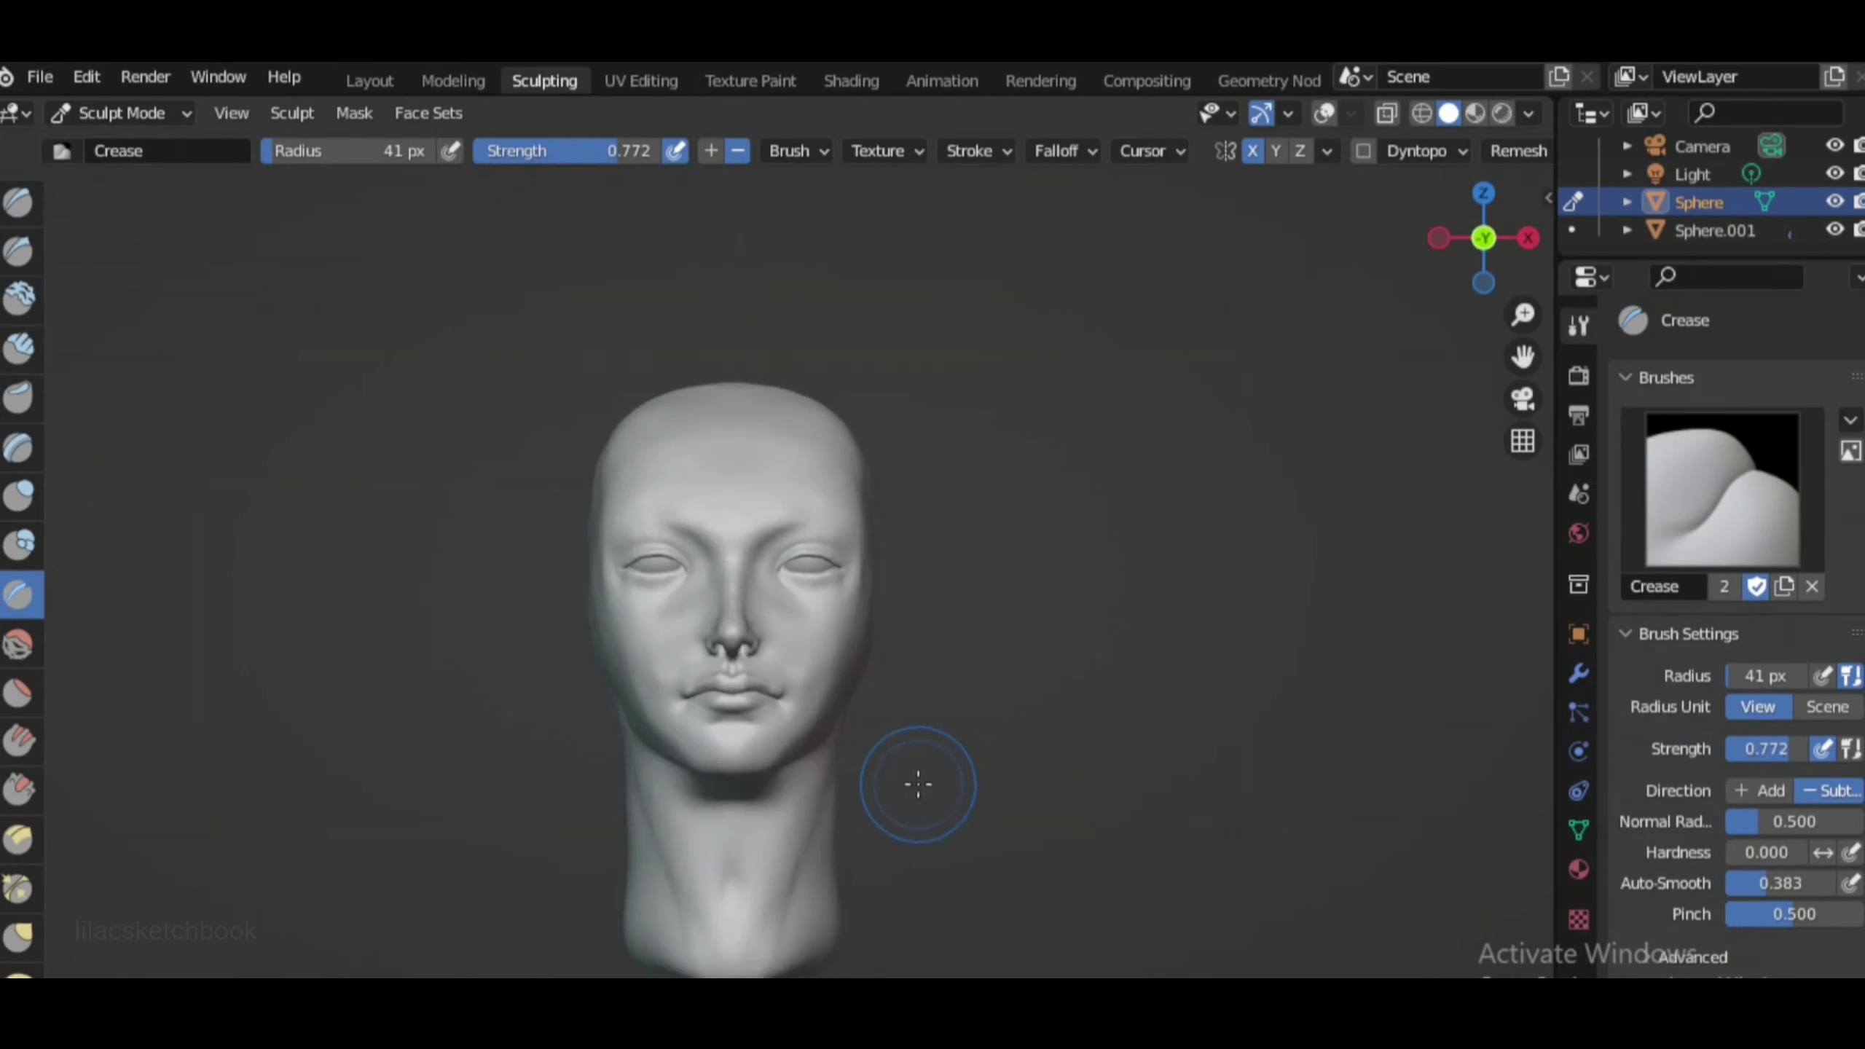
middle_click_drag(918, 785, 845, 865)
left_click(1483, 238)
scroll(789, 330, "down", 2)
left_click_drag(790, 330, 828, 610)
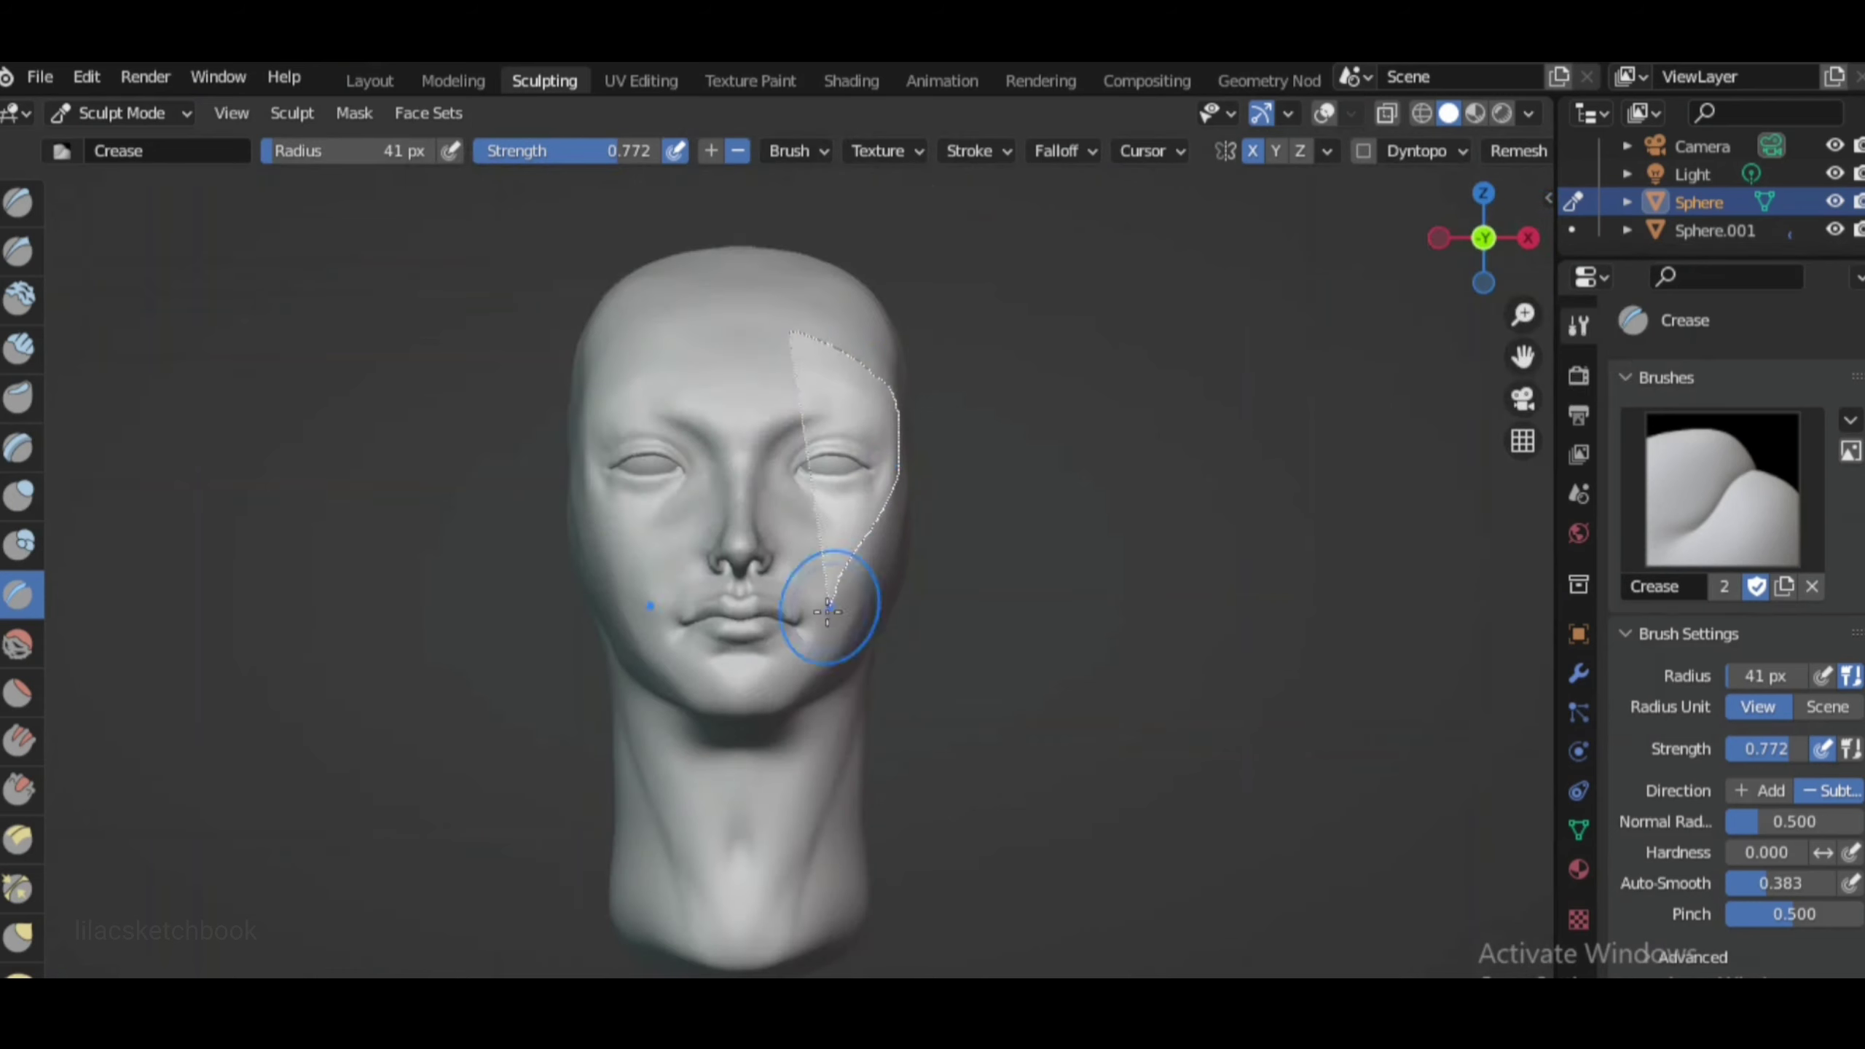
left_click(1528, 238)
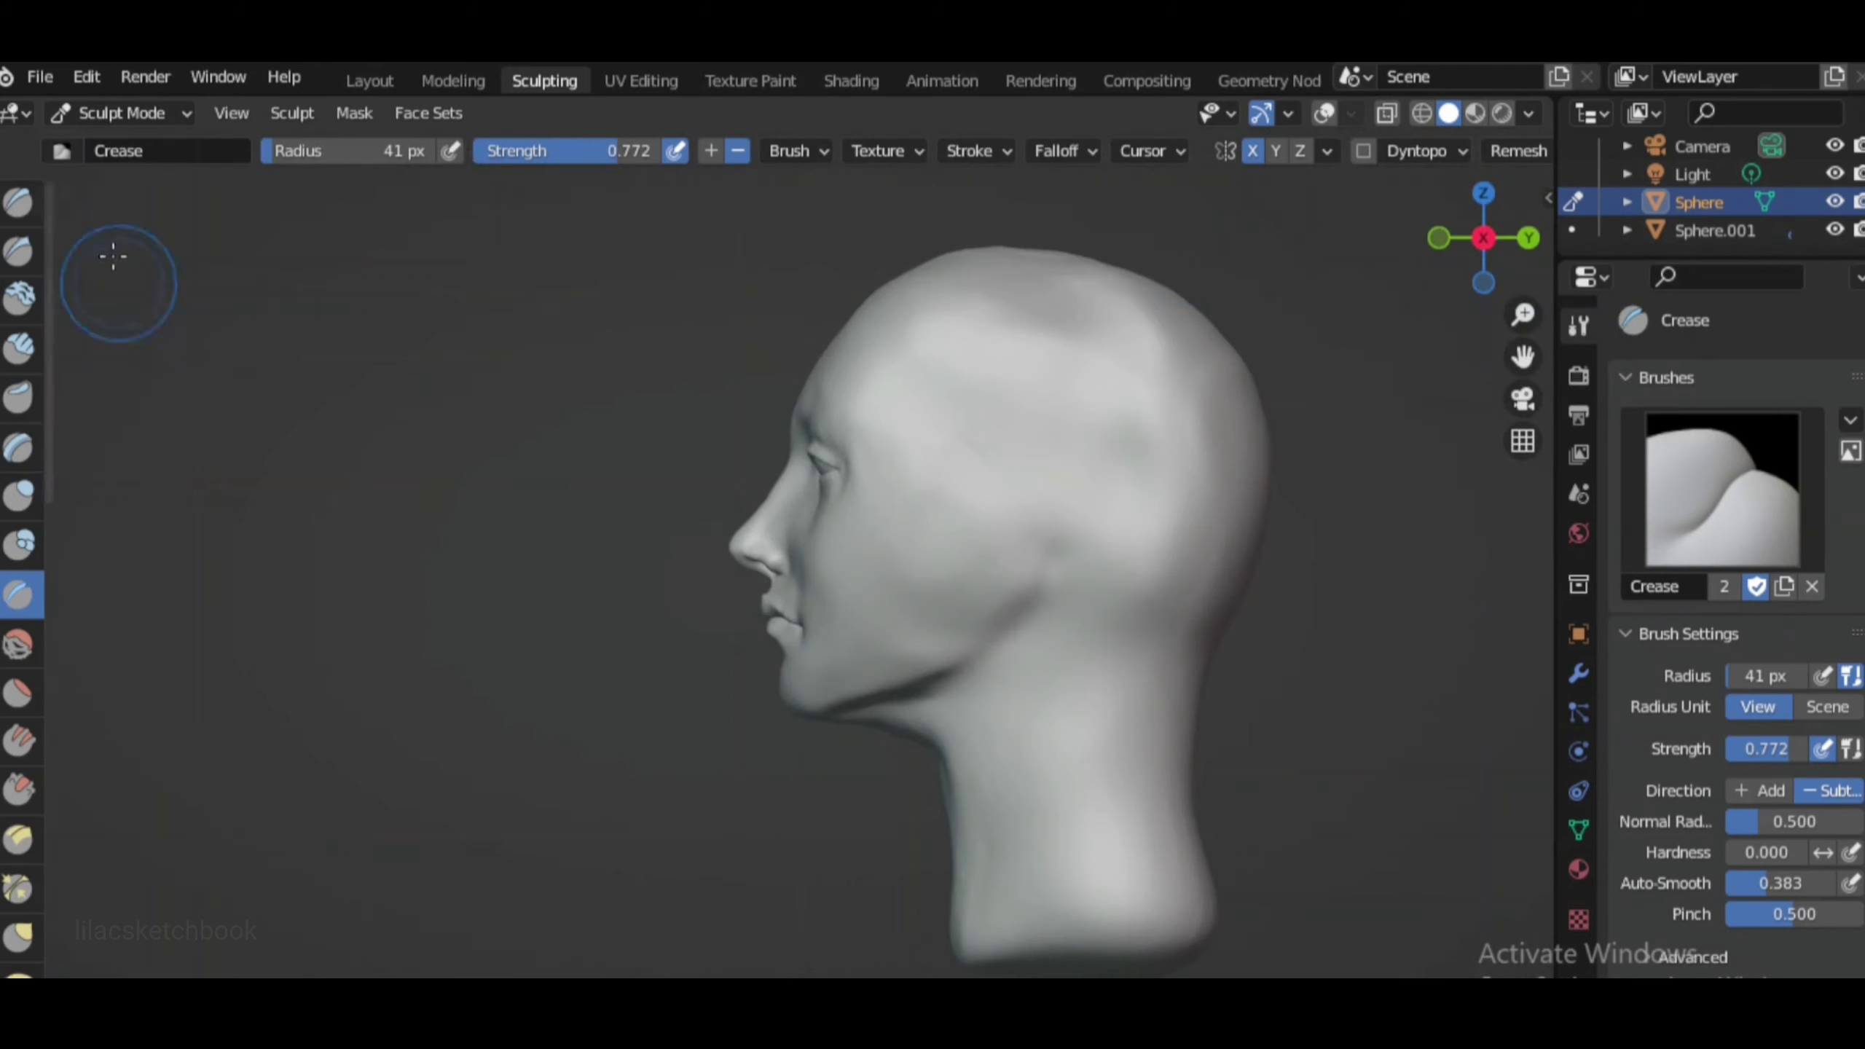
Build up the ear with Clay Strips and Inflate, then set the brush radius to 42 px
key("c")
scroll(1148, 653, "up", 1)
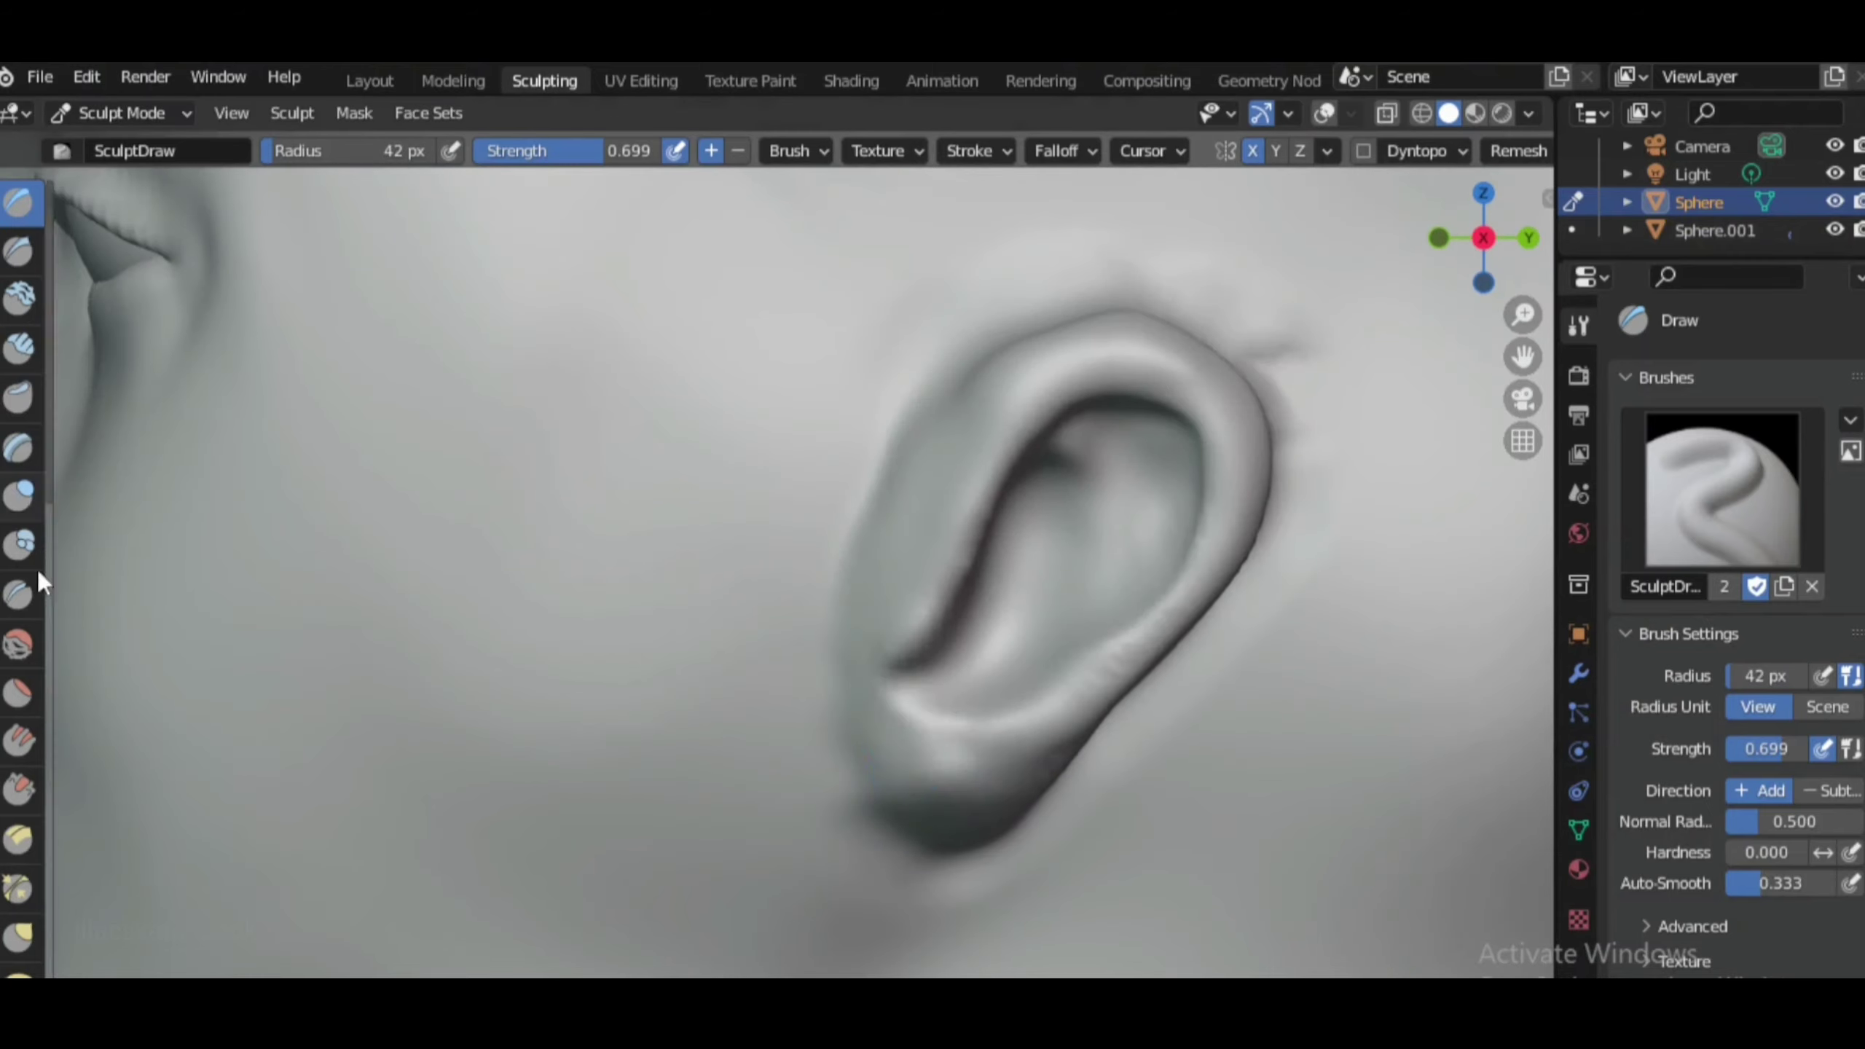
key("i")
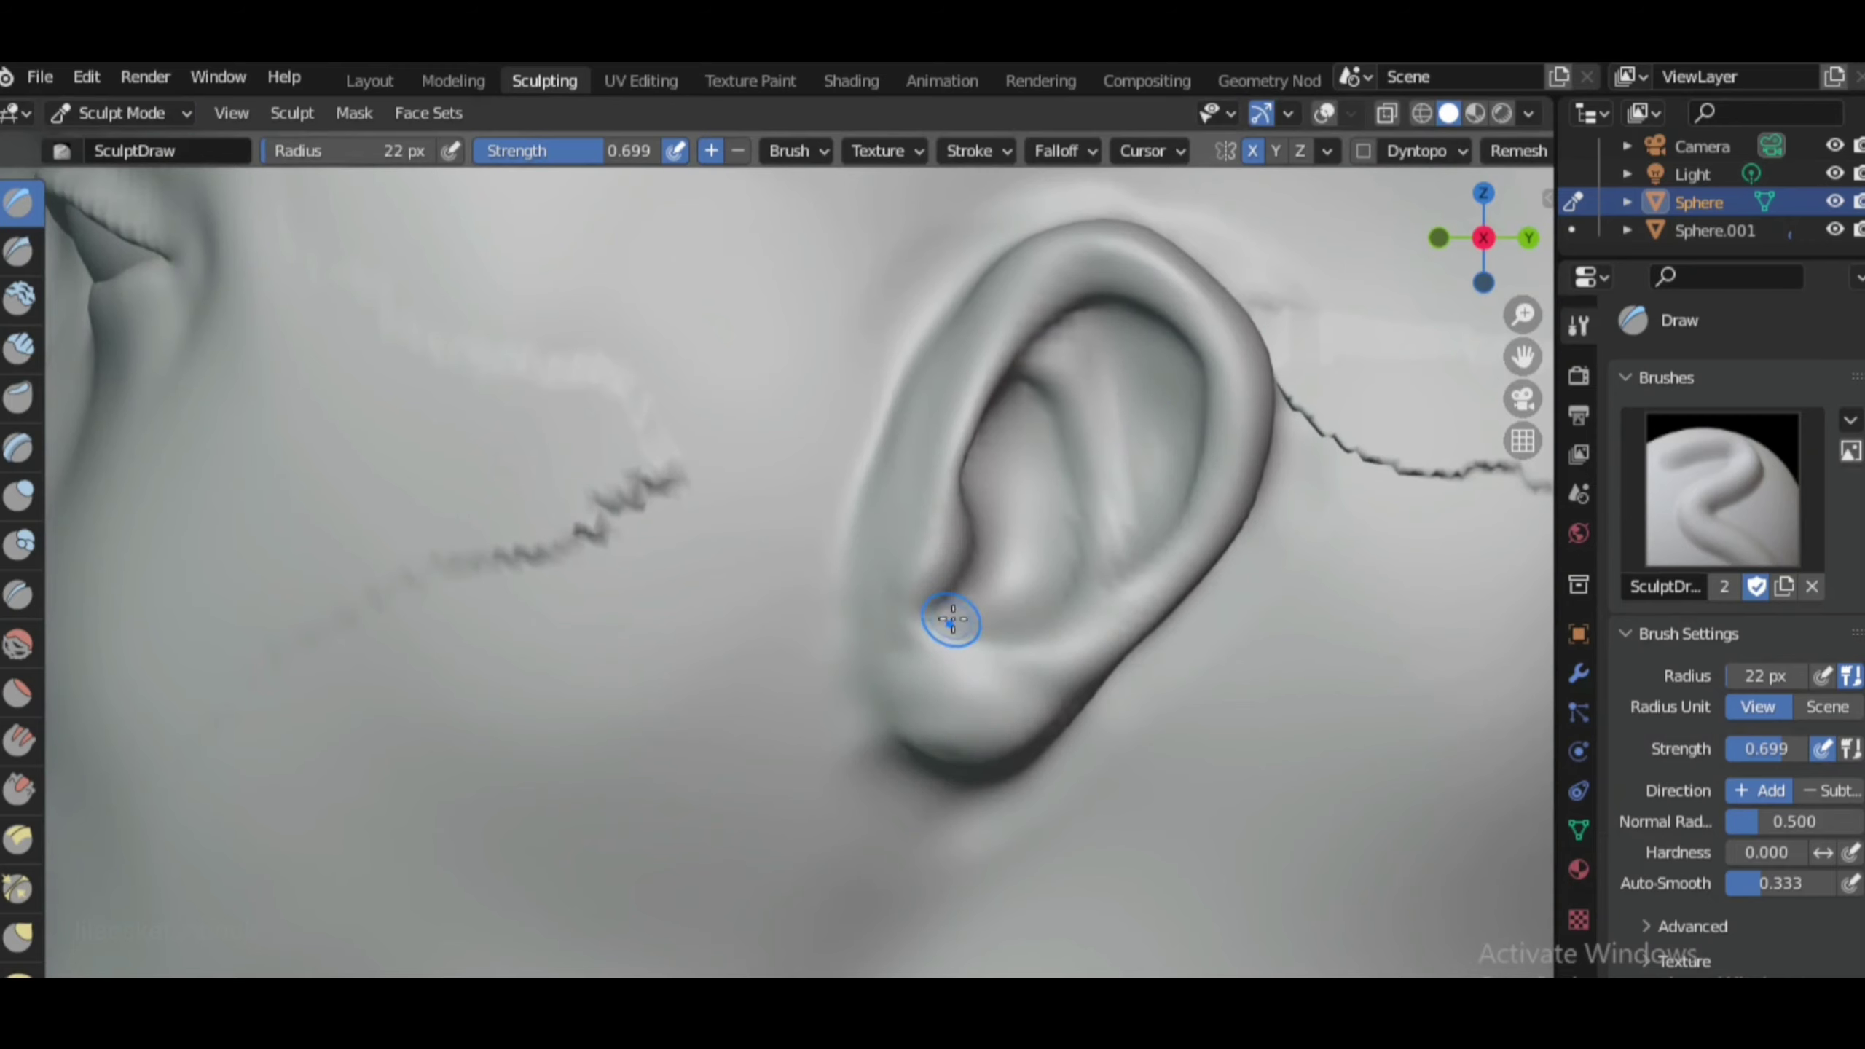
middle_click_drag(1053, 434, 1116, 457)
key("f")
left_click(845, 554)
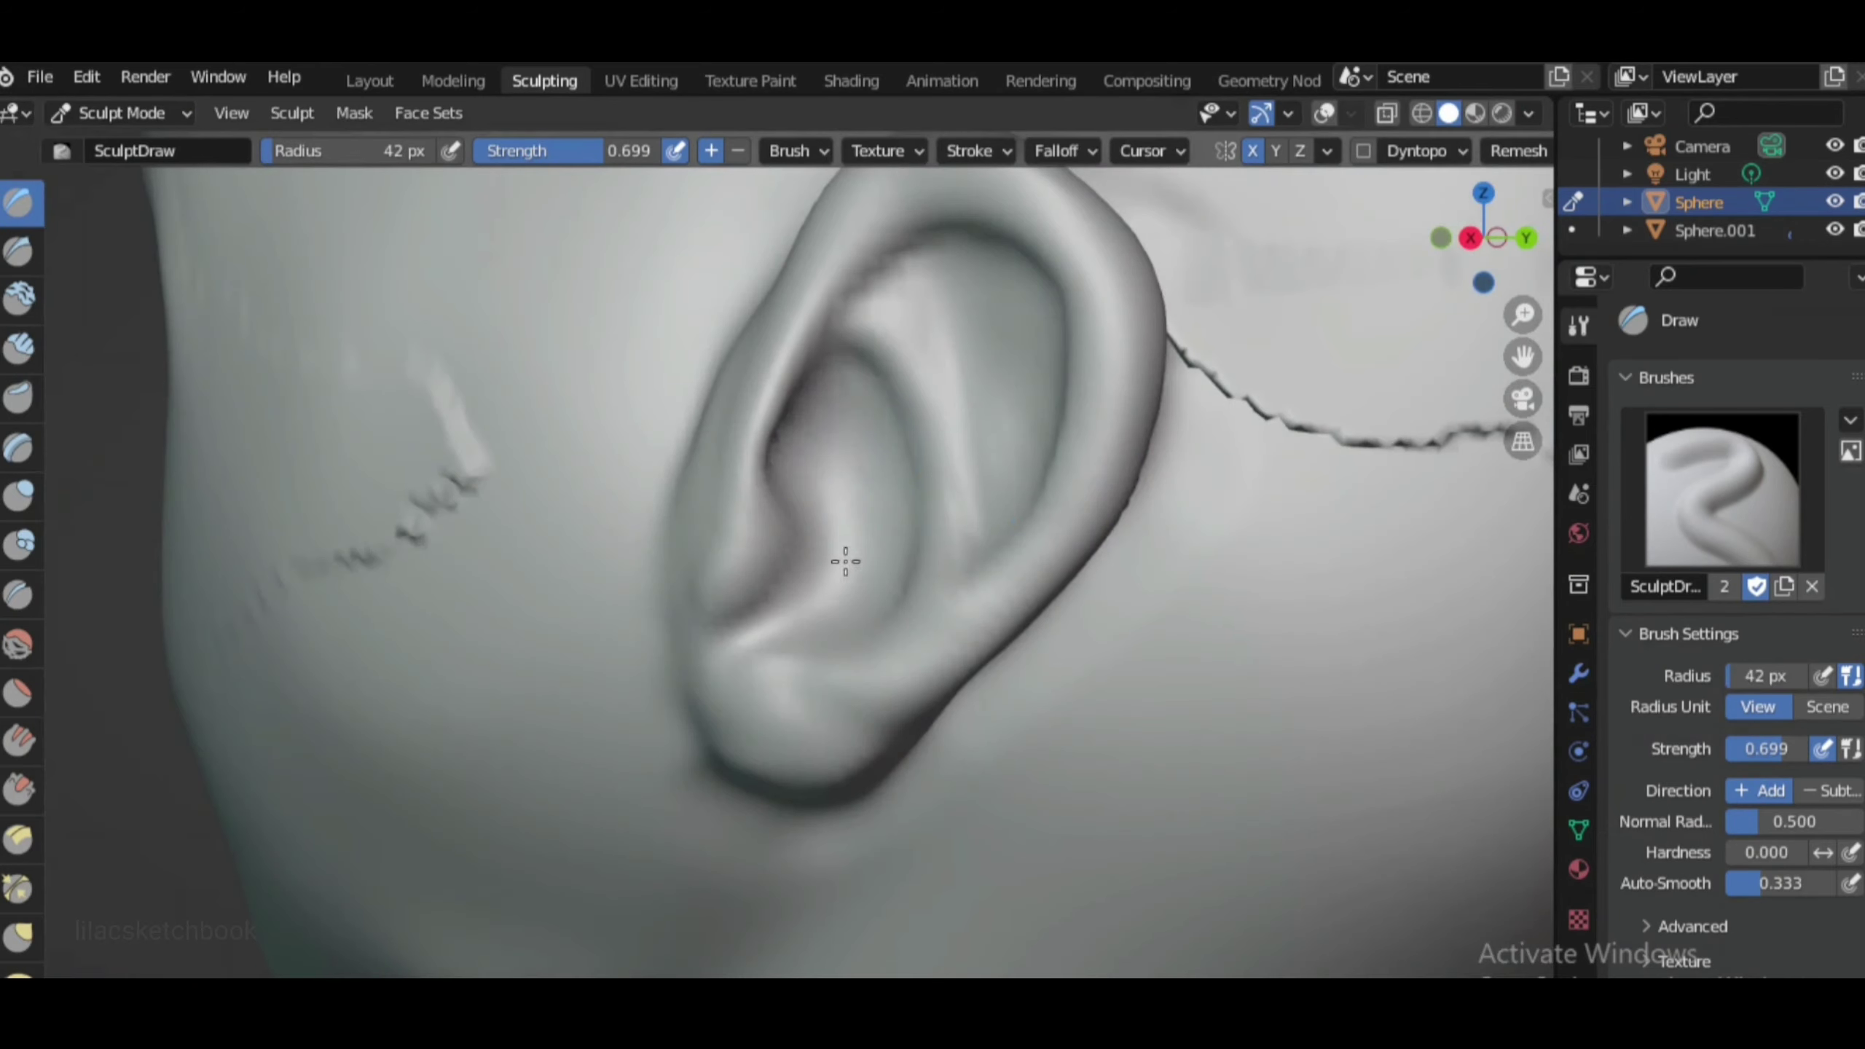
scroll(845, 553, "up", 3)
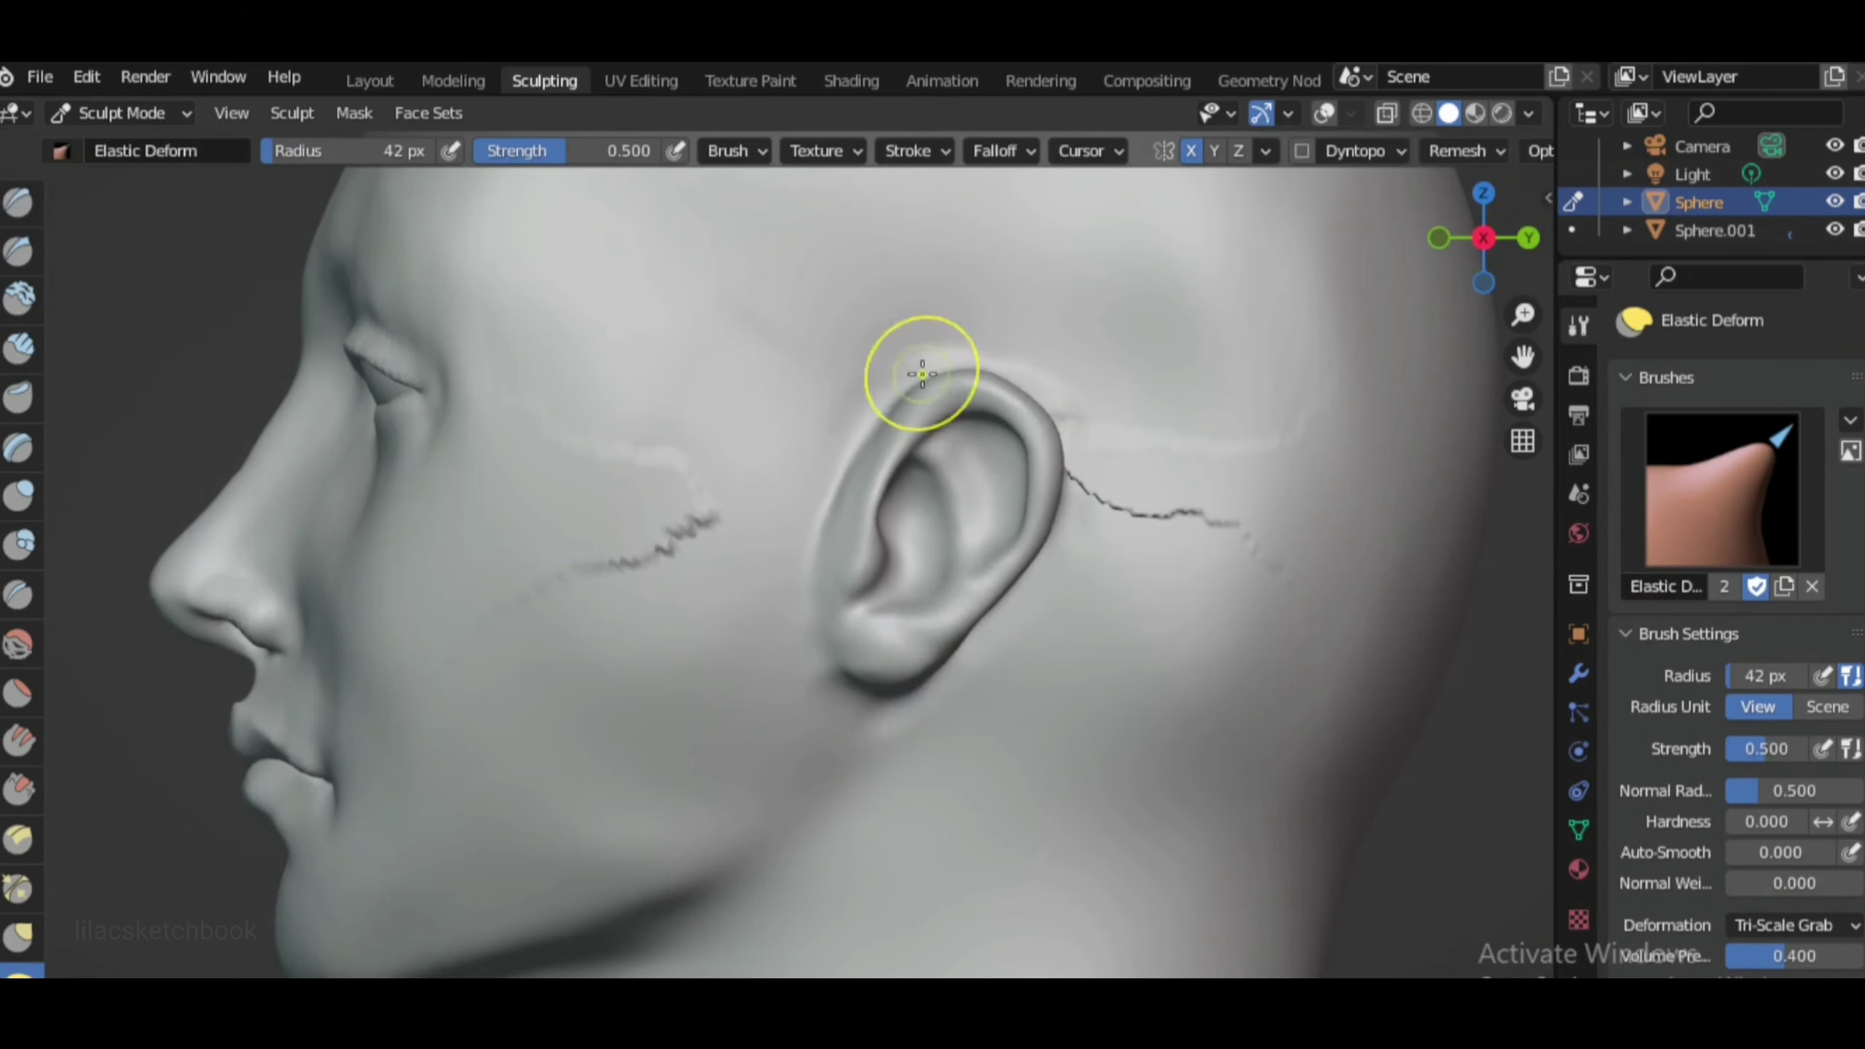
From front view, refine the ear with the Draw, Pinch and Inflate brushes
scroll(911, 680, "down", 5)
key("KP_1")
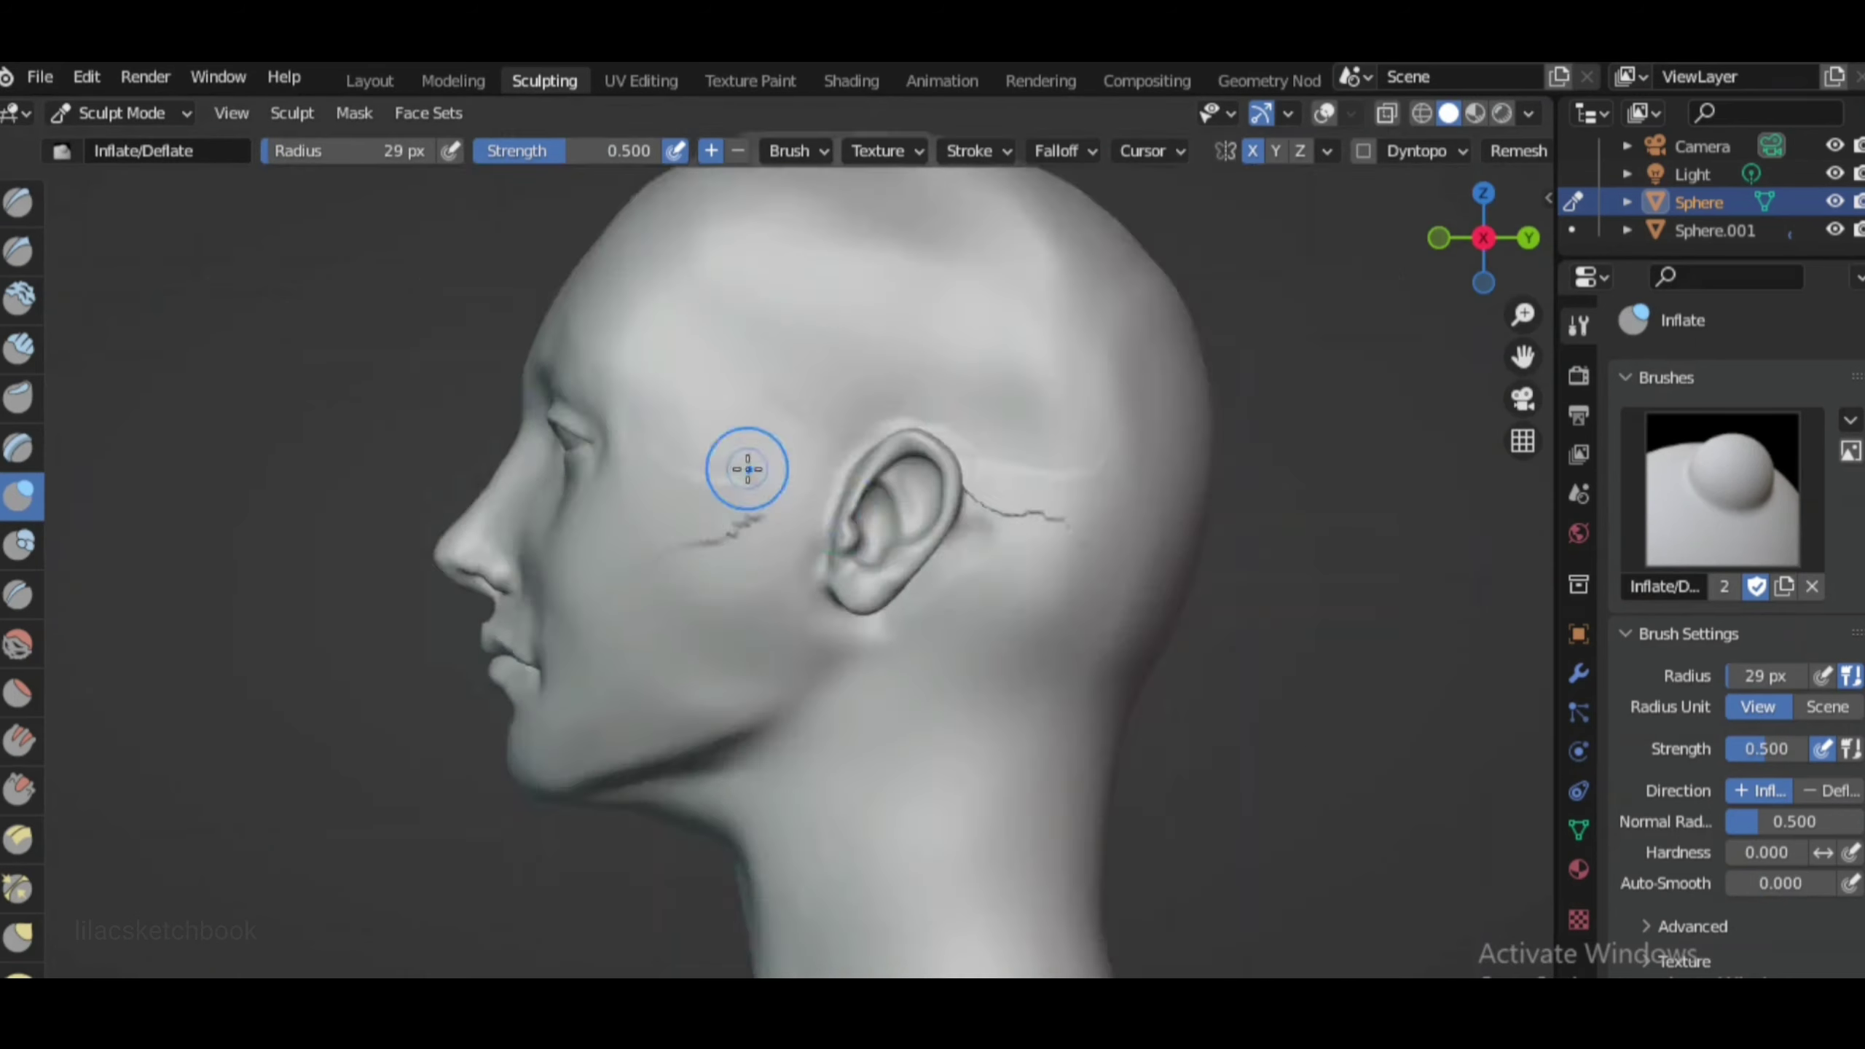
key("x")
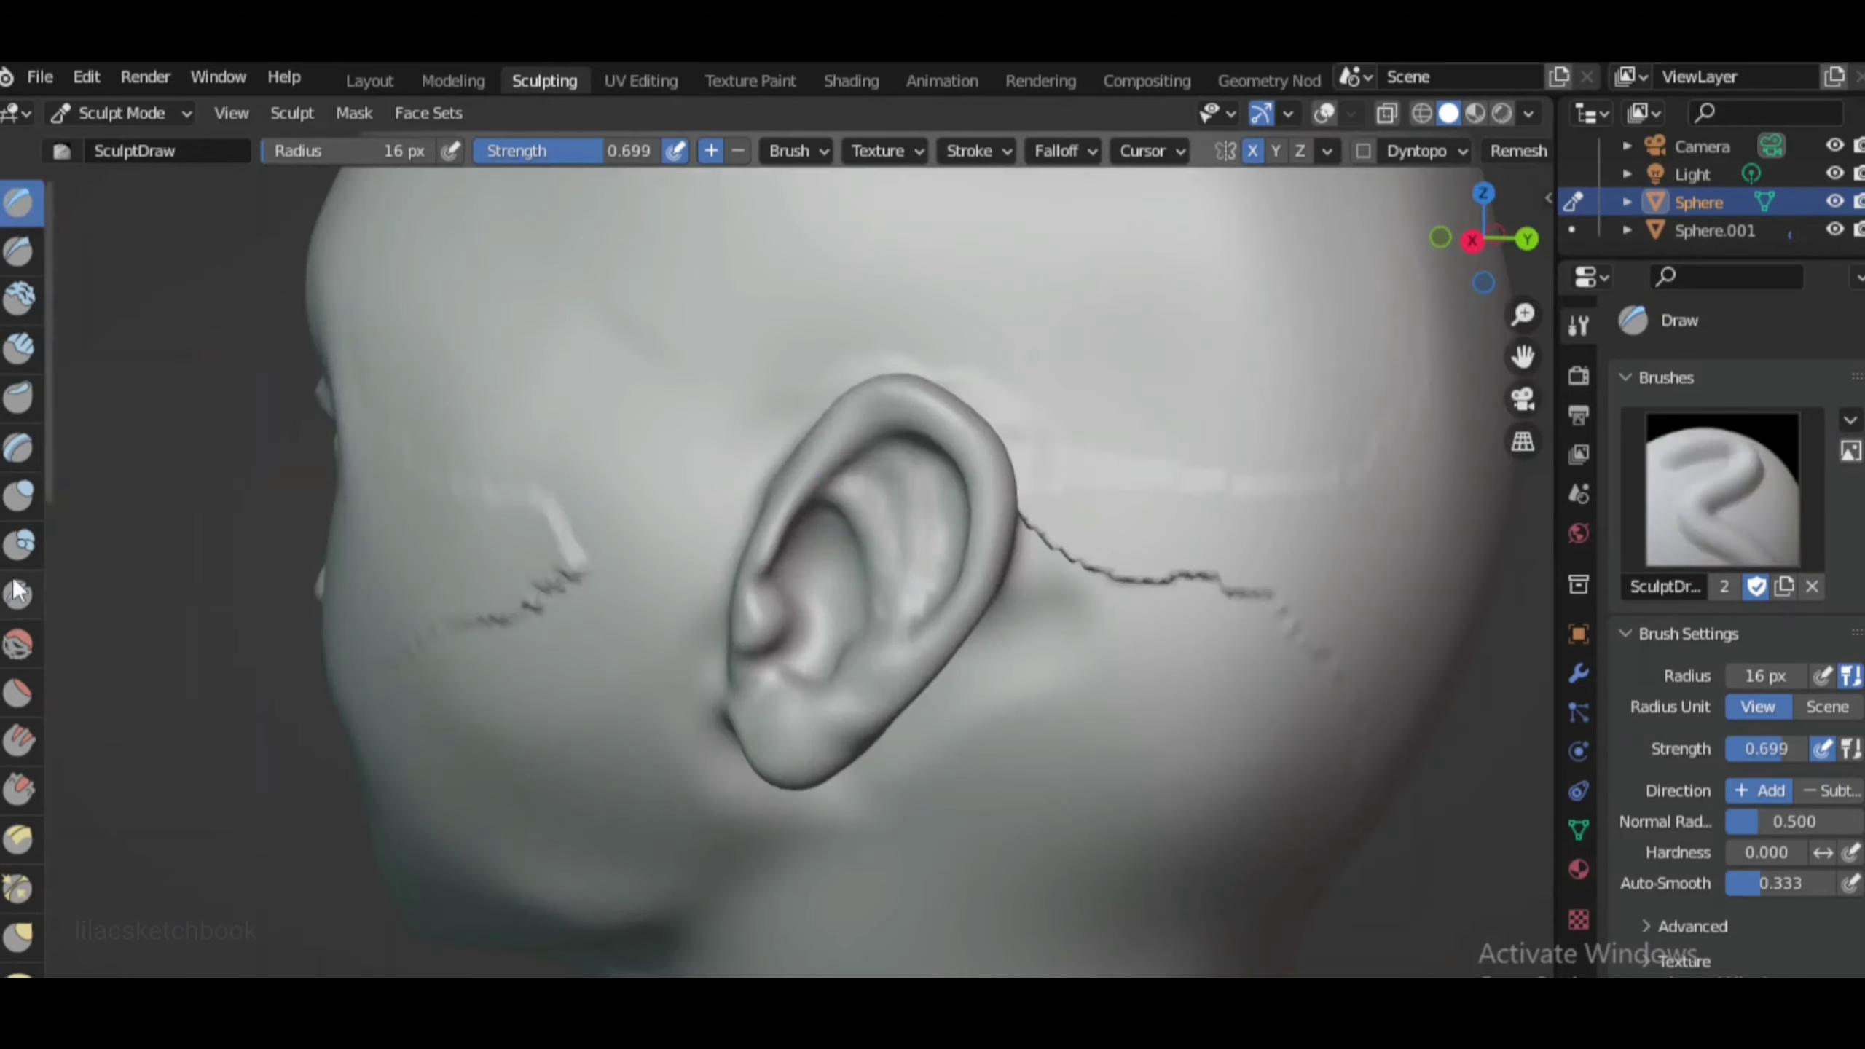
key("p")
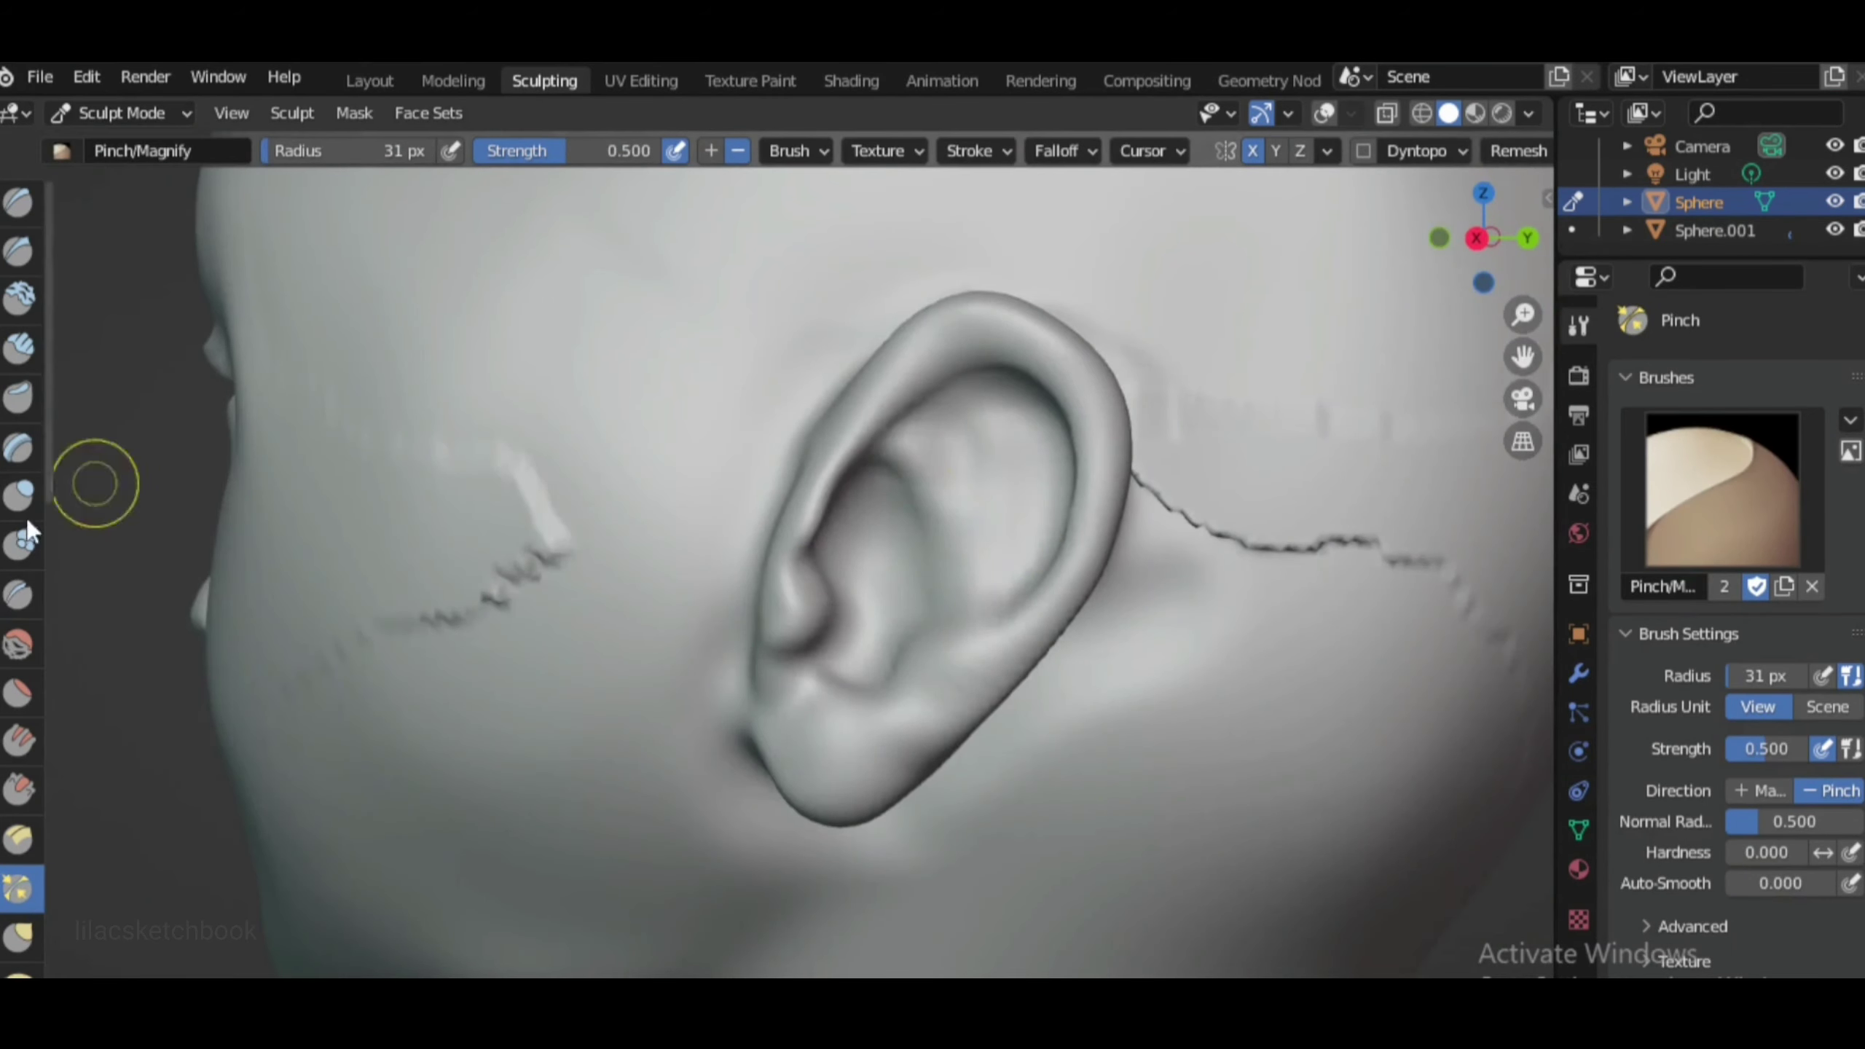
left_click(20, 498)
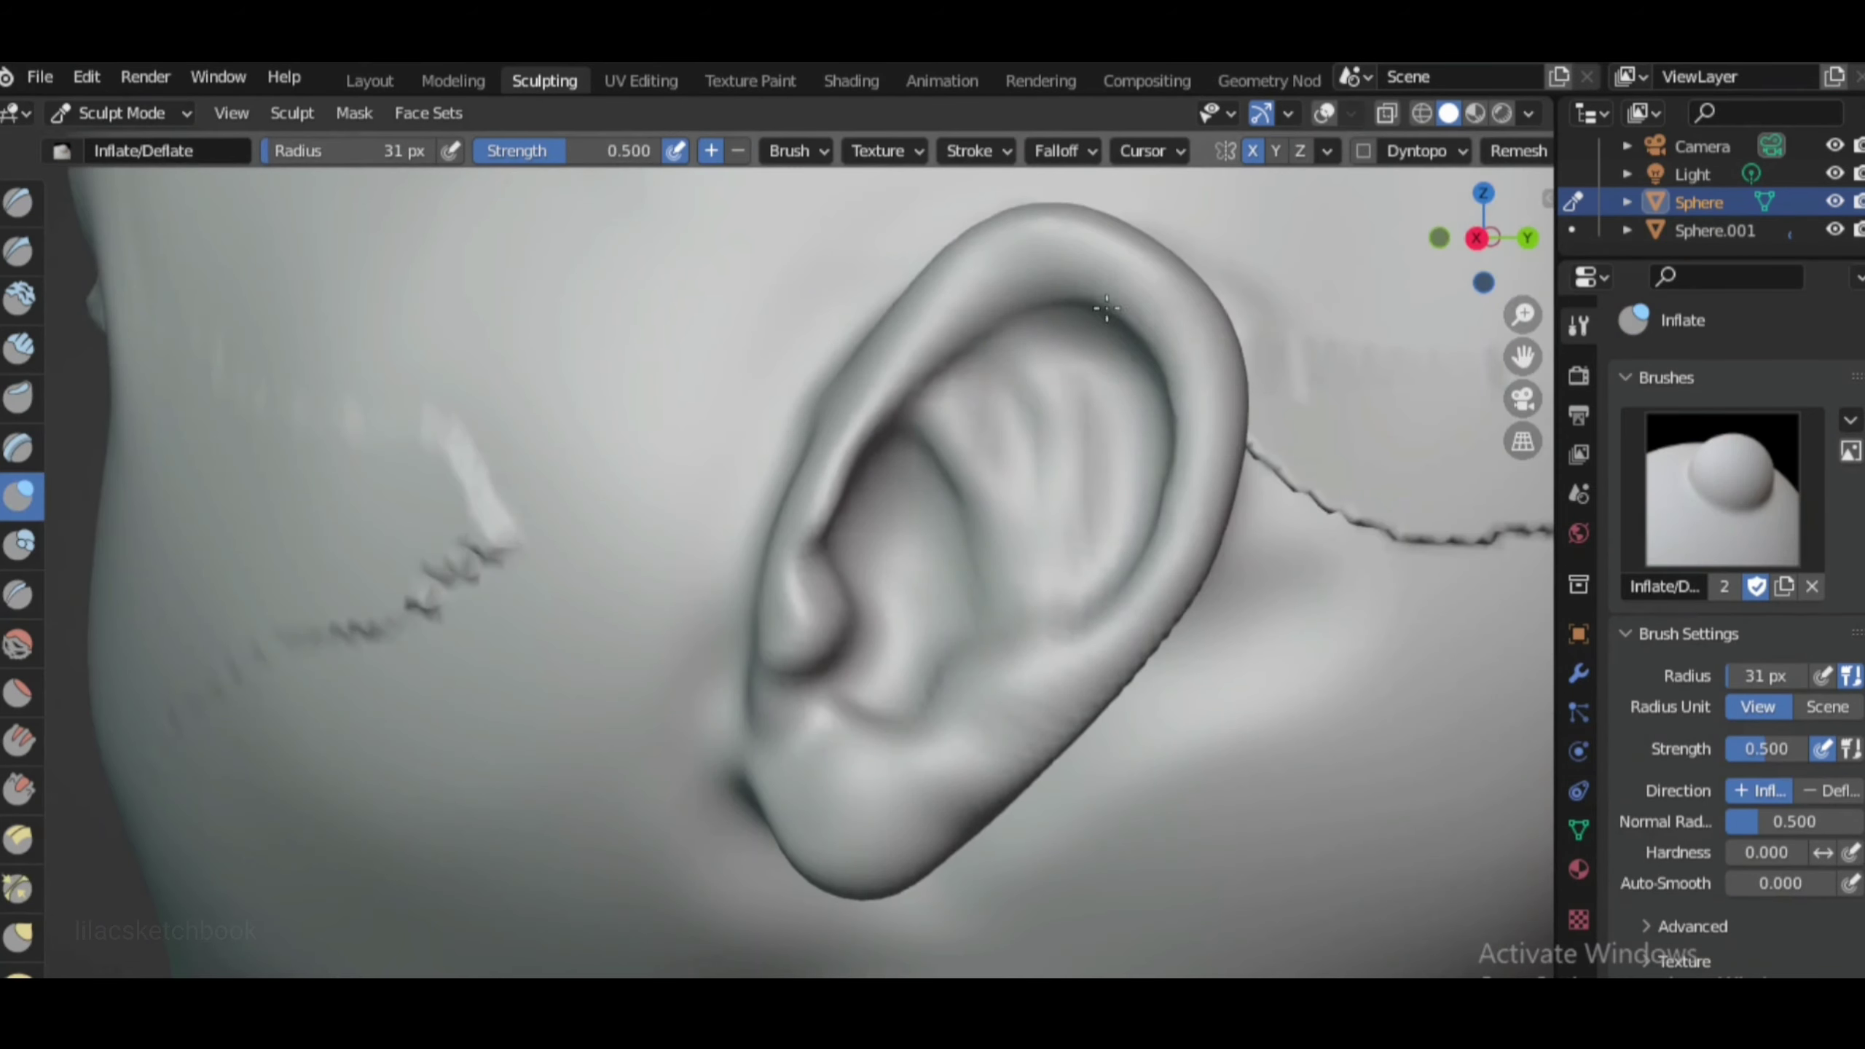
Sharpen the ear's folds with Crease, Elastic Deform and Pinch passes
left_click(20, 594)
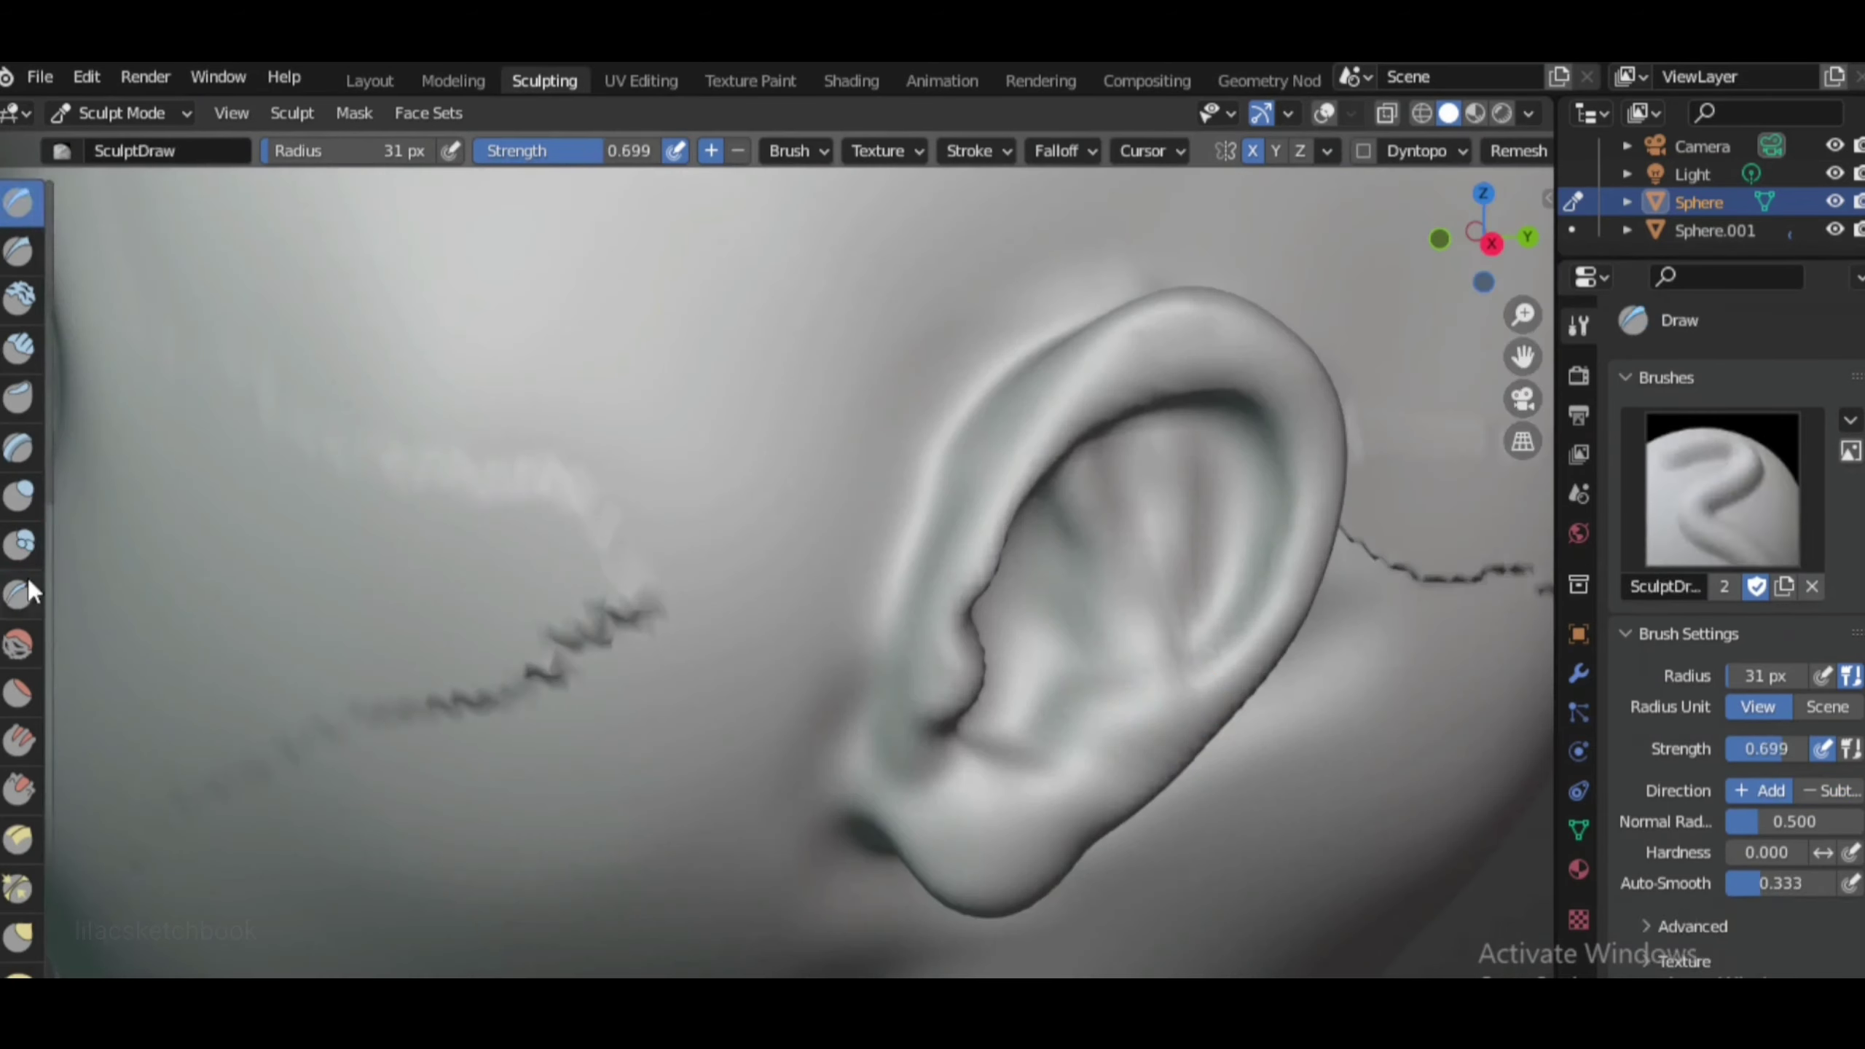
left_click(21, 594)
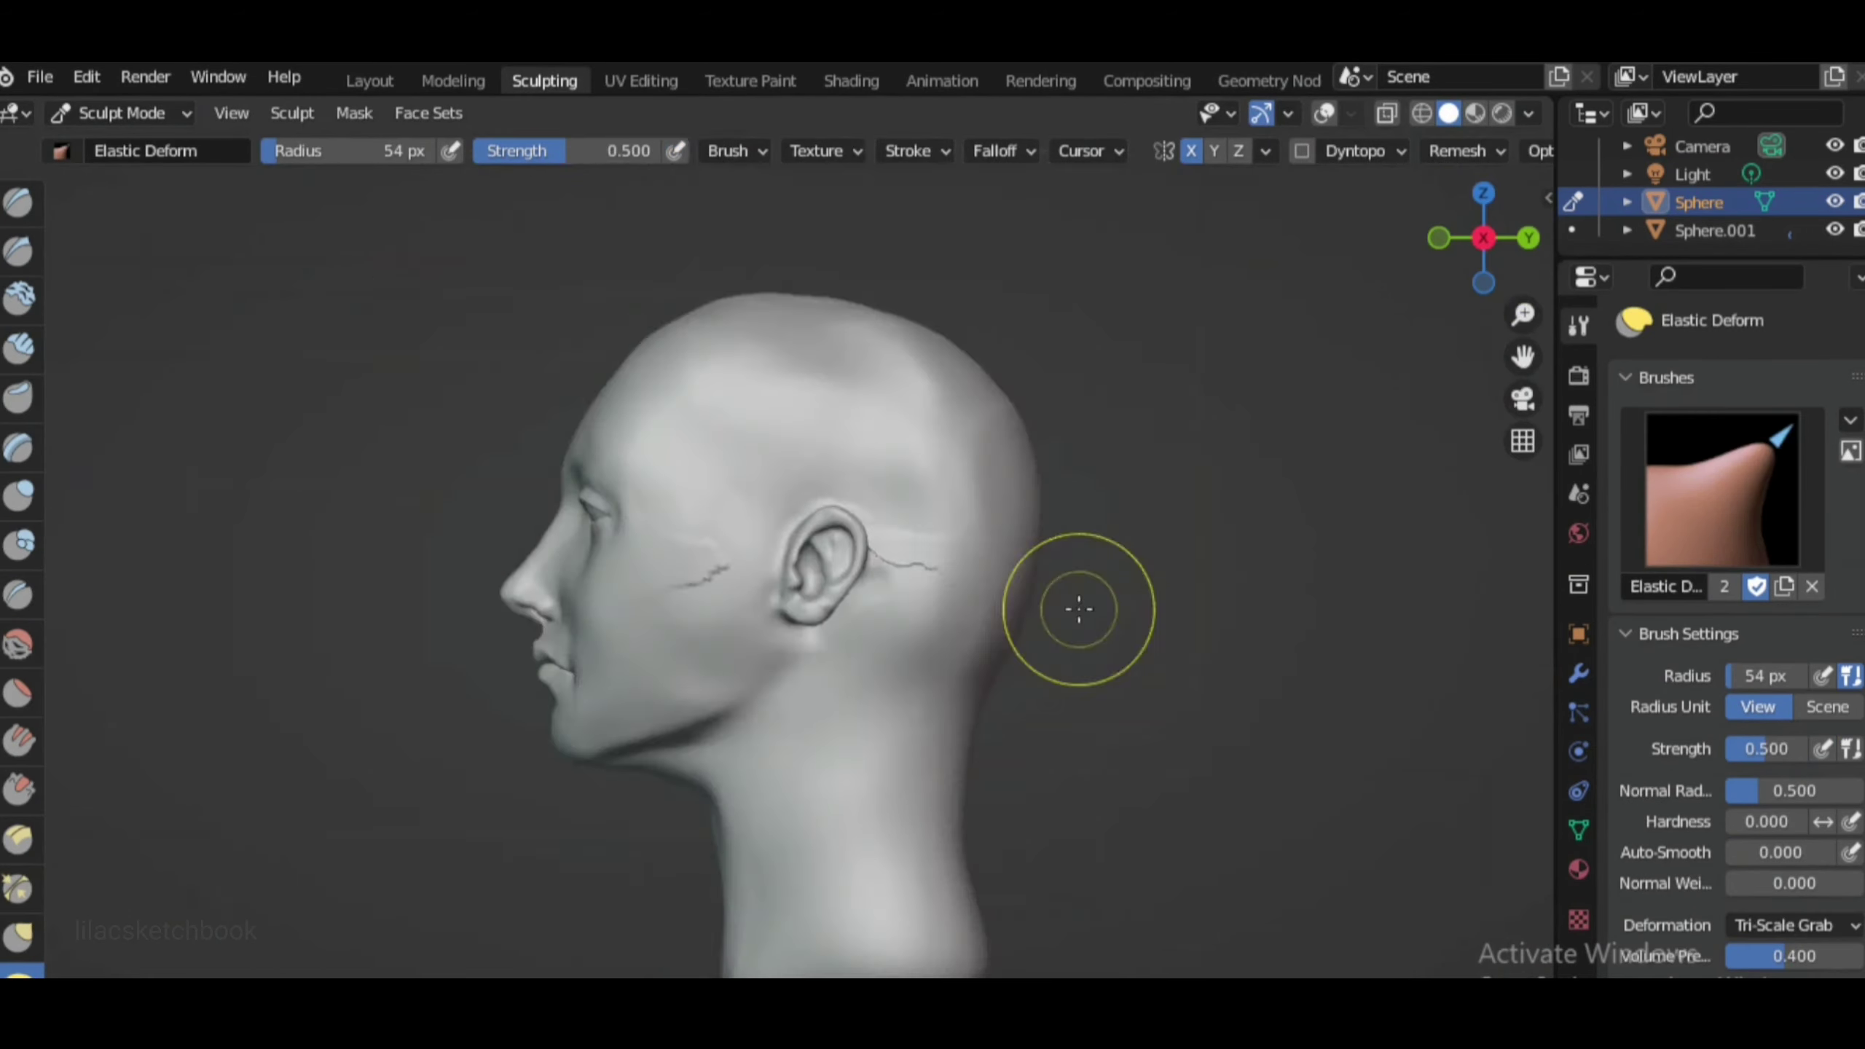
scroll(1079, 612, "up", 3)
scroll(1079, 612, "up", 3)
scroll(1138, 588, "up", 4)
key("p")
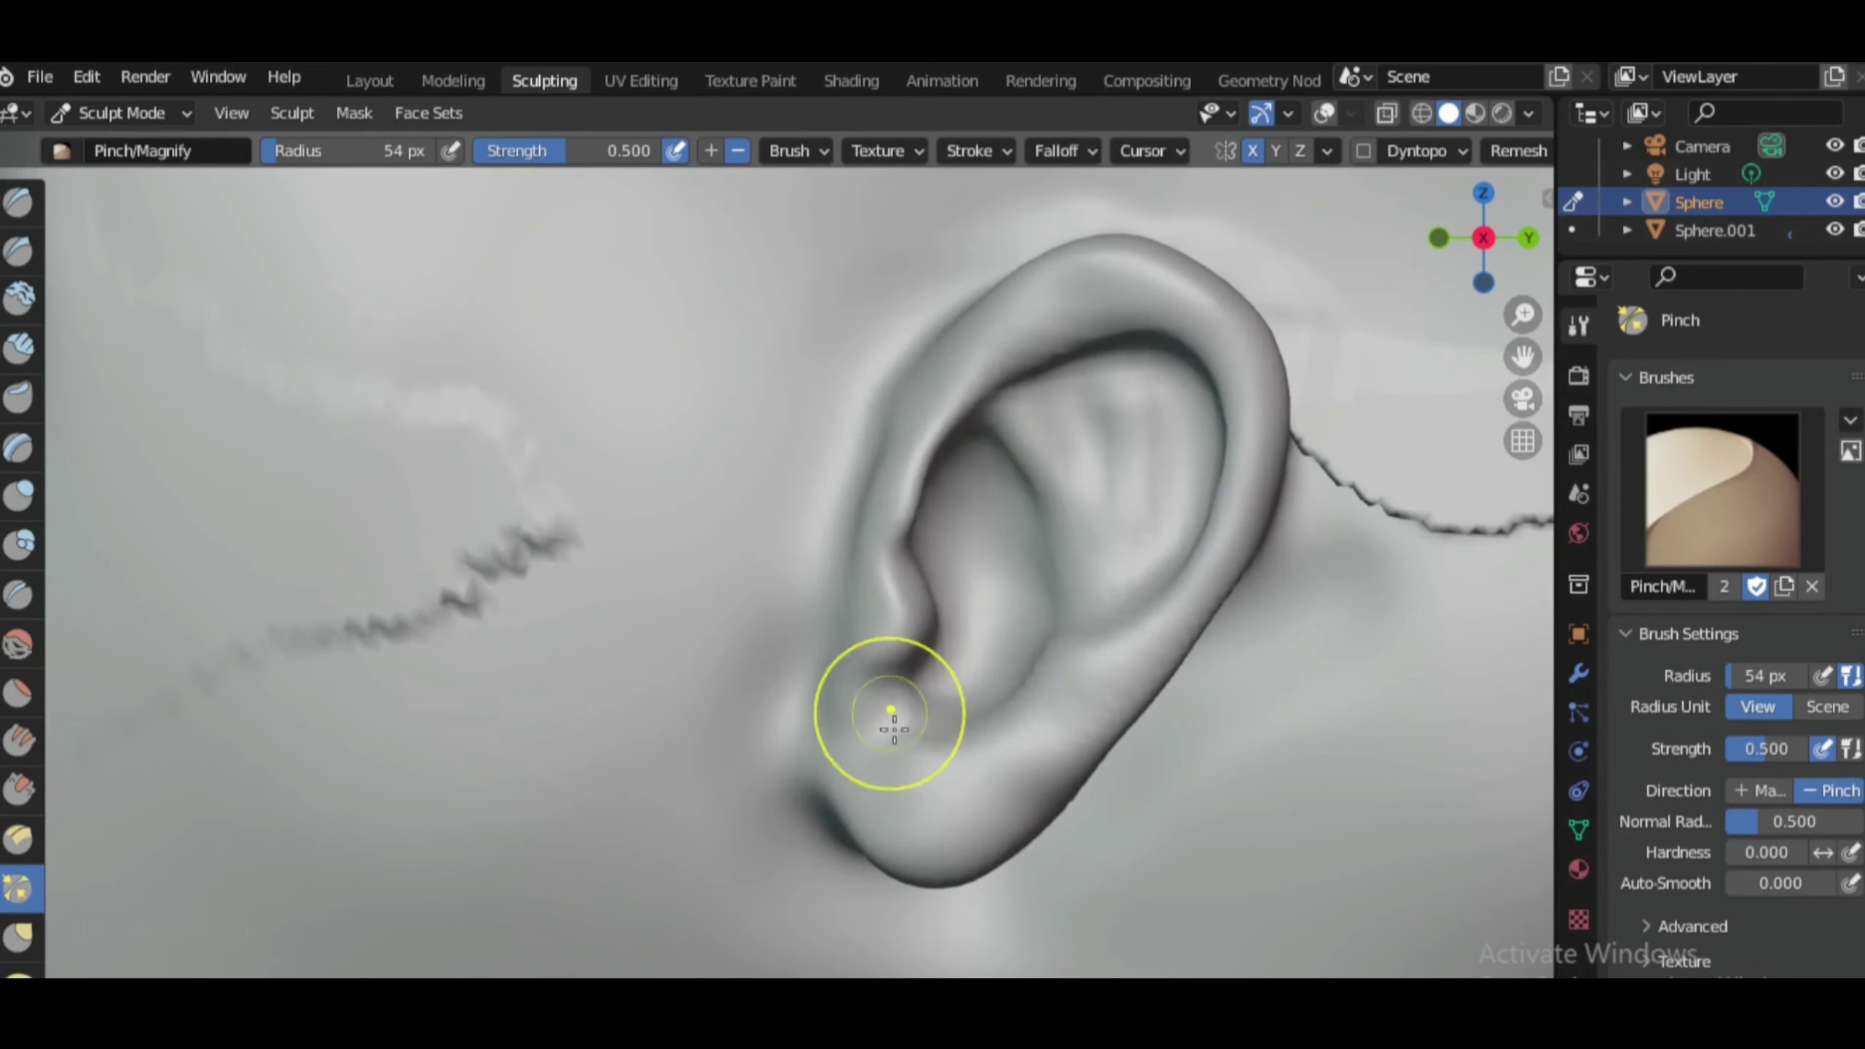
scroll(980, 618, "down", 2)
scroll(980, 619, "down", 2)
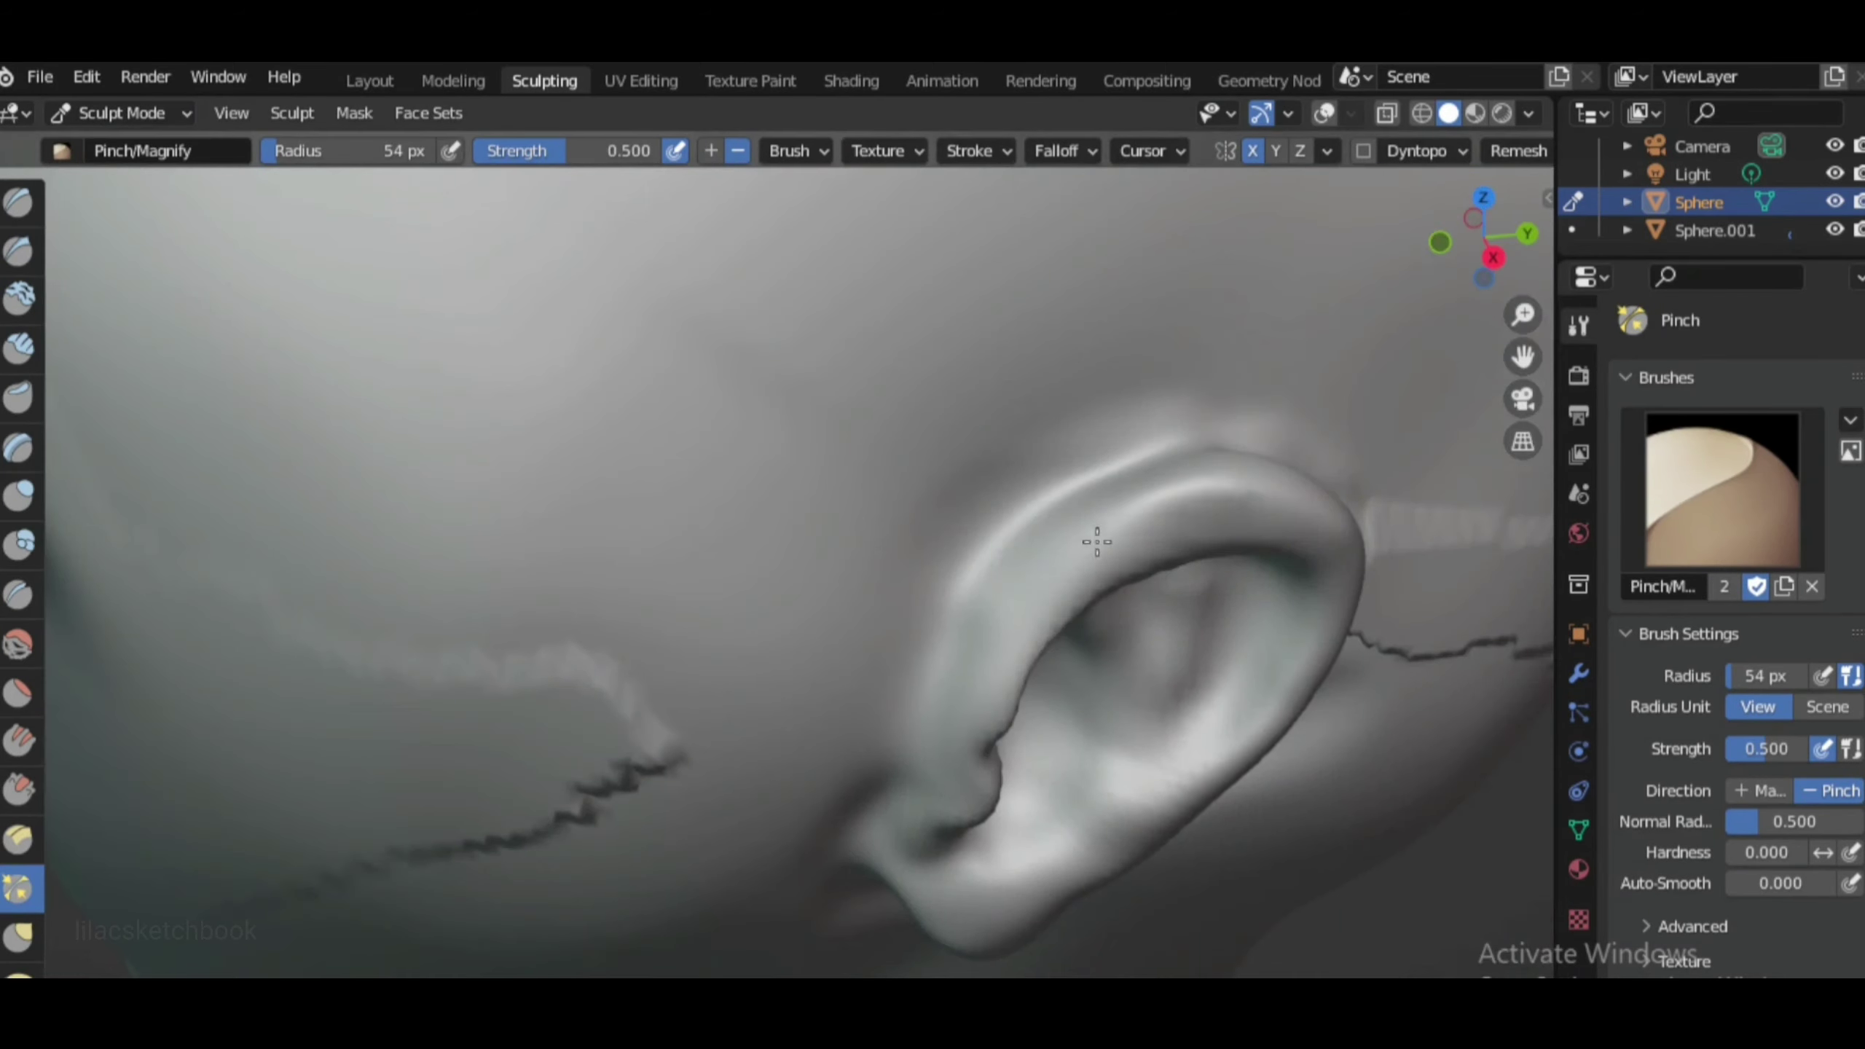
scroll(1027, 880, "down", 4)
scroll(1027, 880, "up", 5)
scroll(918, 662, "up", 3)
Shape the ear lobe with Elastic Deform and Grab, checking from front and side views
key("e")
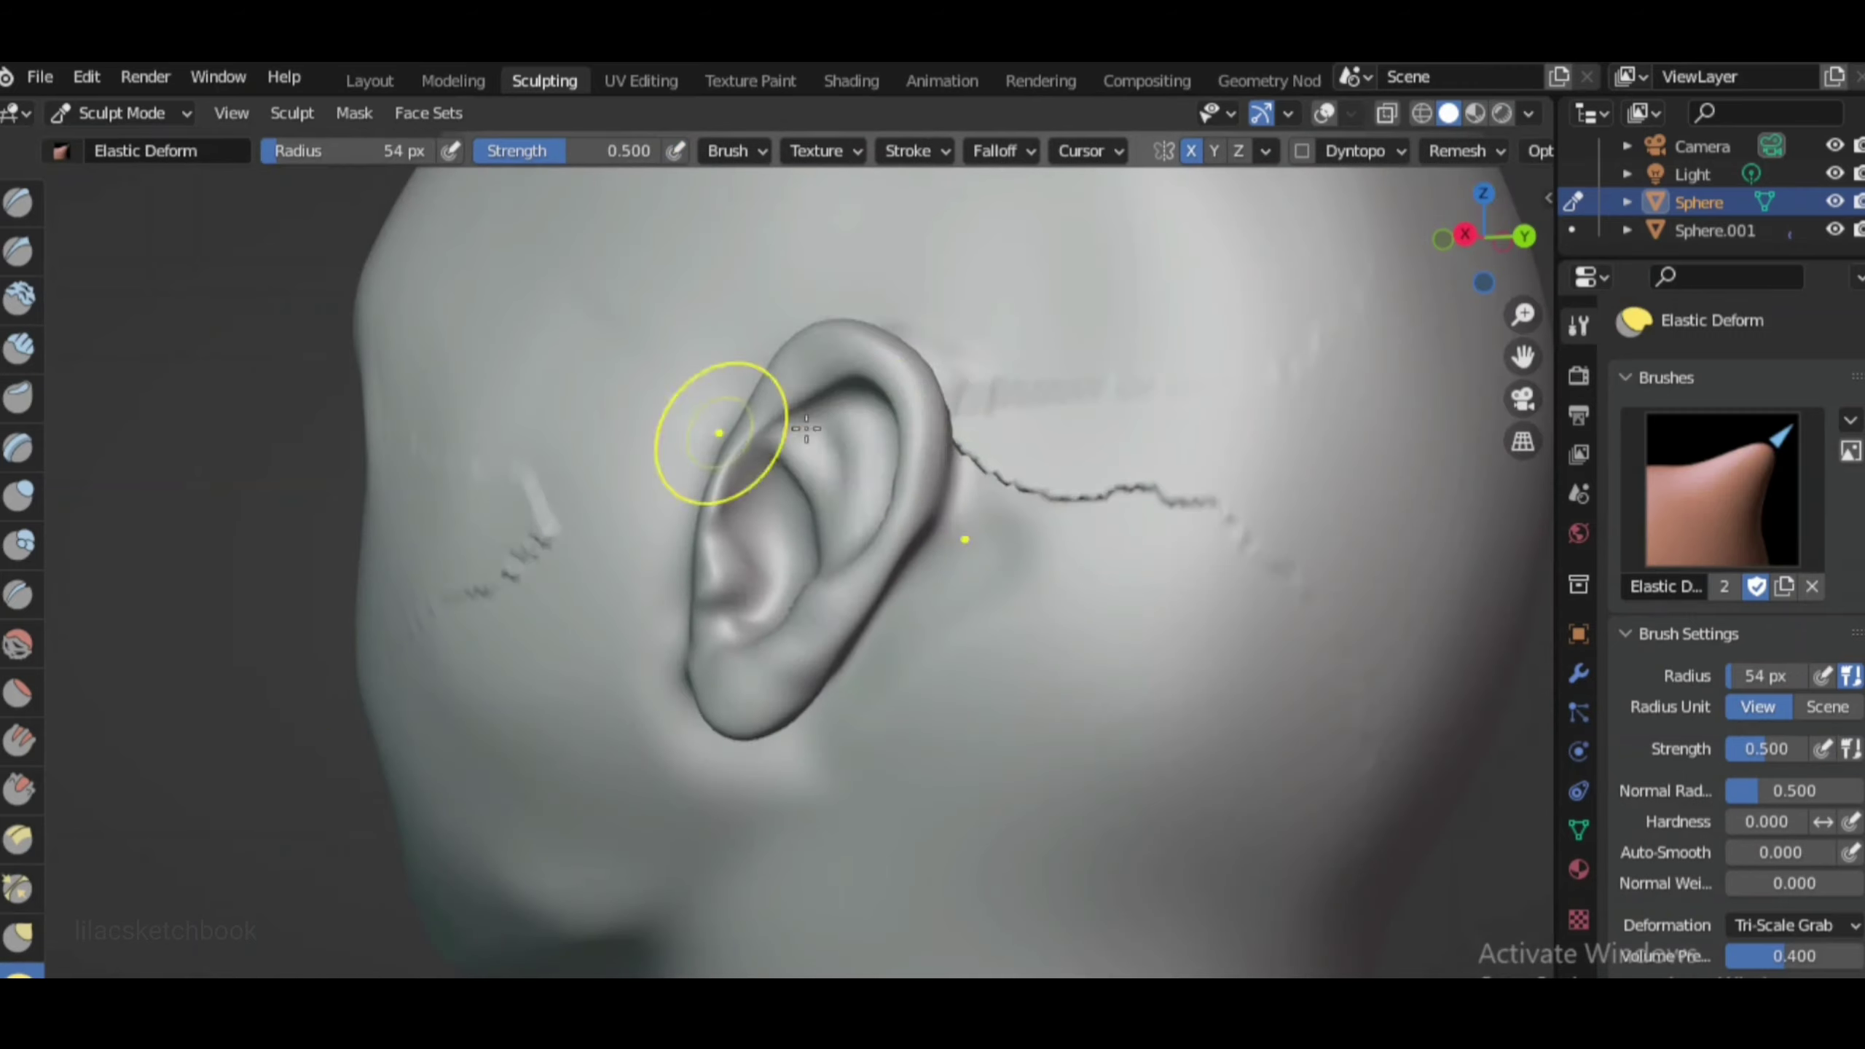
left_click(29, 932)
scroll(865, 535, "down", 3)
scroll(865, 534, "up", 3)
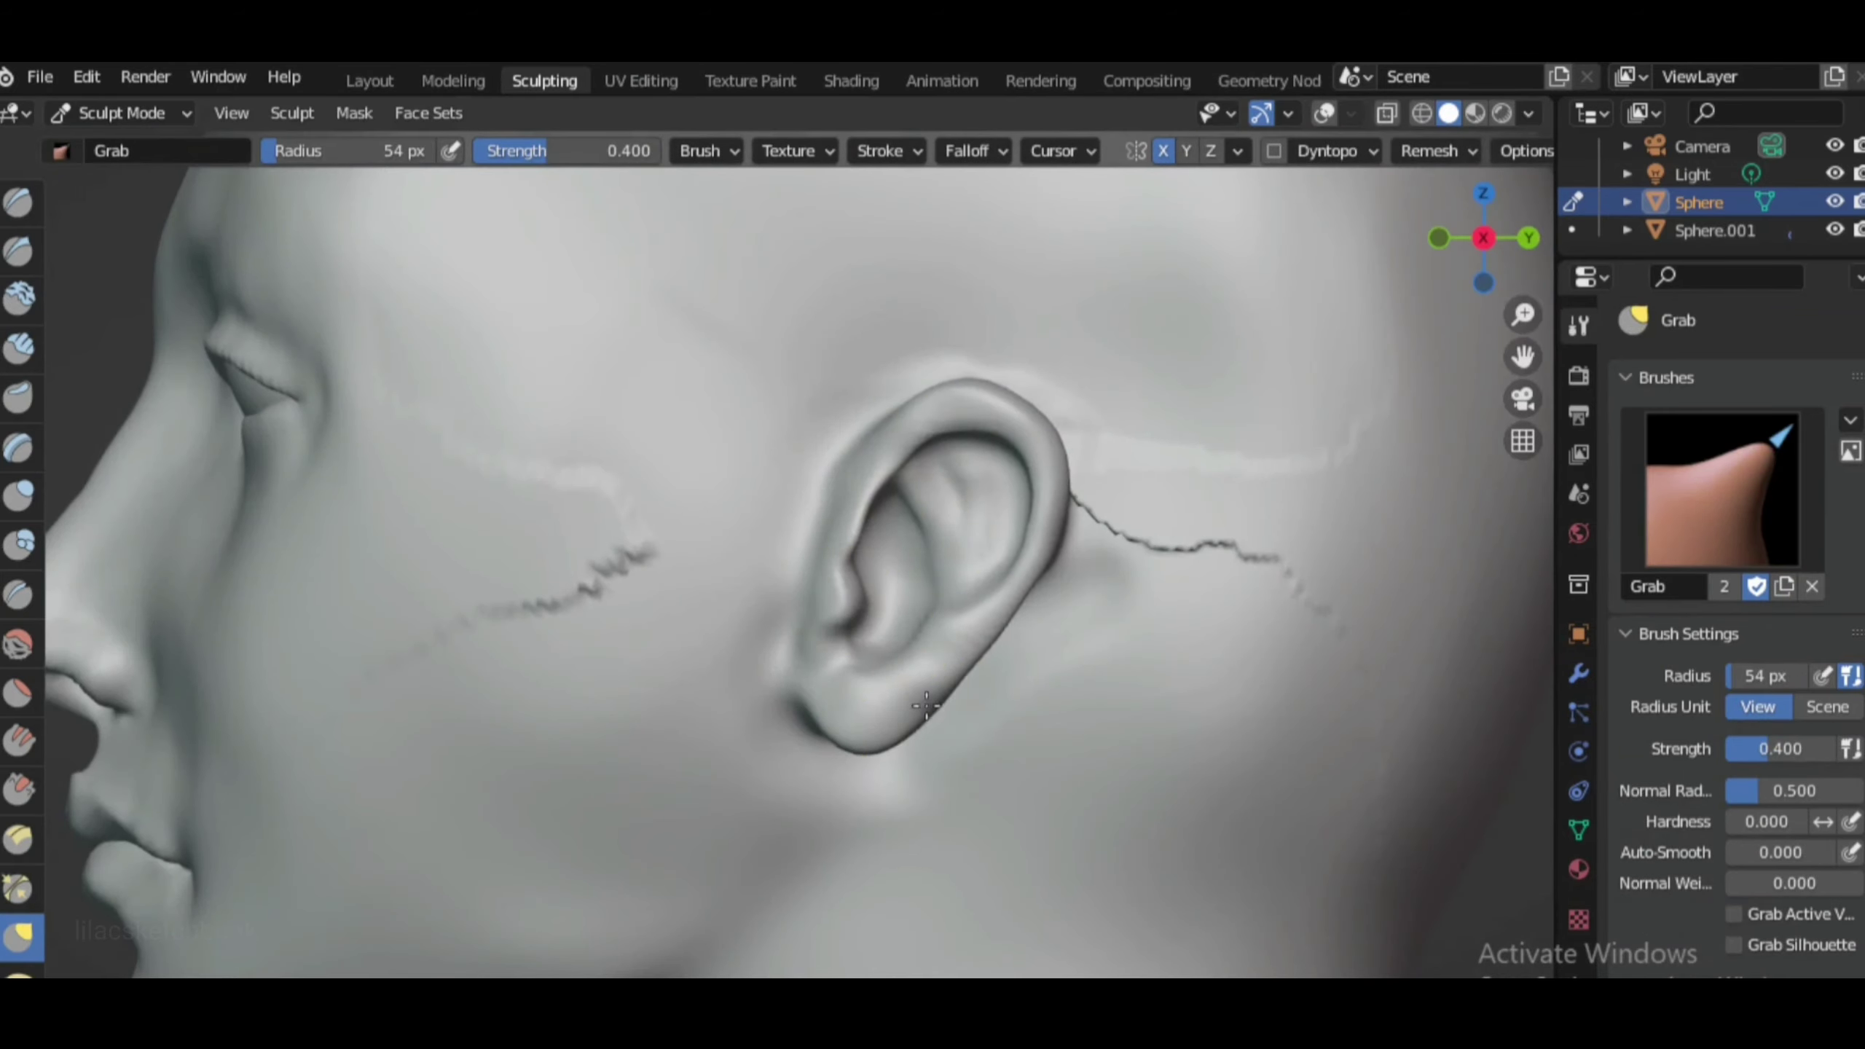
scroll(927, 706, "down", 3)
key("KP_1")
scroll(999, 700, "up", 3)
key("e")
scroll(1092, 541, "down", 2)
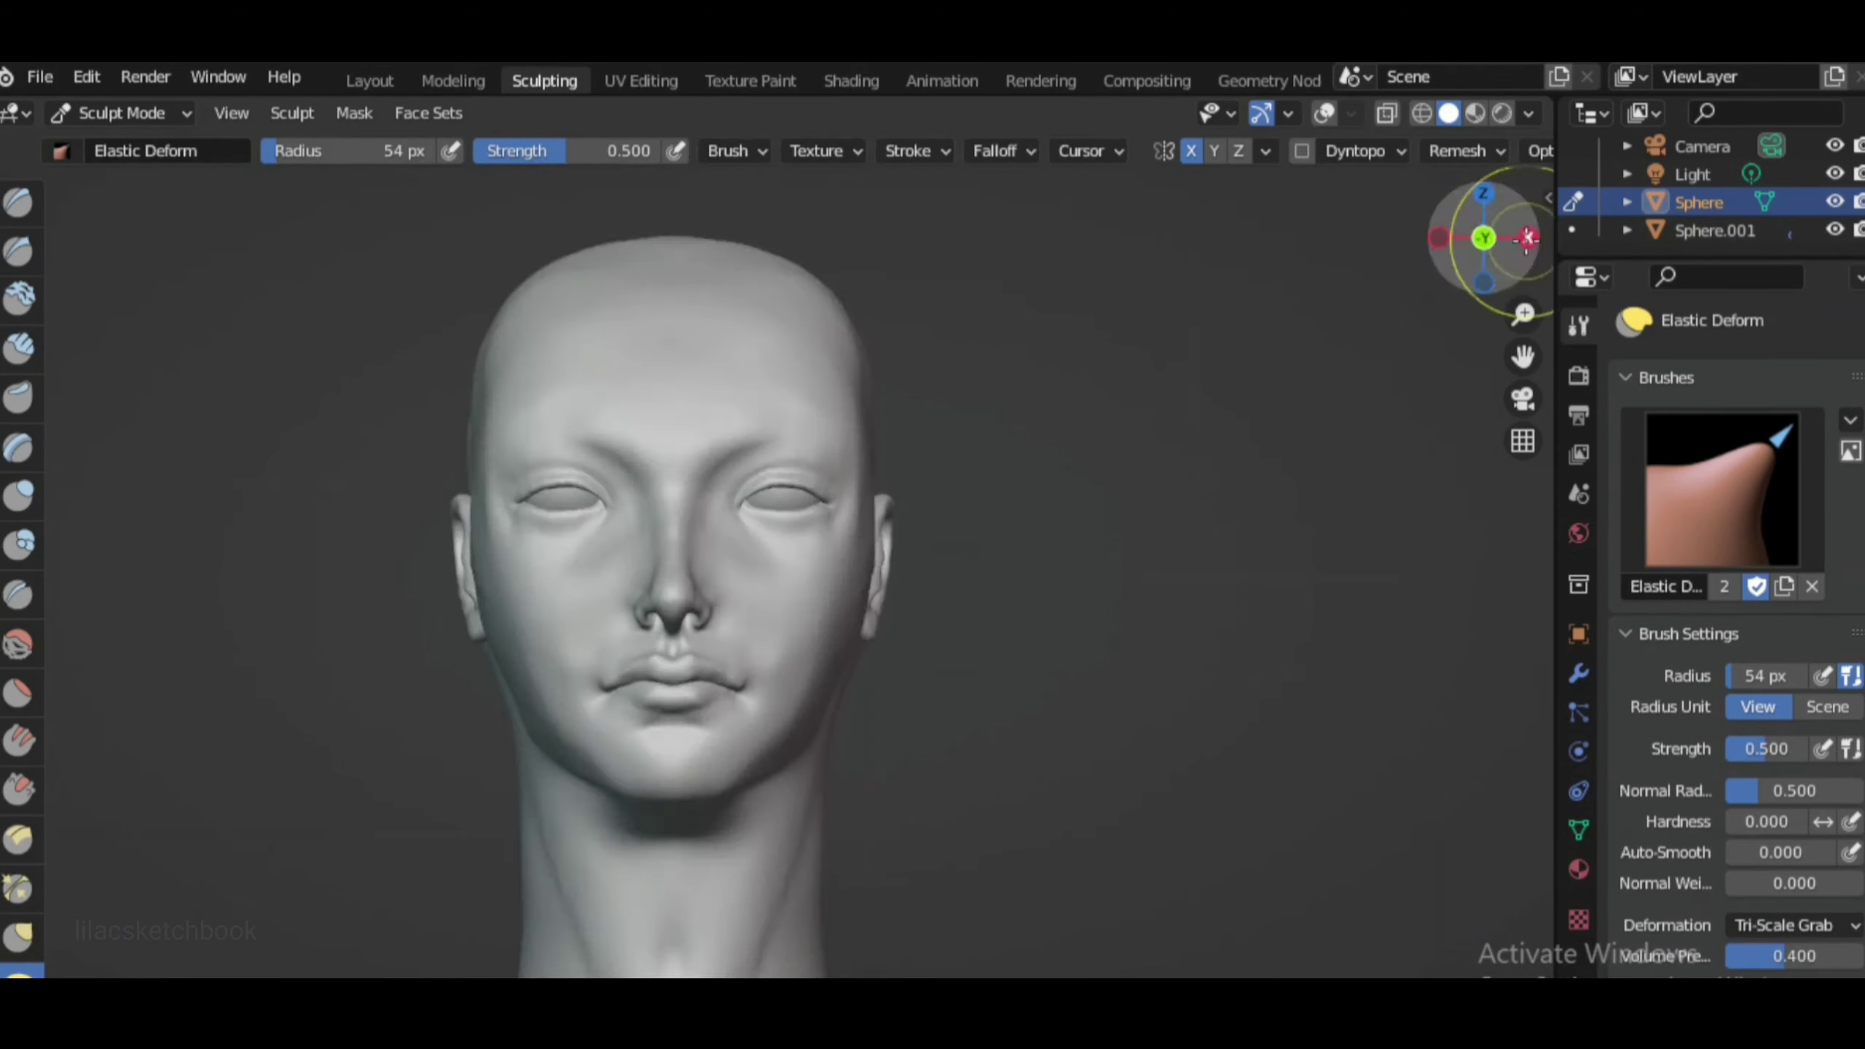
key("KP_3")
key("shift+c")
Carve a crease along the jawline with the Crease brush
scroll(1436, 383, "down", 1)
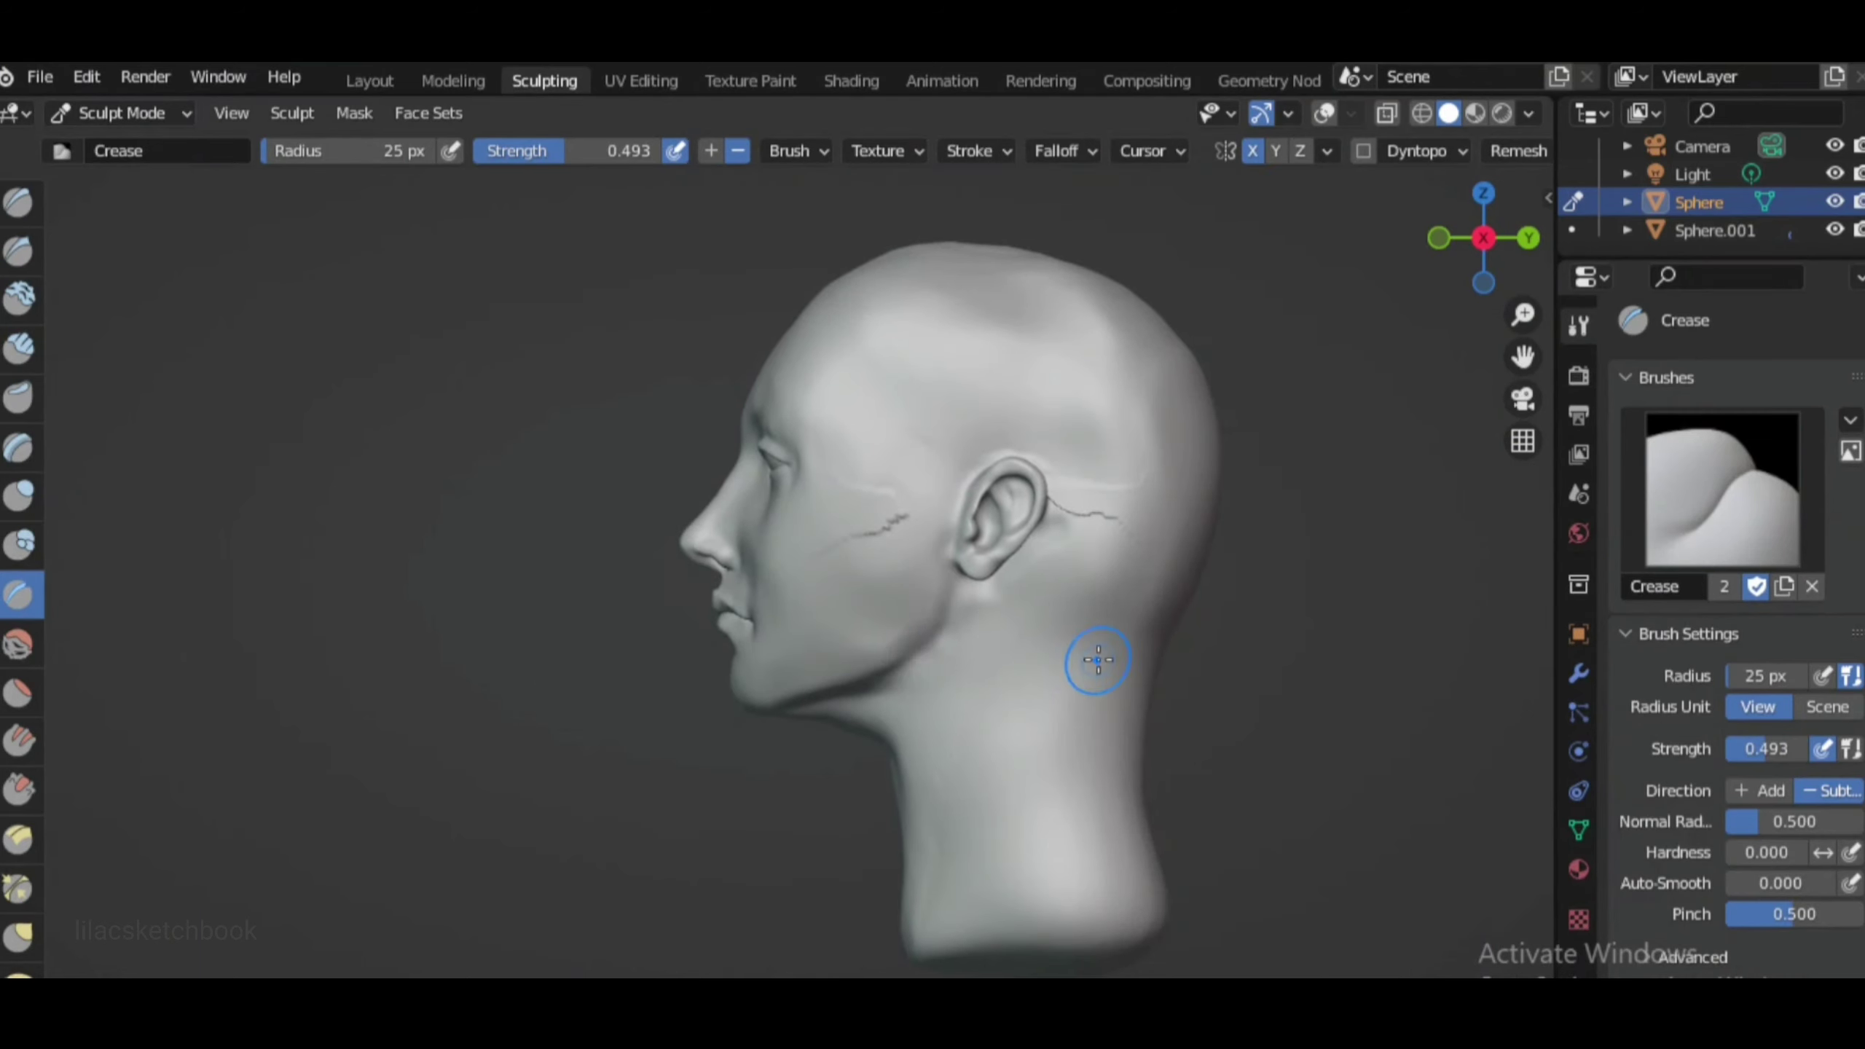
left_click_drag(736, 701, 933, 631)
scroll(1020, 659, "up", 2)
scroll(1204, 623, "up", 2)
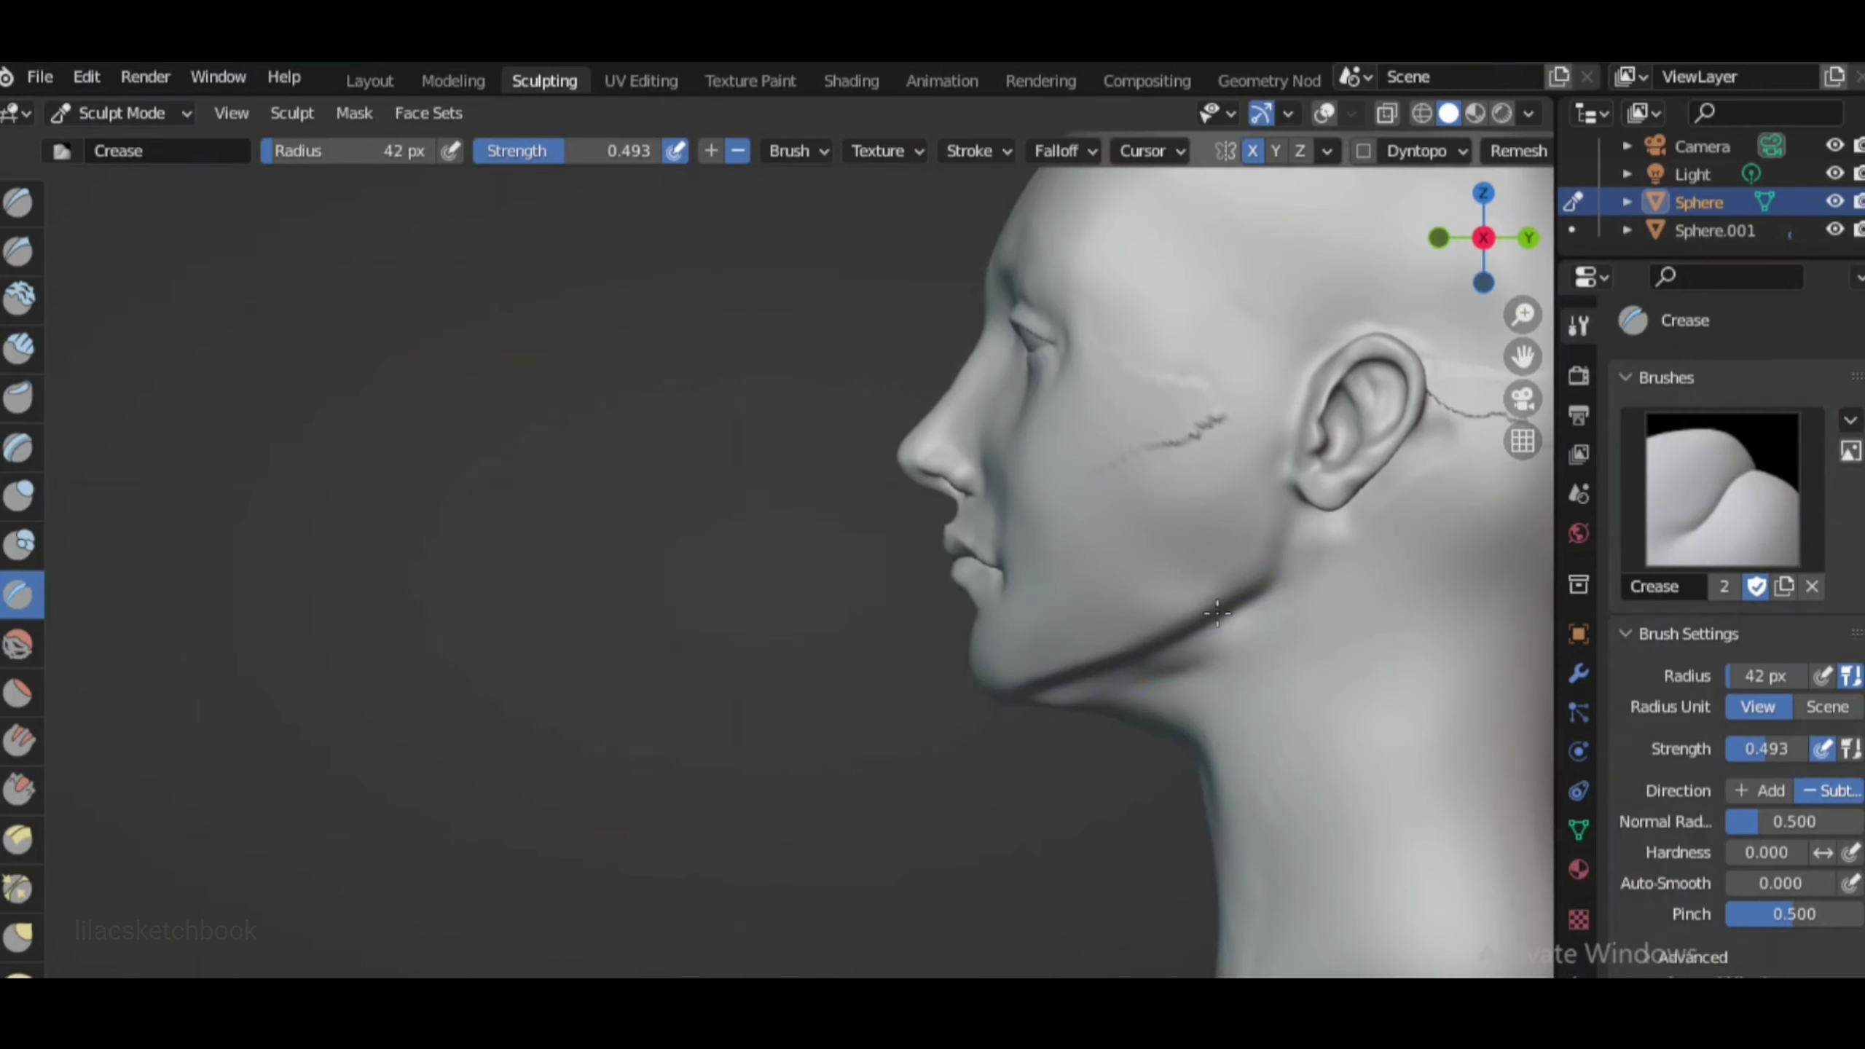
middle_click_drag(1009, 688, 913, 545)
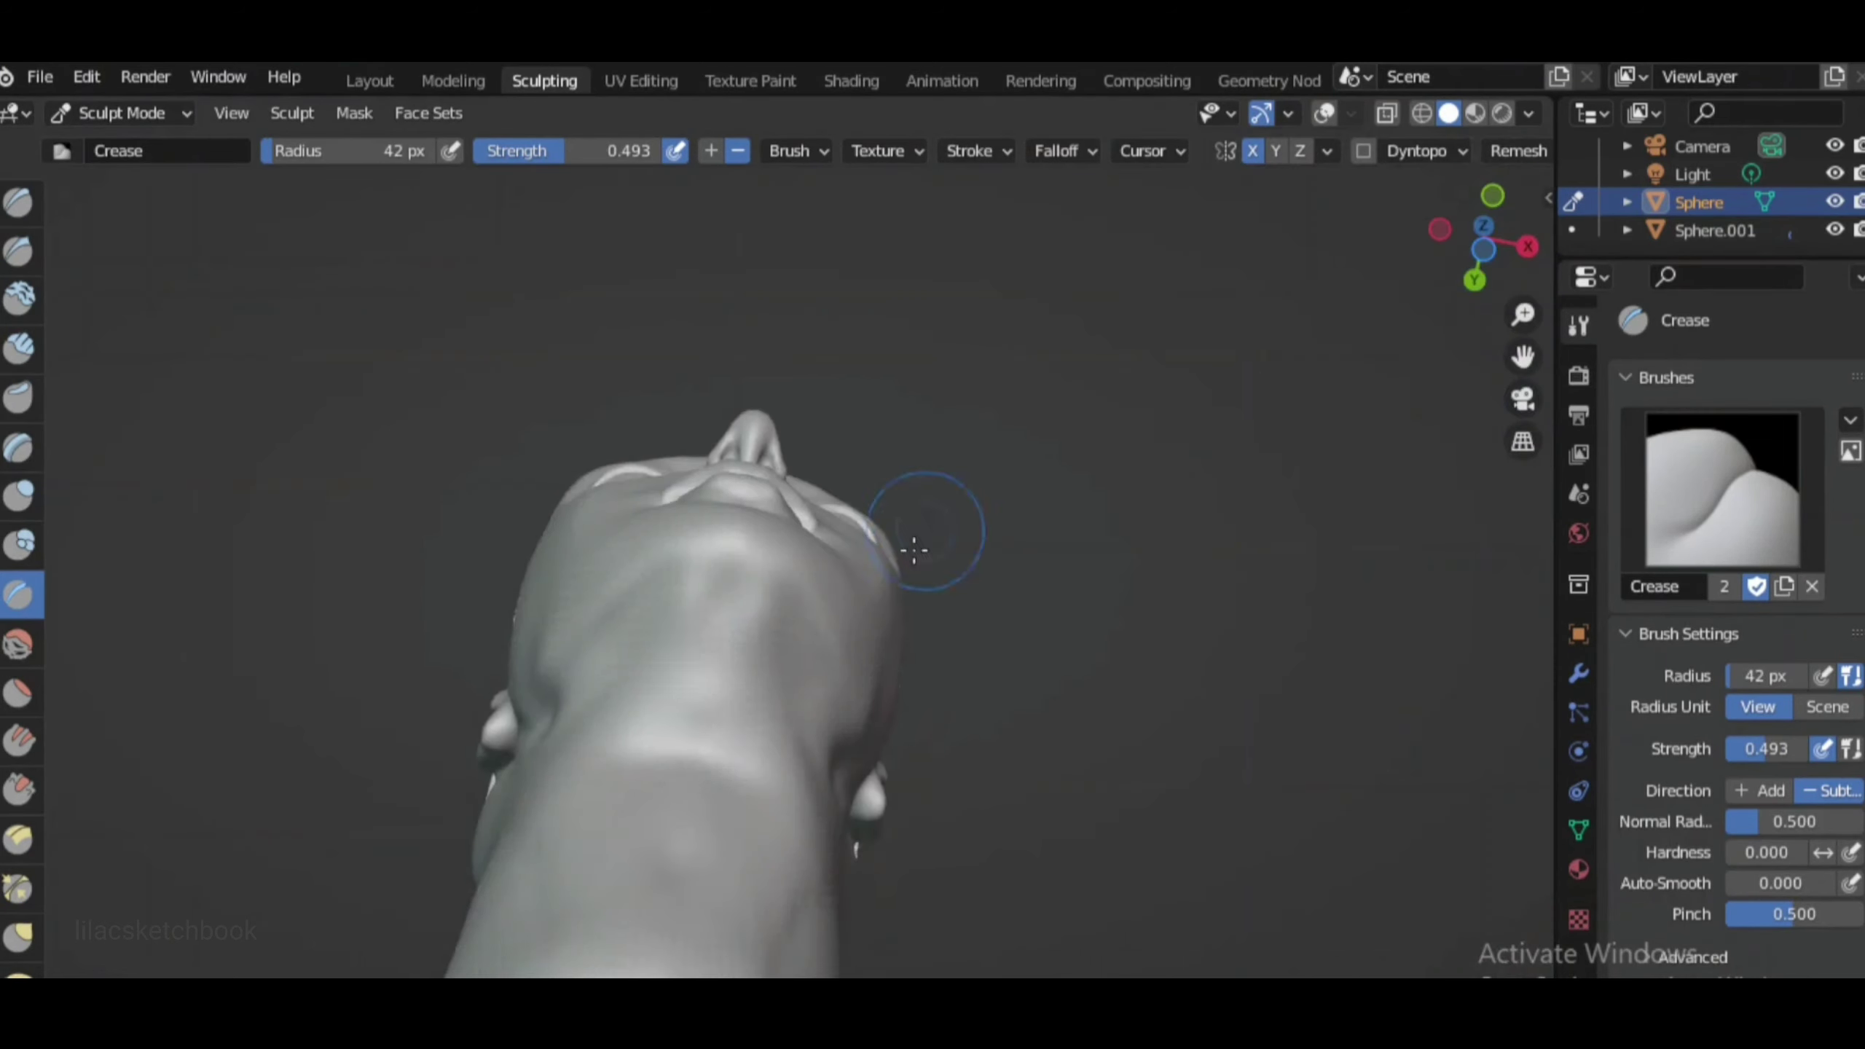
Lower the brush strength to 0.287 and crease the neck beneath the chin
key("shift+f")
left_click(790, 659)
middle_click_drag(791, 659, 1021, 605)
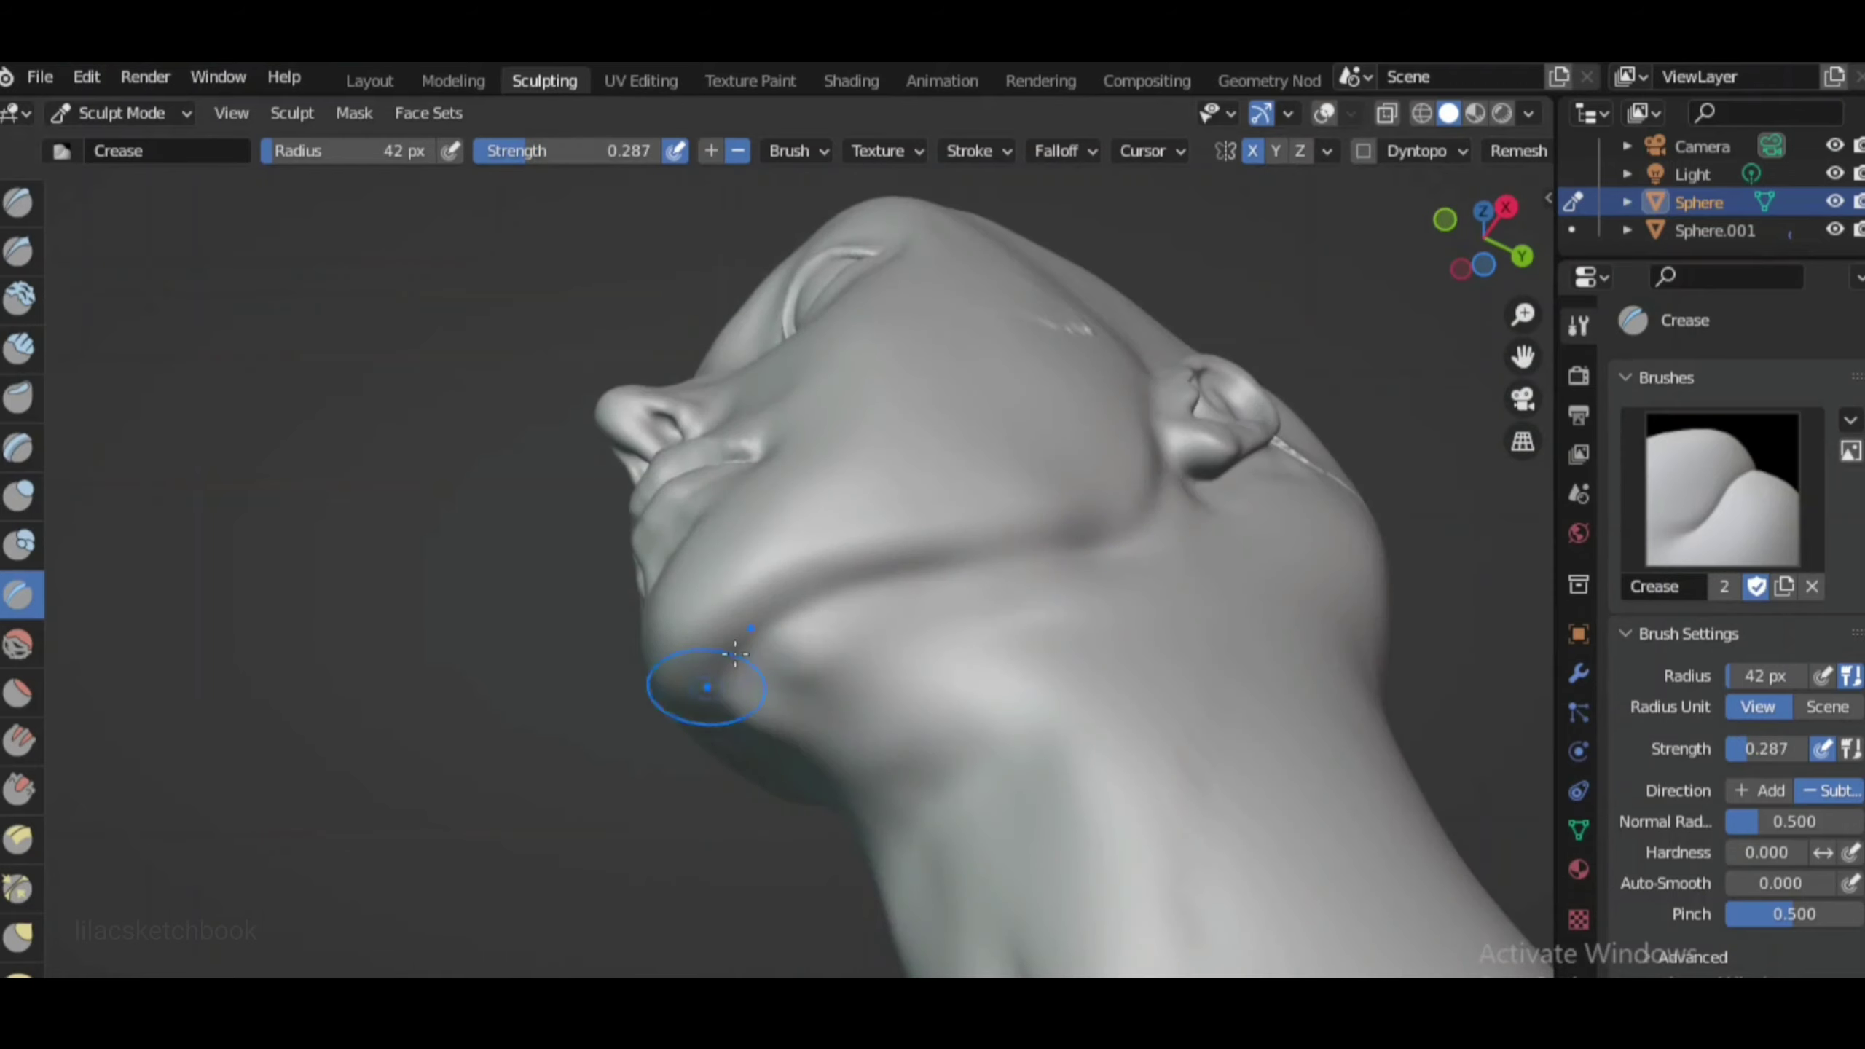
middle_click_drag(735, 652, 740, 688)
left_click_drag(922, 757, 771, 687)
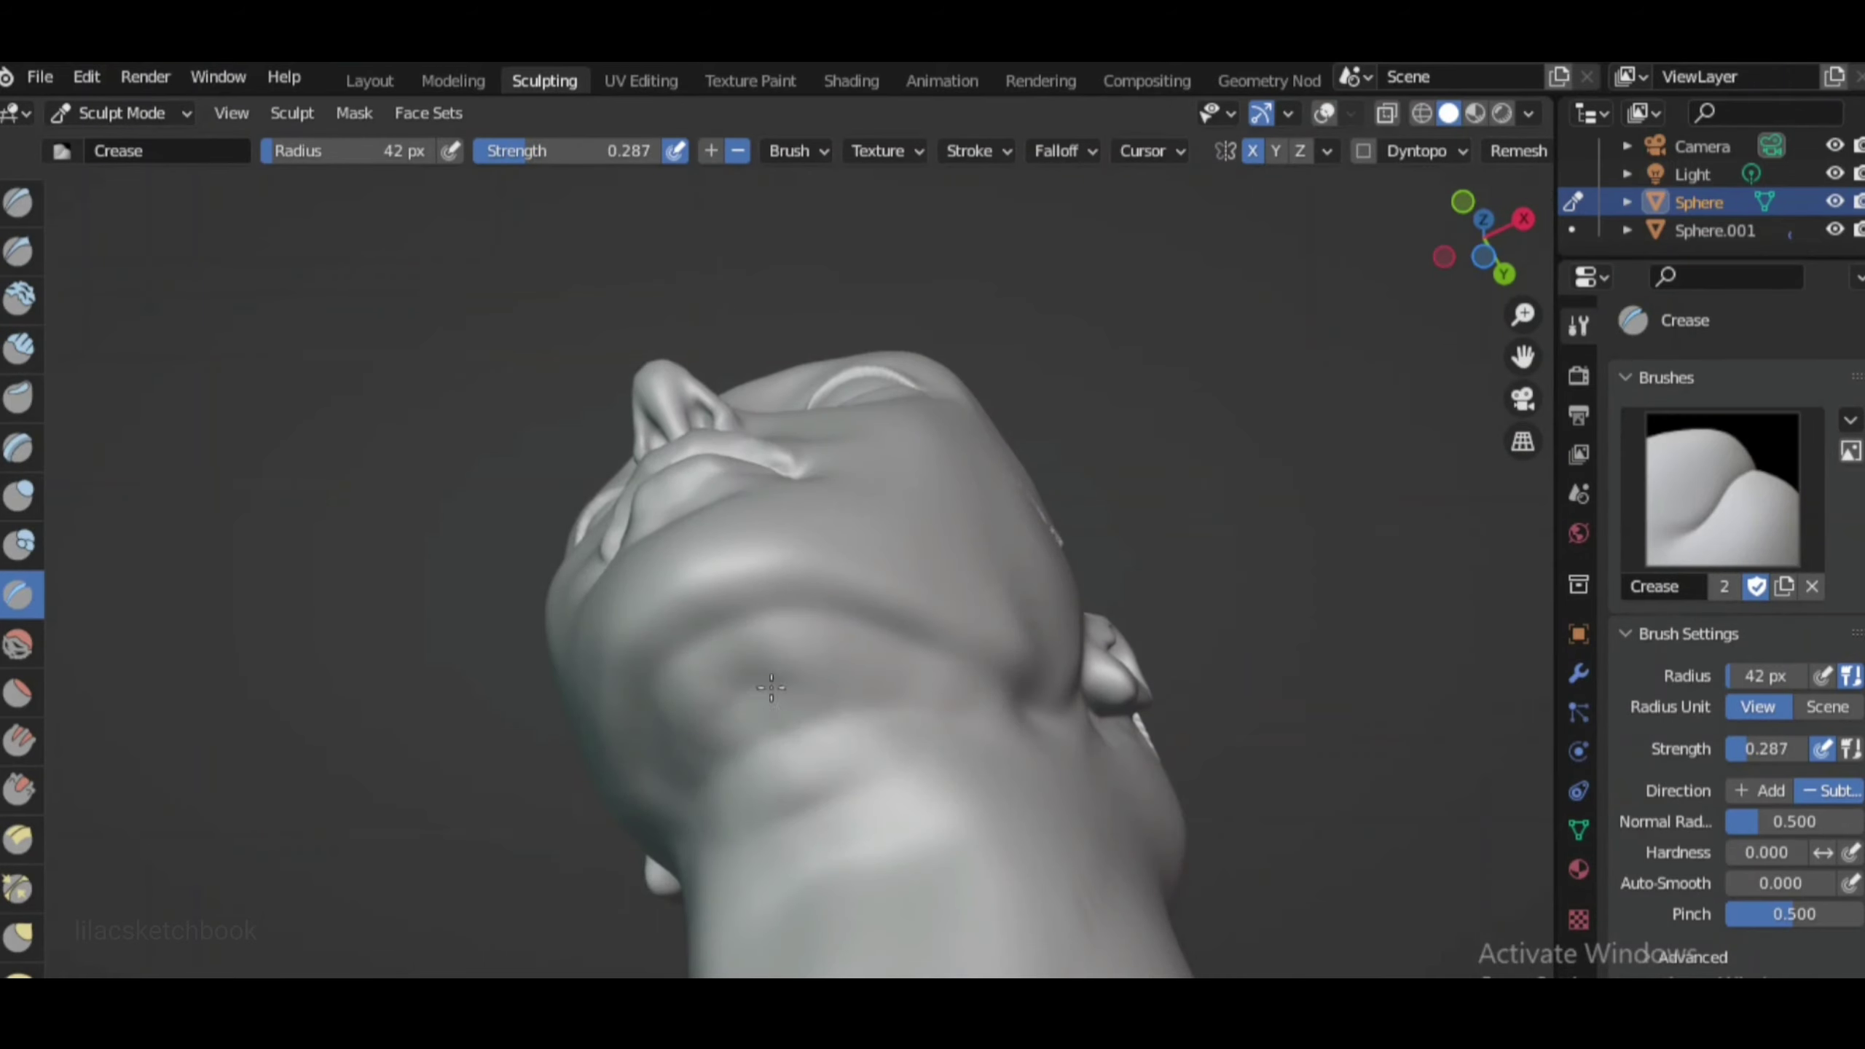
middle_click_drag(706, 621, 978, 721)
scroll(978, 721, "up", 3)
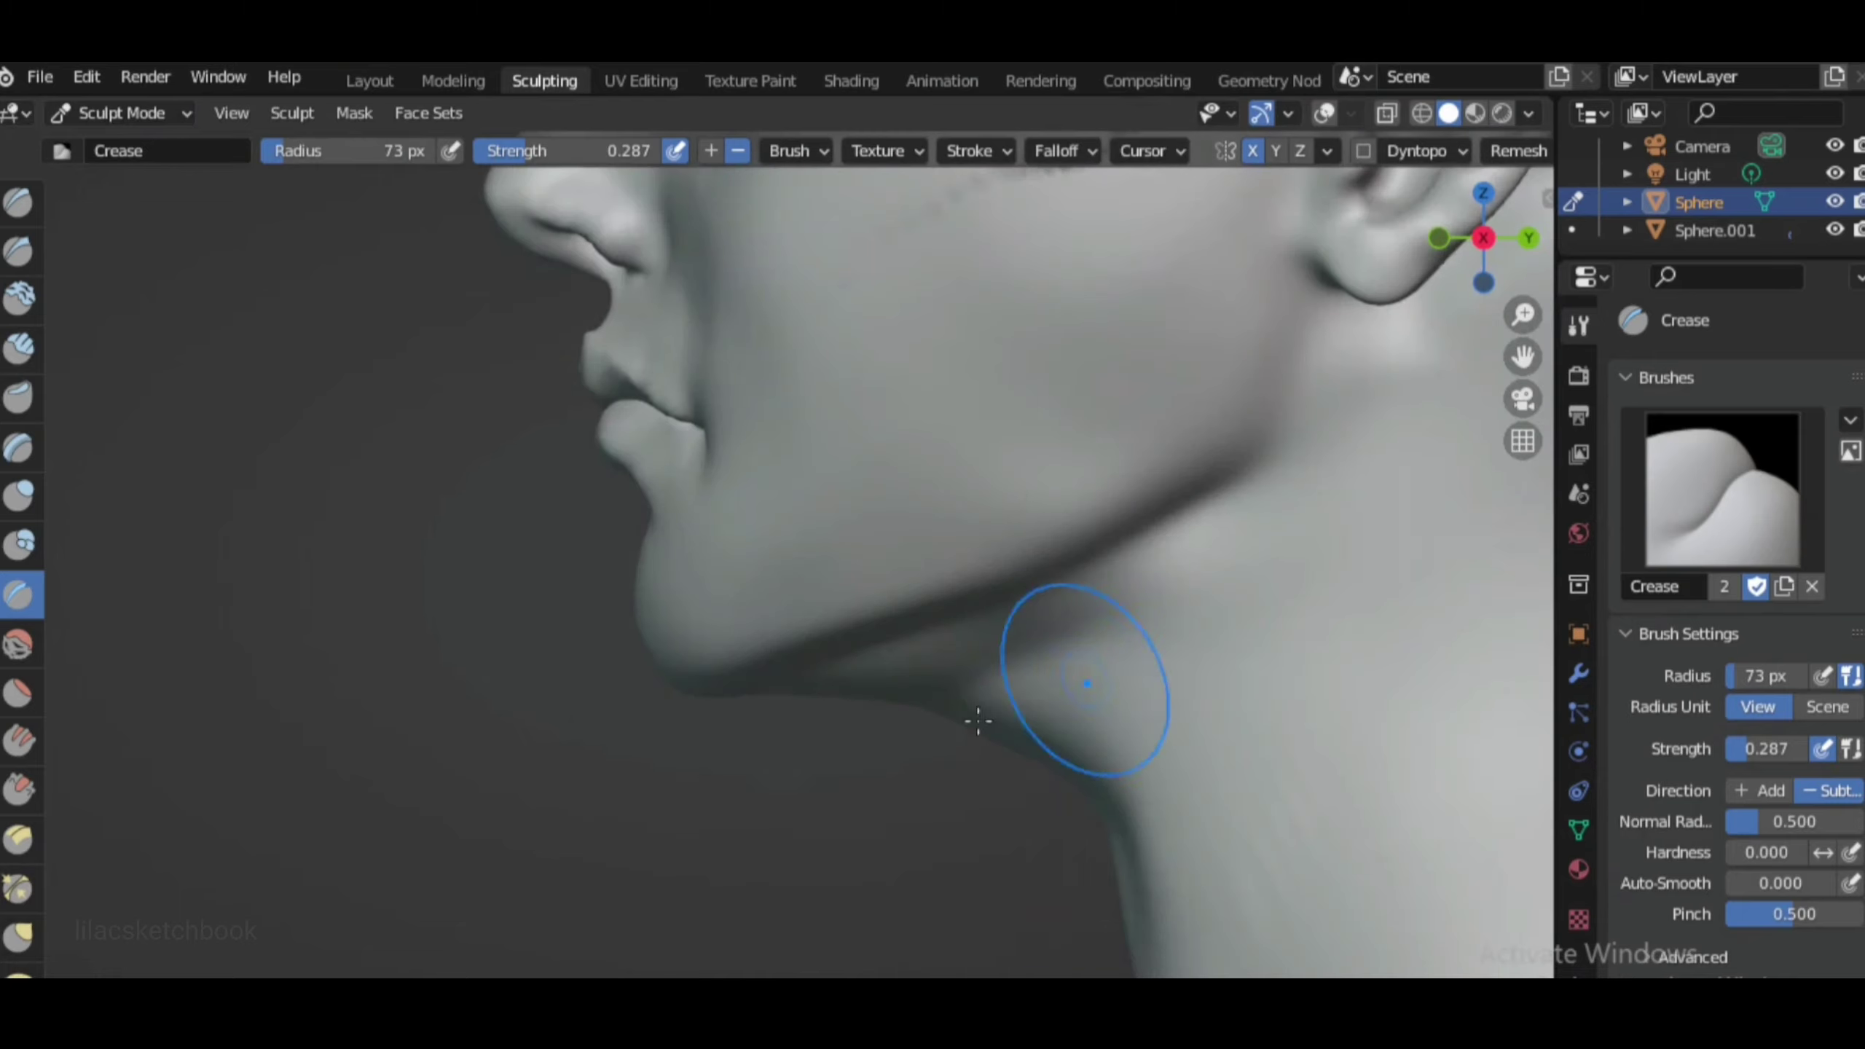
middle_click_drag(837, 646, 345, 493)
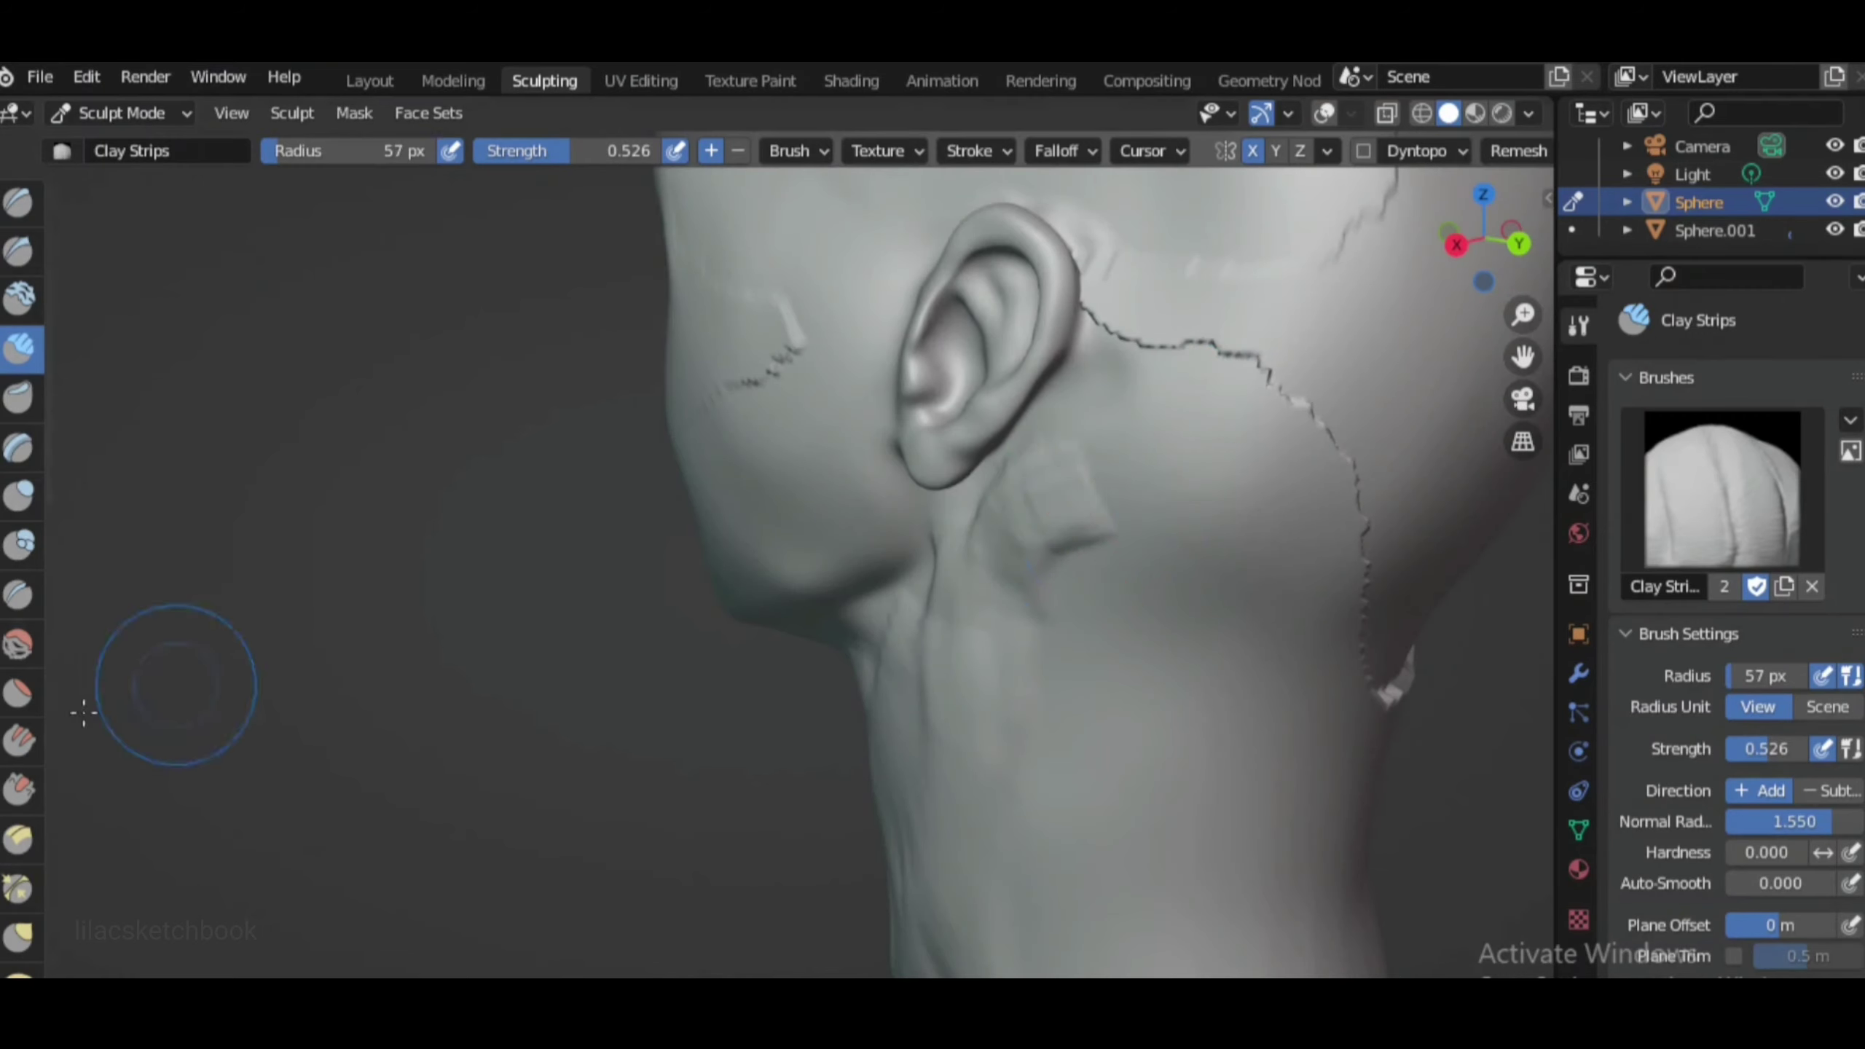
Smooth the lumpy neck and jaw with the Smooth brush
key("shift+s")
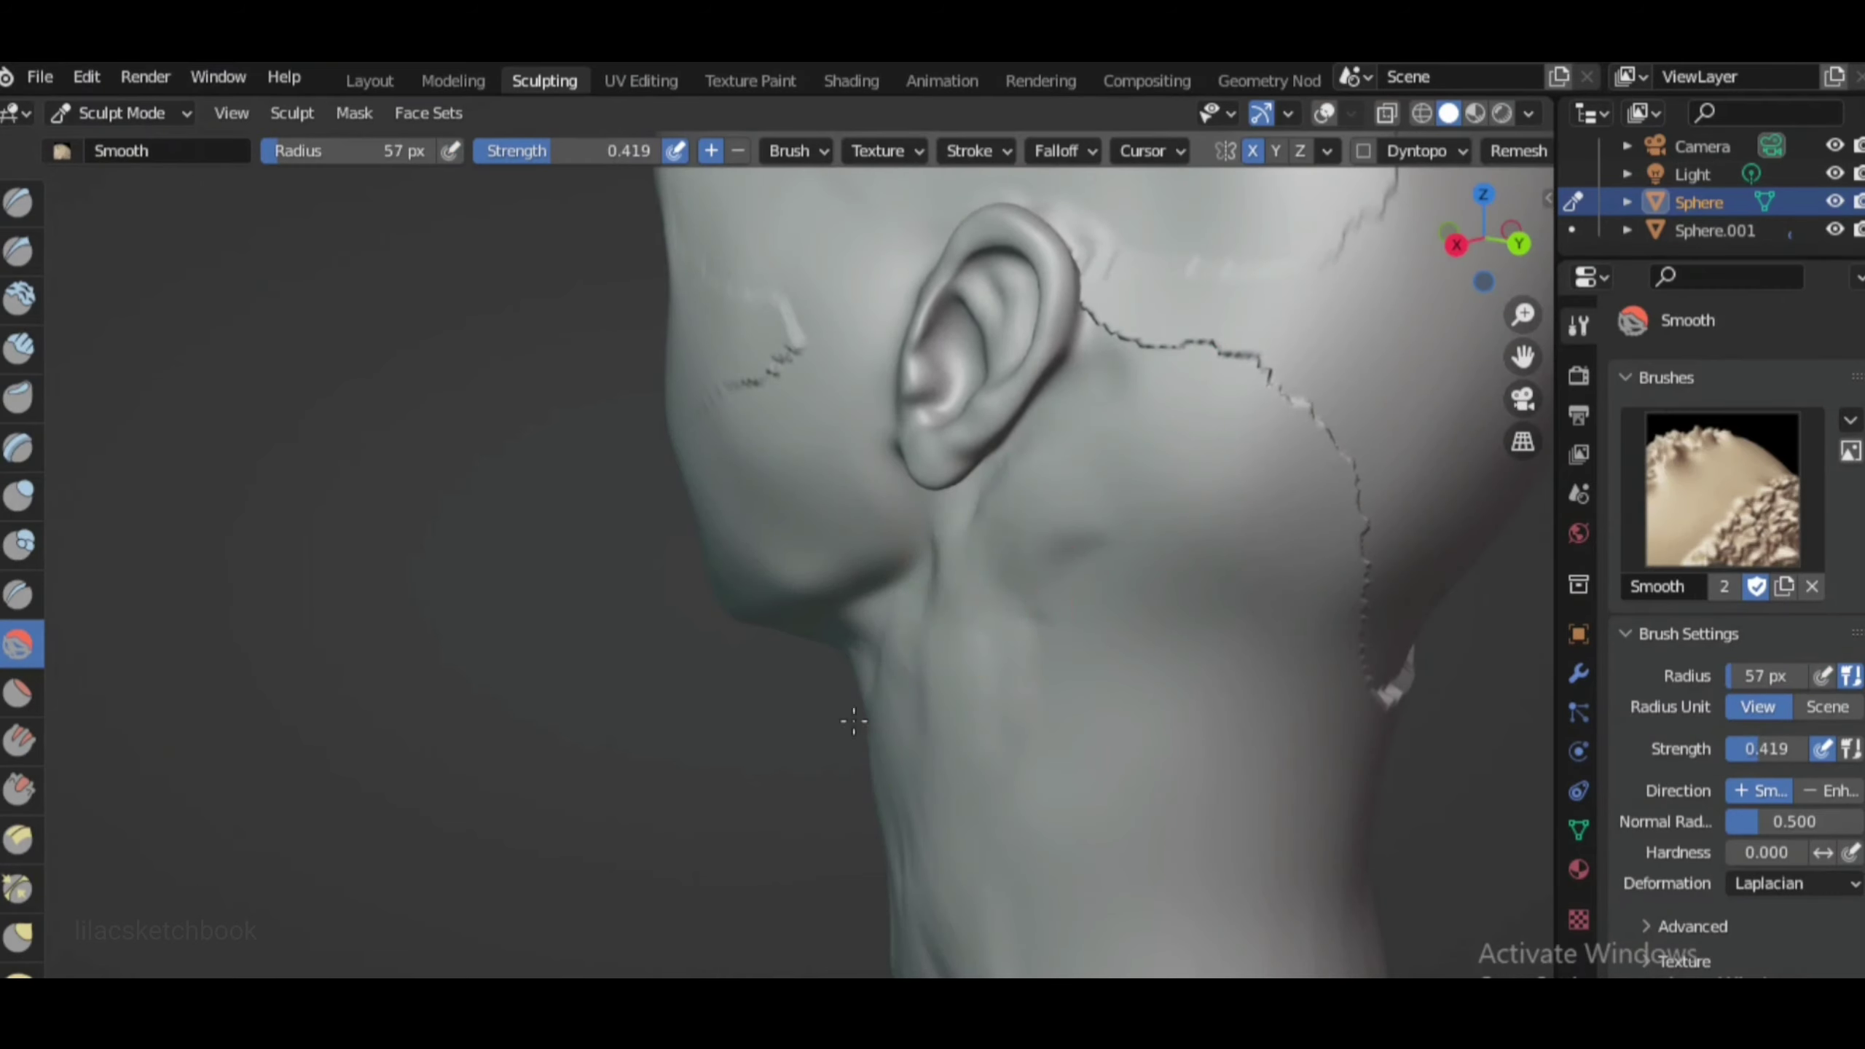
scroll(854, 721, "down", 5)
middle_click_drag(854, 721, 780, 738)
mouse_move(743, 896)
middle_mouse_down()
mouse_move(833, 832)
mouse_move(311, 500)
mouse_move(833, 687)
mouse_move(1113, 684)
middle_mouse_up()
scroll(1113, 685, "up", 4)
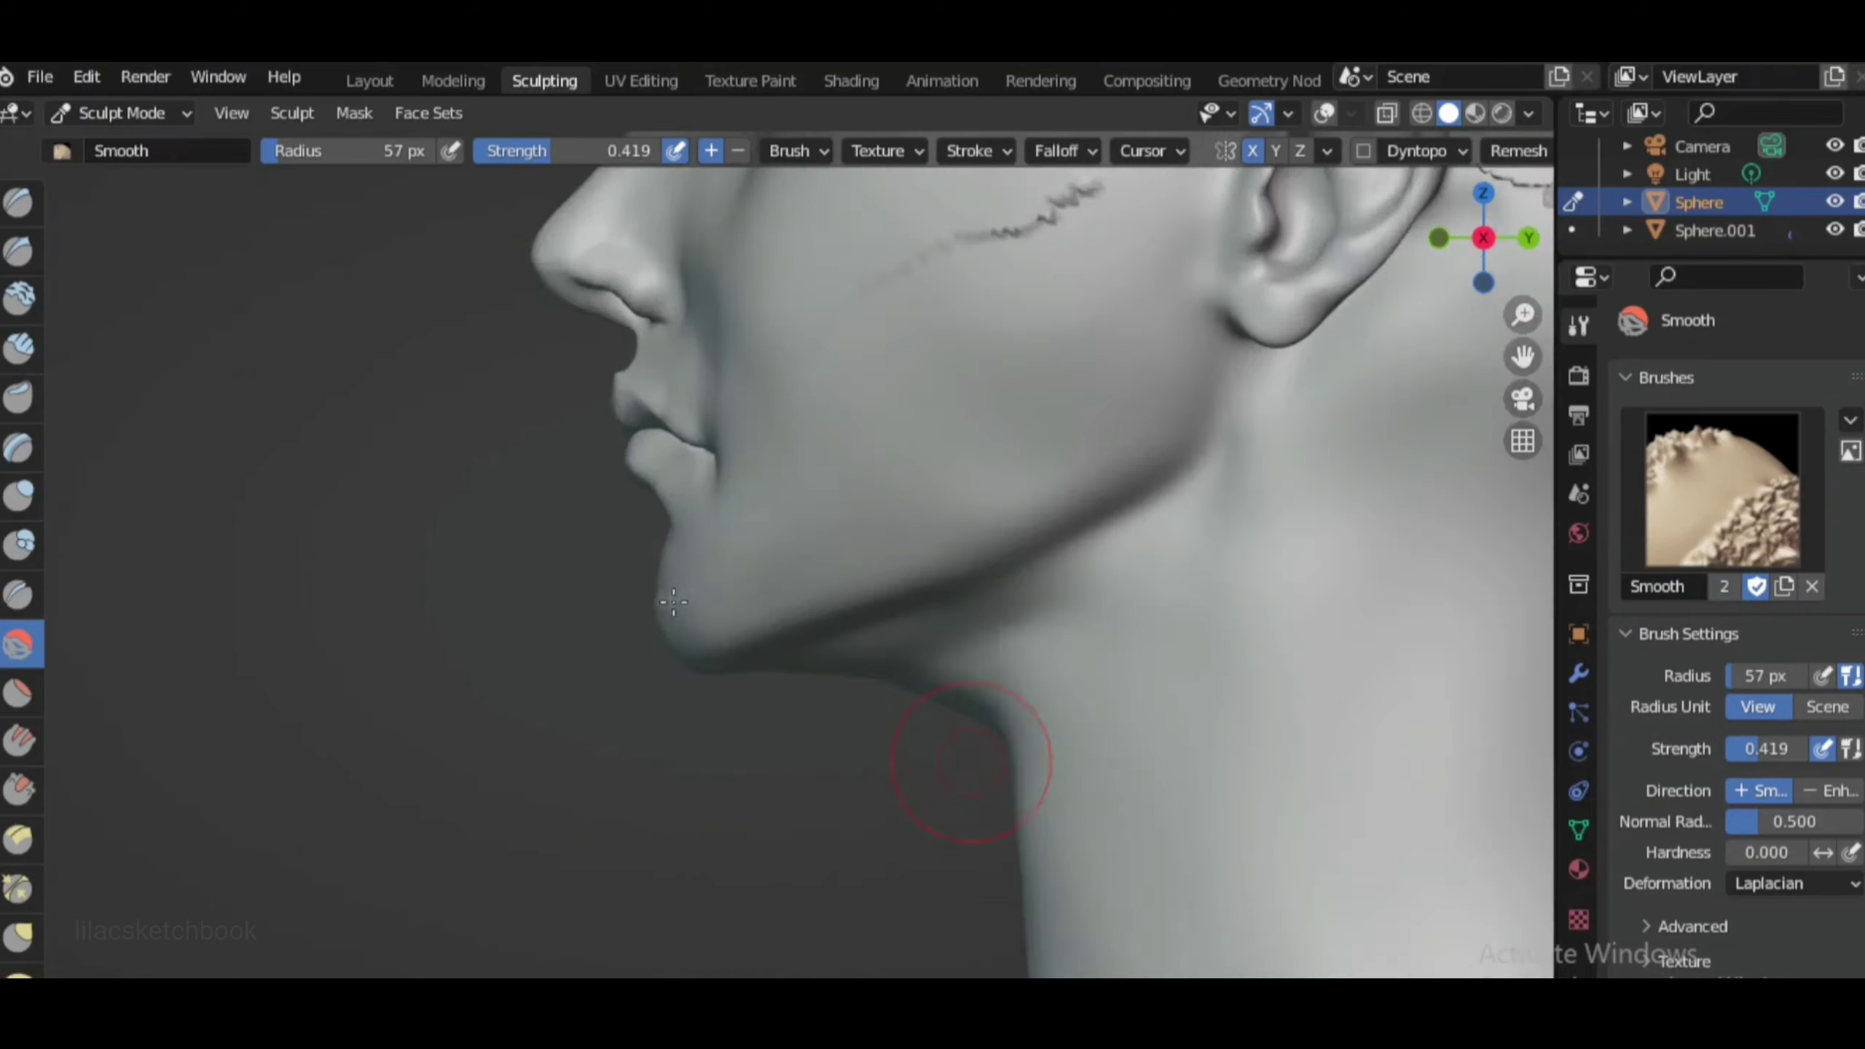
Switch to the Crease brush at 39 px and look over the head
key("shift+c")
key("f")
left_click(782, 729)
scroll(1131, 565, "up", 2)
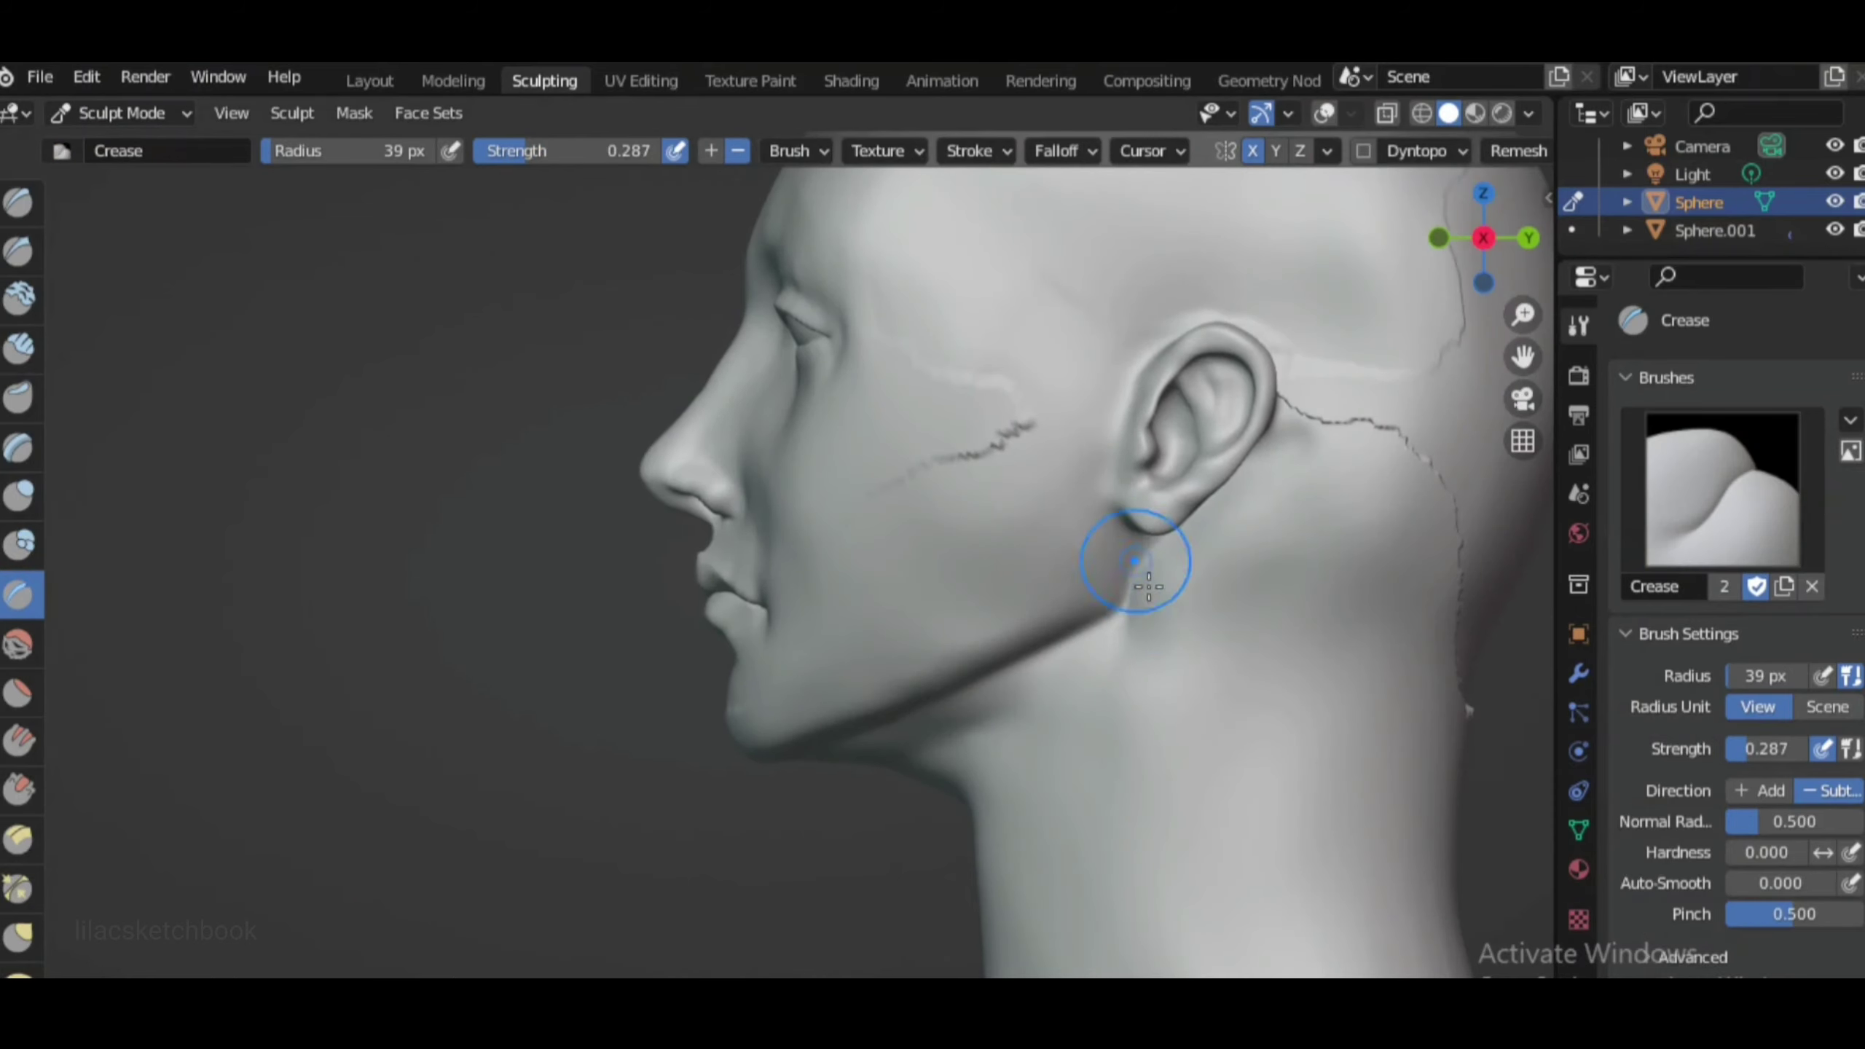
mouse_move(1053, 665)
middle_mouse_down()
mouse_move(498, 557)
mouse_move(1208, 584)
middle_mouse_up()
scroll(1207, 584, "down", 4)
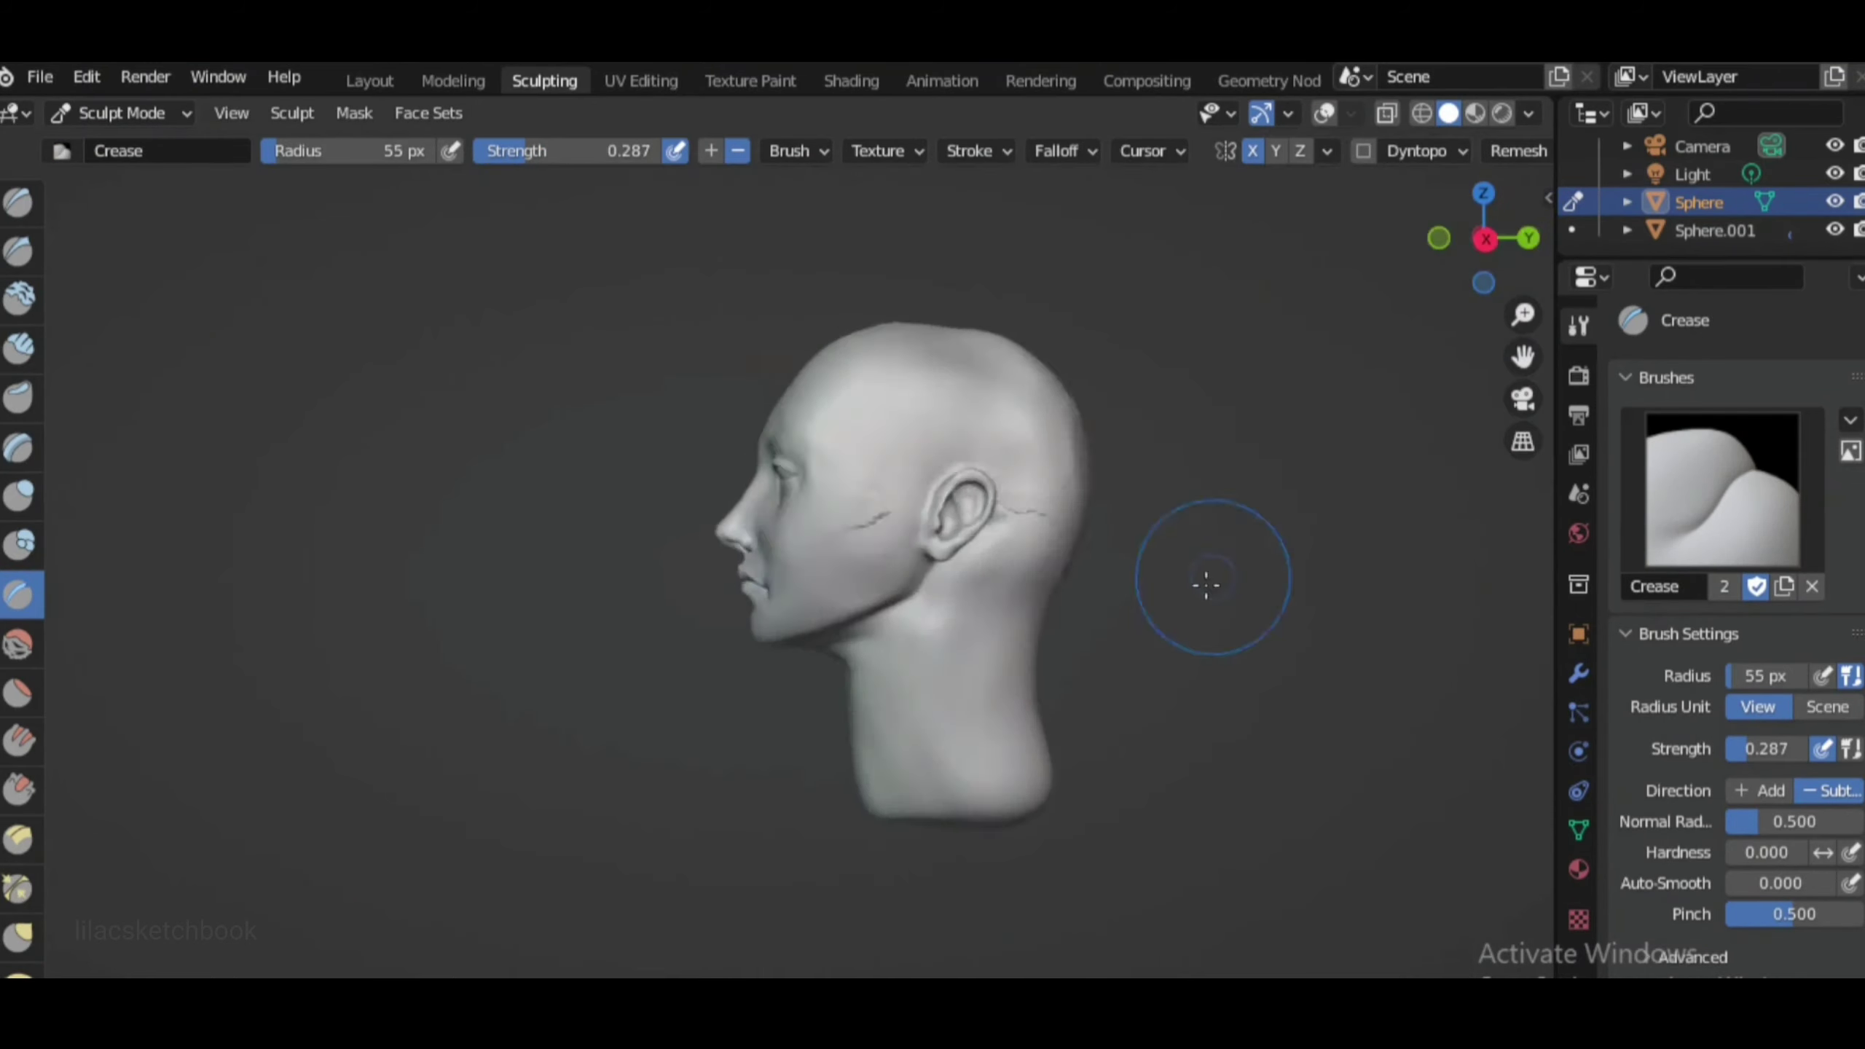
scroll(1206, 460, "up", 5)
scroll(1206, 460, "up", 3)
Resize the Crease brush to 36 px and refine the crease line behind the ear
key("f")
left_click(924, 735)
scroll(924, 735, "up", 3)
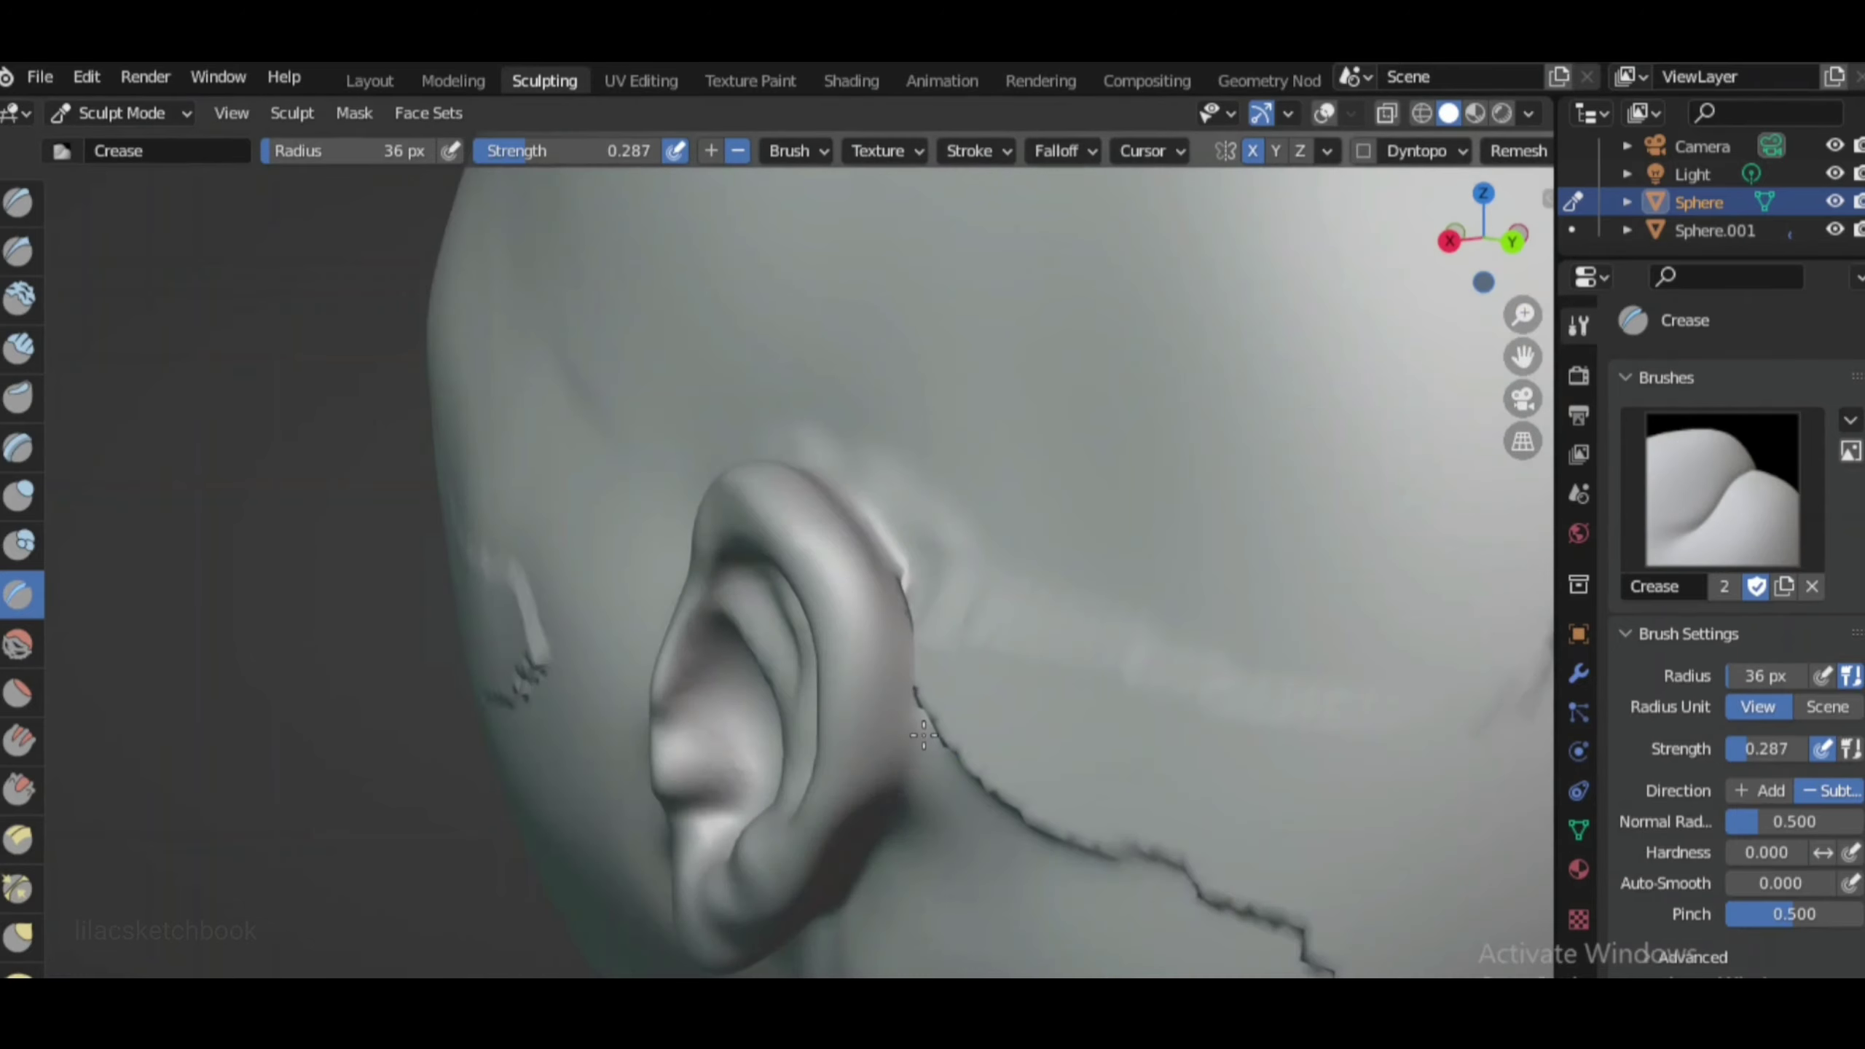
left_click(1484, 237)
scroll(978, 761, "down", 4)
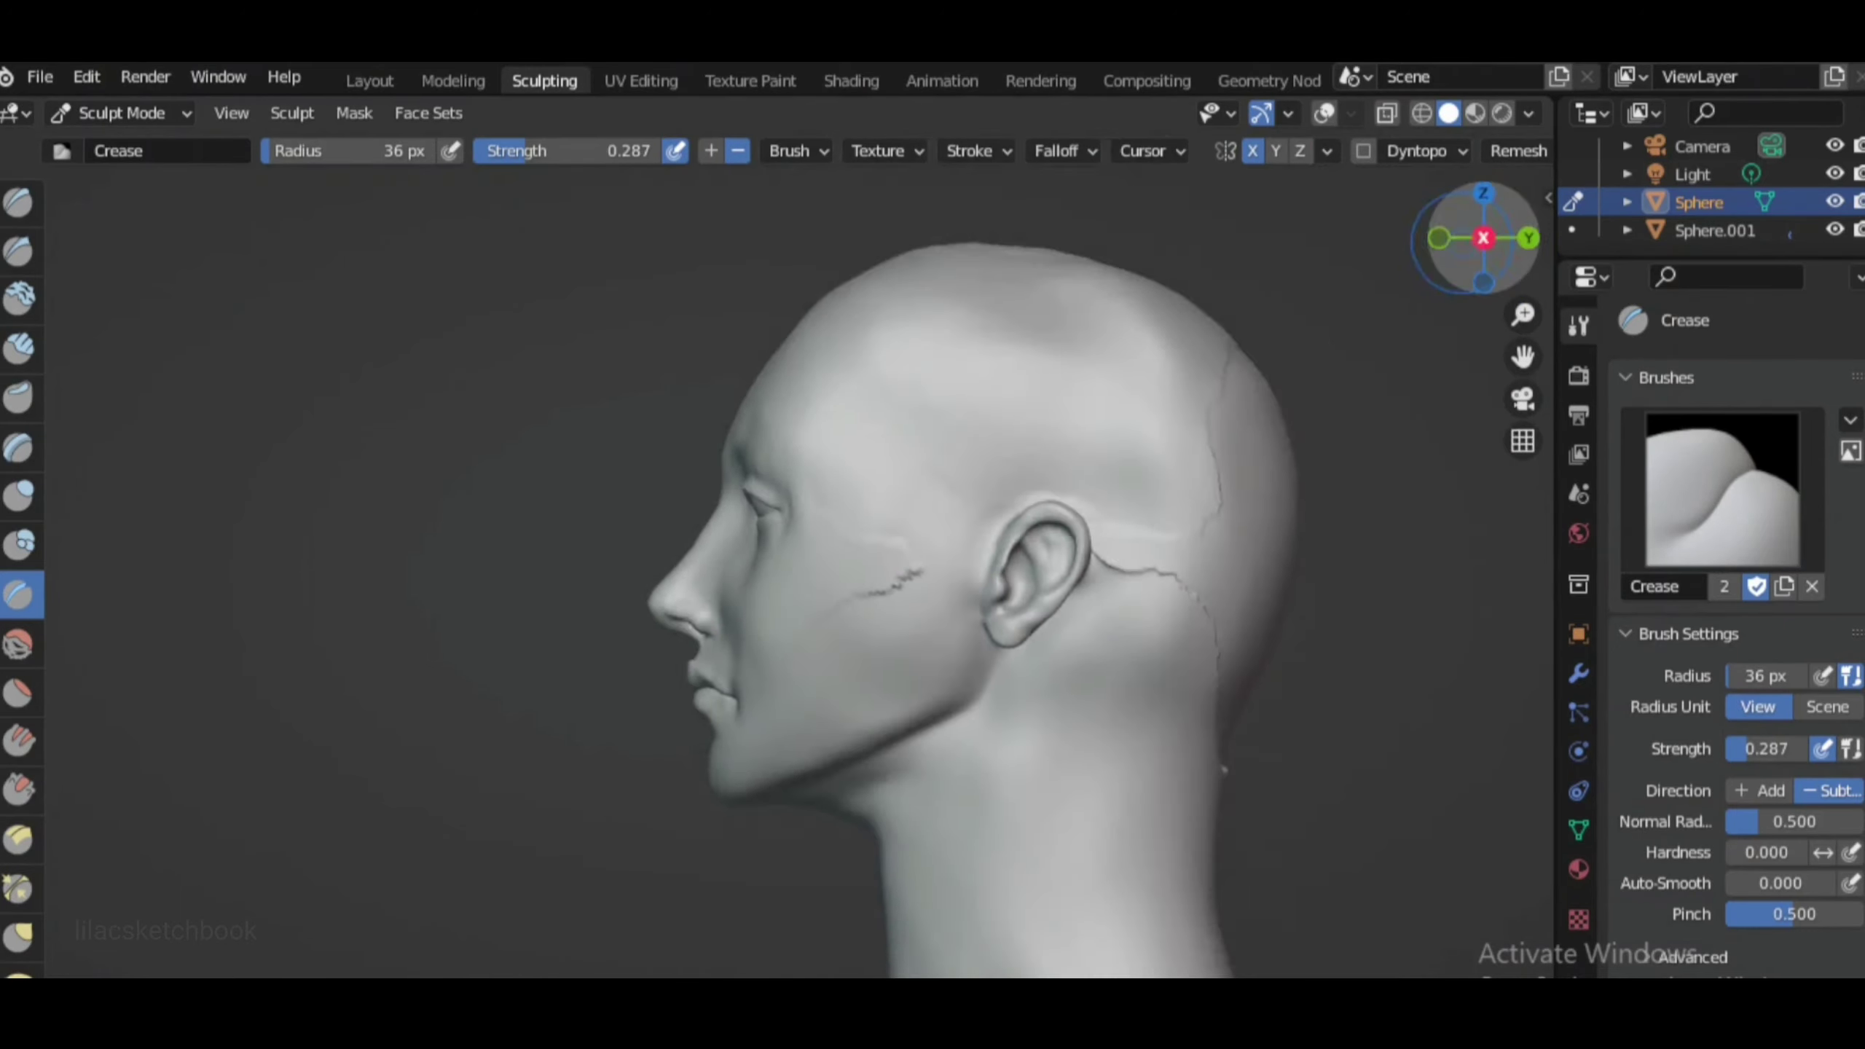
middle_click_drag(978, 761, 1187, 429)
scroll(1187, 429, "down", 2)
left_click(1479, 240)
scroll(1347, 425, "up", 3)
scroll(1347, 425, "down", 3)
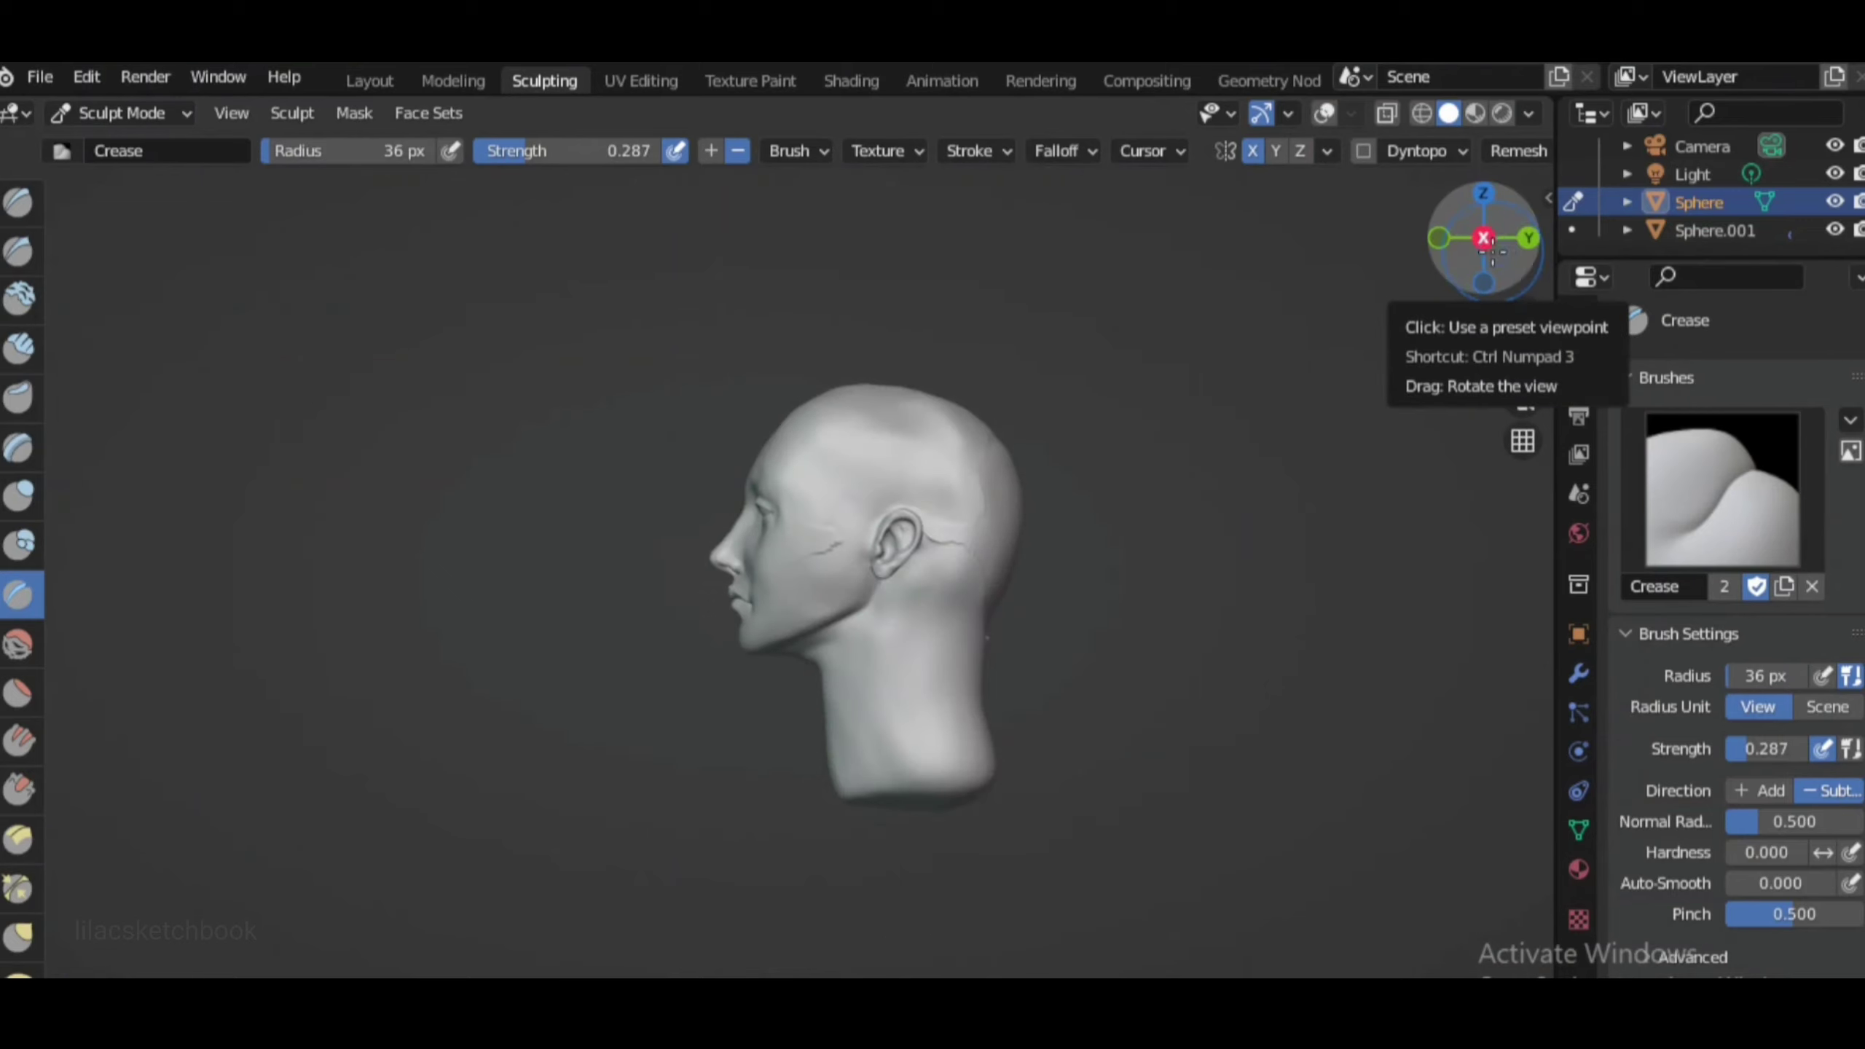
scroll(916, 770, "up", 3)
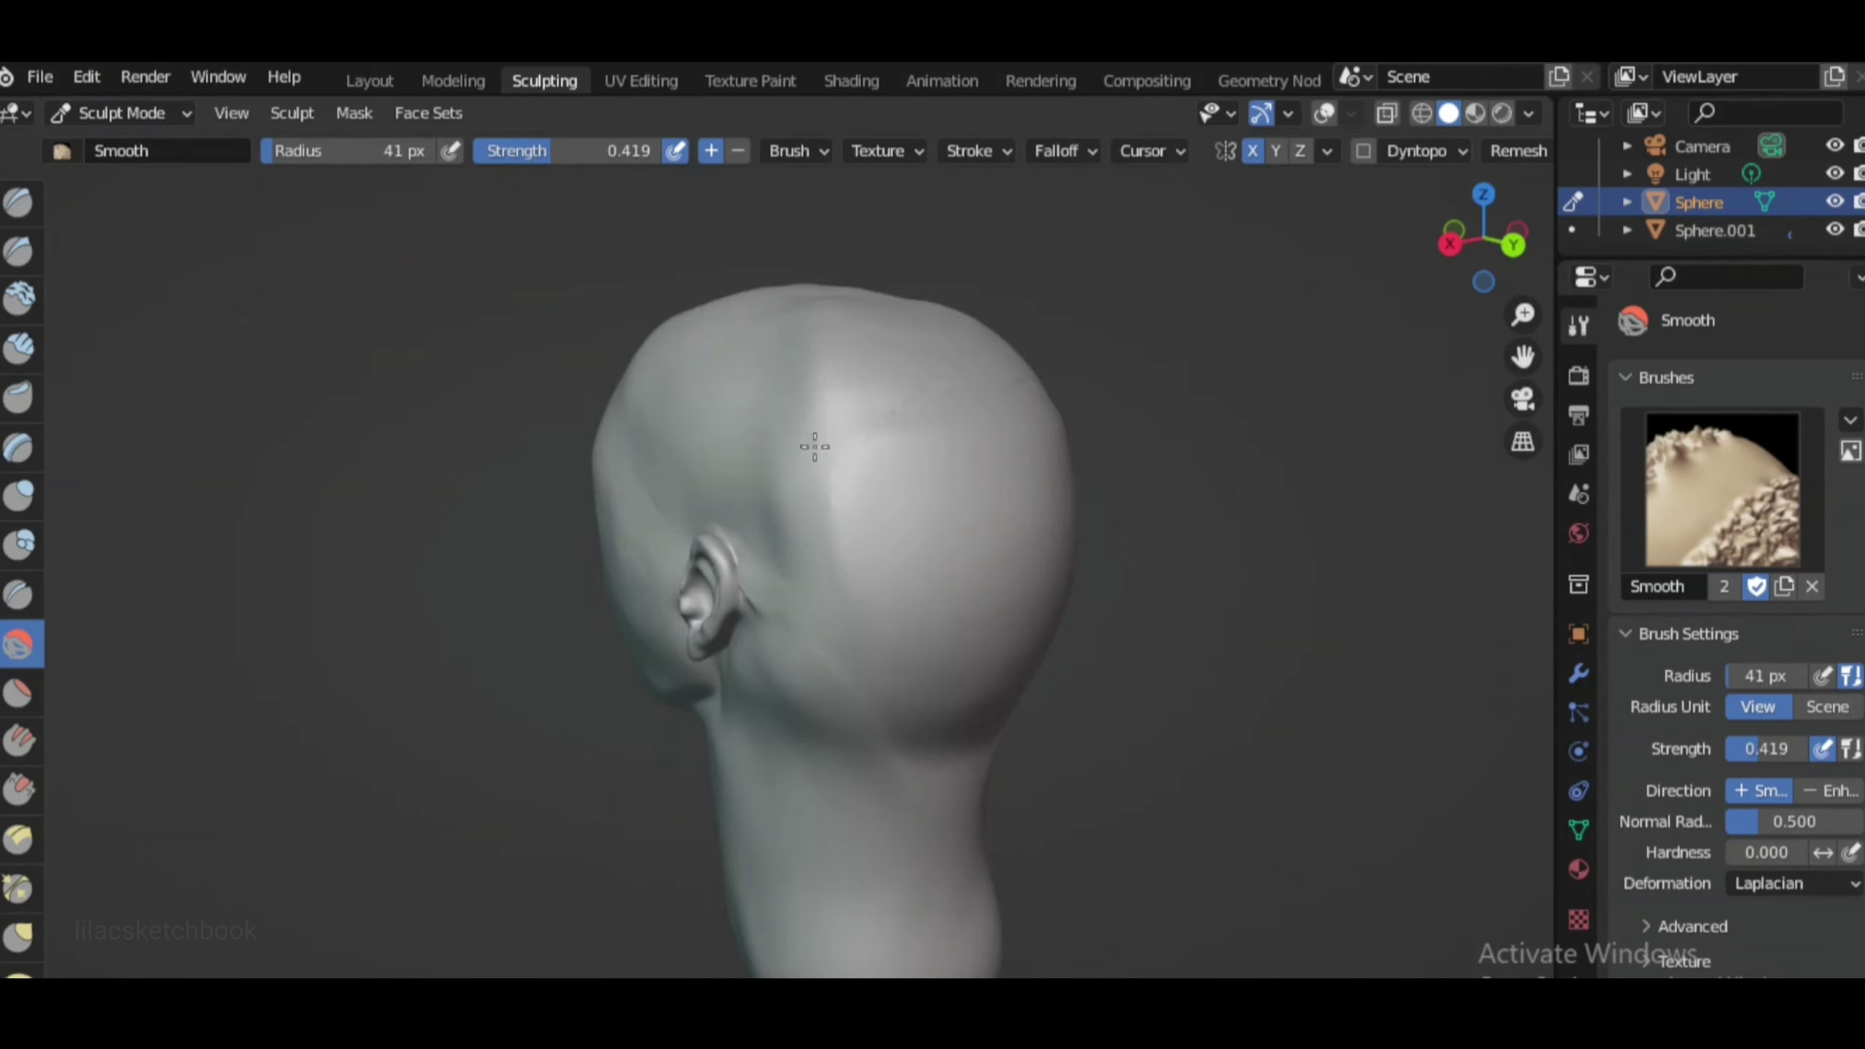
Check the head from top, back and side views and smooth the earlobe
key("KP_7")
key("ctrl+KP_1")
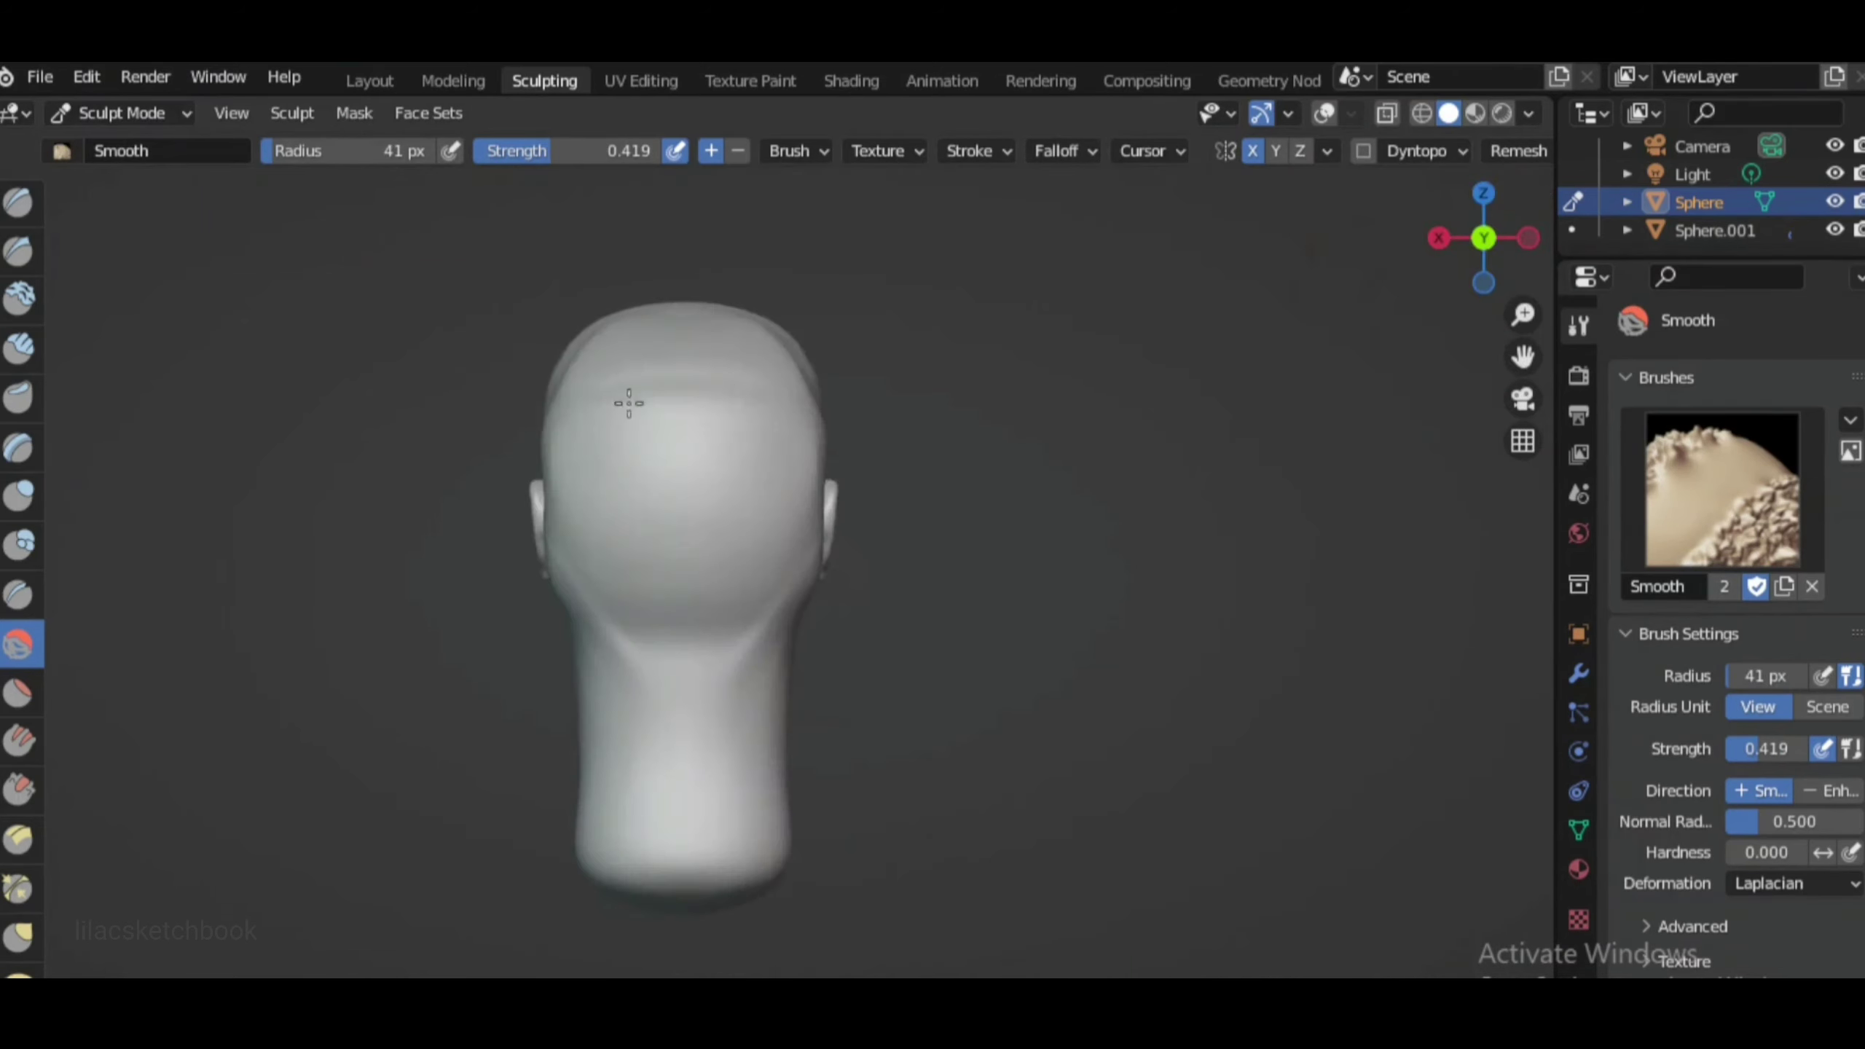
left_click(1437, 239)
scroll(1265, 475, "up", 3)
left_click_drag(1483, 239, 1439, 254)
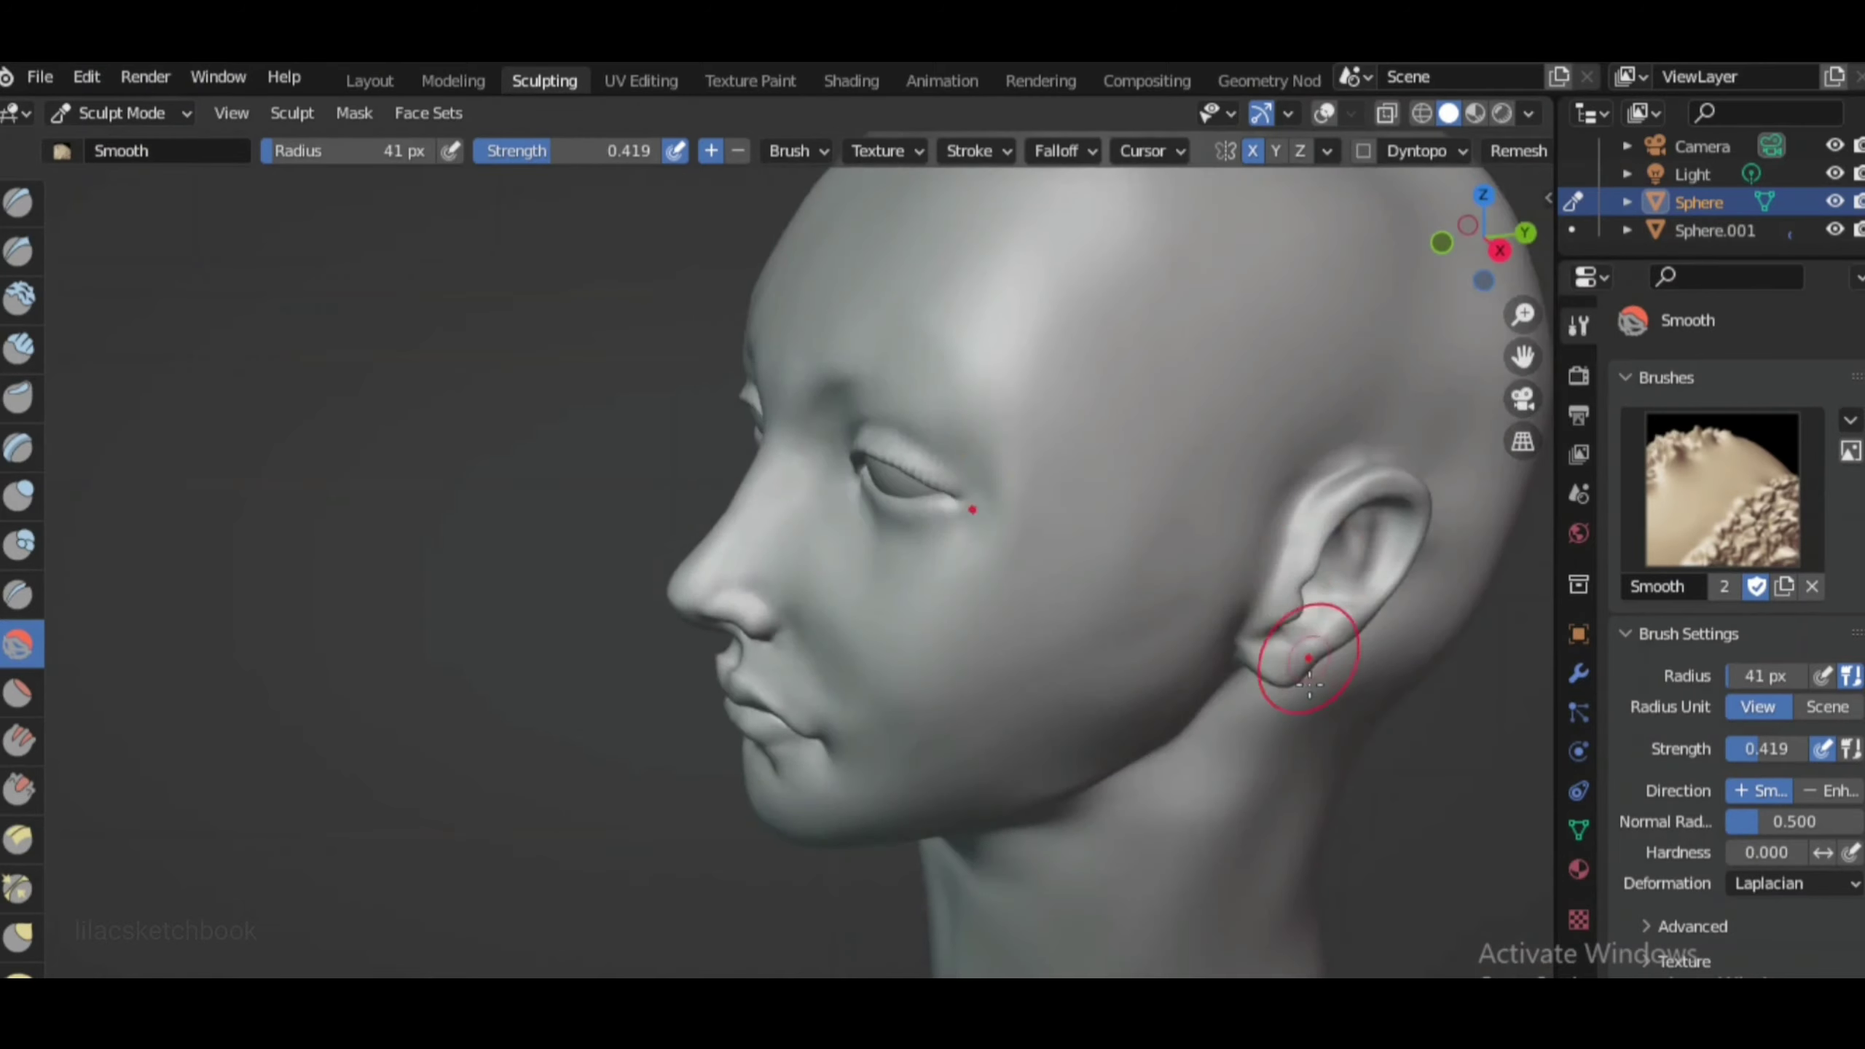
scroll(1311, 645, "up", 3)
scroll(1224, 640, "down", 3)
middle_click_drag(1129, 645, 1478, 478)
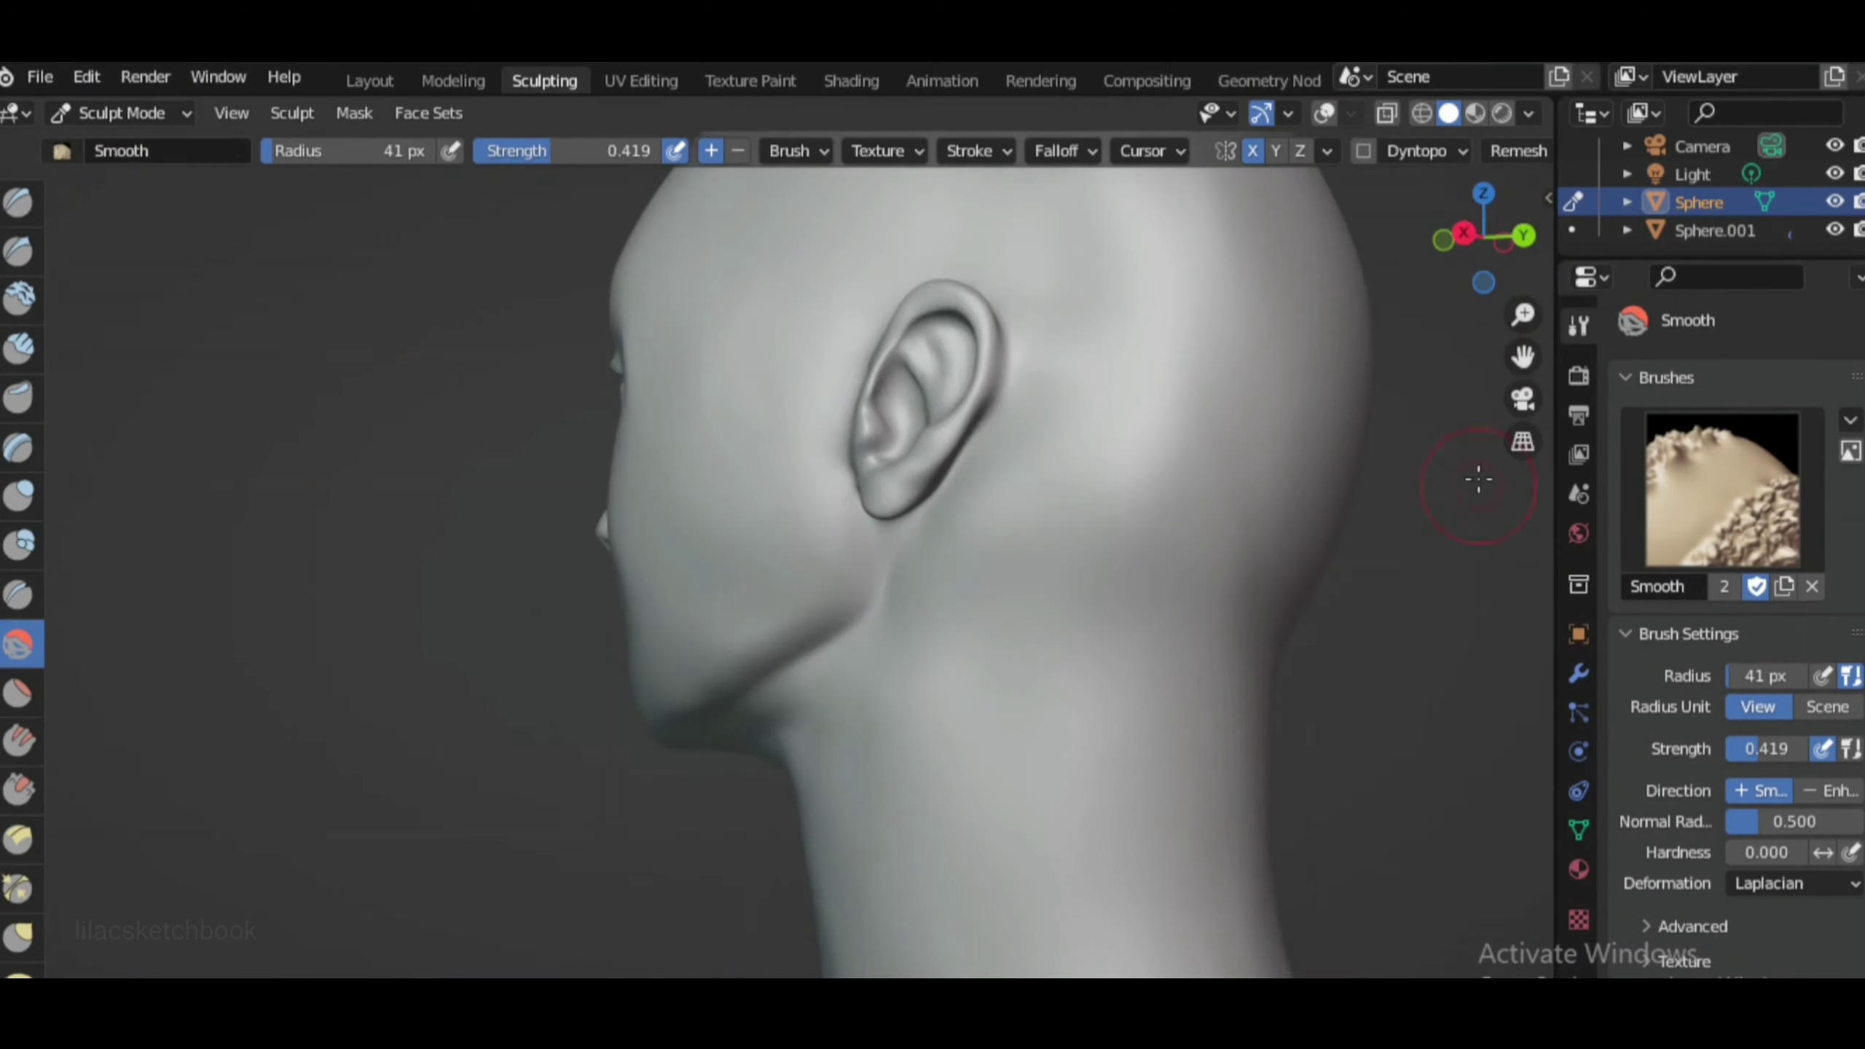
Tighten the upper eyelid fold with the Pinch brush at 31 px, 0.500 strength
key("p")
scroll(865, 533, "up", 5)
scroll(1013, 431, "down", 5)
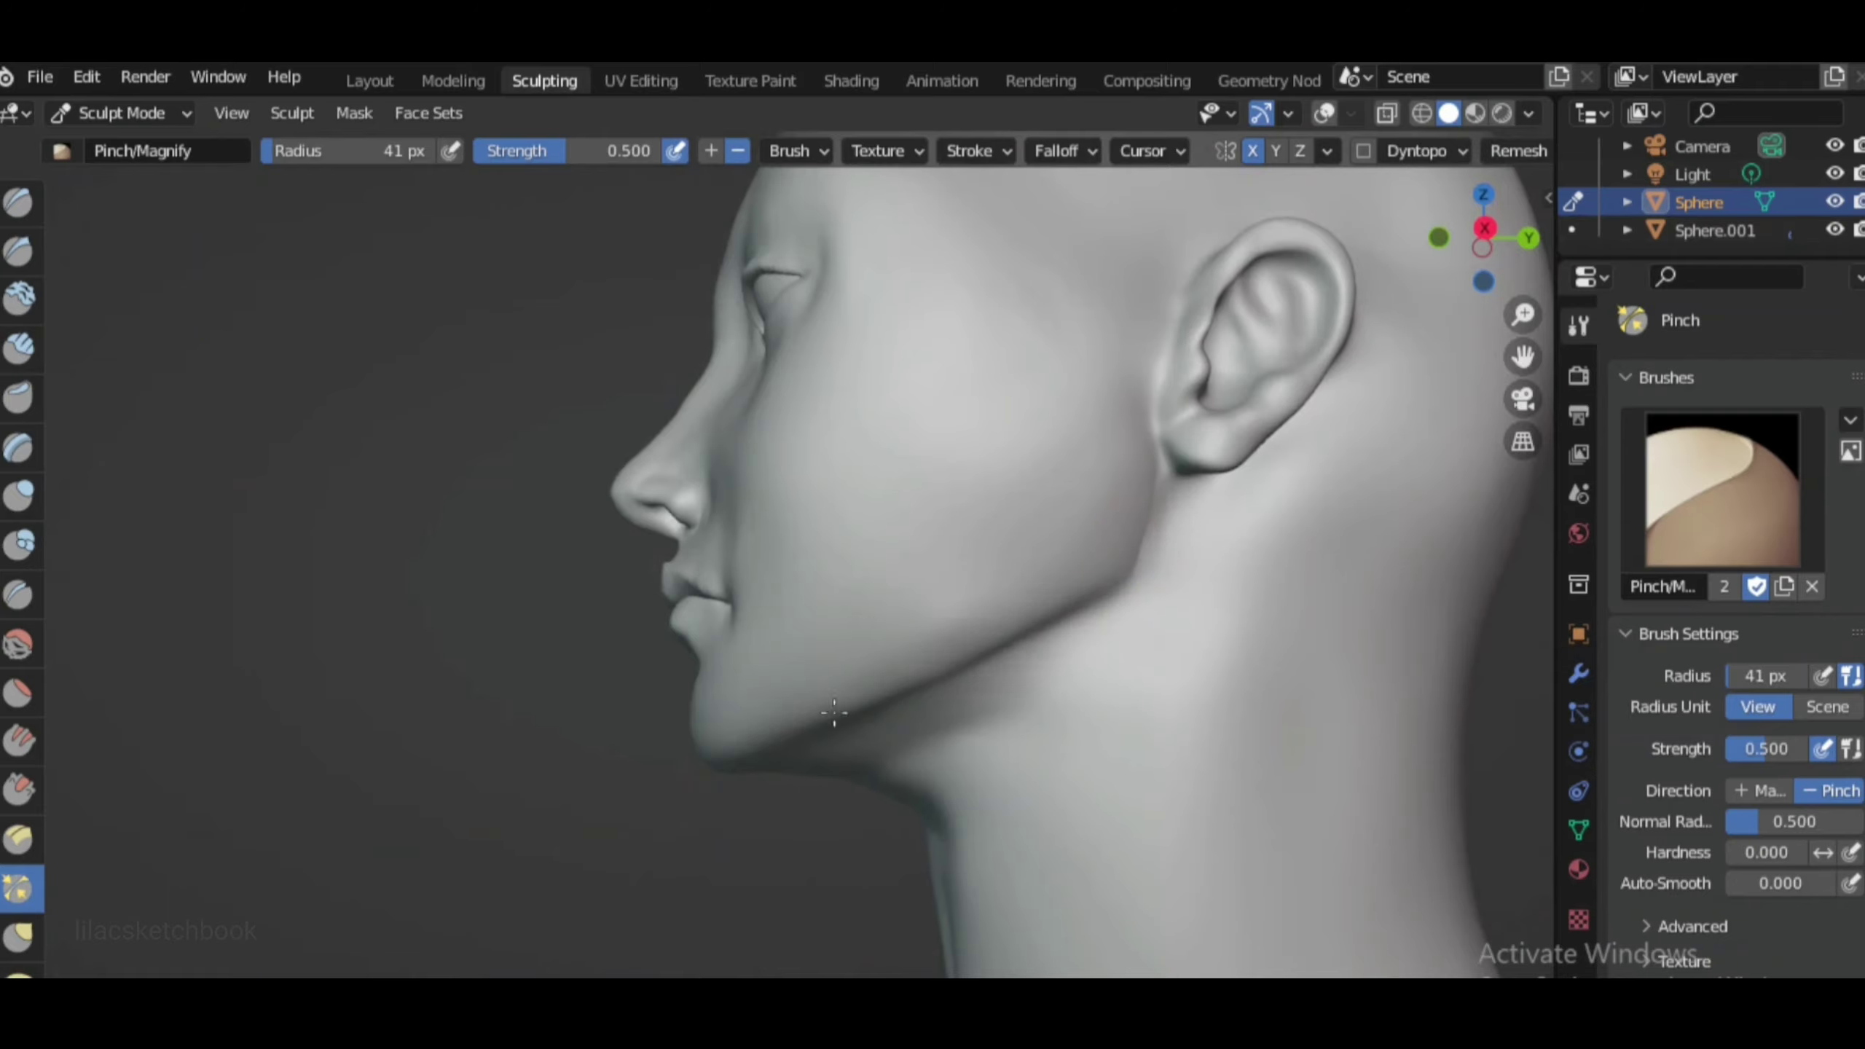
middle_click_drag(835, 713, 1028, 514)
scroll(1028, 514, "down", 5)
scroll(1248, 588, "up", 5)
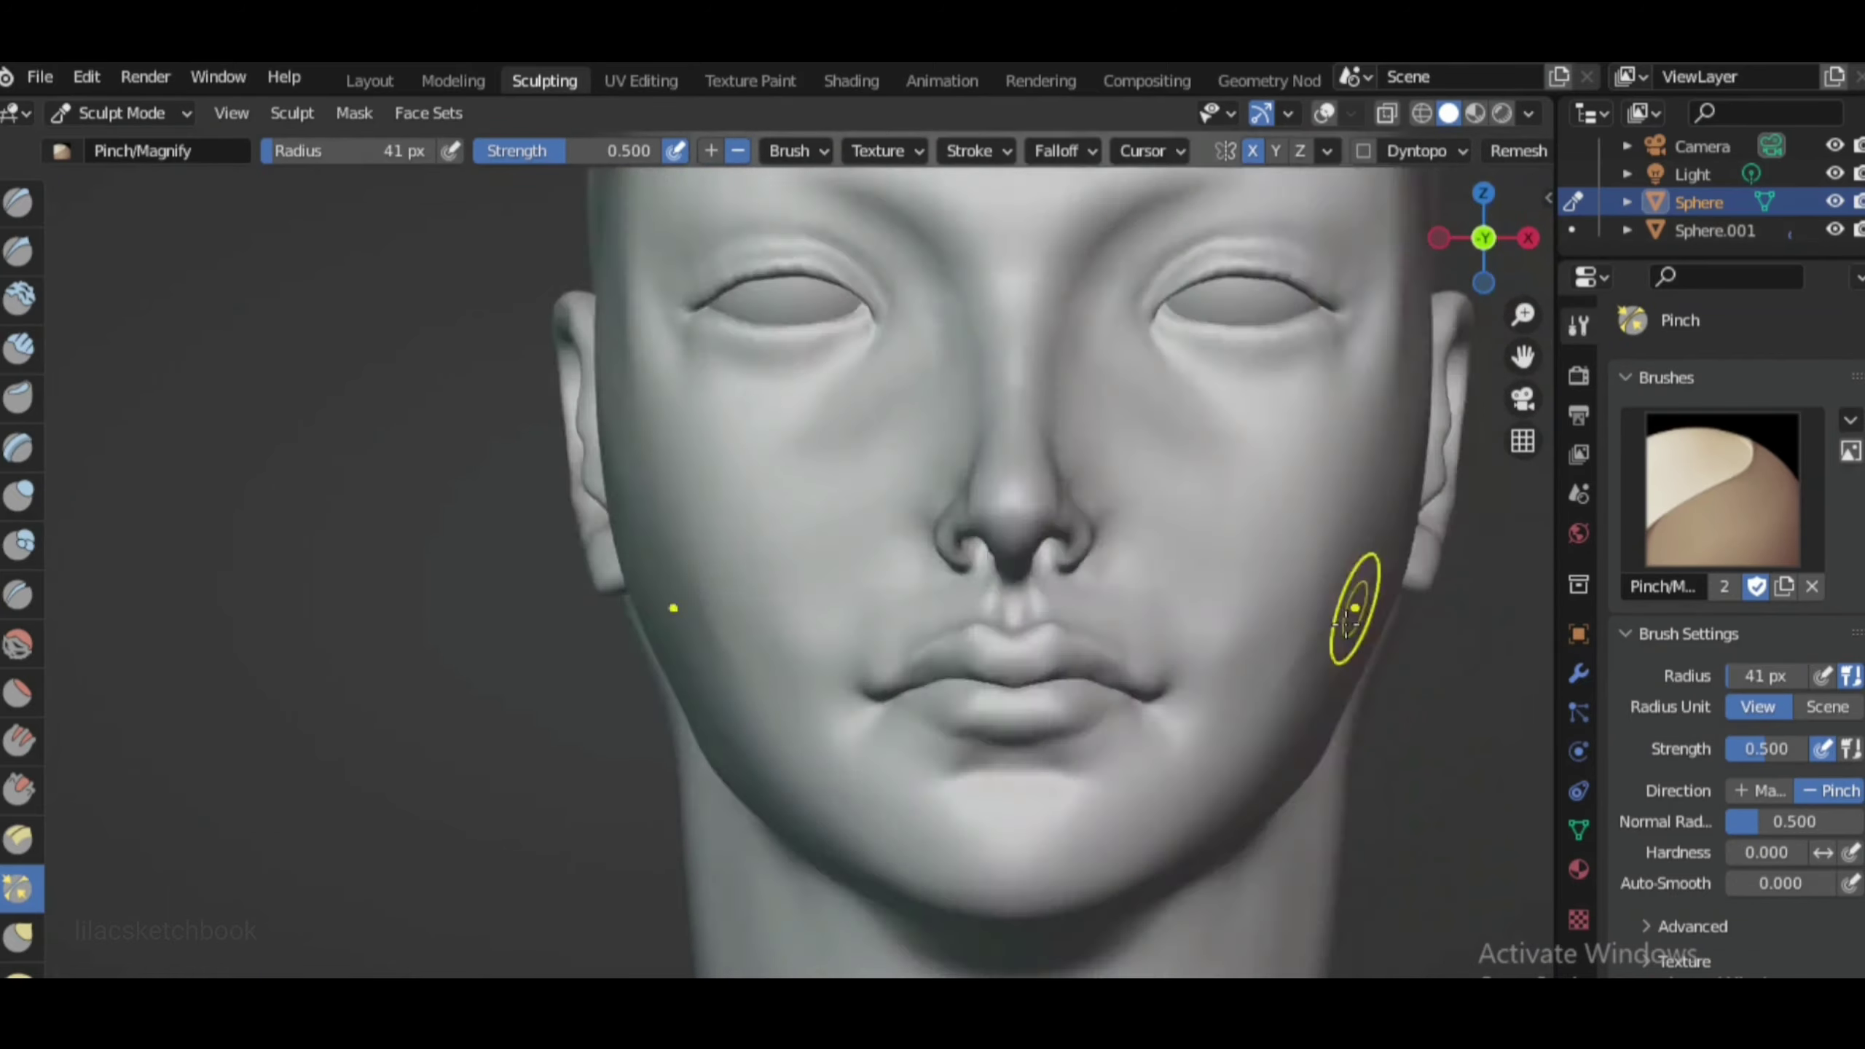
scroll(1355, 608, "down", 3)
scroll(1149, 741, "up", 3)
middle_click_drag(1179, 791, 723, 832, "shift")
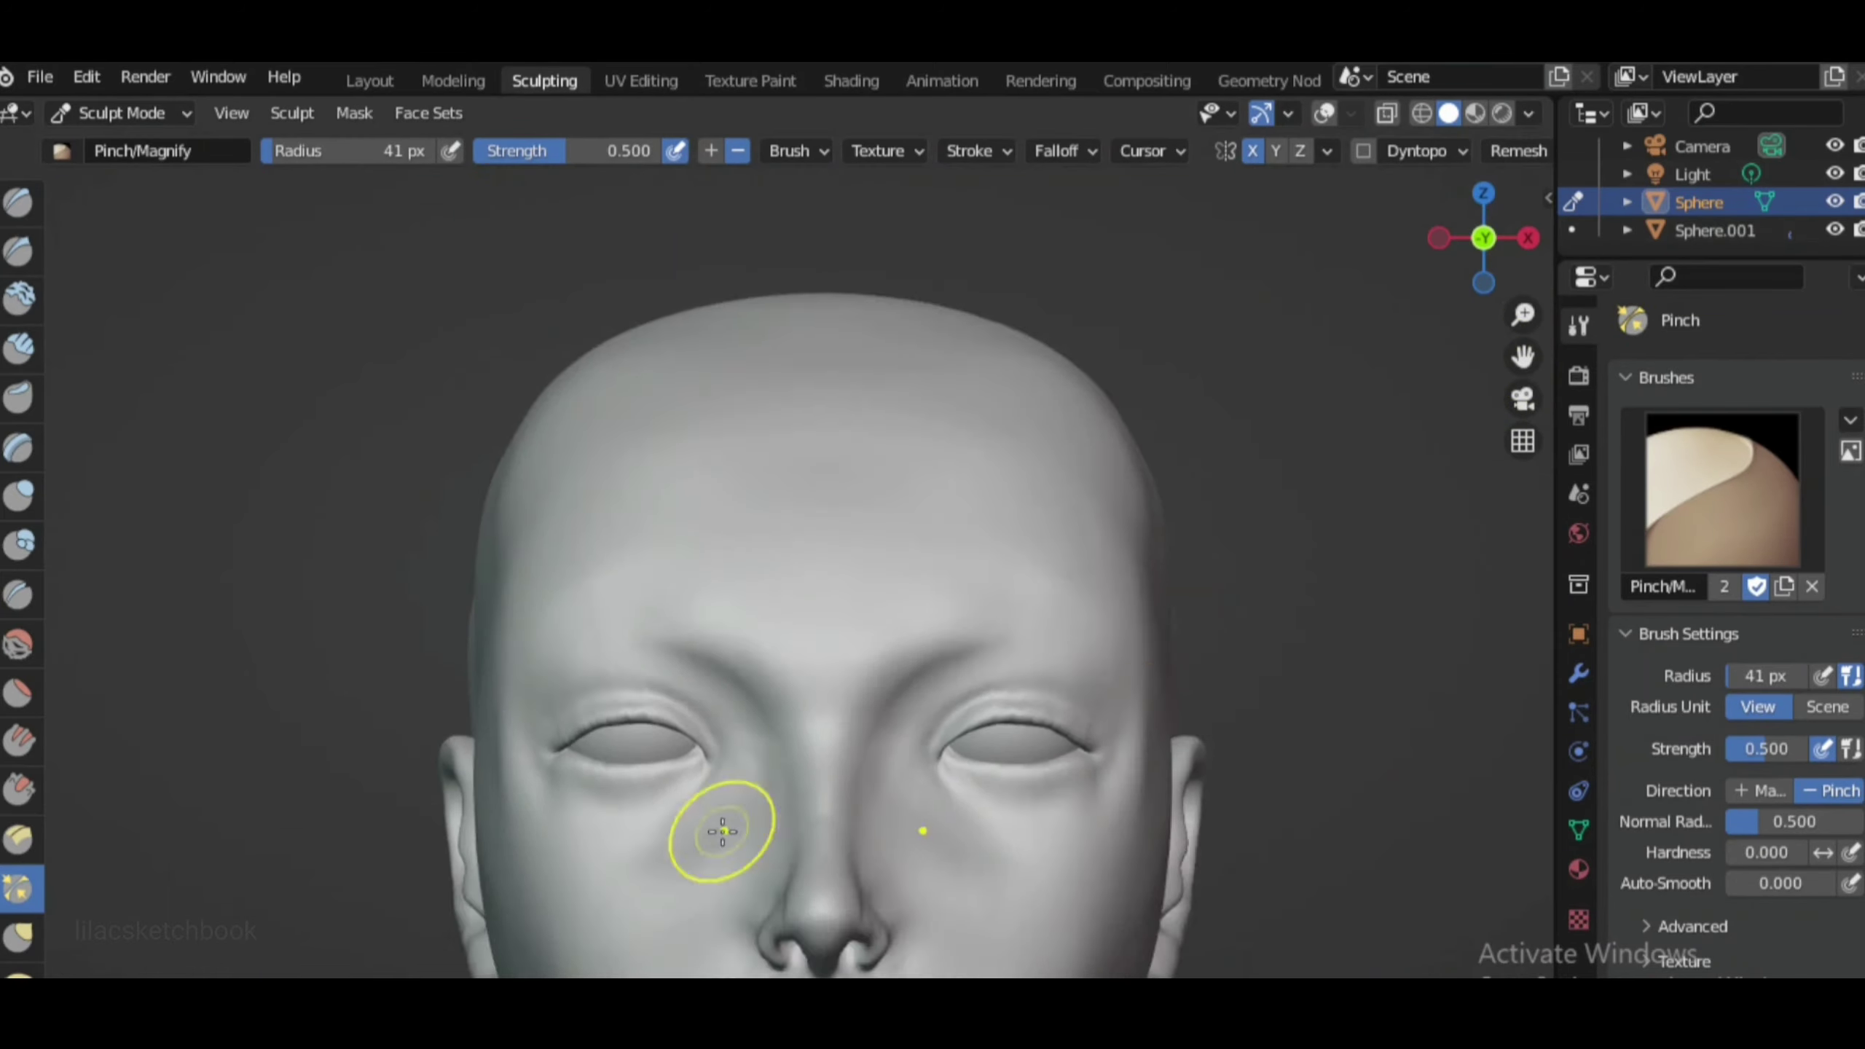
scroll(723, 831, "up", 1)
scroll(1137, 887, "down", 5)
scroll(1136, 887, "up", 7)
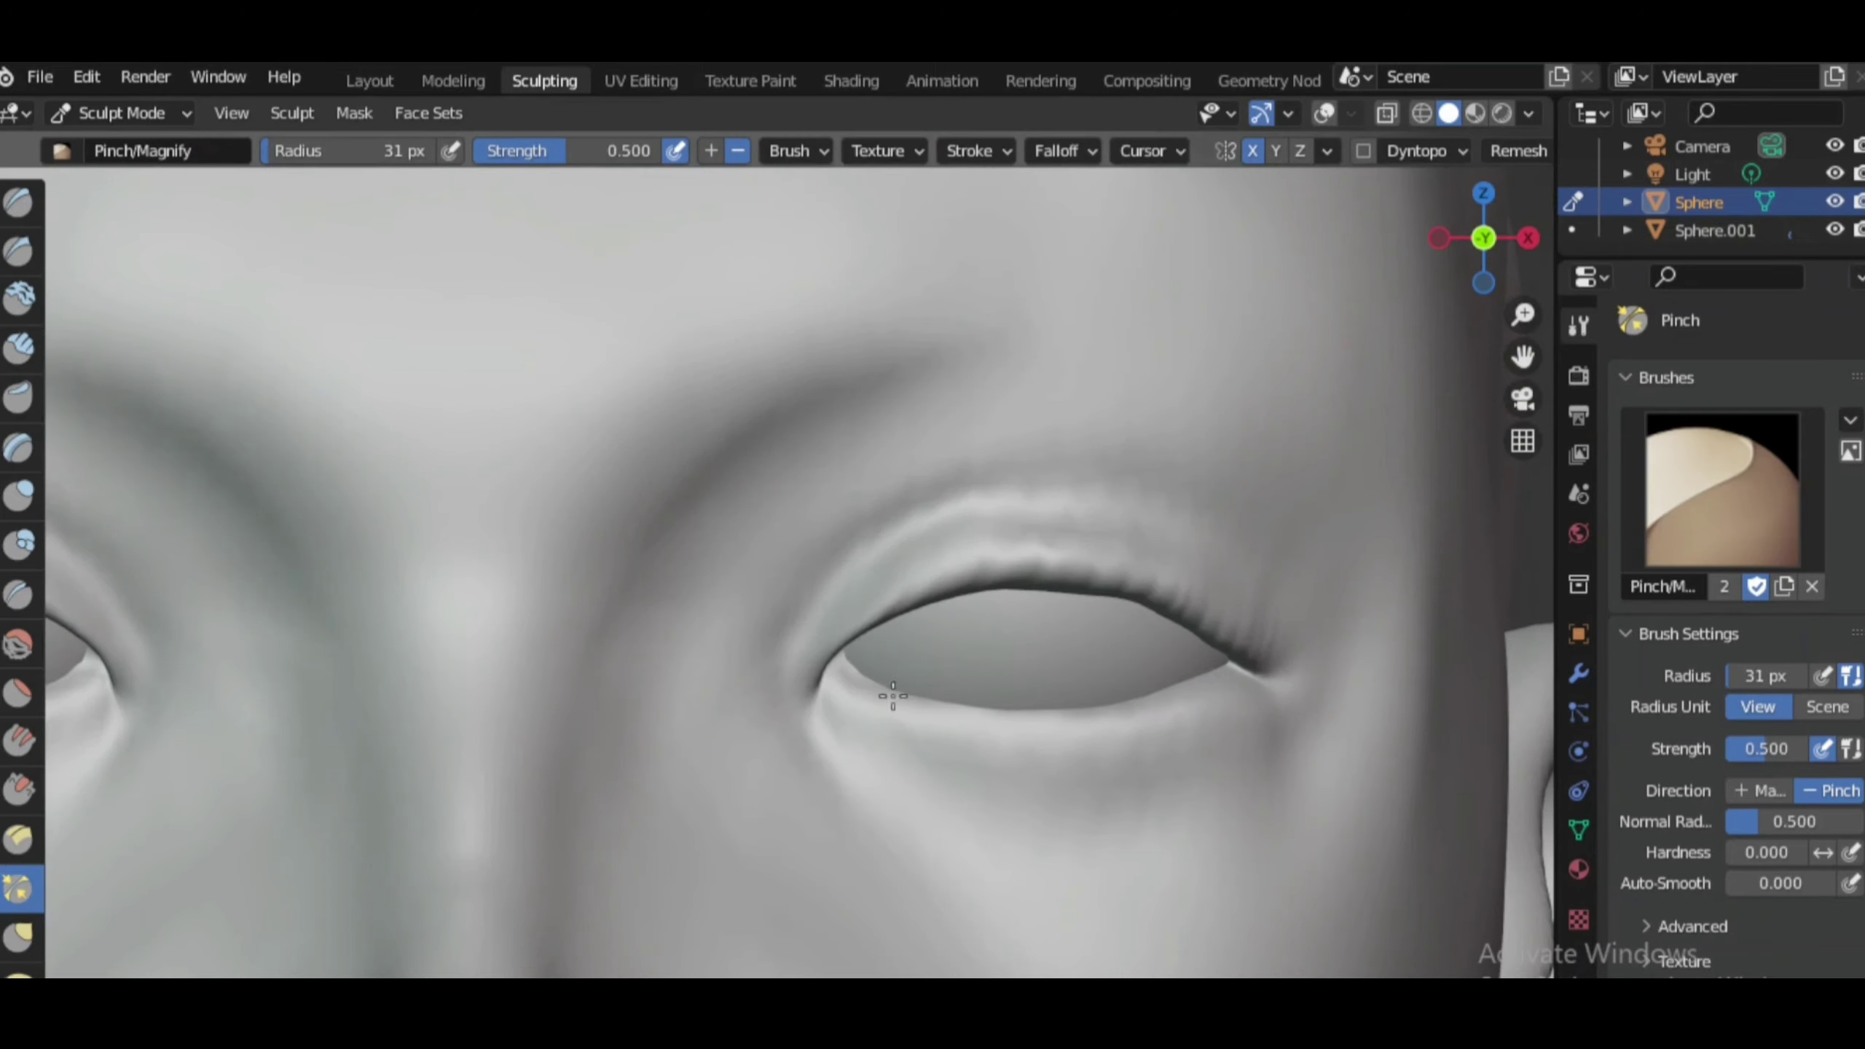
Reshape the eye openings and eyelid corners with Elastic Deform in front view
scroll(900, 721, "down", 4)
middle_click_drag(900, 722, 1112, 725)
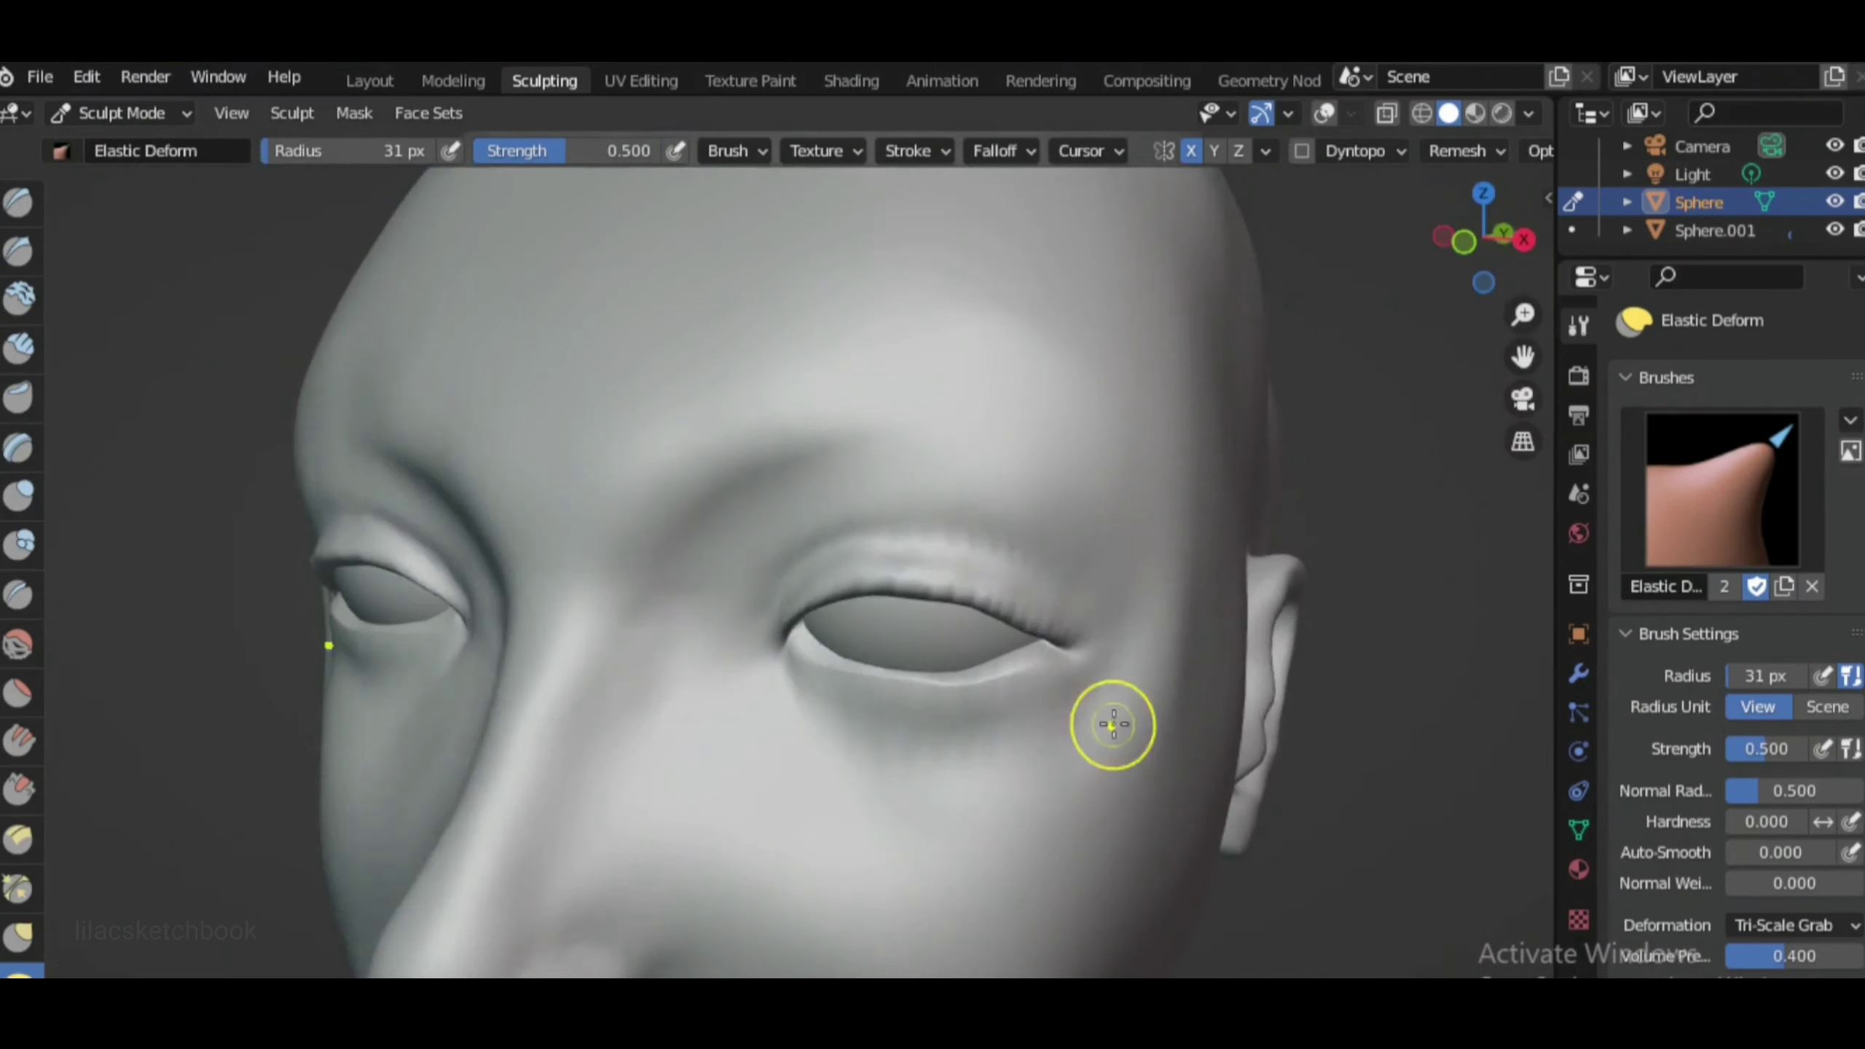
scroll(1112, 725, "up", 4)
key("e")
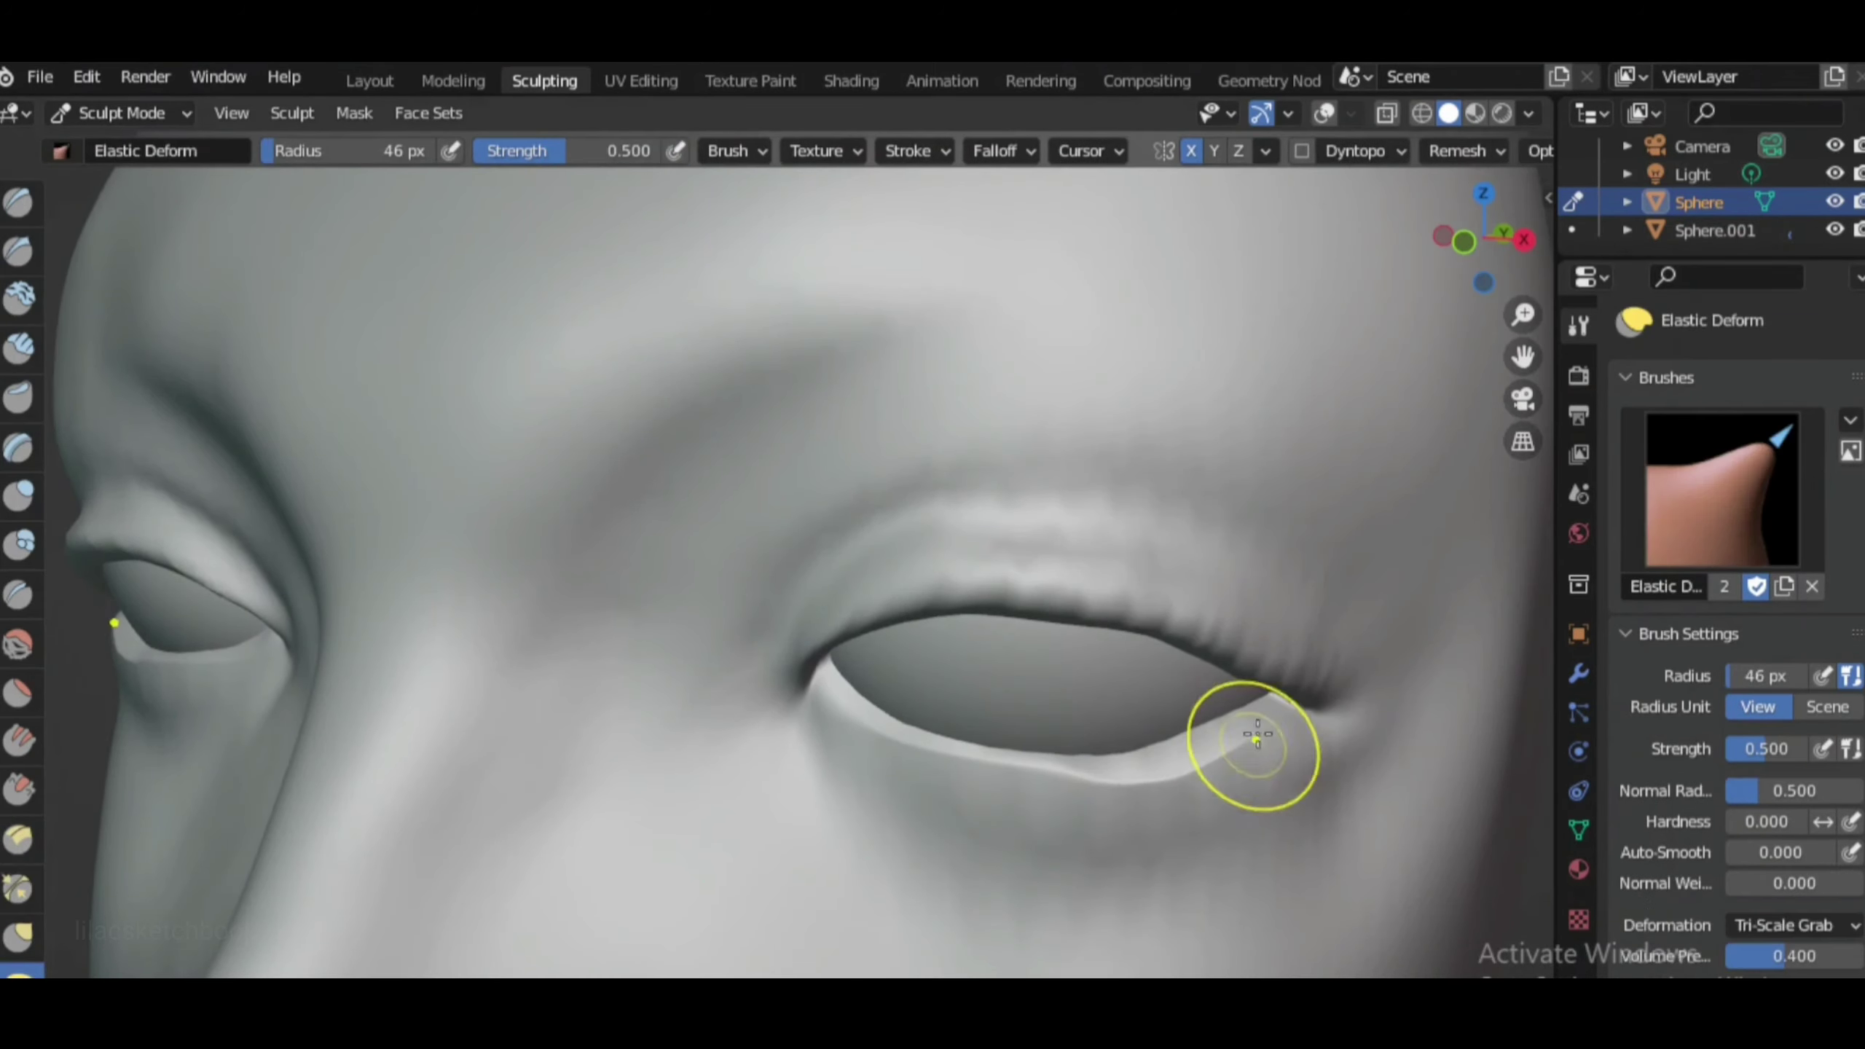
scroll(1177, 752, "down", 4)
key("KP_1")
scroll(862, 731, "up", 4)
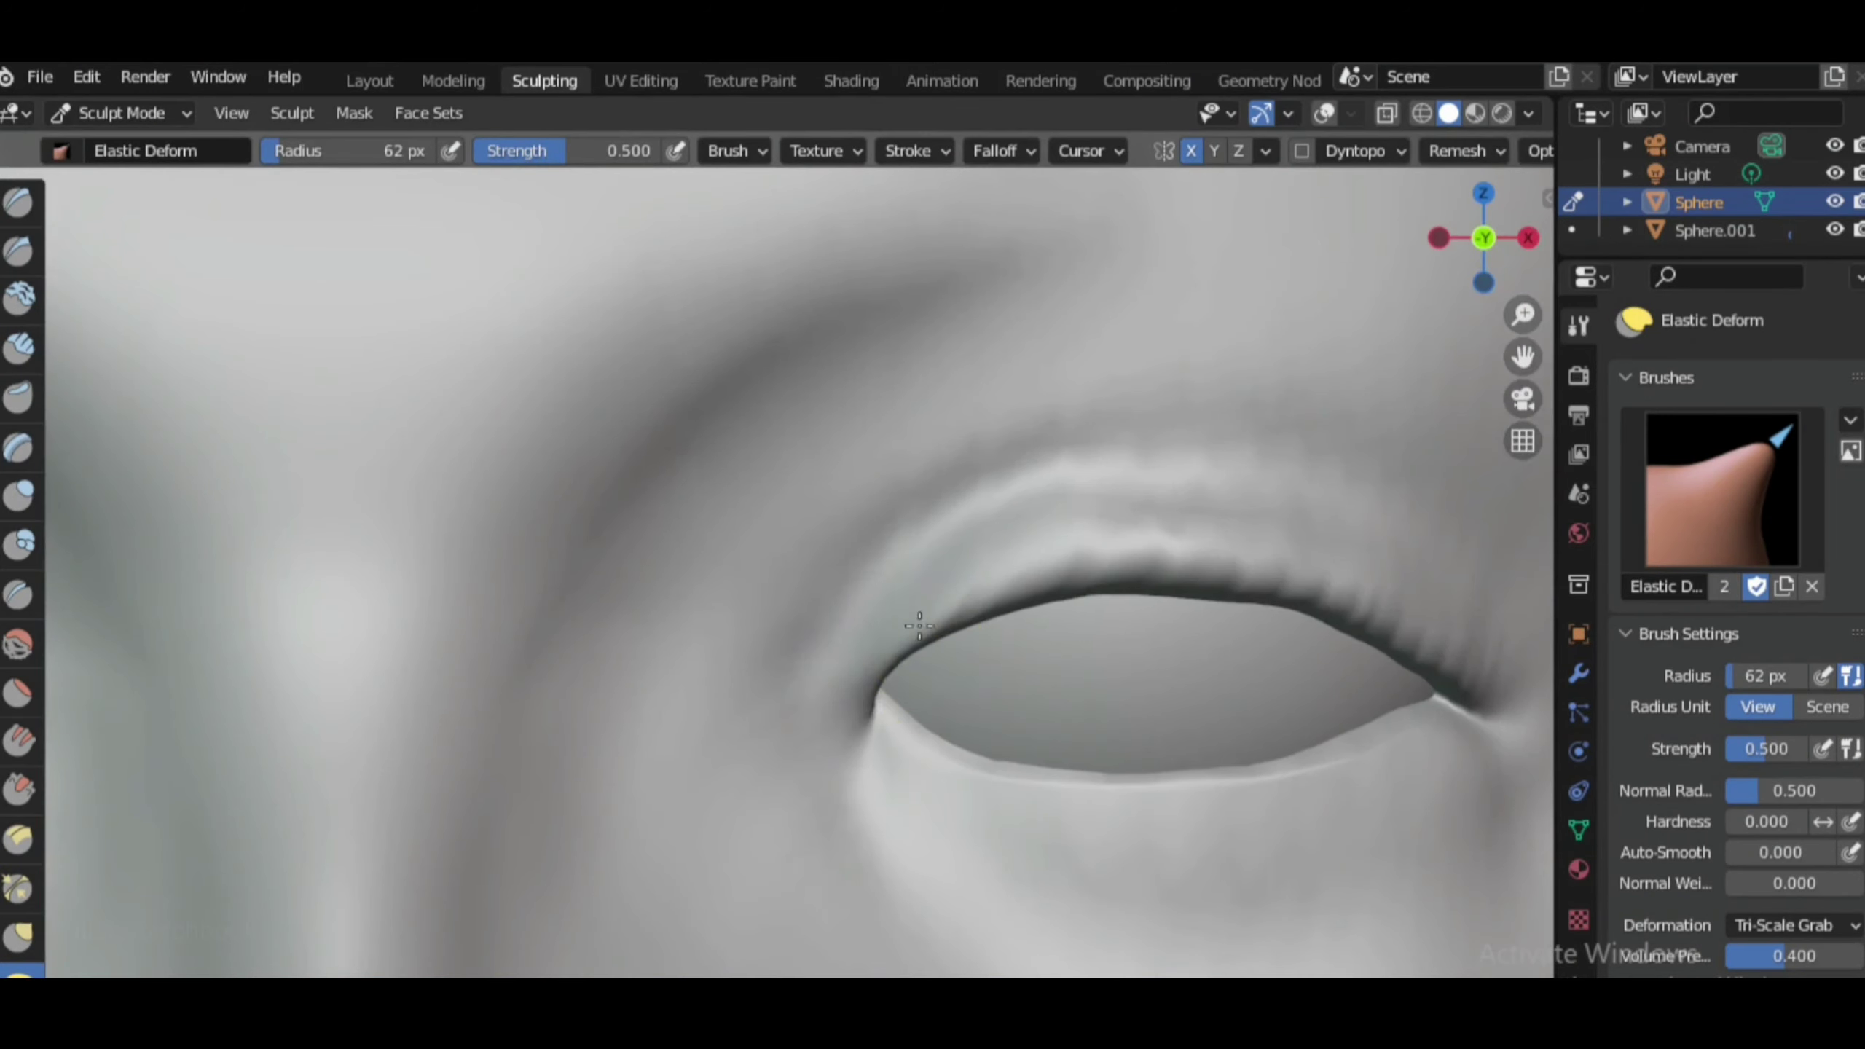
scroll(1175, 757, "down", 2)
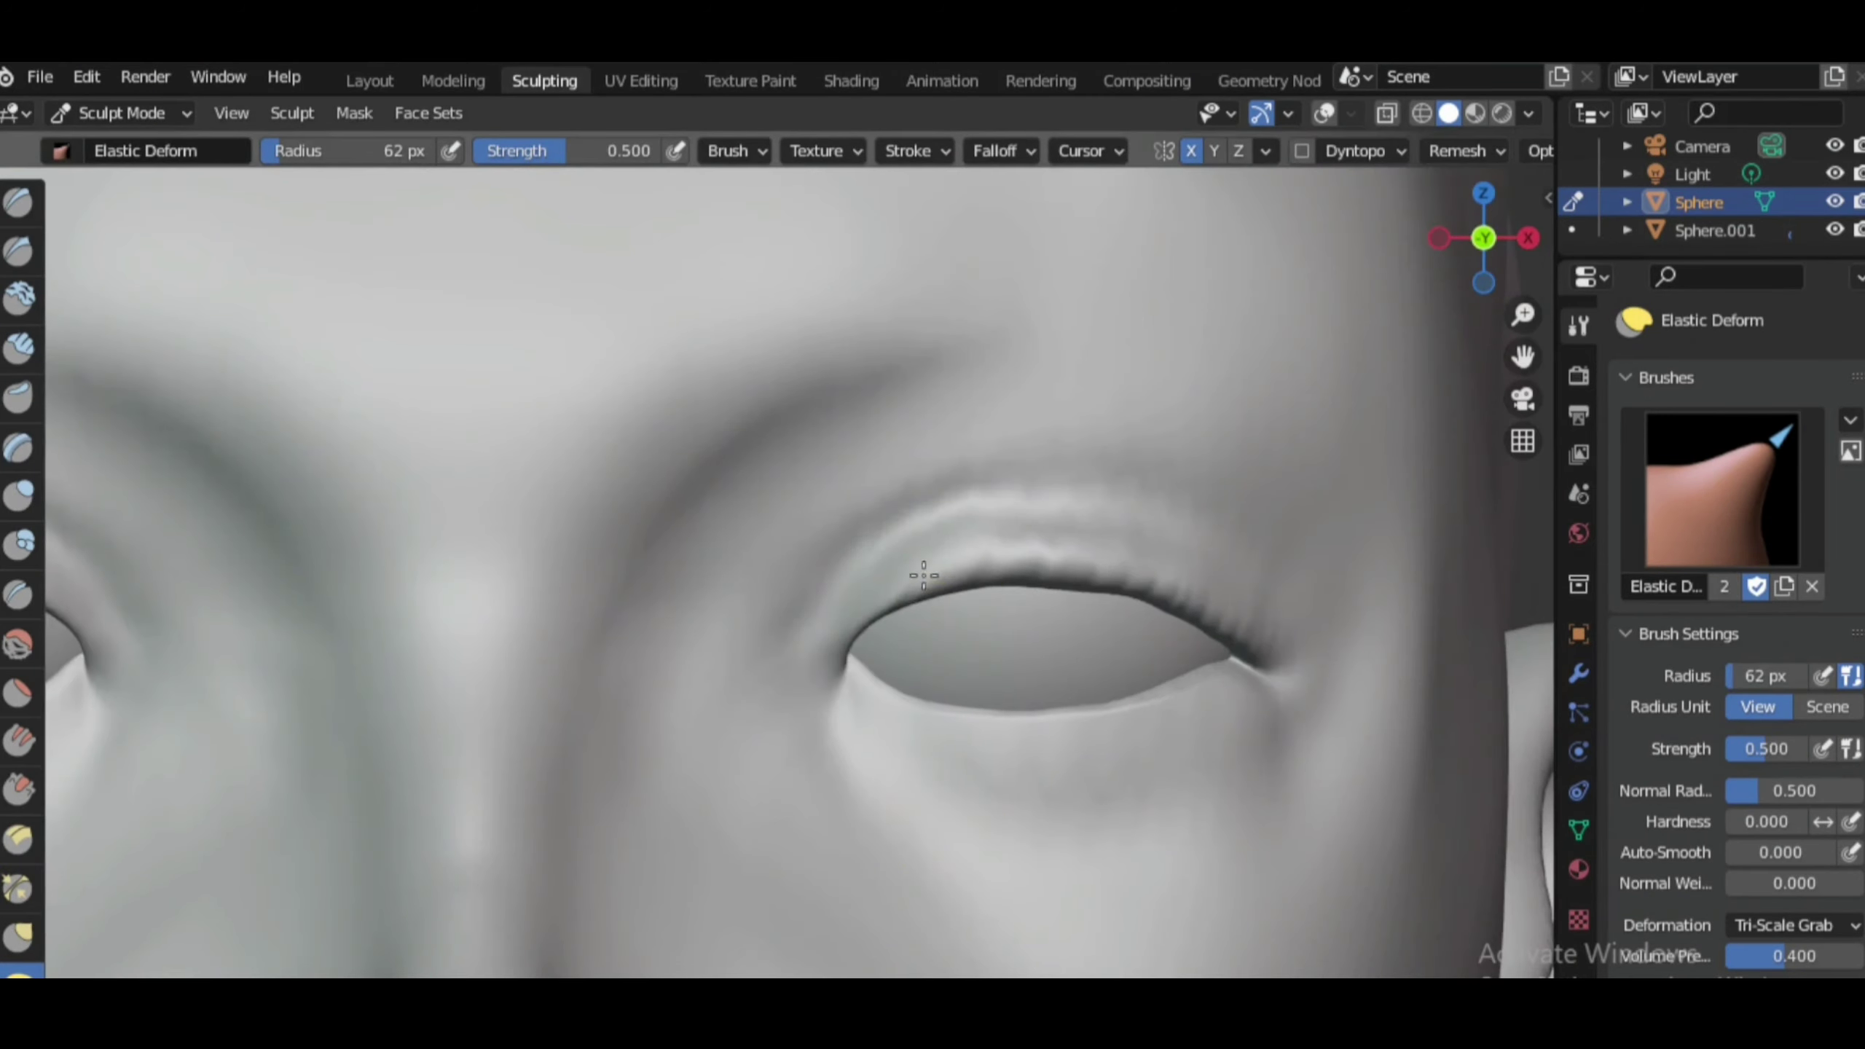
scroll(1170, 593, "down", 5)
scroll(969, 786, "up", 4)
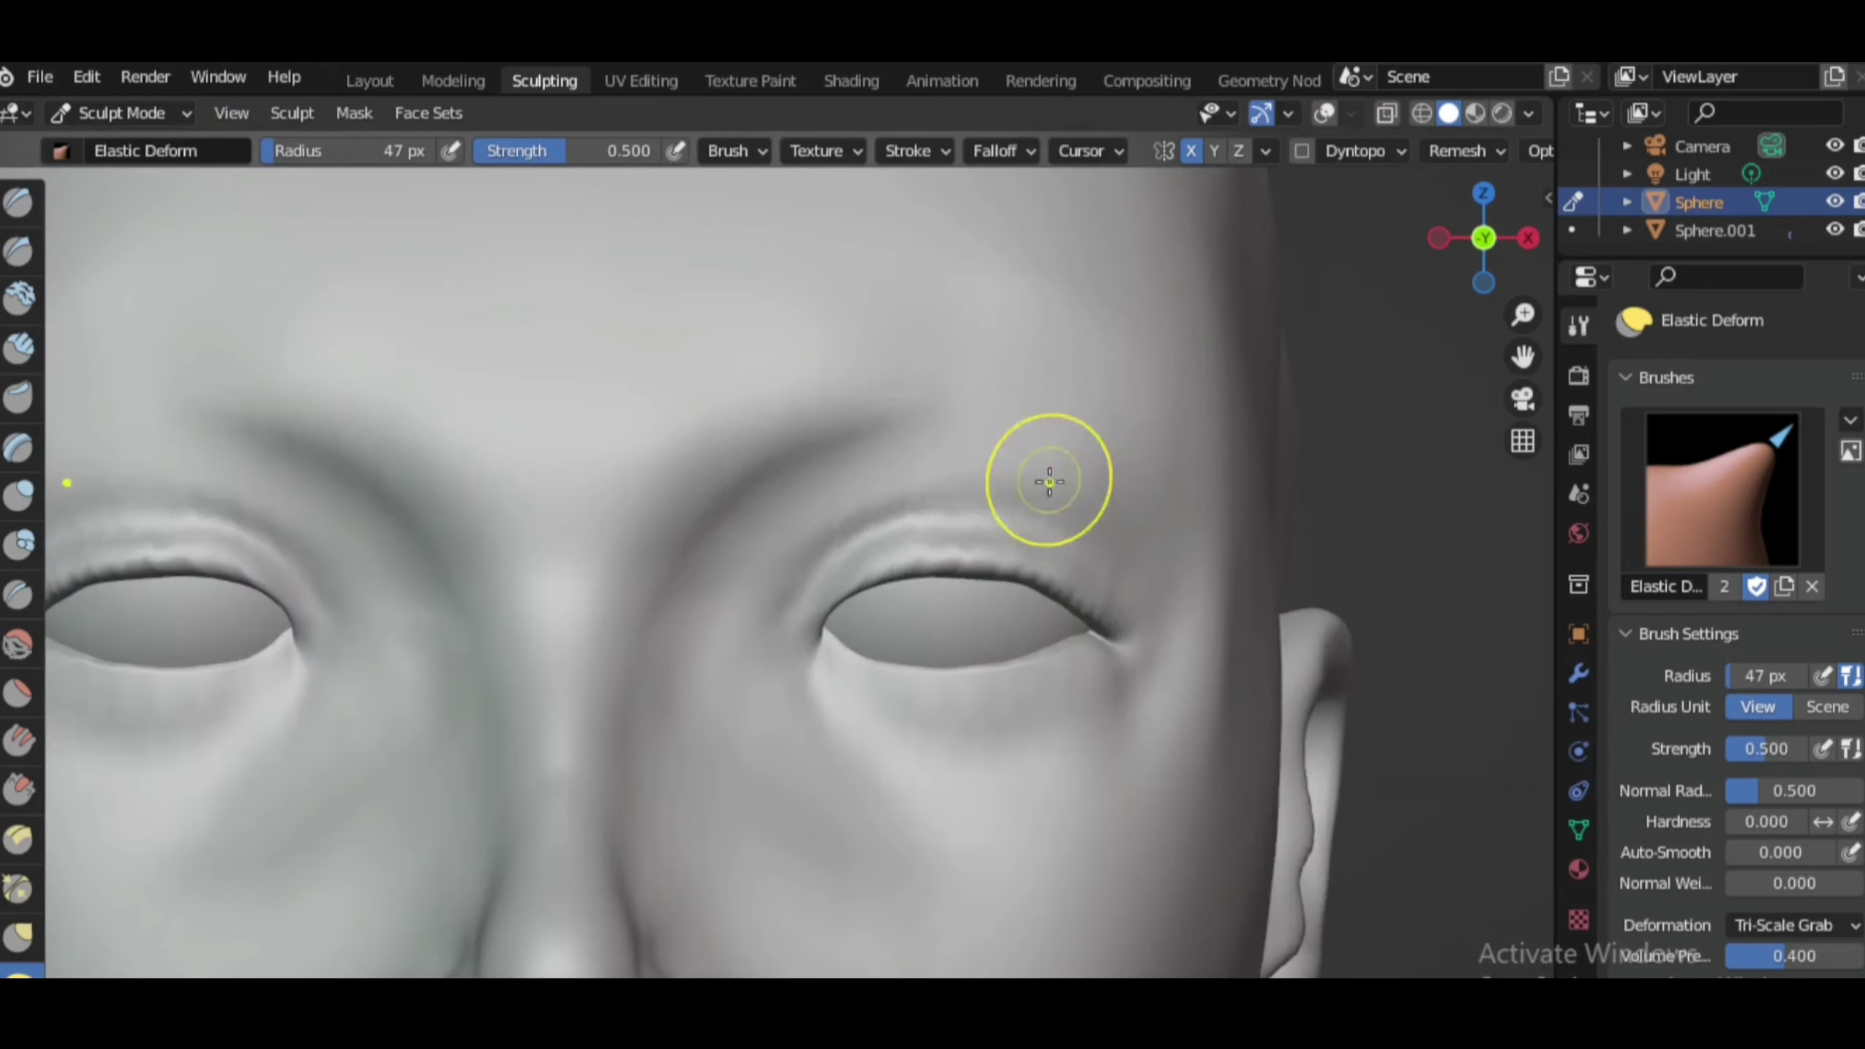
scroll(838, 547, "down", 5)
Pinch the sides of the nose and check the eyes from three-quarter and side views
middle_click_drag(838, 548, 742, 779)
key("p")
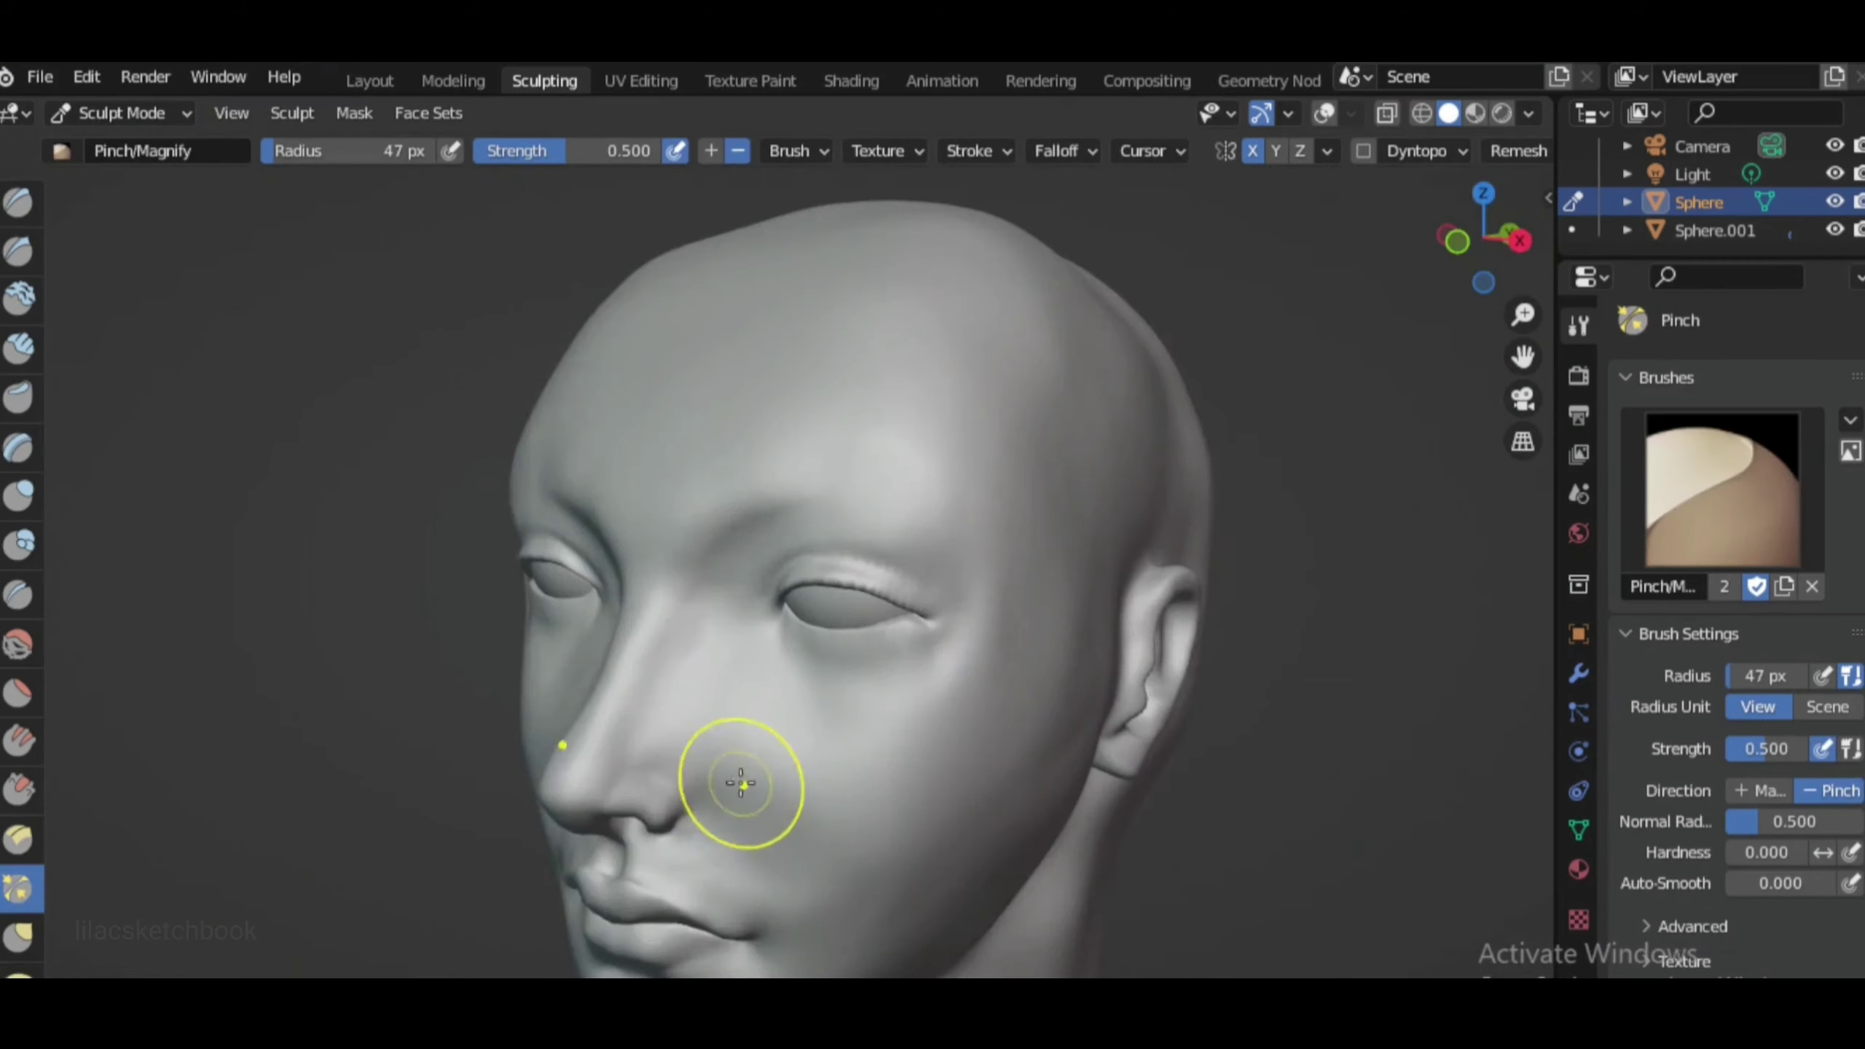
scroll(1150, 665, "down", 1)
scroll(1149, 665, "up", 3)
mouse_move(1003, 612)
middle_mouse_down()
mouse_move(660, 617)
mouse_move(161, 845)
middle_mouse_up()
scroll(1262, 588, "down", 4)
middle_click_drag(1262, 588, 925, 448)
Flatten and smooth the head surface with Scrape and Smooth, using a 30 px brush
key("shift+t")
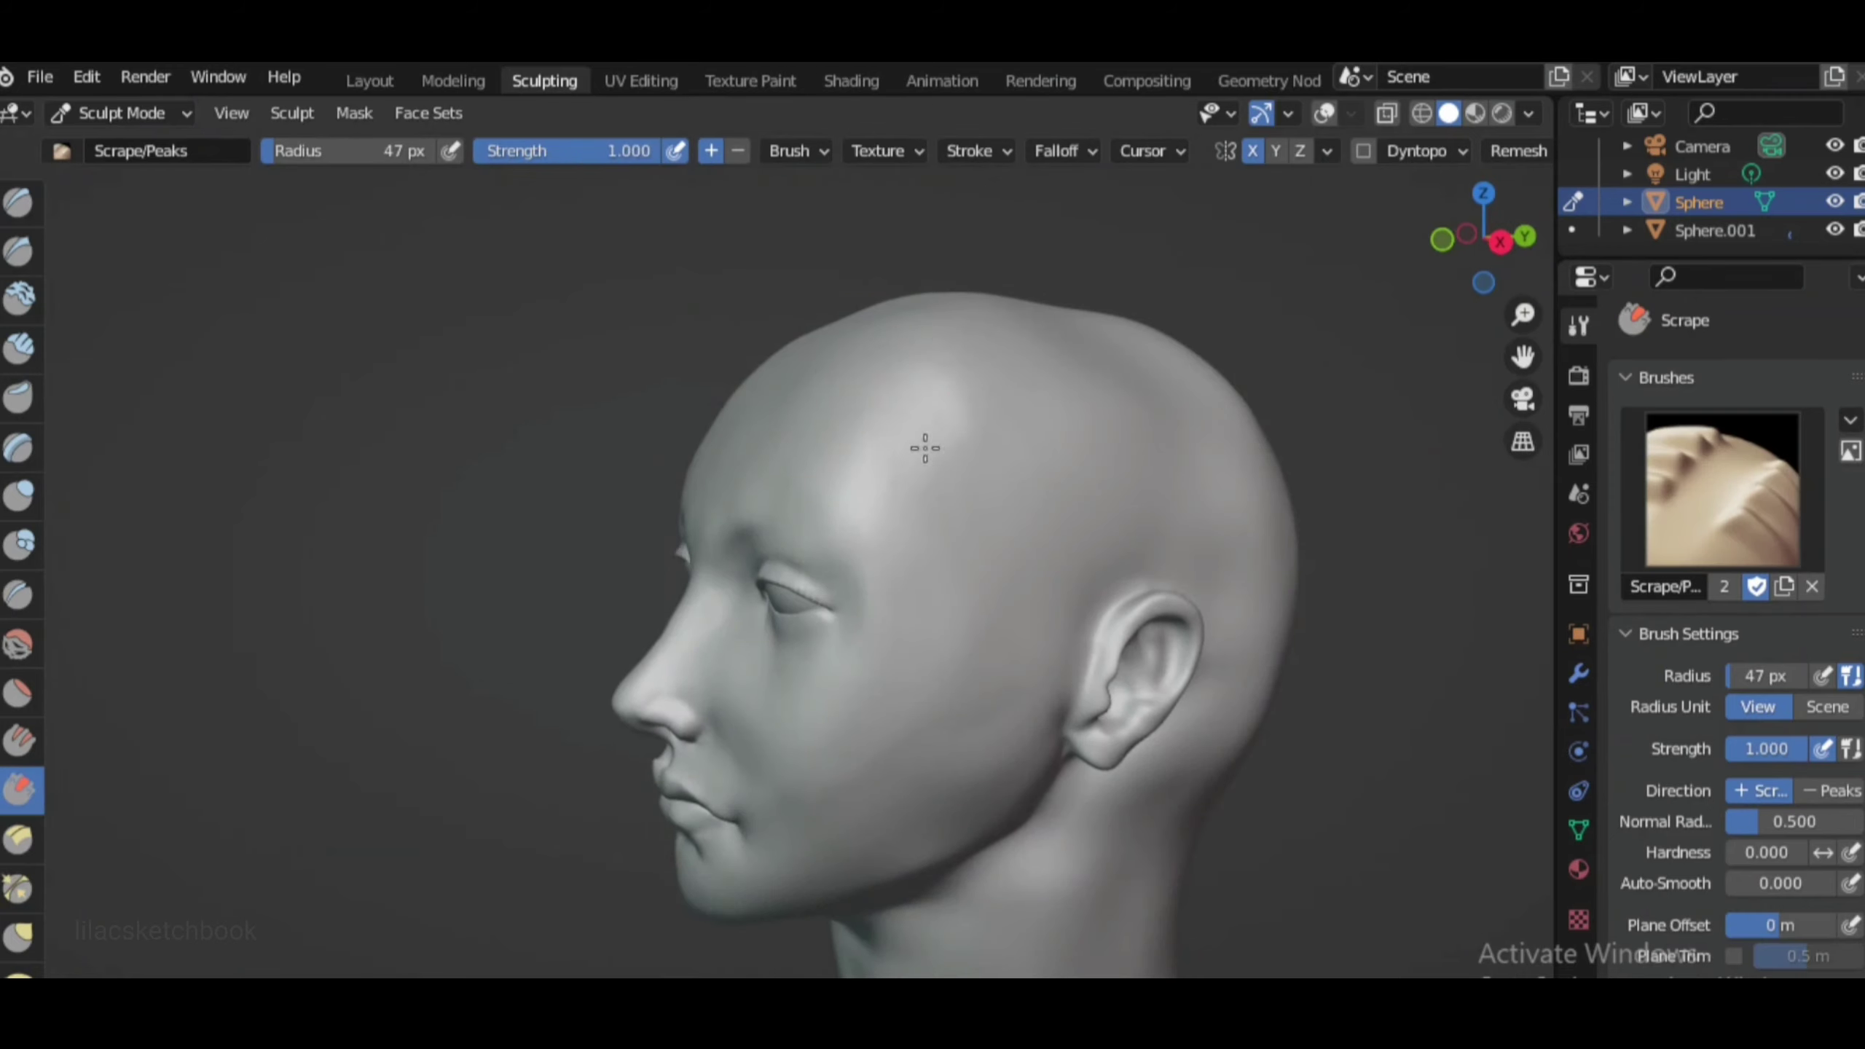
middle_click_drag(1020, 518, 910, 418)
key("shift+s")
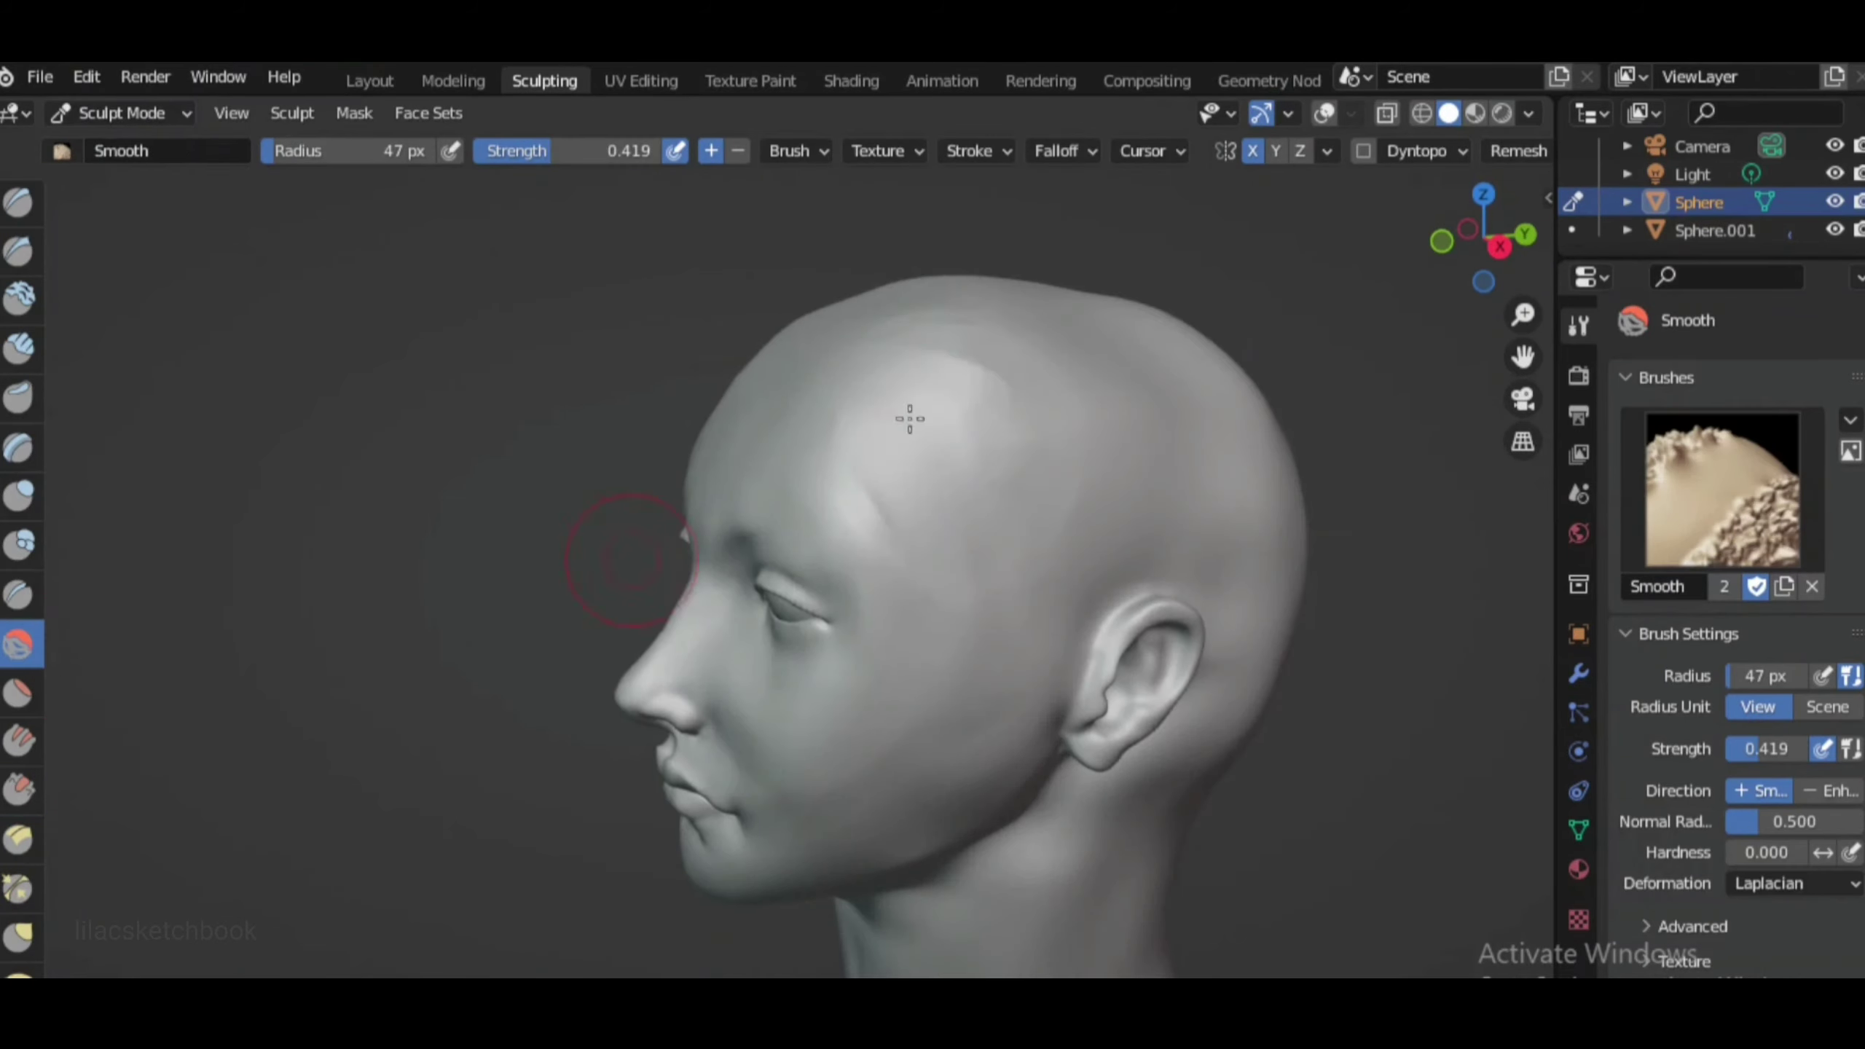
middle_click_drag(981, 609, 1199, 529)
scroll(1199, 529, "down", 3)
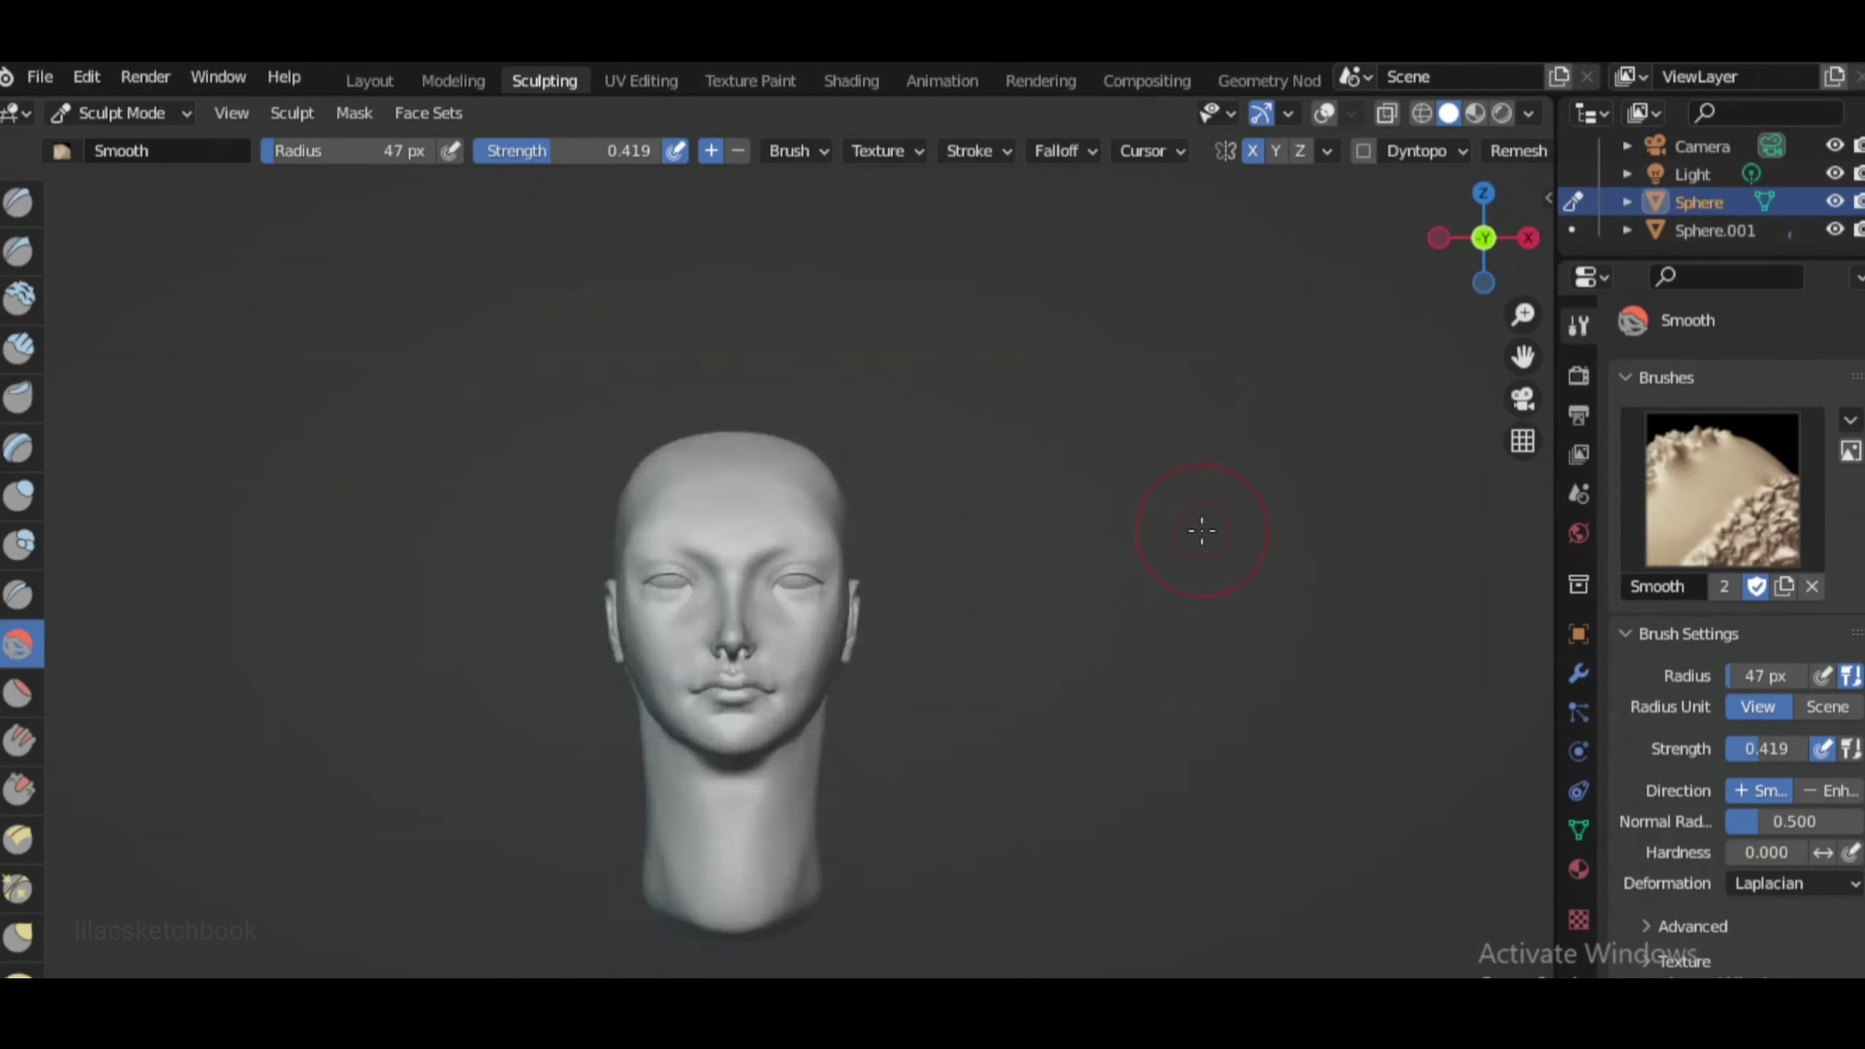
scroll(696, 581, "up", 4)
key("shift+t")
scroll(694, 458, "up", 2)
key("f")
left_click(681, 415)
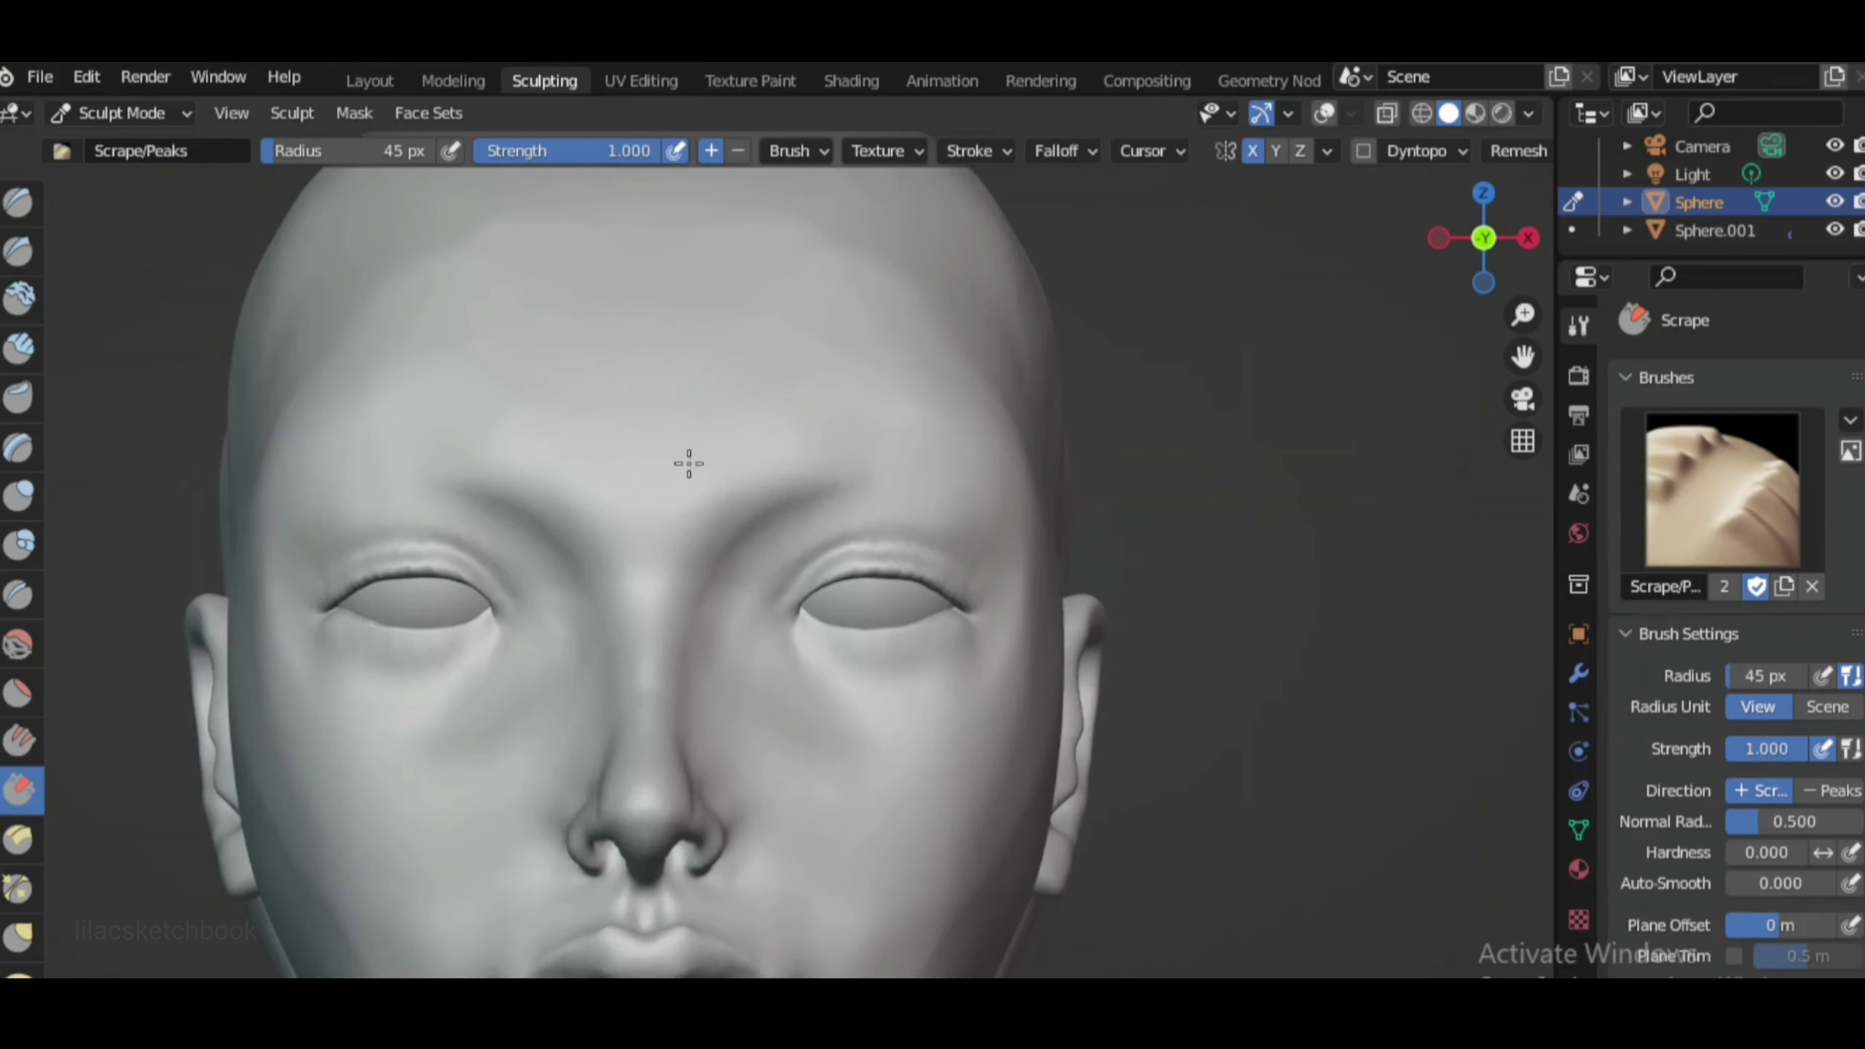
Inspect the head from several angles and enlarge the brush to 62 px
middle_click_drag(688, 464, 872, 295)
middle_click_drag(1020, 562, 1187, 354)
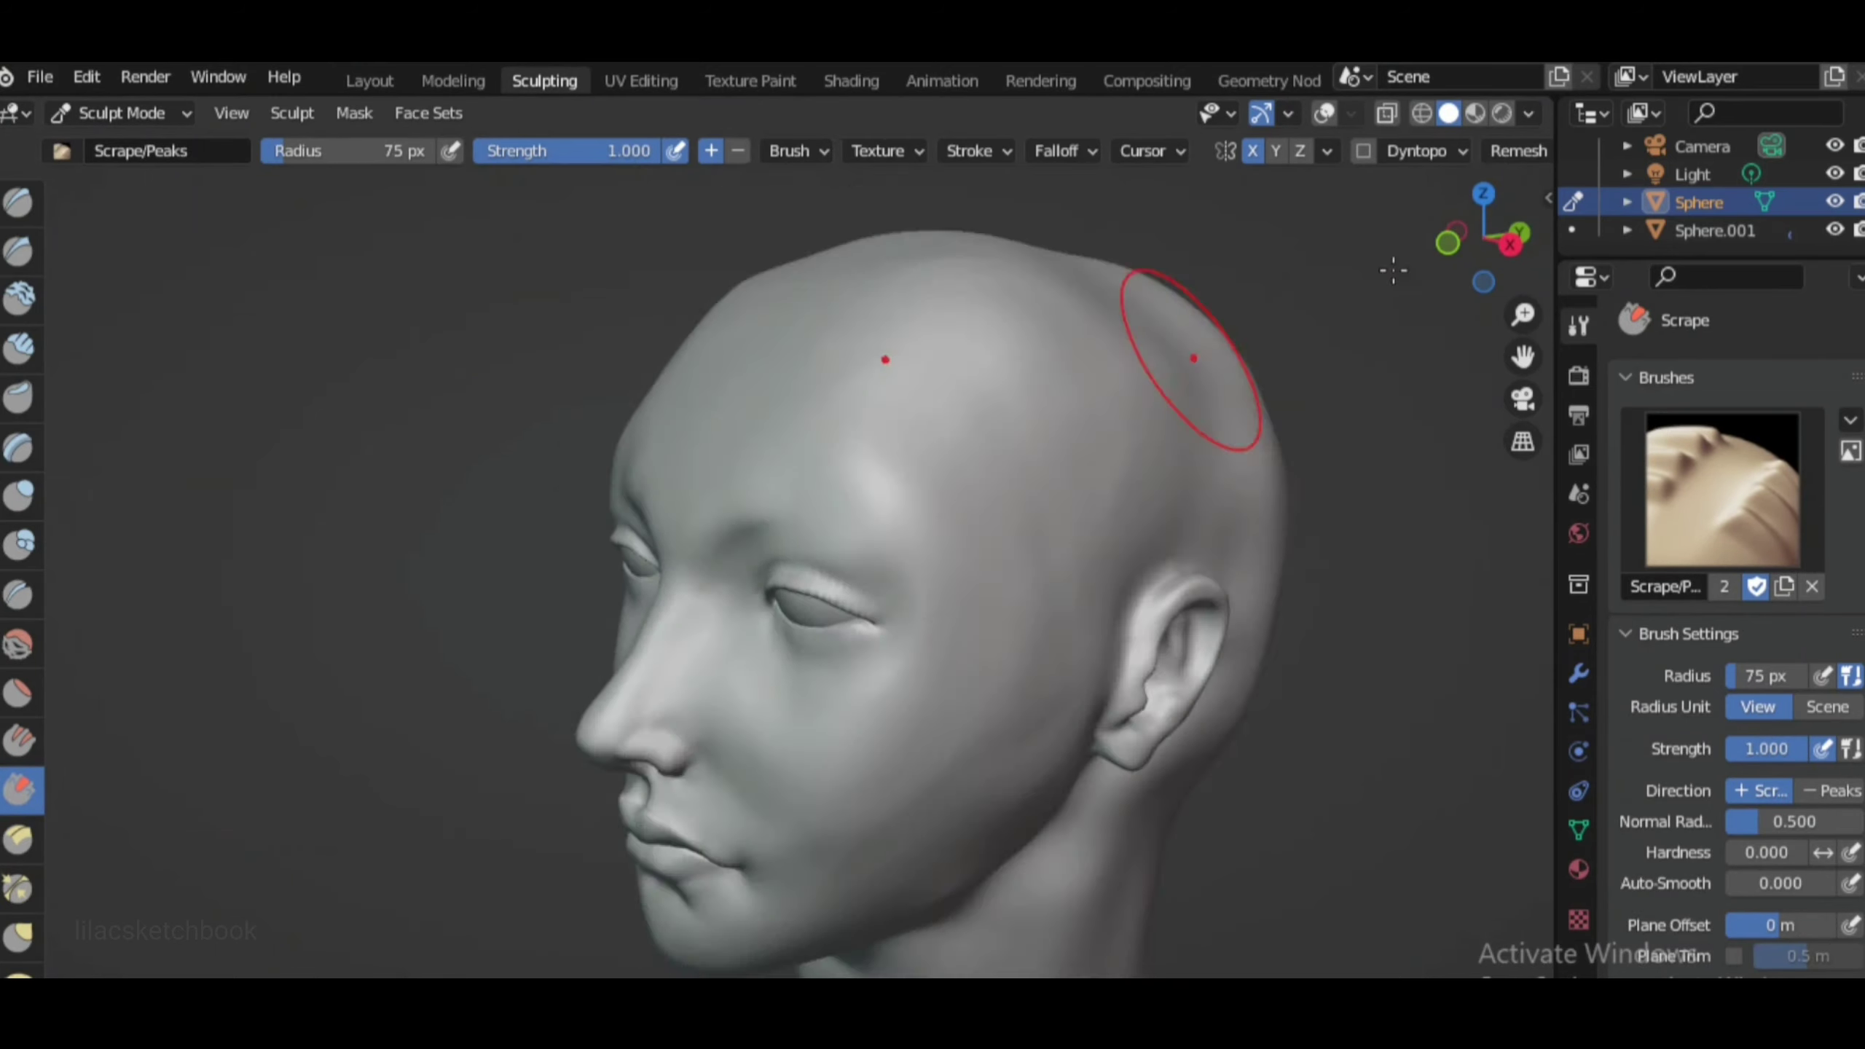
scroll(491, 375, "up", 3)
mouse_move(491, 375)
middle_mouse_down()
mouse_move(975, 362)
mouse_move(1113, 710)
middle_mouse_up()
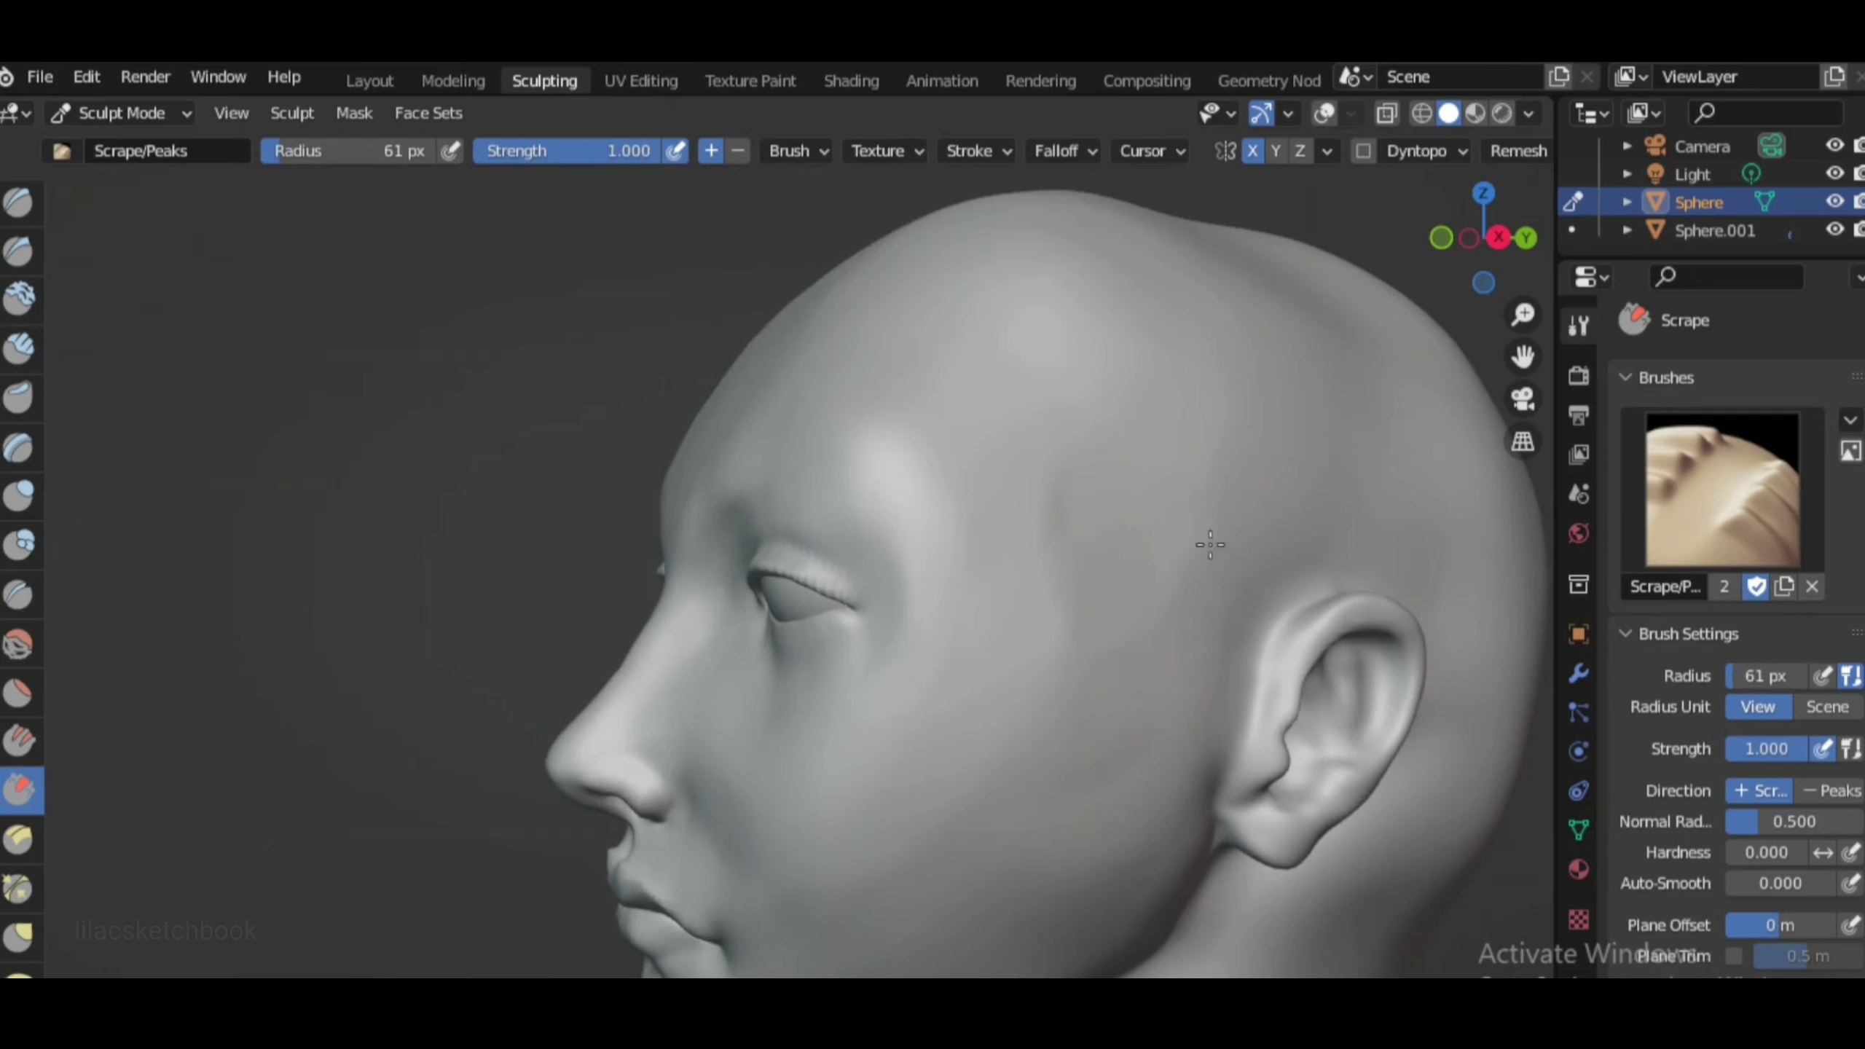
scroll(1210, 544, "down", 2)
key("f")
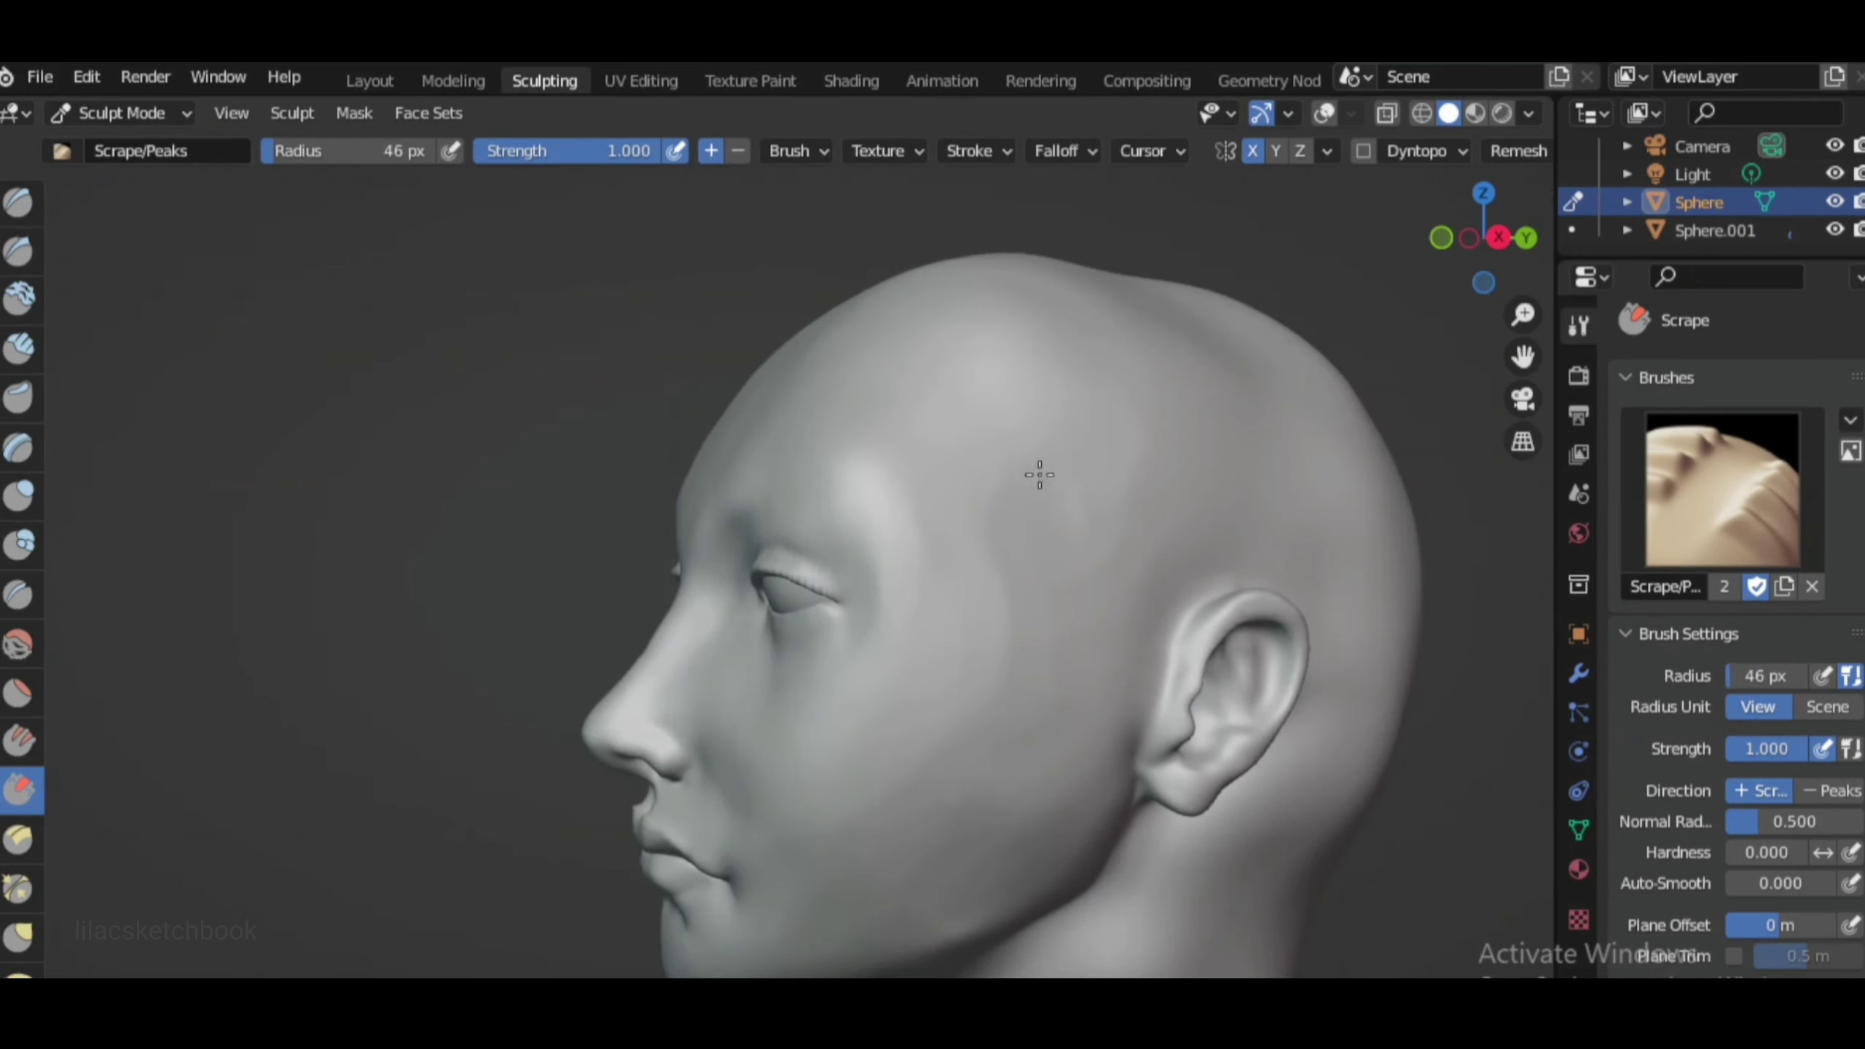
mouse_move(994, 524)
middle_mouse_down()
mouse_move(458, 770)
mouse_move(728, 739)
middle_mouse_up()
scroll(918, 661, "up", 3)
scroll(878, 584, "up", 2)
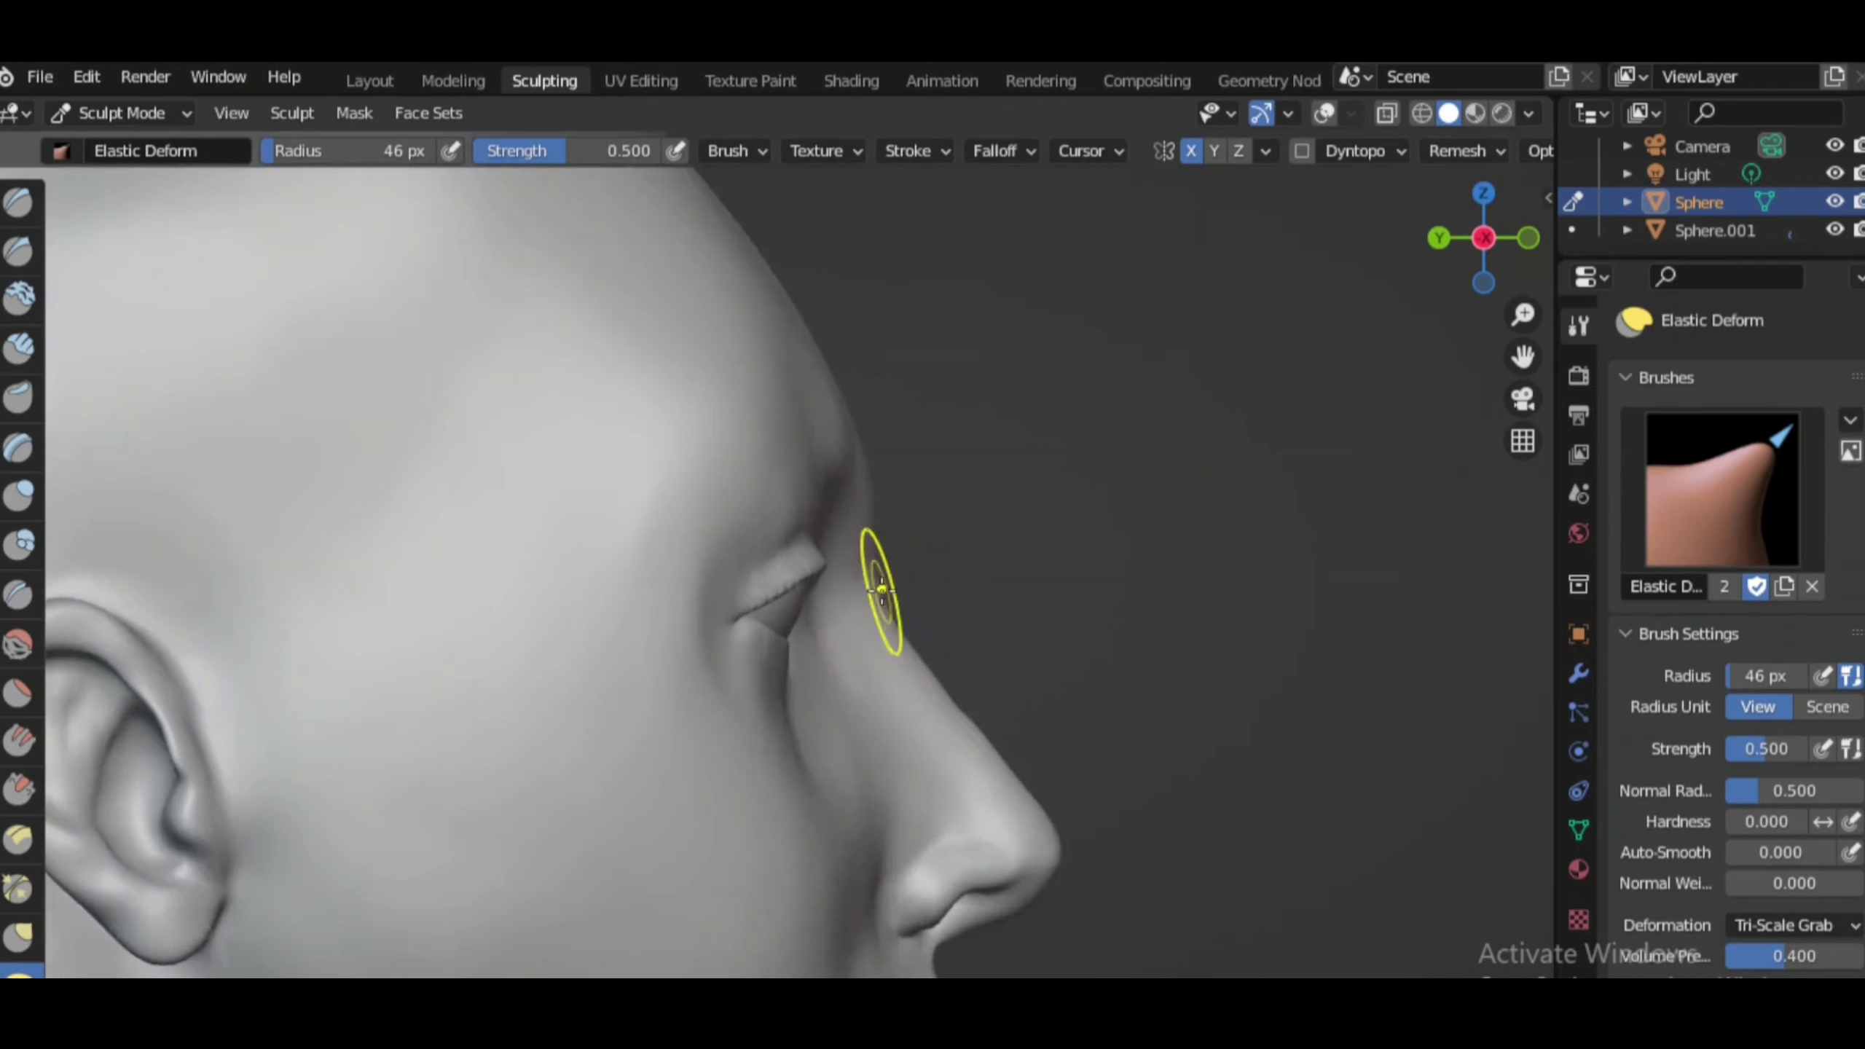
scroll(938, 550, "down", 3)
key("f")
left_click(771, 412)
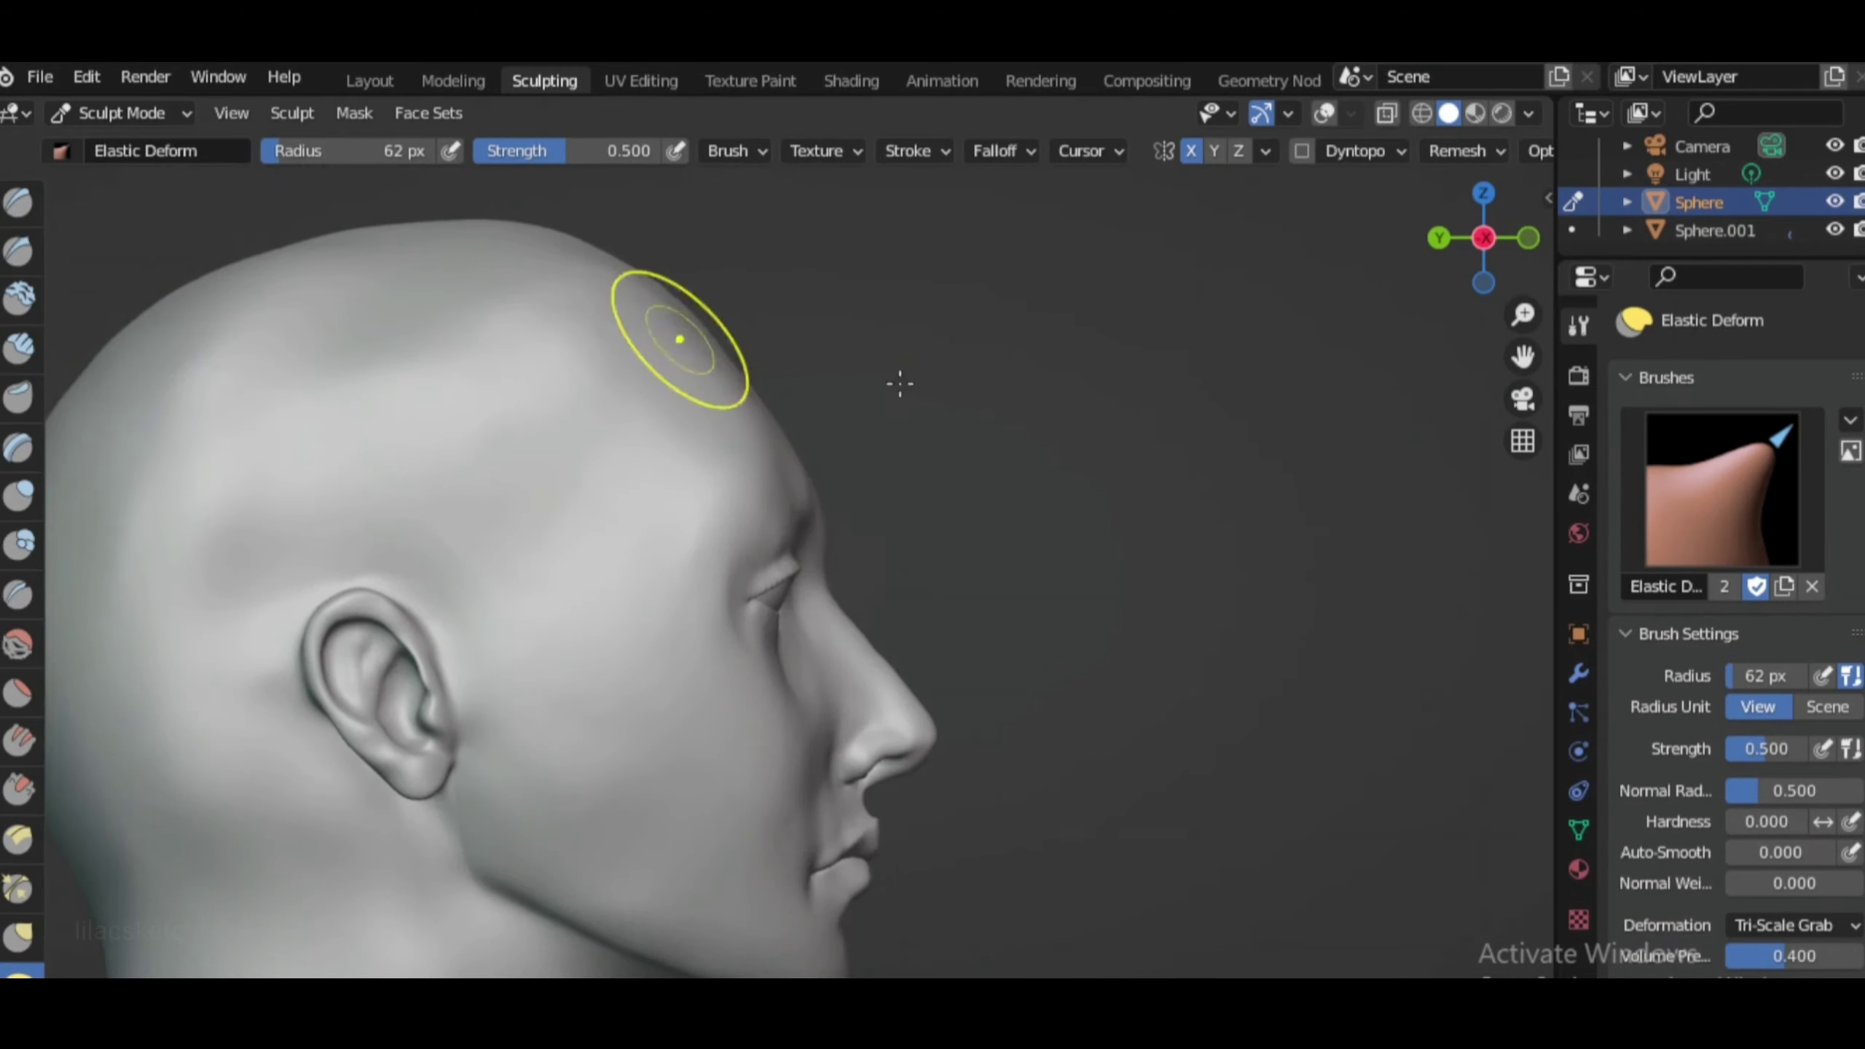
Reshape the skull's crown with Elastic Deform and Crease, checking front and side views
left_click(1528, 237)
key("KP_1")
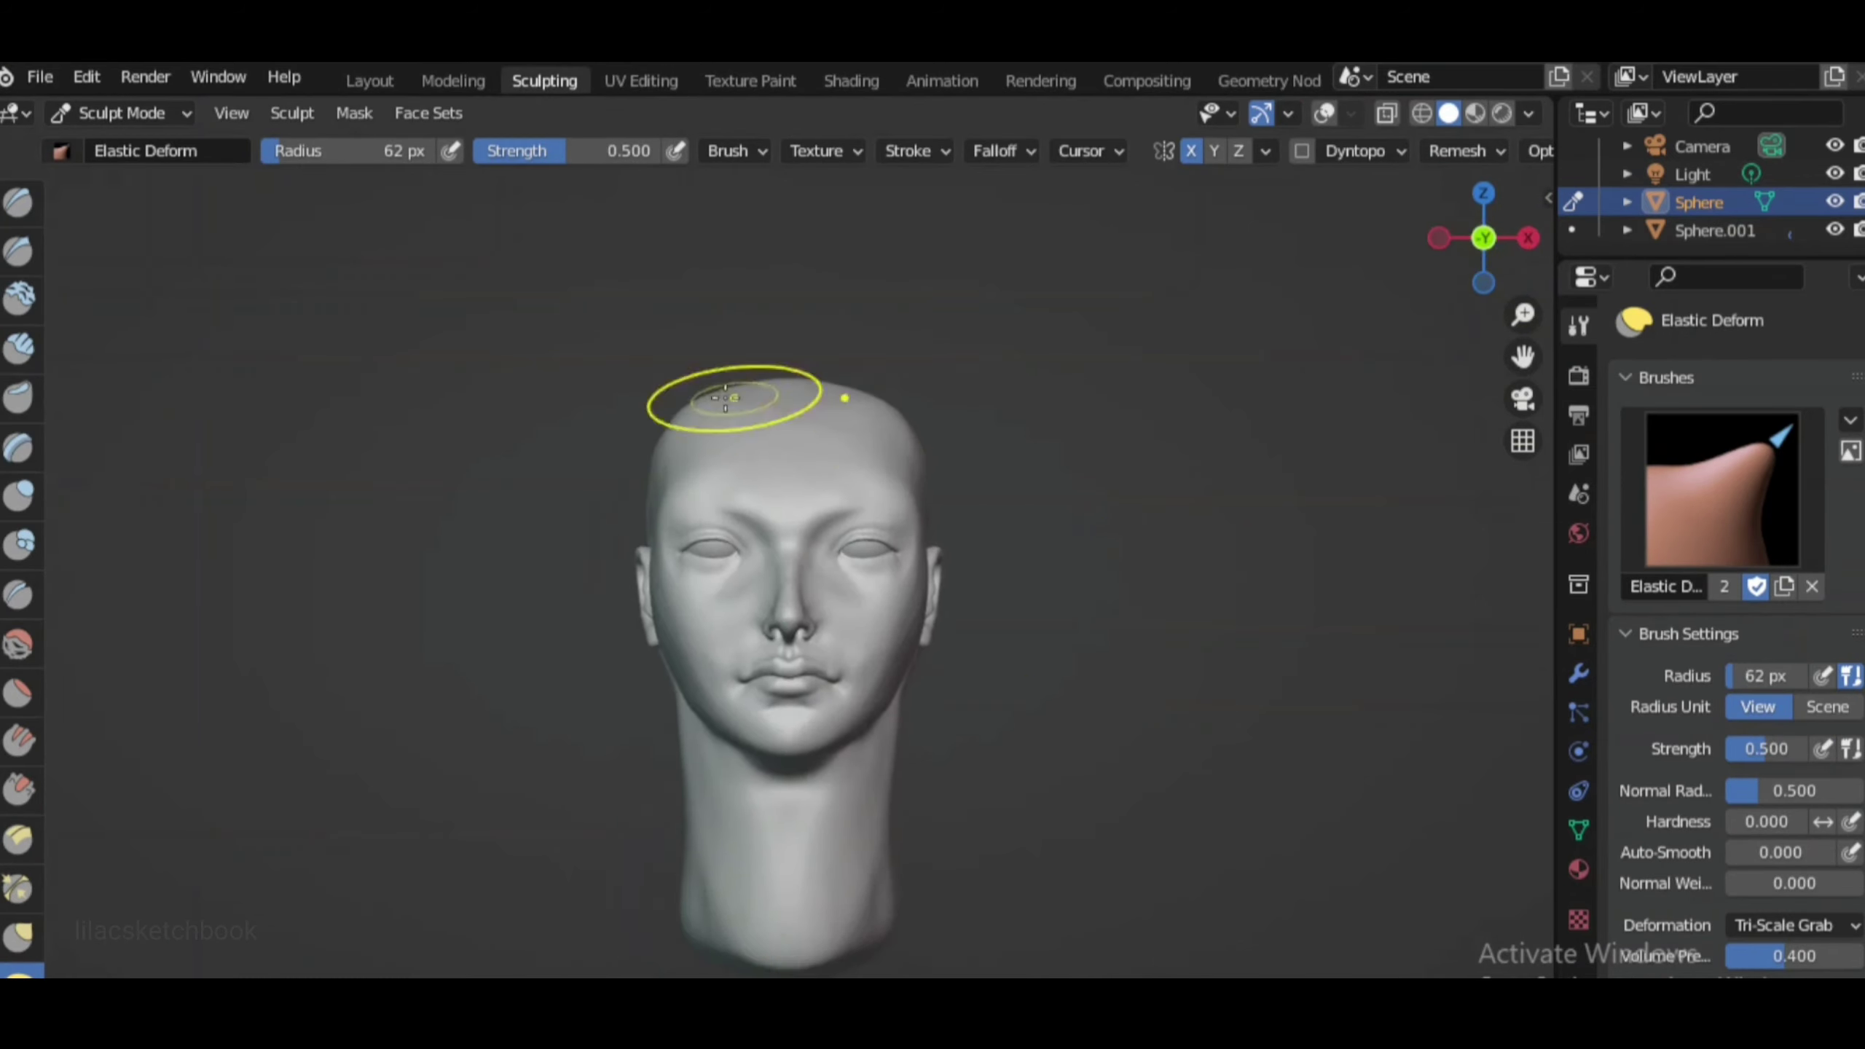
middle_click_drag(1014, 342, 804, 802)
key("shift+c")
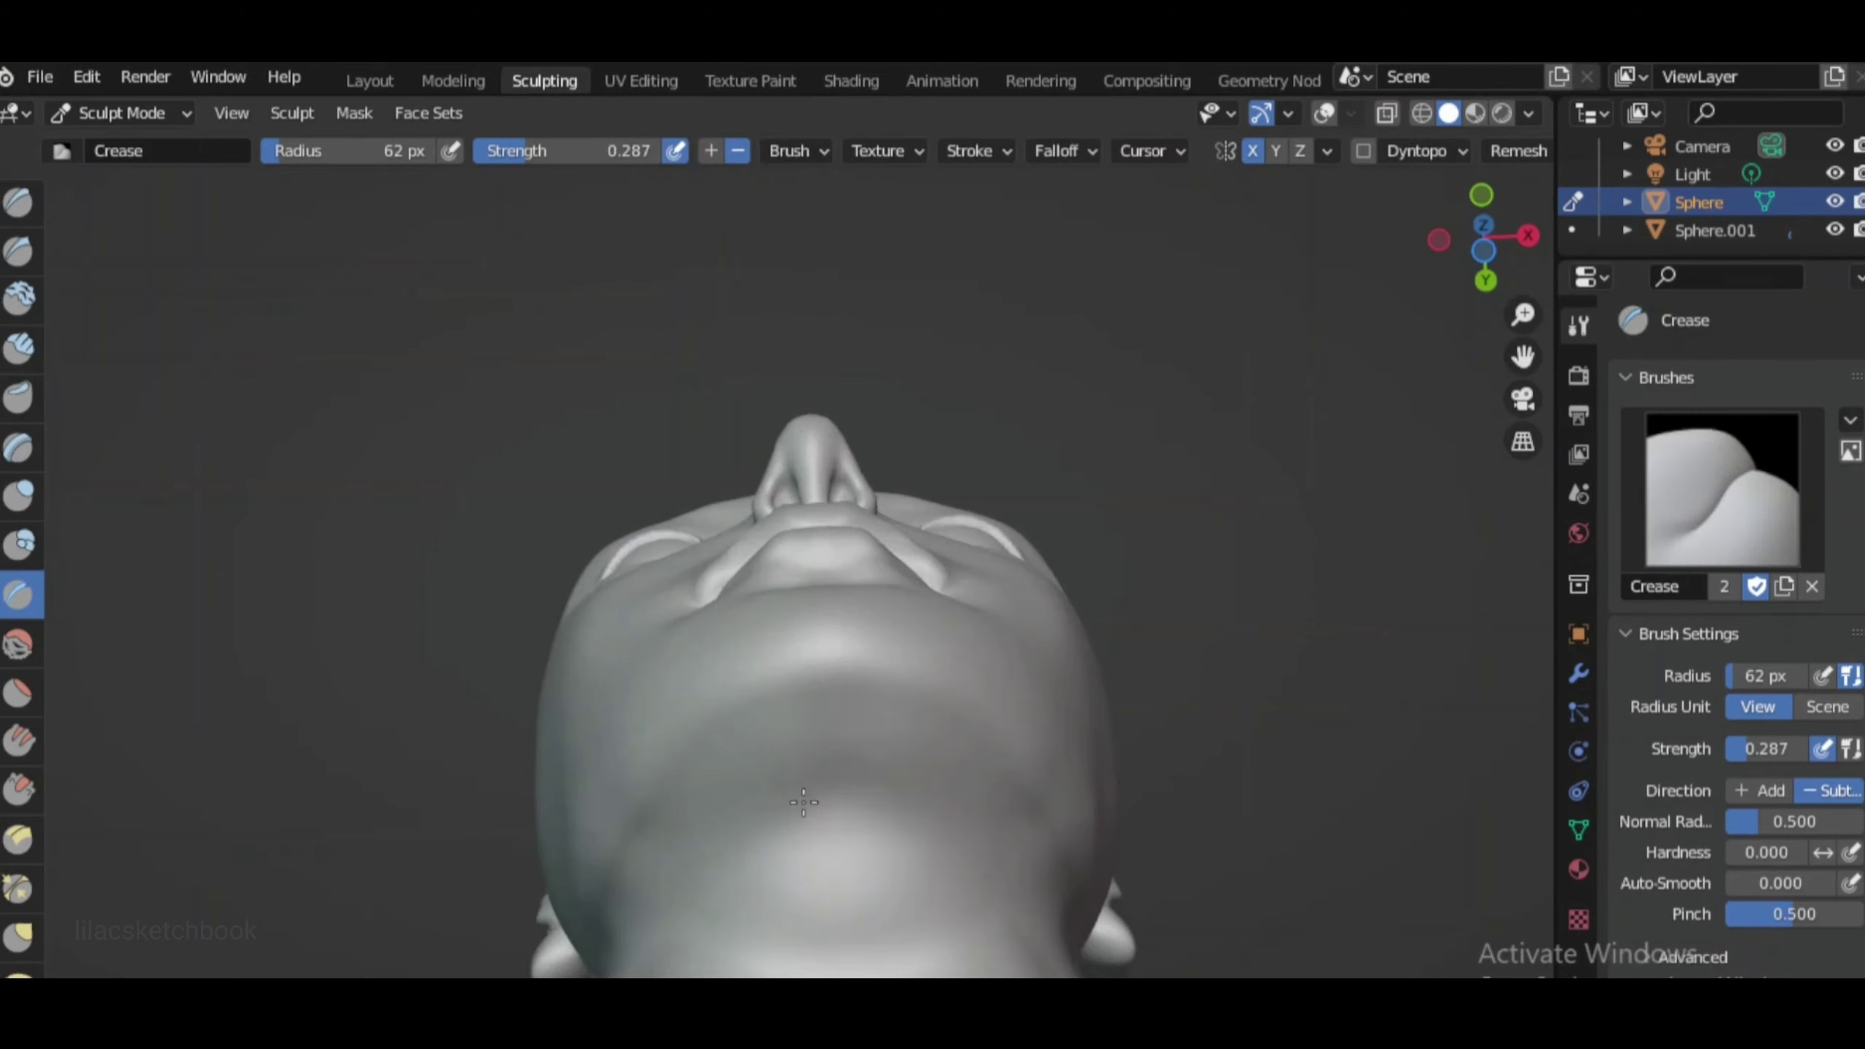
left_click(1527, 237)
left_click_drag(1458, 230, 1478, 234)
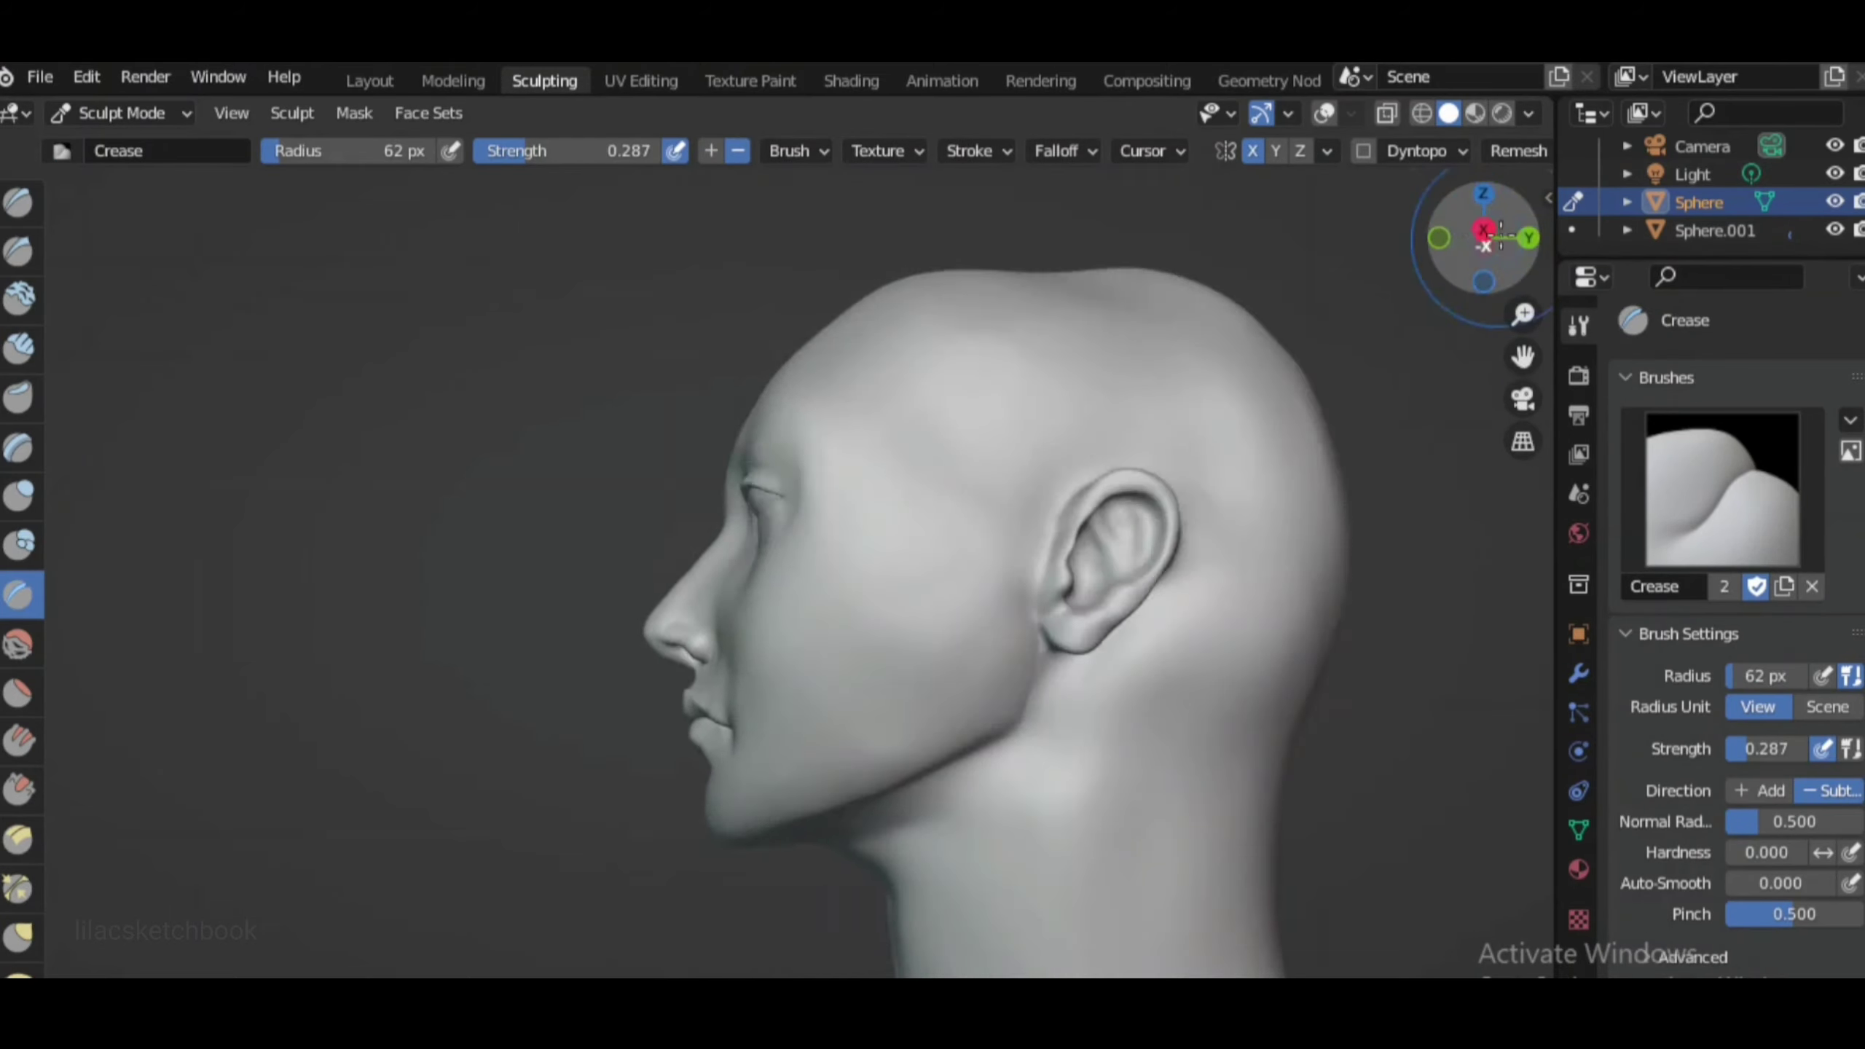
left_click(1527, 237)
scroll(778, 896, "down", 3)
left_click(1439, 237)
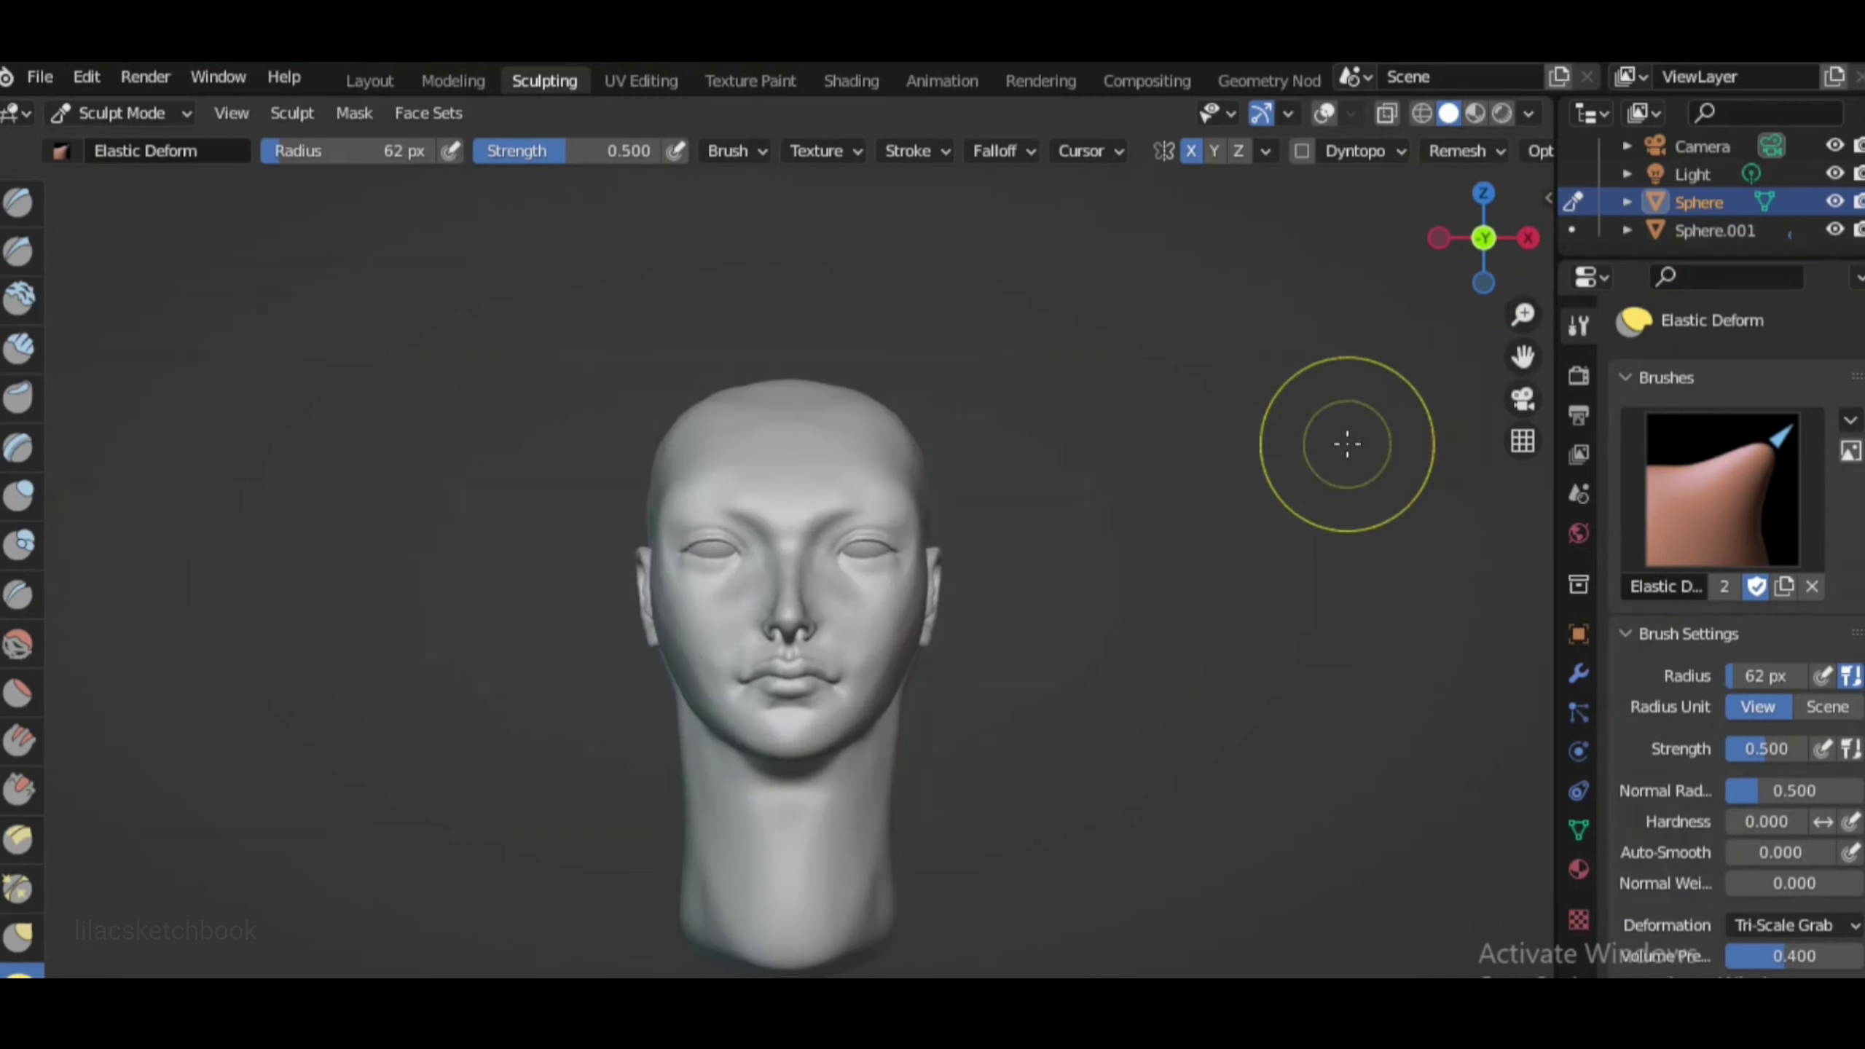
Return to Object Mode in Right view with the Annotate tool active
key("ctrl+Tab")
left_click(1526, 238)
key("shift+space")
Sketch annotation strokes for the hairline, hair mass and bun over the head's profile
key("d")
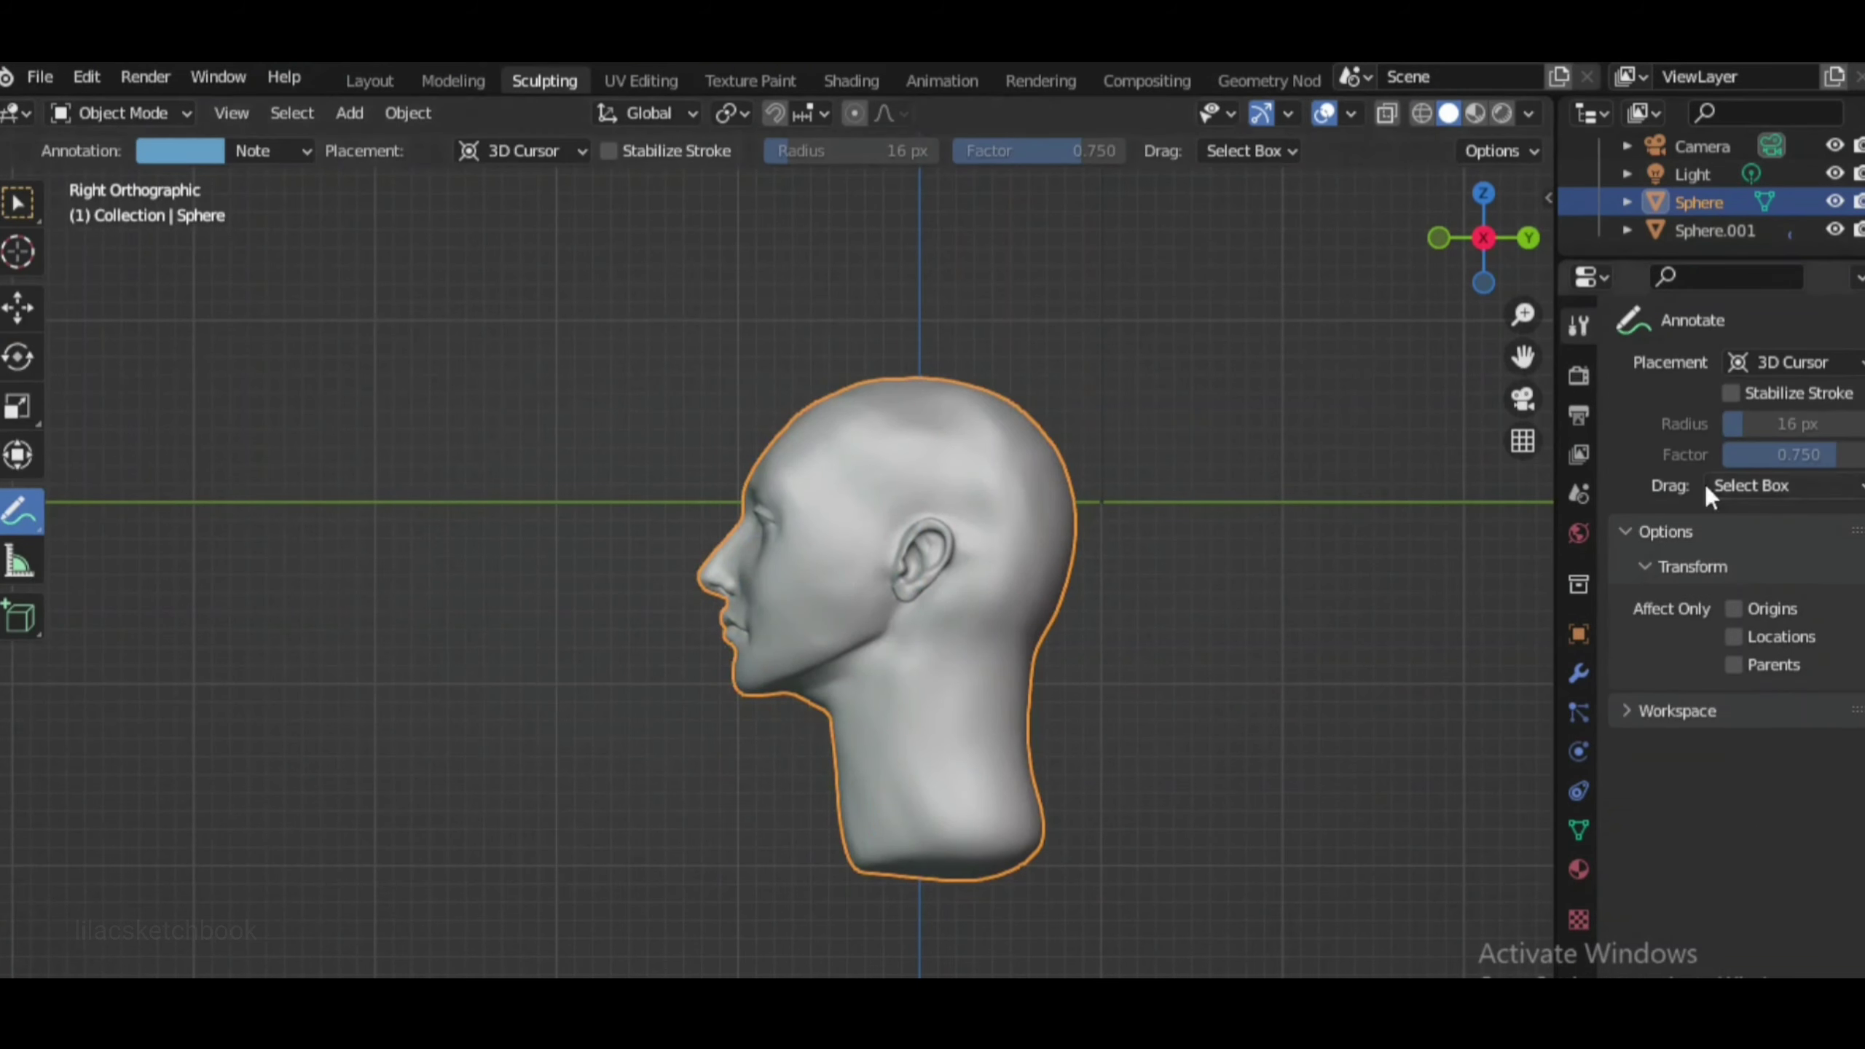
scroll(775, 419, "up", 2)
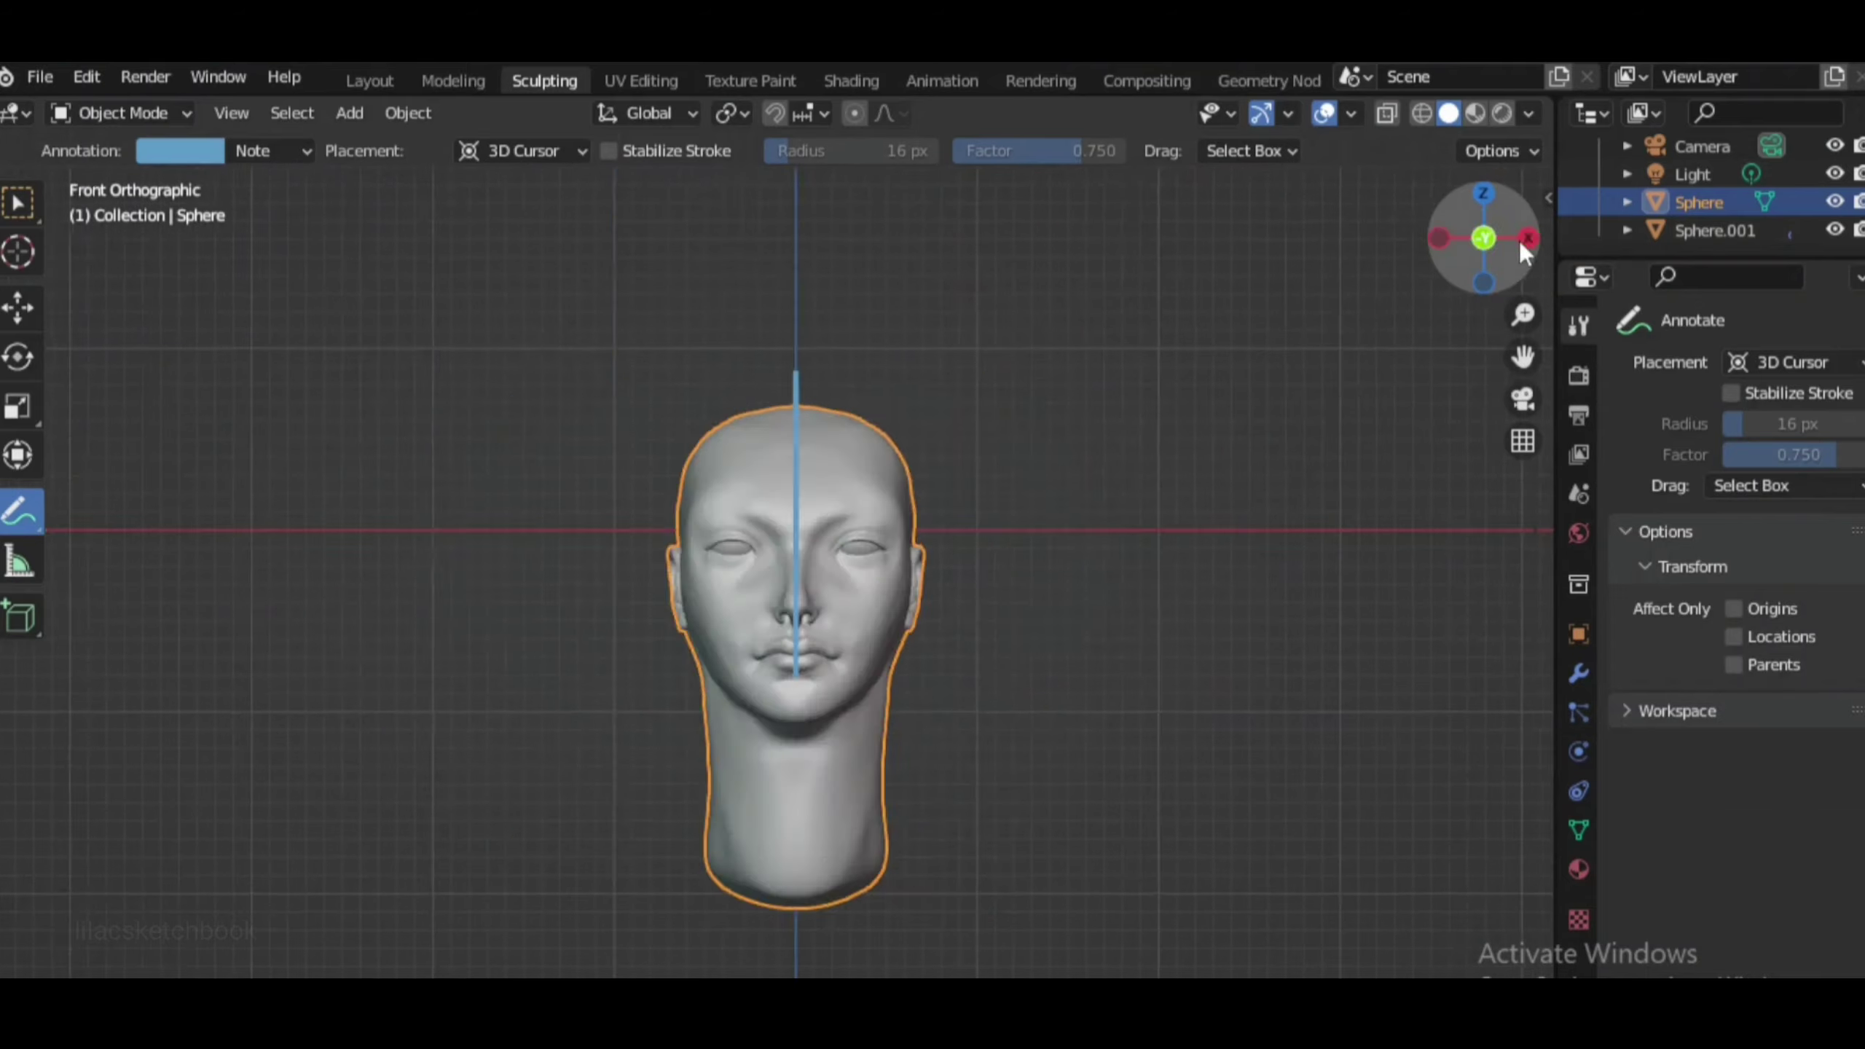
Add a UV sphere, raise it over the head, and put it into Sculpt Mode
left_click(1000, 554)
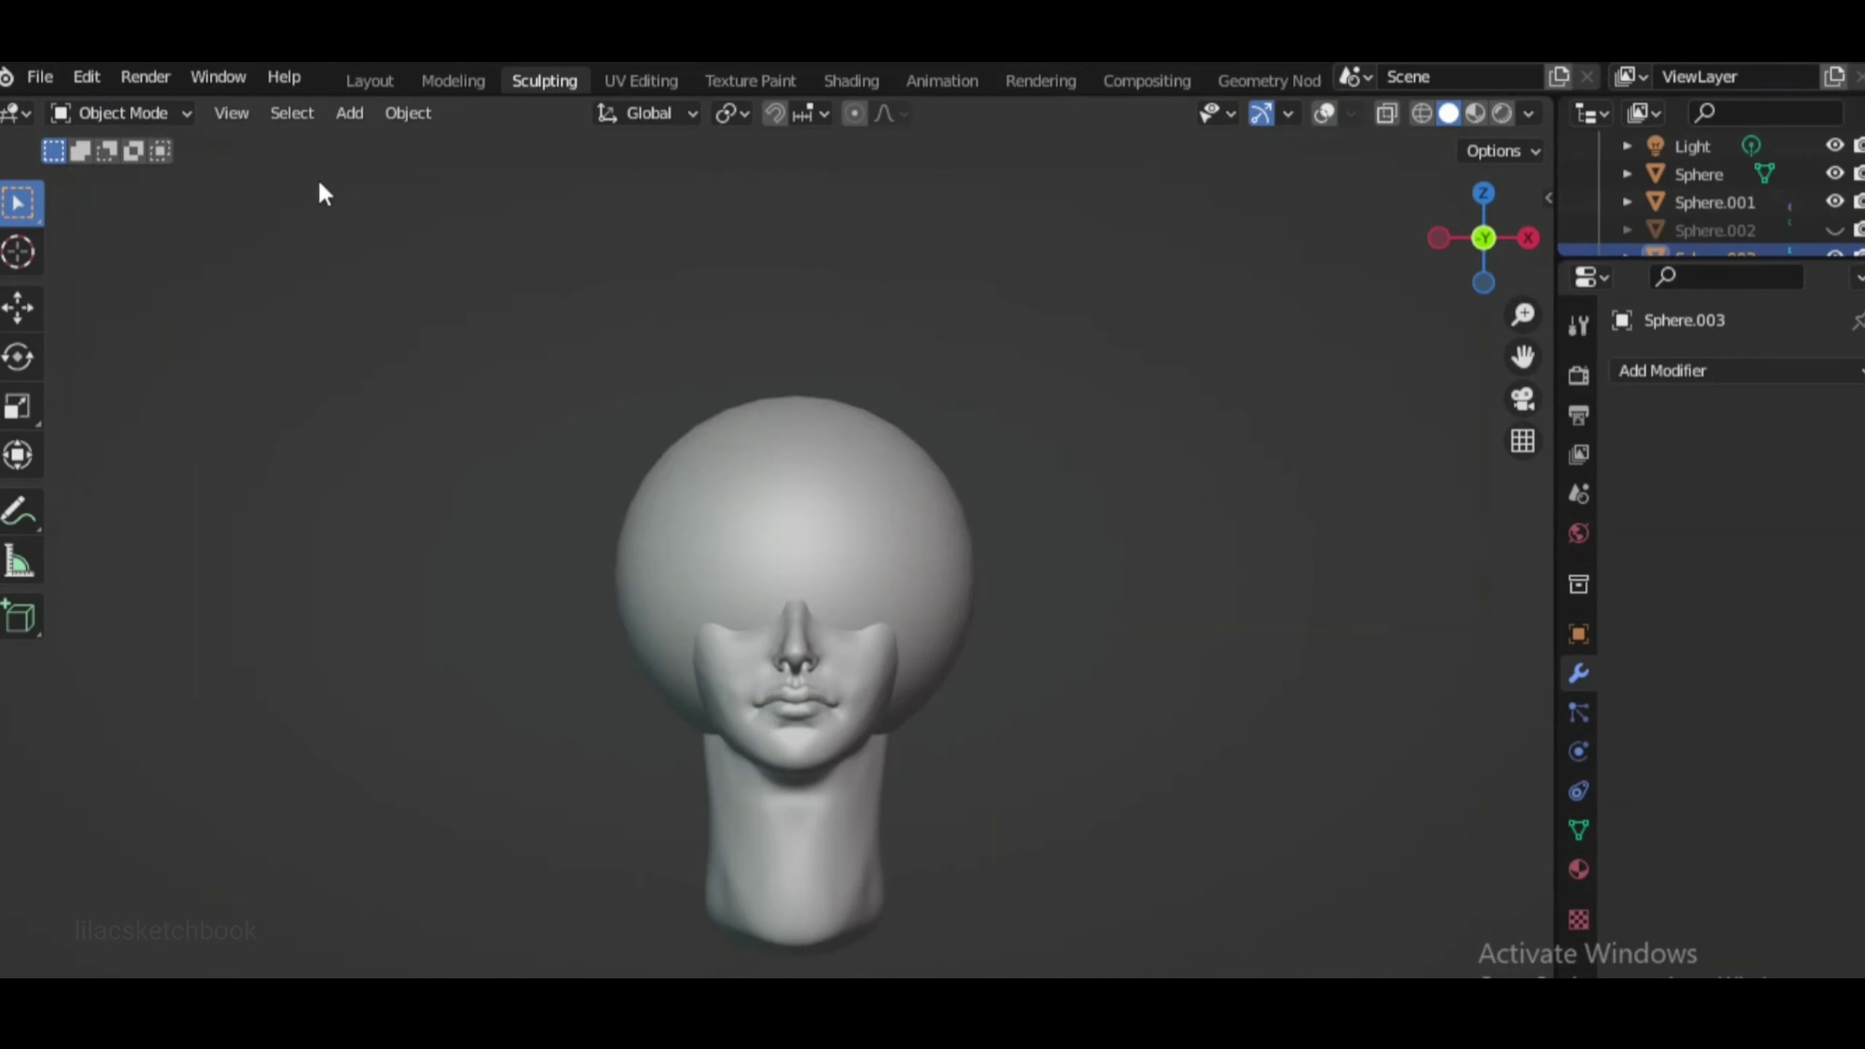
left_click(121, 112)
left_click(147, 204)
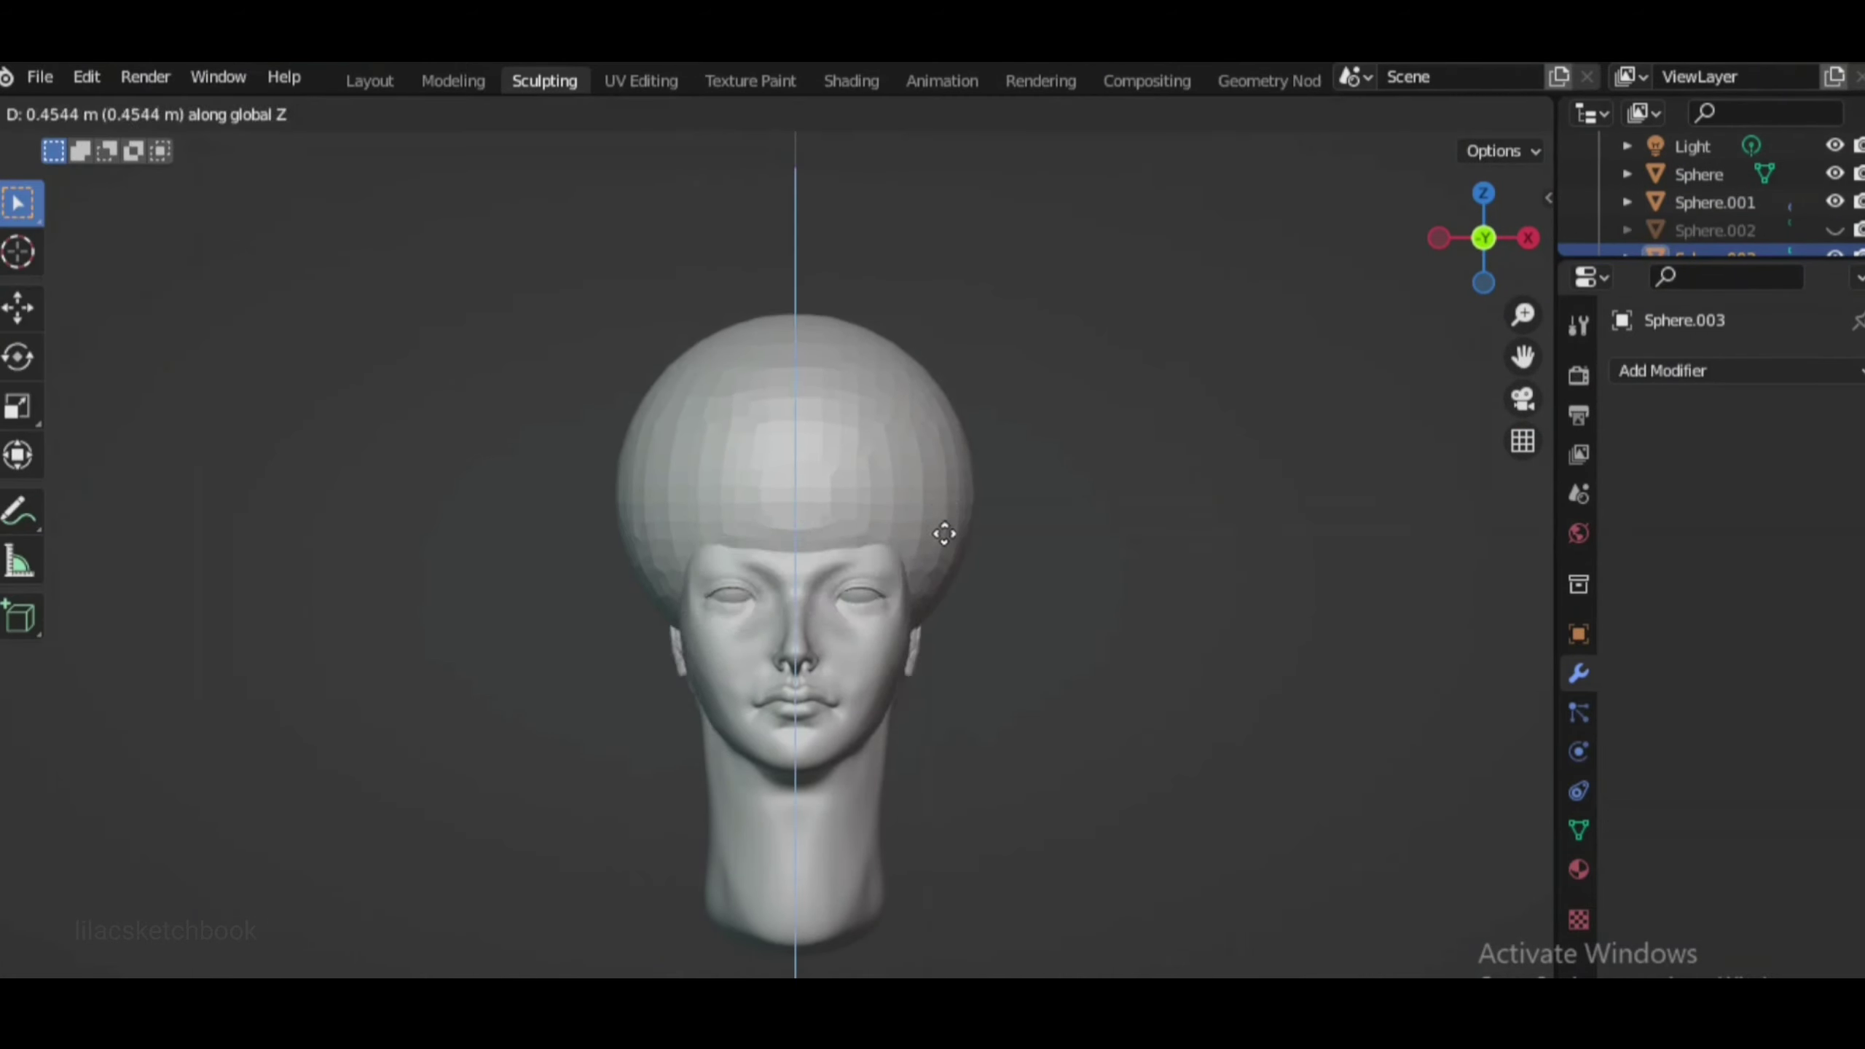
left_click(121, 113)
left_click(121, 176)
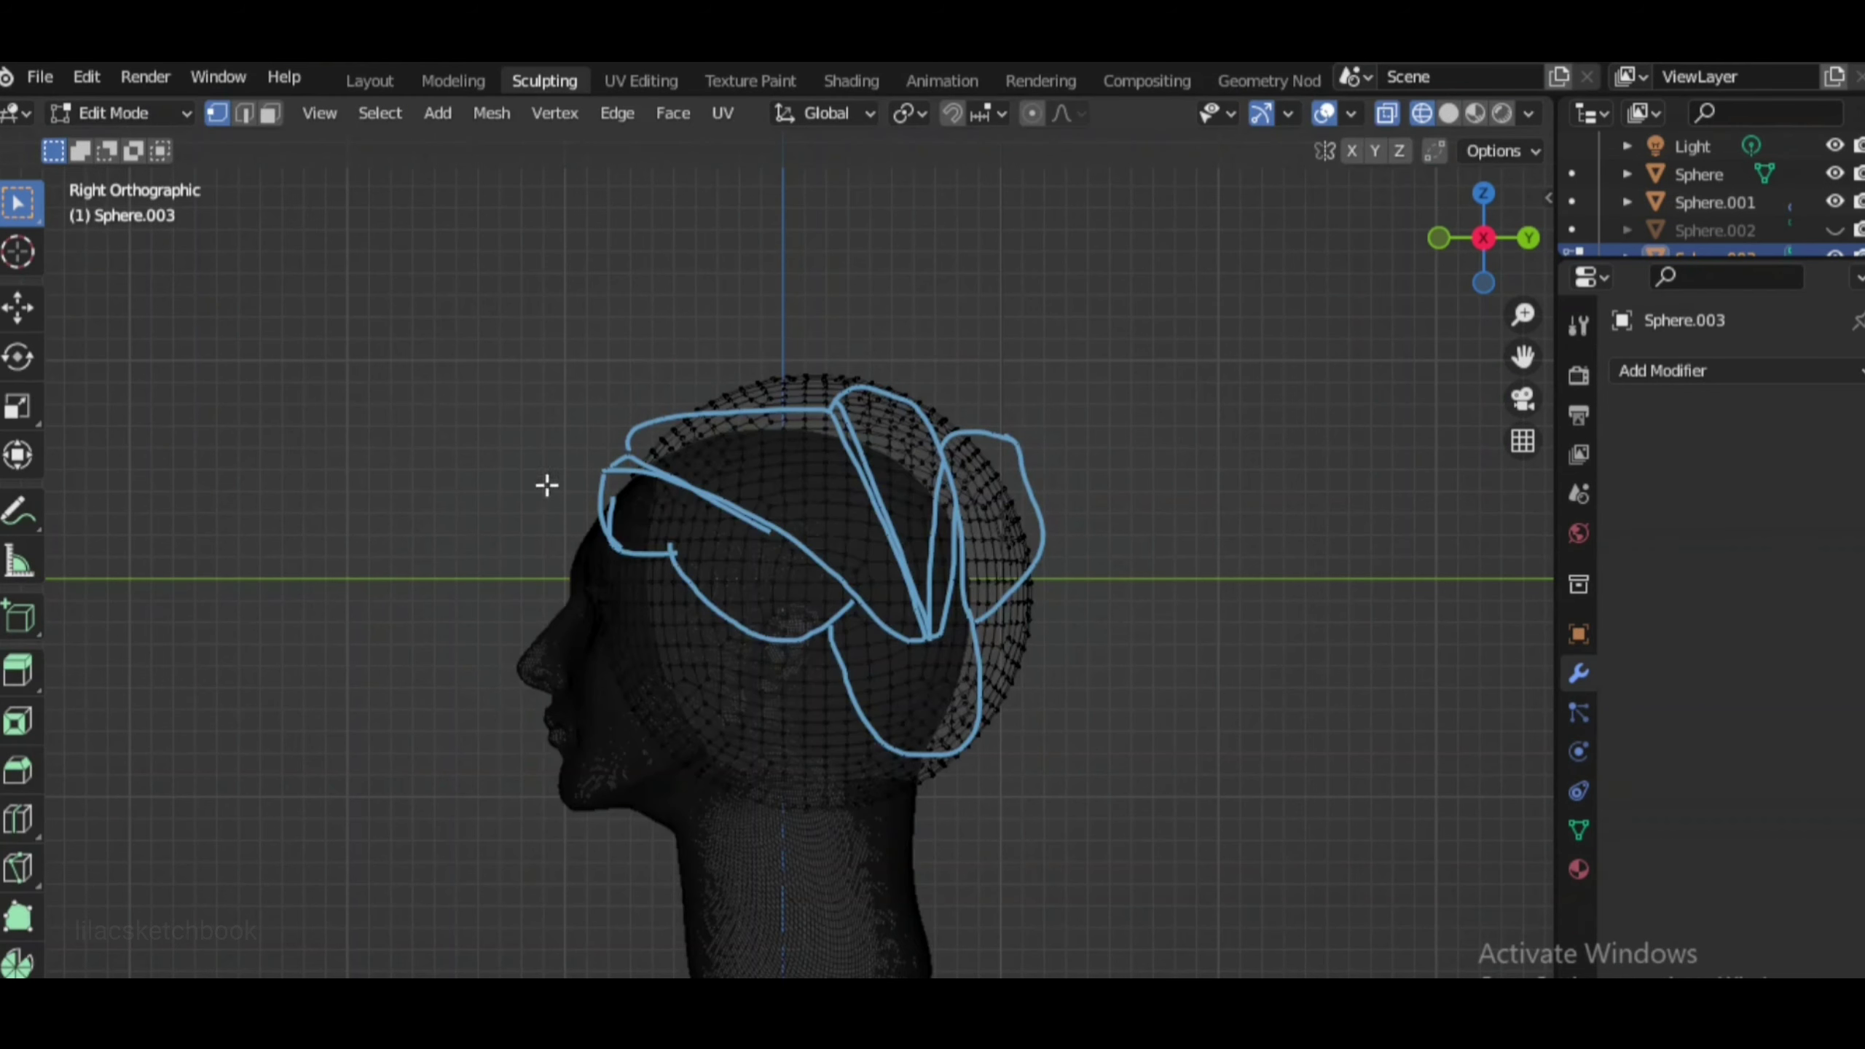
left_click_drag(582, 391, 383, 645)
left_click(121, 112)
left_click(130, 207)
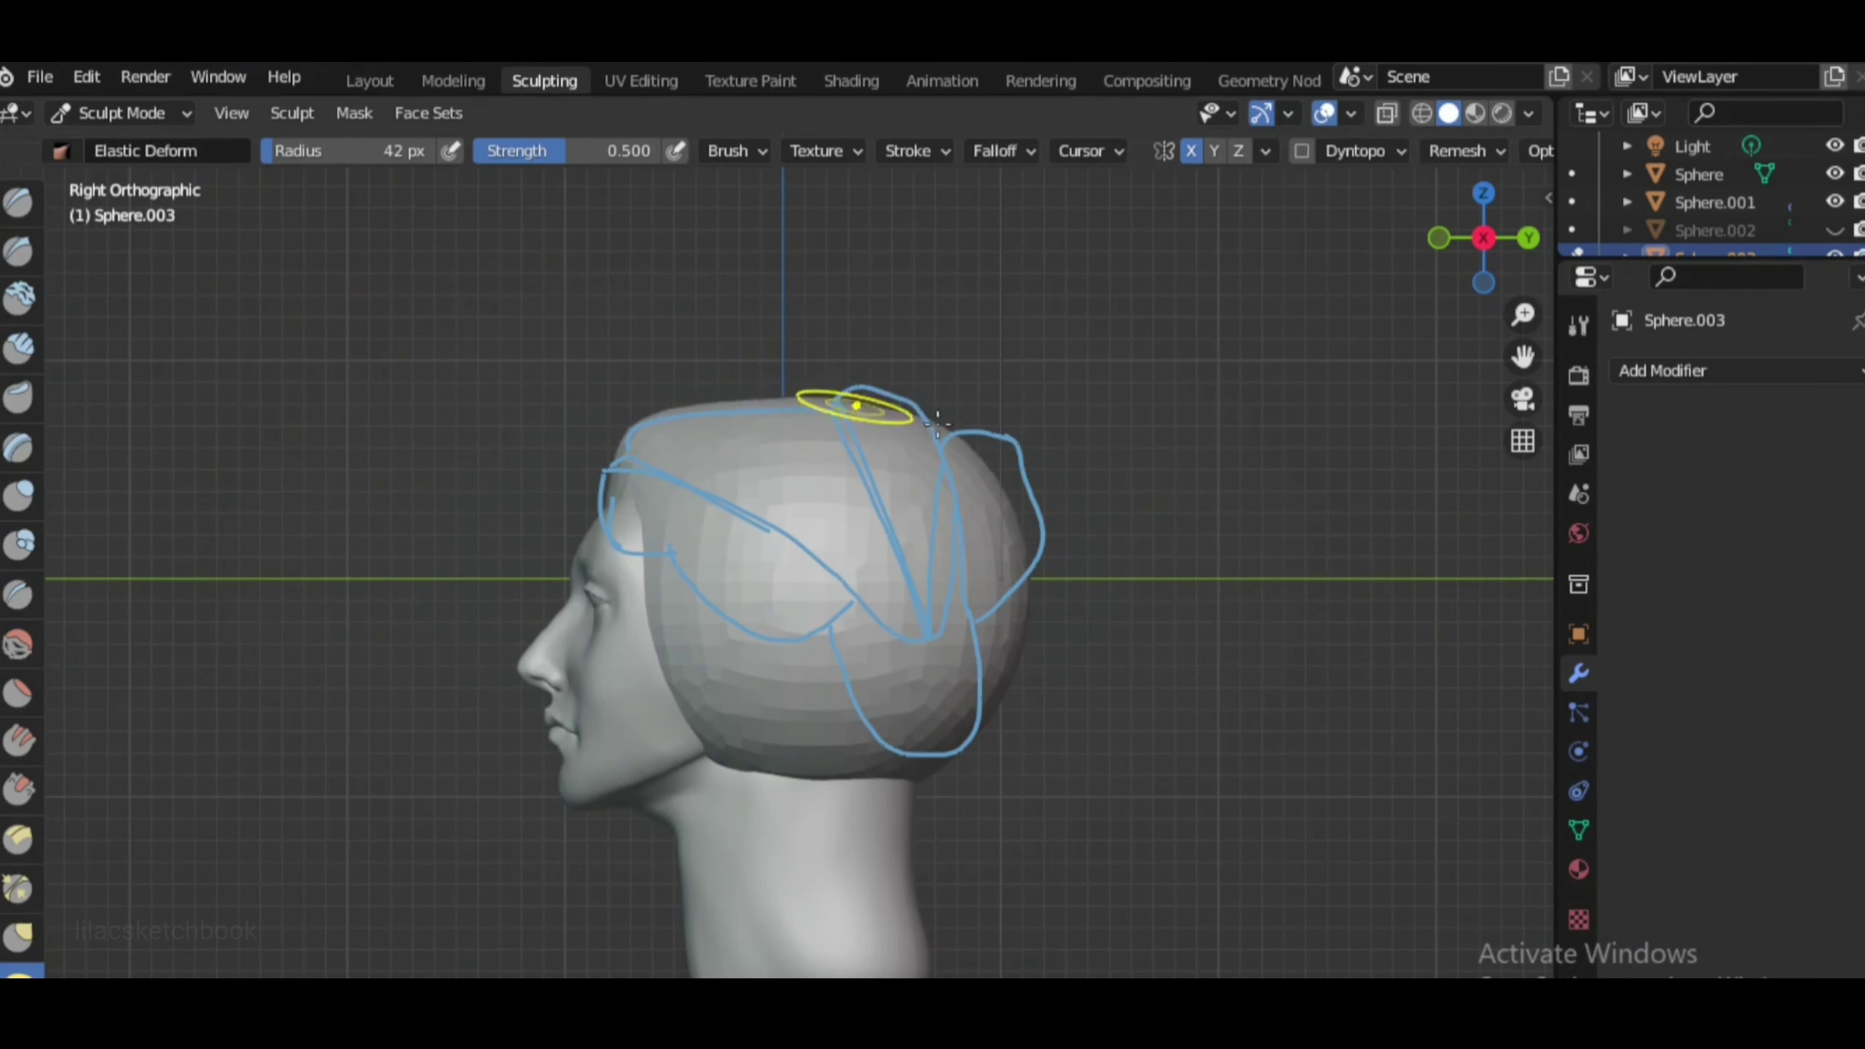
Pull the sphere into the sketched bun outline with a 71 px Elastic Deform brush
scroll(869, 382, "up", 2)
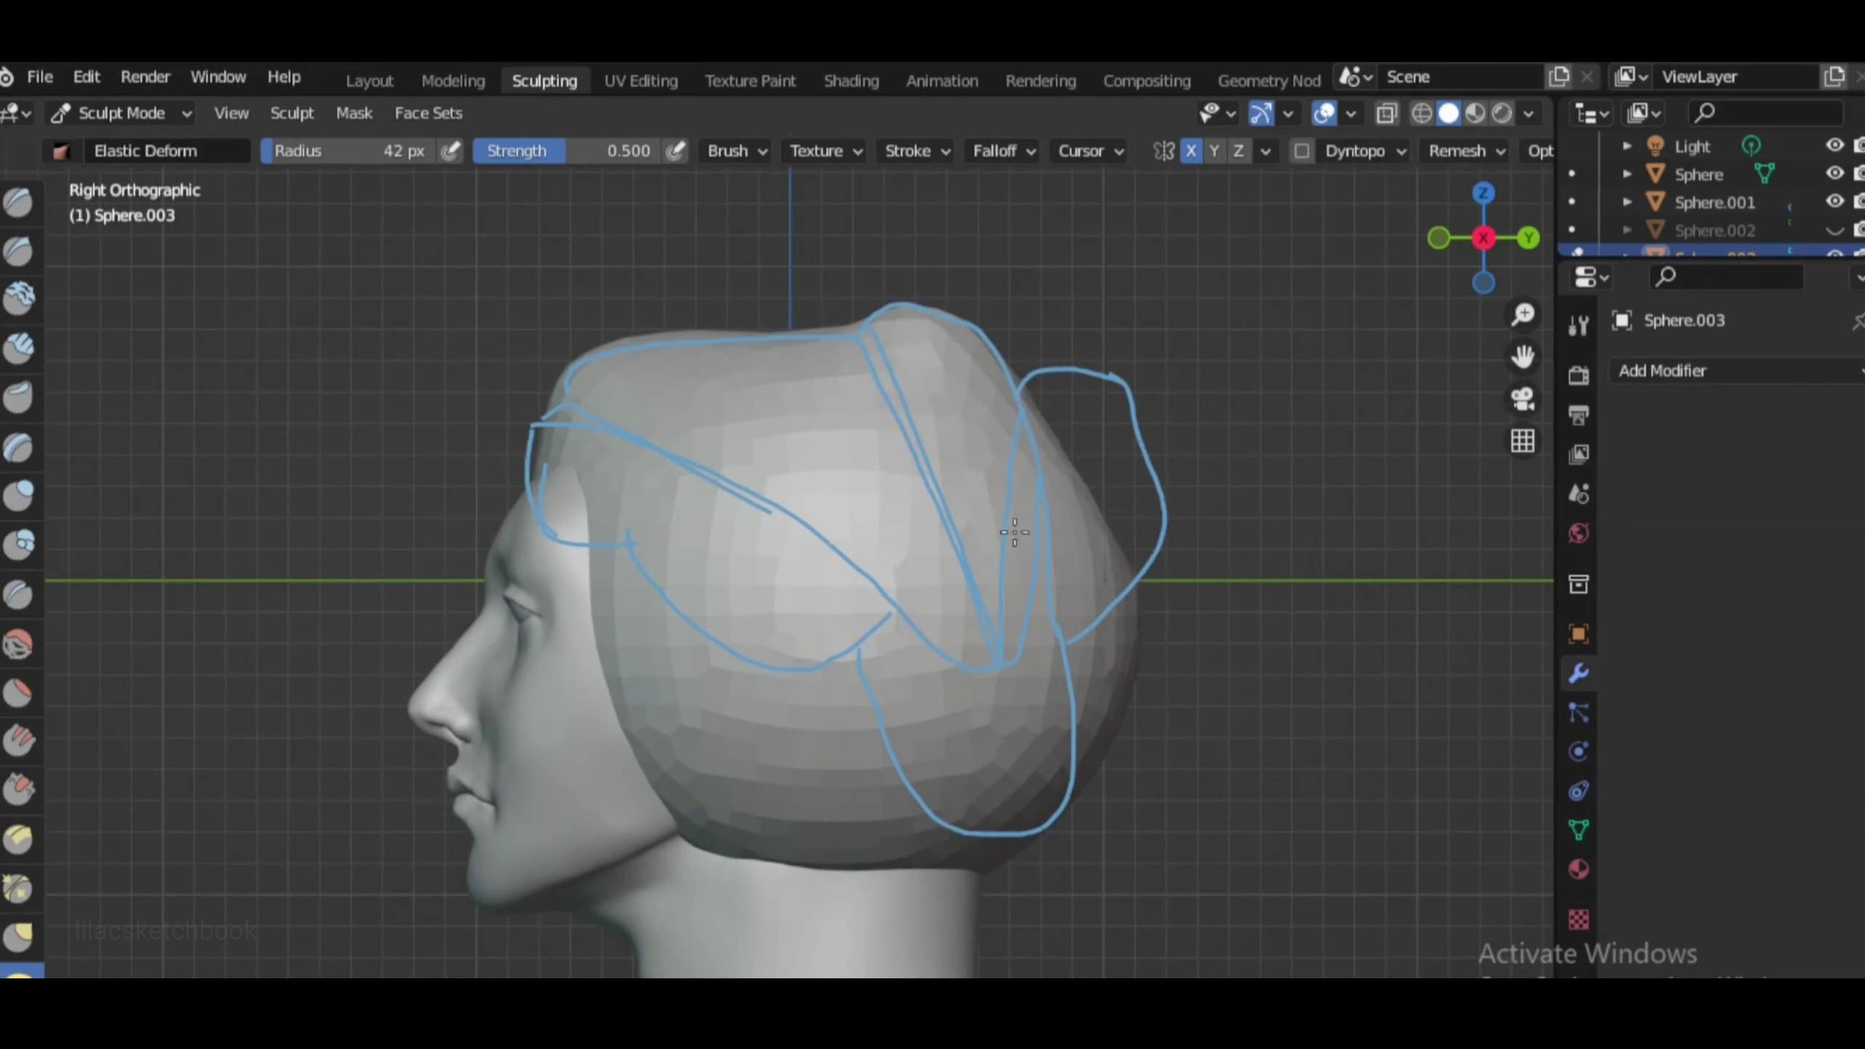
key("f")
left_click(1109, 620)
left_click_drag(972, 836, 955, 779)
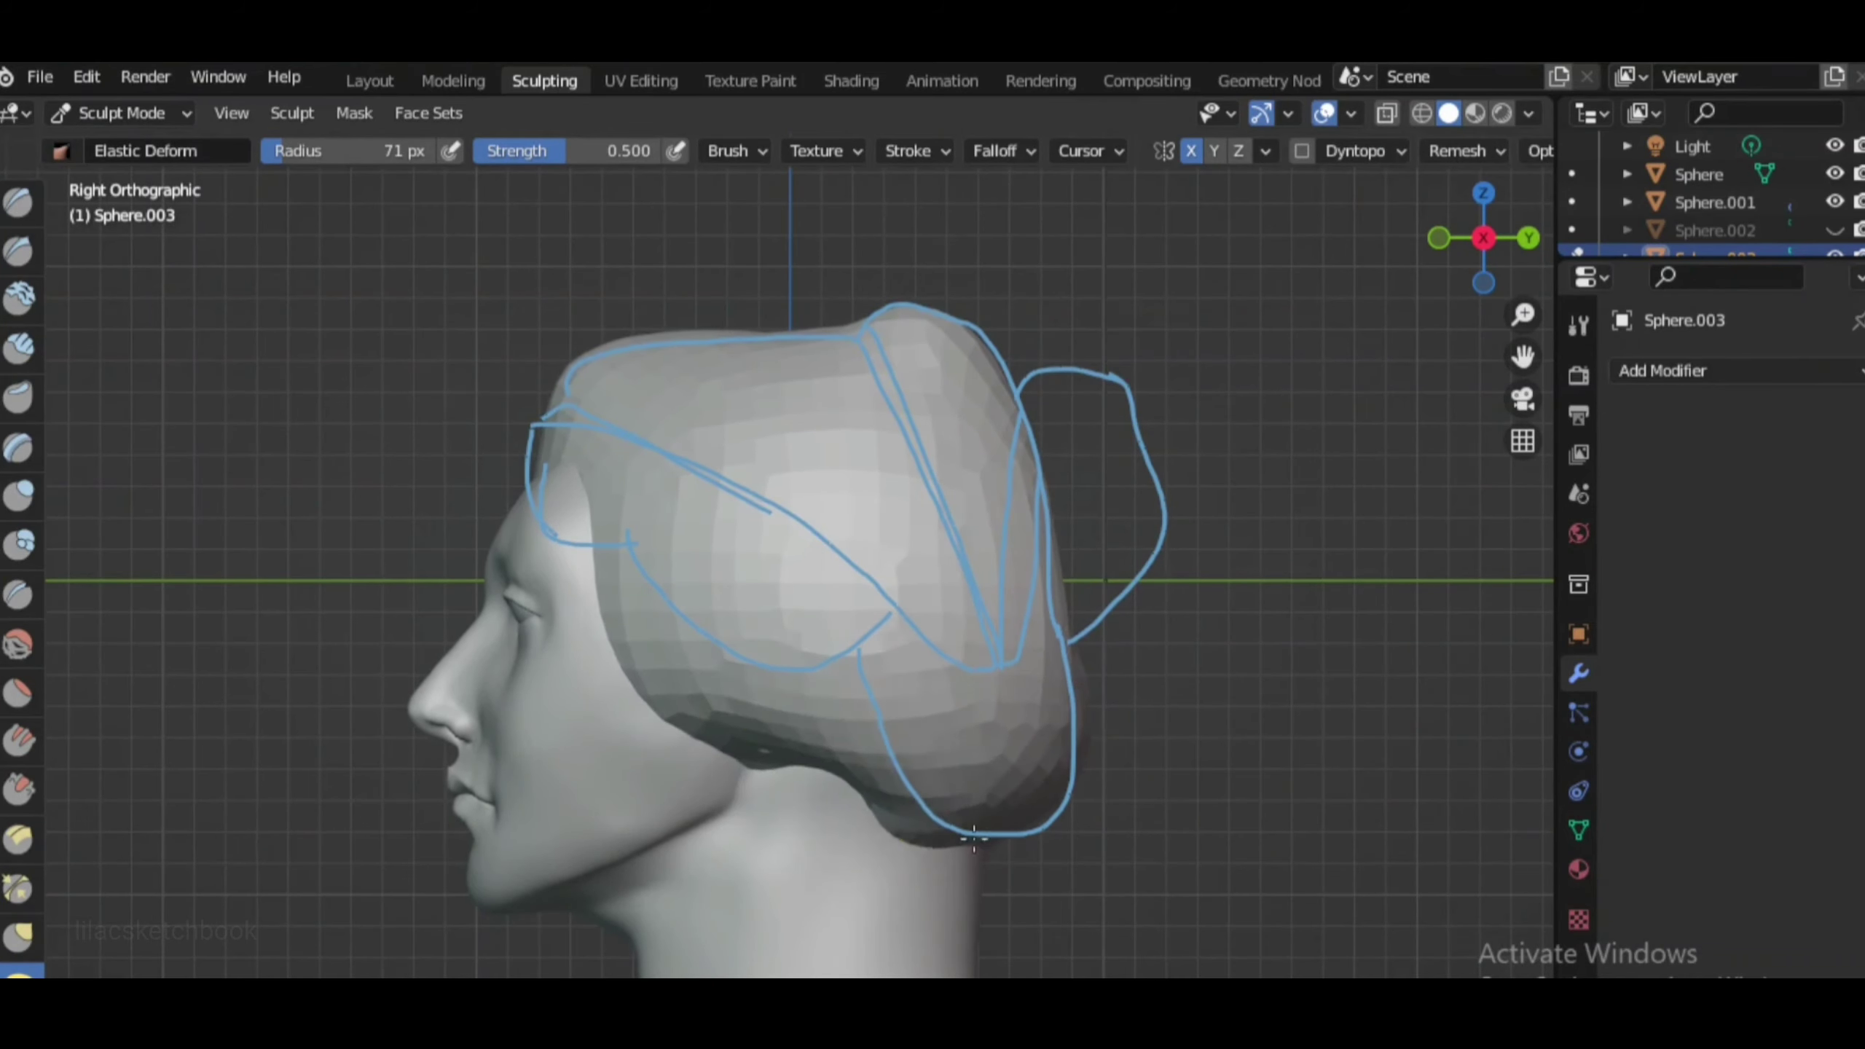
key("shift+alt+z")
key("KP_1")
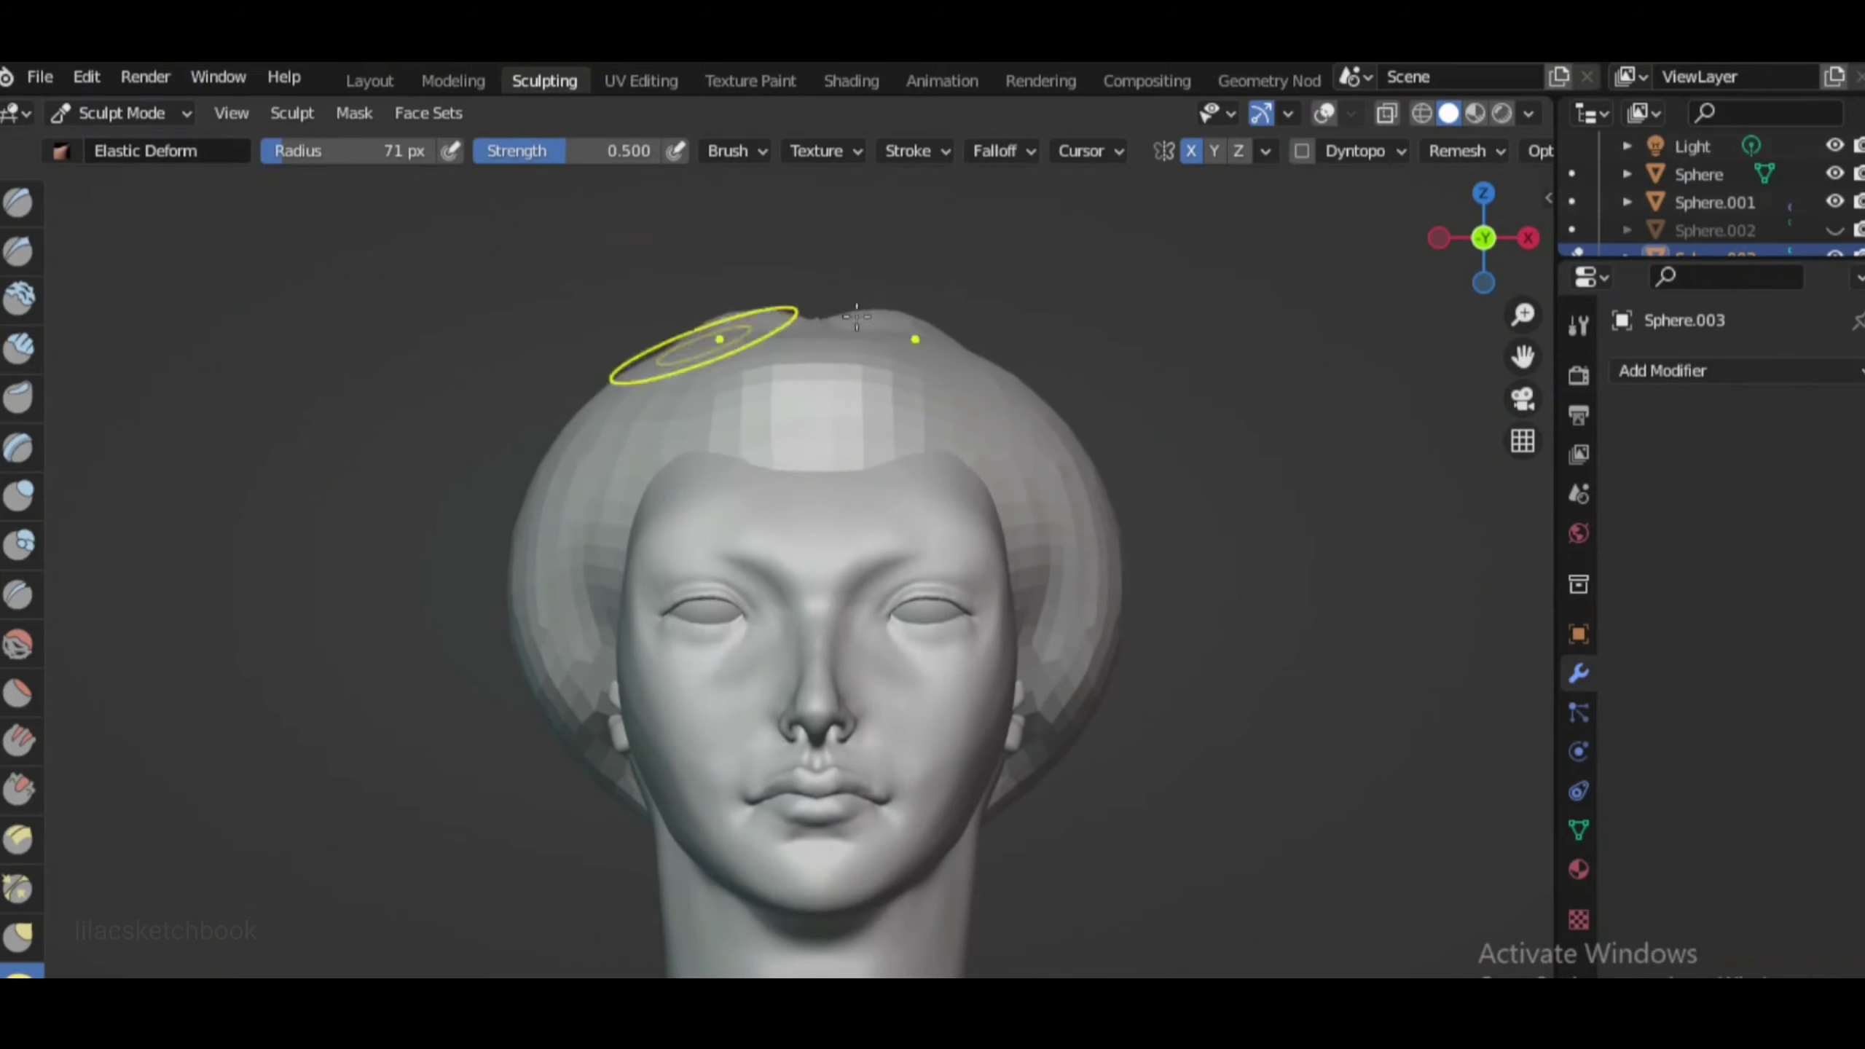
left_click(1528, 238)
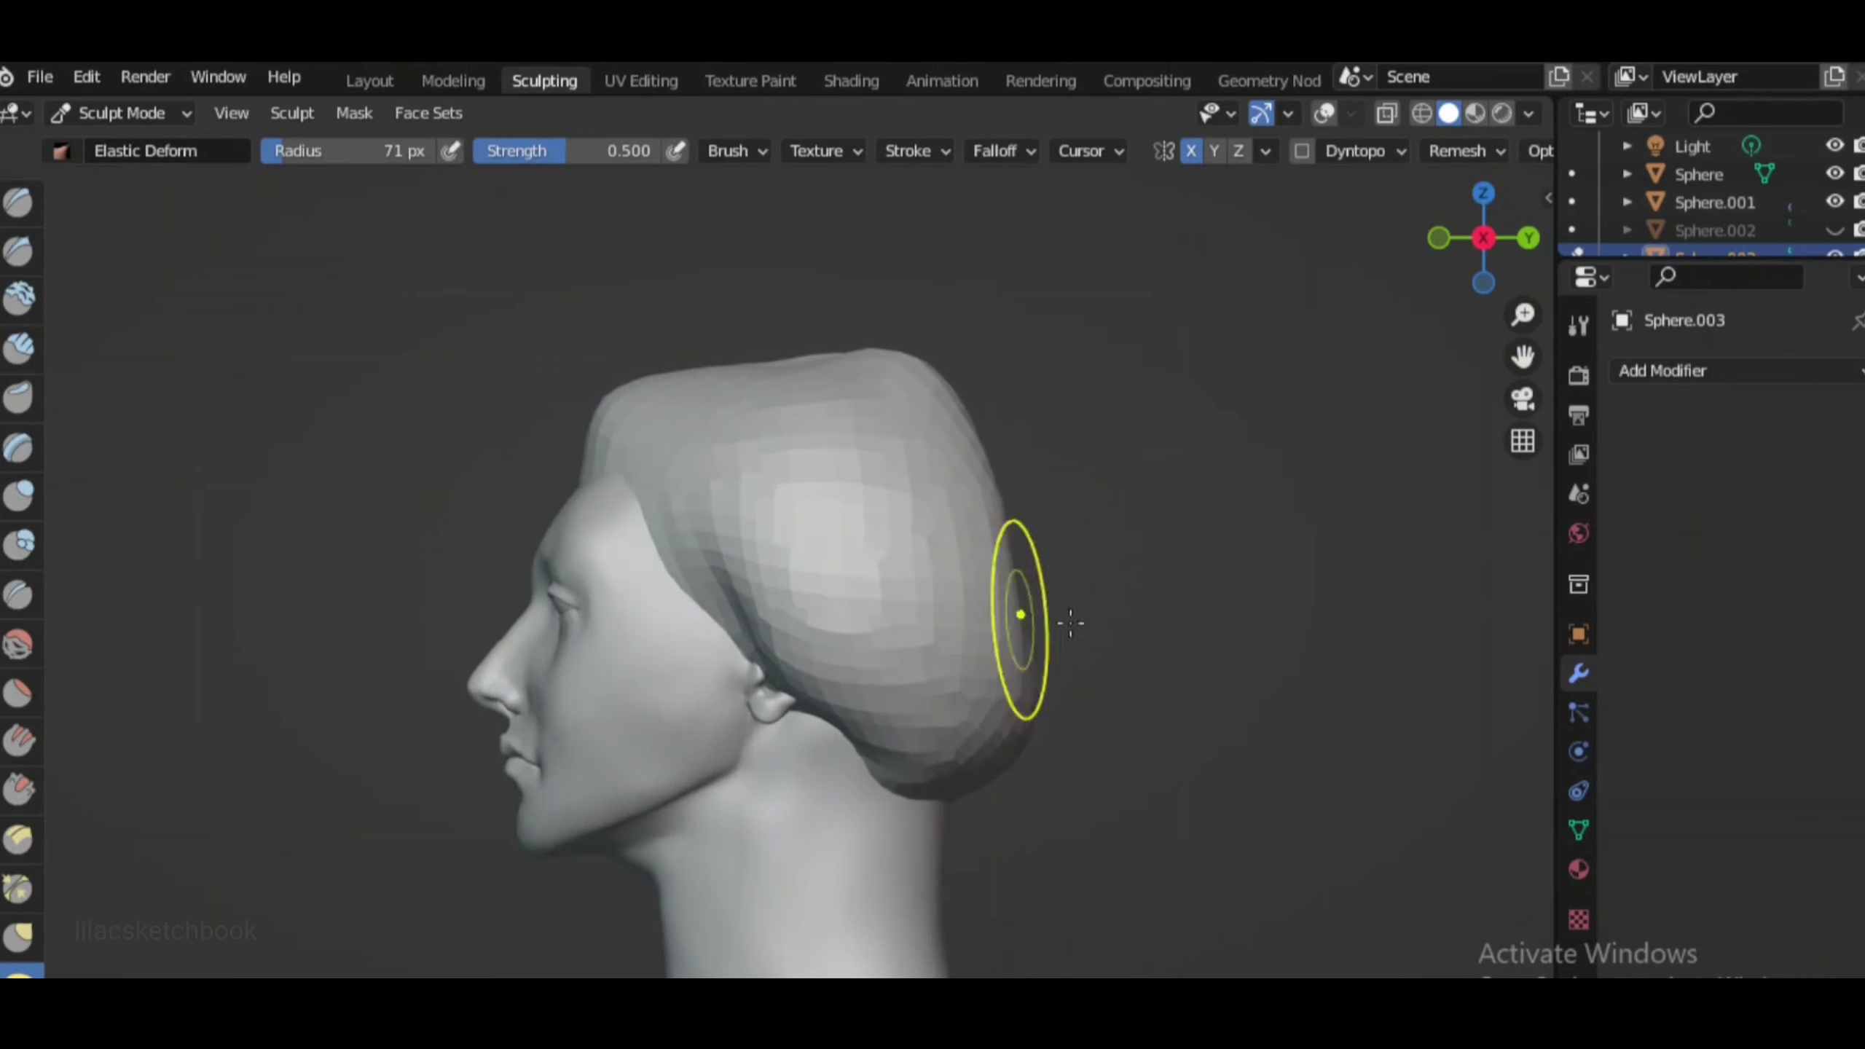
left_click_drag(833, 642, 873, 584)
key("shift+alt+z")
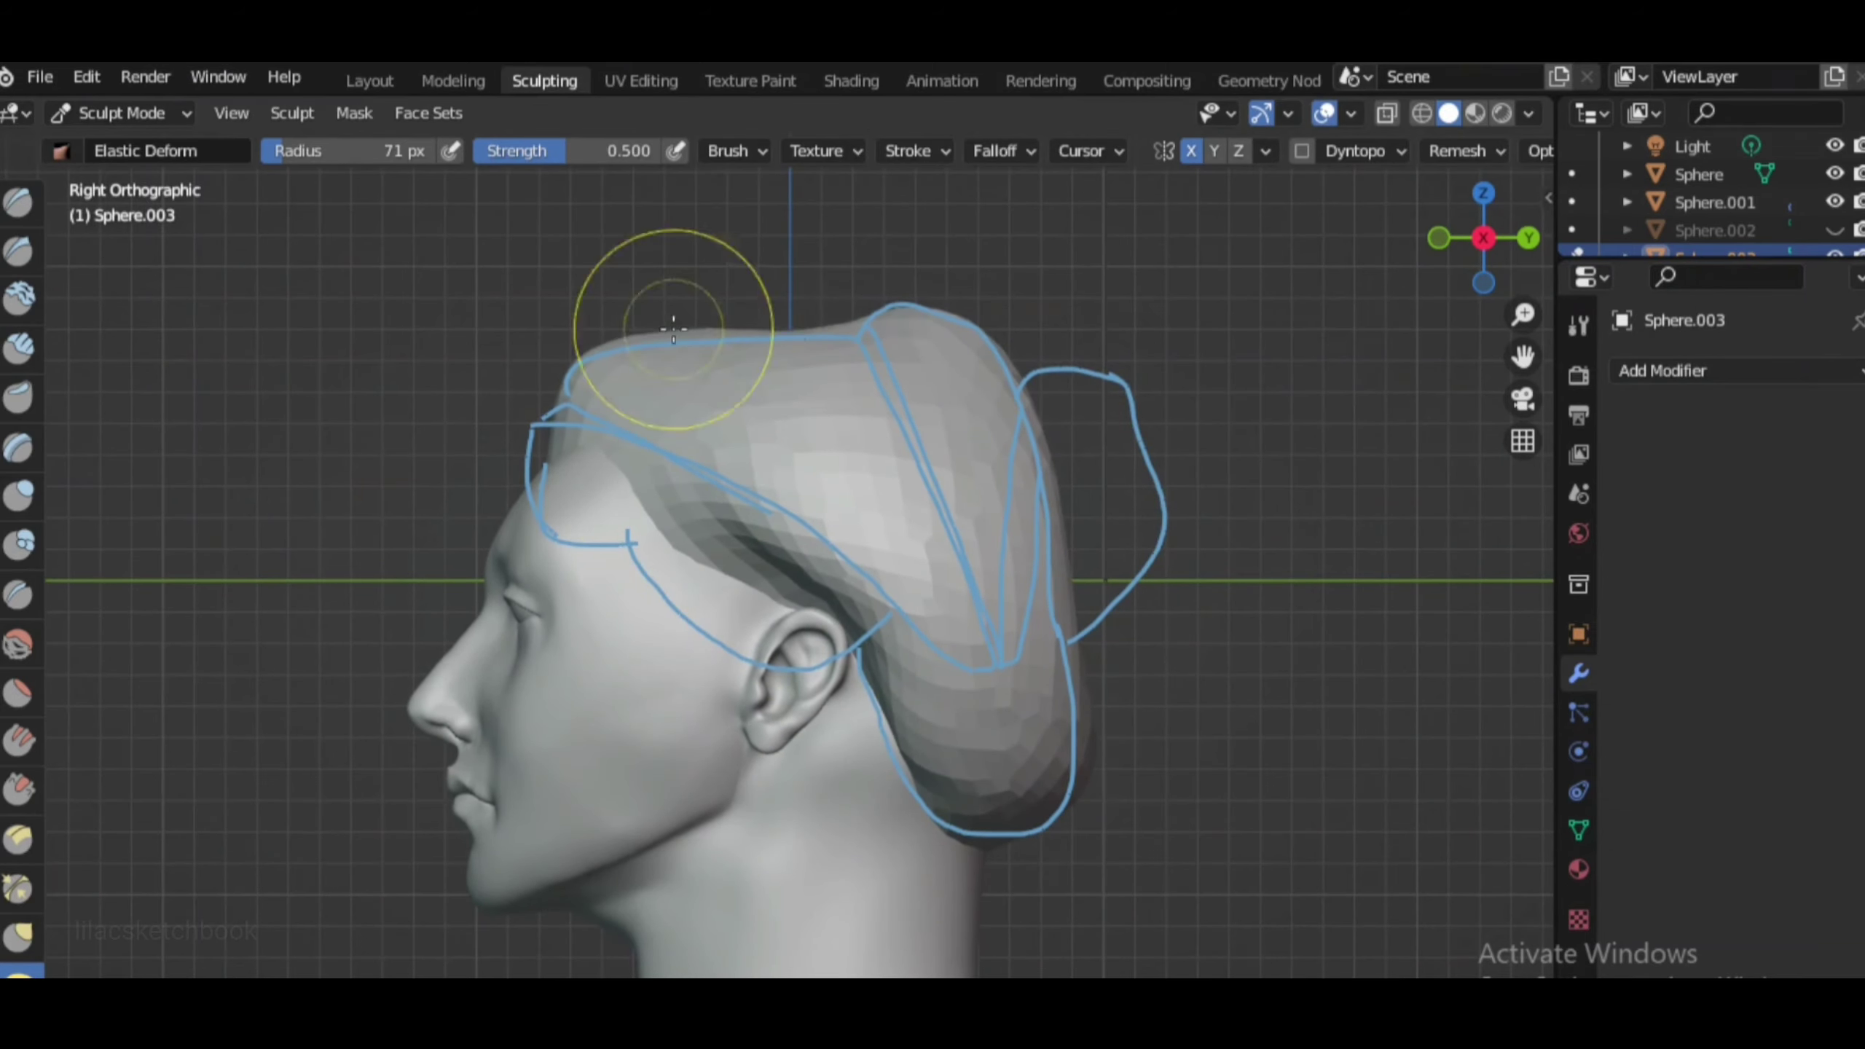
Refine the hair cap from back, side and front views with a 109–111 px brush
left_click(1328, 121)
left_click(1528, 238)
key("f")
left_click(1049, 592)
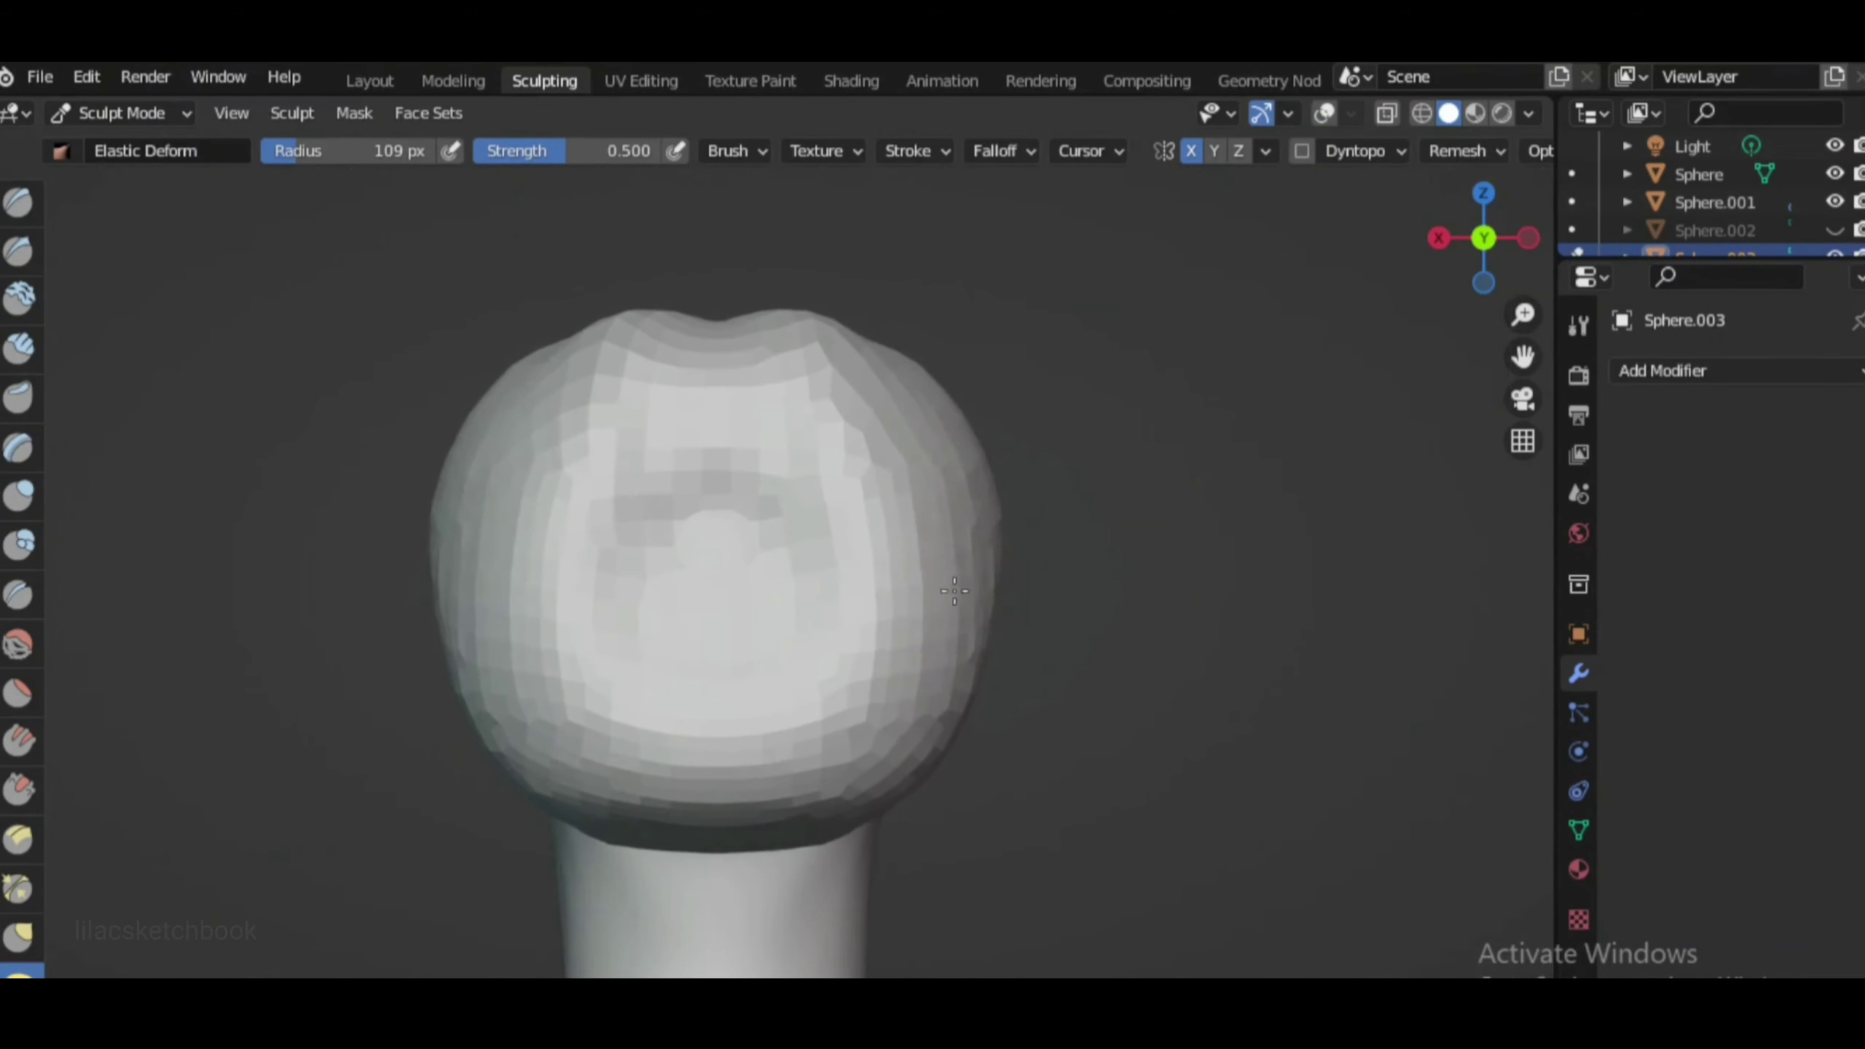
mouse_move(1484, 237)
left_mouse_down()
mouse_move(1437, 250)
mouse_move(1458, 236)
left_mouse_up()
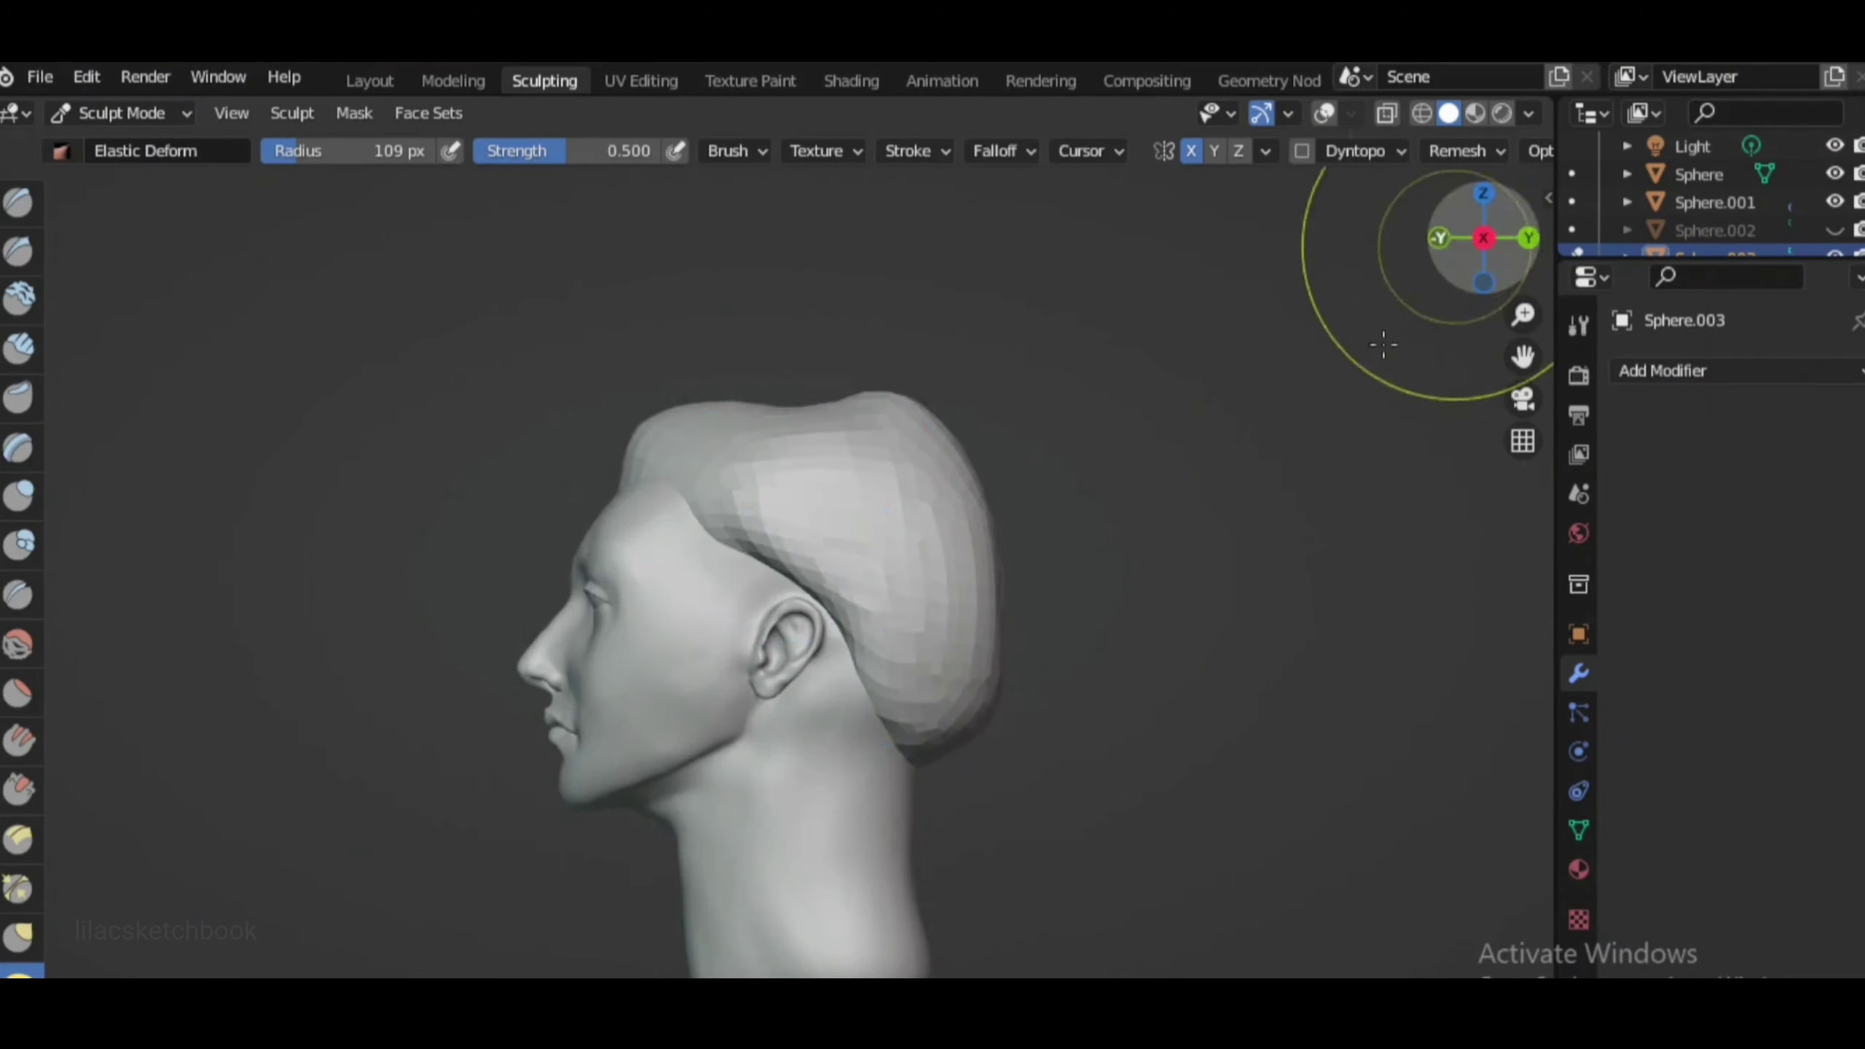
left_click(1484, 237)
key("shift+alt+z")
key("f")
left_click(1248, 708)
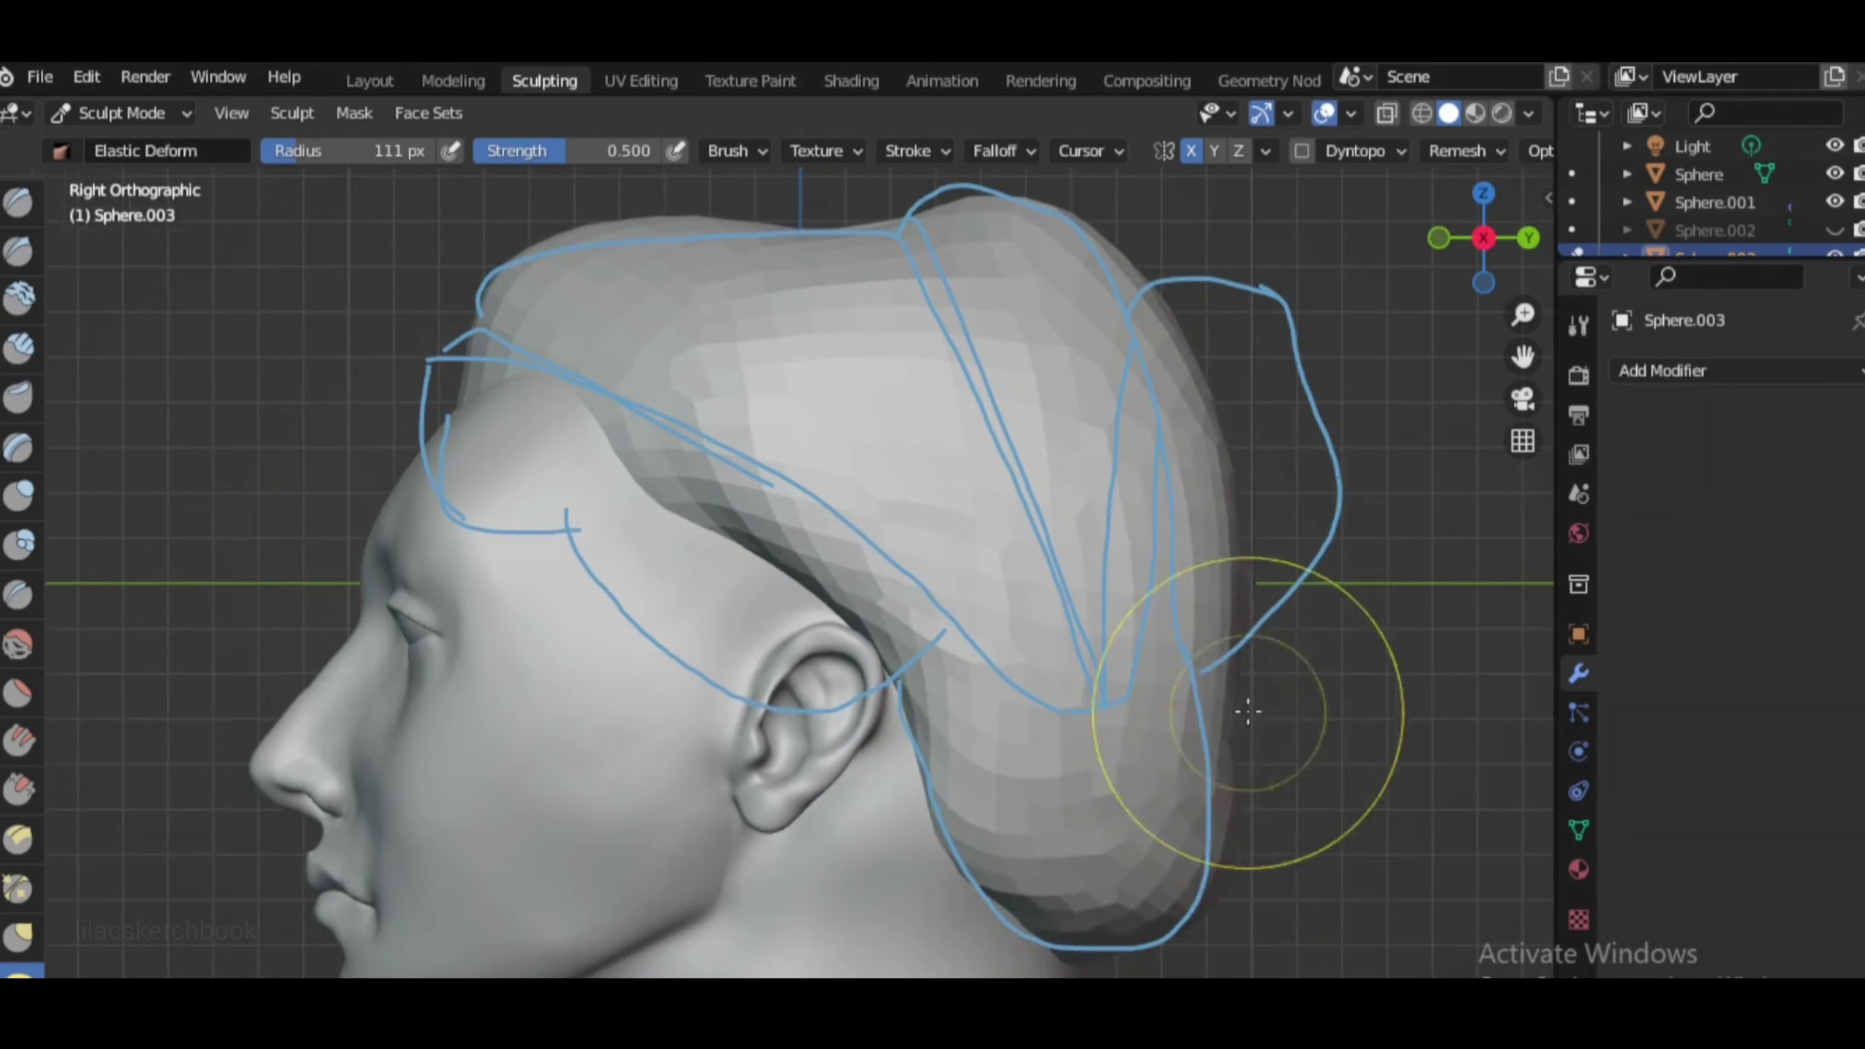
left_click_drag(1484, 237, 1491, 250)
left_click(1484, 237)
scroll(881, 719, "up", 2)
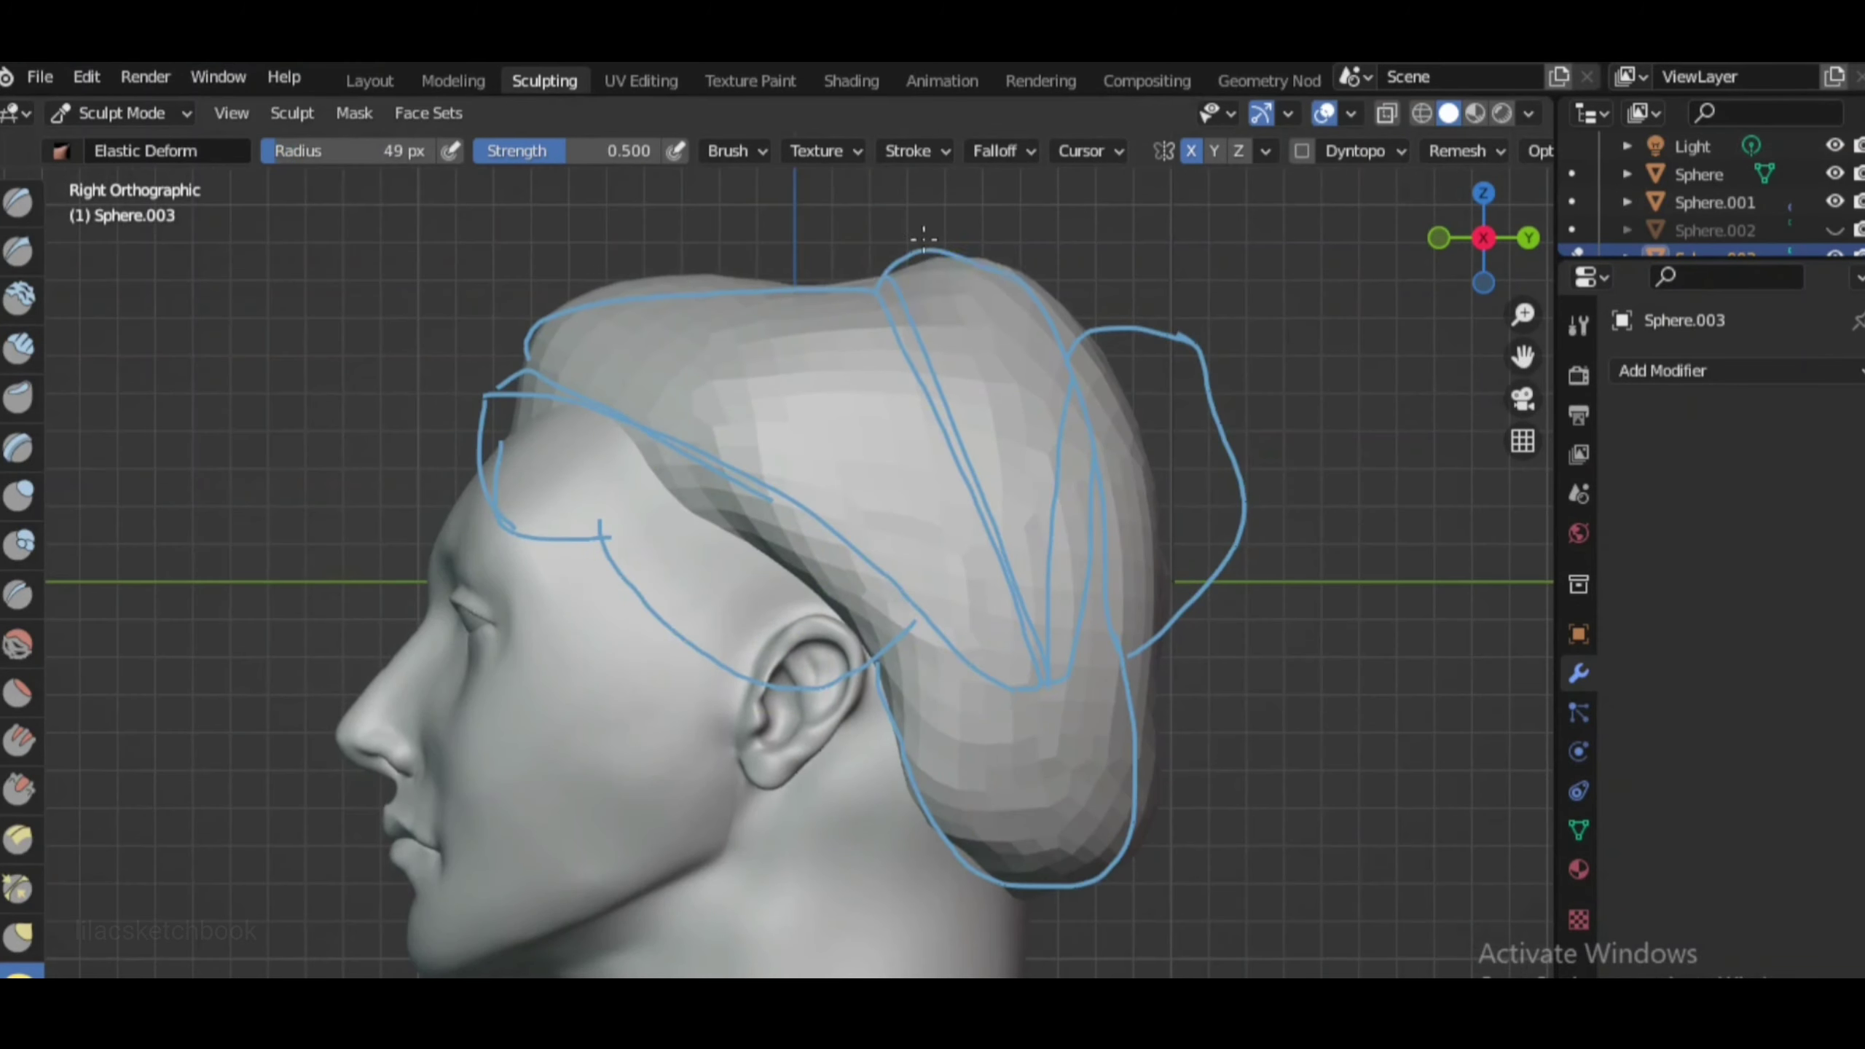
left_click(1439, 238)
left_click_drag(1484, 237, 1483, 264)
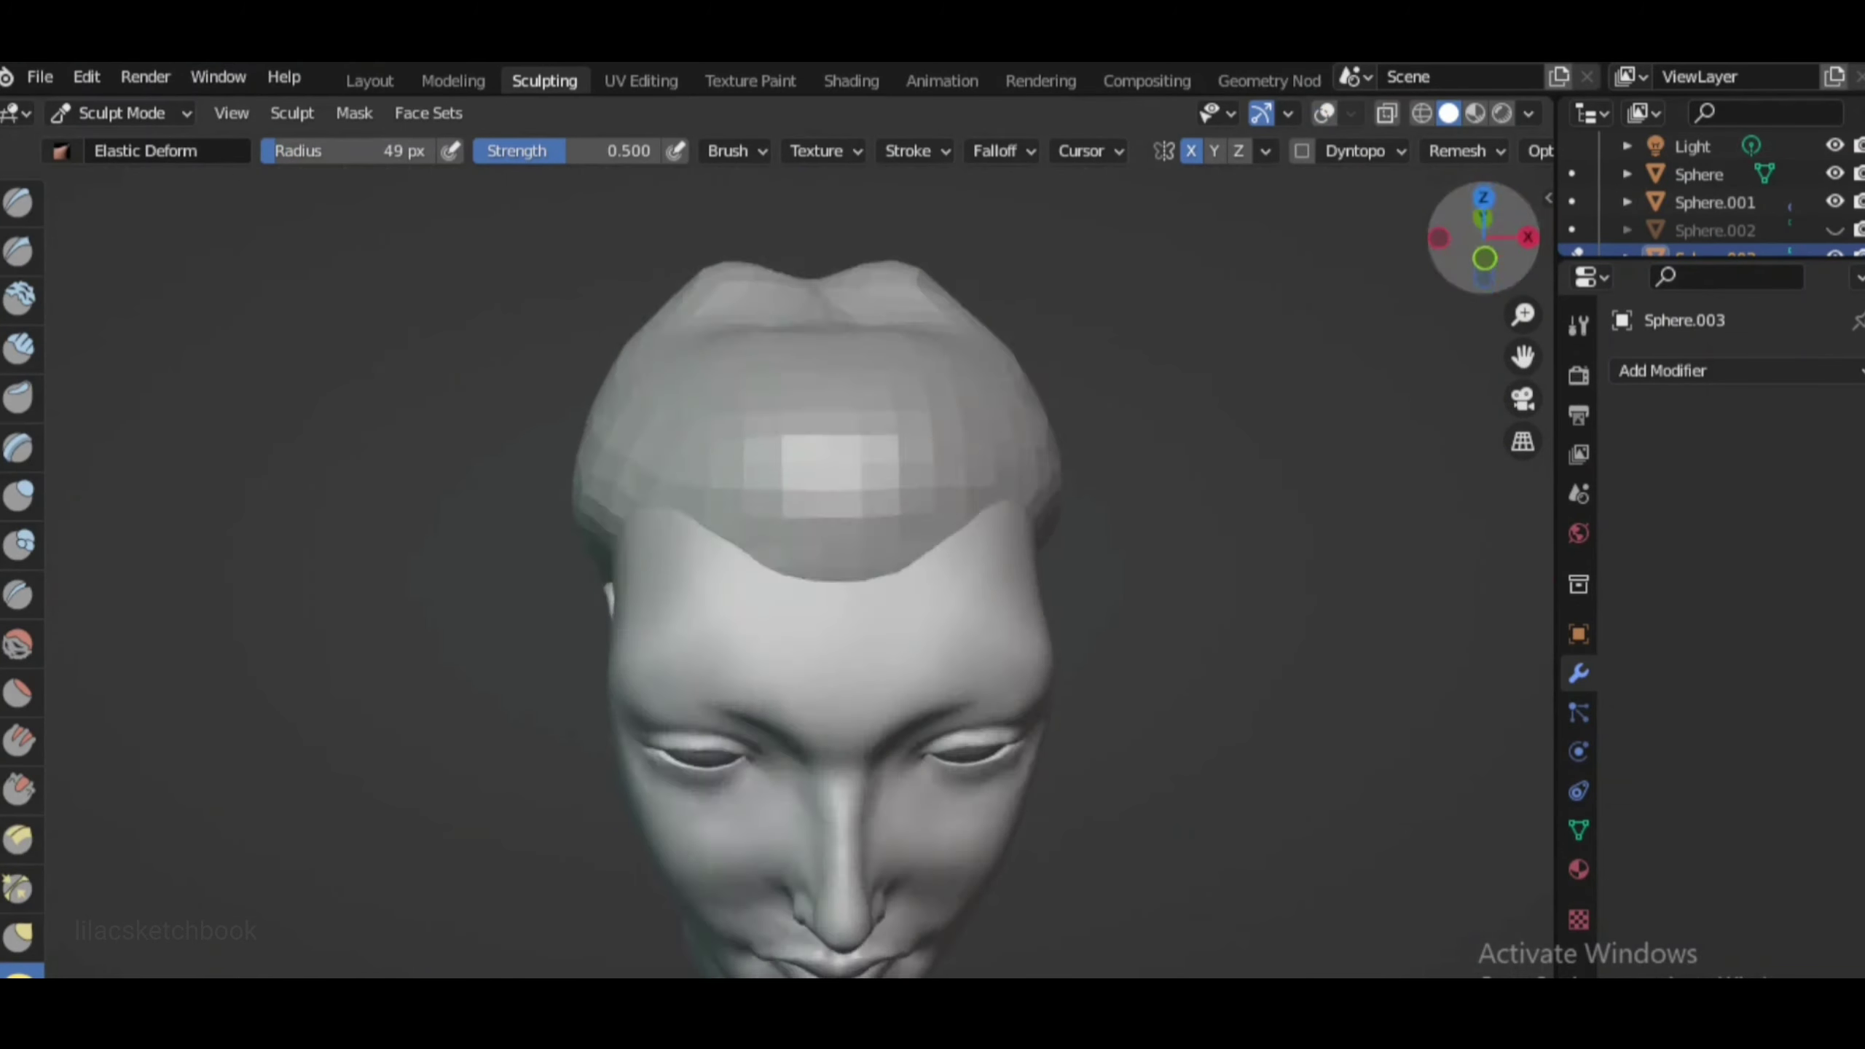
Apply Shade Smooth to the hair mass and resume sculpting it in right side view
key("ctrl+Tab")
right_click(829, 494)
left_click(829, 494)
key("ctrl+Tab")
mouse_move(808, 441)
middle_mouse_down()
mouse_move(787, 520)
mouse_move(954, 441)
middle_mouse_up()
key("KP_3")
key("g")
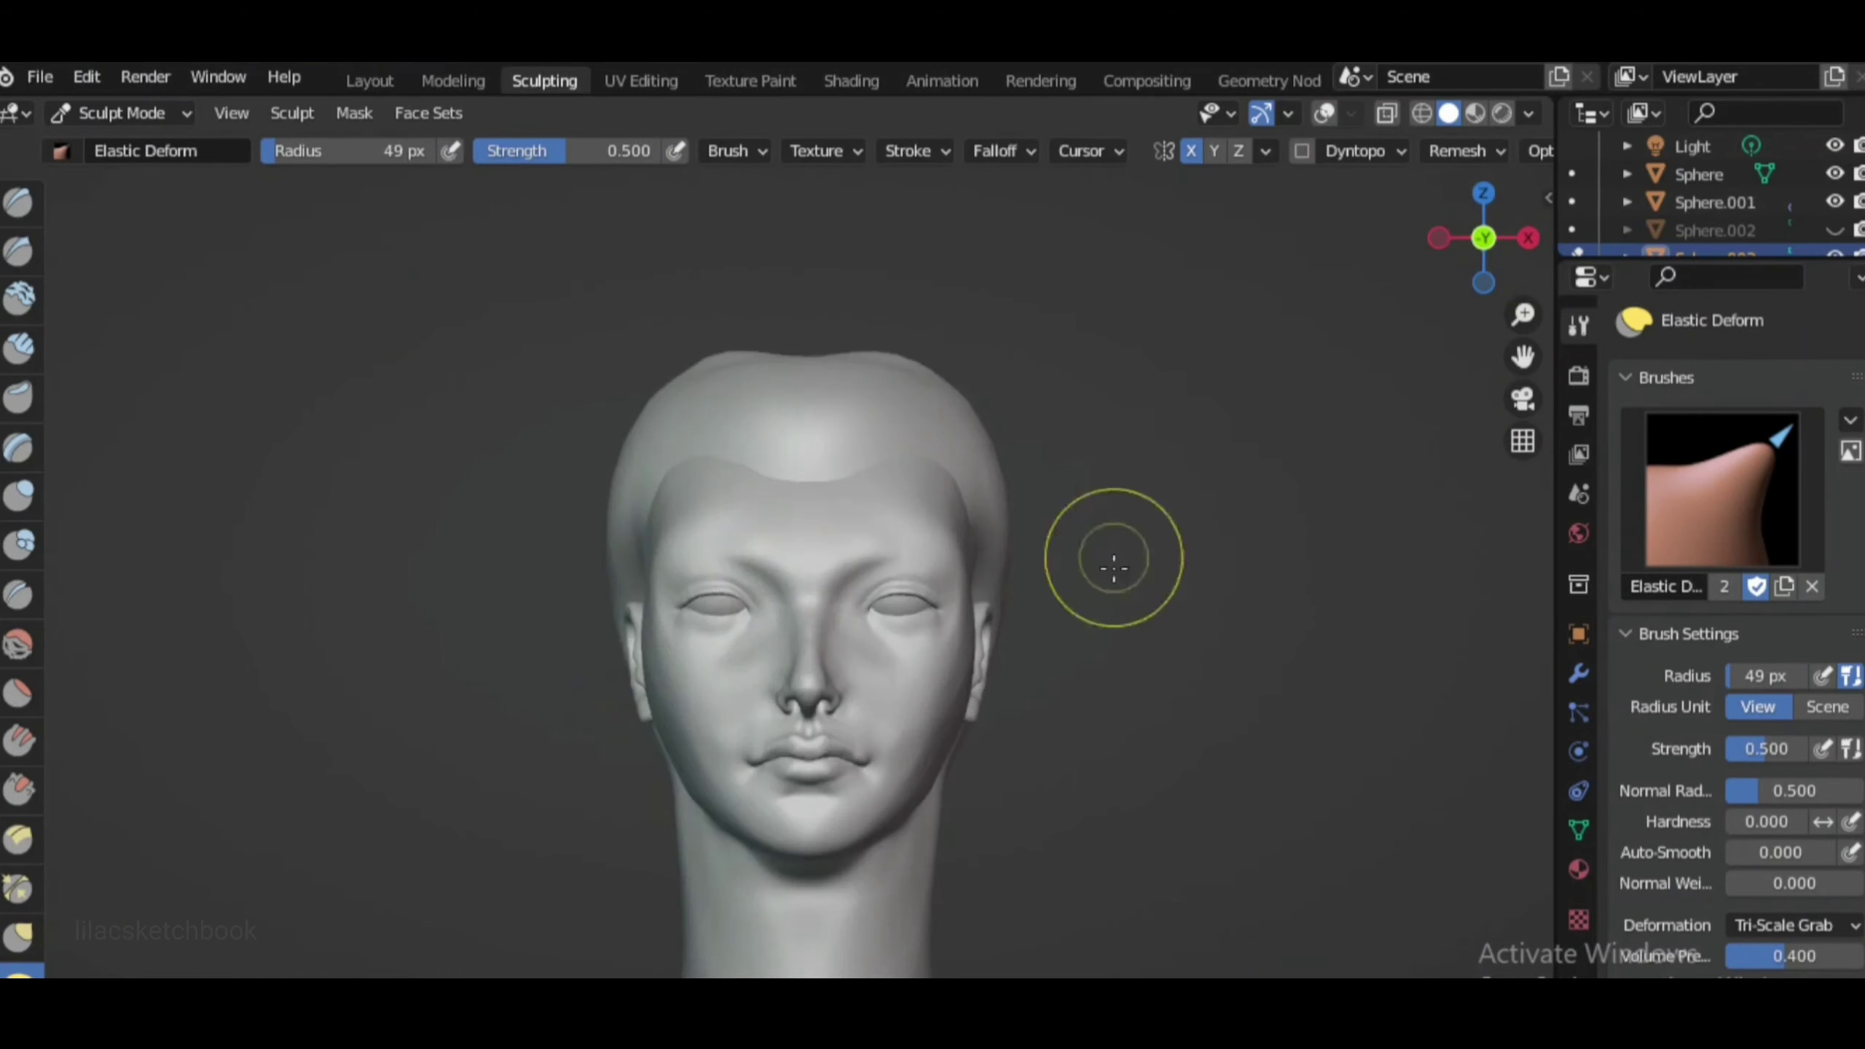
Add a plane in Object Mode and rotate it 90° about X to face front
left_click(121, 113)
left_click(130, 146)
left_click(1324, 112)
key("shift+a")
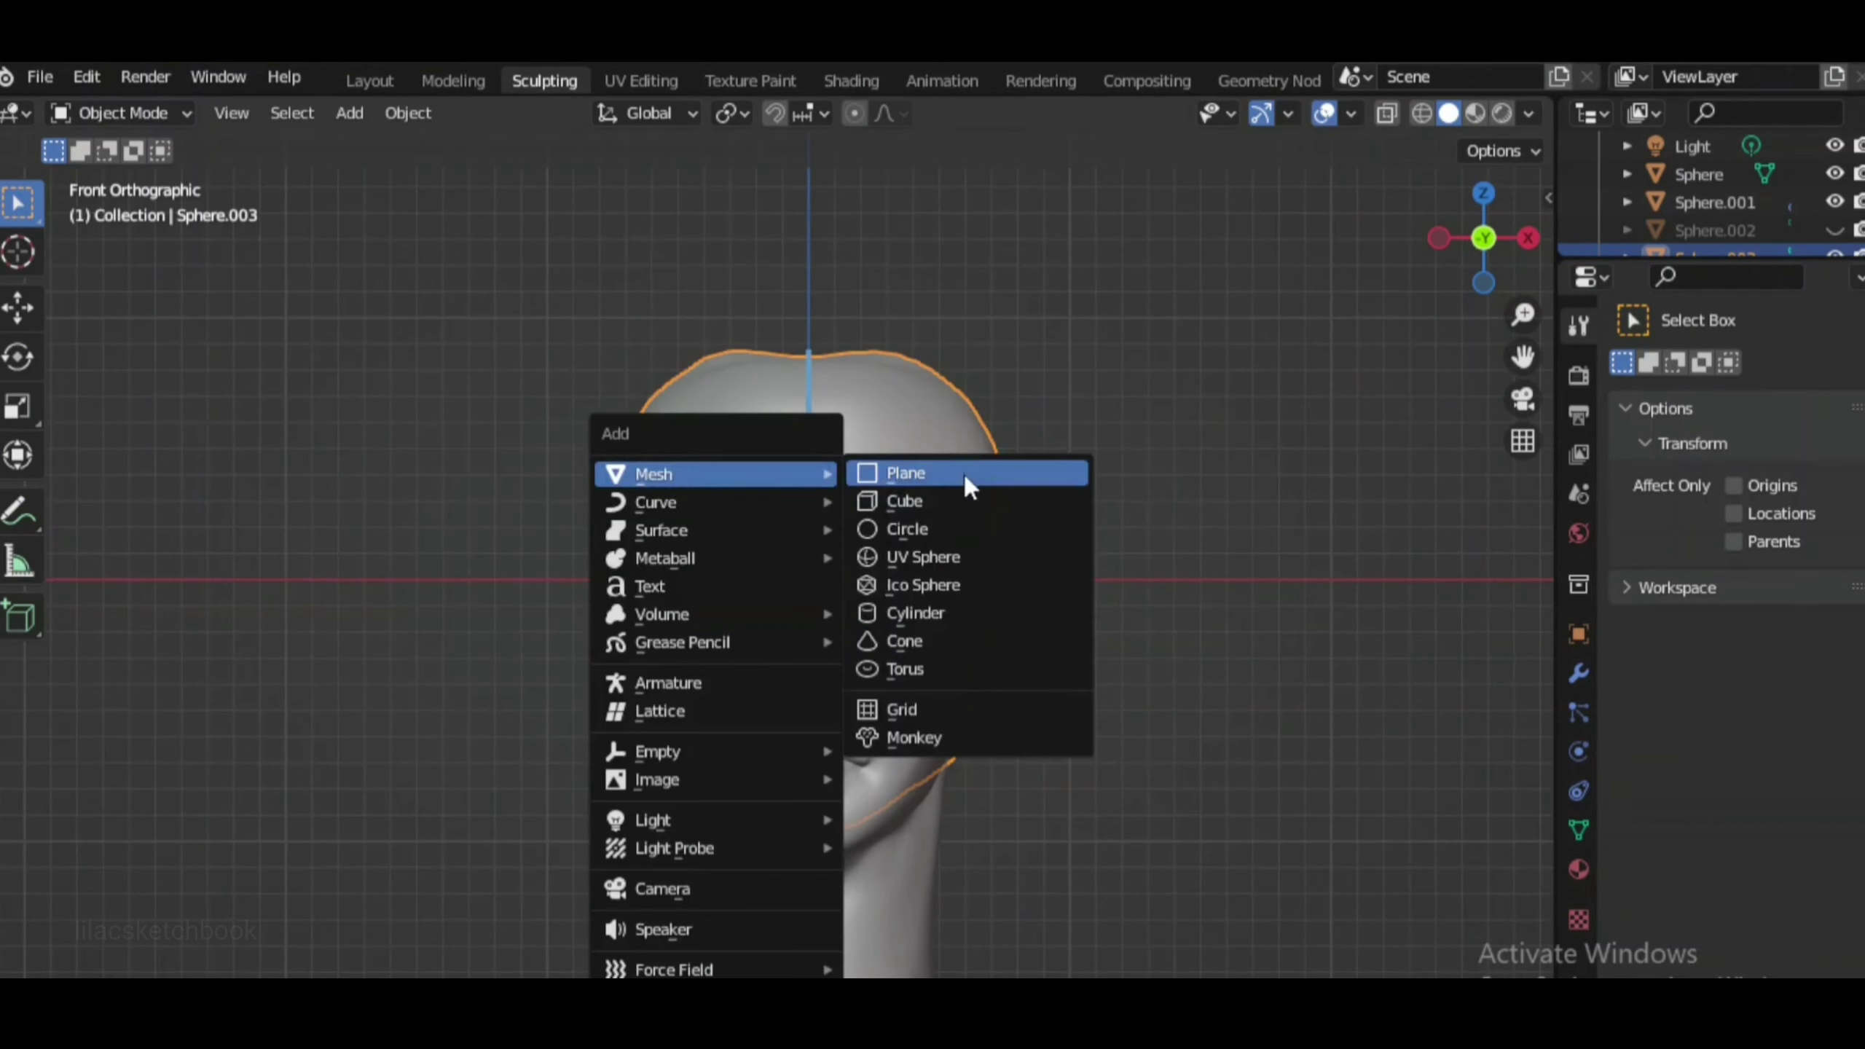
left_click(964, 471)
key("r")
key("x")
key("9")
key("0")
key("Return")
Move the plane along Y onto the head and scale it down
key("KP_3")
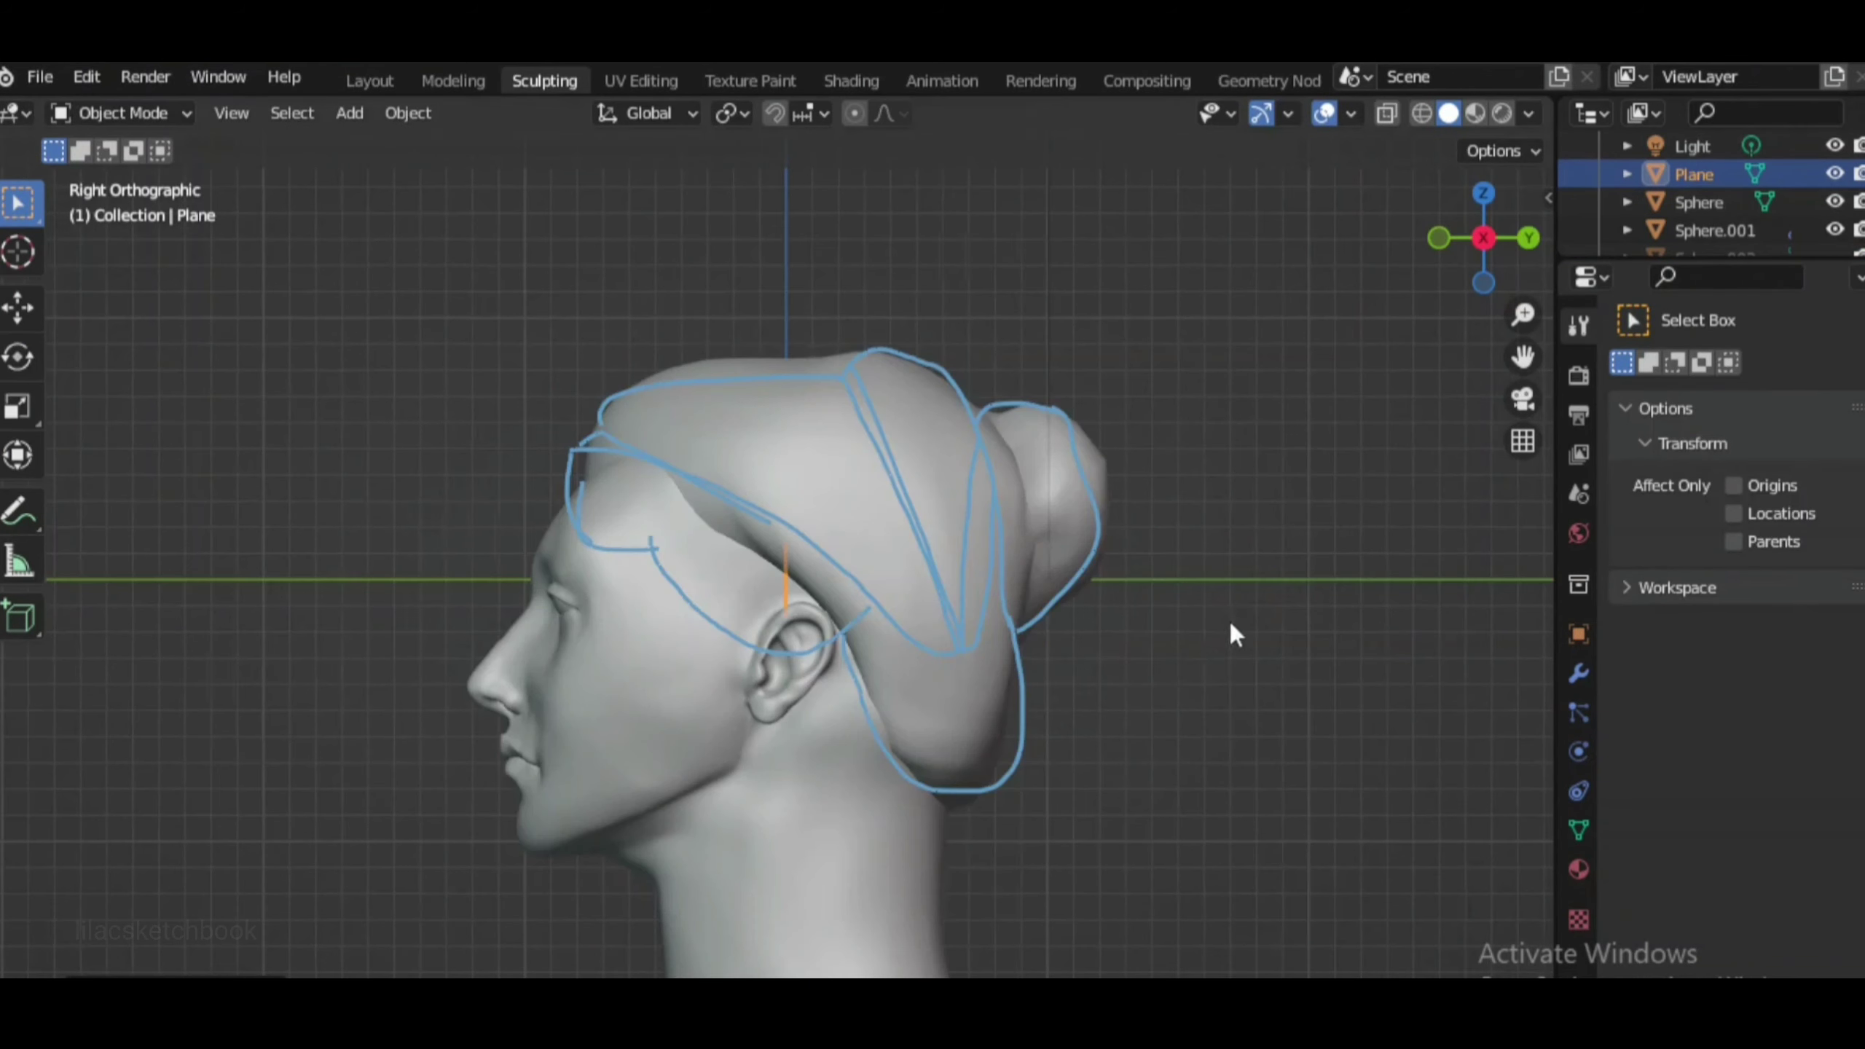
key("g")
key("y")
key("Return")
key("KP_1")
key("s")
left_click(953, 563)
middle_click_drag(953, 562, 1075, 762)
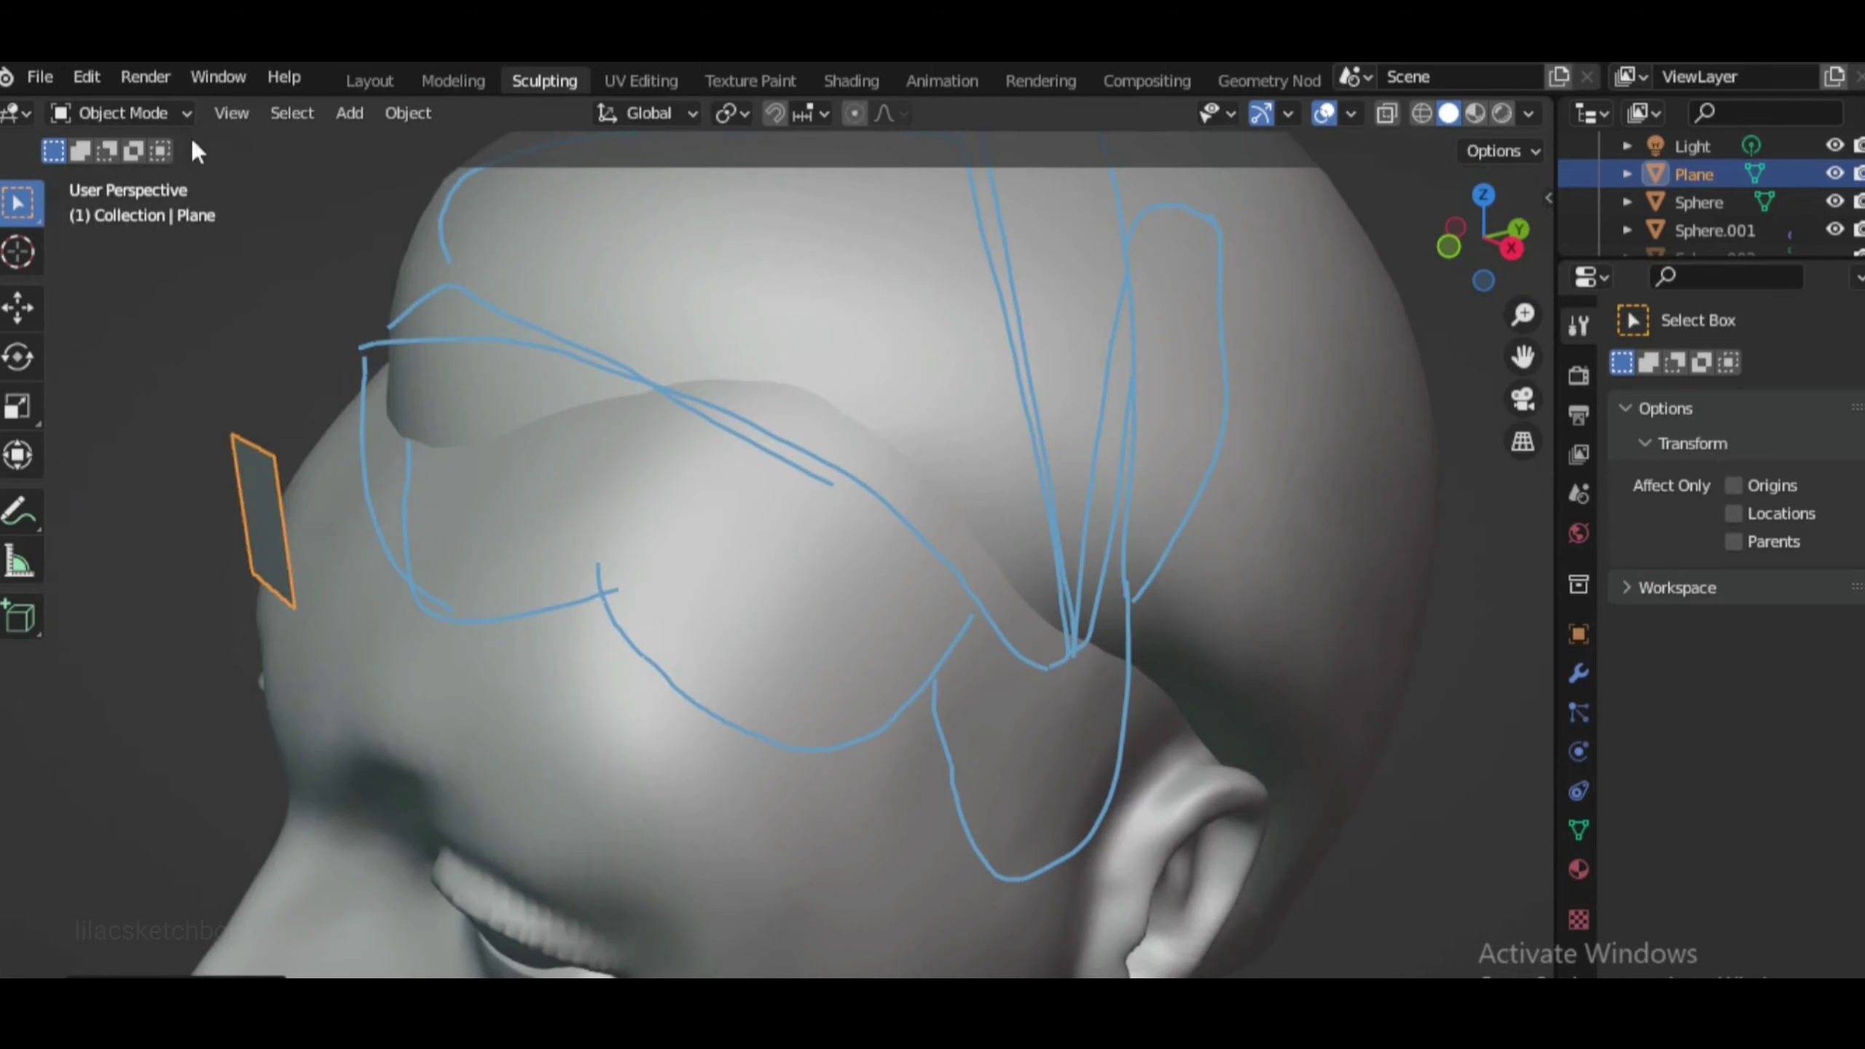
In Edit Mode, move a corner of the plane against the head
key("Tab")
key("g")
left_click(414, 437)
middle_click_drag(734, 515, 880, 477)
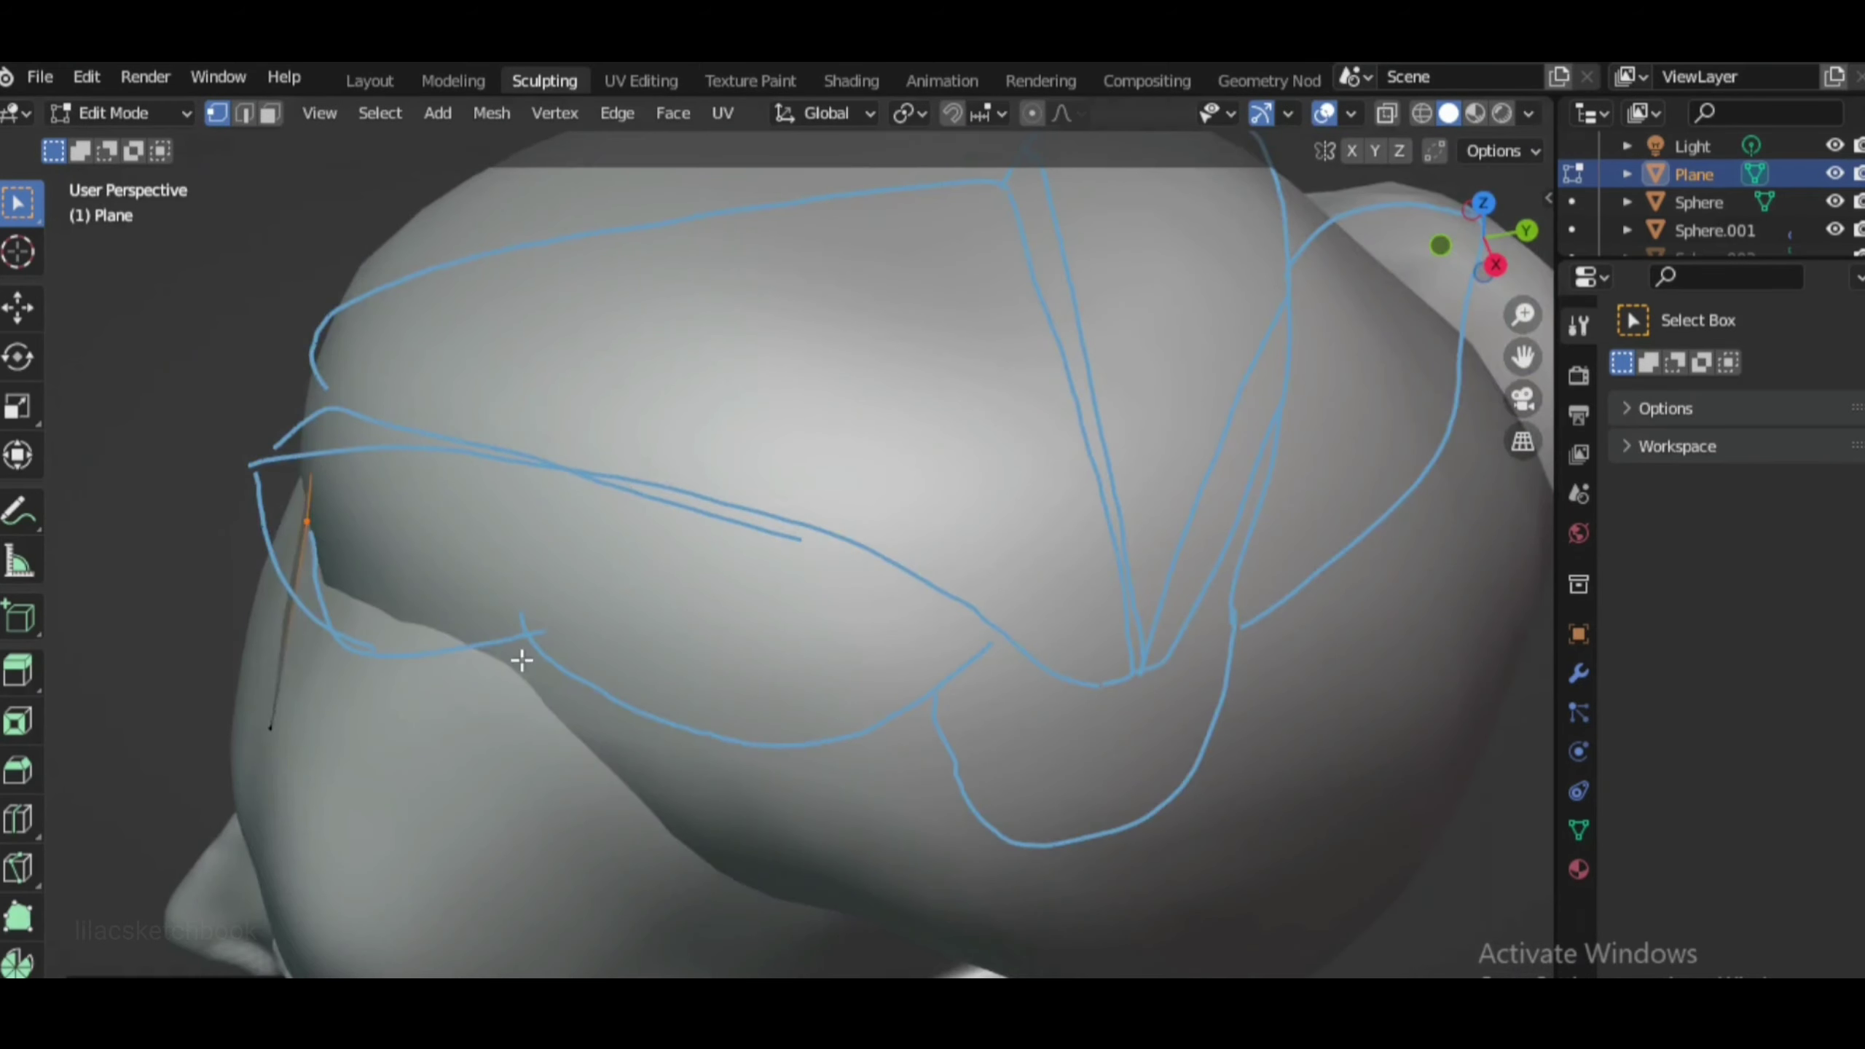
left_click(1472, 250)
key("KP_1")
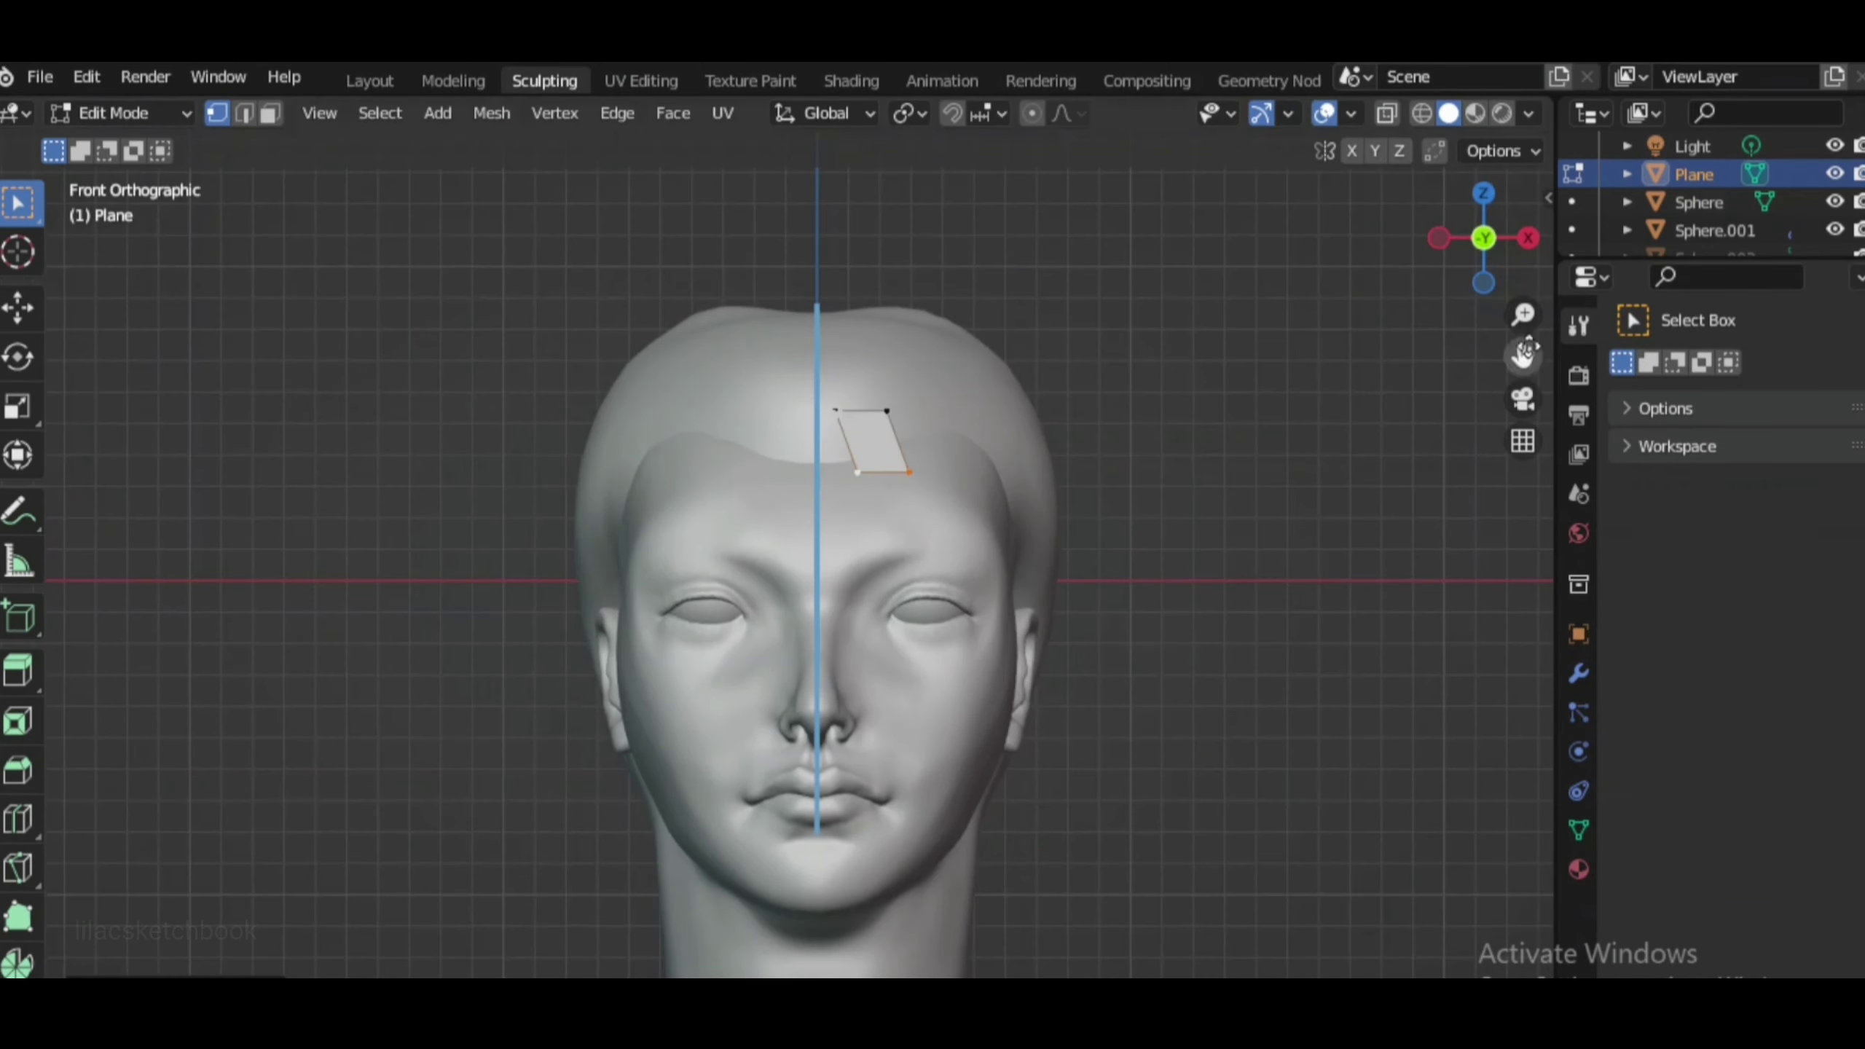
Scale the plane smaller and position it on the forehead at the hairline centre
key("s")
scroll(1008, 571, "up", 2)
key("g")
key("KP_3")
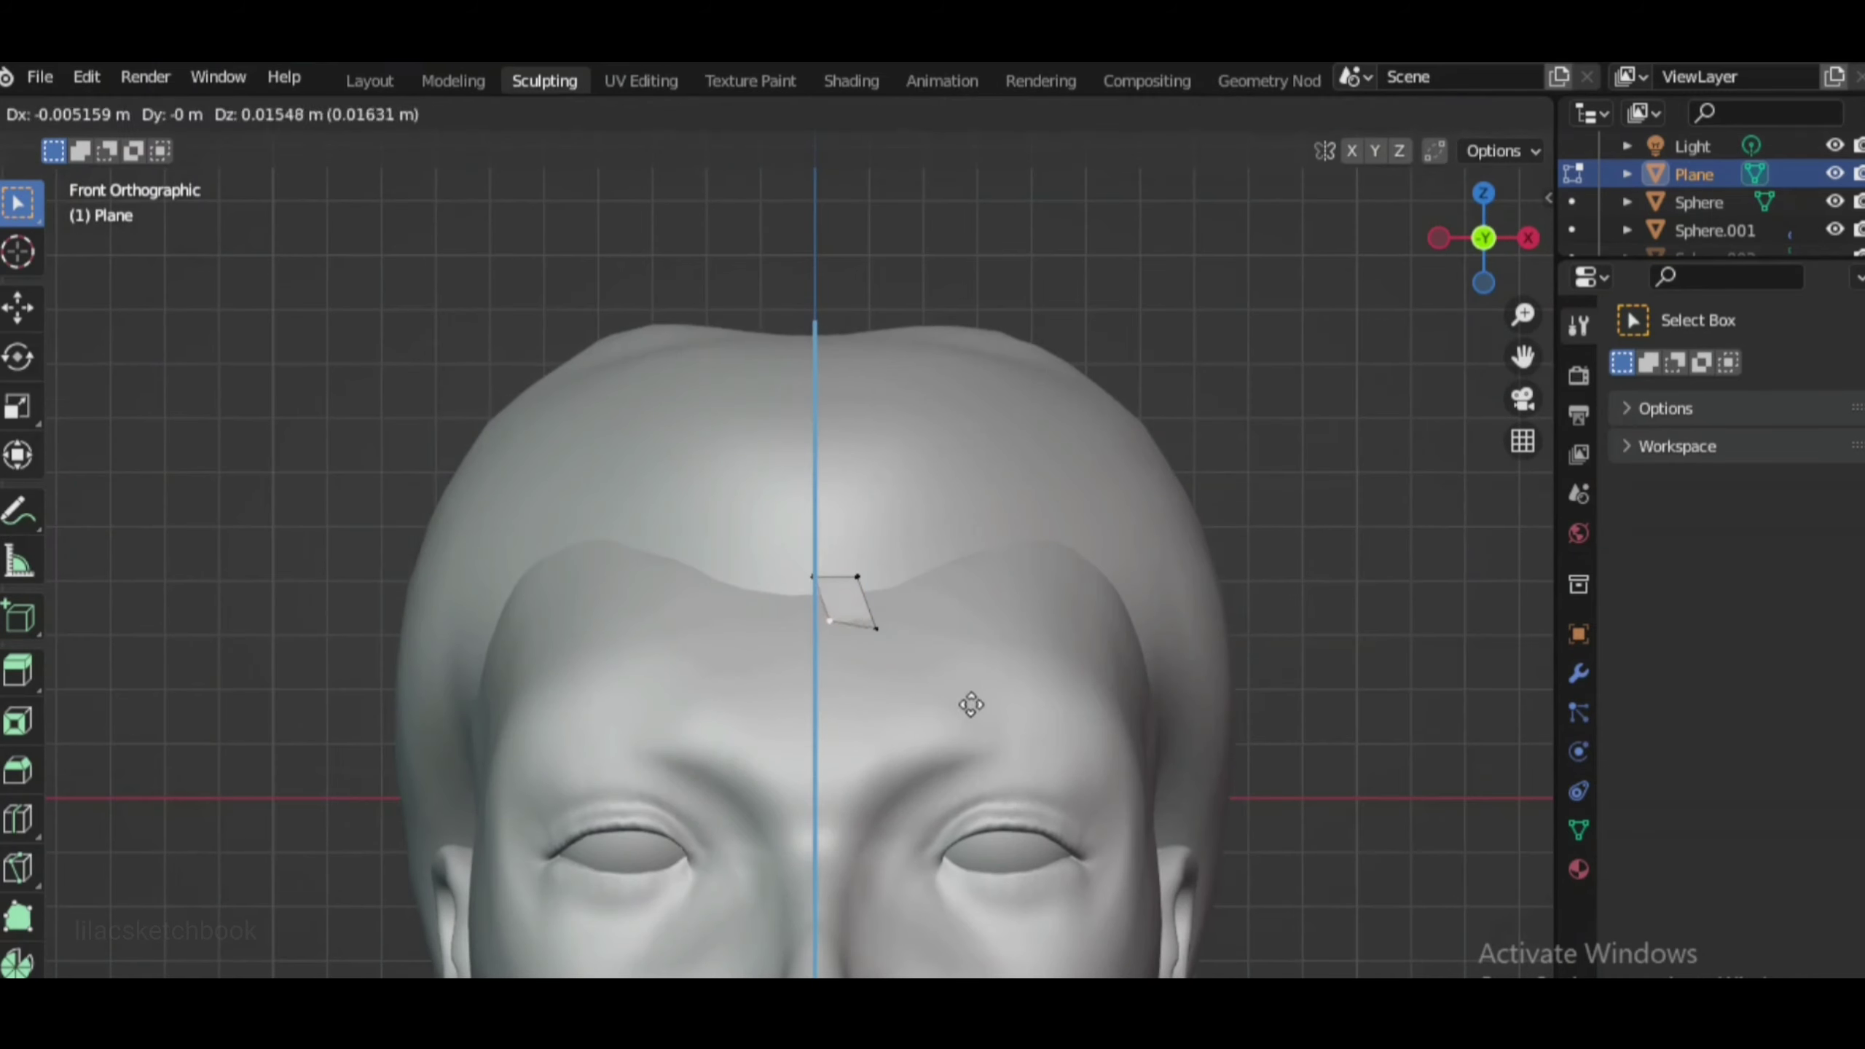
left_click(970, 700)
scroll(970, 699, "down", 1)
key("g")
left_click(876, 674)
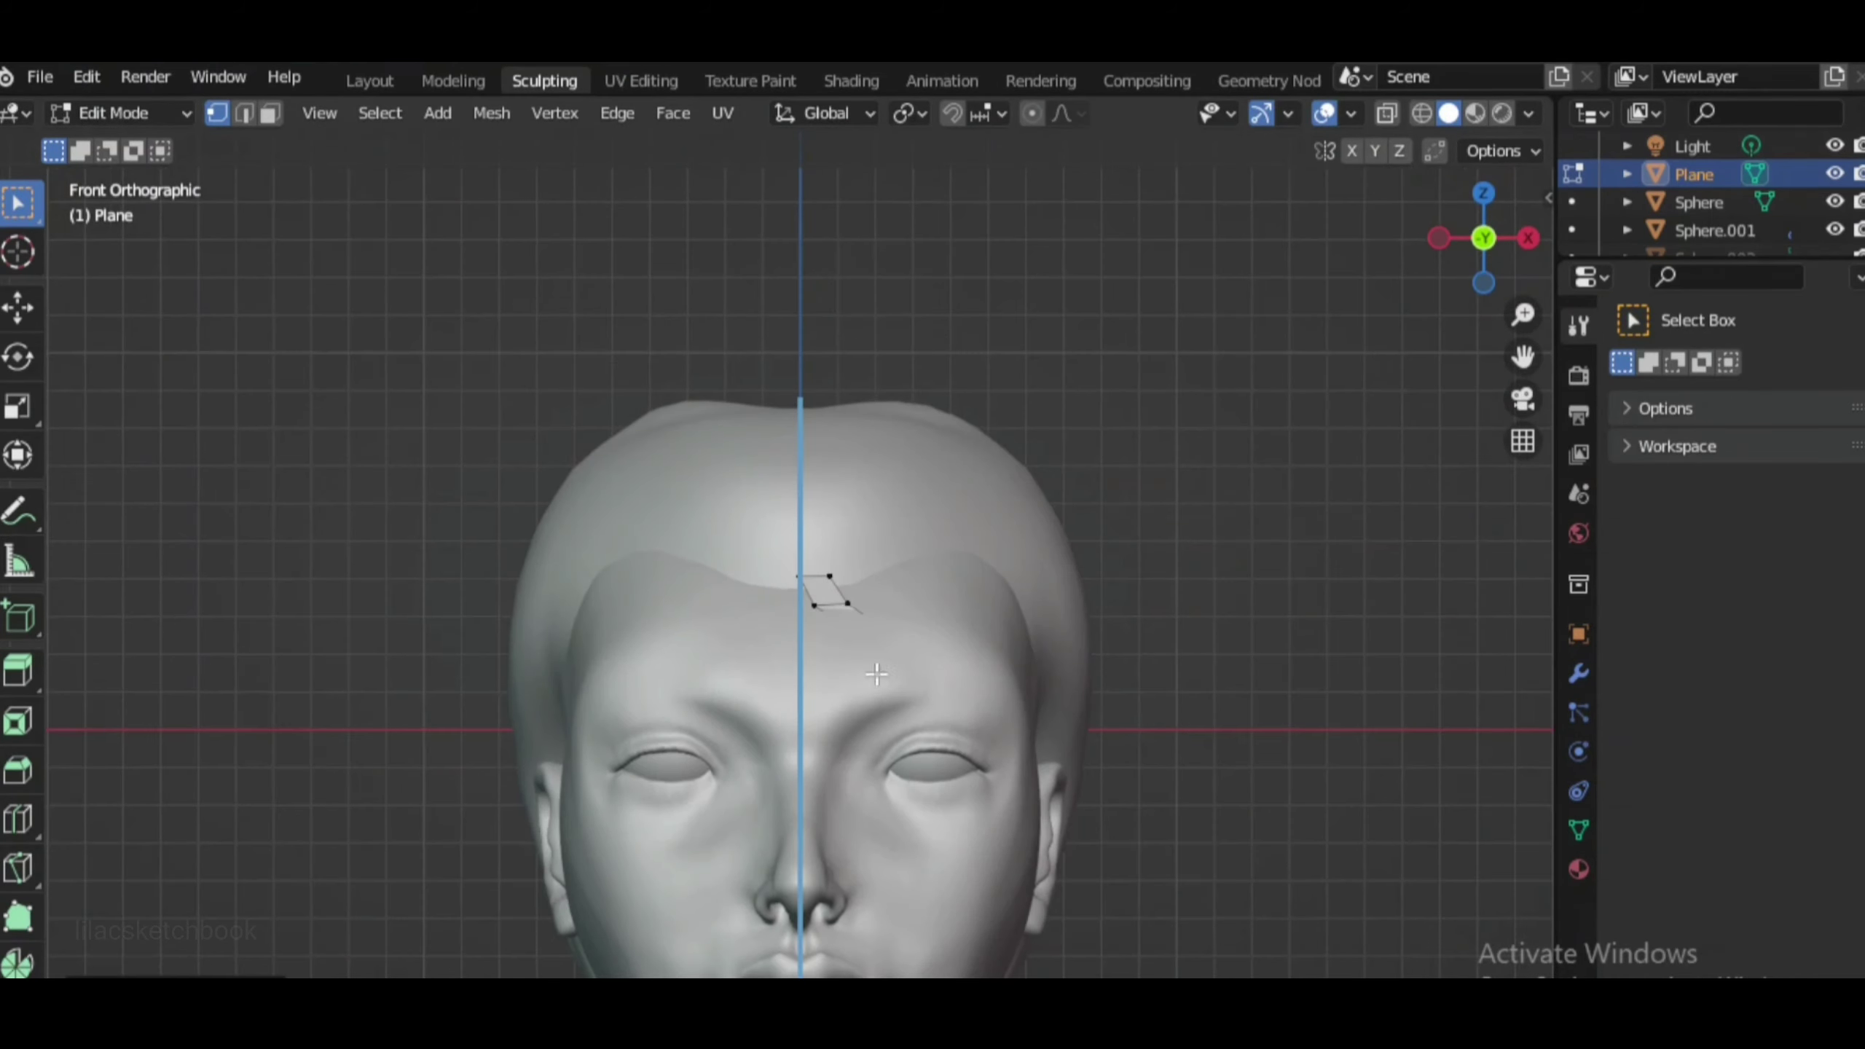
Enable surface snapping and extrude the strip's first segments along the head
key("shift+Tab")
key("Tab")
key("Tab")
key("a")
left_click(1836, 202)
key("e")
left_click(977, 621)
mouse_move(1304, 616)
middle_mouse_down()
mouse_move(416, 771)
mouse_move(763, 696)
middle_mouse_up()
key("e")
left_click(734, 706)
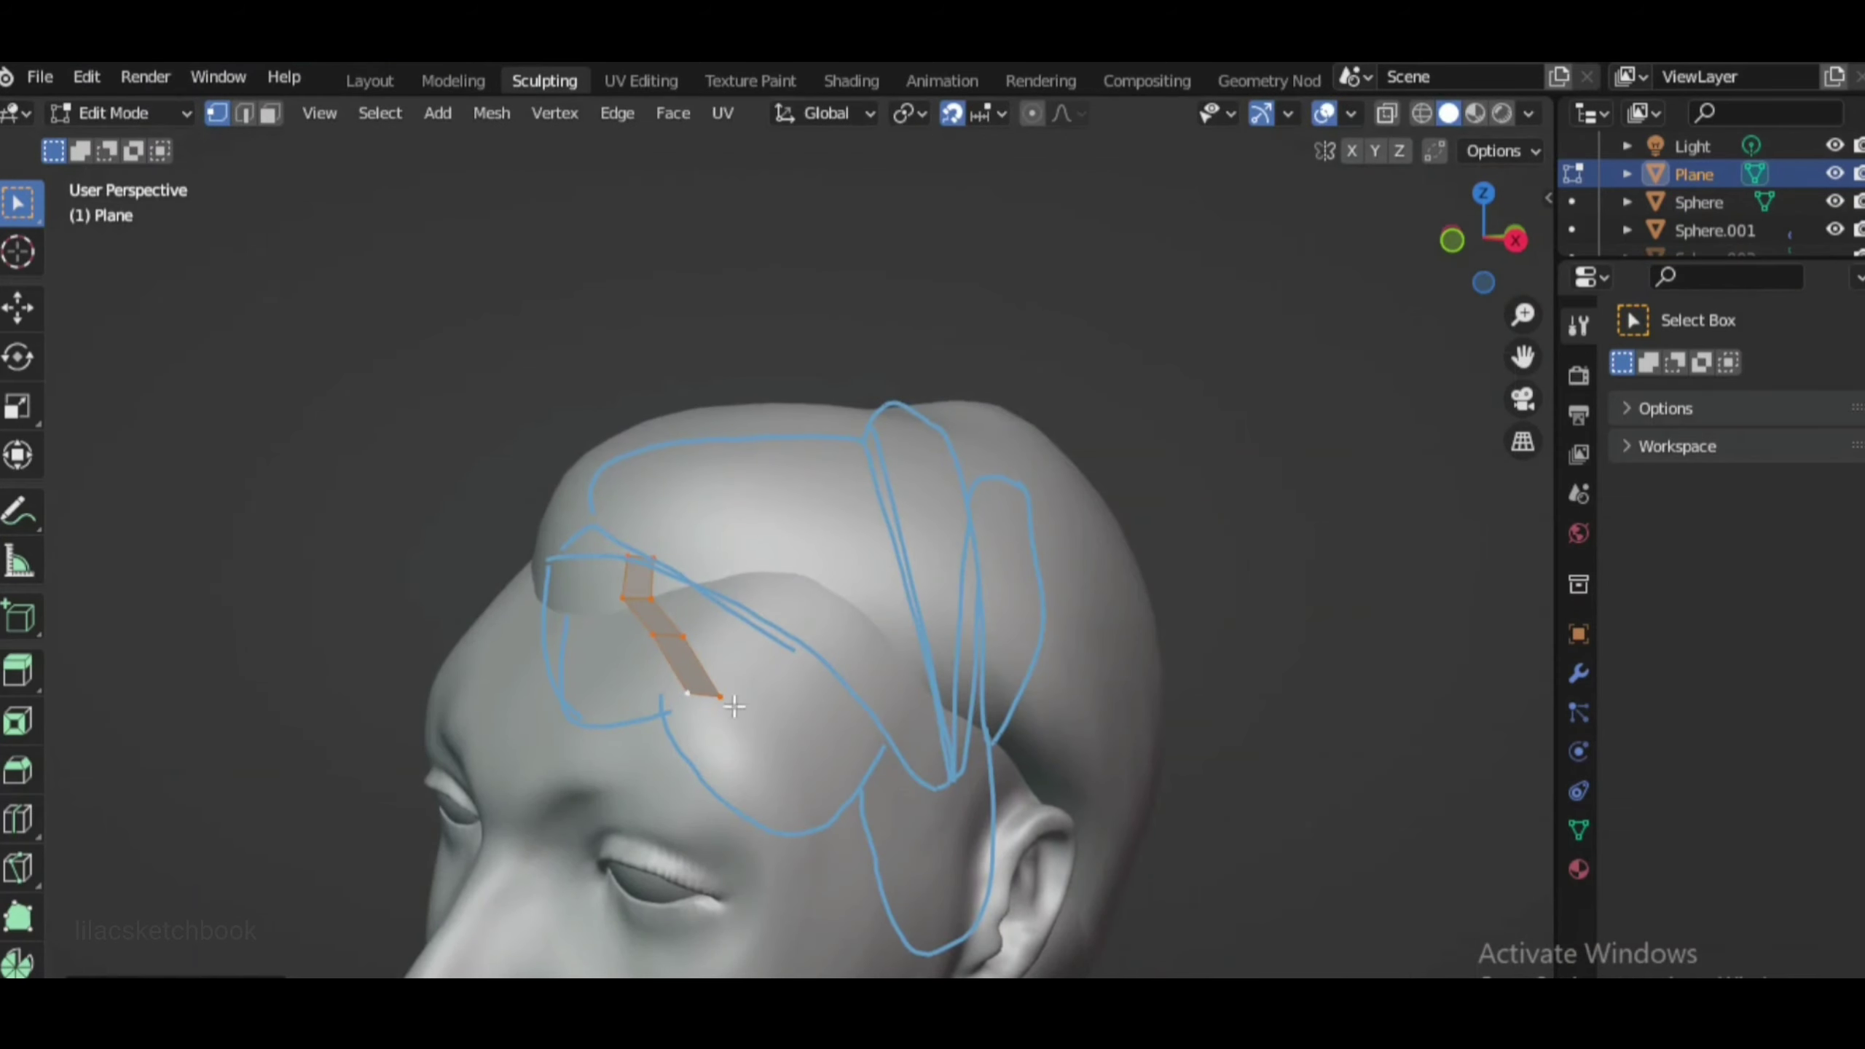
key("KP_1")
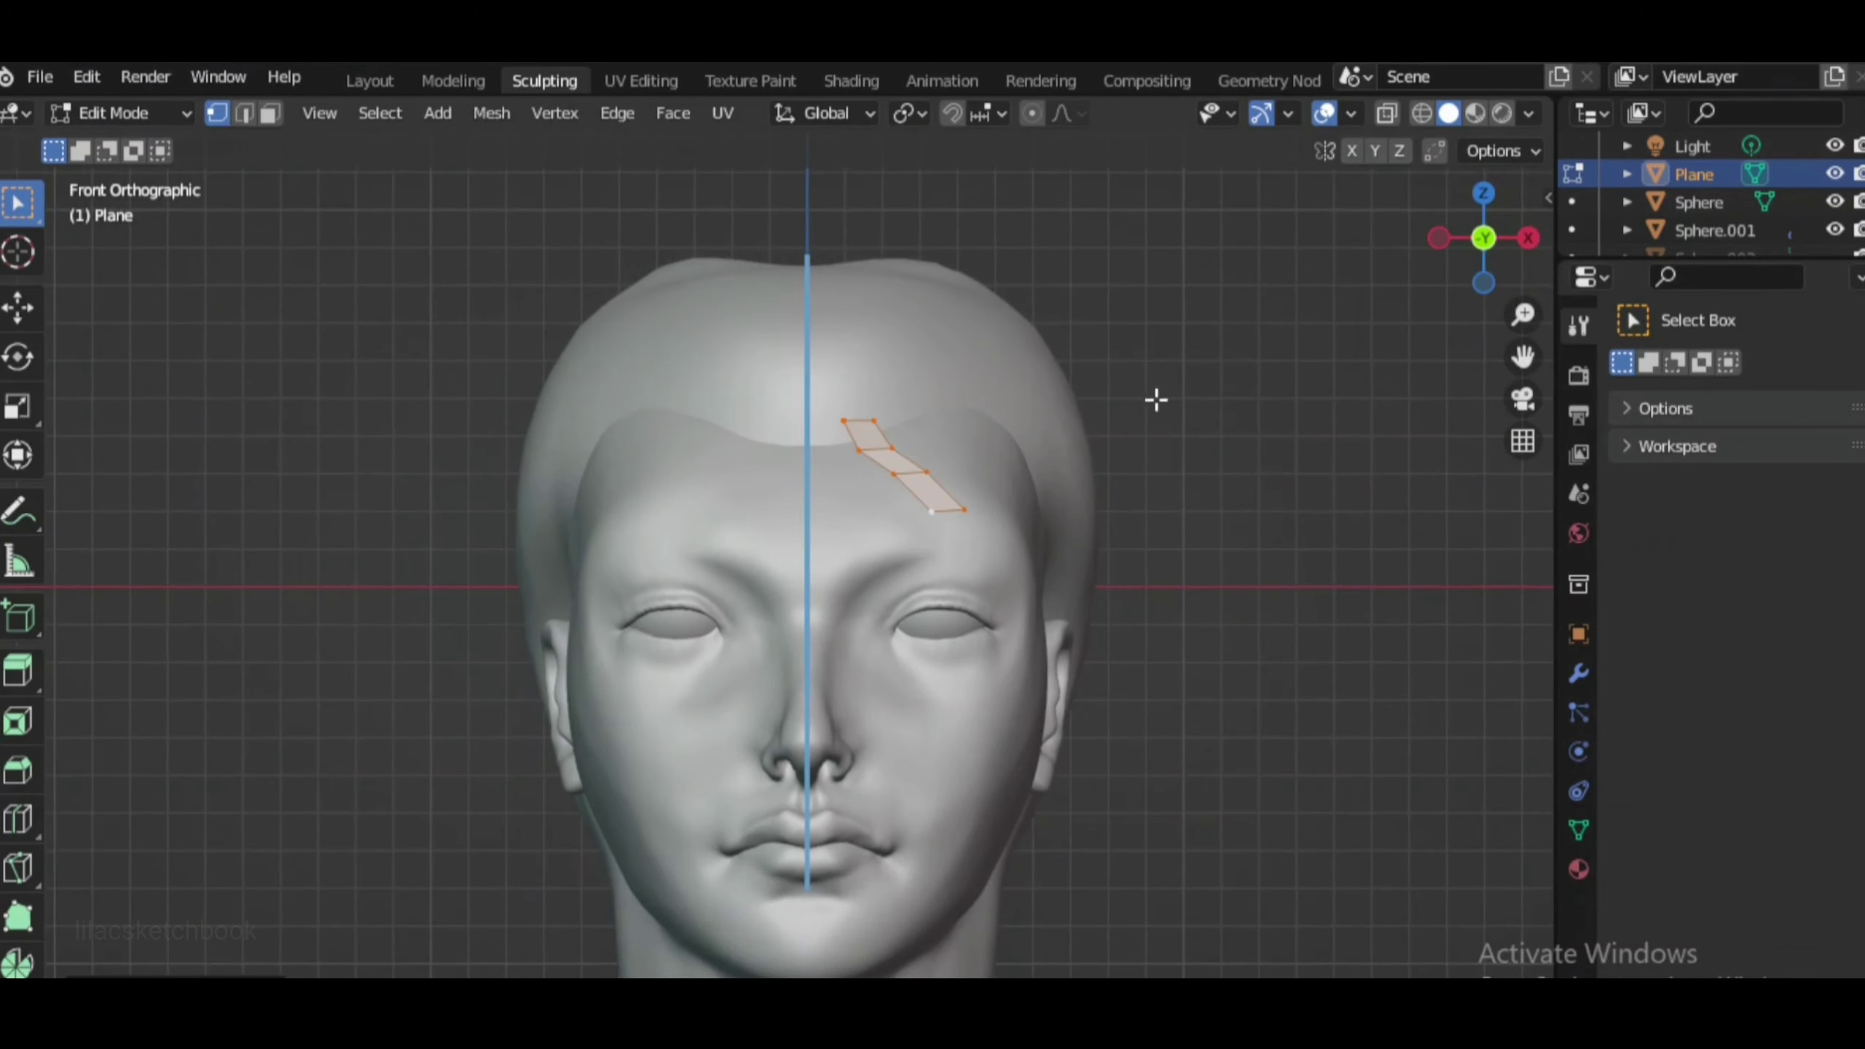
Shift the strip along X and extrude another segment, checking front and side views
key("g")
key("x")
left_click(1010, 603)
left_click(1528, 238)
left_click(1439, 238)
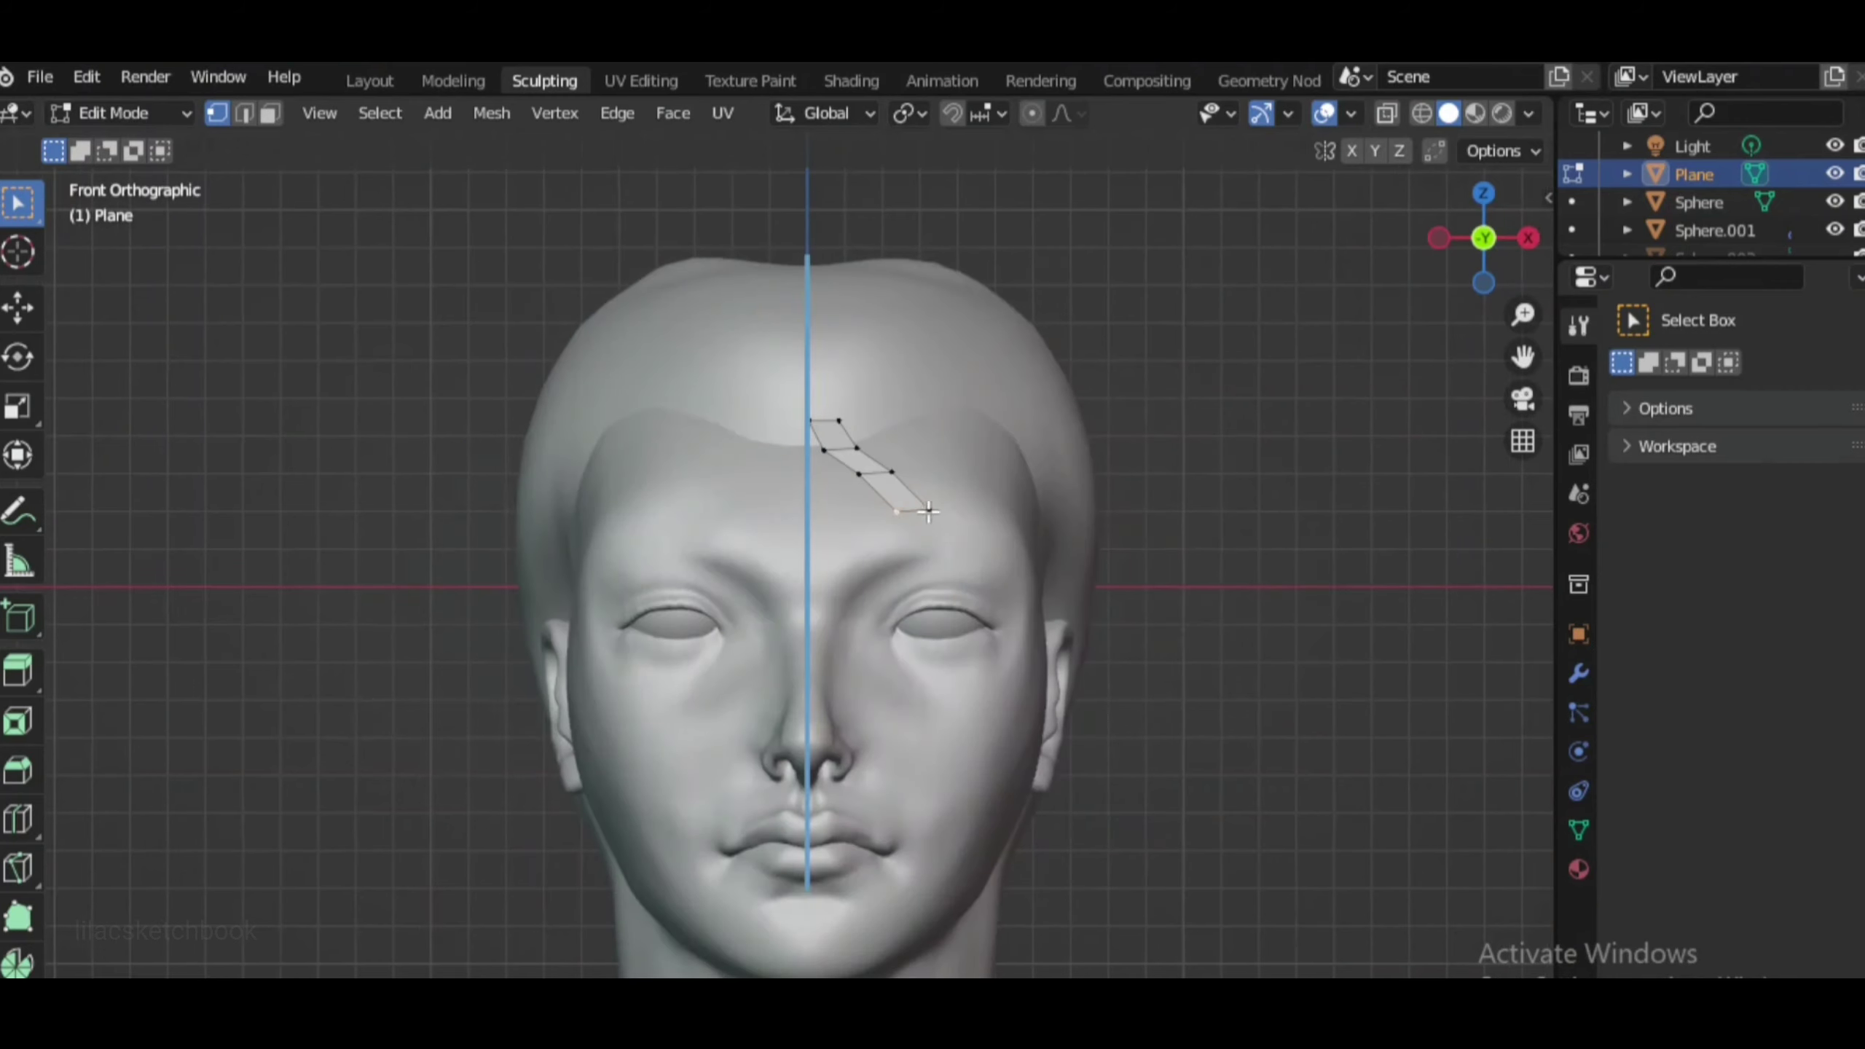
key("e")
left_click(970, 554)
left_click(1528, 237)
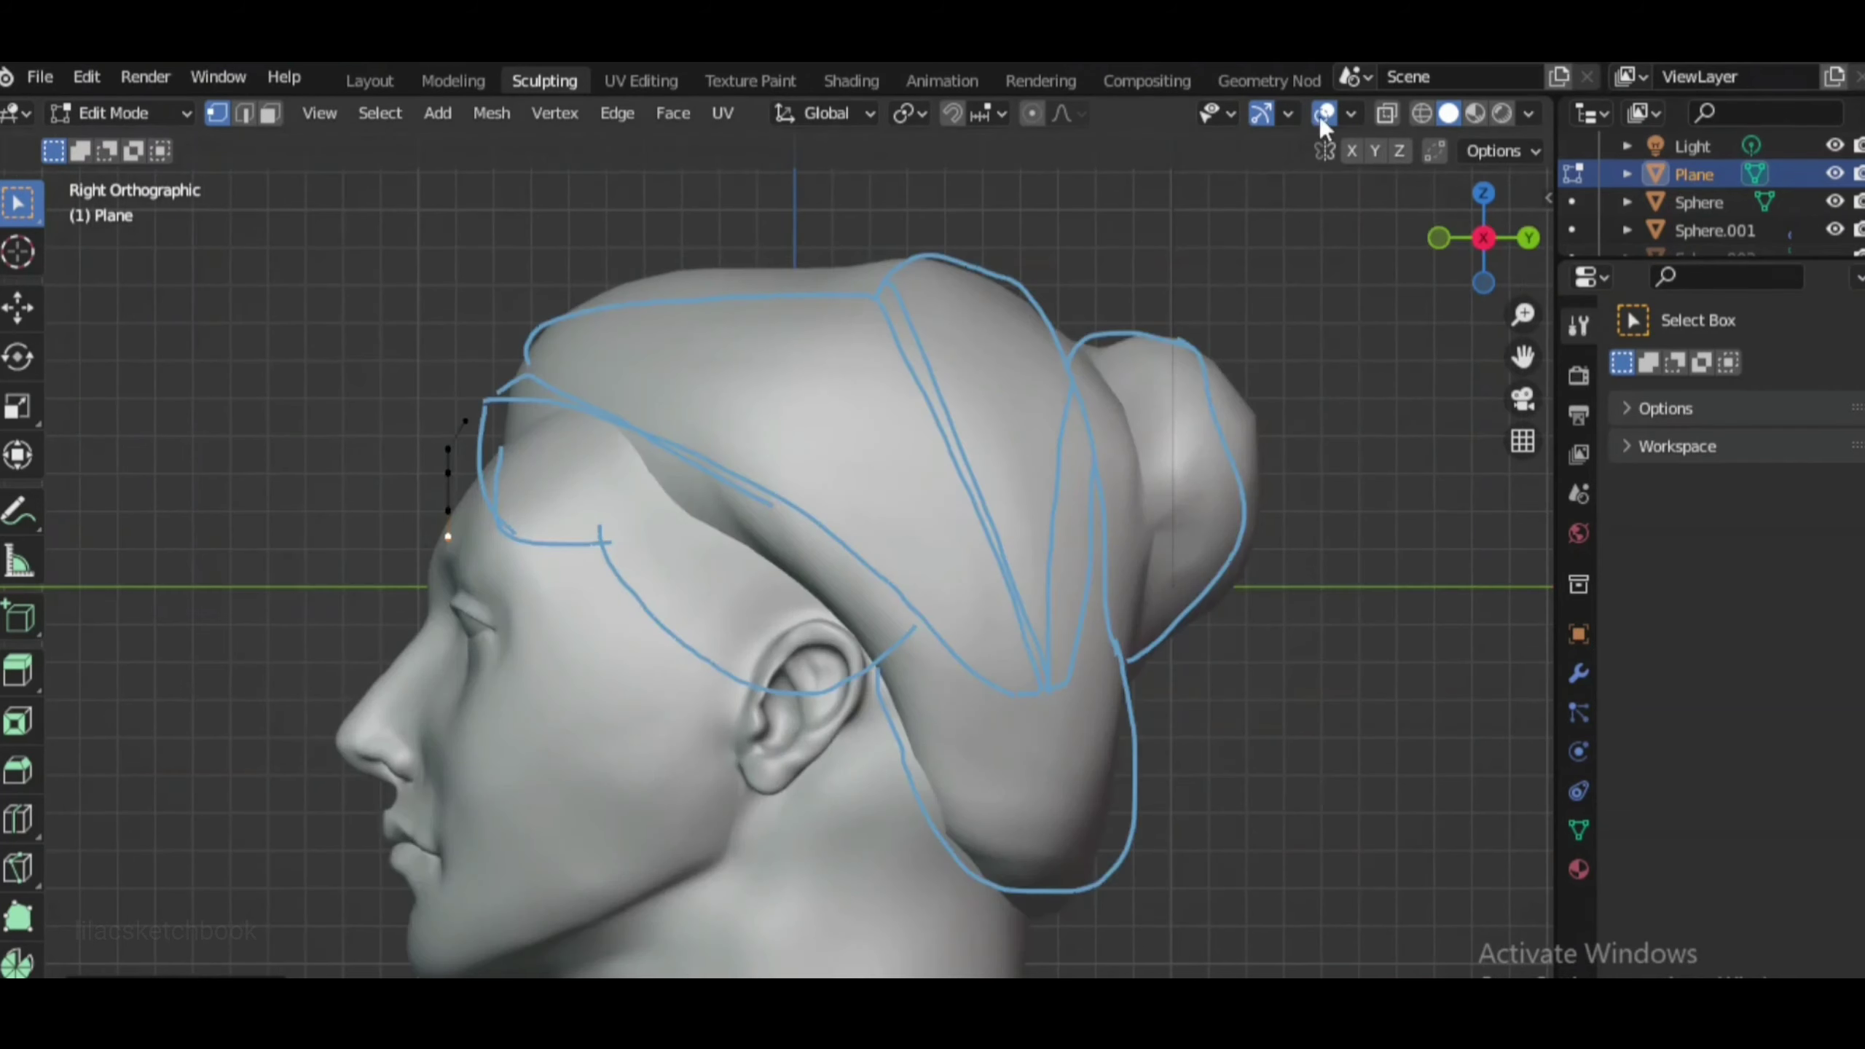
left_click(1439, 238)
Extrude three more segments down across the forehead toward the temple
key("e")
left_click(1013, 554)
left_click(1528, 237)
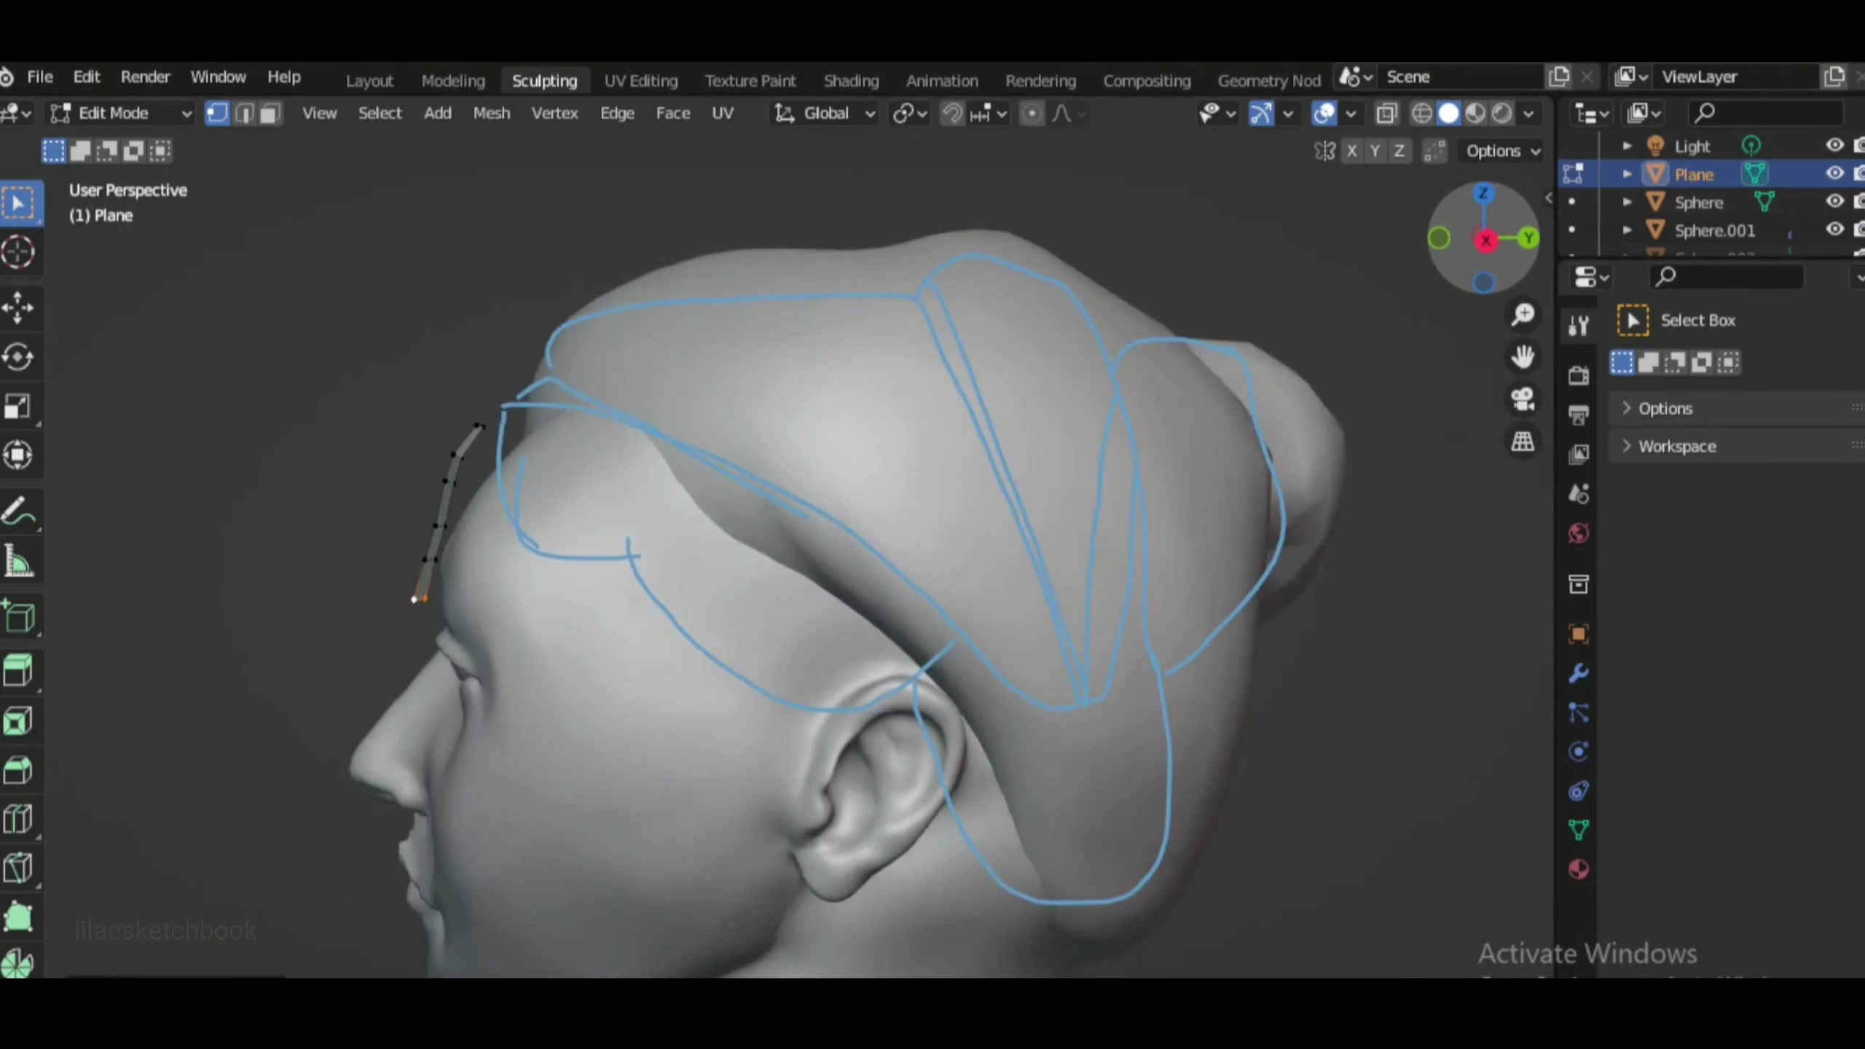
left_click(1439, 237)
key("e")
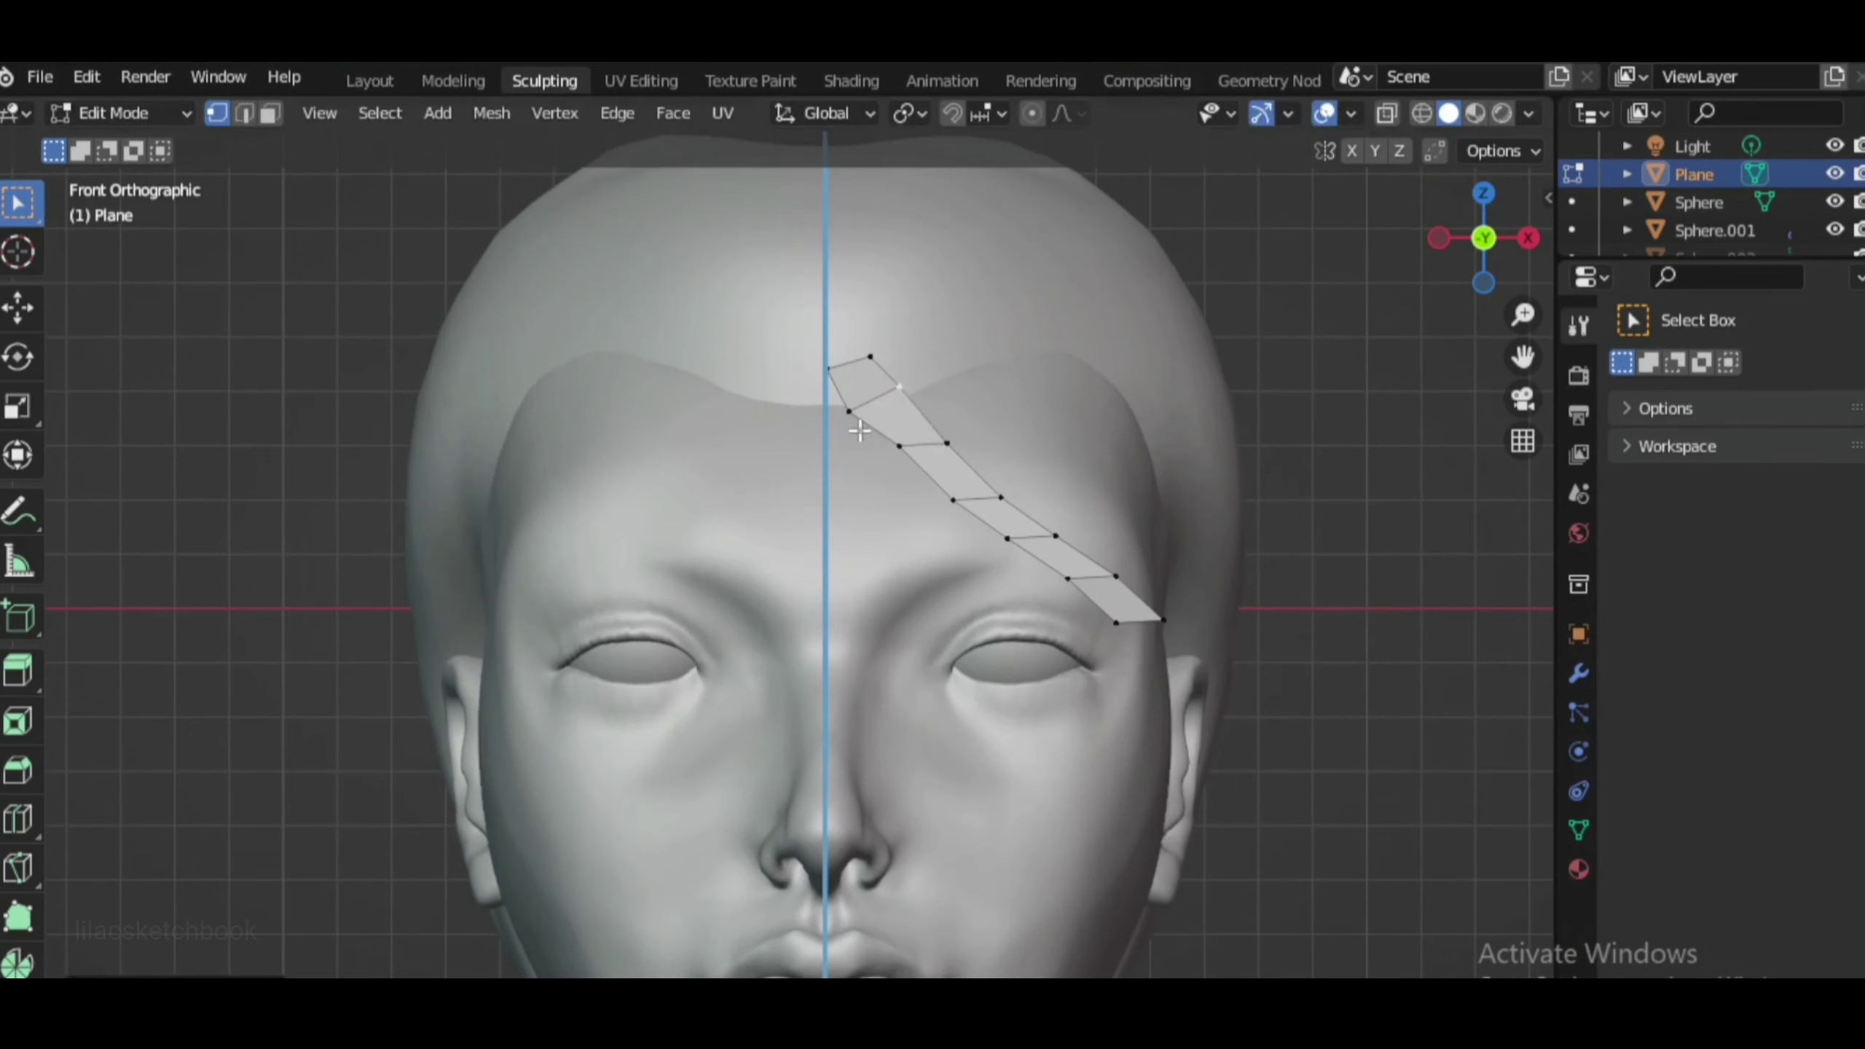
left_click(1034, 492)
key("e")
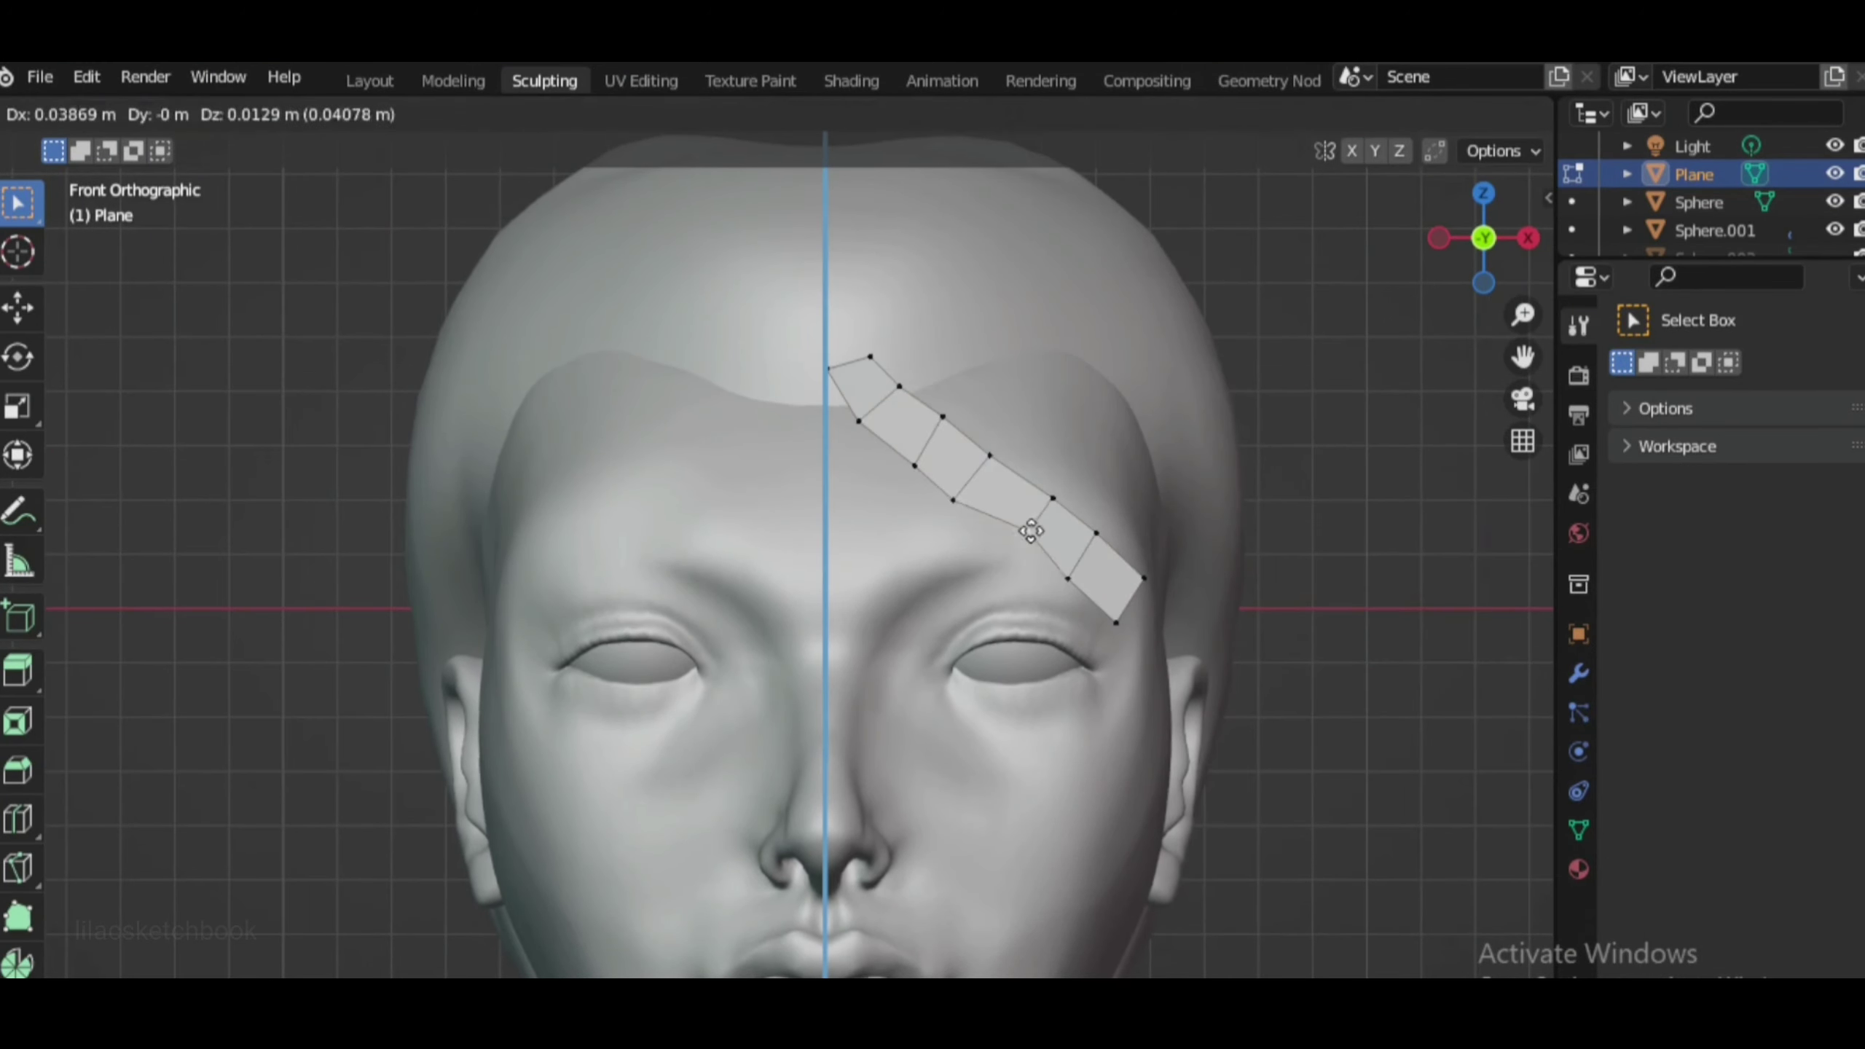
left_click(1117, 617)
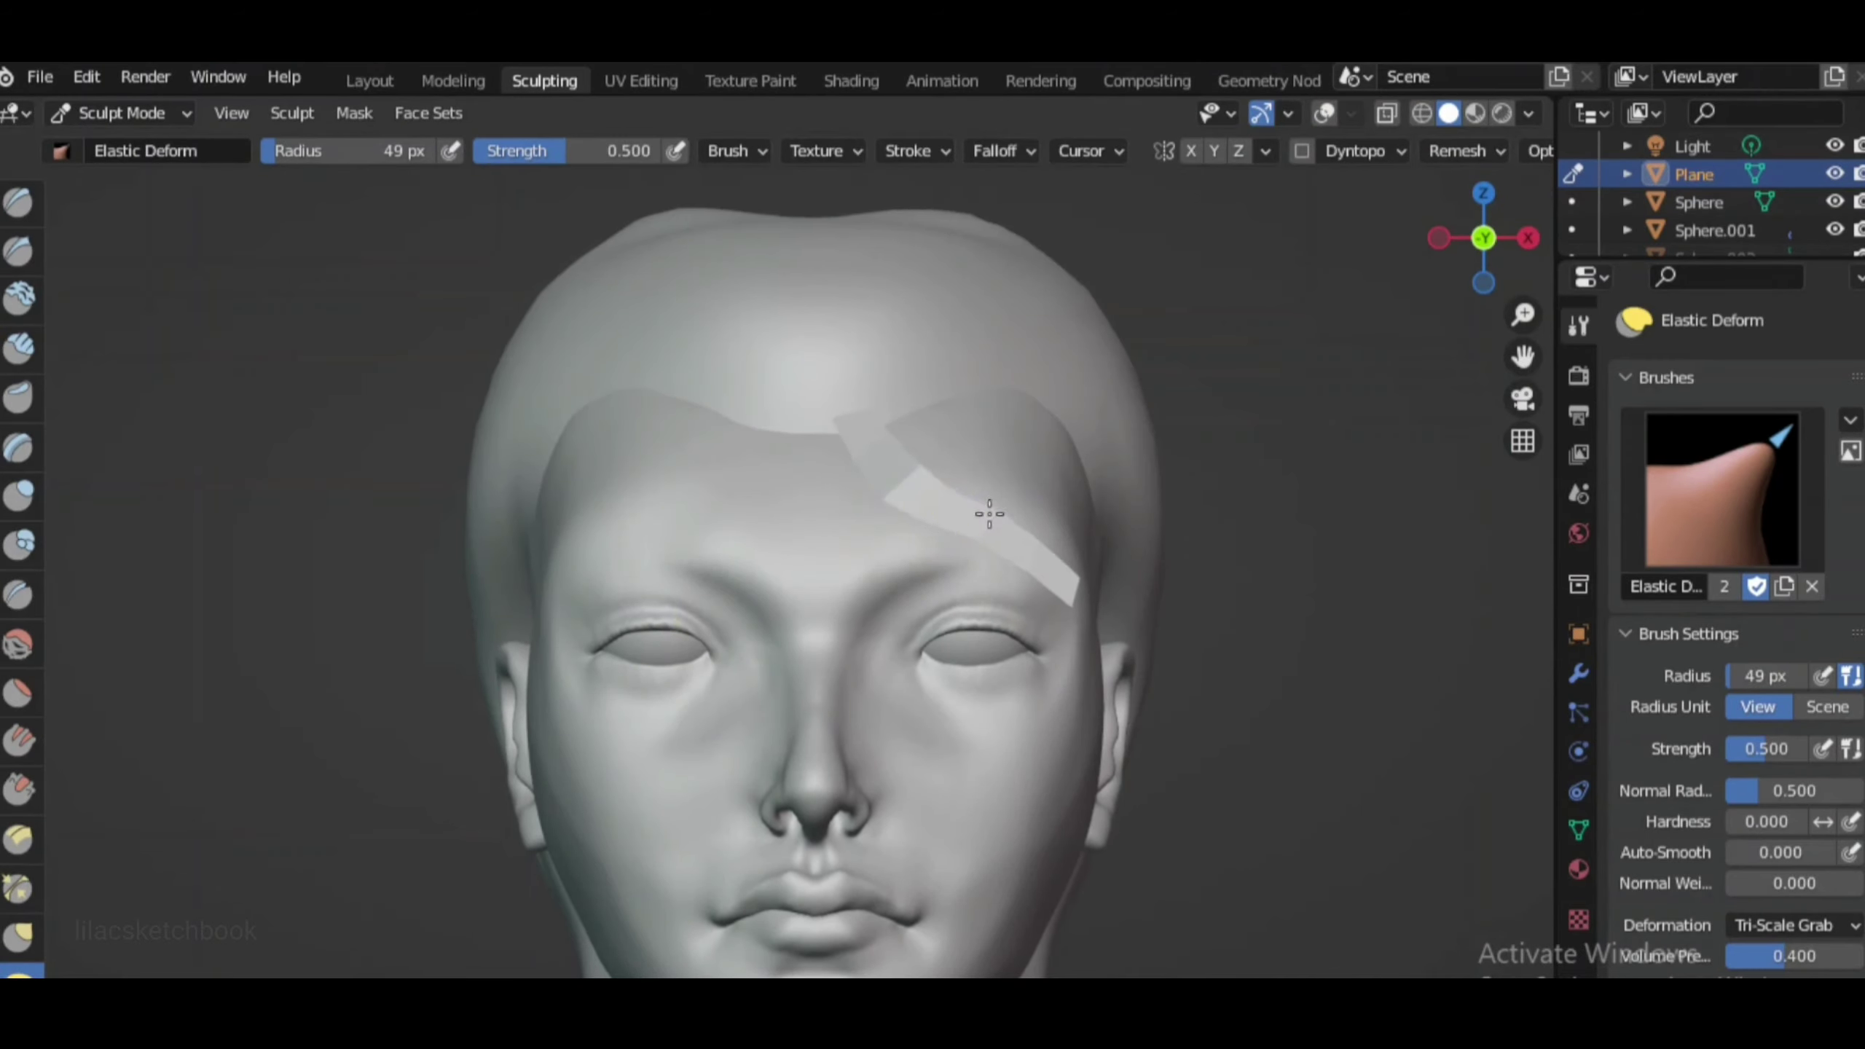
Inspect the strip from three-quarter and side angles and select the Snake Hook brush
middle_click_drag(1001, 577, 903, 540)
scroll(22, 862, "down", 4)
left_click(18, 867)
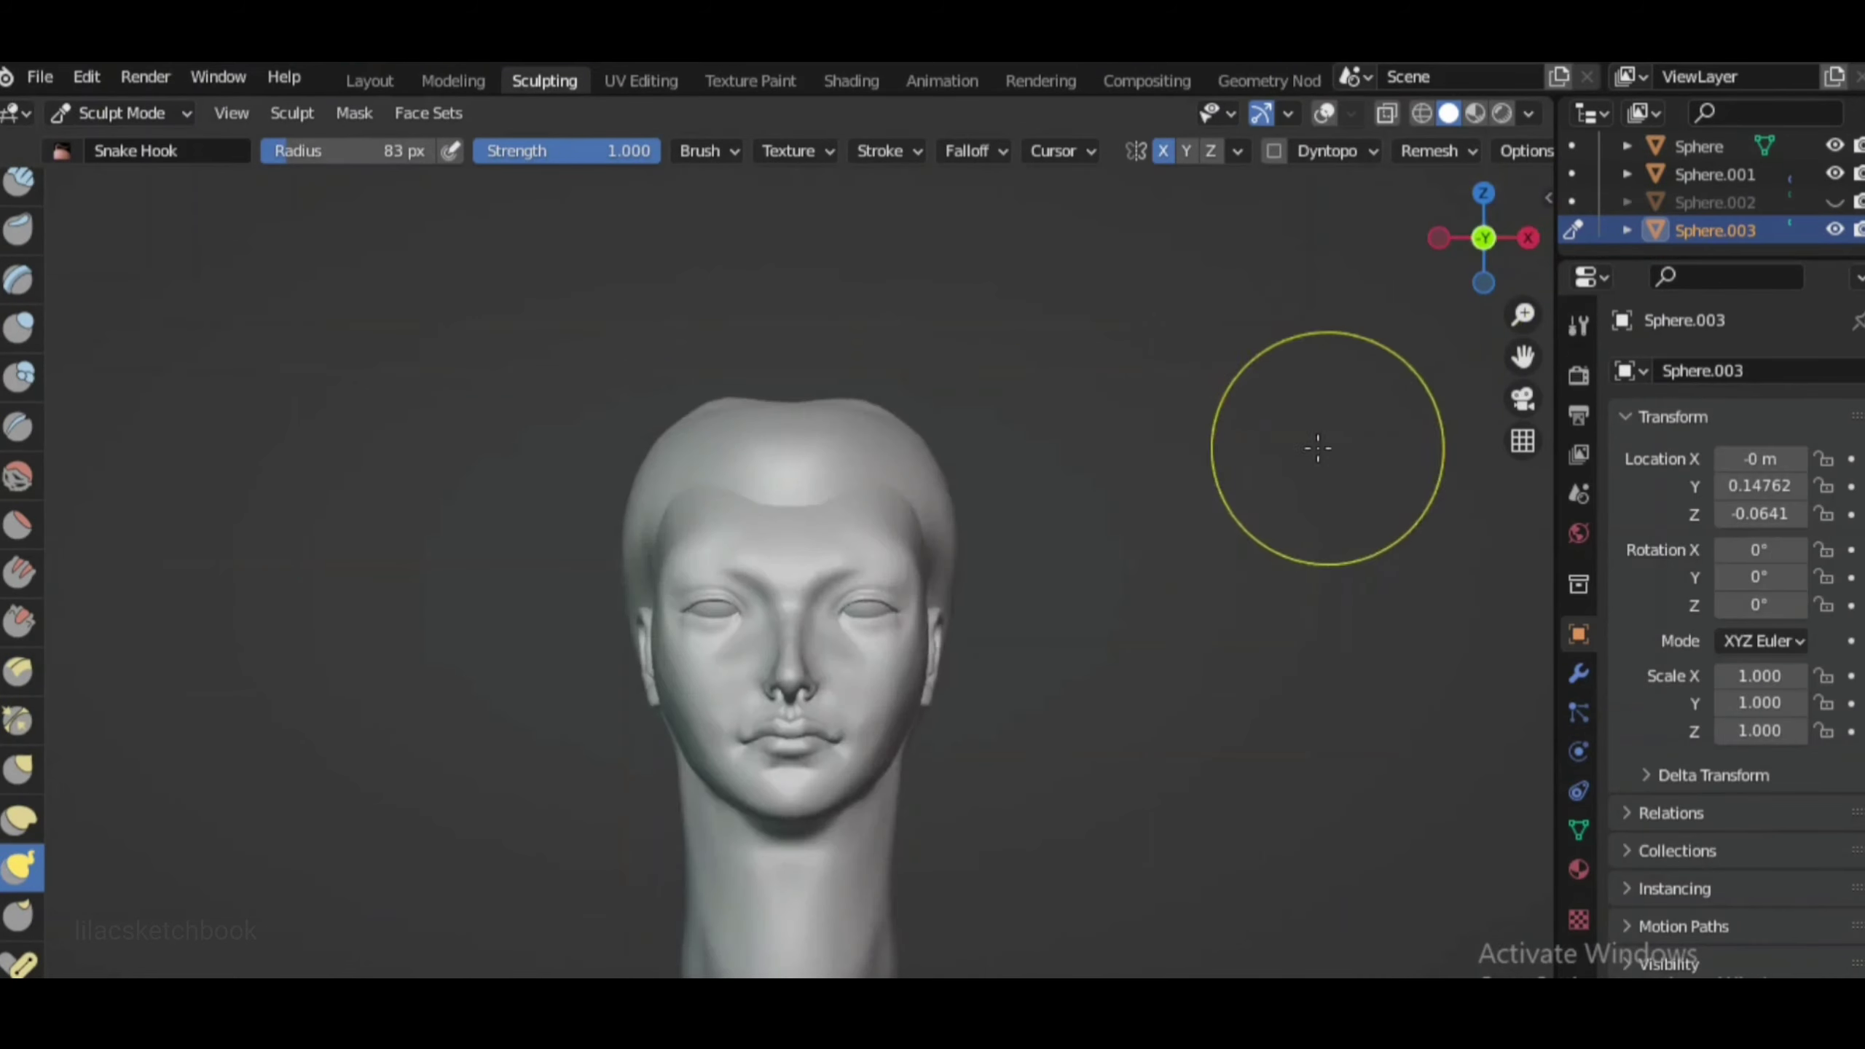
left_click_drag(1483, 237, 1512, 243)
scroll(557, 630, "up", 3)
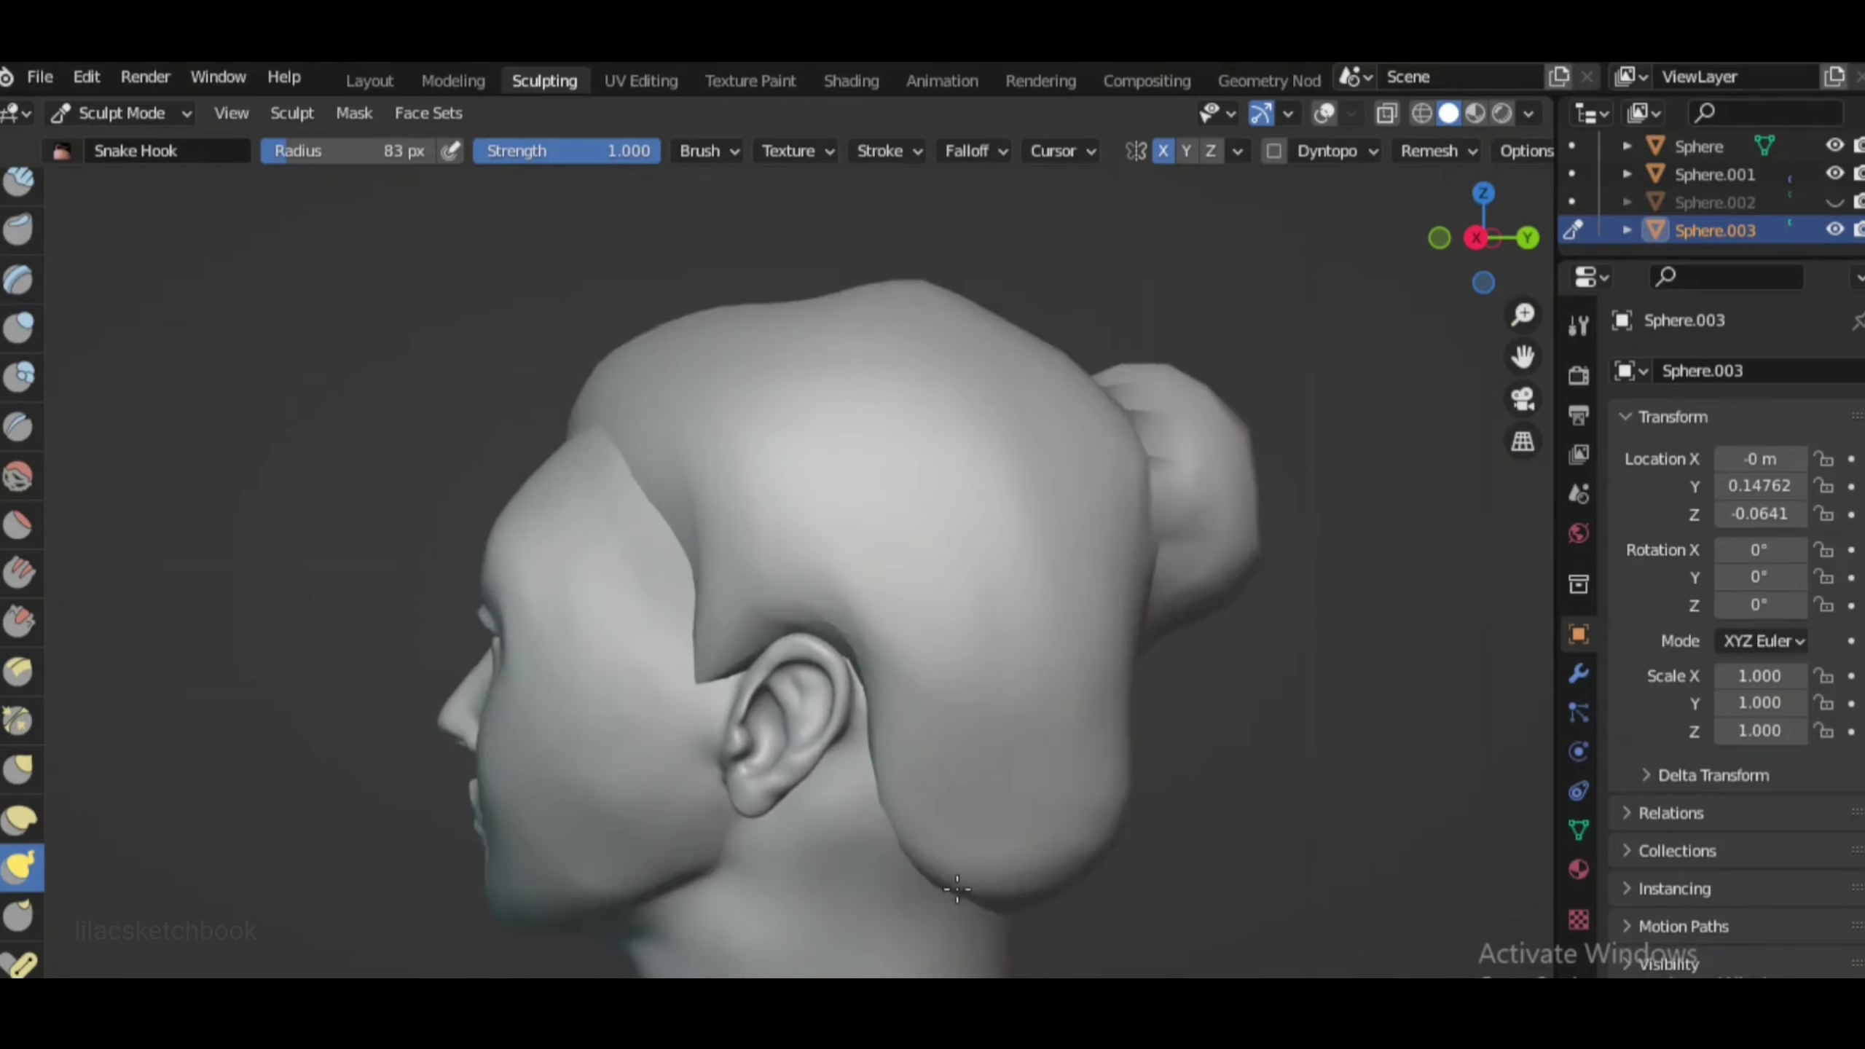
scroll(1777, 234, "up", 4)
scroll(1777, 233, "down", 2)
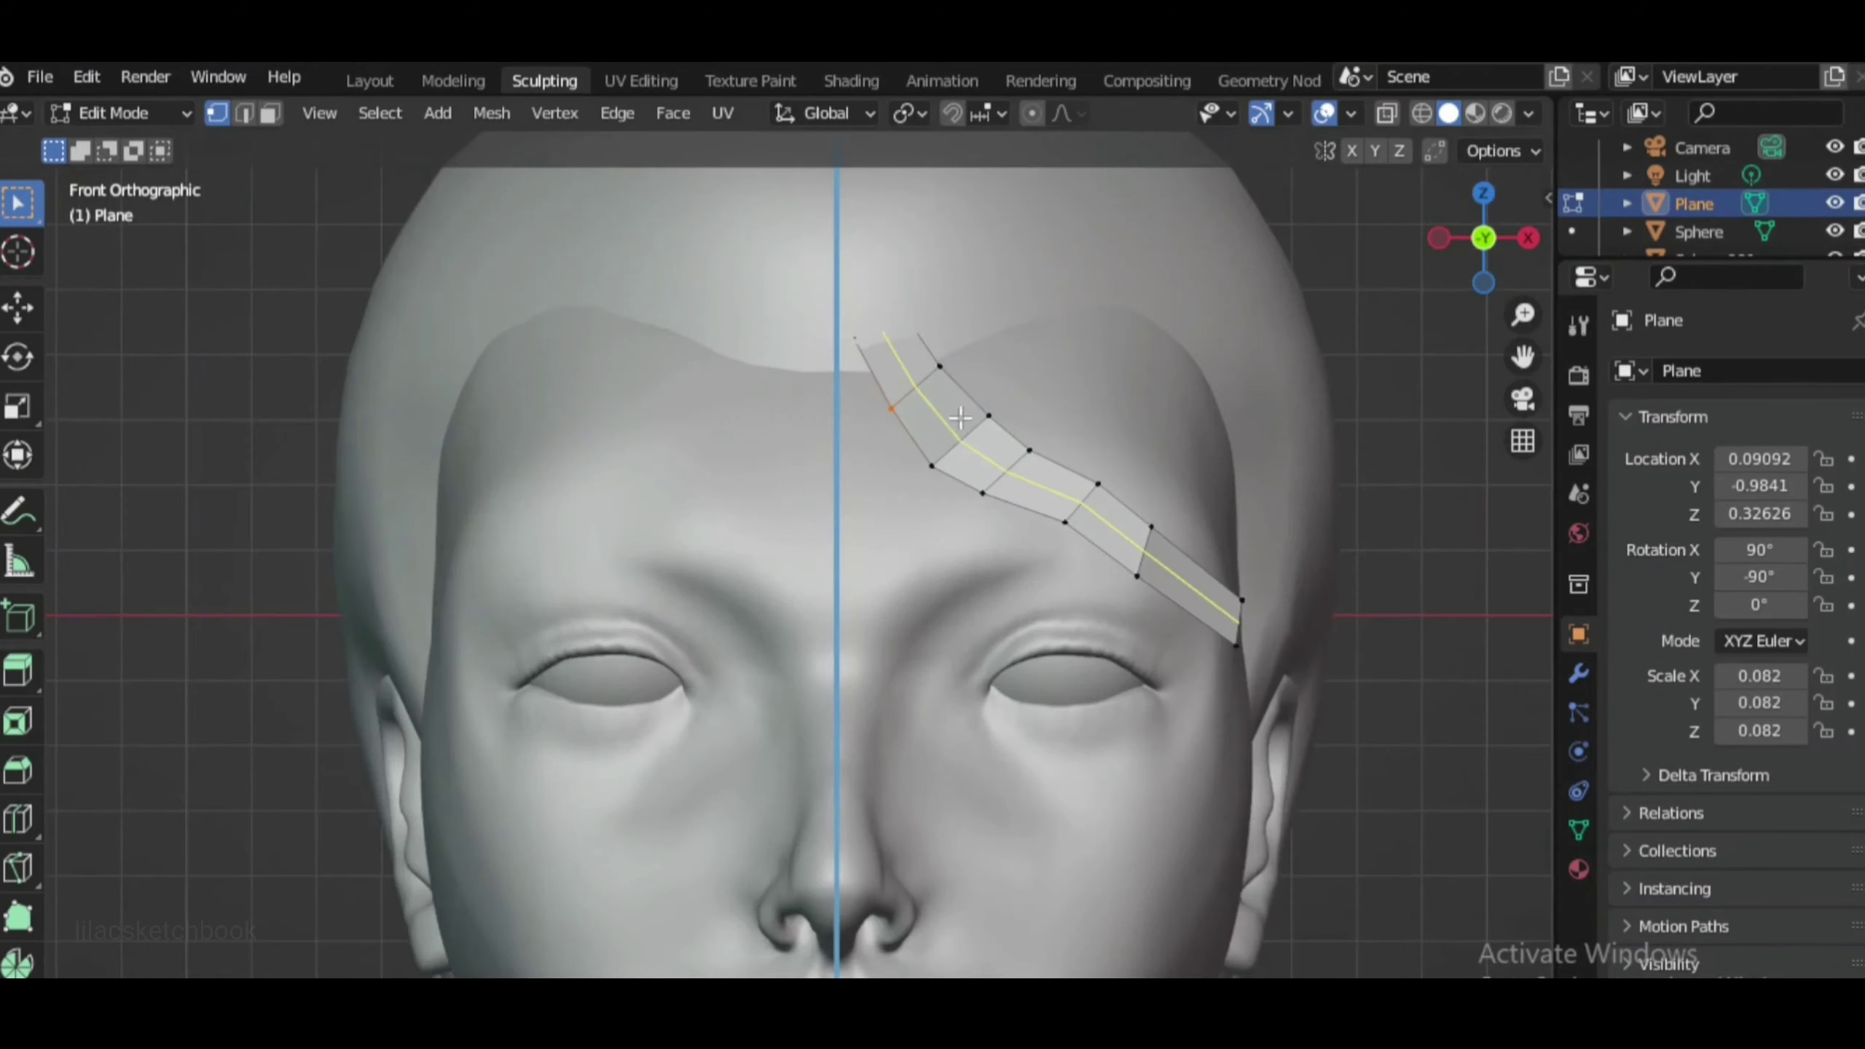
Add edge loops across the forehead strip and extend its end back toward the ear
left_click(1043, 496)
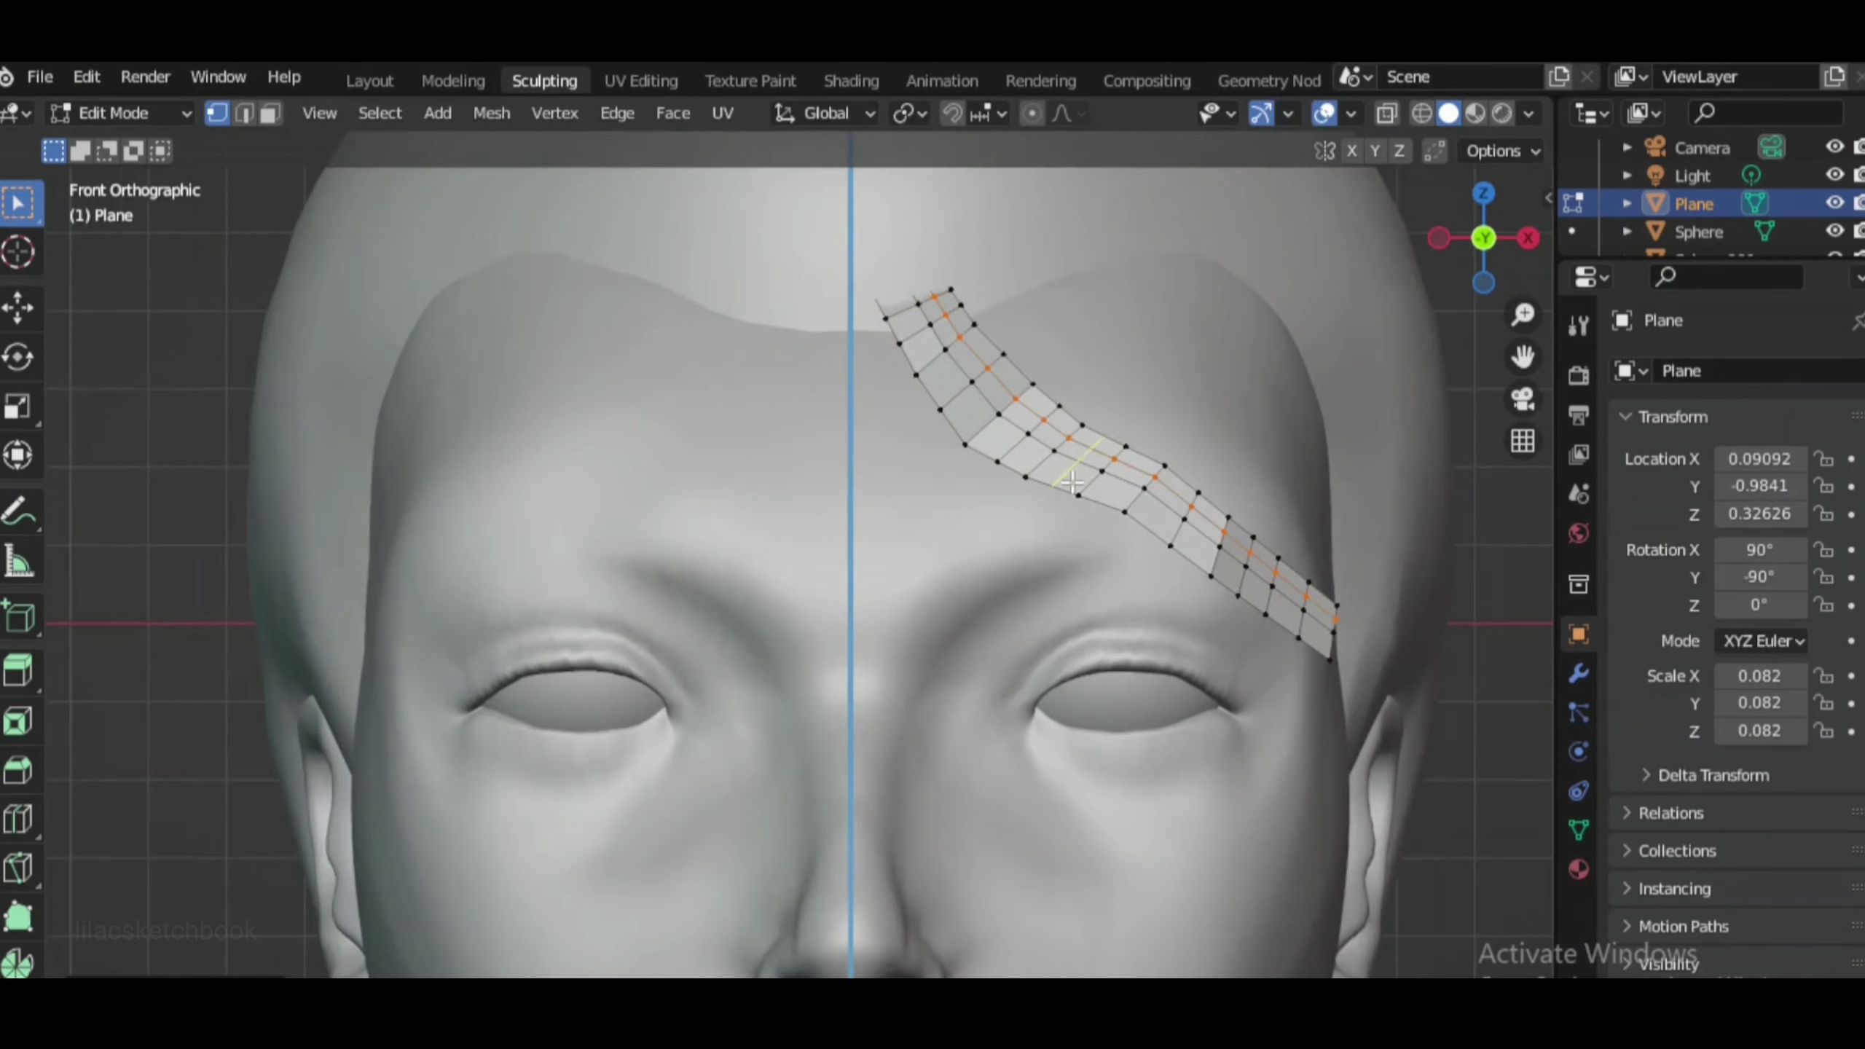
middle_click_drag(1207, 478, 1101, 441)
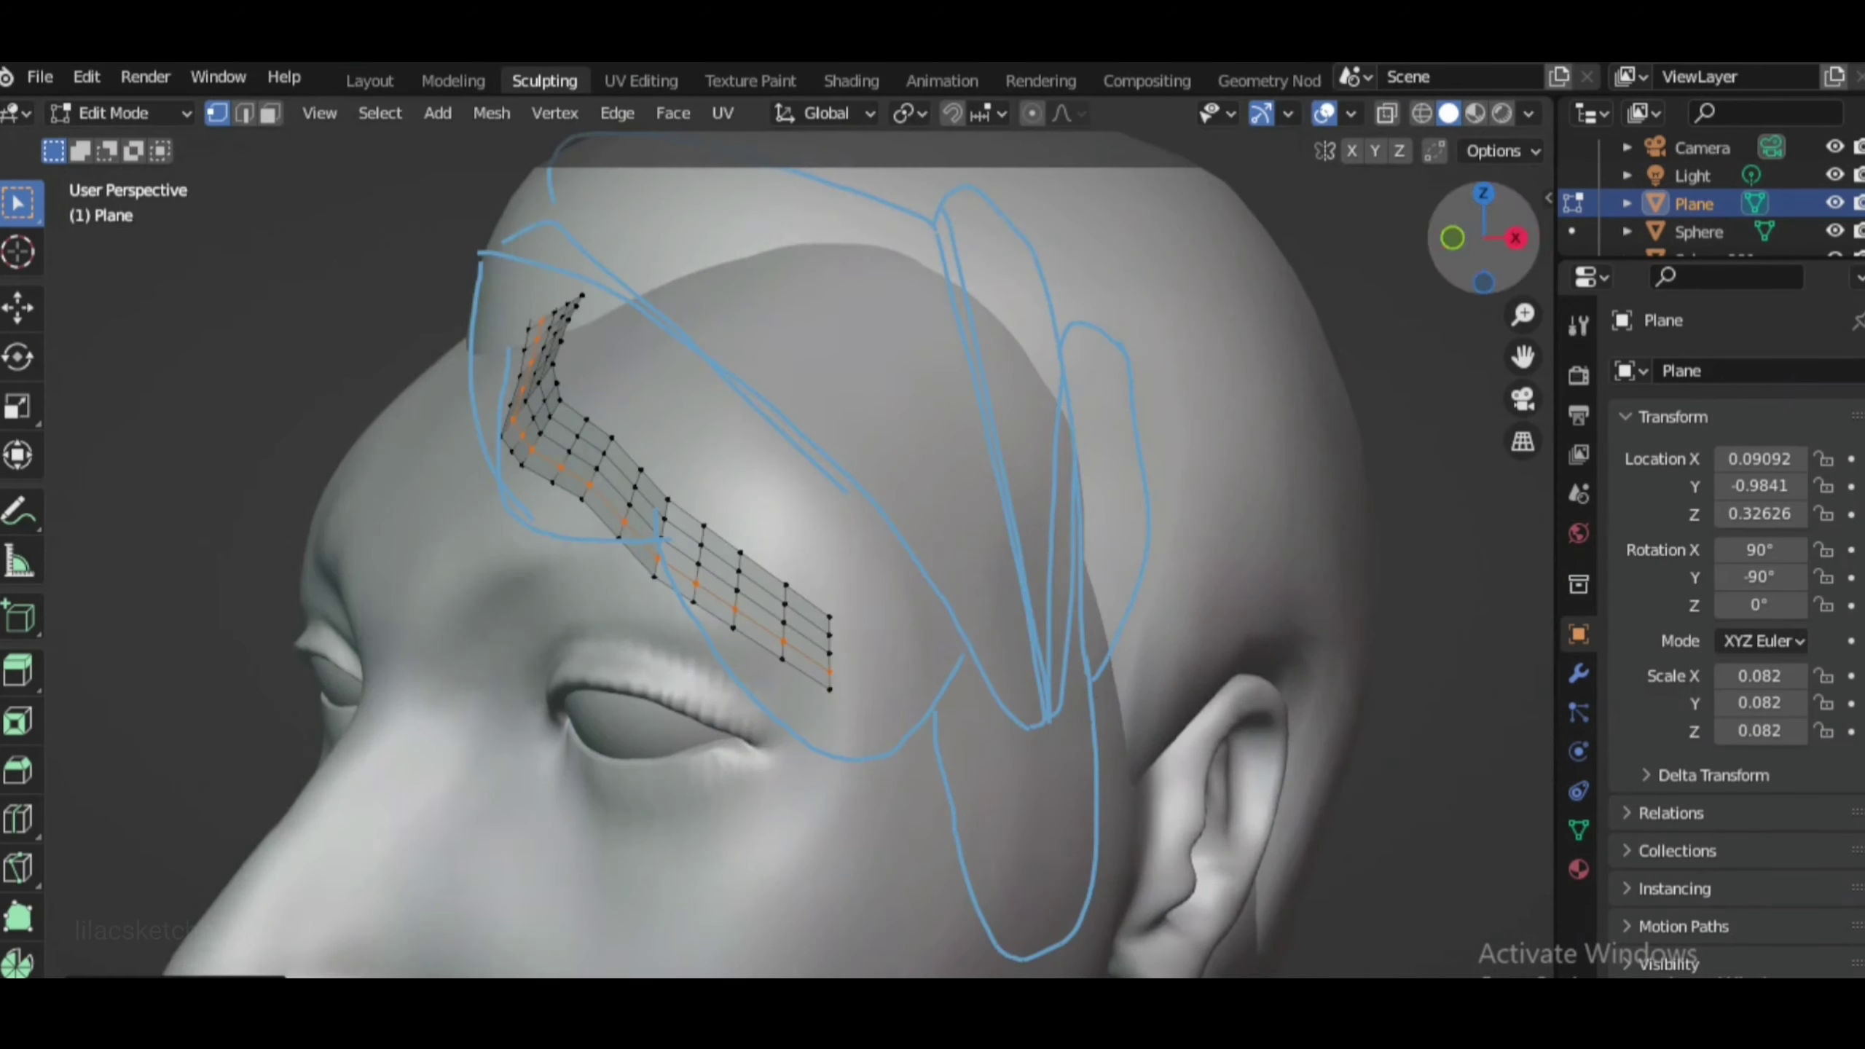
key("KP_3")
key("g")
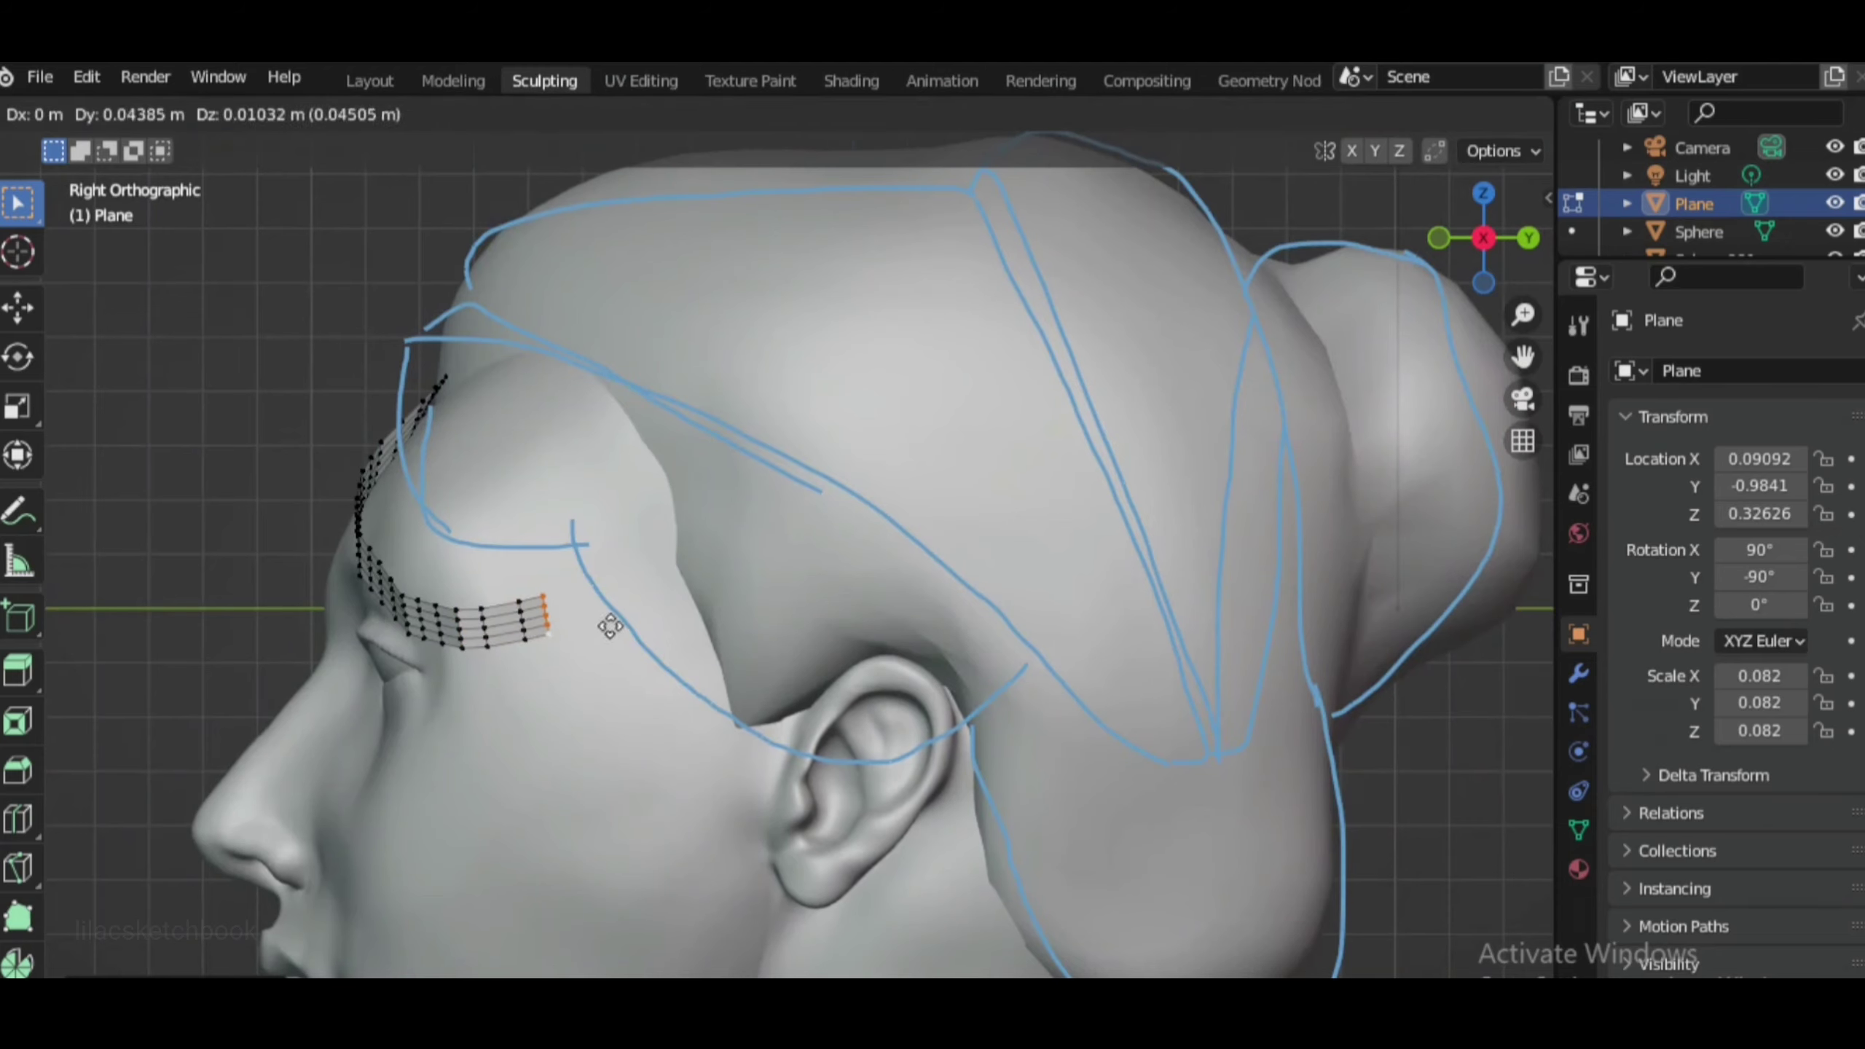
left_click(625, 623)
key("e")
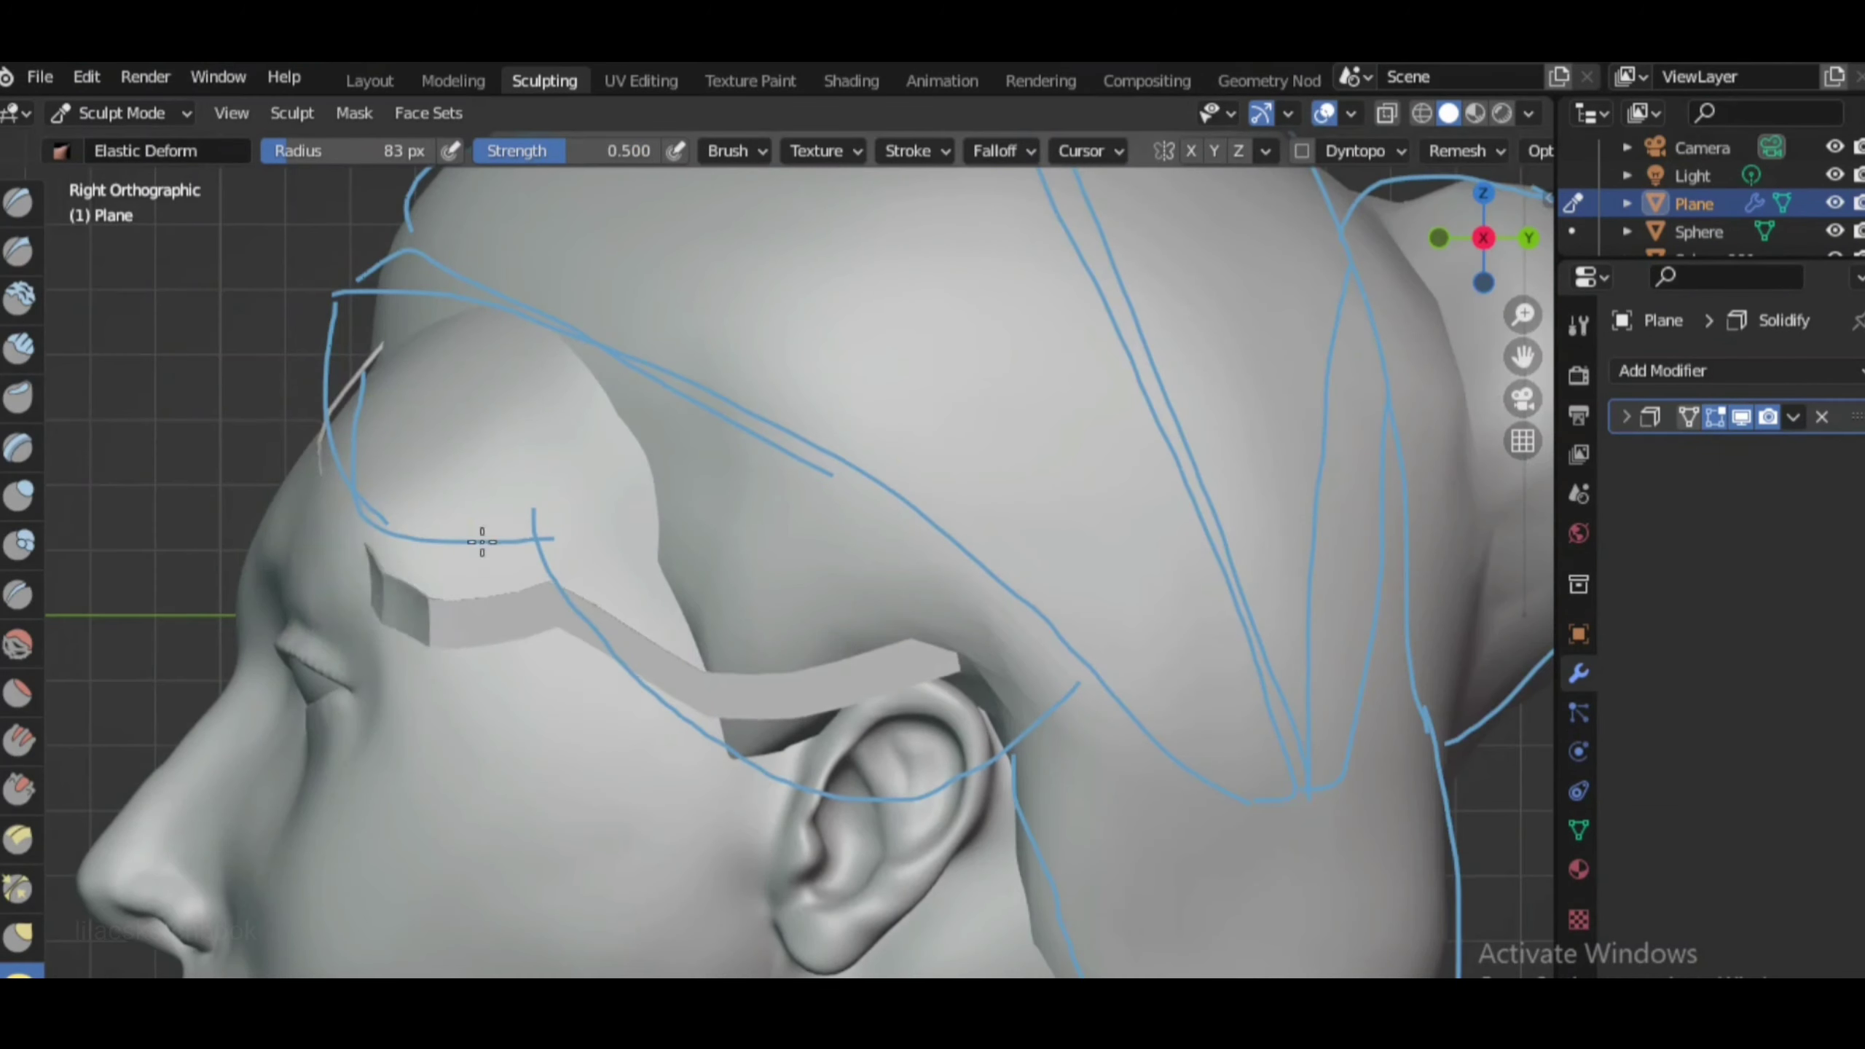
Sculpt the strip with Elastic Deform, lifting it at the brow and sagging its middle
mouse_move(482, 541)
left_mouse_down()
mouse_move(499, 584)
mouse_move(808, 835)
left_mouse_up()
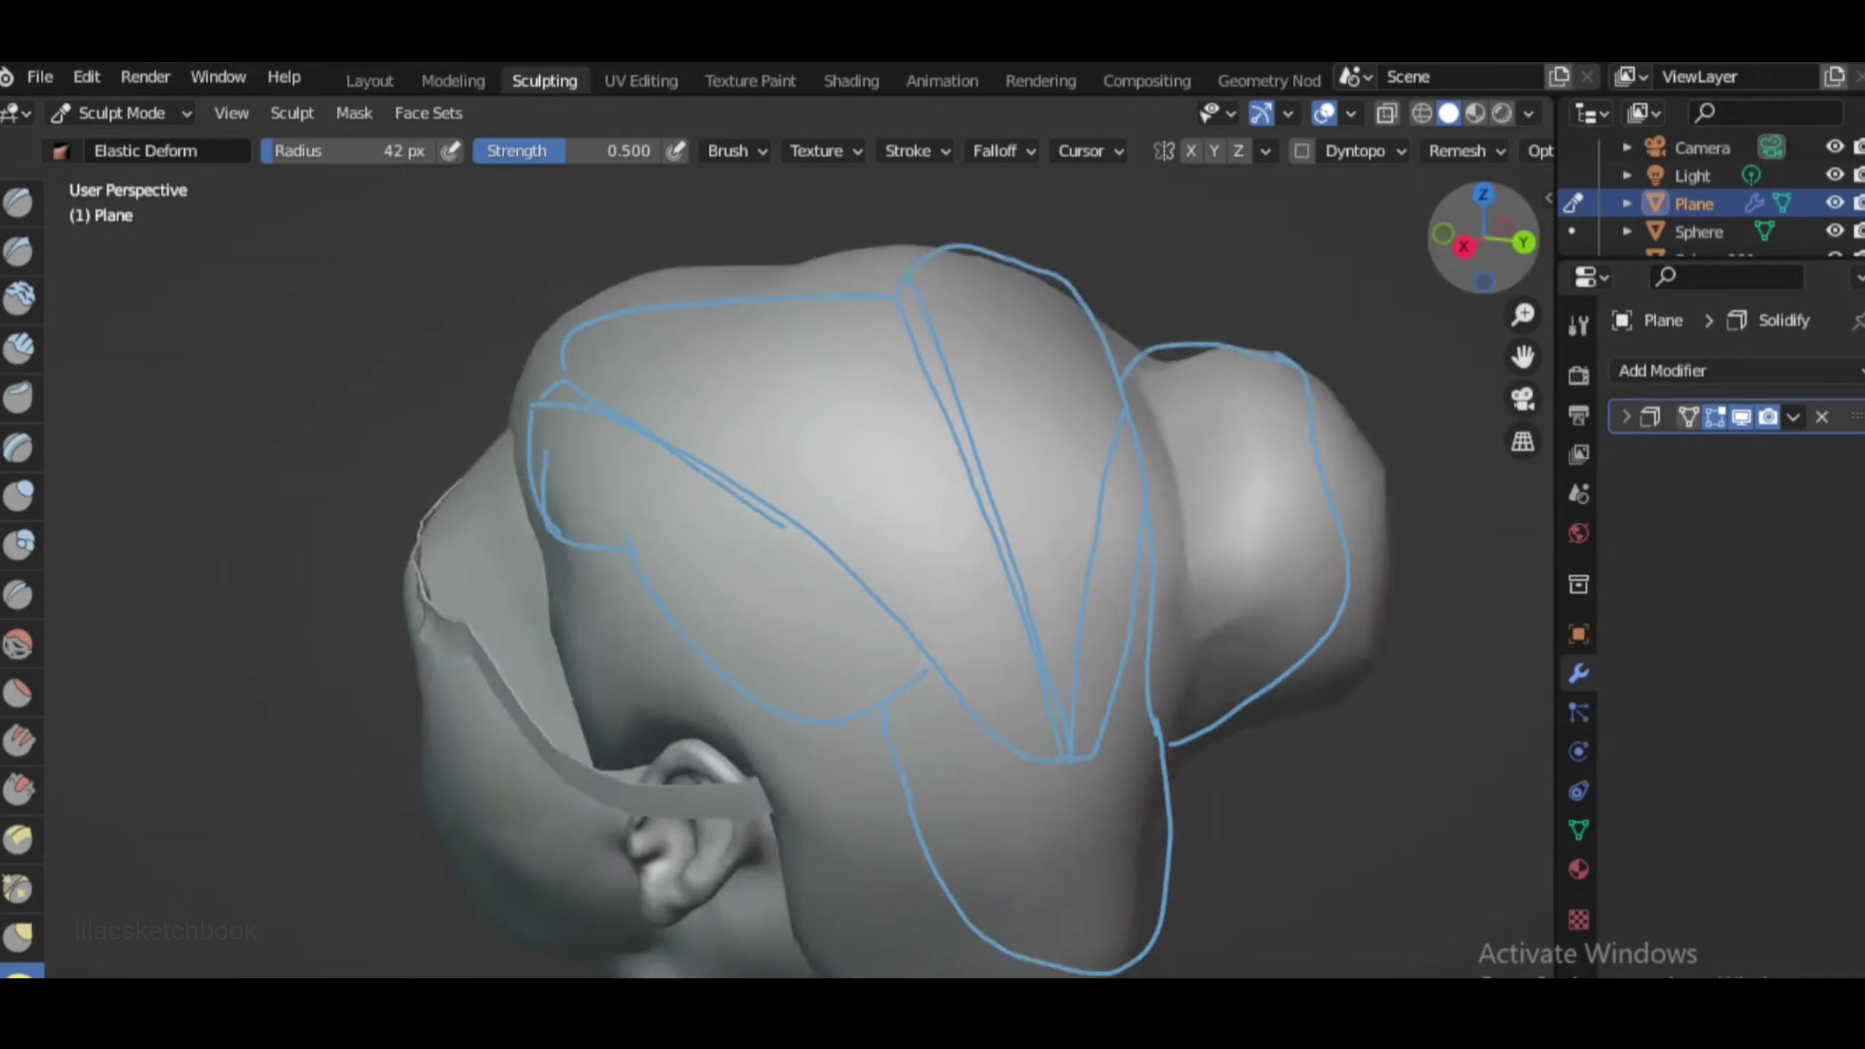
middle_click_drag(456, 648, 903, 656)
mouse_move(1098, 697)
middle_mouse_down()
mouse_move(874, 604)
mouse_move(748, 594)
middle_mouse_up()
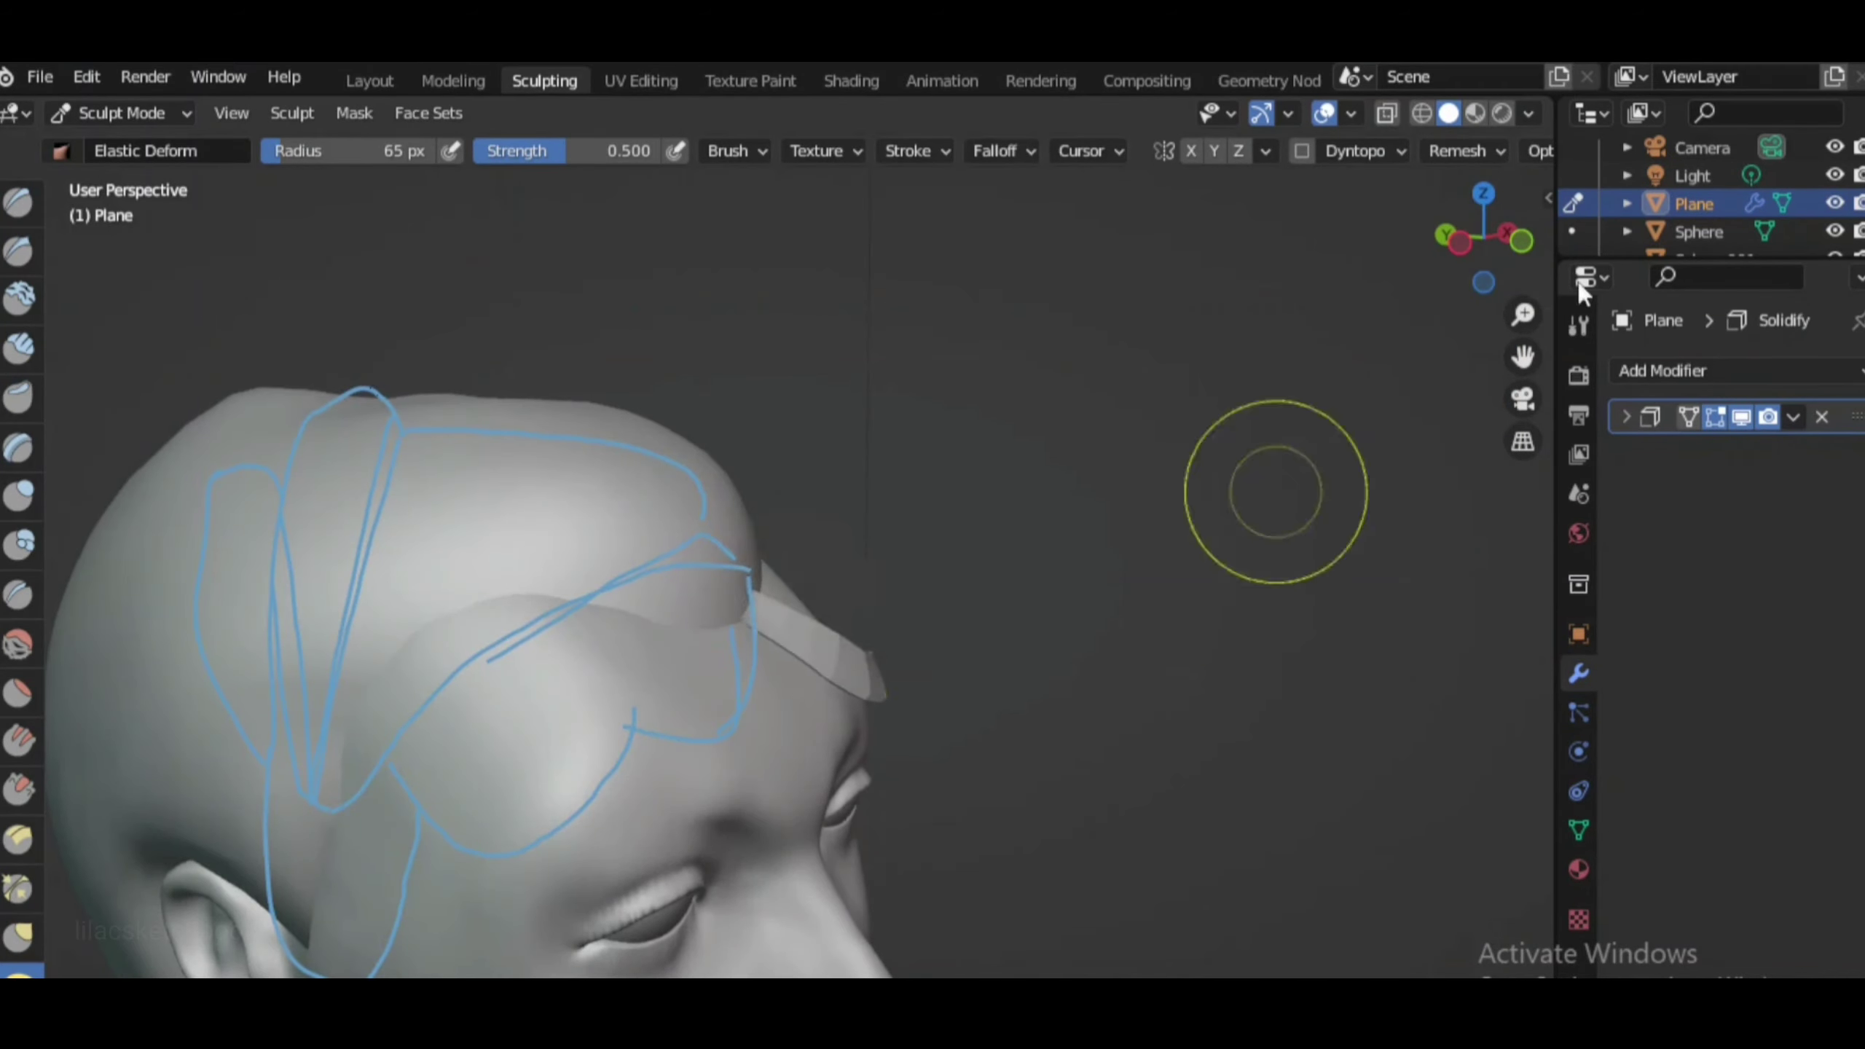
Add Mirror and Subdivision Surface modifiers, moving Subdivision to the top of the stack
left_click(1664, 370)
left_click(1293, 699)
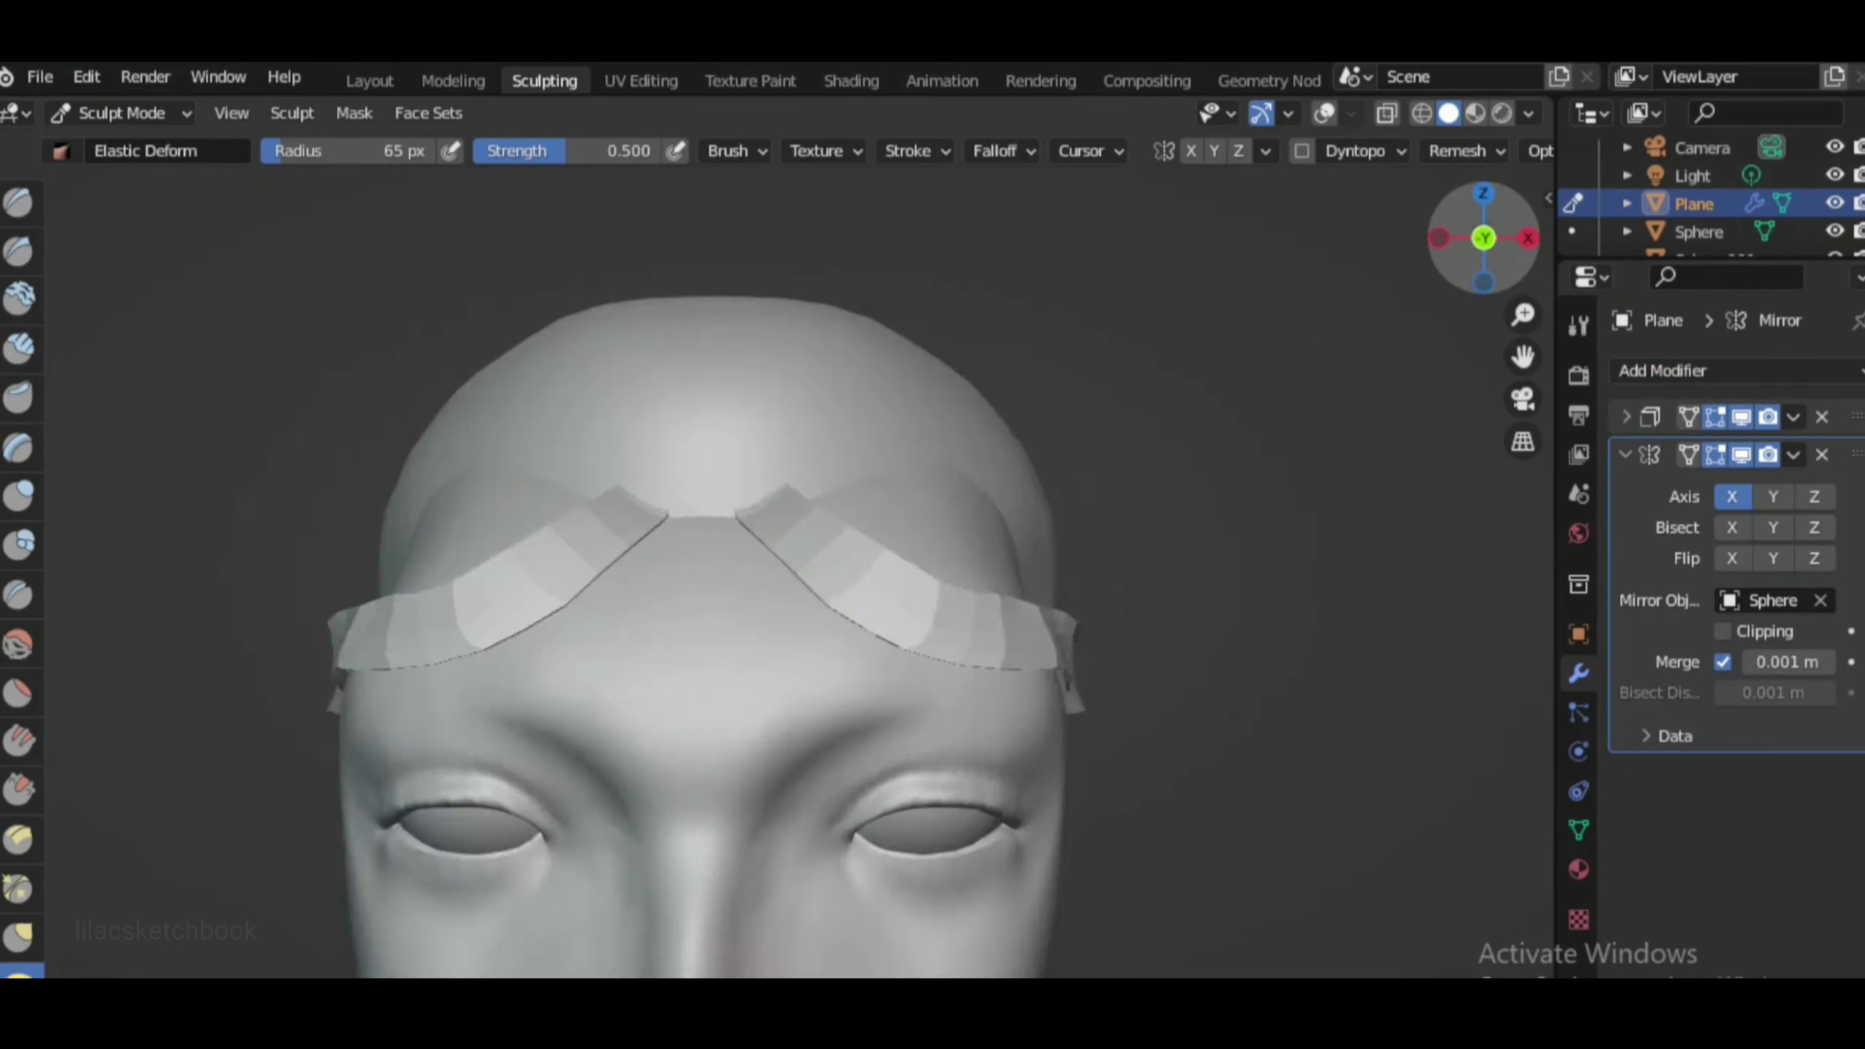
middle_click_drag(734, 588, 955, 588)
left_click(1664, 370)
left_click(1793, 493)
left_click(1667, 617)
Check the smoothed band from front and right side views, toggling the guide overlays
mouse_move(734, 588)
middle_mouse_down()
mouse_move(588, 550)
mouse_move(801, 557)
middle_mouse_up()
left_click_drag(1449, 274, 516, 572)
key("g")
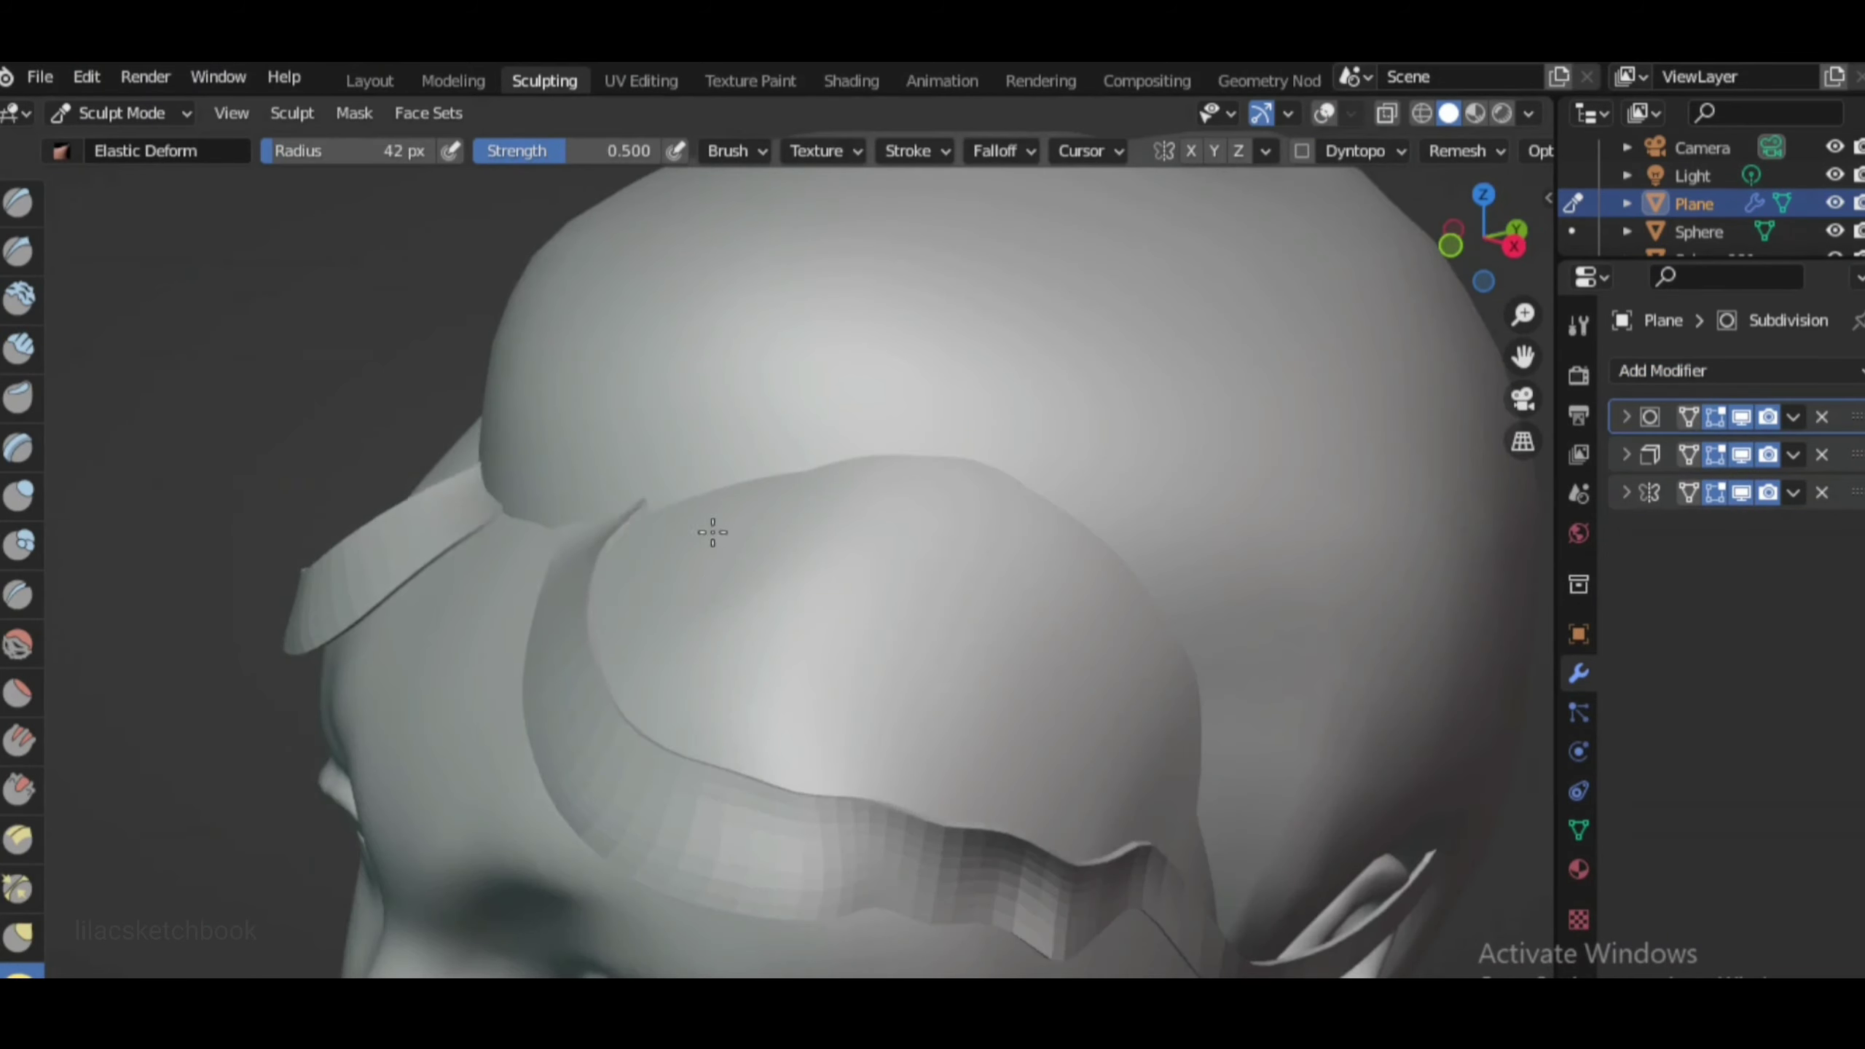
mouse_move(713, 531)
middle_mouse_down()
mouse_move(749, 667)
mouse_move(1033, 633)
middle_mouse_up()
key("KP_1")
scroll(1103, 709, "down", 3)
scroll(670, 507, "up", 4)
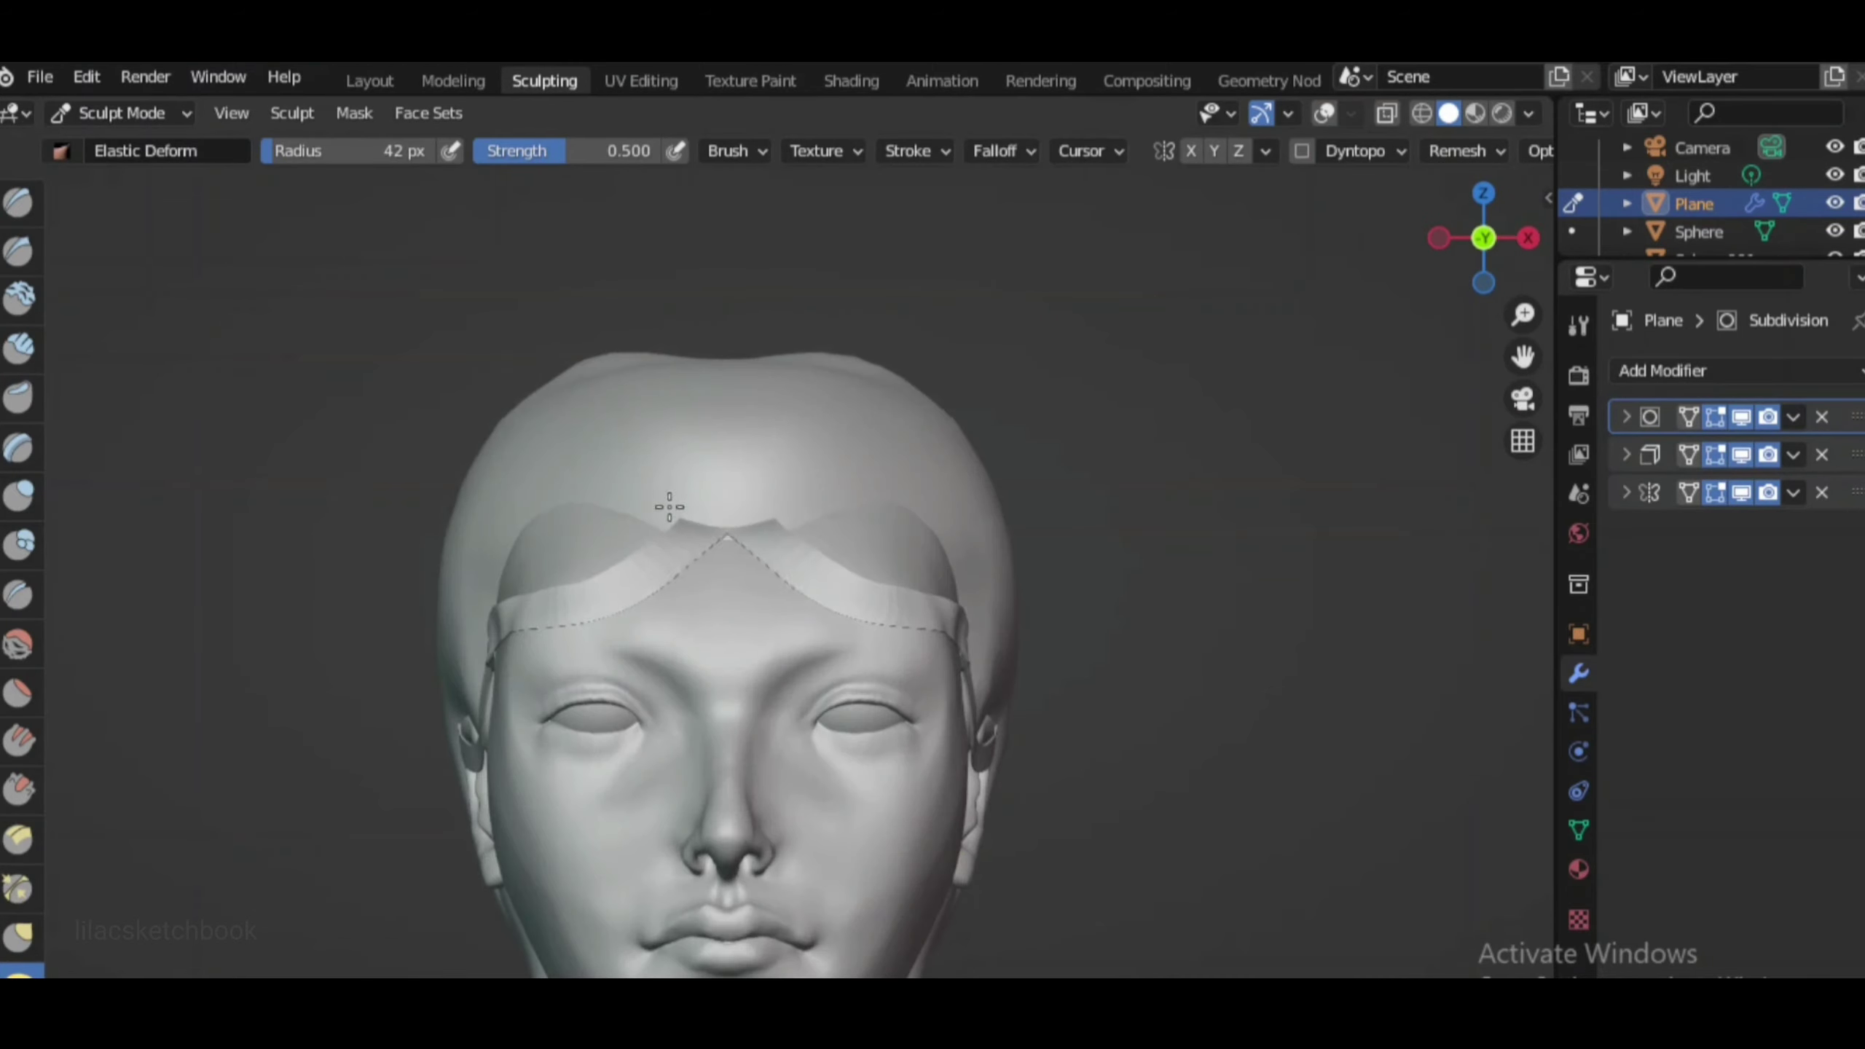
left_click_drag(1484, 237, 1435, 119)
left_click(1325, 113)
left_click(1528, 238)
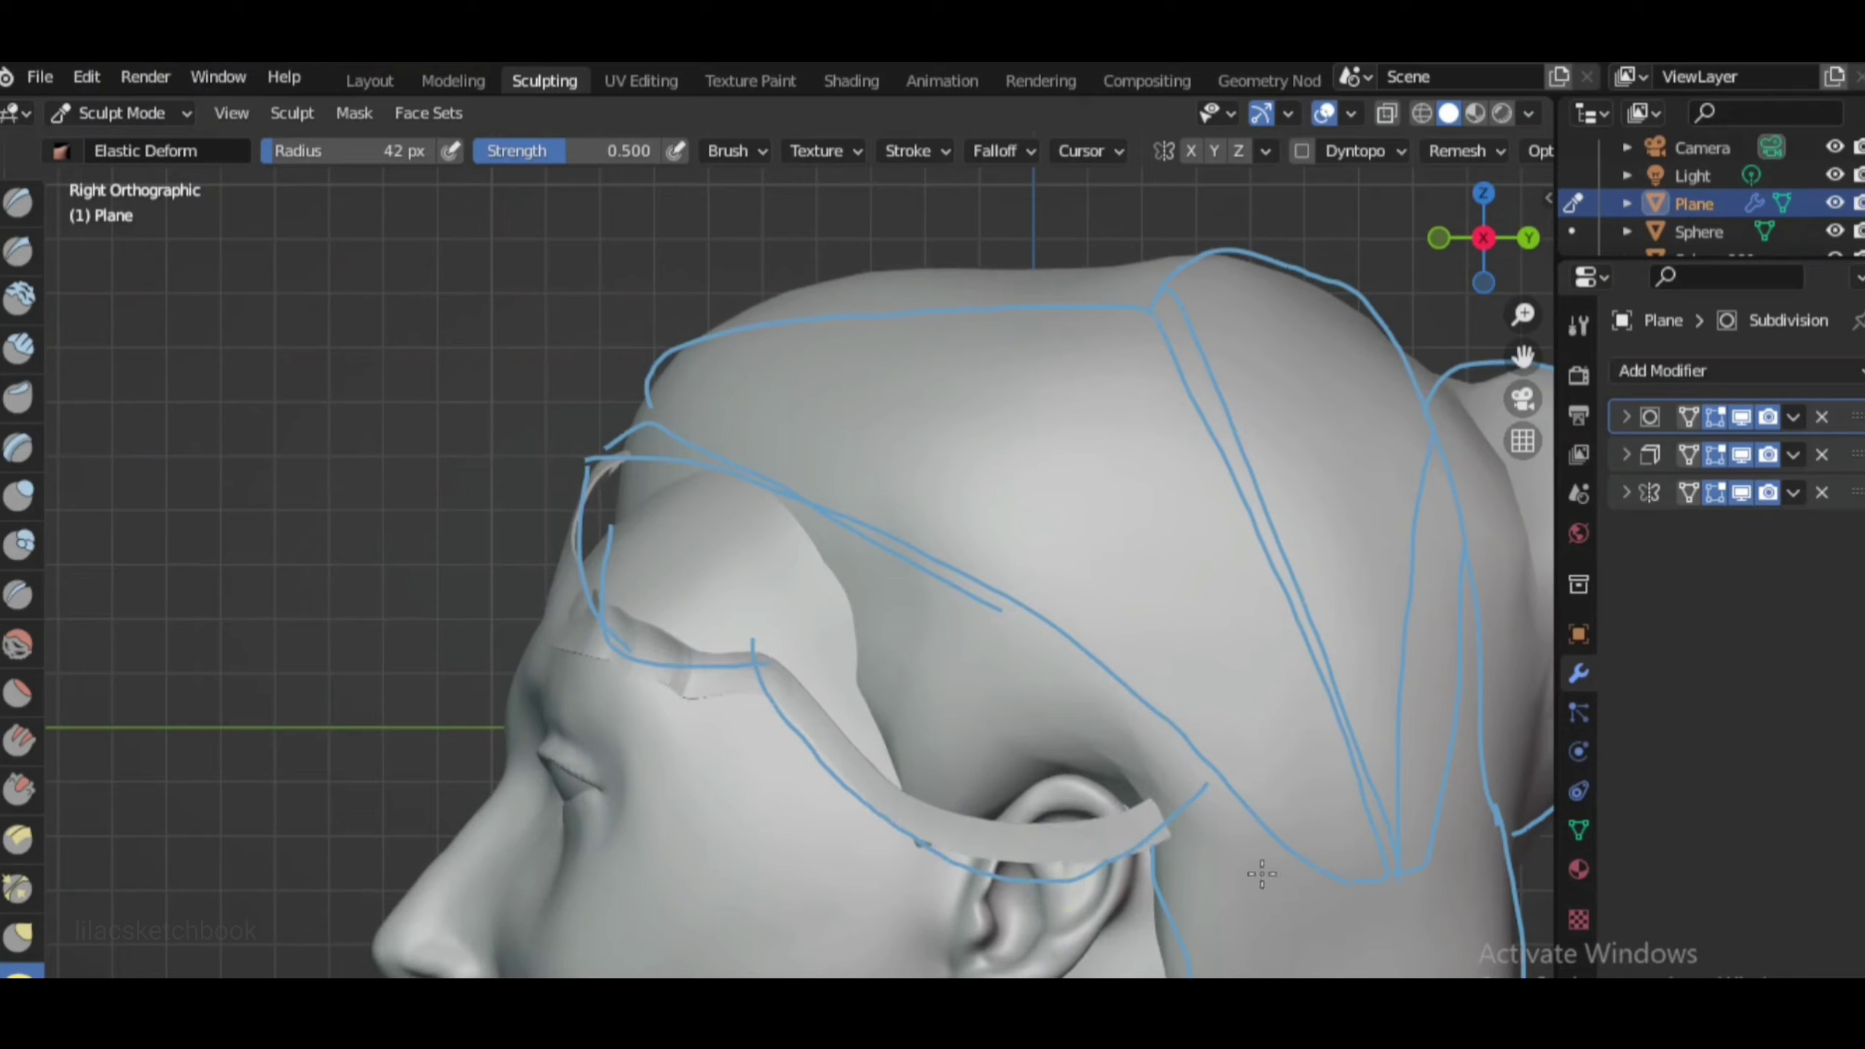
left_click(1325, 112)
Inspect the band closely from low front and side angles, then enter Edit Mode
mouse_move(881, 588)
middle_mouse_down()
mouse_move(734, 551)
mouse_move(954, 515)
mouse_move(912, 477)
middle_mouse_up()
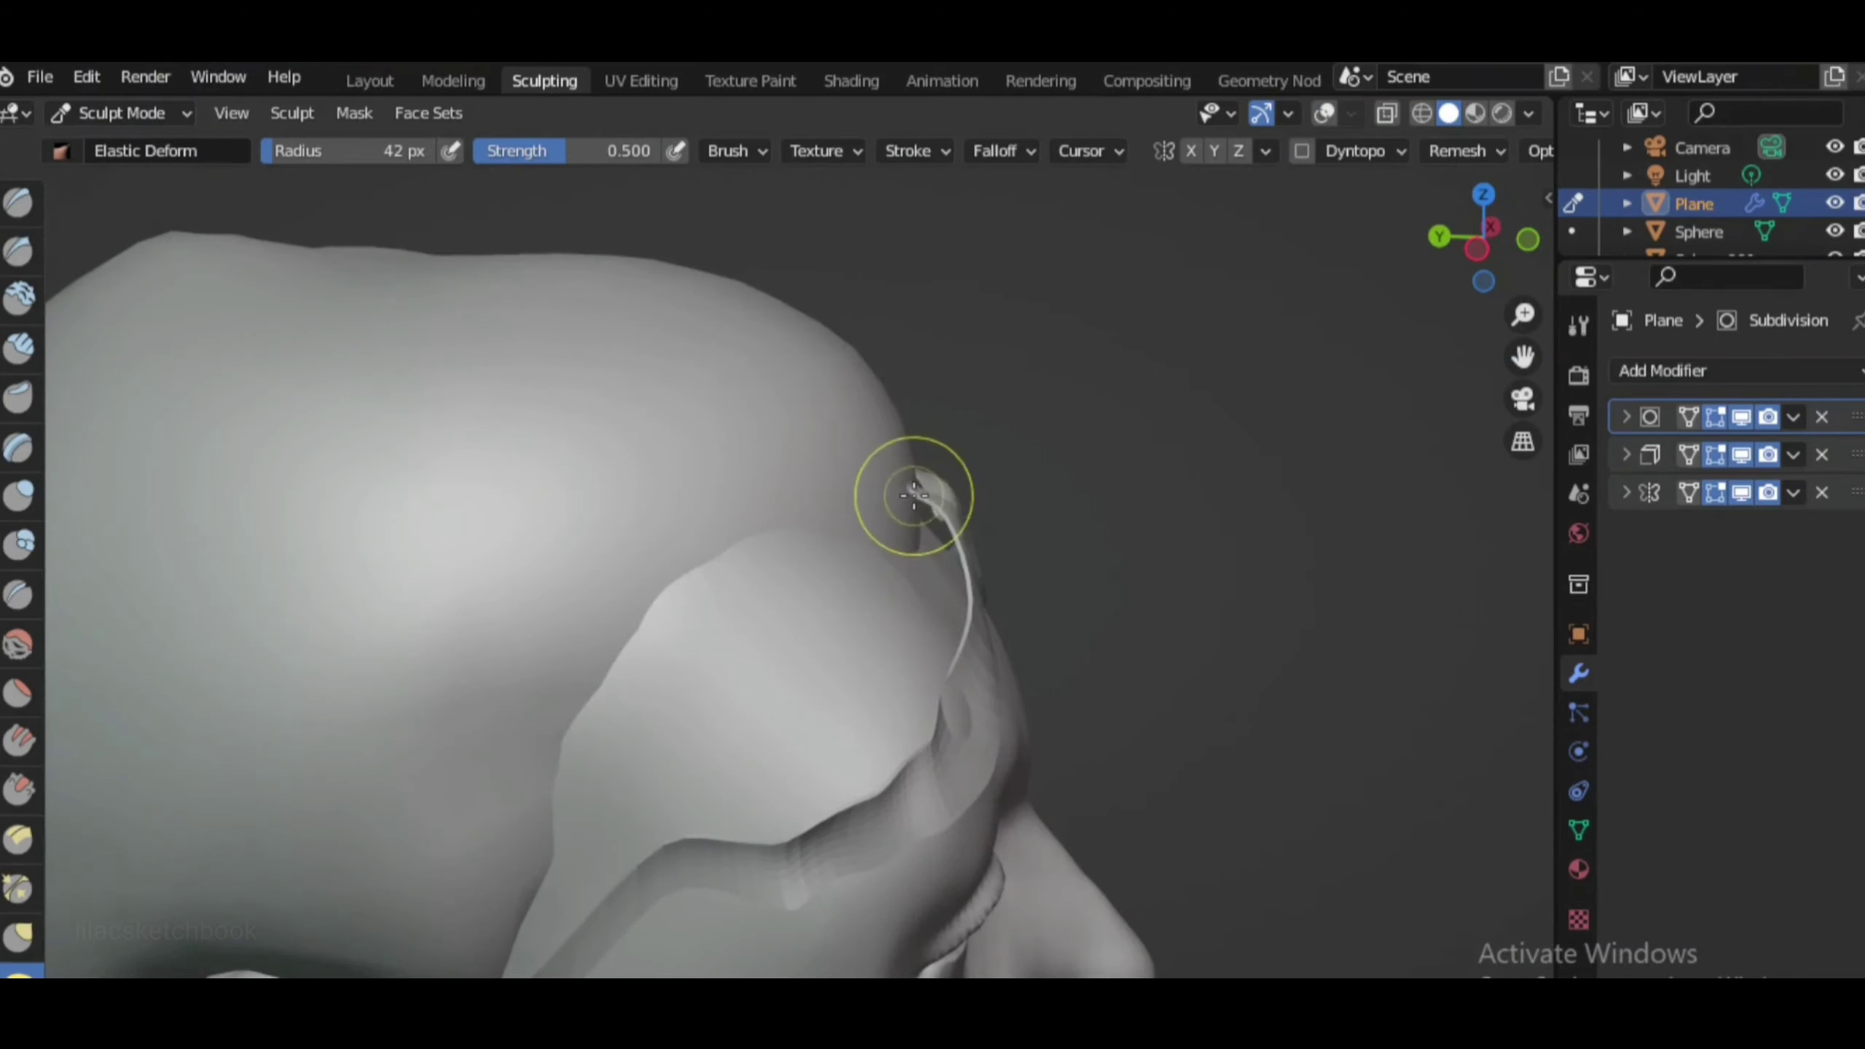
left_click_drag(1453, 211, 617, 366)
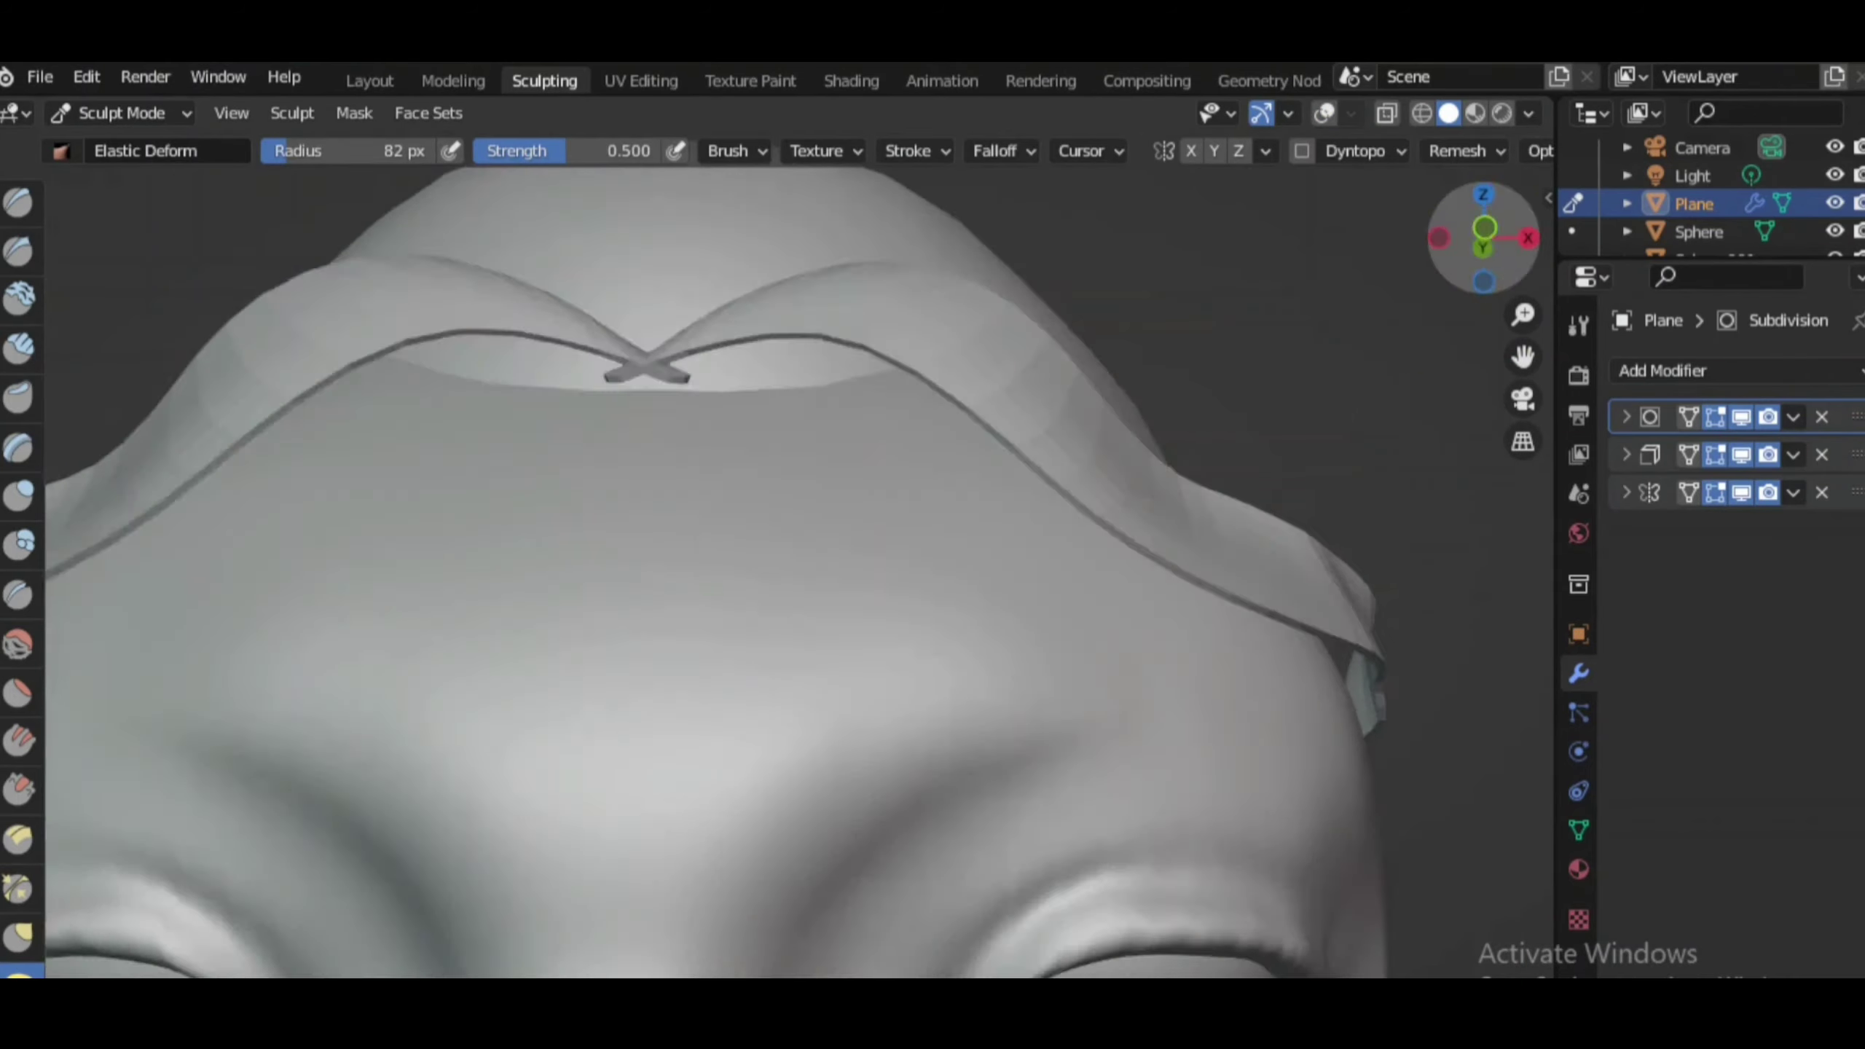
middle_click_drag(916, 417, 775, 399)
scroll(775, 399, "up", 5)
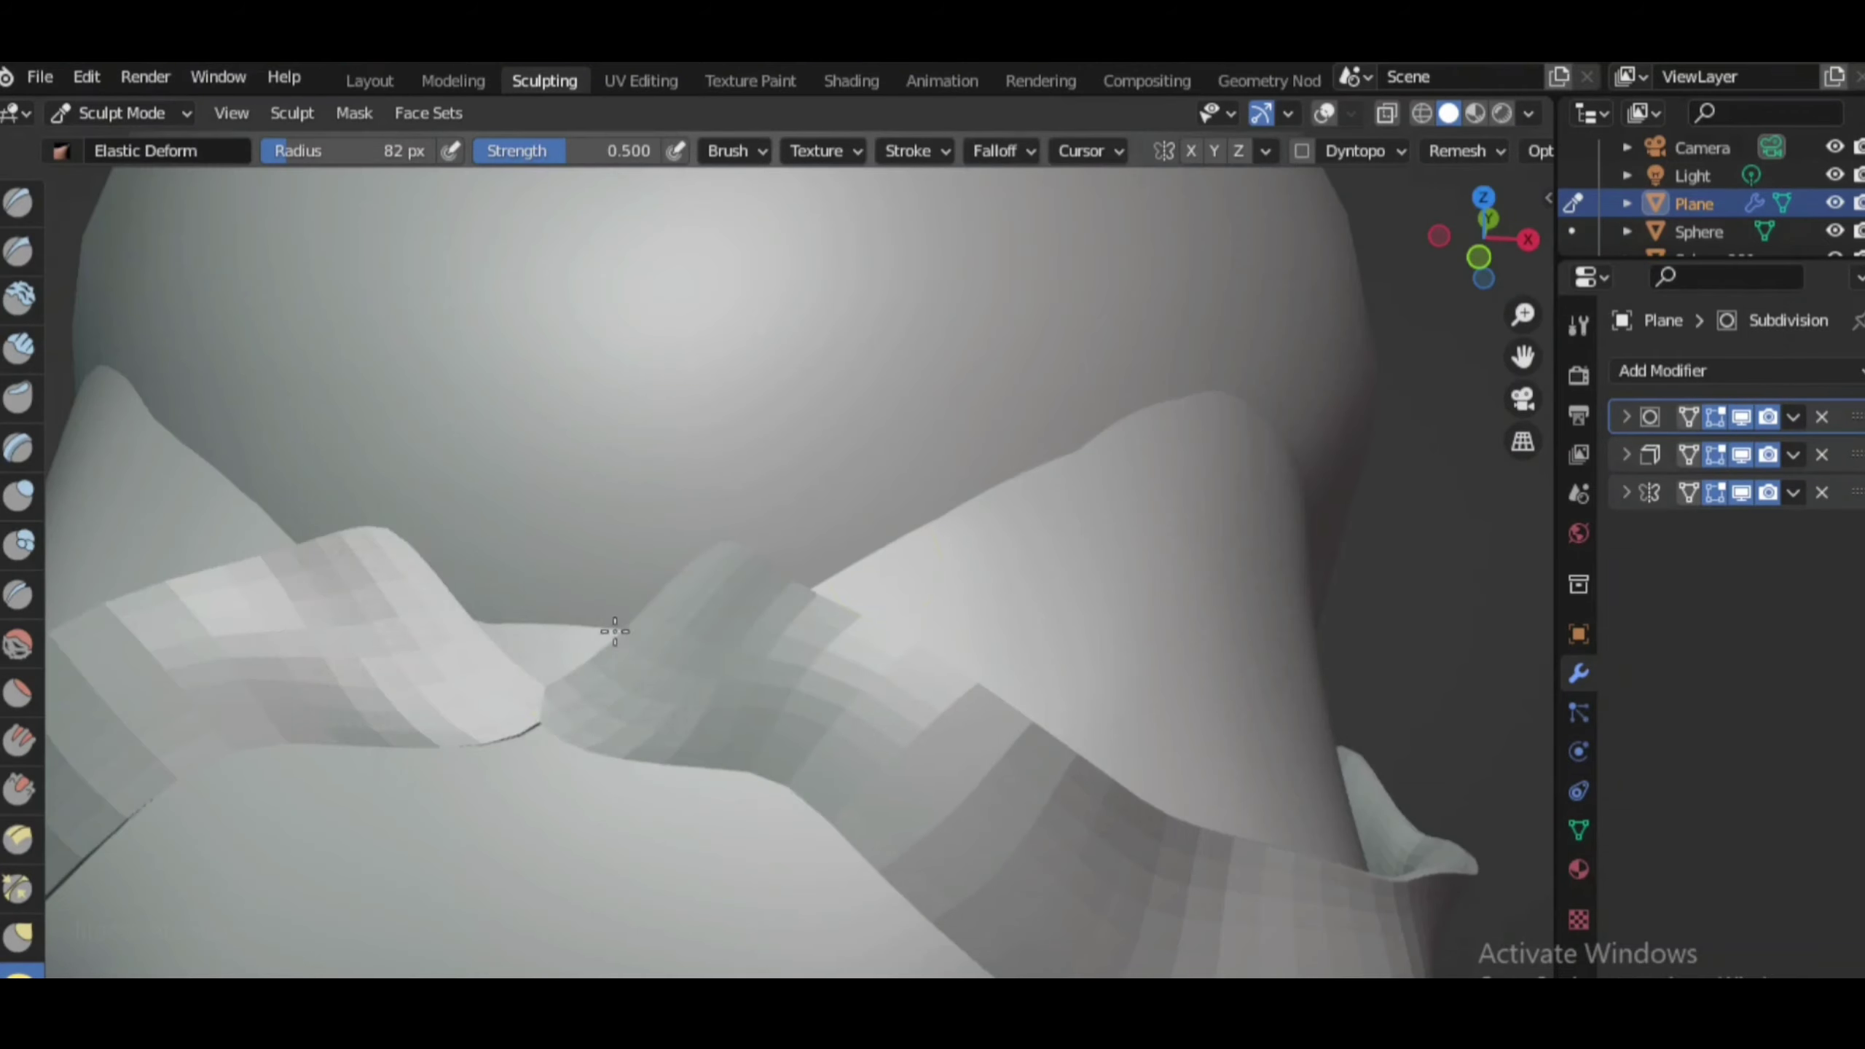
scroll(345, 445, "down", 10)
scroll(902, 416, "up", 6)
middle_click_drag(902, 415, 808, 441)
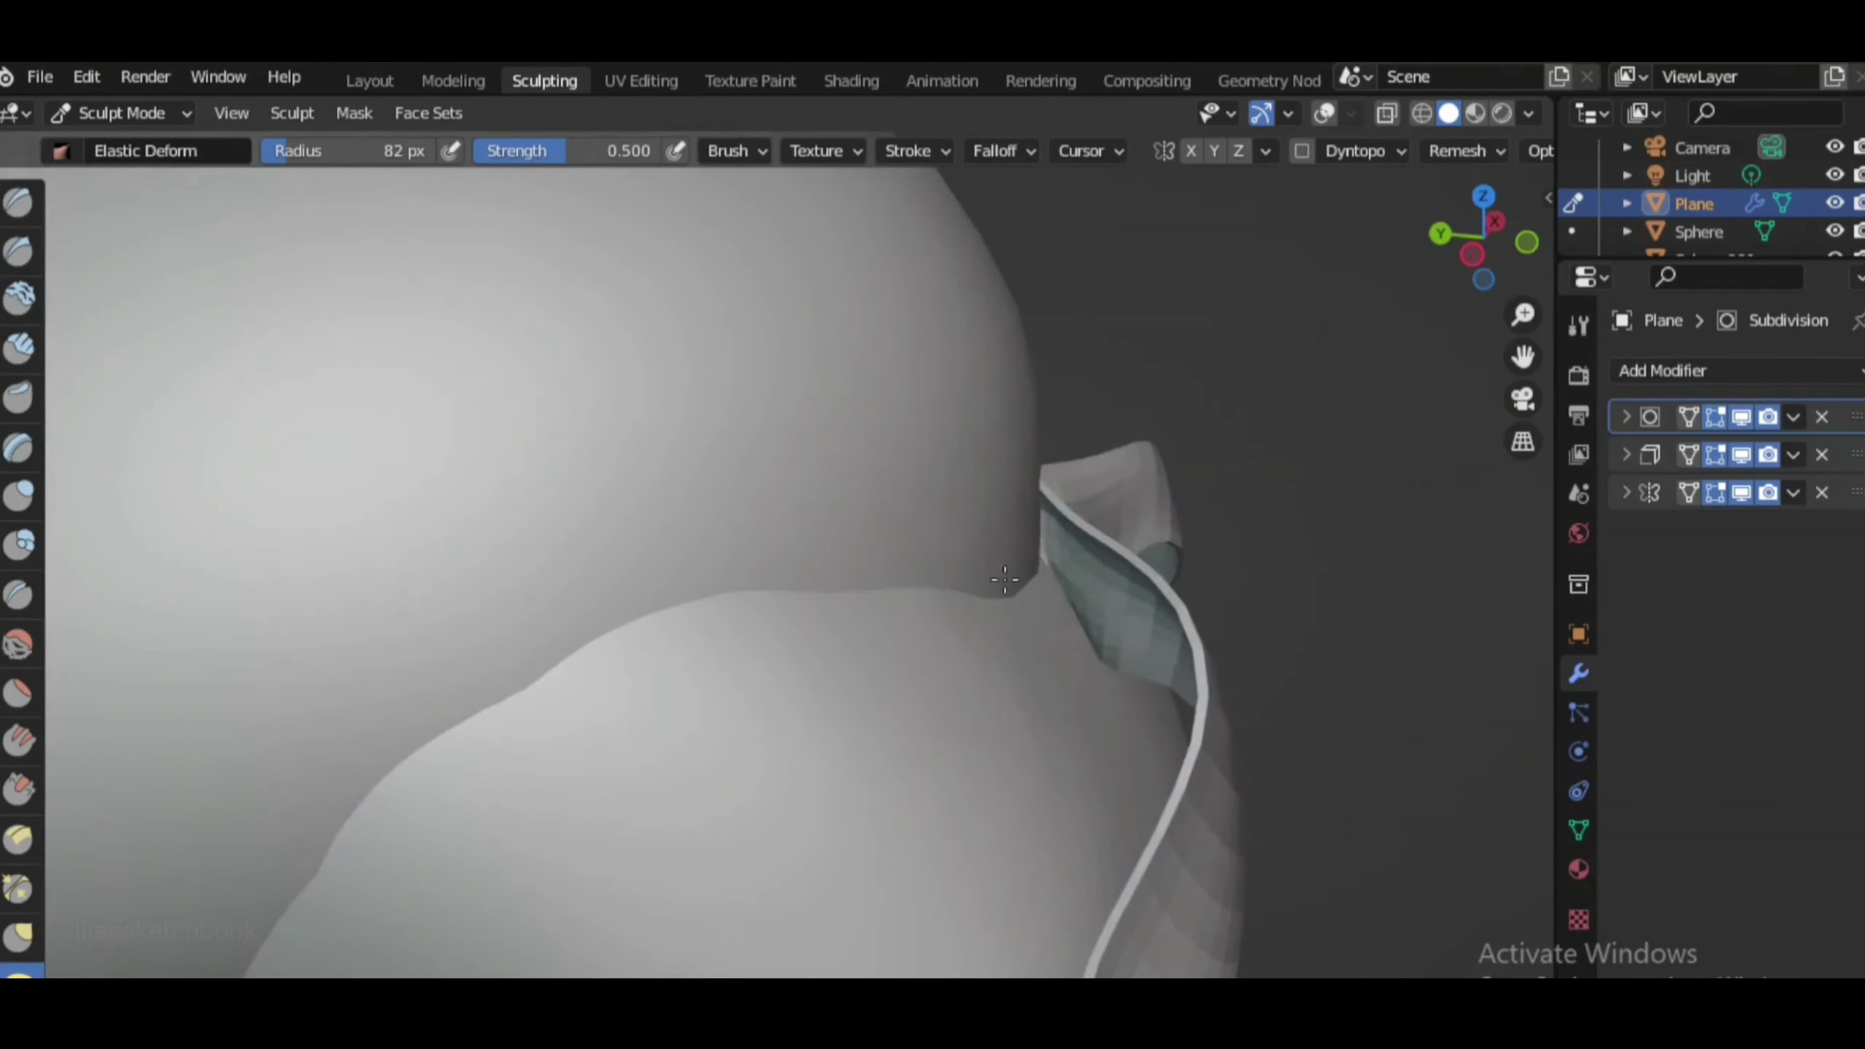
scroll(708, 479, "down", 6)
scroll(741, 534, "up", 2)
scroll(741, 534, "up", 4)
scroll(1270, 508, "down", 4)
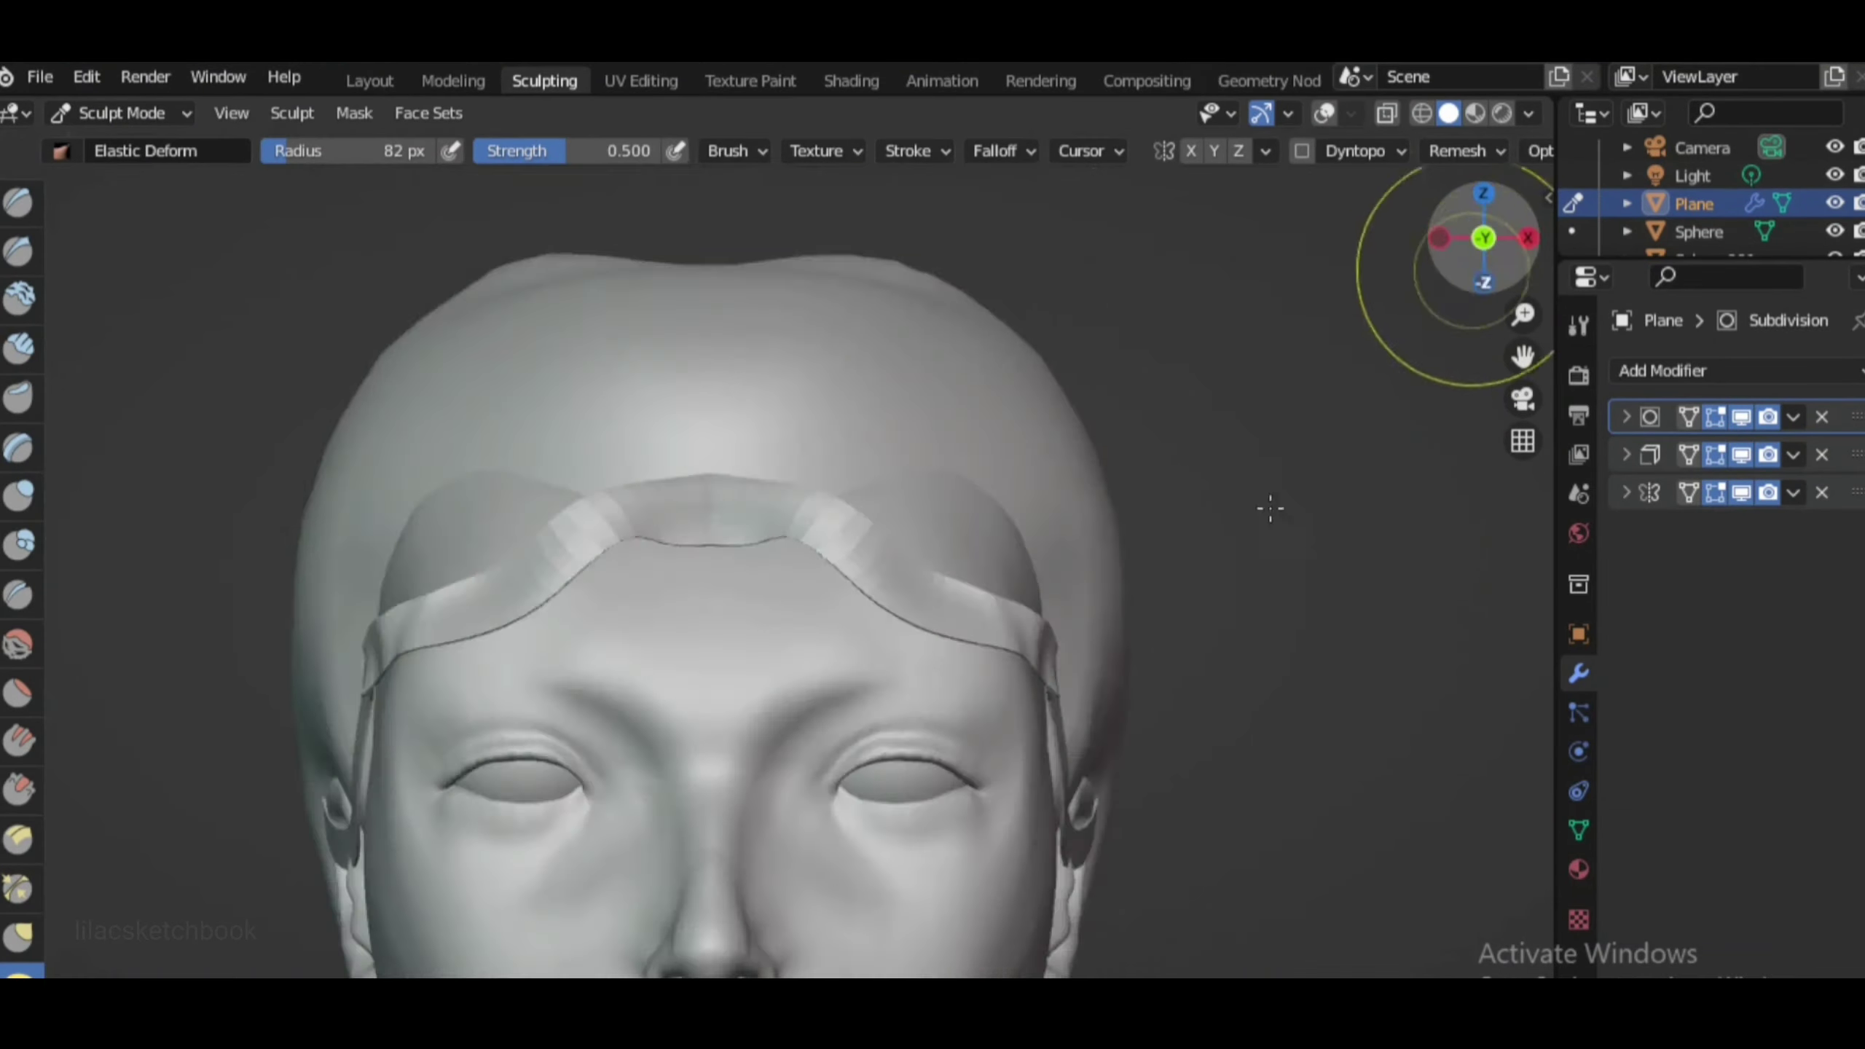
scroll(702, 535, "up", 2)
key("Tab")
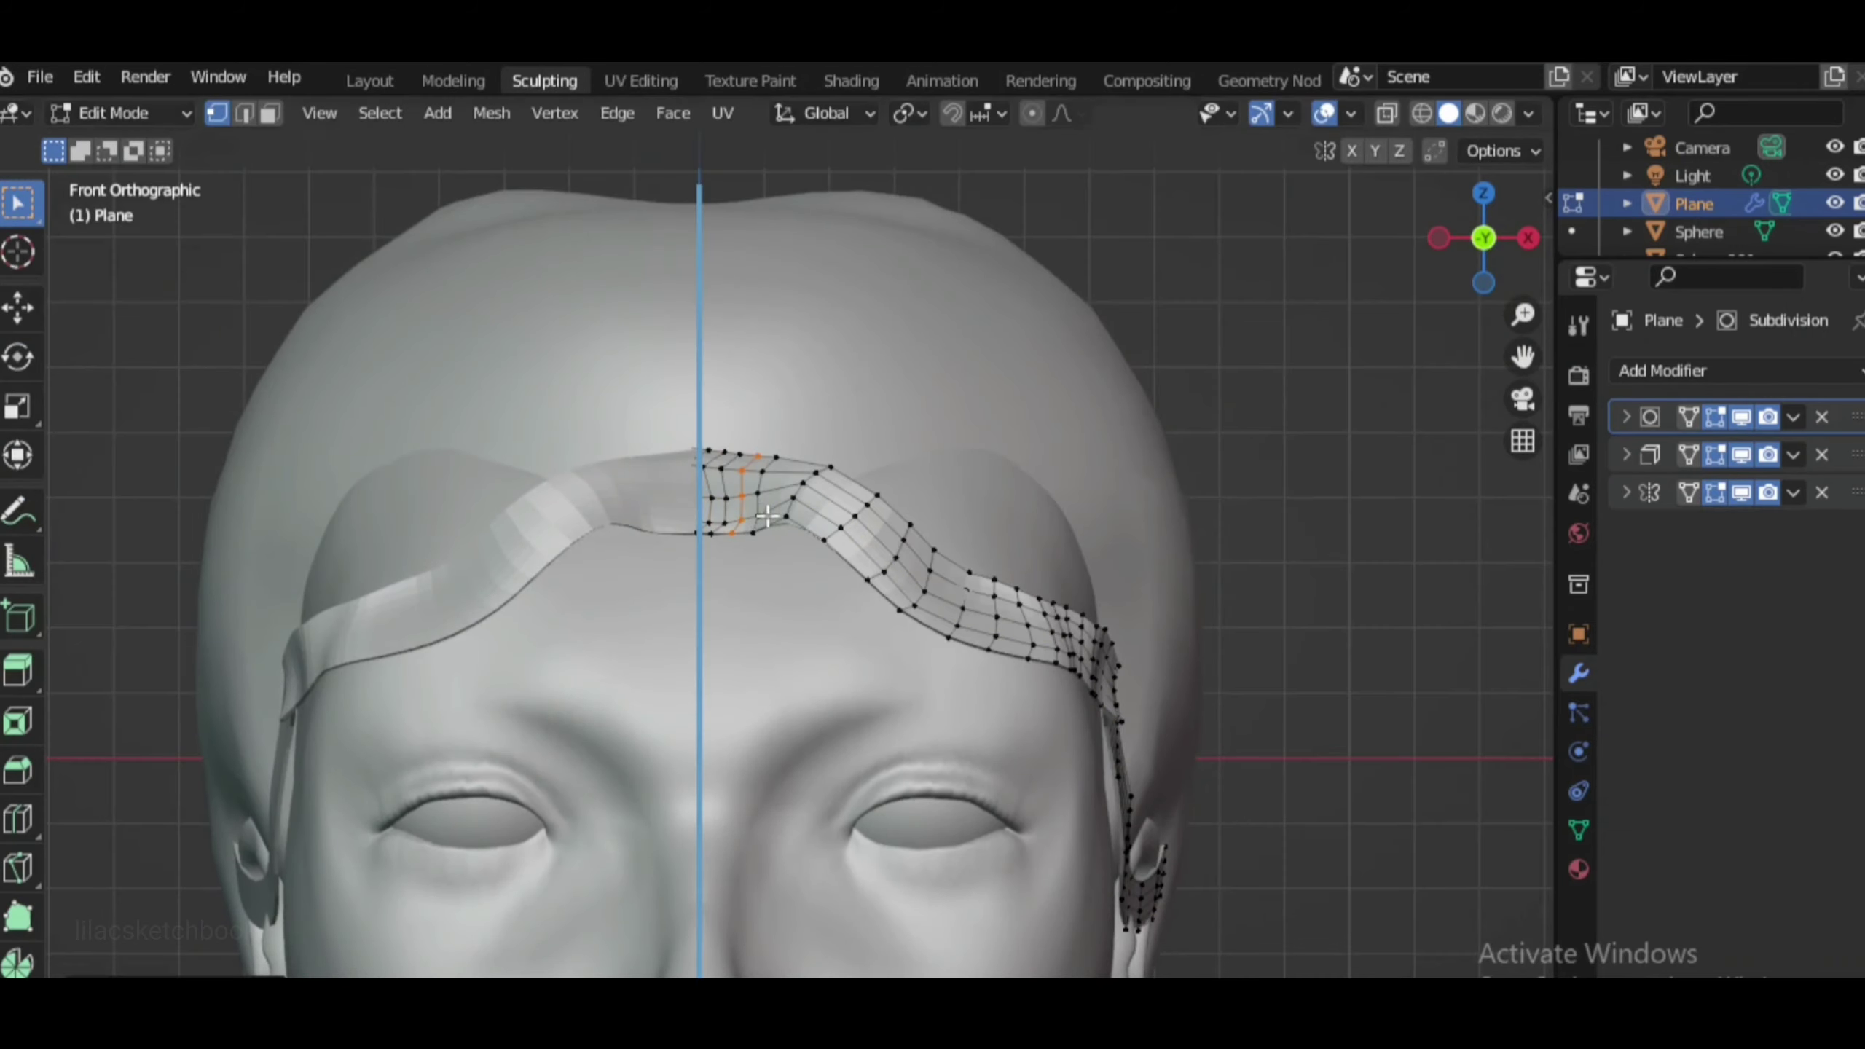
Confirm the edge slide and return the band to Sculpt Mode
left_click(977, 624)
left_click(110, 112)
left_click(132, 195)
scroll(629, 438, "up", 4)
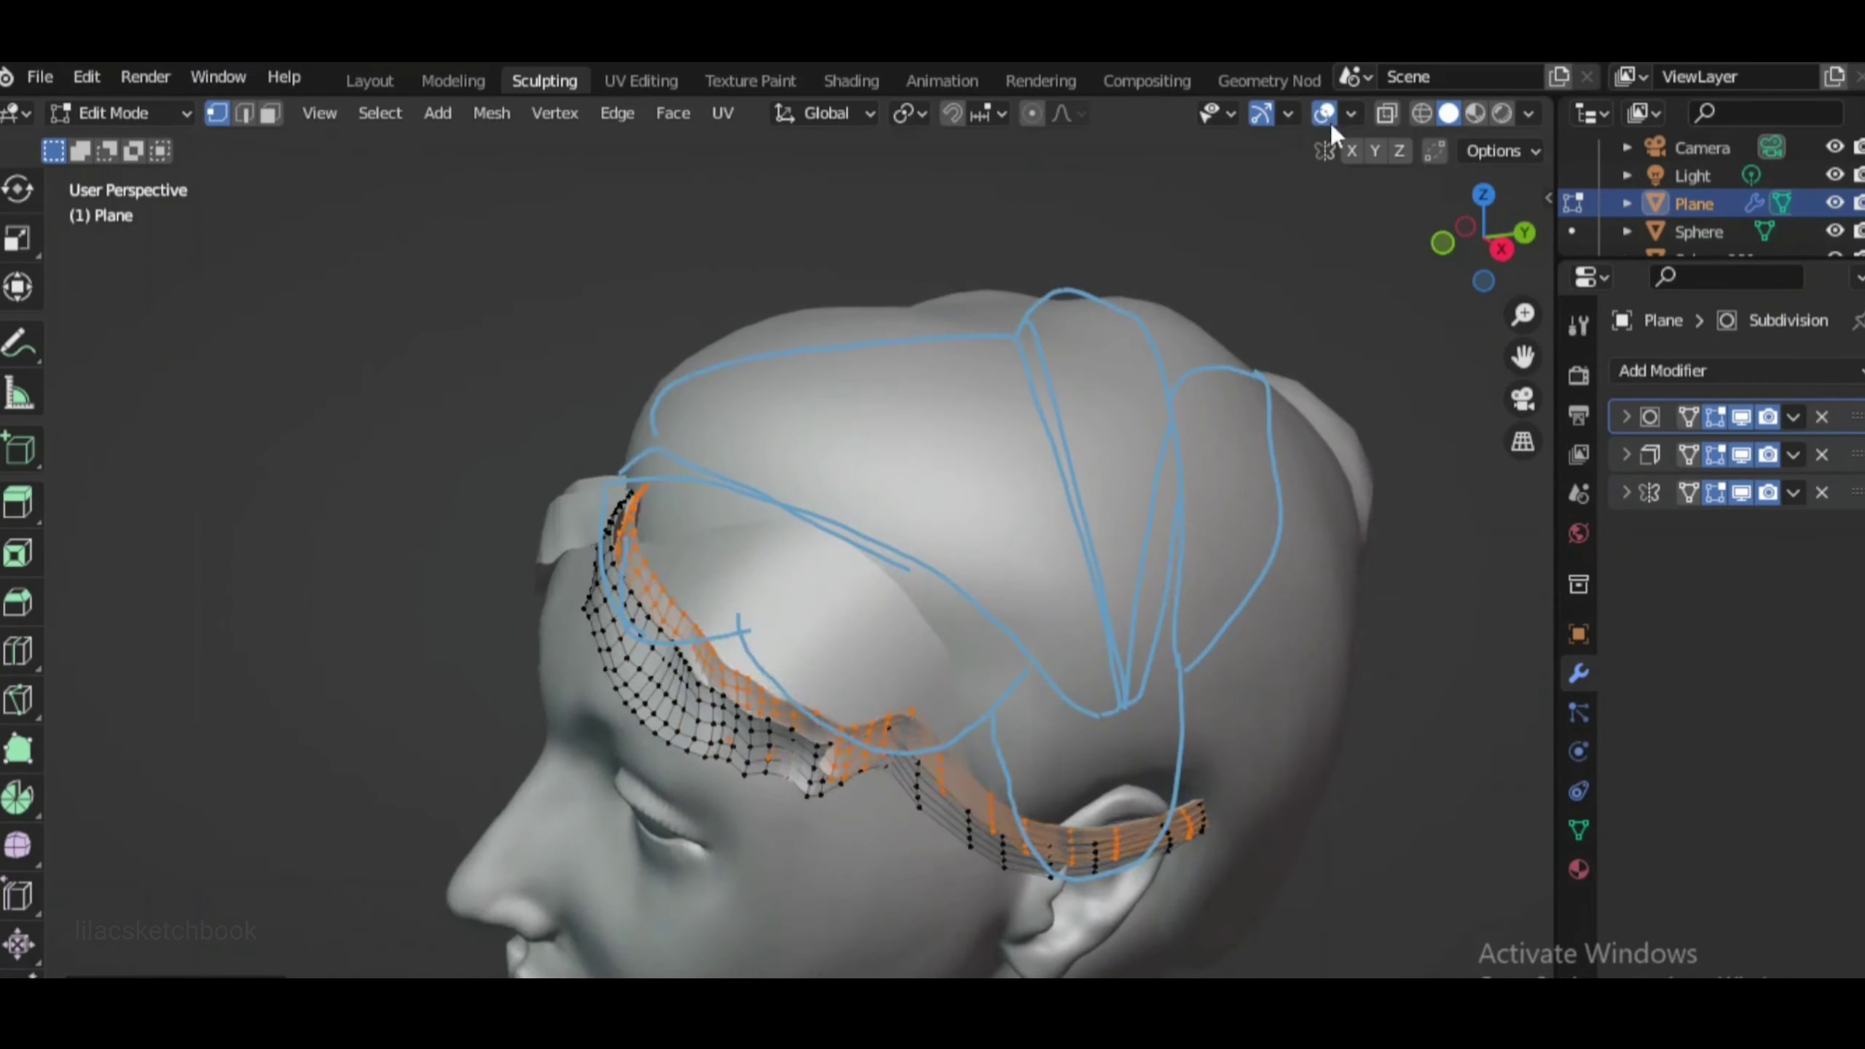
Review the head from side and front views and expand the Solidify thickness settings
left_click(1326, 114)
middle_click_drag(808, 514, 776, 553)
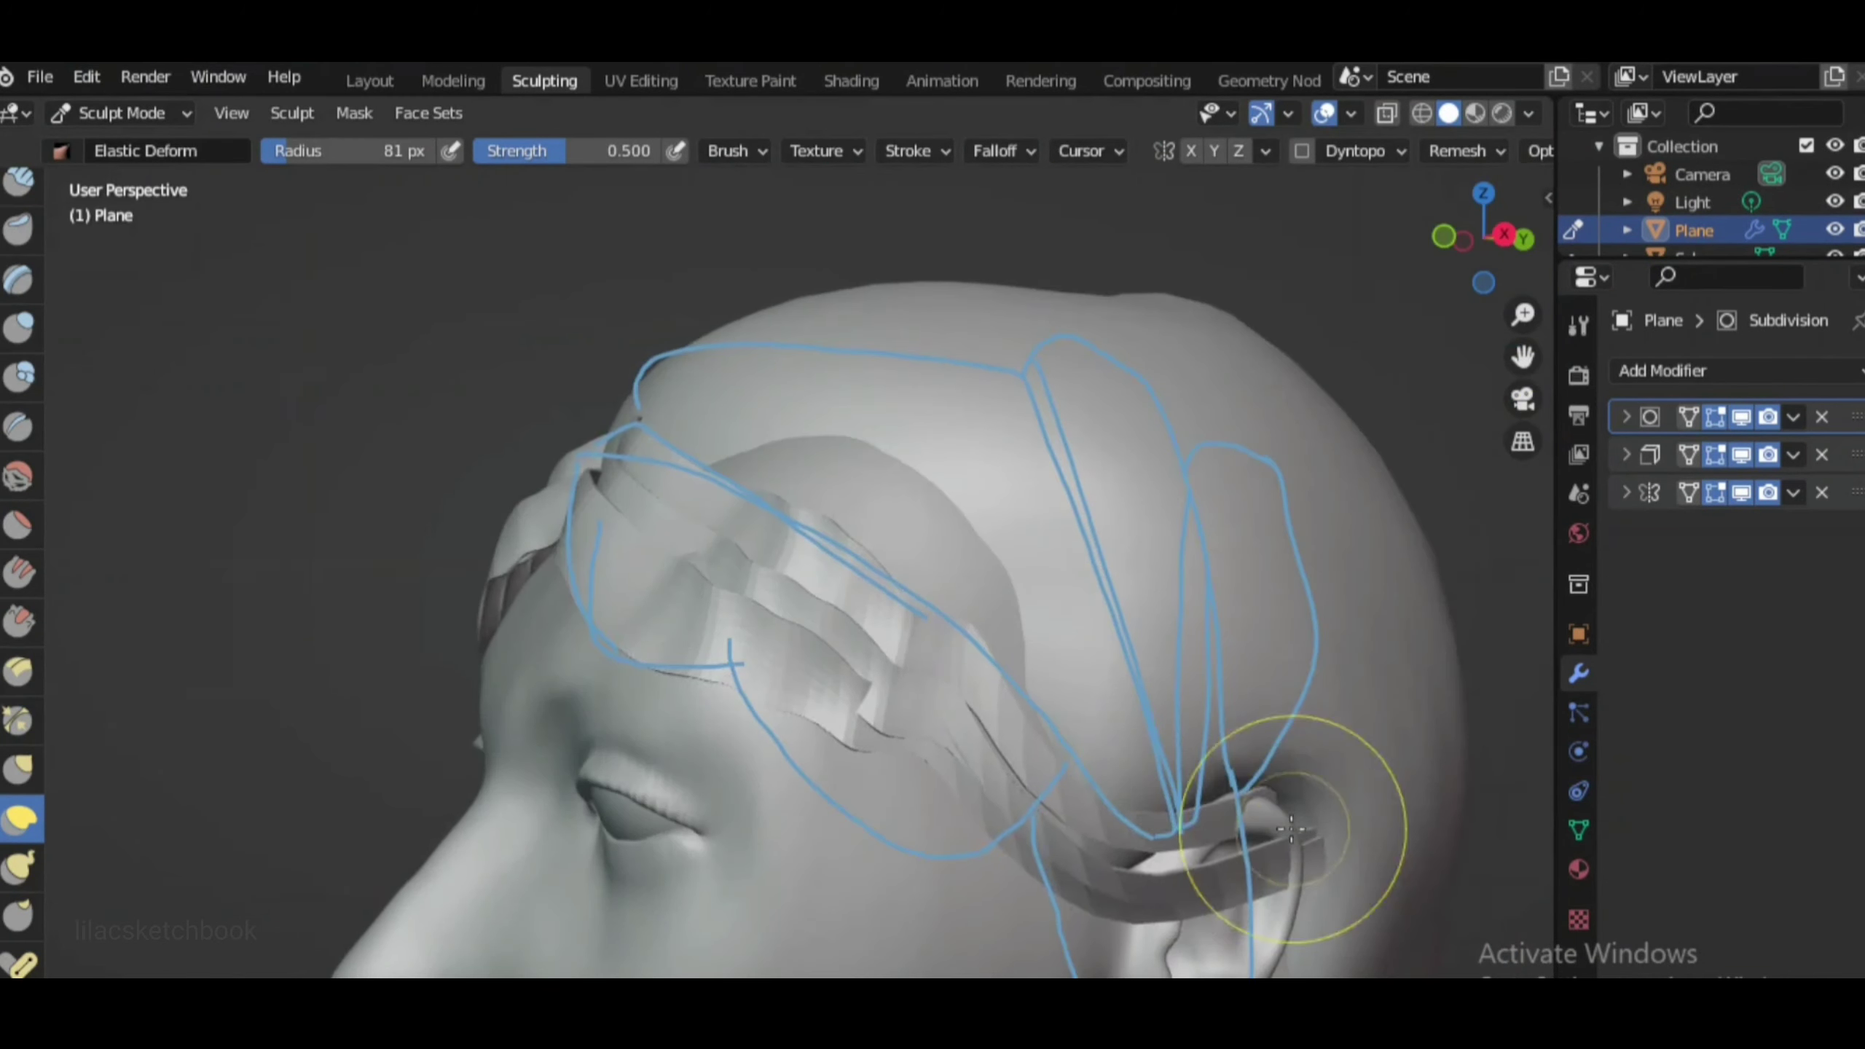
mouse_move(1331, 791)
middle_mouse_down()
mouse_move(1266, 678)
mouse_move(779, 502)
middle_mouse_up()
key("shift+alt+z")
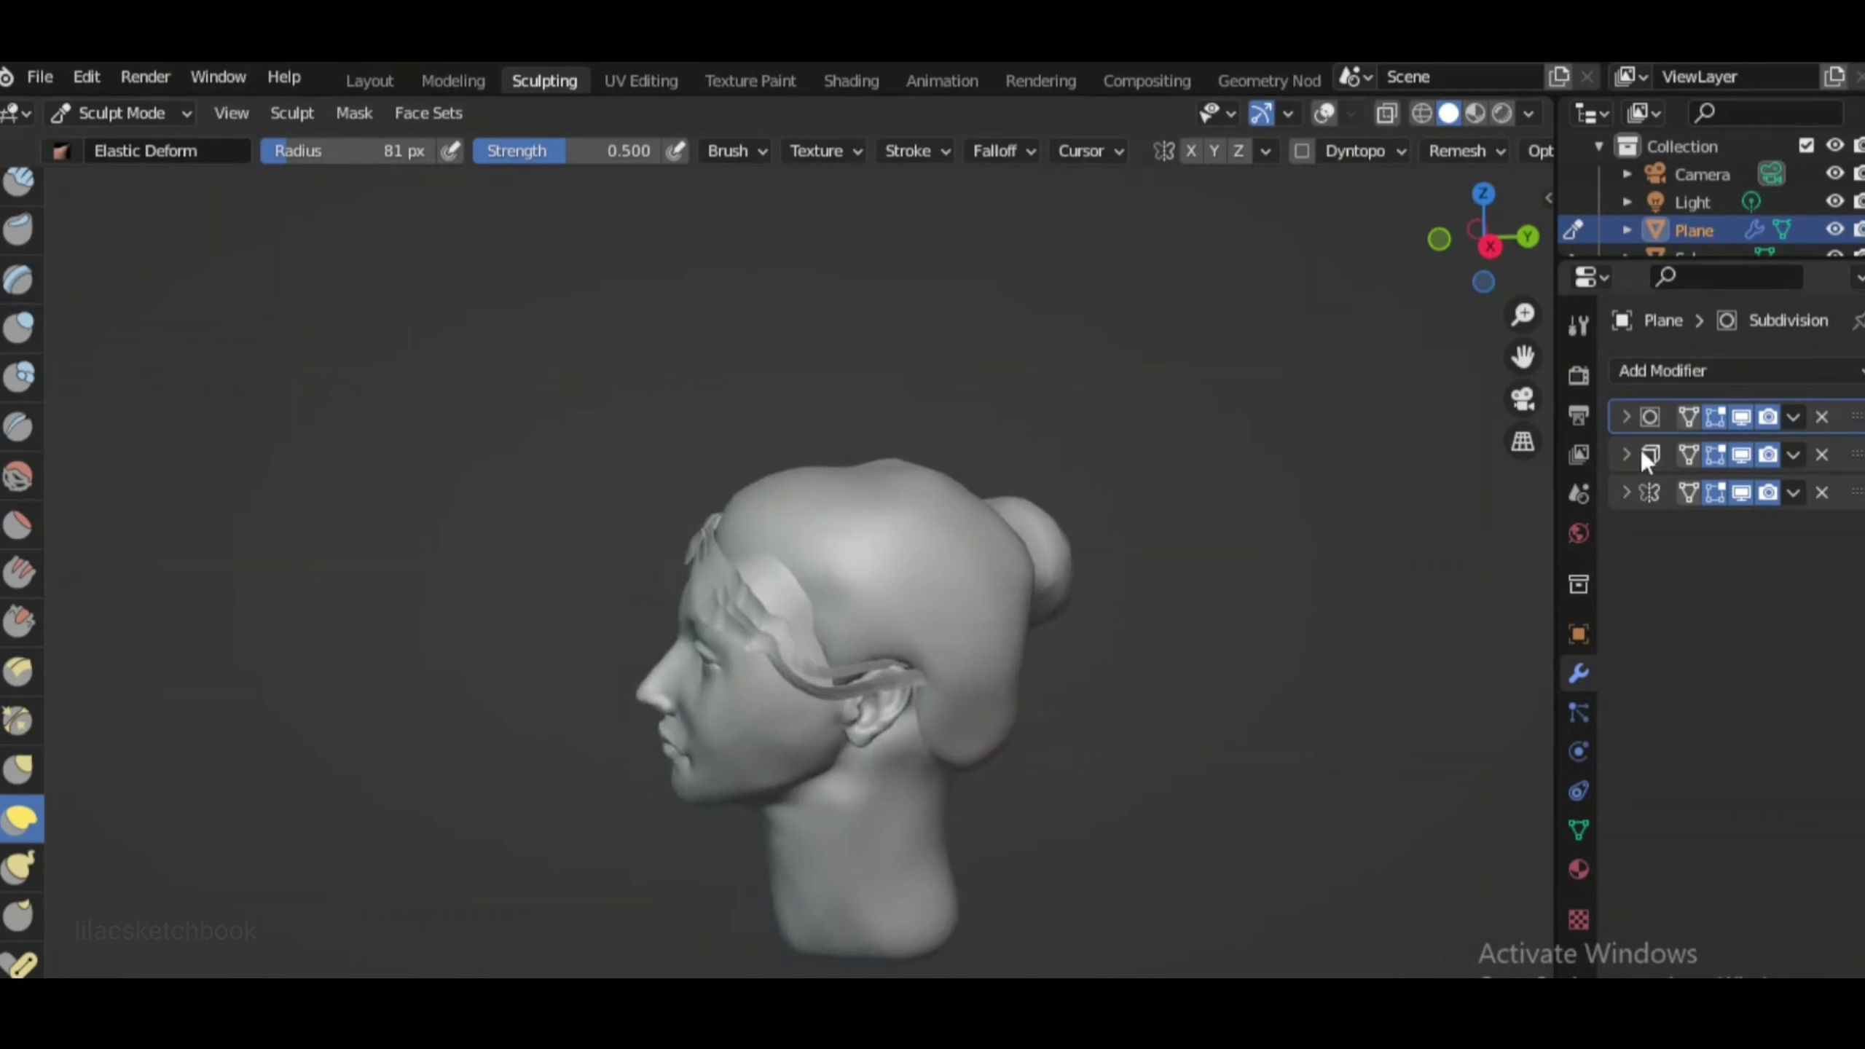
left_click(1640, 451)
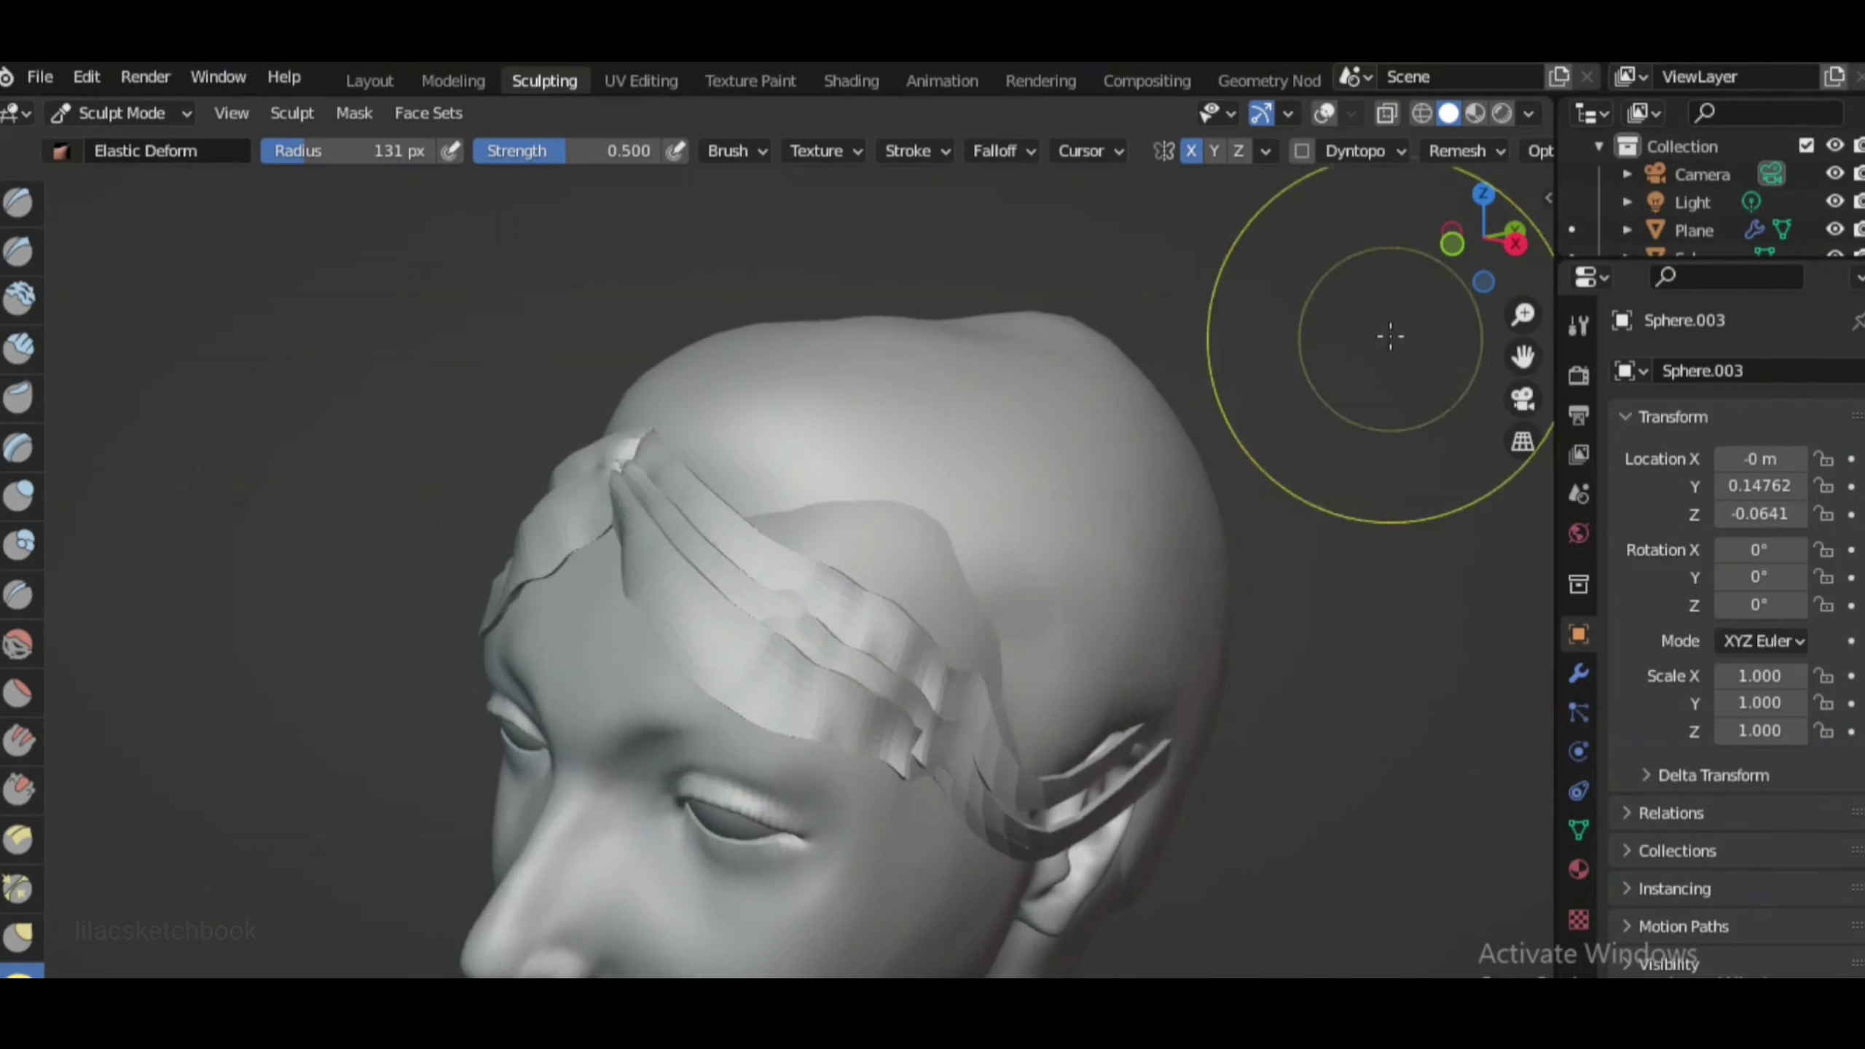
Inspect the hair mass from side, back, front and right views, toggling annotations
middle_click_drag(1390, 337, 625, 599)
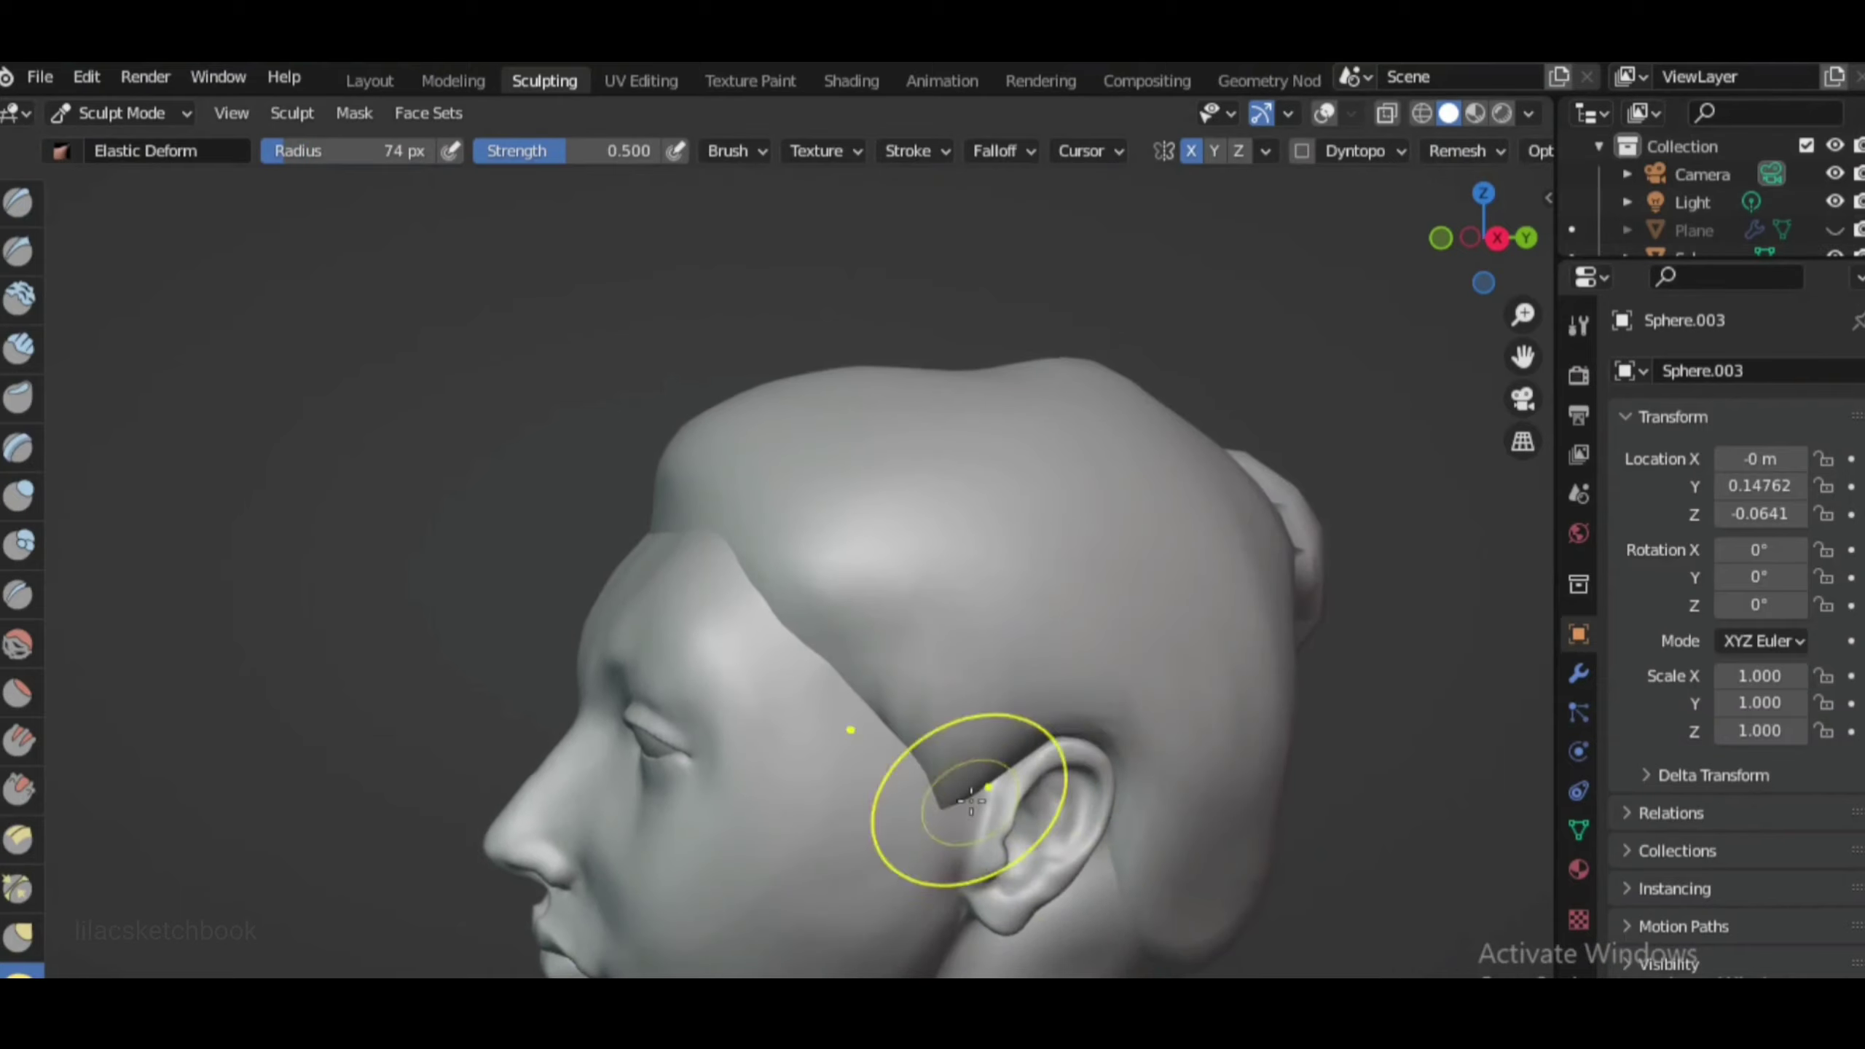
scroll(1008, 727, "down", 3)
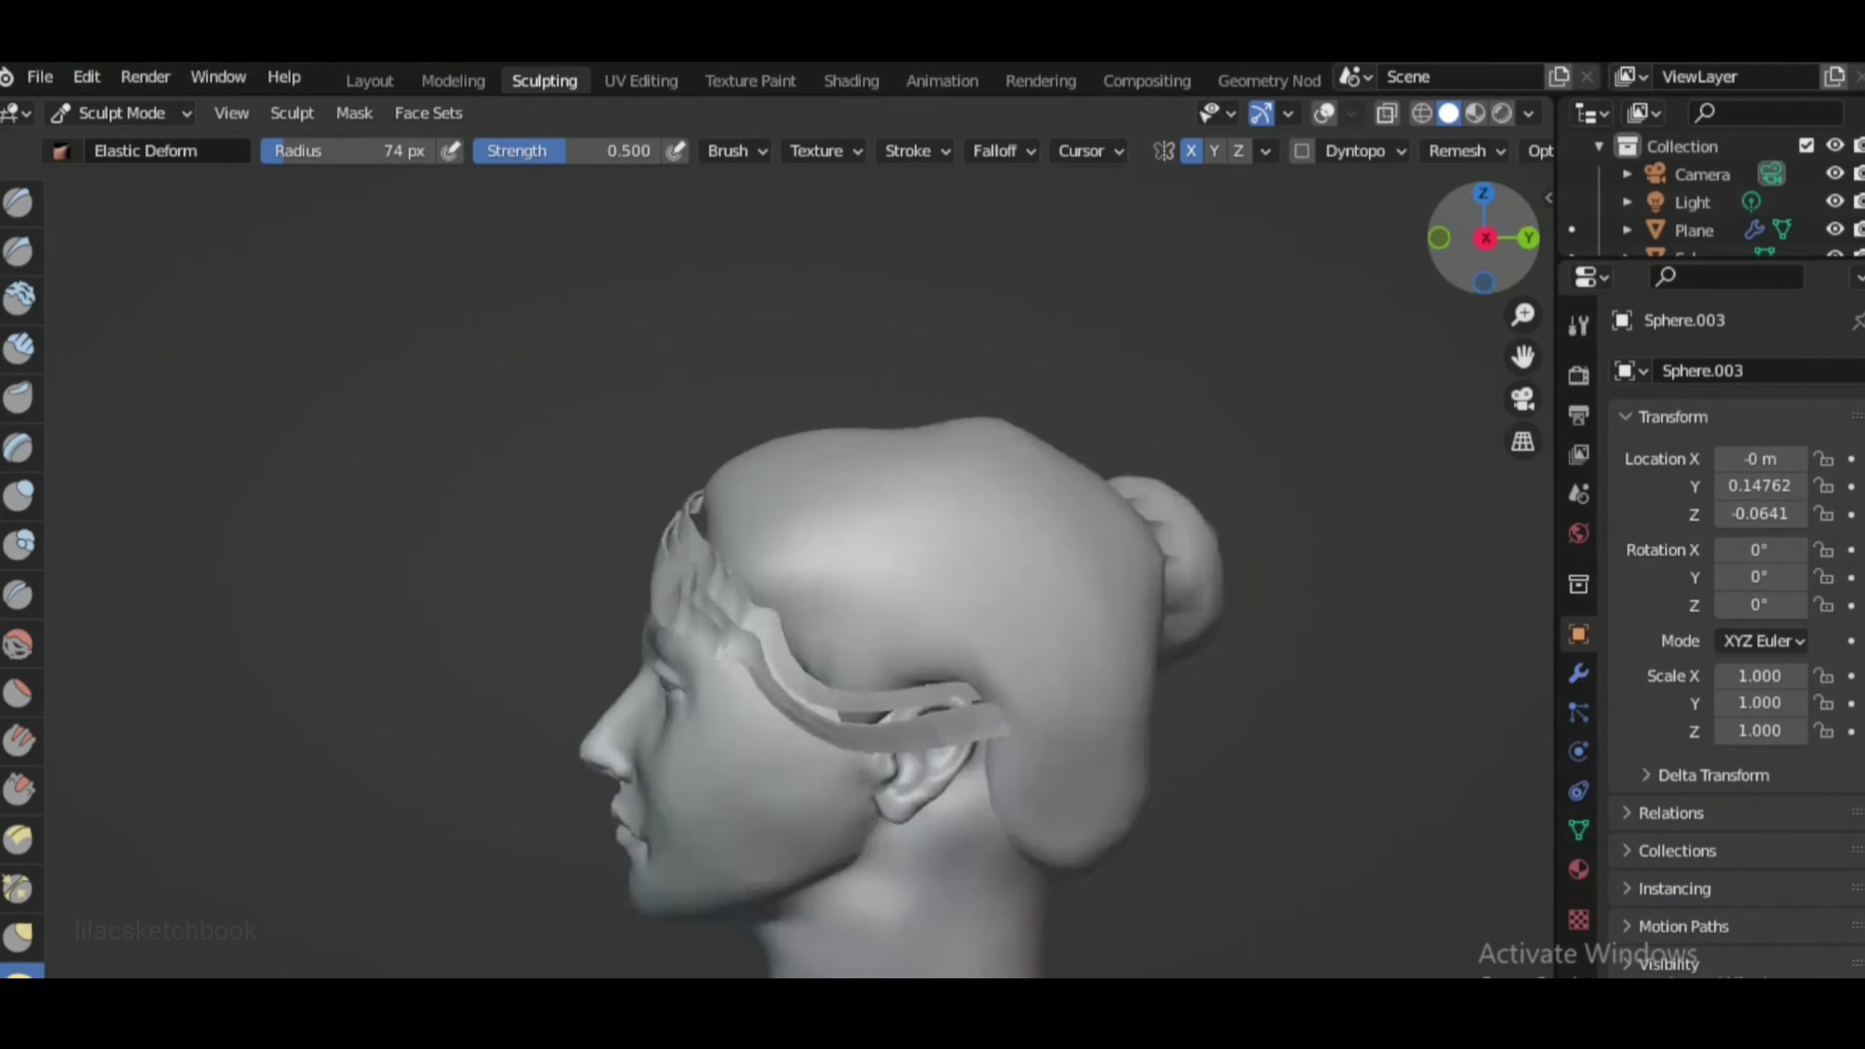
left_click(1326, 112)
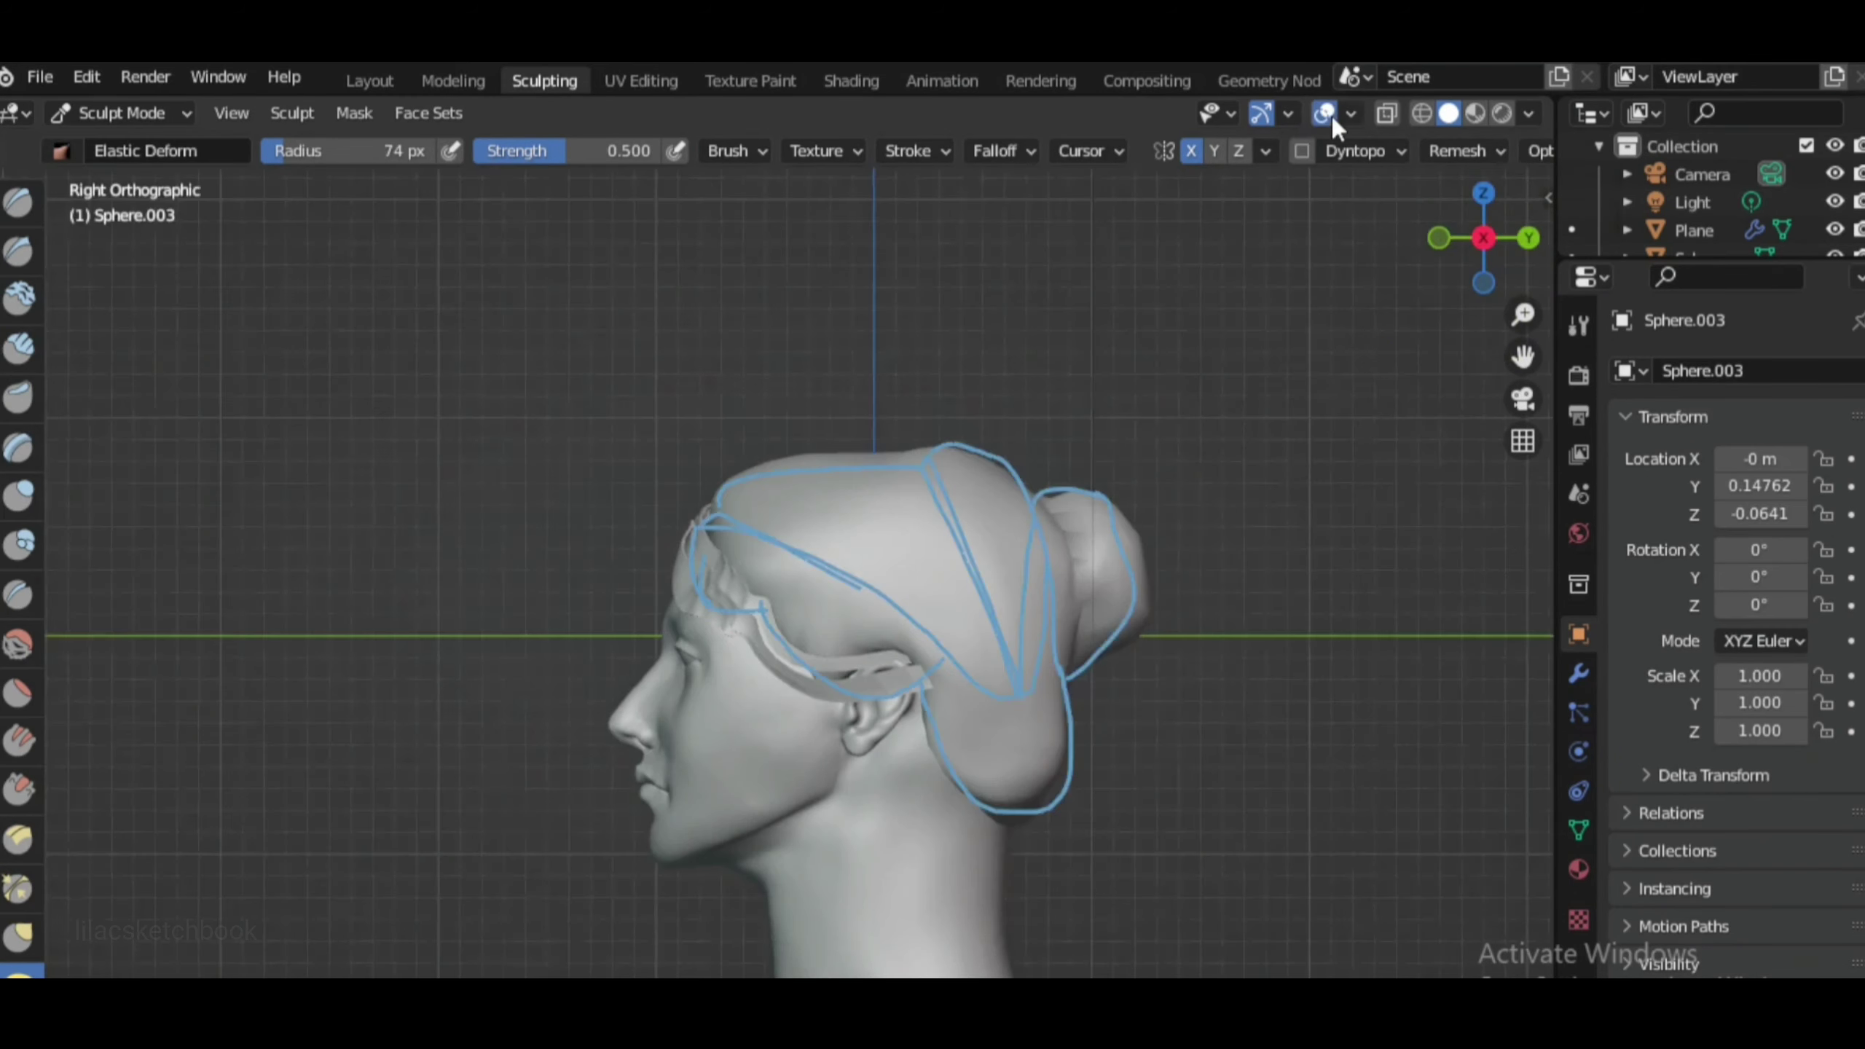
scroll(784, 445, "up", 2)
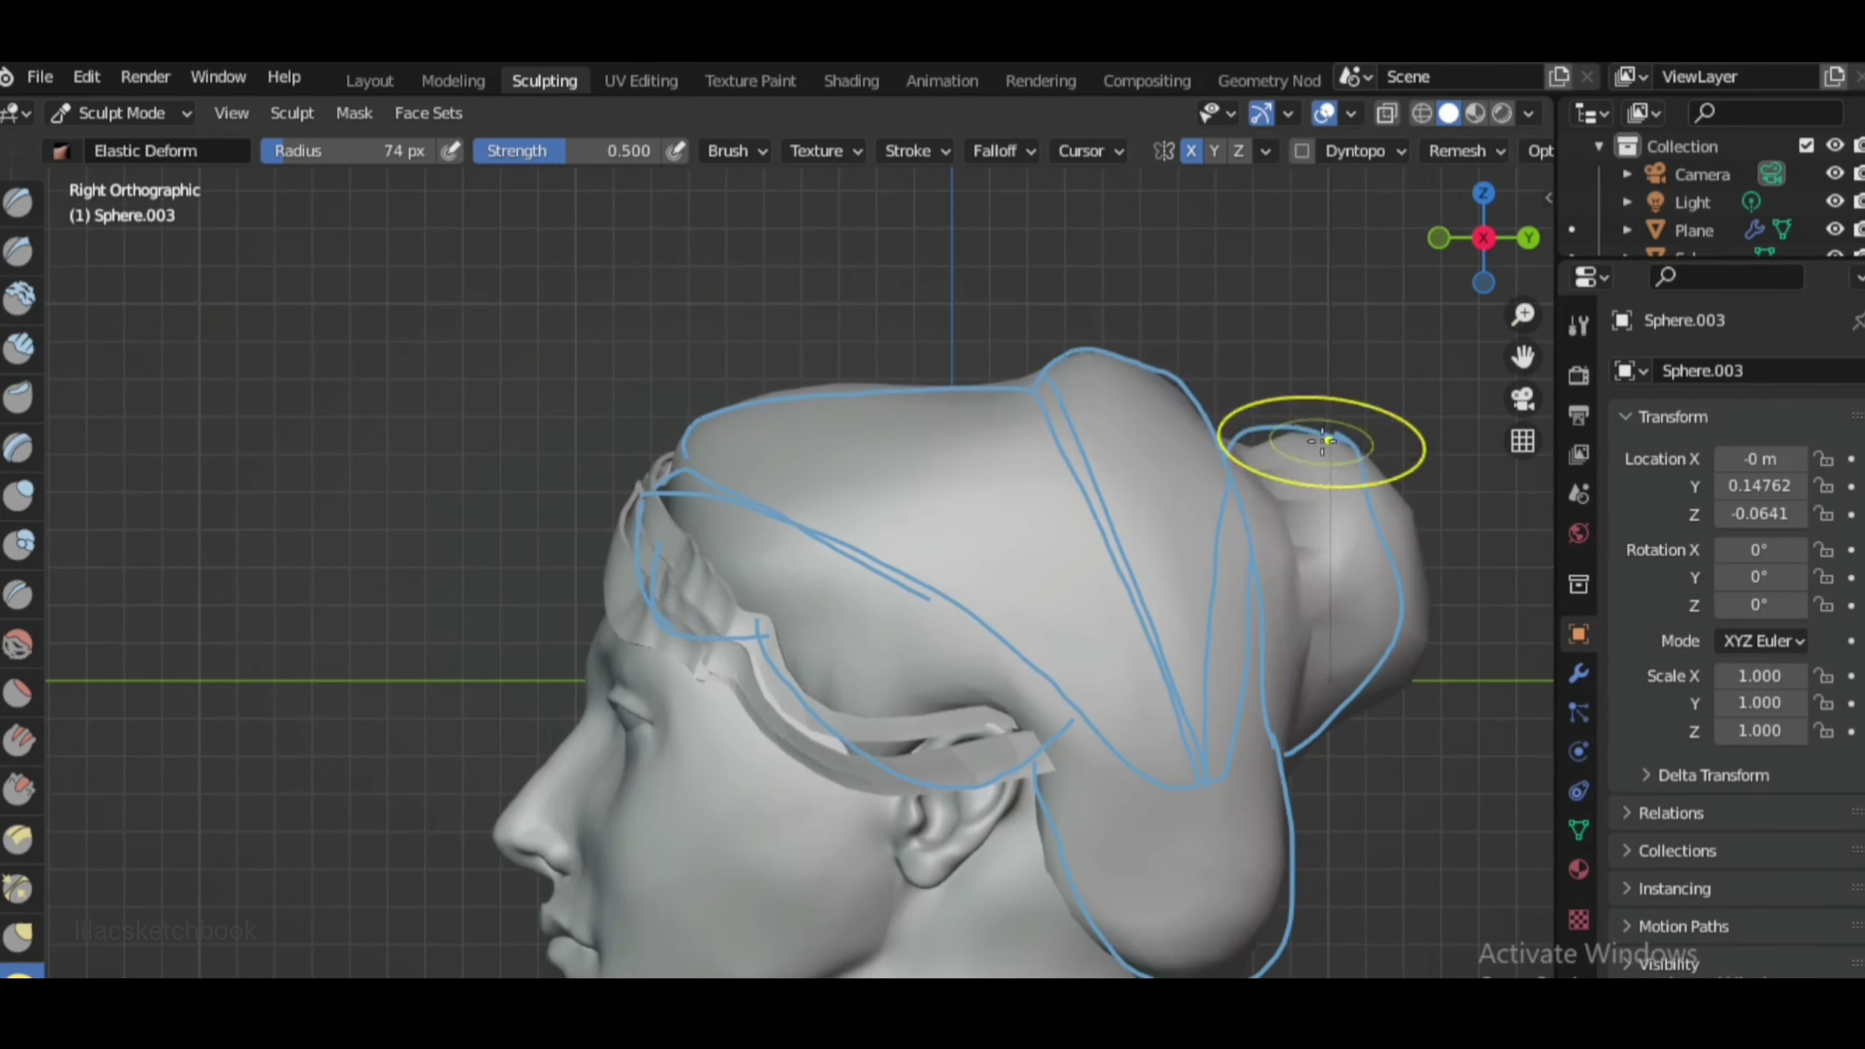
left_click(1325, 112)
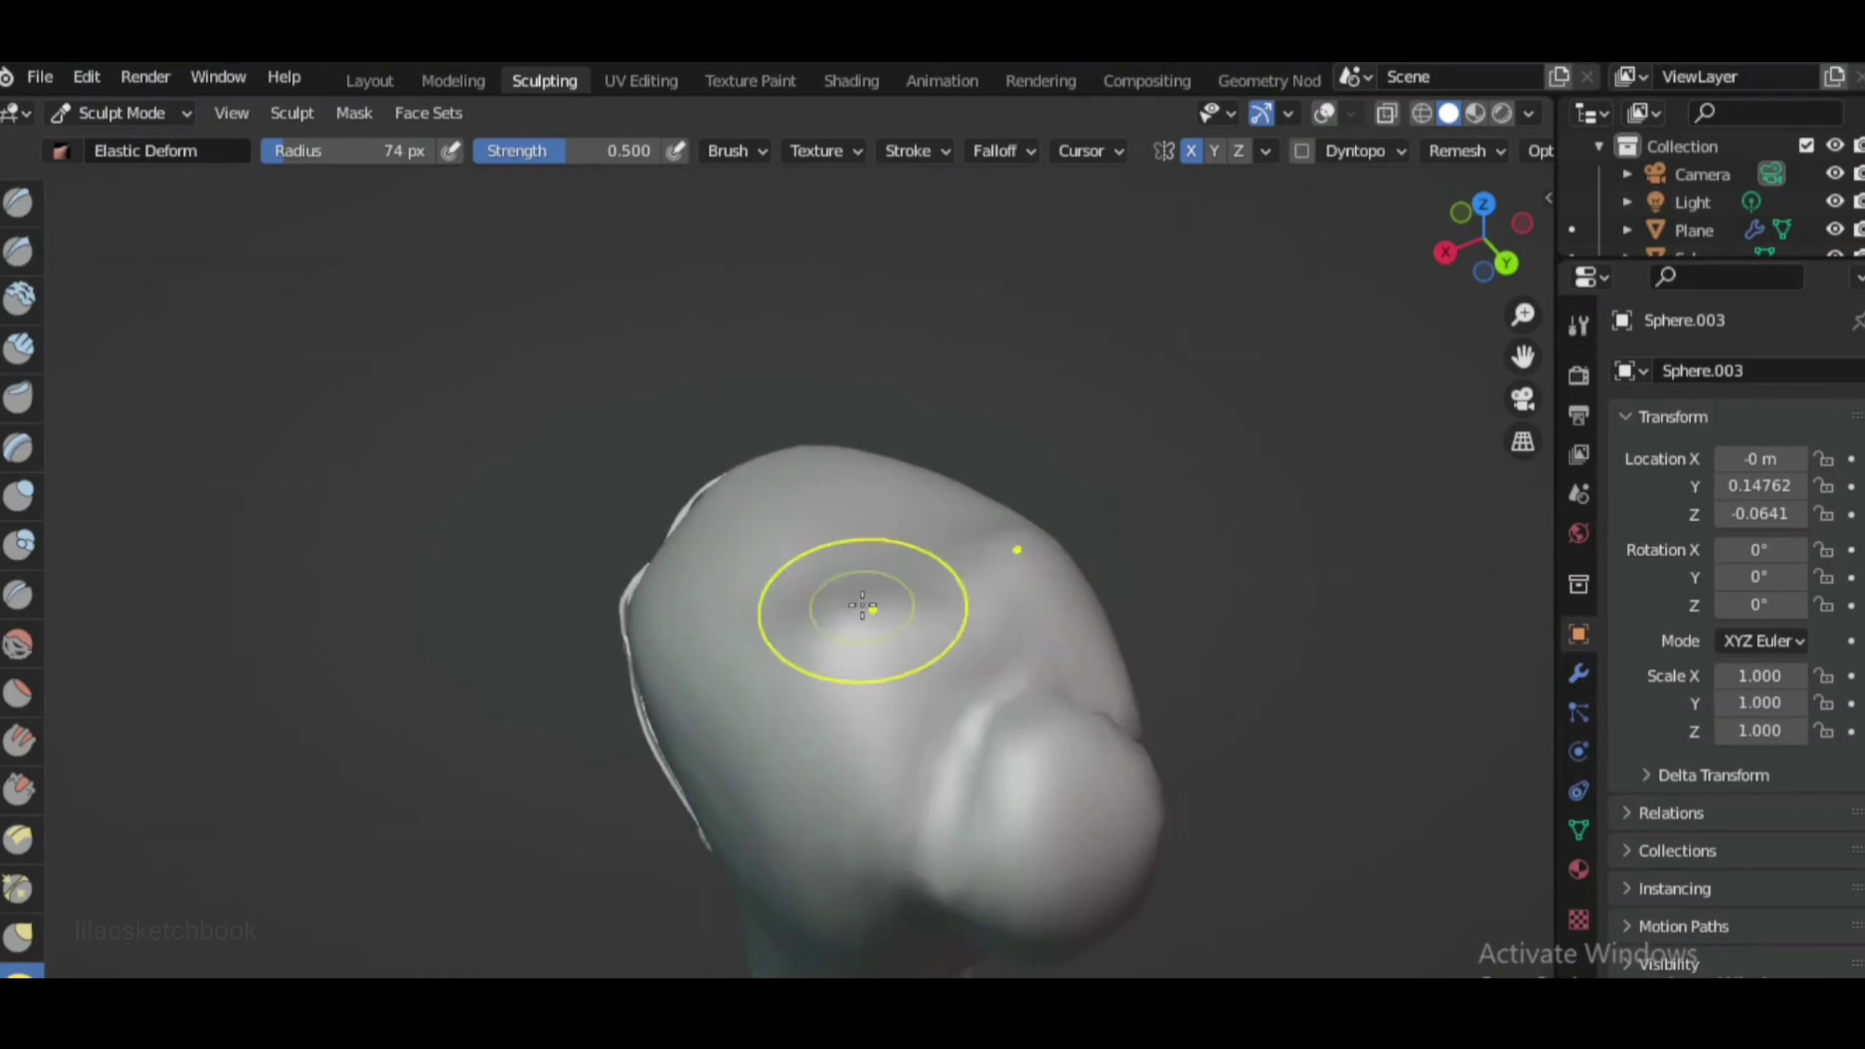
mouse_move(862, 608)
middle_mouse_down()
mouse_move(1249, 625)
mouse_move(760, 617)
mouse_move(1374, 367)
middle_mouse_up()
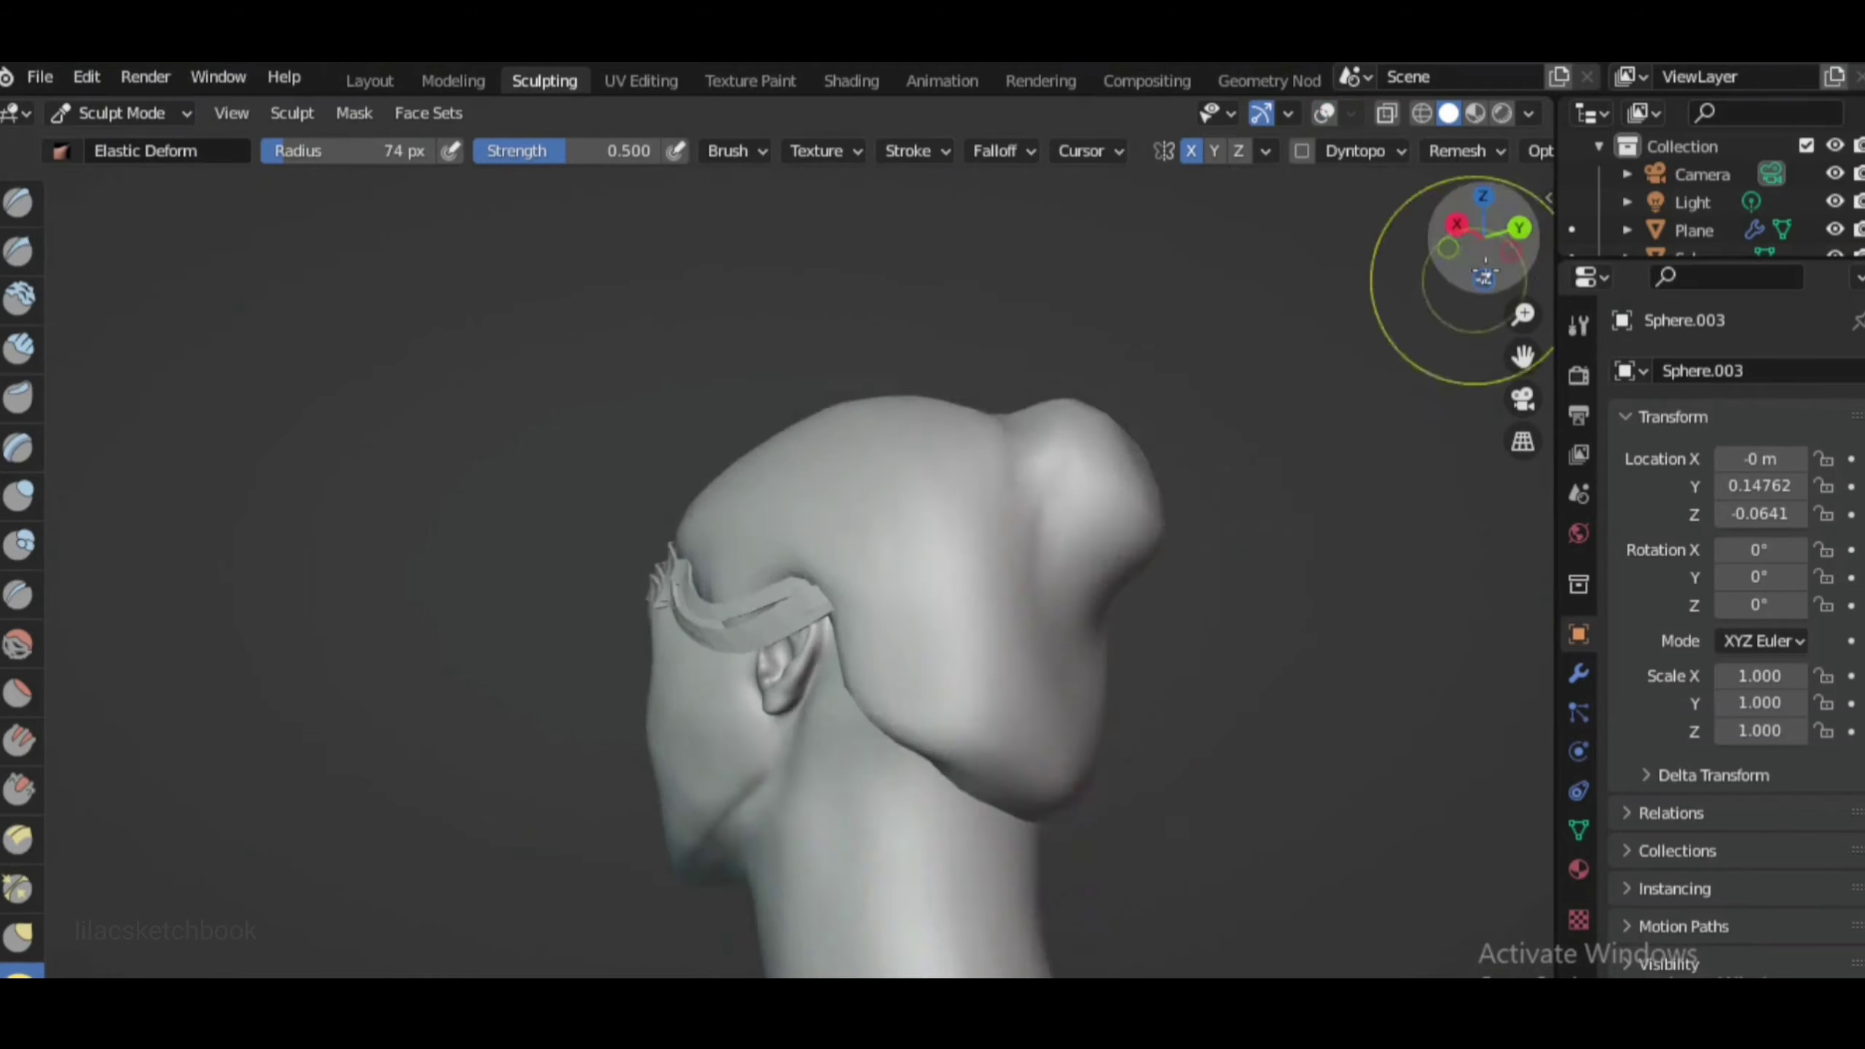
left_click(1479, 238)
key("KP_1")
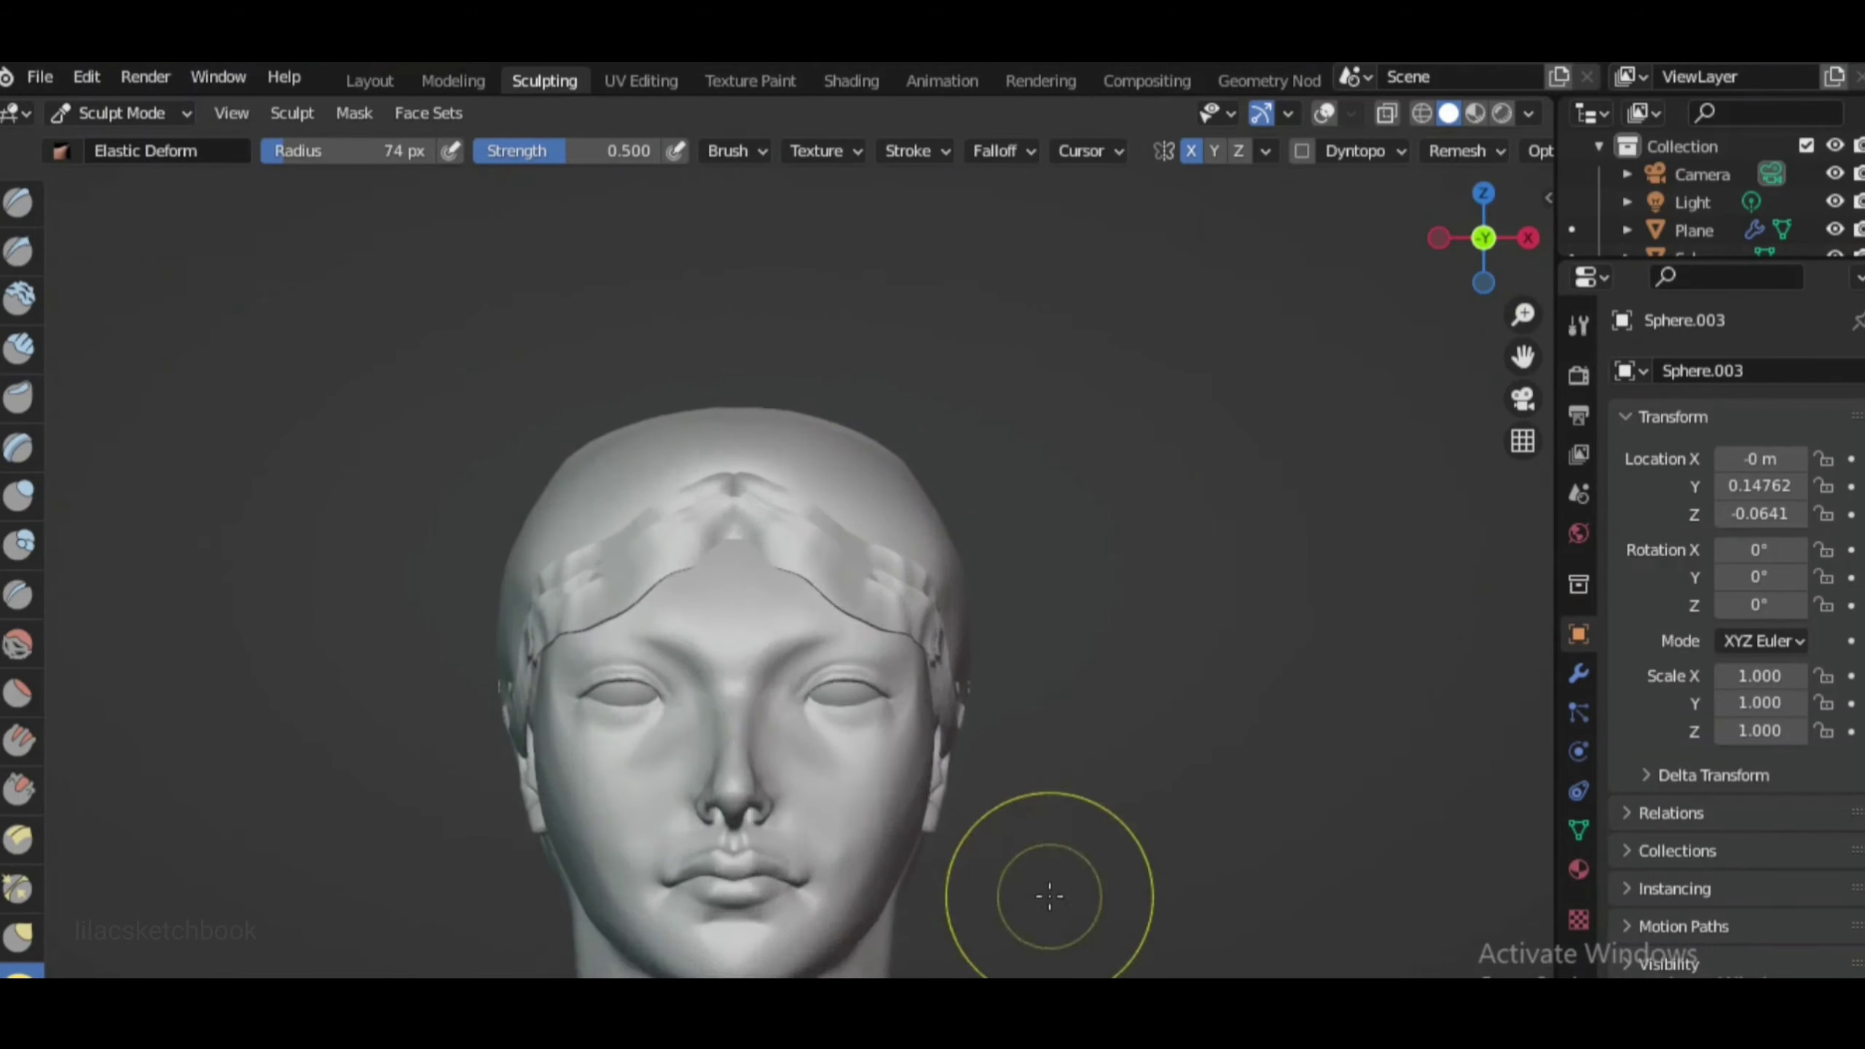
key("KP_3")
middle_click_drag(957, 644, 506, 92, "ctrl")
scroll(1689, 202, "down", 2)
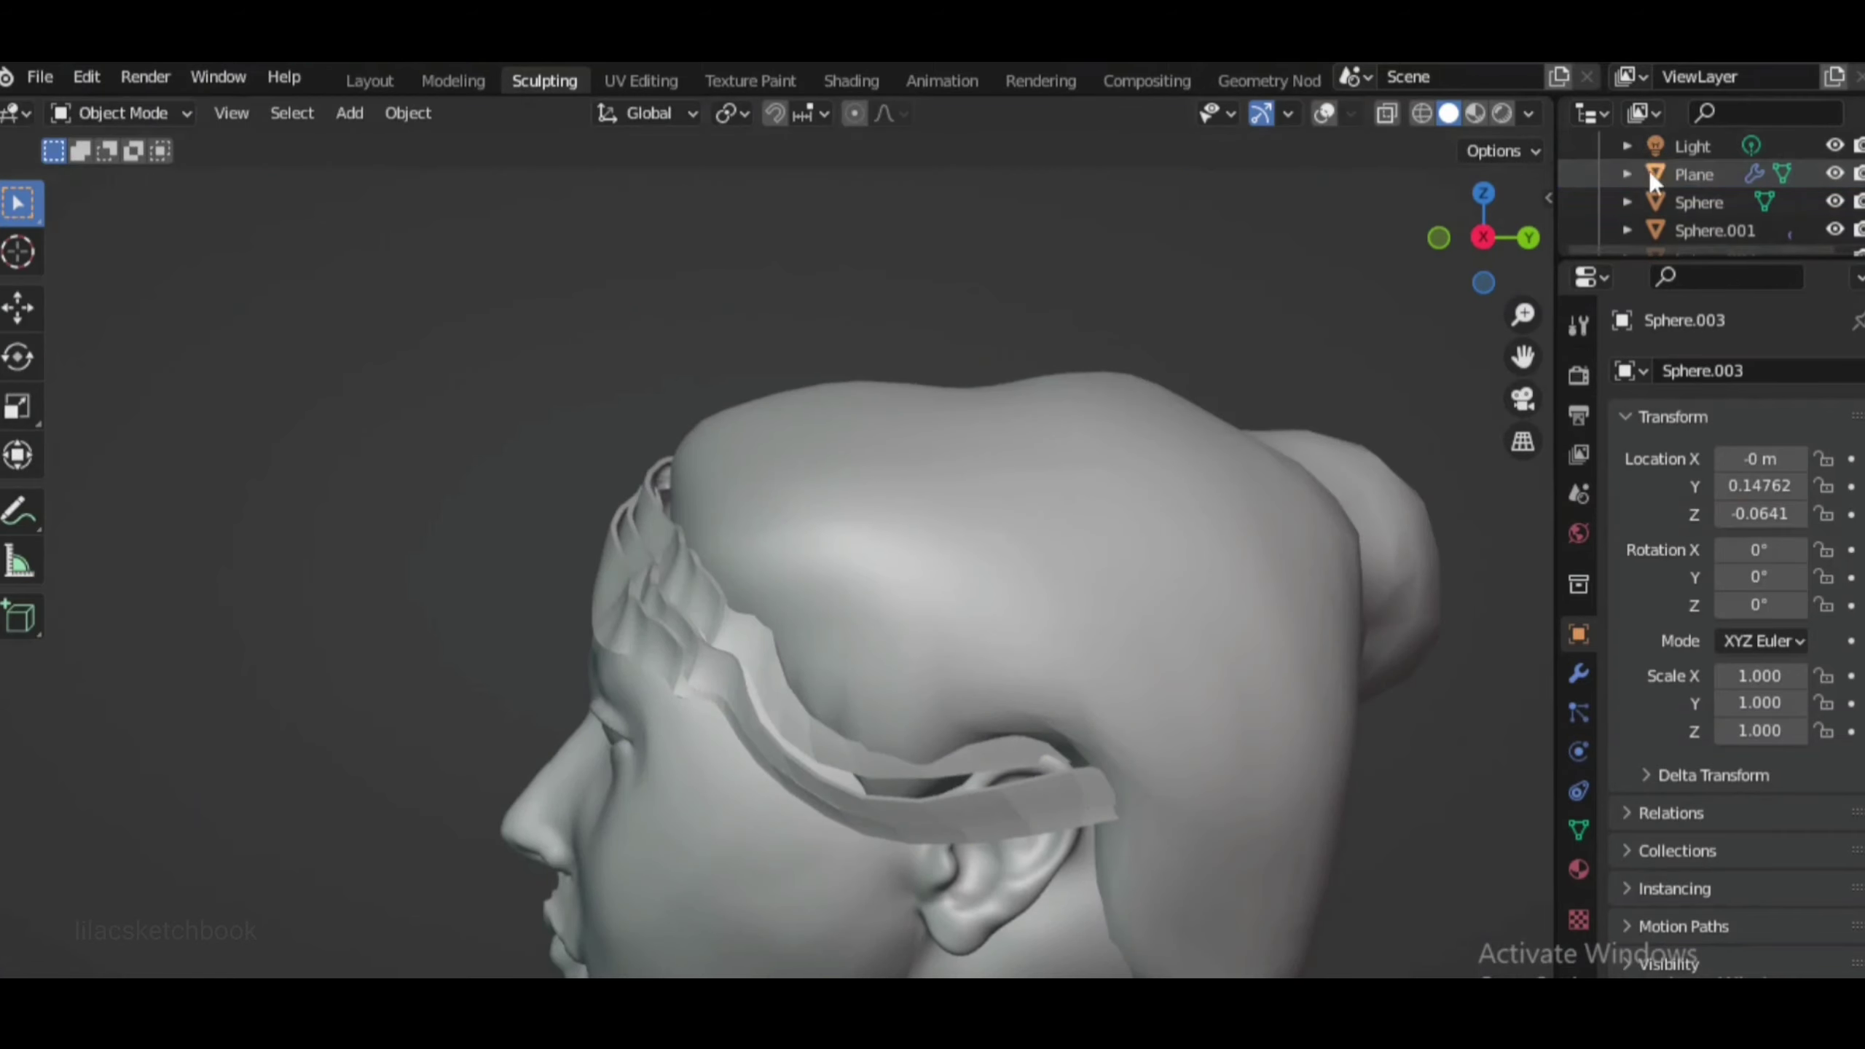
Make the hair-strip Plane active and switch to Object Mode in right-side view
left_click(1574, 175)
left_click_drag(1479, 237, 1102, 791)
left_click(1448, 237)
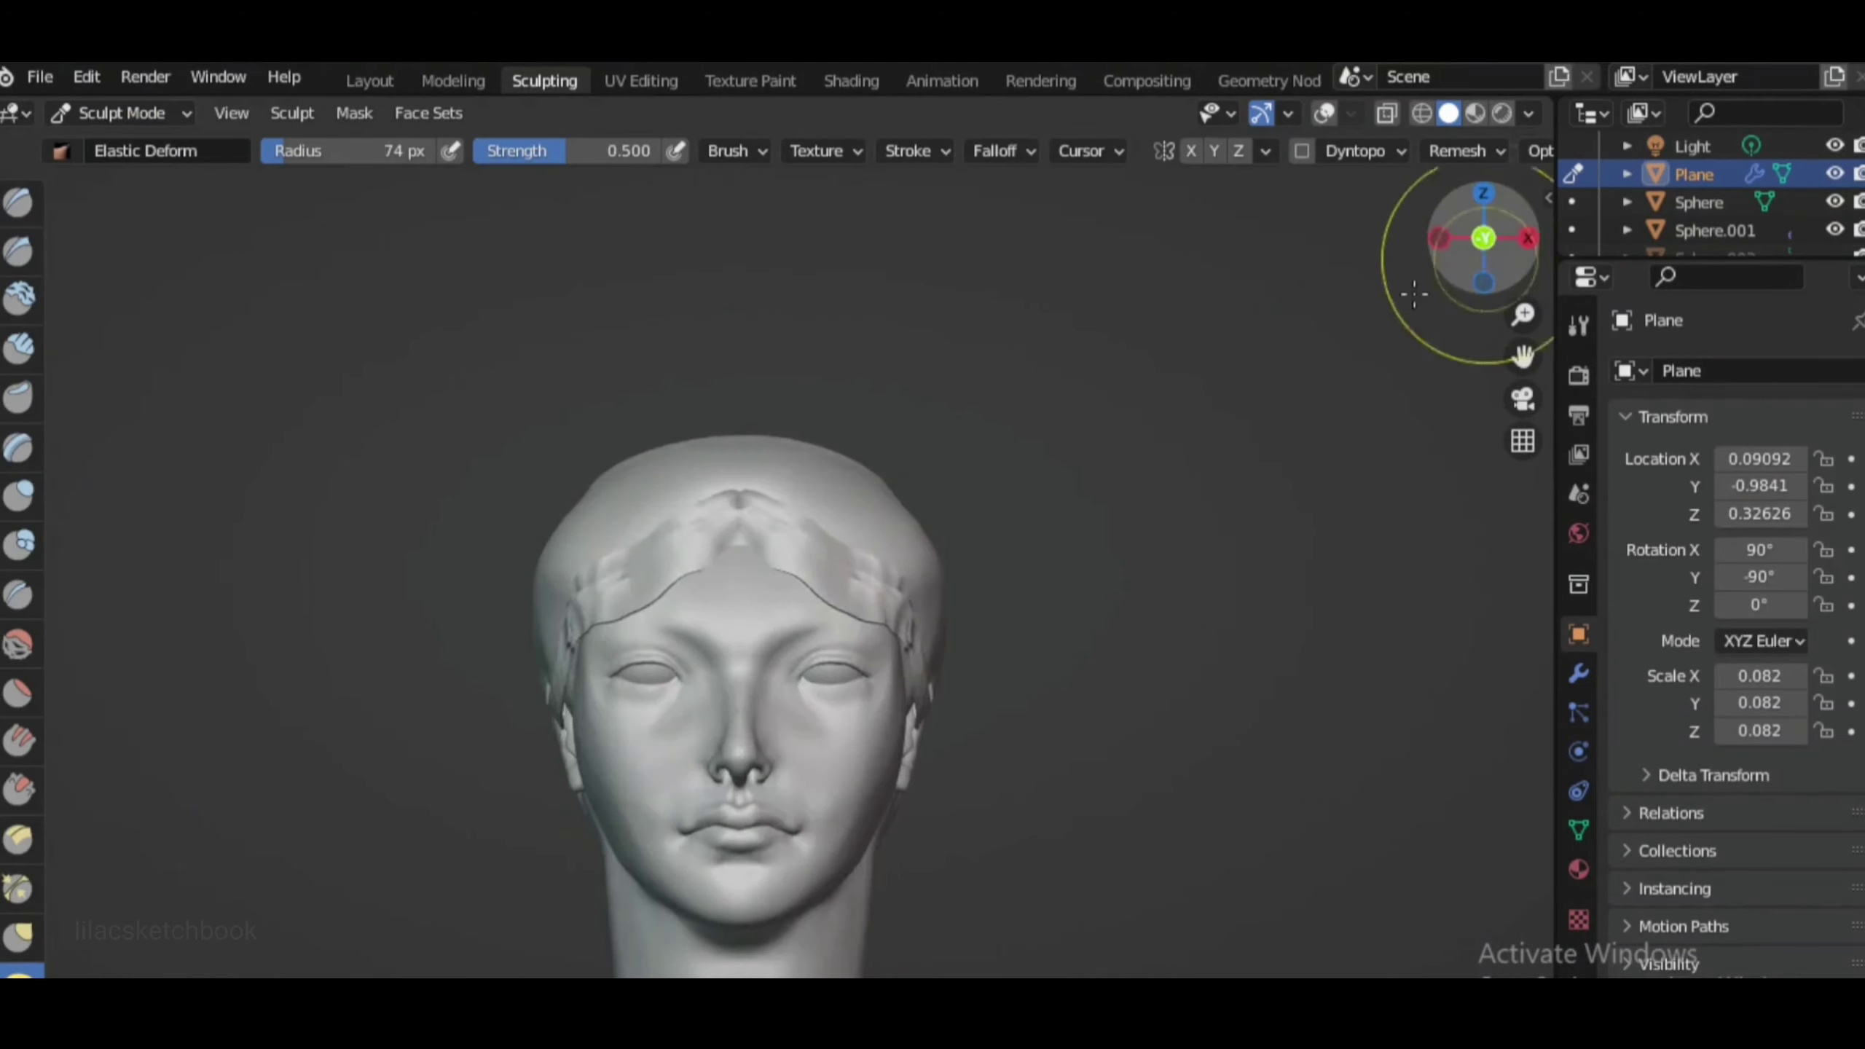
left_click_drag(1480, 239, 1483, 236)
key("ctrl+Tab")
key("KP_3")
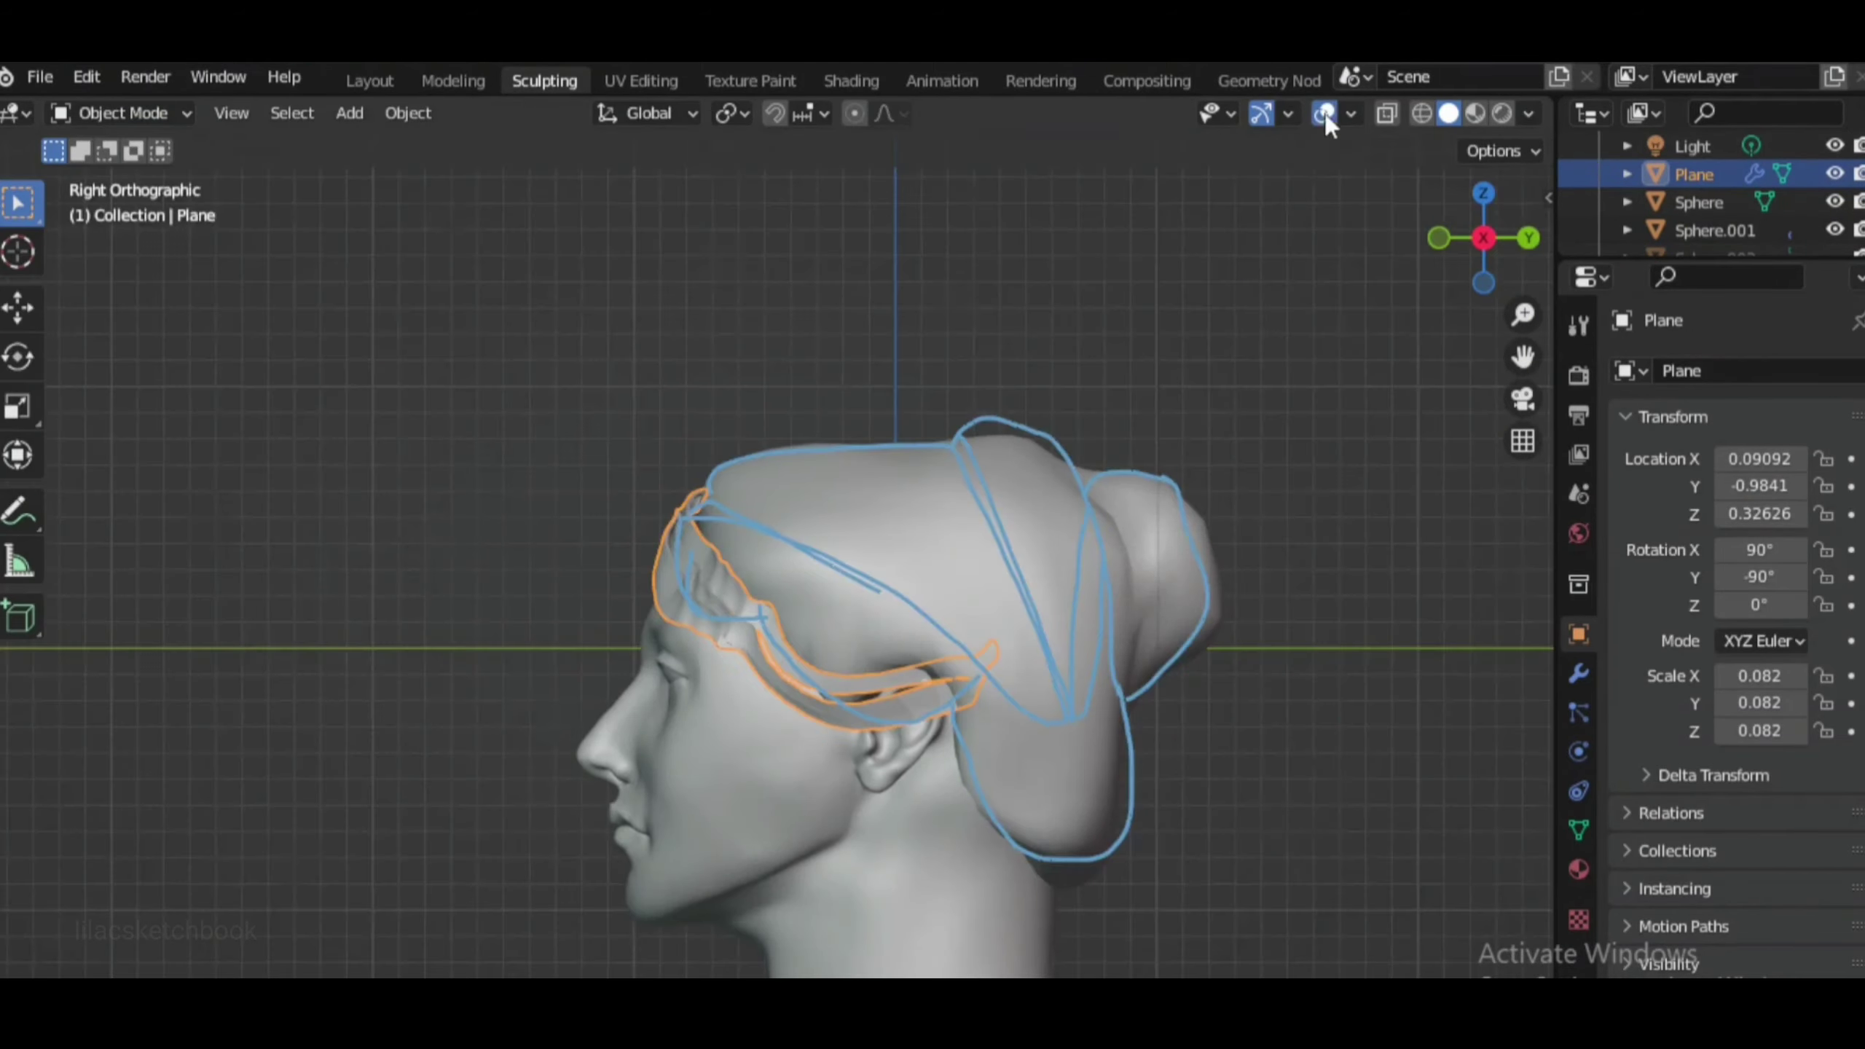
left_click(1324, 112)
Add a new plane in front view and cancel its 9° X rotation
key("shift+a")
left_click(1234, 433)
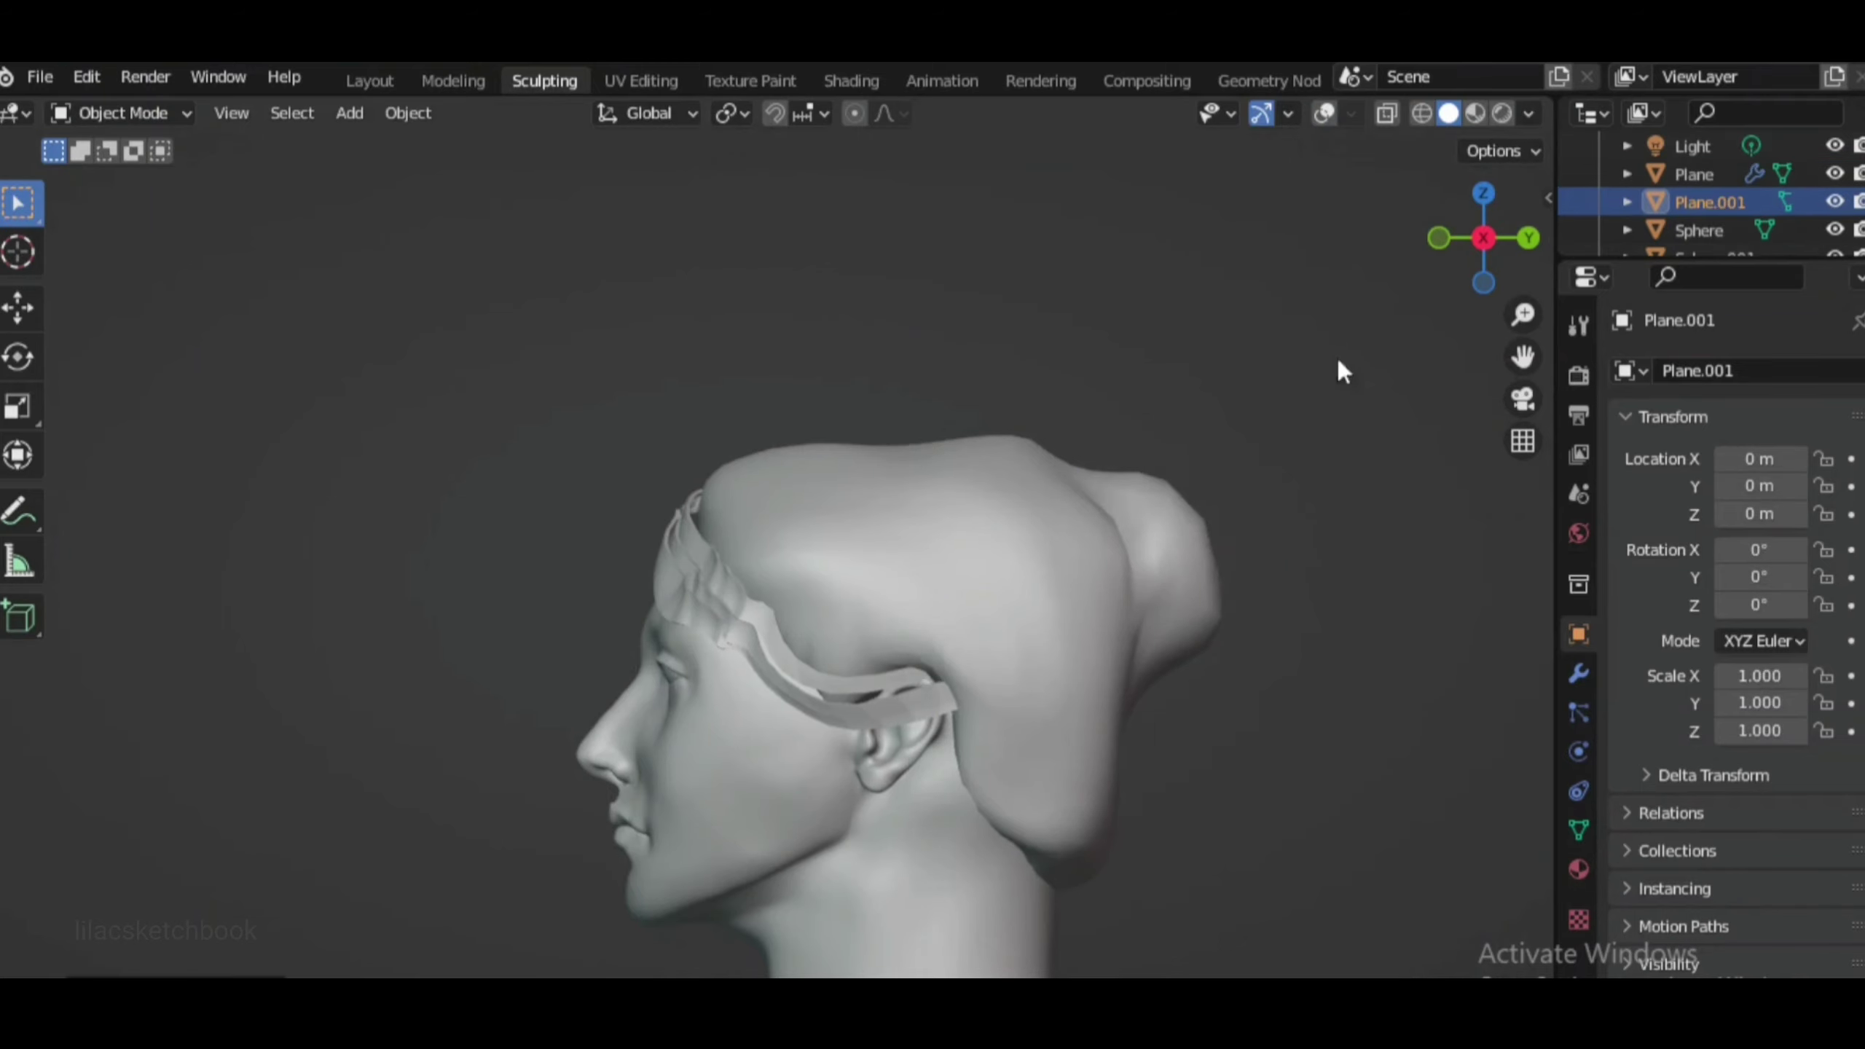
left_click(1326, 112)
key("KP_1")
key("r")
key("x")
key("9")
right_click(1072, 587)
Shrink the new plane in right-side view and place it against the bun
left_click(1527, 237)
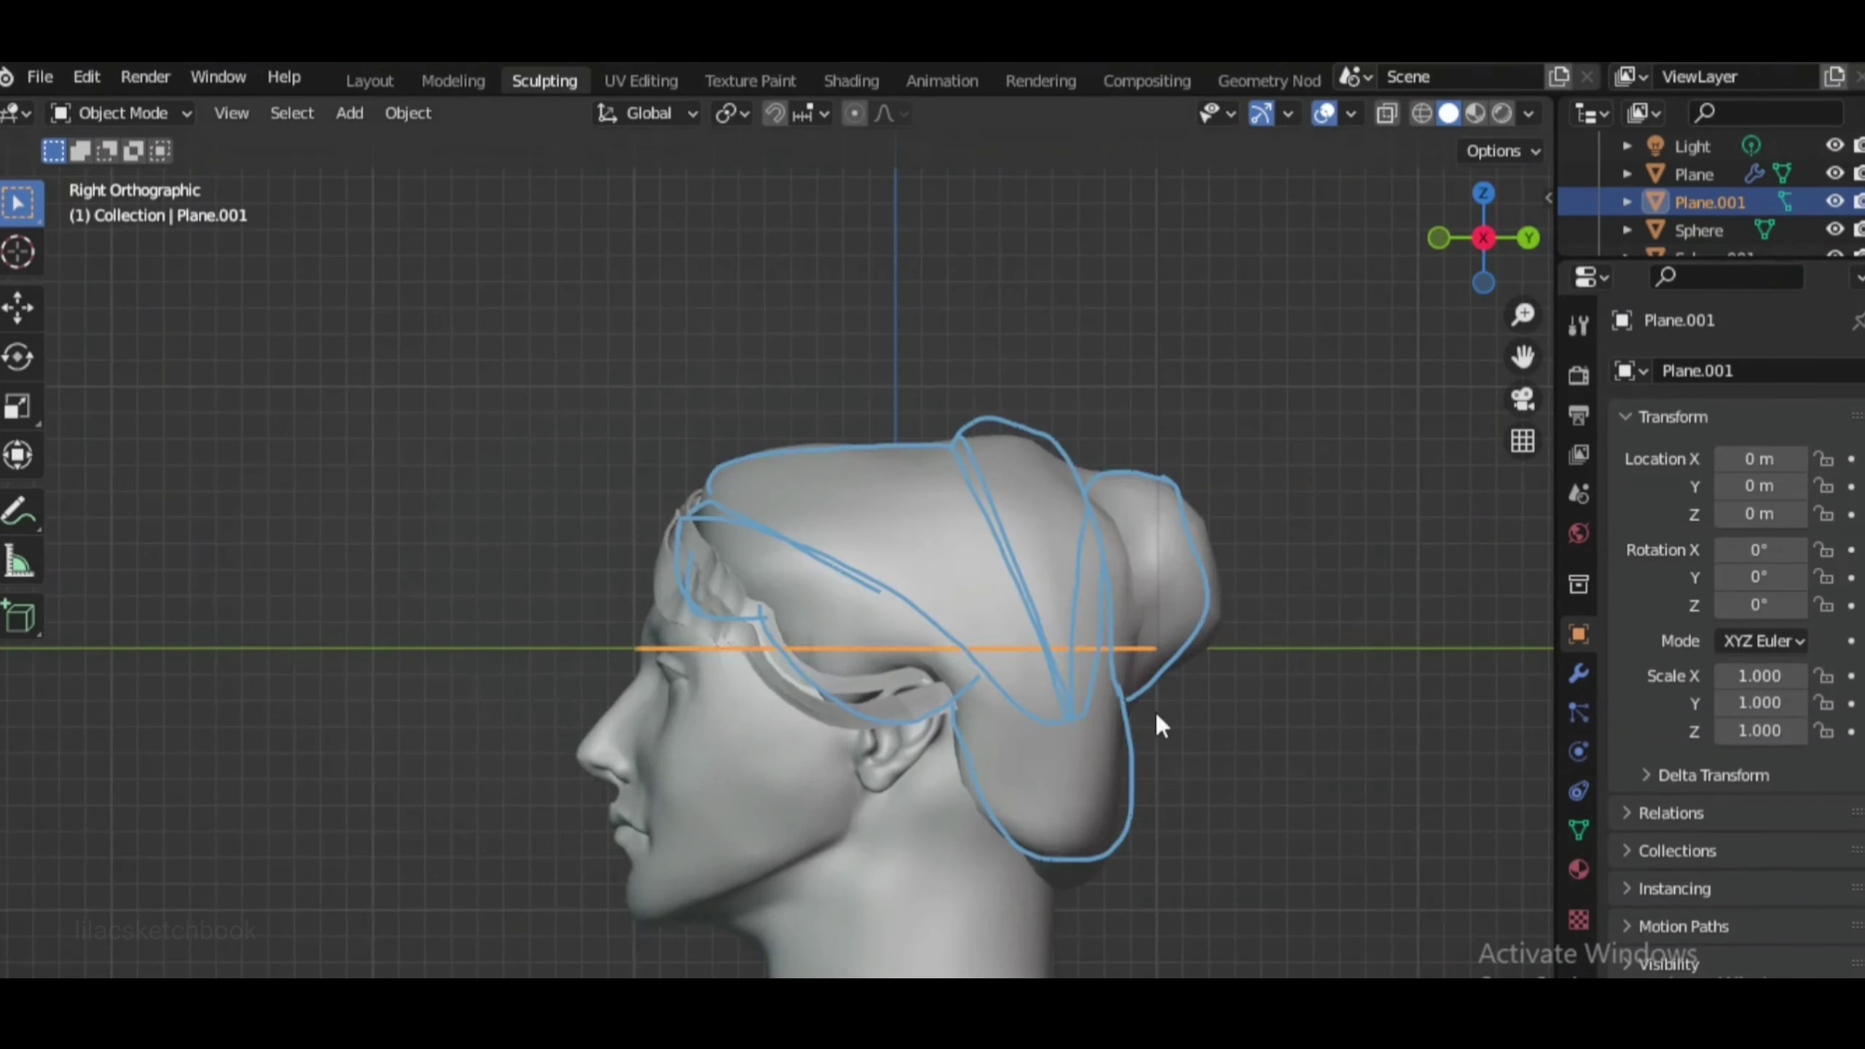
left_click(823, 446)
middle_click_drag(823, 447, 1028, 367)
key("KP_3")
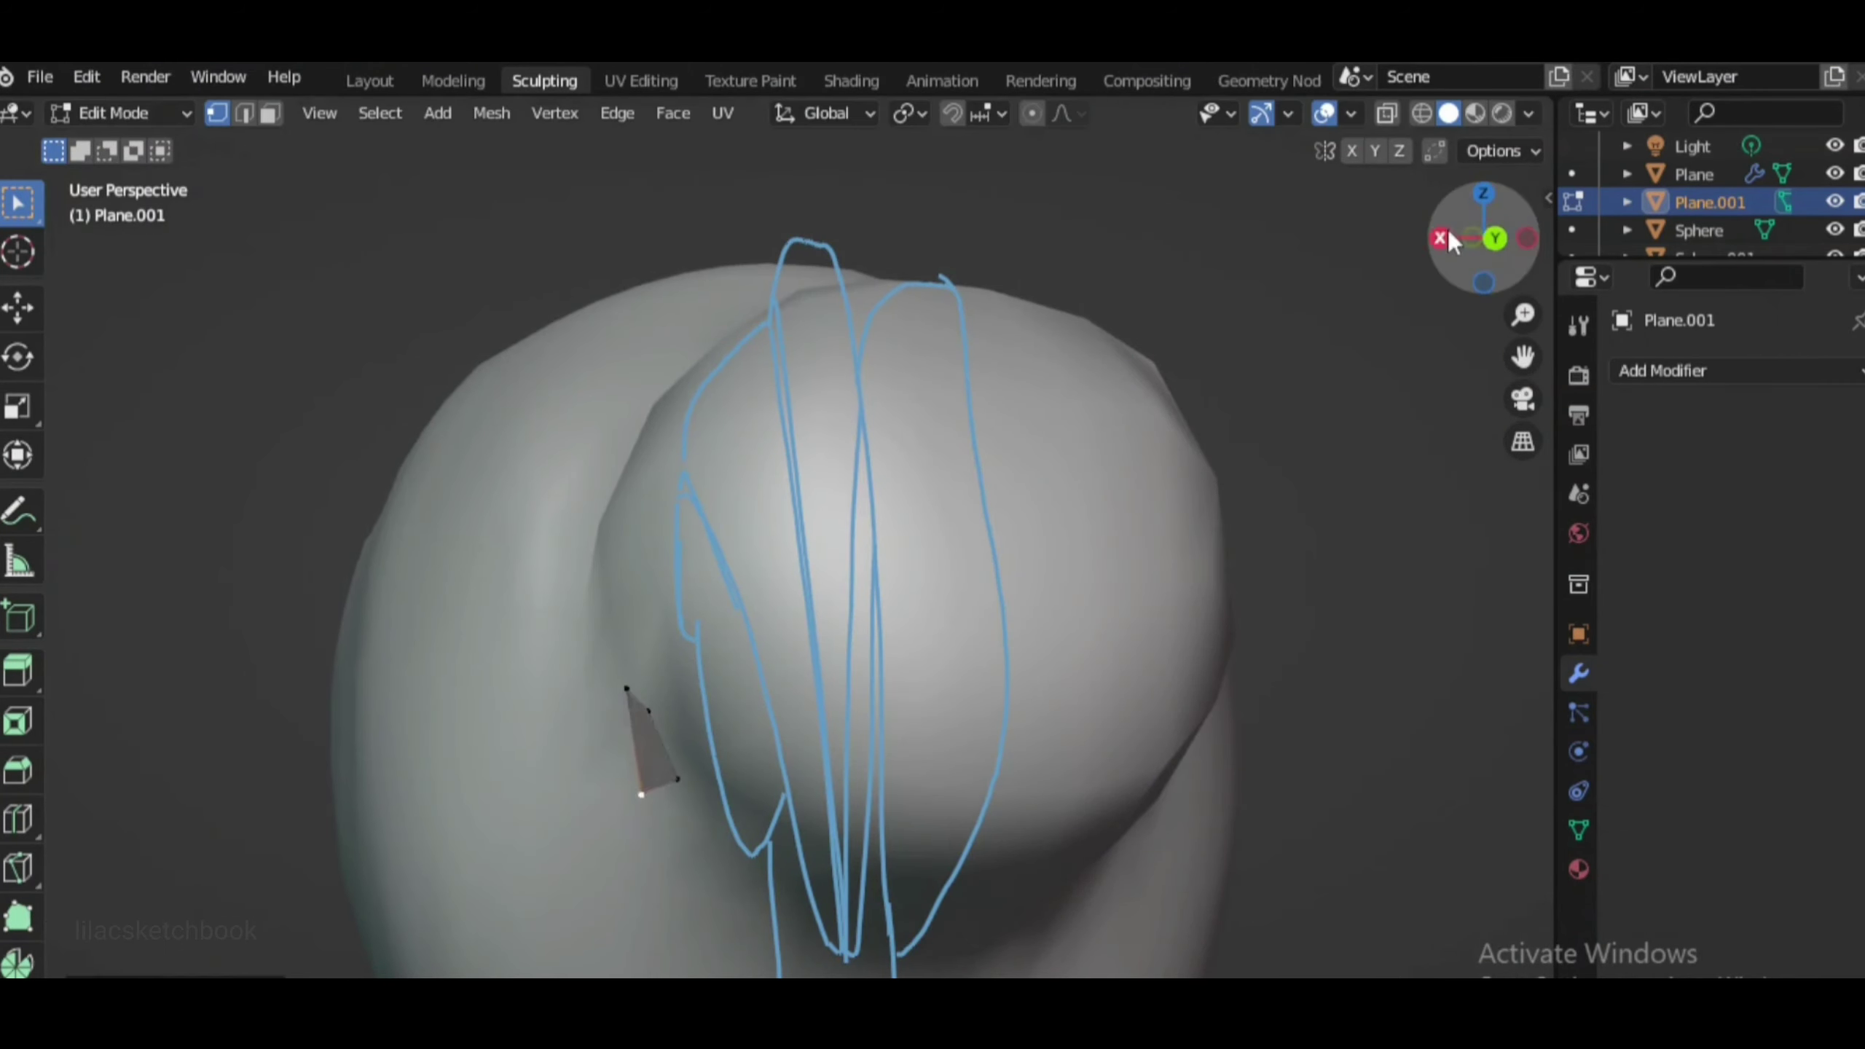
left_click_drag(1448, 243, 1100, 751)
middle_click_drag(978, 753, 1079, 782)
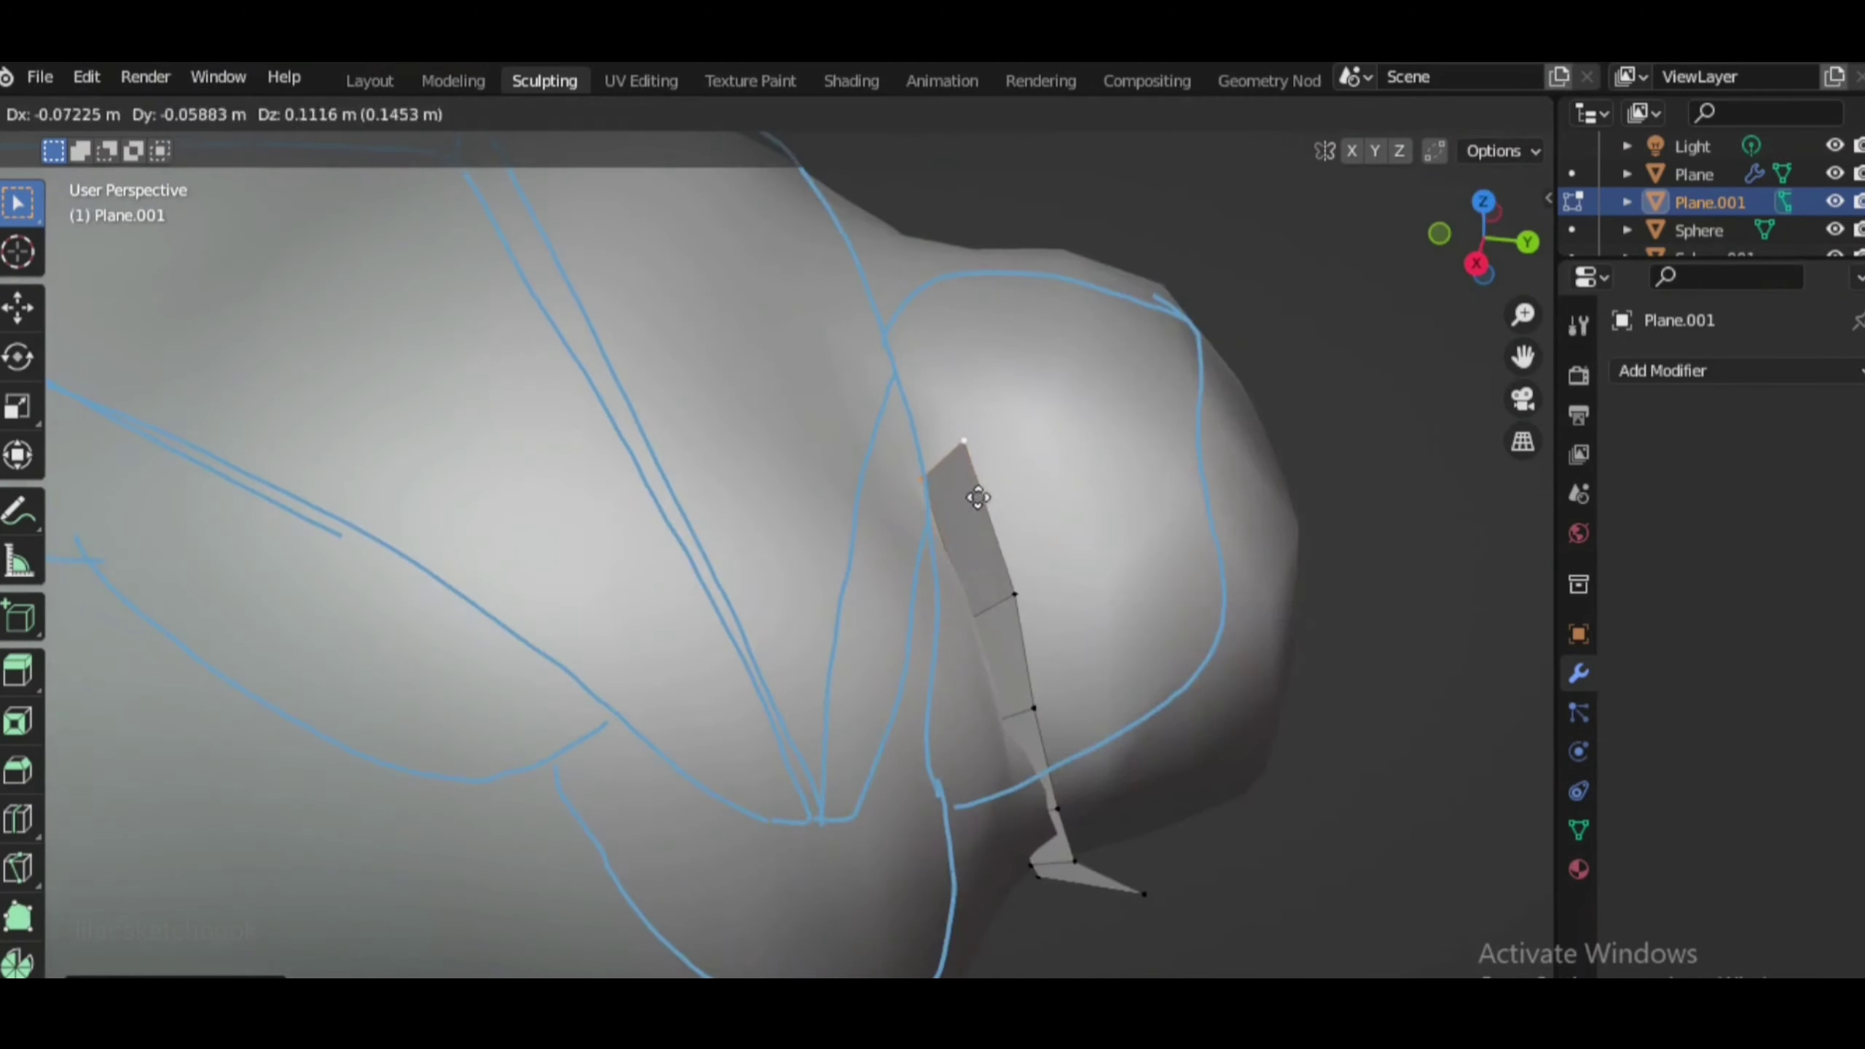
Extend the Plane.001 strip in sections over the side of the bun
middle_click_drag(941, 667, 877, 558)
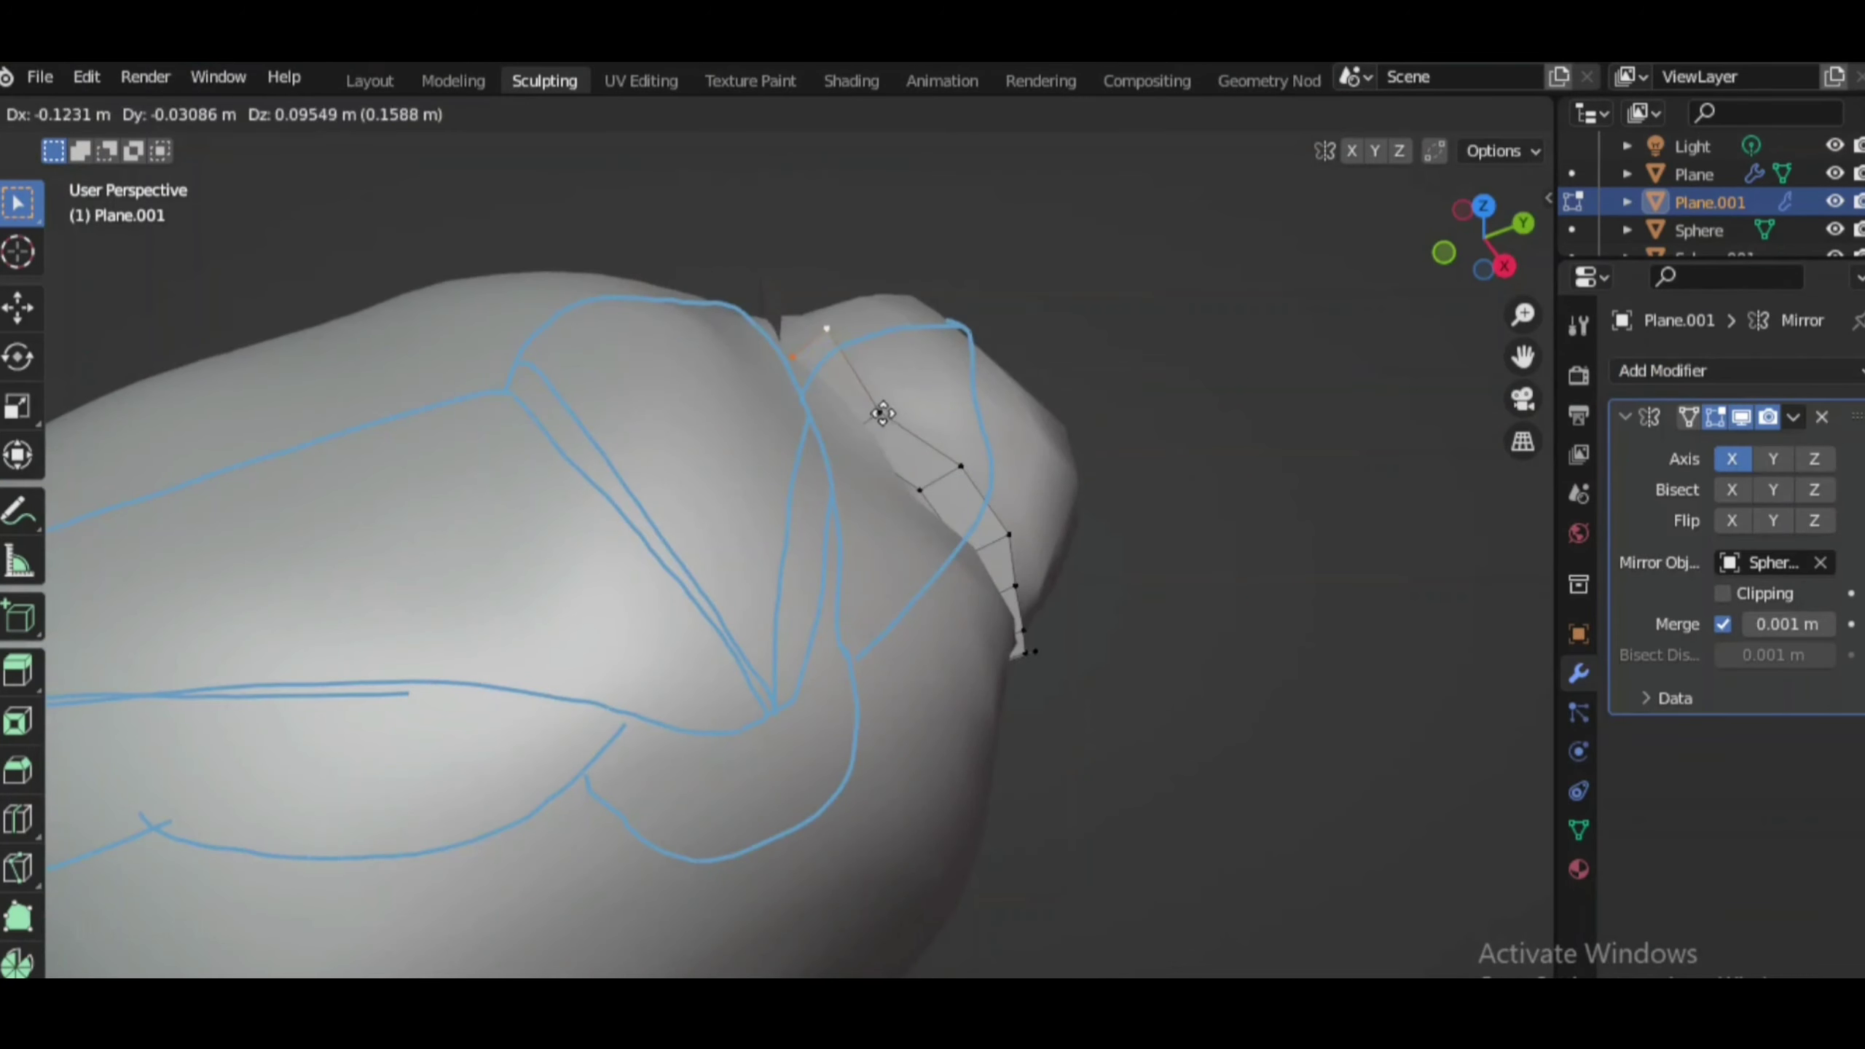
left_click(883, 414)
middle_click_drag(883, 413, 865, 414)
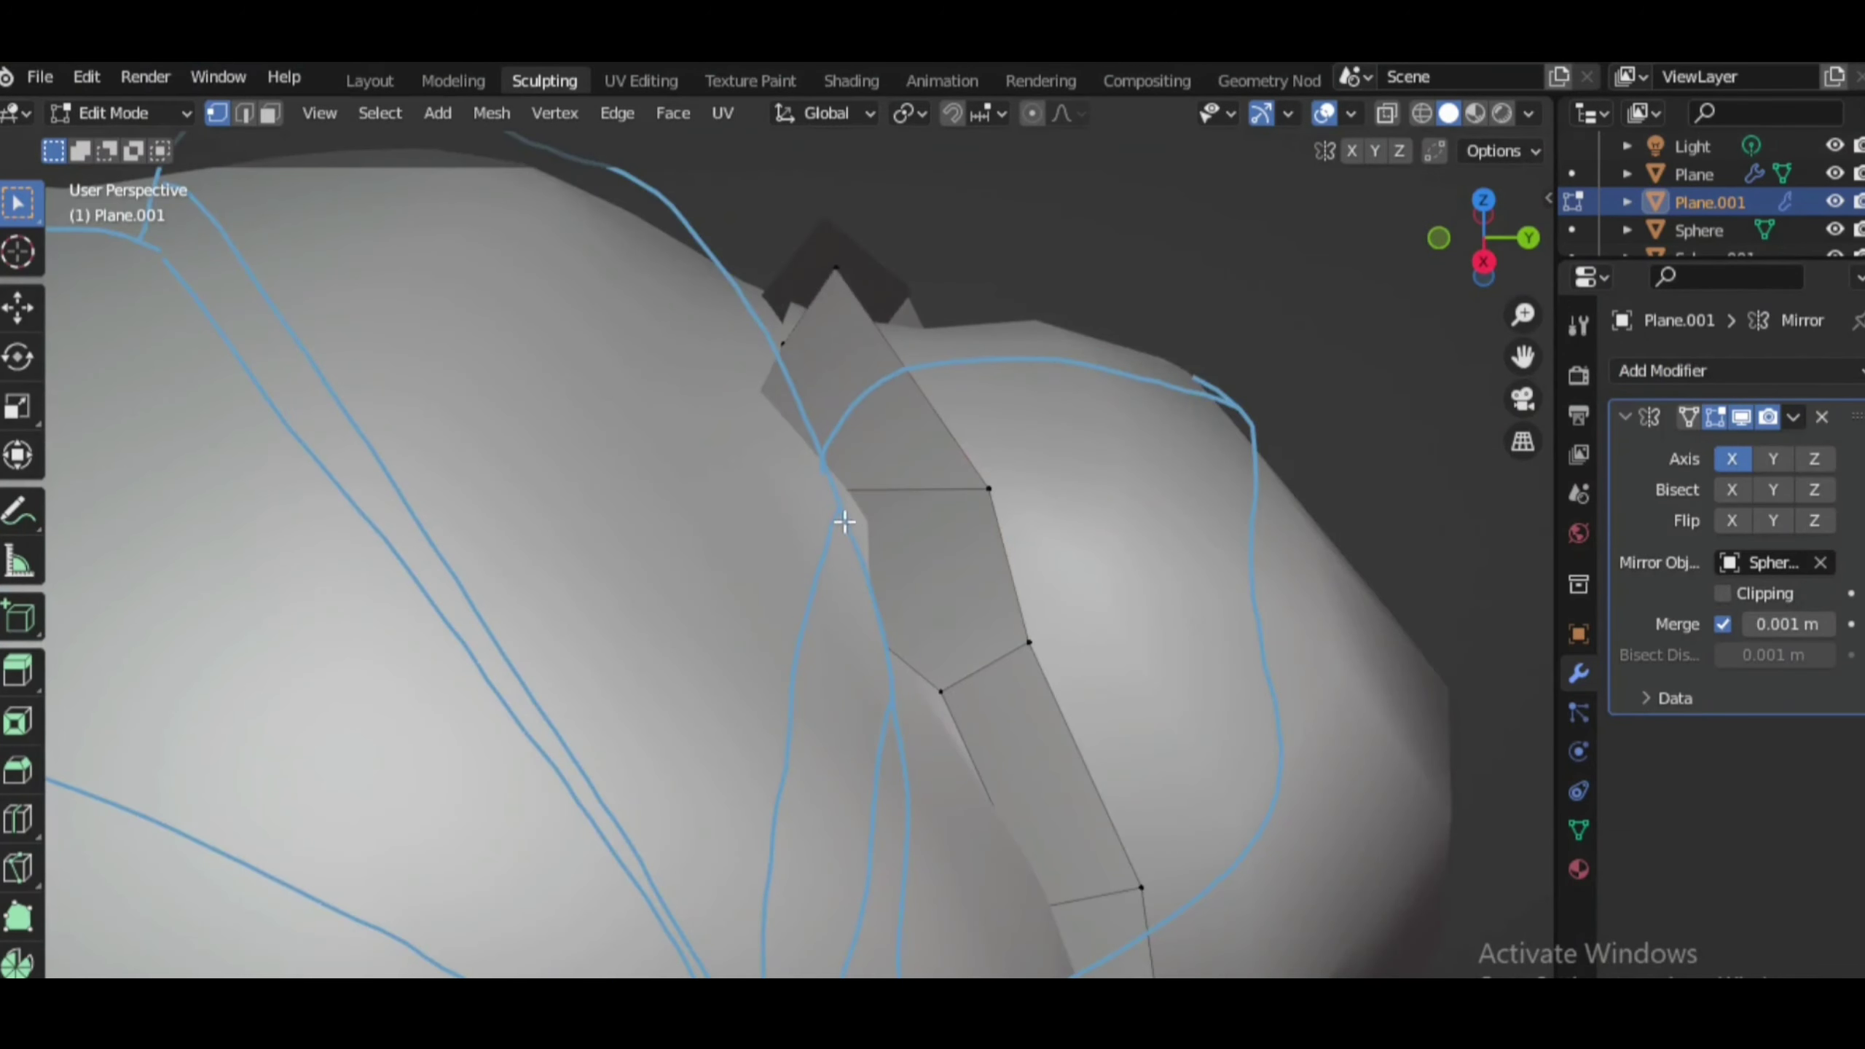
middle_click_drag(845, 521, 616, 417)
key("g")
middle_click_drag(626, 560, 722, 627)
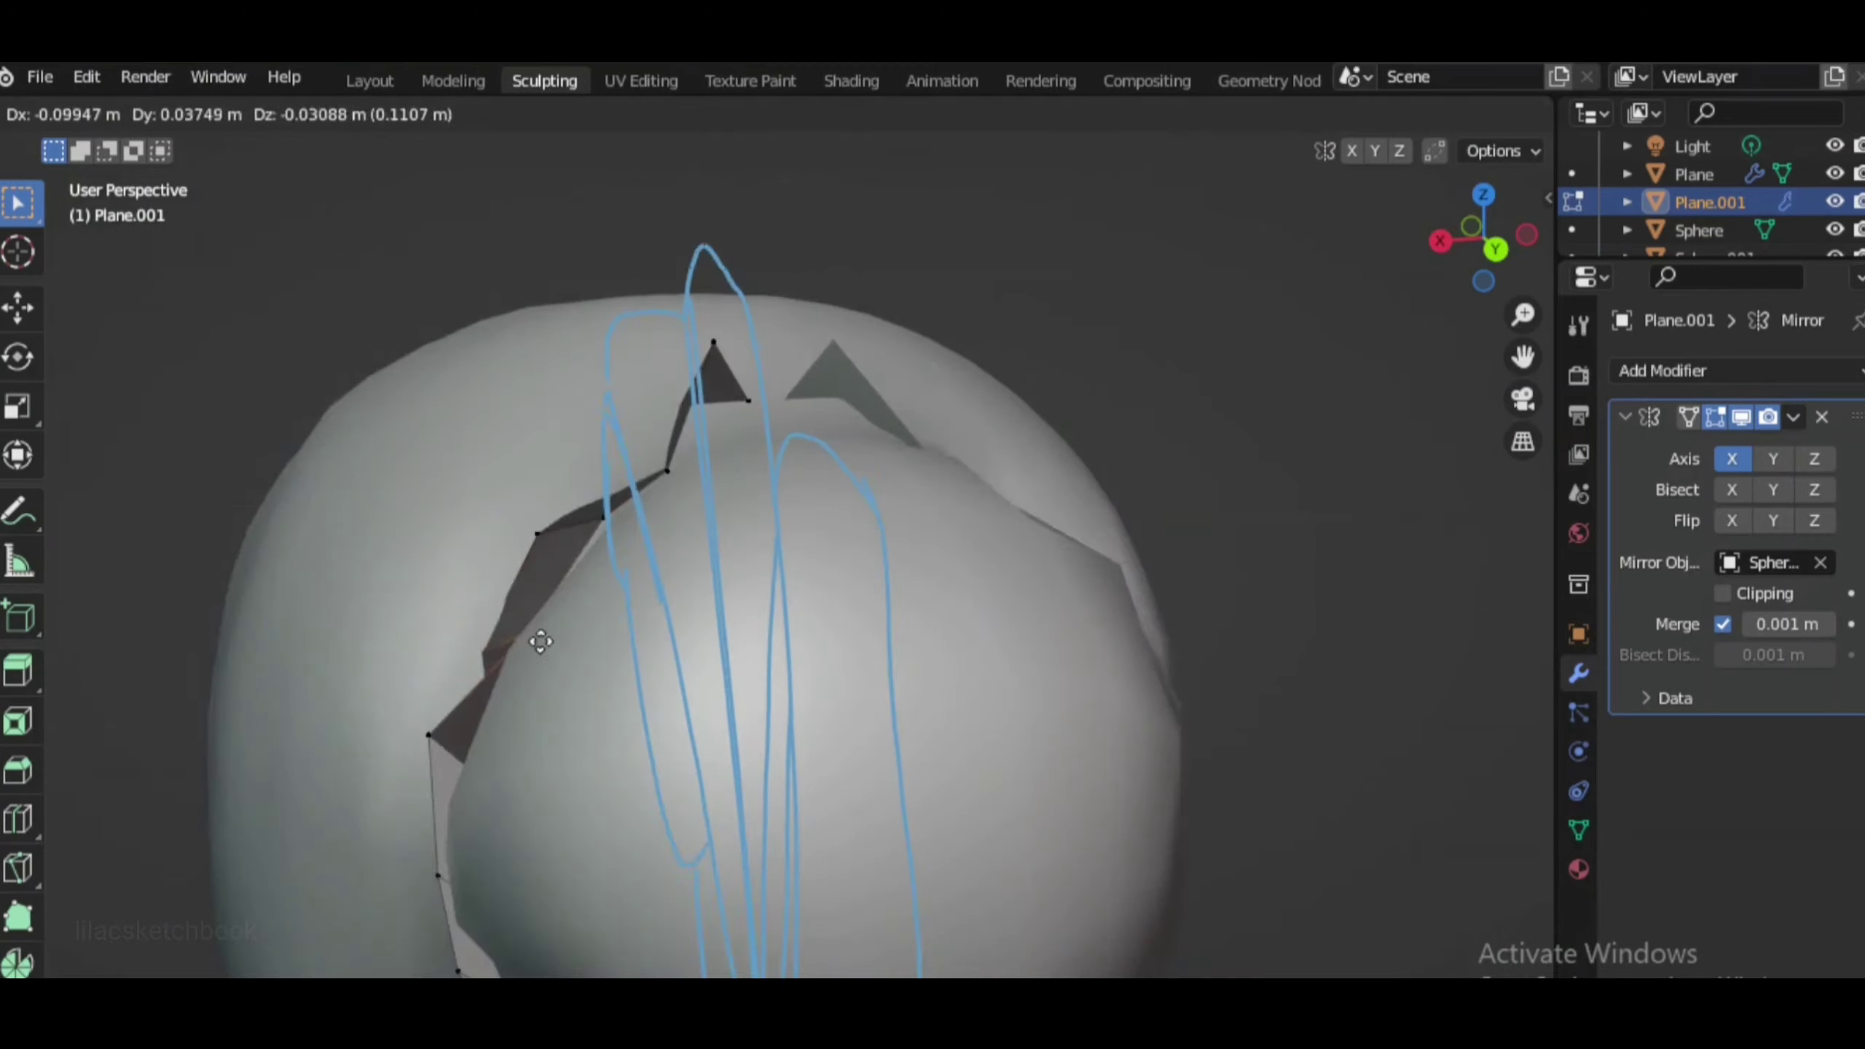
left_click(690, 717)
Extend one more strip section around the bun and add a Shrinkwrap modifier
middle_click_drag(690, 716, 808, 734)
key("g")
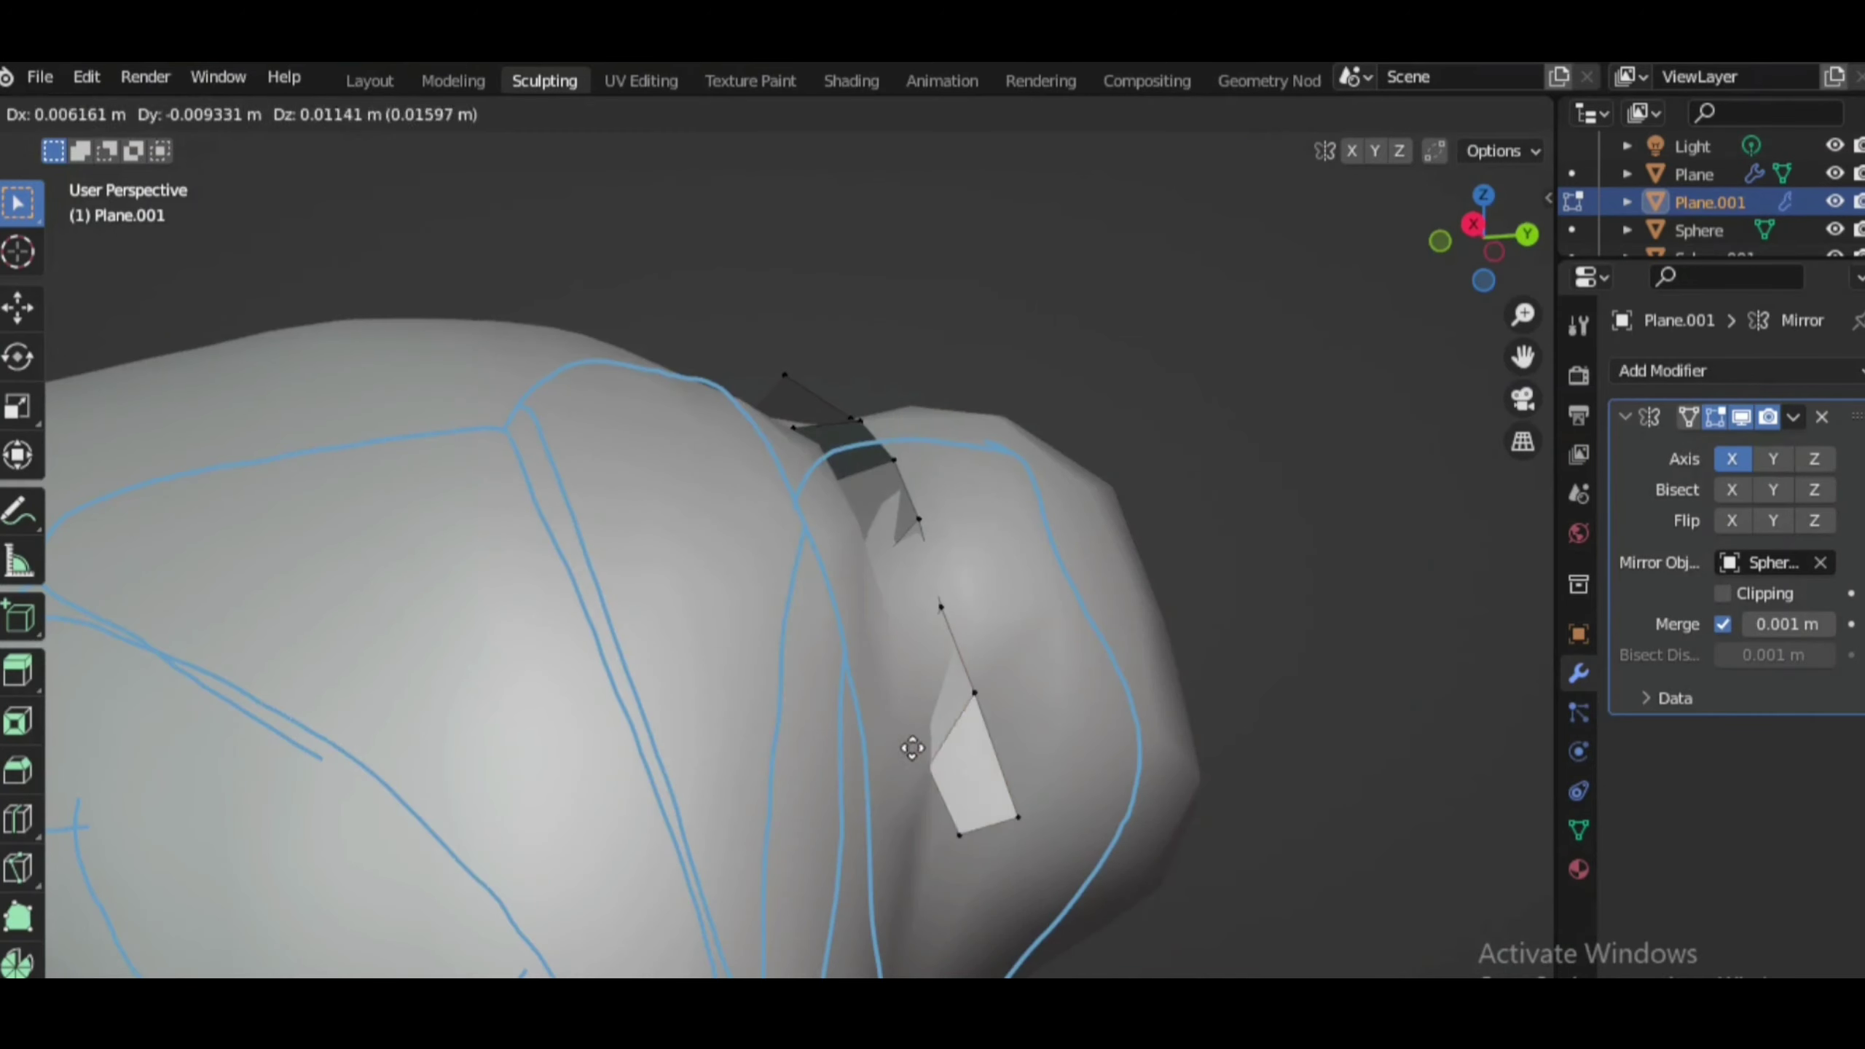
left_click(912, 750)
left_click(1663, 370)
left_click(1545, 695)
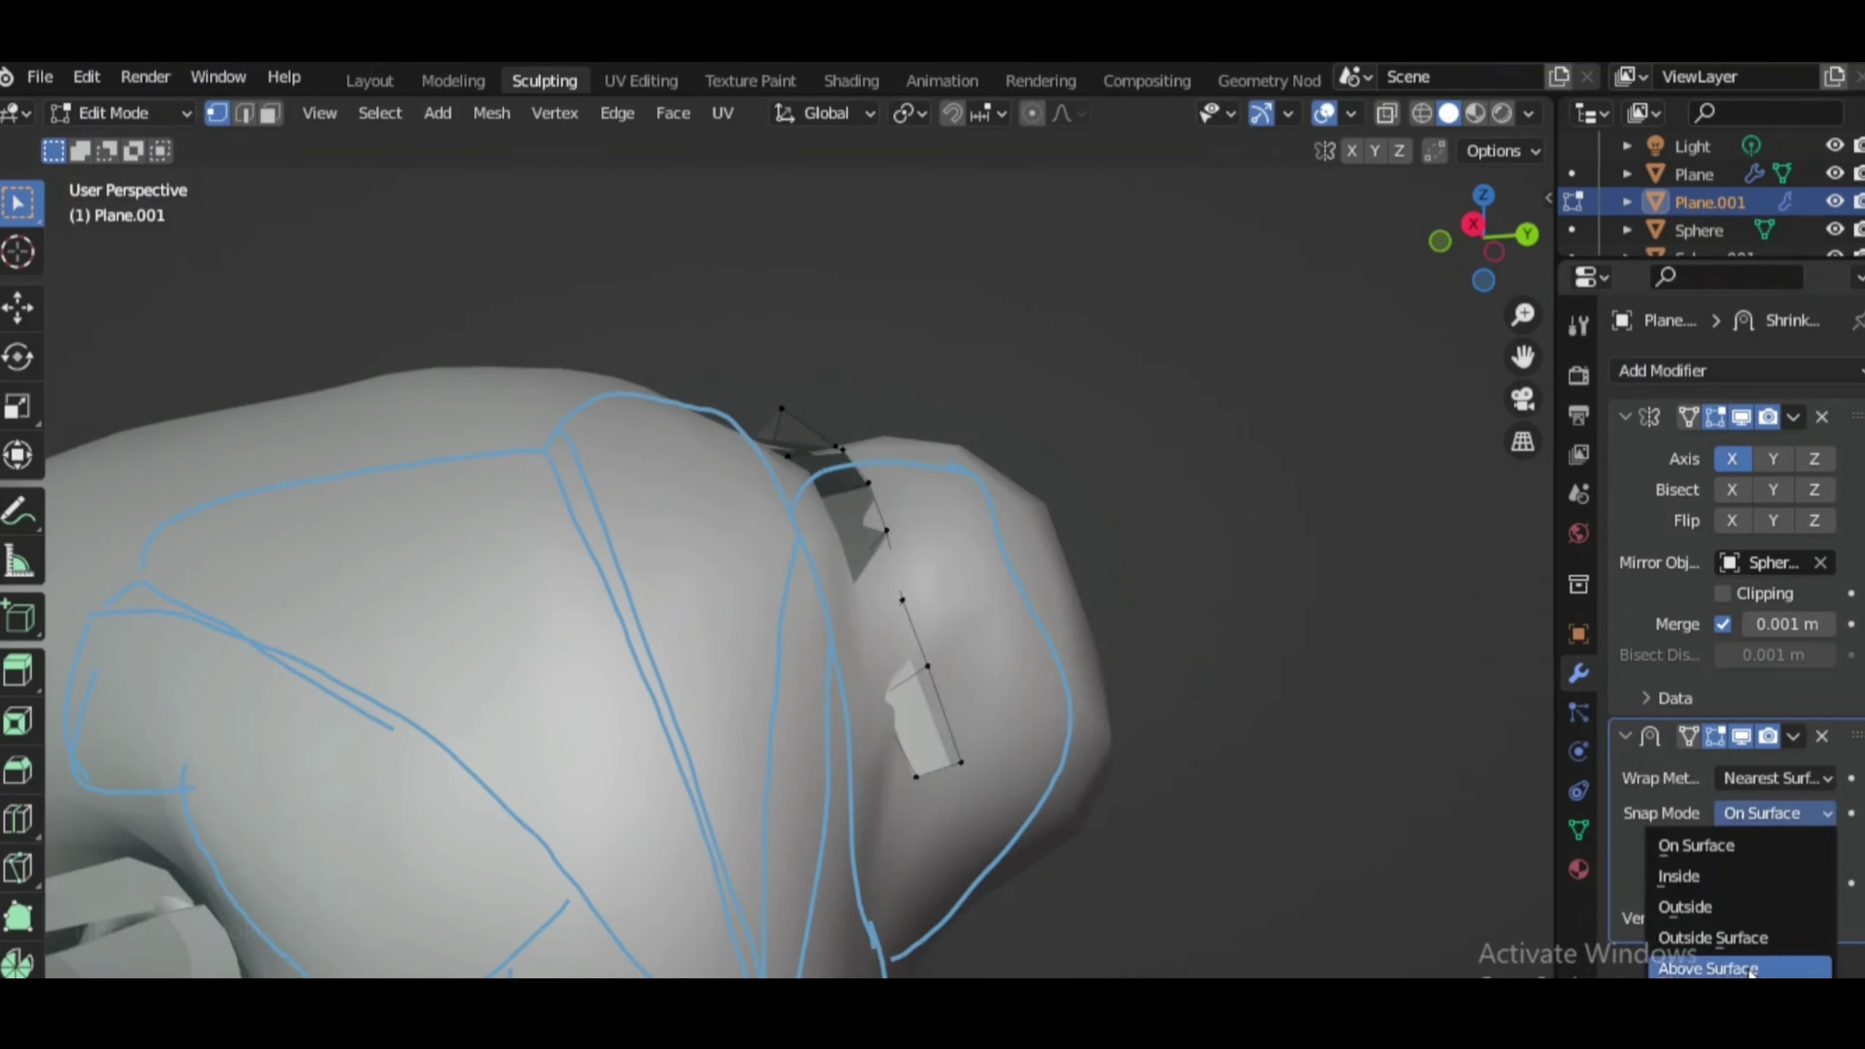
Set the Shrinkwrap snap mode to Outside Surface and check the wrap on the bun
left_click(1713, 938)
left_click(1325, 113)
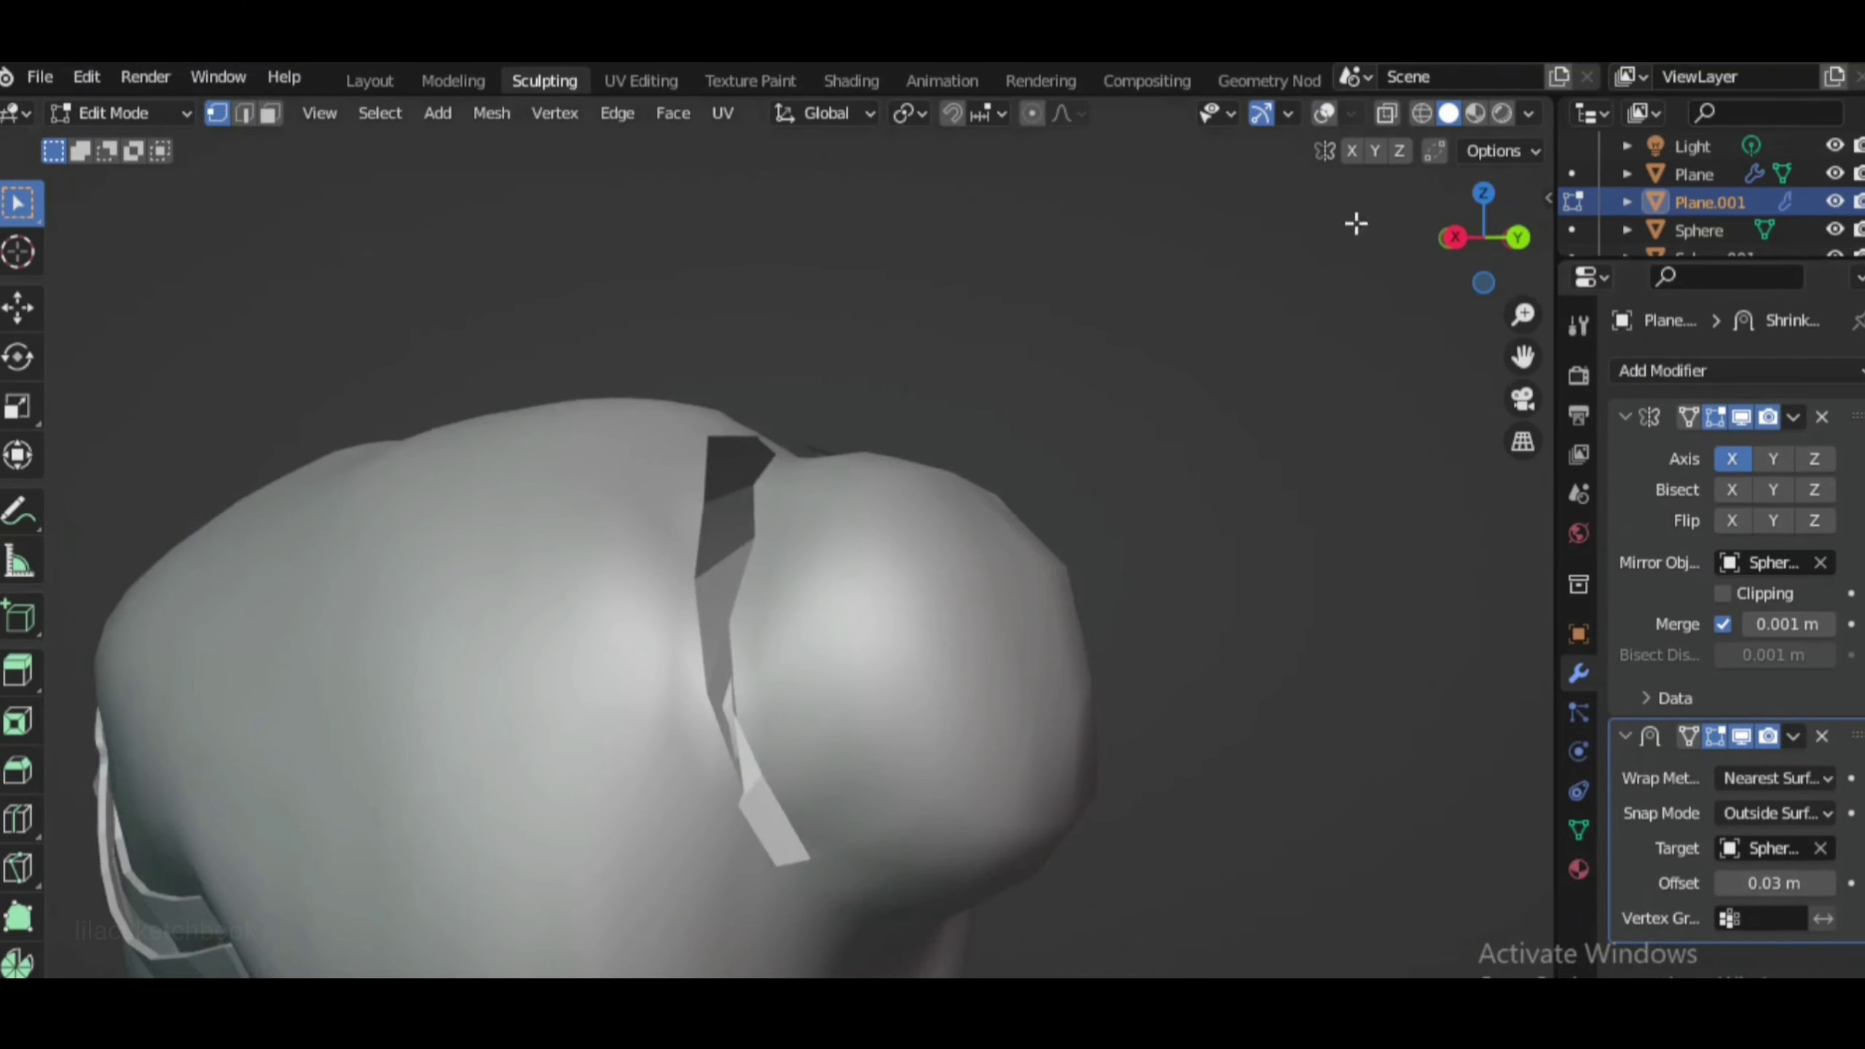
left_click(1326, 113)
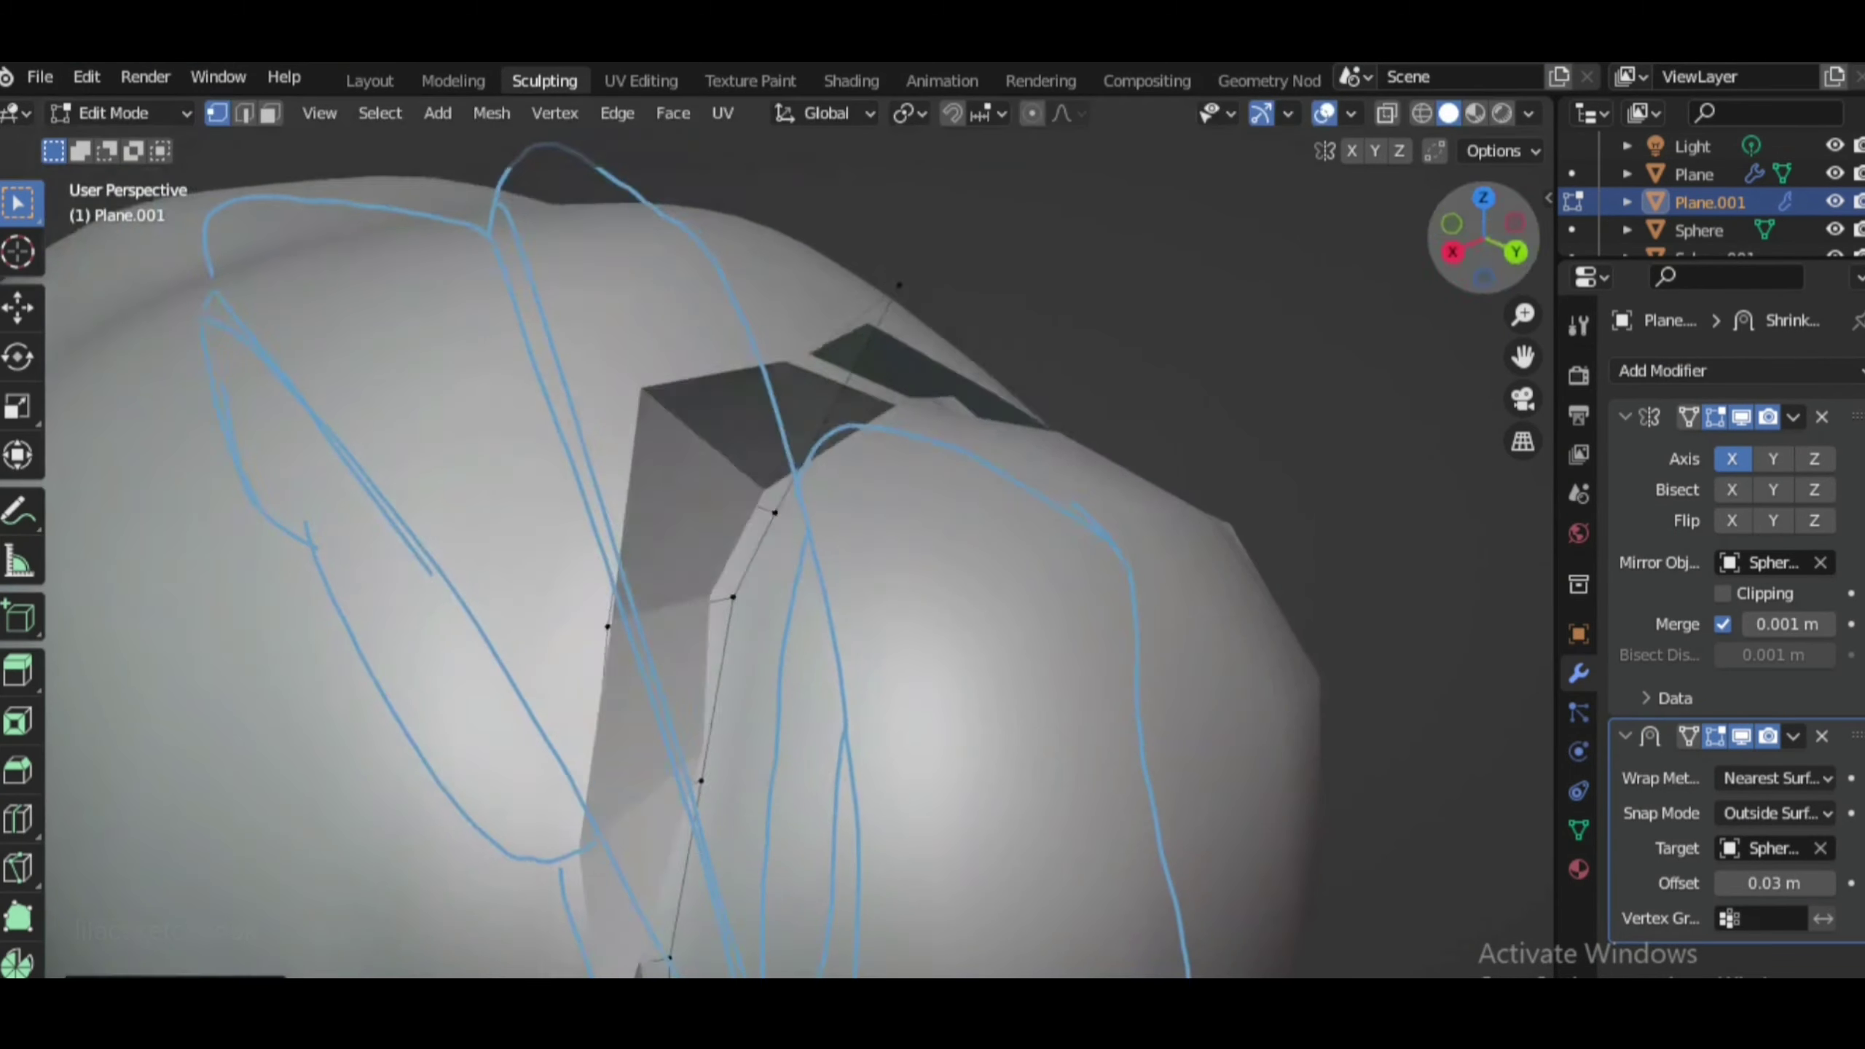
mouse_move(976, 388)
middle_mouse_down()
mouse_move(667, 420)
mouse_move(822, 536)
middle_mouse_up()
middle_click_drag(876, 795, 832, 550, "shift")
Reposition the strip vertices so the band wraps around the bun
key("g")
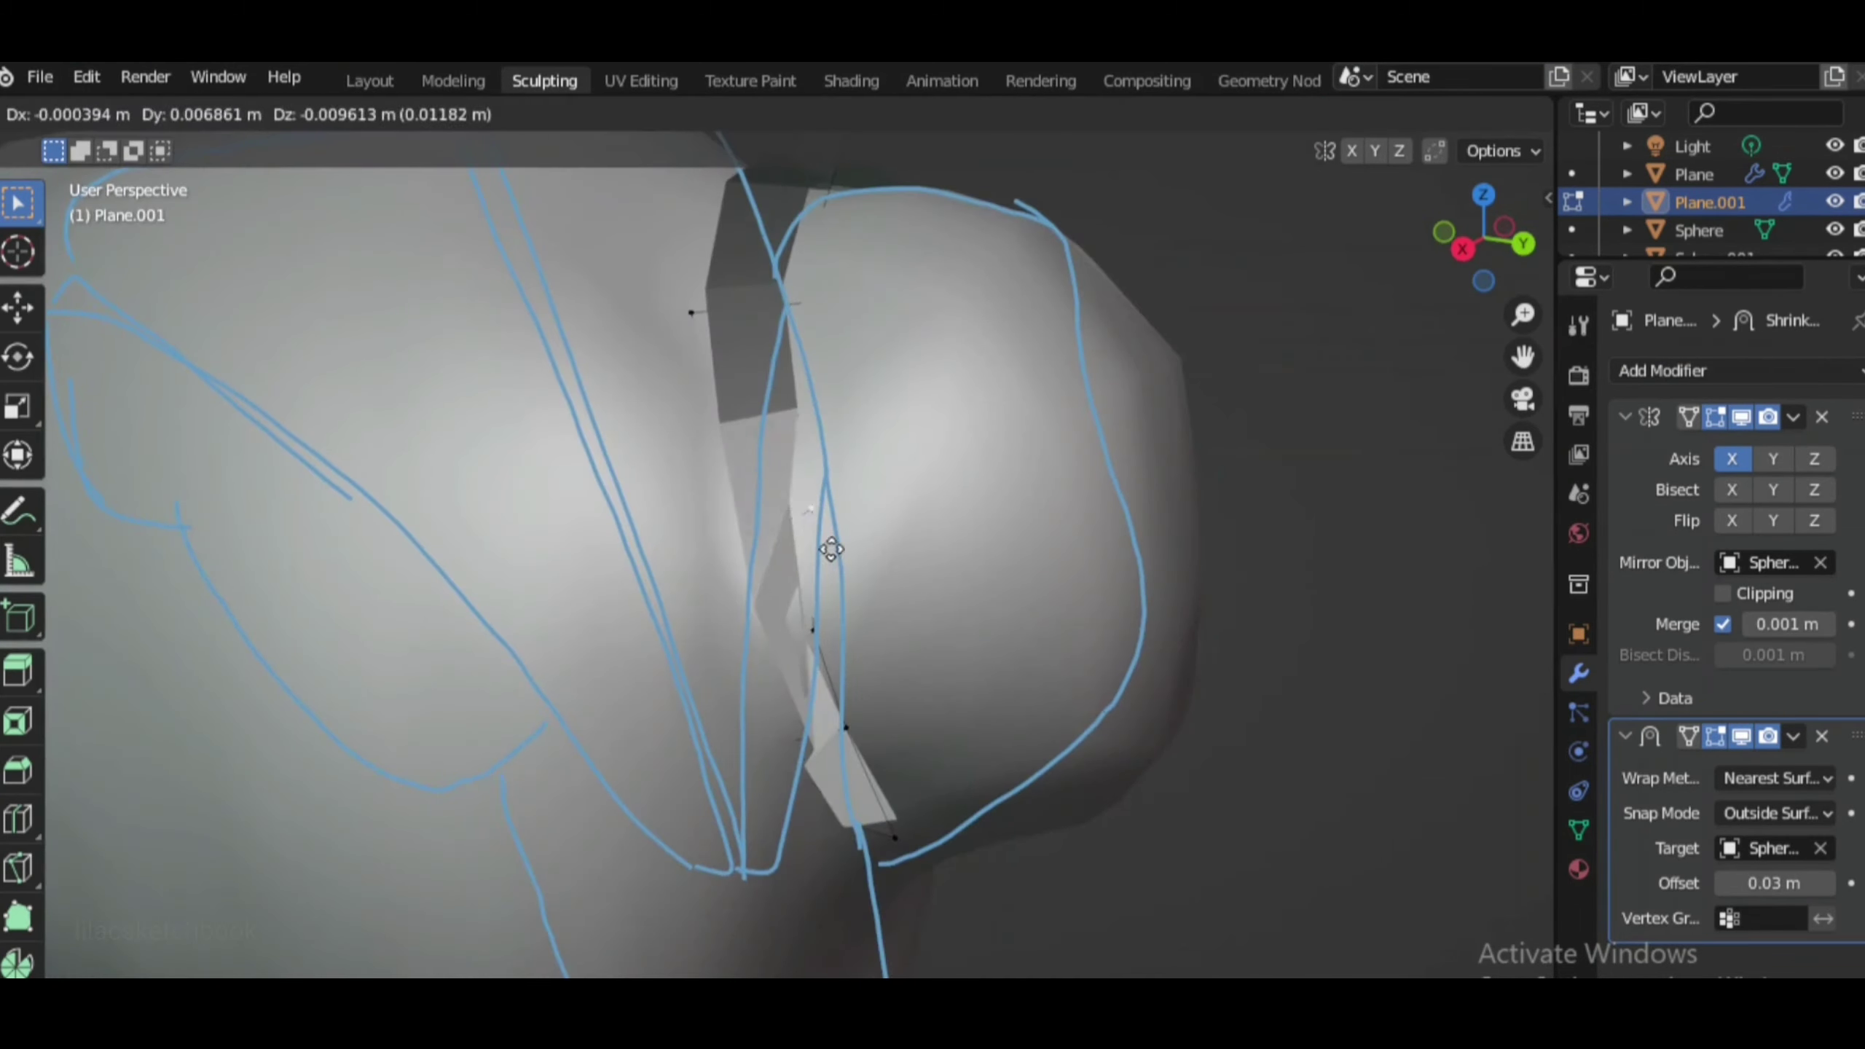
middle_click_drag(857, 746, 690, 688)
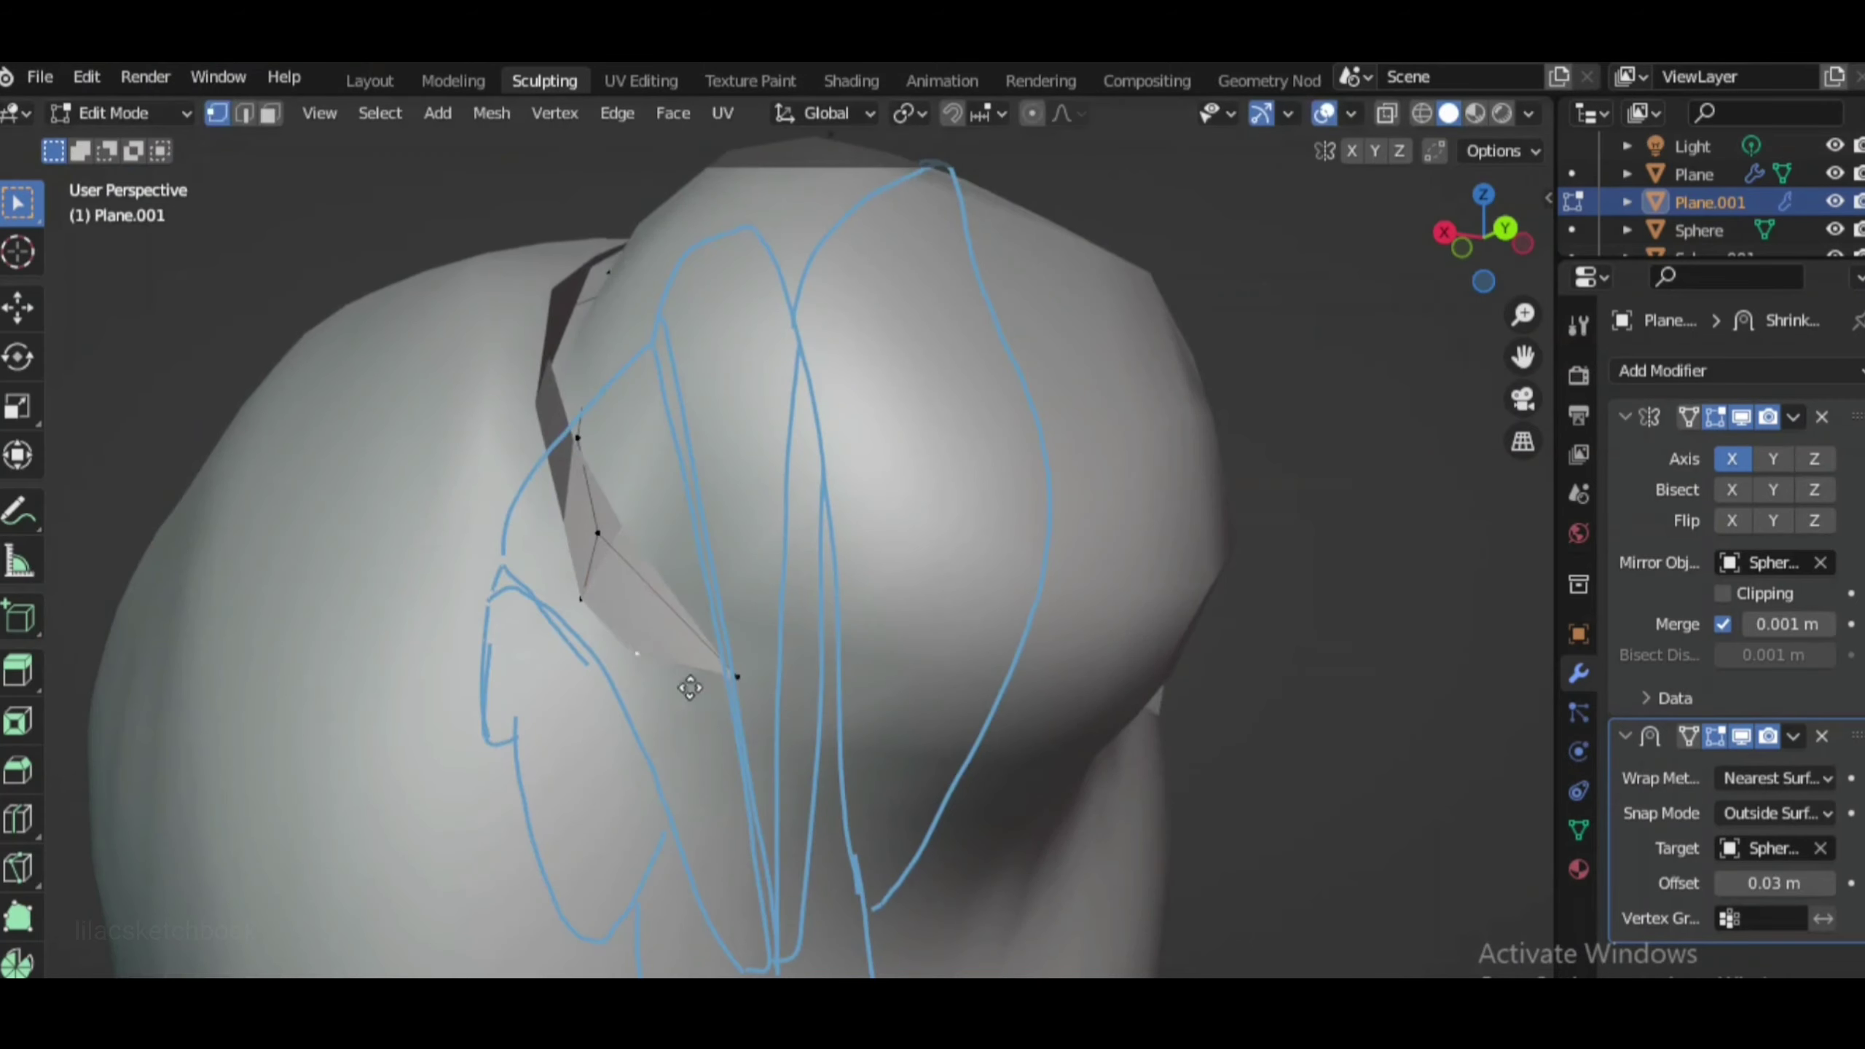
left_click(636, 625)
middle_click_drag(635, 625, 1012, 737)
middle_click_drag(1010, 828, 936, 618)
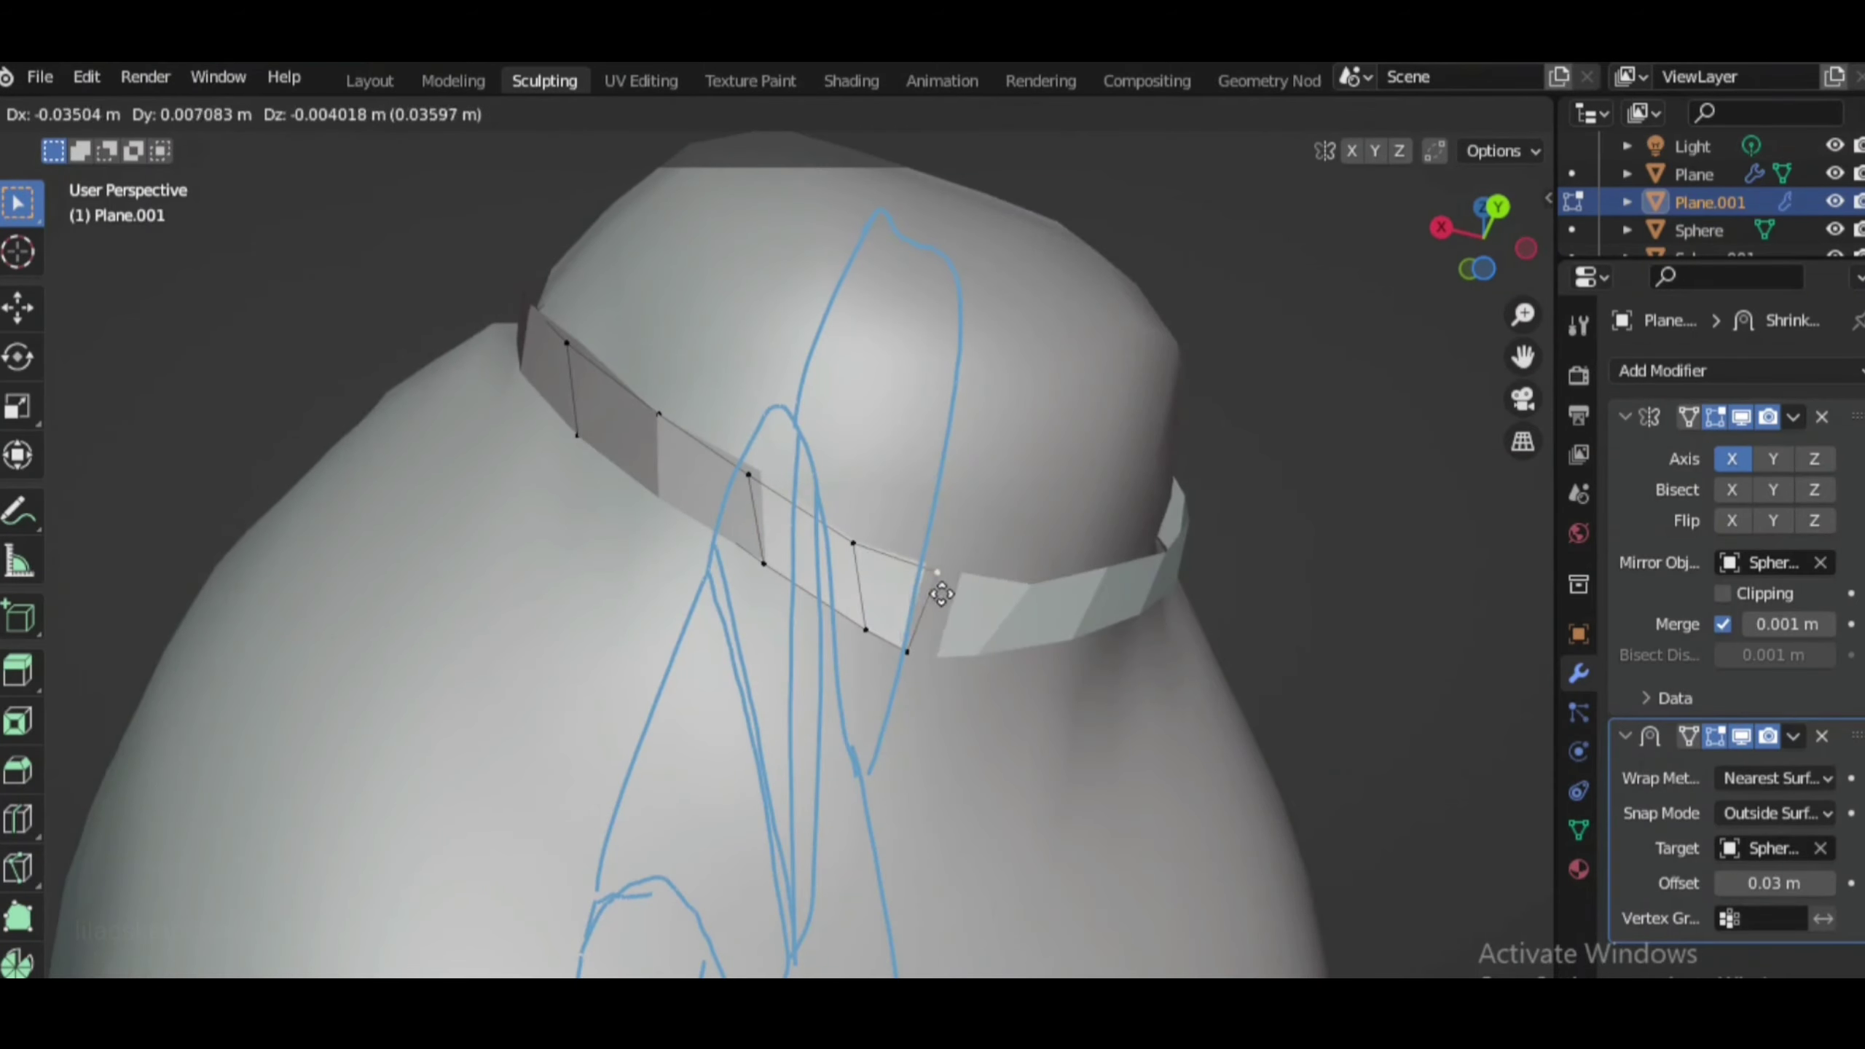
left_click(942, 594)
scroll(941, 594, "down", 5)
key("KP_3")
left_click(1663, 370)
Add a Solidify modifier to the strip and raise its thickness to 0.18 m
left_click(1359, 885)
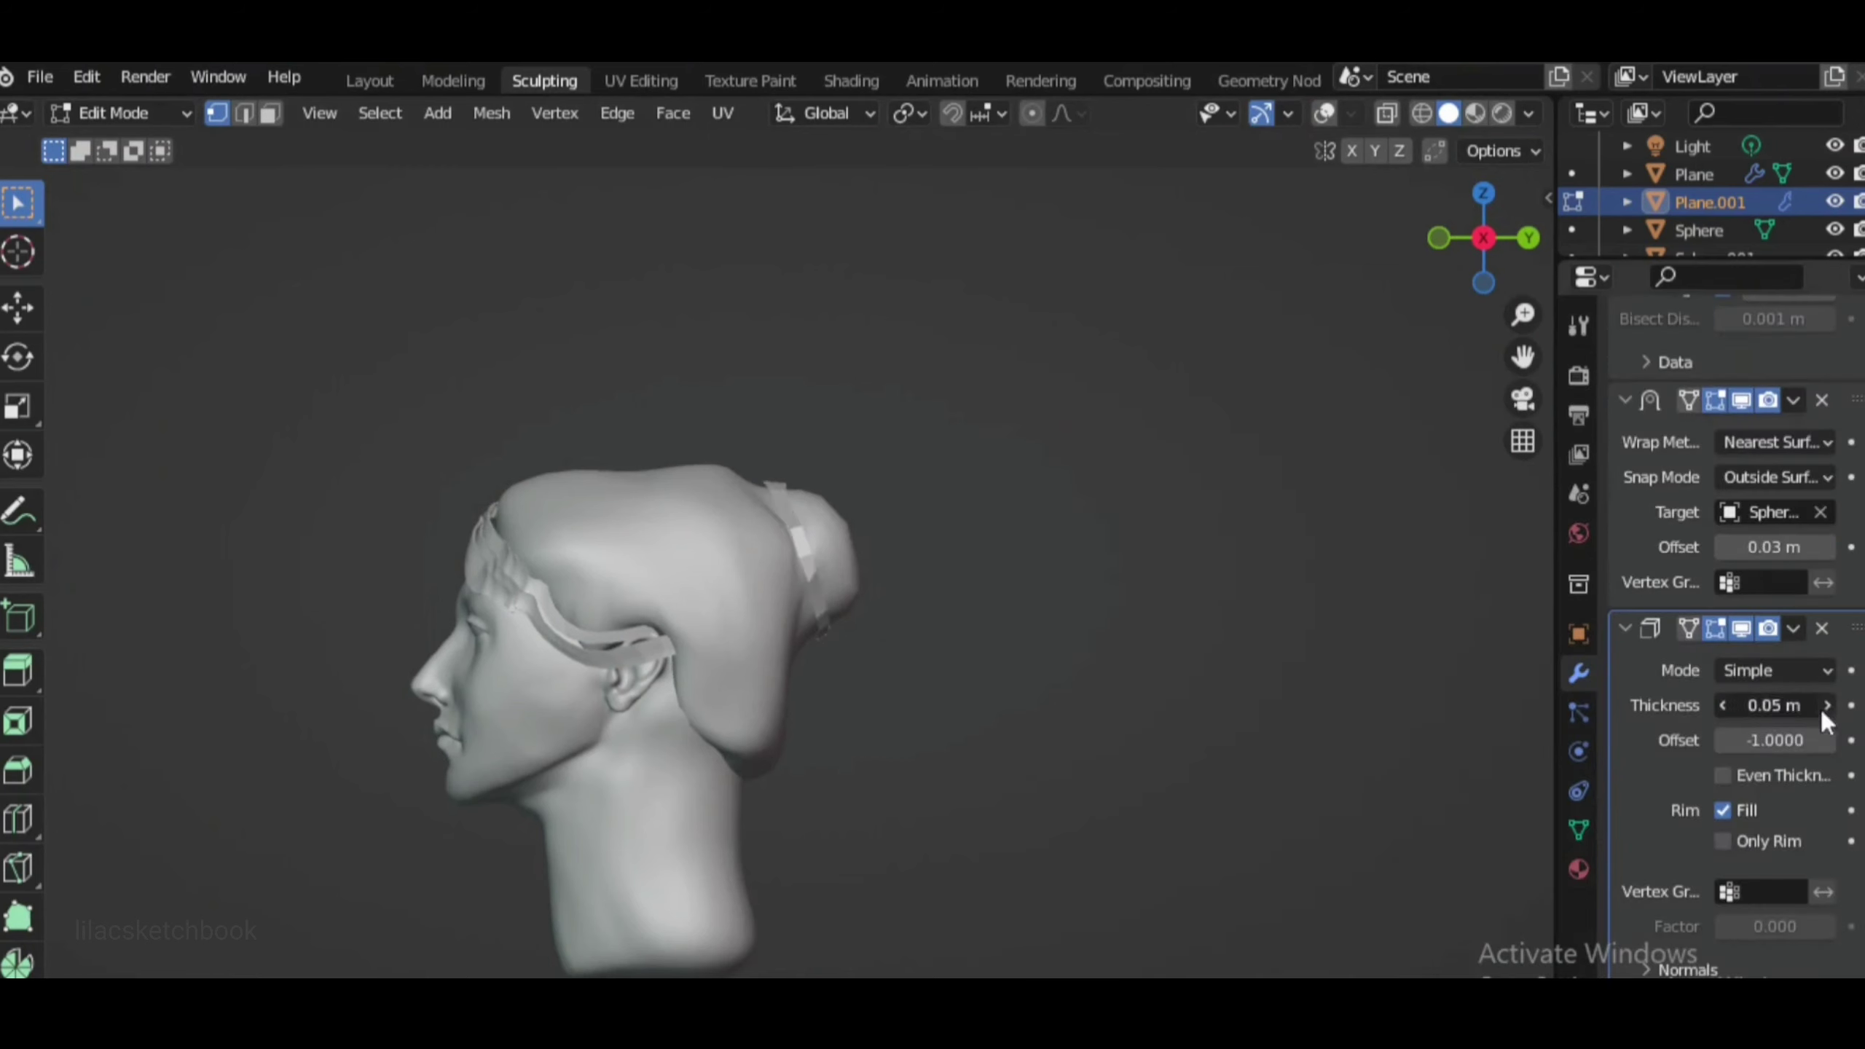
left_click(1827, 705)
left_click(1528, 237)
scroll(1770, 808, "down", 5)
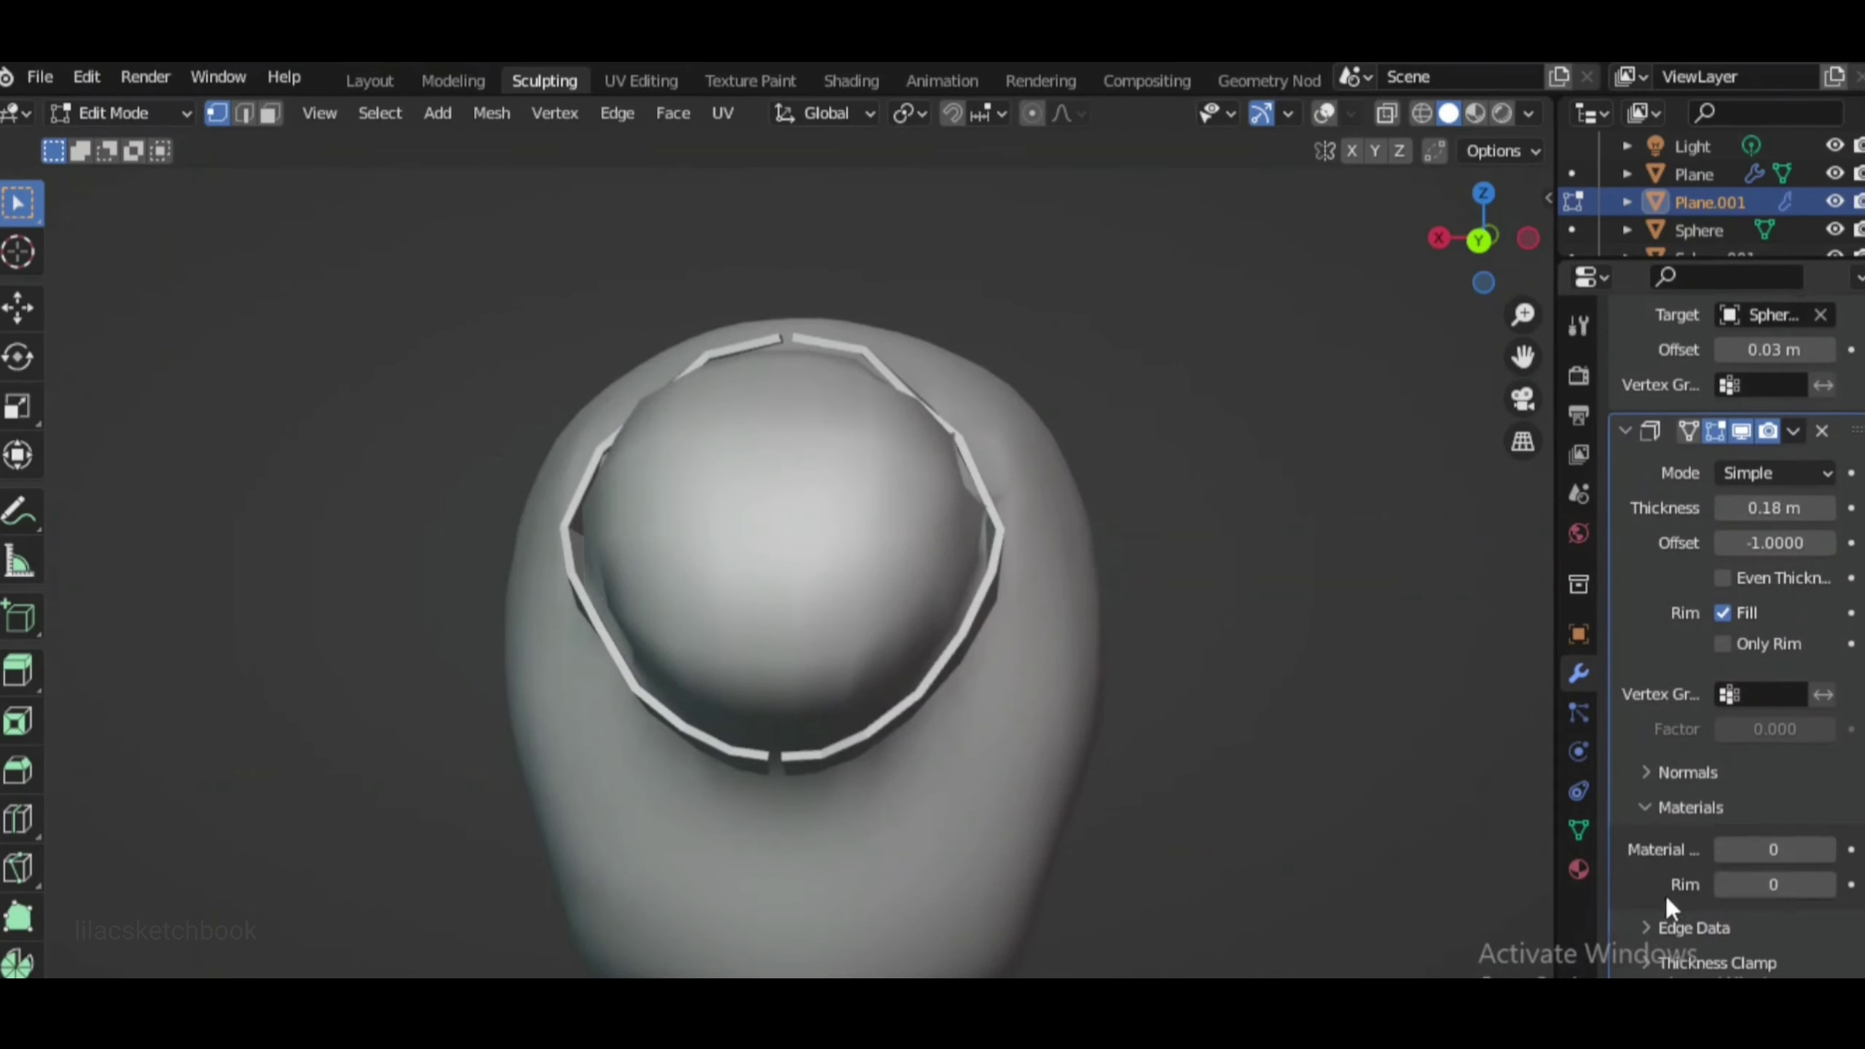
scroll(1770, 928, "down", 4)
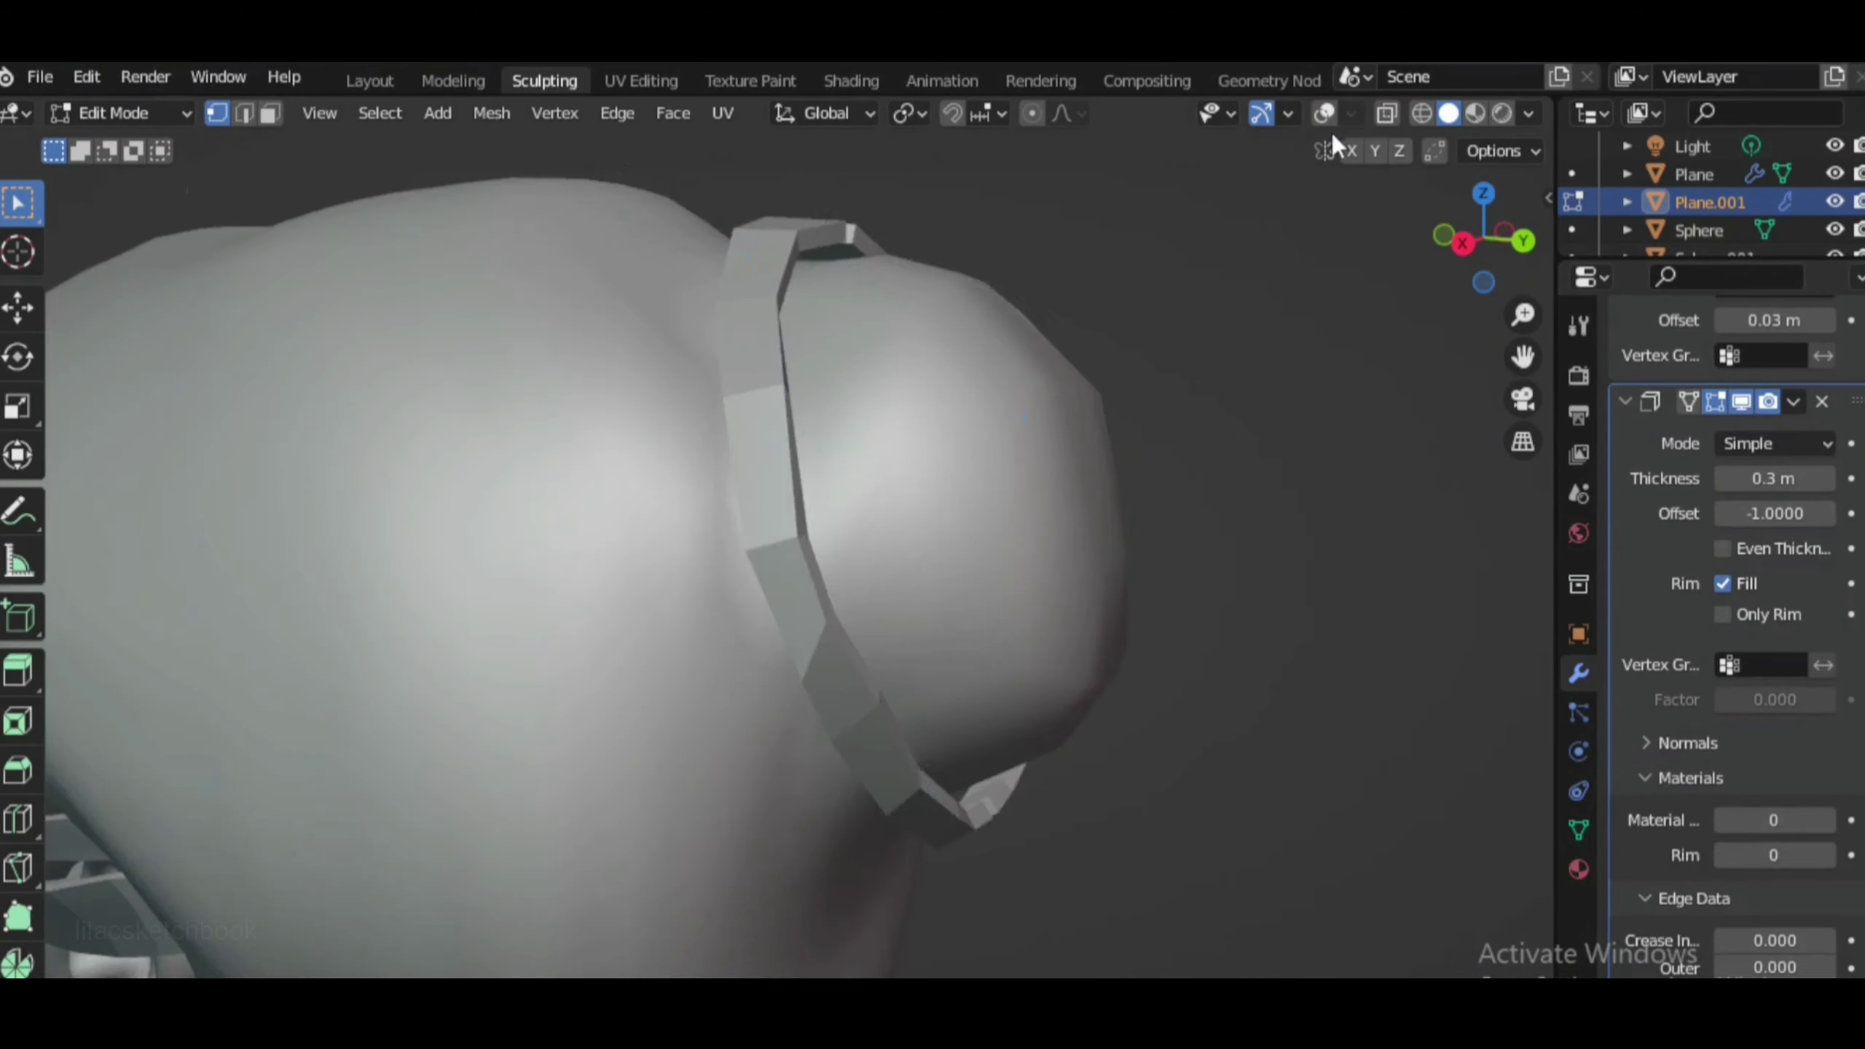
Move the band's vertex along the sketched guide lock, checking in right side view
left_click(1326, 114)
scroll(1705, 472, "up", 8)
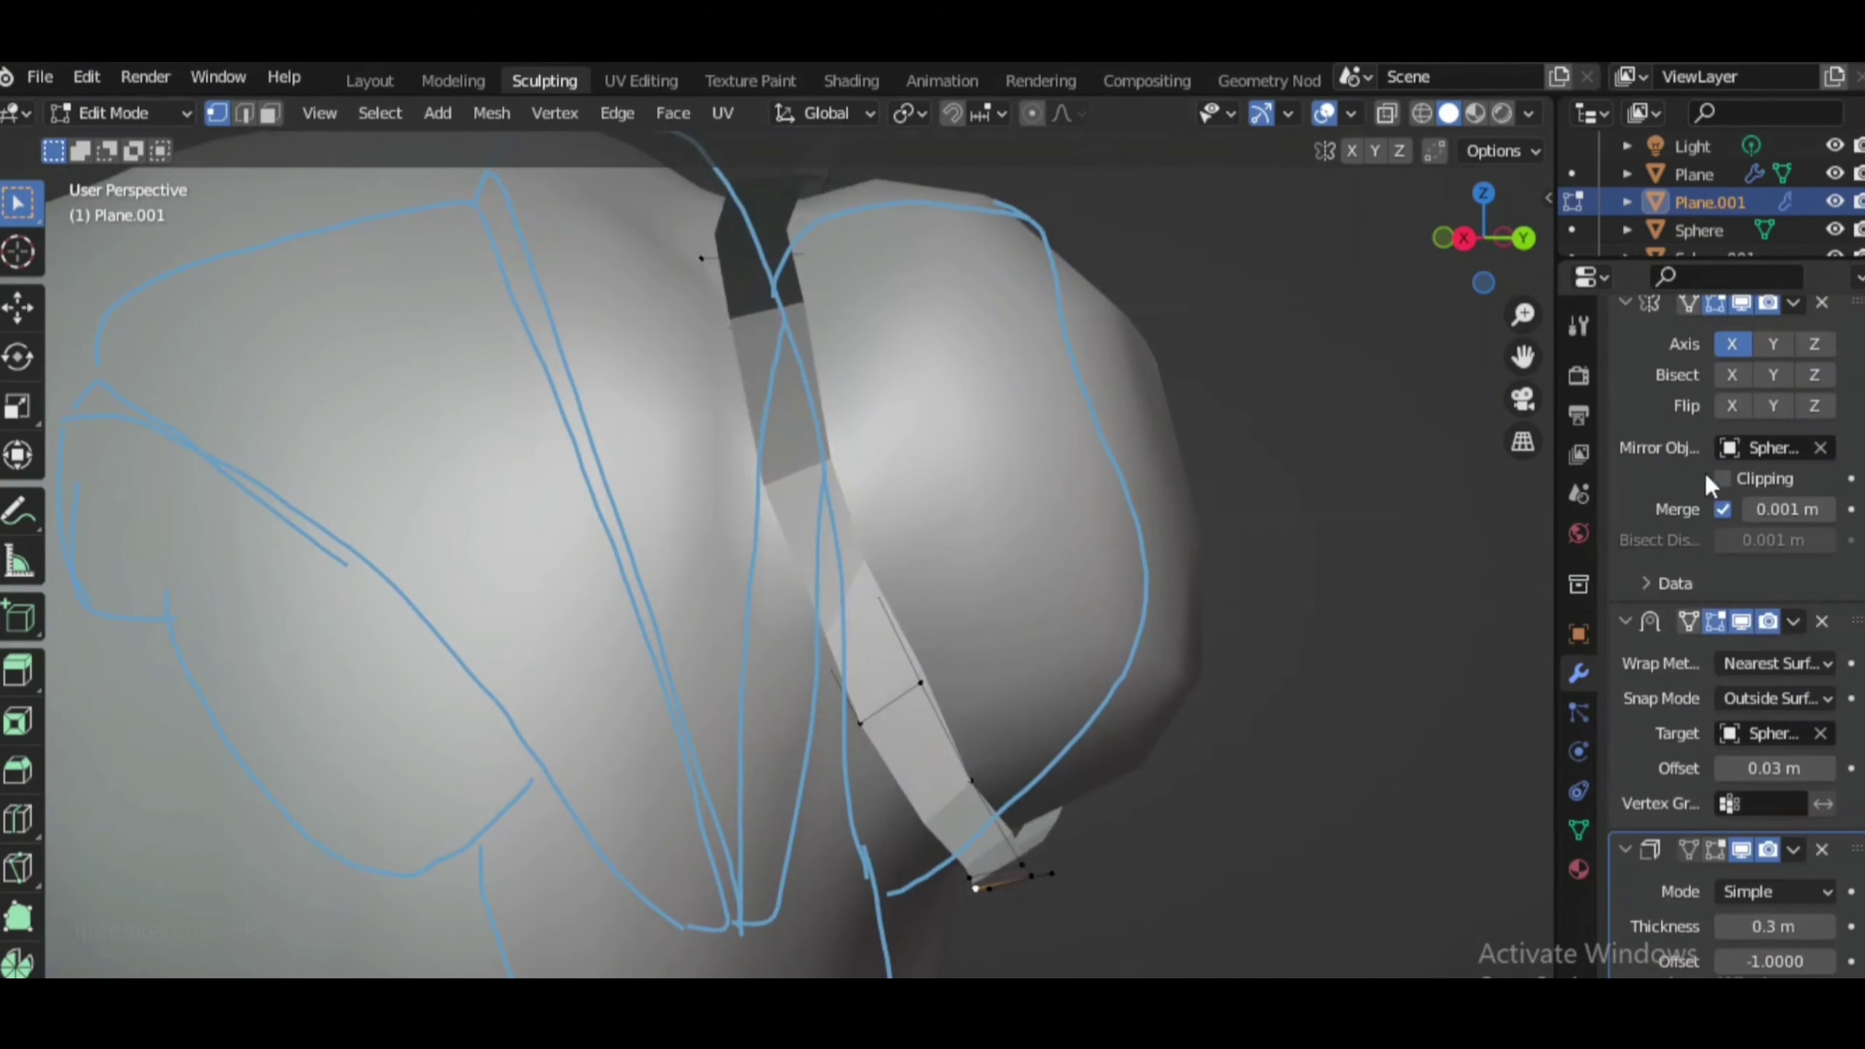
scroll(1726, 638, "up", 3)
key("g")
middle_click_drag(879, 601, 852, 526)
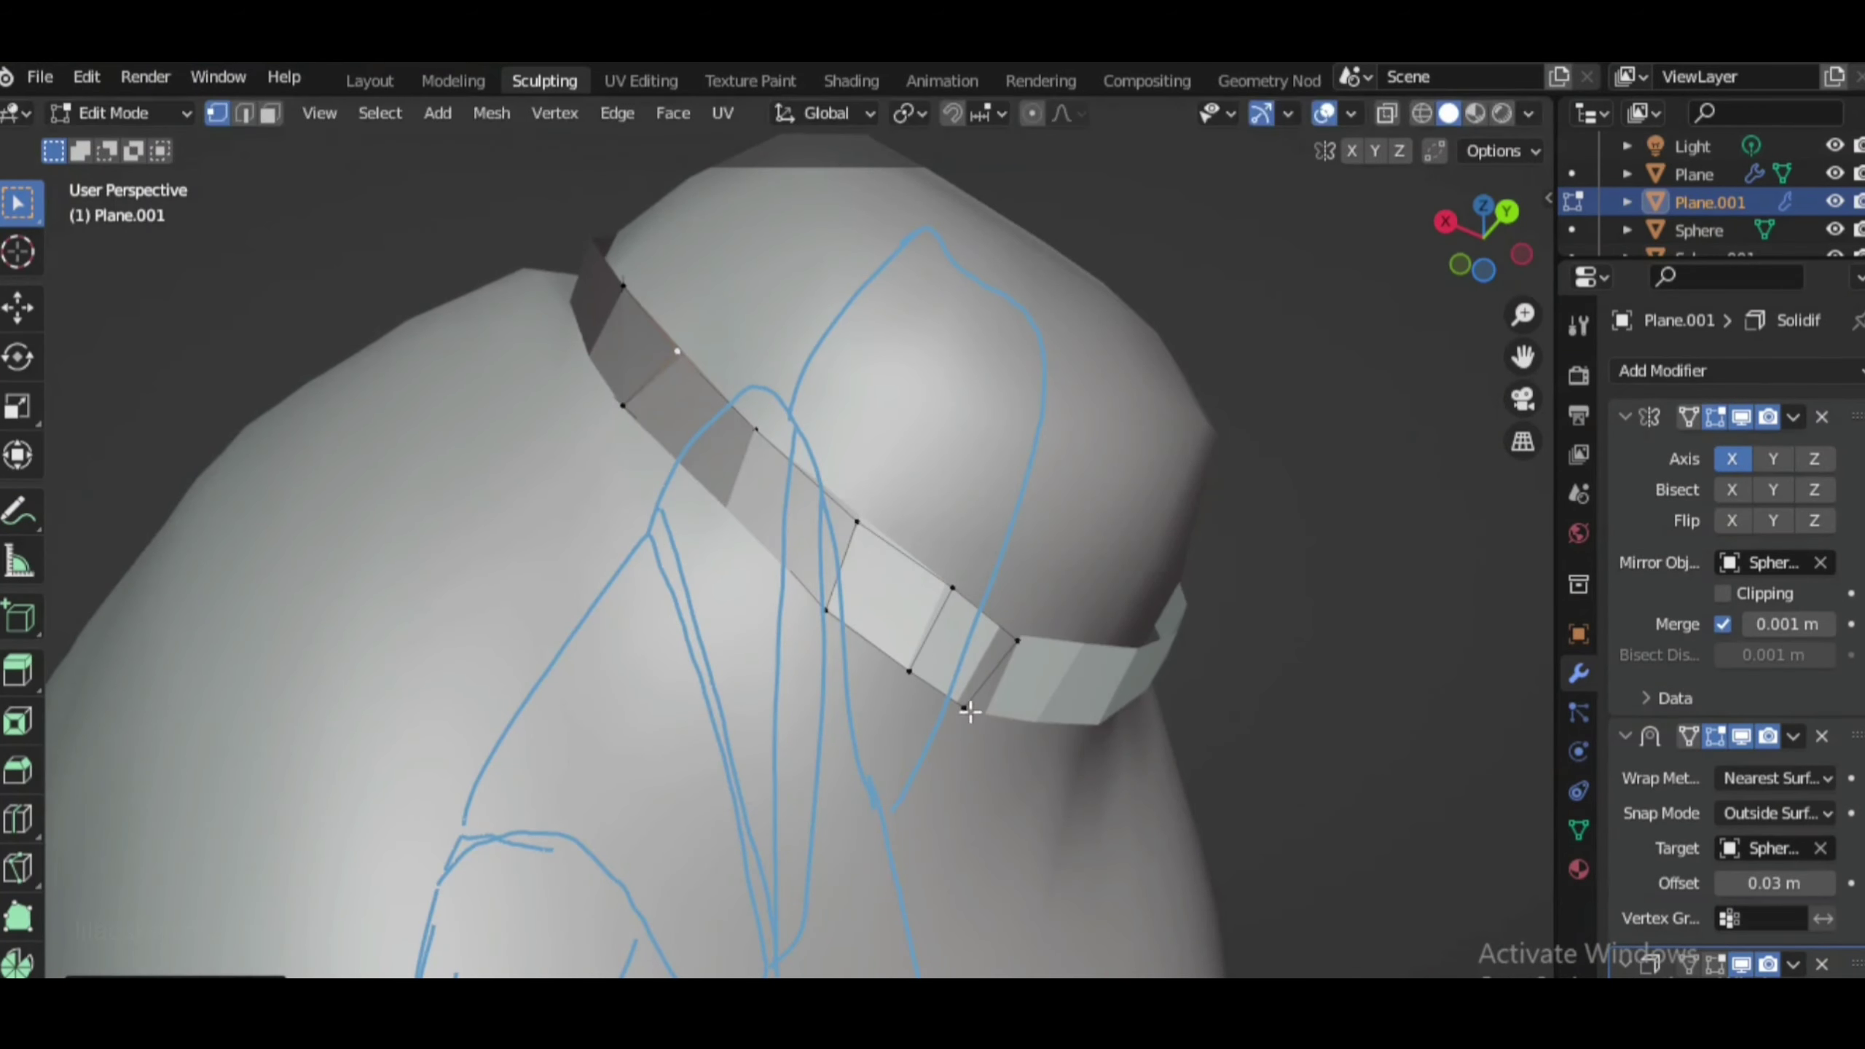
scroll(969, 712, "down", 5)
middle_click_drag(1249, 437, 1477, 220)
left_click(1476, 219)
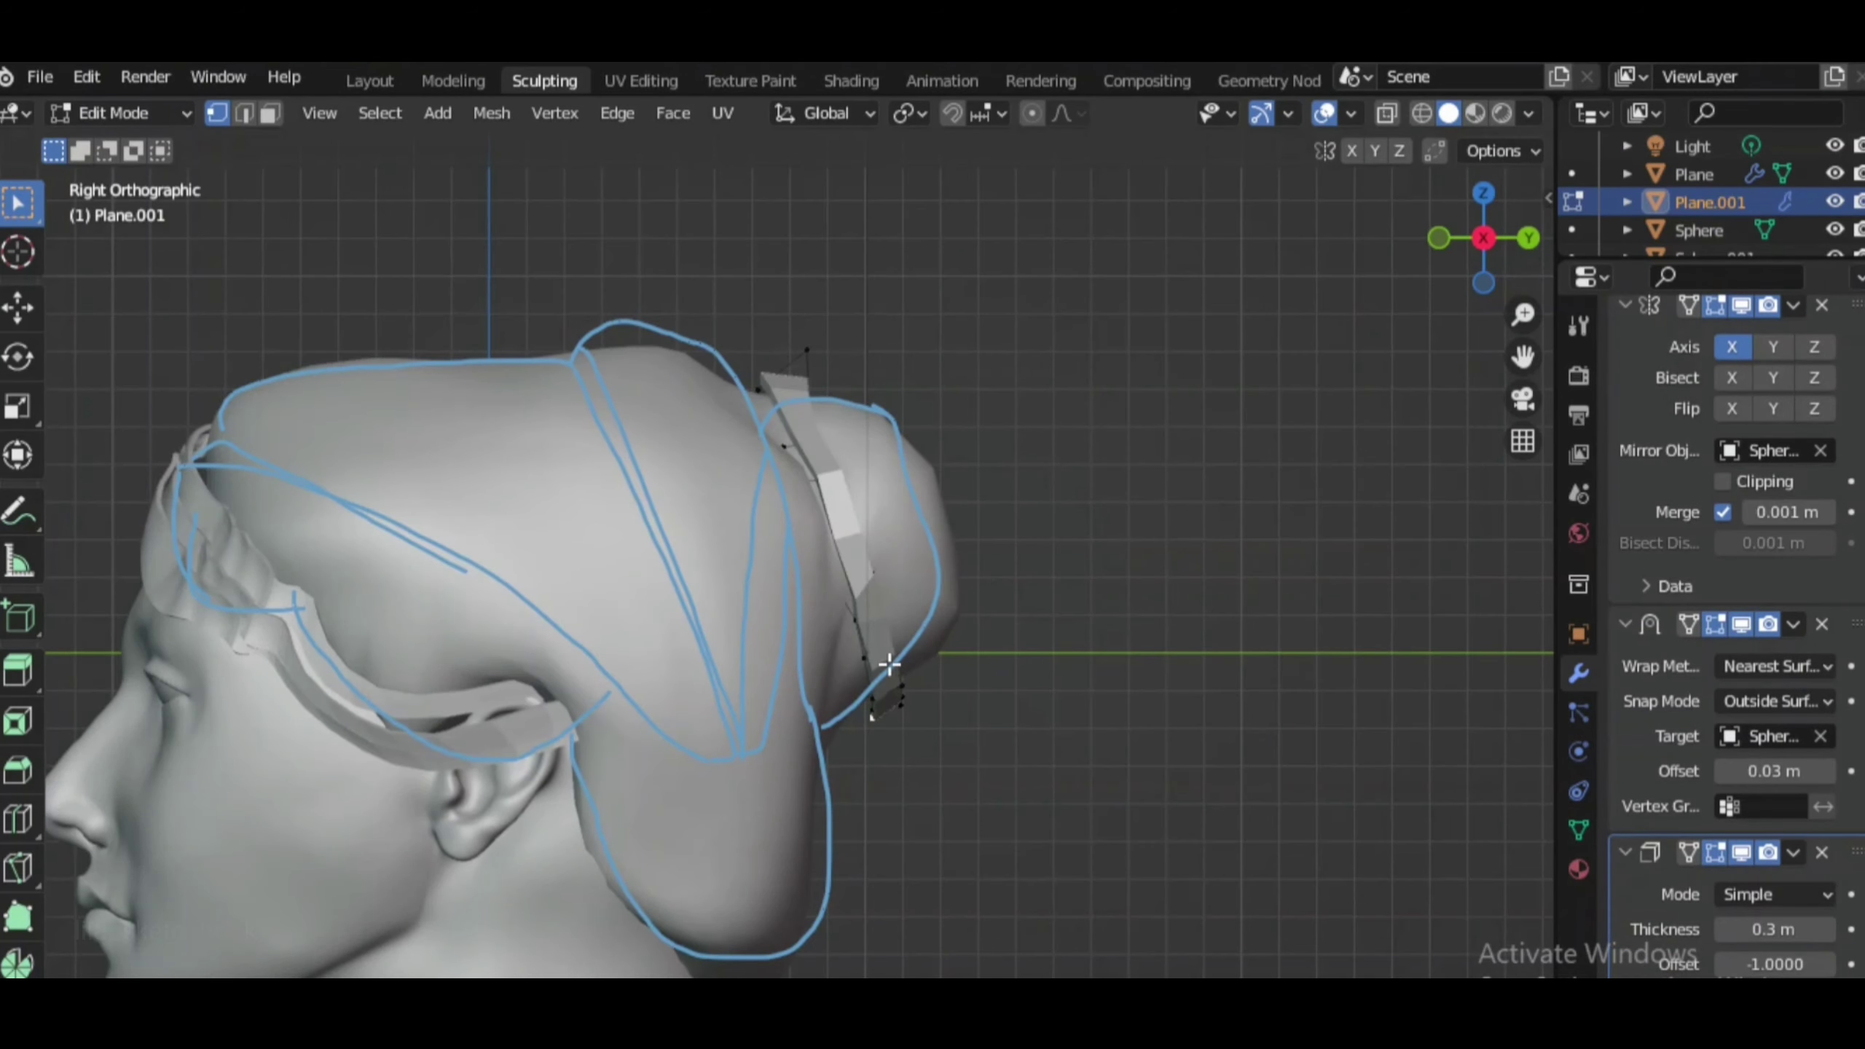
left_click(645, 737)
scroll(925, 762, "down", 4)
Show the guide strokes again and hide Sphere.003 to view the band over the head
middle_click_drag(925, 762, 1729, 673)
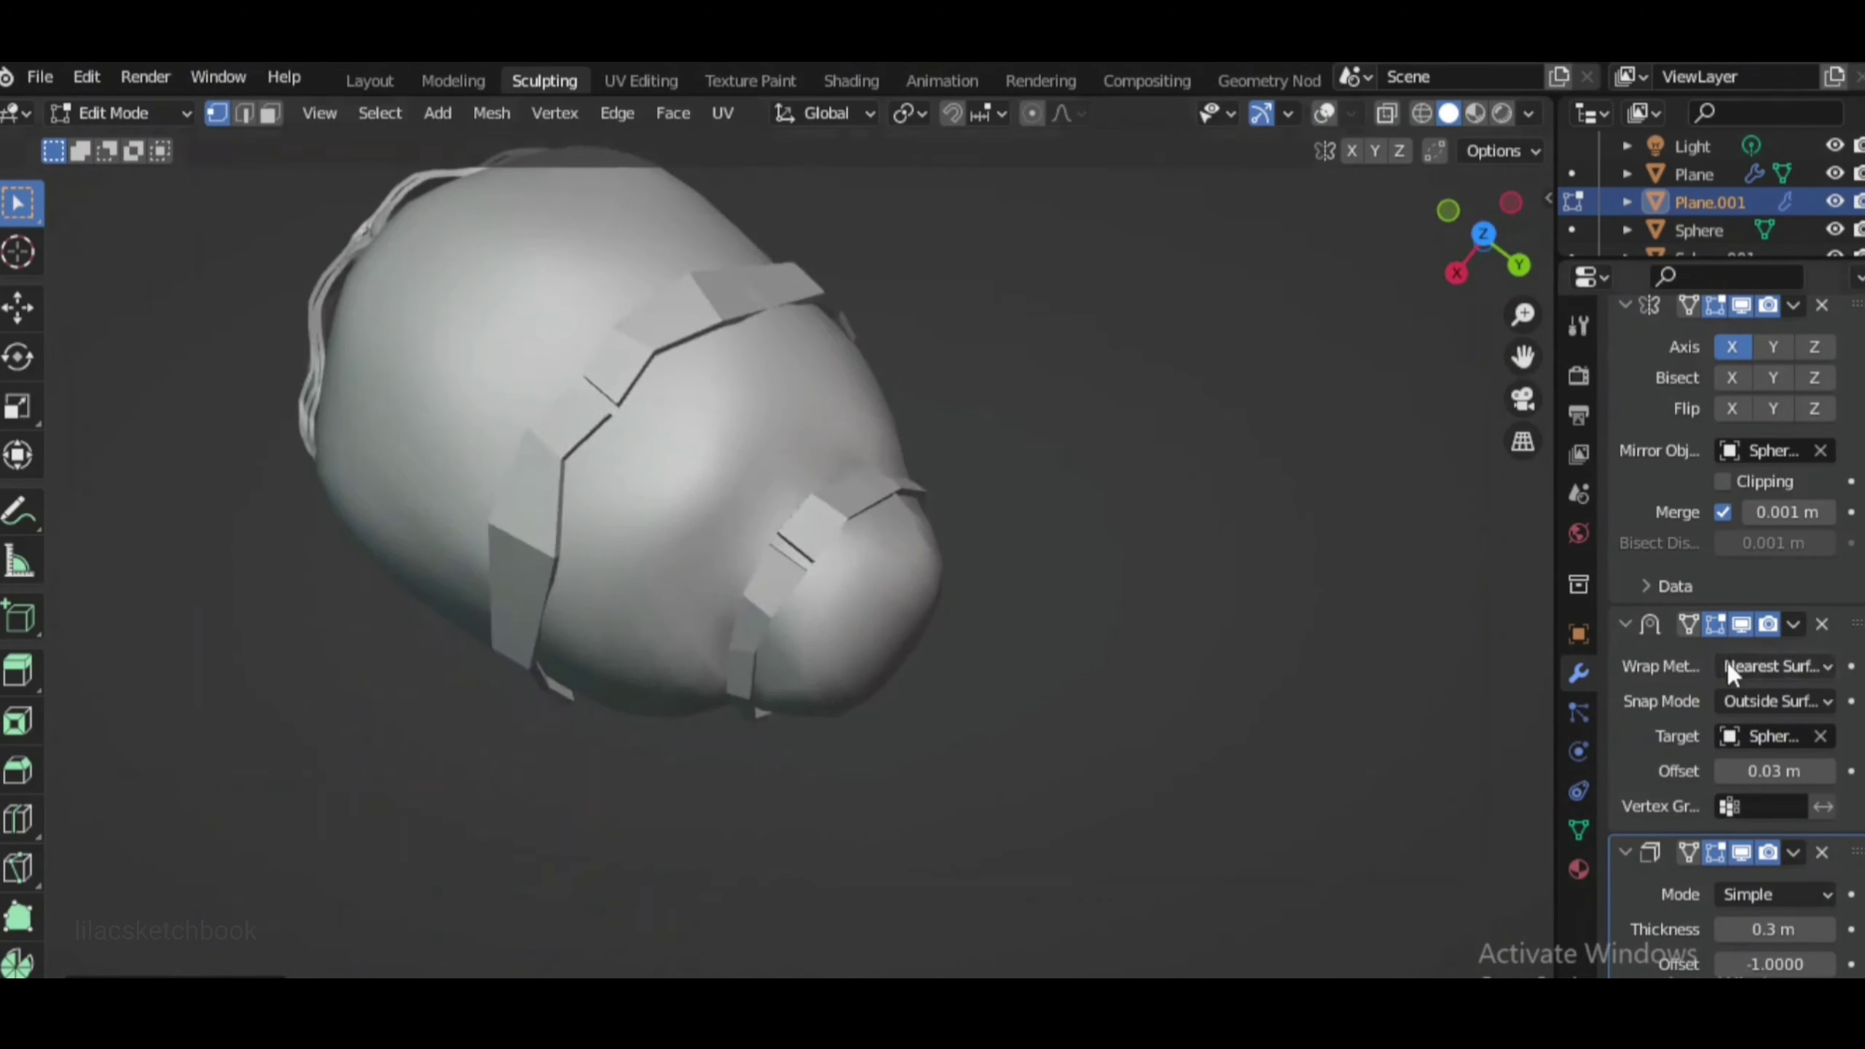
left_click(1324, 113)
middle_click_drag(1102, 515, 1720, 698)
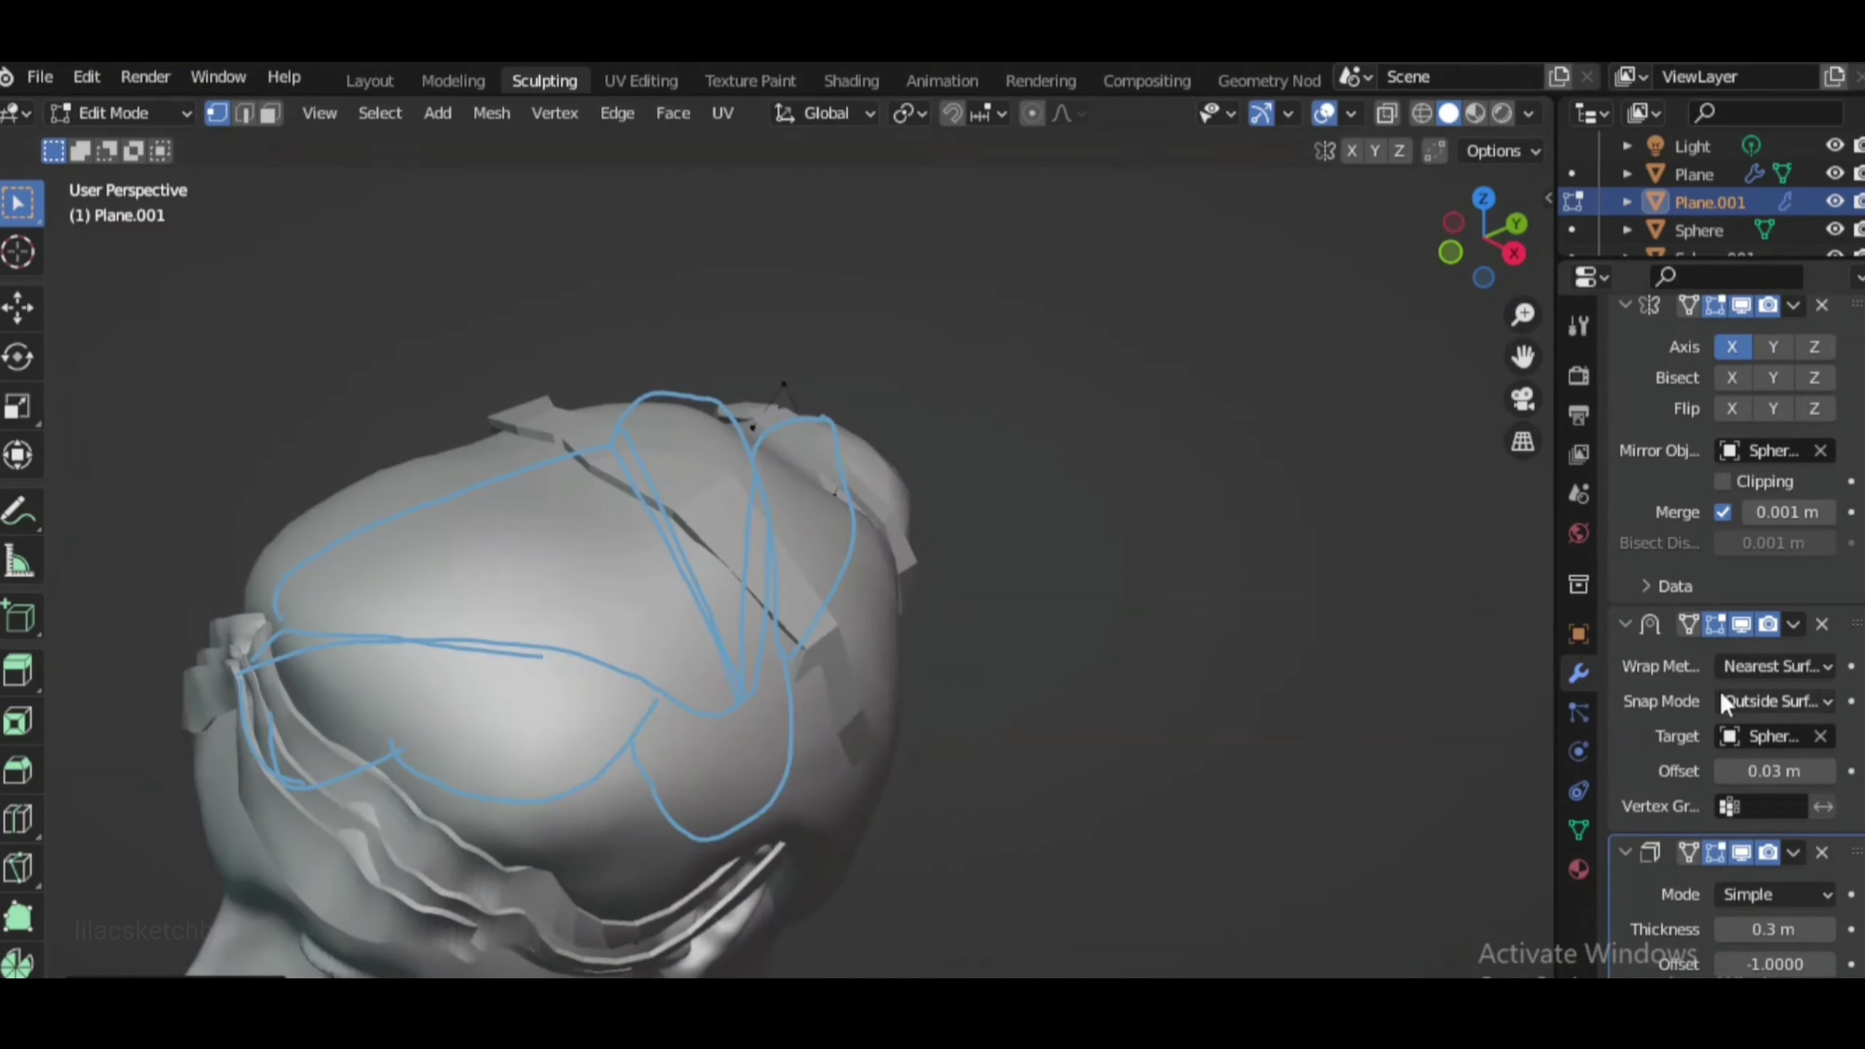
left_click(1835, 230)
scroll(735, 514, "up", 5)
middle_click_drag(735, 514, 416, 466)
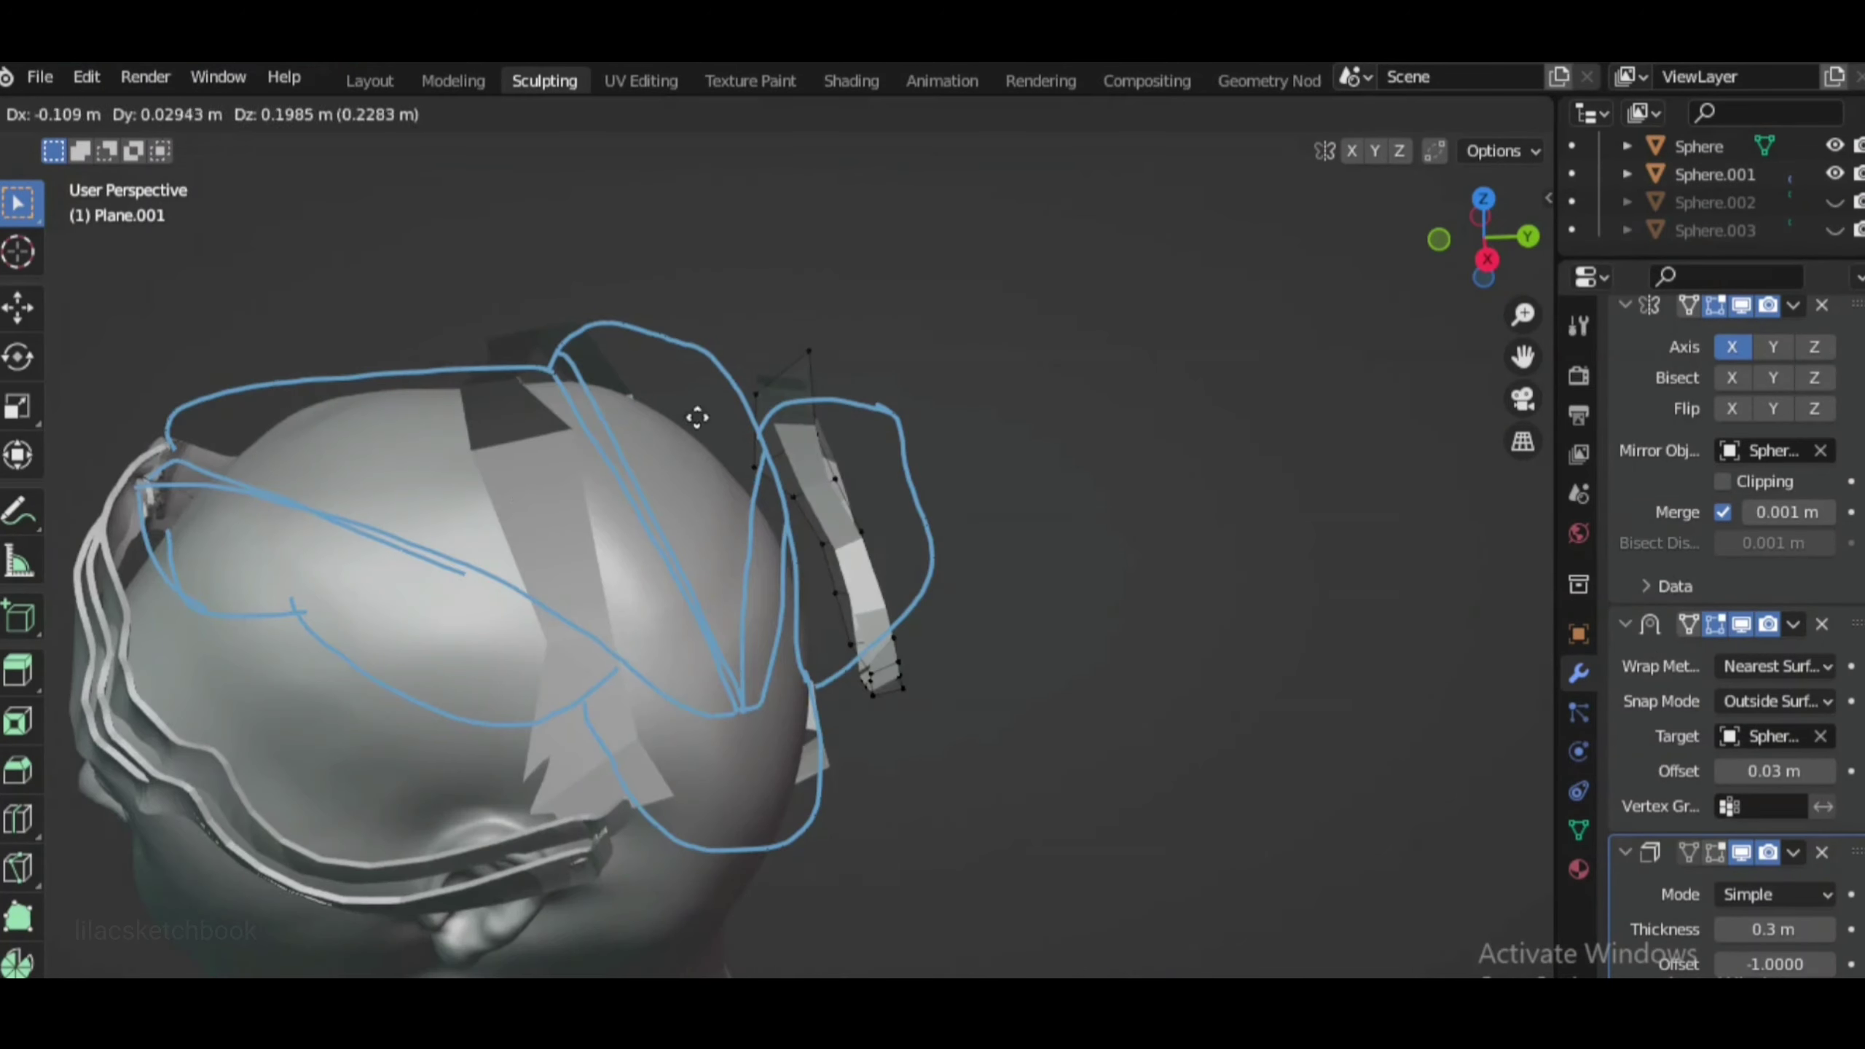
Hide the head mesh and move the first hair strip onto its sketched lock
middle_click_drag(695, 417, 1212, 325)
left_click(1835, 146)
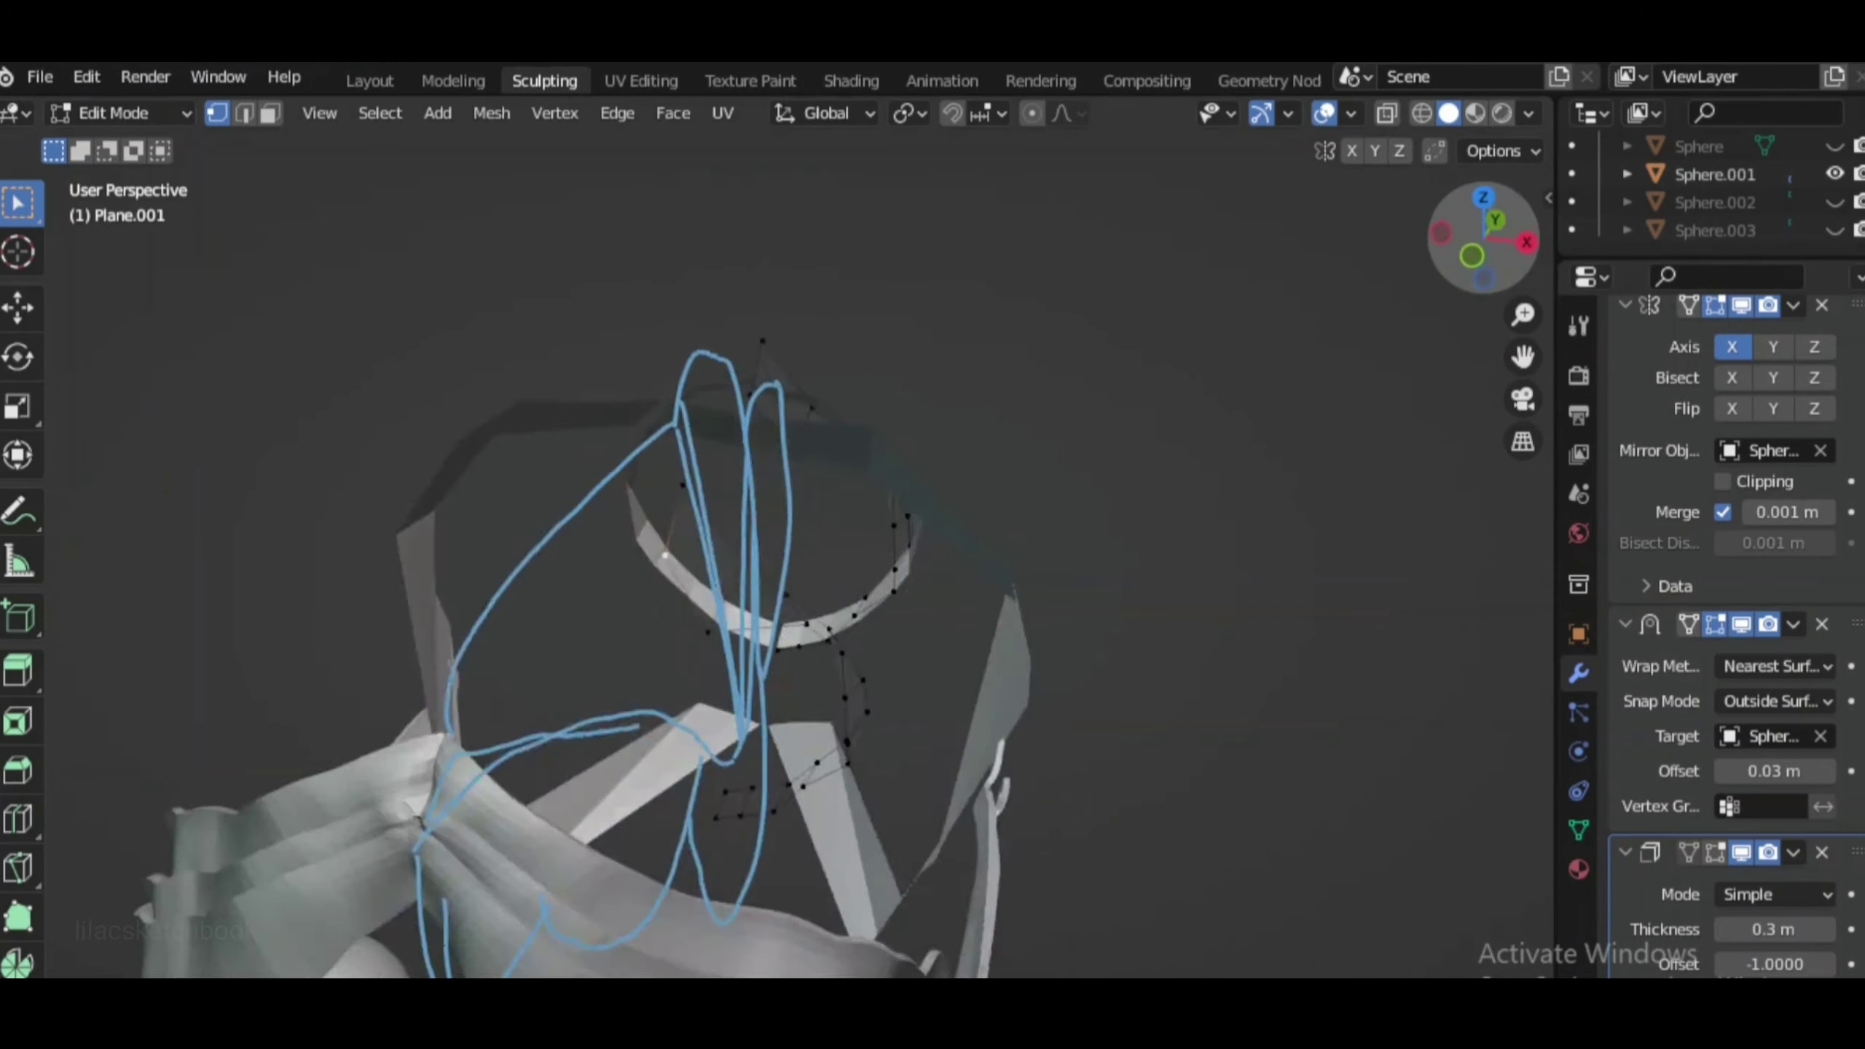
mouse_move(808, 514)
middle_mouse_down()
mouse_move(625, 500)
mouse_move(588, 382)
middle_mouse_up()
key("g")
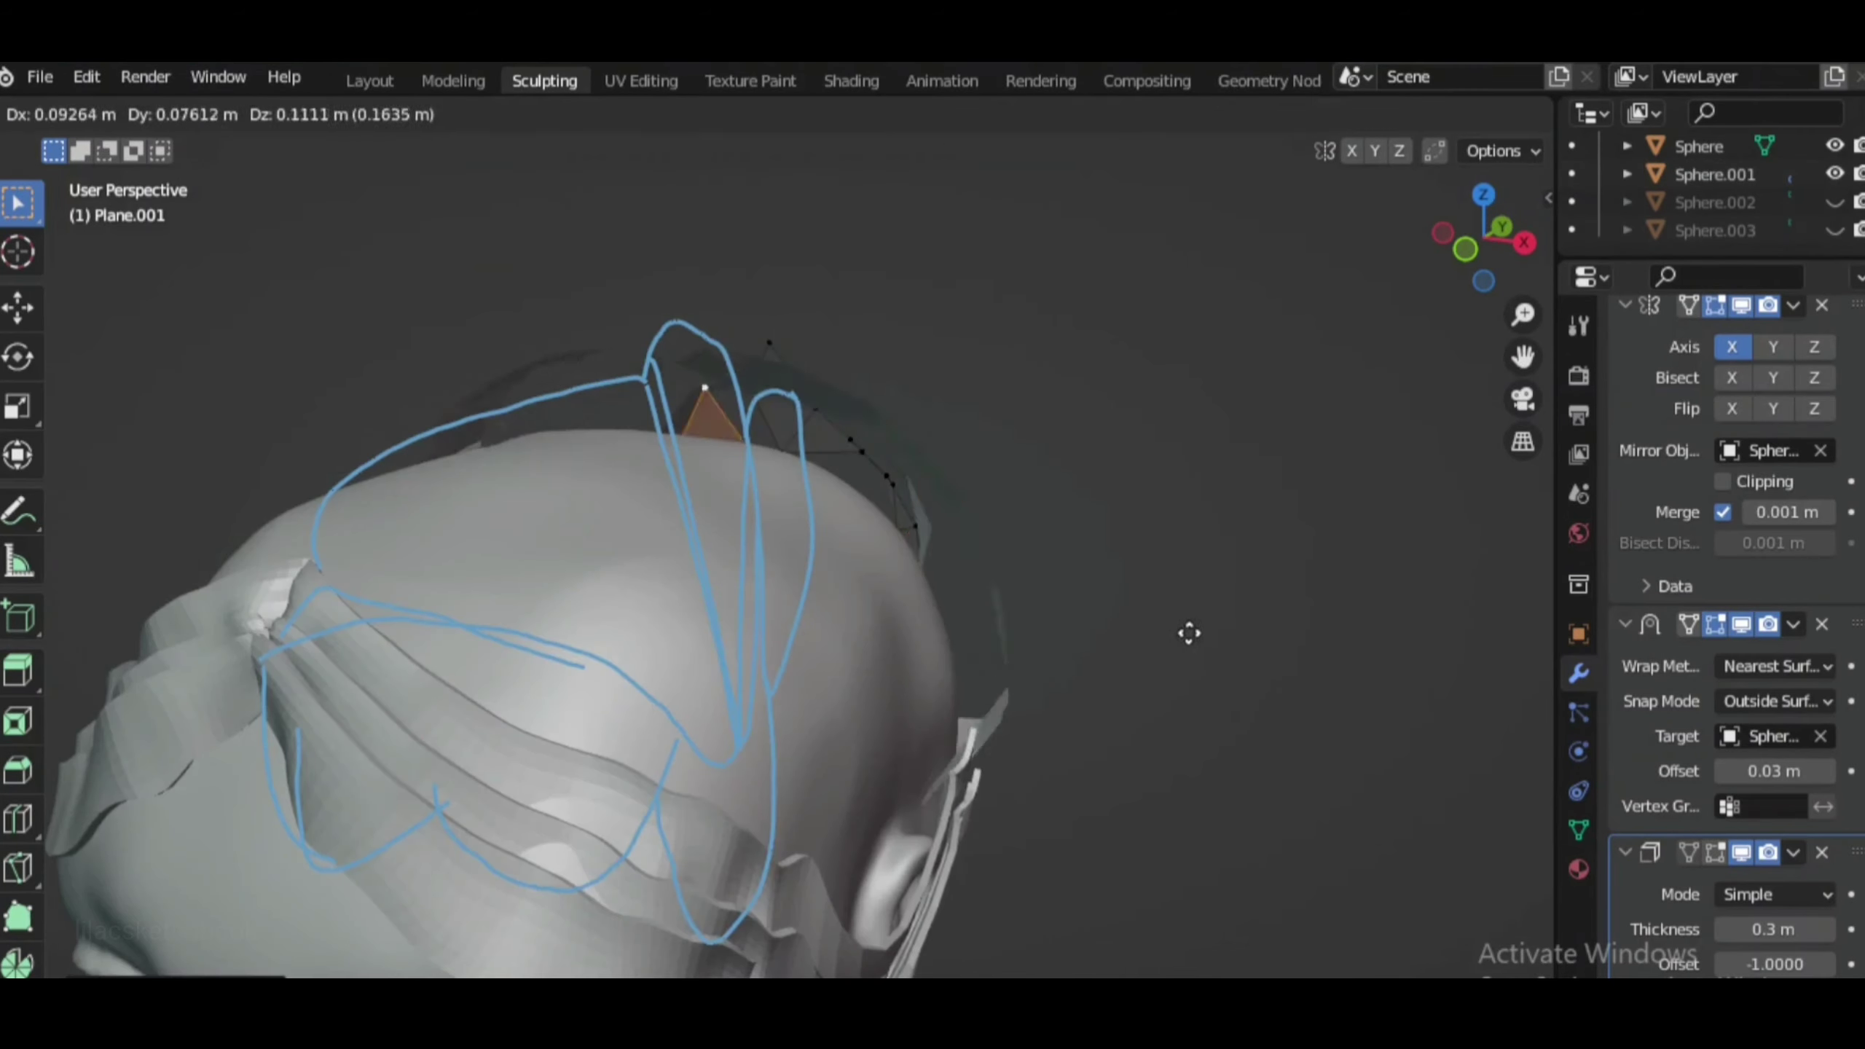
key("Return")
key("g")
left_click(857, 458)
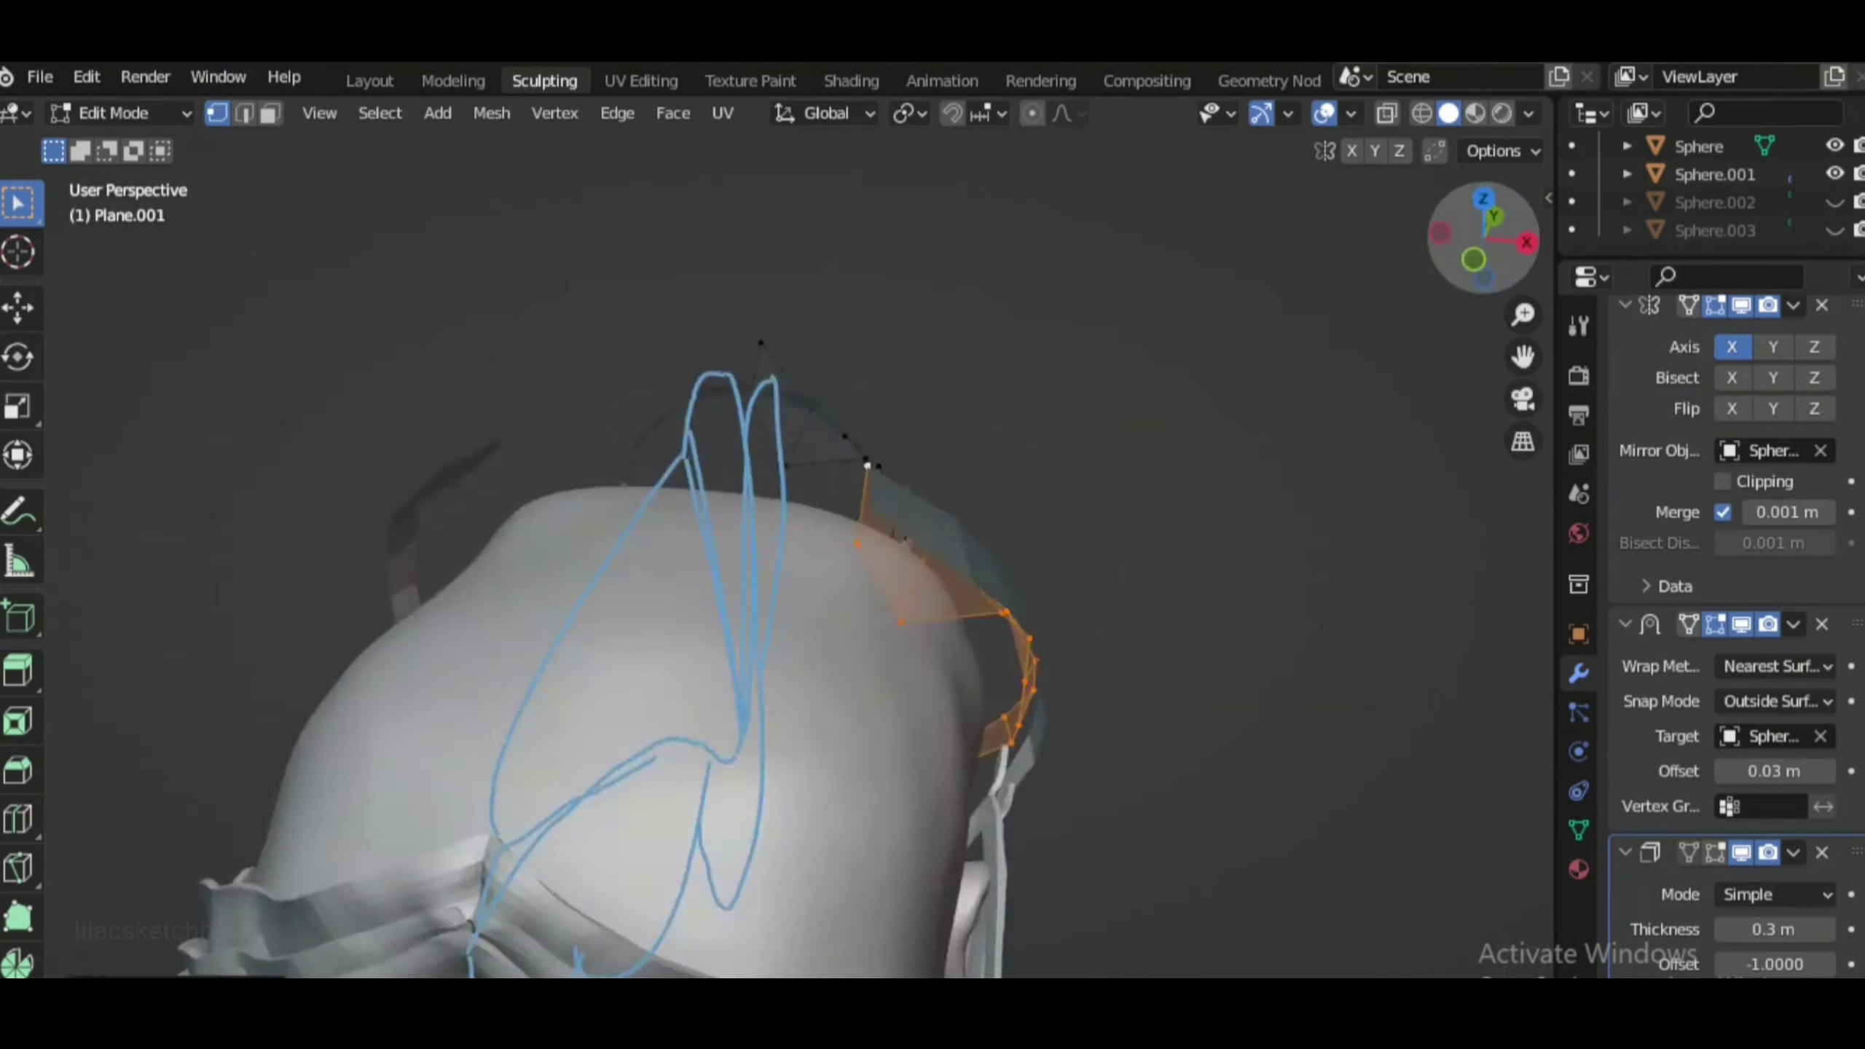
left_click(1324, 112)
left_click_drag(1484, 237, 1498, 243)
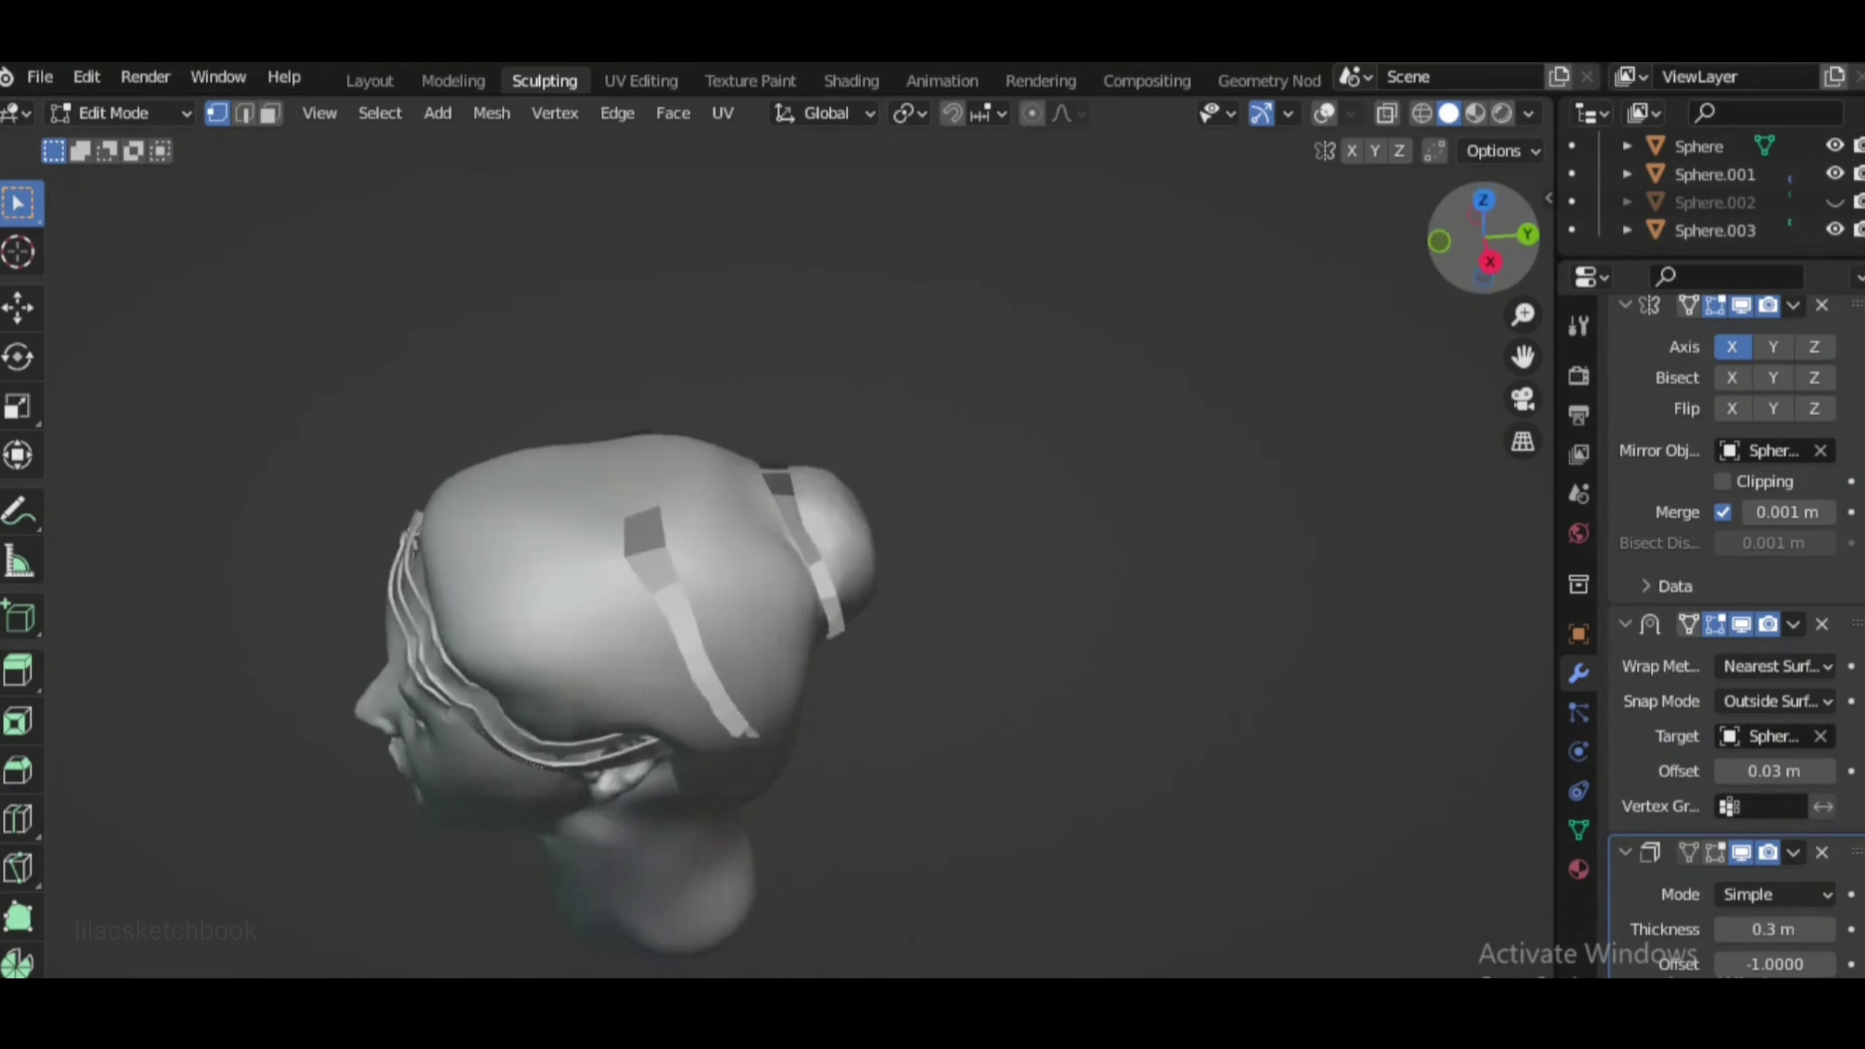
left_click(1324, 112)
scroll(616, 537, "up", 5)
key("KP_3")
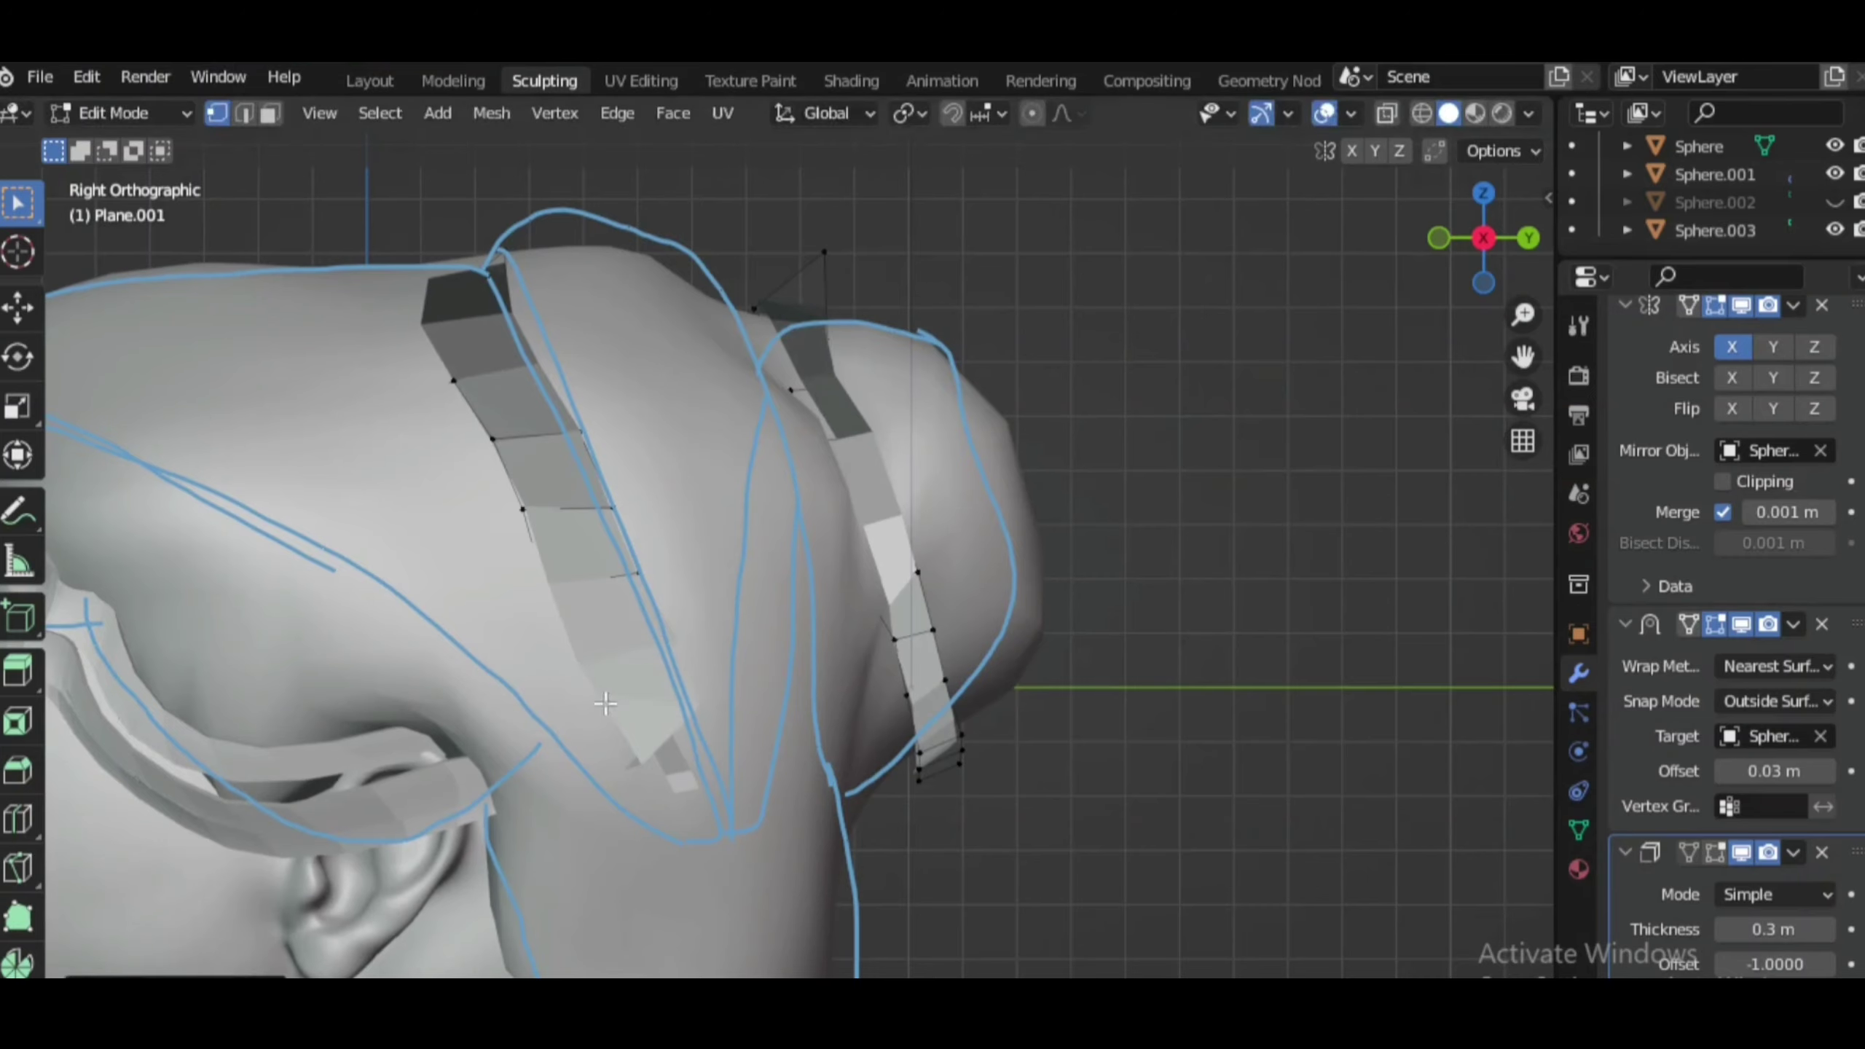
Hide the spheres, box-select the bun strip's lower vertices and move them along the bun
left_click(1835, 230)
left_click_drag(1483, 237, 1501, 243)
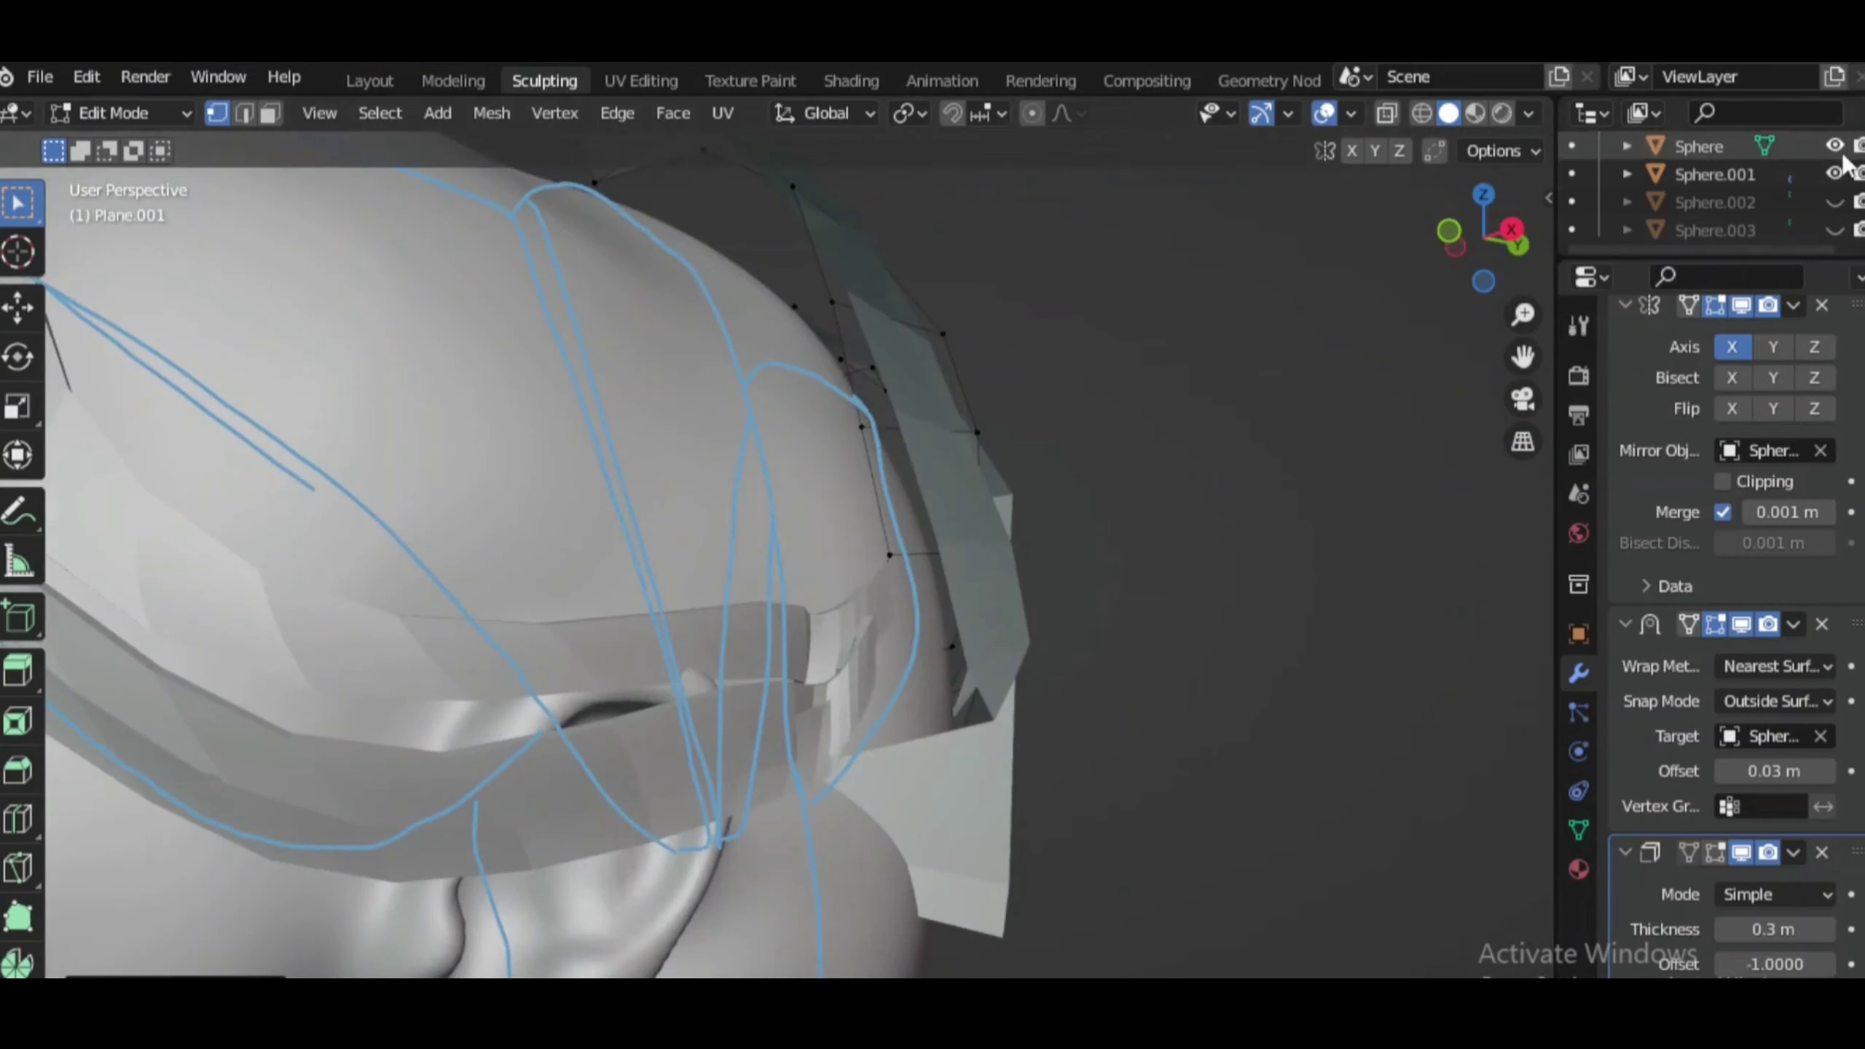
left_click(1835, 146)
middle_click_drag(955, 662, 906, 864)
left_click_drag(987, 780, 809, 973)
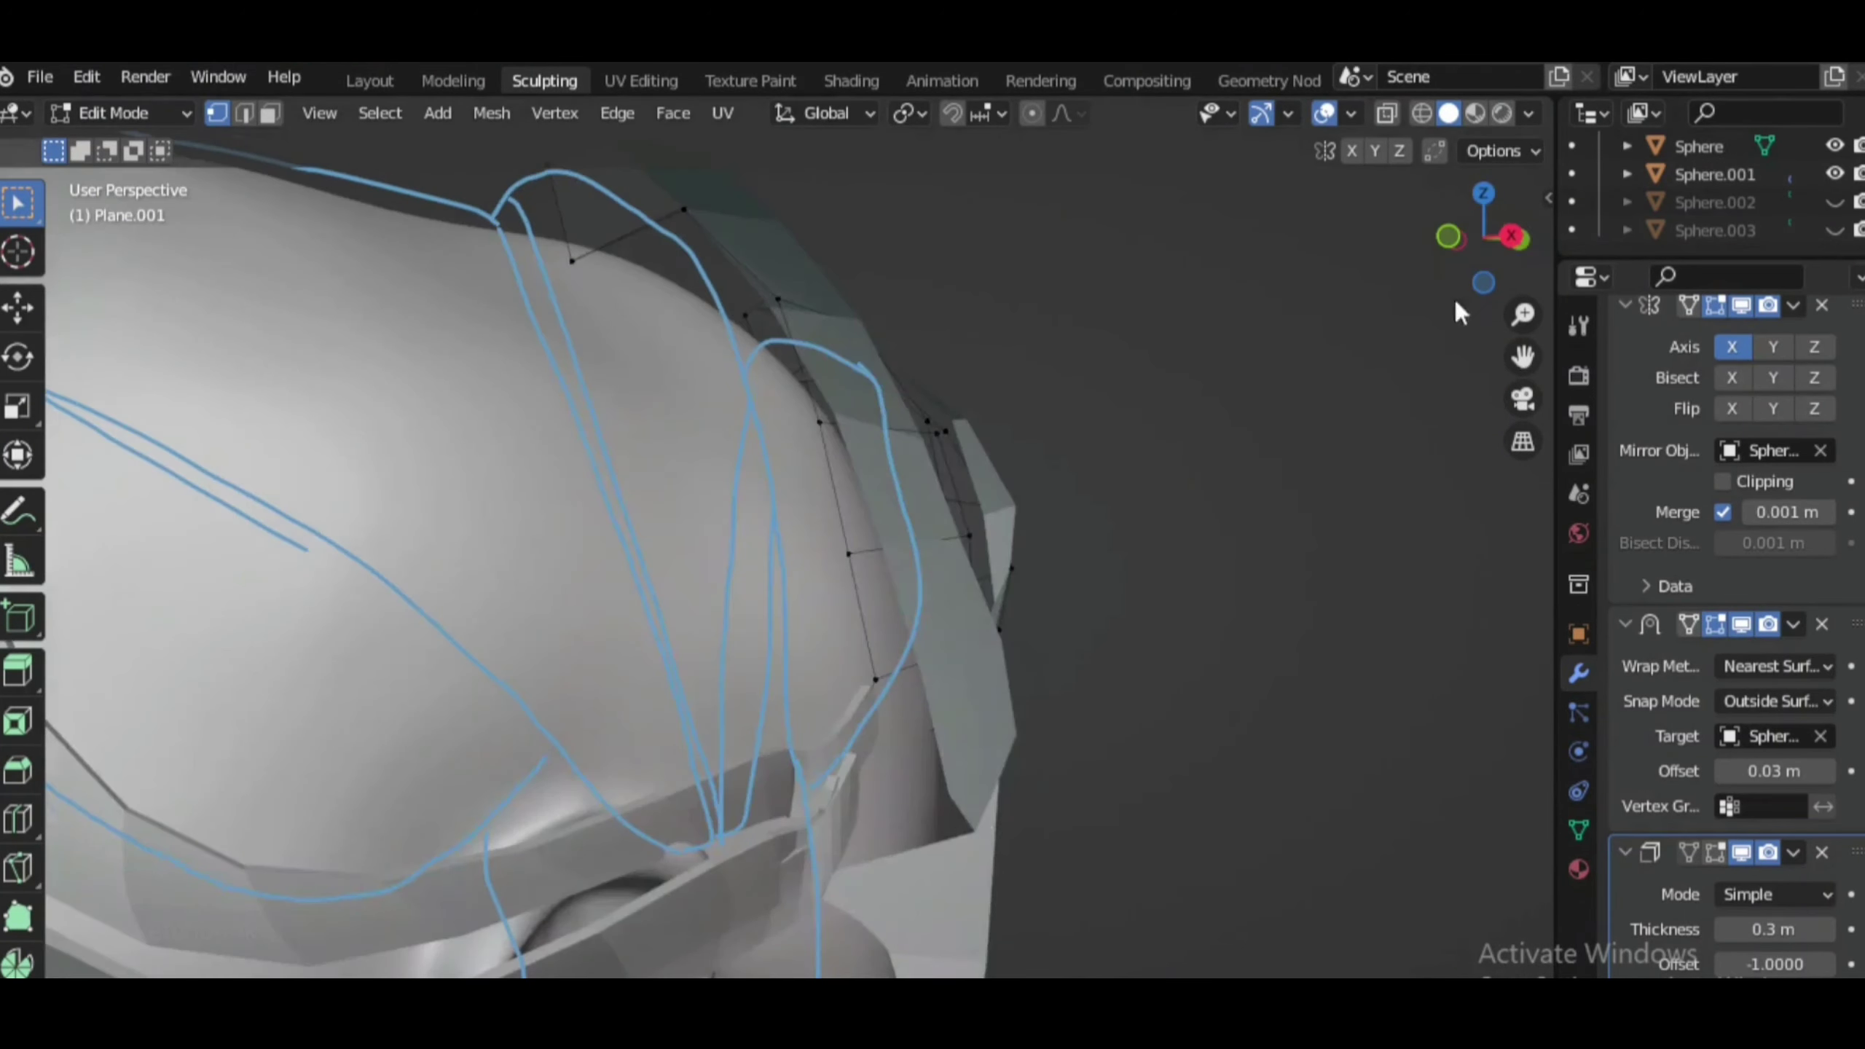
middle_click_drag(810, 974, 1021, 931)
key("g")
left_click(1022, 930)
left_click(1835, 146)
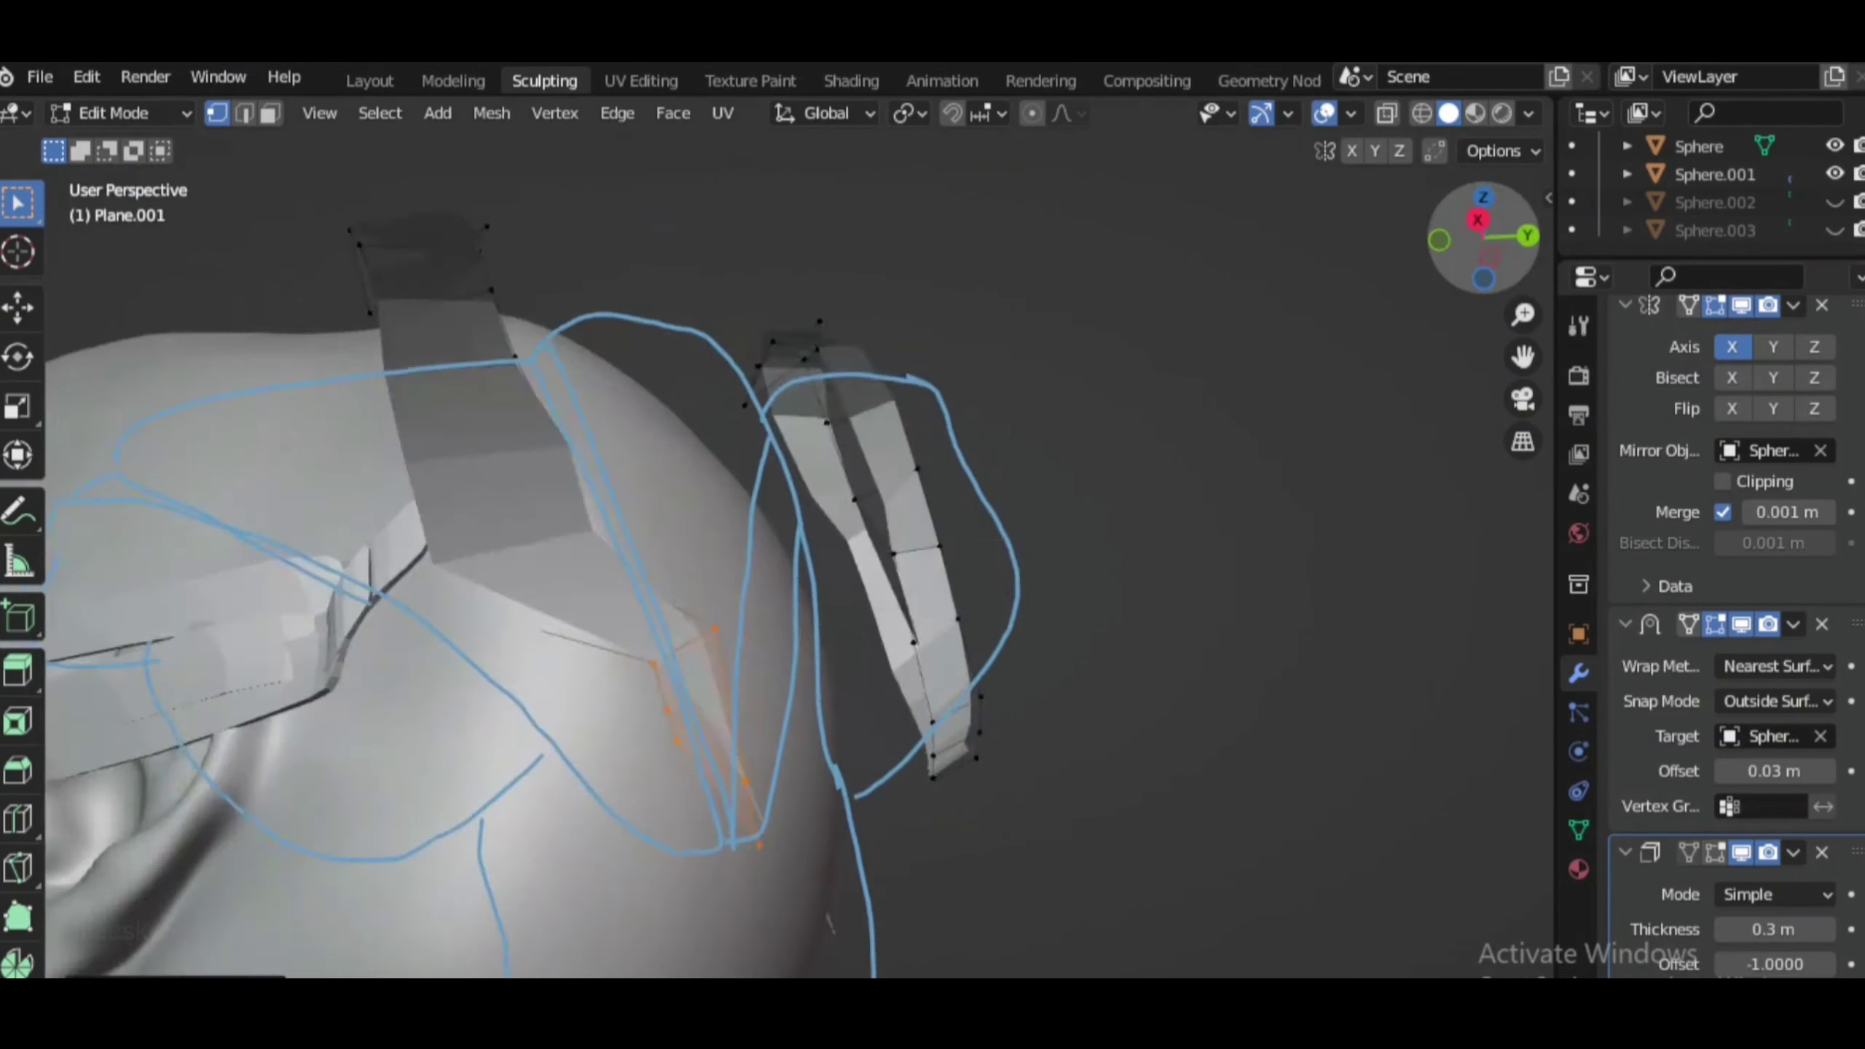
key("KP_3")
middle_click_drag(705, 822, 622, 786)
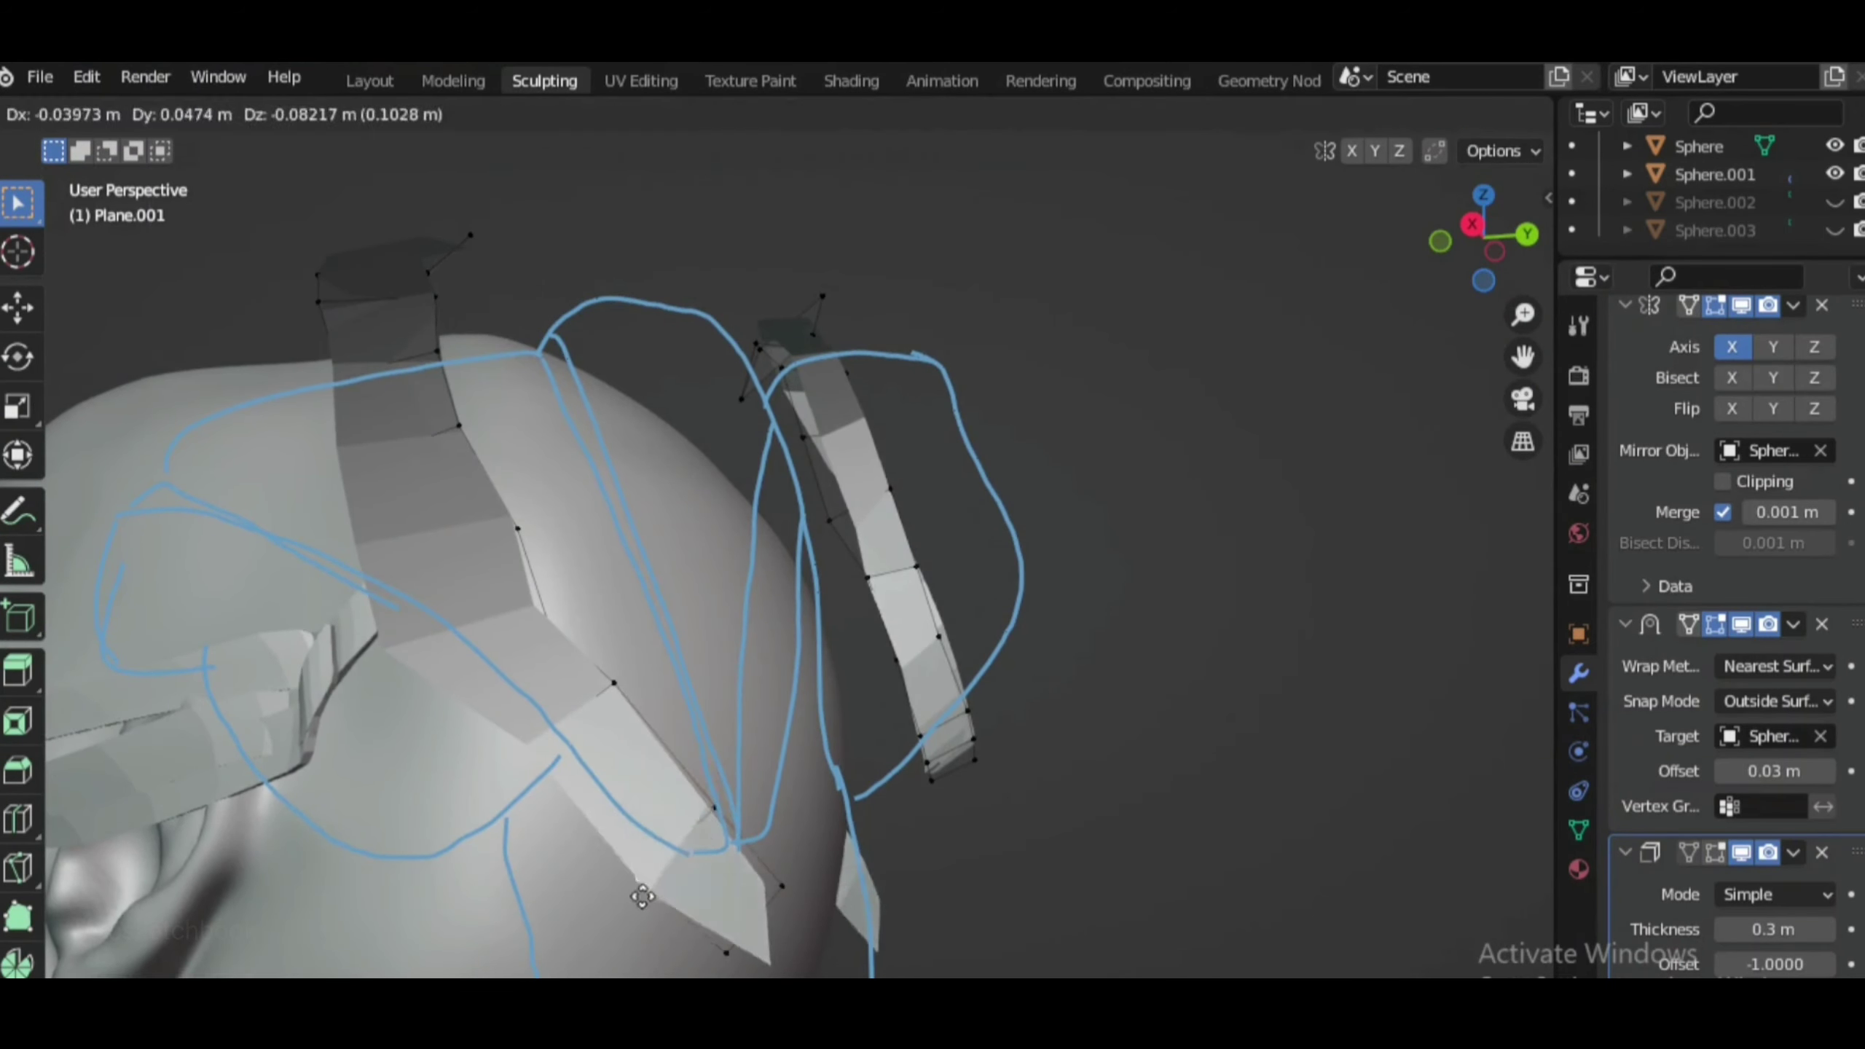
left_click(642, 896)
Show Sphere.003 again and check the strips from the right side view
key("KP_3")
middle_click_drag(918, 808, 999, 784)
left_click(1835, 230)
scroll(875, 790, "up", 5)
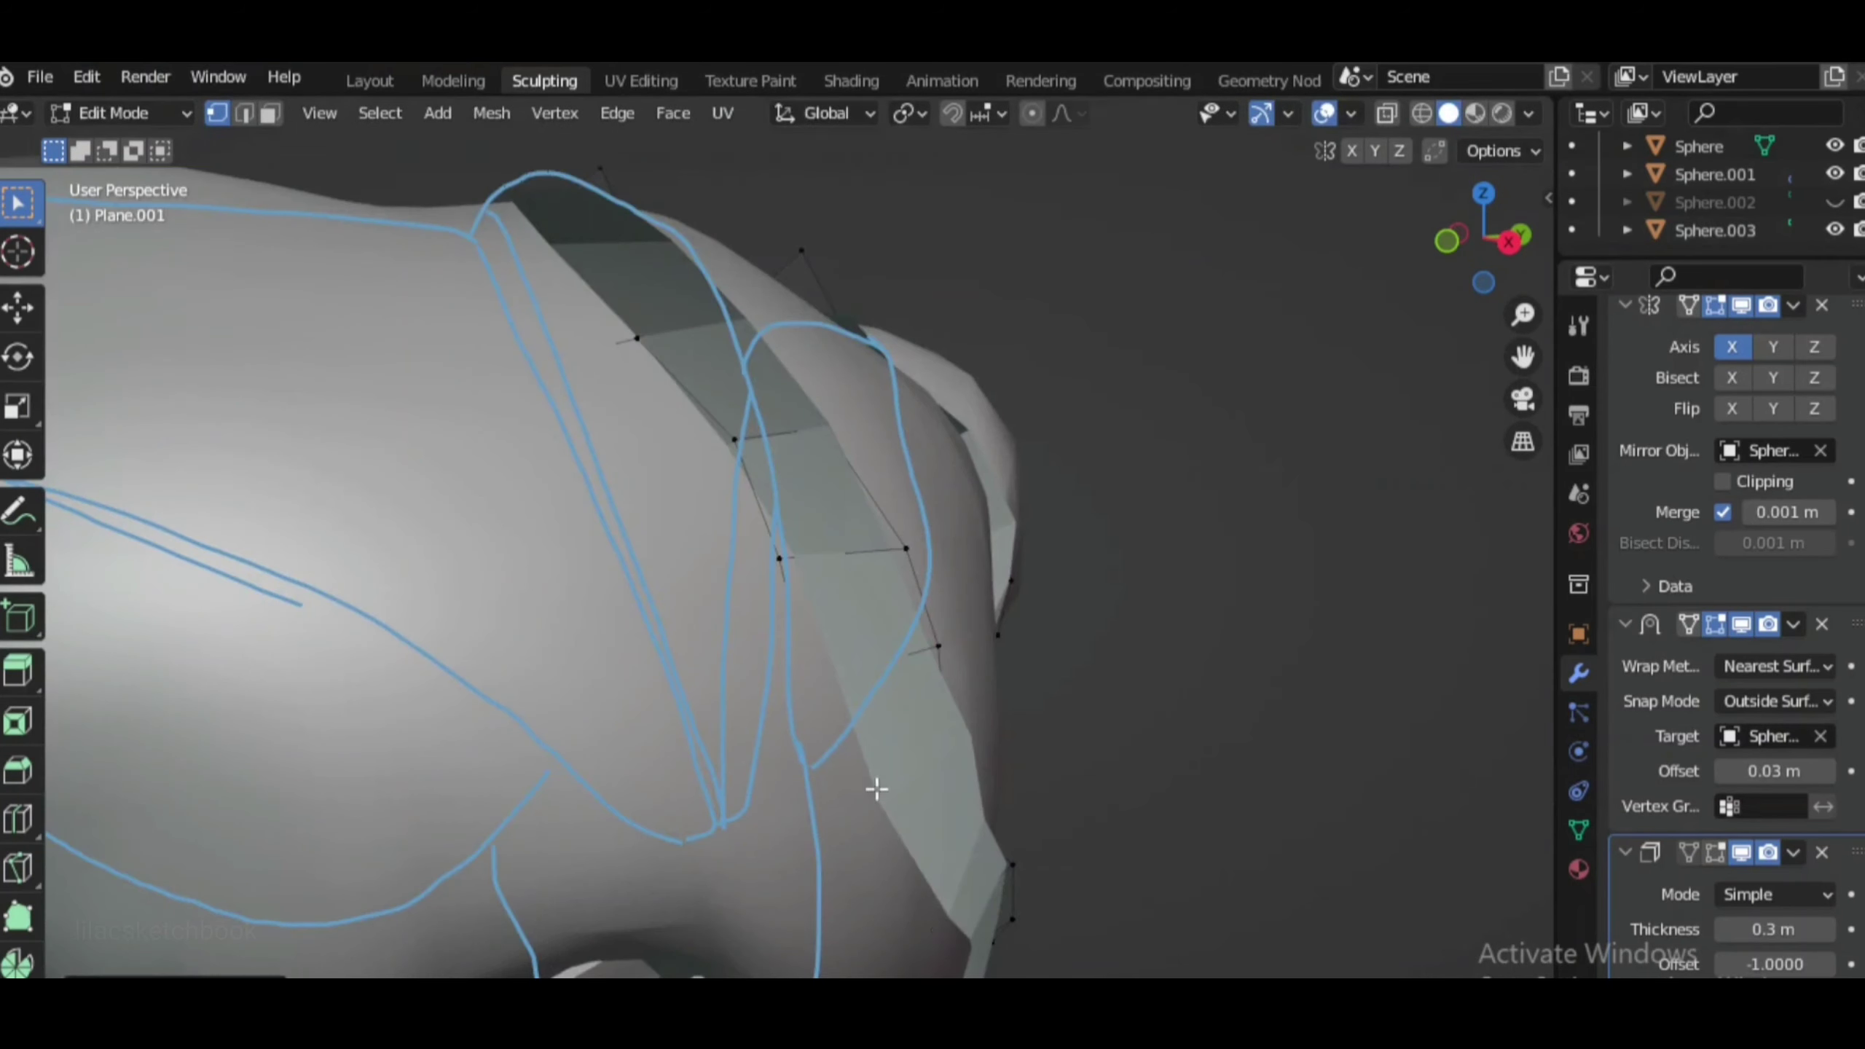
key("KP_3")
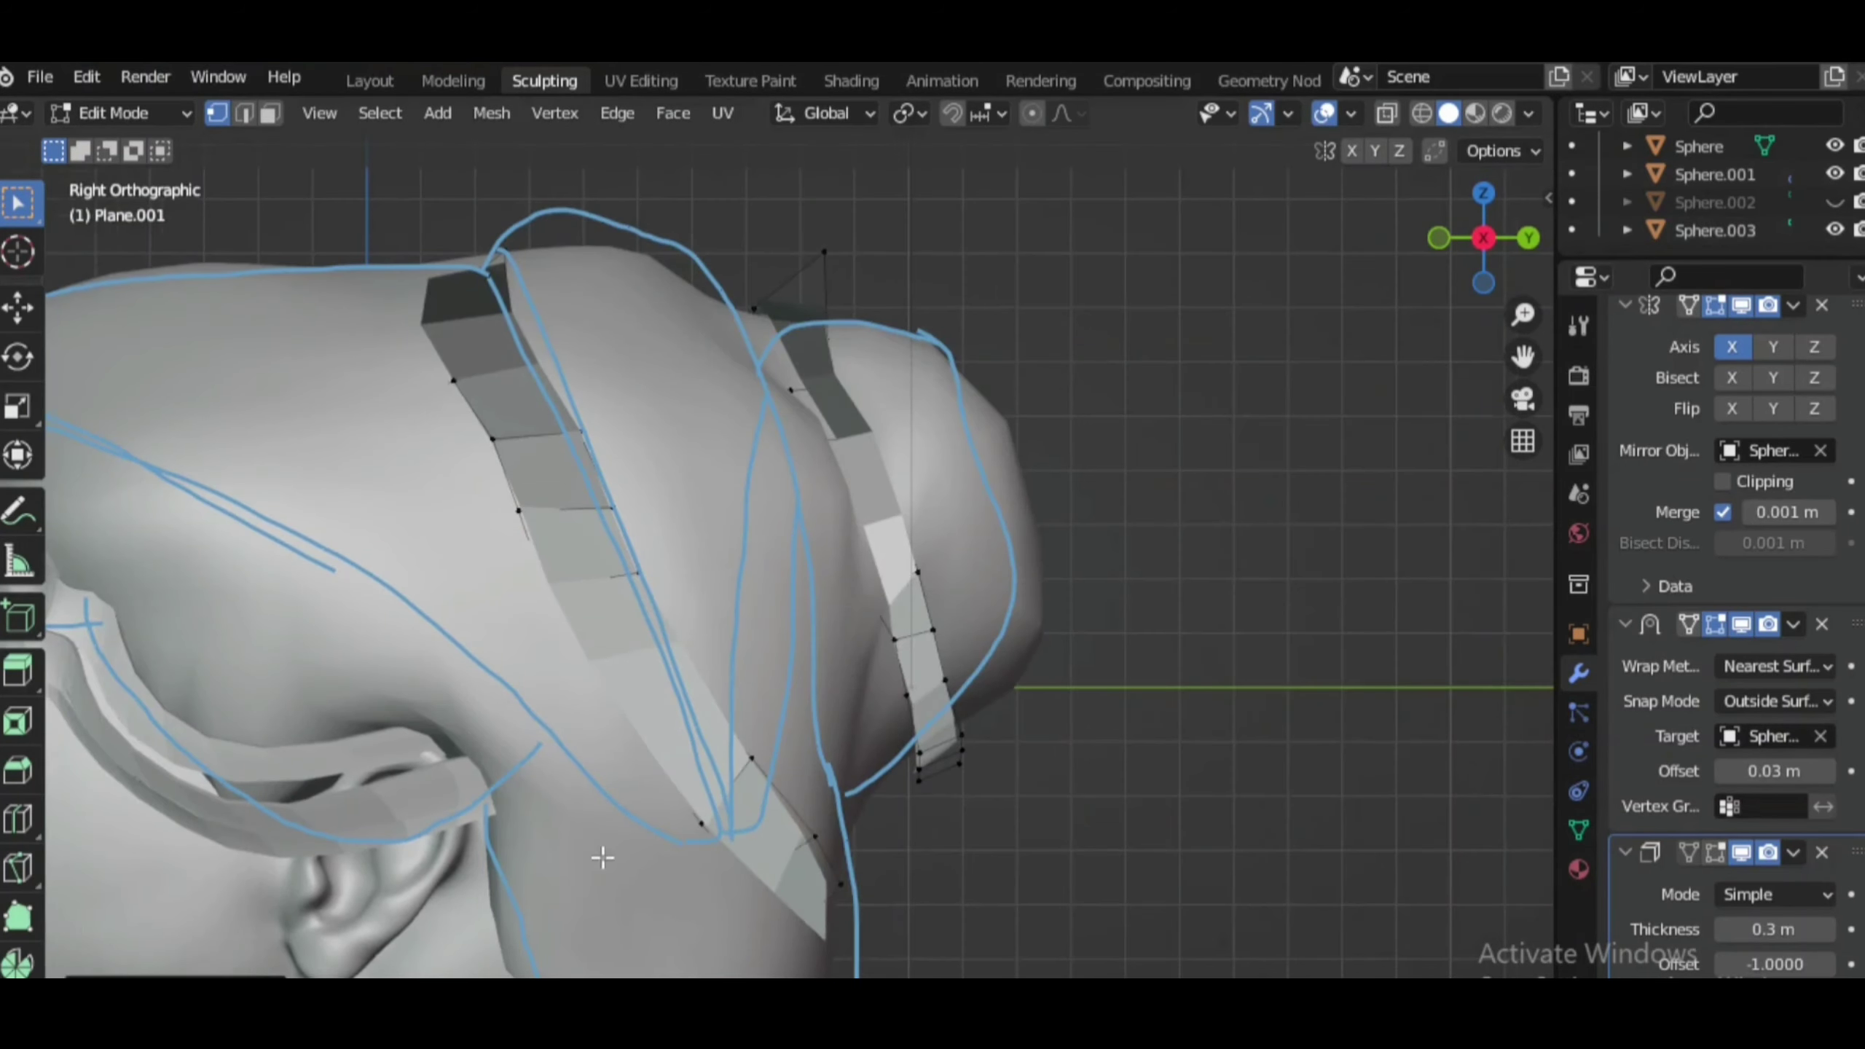
scroll(602, 858, "down", 5)
left_click_drag(1483, 238, 1503, 238)
scroll(1503, 238, "up", 5)
Move the selected strip vertices further to follow the sketched lock over the bun
key("g")
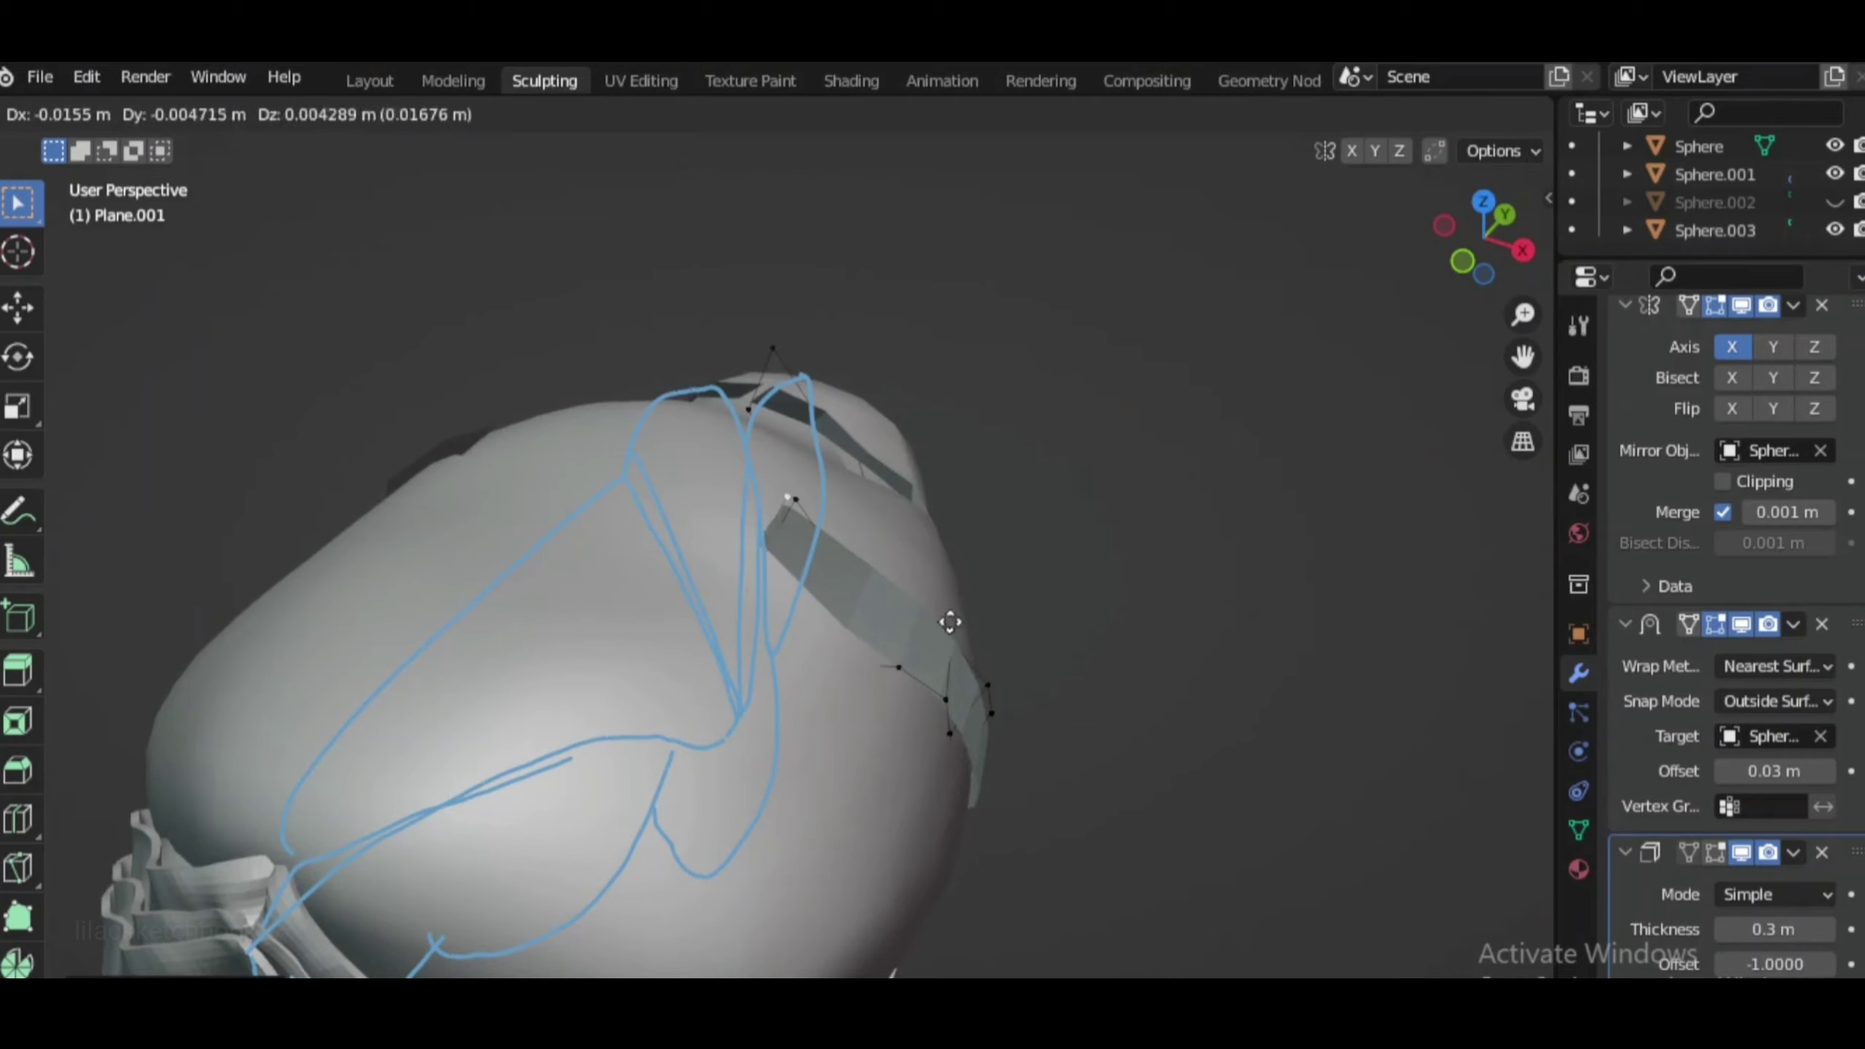
scroll(842, 589, "down", 5)
middle_click_drag(842, 589, 696, 807)
scroll(696, 807, "up", 5)
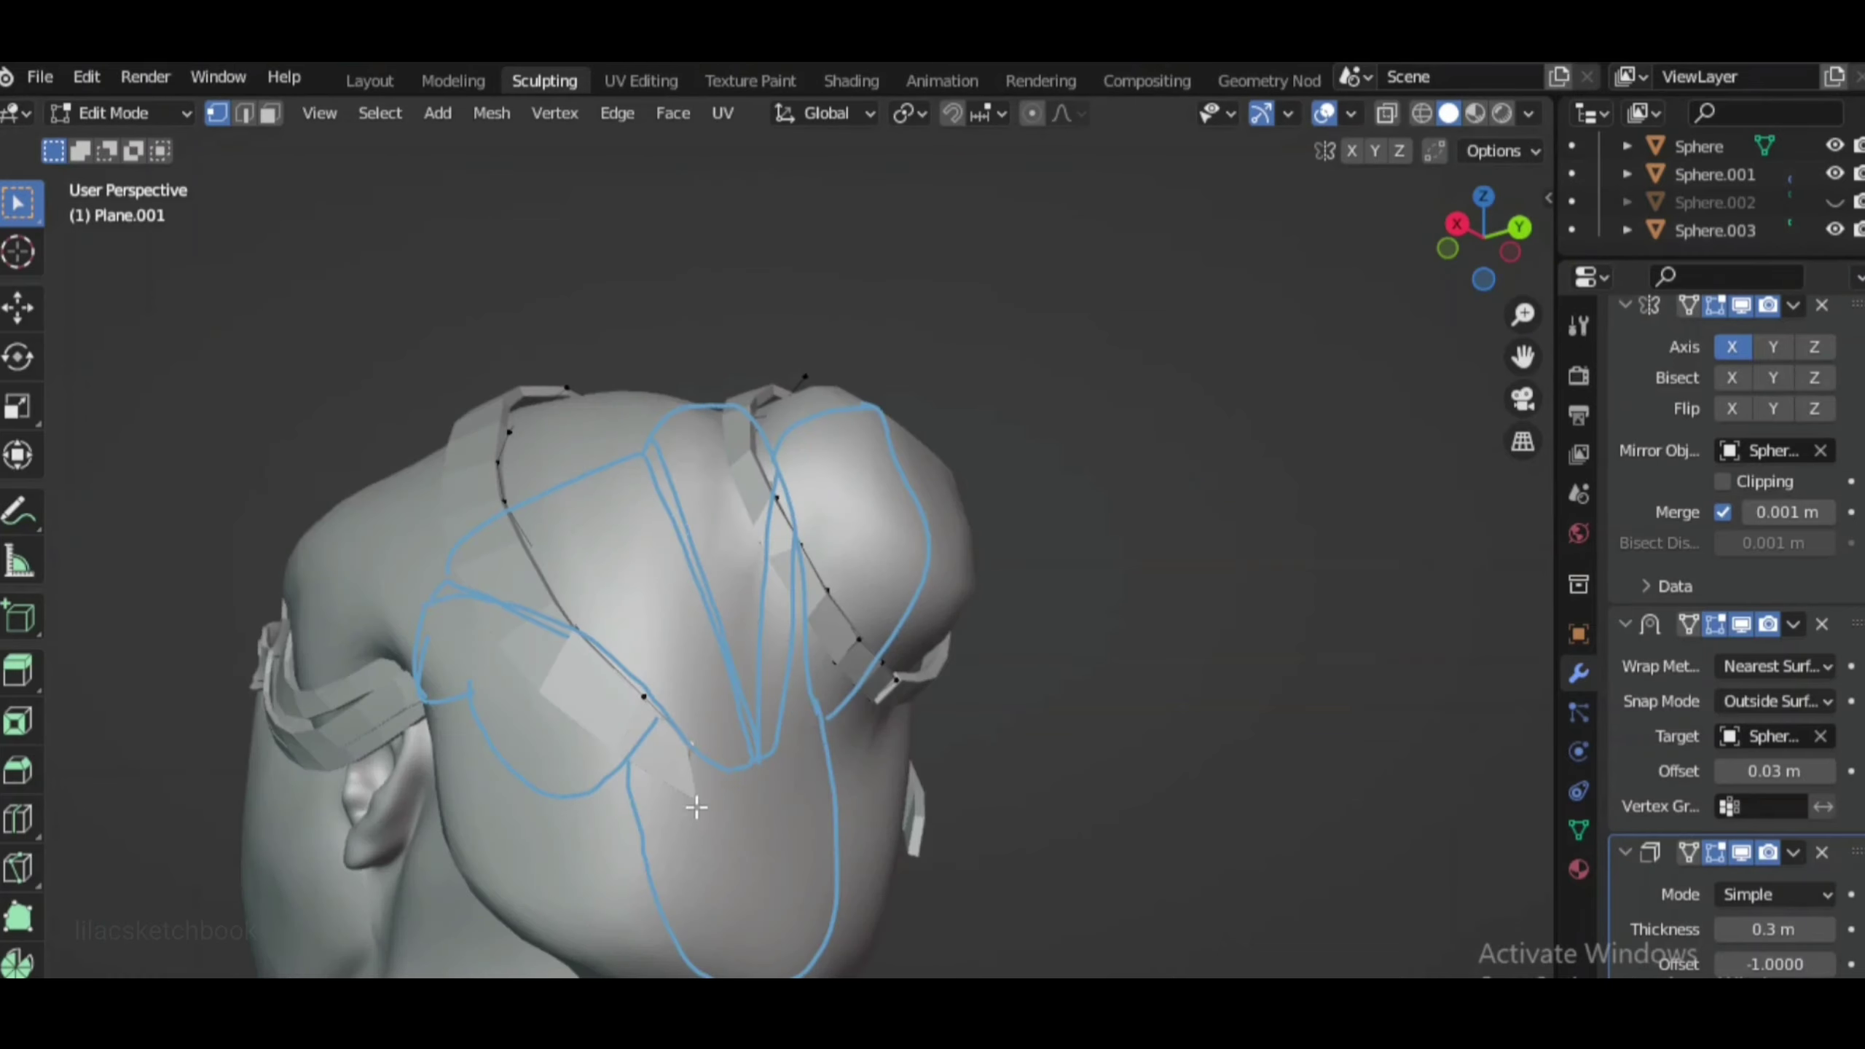
left_click(840, 884)
scroll(839, 884, "down", 5)
middle_click_drag(839, 884, 916, 850)
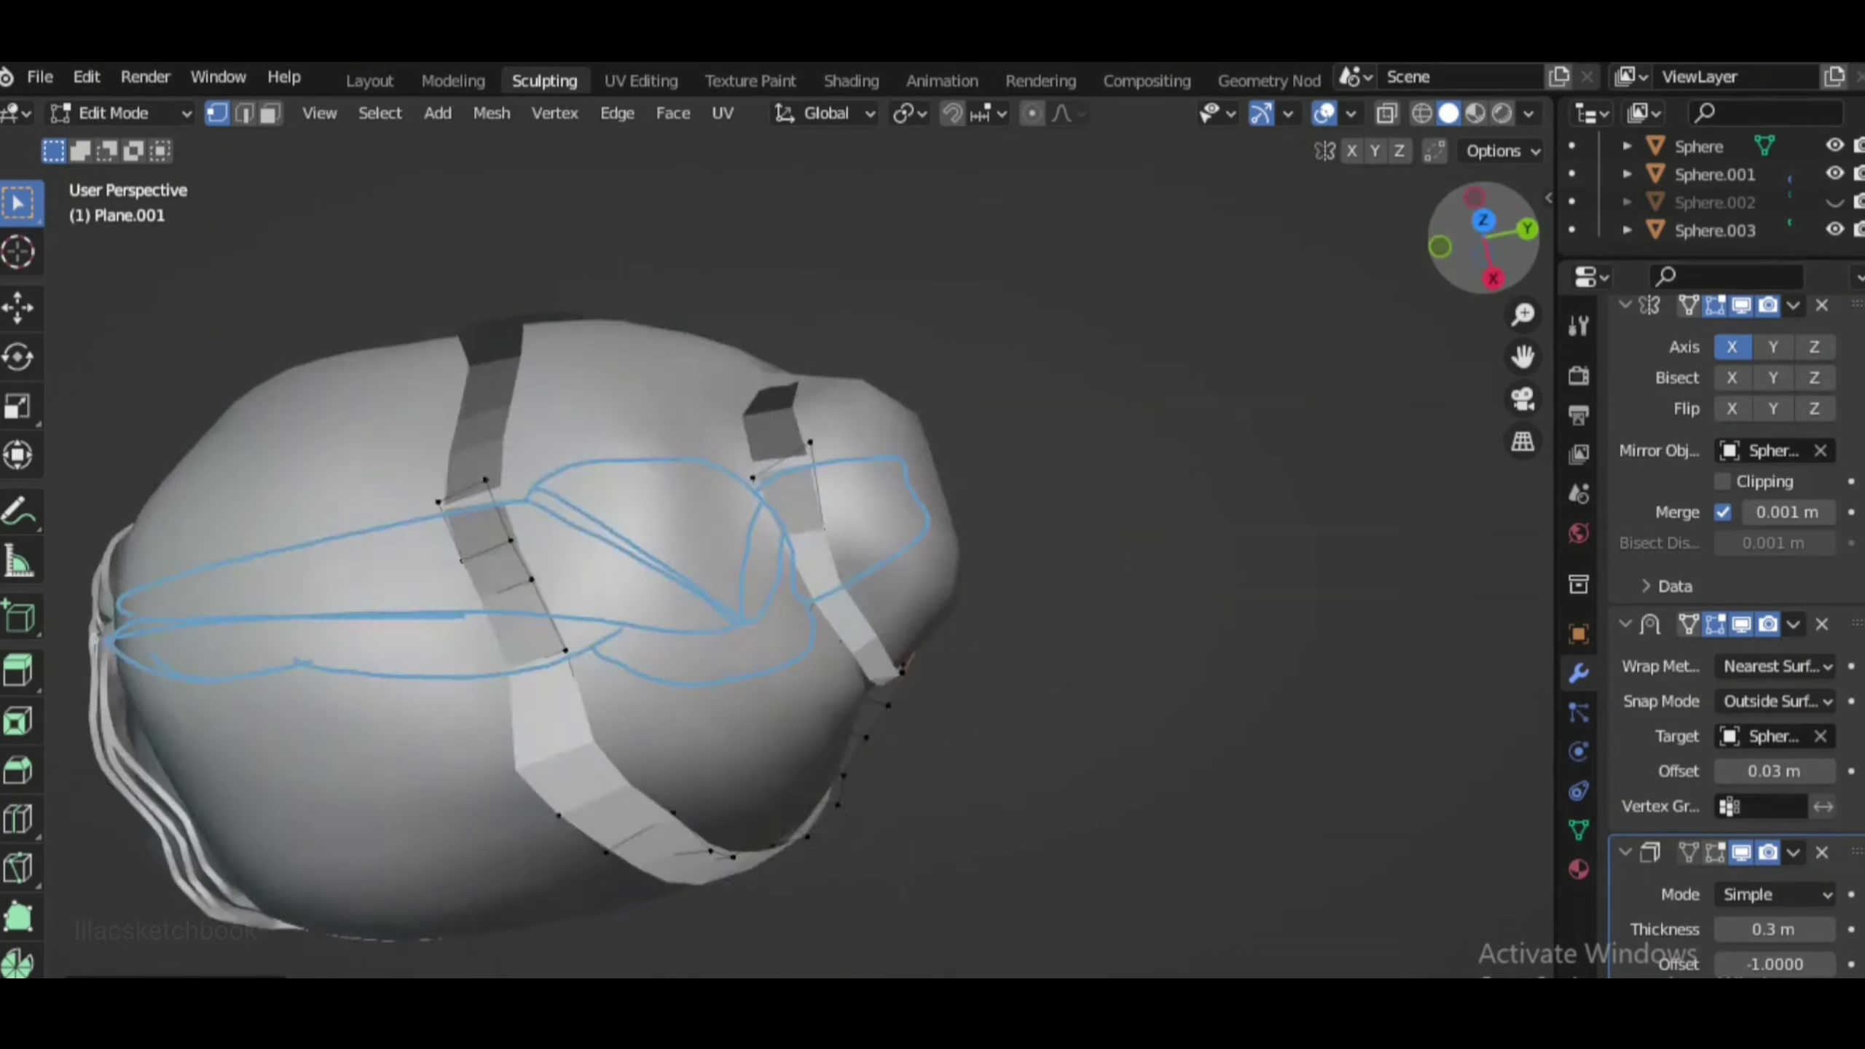
scroll(916, 851, "up", 5)
Turn on Auto Merge Vertices in the mesh editing options
key("Tab")
key("Tab")
left_click(1527, 151)
left_click(1386, 387)
scroll(1407, 350, "up", 3)
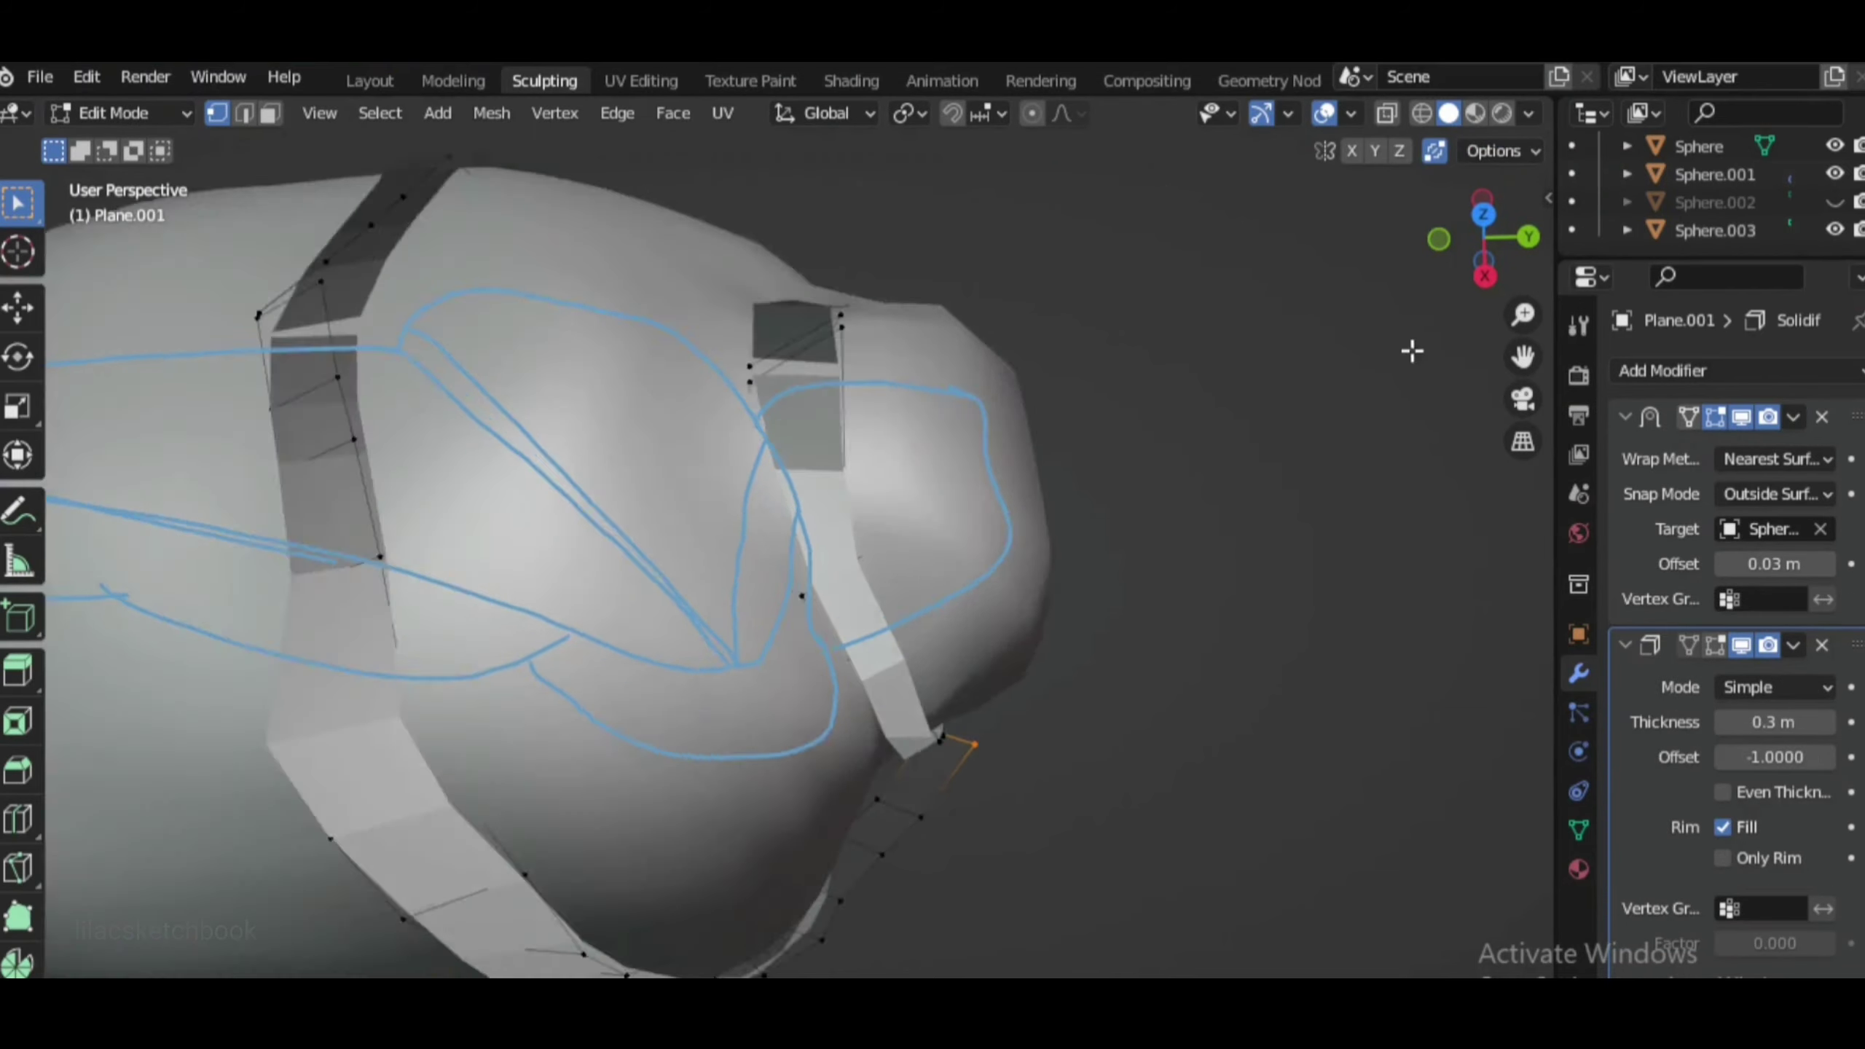
scroll(876, 397, "up", 3)
mouse_move(875, 397)
middle_mouse_down()
mouse_move(1270, 521)
mouse_move(630, 751)
middle_mouse_up()
scroll(1270, 521, "down", 5)
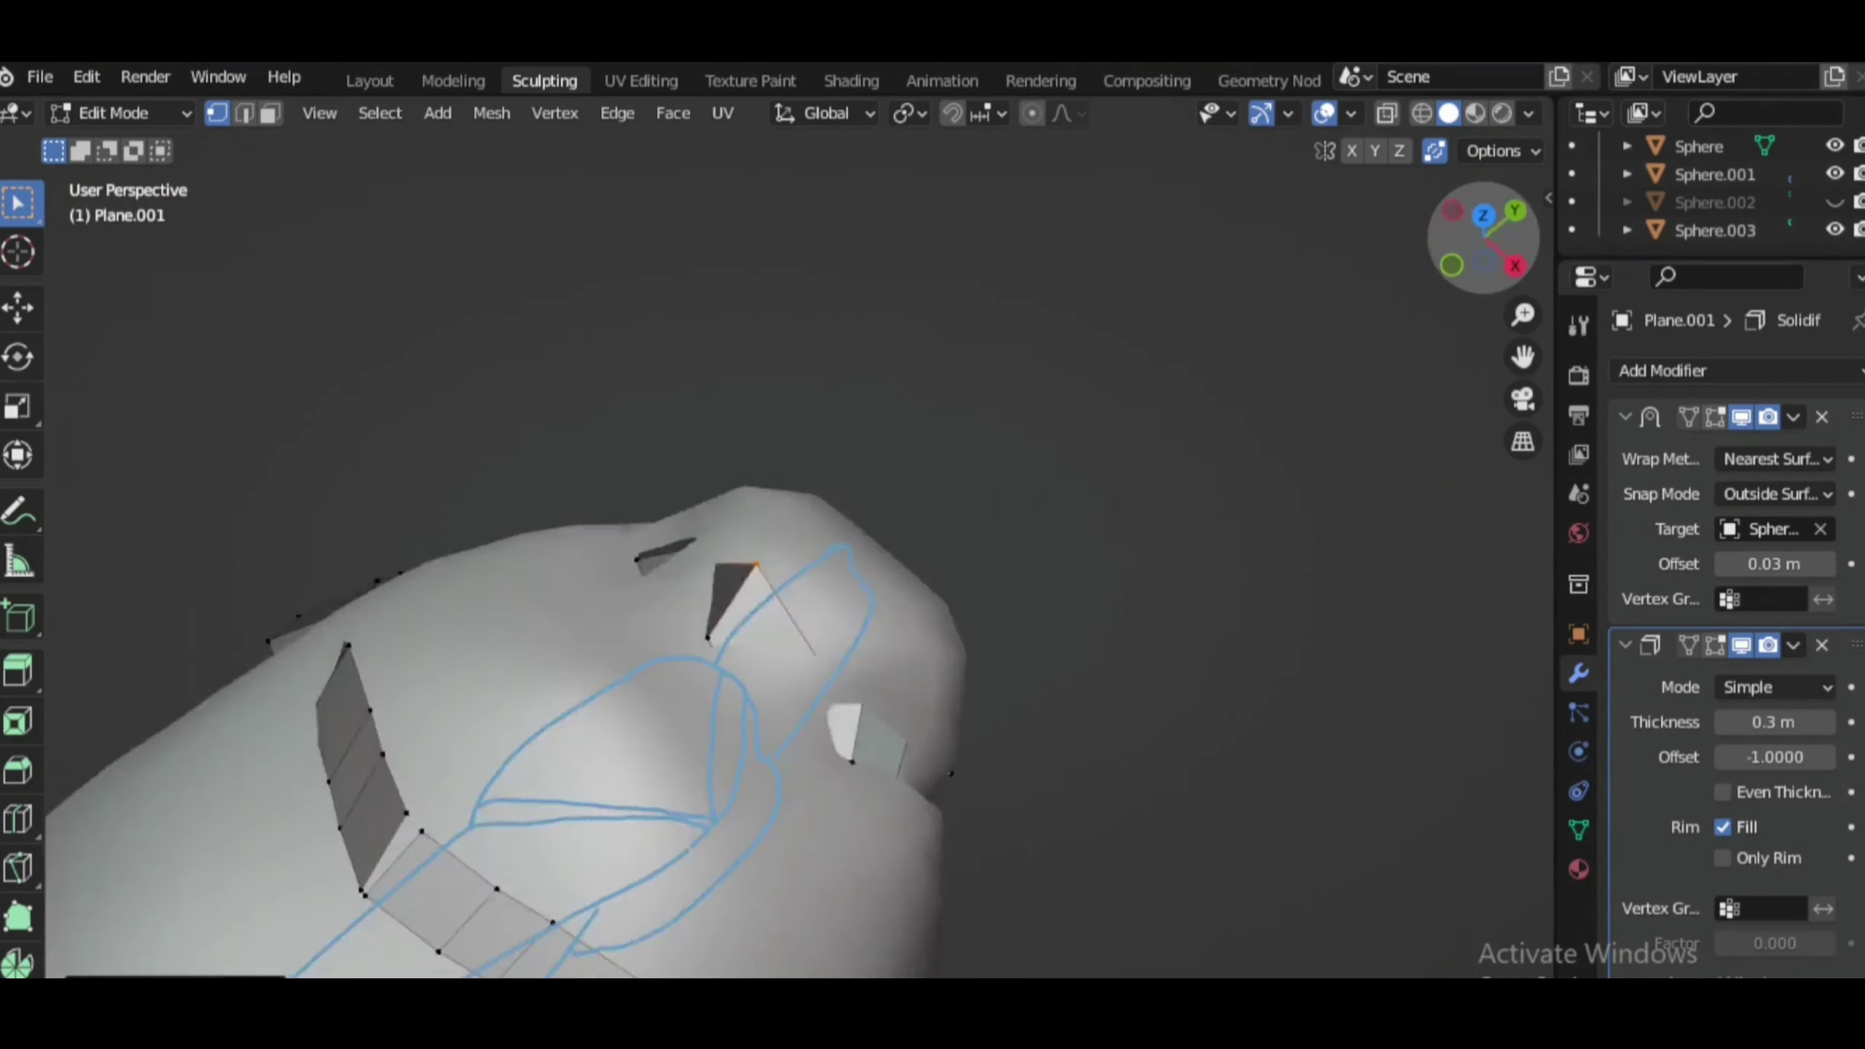
scroll(629, 752, "up", 5)
Merge the band's loose end vertex onto its neighbour and realign the band vertices
key("g")
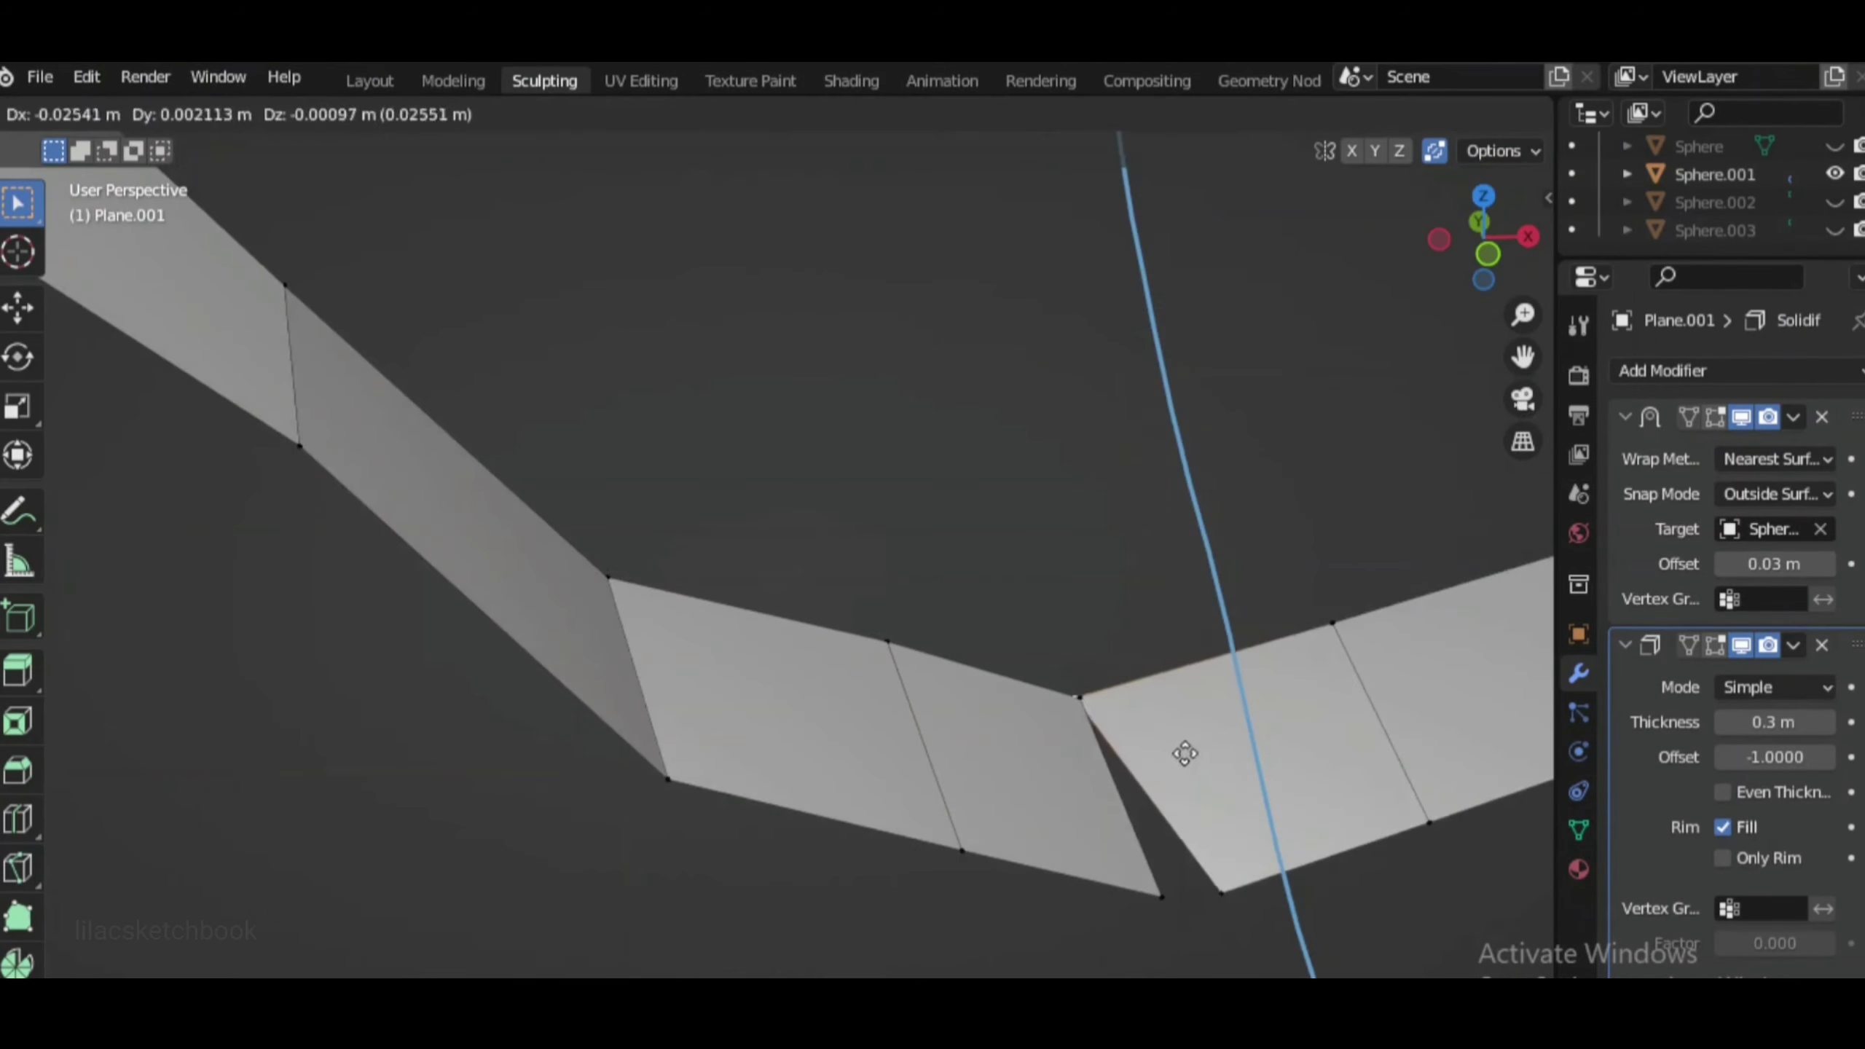
left_click(1102, 757)
scroll(1457, 290, "down", 4)
scroll(892, 932, "up", 5)
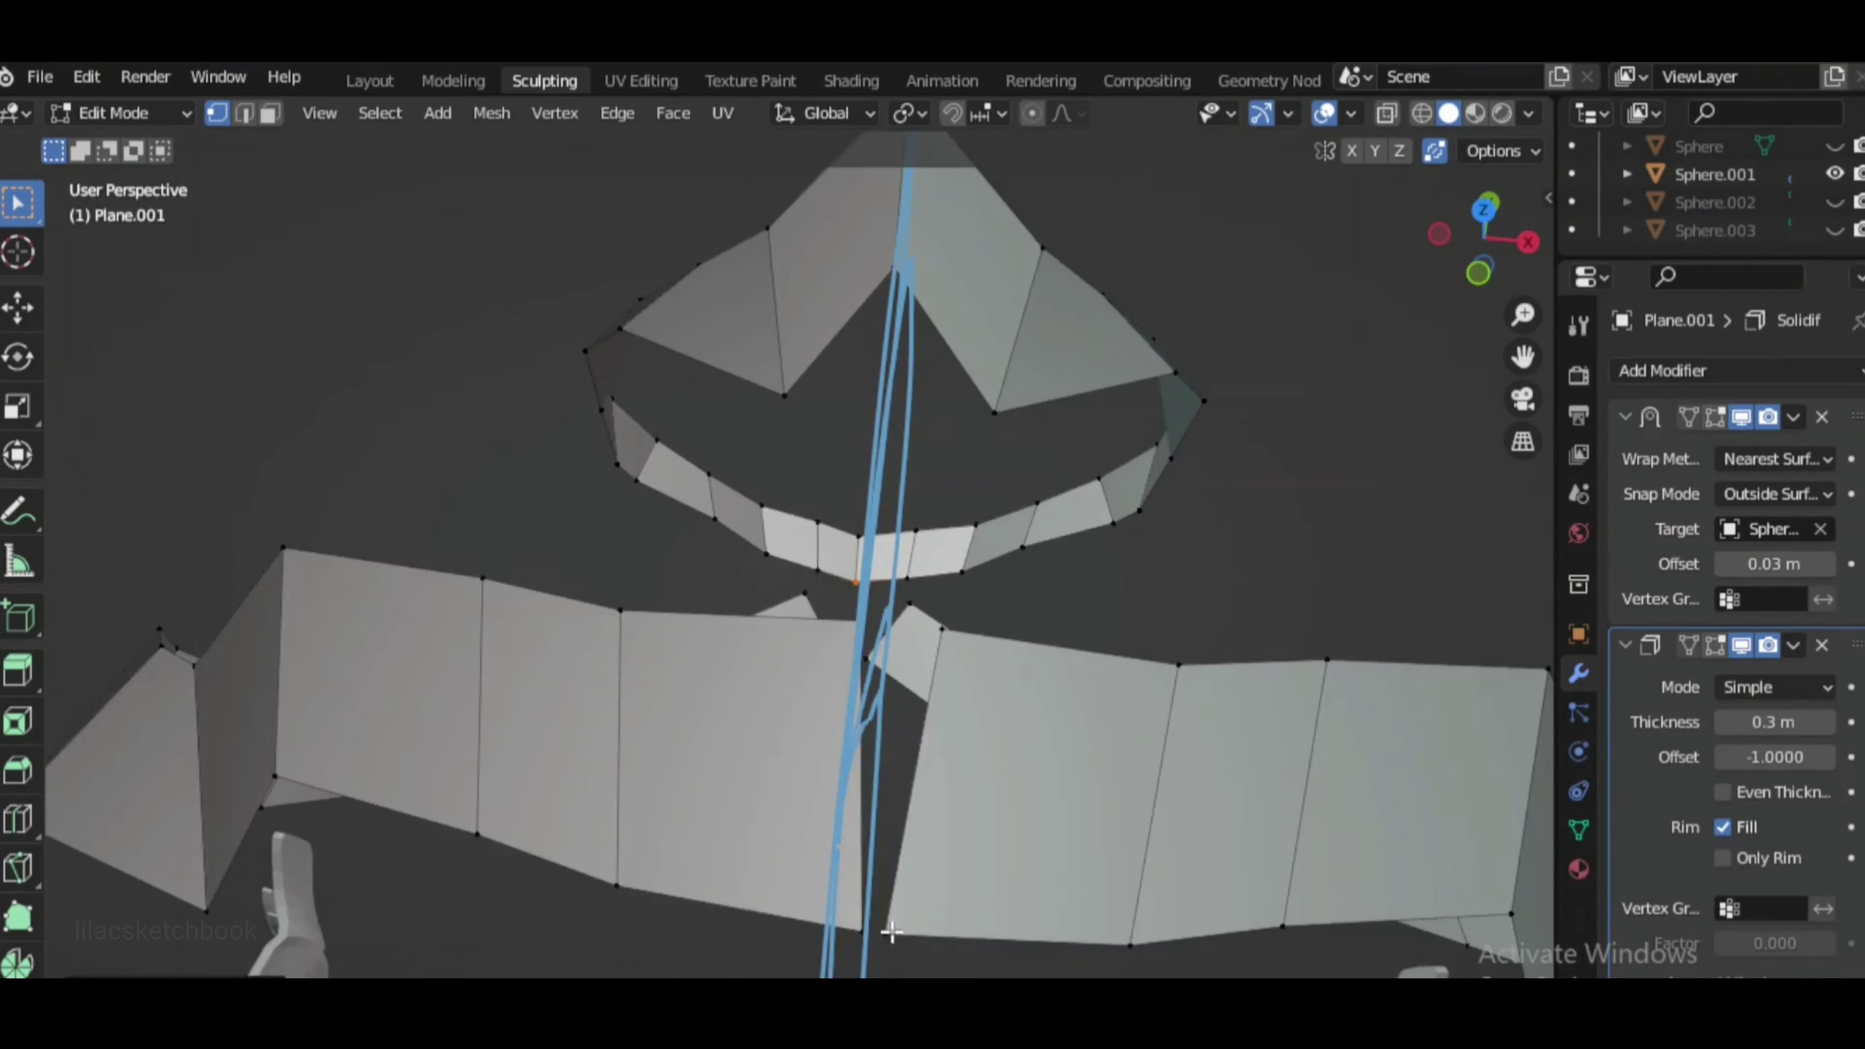
left_click(897, 662)
middle_click_drag(897, 662, 808, 573)
scroll(791, 558, "up", 4)
Reposition the band vertices over the head and enable X-axis mirror editing
left_click(1448, 215)
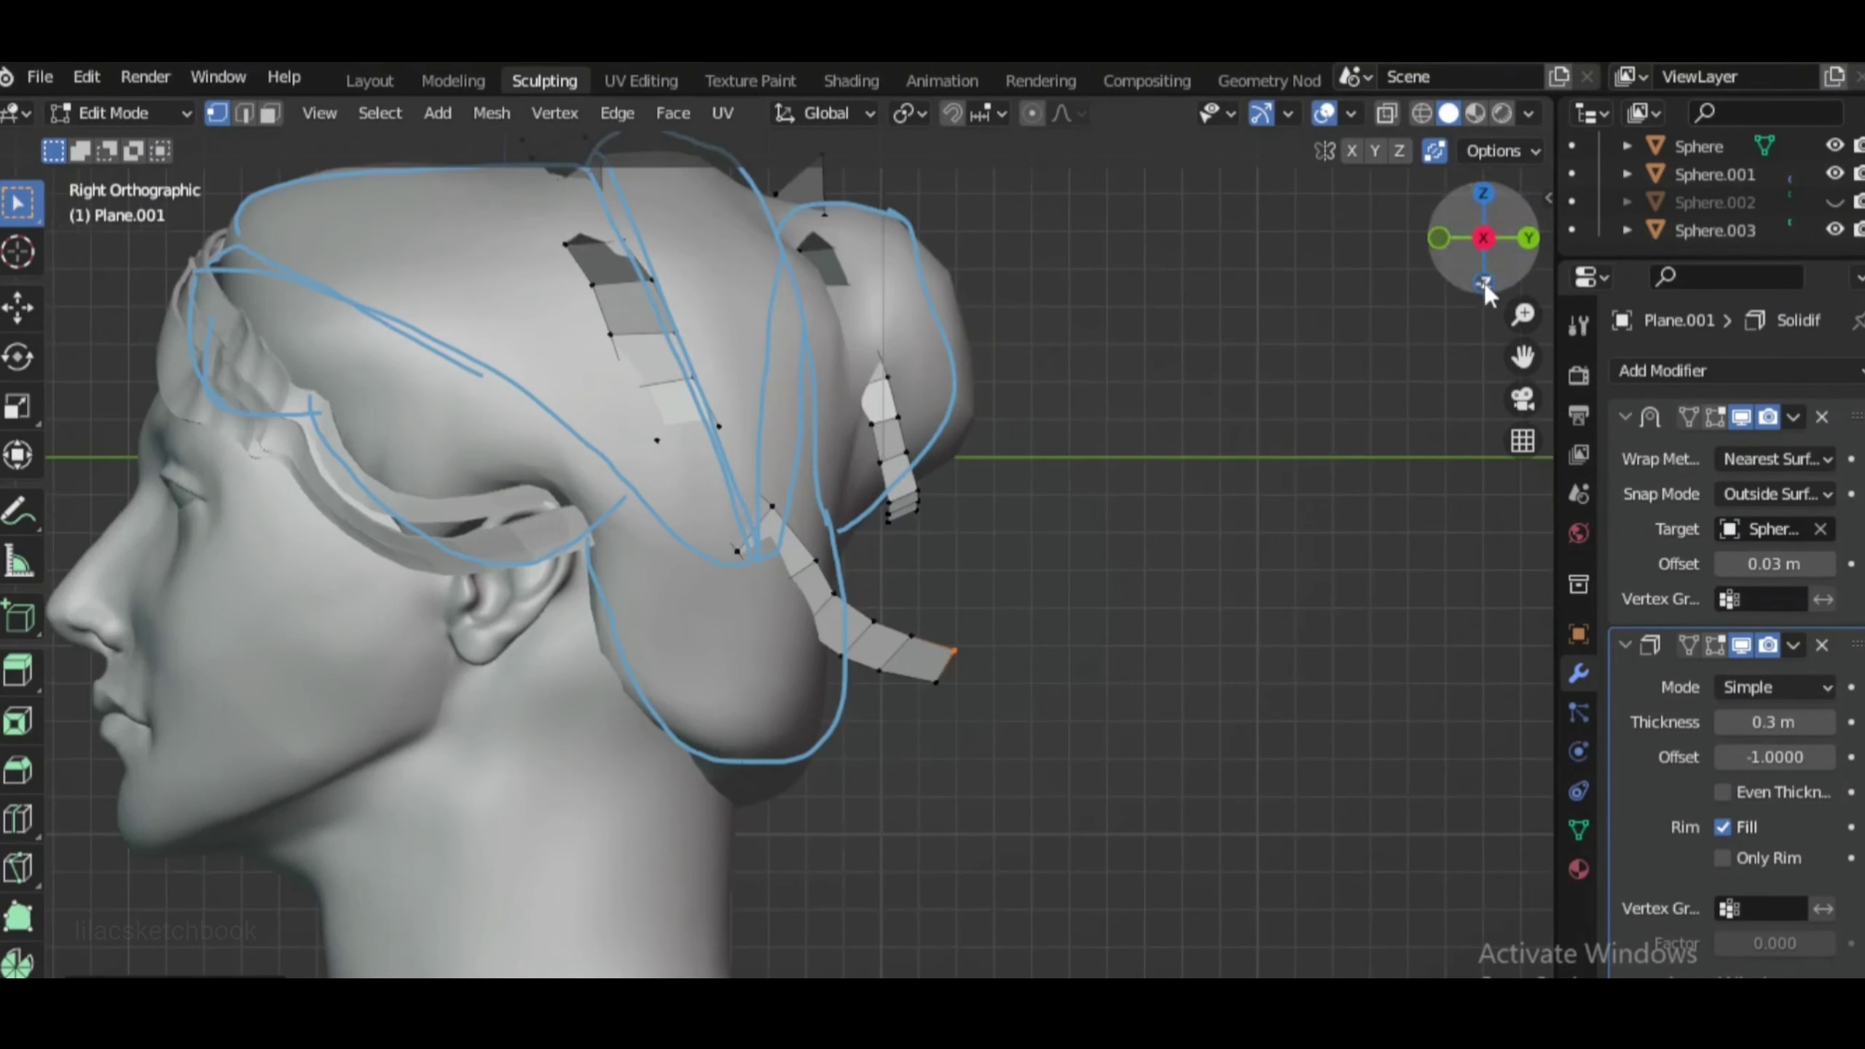
left_click_drag(1461, 235, 1443, 275)
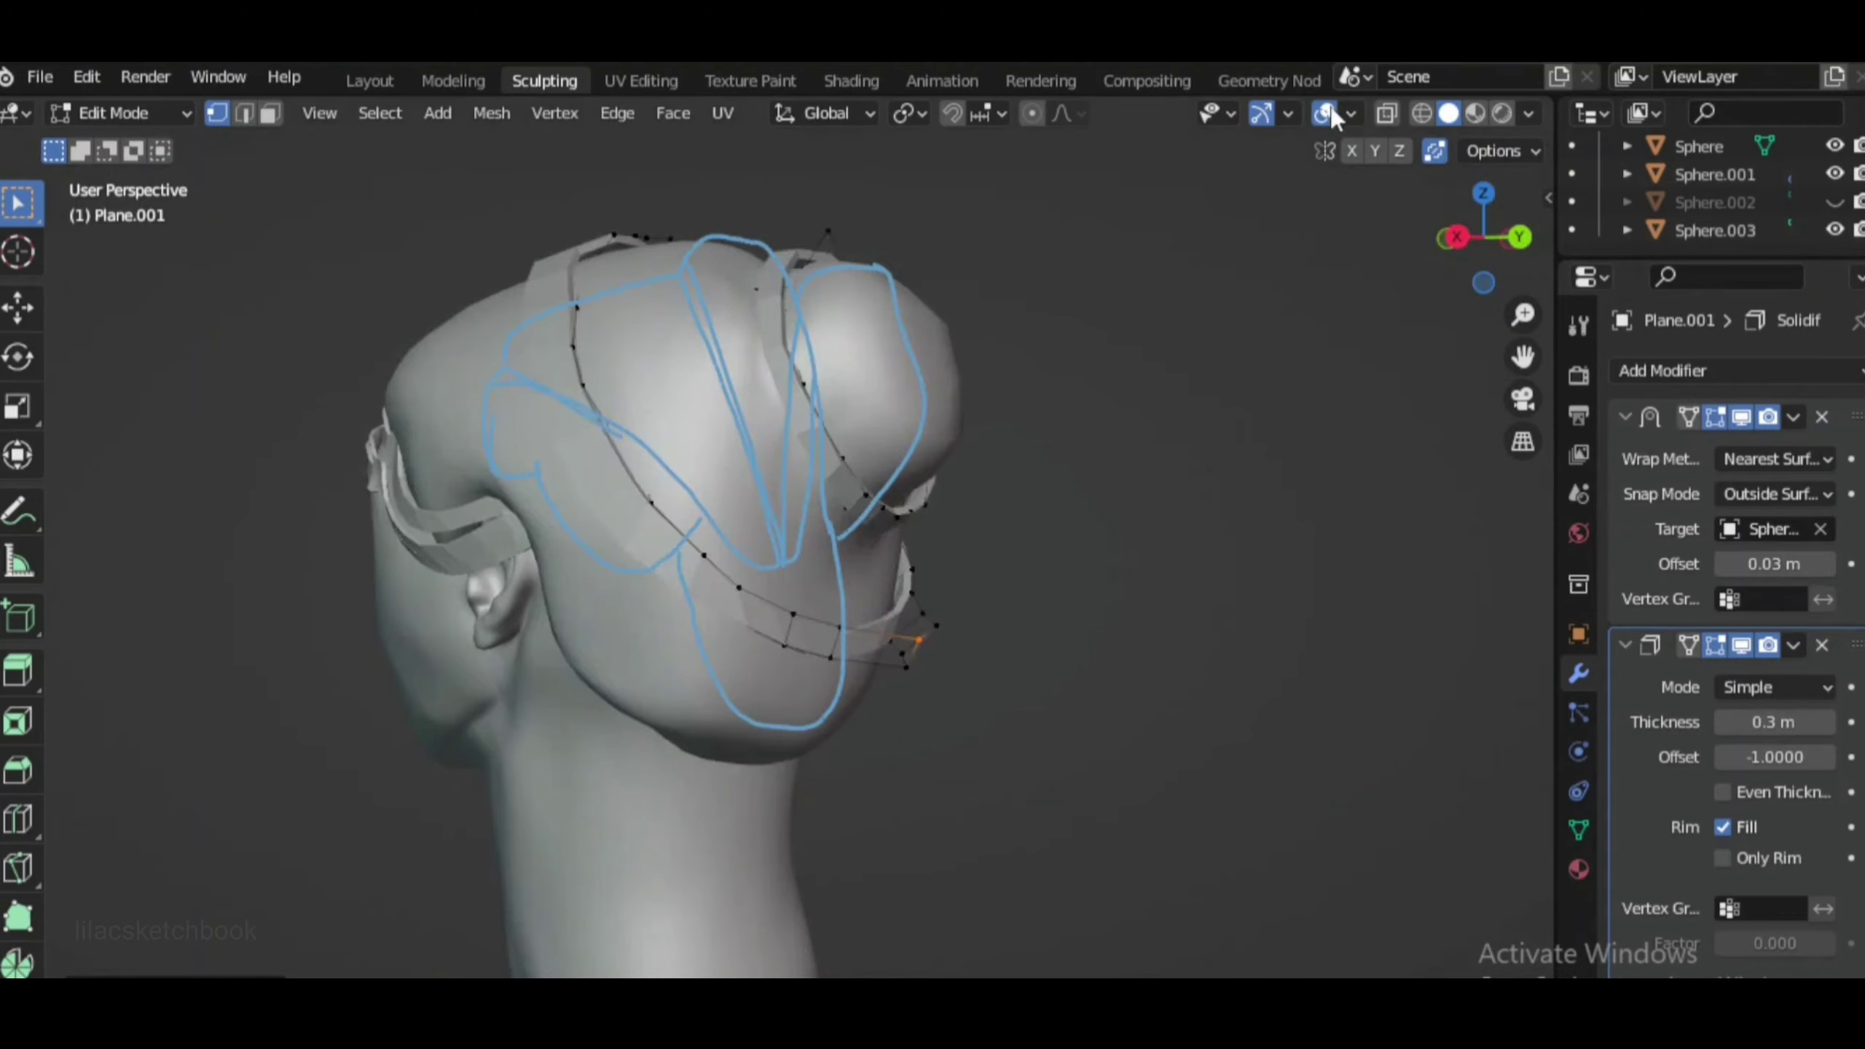
middle_click_drag(1332, 117, 1388, 149)
key("g")
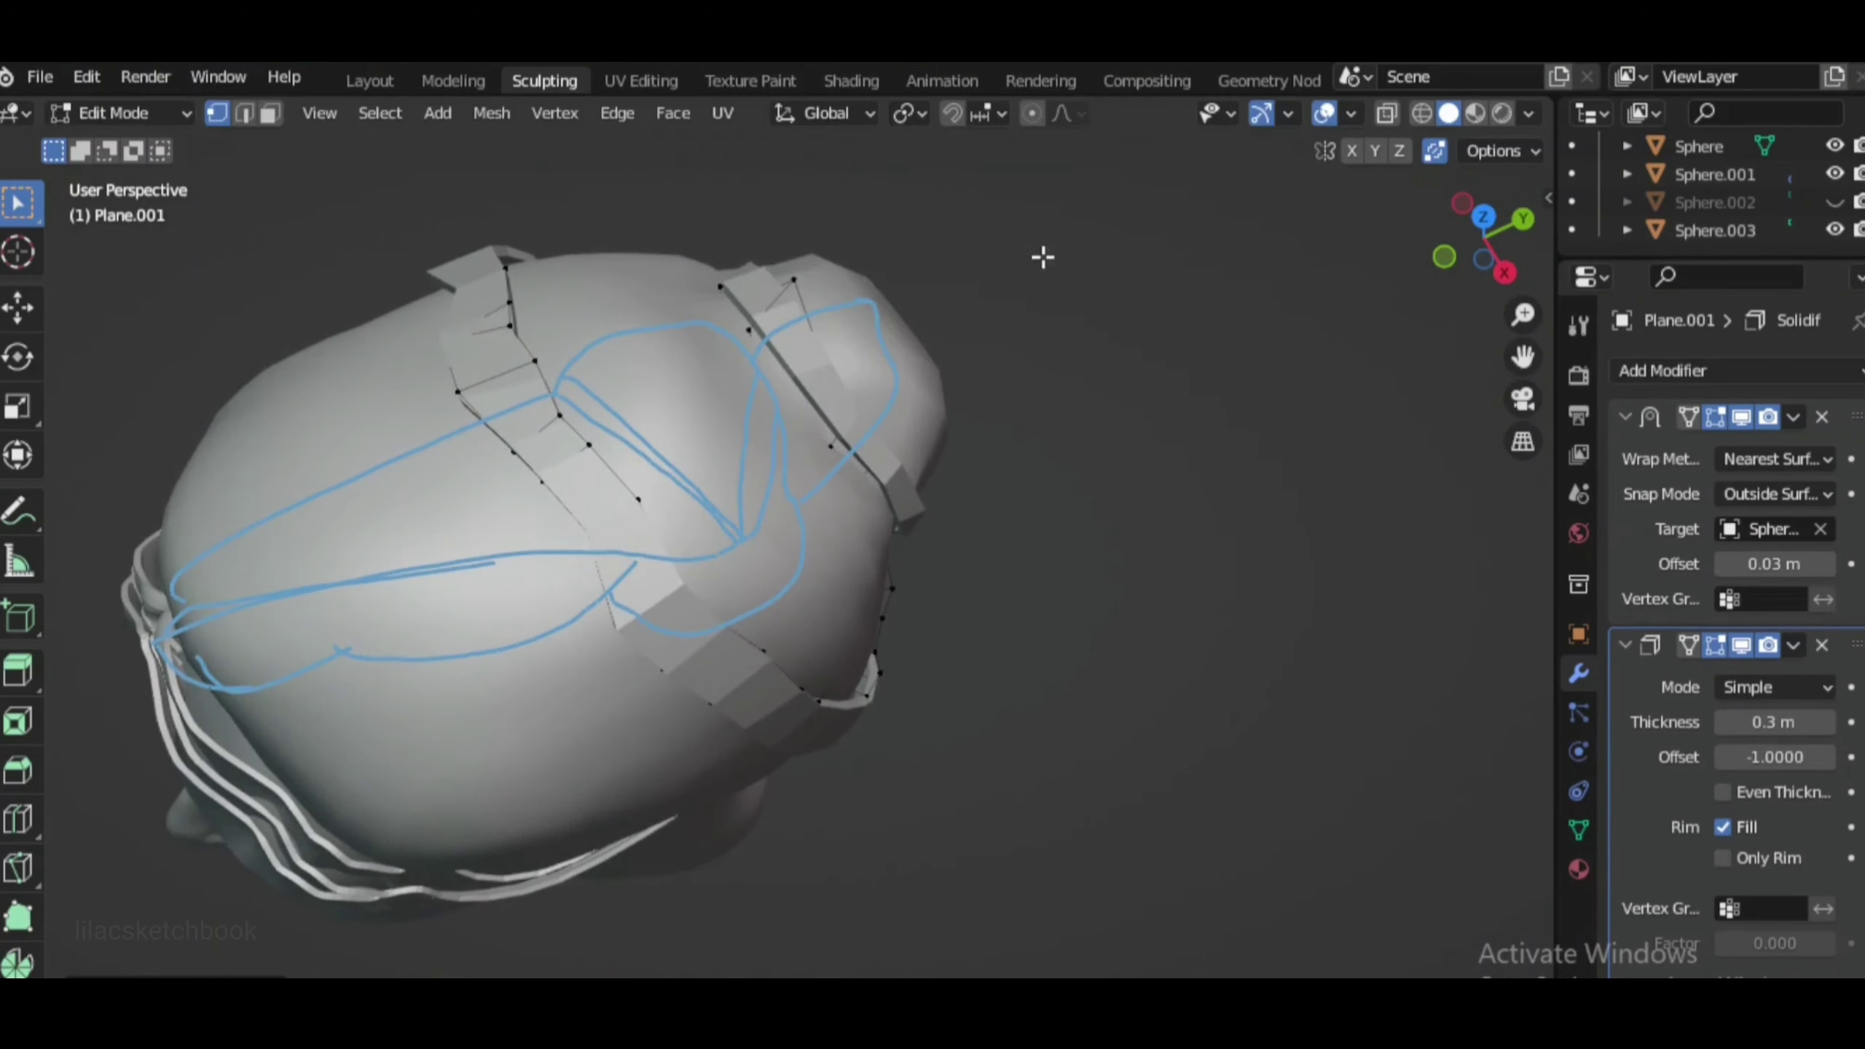
left_click(1502, 151)
left_click(1351, 151)
middle_click_drag(808, 441, 711, 558)
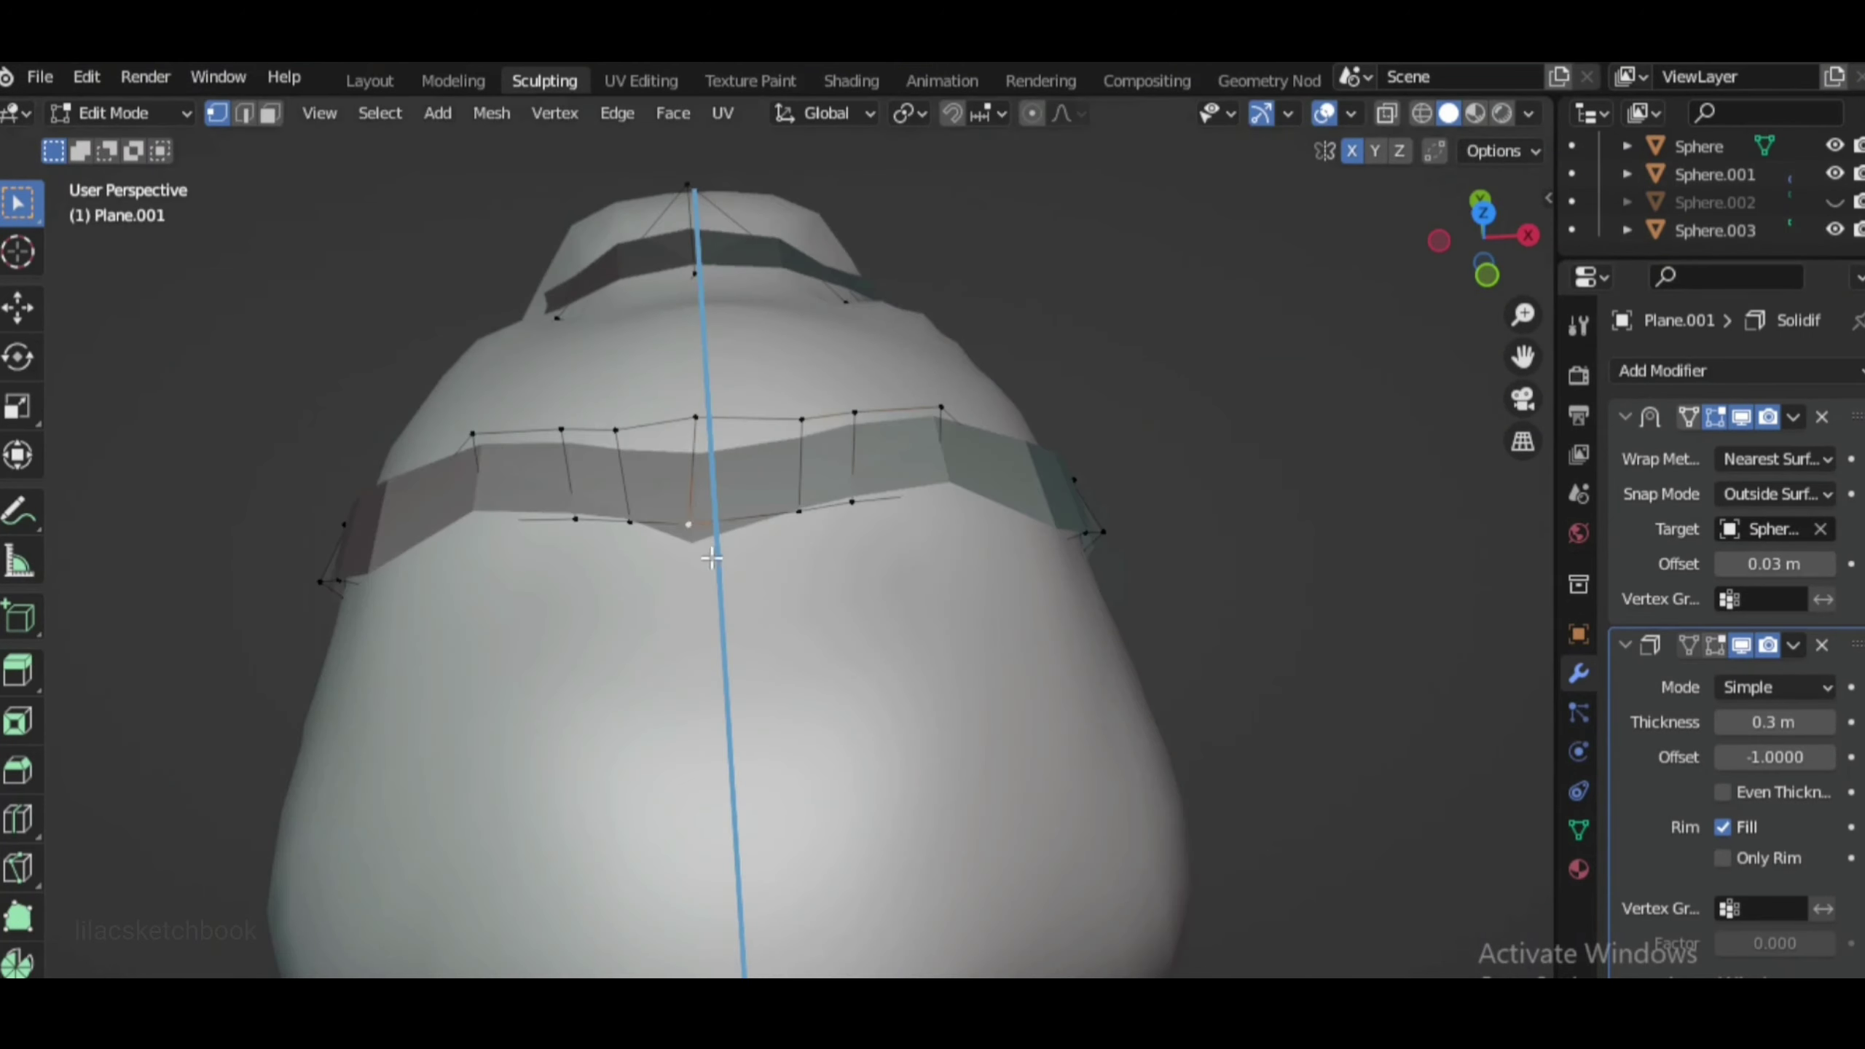
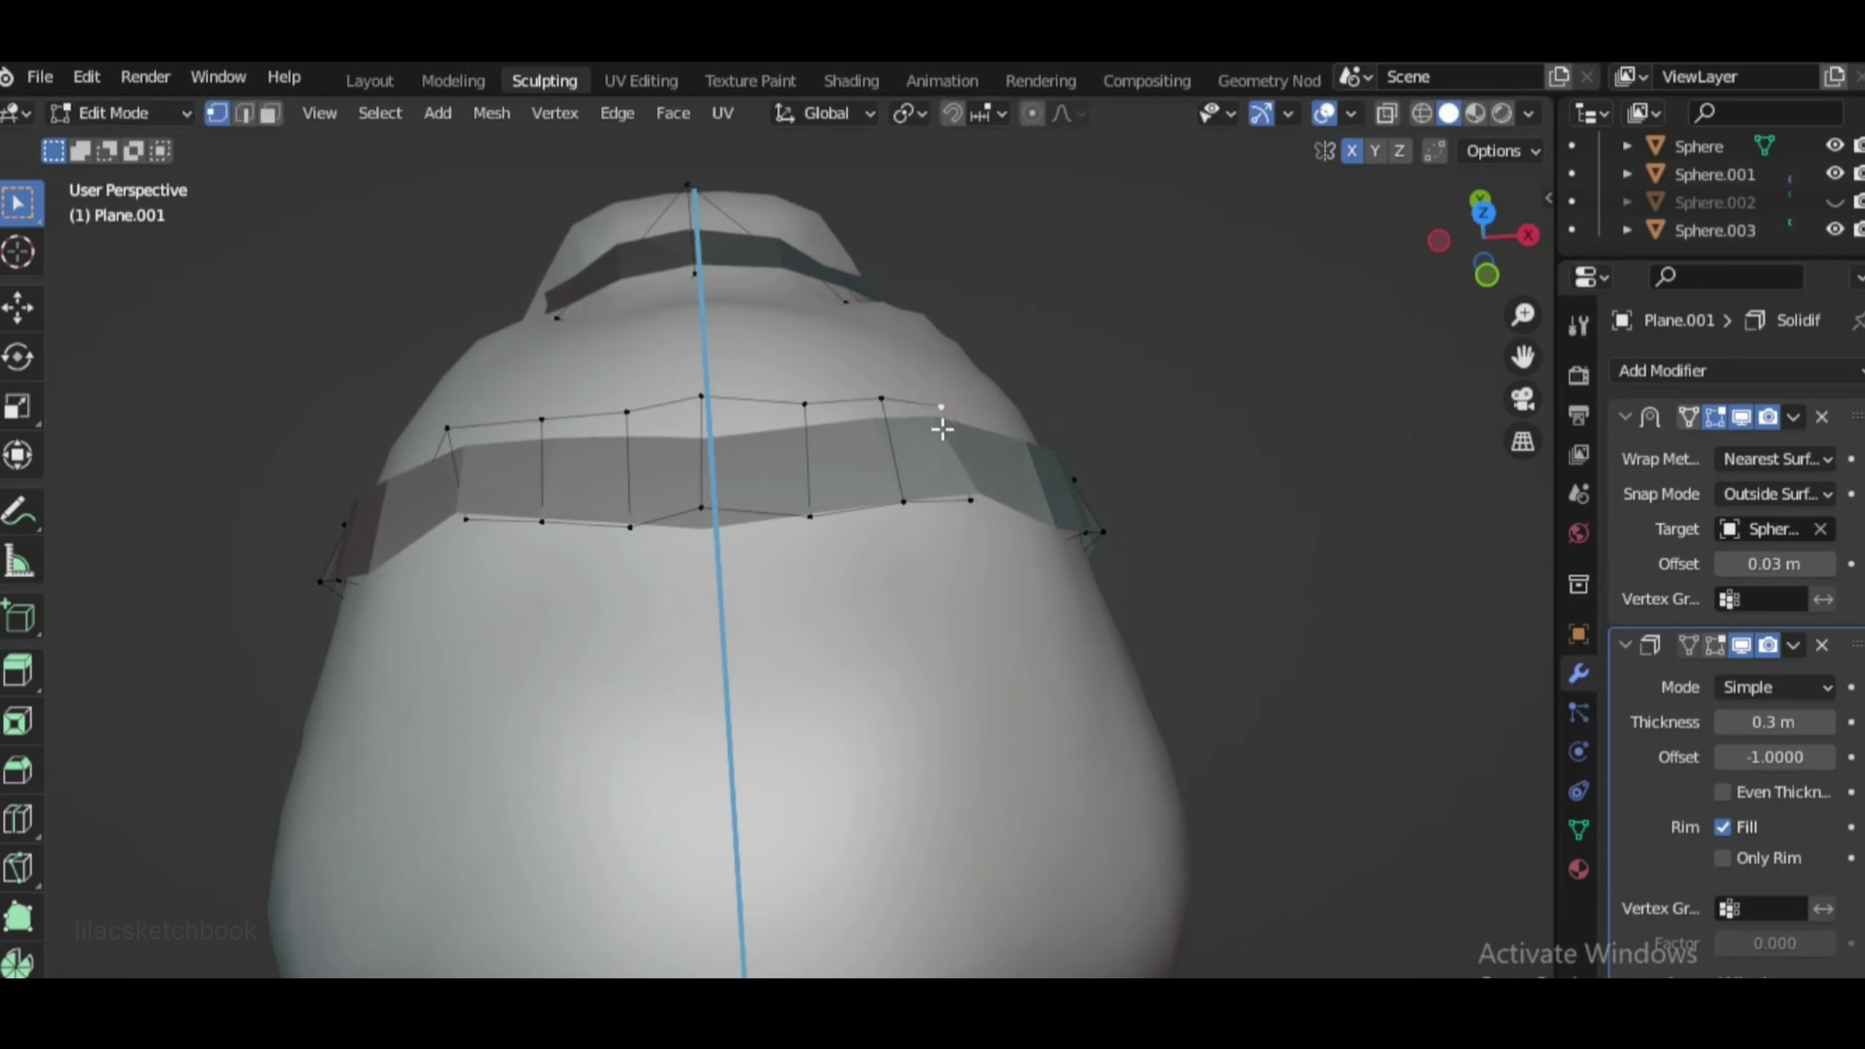
Orbit around the head to inspect the band and bun from side, top and back
middle_click_drag(942, 429, 719, 619)
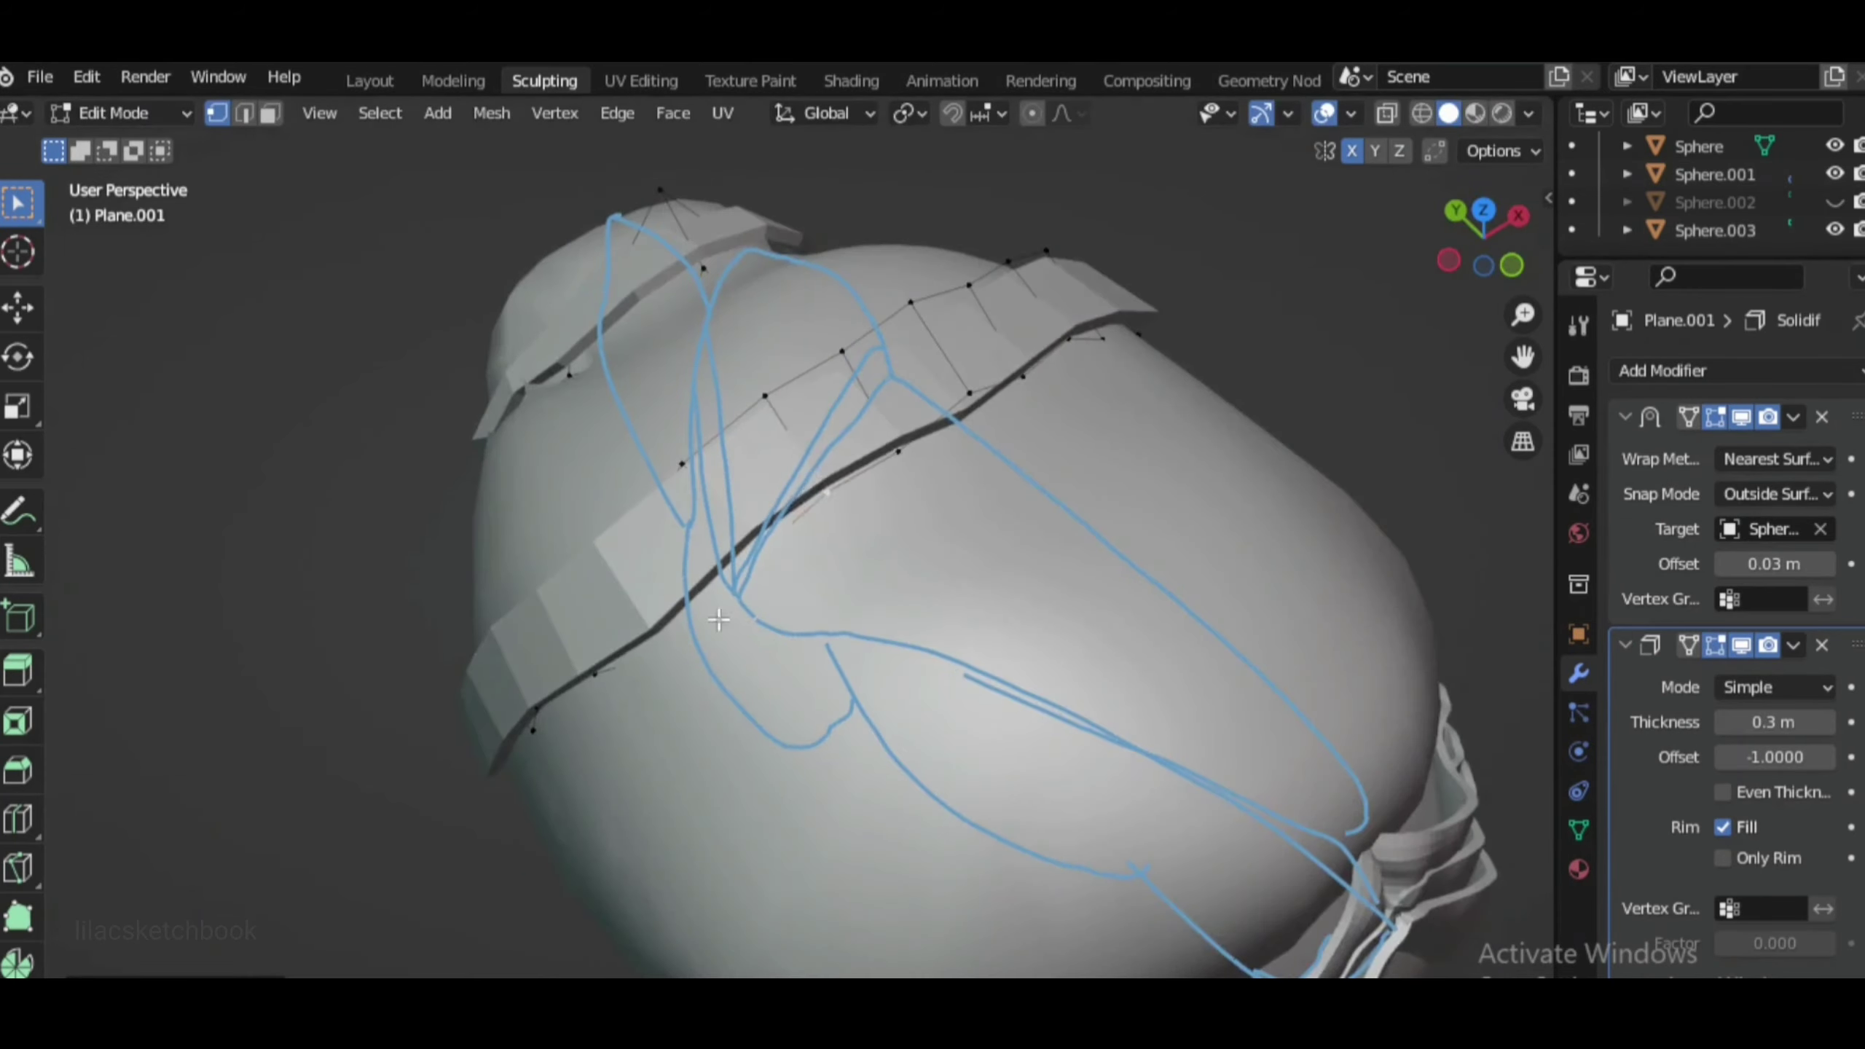
scroll(1045, 516, "down", 5)
middle_click_drag(1045, 517, 1015, 471)
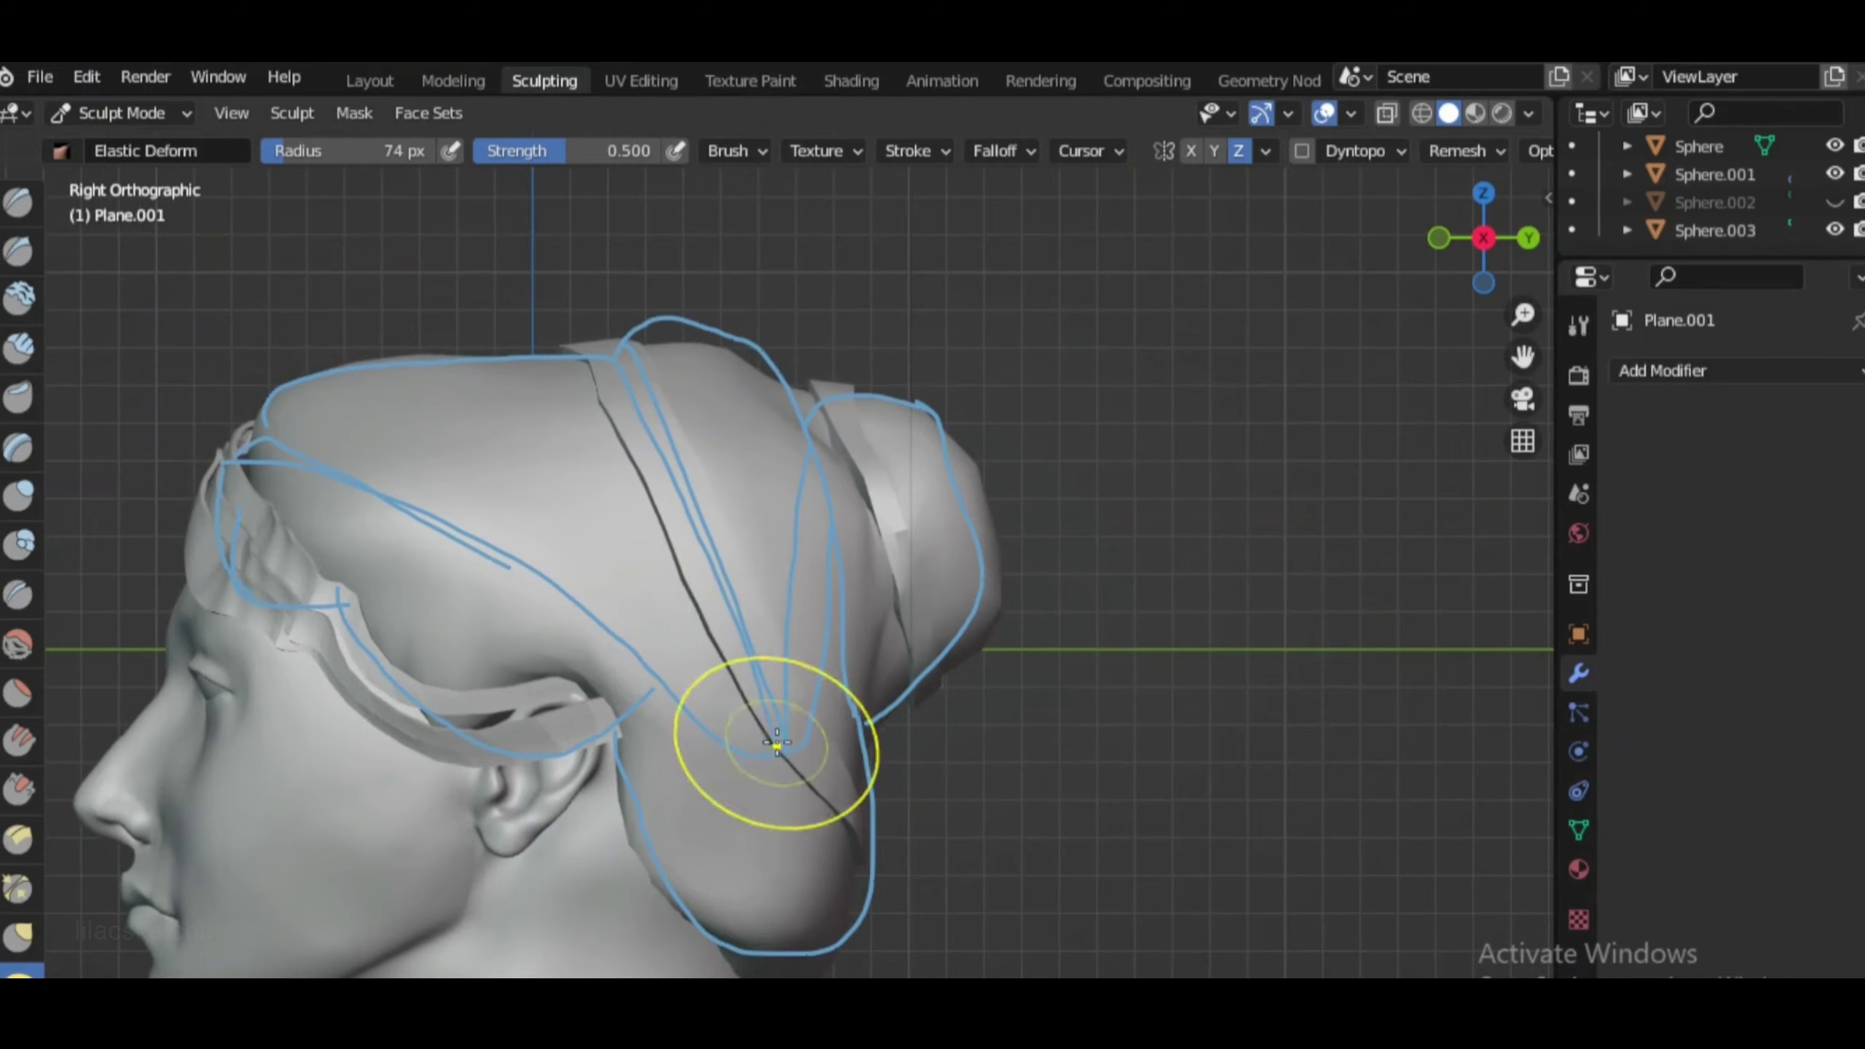
middle_click_drag(895, 771, 881, 689)
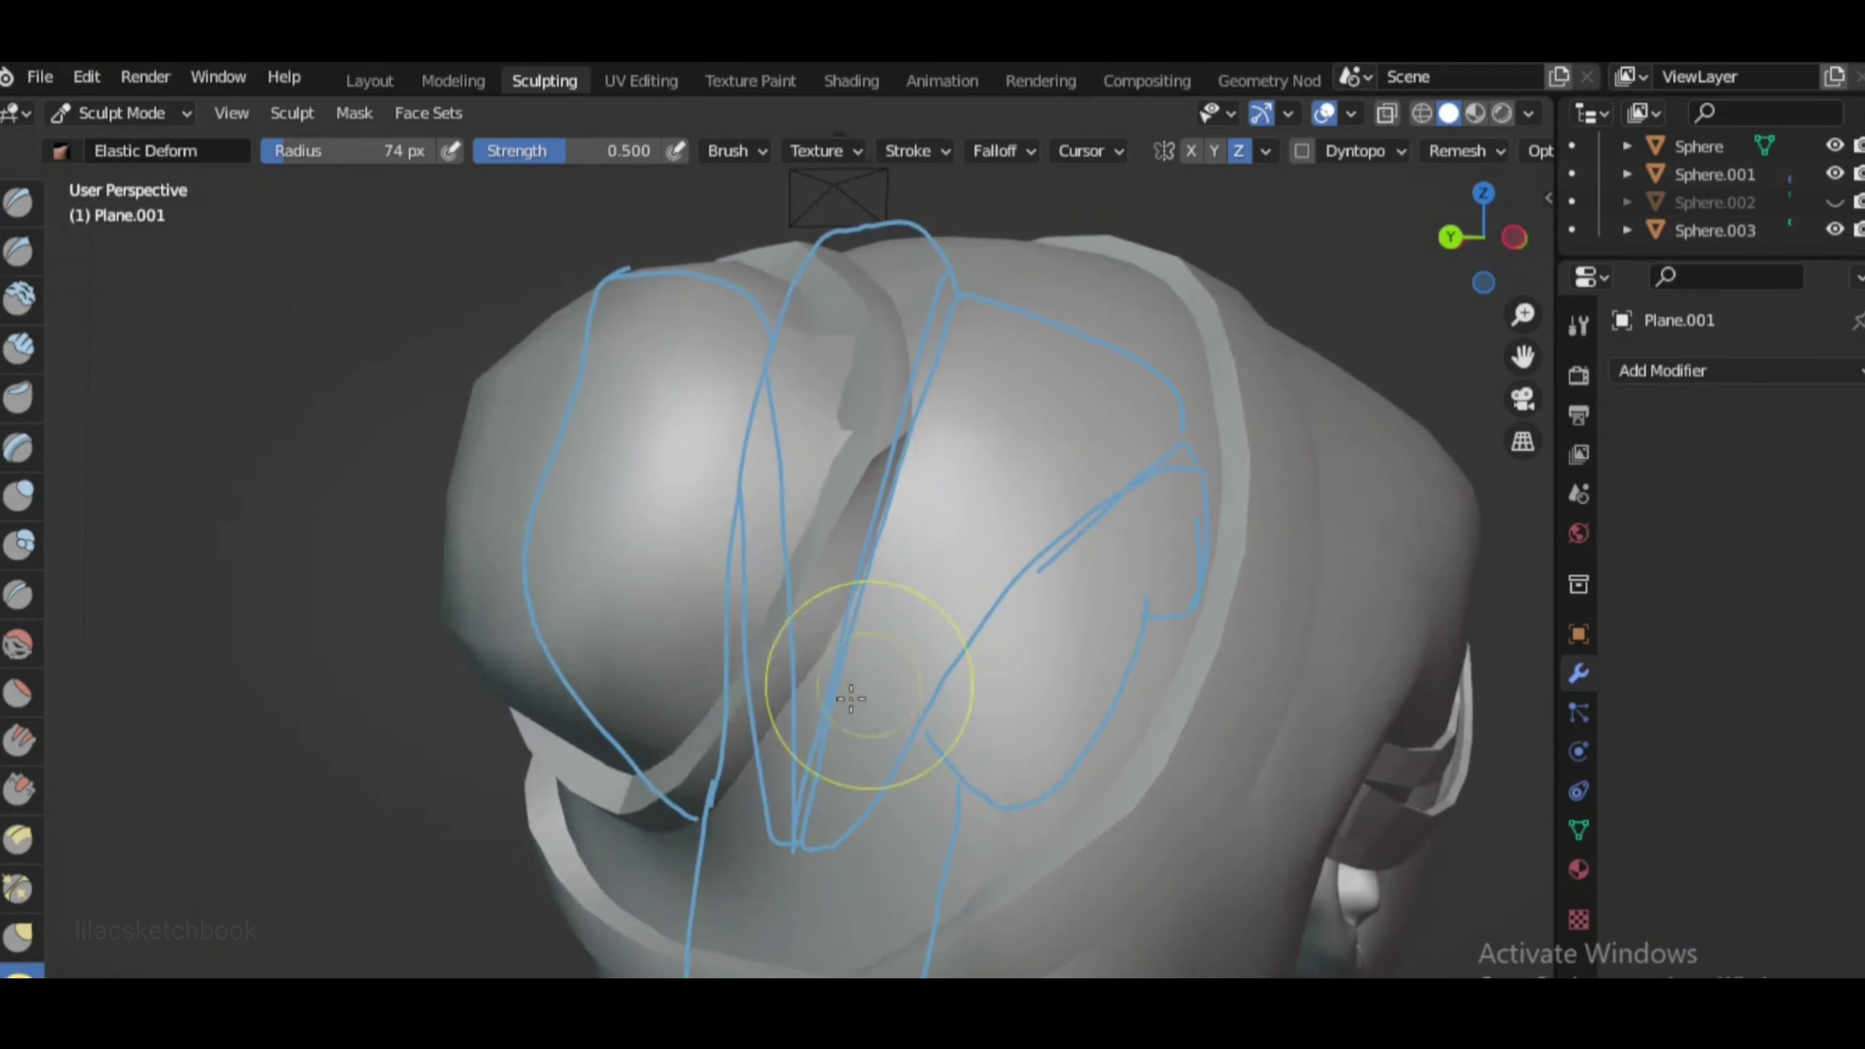
middle_click_drag(1162, 594, 916, 758)
left_click(1482, 222)
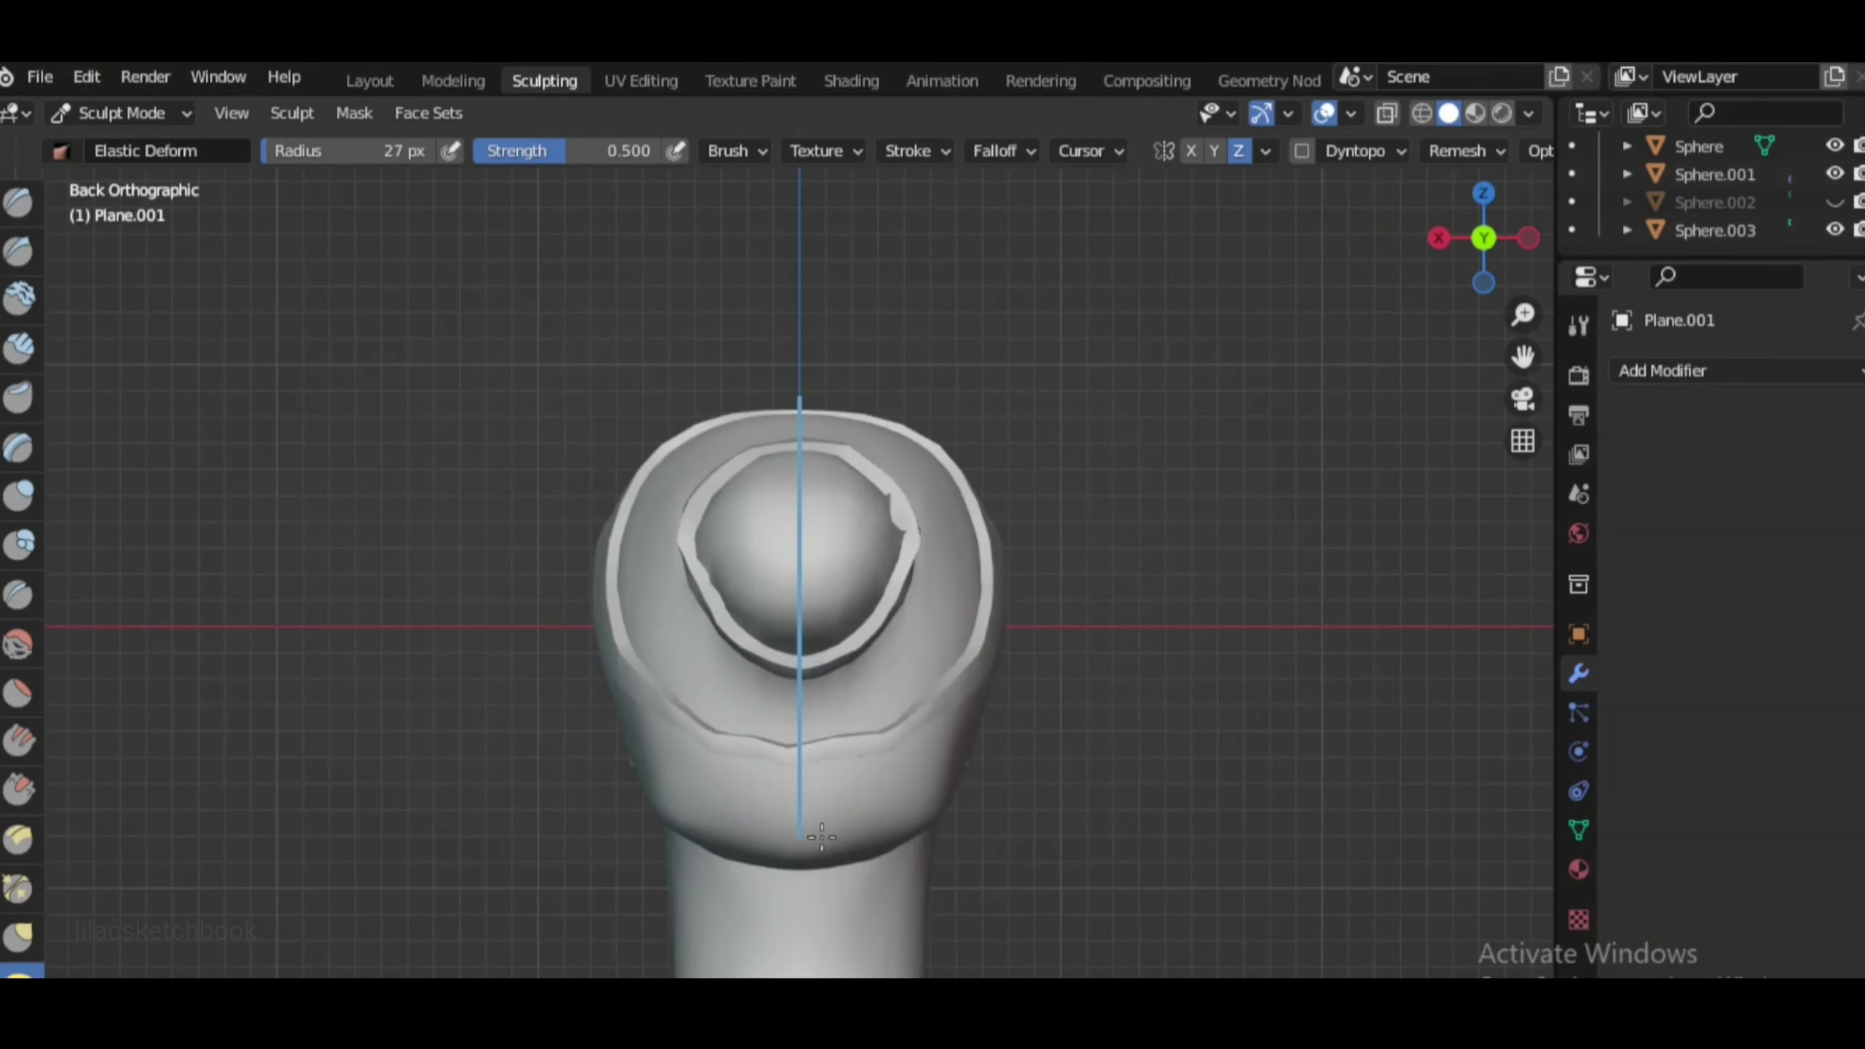
mouse_move(1483, 239)
left_mouse_down()
mouse_move(1461, 253)
mouse_move(1499, 243)
left_mouse_up()
mouse_move(681, 596)
middle_mouse_down()
mouse_move(1175, 317)
mouse_move(1311, 354)
middle_mouse_up()
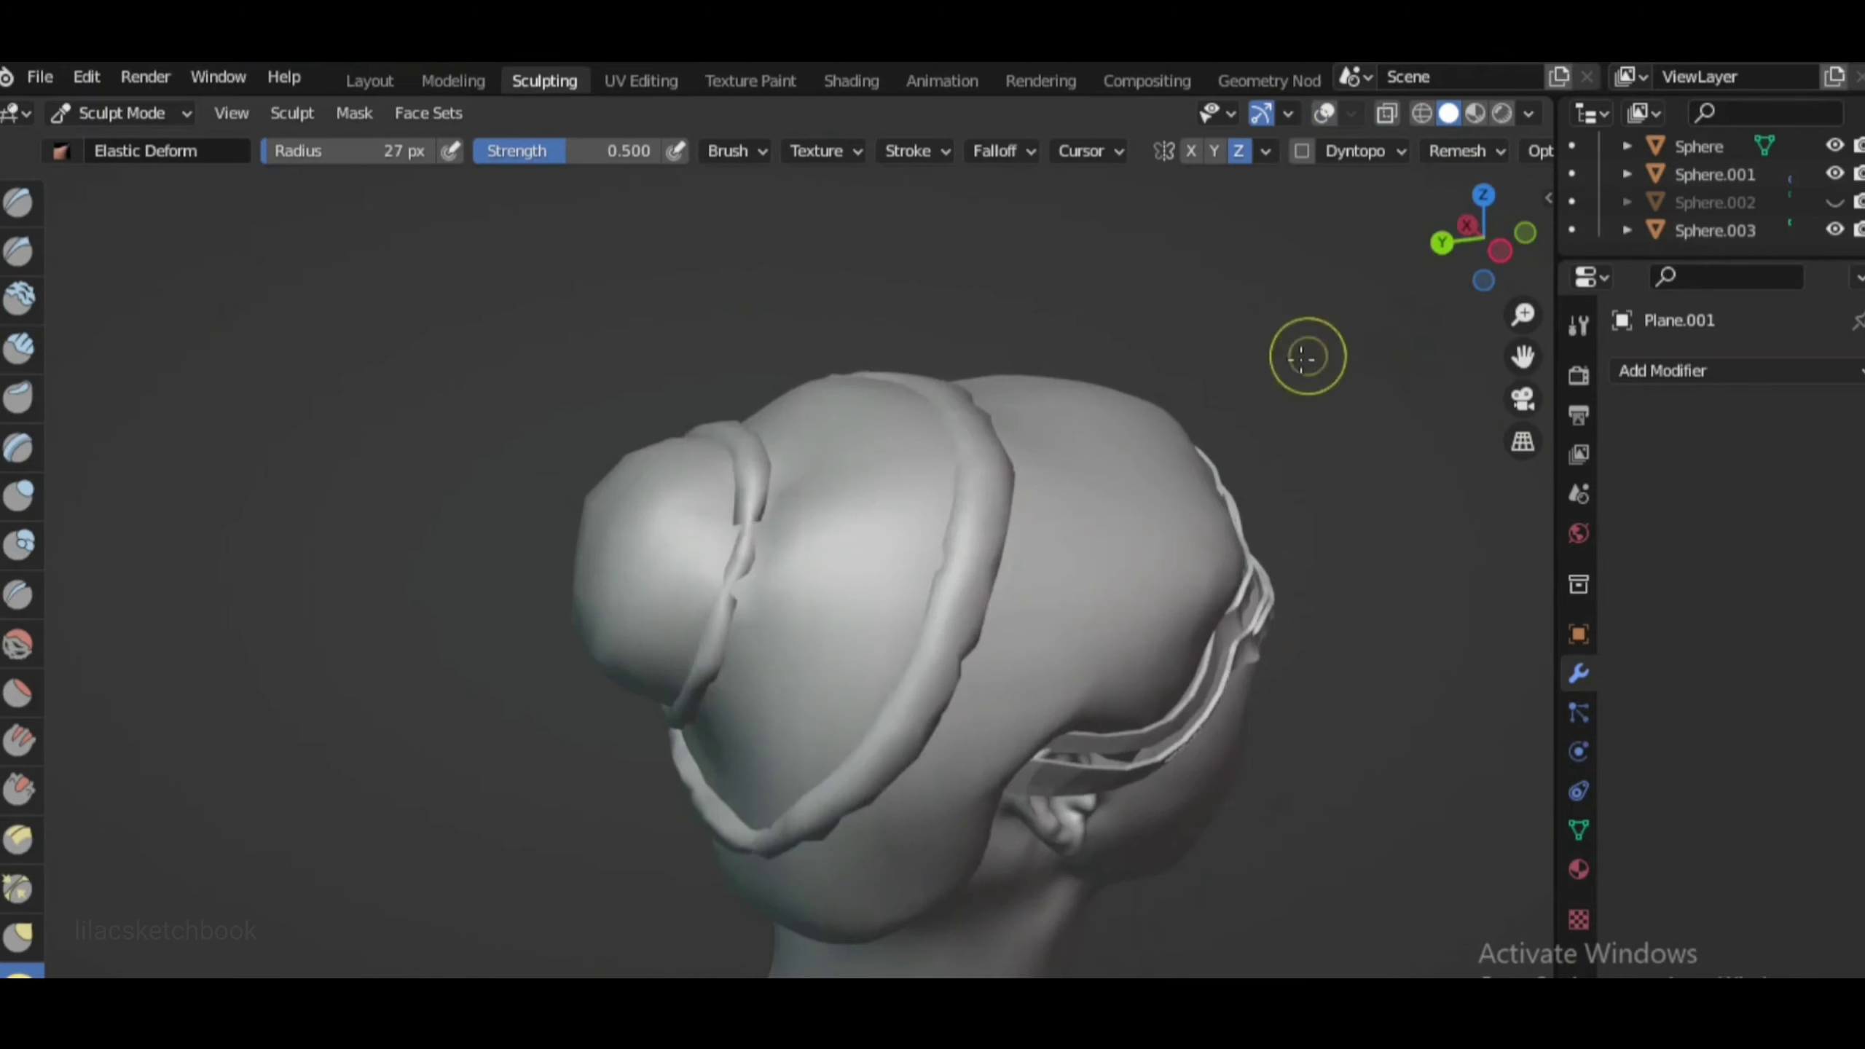
Put the band into Edit Mode and hide the guide sketch and wireframe overlays
left_click(121, 113)
left_click(147, 176)
scroll(765, 467, "down", 5)
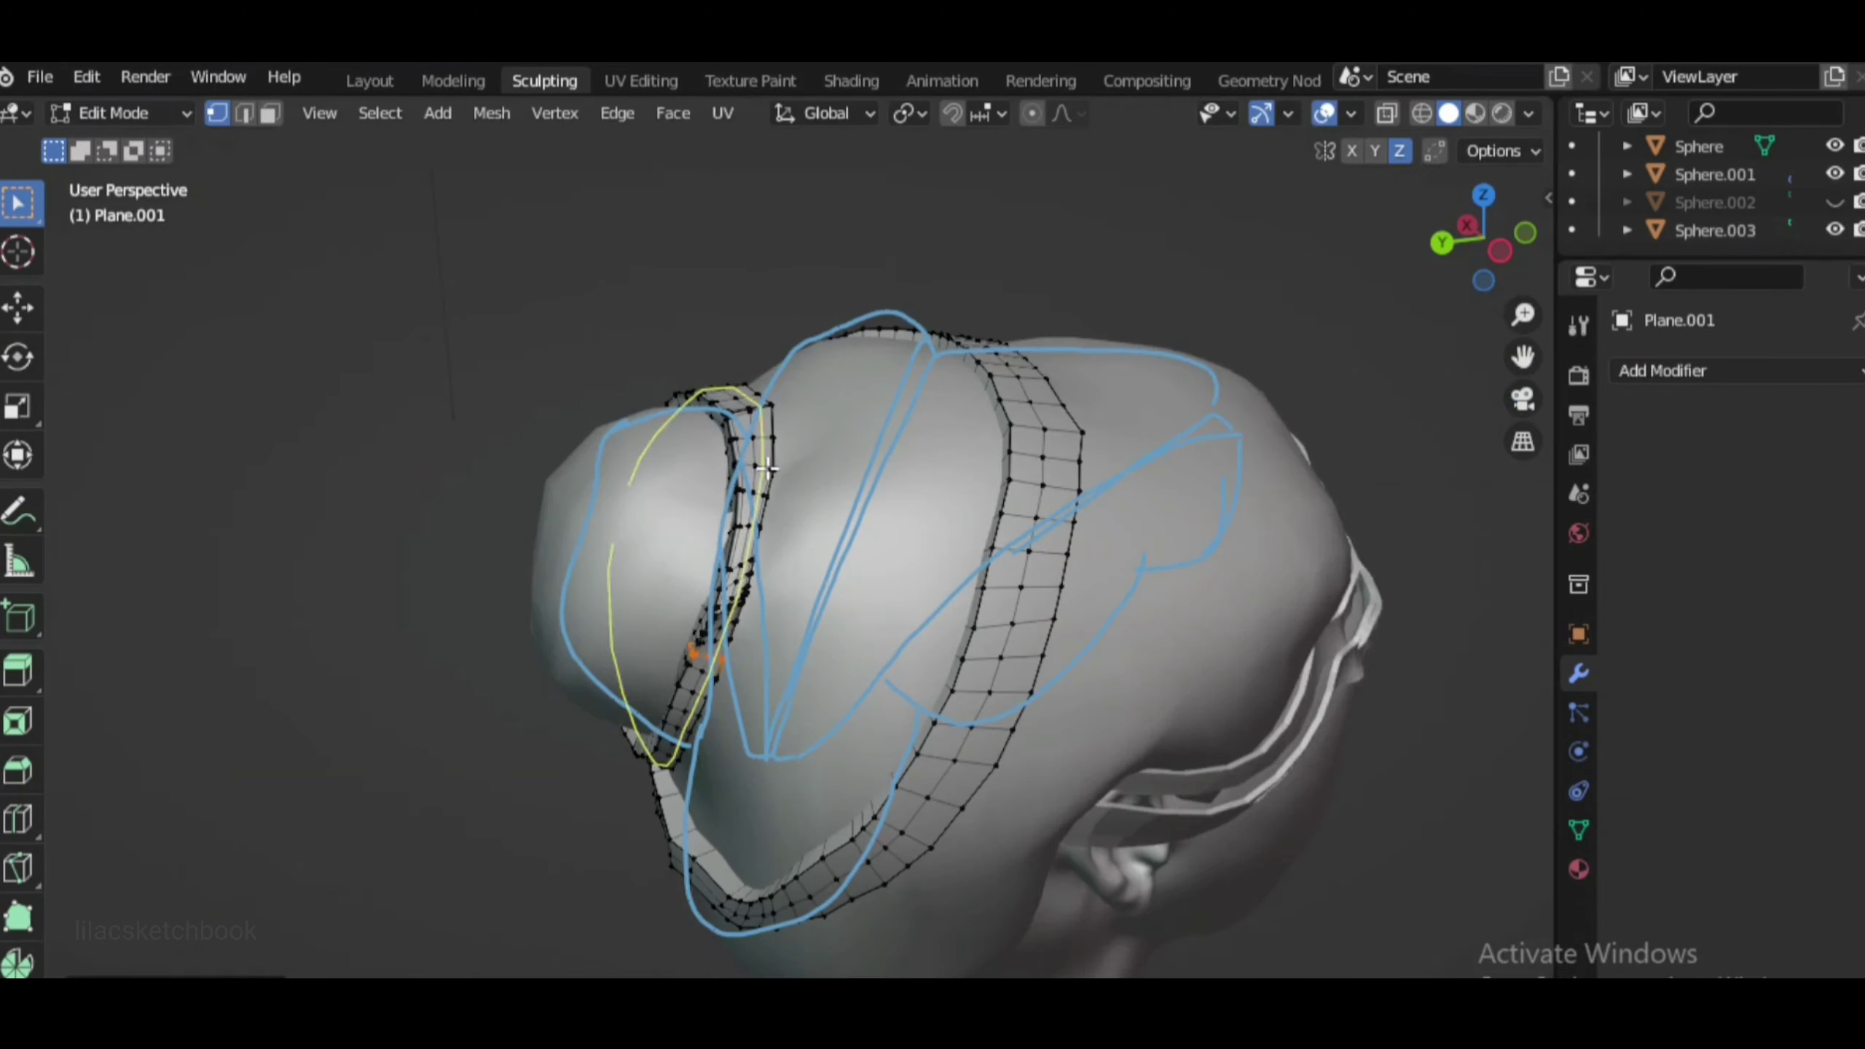
left_click(1326, 116)
mouse_move(881, 514)
middle_mouse_down()
mouse_move(661, 477)
mouse_move(853, 854)
middle_mouse_up()
Return the band to Sculpt Mode with the Grab brush active
left_click(121, 112)
left_click(137, 204)
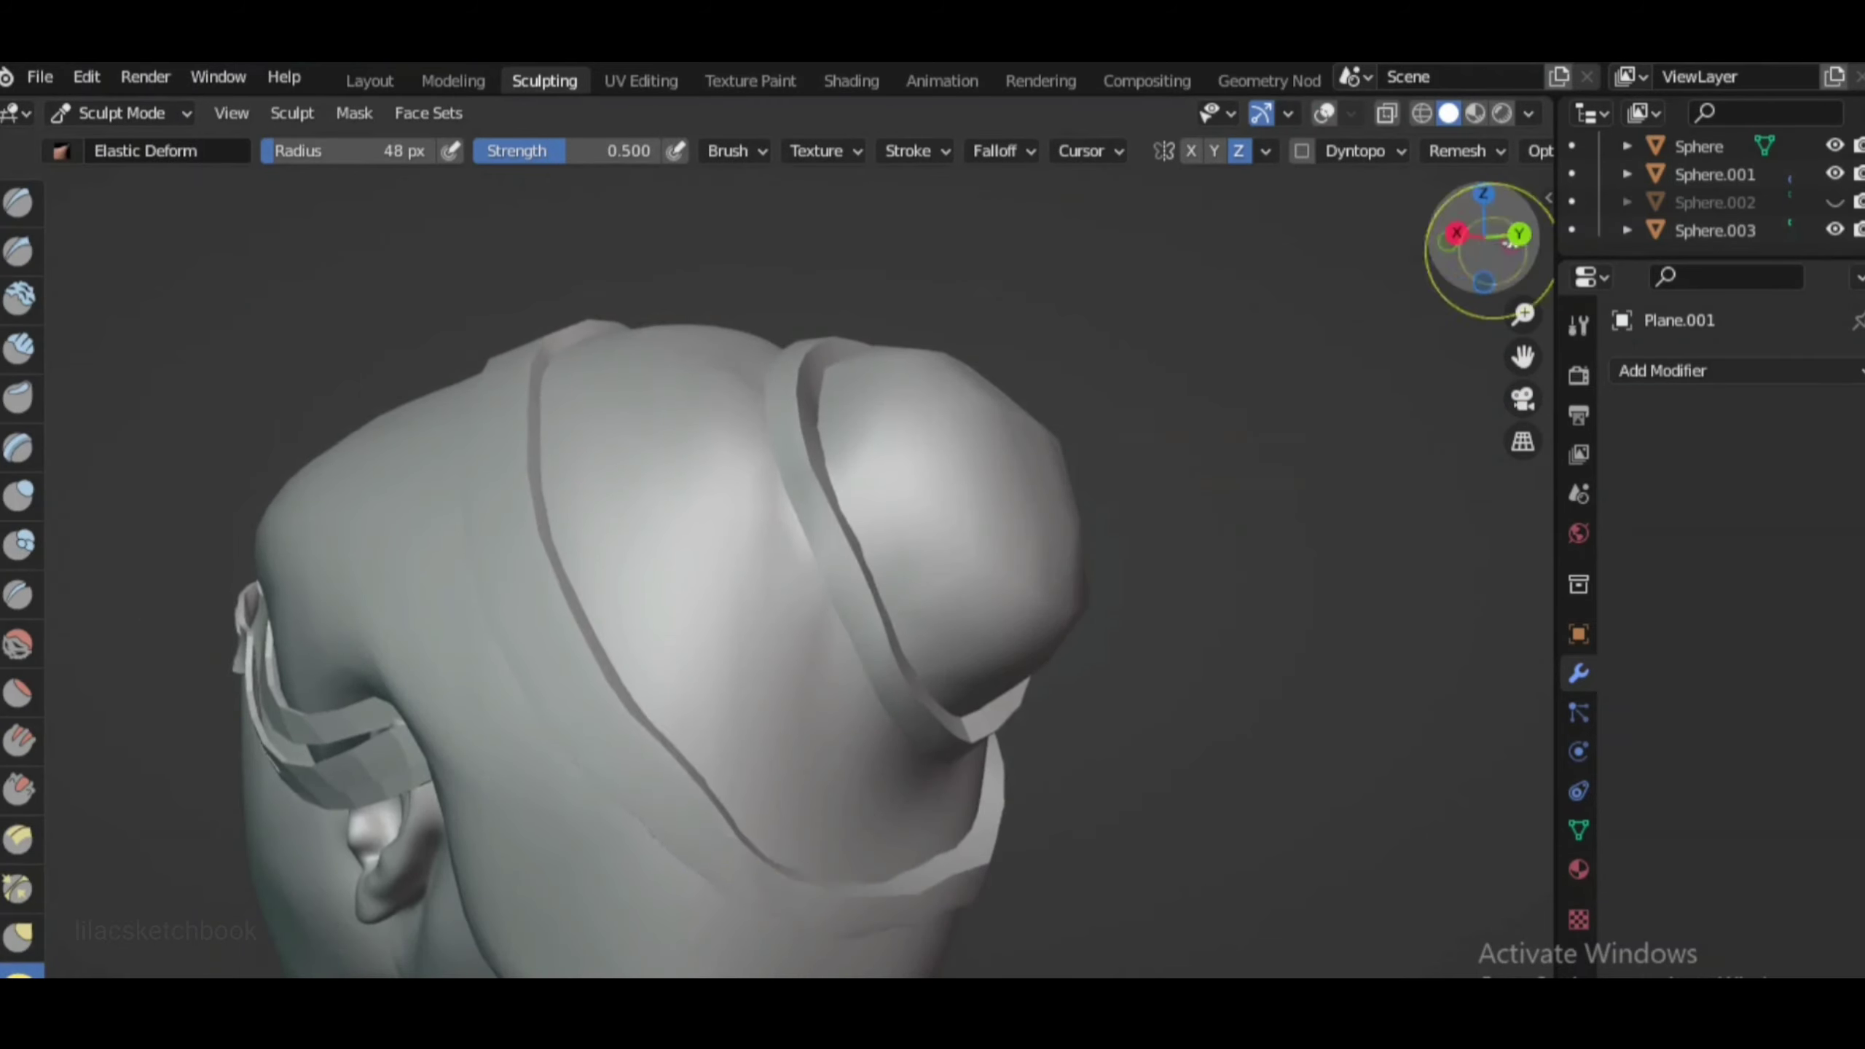
key("g")
left_click_drag(1510, 243, 1462, 243)
scroll(777, 462, "down", 5)
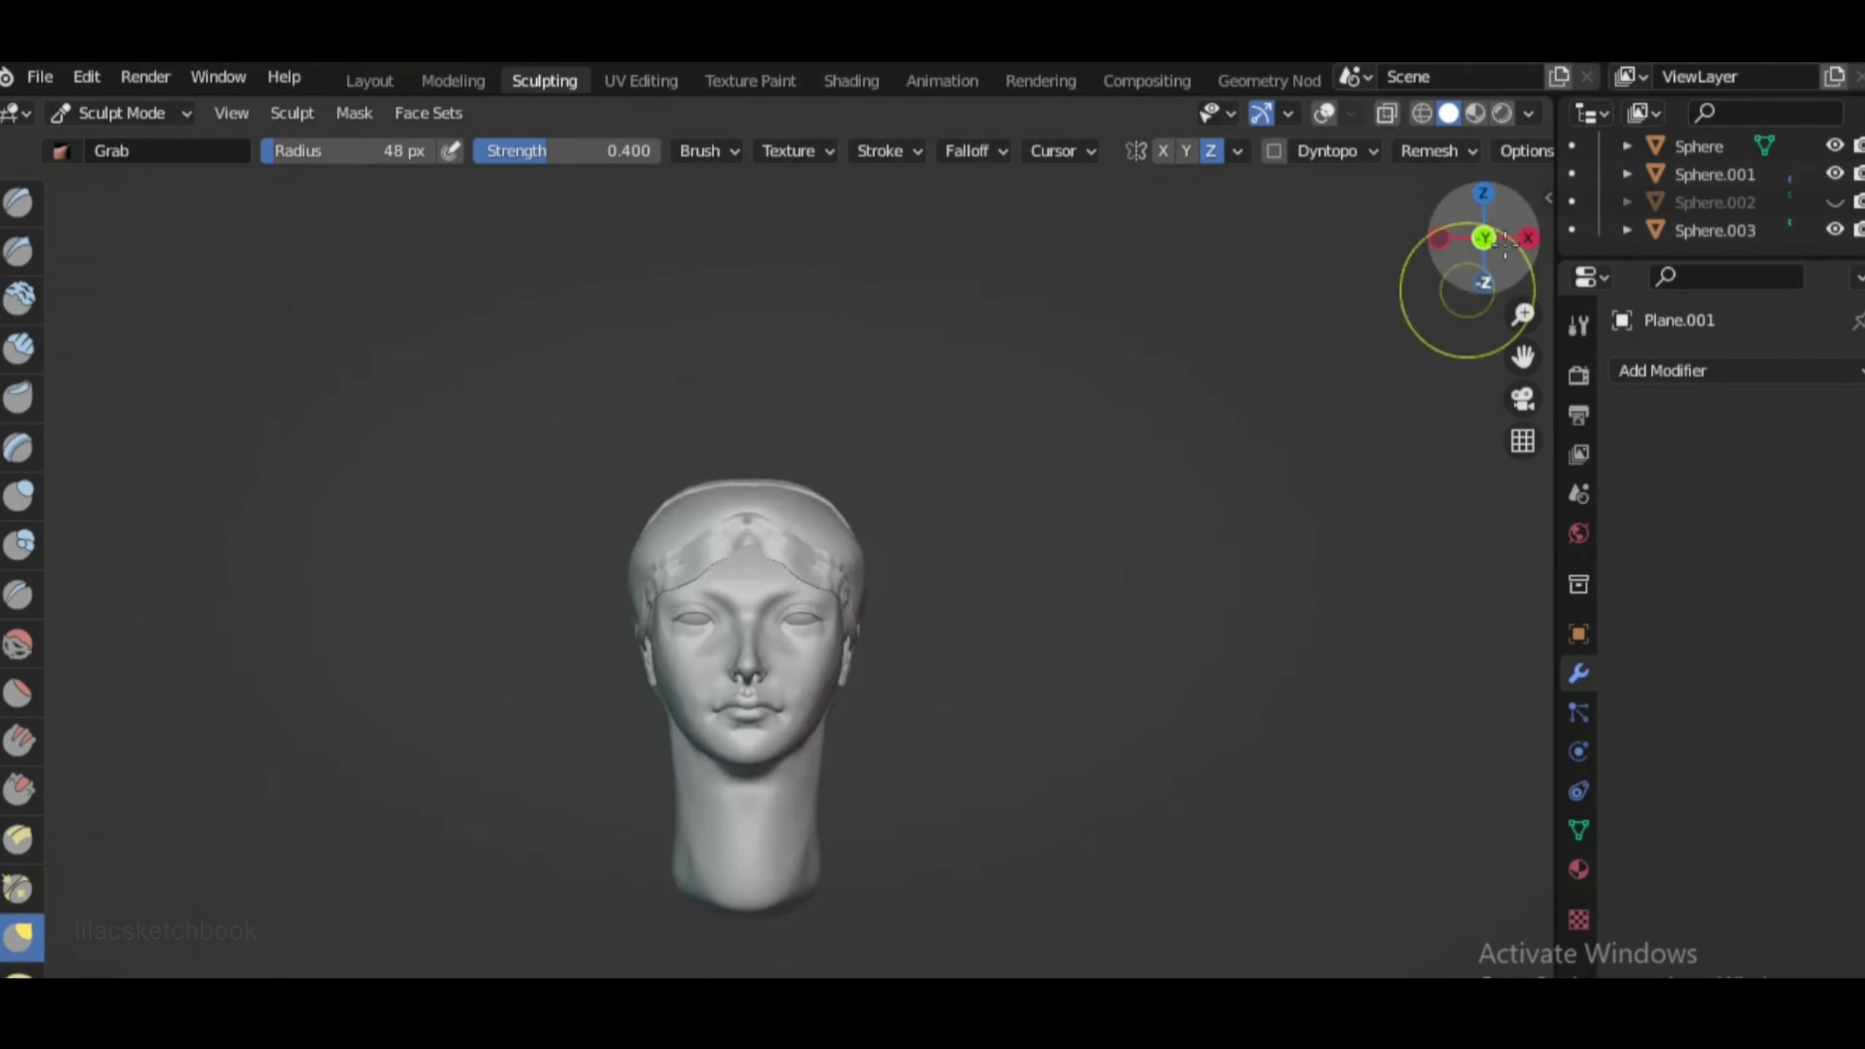
Make the Sphere.003 hair mass active and enter Sculpt Mode on it
left_click(121, 112)
left_click(131, 145)
left_click(1715, 230)
left_click(121, 112)
left_click(128, 206)
scroll(727, 393, "up", 4)
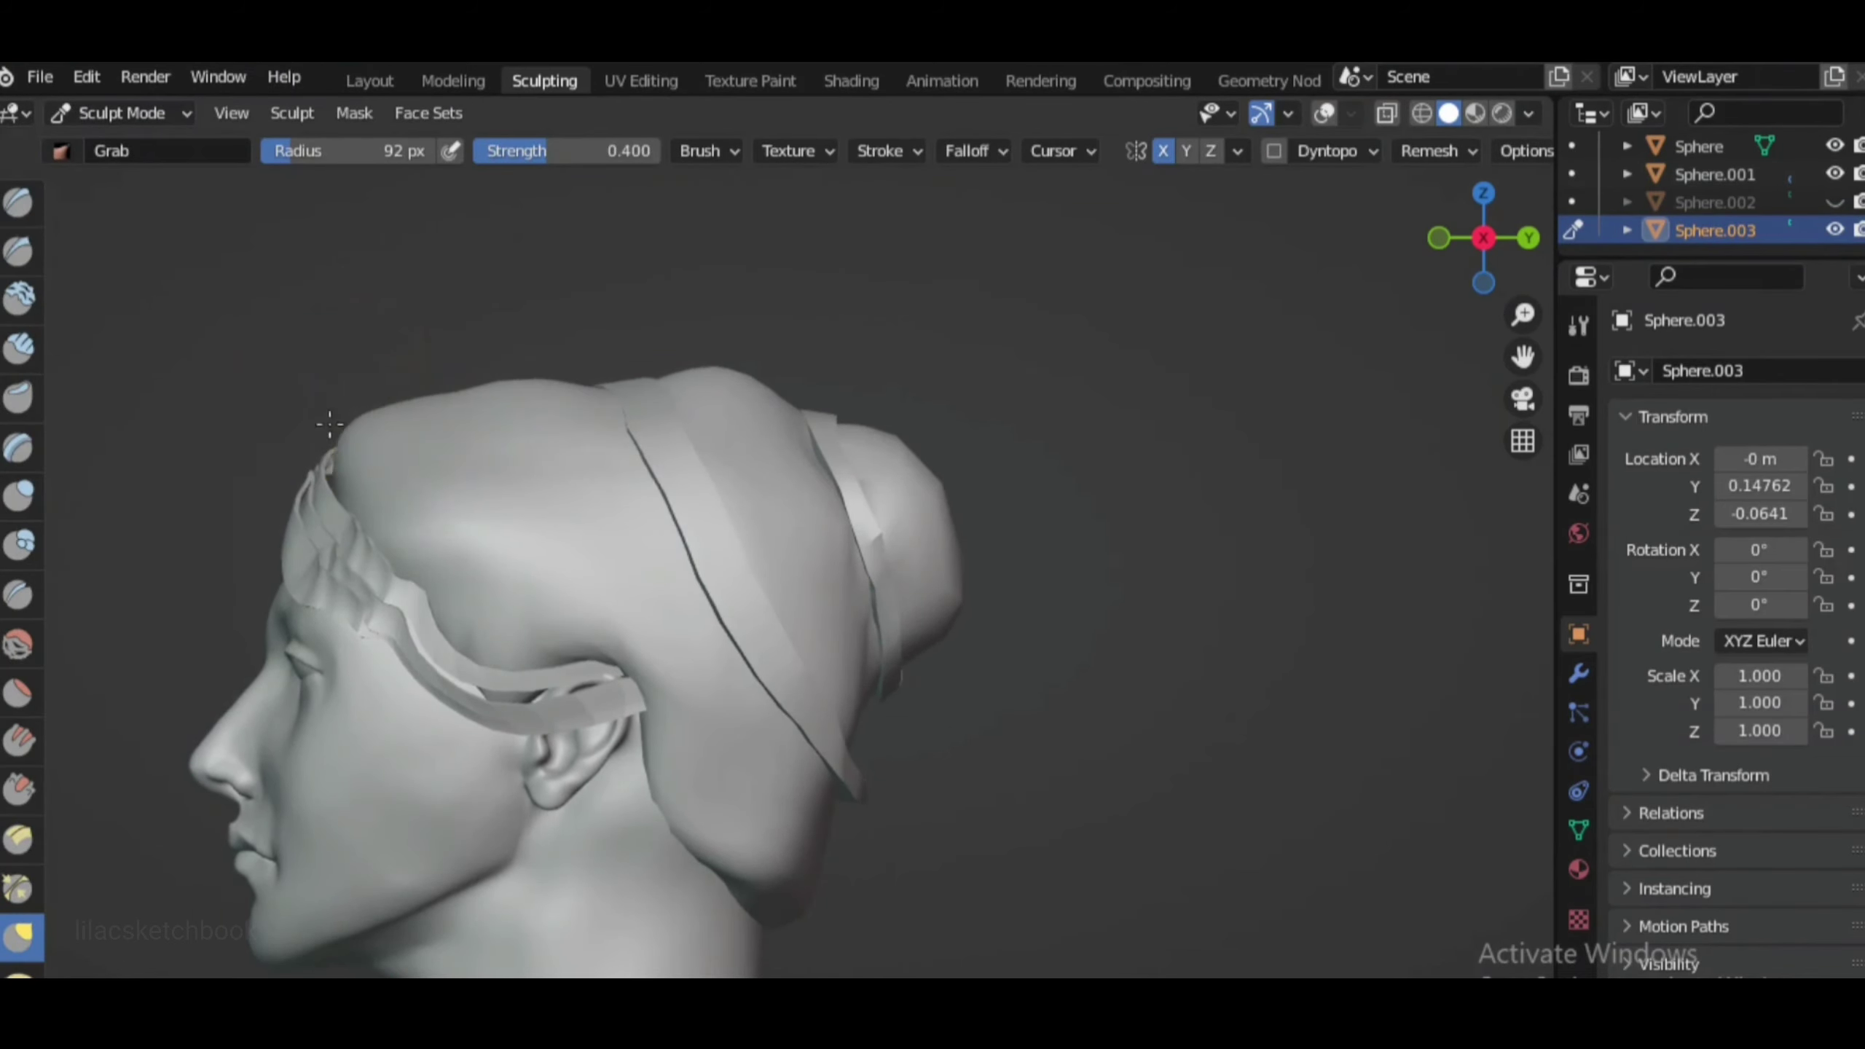
scroll(1187, 312, "down", 5)
scroll(734, 441, "up", 8)
Orbit over the top, front and sides of the head to review the wavy strands
middle_click_drag(734, 441, 471, 423)
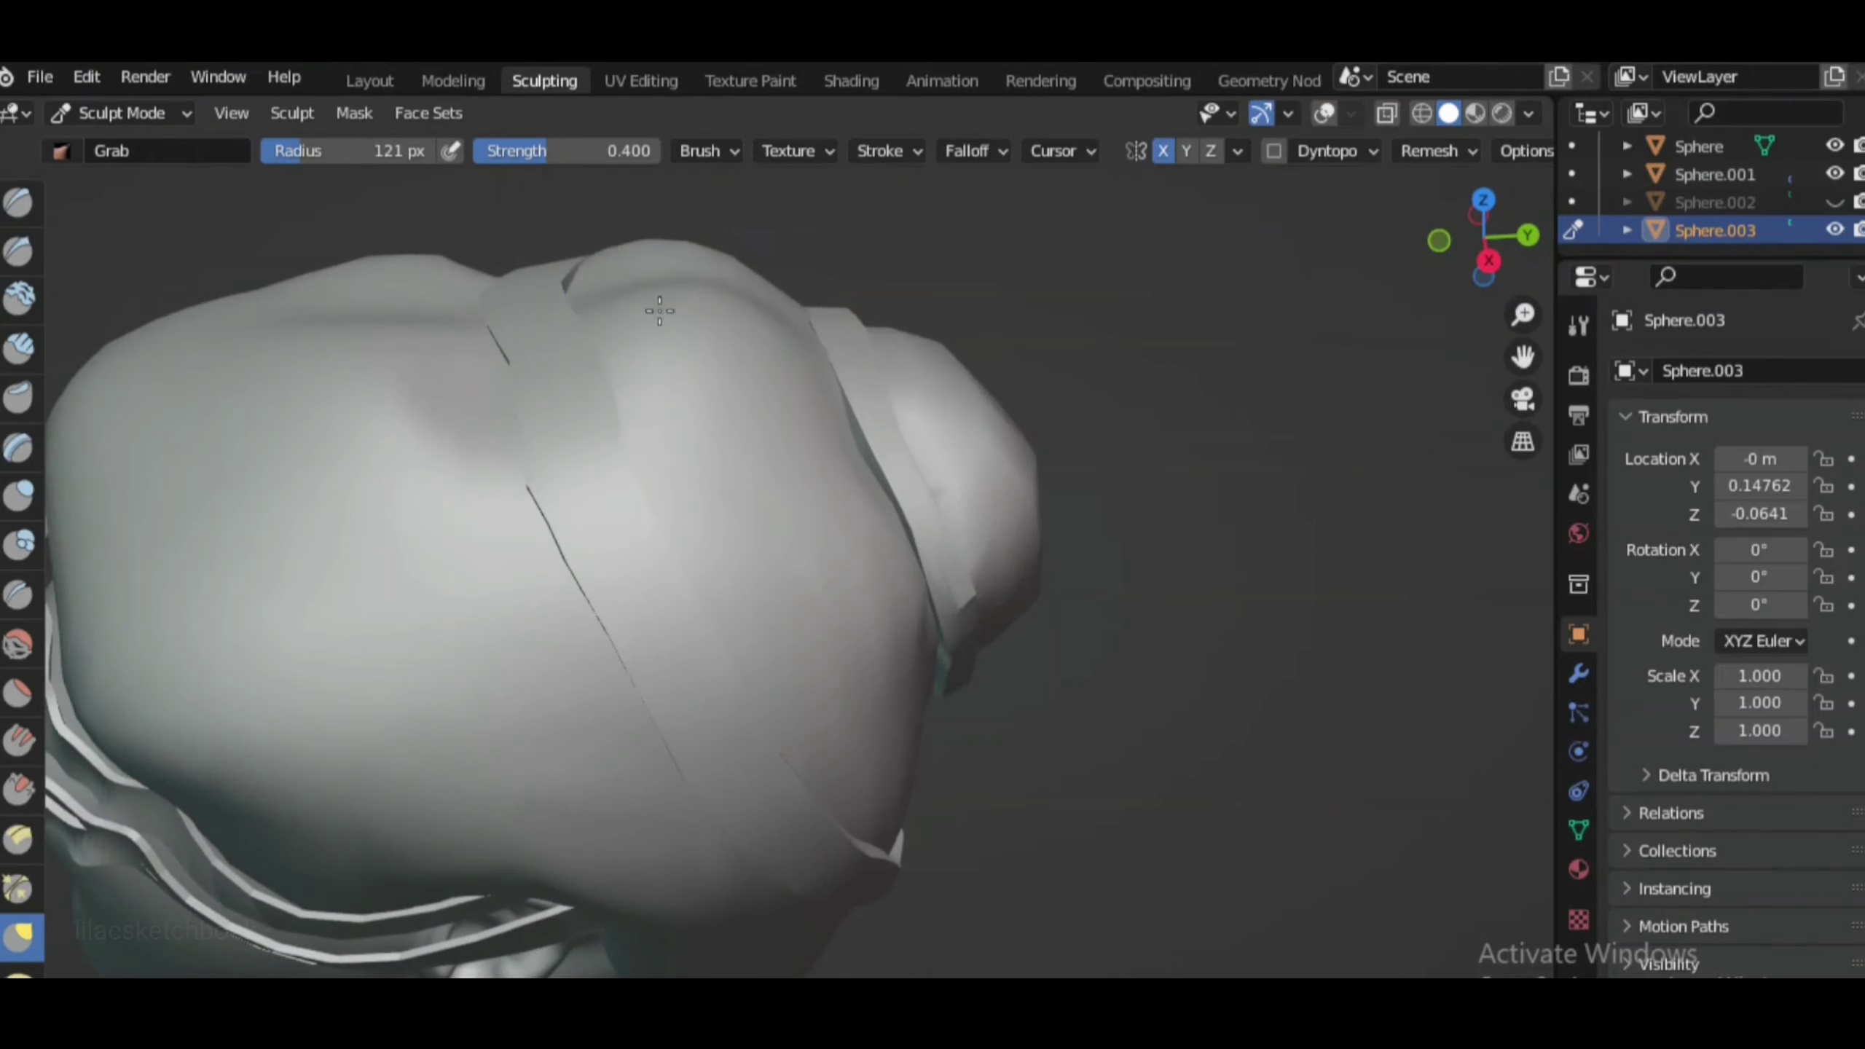
scroll(659, 311, "down", 5)
mouse_move(660, 367)
middle_mouse_down()
mouse_move(735, 441)
mouse_move(632, 523)
middle_mouse_up()
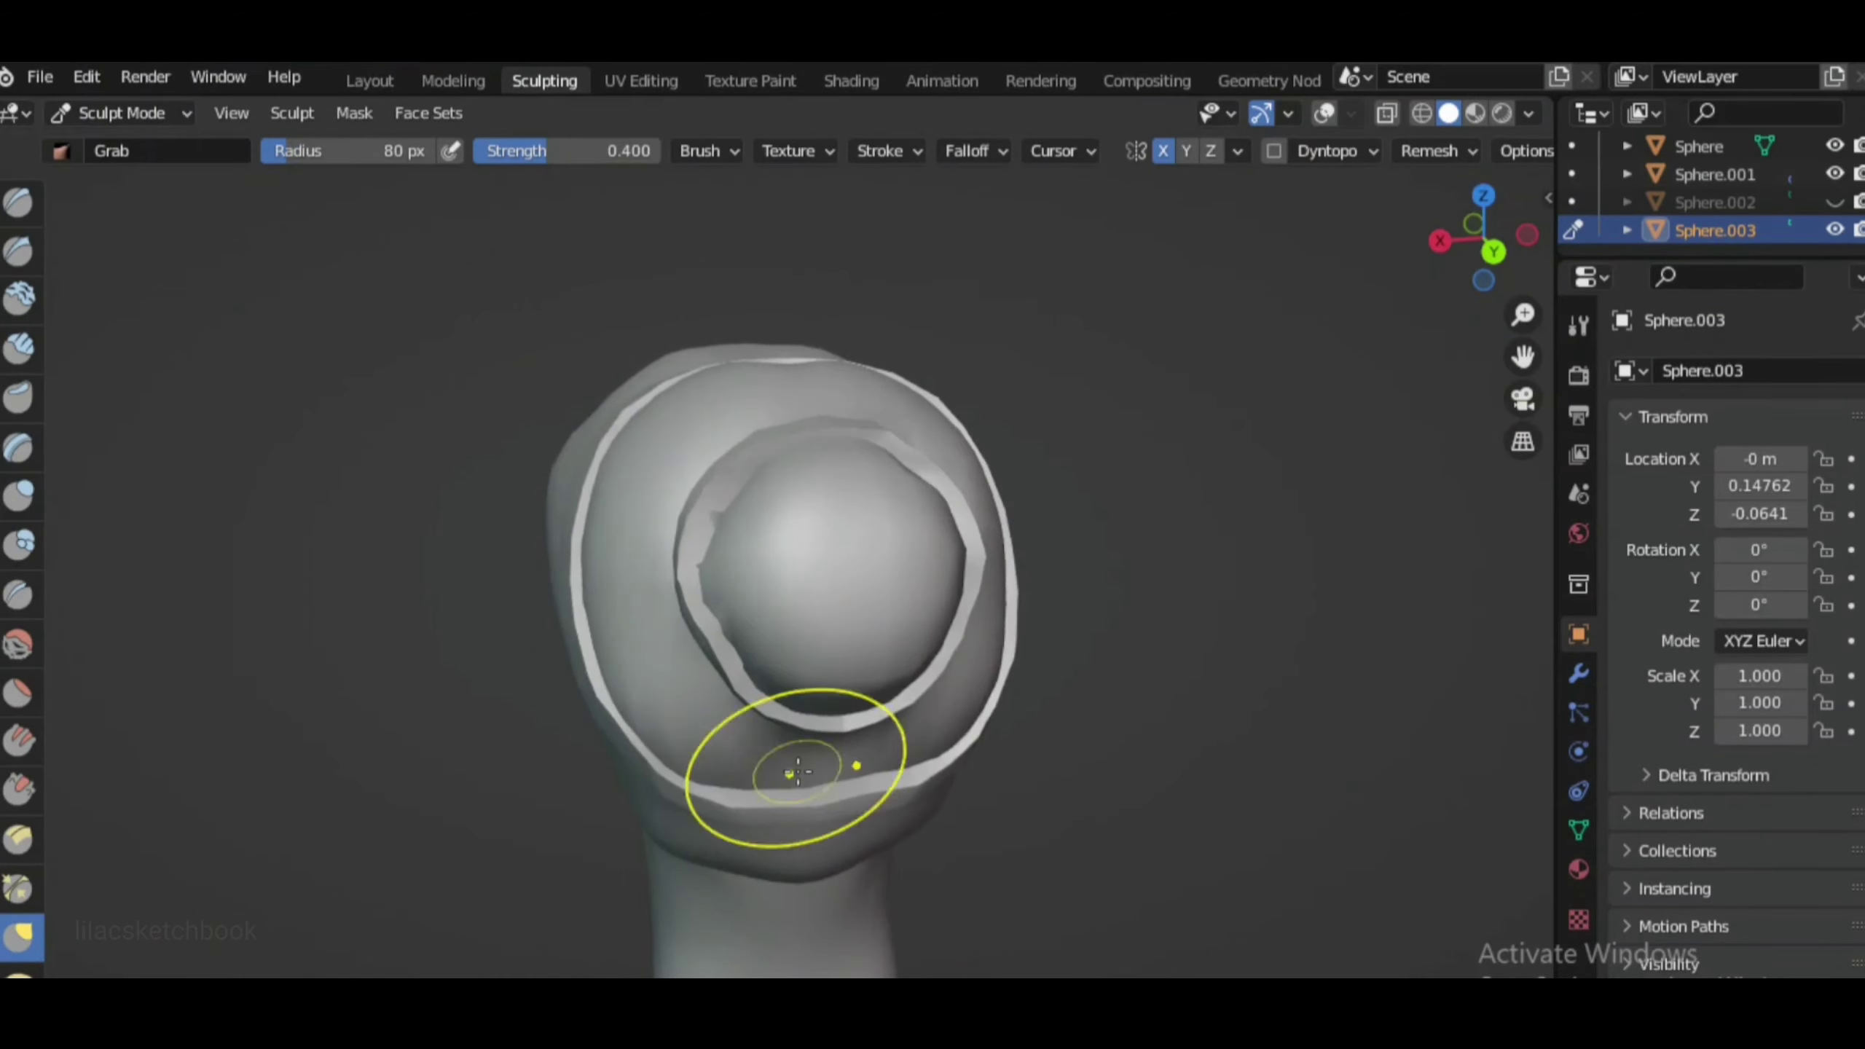
mouse_move(734, 662)
middle_mouse_down()
mouse_move(824, 882)
mouse_move(695, 830)
mouse_move(1291, 417)
mouse_move(923, 623)
middle_mouse_up()
scroll(564, 373, "down", 3)
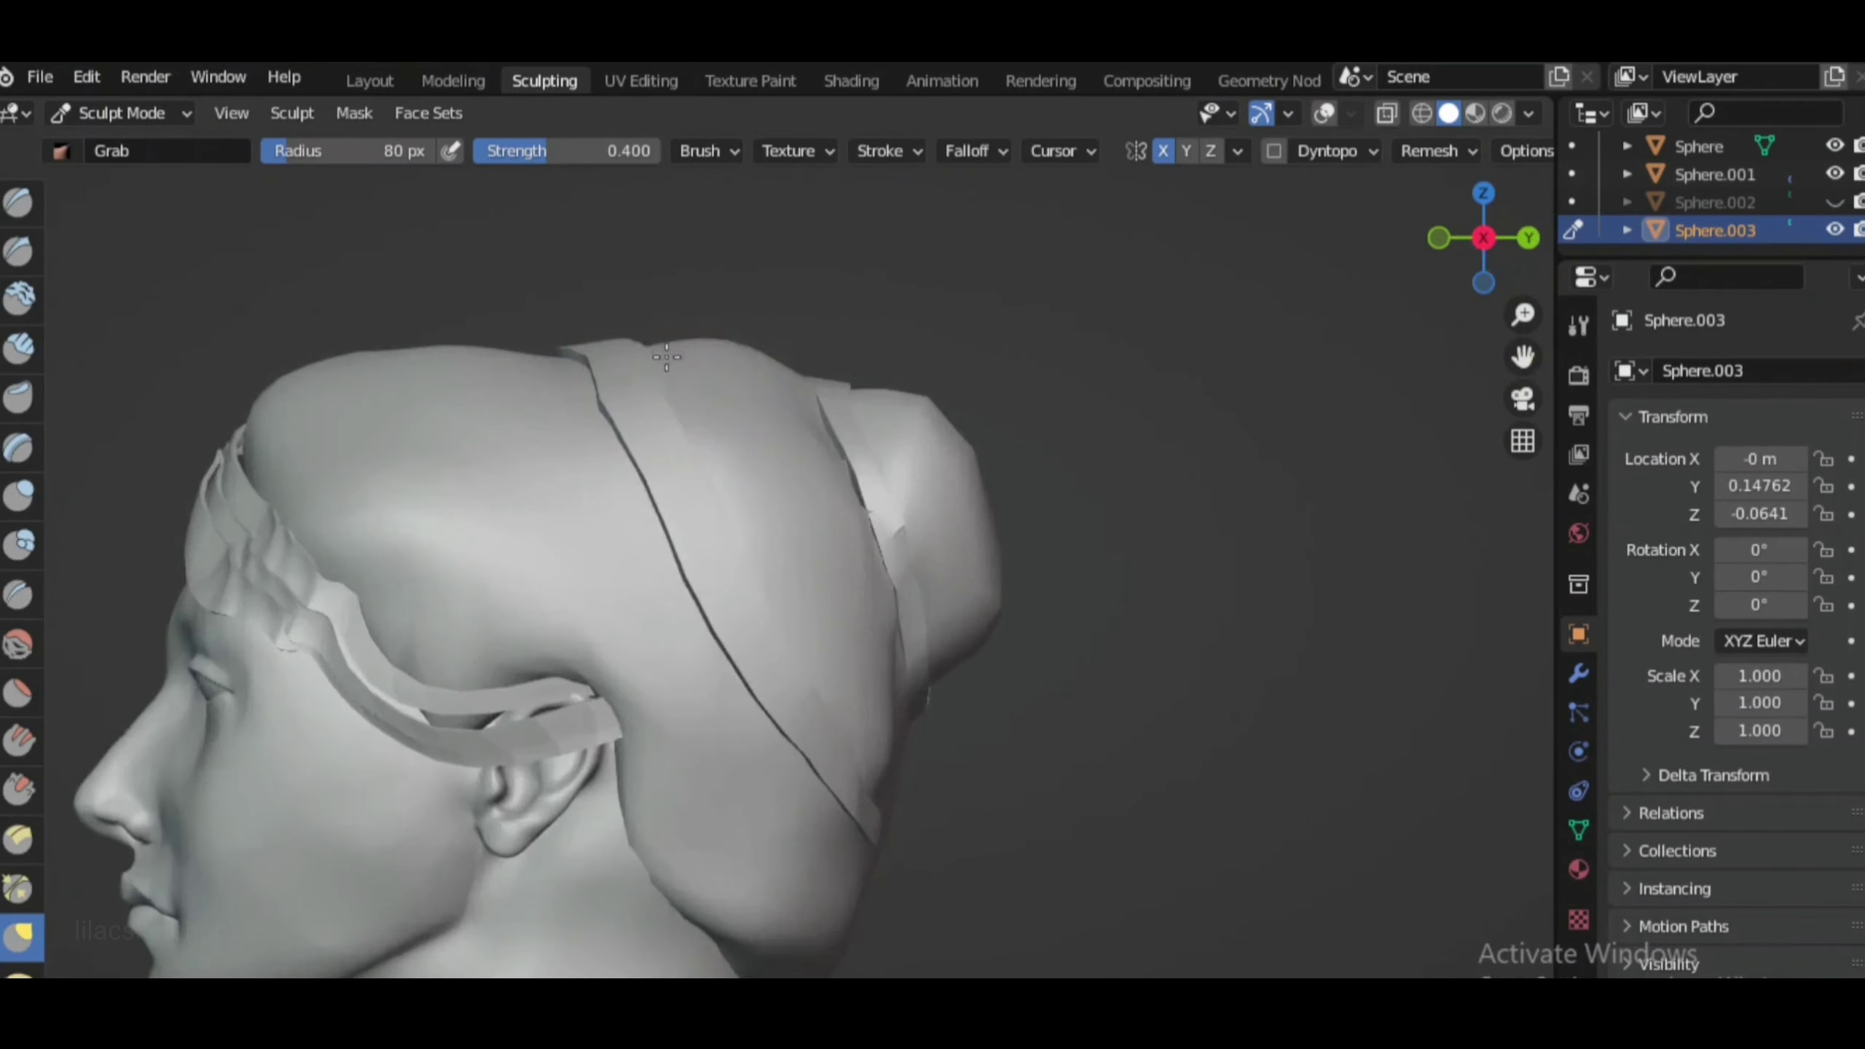
scroll(851, 525, "down", 2)
scroll(852, 525, "down", 1)
mouse_move(852, 524)
middle_mouse_down()
mouse_move(896, 771)
mouse_move(1279, 350)
mouse_move(834, 389)
middle_mouse_up()
scroll(895, 771, "up", 3)
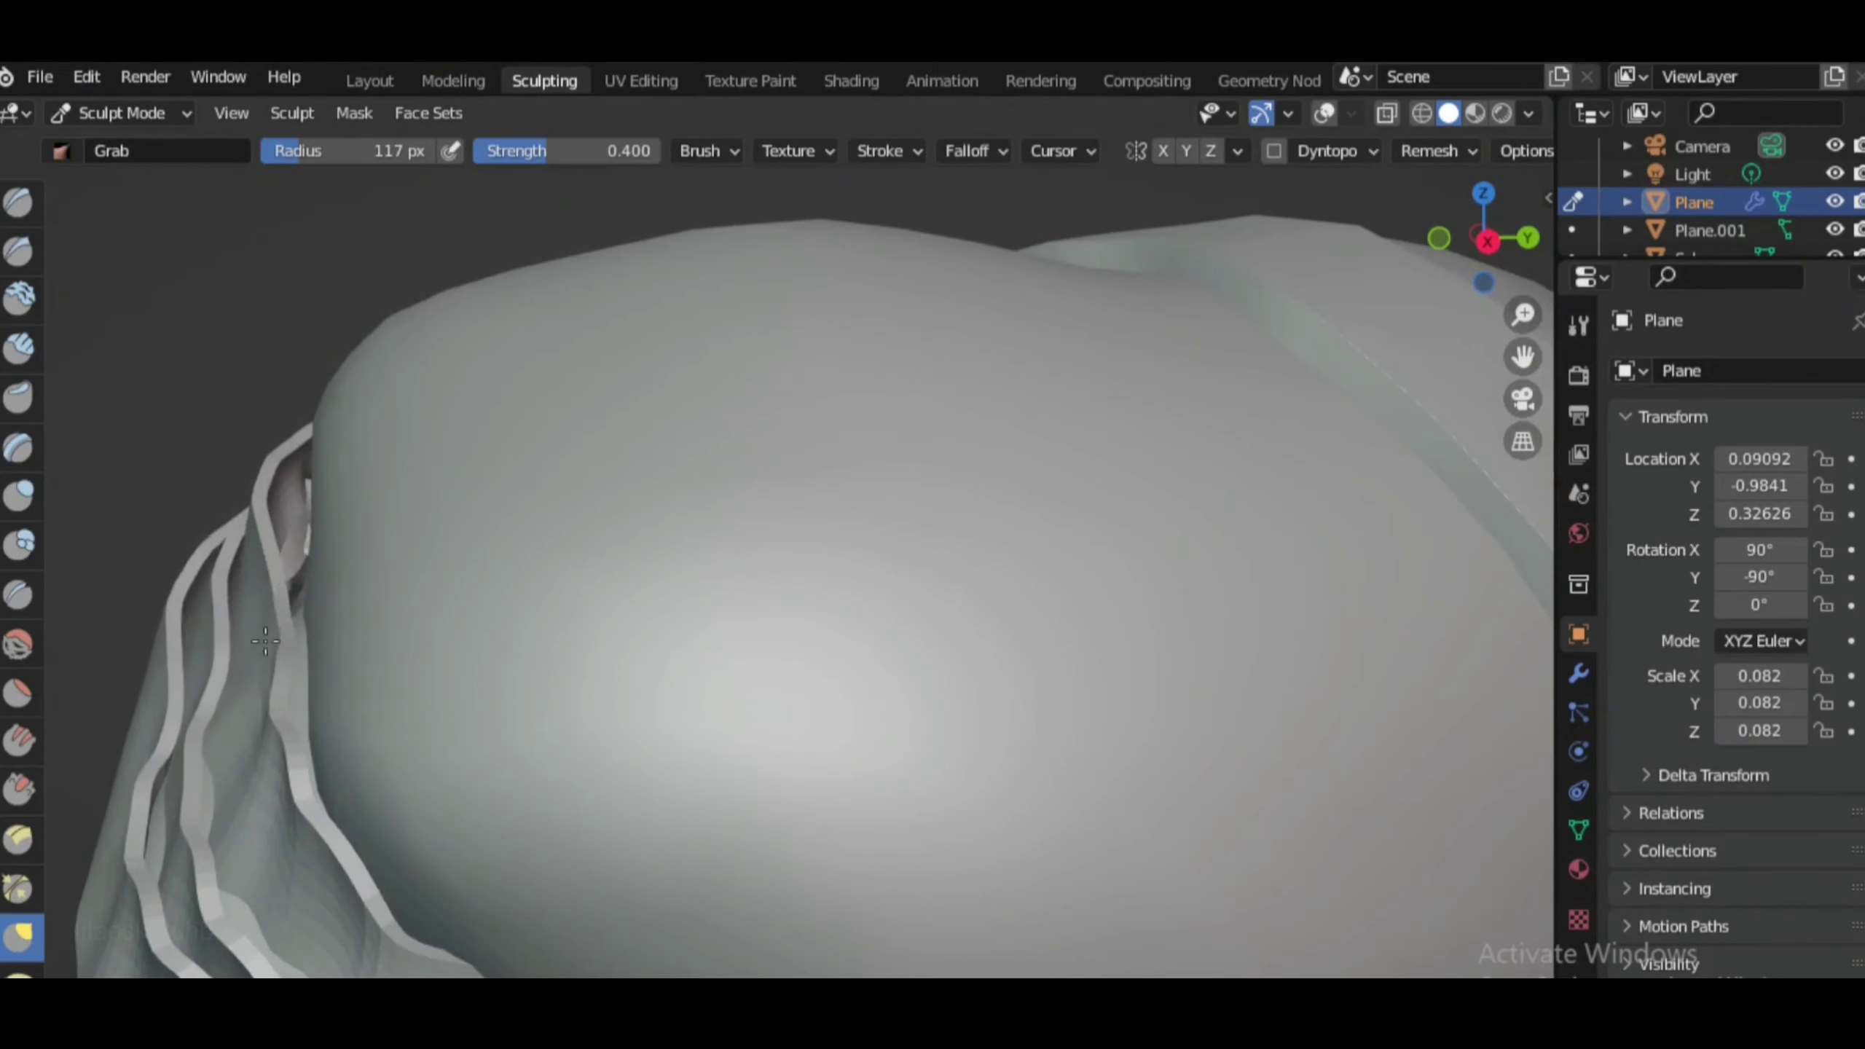
scroll(265, 641, "down", 2)
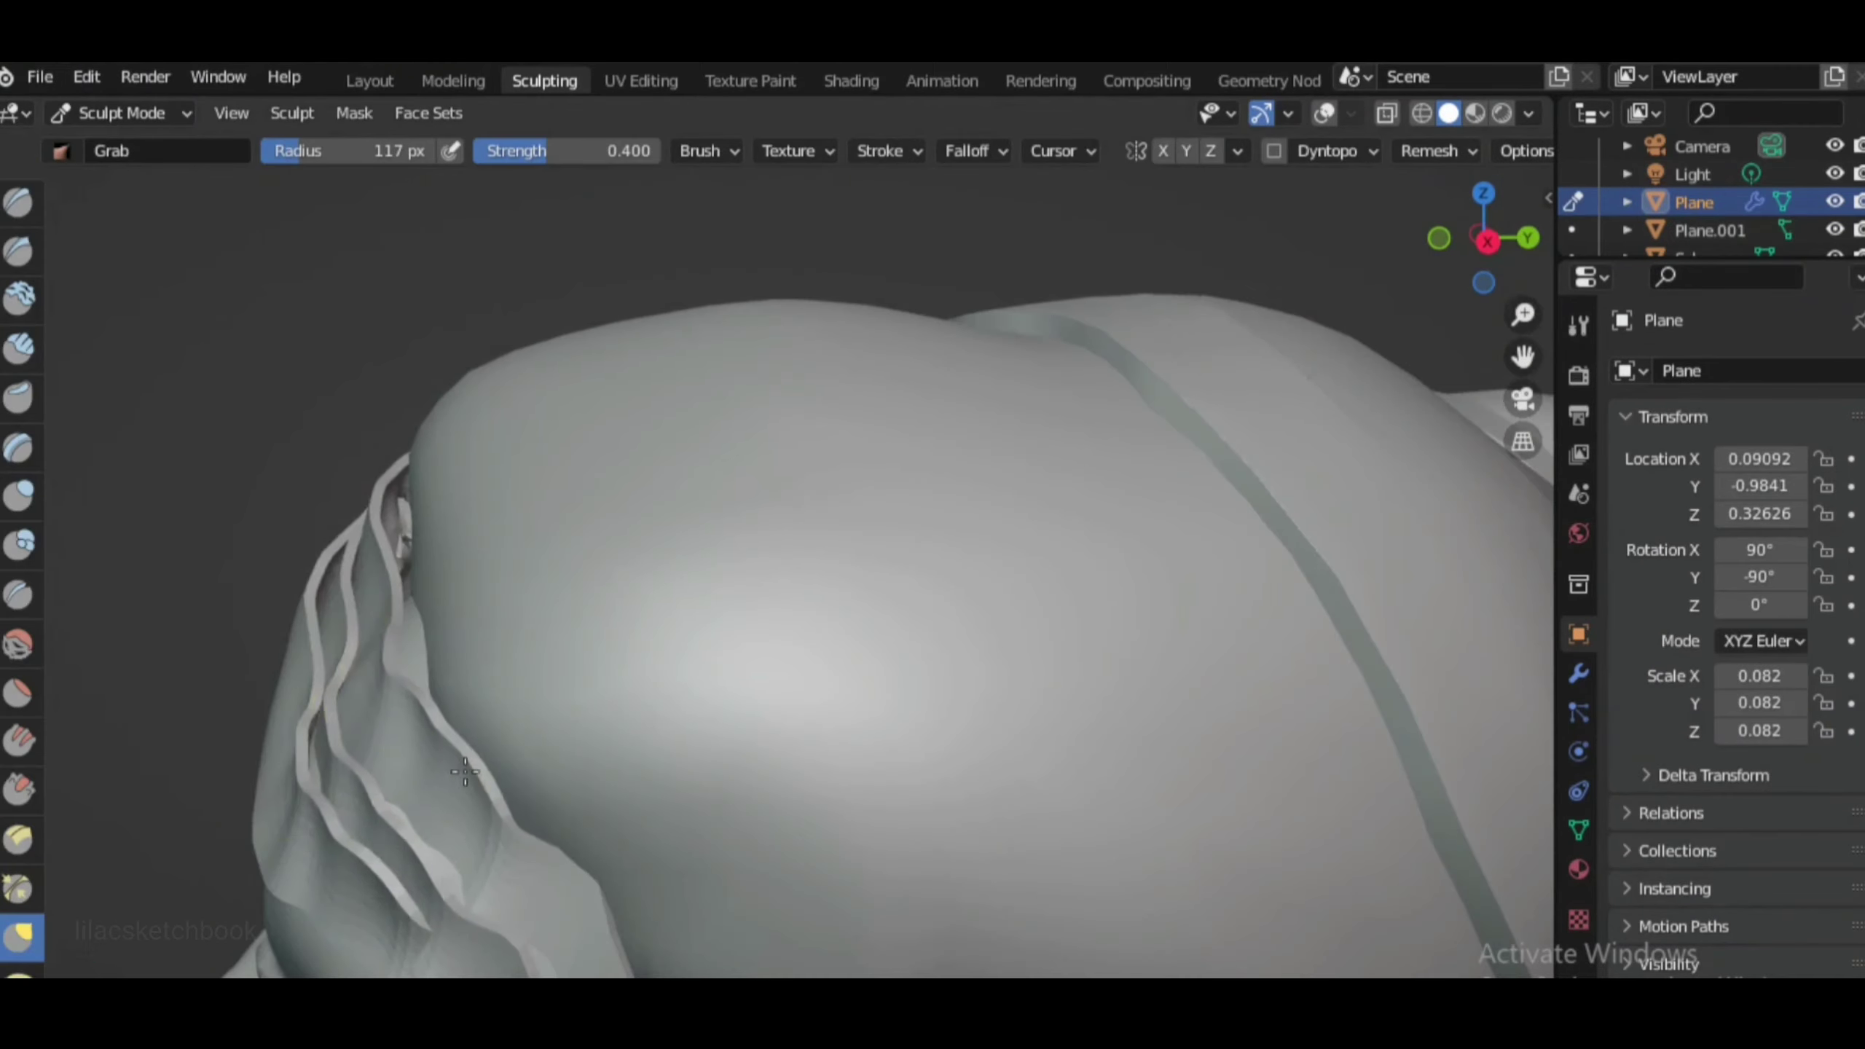
mouse_move(265, 641)
middle_mouse_down()
mouse_move(624, 770)
mouse_move(1114, 585)
mouse_move(853, 687)
mouse_move(741, 854)
mouse_move(578, 822)
mouse_move(1061, 616)
mouse_move(1315, 533)
mouse_move(1282, 775)
mouse_move(1208, 563)
mouse_move(1028, 588)
middle_mouse_up()
scroll(577, 823, "down", 2)
scroll(1060, 616, "up", 5)
scroll(1208, 563, "down", 3)
Check the face from the front view, then close in on the strands over the ear
key("KP_1")
scroll(1124, 658, "down", 4)
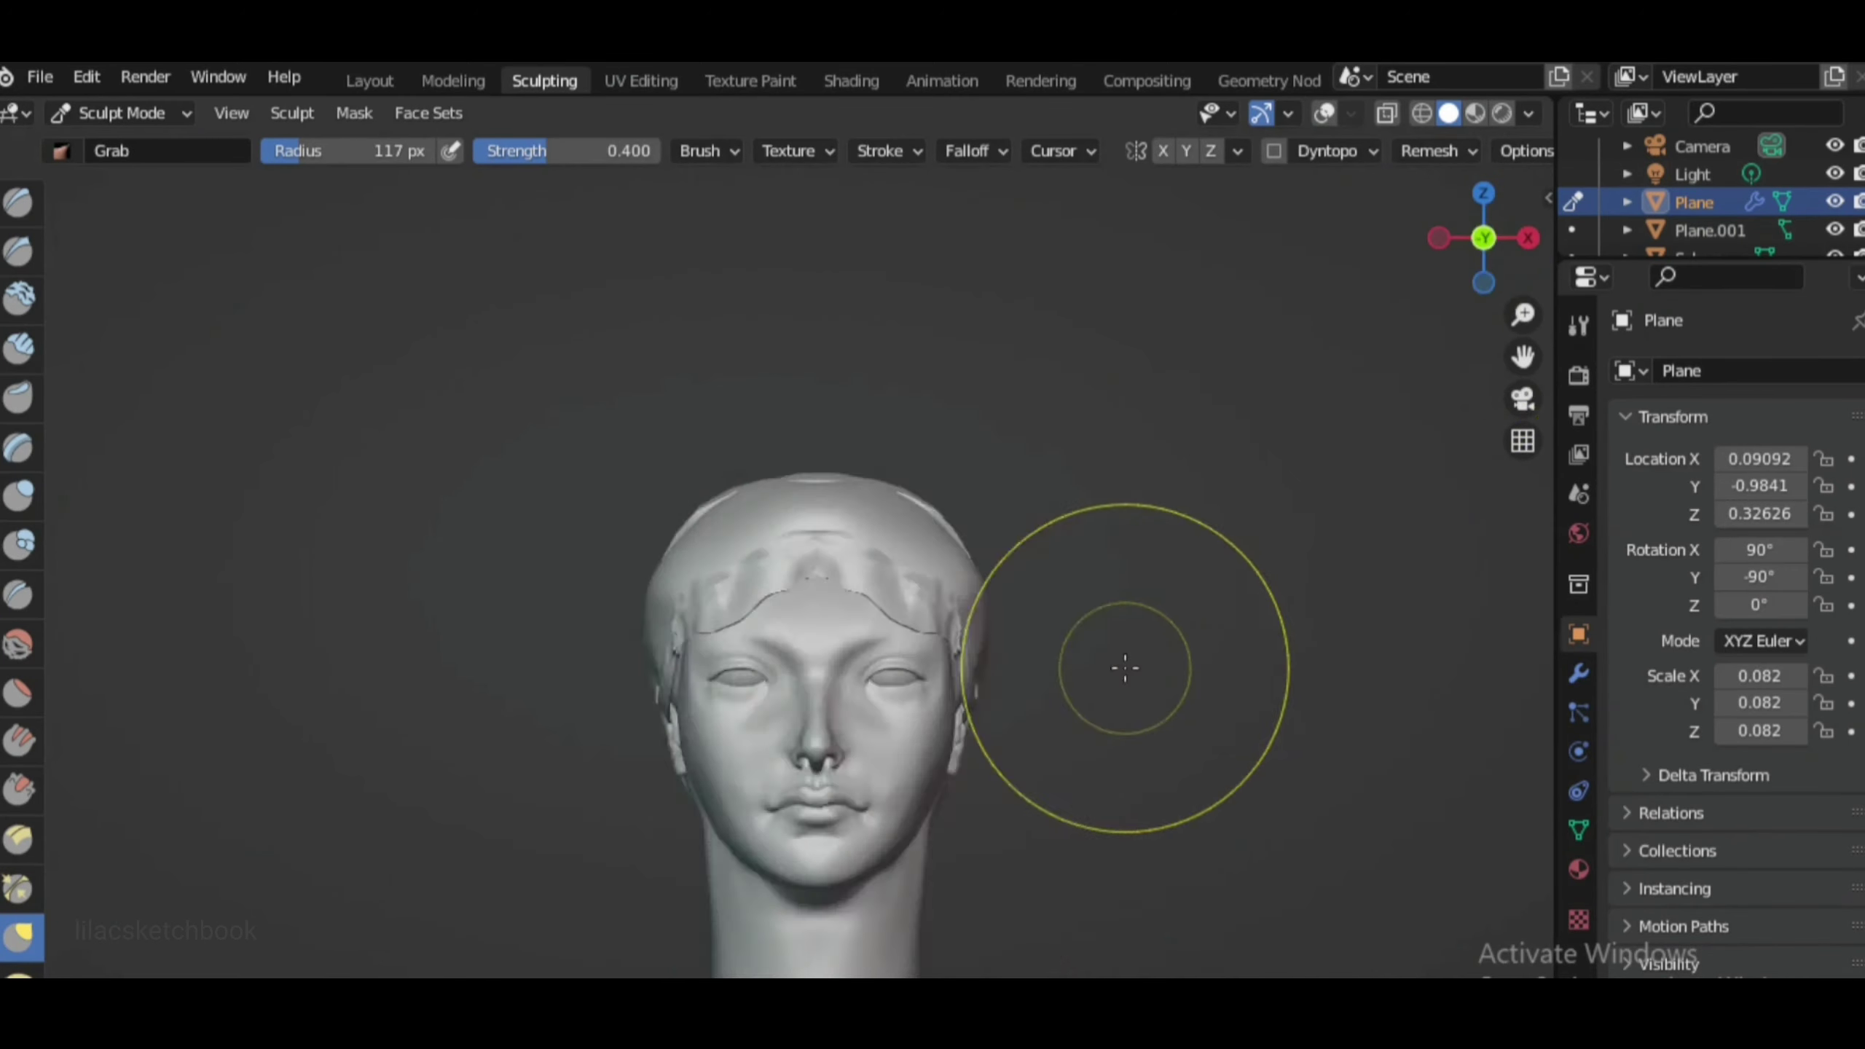
scroll(1153, 671, "up", 3)
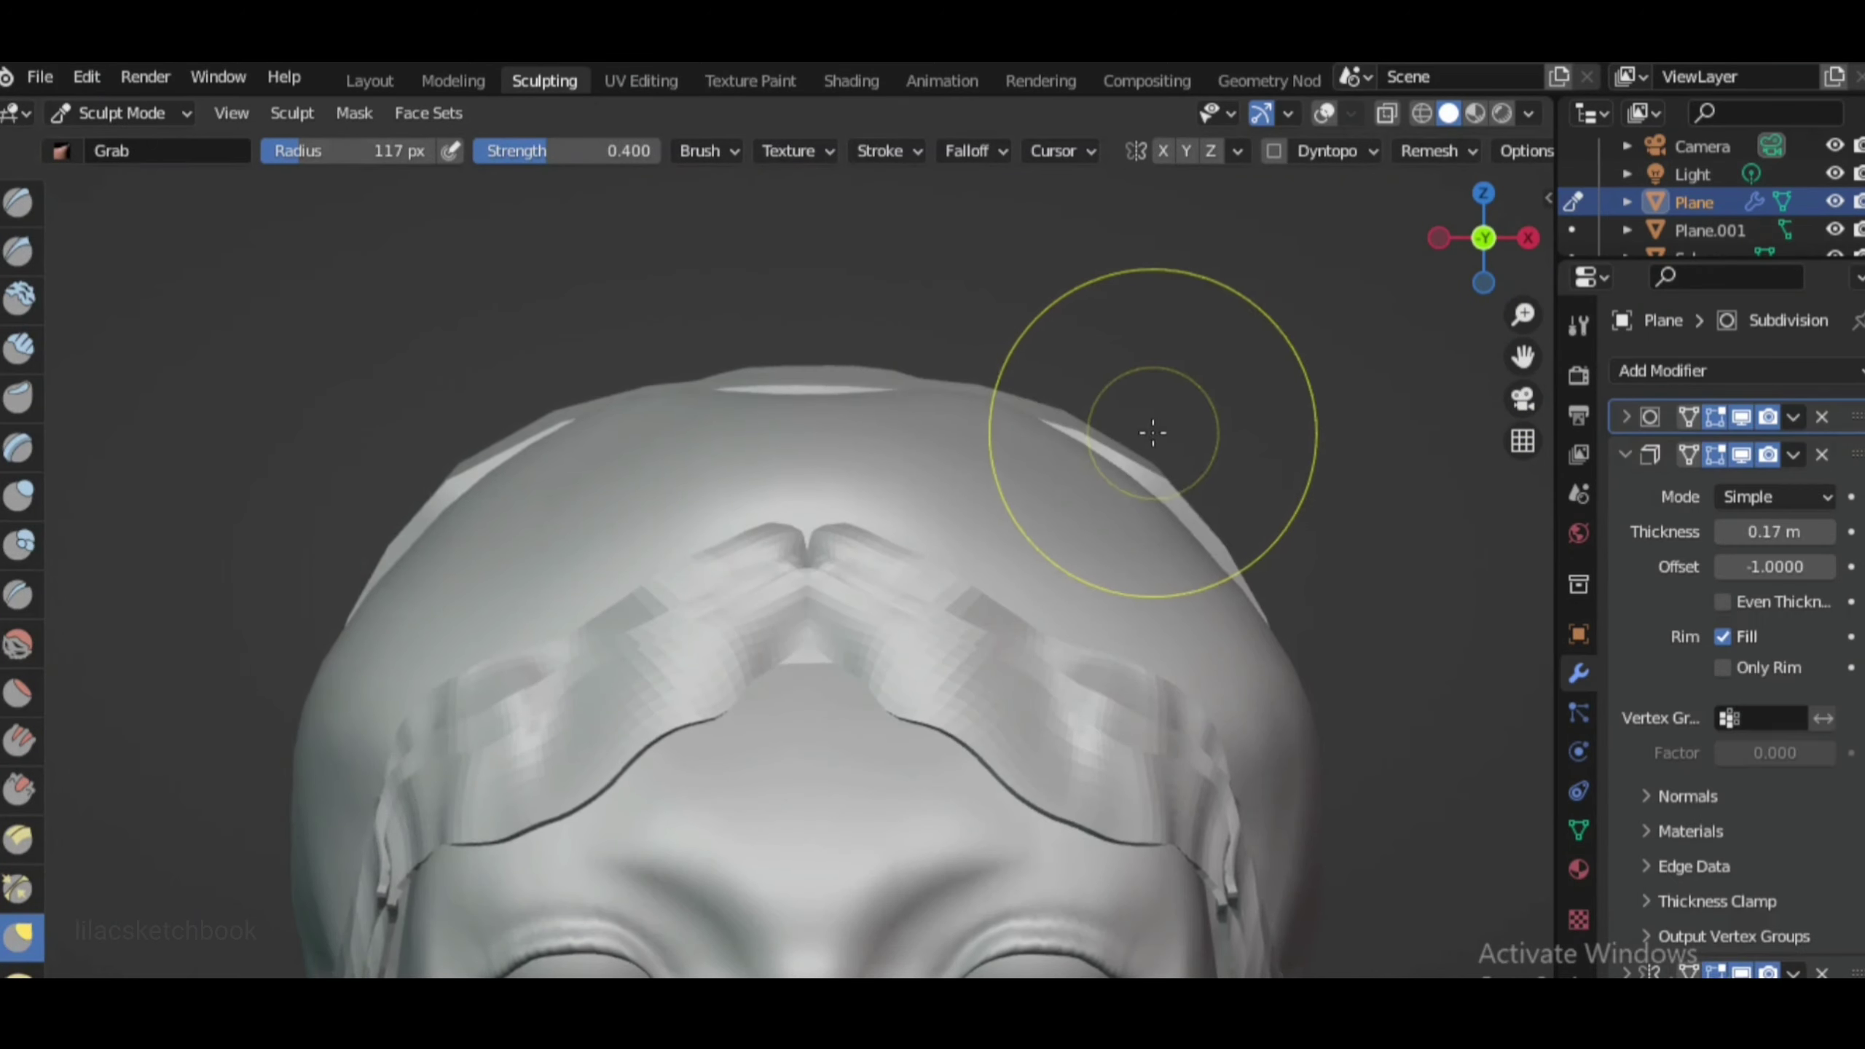
scroll(889, 484, "up", 5)
scroll(849, 737, "down", 4)
middle_click_drag(833, 741, 881, 662)
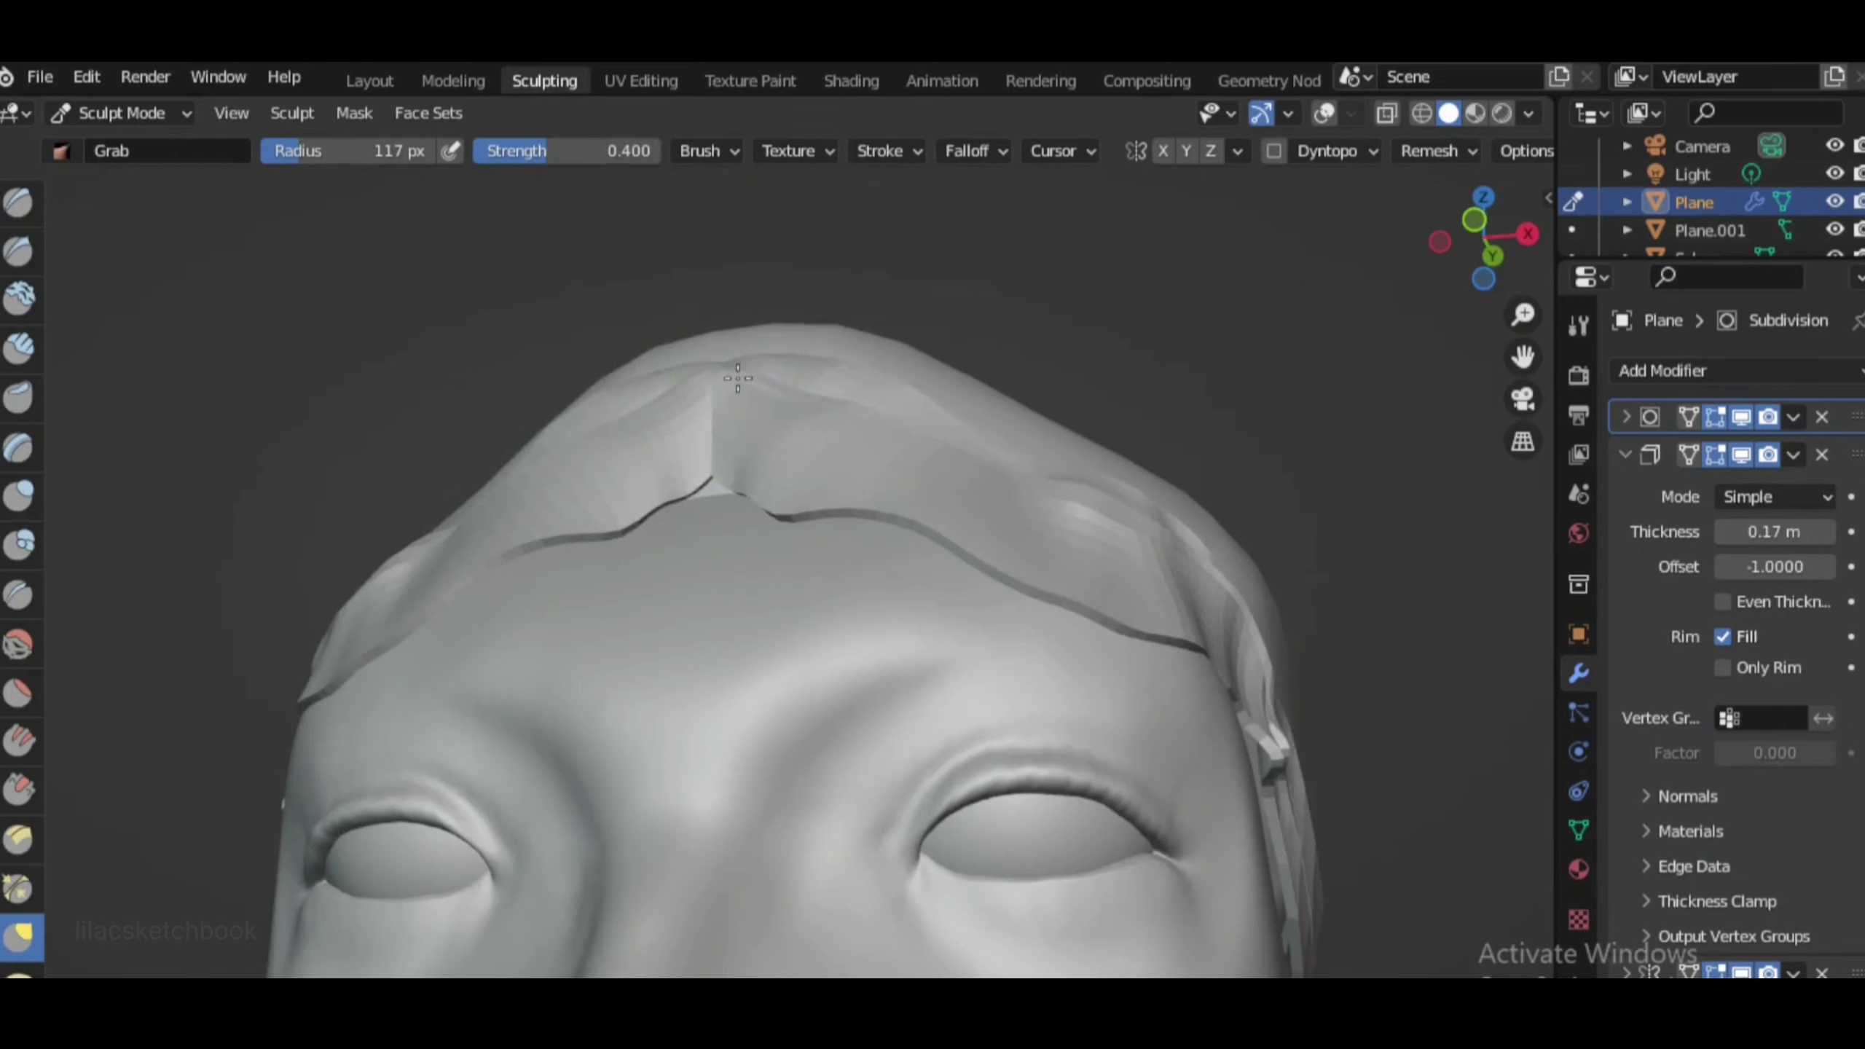
scroll(881, 662, "down", 3)
scroll(974, 745, "down", 3)
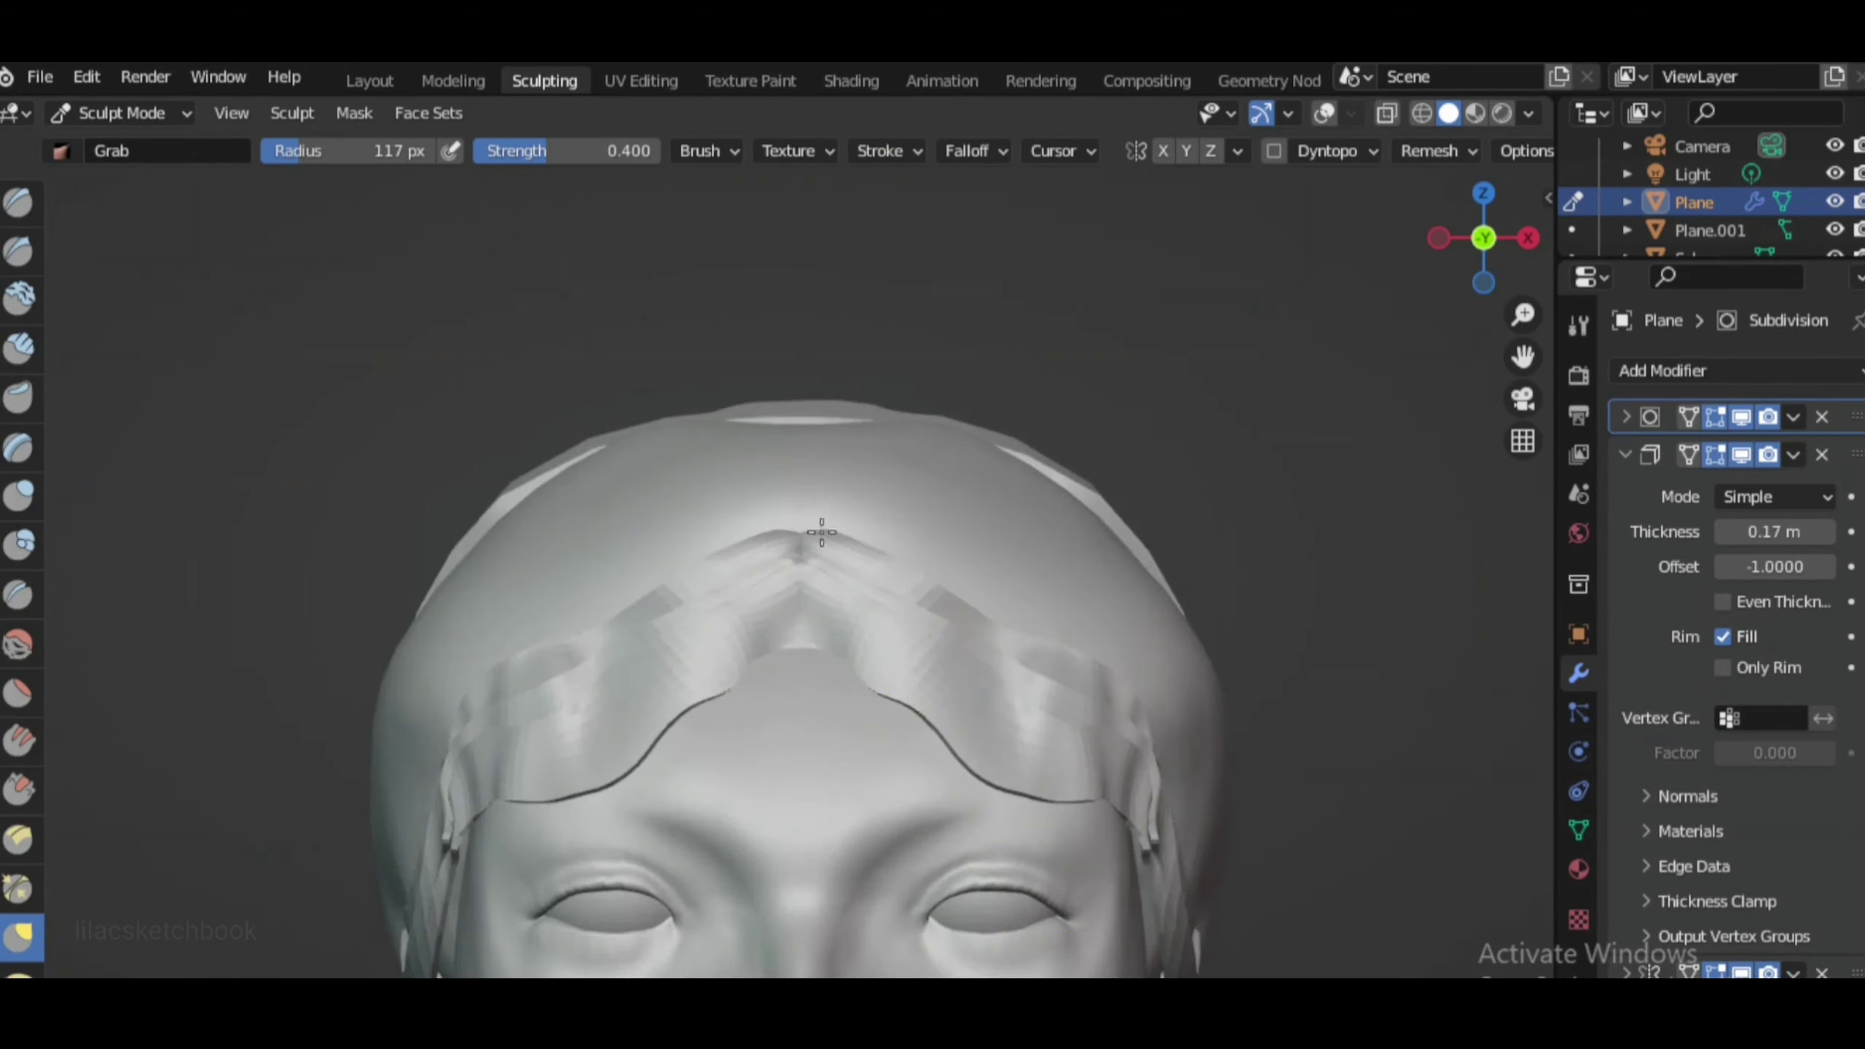
middle_click_drag(822, 532, 1139, 564)
left_click_drag(1450, 257, 1101, 415)
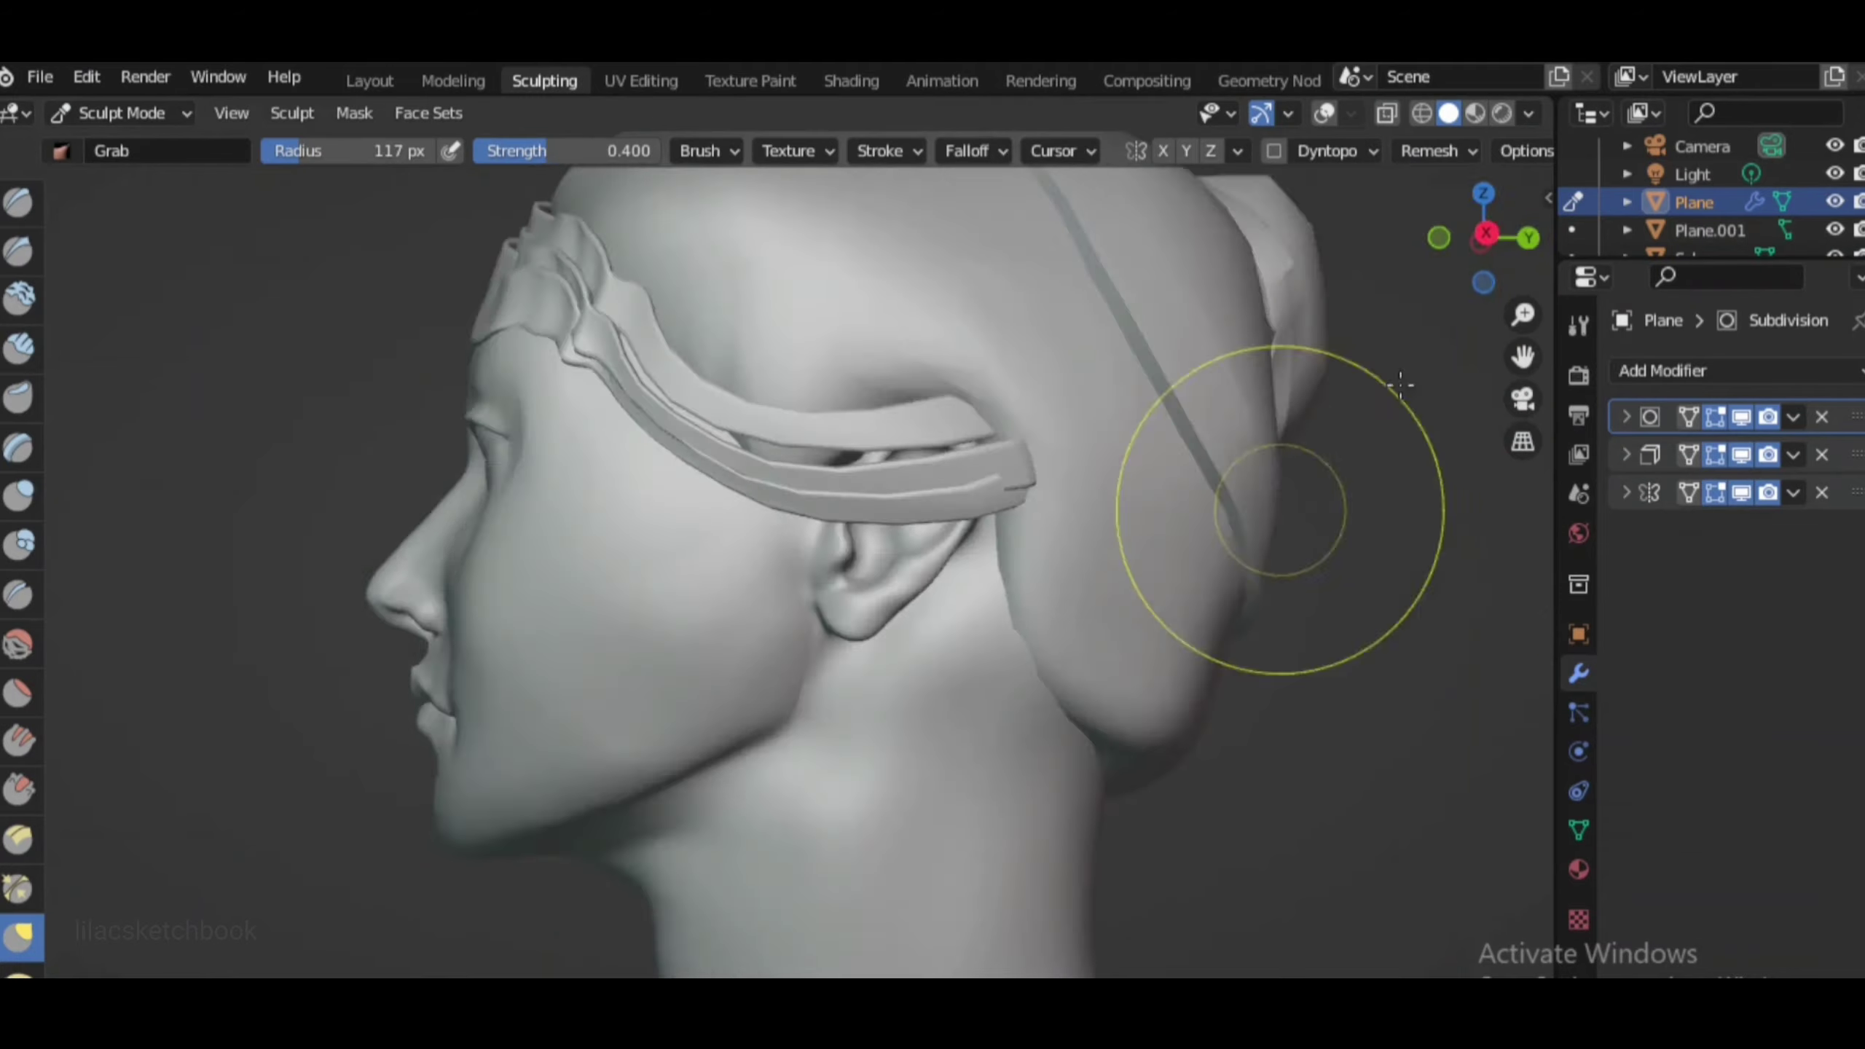
mouse_move(1292, 541)
middle_mouse_down()
mouse_move(1336, 351)
mouse_move(1008, 654)
mouse_move(1064, 734)
middle_mouse_up()
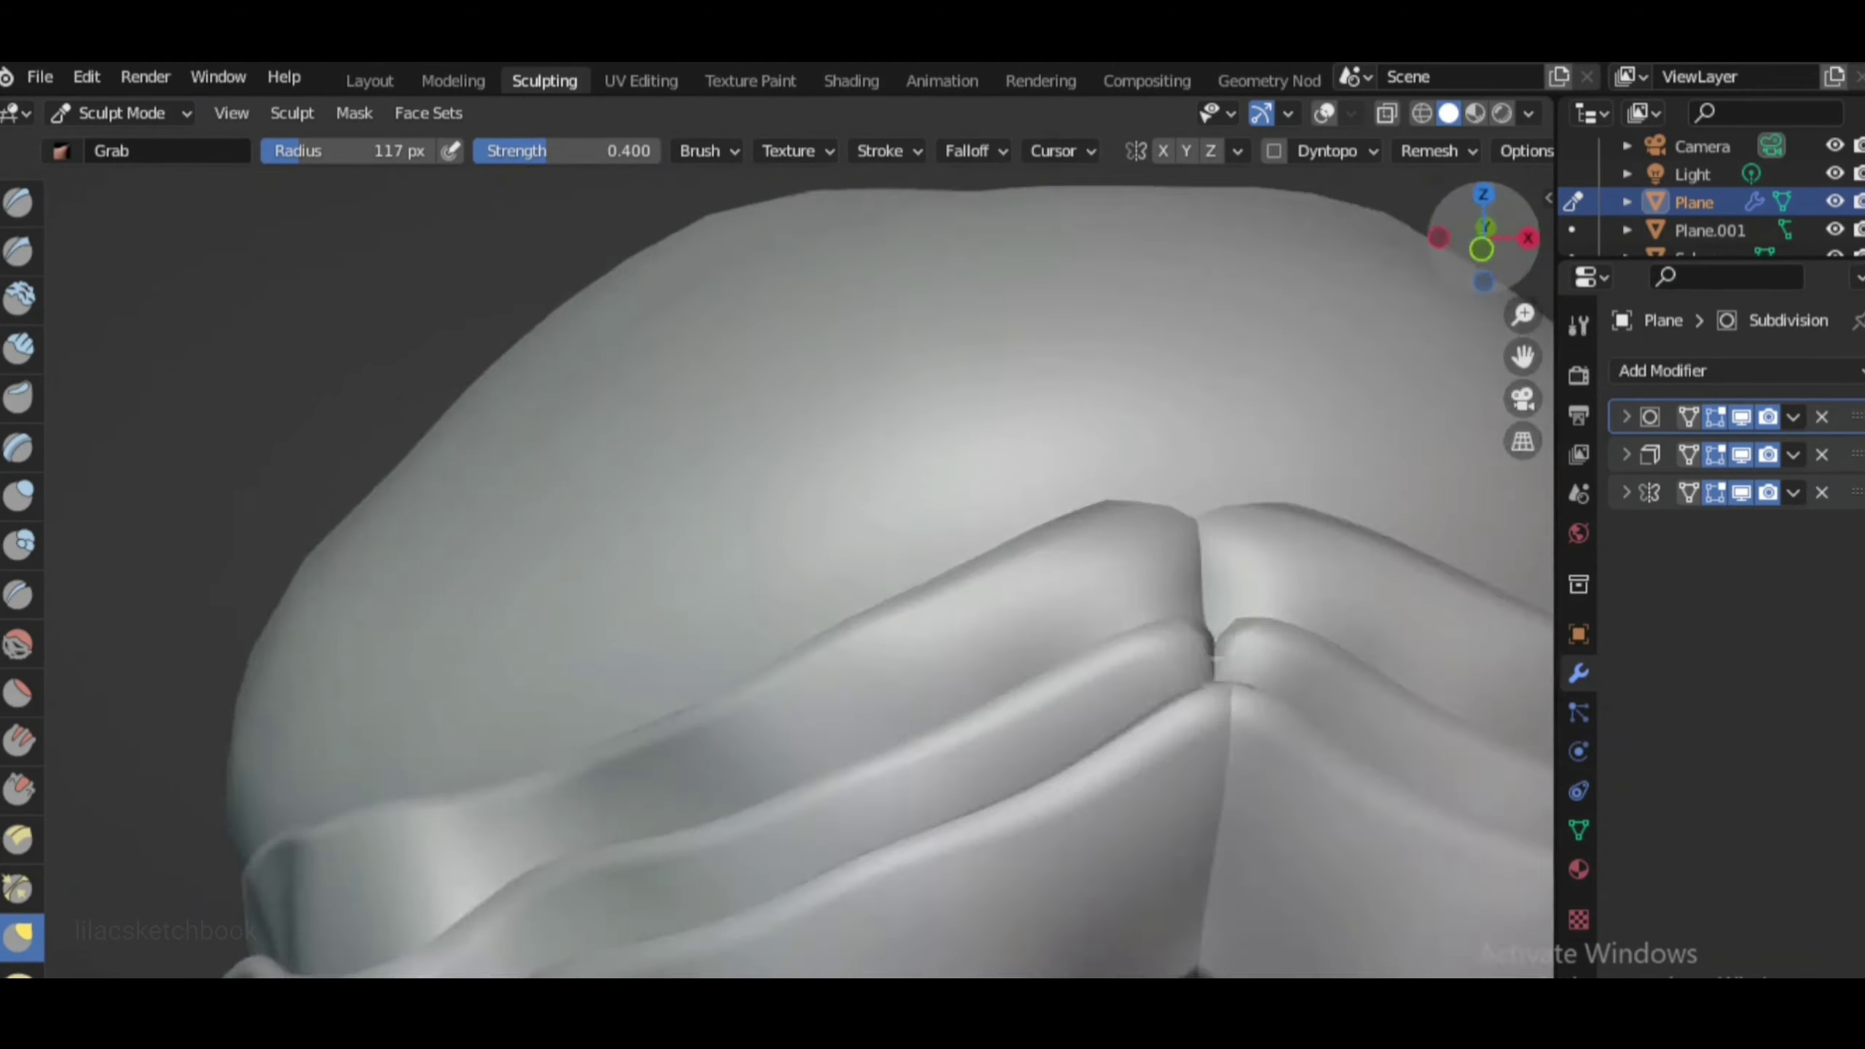
key("f")
Reduce the sculpt brush size to 66 px
left_click(1351, 390)
key("KP_1")
scroll(939, 586, "up", 1)
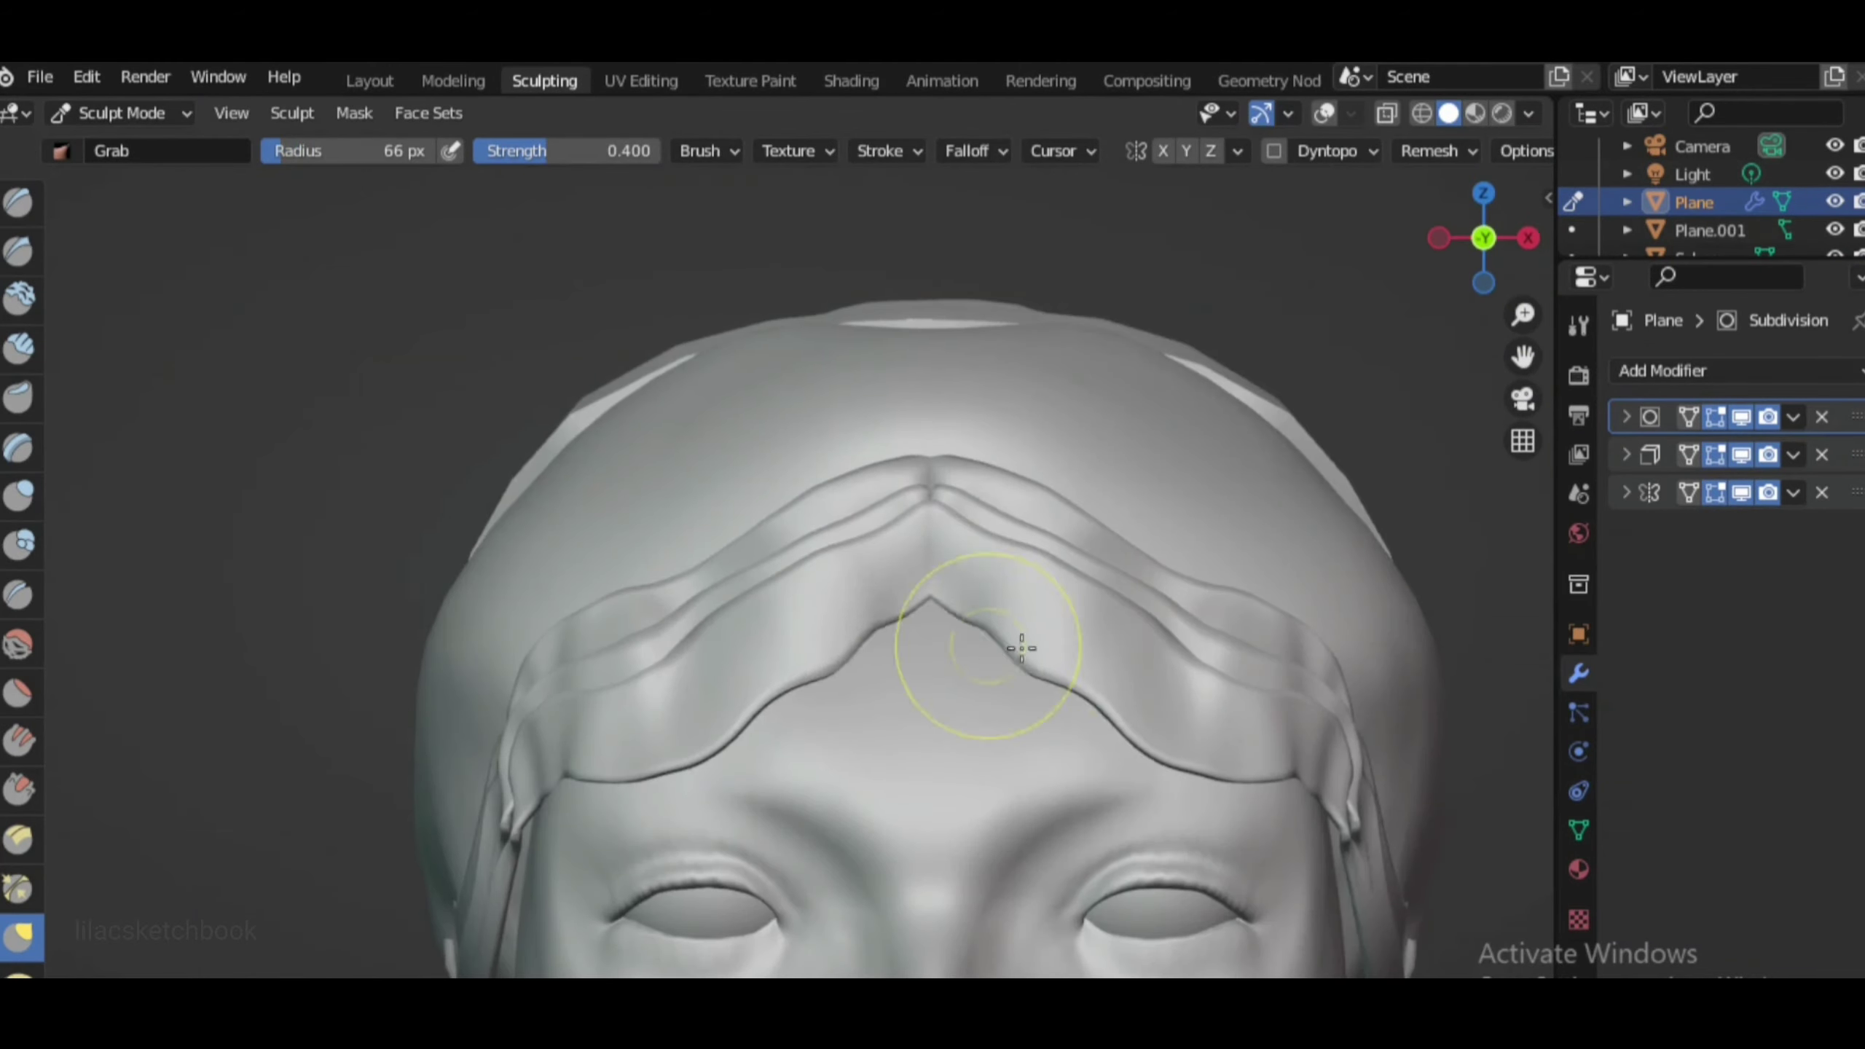
scroll(1021, 648, "down", 4)
scroll(1357, 500, "down", 3)
Reselect Sphere.003, enter Sculpt Mode on it, and show the brush settings
left_click(121, 113)
mouse_move(1357, 499)
middle_mouse_down()
mouse_move(1175, 440)
mouse_move(954, 588)
mouse_move(1014, 630)
middle_mouse_up()
left_click(1656, 230)
key("Tab")
left_click(121, 112)
left_click(128, 204)
scroll(954, 588, "up", 3)
mouse_move(975, 731)
middle_mouse_down()
mouse_move(749, 554)
mouse_move(715, 633)
middle_mouse_up()
left_click(1579, 326)
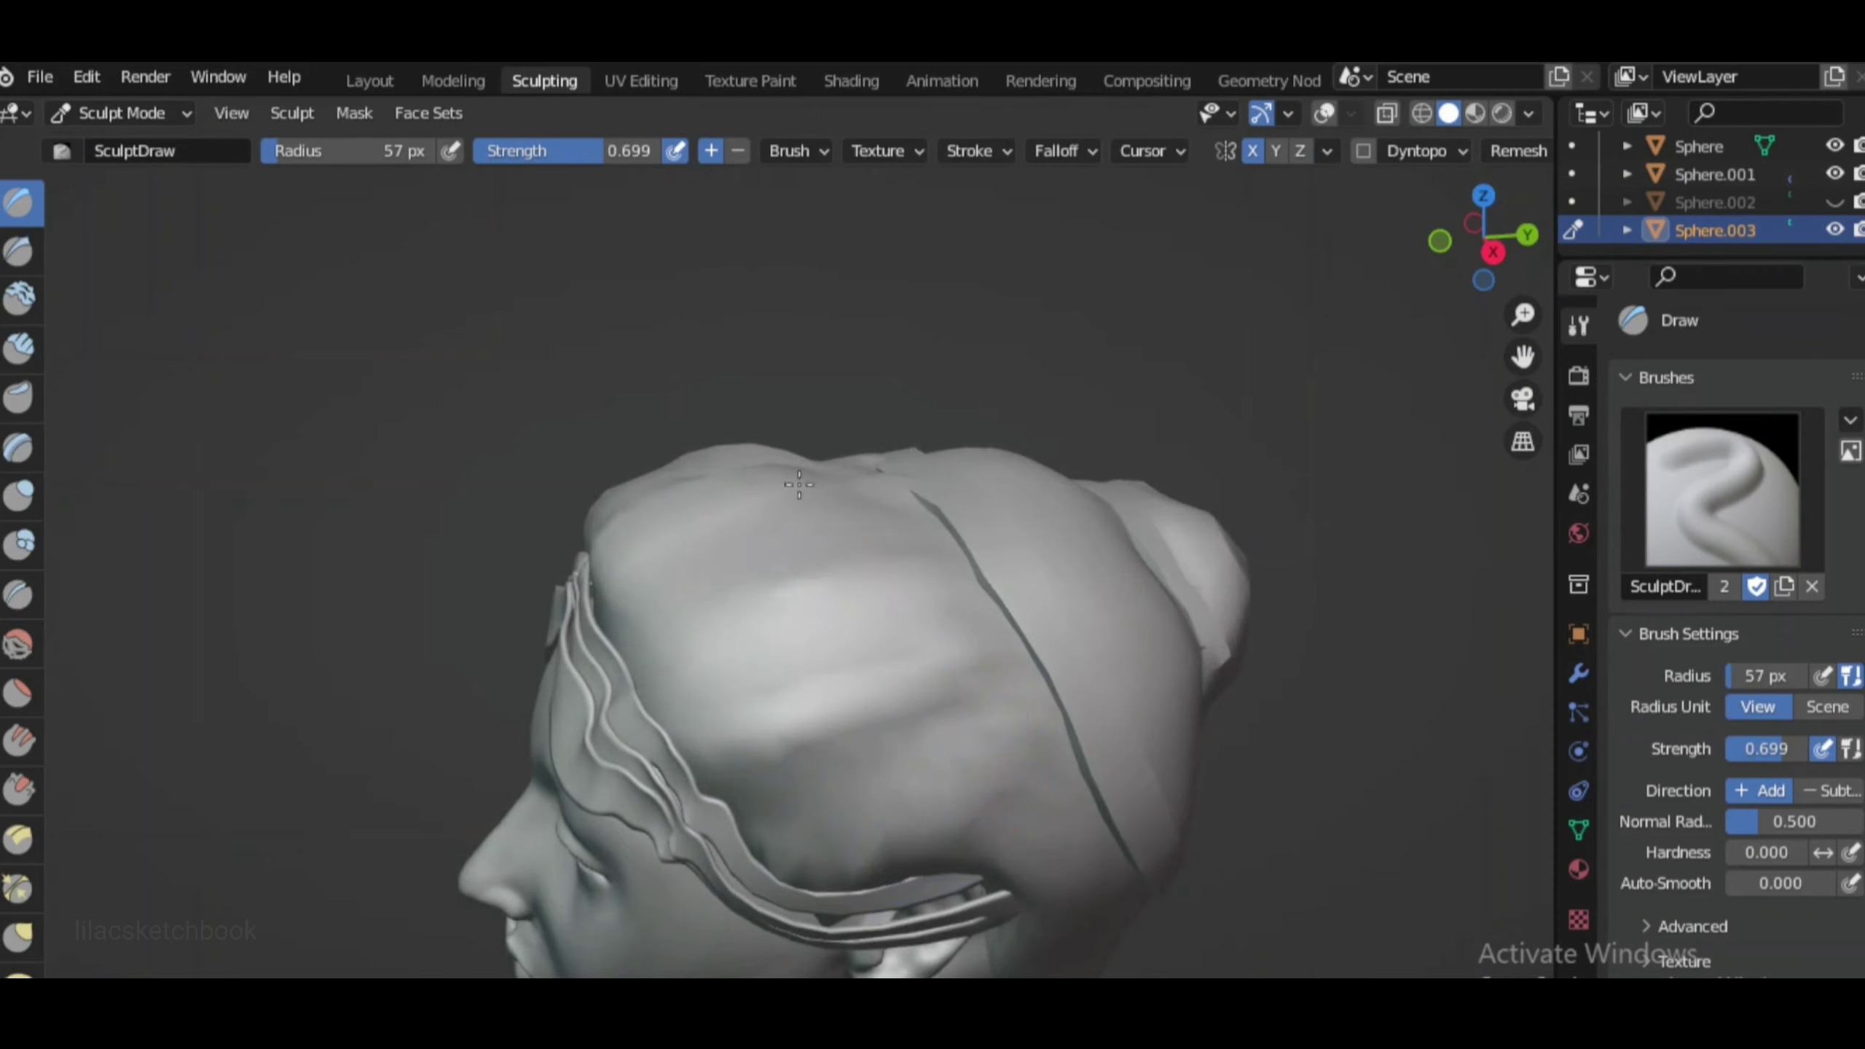
Remesh the hair mesh to an even resolution and shrink the brush
mouse_move(800, 485)
middle_mouse_down()
mouse_move(1145, 646)
mouse_move(1312, 446)
mouse_move(1359, 426)
middle_mouse_up()
left_click(1517, 151)
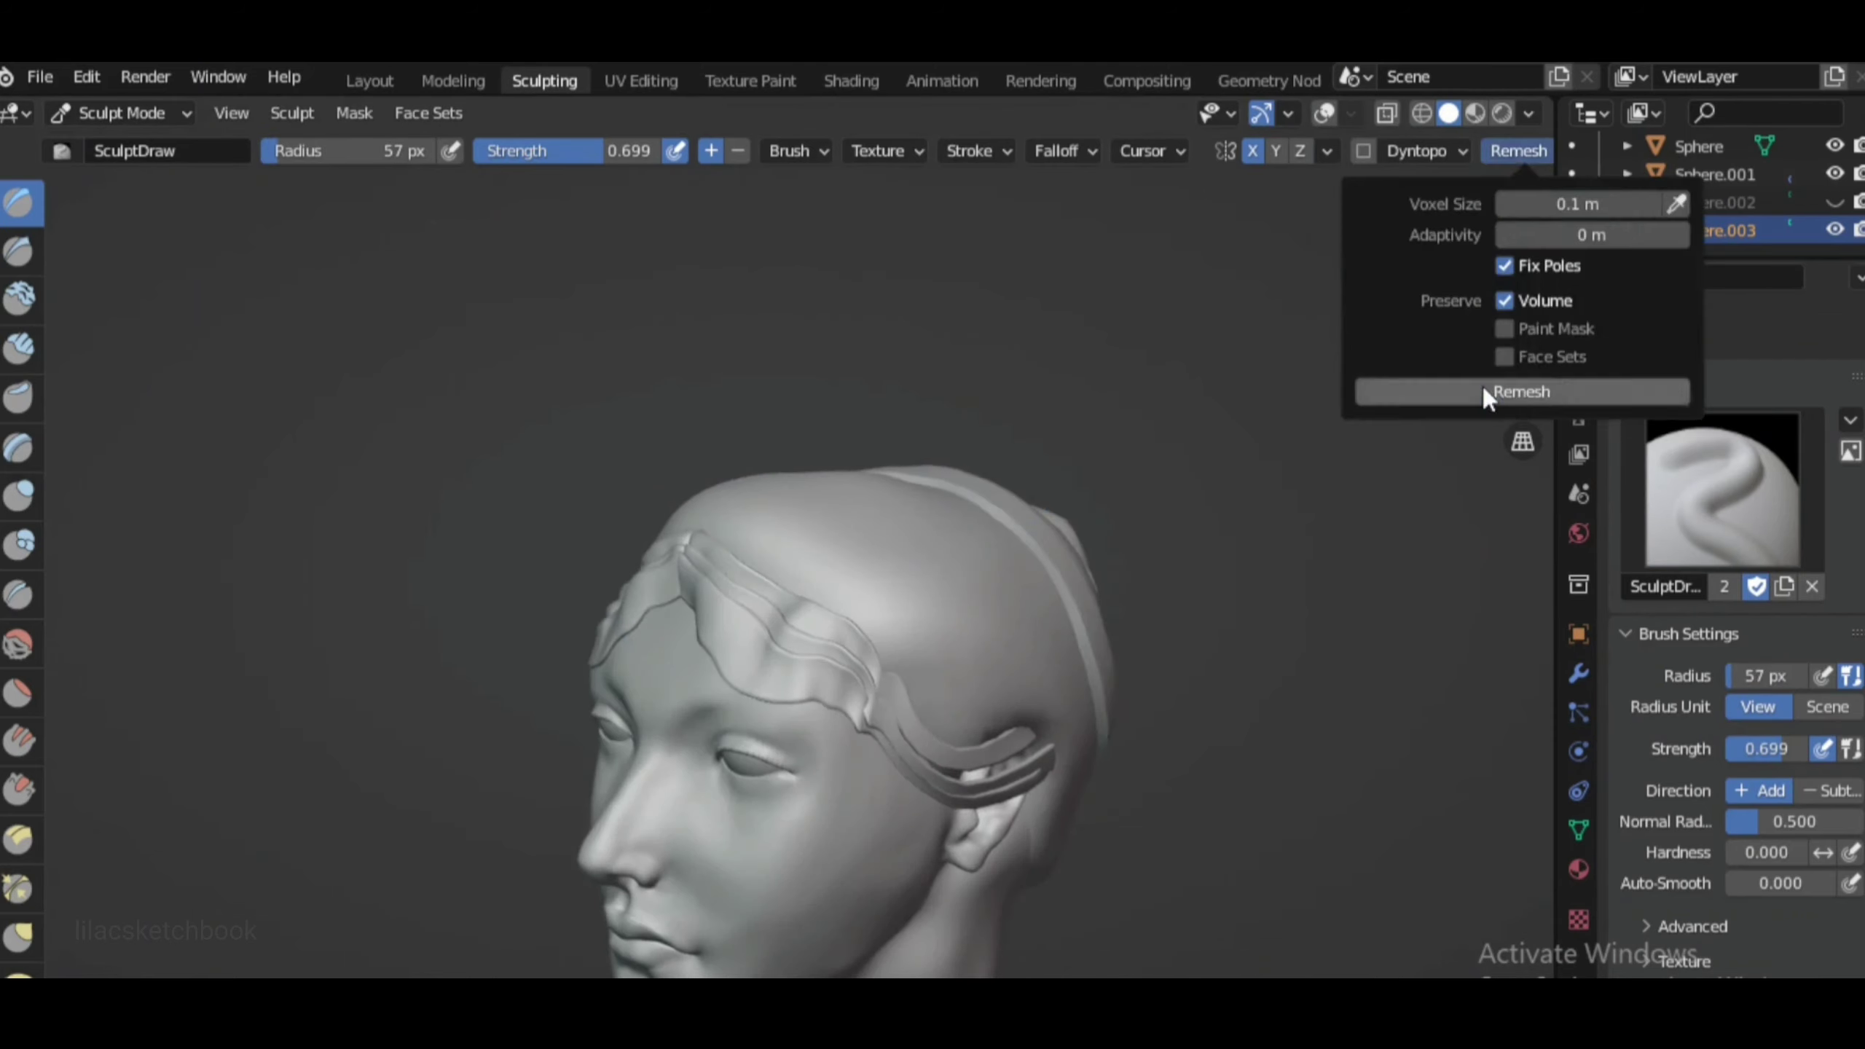
left_click(1485, 391)
middle_click_drag(936, 588, 937, 468)
mouse_move(961, 622)
middle_mouse_down()
mouse_move(873, 544)
mouse_move(582, 705)
middle_mouse_up()
key("f")
left_click(874, 542)
Switch to the Smooth brush while checking the front, top and back of the hair
middle_click_drag(526, 776, 720, 767)
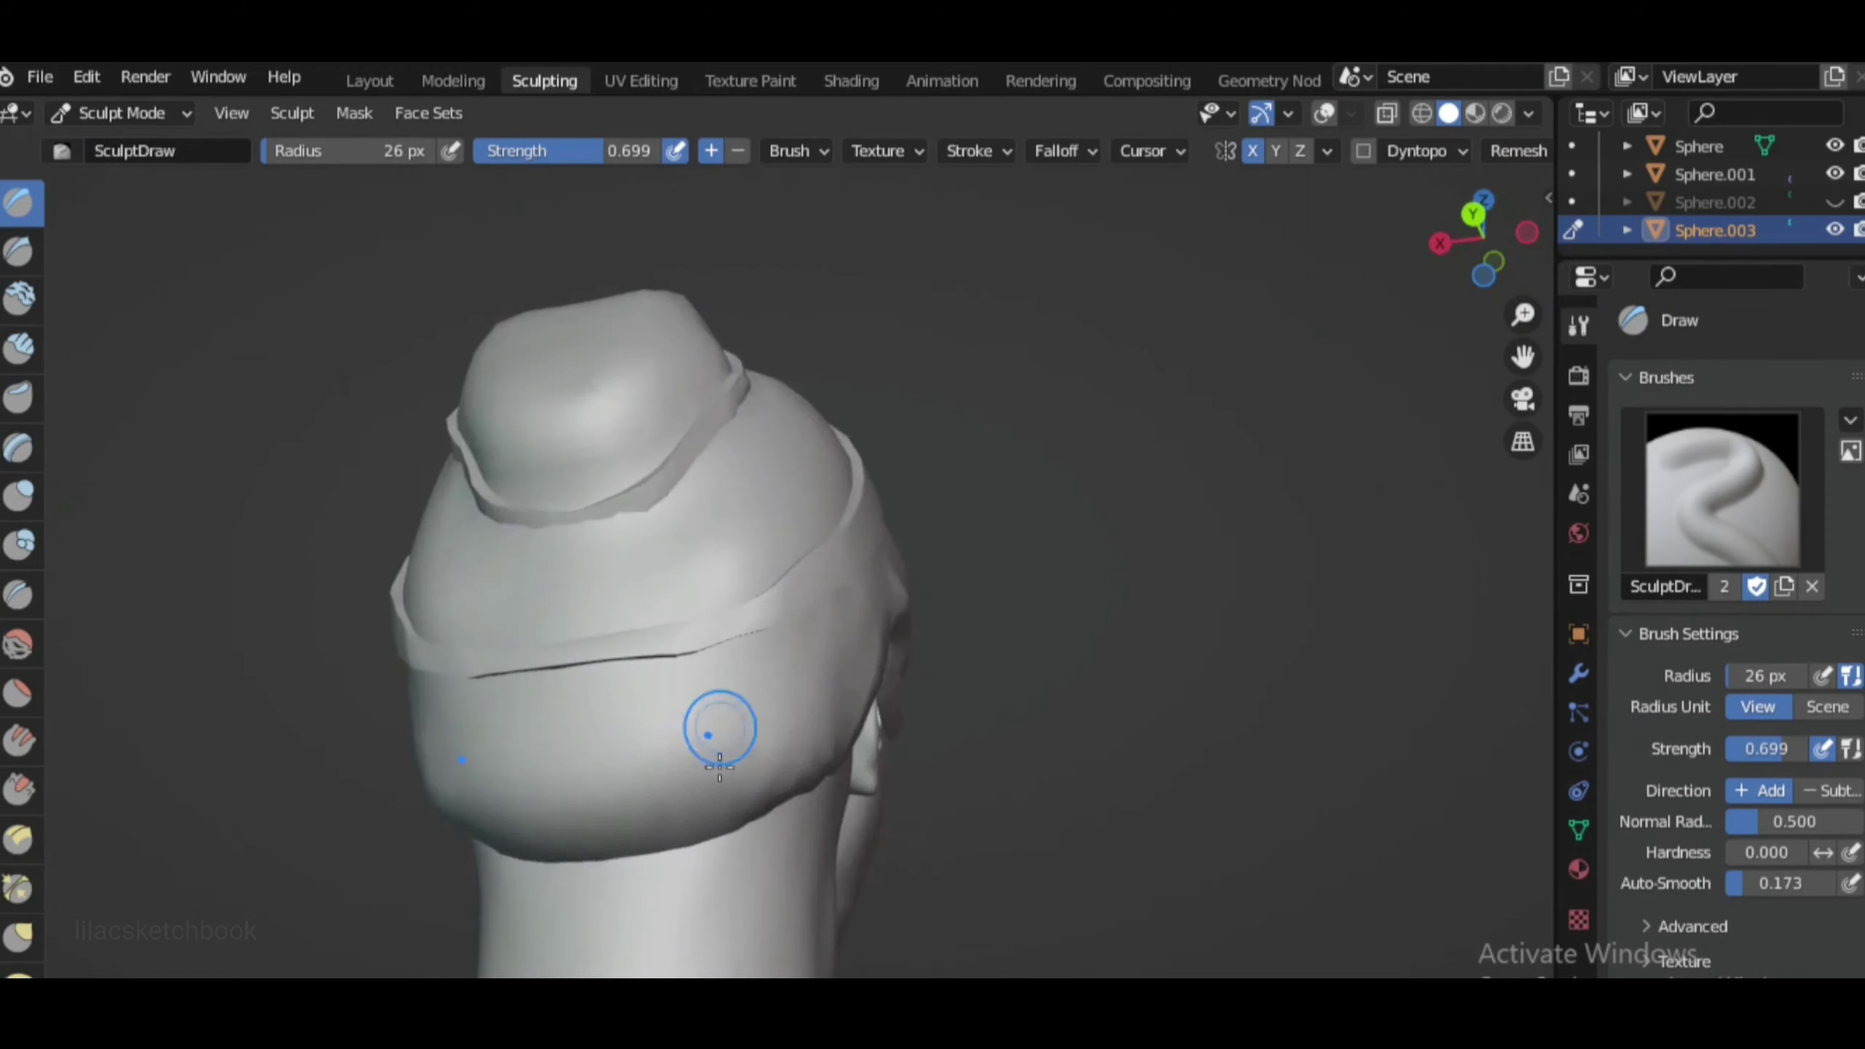
mouse_move(707, 605)
middle_mouse_down()
mouse_move(529, 616)
mouse_move(1016, 645)
mouse_move(1082, 865)
middle_mouse_up()
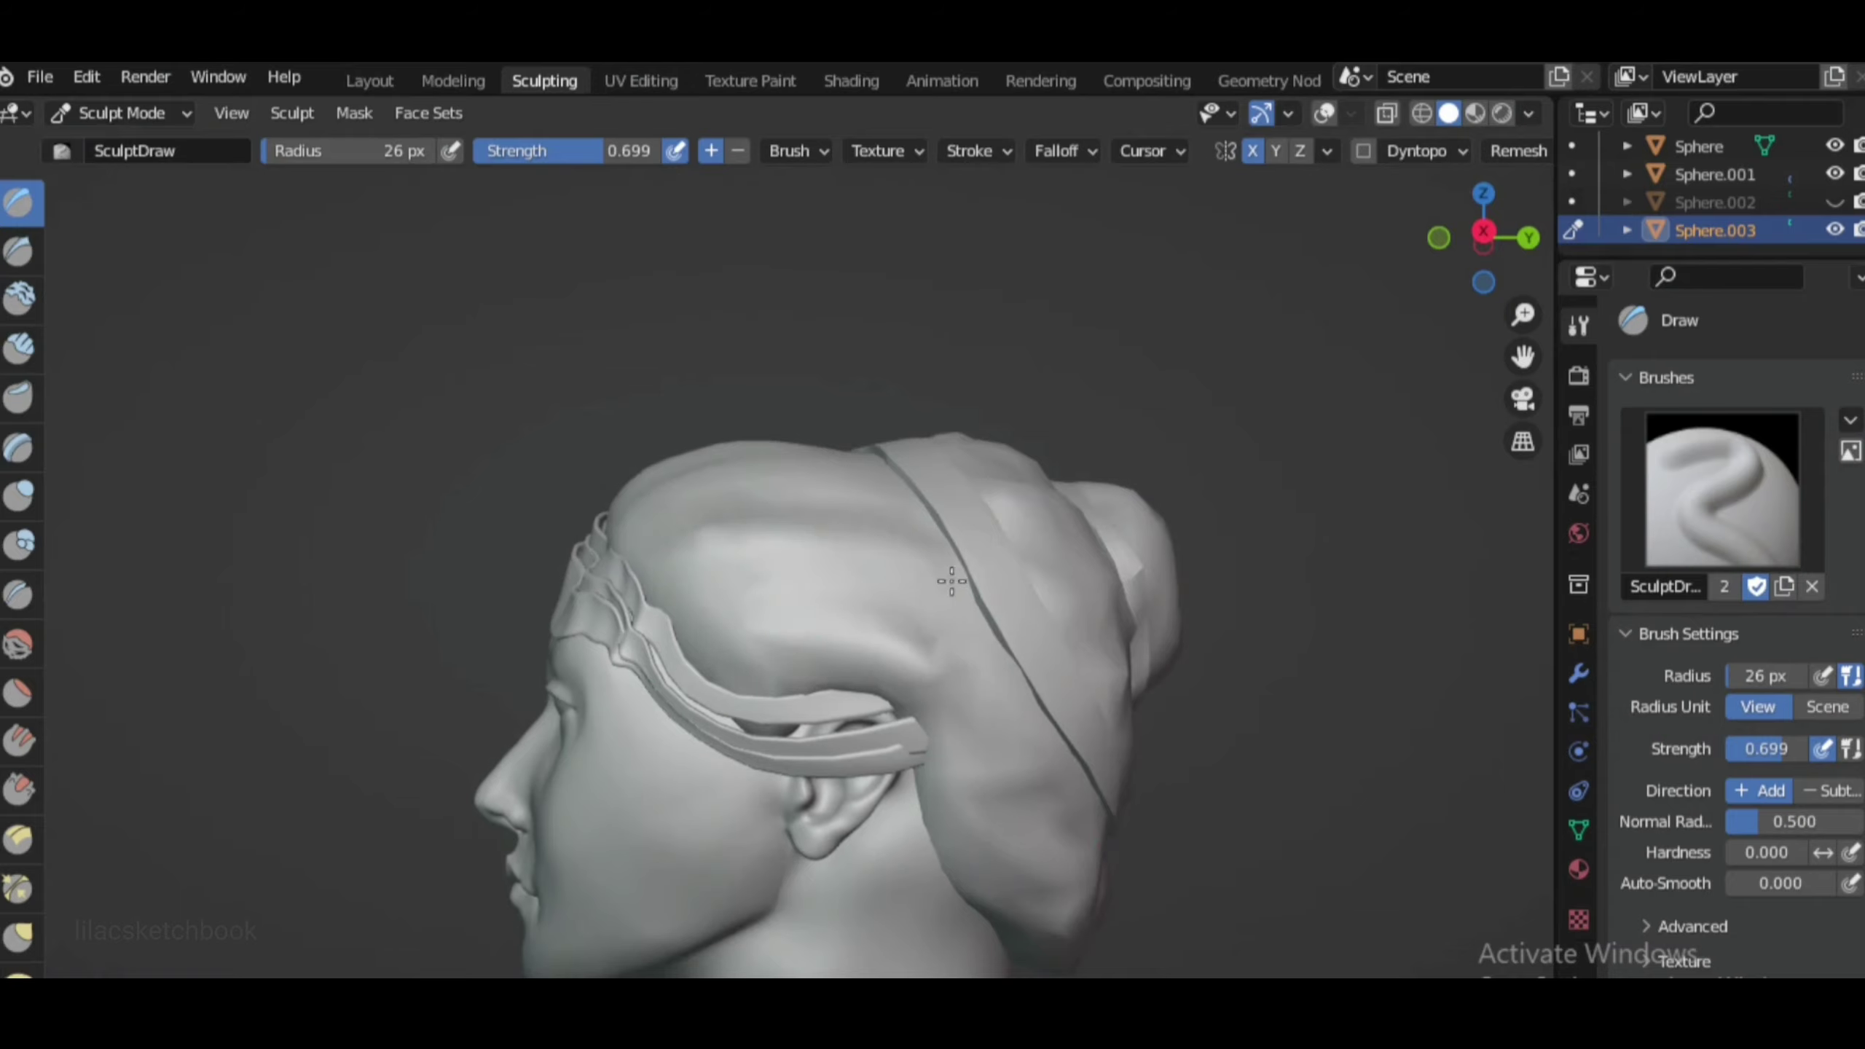
key("KP_1")
key("KP_7")
key("KP_1")
key("shift+s")
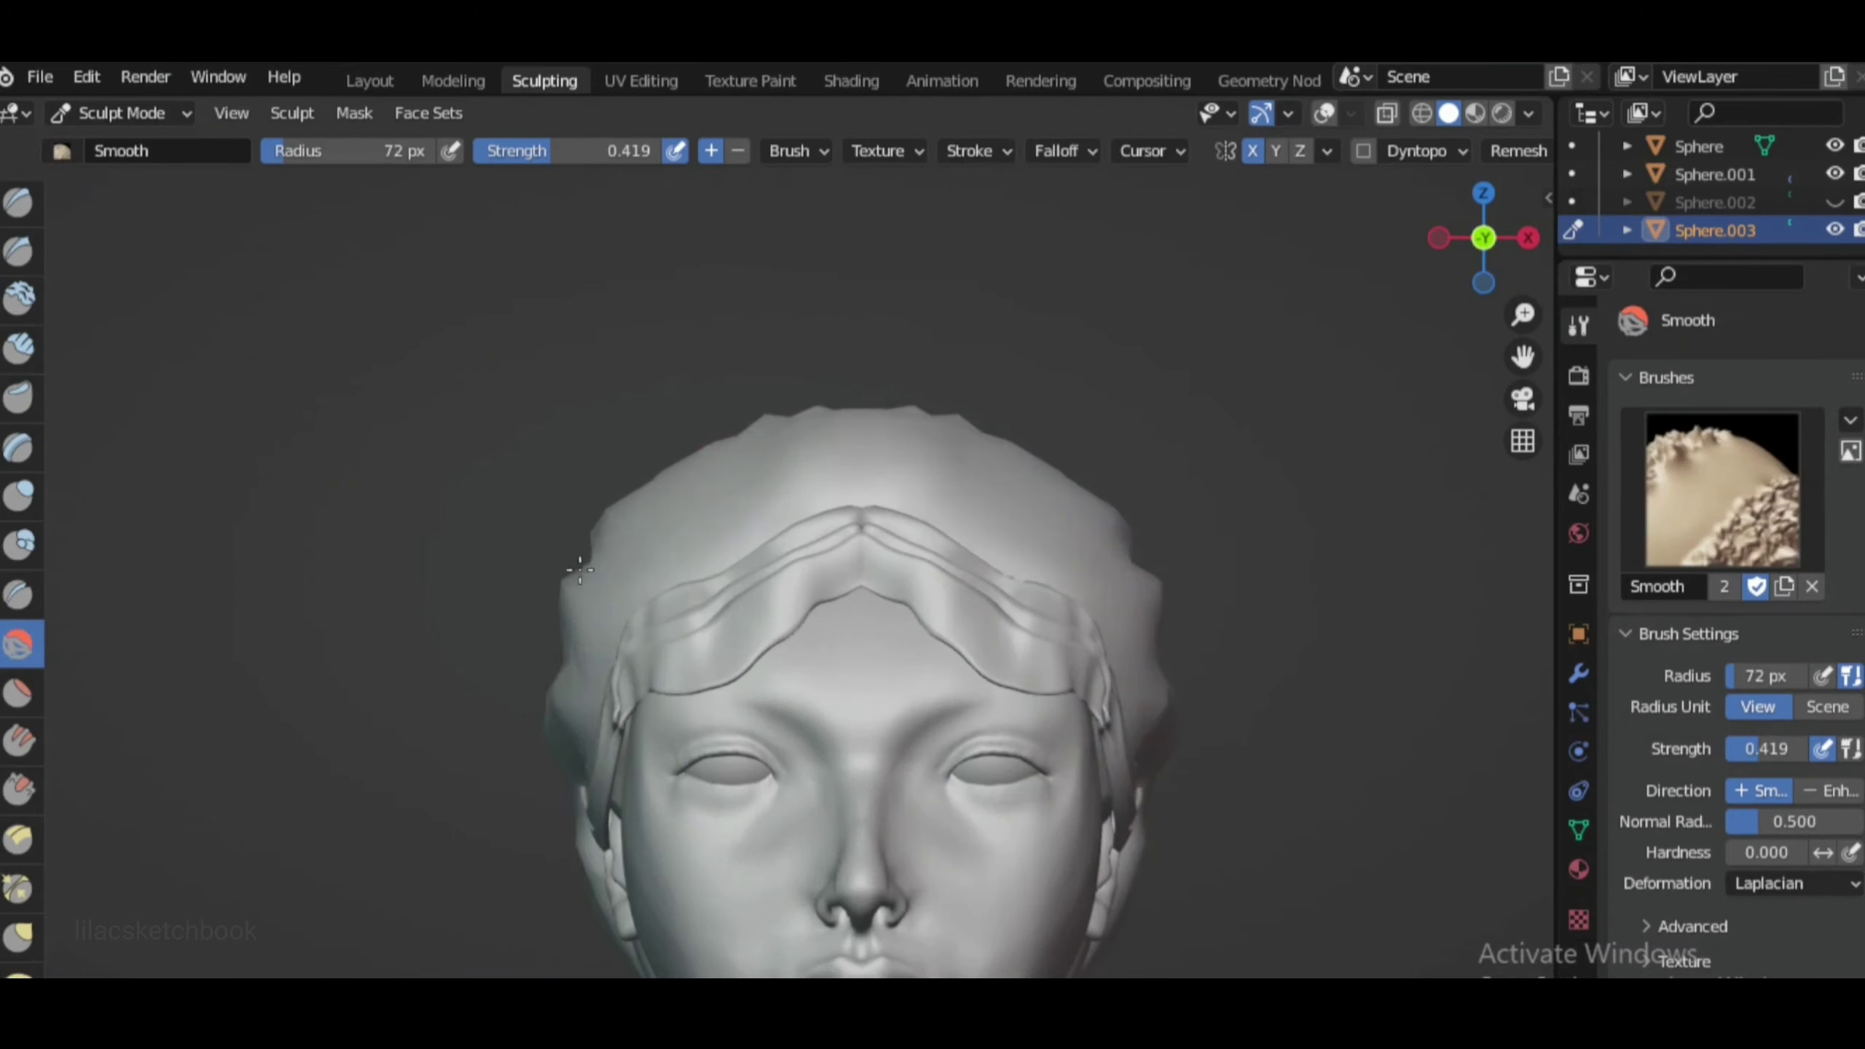
mouse_move(580, 568)
middle_mouse_down()
mouse_move(791, 429)
mouse_move(978, 770)
mouse_move(962, 628)
middle_mouse_up()
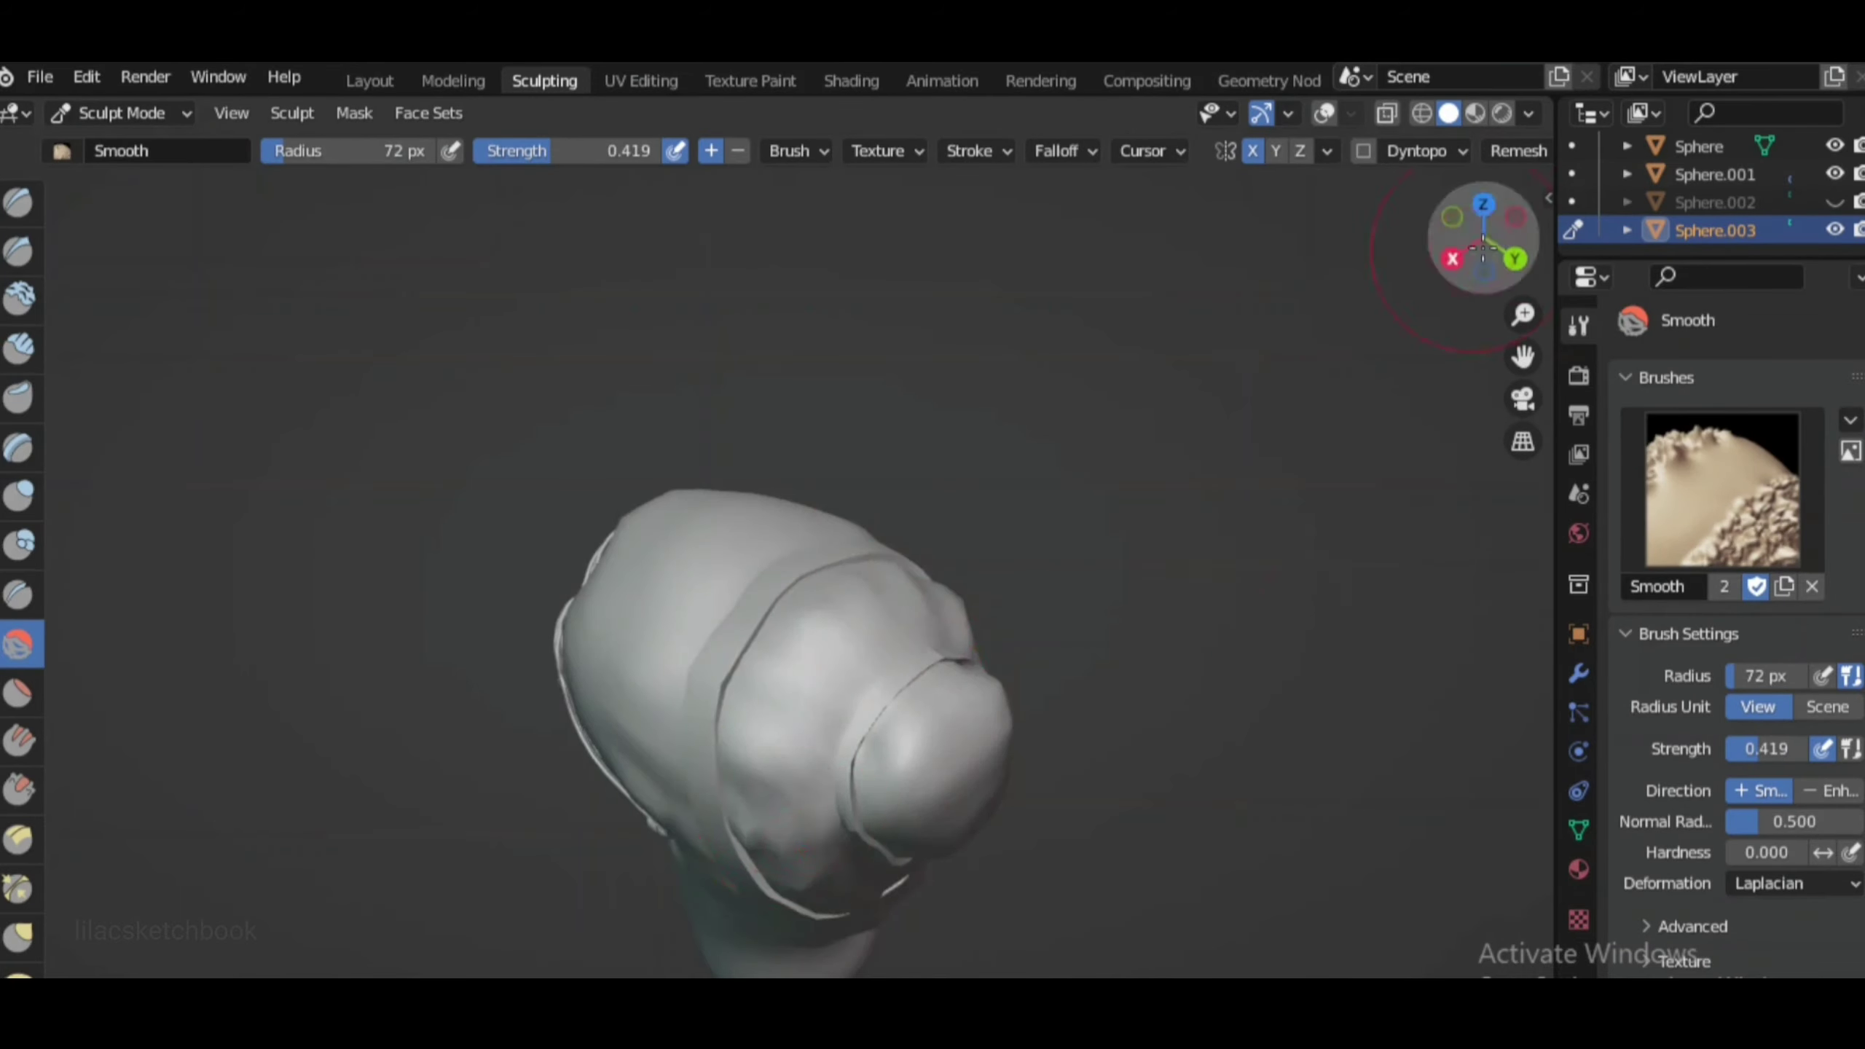
mouse_move(1483, 247)
left_mouse_down()
mouse_move(1473, 235)
mouse_move(1193, 818)
left_mouse_up()
Switch to the Crease brush, then the Inflate brush, checking front and side views
key("KP_1")
key("shift+c")
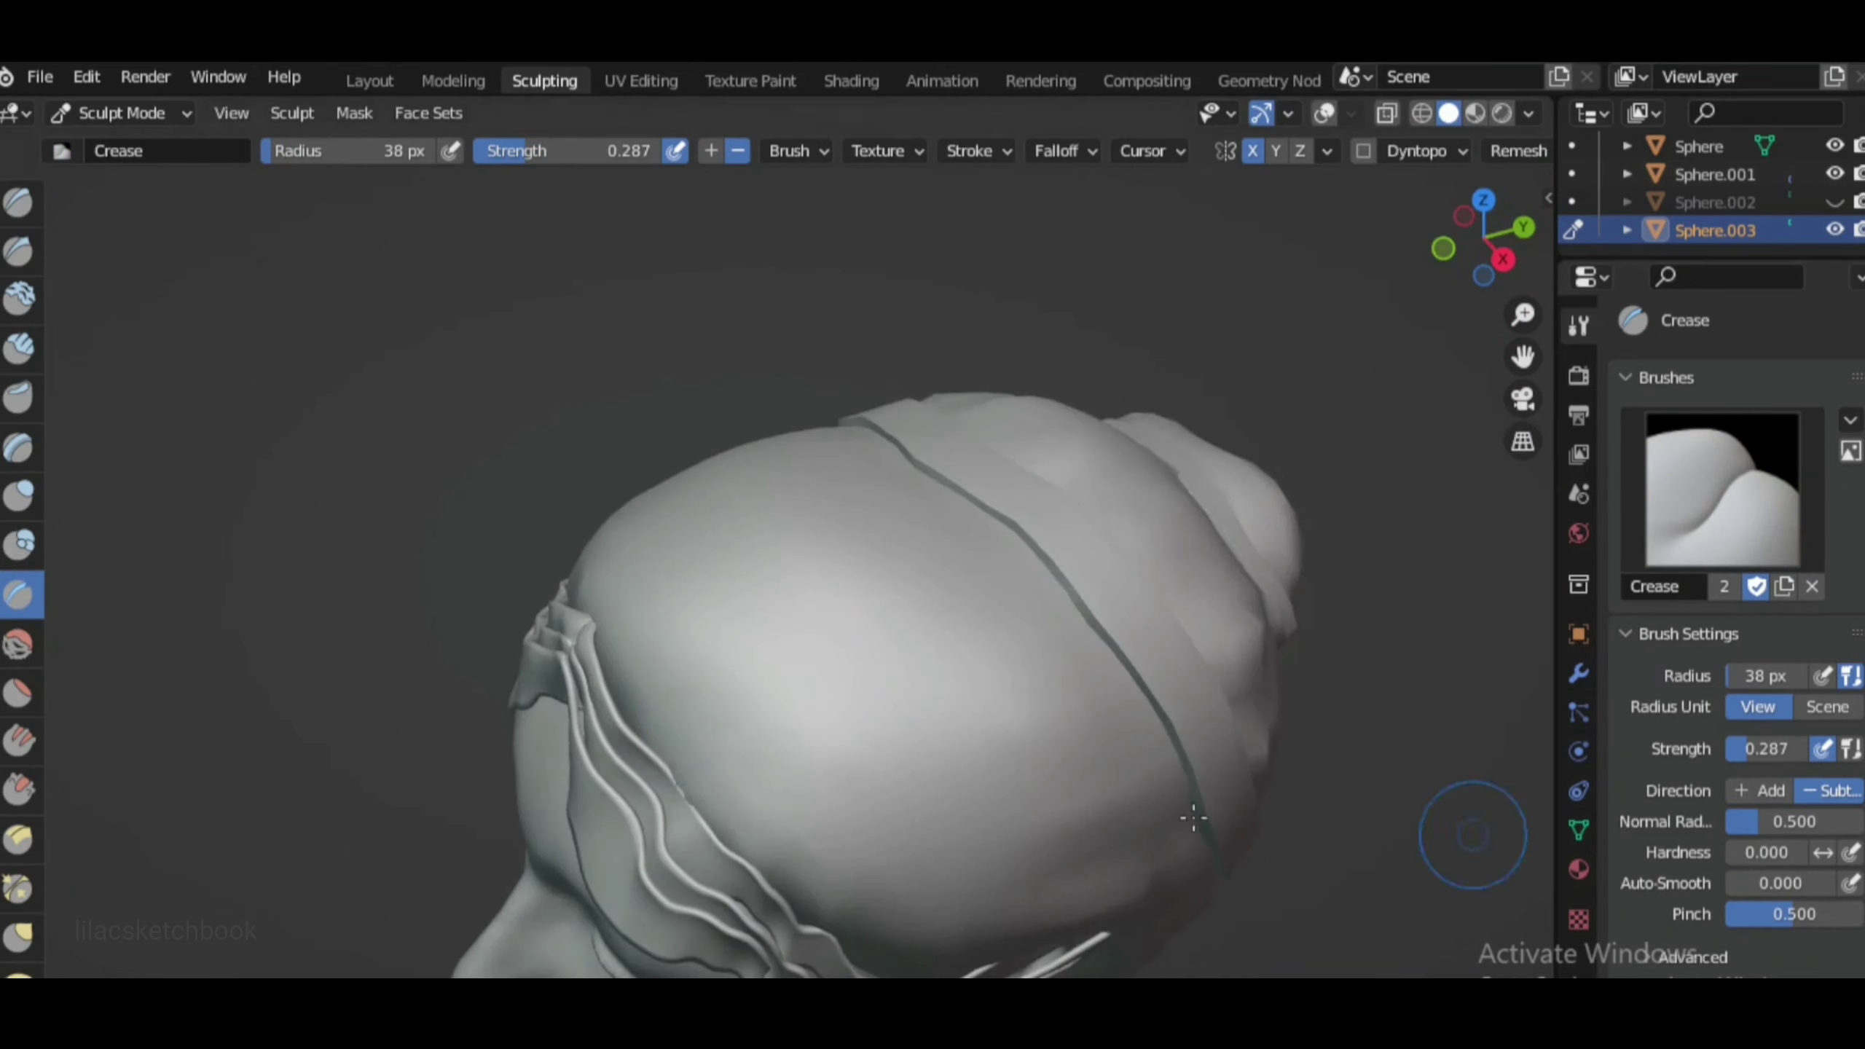
left_click(18, 496)
key("KP_1")
key("KP_3")
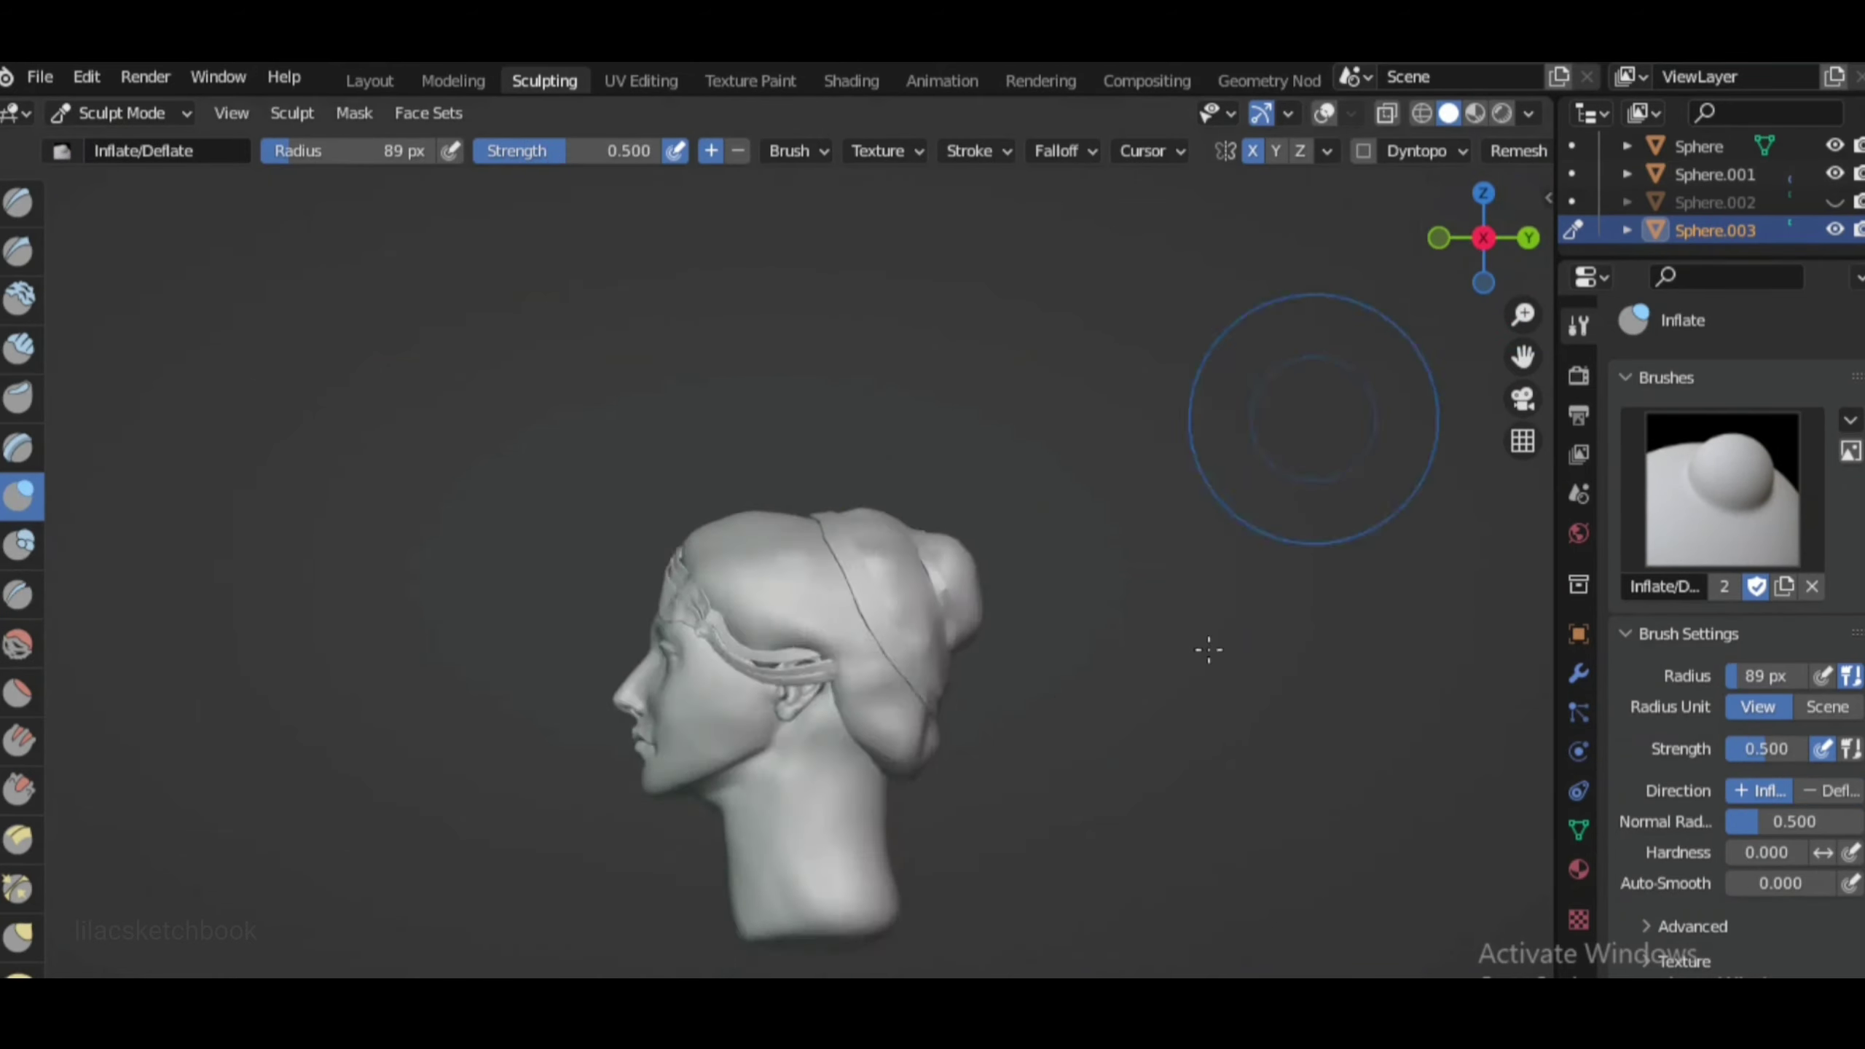
scroll(1208, 646, "up", 3)
middle_click_drag(1479, 260, 1407, 282)
key("KP_3")
key("KP_1")
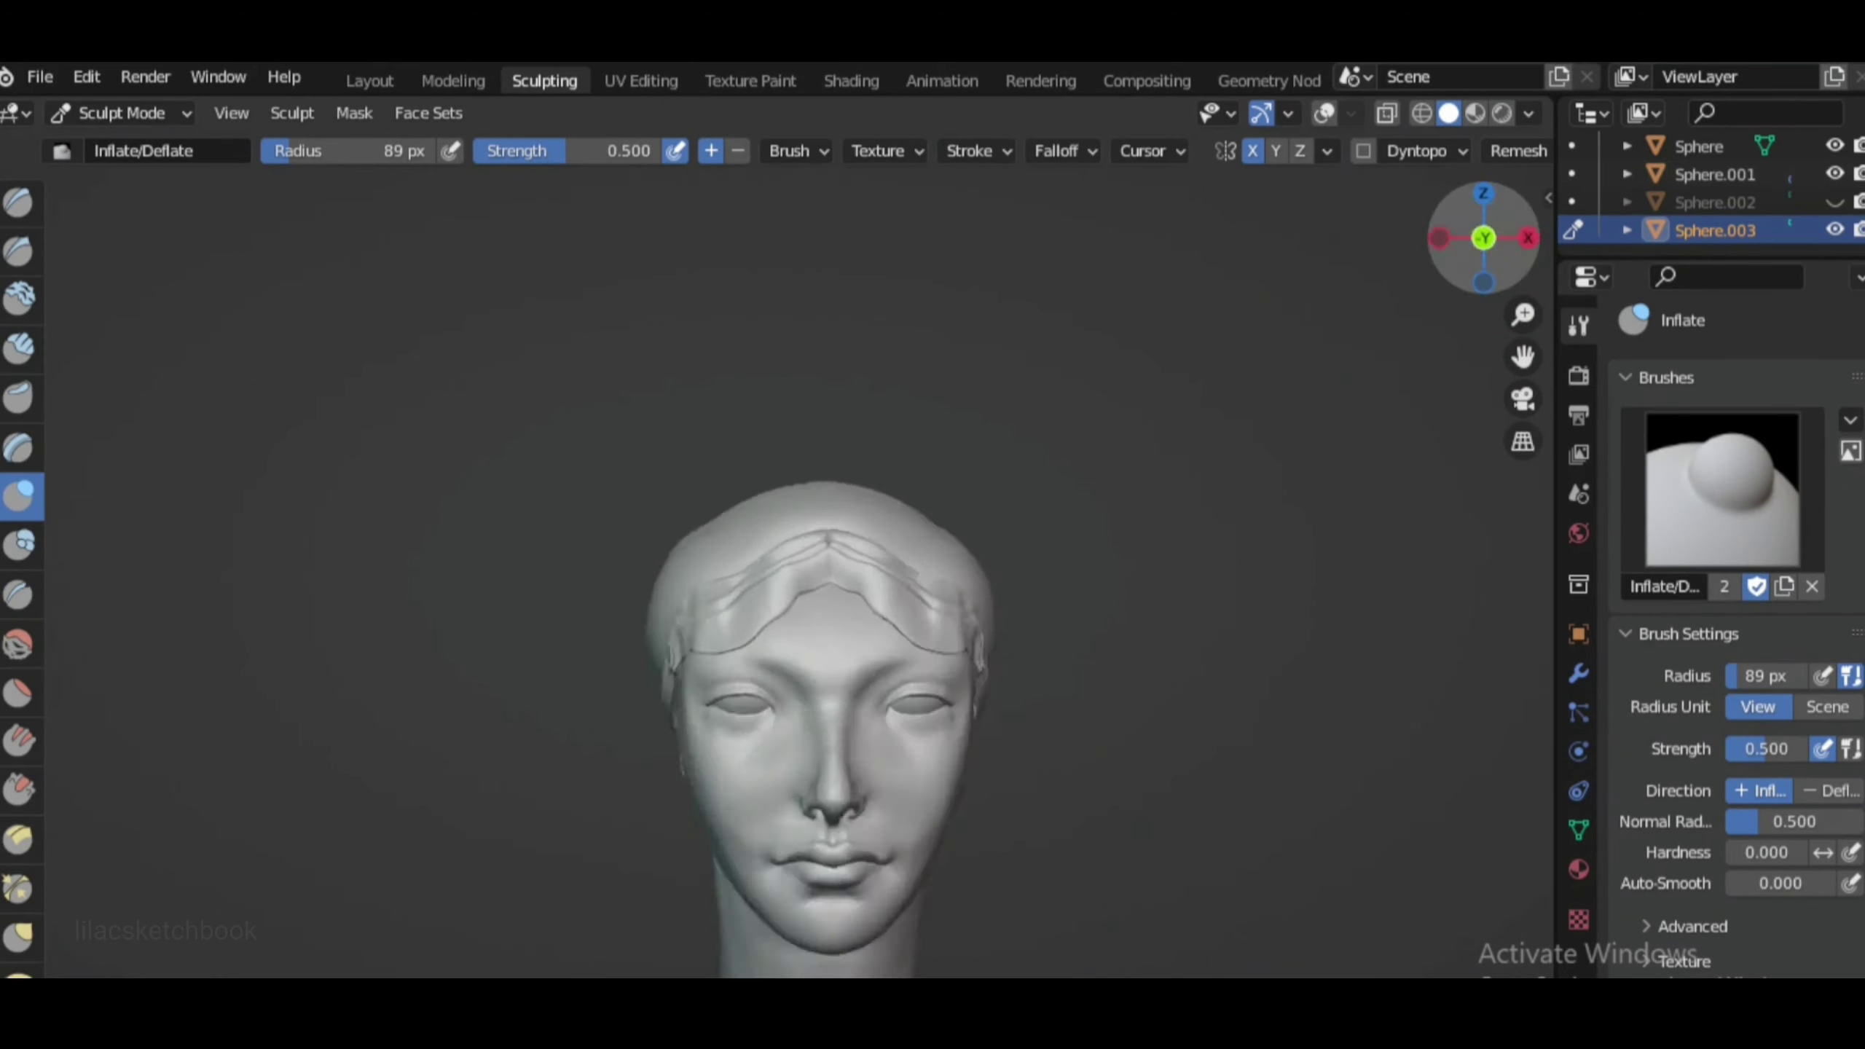
Sharpen the band with a small Draw Sharp brush, then reshape the bun with a larger one
left_click(18, 250)
key("f")
left_click(735, 624)
mouse_move(734, 625)
middle_mouse_down()
mouse_move(900, 504)
mouse_move(1075, 552)
mouse_move(1000, 780)
middle_mouse_up()
left_click_drag(1438, 221, 1305, 453)
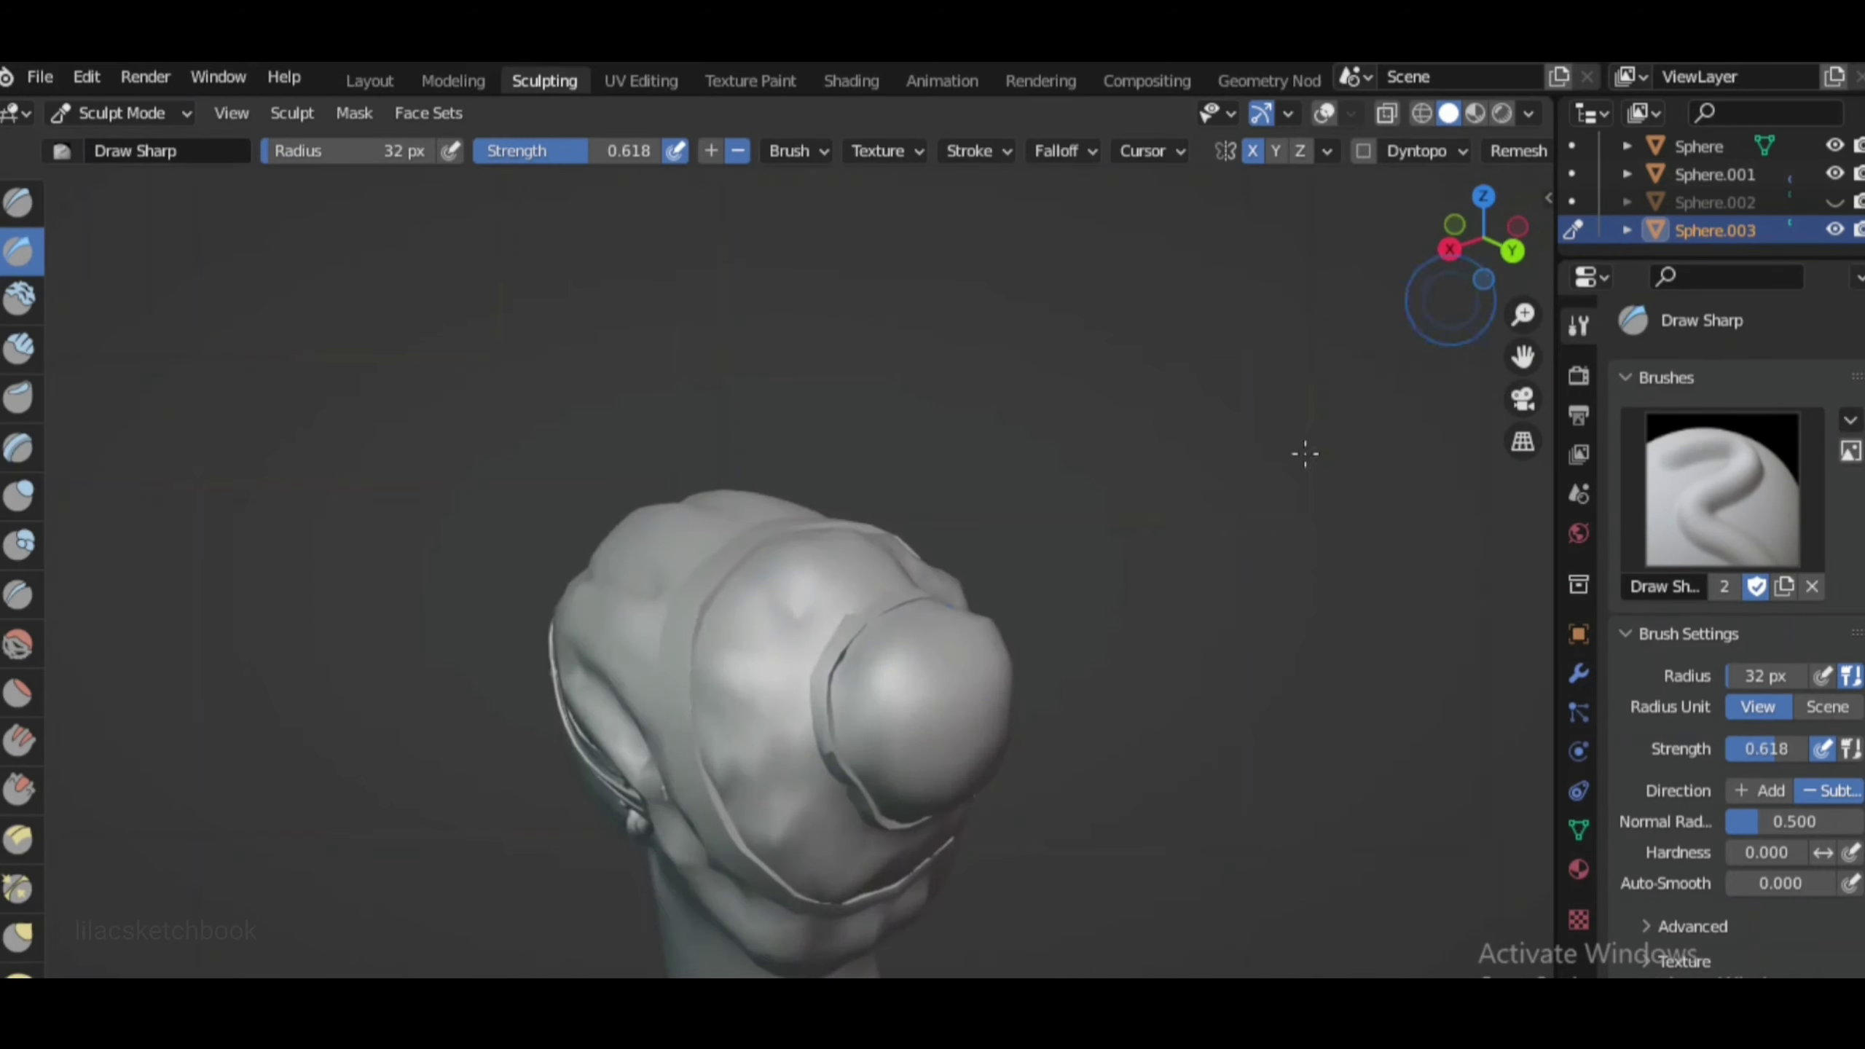
mouse_move(945, 665)
middle_mouse_down()
mouse_move(1270, 478)
mouse_move(1215, 446)
middle_mouse_up()
key("f")
left_click(1032, 575)
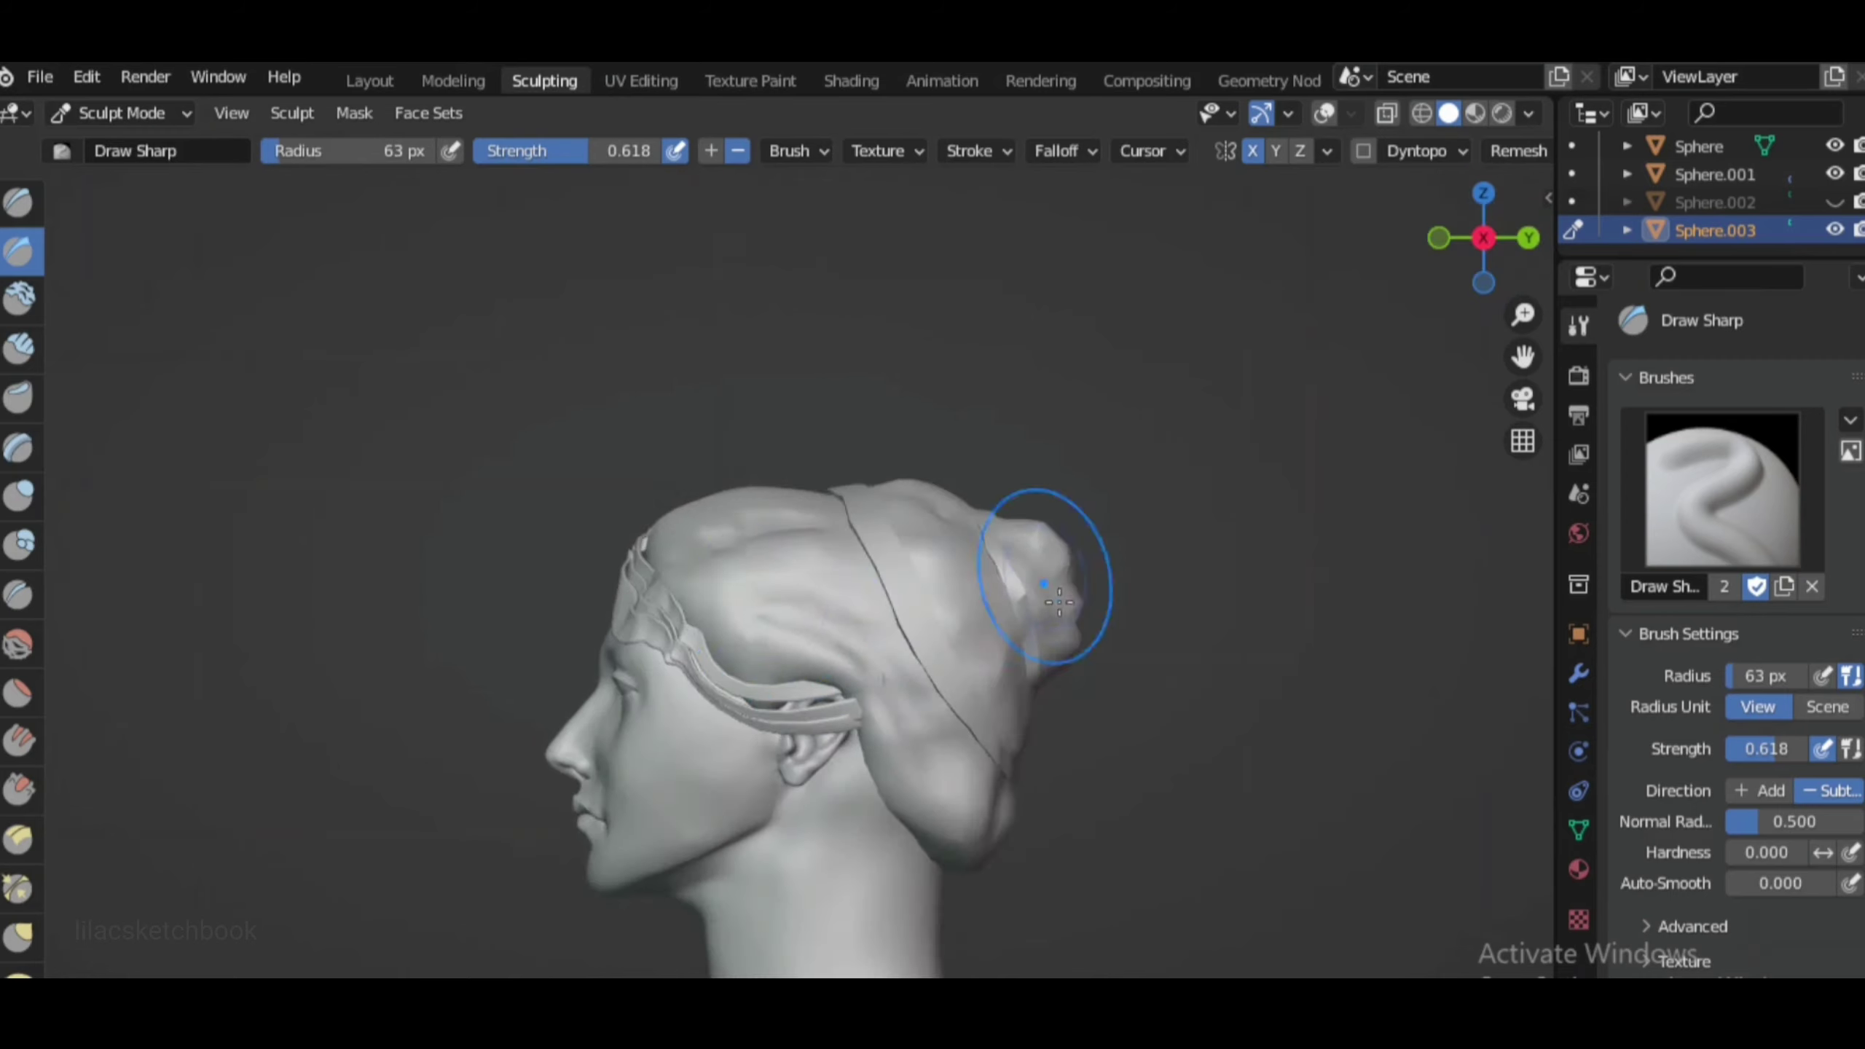
mouse_move(1032, 575)
middle_mouse_down()
mouse_move(1467, 462)
mouse_move(1153, 470)
middle_mouse_up()
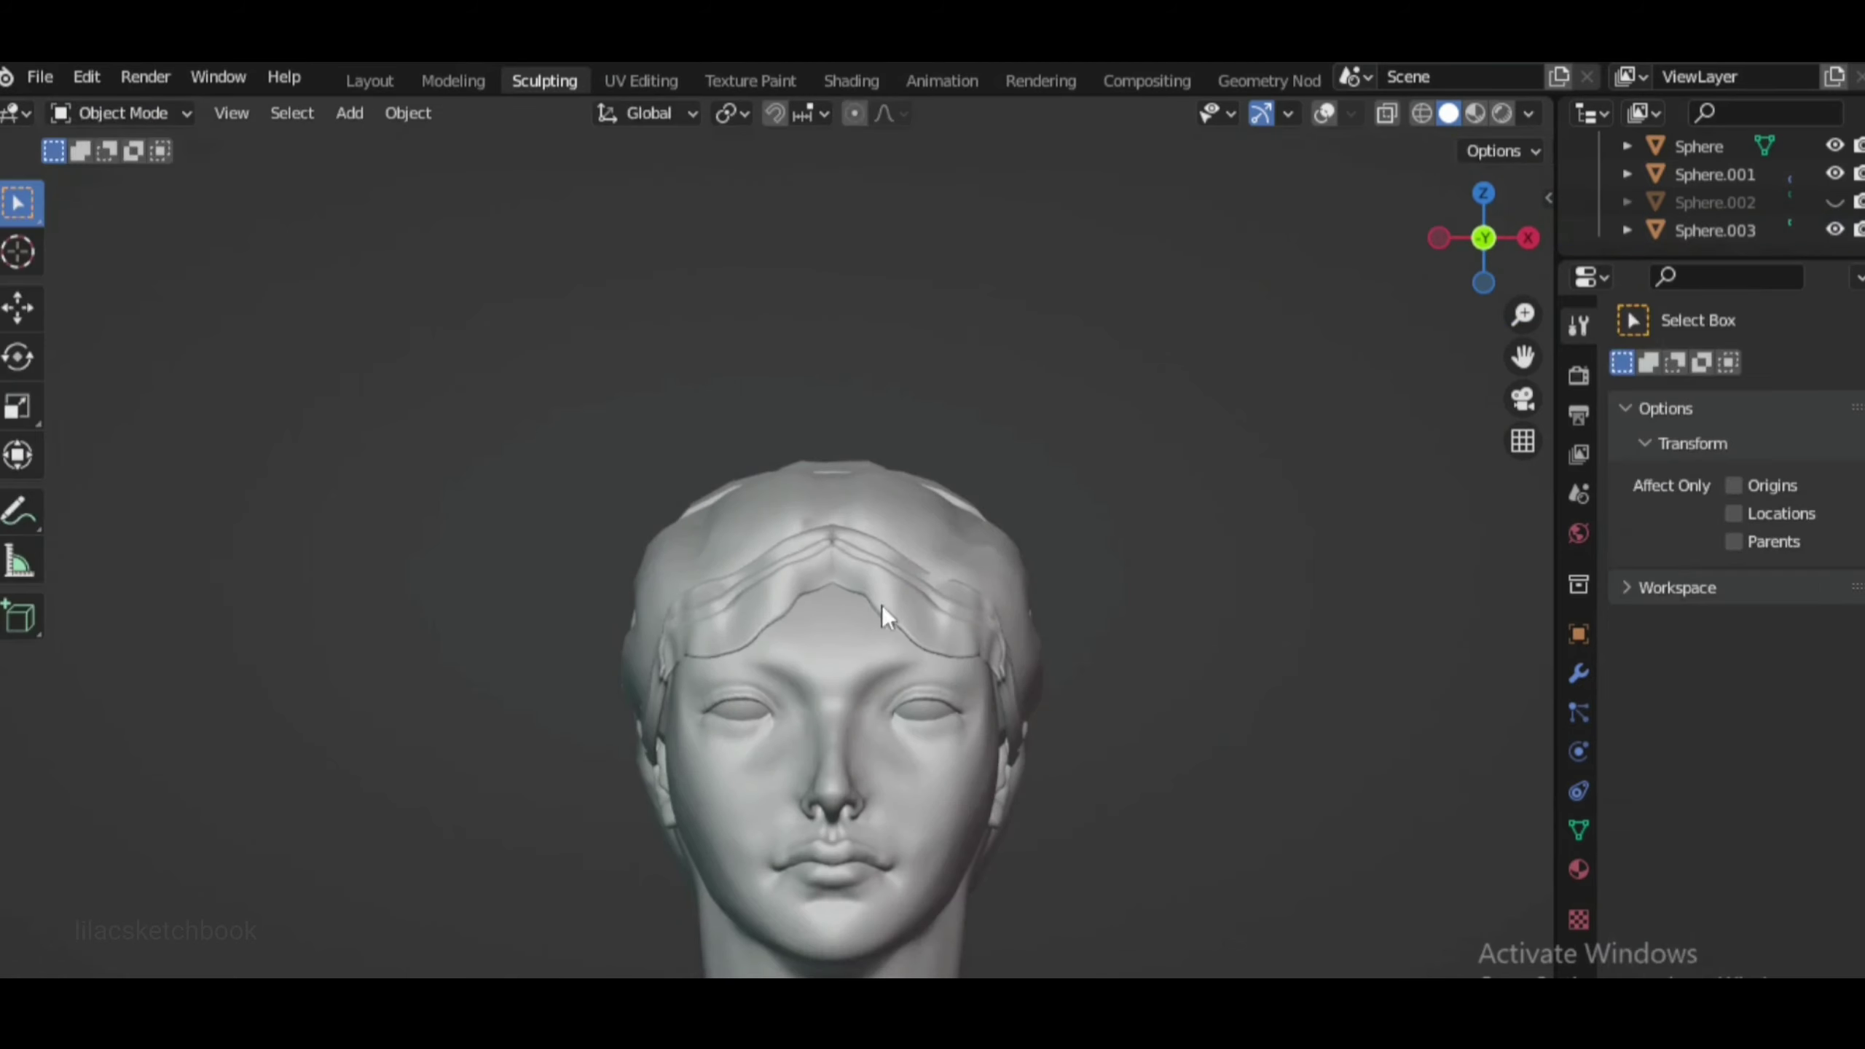
Switch to the Elastic Deform brush and frame a low view of the forehead
key("i")
middle_click_drag(1132, 687, 1072, 767)
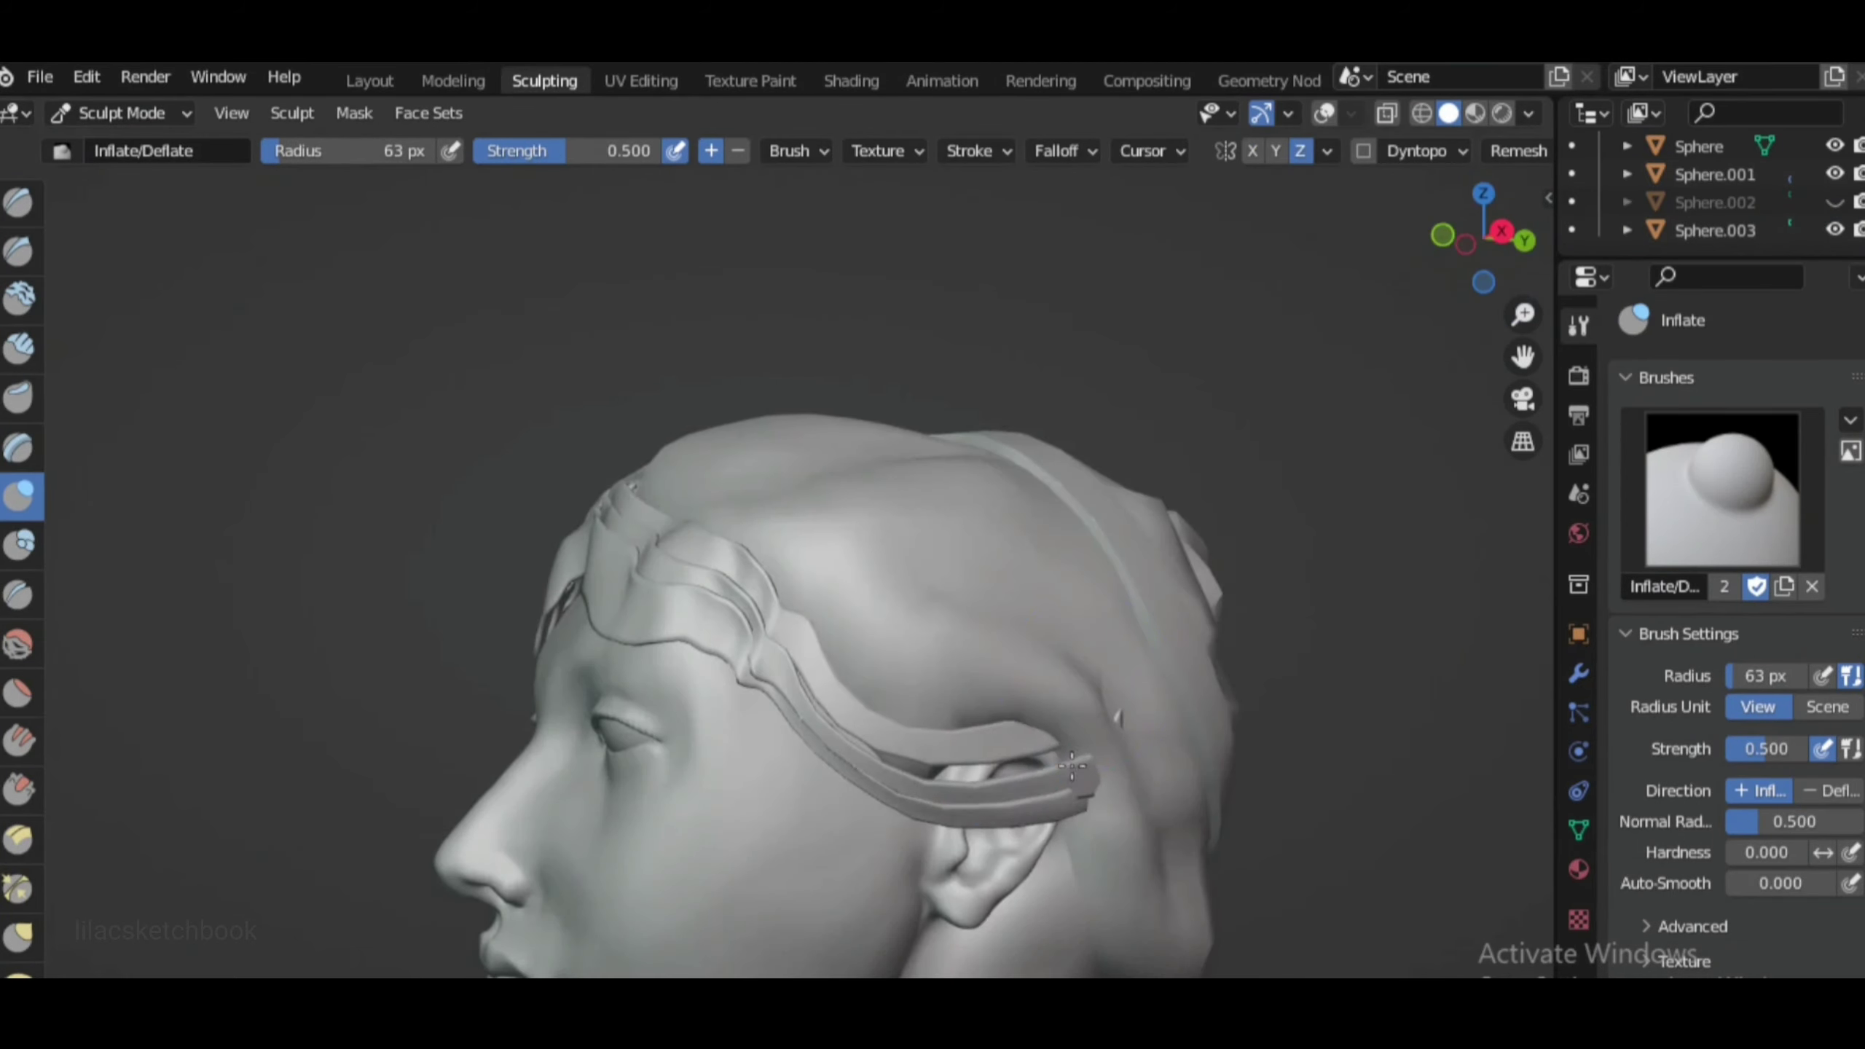
mouse_move(810, 693)
middle_mouse_down()
mouse_move(1065, 456)
mouse_move(1102, 392)
mouse_move(1021, 359)
middle_mouse_up()
left_click(18, 970)
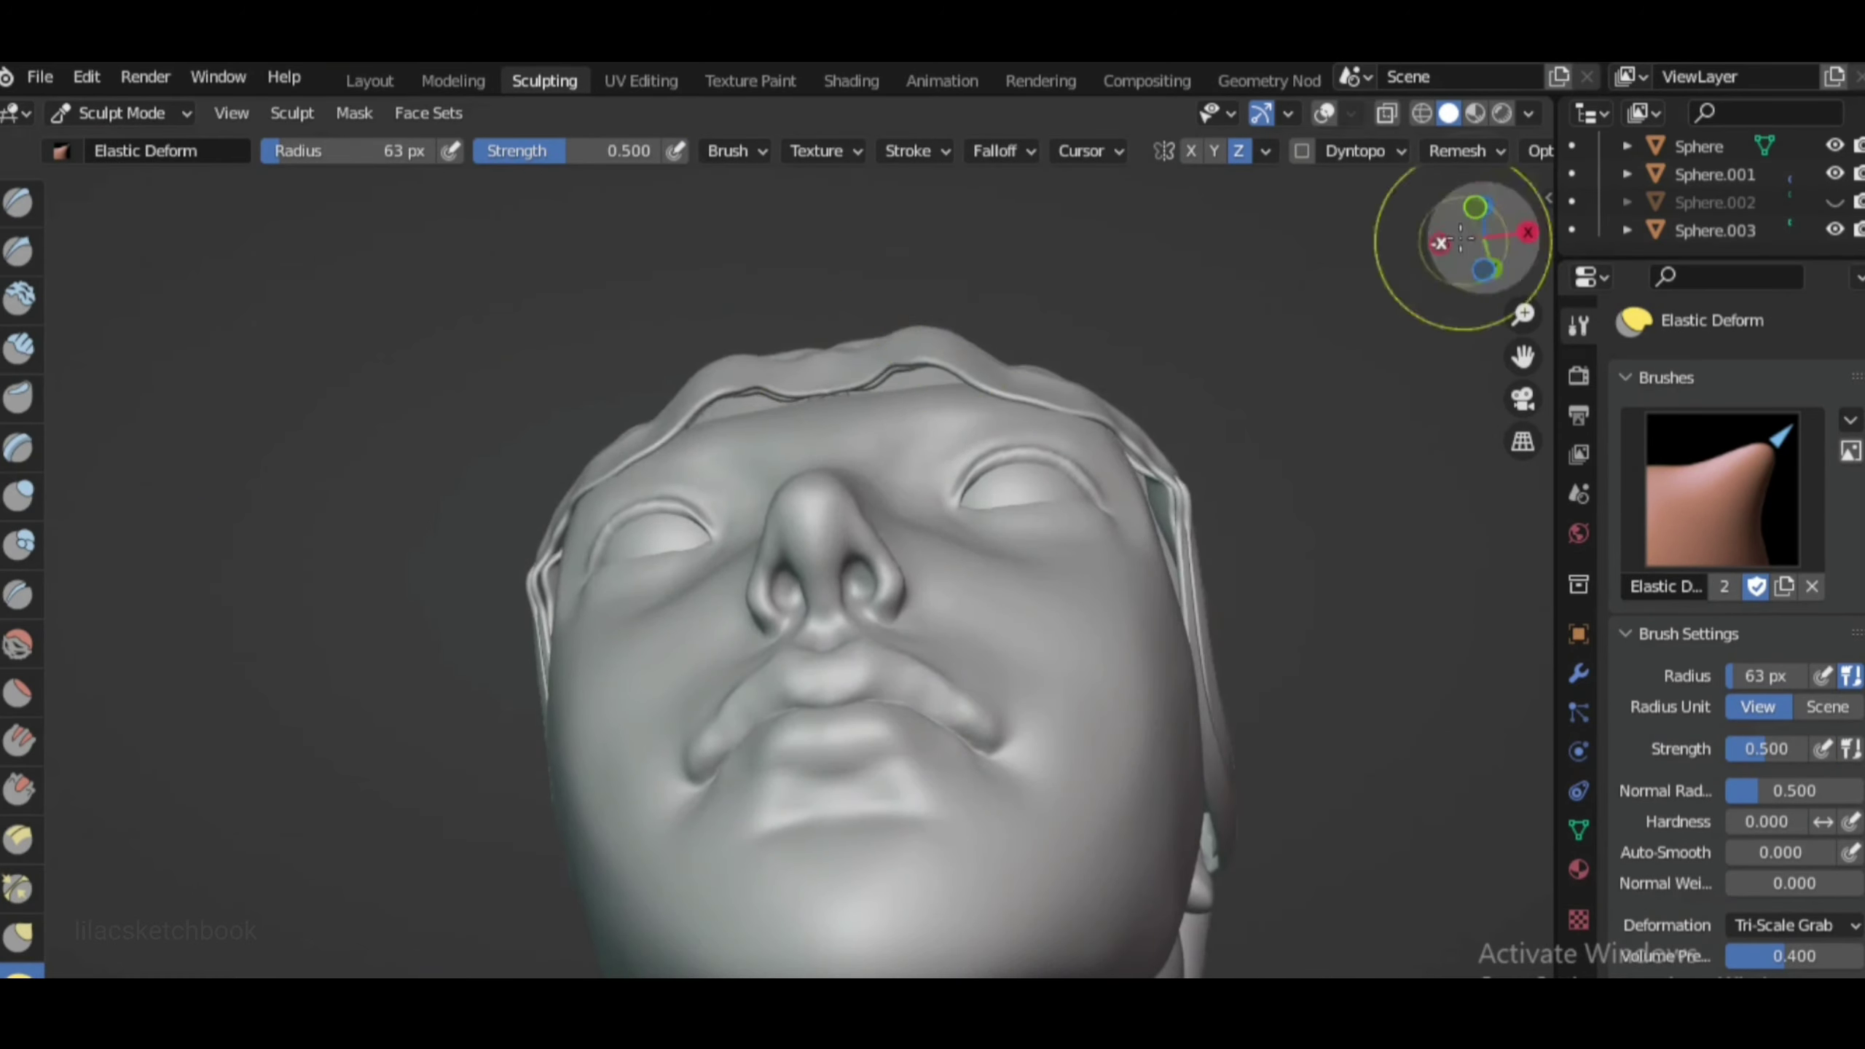
left_click_drag(1462, 239, 1476, 242)
scroll(991, 492, "up", 3)
scroll(1062, 447, "up", 5)
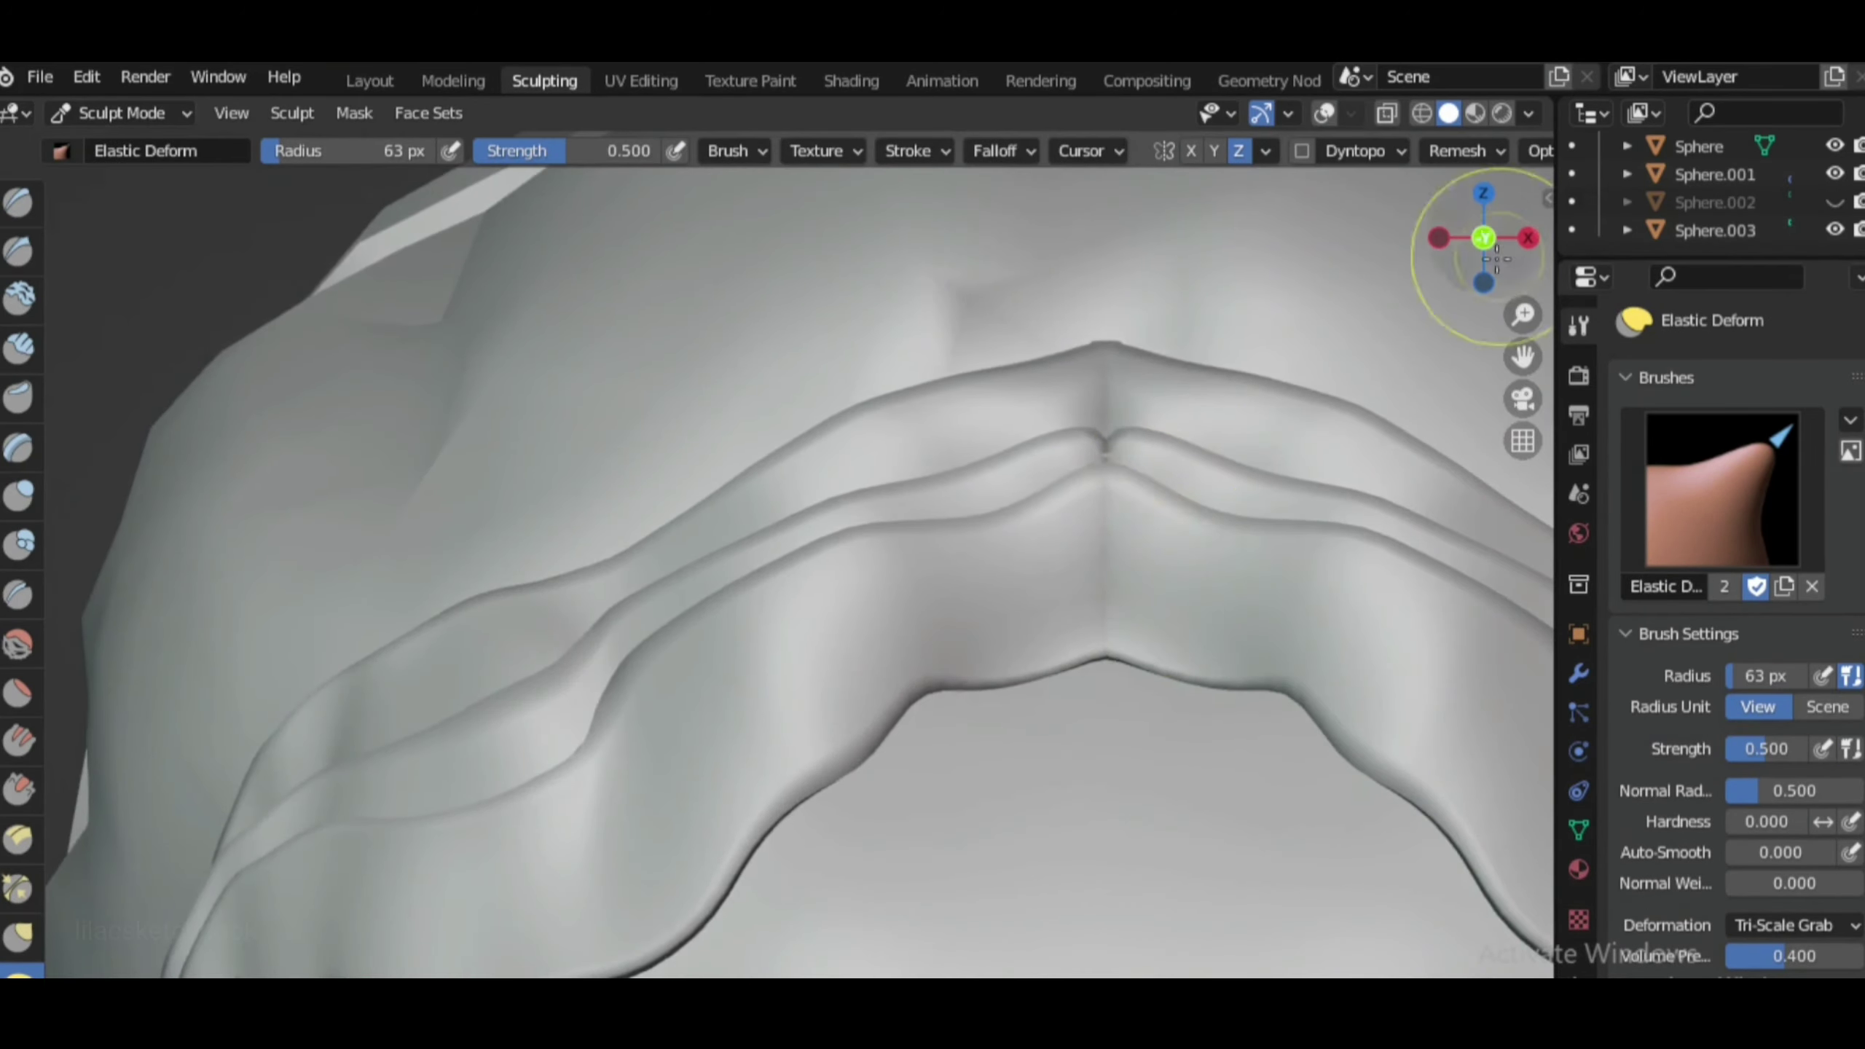
scroll(1165, 624, "down", 3)
scroll(1165, 624, "down", 6)
scroll(1353, 572, "up", 4)
mouse_move(1165, 624)
middle_mouse_down()
mouse_move(1353, 571)
mouse_move(1136, 483)
mouse_move(1249, 441)
mouse_move(1422, 500)
middle_mouse_up()
scroll(1136, 483, "down", 8)
scroll(1248, 441, "up", 4)
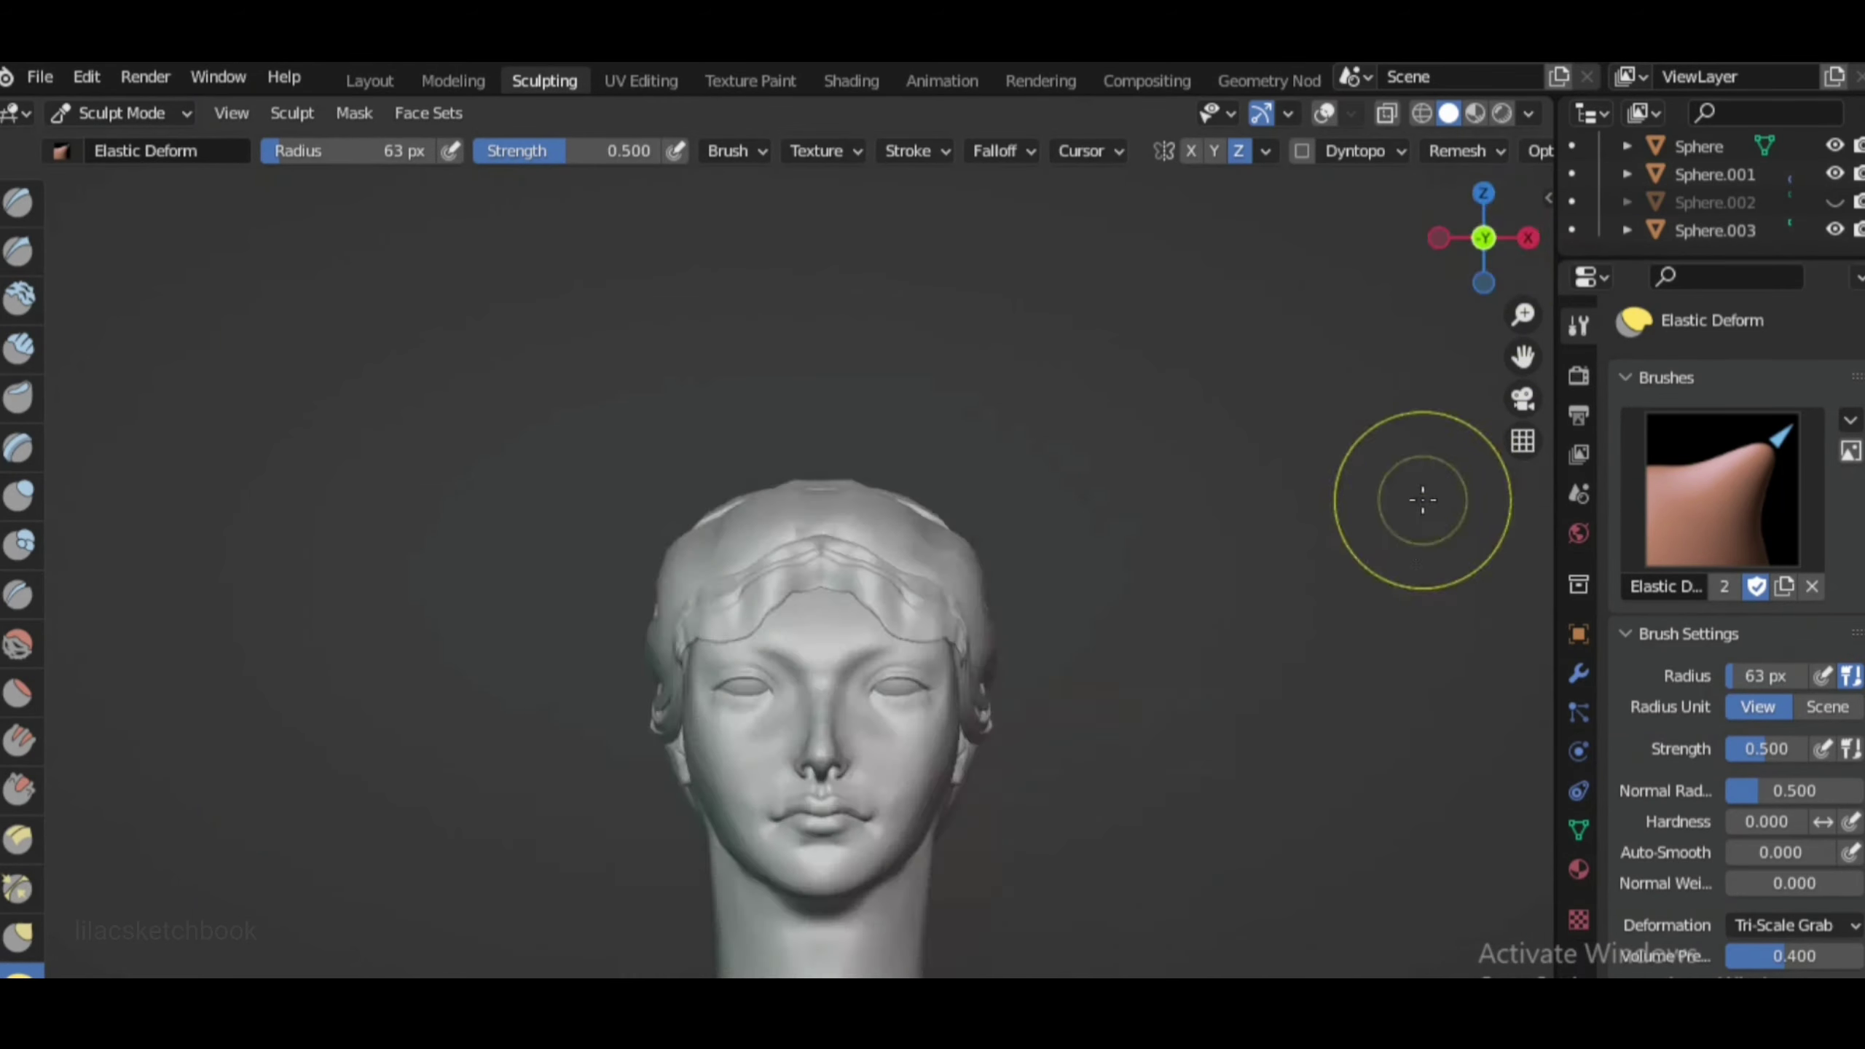
Build up the strand by the ear with the Blob brush, then resume sculpting Sphere.003
left_click(19, 544)
middle_click_drag(1145, 645, 955, 683)
left_click_drag(933, 690, 983, 699)
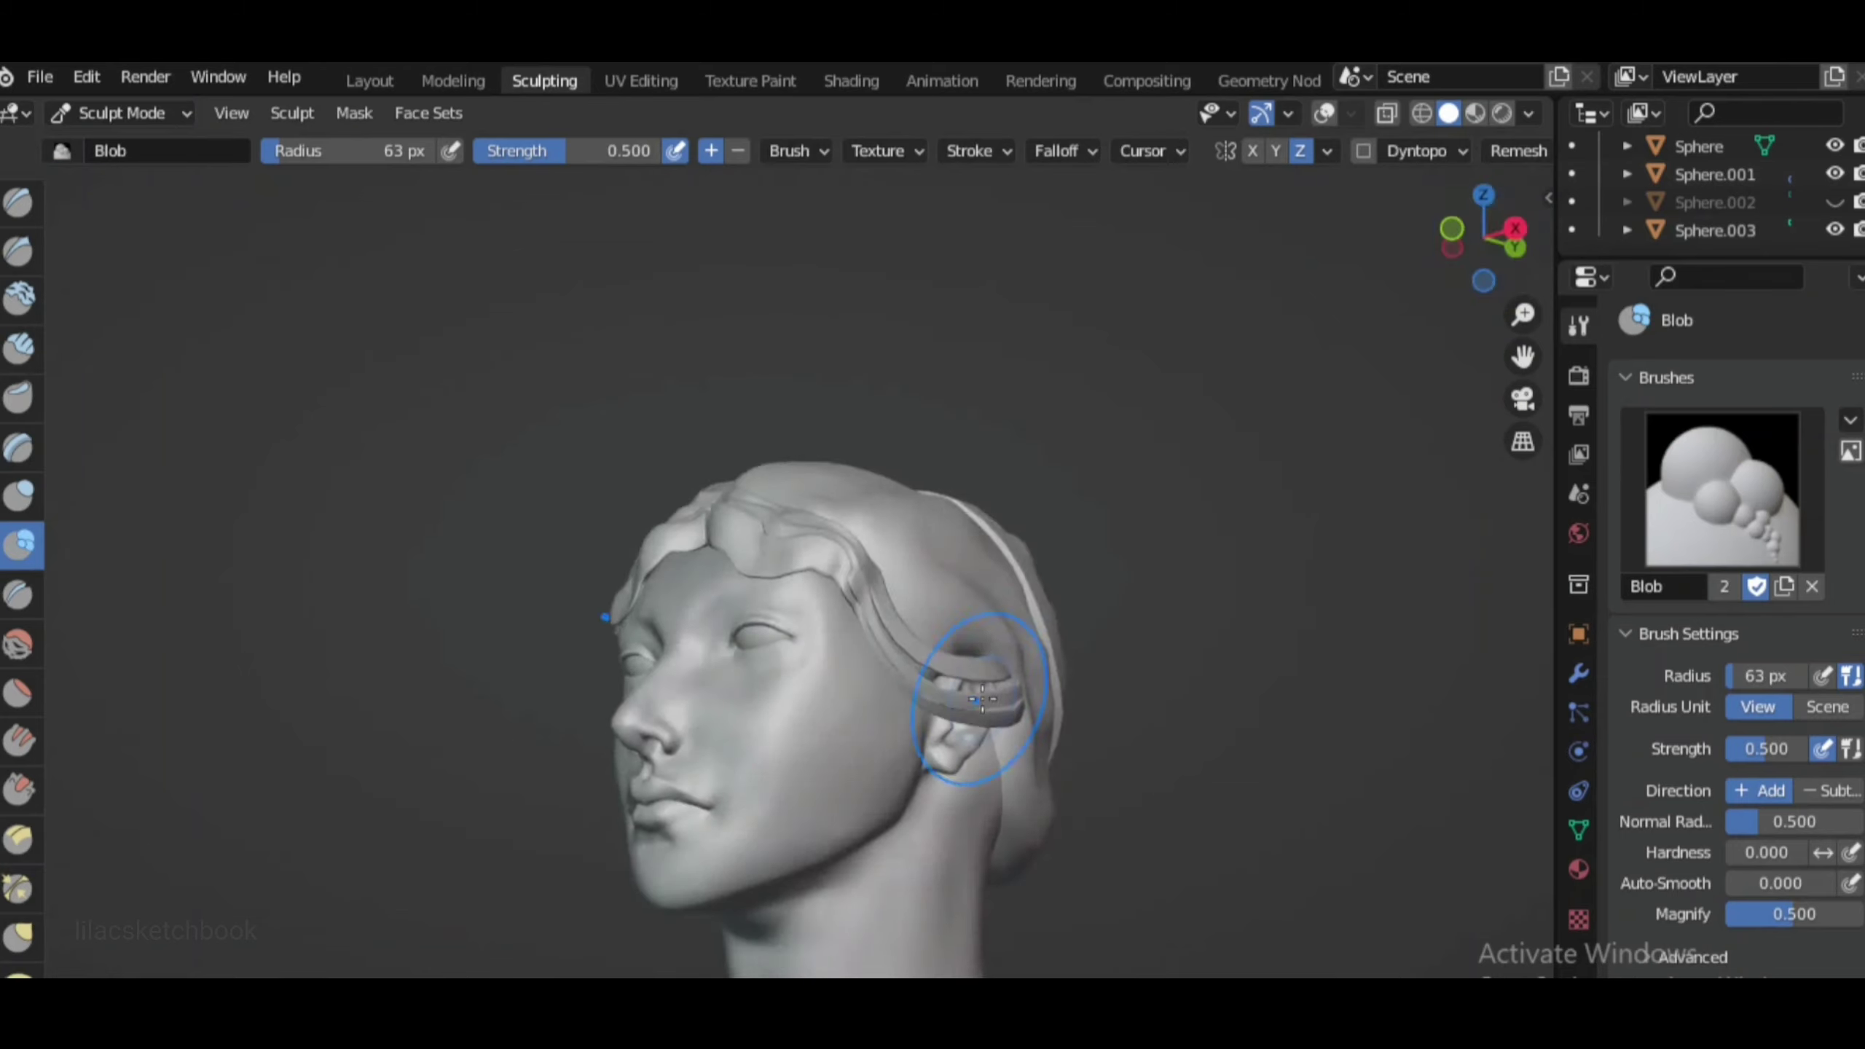
mouse_move(983, 700)
middle_mouse_down()
mouse_move(1012, 624)
mouse_move(1144, 541)
middle_mouse_up()
key("ctrl+Tab")
left_click(1145, 541)
key("ctrl+Tab")
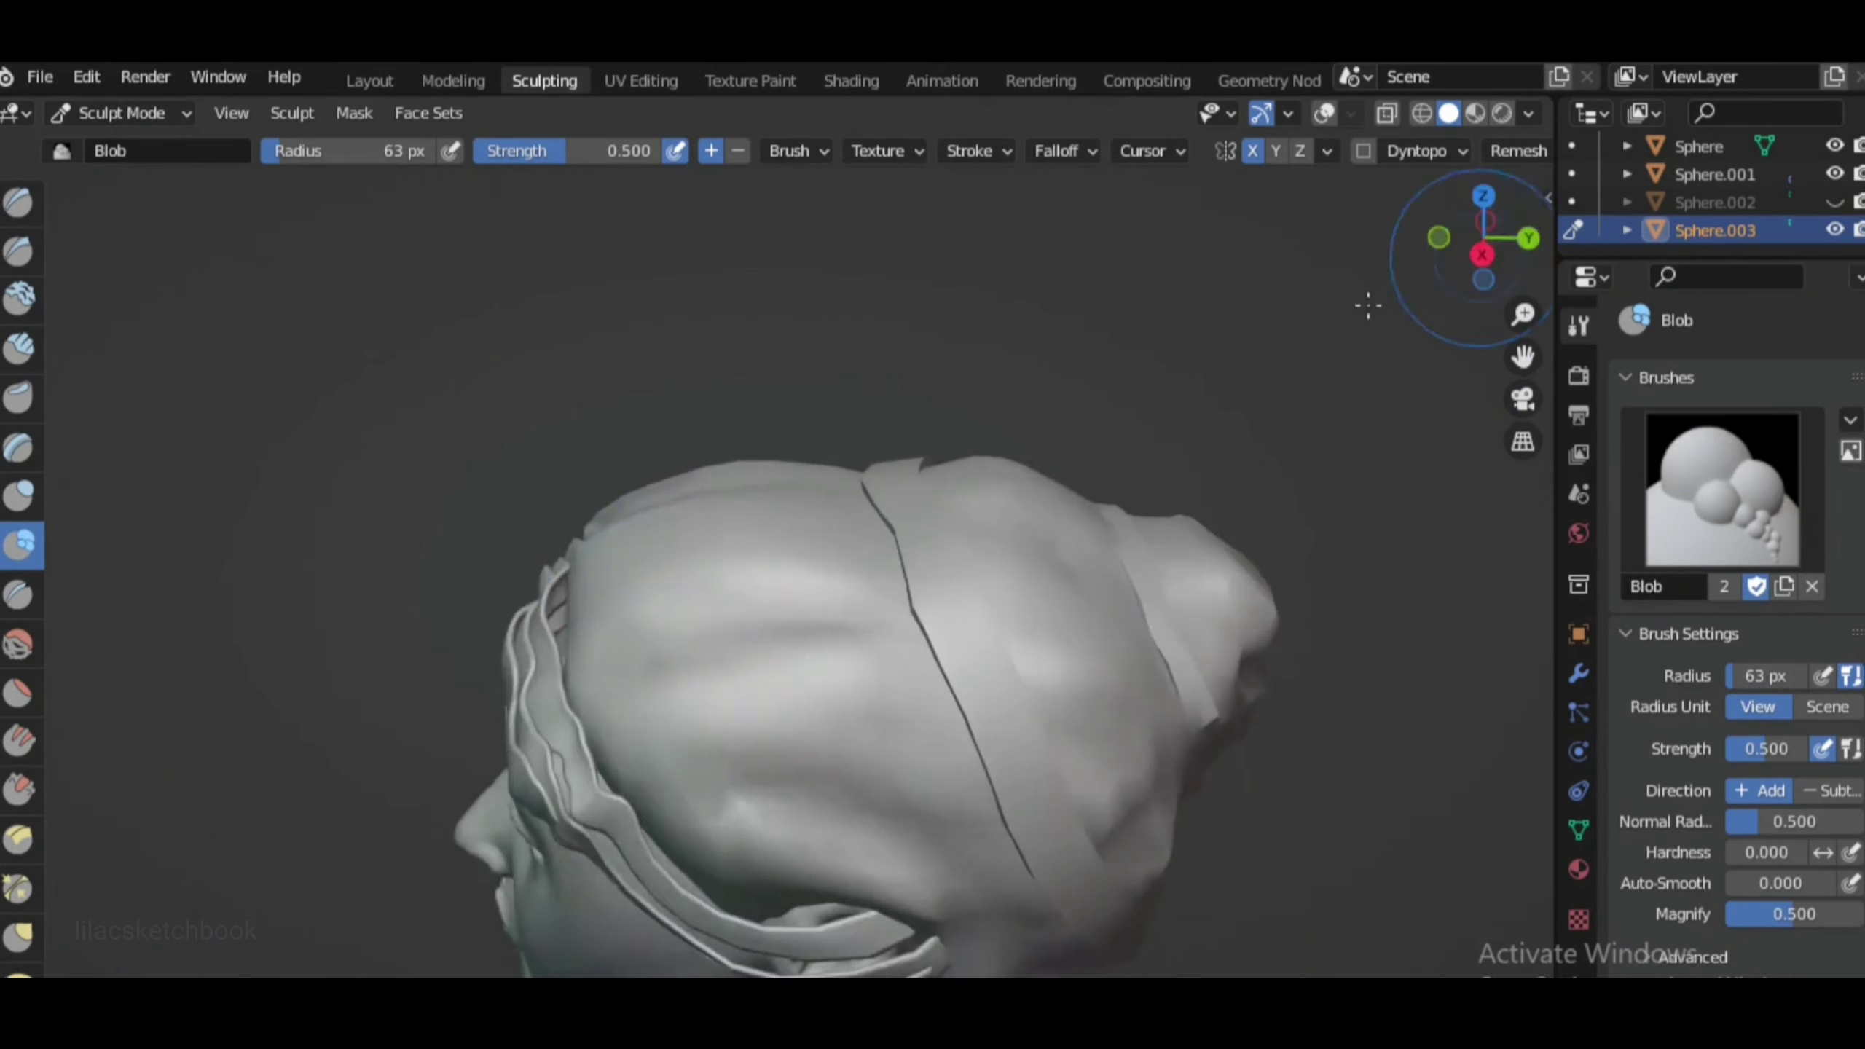
mouse_move(1368, 305)
middle_mouse_down()
mouse_move(854, 783)
mouse_move(916, 667)
mouse_move(862, 646)
mouse_move(1063, 597)
mouse_move(908, 845)
mouse_move(853, 729)
middle_mouse_up()
left_click_drag(1483, 243, 1351, 426)
mouse_move(862, 838)
middle_mouse_down()
mouse_move(733, 716)
mouse_move(684, 799)
mouse_move(844, 734)
middle_mouse_up()
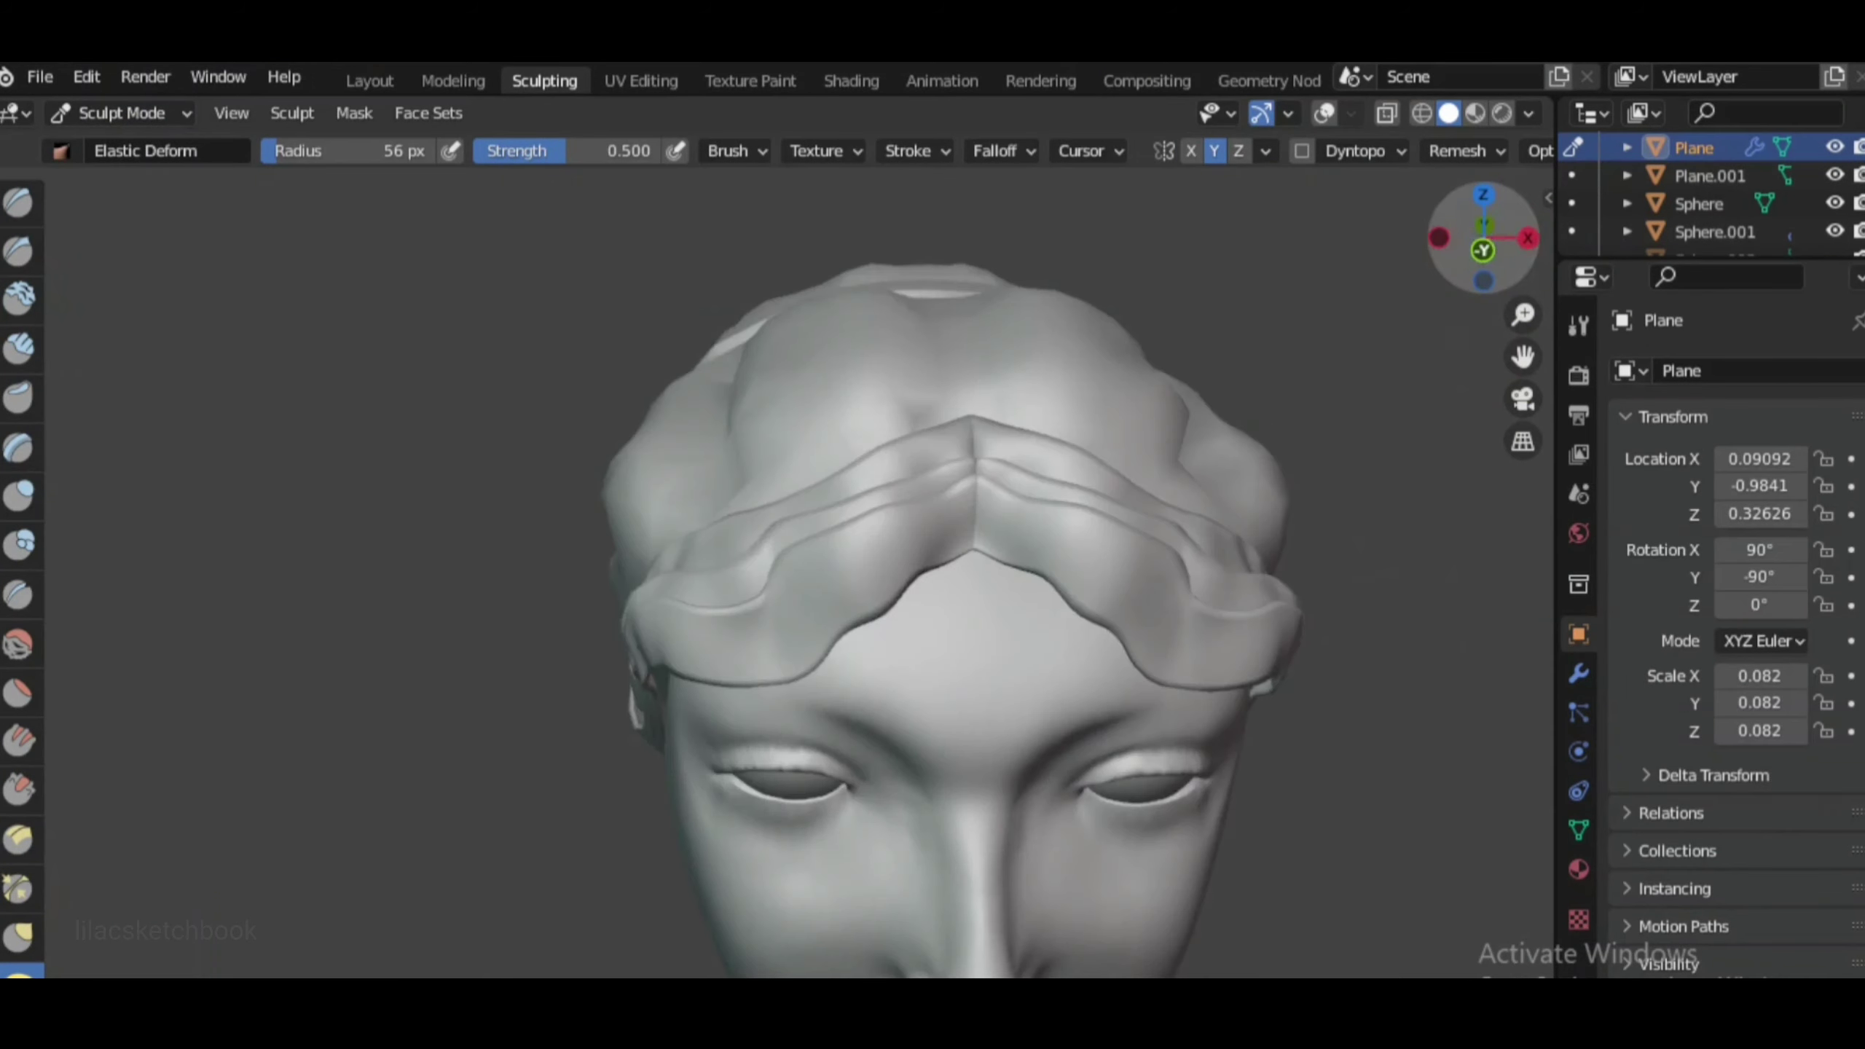
Review the hair band from both sides of the head, then put the Plane into Edit Mode
middle_click_drag(1019, 703, 571, 641)
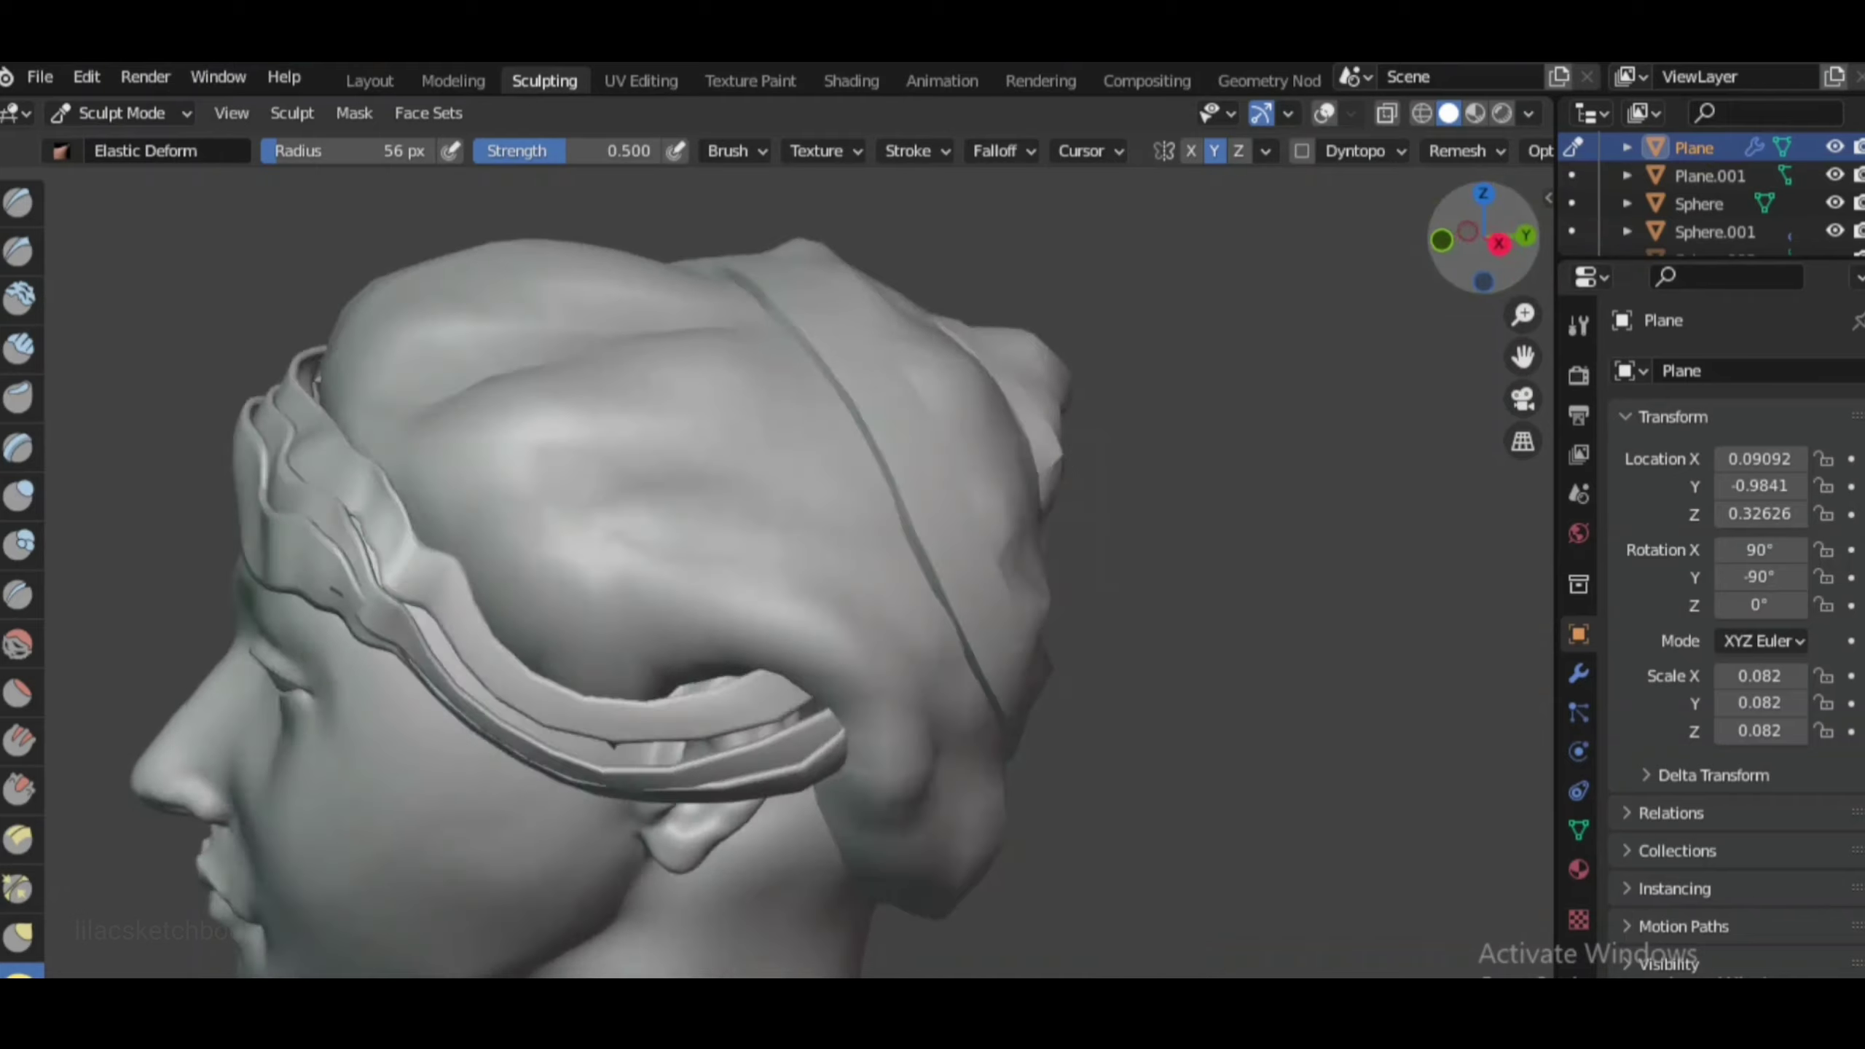
scroll(604, 600, "up", 8)
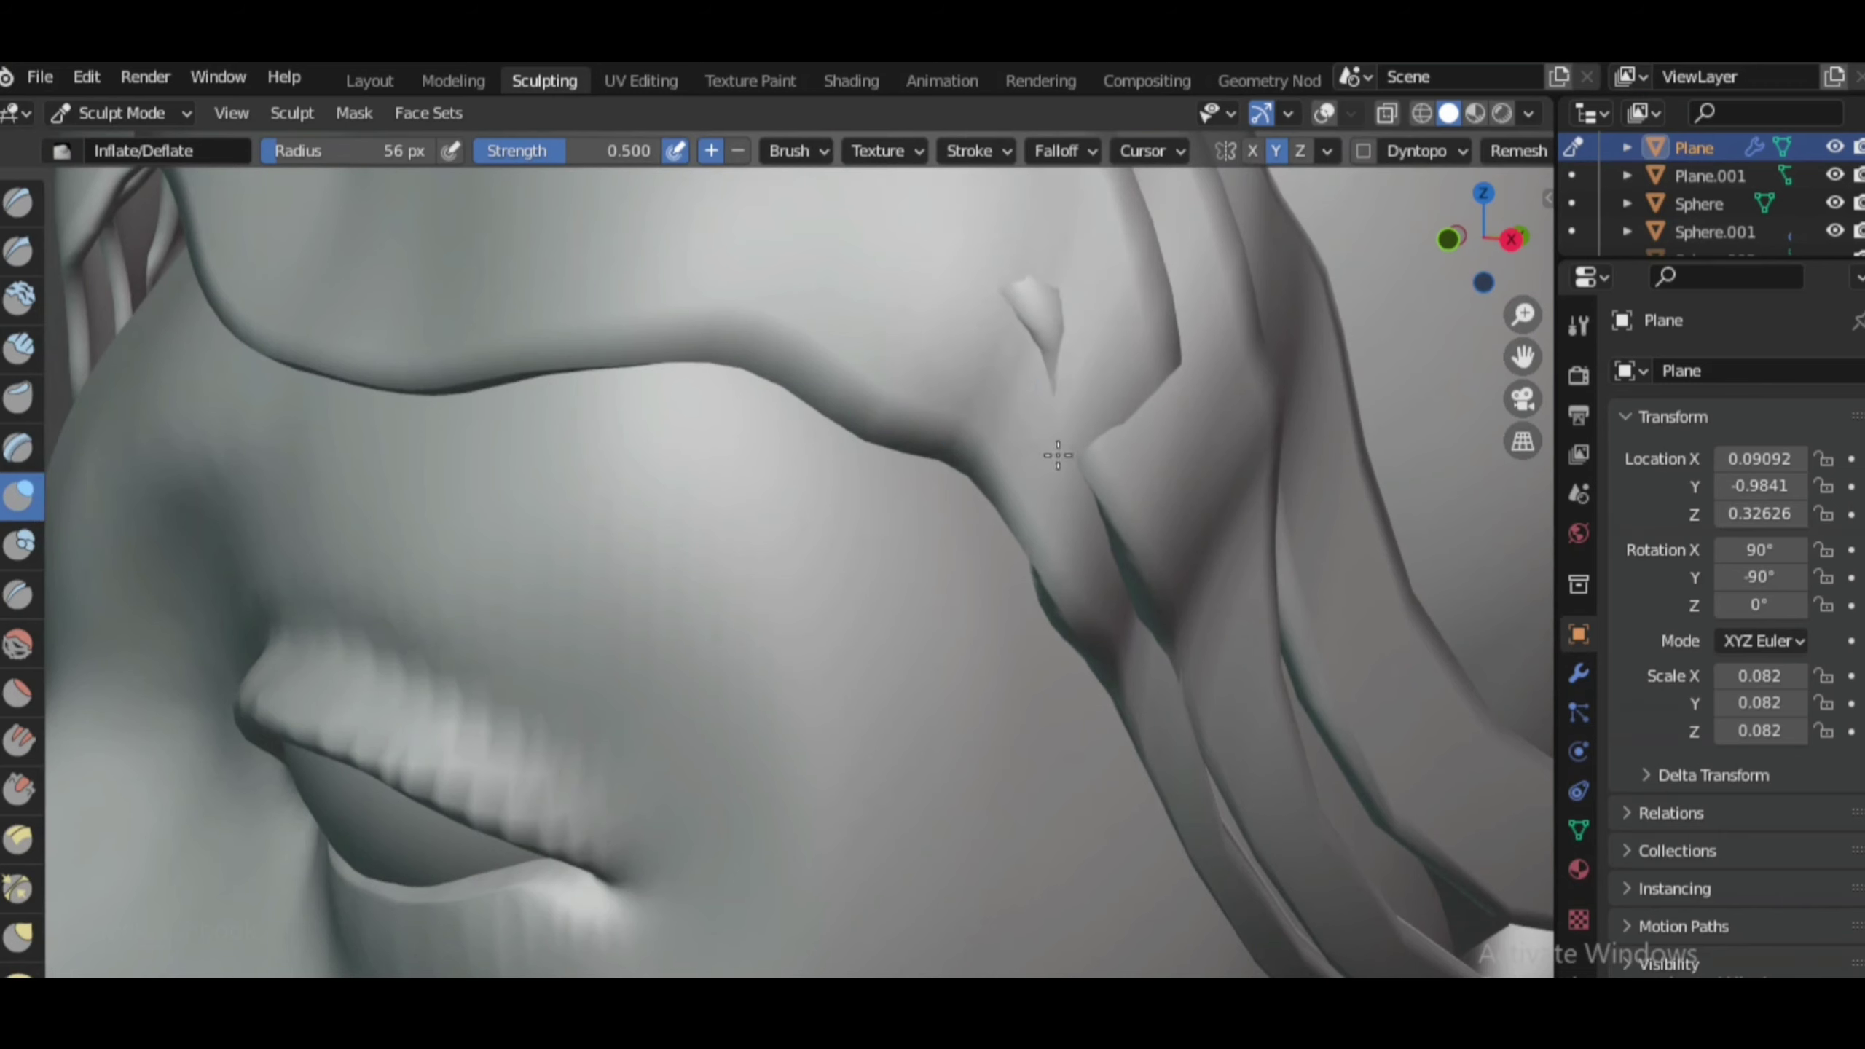
scroll(1057, 456, "down", 6)
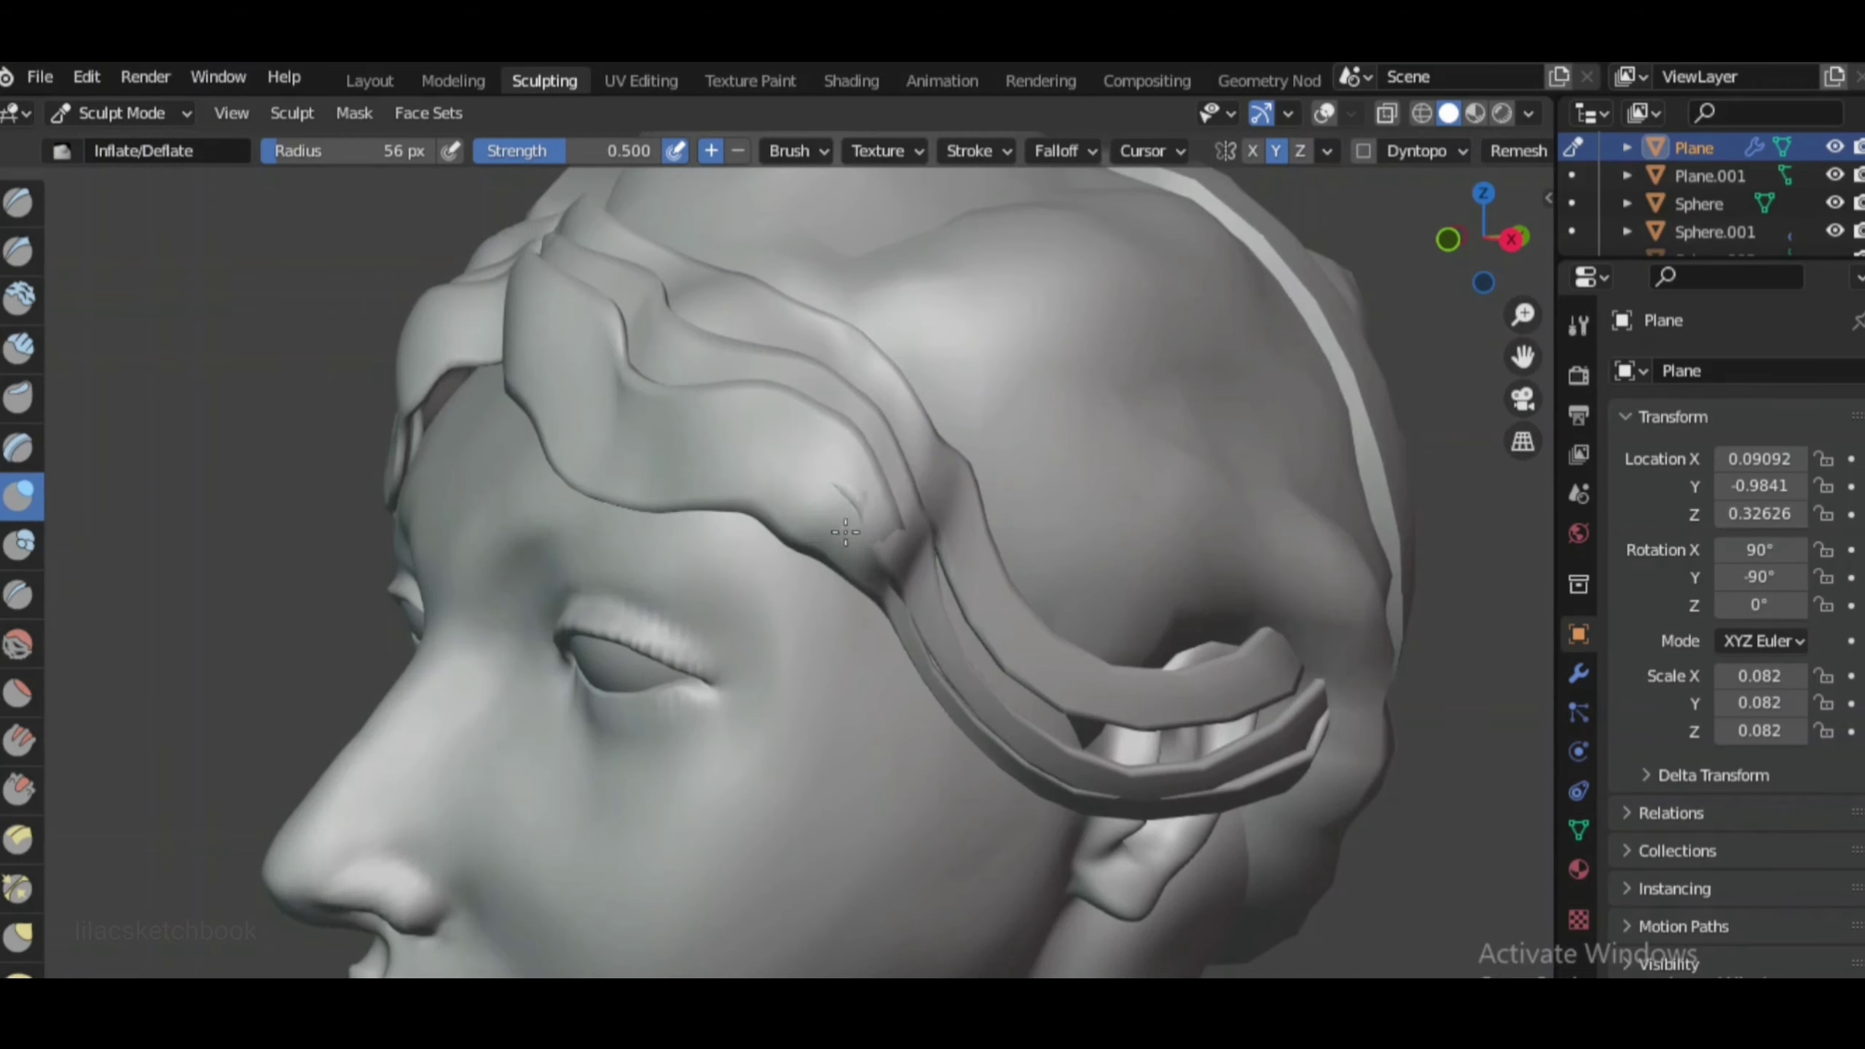
middle_click_drag(1265, 469, 1314, 558)
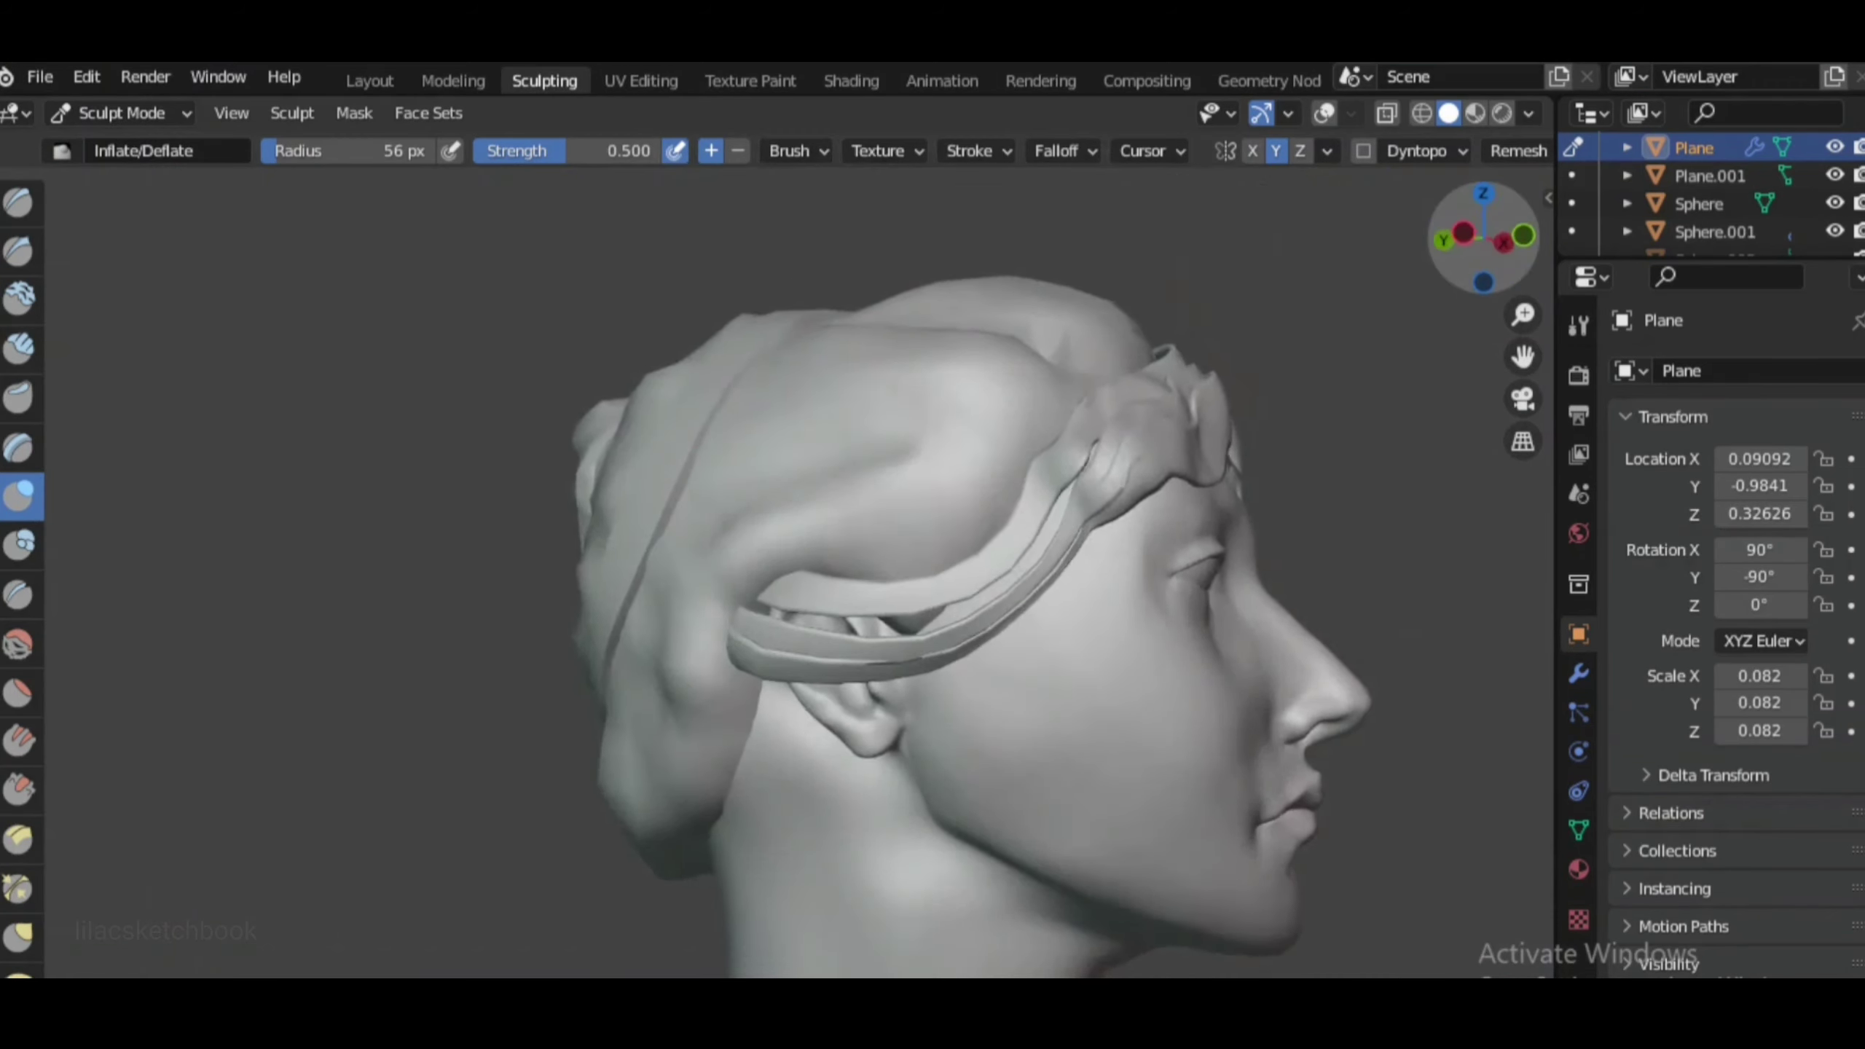
scroll(1322, 581, "down", 4)
scroll(1330, 595, "up", 2)
scroll(1330, 595, "down", 1)
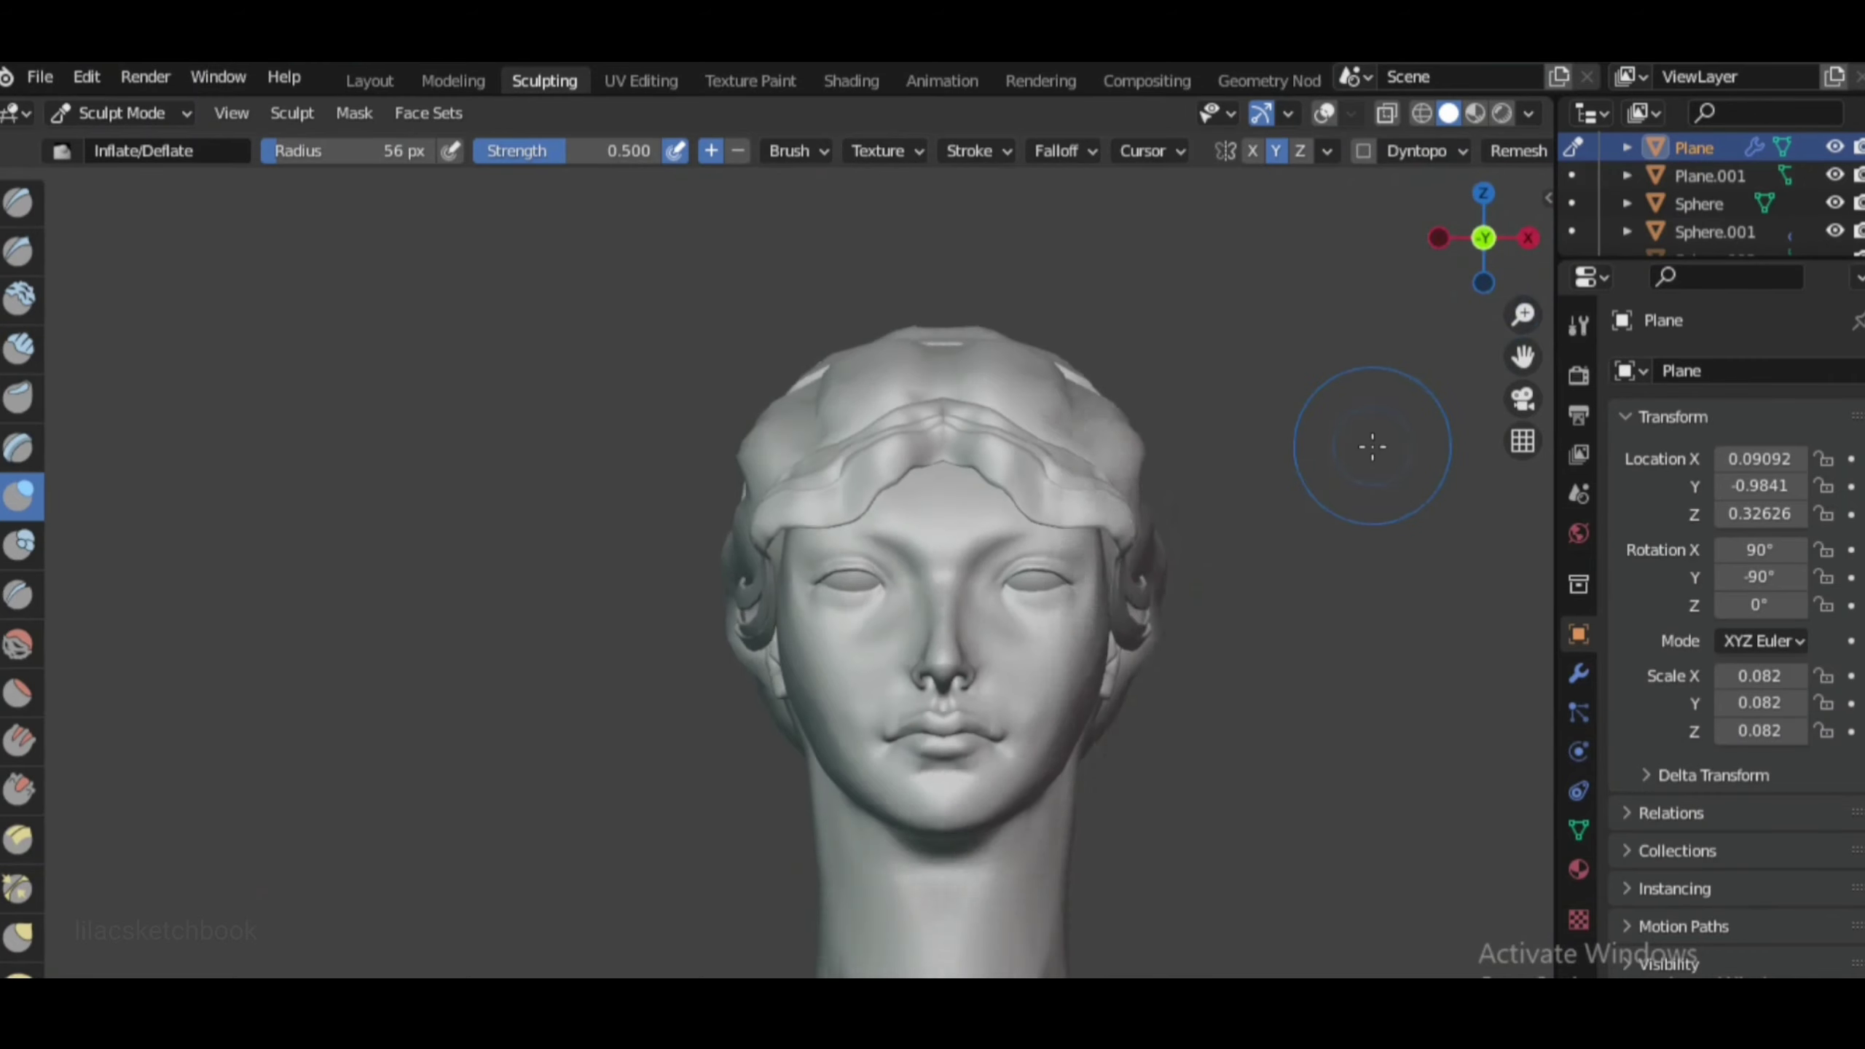
middle_click_drag(1374, 445, 1102, 514)
scroll(1098, 517, "up", 4)
middle_click_drag(1239, 488, 1401, 285)
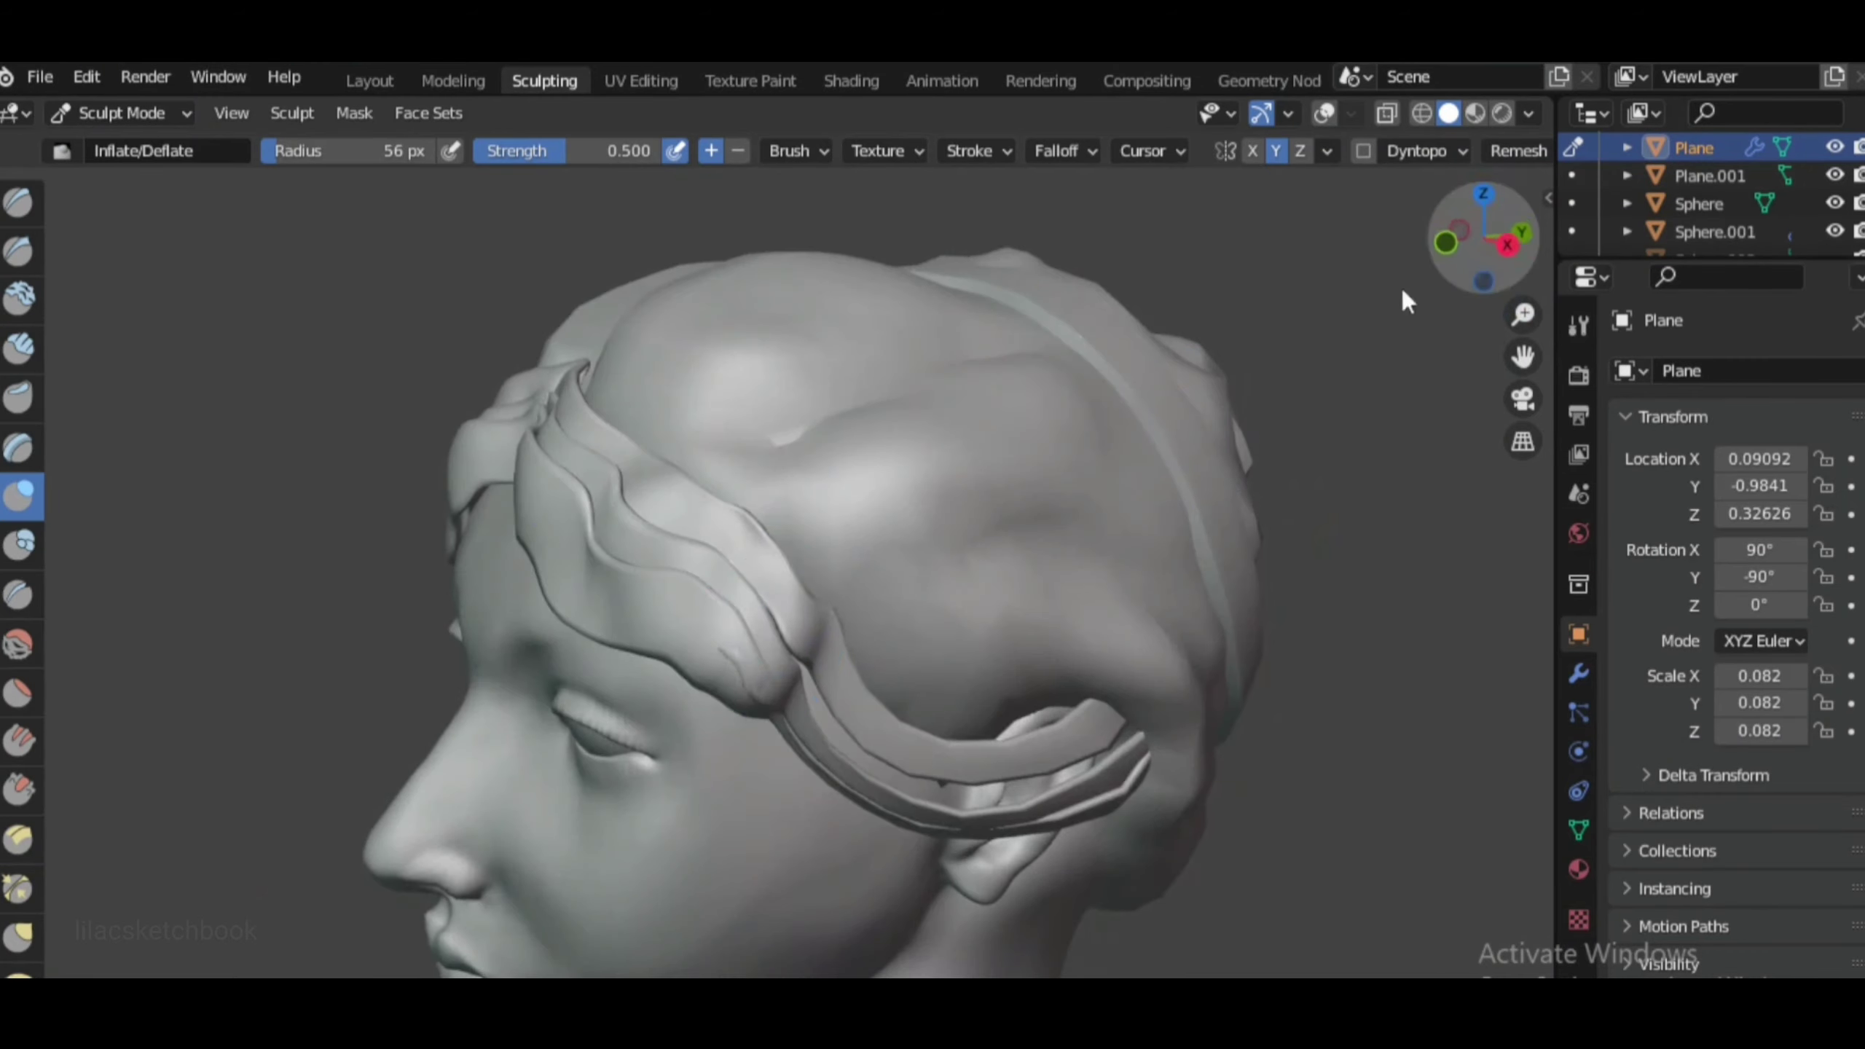
scroll(926, 612, "up", 3)
scroll(926, 612, "down", 2)
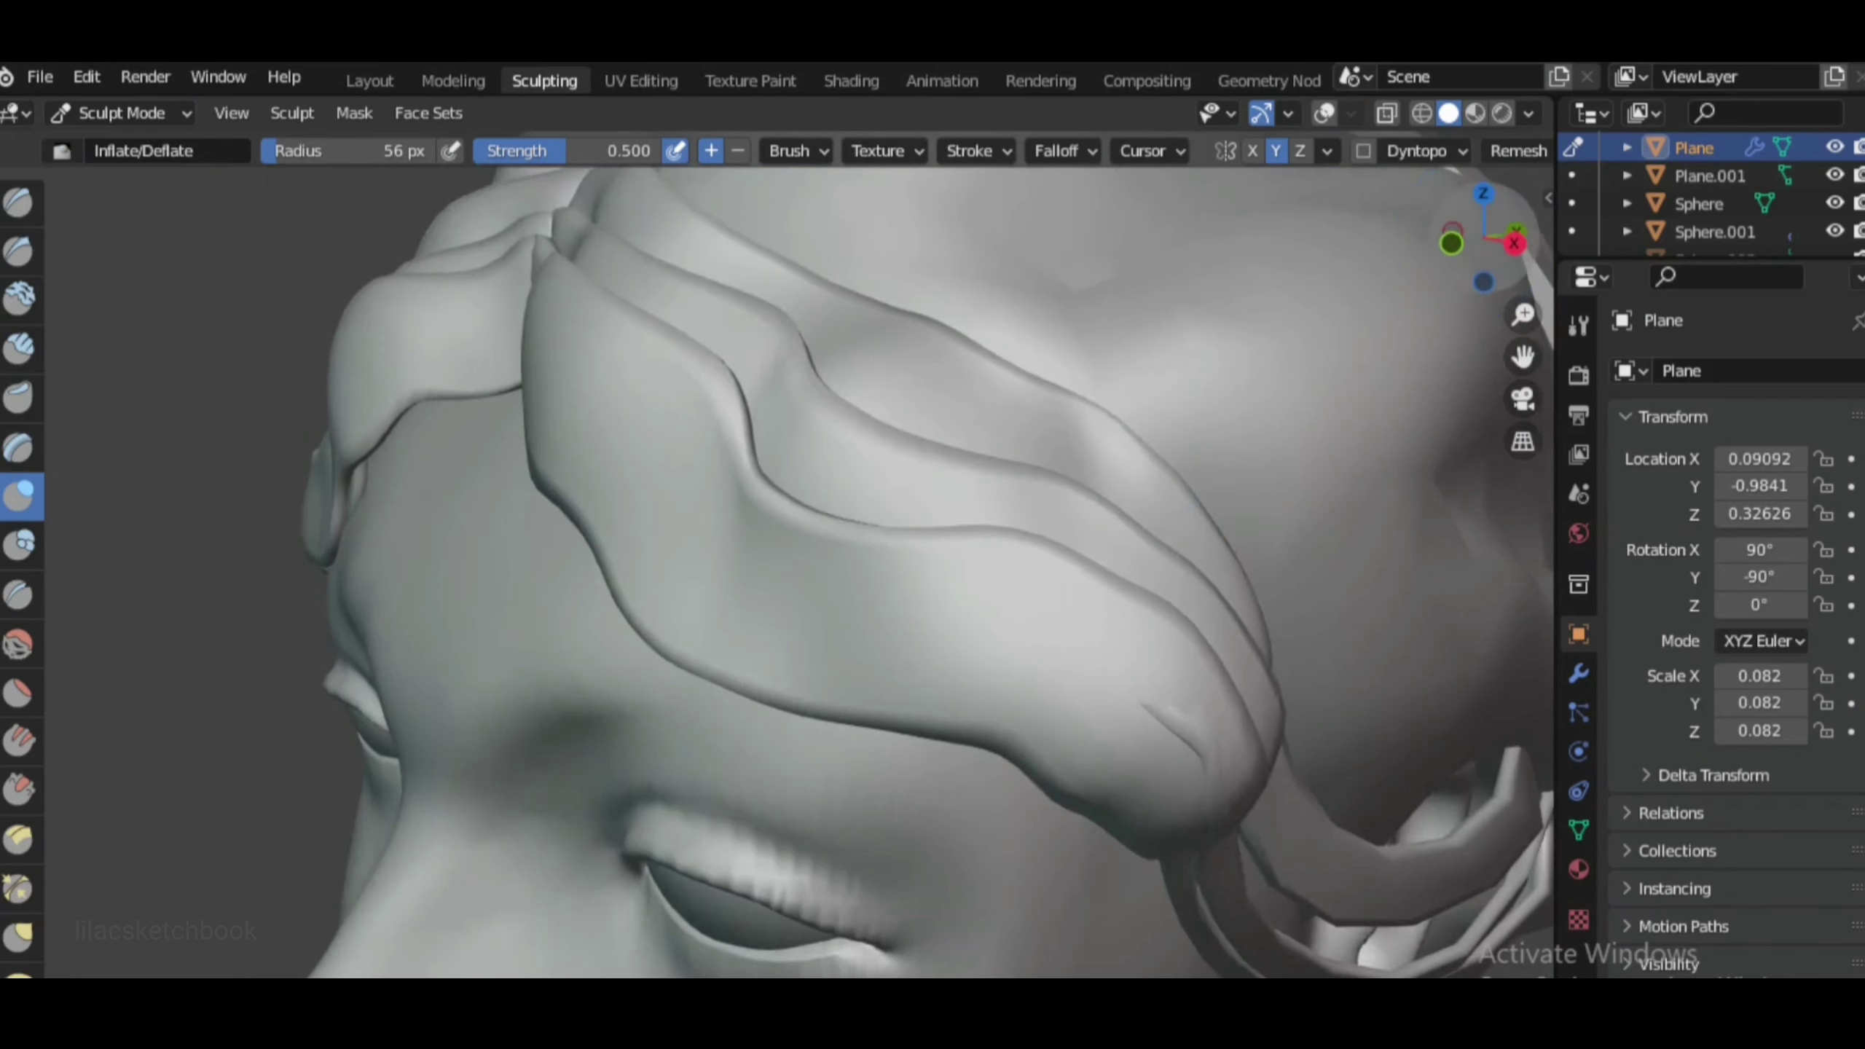
scroll(441, 320, "down", 4)
key("Tab")
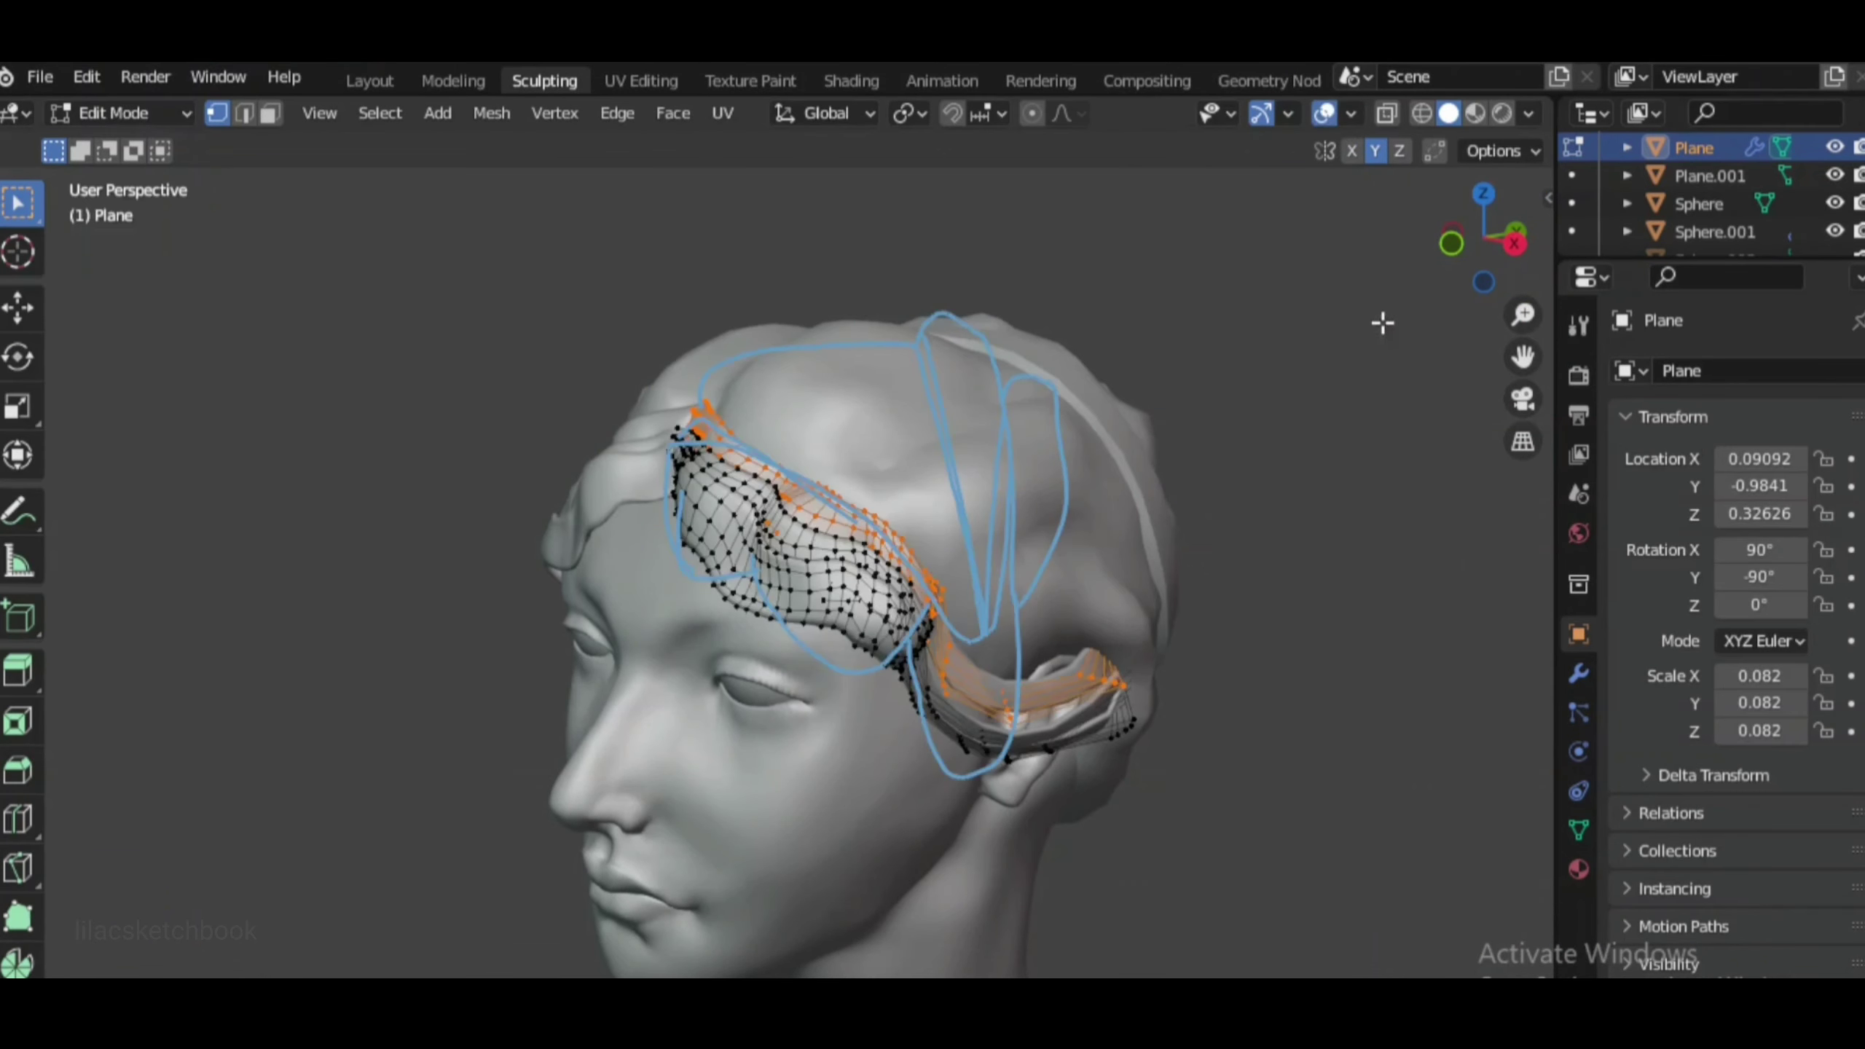
Orbit over the top and back of the strand mesh, then snap to a front orthographic view
scroll(1386, 321, "up", 4)
scroll(1387, 321, "up", 2)
scroll(824, 757, "up", 2)
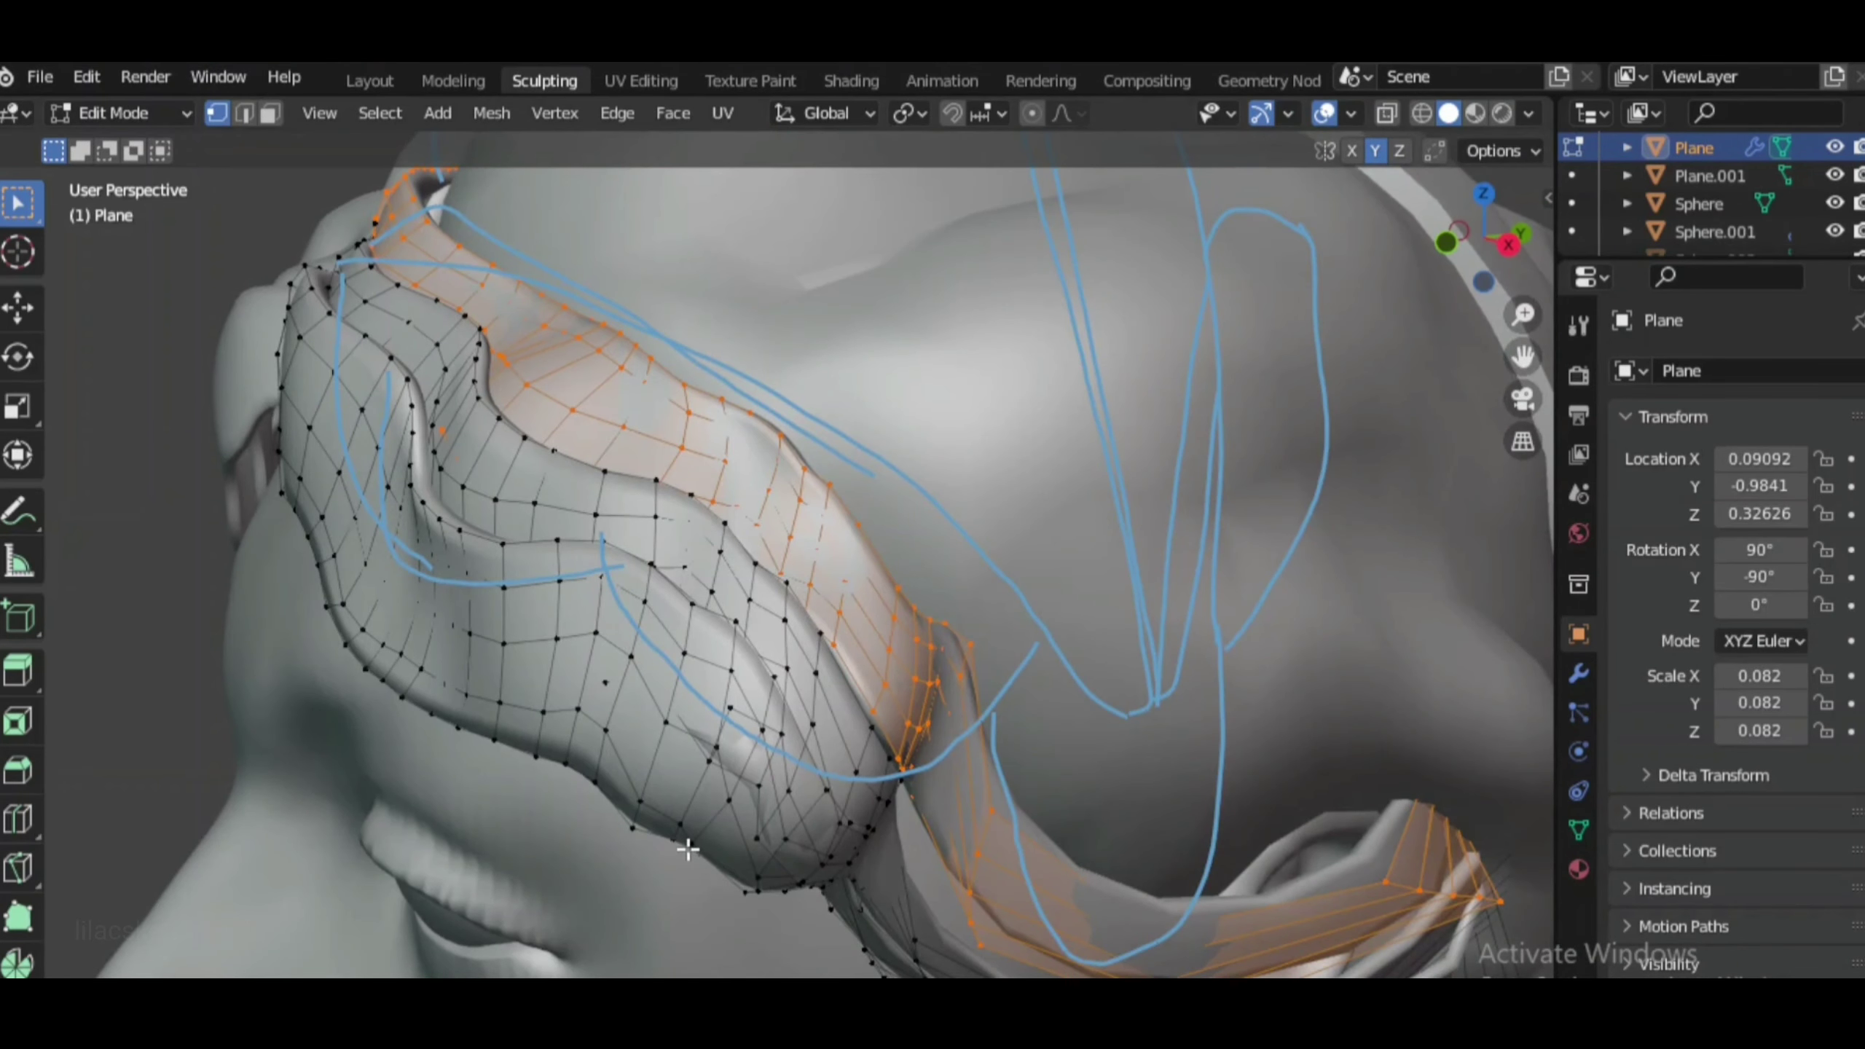
middle_click_drag(705, 852, 1012, 620)
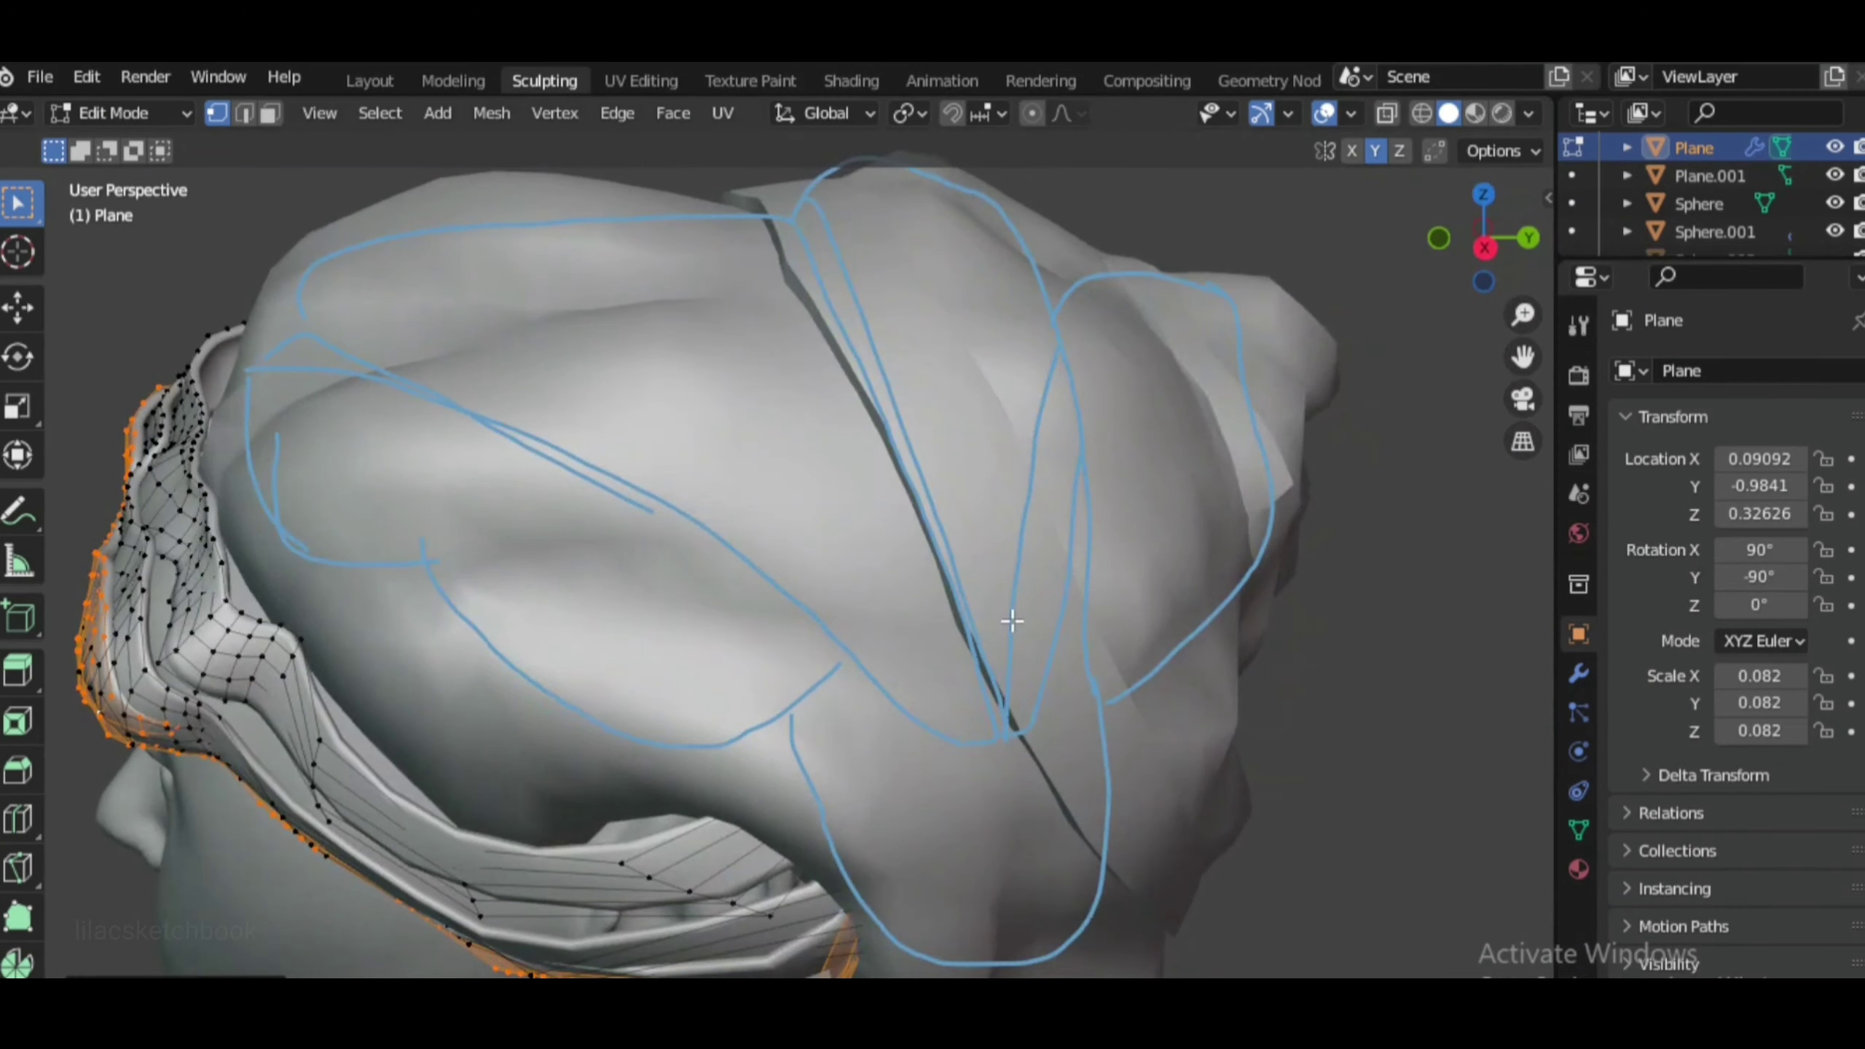
left_click(1440, 239)
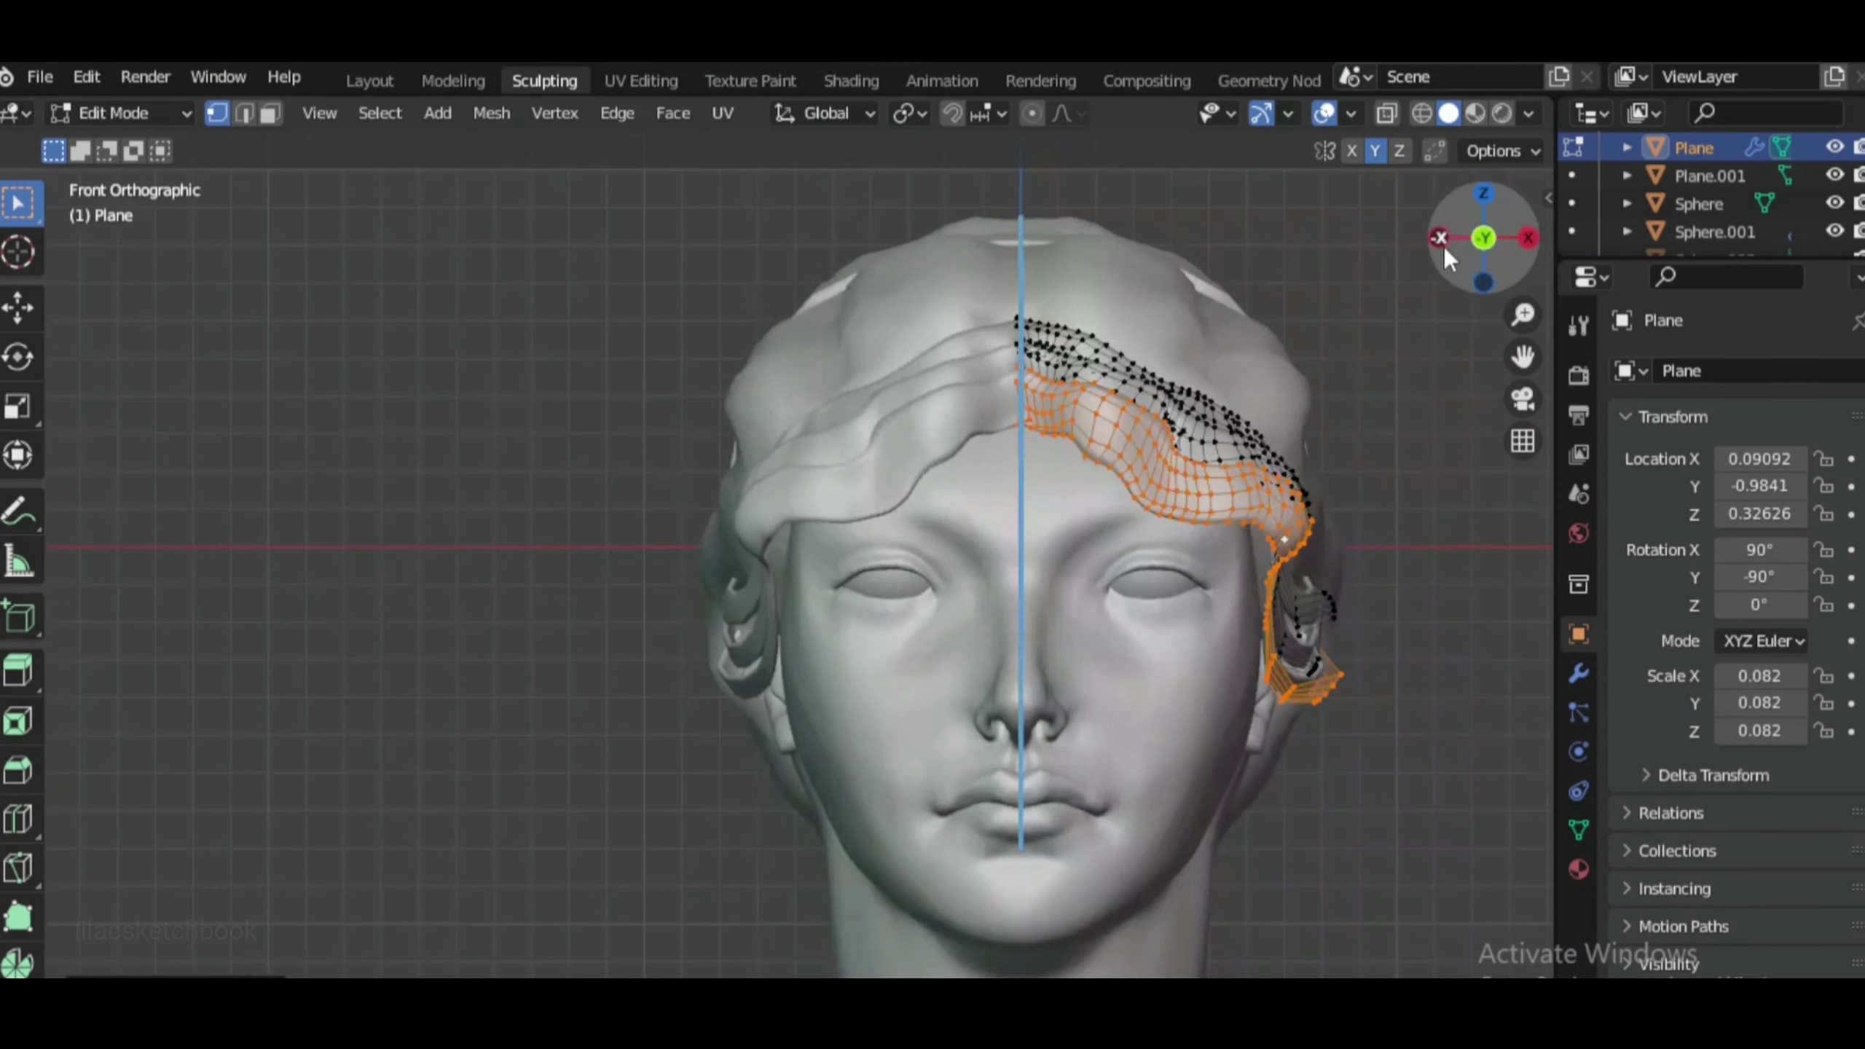
left_click_drag(1485, 244, 1476, 243)
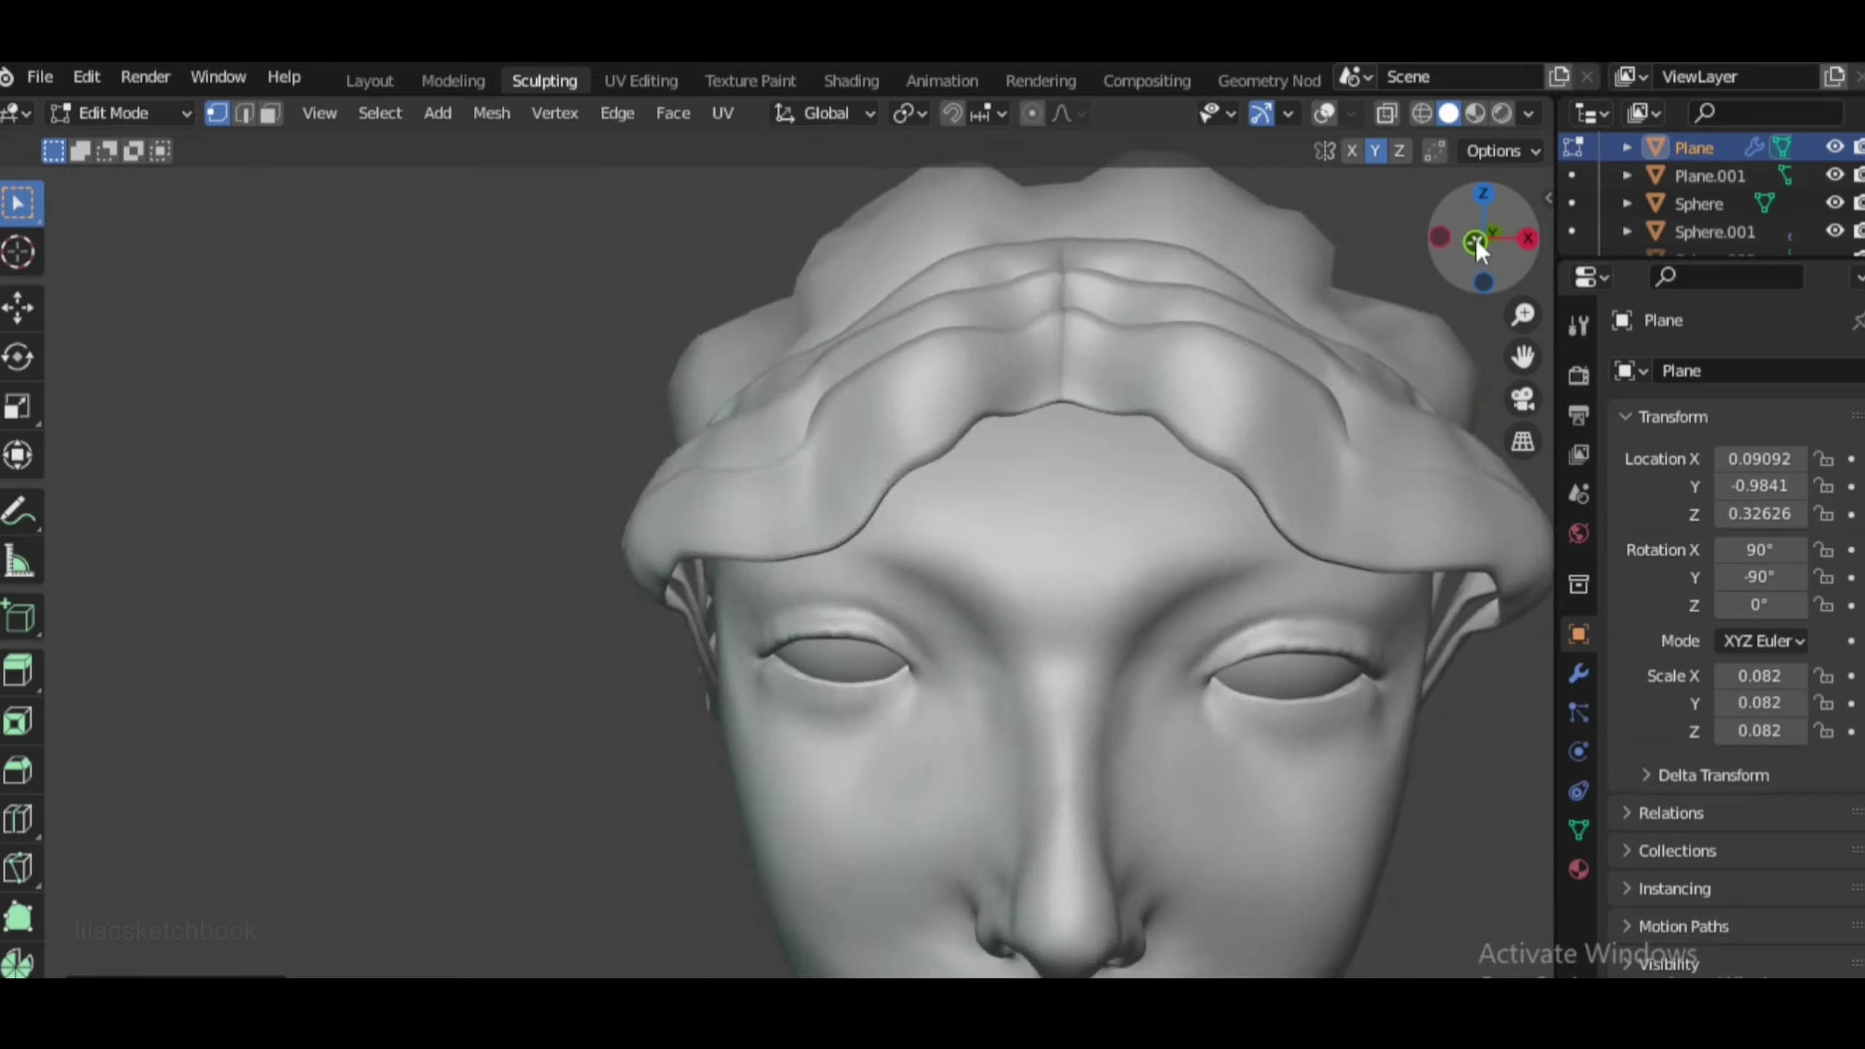
scroll(1332, 425, "down", 5)
scroll(1332, 425, "up", 5)
middle_click_drag(1332, 425, 1320, 367)
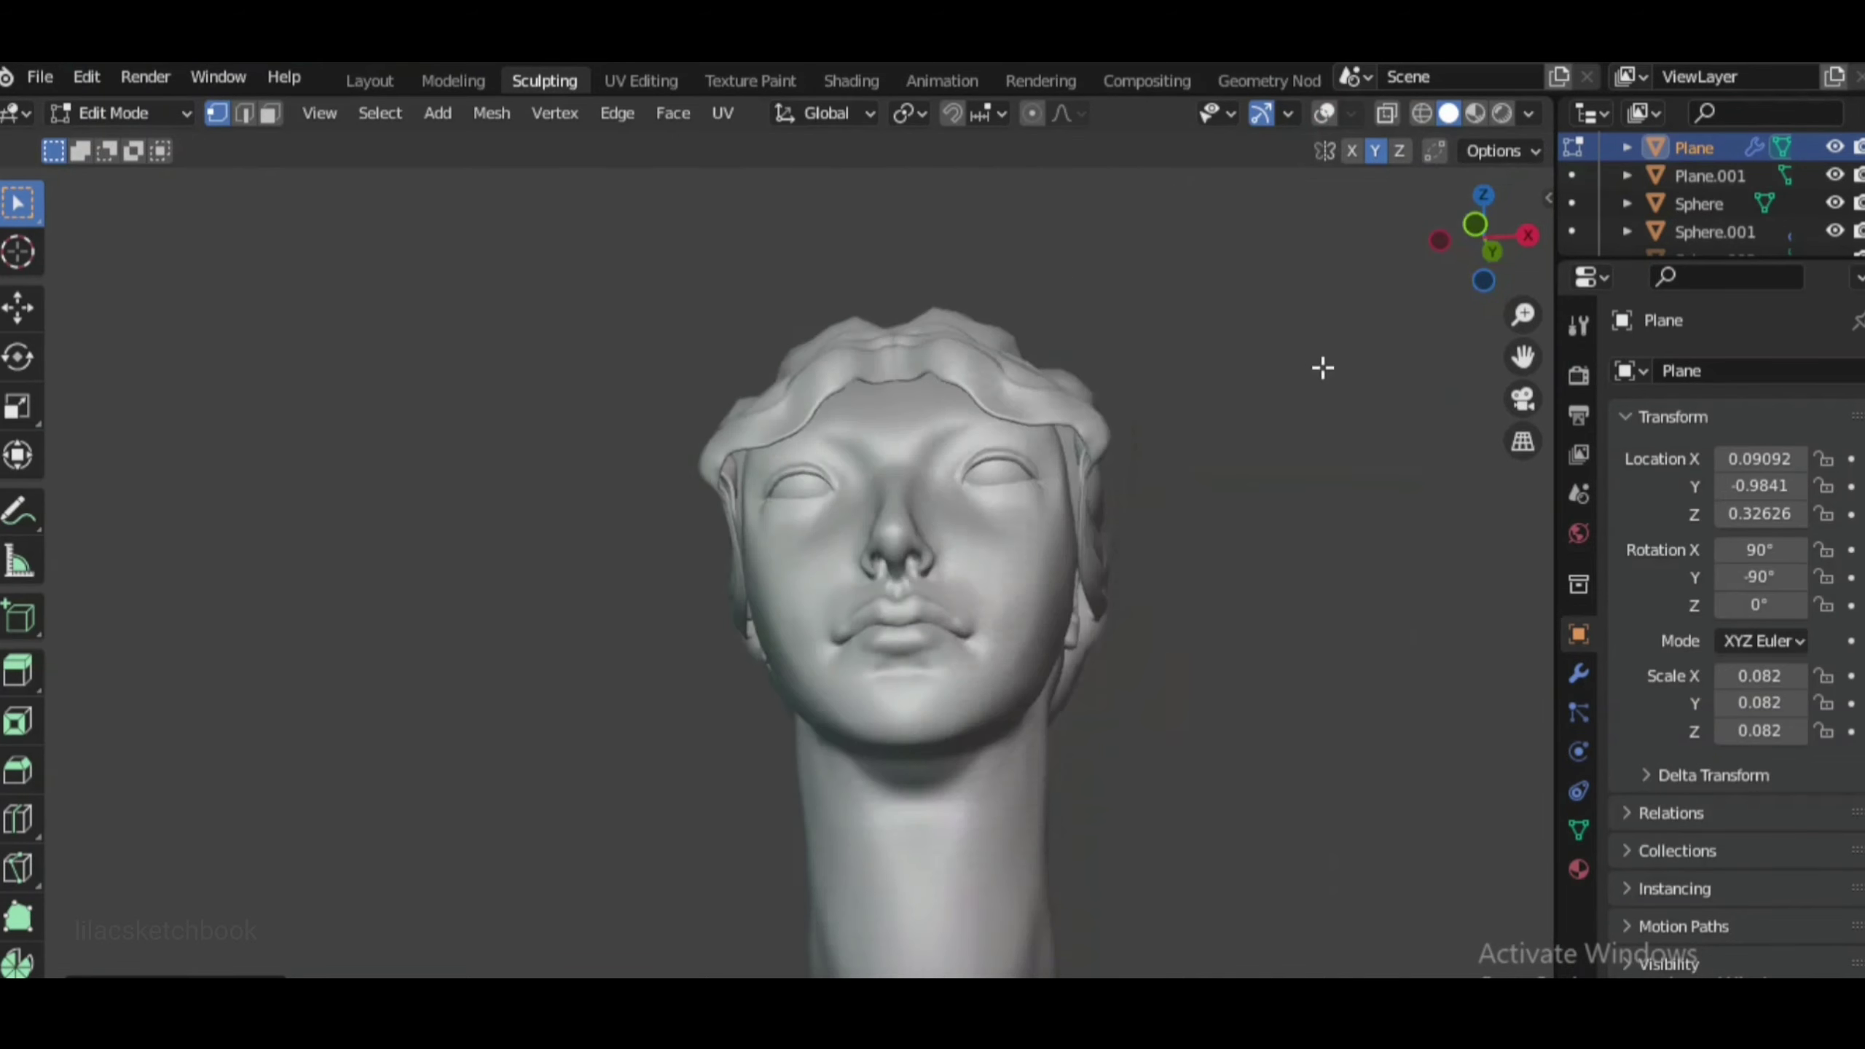
left_click(1483, 239)
Check the head's left profile, then return the Plane to Sculpt Mode
scroll(1399, 367, "up", 2)
scroll(1399, 367, "down", 3)
mouse_move(1495, 234)
left_mouse_down()
mouse_move(1512, 239)
mouse_move(1473, 236)
mouse_move(1520, 242)
left_mouse_up()
scroll(757, 682, "up", 5)
scroll(757, 682, "down", 4)
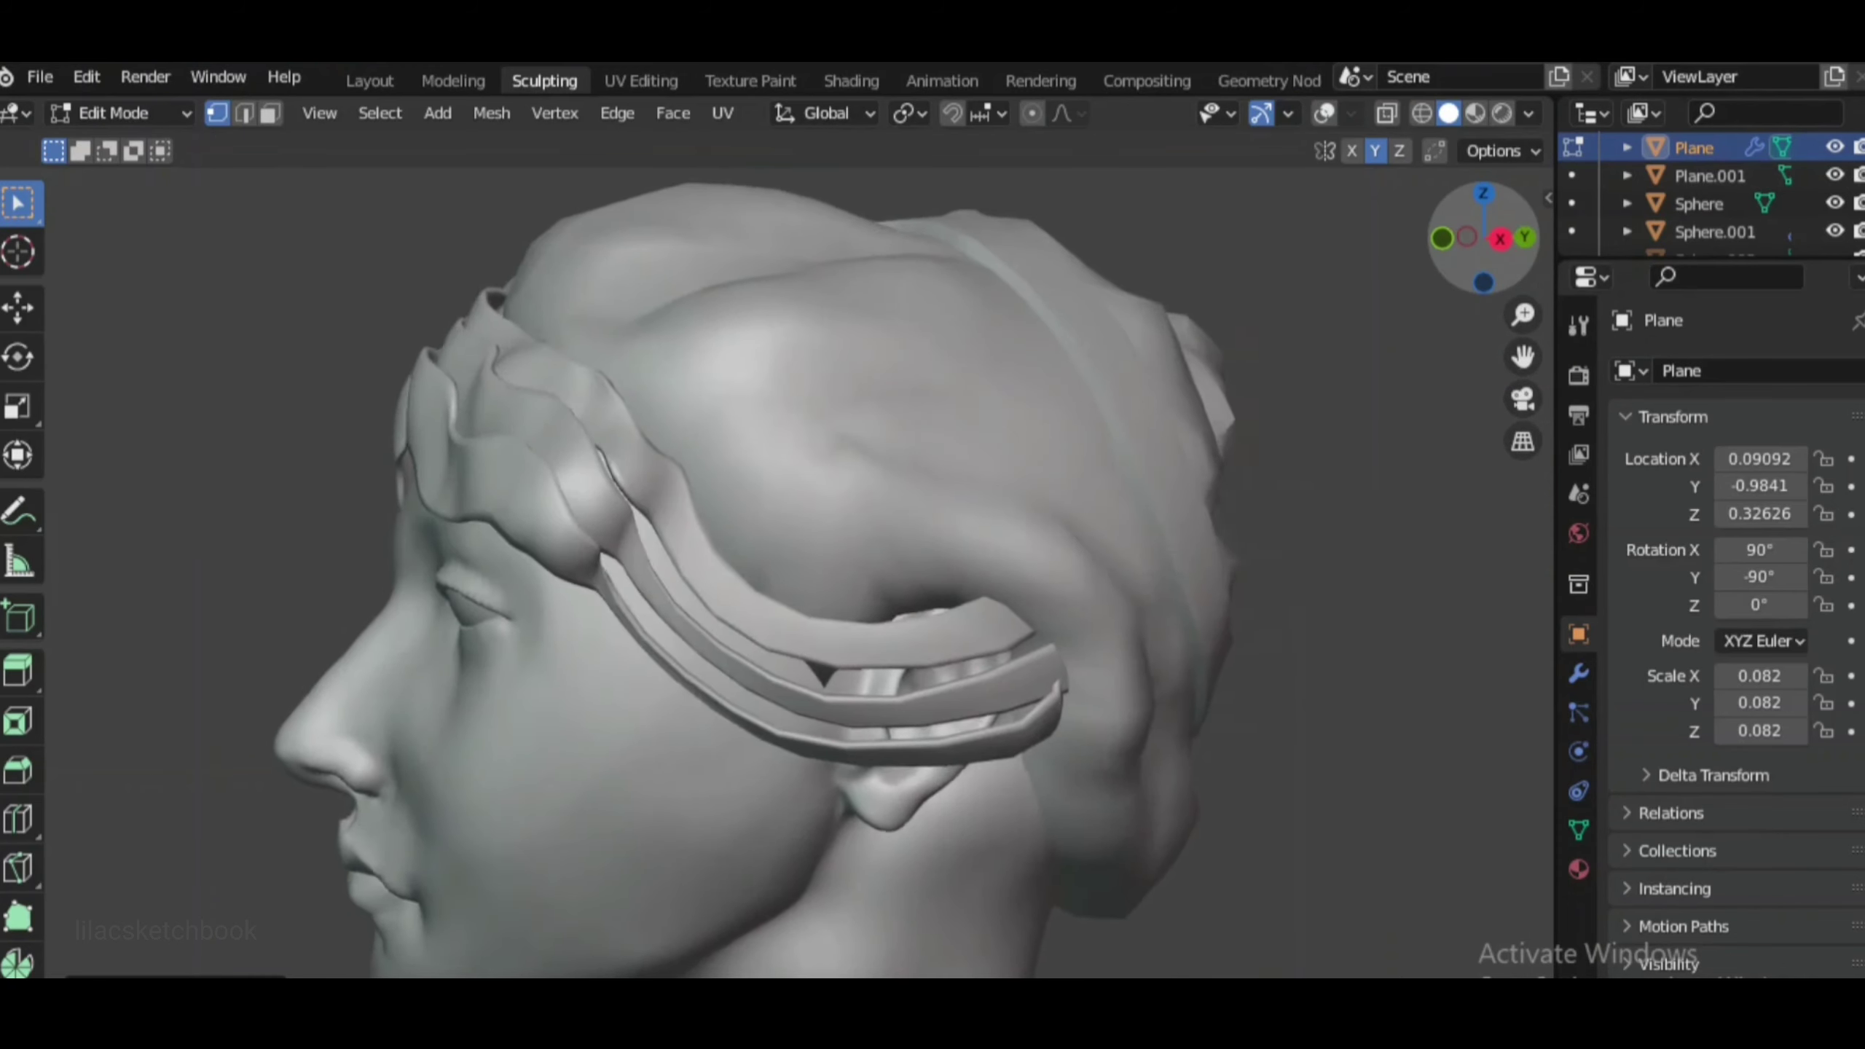
scroll(663, 567, "up", 6)
key("ctrl+Tab")
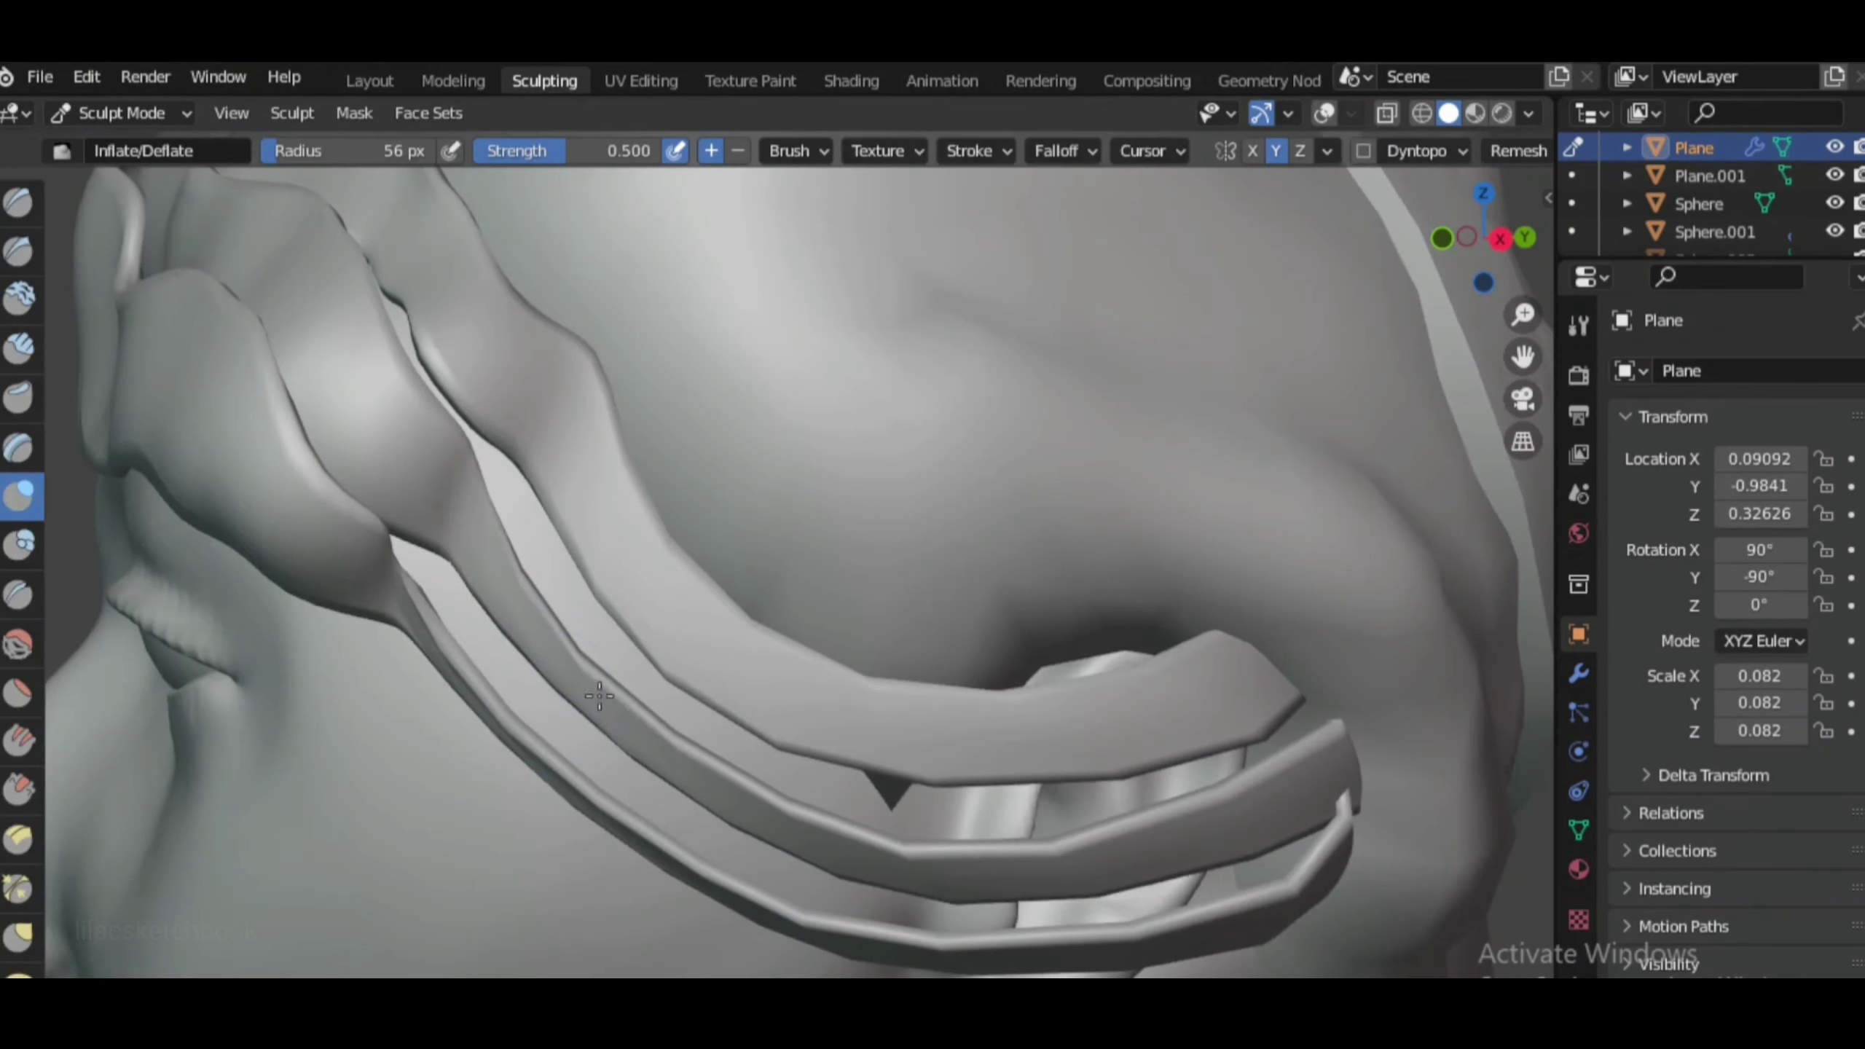
Inflate the layered strand running over the ear with the Inflate/Deflate brush
left_click_drag(500, 742, 544, 762)
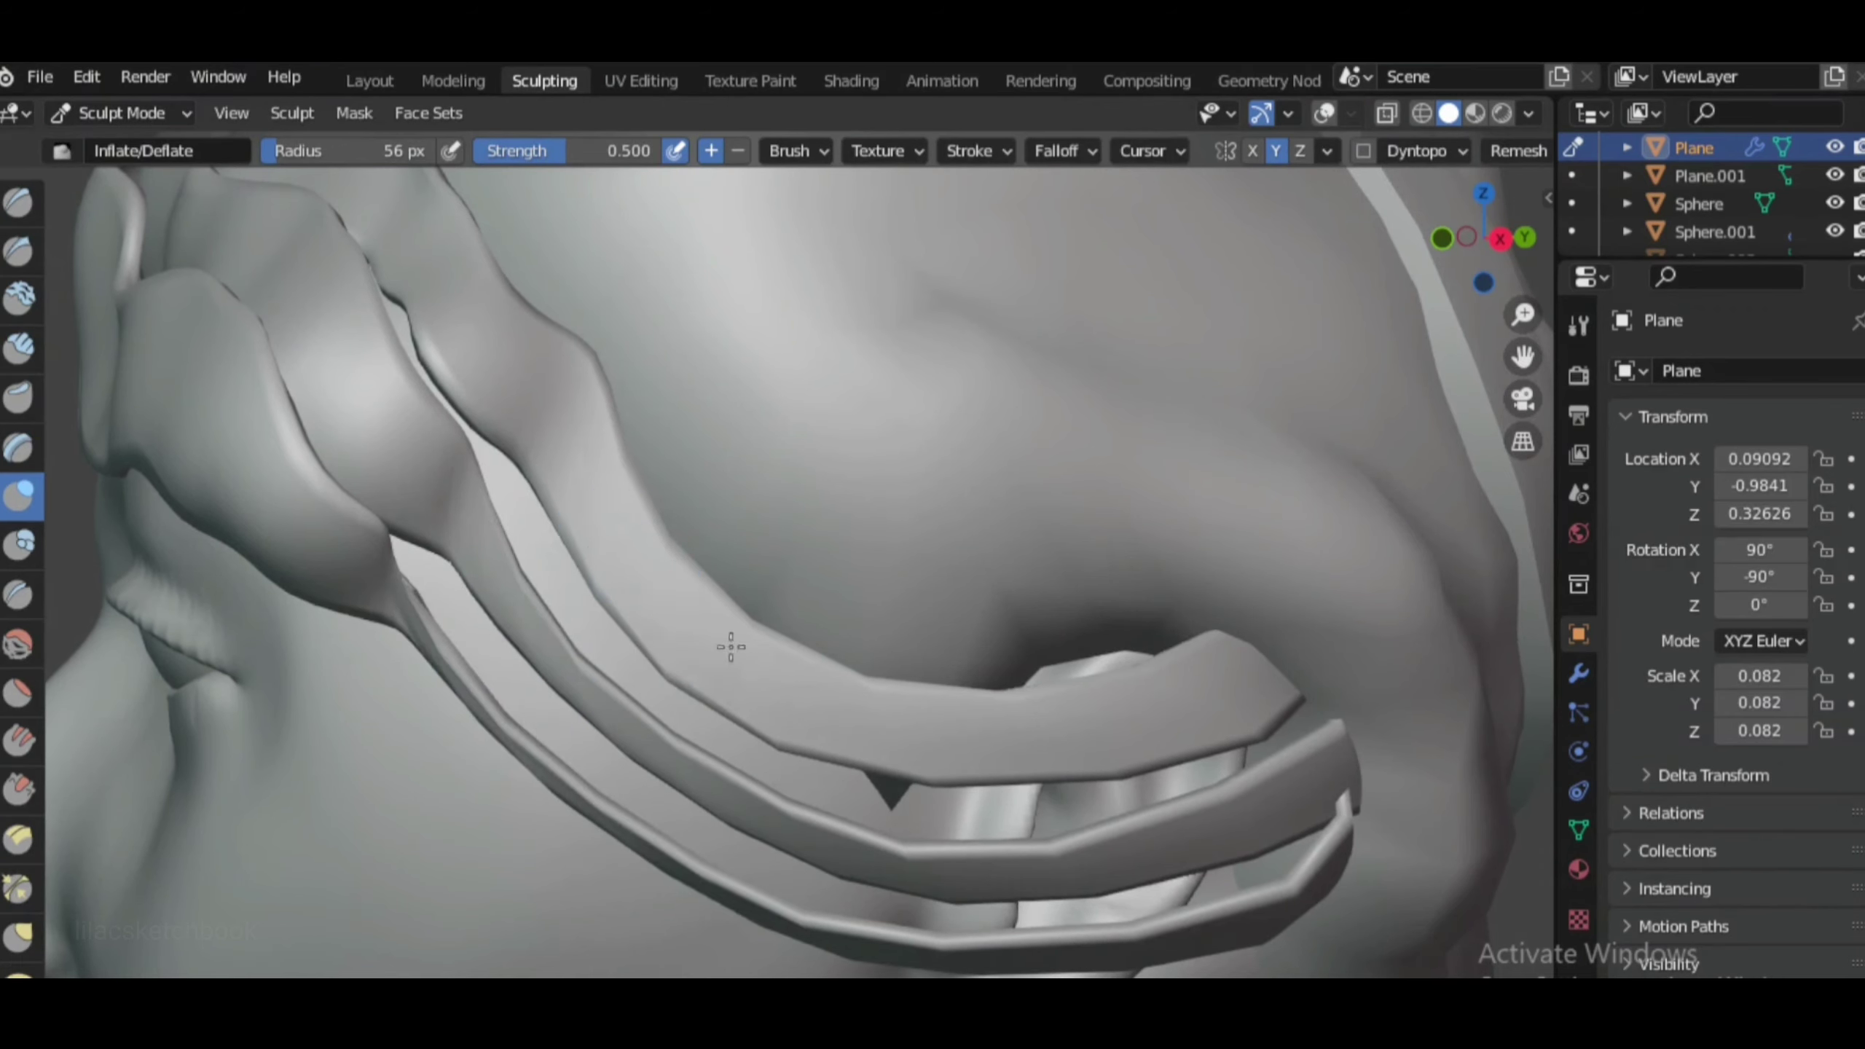
scroll(731, 646, "down", 6)
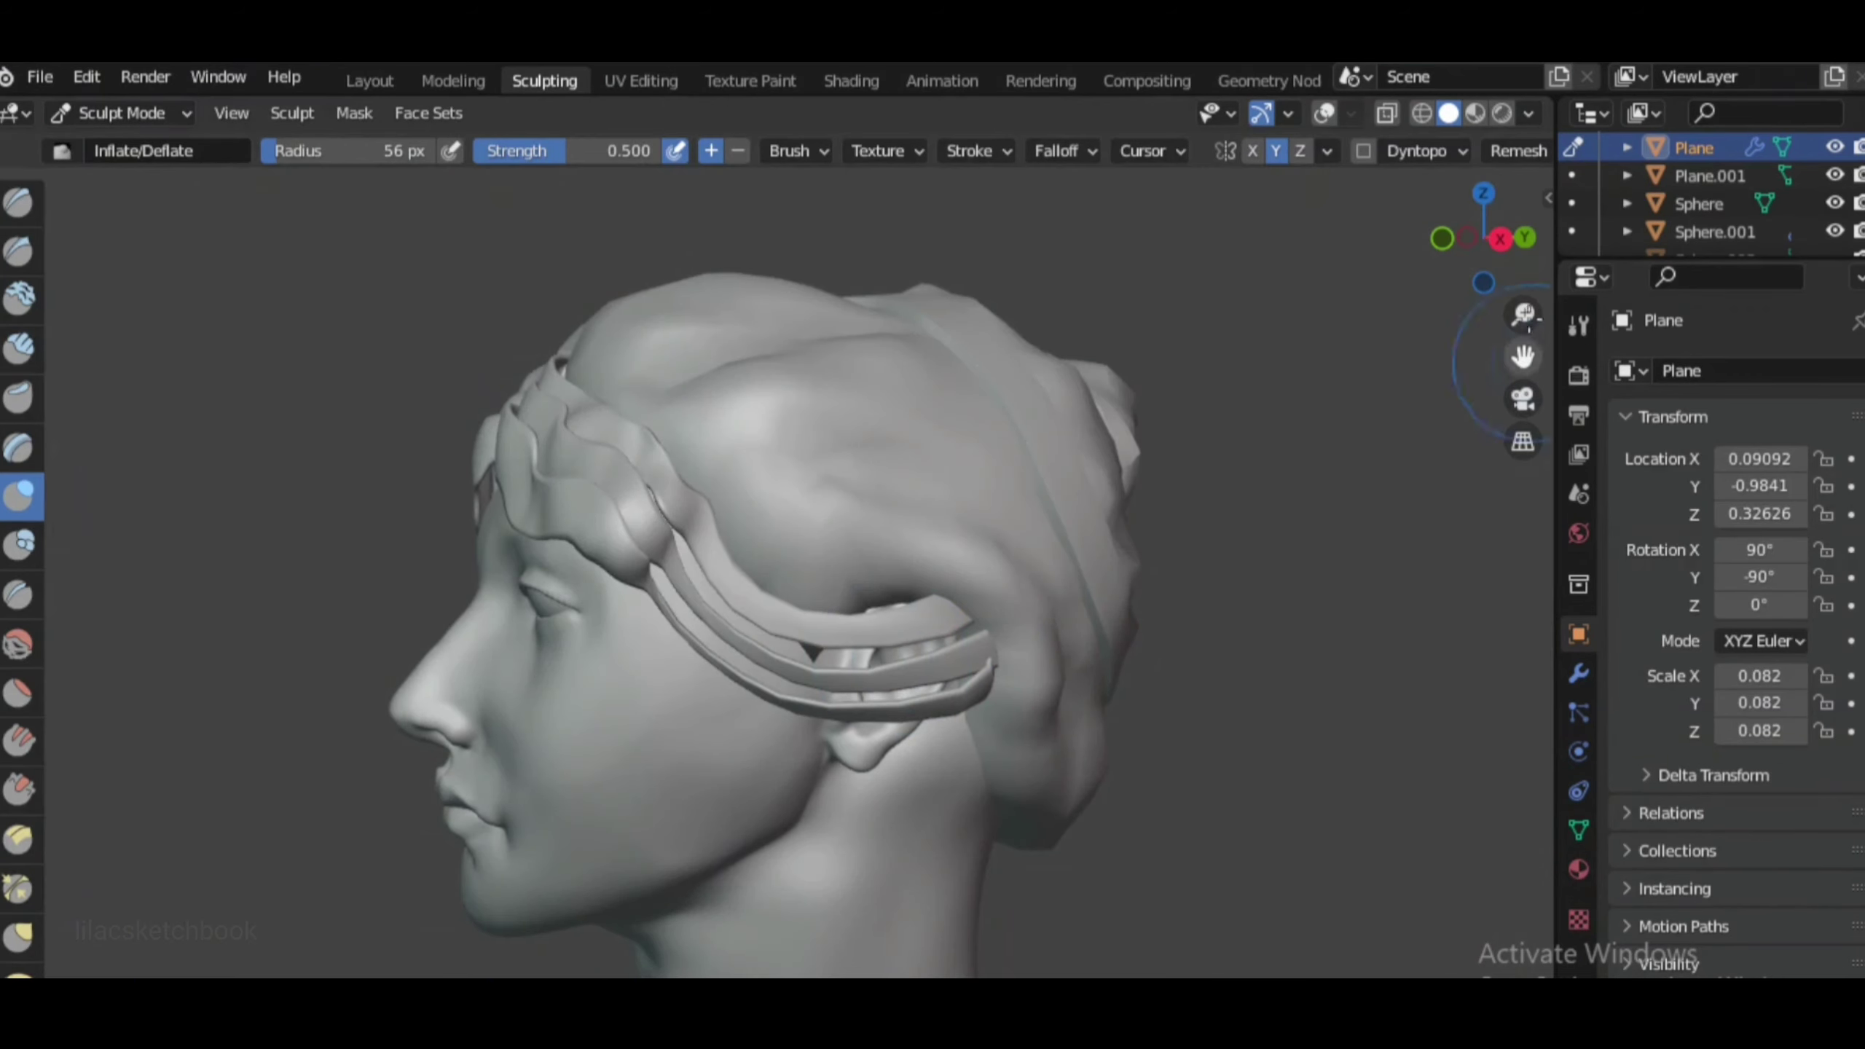
middle_click_drag(808, 551, 954, 515)
scroll(1361, 500, "down", 4)
scroll(1361, 500, "up", 4)
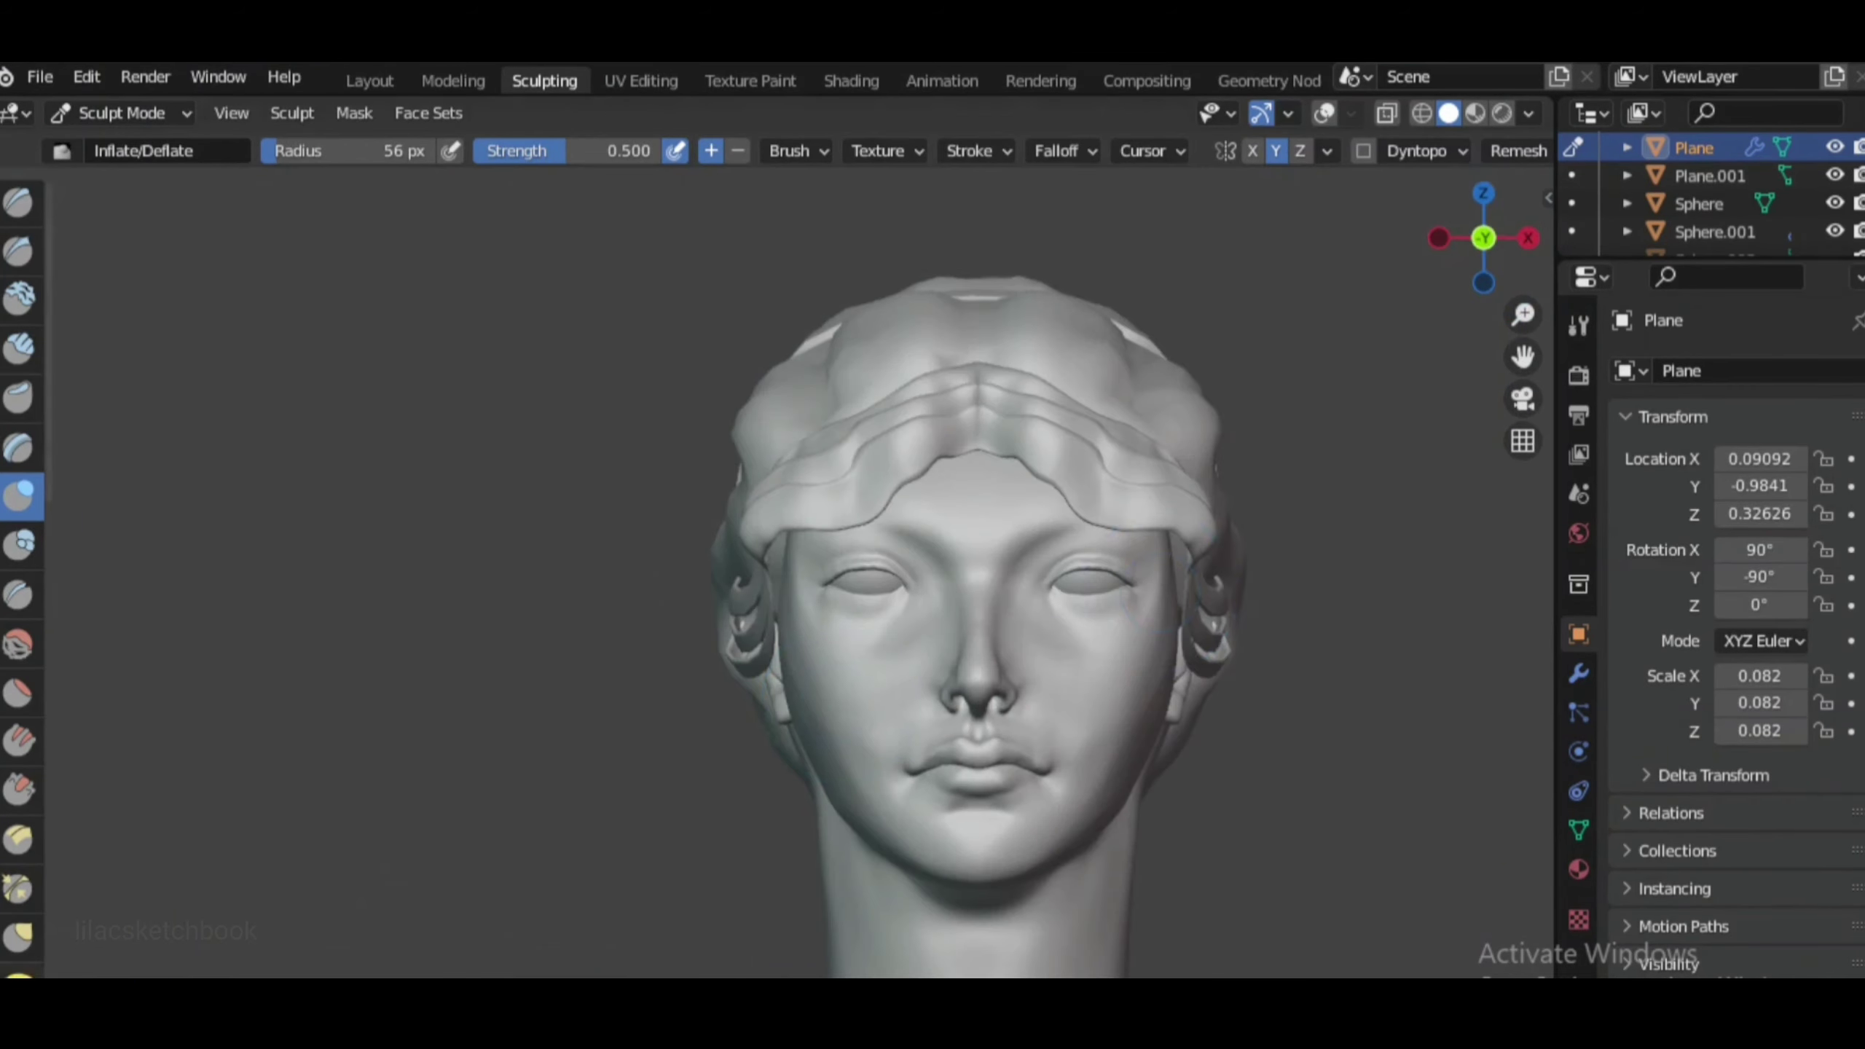
Switch to the Elastic Deform brush and check the strands from both side profiles and the front
left_click(19, 971)
scroll(1142, 442, "up", 2)
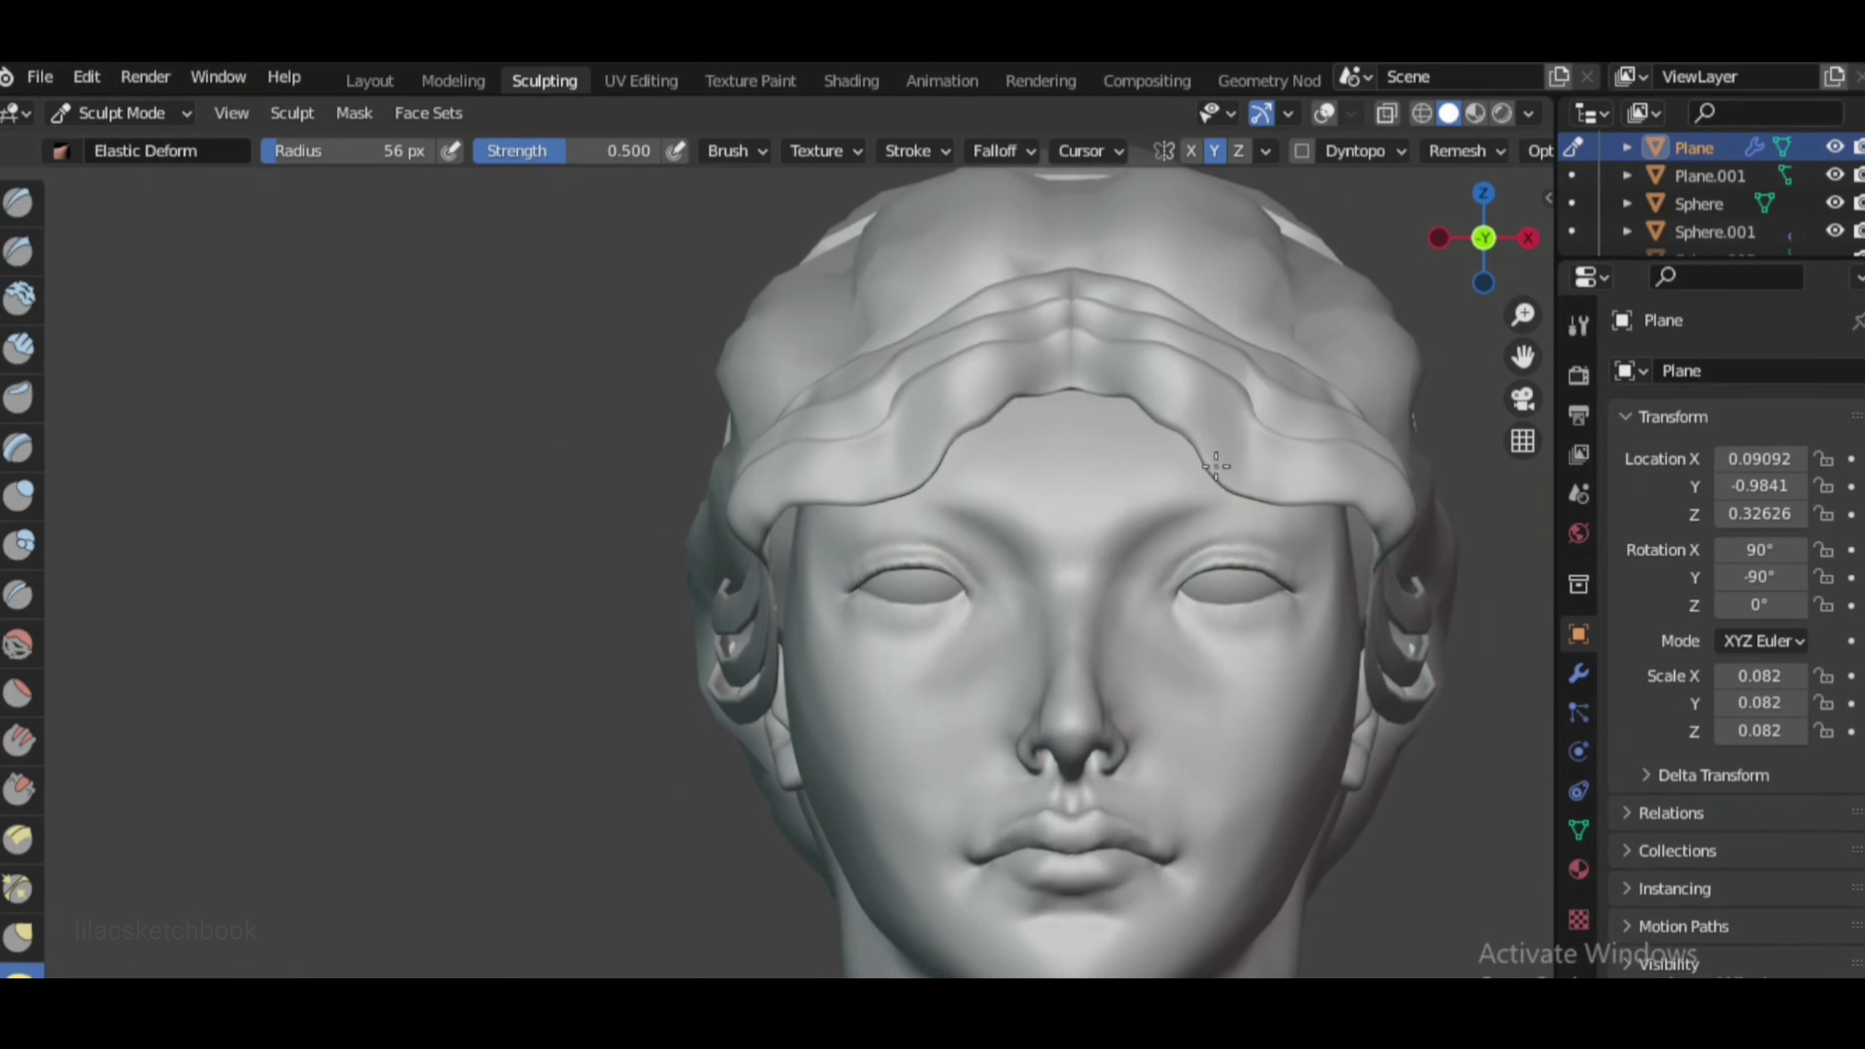
scroll(1216, 465, "down", 5)
scroll(987, 445, "up", 3)
scroll(1102, 662, "up", 2)
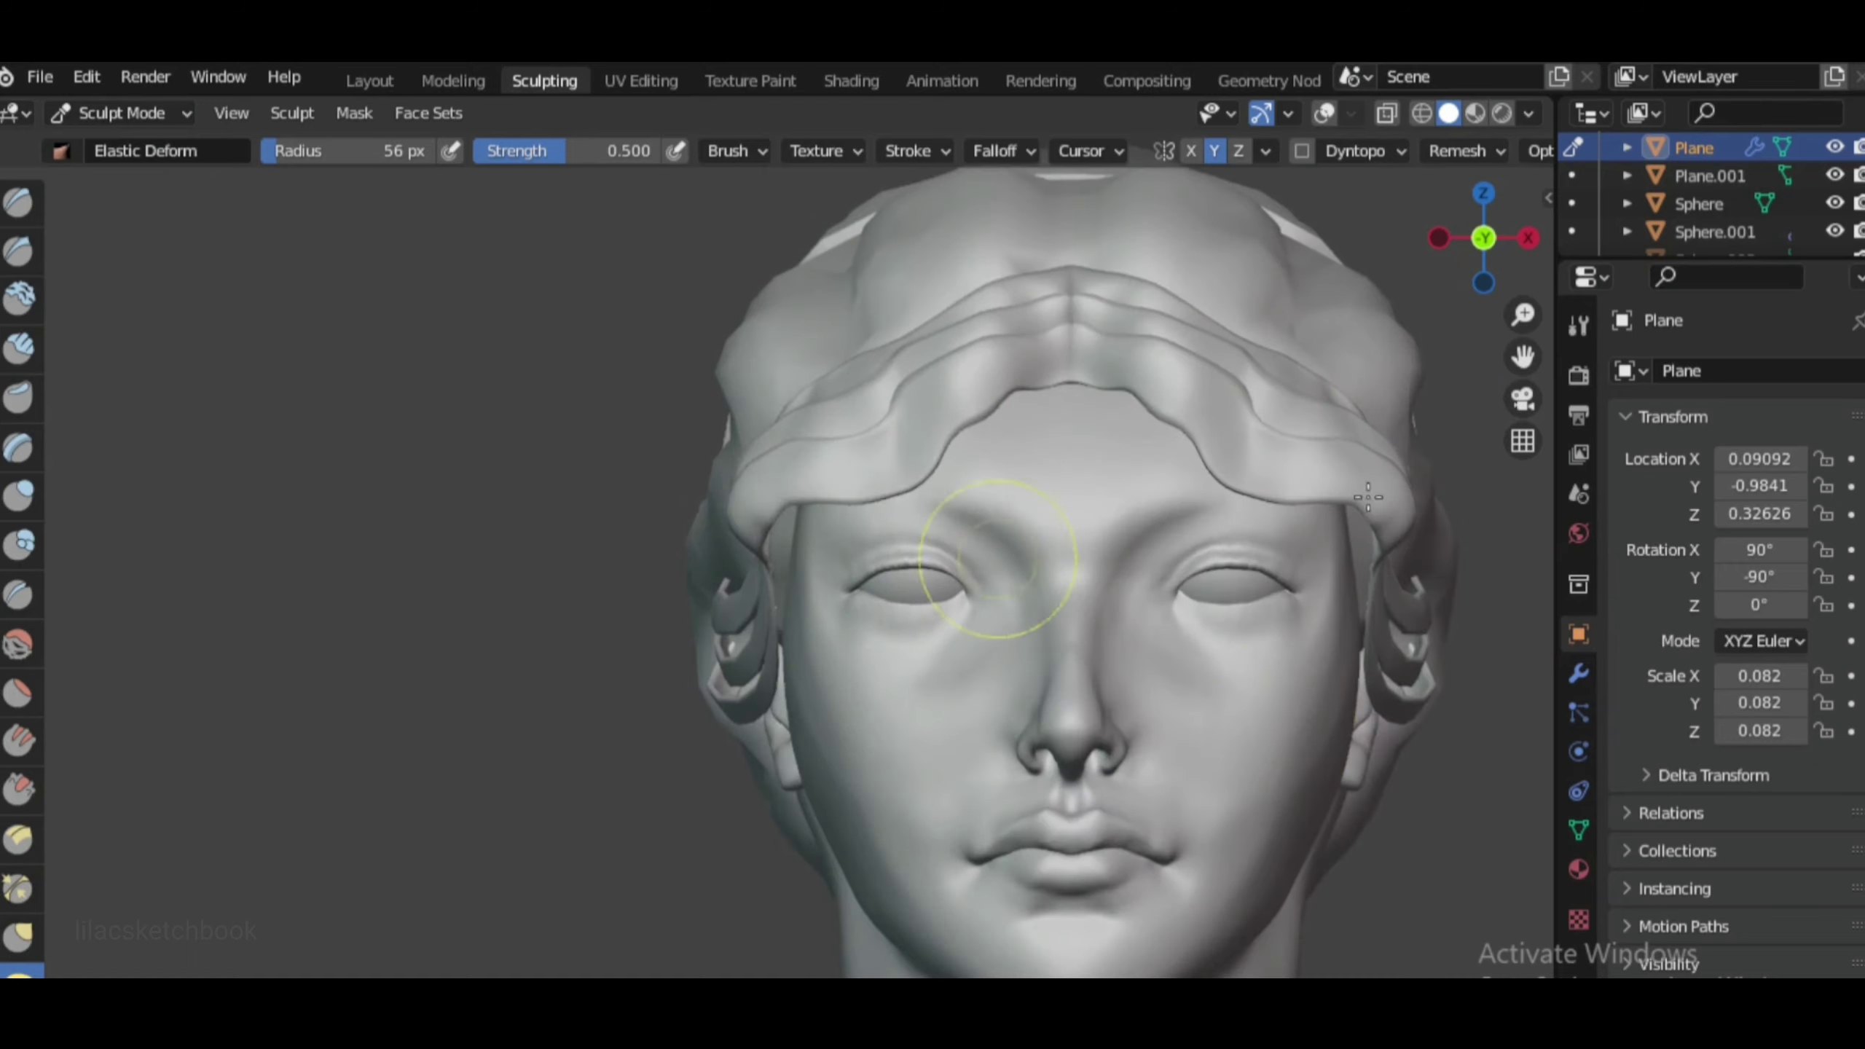
middle_click_drag(1000, 624, 652, 690)
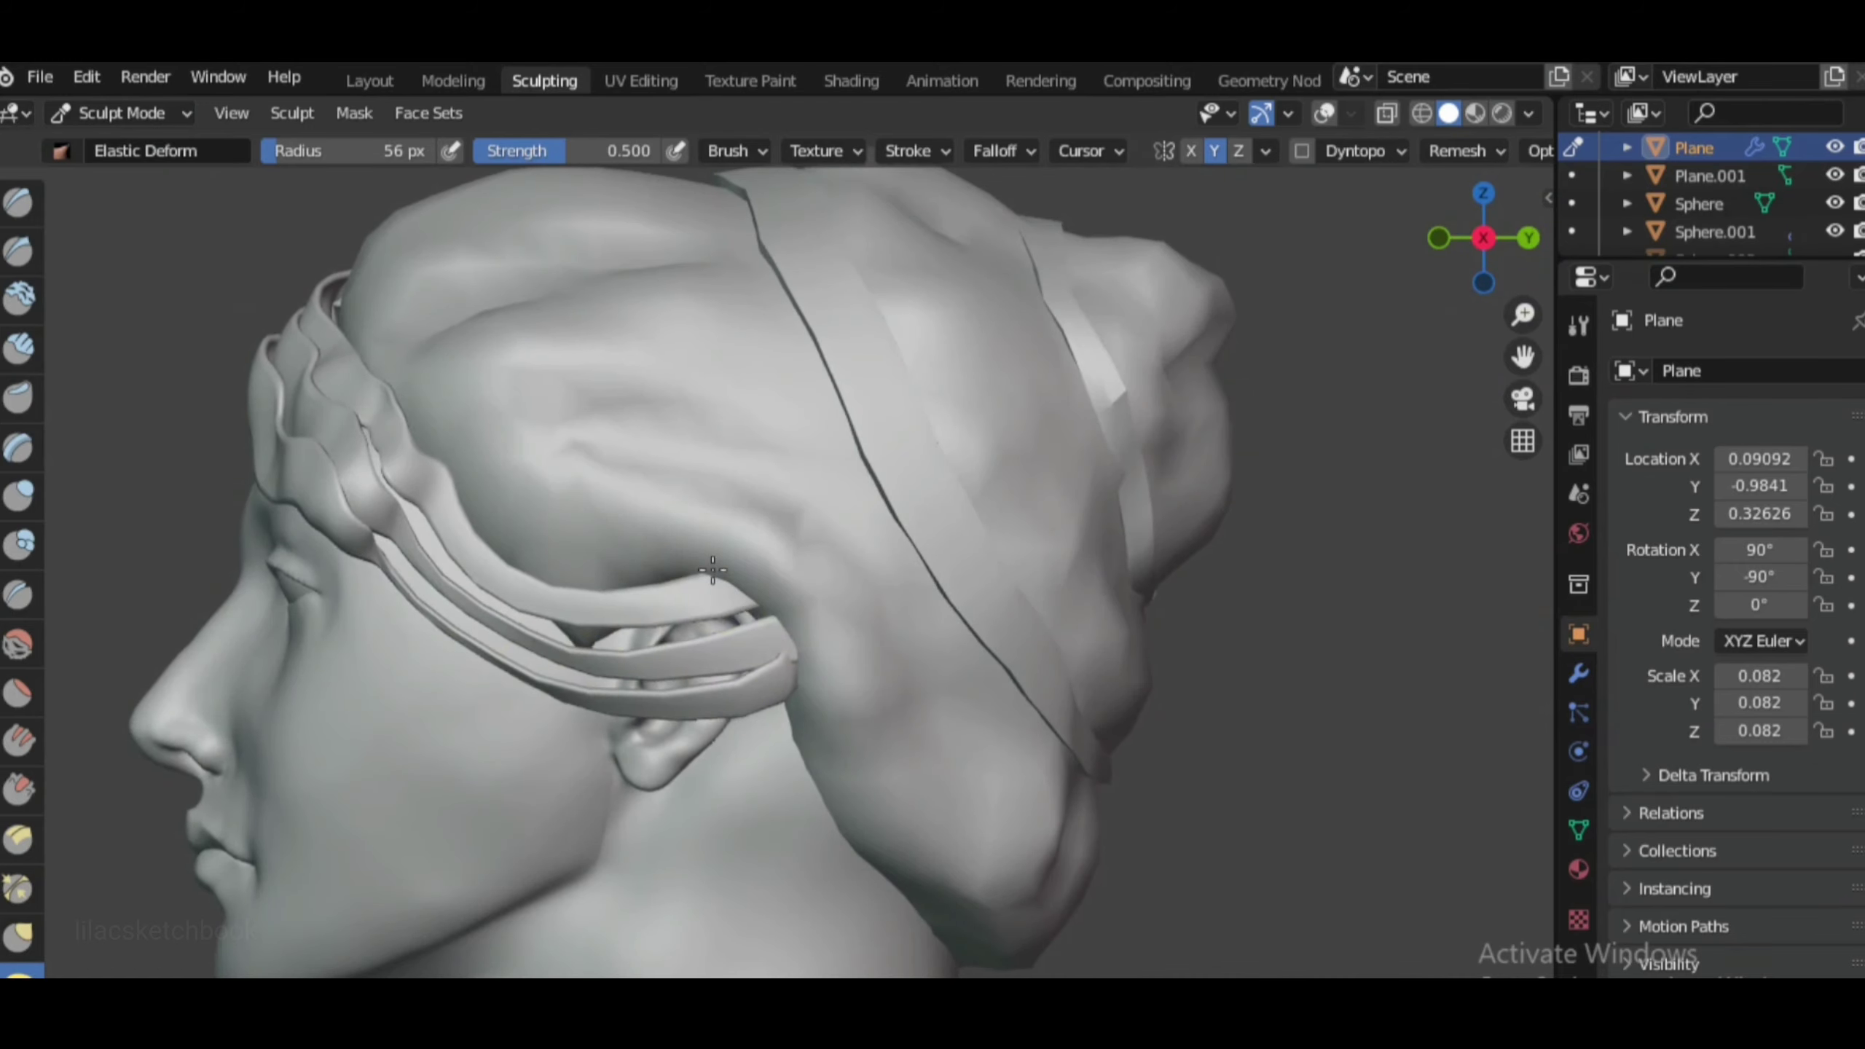
scroll(803, 735, "up", 2)
scroll(1052, 771, "down", 5)
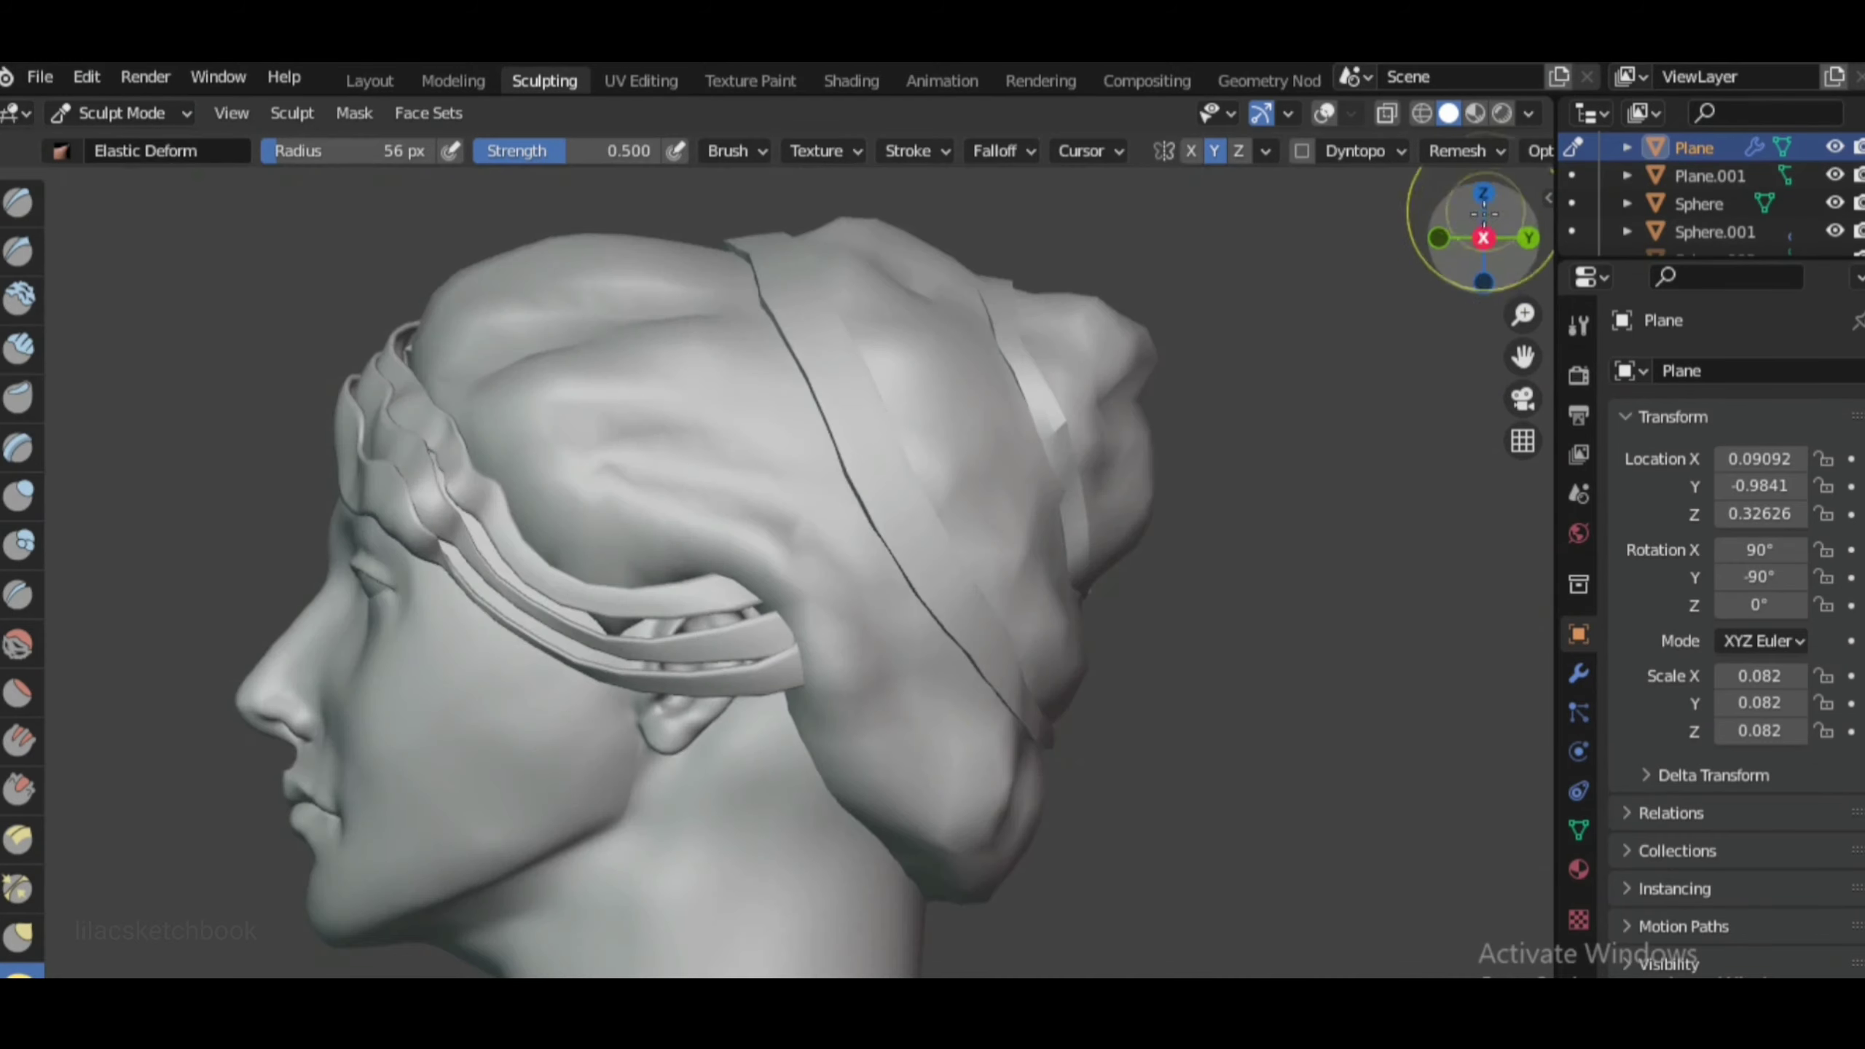
key("ctrl+KP_3")
left_click(1530, 237)
scroll(1498, 354, "up", 3)
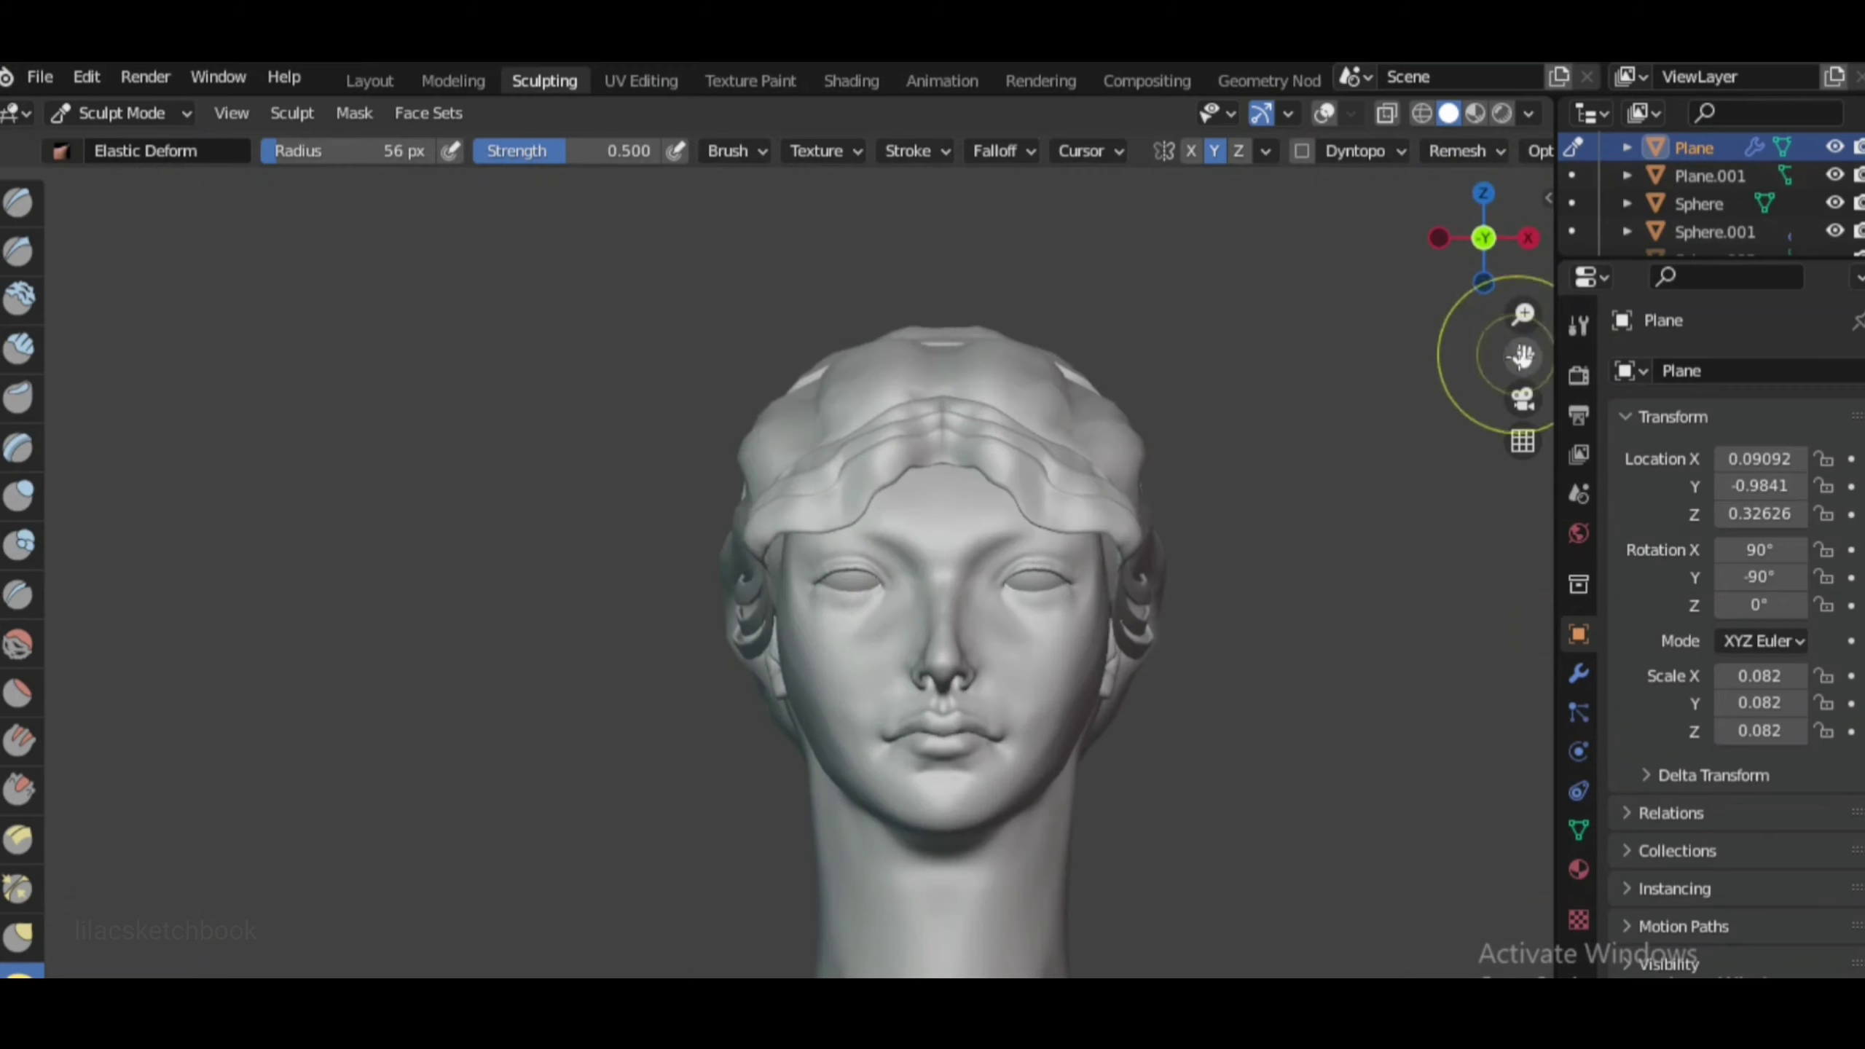
scroll(1499, 354, "up", 2)
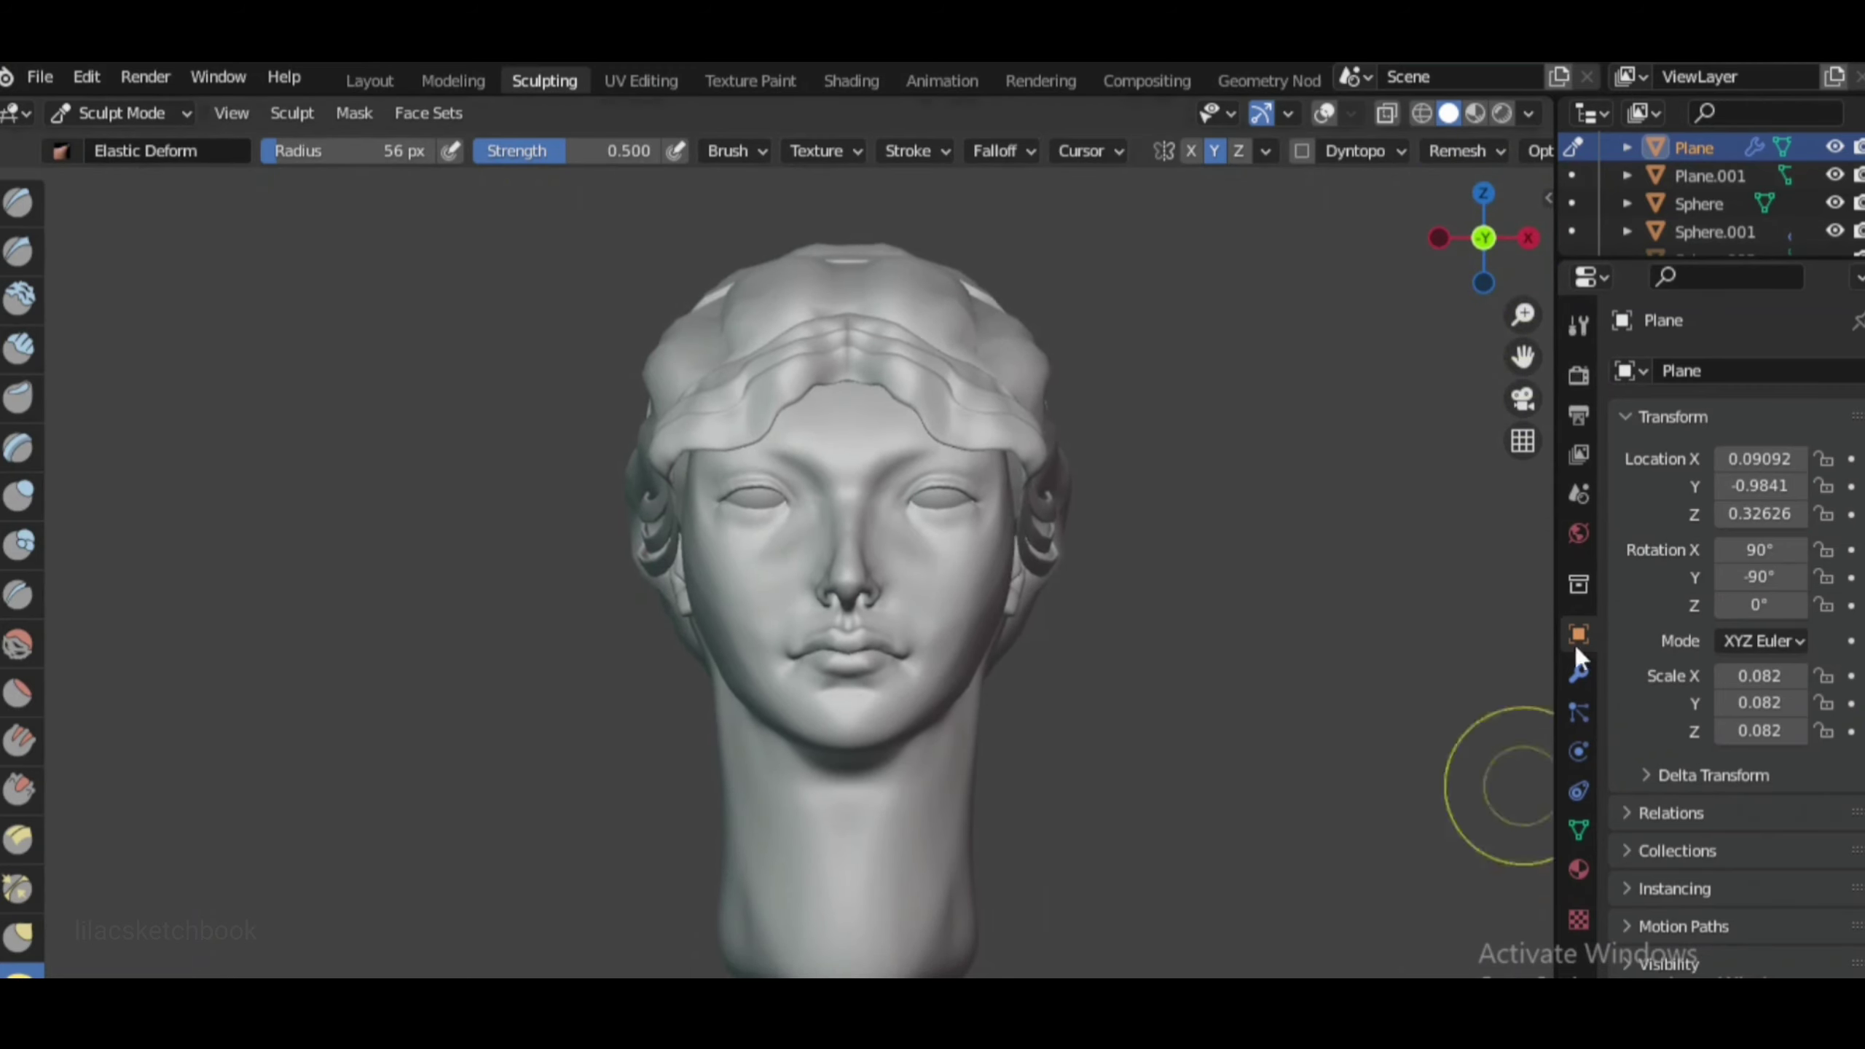
mouse_move(1487, 243)
left_mouse_down()
mouse_move(1465, 243)
mouse_move(1485, 228)
left_mouse_up()
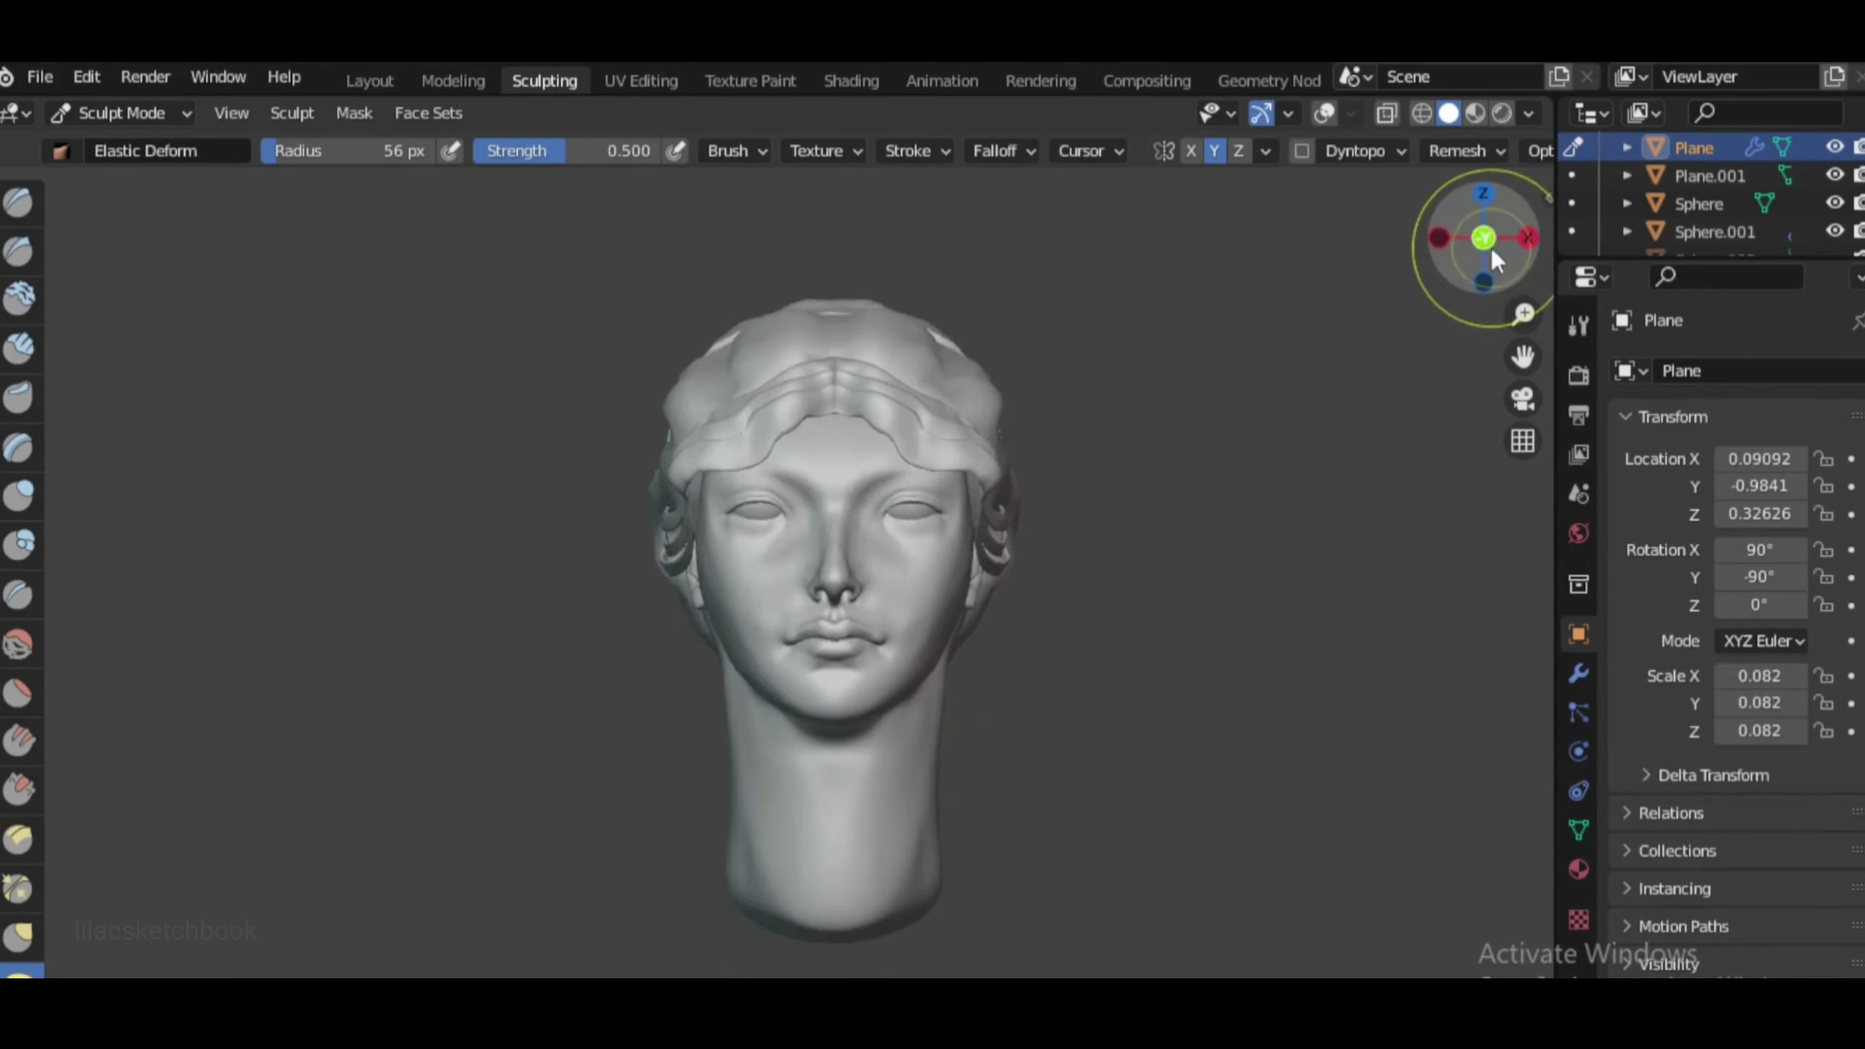
middle_click_drag(1514, 515, 45, 592)
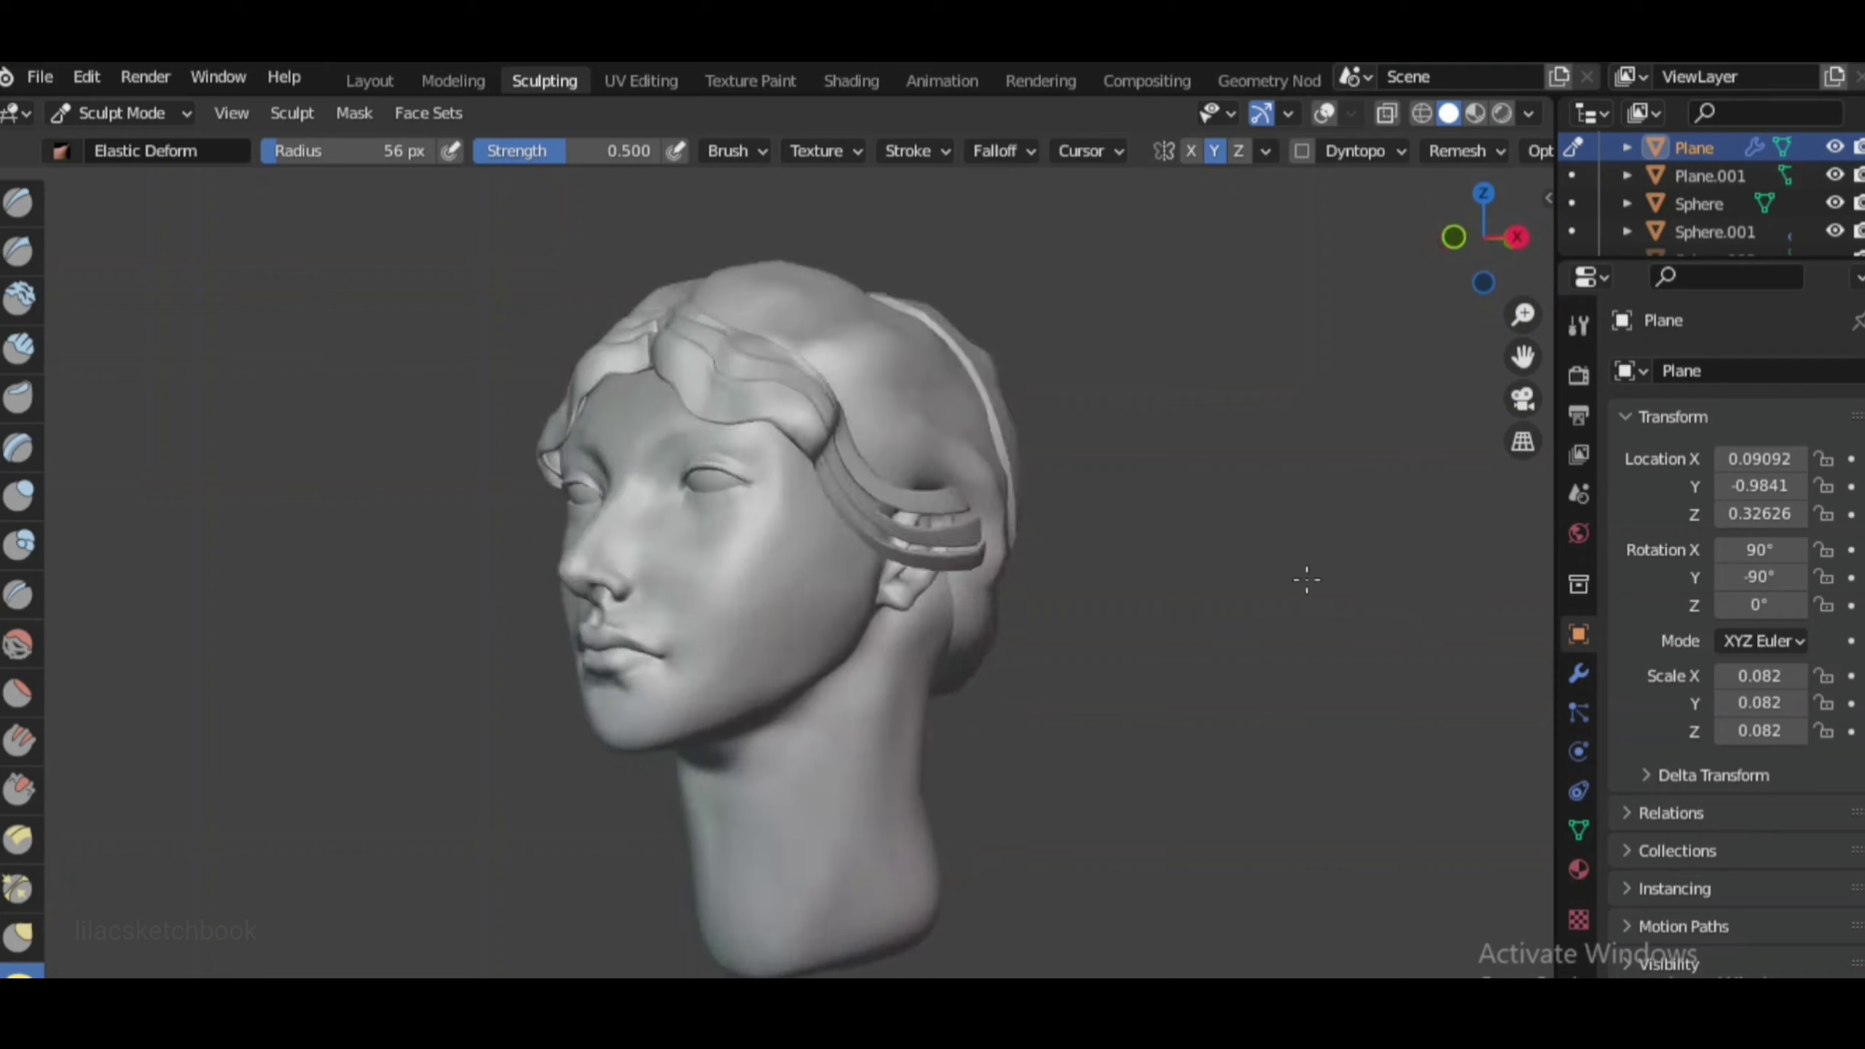